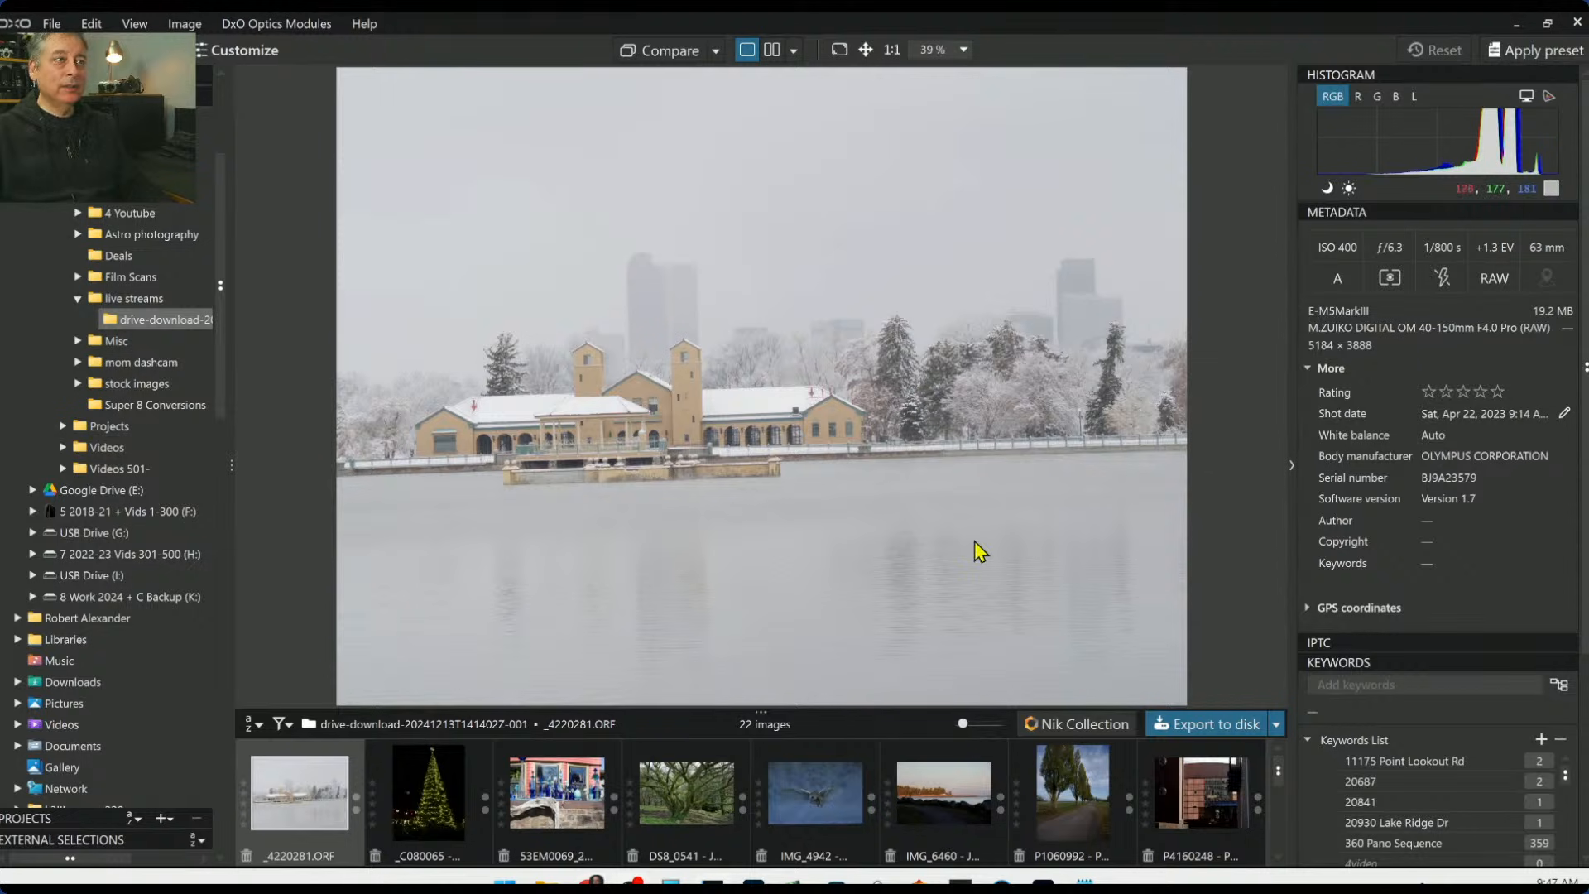
Open the snowy lake photo _4220281.ORF for customizing and apply the demo preset from the general purpose presets
double_click(285, 807)
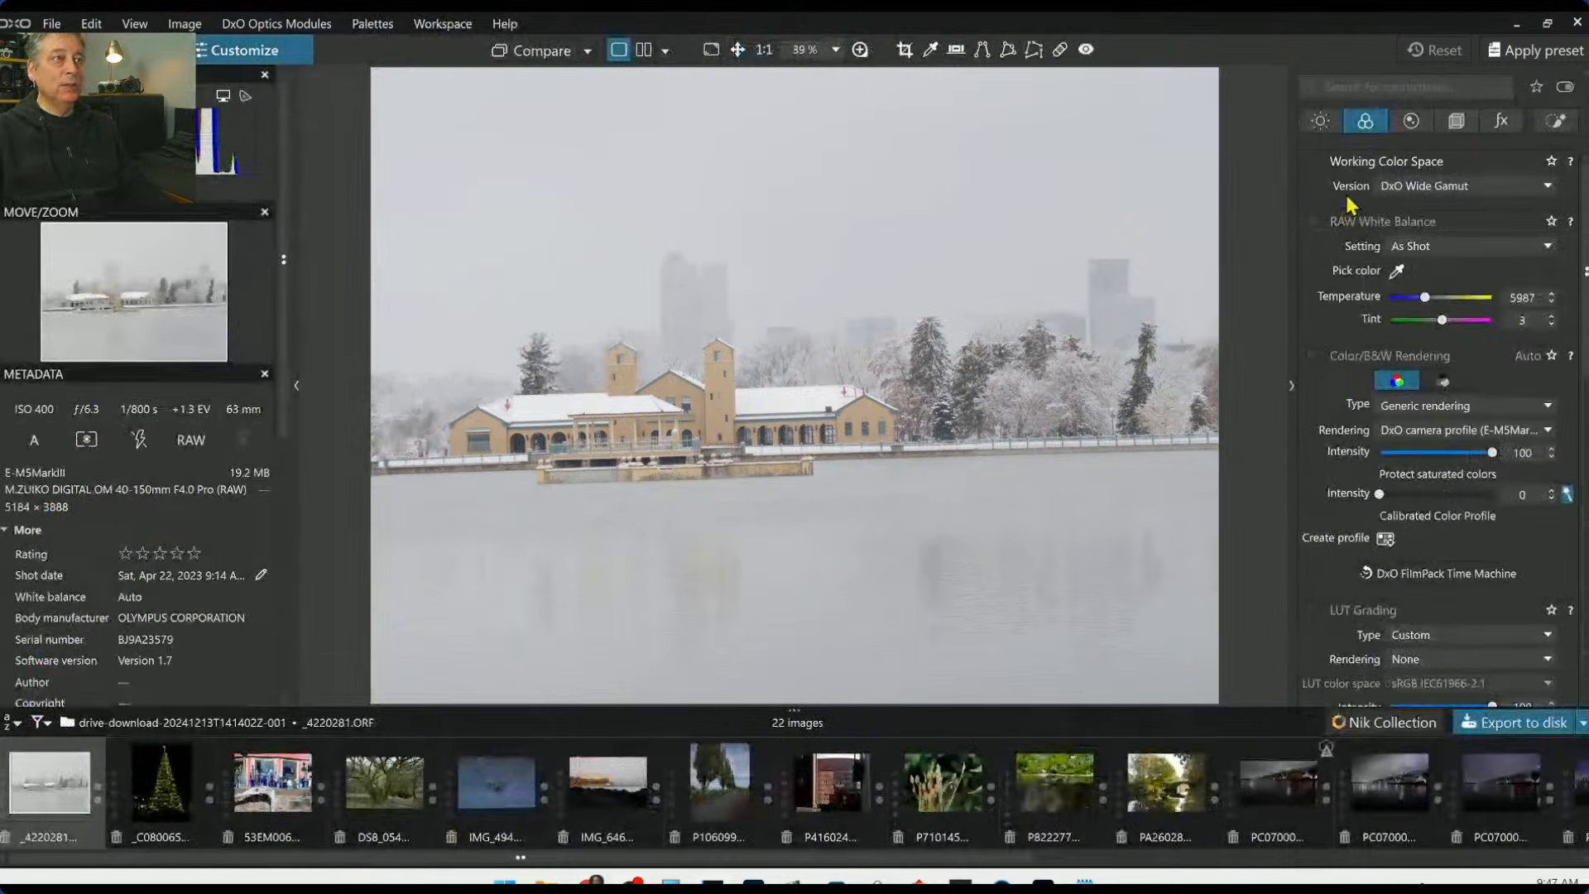
click(1512, 58)
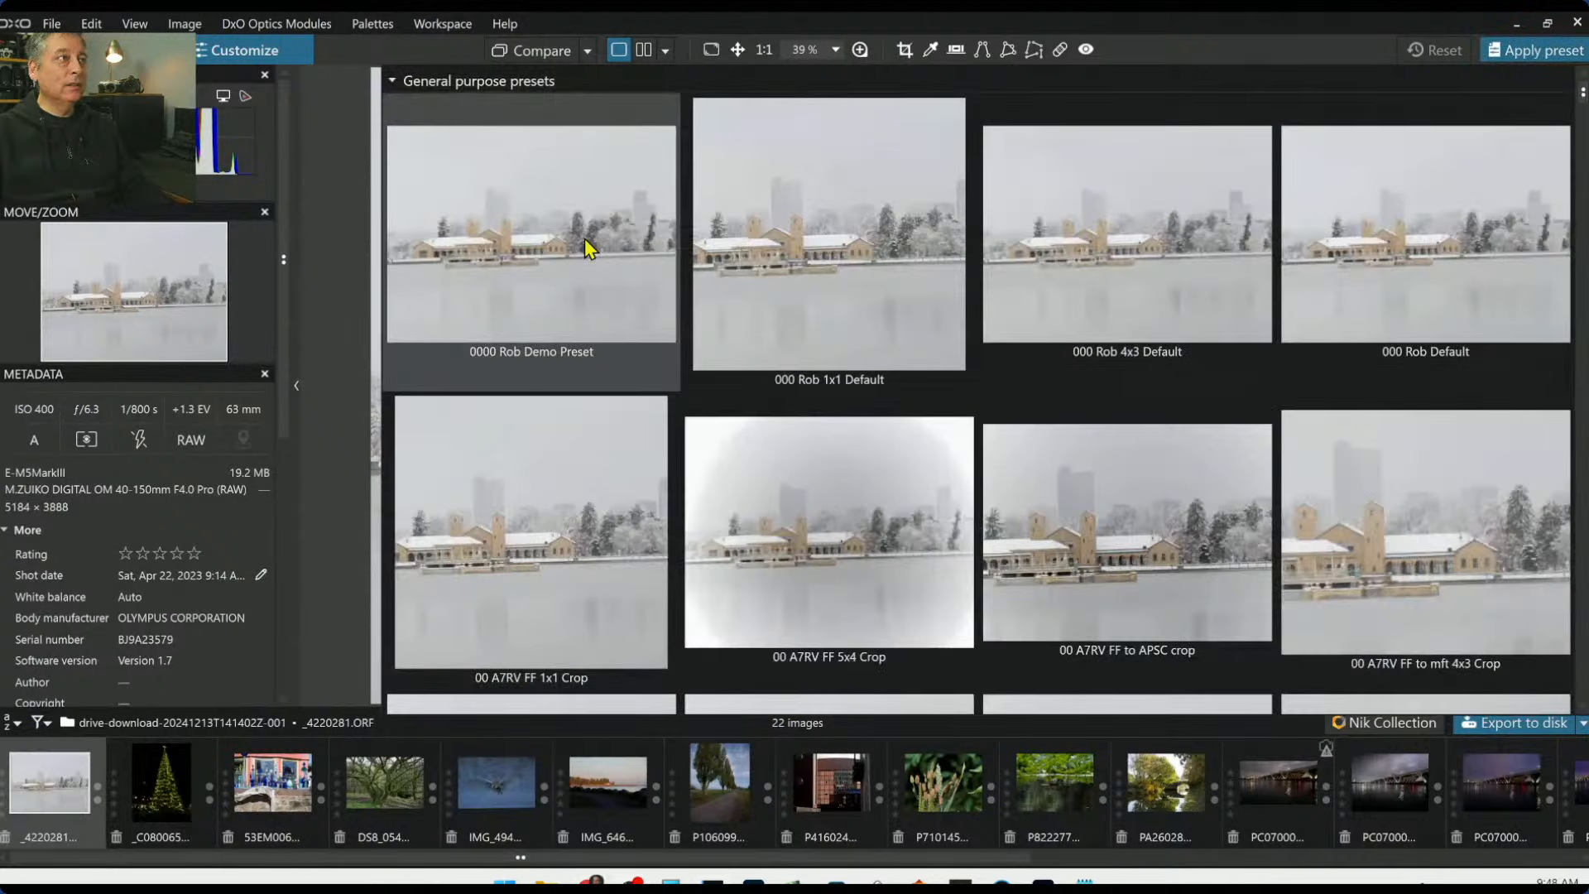
double_click(586, 240)
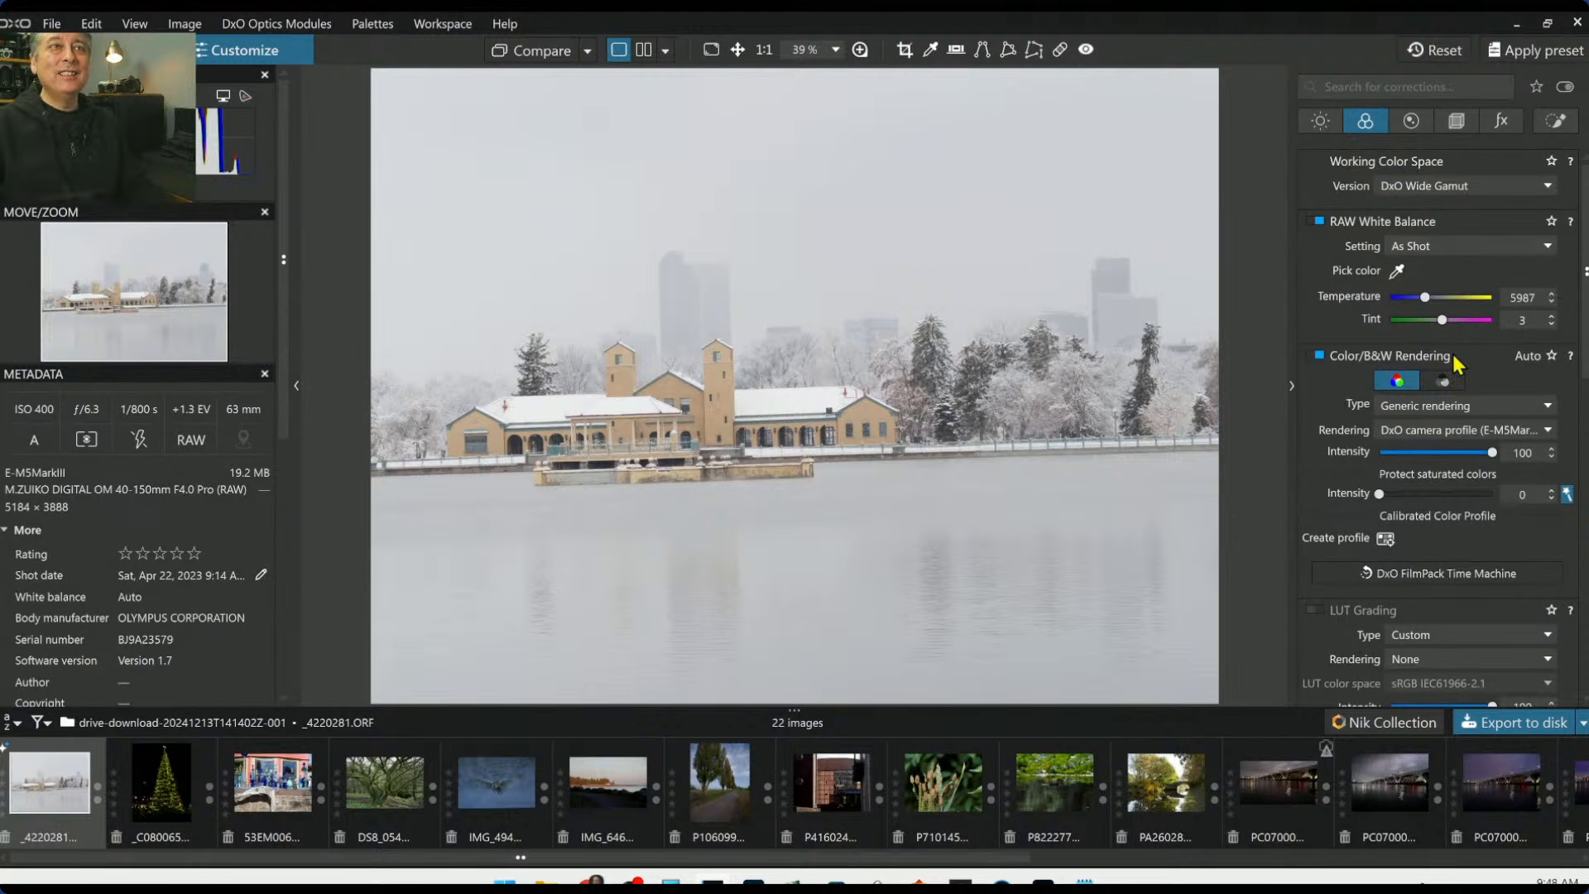
Straighten the photo with automatic perspective correction in place of the automatic horizon correction
scroll(1183, 461, down, 1)
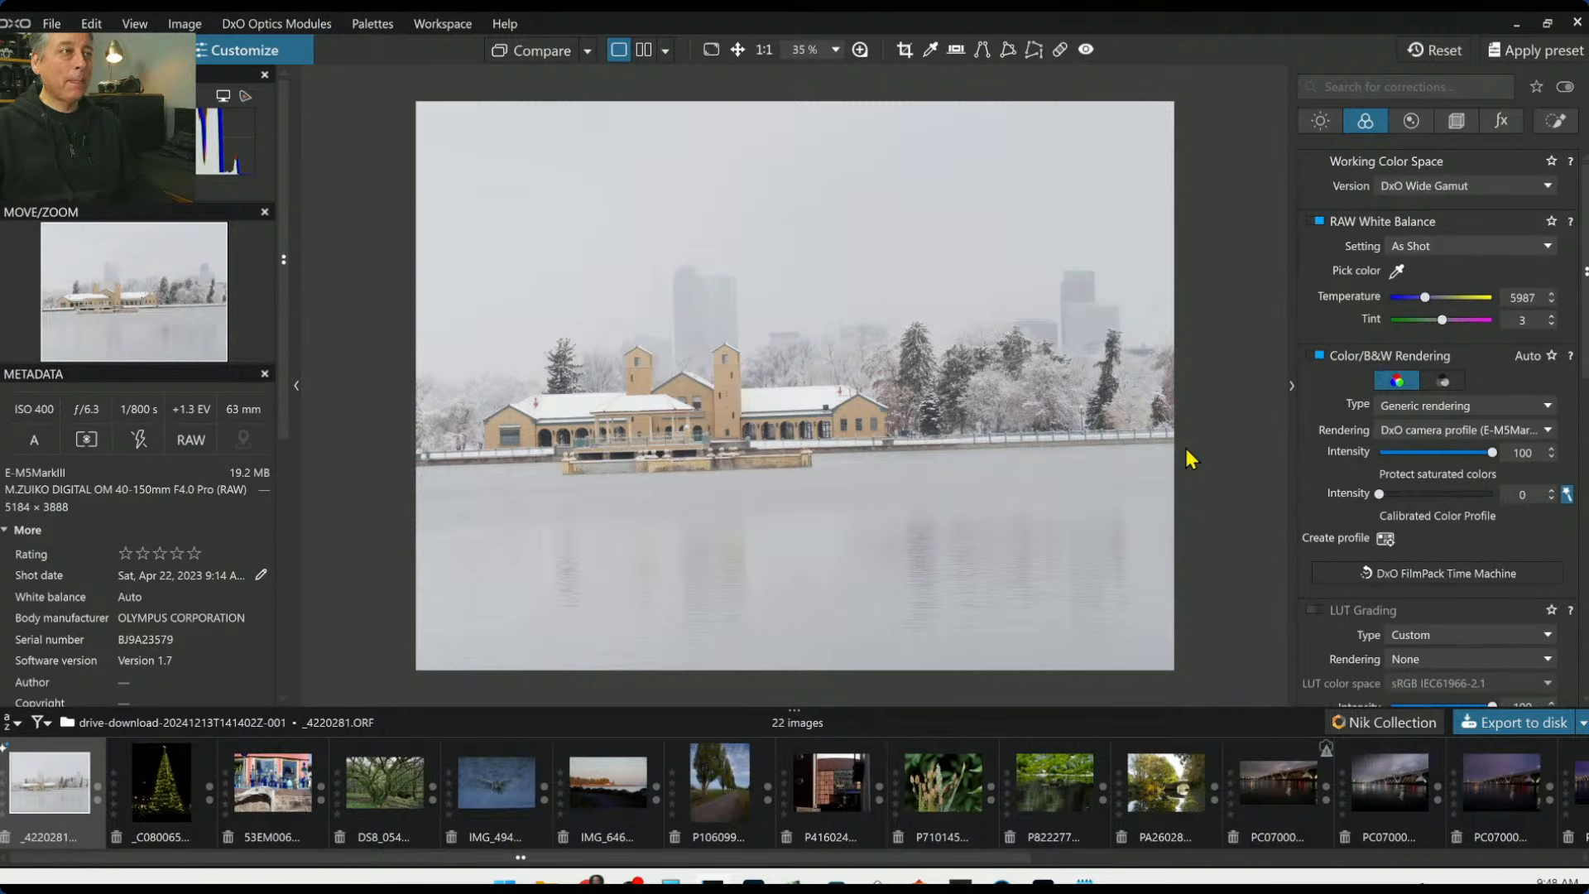
click(1457, 121)
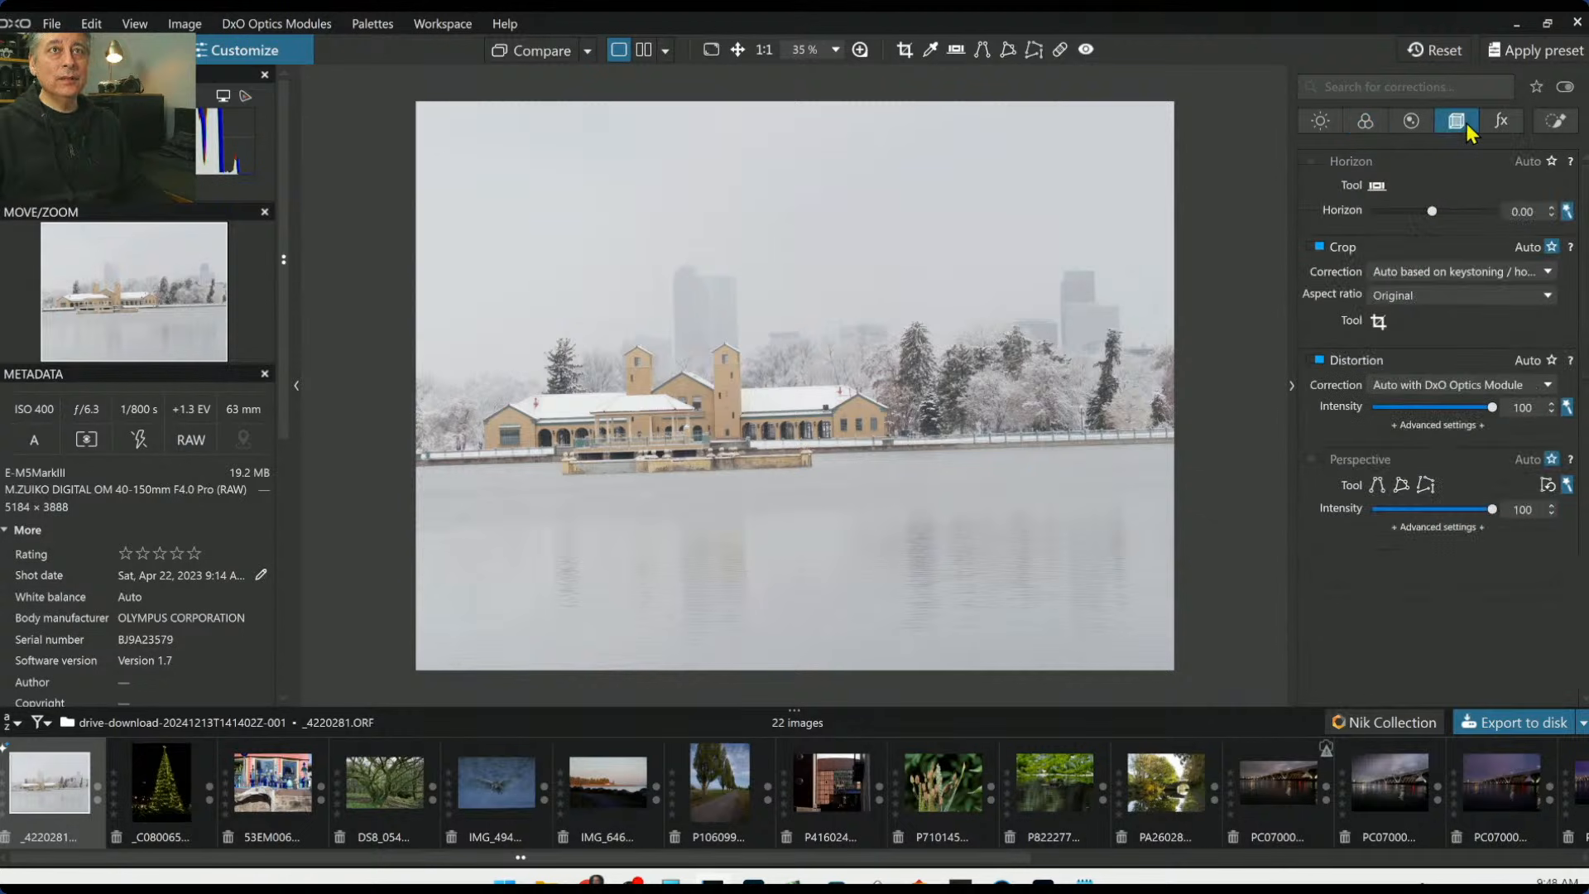
click(1567, 211)
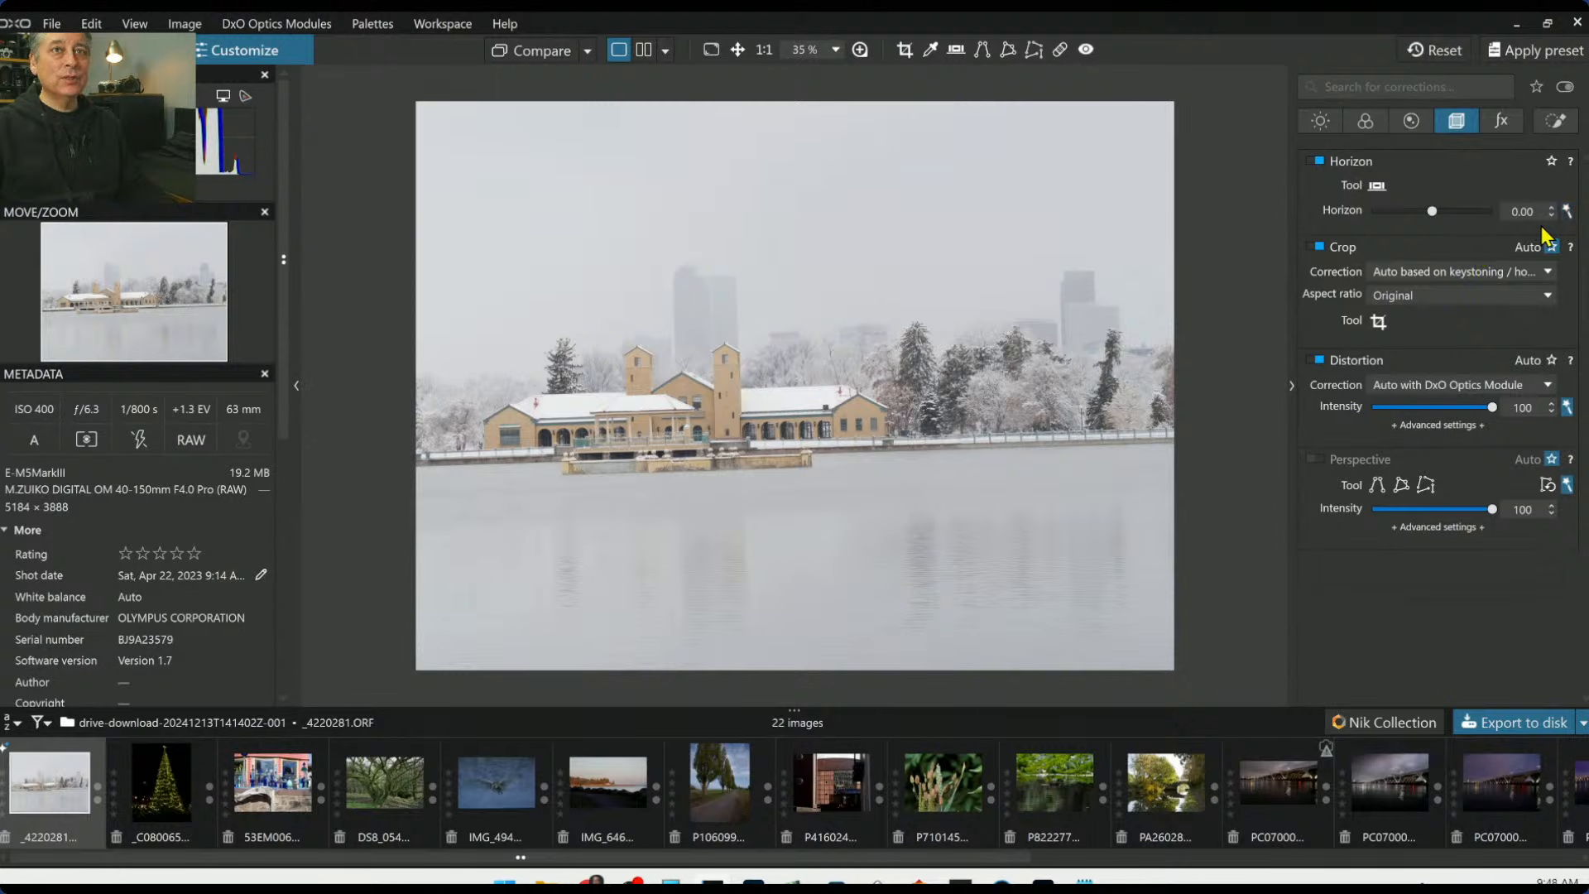
click(1567, 211)
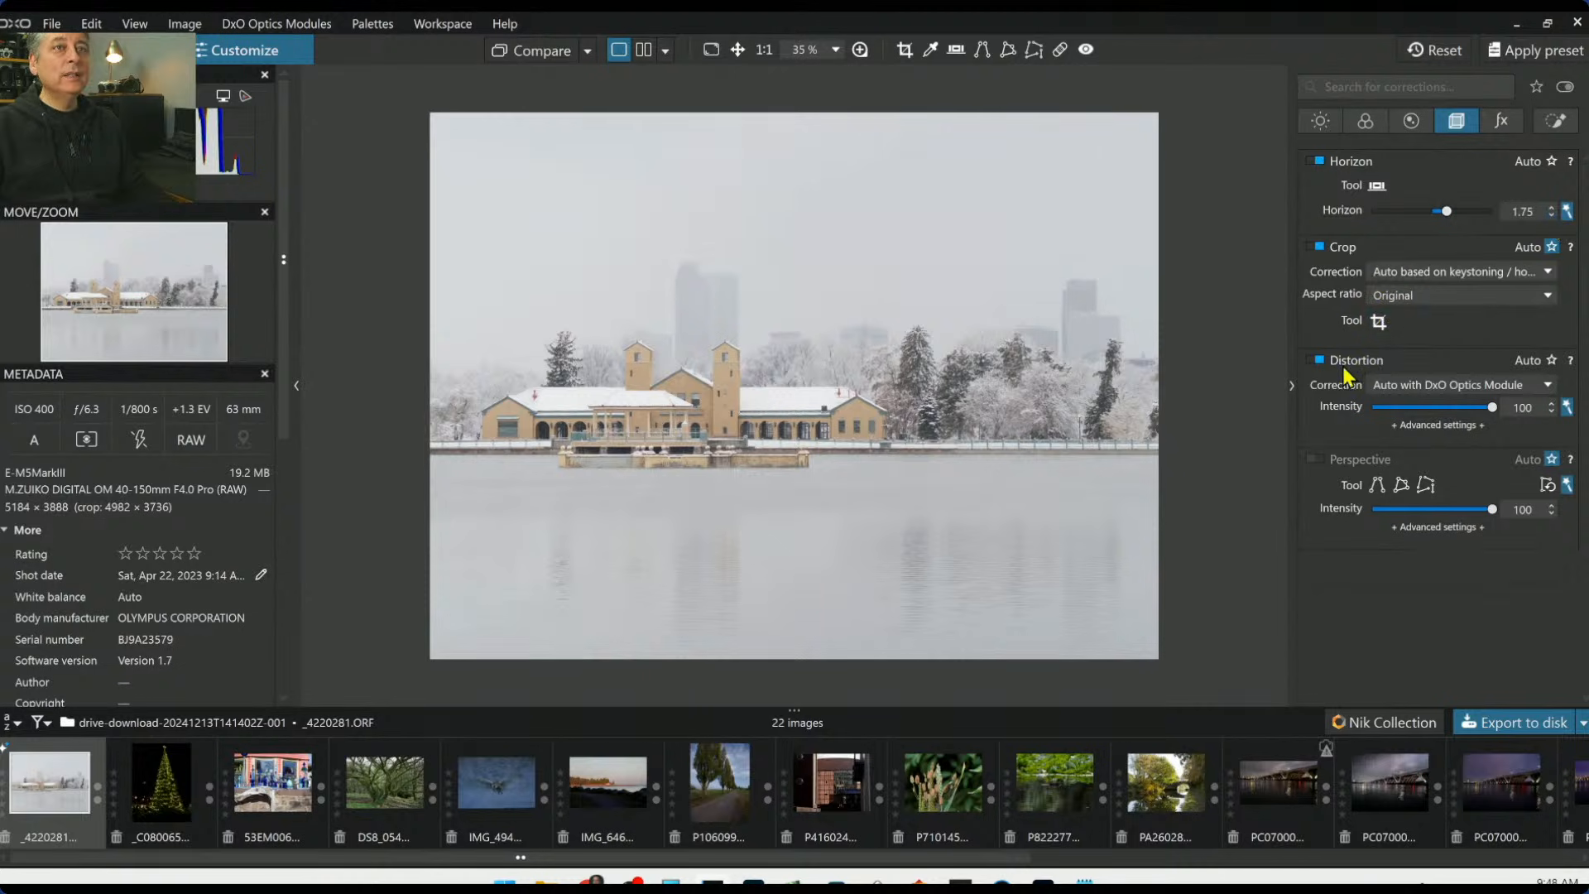
click(1317, 463)
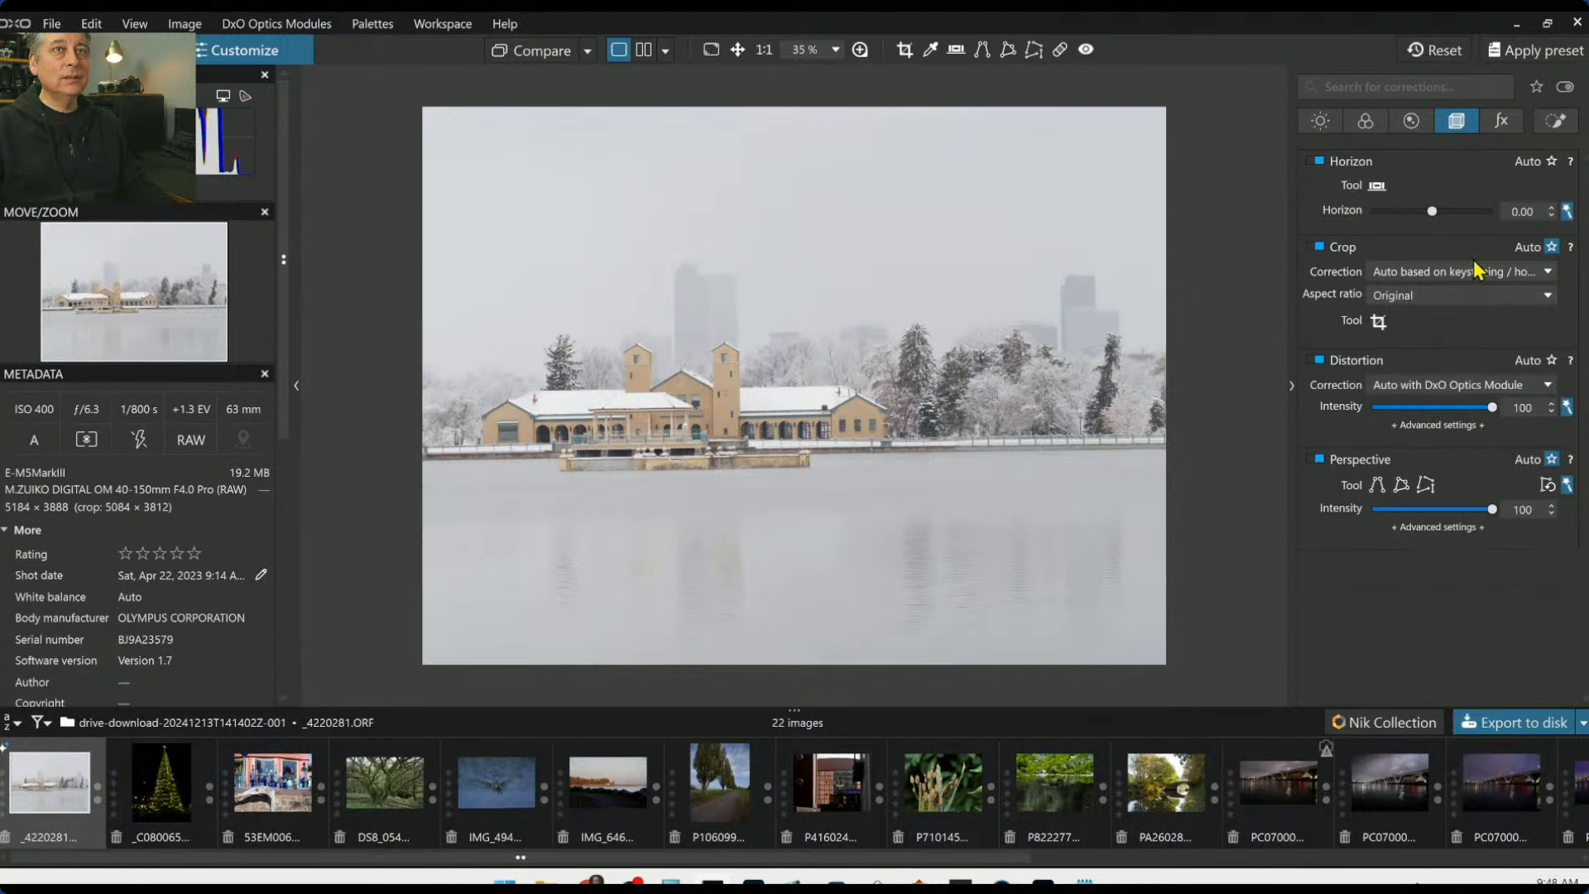
click(1321, 462)
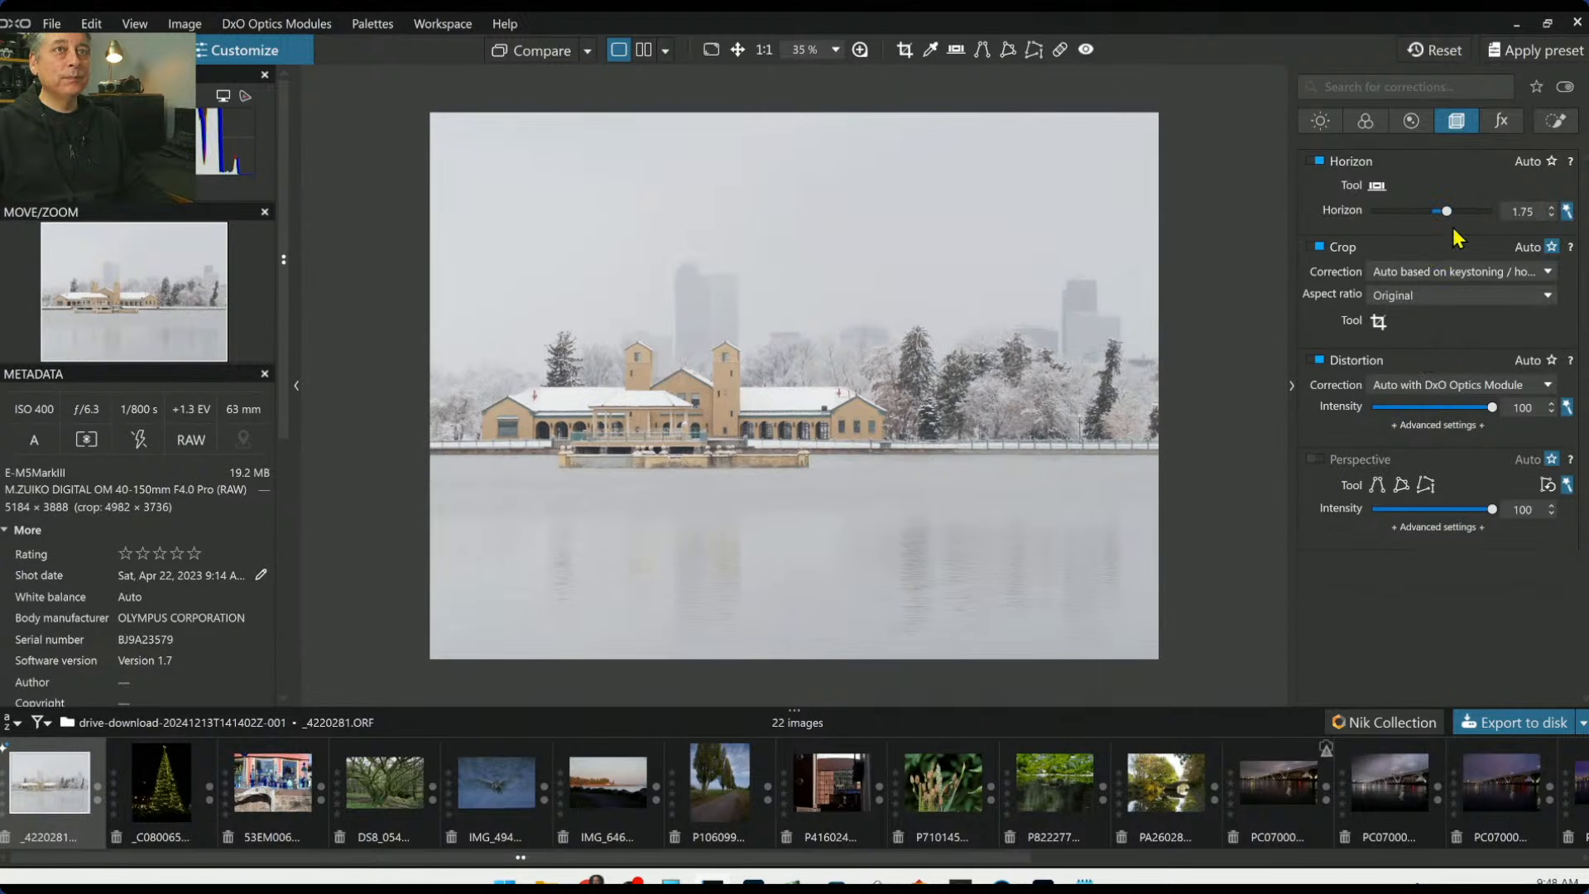
click(1567, 211)
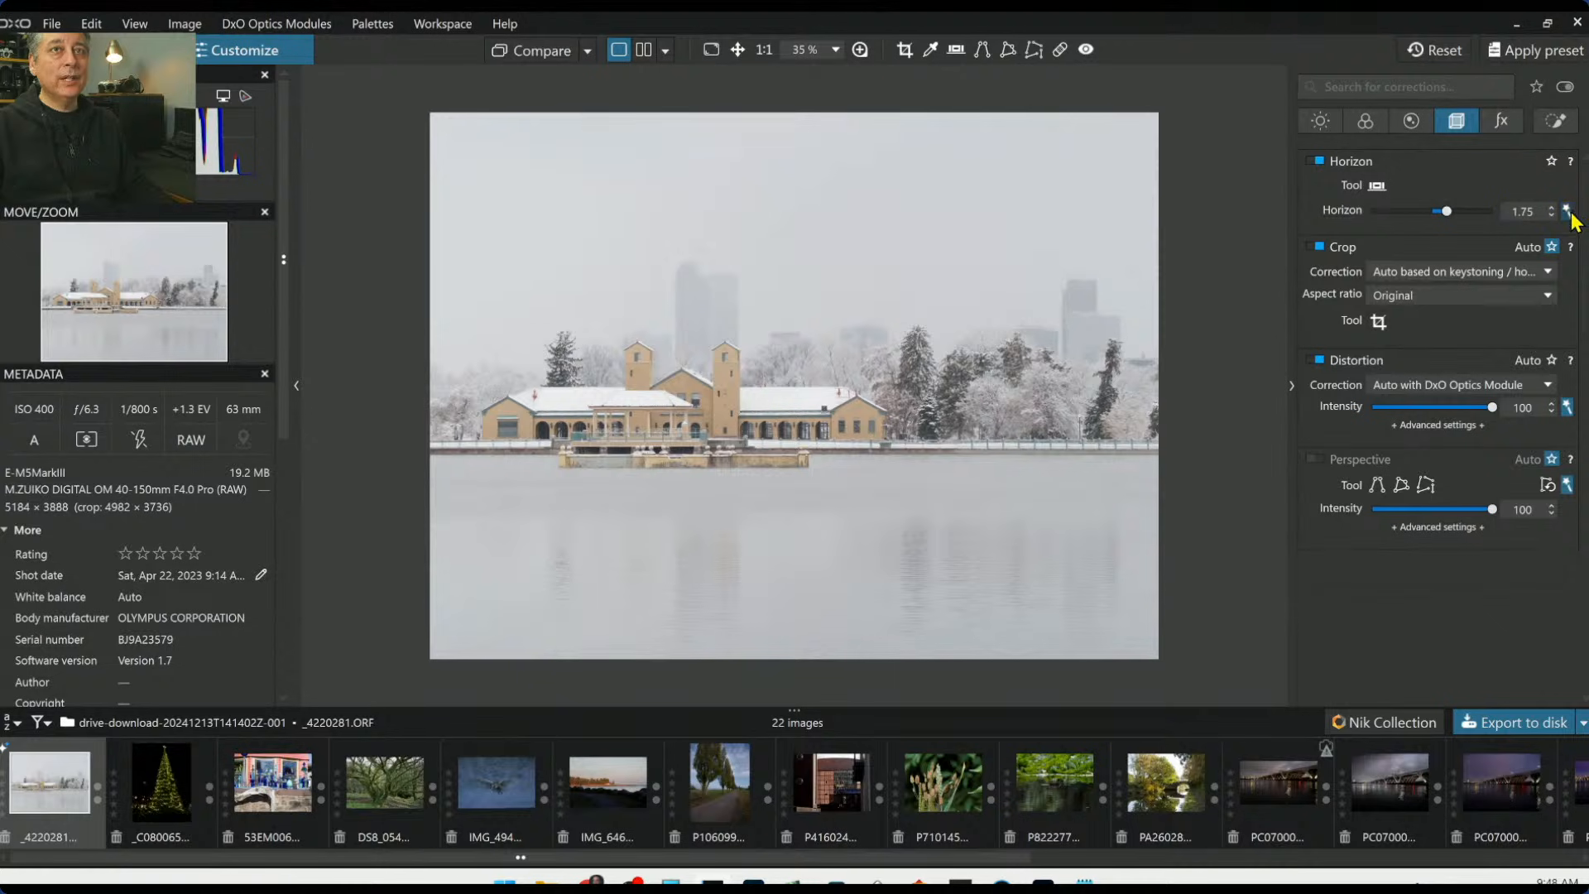
click(1320, 464)
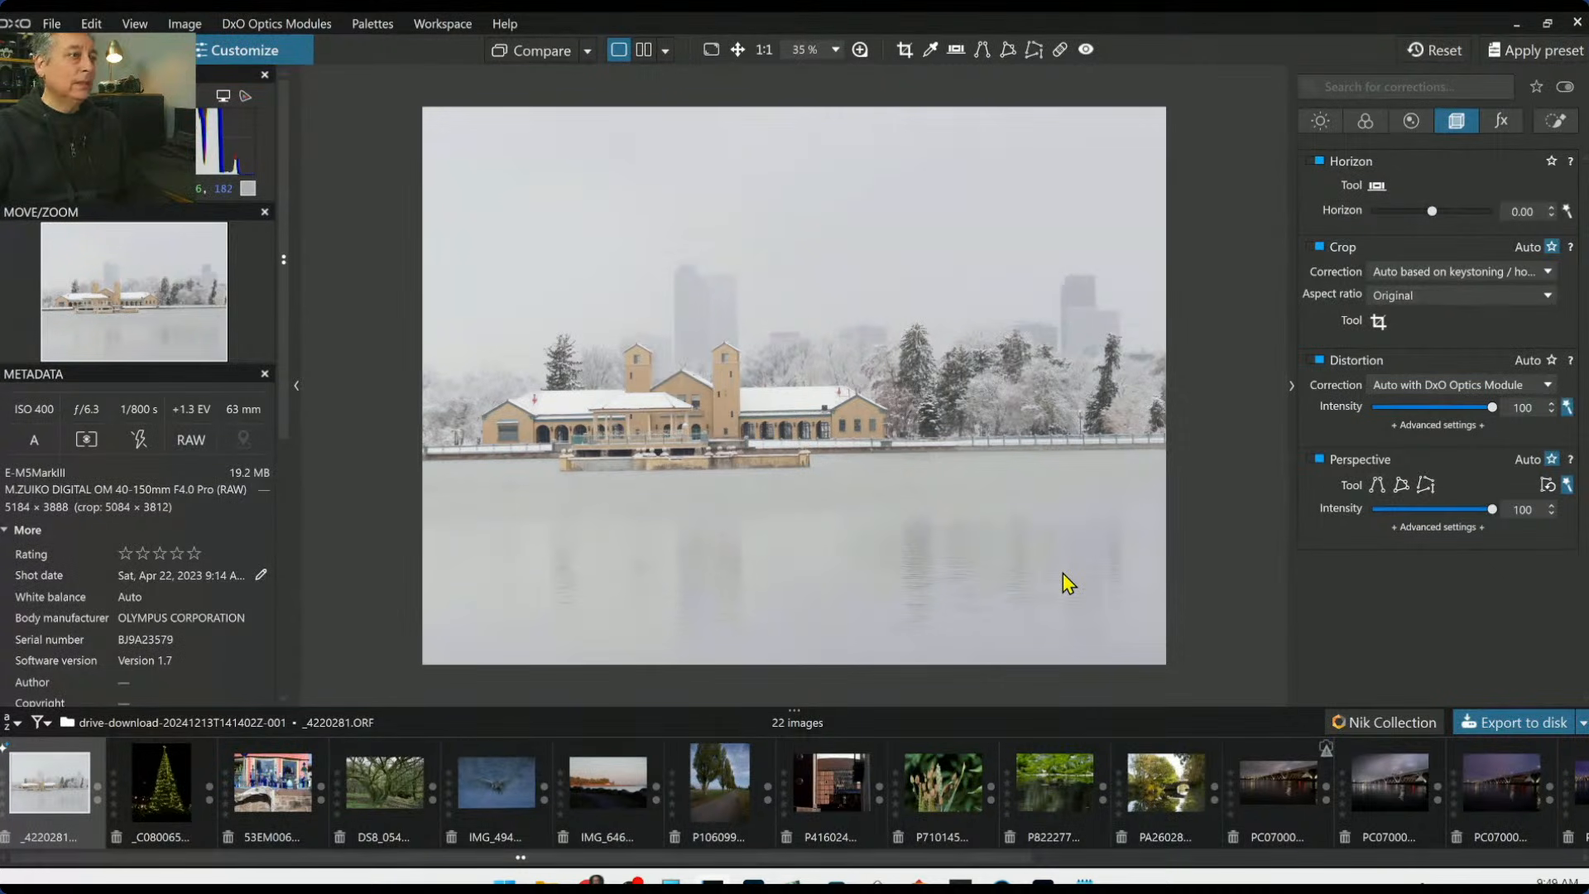
Add a local adjustment control line across the lake, fading out at the shoreline and covering the water below
click(1556, 121)
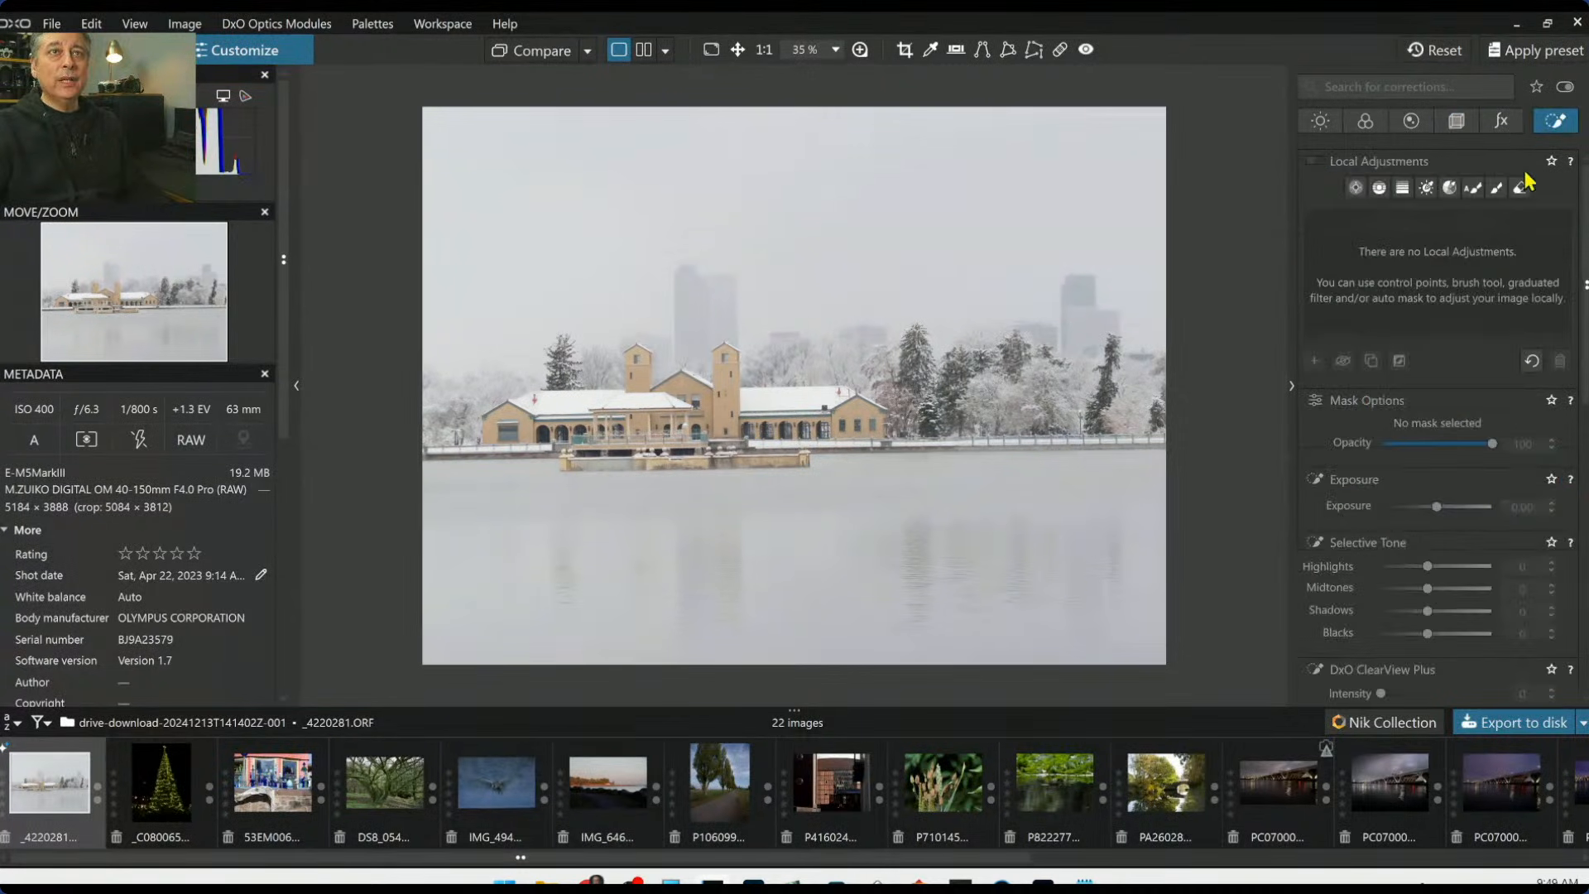
click(1379, 187)
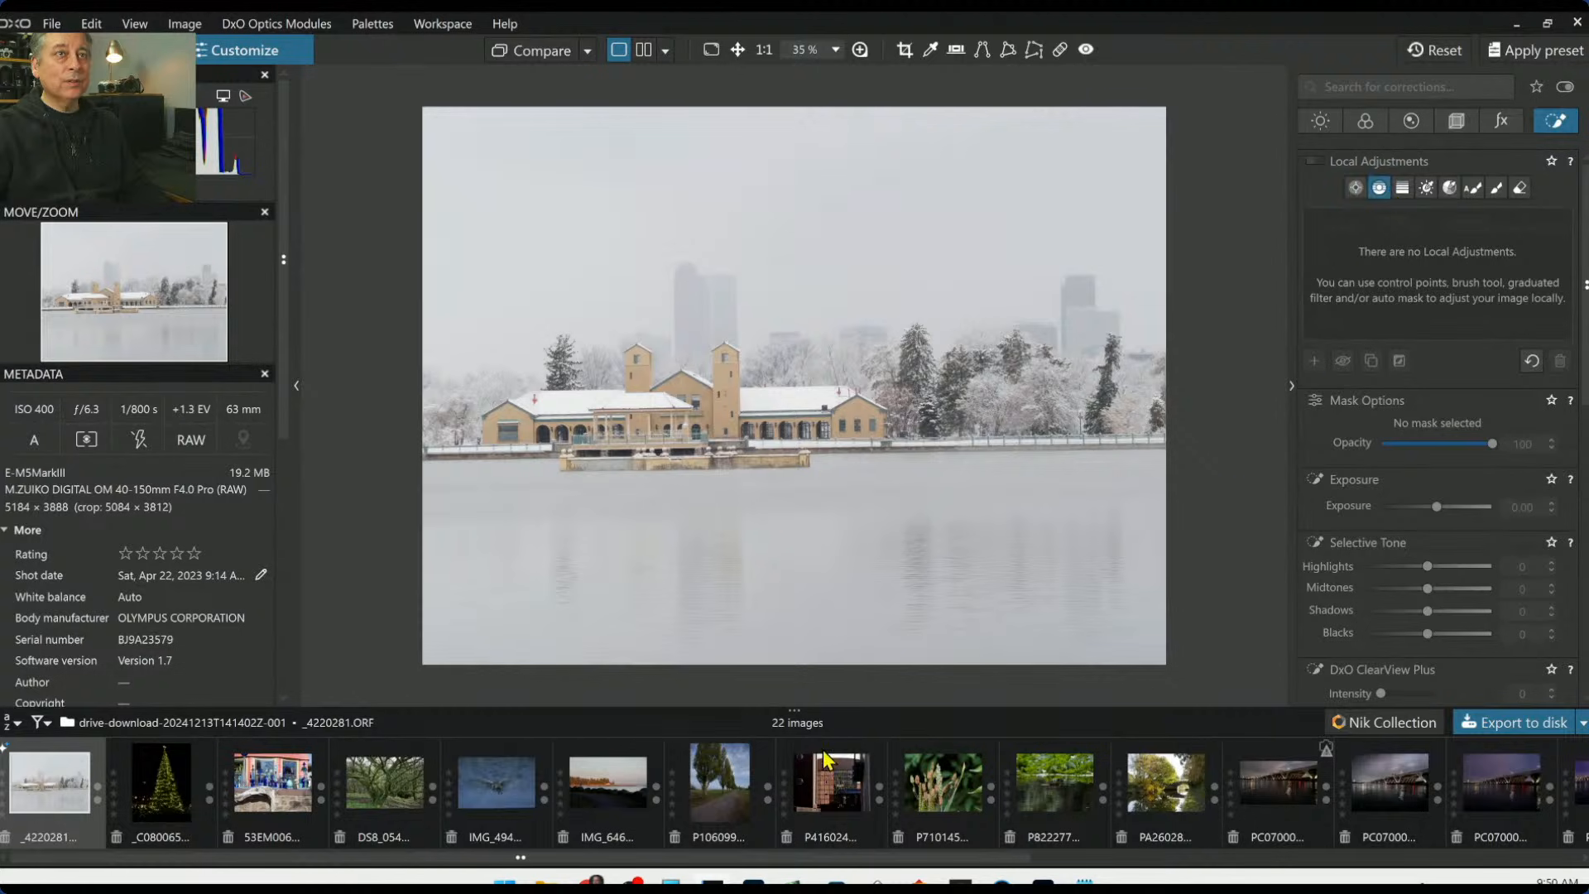
drag(815, 532, 815, 447)
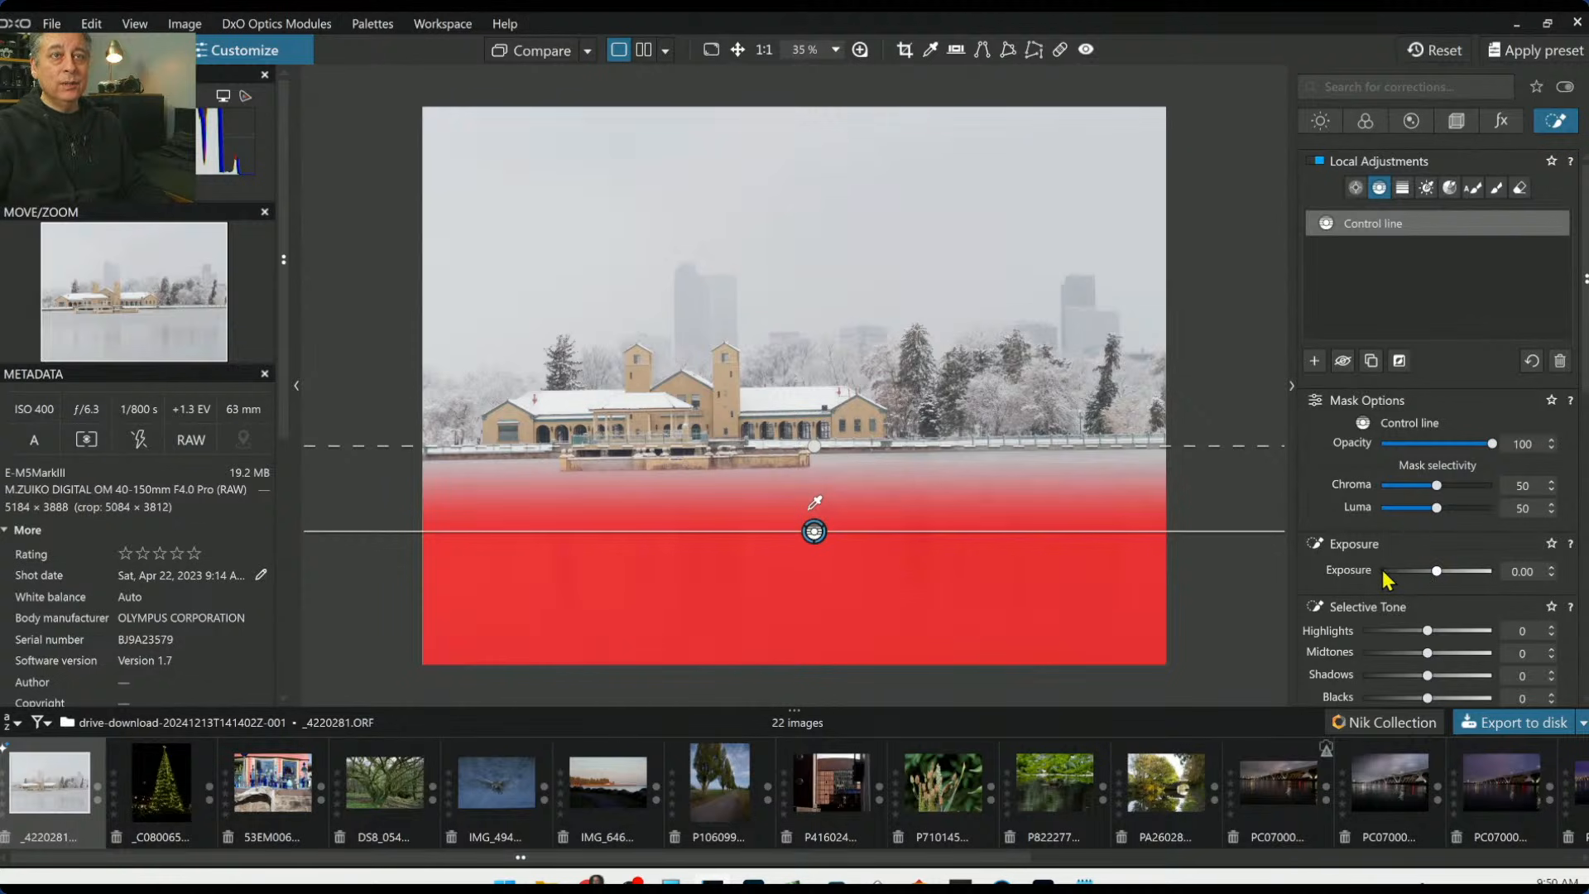
Set the water mask's ClearView Plus intensity to 61, contrast to -41 and microcontrast to 28
scroll(1388, 580, down, 2)
scroll(1388, 579, down, 1)
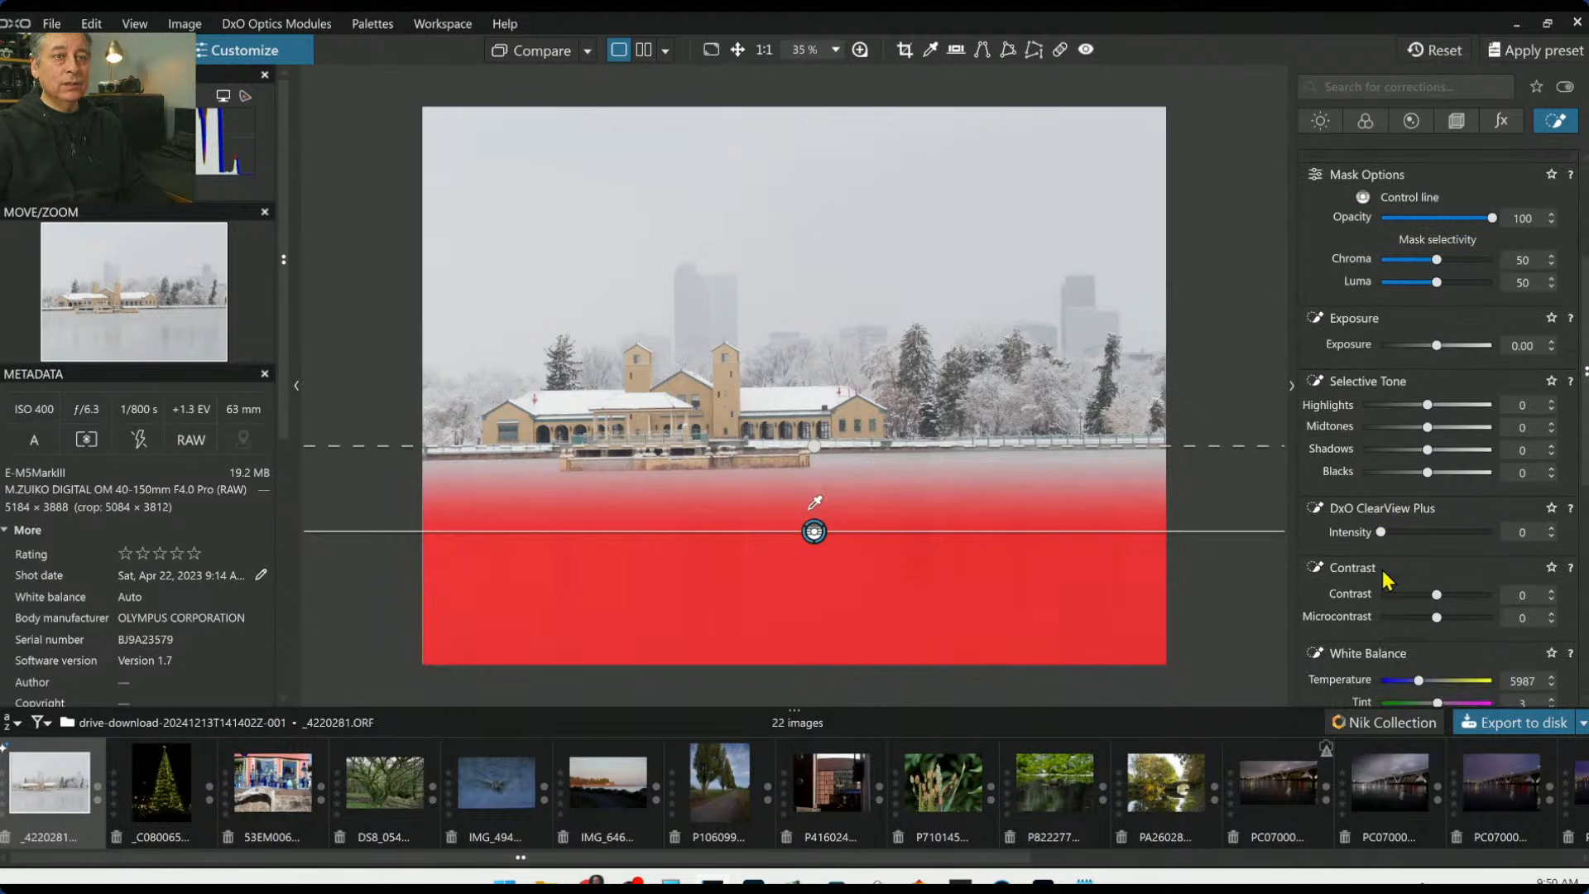
scroll(1399, 497, up, 4)
scroll(1400, 497, down, 2)
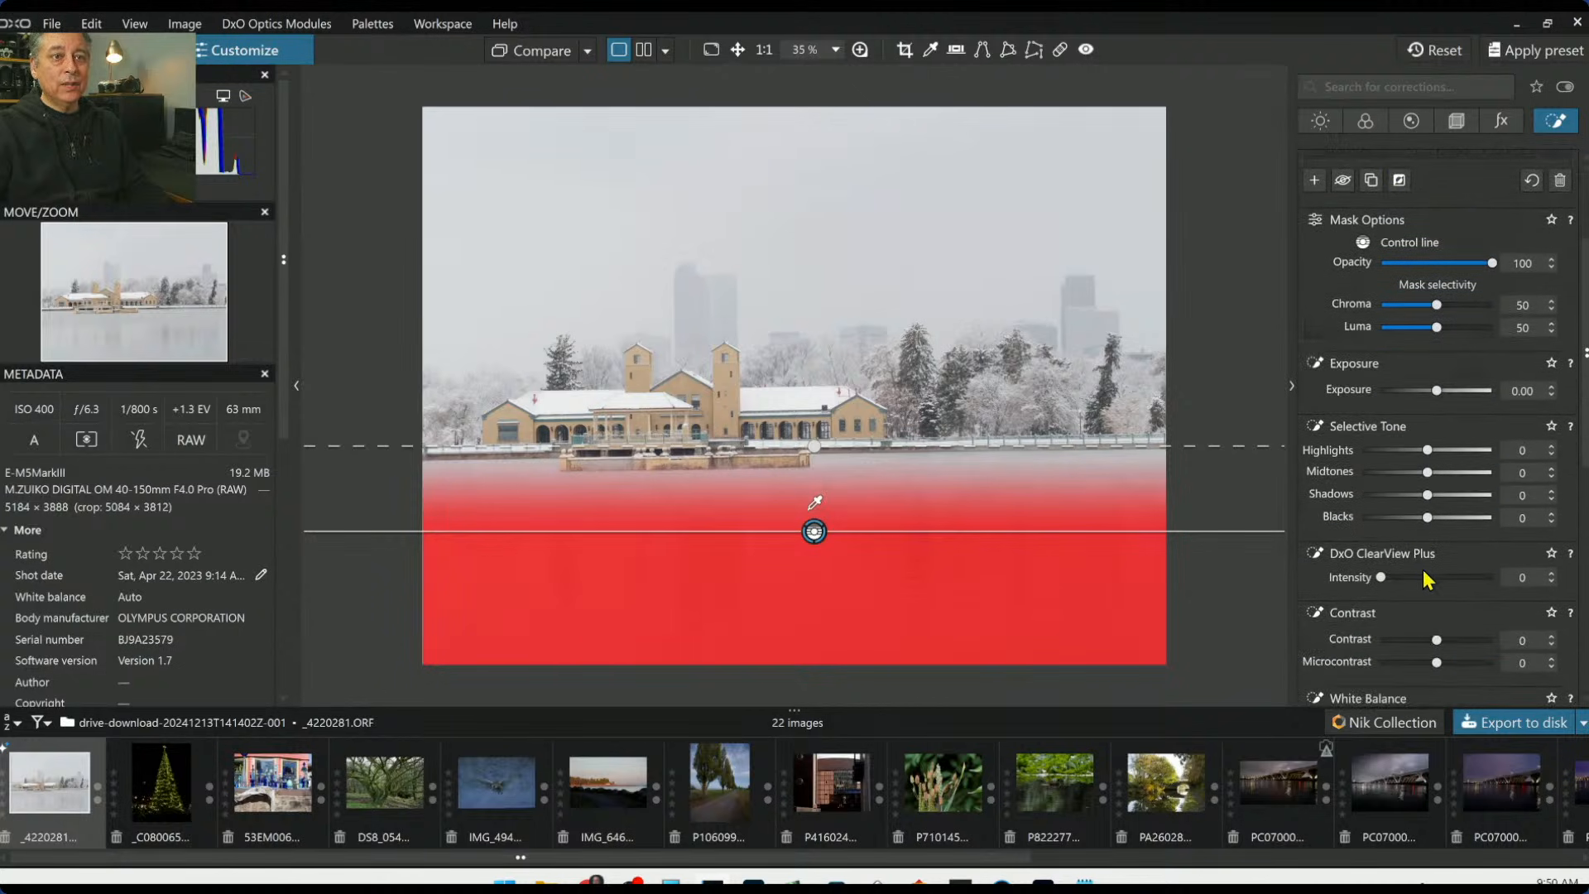
click(1450, 579)
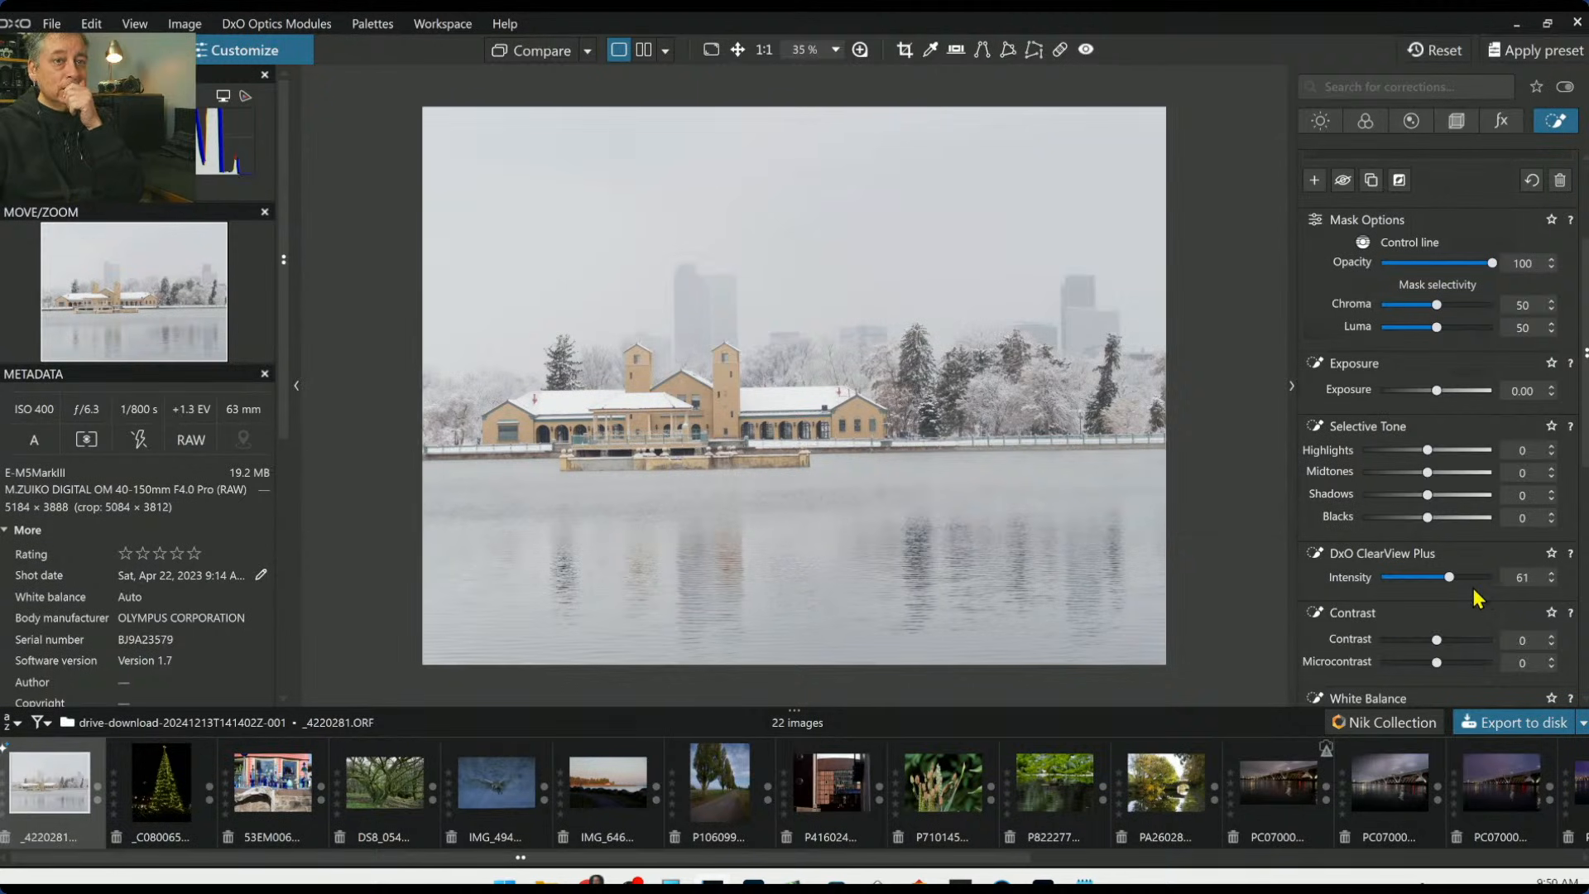
mouse_move(1437, 645)
mouse_down()
mouse_move(1413, 642)
mouse_move(1419, 662)
mouse_move(1473, 662)
mouse_move(1454, 662)
mouse_up()
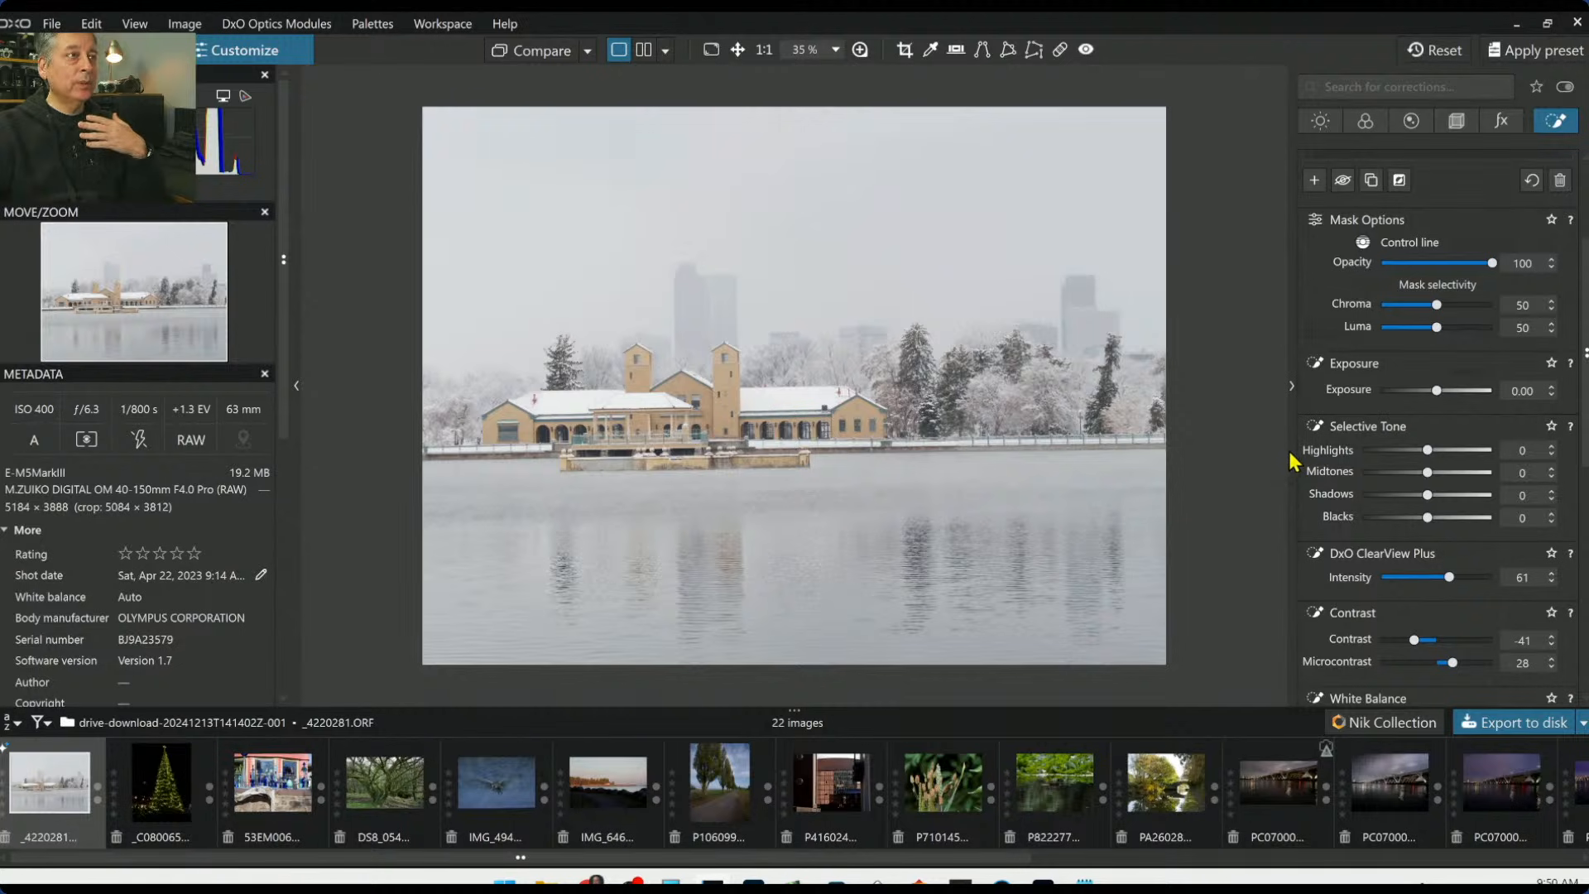
Add a second control line covering the sky, fading out at the tree line behind the building
scroll(1393, 338, up, 2)
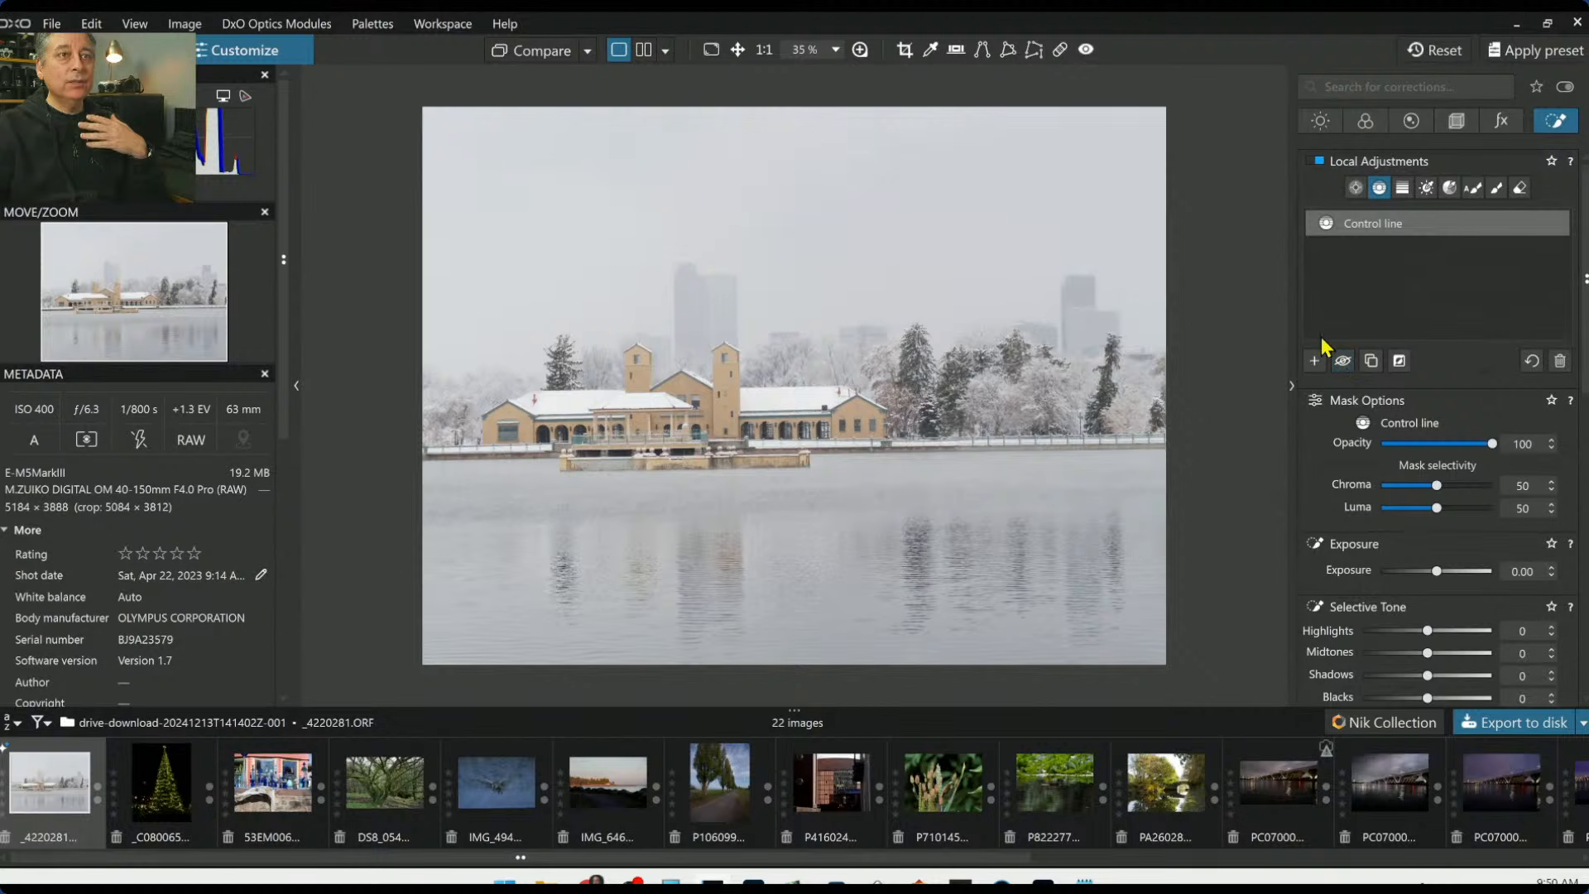
click(1316, 360)
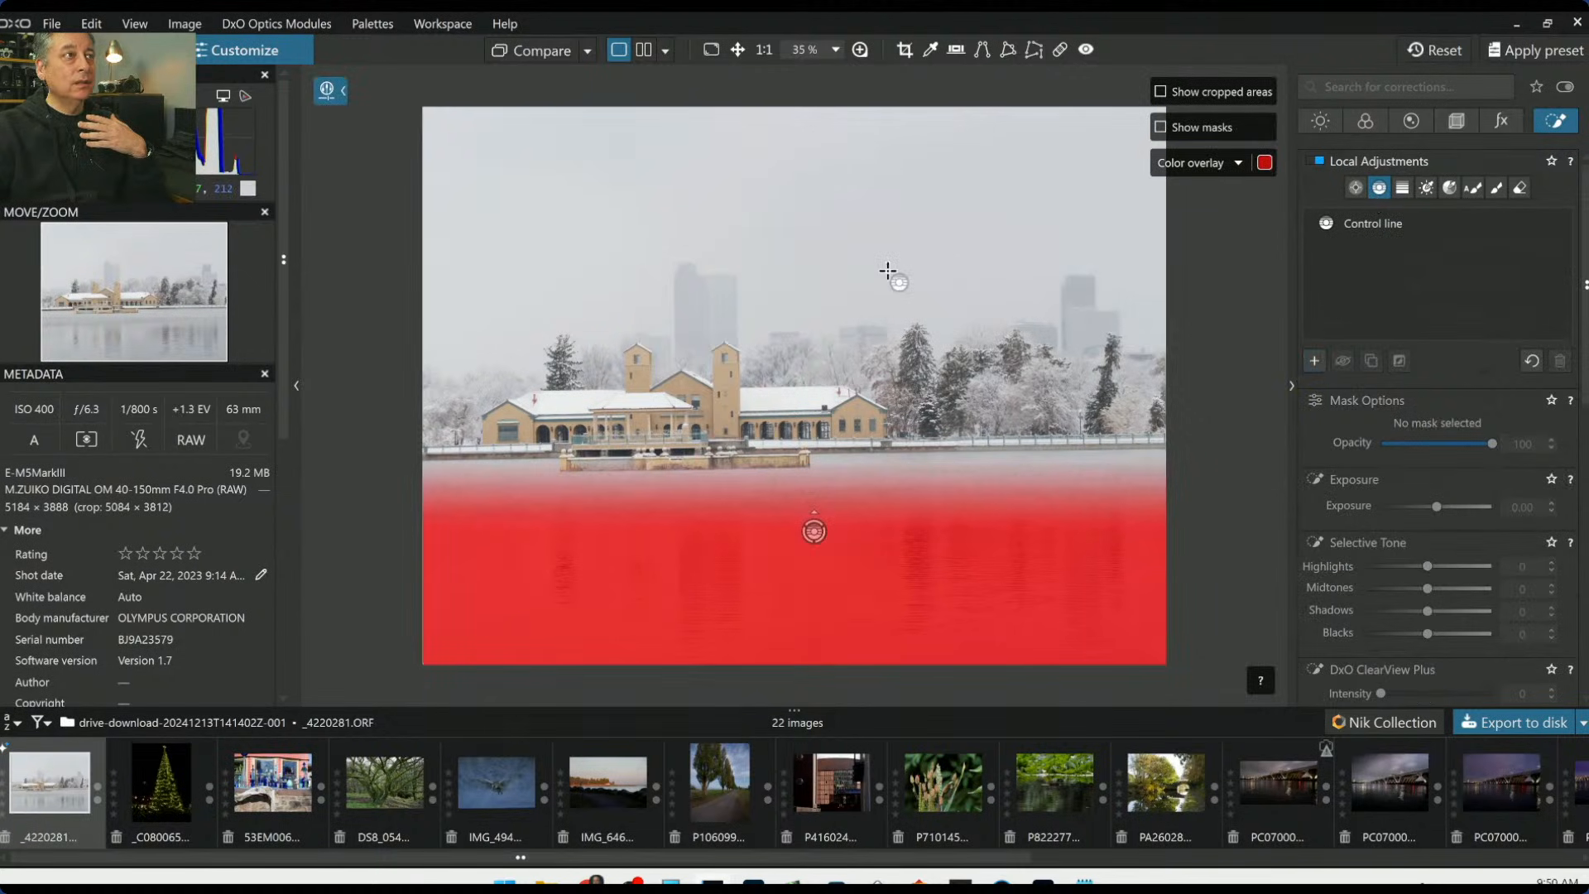
drag(894, 335, 897, 394)
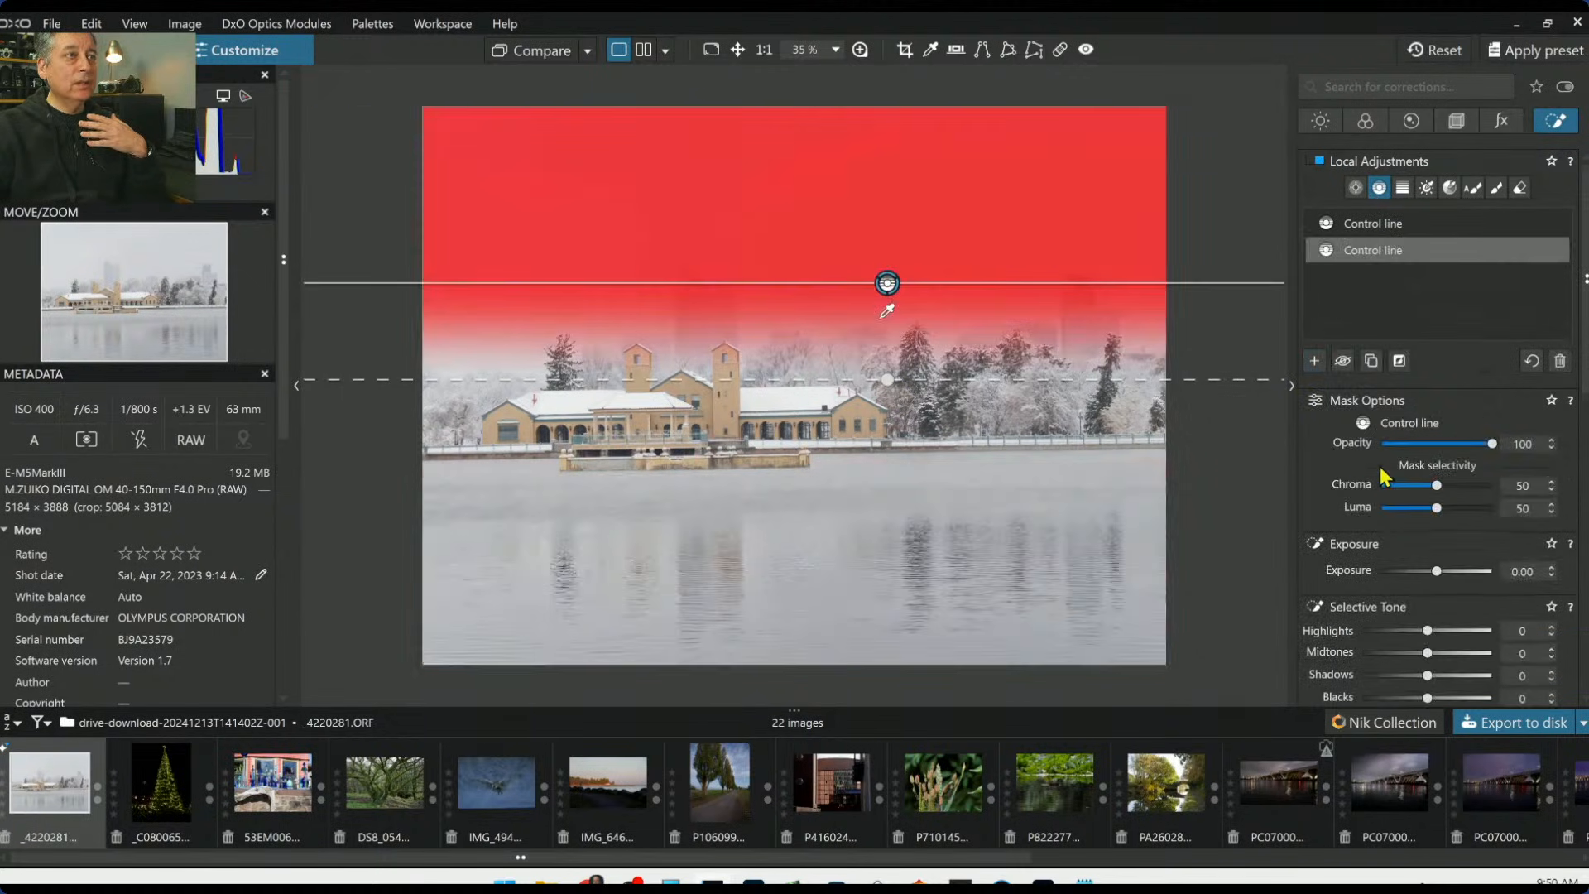
Try ClearView Plus 100, microcontrast 100 and blacks -71 on the sky mask, and reset all three
scroll(1364, 601, down, 2)
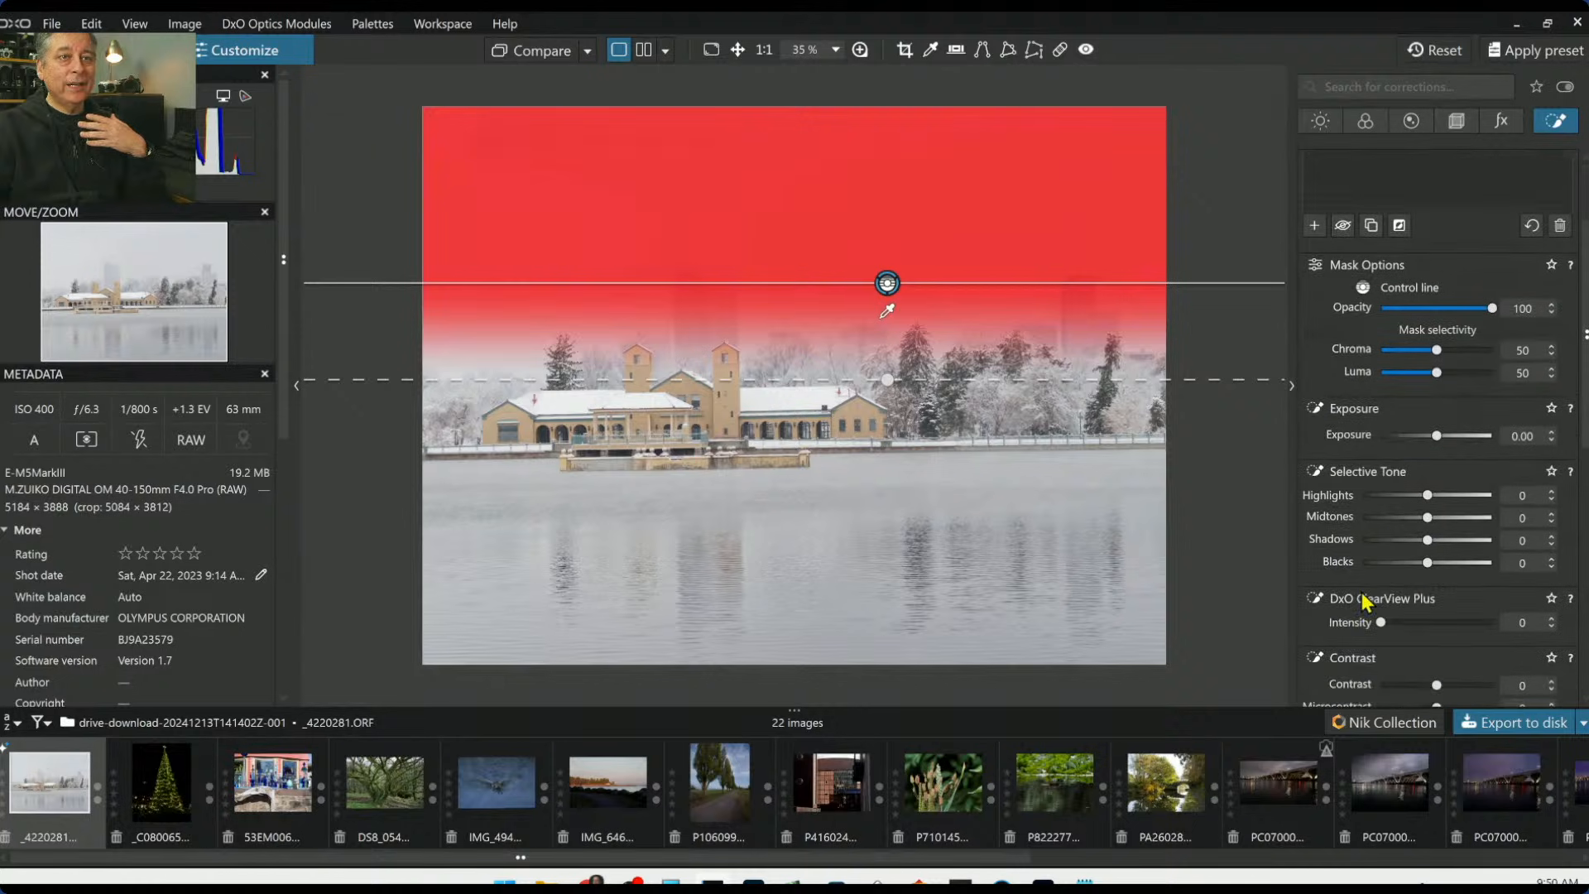
drag(1384, 578, 1508, 592)
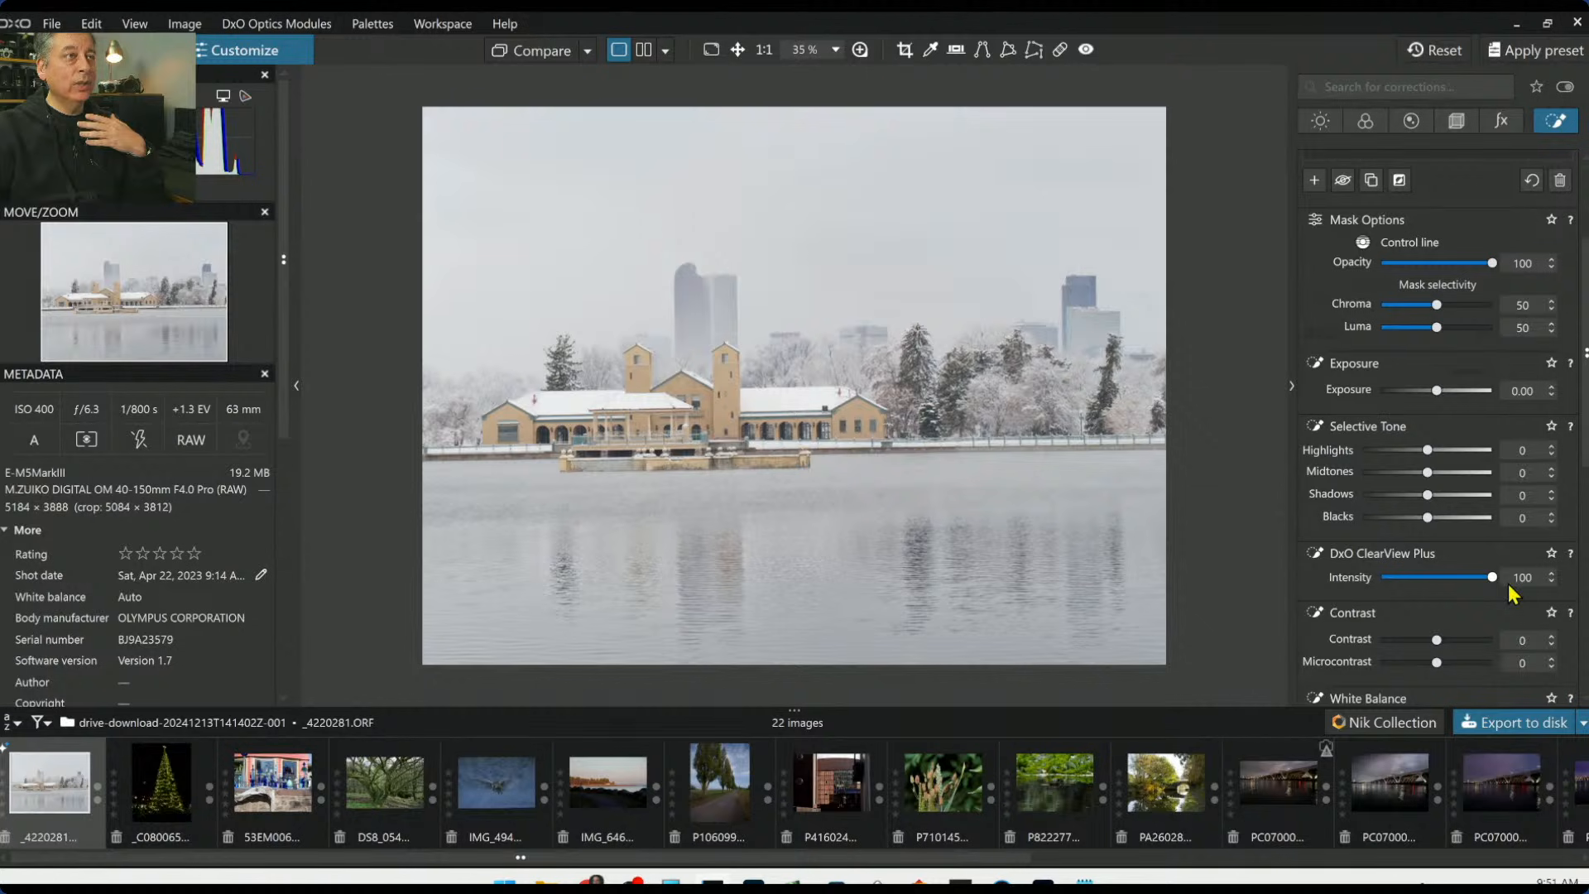
drag(1440, 663, 1536, 685)
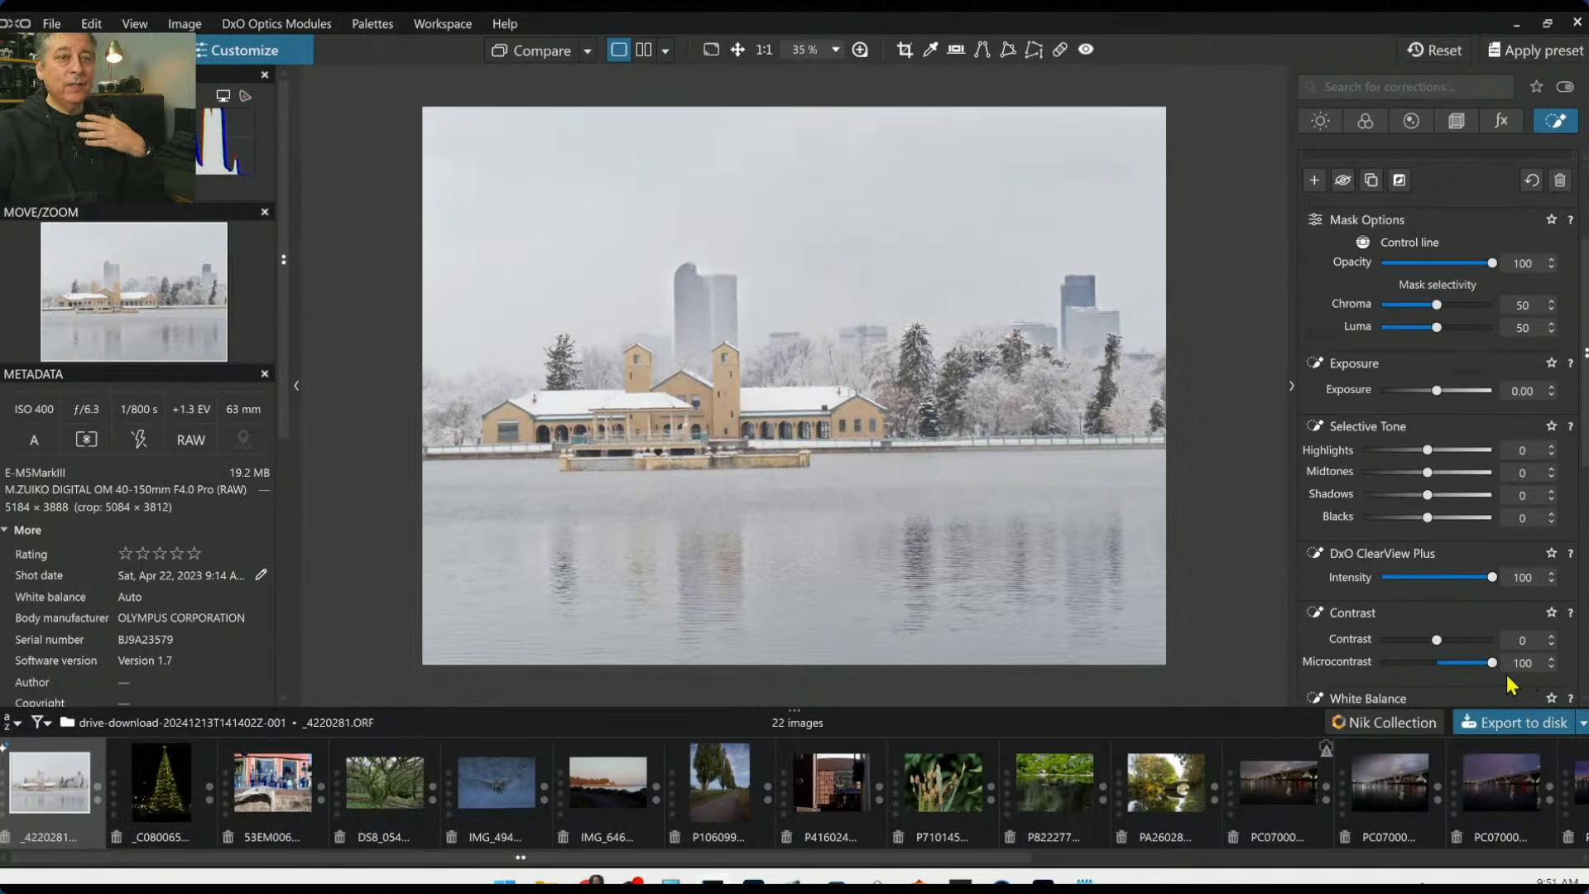
click(1382, 517)
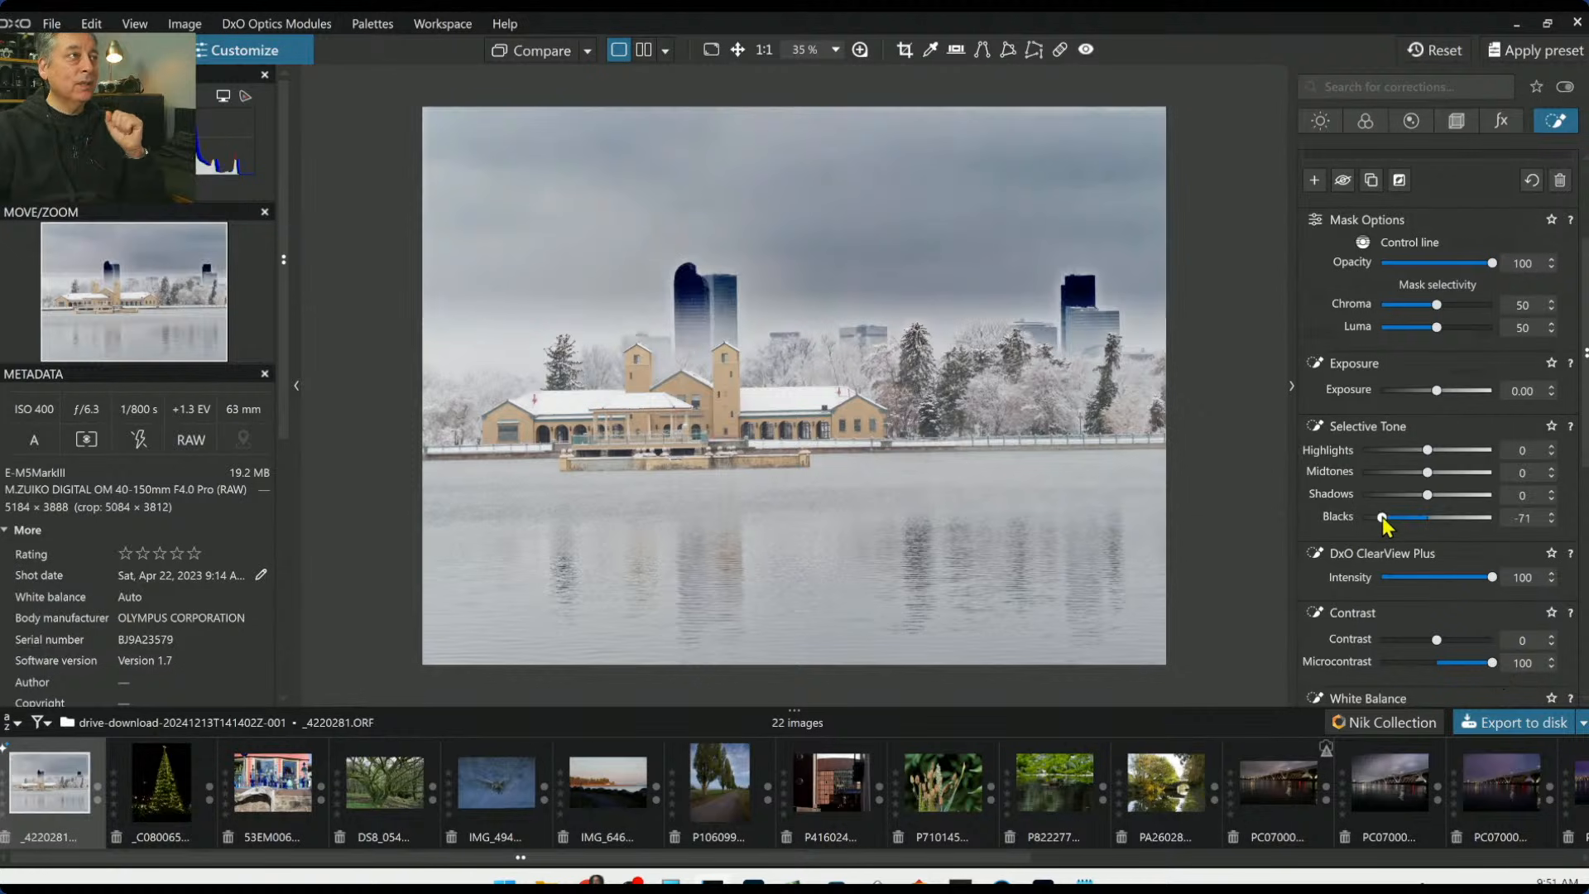
double_click(1382, 517)
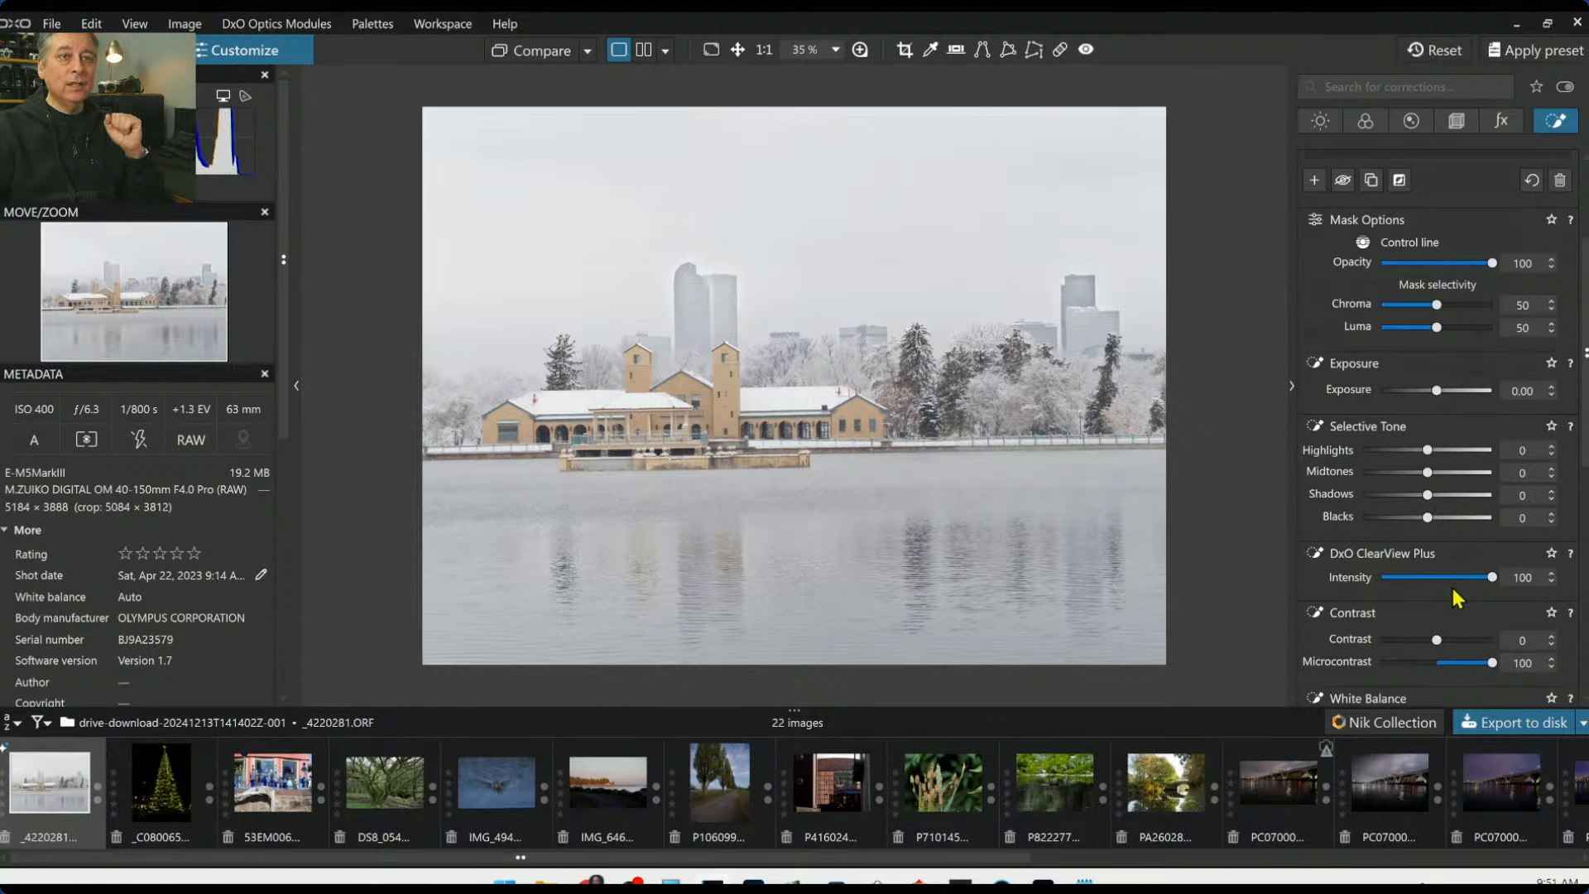
click(1387, 577)
double_click(1387, 578)
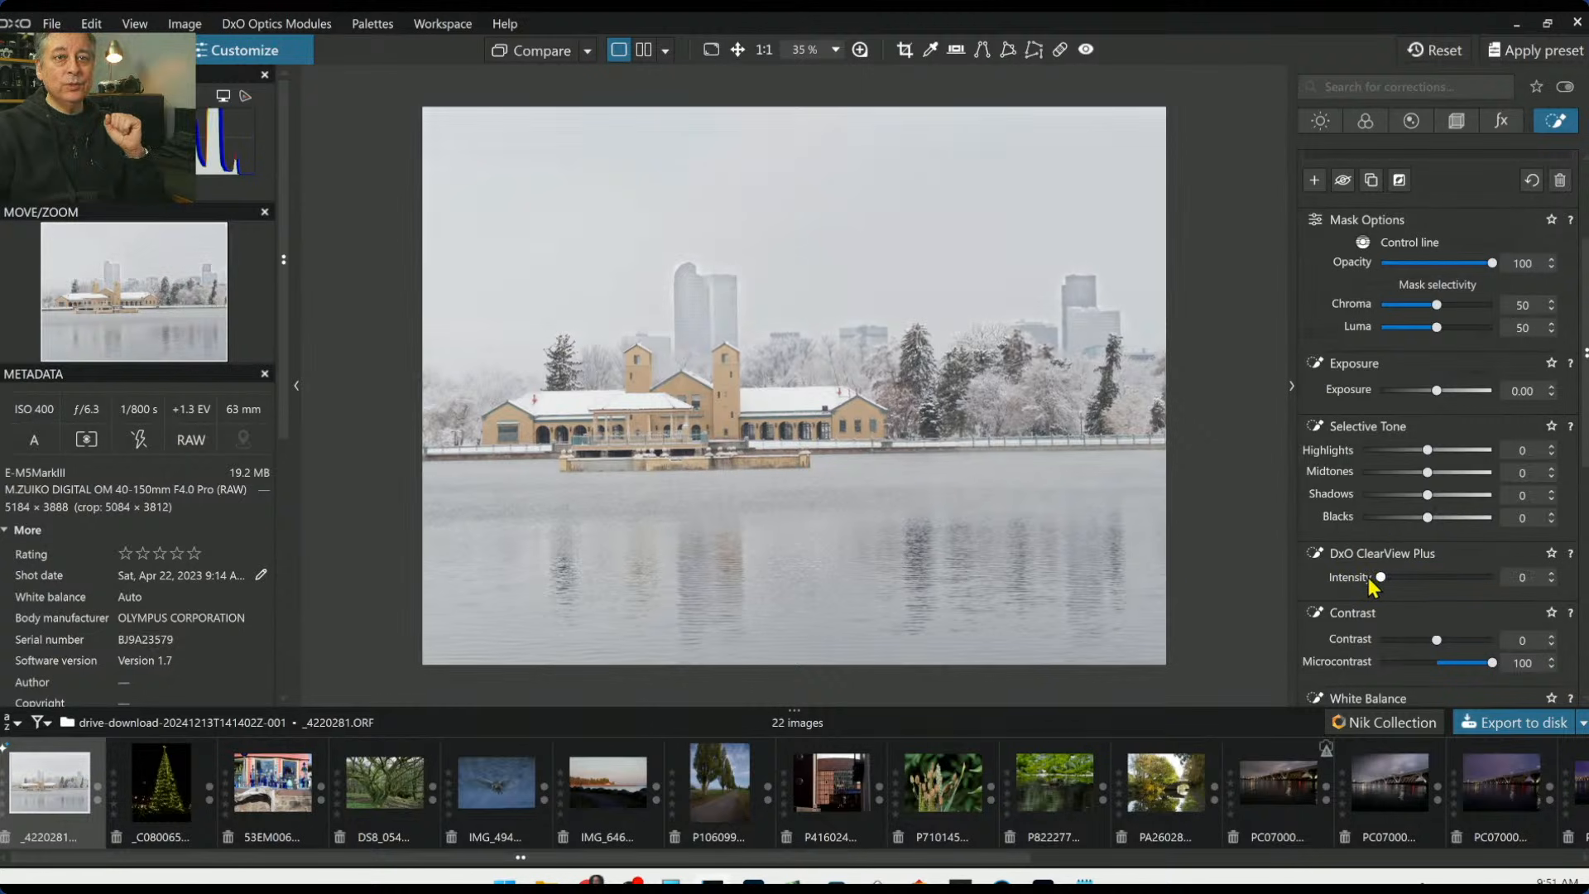
double_click(1492, 663)
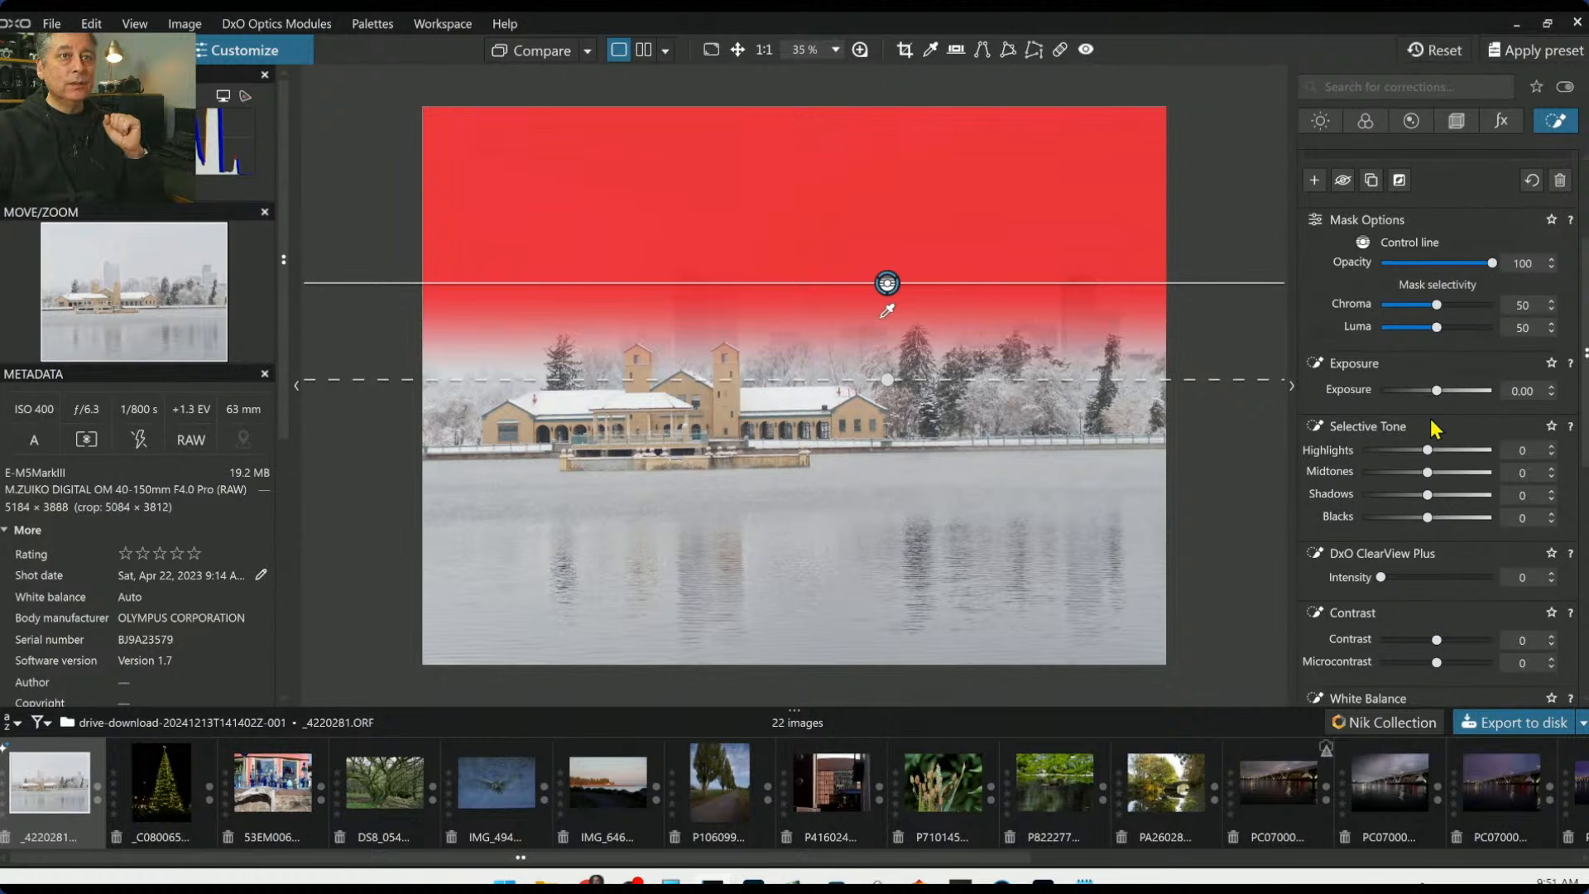
Set the sky mask's highlights to -14 and ClearView Plus intensity to 11, and deselect the mask
drag(1427, 450, 1421, 451)
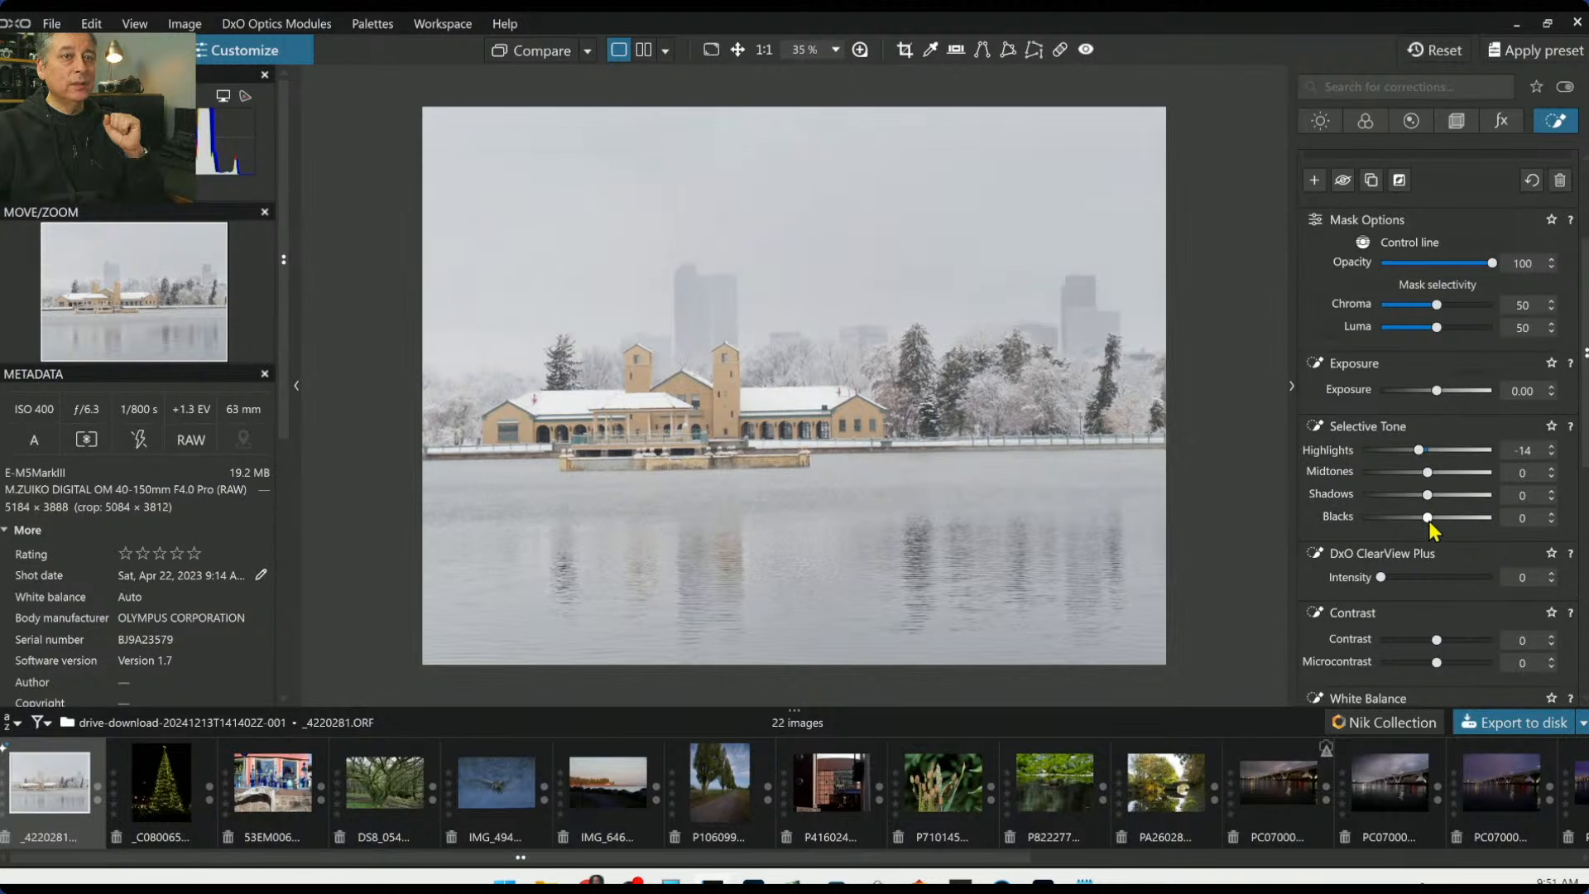
drag(1379, 579, 1392, 578)
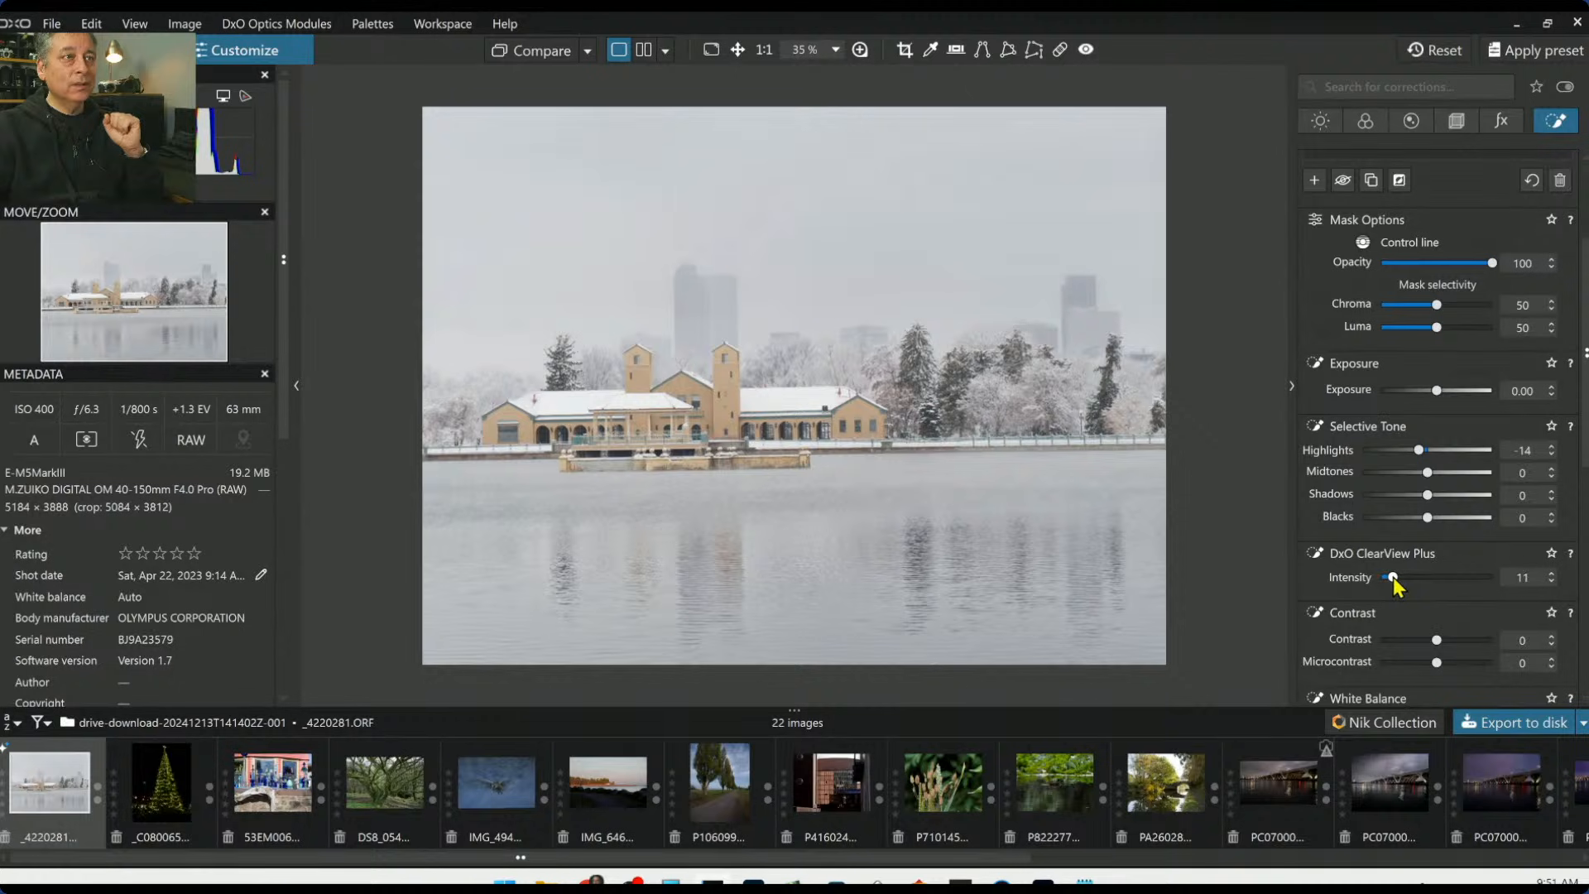
click(1200, 384)
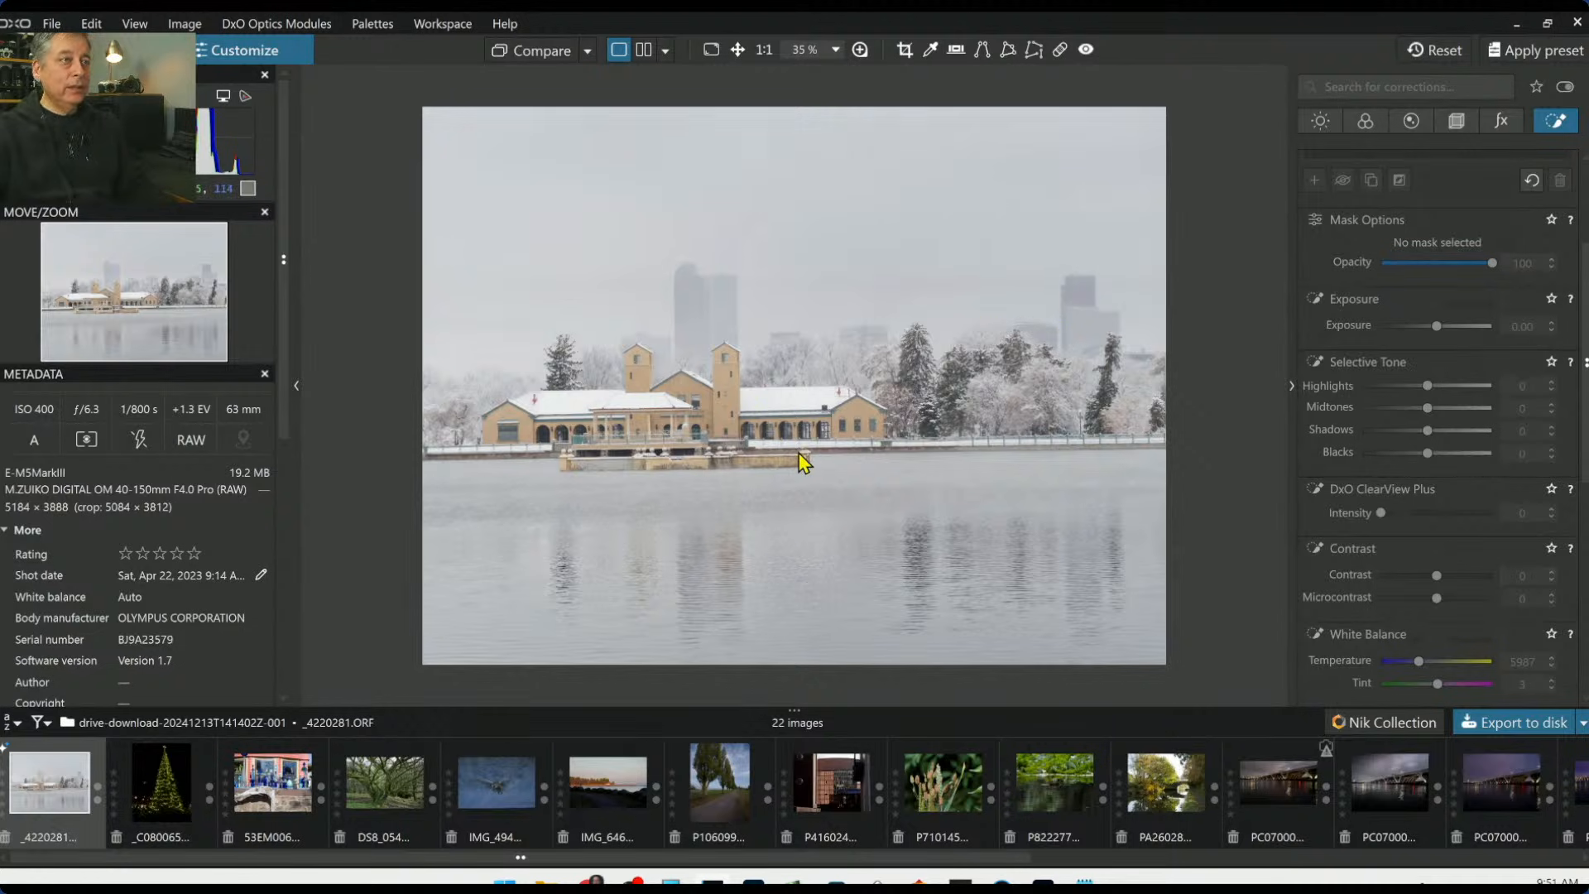
Crop the photo to a 16 × 9 aspect ratio, moving the frame down over the water and trimming it to about 5128 × 2885 px
click(1459, 122)
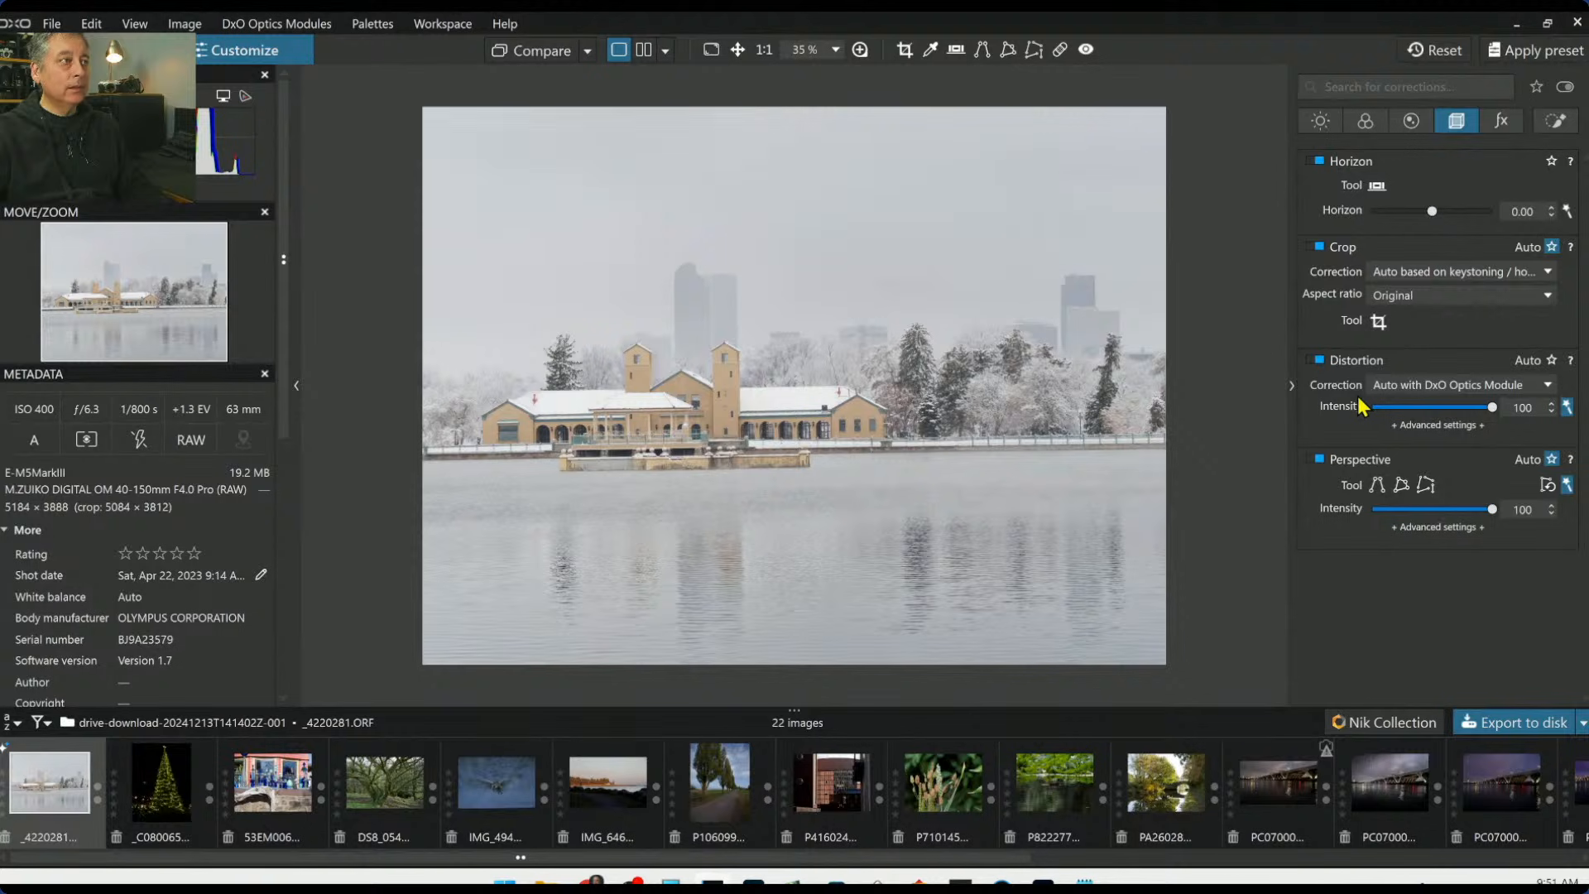
click(1409, 298)
click(1402, 499)
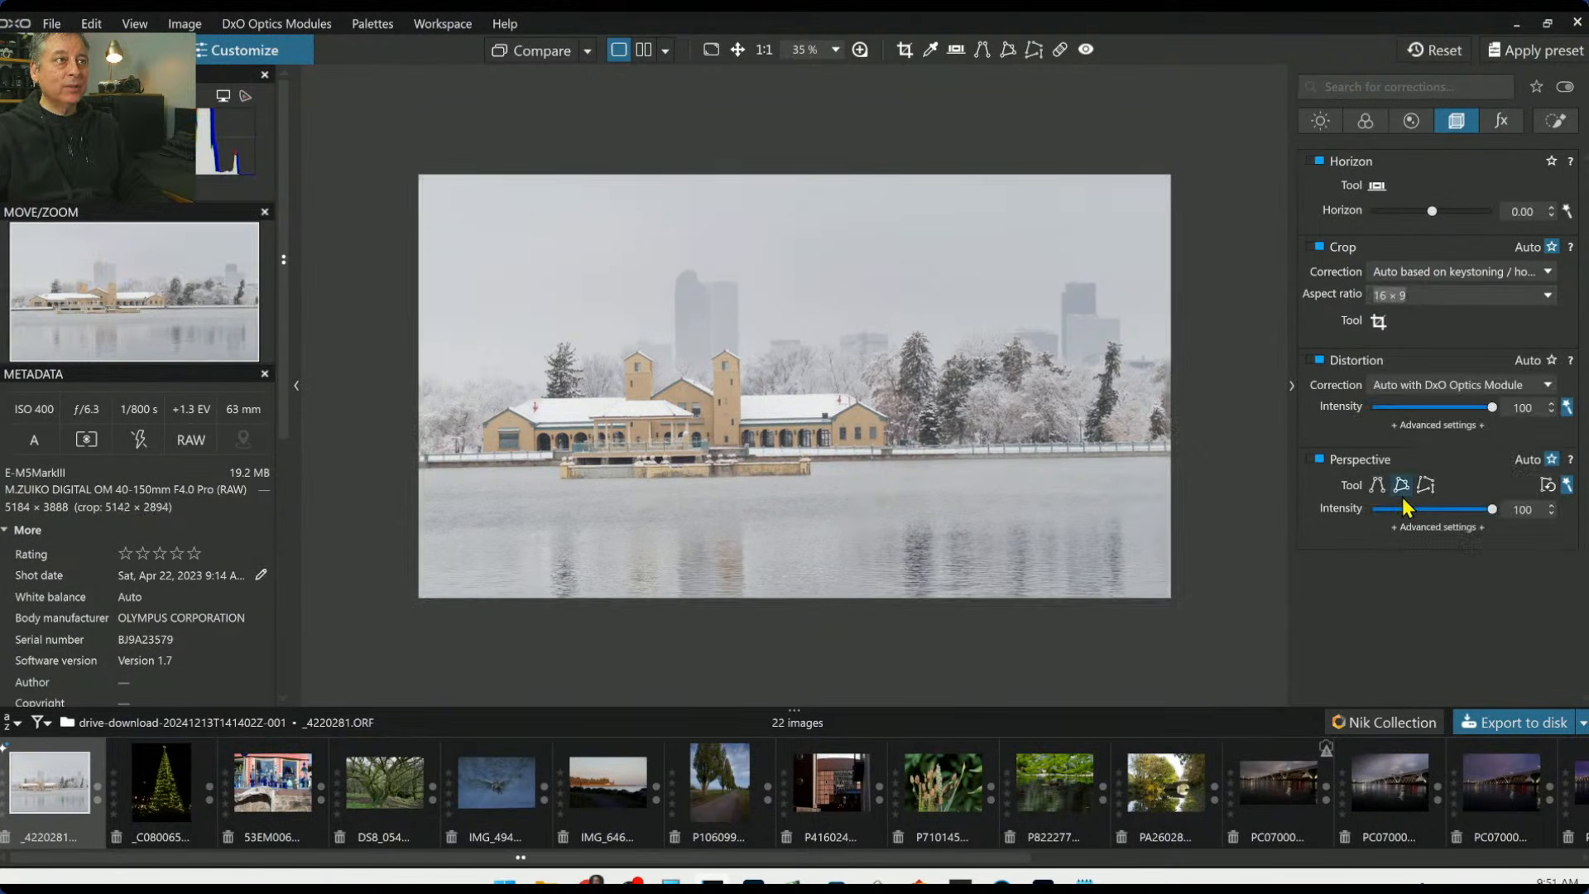
click(1379, 321)
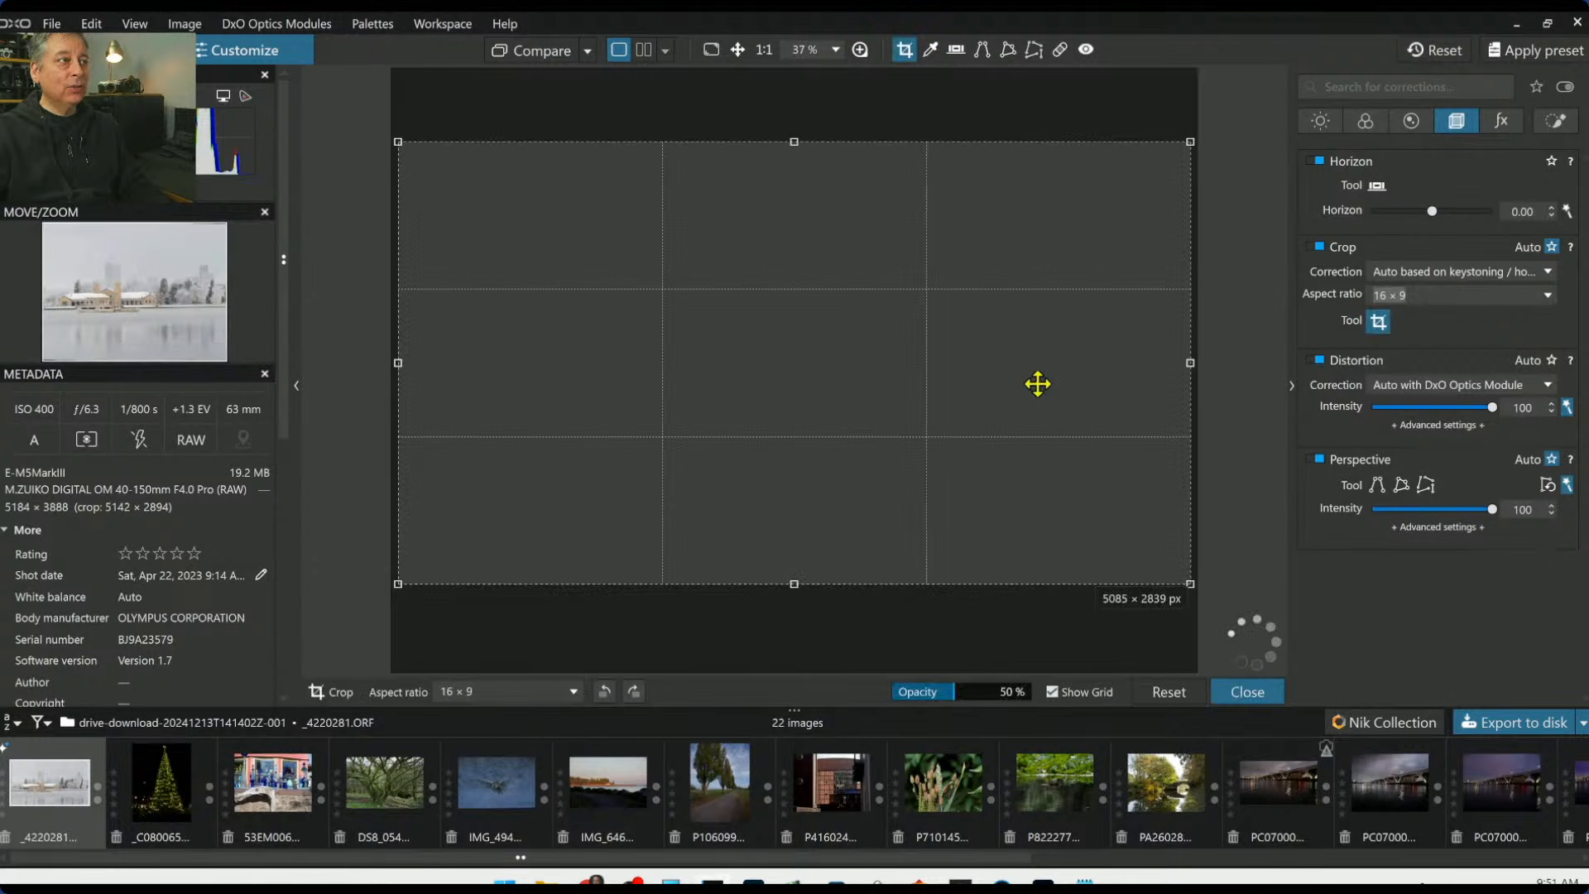
drag(1029, 384, 1024, 445)
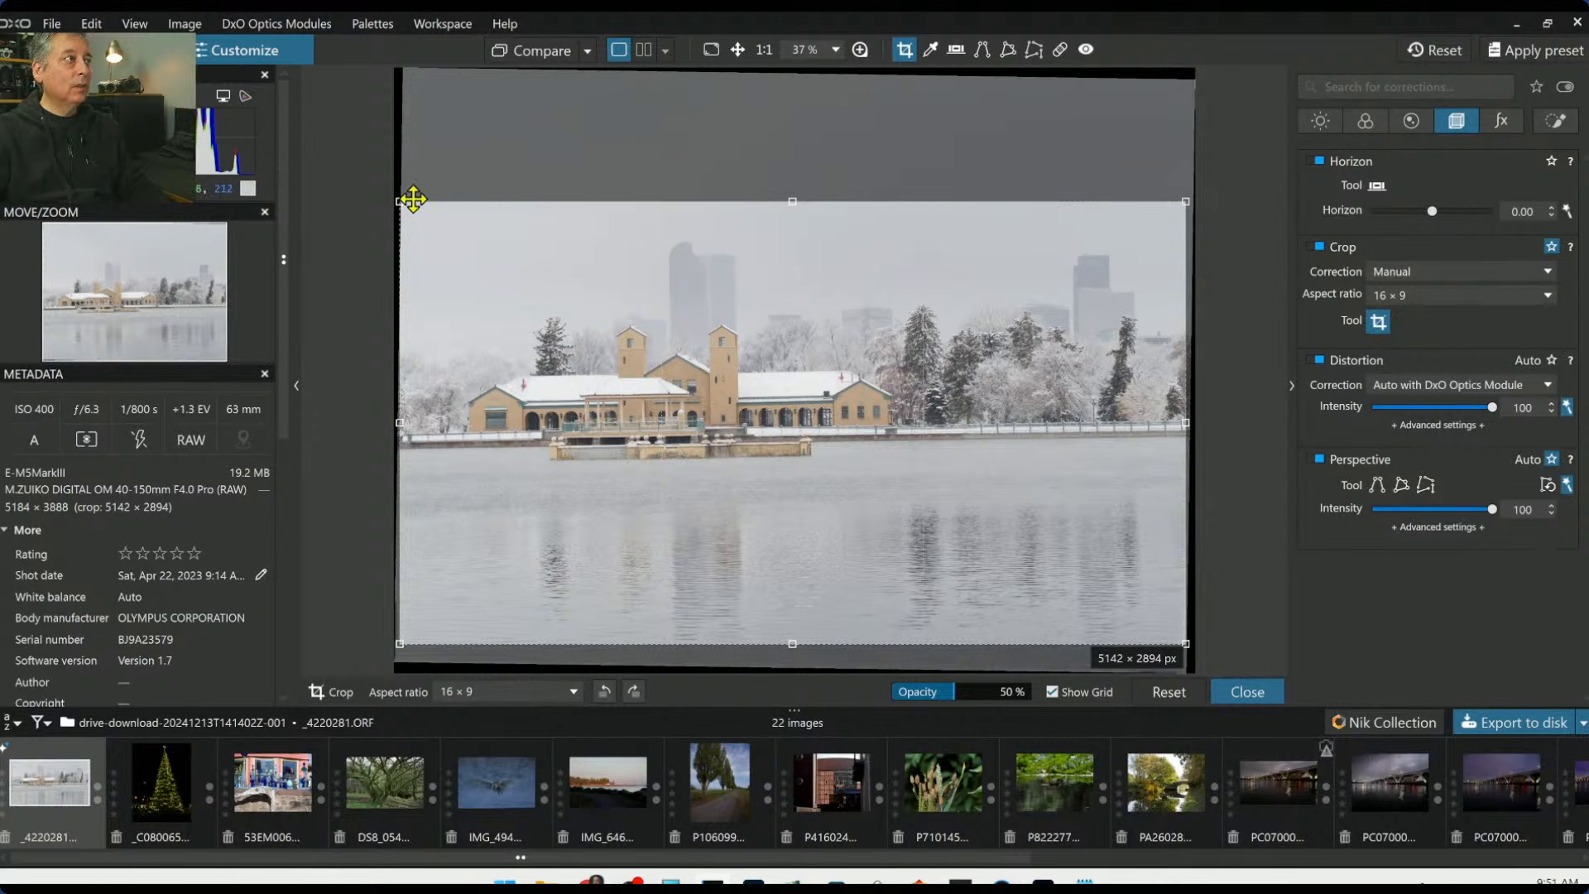
drag(400, 201, 402, 203)
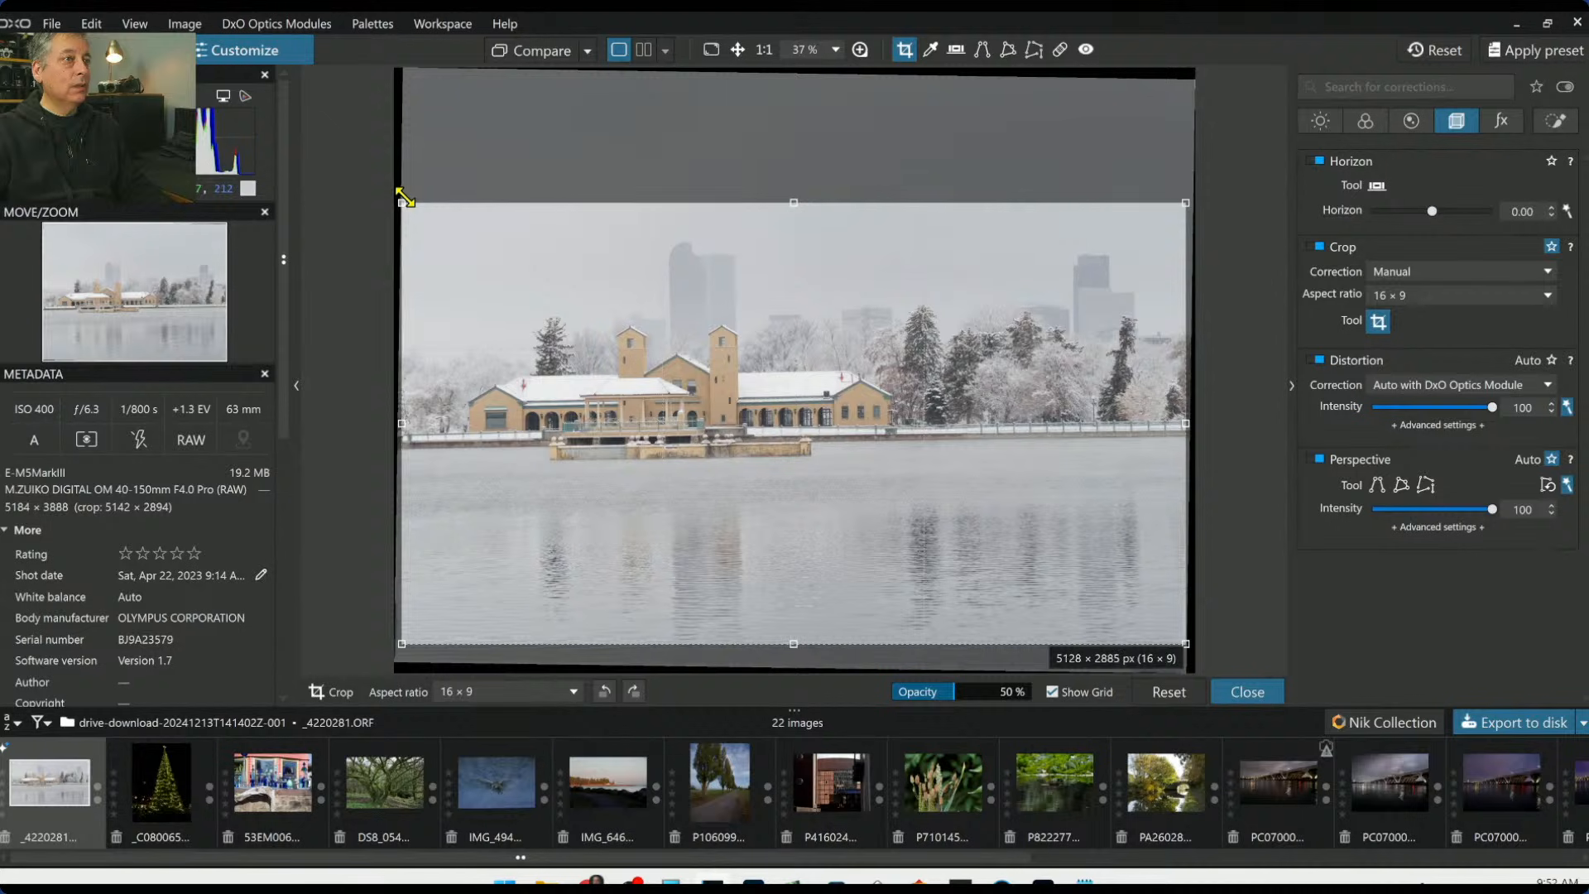
key(Return)
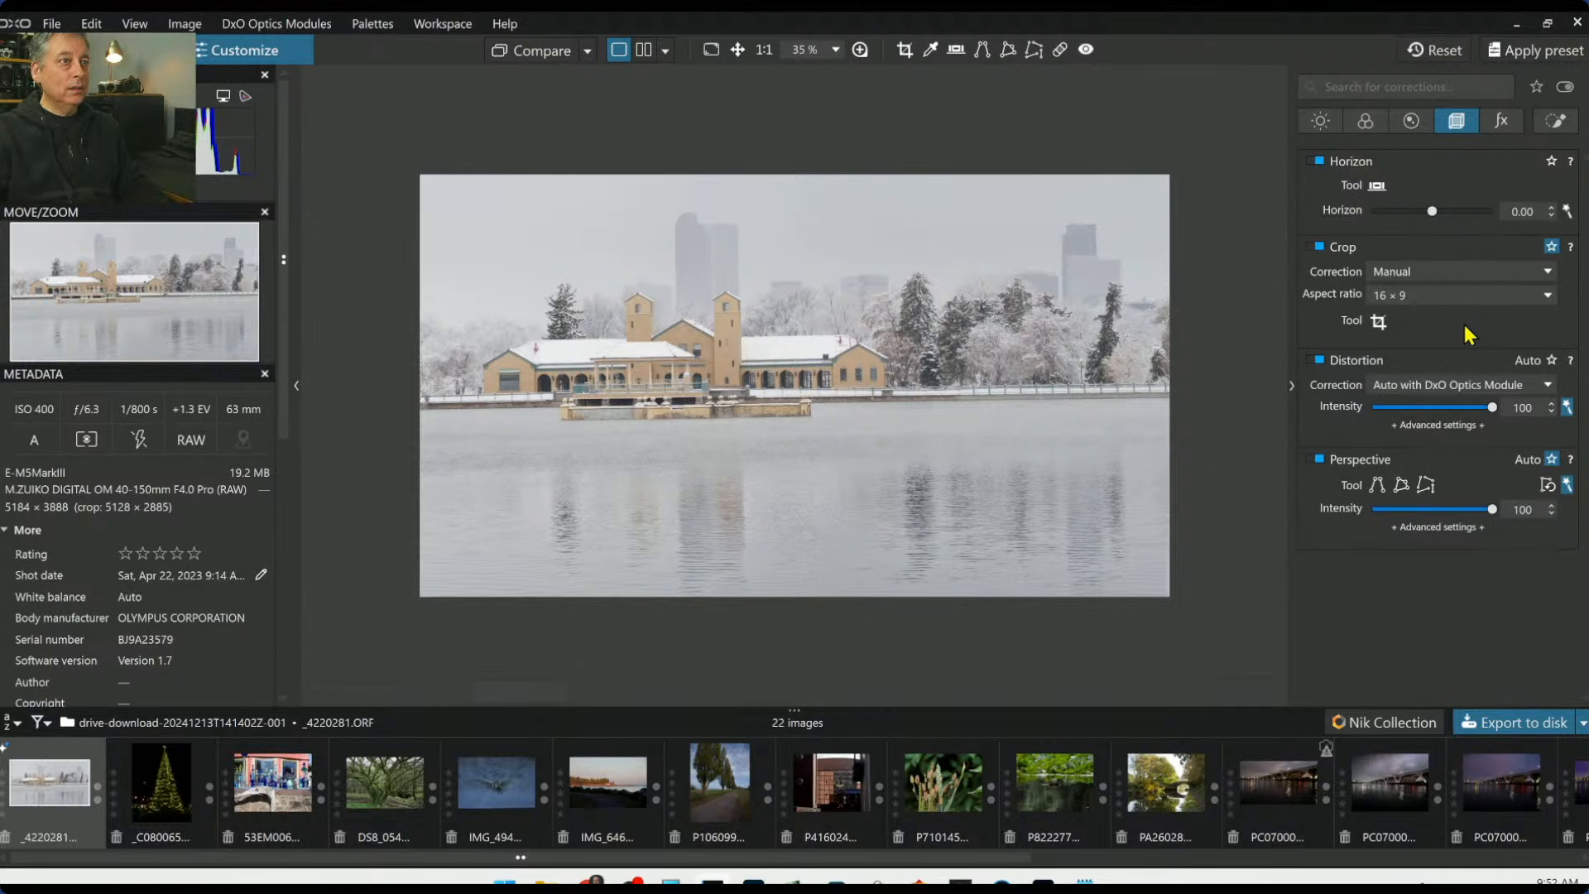
Level the horizon using a reference line along the shoreline wall, with one end on each side of the building
click(1380, 189)
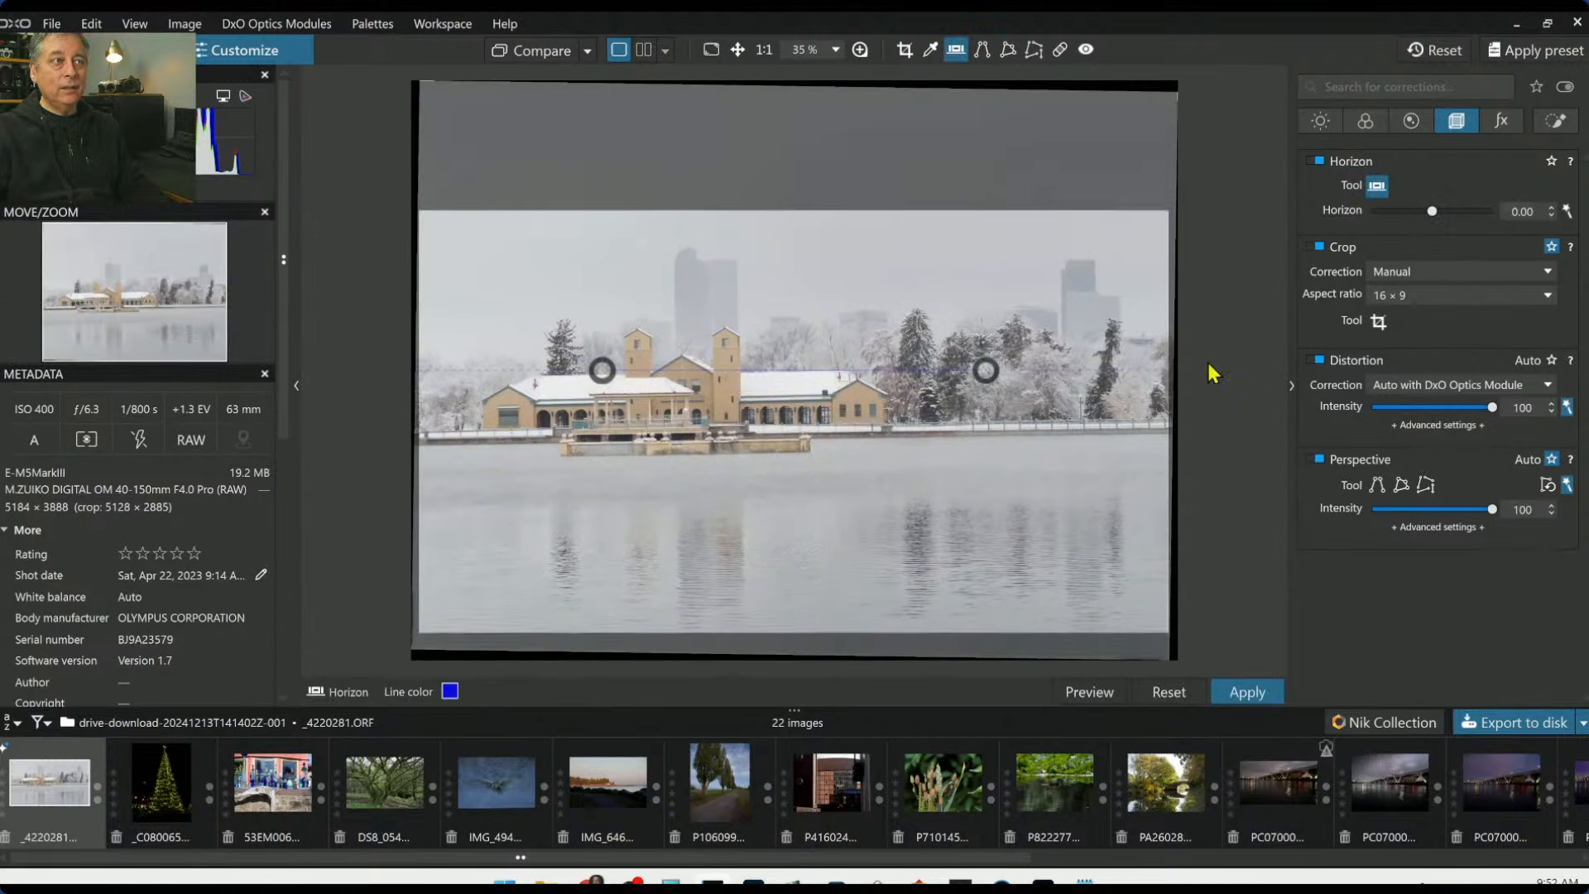
drag(602, 372, 471, 437)
scroll(466, 442, up, 2)
scroll(464, 442, up, 2)
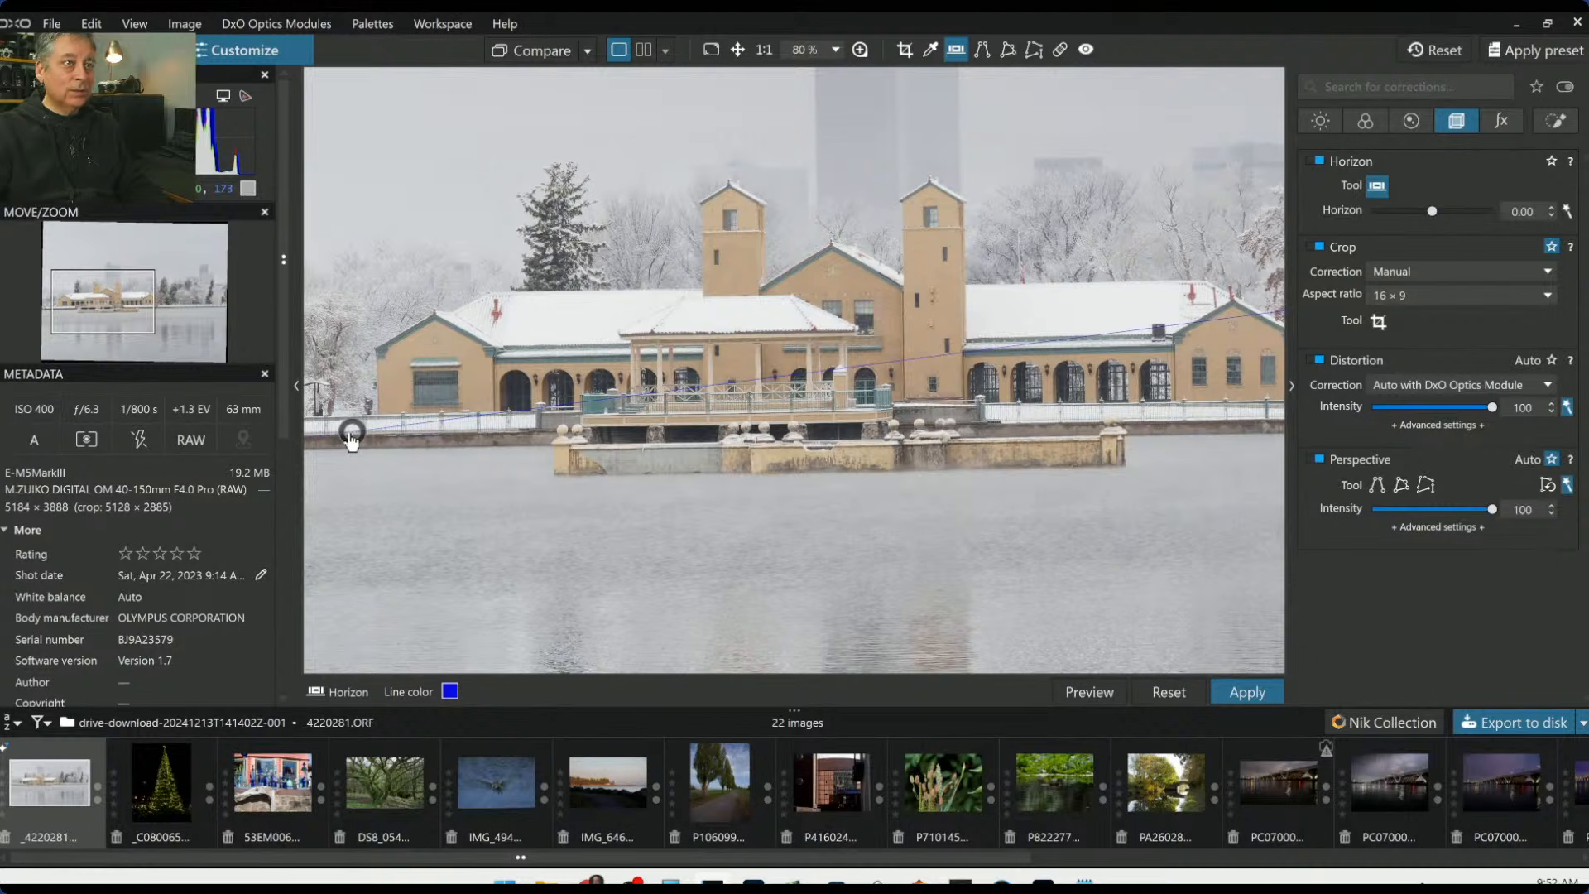
scroll(805, 525, down, 2)
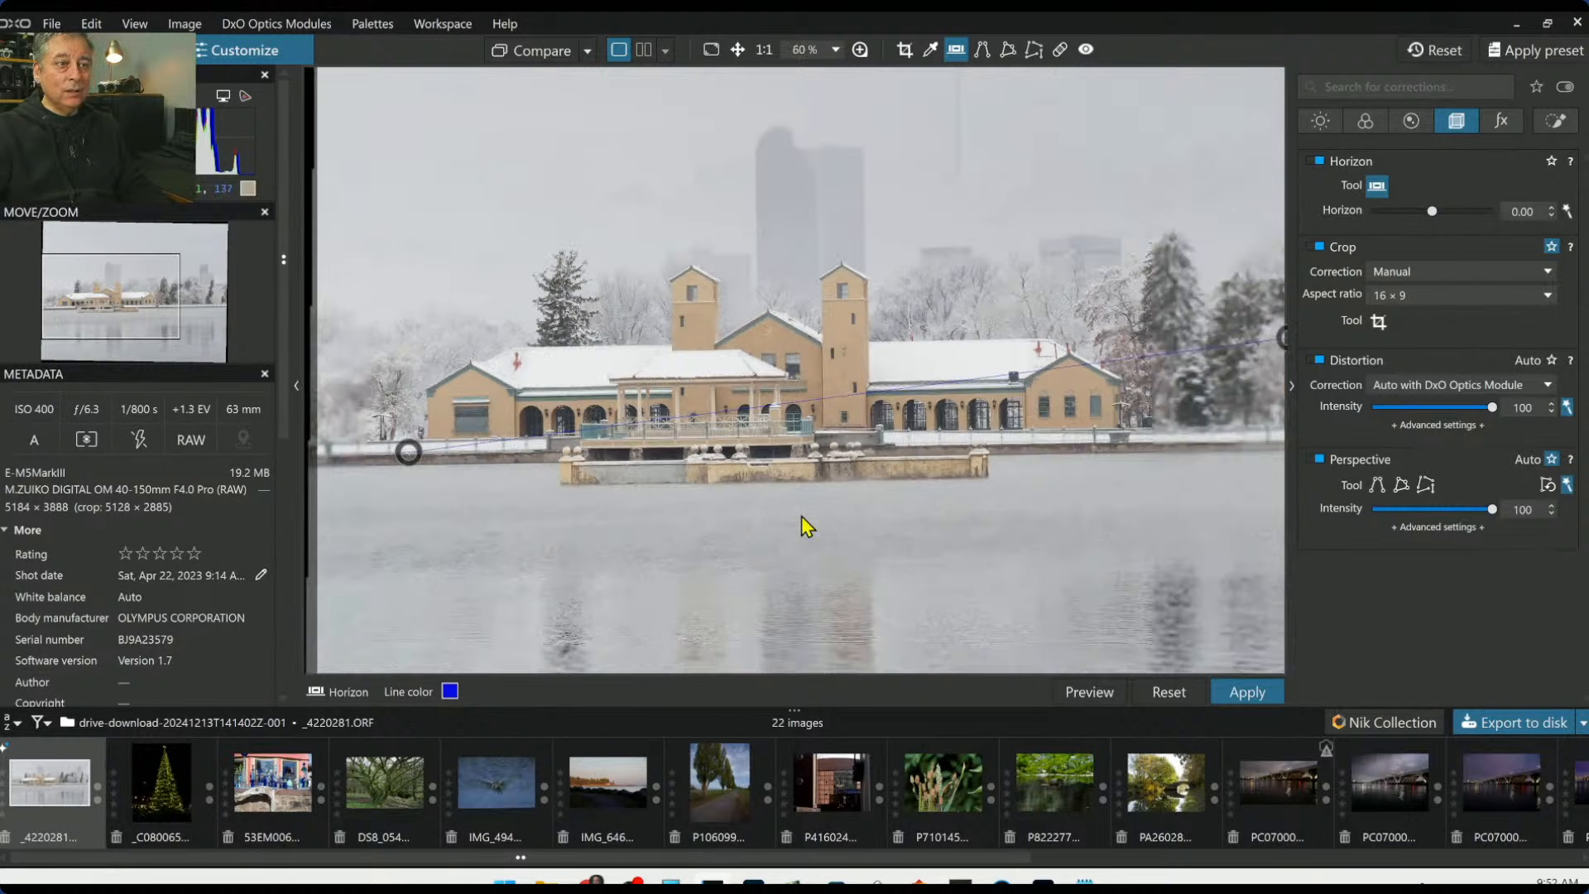
scroll(806, 525, down, 1)
drag(1206, 354, 1194, 433)
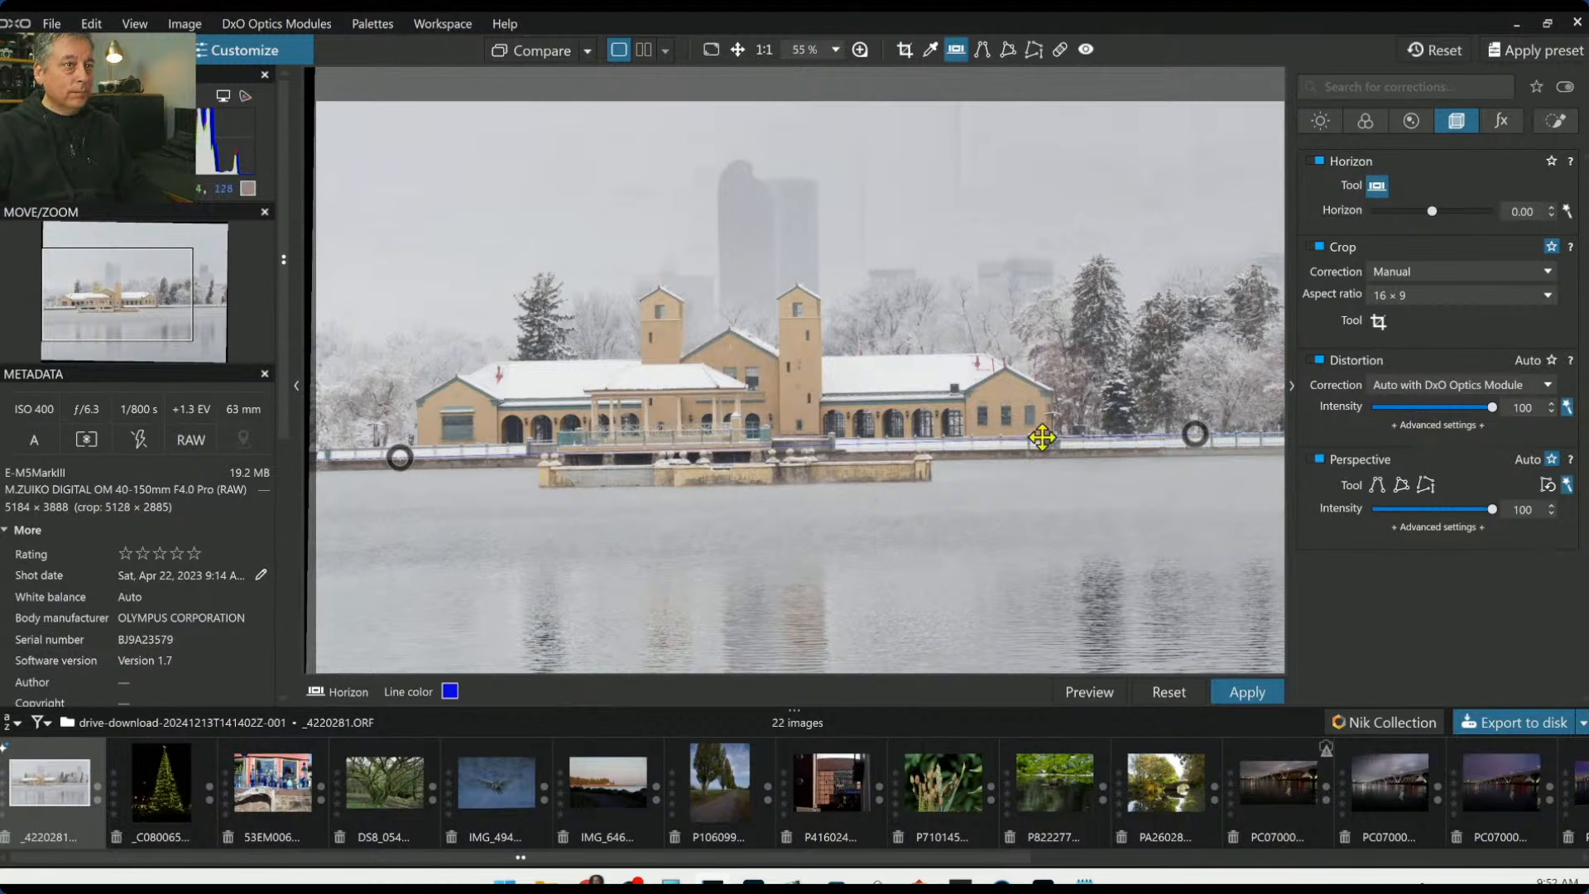
drag(1200, 445, 1201, 457)
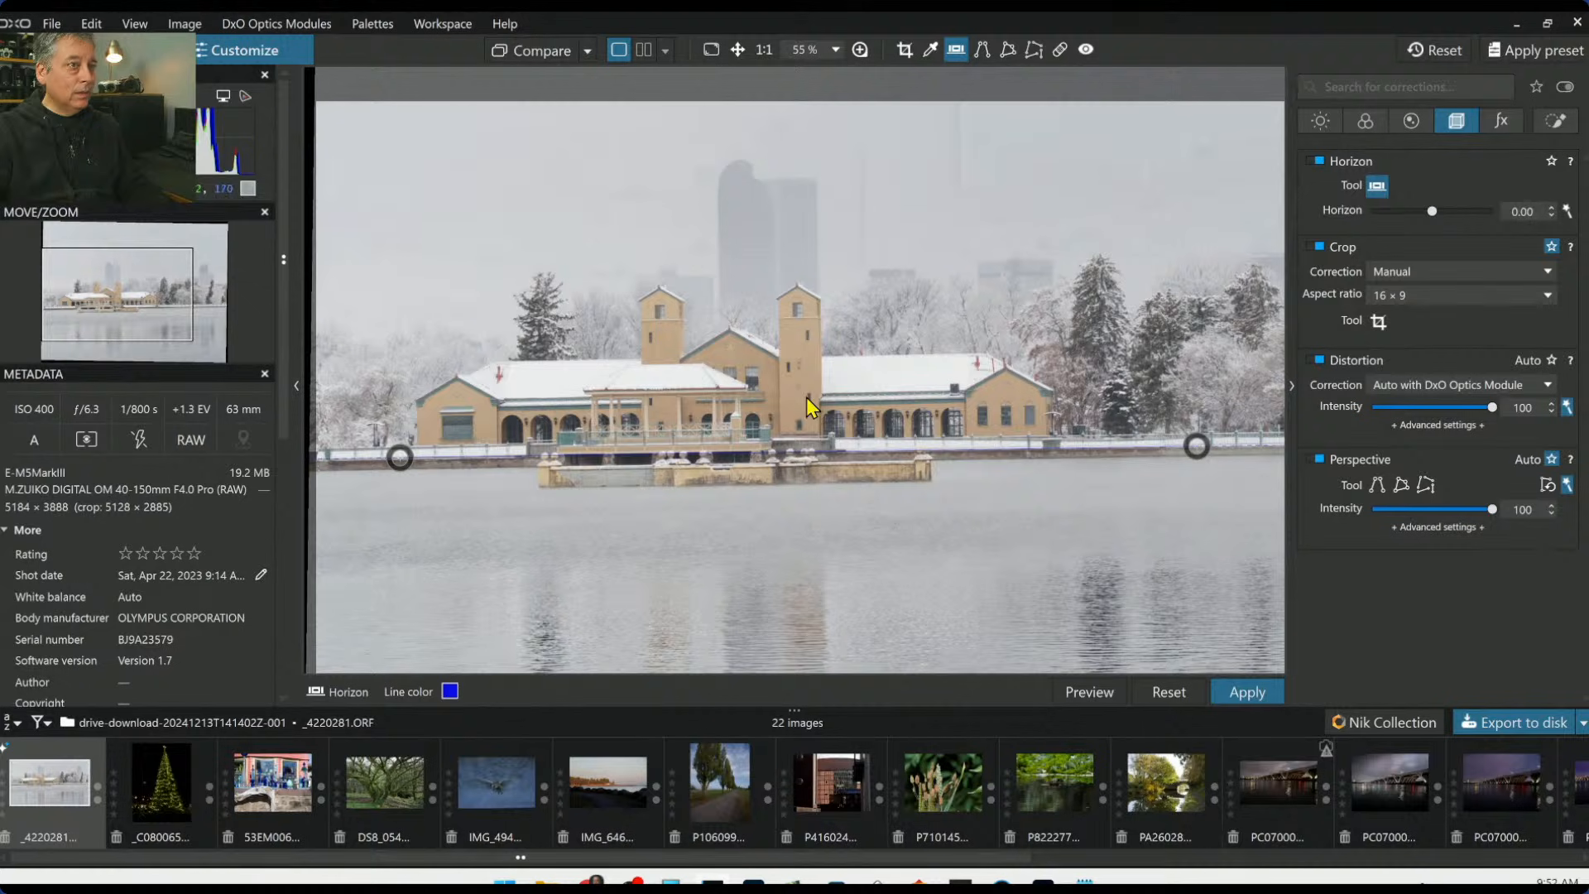
key(Return)
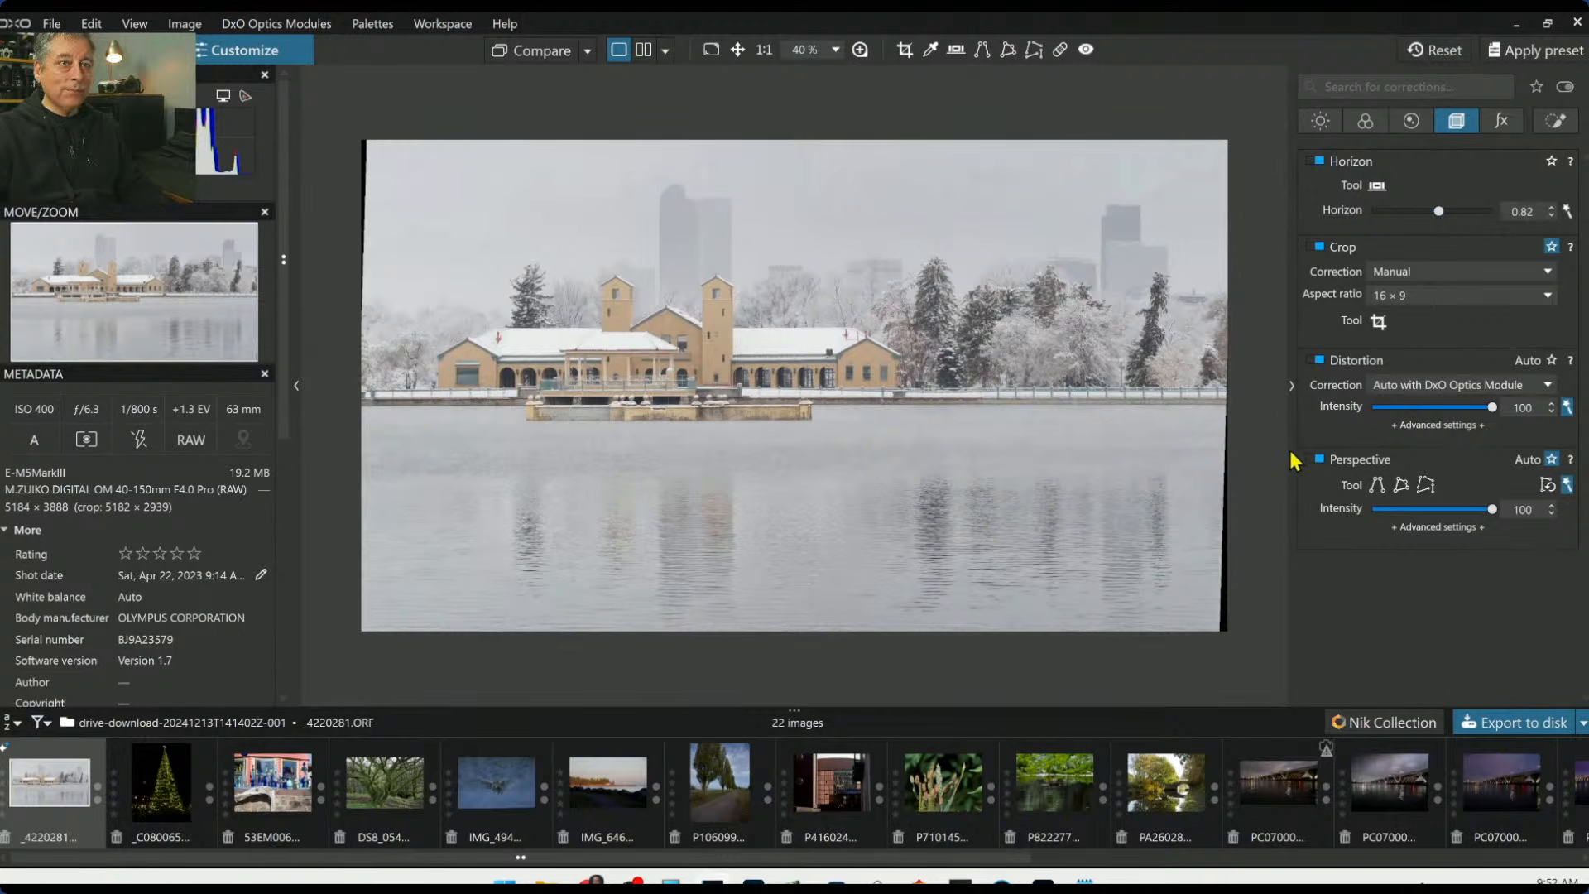
Turn off the perspective correction and set the horizon angle to 0.95
click(1320, 460)
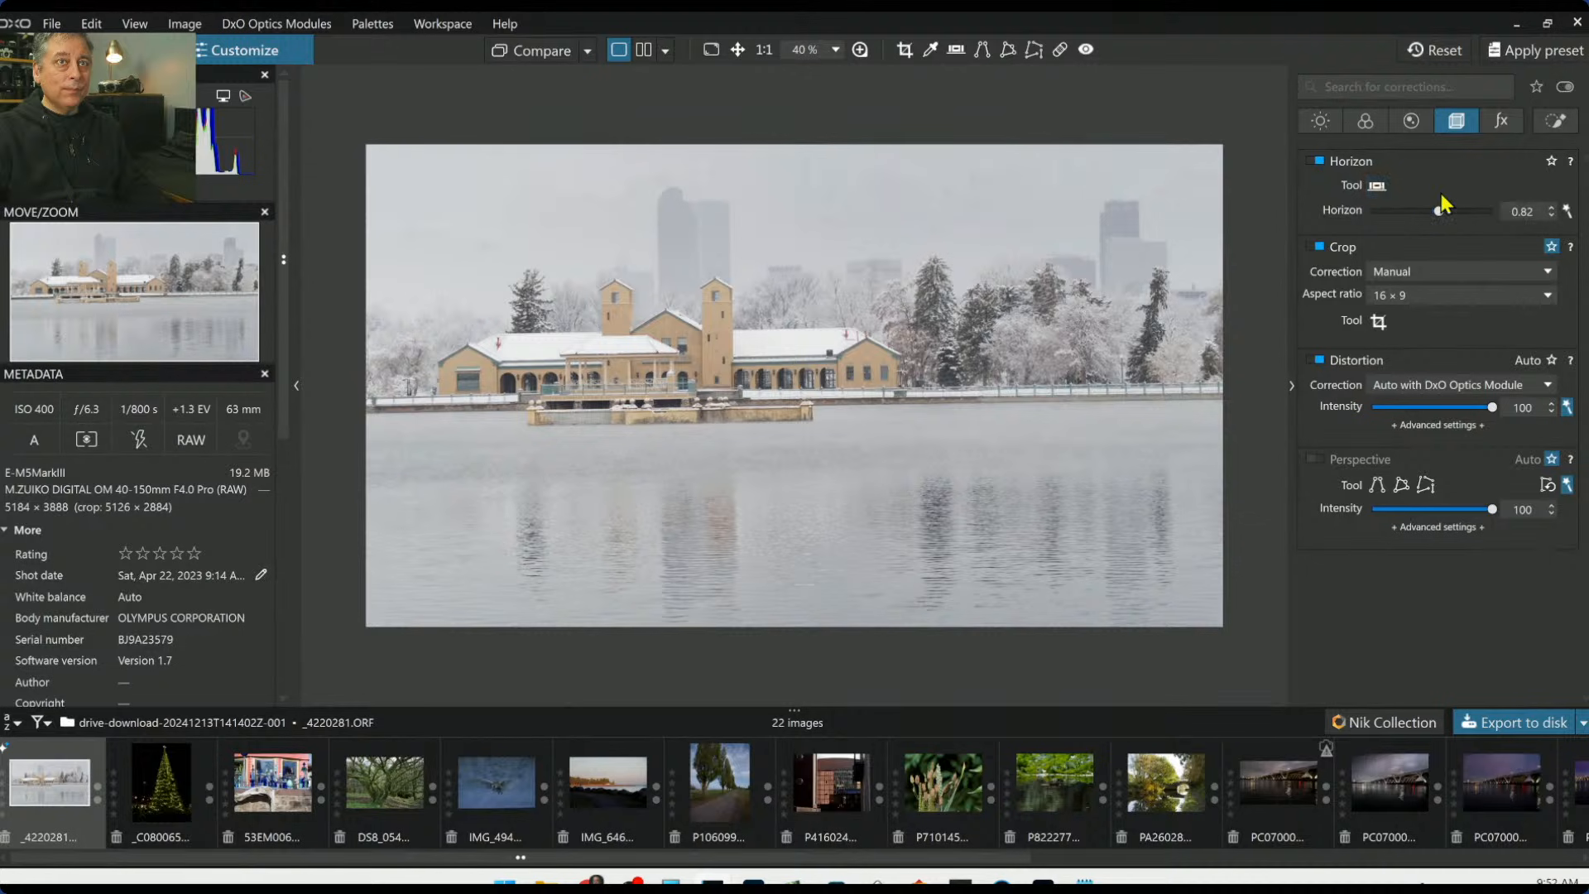
click(1554, 208)
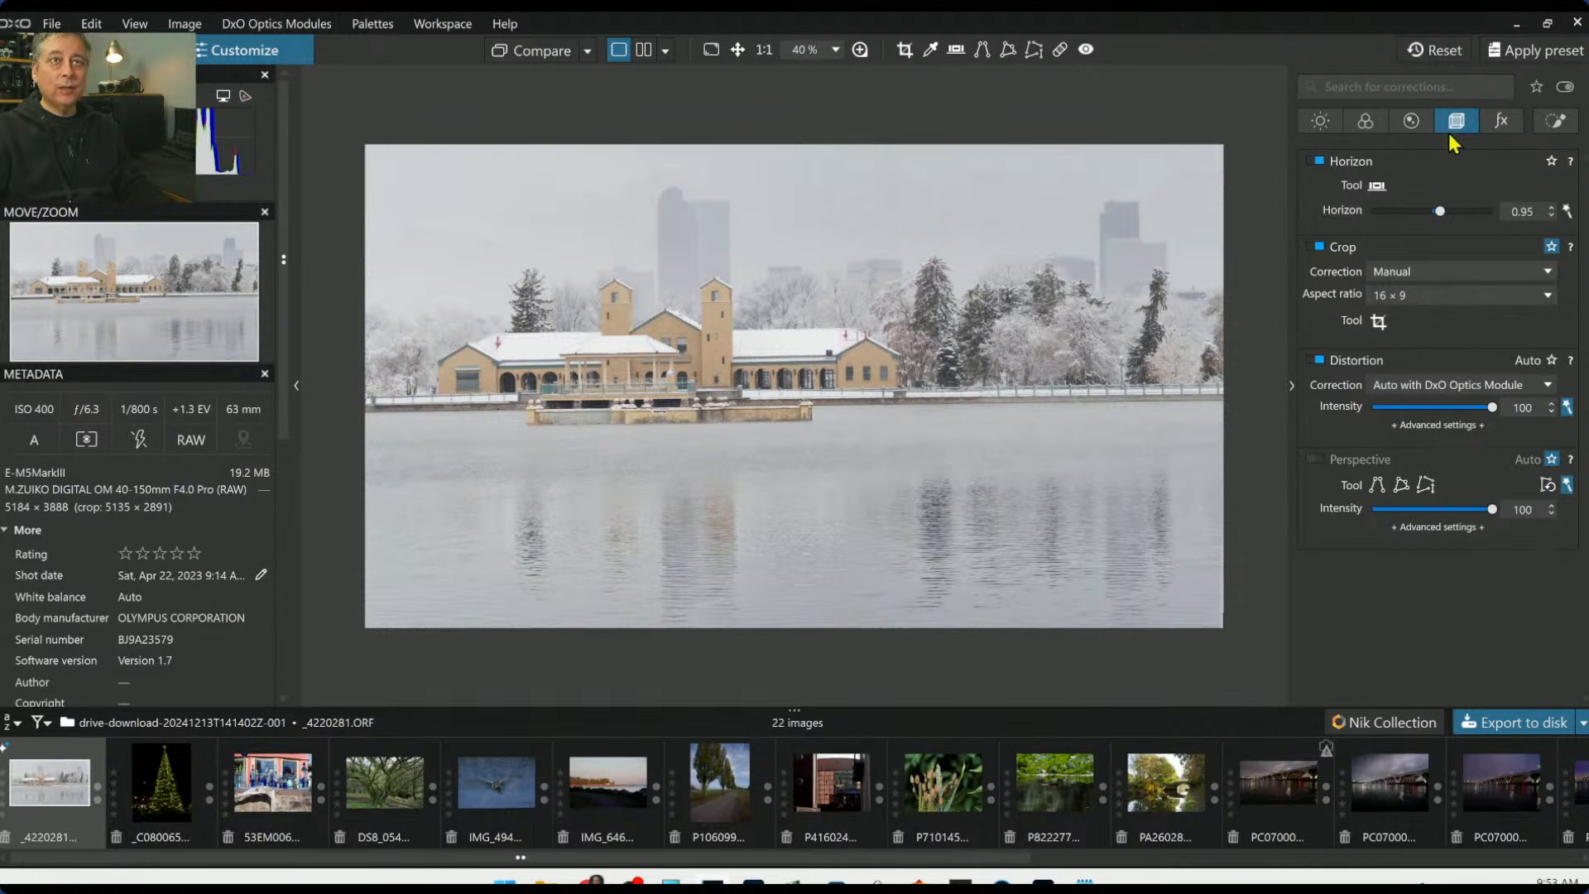
Add a control point mask with three points on the snowy trees to the right of the building
click(1555, 121)
click(1356, 187)
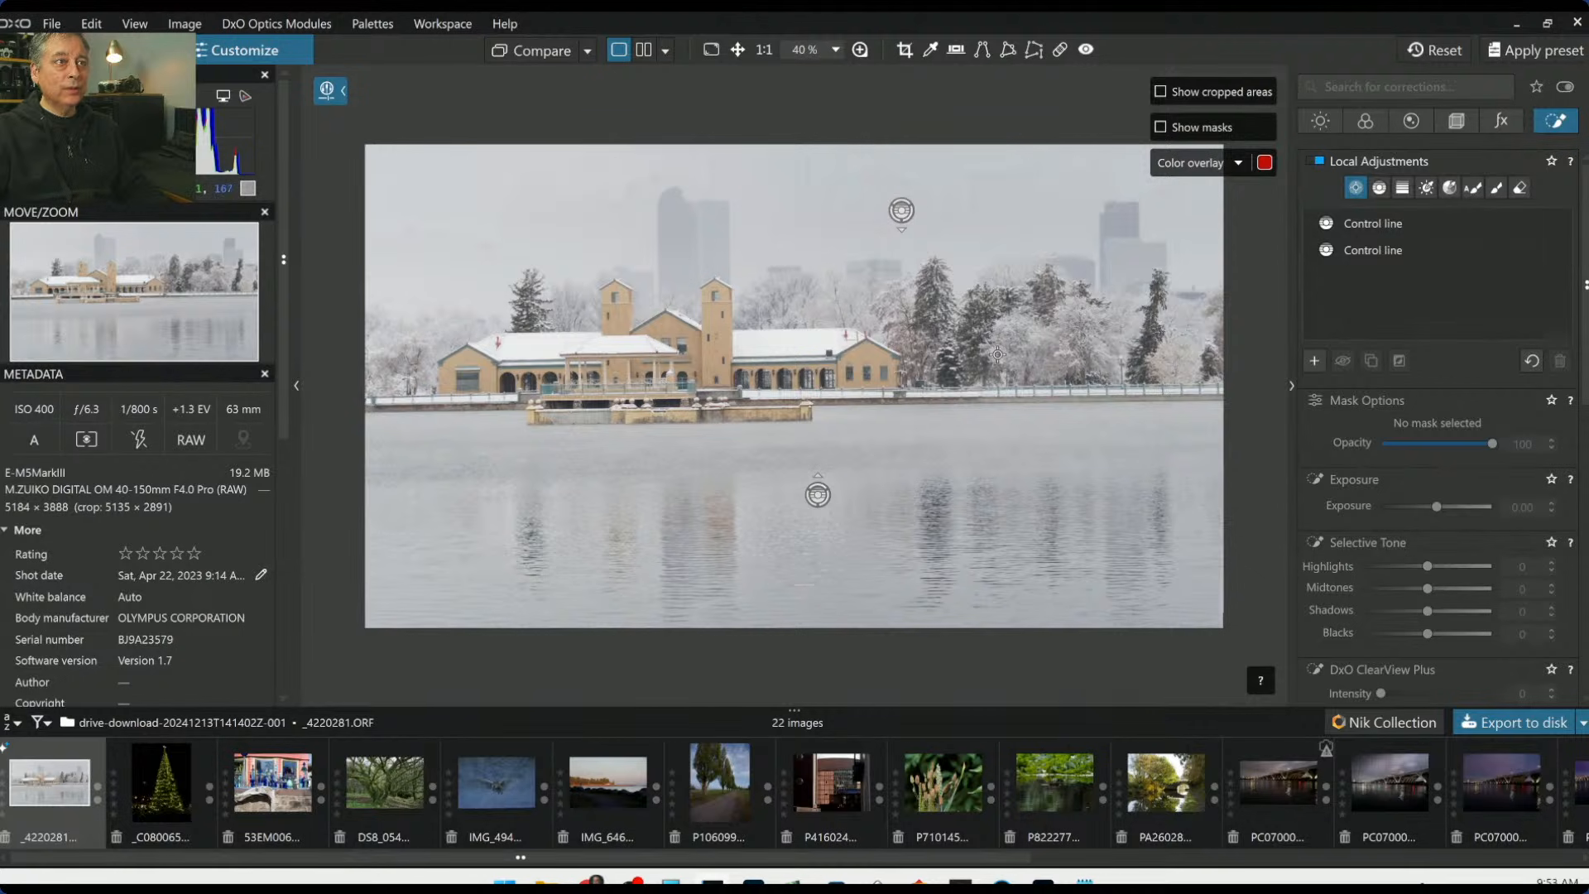
click(933, 365)
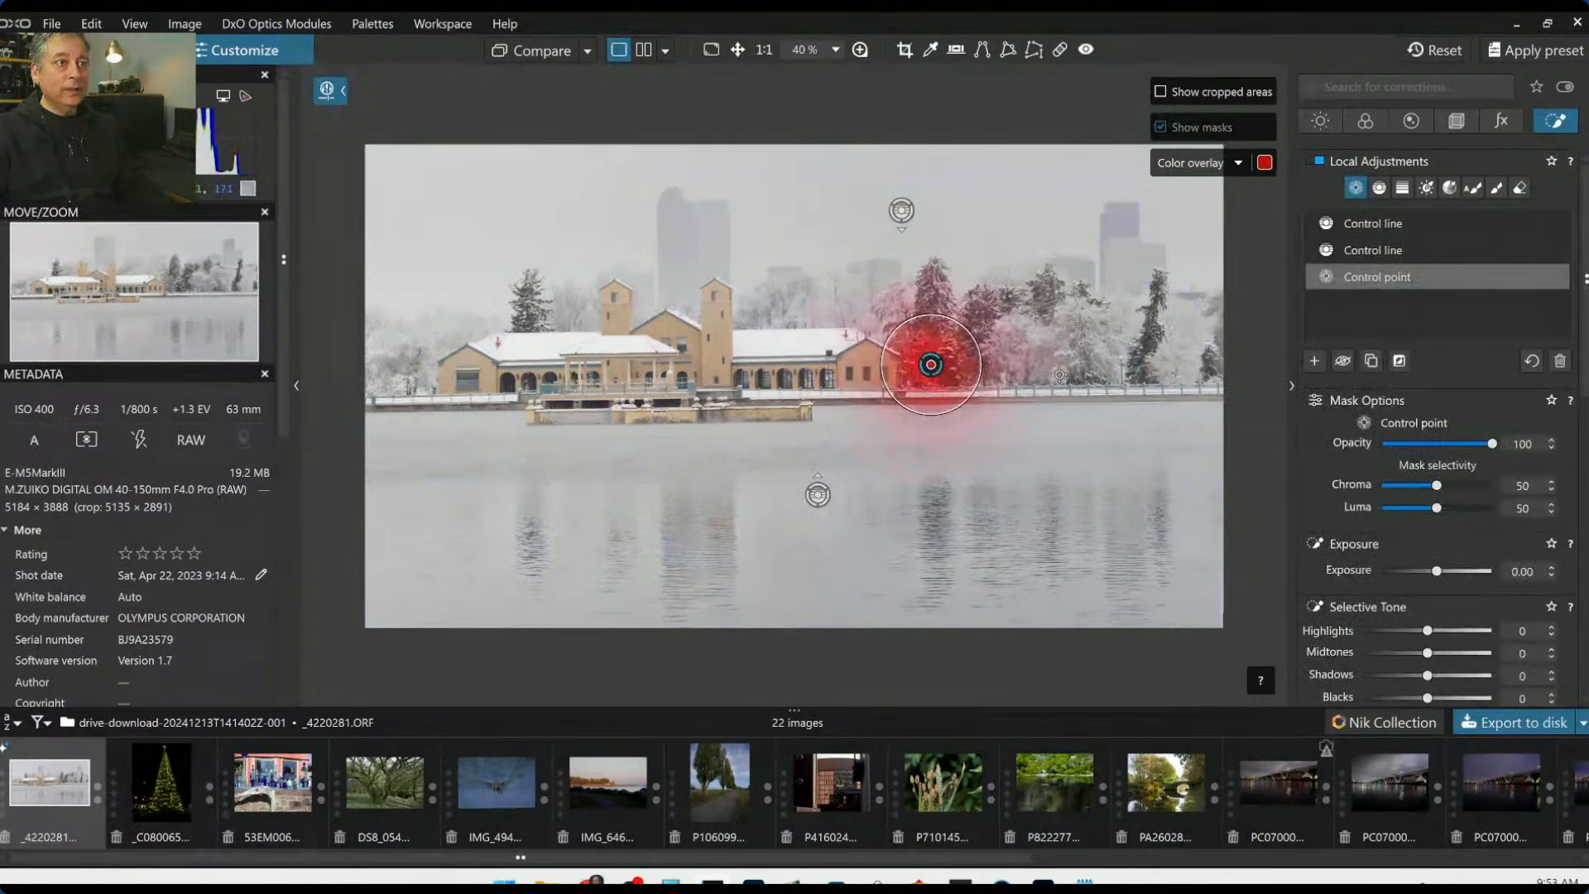
click(1036, 348)
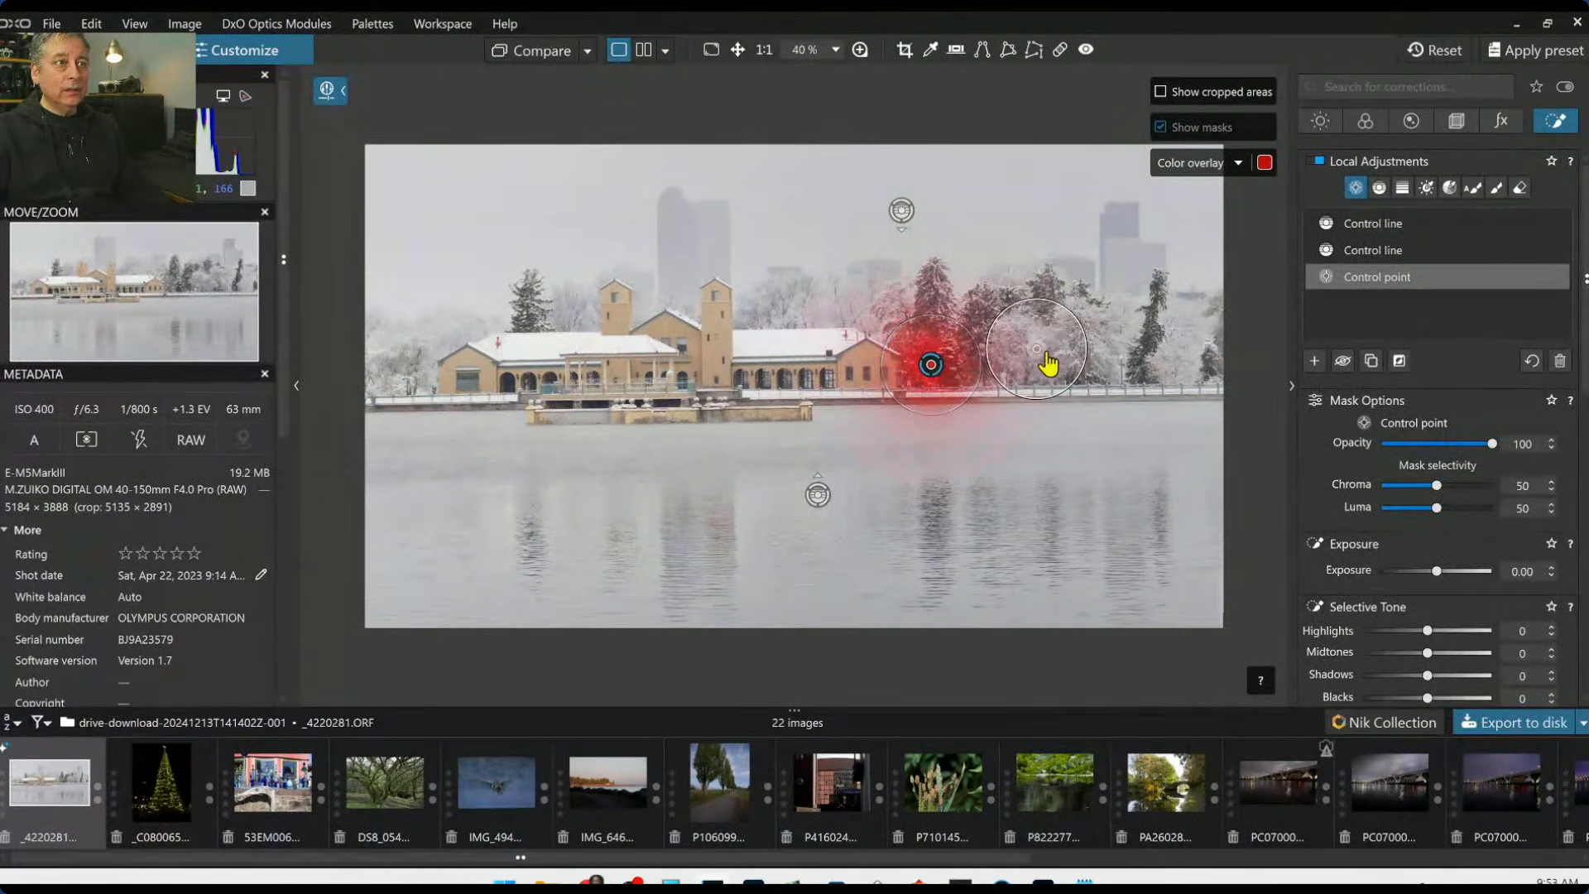
click(1176, 347)
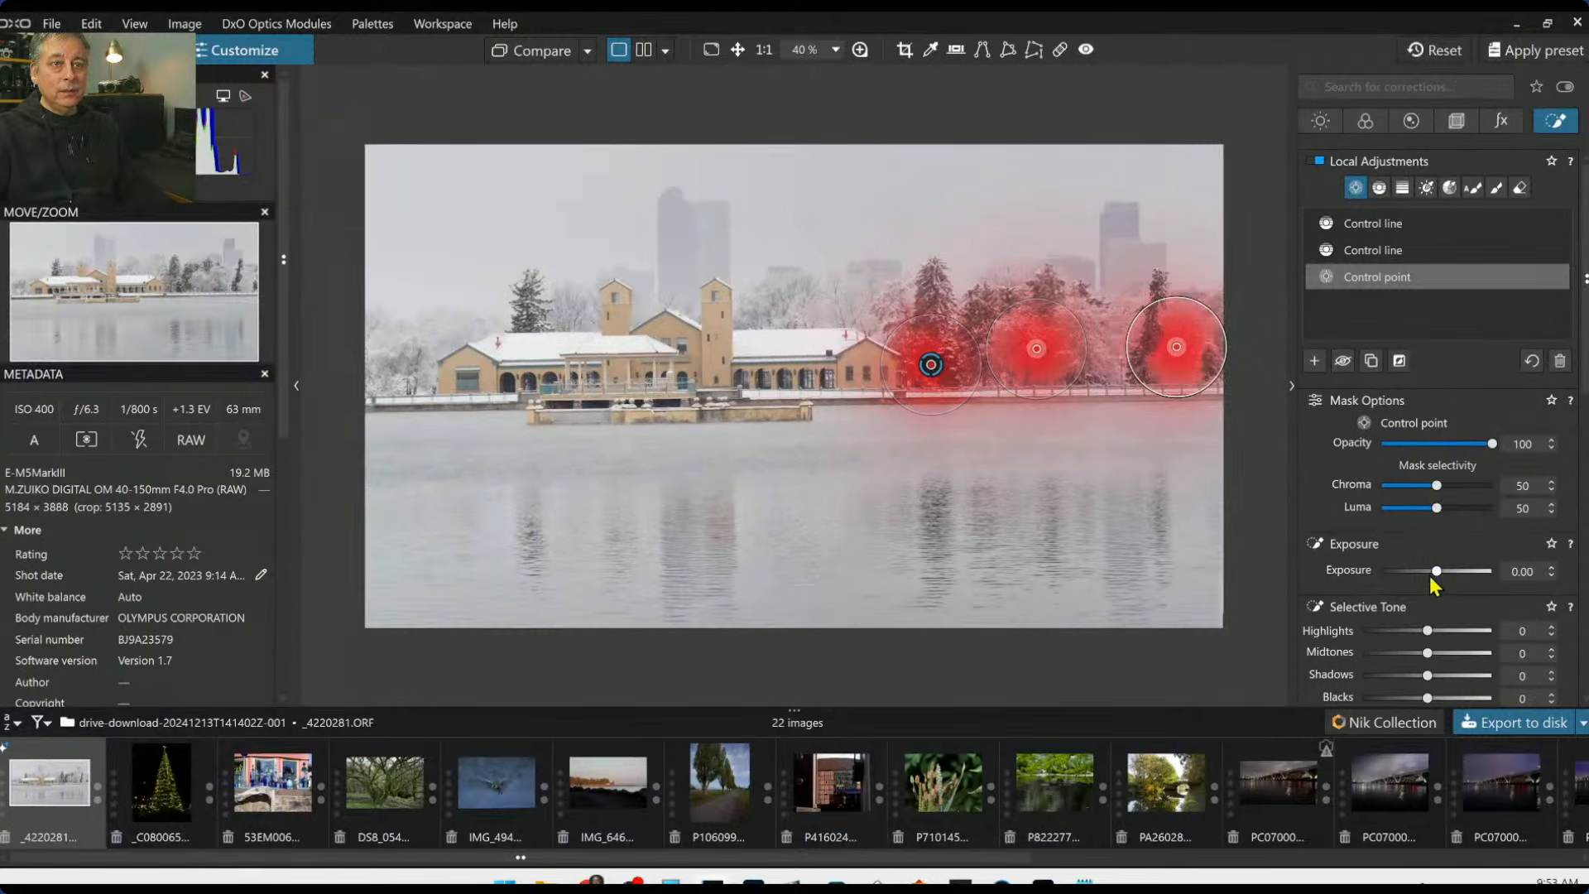
Set the tree mask's ClearView Plus intensity to 39 and microcontrast to 34, and extend it to the trees around the building's left side
scroll(1393, 593, down, 3)
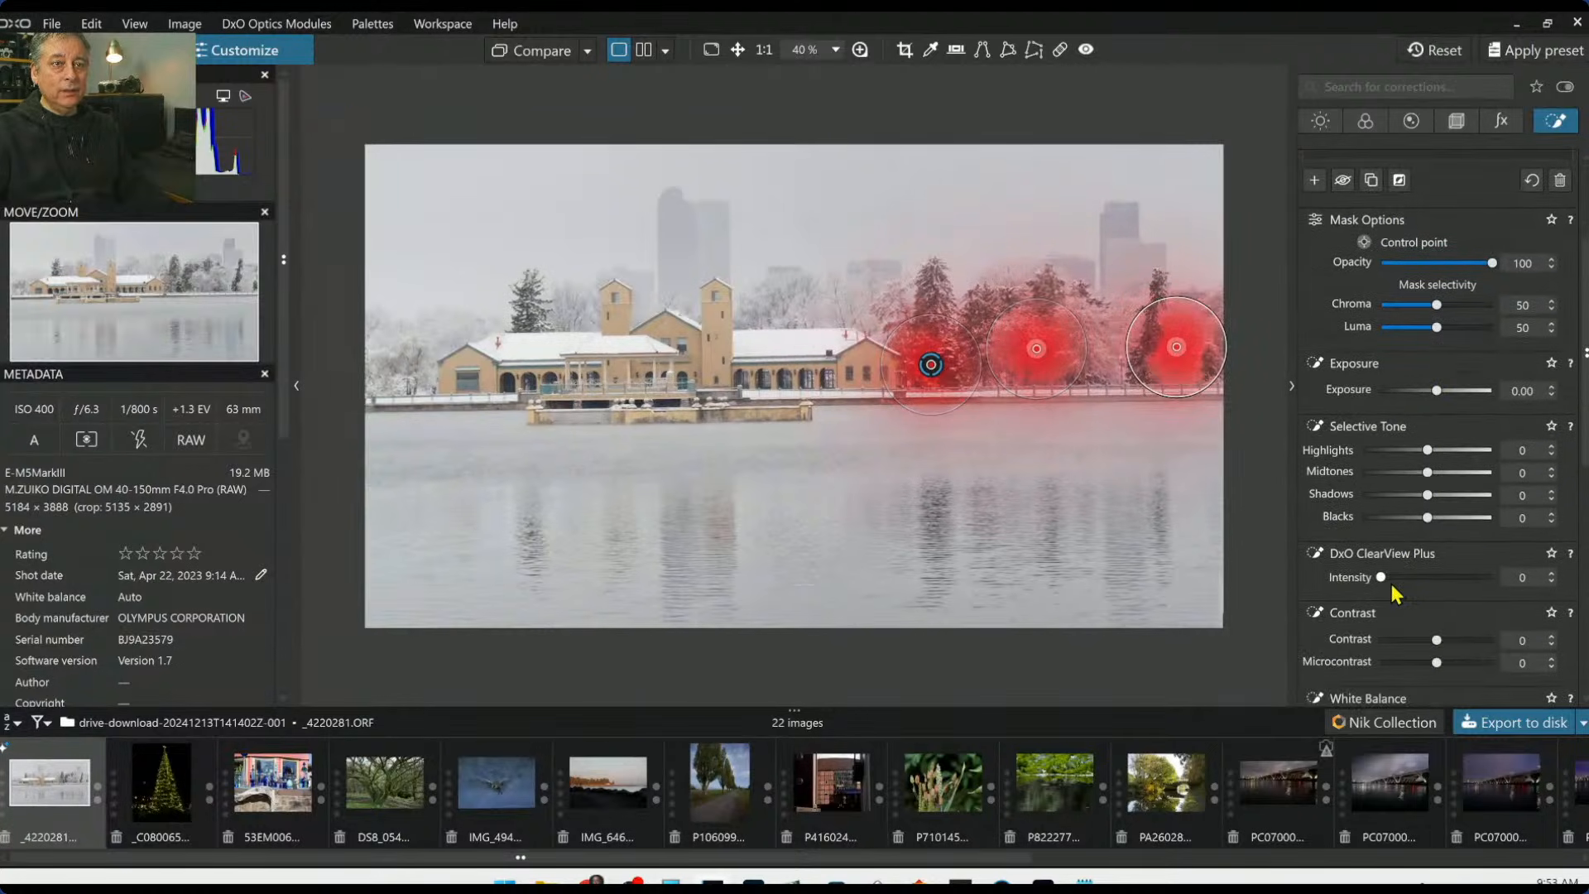
drag(1381, 577, 1425, 578)
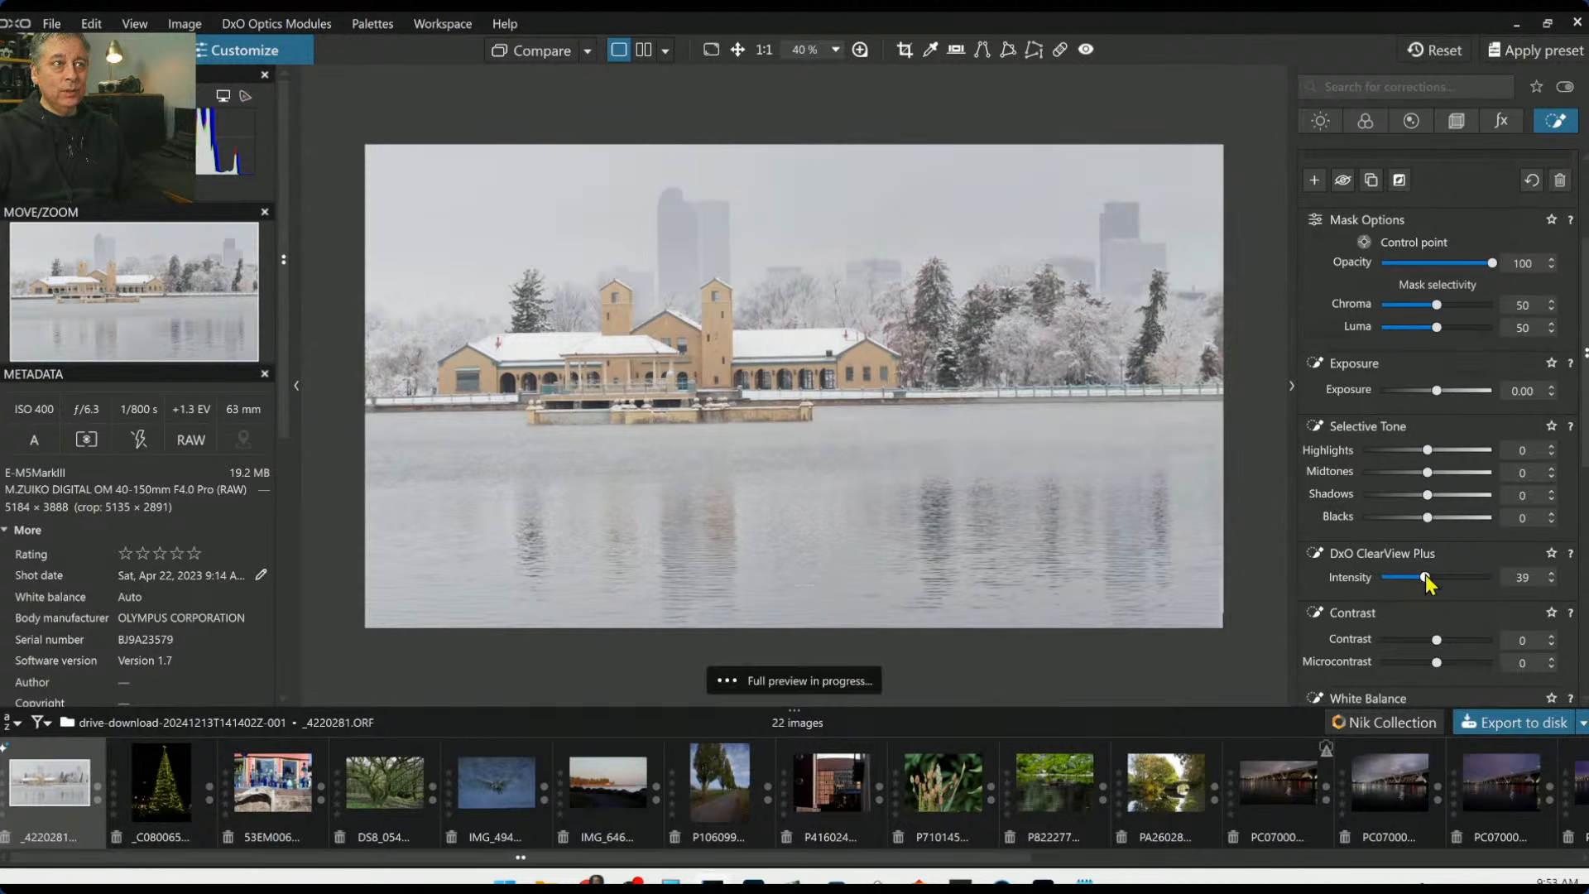
drag(1438, 663, 1455, 663)
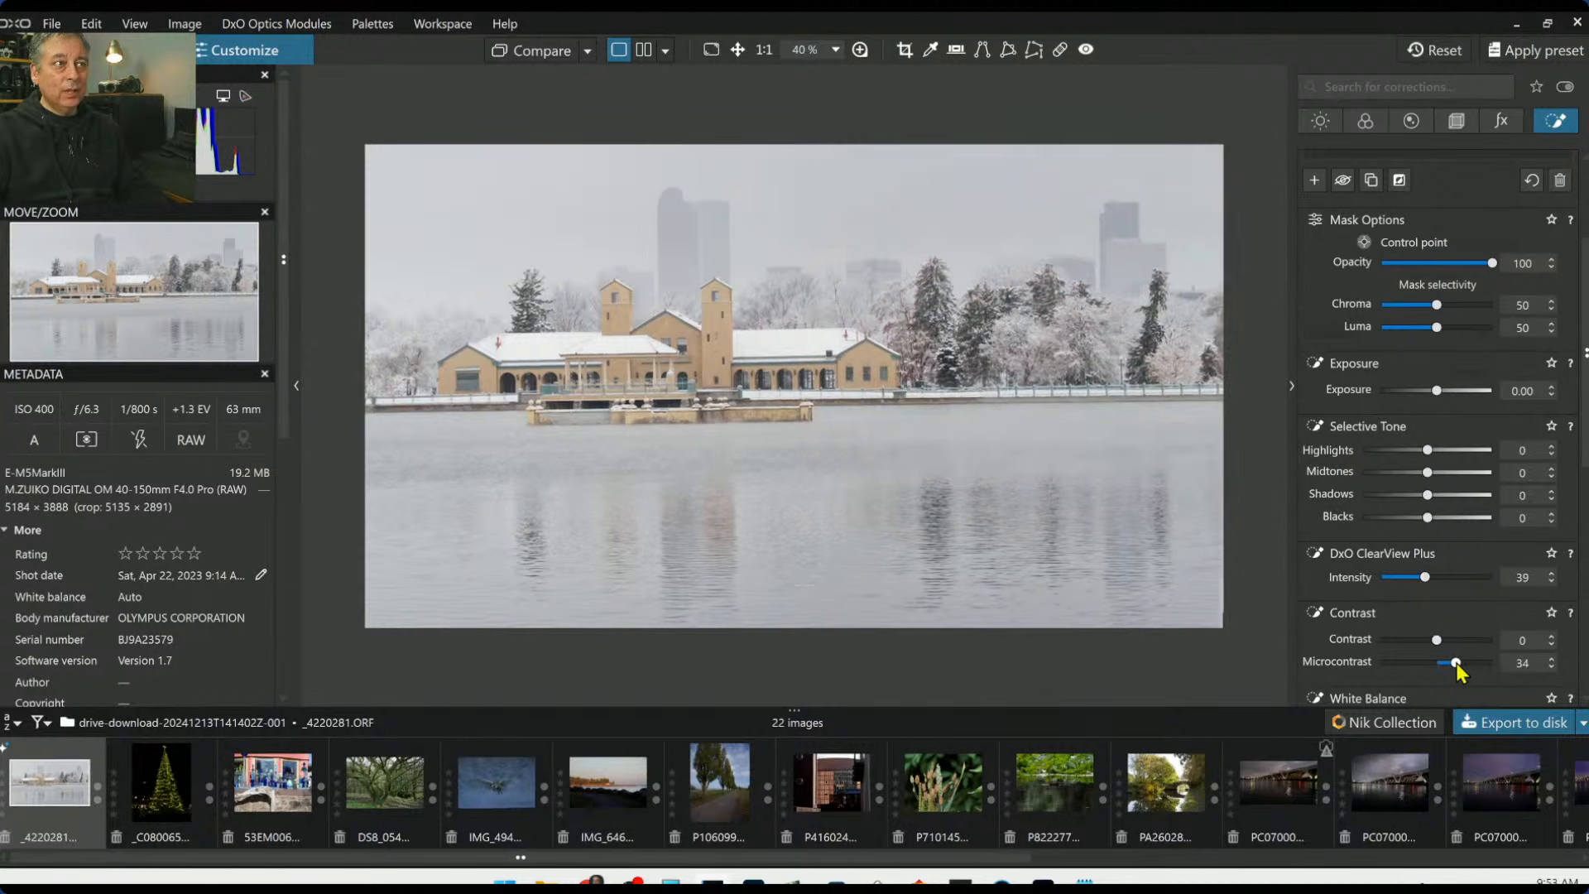
click(531, 318)
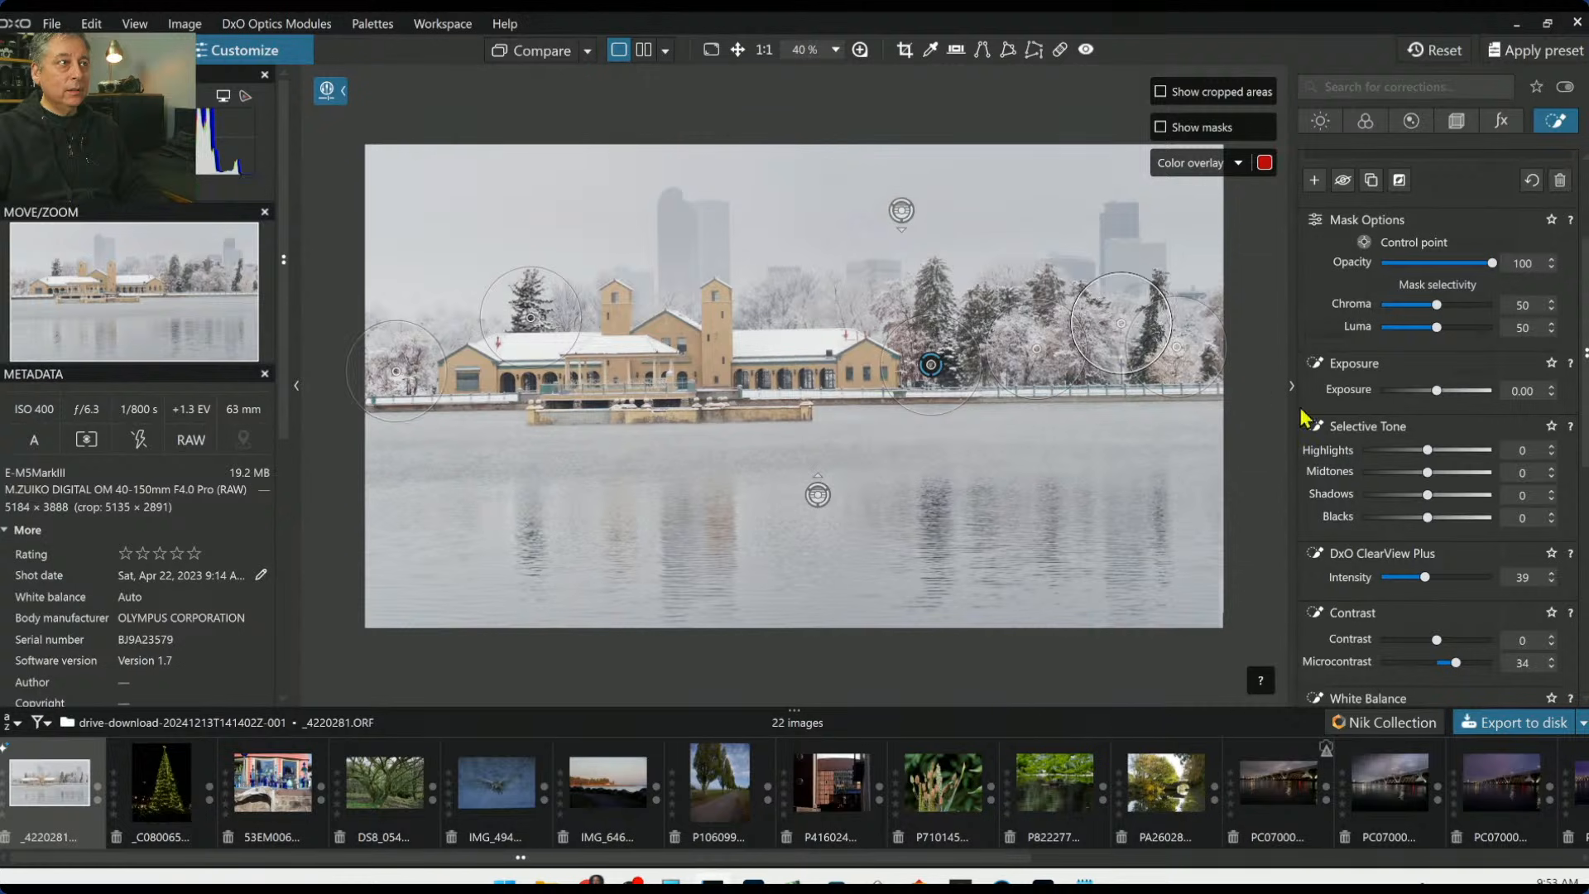
Set the photo's overall exposure to -0.42
click(1321, 121)
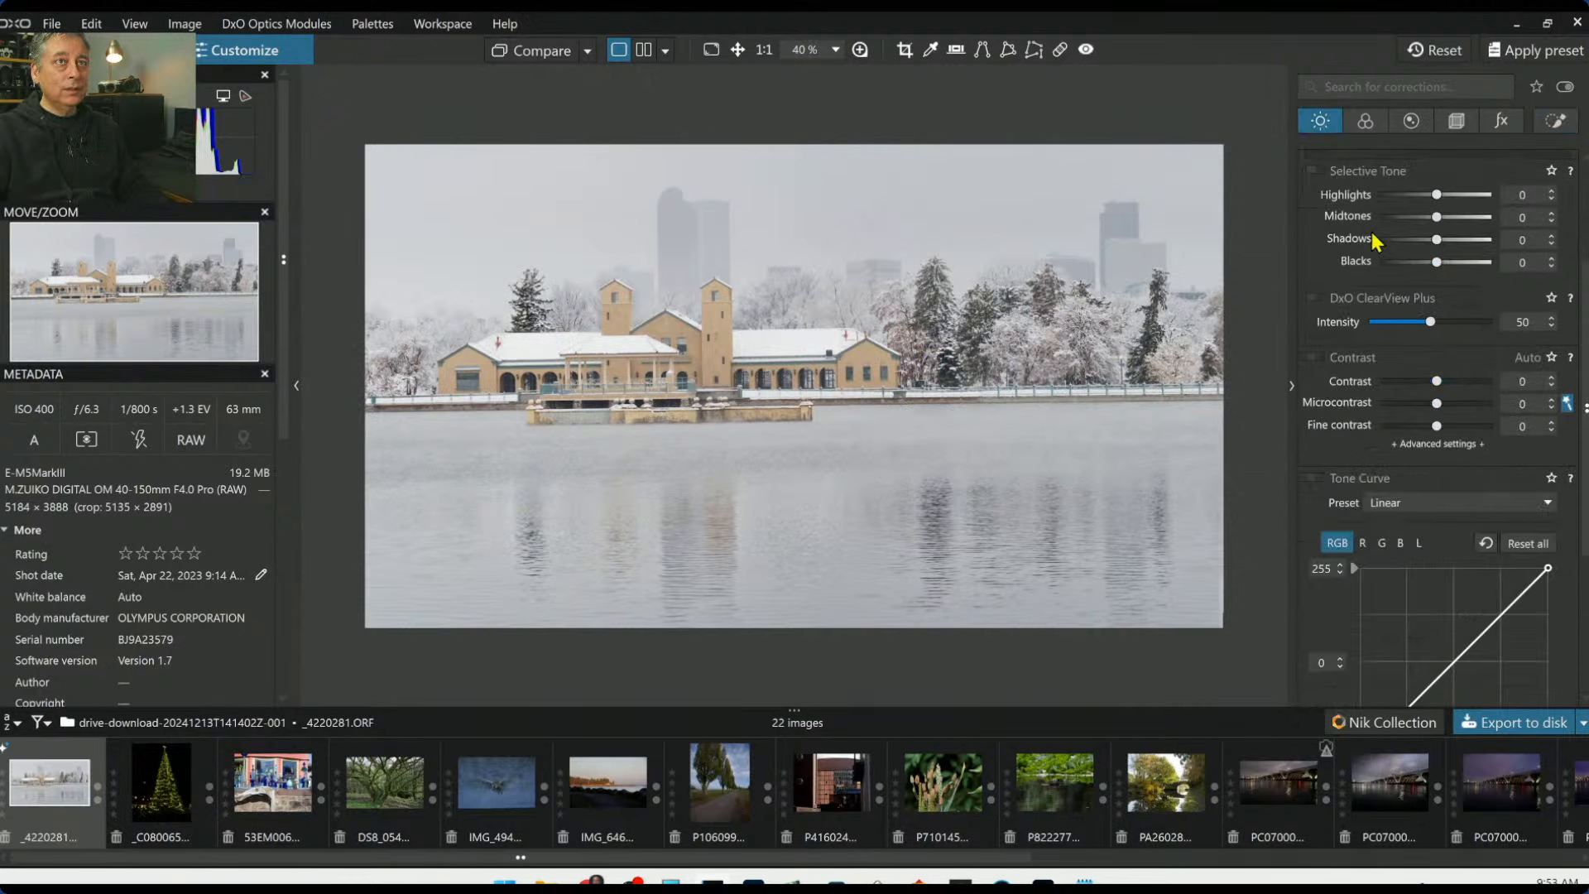
scroll(1399, 402, up, 3)
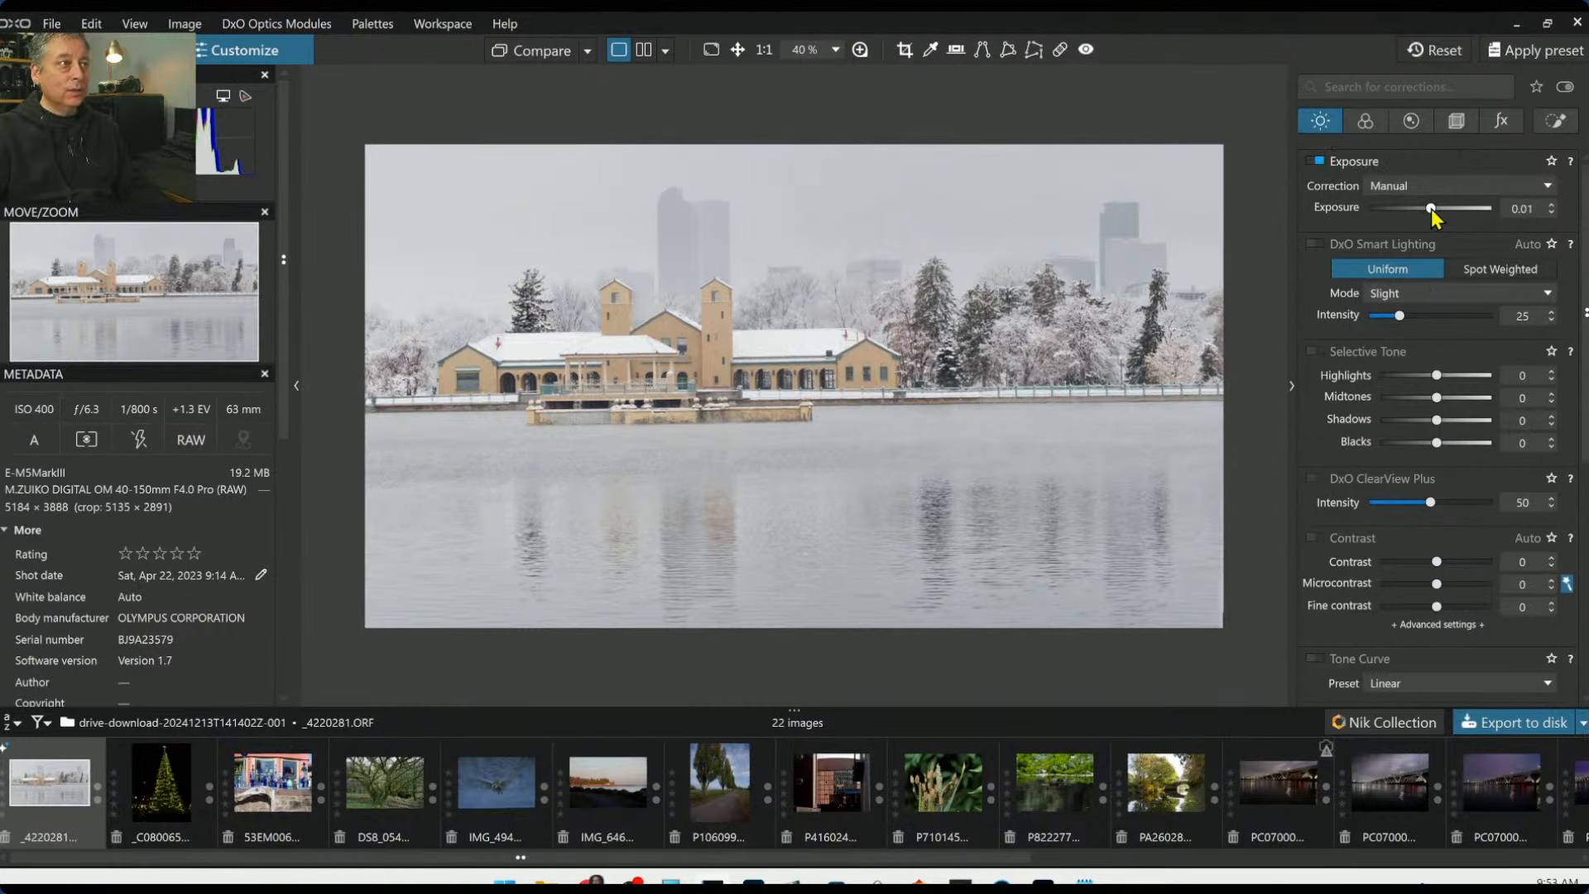
drag(1432, 209, 1424, 211)
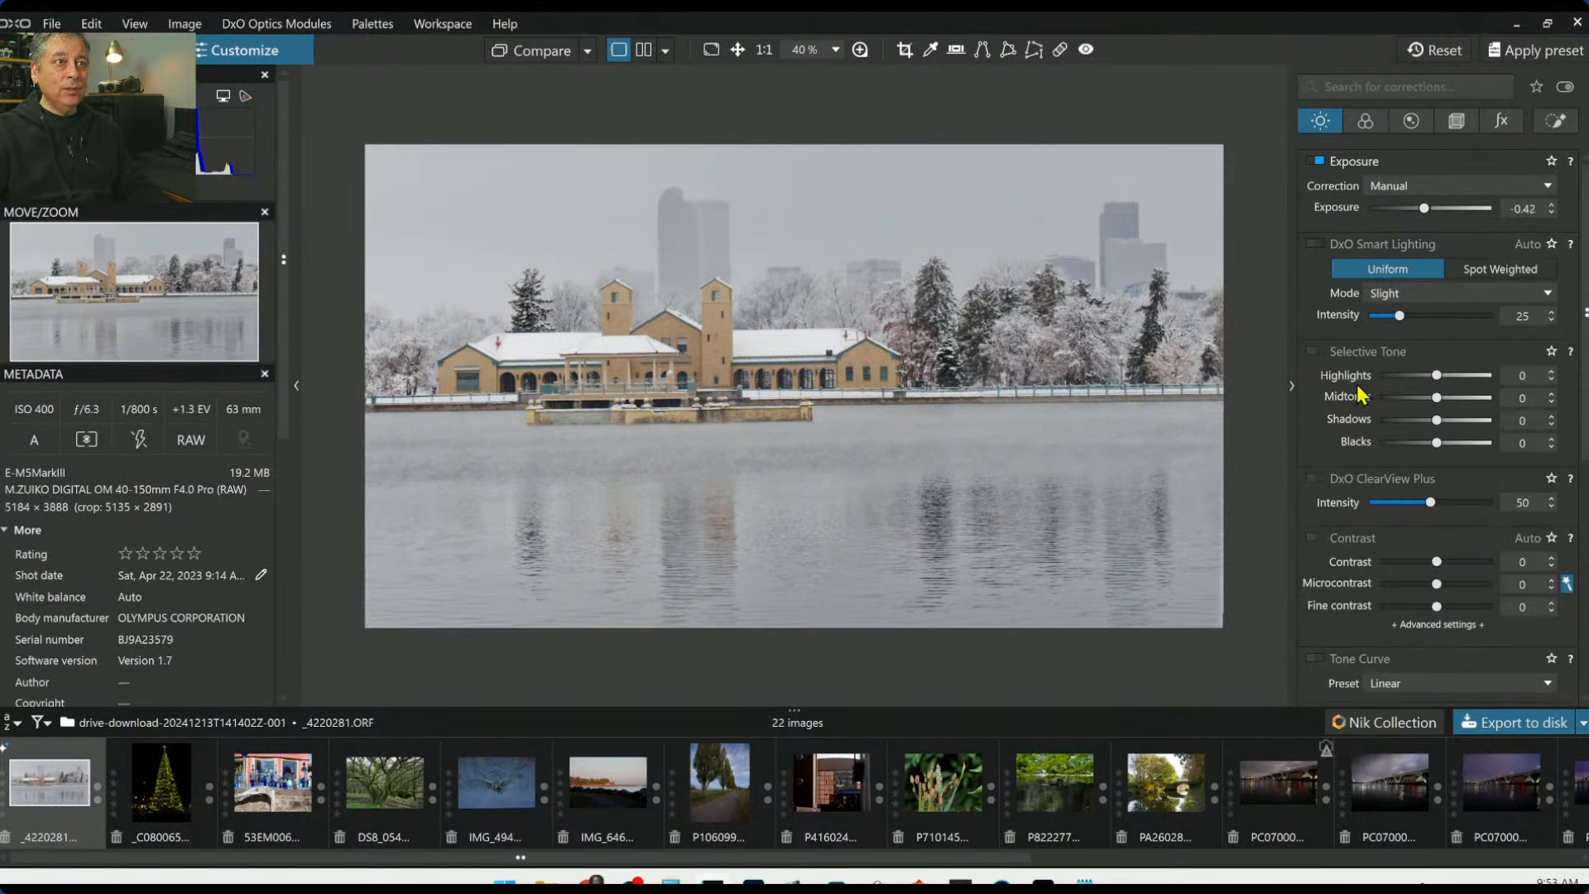
Create a new control point mask on the lamp post among the right-hand trees and shrink its circle tightly around the lamp
key(l)
scroll(1161, 377, up, 4)
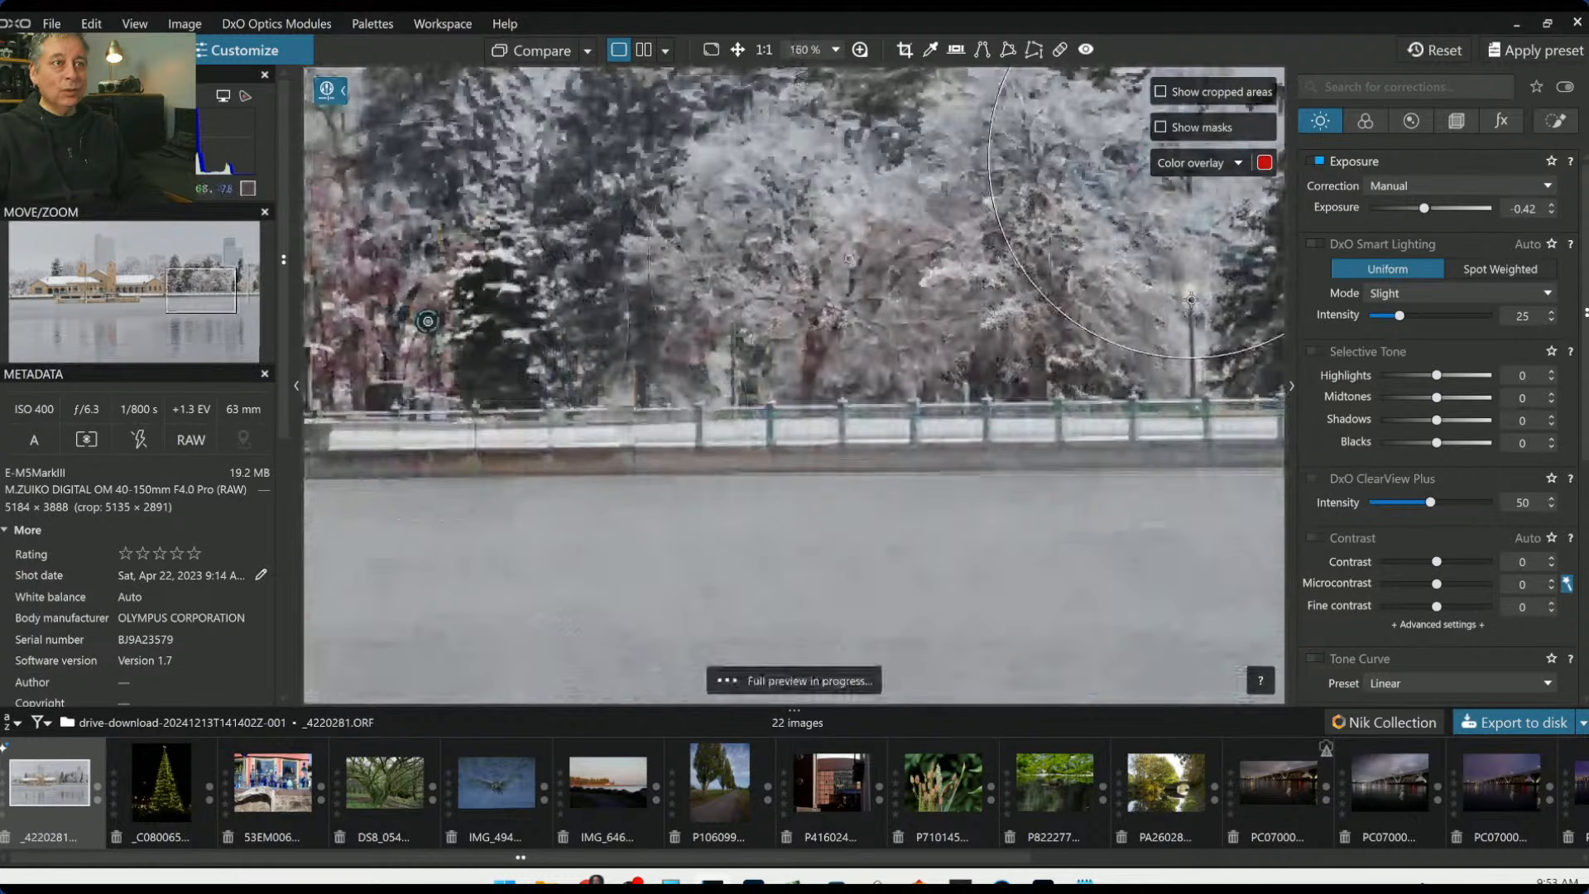
scroll(1192, 295, down, 2)
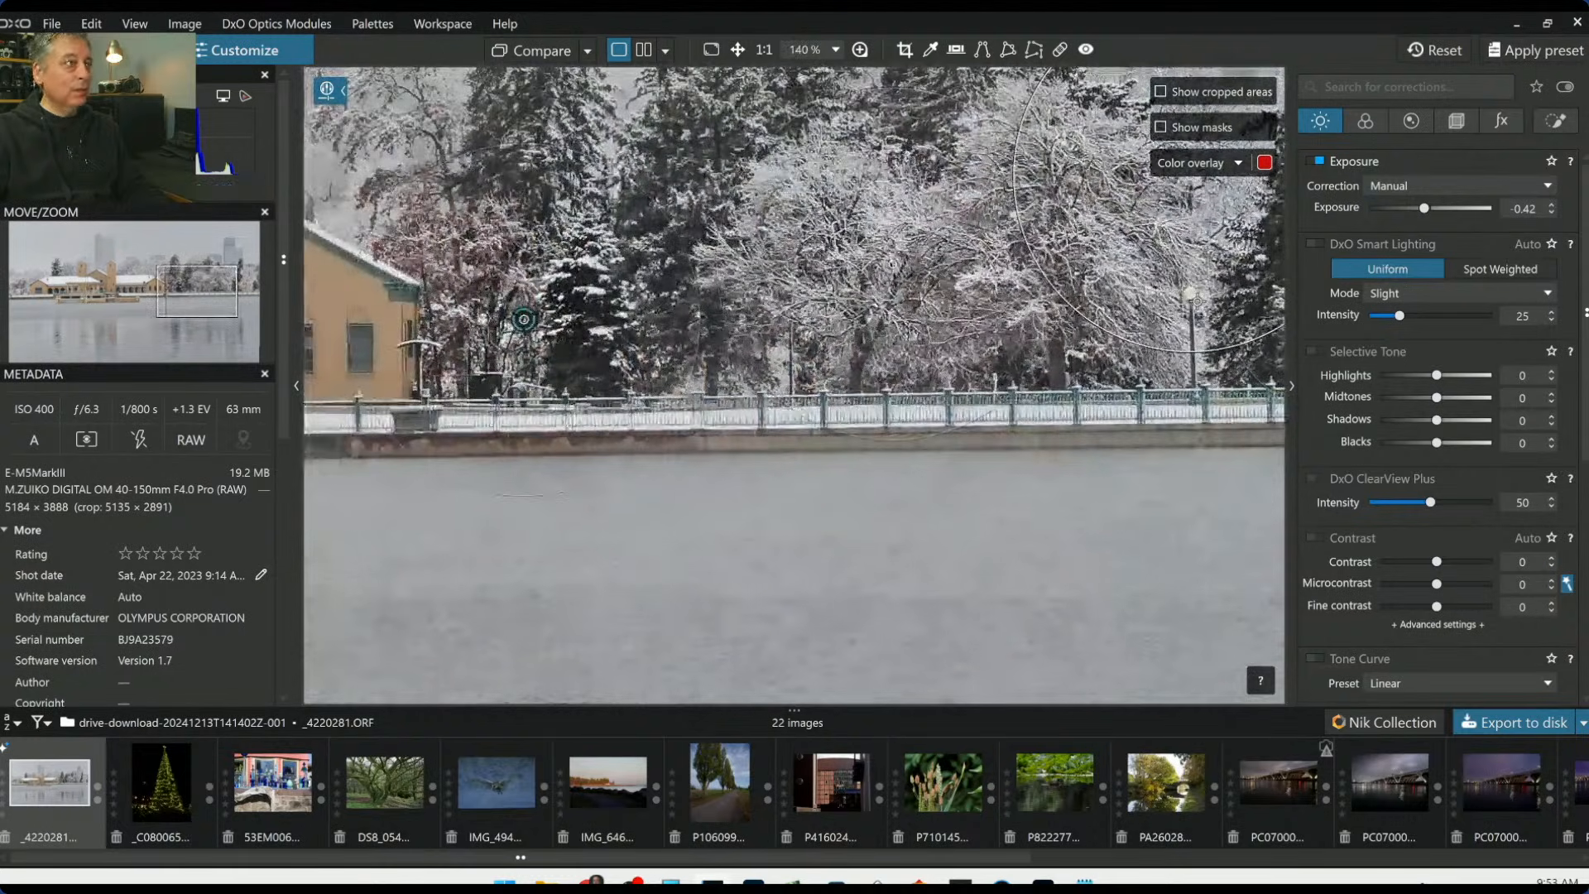
scroll(1210, 309, up, 2)
key(l)
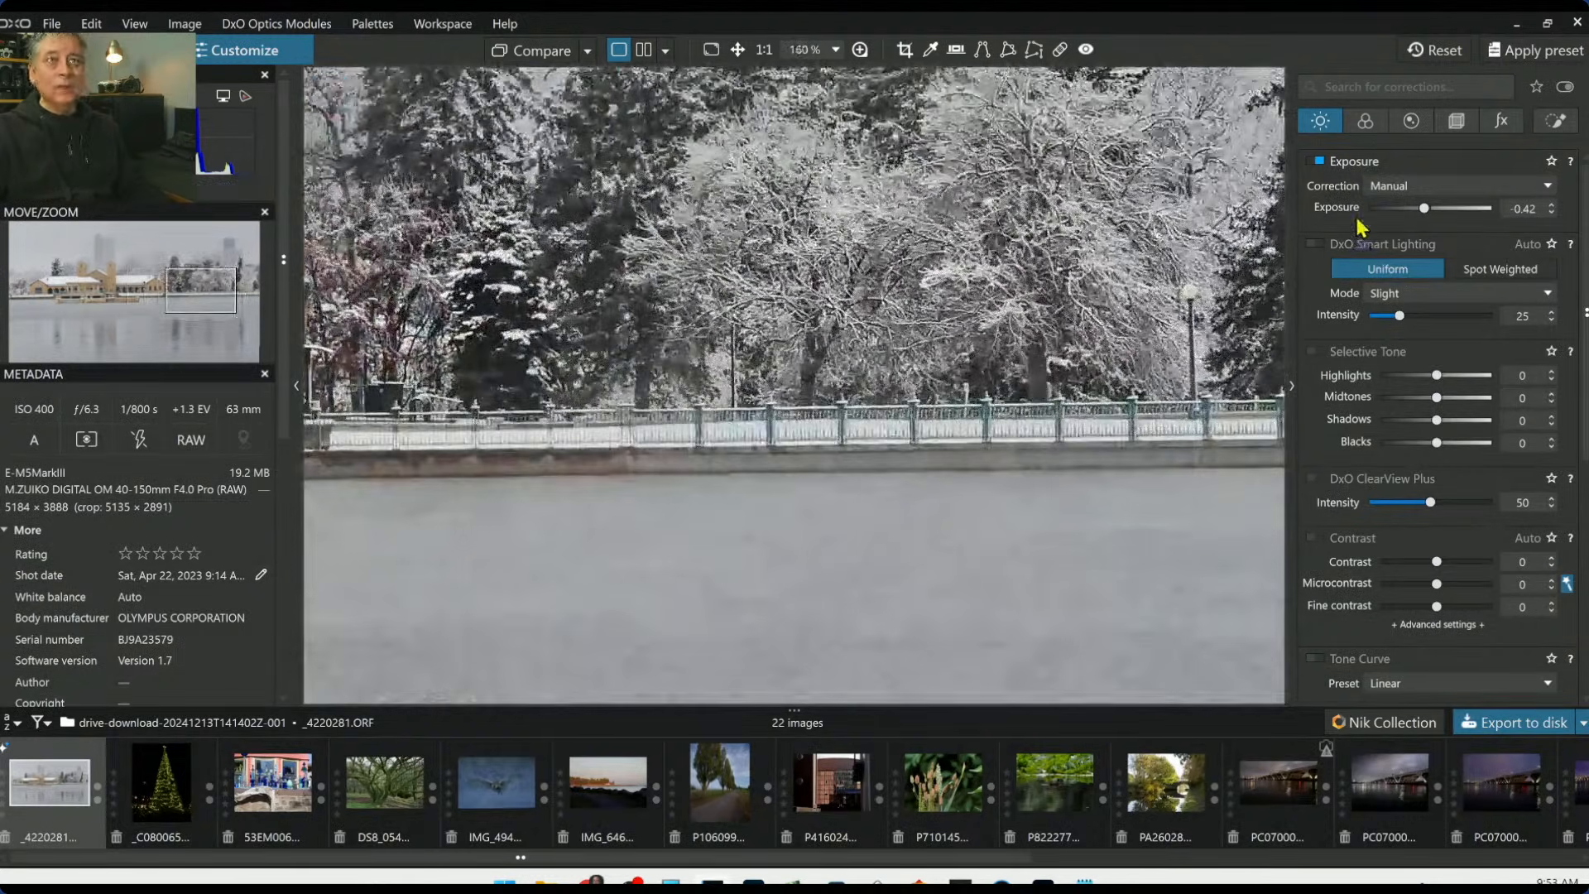
click(1554, 122)
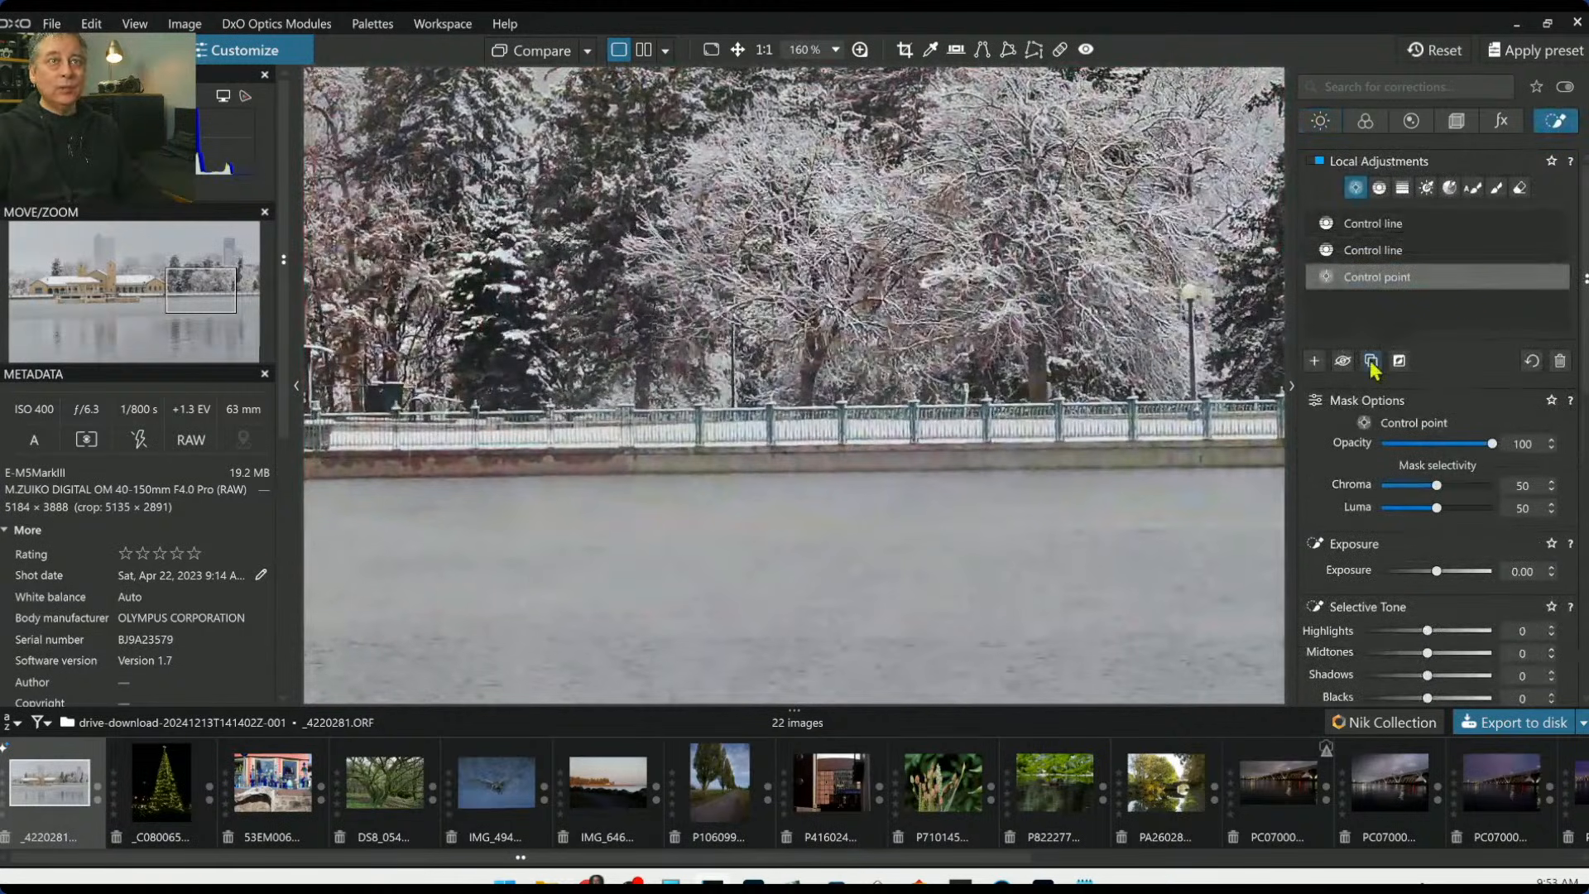
click(1315, 362)
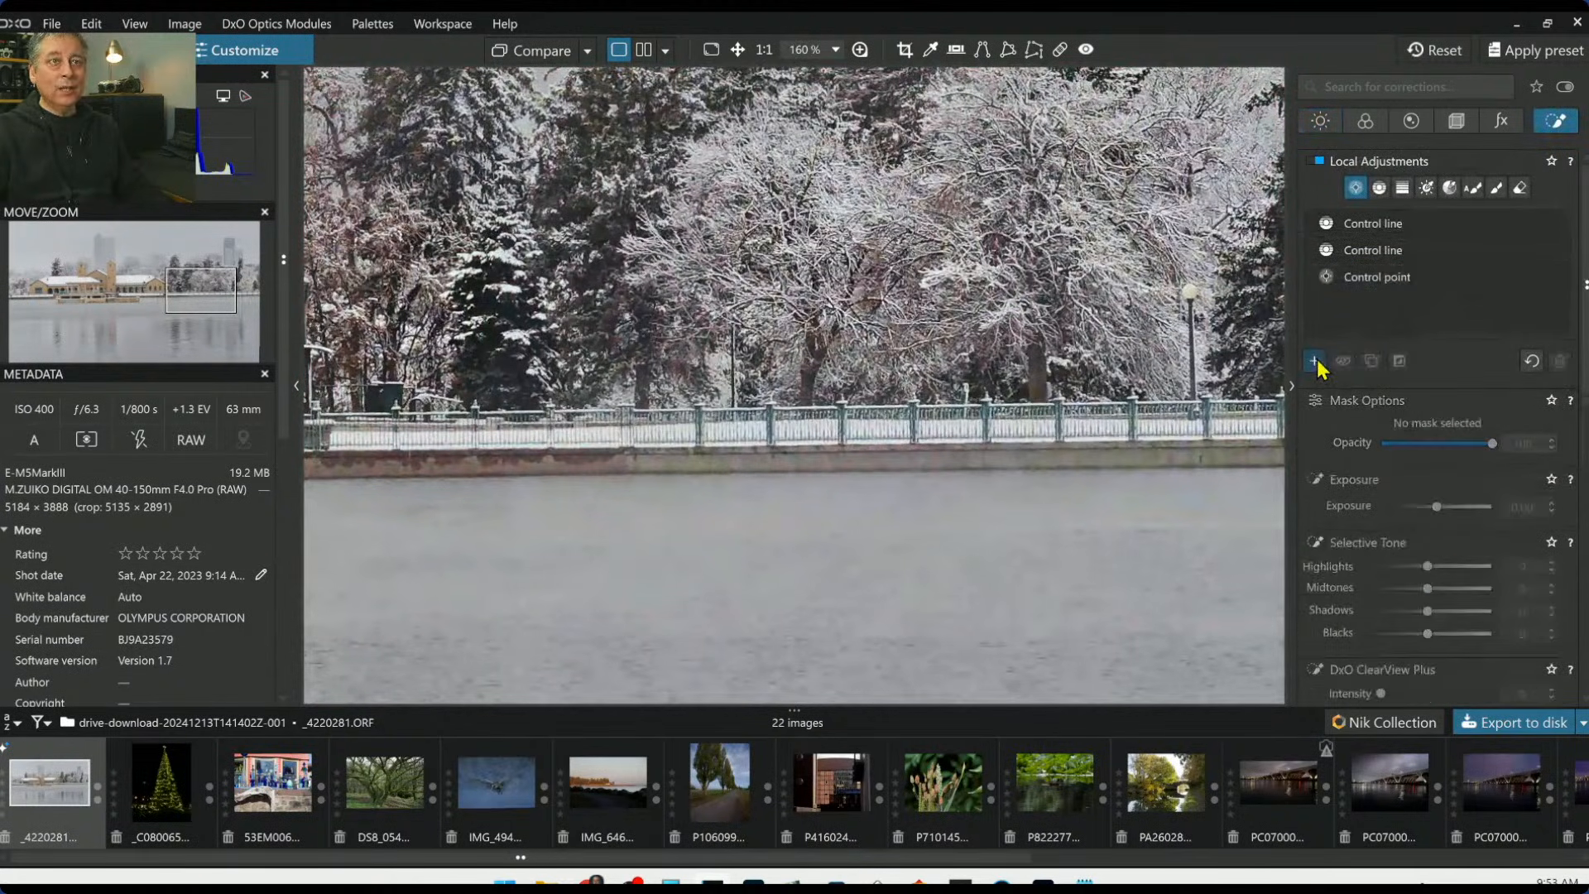
click(1190, 294)
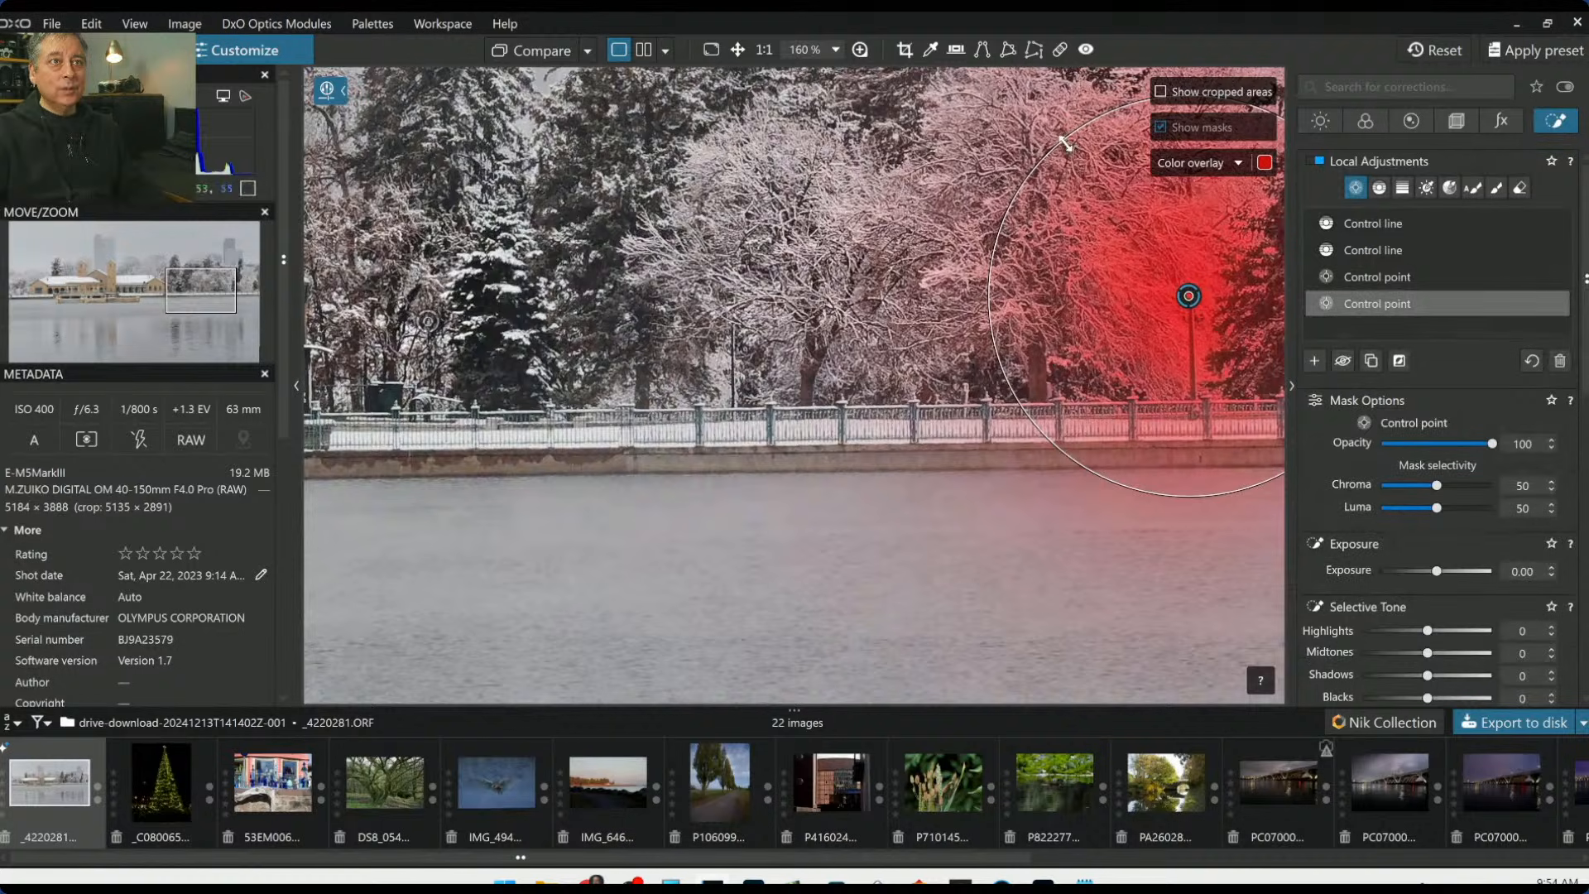
drag(1065, 143, 1139, 233)
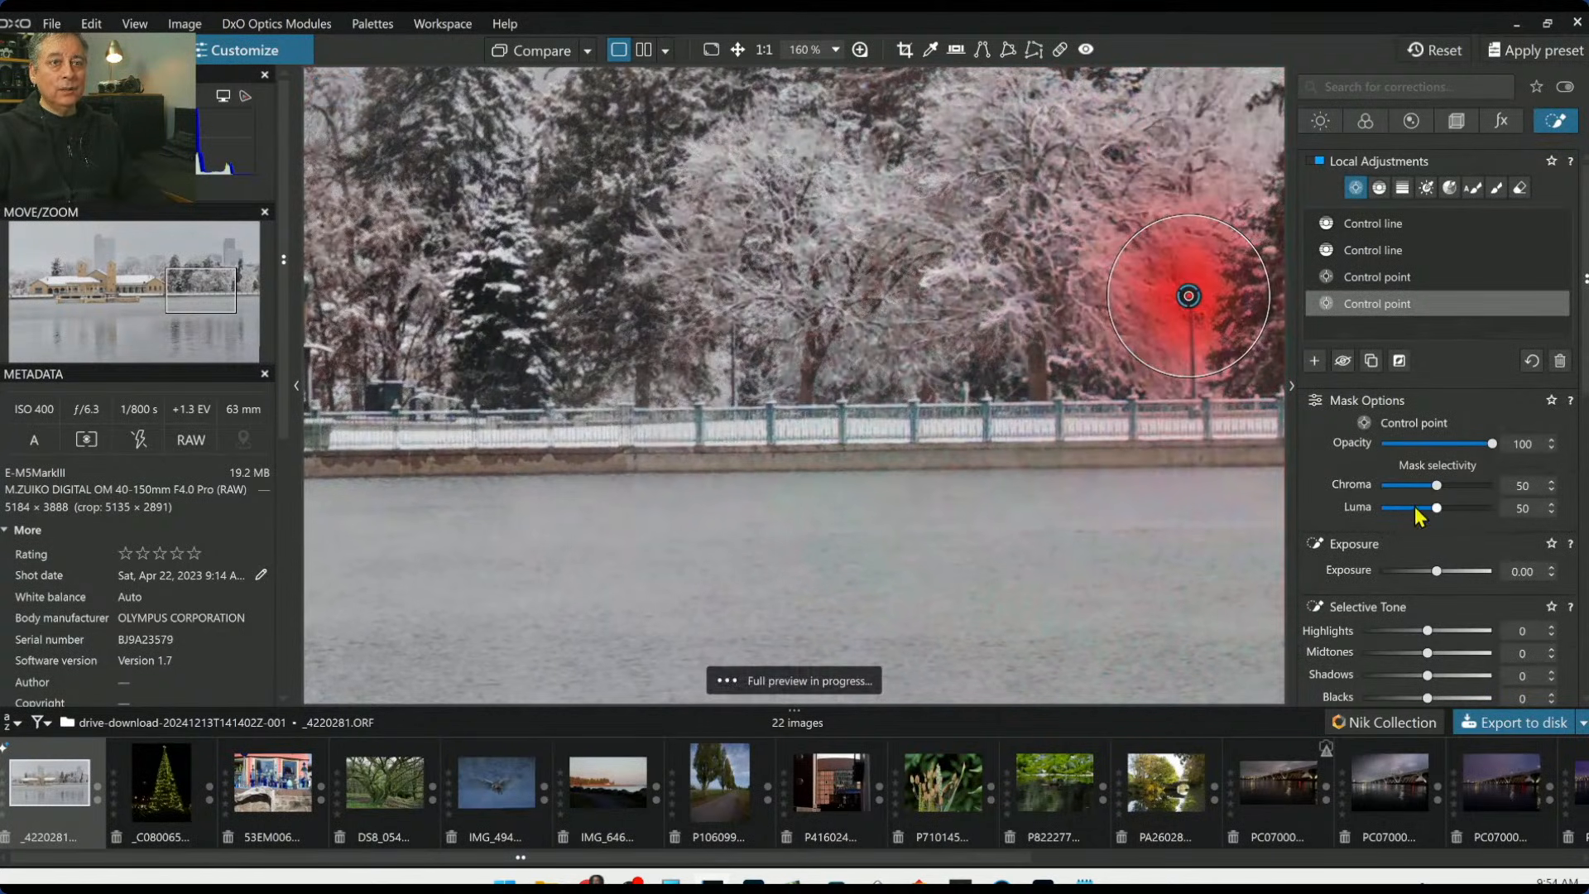
Set the lamp mask's exposure to 1.61 and warm its white balance temperature to 8335
drag(1427, 568, 1462, 581)
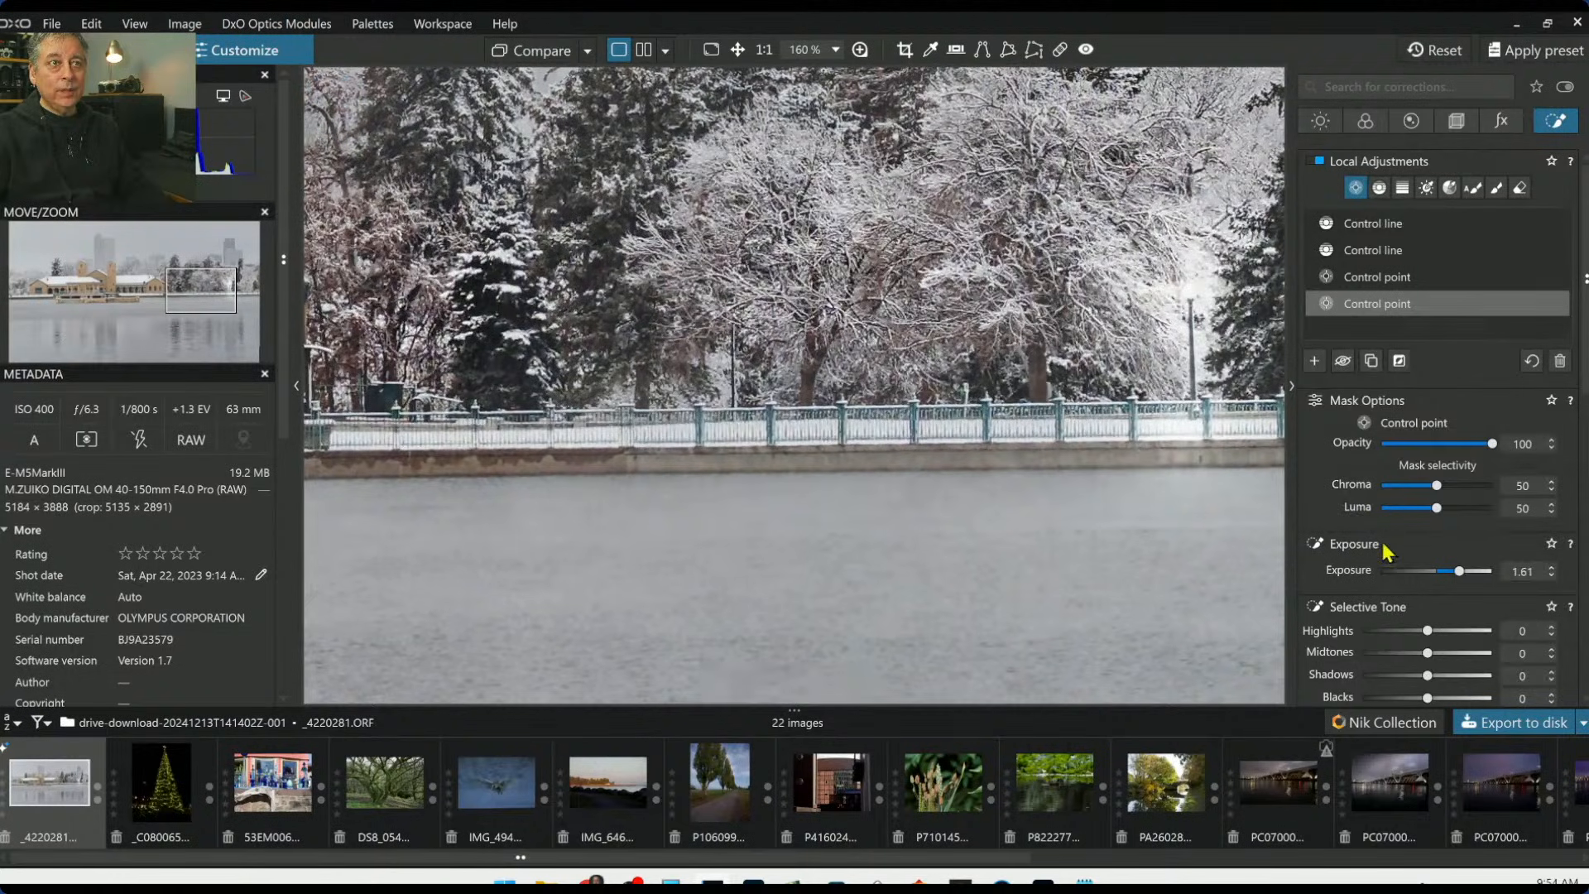
scroll(1410, 633, down, 4)
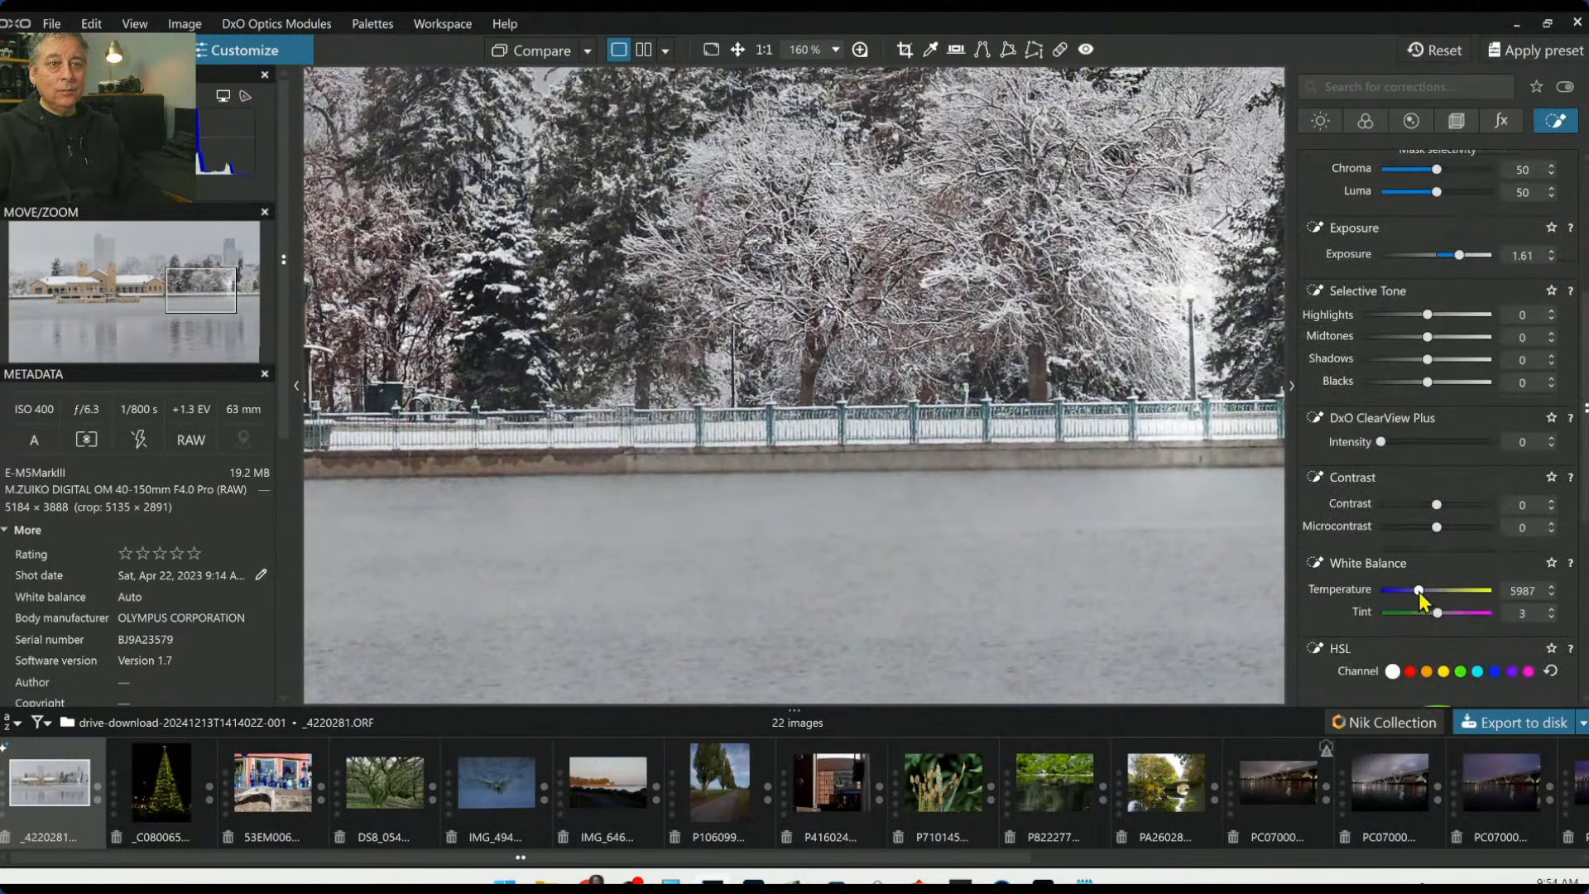
drag(1419, 593, 1438, 596)
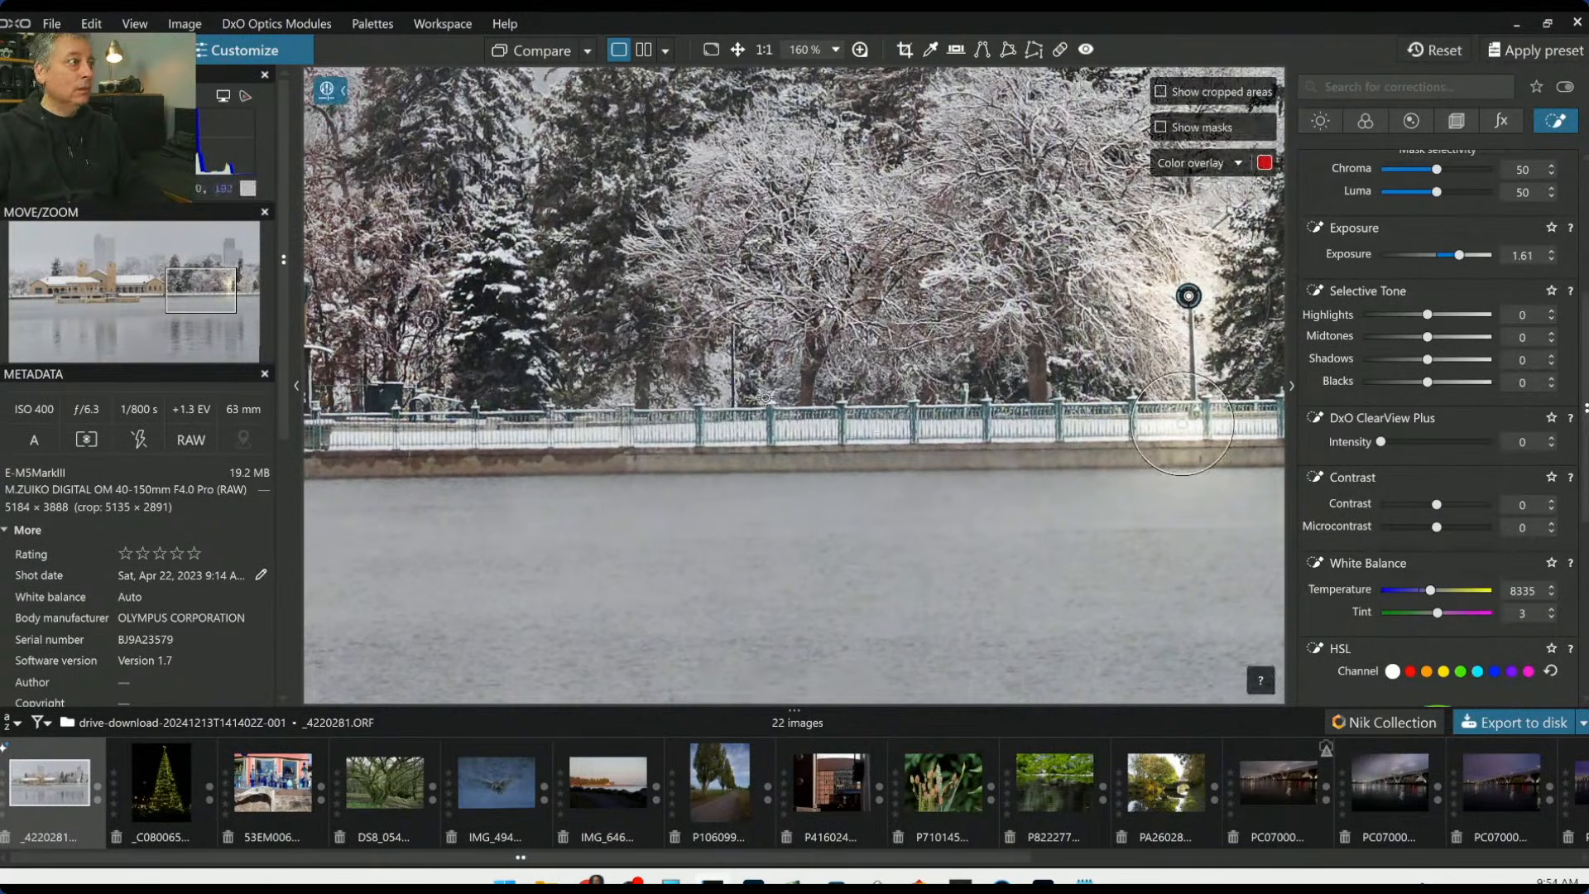
Add a control point to the lamp mask on the left window of the building's right-end gable
scroll(765, 398, down, 1)
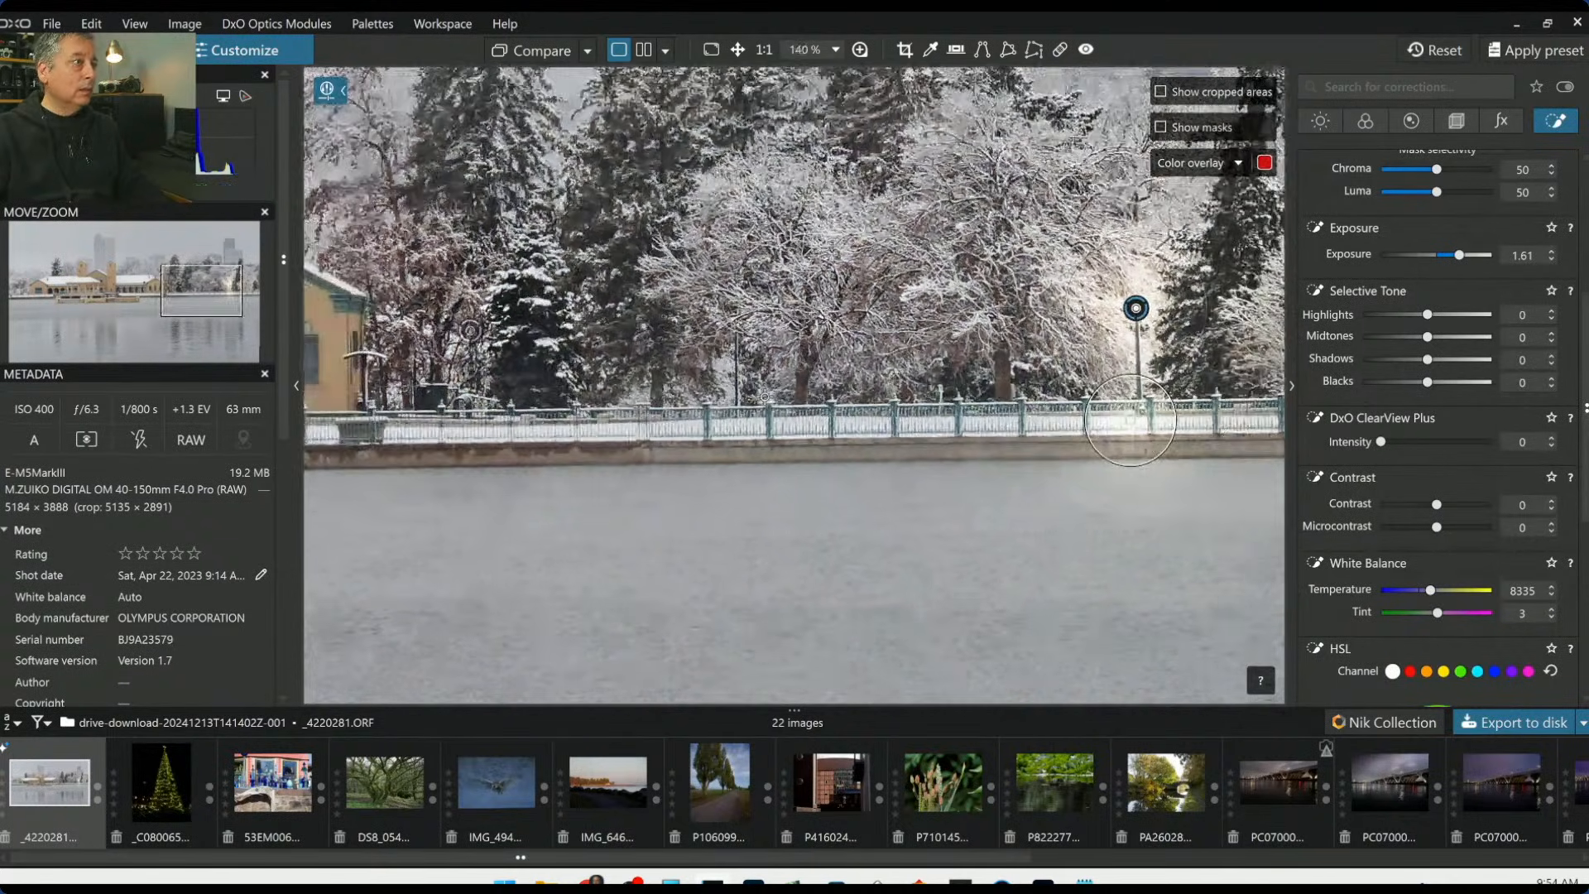
scroll(765, 397, down, 3)
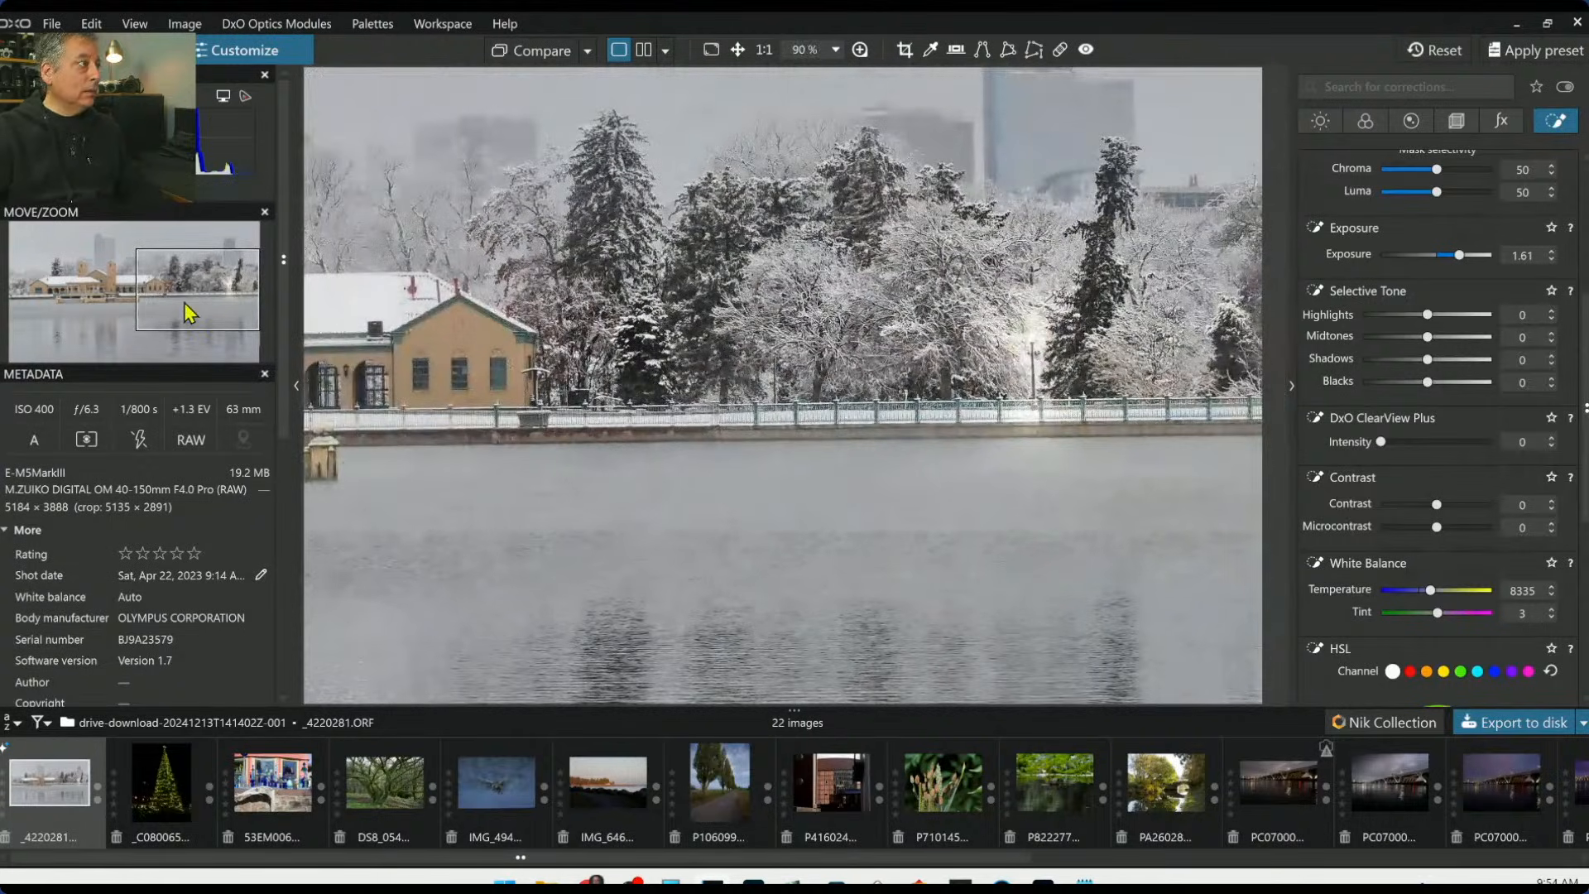
drag(190, 313, 64, 294)
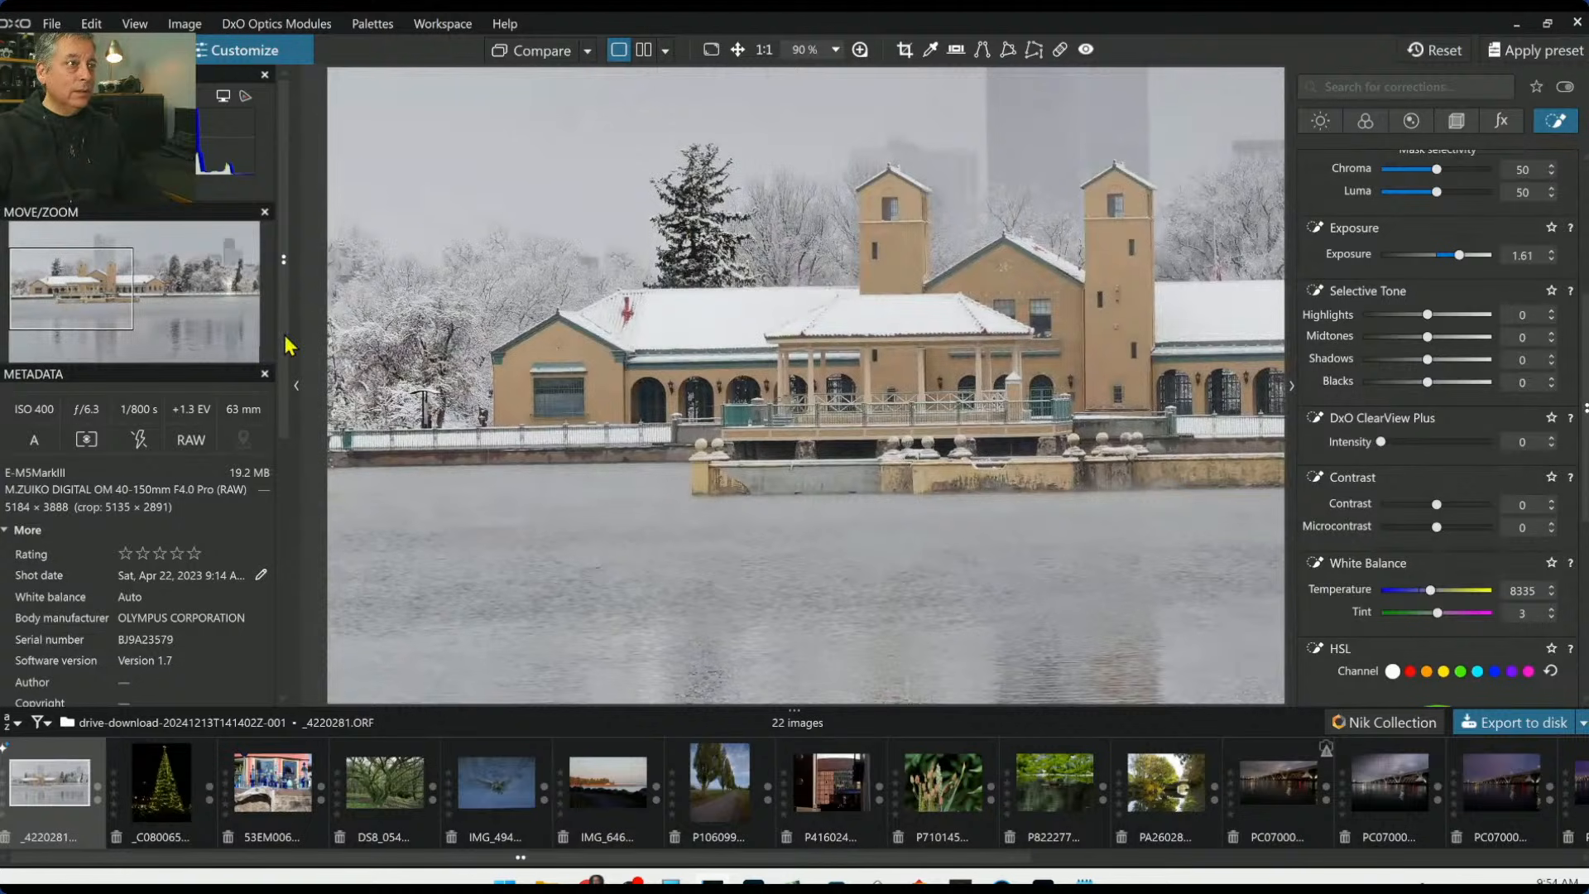
scroll(882, 455, down, 5)
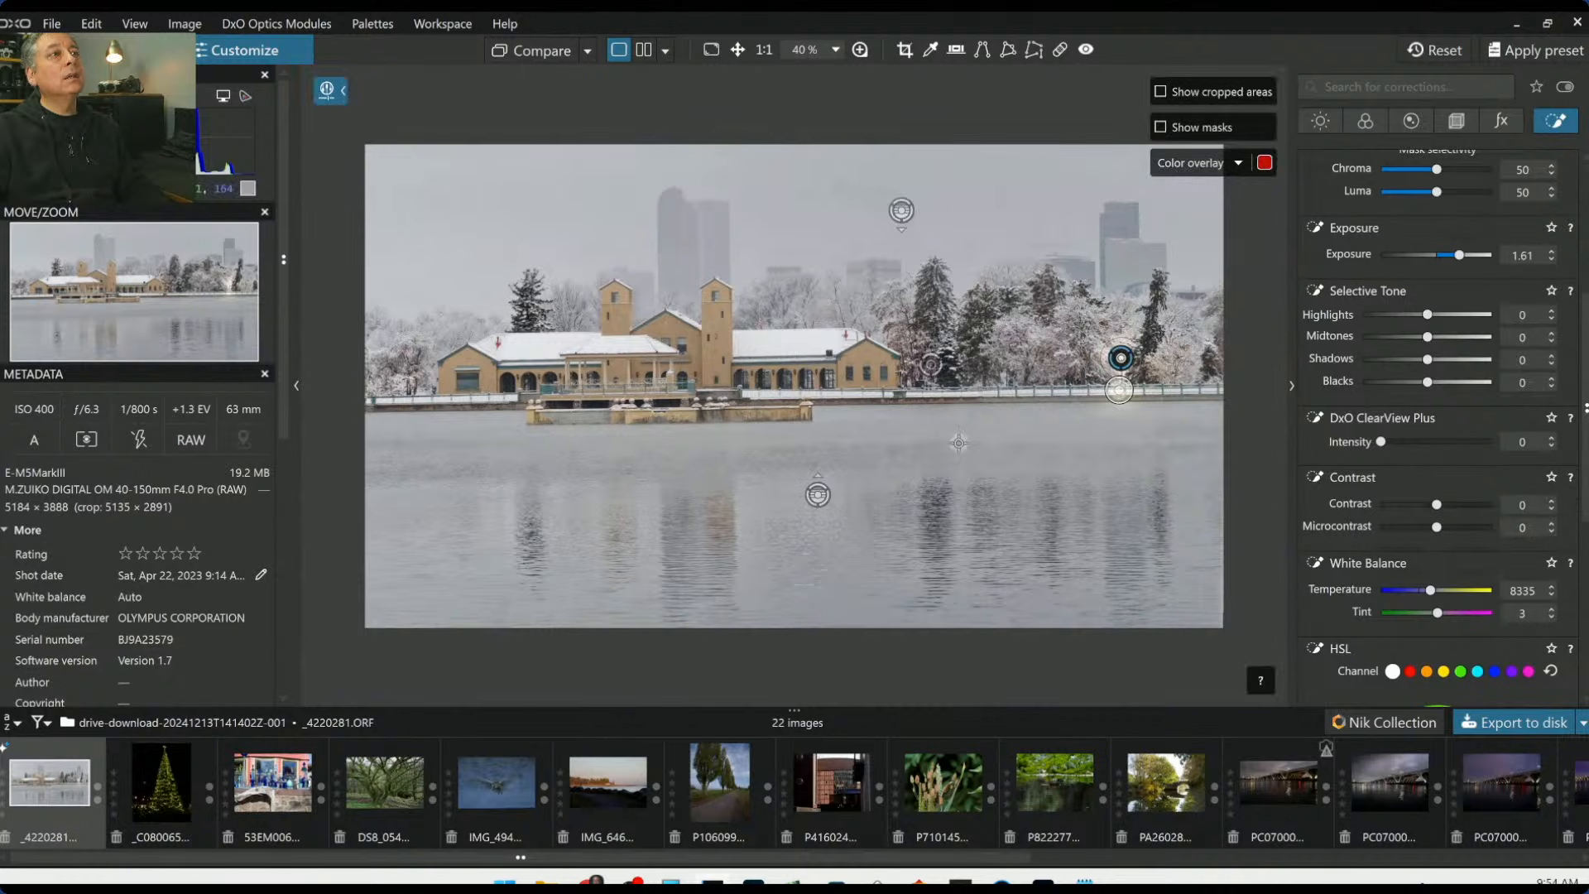
scroll(819, 399, up, 4)
scroll(820, 400, up, 2)
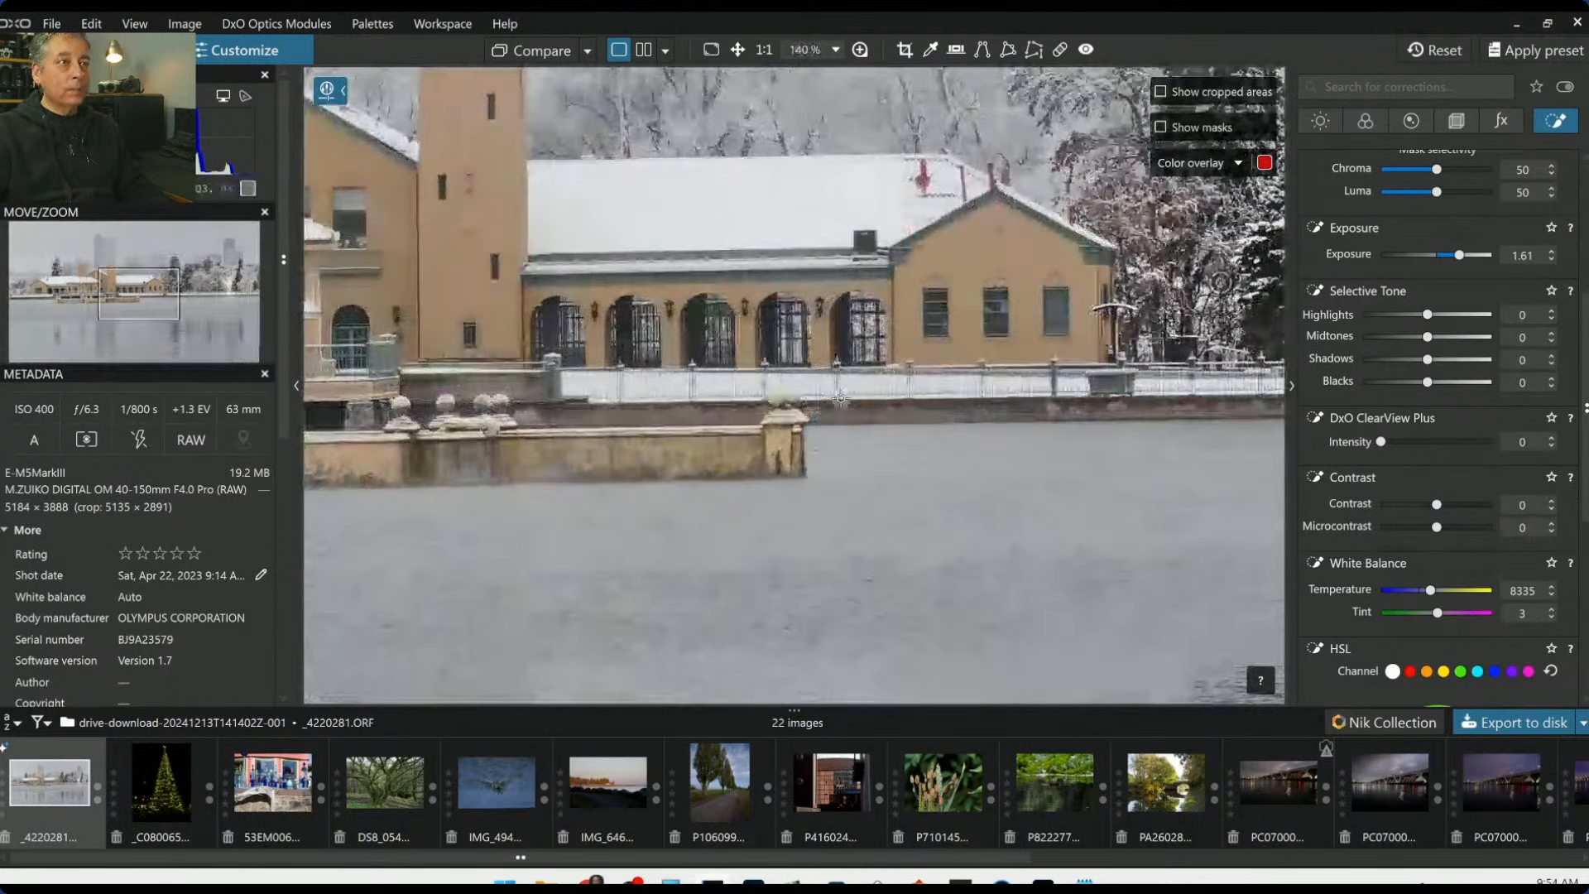
click(933, 316)
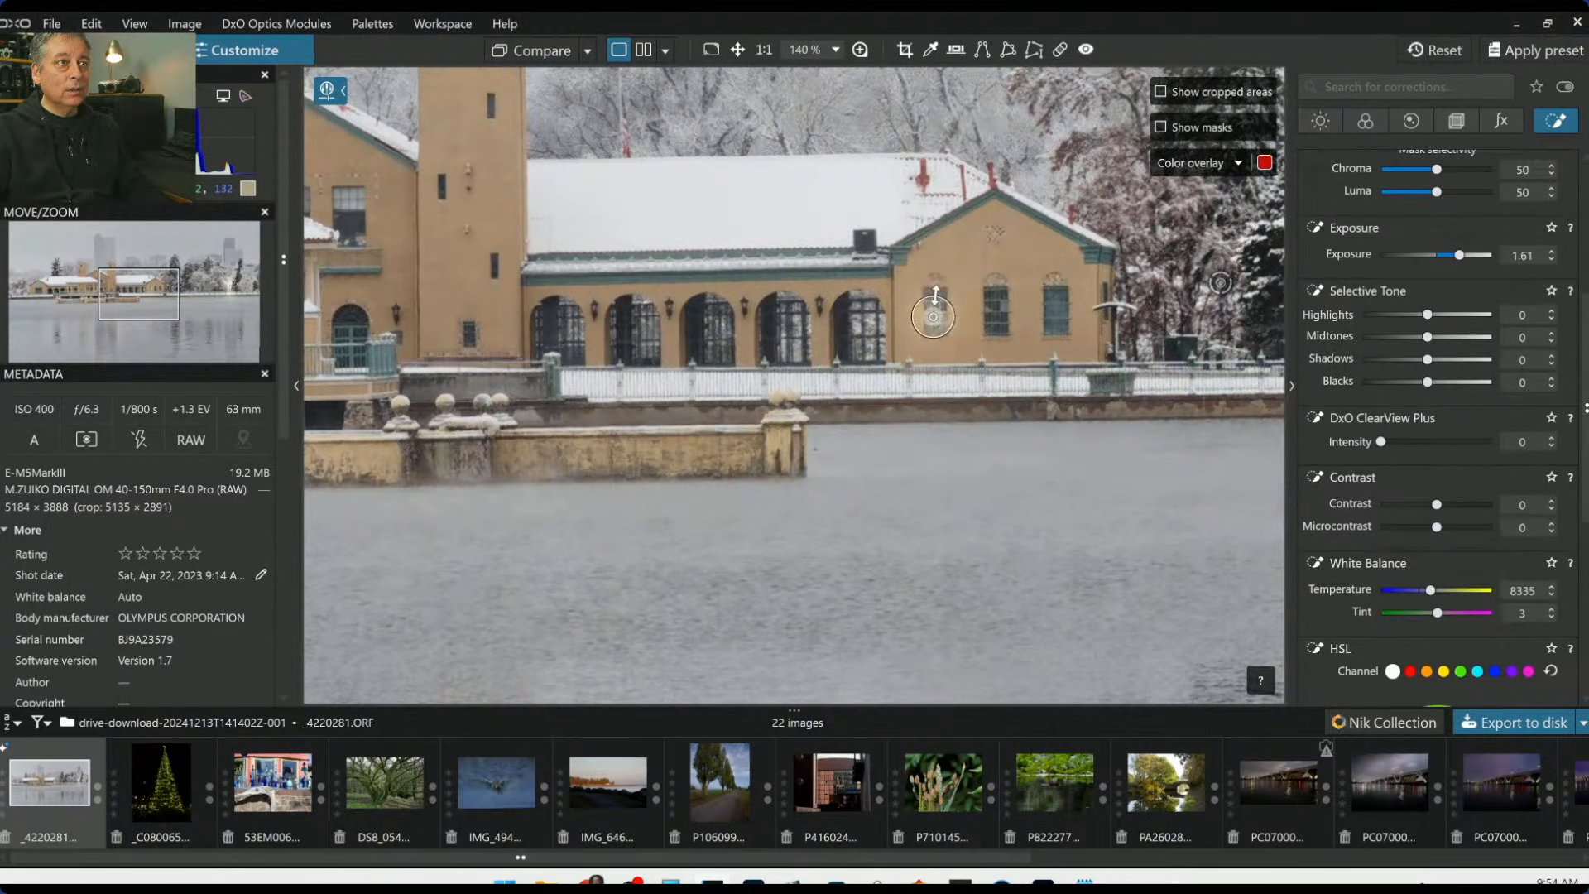
click(994, 321)
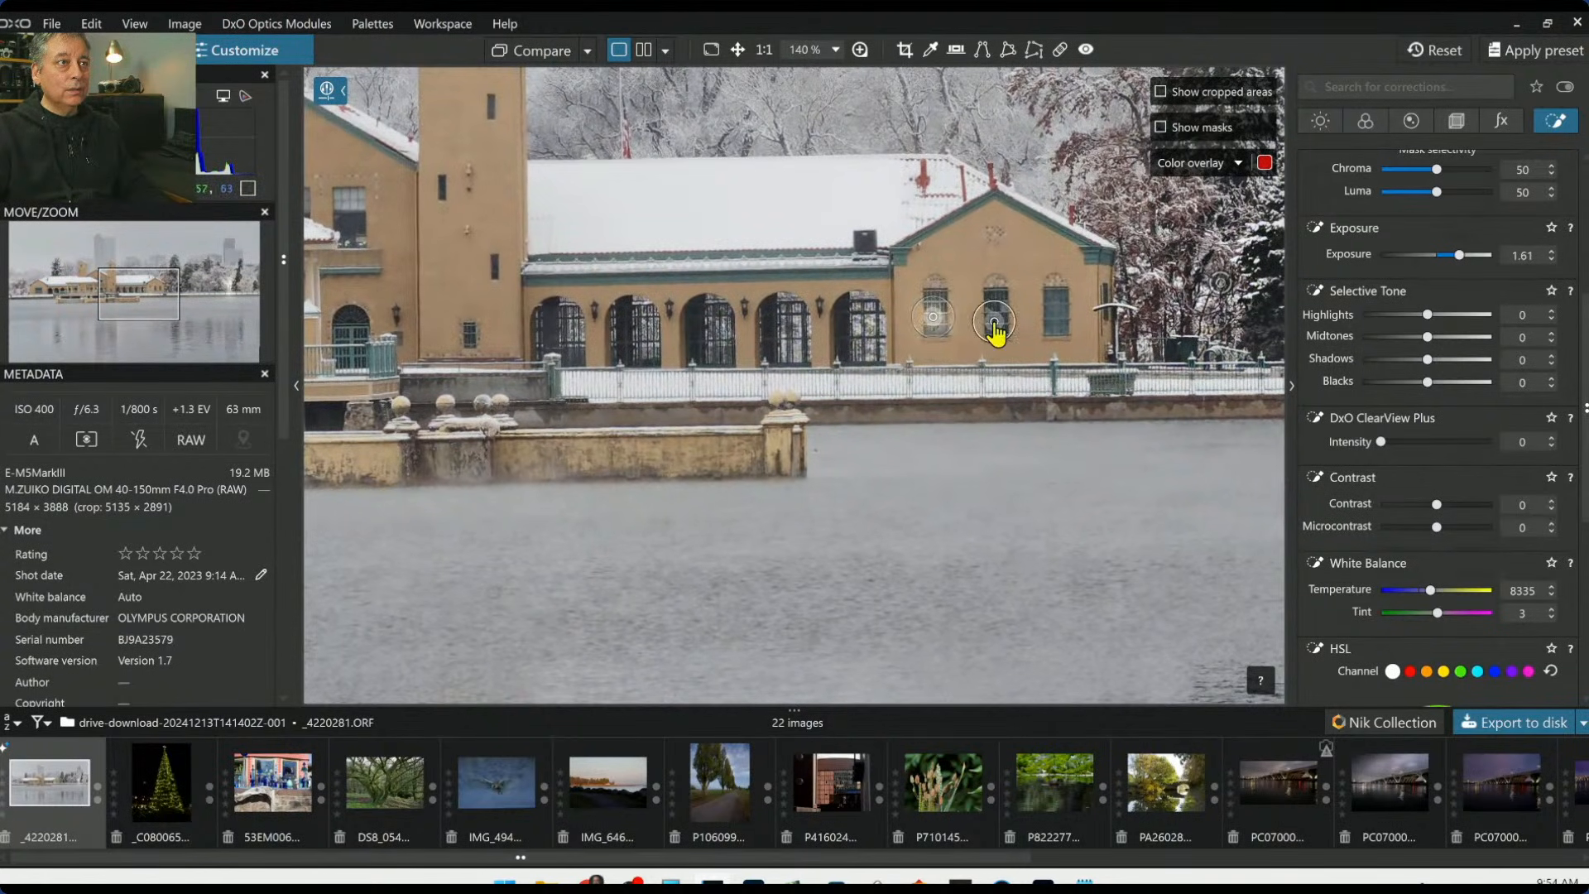
scroll(722, 381, down, 1)
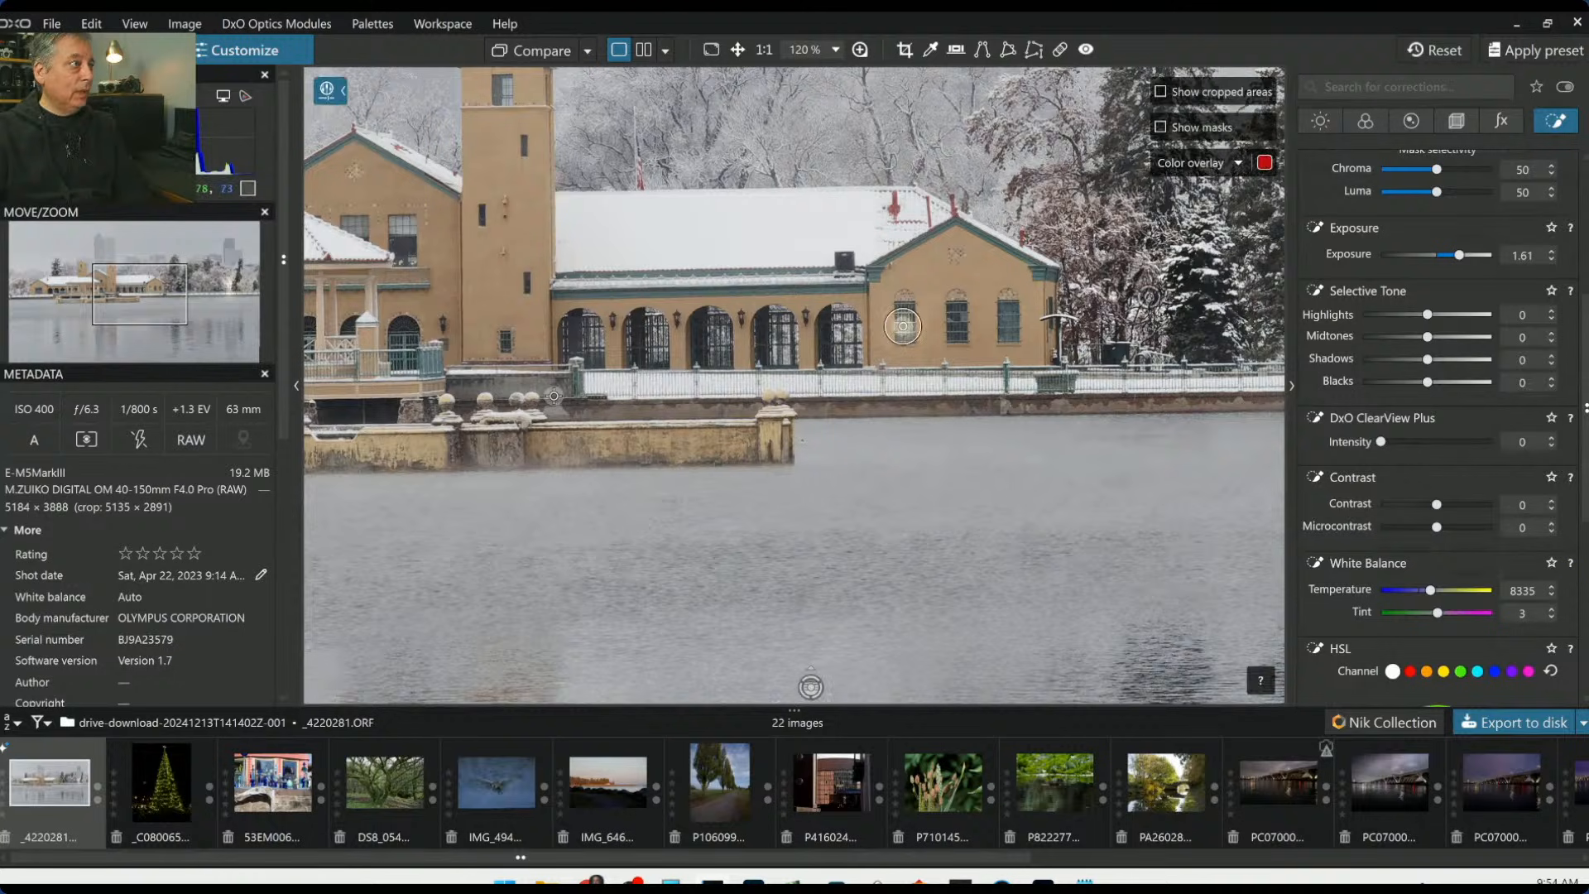
Extend the lamp mask with control points on the central gable's upper window and the left wing's window
click(402, 248)
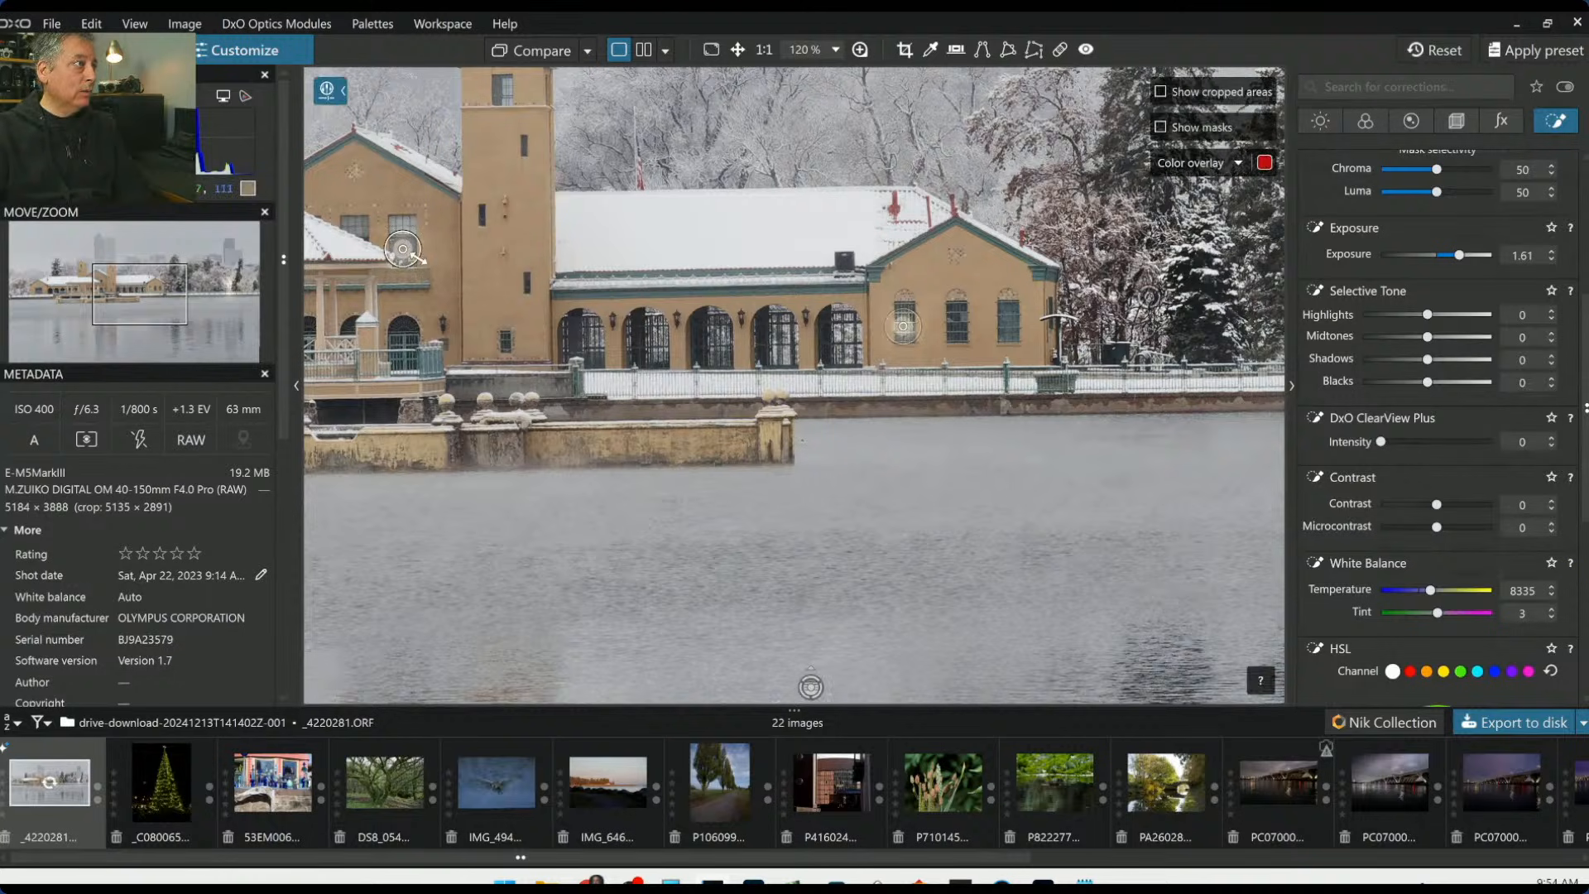
scroll(469, 369, down, 2)
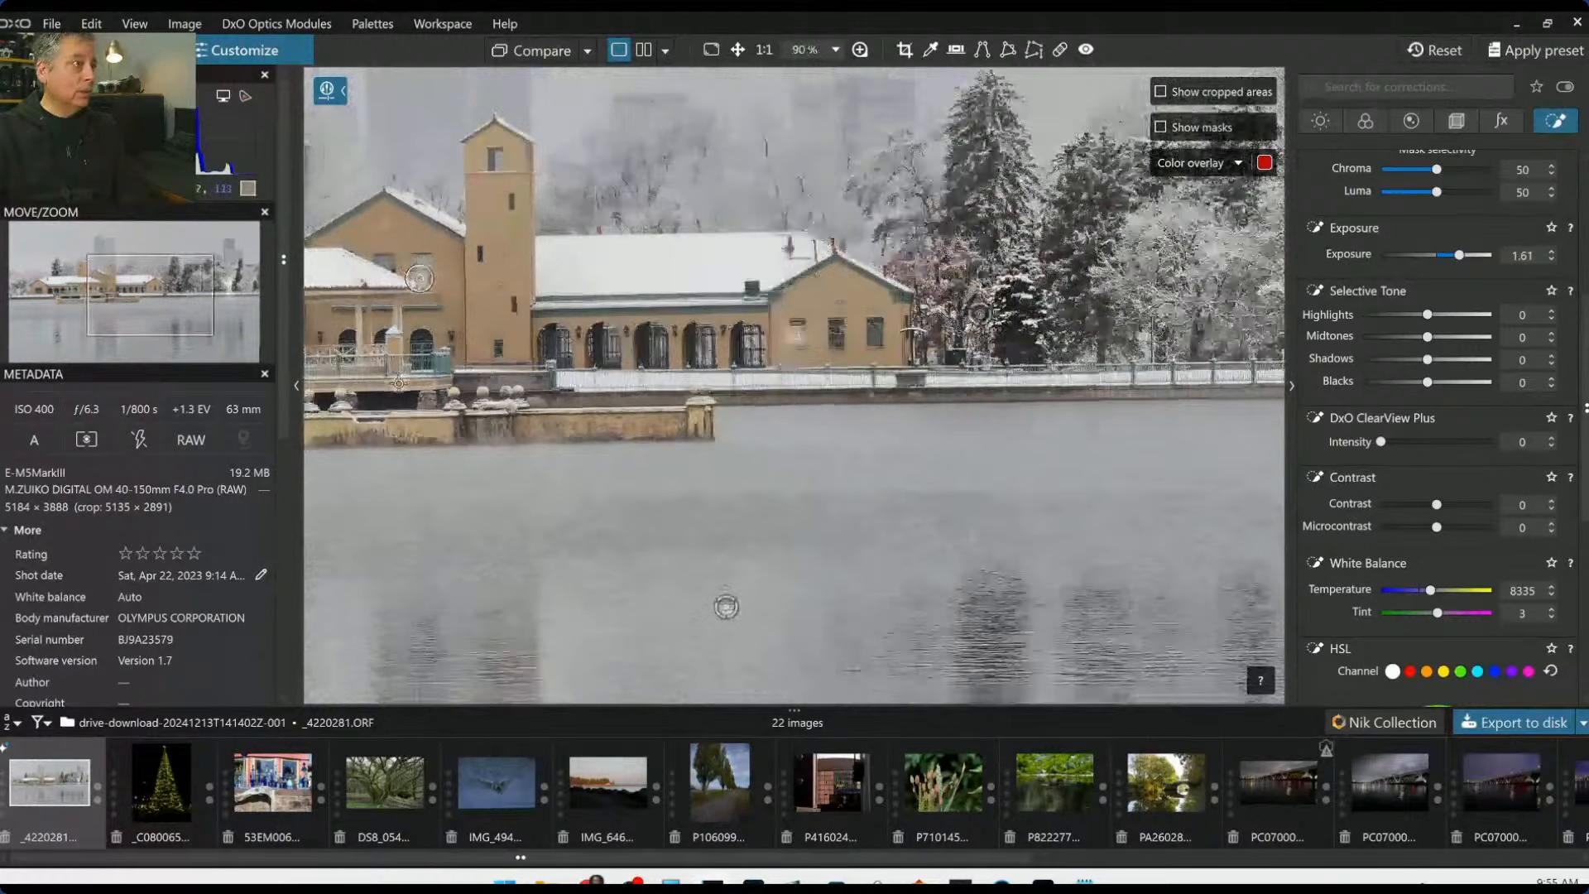
drag(185, 309, 73, 312)
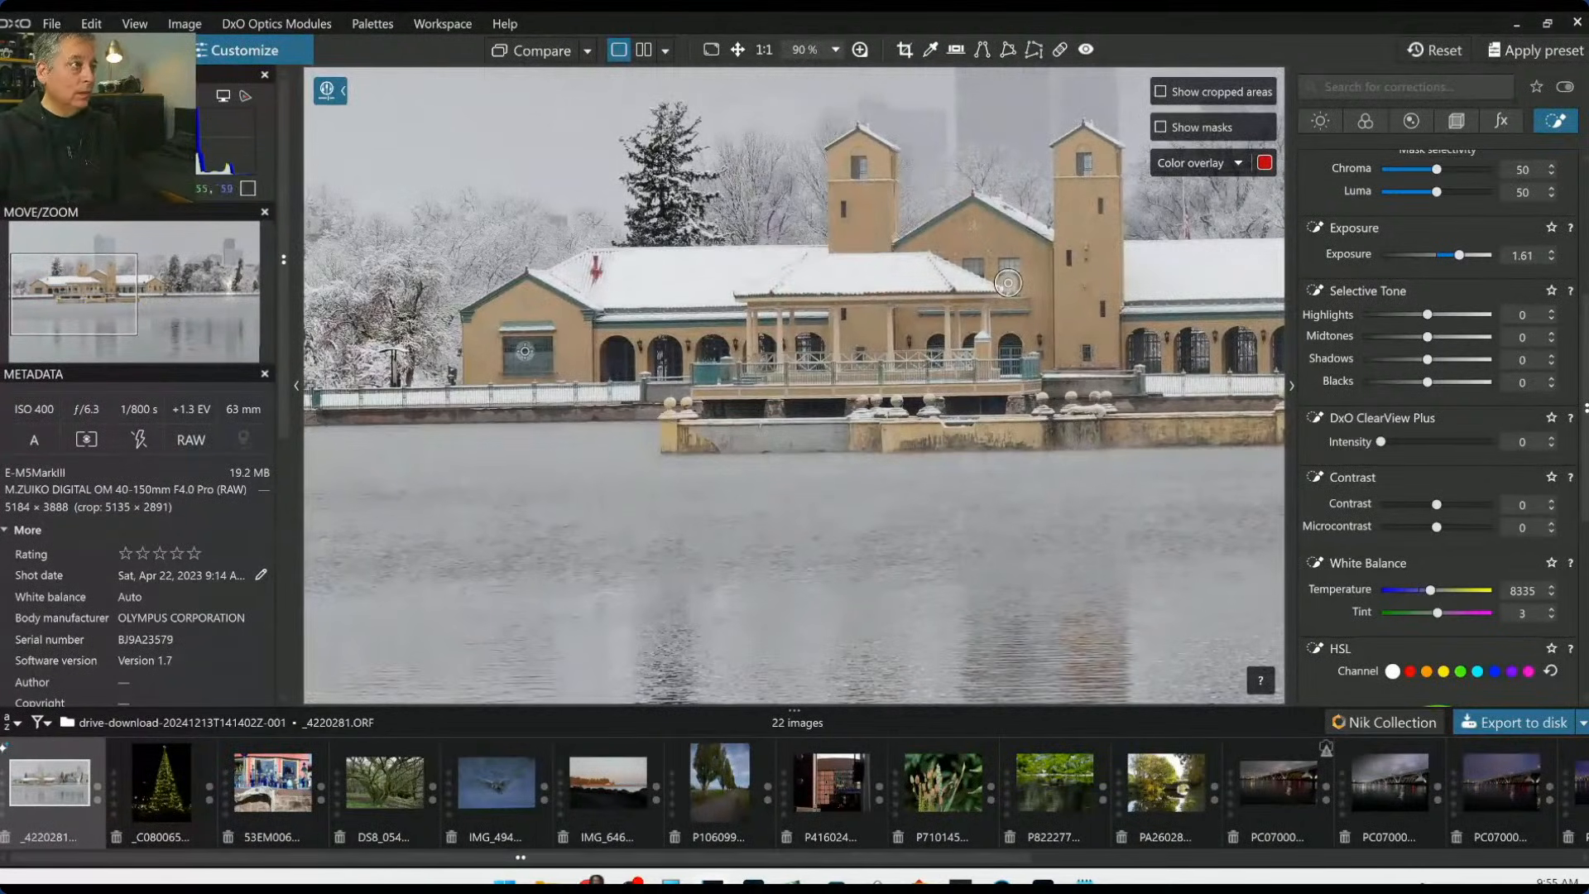
click(525, 350)
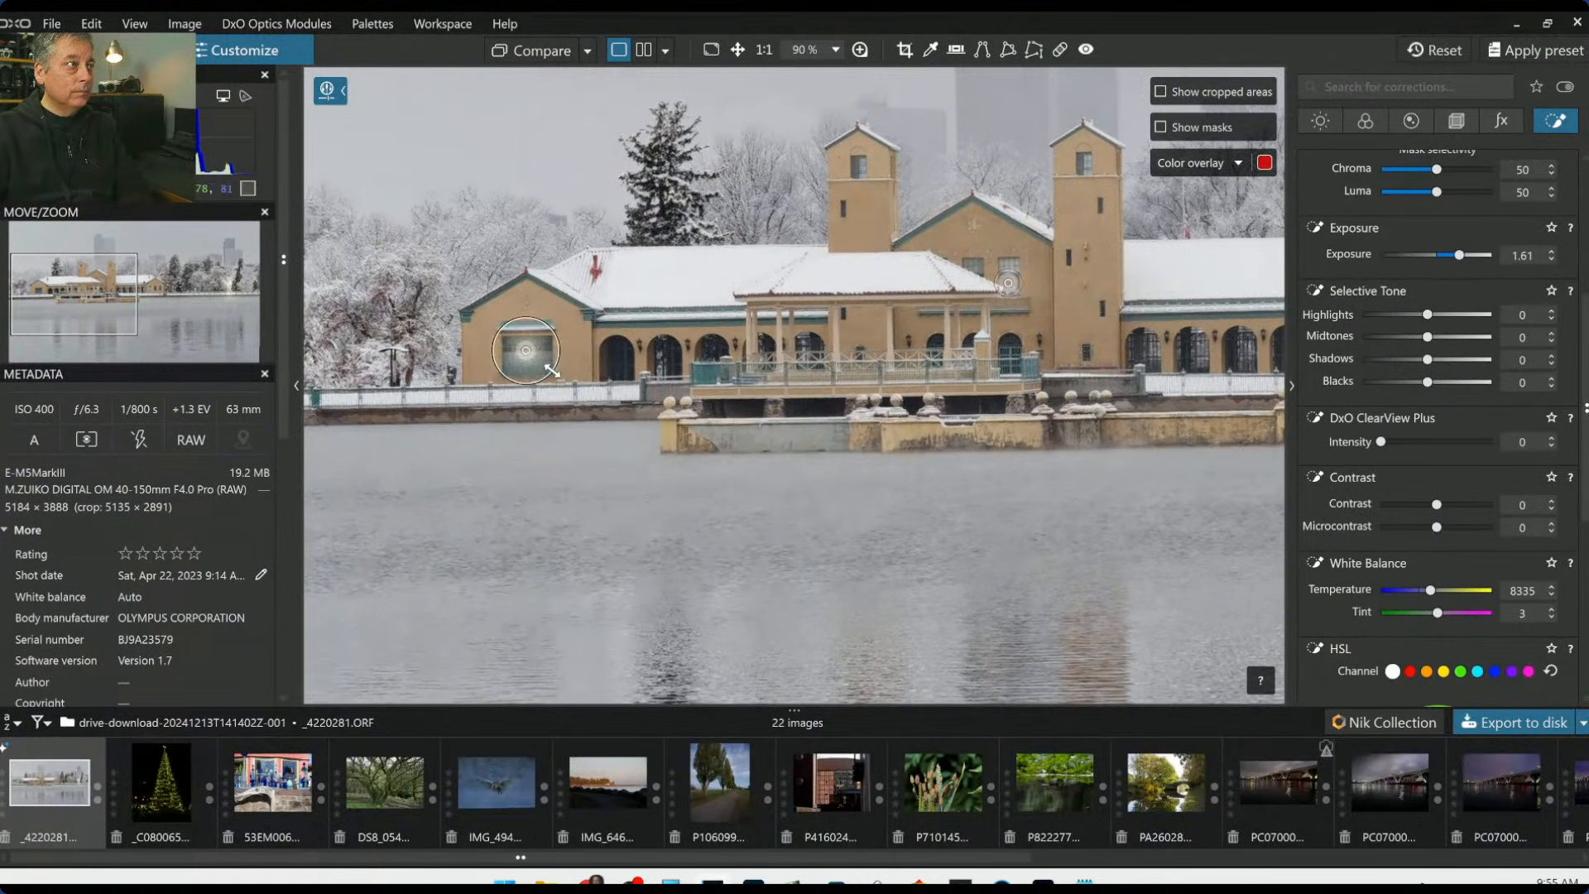
scroll(790, 456, down, 2)
scroll(791, 456, down, 3)
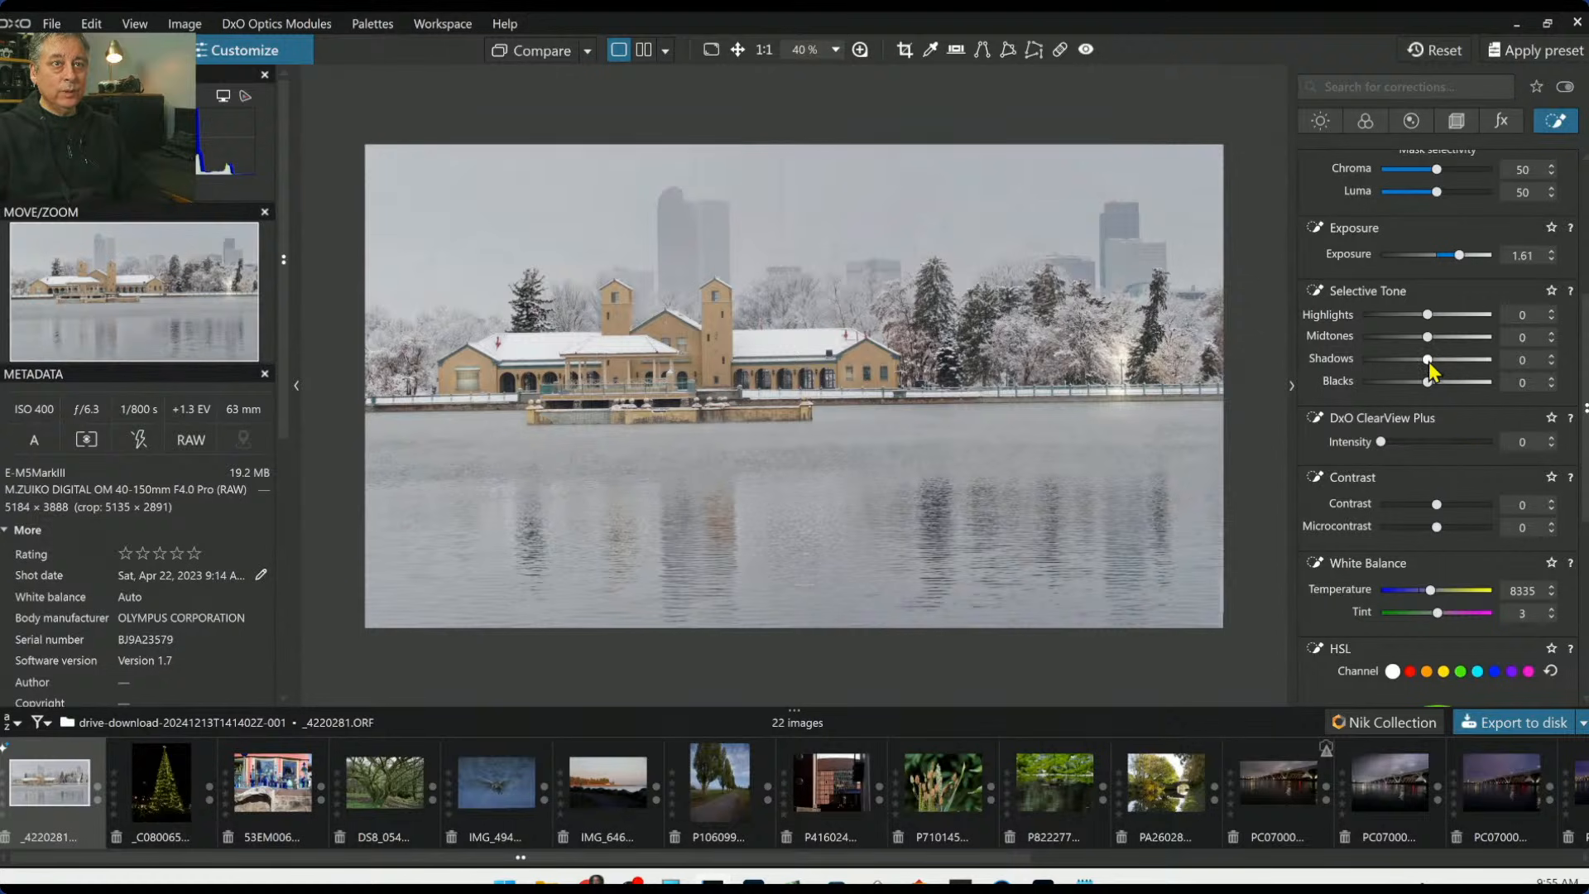
Set the lamp mask's shadows to 31 and its ClearView Plus intensity to 21
drag(1434, 371, 1448, 365)
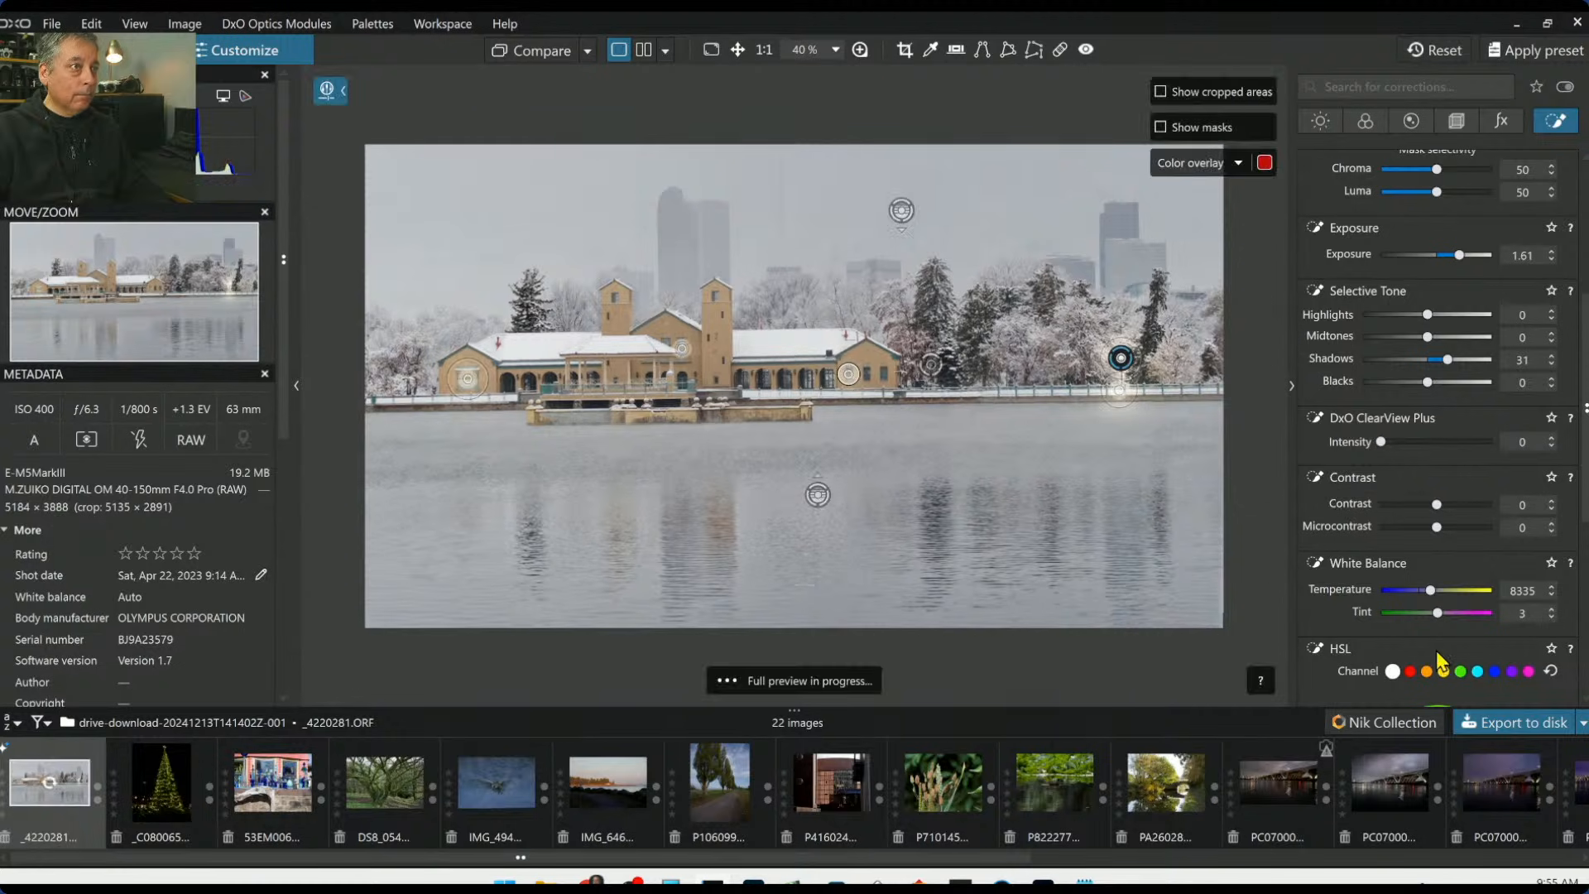
scroll(1463, 641, down, 5)
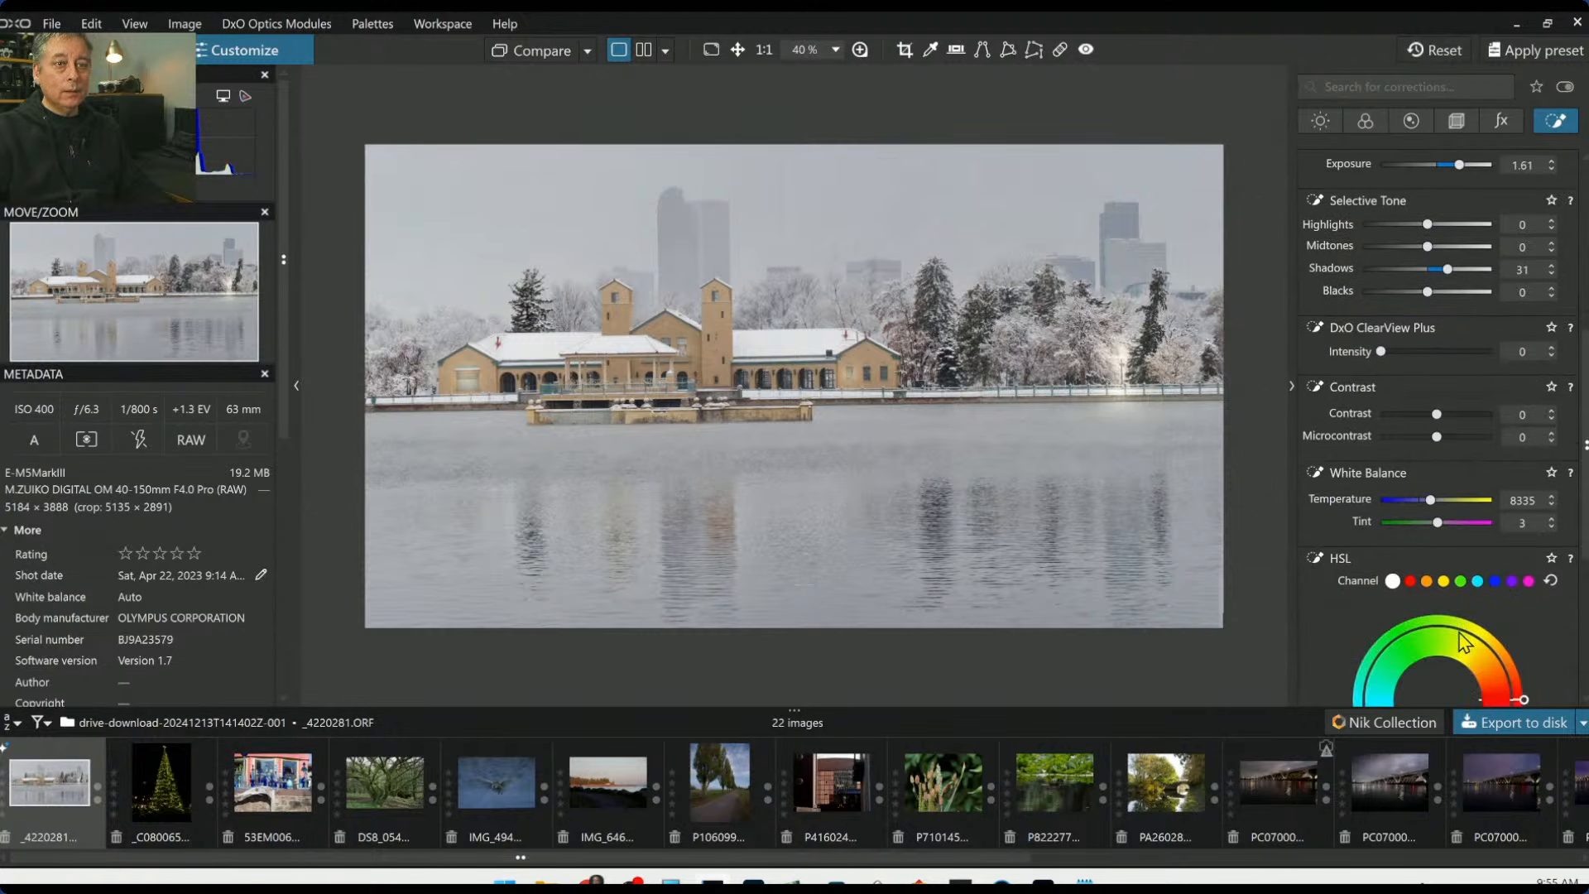
scroll(1452, 620, up, 3)
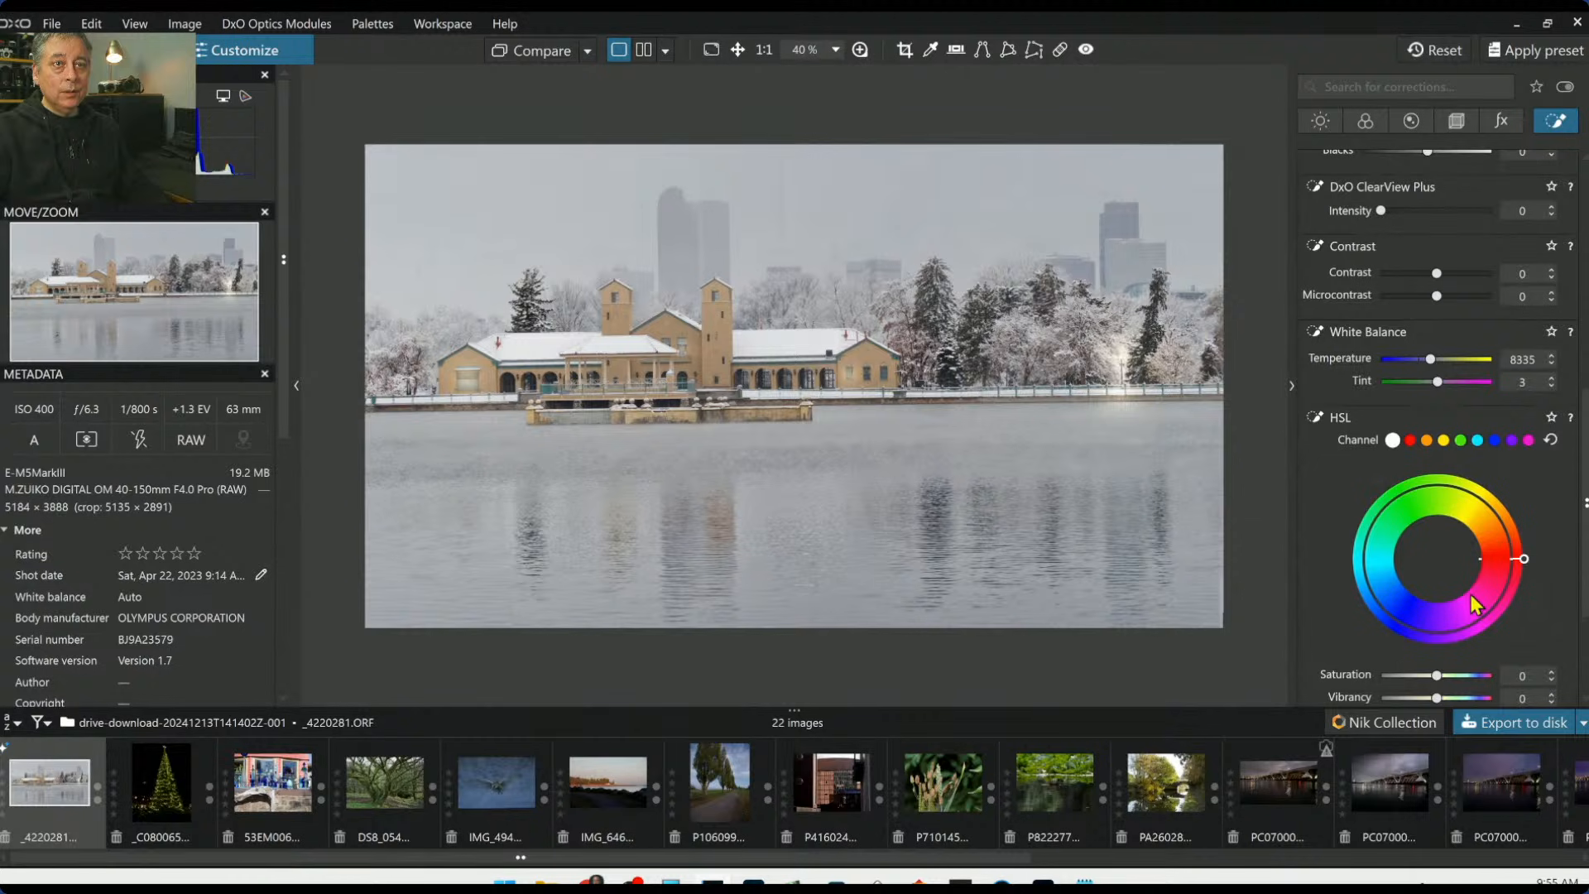
scroll(1472, 595, up, 2)
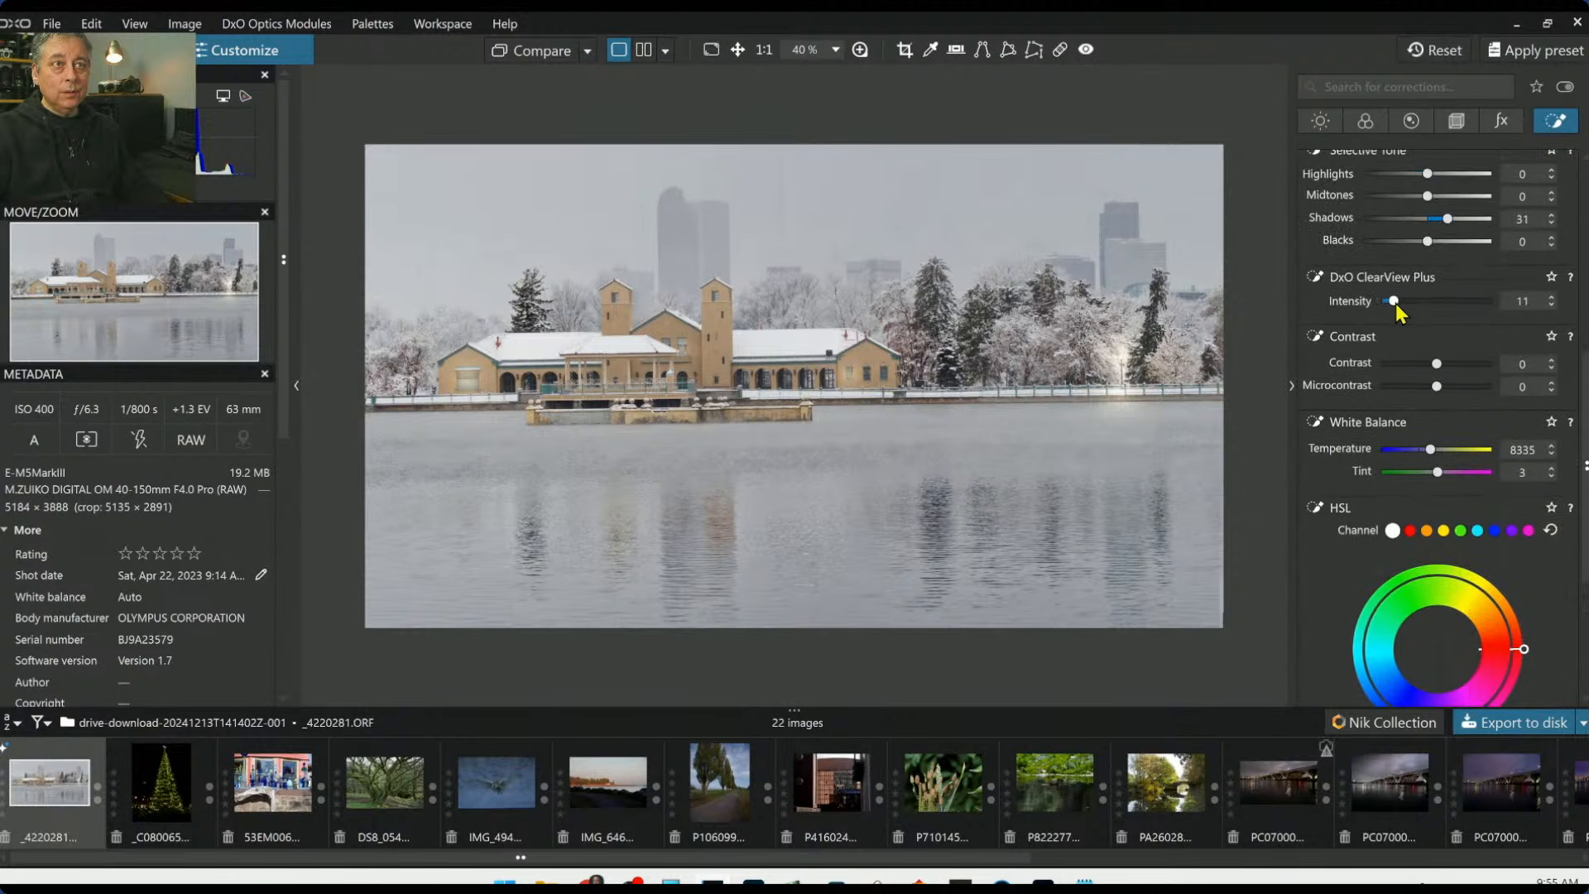
drag(1396, 303, 1399, 304)
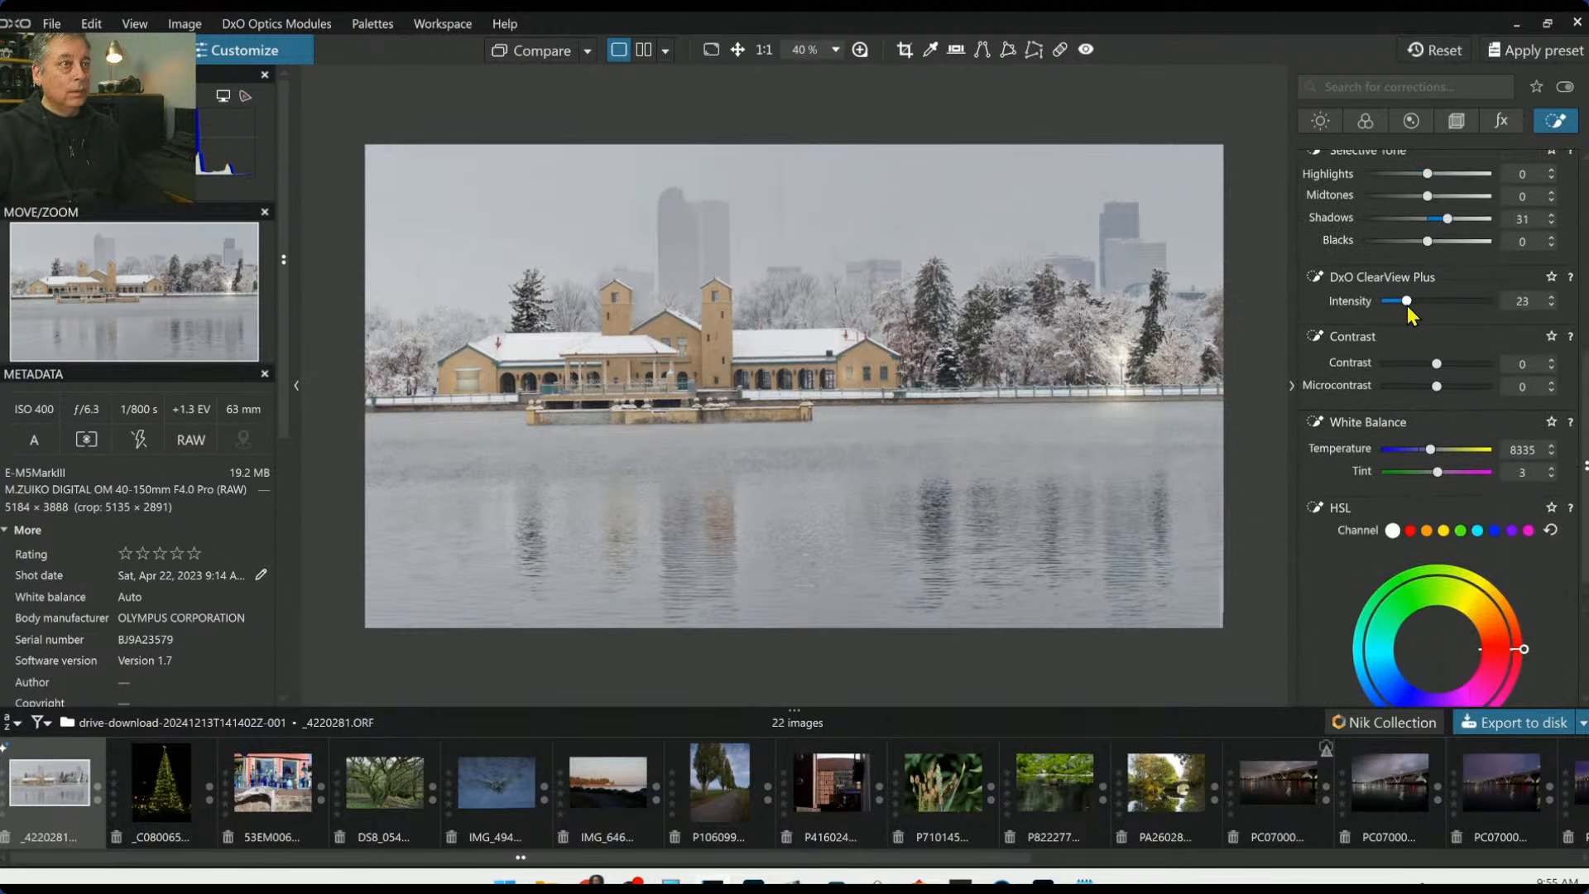
drag(1407, 303, 1404, 302)
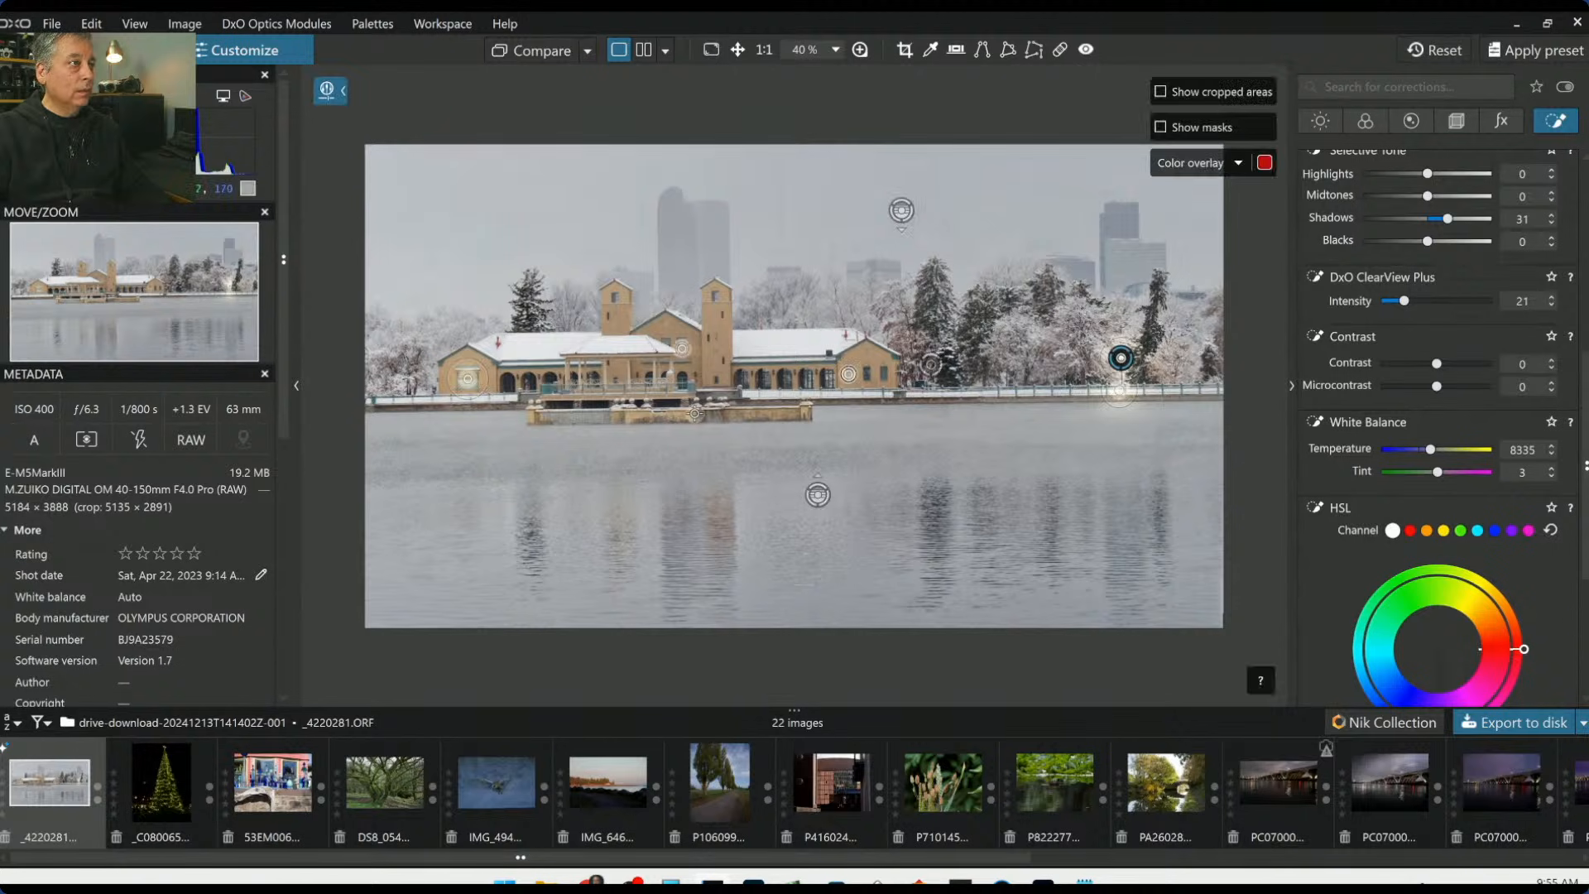
Add small control points to the lamp mask on the wall lamps behind and beside the pavilion and between the right wing's first arches
scroll(580, 388, up, 5)
scroll(569, 392, up, 1)
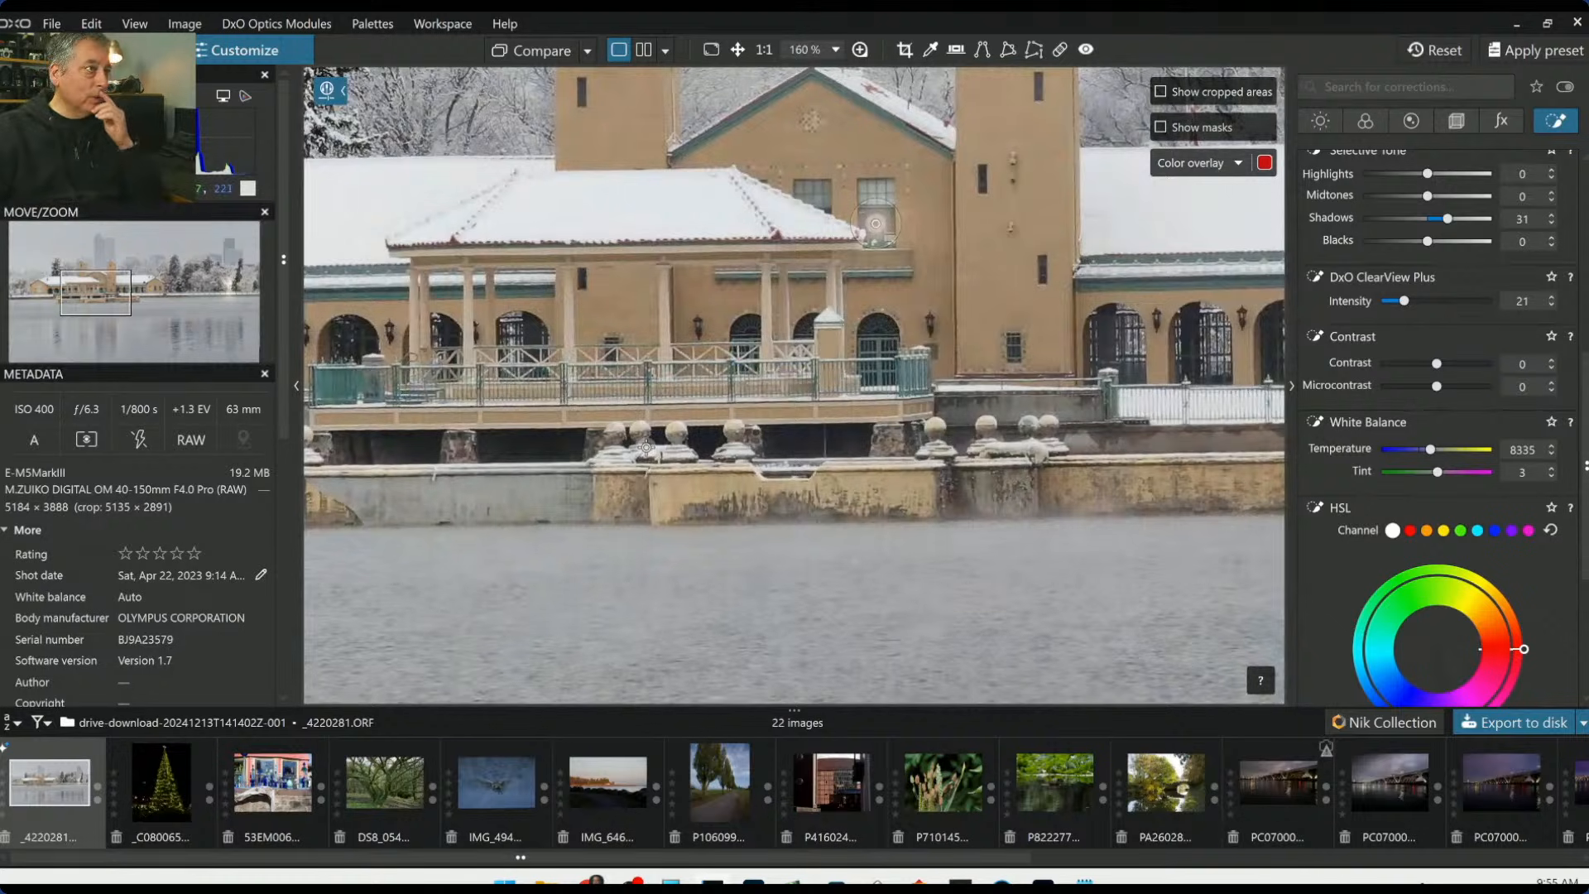
click(698, 323)
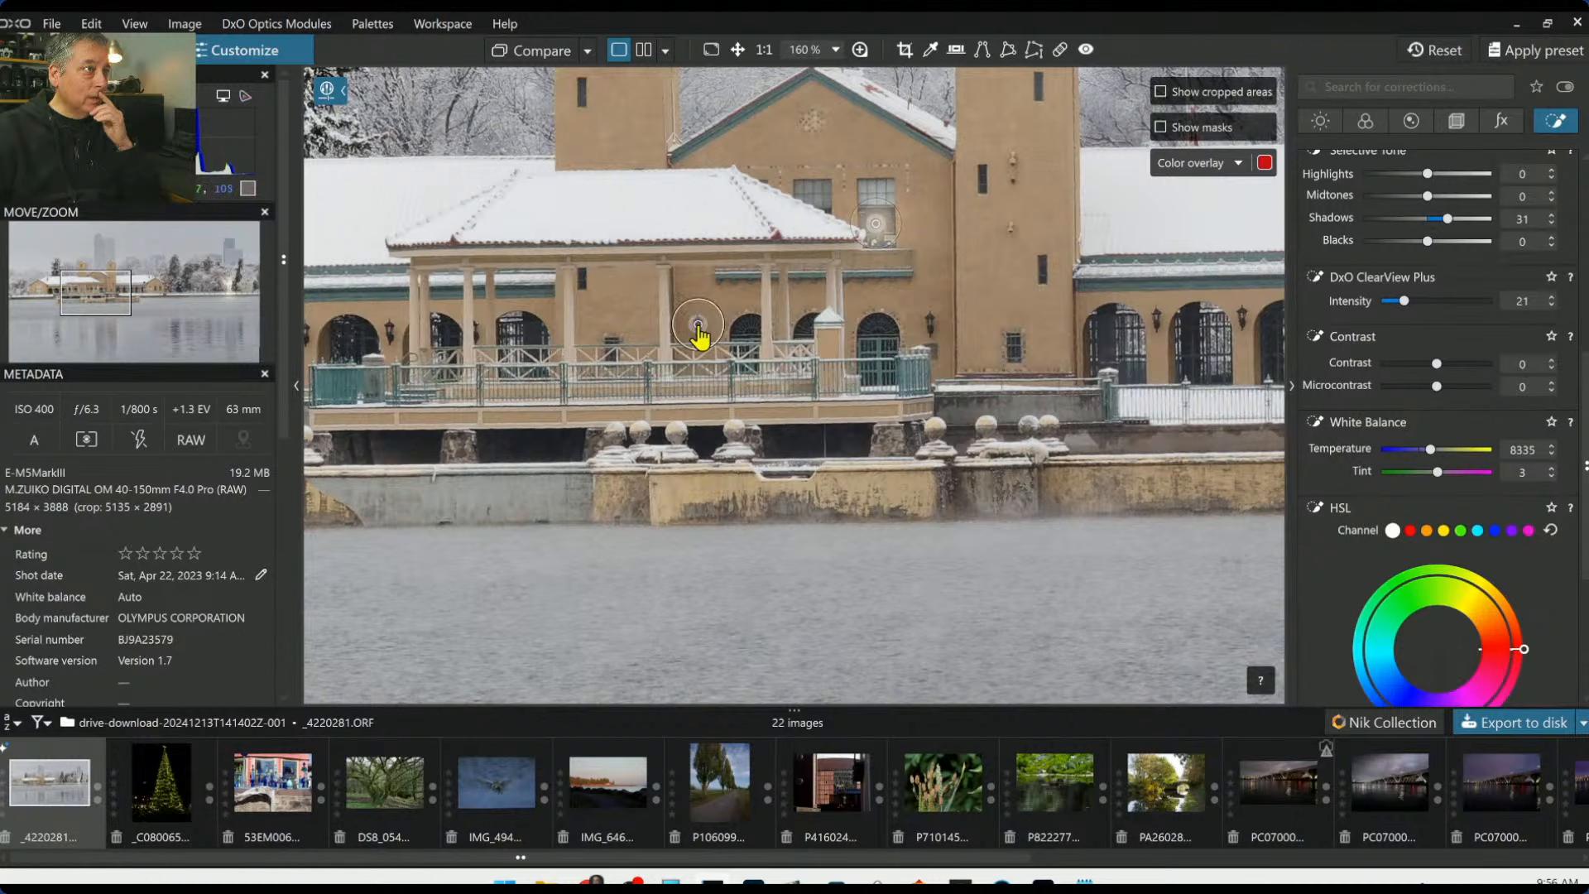
click(930, 321)
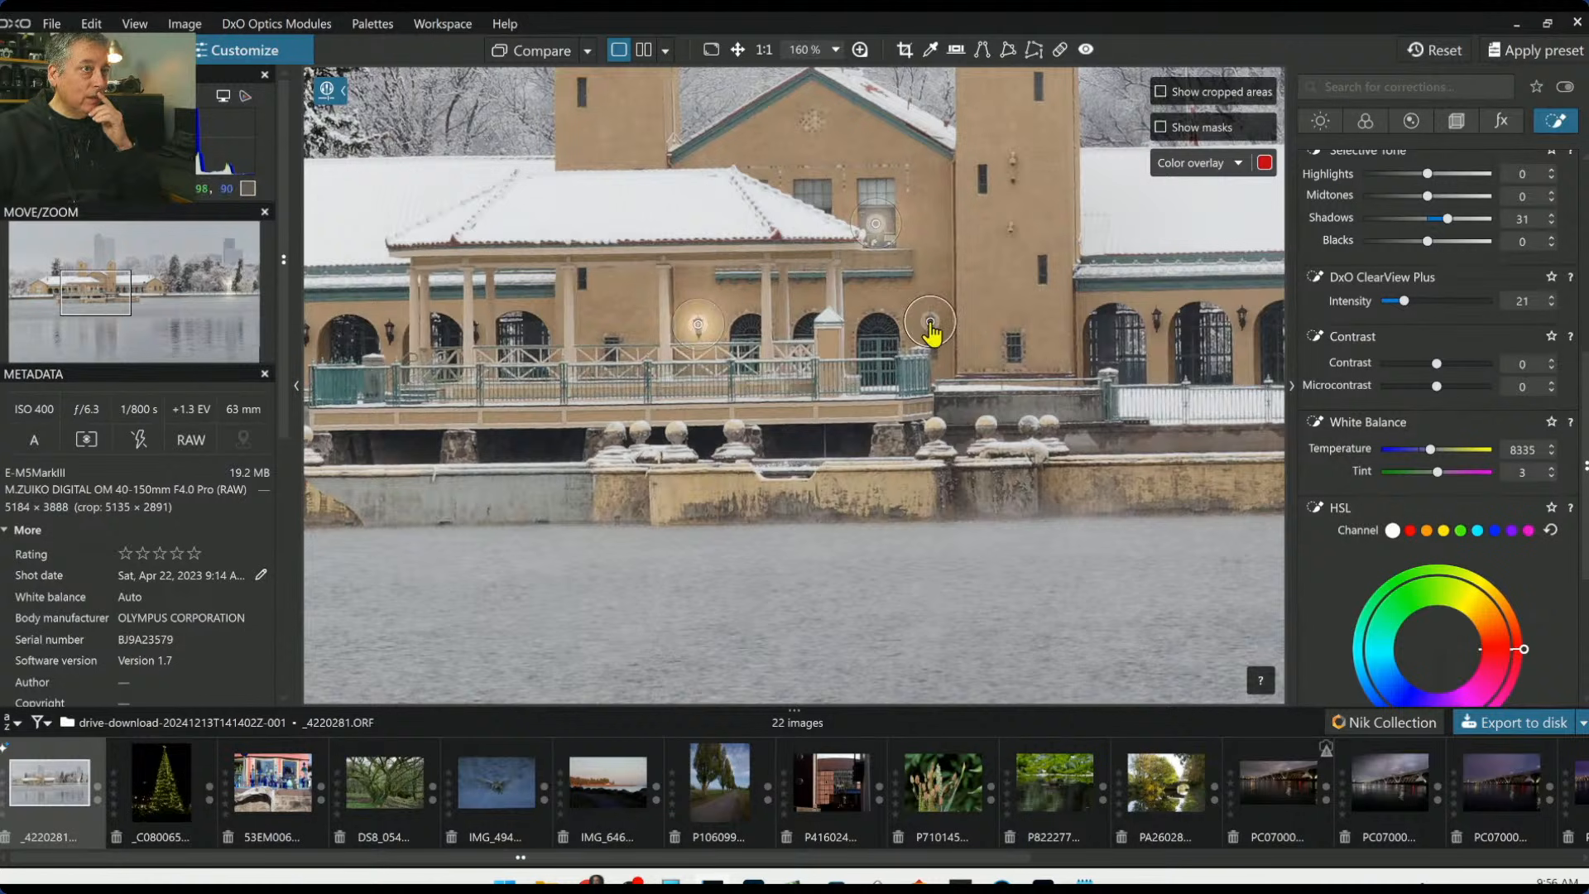
click(1158, 315)
click(1241, 315)
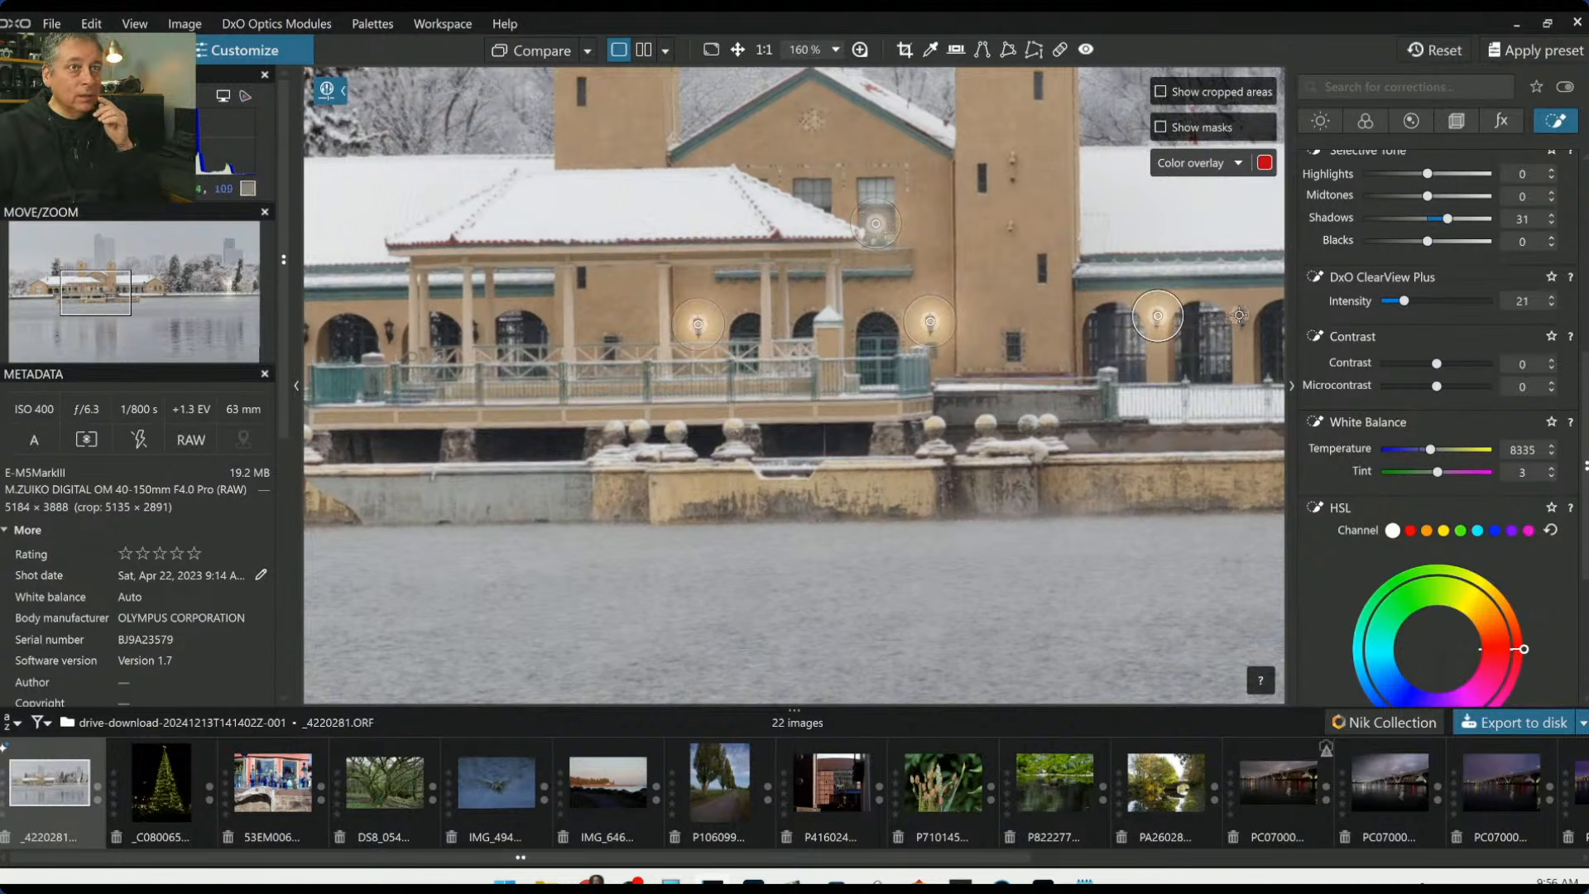
click(389, 332)
Add further control points to the lamp mask on the far-left wall lamp and the remaining lamps between the right wing's arches
scroll(388, 333, down, 2)
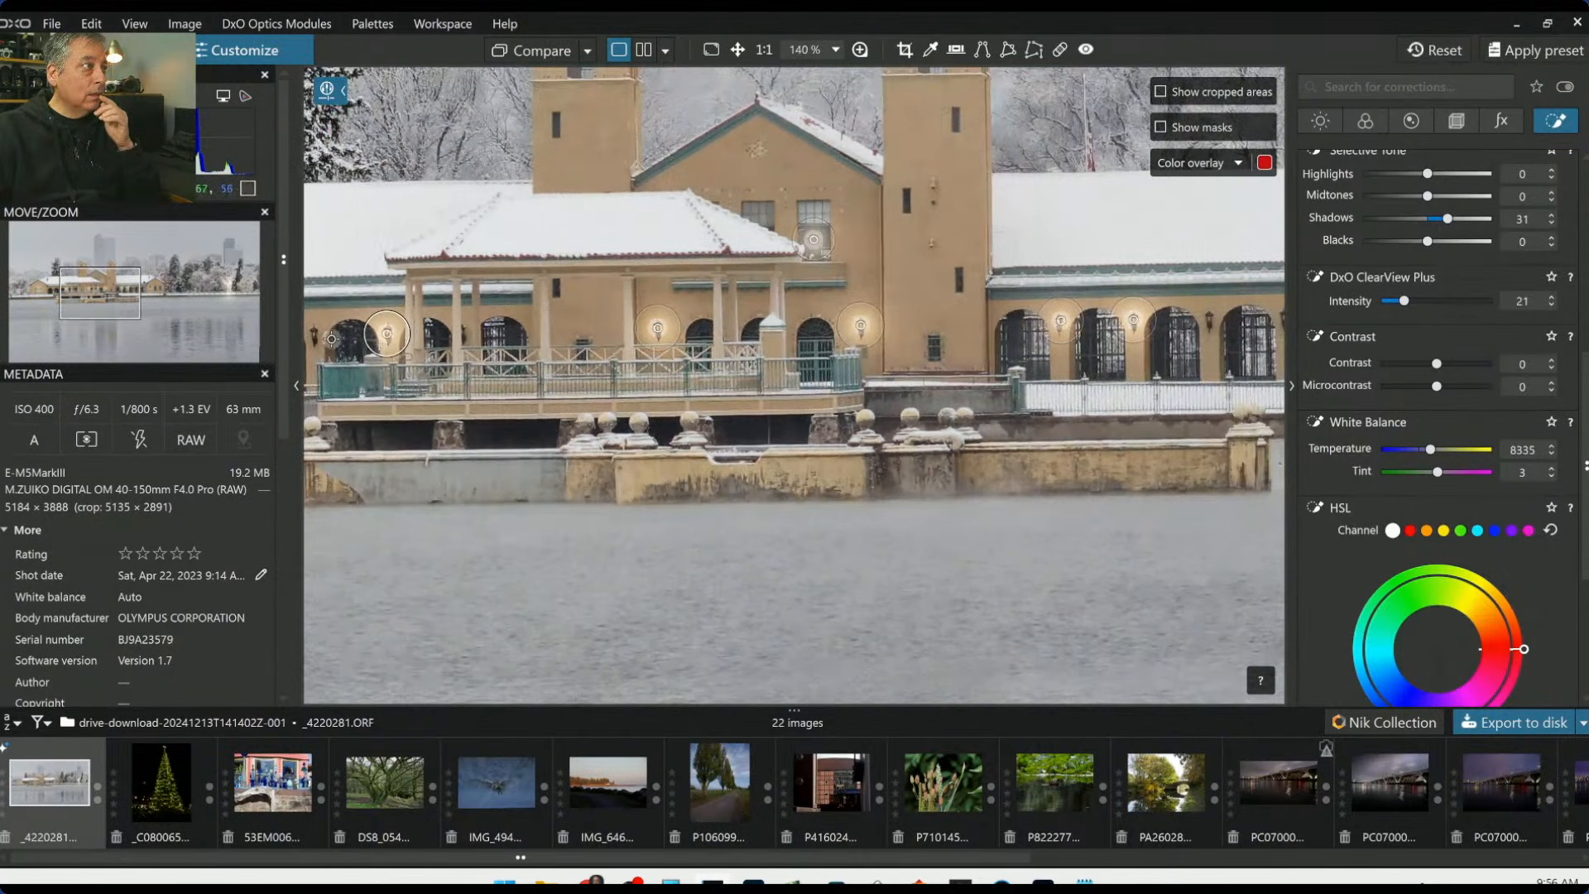
scroll(319, 364, down, 2)
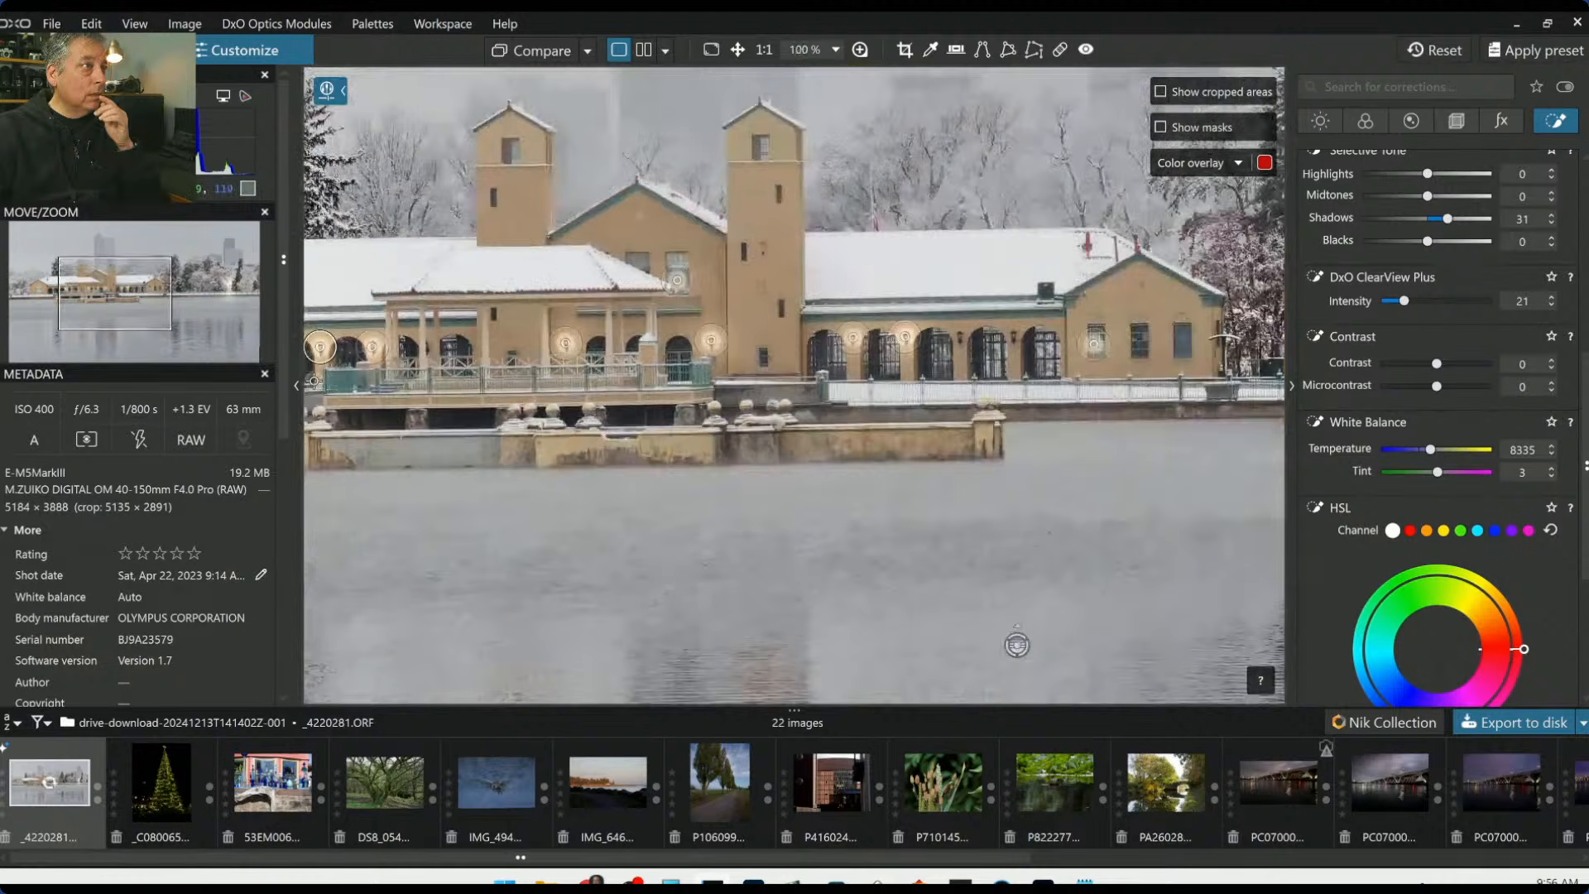
scroll(327, 383, down, 2)
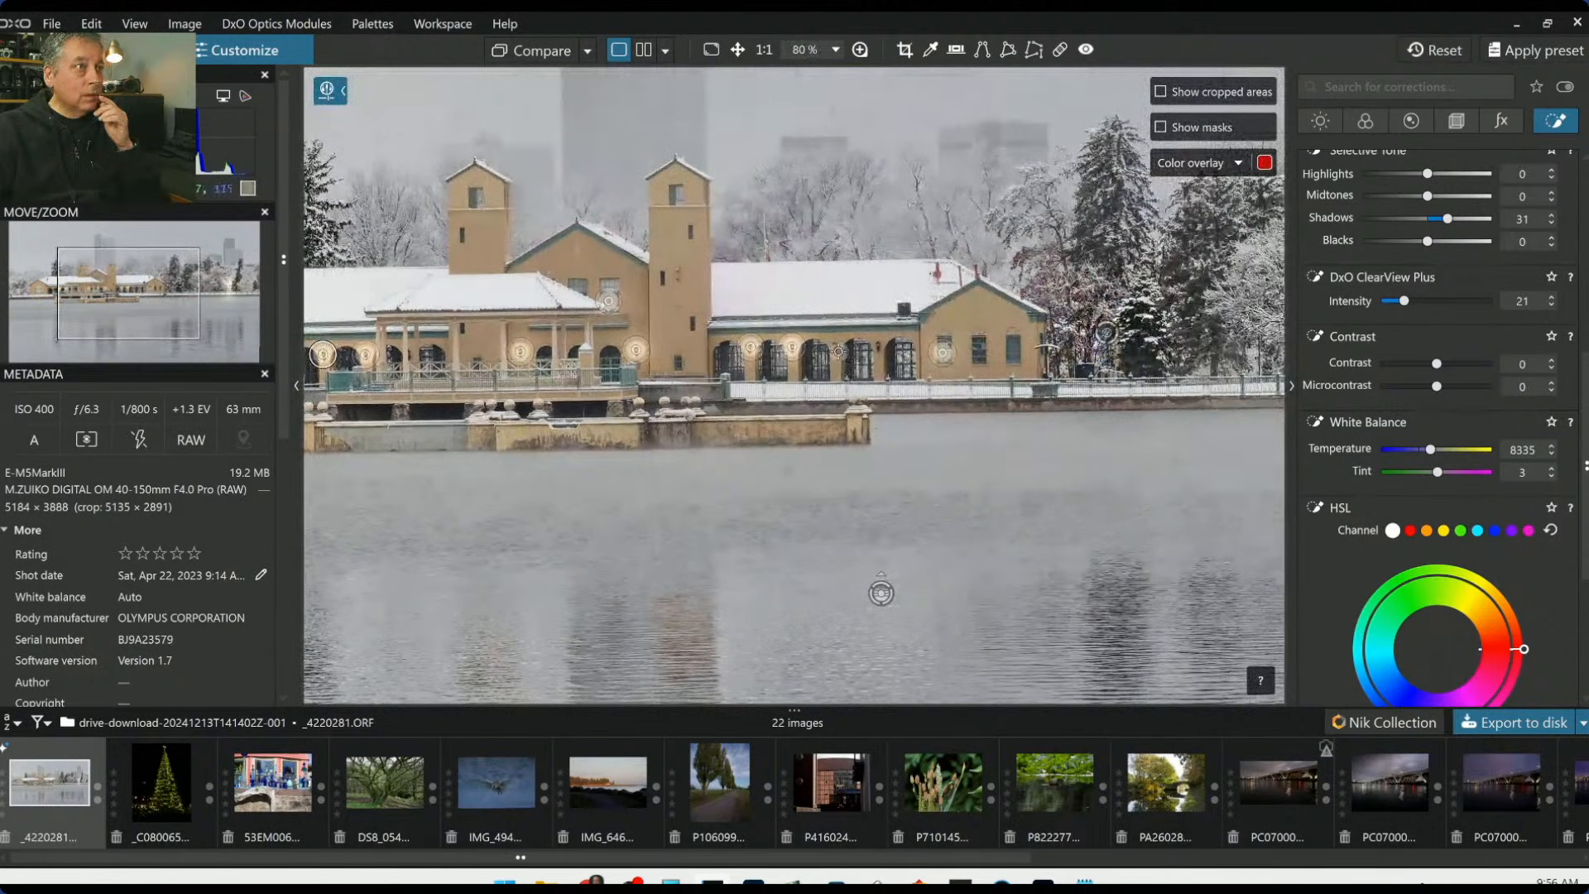
click(836, 347)
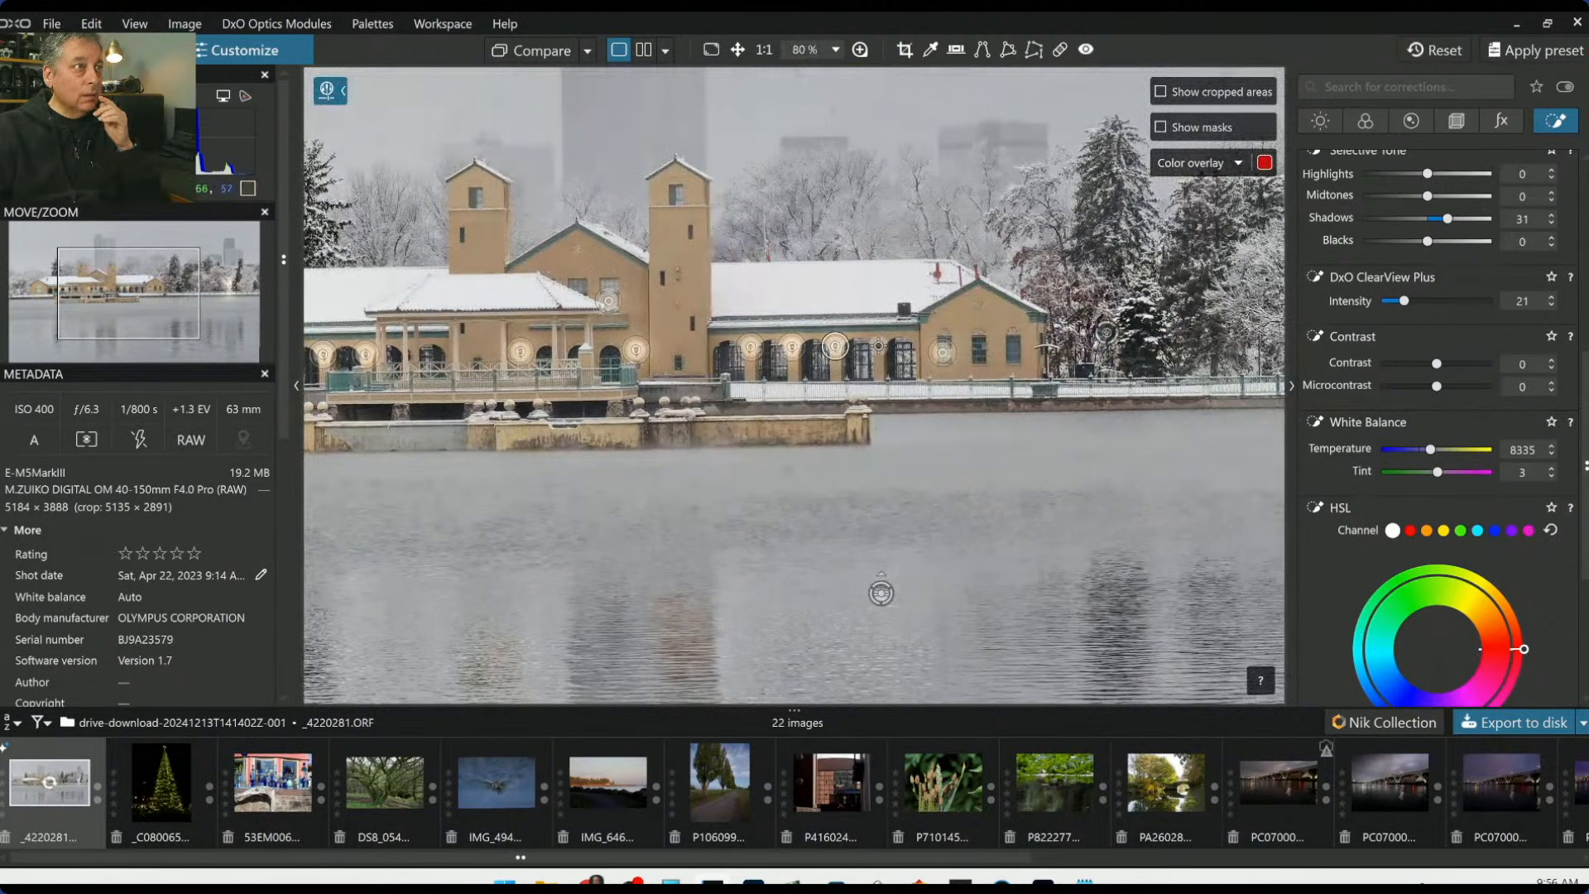
scroll(852, 574, down, 2)
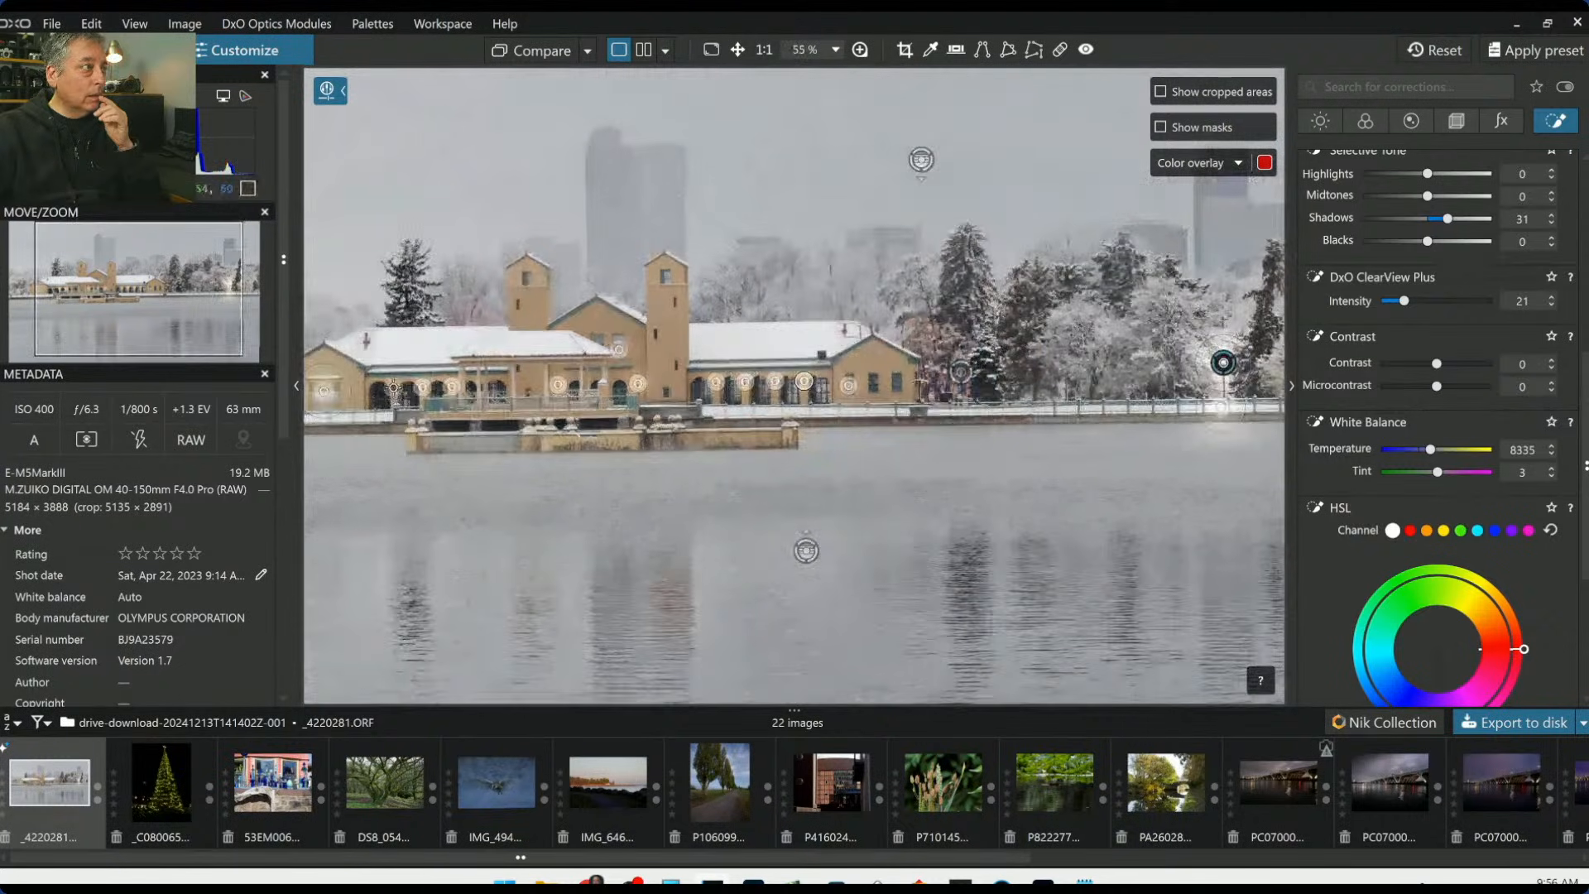
scroll(462, 410, down, 1)
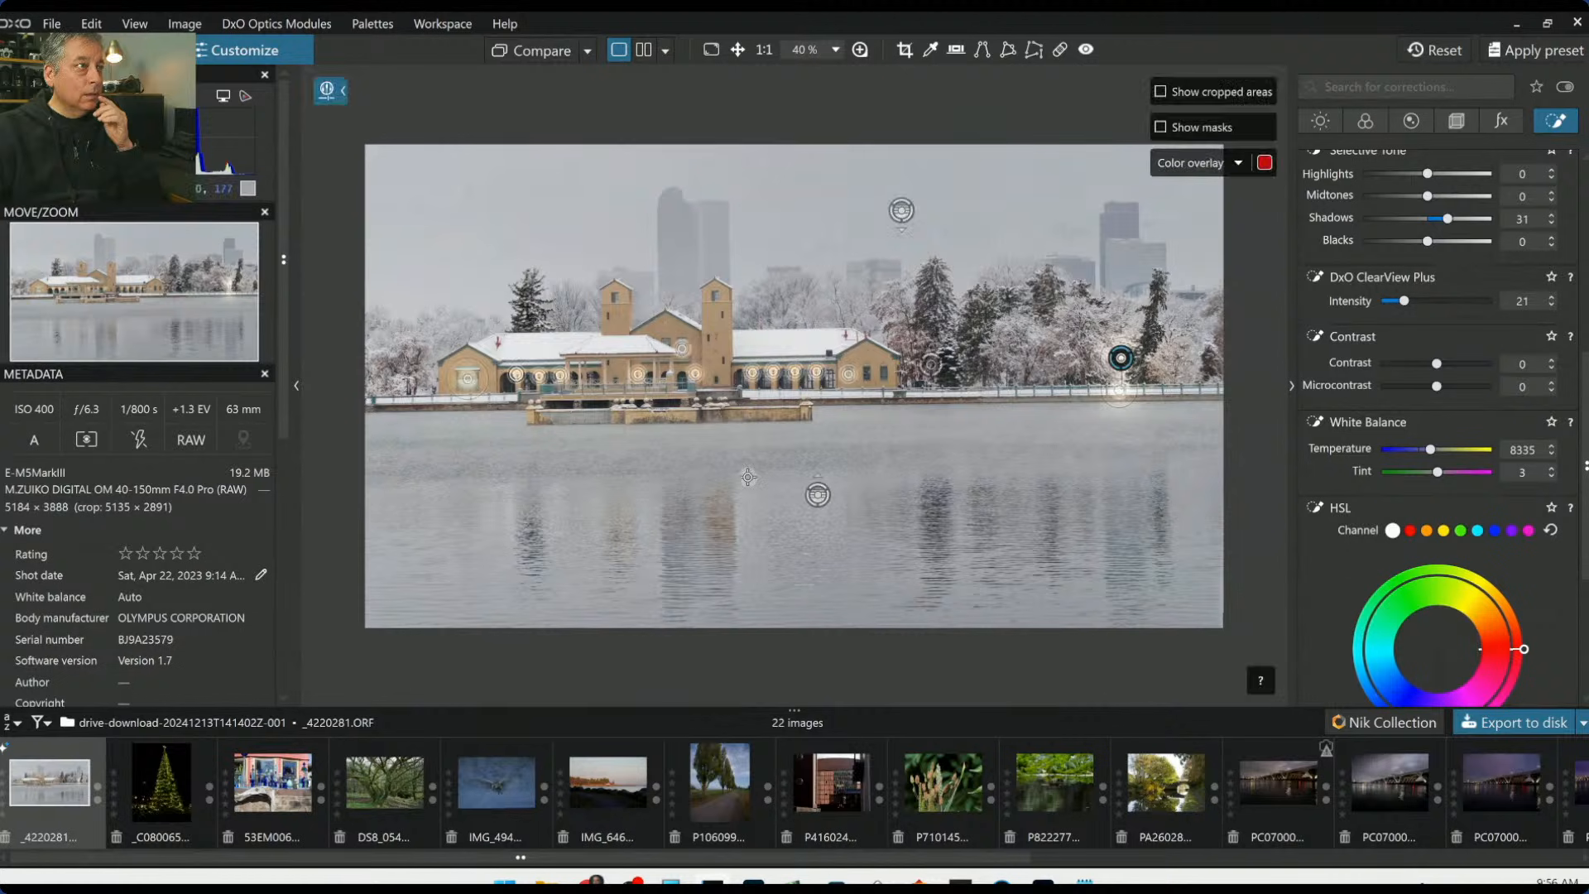
Reduce the lamp mask's shadows to 15 and its exposure to 0.89
scroll(686, 443, up, 1)
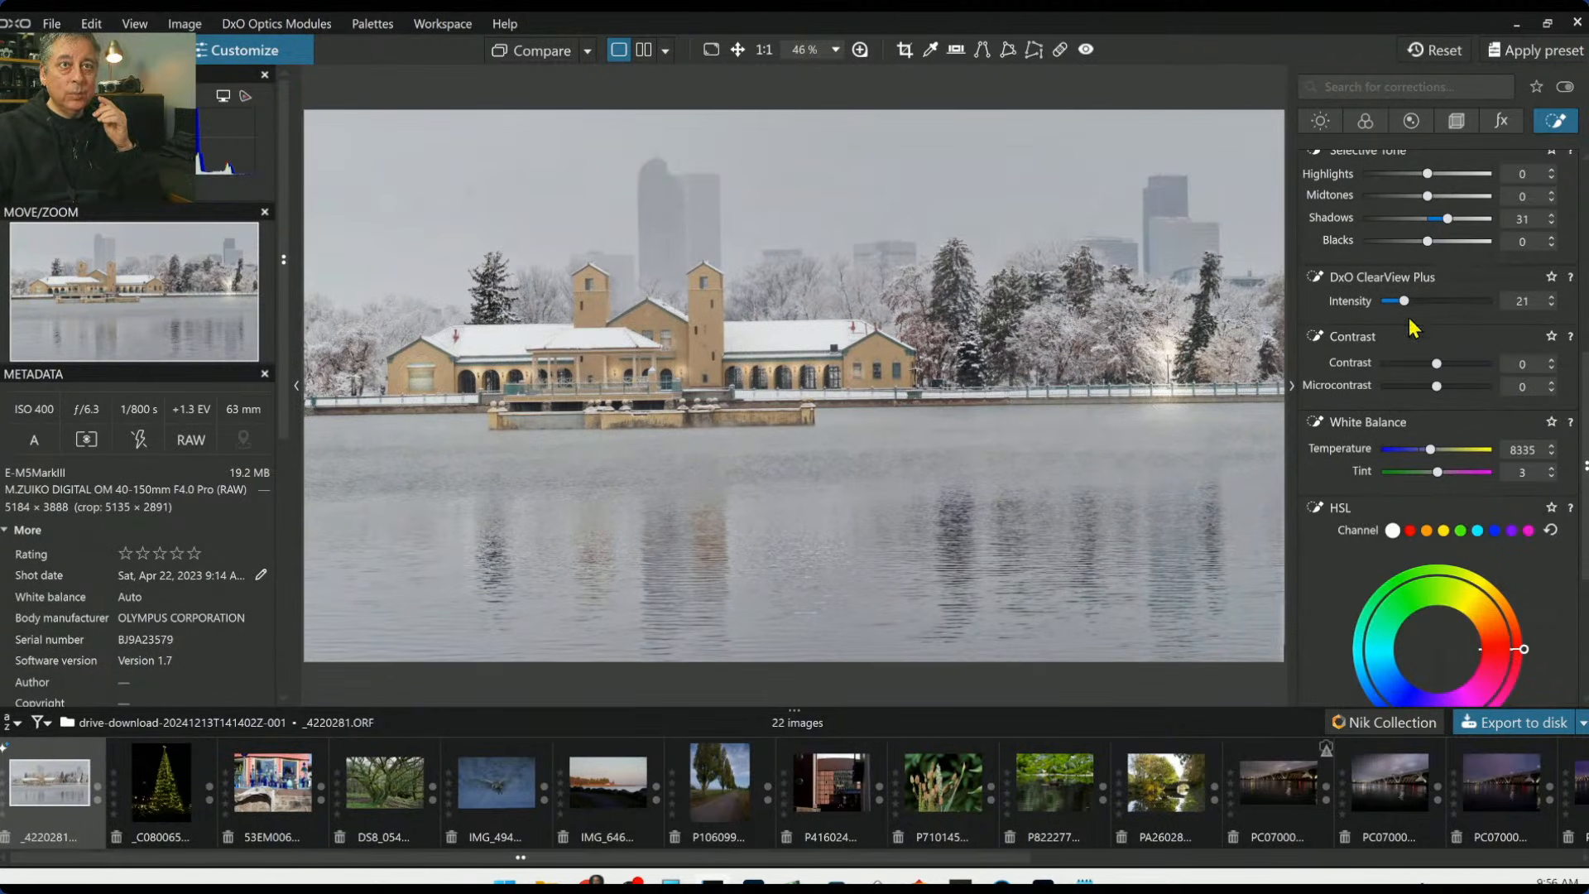
scroll(1428, 327, up, 1)
drag(1444, 309, 1433, 309)
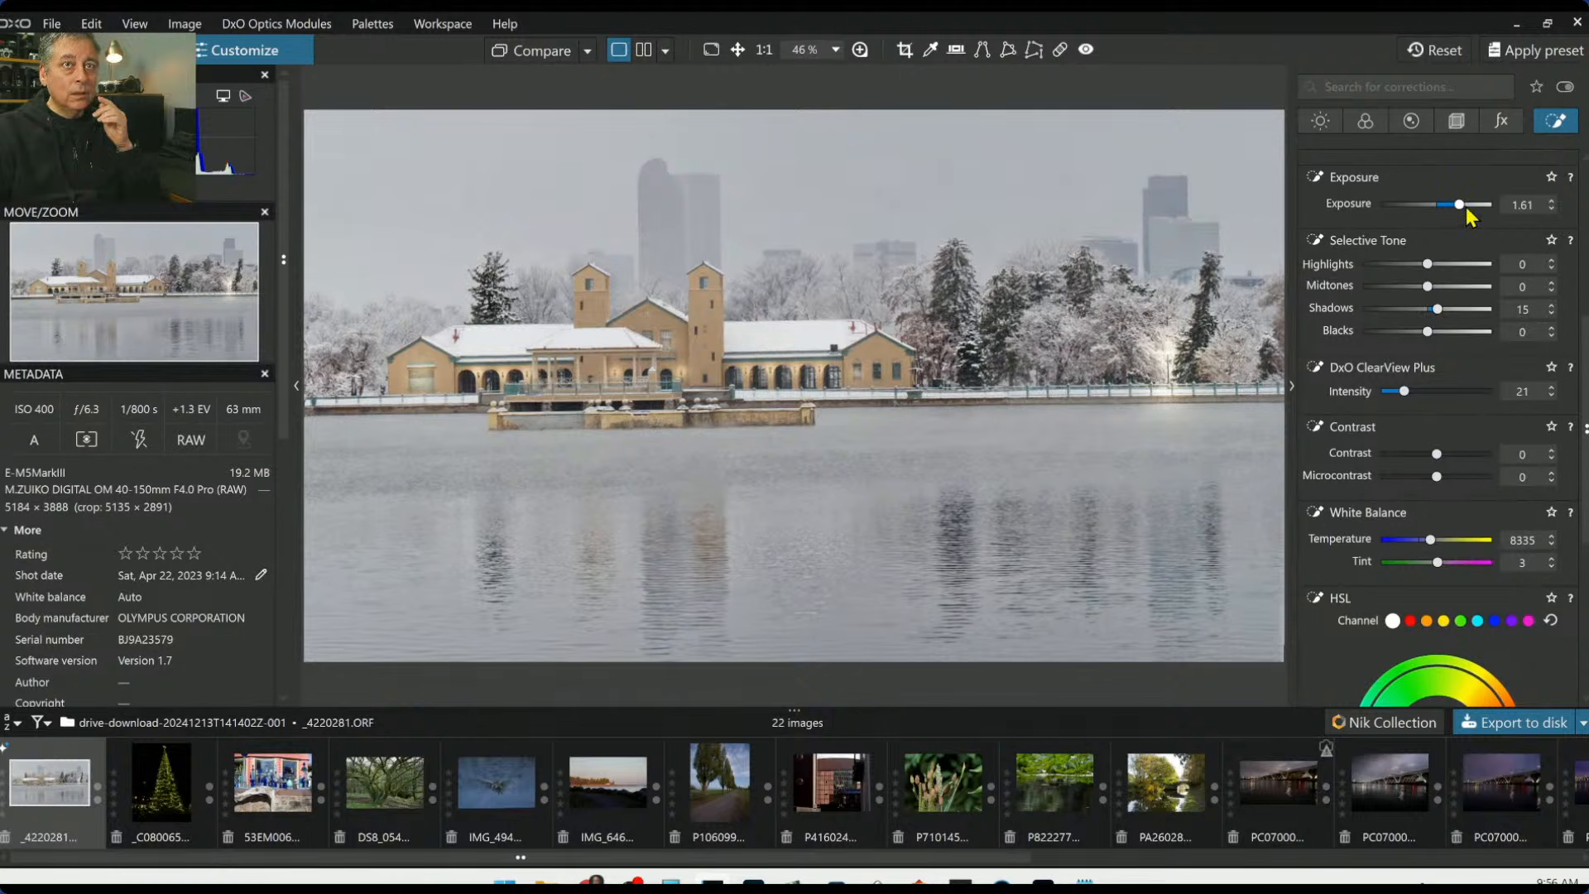
drag(1468, 212, 1448, 206)
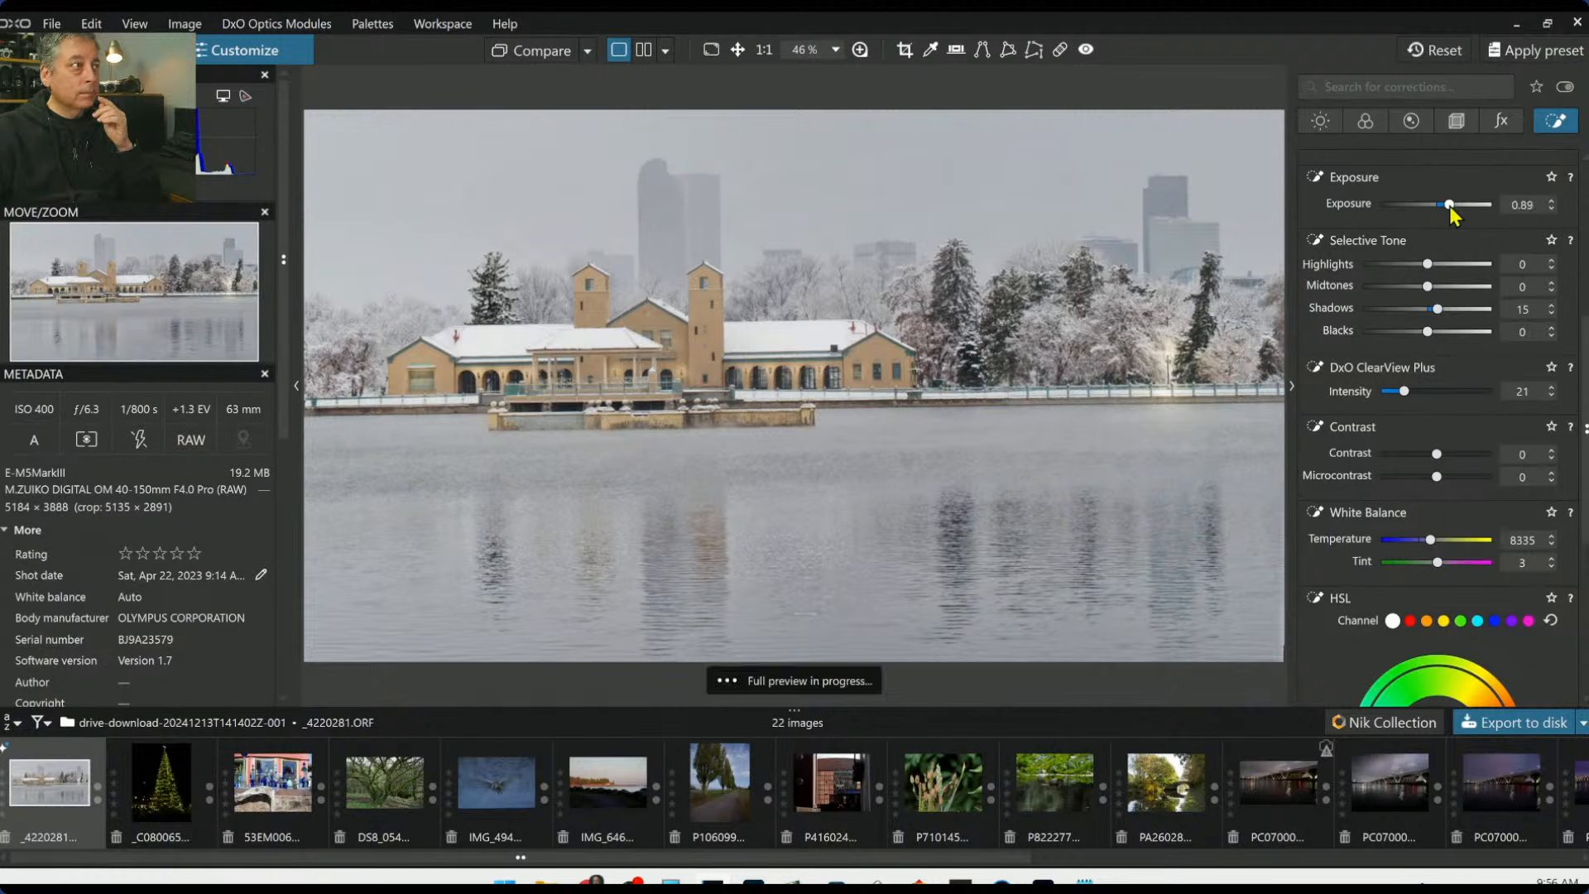
key(l)
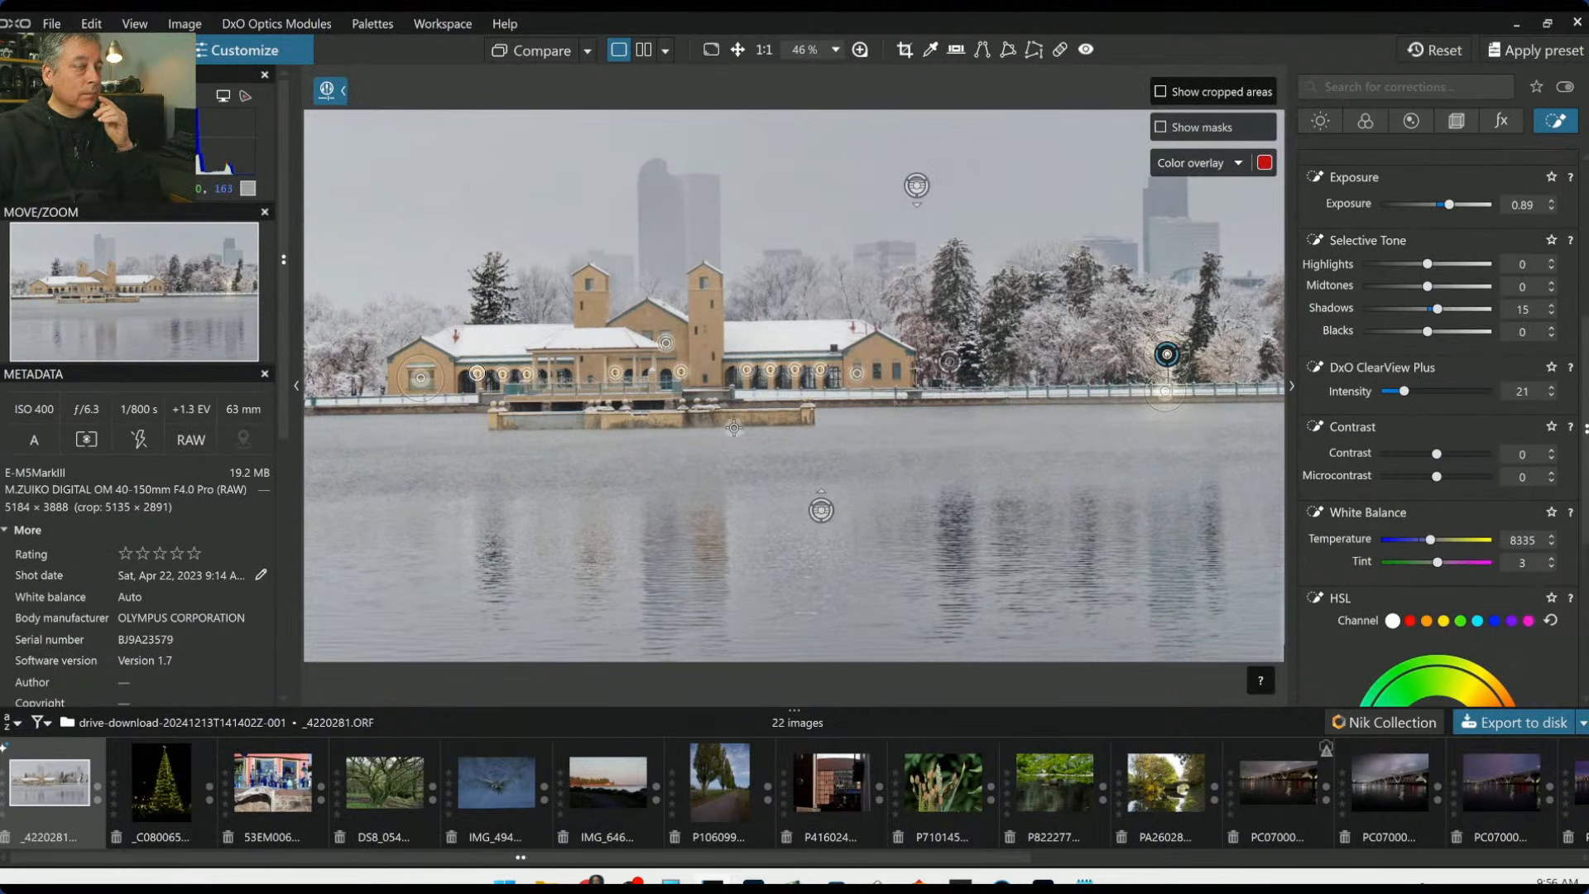
Set the lamp mask's white balance temperature to 6957 and its highlights to 17
scroll(733, 427, up, 2)
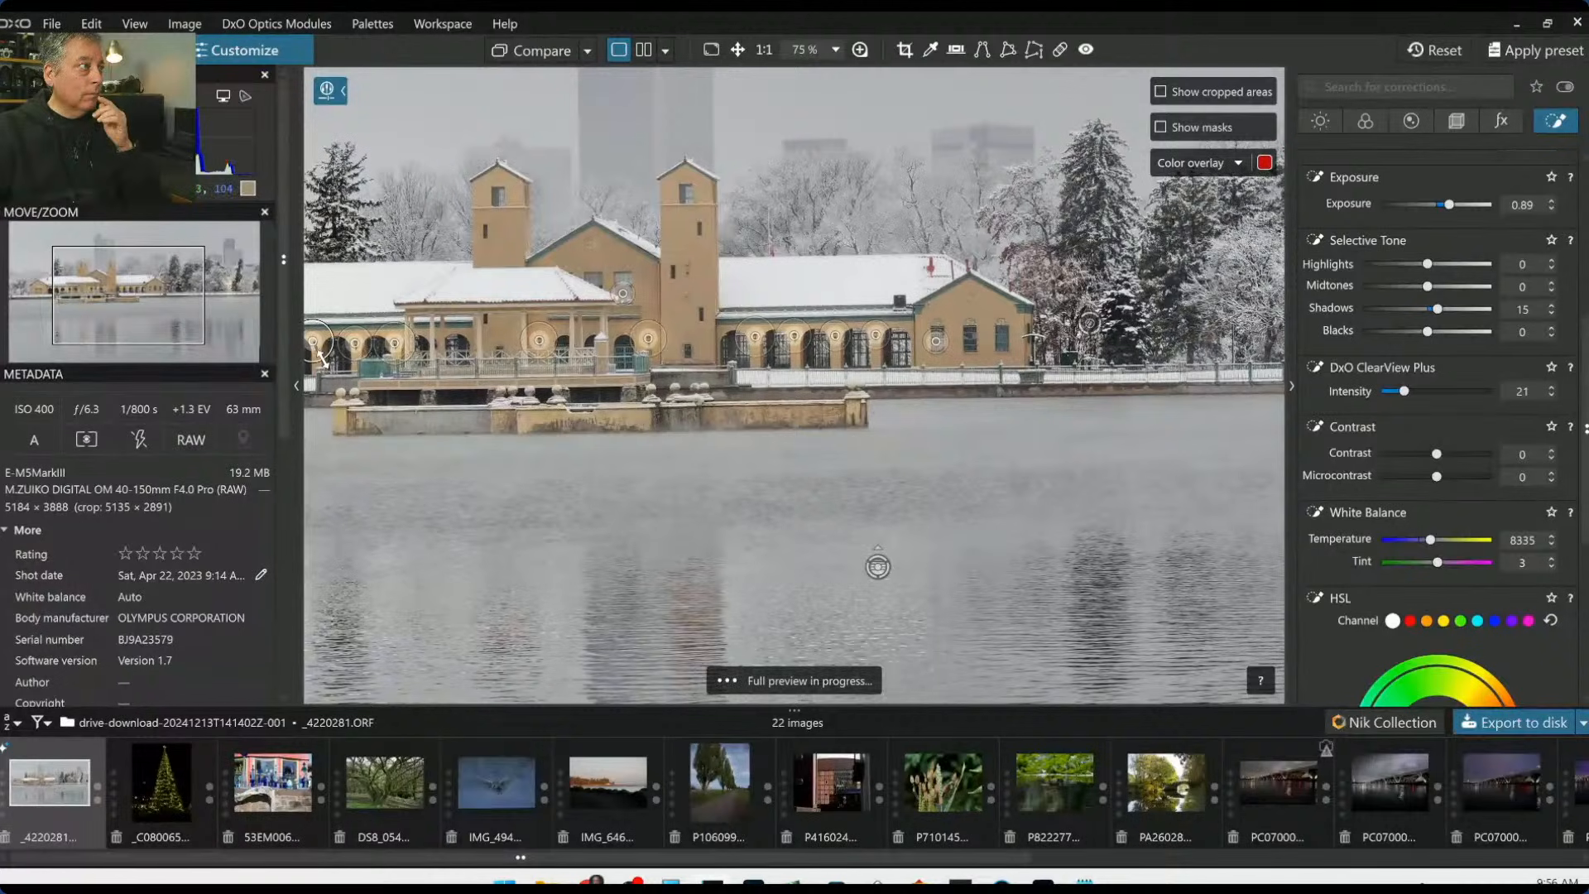
drag(130, 297, 111, 312)
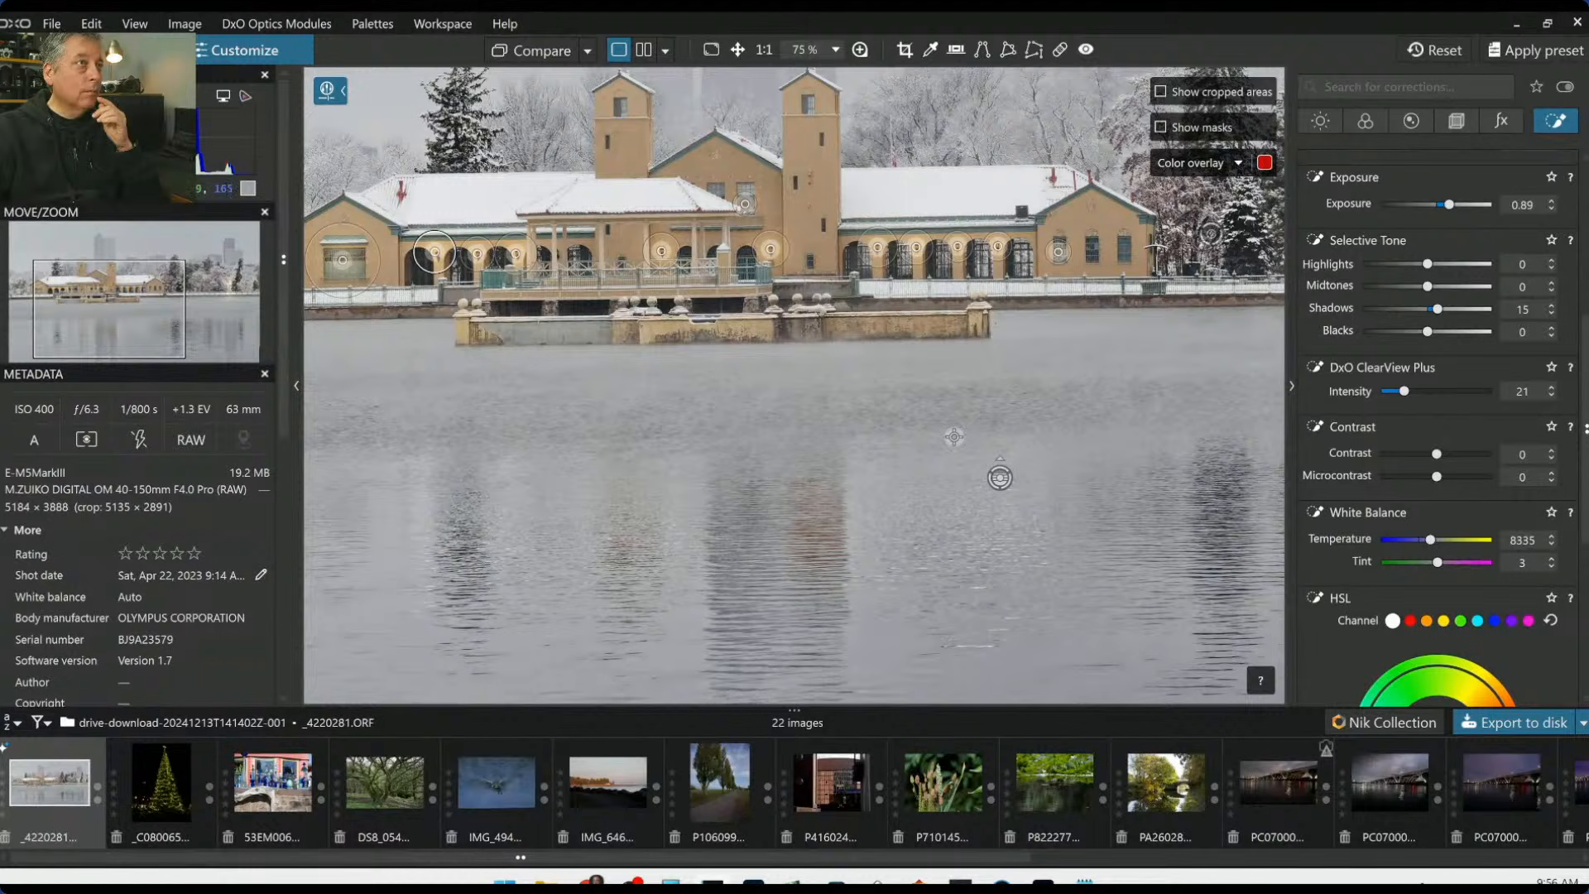
scroll(954, 437, down, 4)
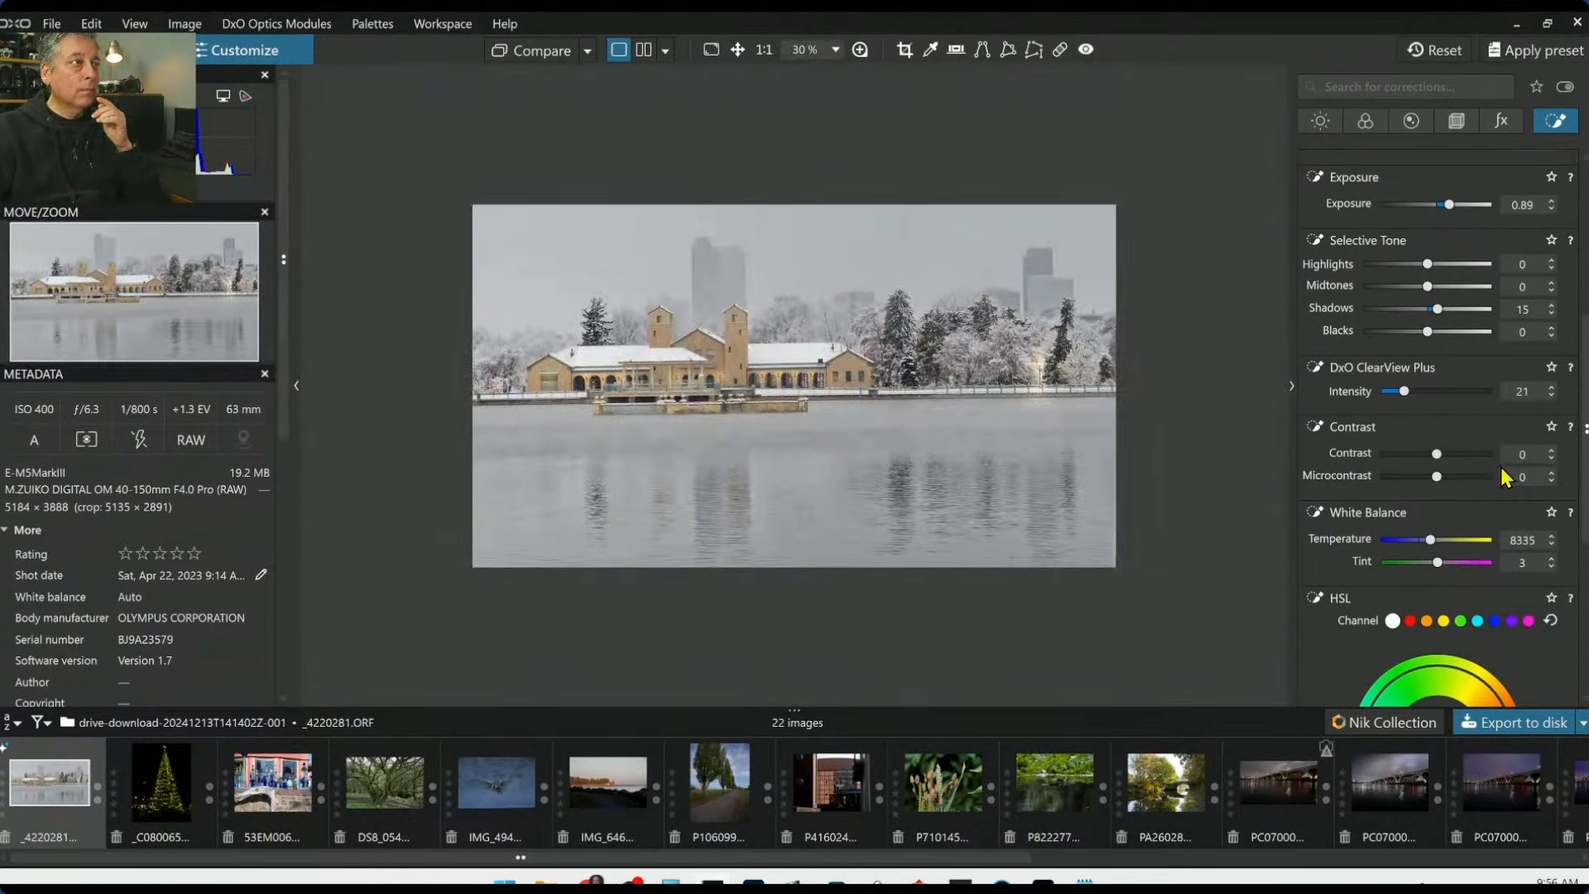
drag(1429, 540, 1422, 540)
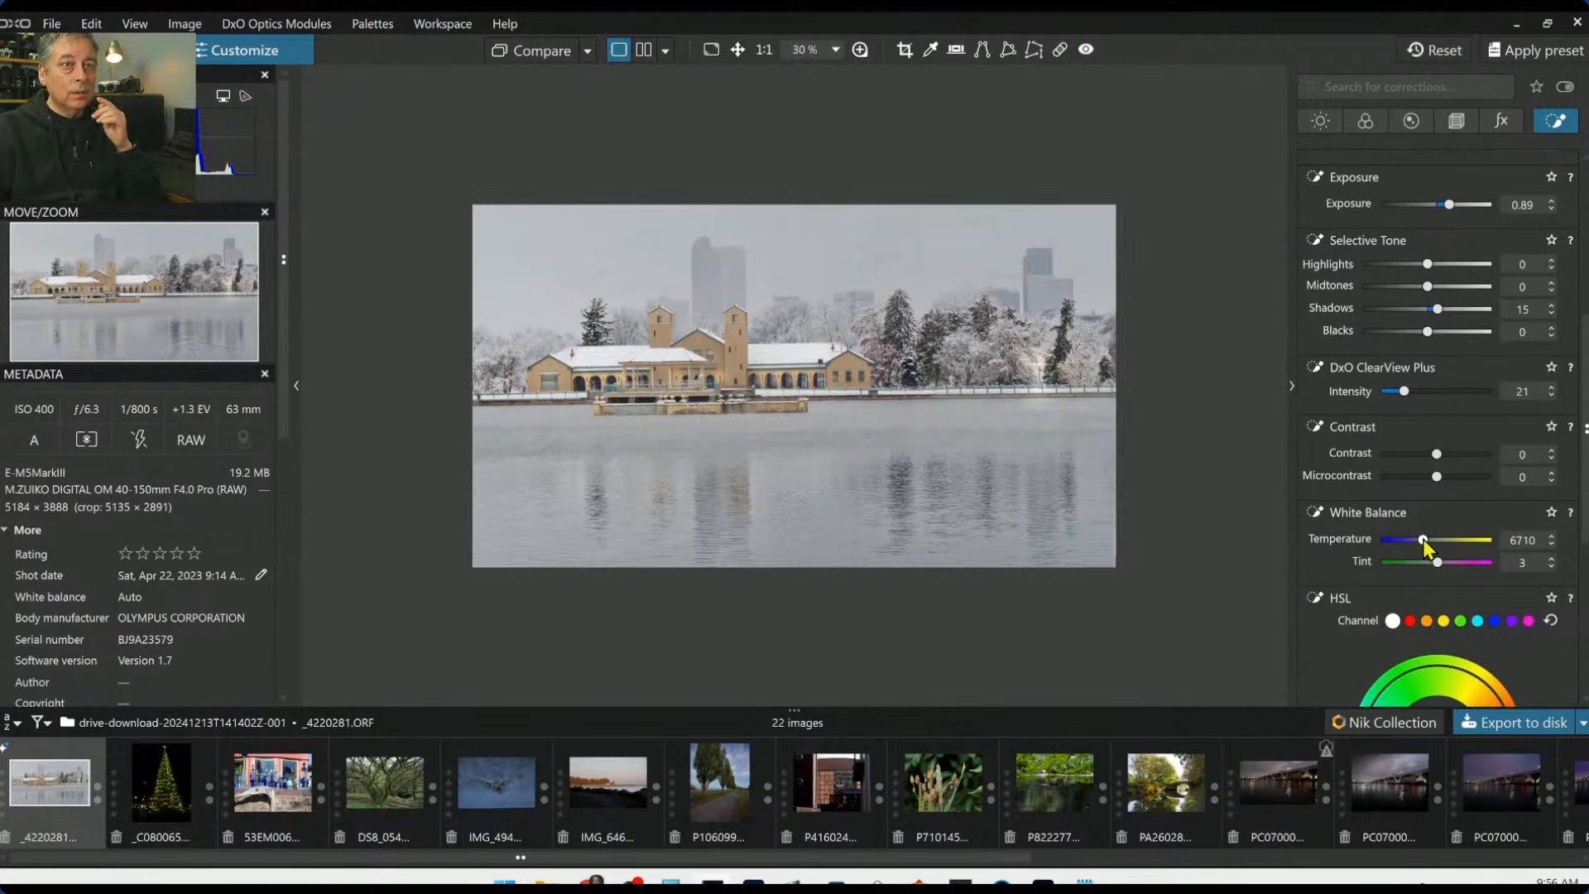
drag(1421, 539, 1422, 539)
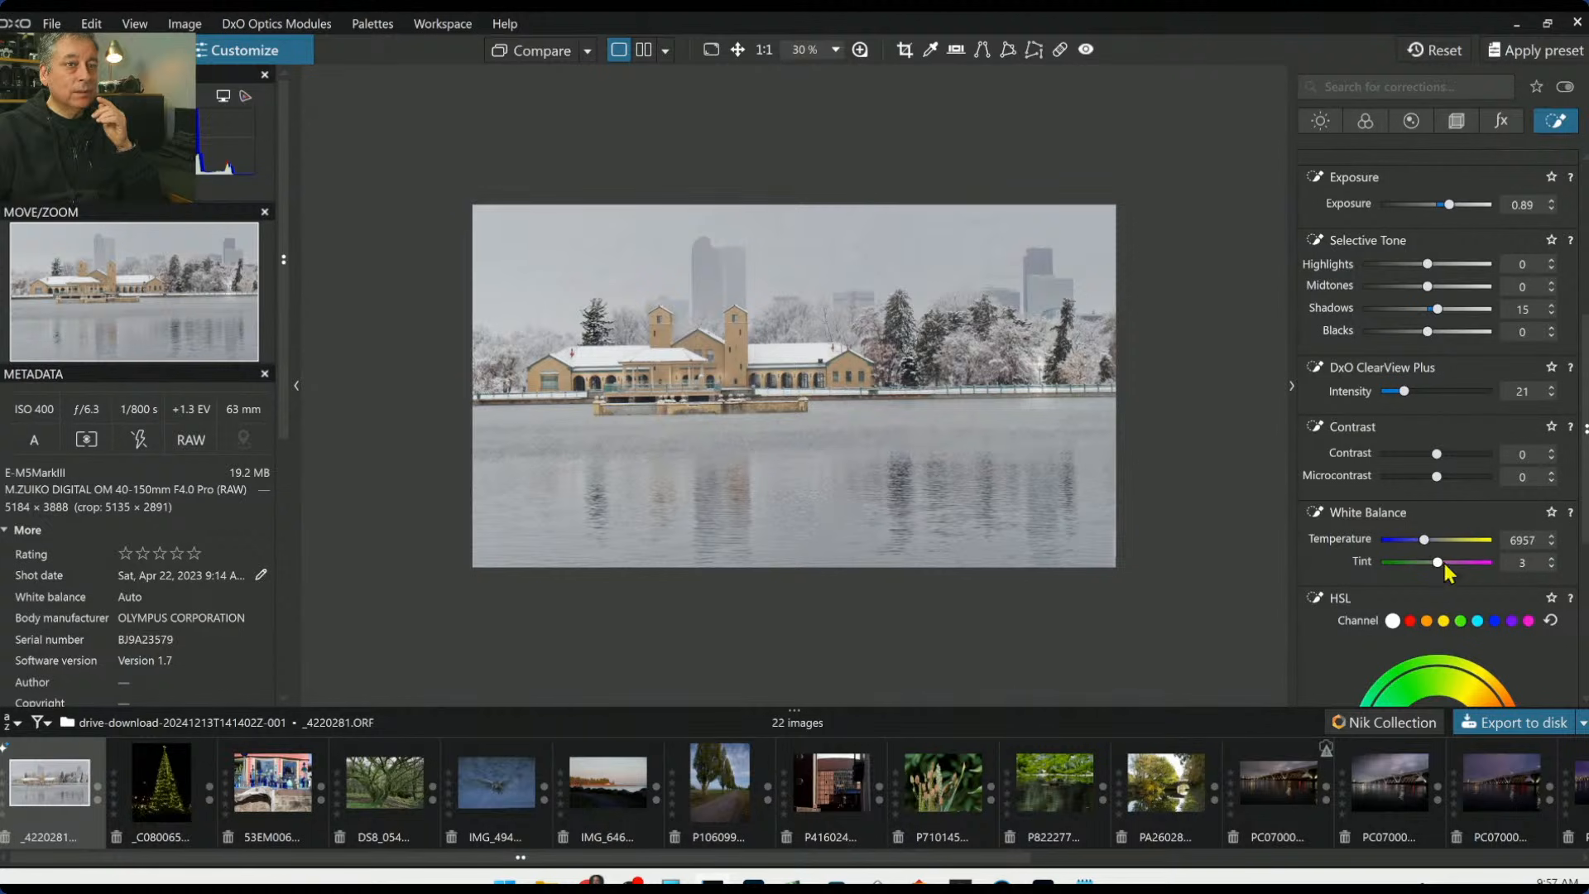
mouse_move(1429, 265)
mouse_down()
mouse_move(1461, 273)
mouse_move(1442, 274)
mouse_up()
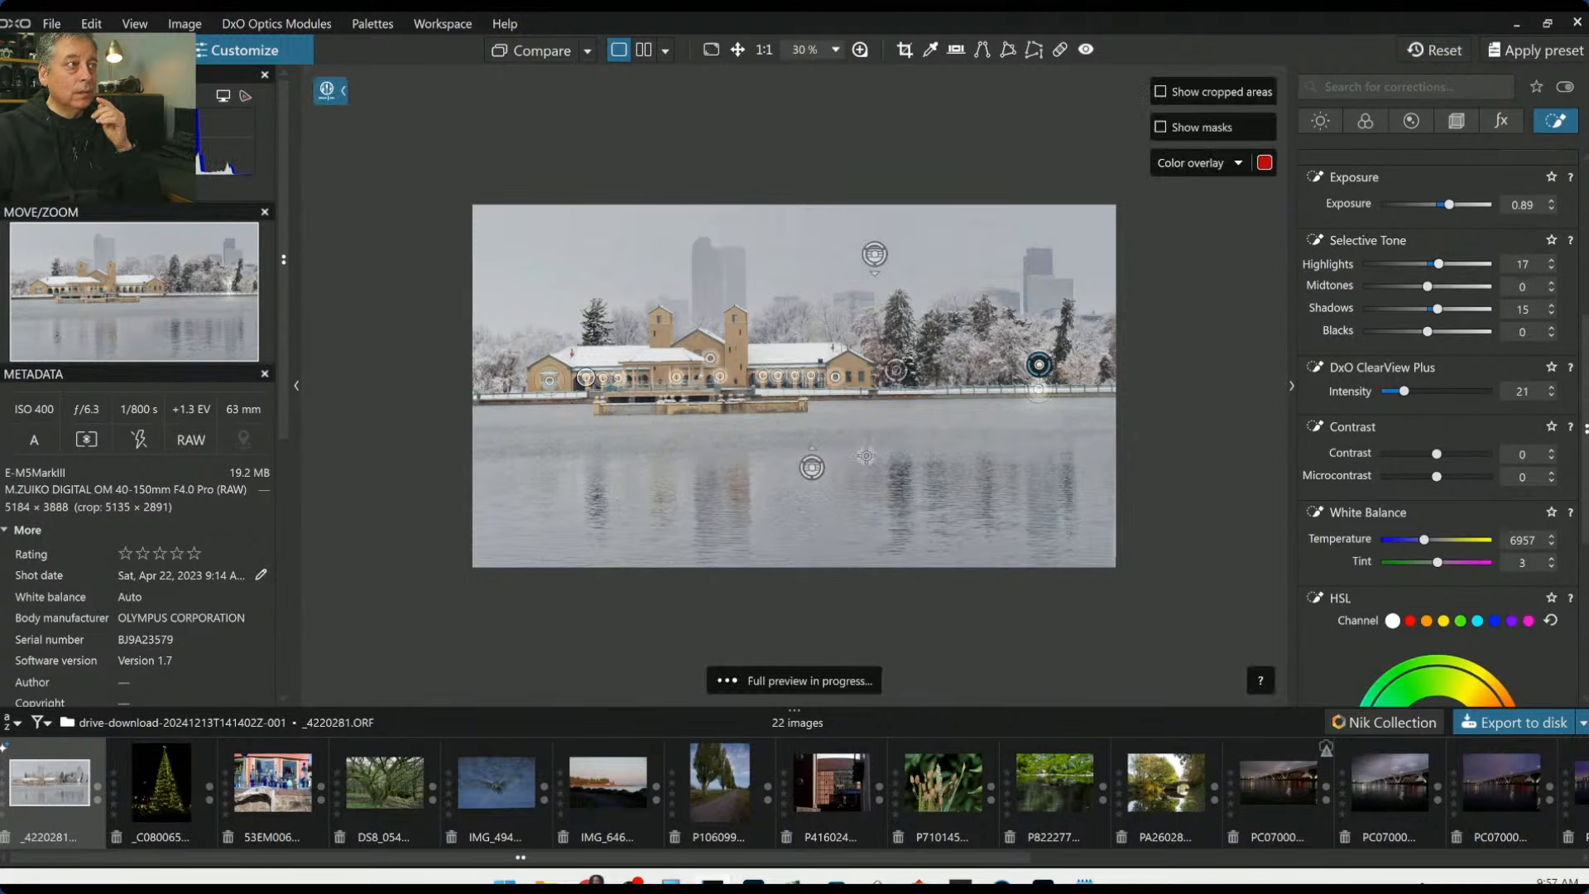
key(l)
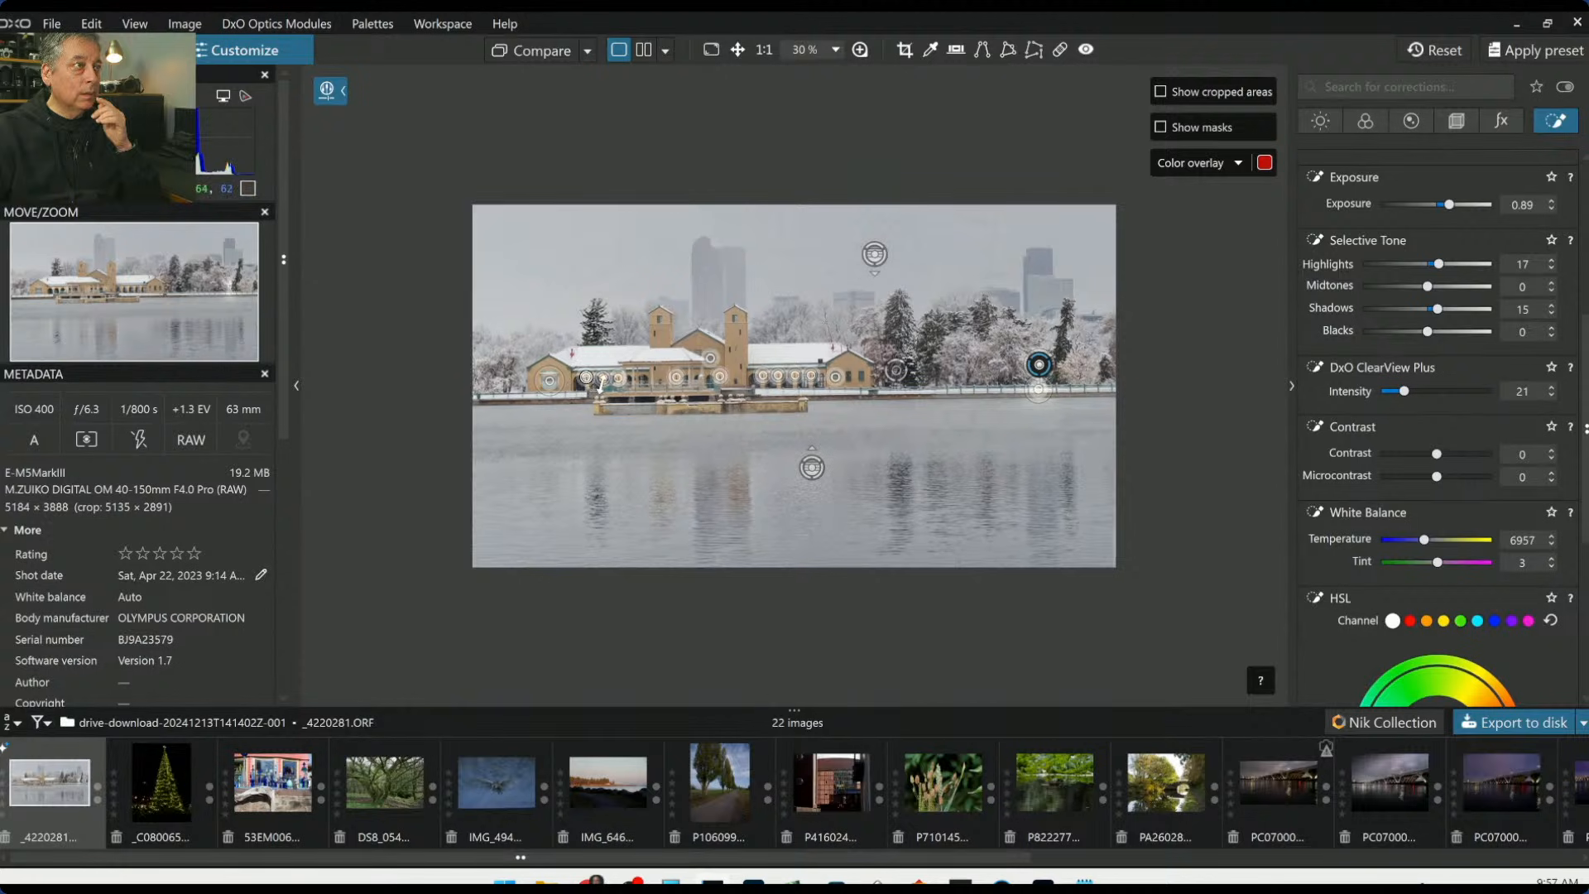
scroll(584, 382, up, 2)
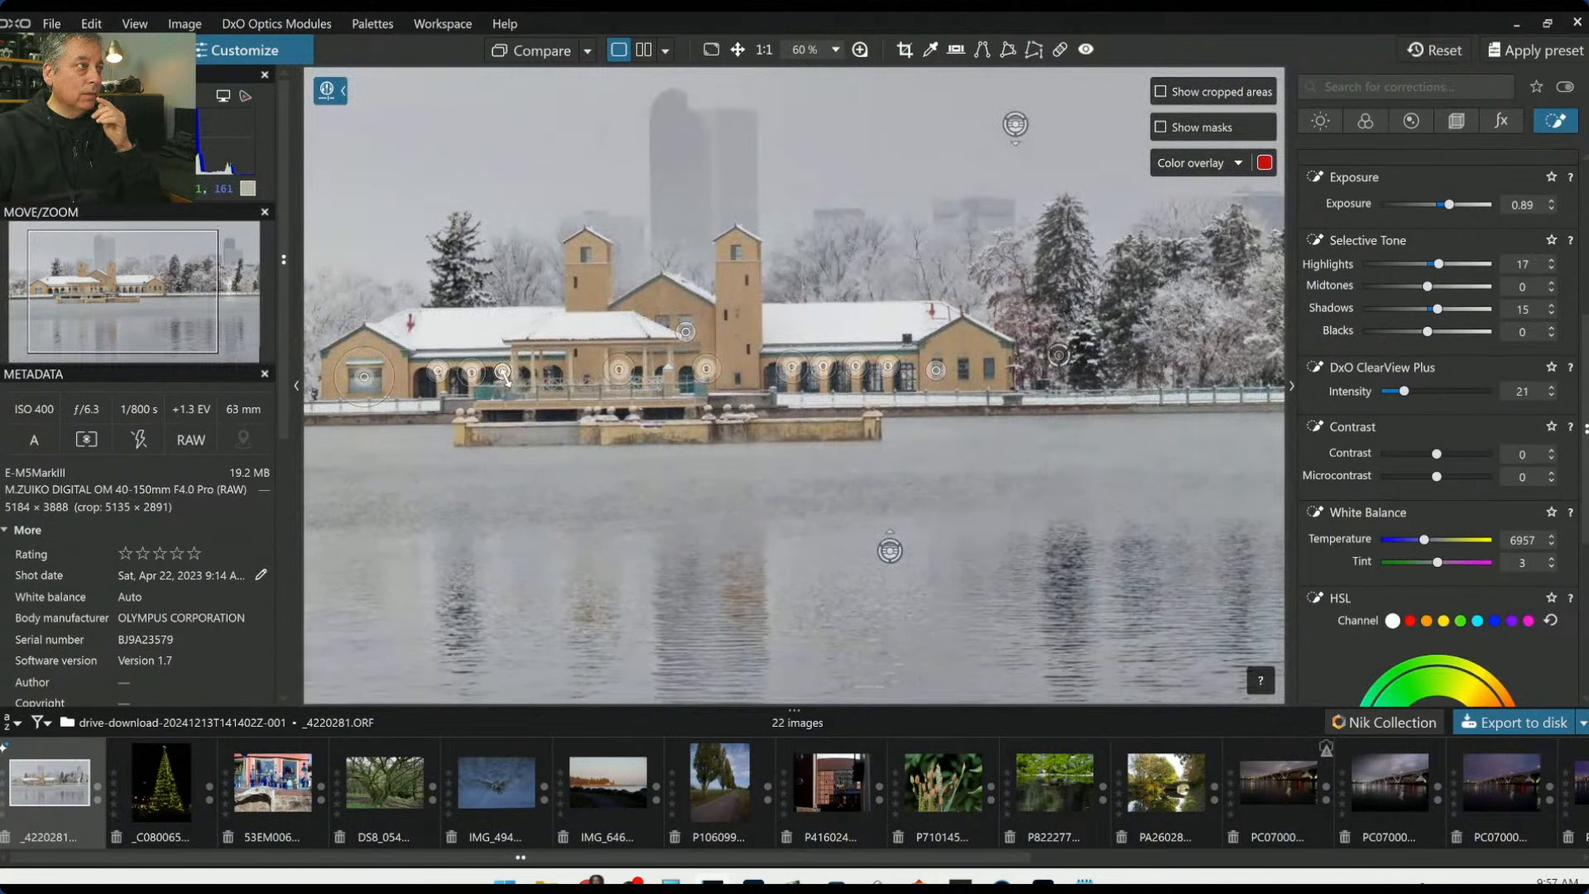
scroll(604, 433, down, 1)
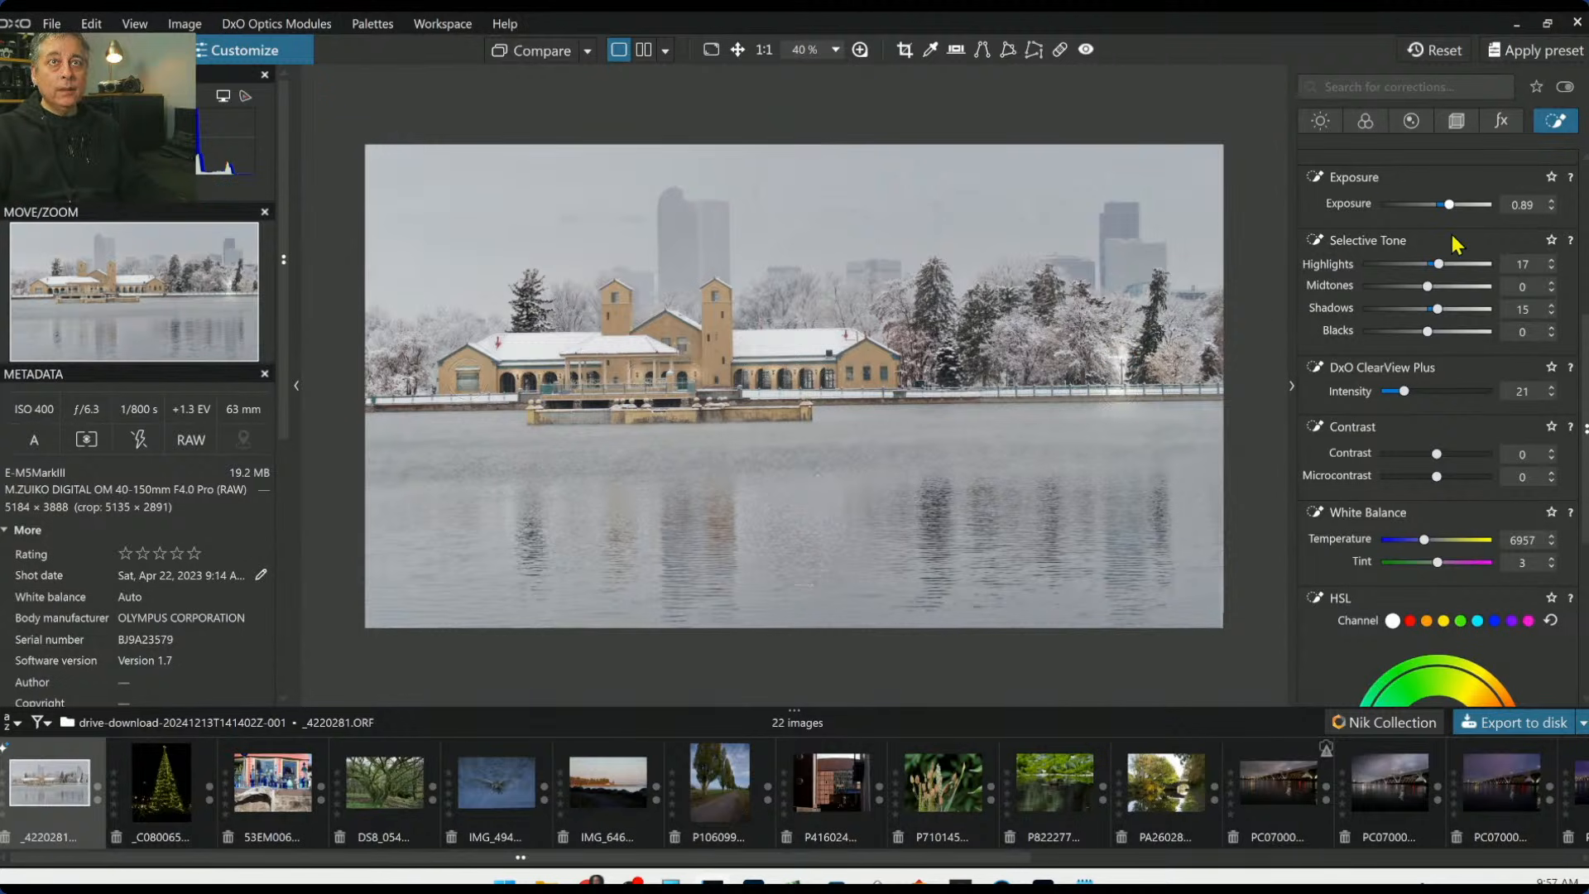
Create a new brush mask with 17% flow and 22% opacity and paint over the arches of the building's left wing
scroll(1457, 244, up, 5)
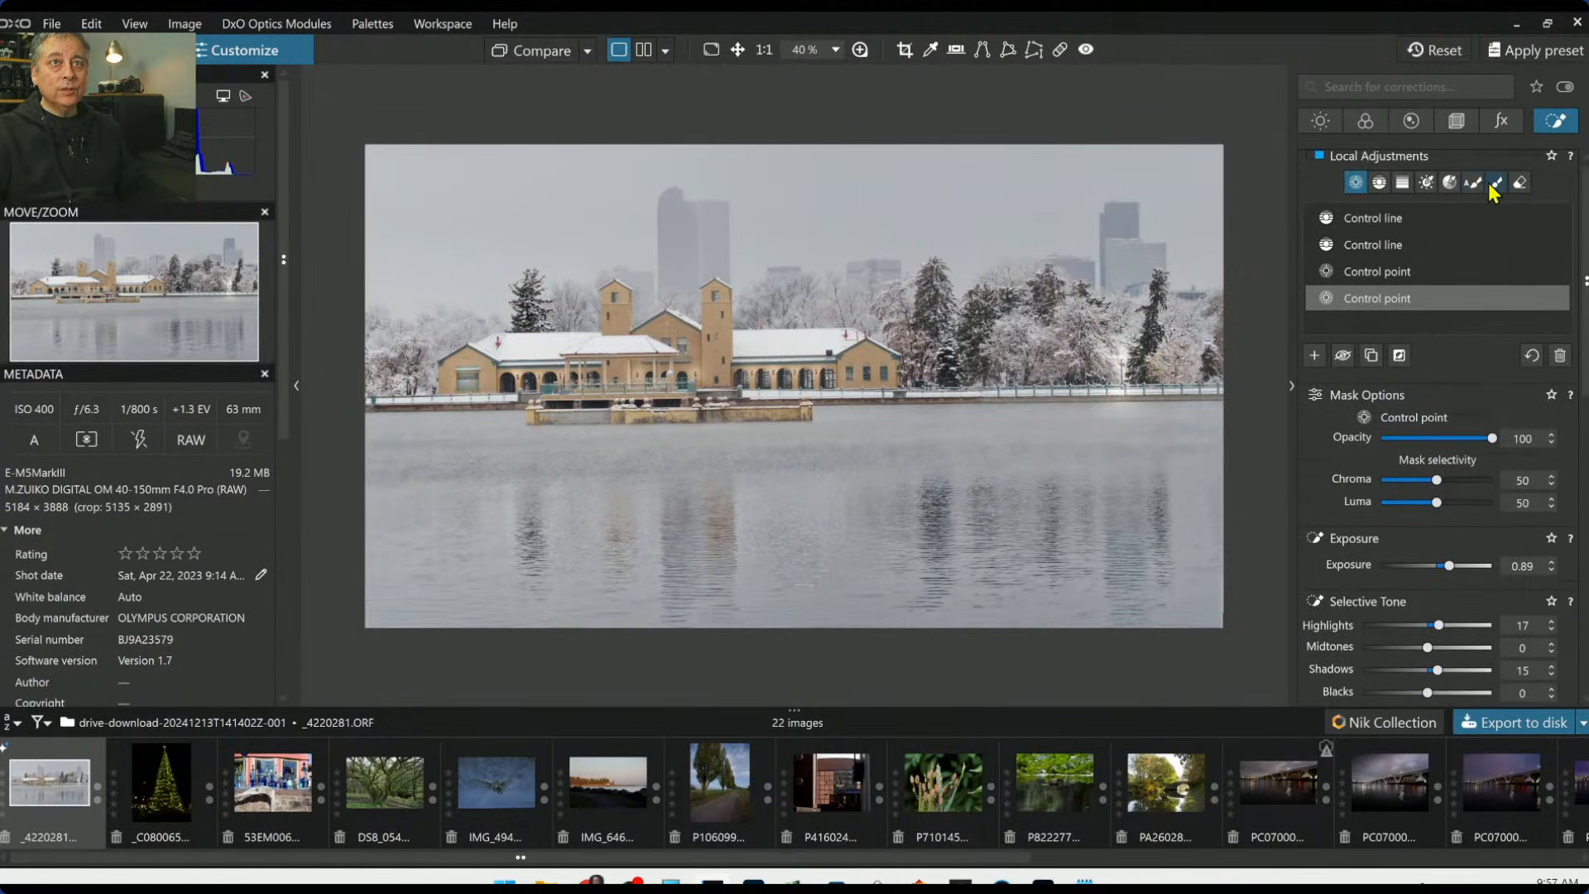
click(1494, 186)
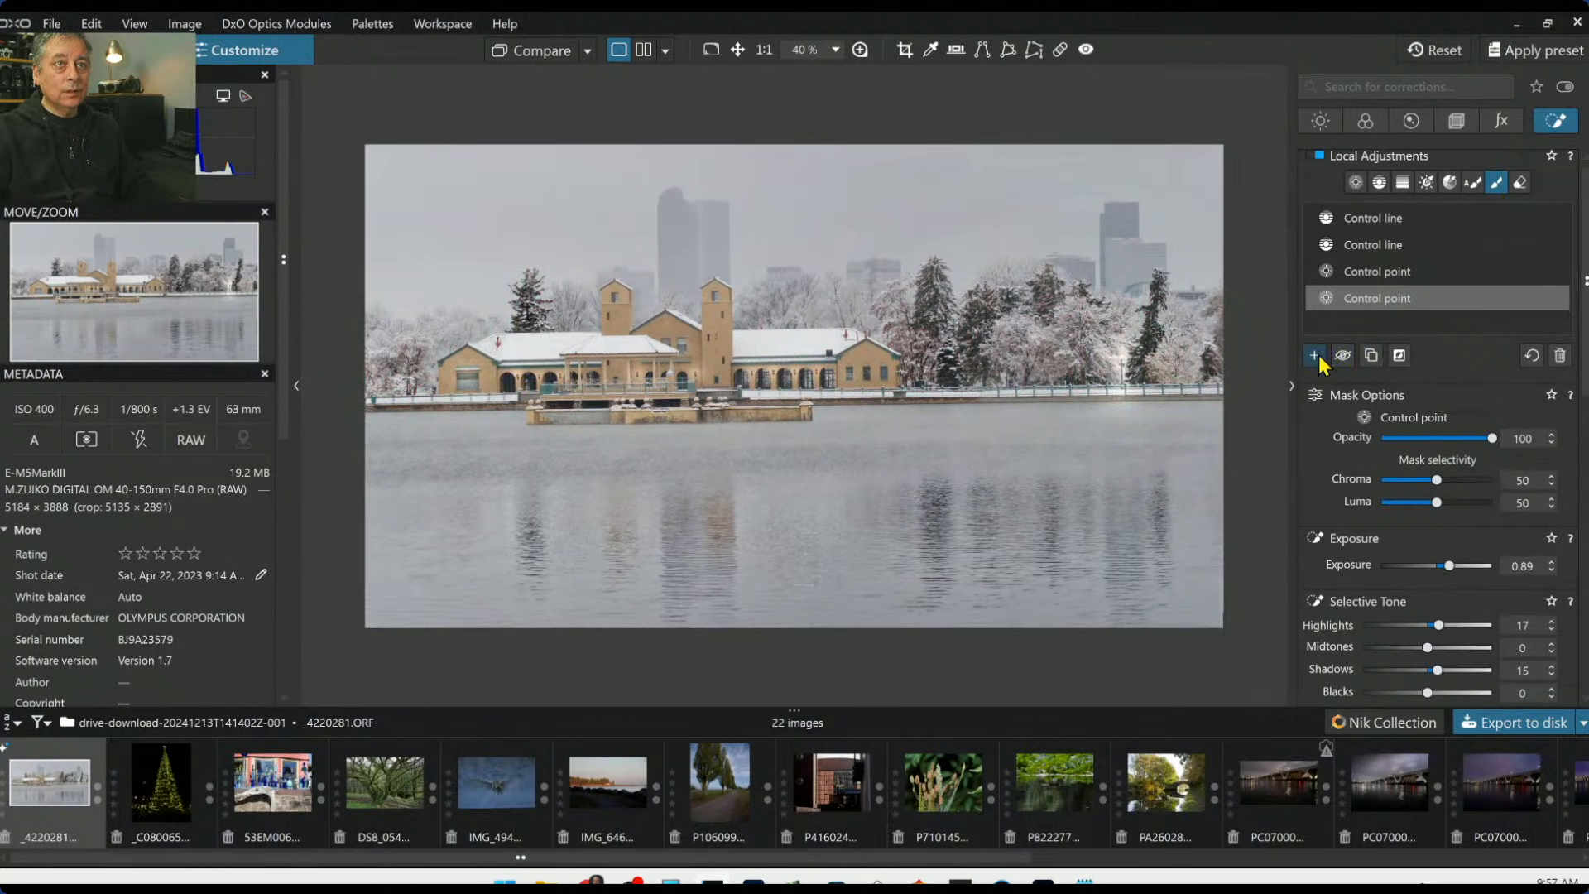
click(1316, 356)
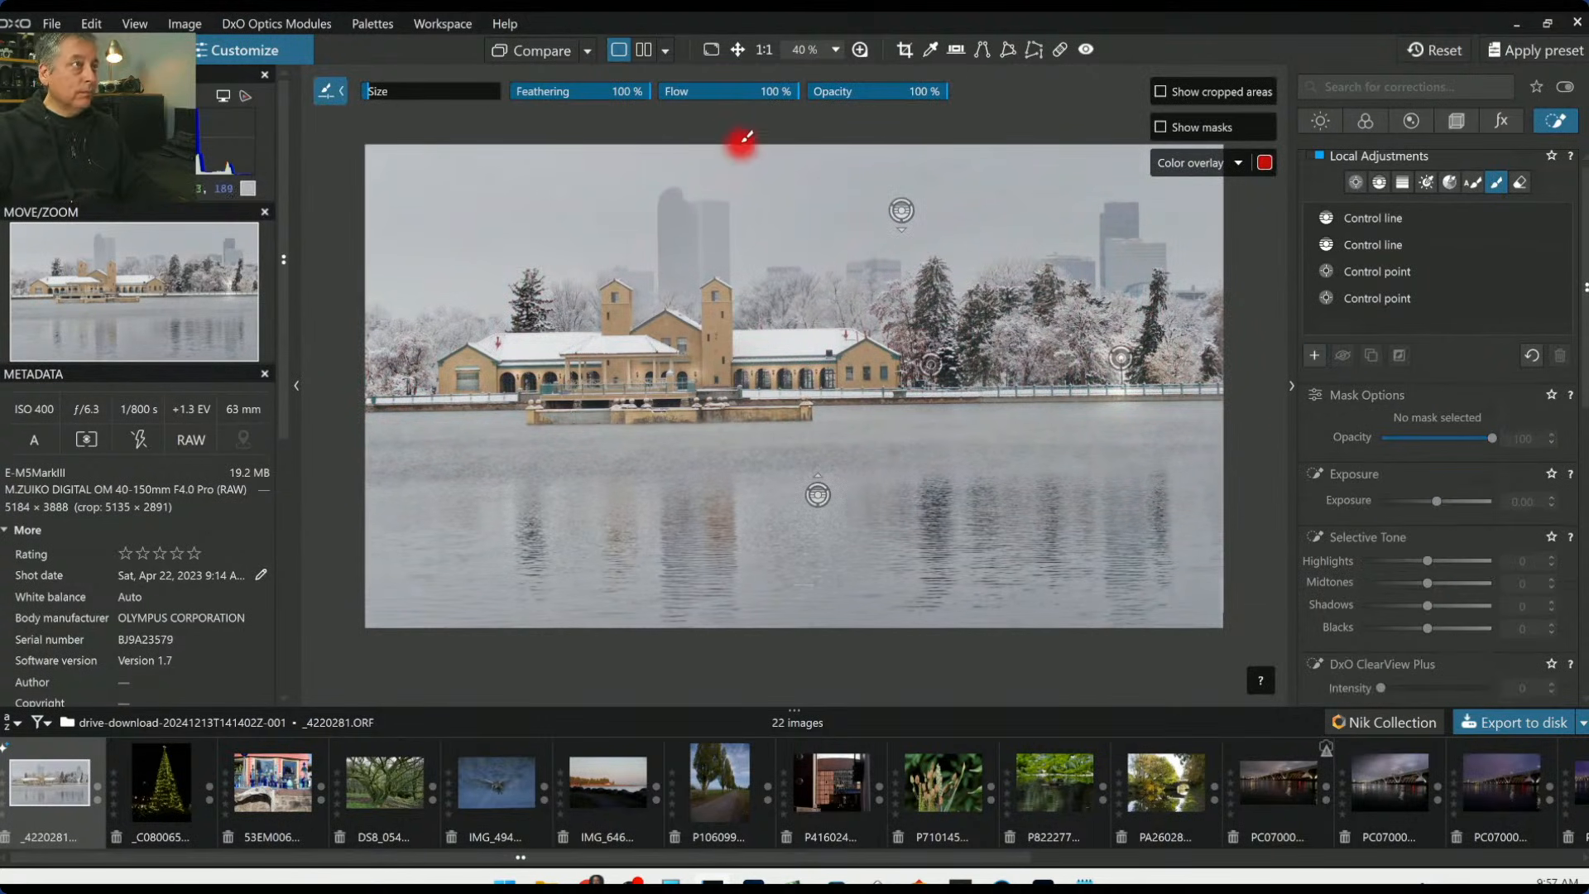
click(669, 92)
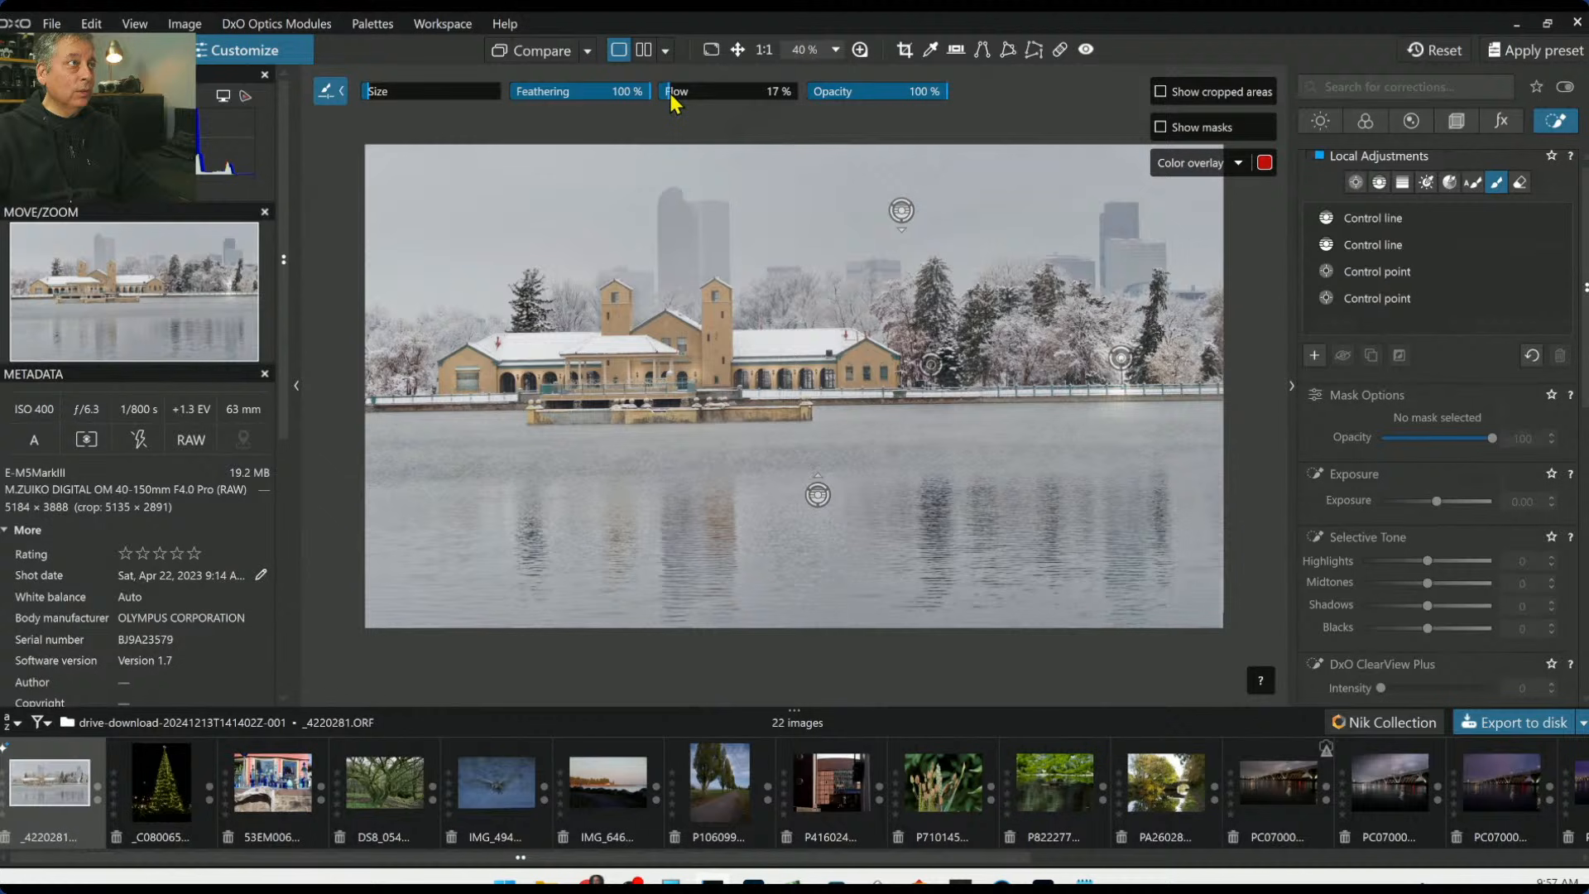
click(827, 96)
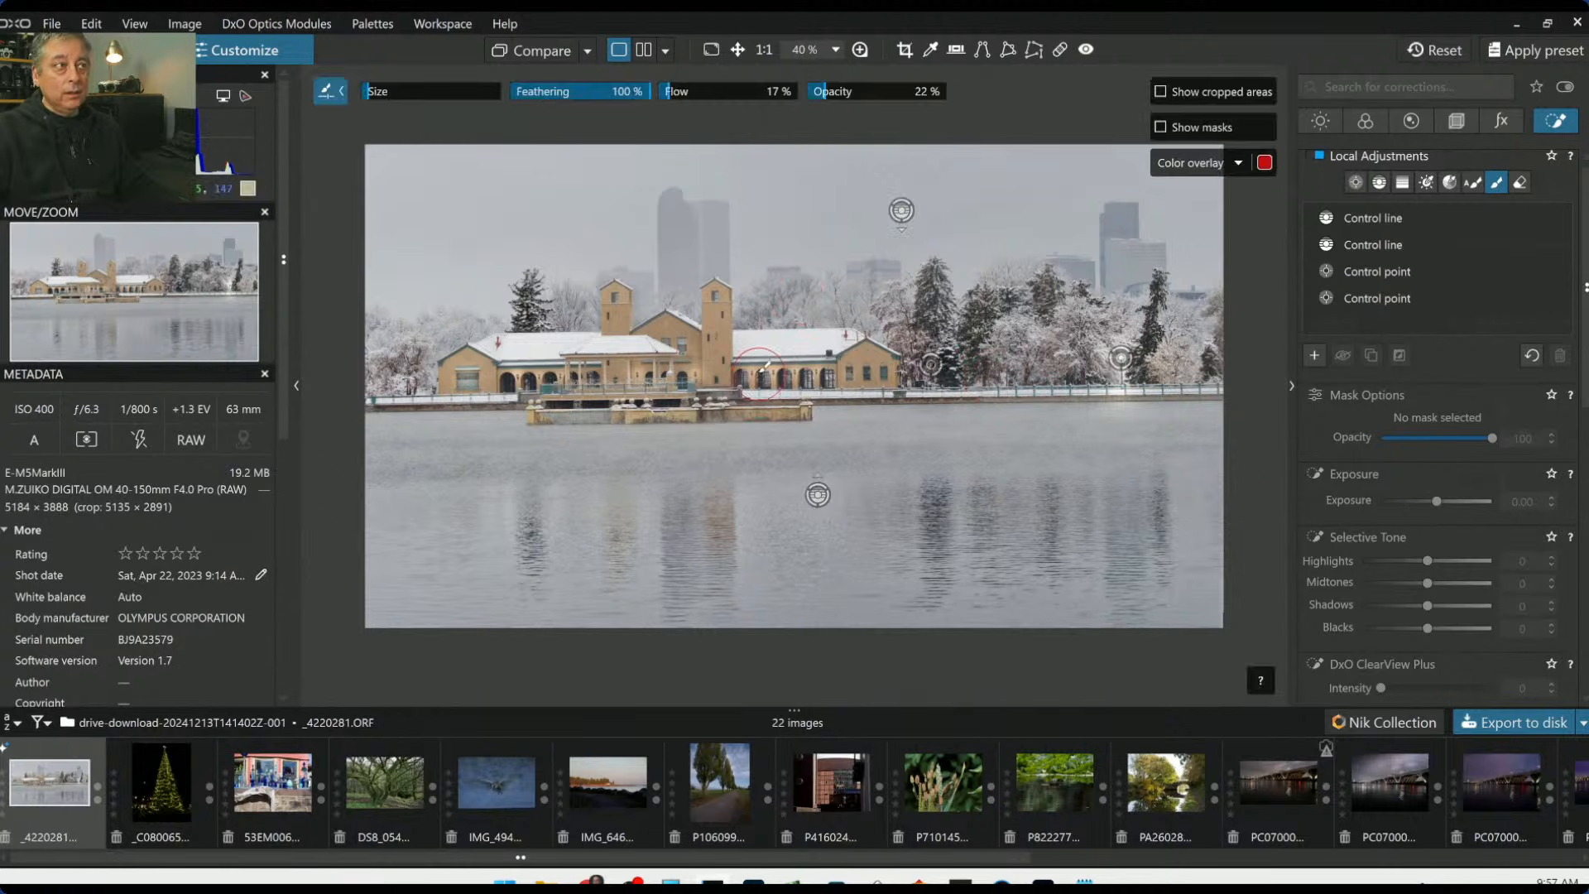
mouse_move(530, 389)
mouse_down()
mouse_move(829, 396)
mouse_move(508, 395)
mouse_up()
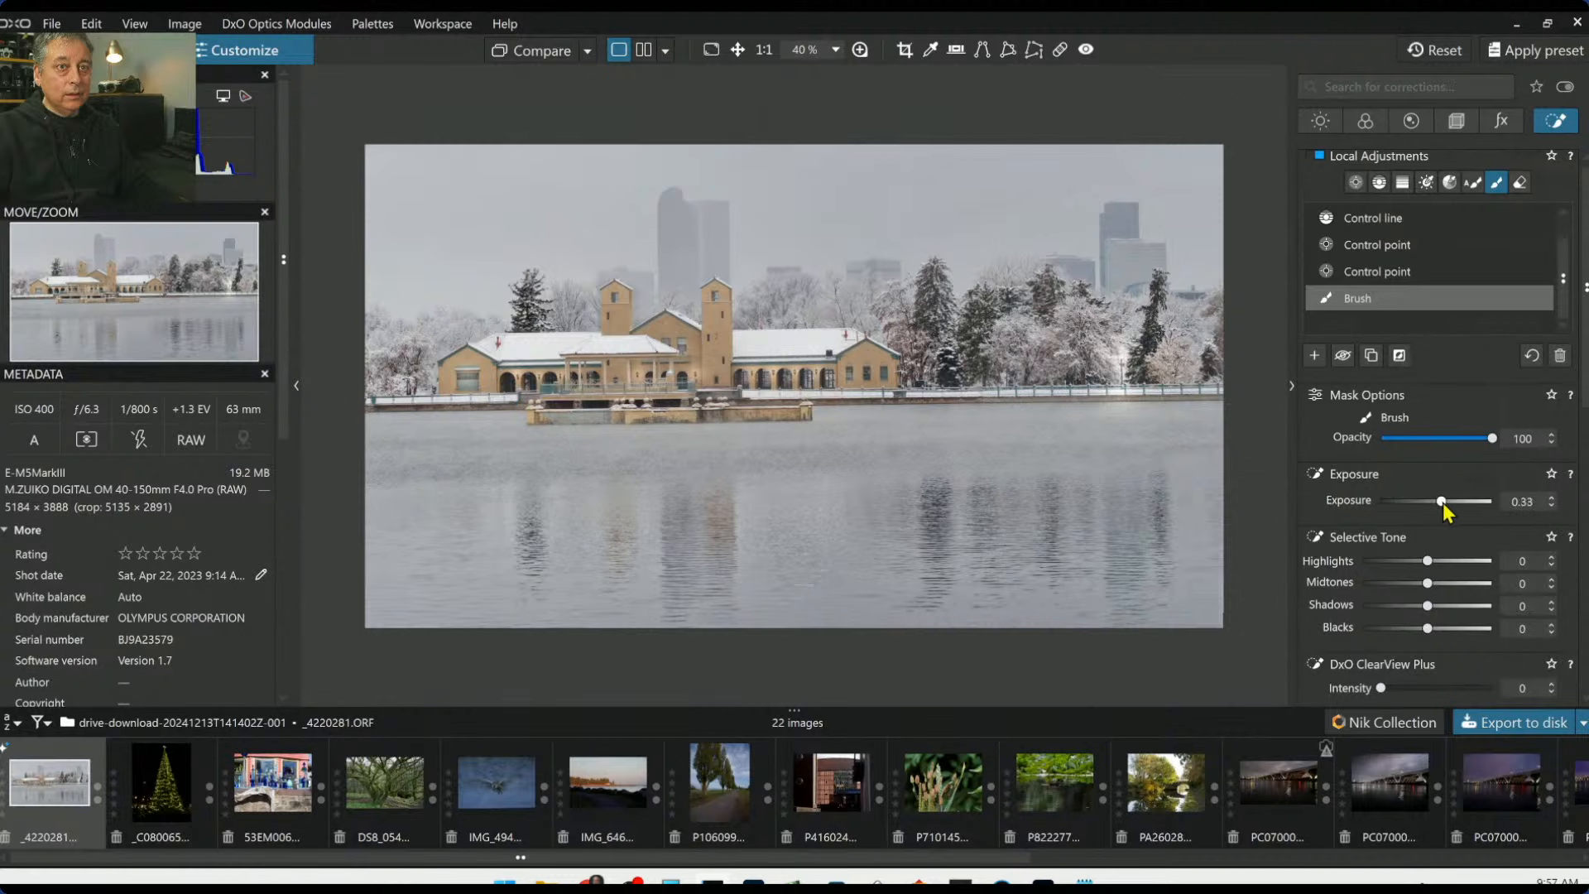
Set the brush mask's exposure to 1.46 and temperature to 10352, and extend the brushing along the building's arches
drag(1437, 502, 1457, 502)
scroll(1436, 634, down, 2)
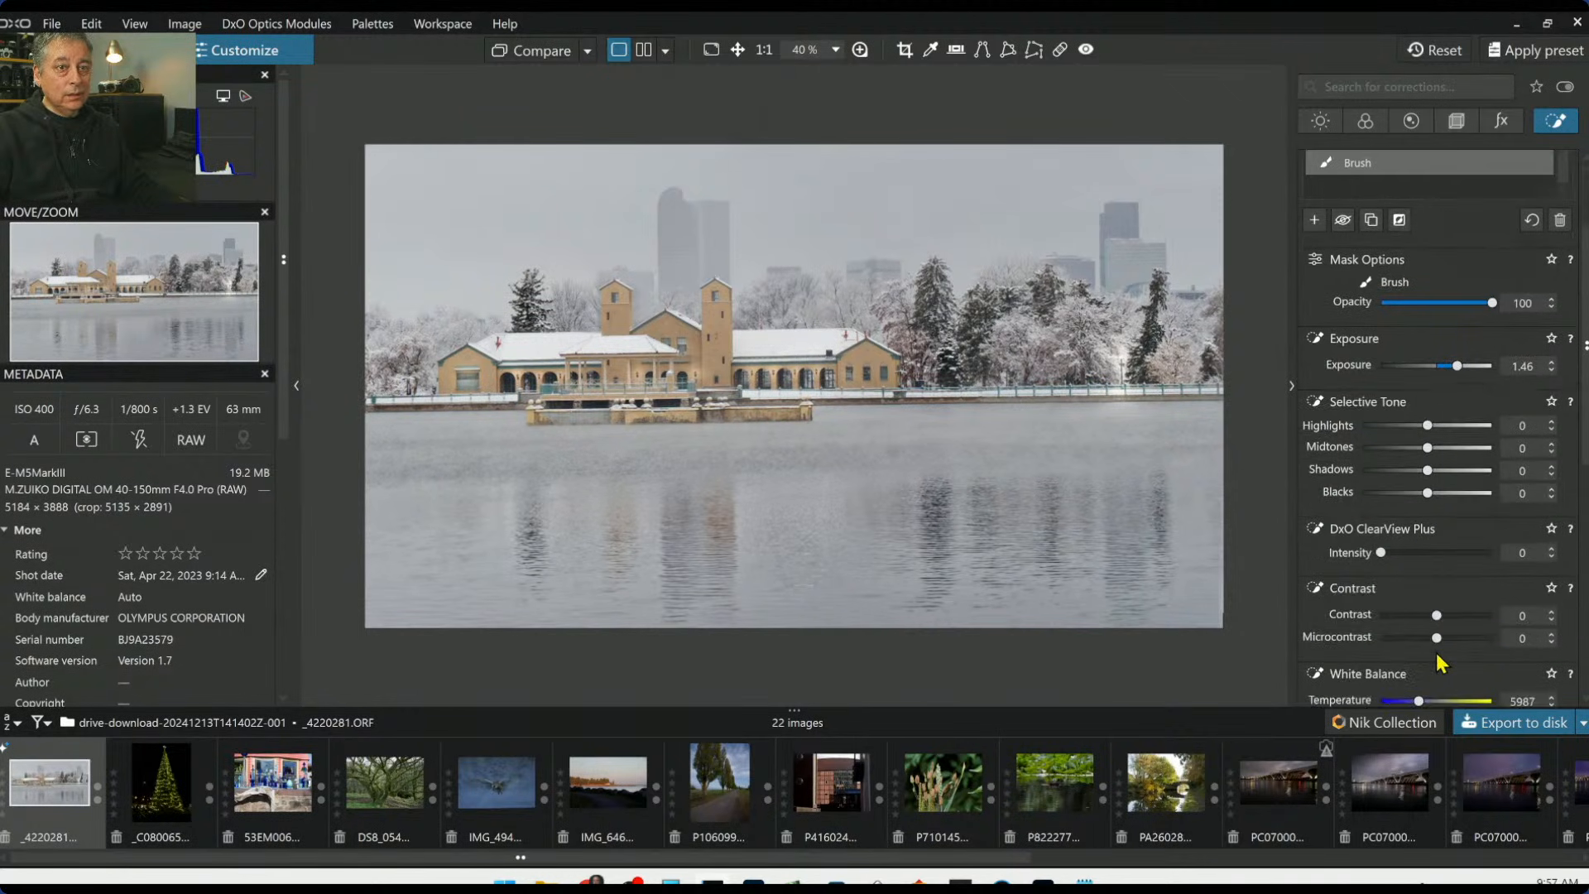
scroll(1438, 635, down, 1)
drag(1422, 654, 1439, 657)
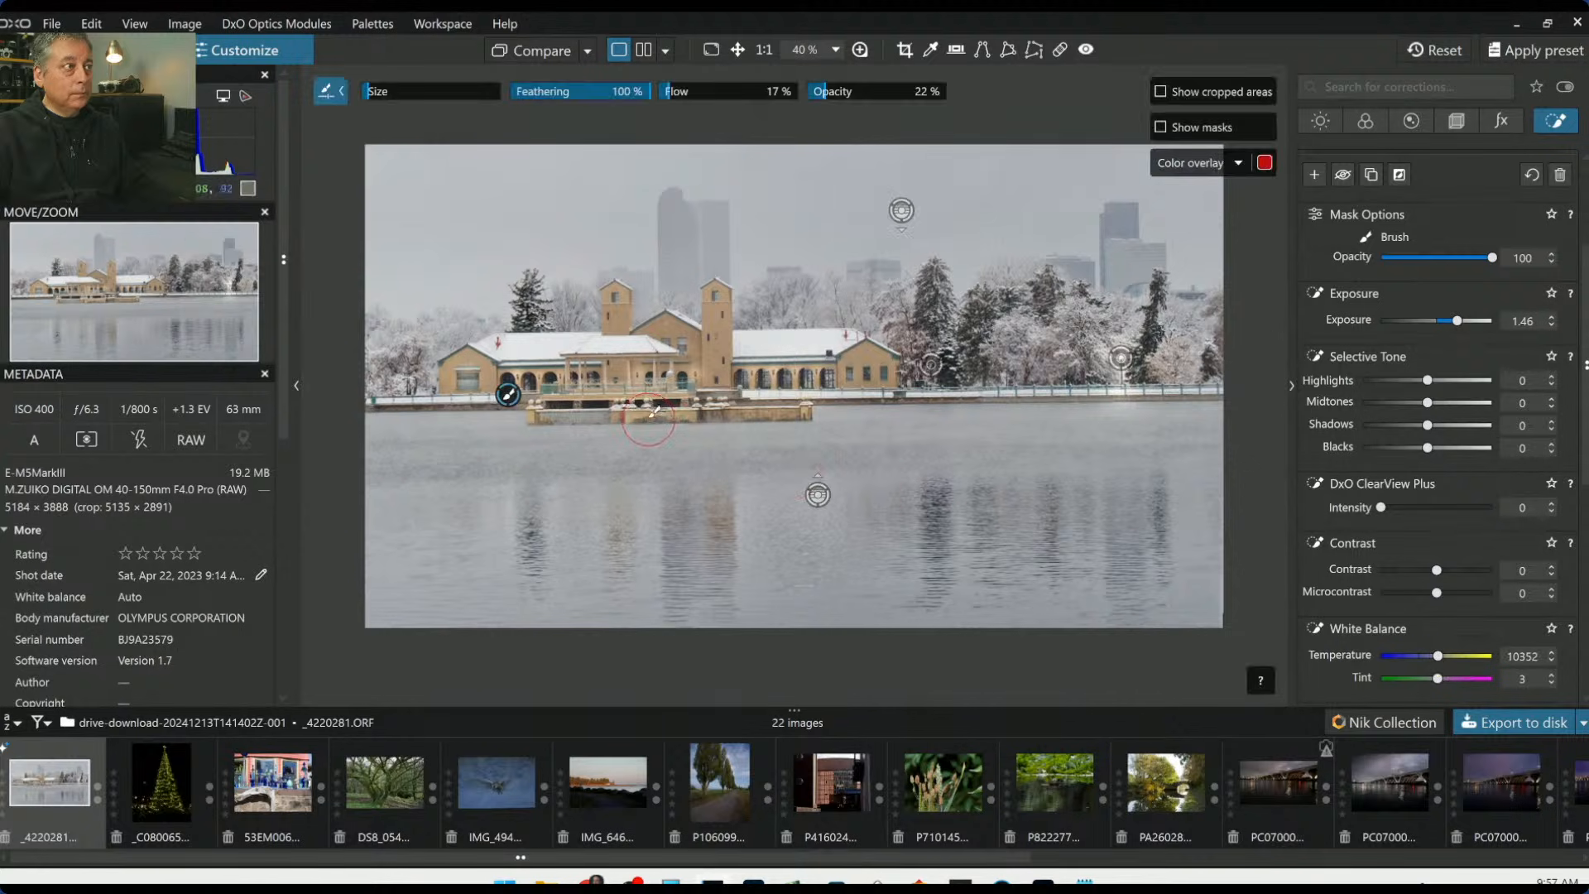
mouse_move(485, 392)
mouse_down()
mouse_move(871, 393)
mouse_move(589, 393)
mouse_up()
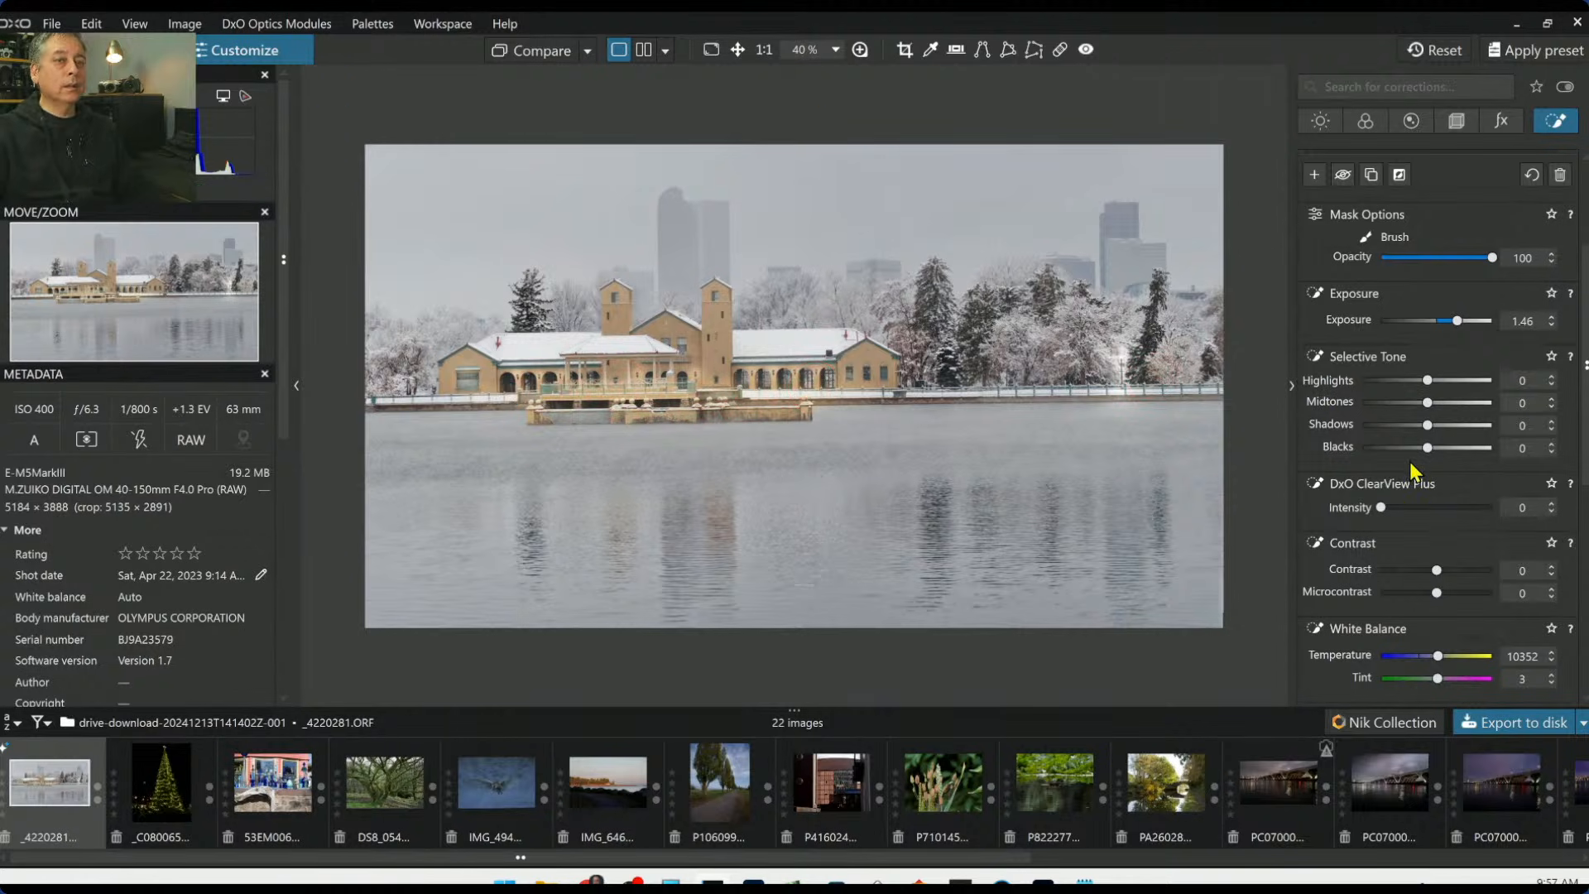
Reduce the brush mask's exposure to 0.86 and its opacity to 81, and deselect the mask
scroll(1438, 498, up, 1)
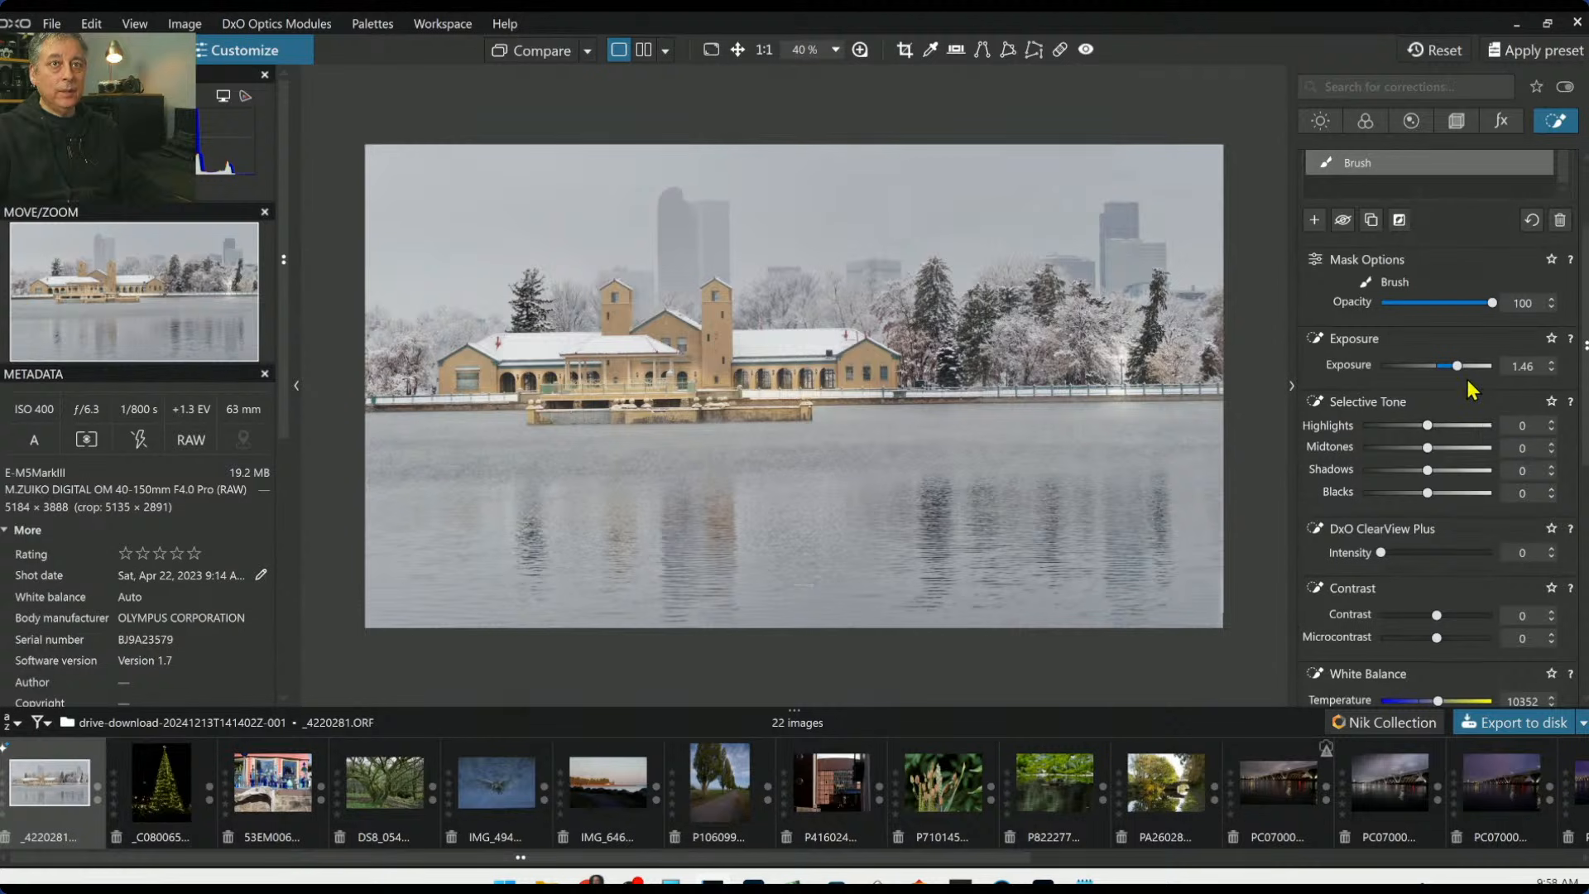
drag(1458, 369, 1449, 369)
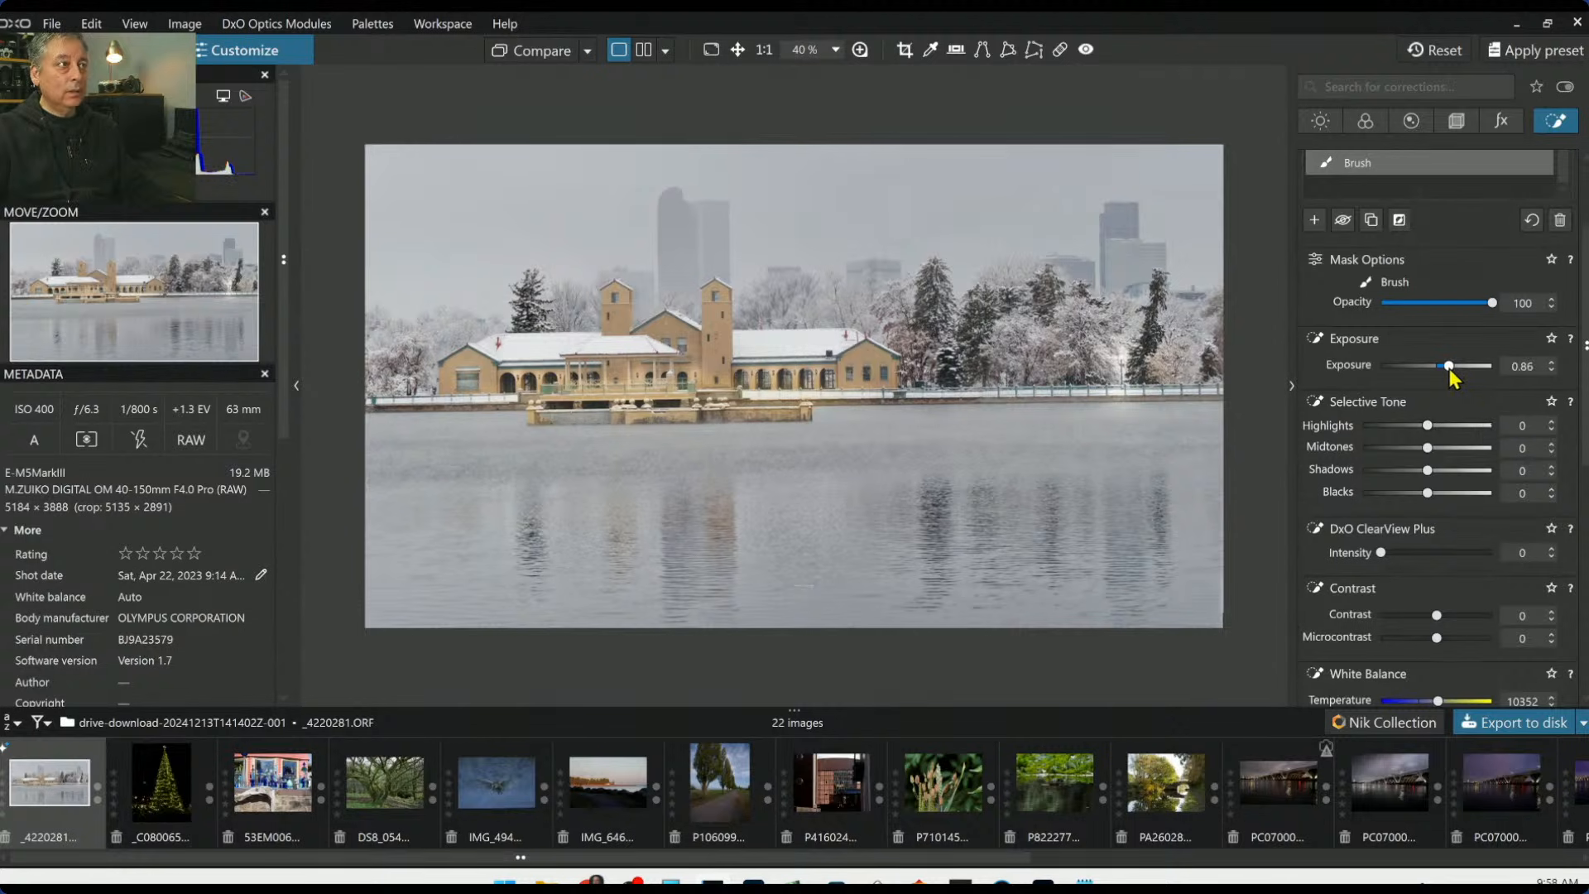
drag(1492, 303, 1471, 305)
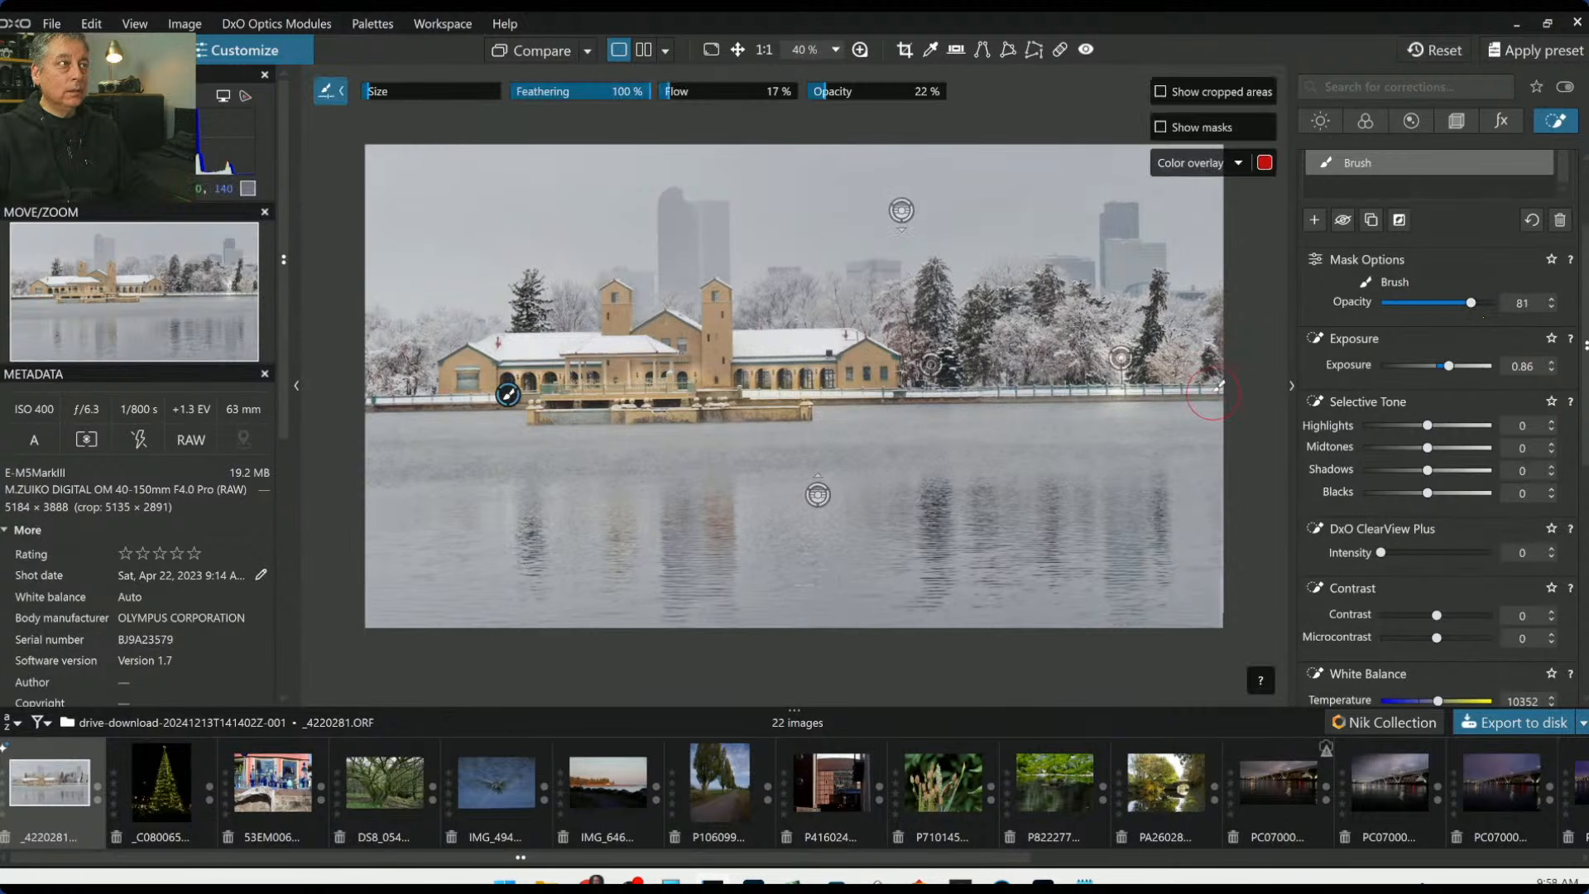
scroll(1212, 392, down, 1)
key(Escape)
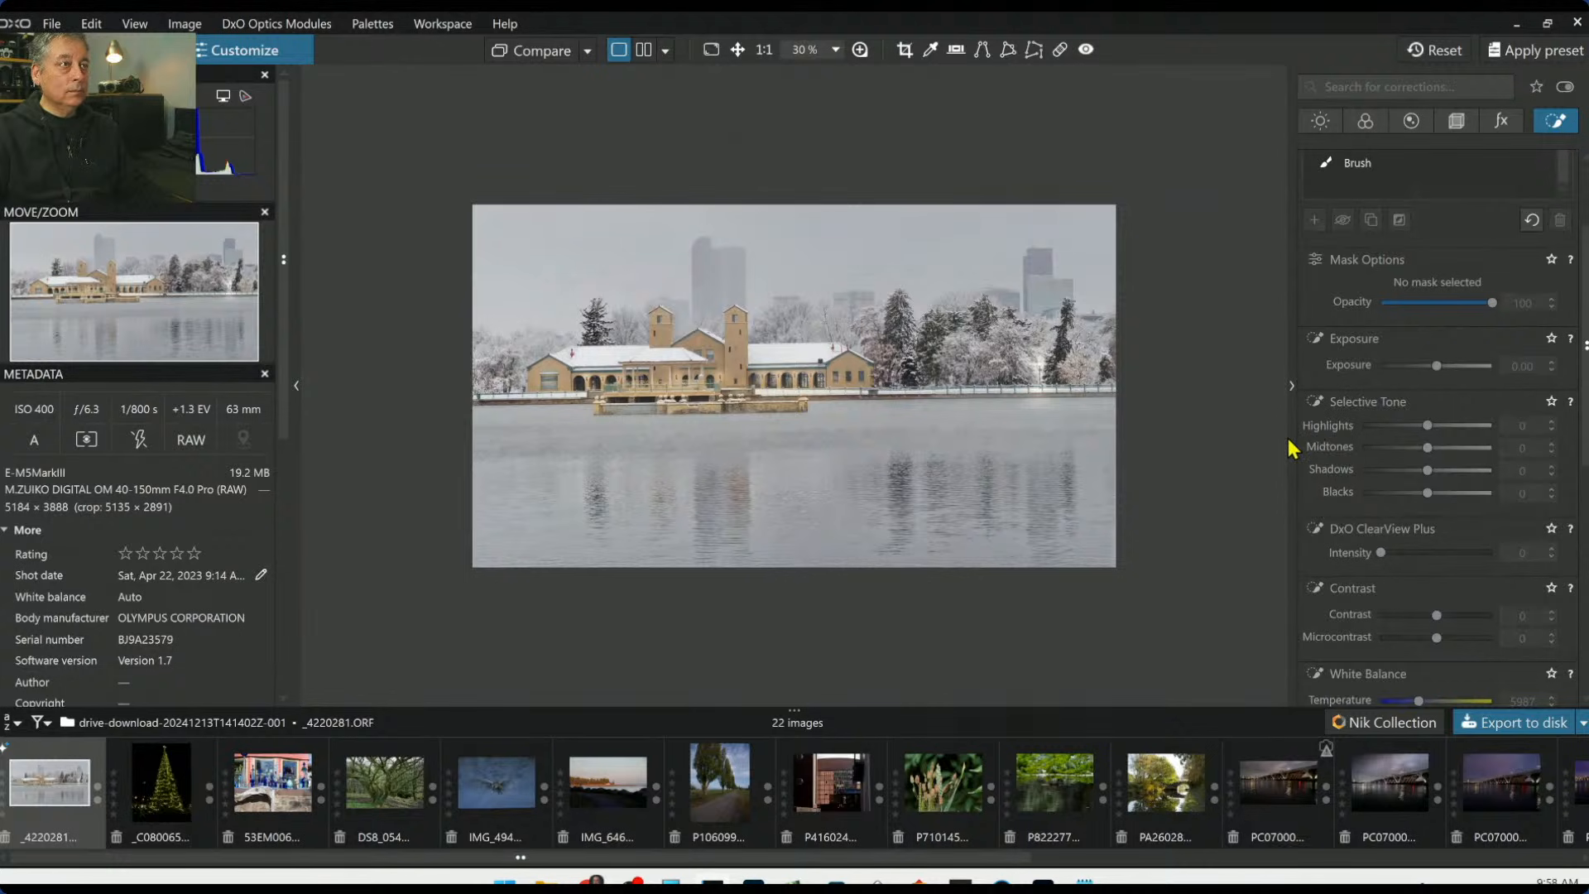
Compare the edited photo with the original uncorrected version
click(544, 55)
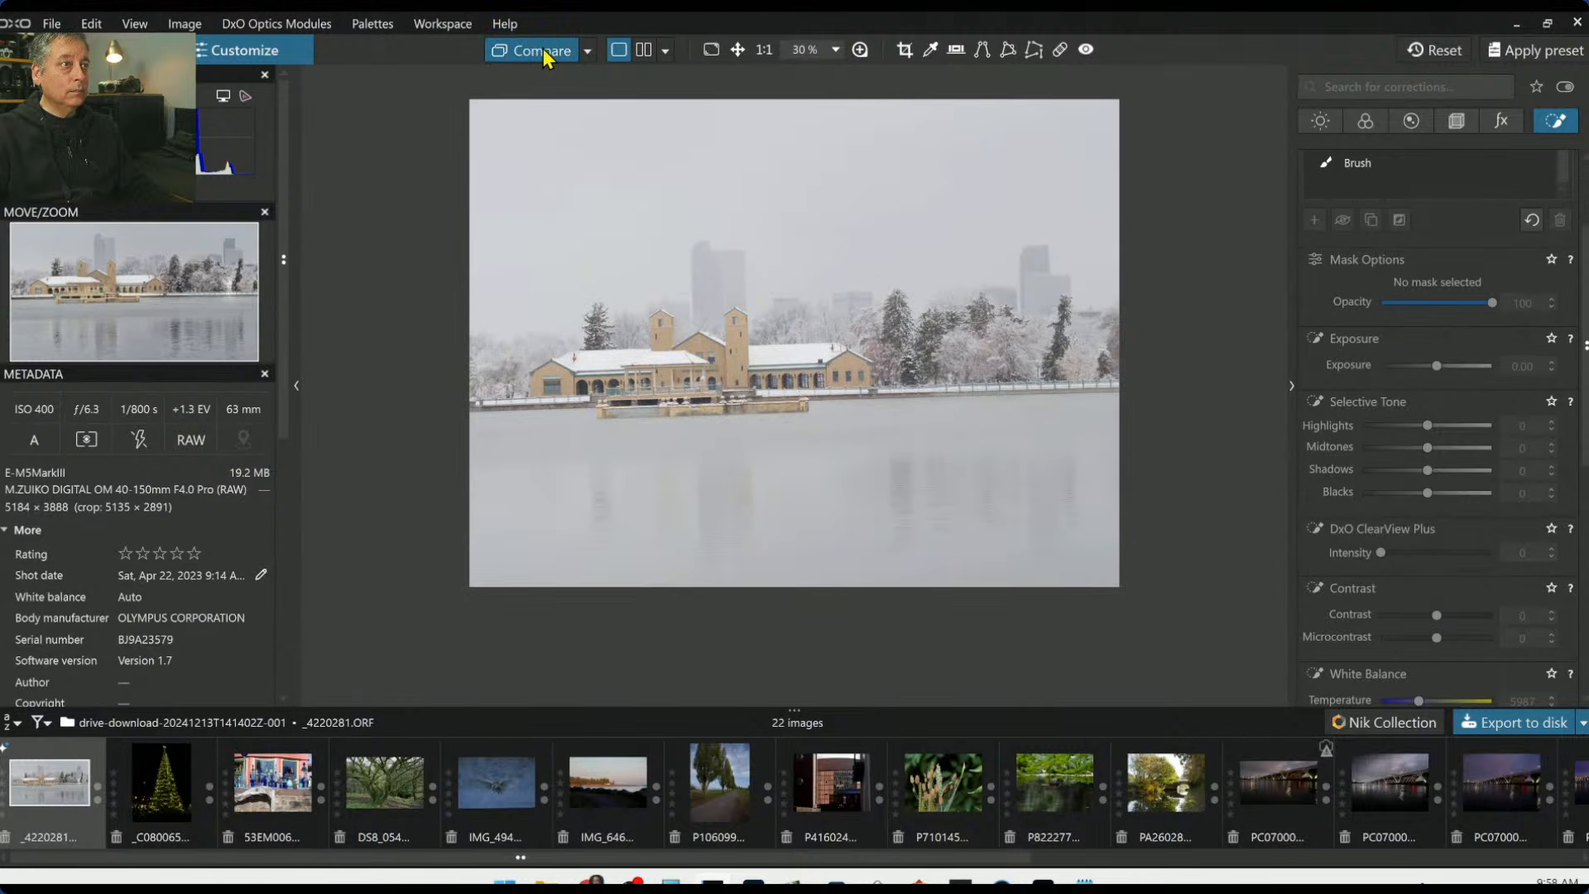
click(544, 54)
click(544, 55)
click(544, 55)
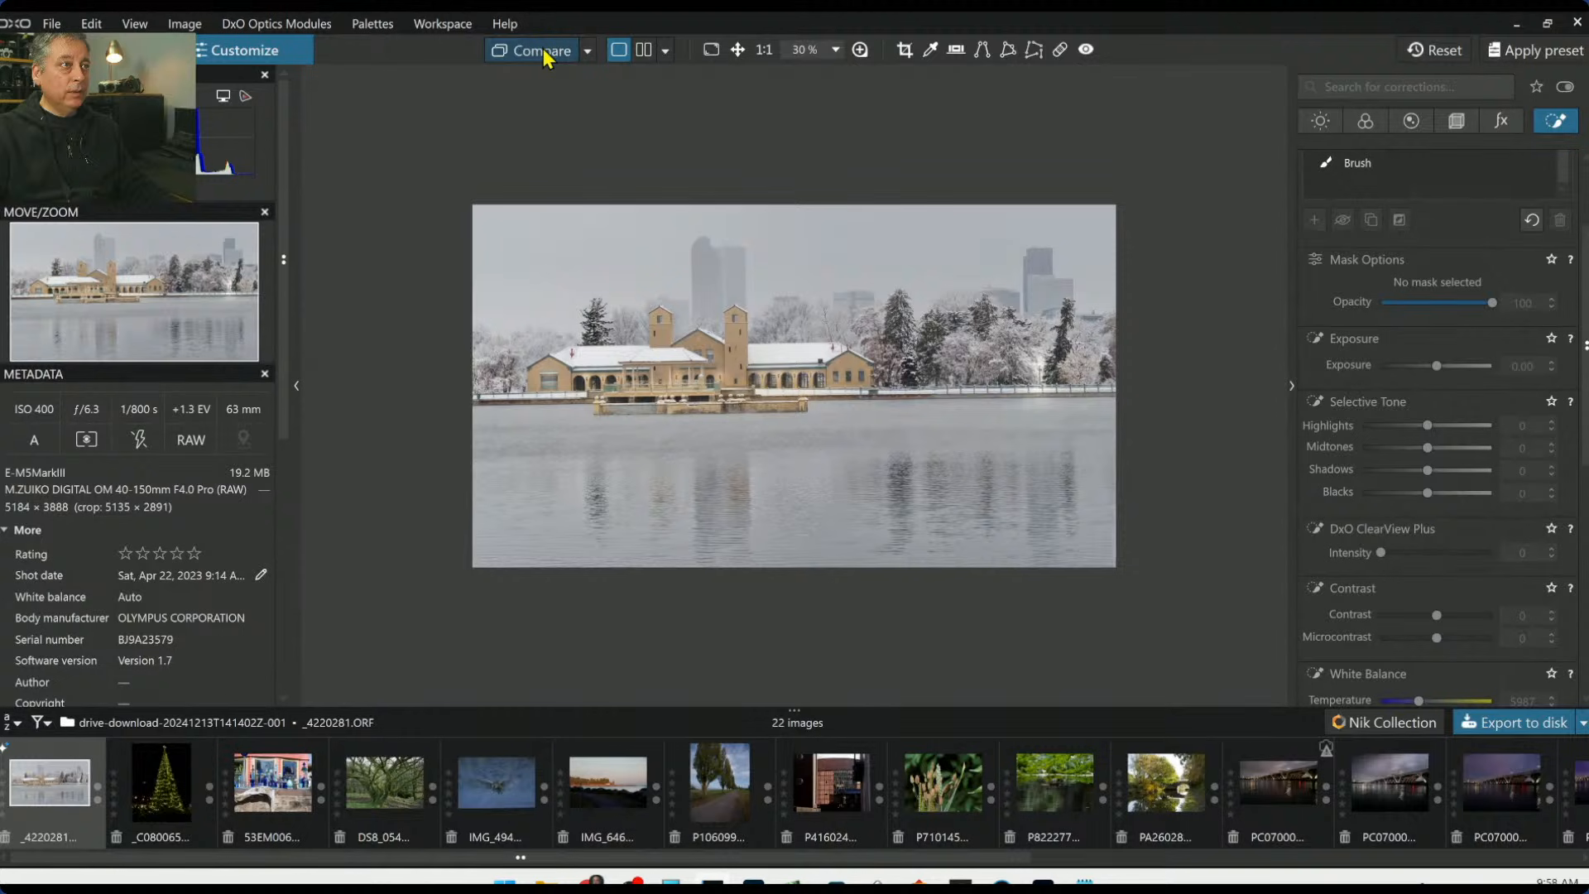
scroll(612, 193, up, 1)
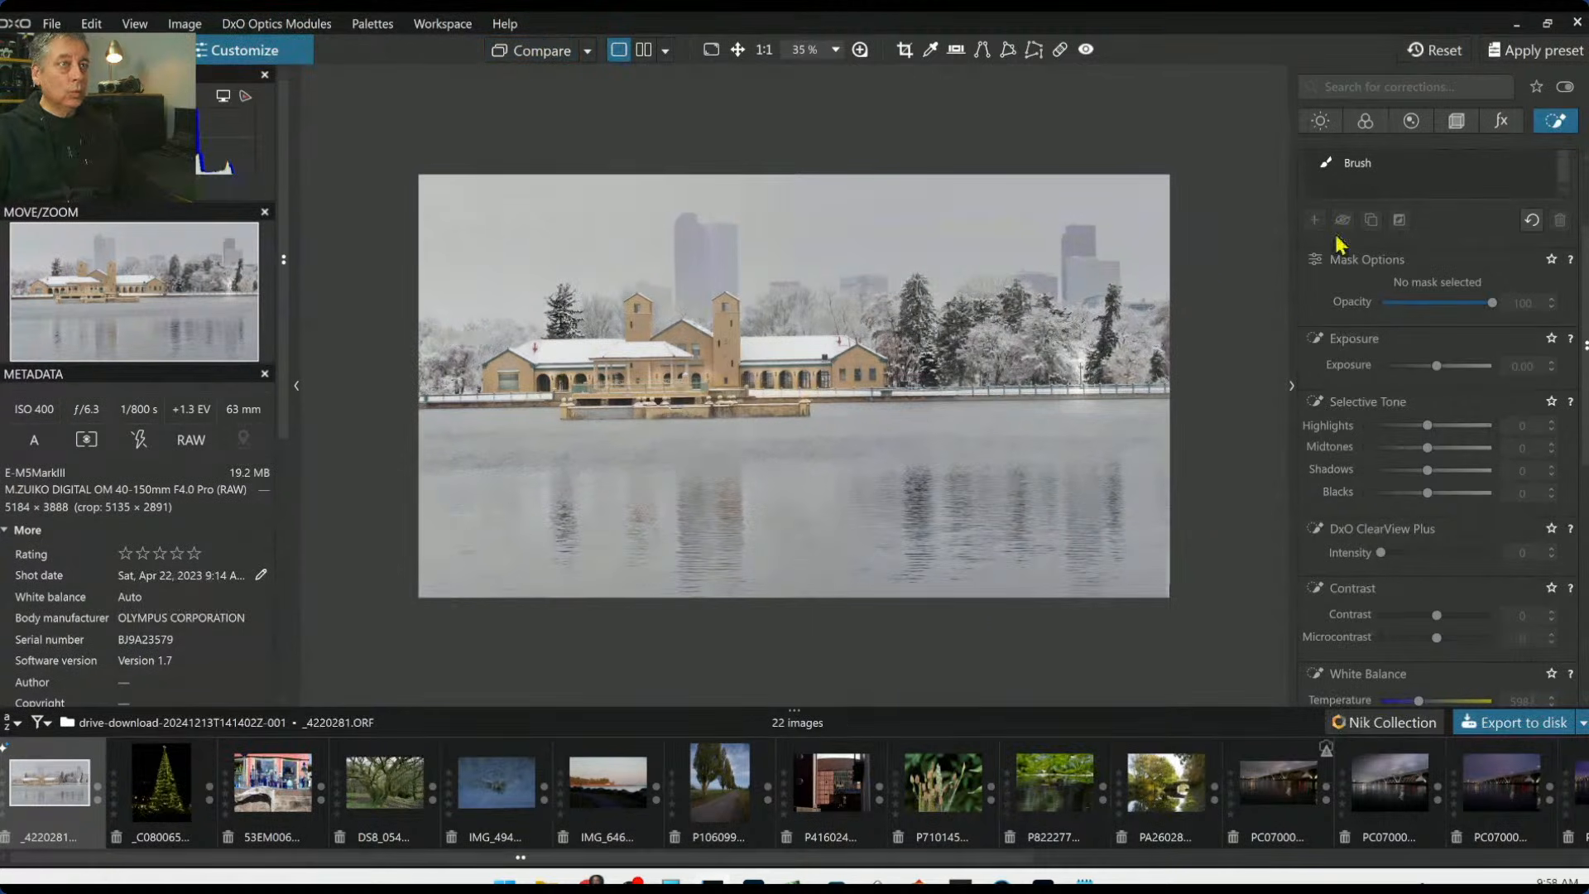
Set the whole photo's exposure correction to -0.58
click(1325, 121)
scroll(1447, 306, up, 2)
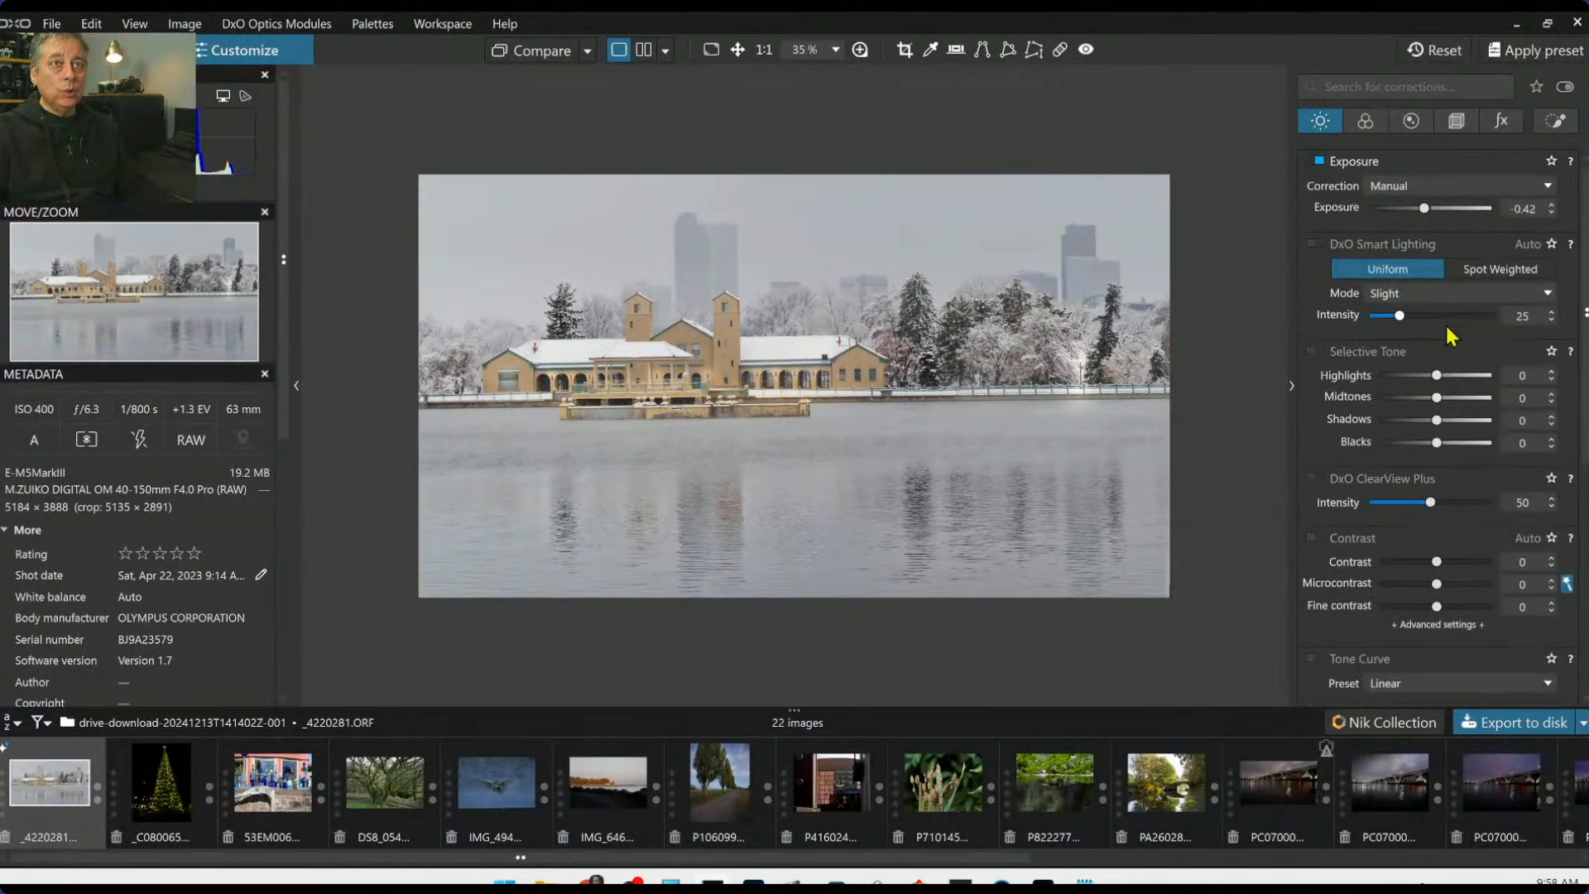
drag(1424, 211, 1434, 214)
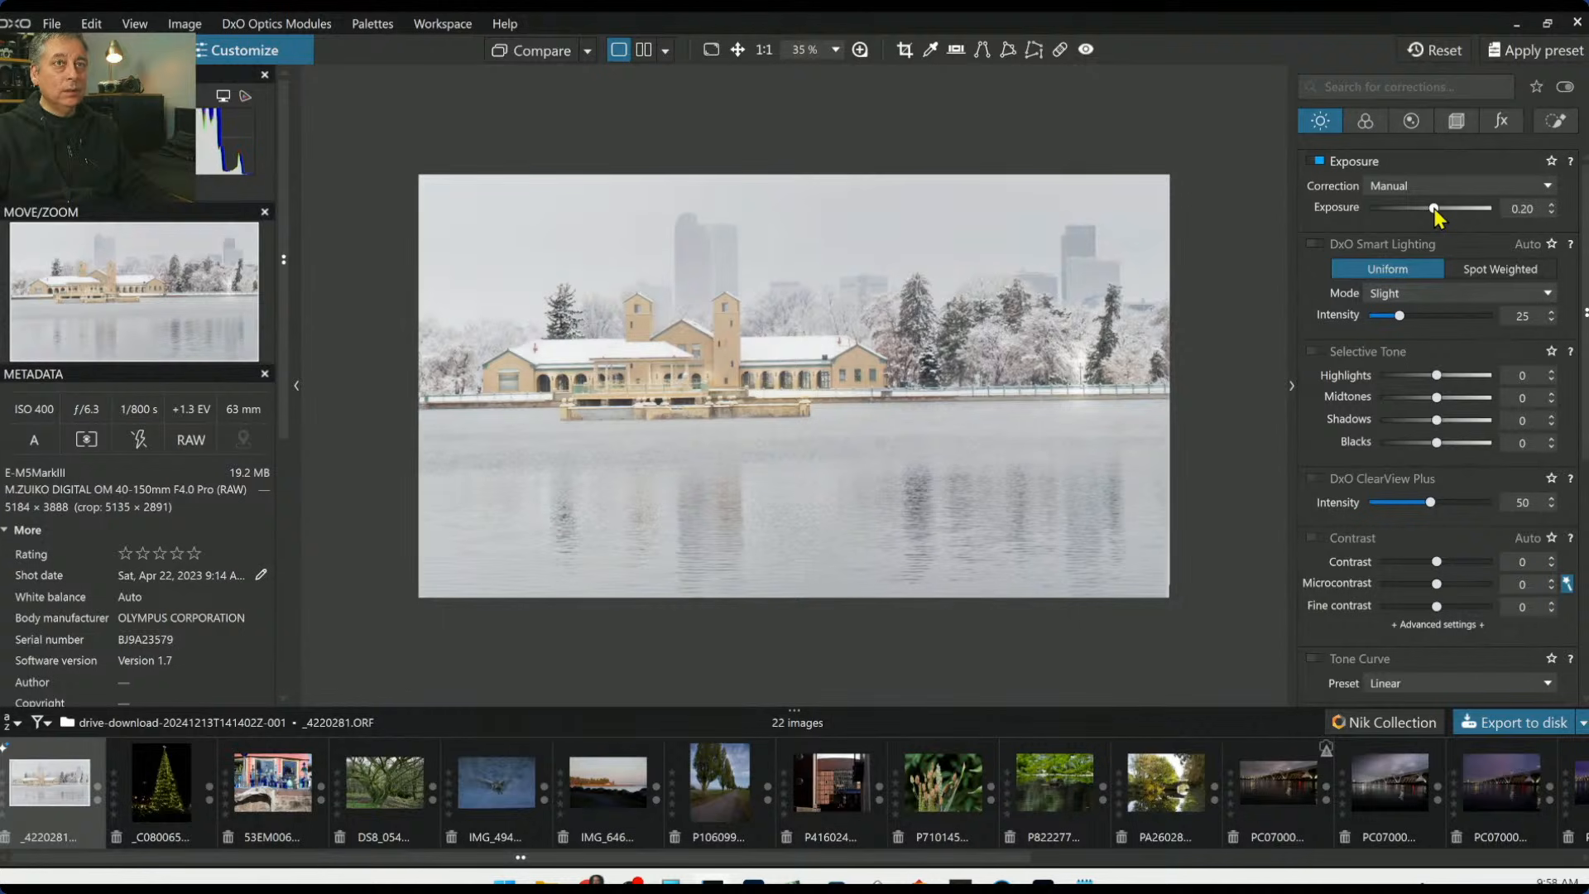
drag(1429, 210, 1428, 211)
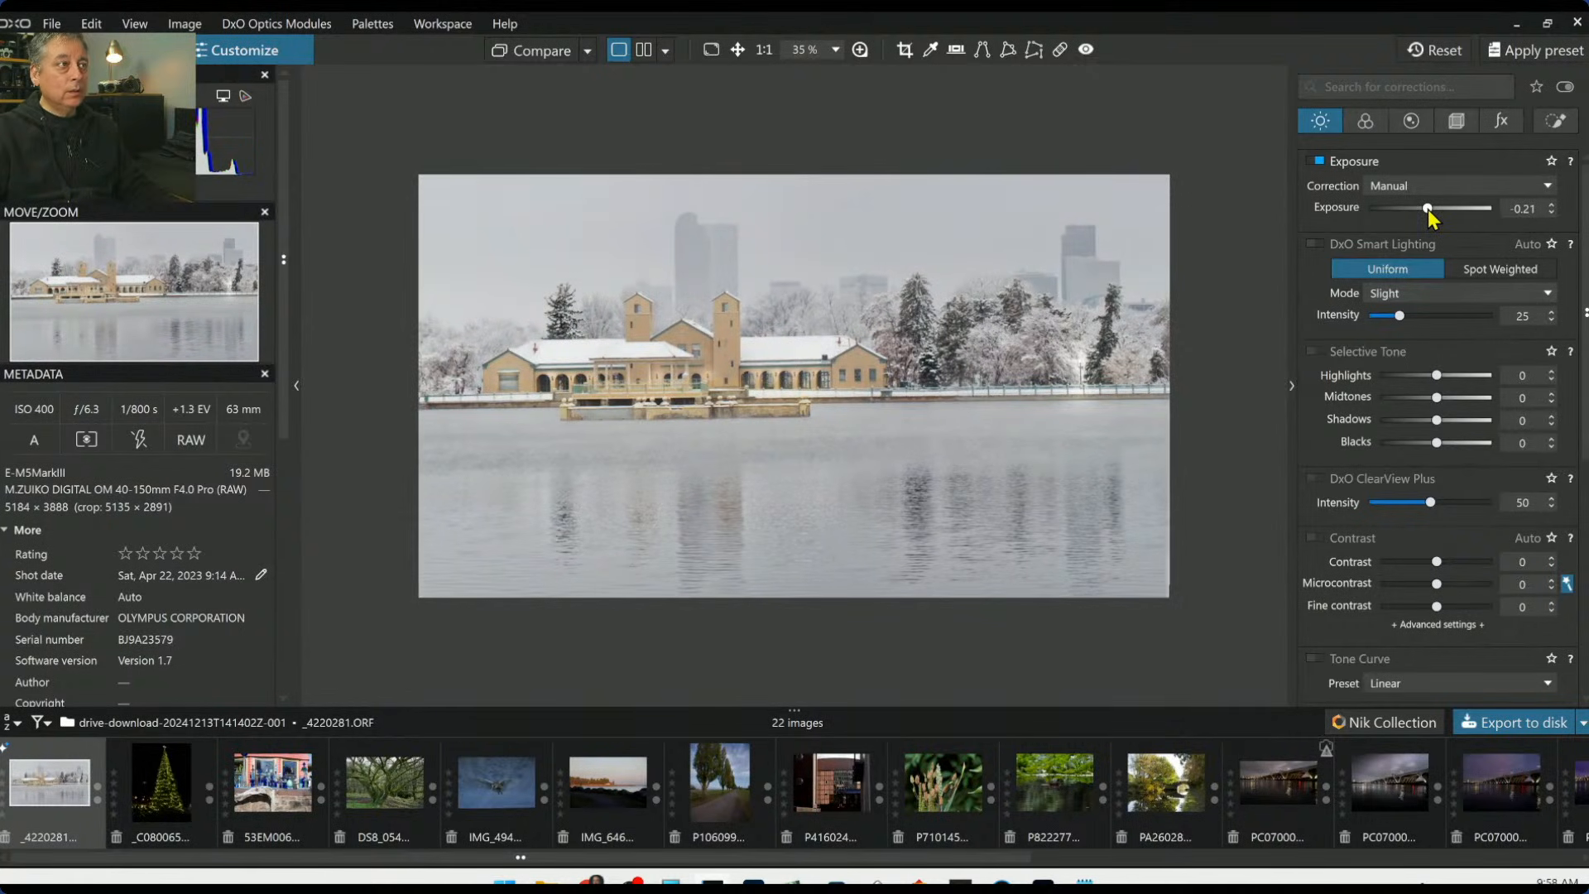
drag(1428, 210, 1421, 210)
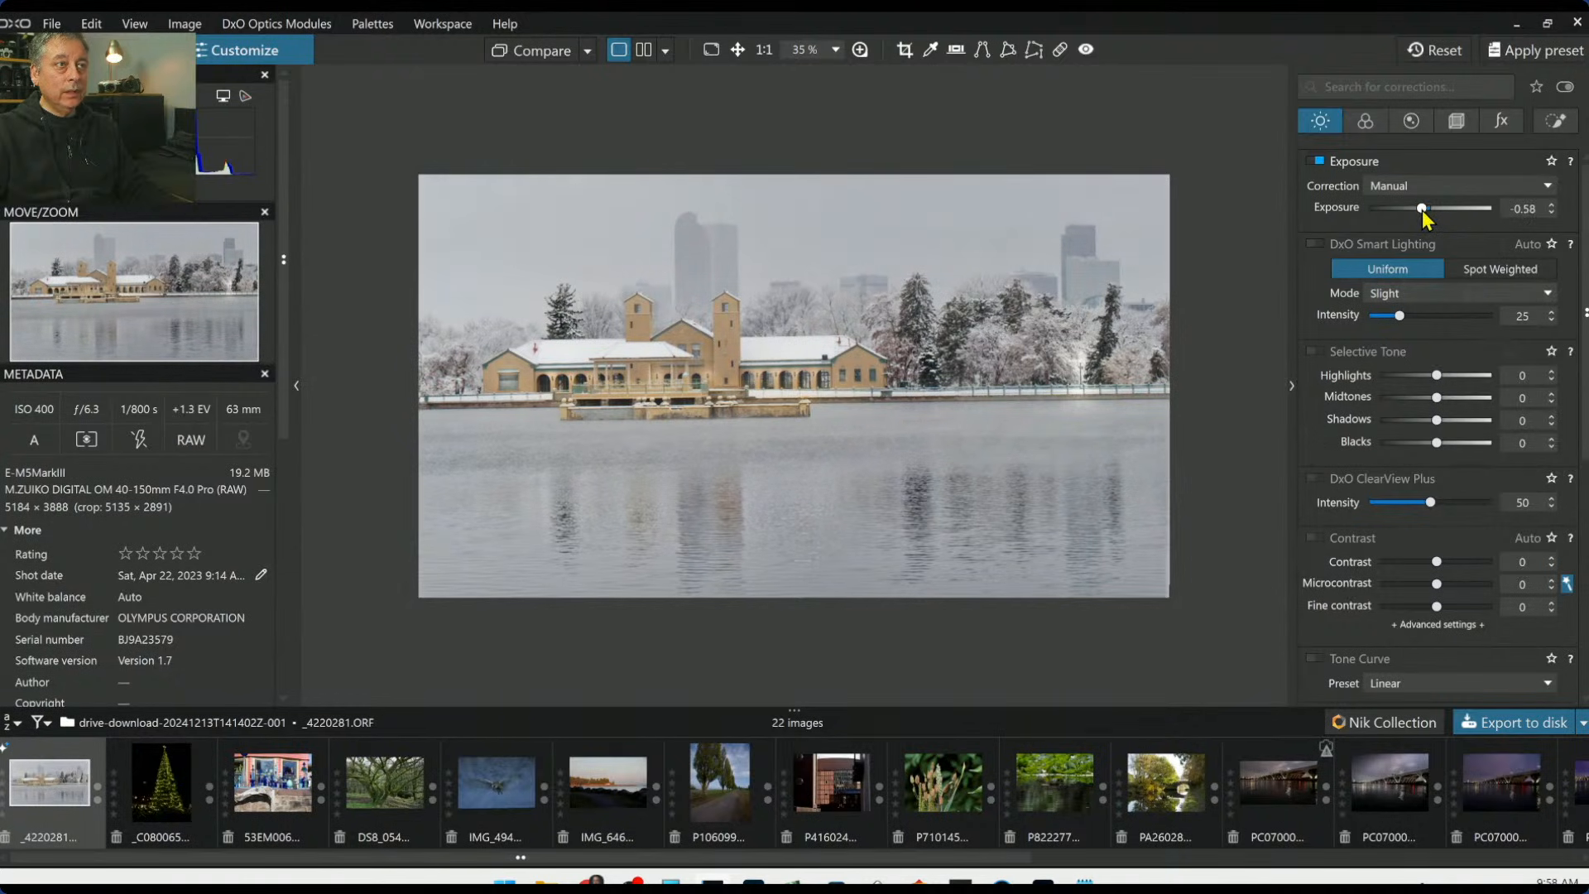
Adjust the whole photo's selective tones to shadows 30, midtones 11 and blacks -67
drag(1442, 424, 1459, 432)
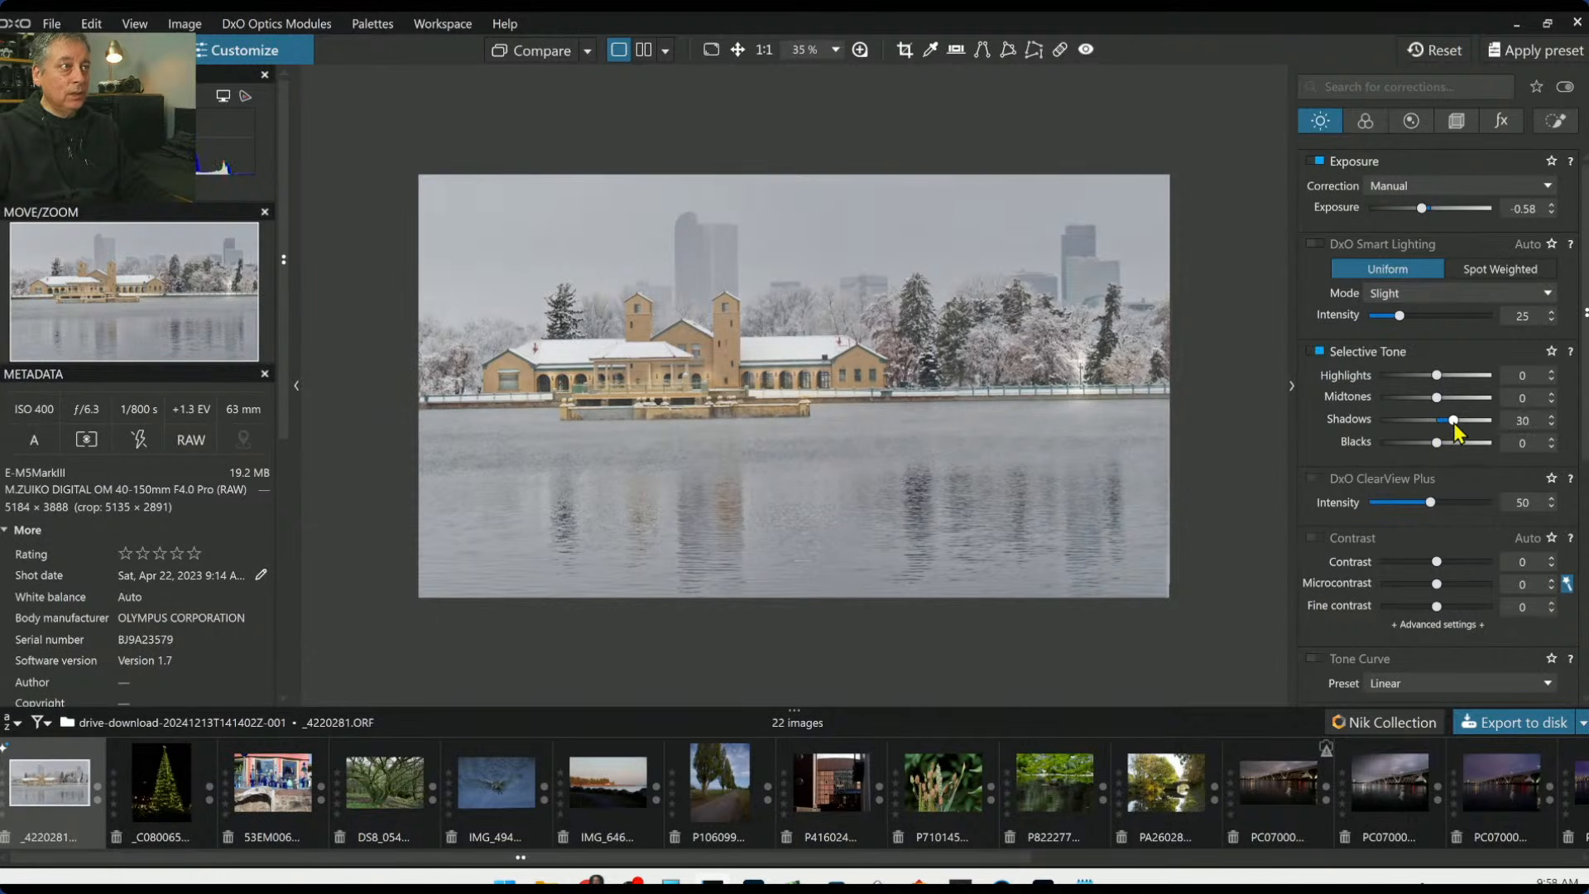
drag(1434, 400, 1446, 401)
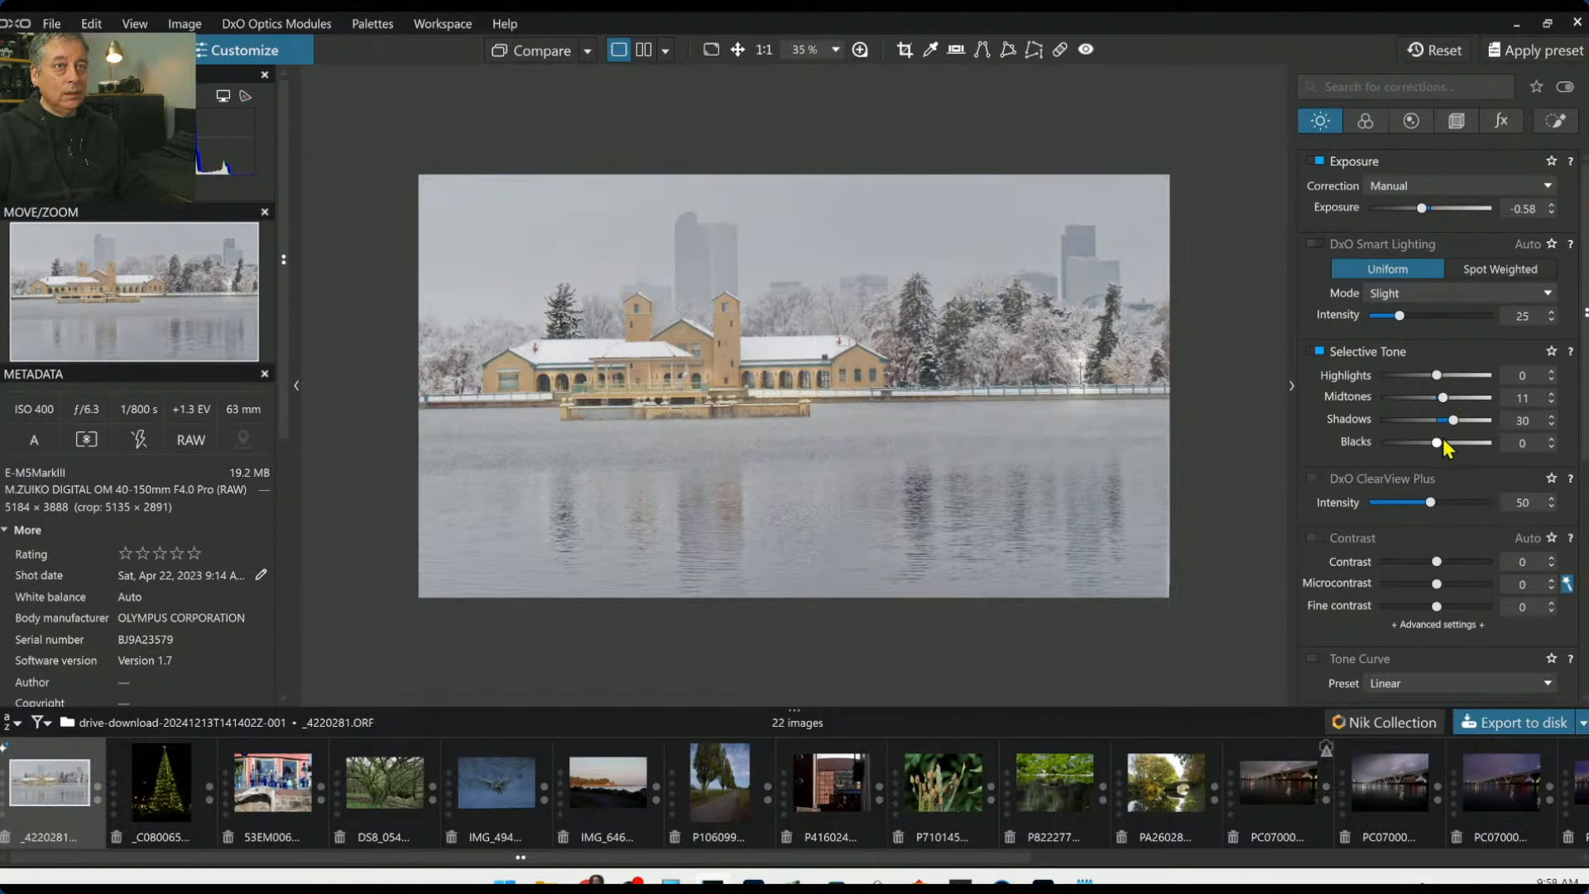
drag(1437, 445, 1400, 444)
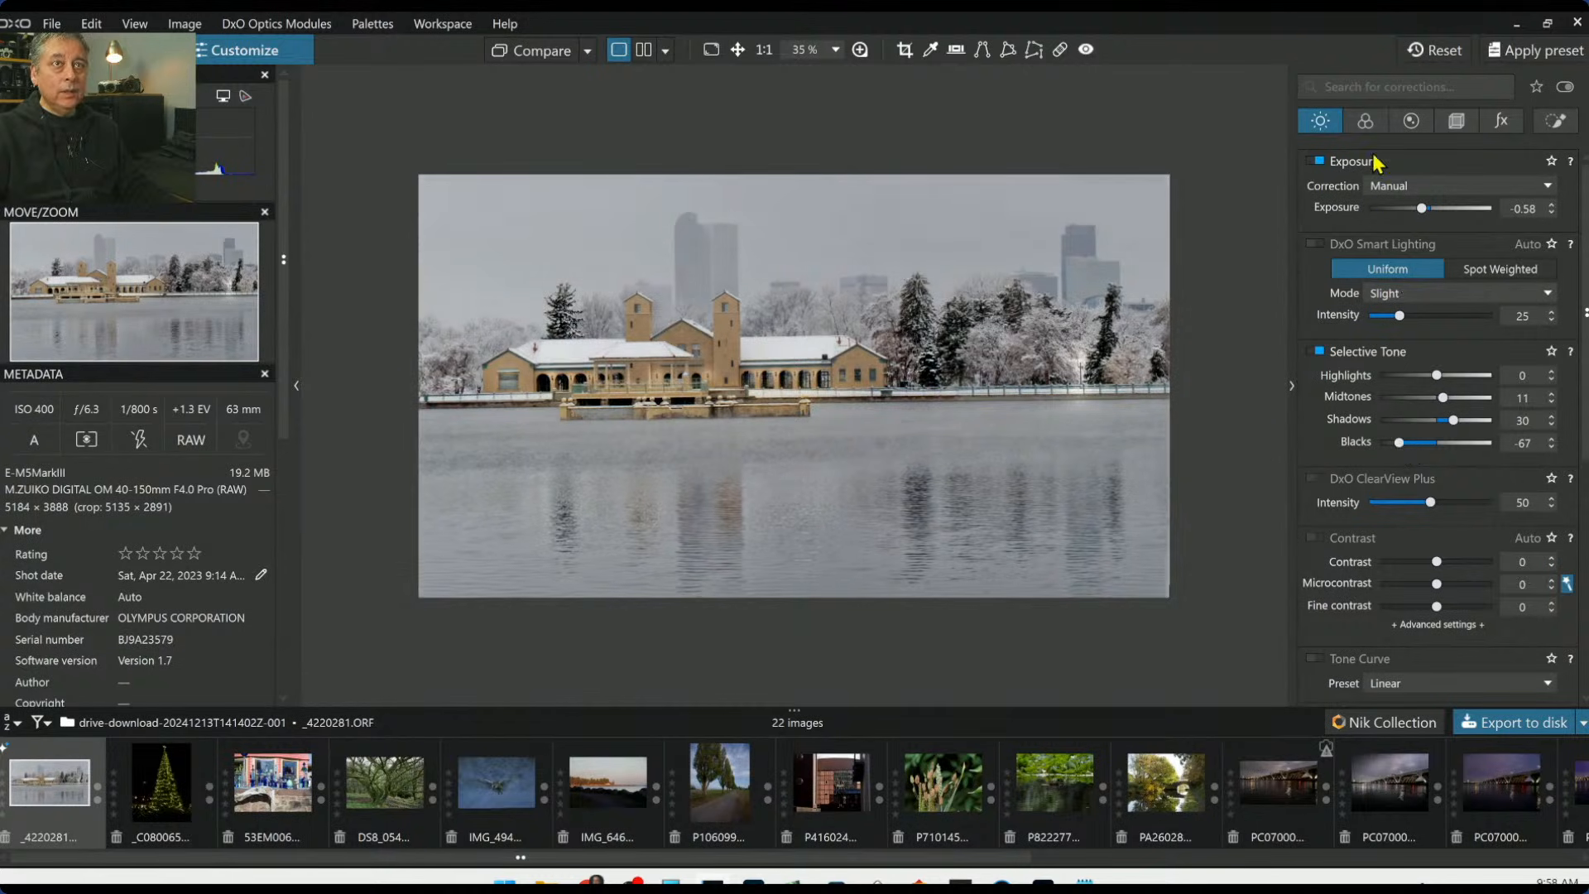
Cool the photo's RAW white balance temperature to 4542, warm it back slightly, and return to the local adjustments
click(1366, 121)
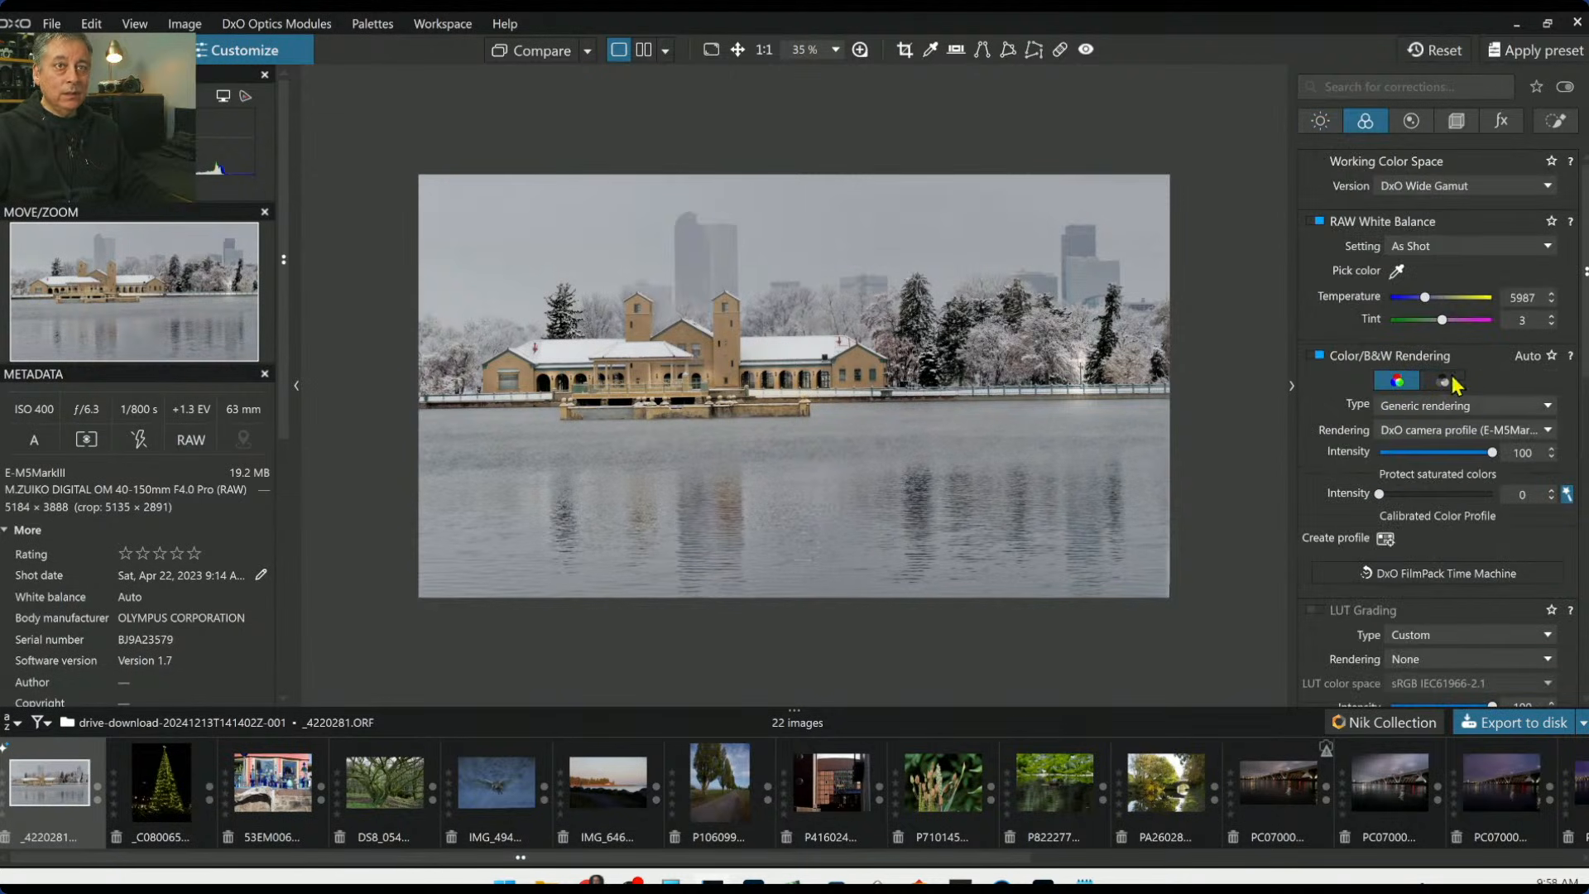
drag(1426, 307, 1423, 307)
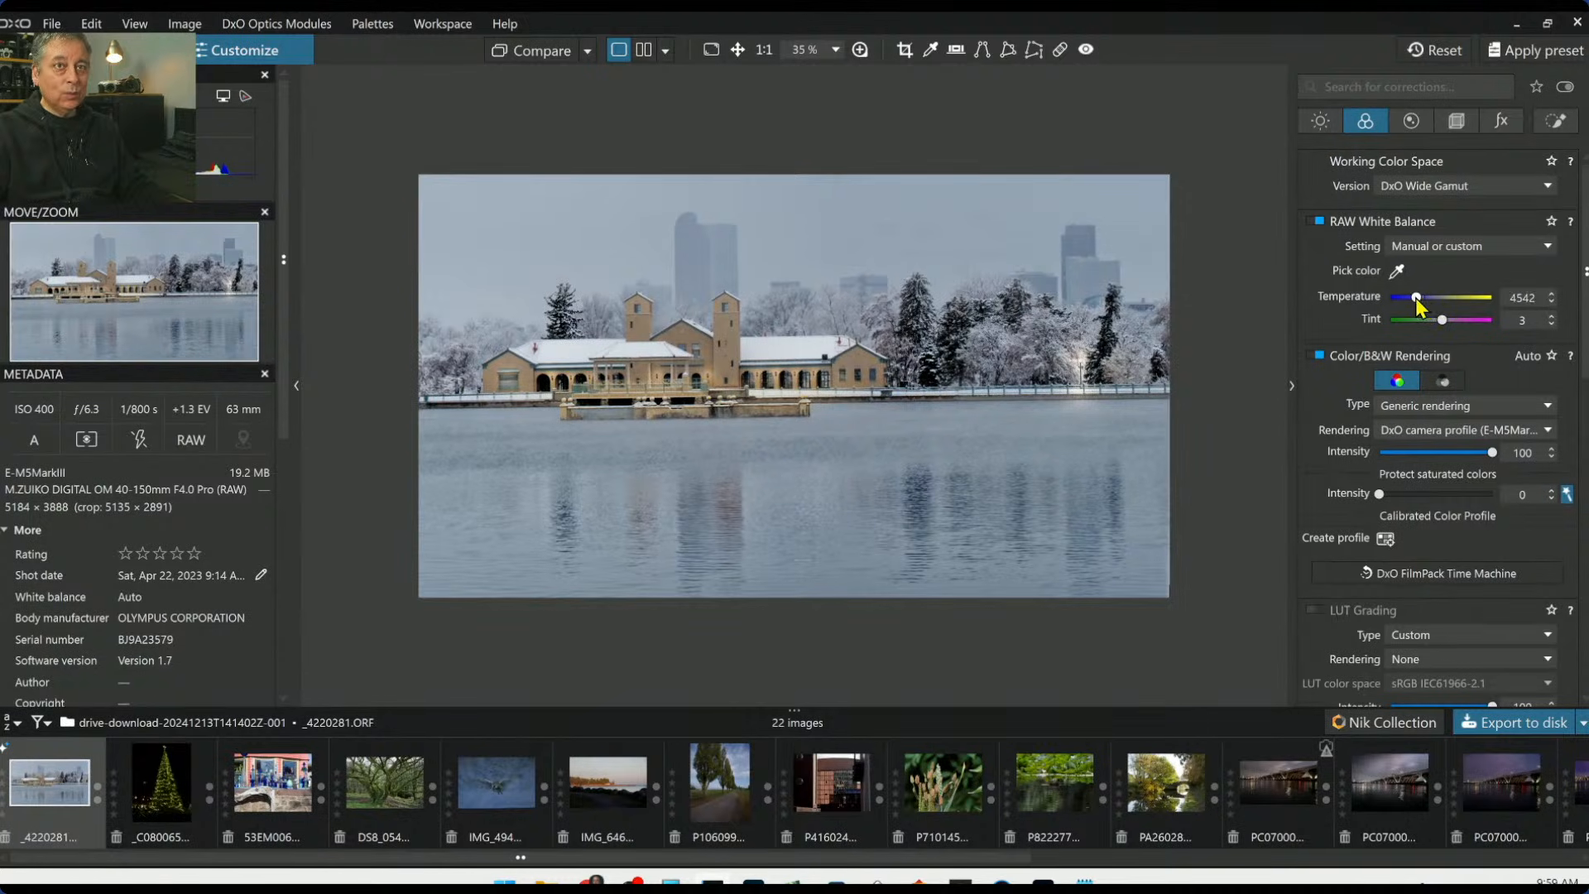
drag(1416, 298, 1425, 298)
click(1556, 121)
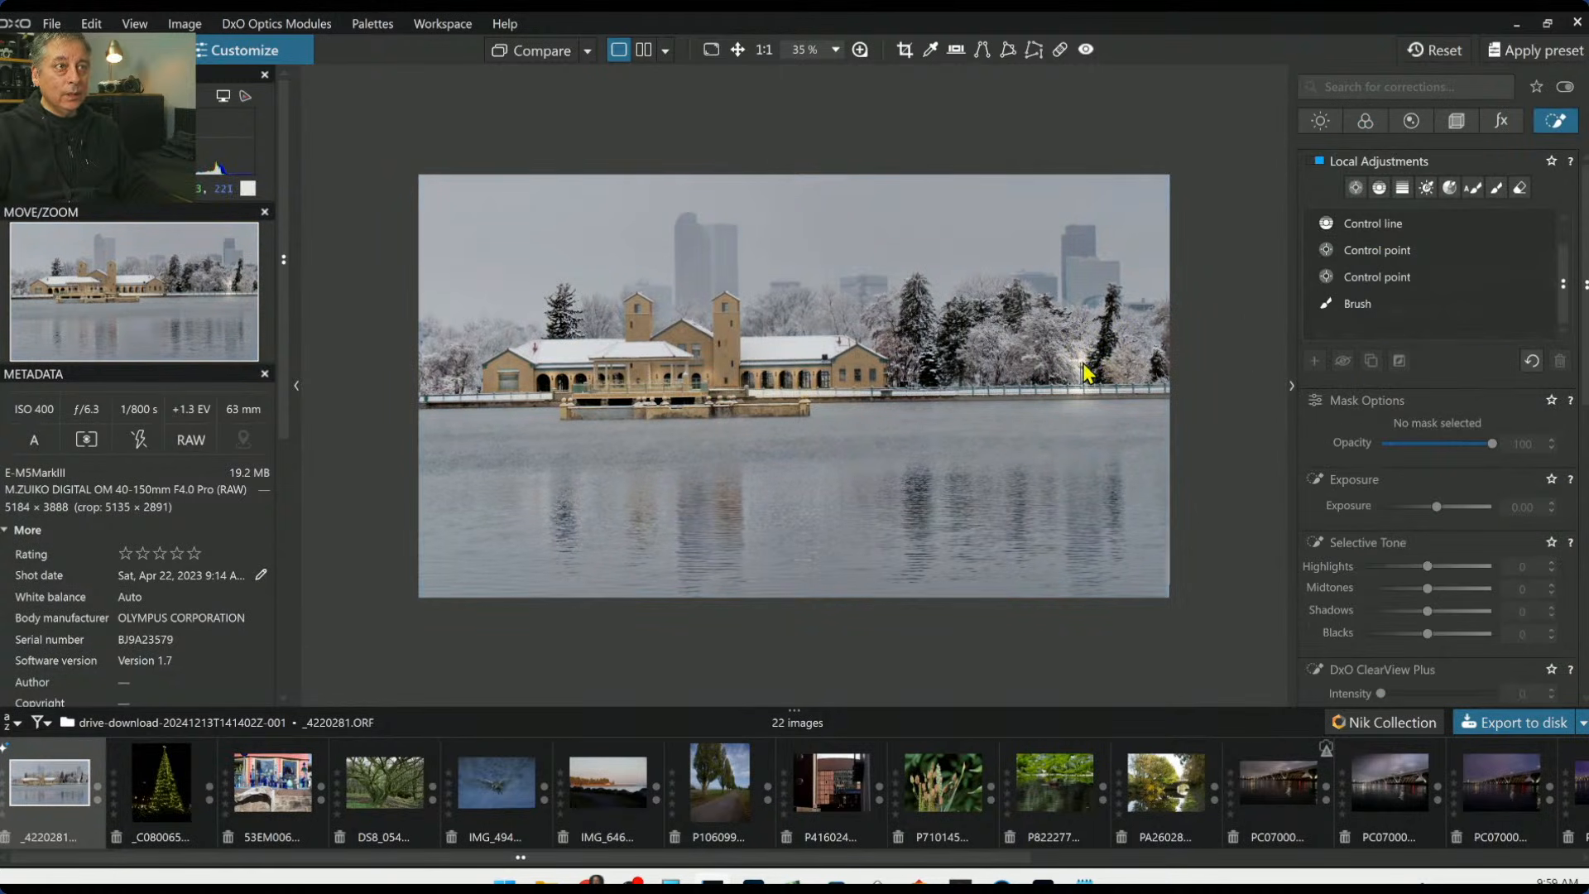
click(1356, 251)
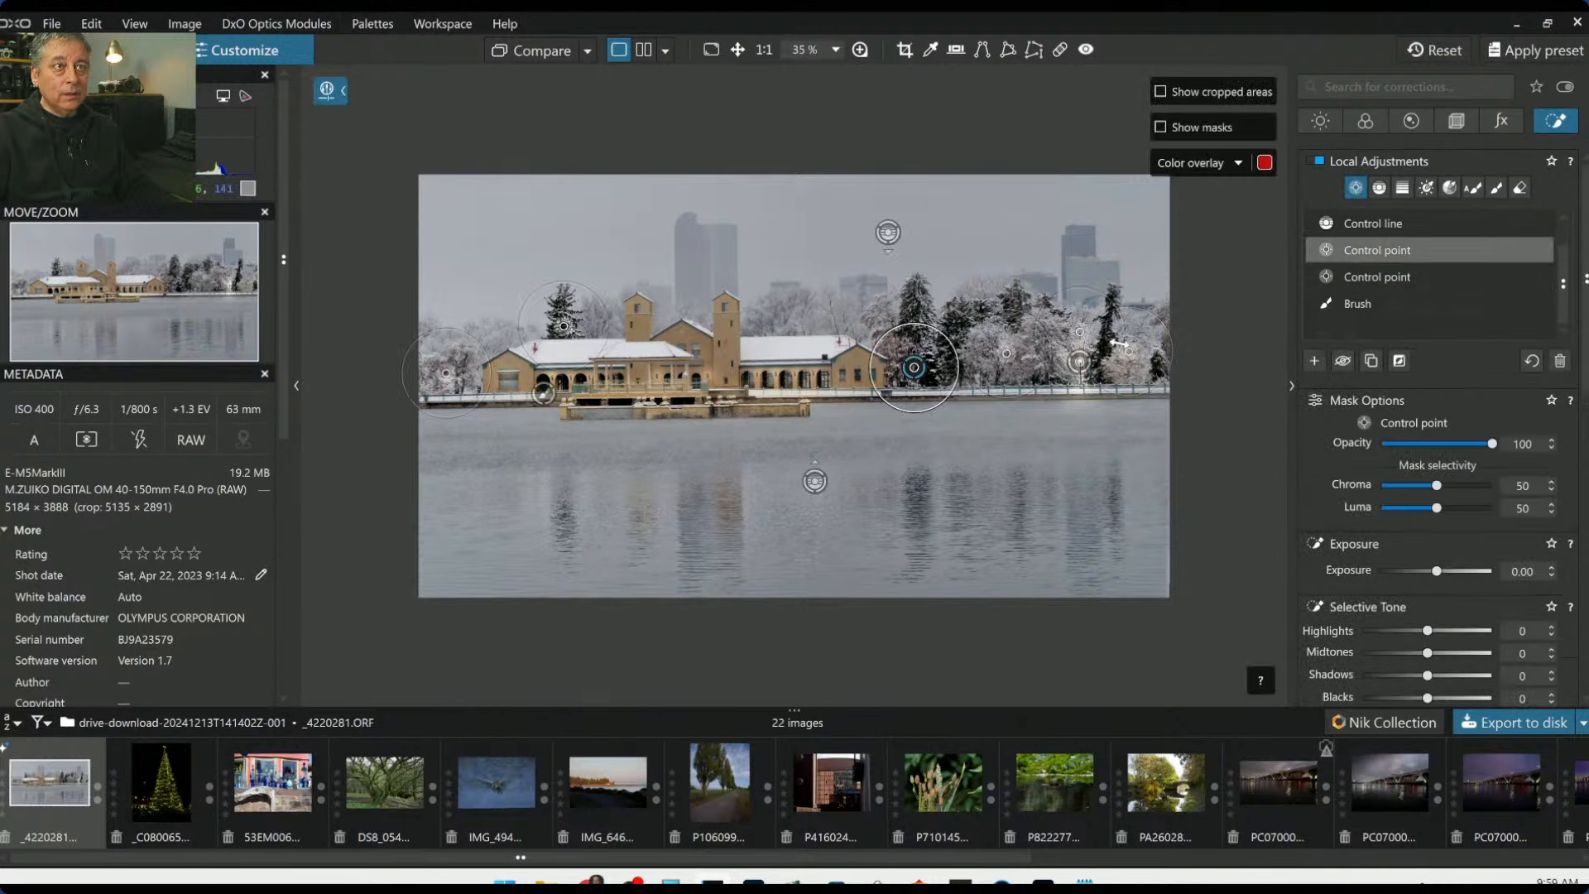
click(1090, 370)
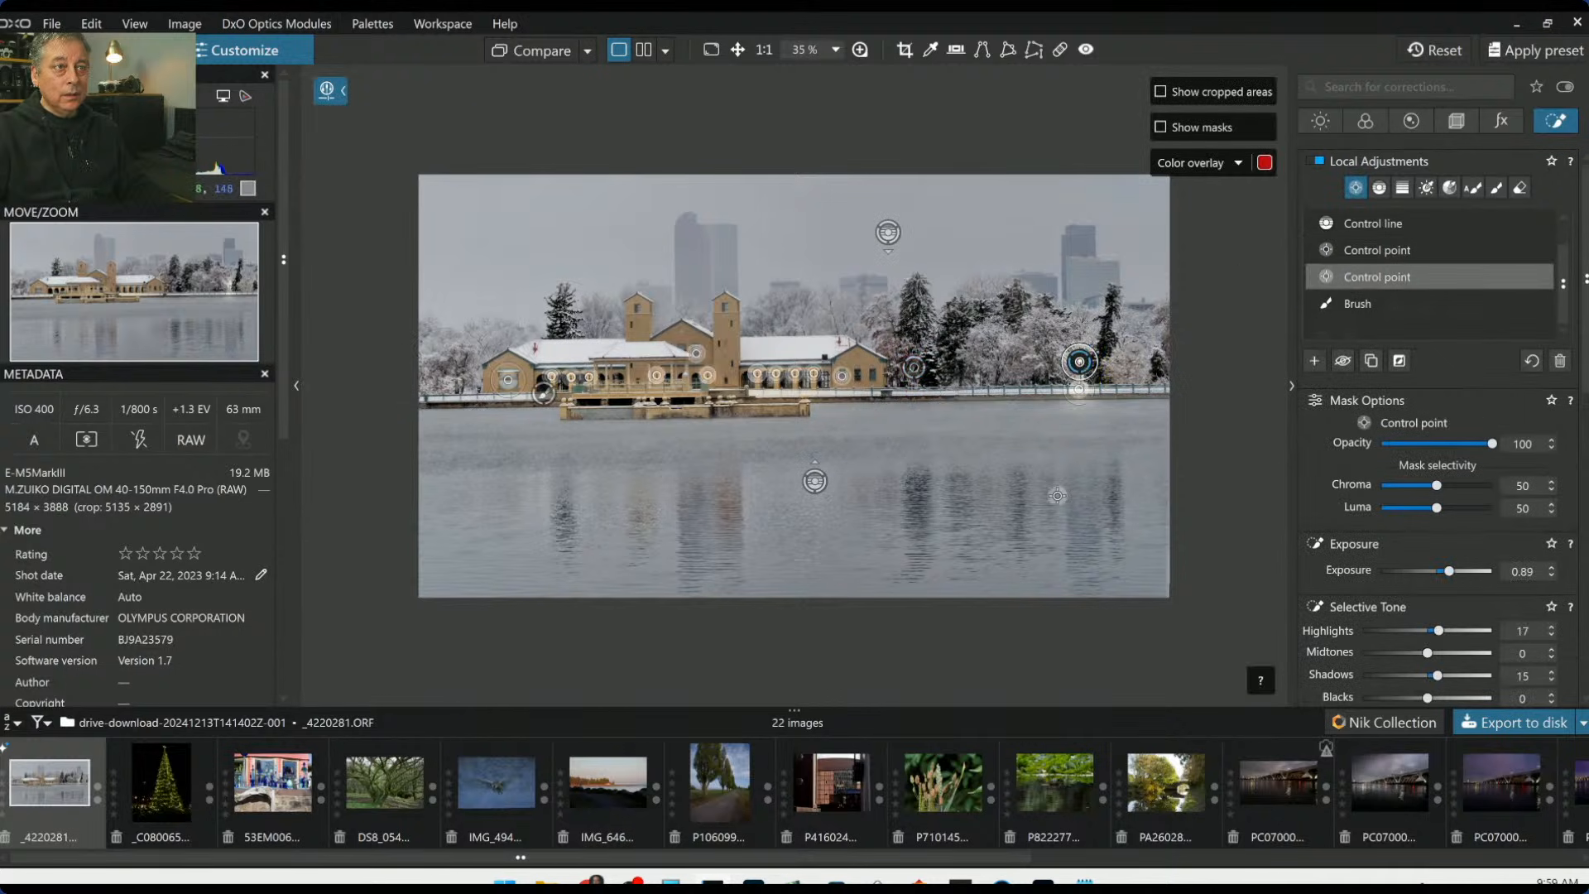
click(1083, 469)
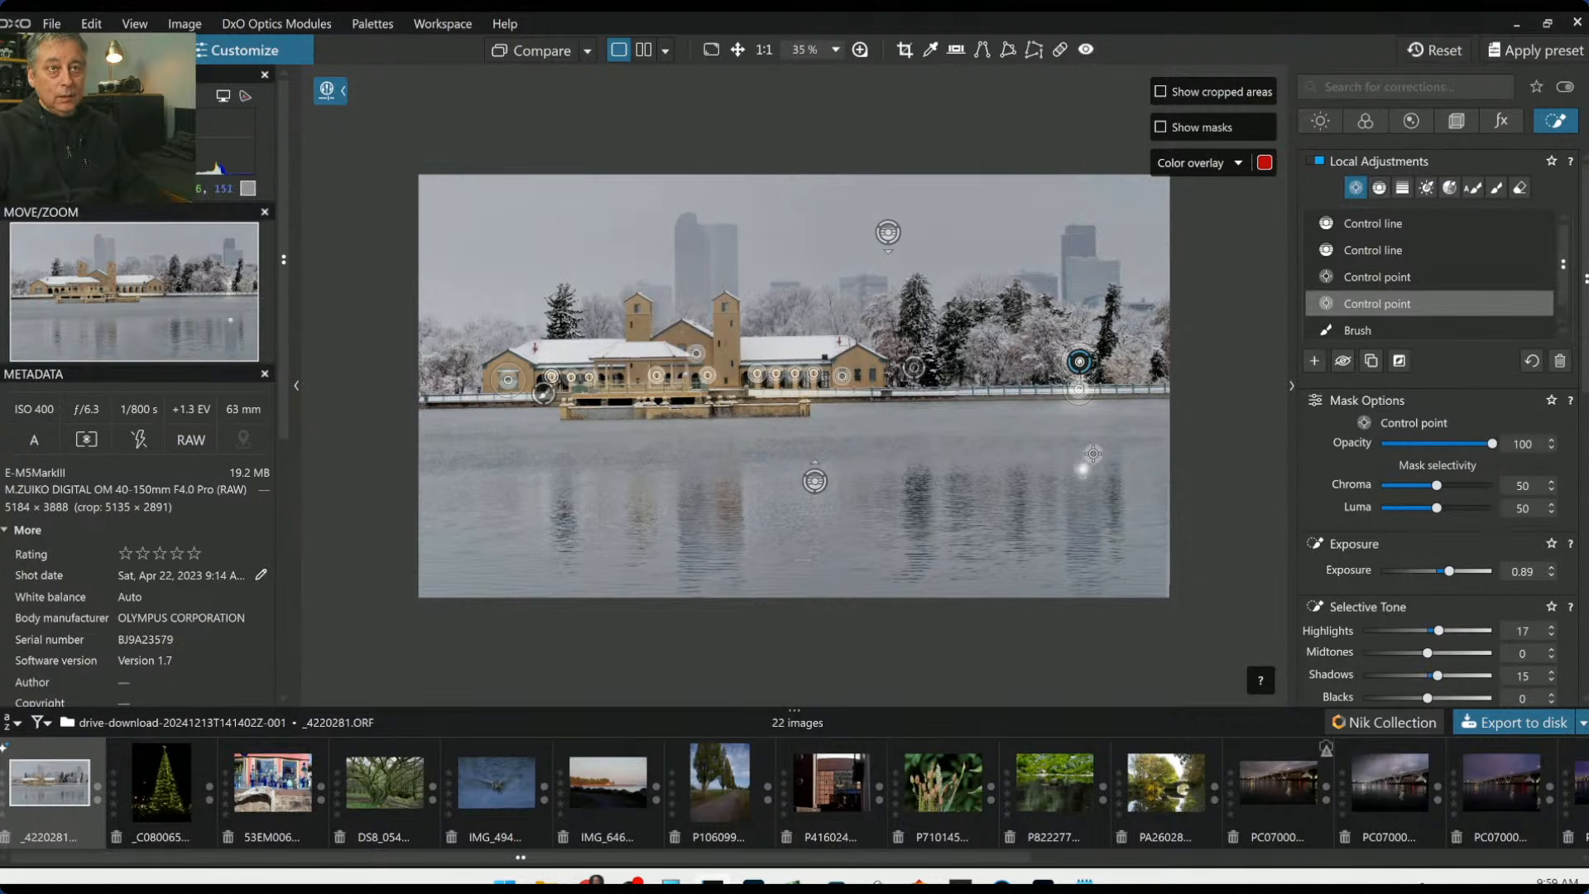
Create a new local adjustment mask with a control point on the lake just below the glowing lamp and check its coverage
click(1314, 362)
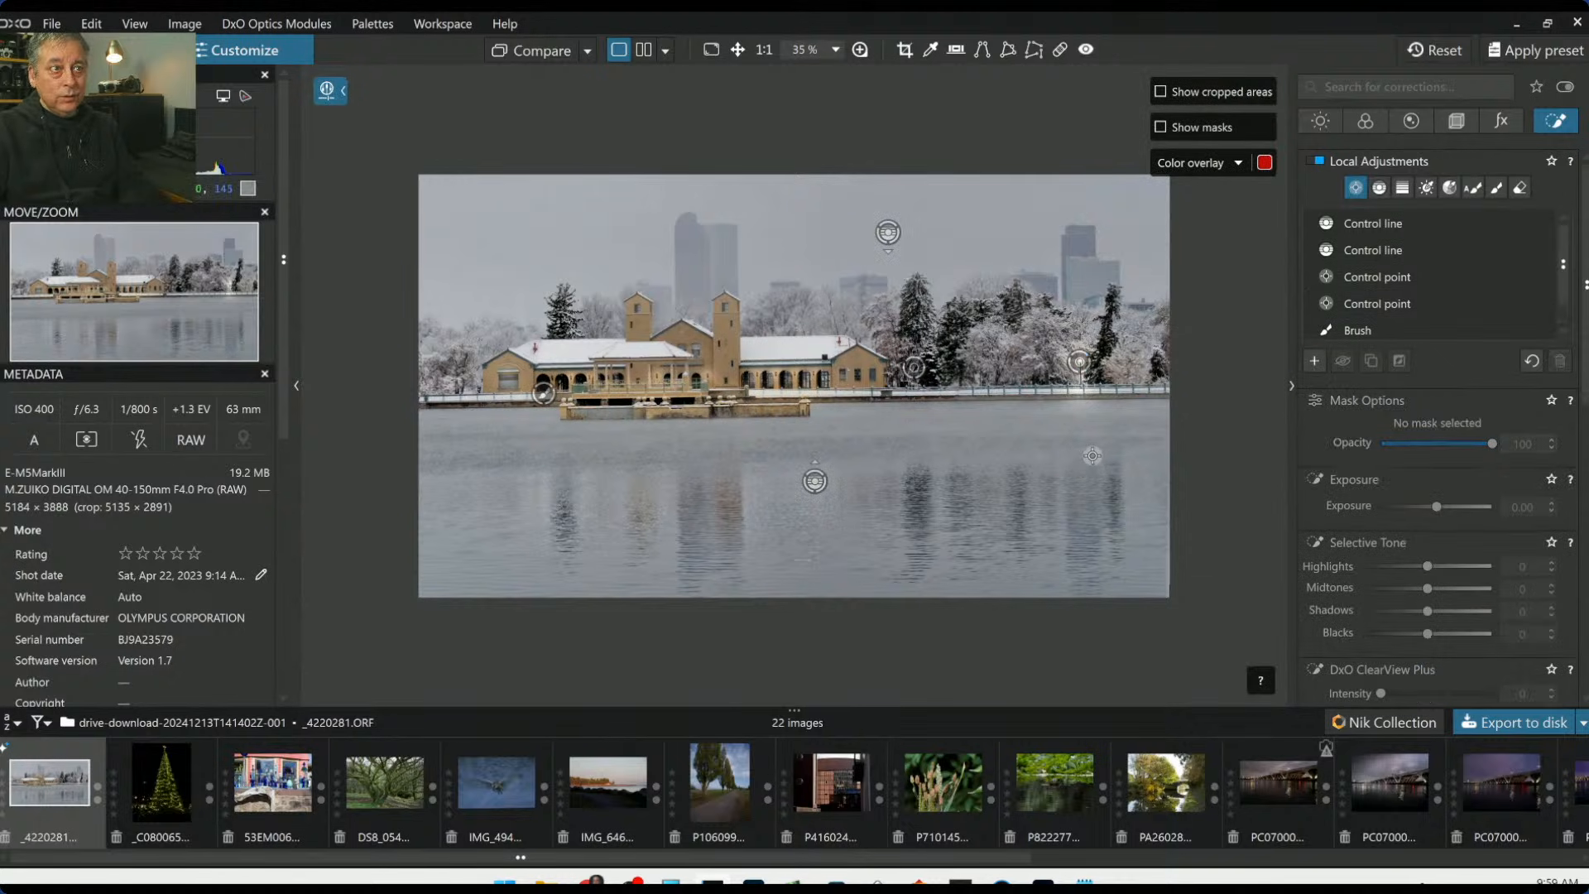
click(1082, 424)
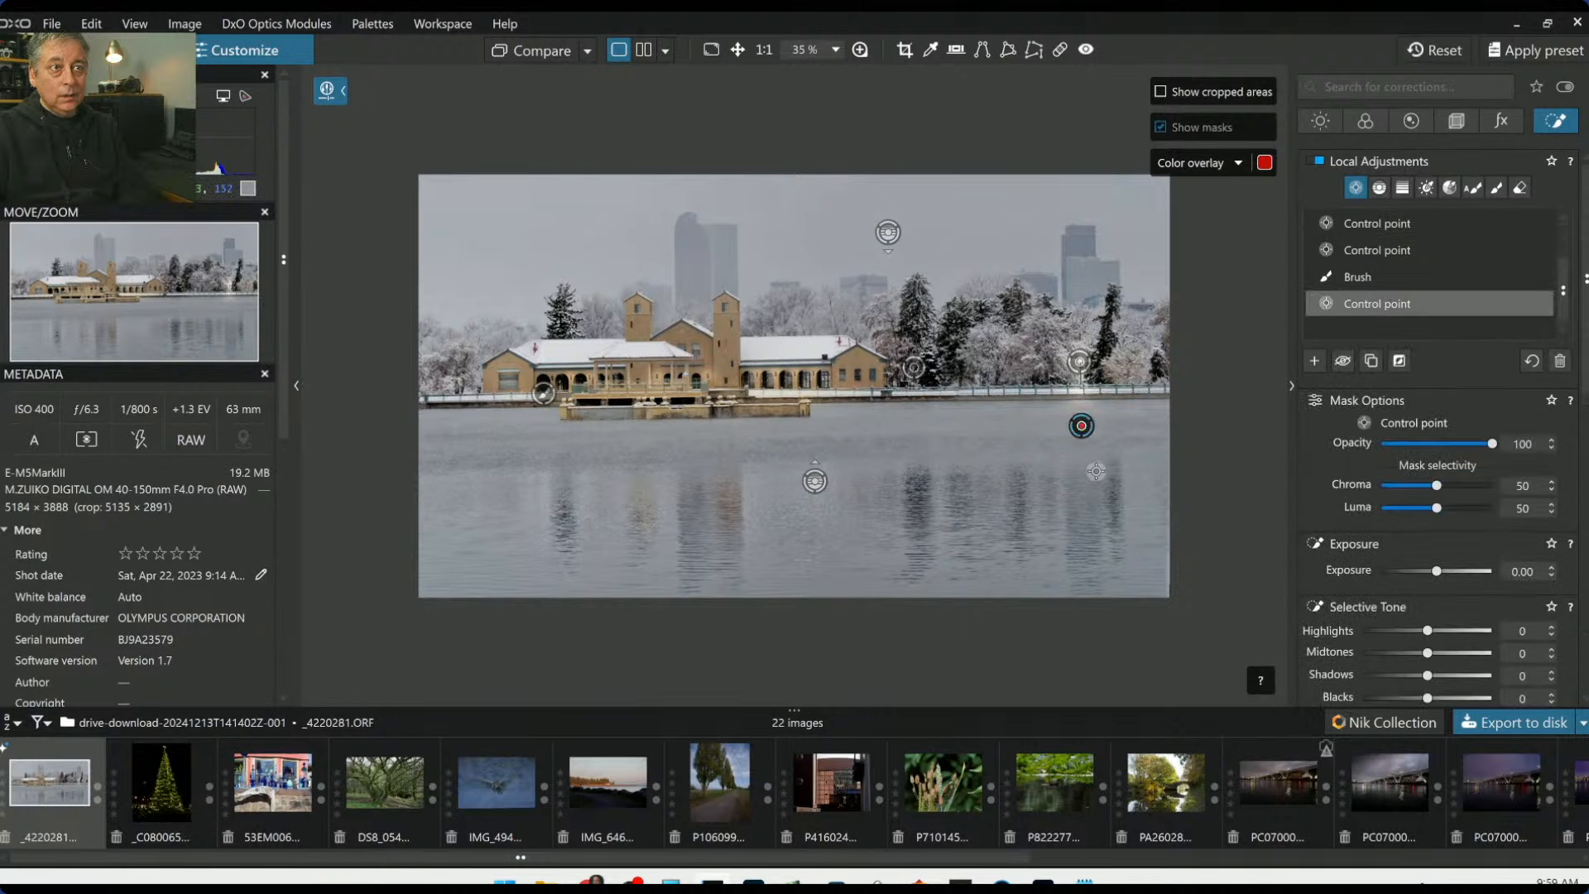
scroll(1092, 452, up, 2)
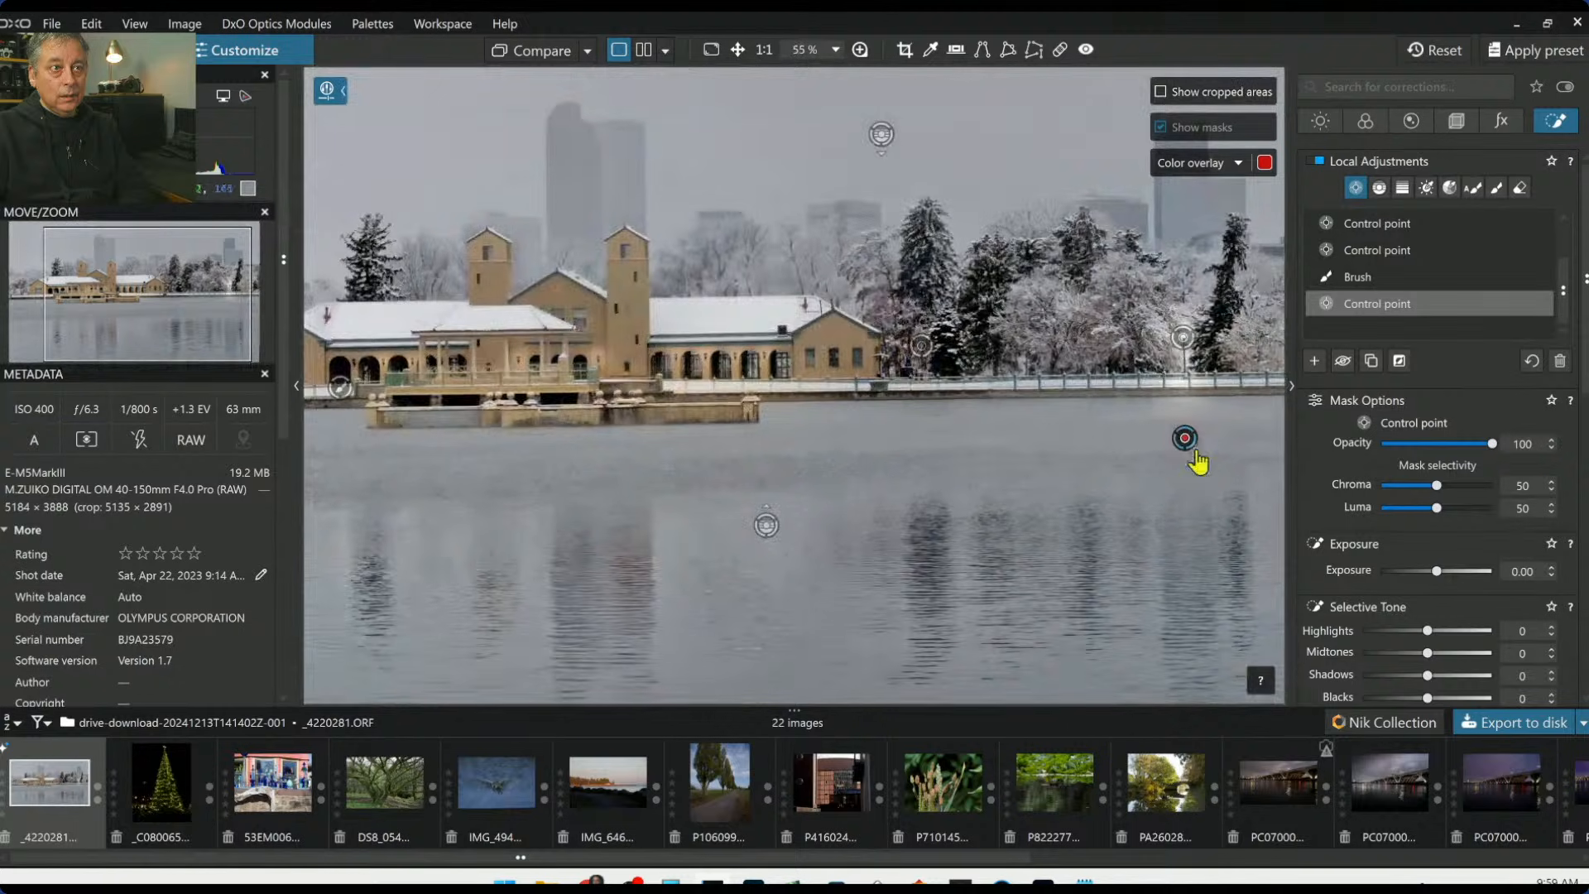
scroll(1189, 454, up, 2)
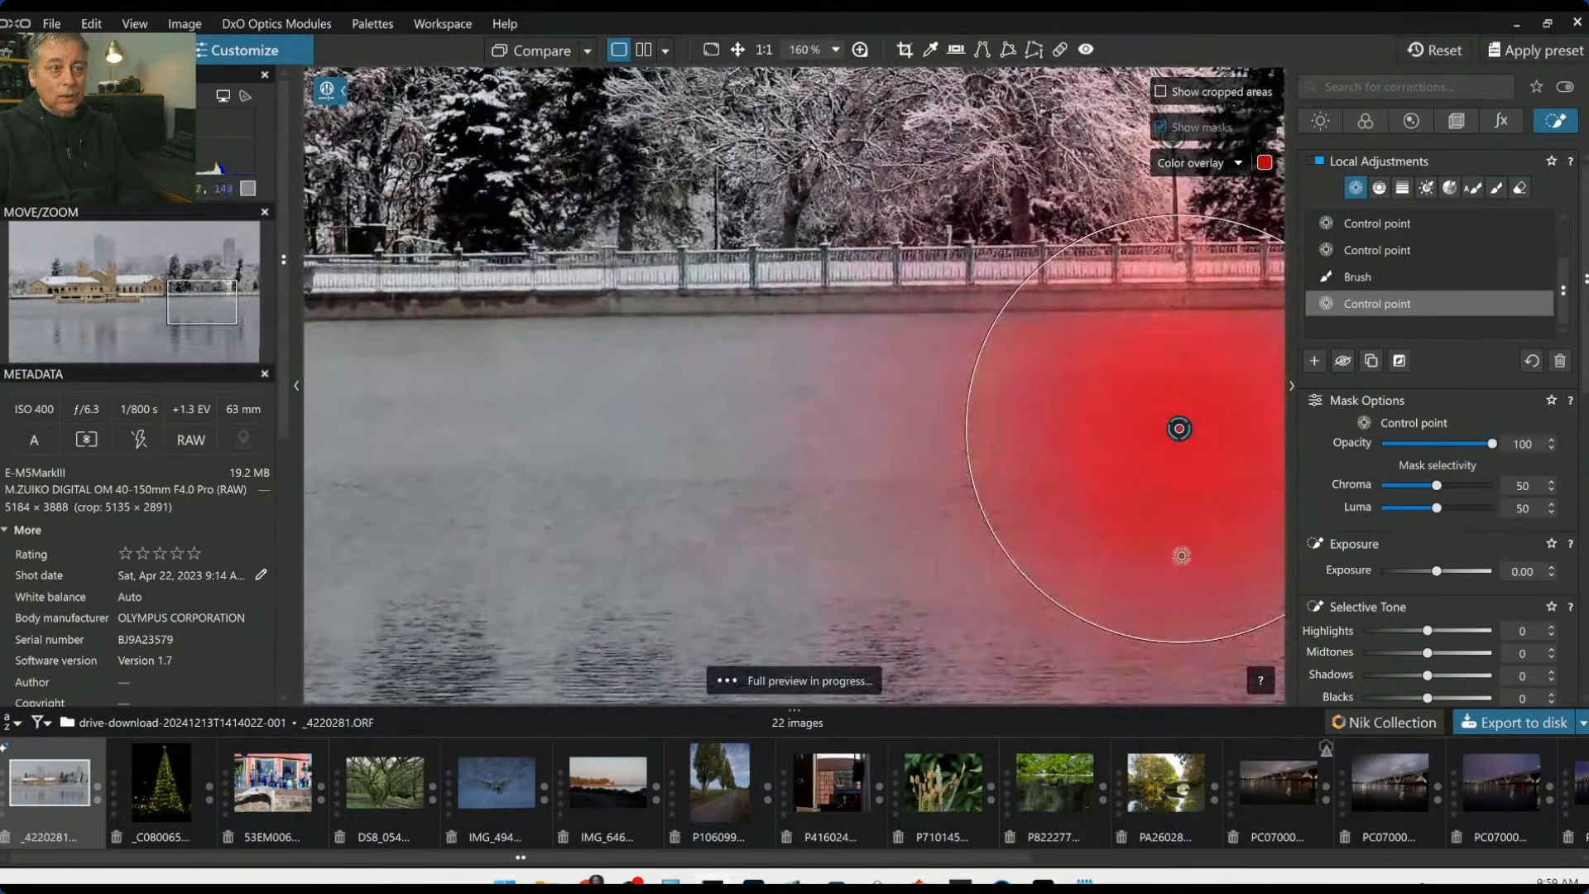
scroll(1177, 550, down, 4)
scroll(1176, 548, down, 1)
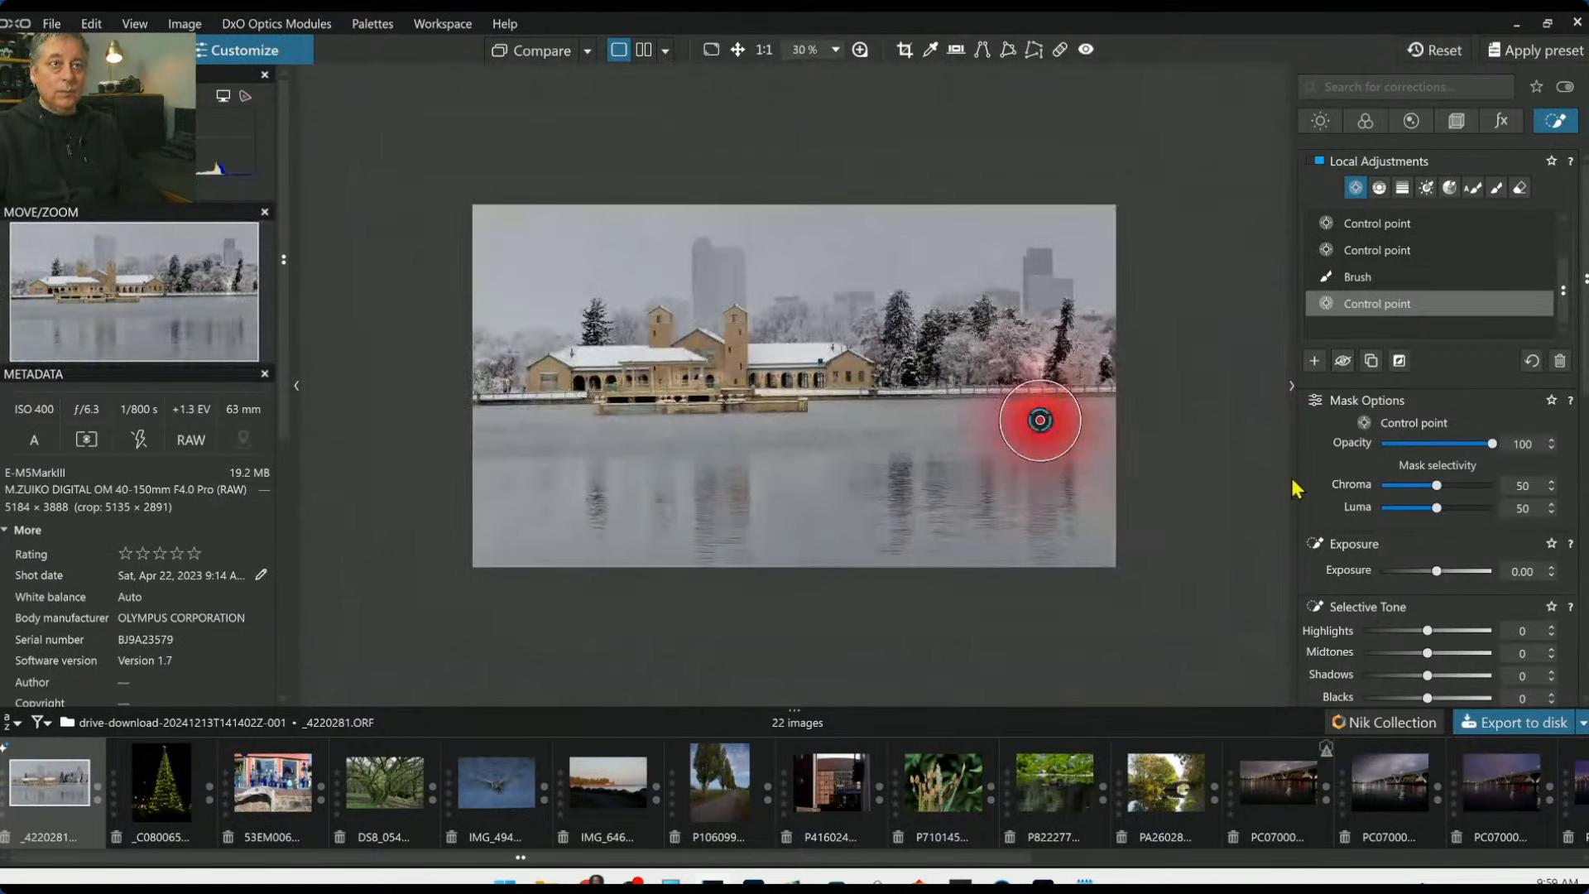
Set the lamp reflection mask's exposure to 0.48 and its white balance temperature to 6394
click(1475, 313)
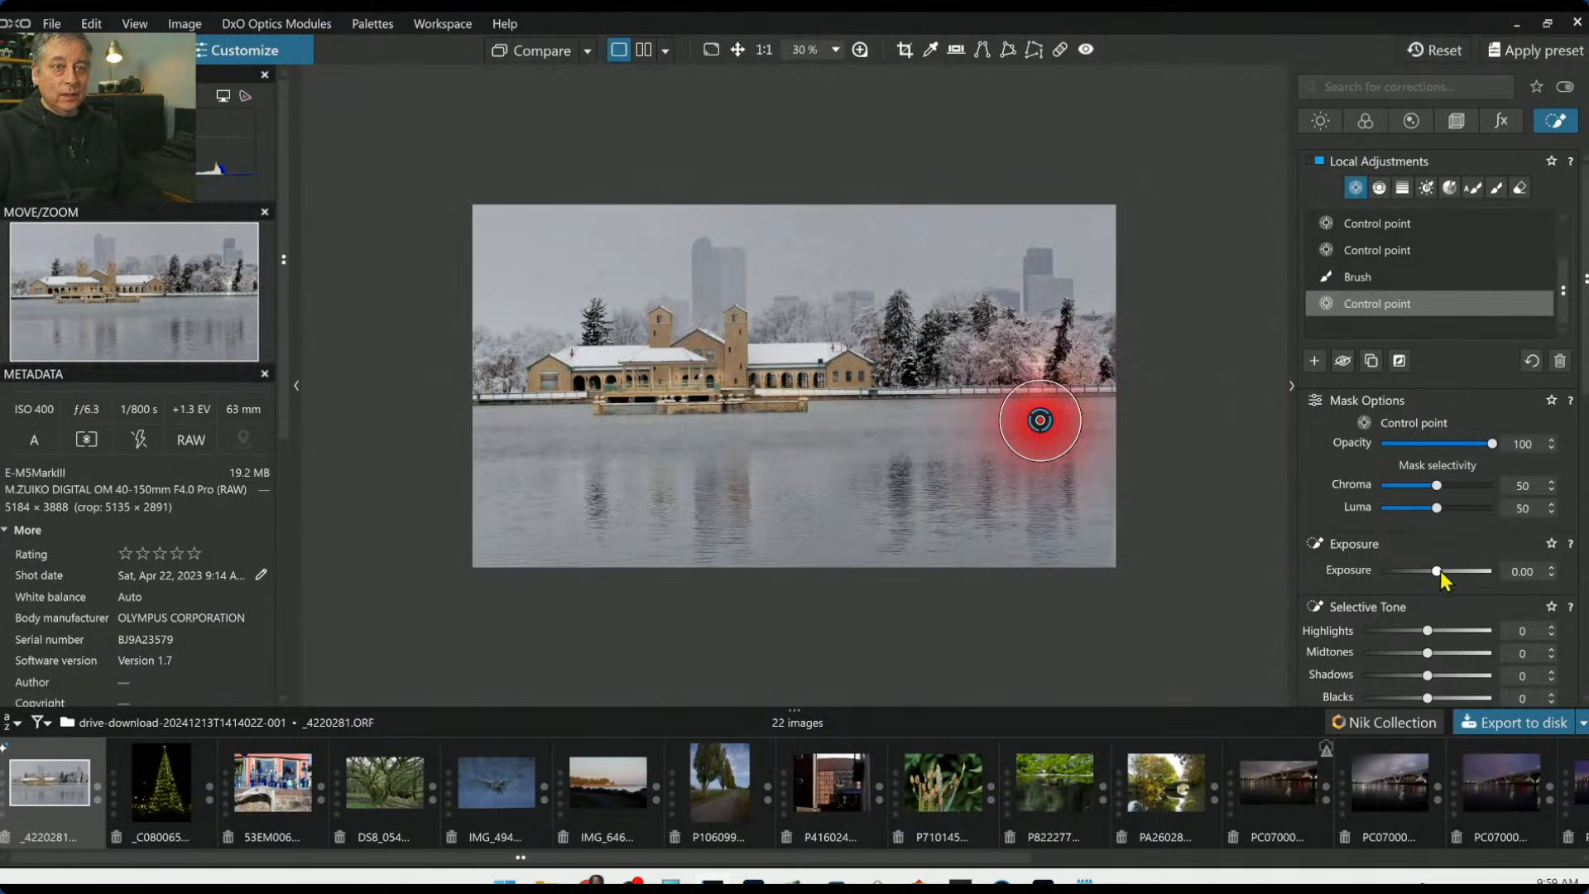
drag(1440, 571, 1445, 570)
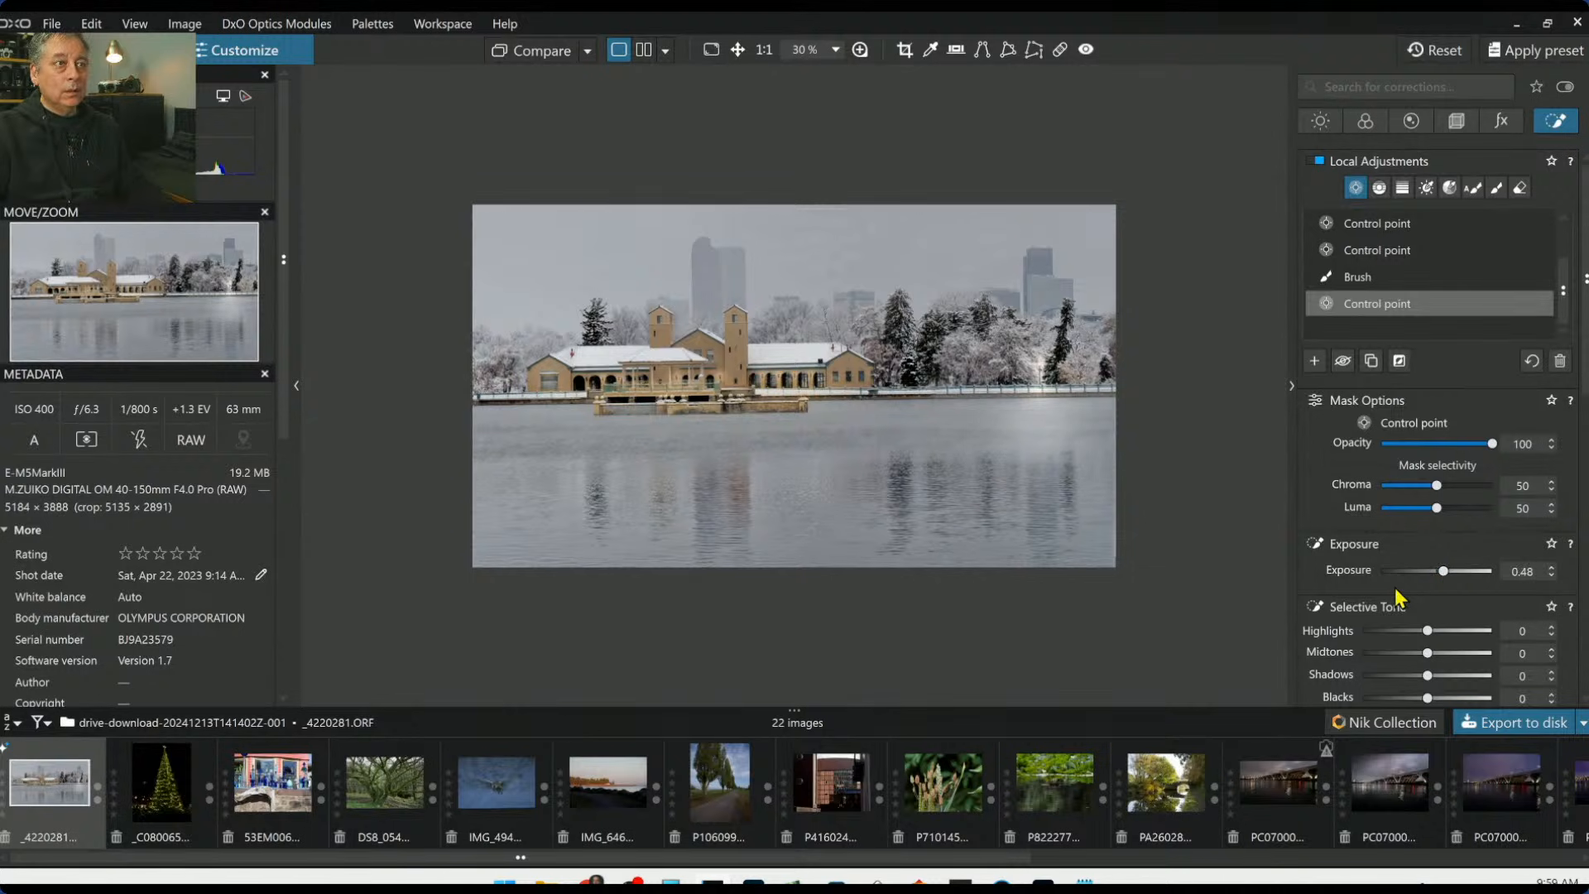
scroll(1394, 588, down, 5)
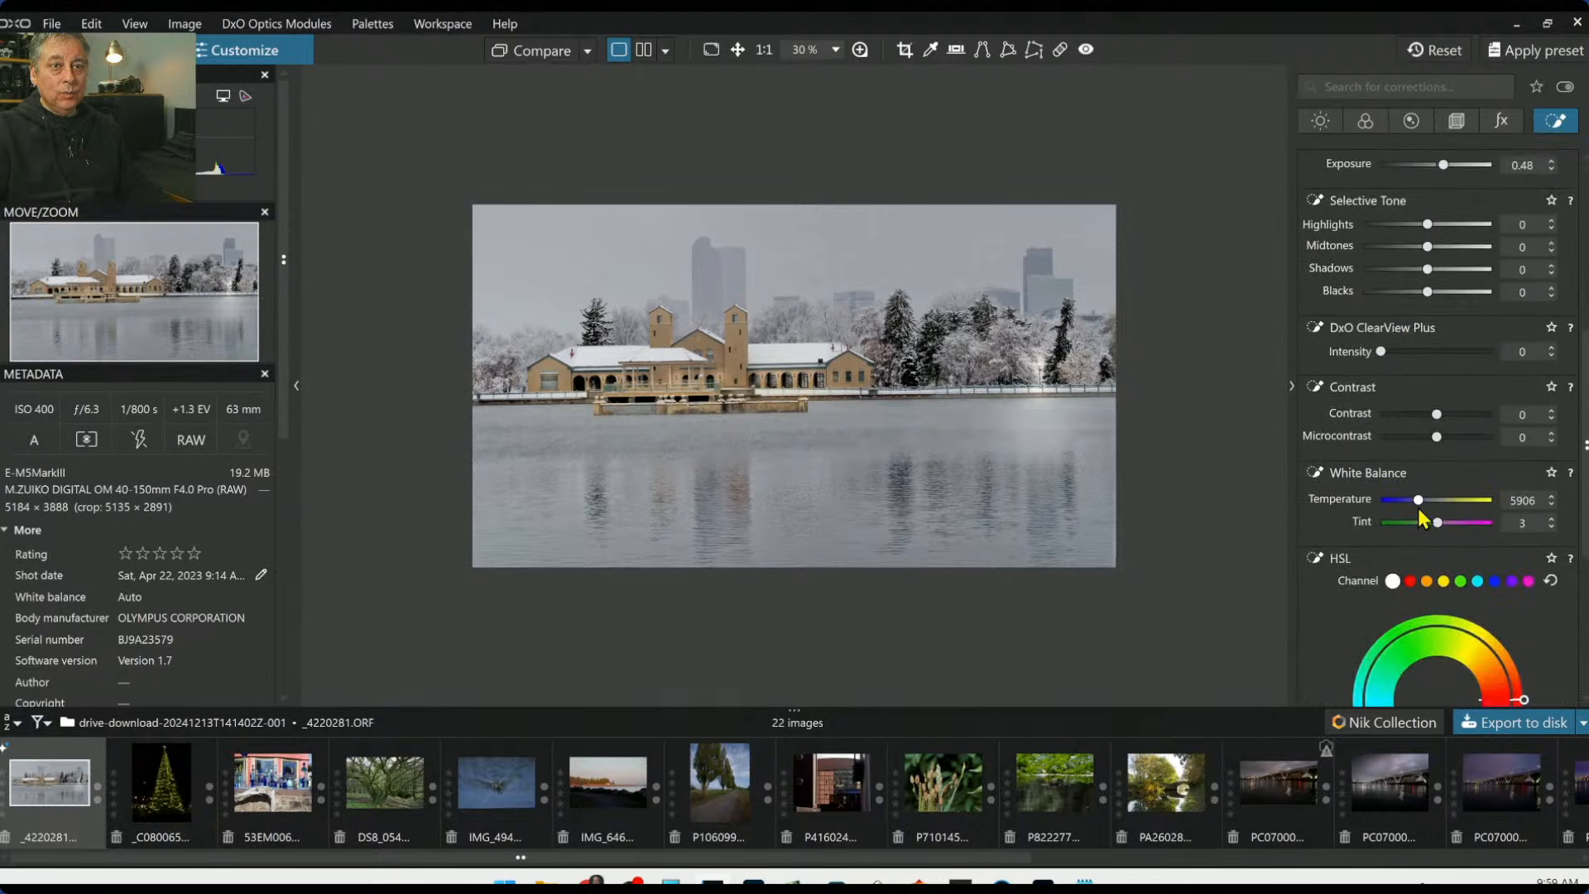
drag(1418, 500, 1422, 500)
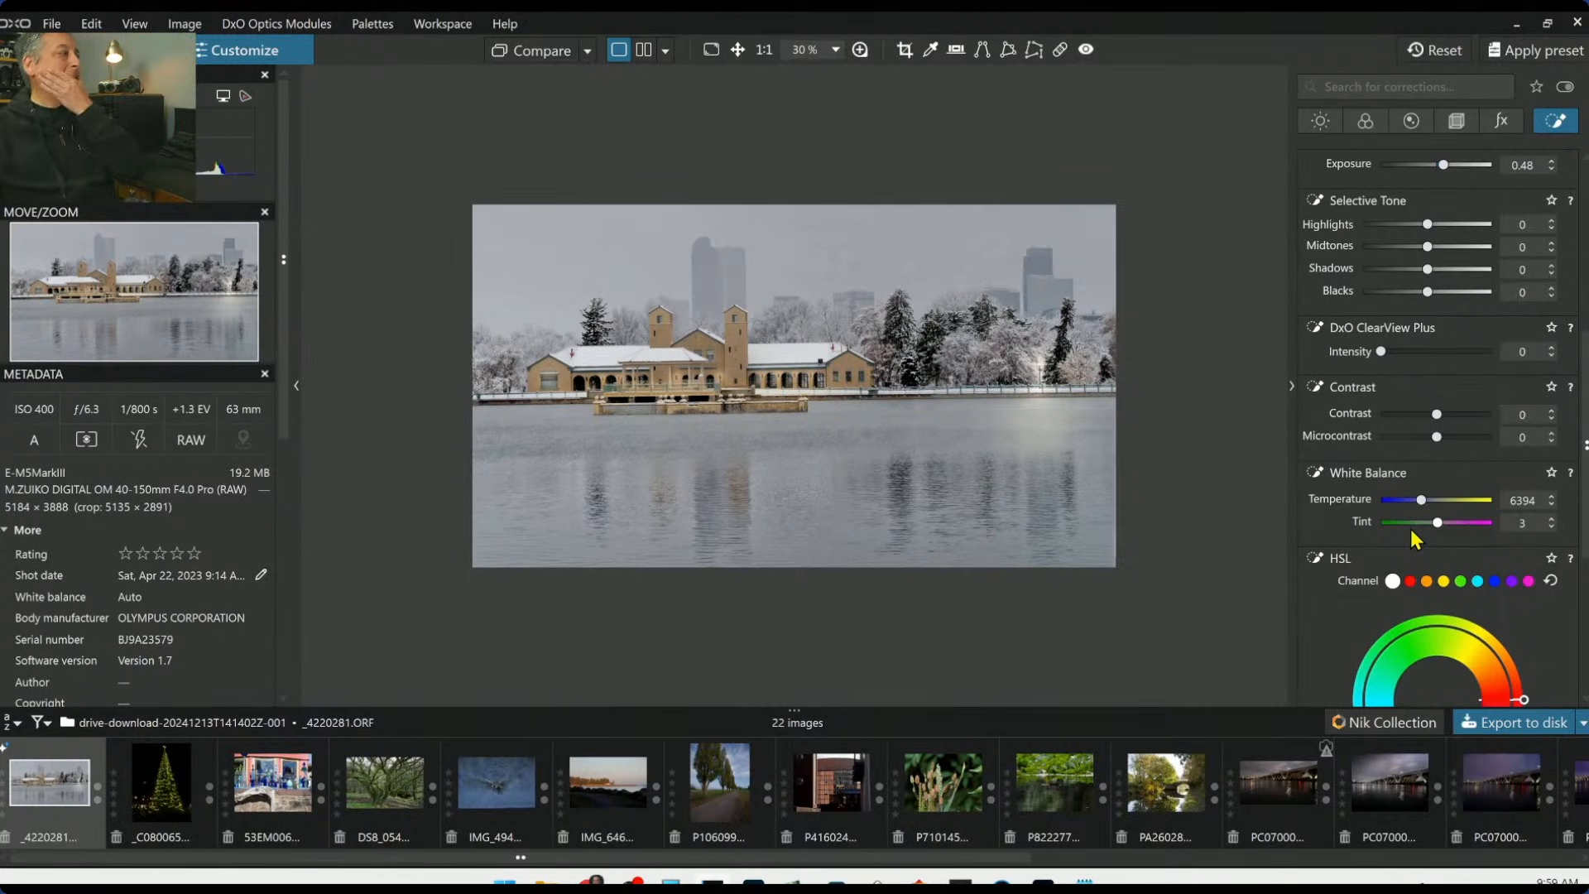
Set the horizon correction to 1.45 and switch the 16 × 9 crop to the automatic keystoning/horizon-based correction
click(1456, 120)
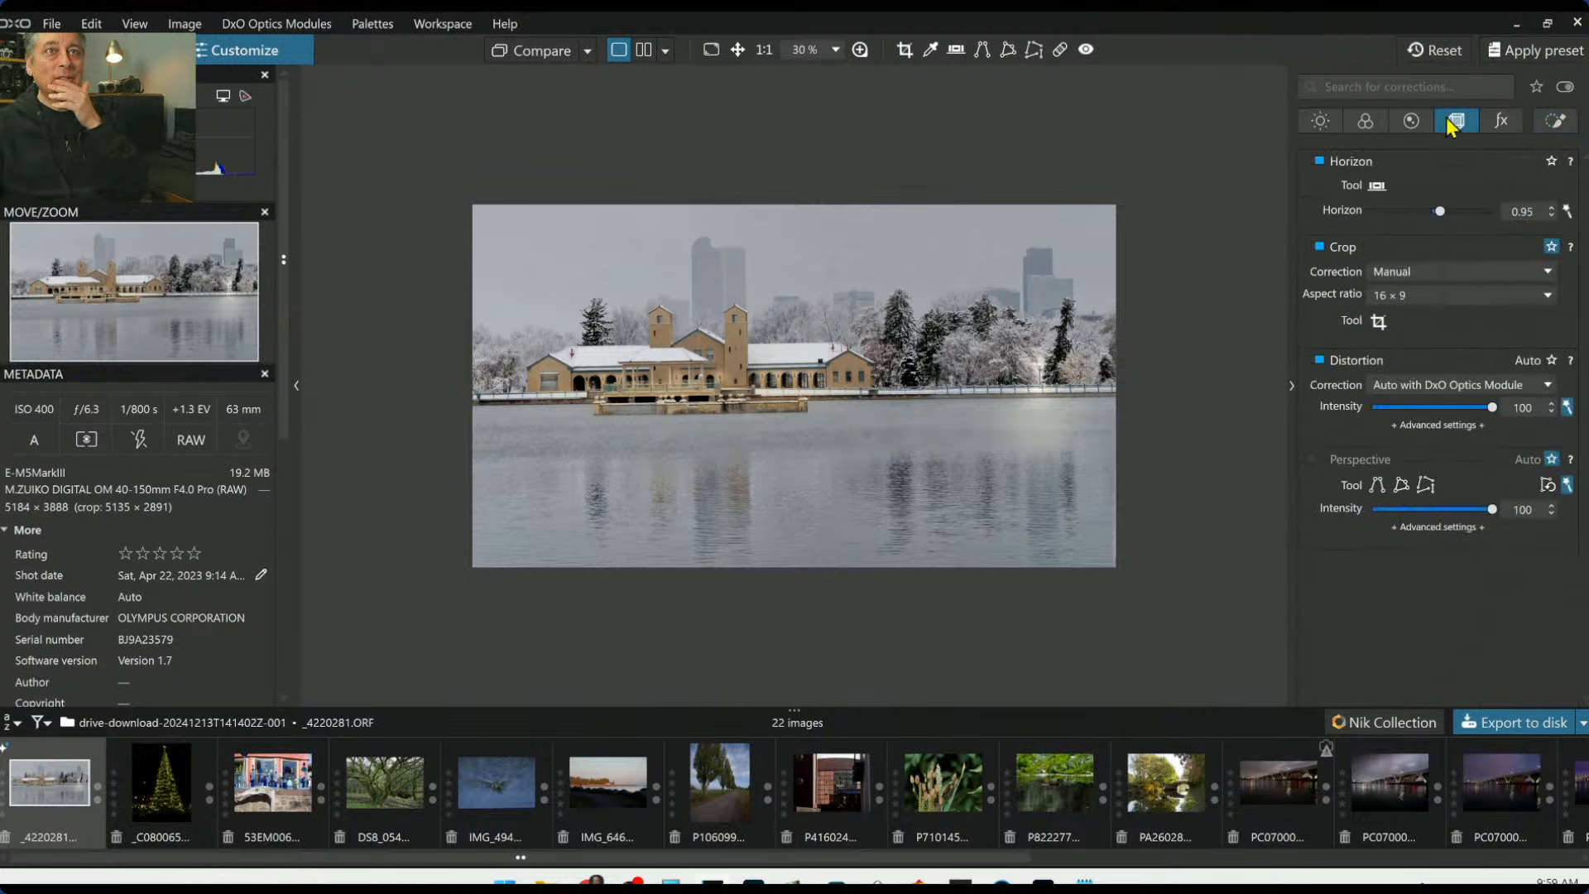
drag(1438, 215, 1442, 216)
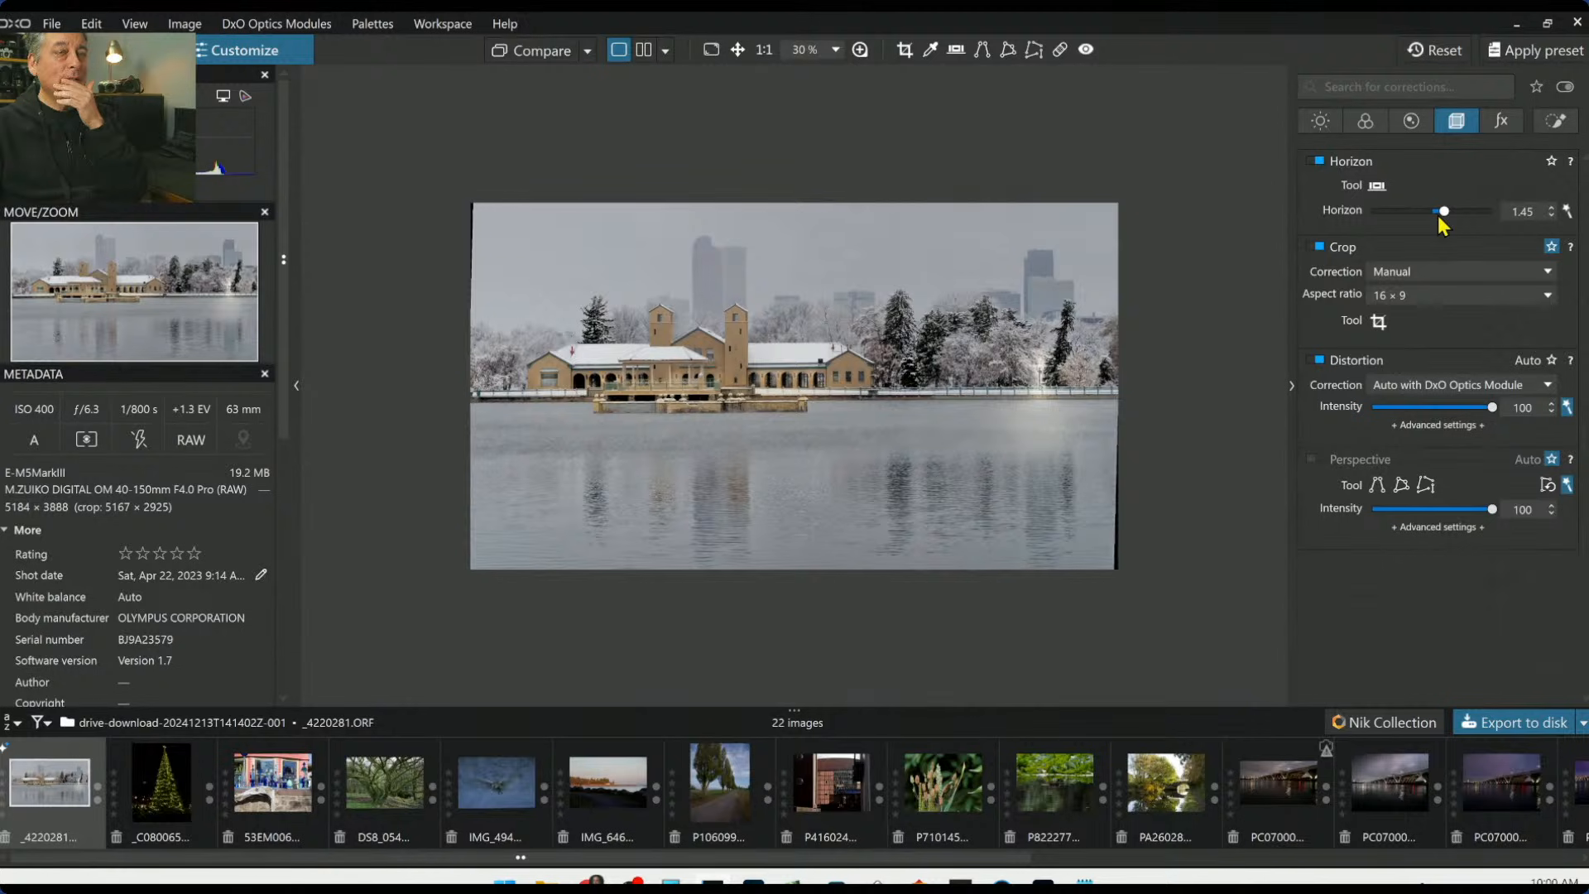
click(1426, 273)
click(1425, 305)
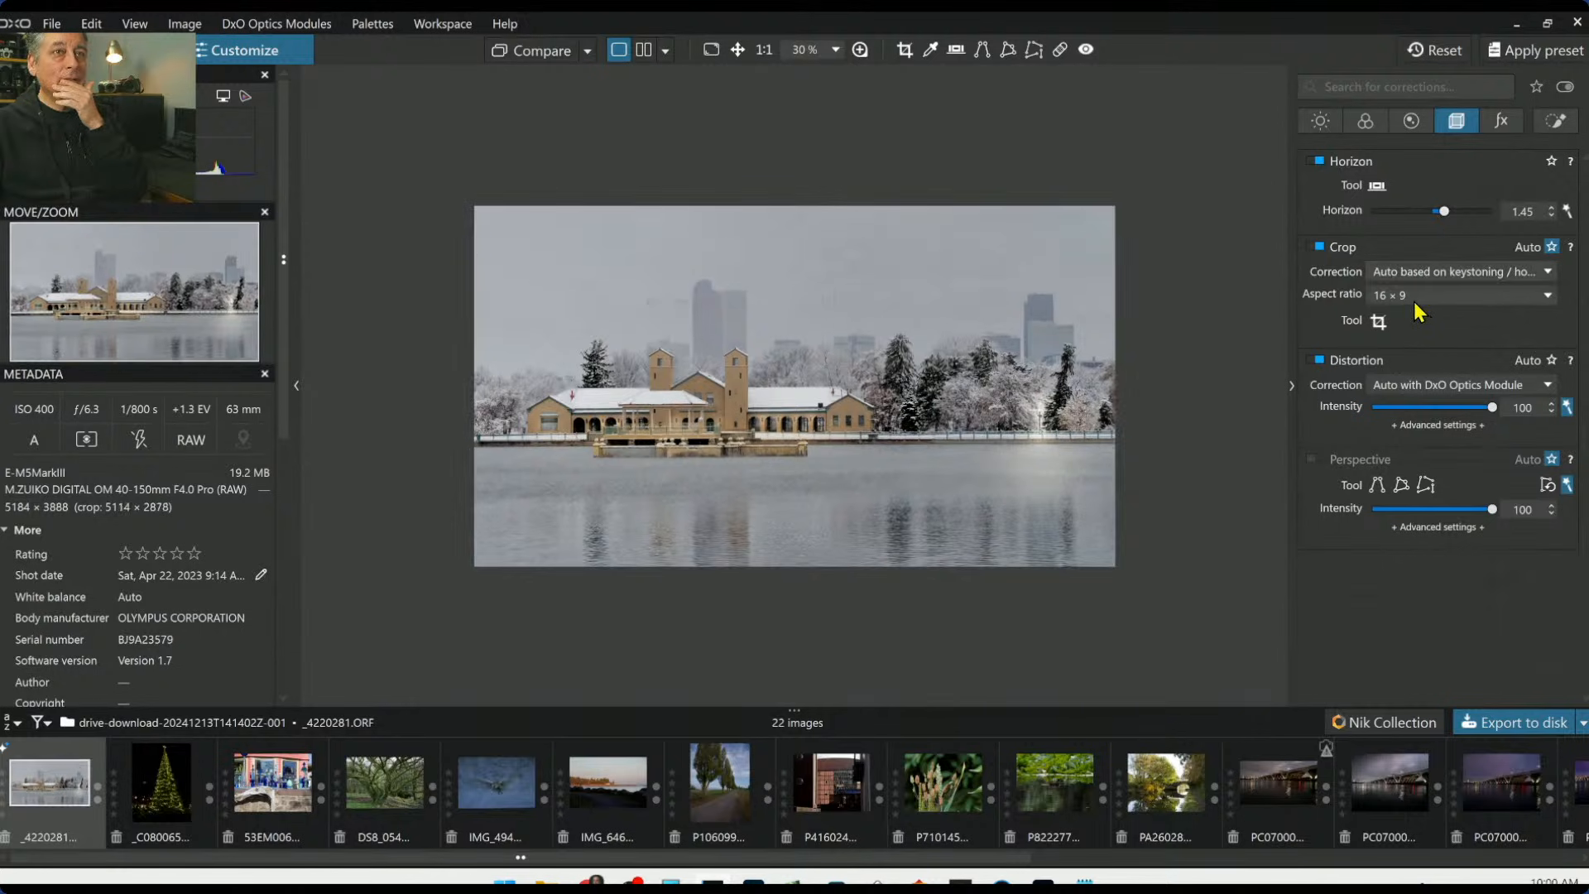
Move the 16 × 9 crop frame down to include more of the lake, and apply the crop
click(1379, 321)
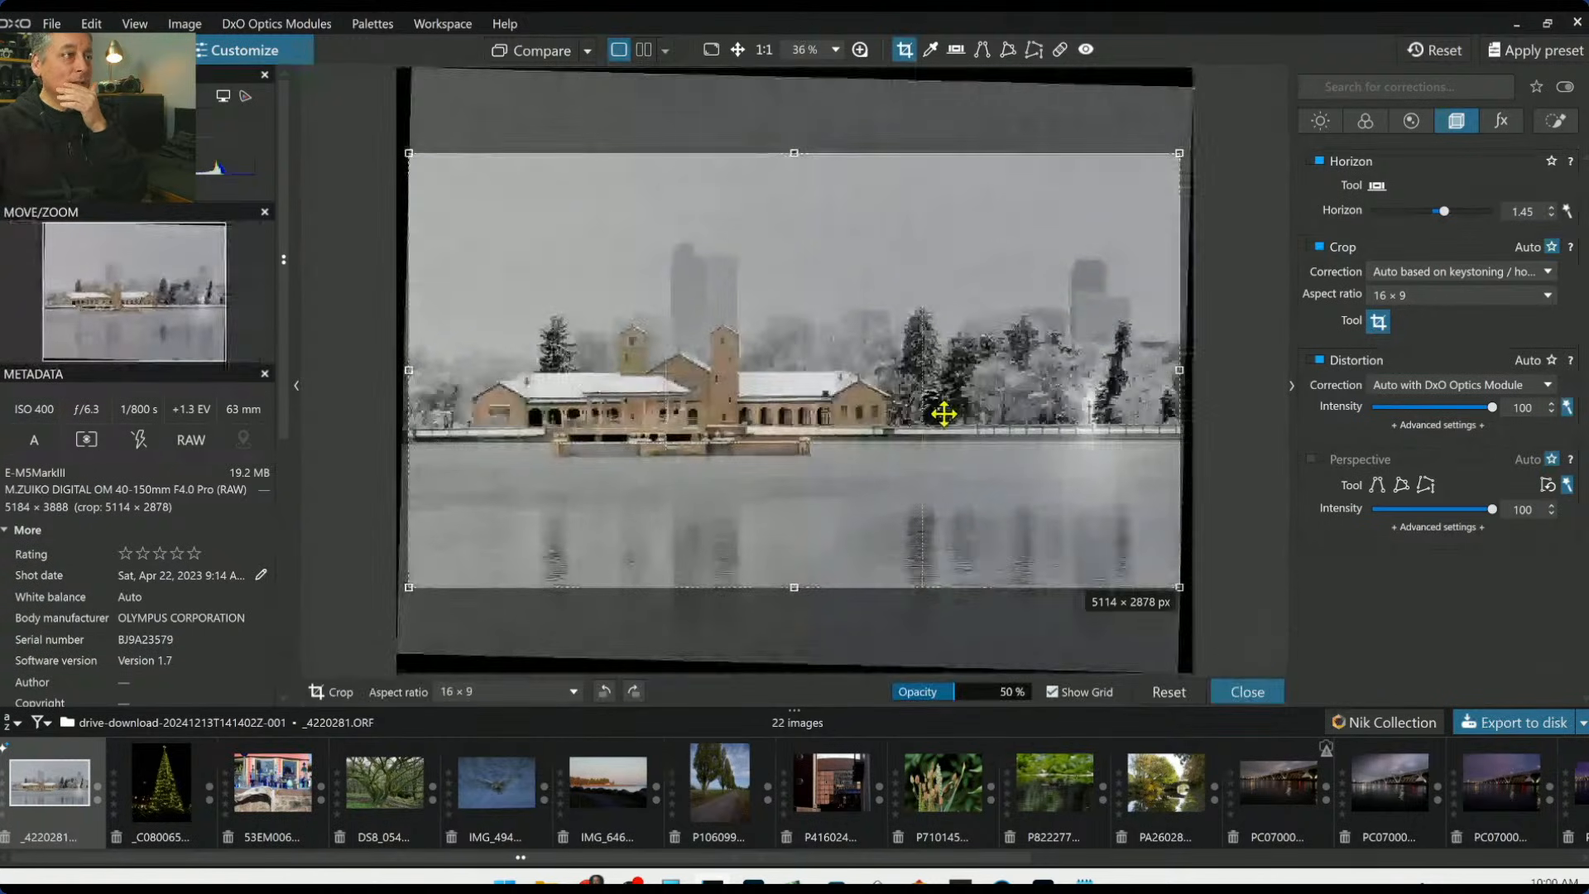
drag(945, 408, 942, 468)
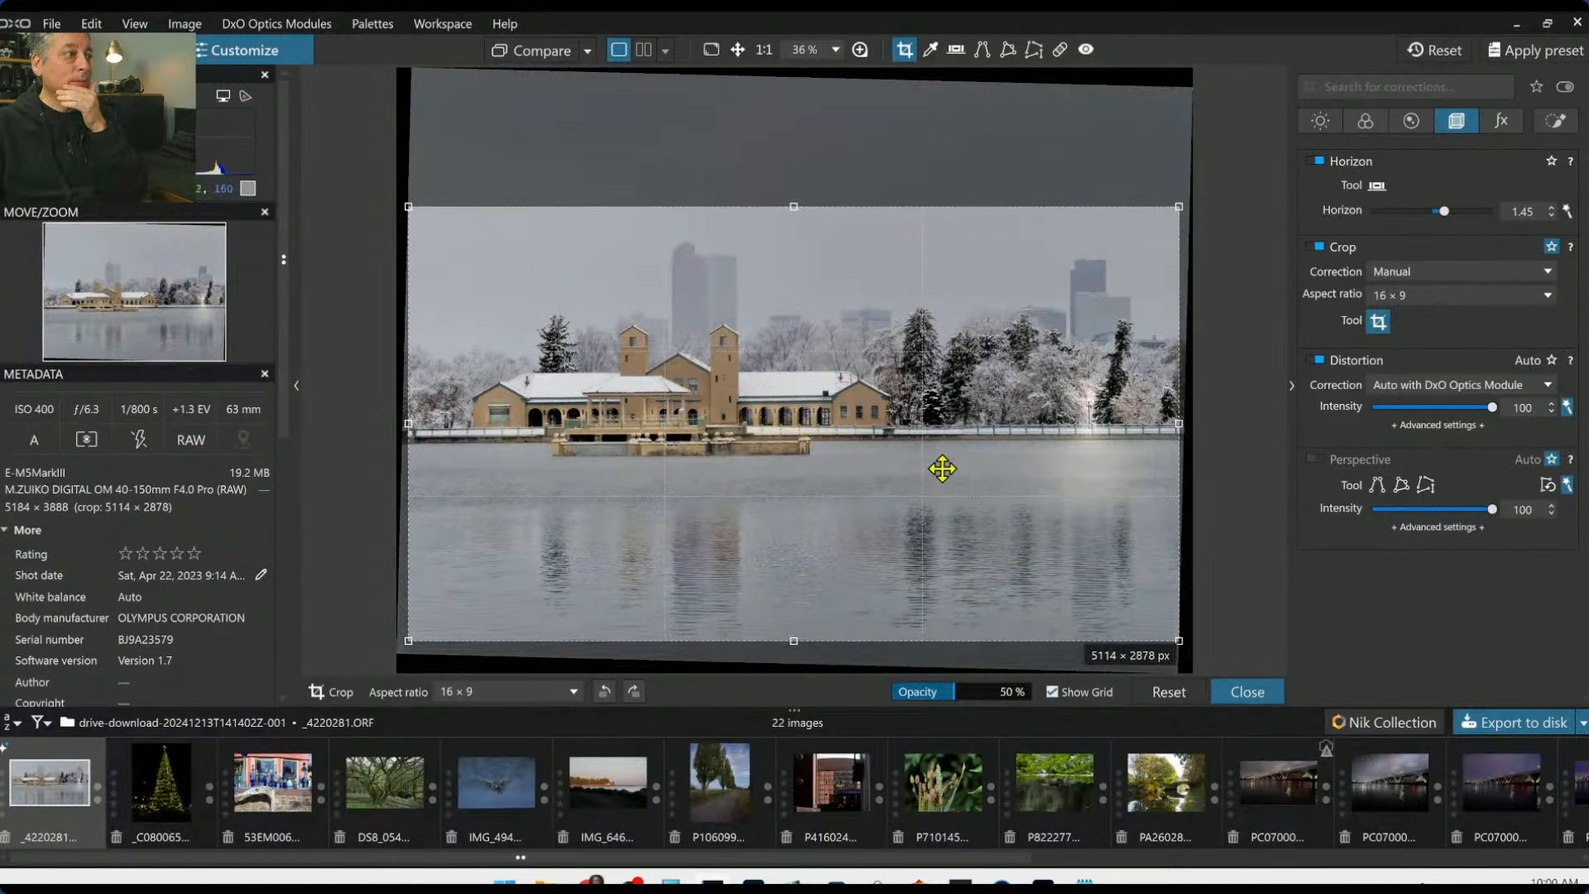
double_click(972, 446)
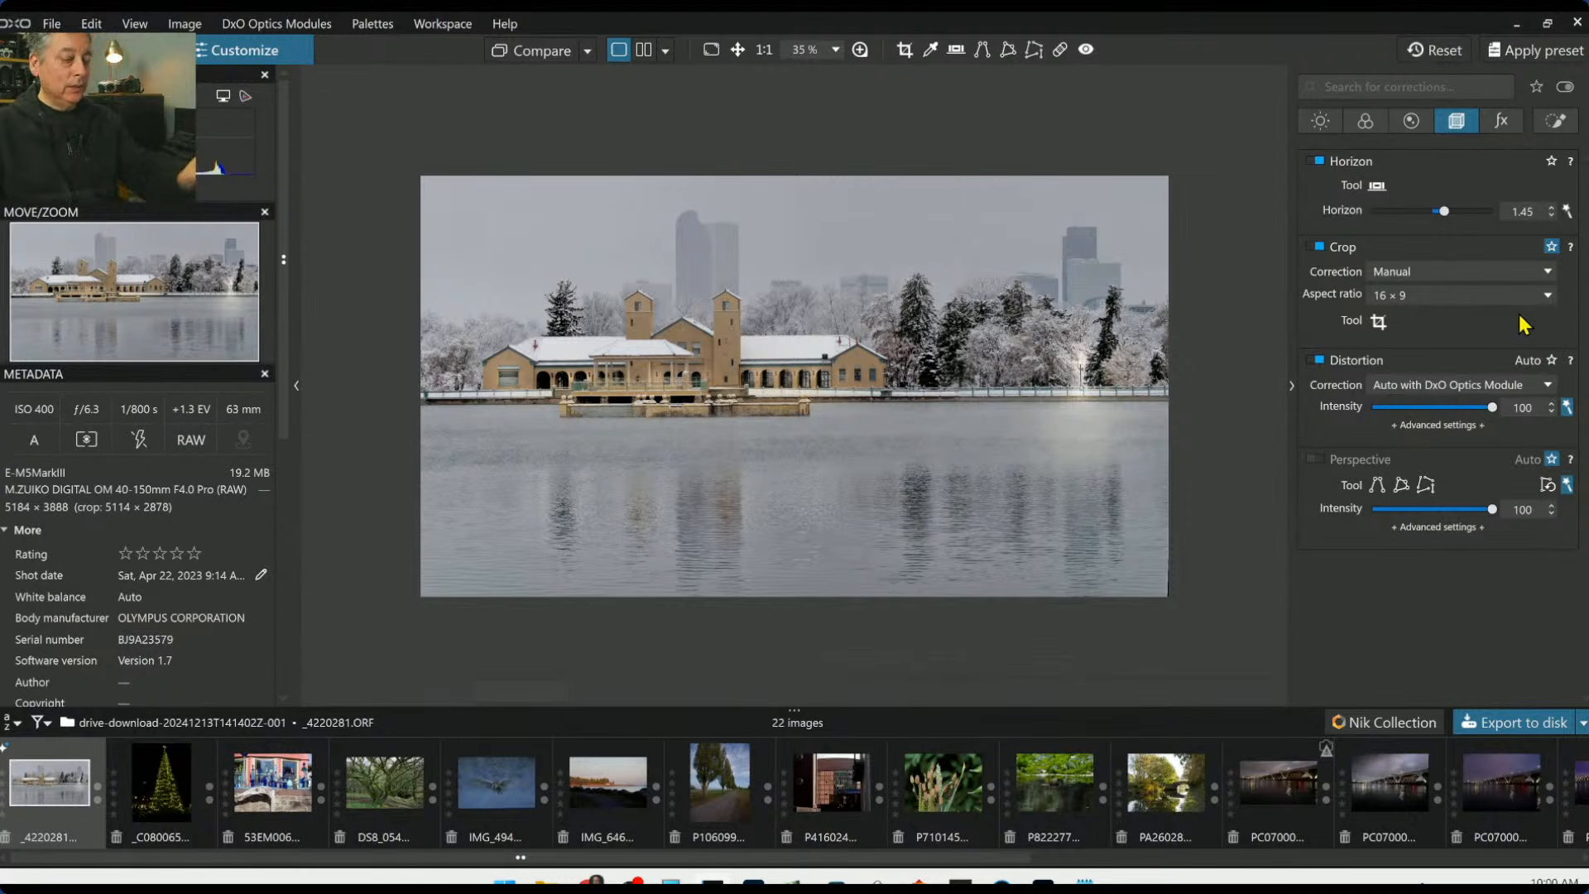
Hide the side panels, compare the edited photo side by side with the original, and return to the single-image view
key(Tab)
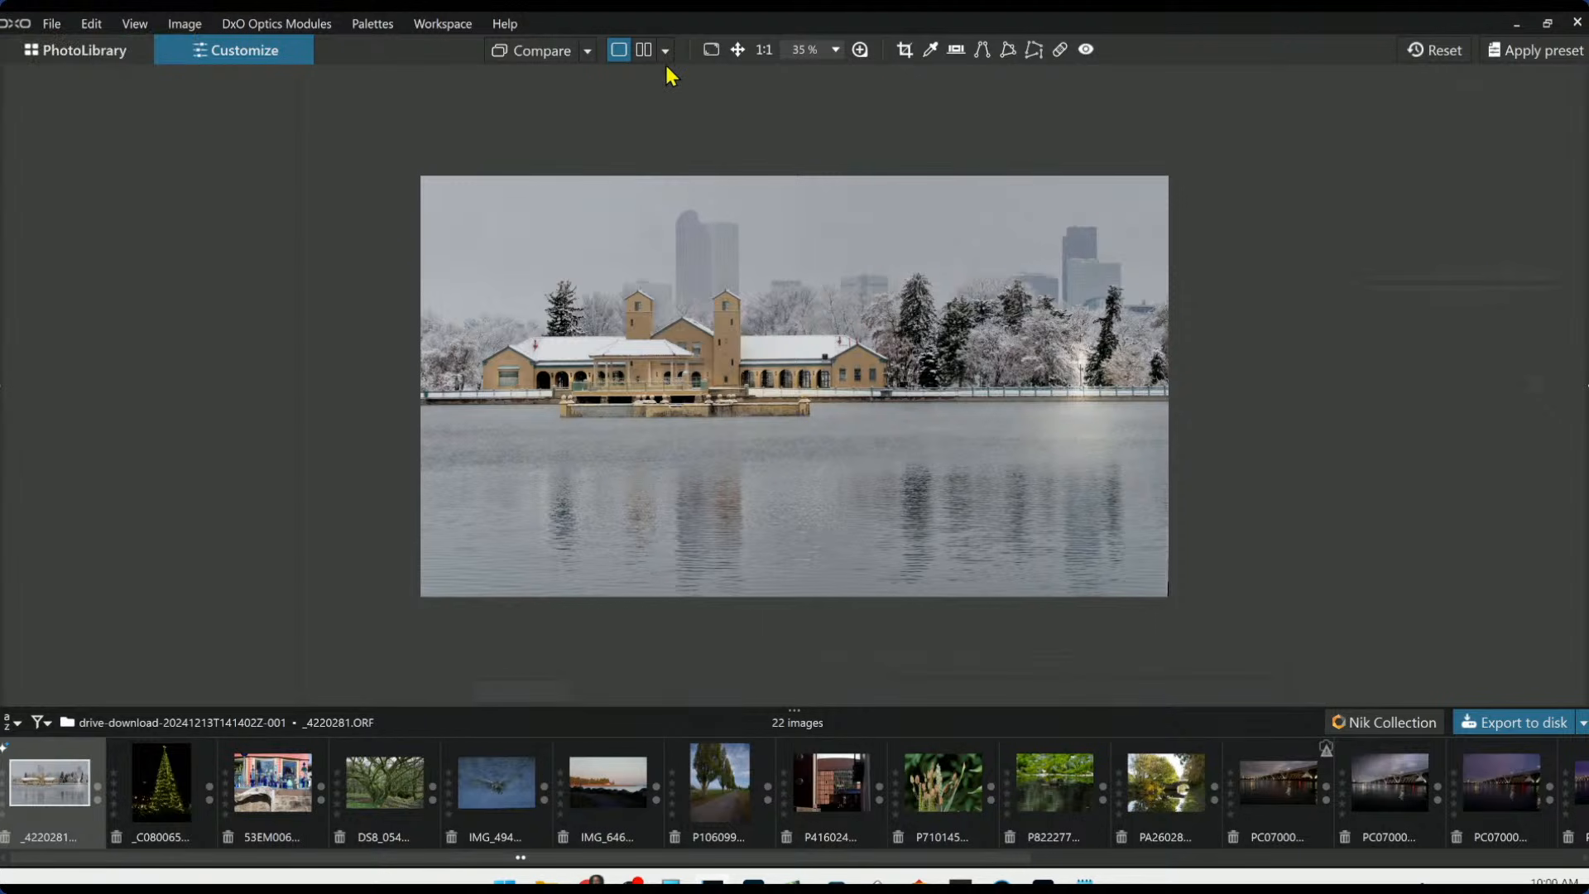
click(644, 50)
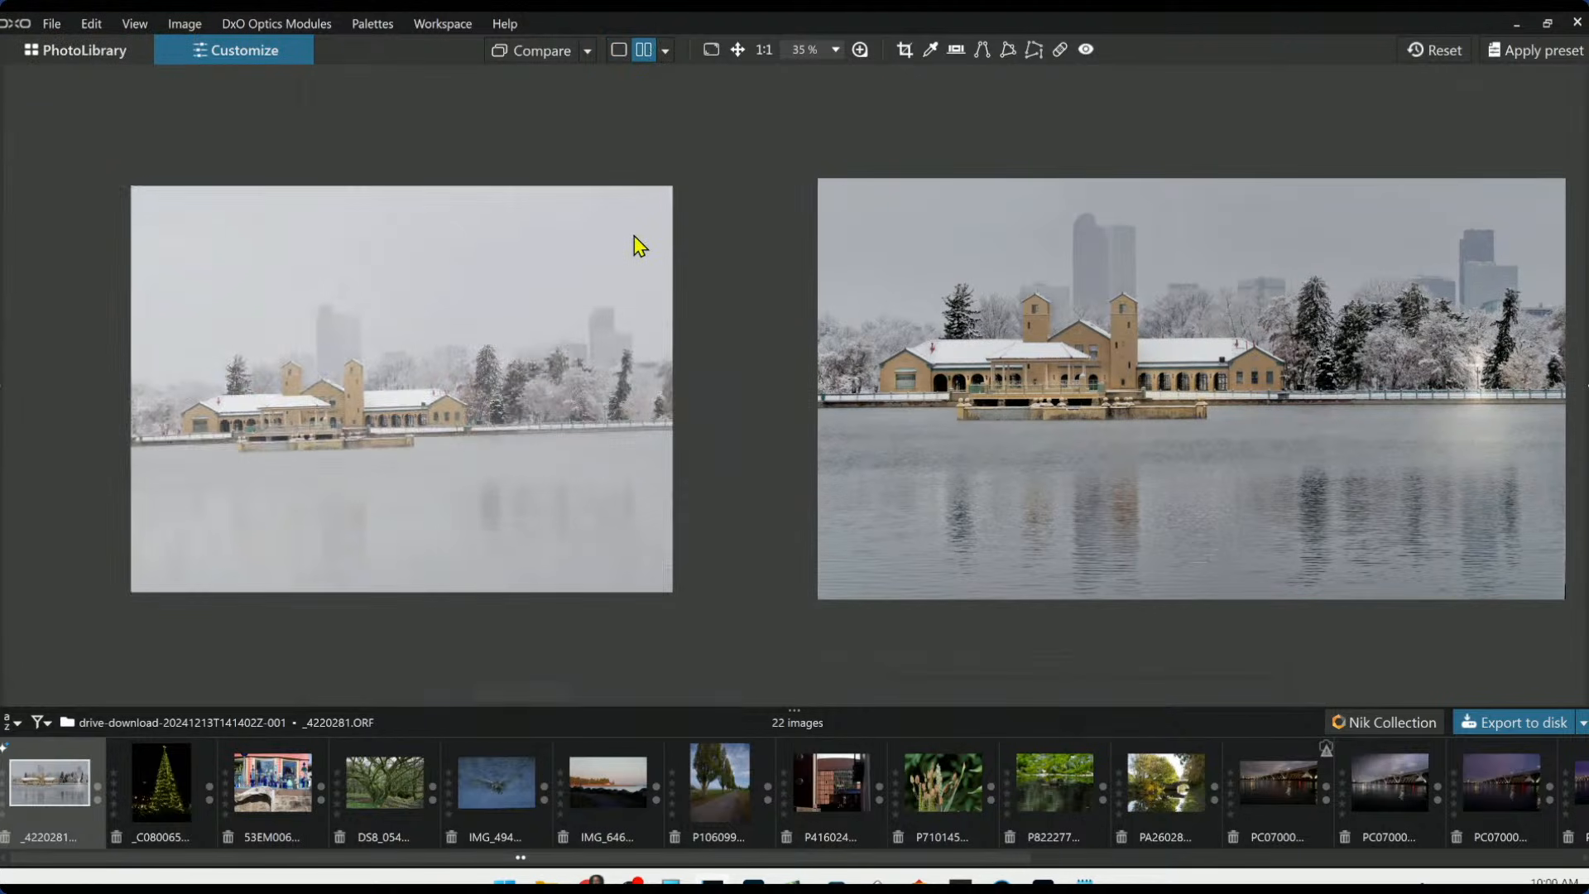
click(1122, 360)
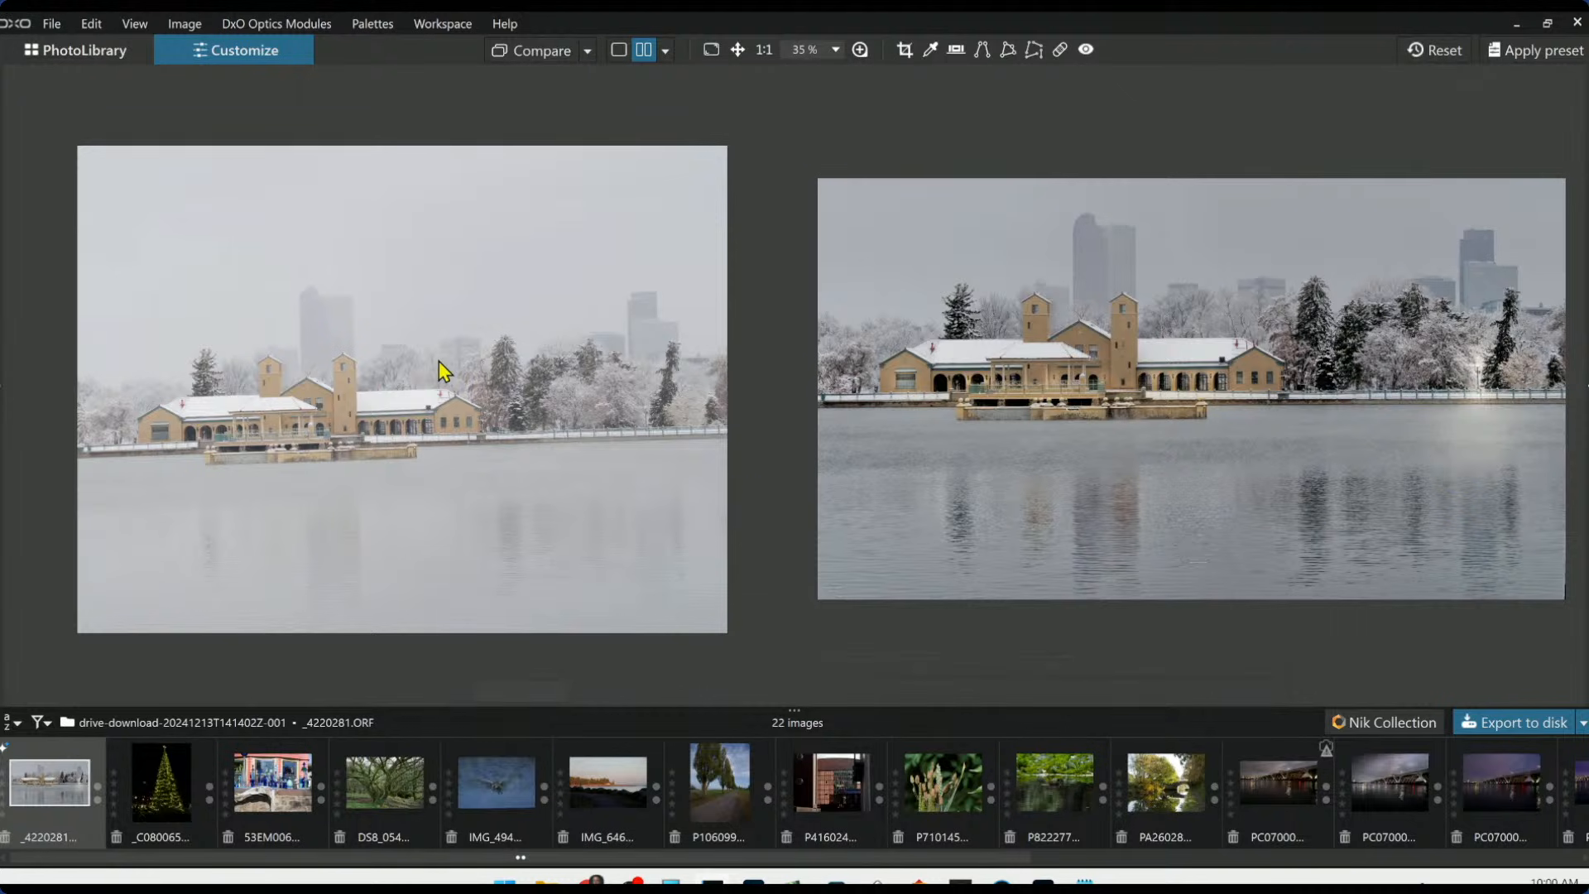
scroll(1333, 366, up, 1)
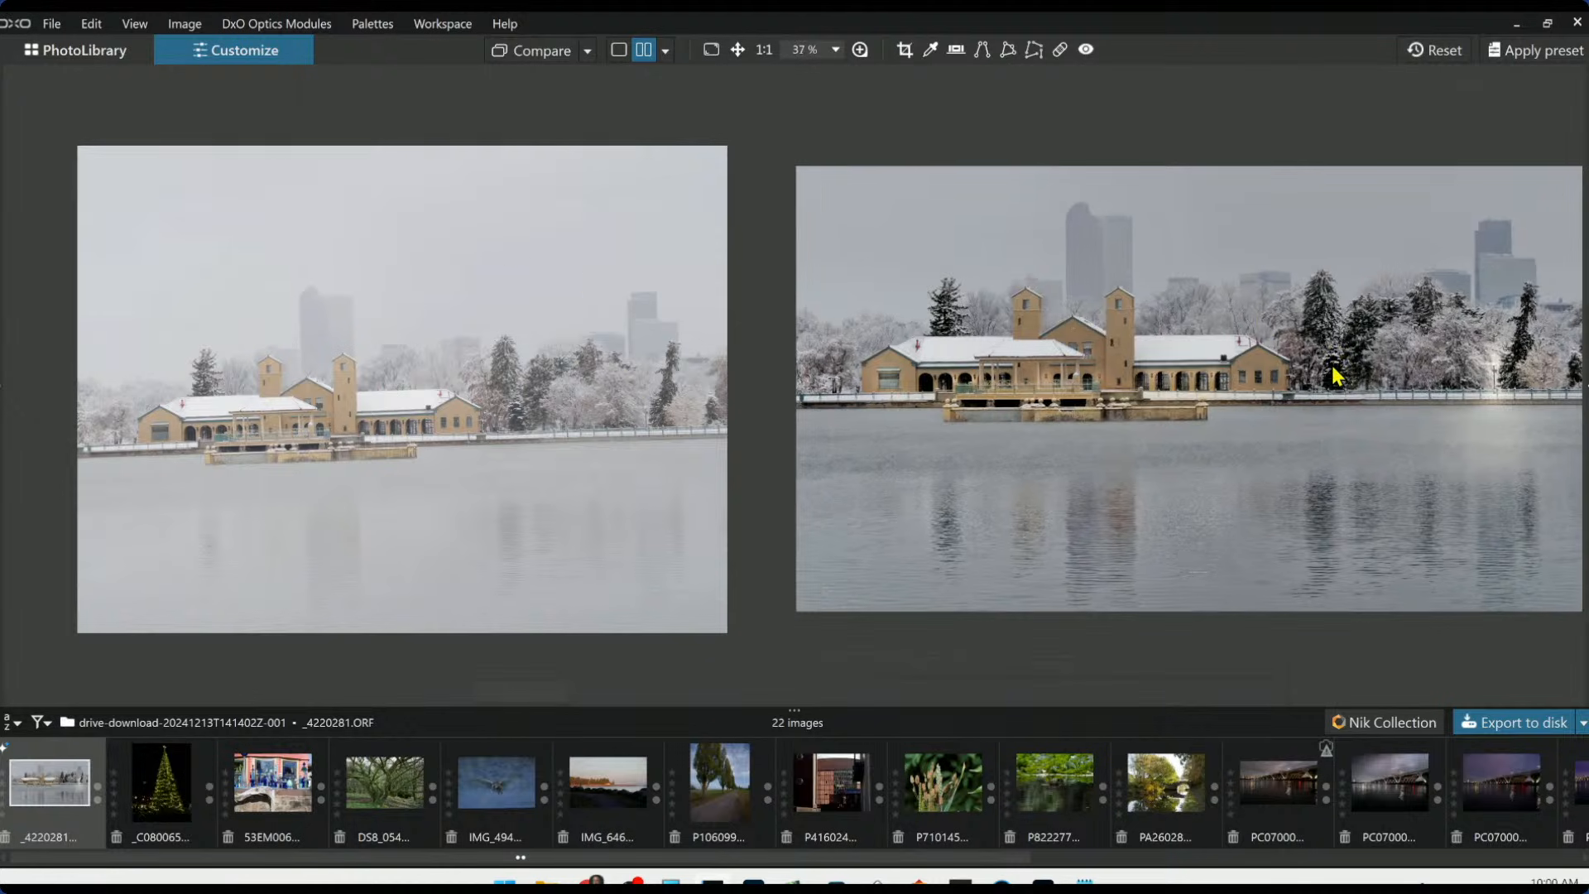
scroll(1333, 367, down, 1)
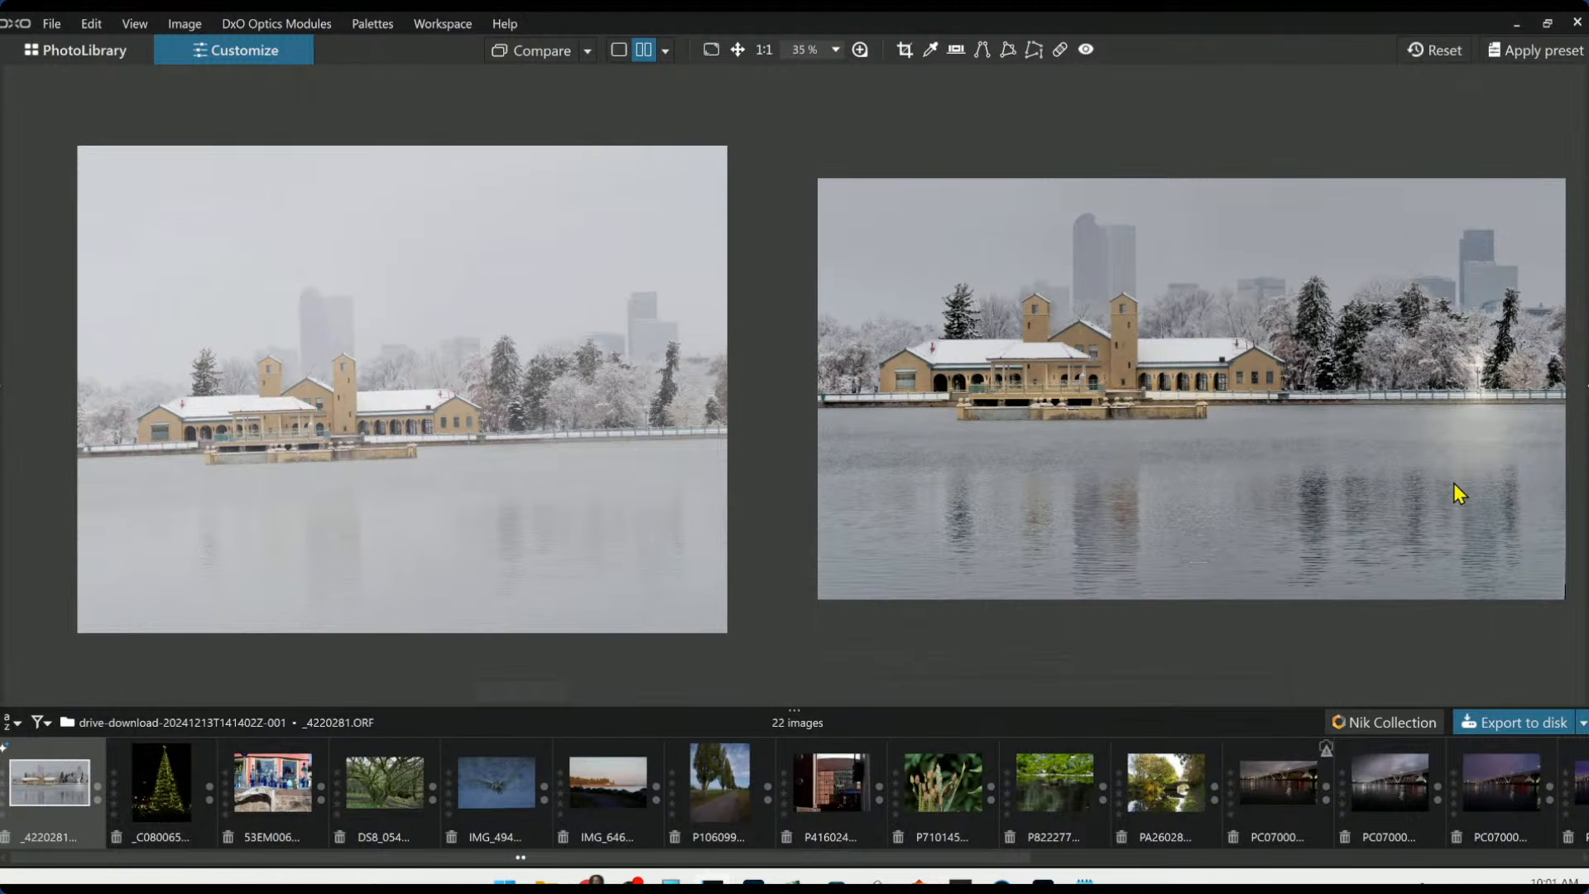
click(620, 50)
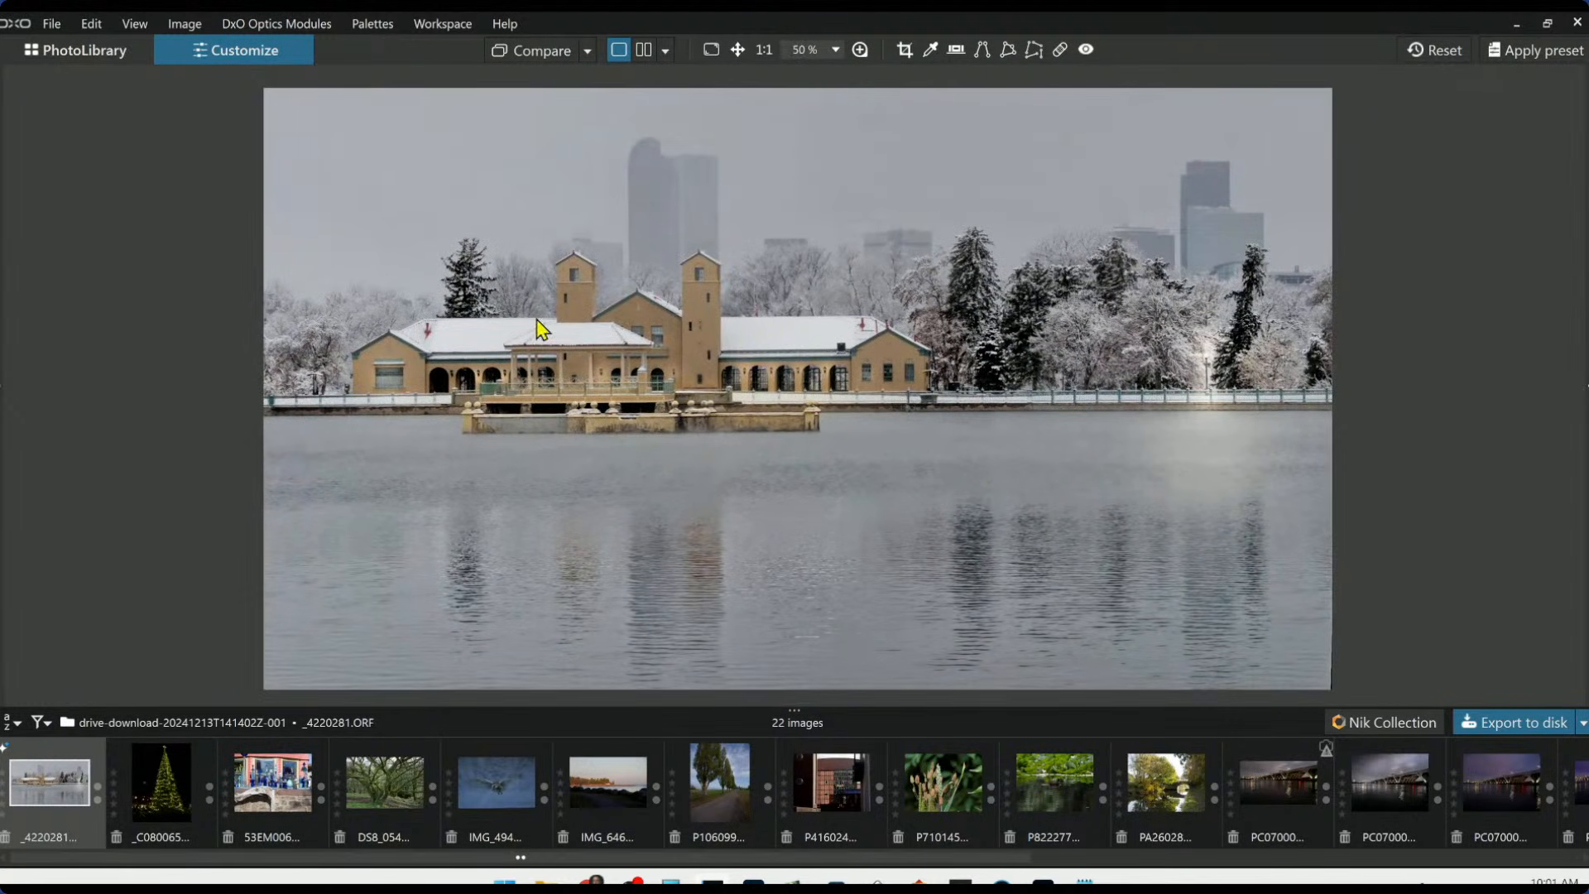
Sample the building's tan wall for HSL and set the orange channel's luminance to 68 and saturation to 10
click(1586, 385)
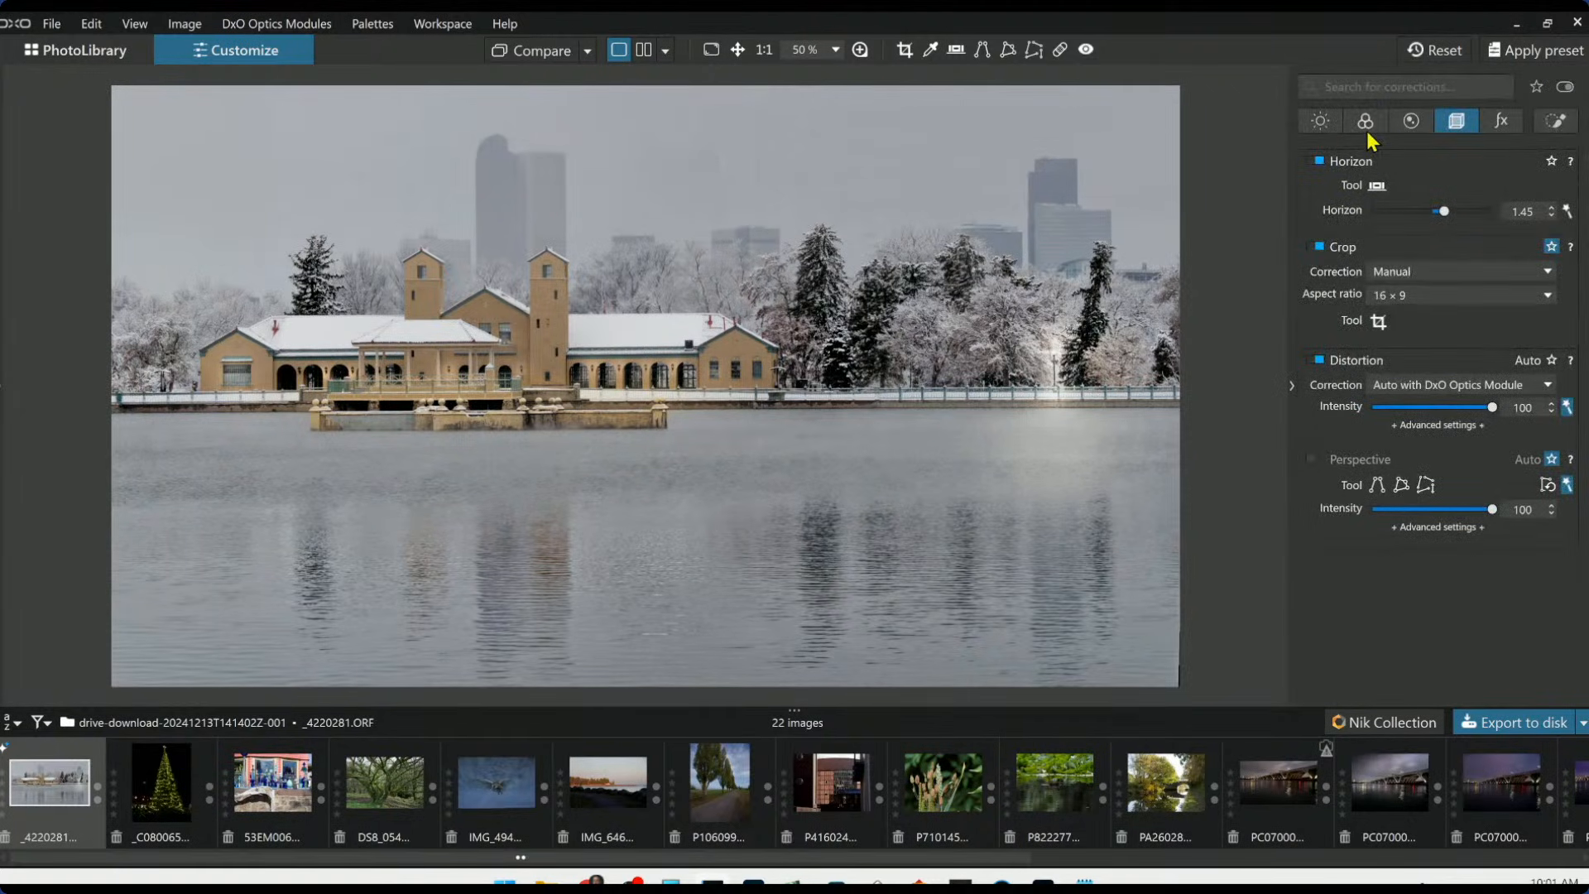
click(1365, 122)
scroll(1415, 405, down, 8)
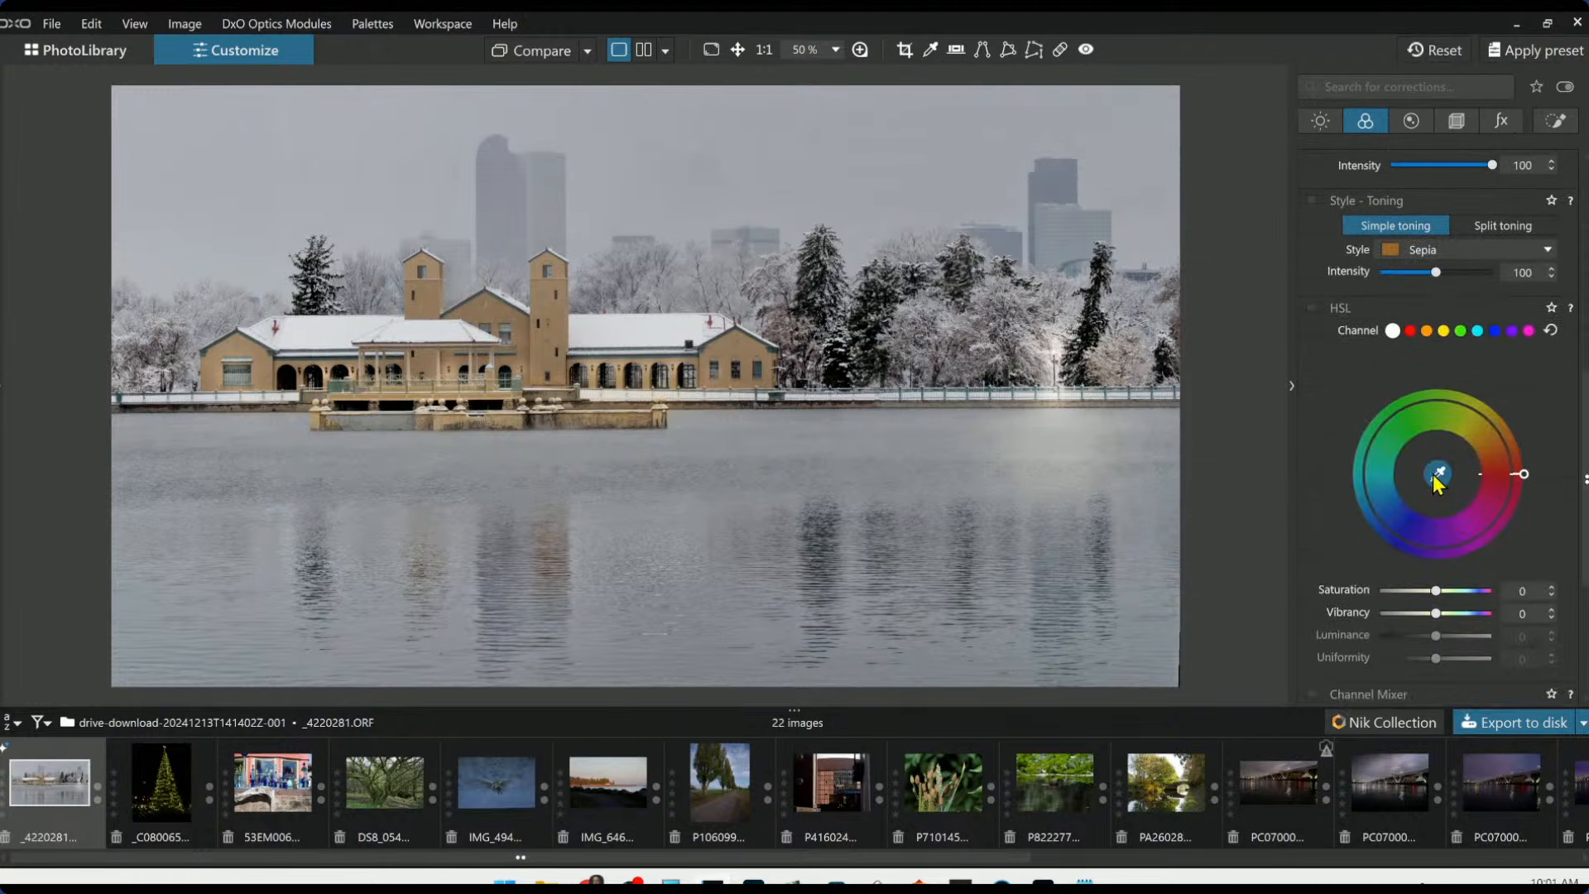
click(1437, 472)
click(732, 349)
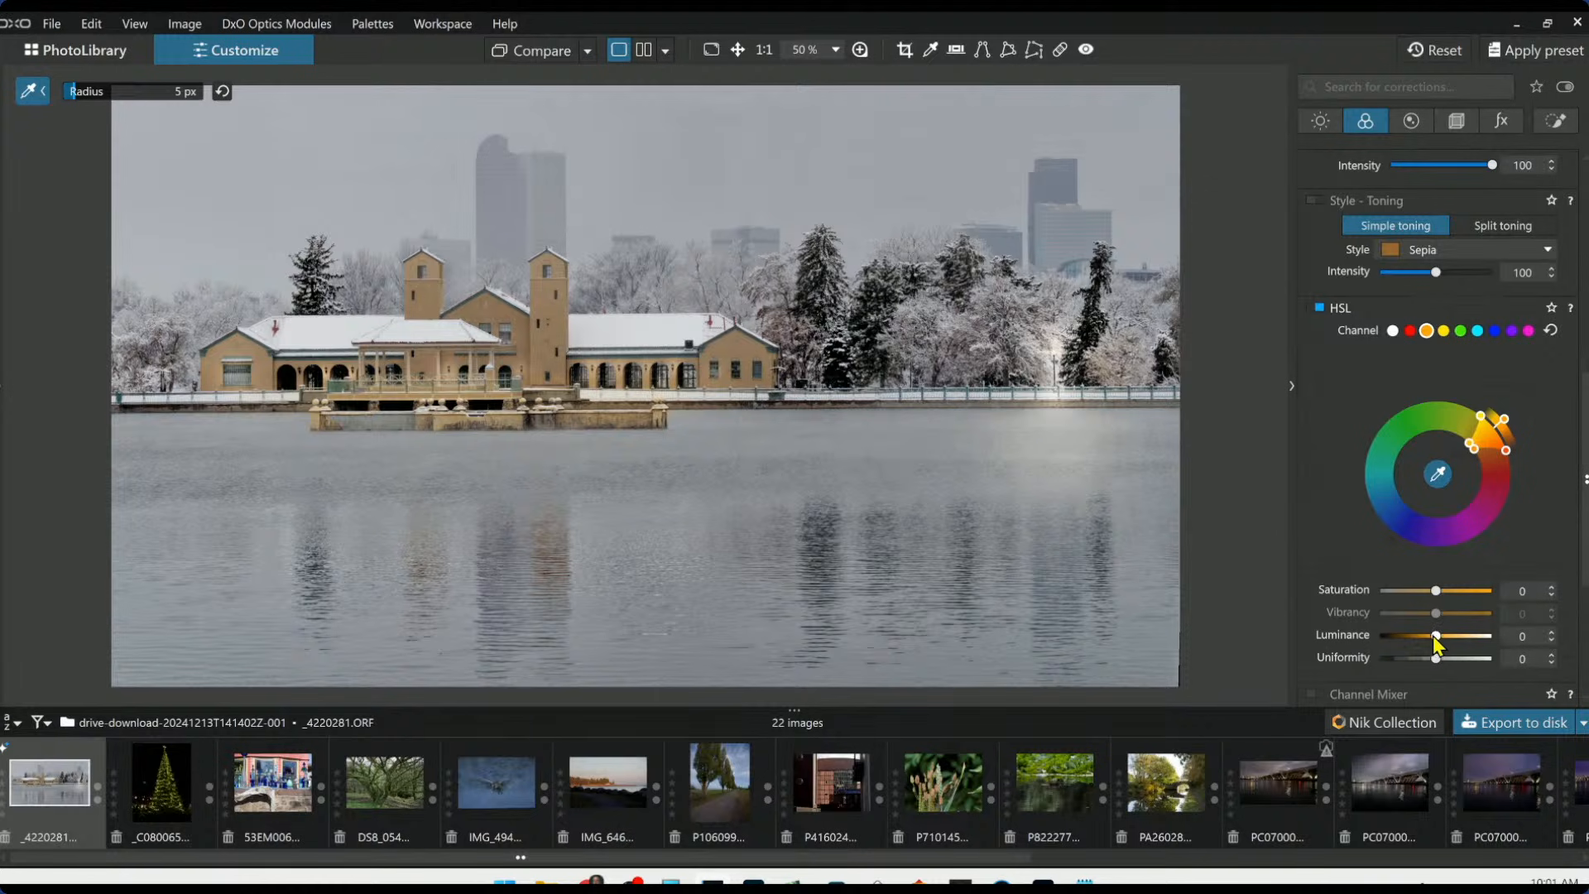
drag(1437, 635, 1442, 595)
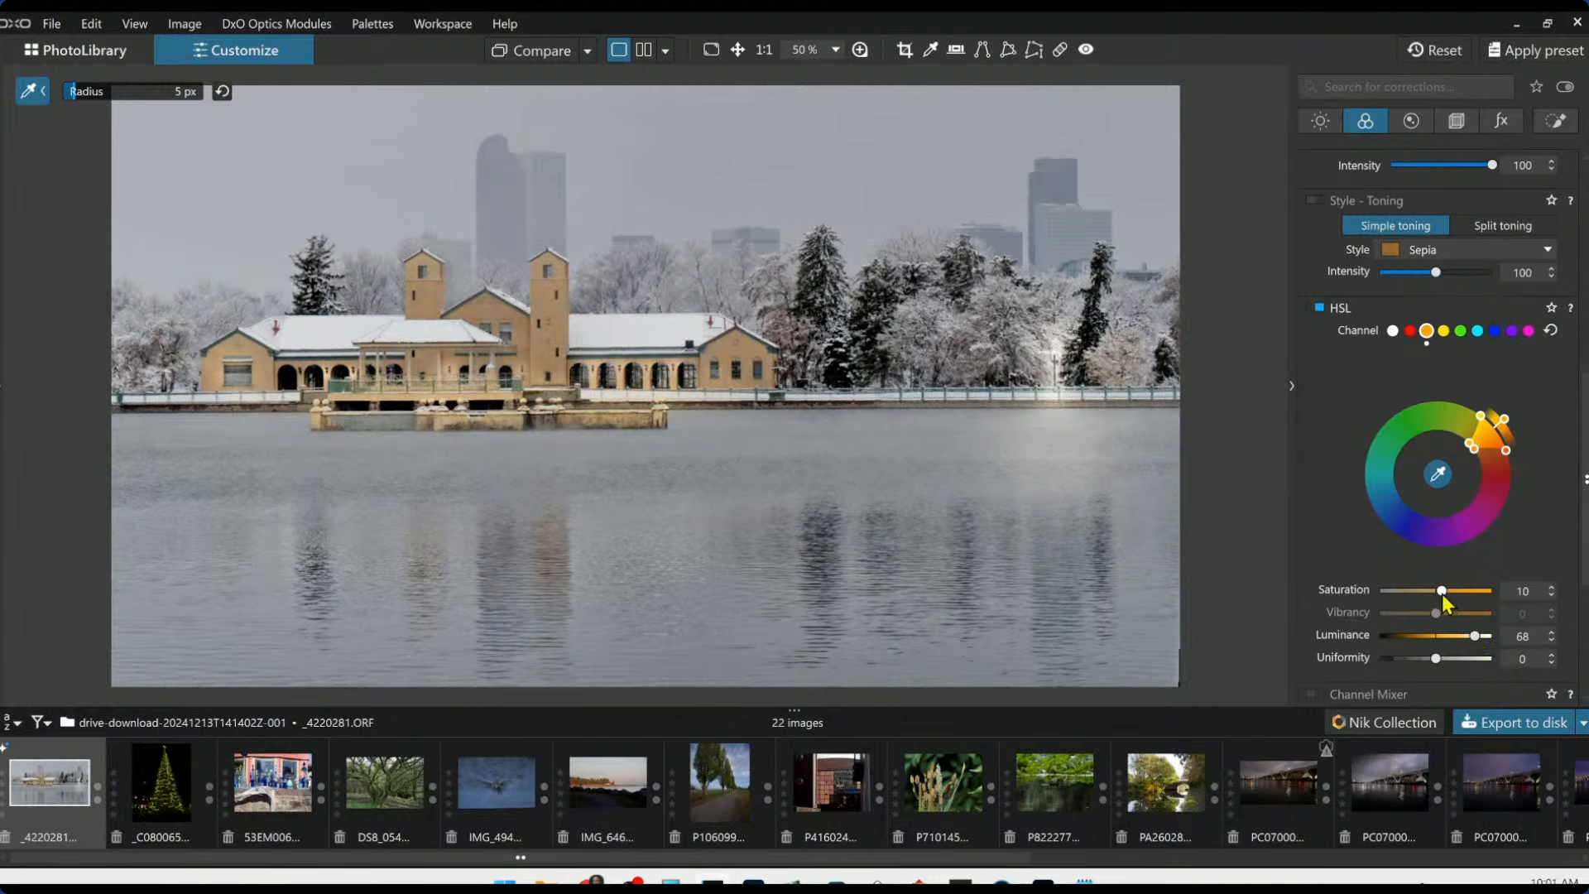
Extend the HSL orange channel's hue range toward yellow and leave the colour picker
drag(1476, 465, 1464, 447)
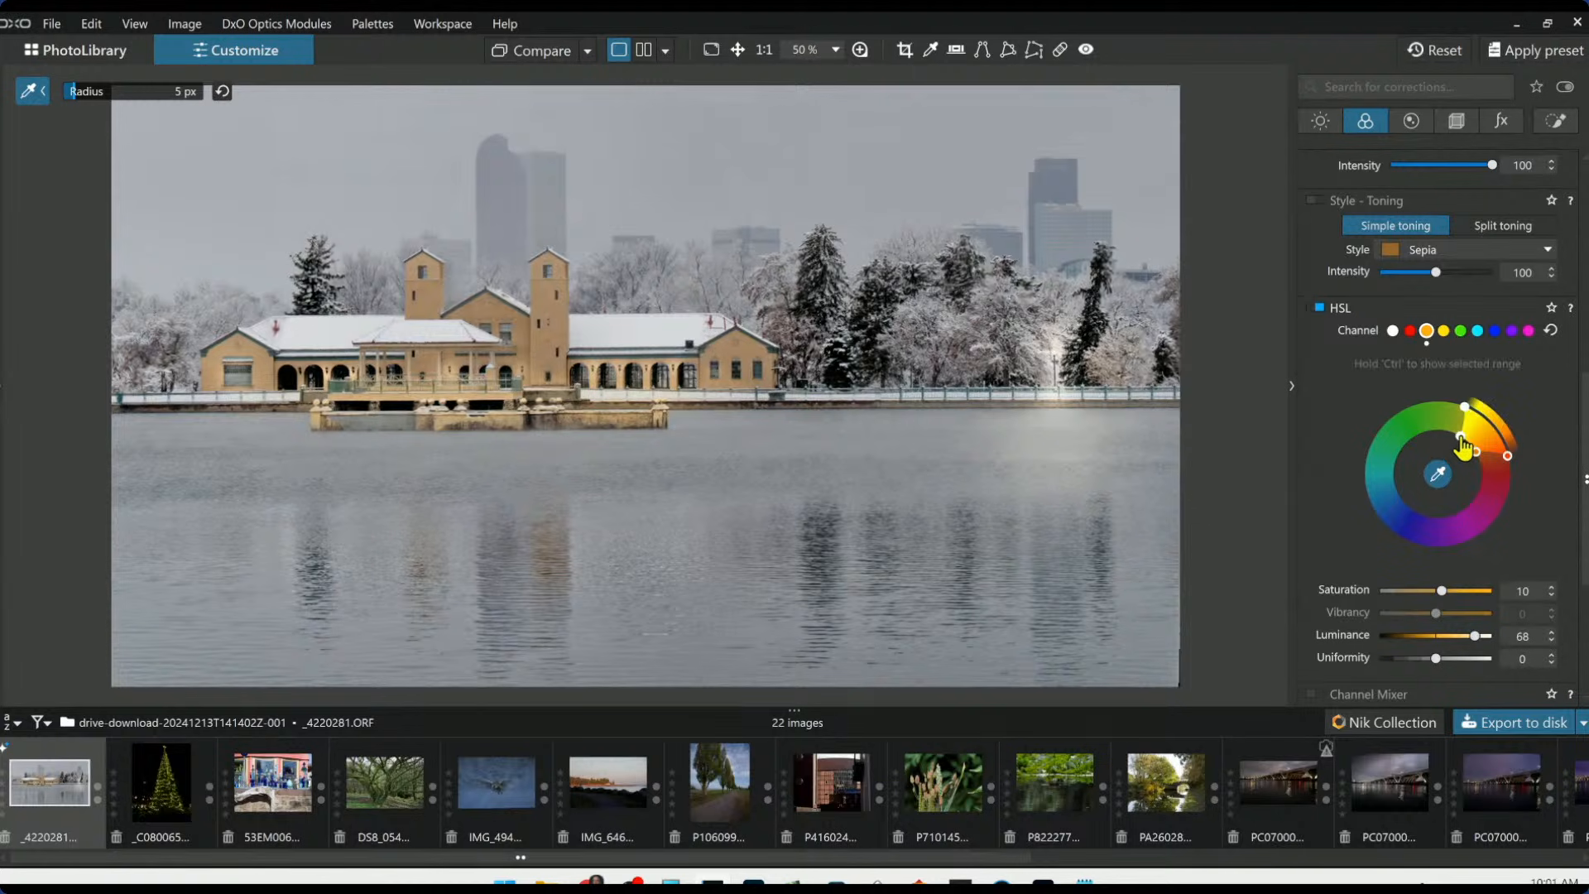
scroll(1085, 490, down, 1)
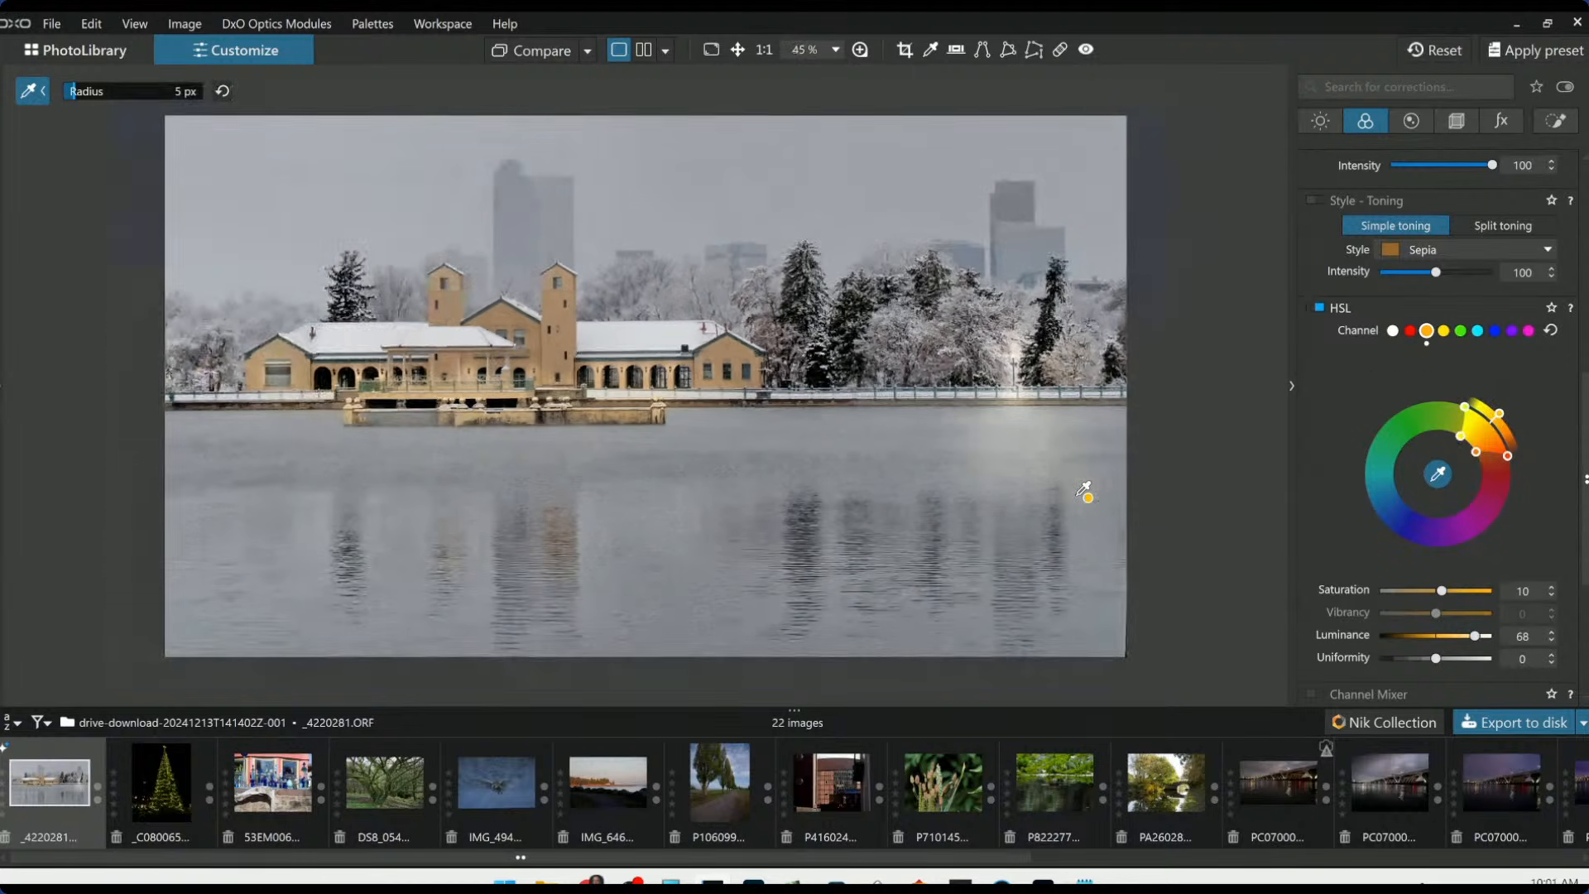
key(Escape)
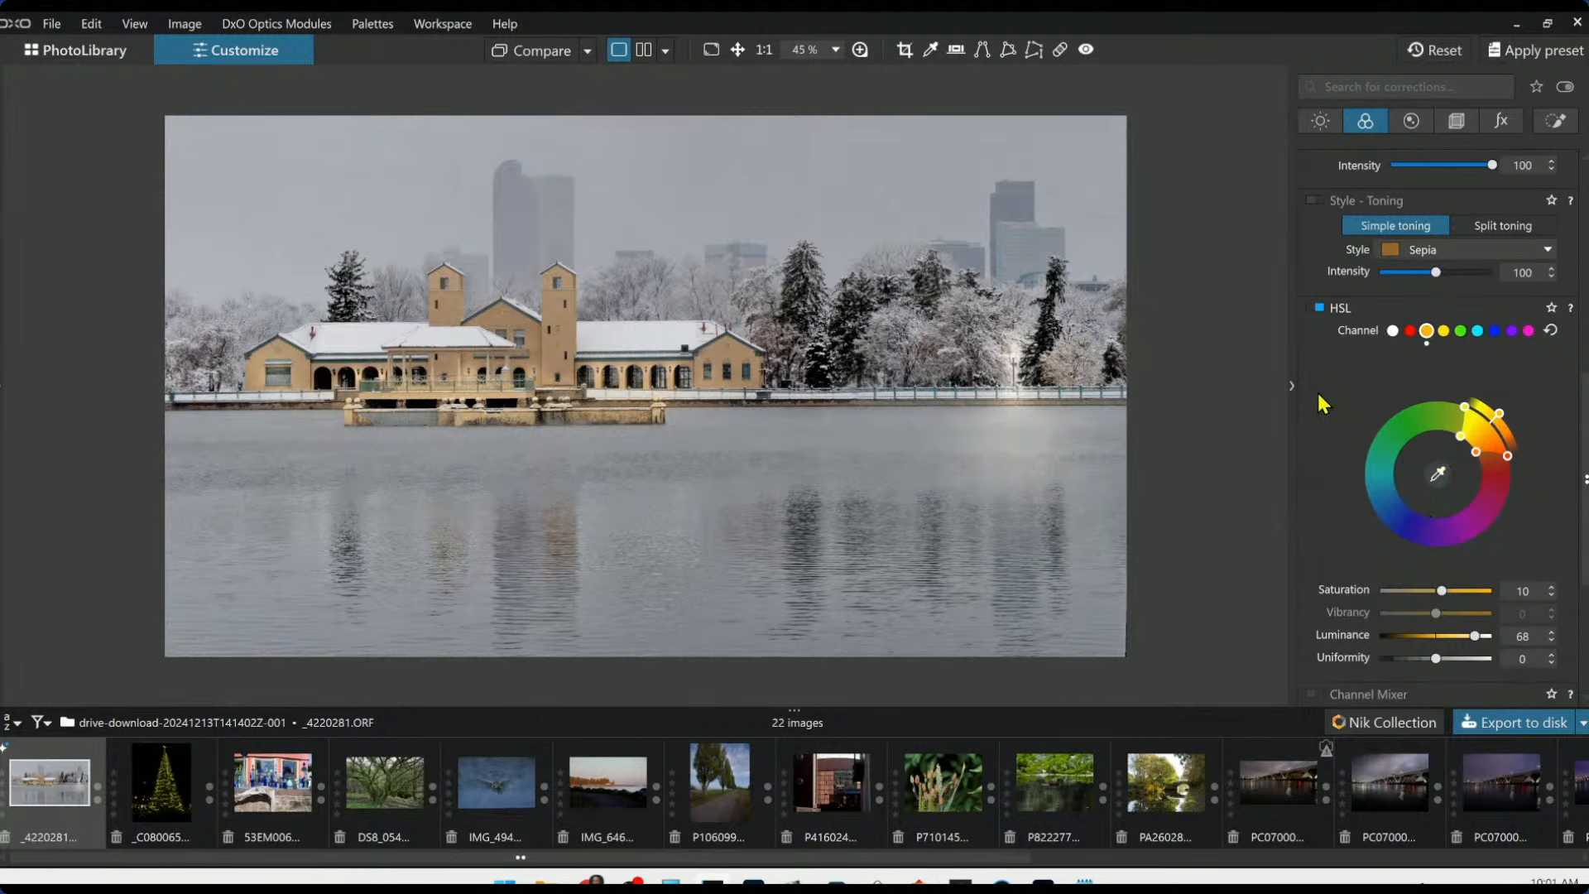
Erase part of the existing brush mask along the base of the terrace in front of the building
click(1555, 120)
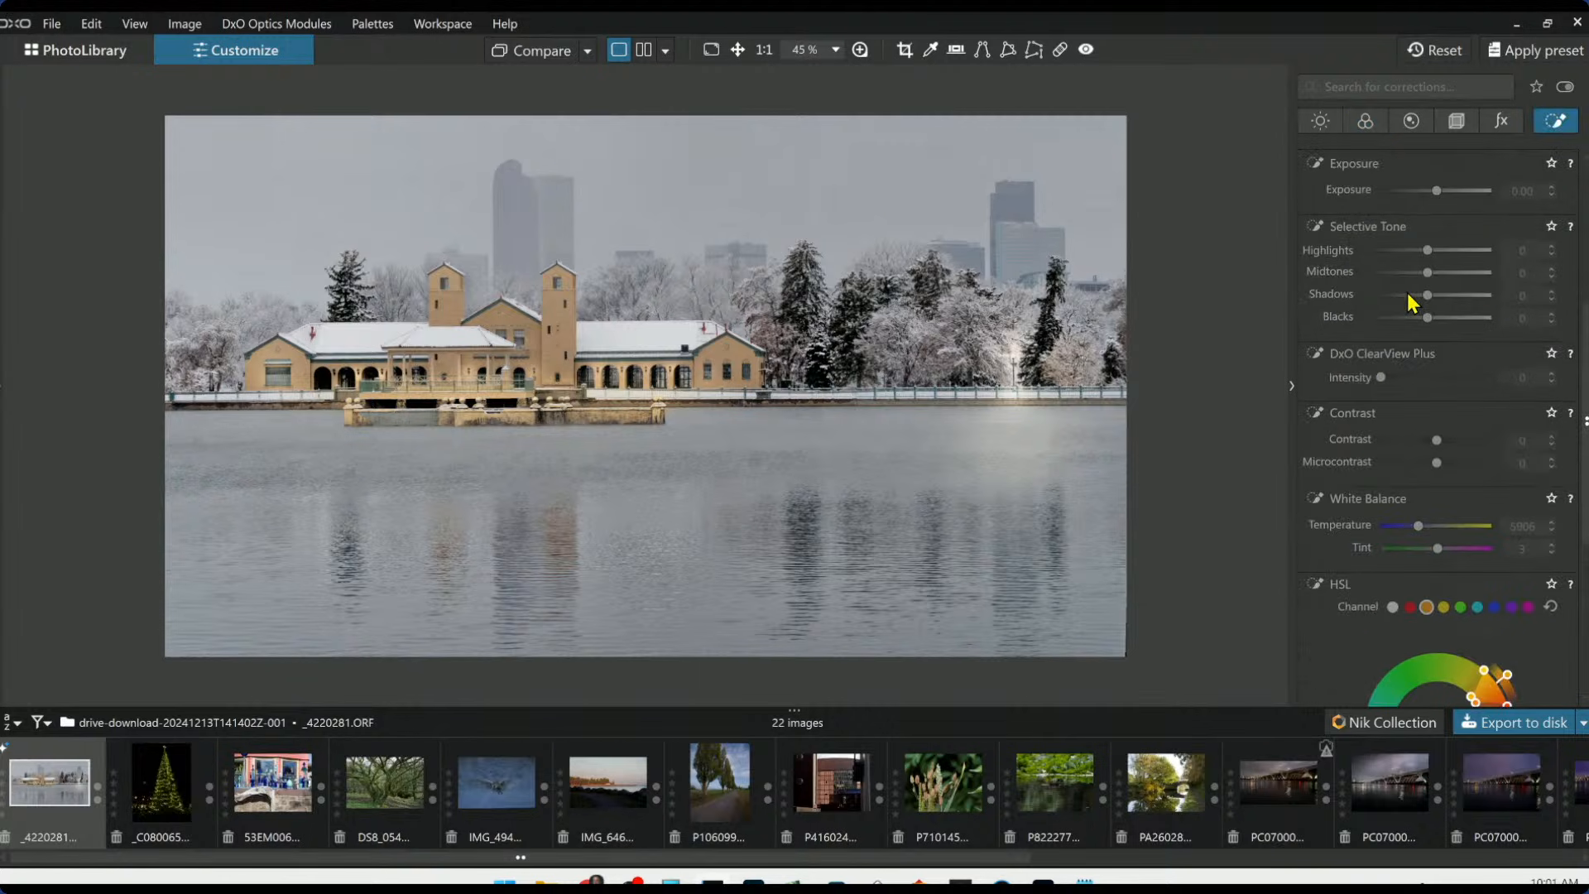
scroll(1408, 298, up, 6)
click(1398, 325)
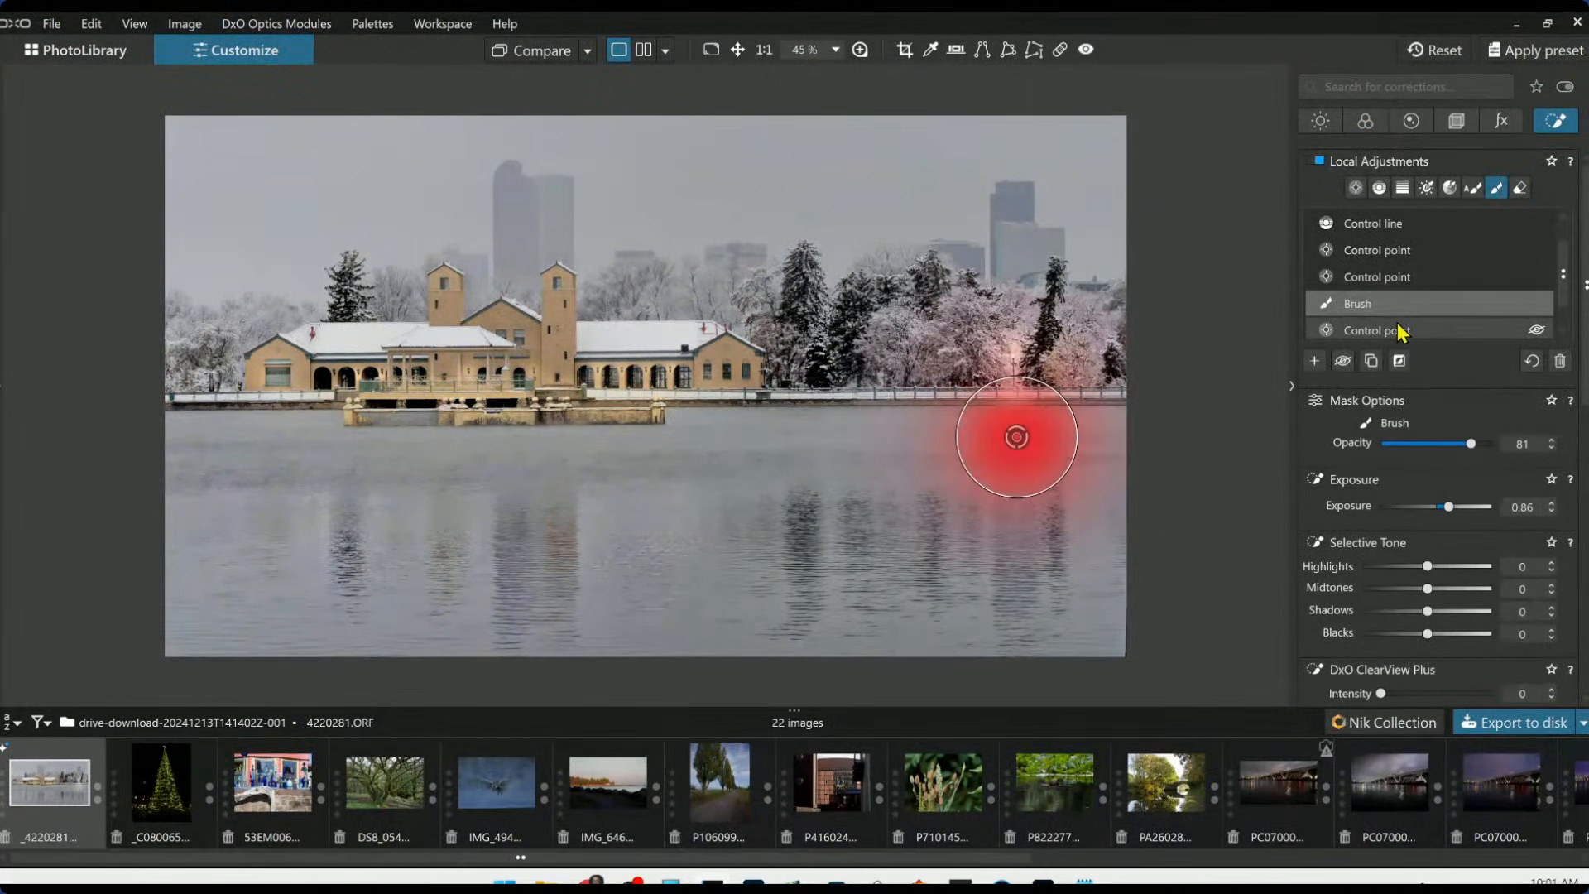
click(1519, 190)
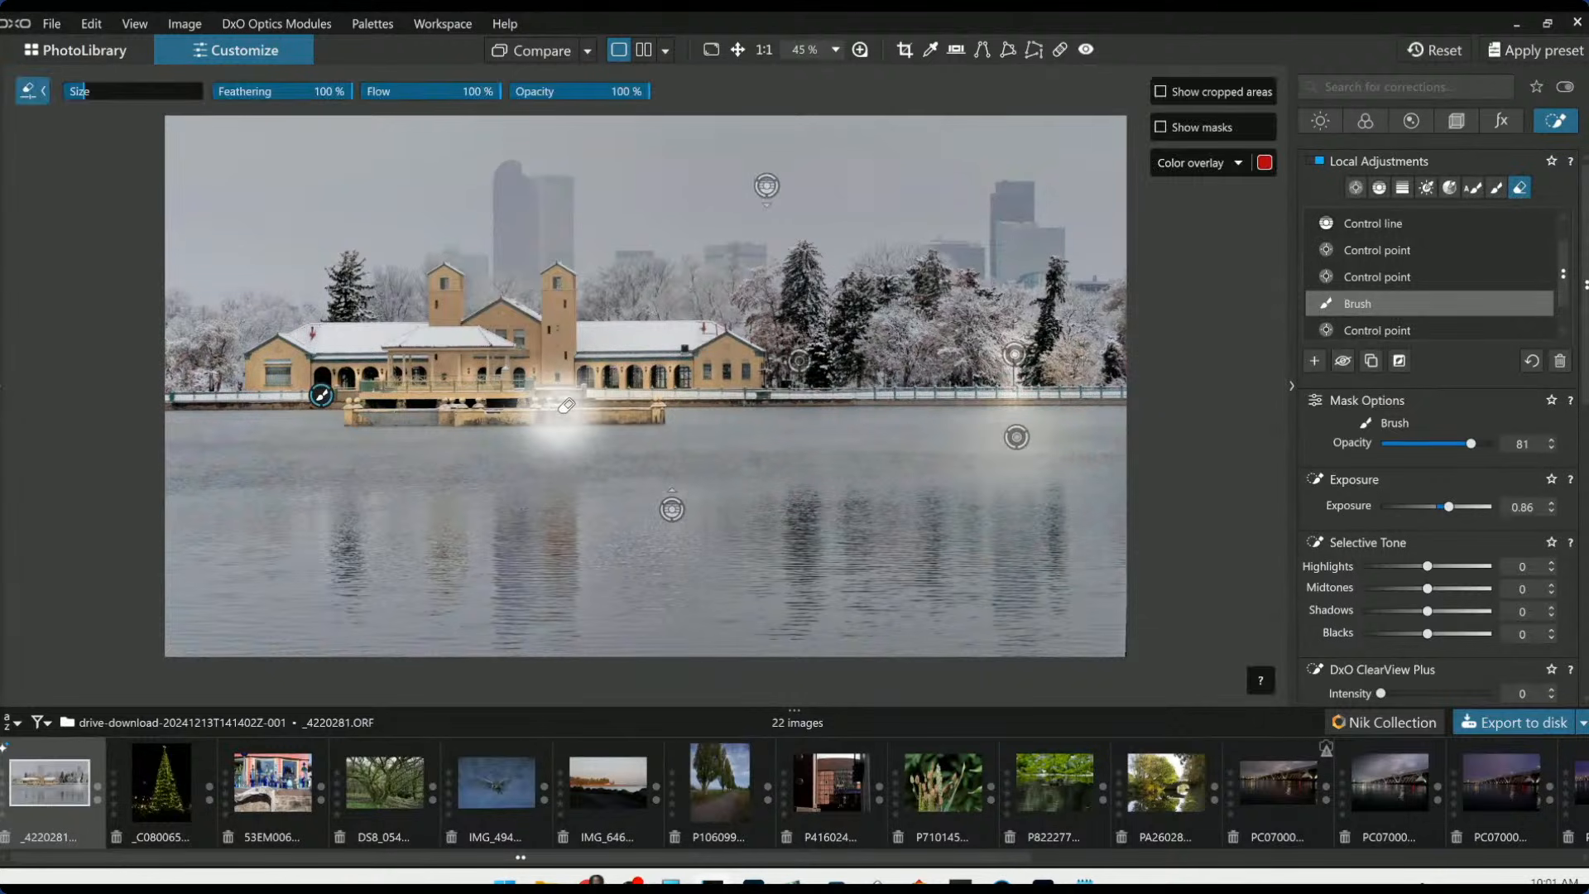
drag(561, 412, 379, 412)
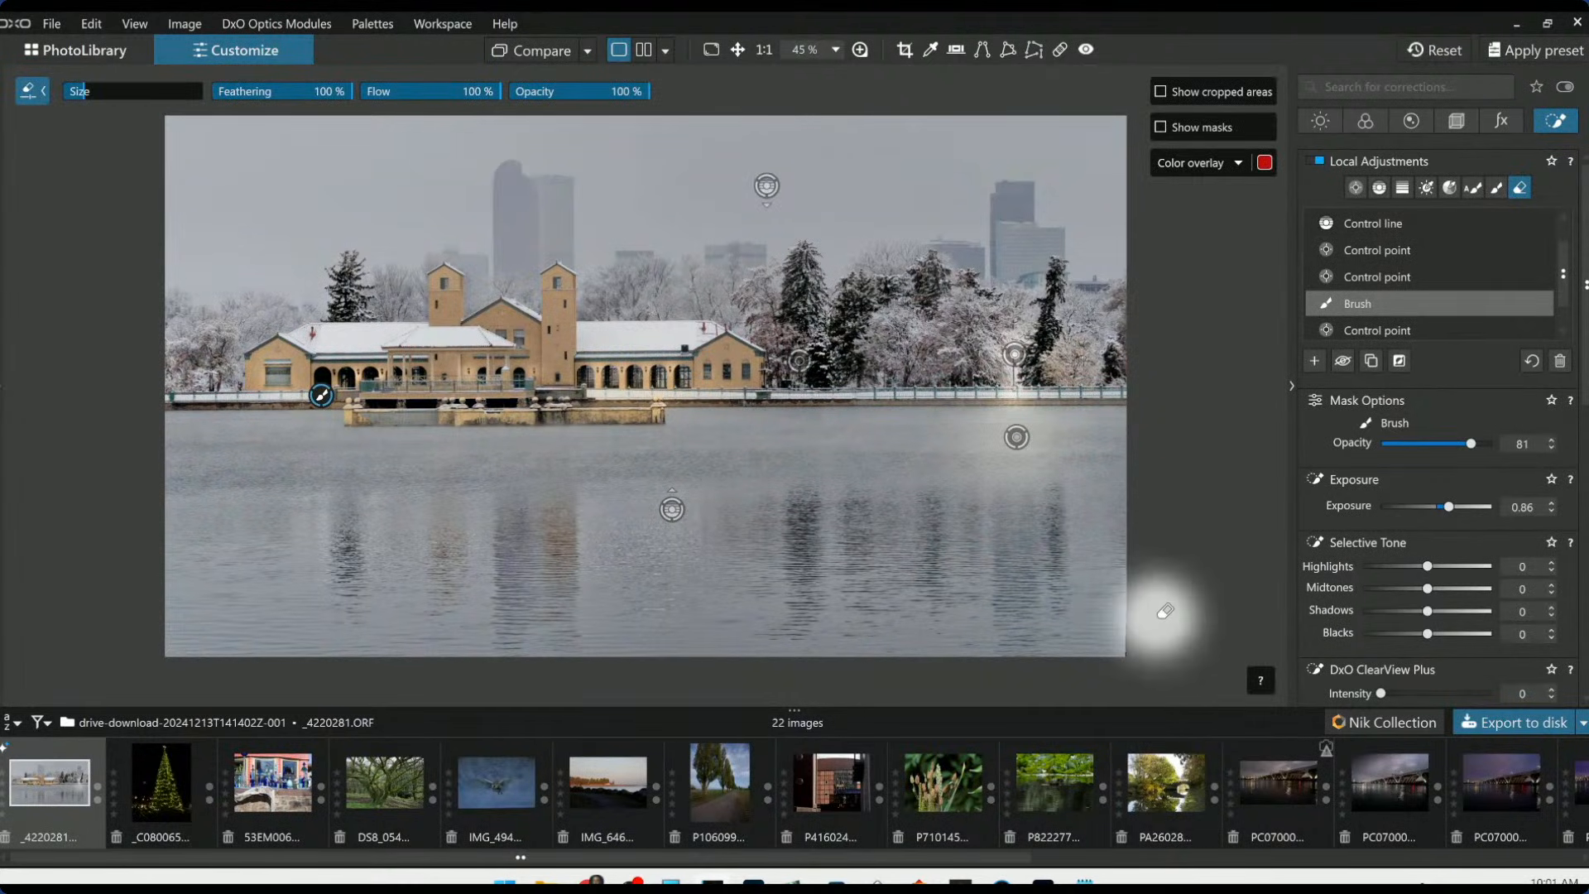
Leave the brush eraser and open the night photo of the lit Christmas tree, file _C080065, showing the whole tree
key(Escape)
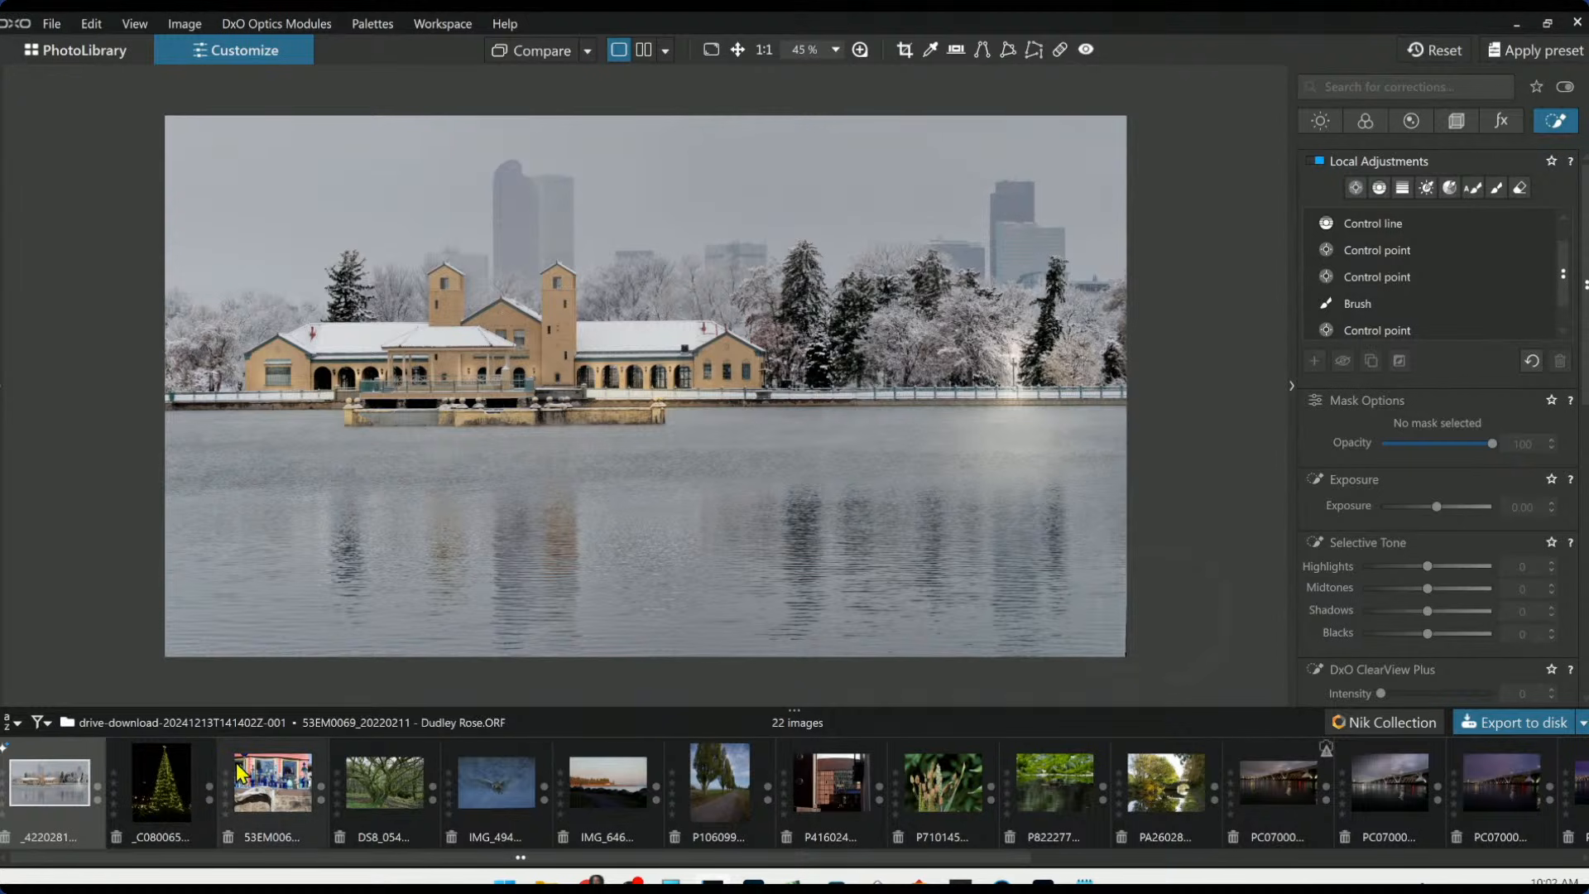
click(177, 770)
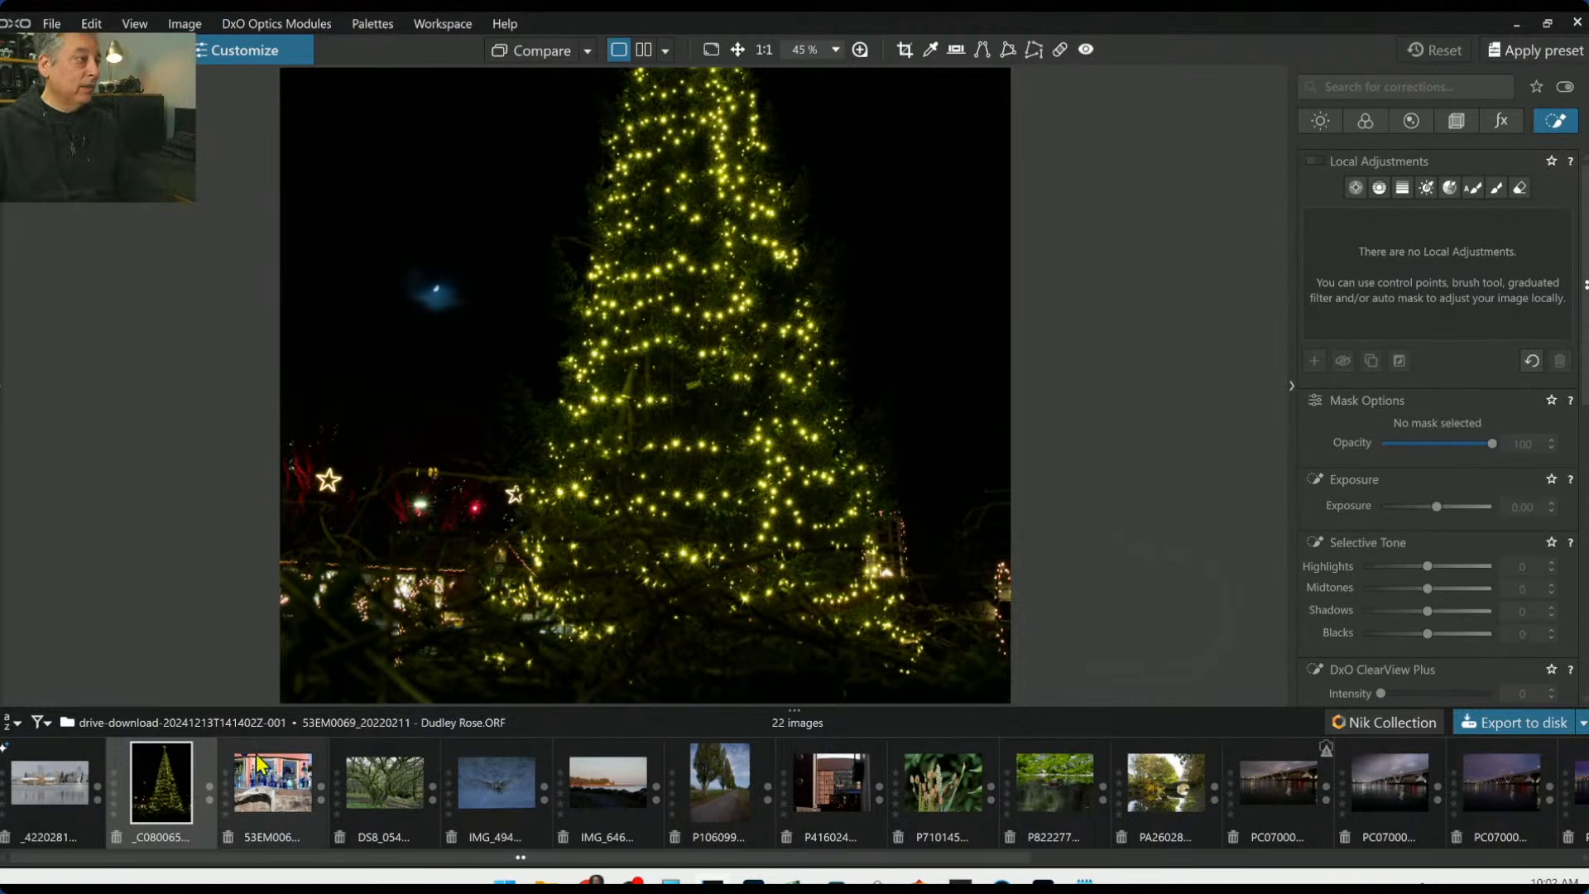
scroll(609, 546, down, 3)
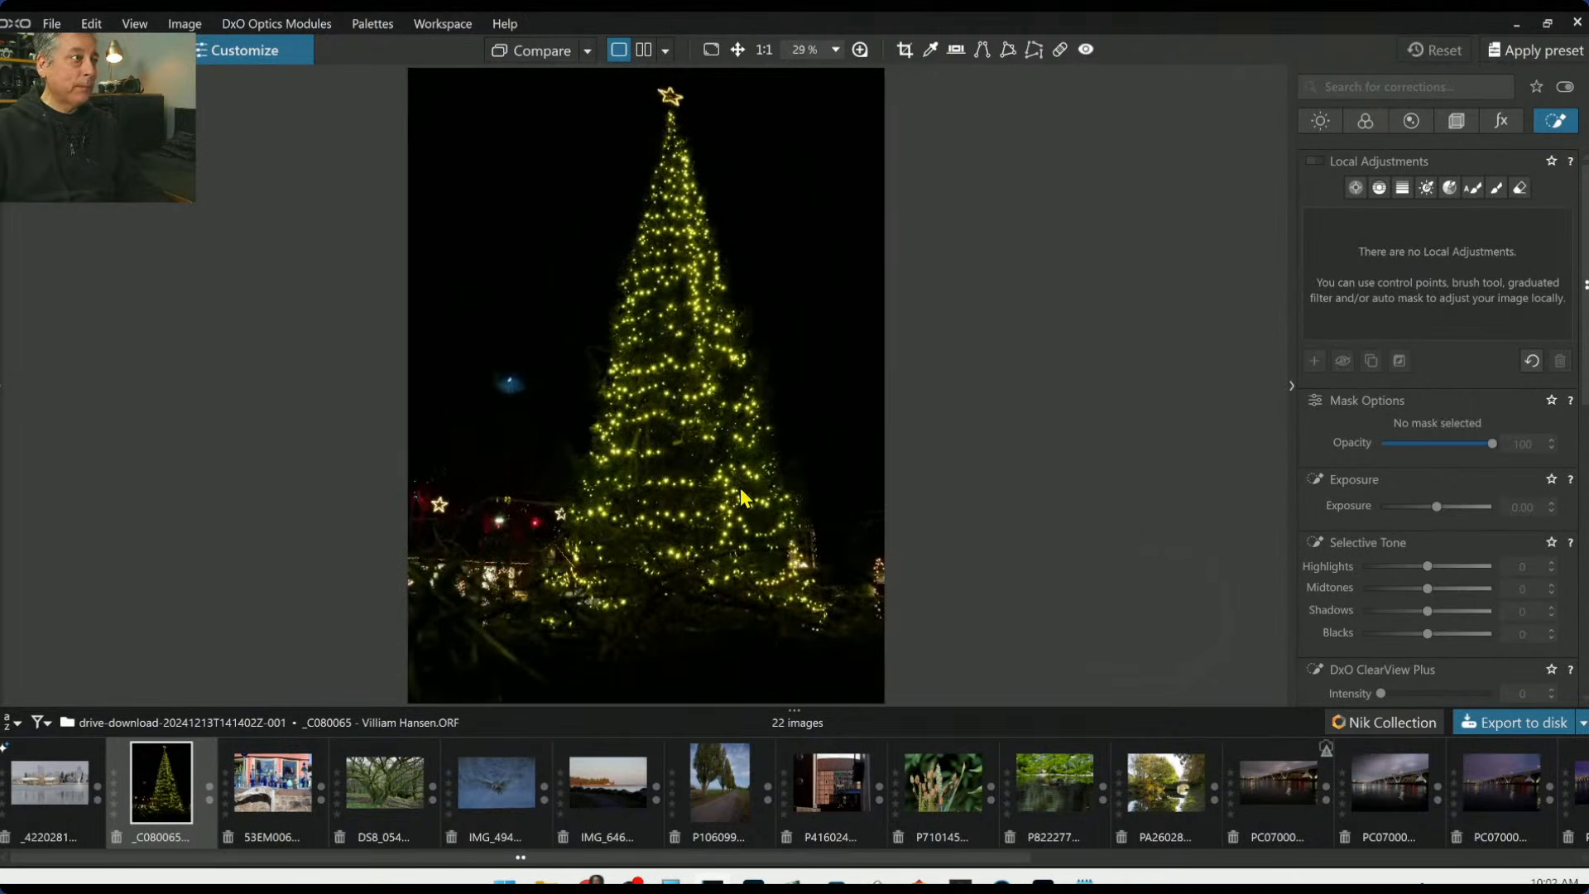
scroll(484, 389, up, 5)
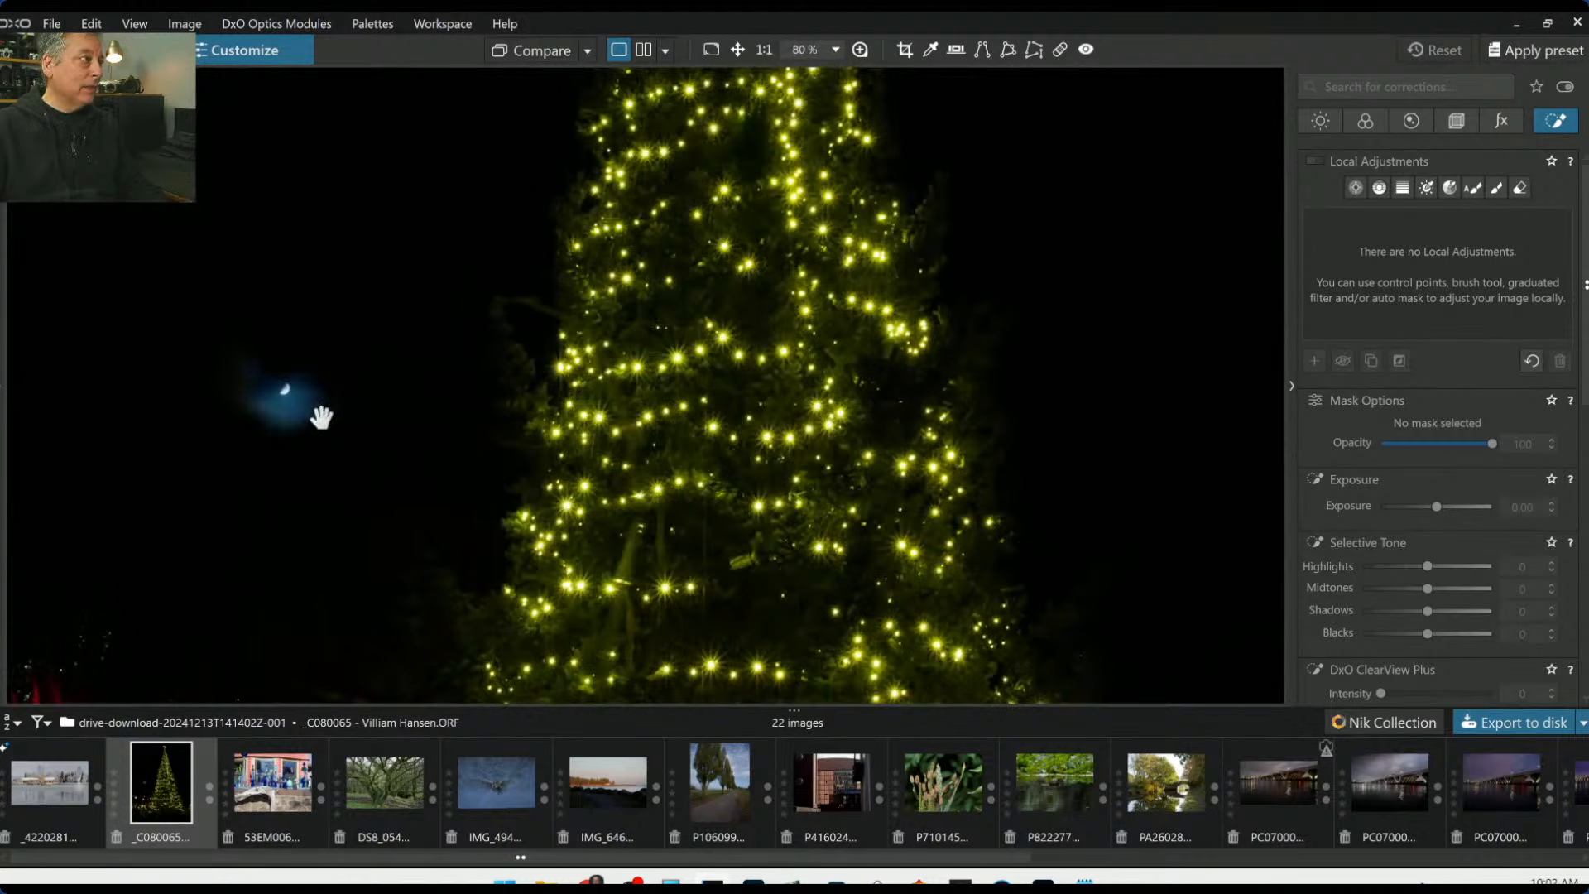
scroll(322, 417, down, 4)
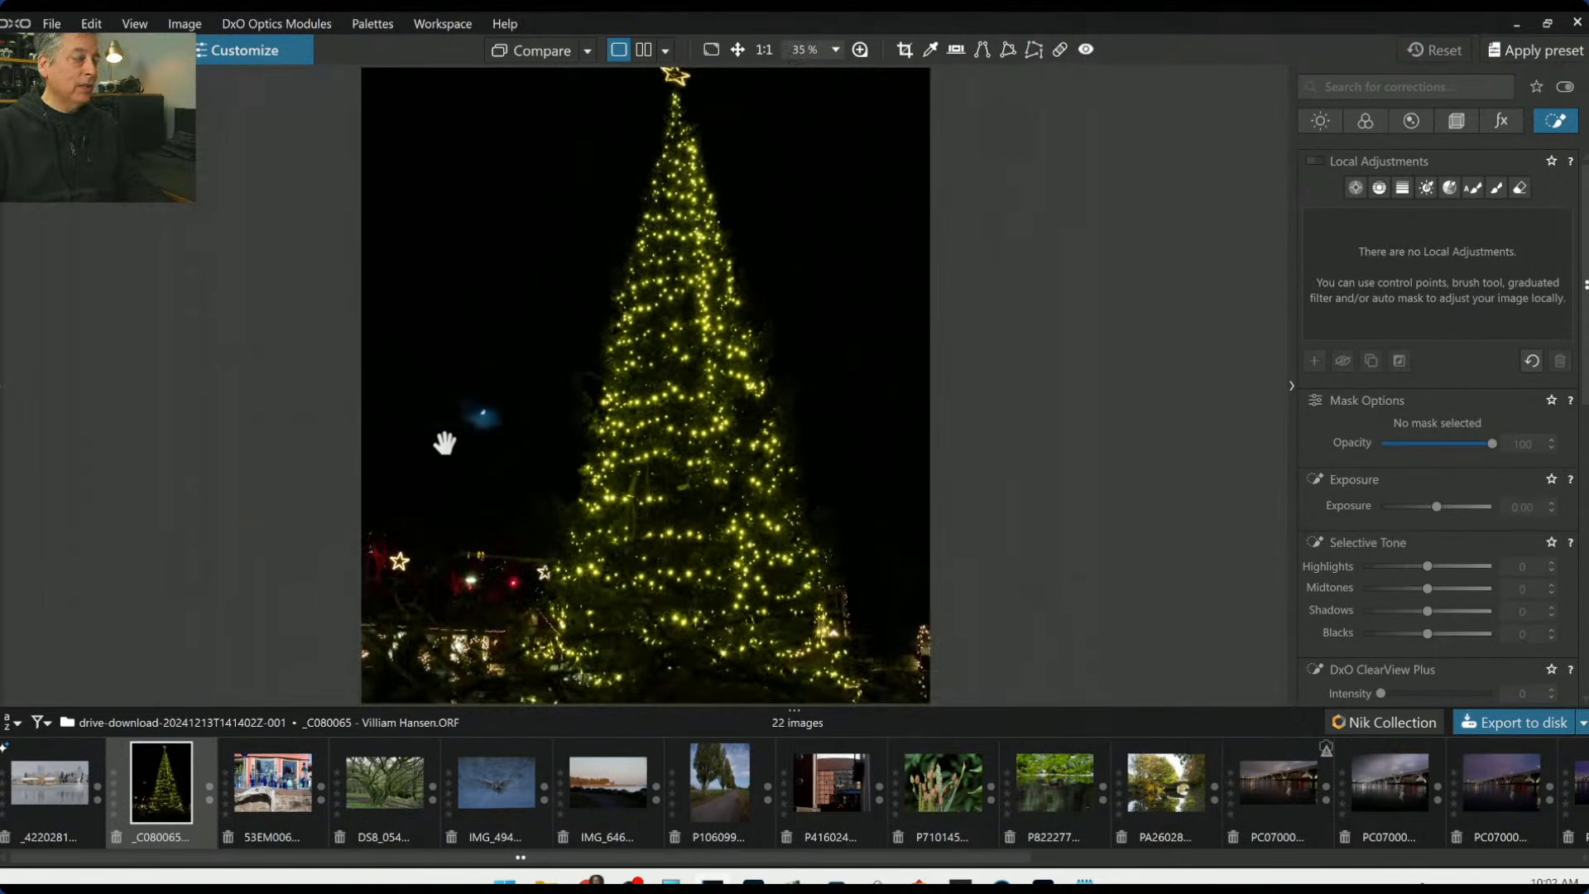
scroll(445, 444, down, 1)
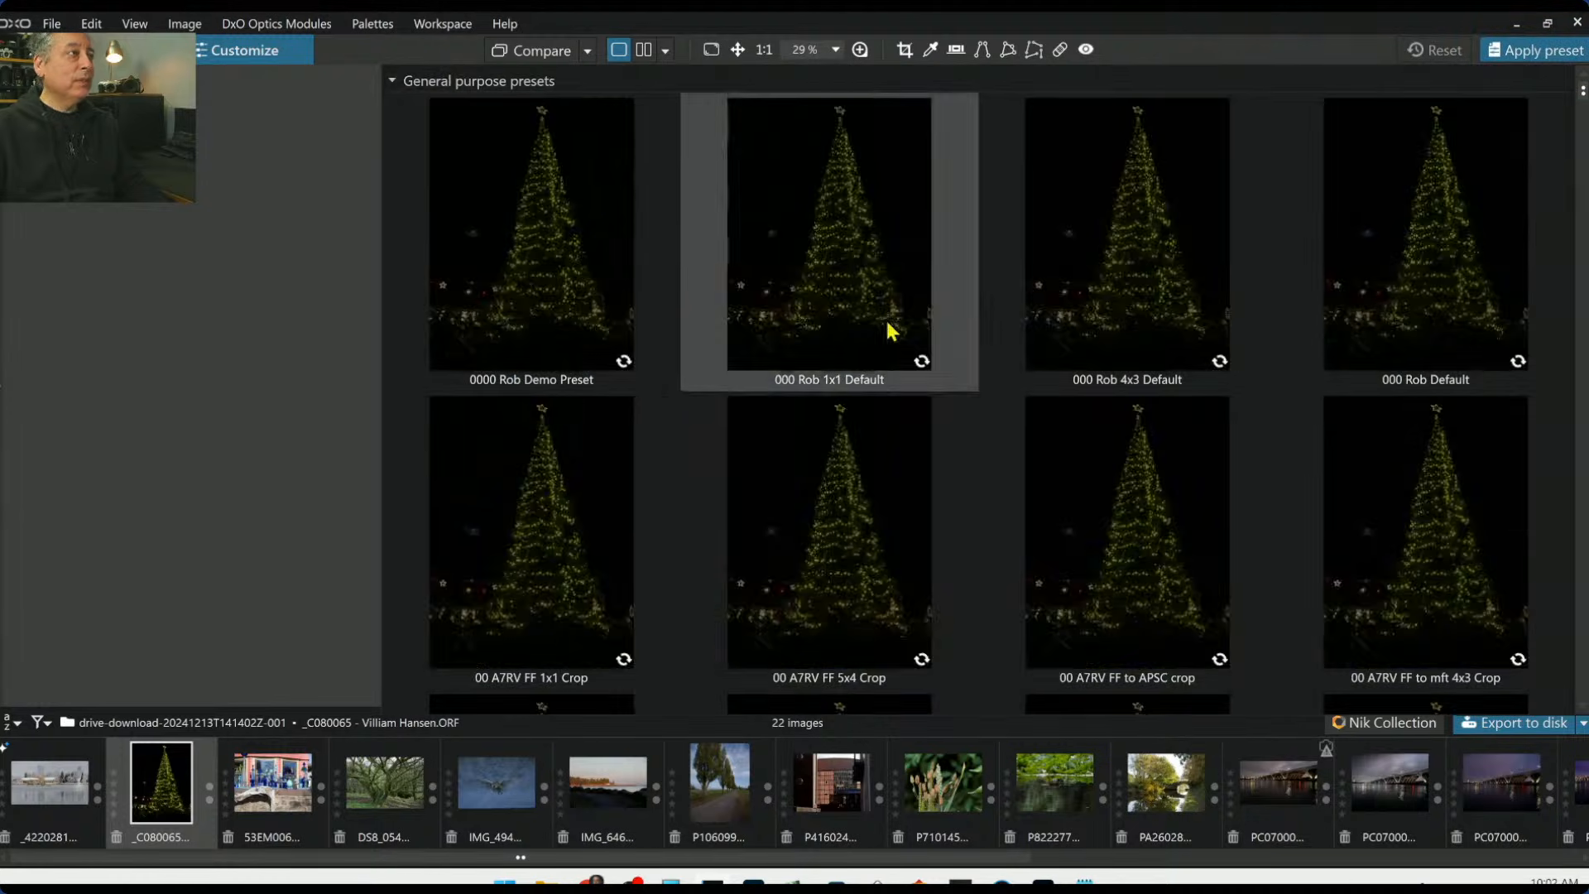
Apply the general purpose demo preset numbered 0000 to the tree photo and show the side panel with the photo's metadata
click(611, 319)
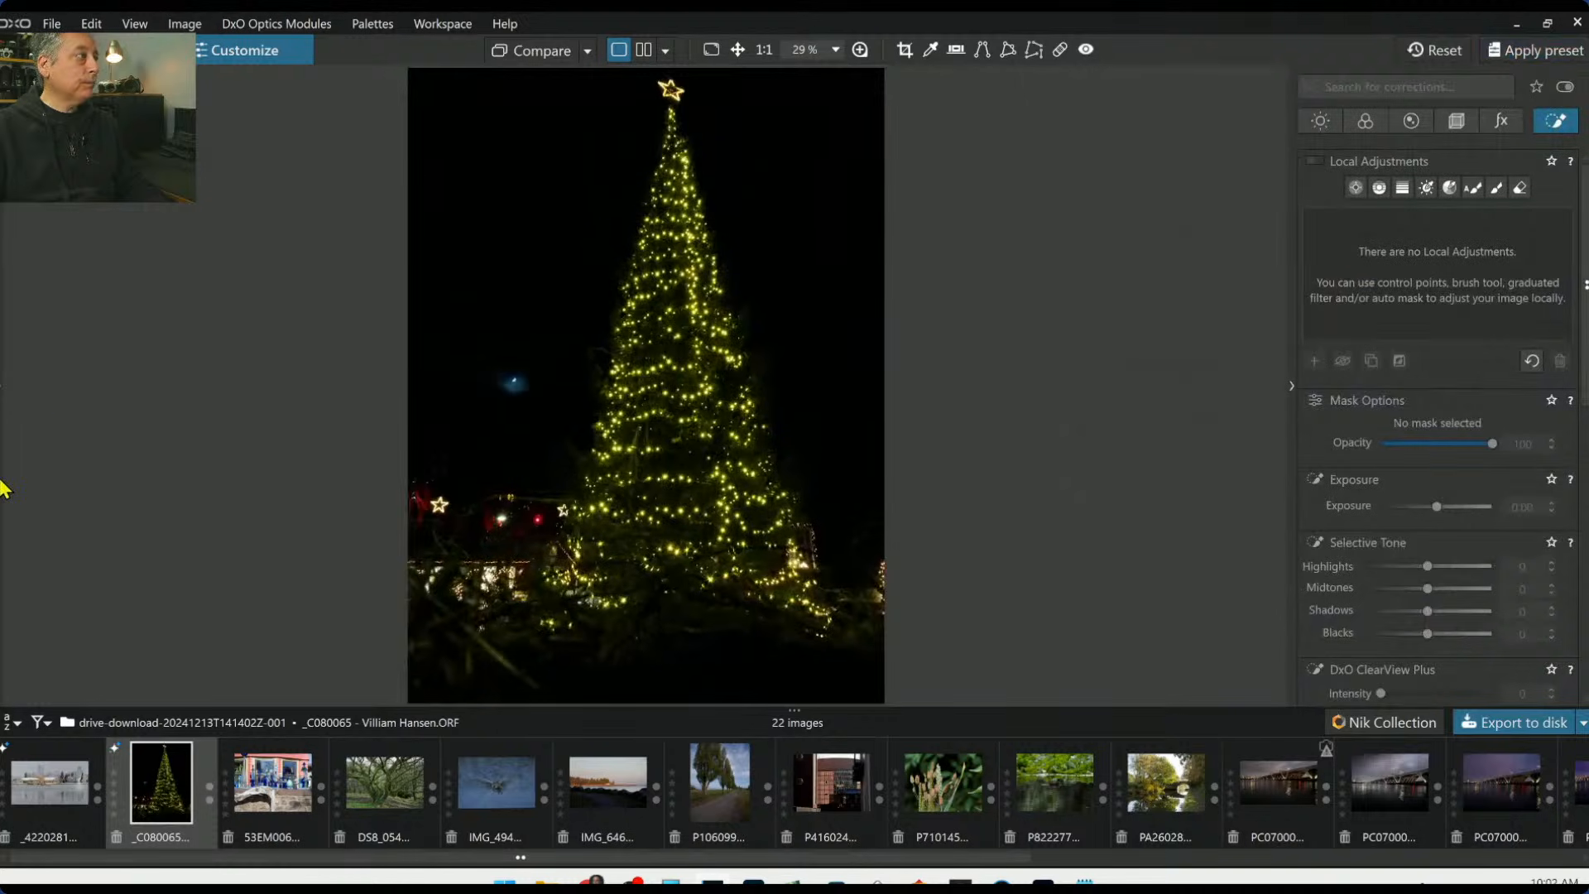
click(3, 389)
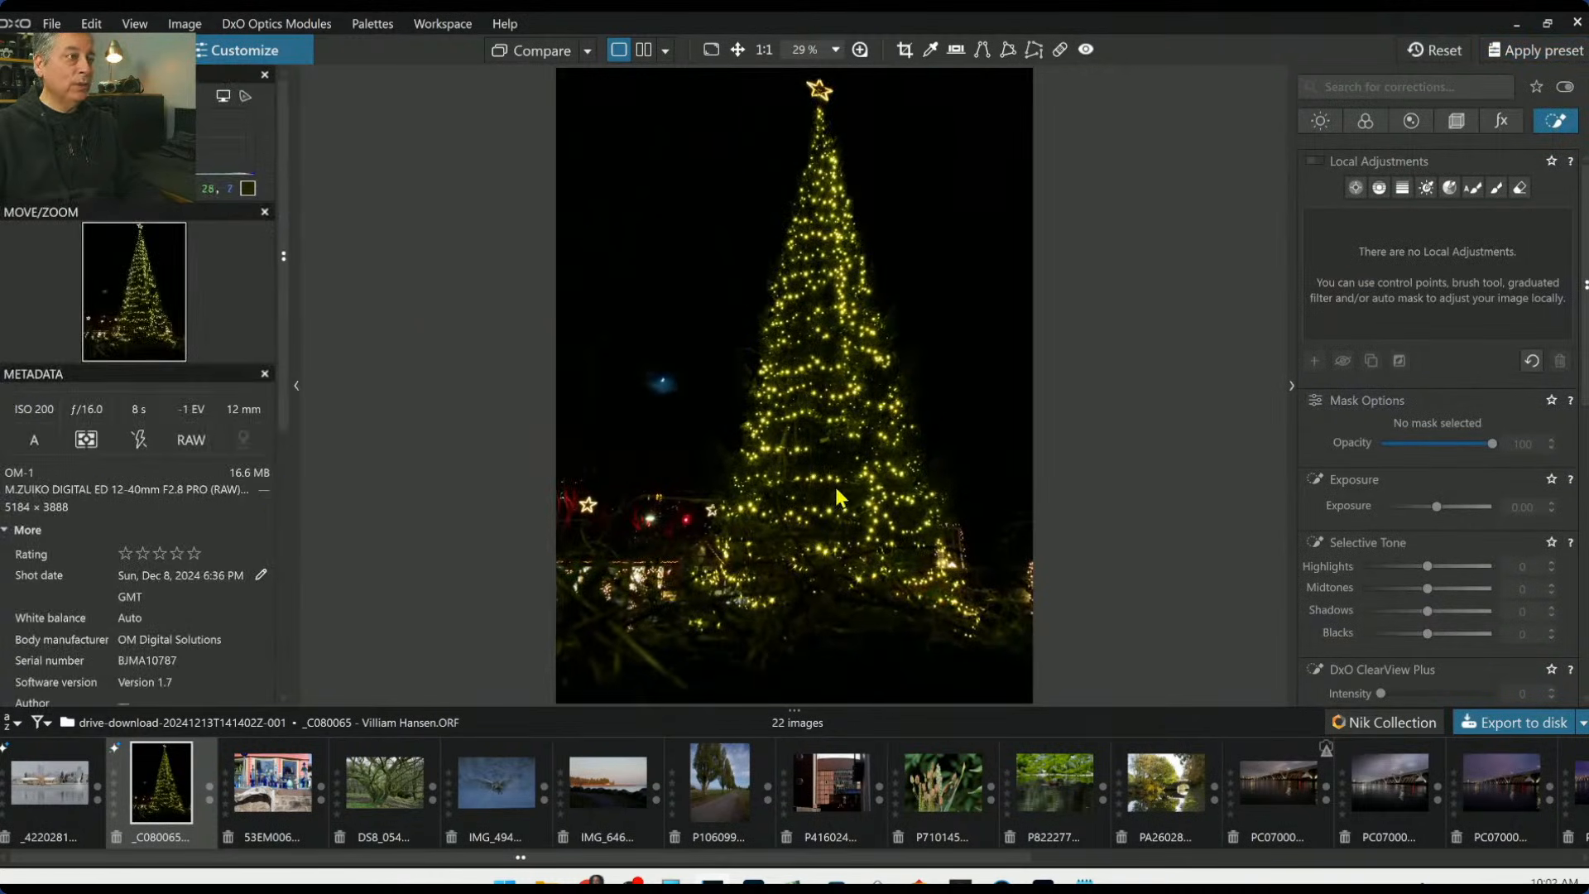
Raise the tree photo's global exposure to 4.00
scroll(757, 455, down, 2)
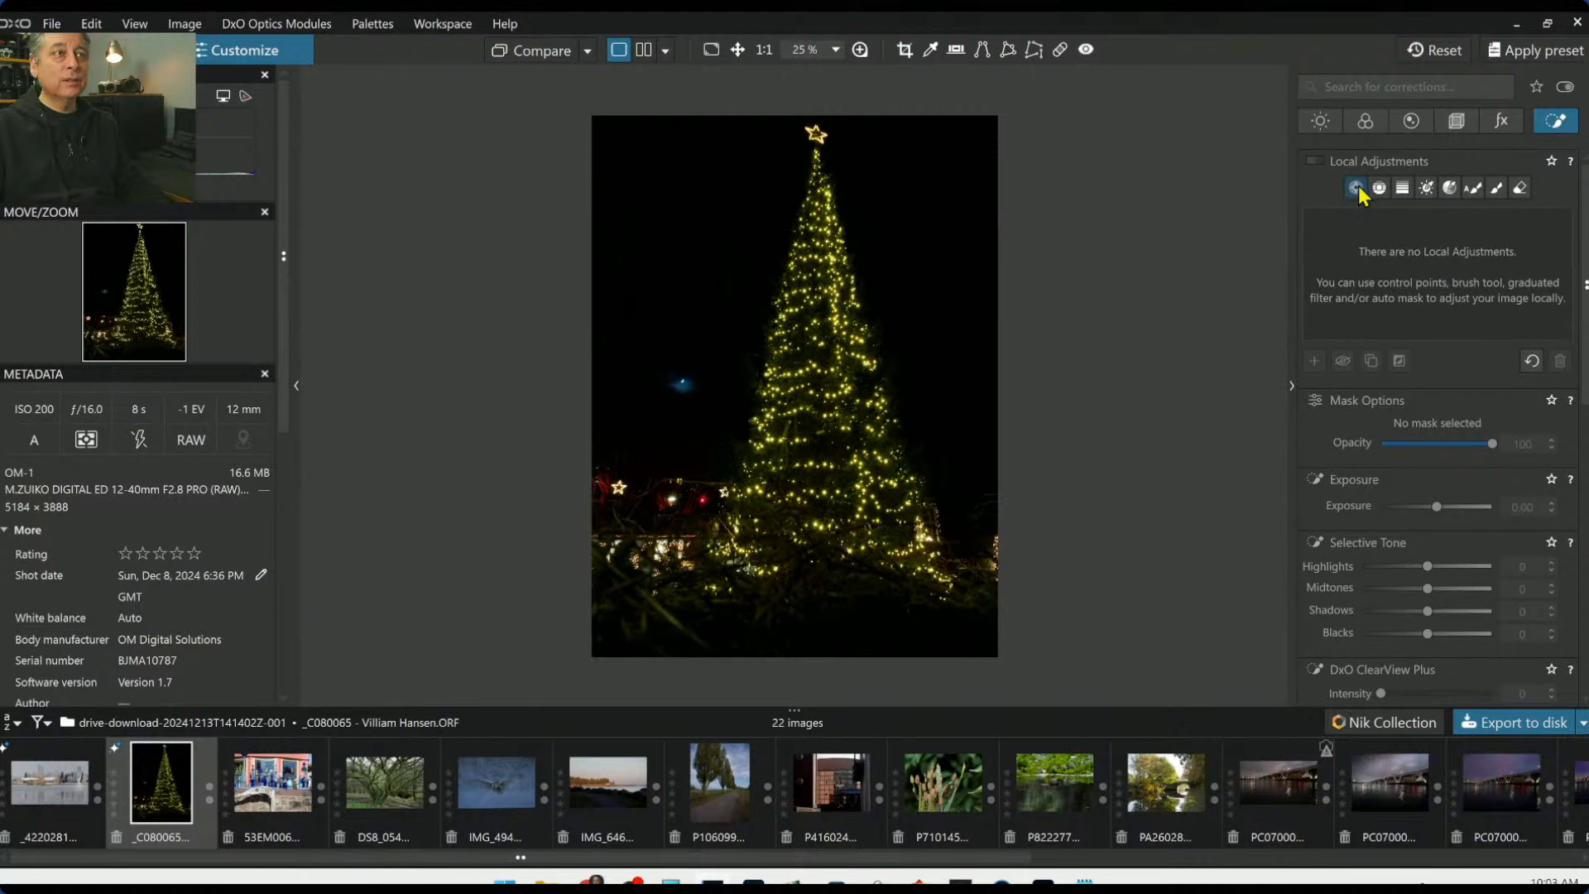
click(1321, 124)
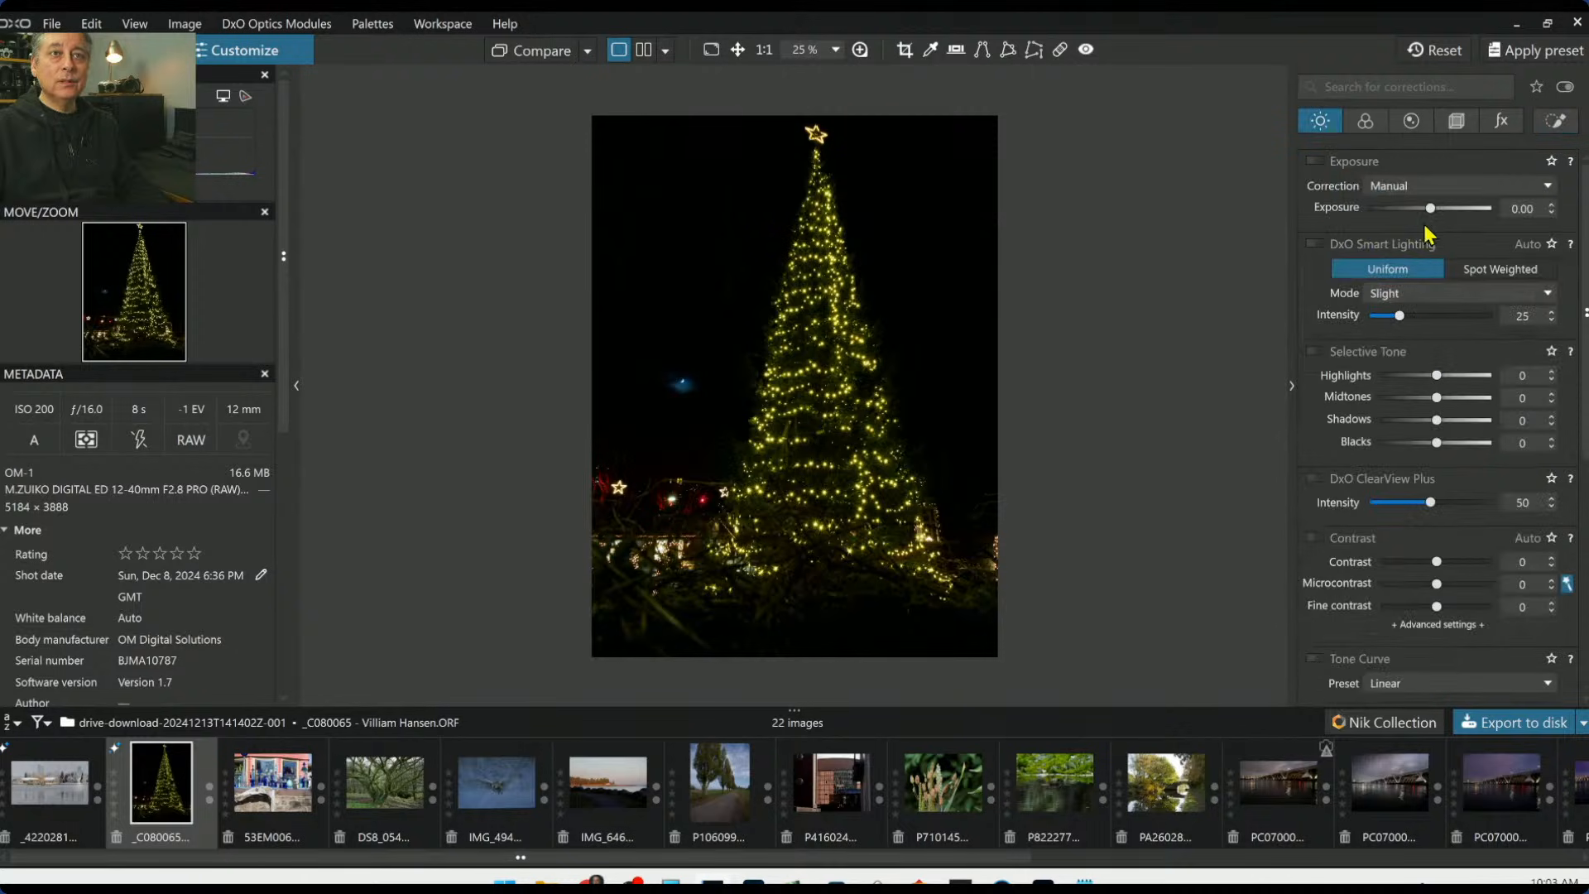
drag(1431, 208, 1499, 215)
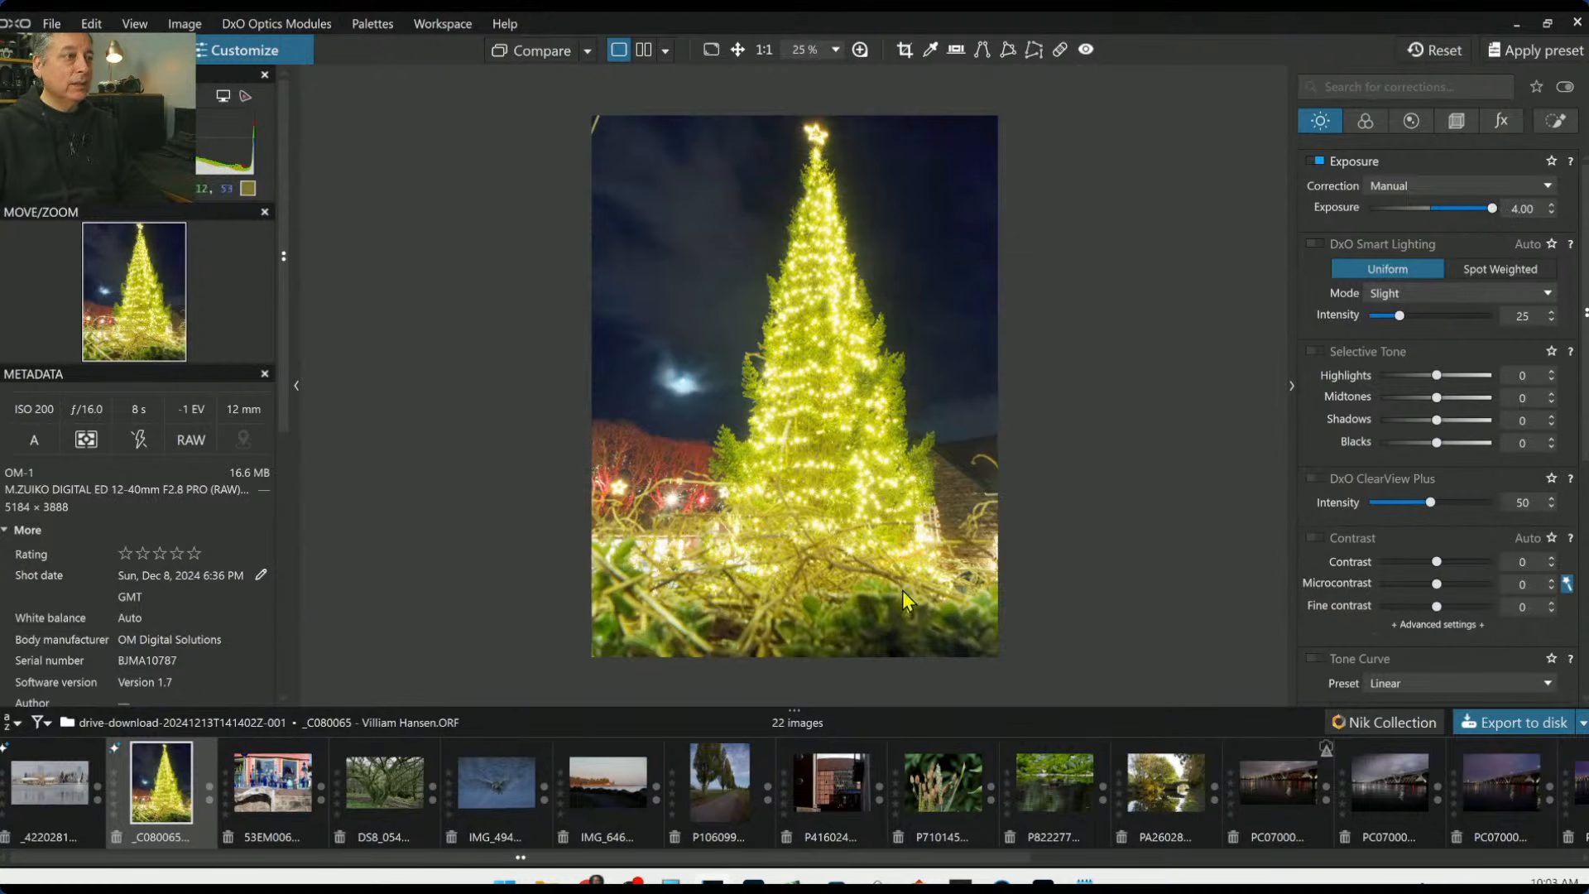
Crop off the dark bushes below the tree and a strip beside it to 3534 × 4711 px, keeping the original aspect ratio
click(1455, 123)
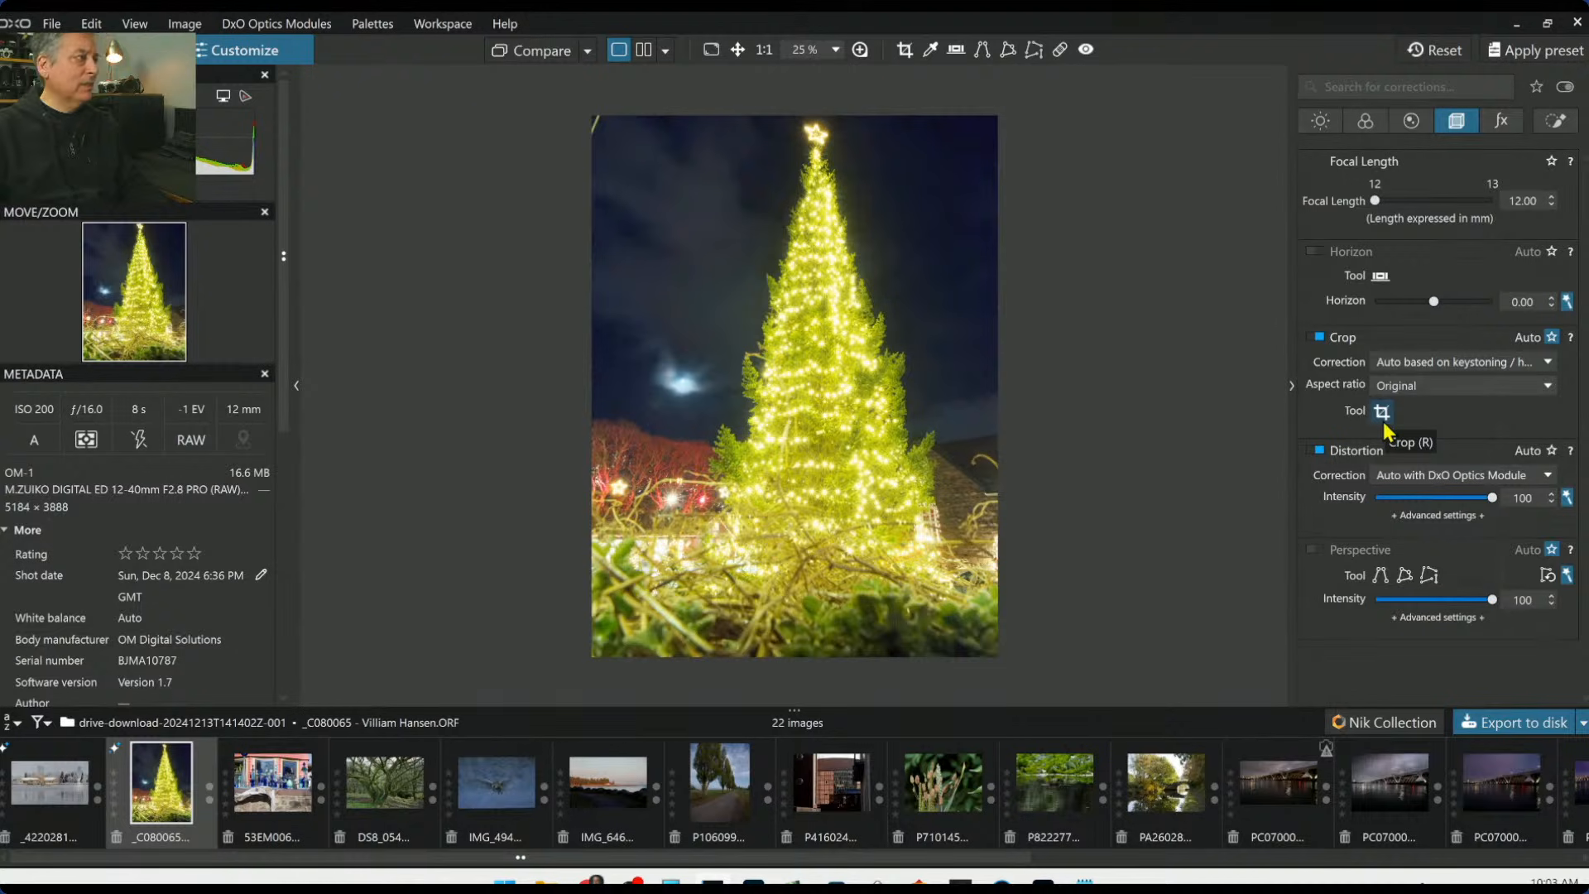
click(1382, 412)
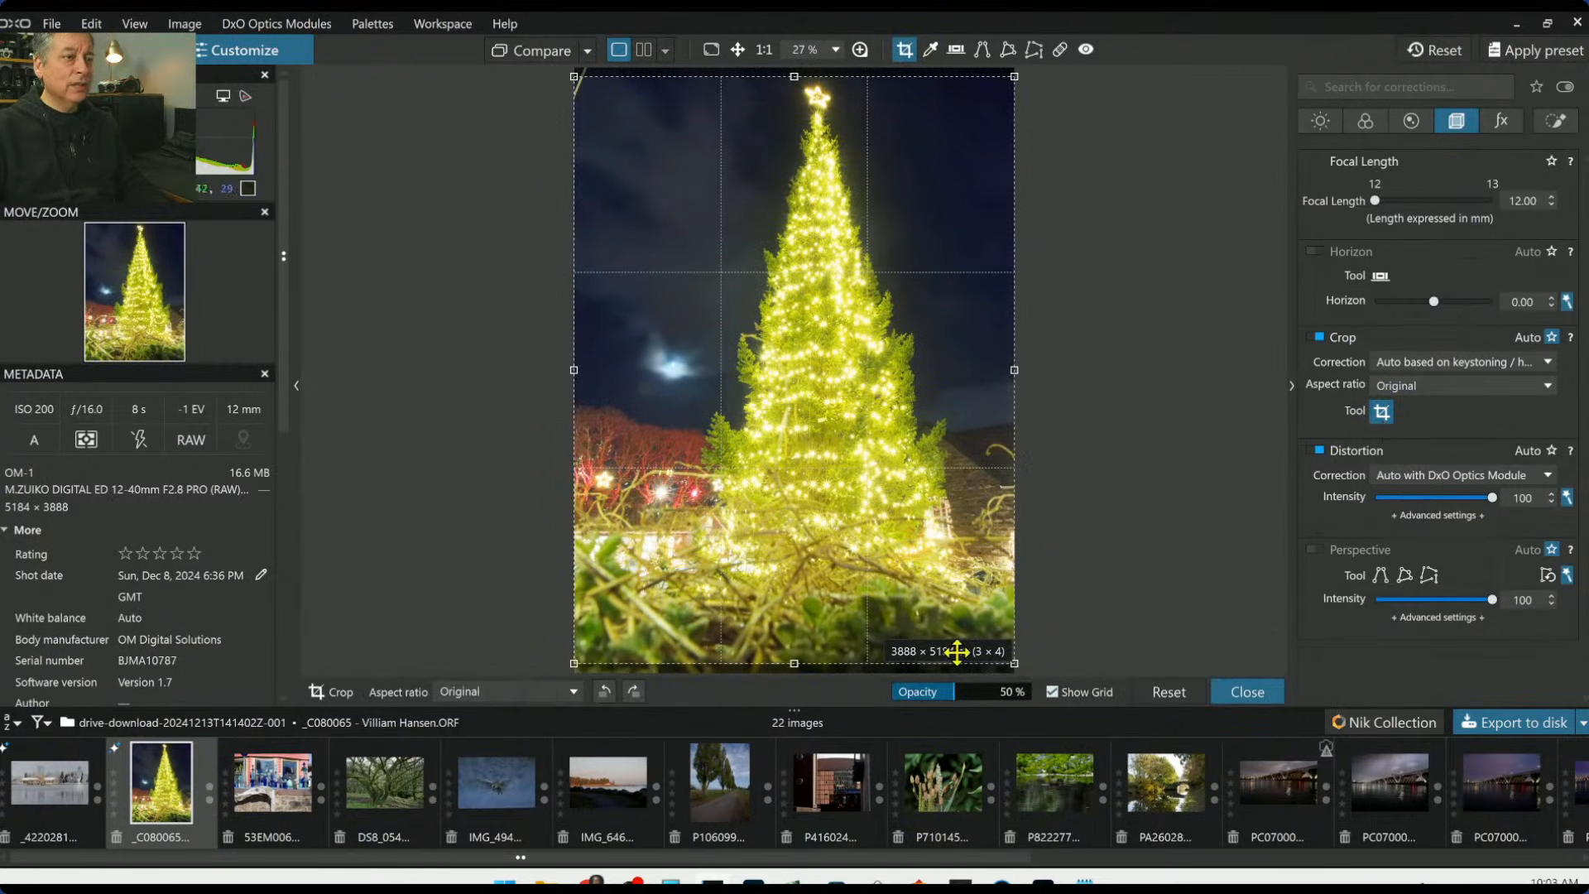
drag(1012, 660, 971, 602)
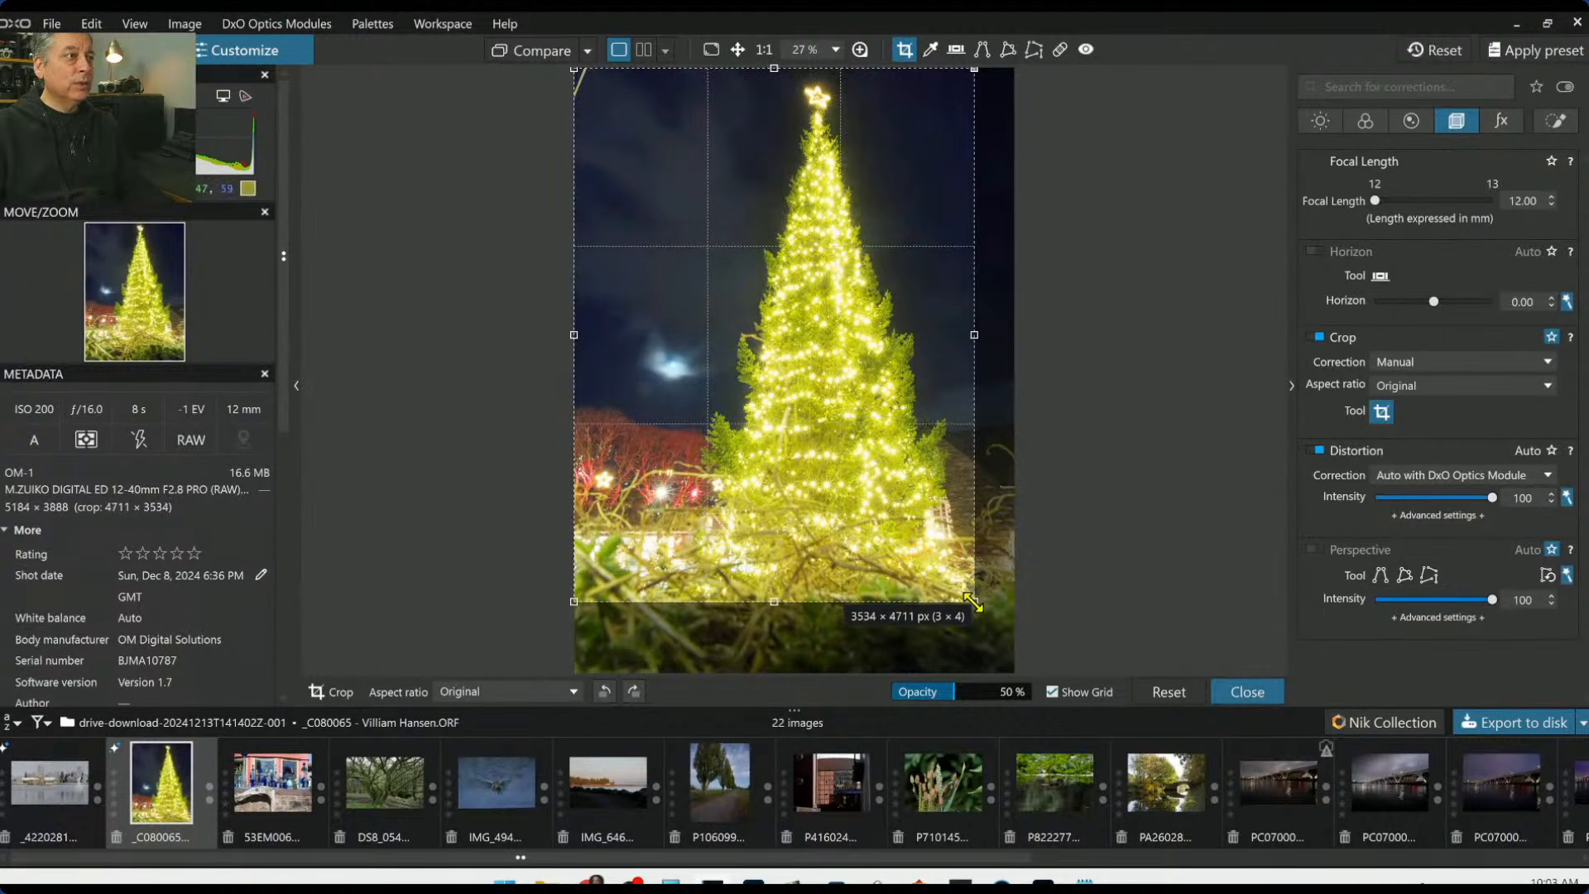
key(Return)
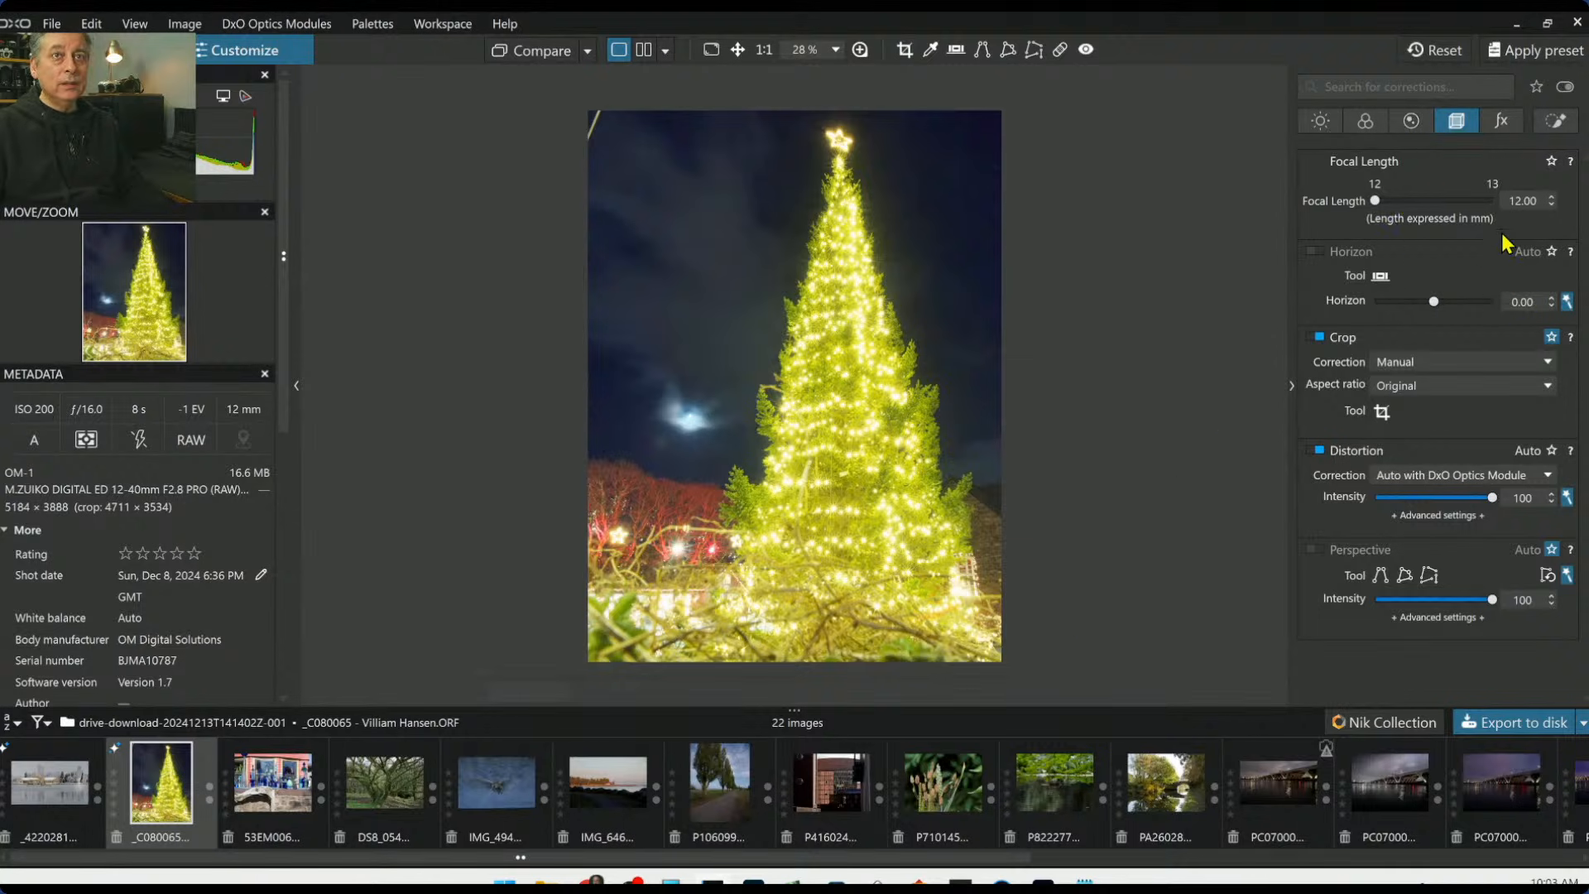
Set the tree photo's global exposure to 3.47
click(1322, 121)
drag(1493, 211, 1485, 212)
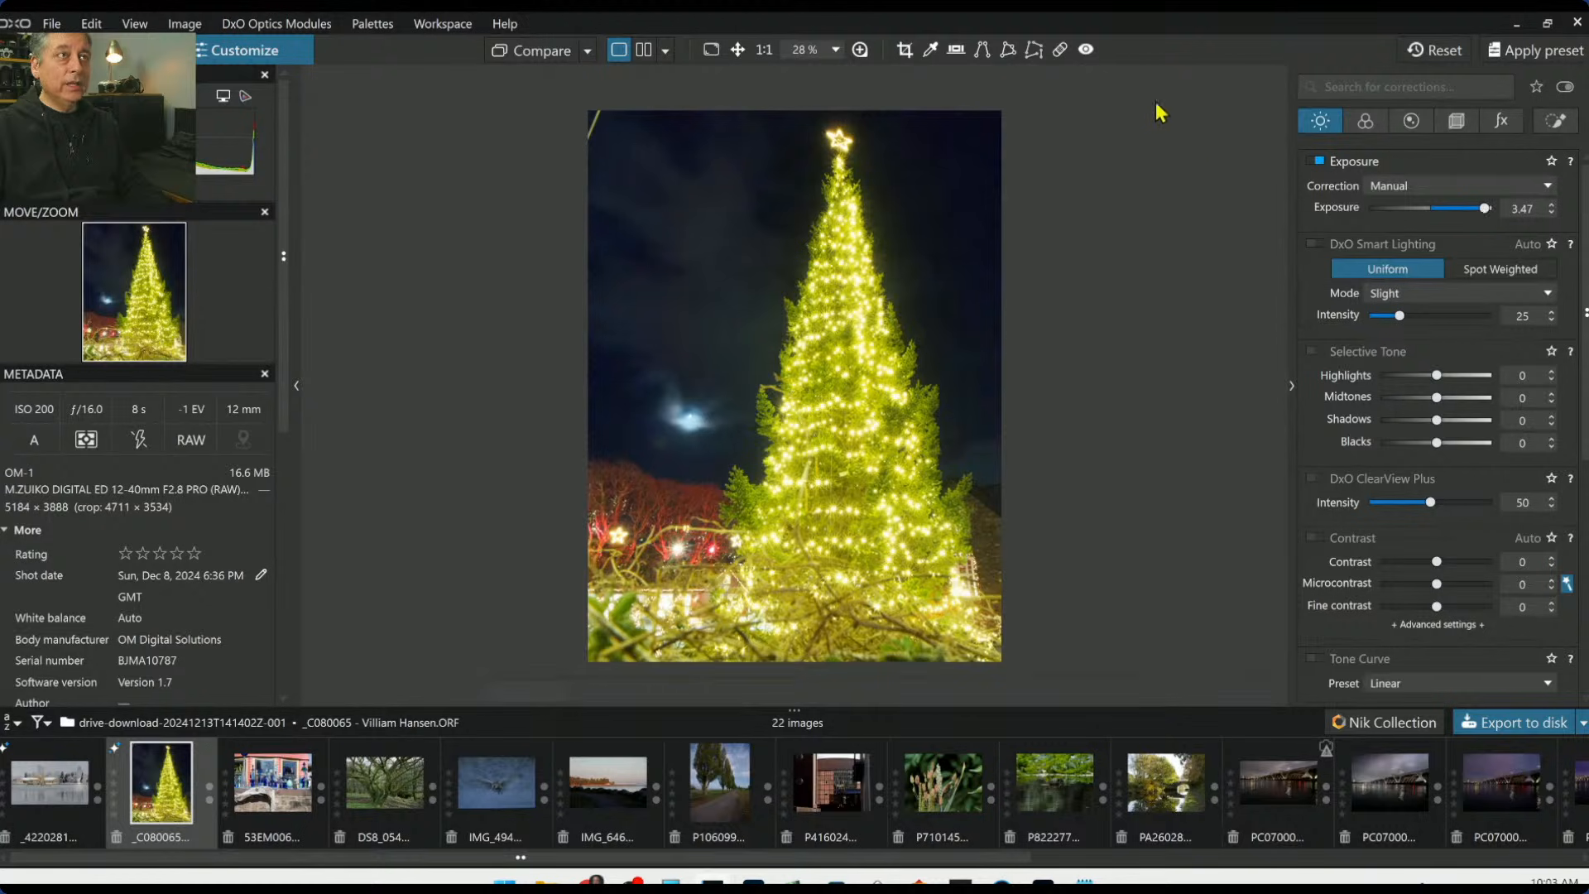
Retouch the stray branch out of the sky's upper left corner in Repair mode and leave the retouch tool
click(1060, 49)
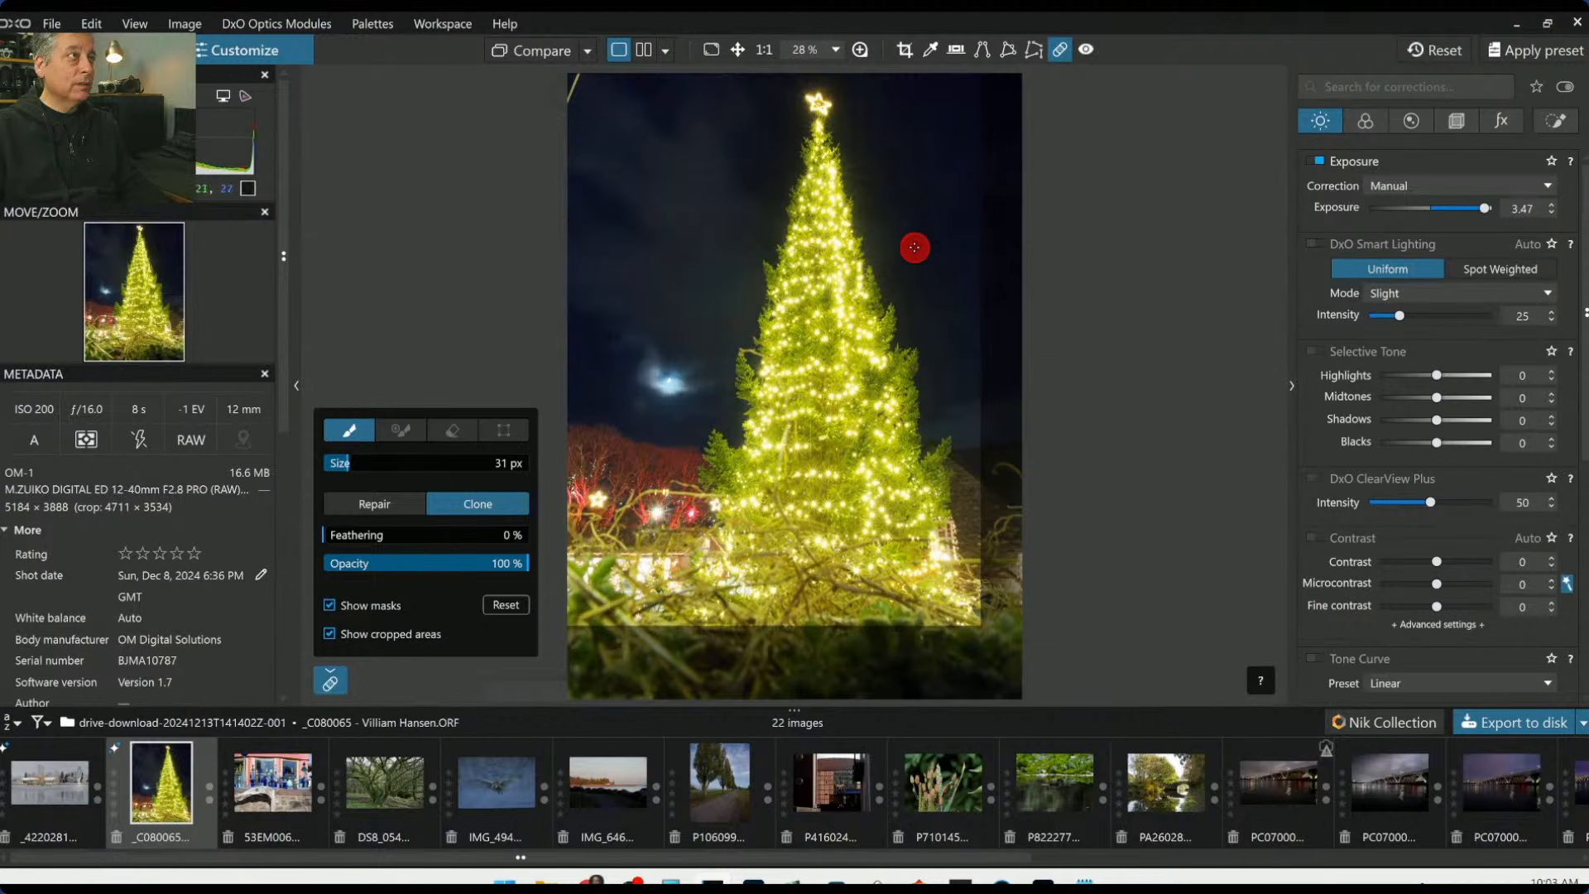
click(389, 505)
scroll(591, 117, up, 1)
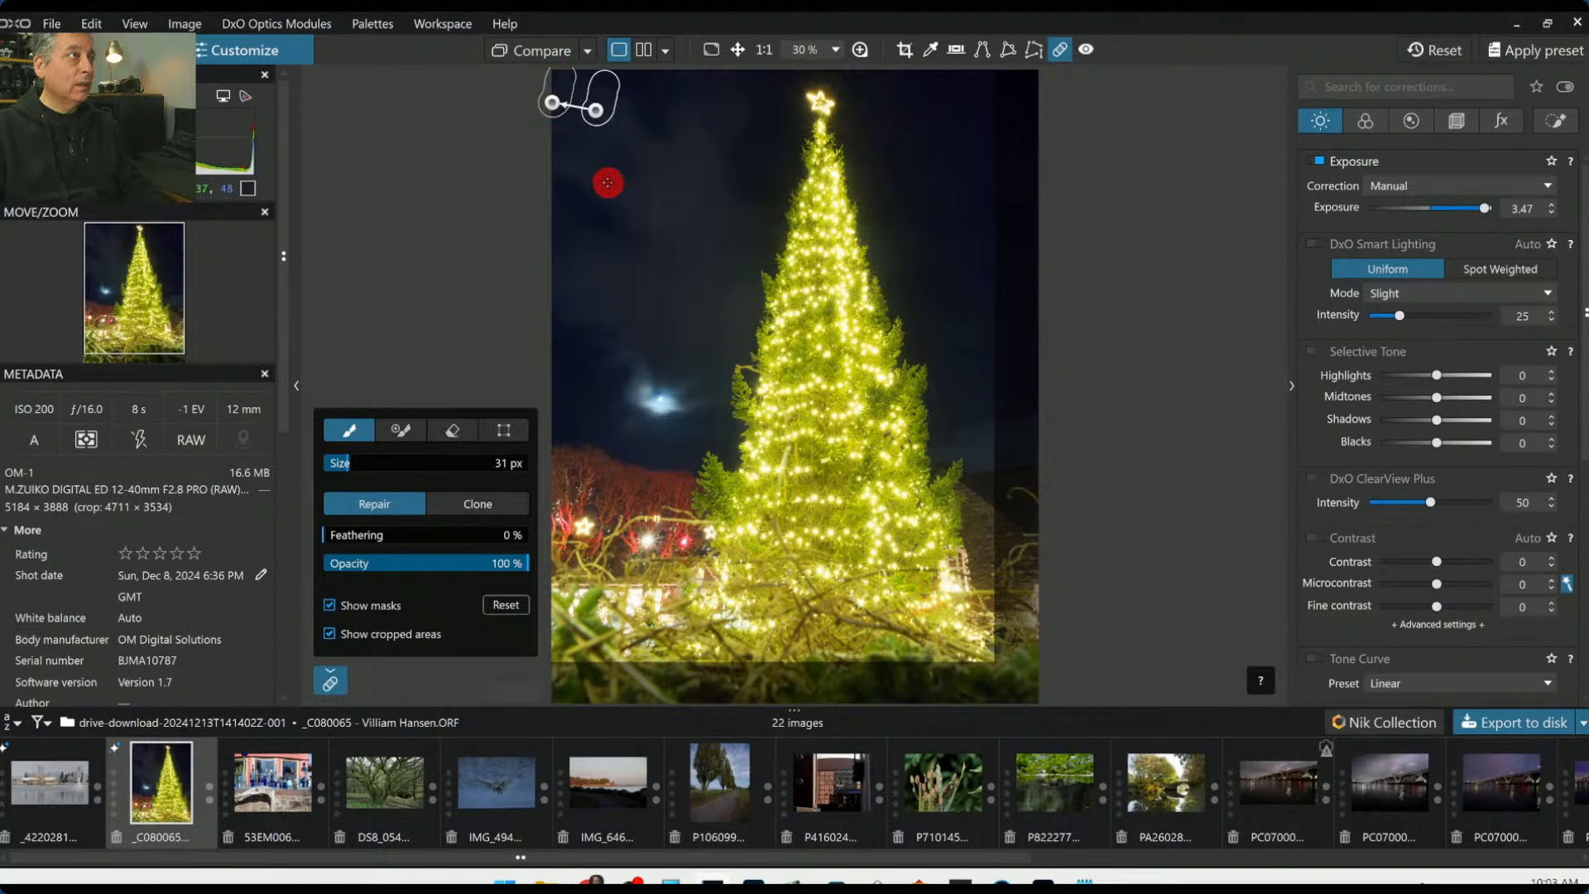
click(1051, 49)
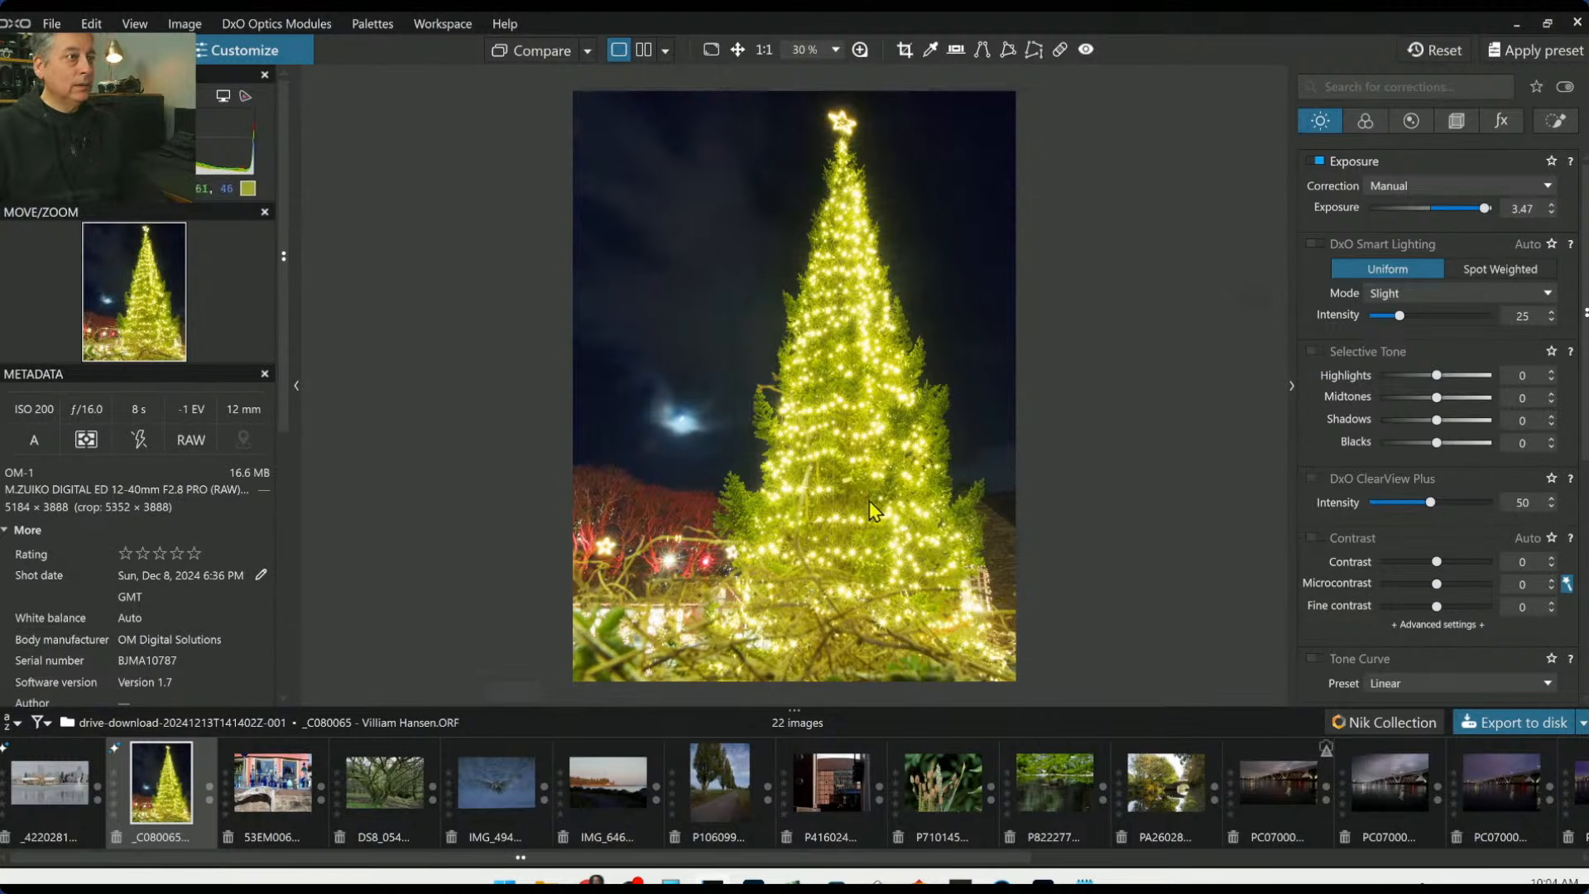
Inspect the tree's lights up close and place a local adjustment control point in the middle of the tree
scroll(853, 489, up, 3)
scroll(836, 480, up, 3)
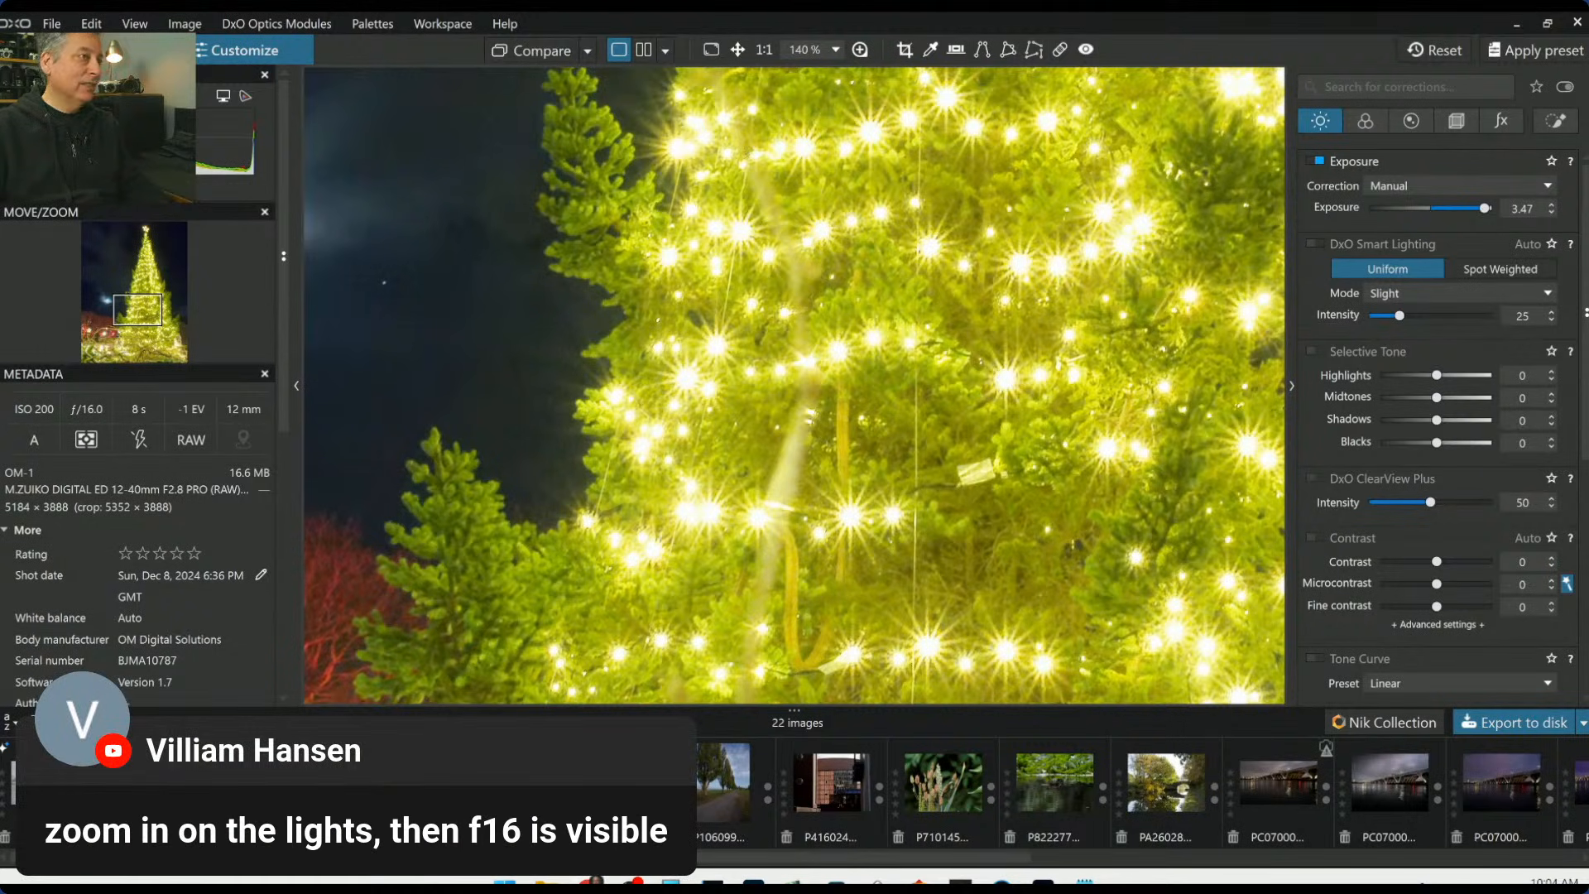
scroll(832, 506, down, 3)
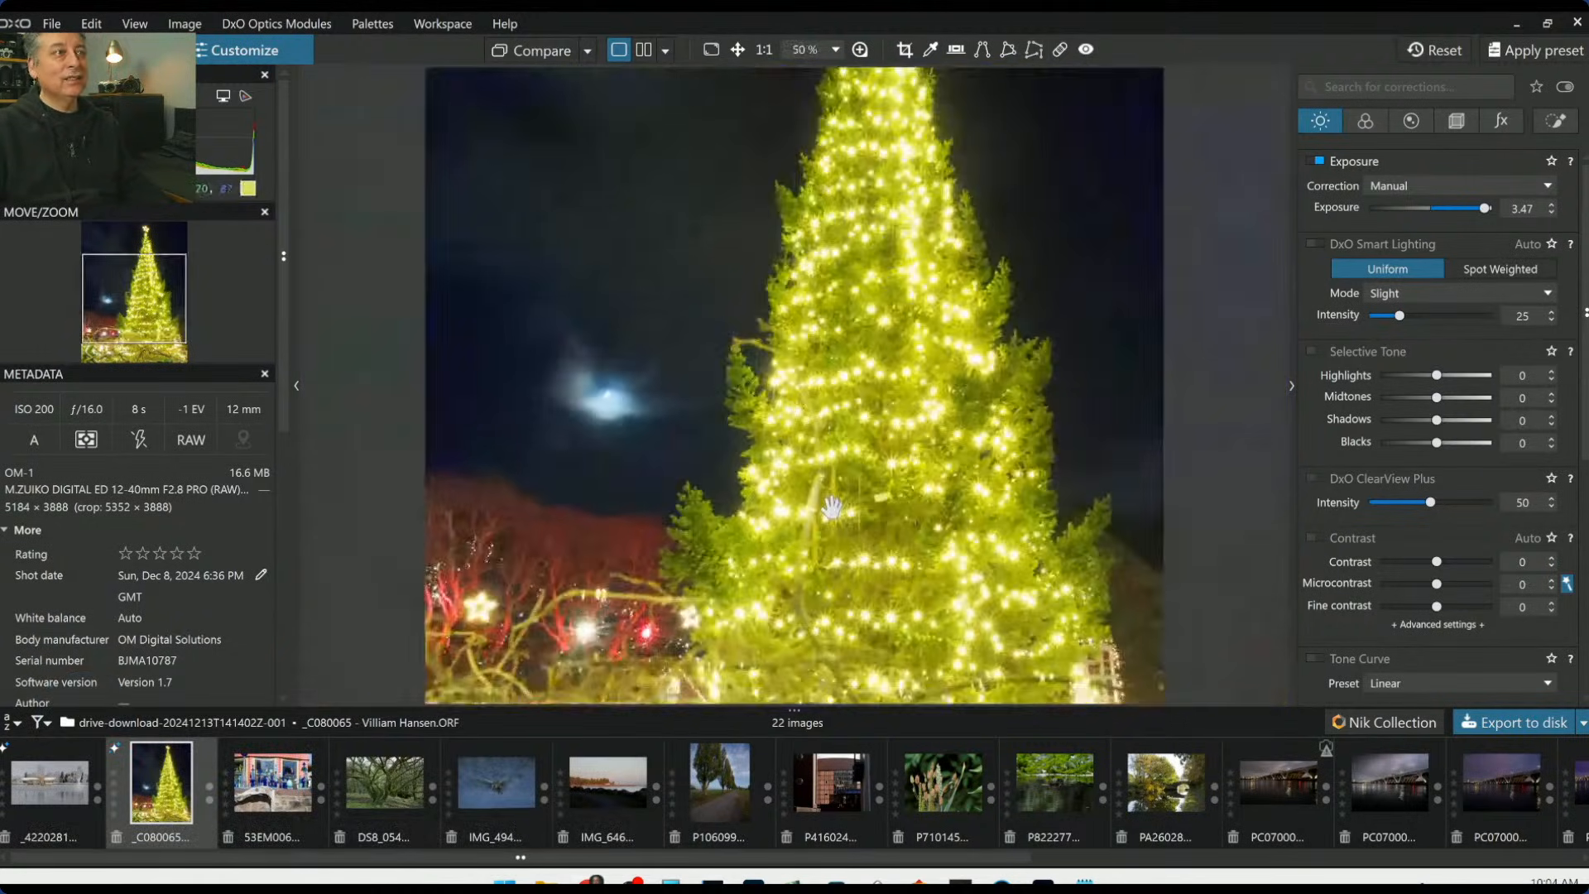
scroll(832, 507, down, 2)
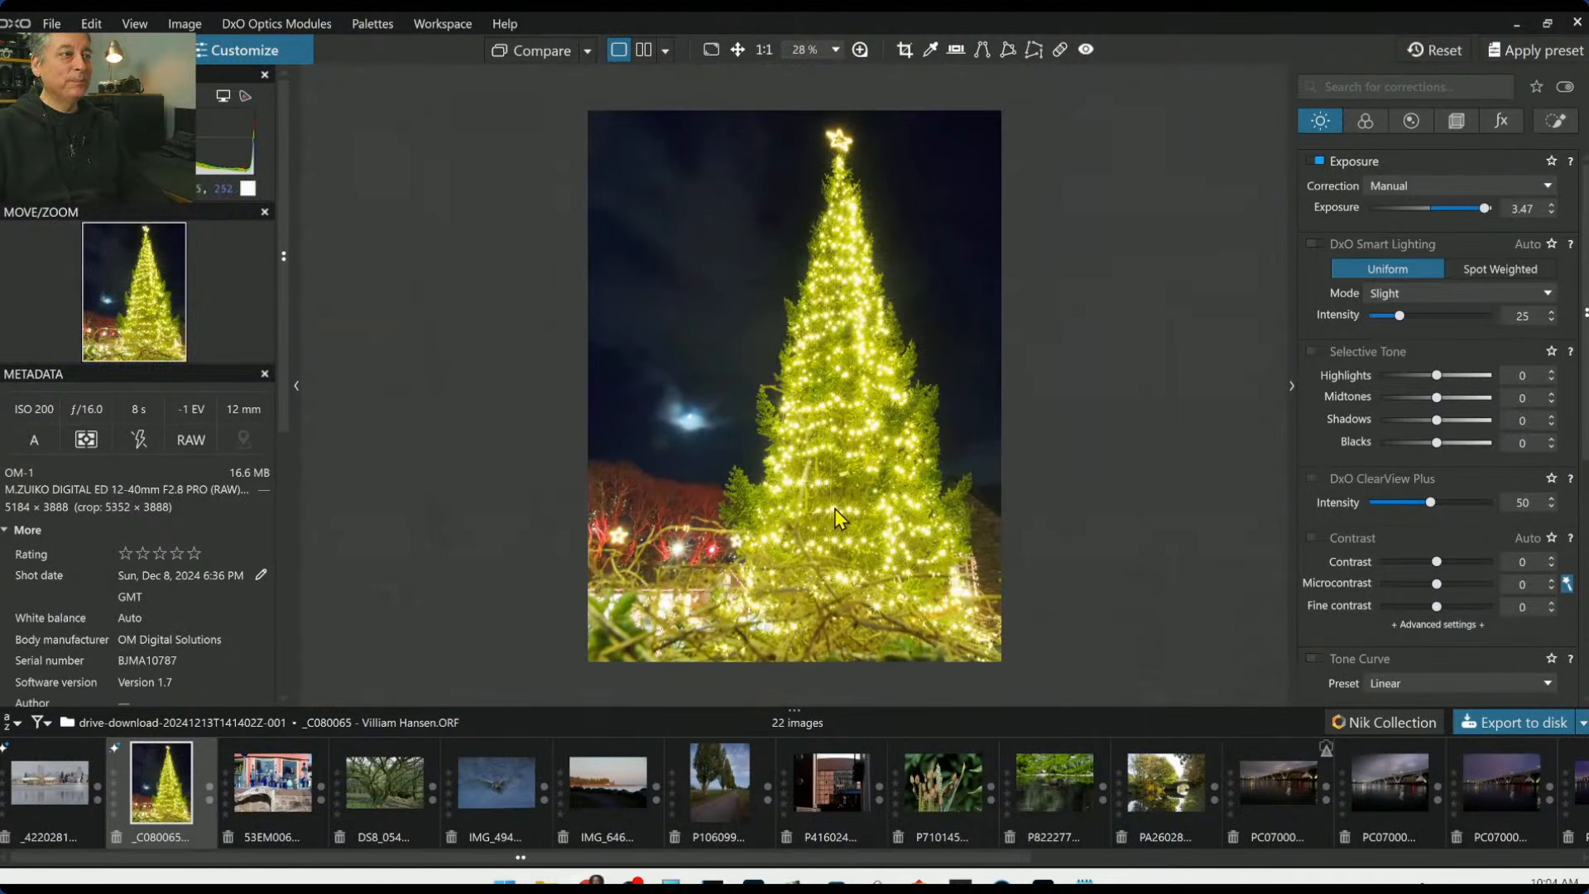
click(1508, 124)
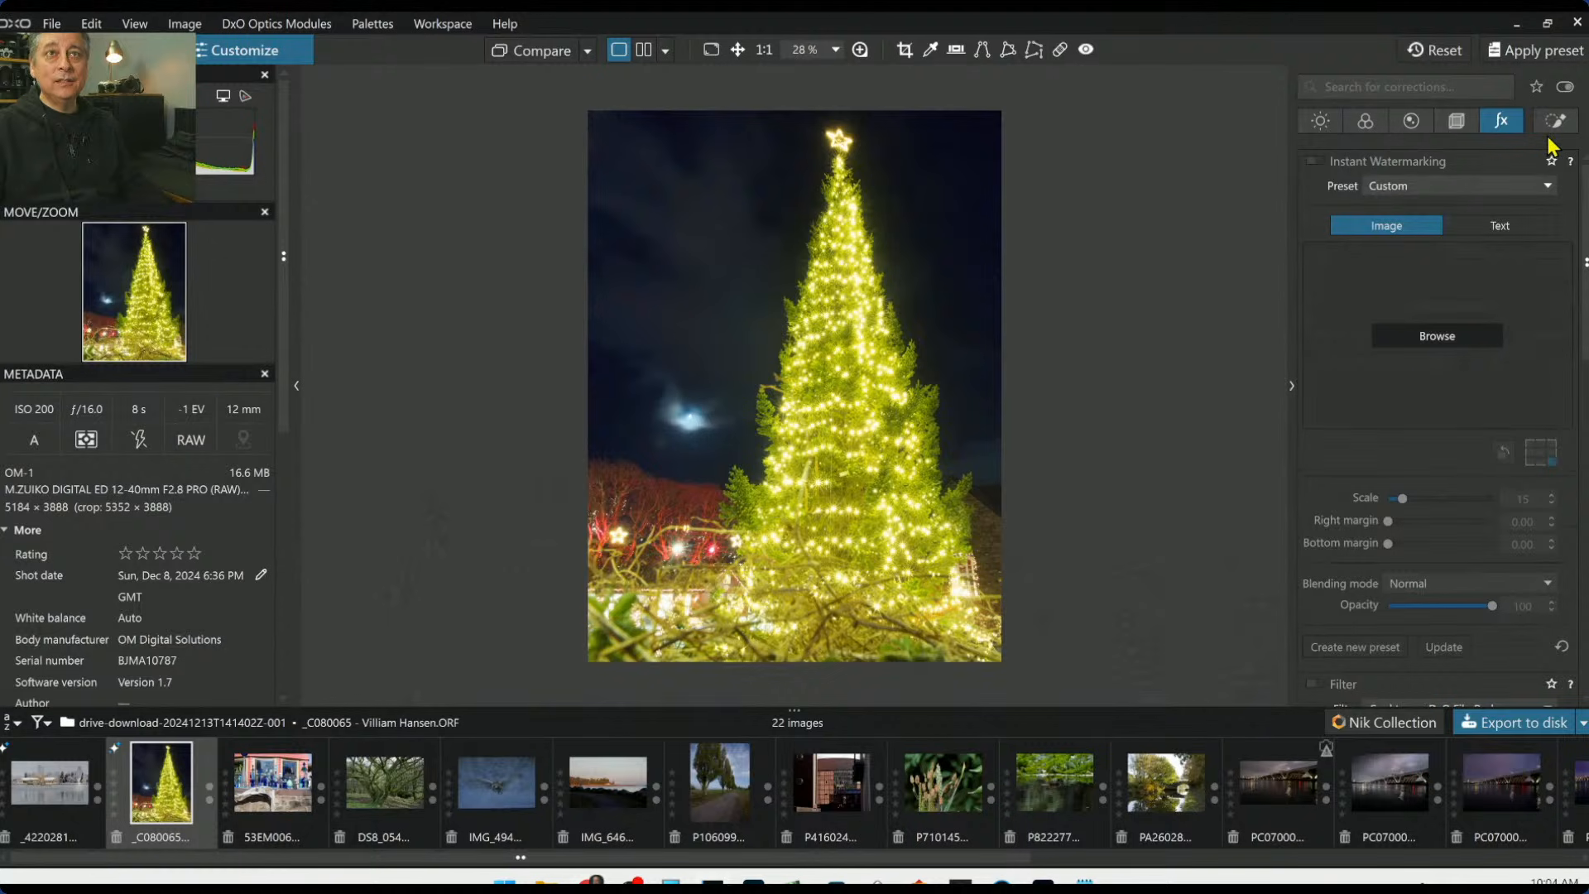
click(1554, 122)
click(1355, 188)
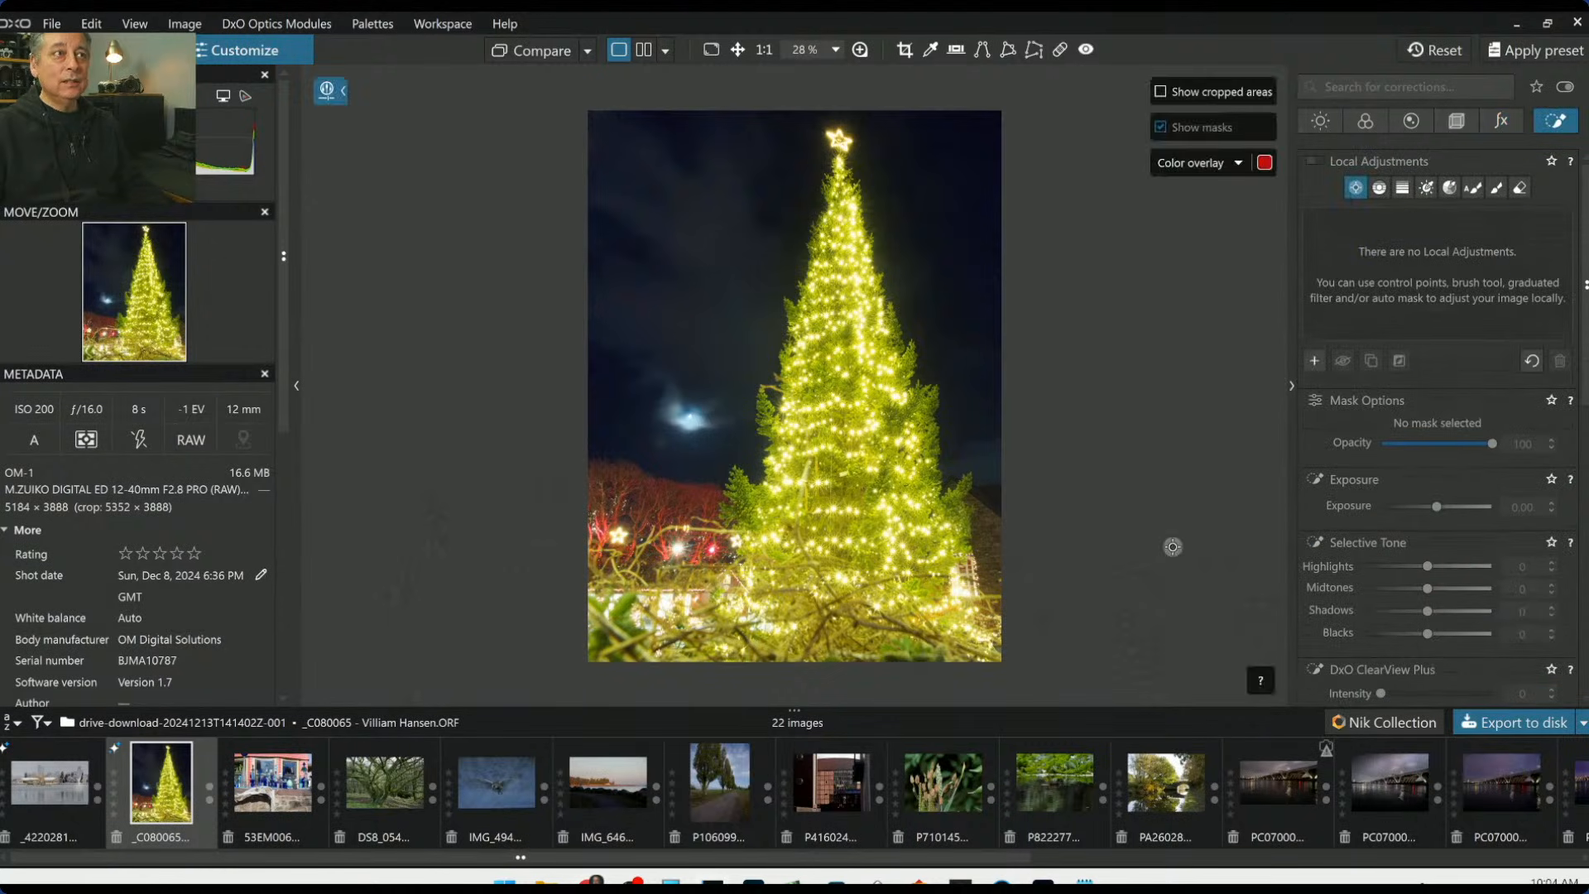
click(865, 480)
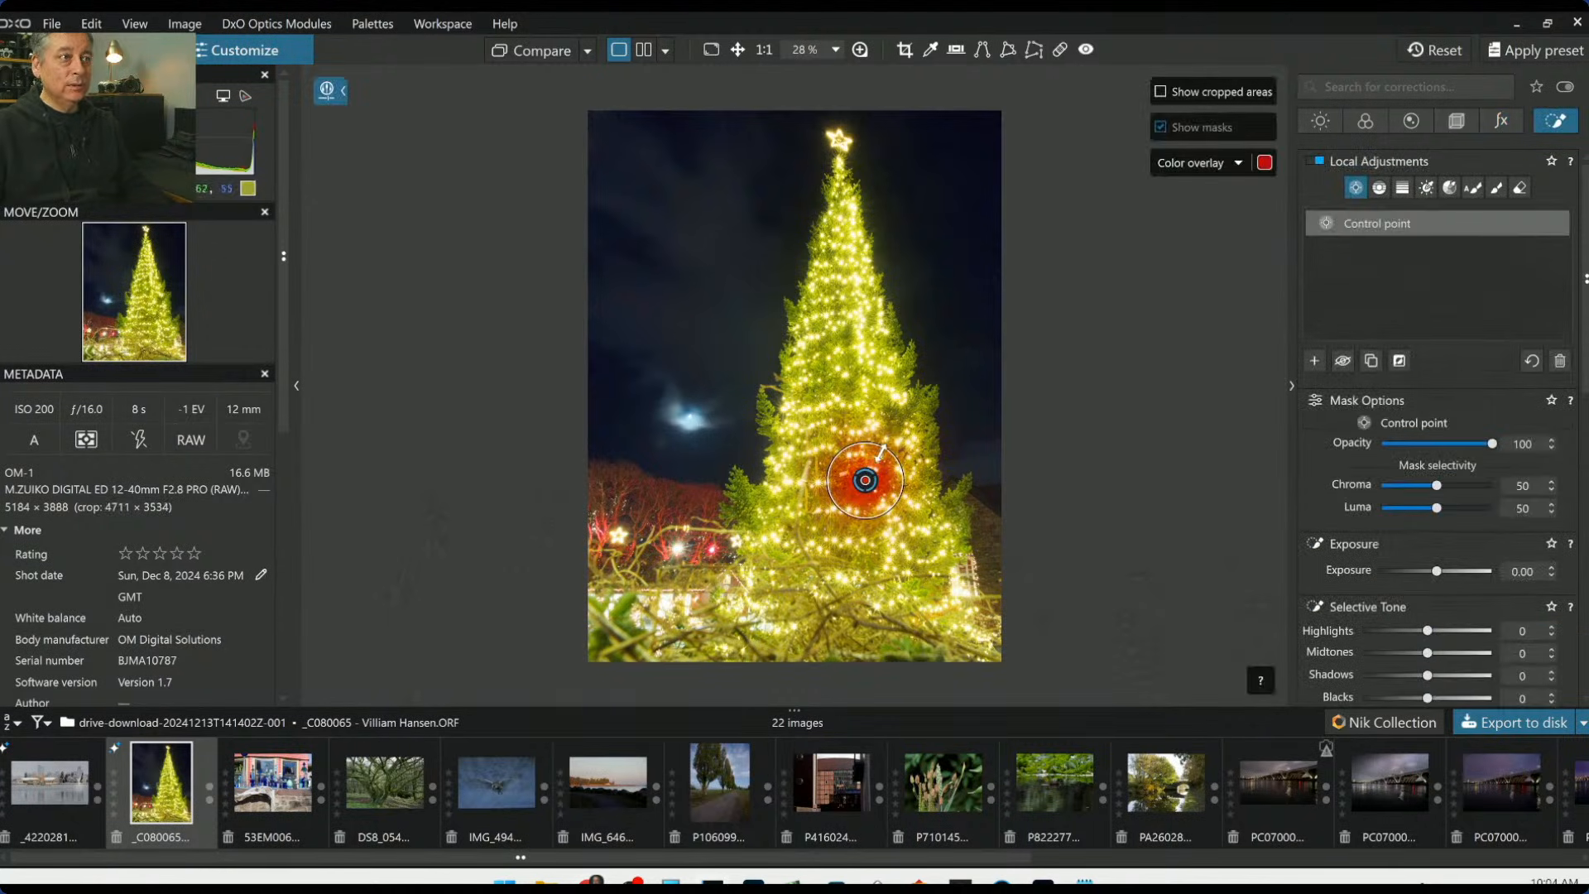
drag(865, 480, 852, 431)
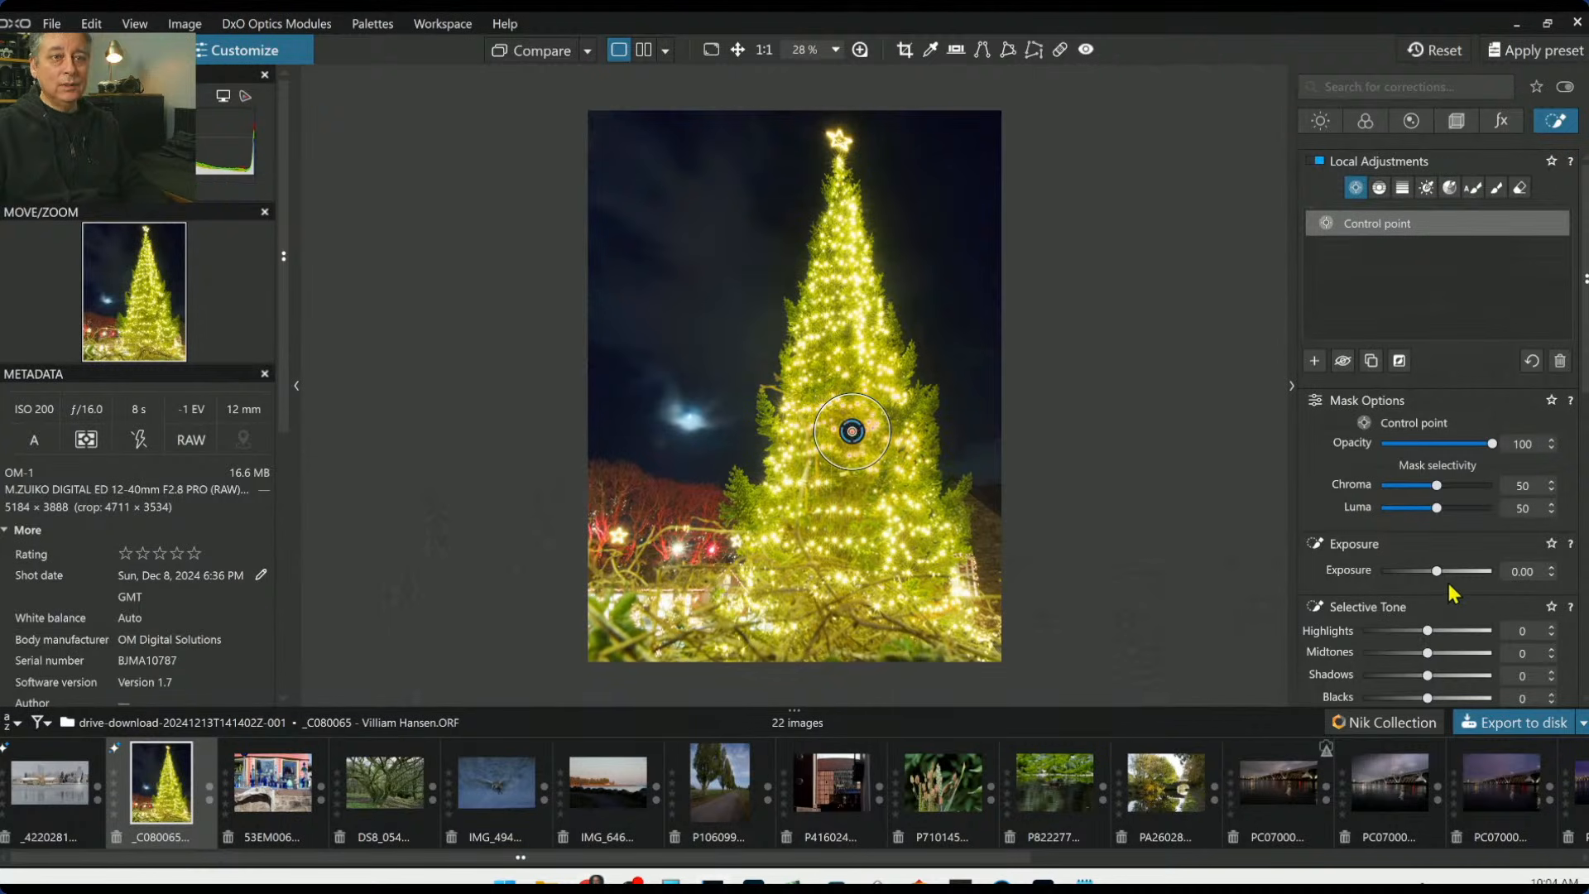
Set the tree control point's ClearView Plus intensity to 87 and enlarge its circle to about the tree's width
scroll(1437, 579, down, 1)
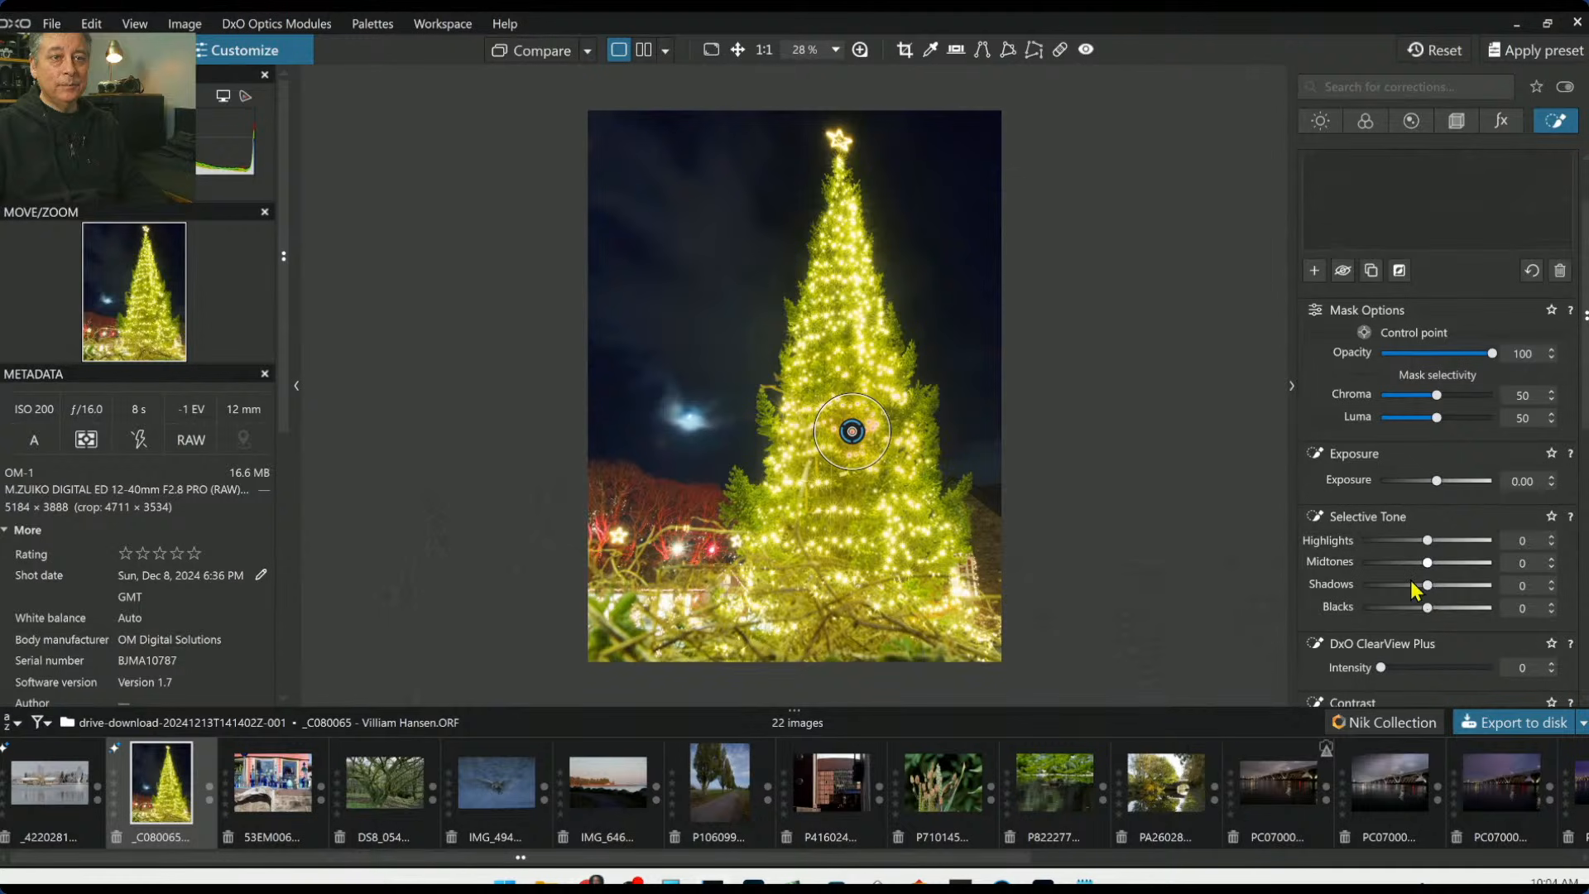
drag(1381, 667, 1477, 669)
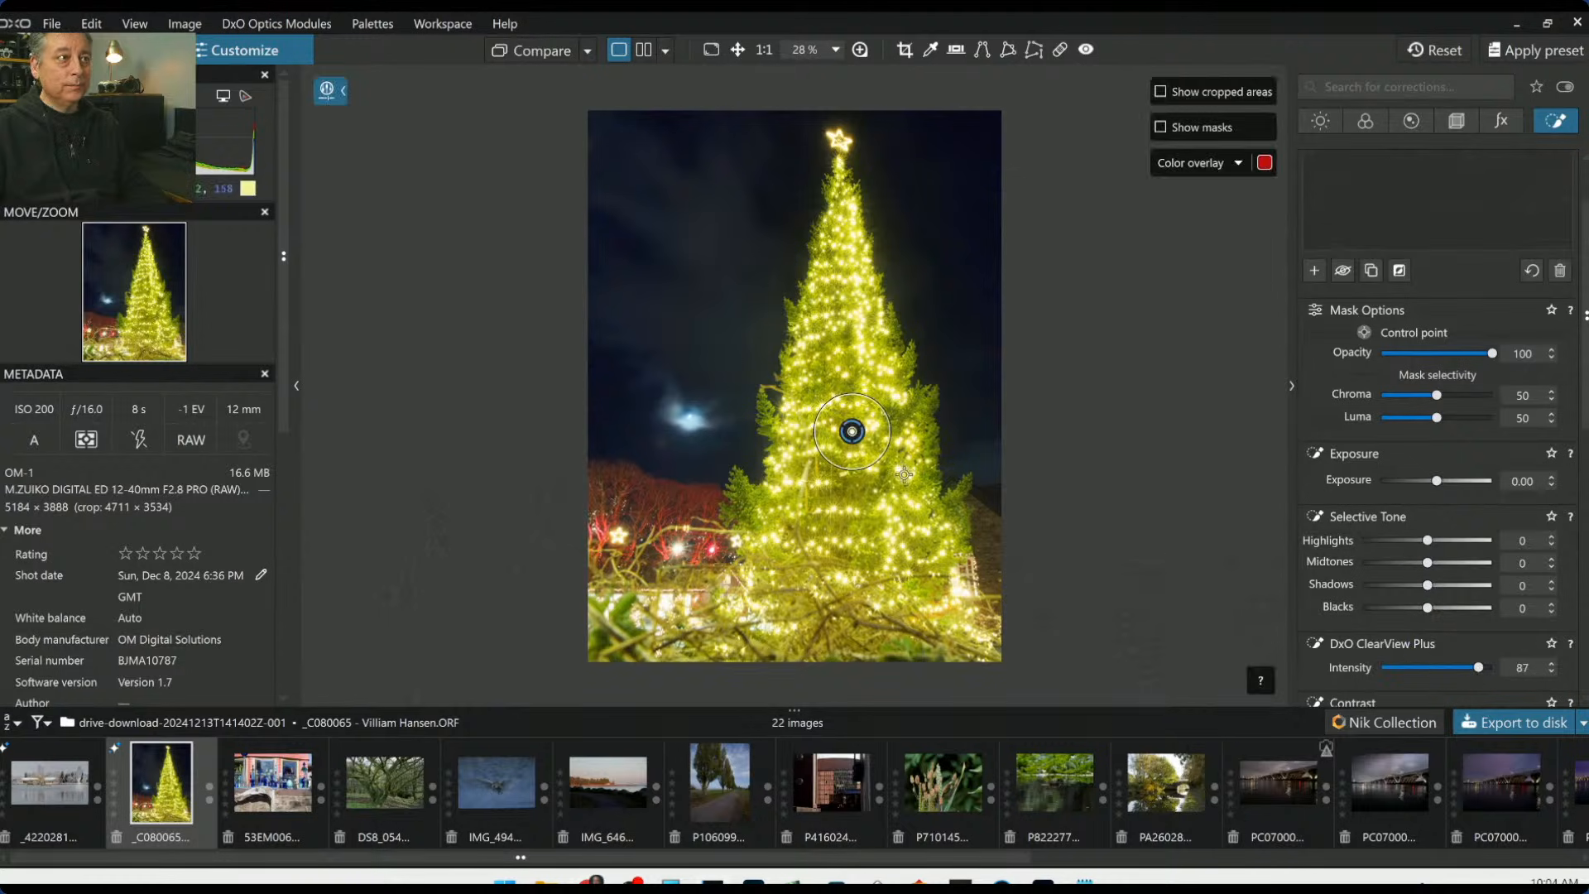
drag(879, 460, 897, 494)
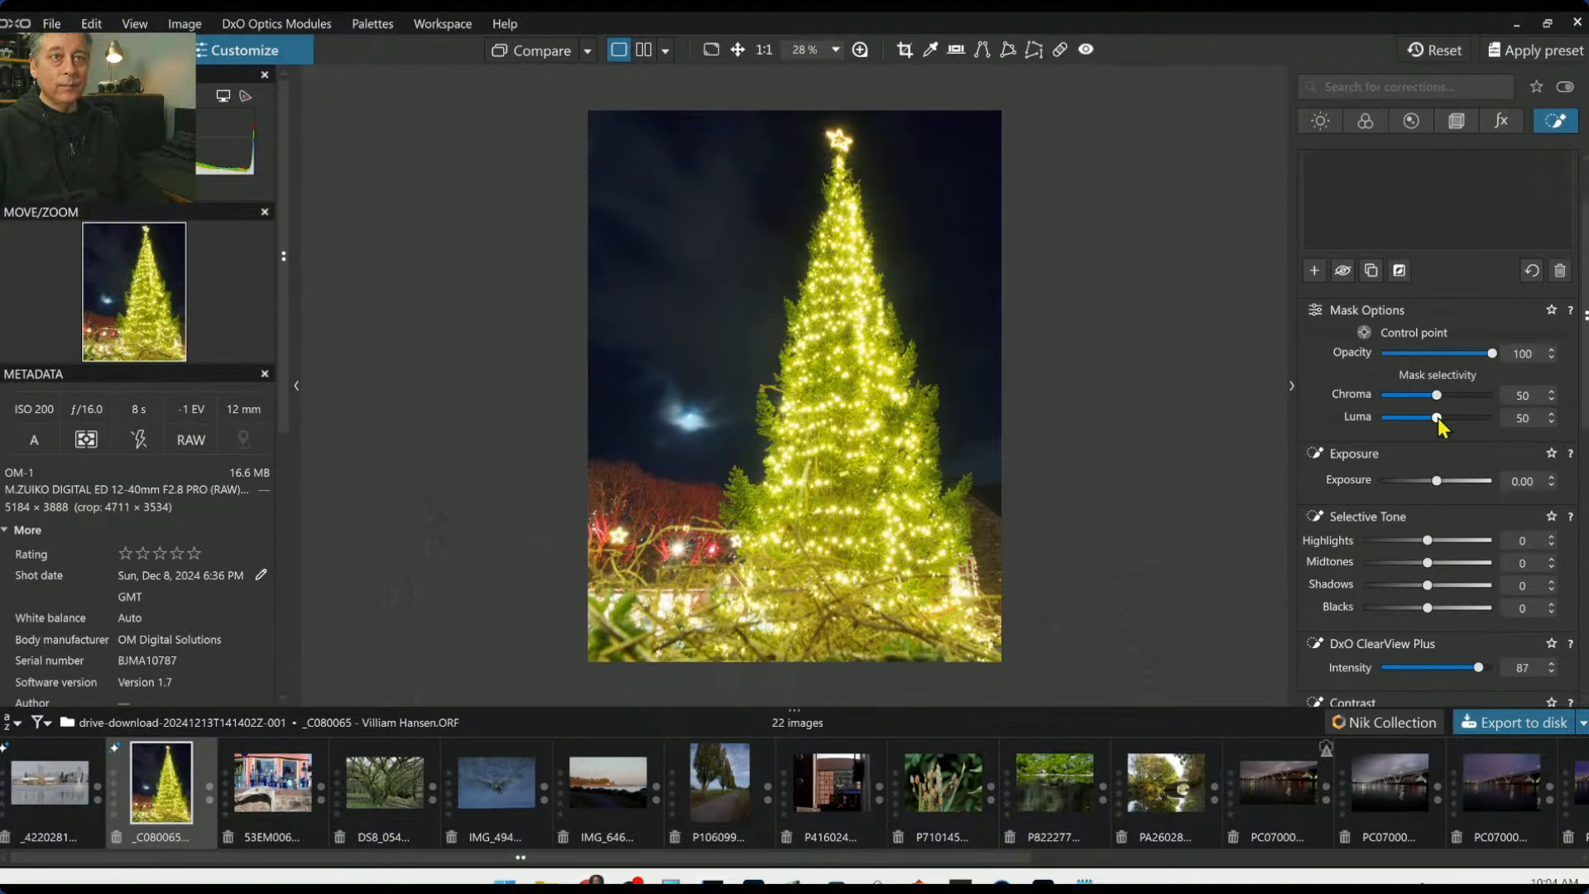
Refine the tree's local adjustment with luma selectivity 22, blacks -71 and ClearView Plus intensity 100
drag(1438, 418, 1416, 419)
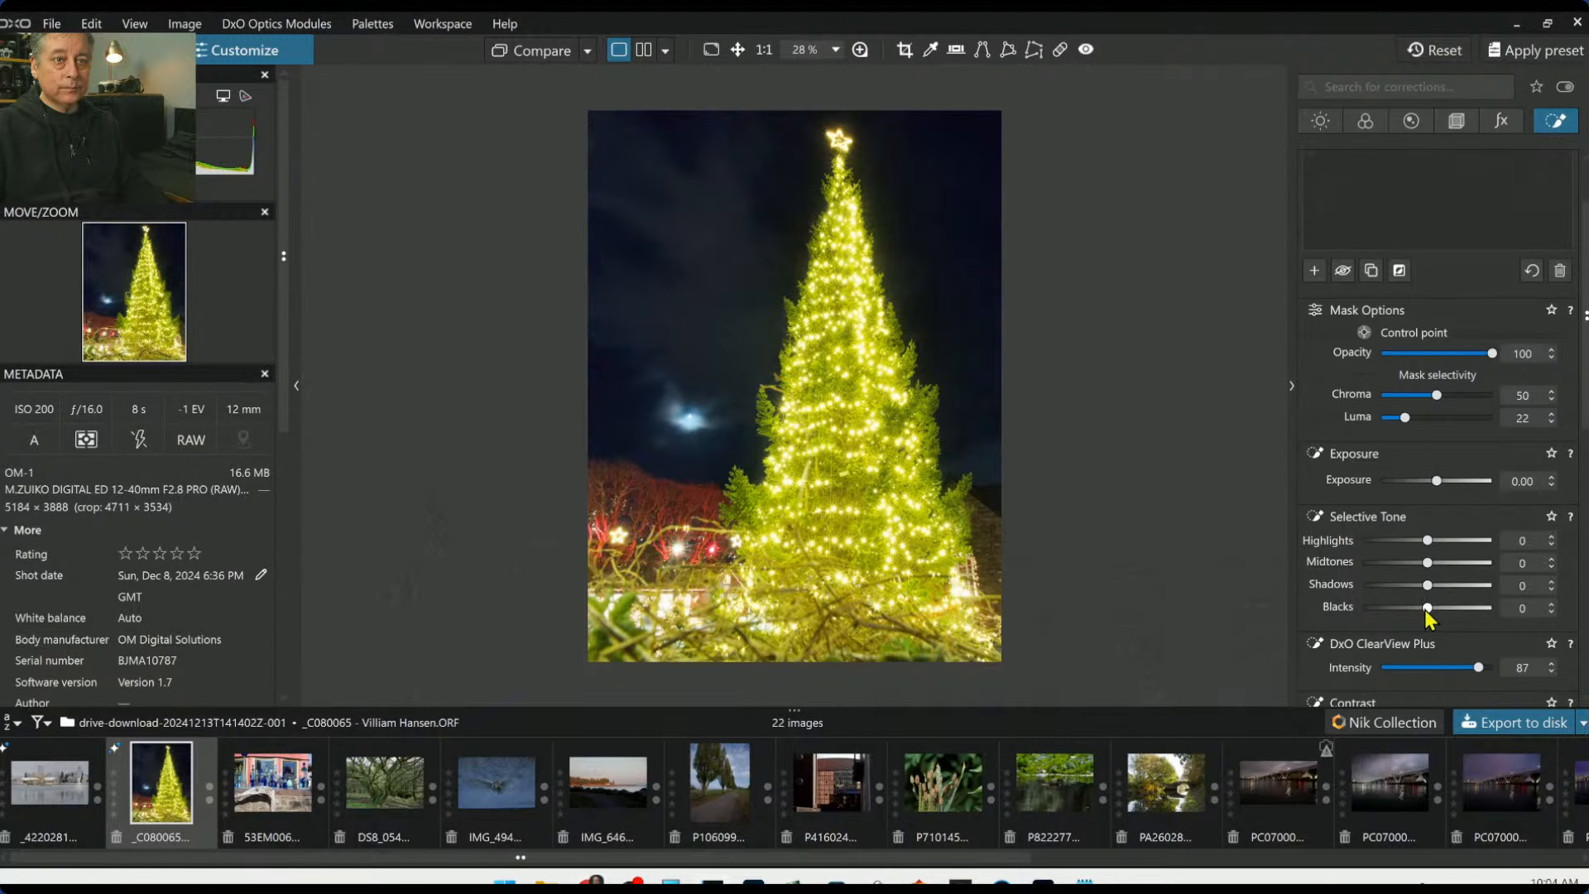
drag(1427, 609, 1383, 609)
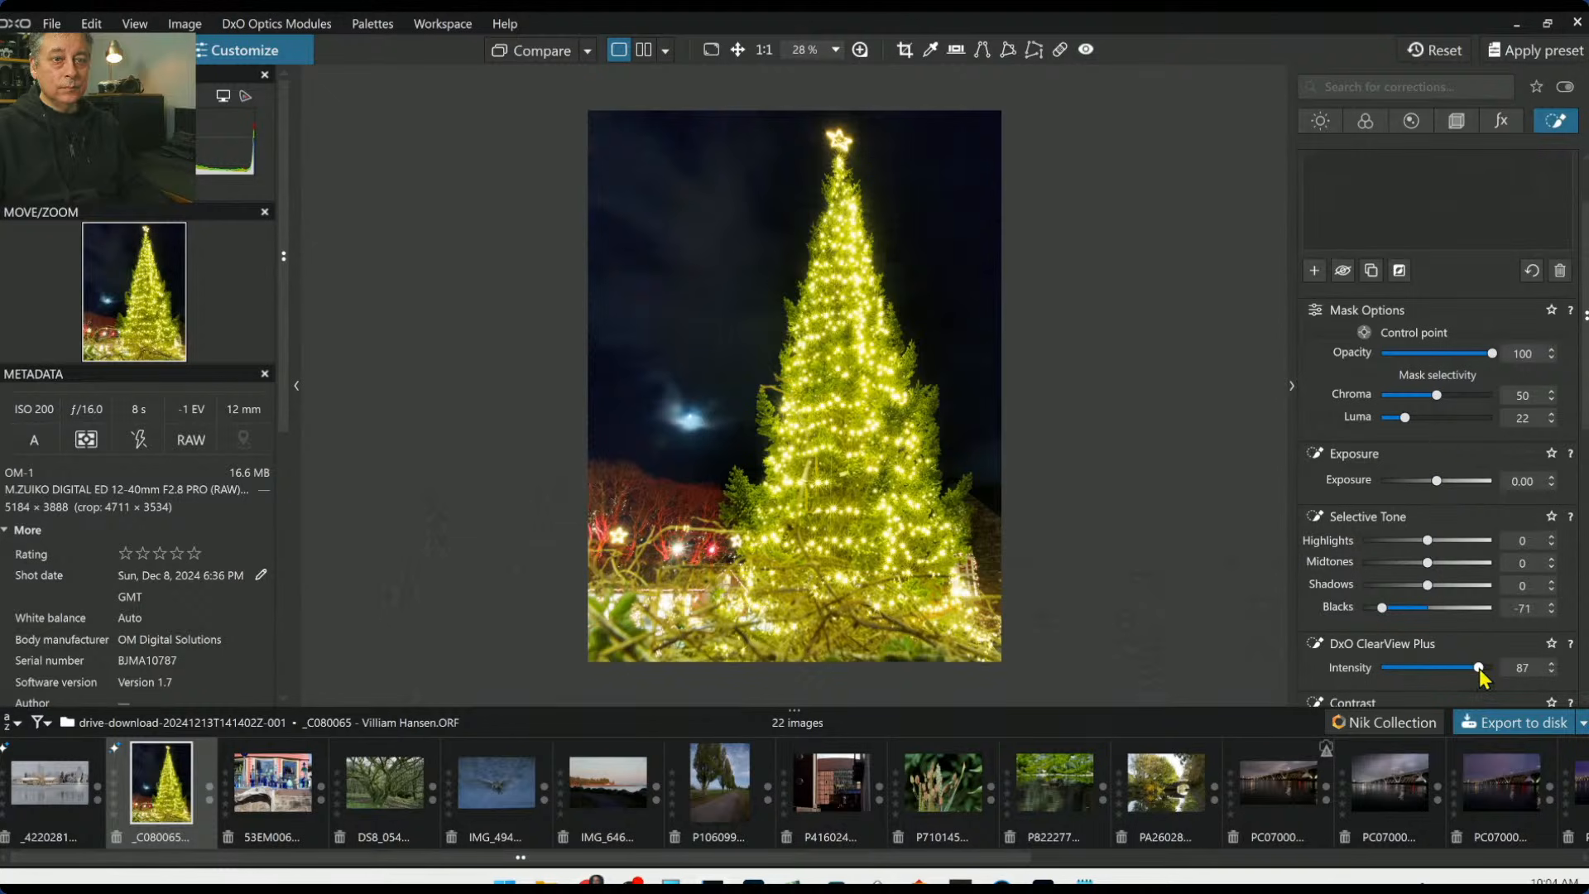
scroll(1338, 568, down, 1)
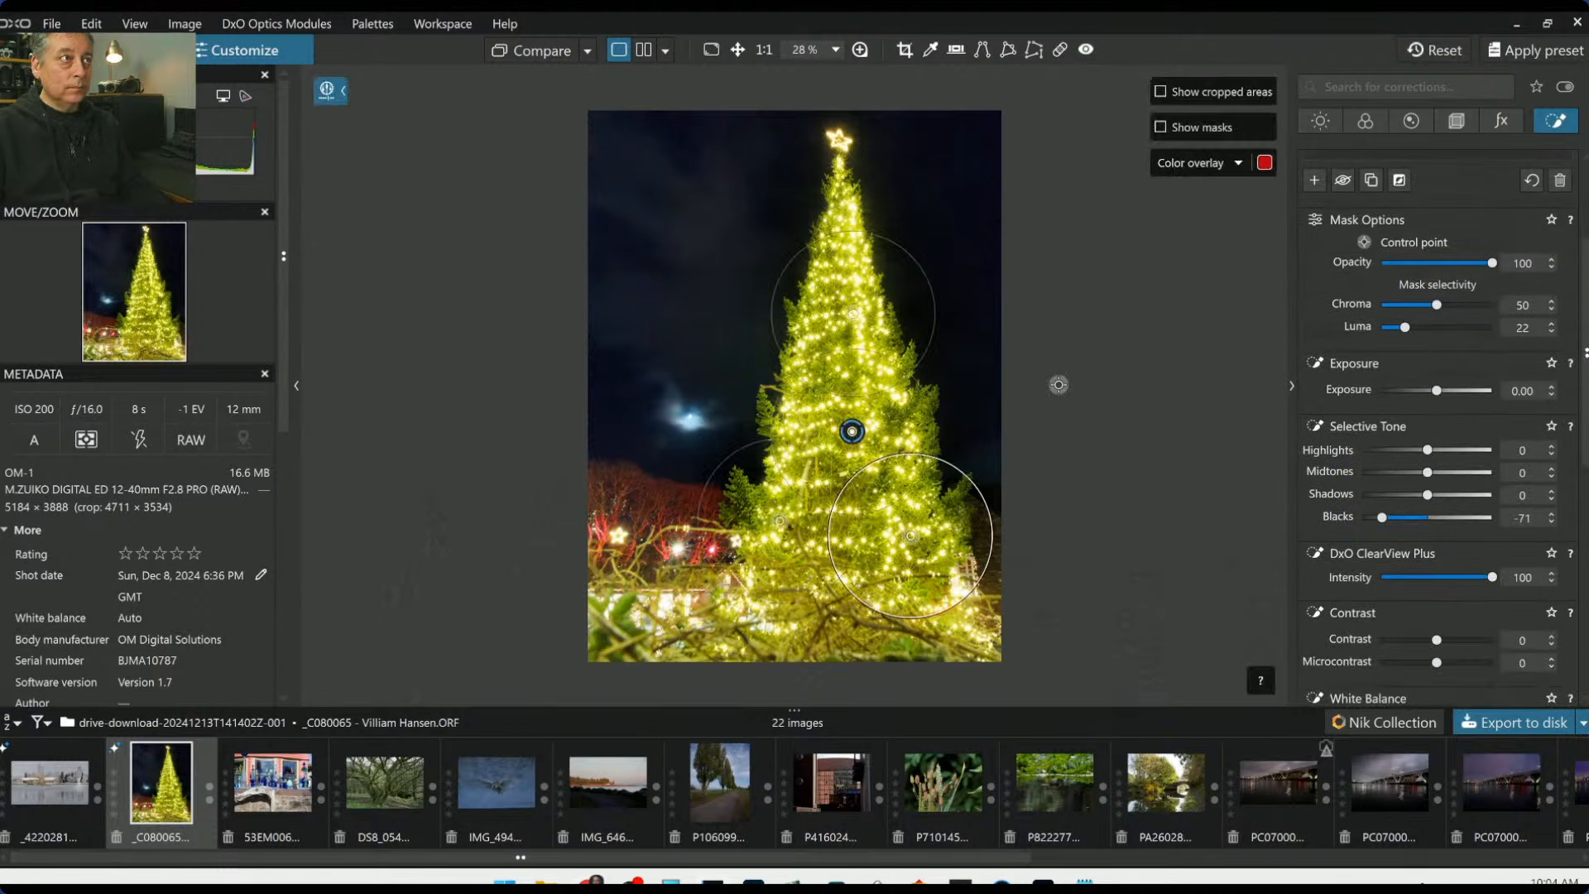
Extend the tree mask with control points on the upper tree and the star, shrinking the star's circle to fit closely around it
click(844, 248)
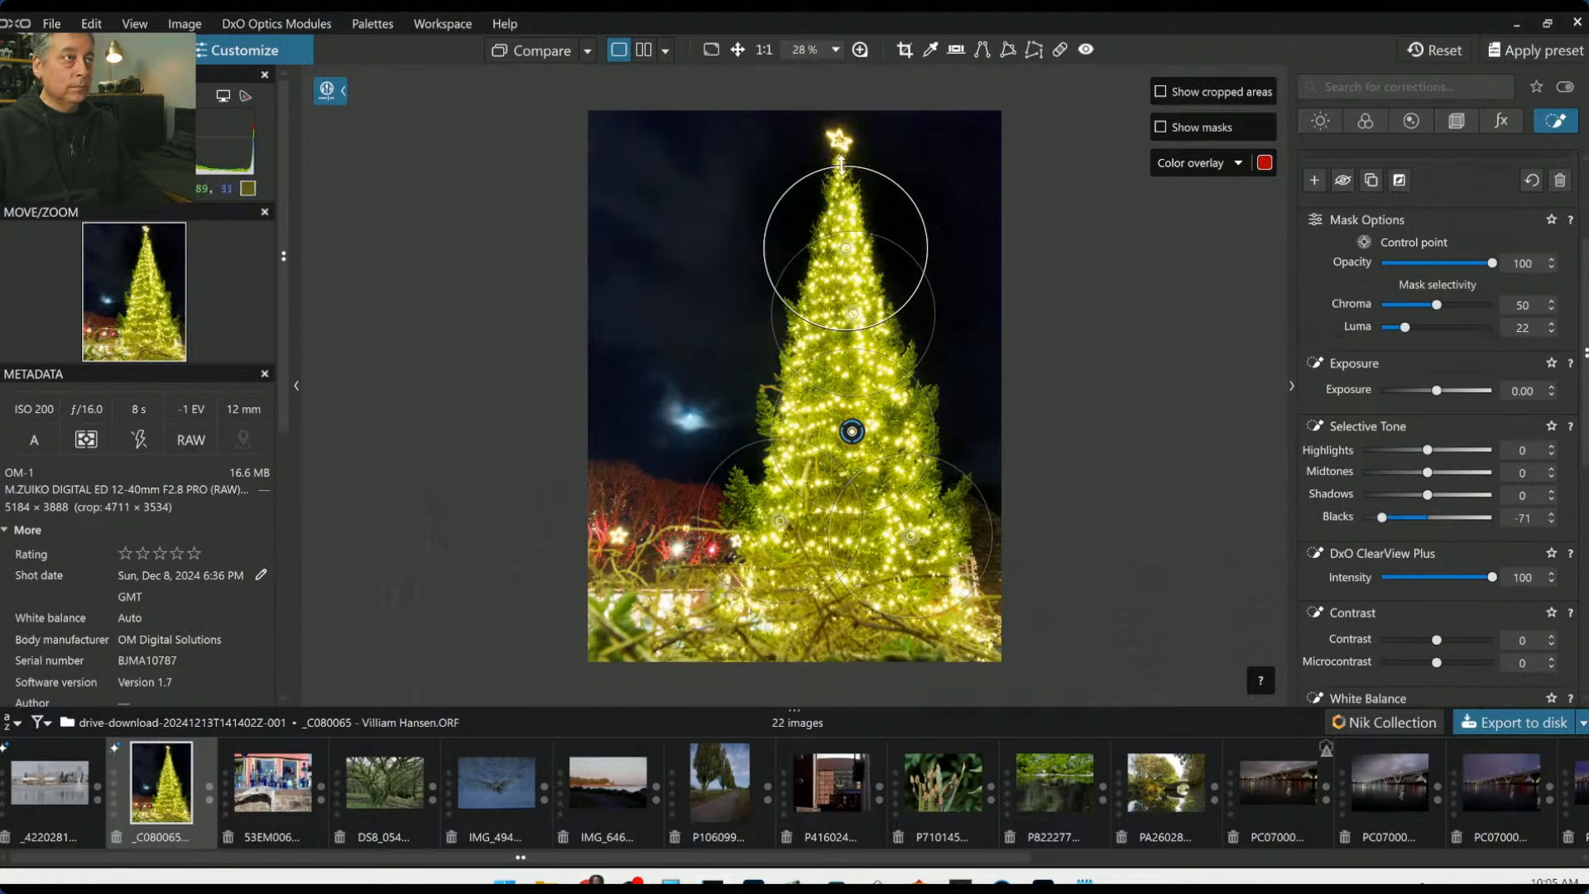
click(838, 143)
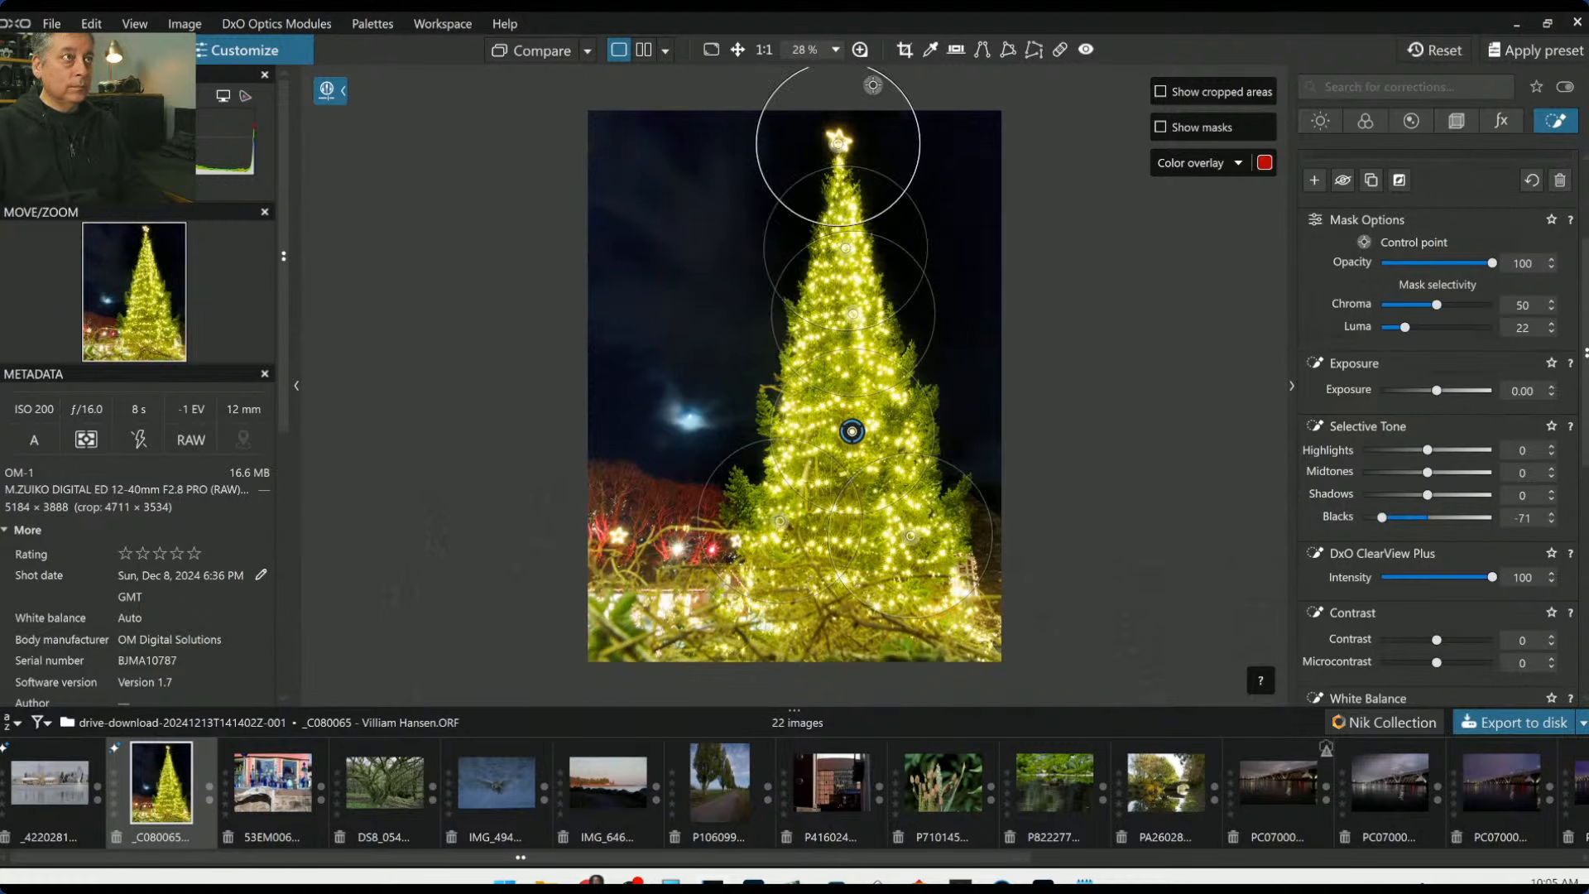
drag(877, 71, 857, 124)
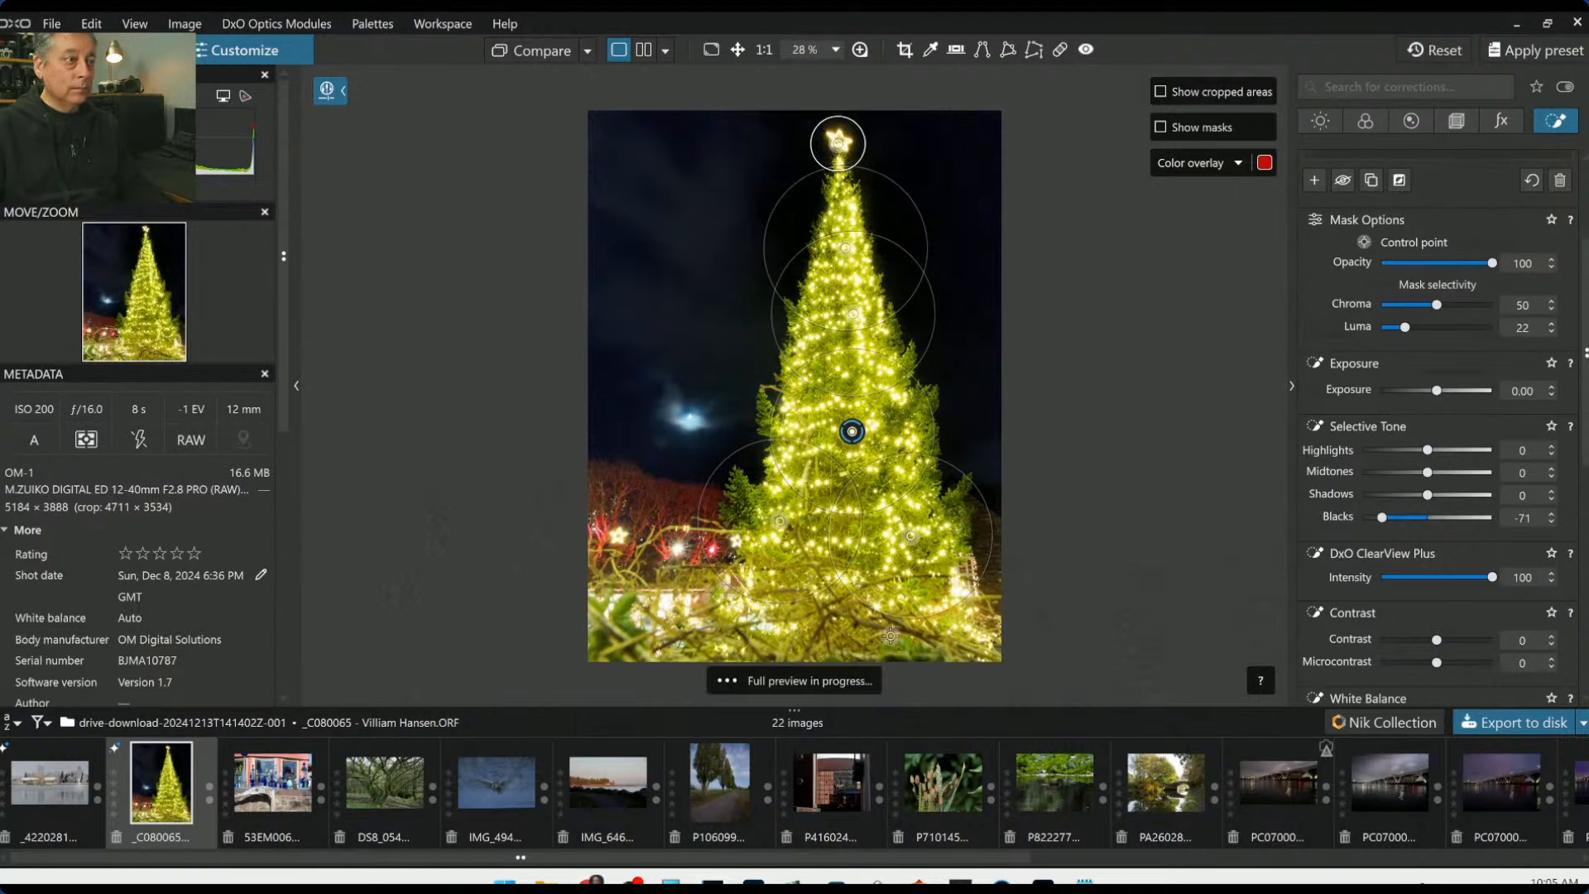
Extend the tree mask with control points on the three bright lights beside the tree's base, finishing that mask
click(677, 547)
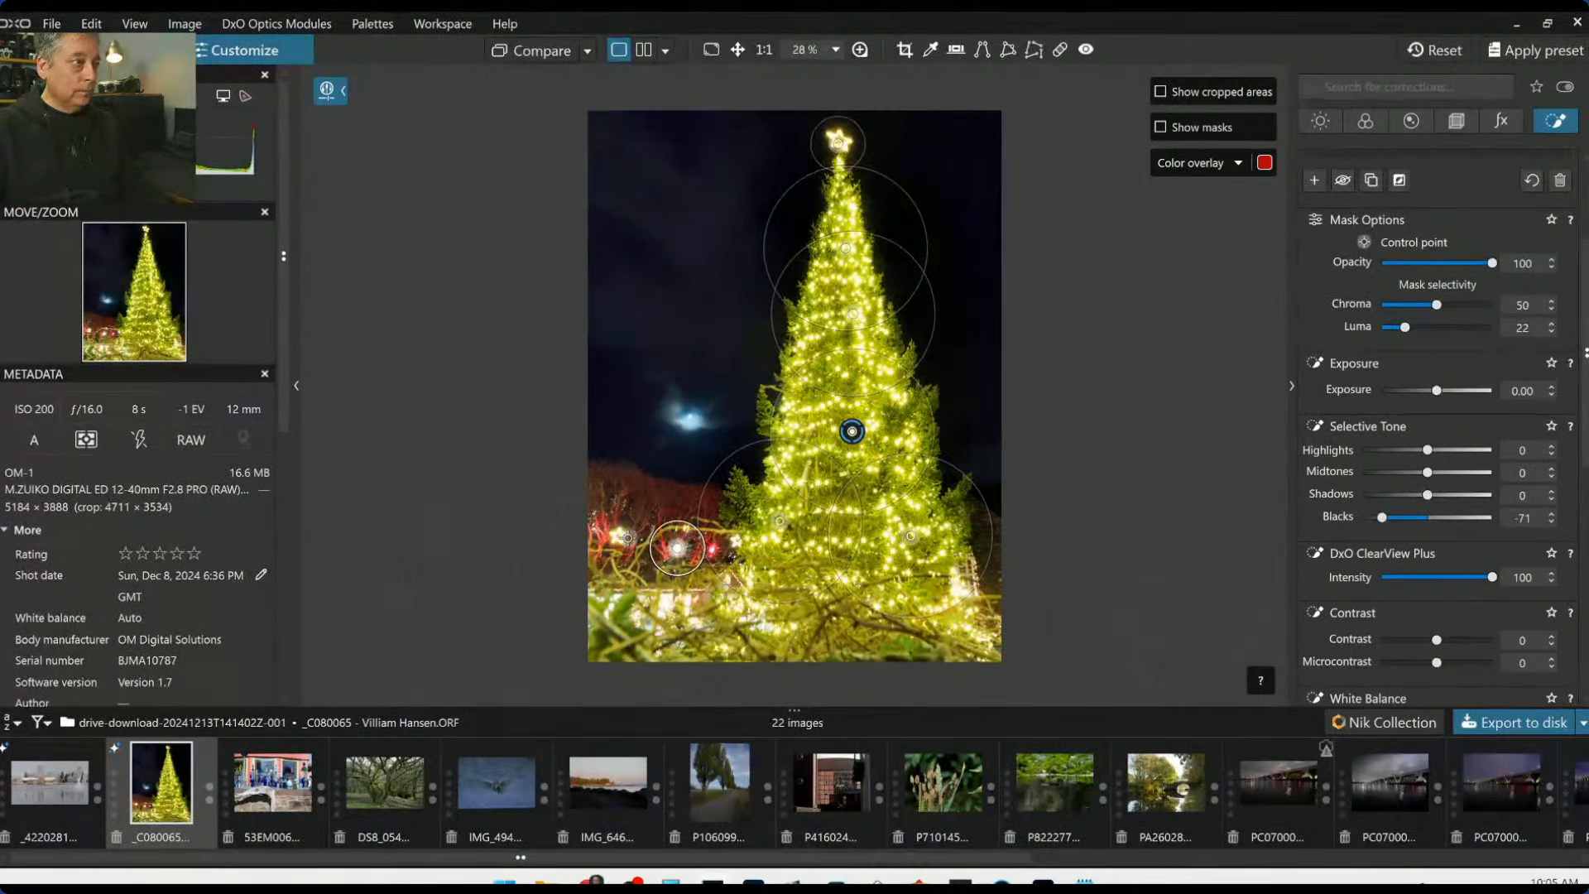
click(617, 537)
click(714, 548)
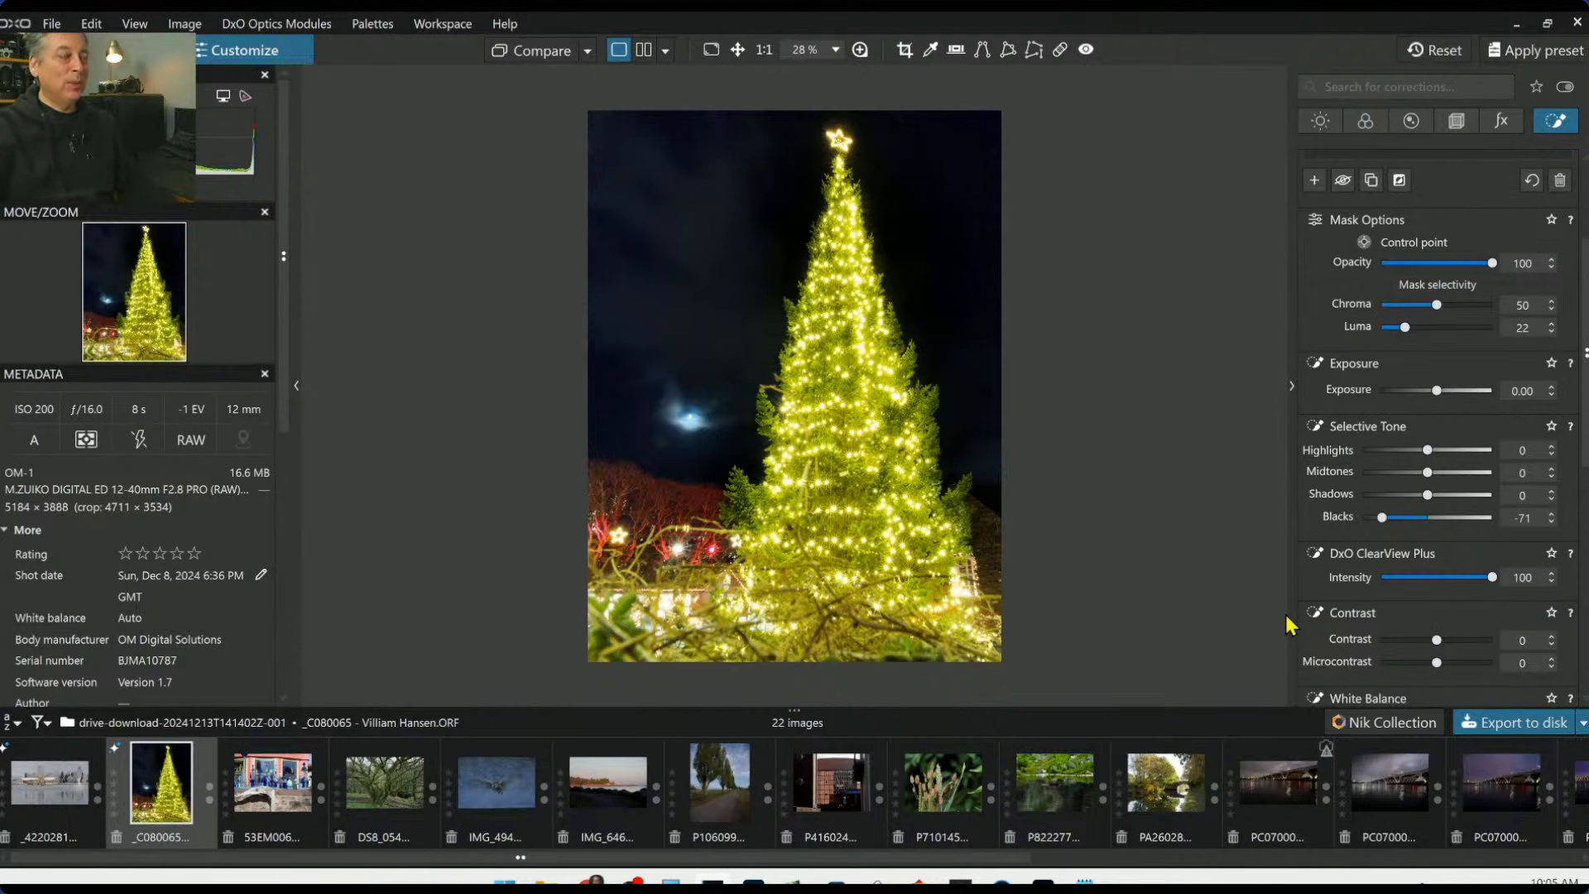
key(Escape)
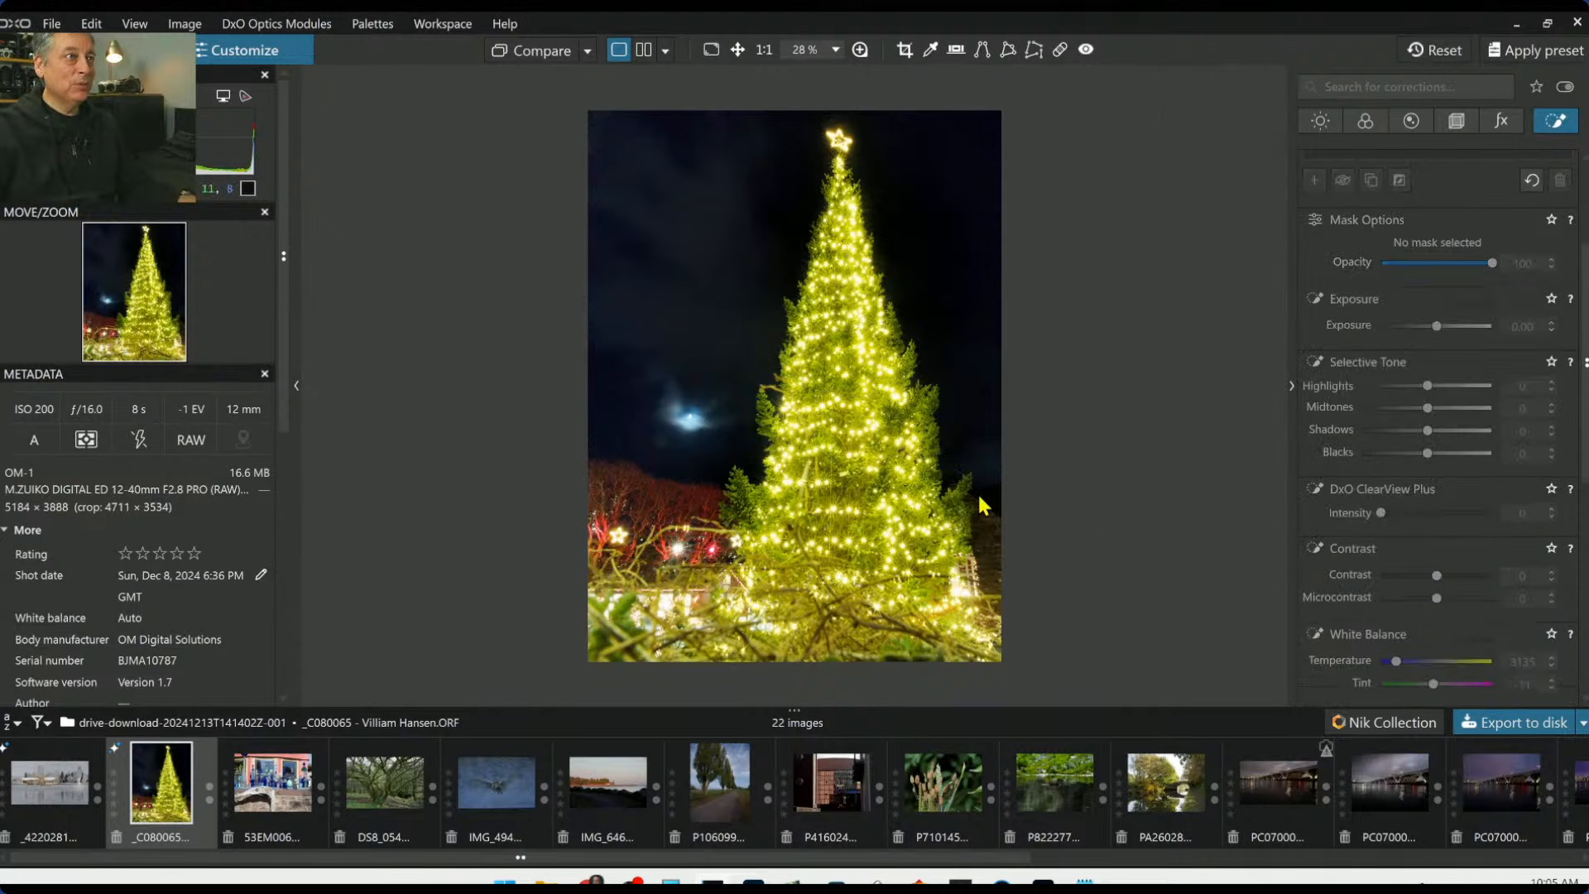
Start a new mask with a control point in the sky just above the moon and set its exposure to 2.33
scroll(692, 435, up, 1)
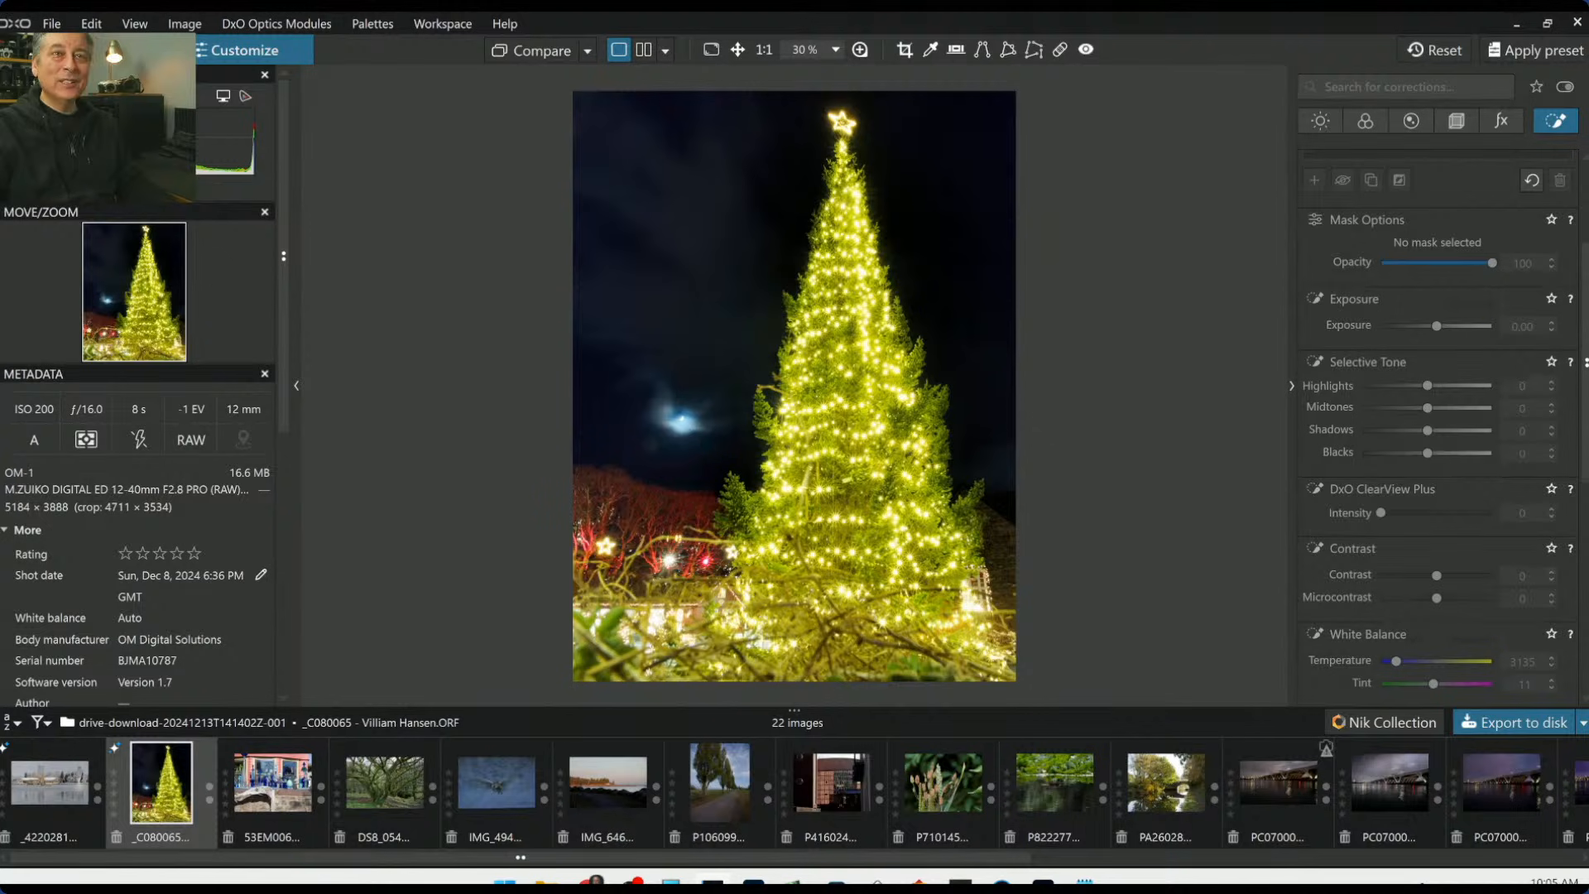
scroll(1484, 452, up, 3)
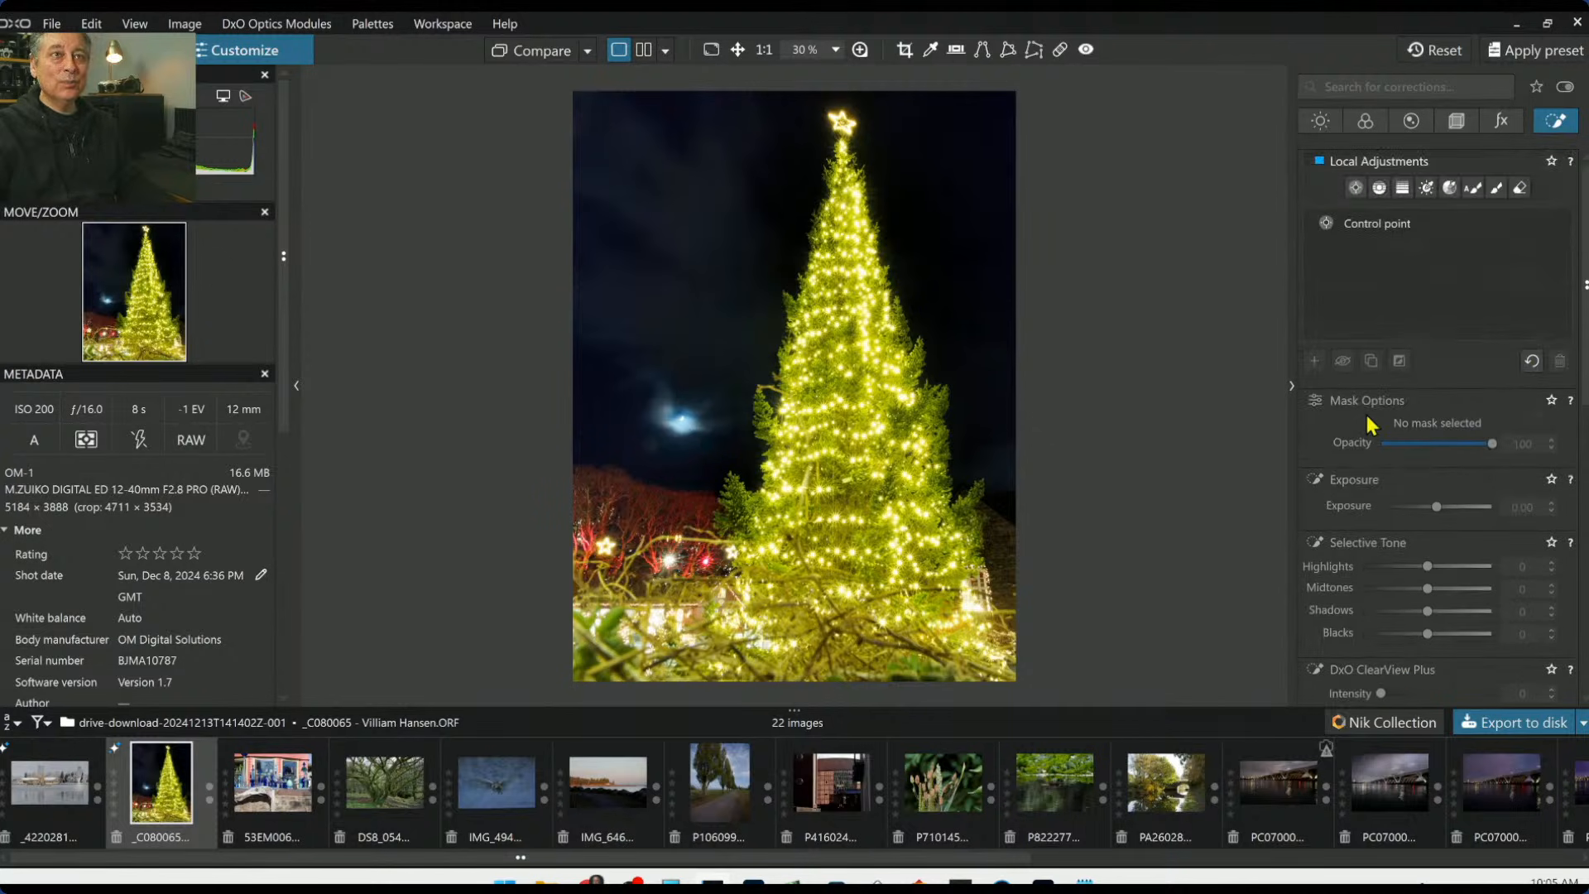
click(1314, 361)
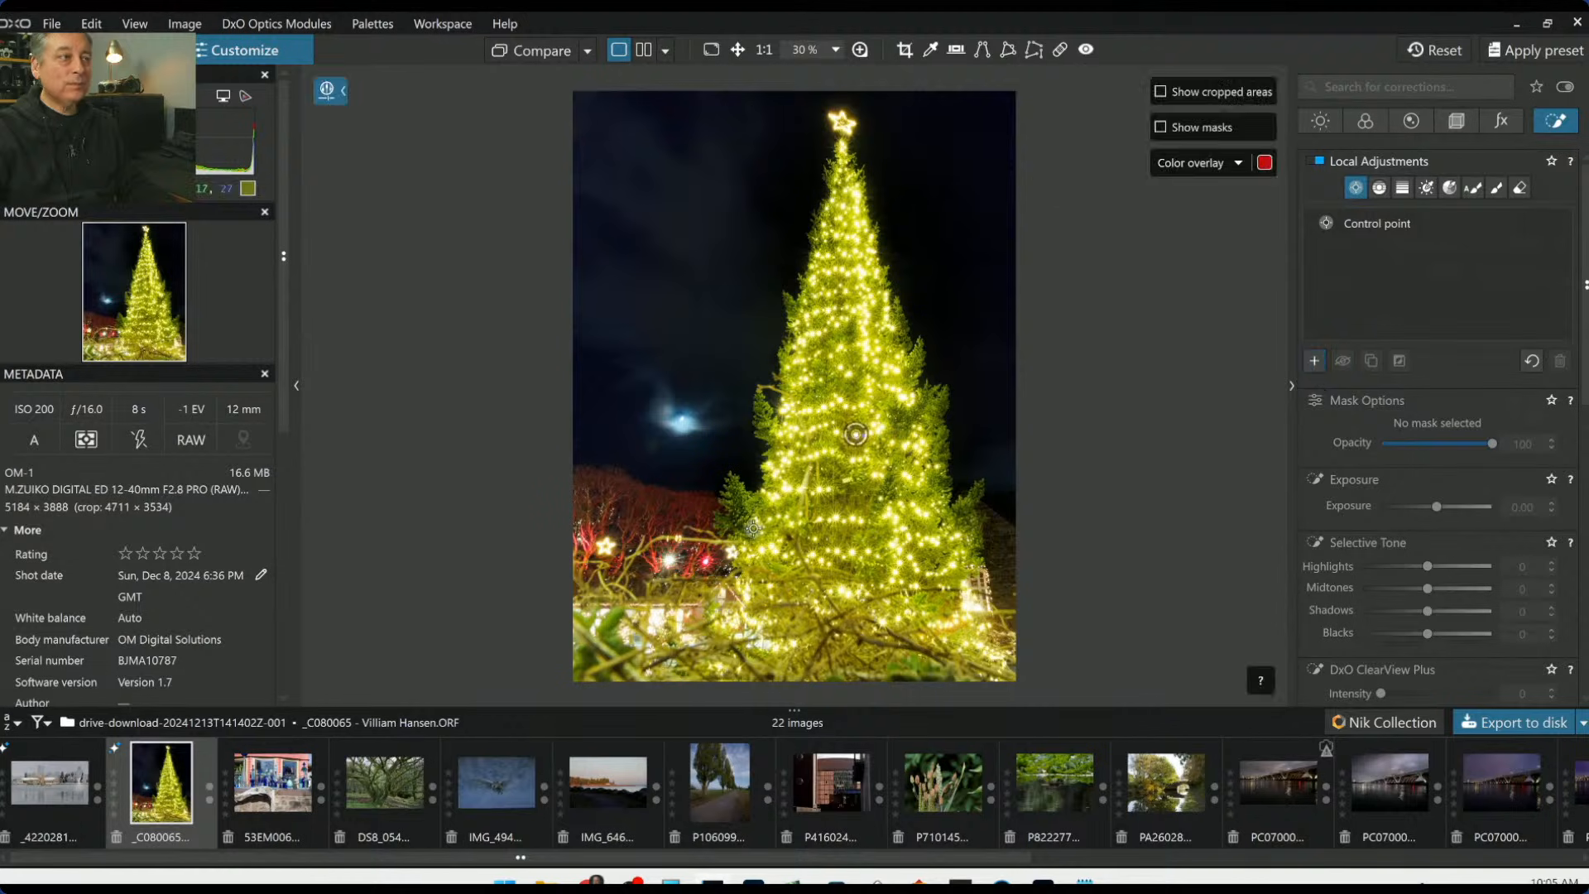
click(672, 403)
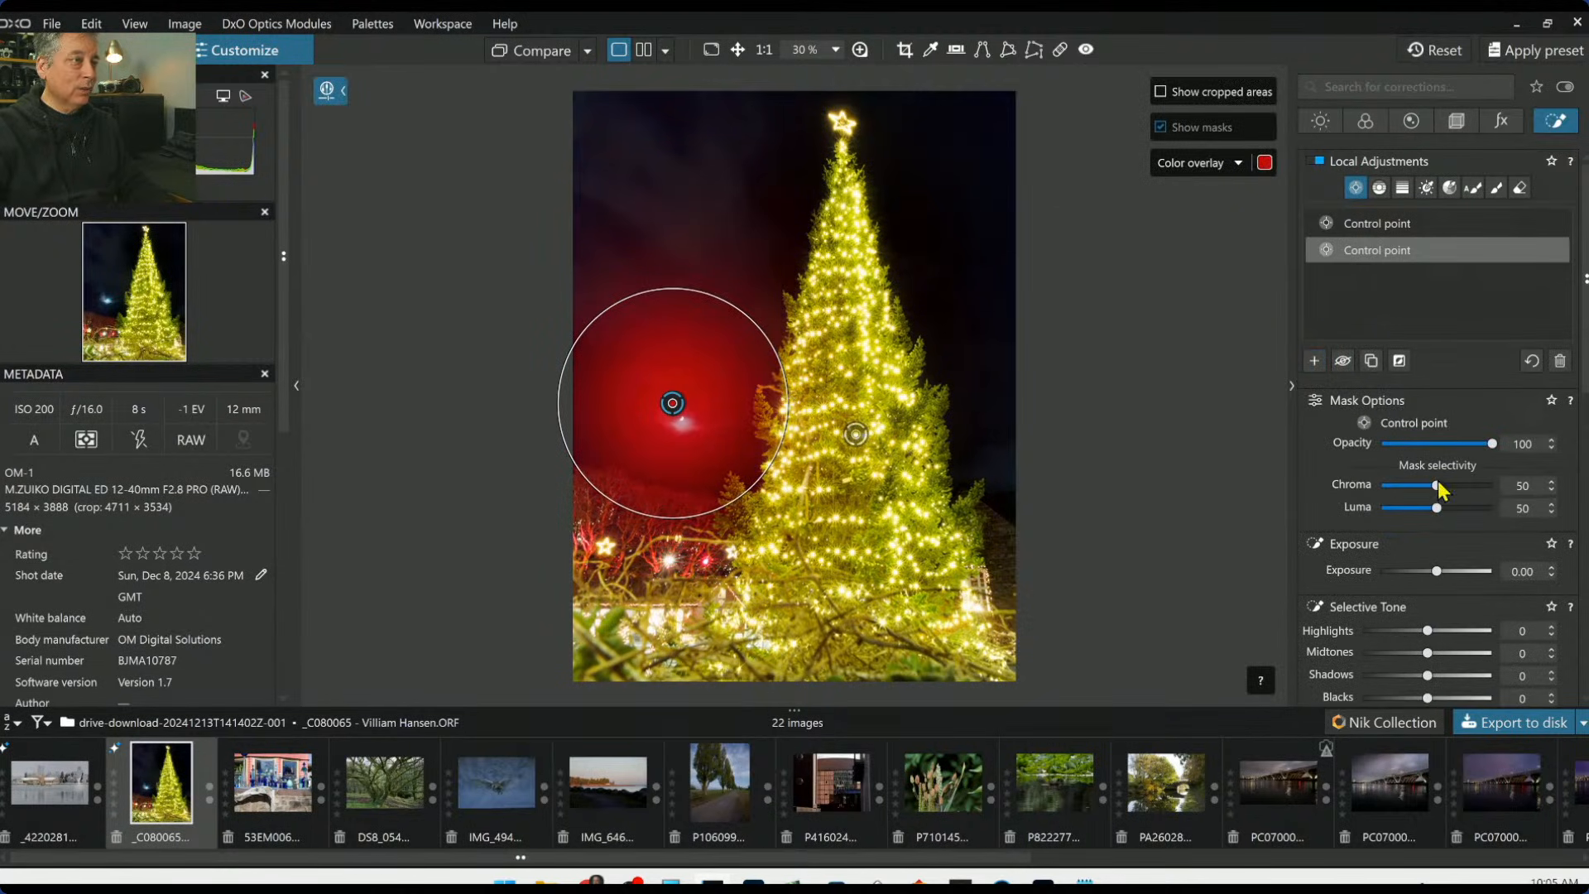
drag(1437, 571, 1447, 573)
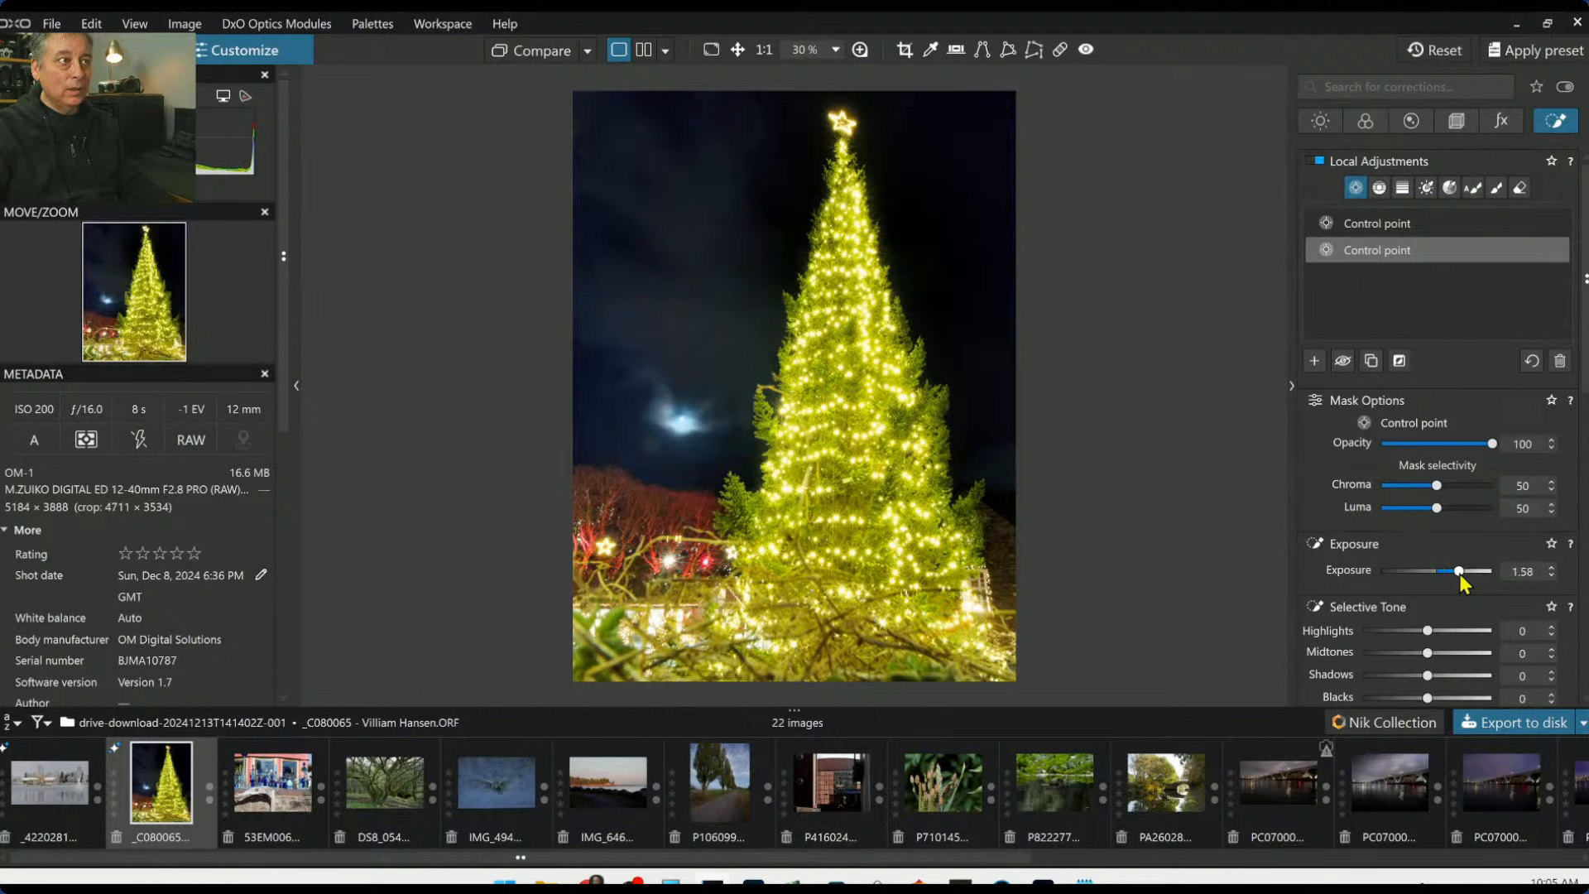
drag(1461, 577, 1470, 577)
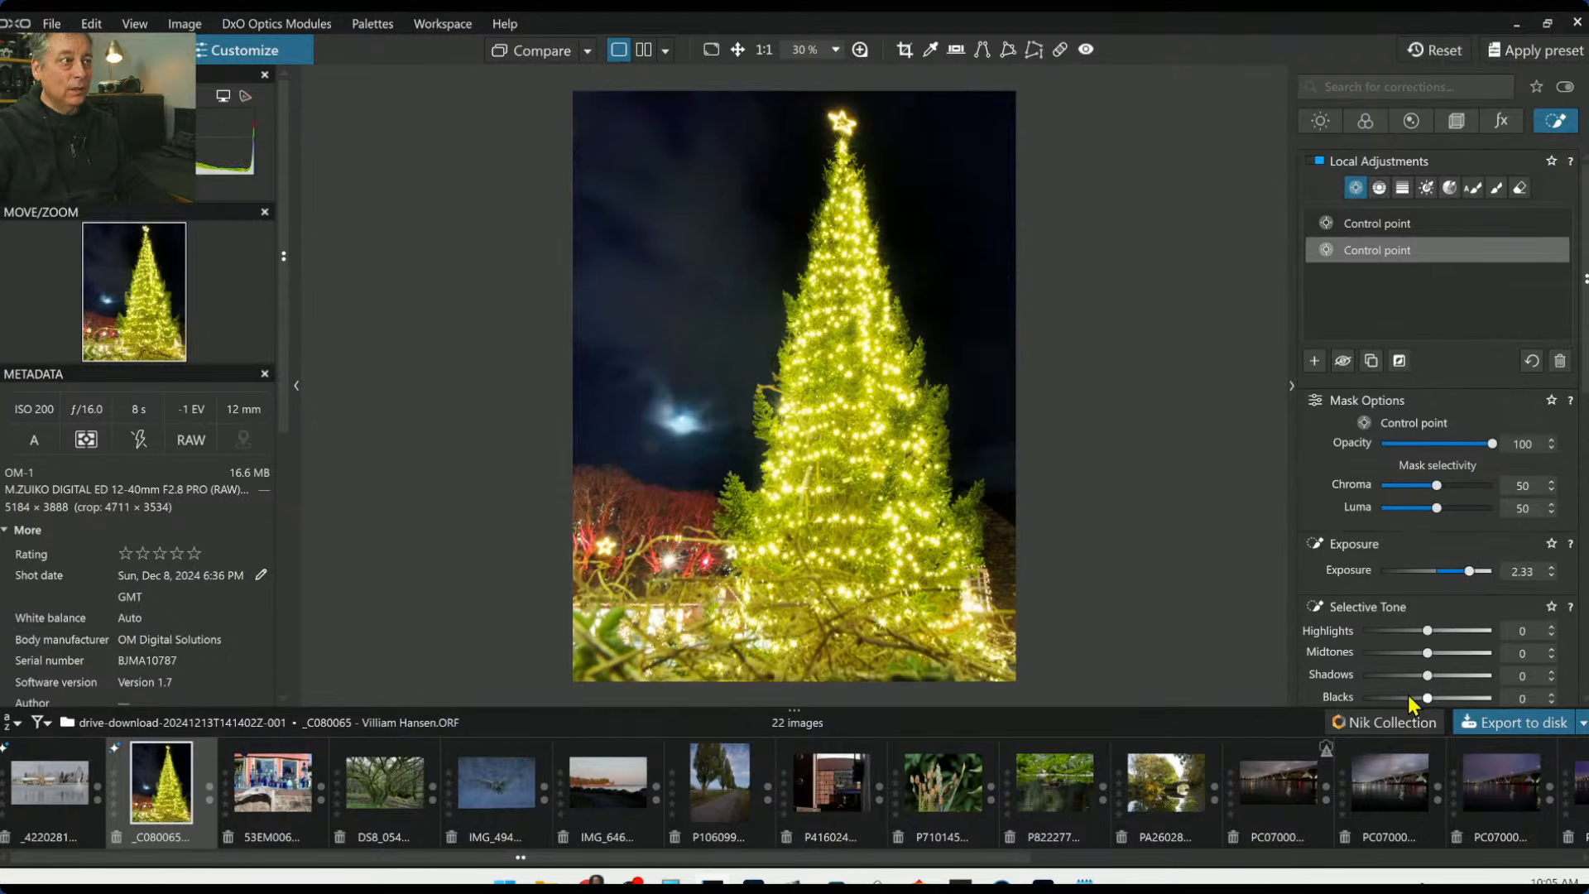
Refine the sky mask with shadows 32 and ClearView Plus intensity 15
drag(1438, 688, 1452, 688)
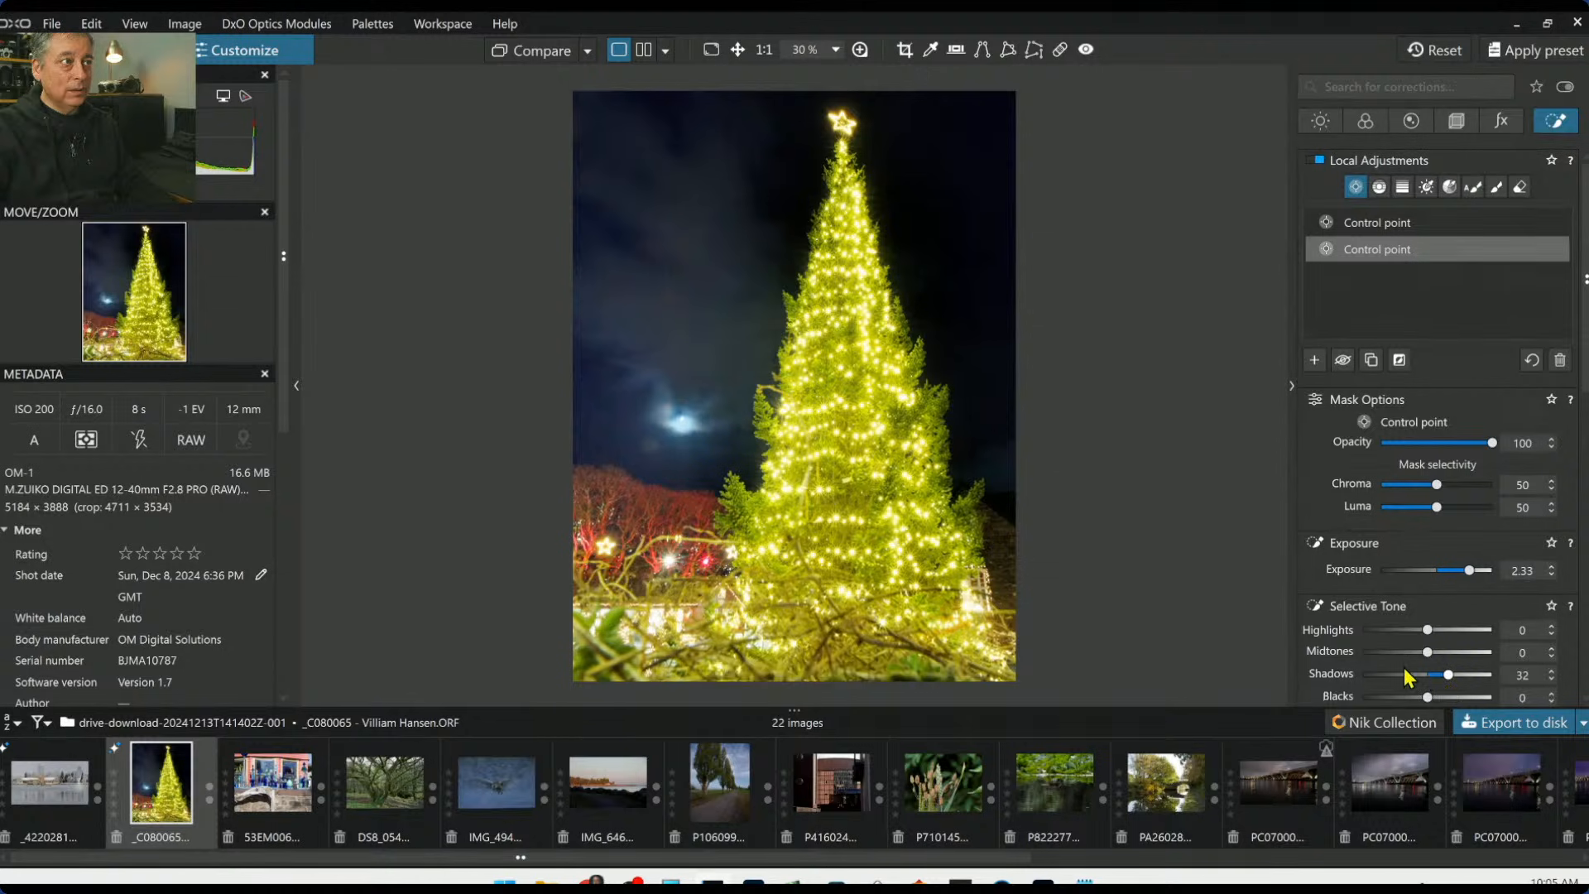
scroll(1391, 652, down, 2)
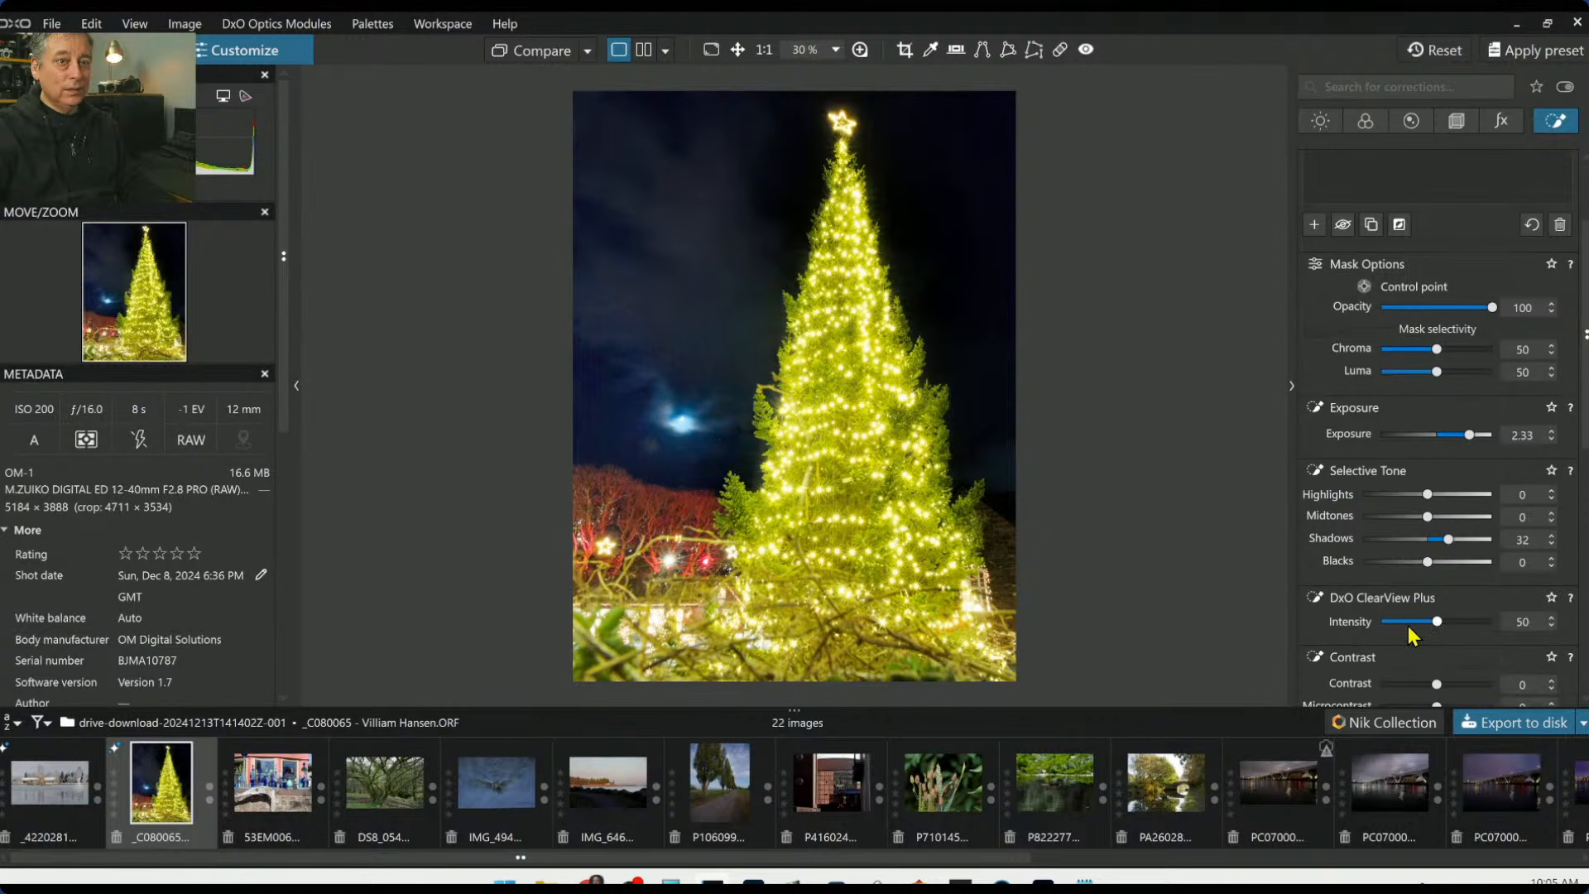
drag(1408, 627, 1398, 622)
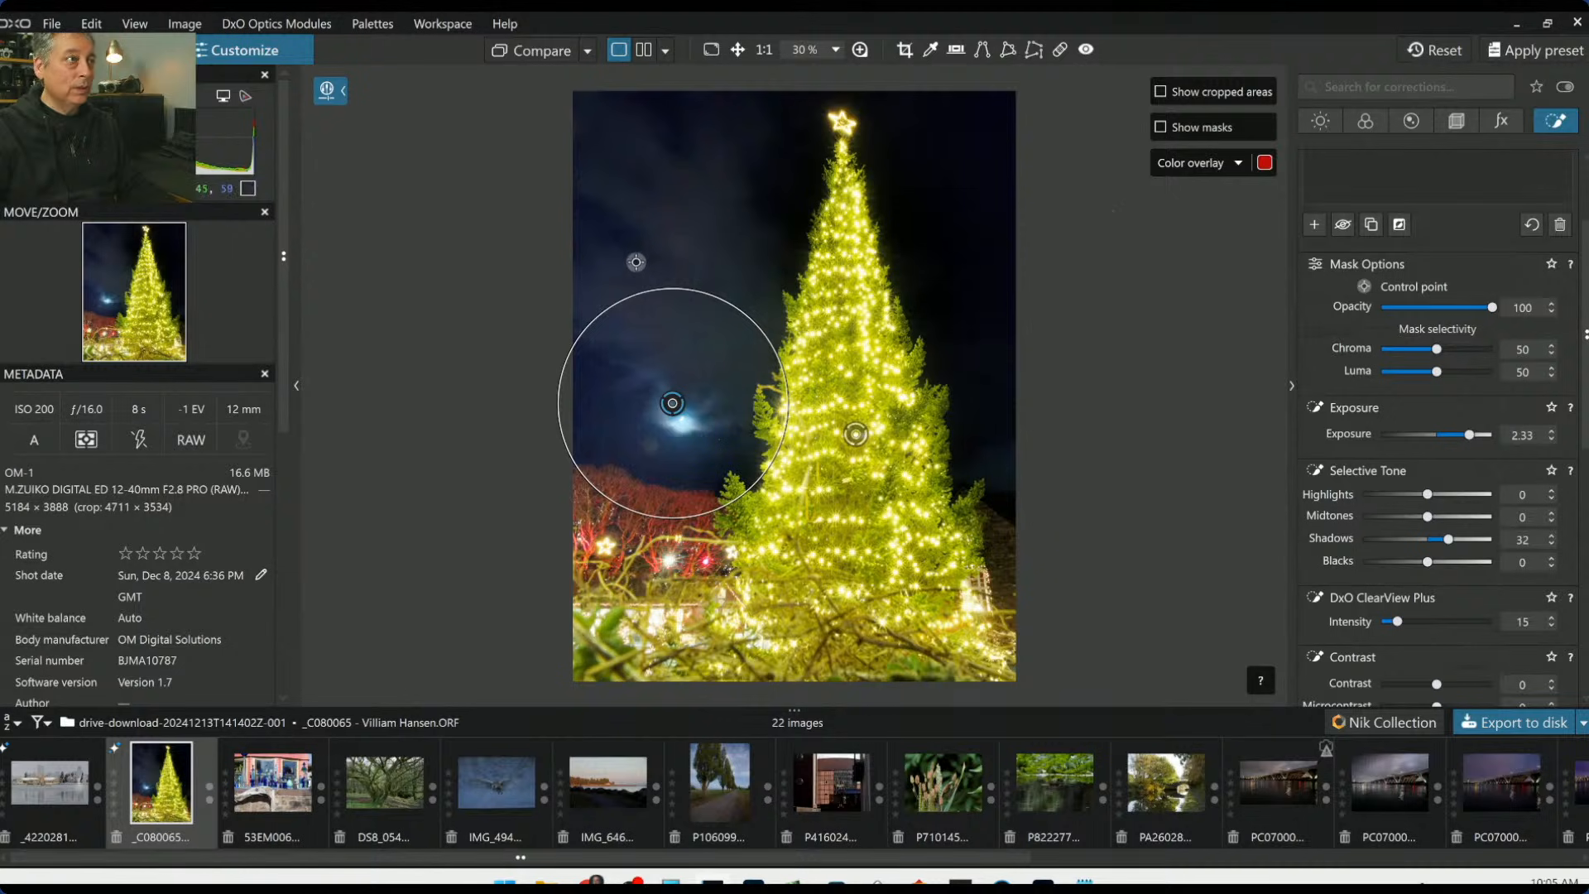
Extend the sky mask with a control line running from the upper sky down to the red trees
scroll(1407, 298, up, 3)
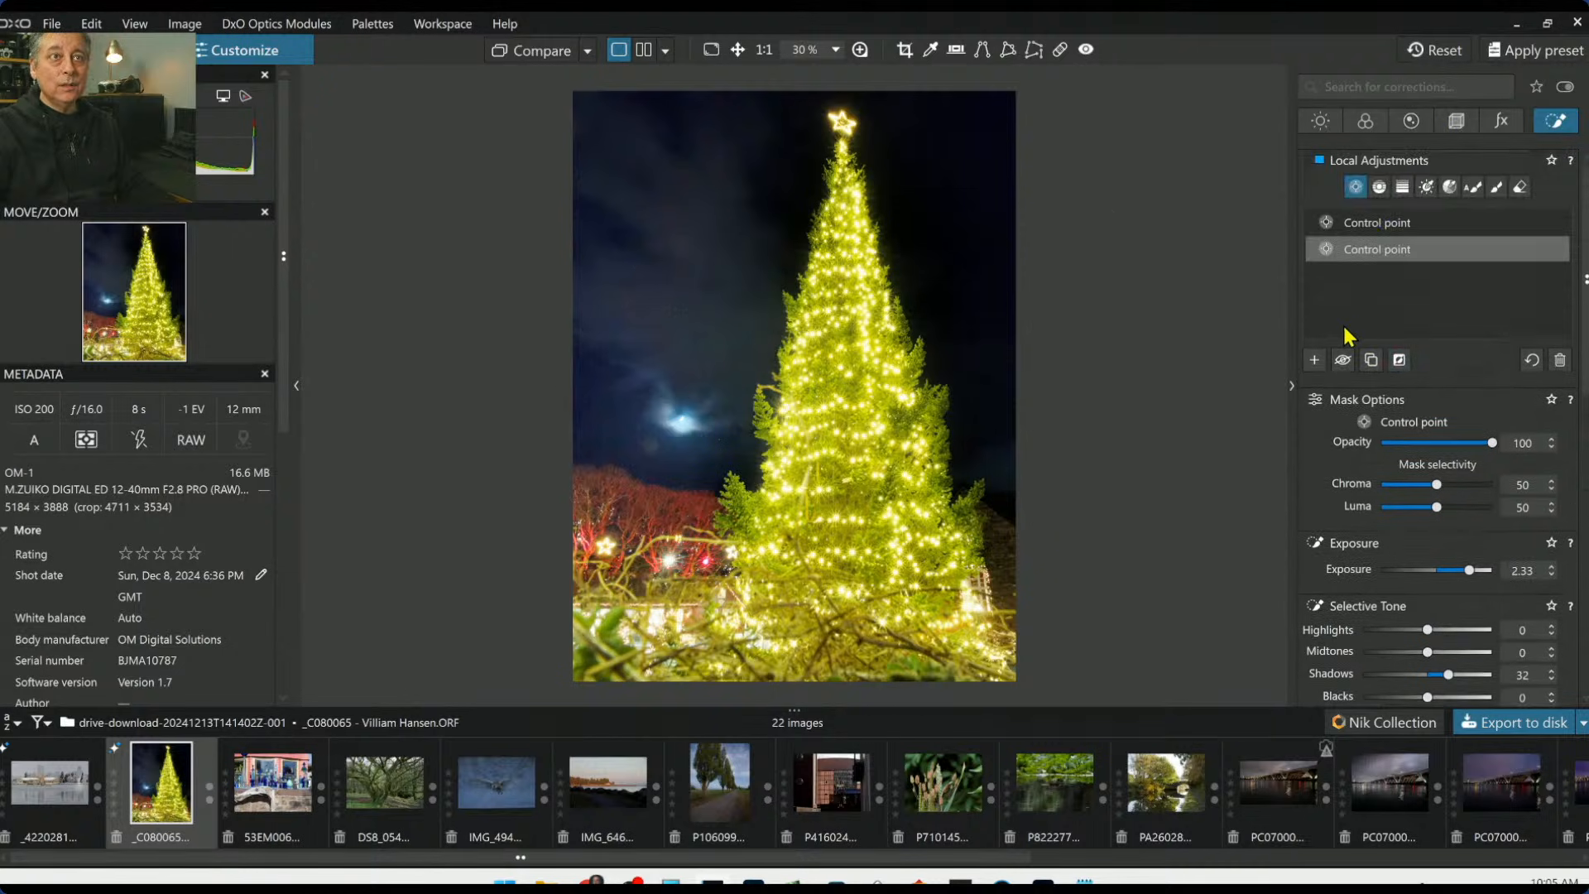
click(1379, 187)
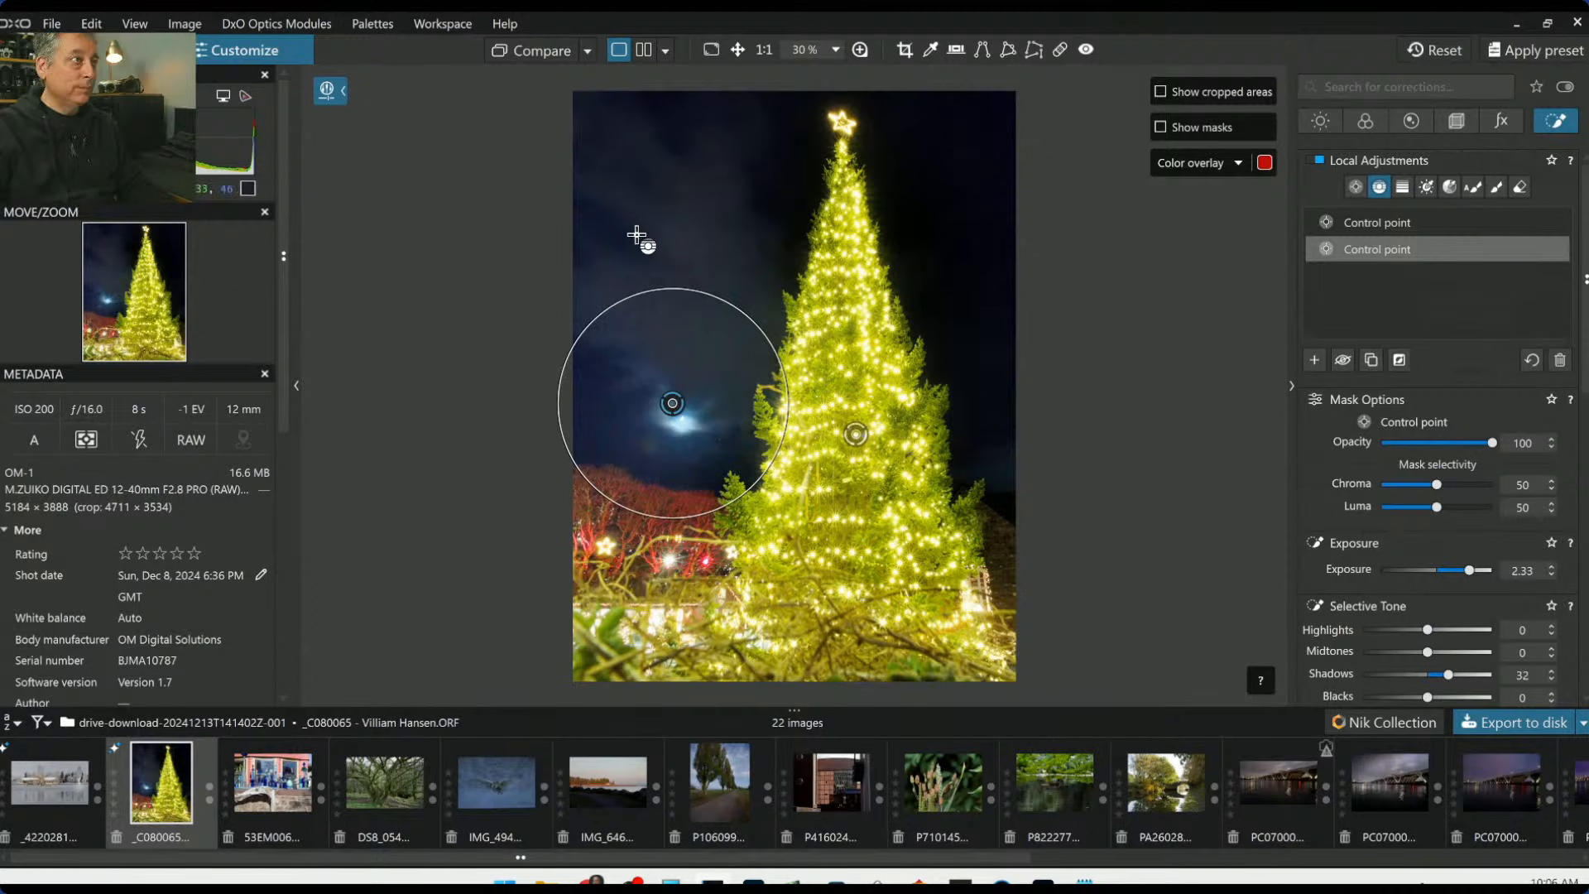
drag(702, 272, 732, 553)
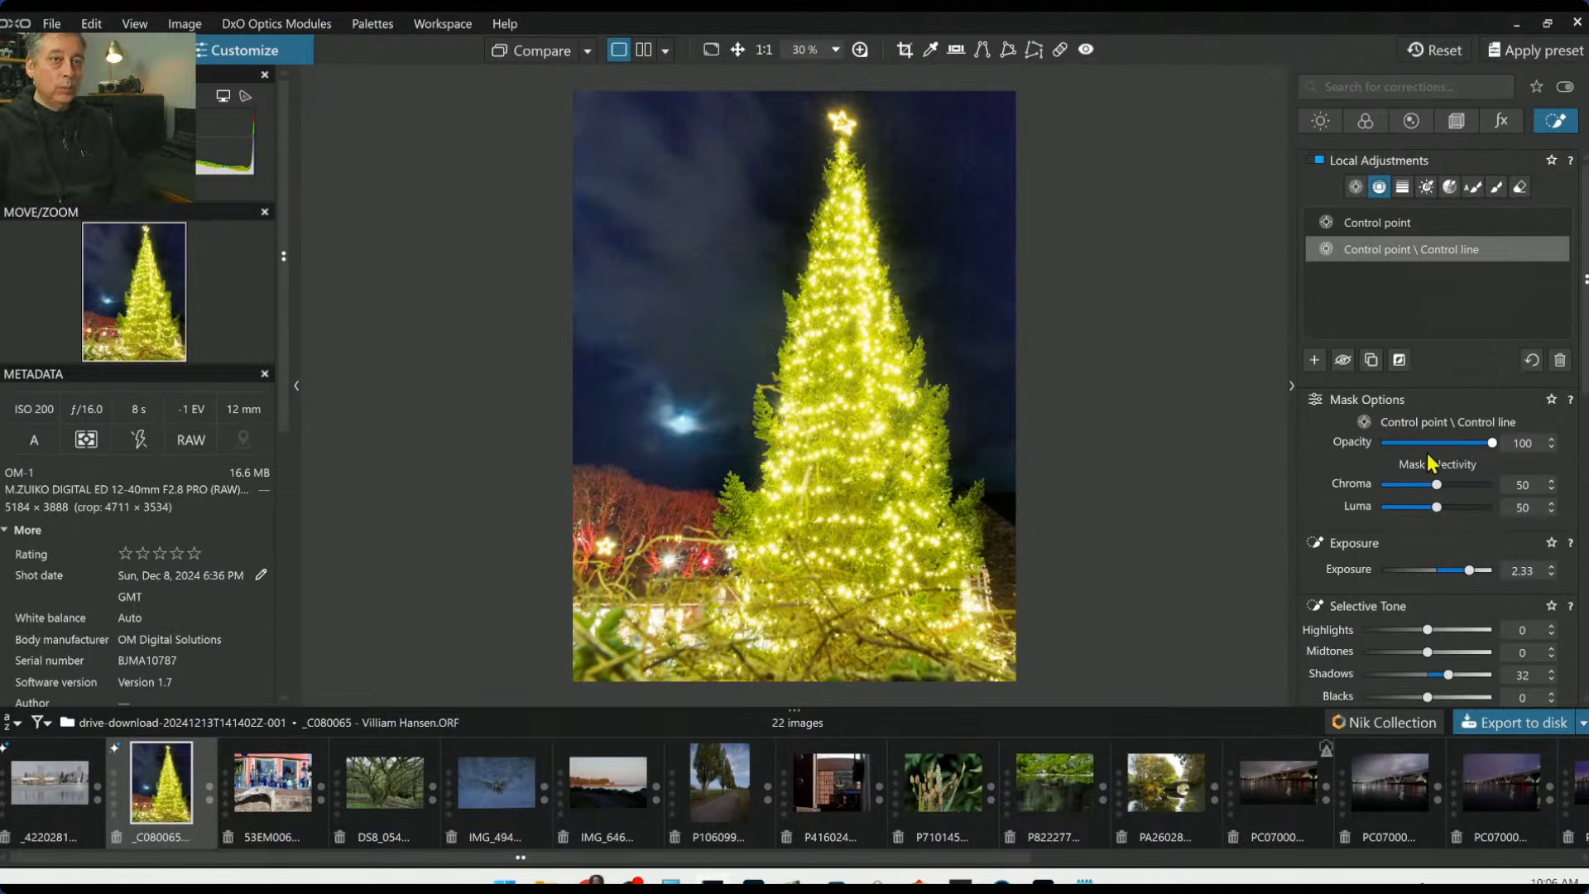
Start another new mask with a control point on the red-lit trees beside the Christmas tree
scroll(1445, 527, down, 1)
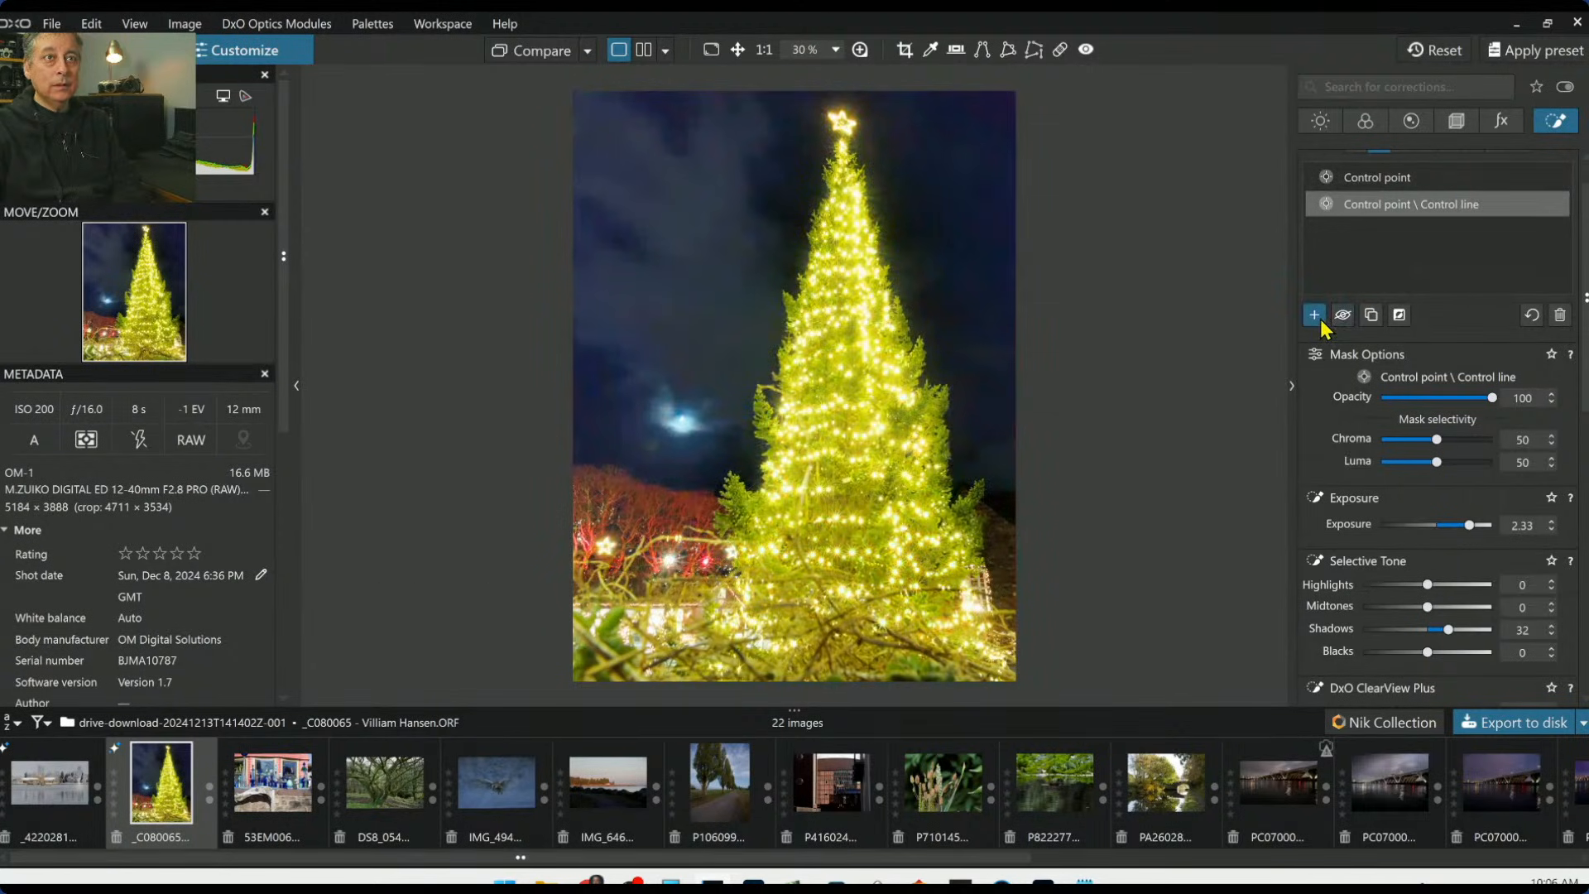
click(1316, 317)
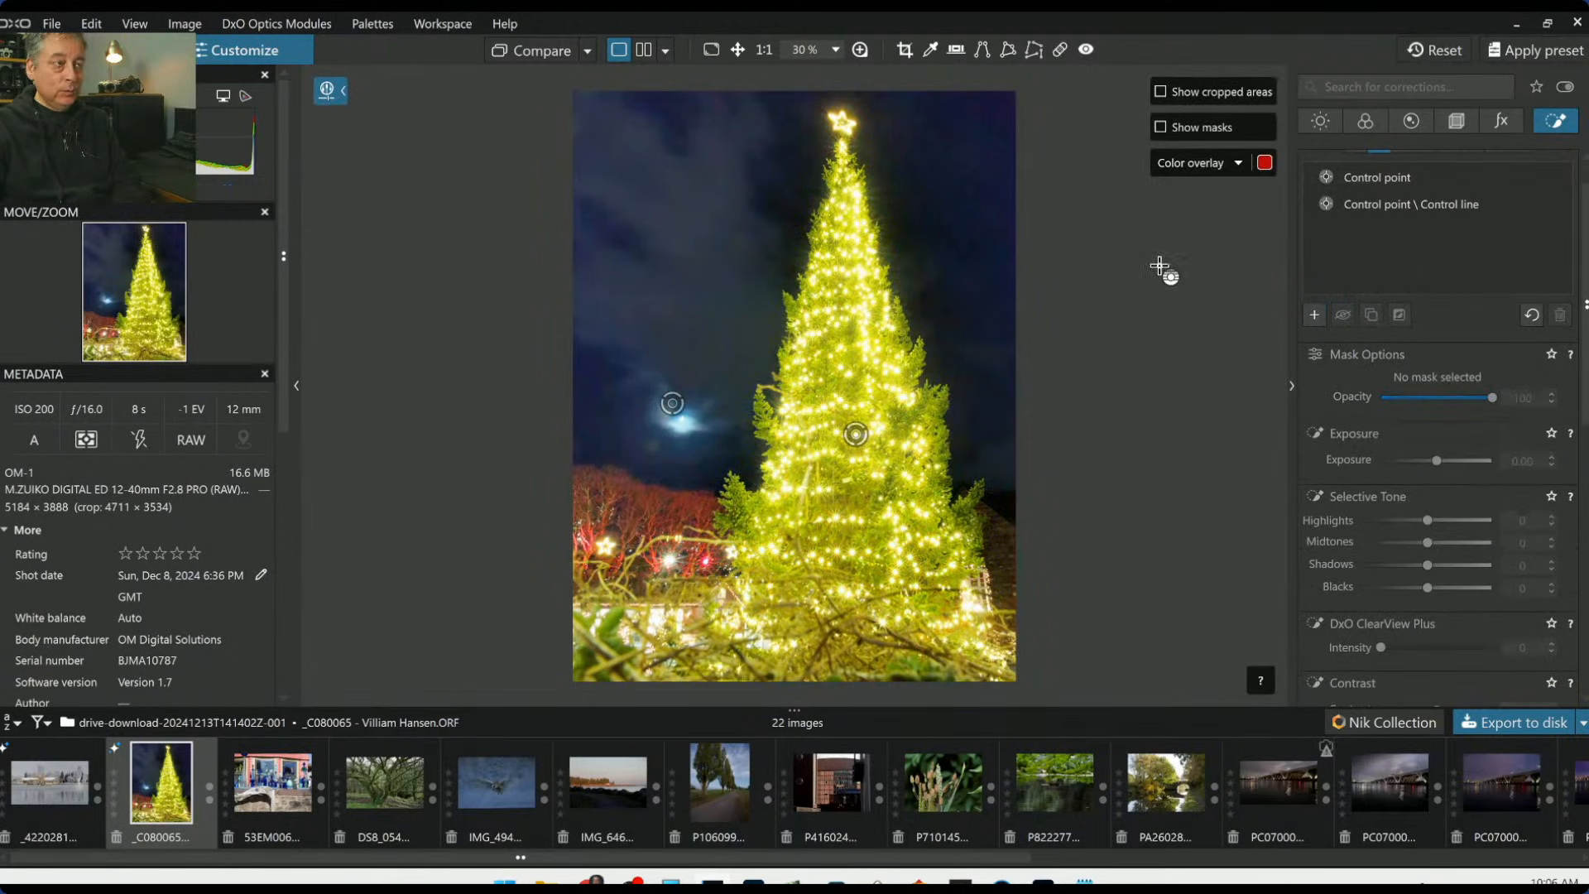
click(1313, 314)
click(1316, 316)
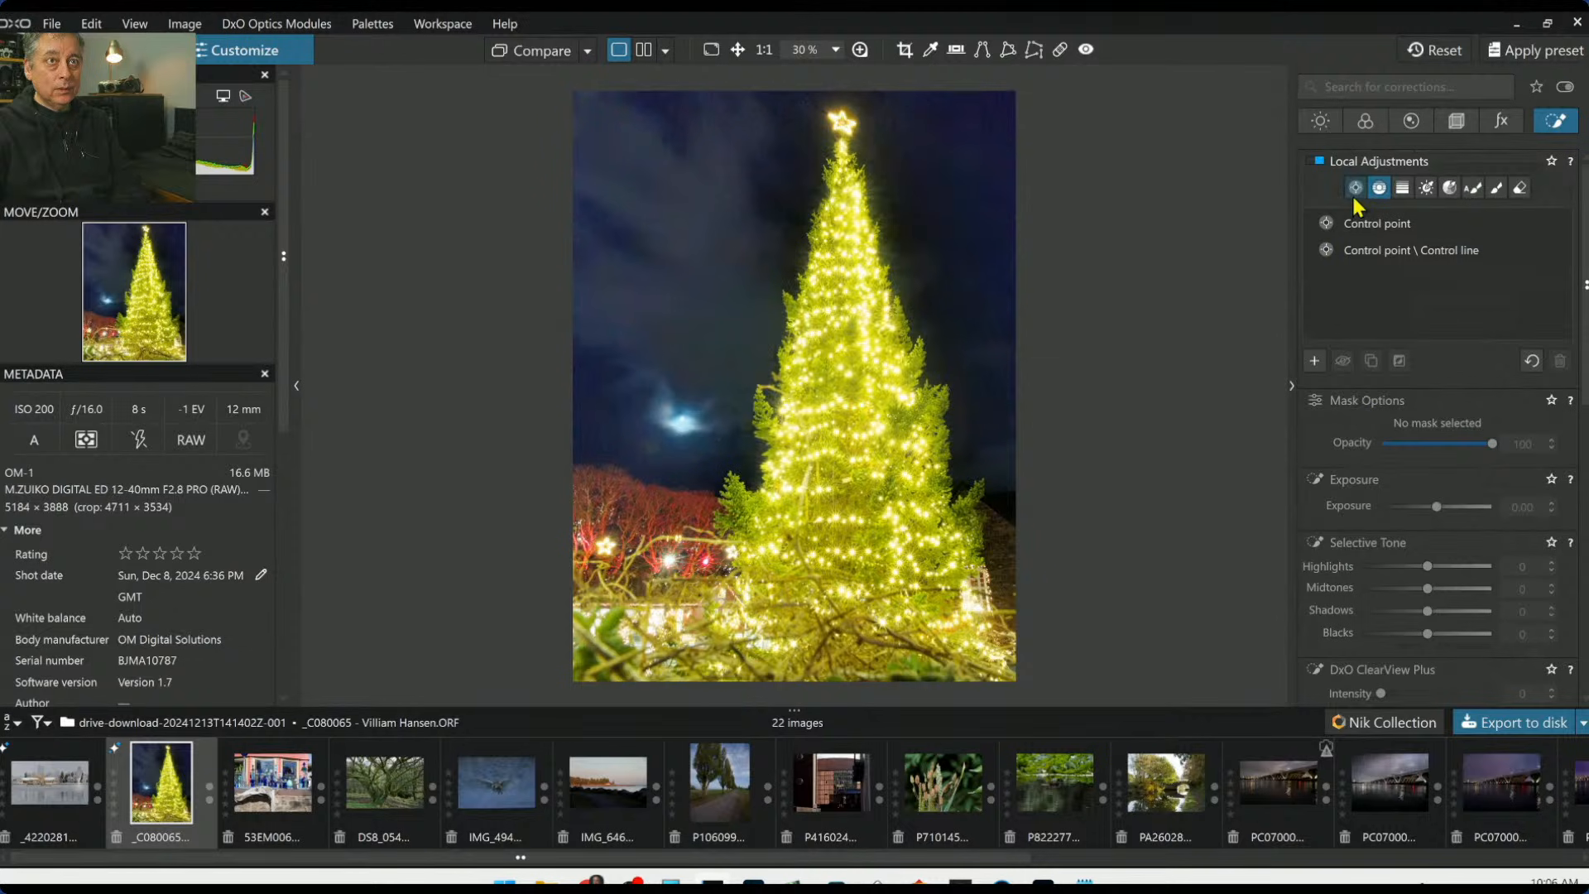
click(607, 512)
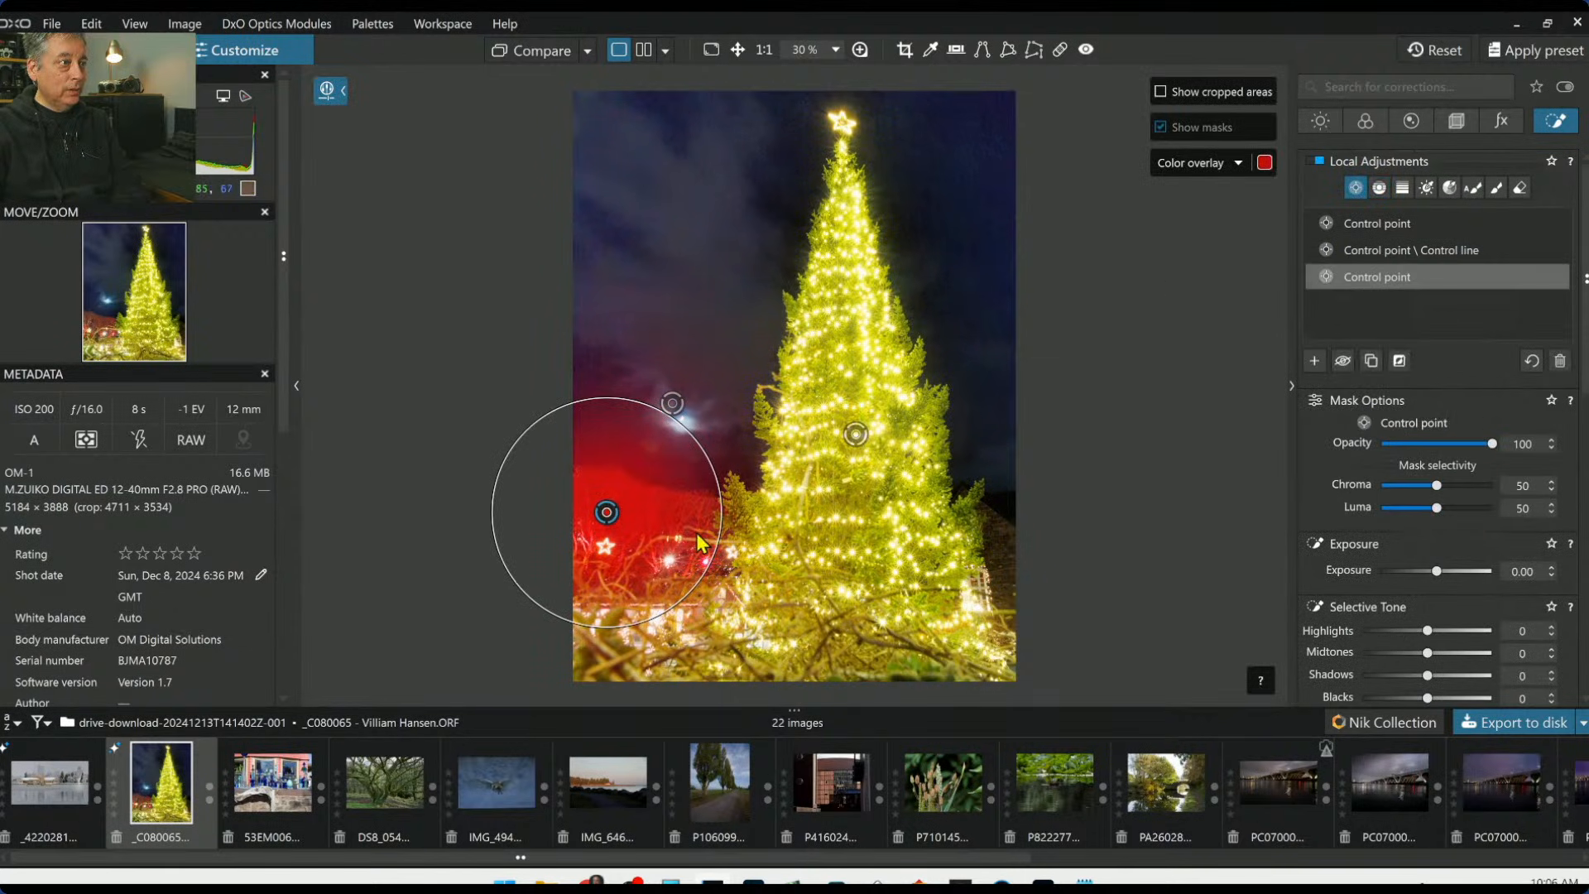
Extend the red-tree mask towards the Christmas tree and set its HSL red channel saturation to 60
scroll(1420, 673, down, 5)
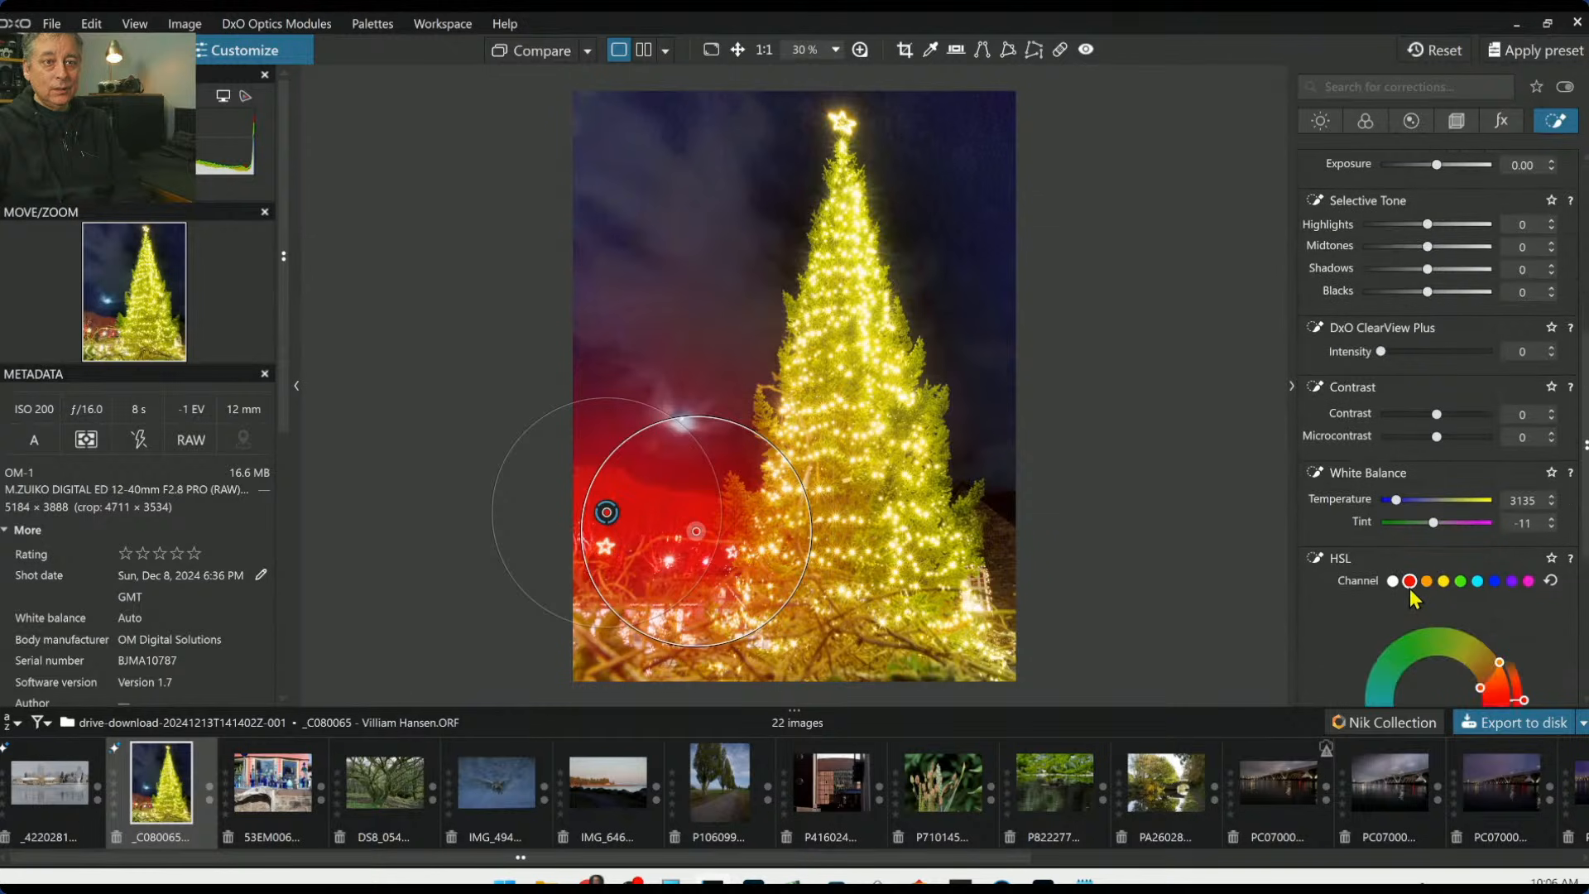
click(1409, 586)
scroll(1390, 636, down, 3)
drag(1437, 639, 1477, 644)
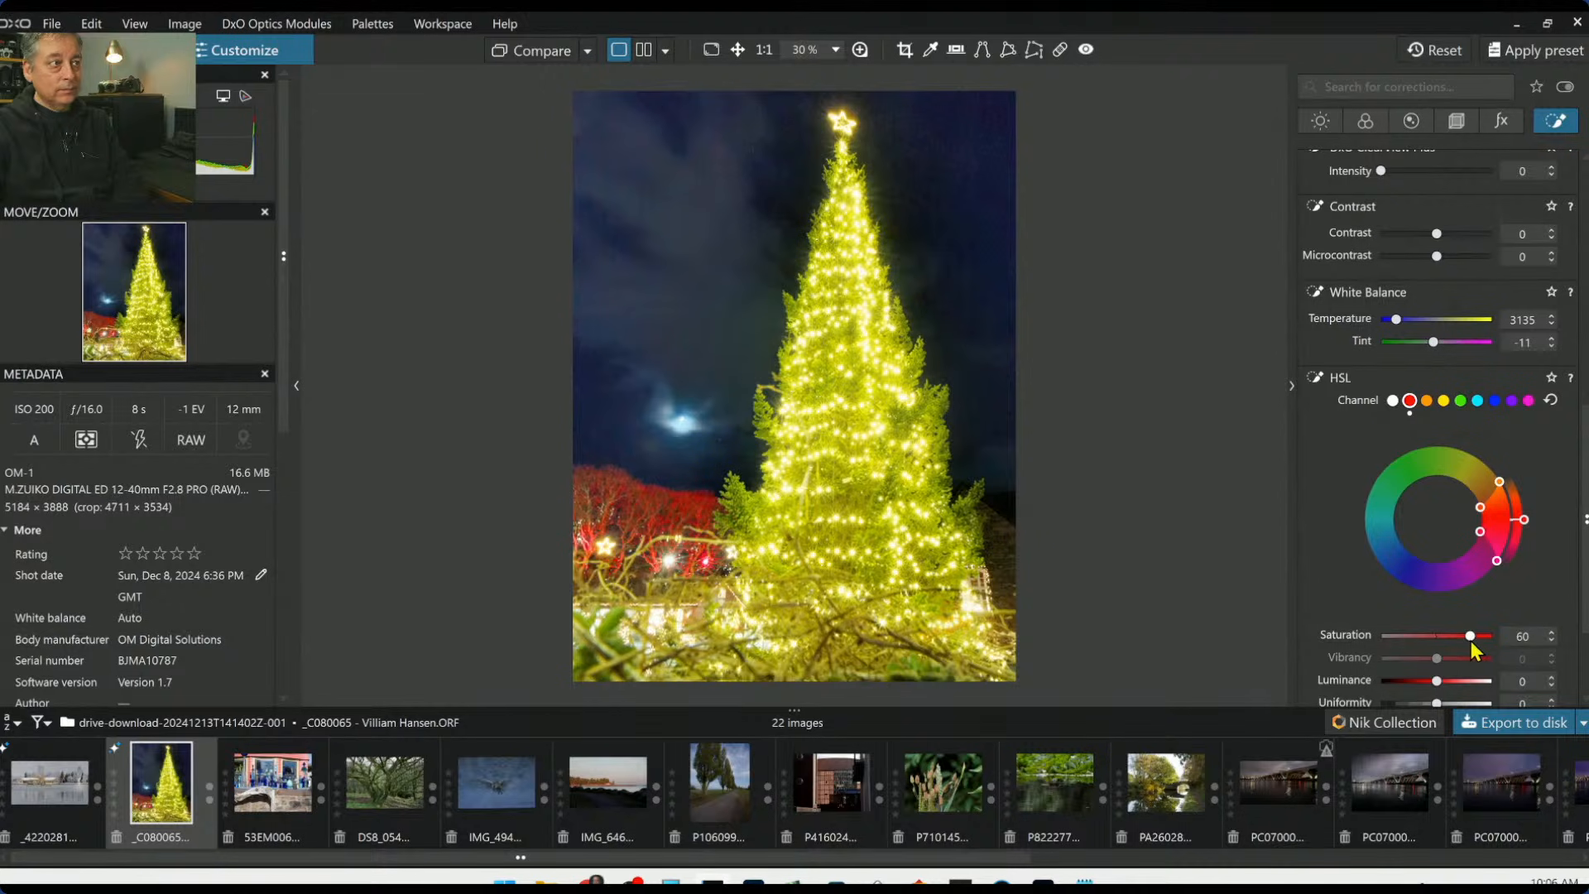
scroll(1472, 642, down, 1)
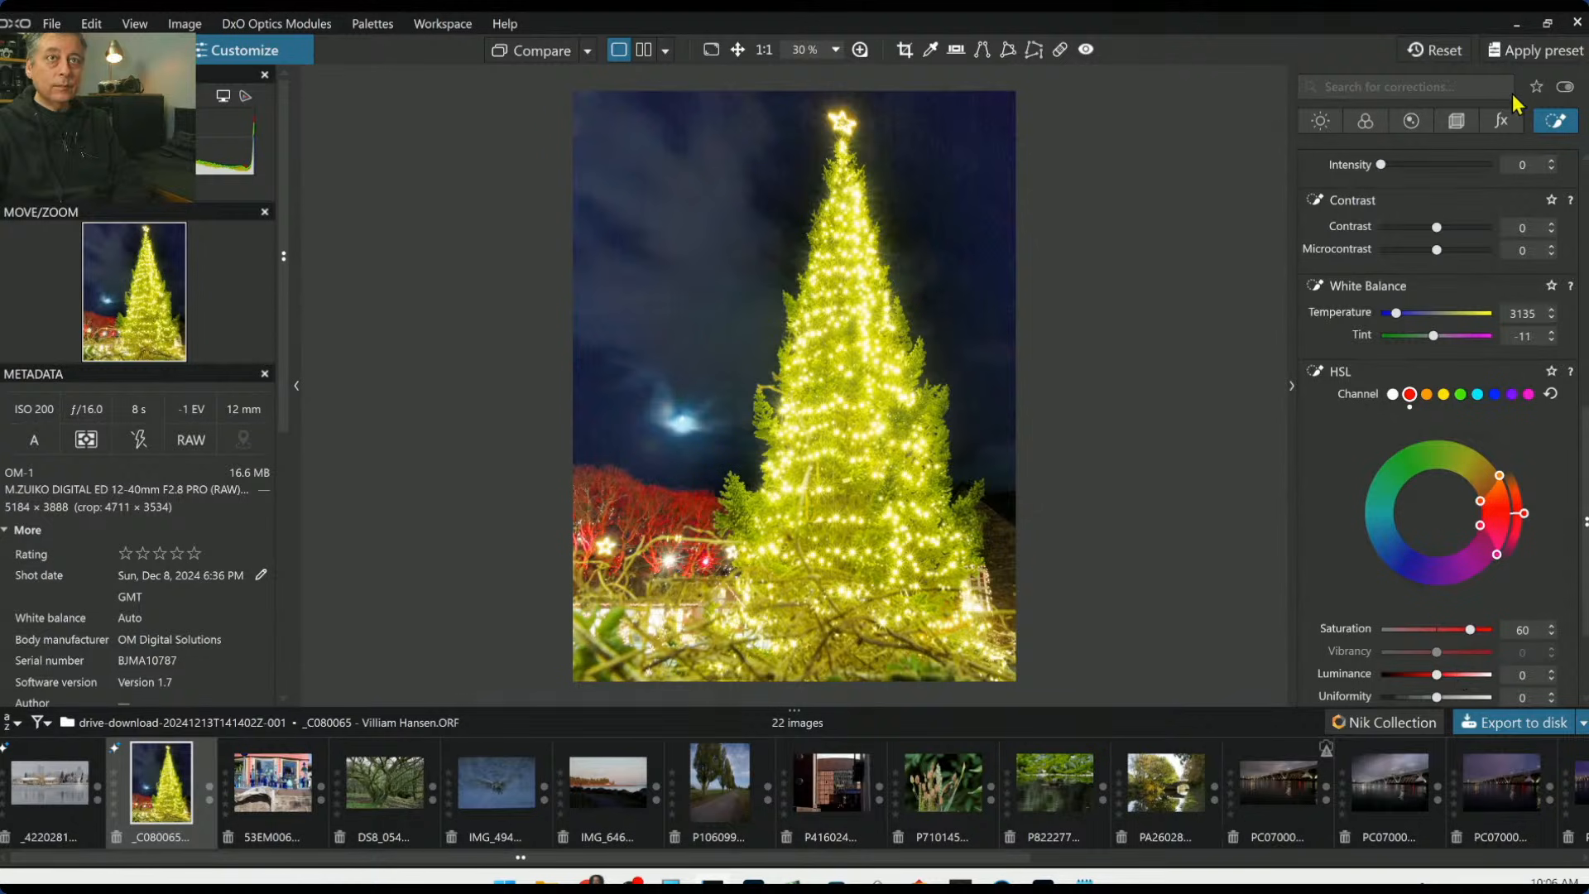
Darken the foreground branches using a new mask with three control points along the photo's lower edge, exposure -1.41 and highlights -56
scroll(1445, 302, up, 6)
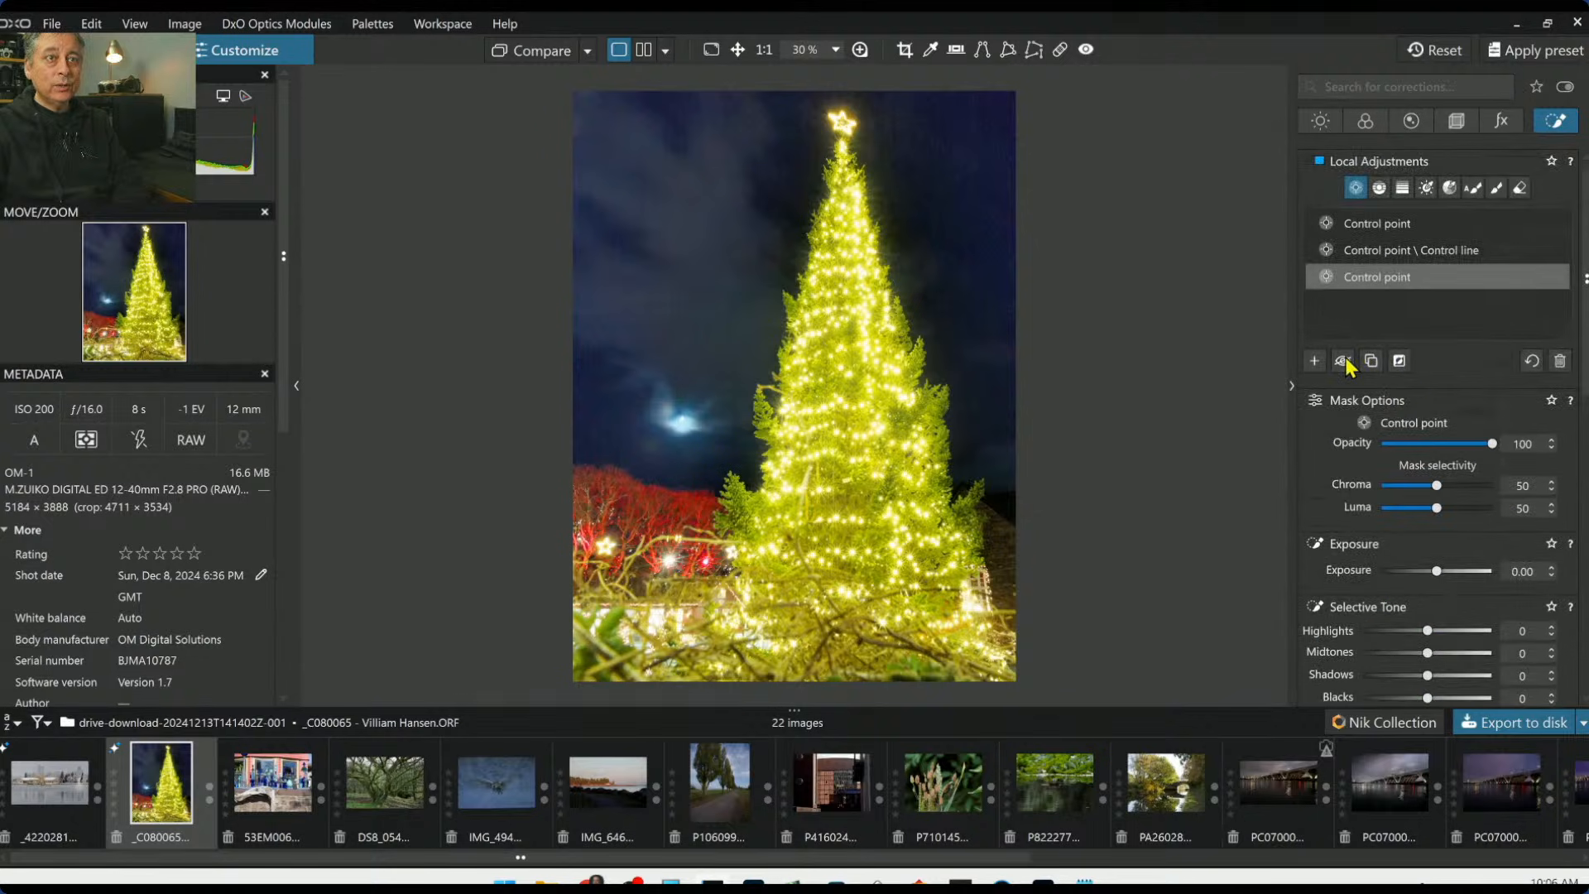
click(1315, 363)
click(640, 665)
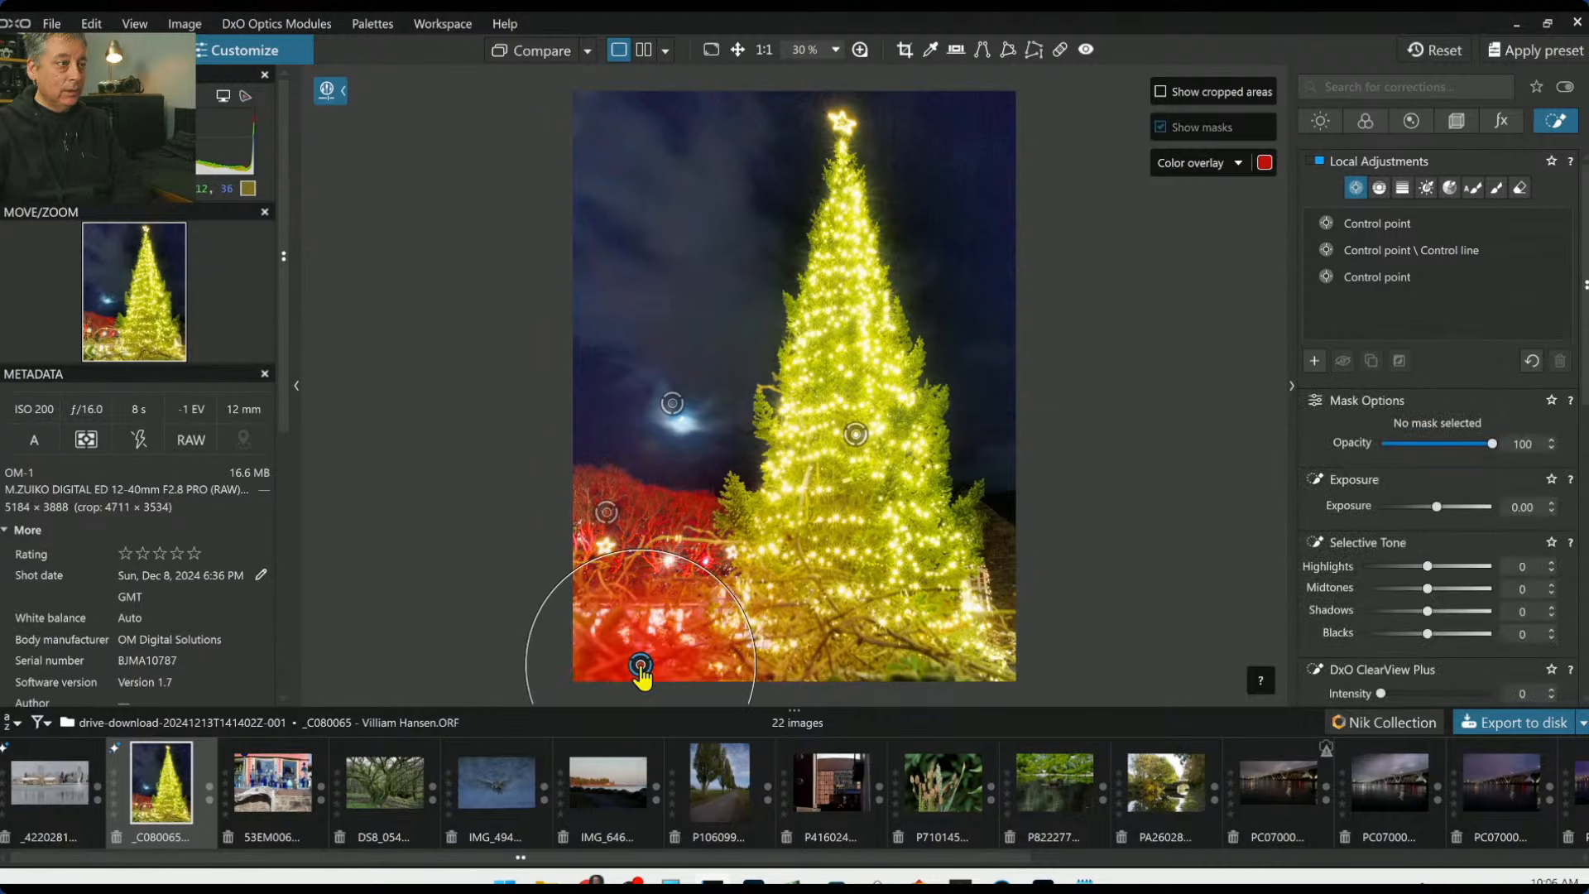
click(899, 660)
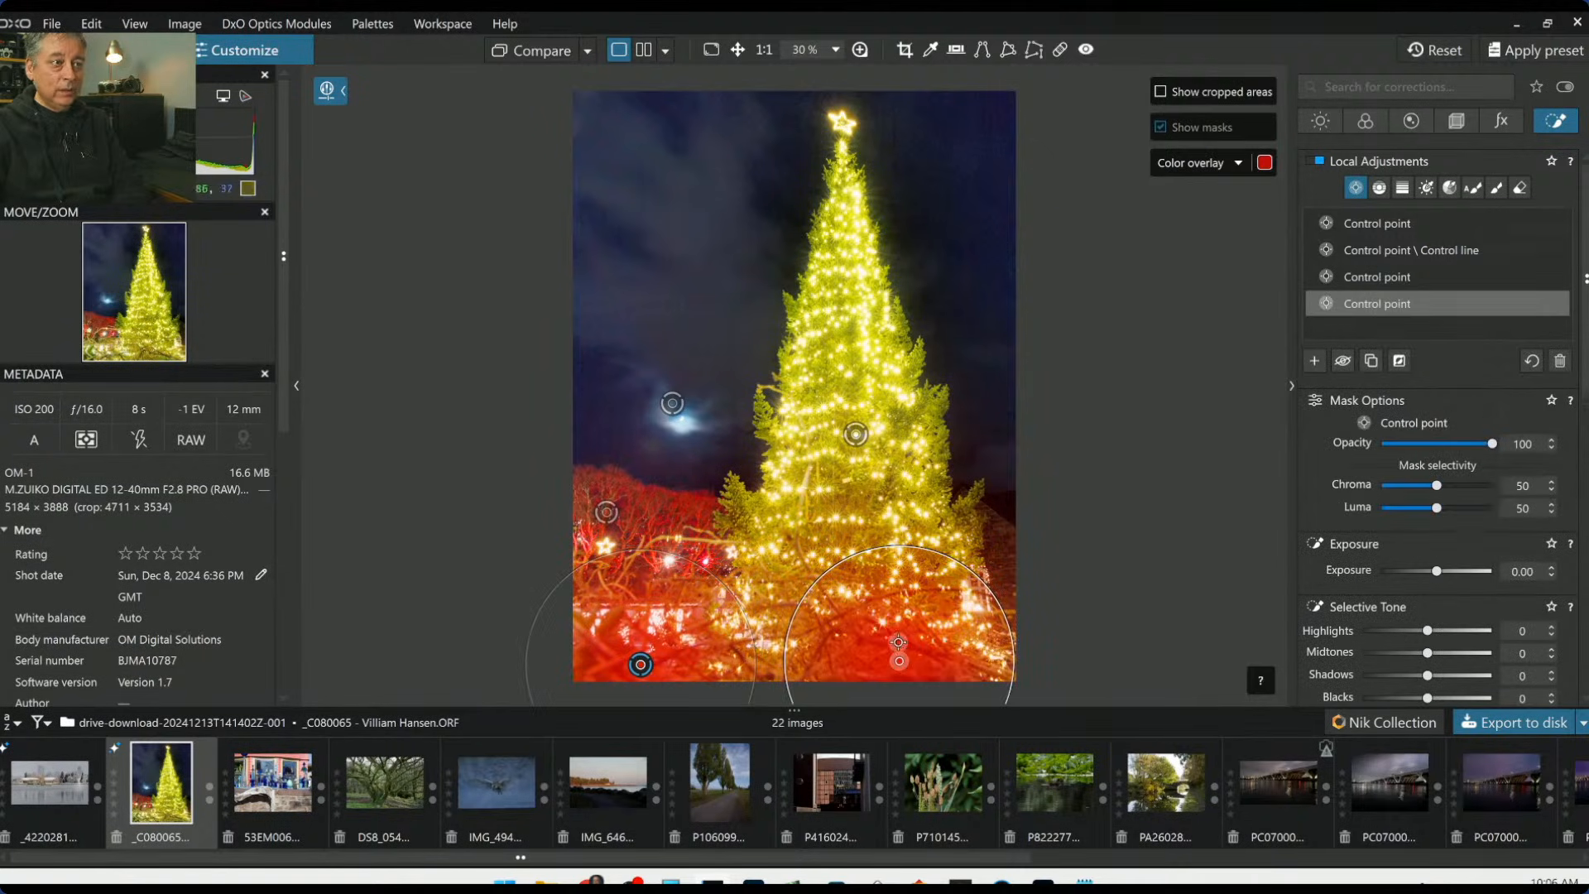
click(775, 663)
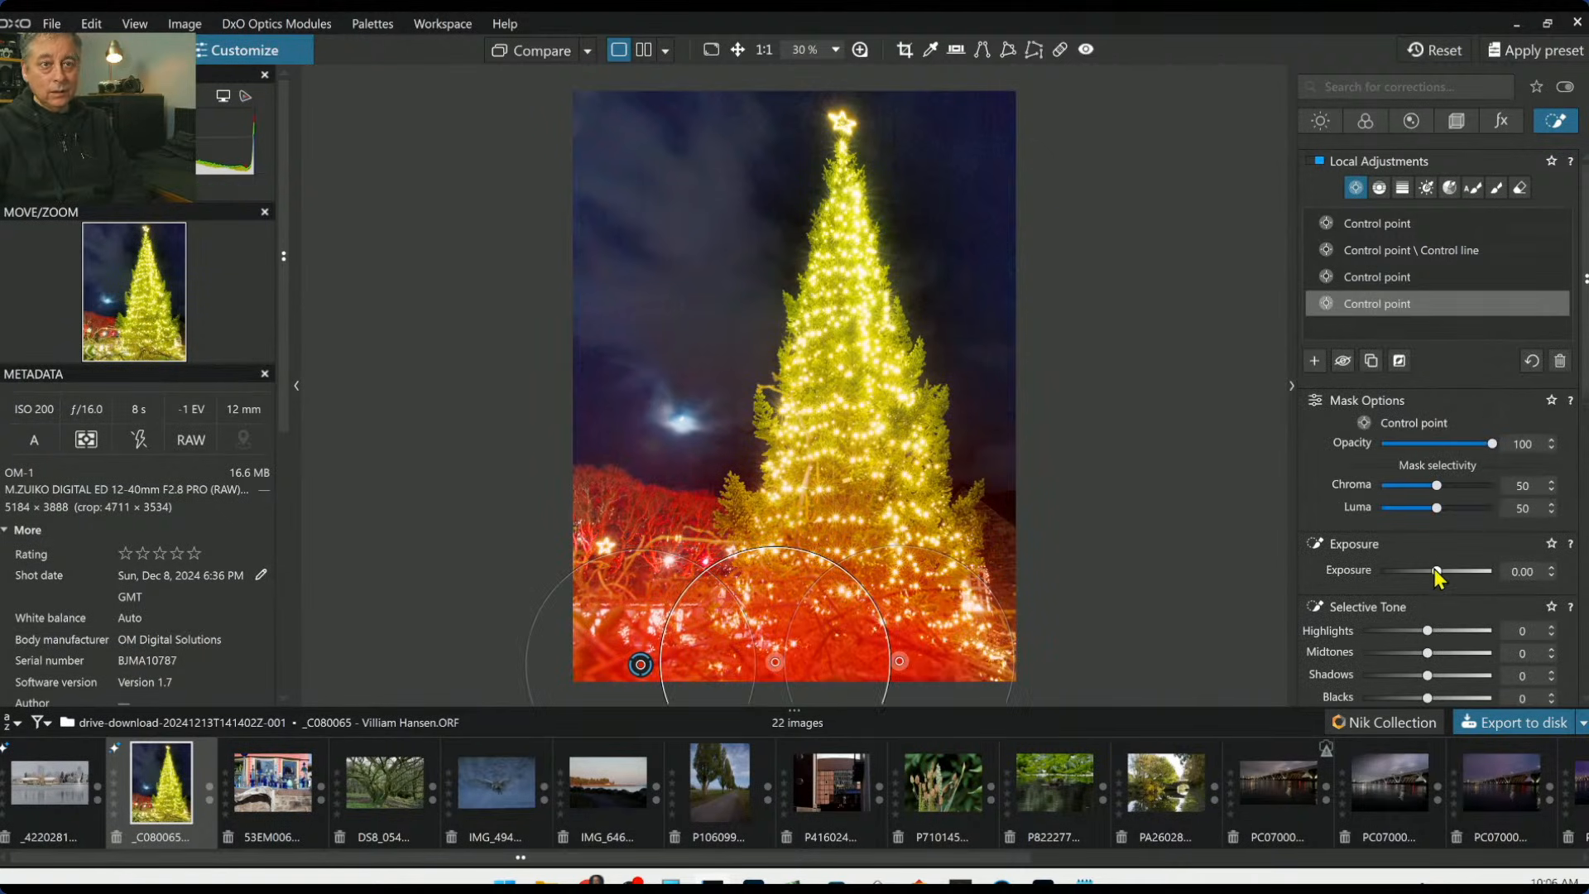
drag(1433, 568, 1418, 573)
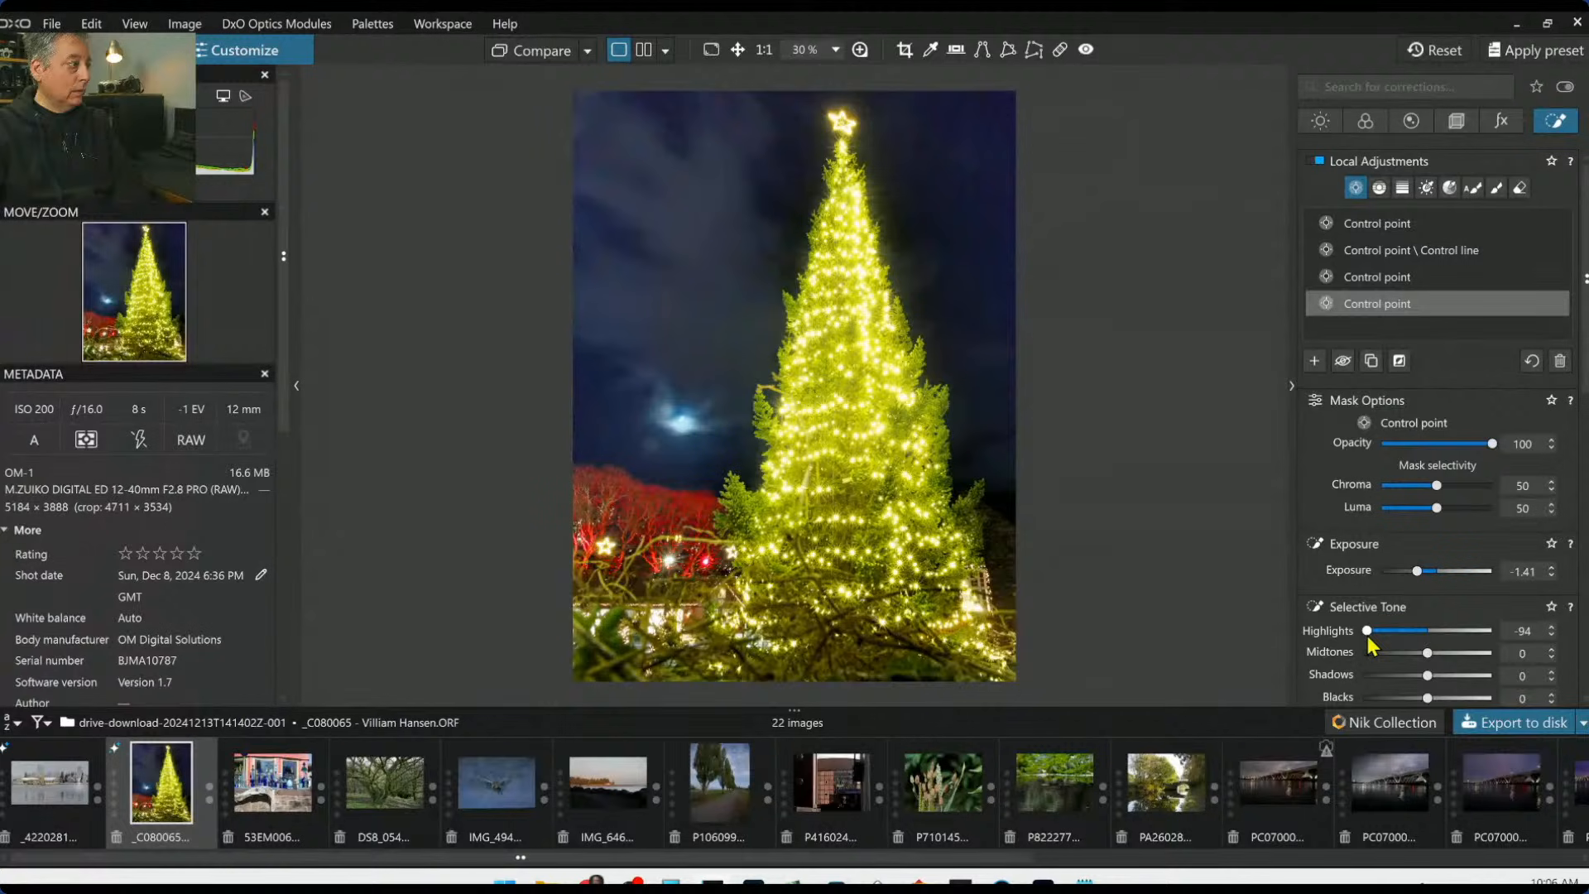
drag(1368, 636, 1392, 638)
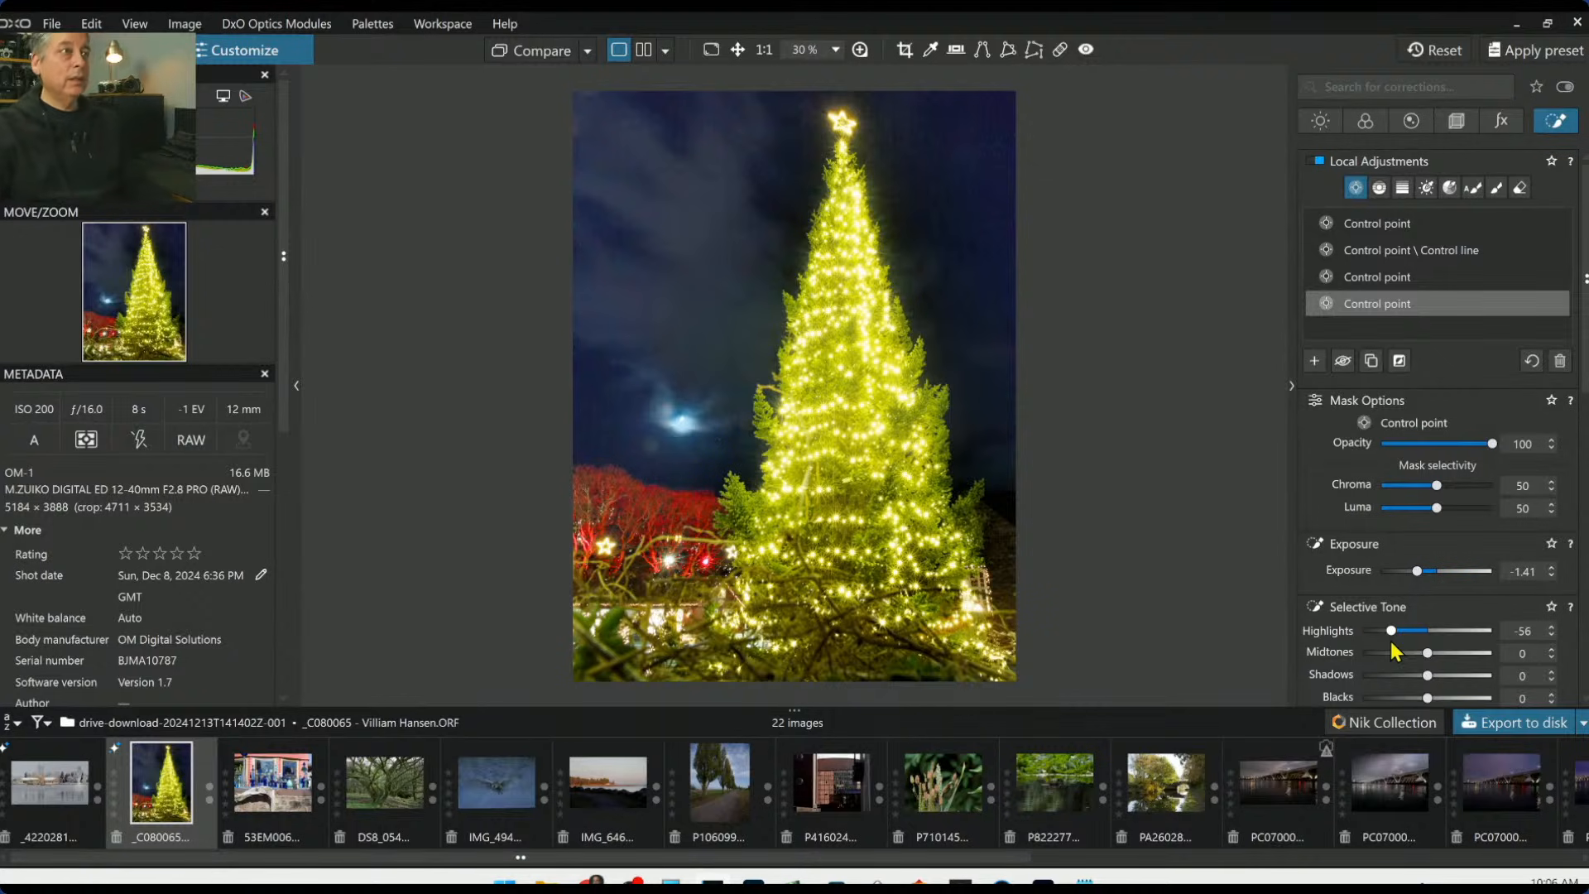
Reselect the Christmas tree's mask and set its highlights to -58 and shadows to -22
mouse_move(856, 437)
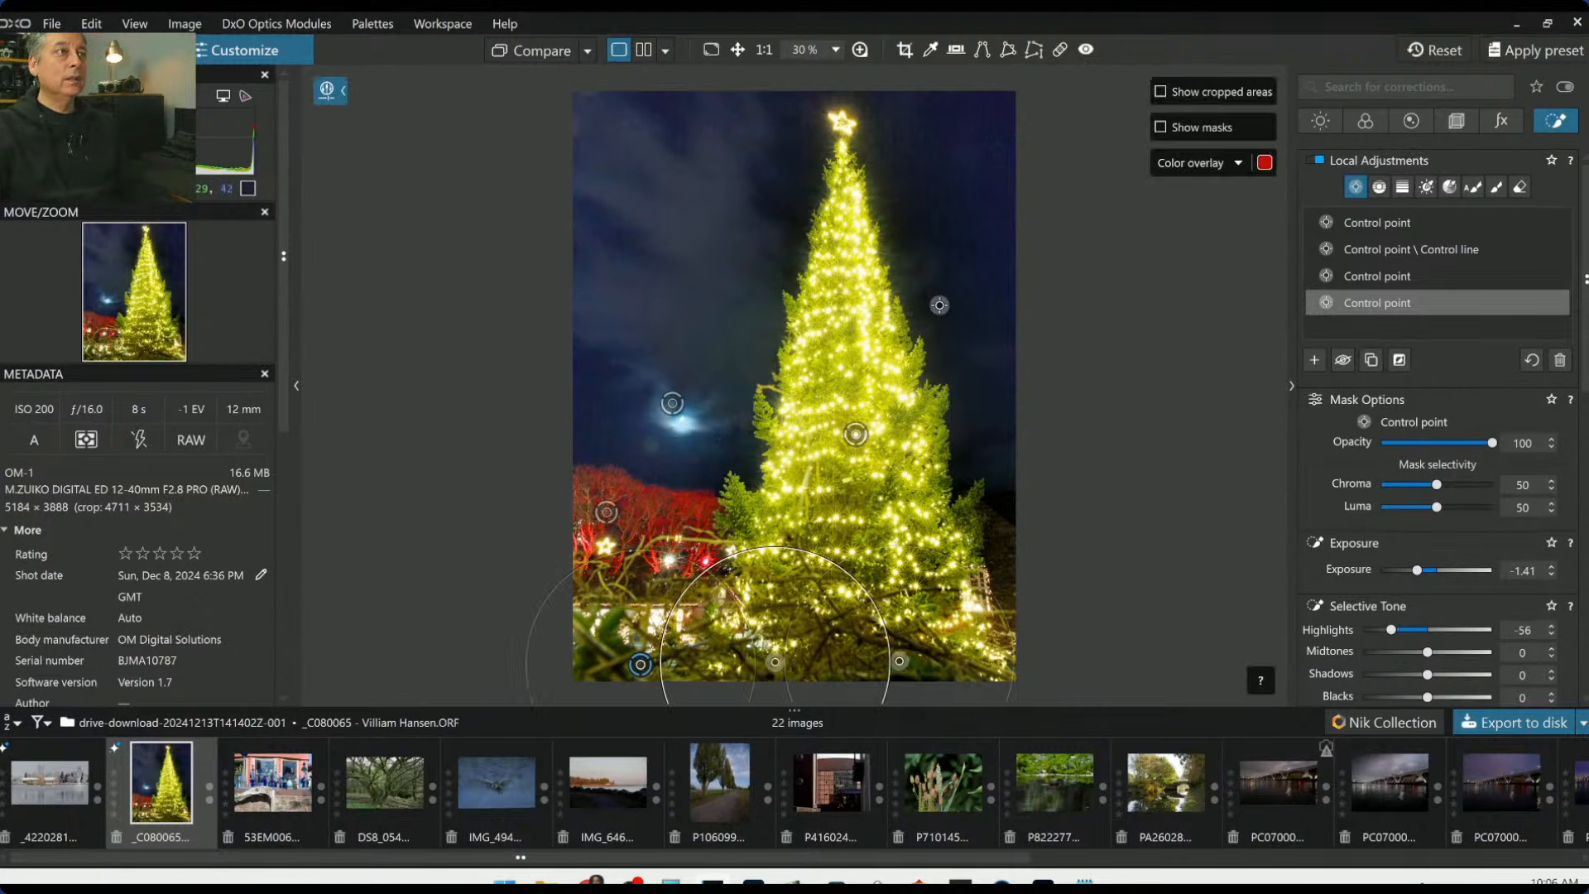
click(856, 435)
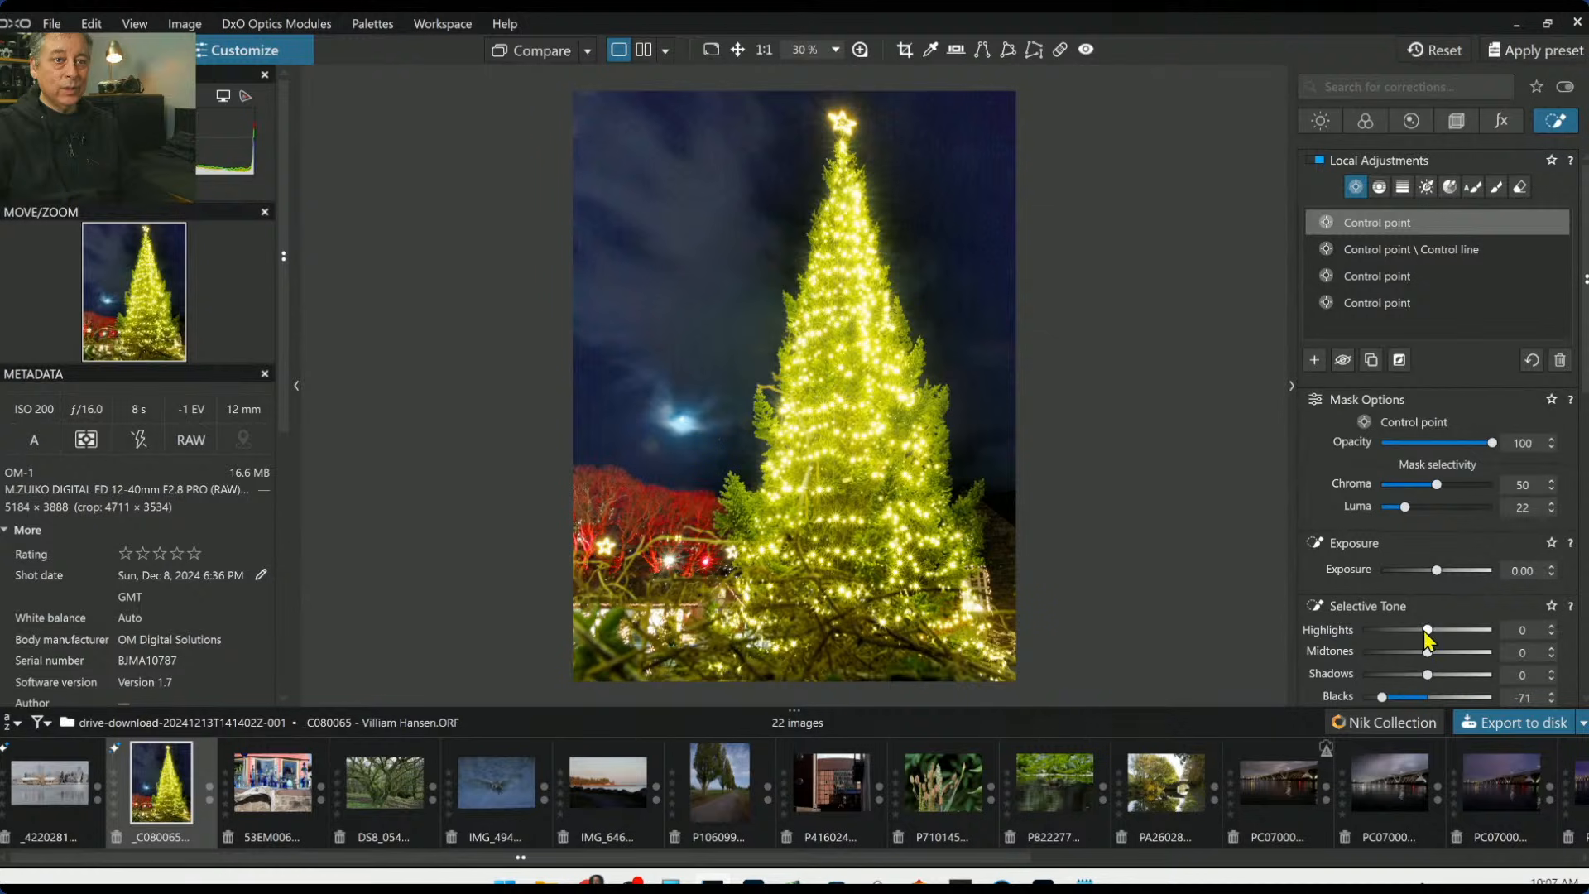
drag(1425, 631, 1381, 631)
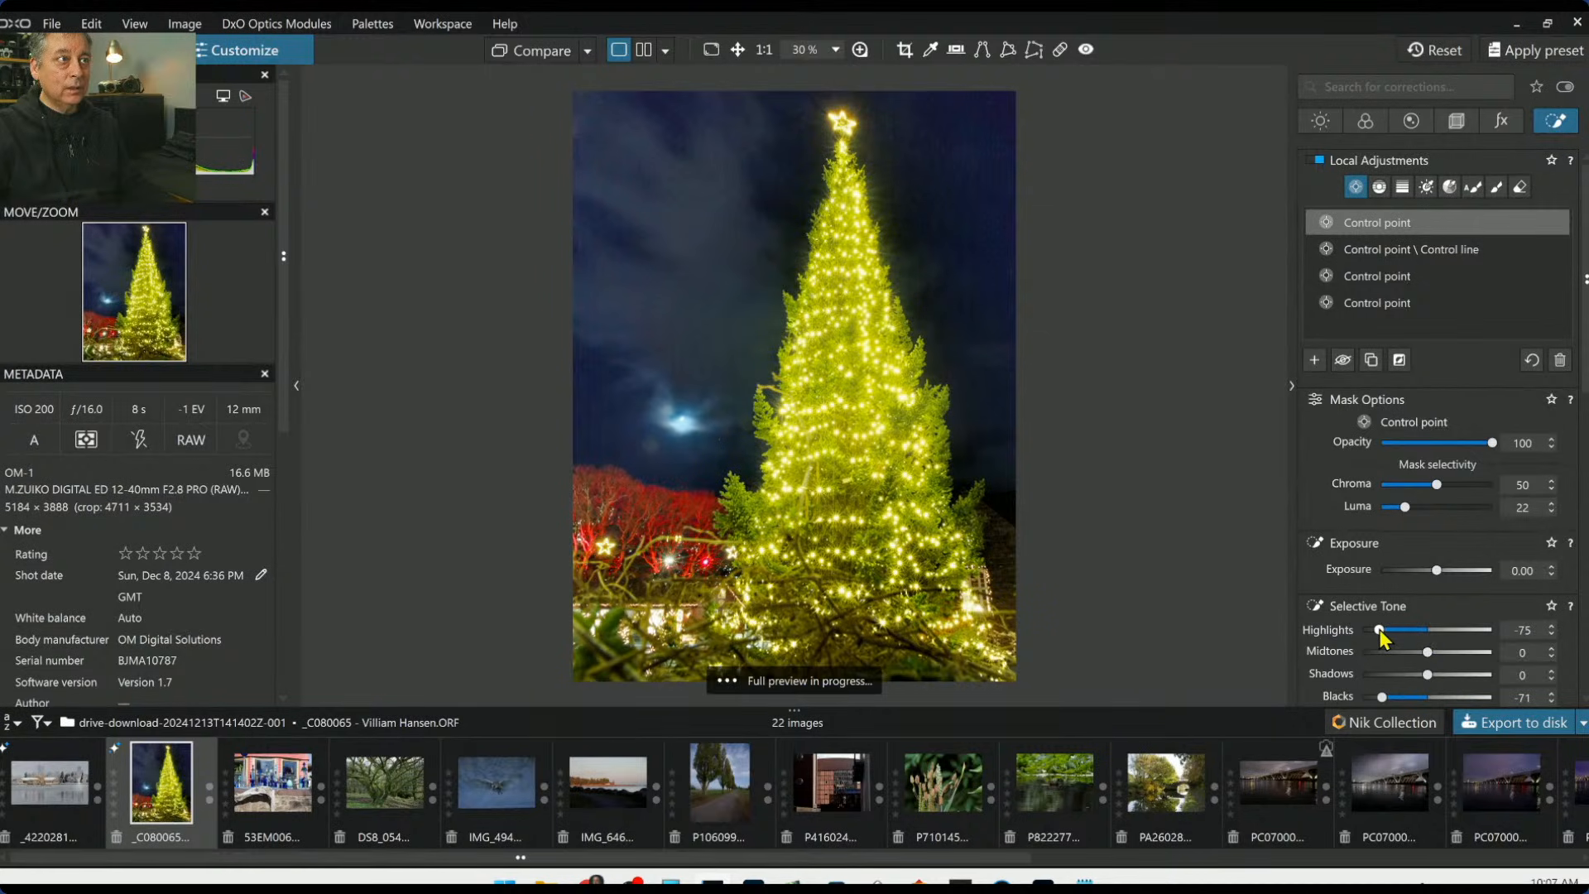
drag(1380, 631, 1409, 674)
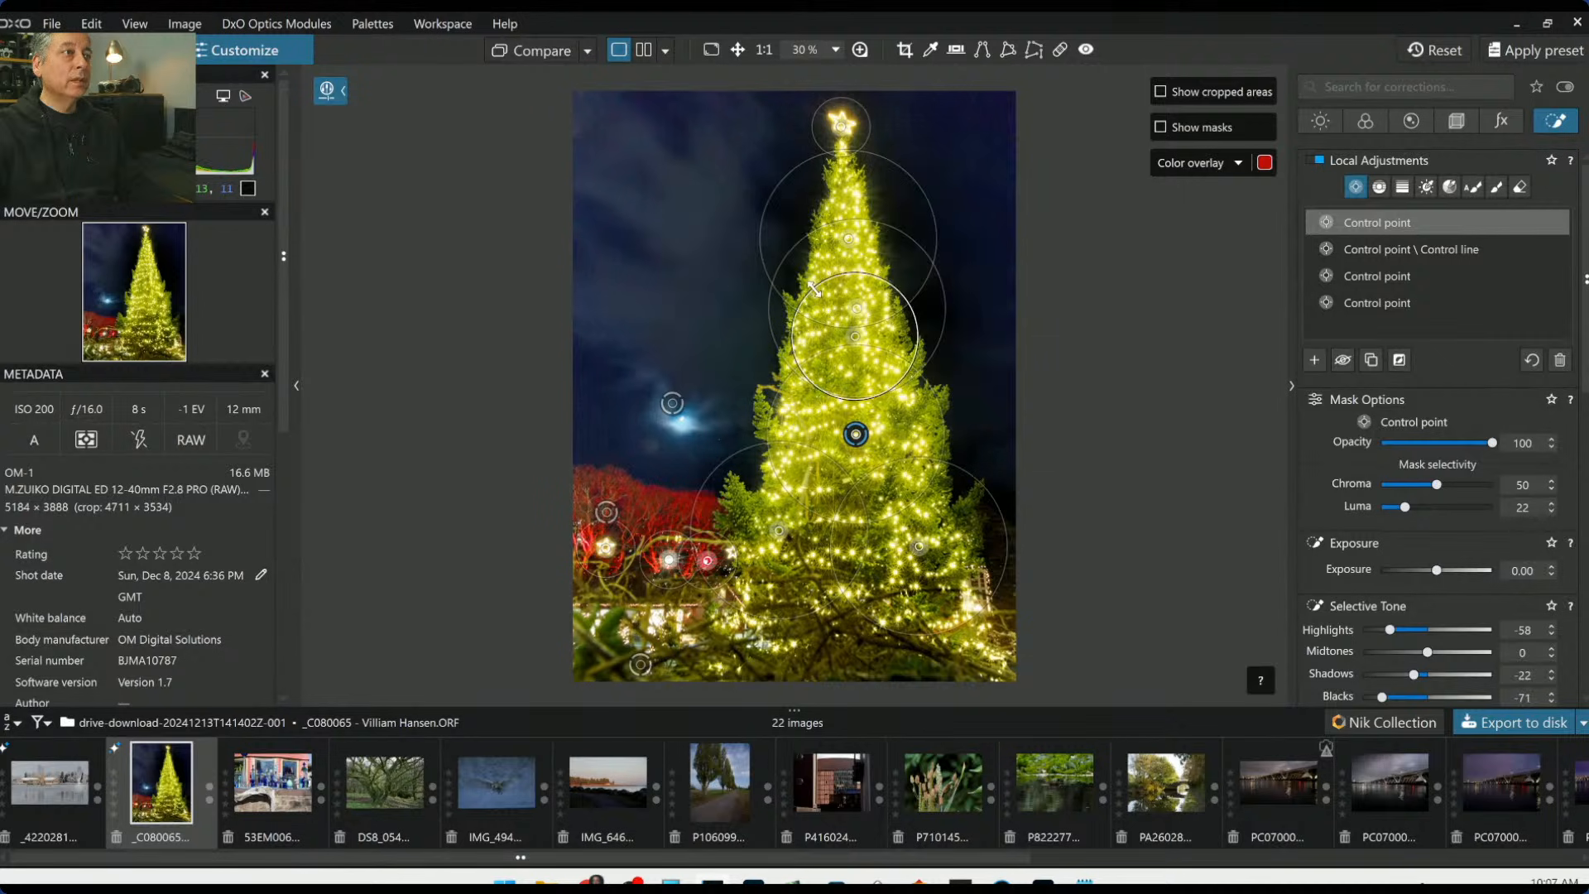
Shrink the tree mask's circles on the upper tree and its lower right part, then reselect the foreground branches' mask
drag(792, 176, 814, 205)
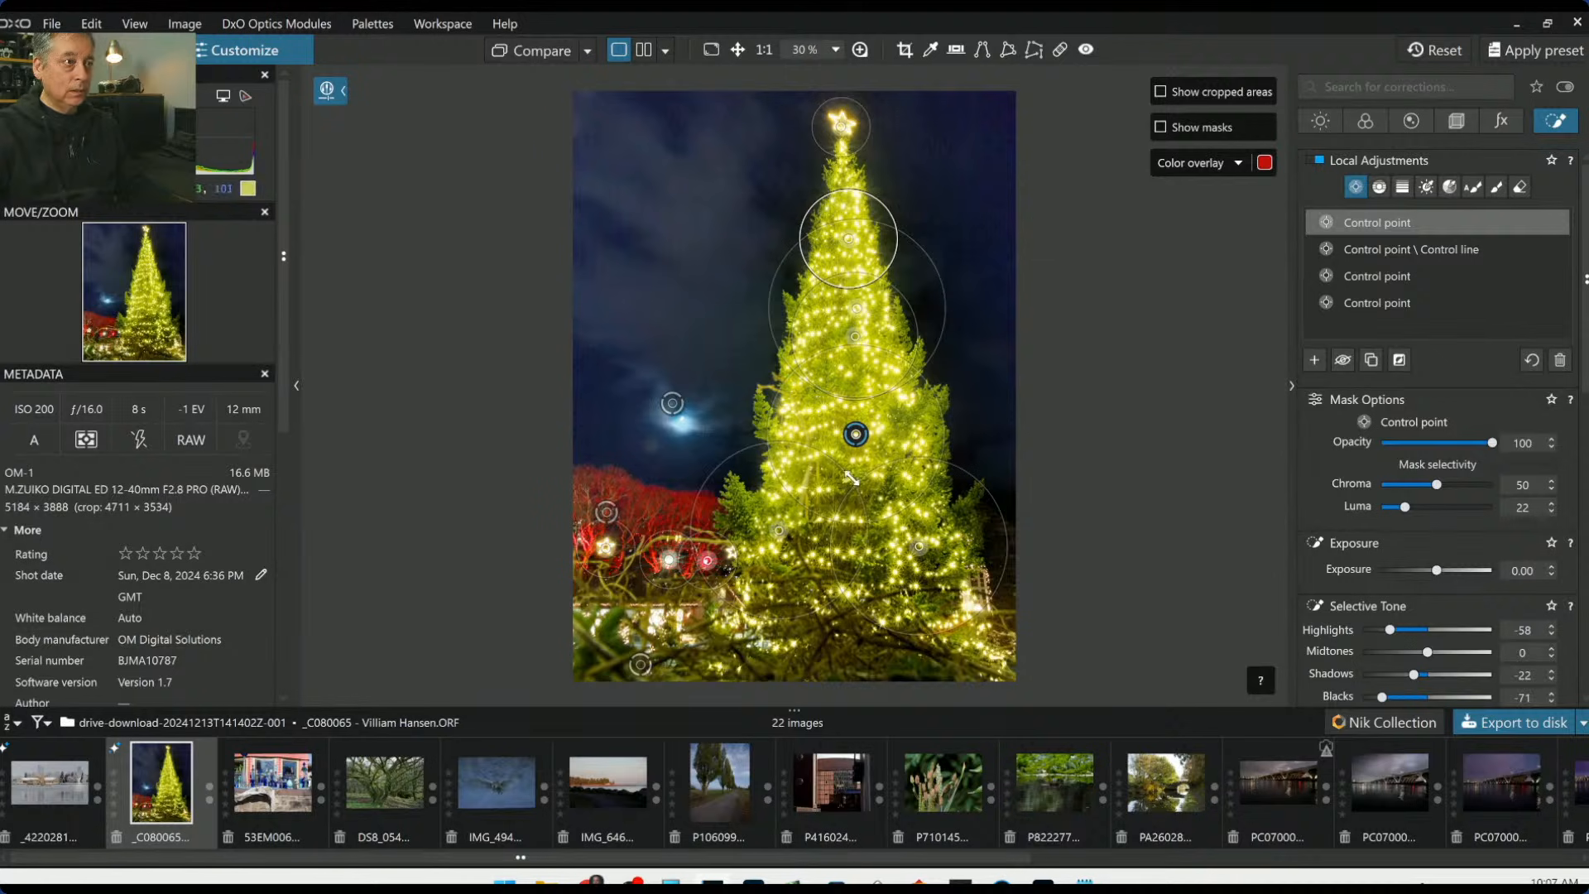
drag(844, 469, 884, 494)
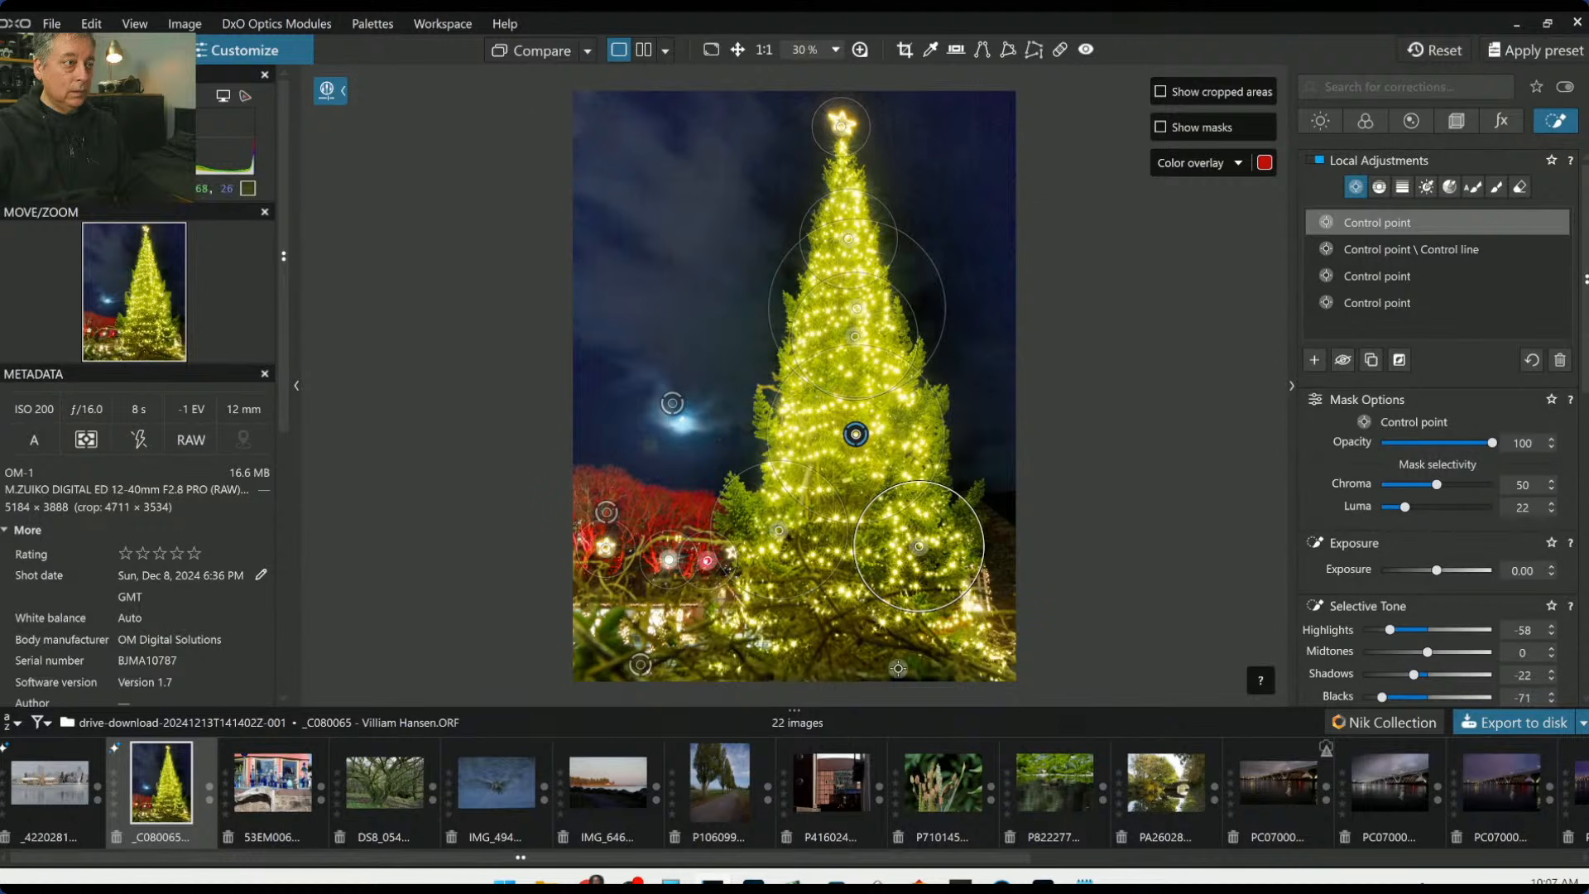
click(641, 665)
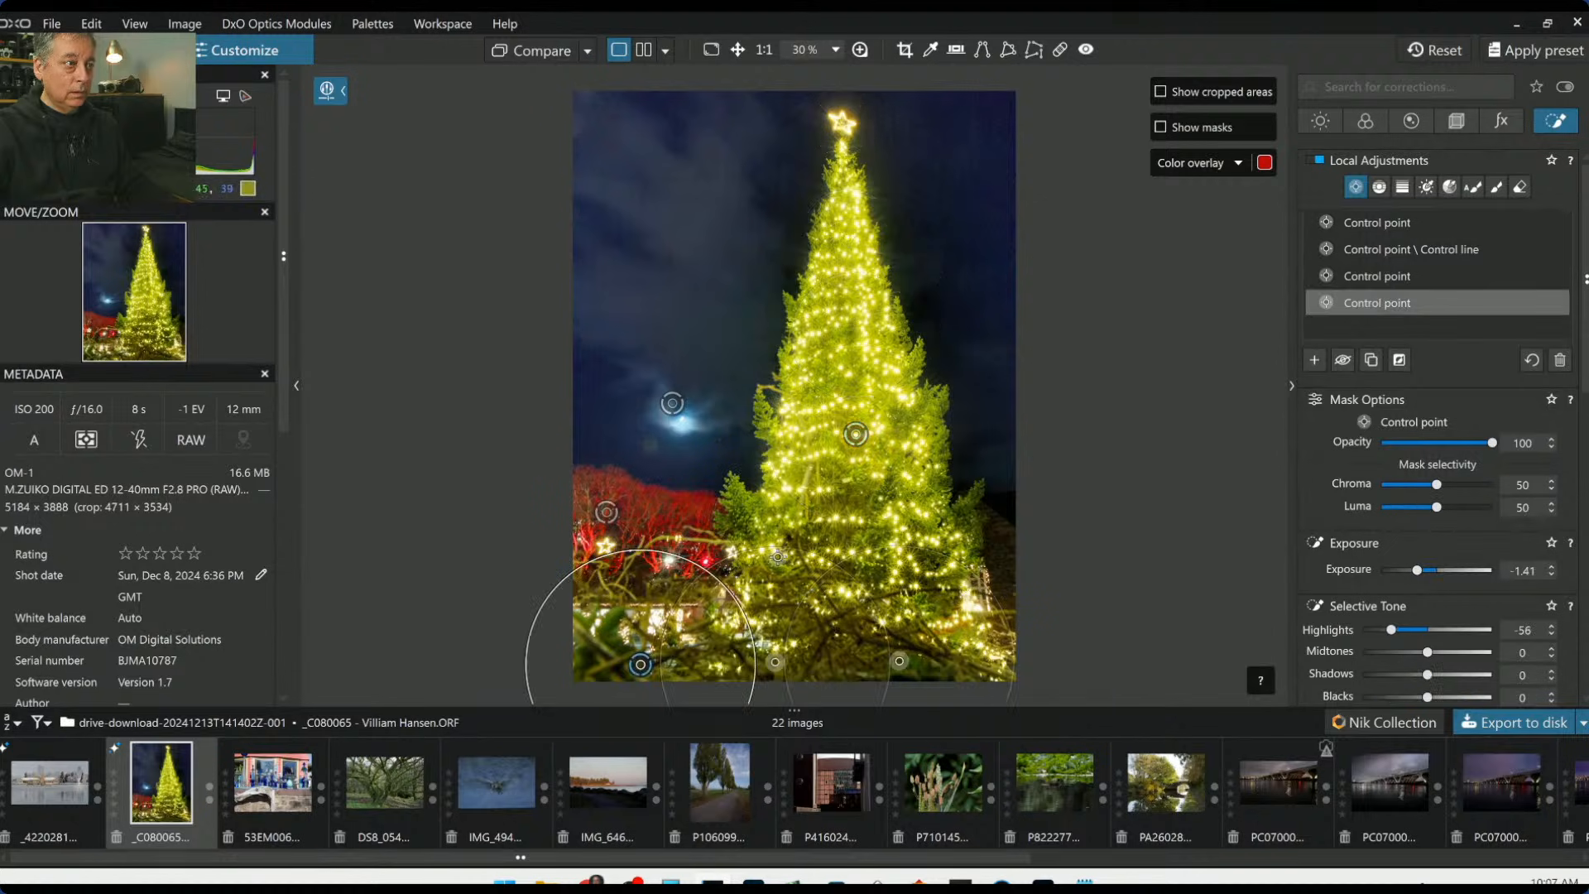
Shrink the circles of the foreground branches' mask and add a control point with a slightly reduced circle in the photo's lower-right corner
drag(780, 547, 780, 581)
drag(1014, 668, 987, 670)
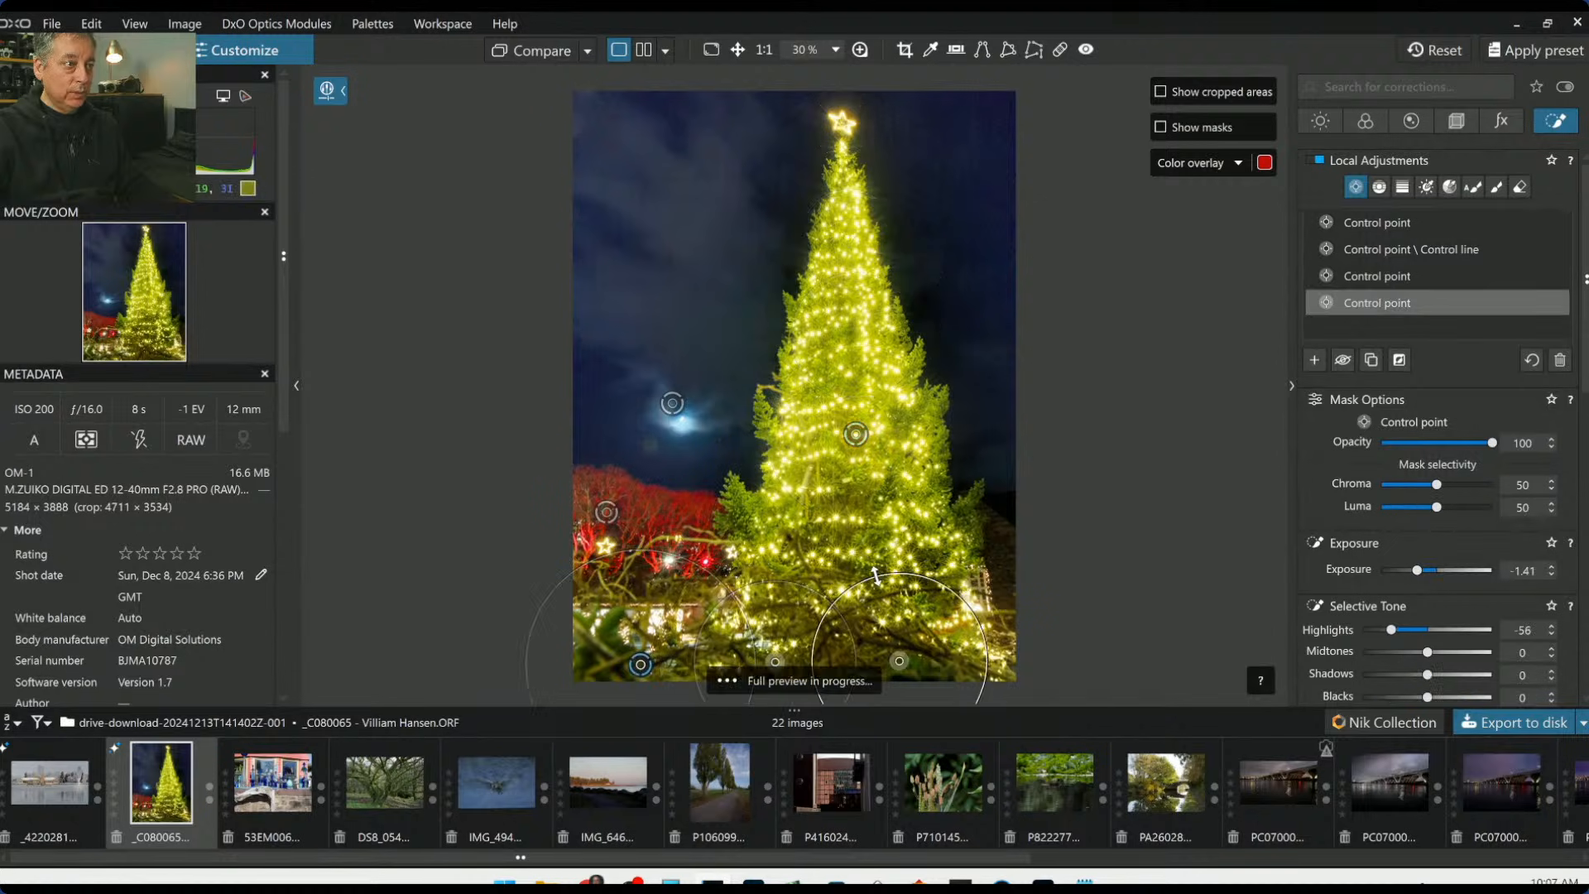
click(1001, 667)
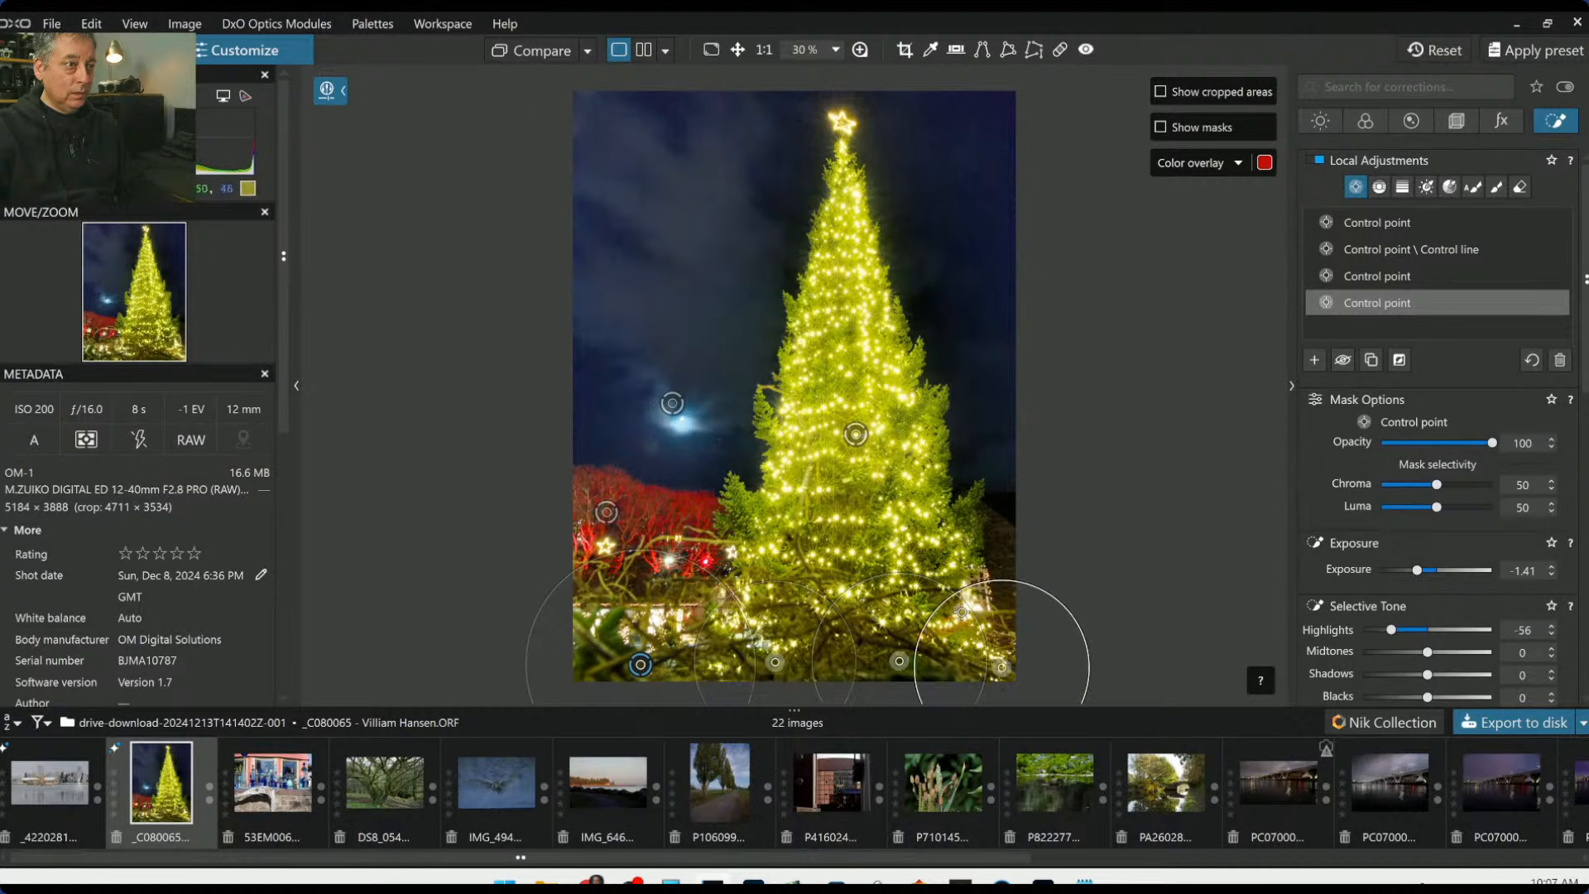
drag(960, 589, 967, 604)
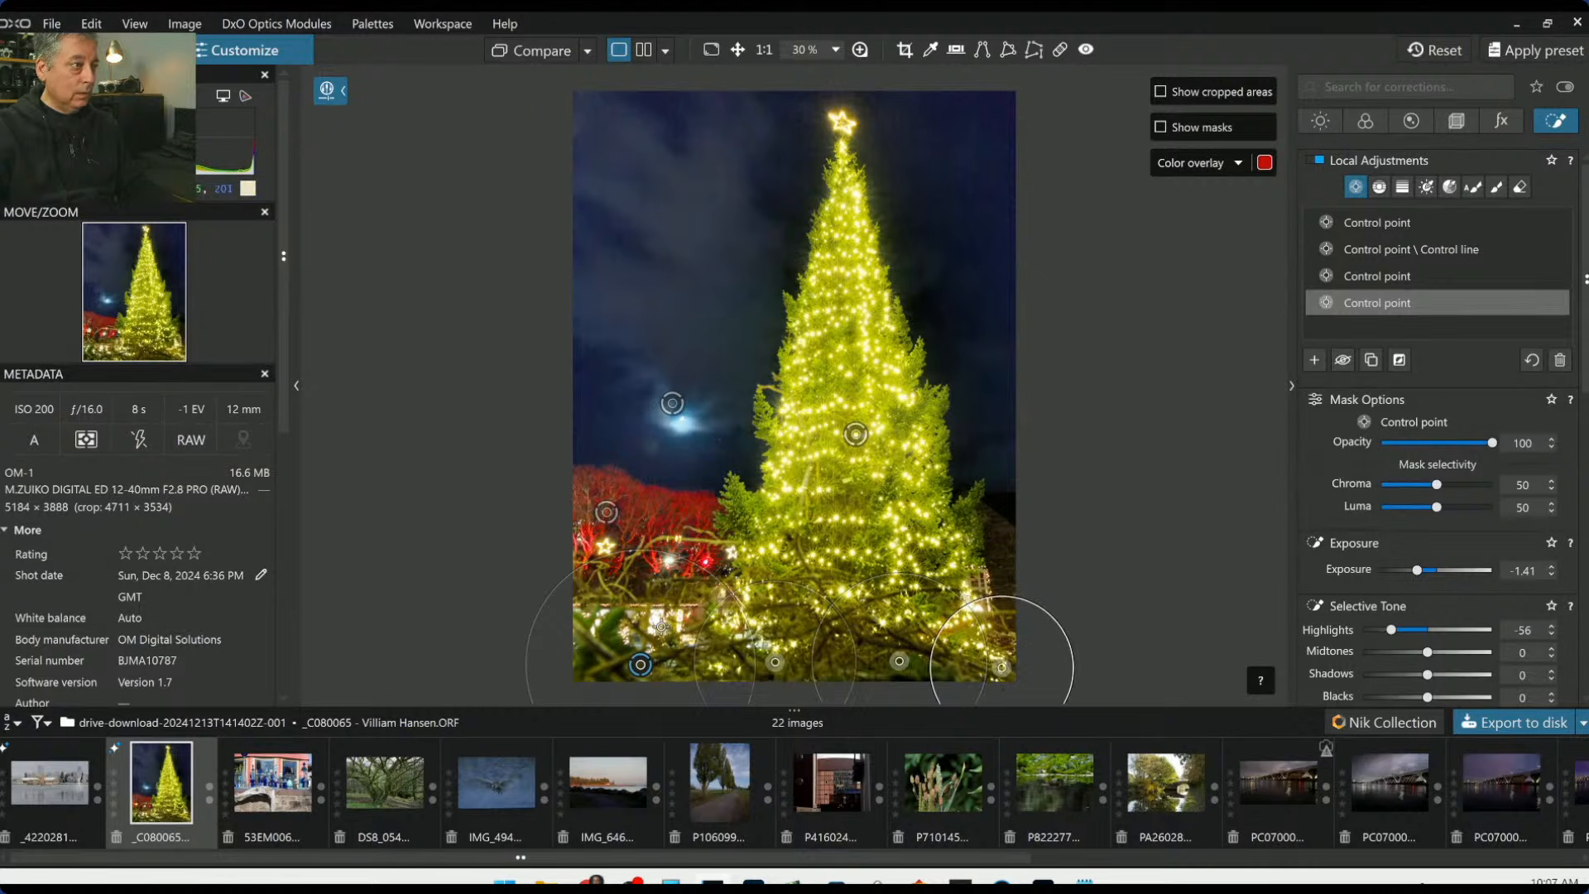
drag(721, 581, 693, 601)
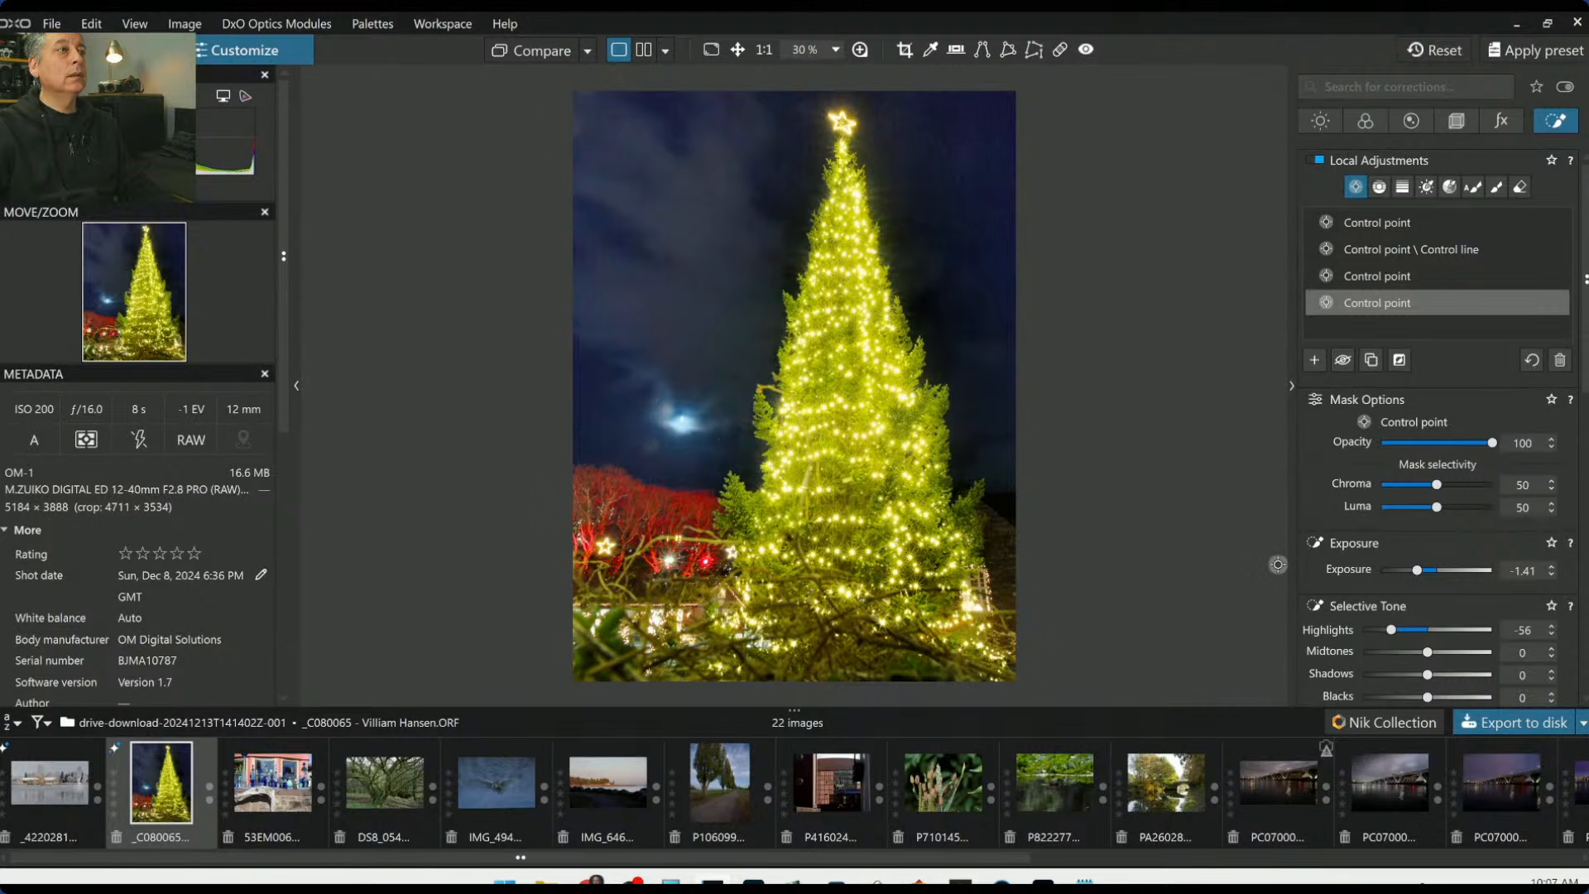
Export the Christmas tree photo to the original image folder as a quality 95 JPEG with the sRGB IEC61966-2.1 ICC profile
click(1515, 723)
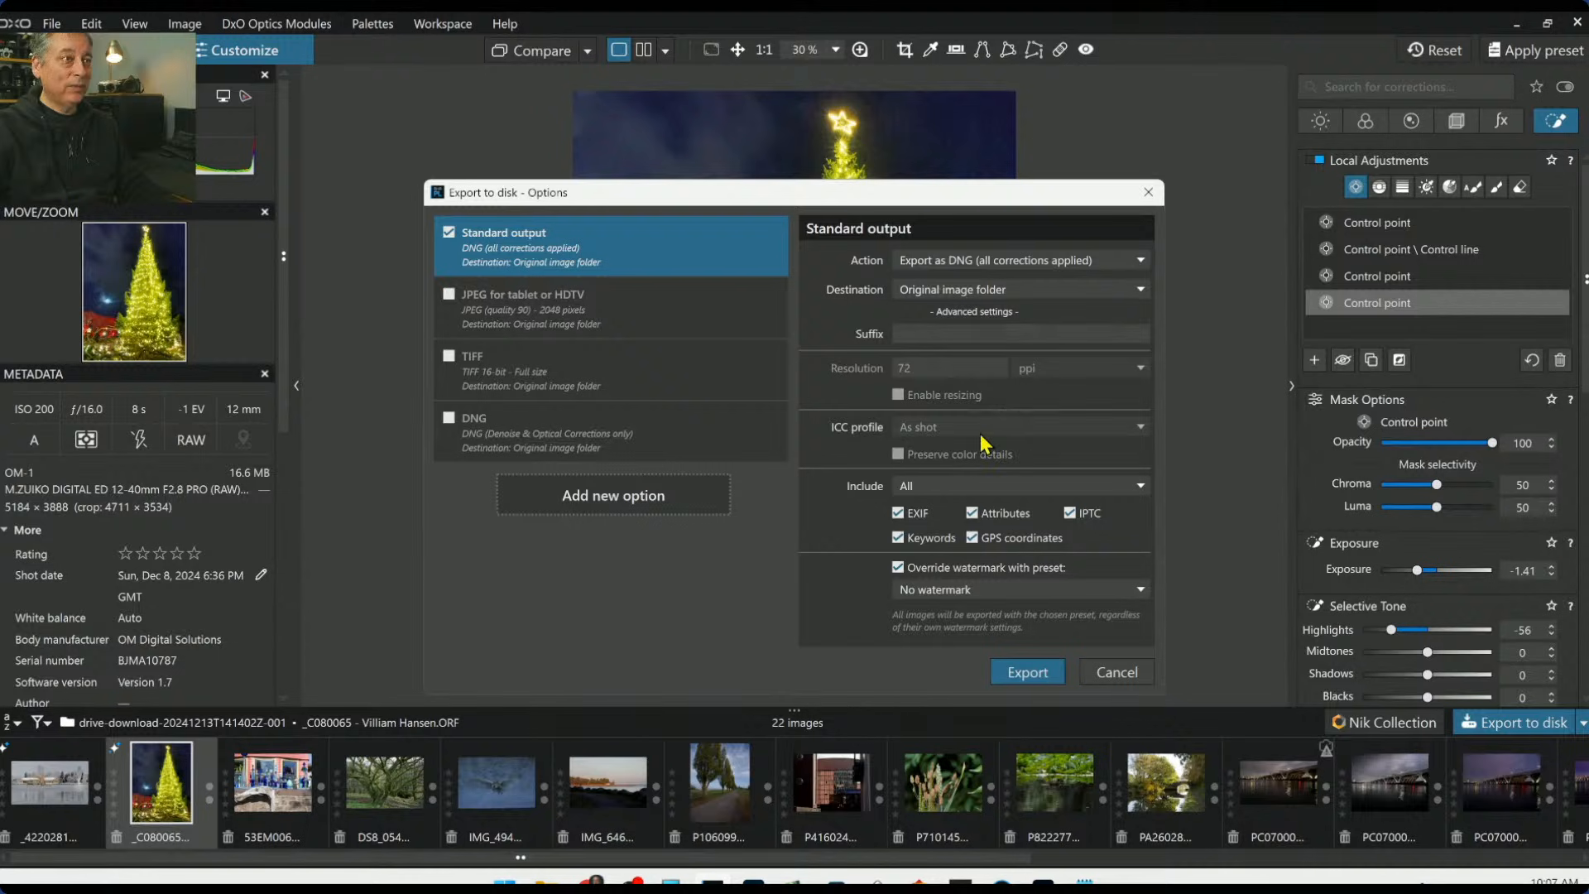
click(1064, 262)
click(1042, 282)
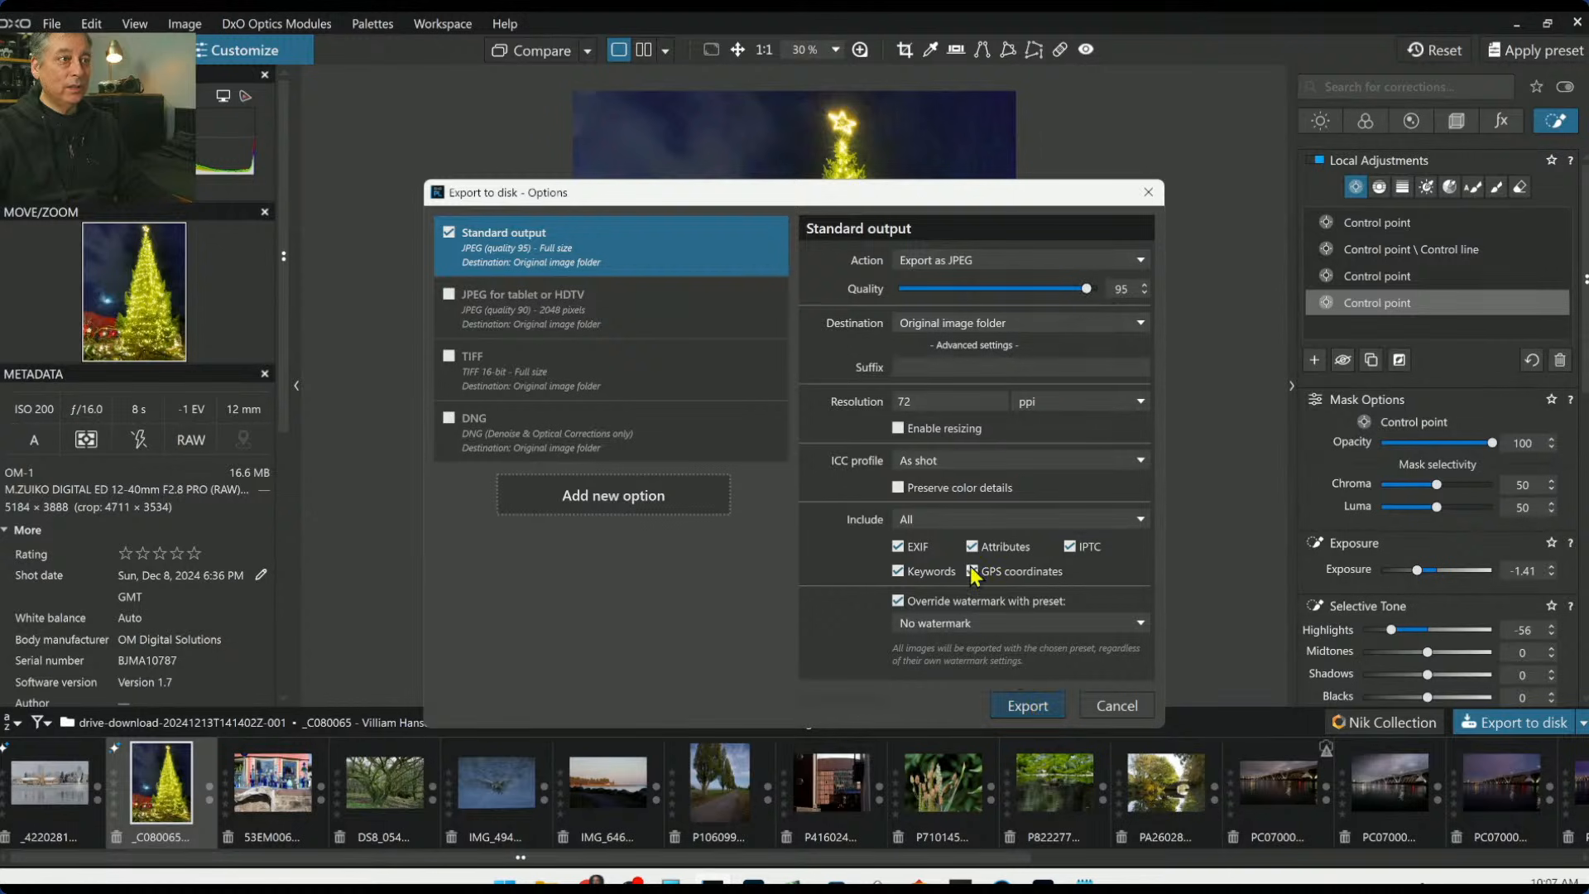
click(944, 469)
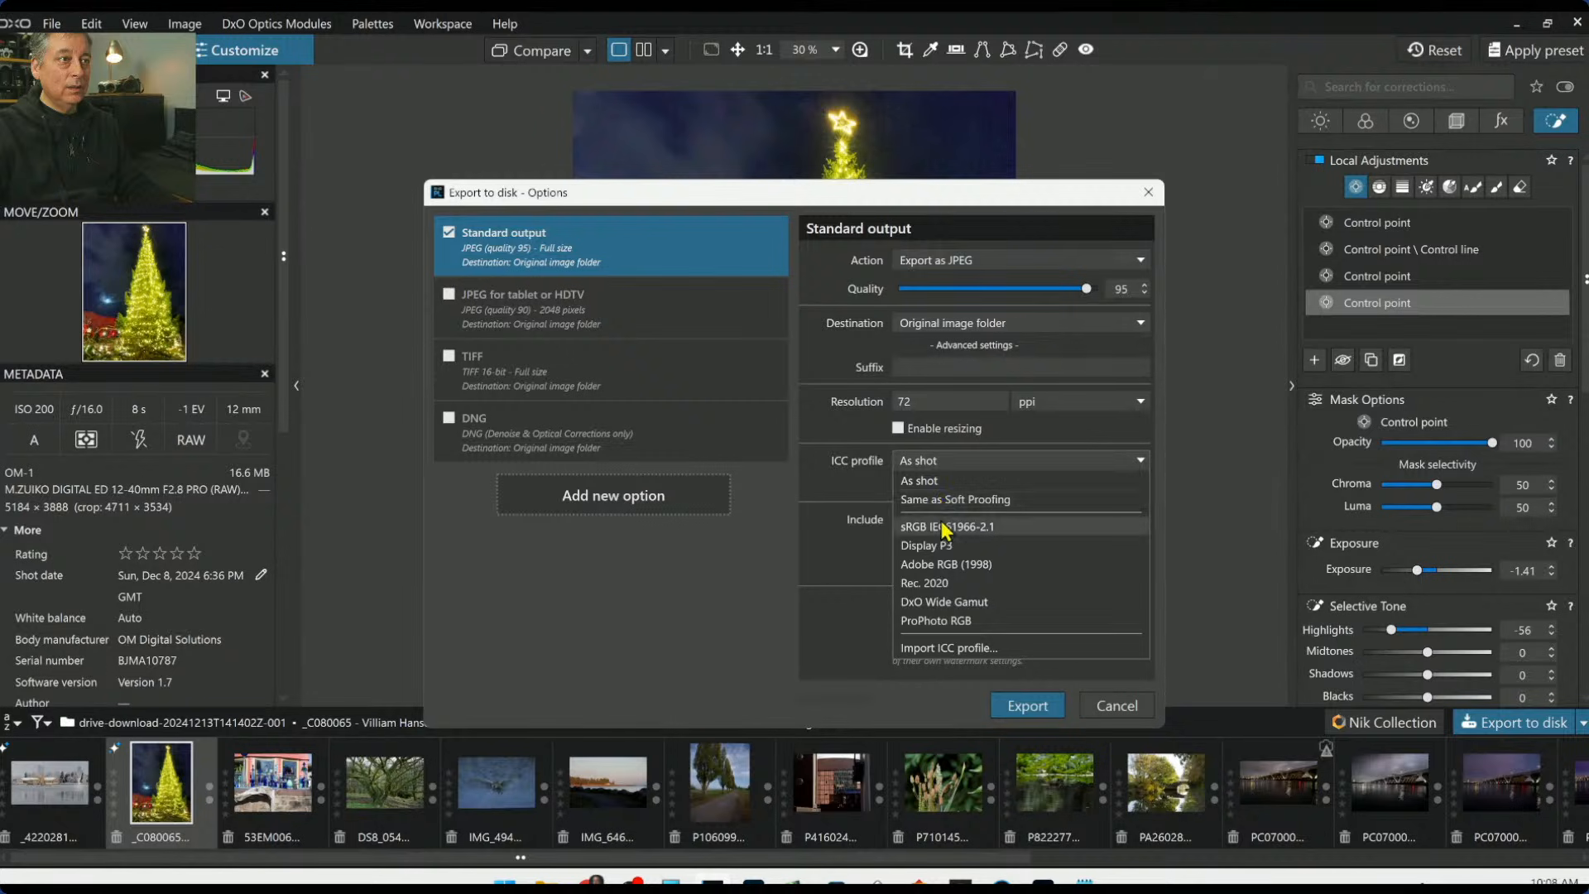
click(944, 526)
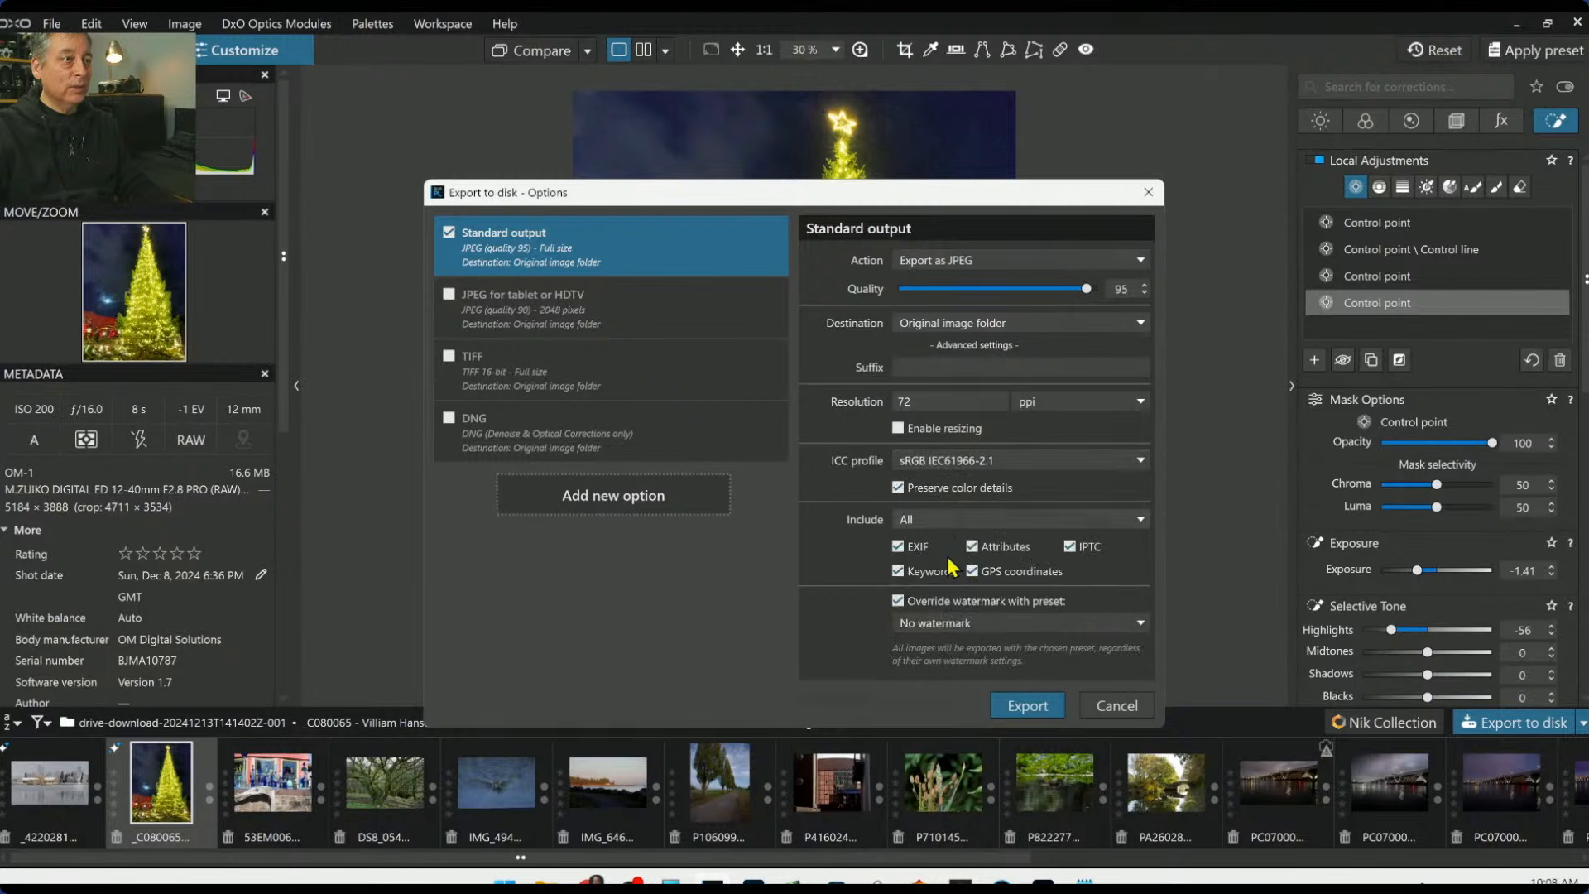
click(1002, 708)
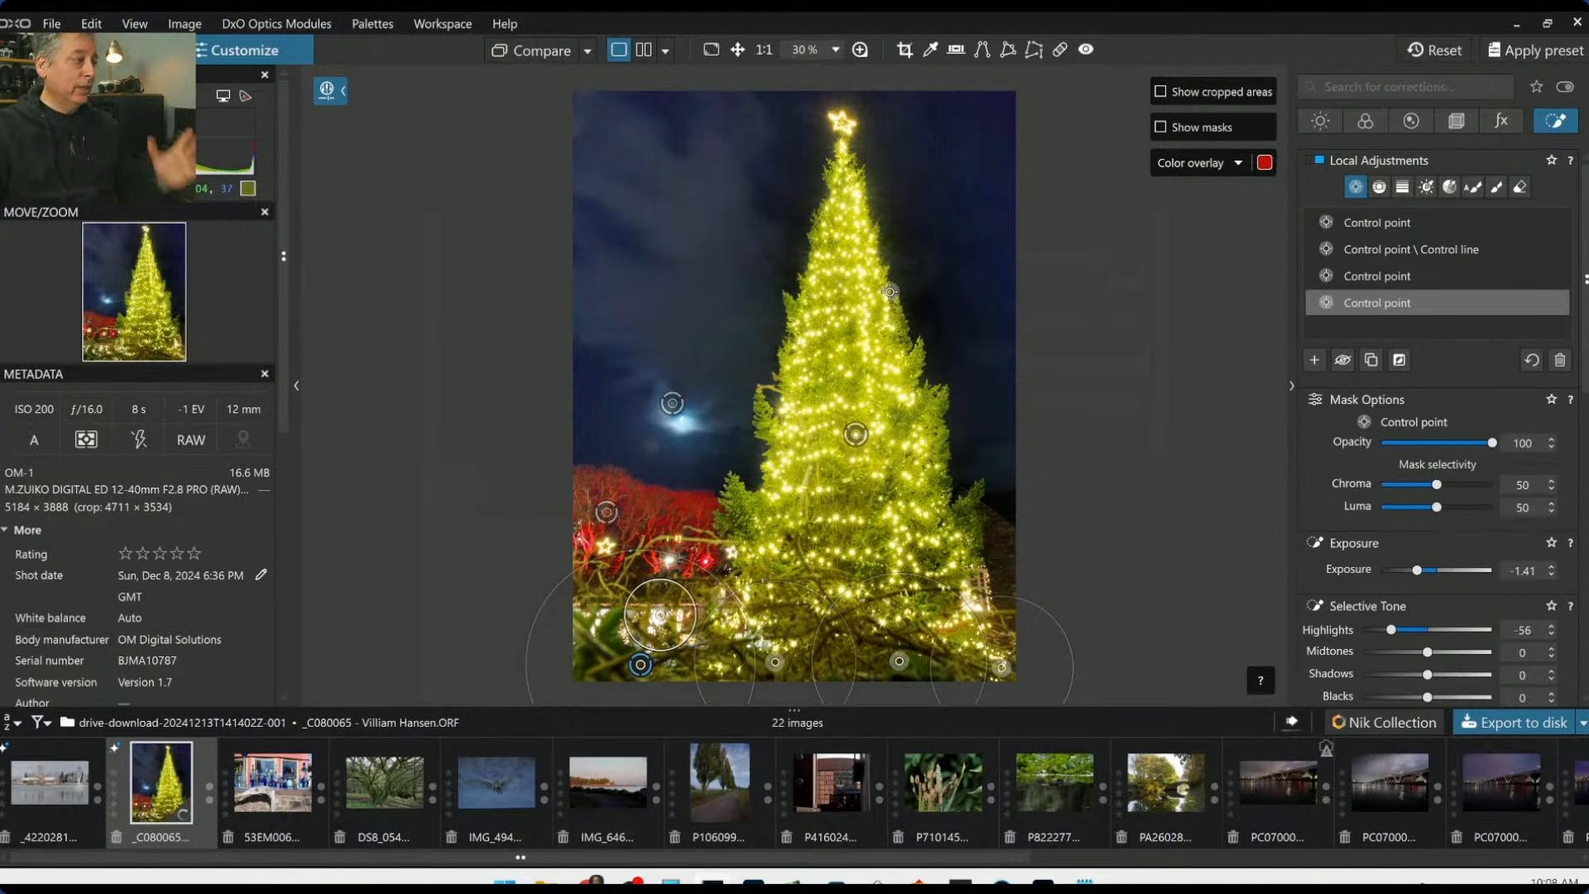
Reset all corrections on the raw Christmas tree photo
click(1412, 121)
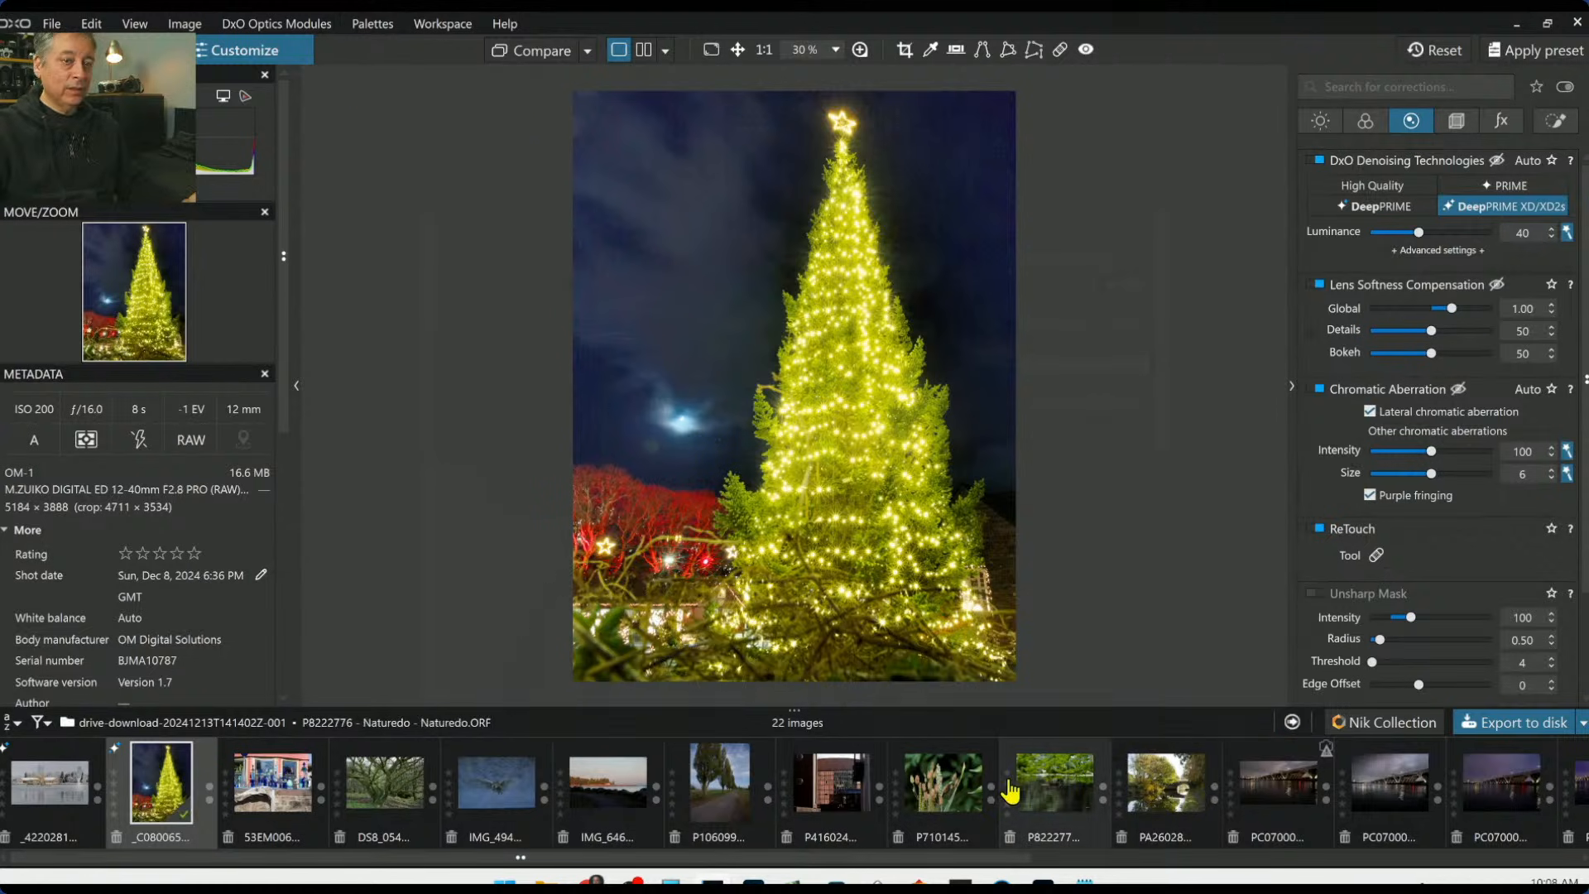
scroll(1012, 793, down, 4)
scroll(1166, 809, up, 5)
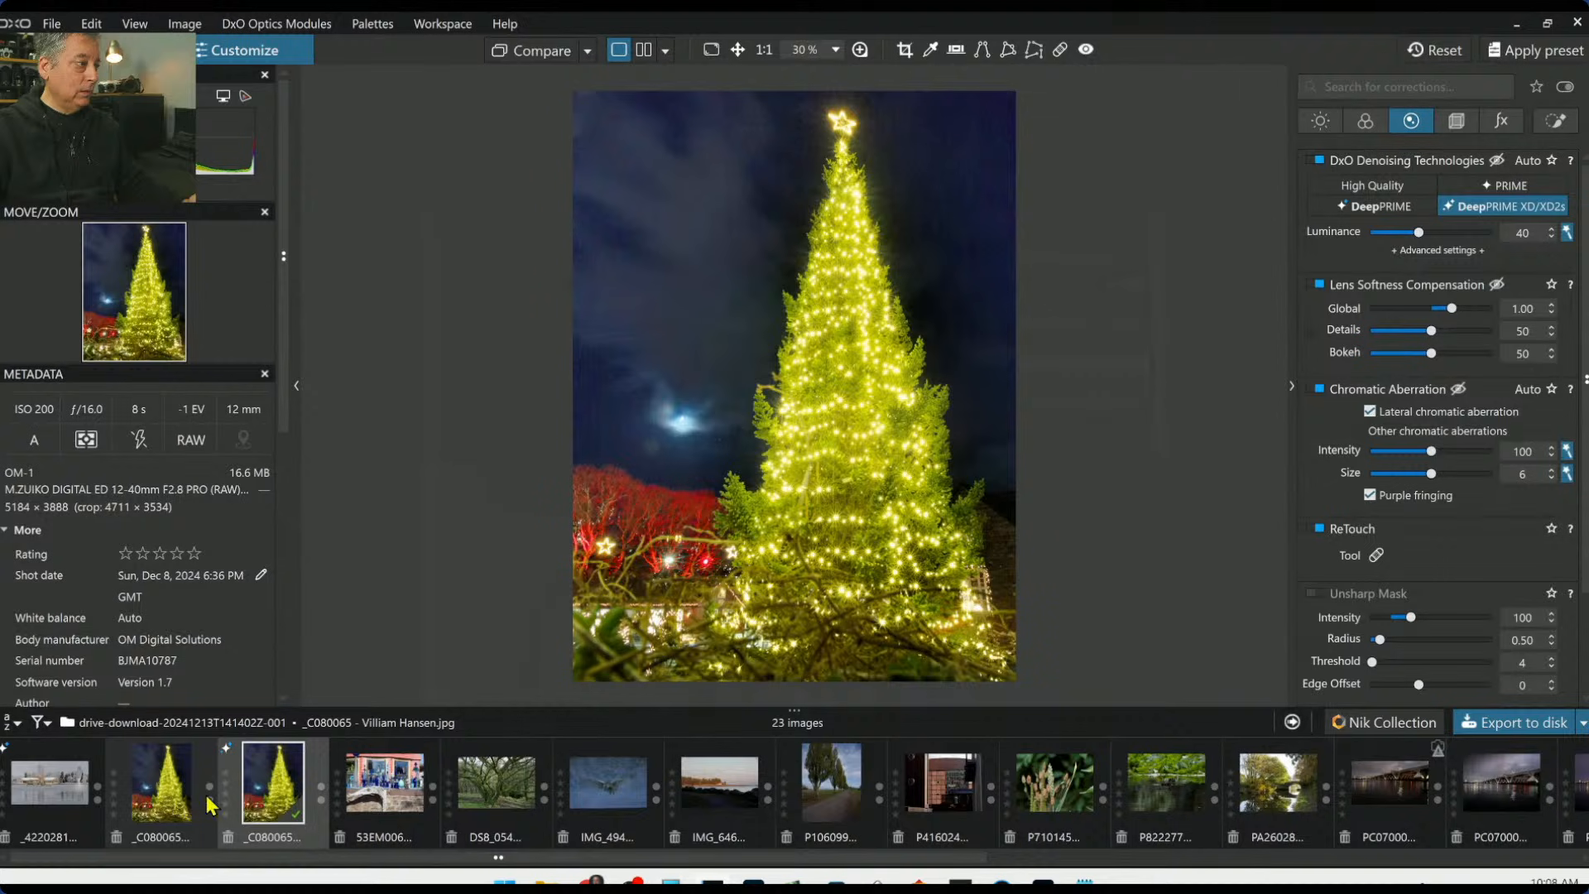
click(1425, 61)
Set the exported Christmas tree JPEG as the comparison reference and show it side by side with the raw photo, hiding the palettes
click(588, 51)
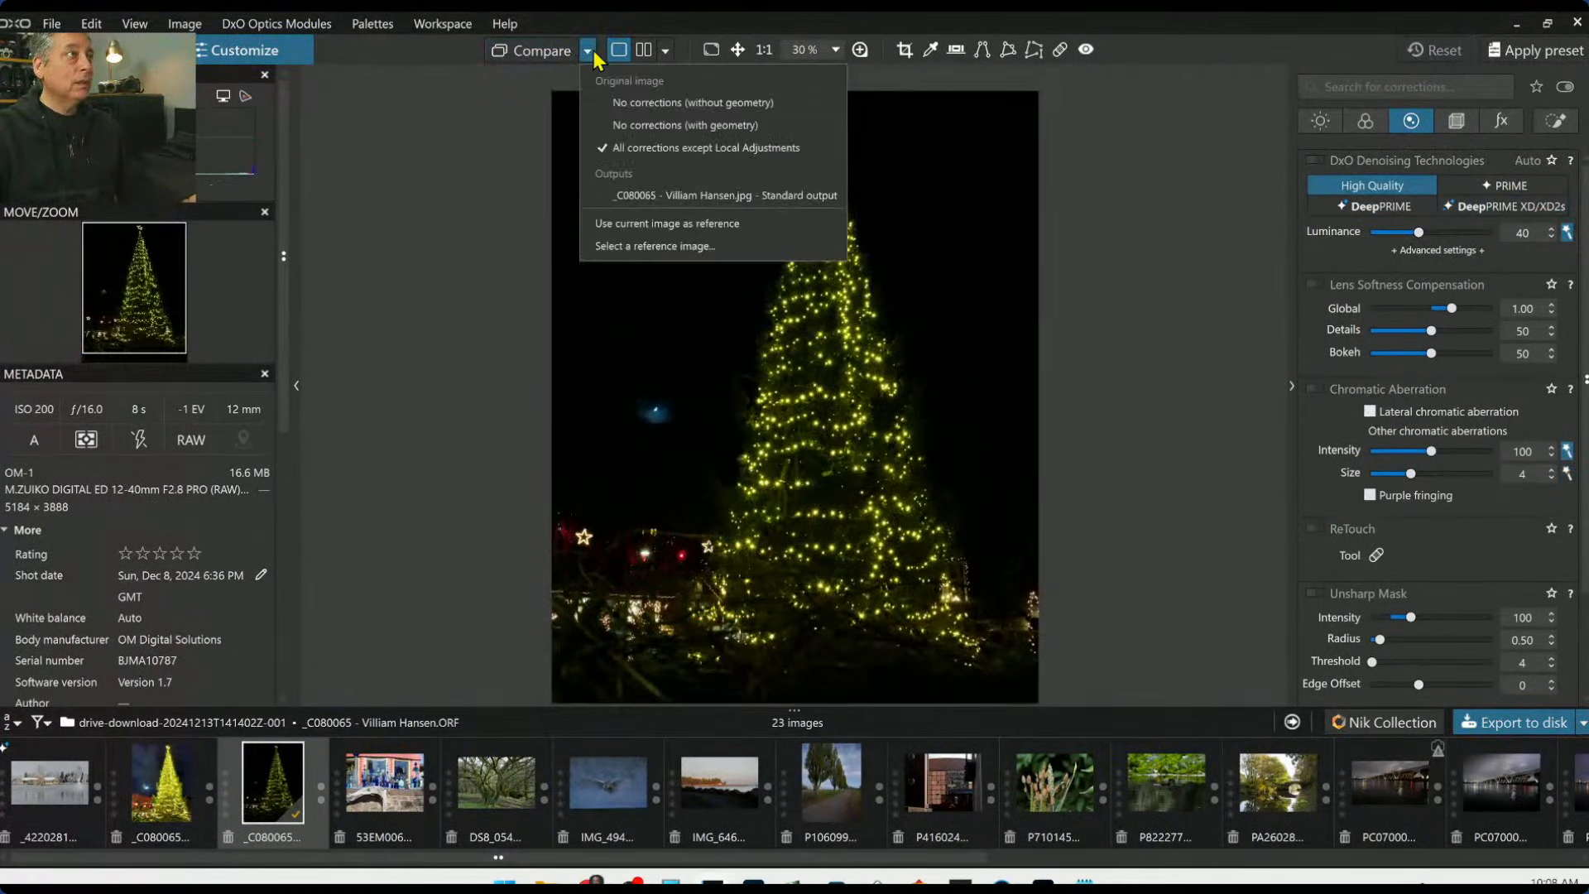
click(622, 194)
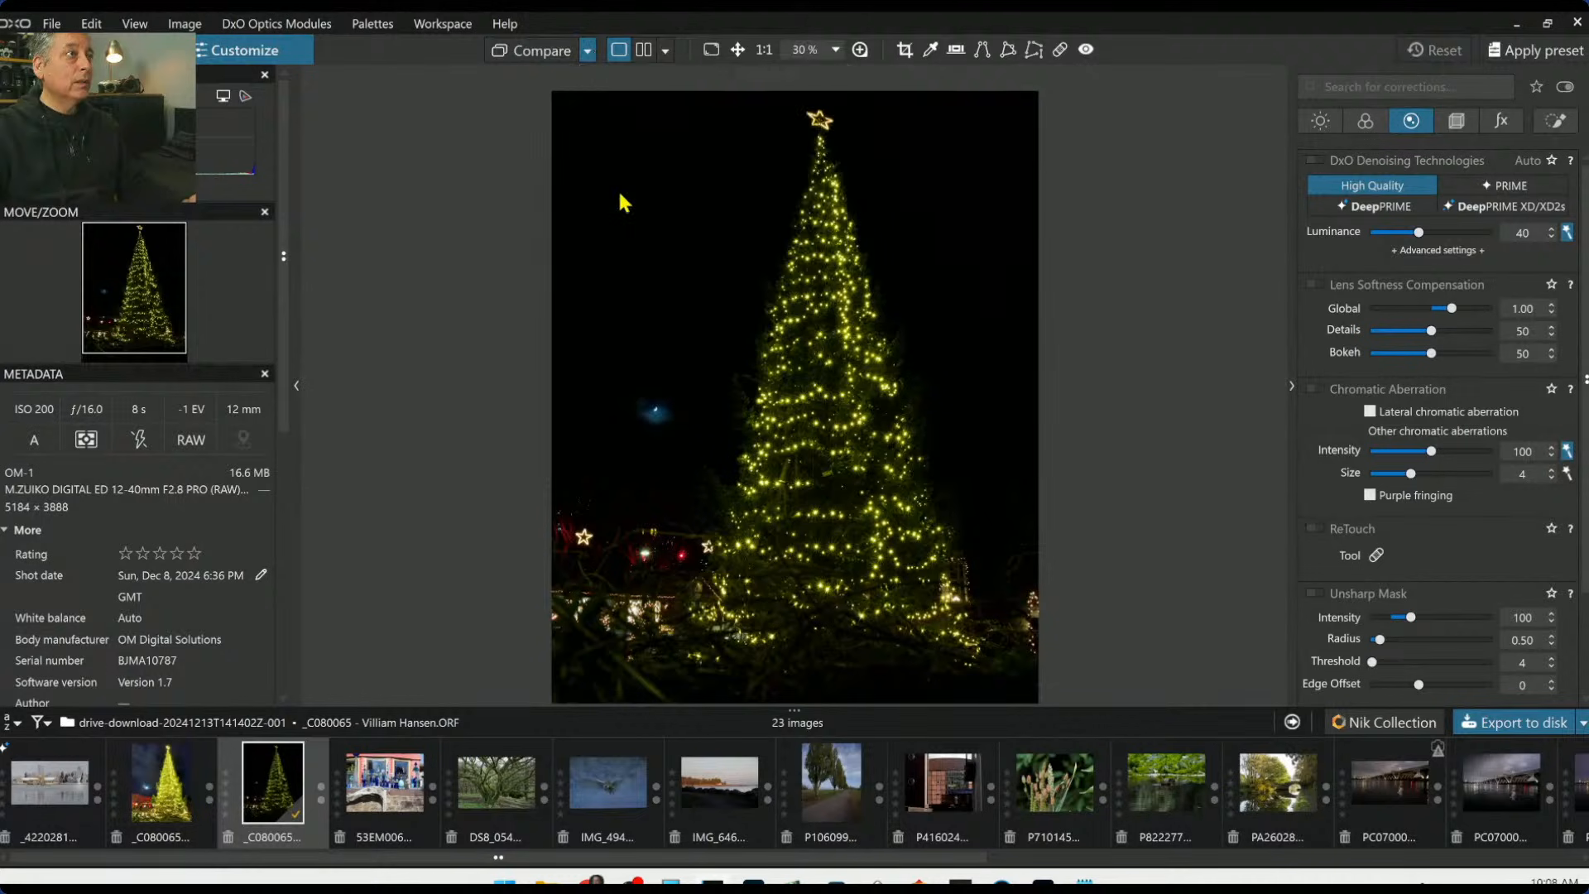
click(644, 51)
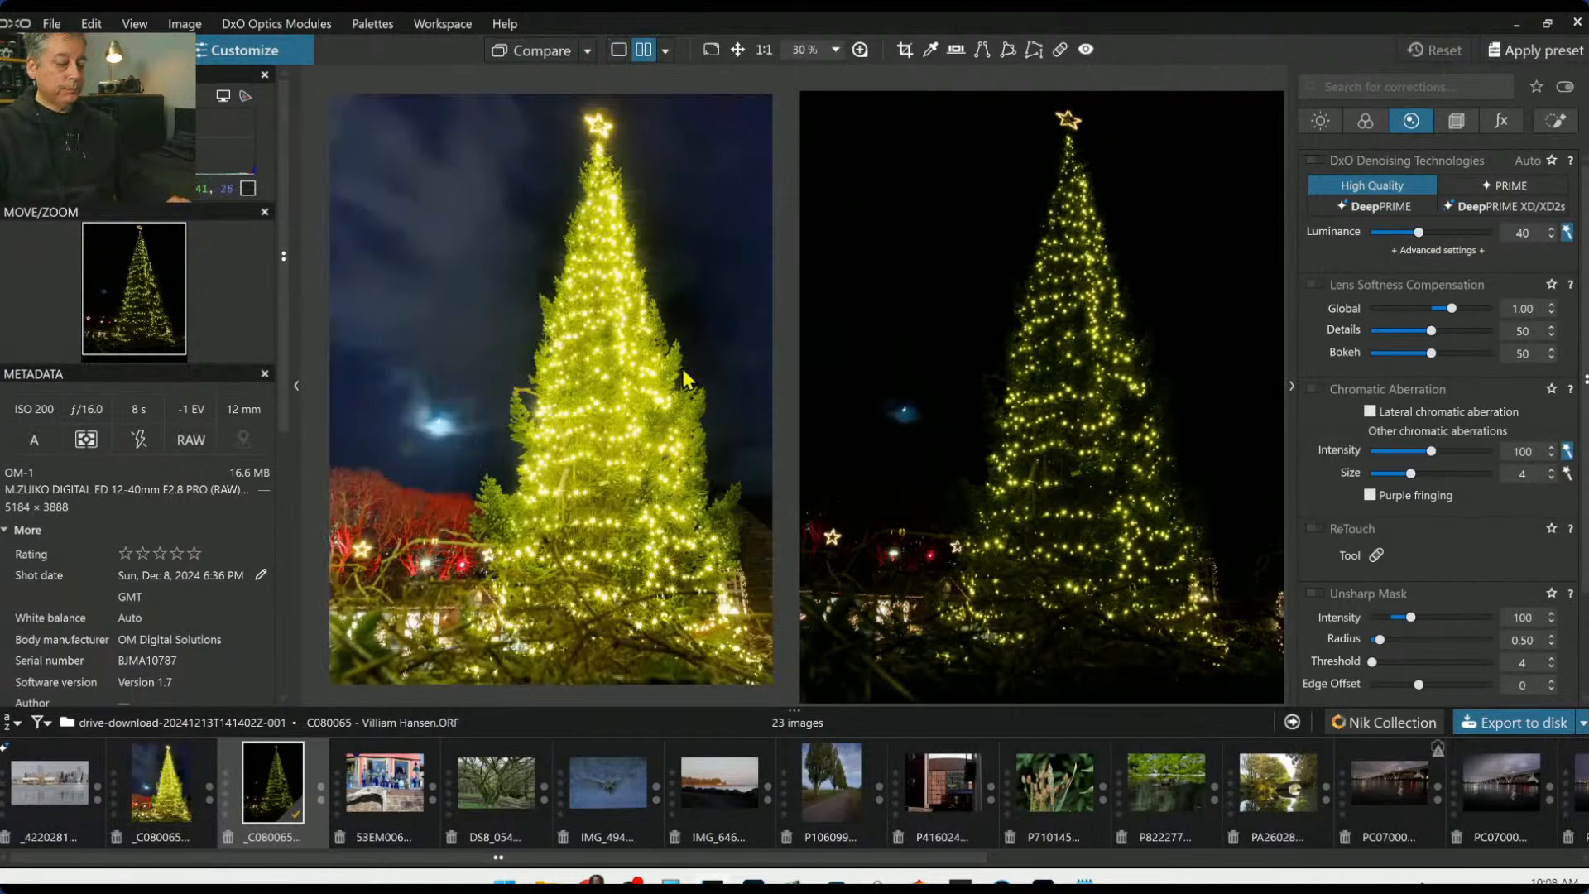
key(F9)
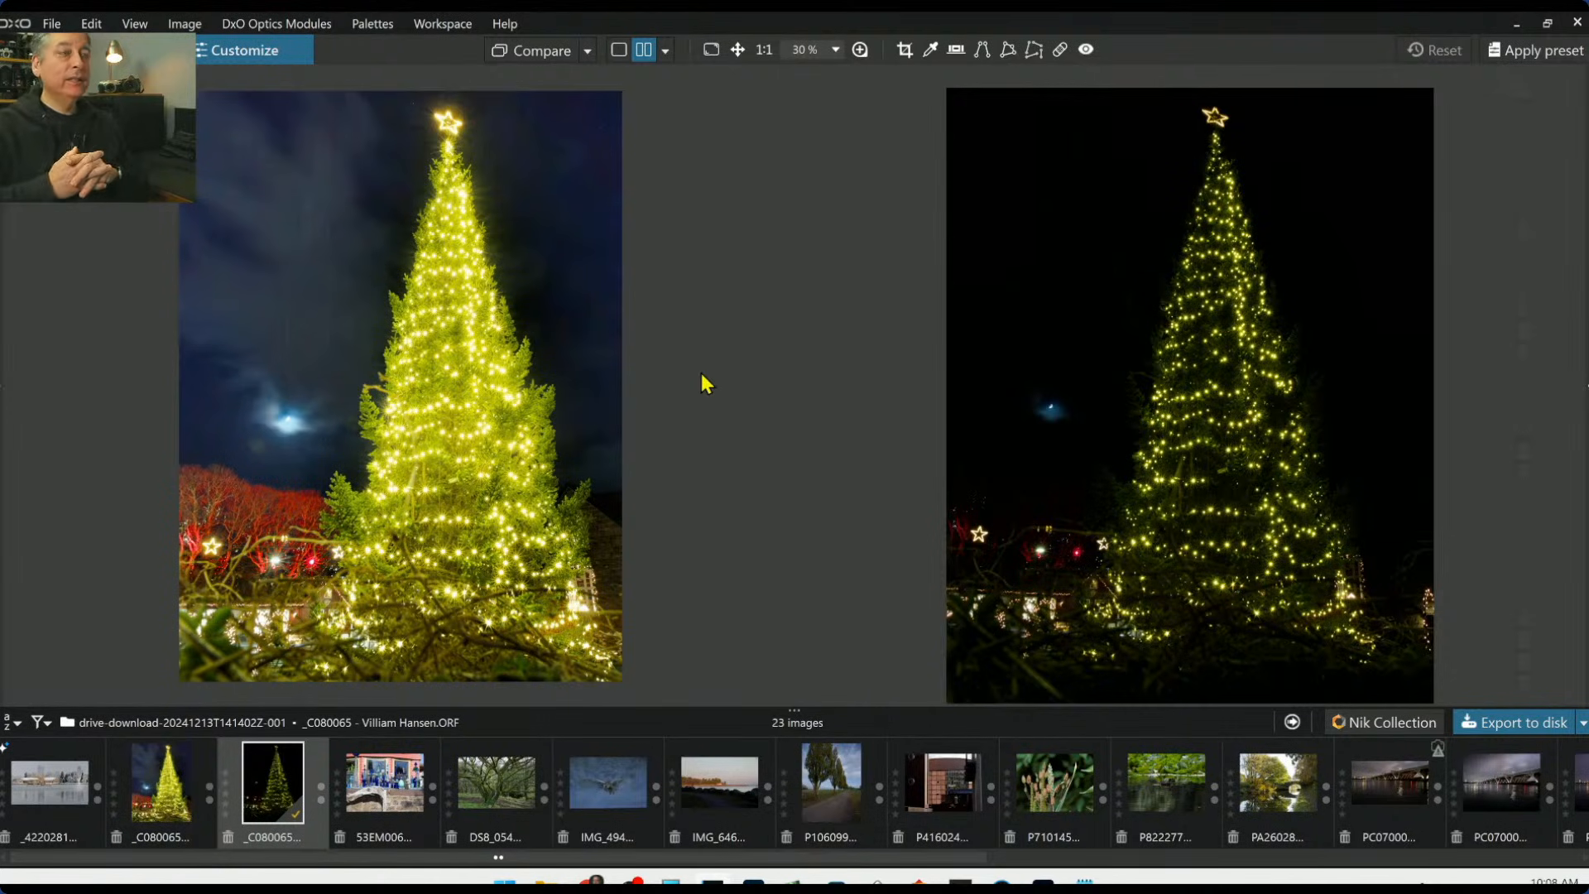
Examine the lights and branches of the exported Christmas tree up close, and compare the whole picture with the uncorrected raw photo
scroll(441, 341, up, 2)
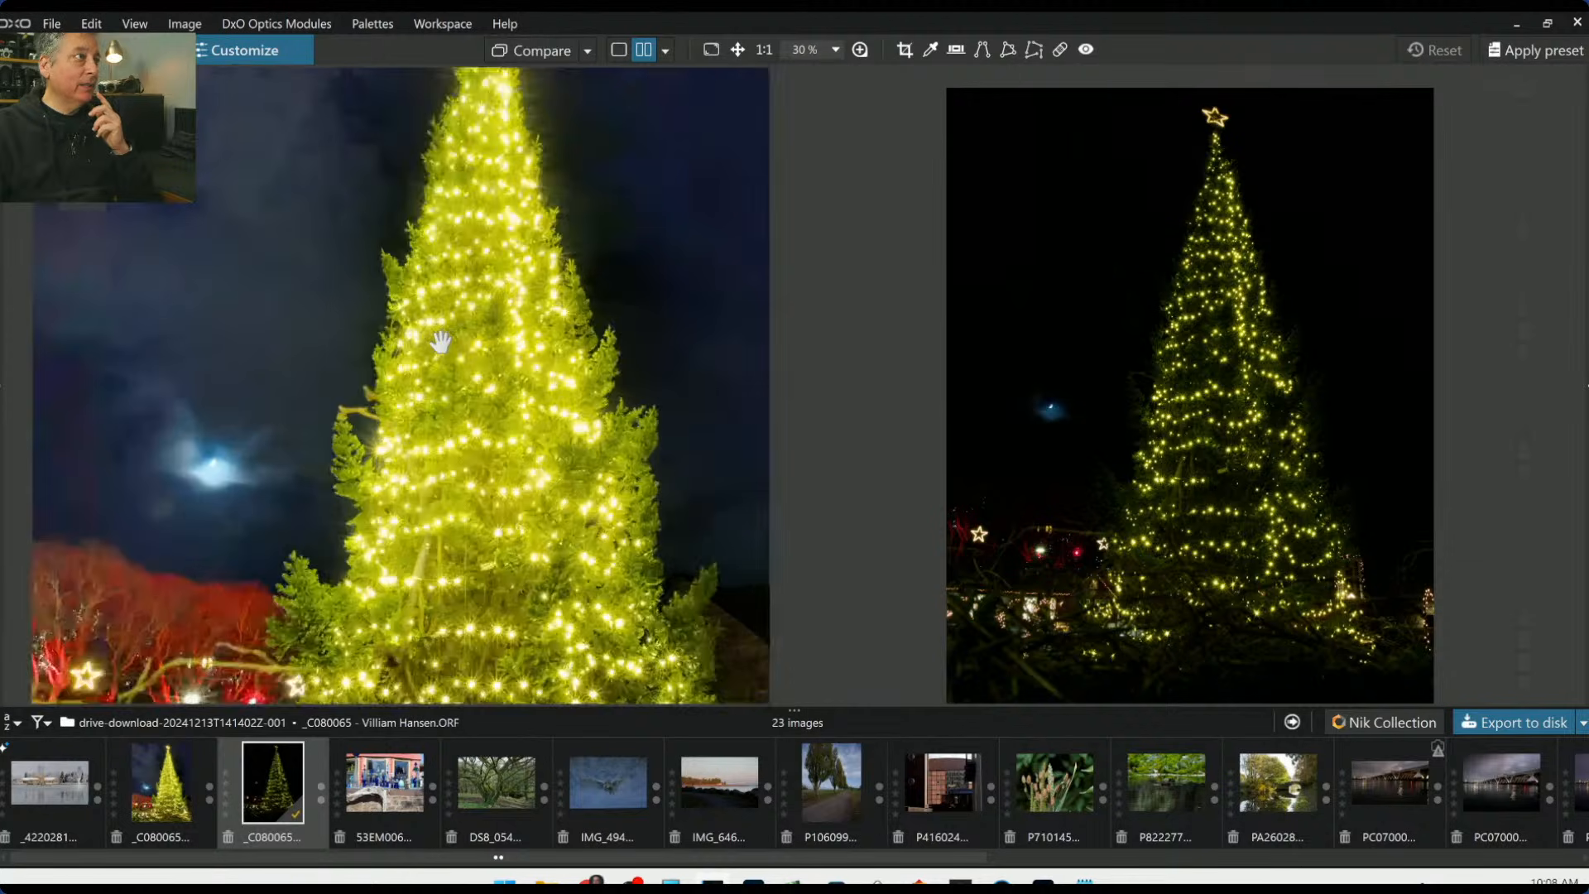
scroll(440, 341, up, 1)
scroll(574, 429, up, 1)
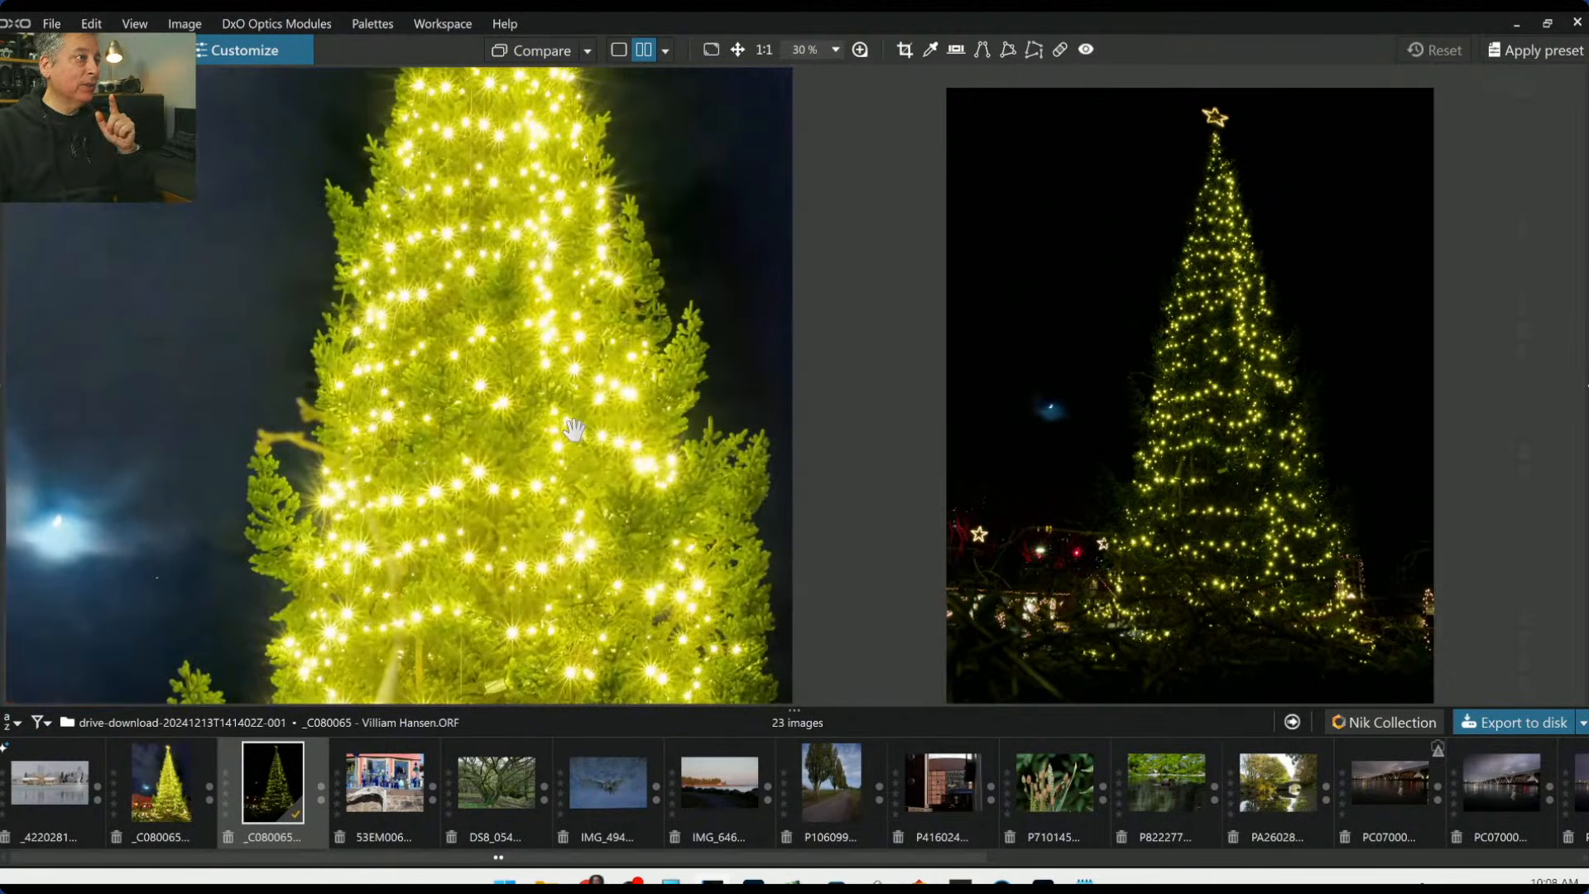
scroll(574, 430, up, 1)
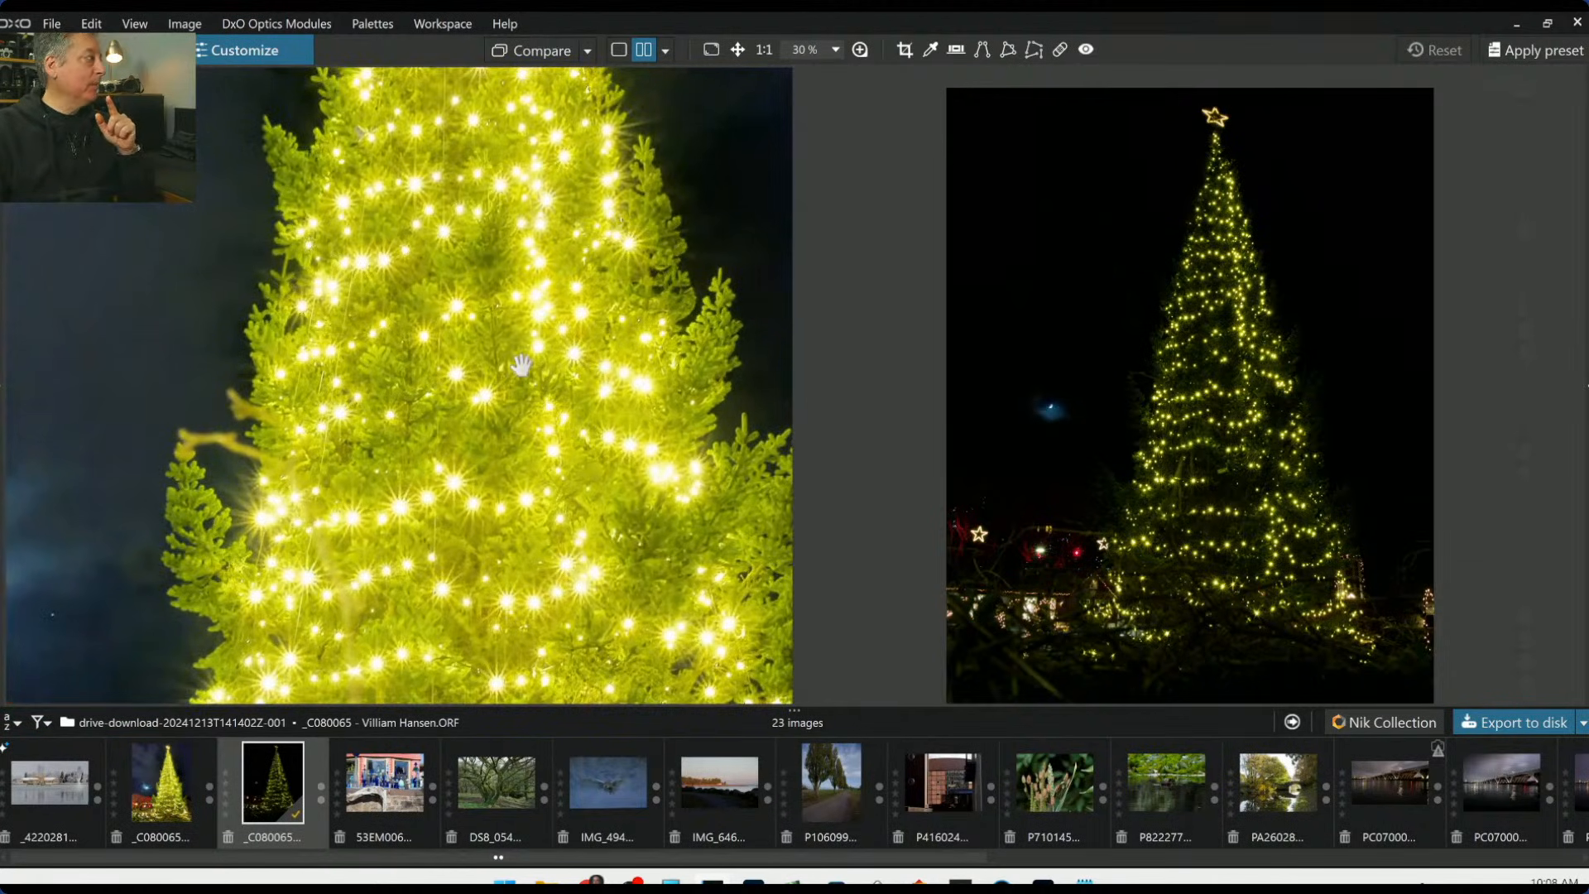
scroll(610, 490, down, 4)
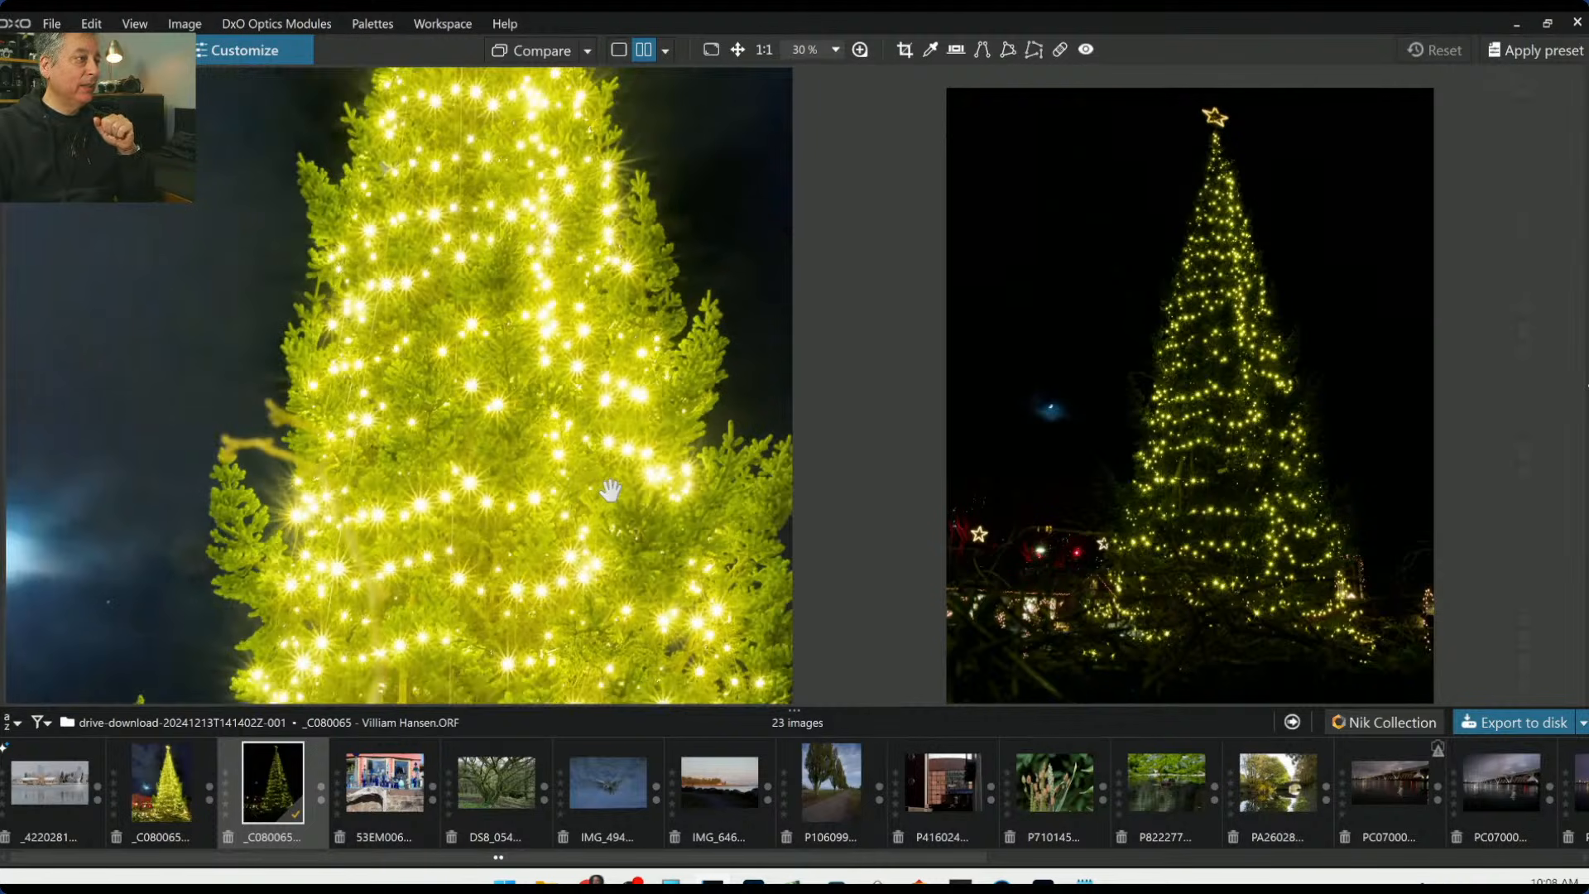
scroll(610, 488, down, 3)
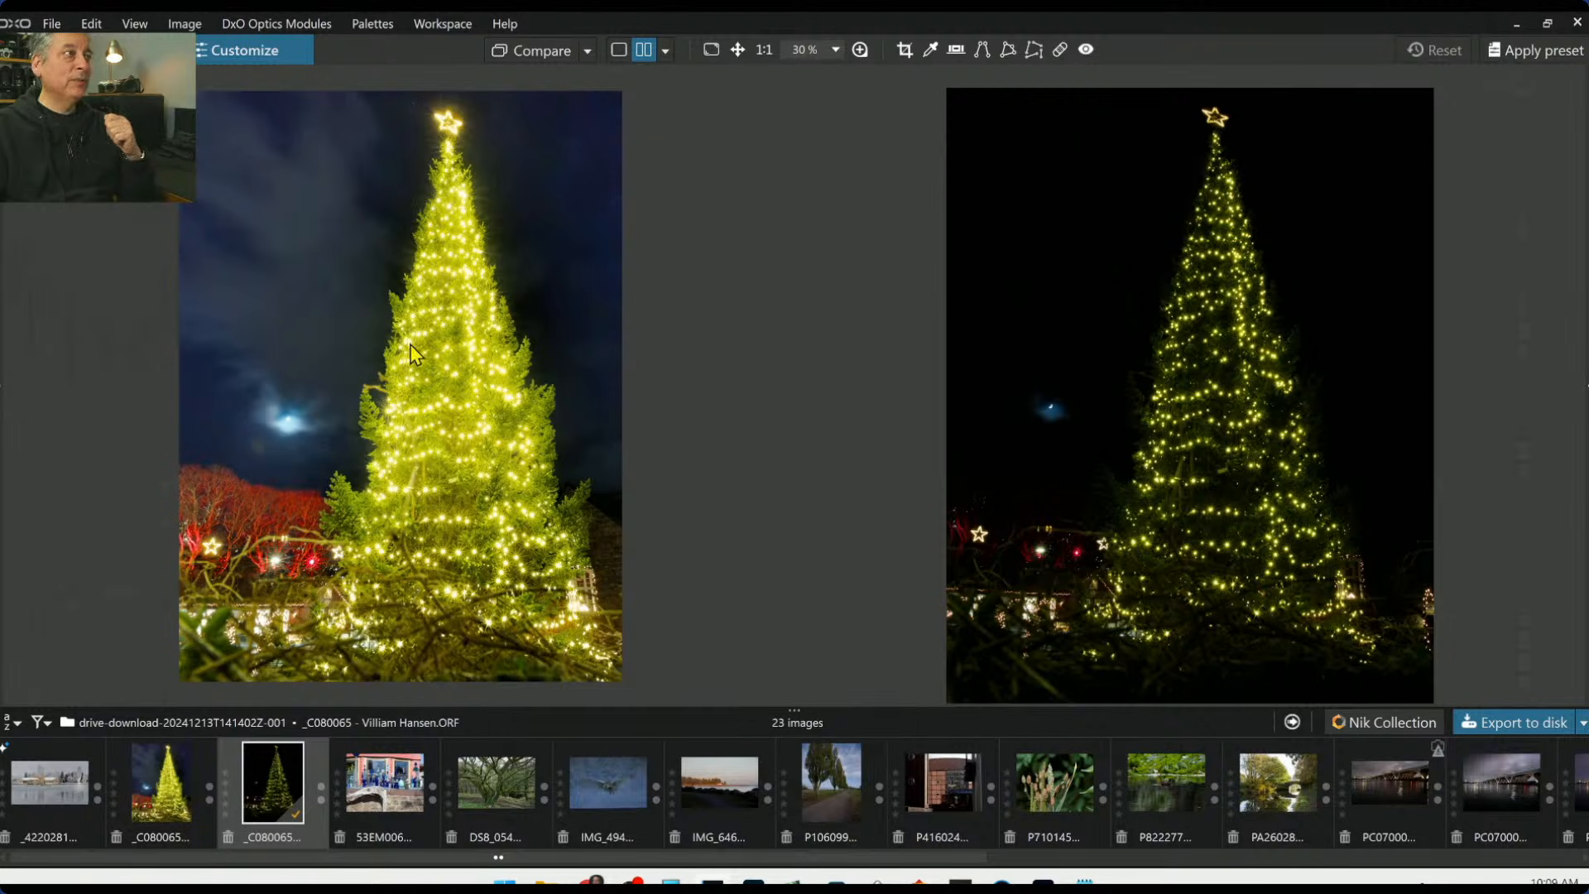
key(l)
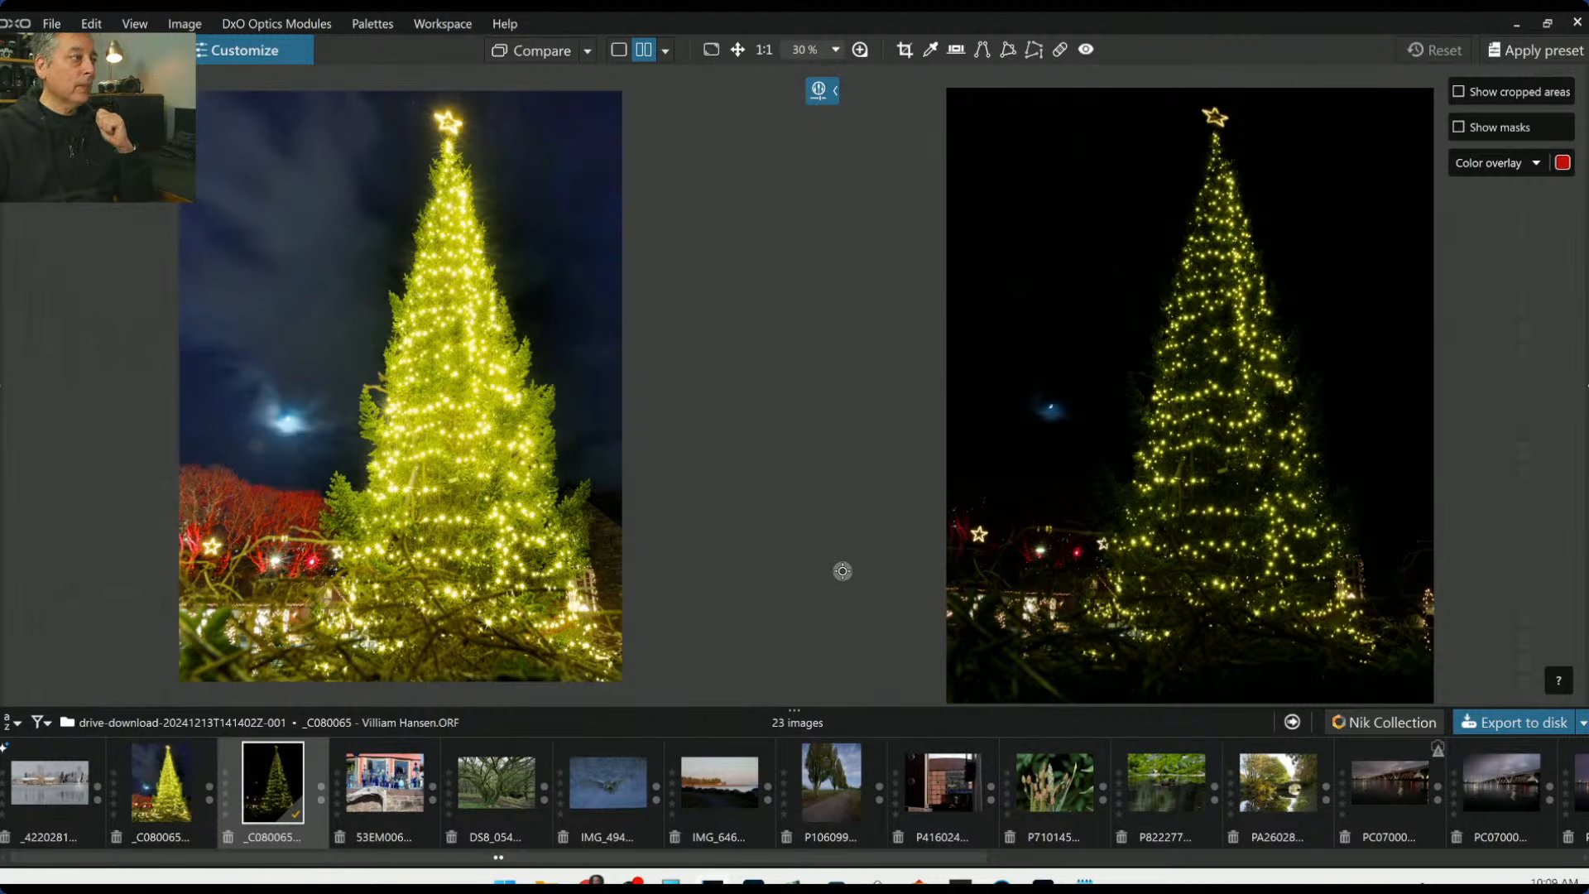
key(l)
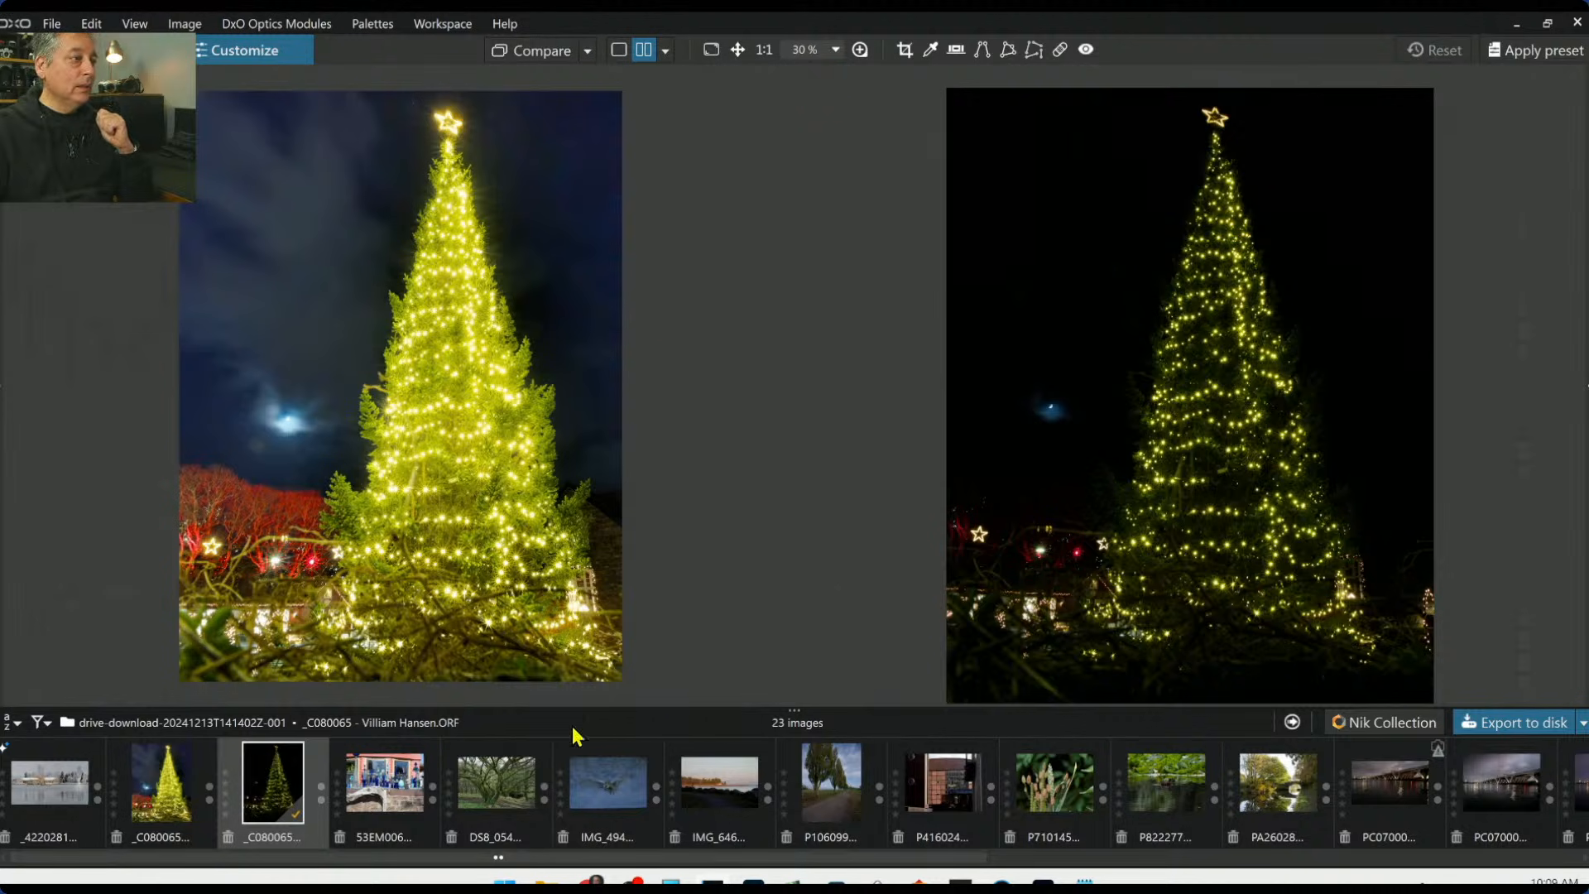
Open the 53EM0069 photo of blue glass bottles in single-image view with the local adjustments tool active
click(386, 786)
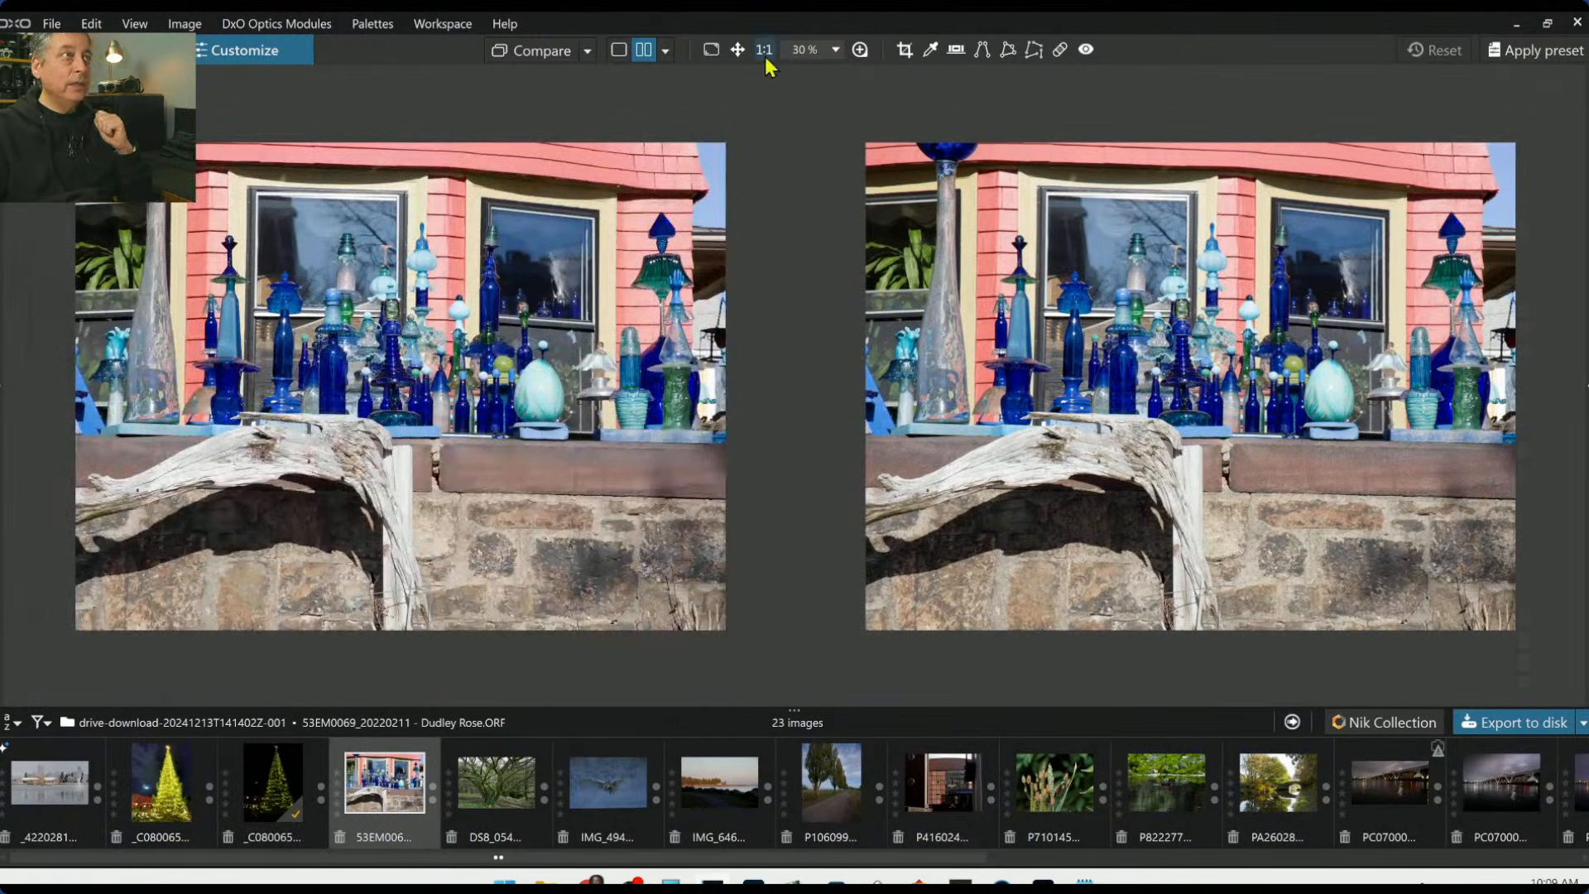
click(622, 50)
key(l)
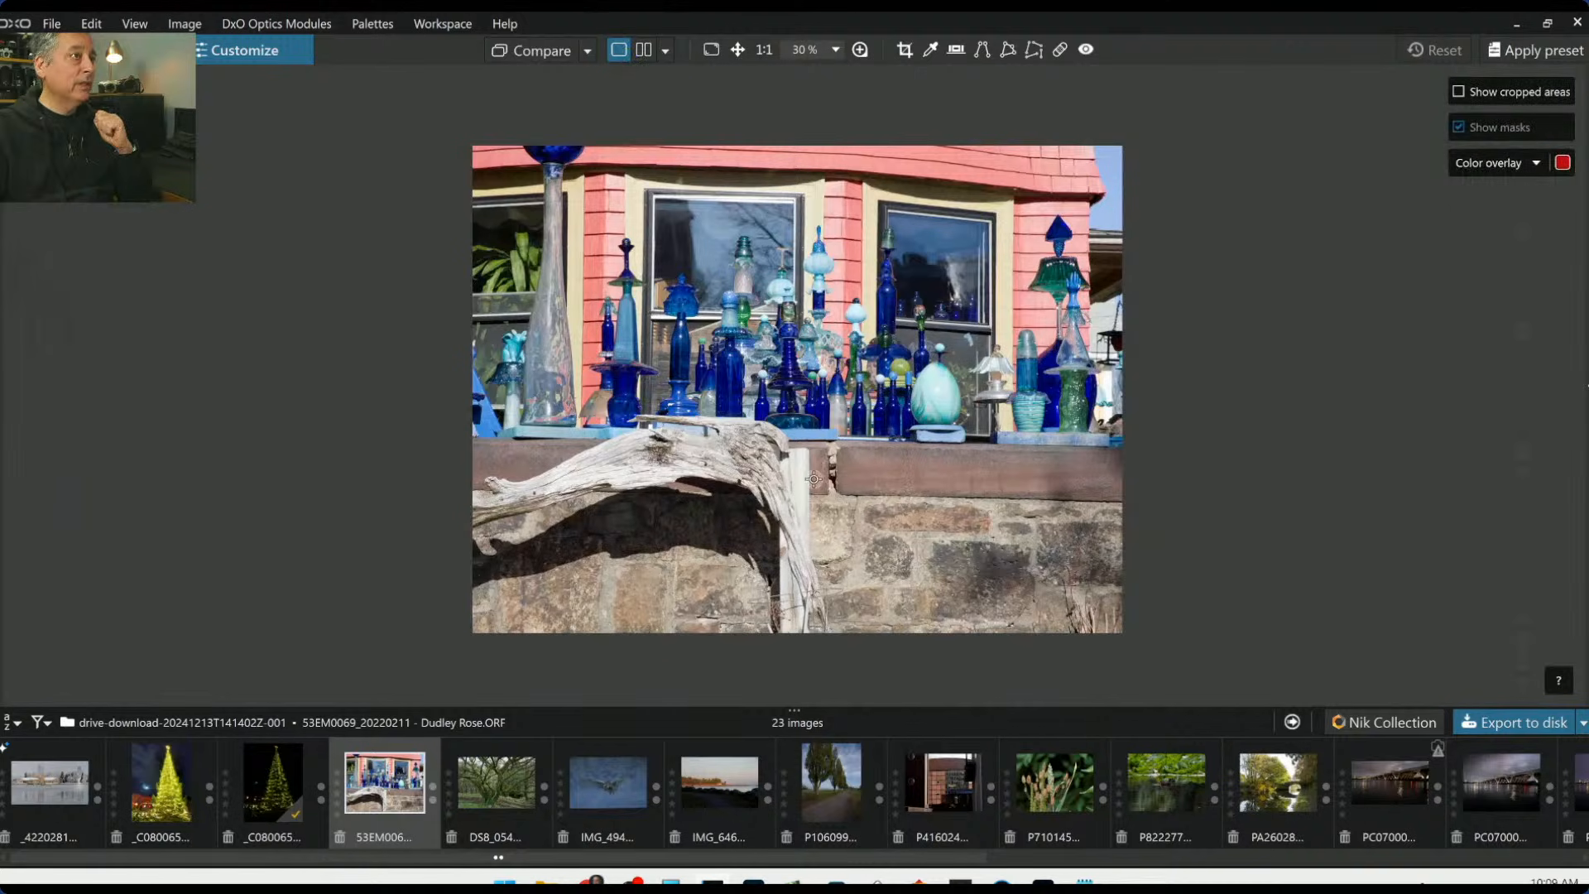
scroll(827, 549, up, 1)
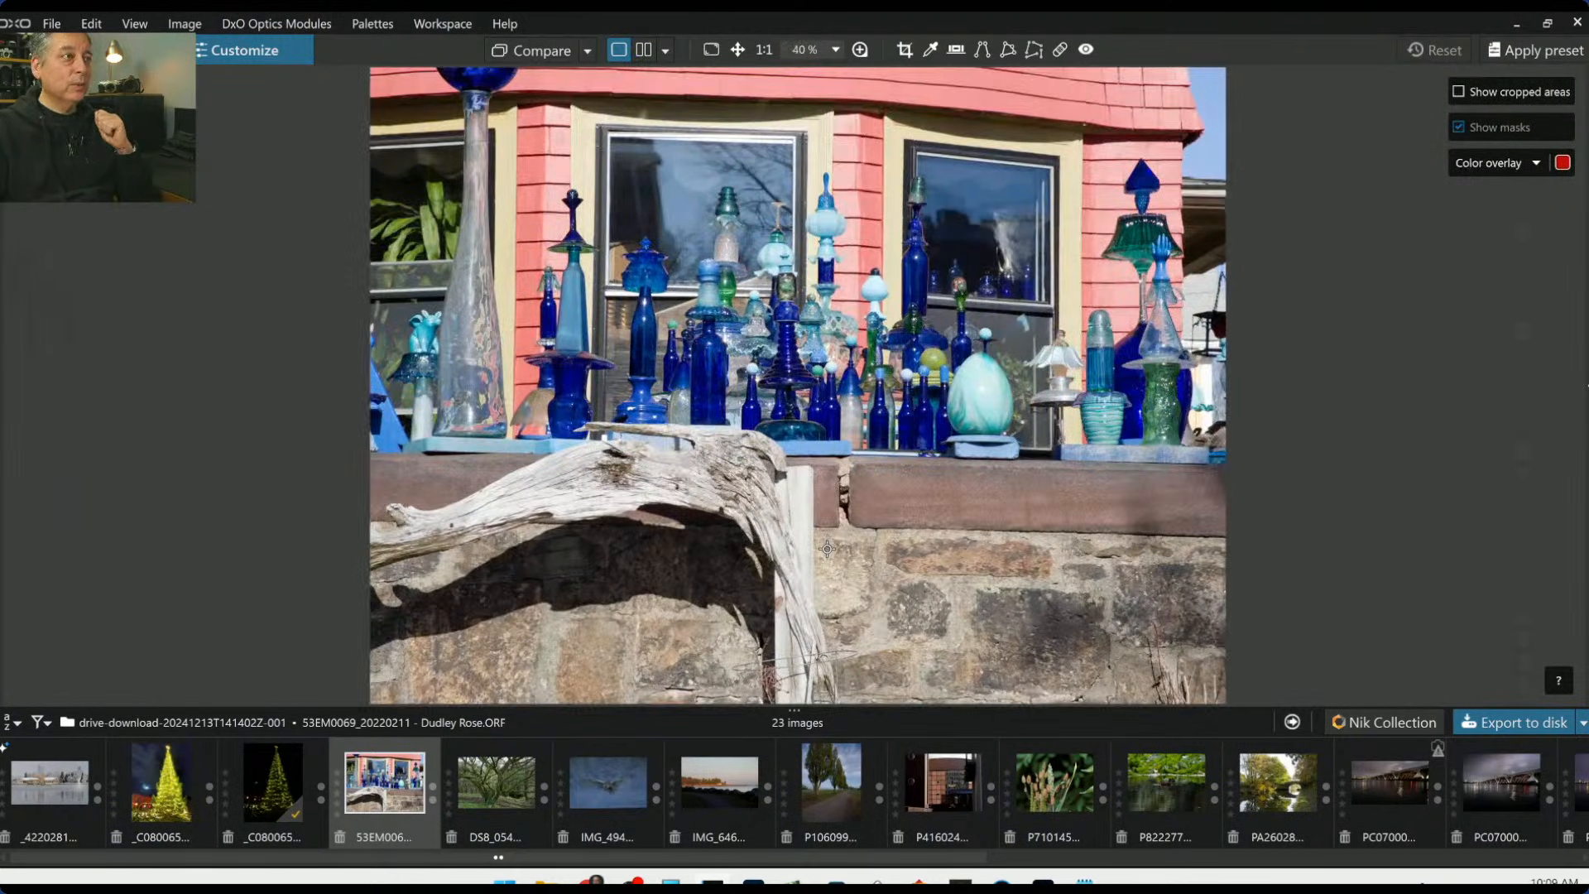
scroll(827, 549, down, 1)
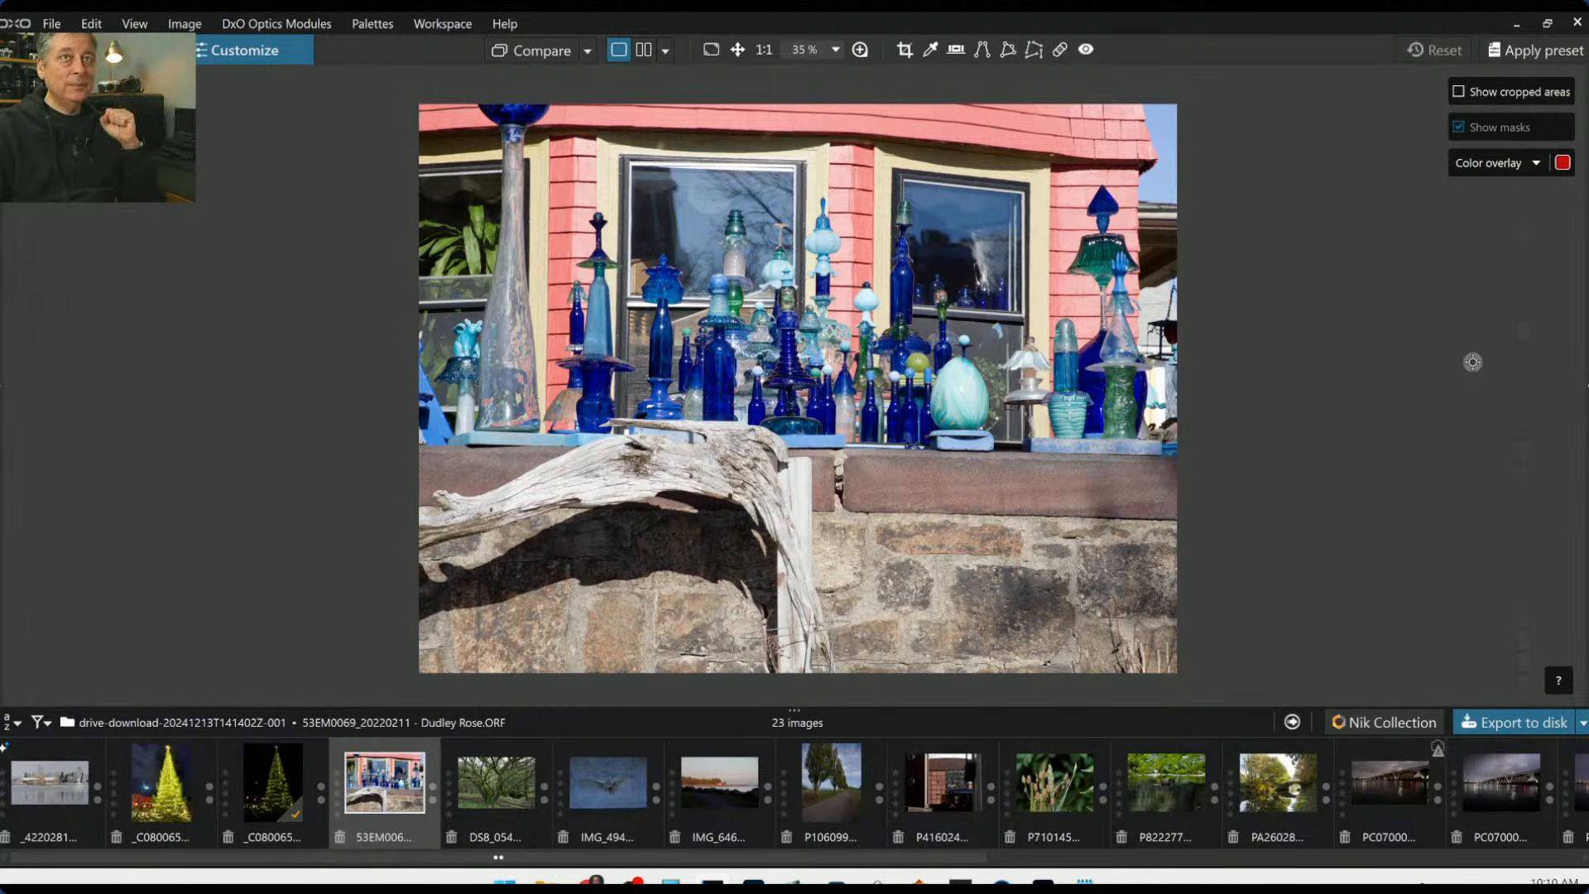
Apply the 0000 Rob Demo Preset to the glass bottle photo and enable its Perspective correction
key(Tab)
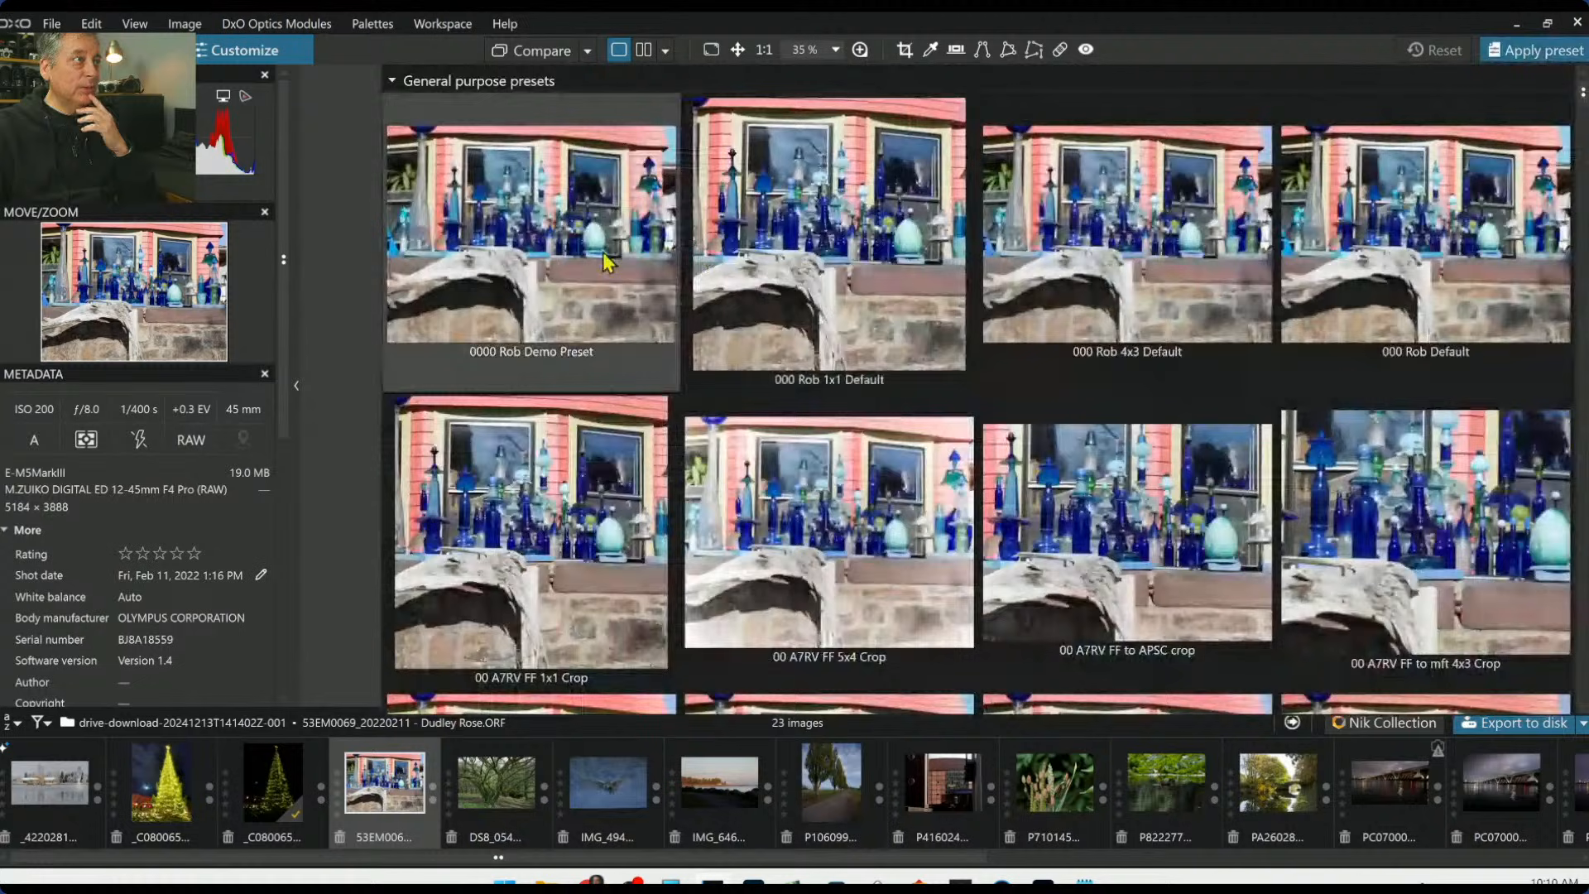
click(604, 254)
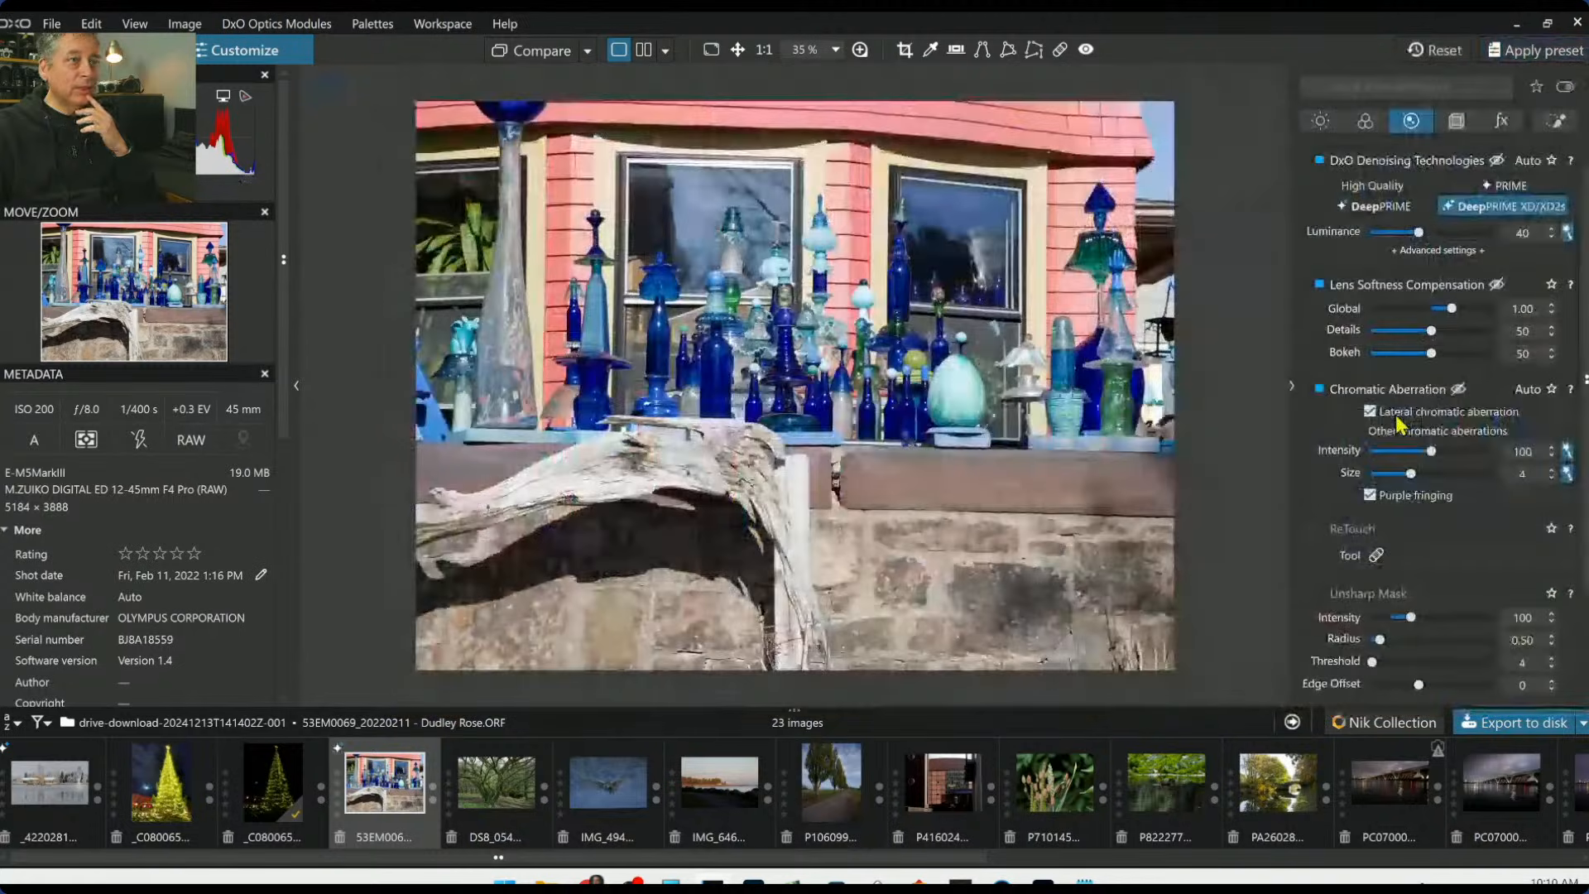
click(1455, 121)
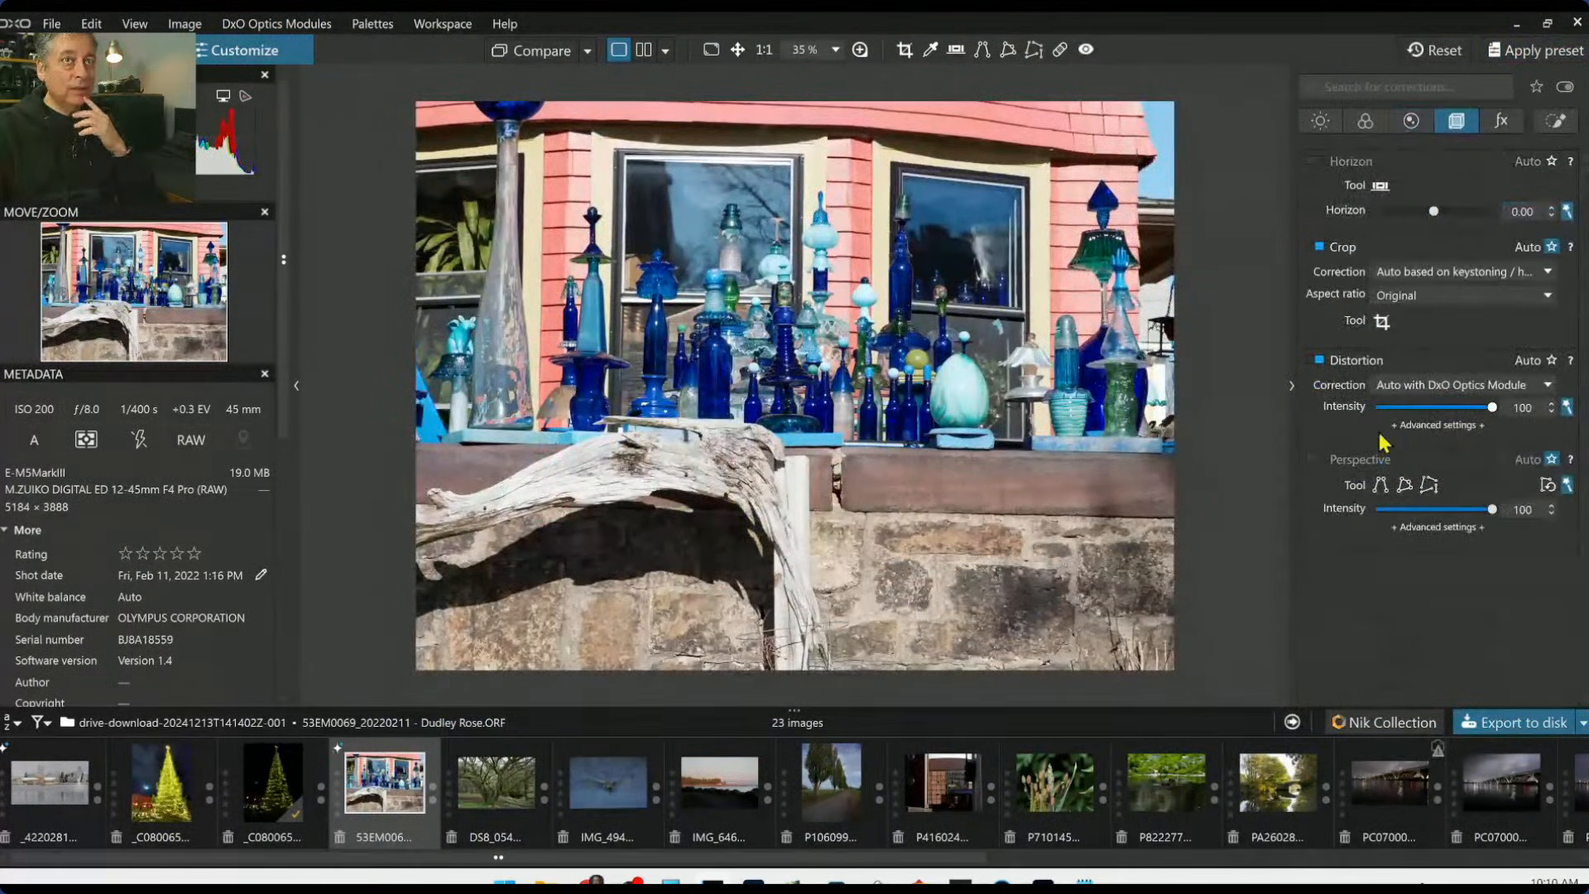
click(1317, 459)
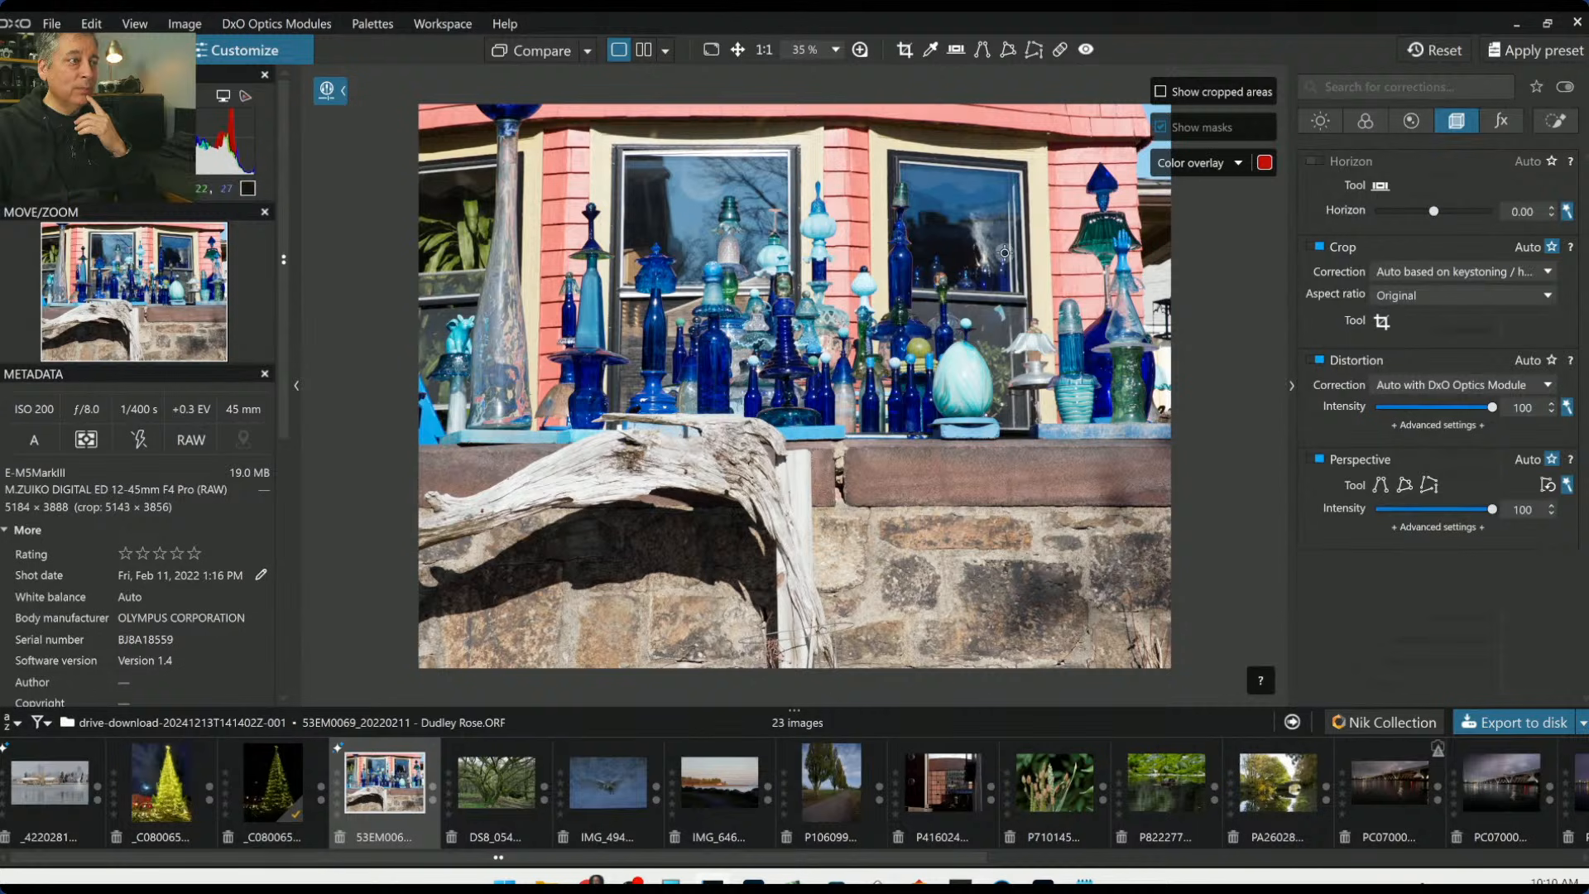
Try darkening the glass bottle photo with an exposure of -2.10, and reset the exposure to 0.00
click(1320, 121)
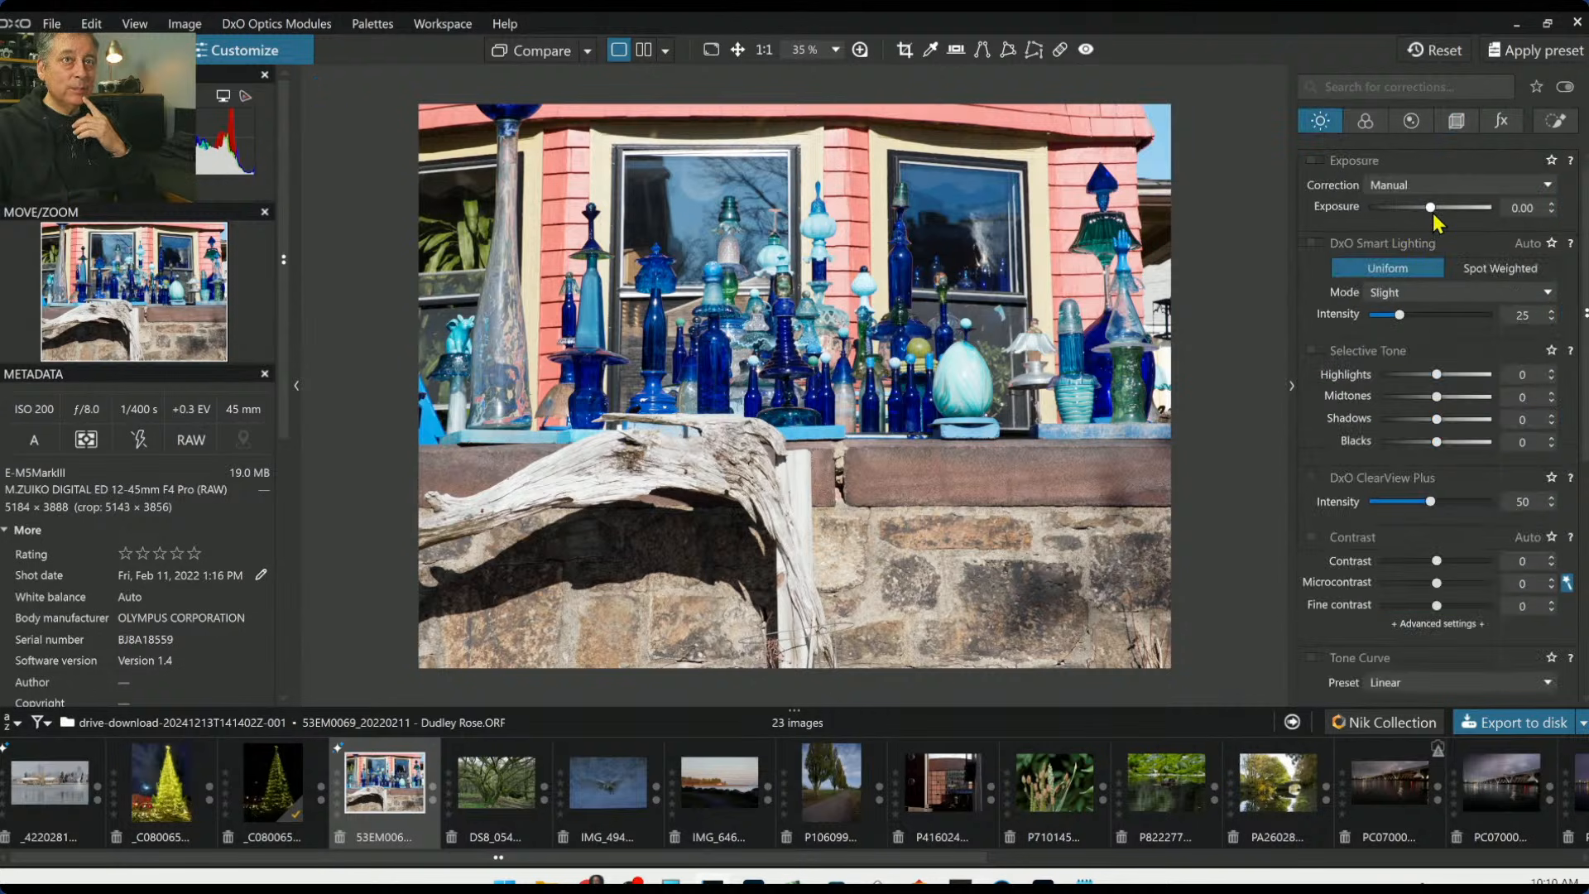
drag(1432, 209, 1399, 212)
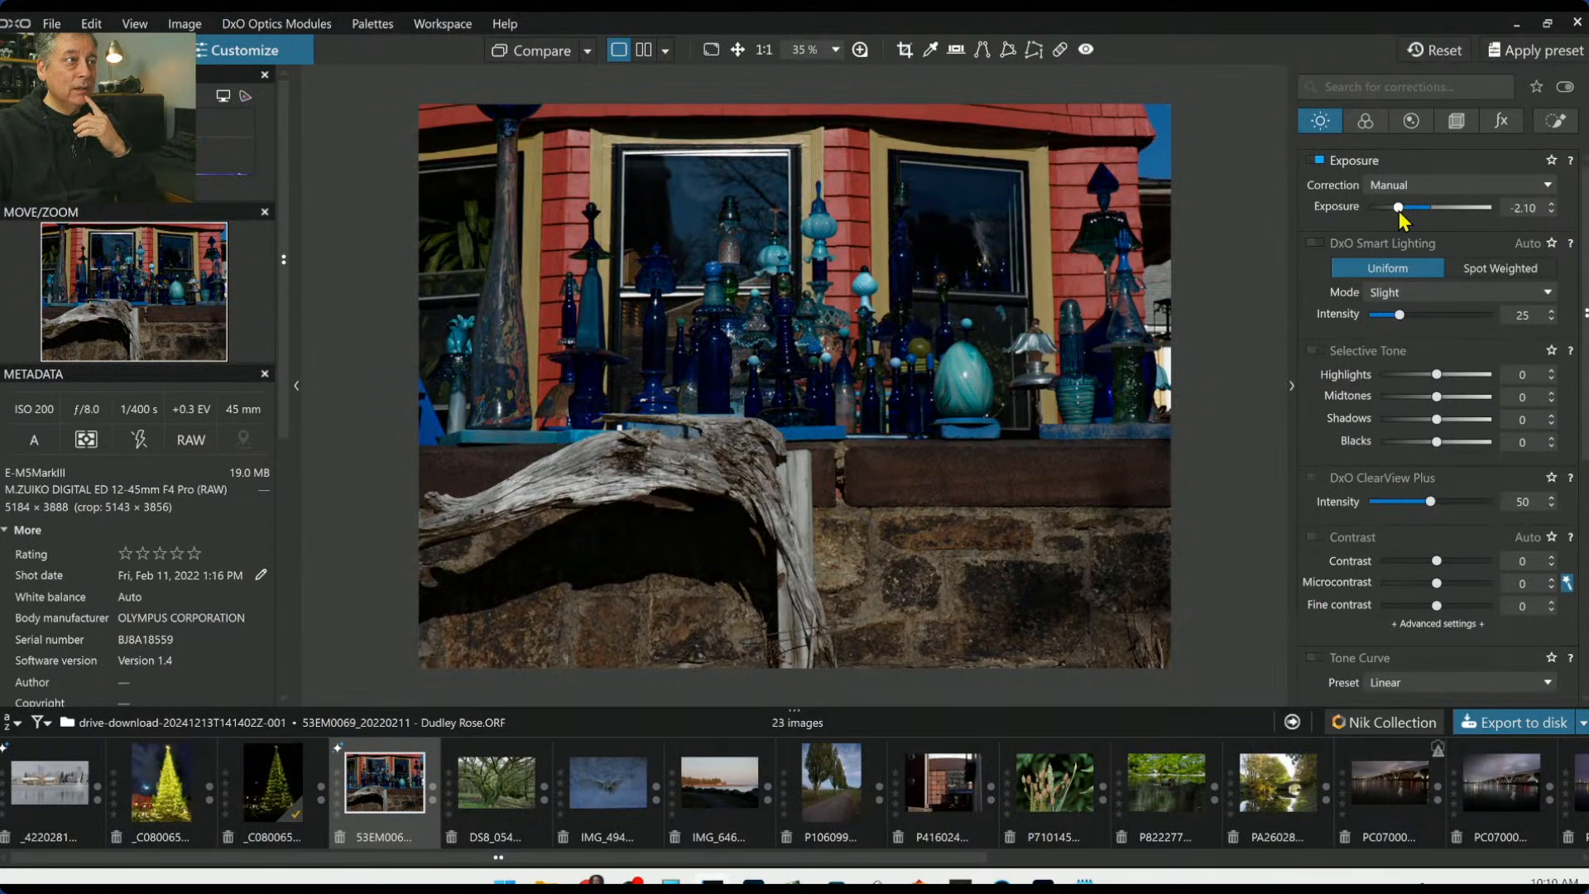
key(l)
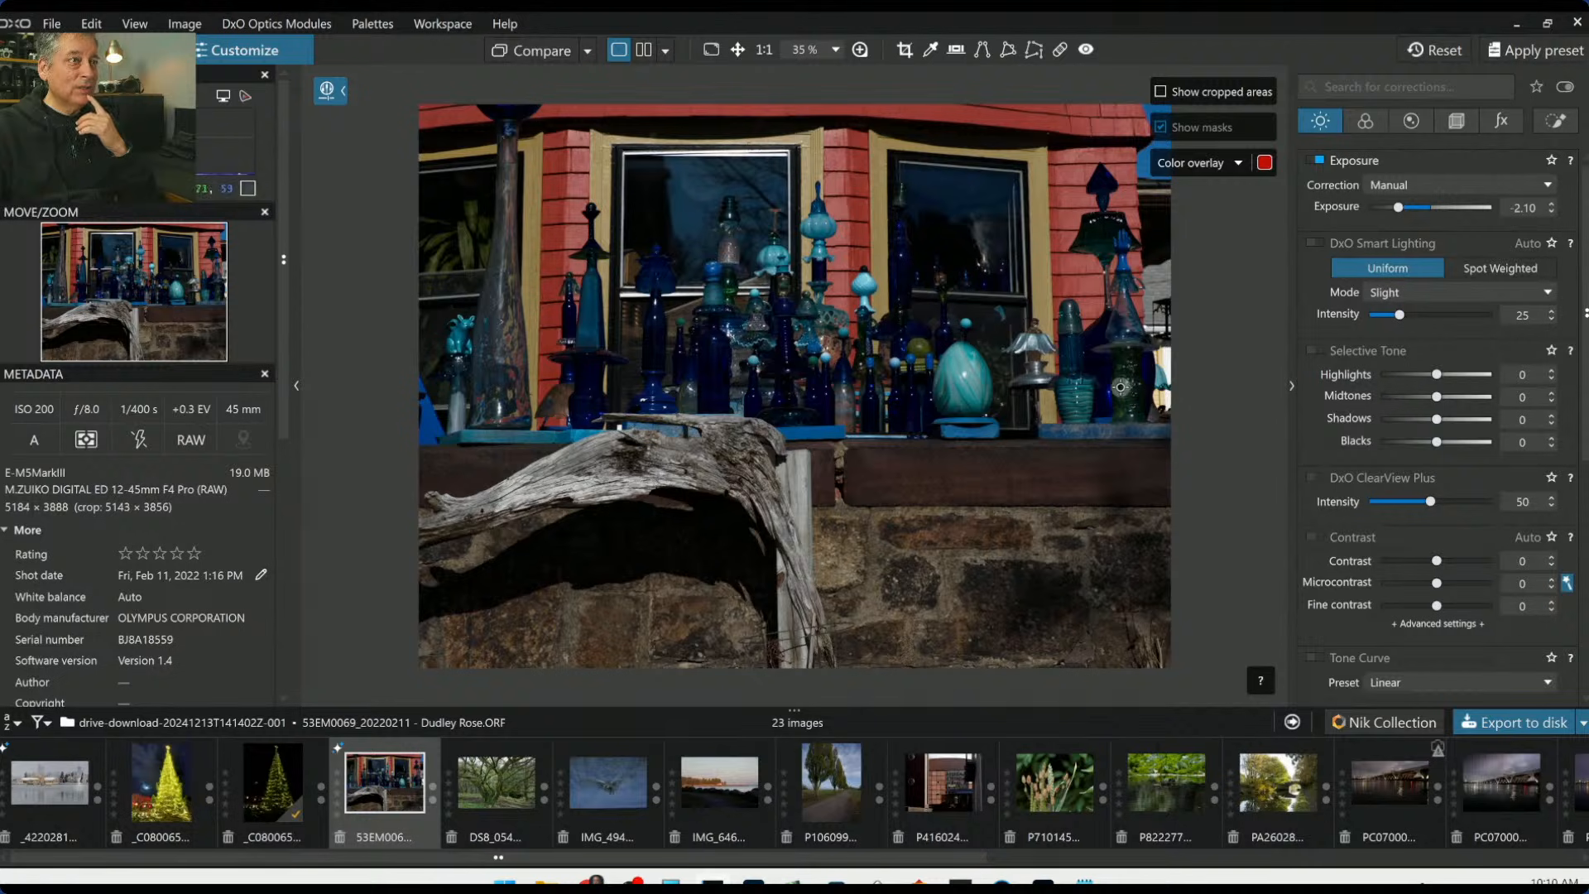
double_click(1397, 207)
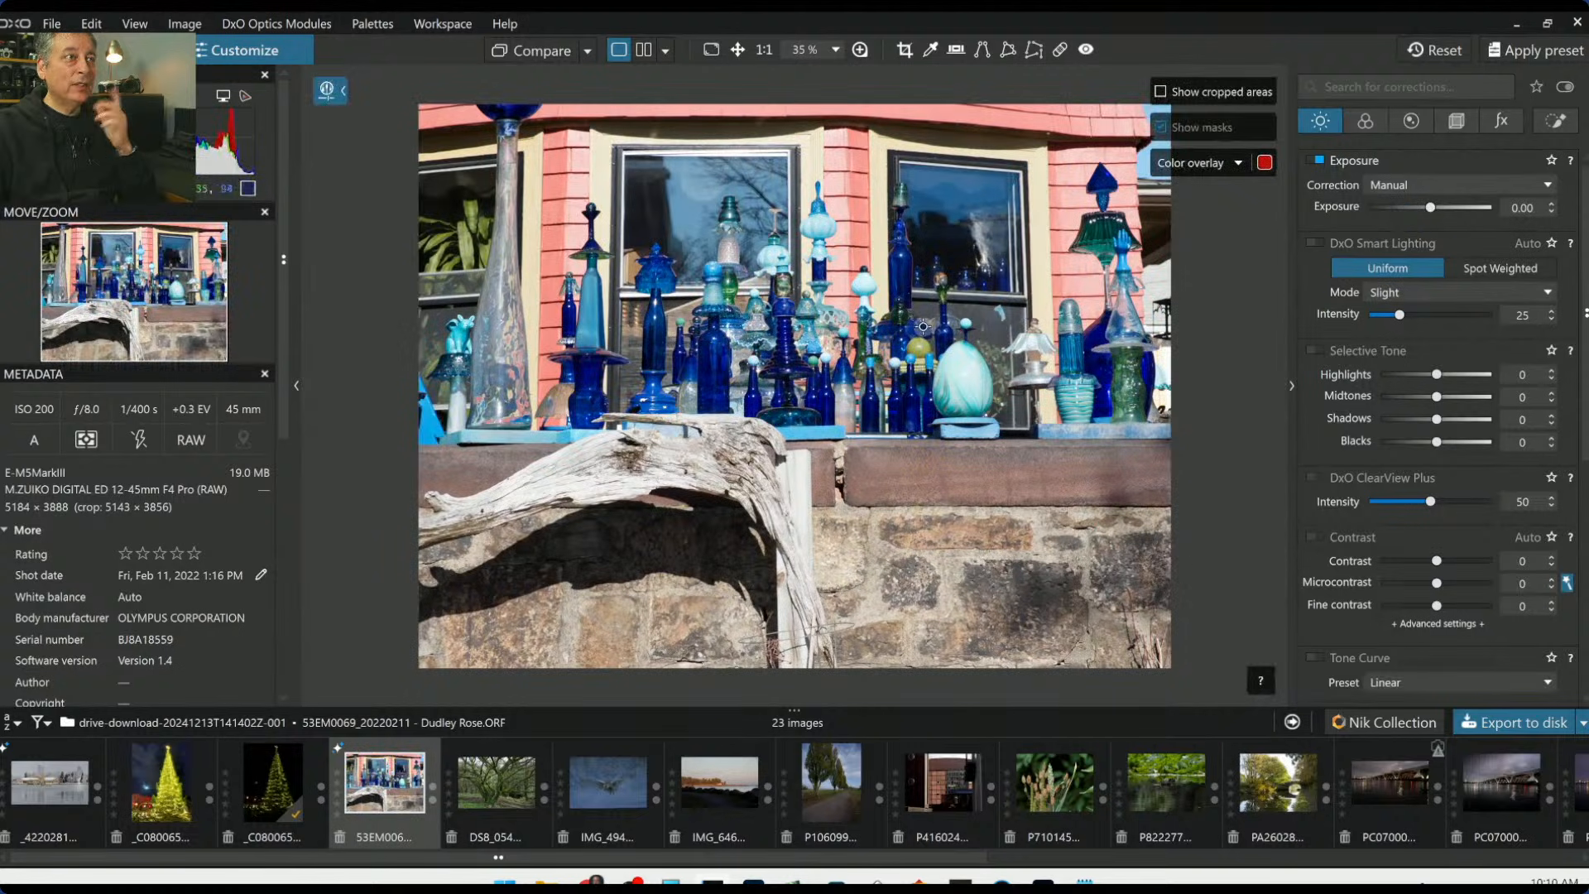
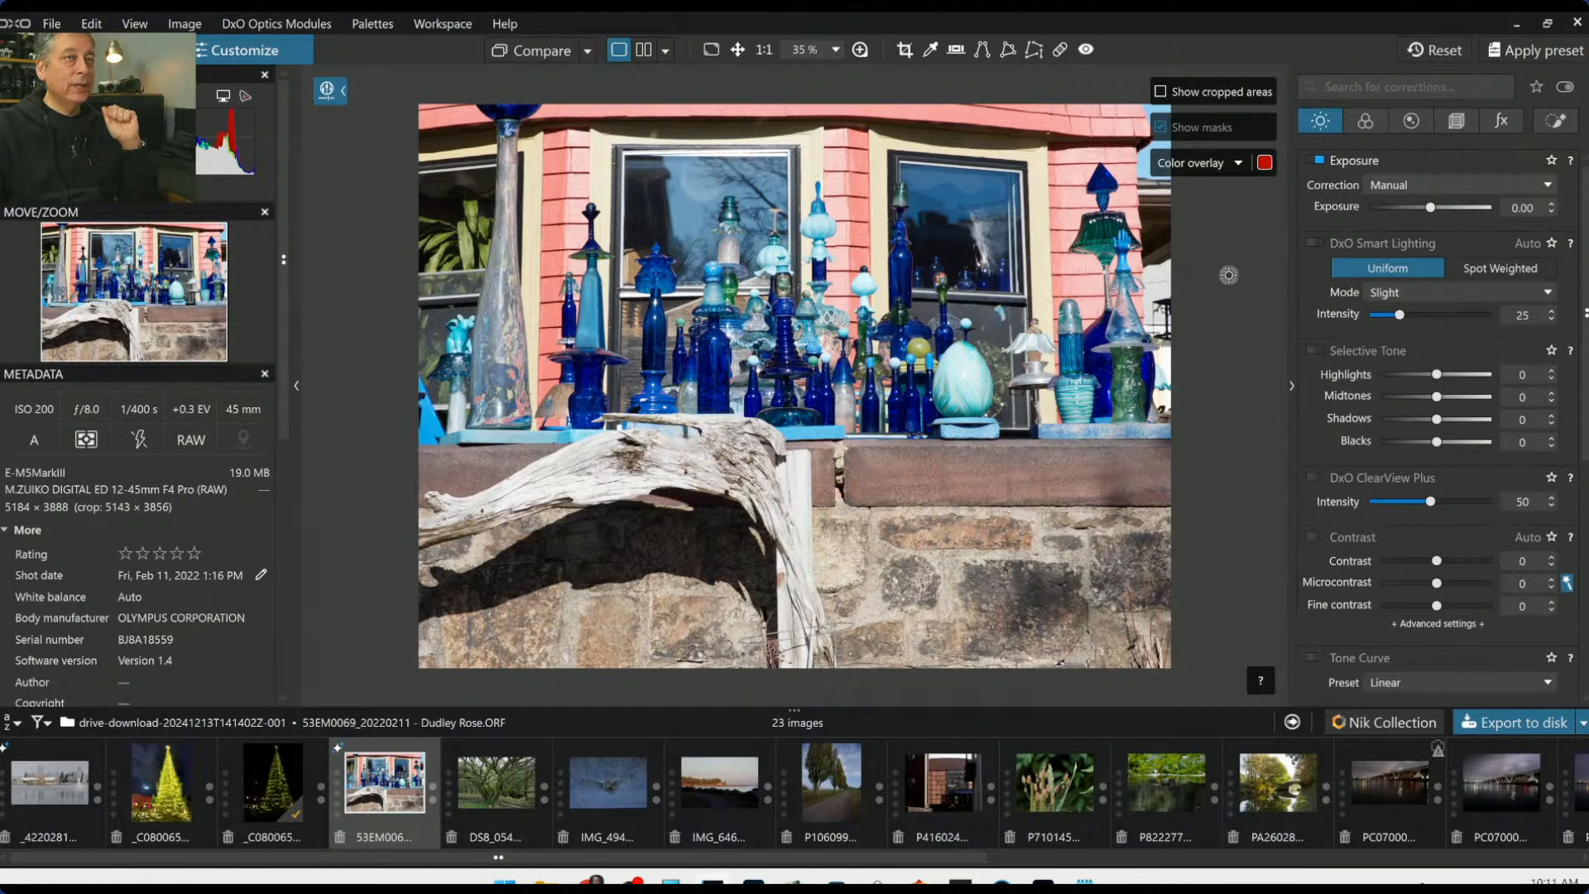
Crop the glass bottle photo in its original aspect ratio to about 3329 × 2497 px around the central bottles and windows
click(1456, 122)
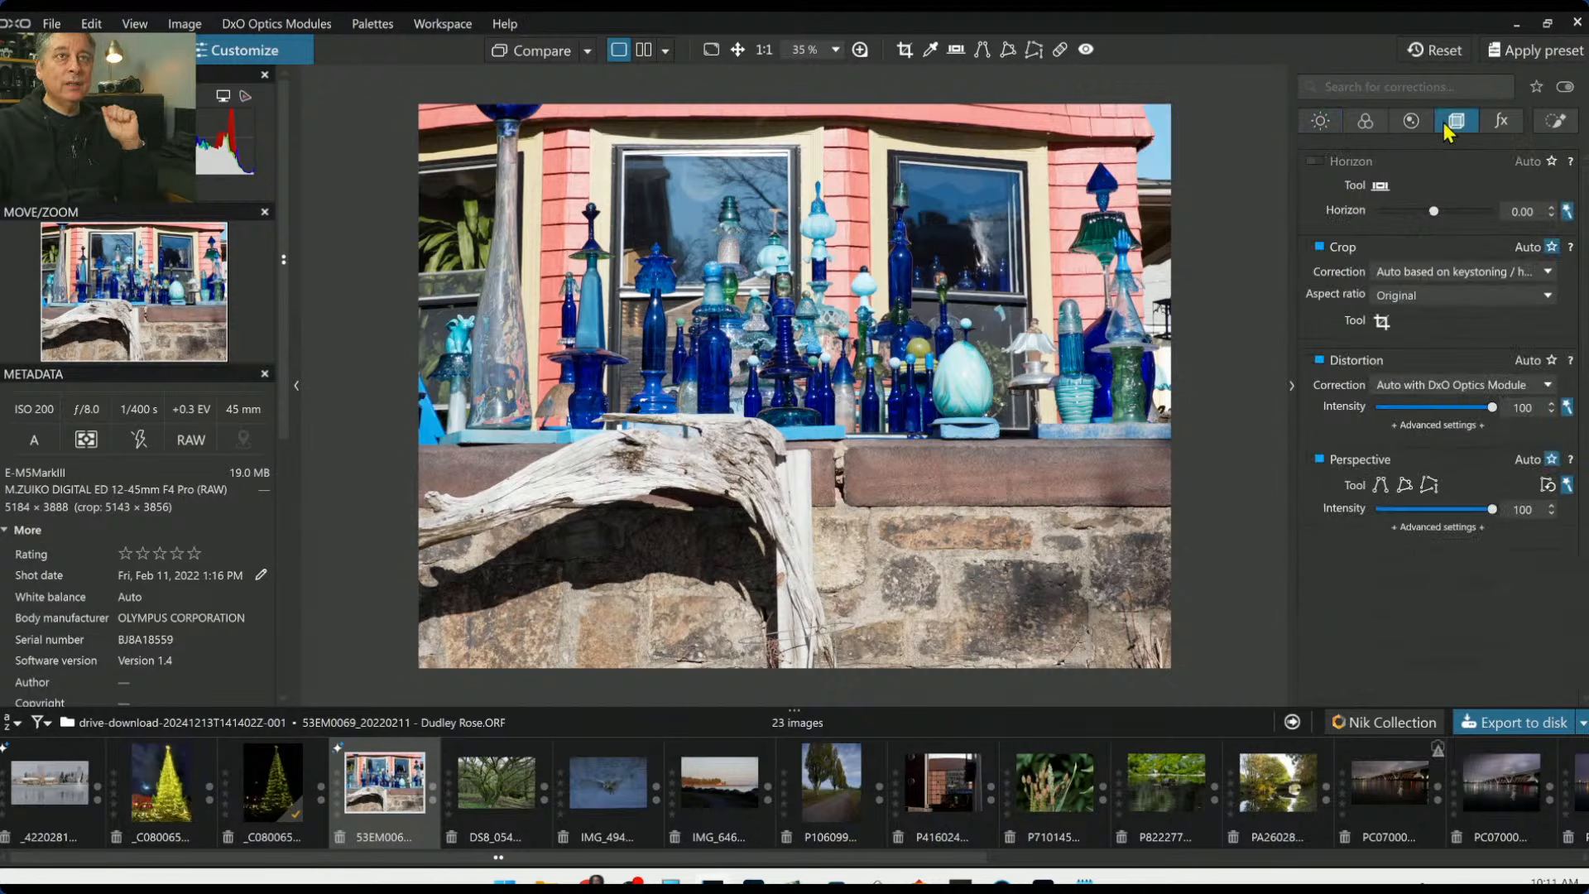
click(1382, 323)
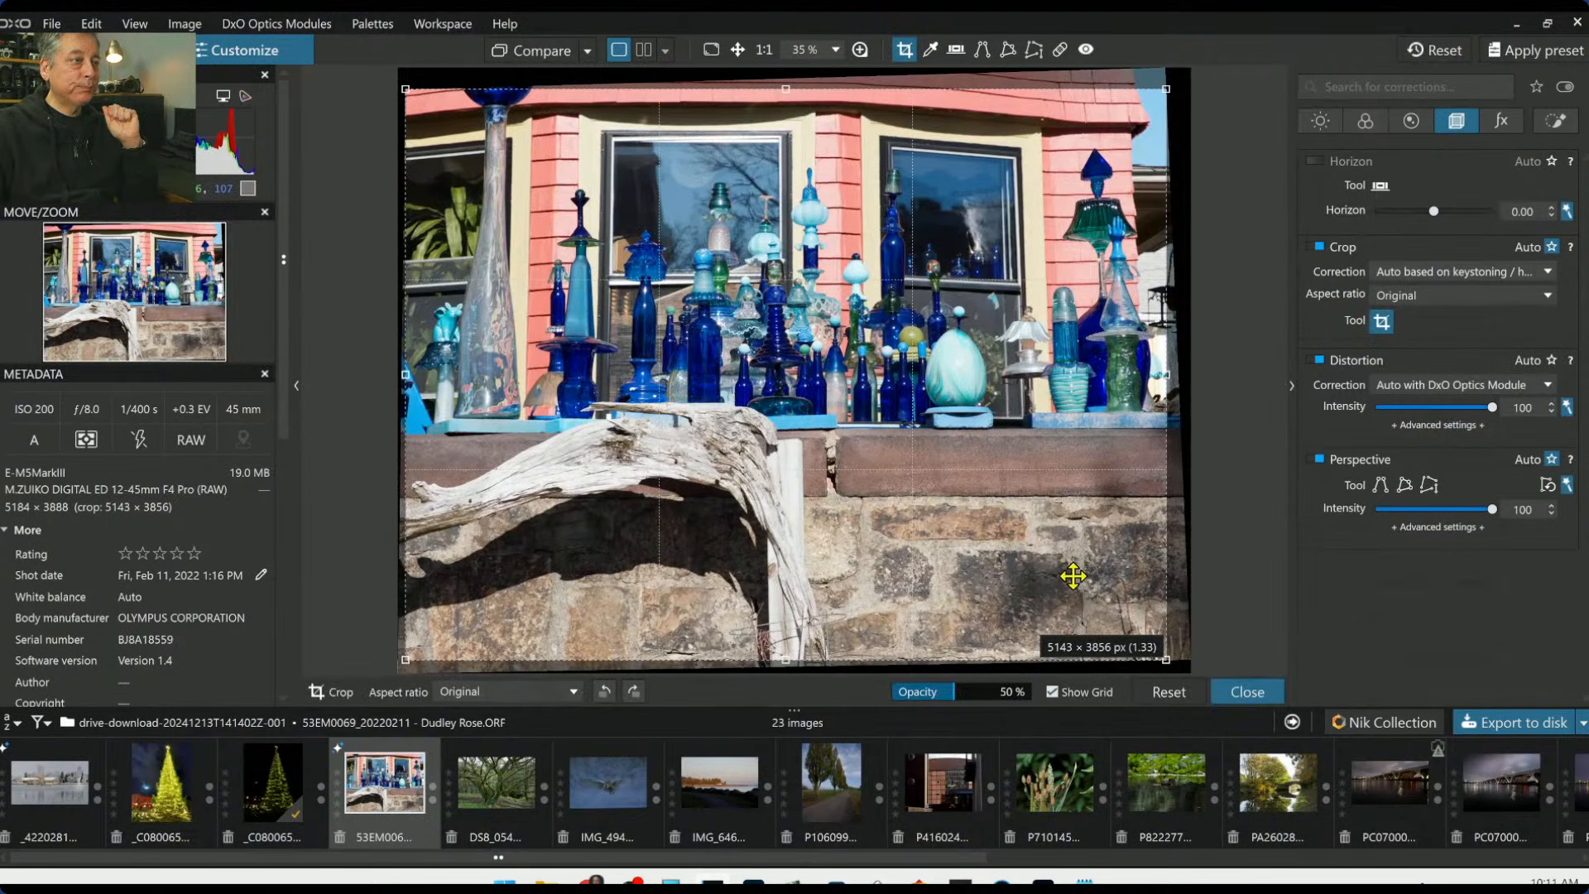
drag(810, 659, 805, 476)
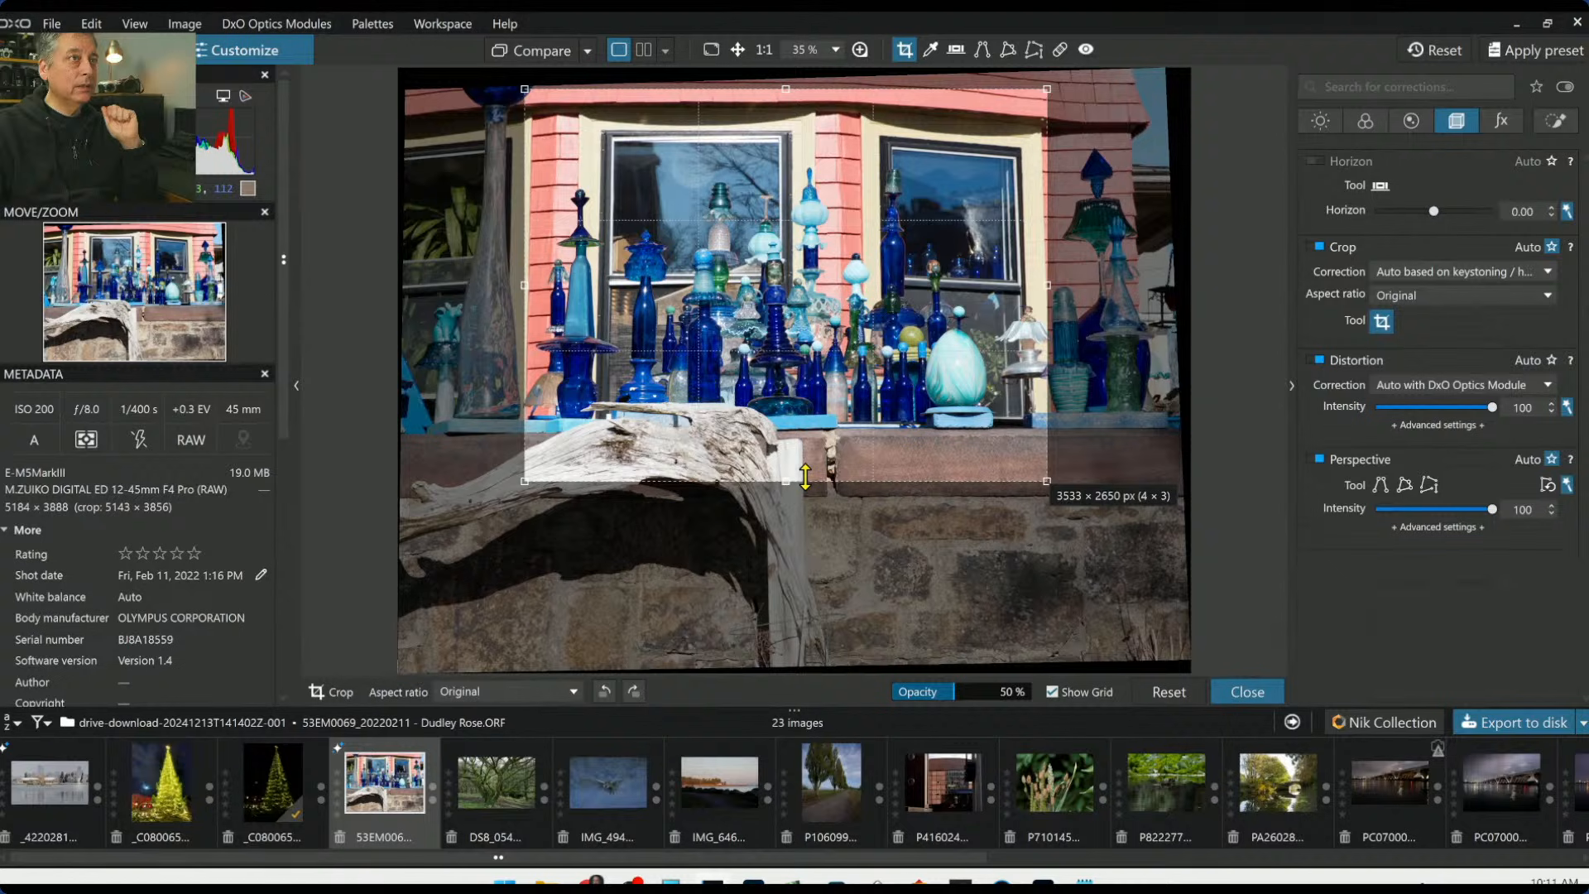
drag(806, 476, 830, 454)
drag(768, 94, 768, 122)
drag(799, 176, 792, 180)
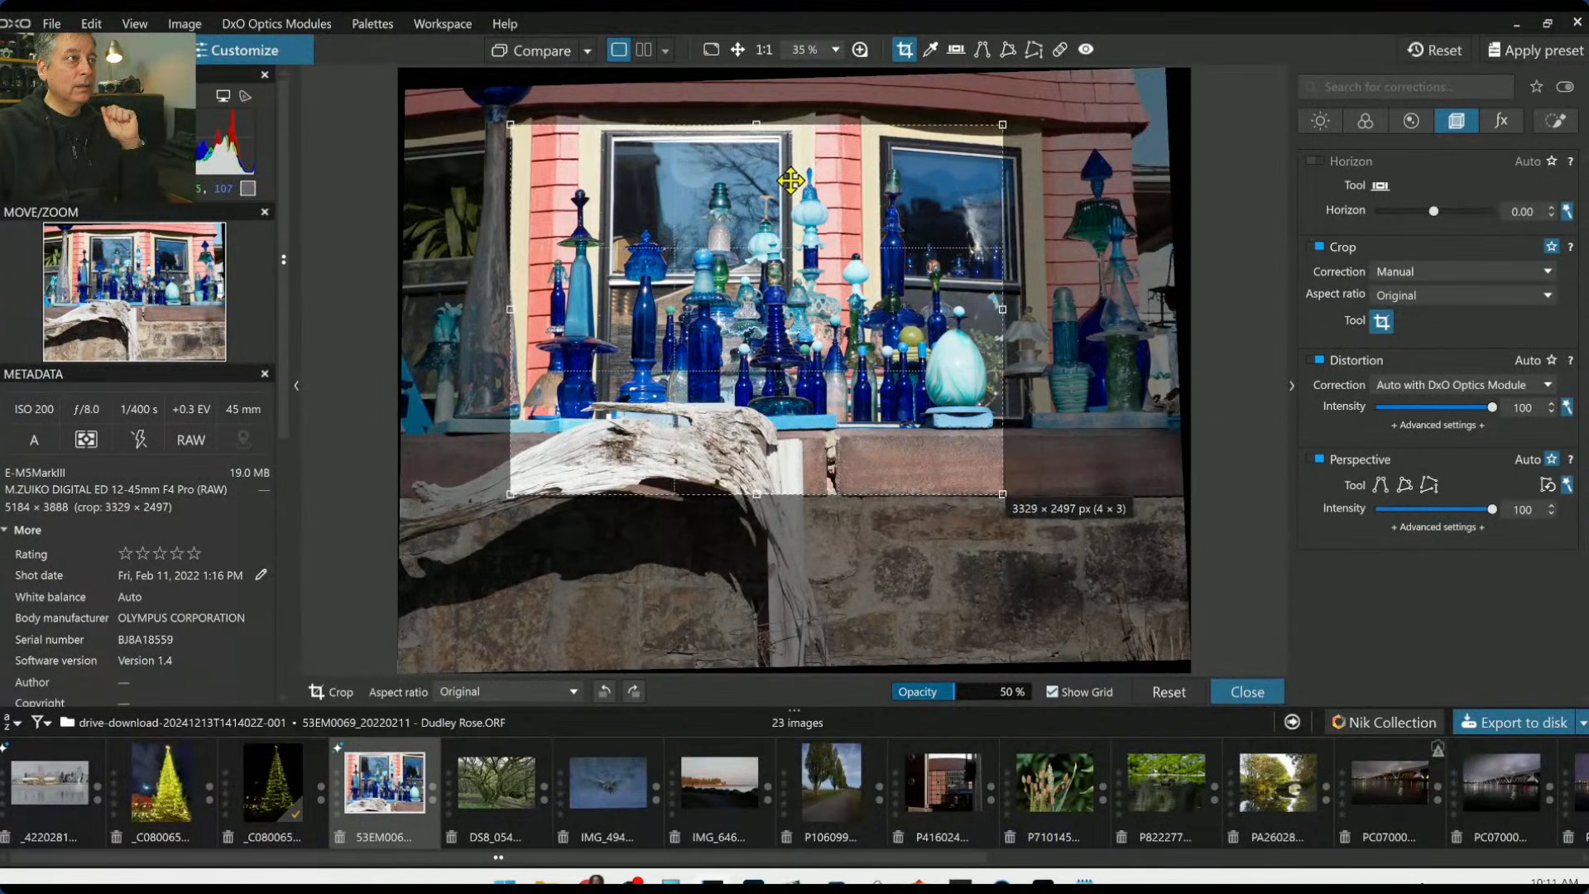
key(Return)
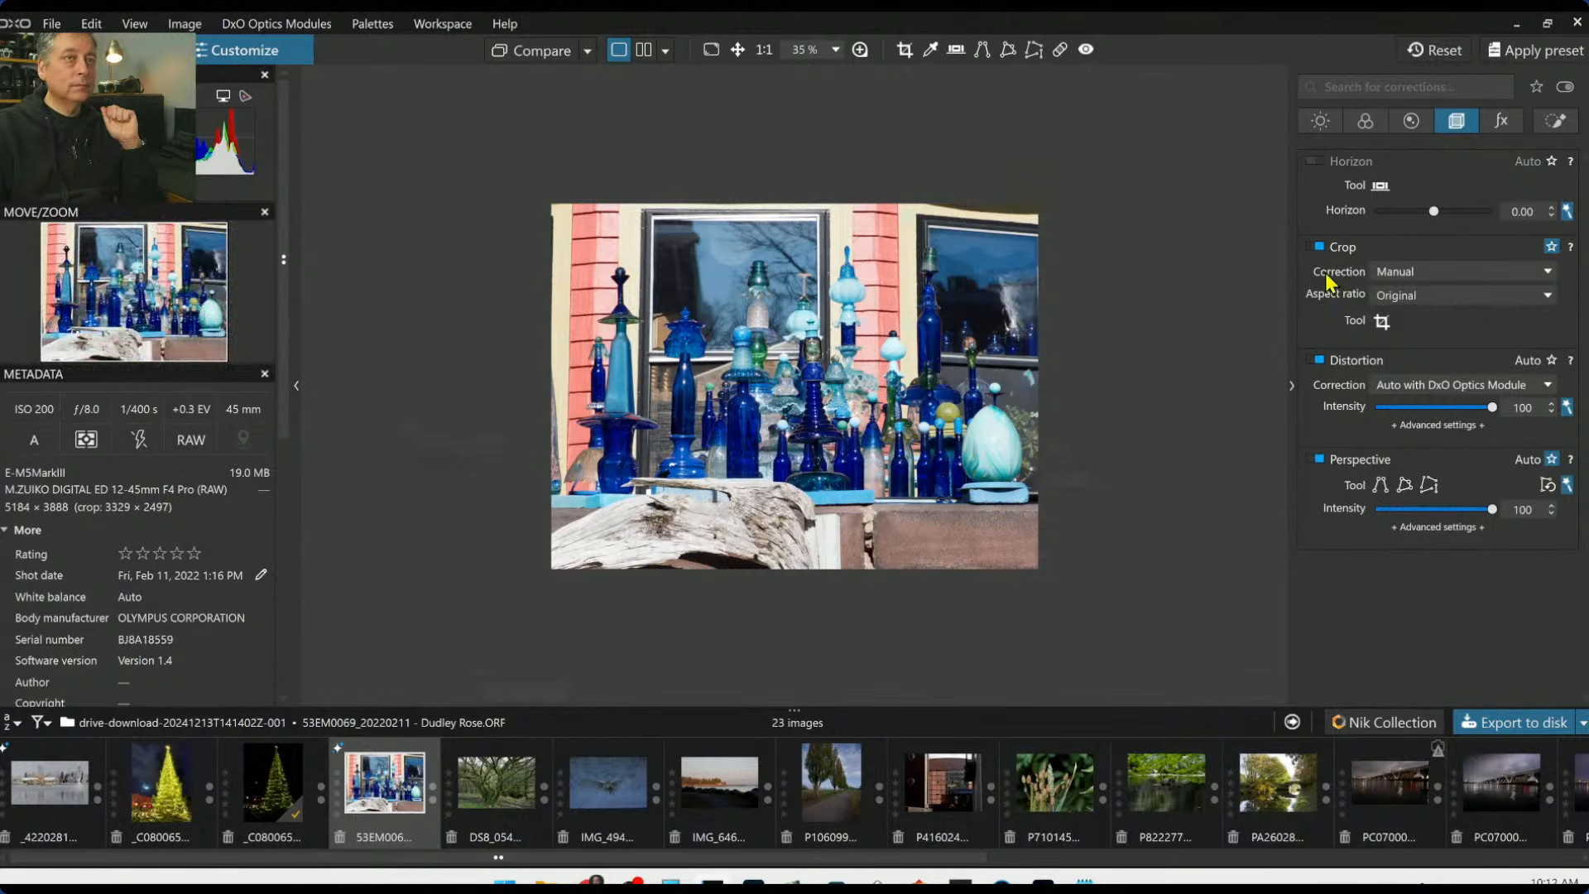
Enlarge the crop to about 4016 × 3012 px to include the tall clear bottle, leaving out the bottles beyond the pale egg-shaped one
click(1381, 322)
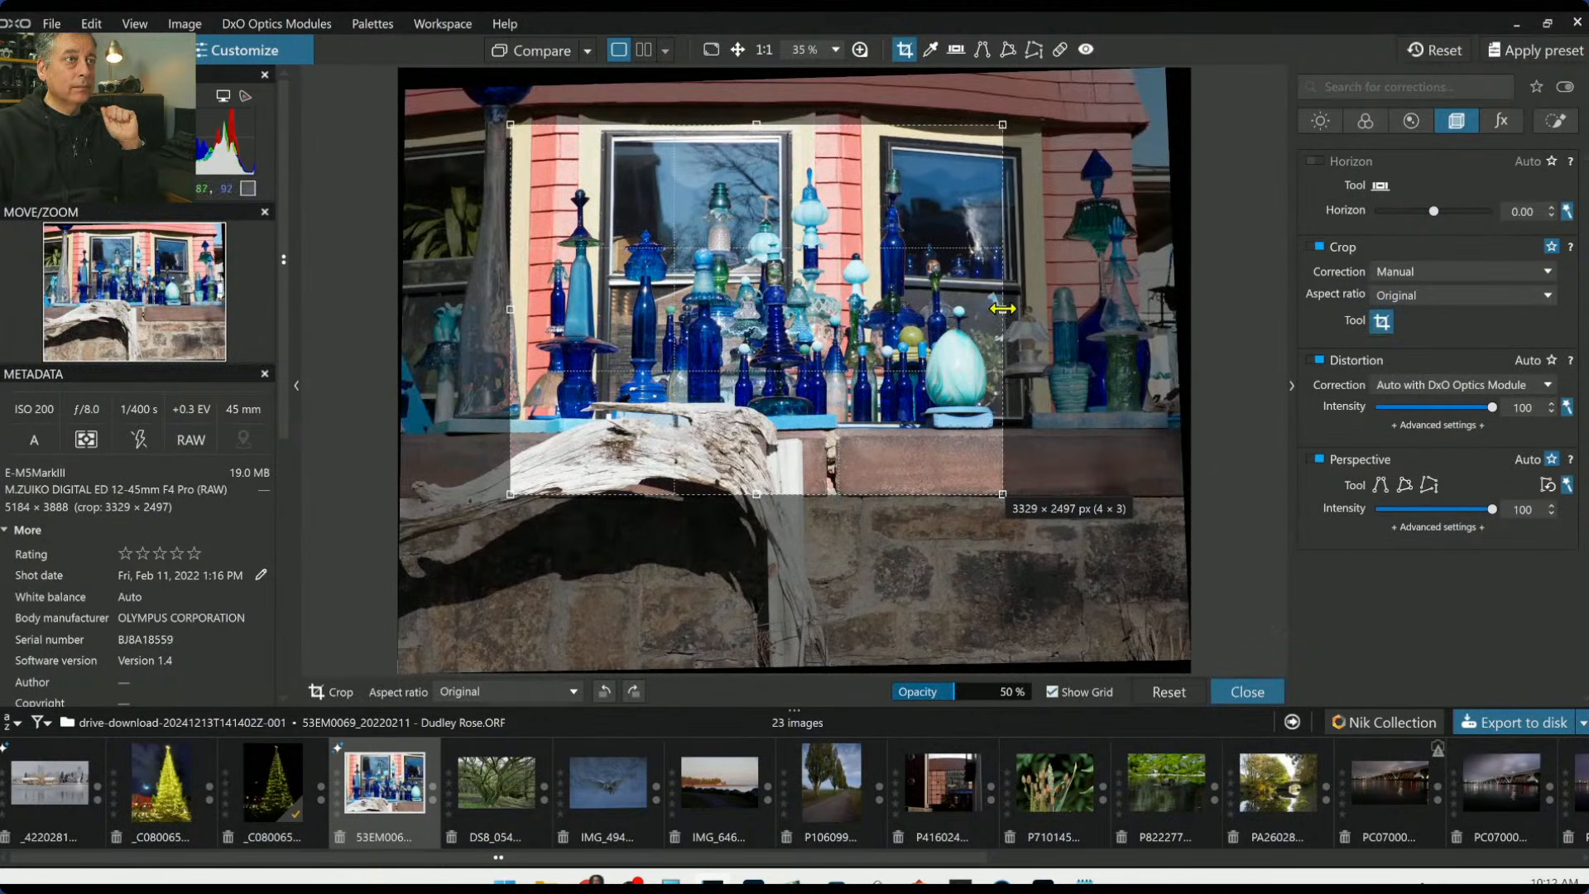
drag(1003, 306, 1041, 322)
drag(1039, 322, 965, 329)
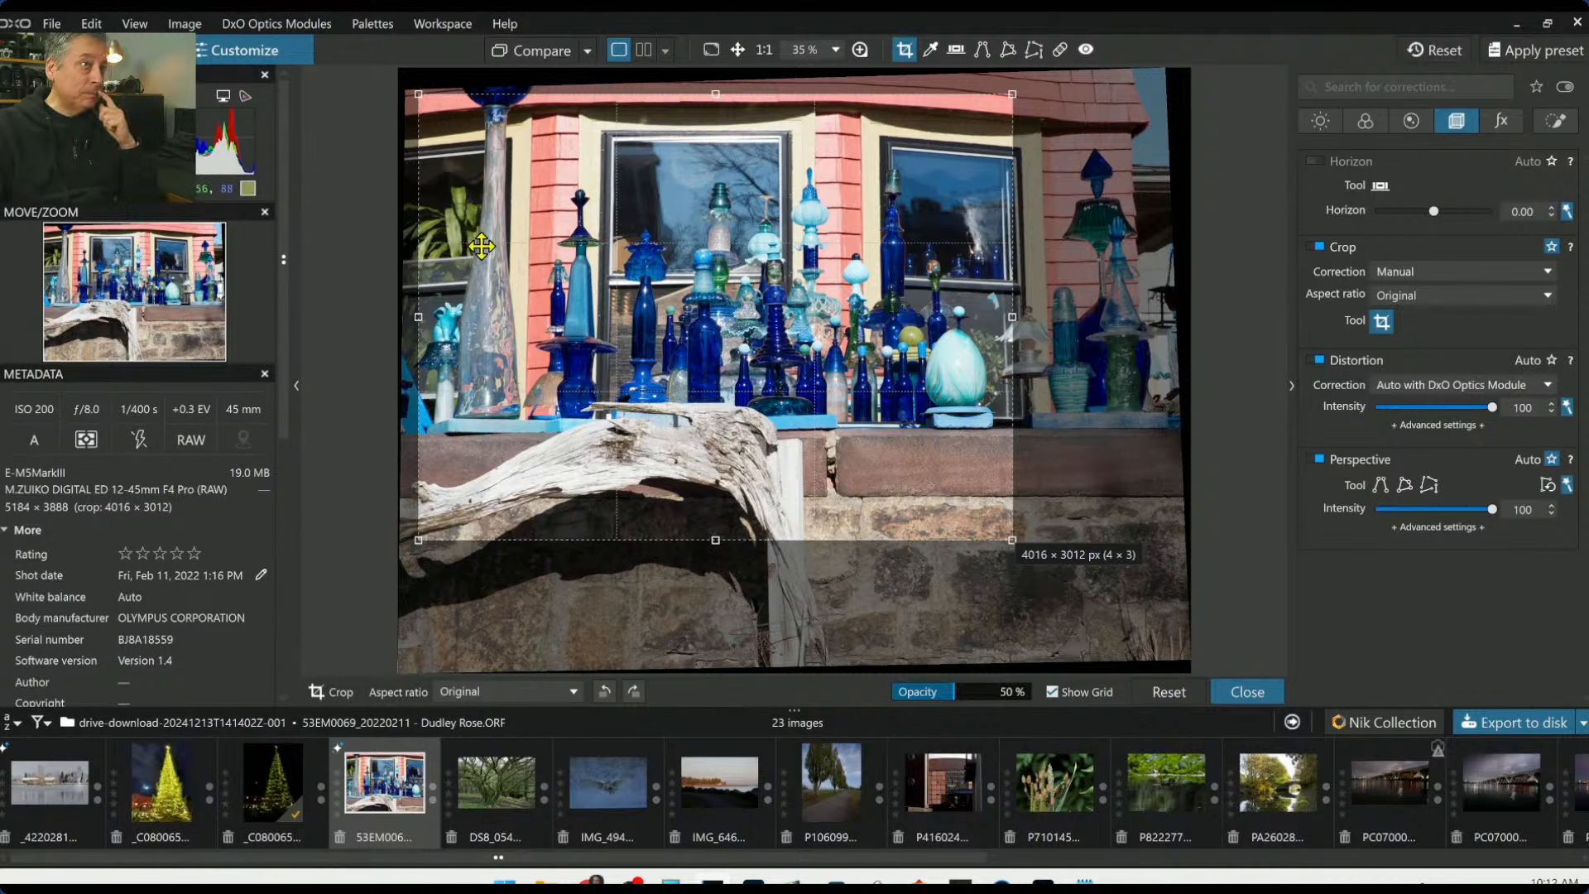
drag(560, 272, 567, 310)
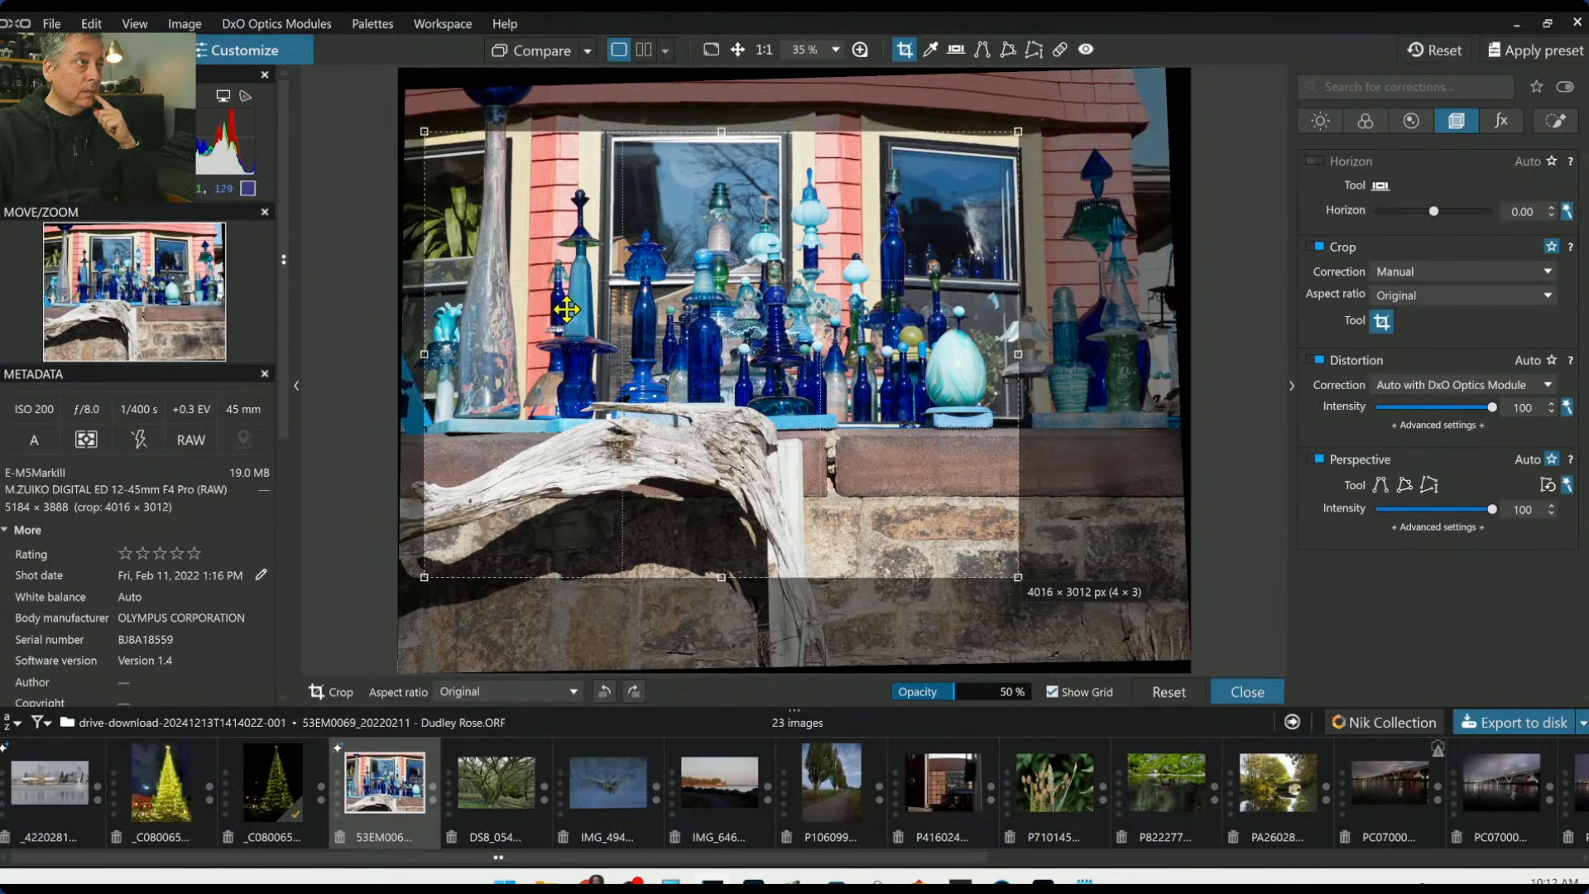
double_click(666, 323)
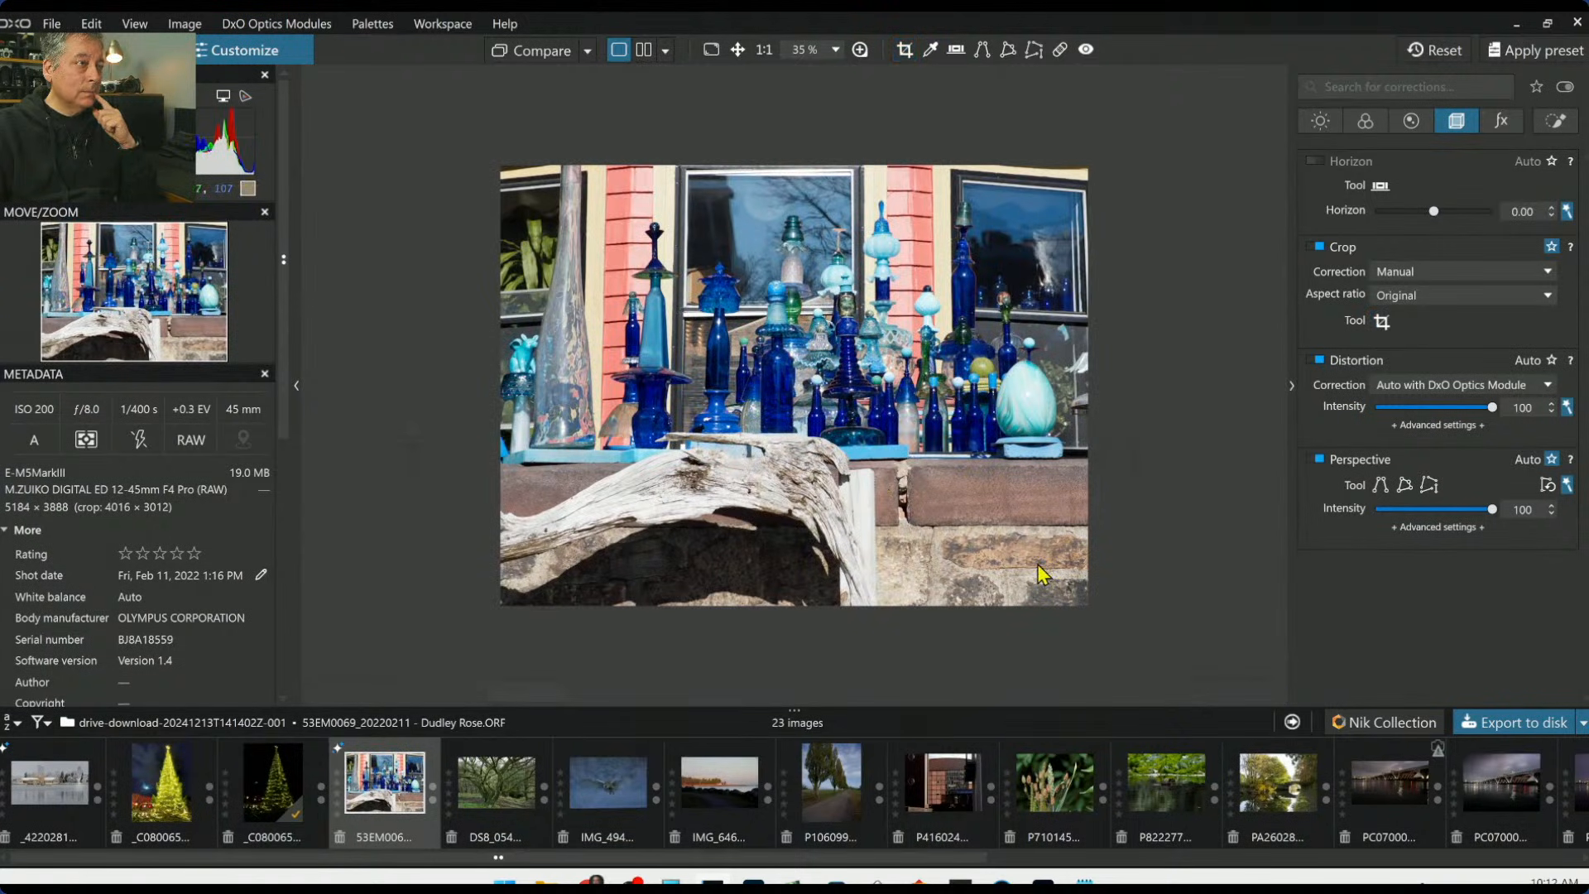
Tighten the crop to about 3903 × 2927 px, trimming the frame just beyond the pale egg-shaped bottle
click(1382, 321)
drag(925, 382, 916, 383)
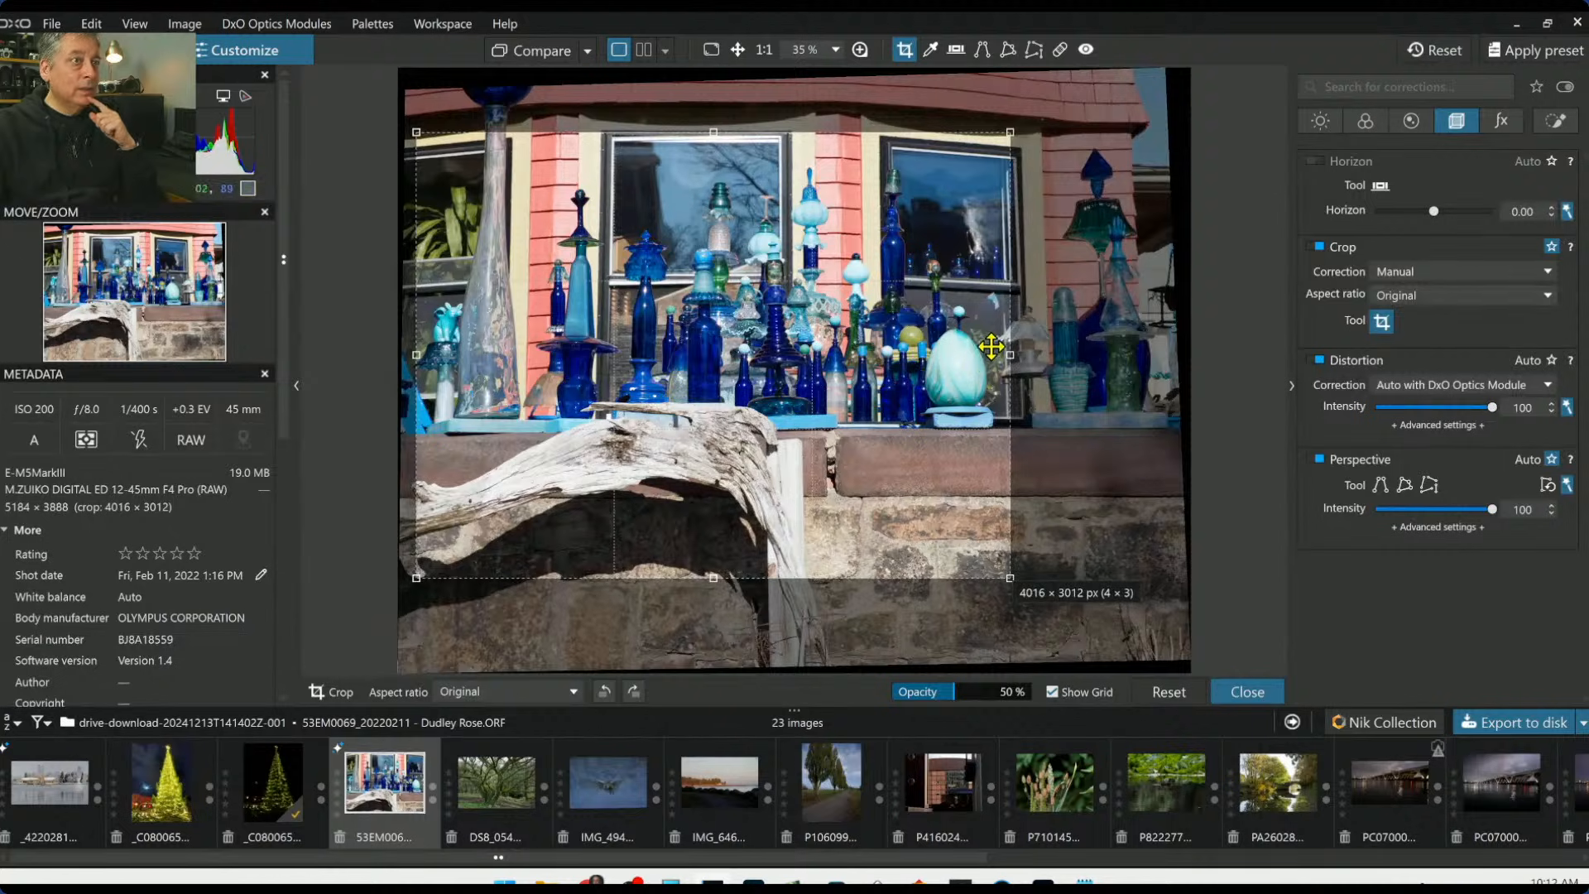
drag(1009, 351, 930, 338)
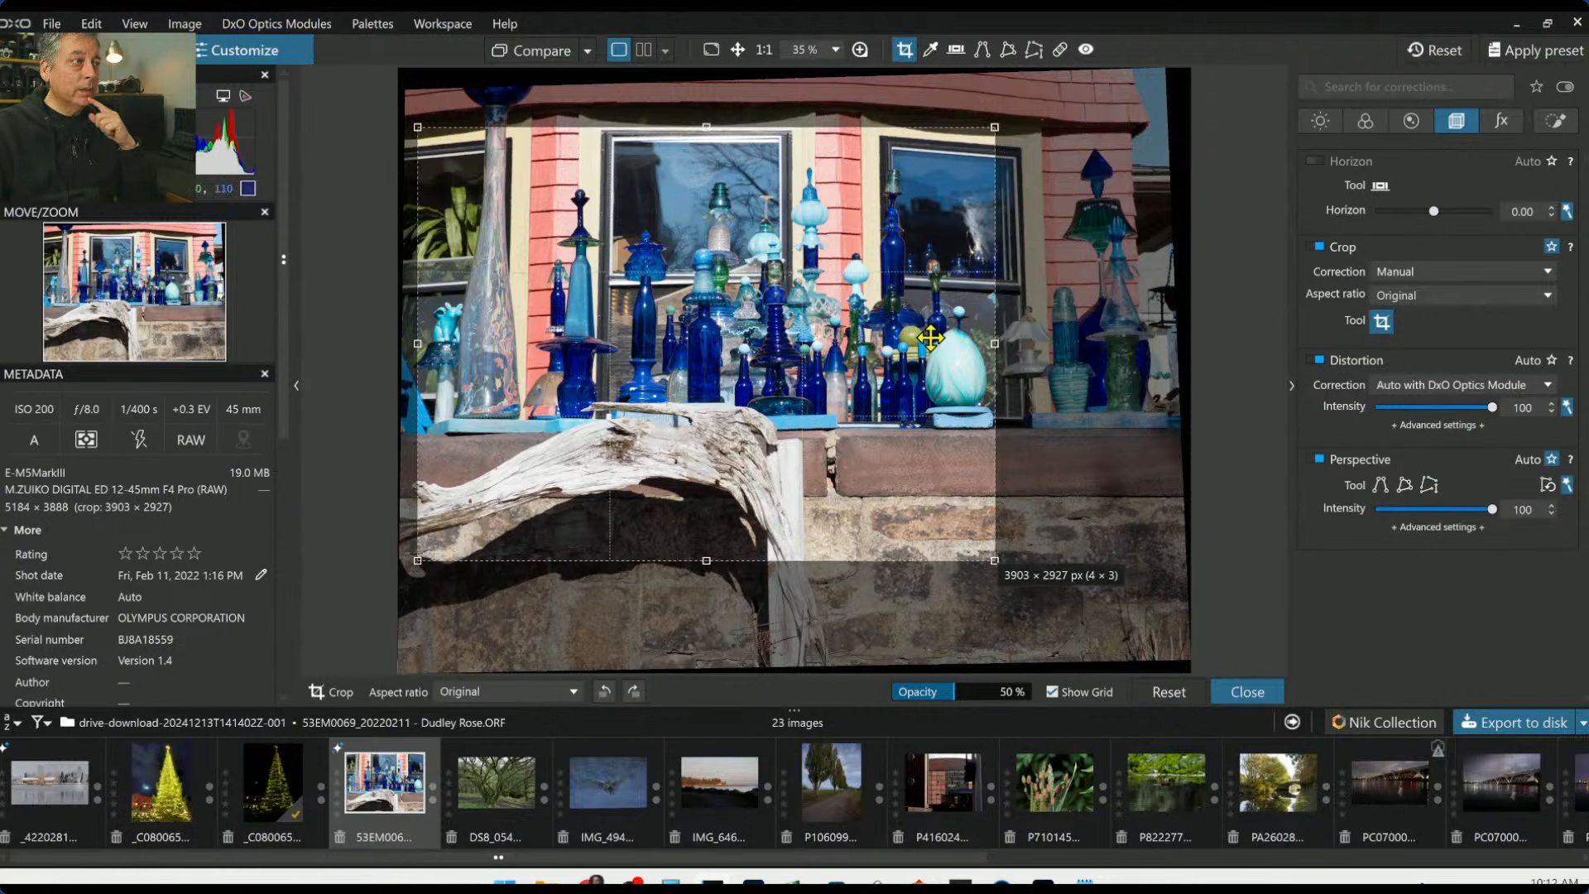
double_click(931, 339)
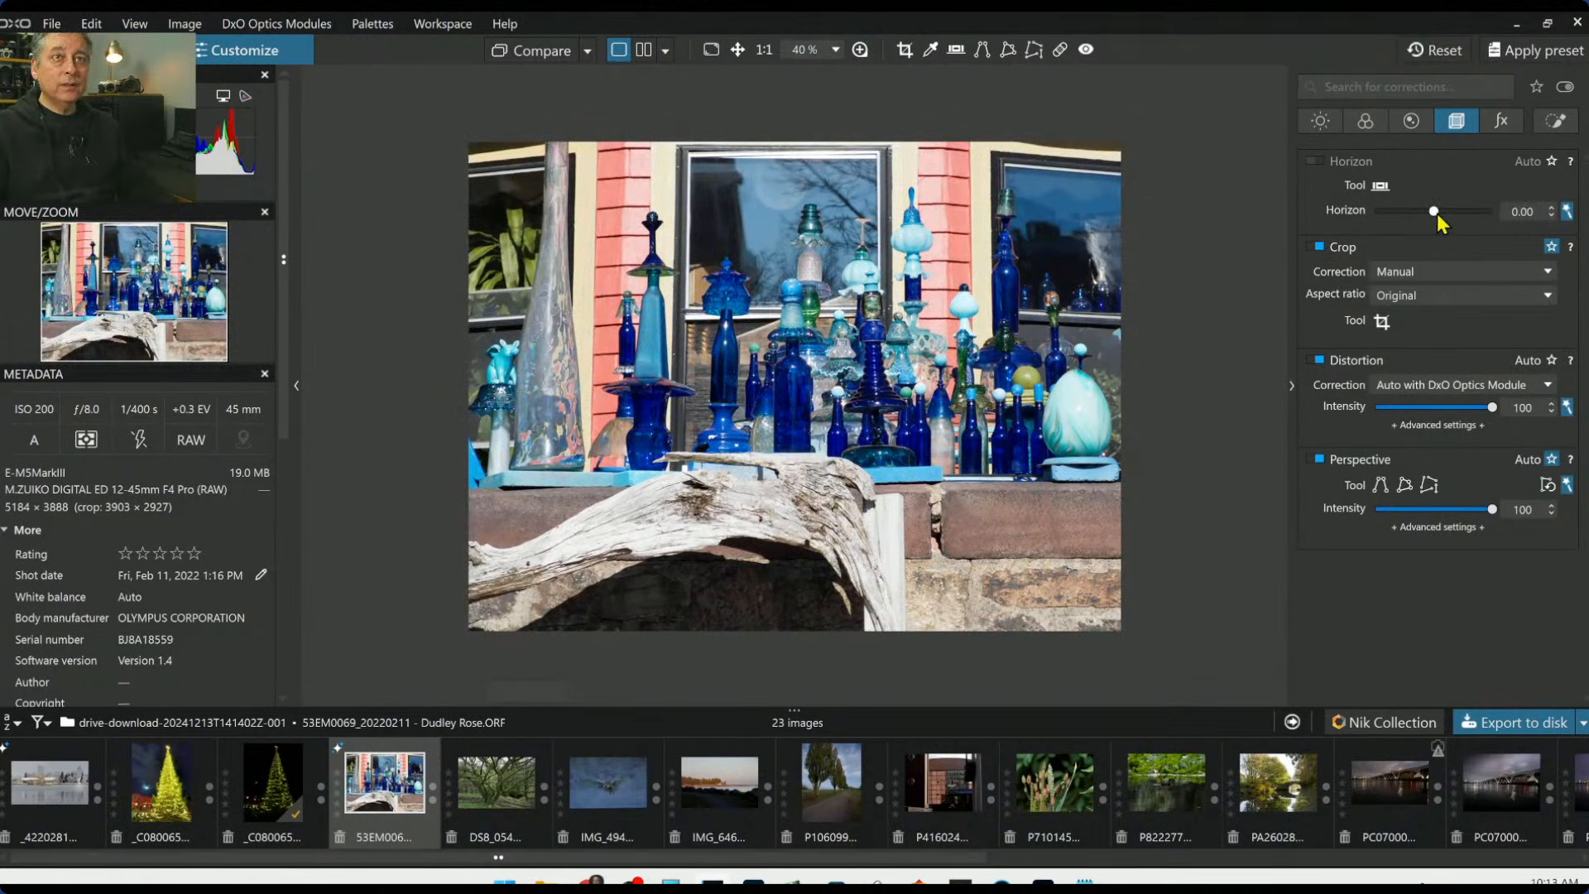
Straighten the photo with a horizon of -0.50 and set the vertical perspective (Up / Down) to -8
drag(1435, 212, 1430, 212)
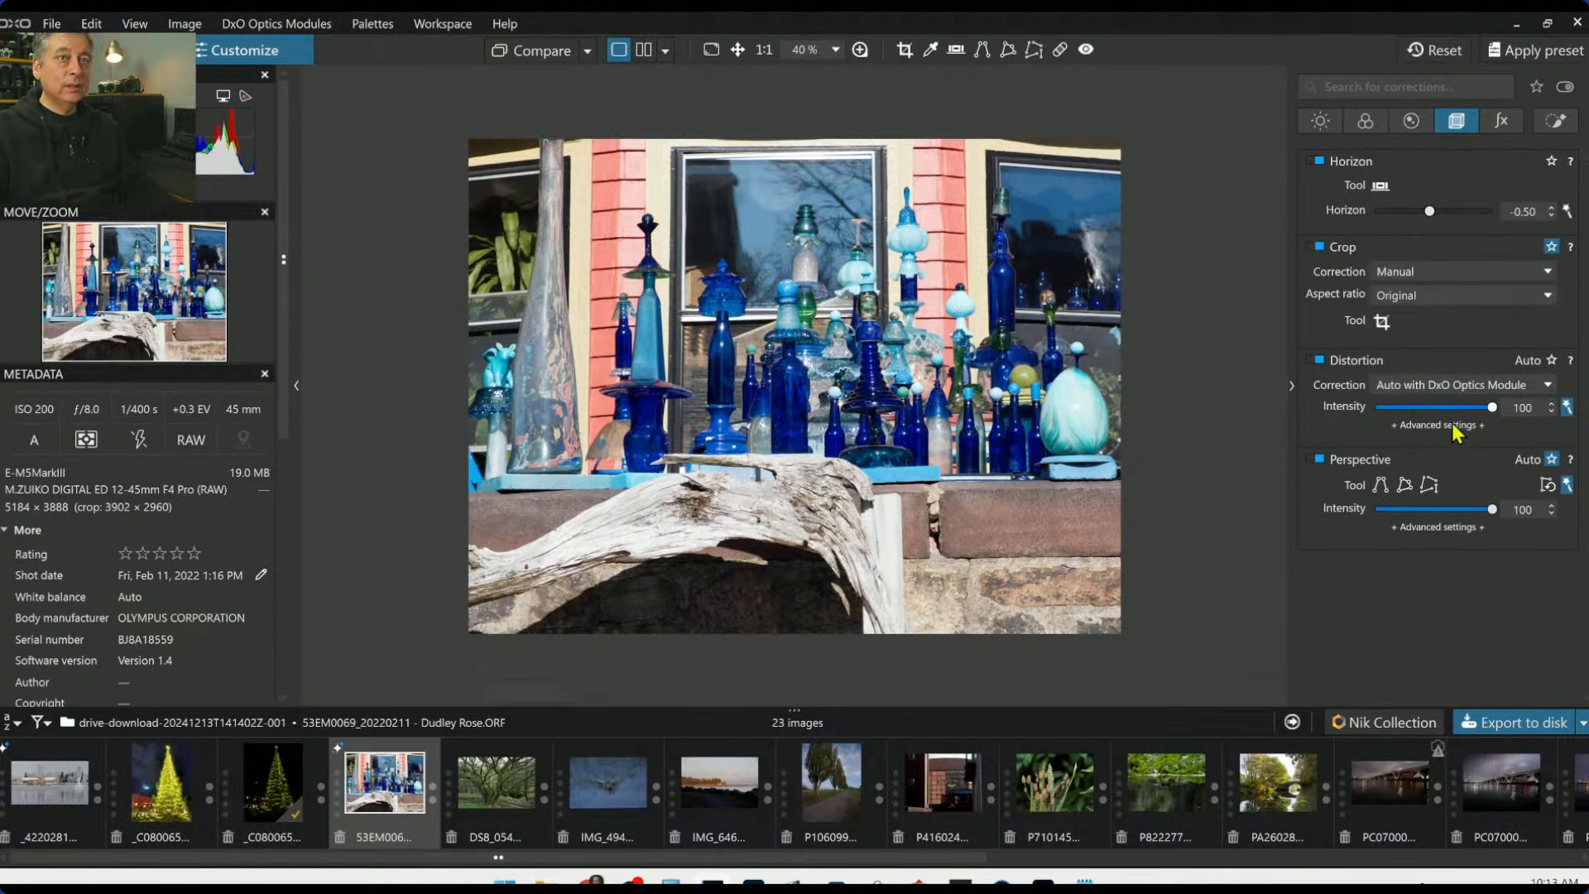
click(1438, 527)
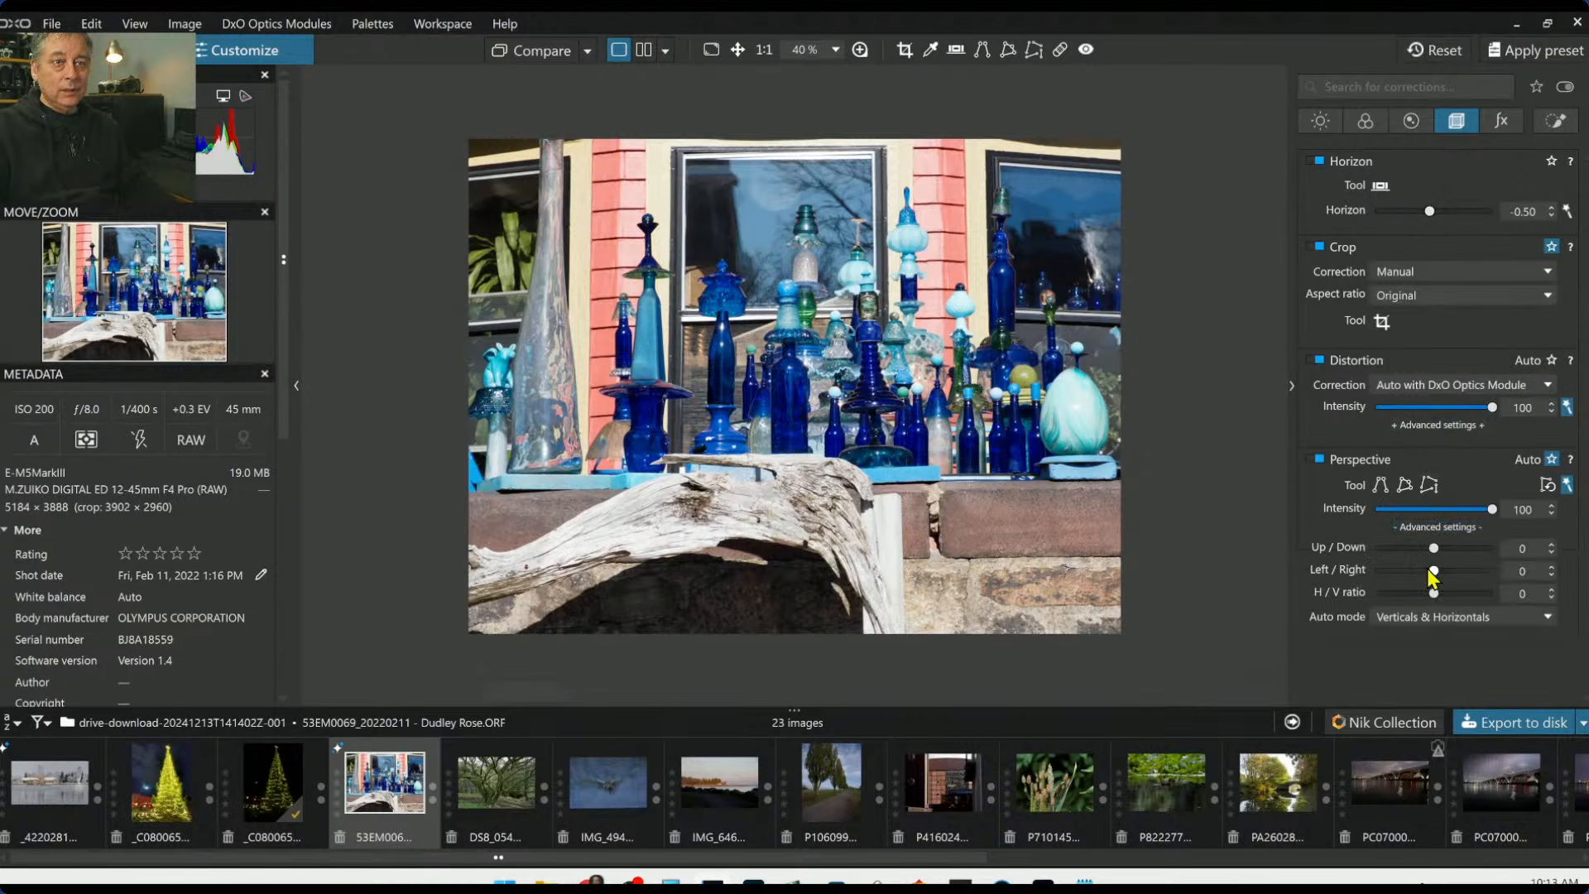
drag(1433, 550, 1431, 549)
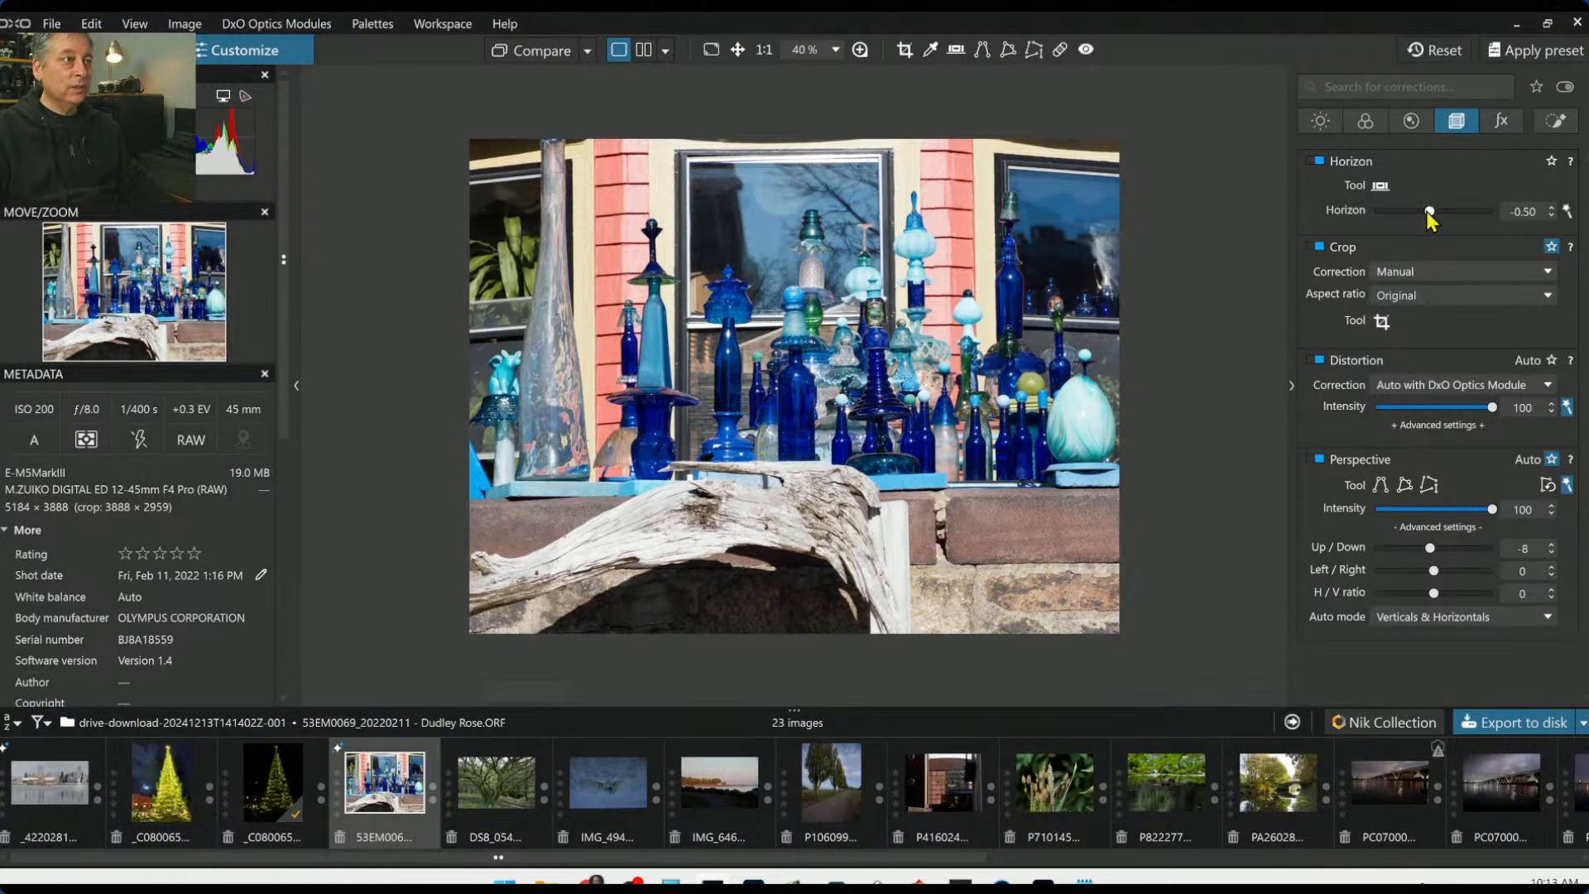
drag(1430, 217, 1431, 219)
Add a control line fading out toward the window sill, sample the pink siding, and set its chroma selectivity to 56
click(1556, 121)
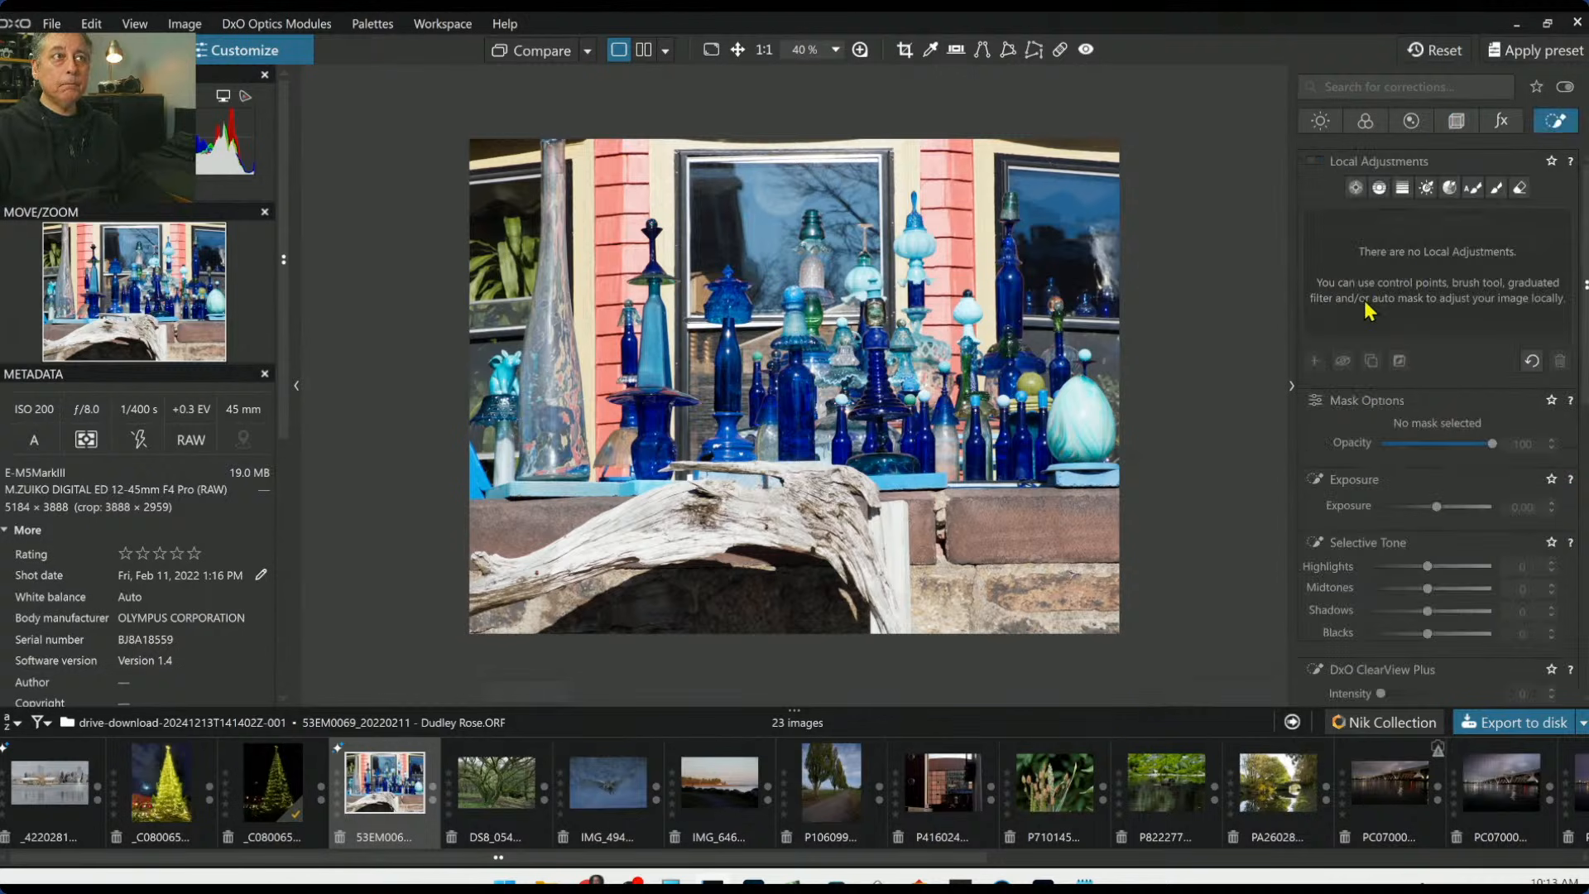
click(1379, 188)
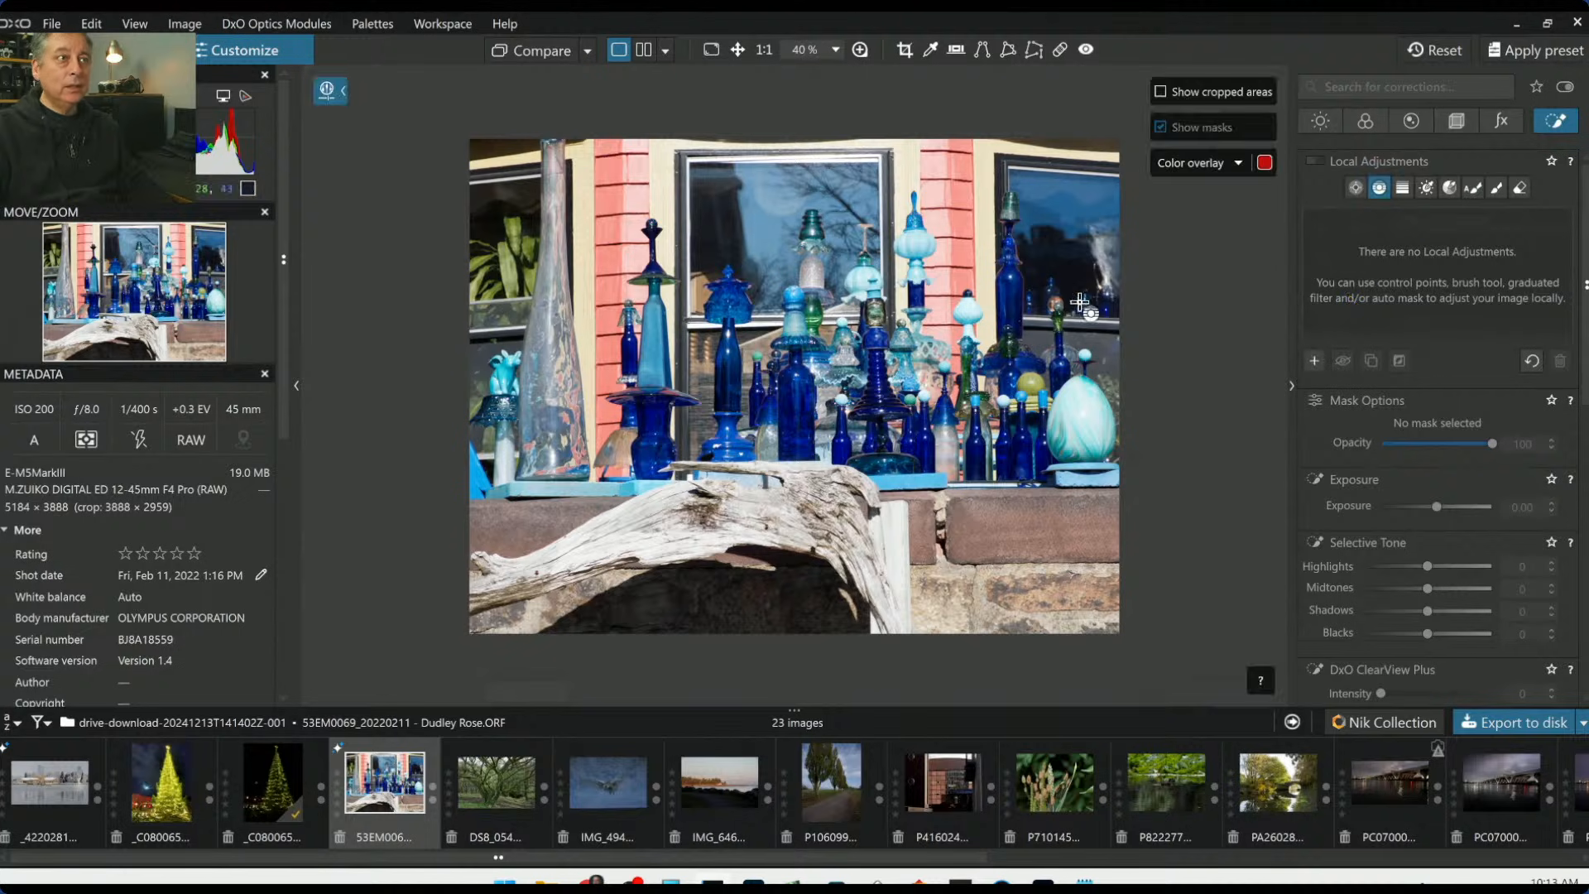
drag(955, 342, 952, 487)
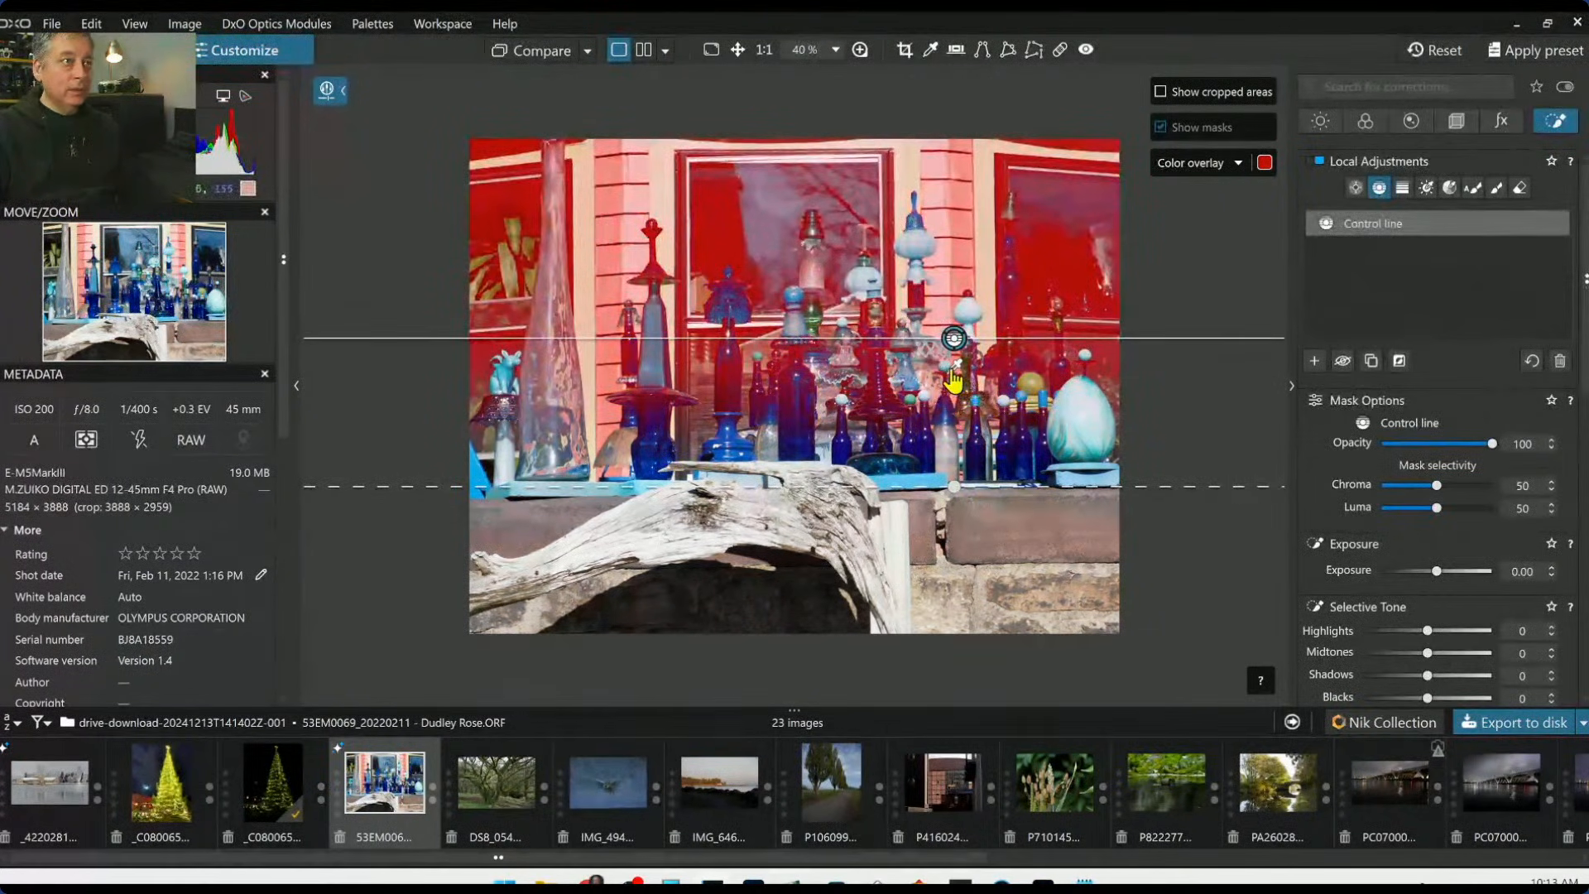
drag(970, 305, 966, 256)
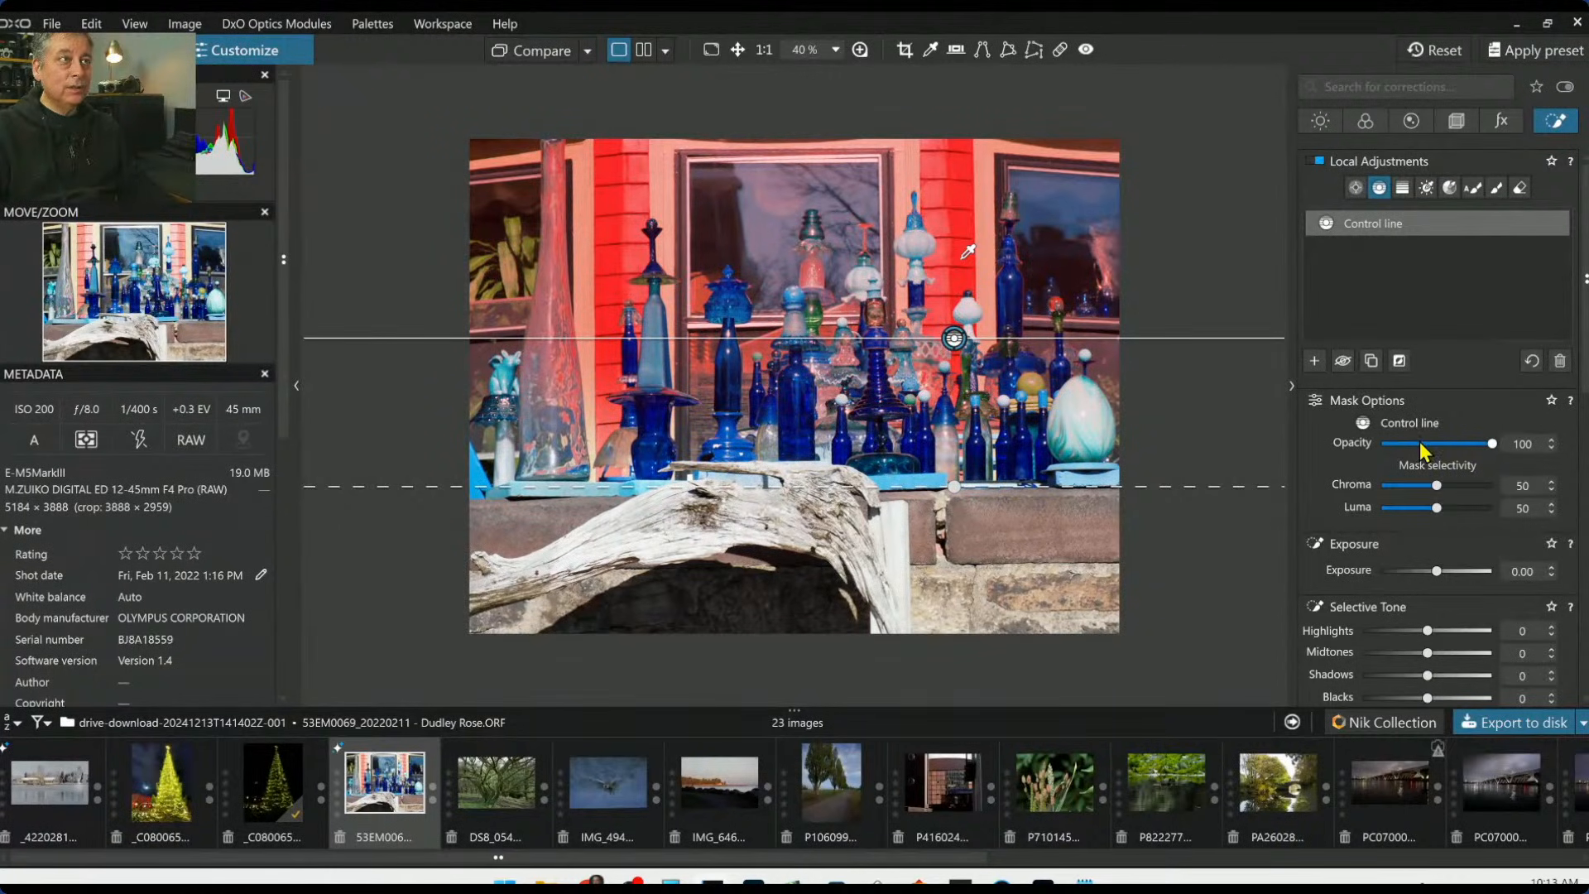
scroll(1438, 500, down, 1)
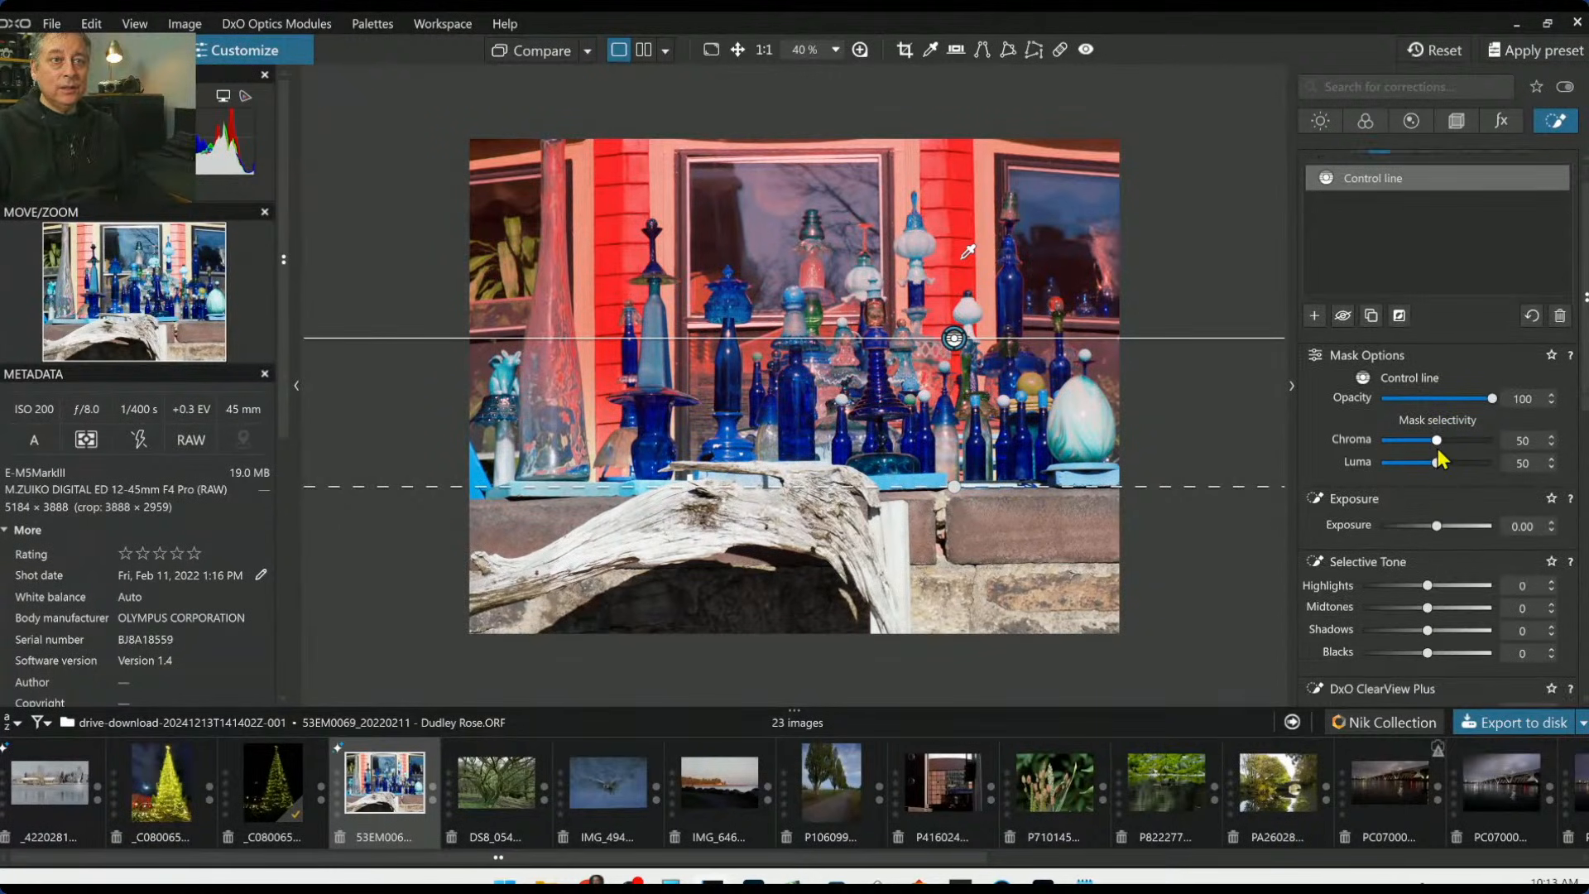
drag(1438, 447, 1447, 447)
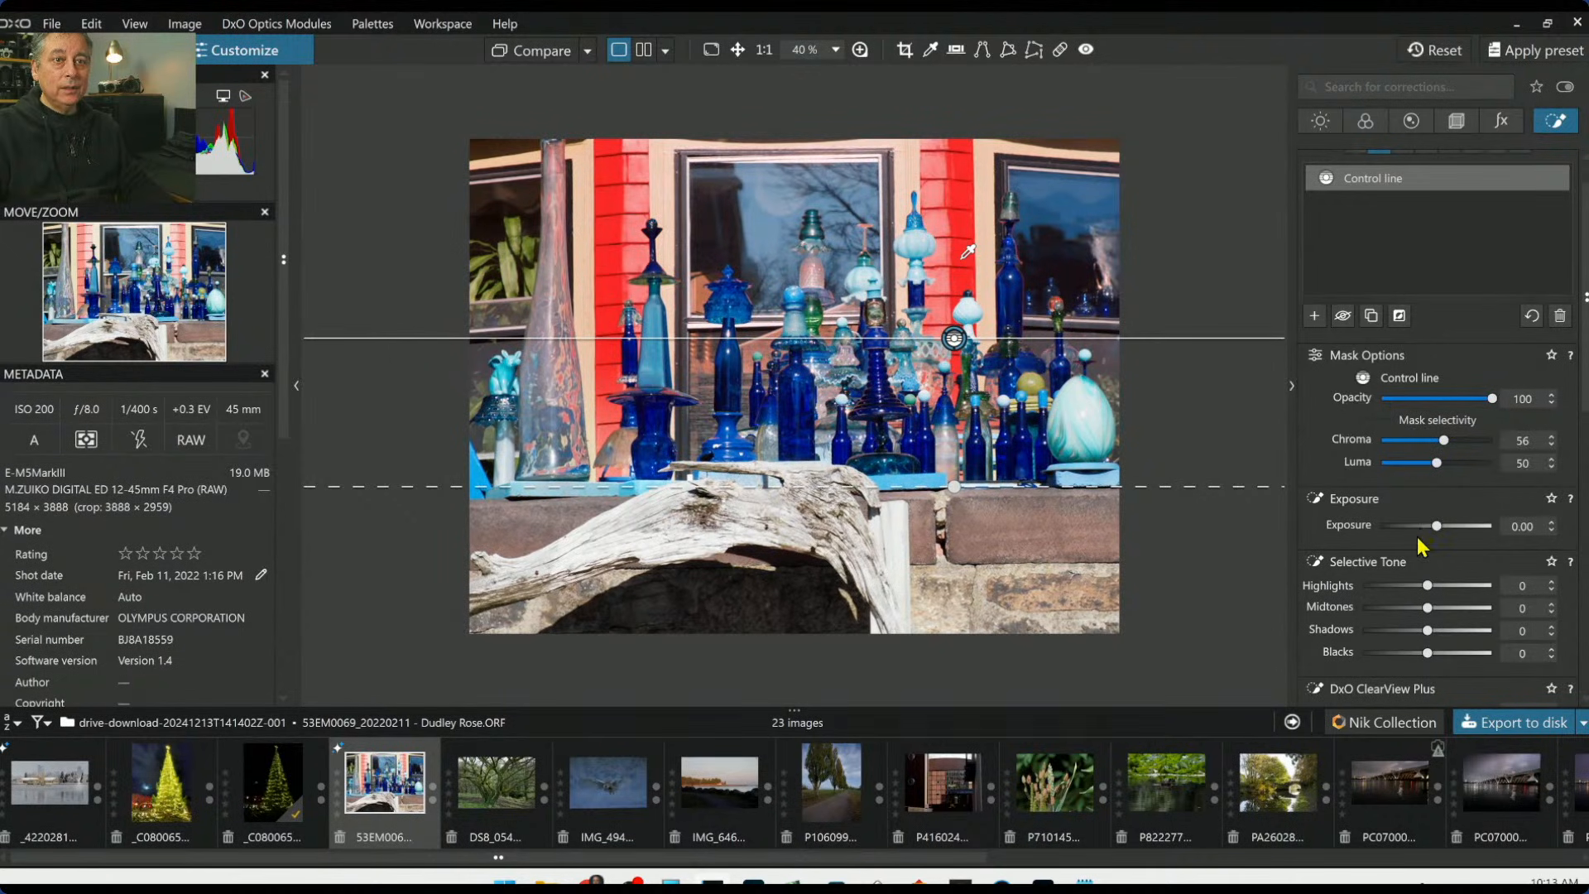
Darken the siding mask with exposure -2.04 and highlights -42, and extend its fade down onto the stone ledge
drag(1438, 527, 1424, 529)
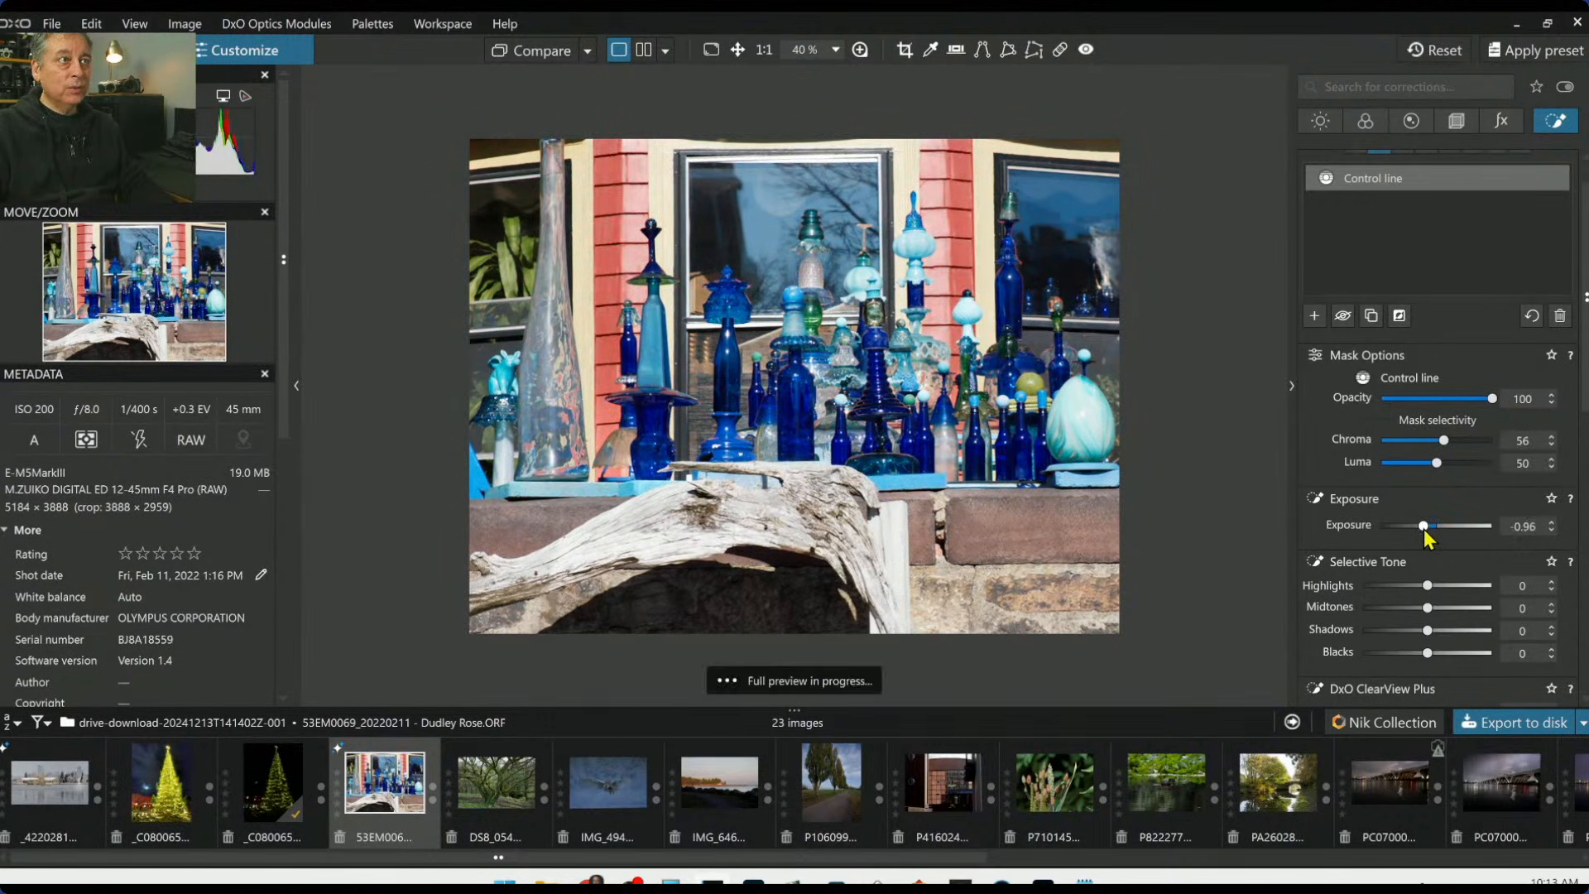
click(1397, 588)
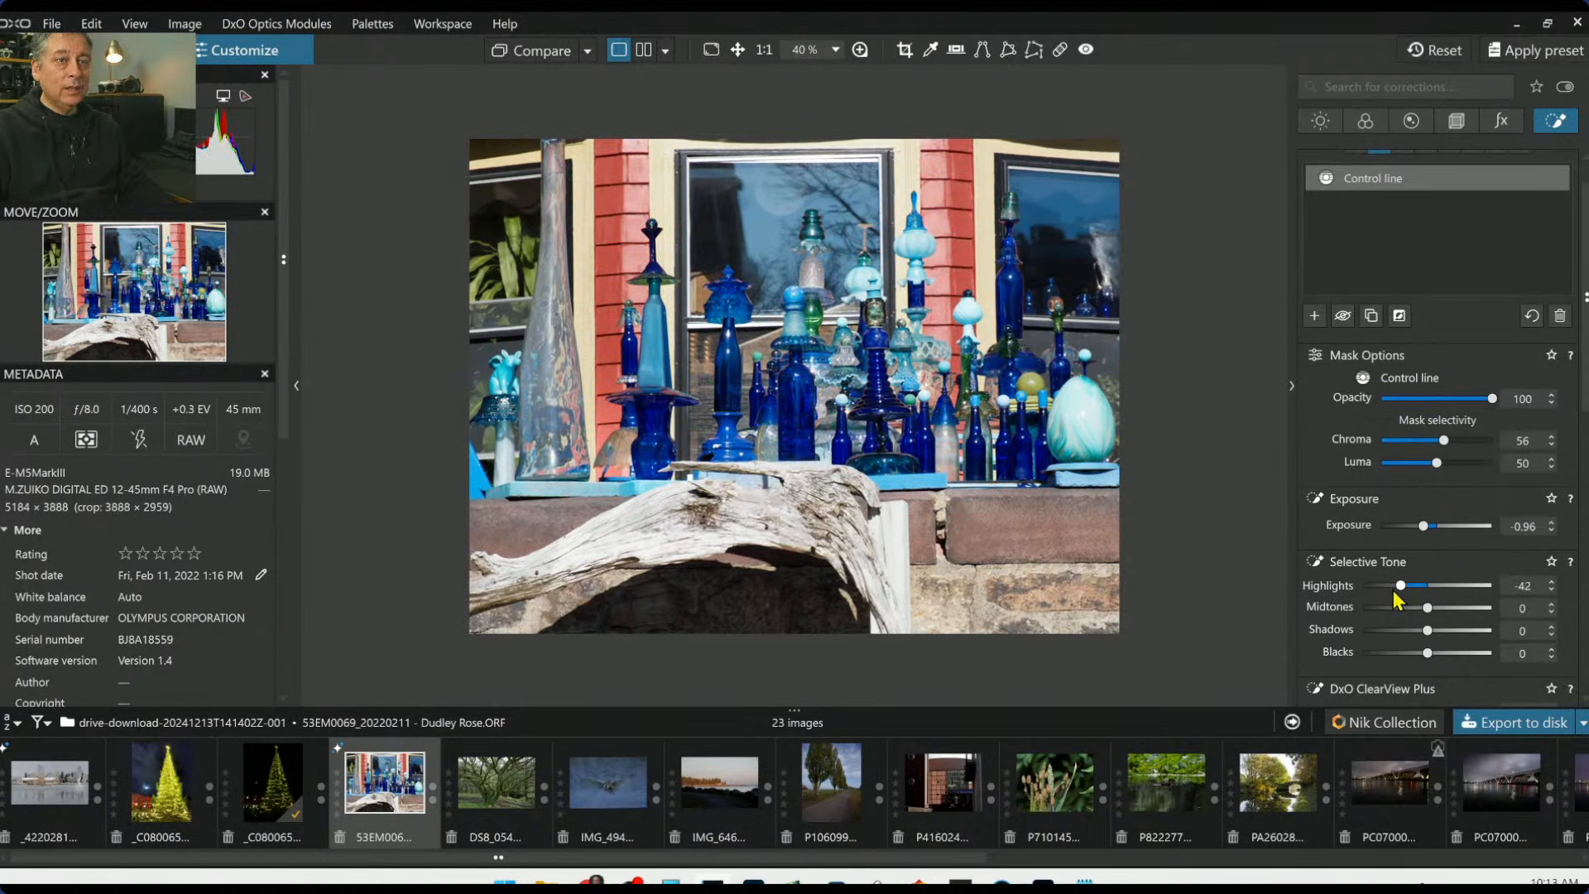
drag(1426, 534, 1406, 527)
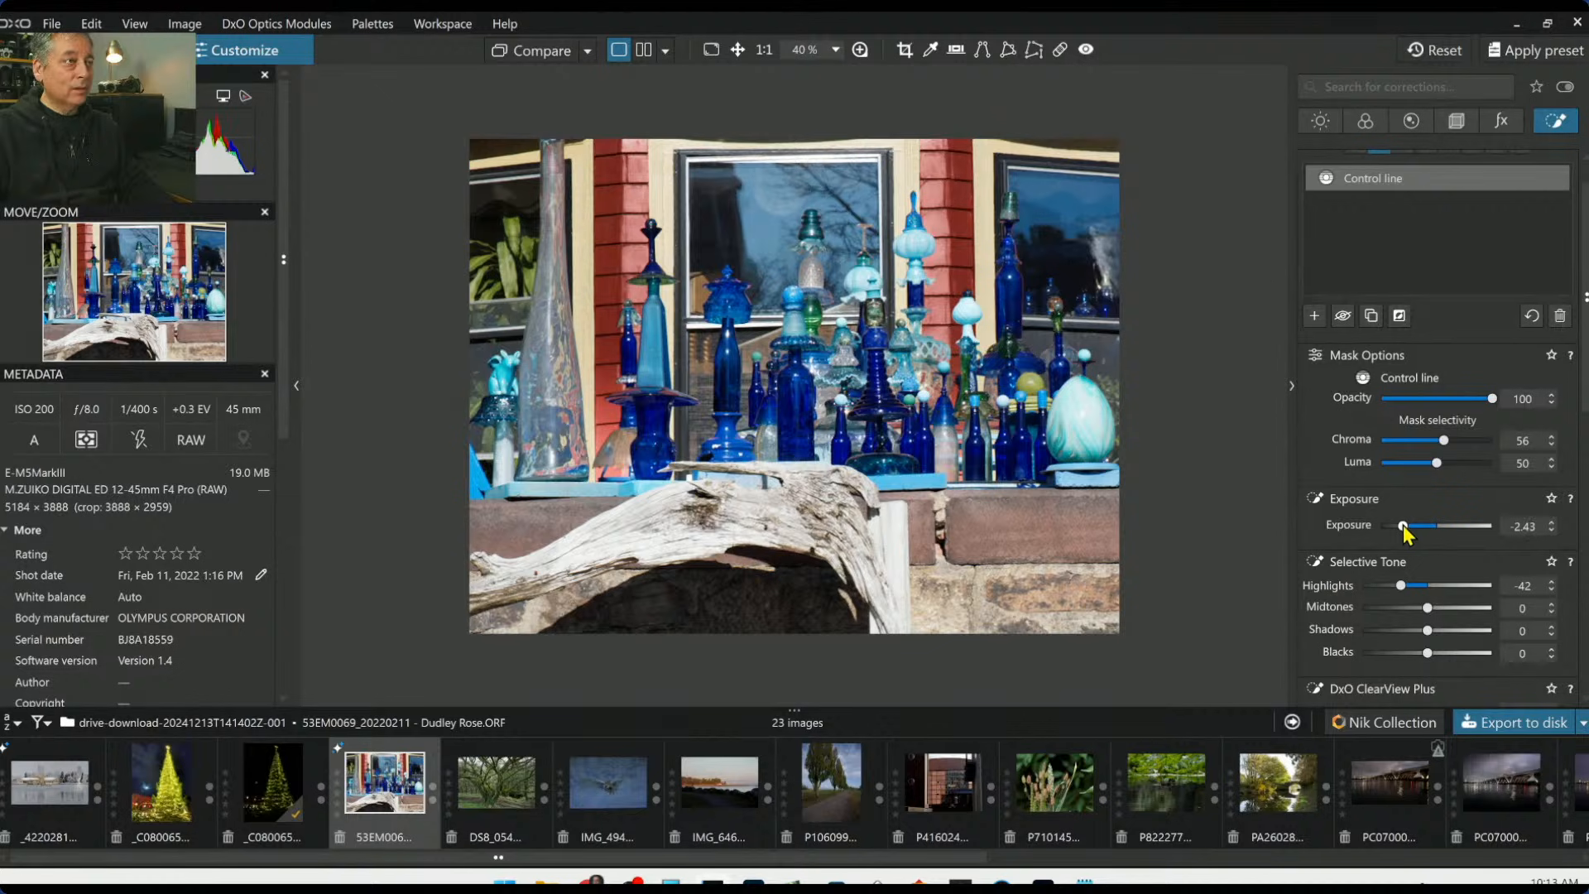
drag(1404, 527, 1409, 525)
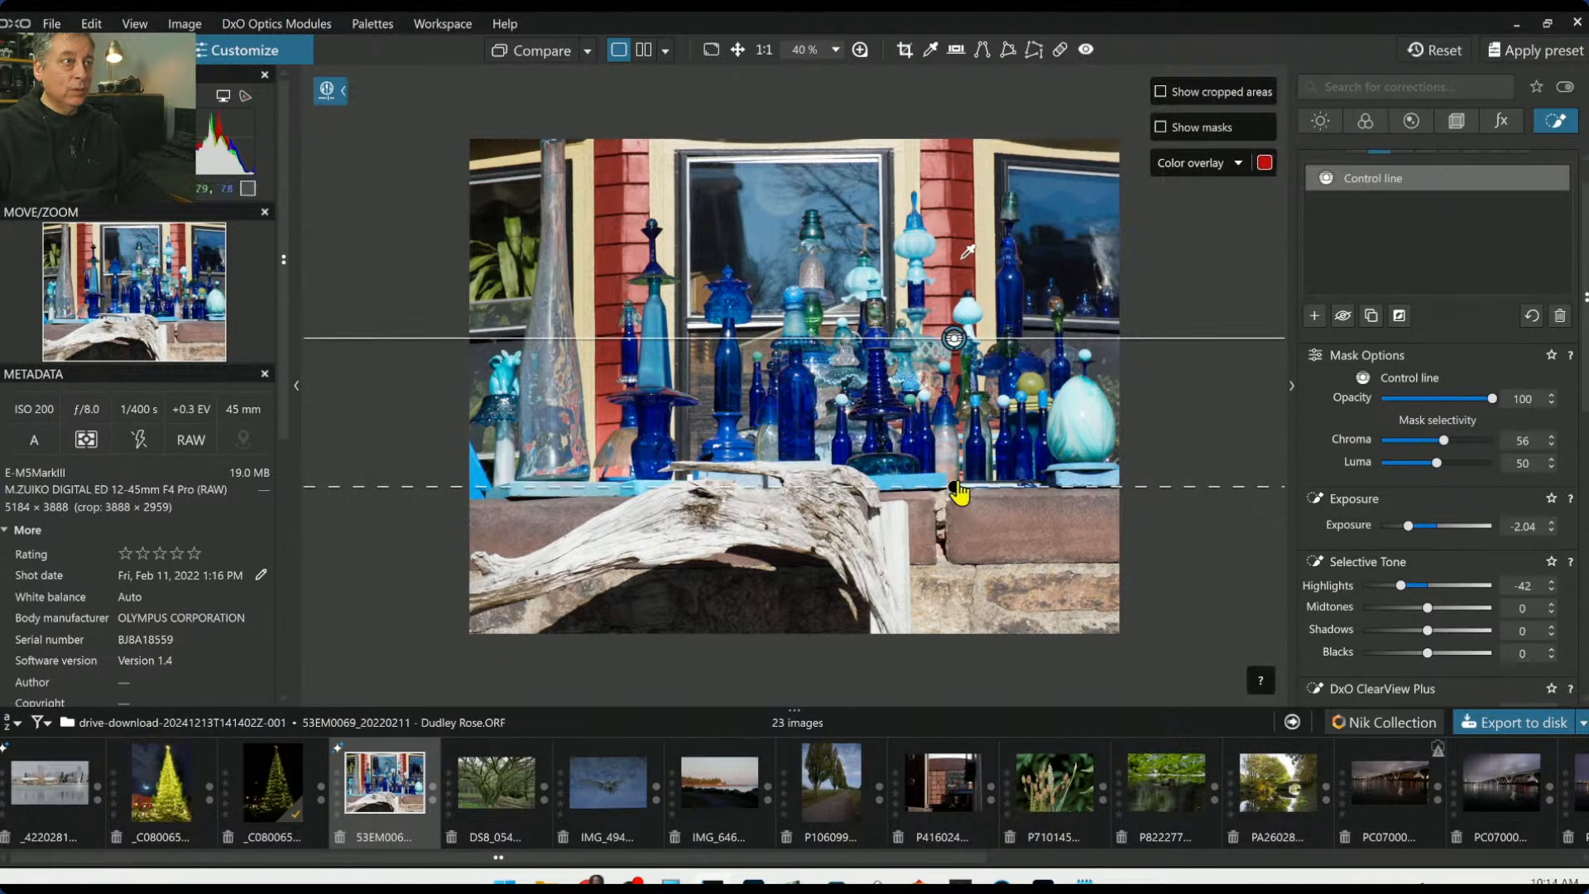
drag(956, 495, 958, 546)
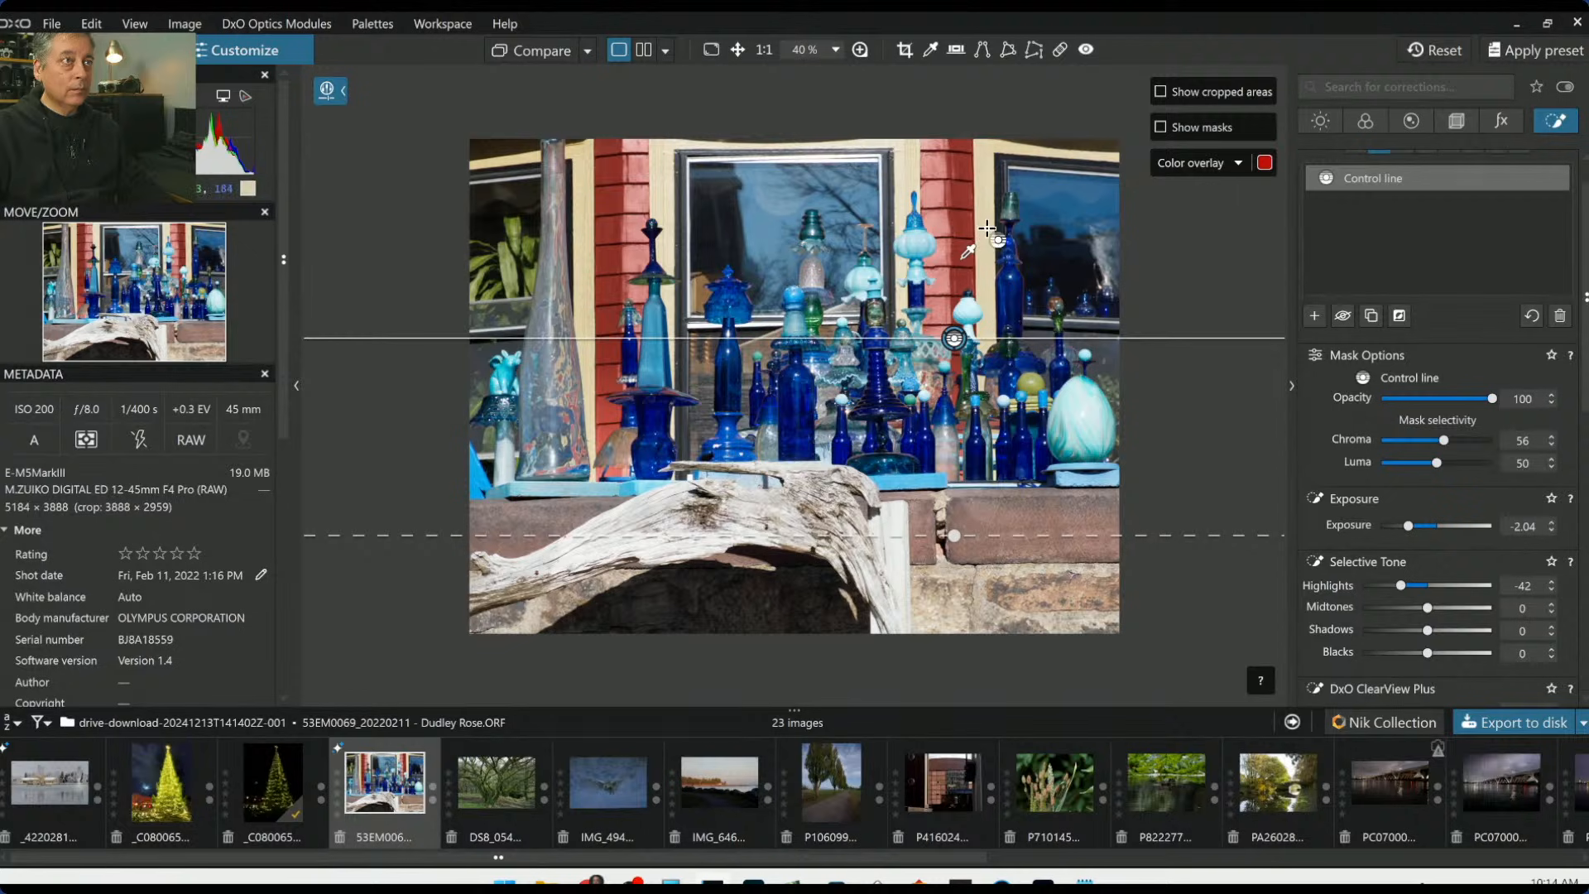
Add a separate control line mask from the upper windows down to the stone ledge, sampling the cream window trim
drag(986, 230, 981, 563)
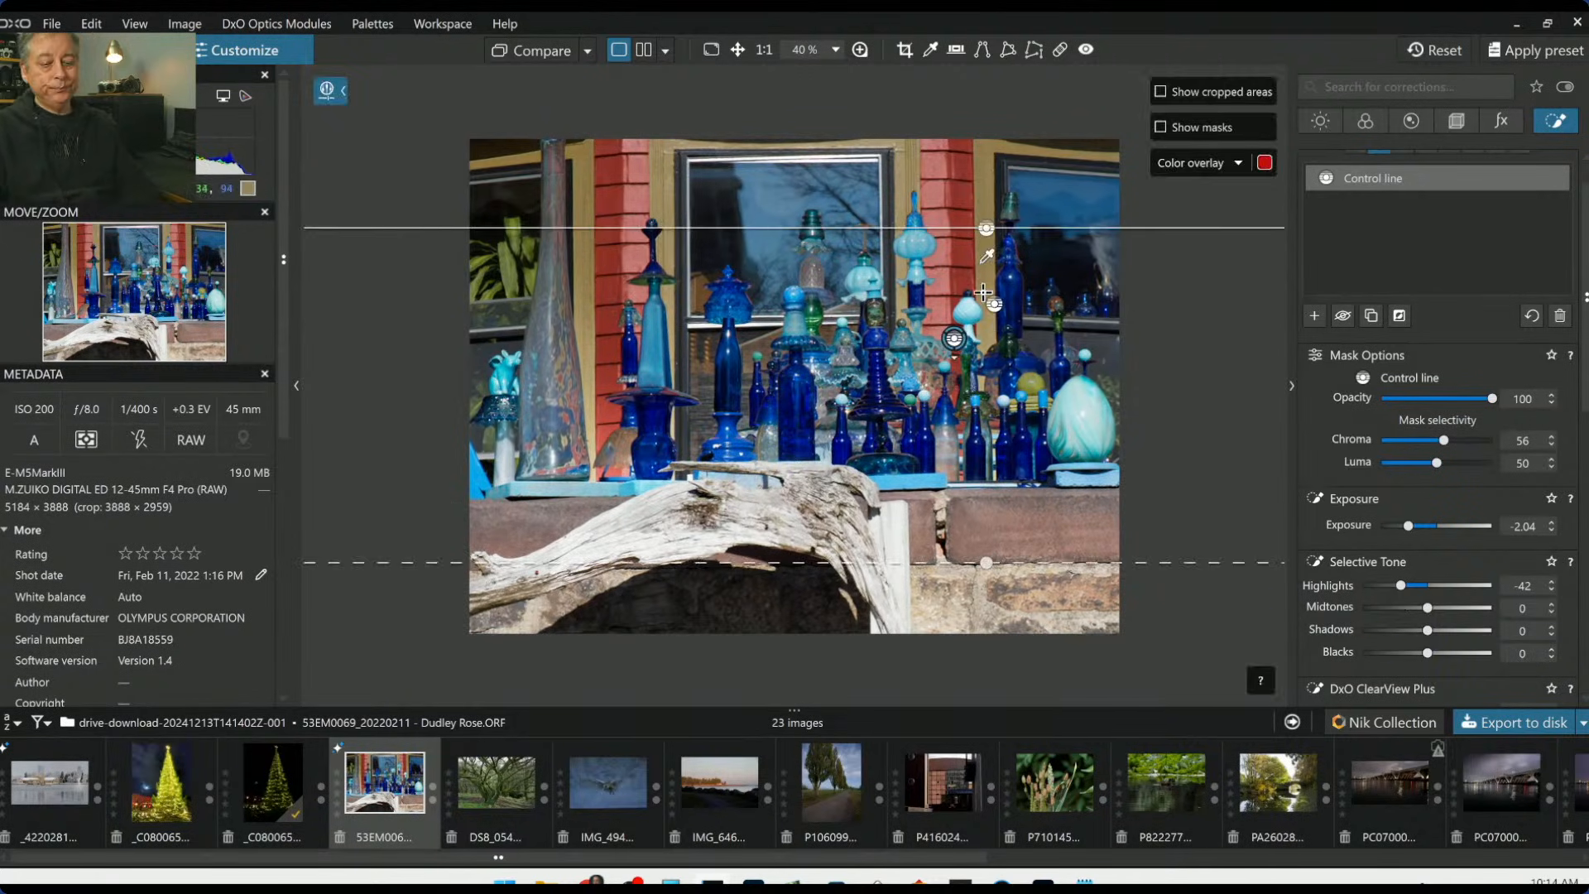
key(ctrl+z)
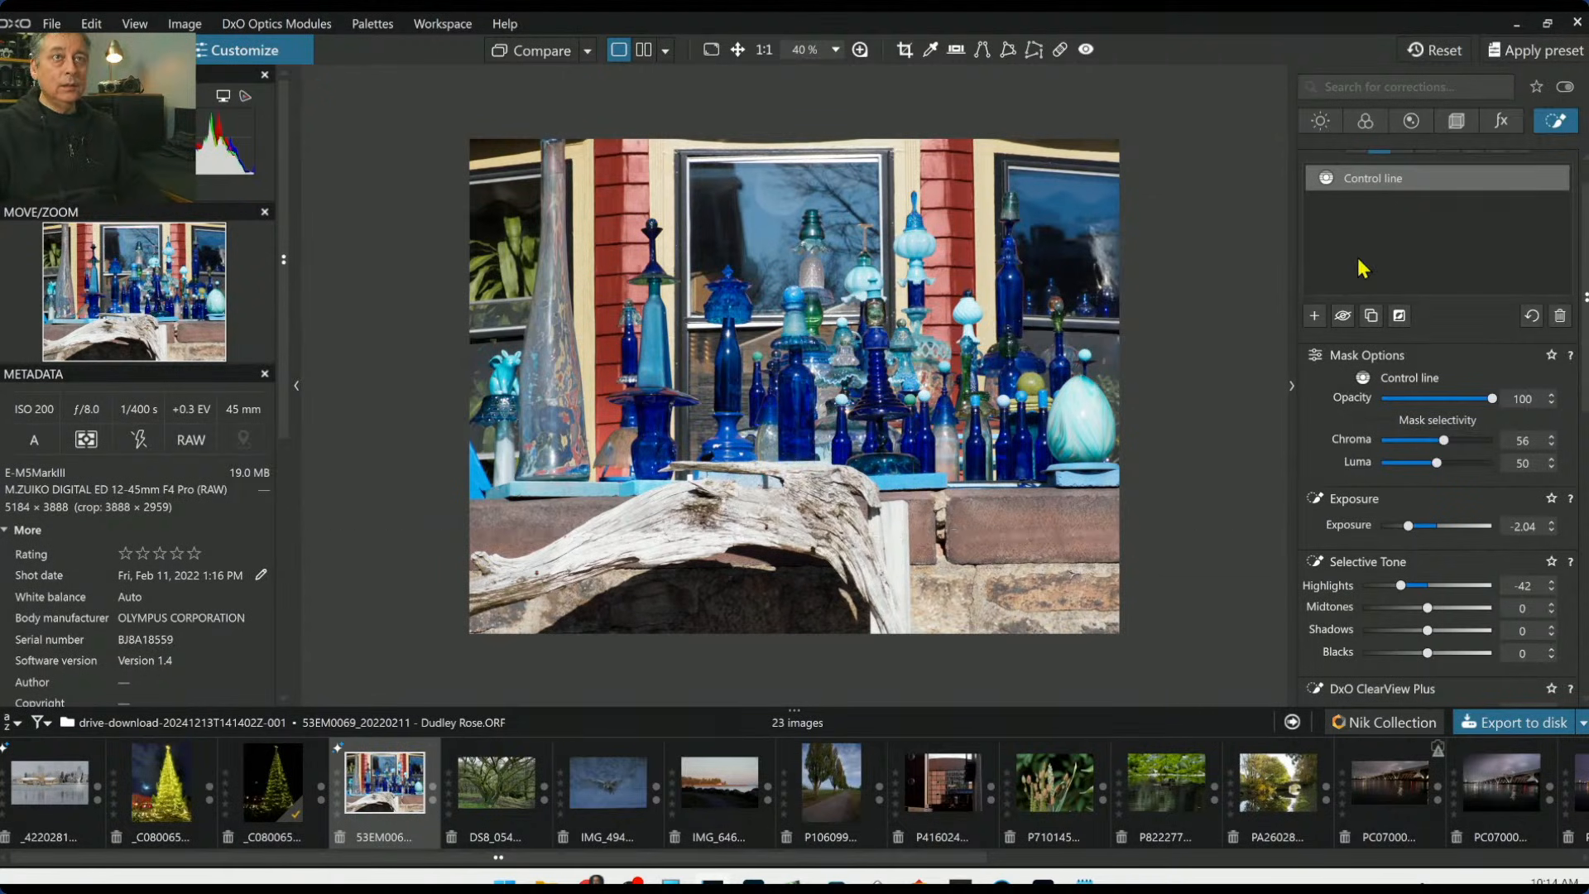
click(1314, 317)
drag(983, 231, 985, 532)
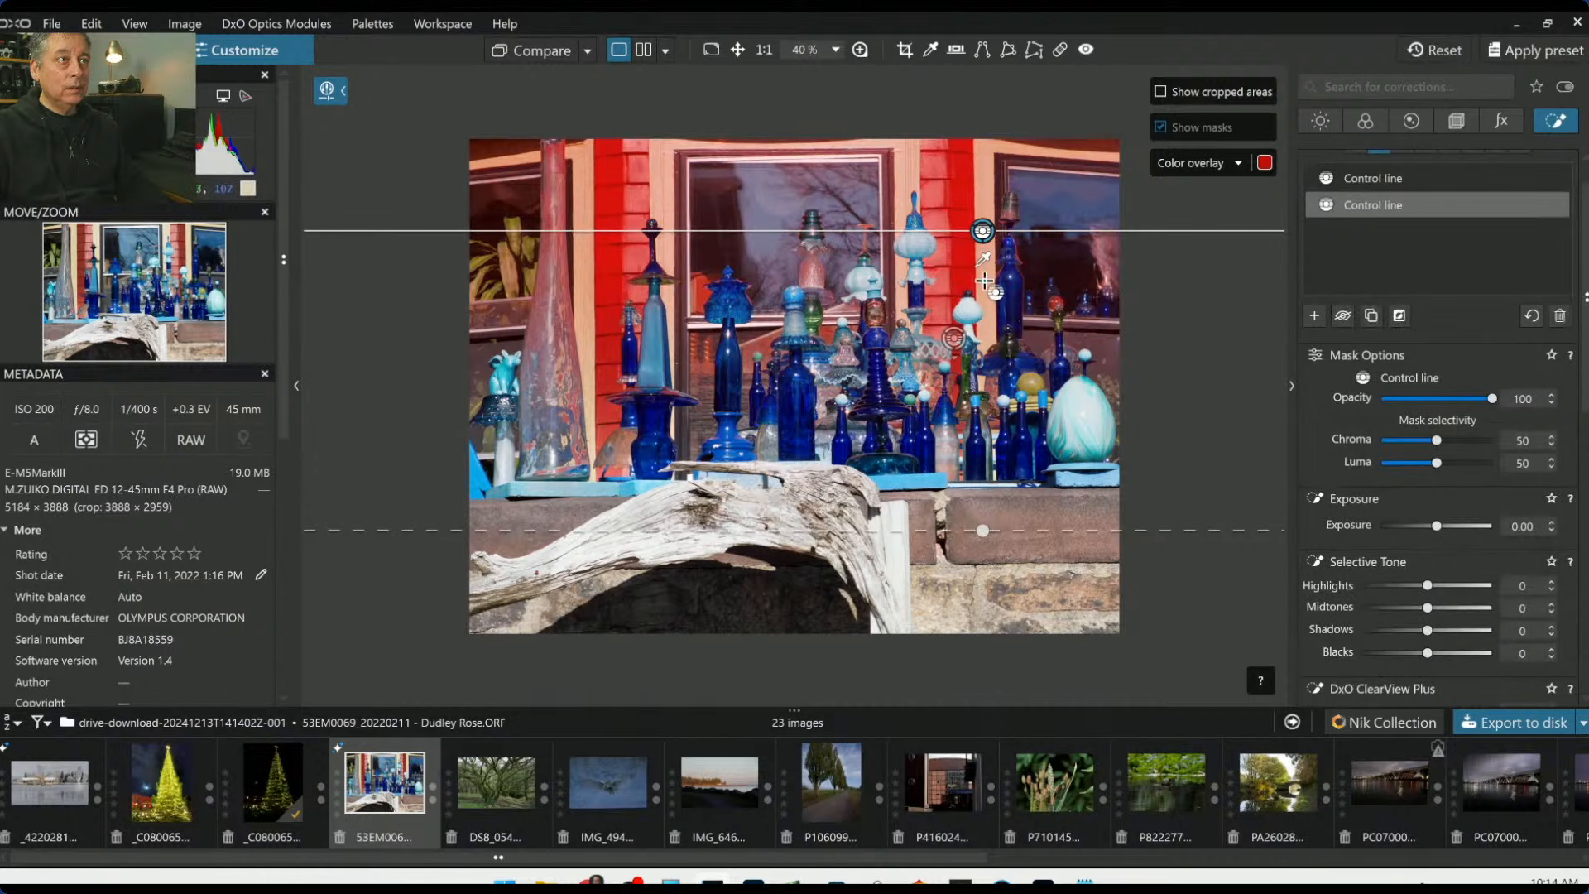
click(985, 261)
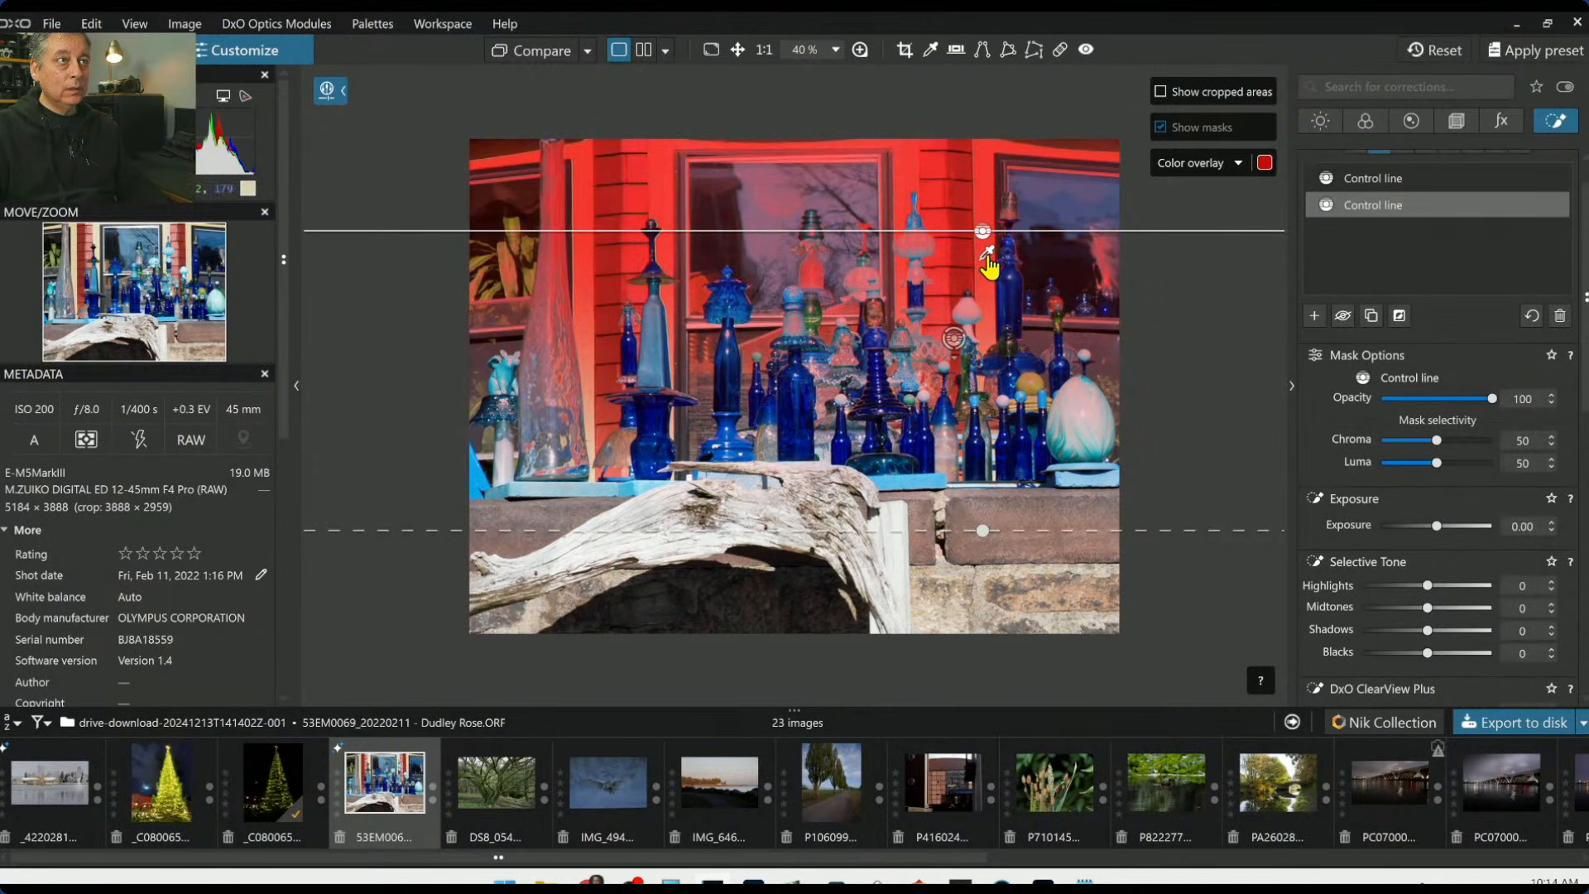
Set the window trim mask's chroma selectivity to 61 and luma selectivity to 67, and its exposure to -0.45
mouse_move(1442, 465)
mouse_down()
mouse_move(1447, 443)
mouse_move(1458, 470)
mouse_up()
click(1441, 441)
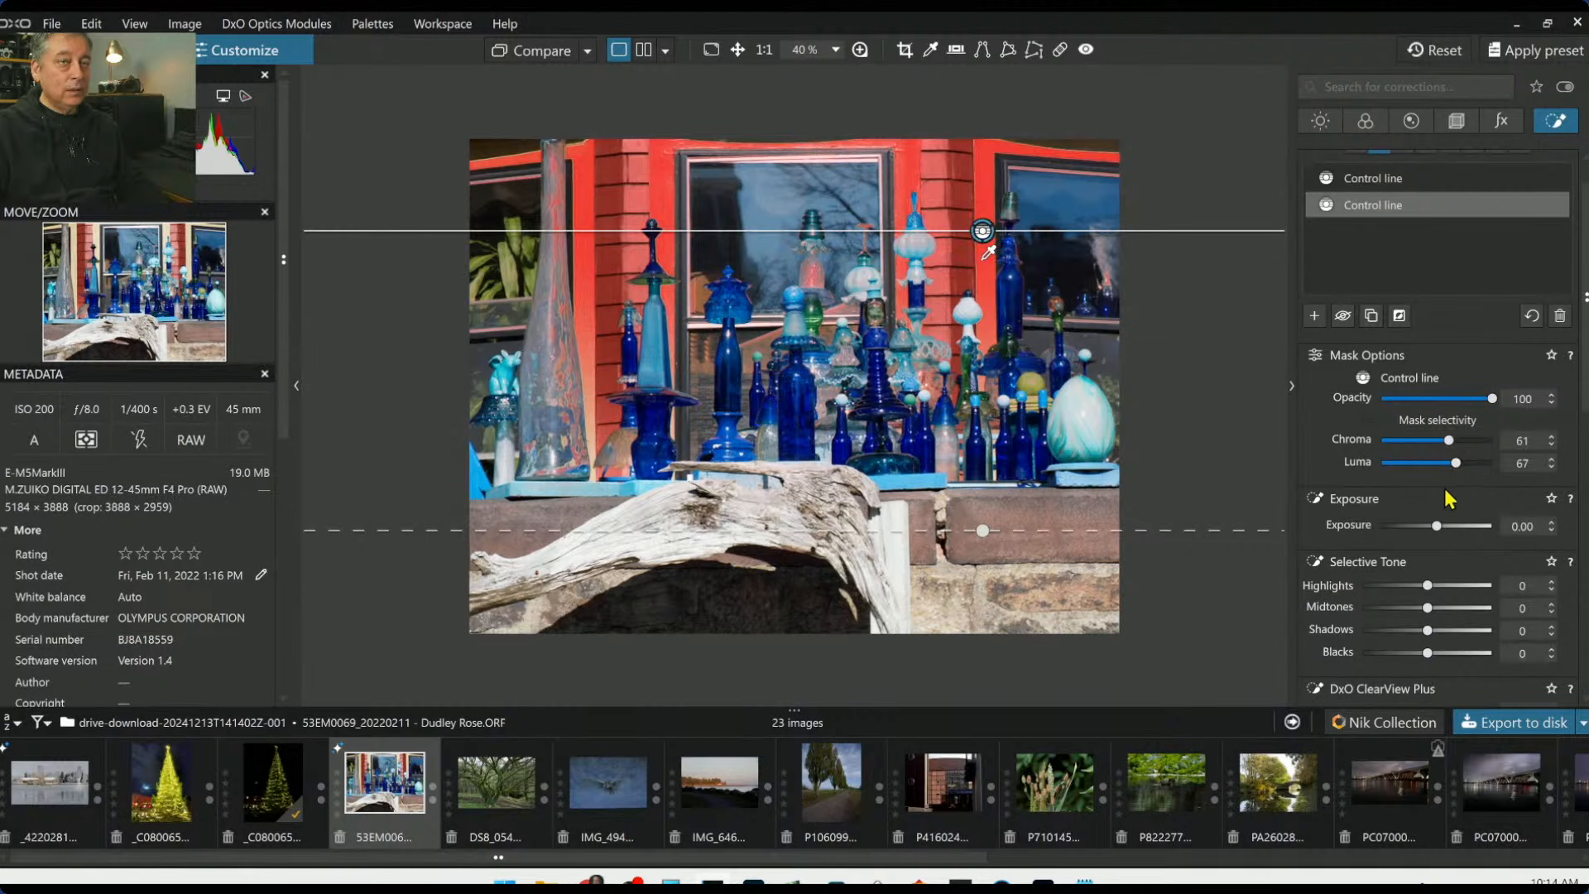
drag(1437, 527, 1432, 529)
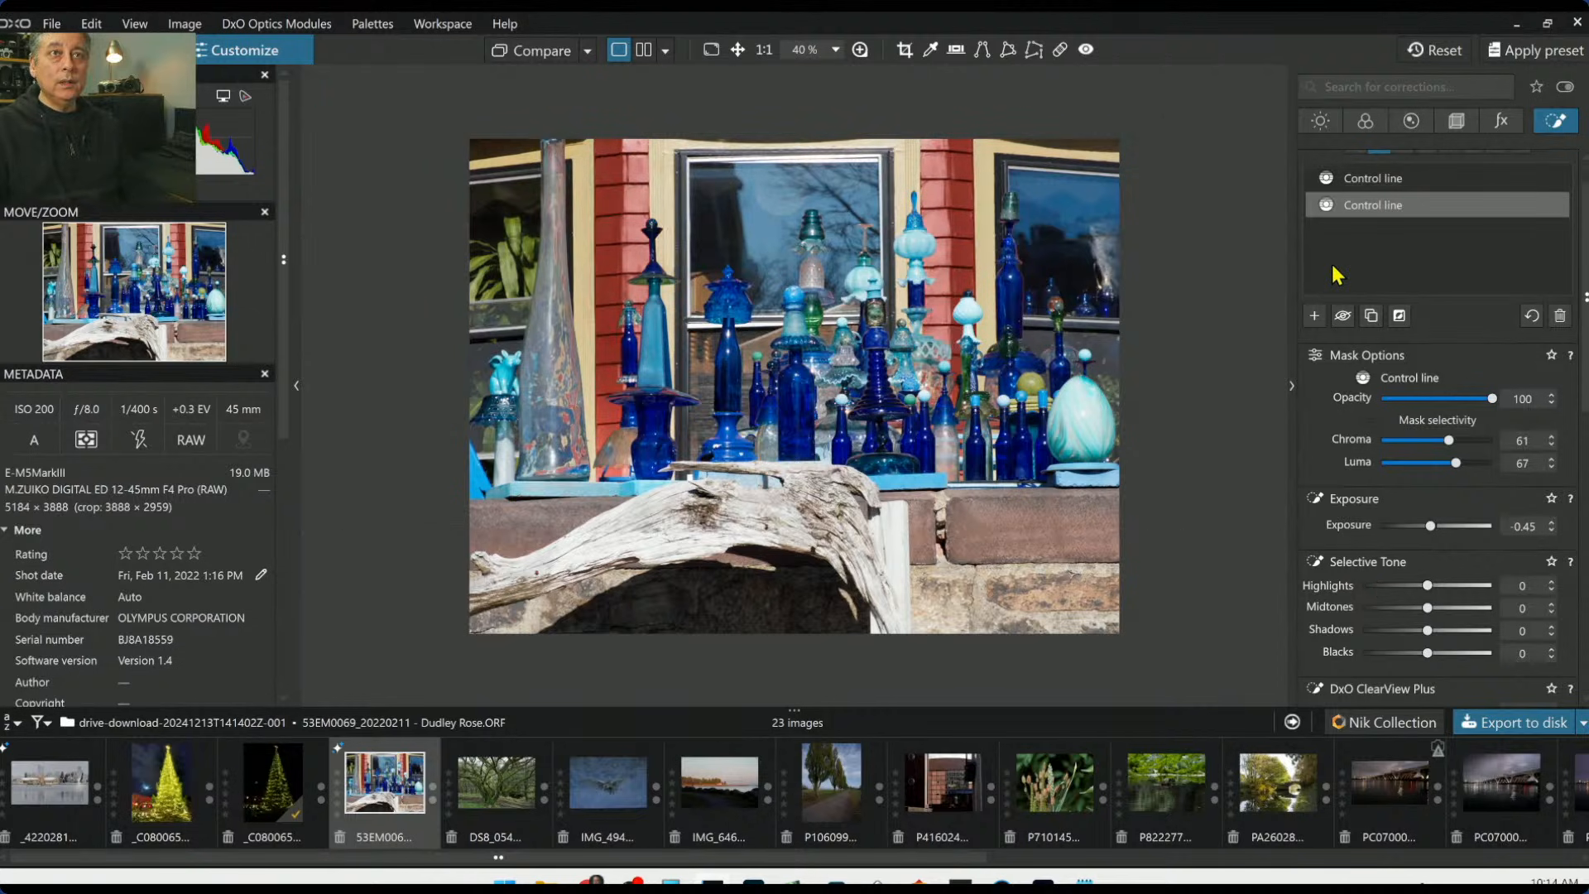
Add a third control line covering the driftwood and stone wall, with exposure -1.71, midtones 28, shadows -12 and blacks -14
click(1314, 316)
drag(846, 517, 846, 432)
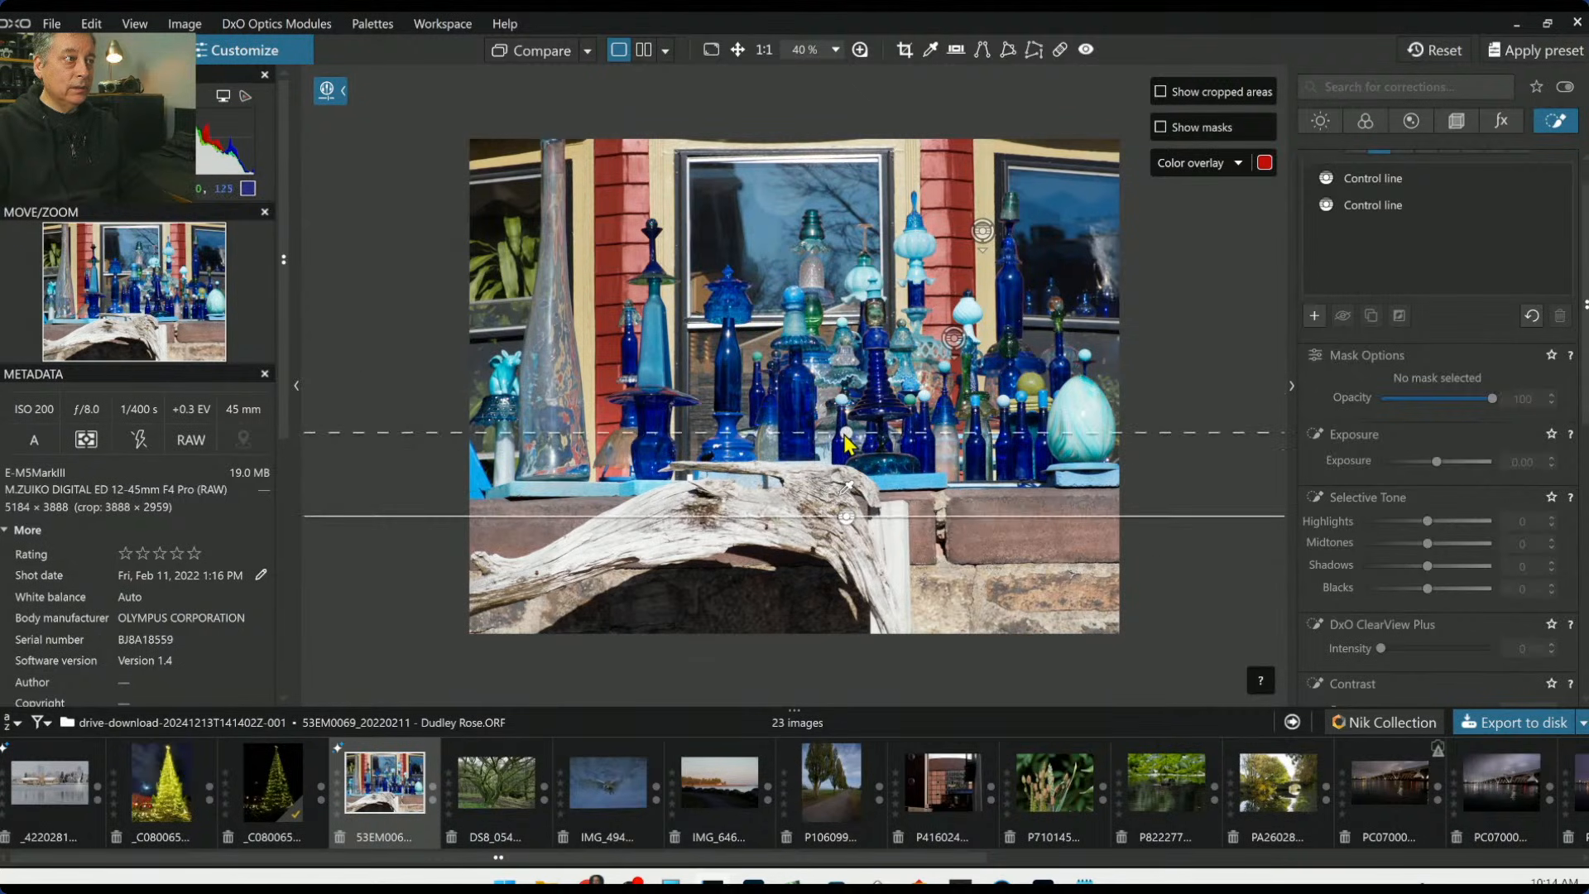
key(m)
drag(1438, 536, 1414, 529)
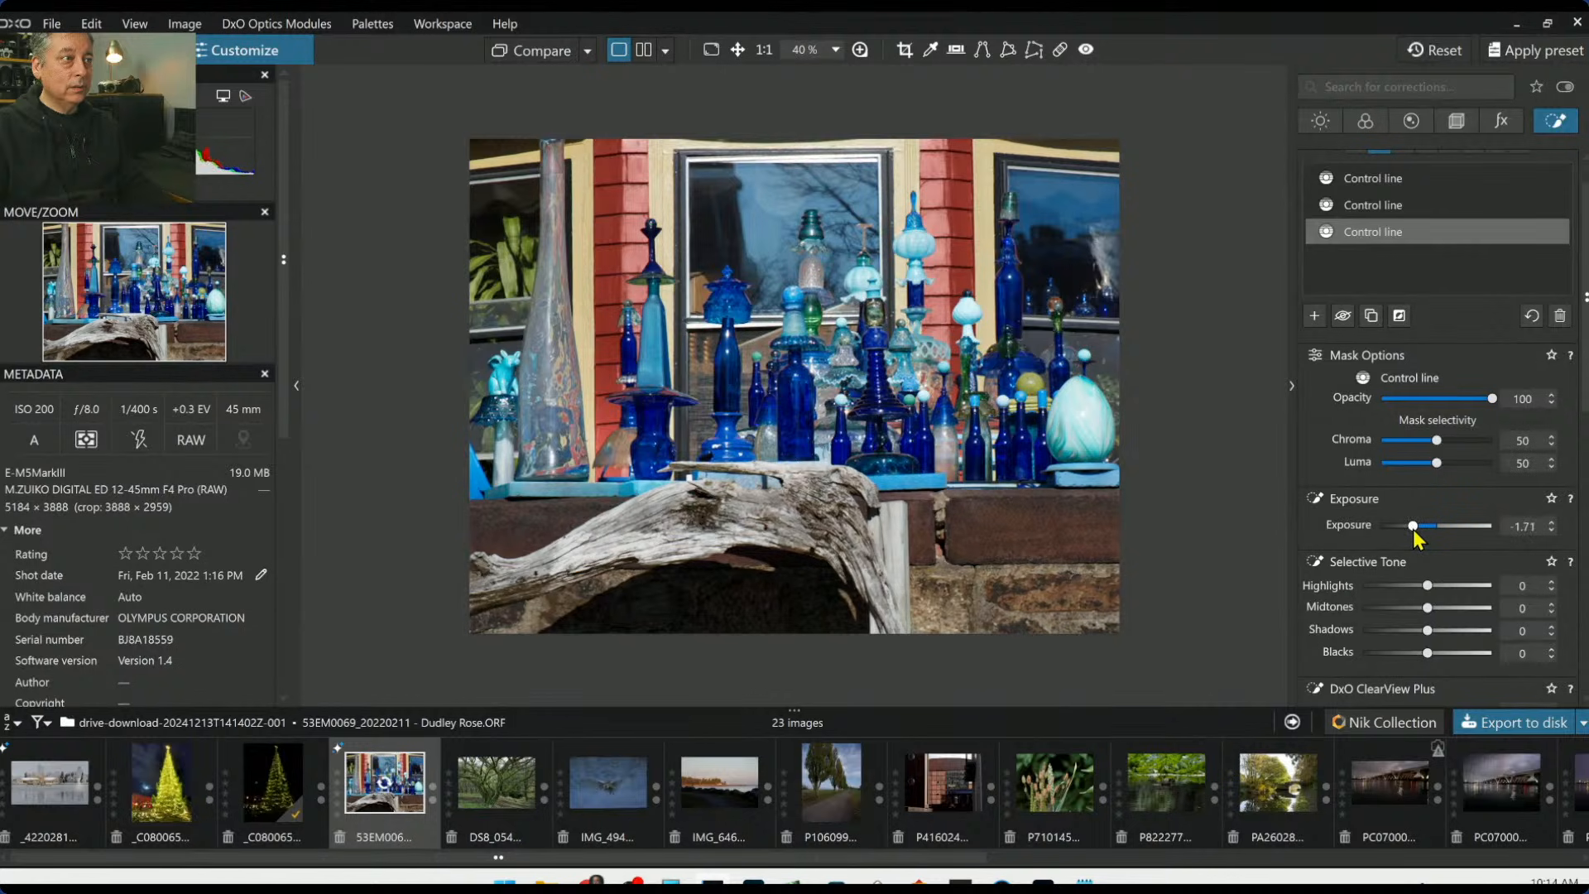
mouse_move(1428, 653)
mouse_down()
mouse_move(1397, 653)
mouse_move(1441, 609)
mouse_move(1407, 654)
mouse_move(1421, 667)
mouse_up()
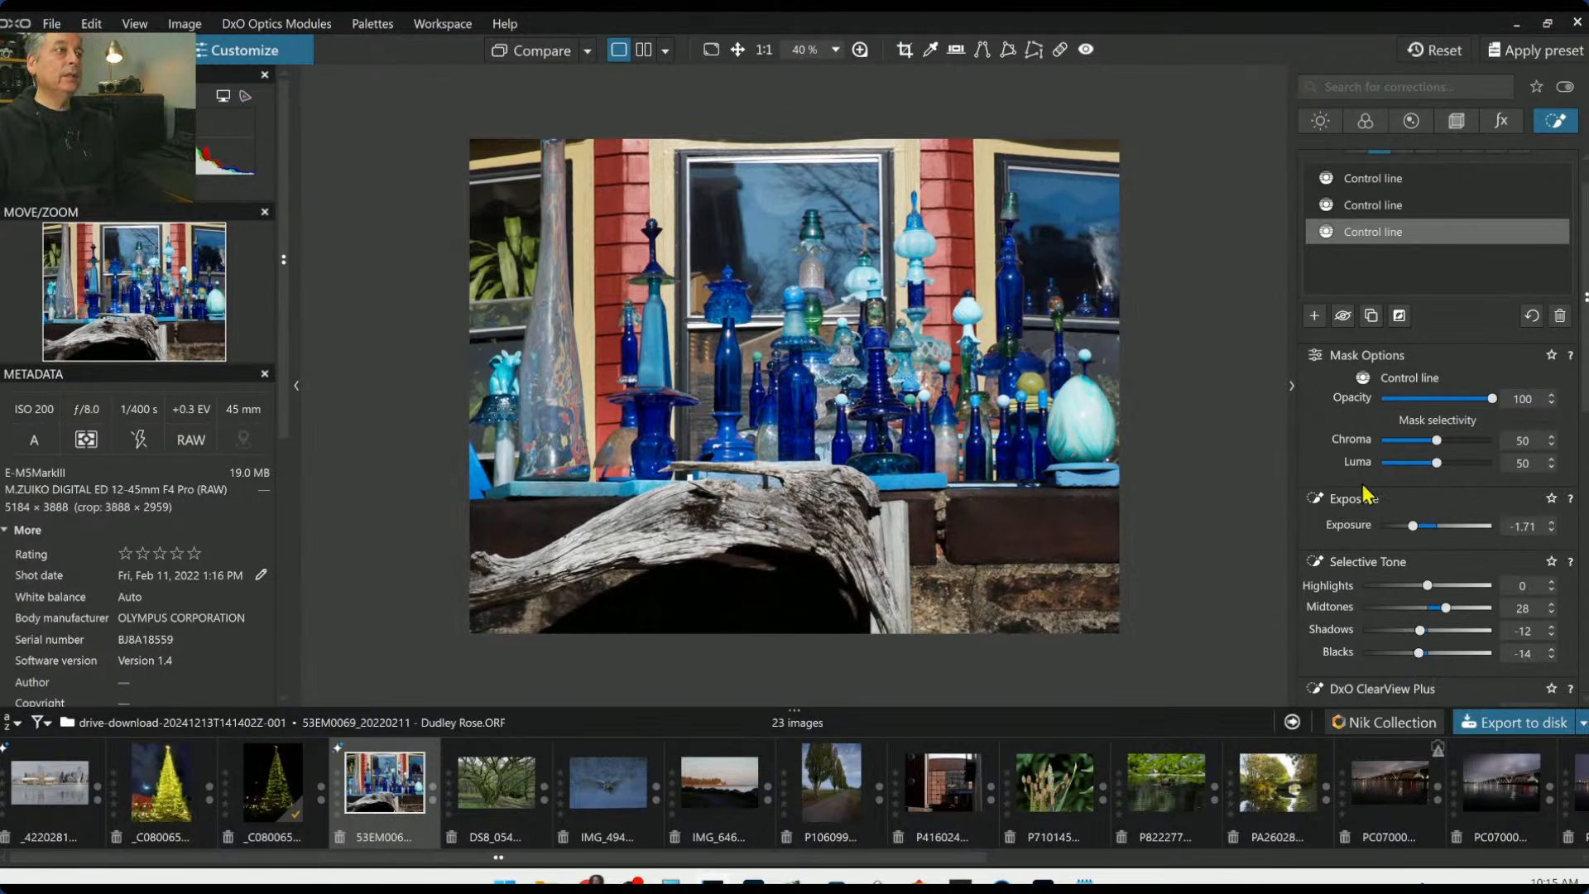
Add a hue mask sampled from a central blue bottle, with its upper hue limits narrowed to 242 and 259 and exposure at 0.98
key(Escape)
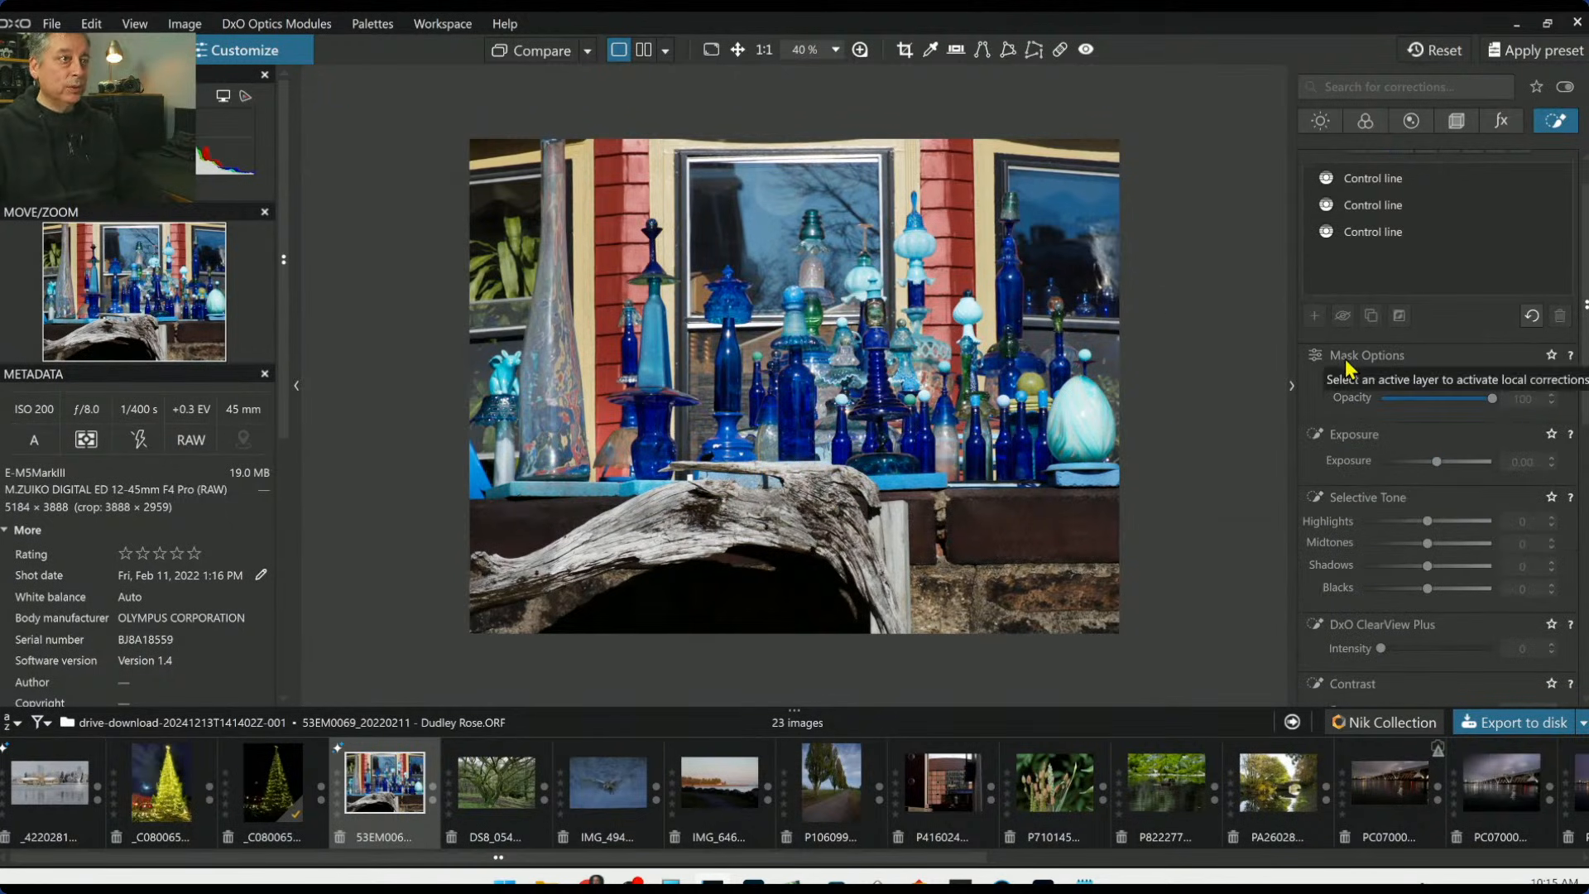
scroll(1345, 368, down, 1)
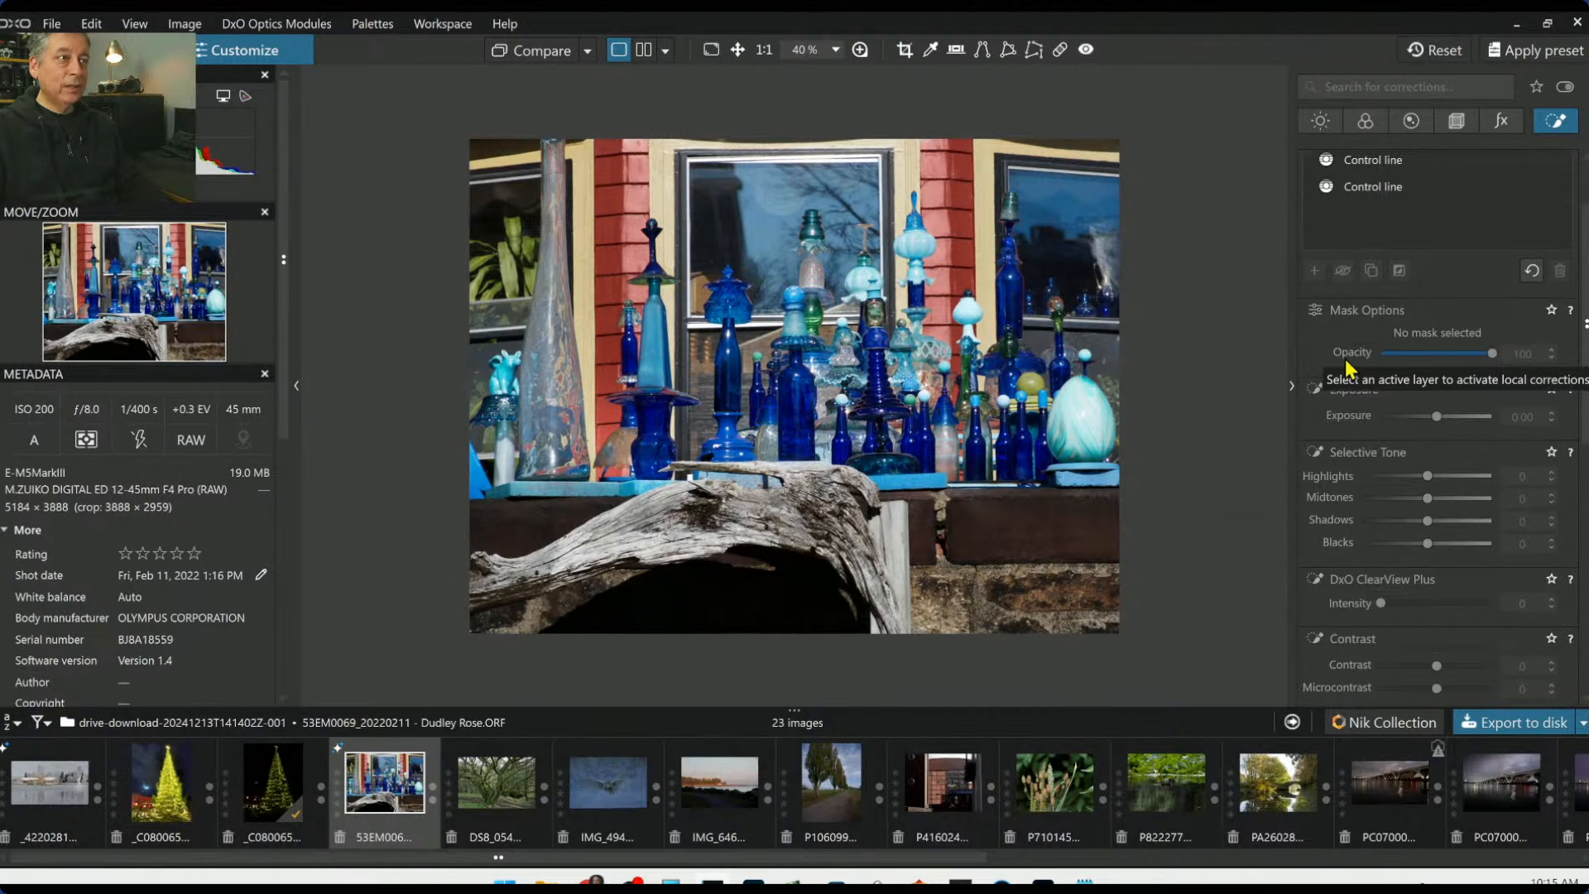
scroll(1344, 360, down, 8)
scroll(1345, 359, up, 10)
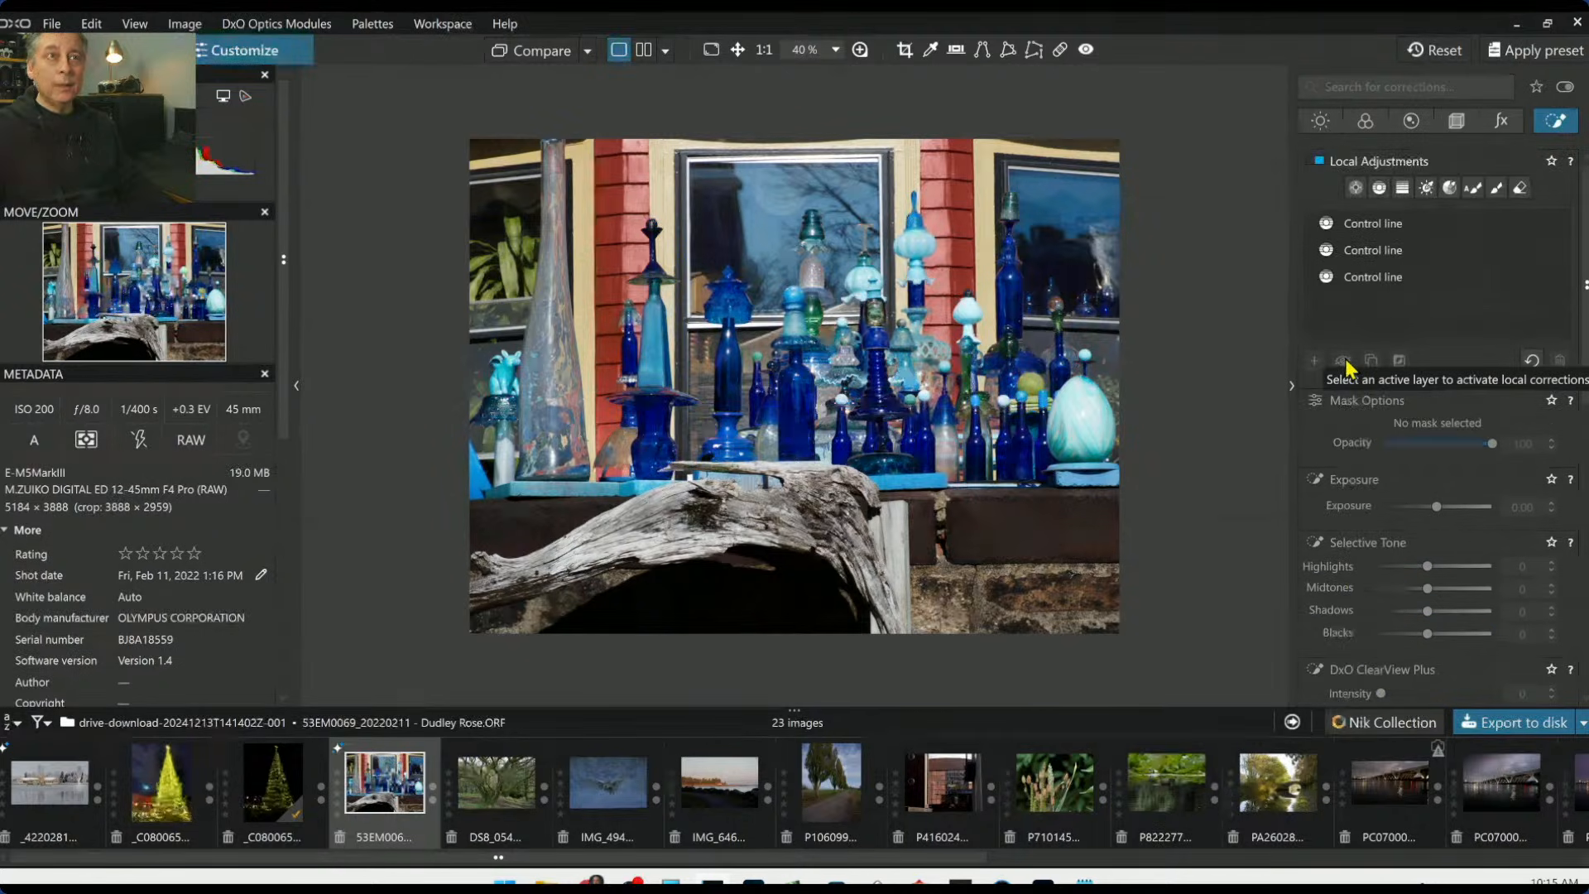
click(1362, 192)
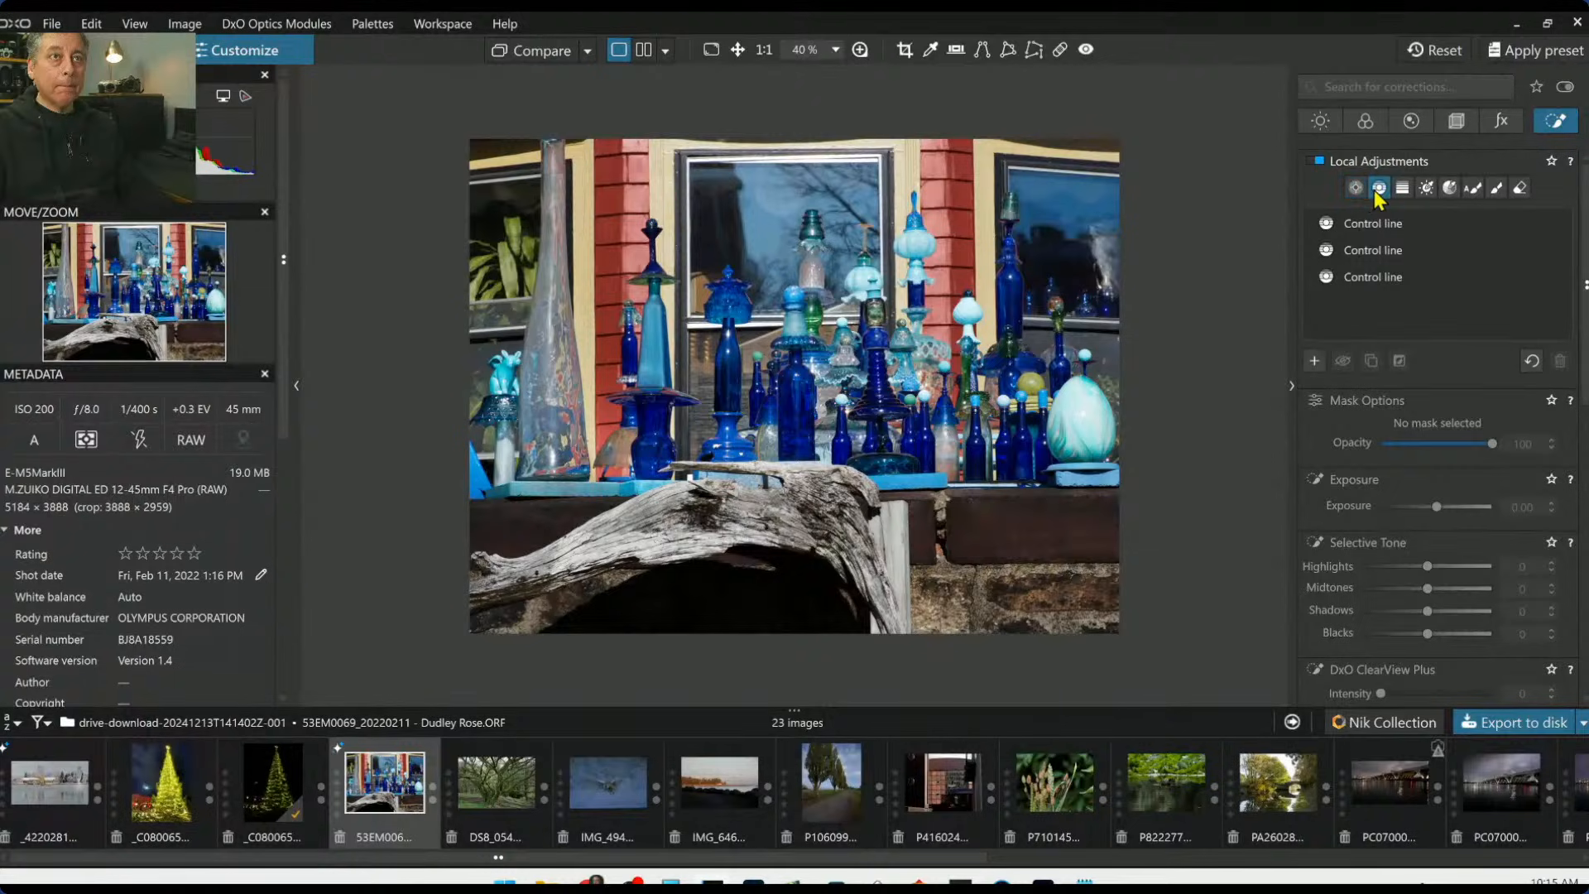
click(1358, 192)
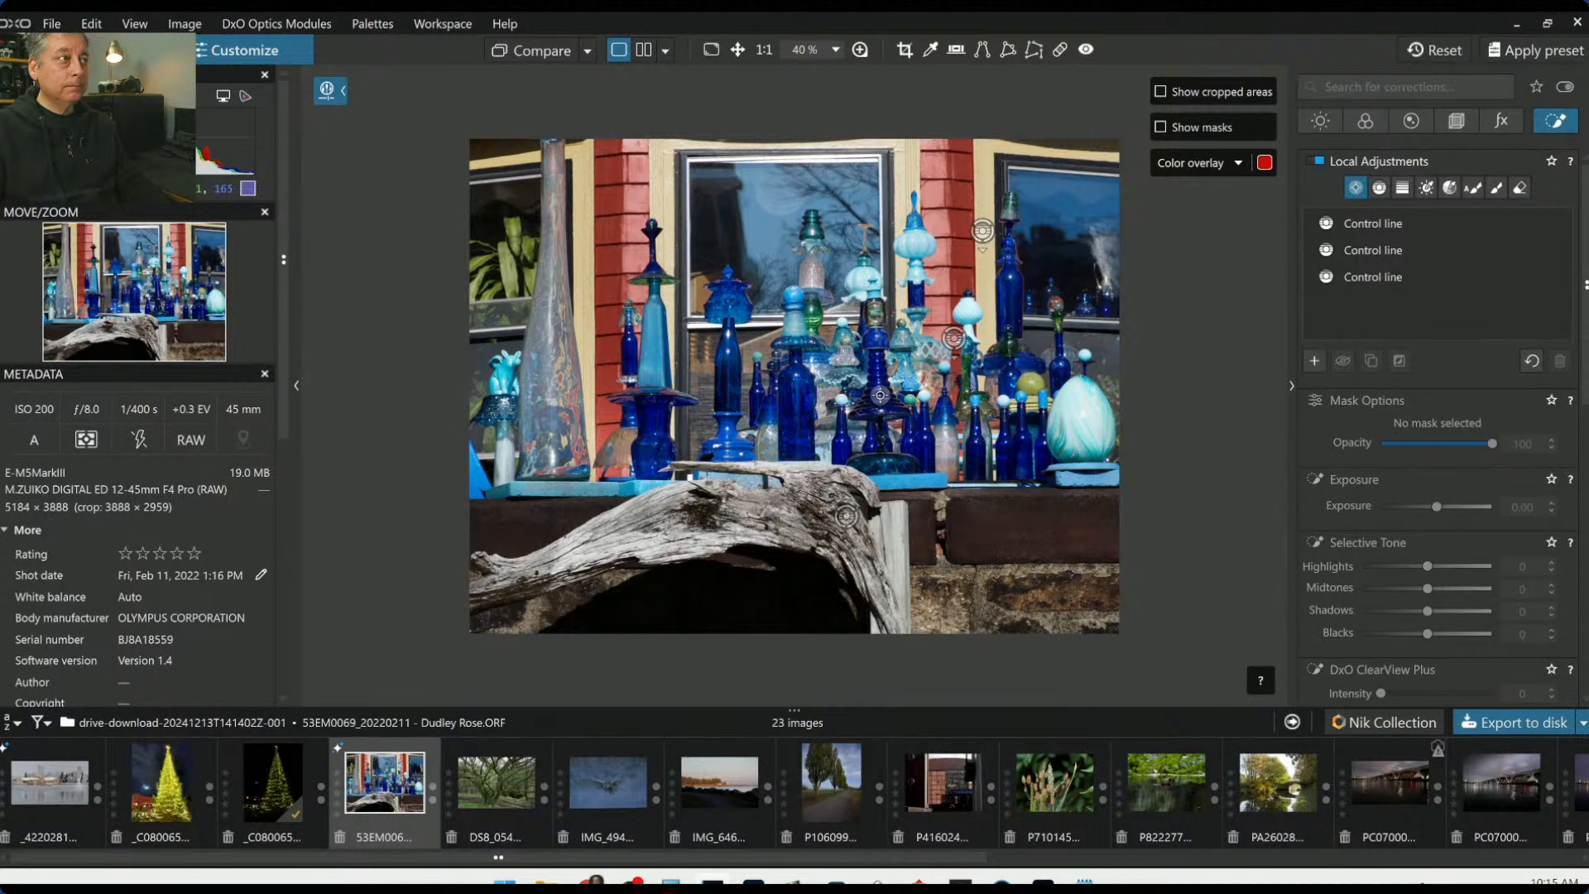
click(1452, 191)
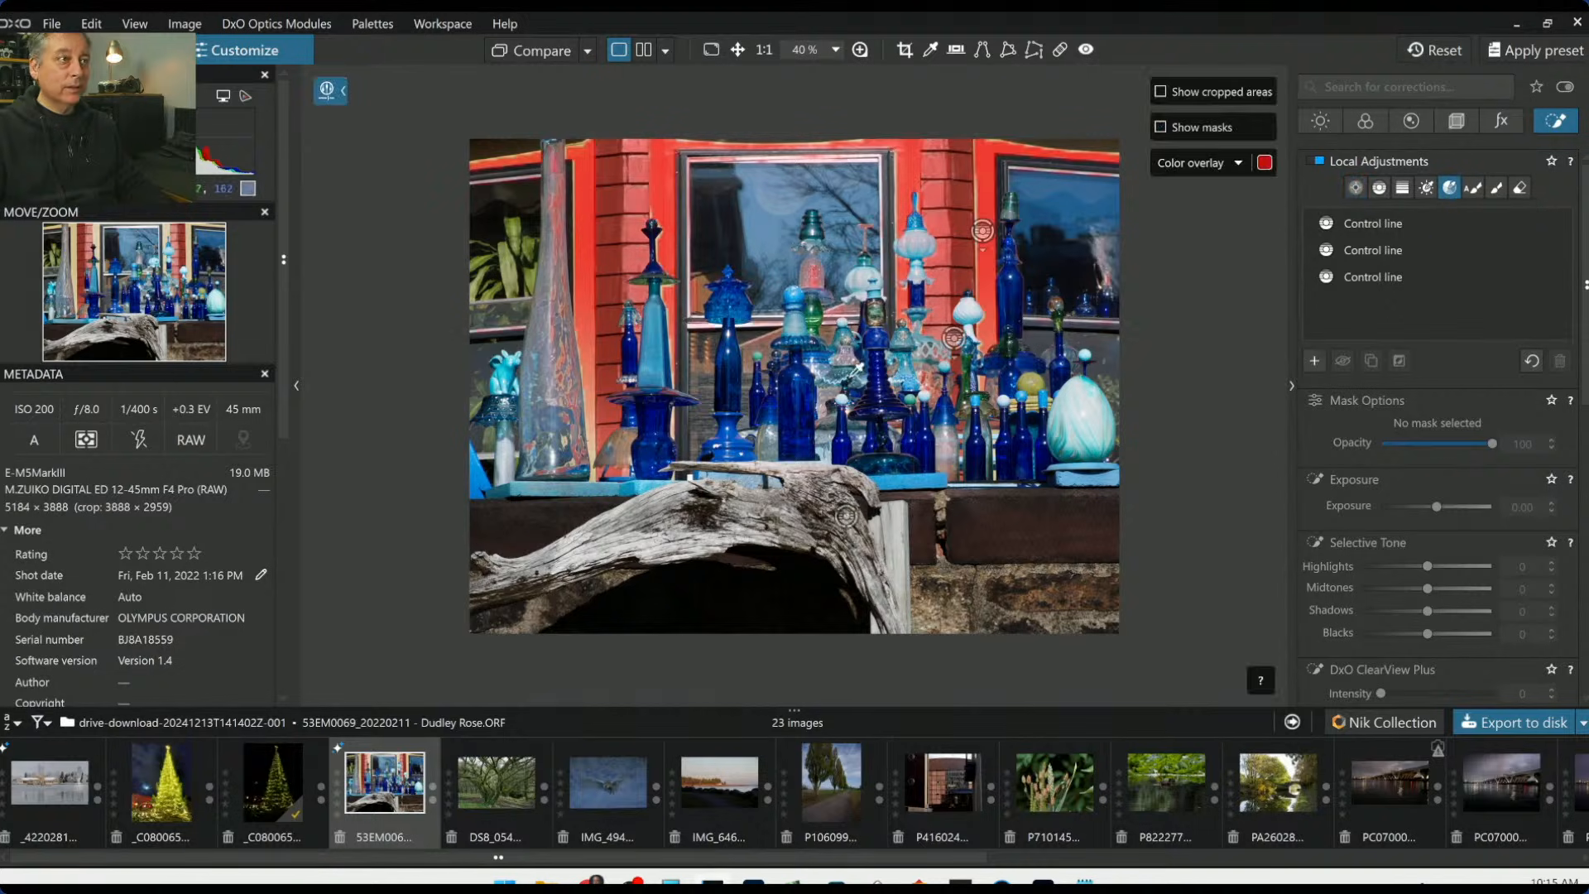
click(803, 394)
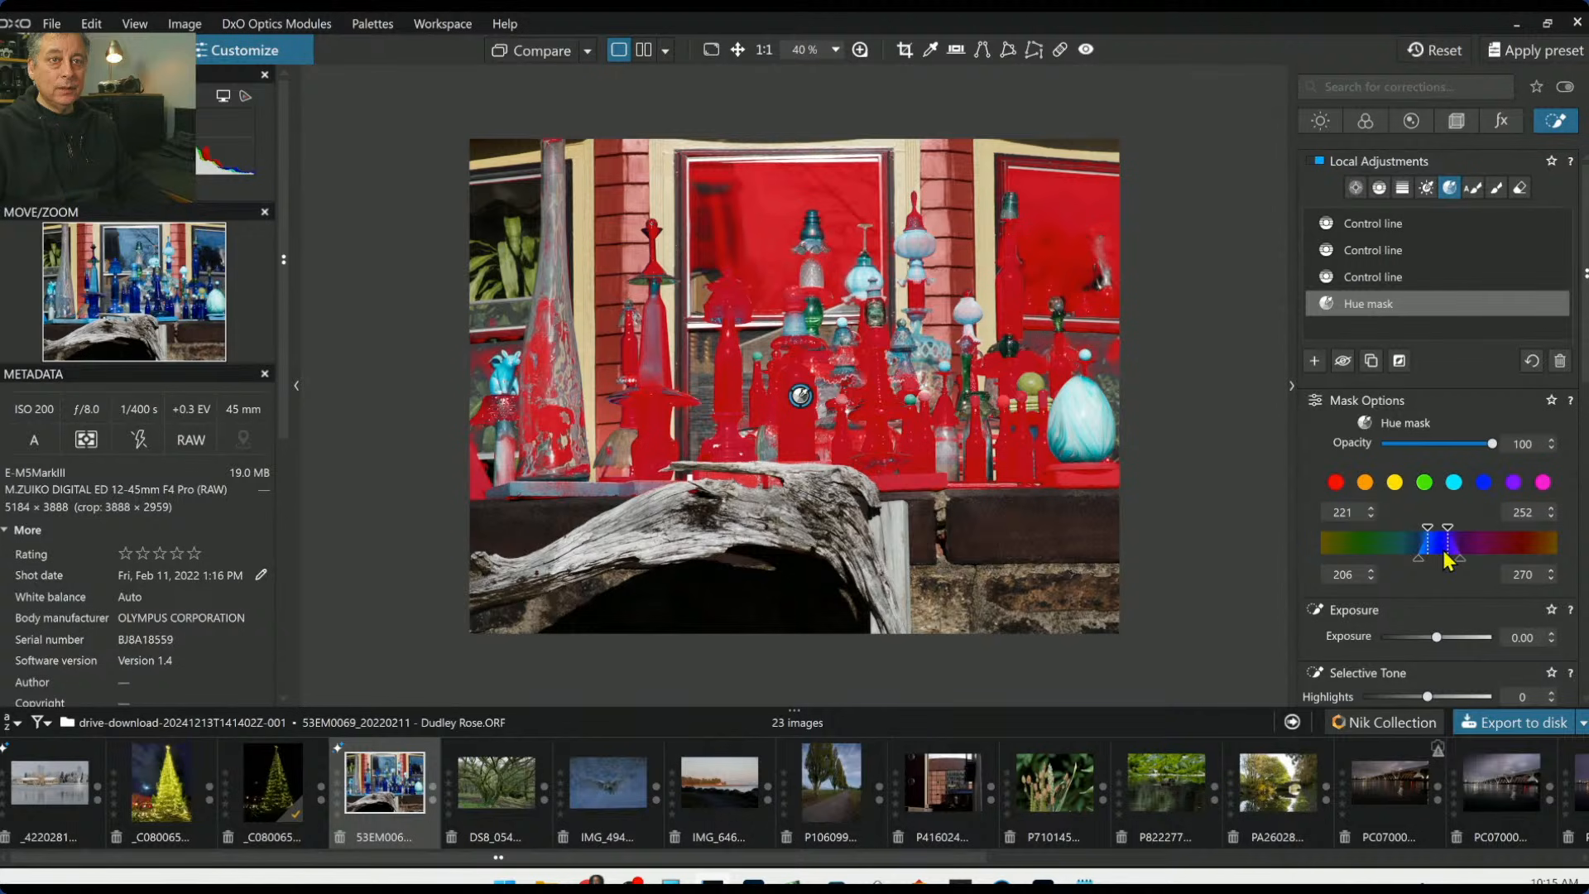
drag(1450, 534, 1456, 565)
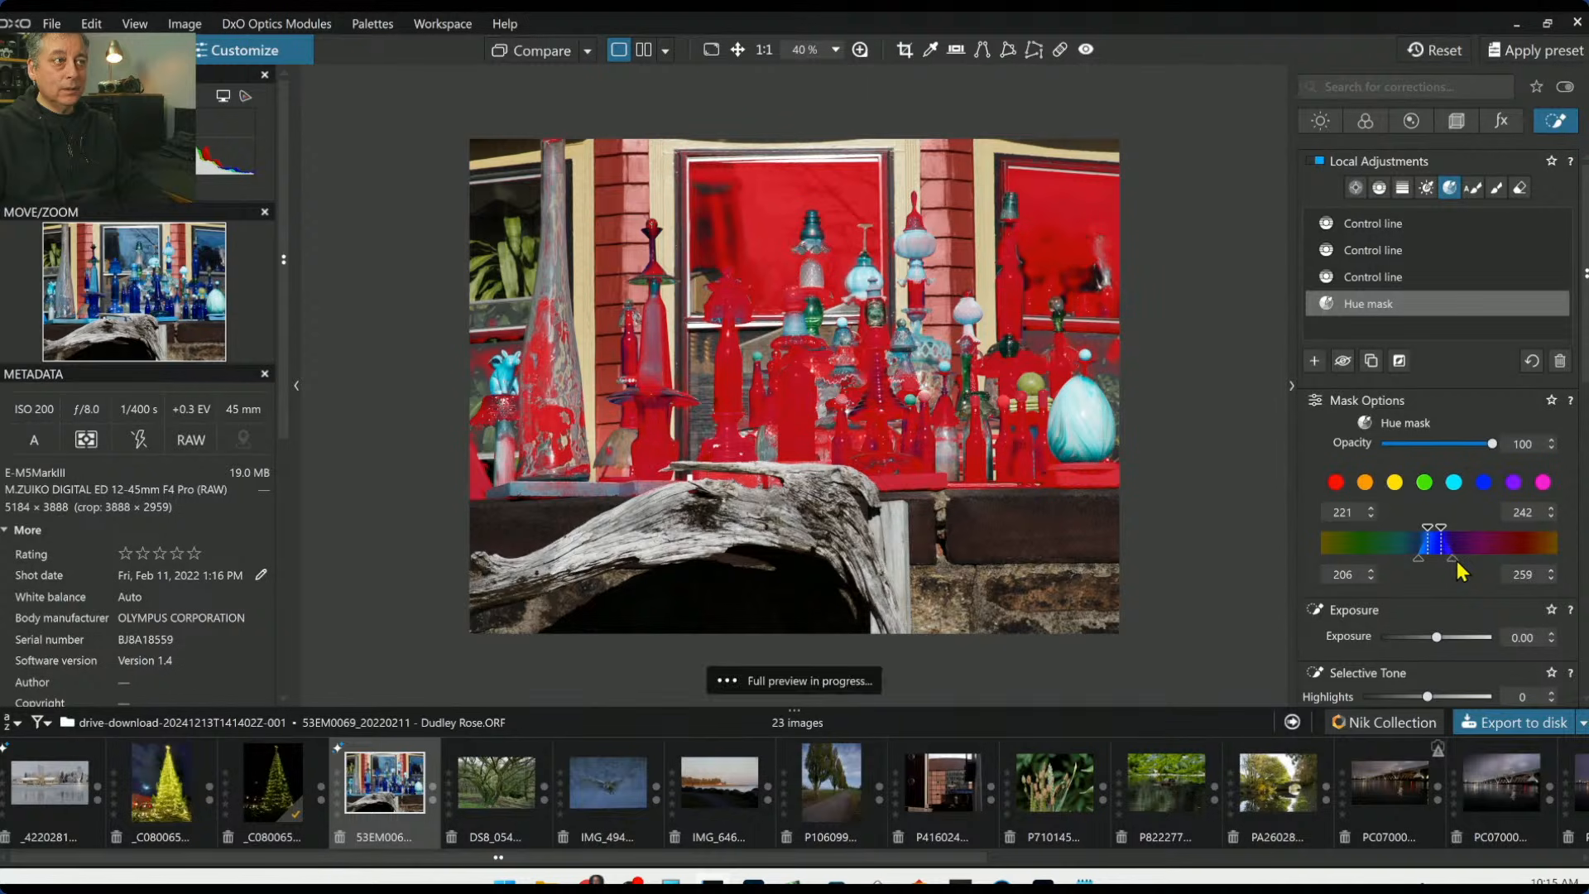
drag(1445, 638, 1449, 640)
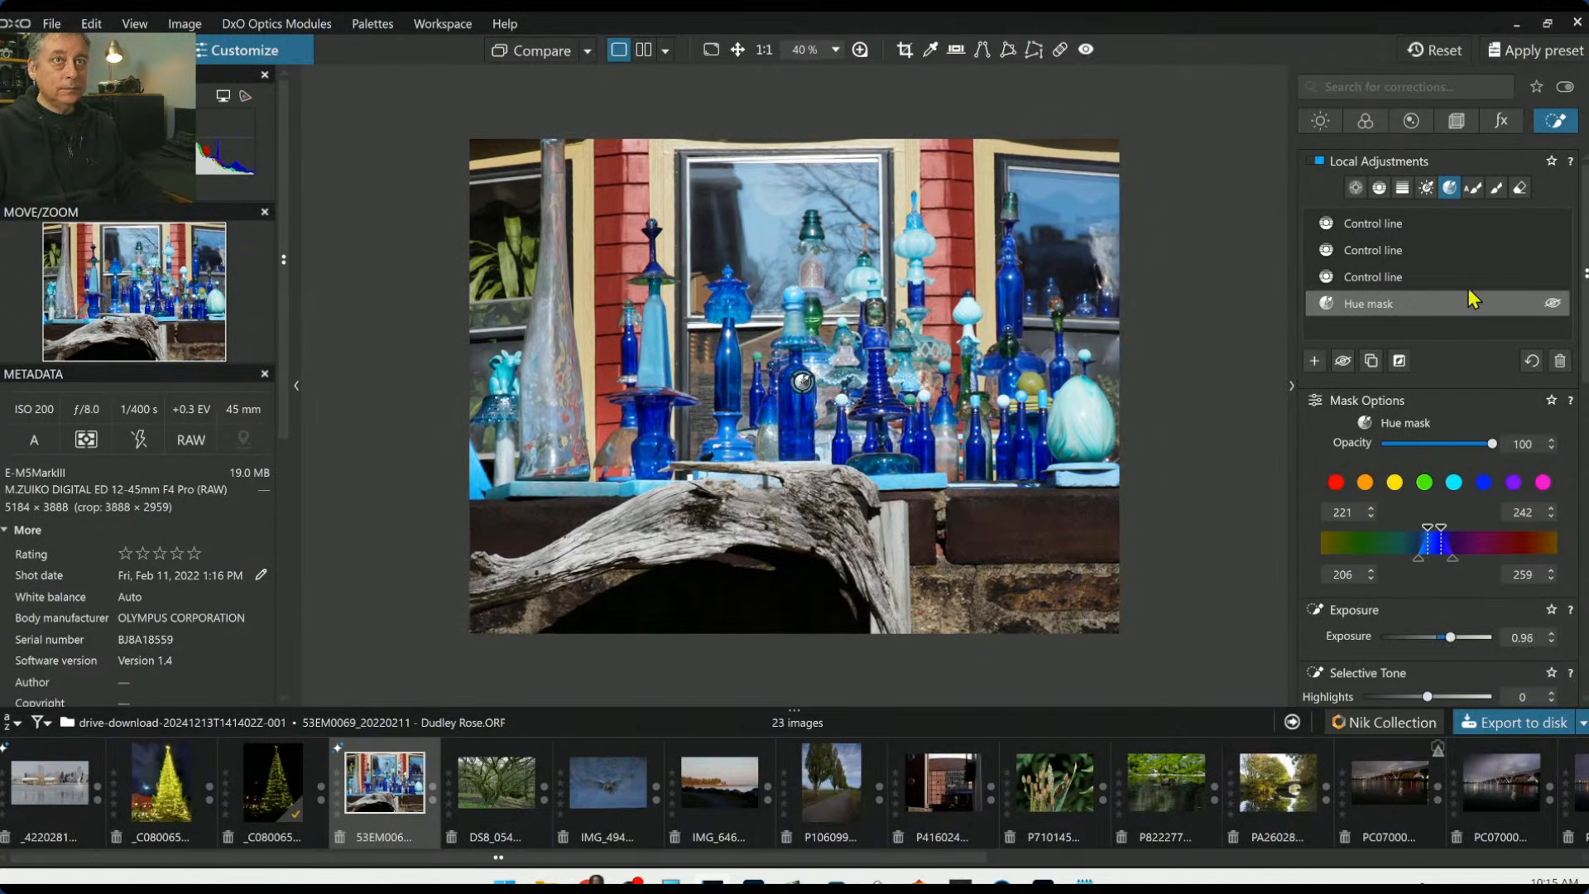
Erase the hue mask from the blue reflections in the upper parts of the right and centre windows, checking the mask overlay
click(1521, 191)
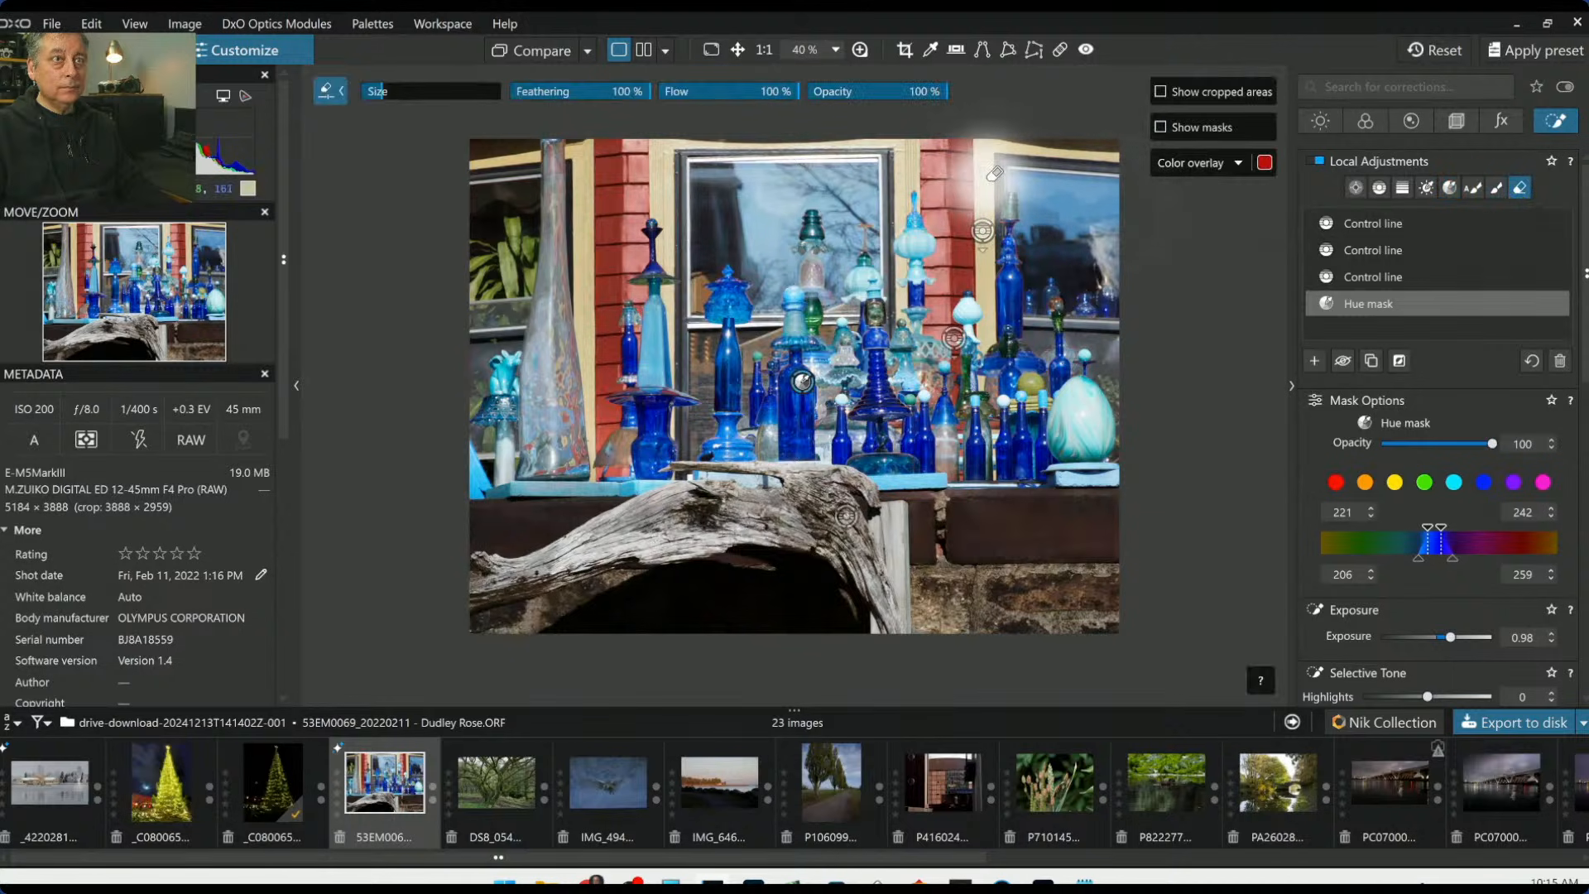
drag(1098, 238, 1103, 238)
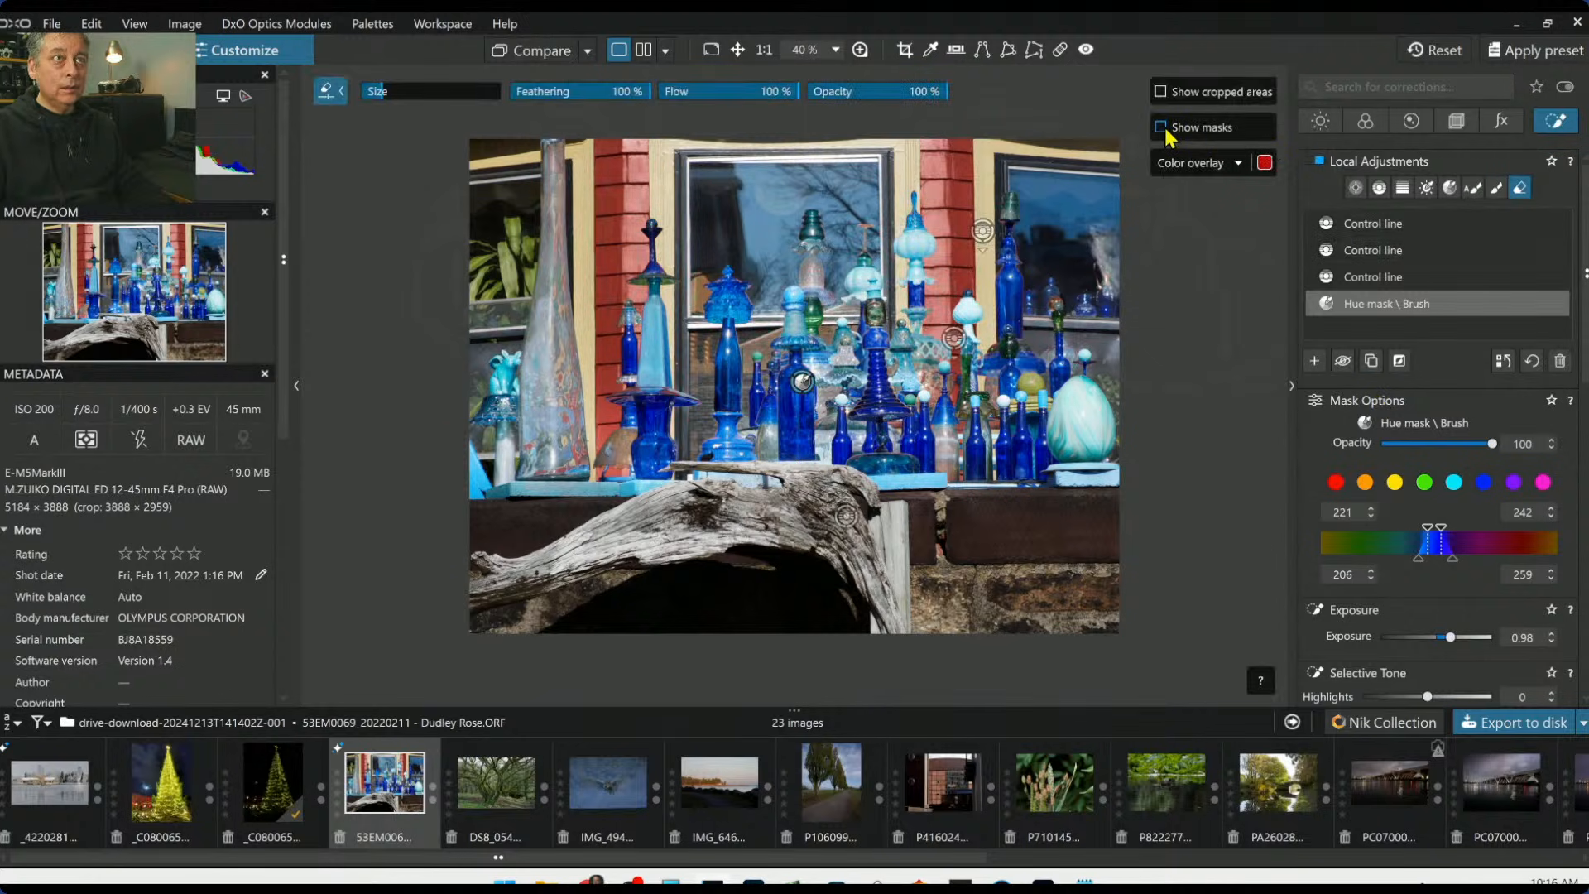
click(1162, 127)
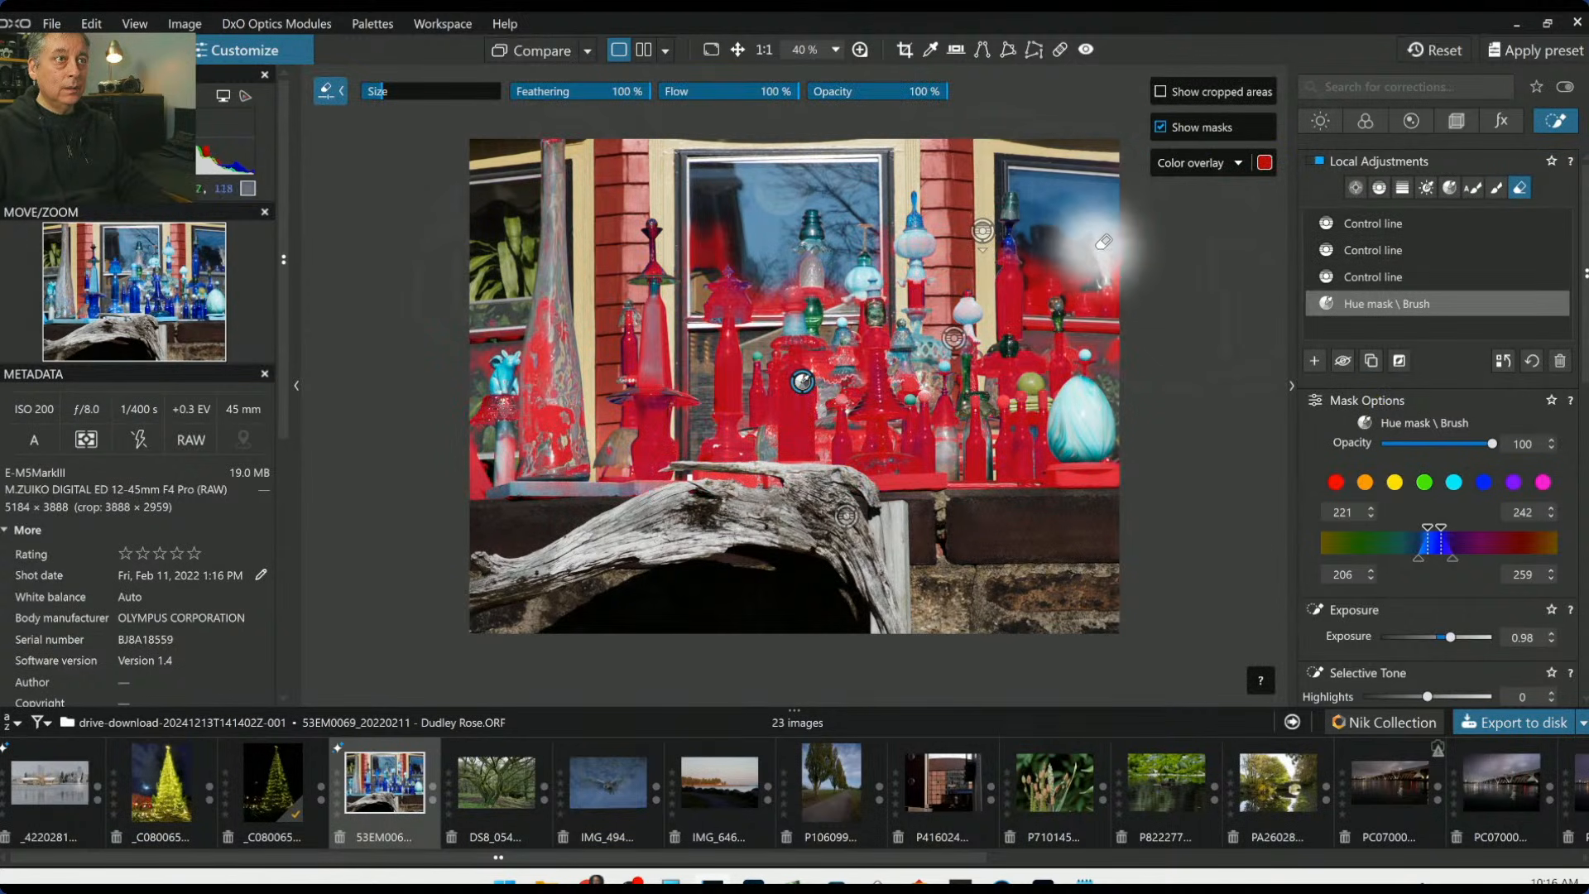
mouse_move(1103, 242)
mouse_down()
mouse_move(1109, 285)
mouse_move(1064, 248)
mouse_move(1018, 248)
mouse_up()
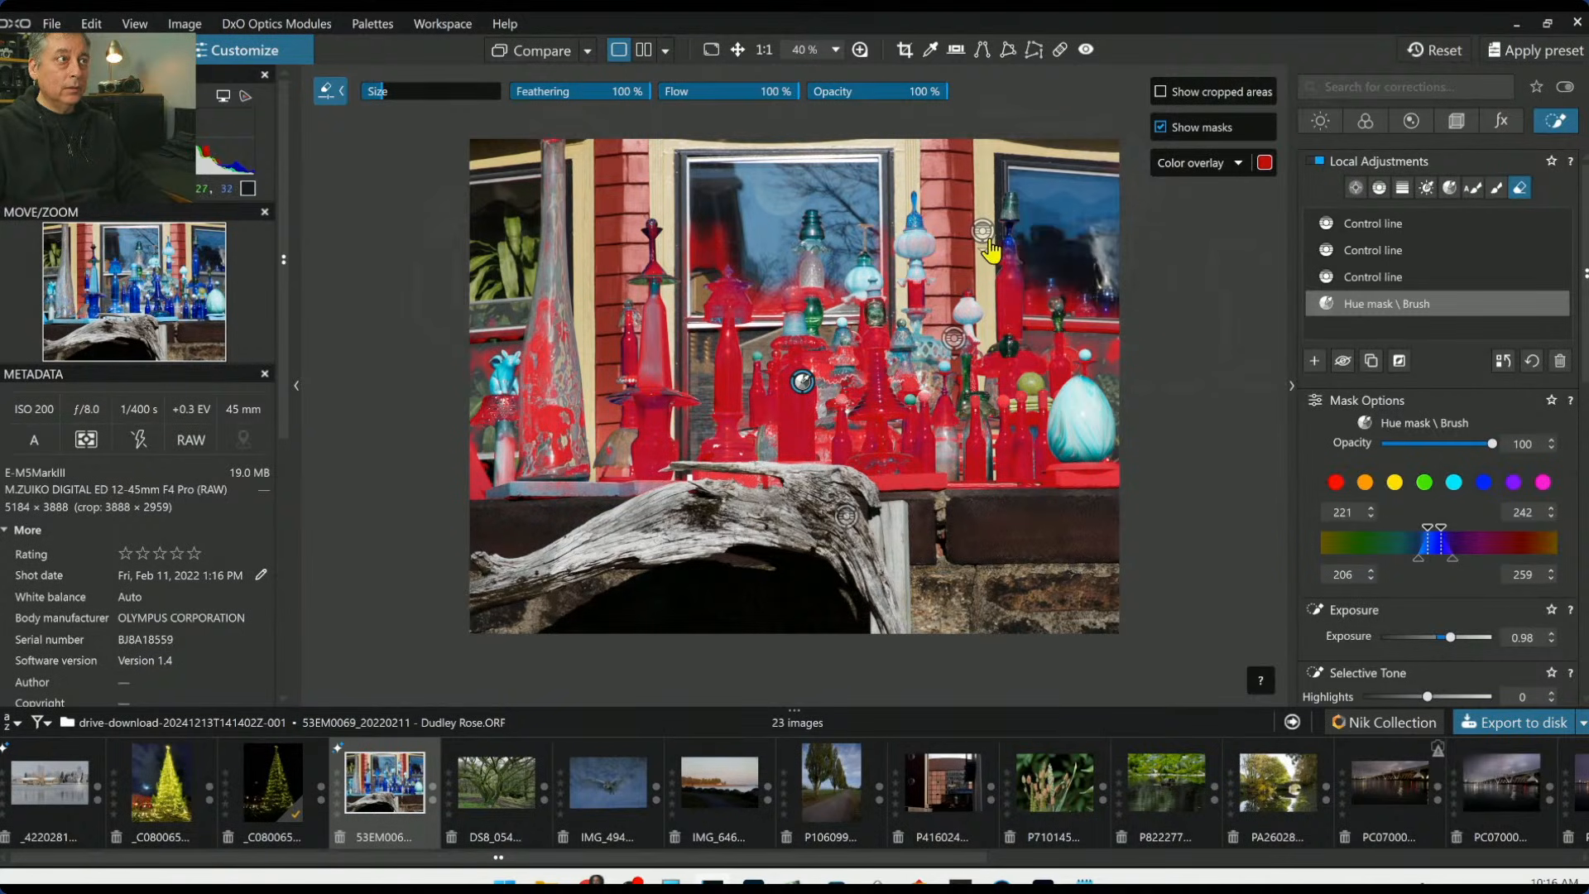
mouse_move(818, 230)
mouse_down()
mouse_move(679, 244)
mouse_move(808, 226)
mouse_move(745, 310)
mouse_move(729, 285)
mouse_move(755, 246)
mouse_move(745, 306)
mouse_move(703, 323)
mouse_move(729, 215)
mouse_move(742, 226)
mouse_up()
key(alt)
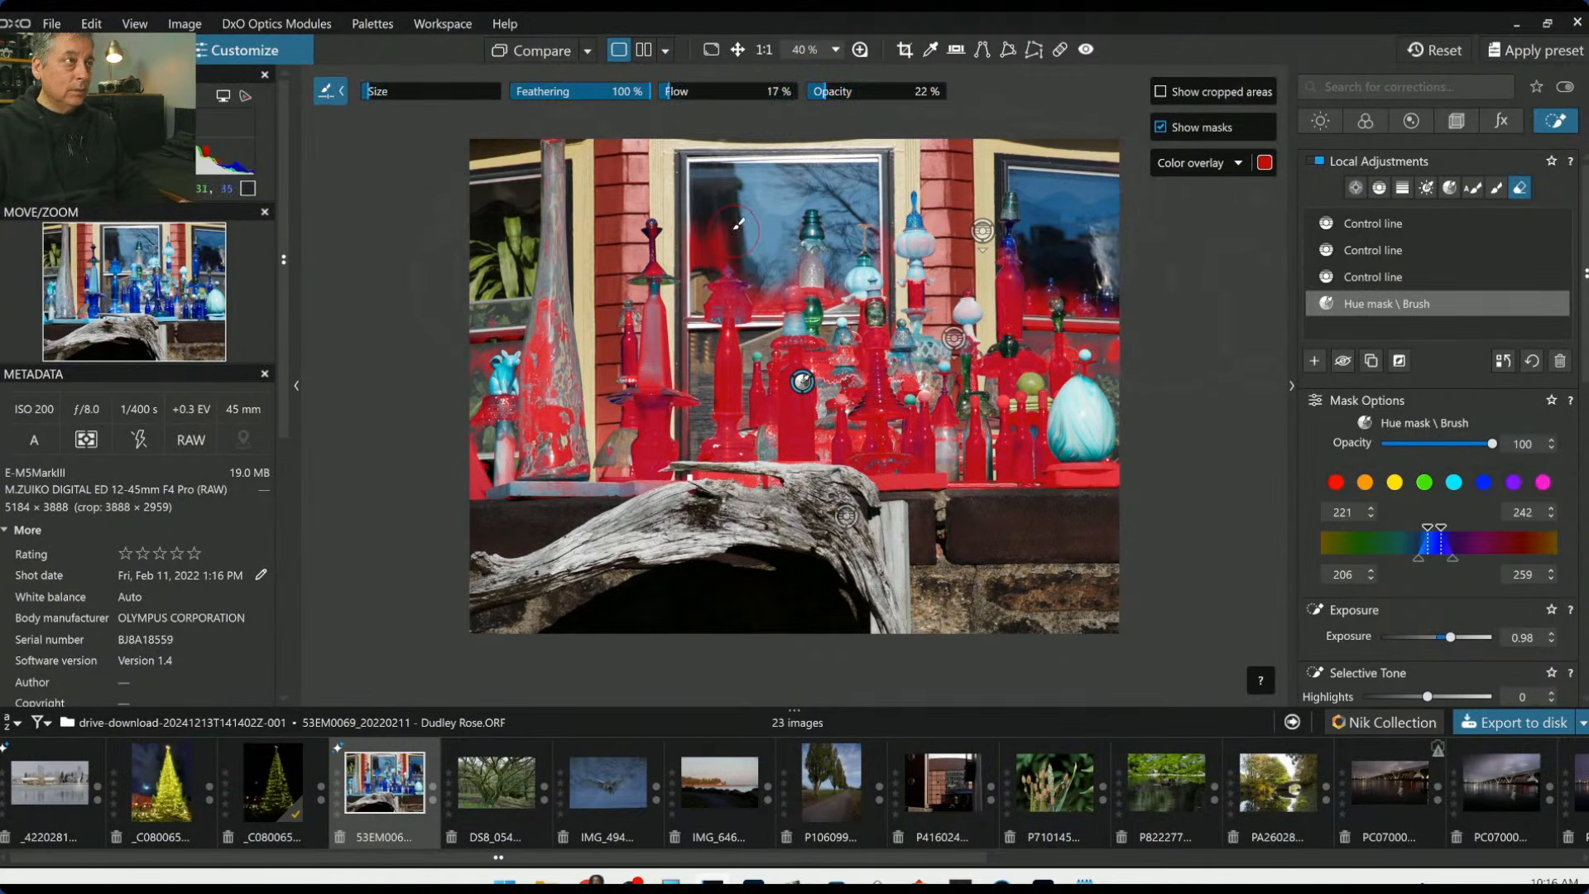
right_click(739, 240)
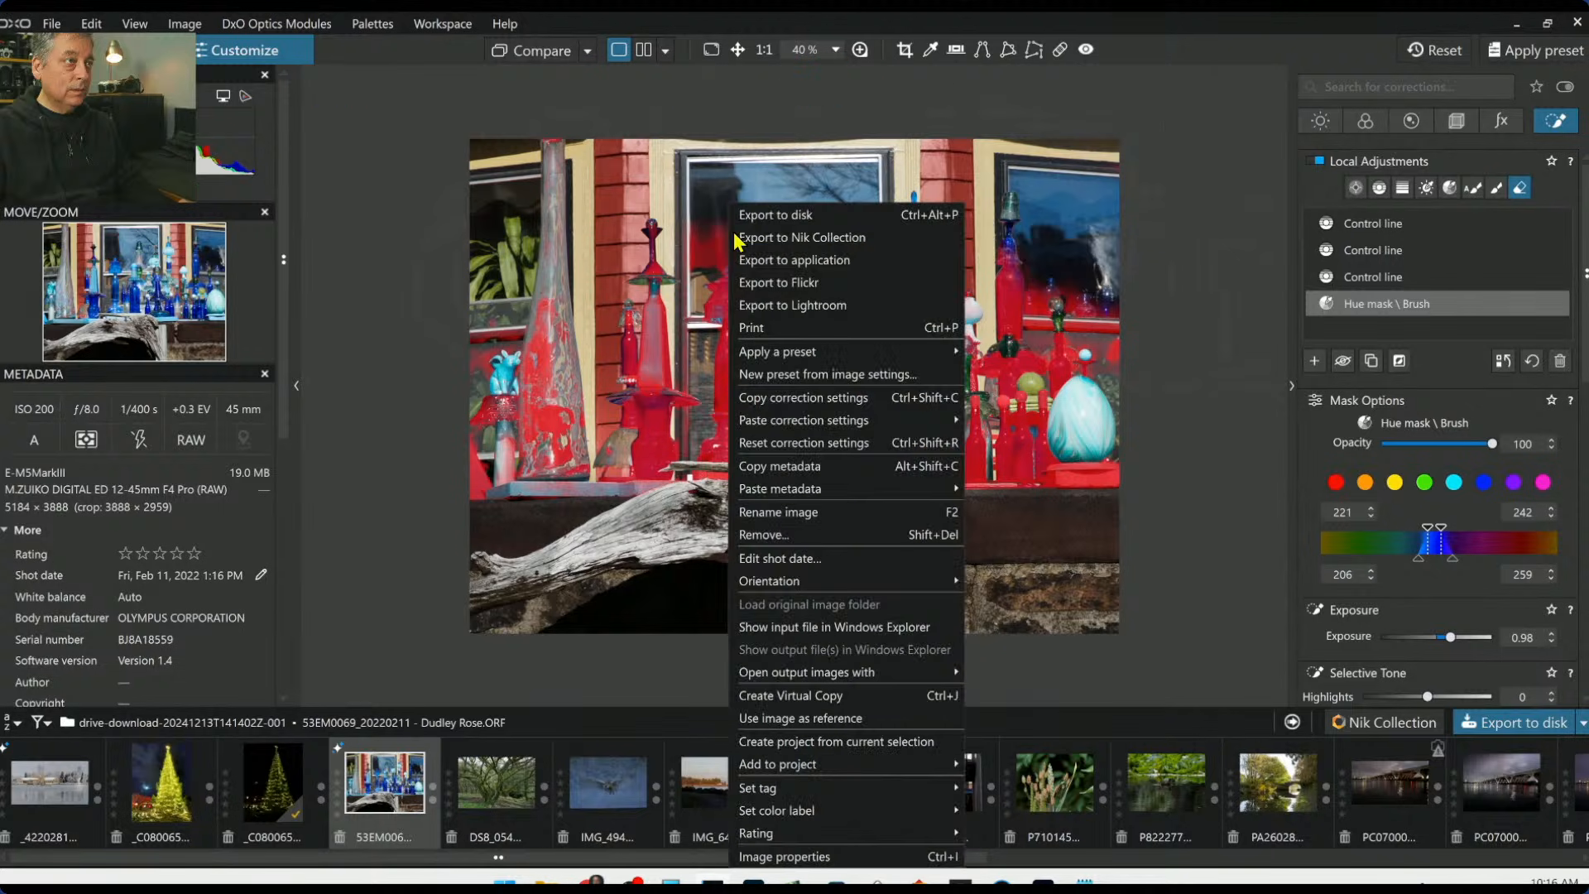
key(Escape)
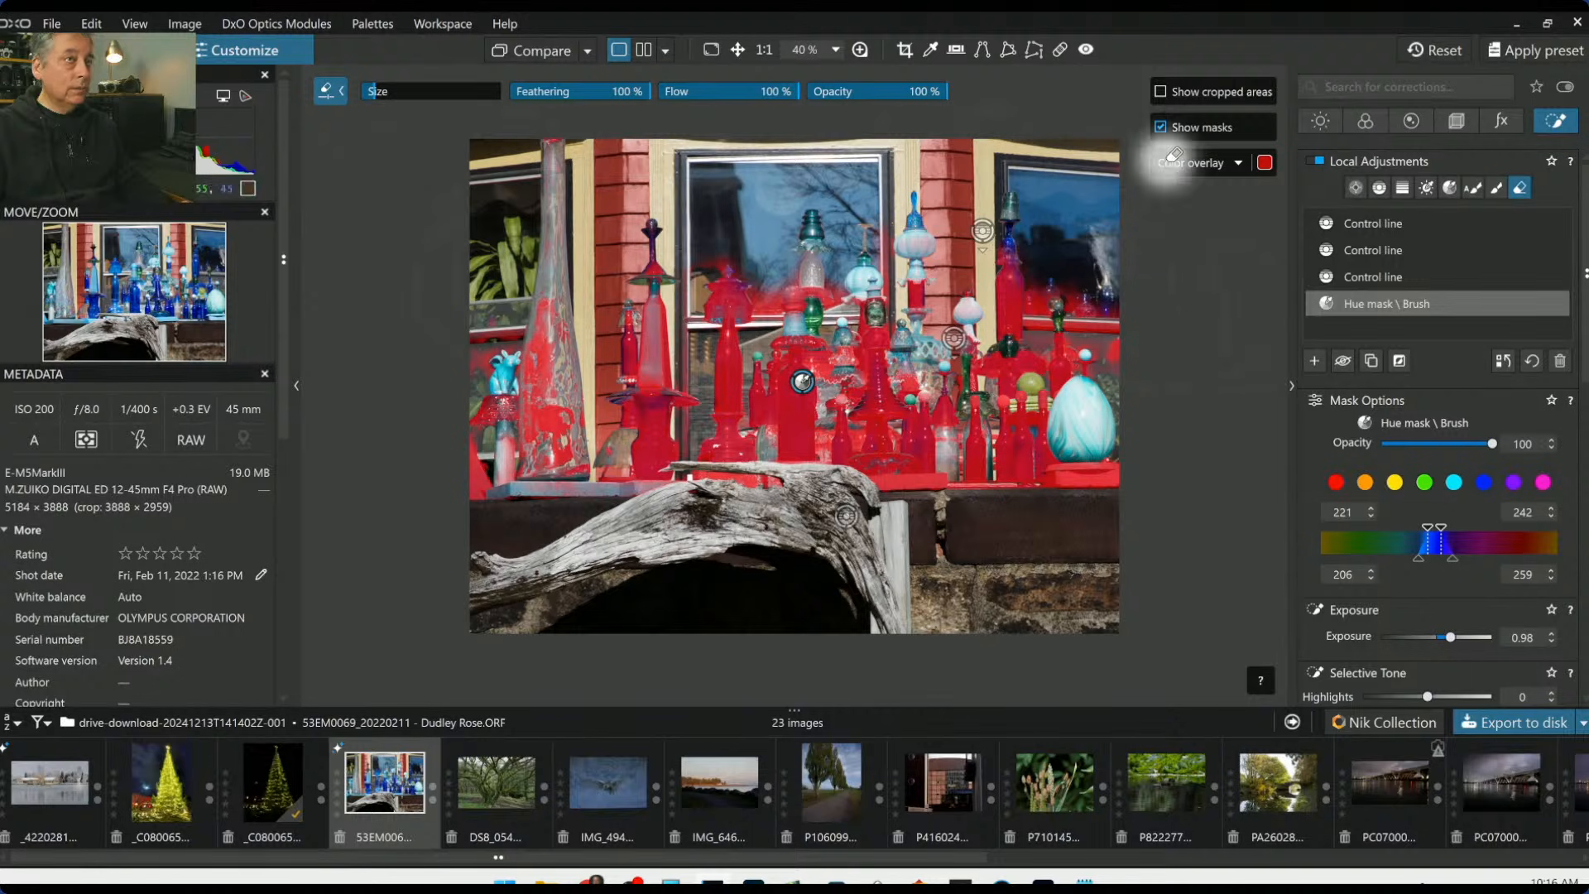
key(Escape)
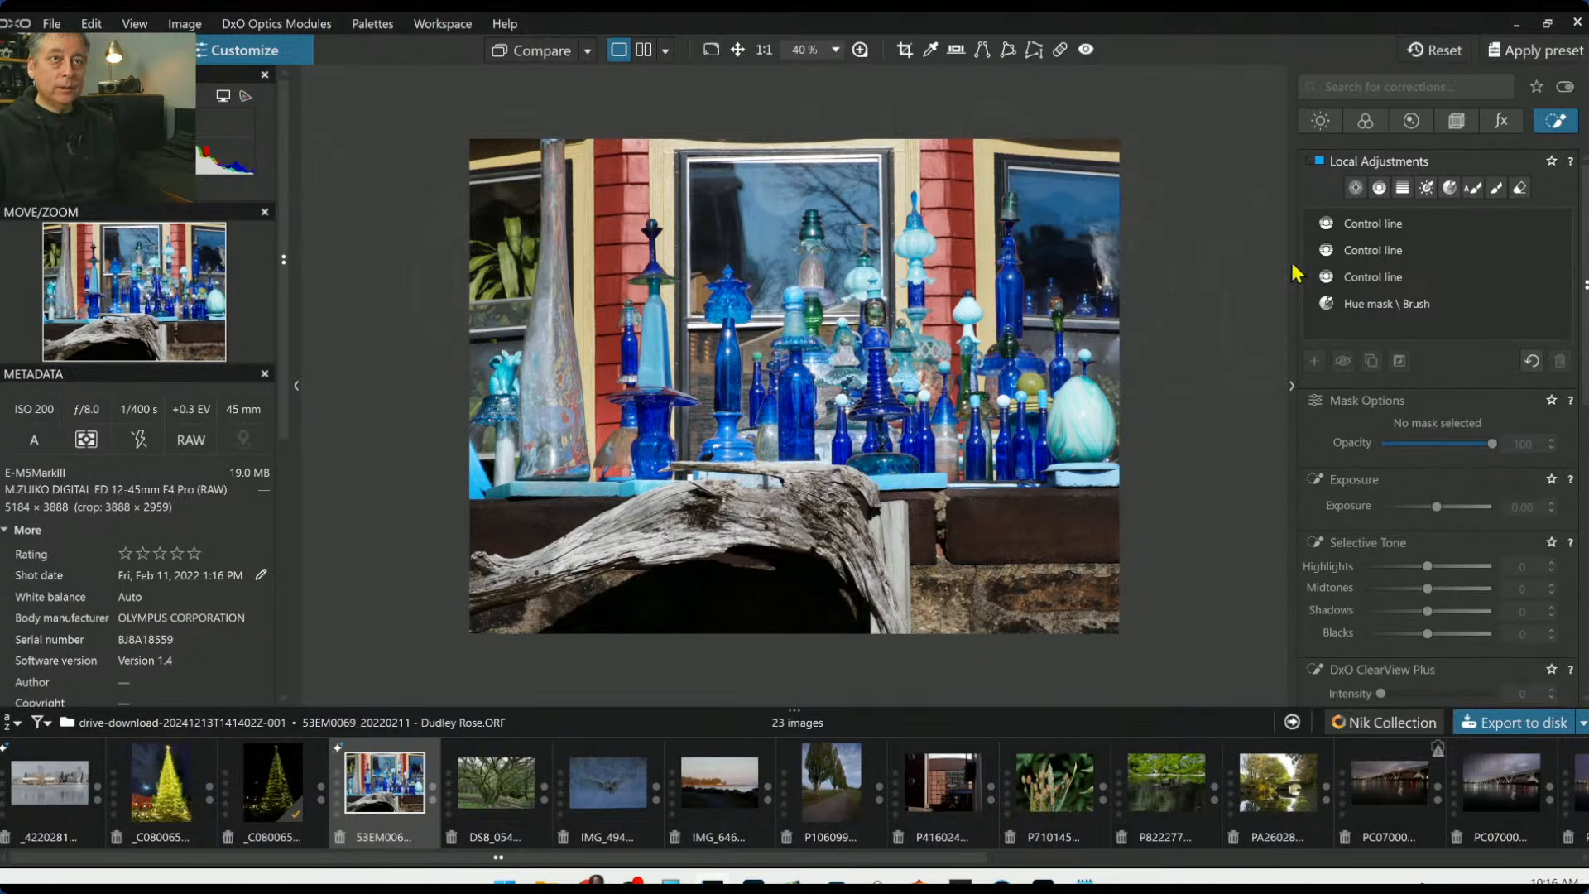
Adjust the blue bottle hue mask to exposure 1.43, ClearView Plus intensity 57 and microcontrast 69
click(1359, 303)
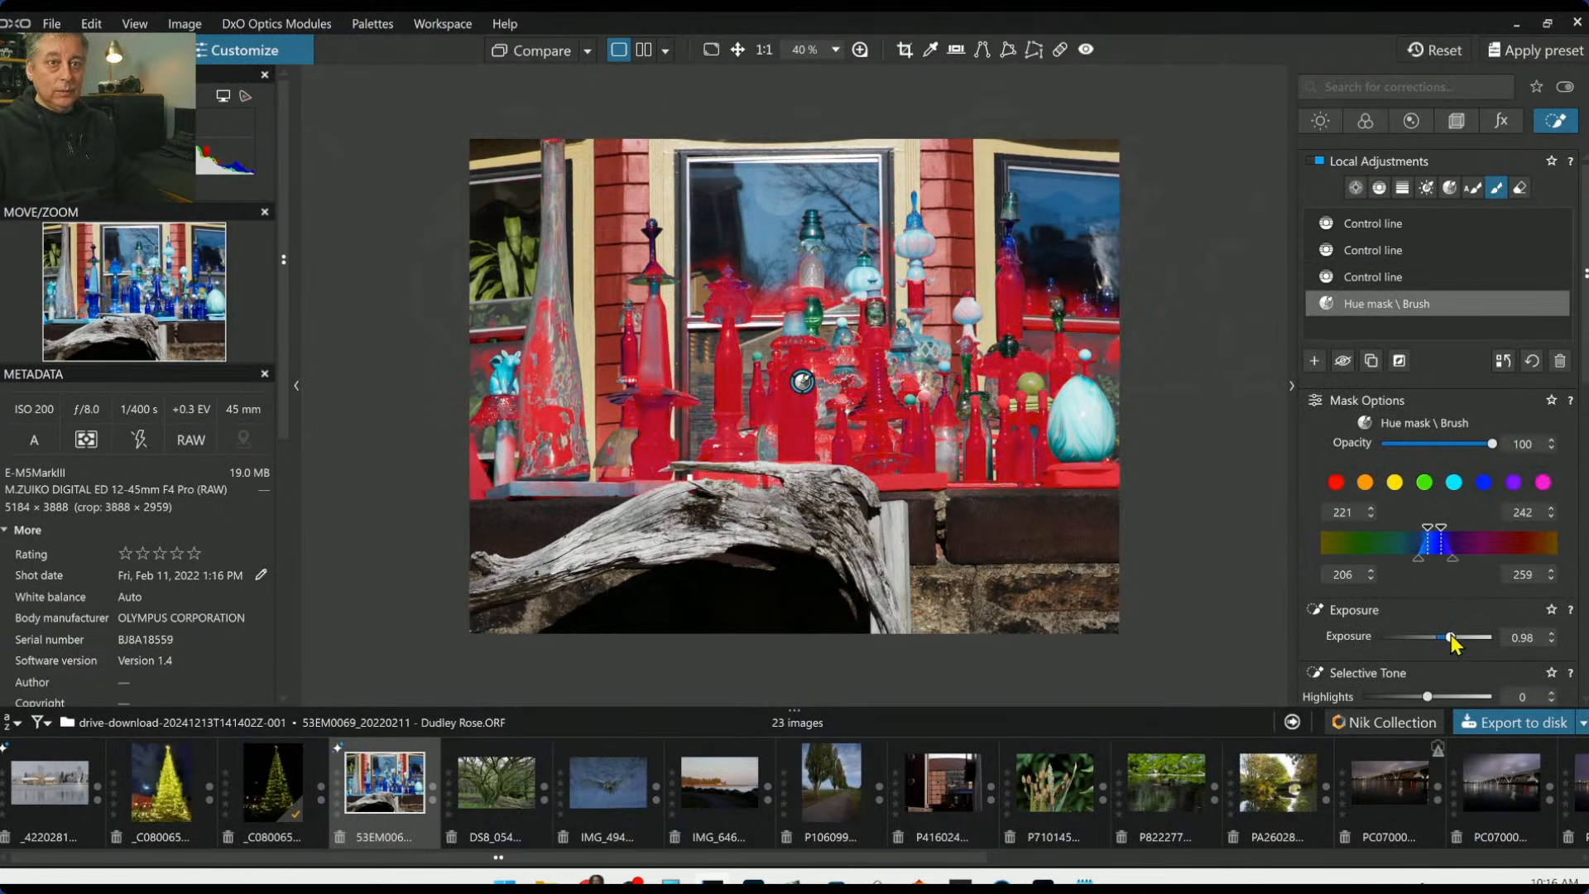
drag(1454, 644, 1460, 644)
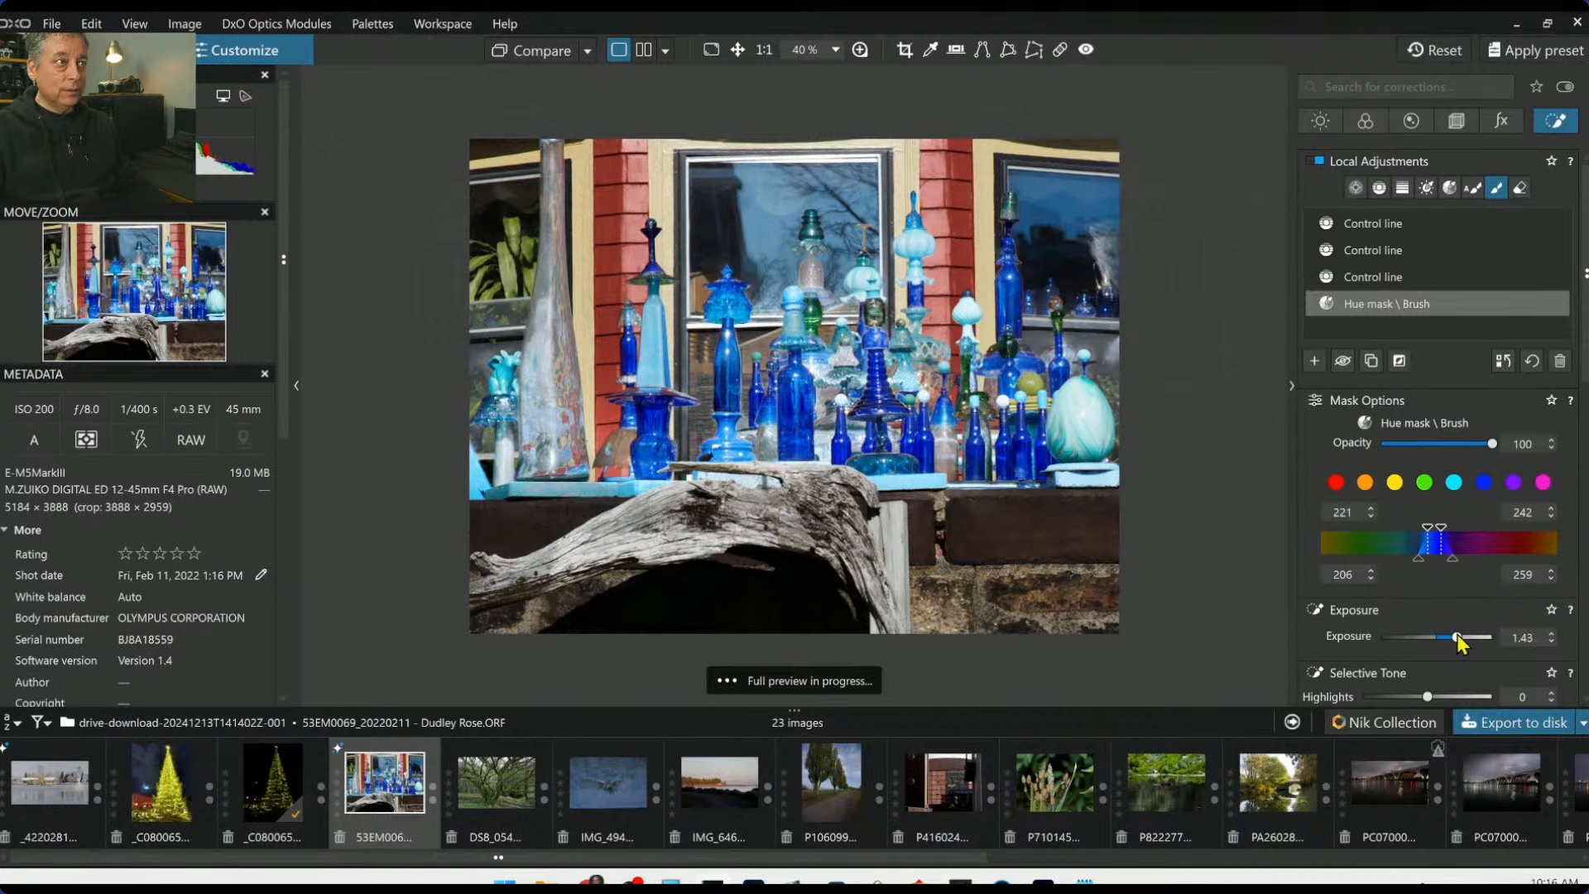
scroll(1447, 659, down, 5)
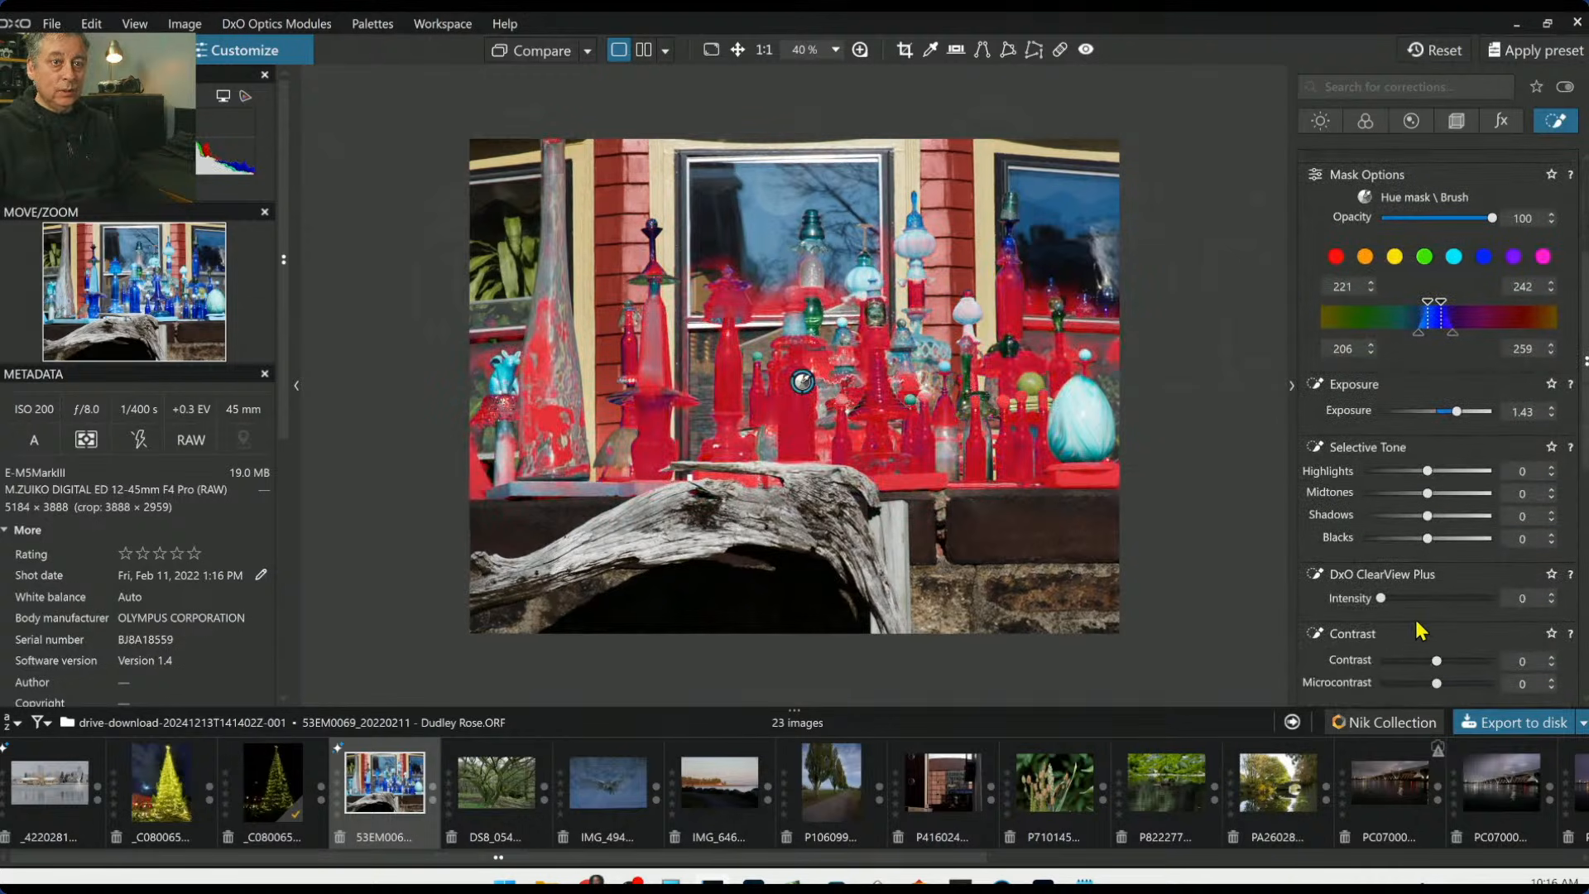
drag(1385, 604, 1450, 612)
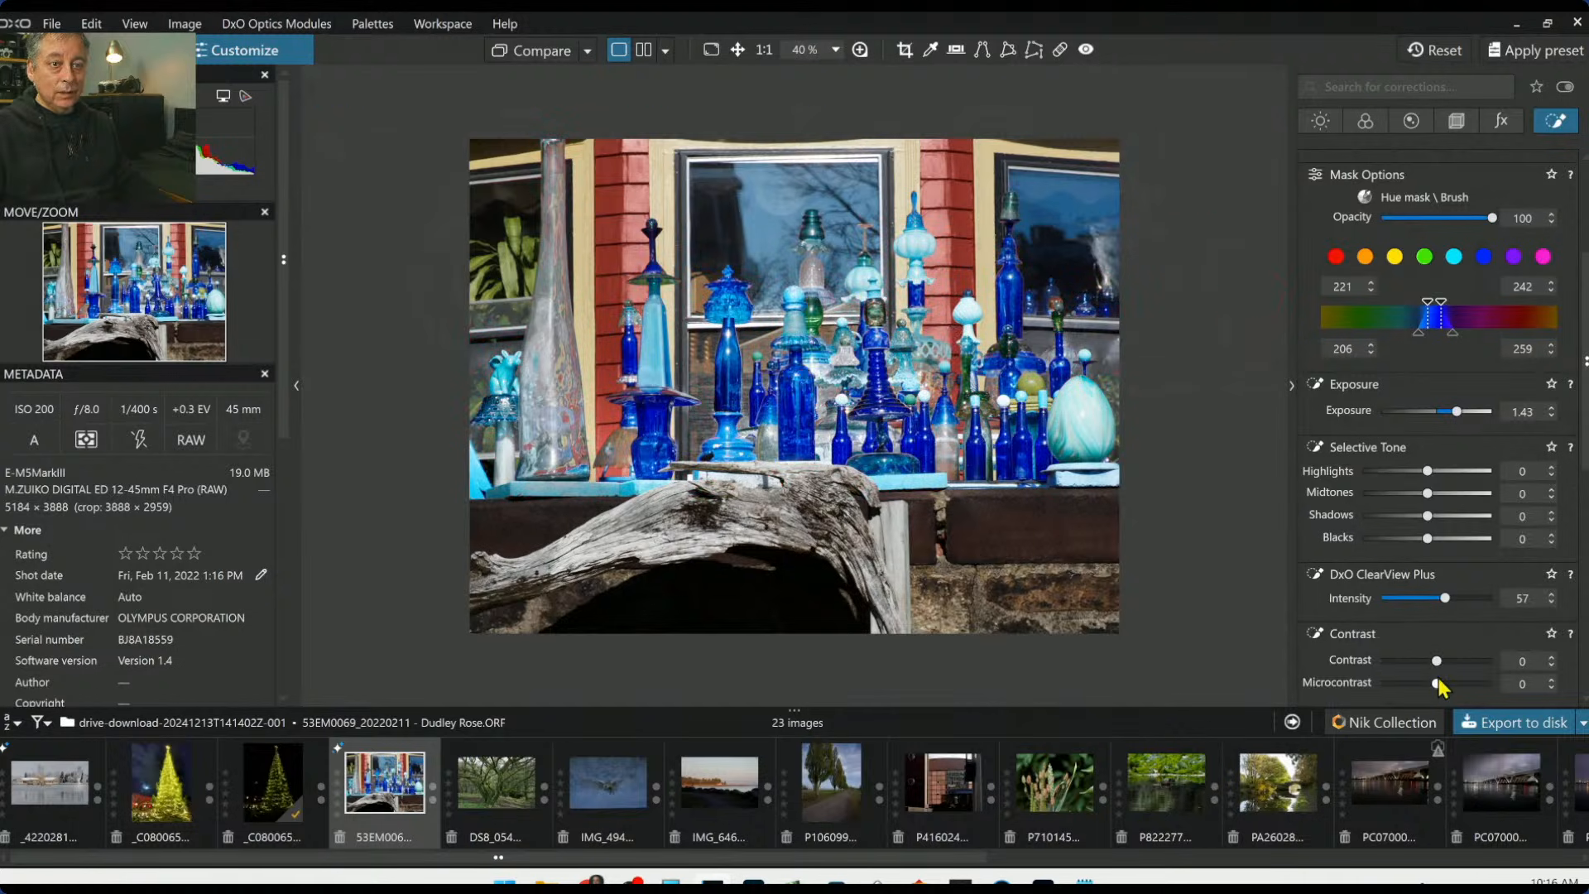
drag(1438, 685, 1478, 696)
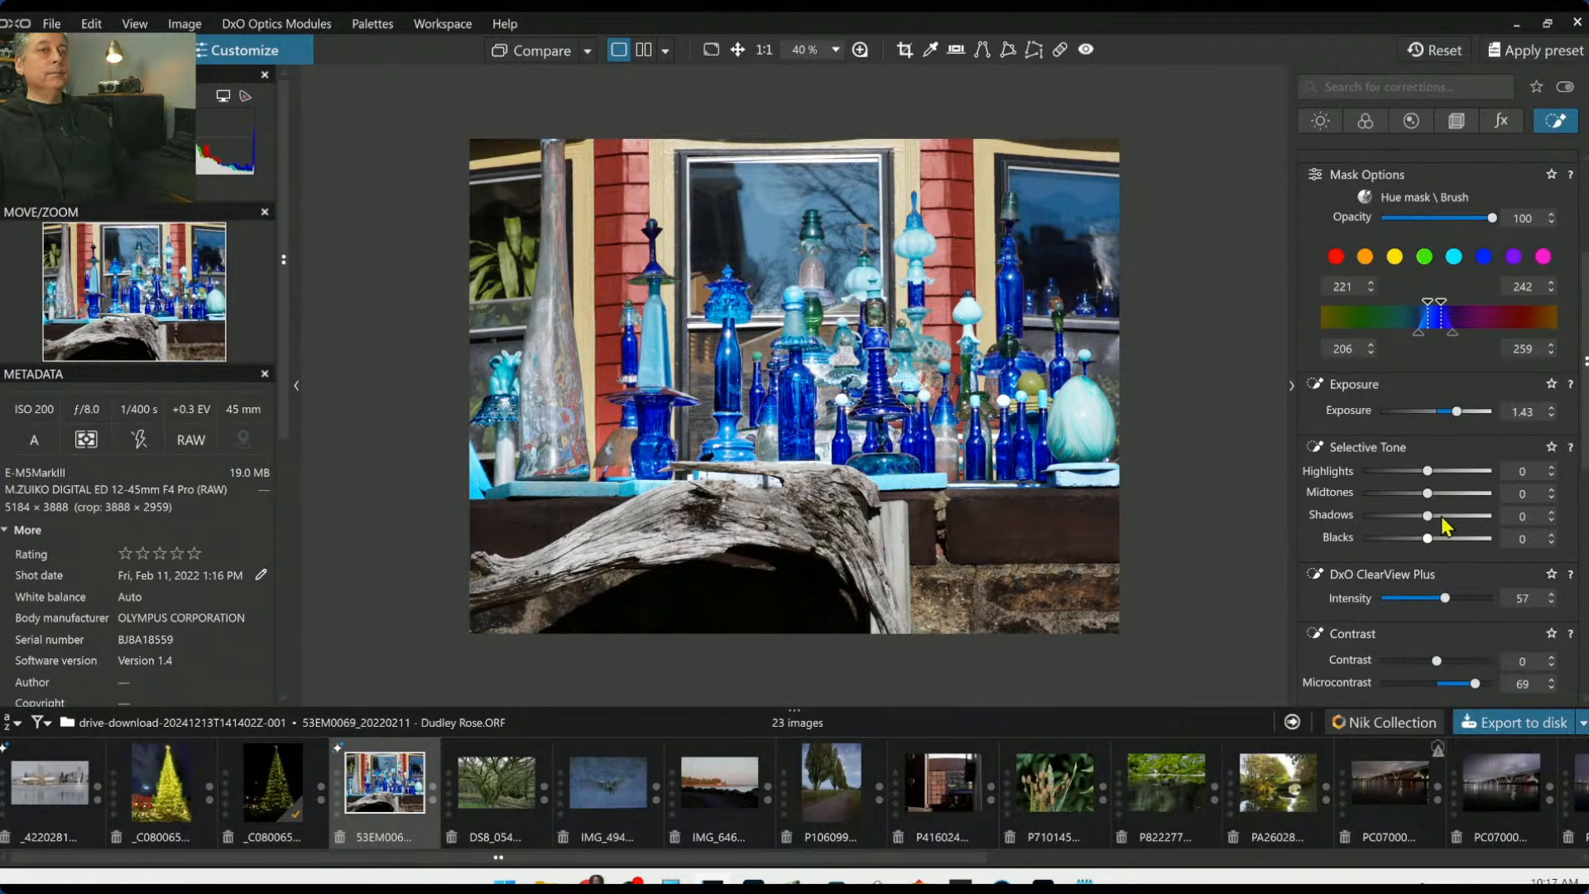
Set the blue bottle hue mask's exposure to 1.04, highlights to 44 and midtones to 47
drag(1453, 411, 1450, 411)
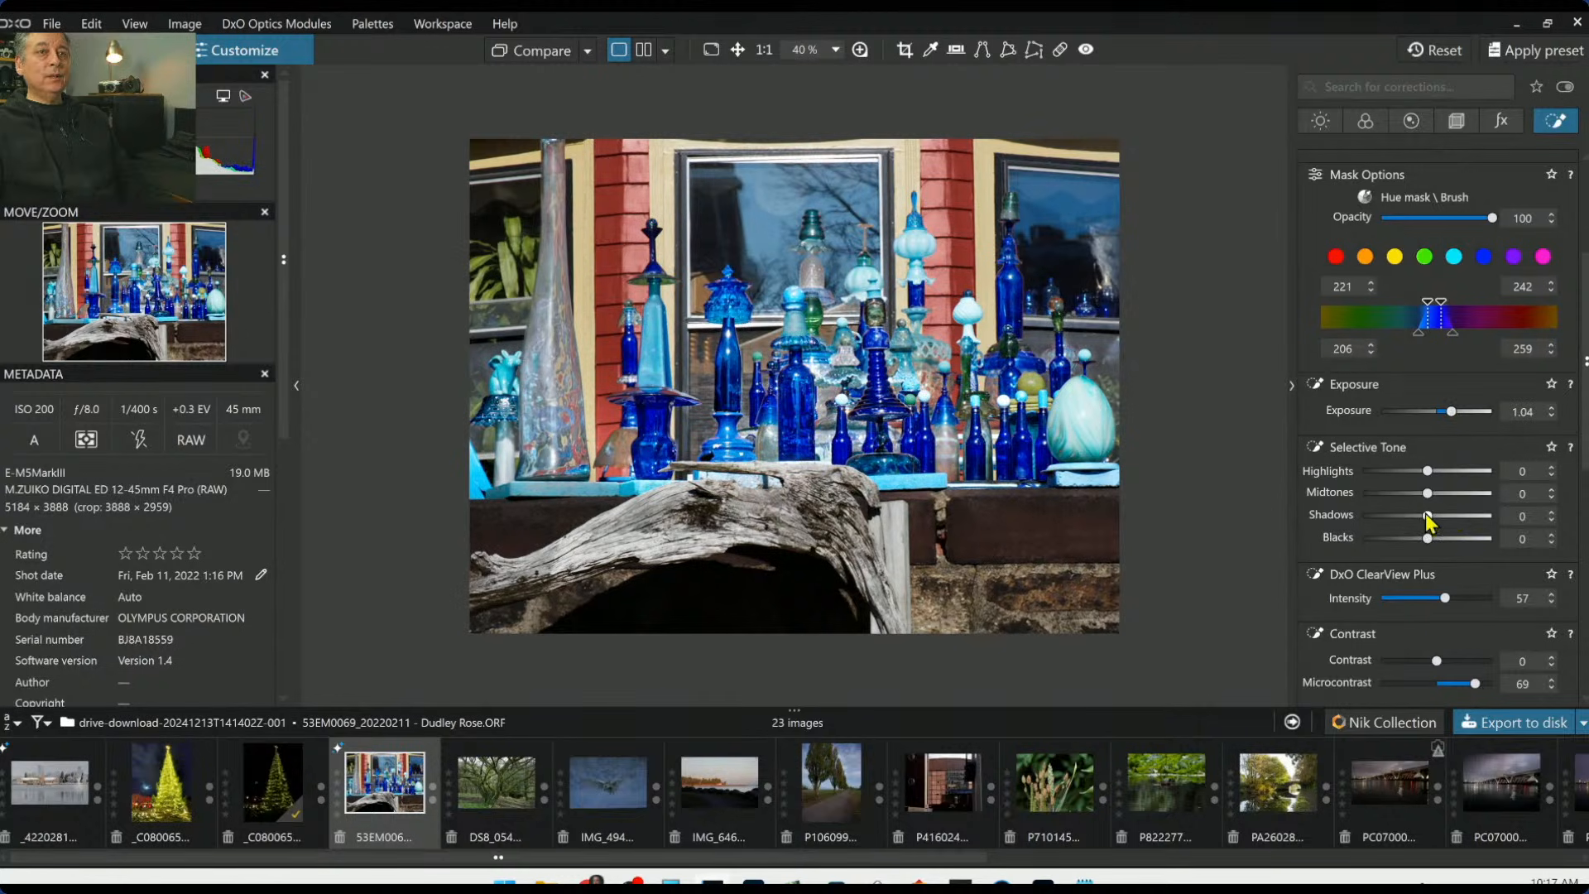
drag(1429, 471, 1457, 471)
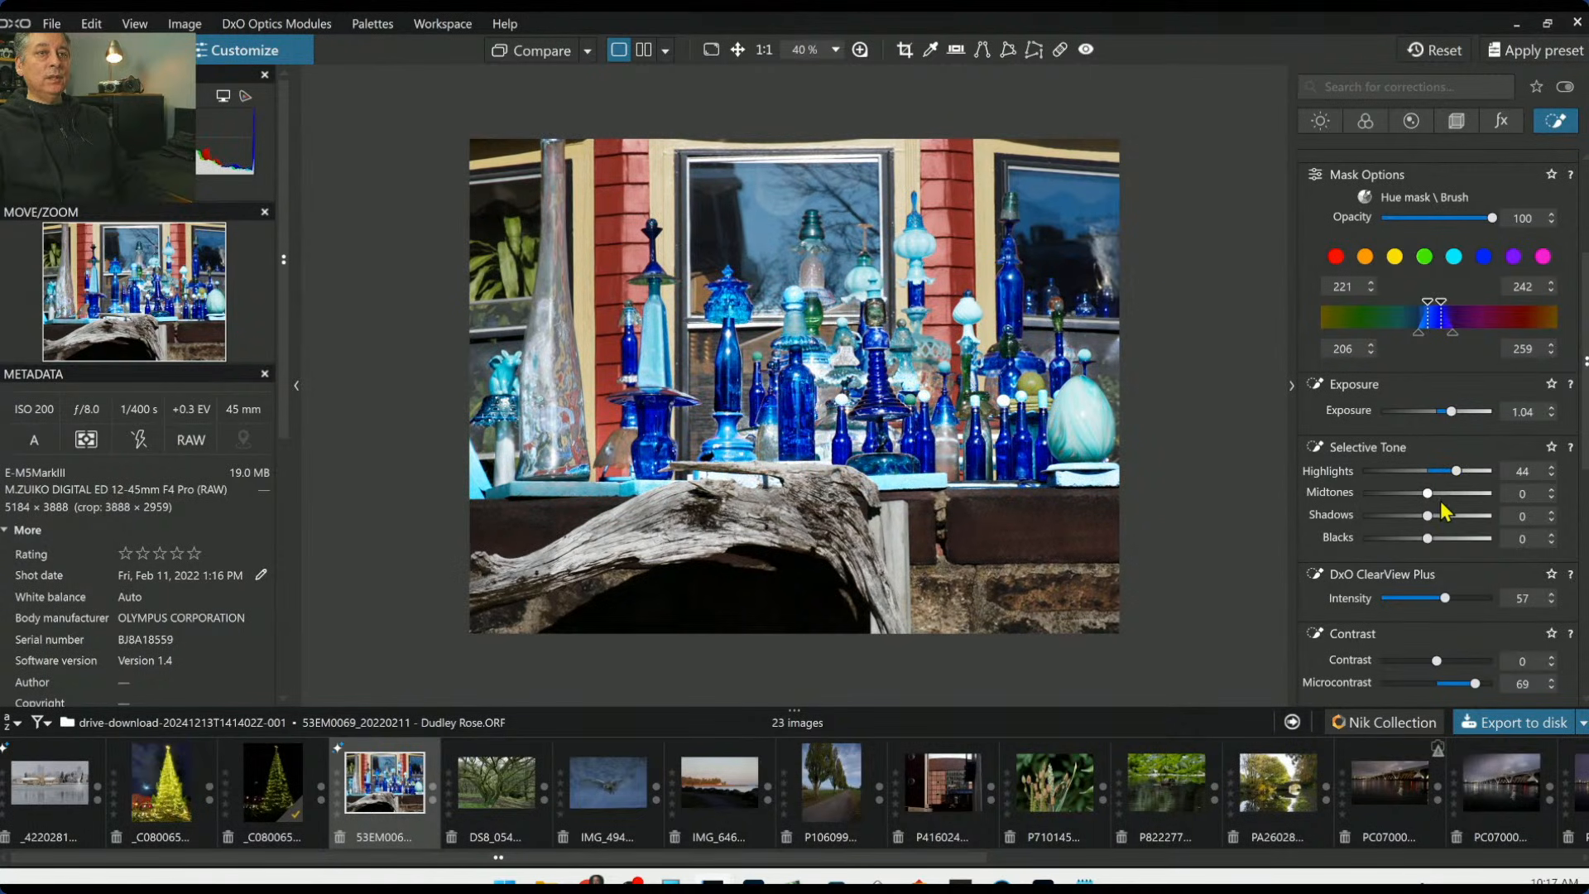
drag(1428, 493, 1461, 493)
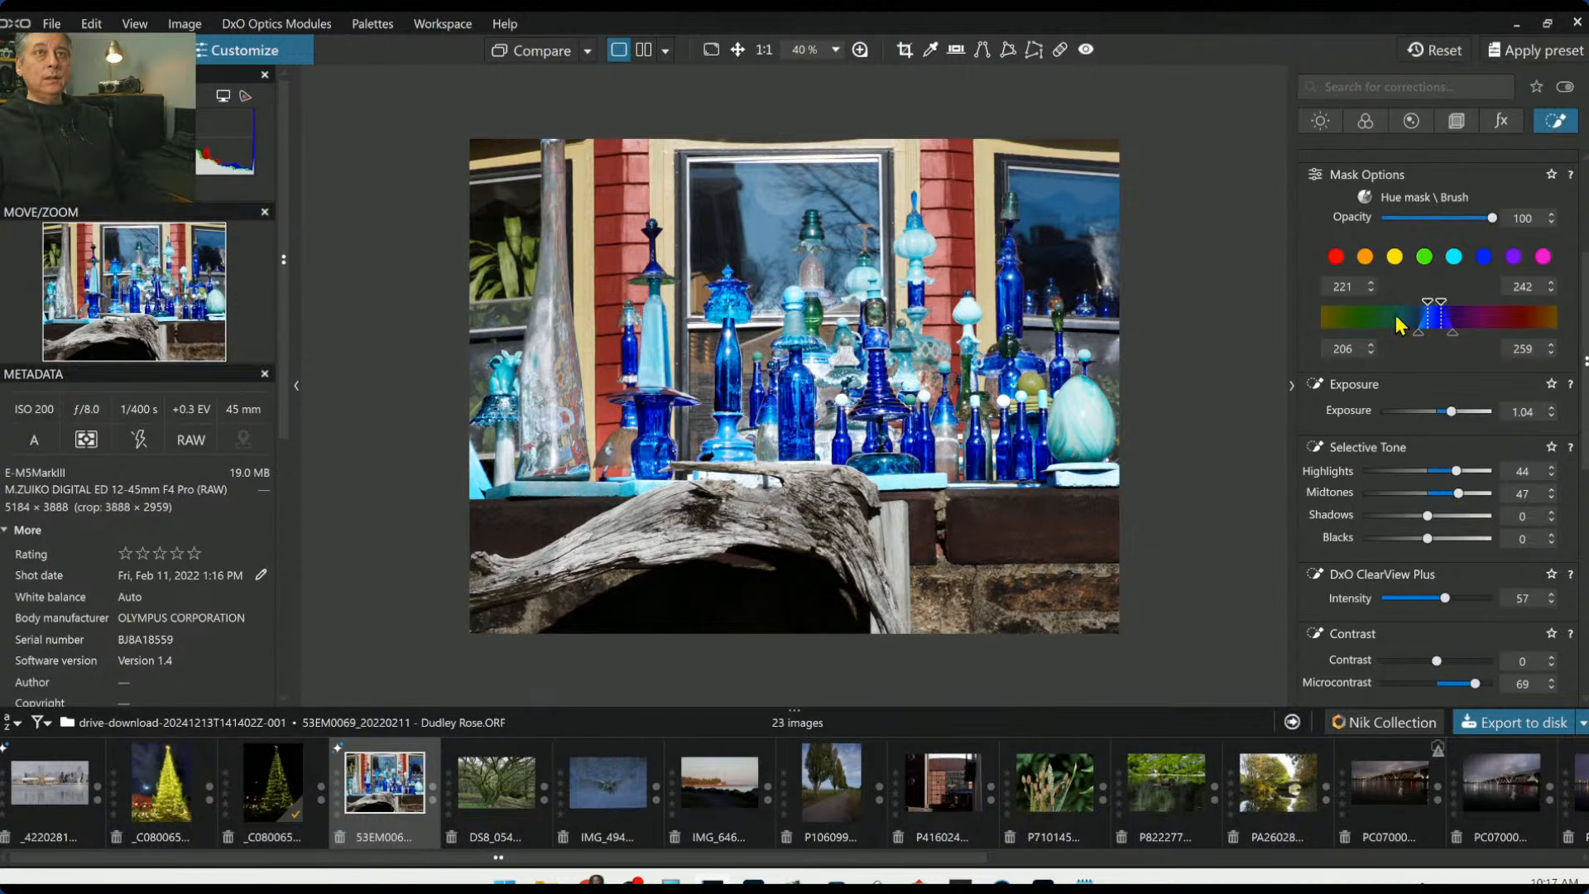
Add a new control point on the turquoise glass egg, with highlights -30, ClearView Plus intensity 61 and microcontrast 100
scroll(1395, 315, up, 3)
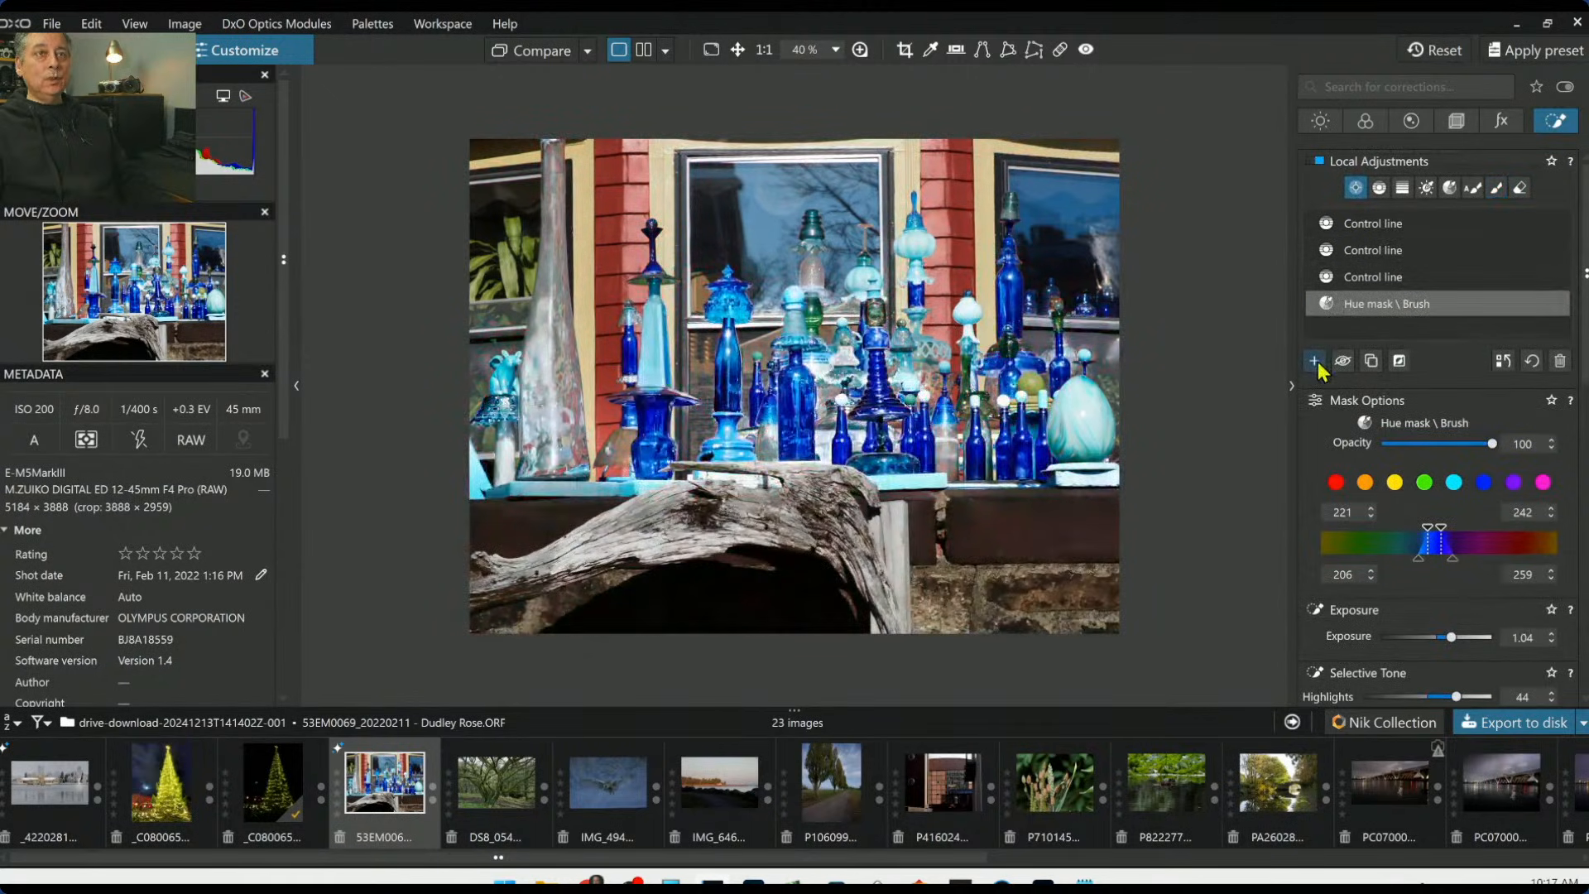
click(1315, 361)
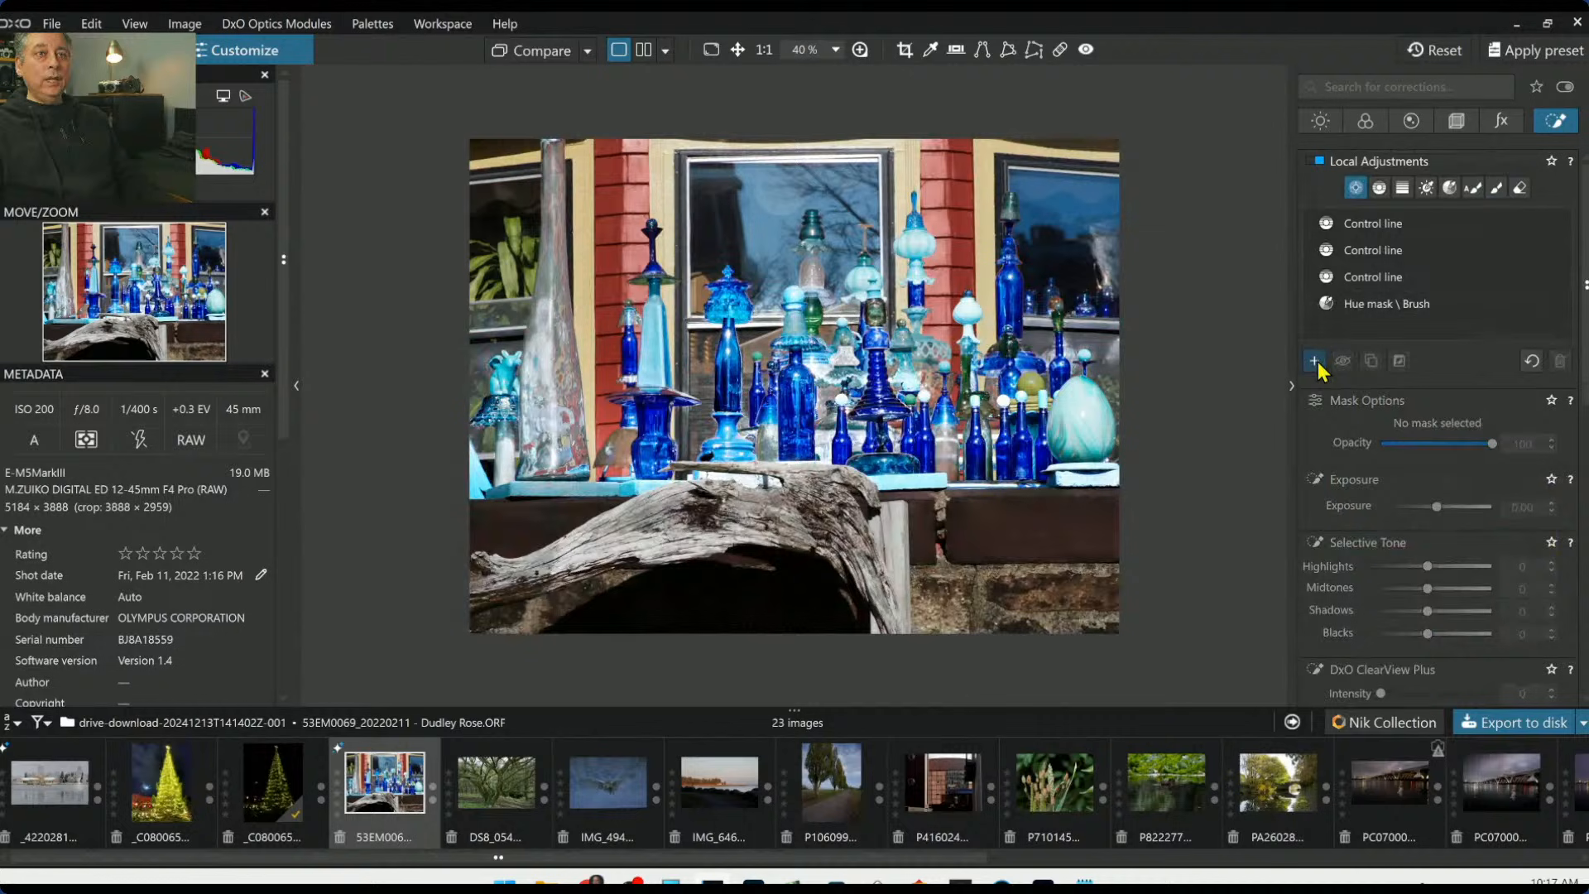
click(1081, 418)
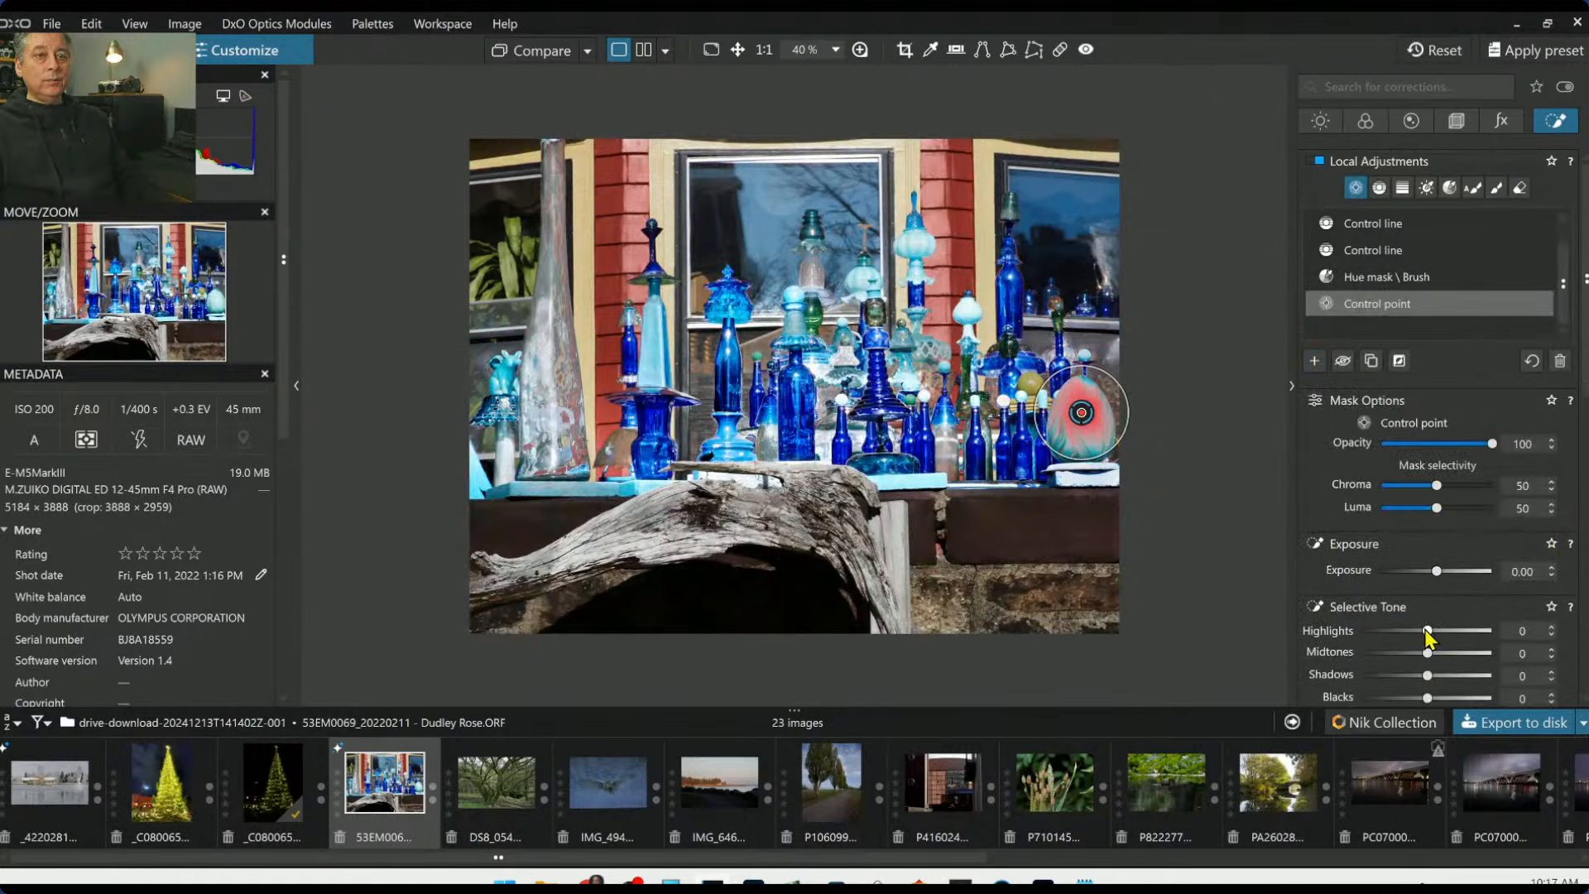
drag(1426, 631, 1408, 635)
scroll(1395, 625, down, 2)
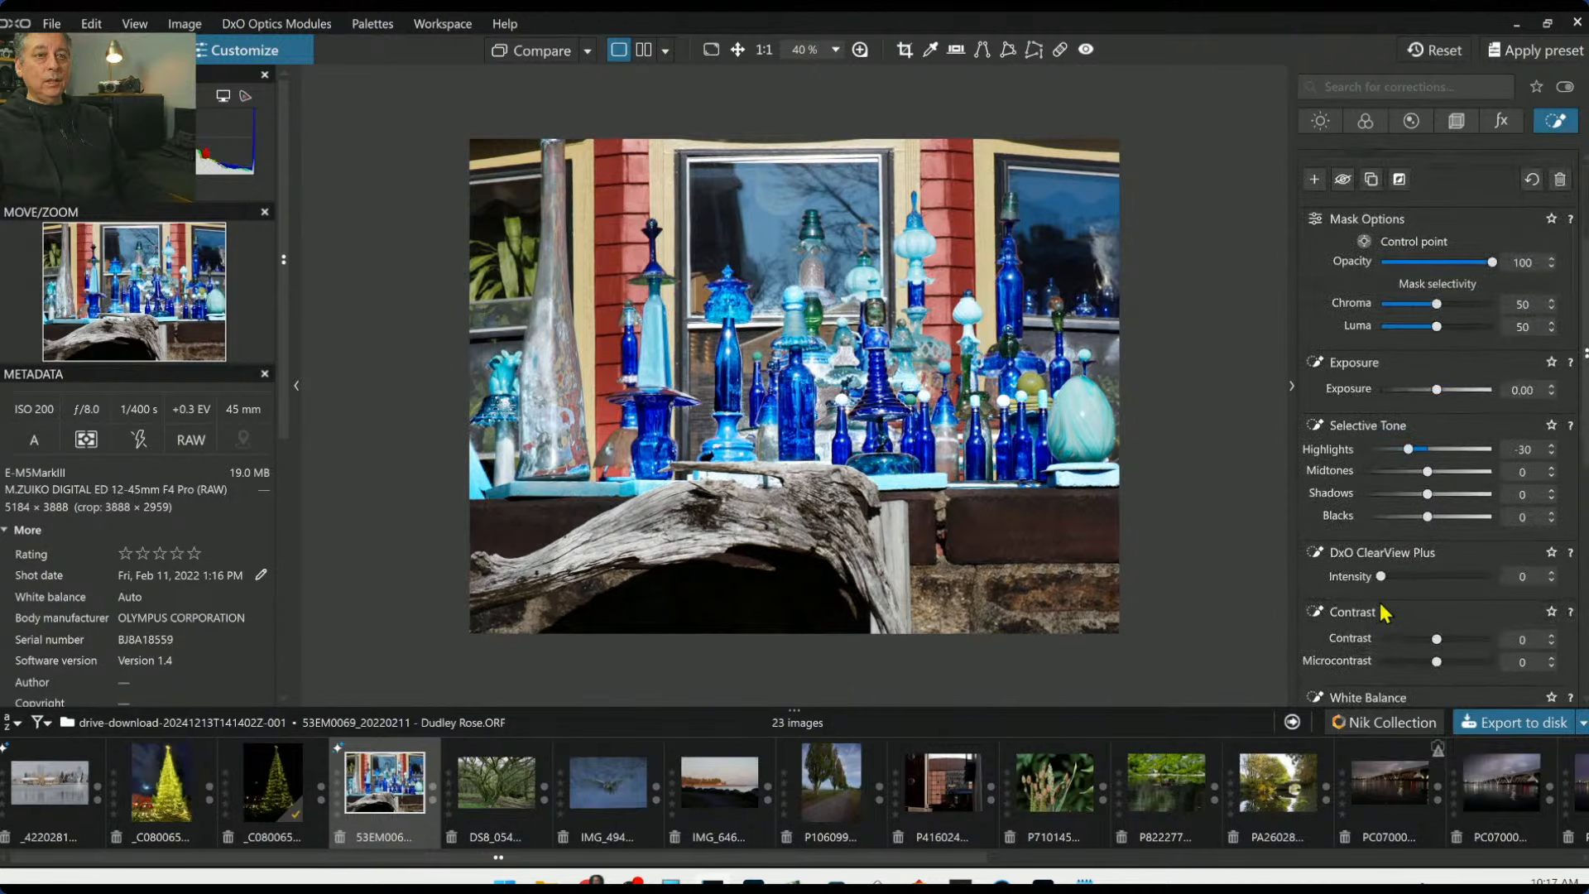
drag(1381, 577, 1449, 578)
drag(1437, 662, 1523, 671)
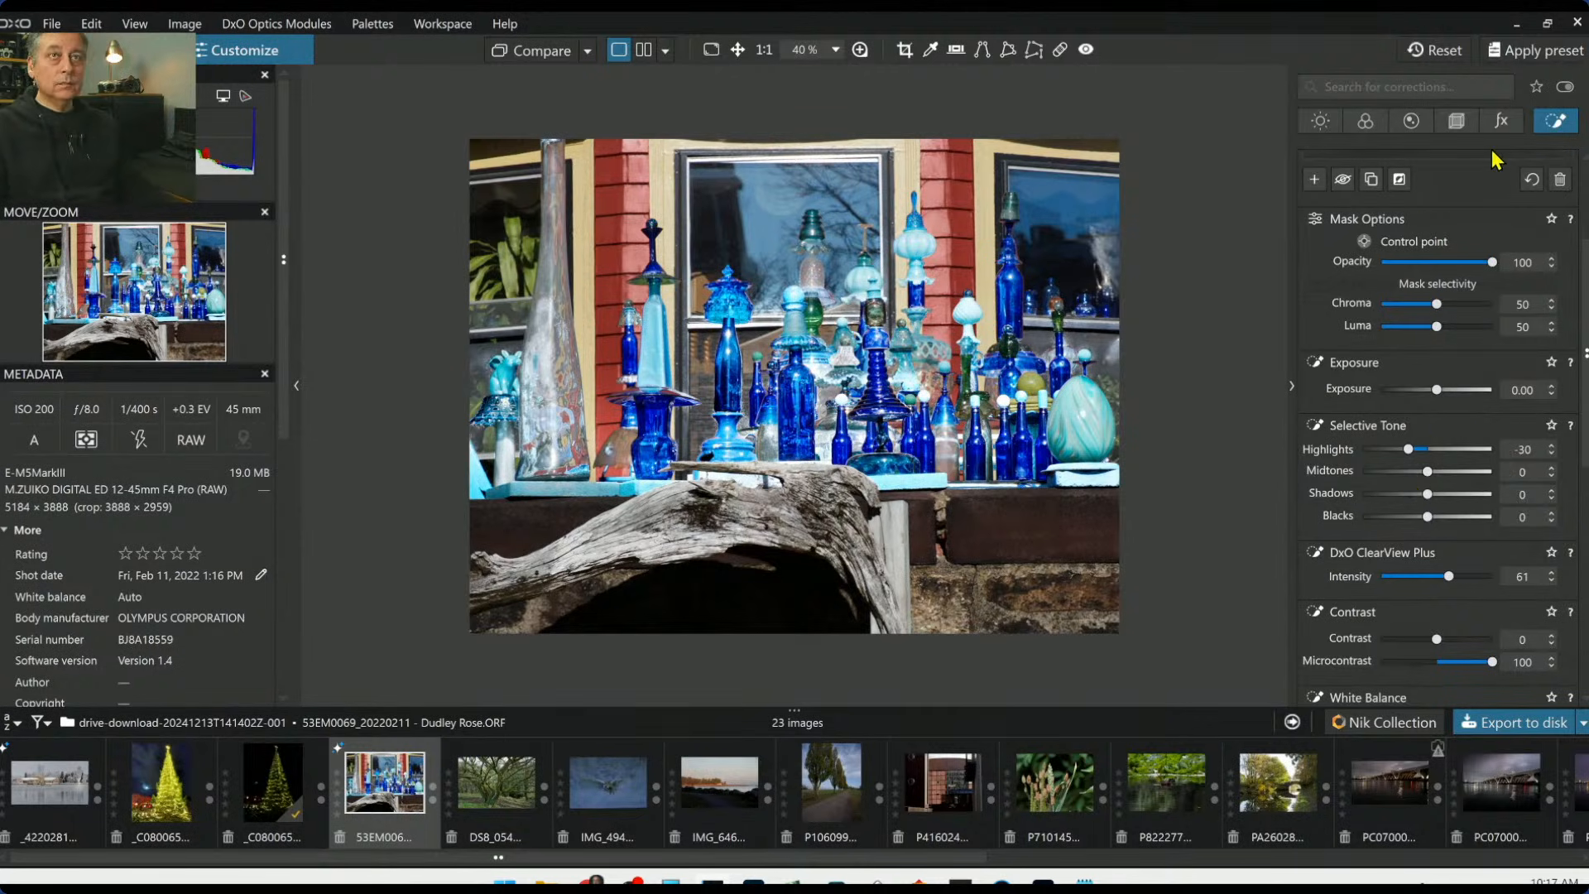
Paint a new brush mask along the driftwood with feathering 100%, flow 17% and opacity 22%
scroll(1443, 429, up, 3)
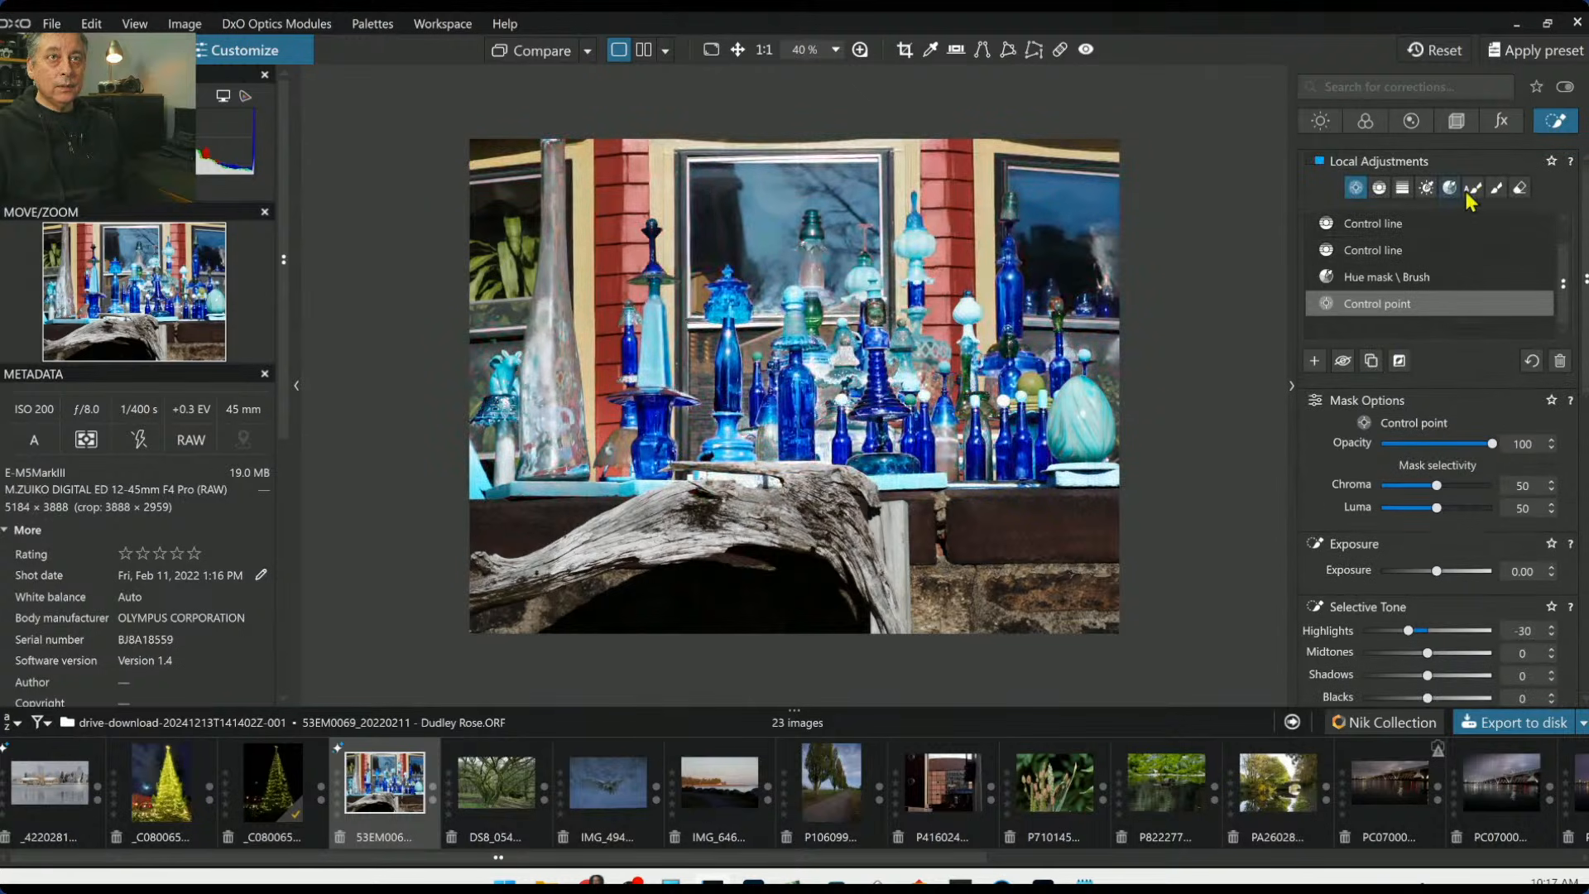
click(1491, 190)
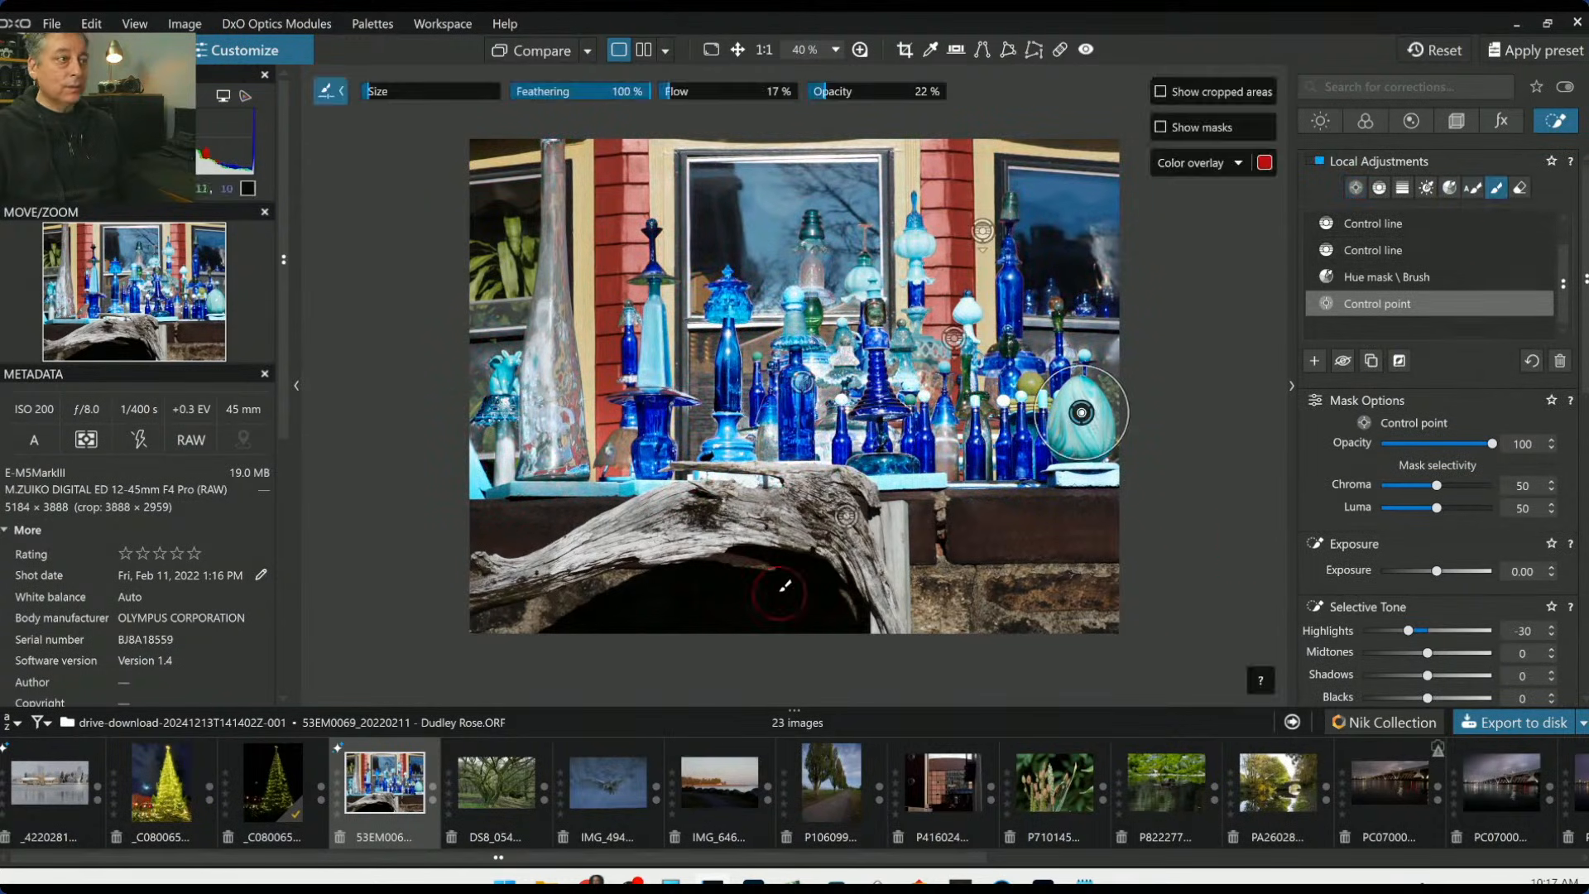
mouse_move(553, 558)
mouse_down()
mouse_move(702, 535)
mouse_move(612, 545)
mouse_move(668, 512)
mouse_move(468, 588)
mouse_move(655, 529)
mouse_move(778, 527)
mouse_move(783, 513)
mouse_move(687, 501)
mouse_move(810, 495)
mouse_move(768, 482)
mouse_move(805, 482)
mouse_move(882, 606)
mouse_move(891, 516)
mouse_move(886, 579)
mouse_up()
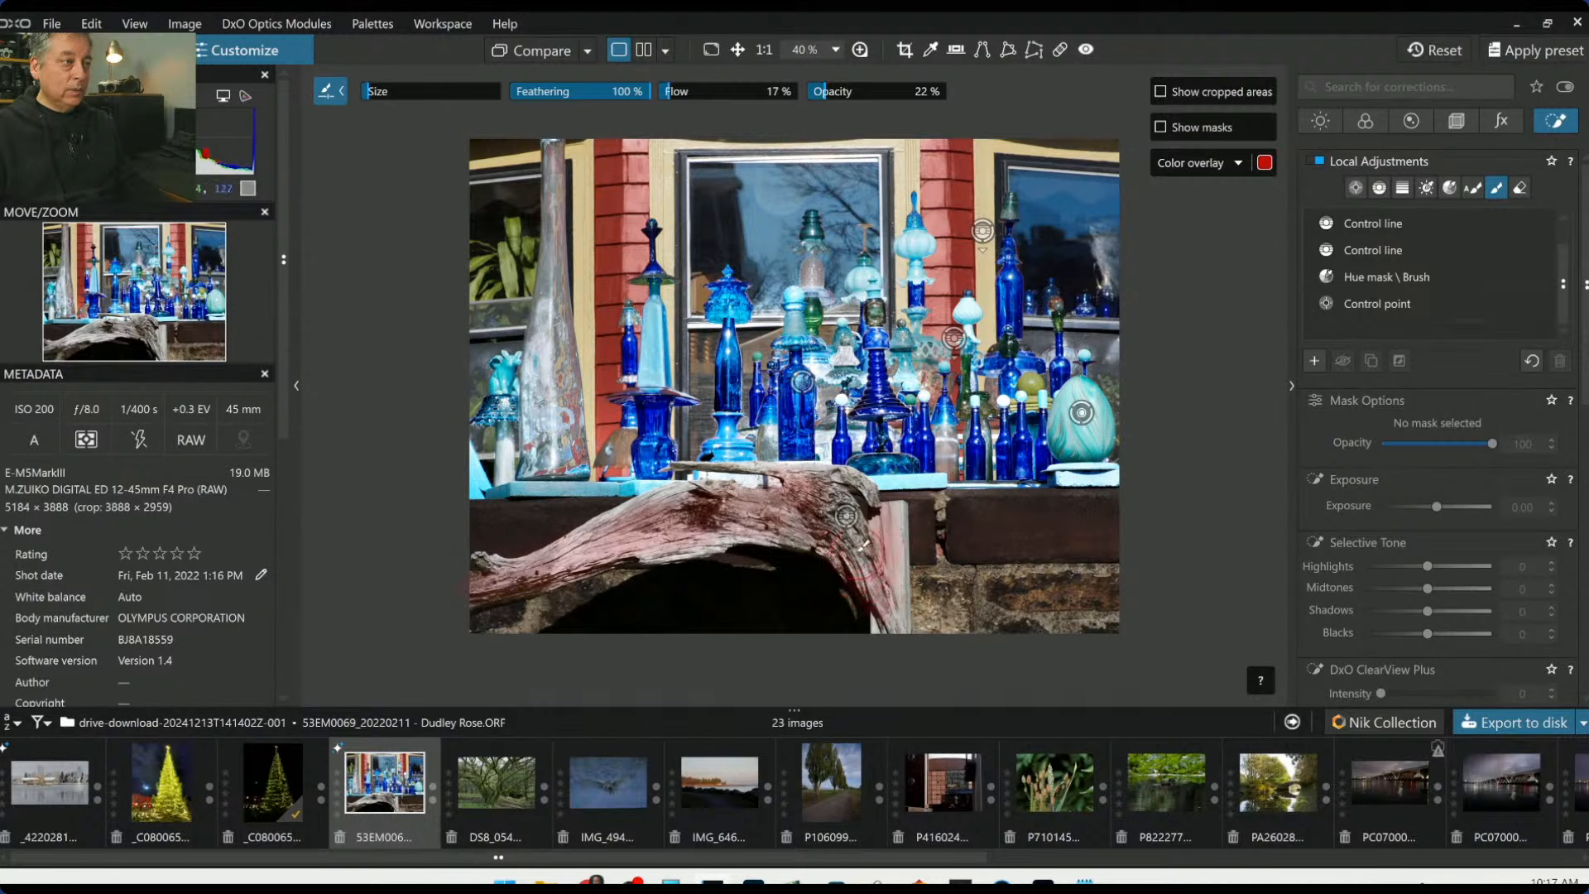
drag(547, 567, 538, 573)
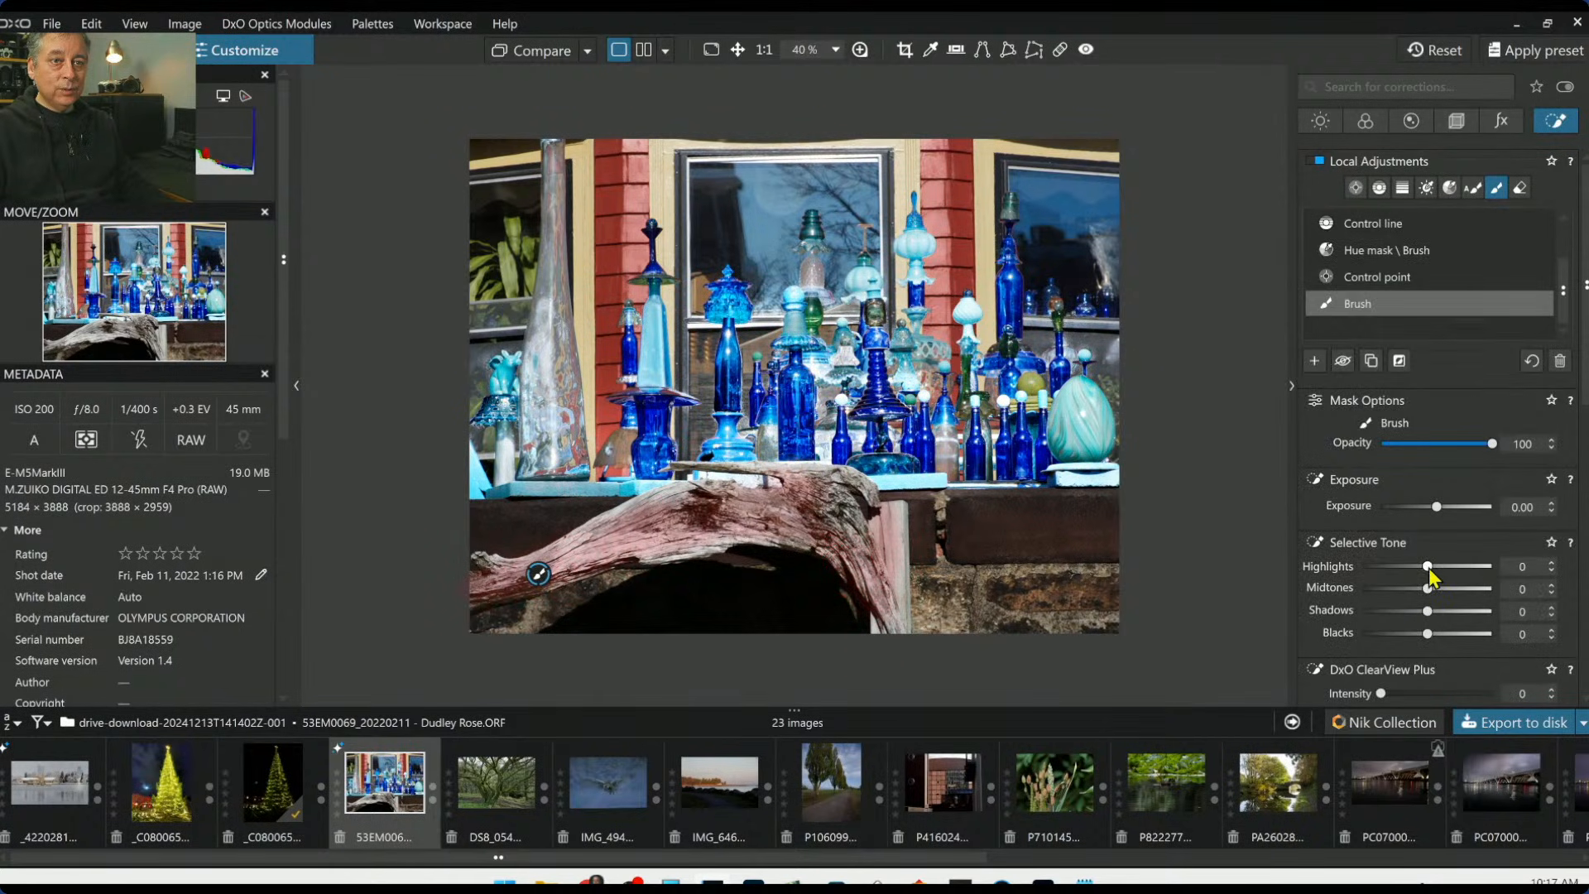
Darken the driftwood brush mask with exposure -1.83, highlights -37, shadows -48 and blacks -91
mouse_move(1432, 577)
mouse_down()
mouse_move(1384, 577)
mouse_move(1404, 578)
mouse_up()
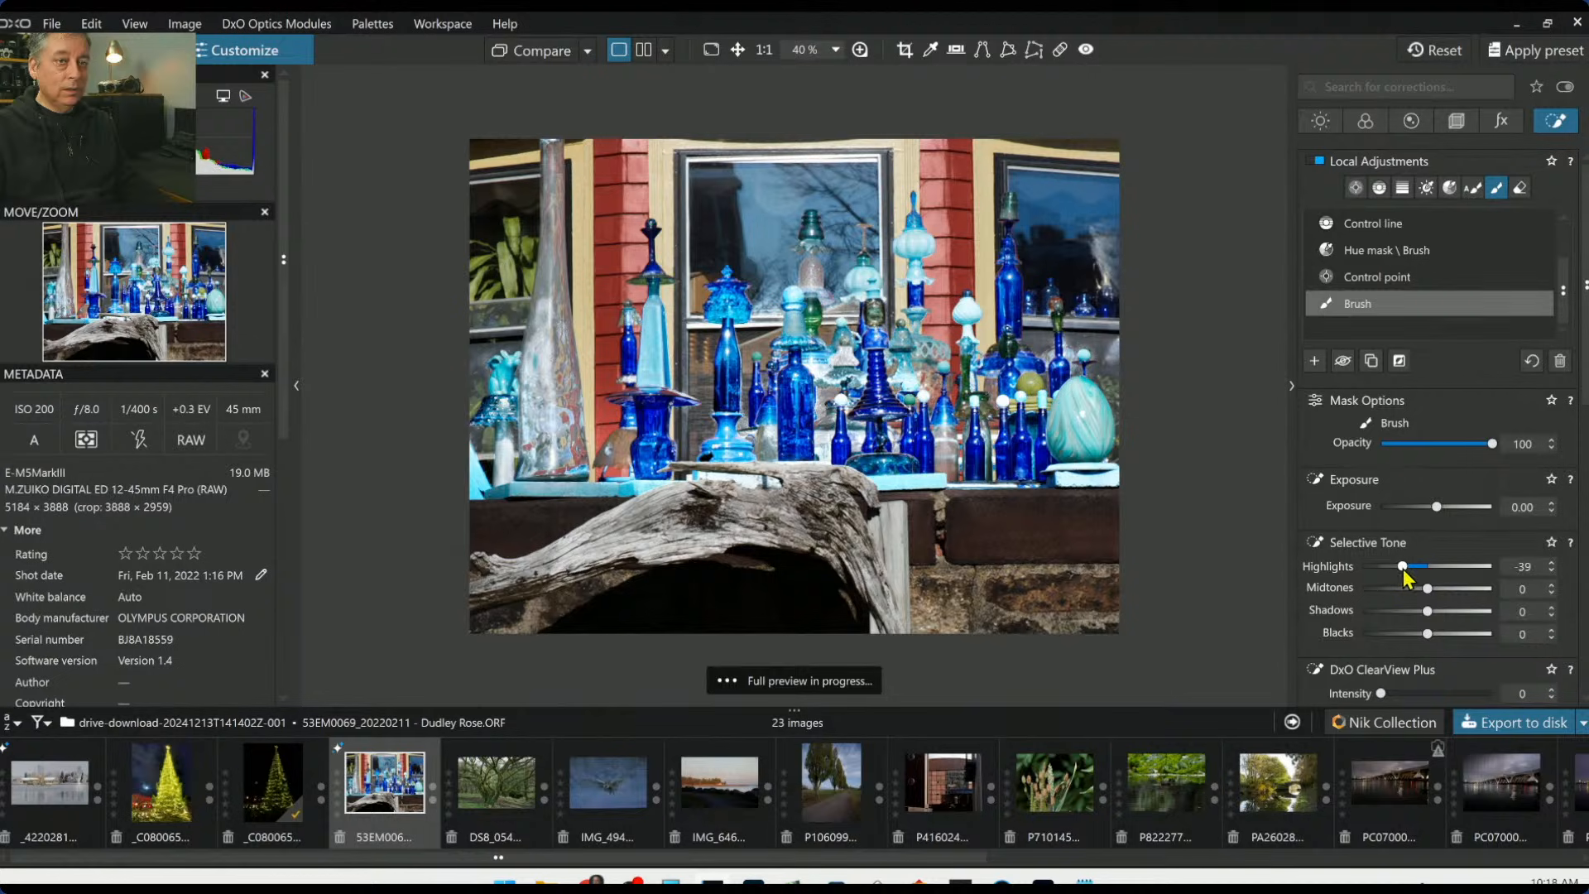
drag(1427, 634, 1400, 611)
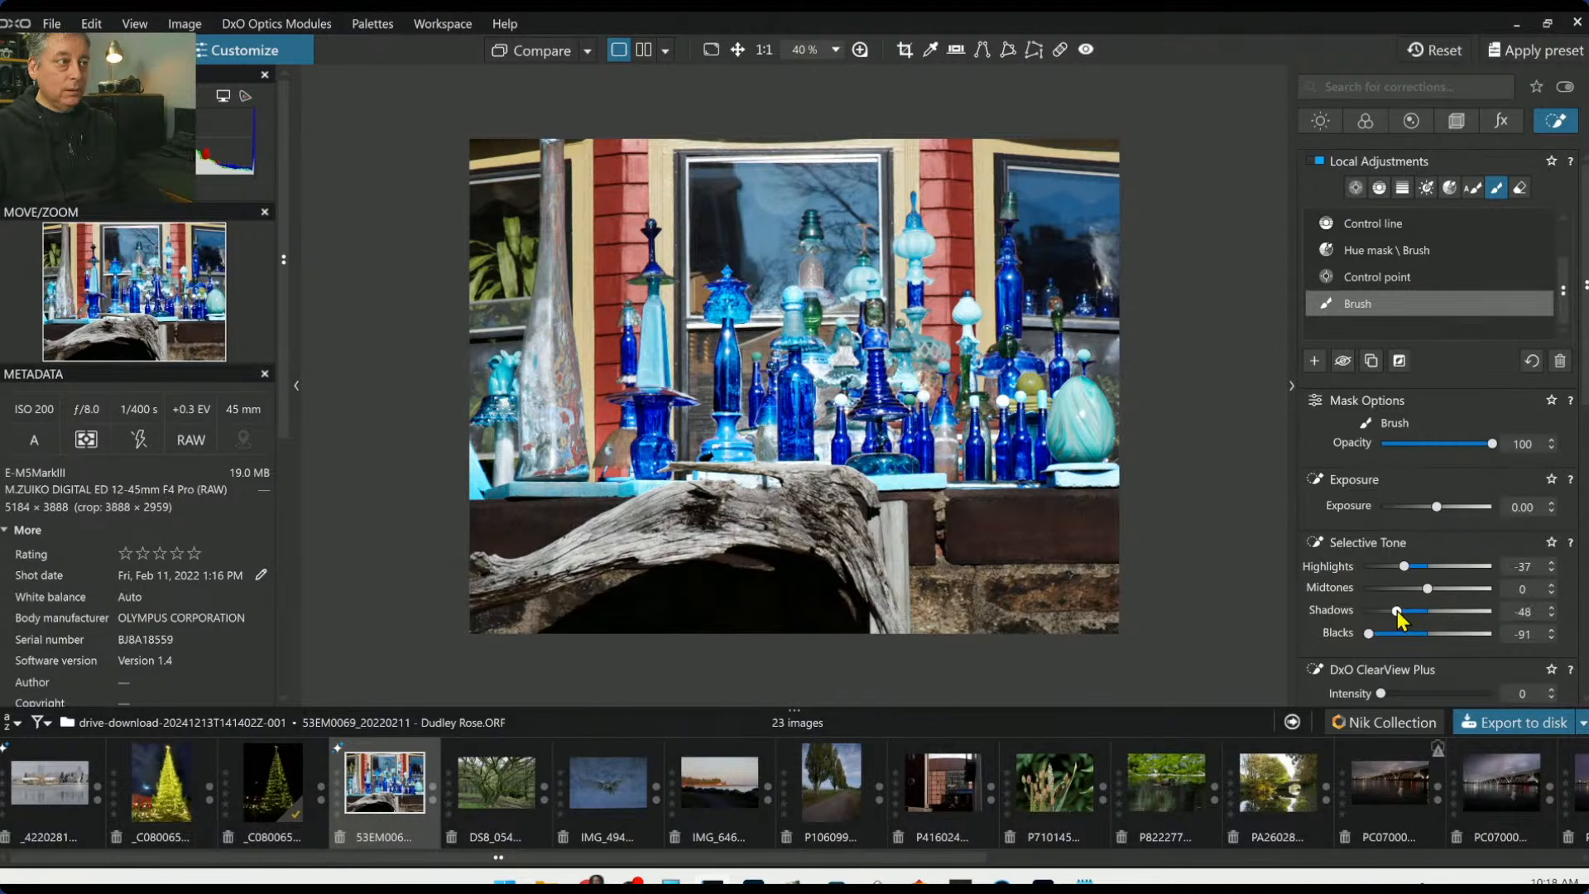
drag(1437, 514, 1403, 515)
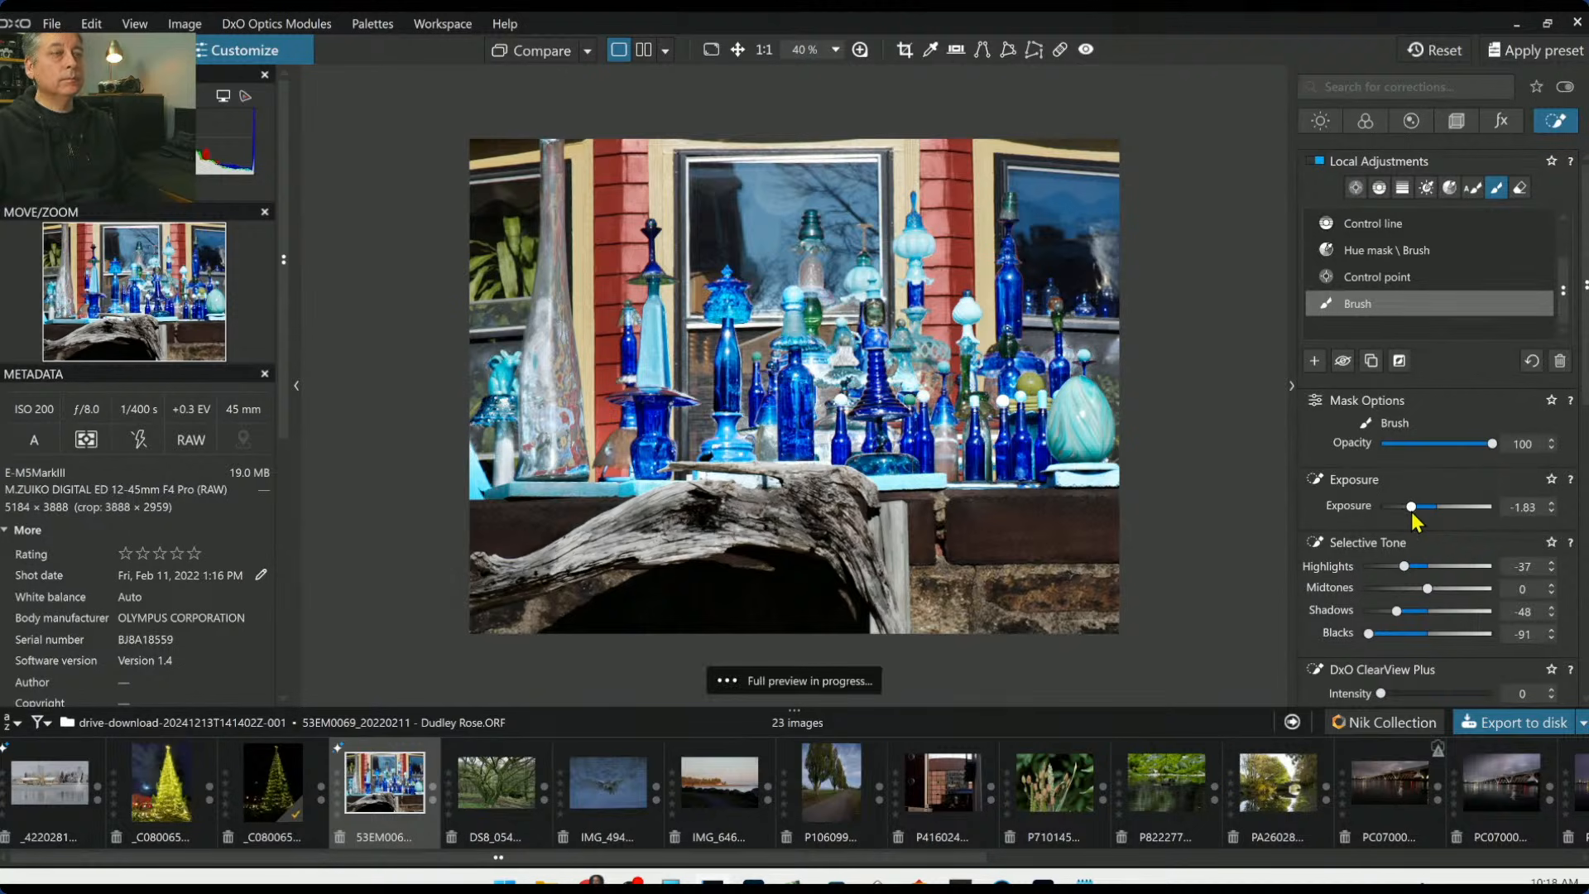
Lower both the contrast and the microcontrast of the driftwood brush mask to -100
scroll(1351, 617, down, 3)
scroll(1351, 621, down, 1)
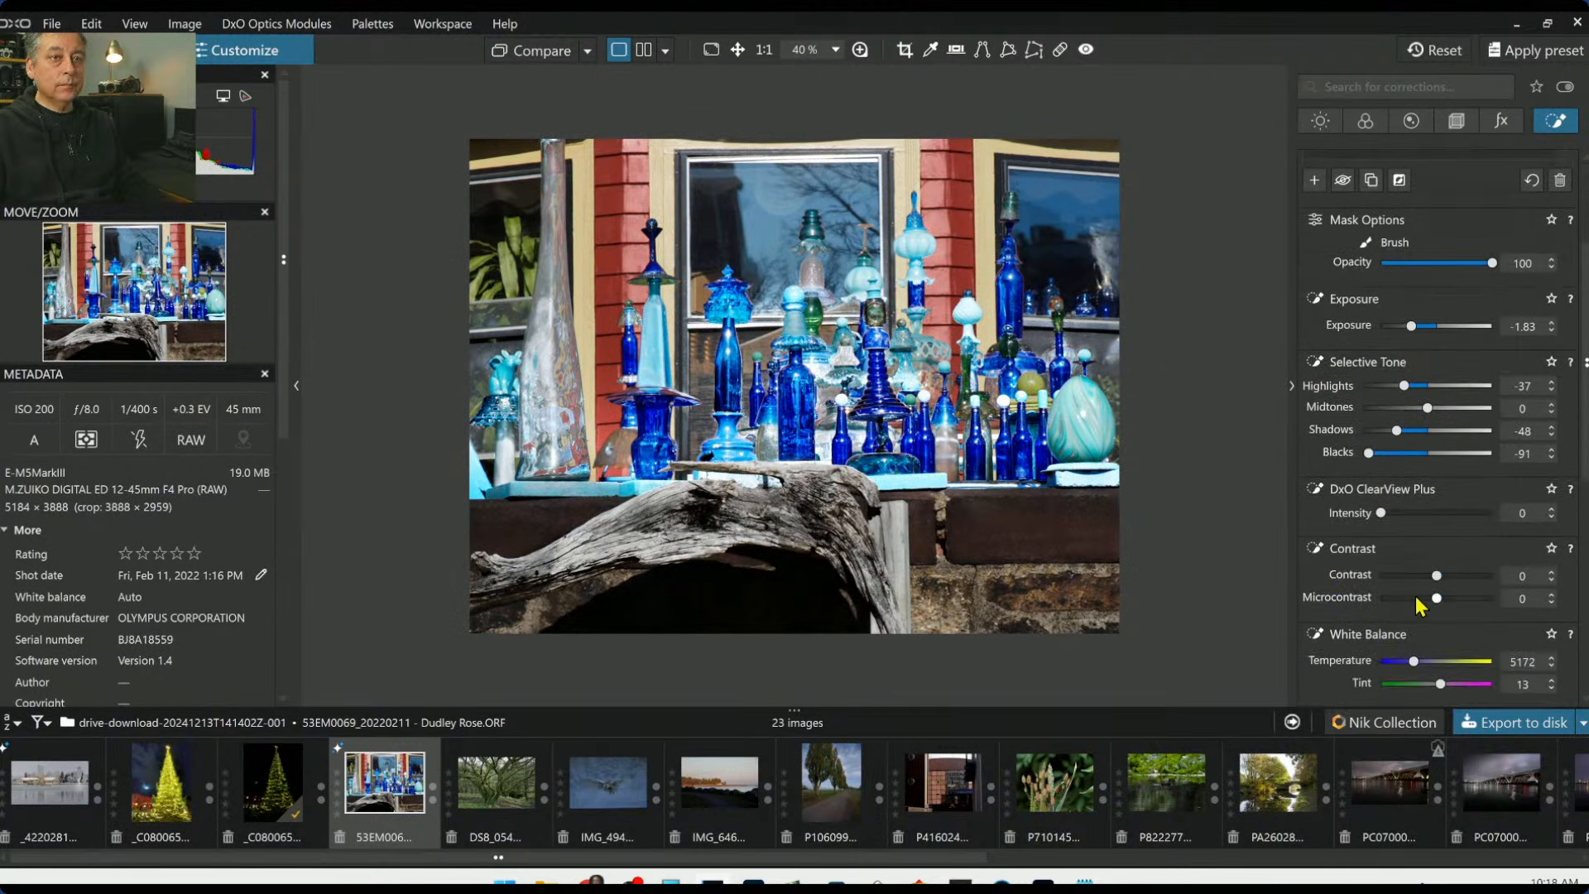
drag(1437, 598, 1367, 581)
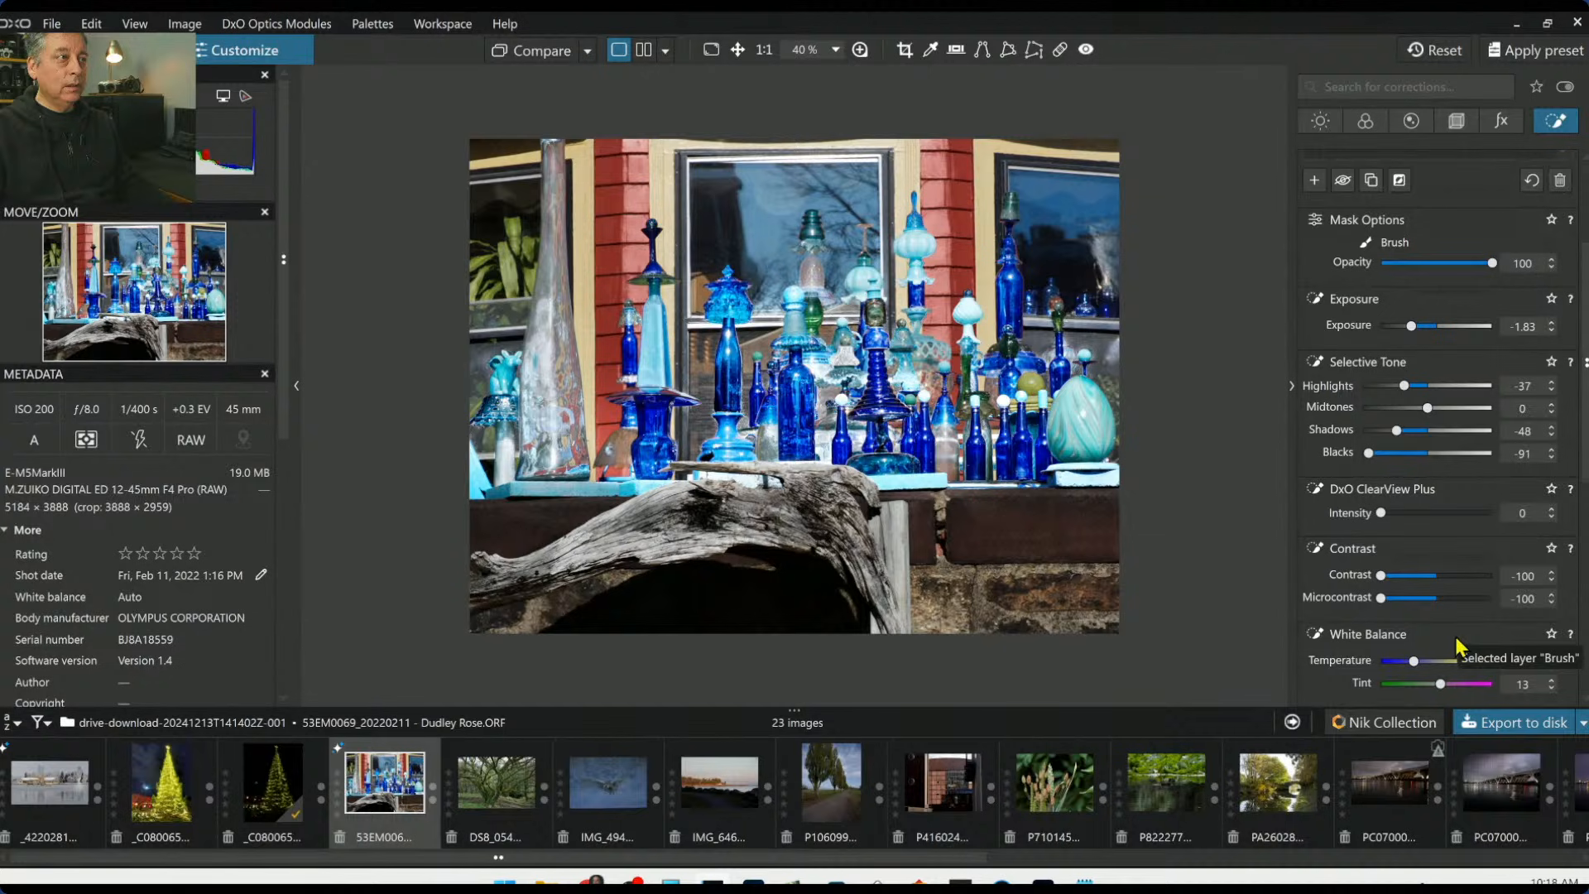
Deselect the brush mask on the bottle photo and set the RAW white balance temperature to 6072
click(1352, 594)
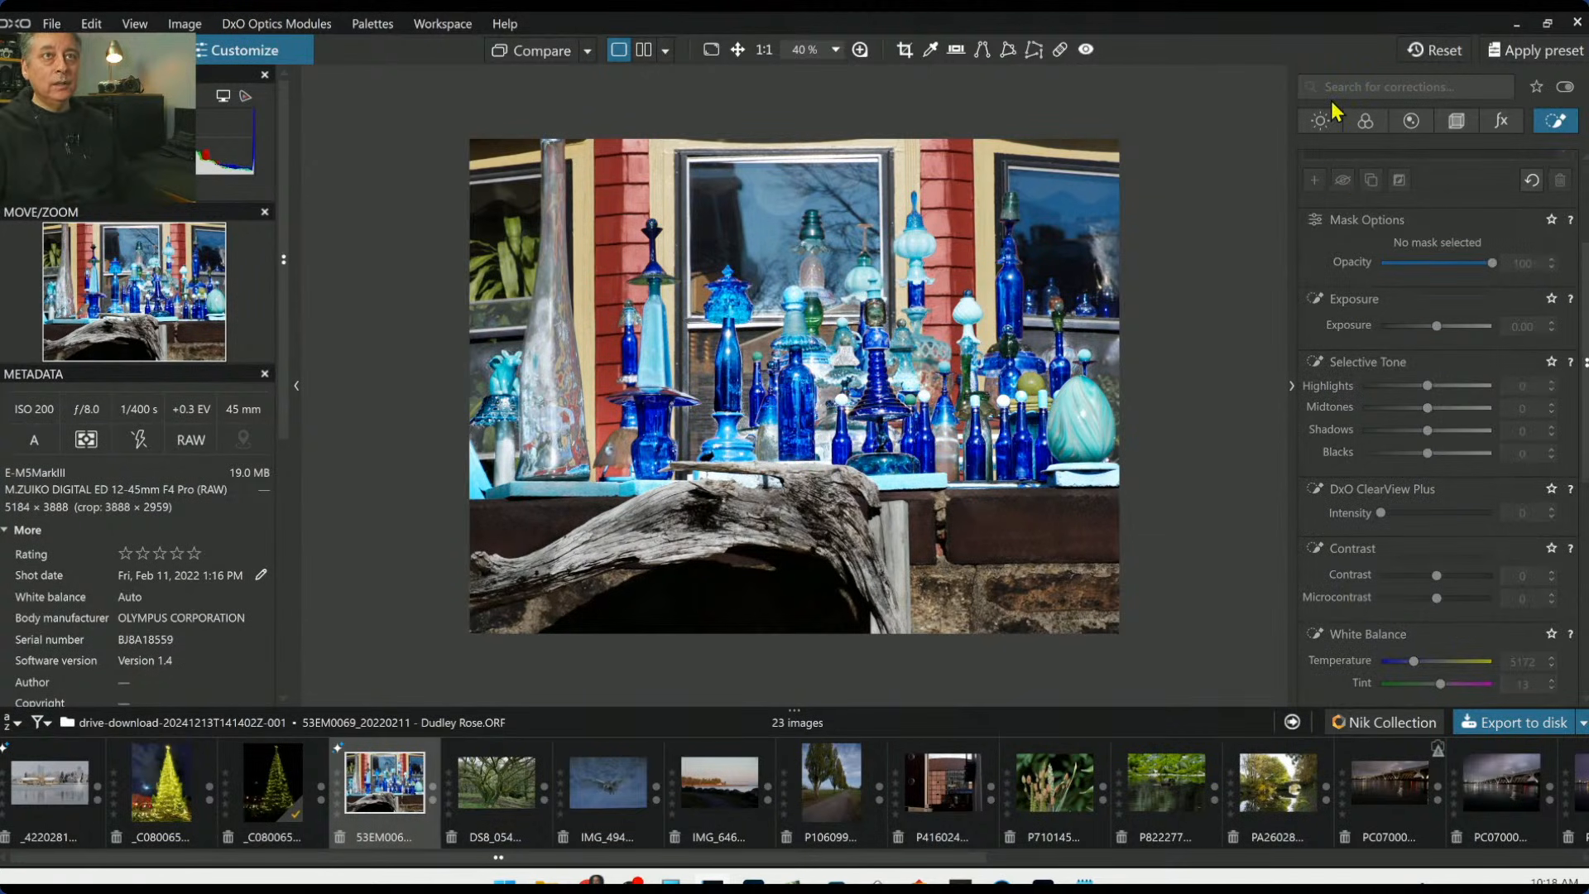
click(1366, 121)
scroll(1399, 459, up, 3)
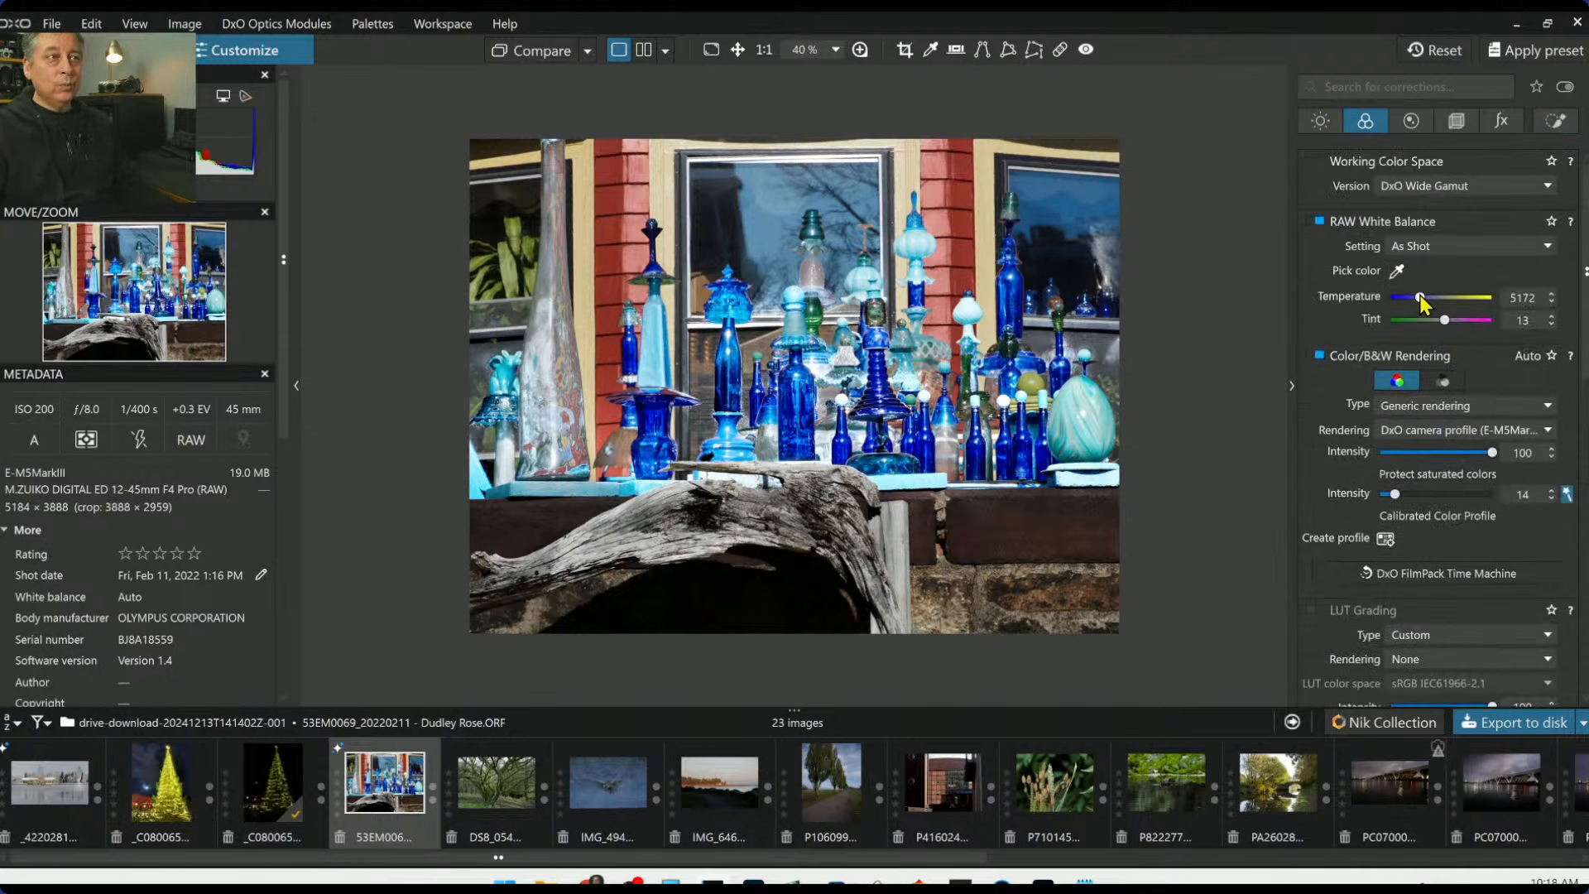
drag(1421, 298, 1422, 298)
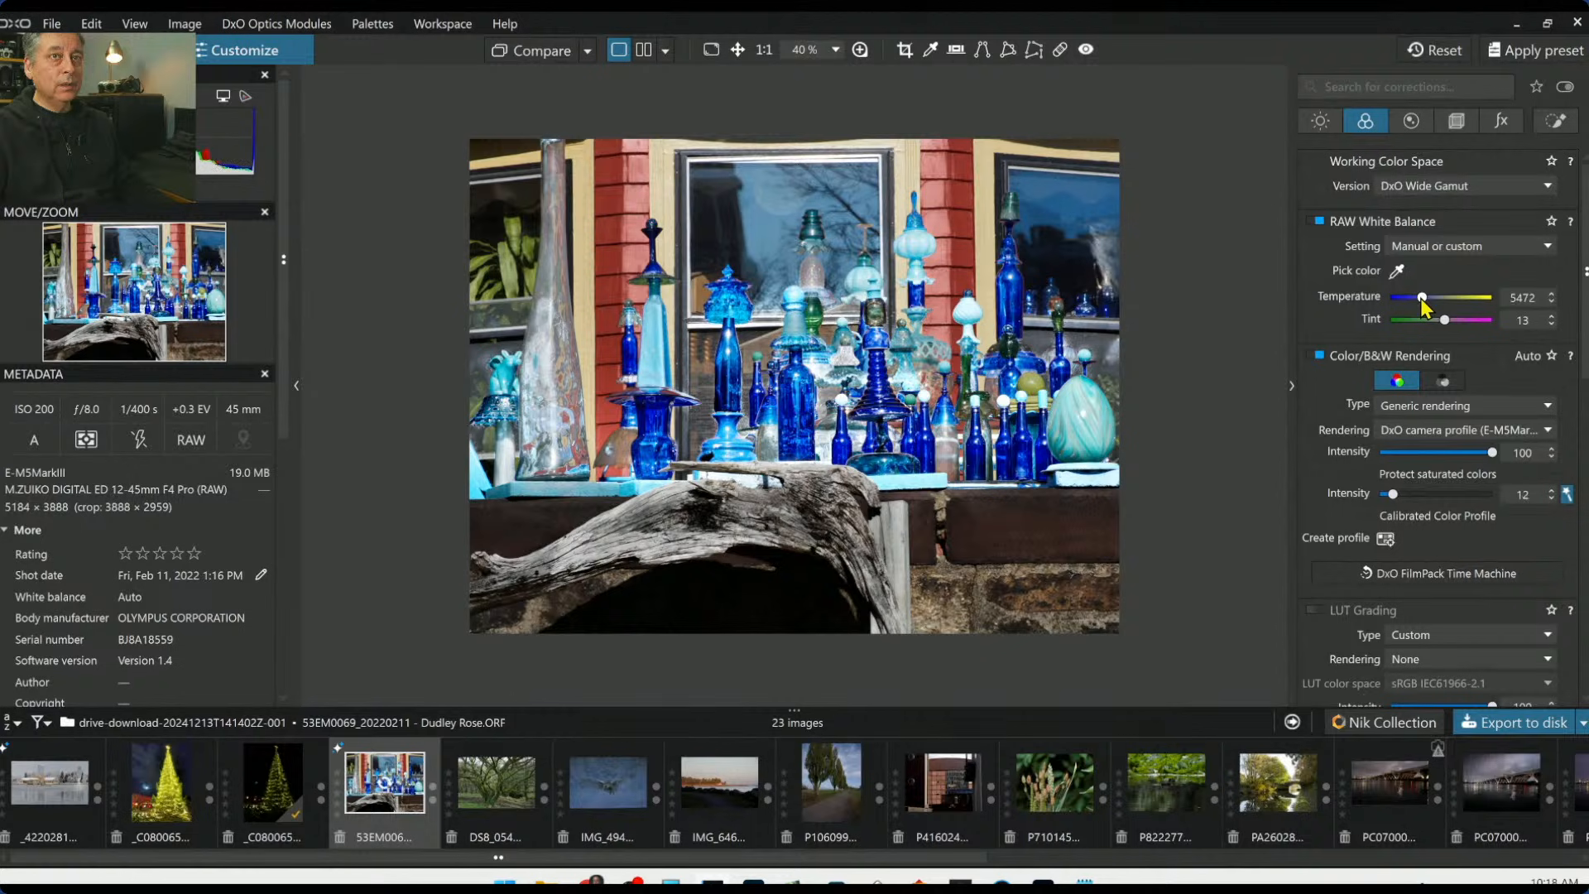
scroll(1421, 298, up, 1)
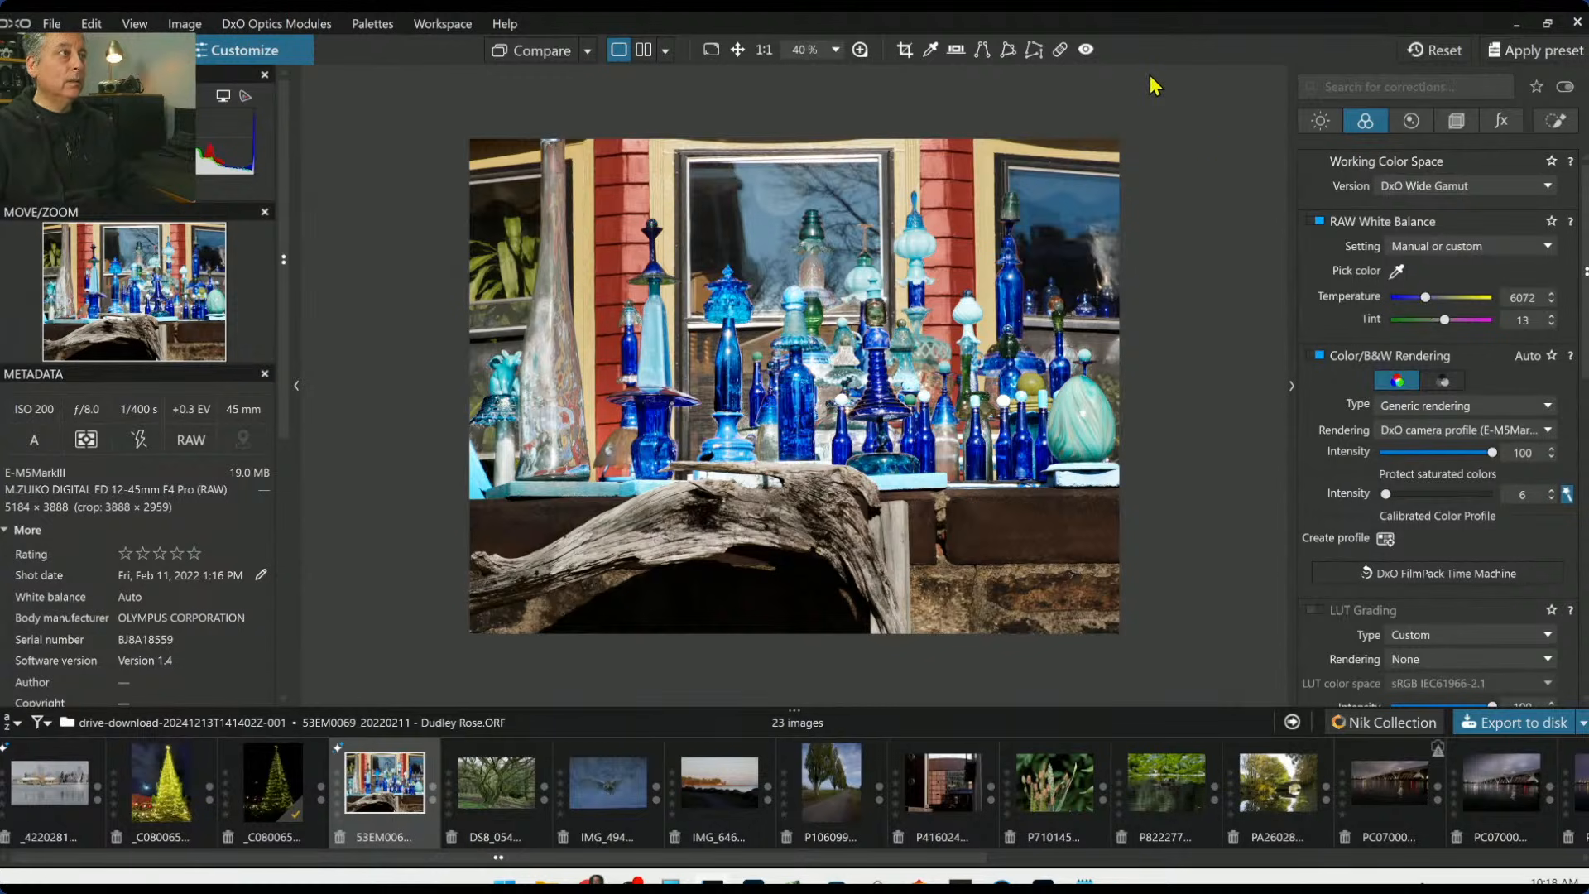
Hide the side palettes, compare the bottle photo side by side with its original, and return to the single-image view
key(Tab)
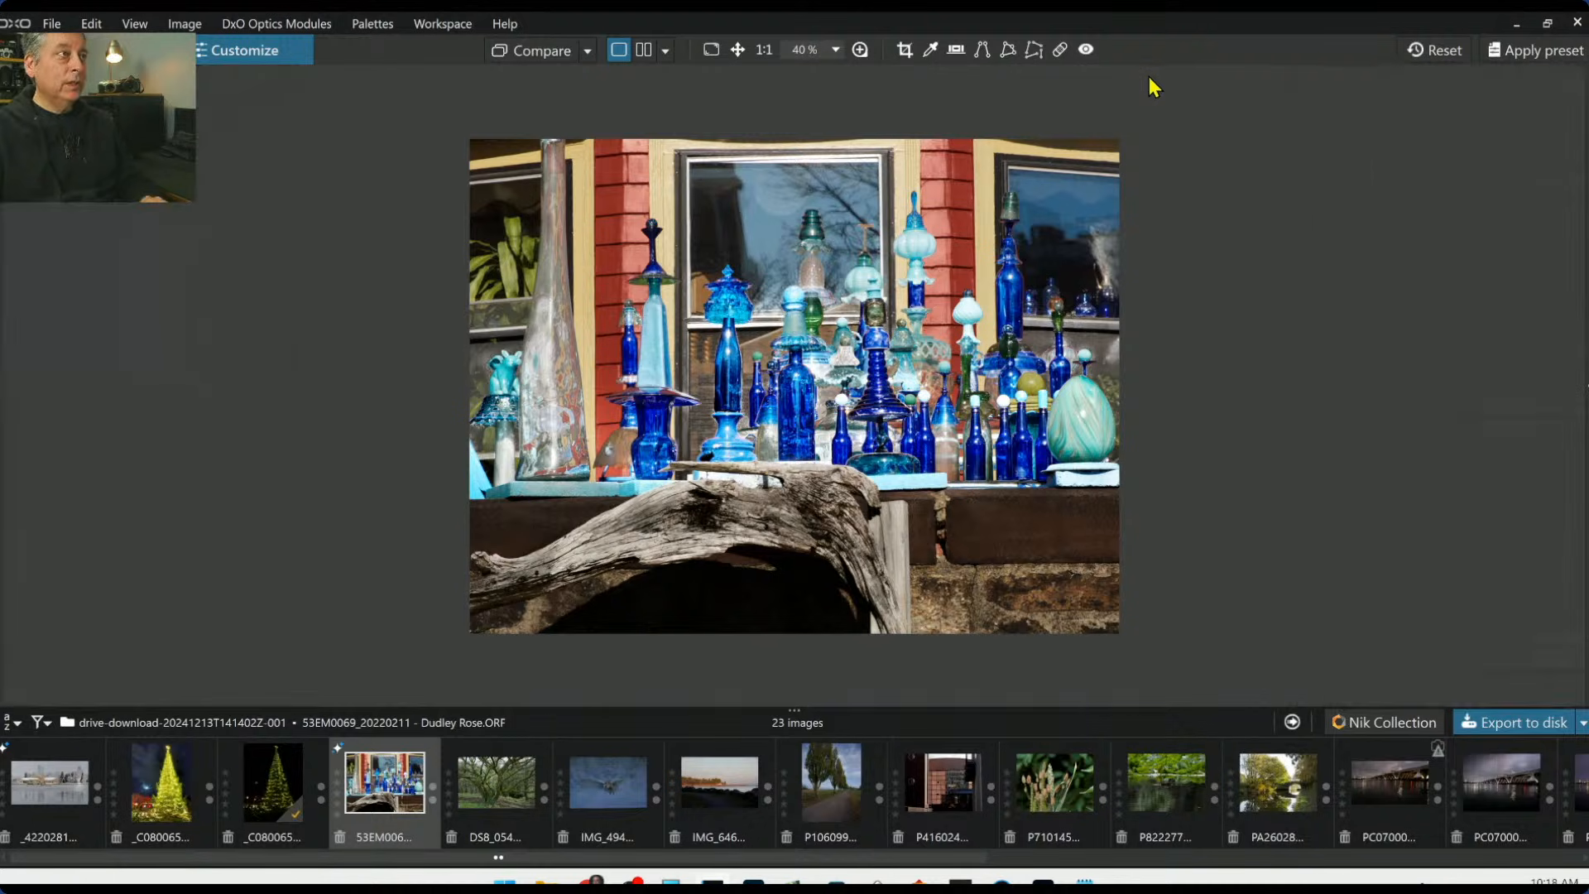
click(644, 49)
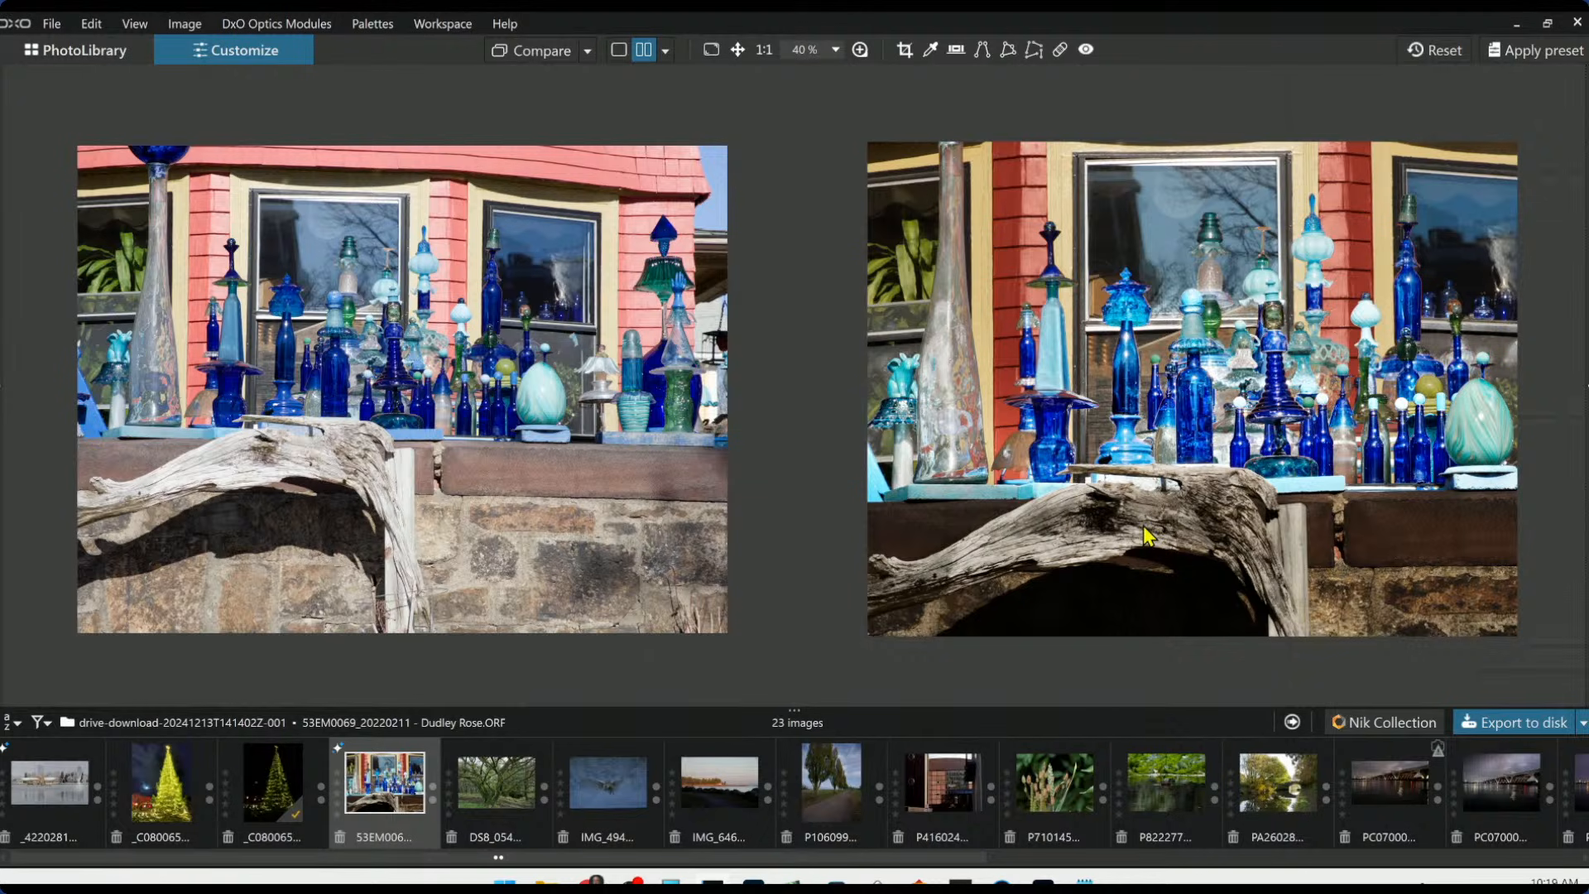
click(619, 50)
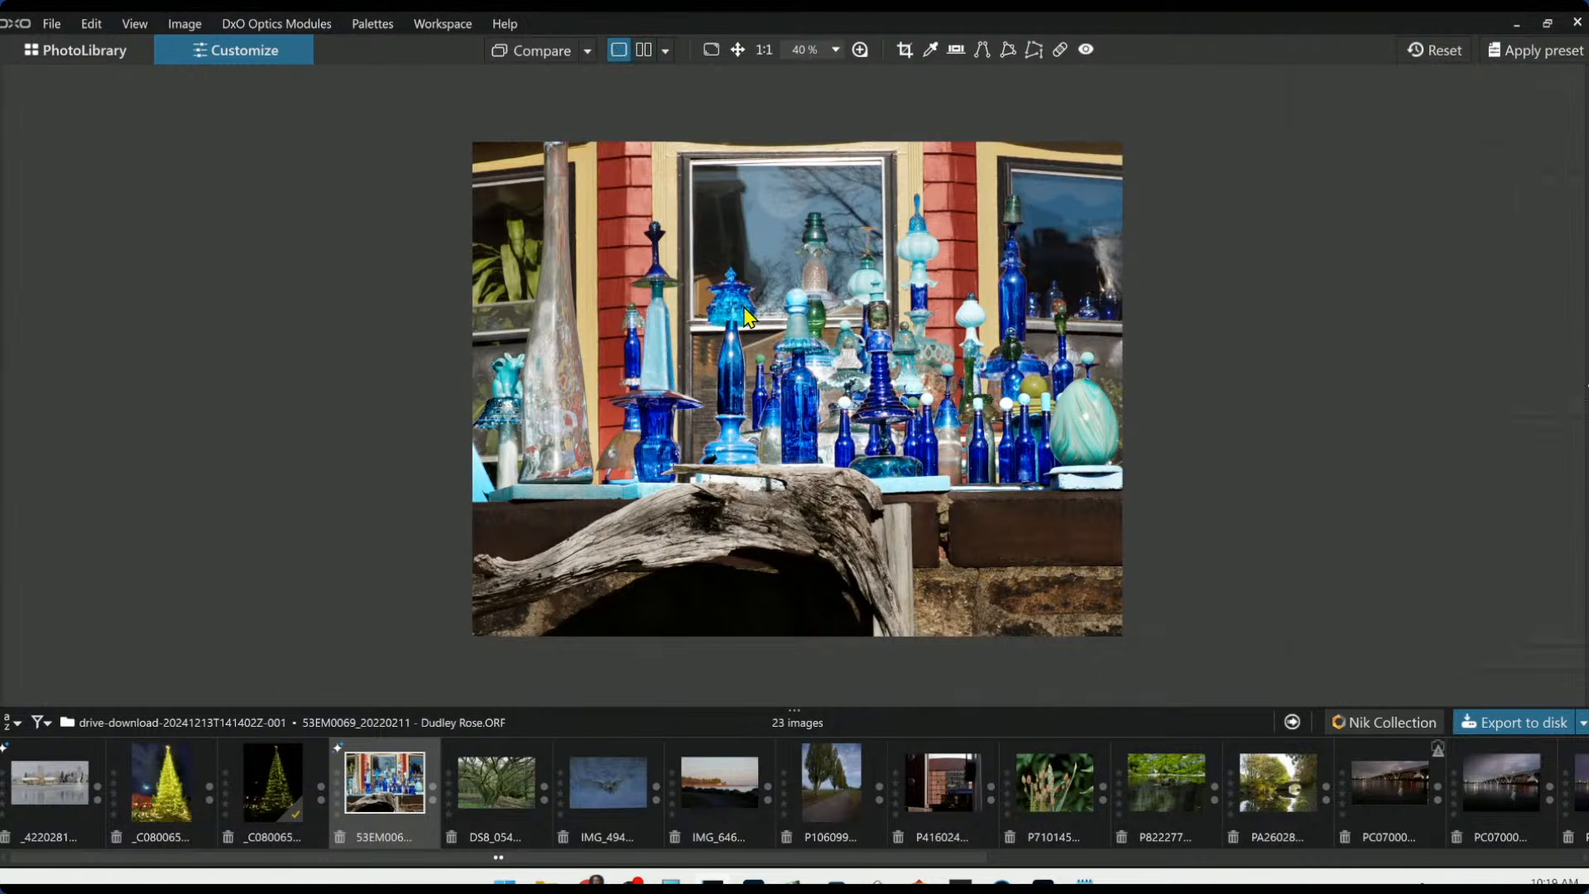
scroll(743, 306, up, 3)
scroll(743, 306, down, 2)
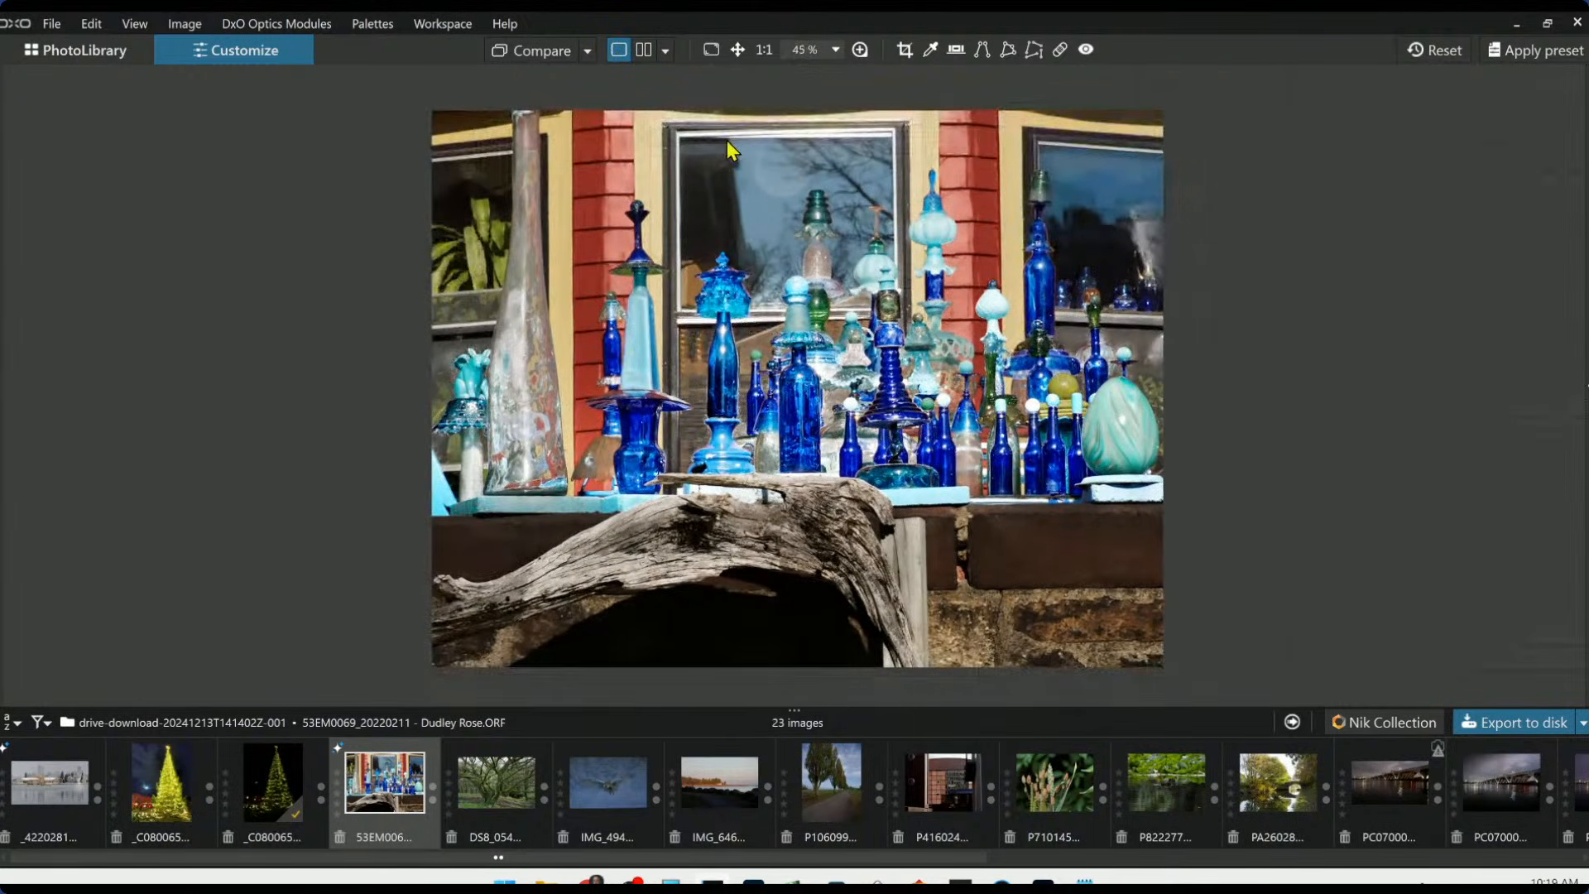
View the bottle photo full screen and toggle quick compare to check the edit against the original
click(711, 50)
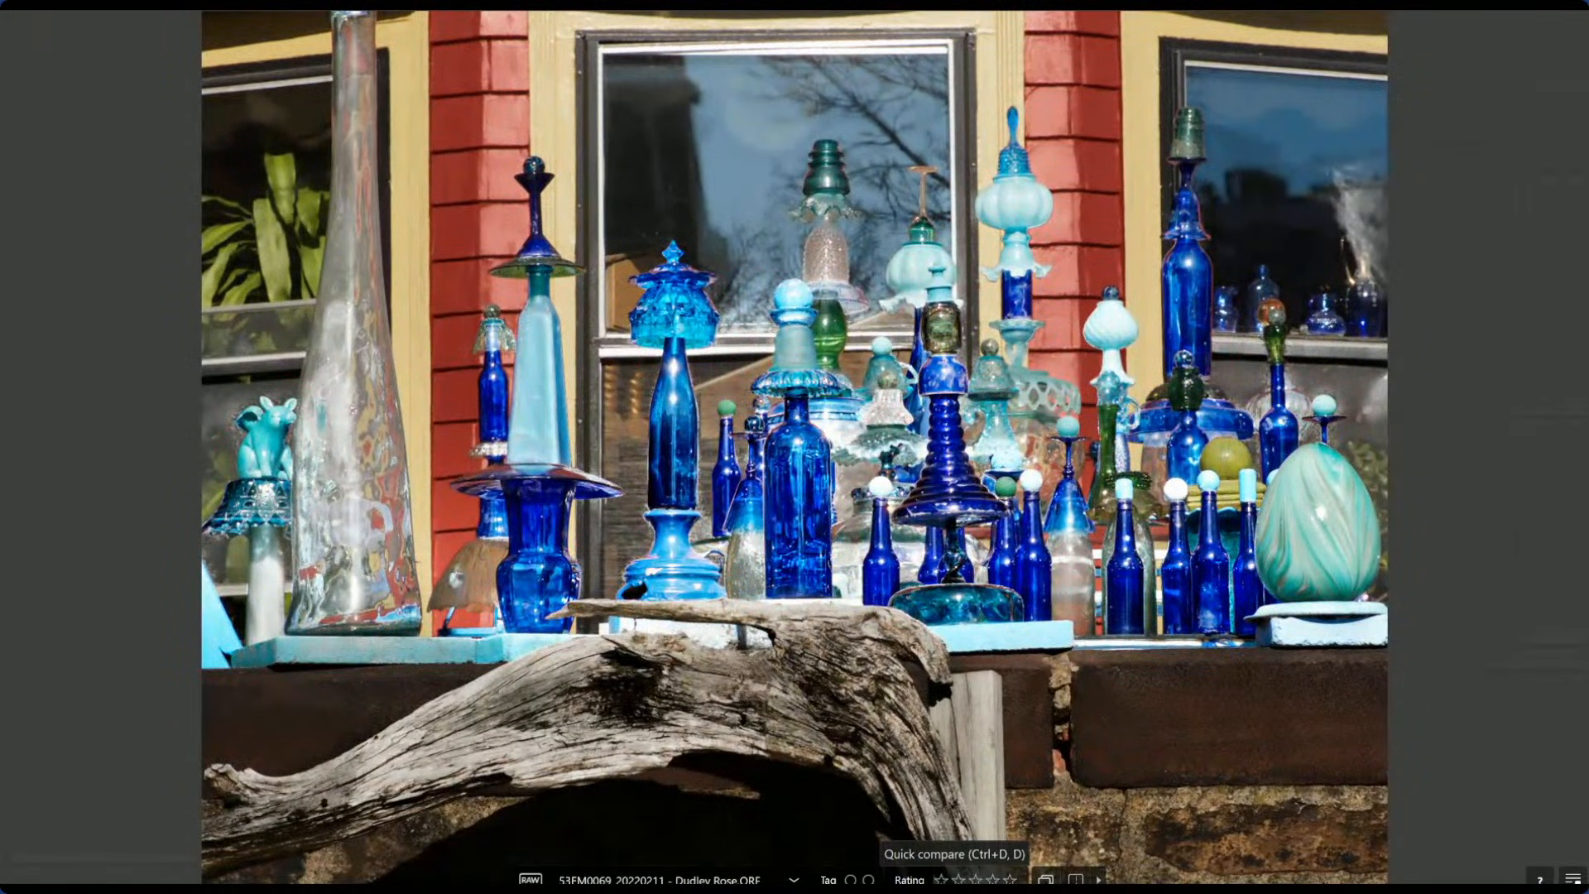
click(1045, 879)
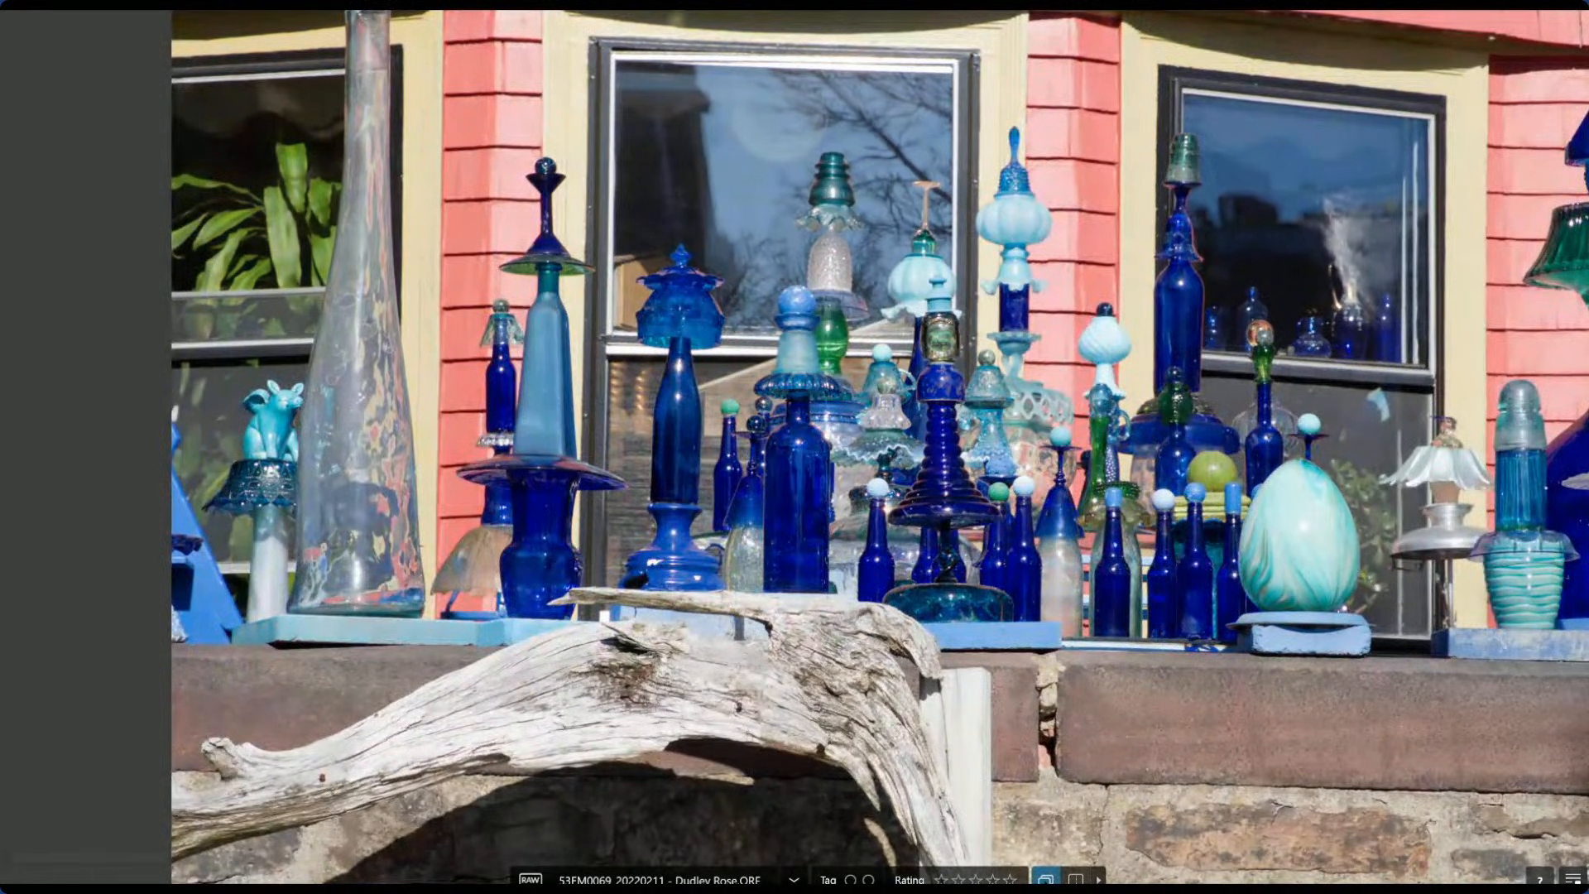
click(1045, 879)
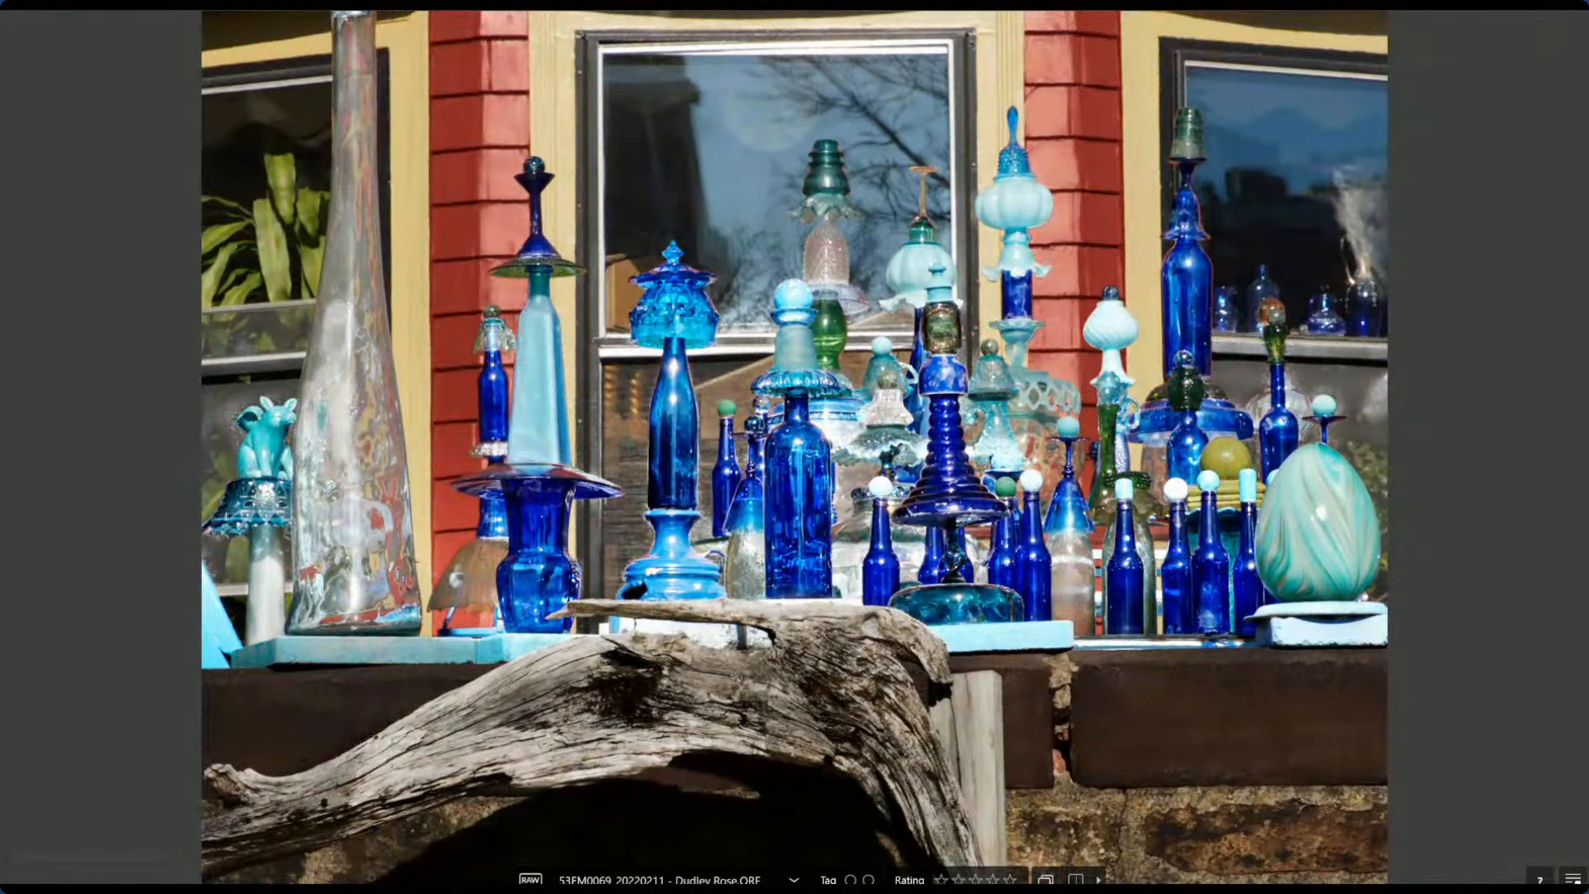
key(Escape)
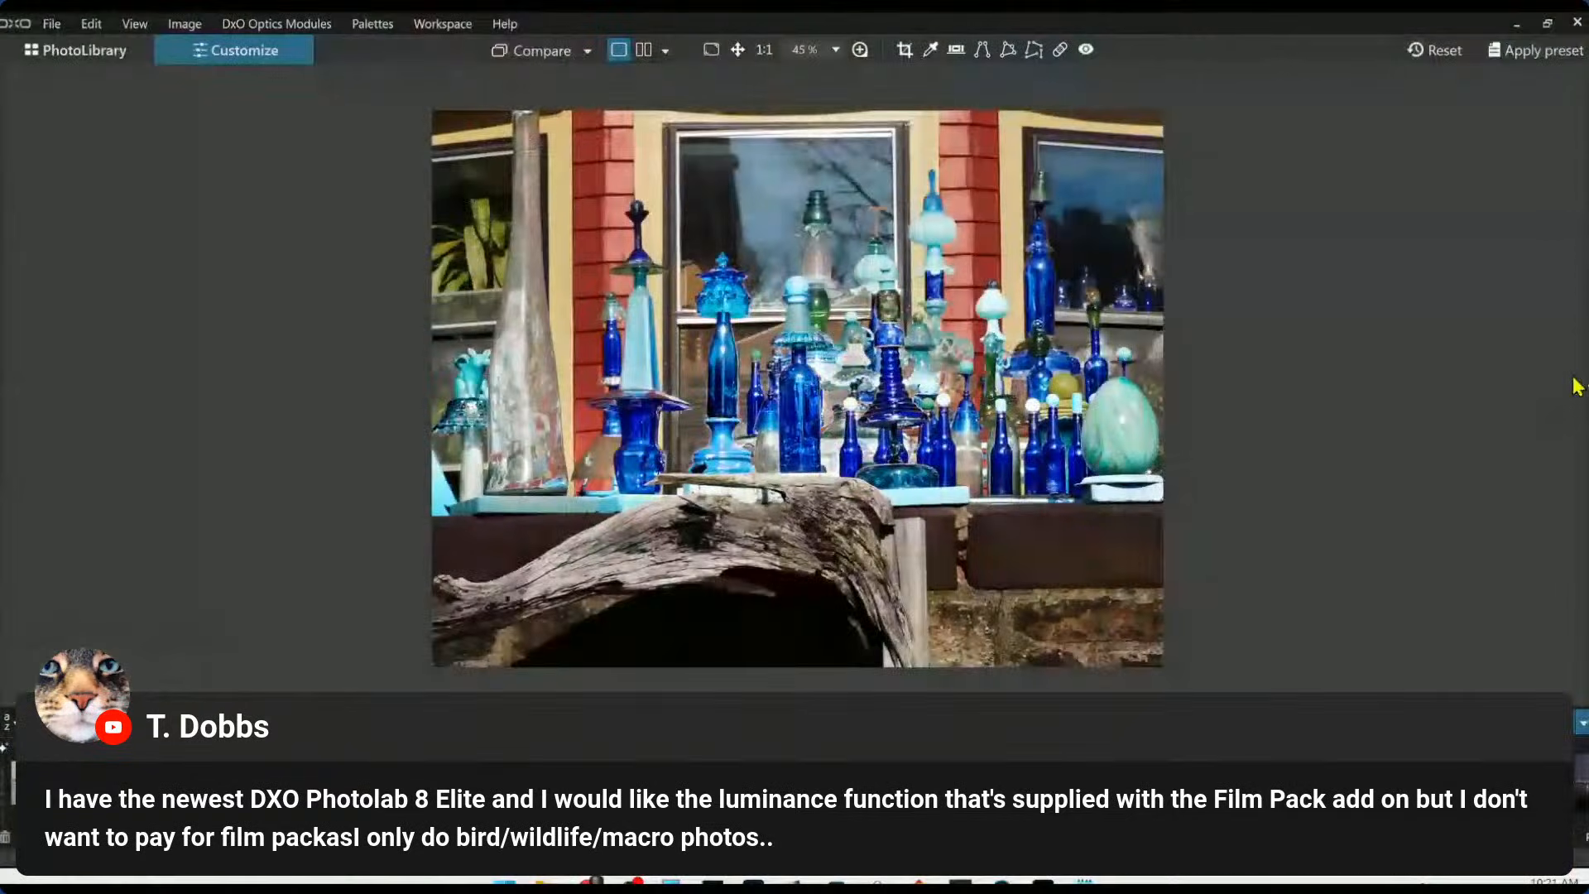
Bring back the correction palettes, look through the detail and geometry corrections, and activate the luminosity mask tool in Local Adjustments
click(1579, 385)
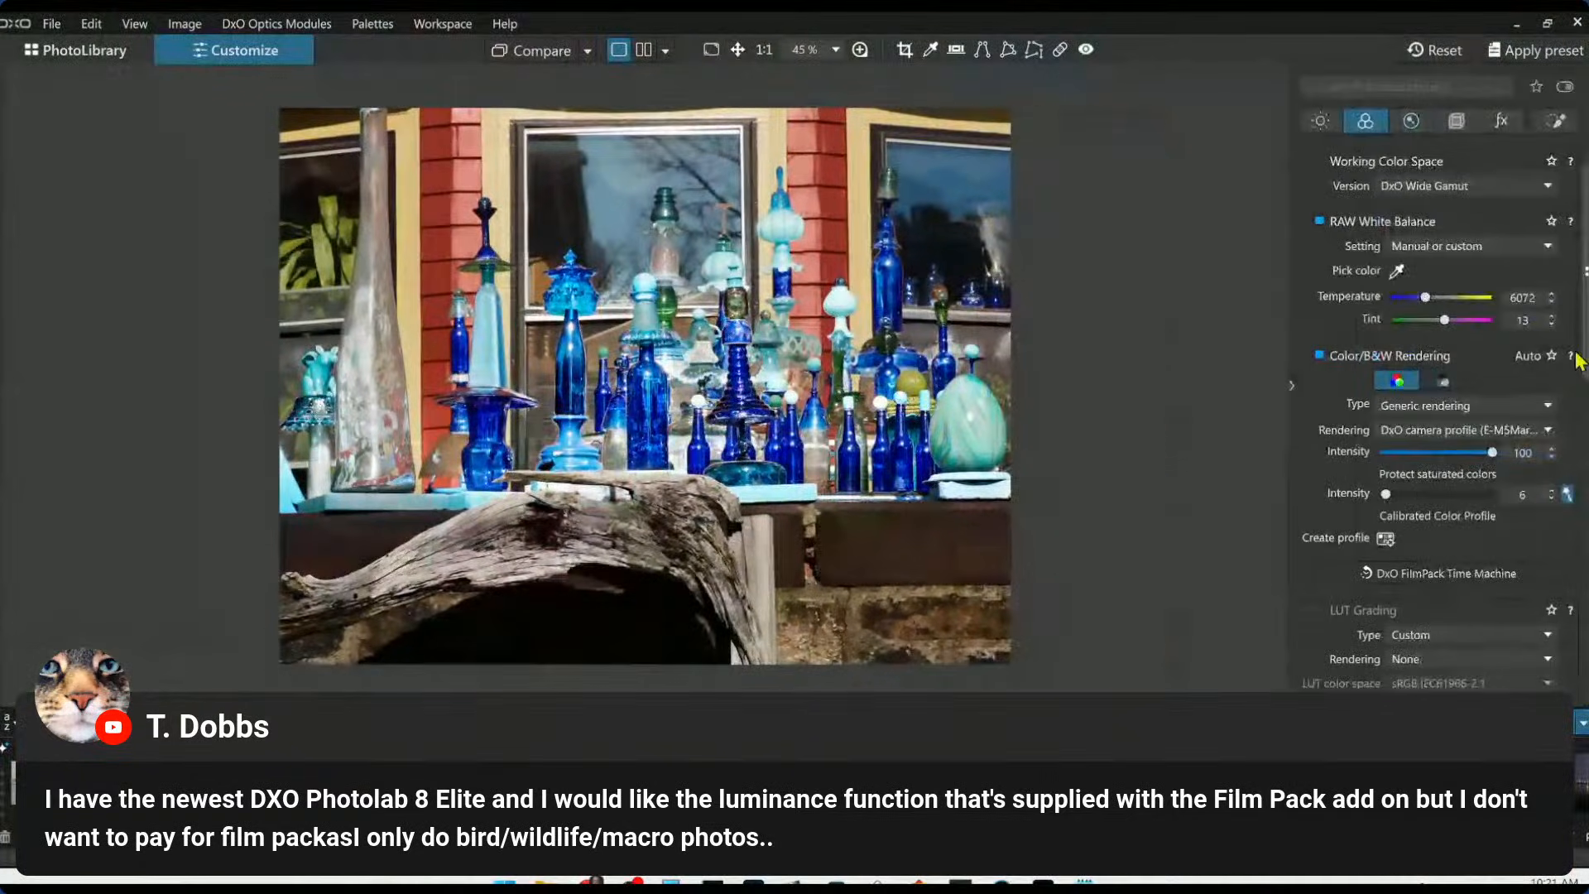
click(1414, 123)
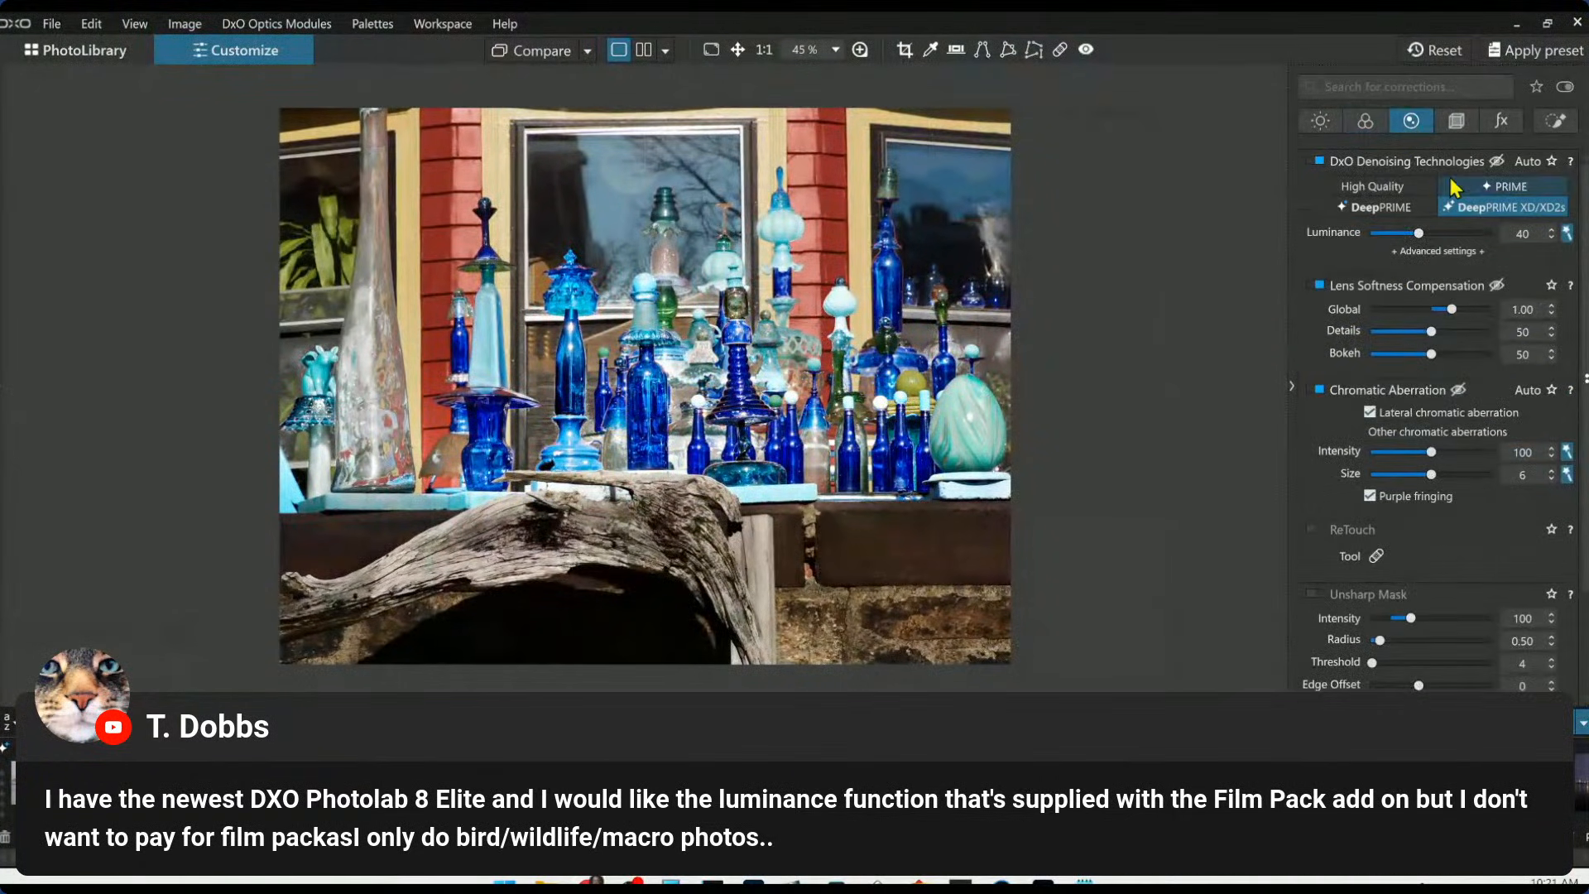
click(1460, 126)
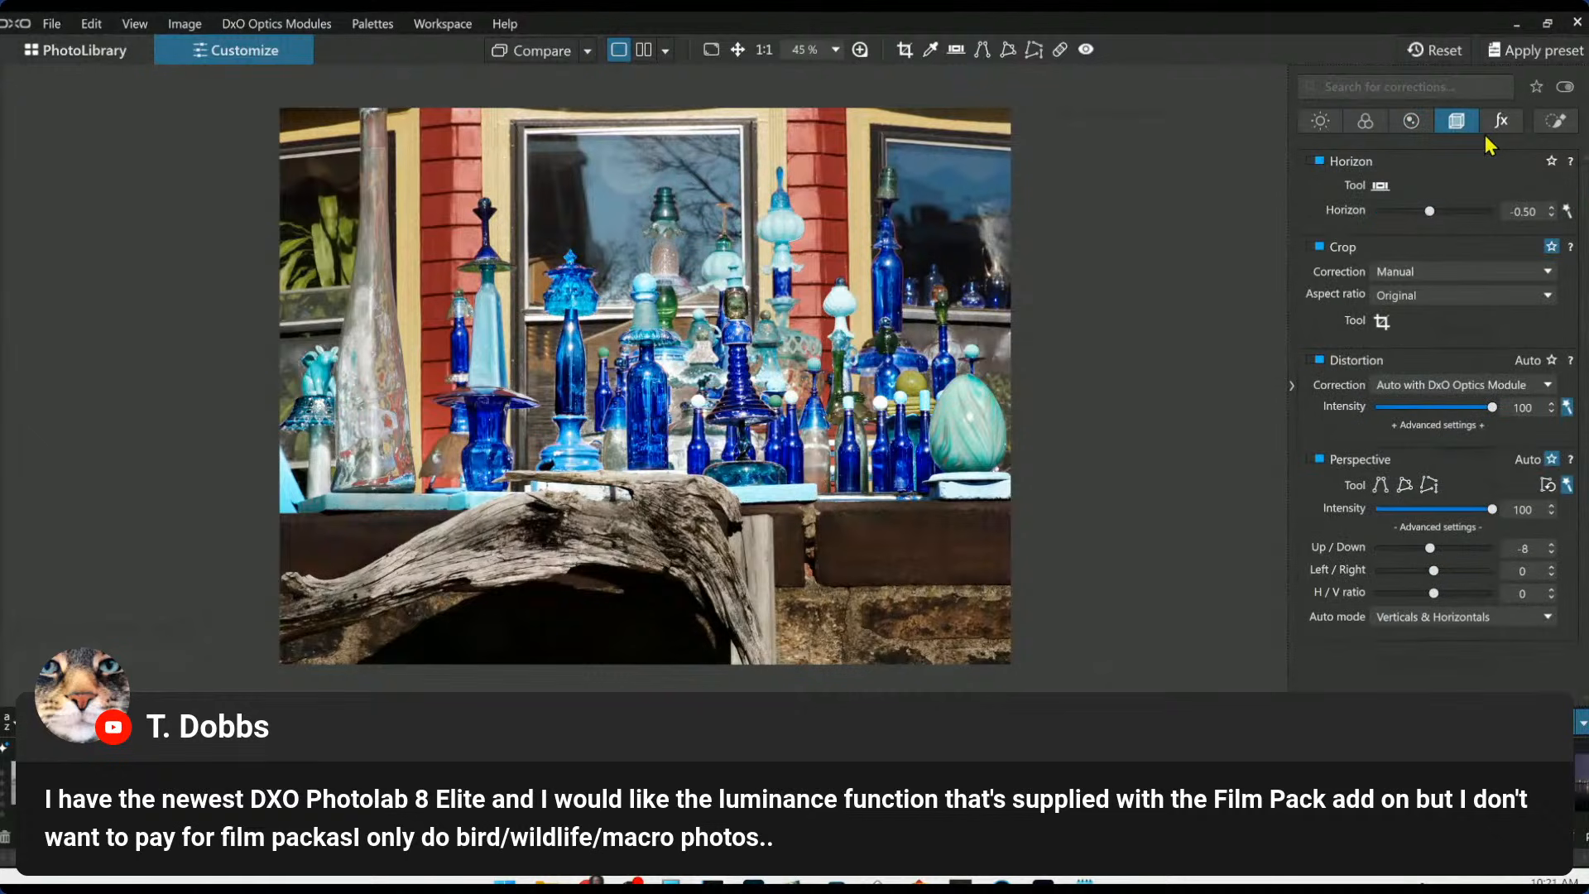
click(1554, 124)
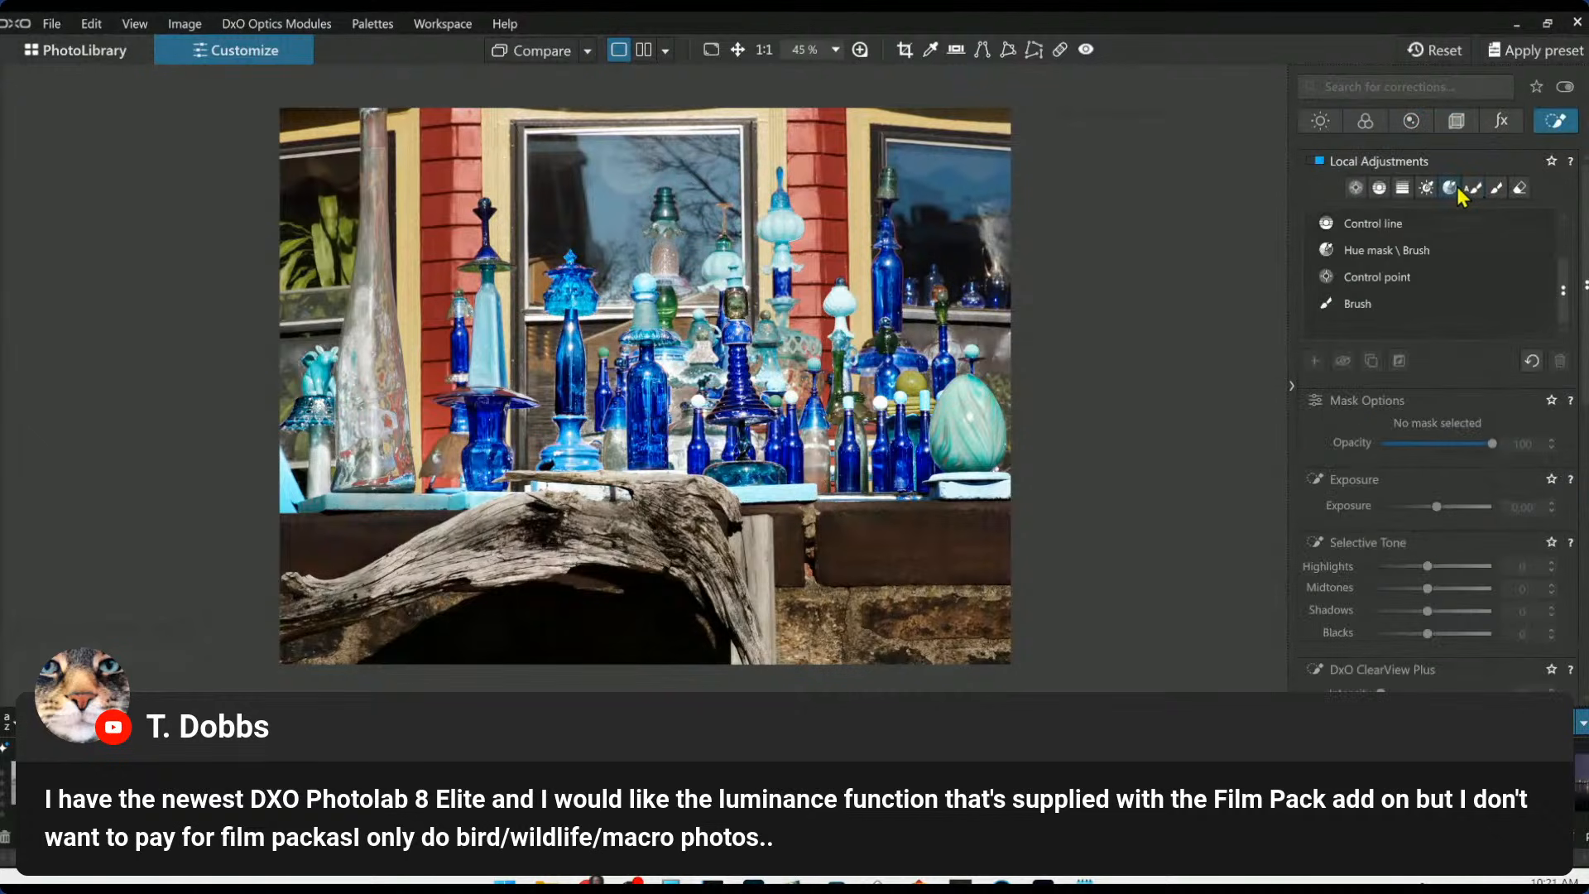
click(1429, 189)
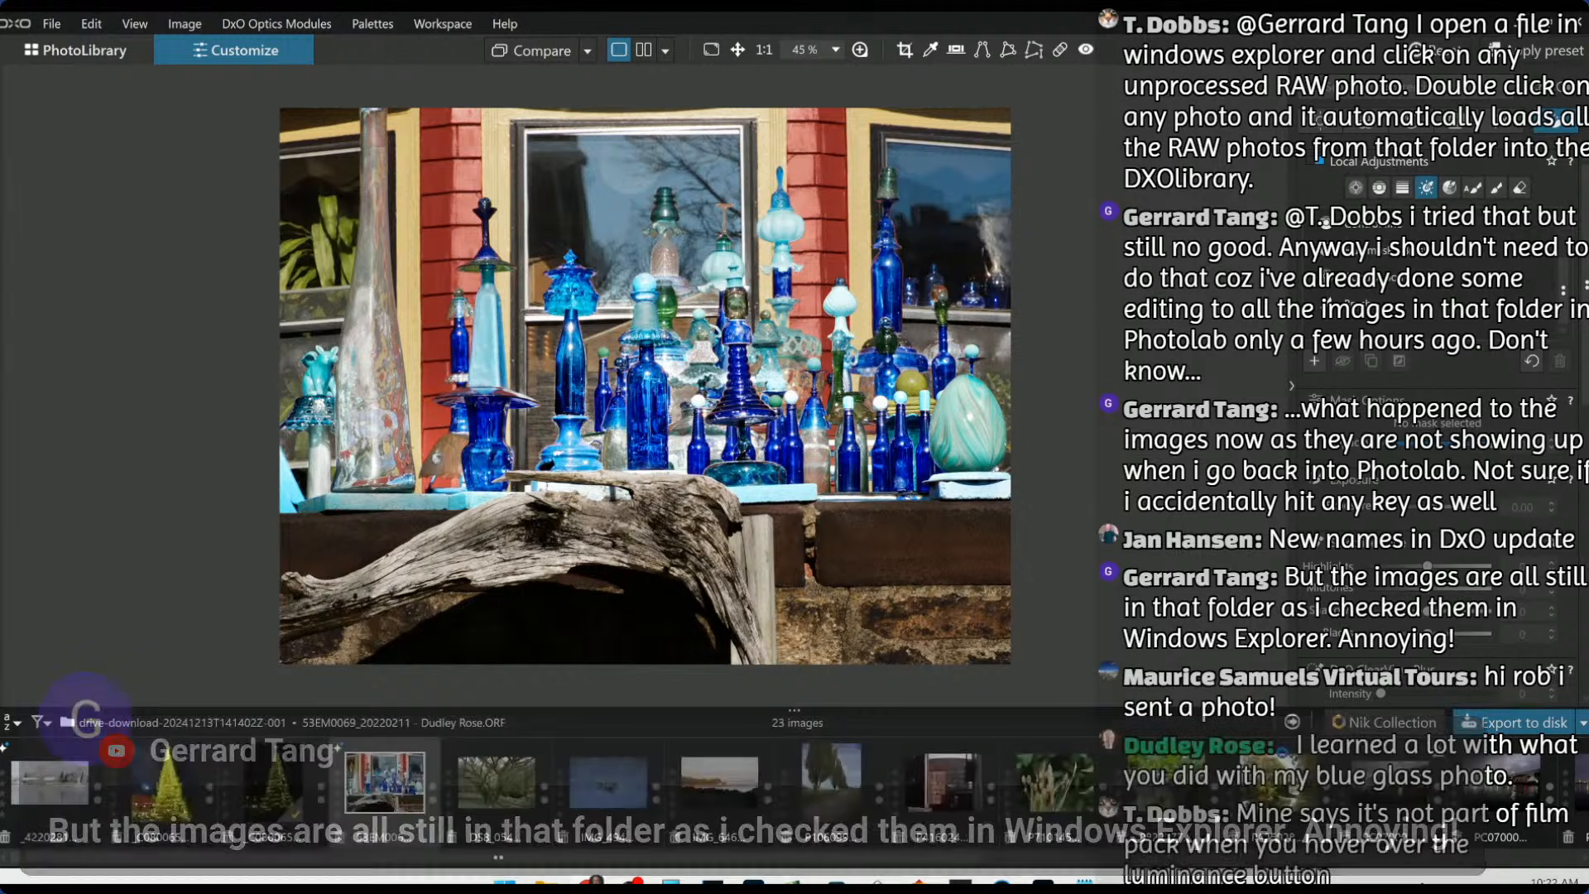
Look over the image browser's filter options, including Reset, and close the list without choosing a filter
click(38, 725)
click(38, 724)
click(37, 724)
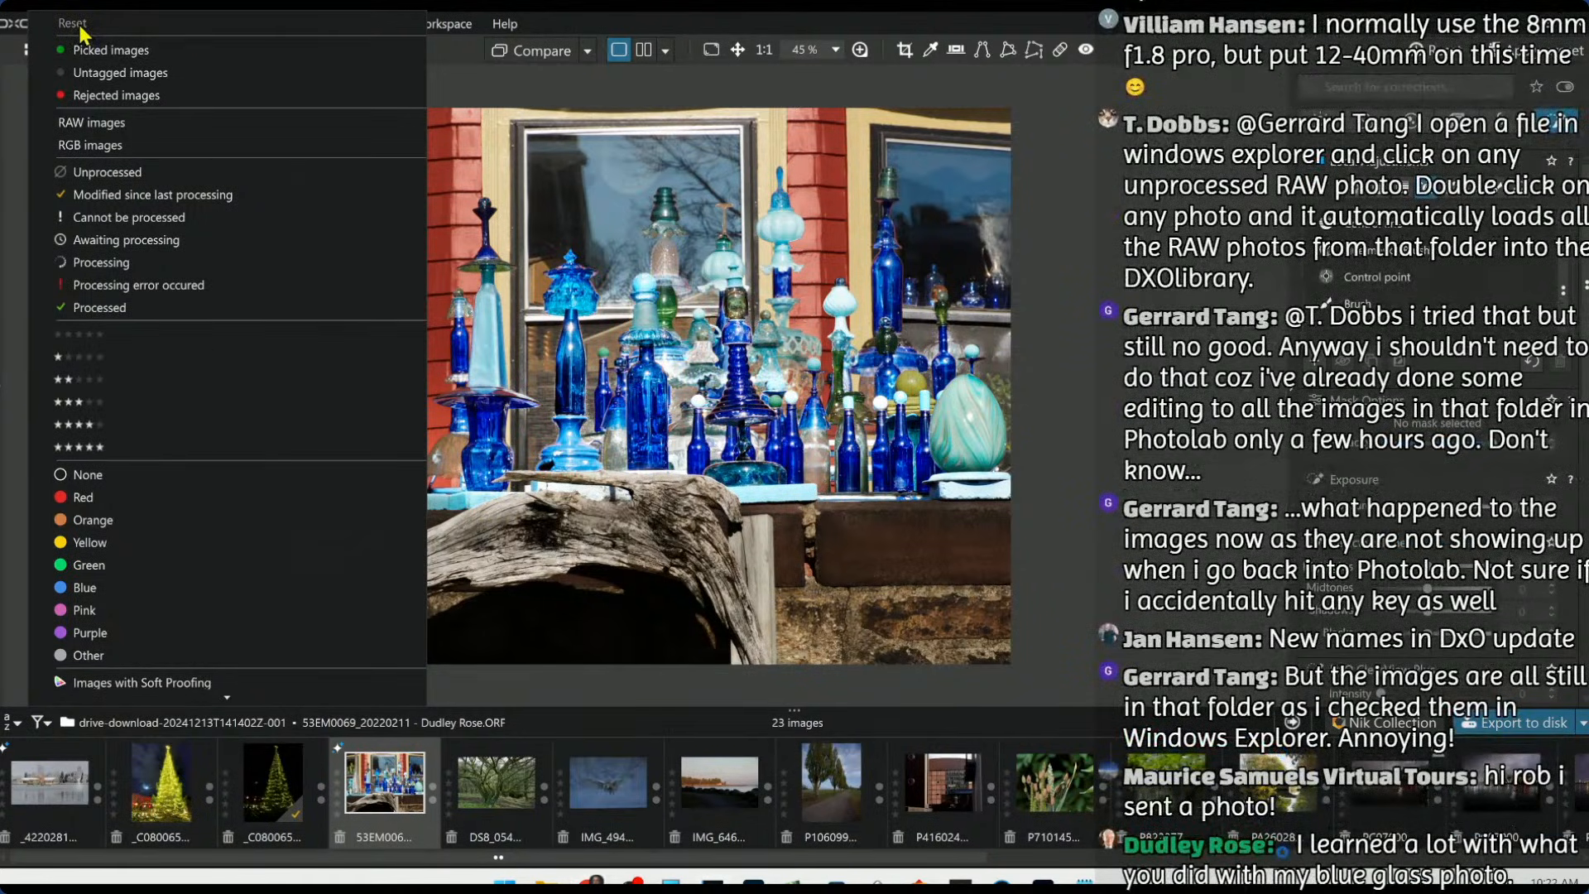
click(1187, 589)
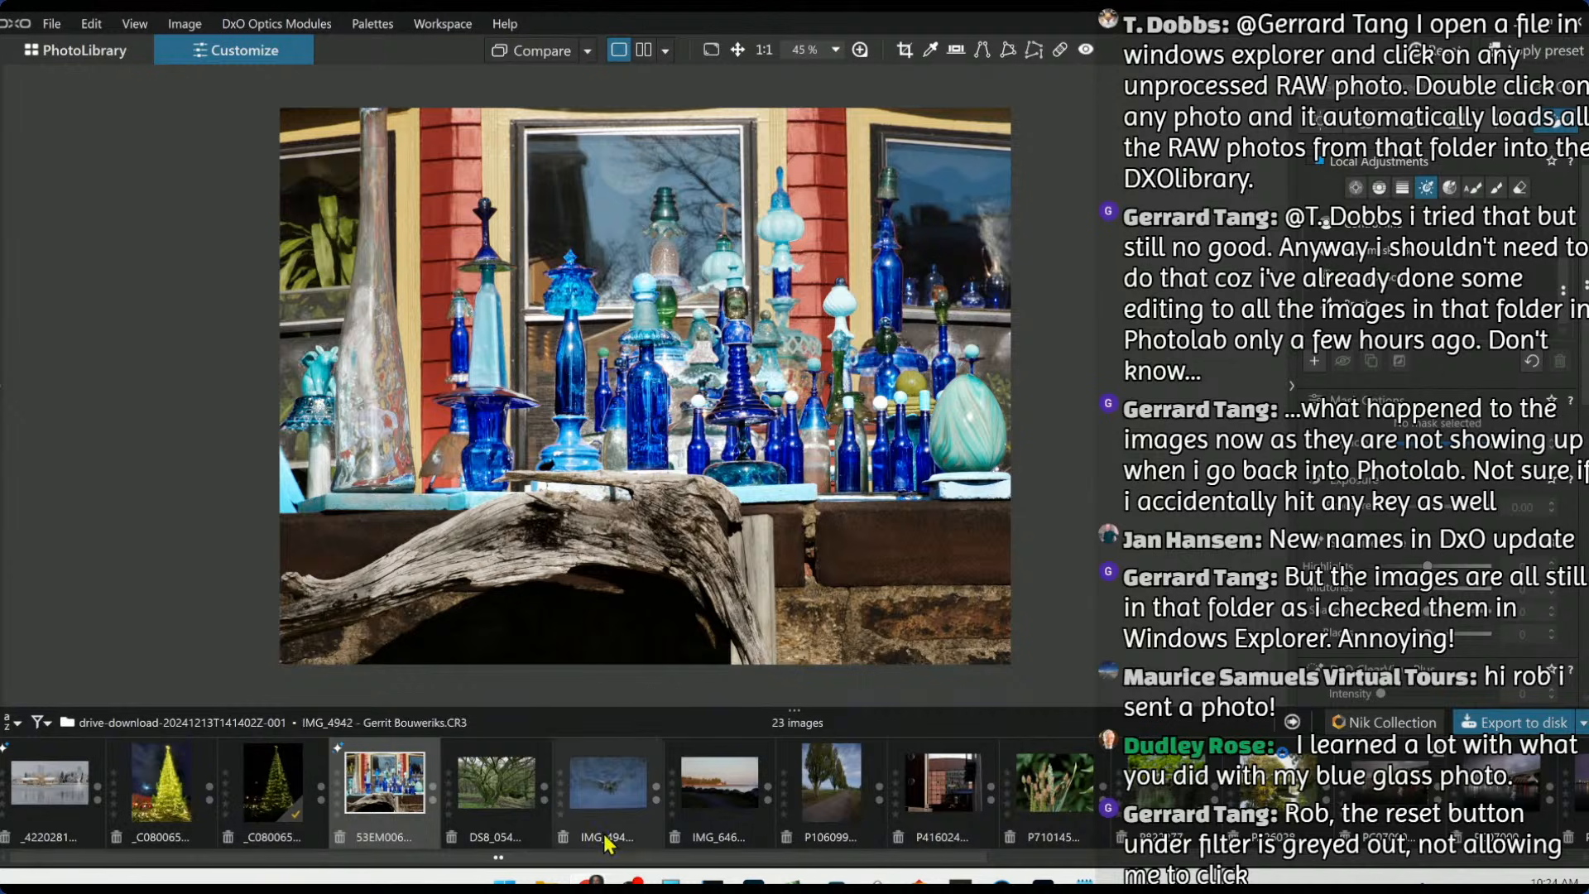
Select the mossy tree photo DS8_0541 and apply the 0000 demo preset from the general purpose presets
click(504, 791)
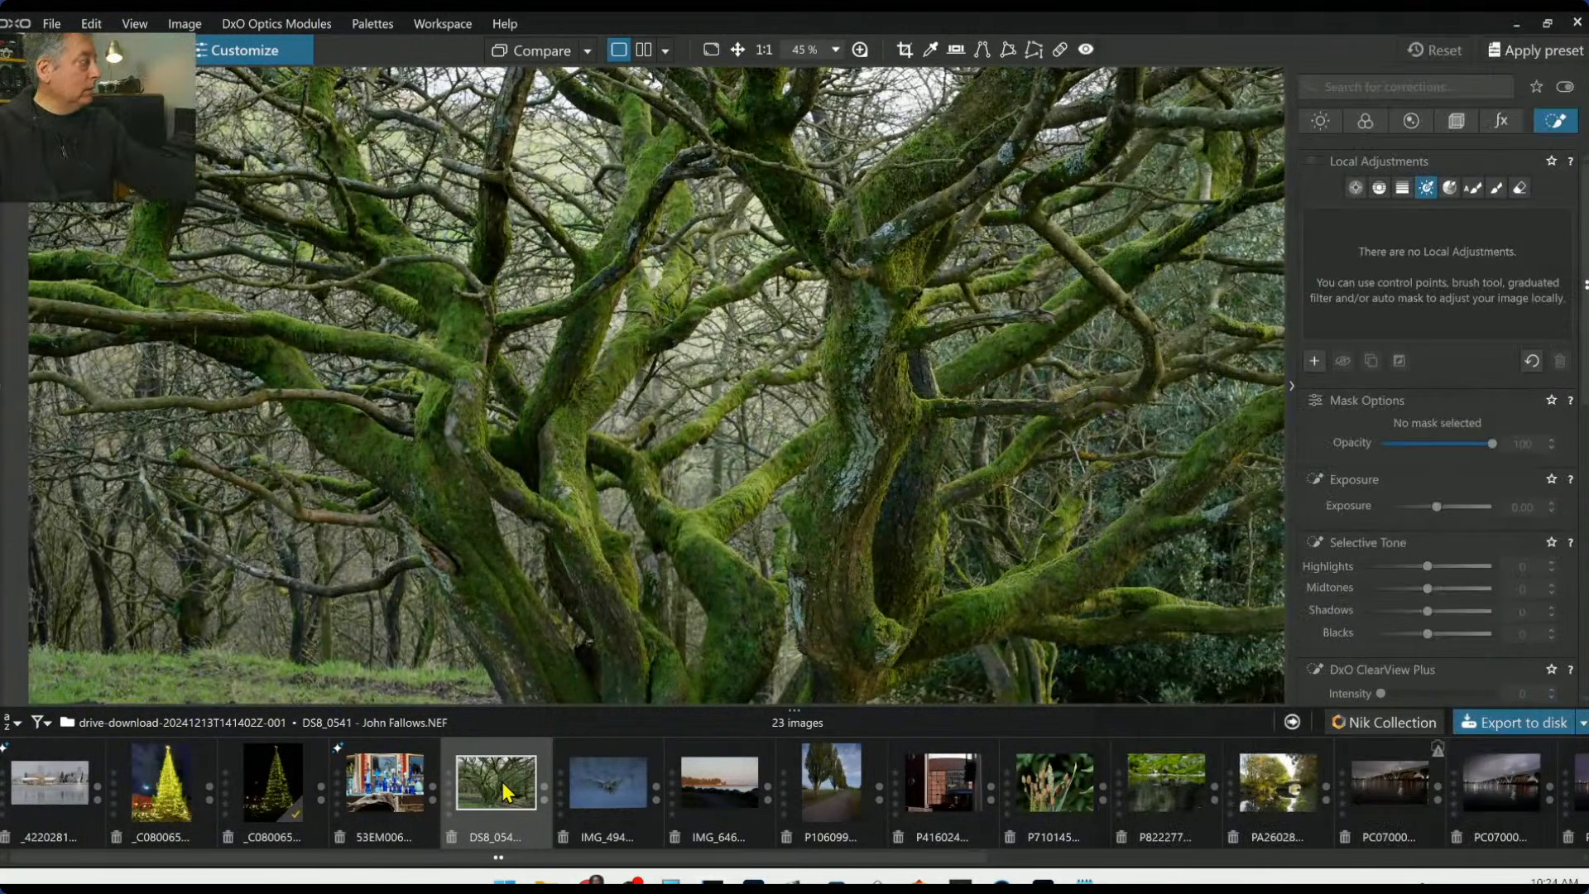
click(4, 391)
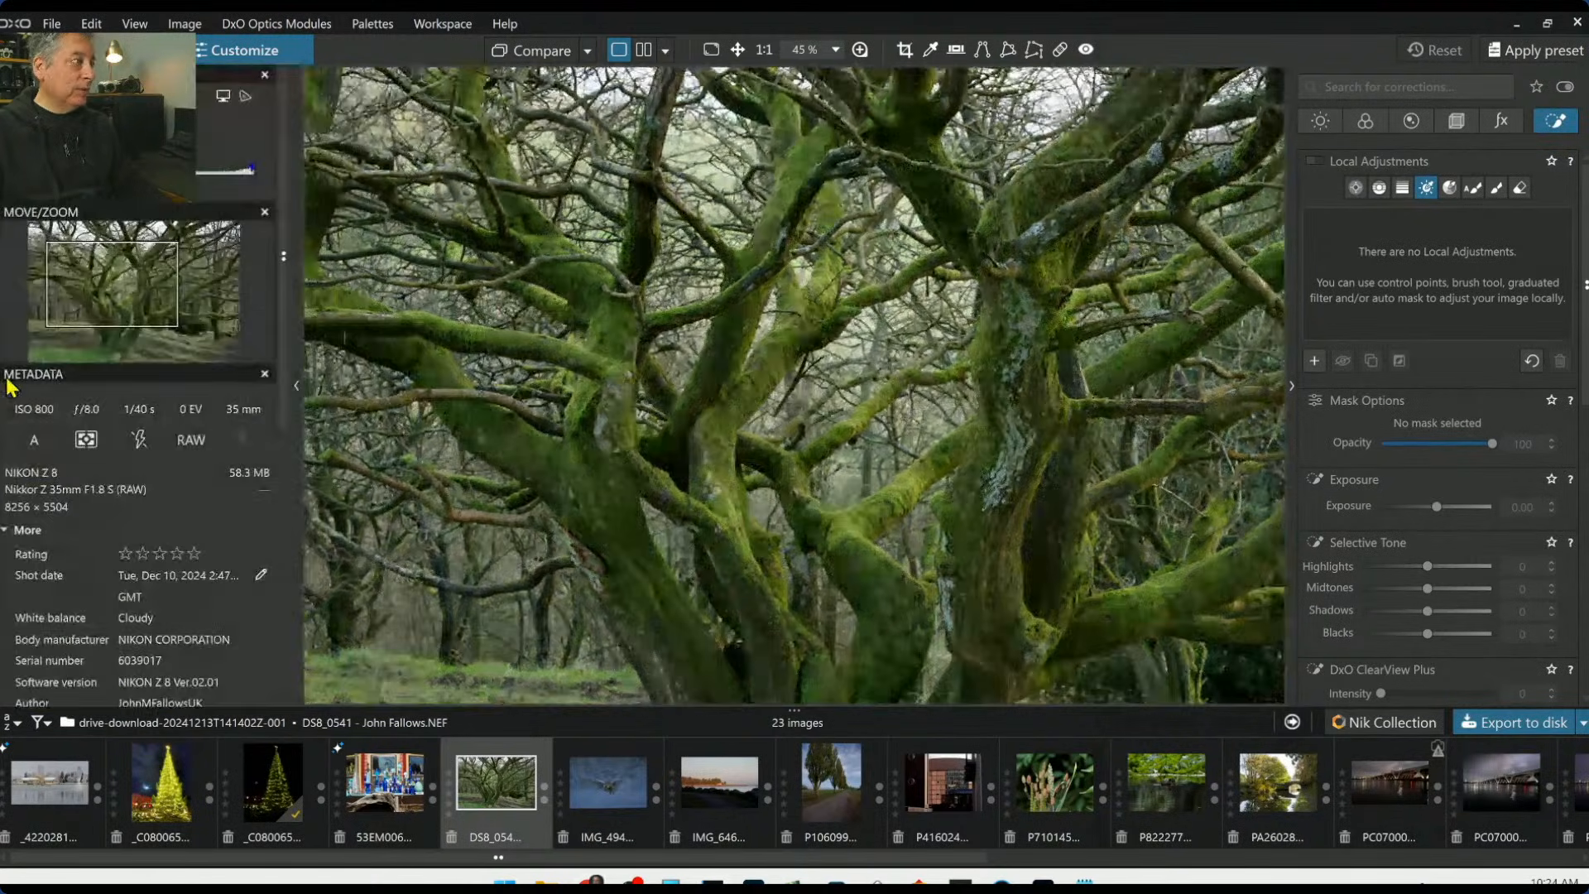
scroll(706, 551, down, 4)
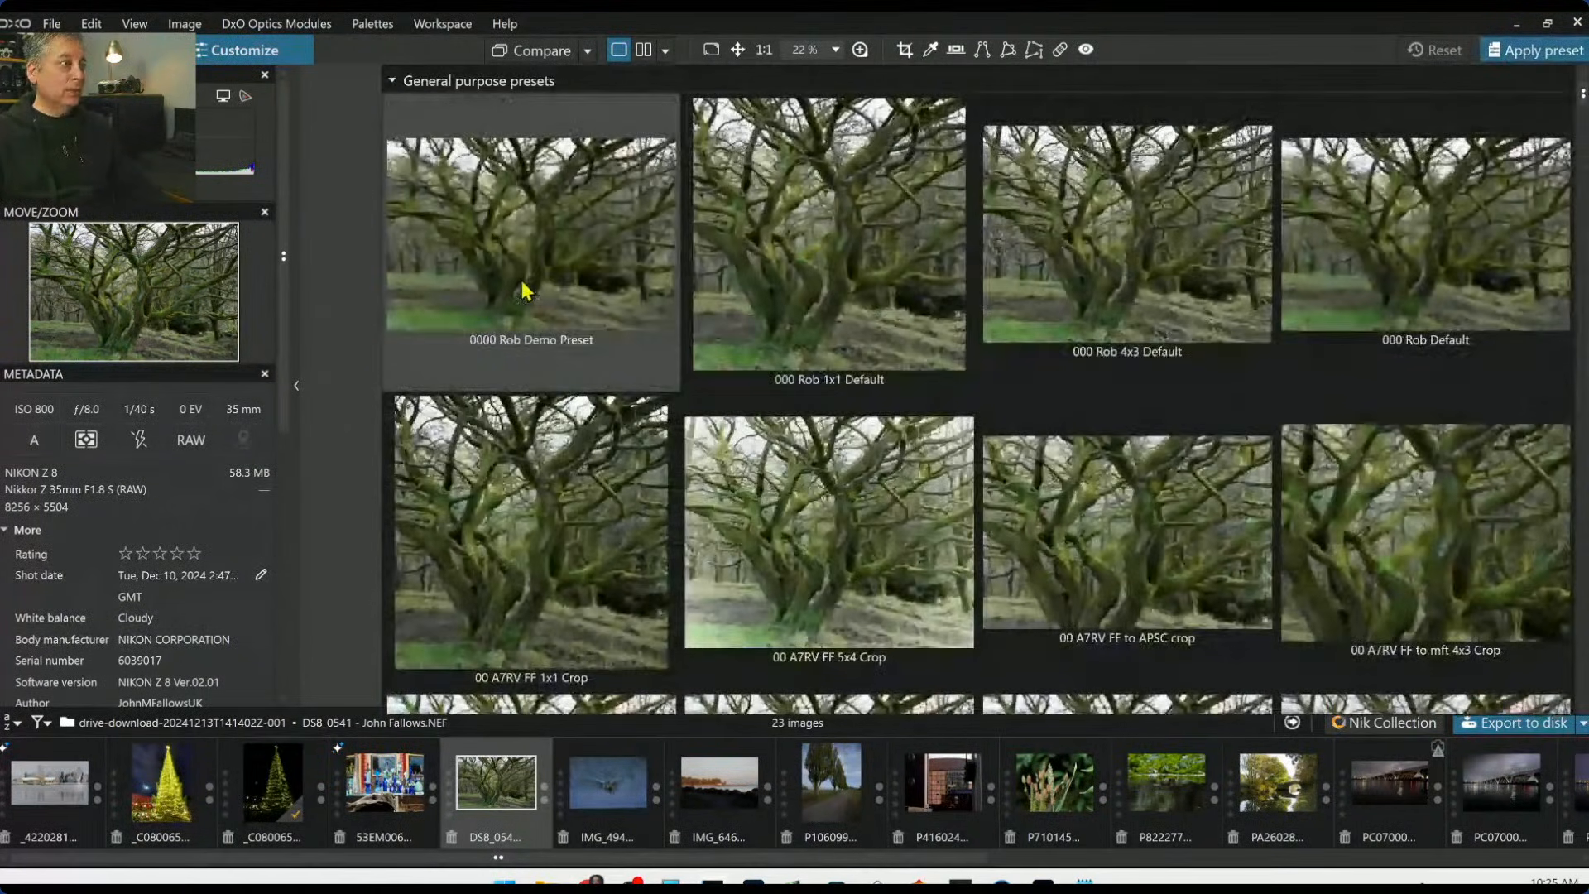
click(527, 293)
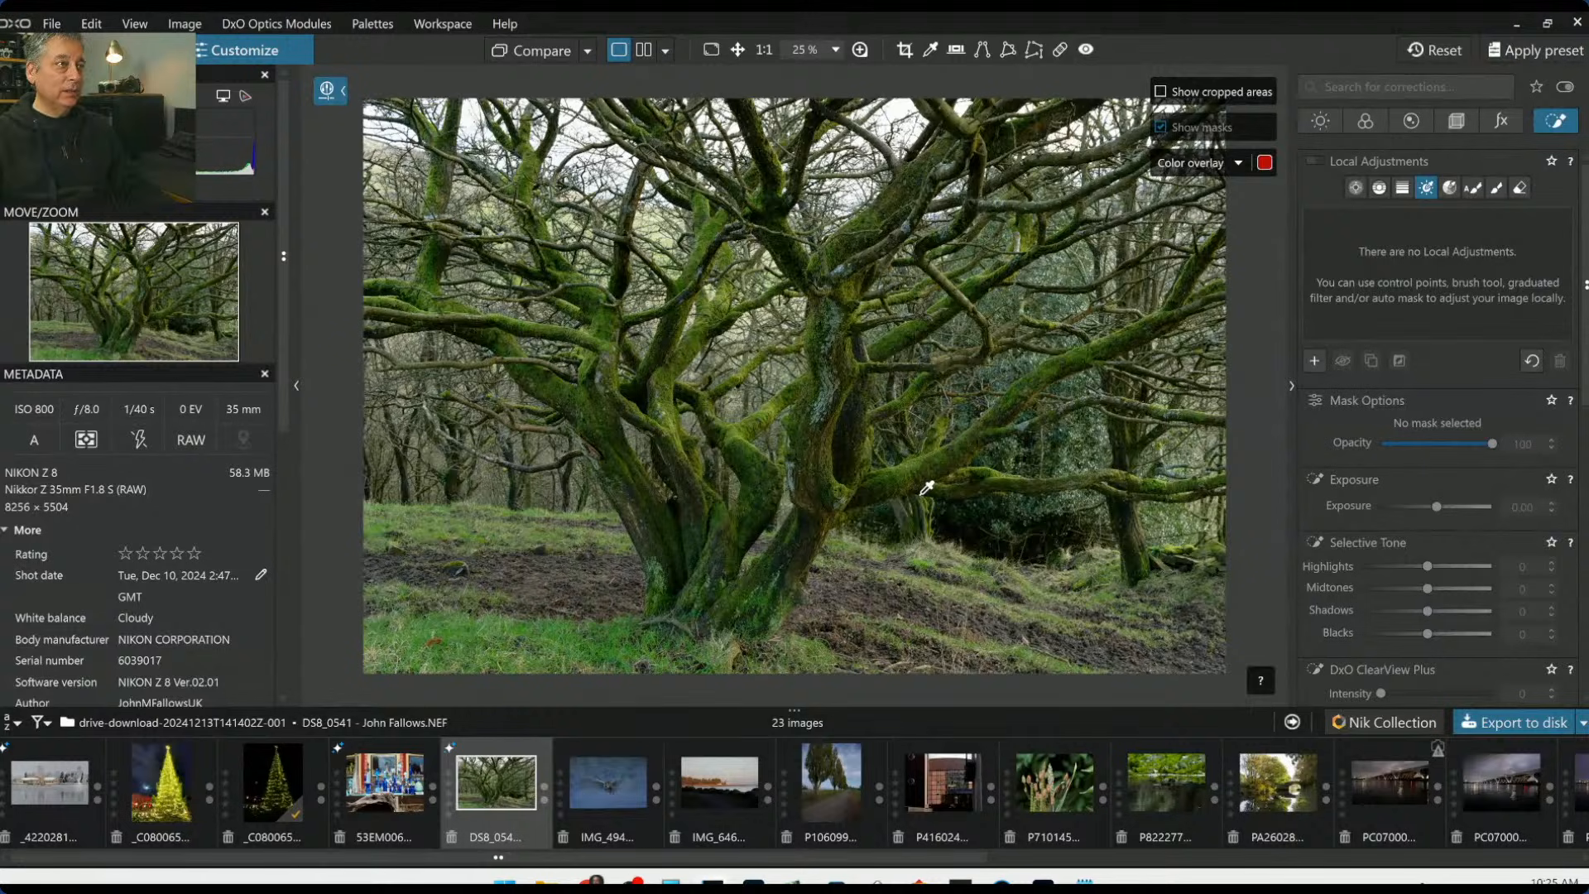
scroll(923, 494, down, 1)
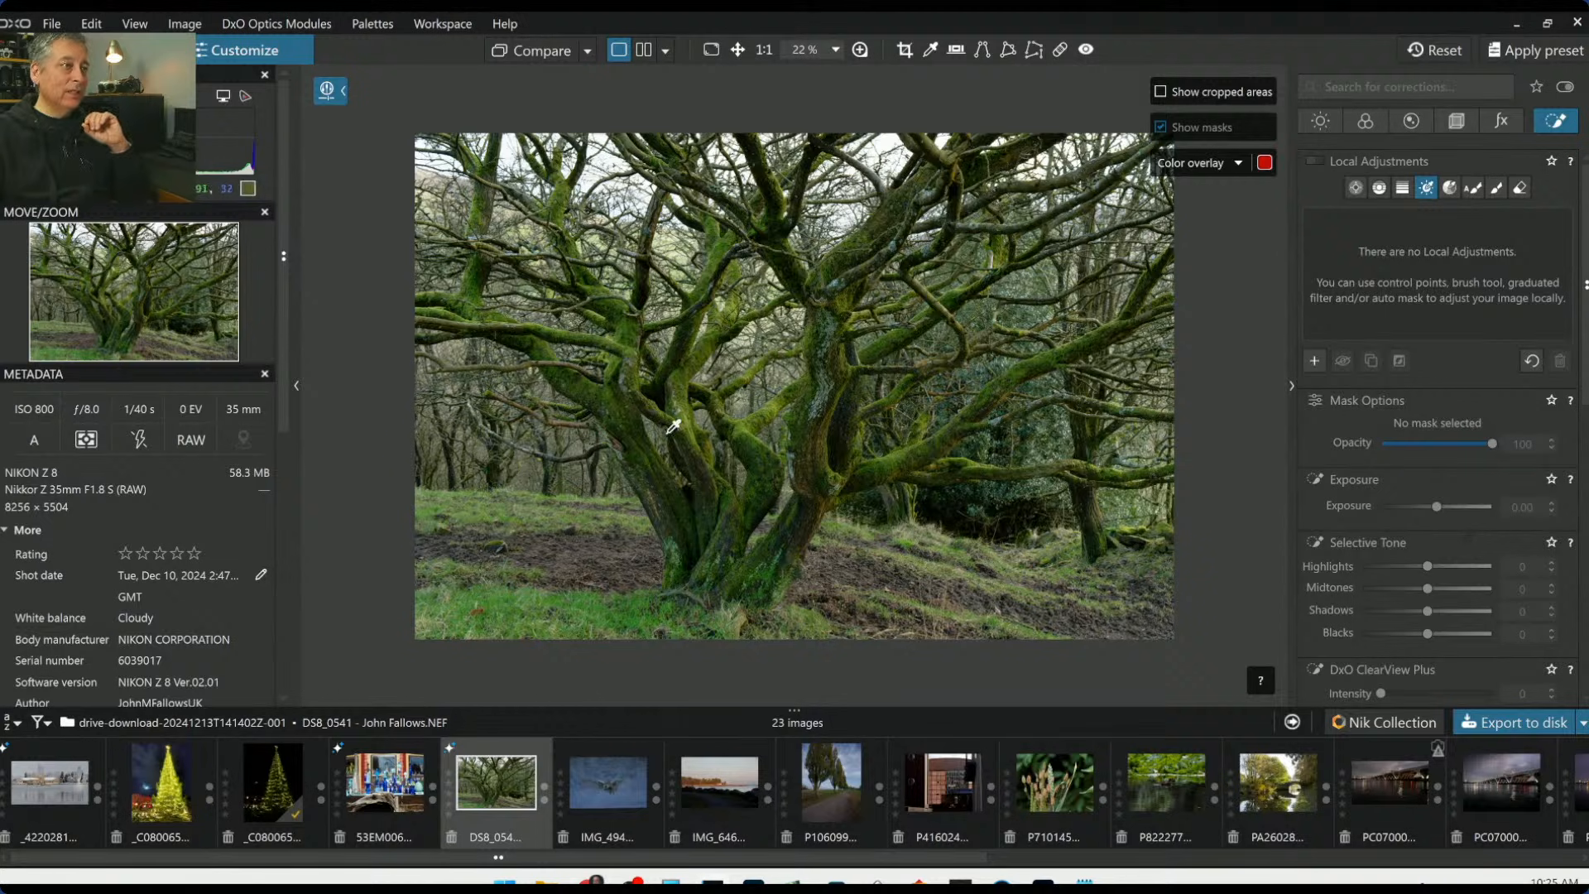
Crop the tree photo in its original aspect ratio to about 4265 × 2843 px around the lower trunk
click(1465, 126)
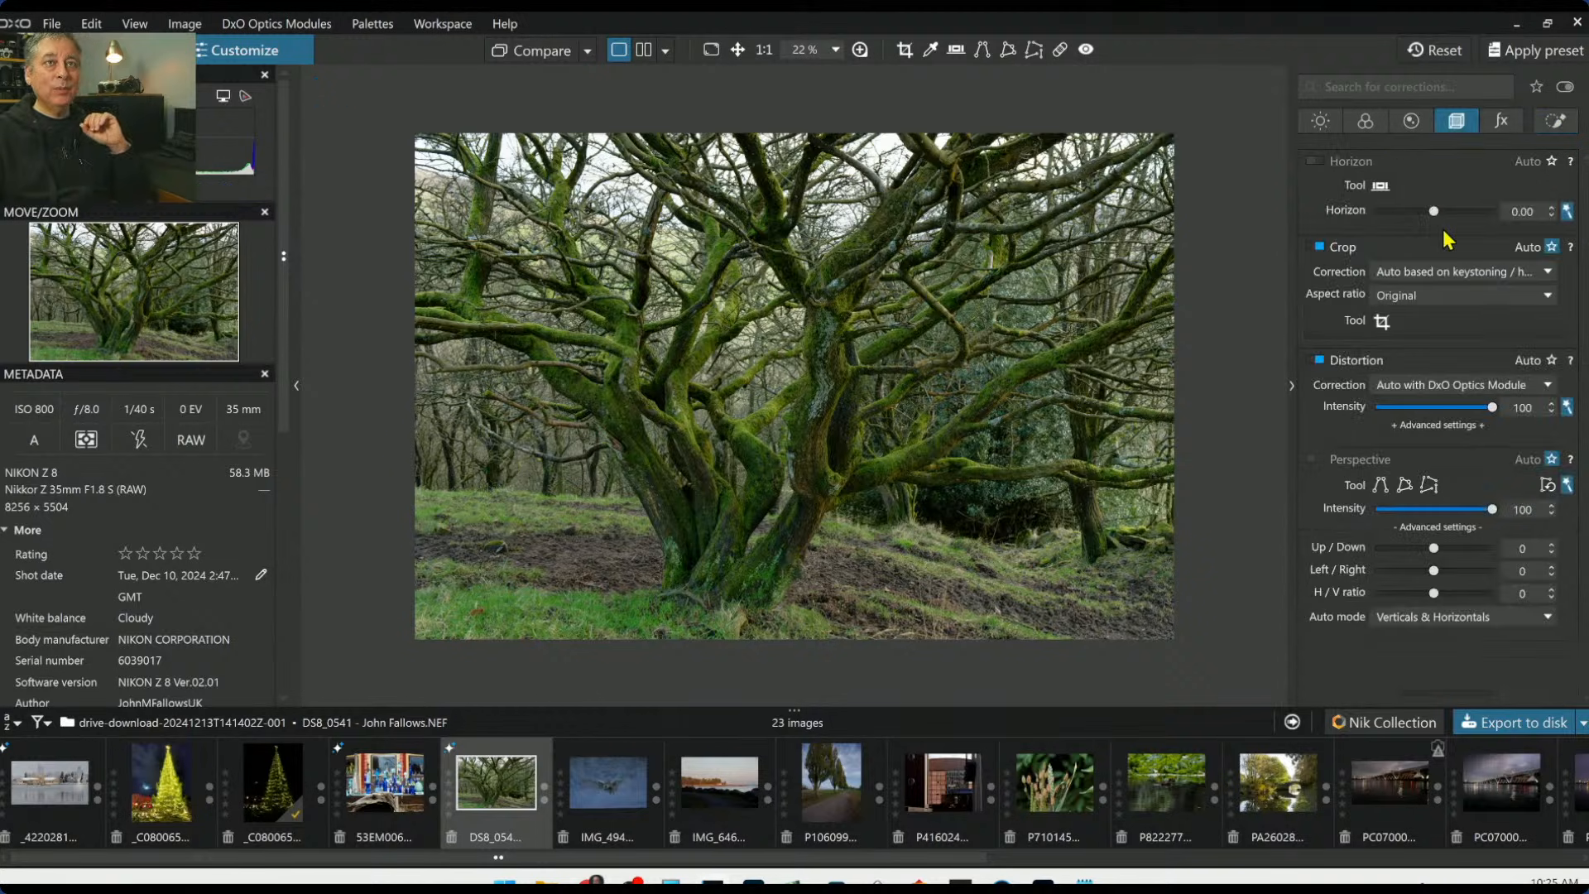
click(1384, 321)
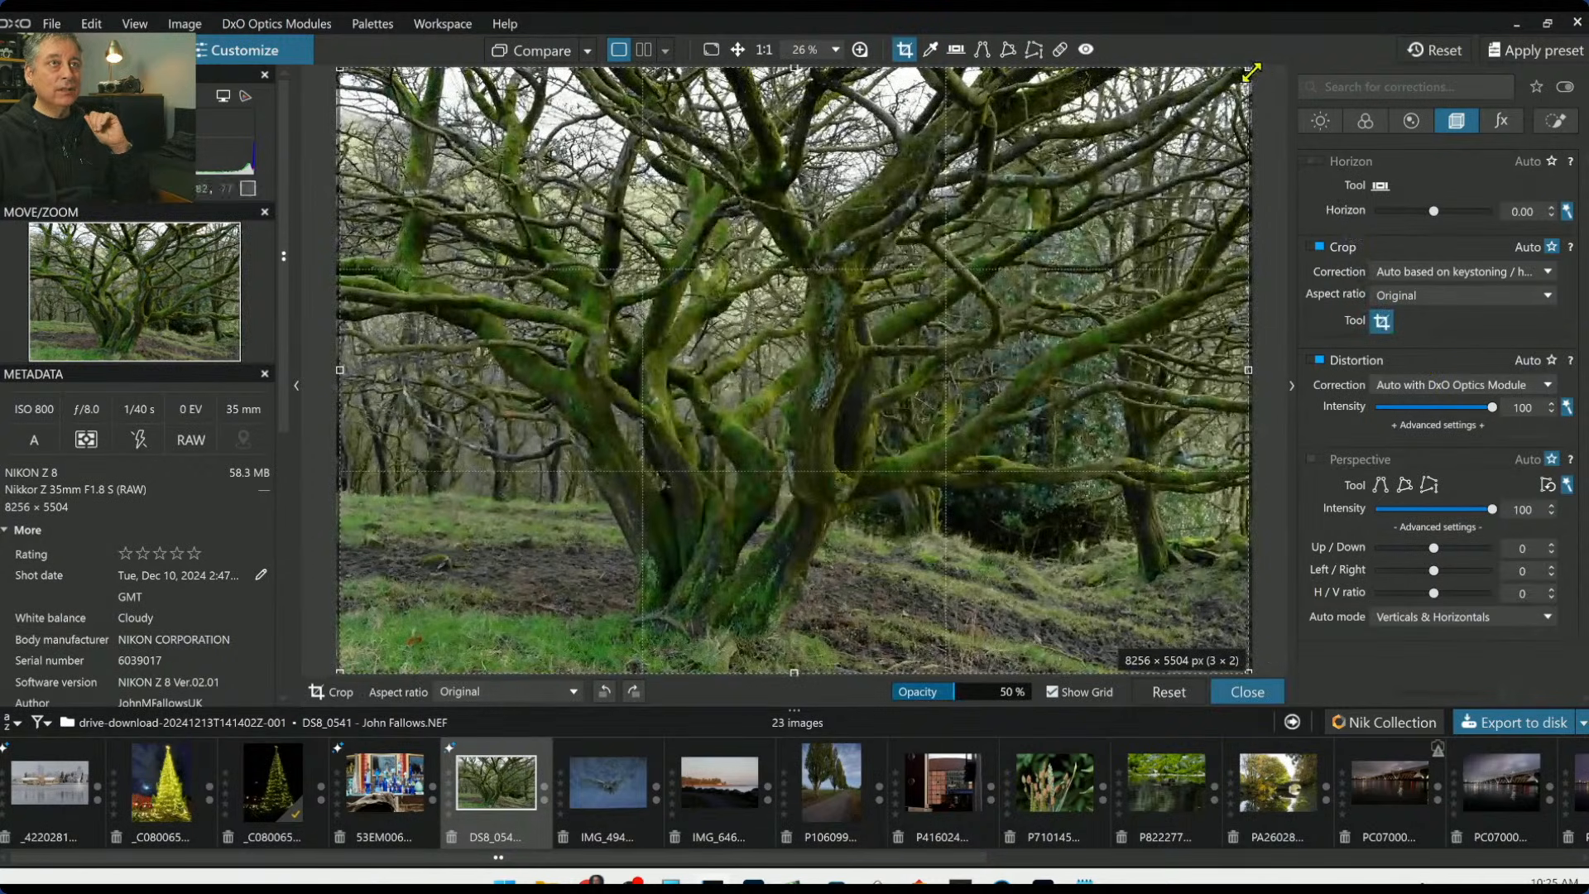
drag(1248, 69, 809, 414)
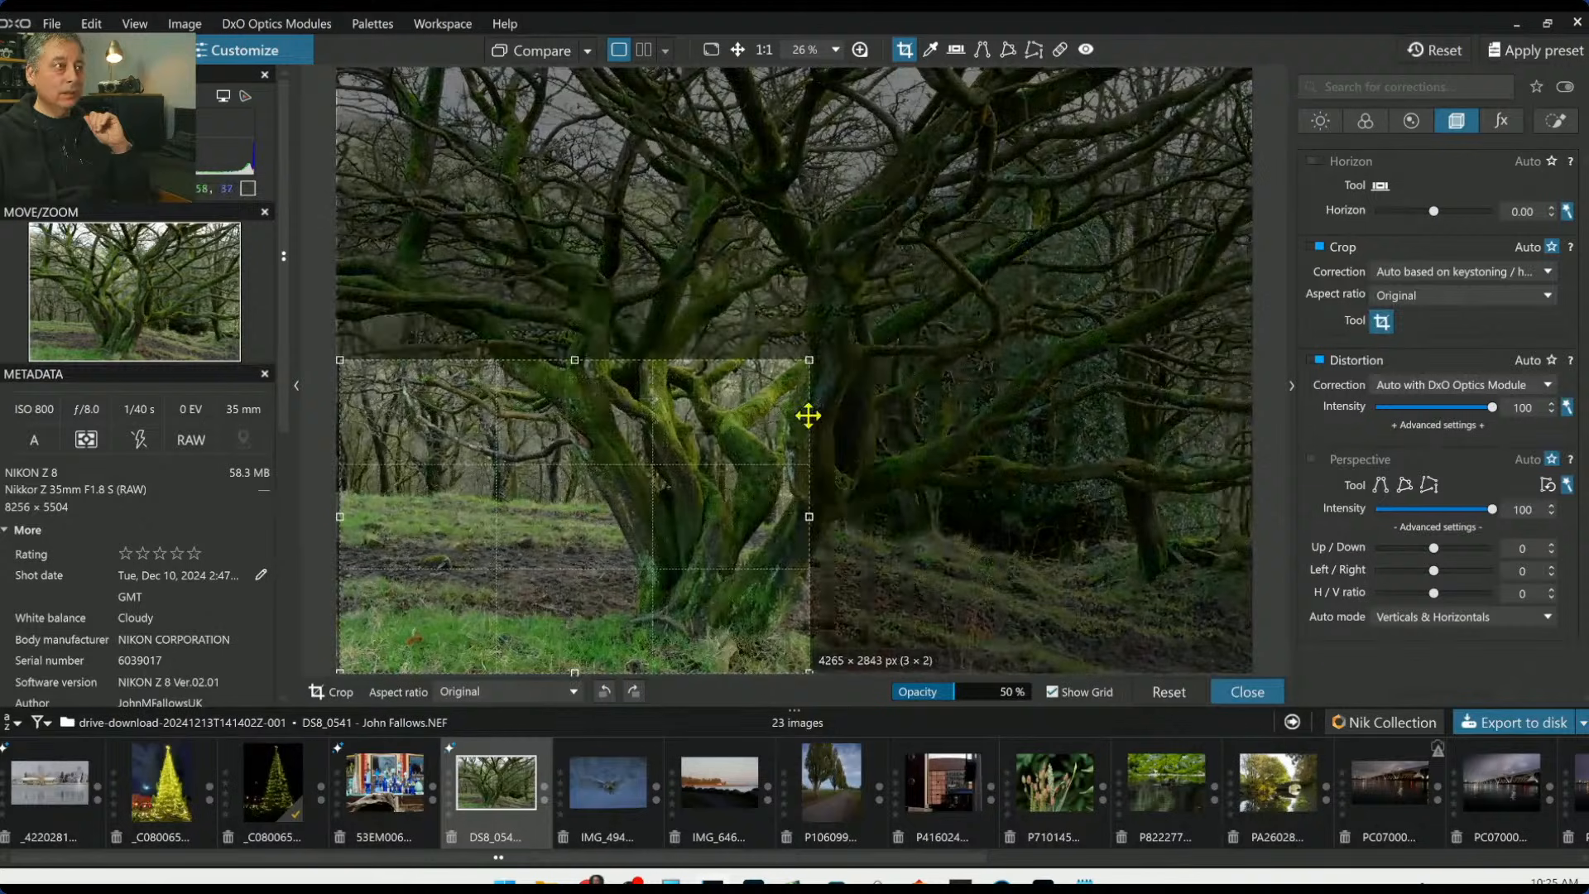
drag(579, 572, 728, 548)
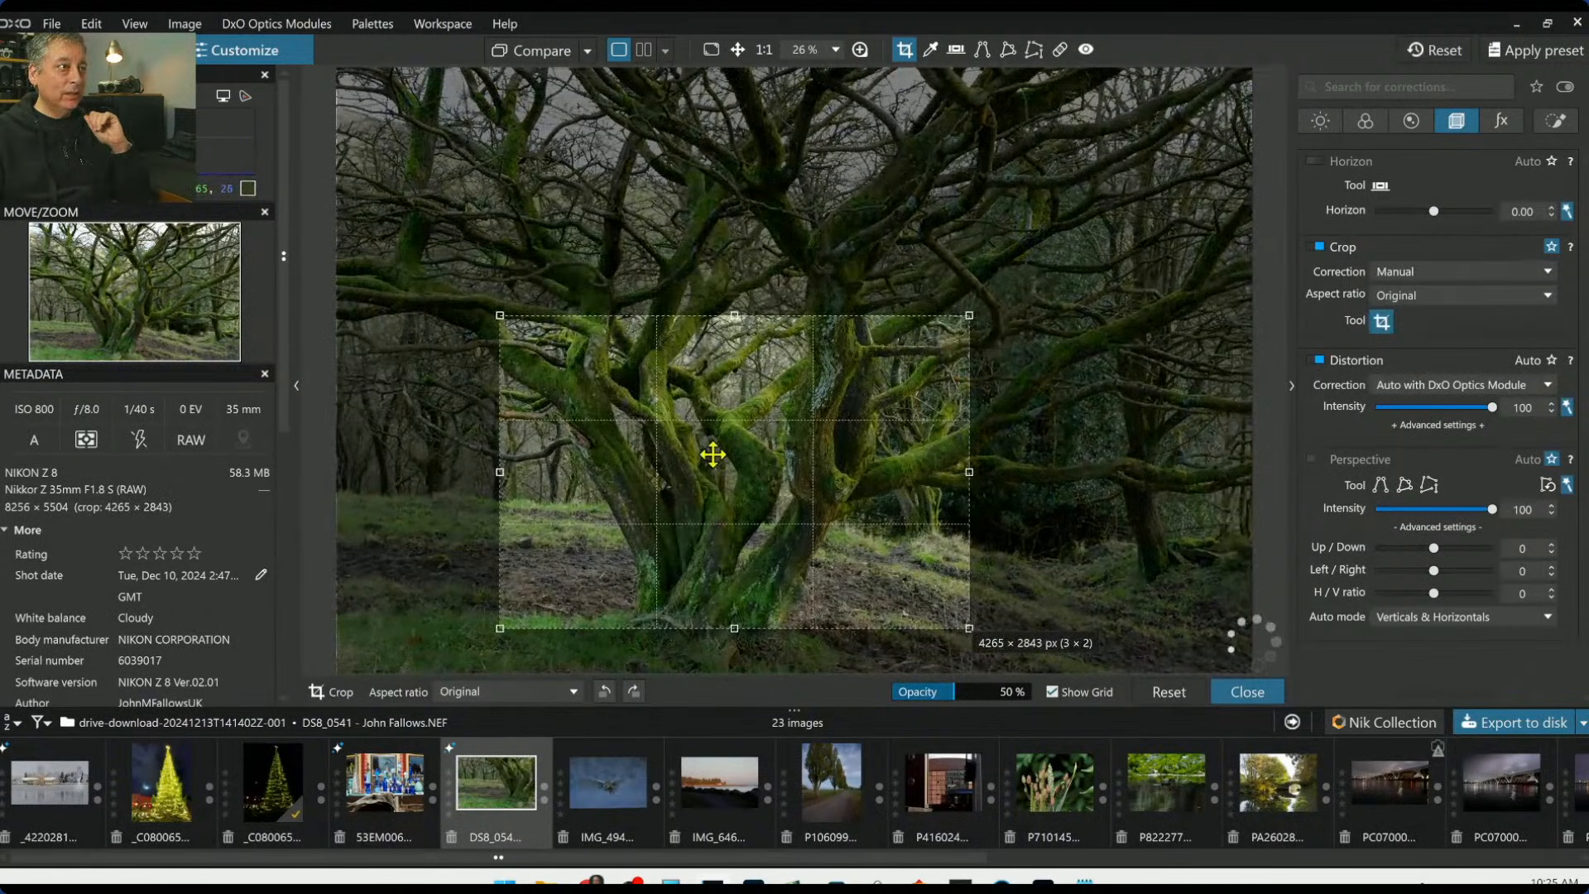
mouse_move(728, 434)
mouse_down()
mouse_move(756, 465)
mouse_move(738, 440)
mouse_move(727, 464)
mouse_up()
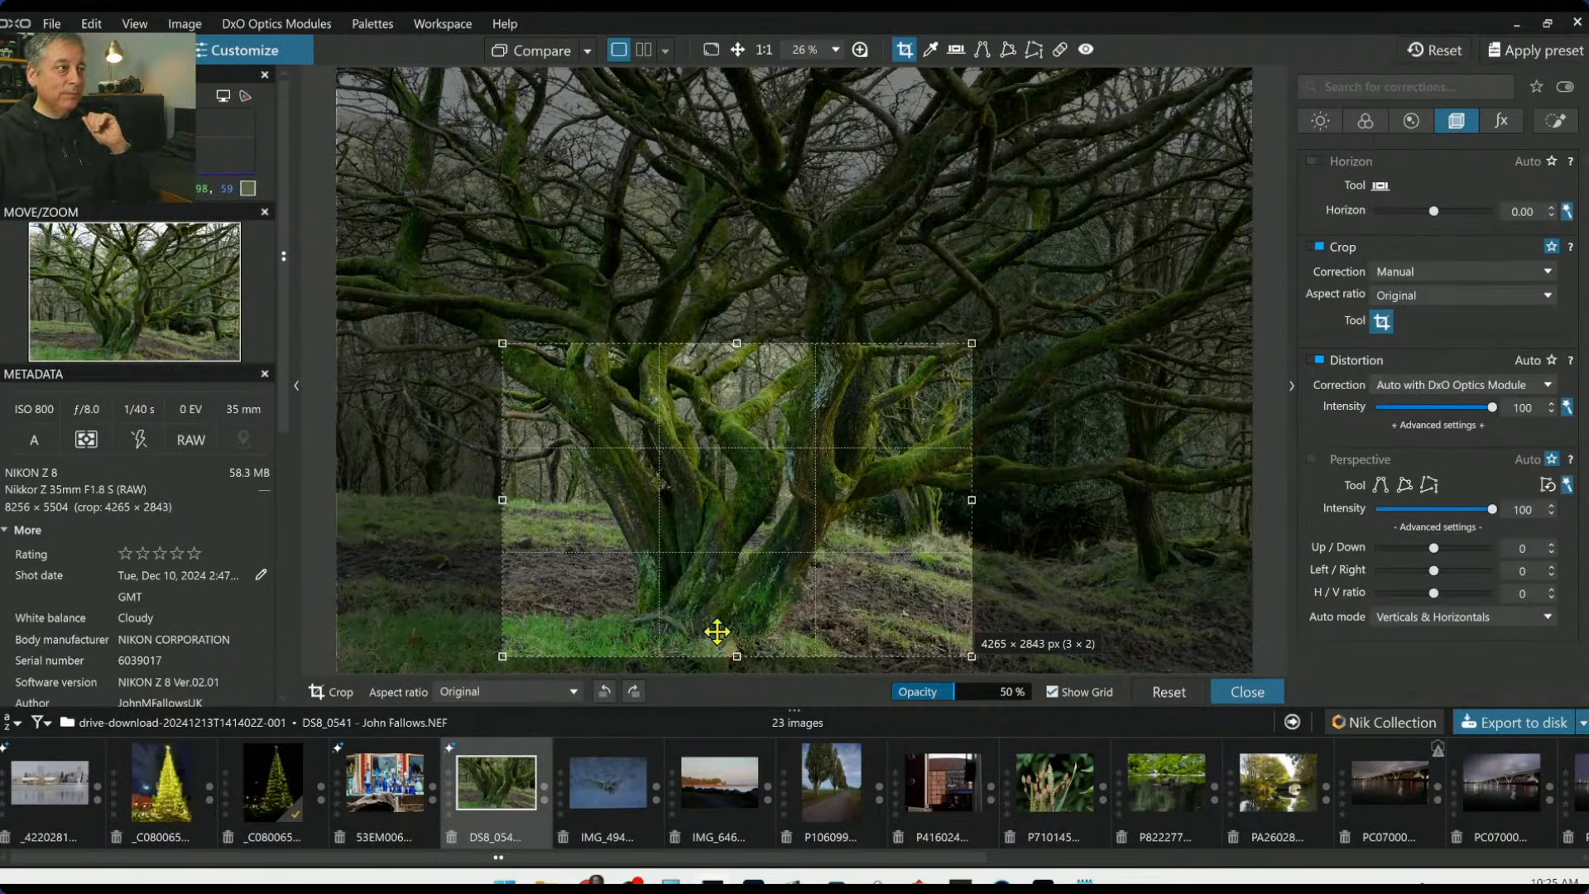
key(Return)
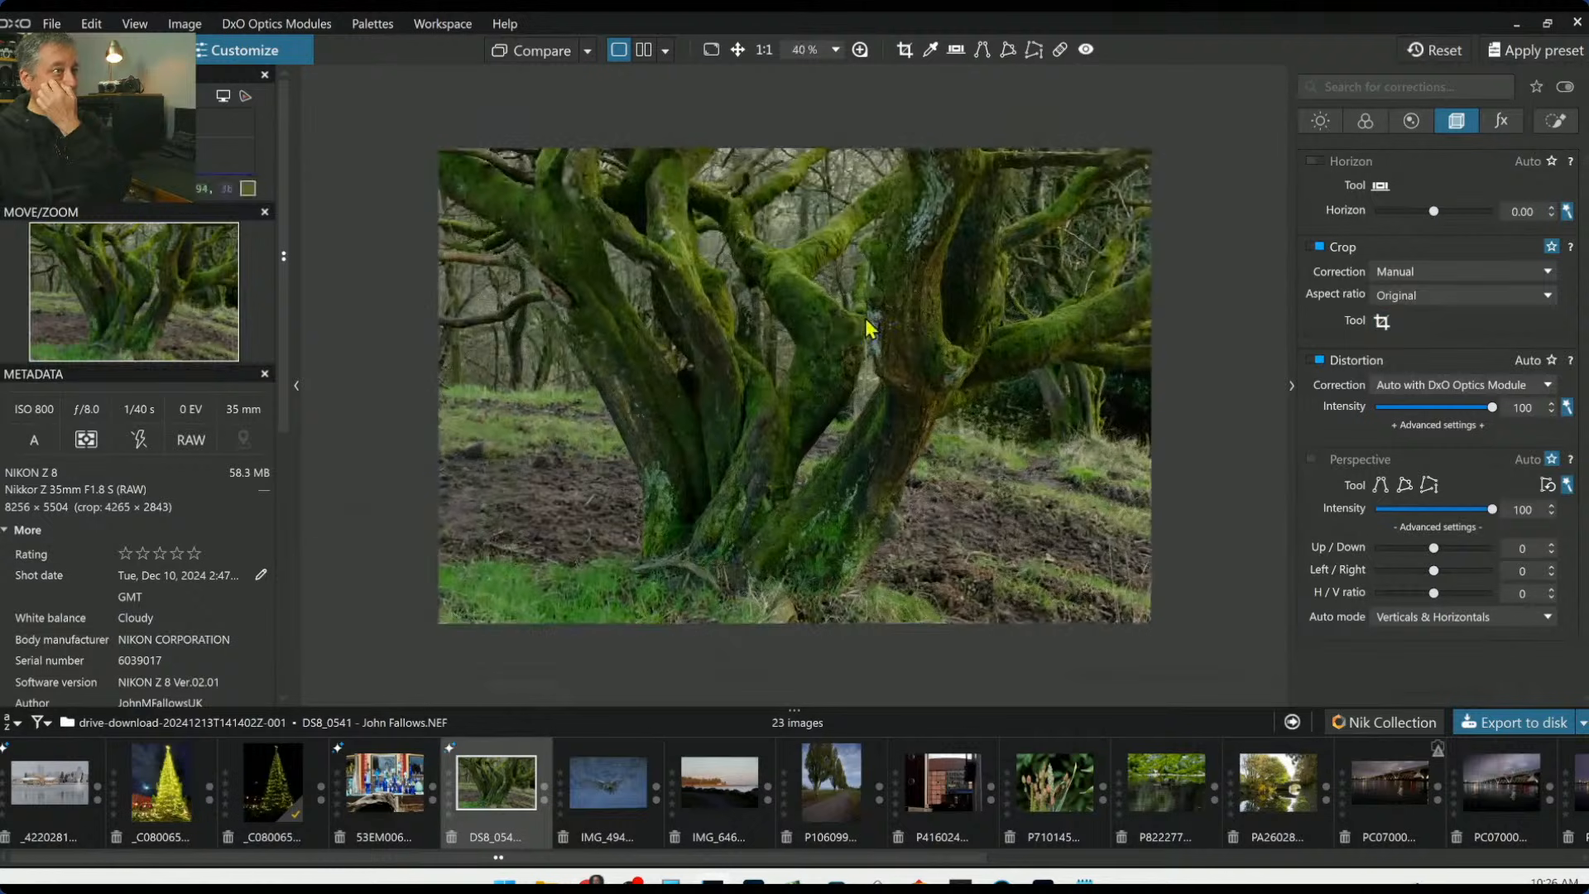
Move the crop frame upward in two stages so it frames the upper trunks and branches, and apply it
click(1382, 321)
drag(908, 500, 917, 413)
key(Return)
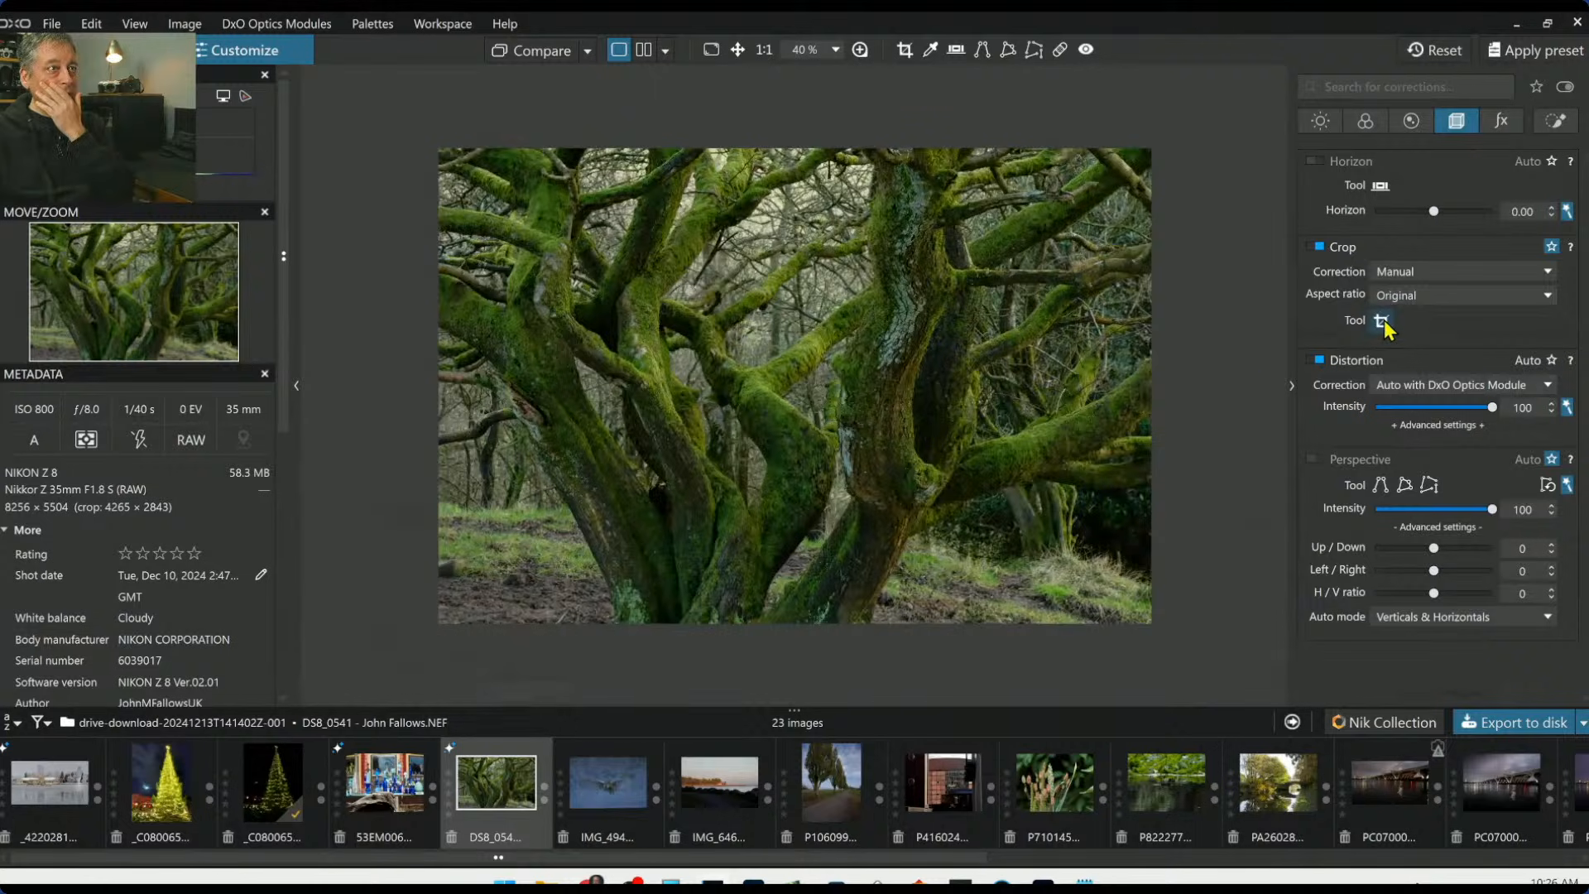
click(1381, 321)
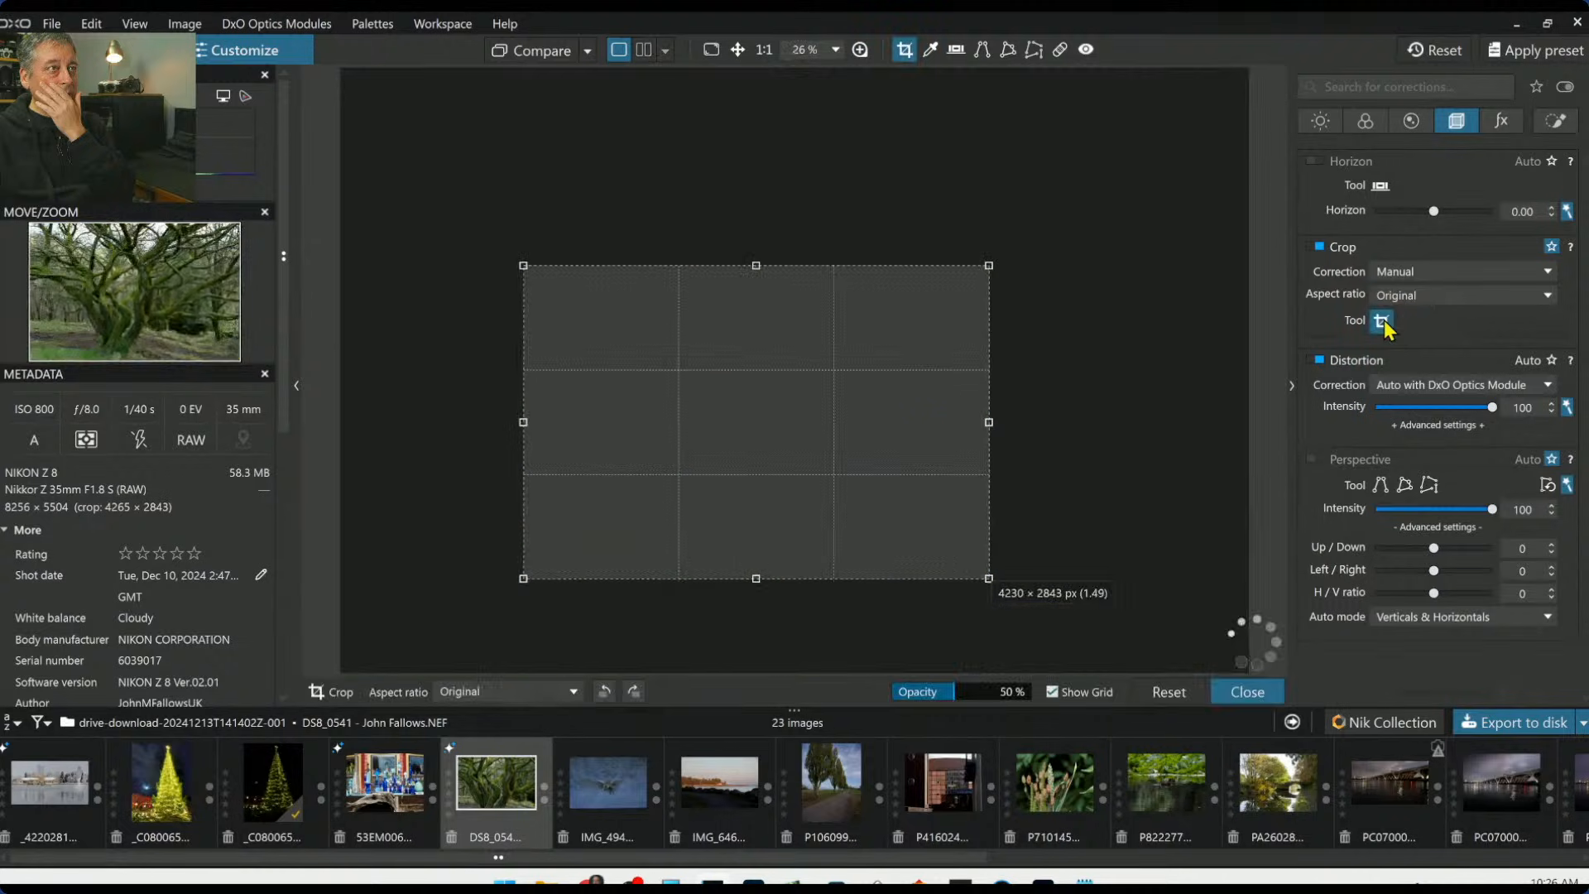
drag(741, 462, 750, 379)
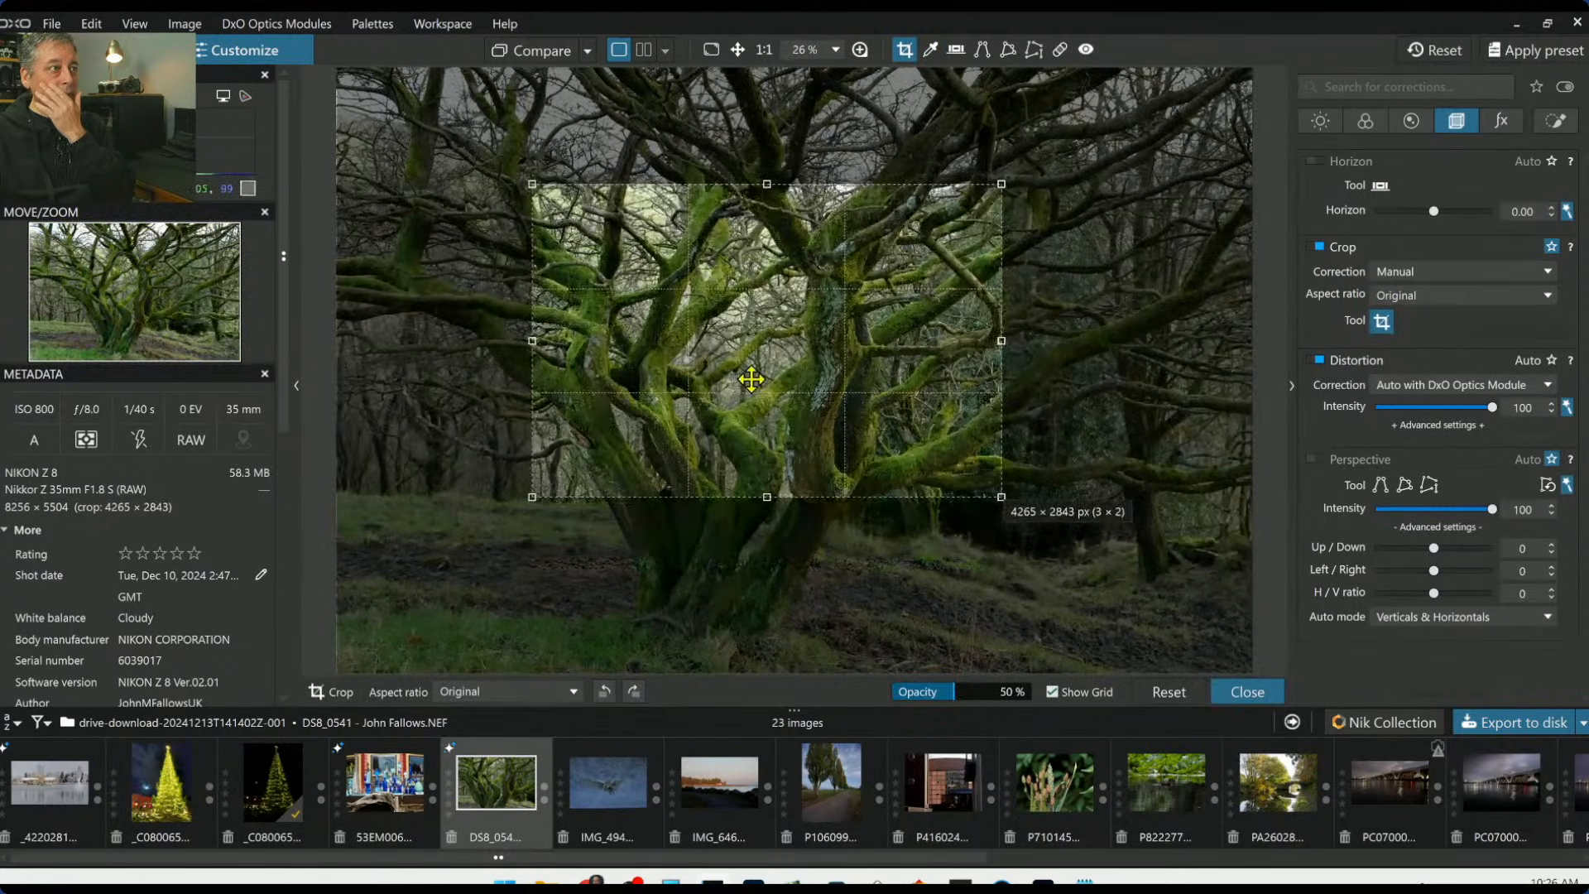
double_click(749, 381)
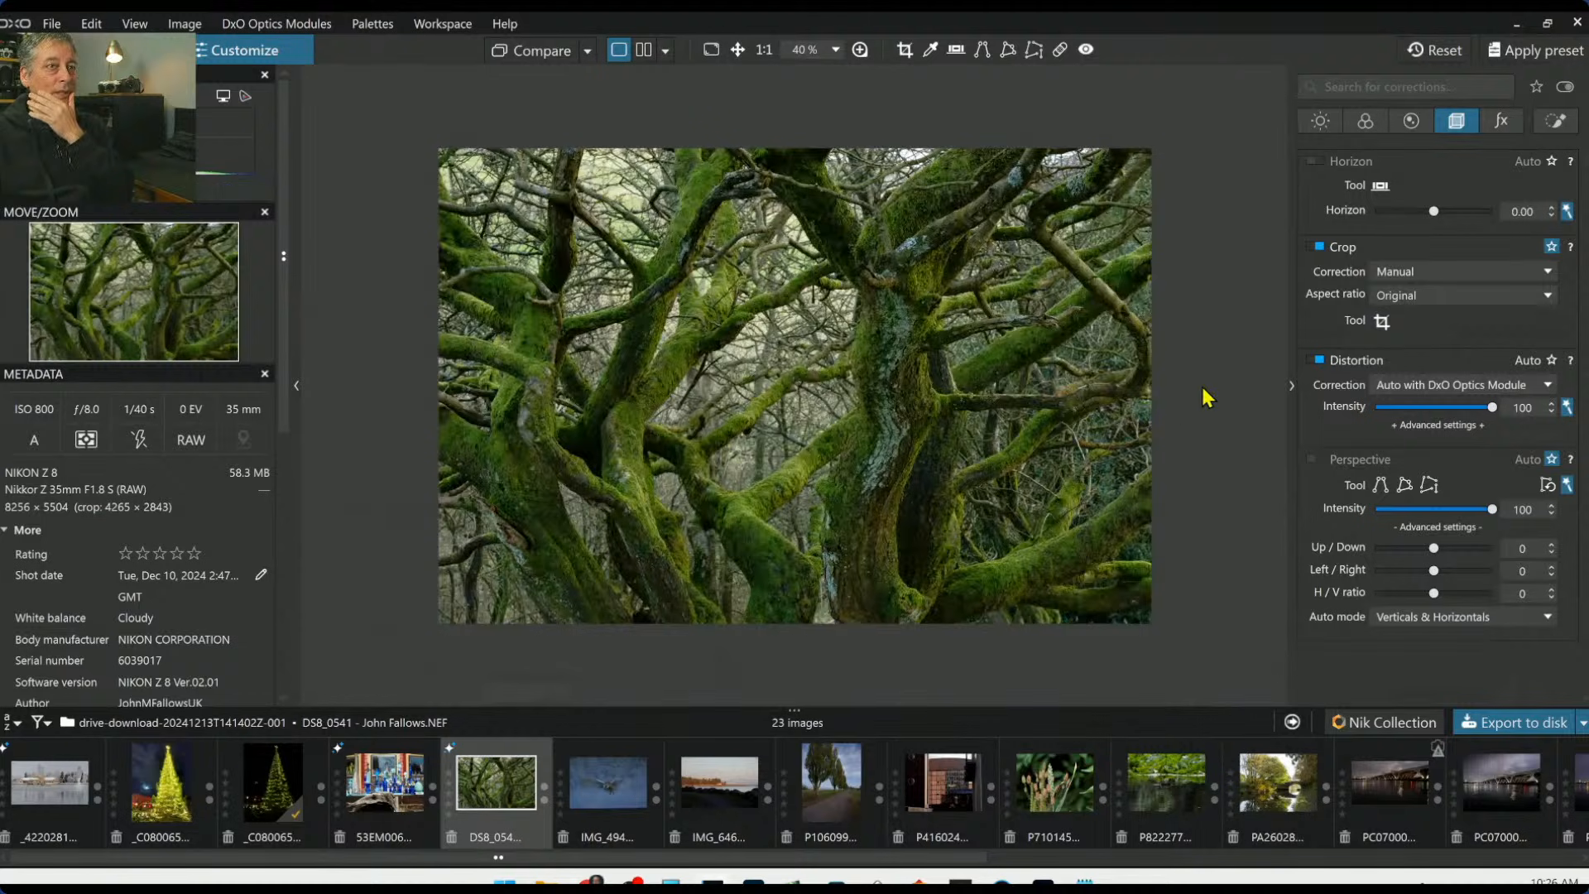
Tighten the crop to about 4037 × 2692 px, reposition it over the upper trunks and branches, and apply it
click(1391, 326)
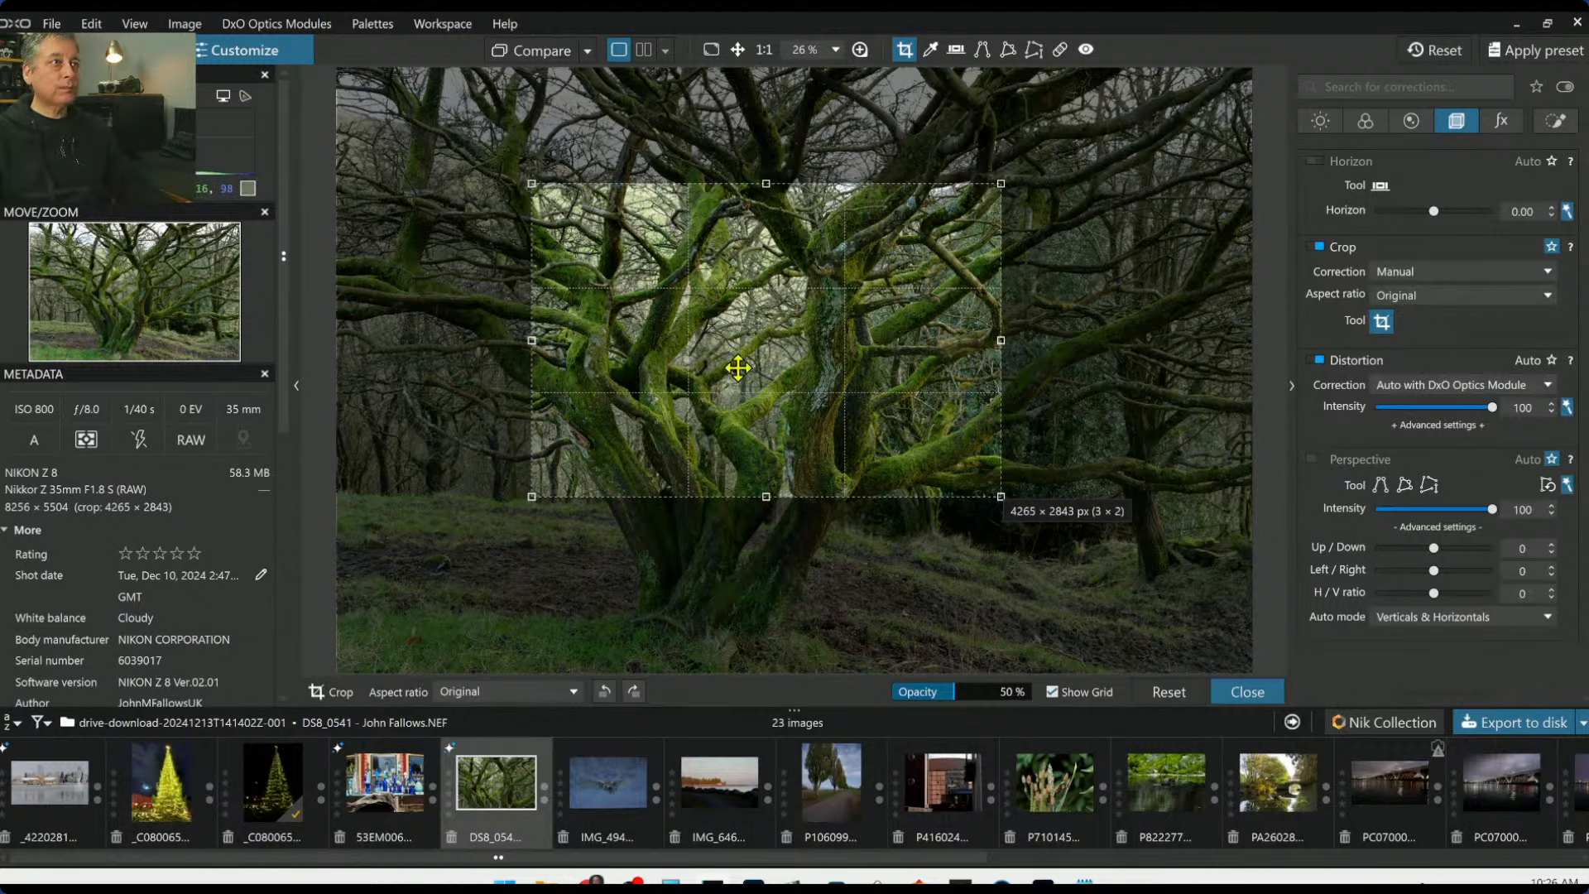
drag(766, 183, 750, 201)
drag(779, 268, 761, 273)
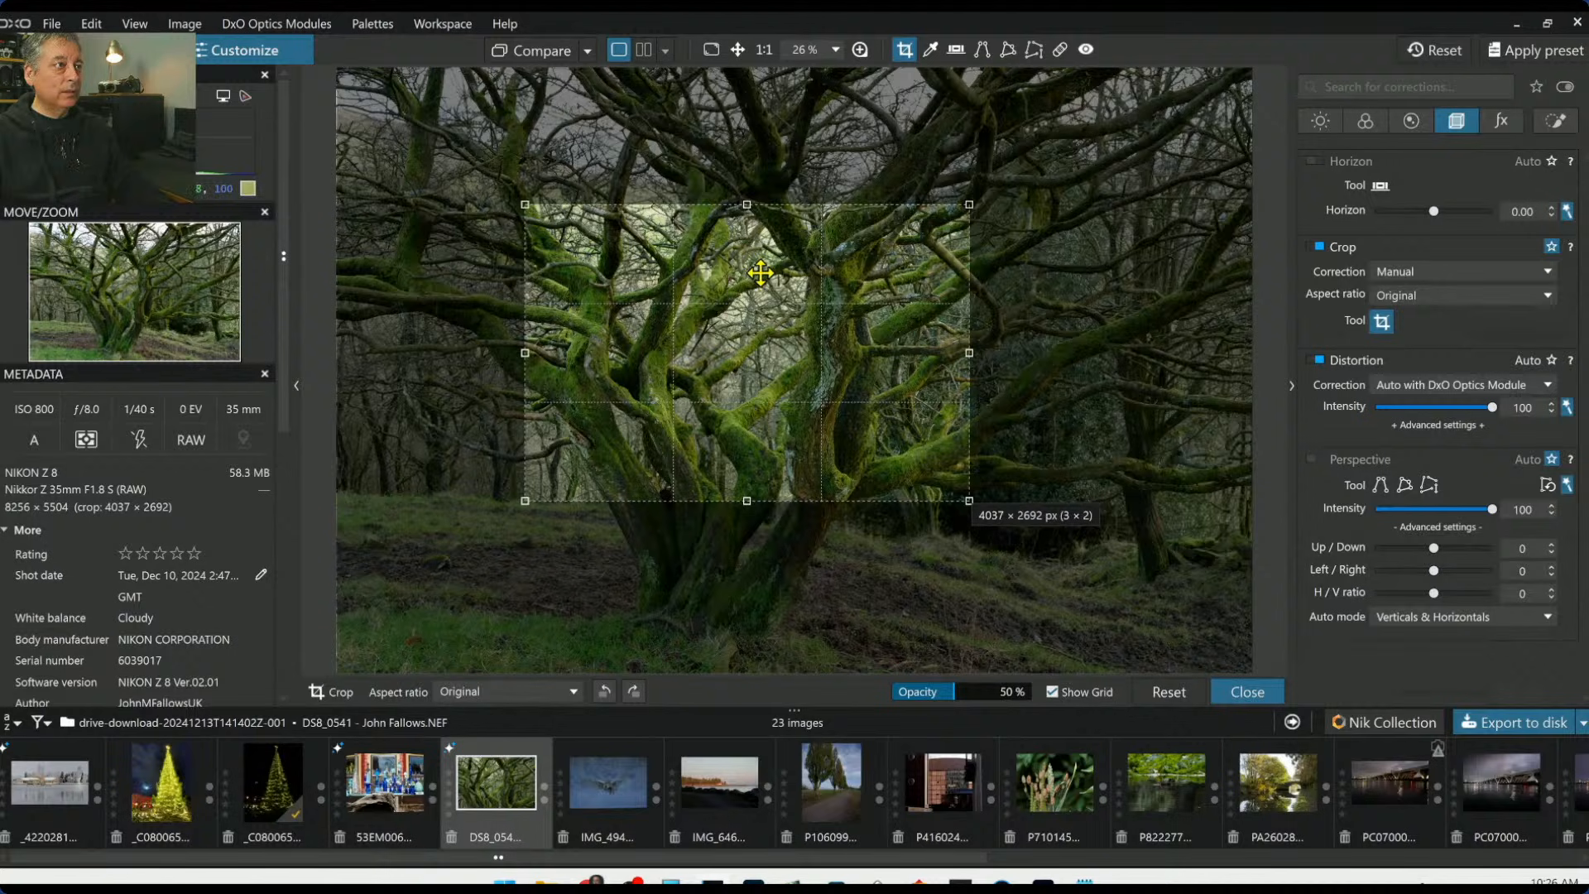
key(Return)
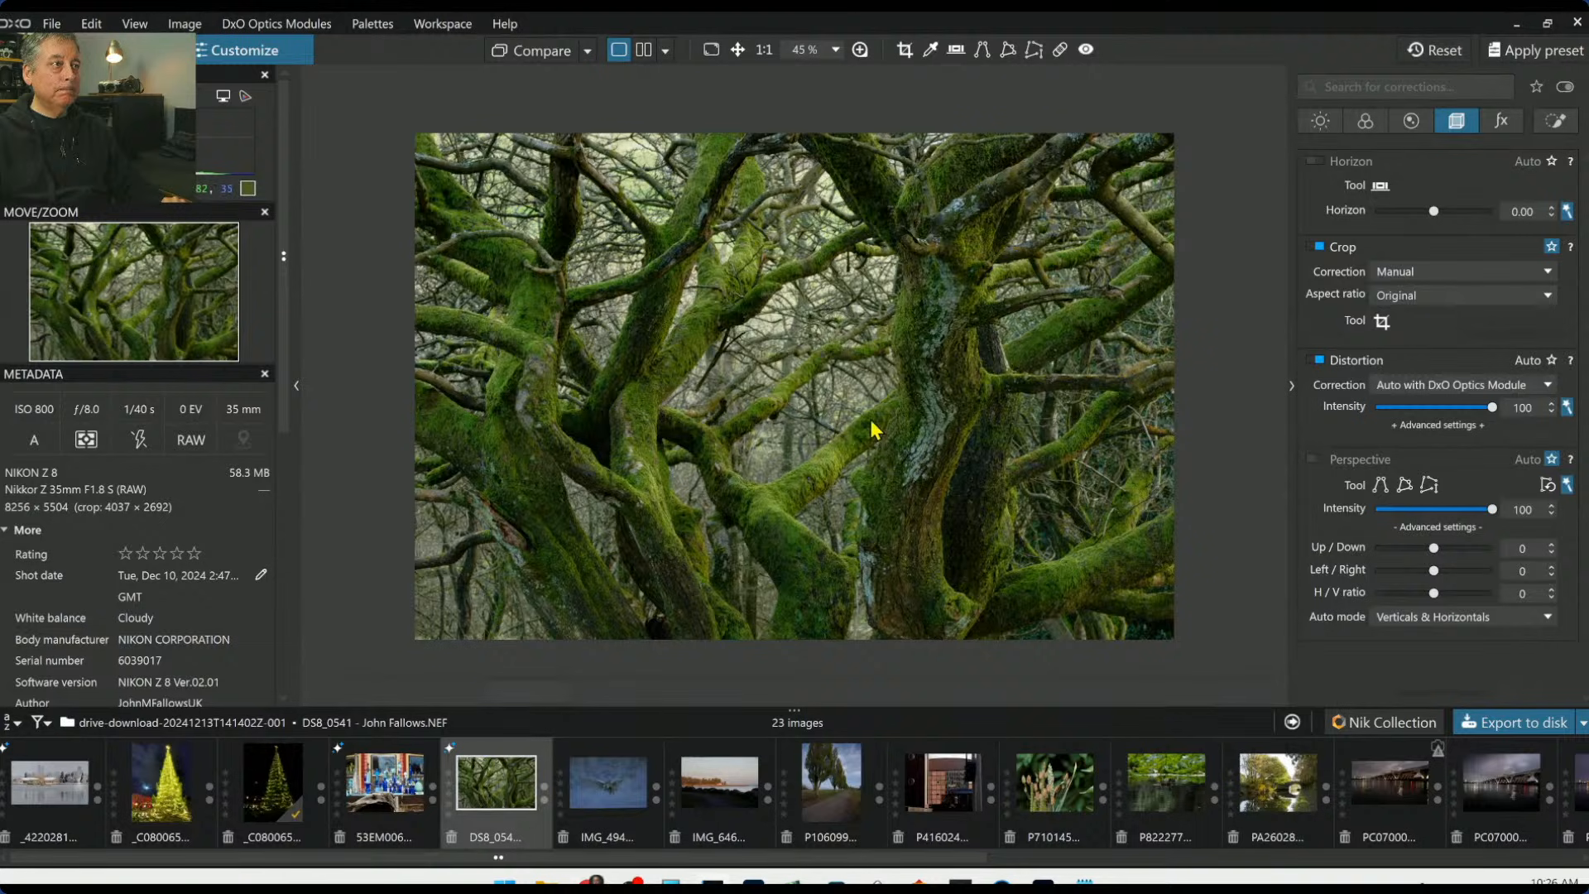
Try darkening the whole photo with an Exposure of -1.45 and reset the correction to its default
click(1319, 122)
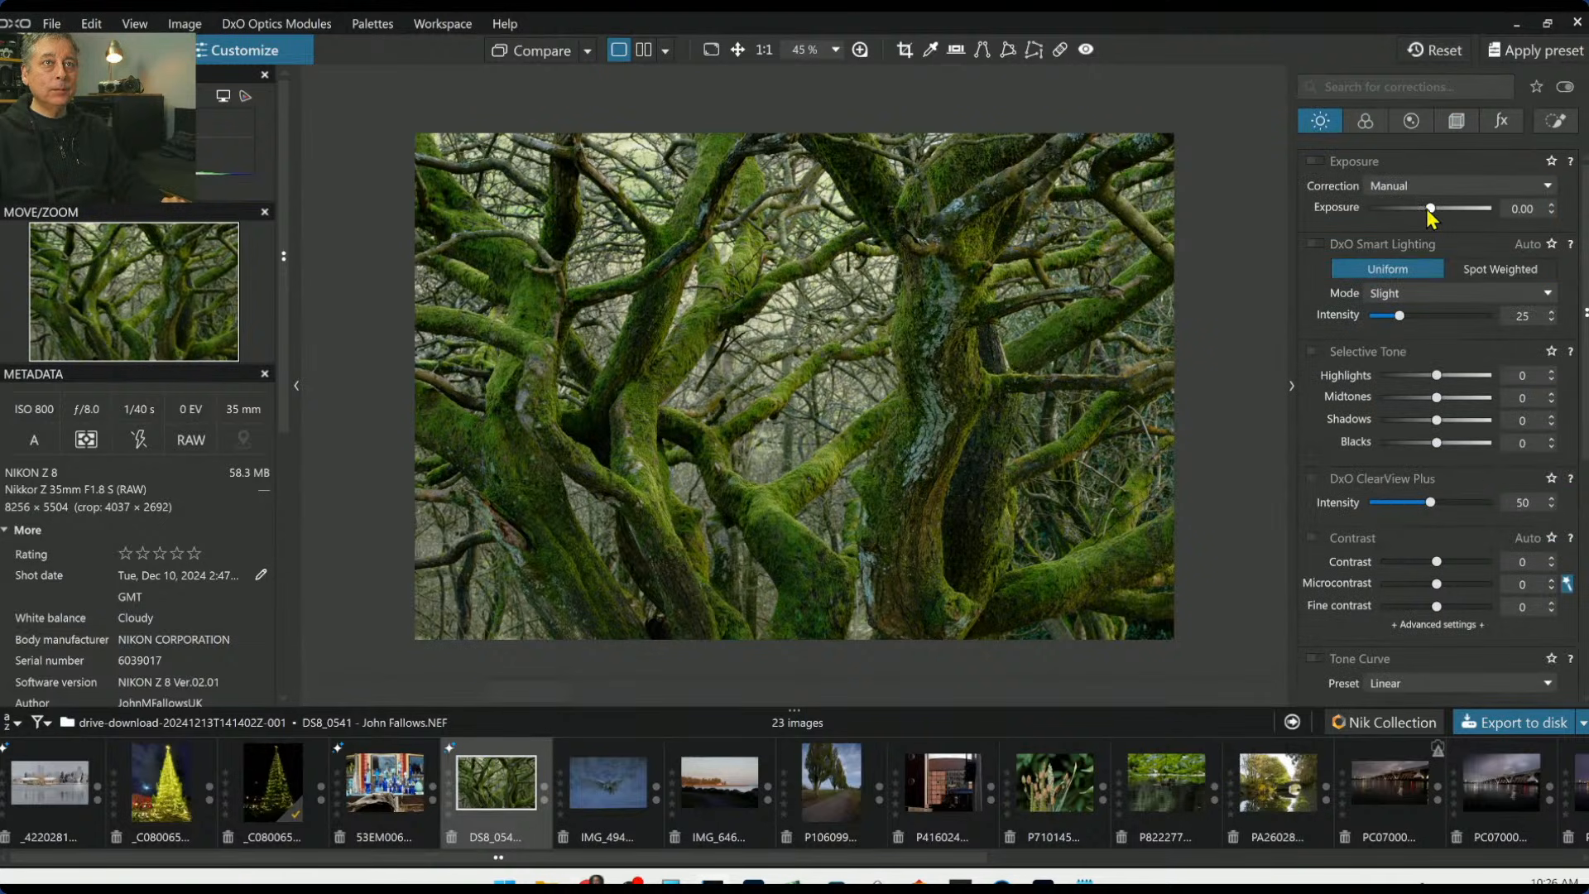
mouse_move(1429, 209)
mouse_down()
mouse_move(1392, 209)
mouse_move(1409, 212)
mouse_up()
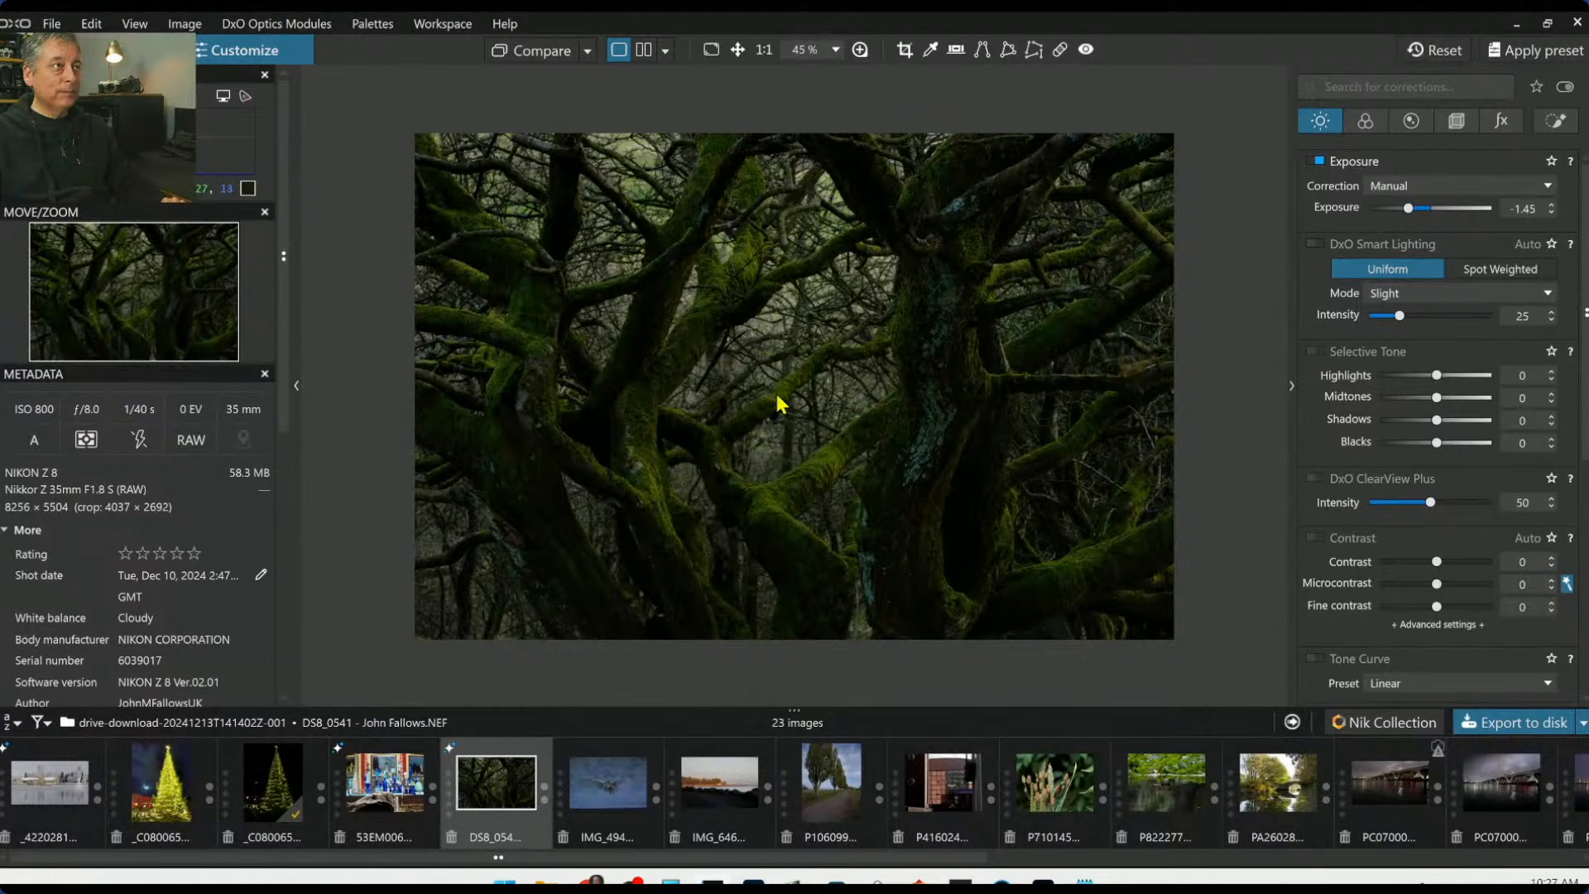
double_click(1408, 208)
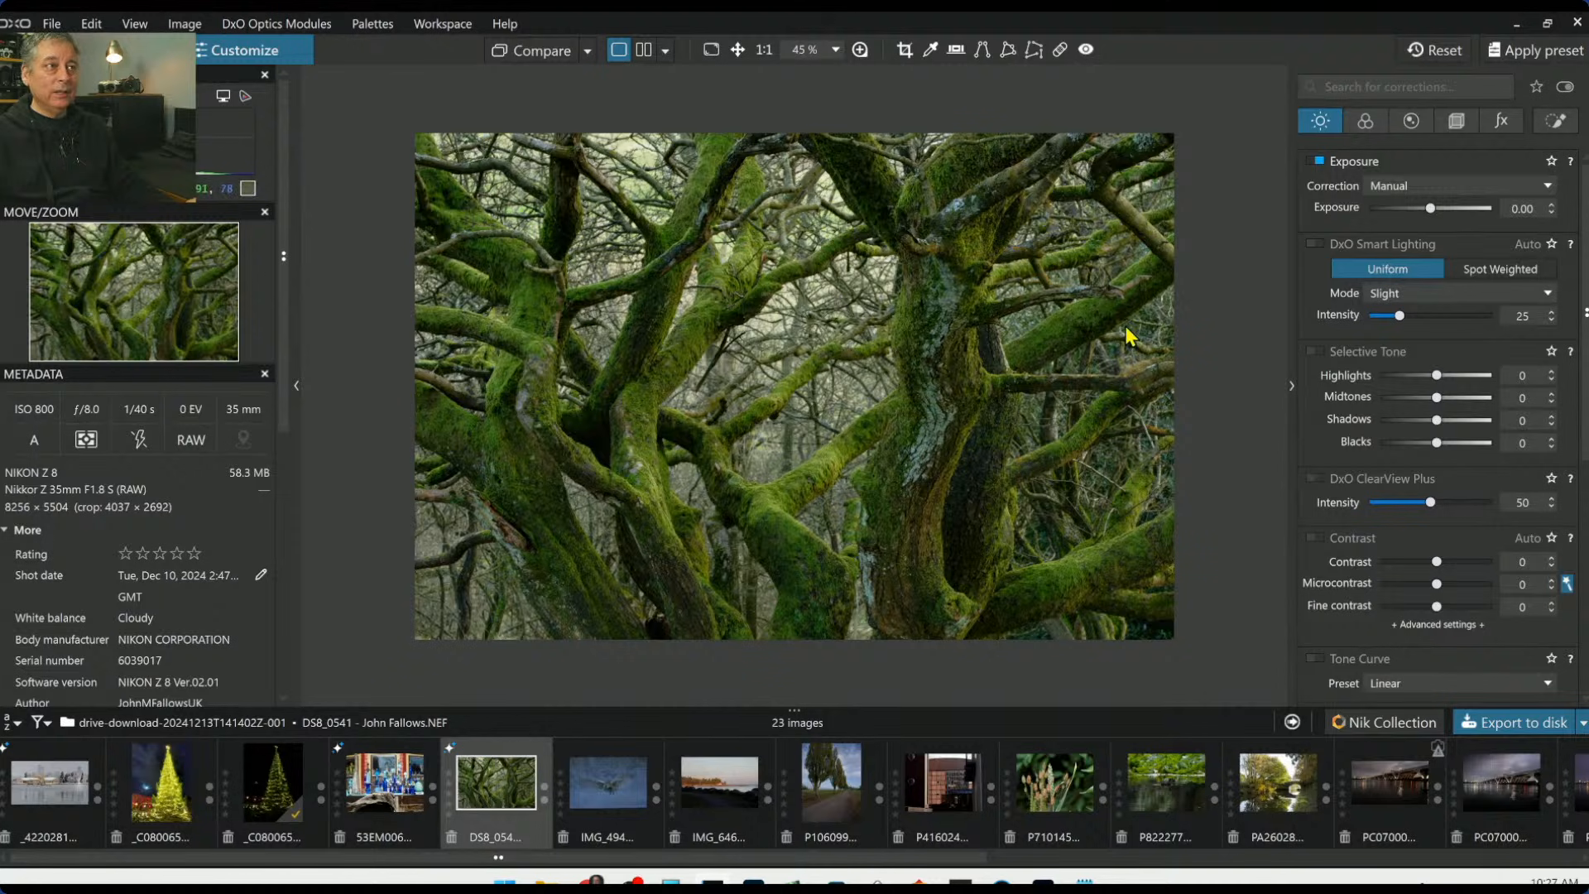
Add a control line fading downward across the photo, sample the bright background near its upper edge, and set Luma selectivity to 57
click(1555, 125)
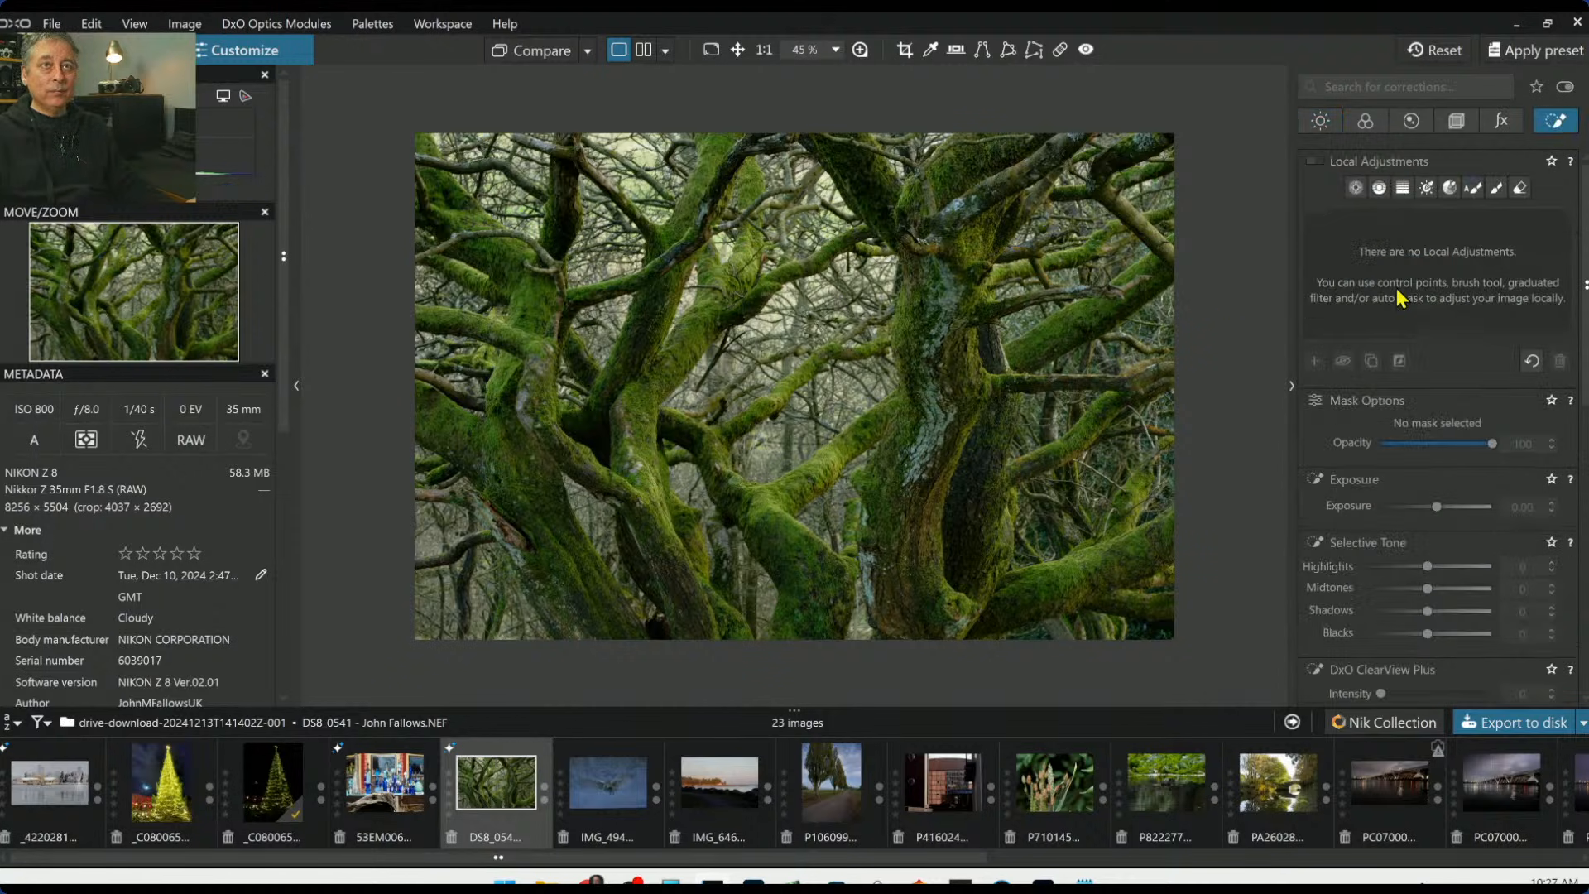
click(1387, 191)
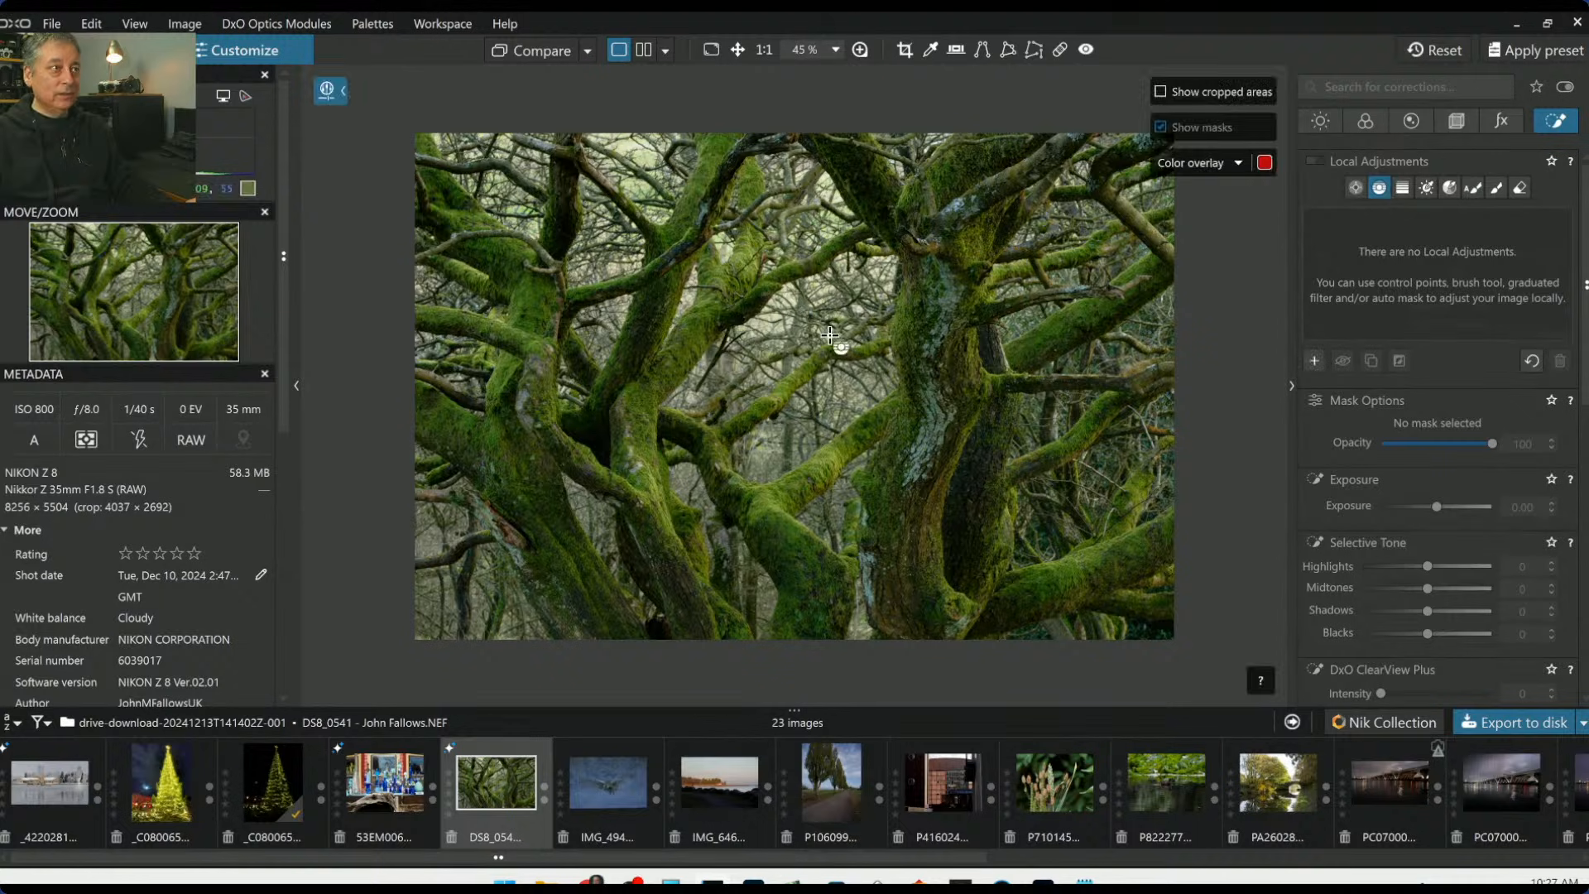
drag(776, 320, 771, 597)
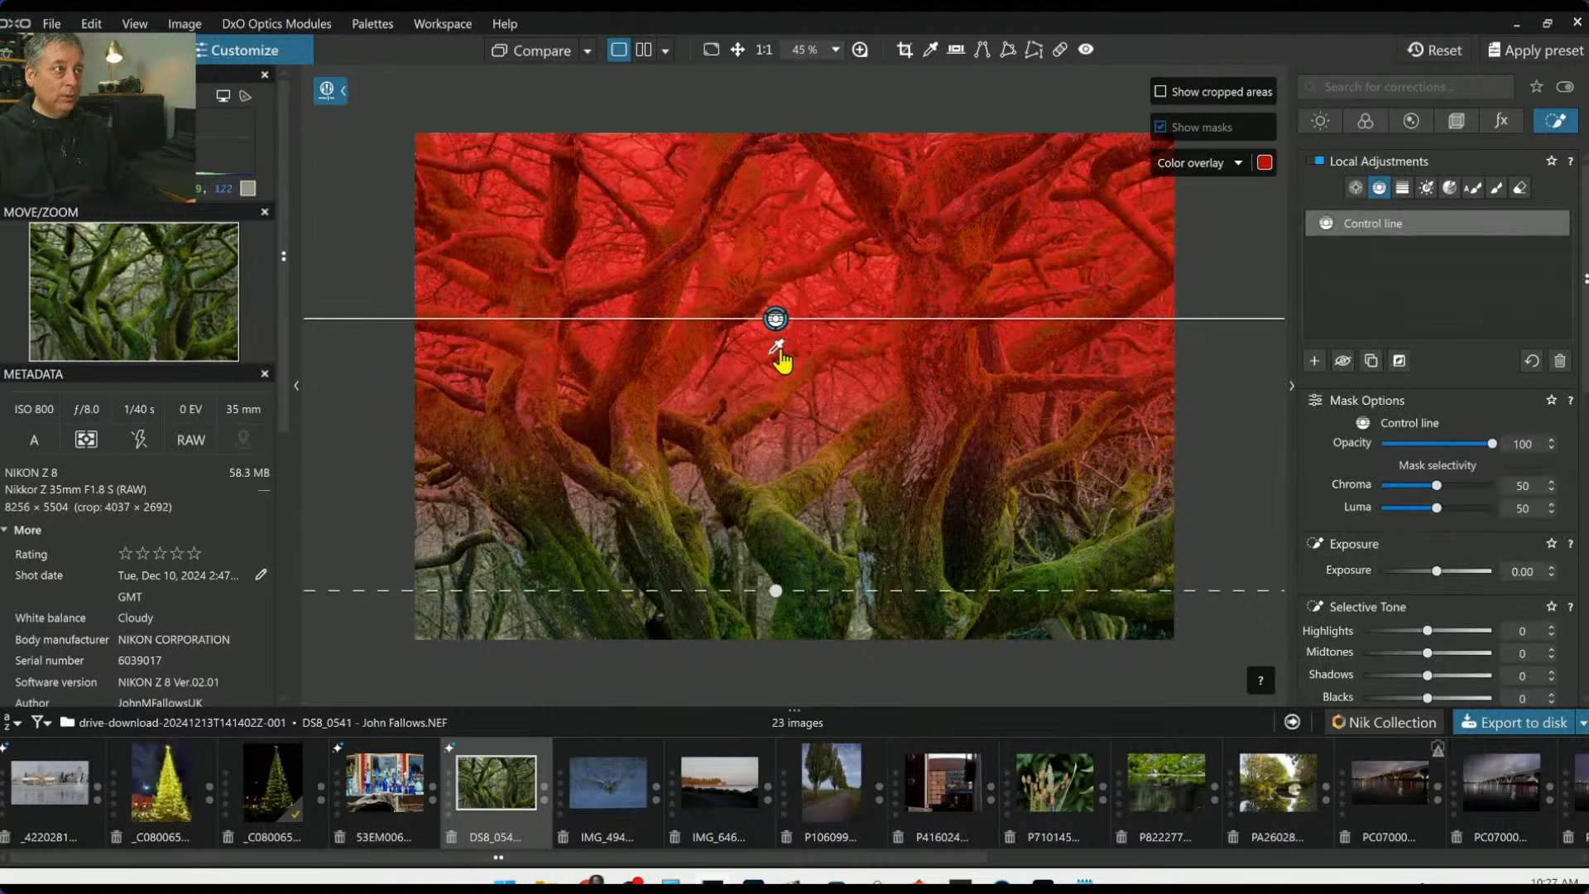
drag(780, 351, 638, 156)
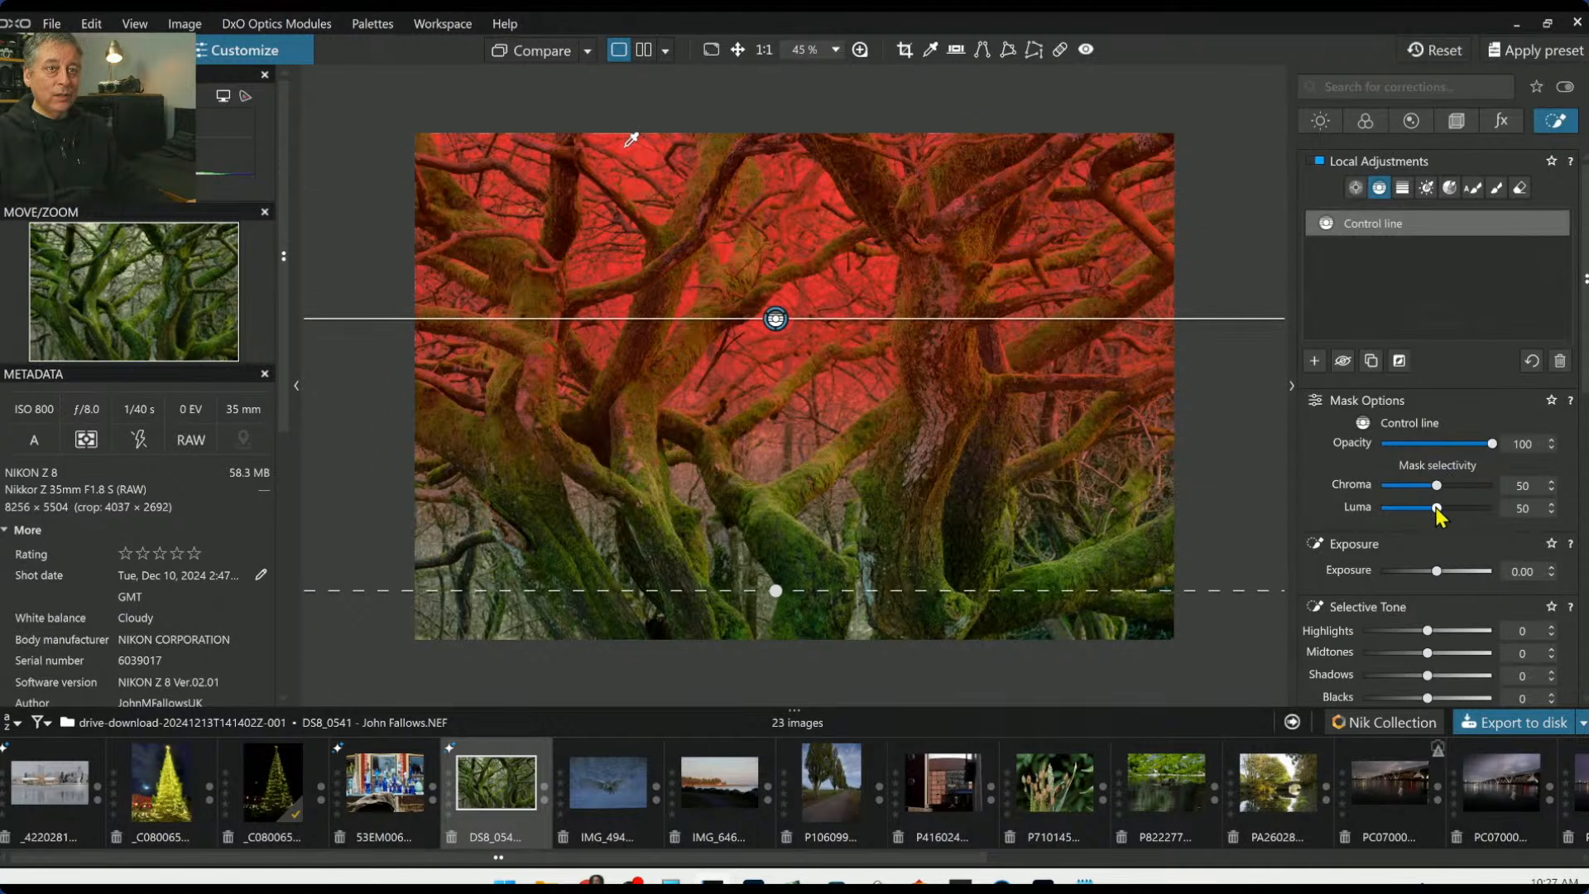
drag(1437, 509, 1445, 510)
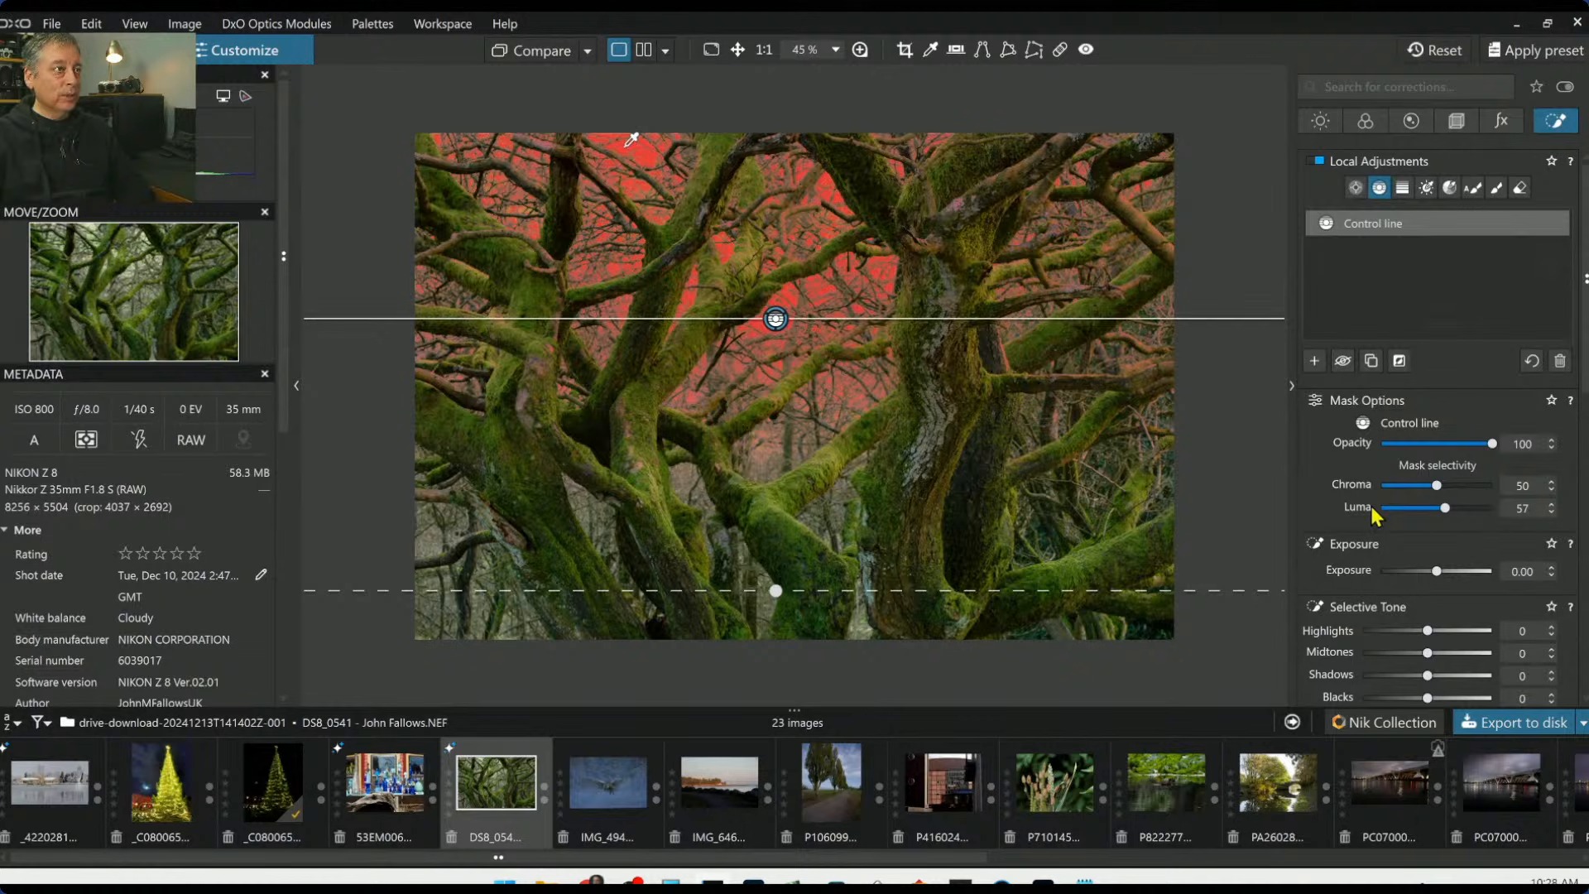
Darken the control line's background area with Exposure -0.87 and Highlights -20, and set its Chroma selectivity to 58 and Luma to 70
drag(1437, 577, 1421, 578)
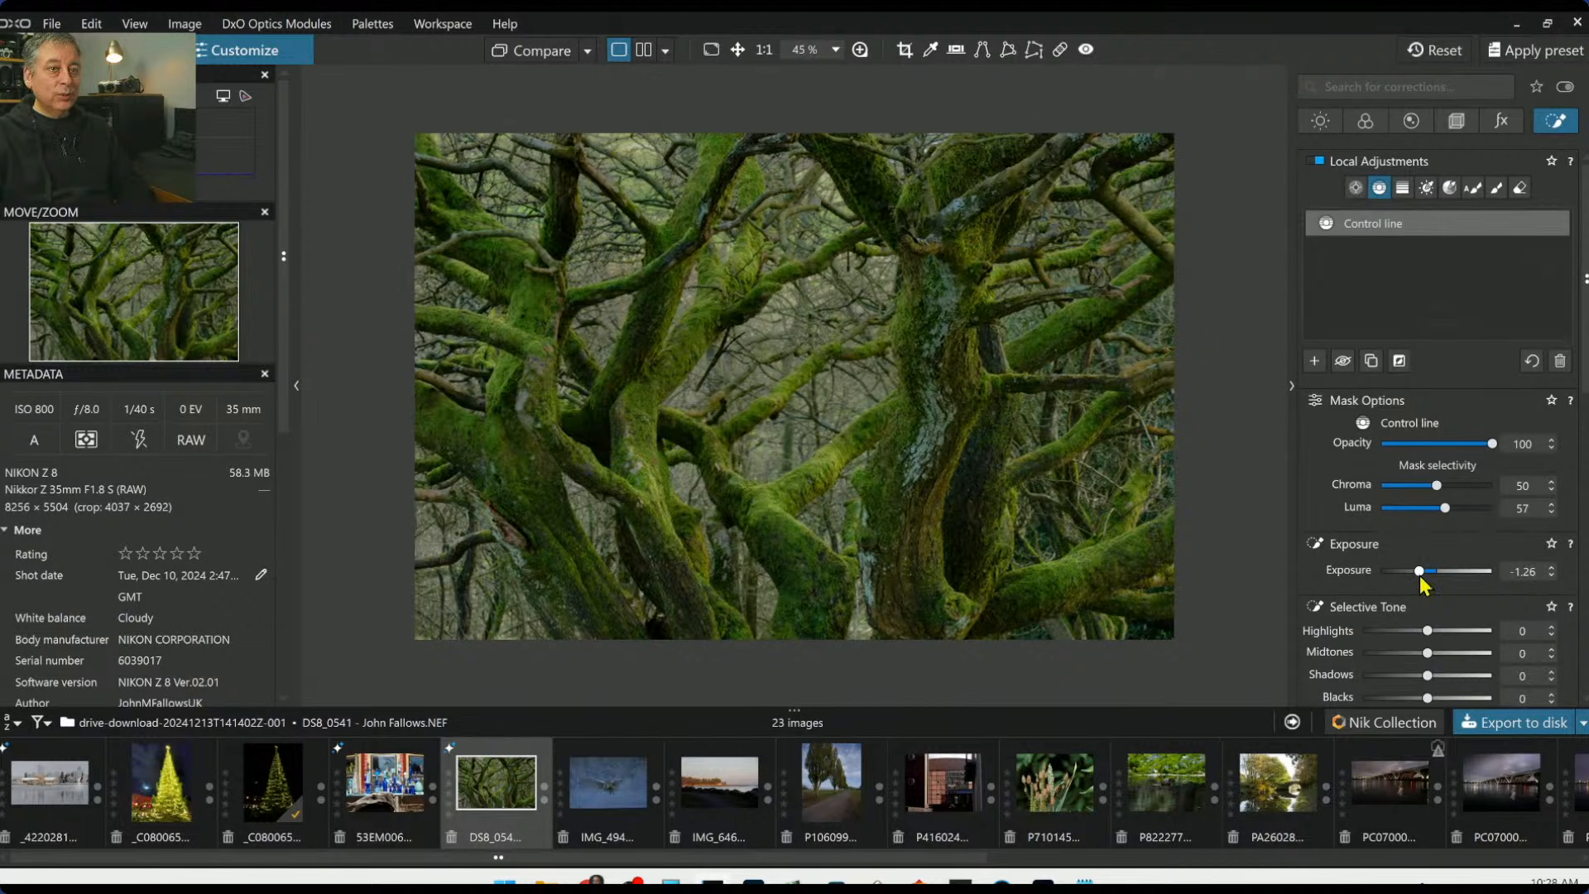
drag(1417, 573, 1428, 582)
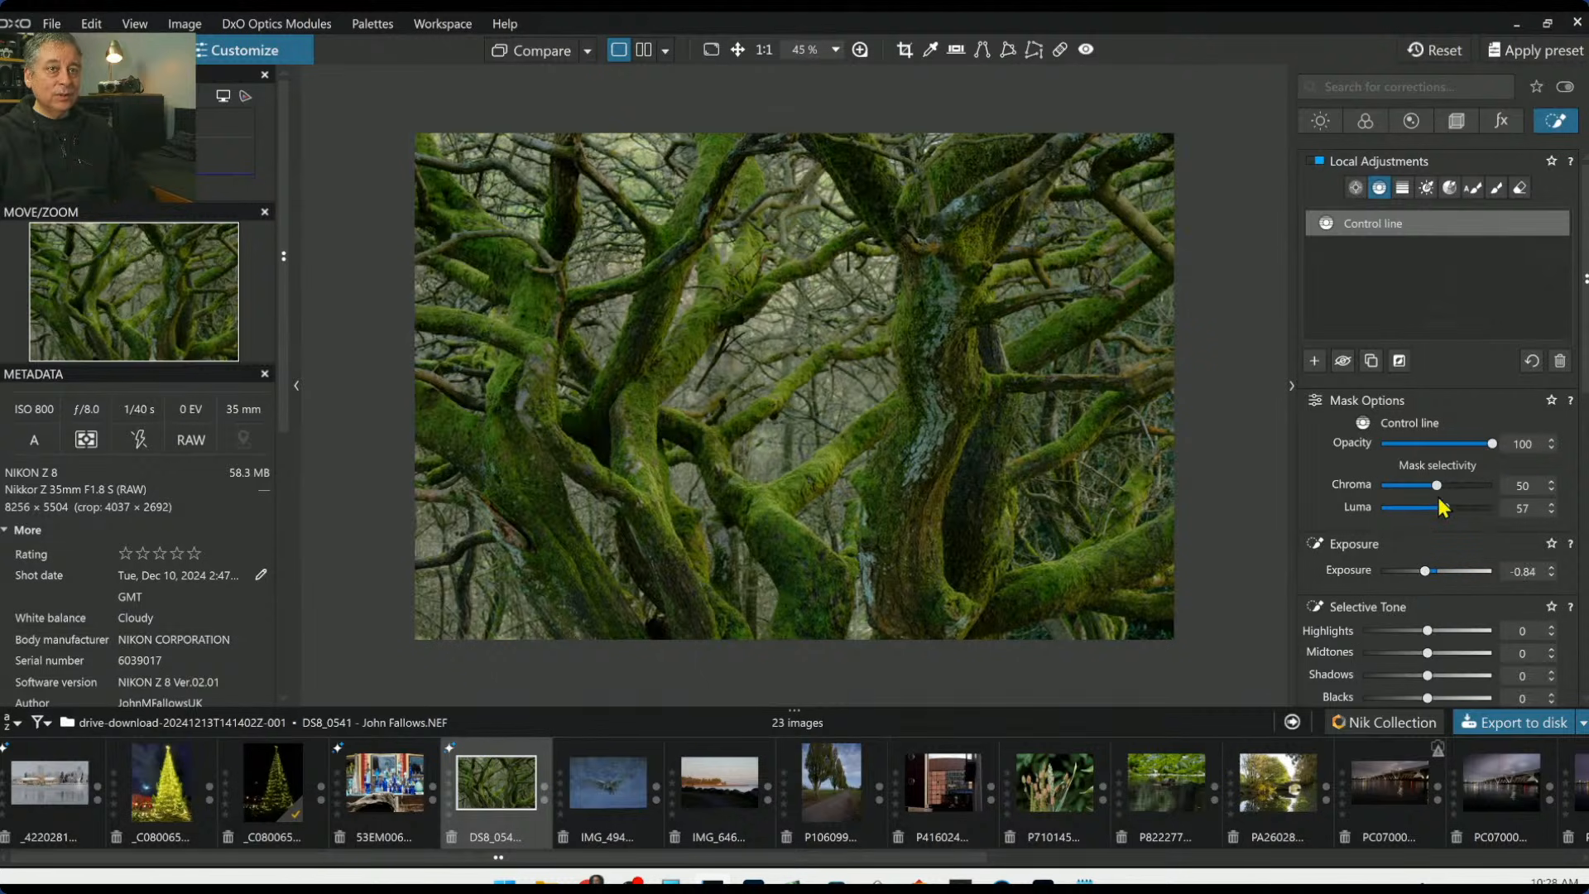
drag(1439, 489, 1459, 511)
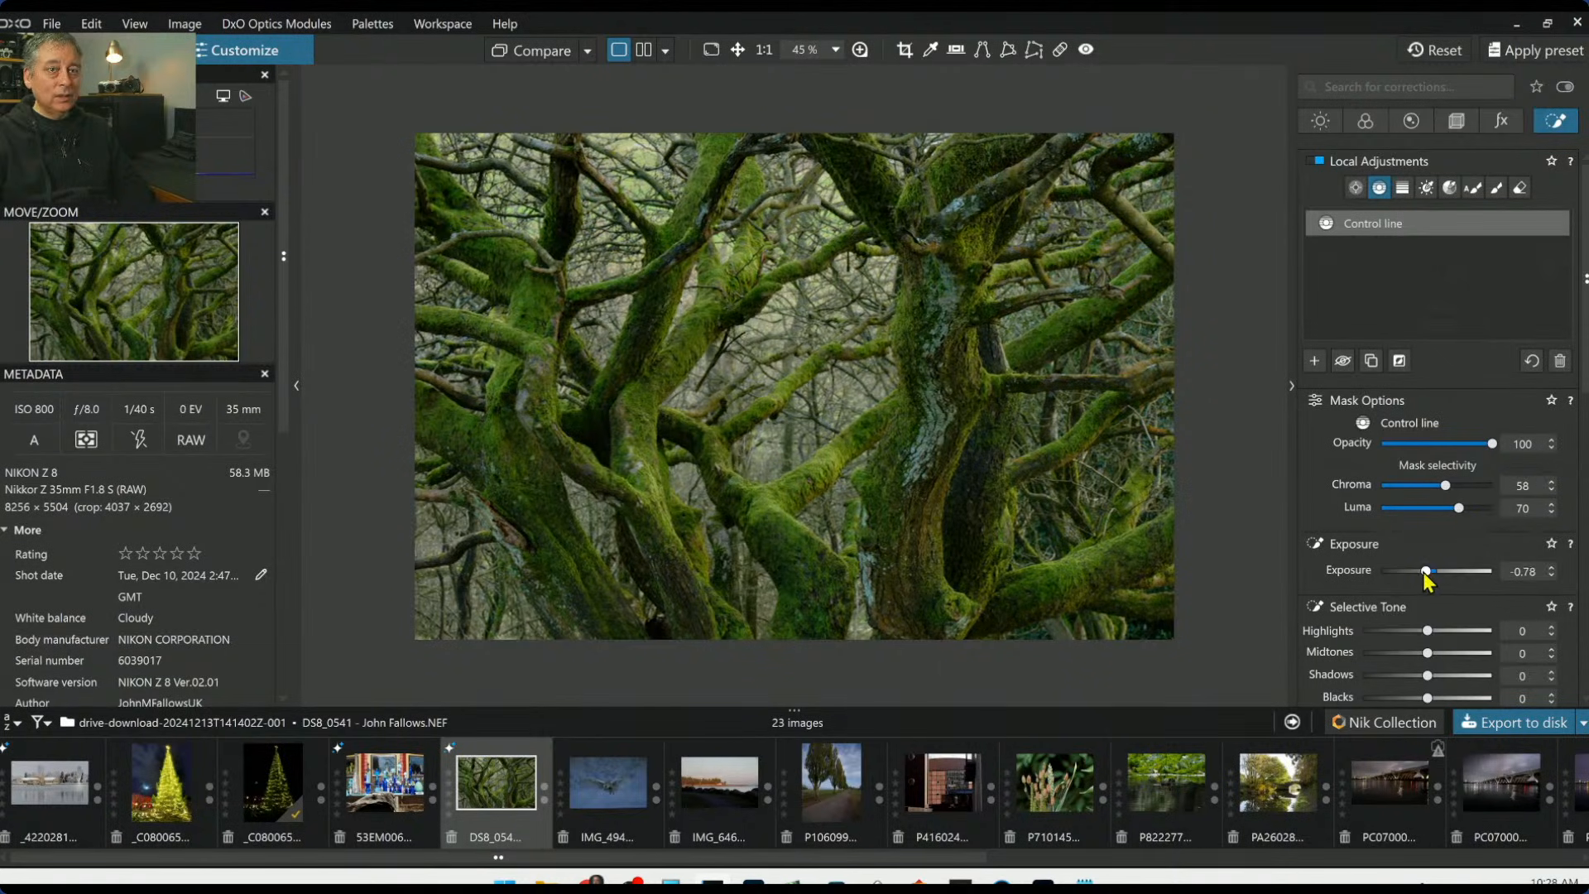
drag(1426, 573, 1424, 571)
double_click(1396, 632)
drag(1427, 632, 1416, 634)
Raise the whole photo's Exposure to 0.52
click(1320, 122)
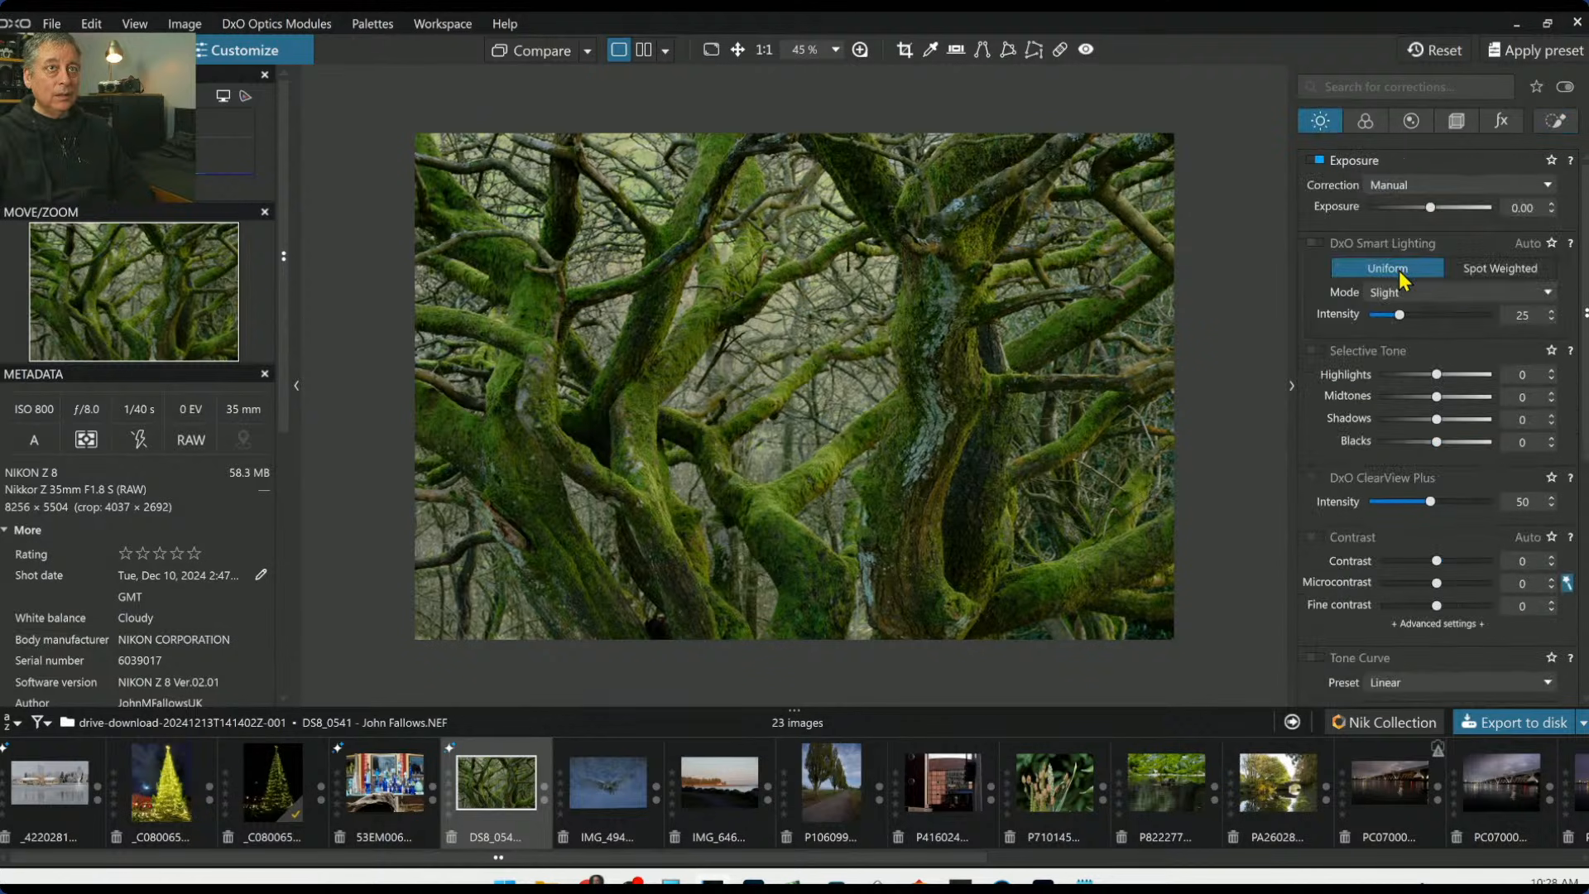
drag(1431, 212, 1438, 211)
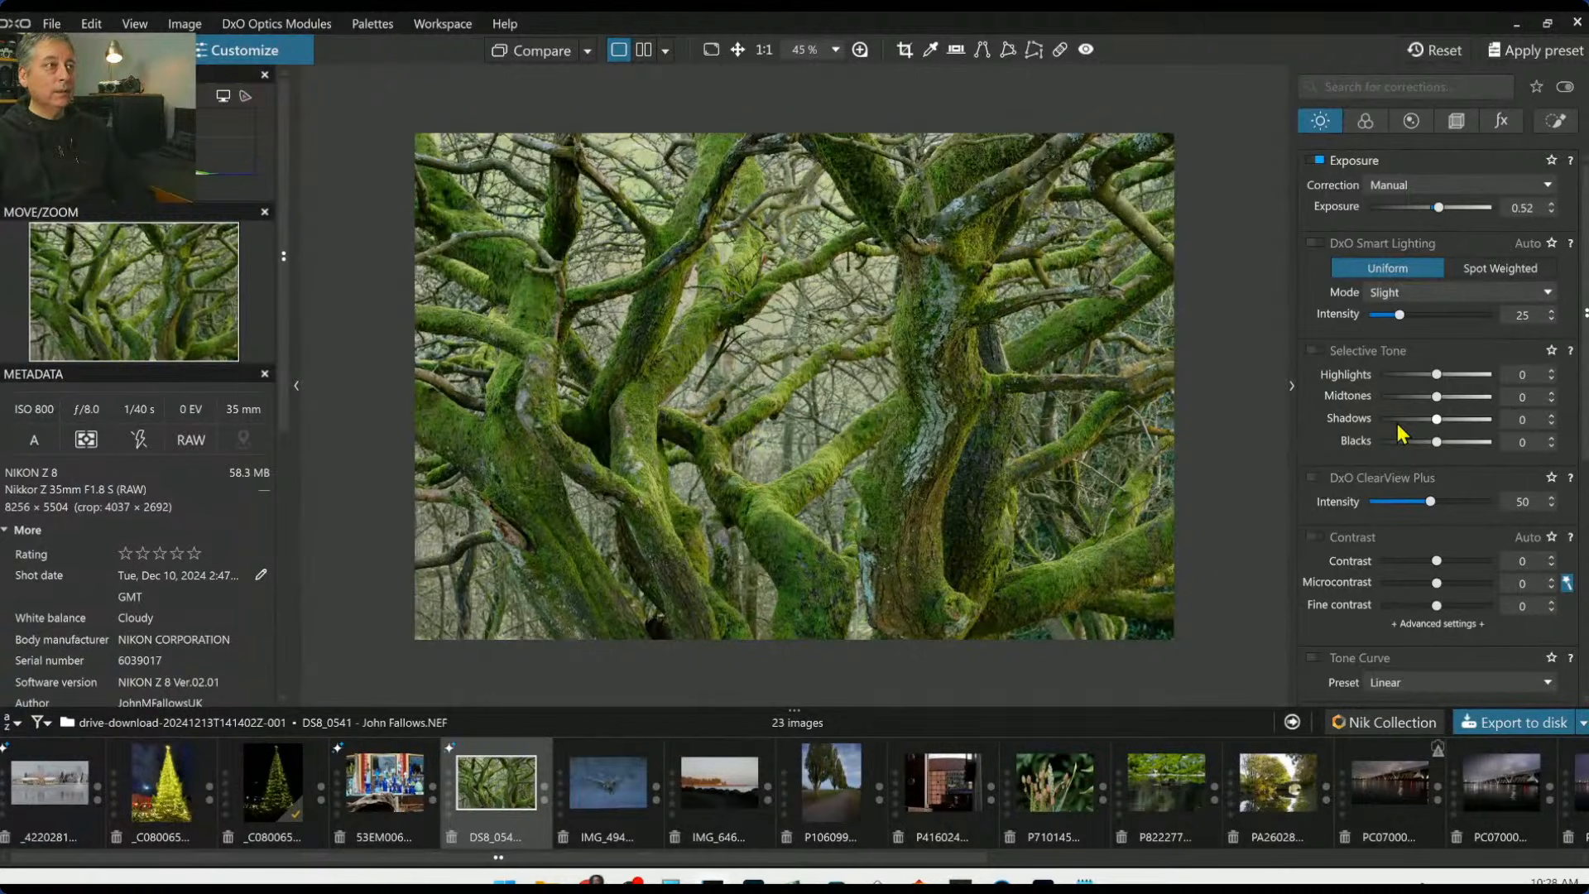
Compare the photo with the control line's local adjustment hidden and shown
click(1555, 122)
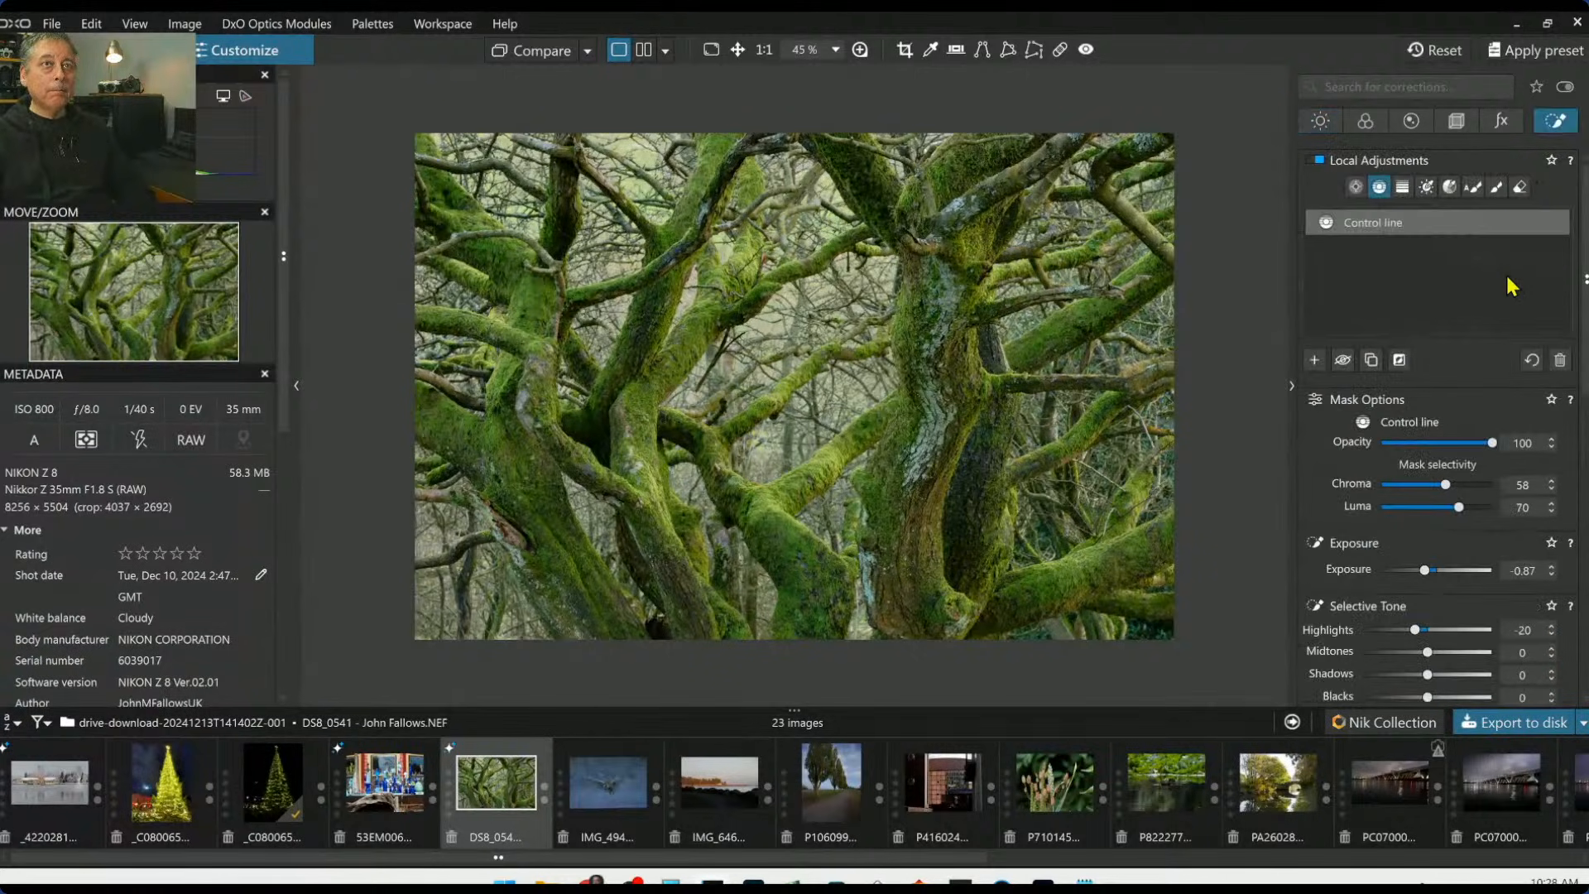
click(1343, 361)
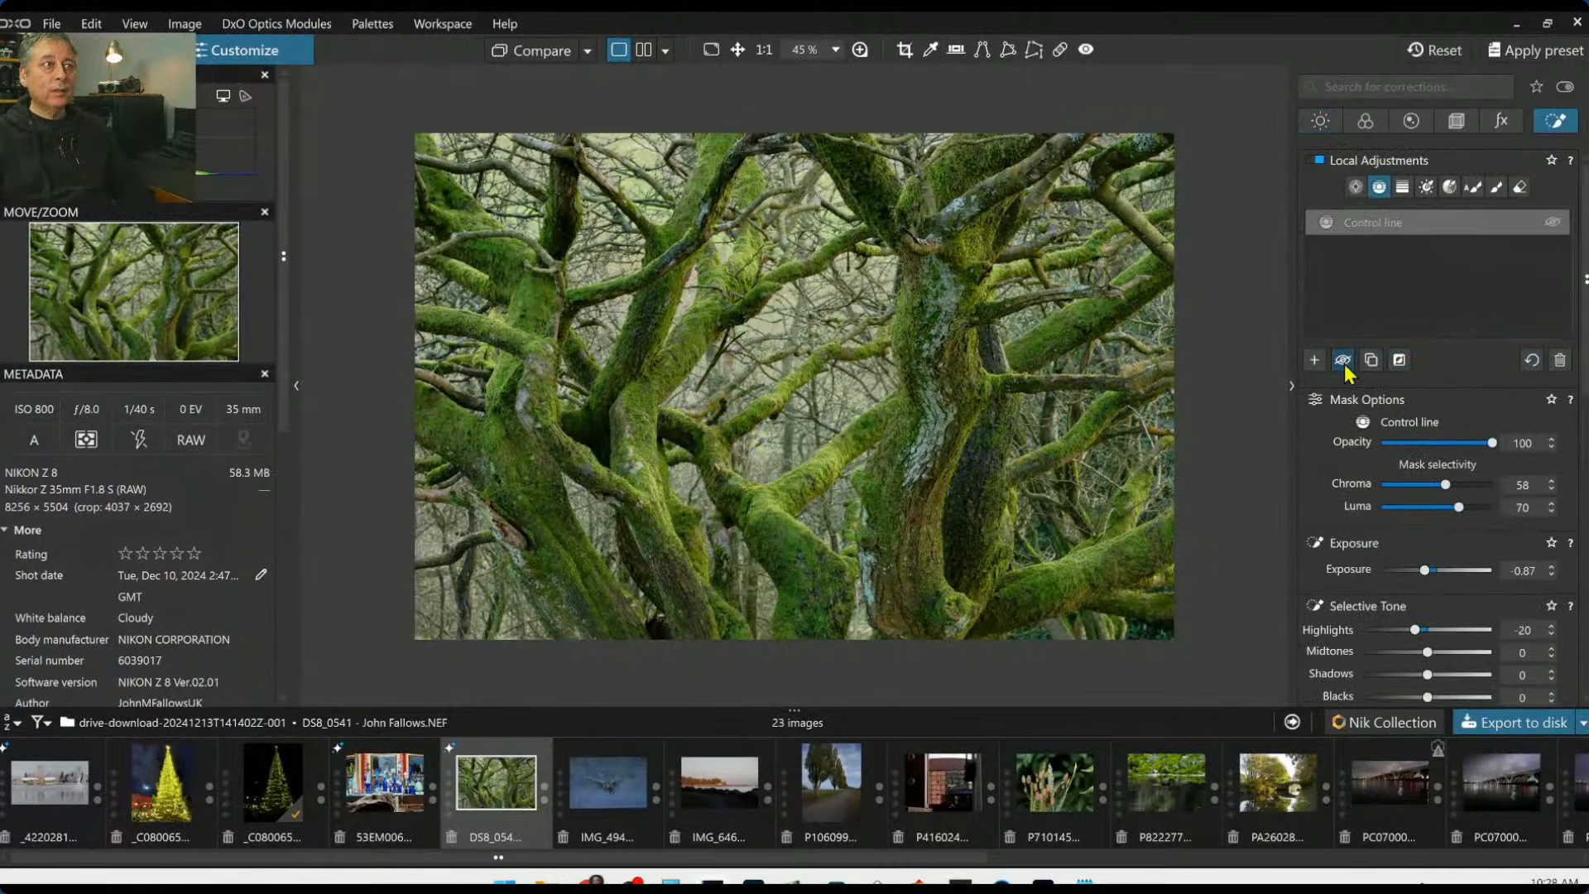
click(1343, 361)
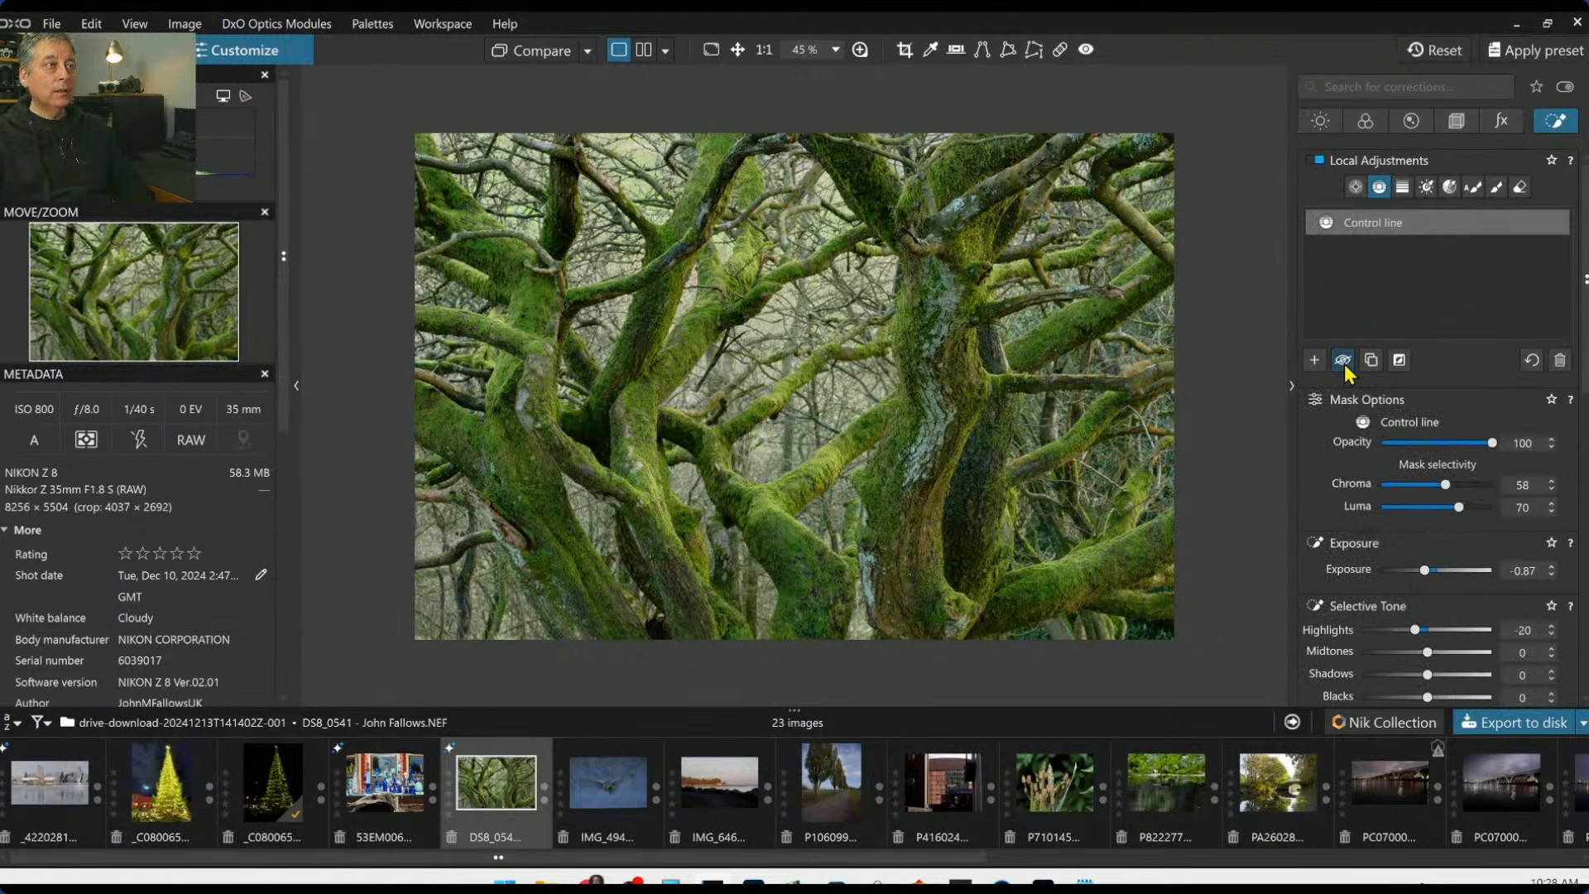
click(1342, 361)
click(1343, 361)
Refine the control line with Blacks -42, ClearView Plus 59, Microcontrast 62, Exposure -0.63 and Luma selectivity 65
scroll(1362, 573, down, 1)
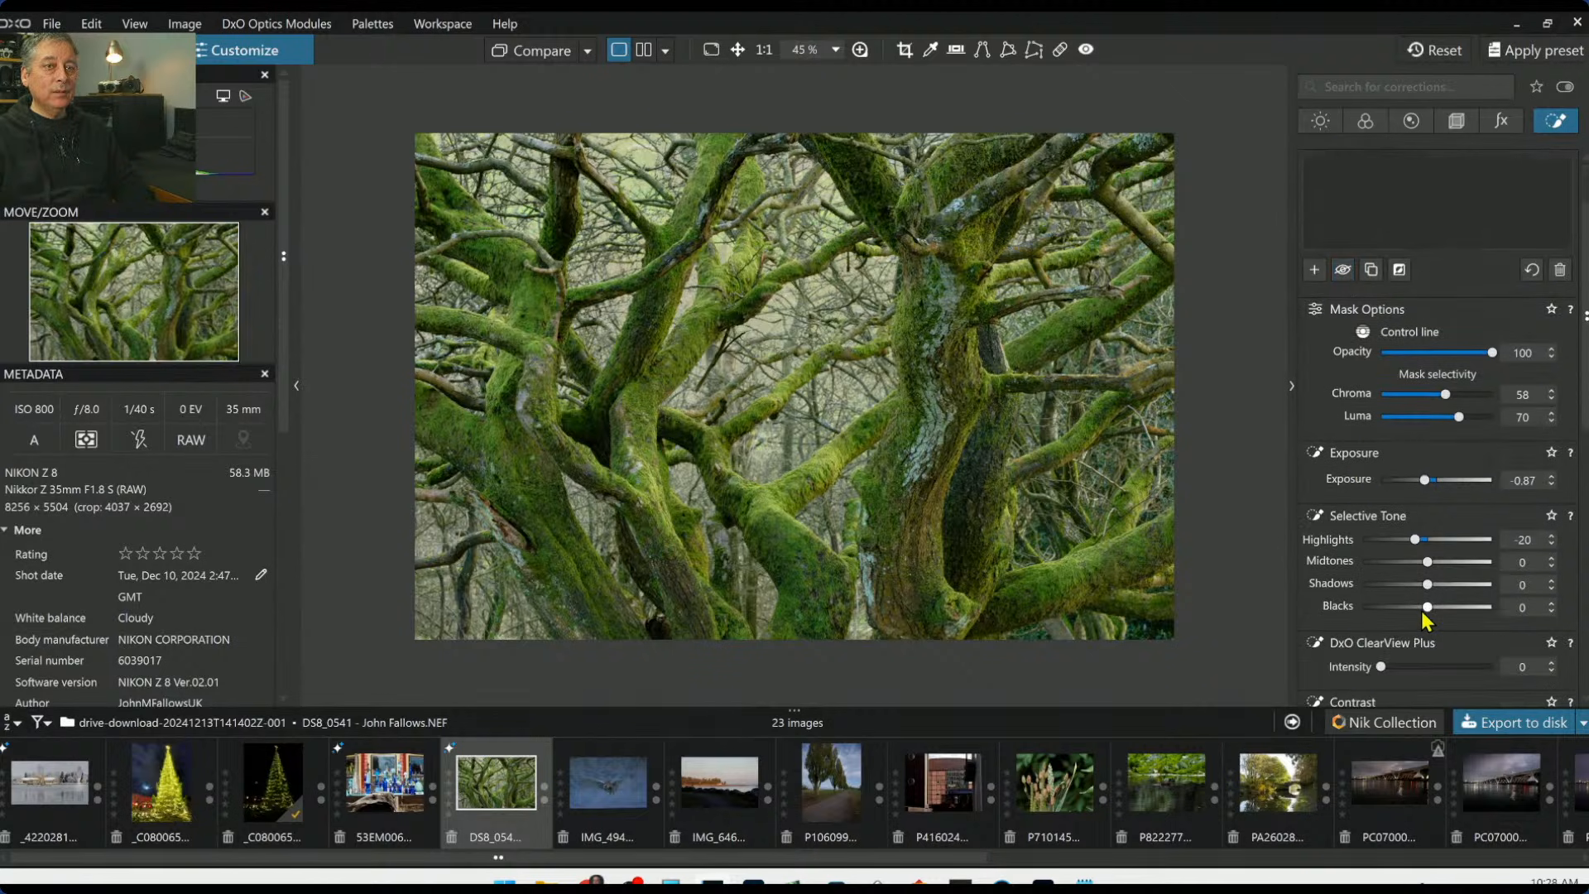
mouse_move(1426, 613)
mouse_down()
mouse_move(1368, 613)
mouse_move(1400, 610)
mouse_up()
drag(1381, 667, 1447, 667)
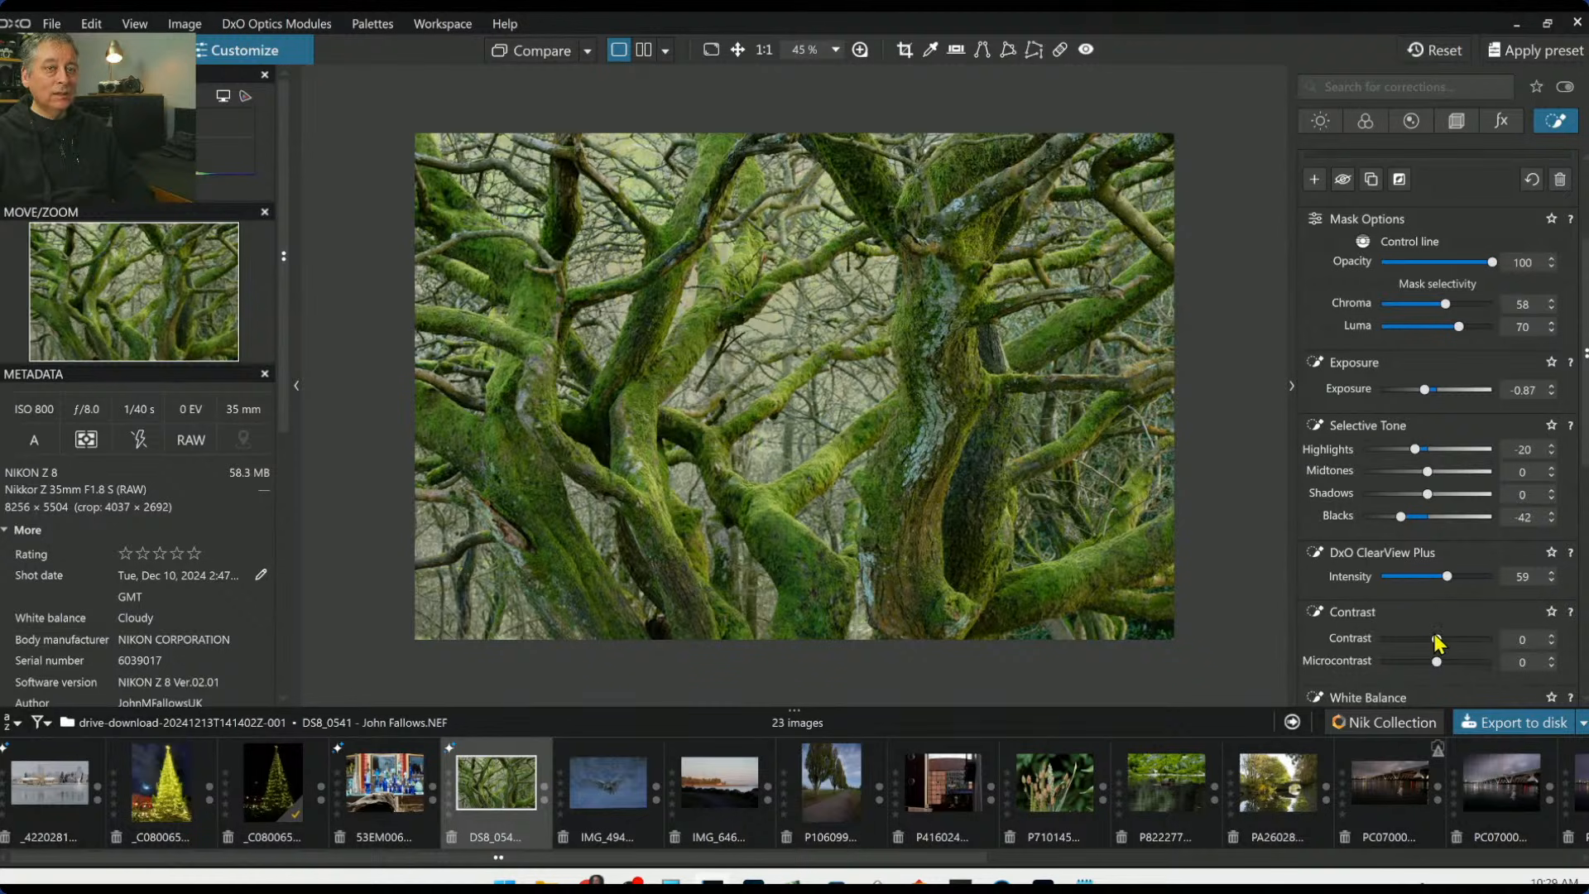
drag(1437, 664, 1472, 662)
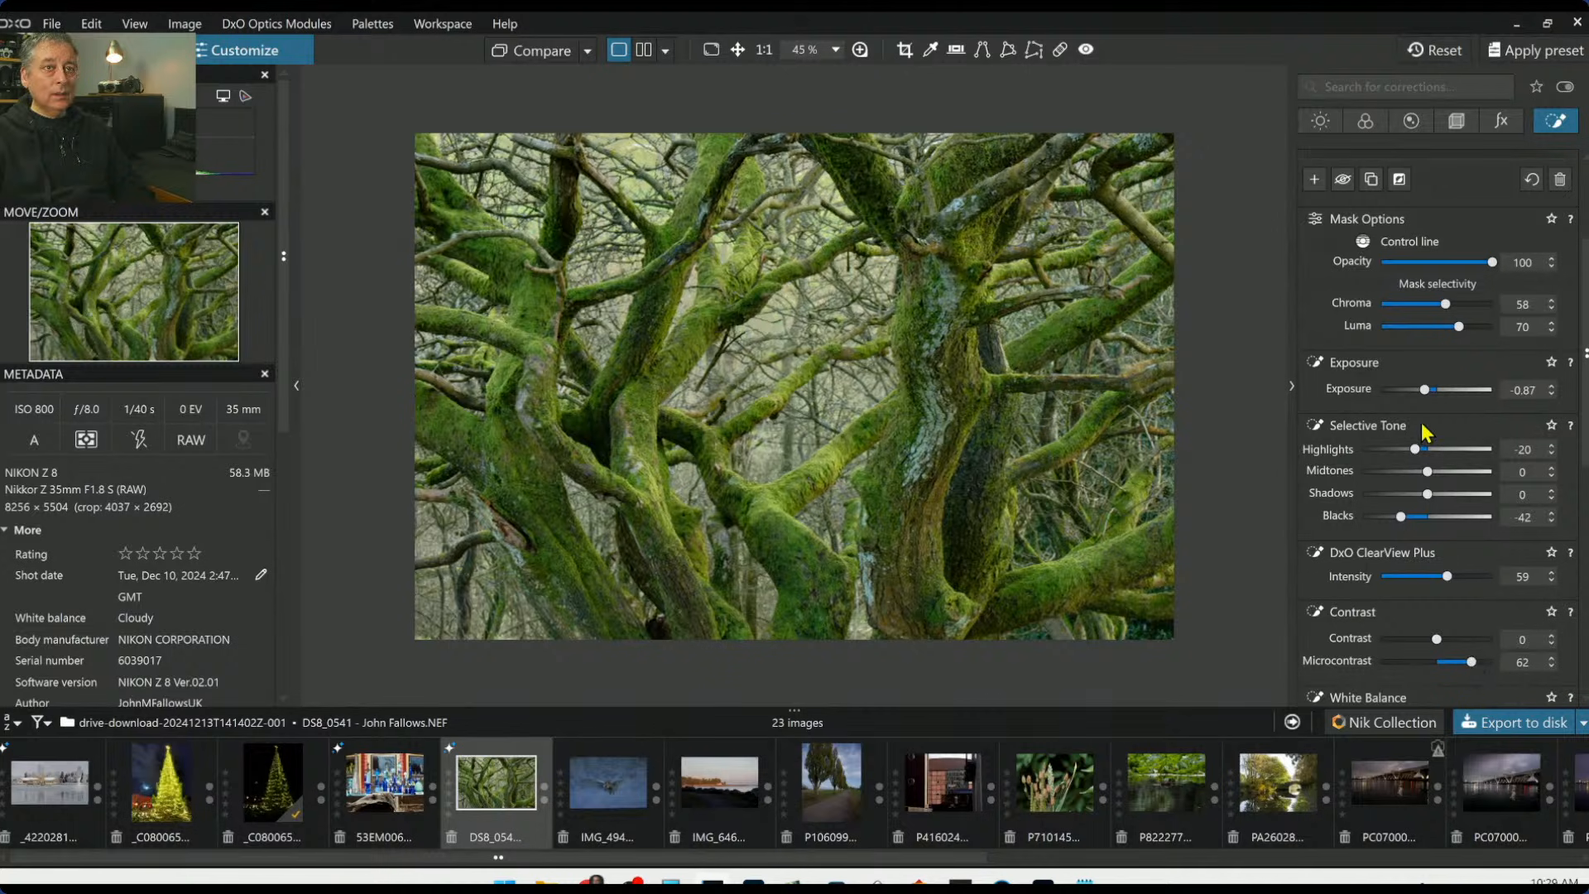
drag(1425, 396, 1429, 397)
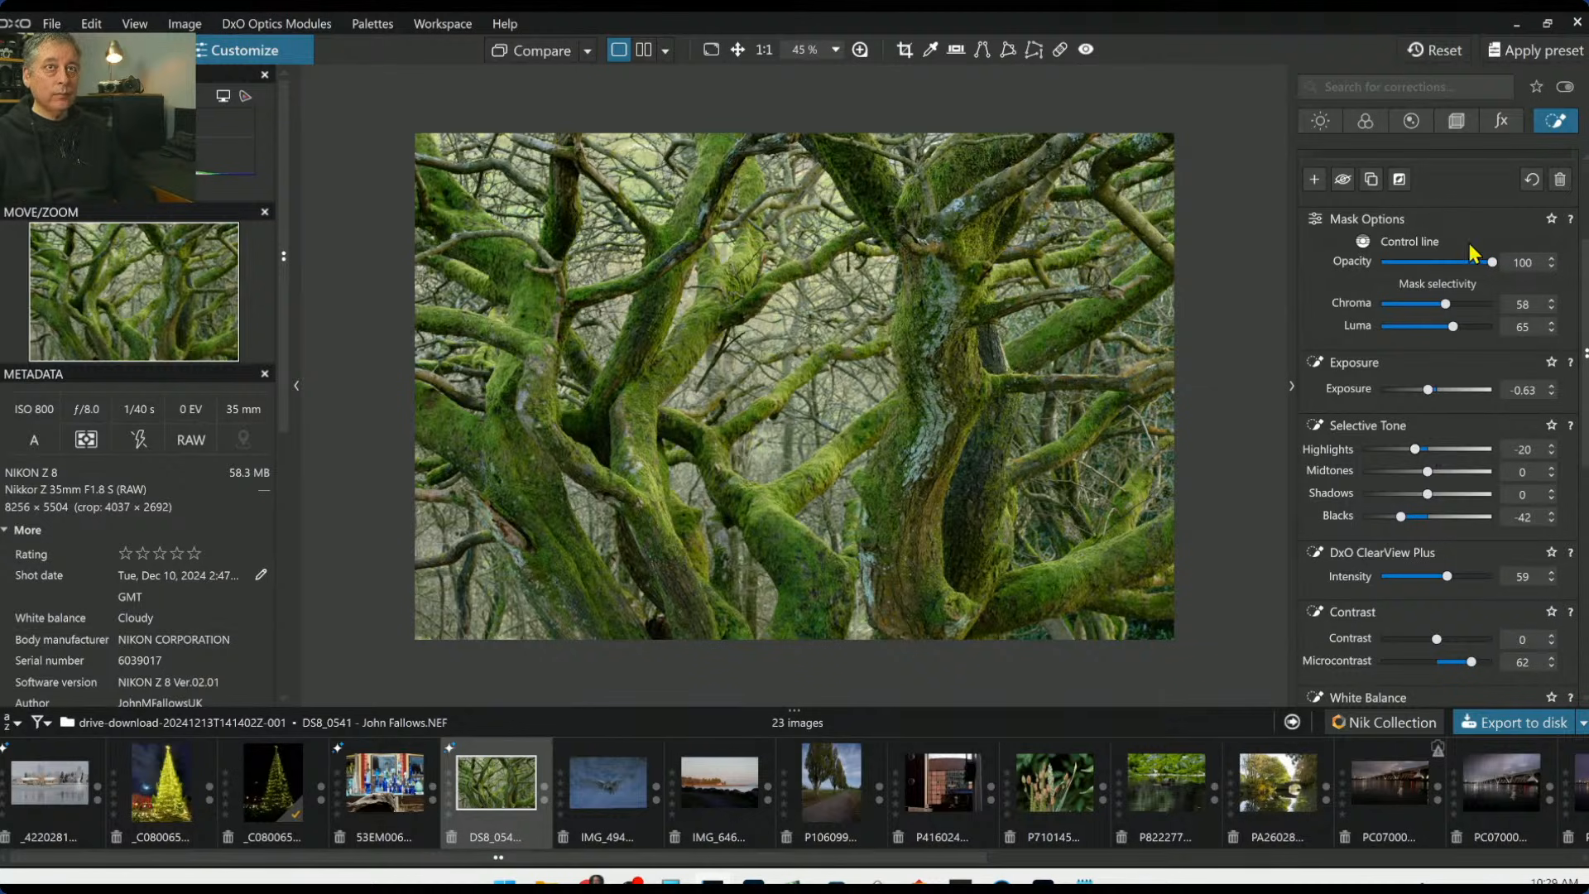
Create a new control point mask and place nine points on the mossy trunks and branches in the centre and right of the photo
scroll(1474, 252, up, 3)
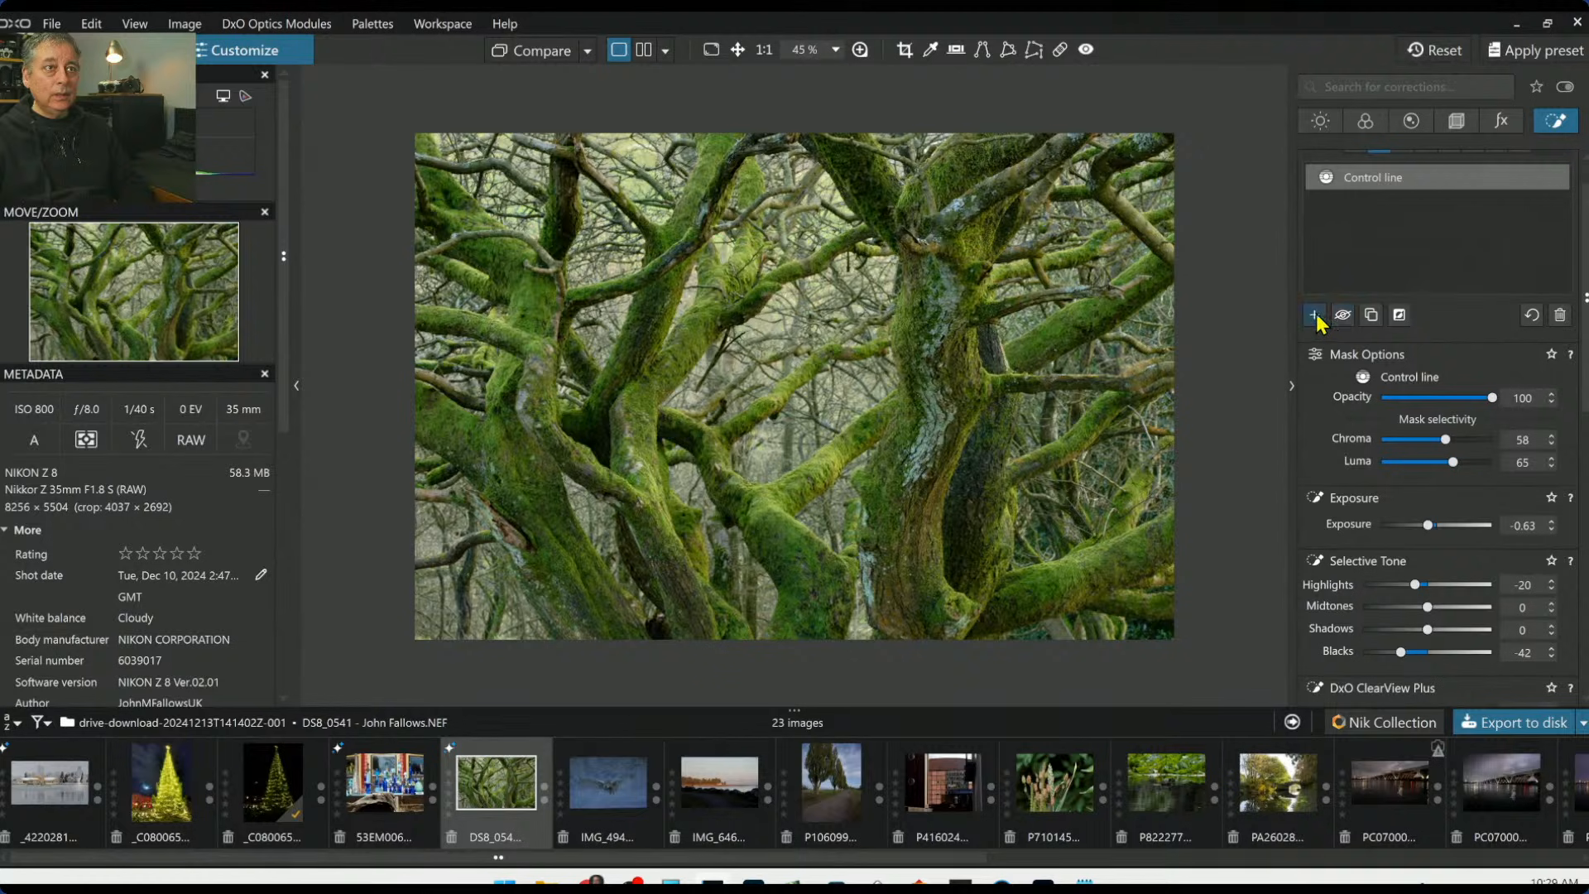
click(1314, 315)
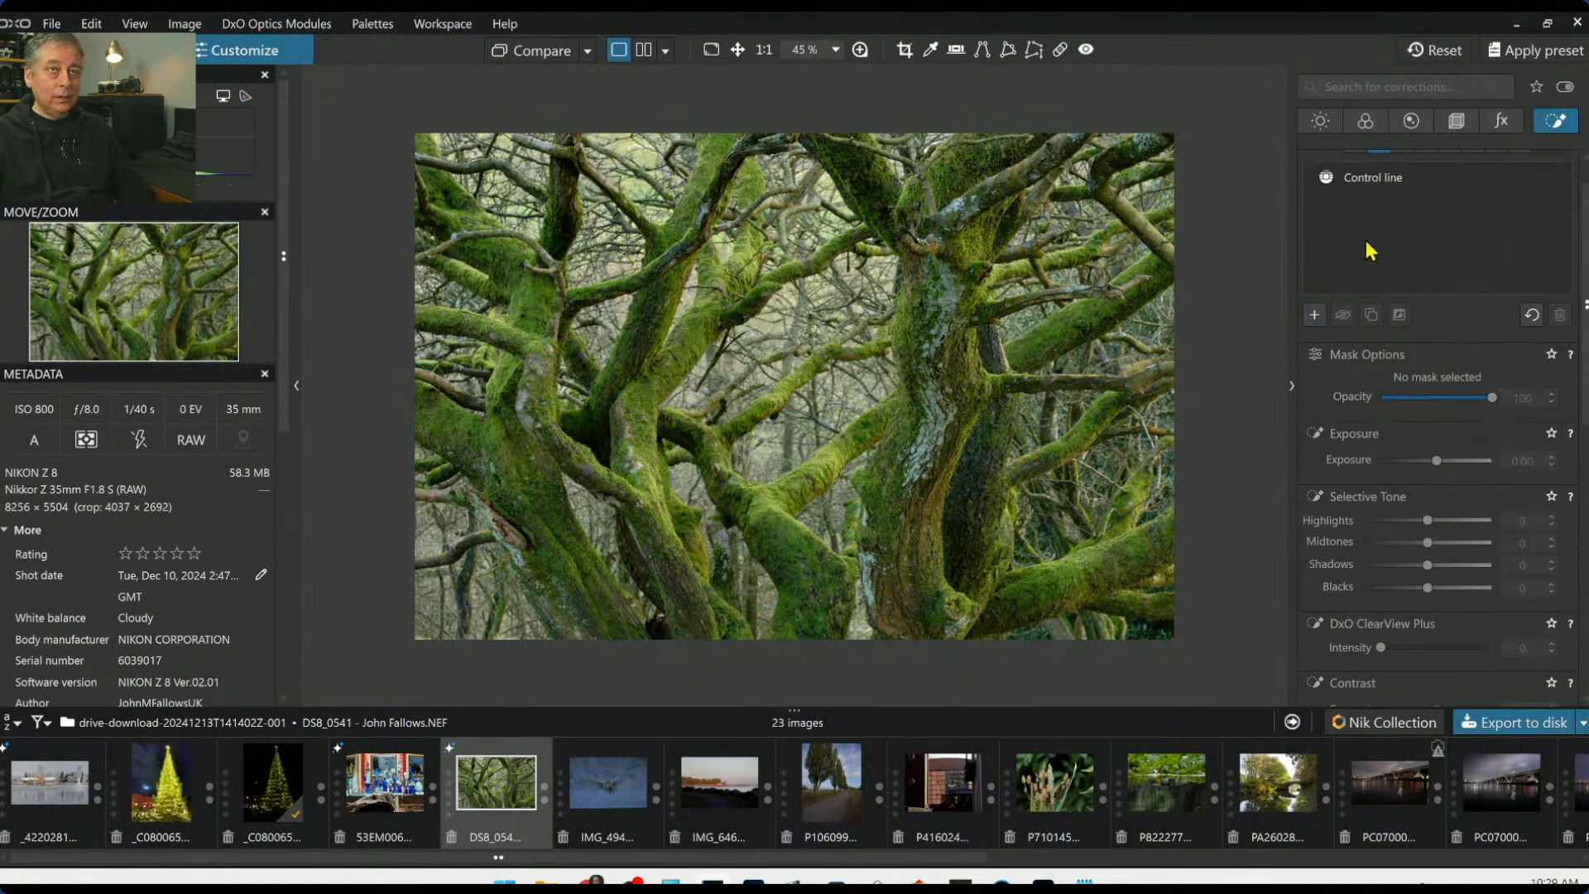
scroll(1345, 313, up, 1)
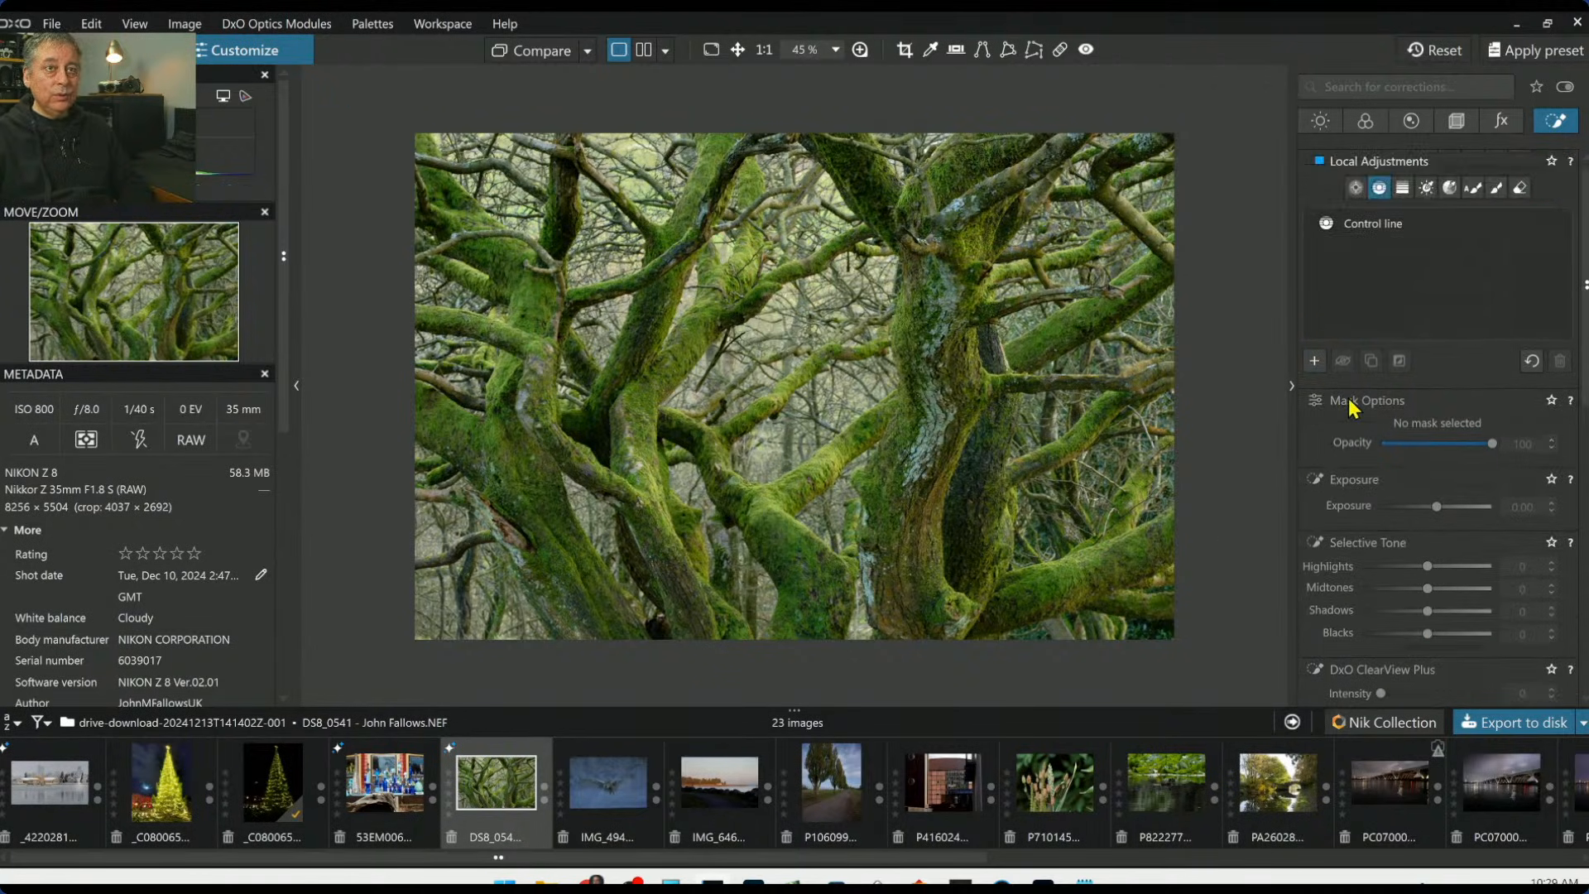
click(1355, 188)
click(767, 512)
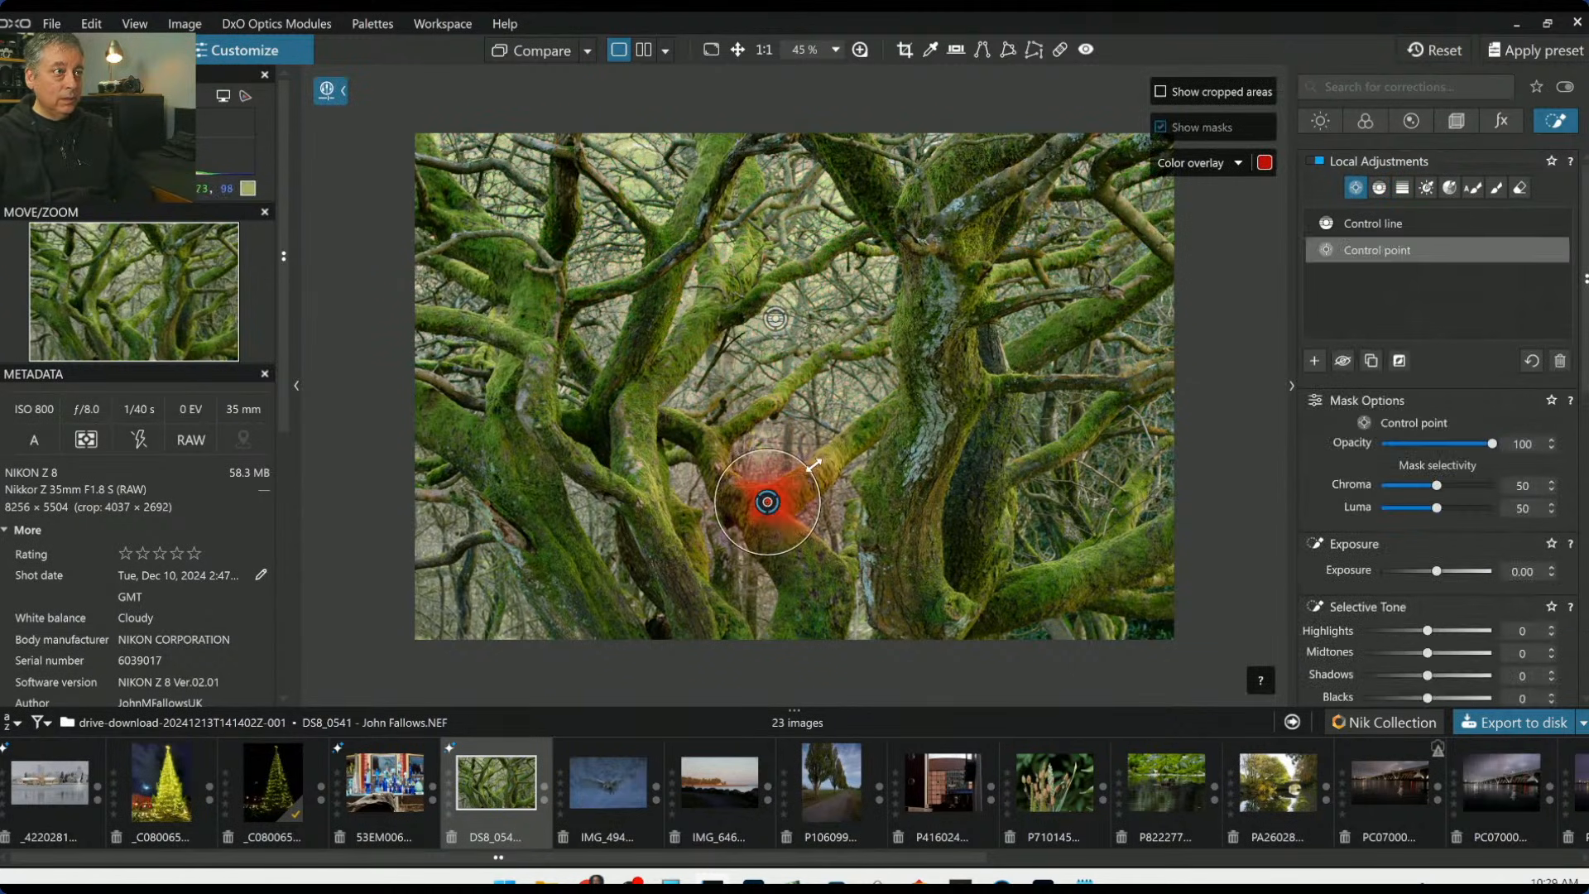
click(652, 493)
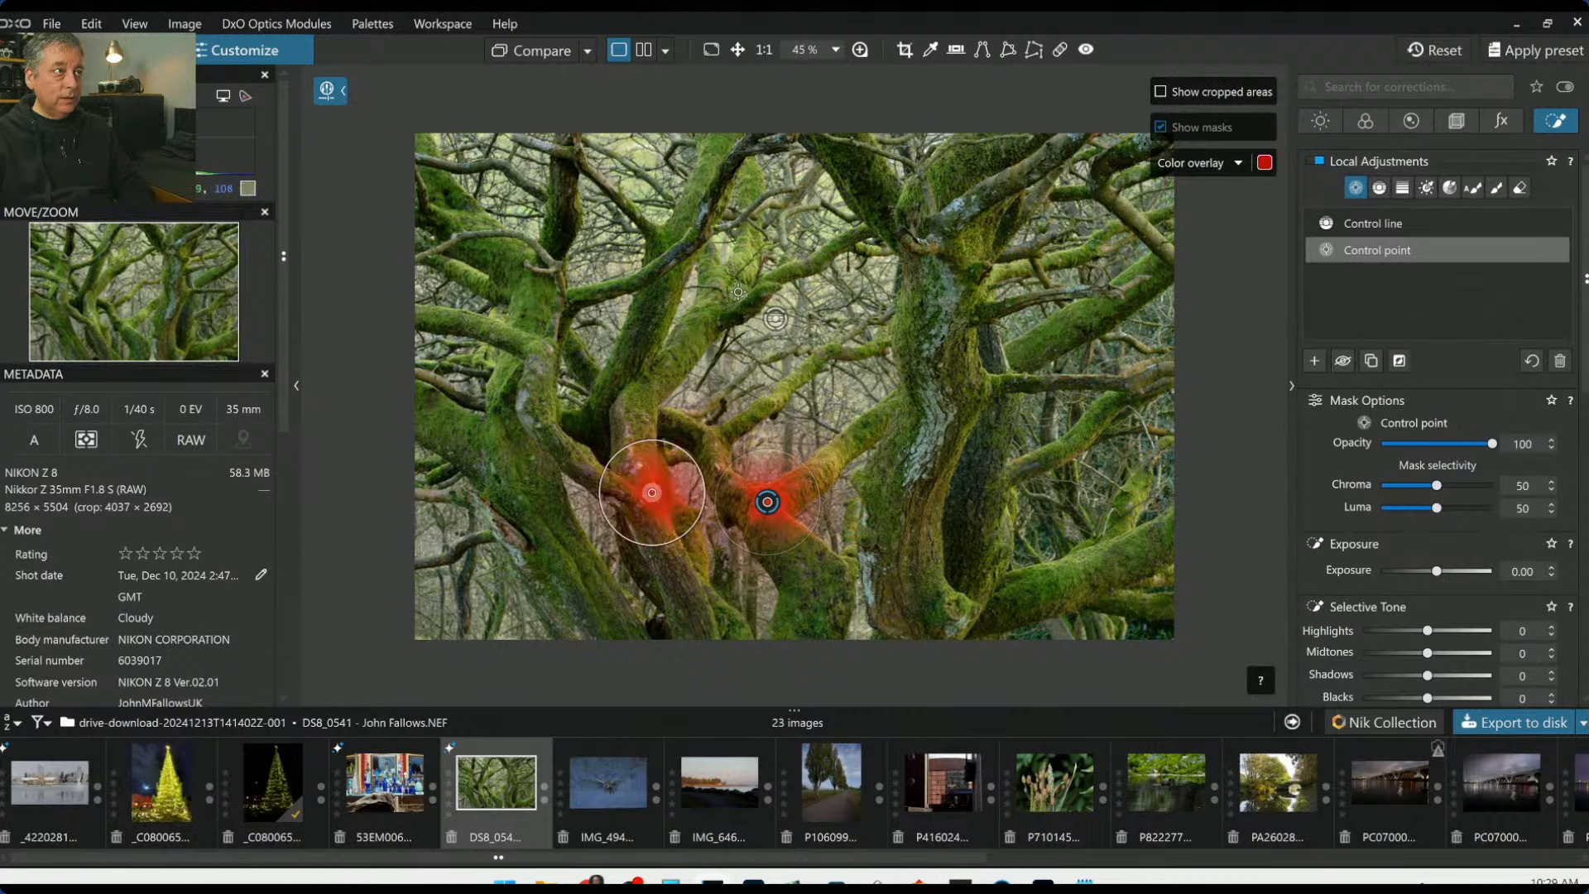
click(741, 265)
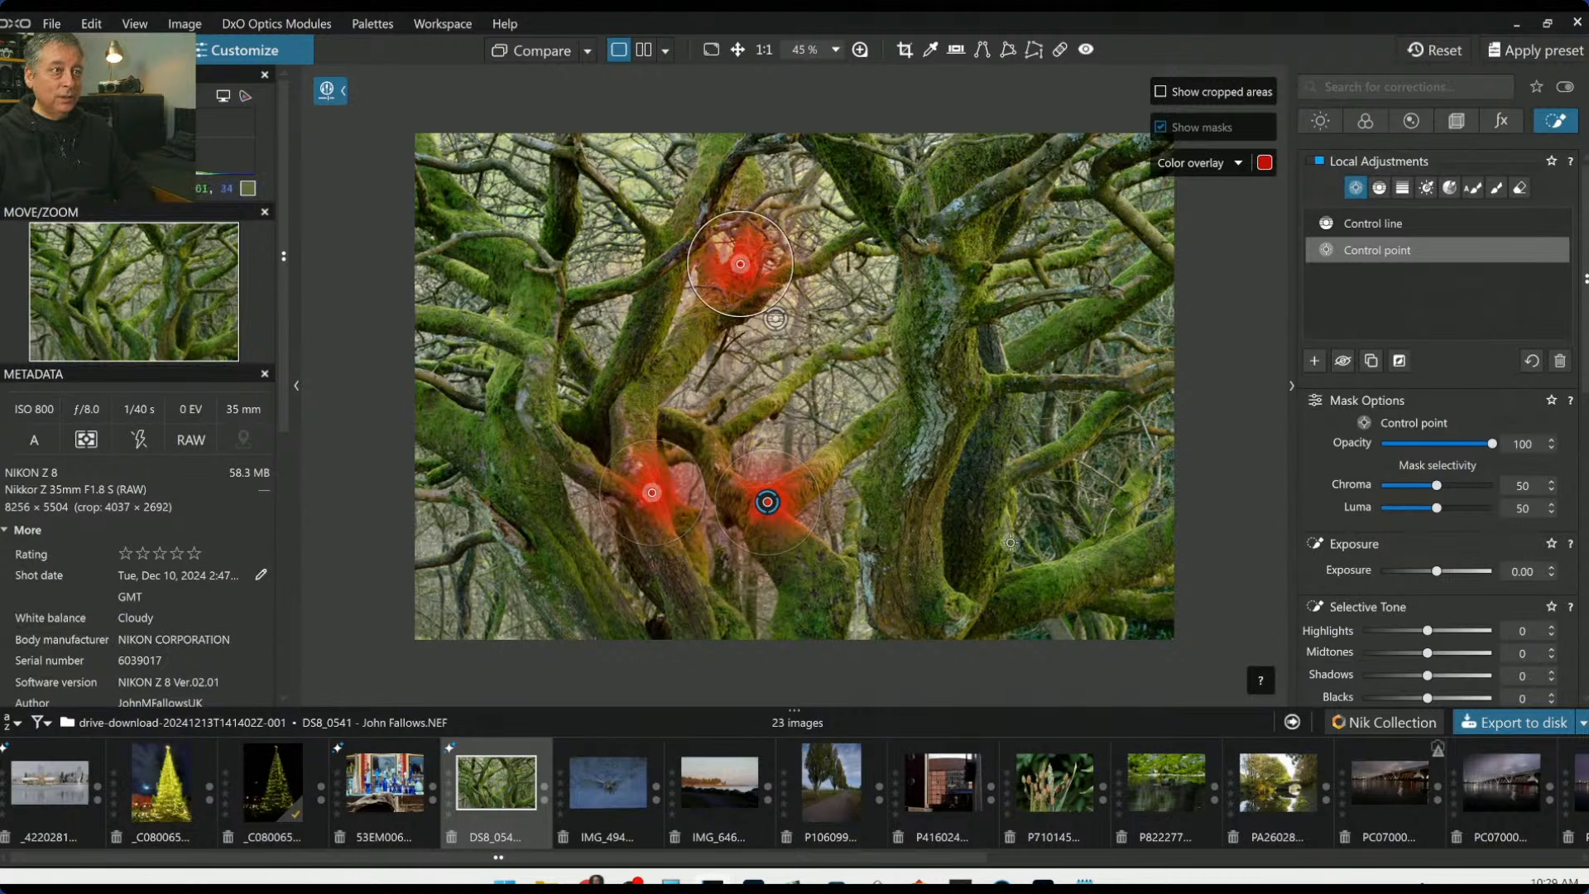
click(1079, 564)
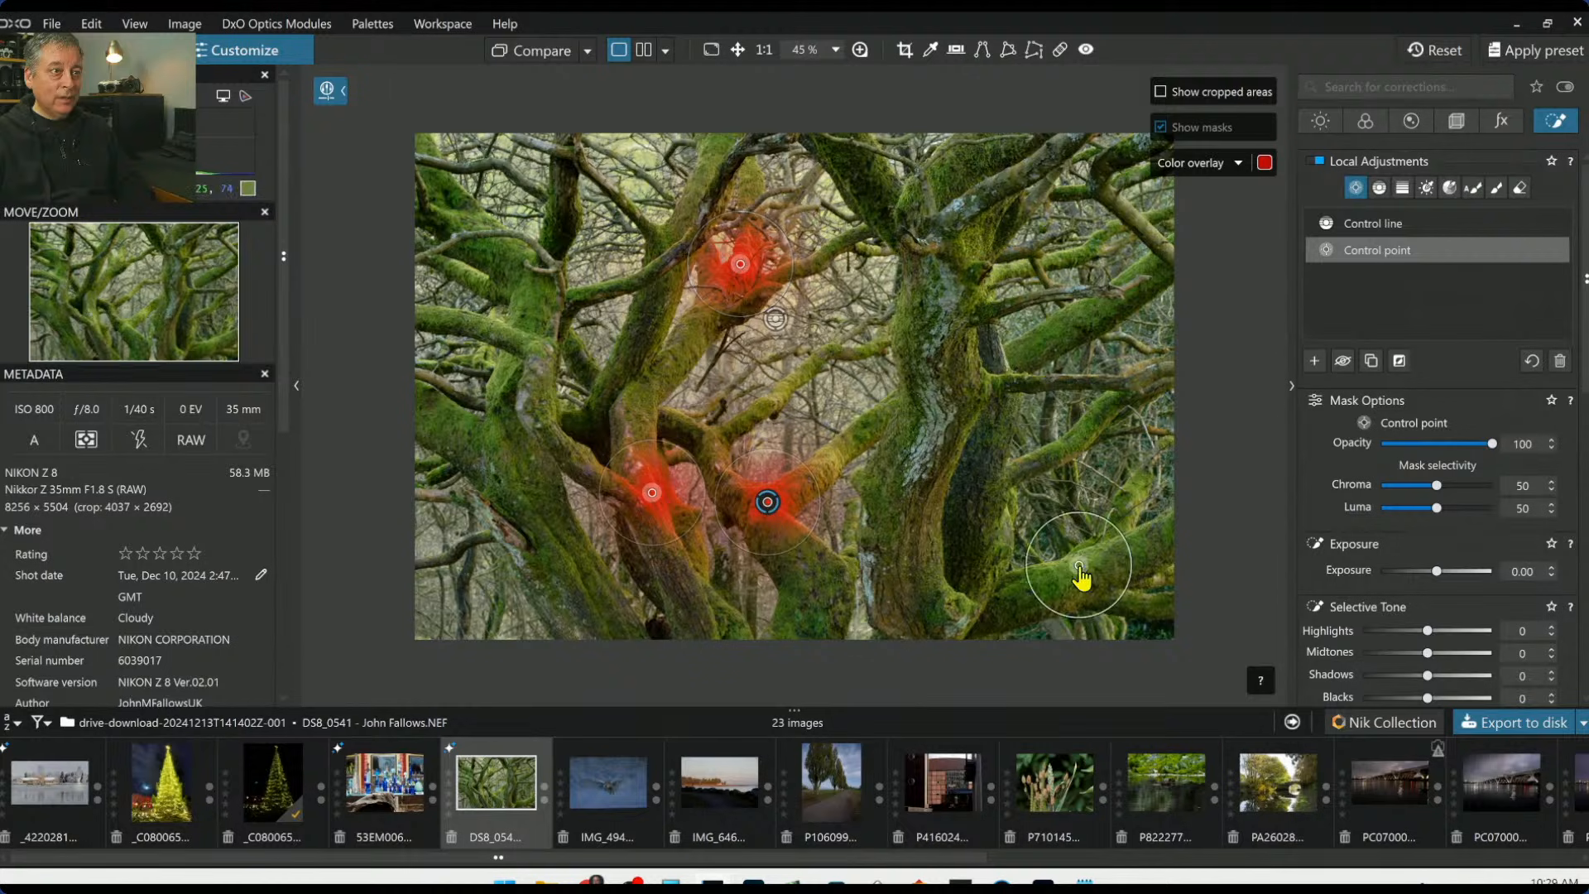
click(1000, 275)
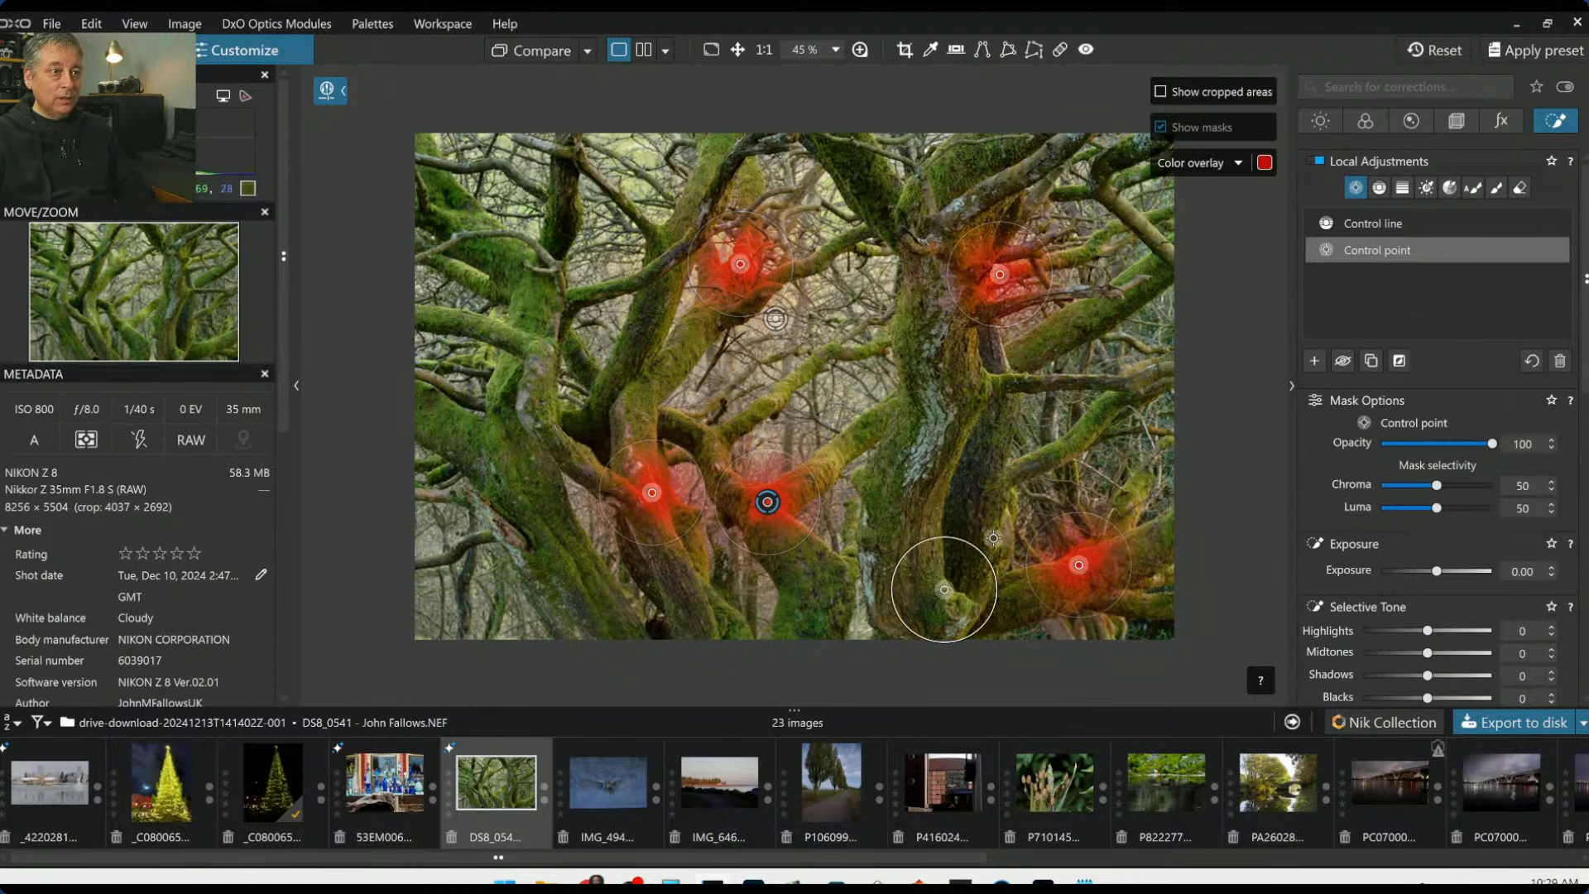
click(1007, 511)
click(836, 458)
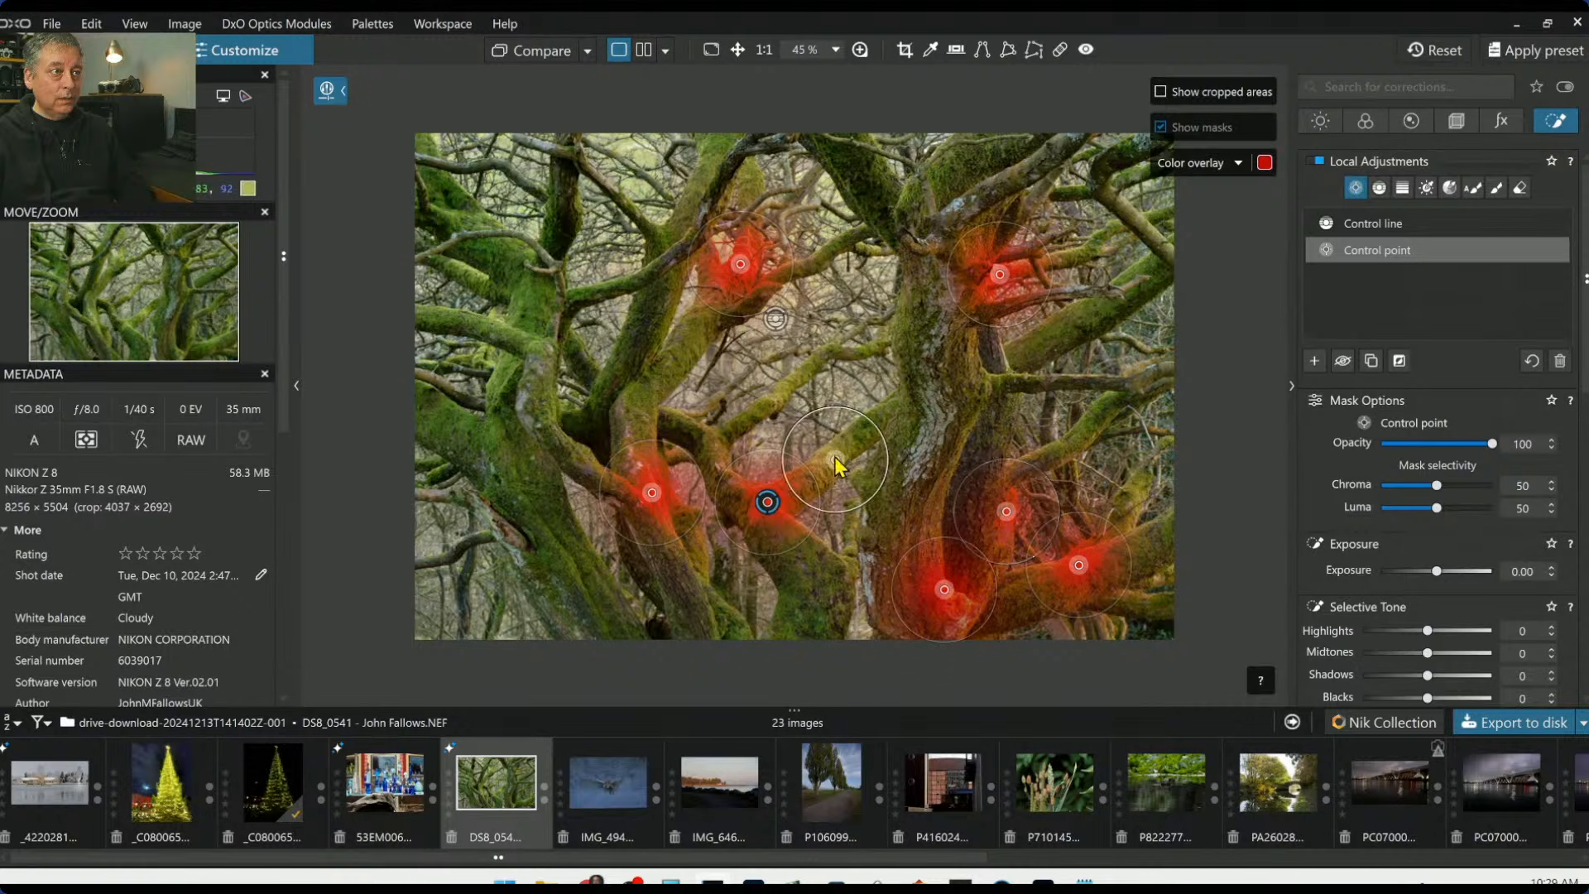
click(781, 392)
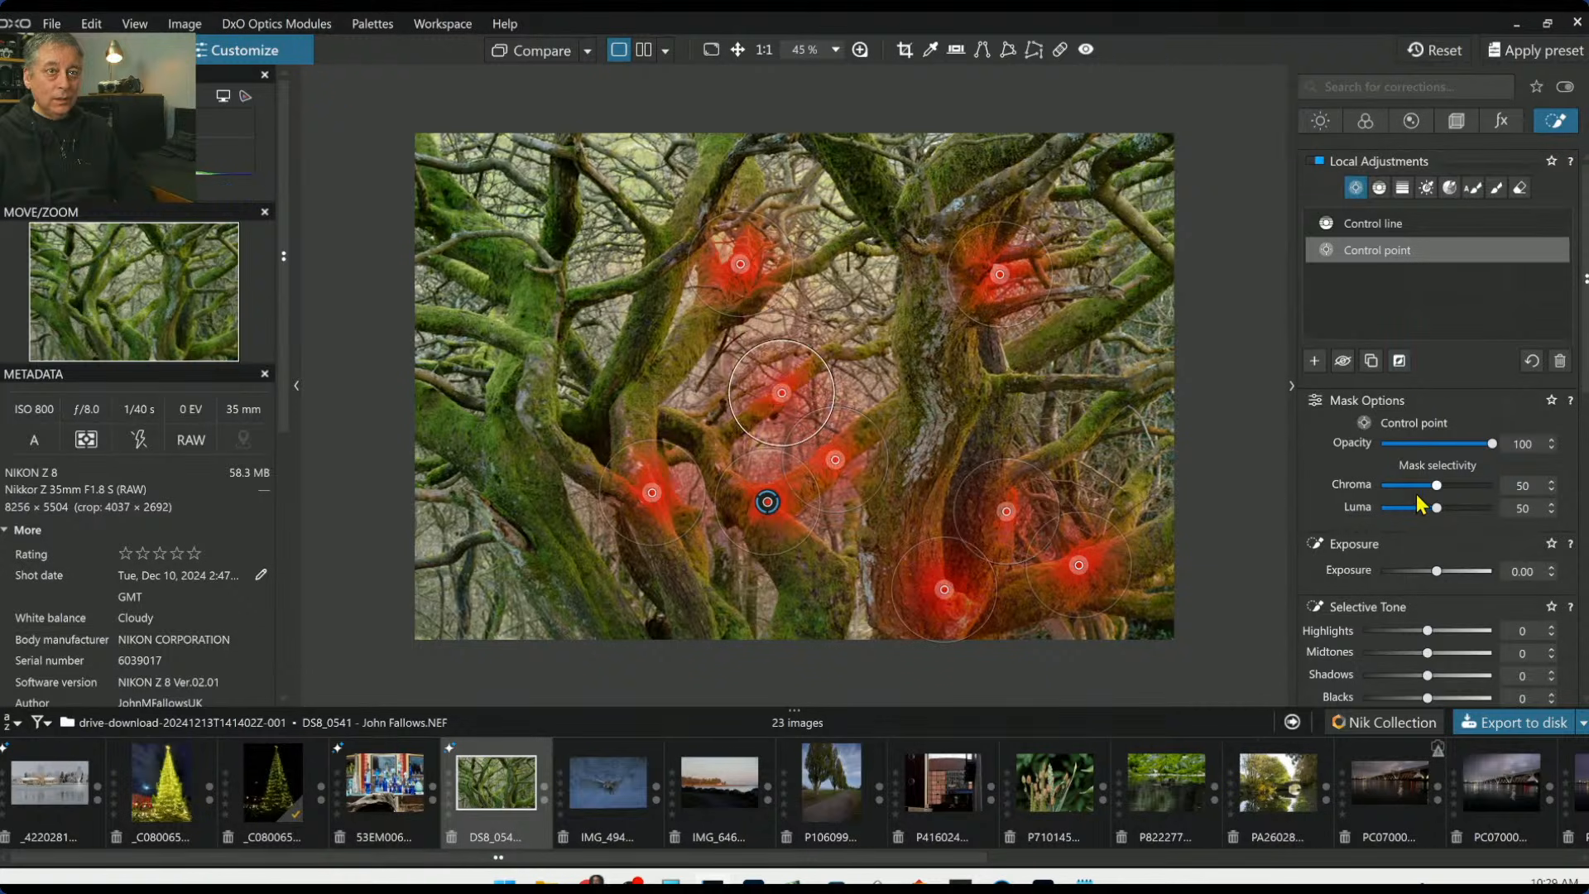
Set the control point mask's Chroma selectivity to 57 and brighten its Exposure to 1.19
drag(1437, 495, 1449, 494)
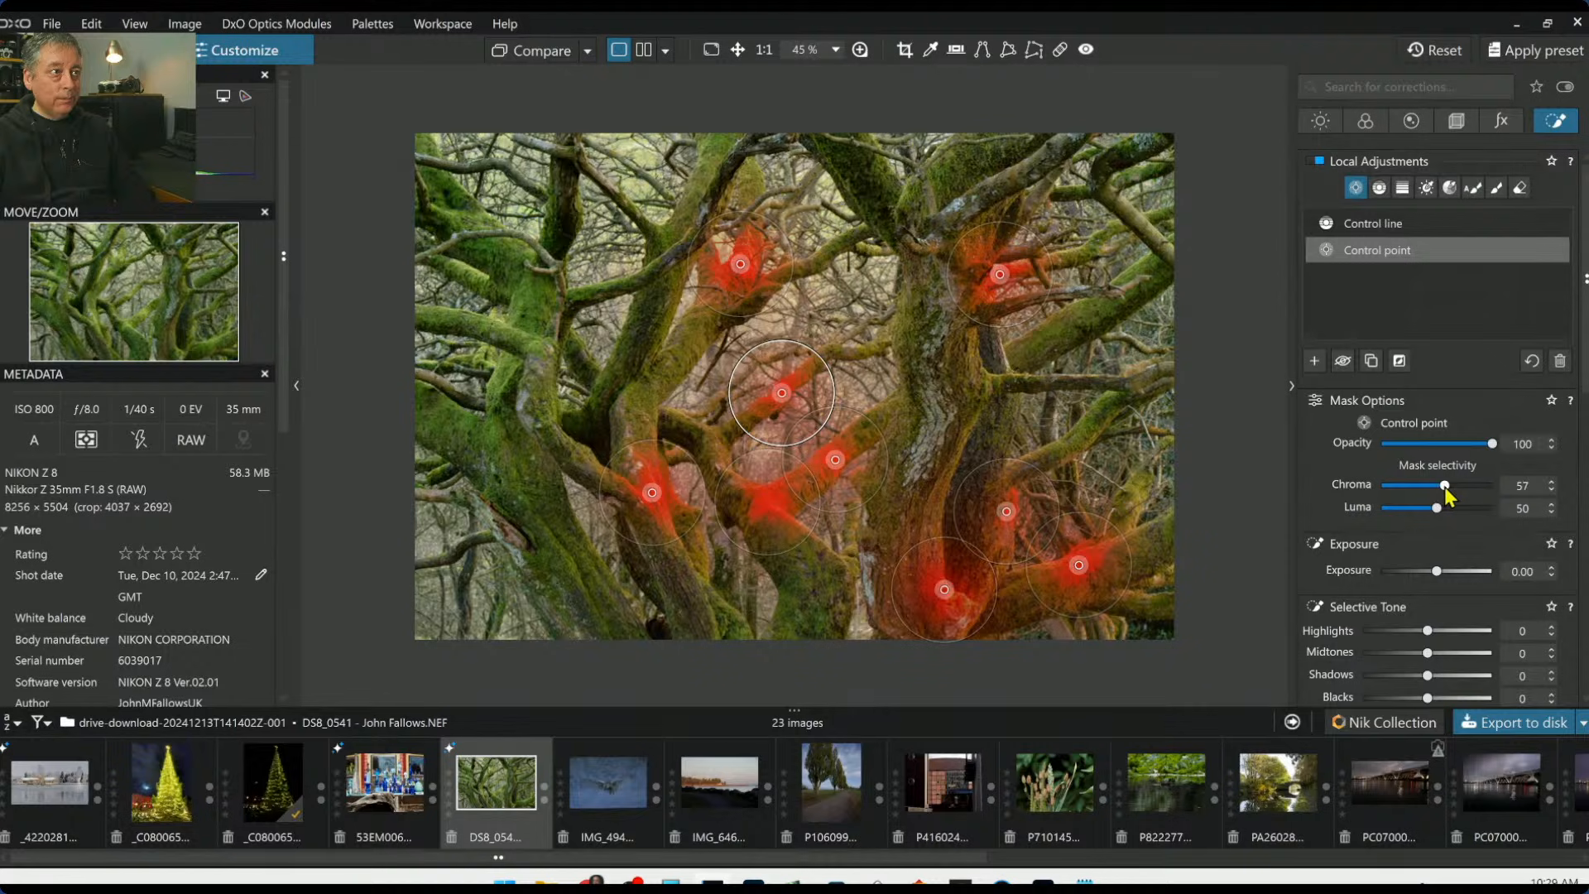
drag(1437, 572, 1453, 574)
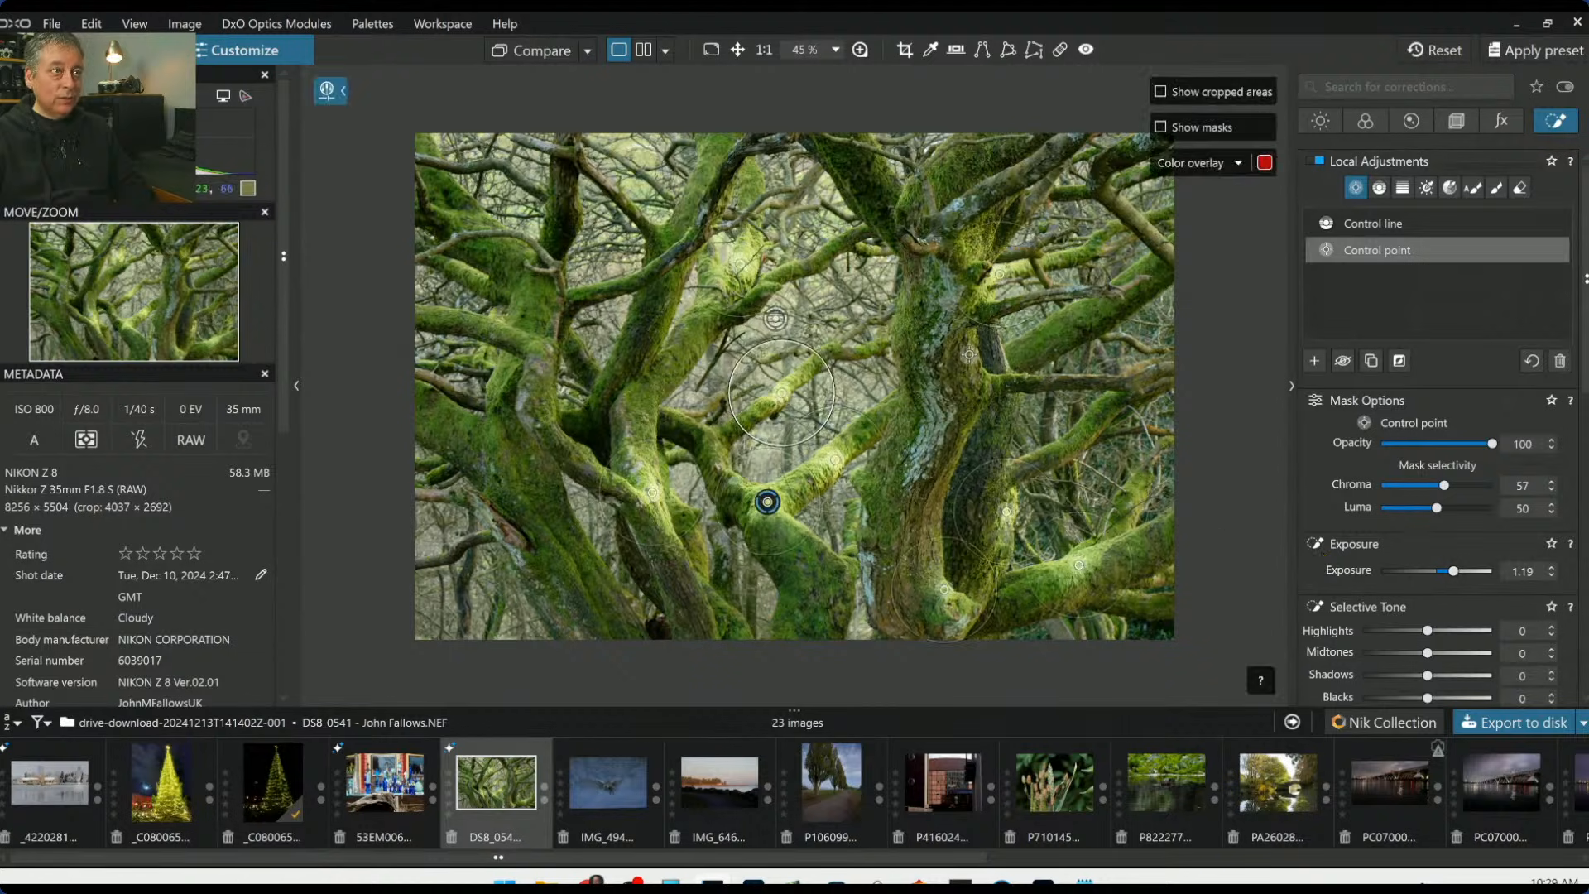
Add control points to the mask on the large right trunk, the top centre branch and the mossy trunk at left
click(969, 353)
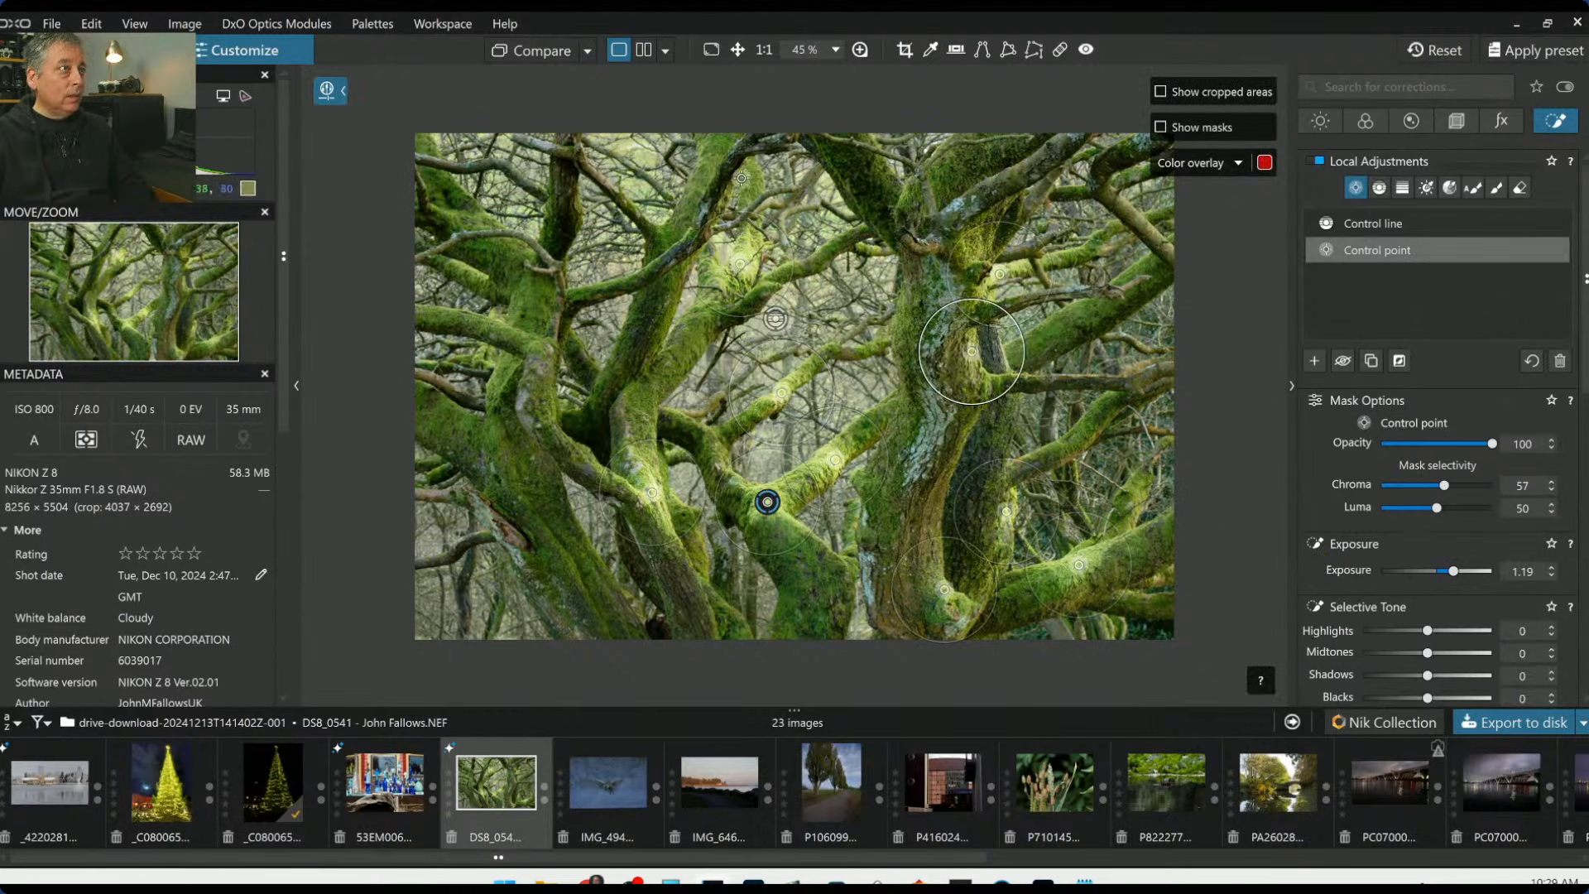
click(745, 180)
click(518, 248)
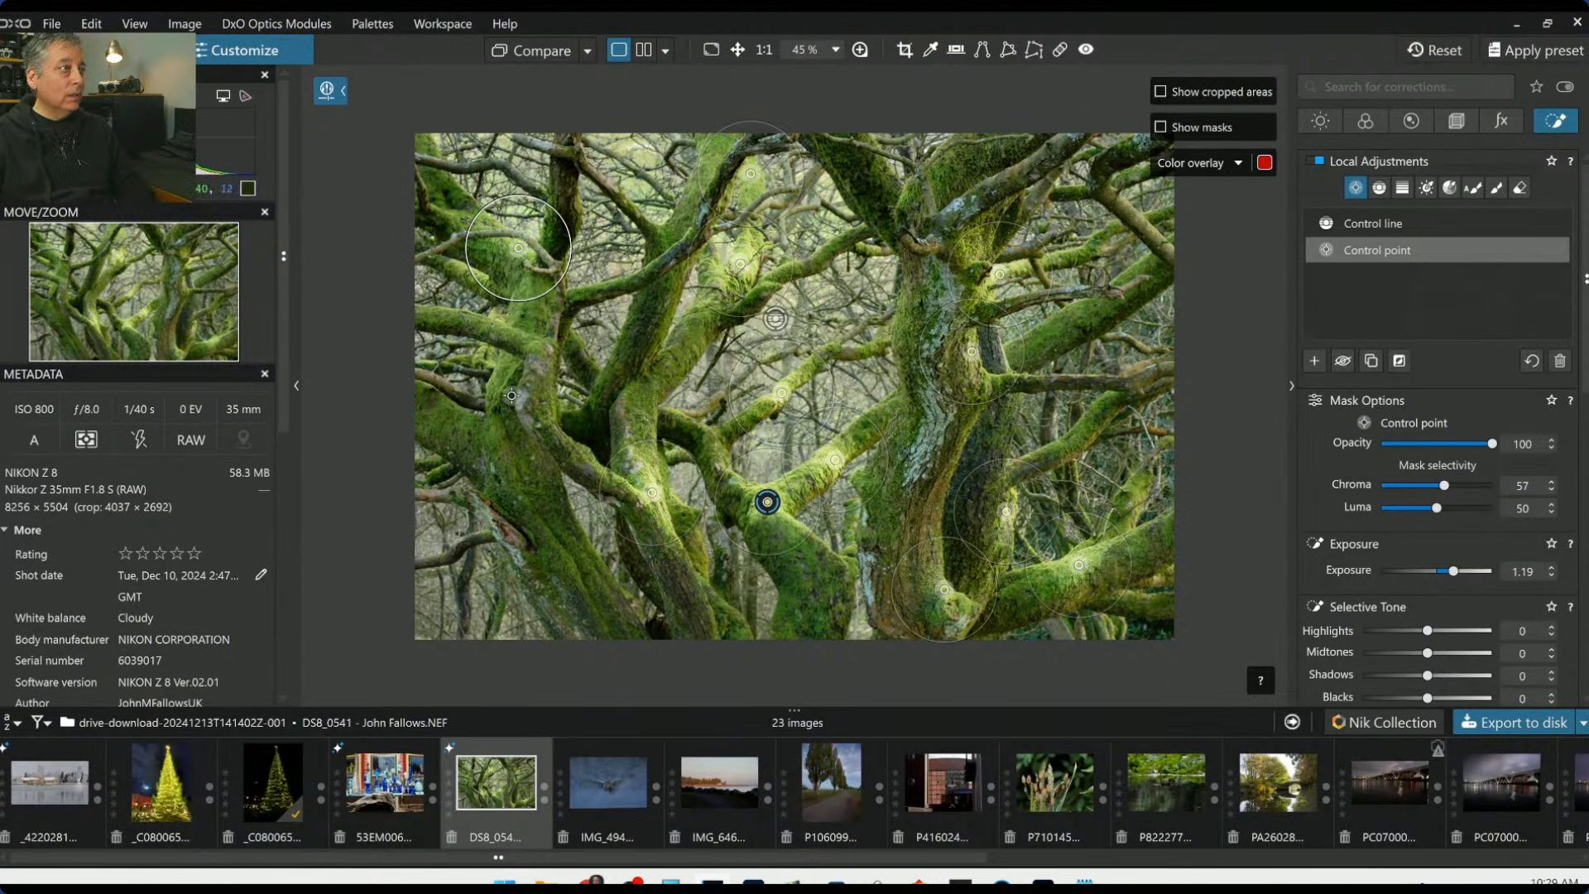
click(493, 367)
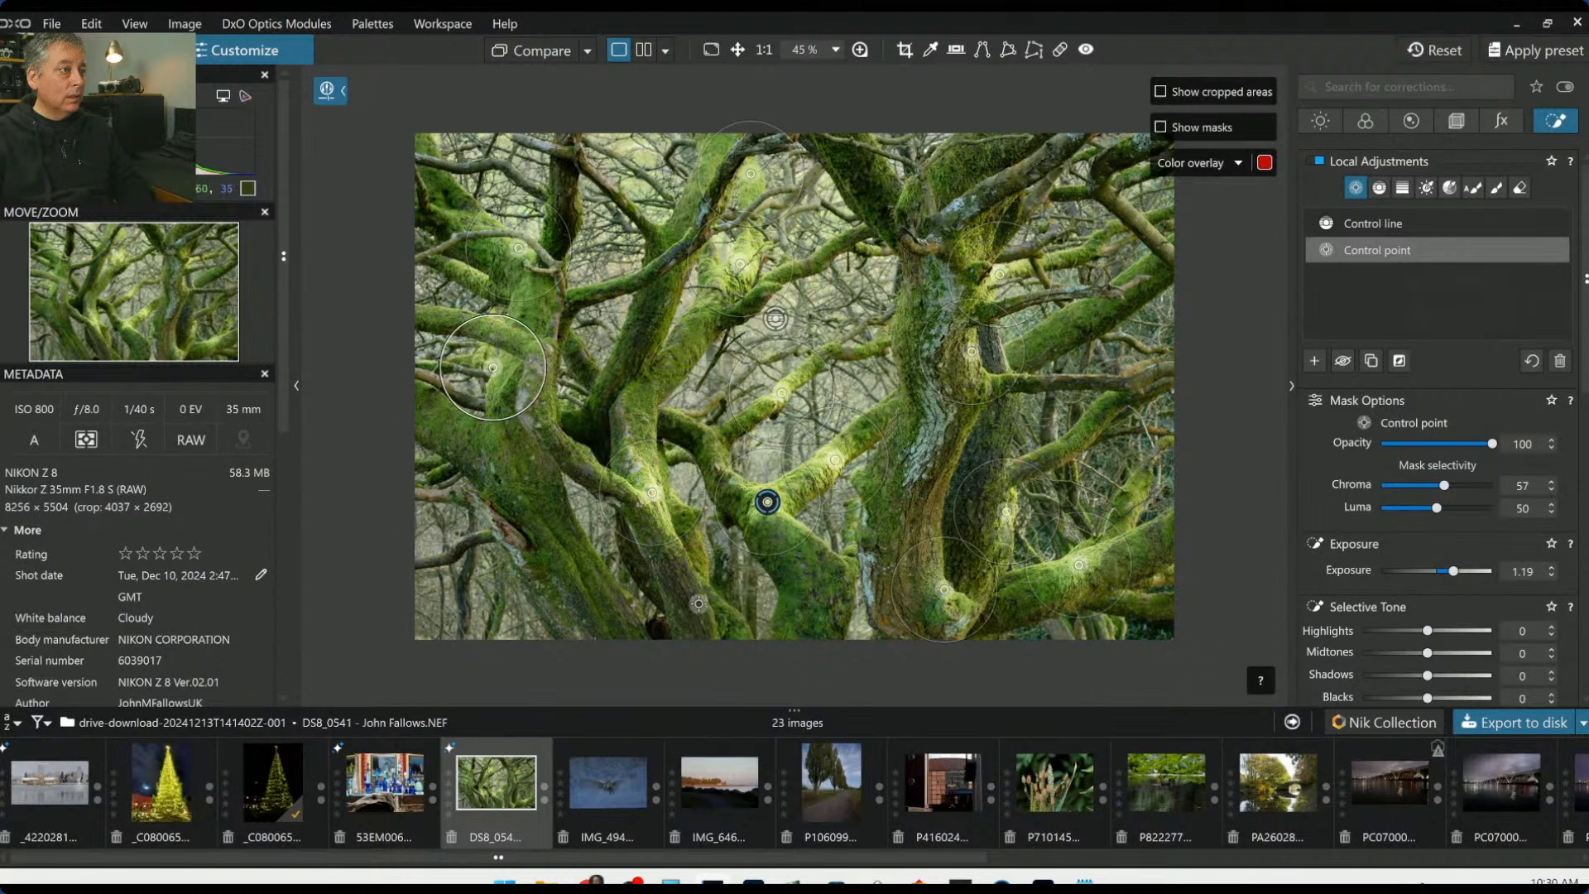
Enlarge the areas of the control points on the centre-left trunk and the upper centre branches
drag(681, 542, 678, 580)
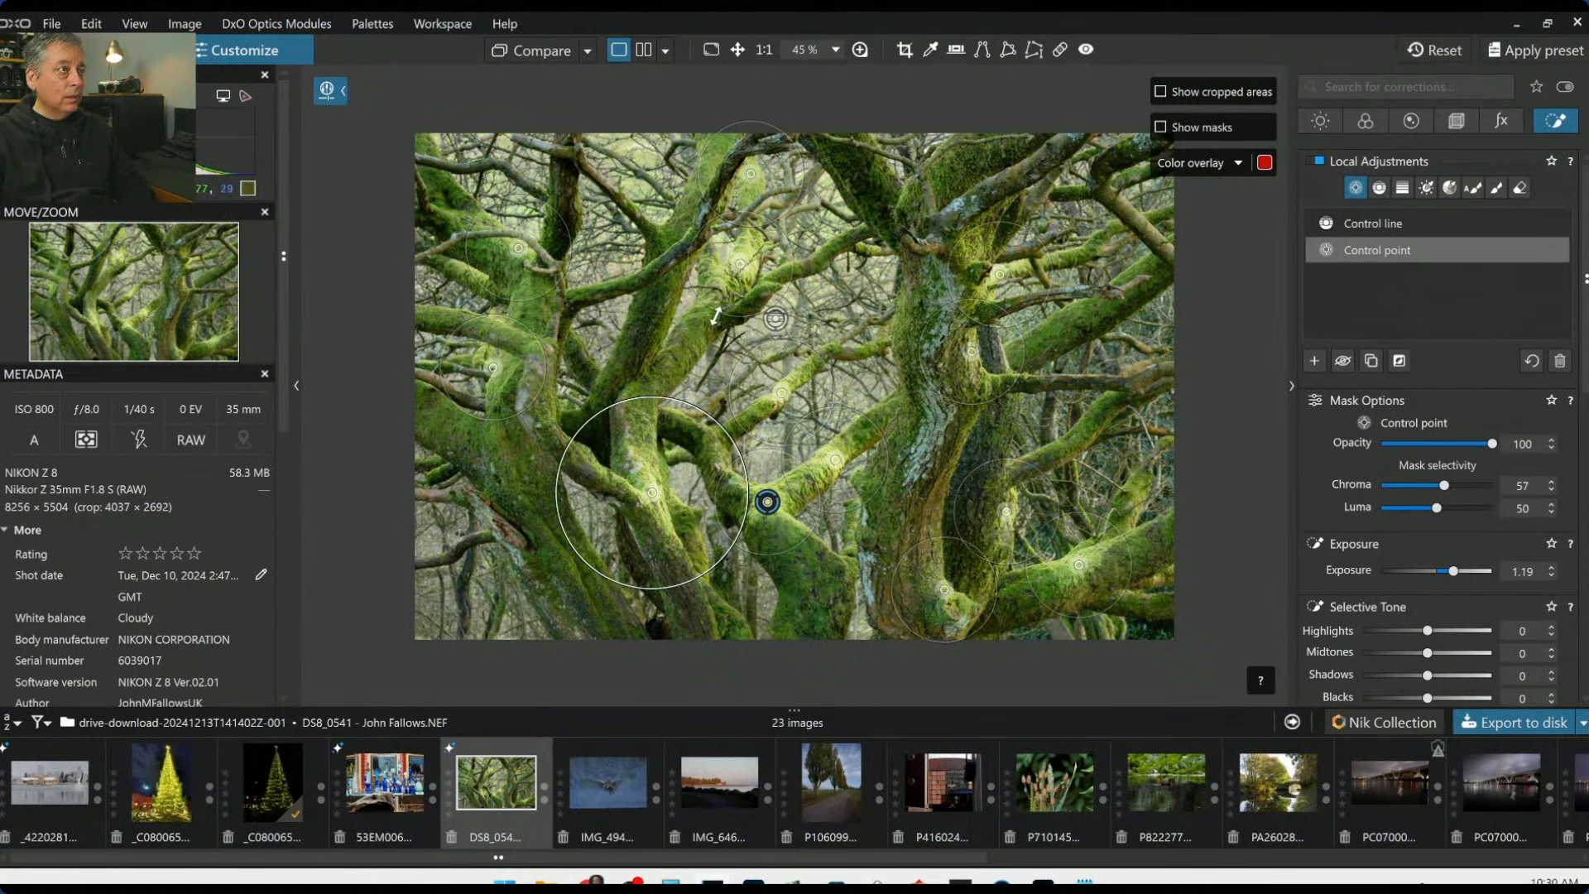
drag(716, 315, 700, 353)
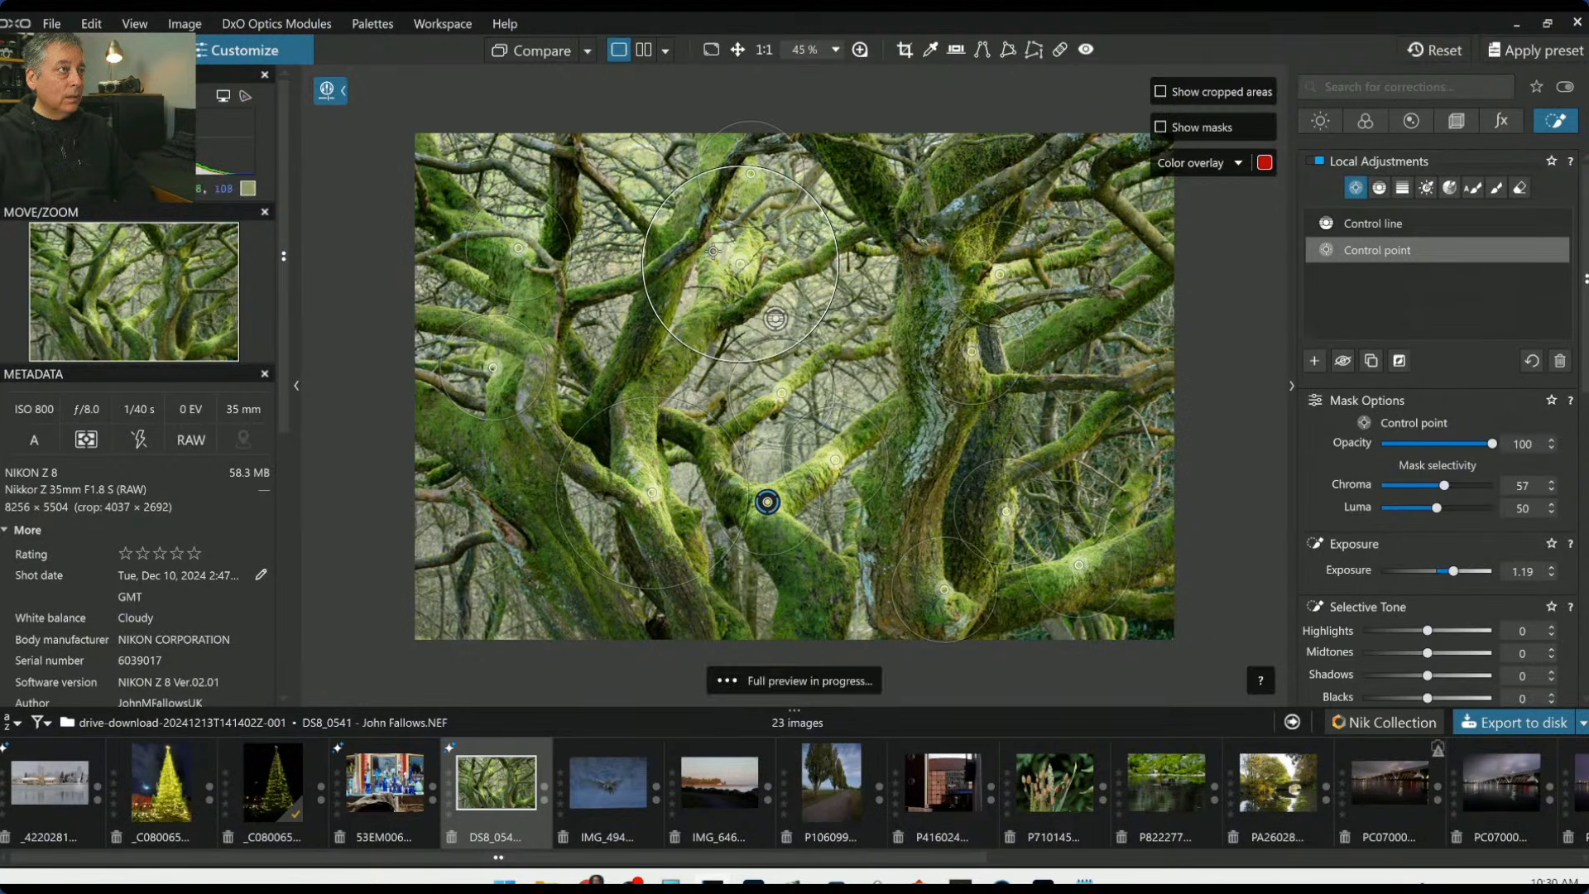
drag(726, 205, 787, 248)
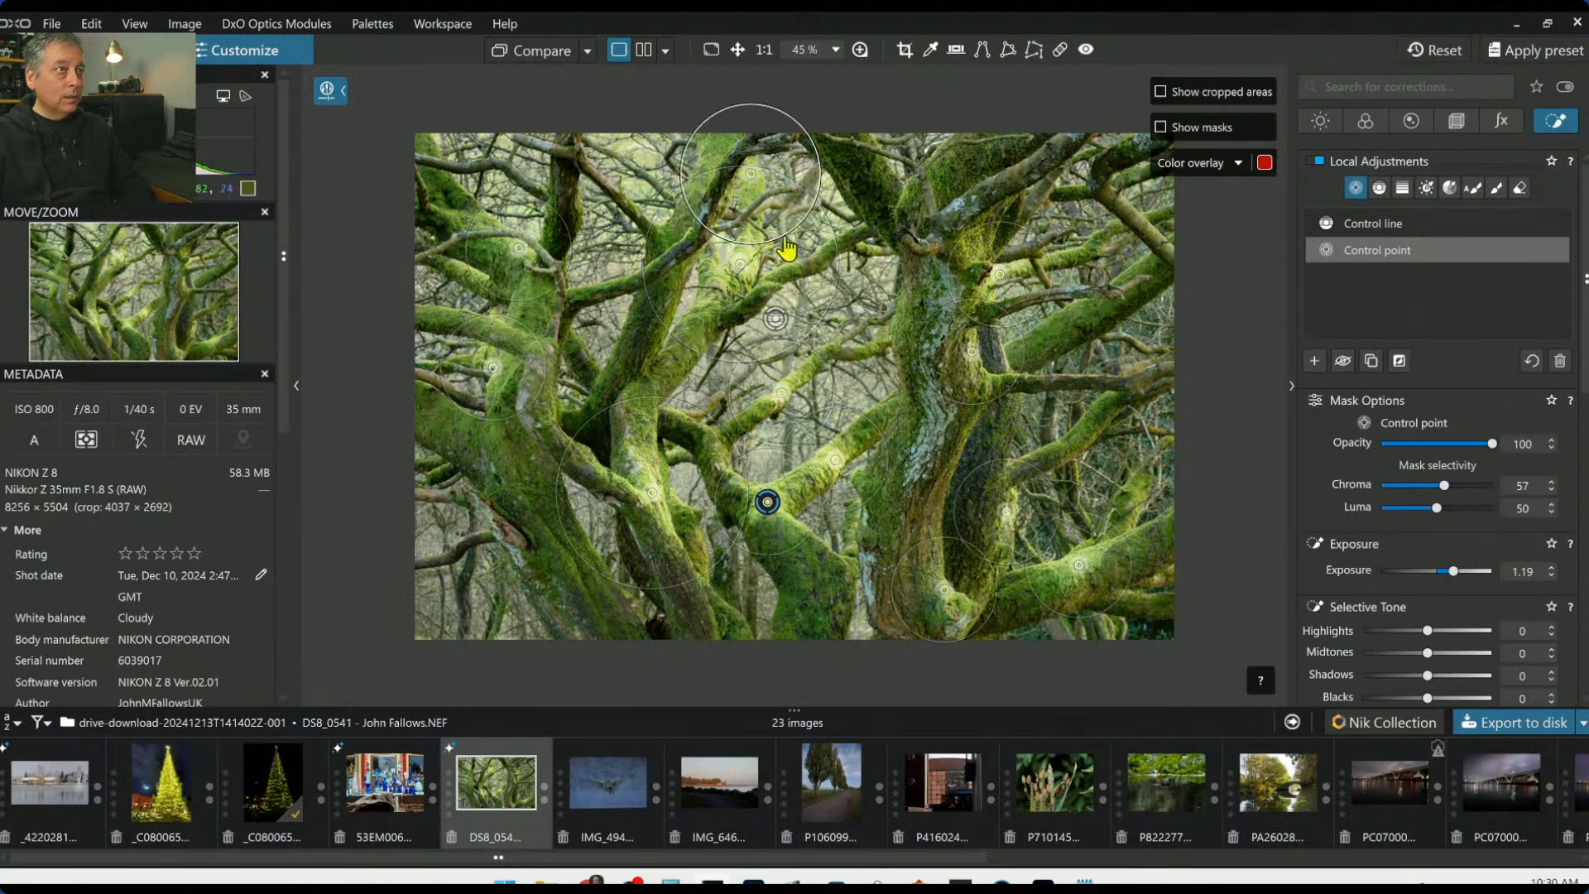
Add control points at the right trunk's fork and near the right edge, and enlarge the areas of the points on that side
click(977, 249)
drag(999, 178, 1009, 161)
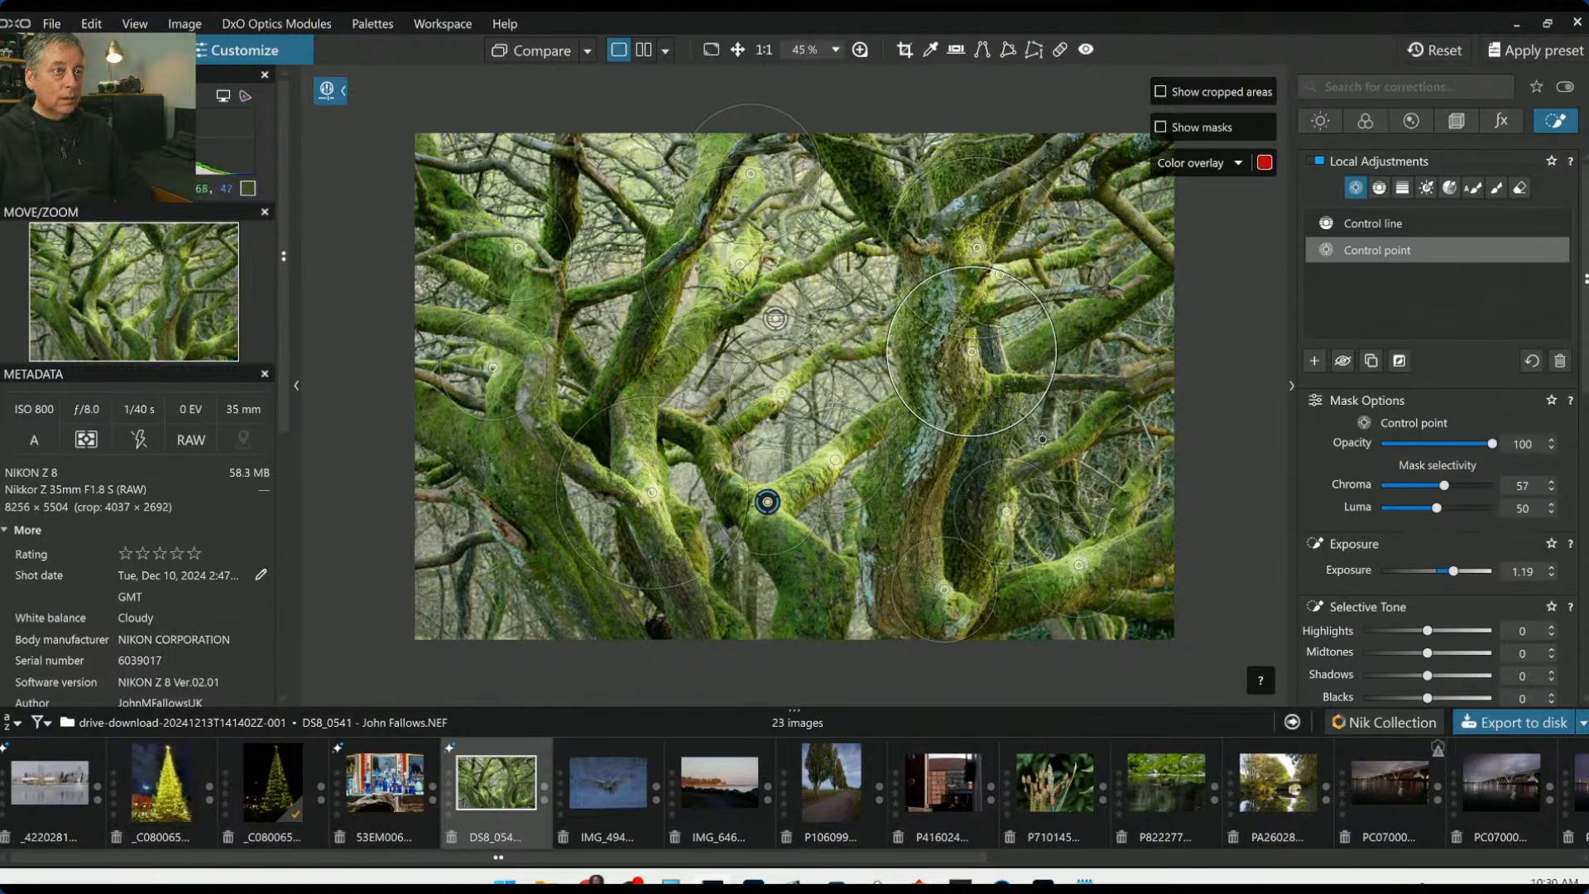
click(1135, 503)
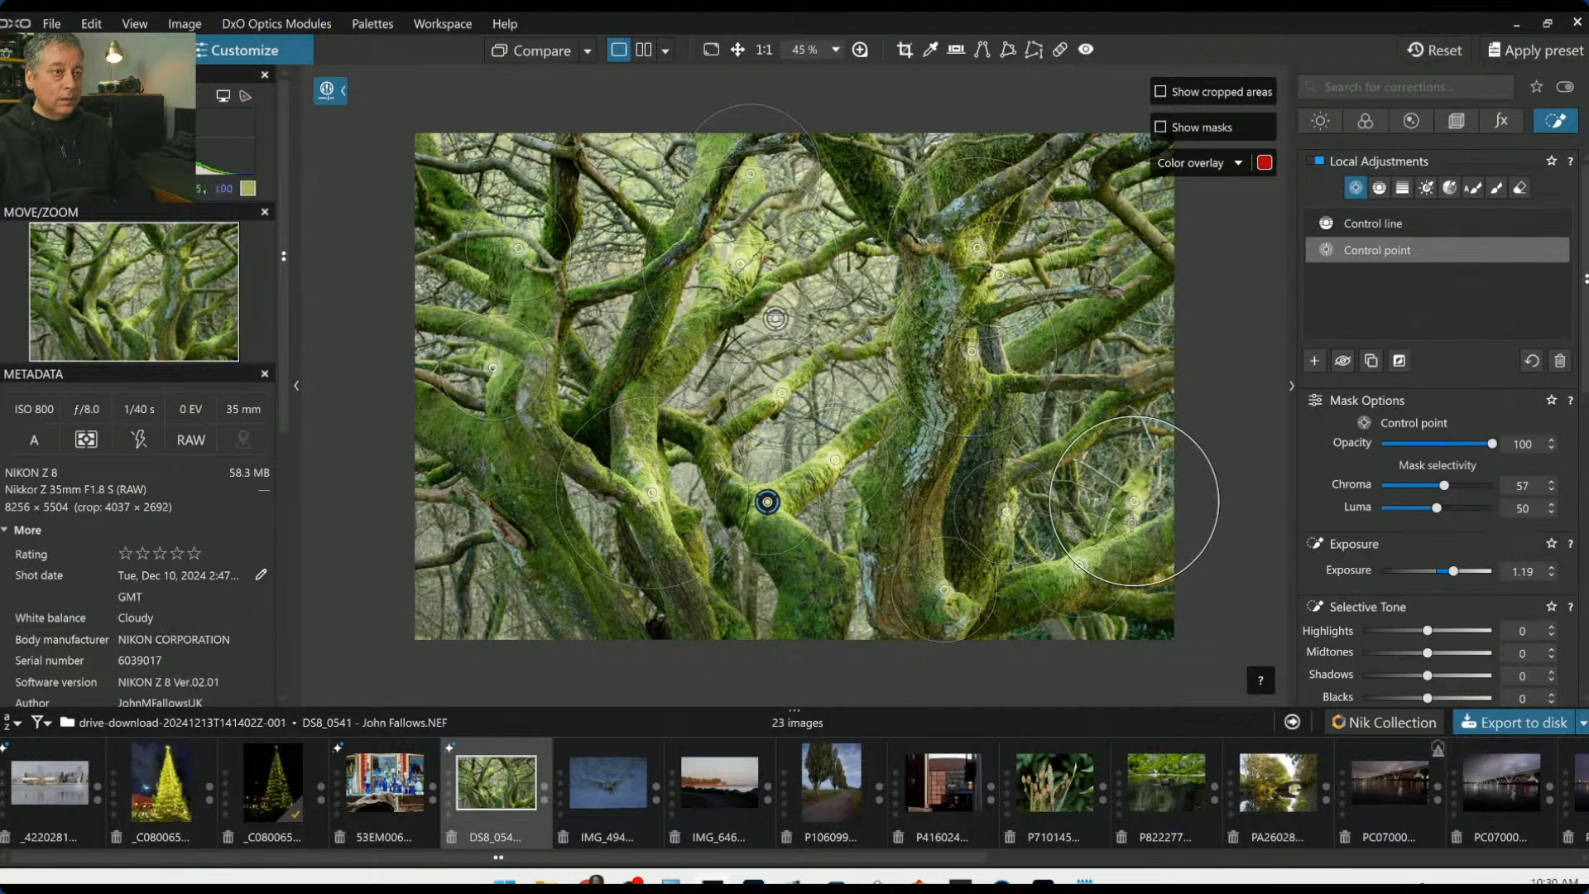
drag(1077, 441, 1093, 460)
drag(1032, 587, 874, 640)
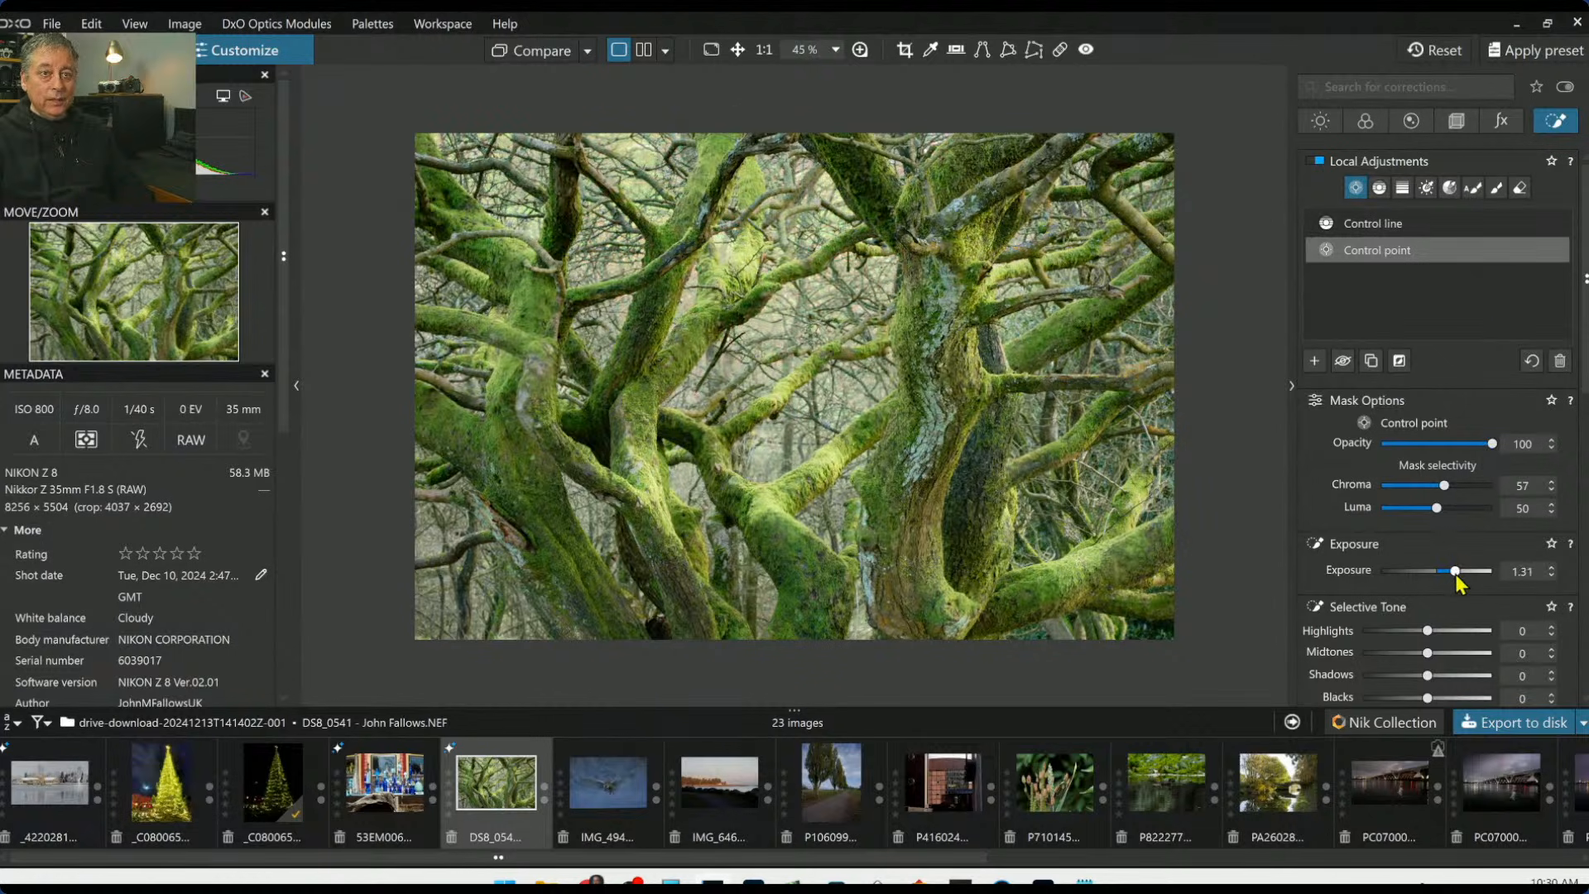
Reset the control point mask's Exposure to 0.00 and set Highlights to 40, Midtones to 29 and Shadows to 6
drag(1456, 573, 1449, 574)
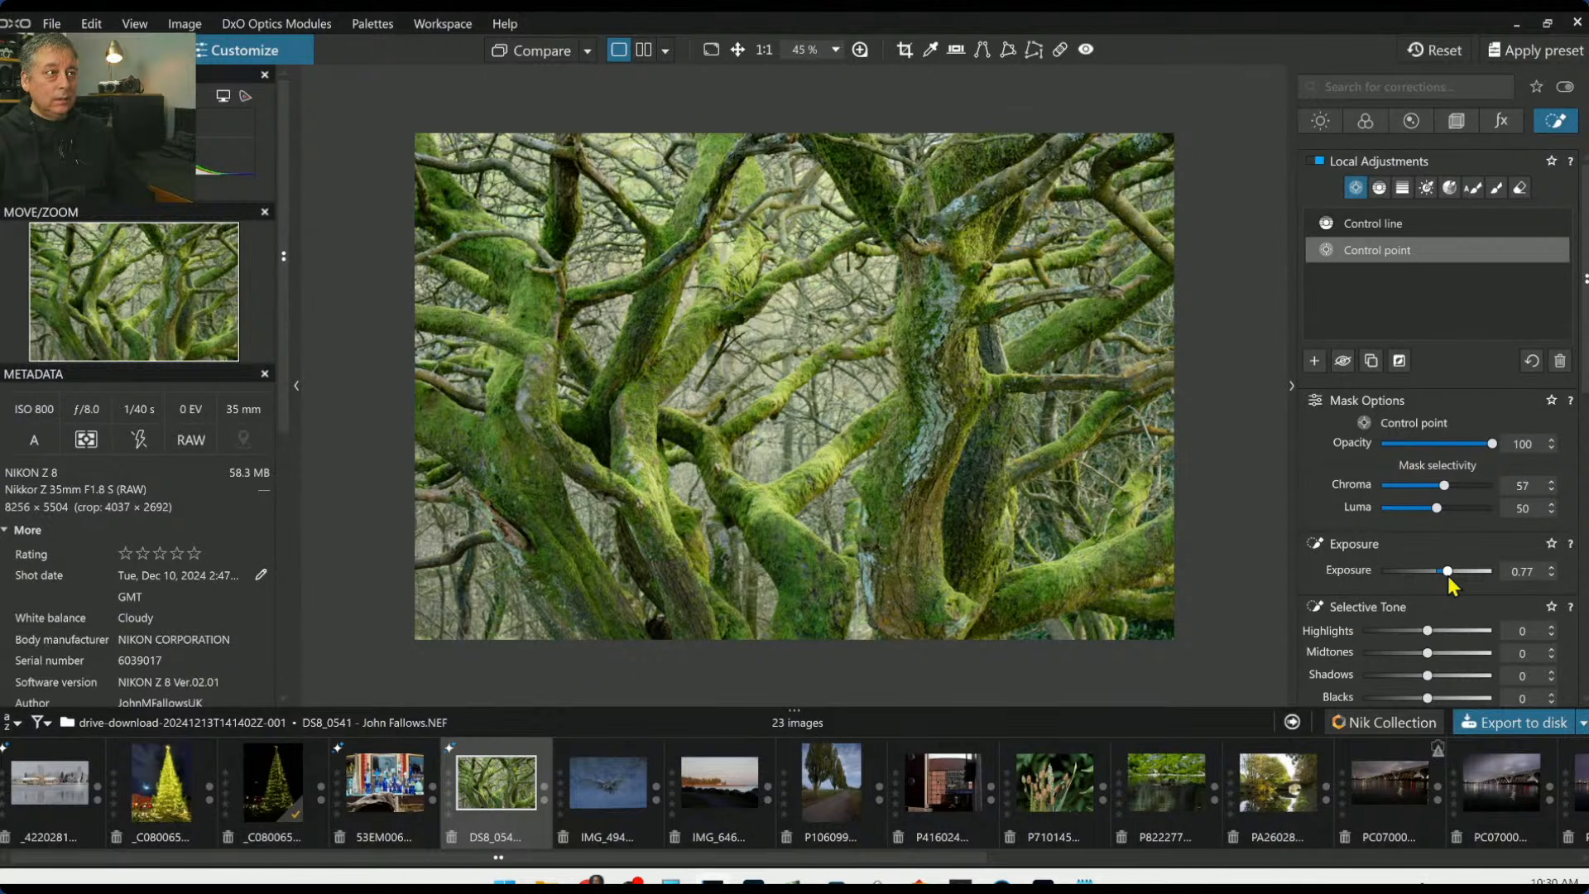
double_click(1448, 571)
key(m)
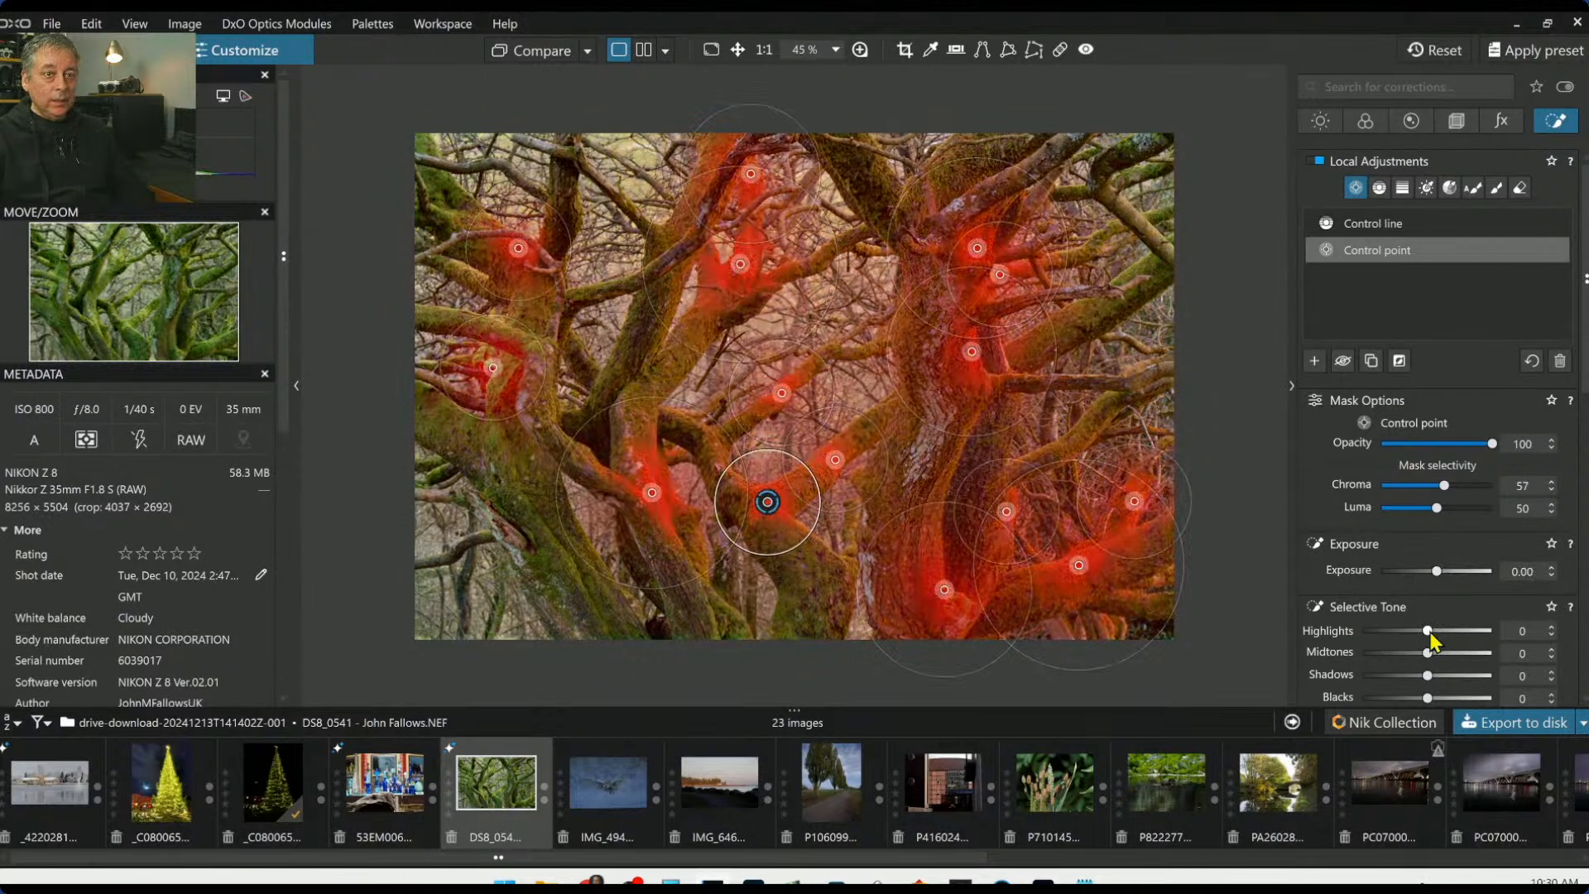
drag(1432, 634, 1454, 636)
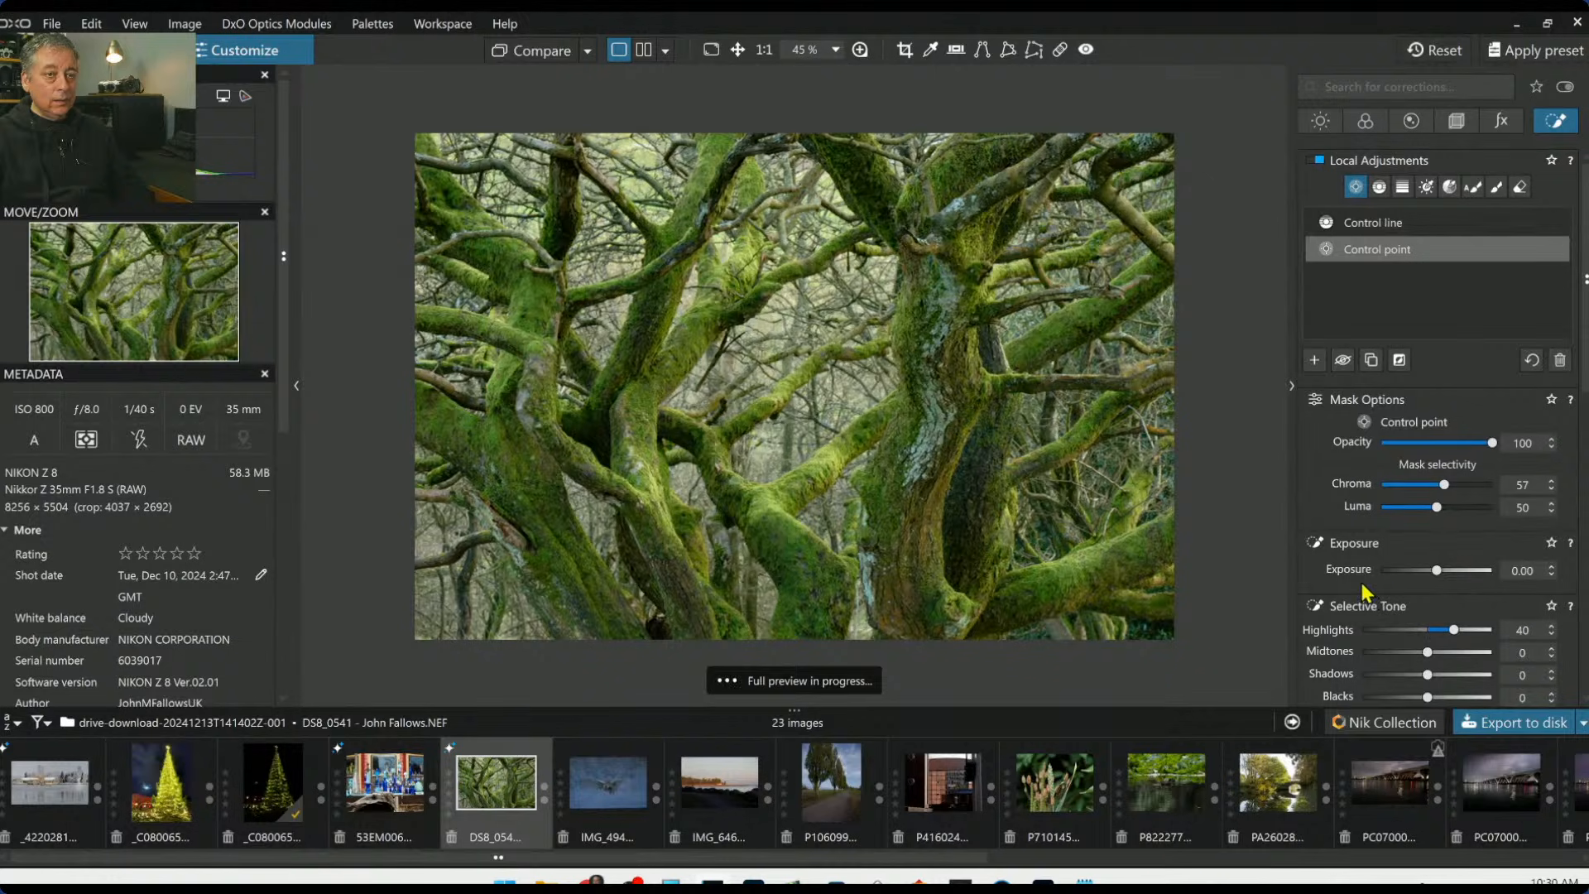
scroll(1366, 592, down, 1)
mouse_move(1427, 563)
mouse_down()
mouse_move(1447, 566)
mouse_move(1430, 585)
mouse_up()
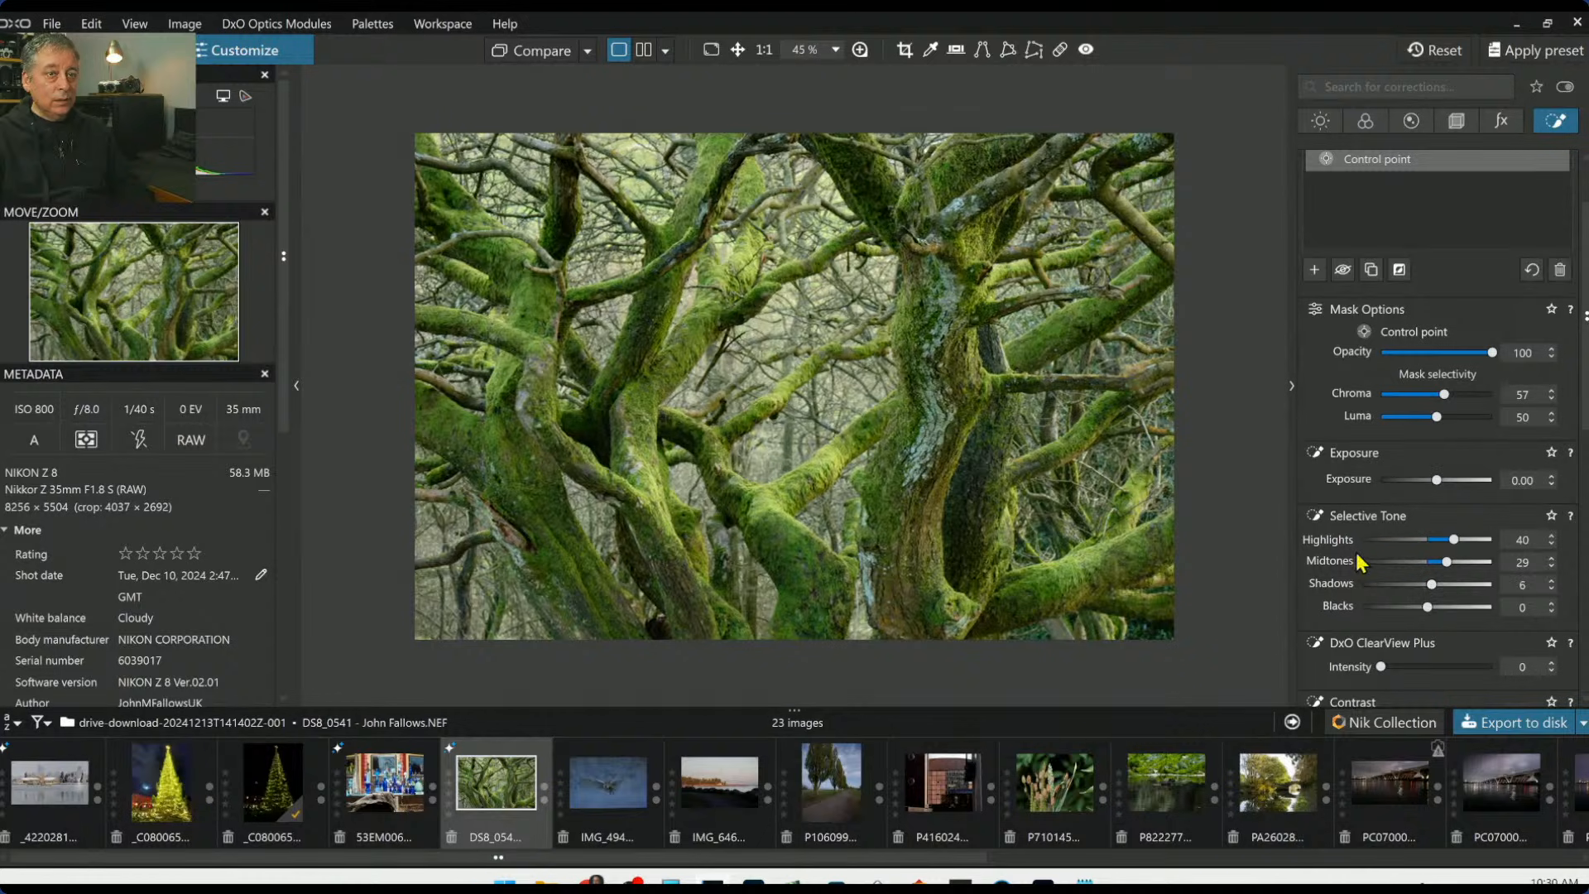
Warm the control point mask's Temperature to 7569, with Highlights reduced to 31 and Midtones to 14
scroll(1349, 559, down, 2)
scroll(1351, 564, down, 1)
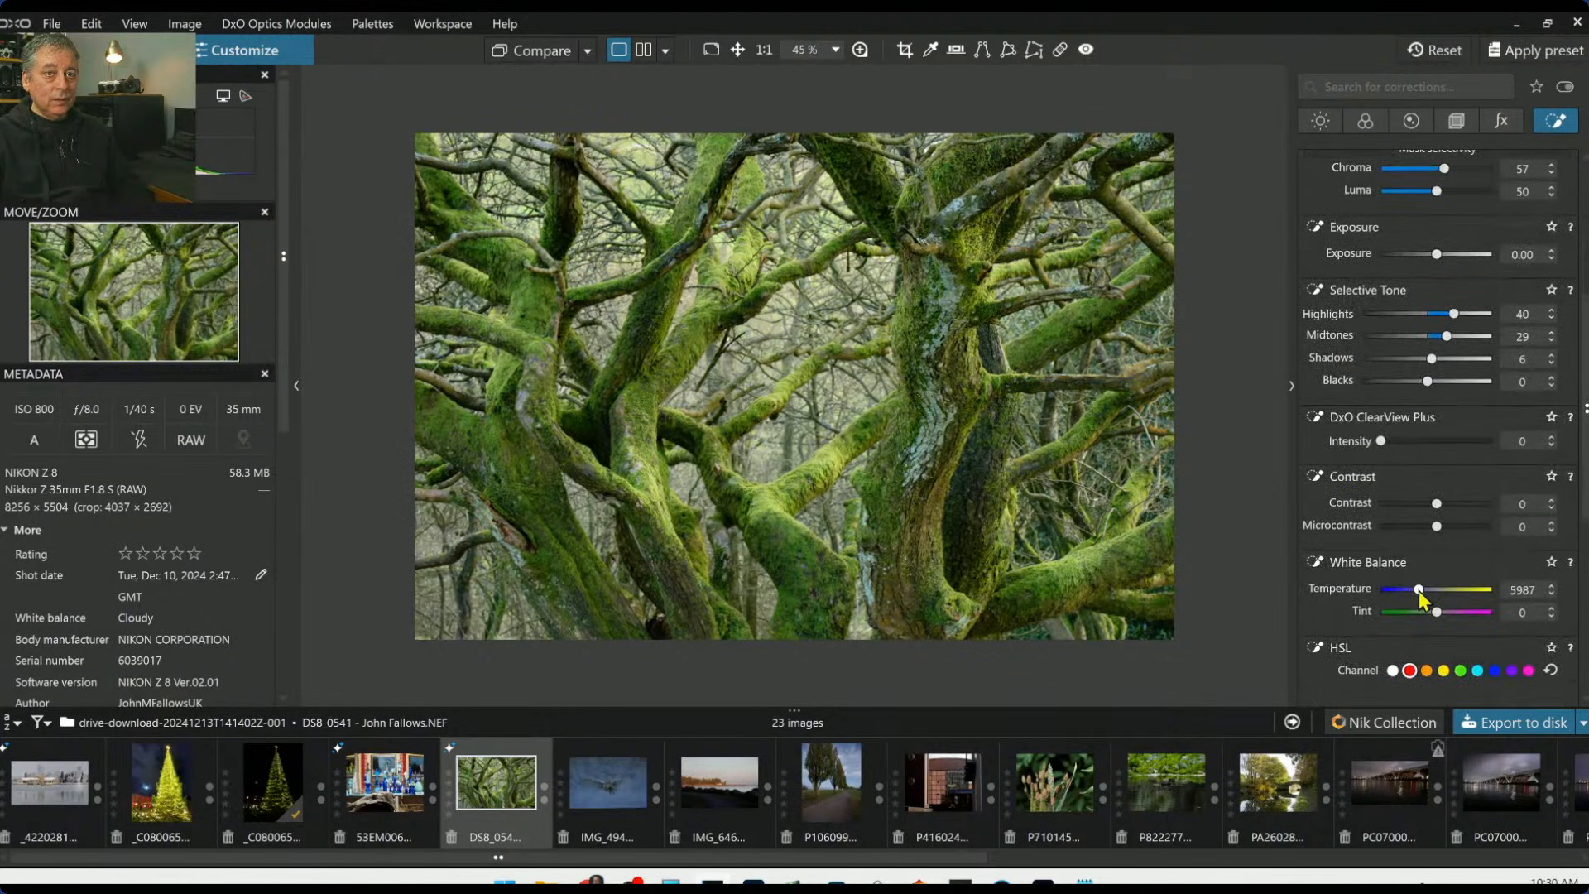
drag(1419, 589, 1423, 589)
drag(1424, 589, 1431, 591)
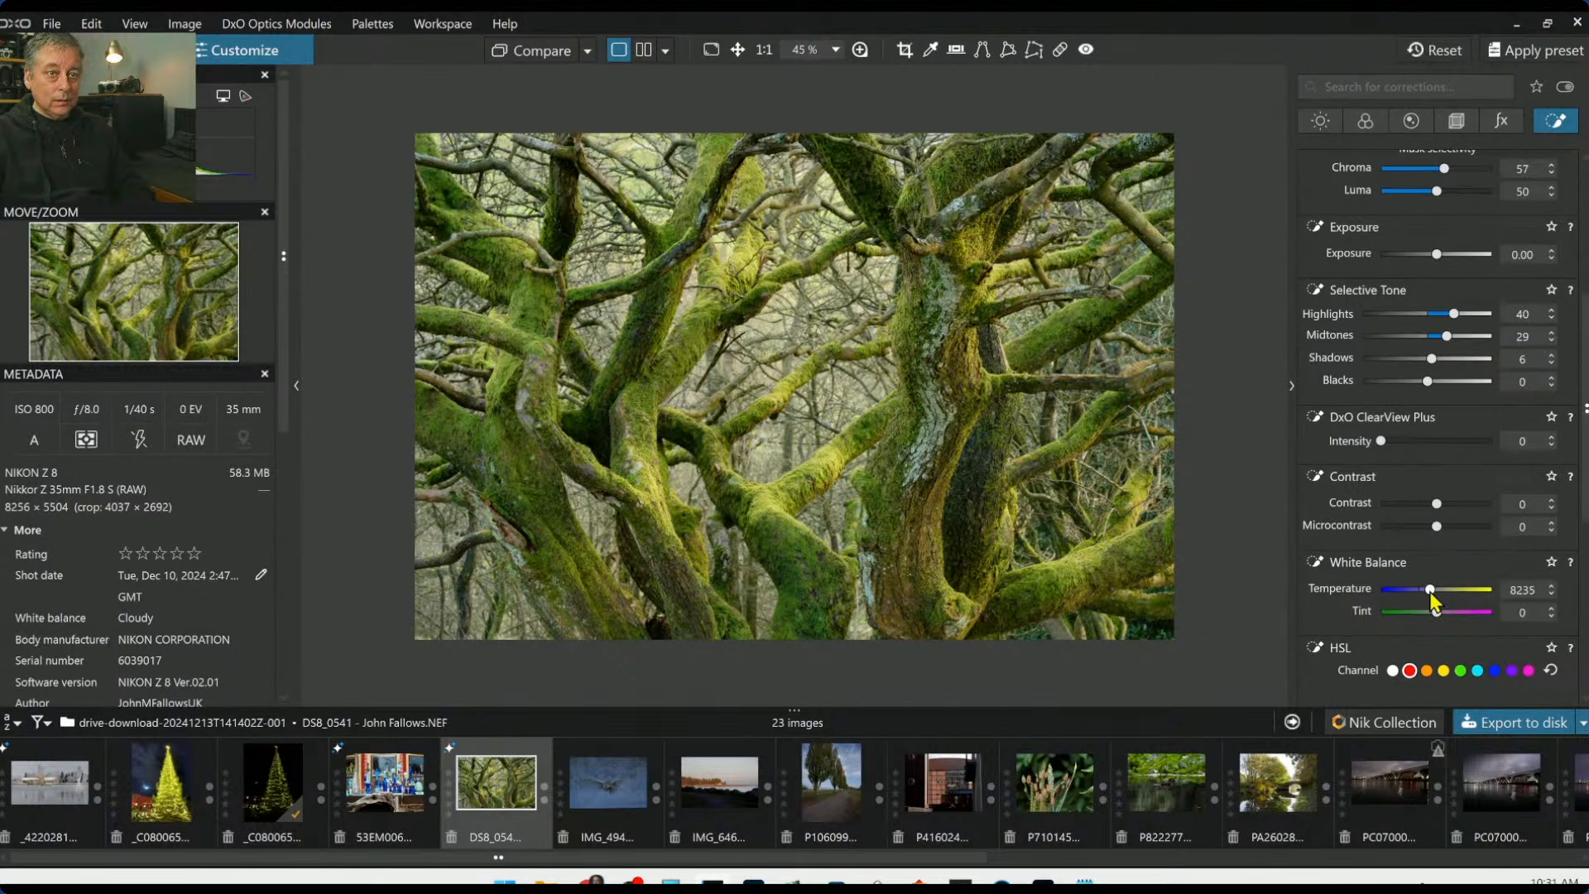
drag(1432, 592, 1428, 592)
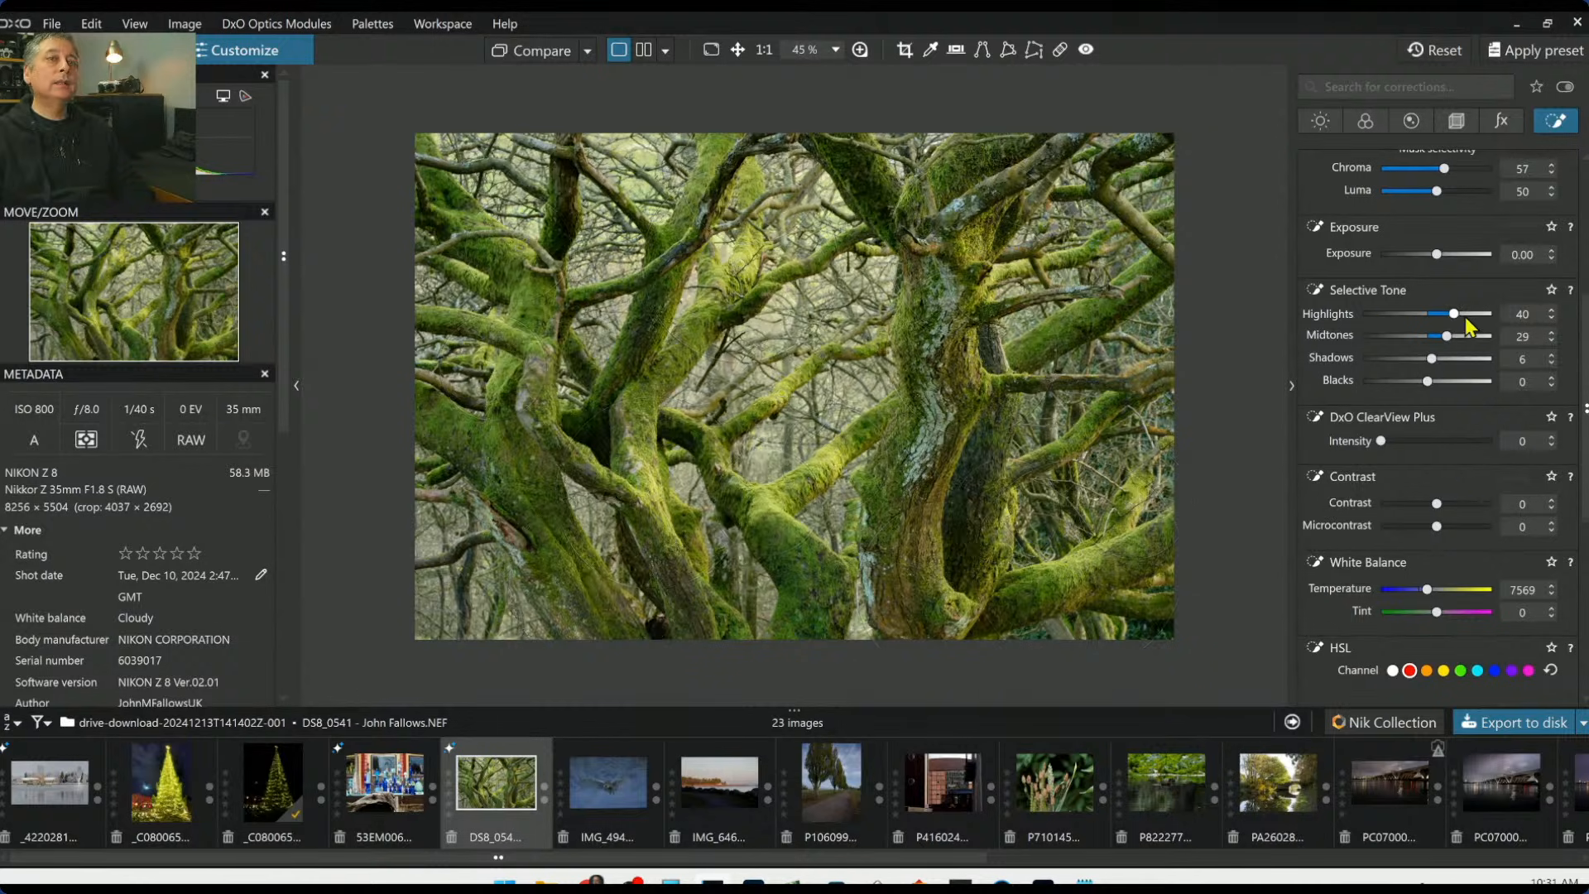
drag(1449, 333, 1448, 317)
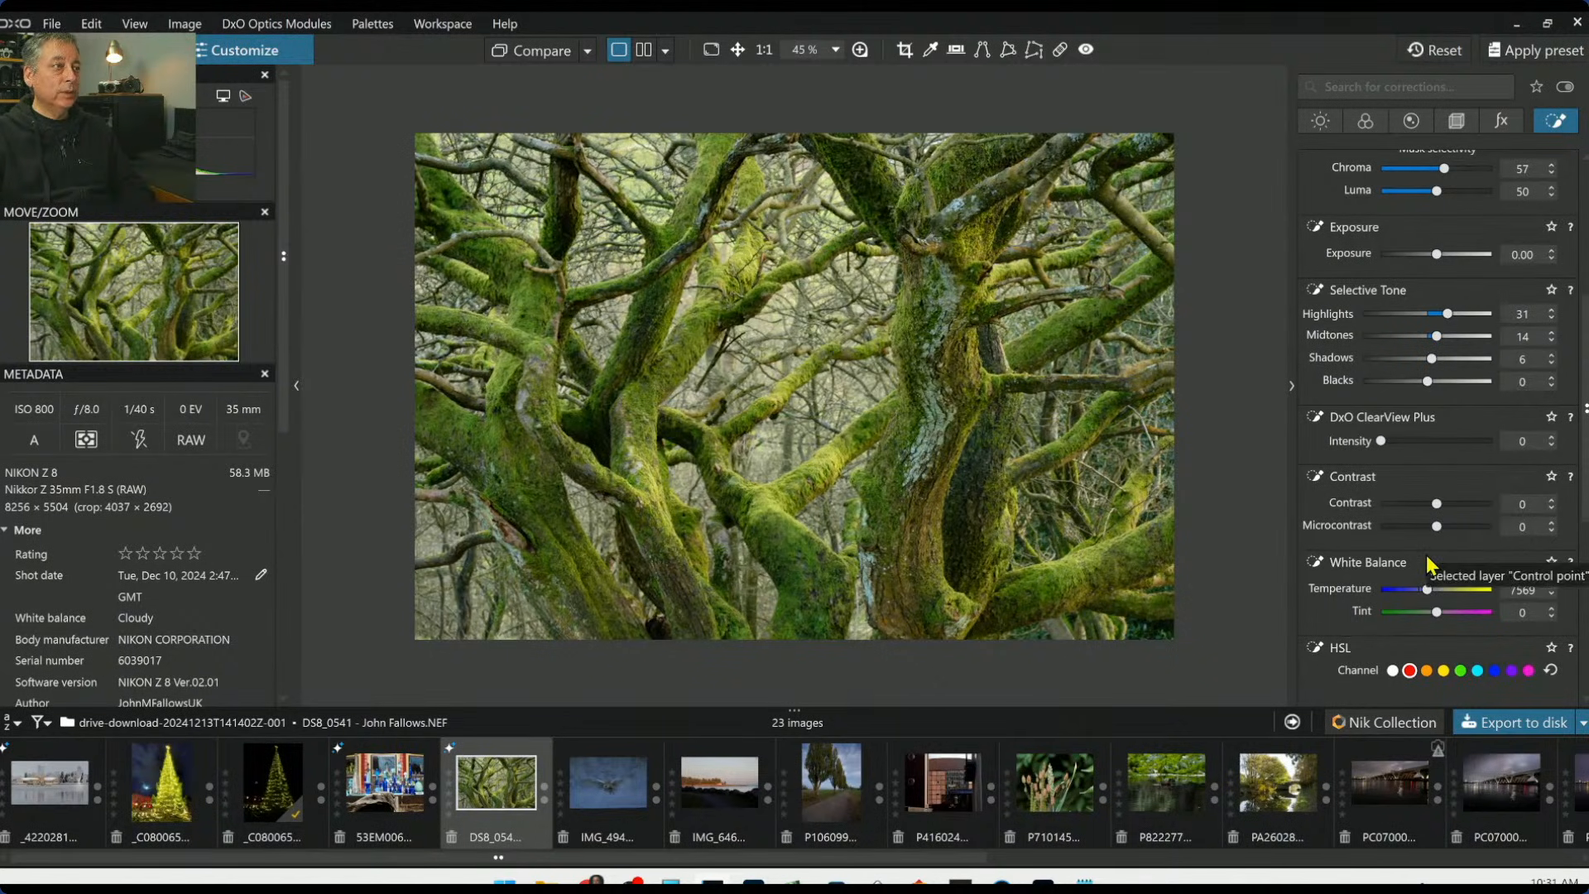
Create a new control point mask on the dark trunk in the lower right and set its Luma selectivity to 70
scroll(1365, 387, up, 4)
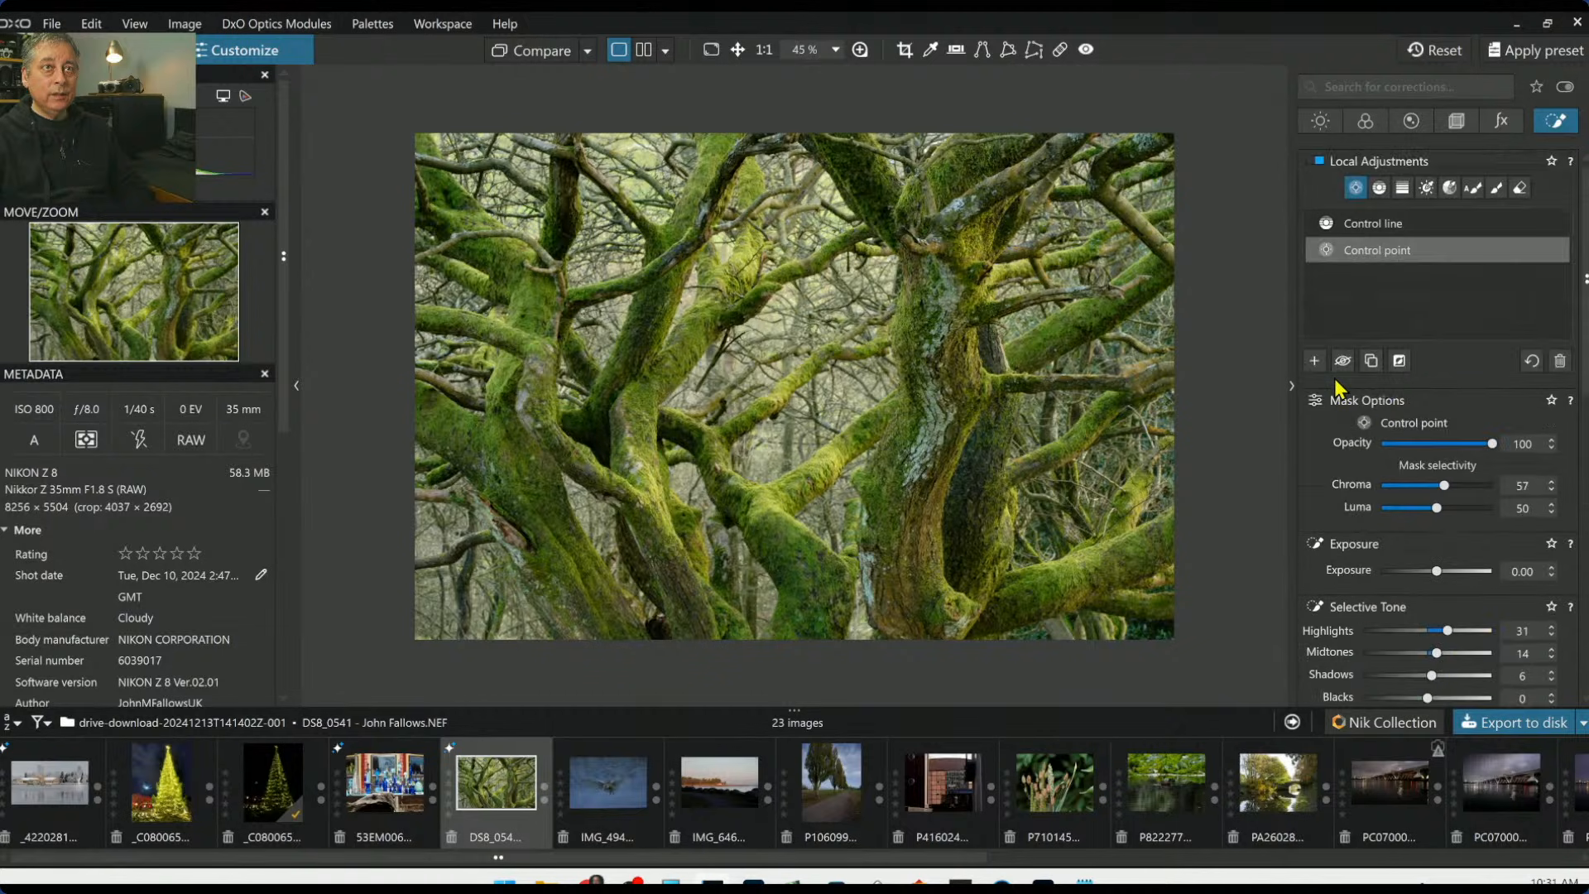
click(1321, 363)
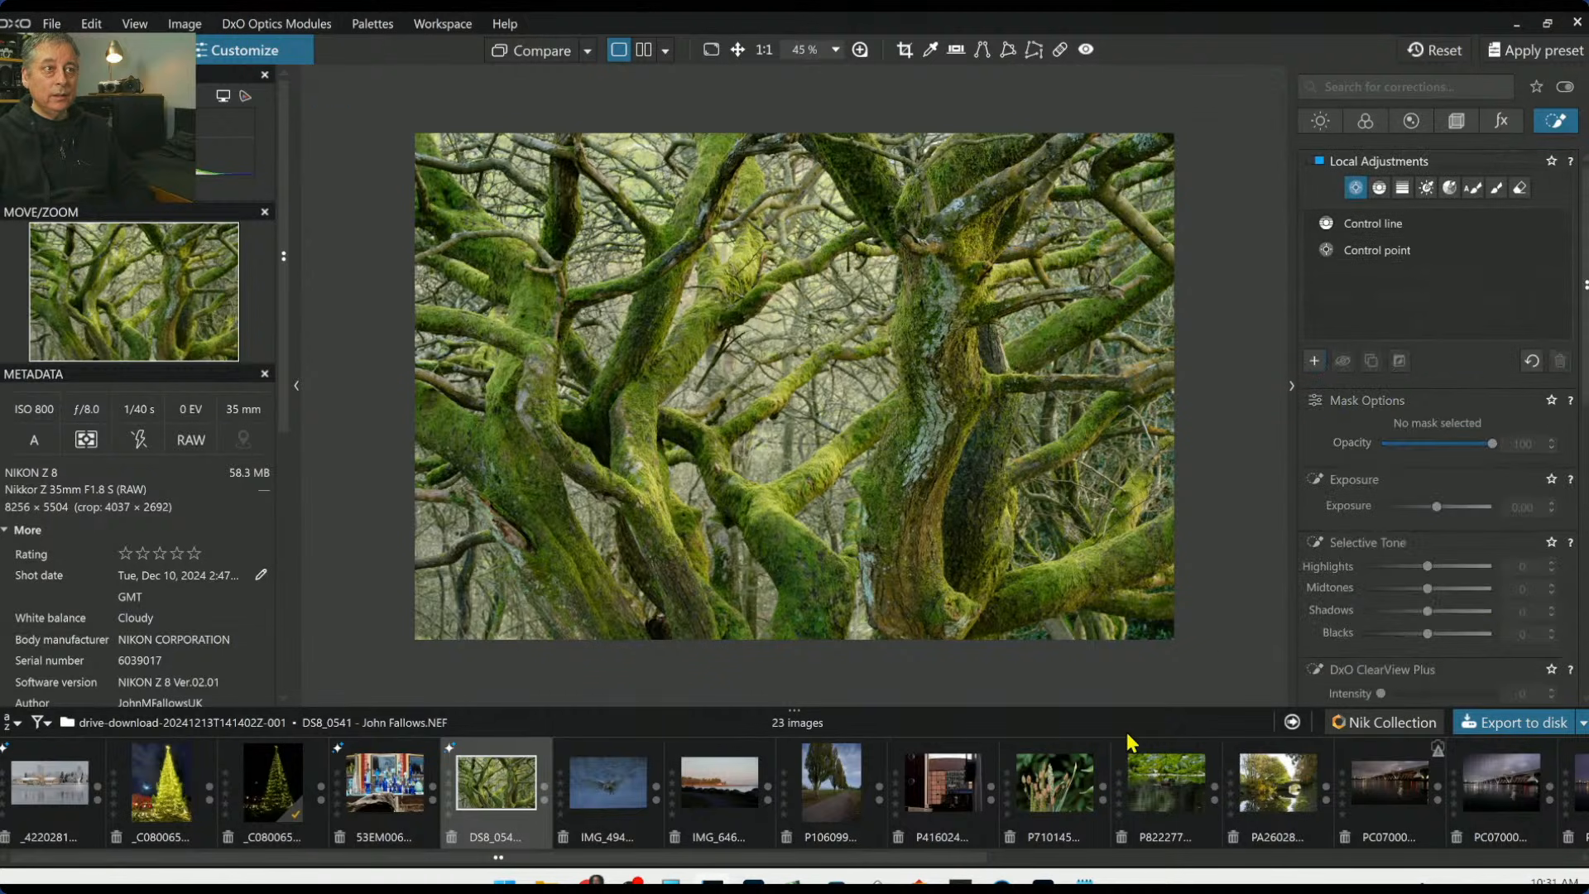
click(966, 552)
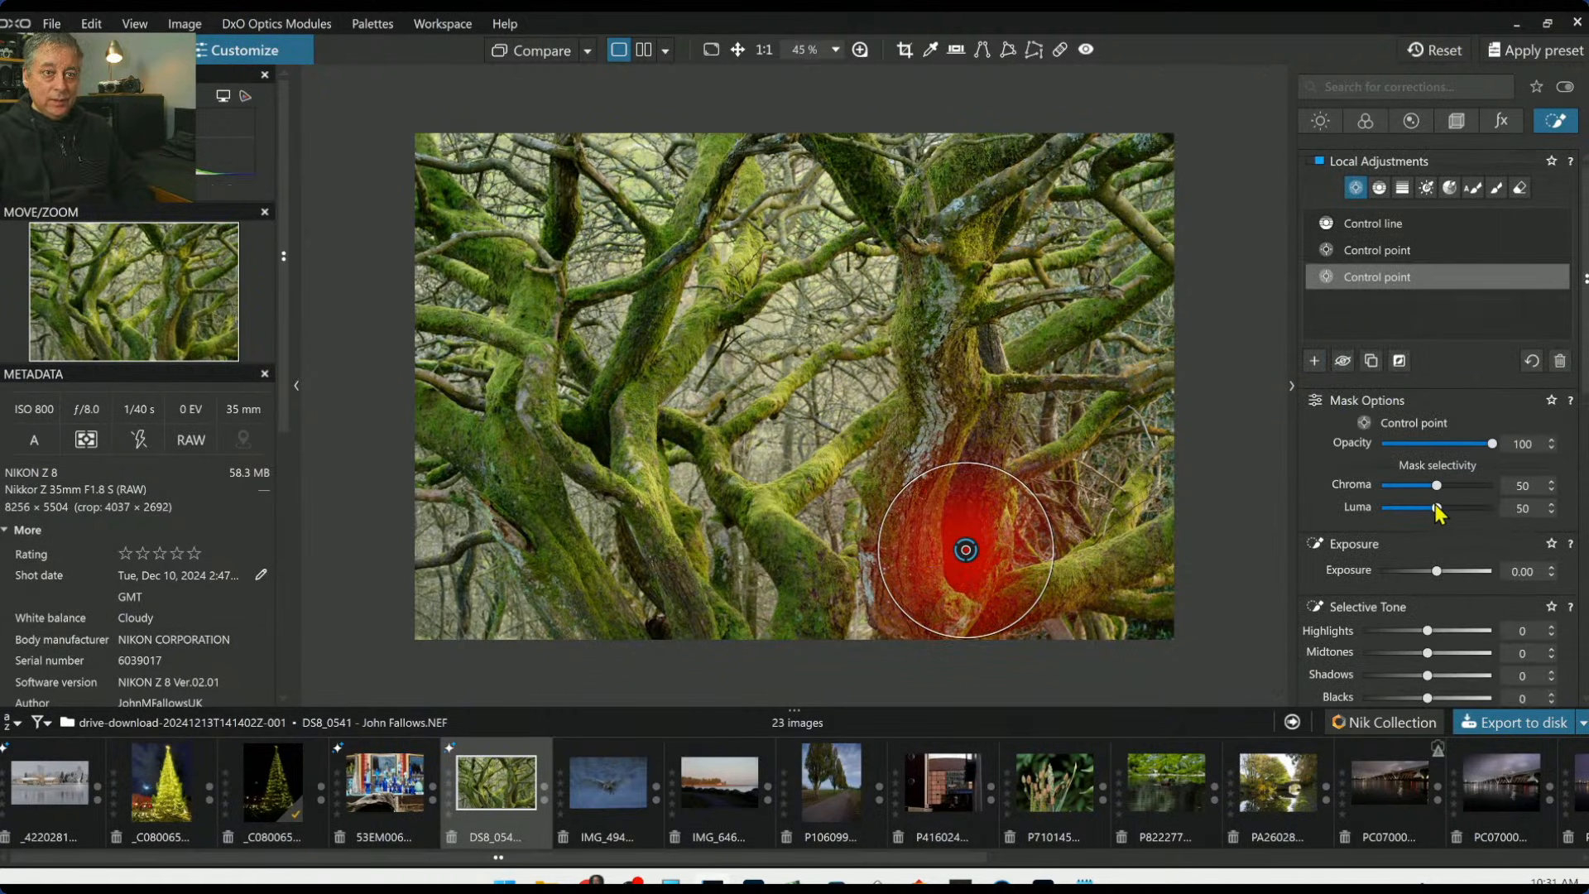
drag(1435, 508, 1459, 509)
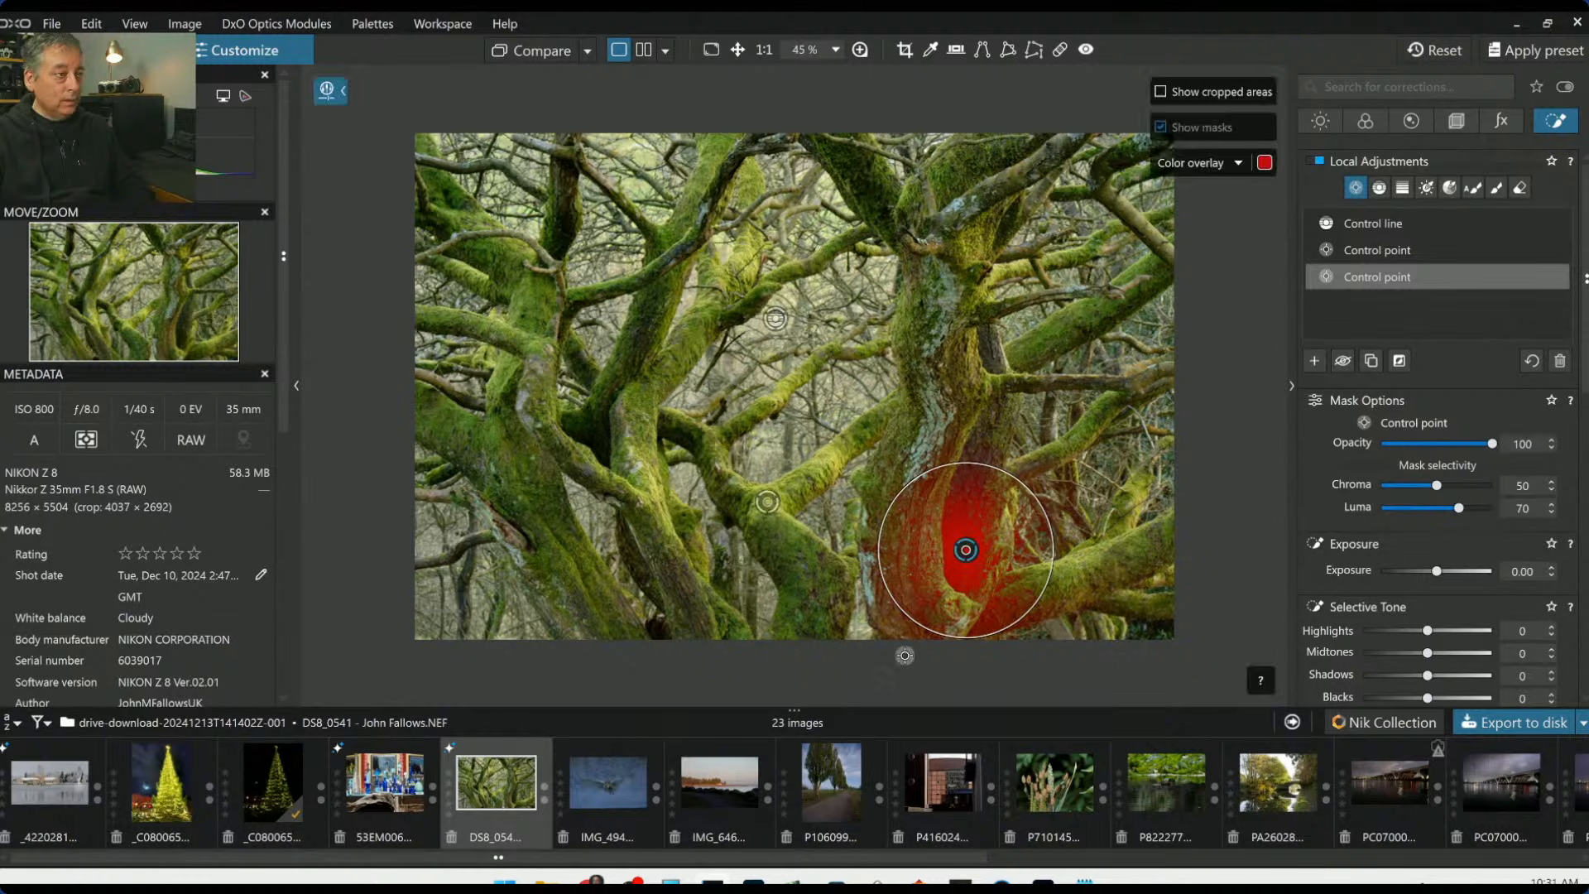
Add seven more control points to the new mask across the trunk bases, branches and undergrowth in the lower part of the photo
click(560, 629)
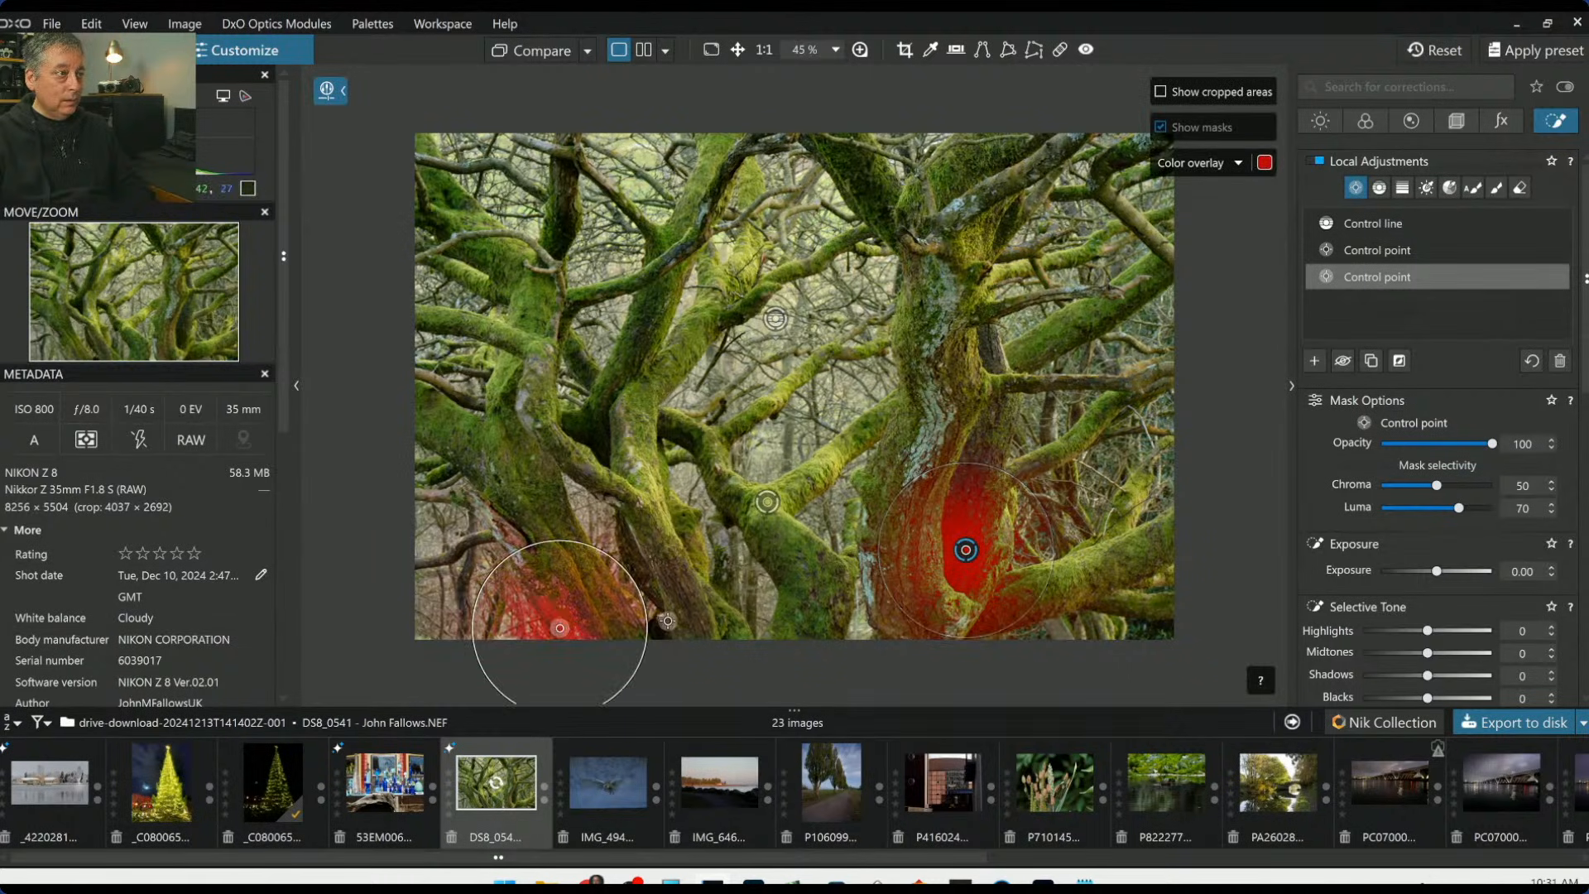
click(655, 566)
click(807, 623)
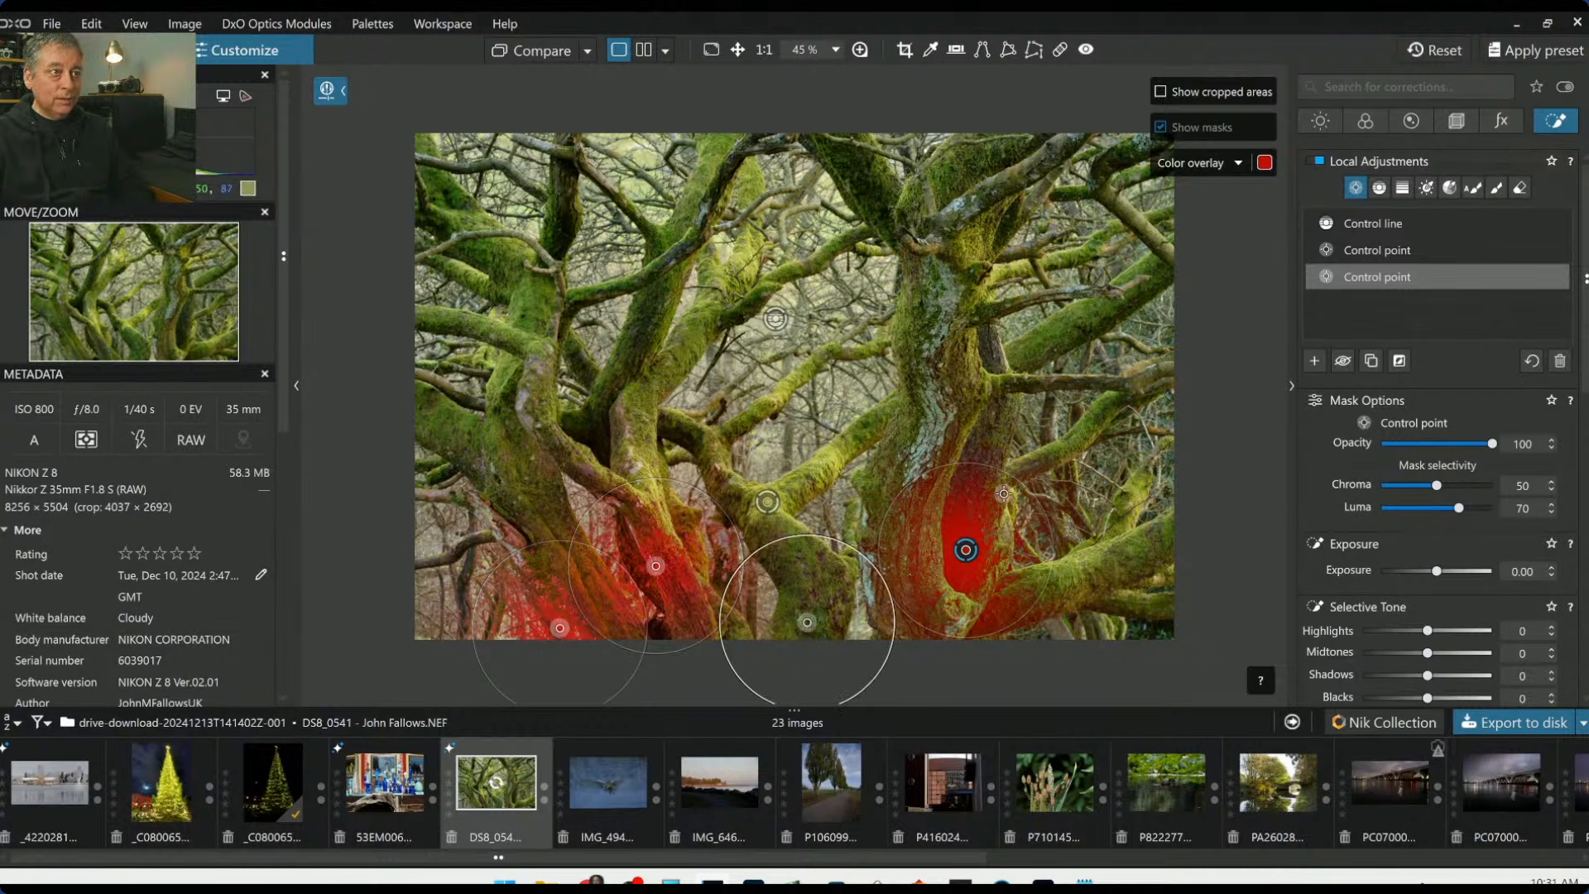
click(1138, 614)
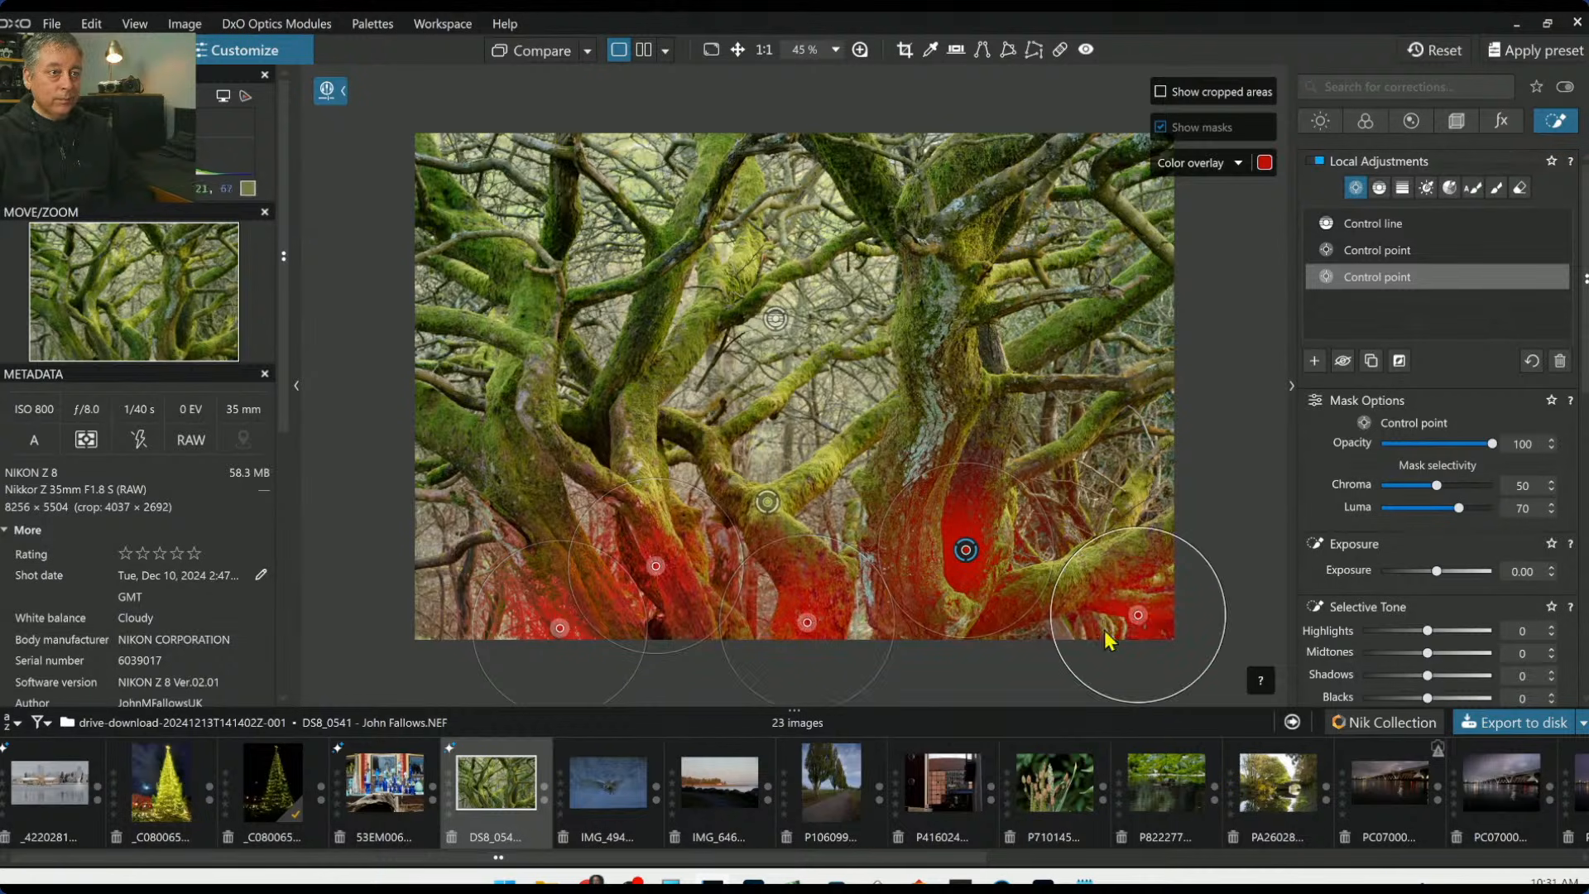
click(1104, 627)
click(1067, 506)
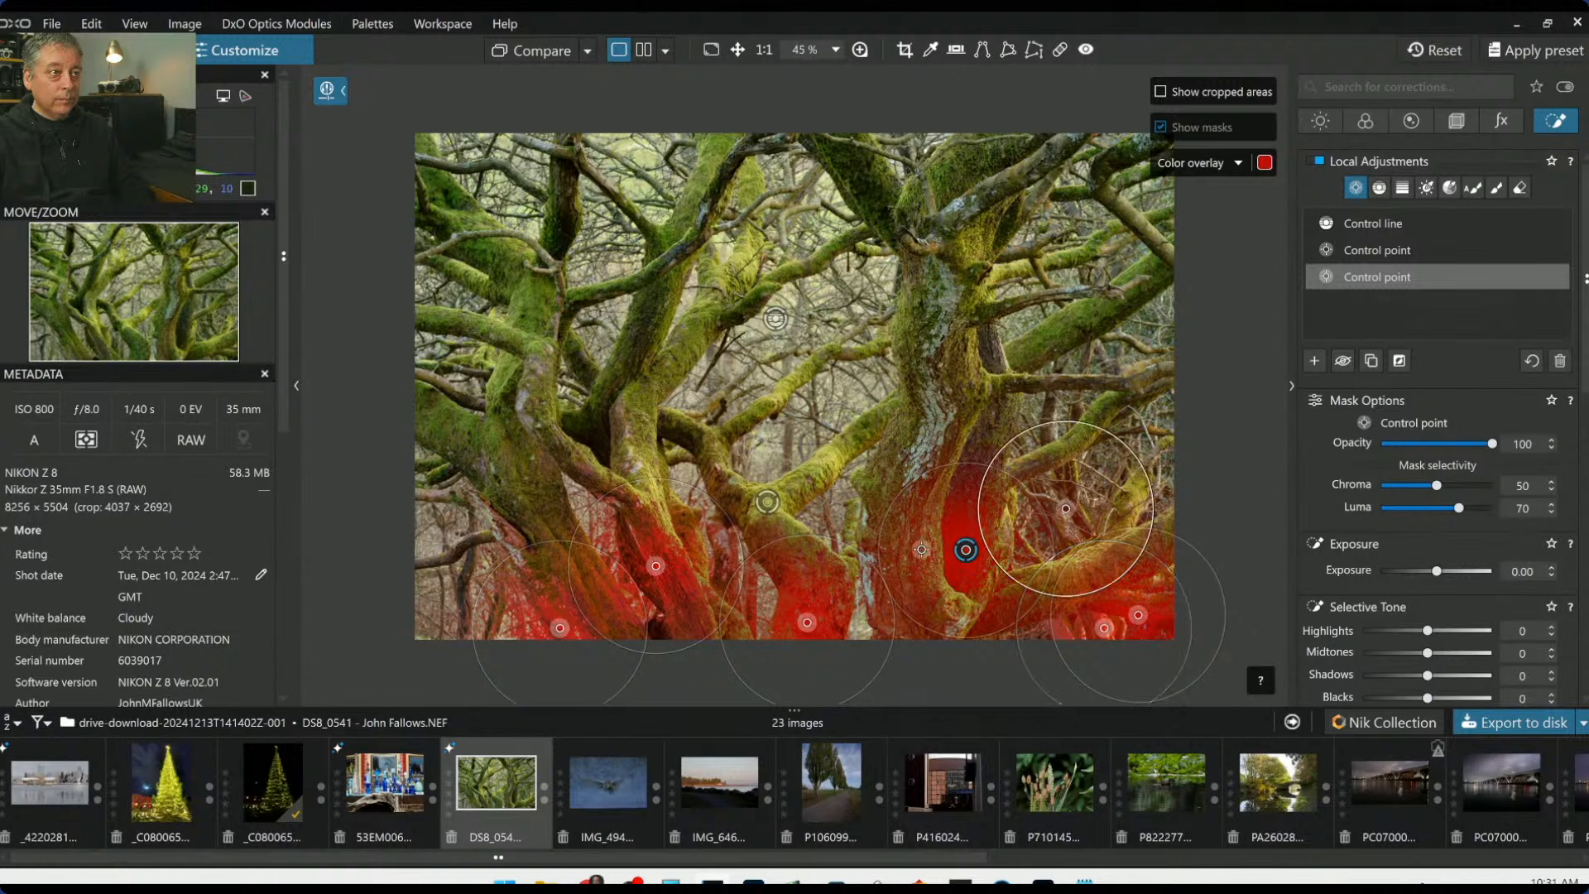
click(865, 631)
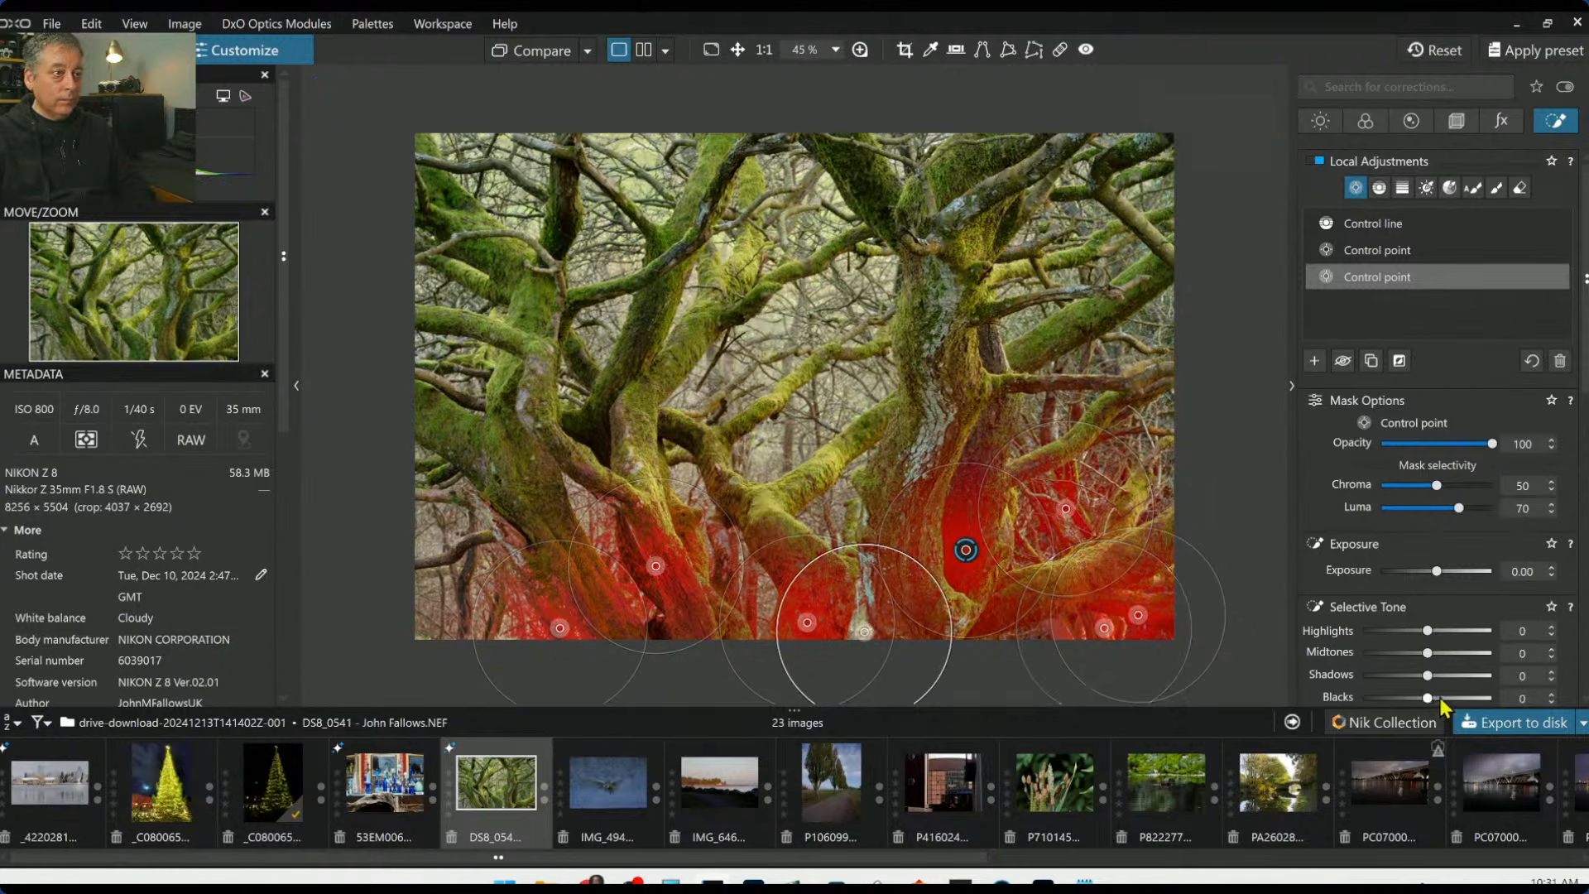
Darken the new control point mask by setting Blacks to -34
drag(1425, 698, 1411, 703)
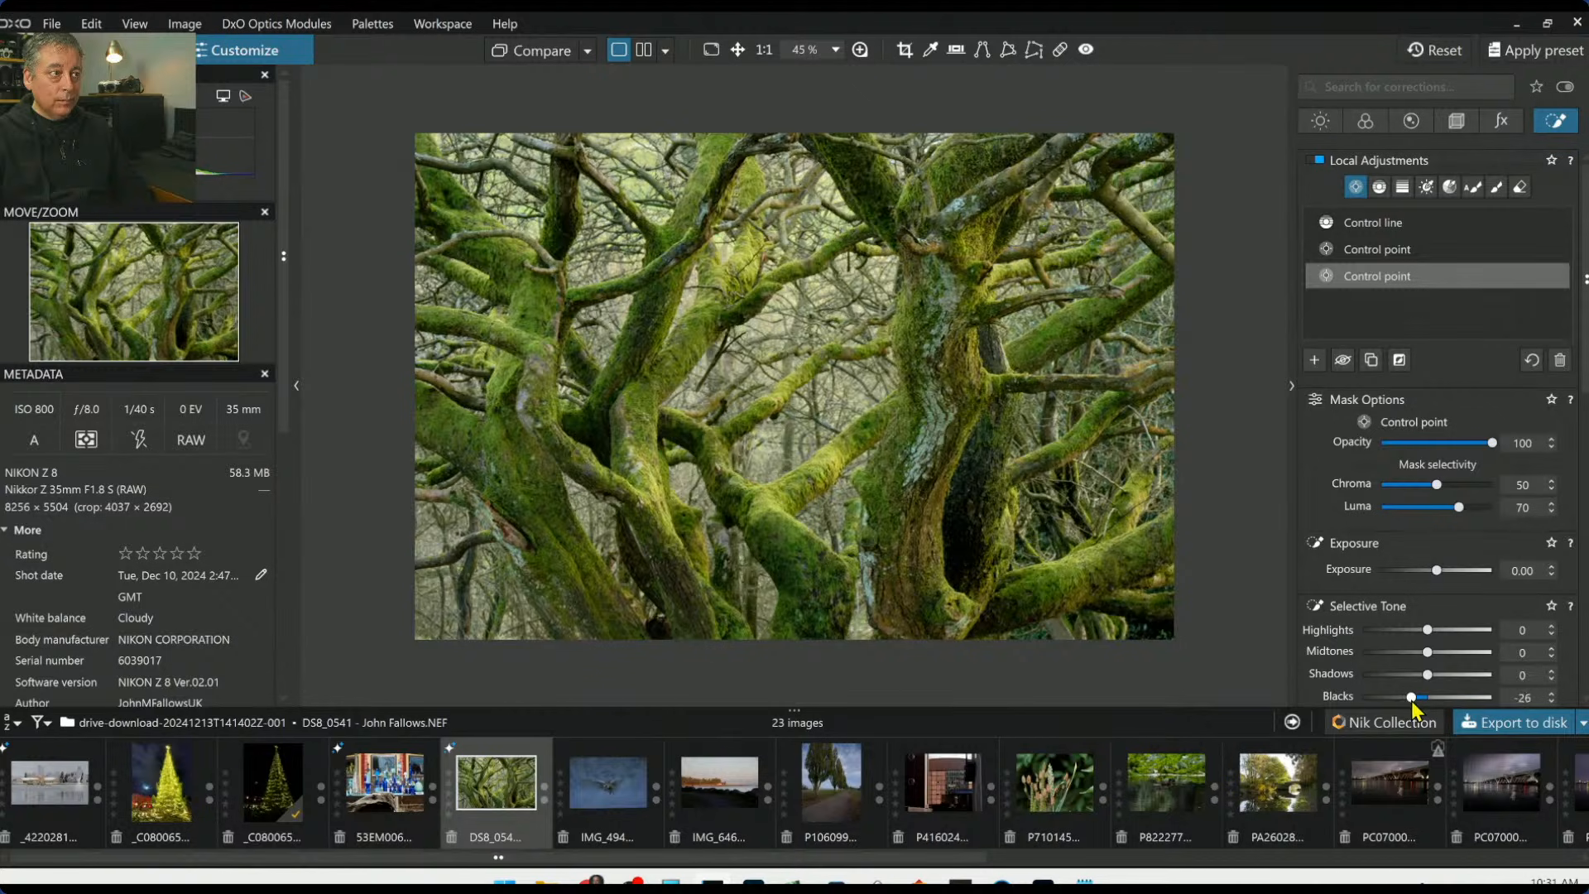
scroll(1335, 644, down, 1)
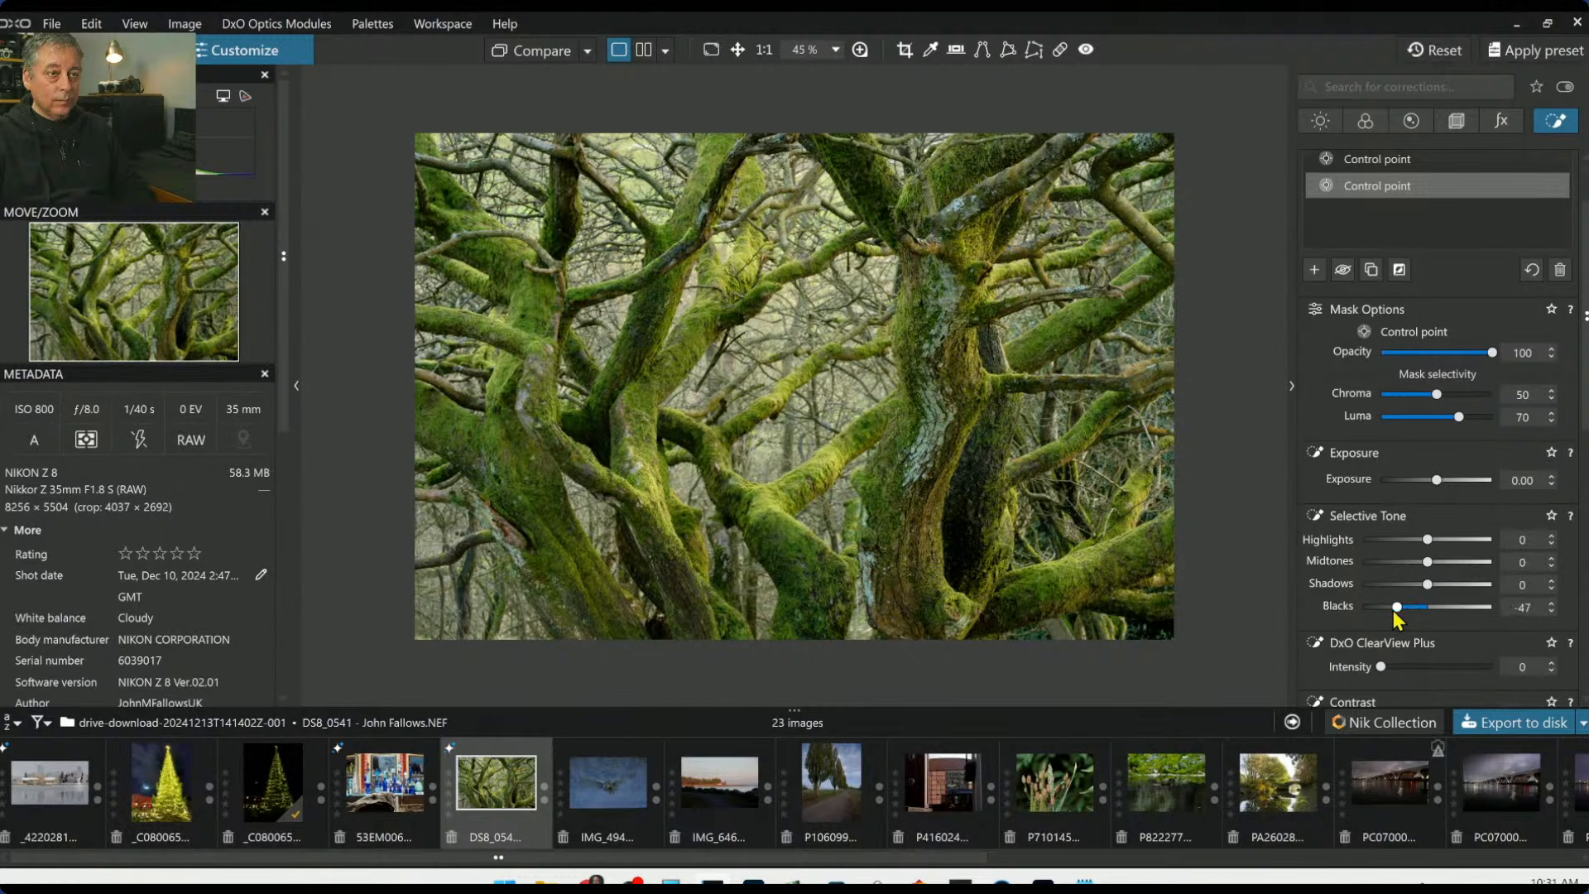
drag(1396, 613, 1410, 615)
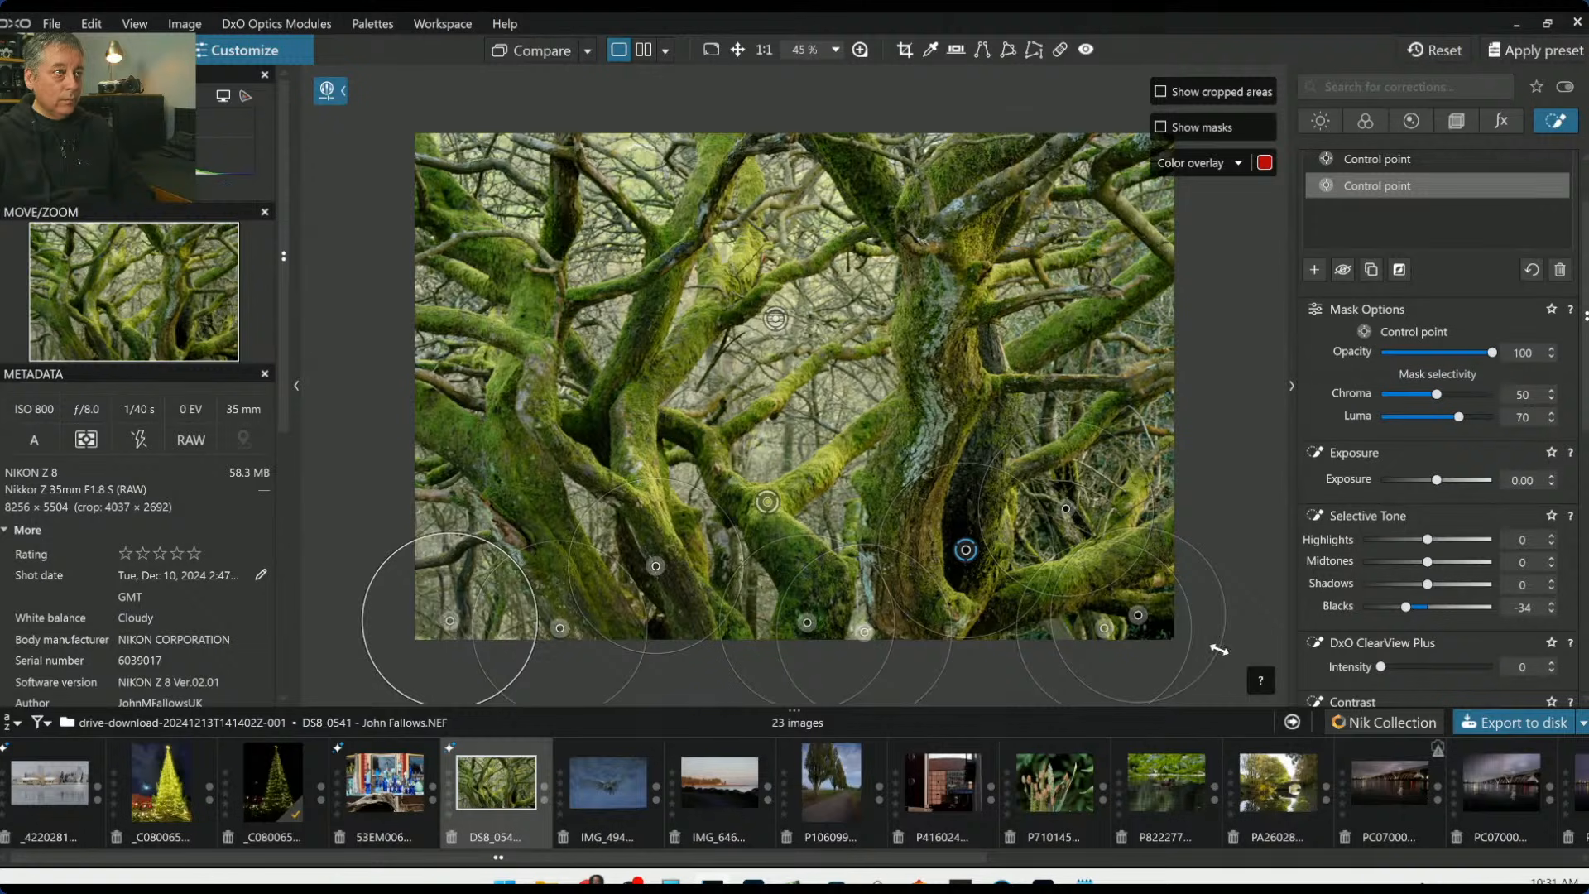
Extend the darkening mask with control points on the left trunks, down the shaded side of the large right trunk and on the centre-left trunk
click(473, 464)
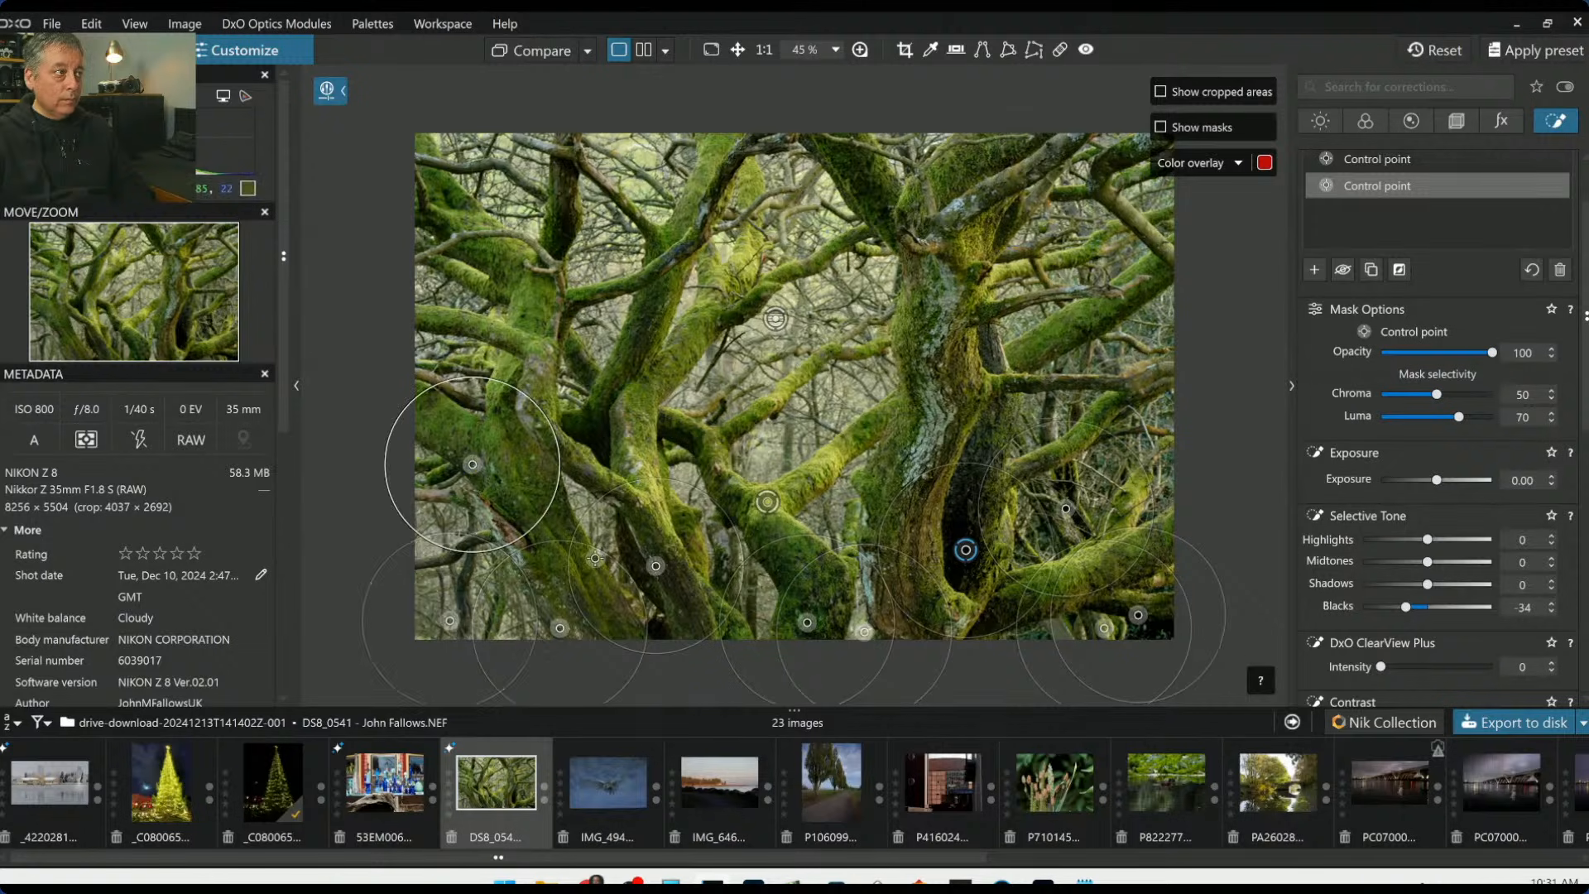
click(481, 264)
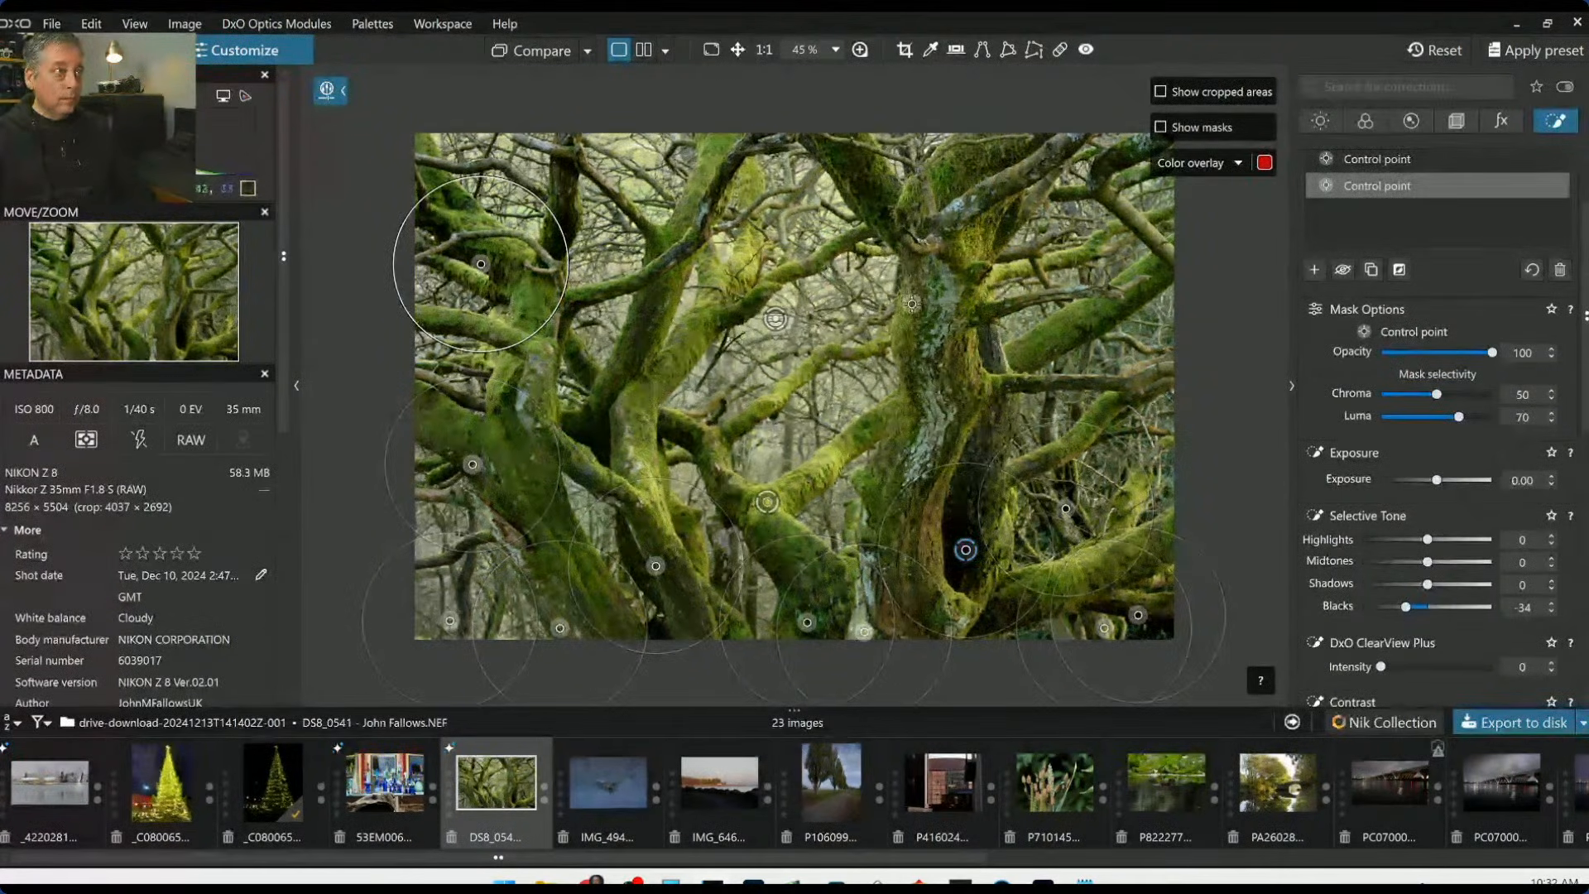
click(917, 329)
click(903, 437)
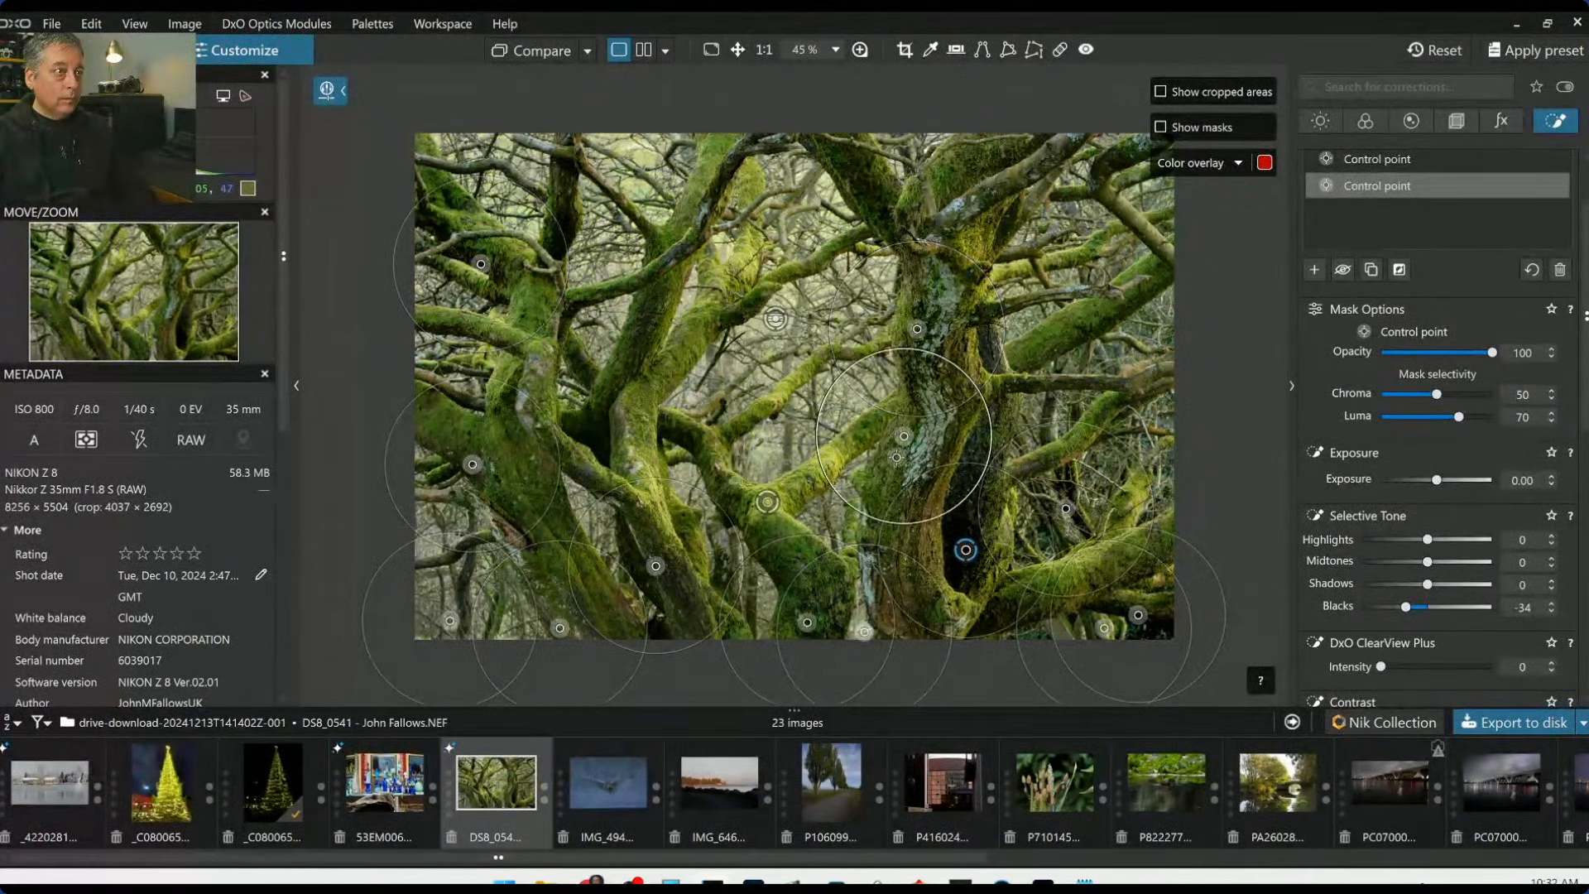
click(872, 530)
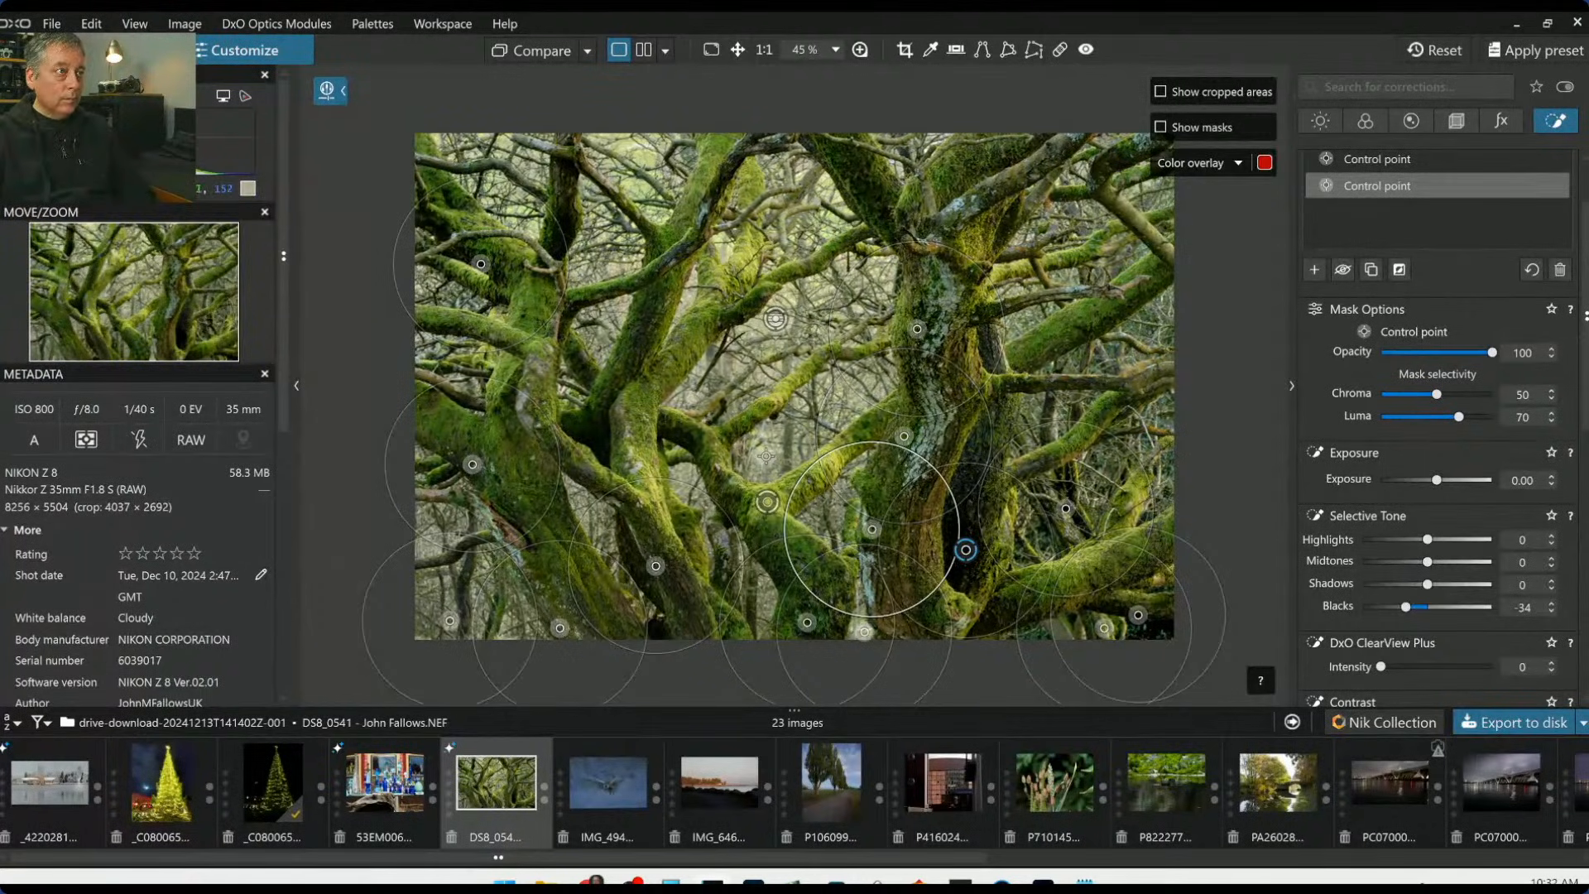
click(661, 383)
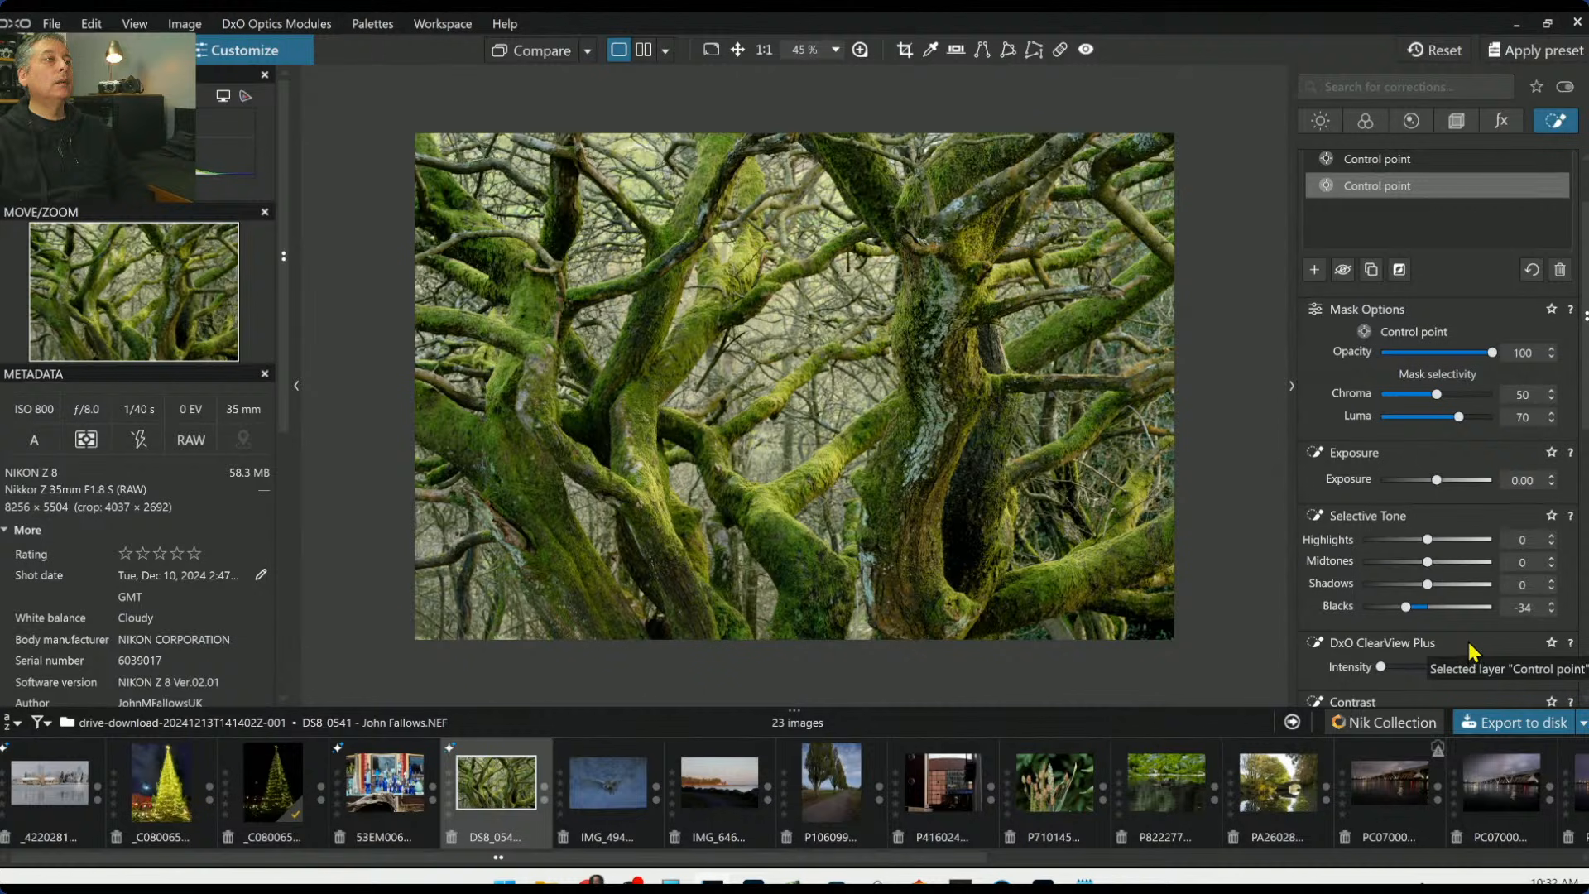
scroll(1441, 637, down, 5)
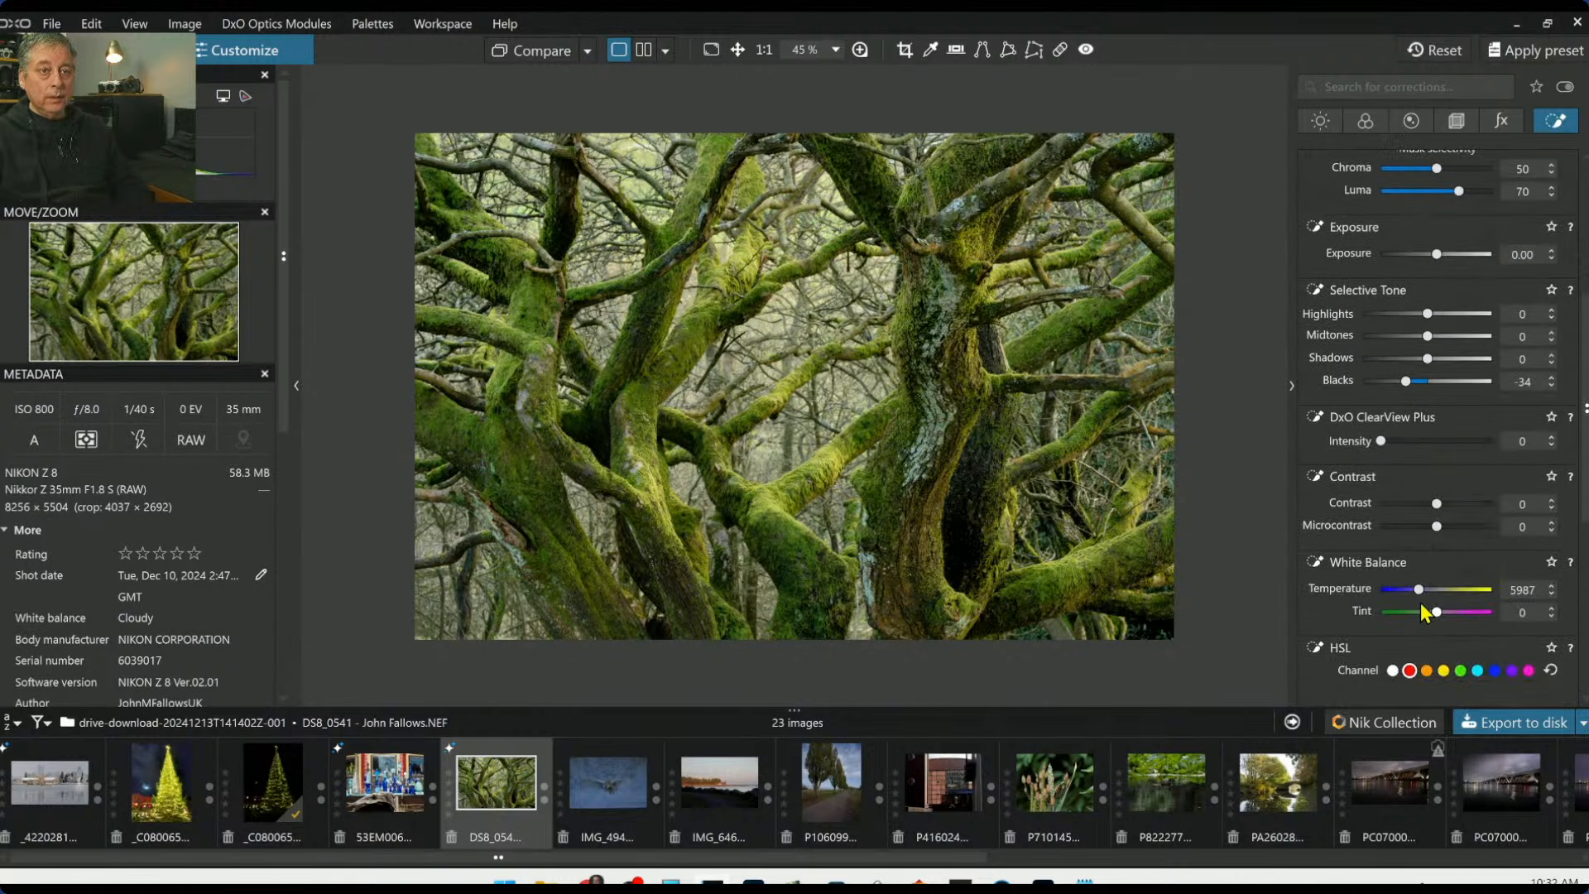
Set the darkening mask's Chroma selectivity to 57 and its white balance to Temperature 5687 and Tint 0
drag(1422, 596, 1430, 613)
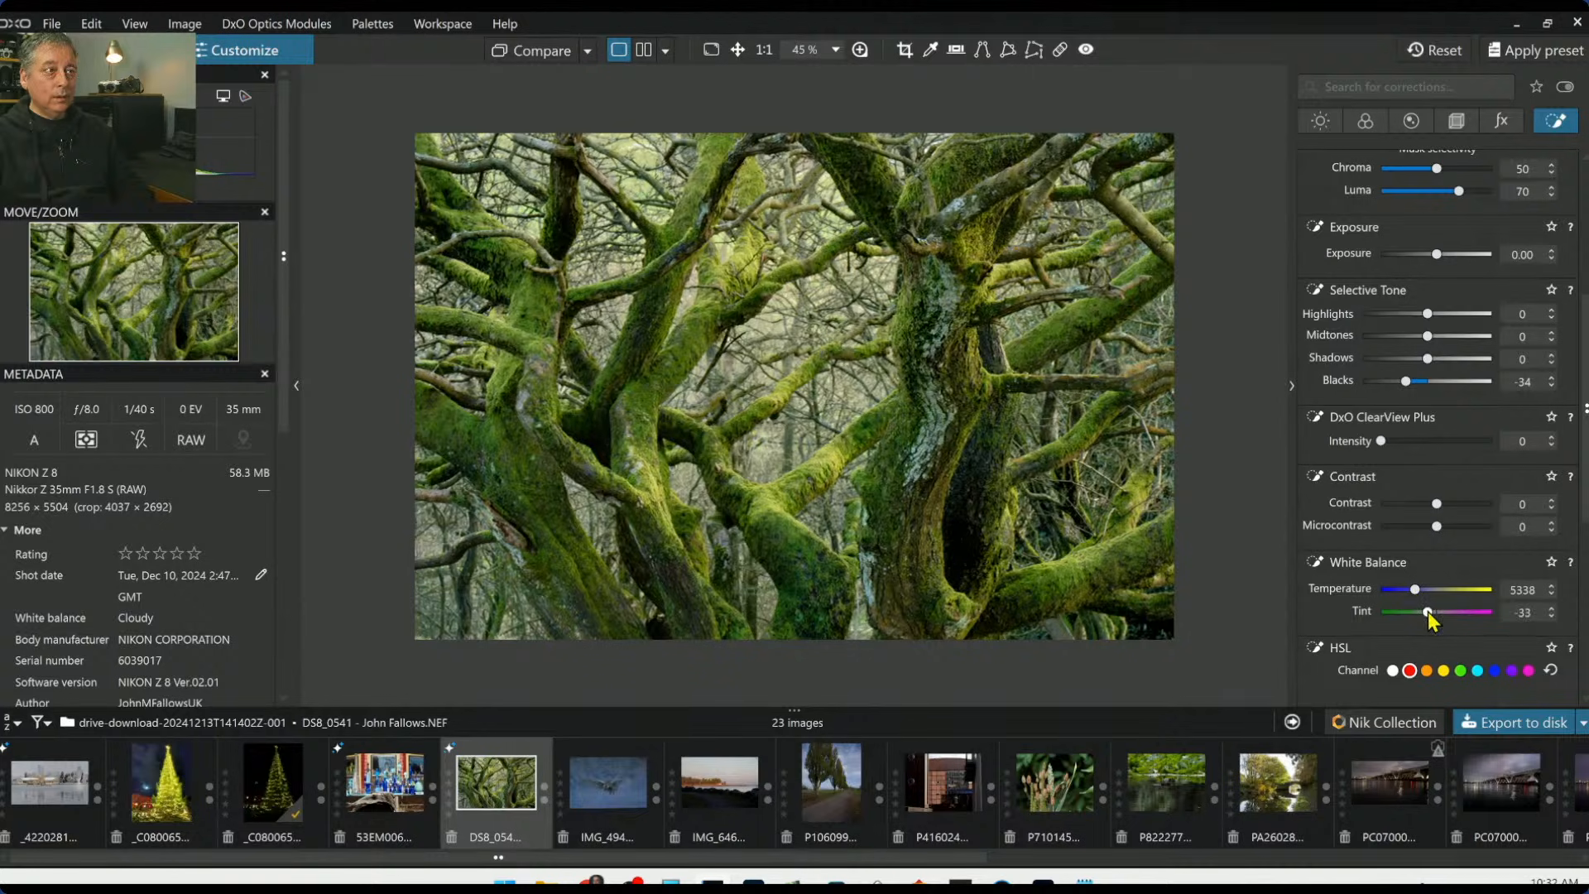
double_click(1428, 613)
scroll(1486, 368, up, 3)
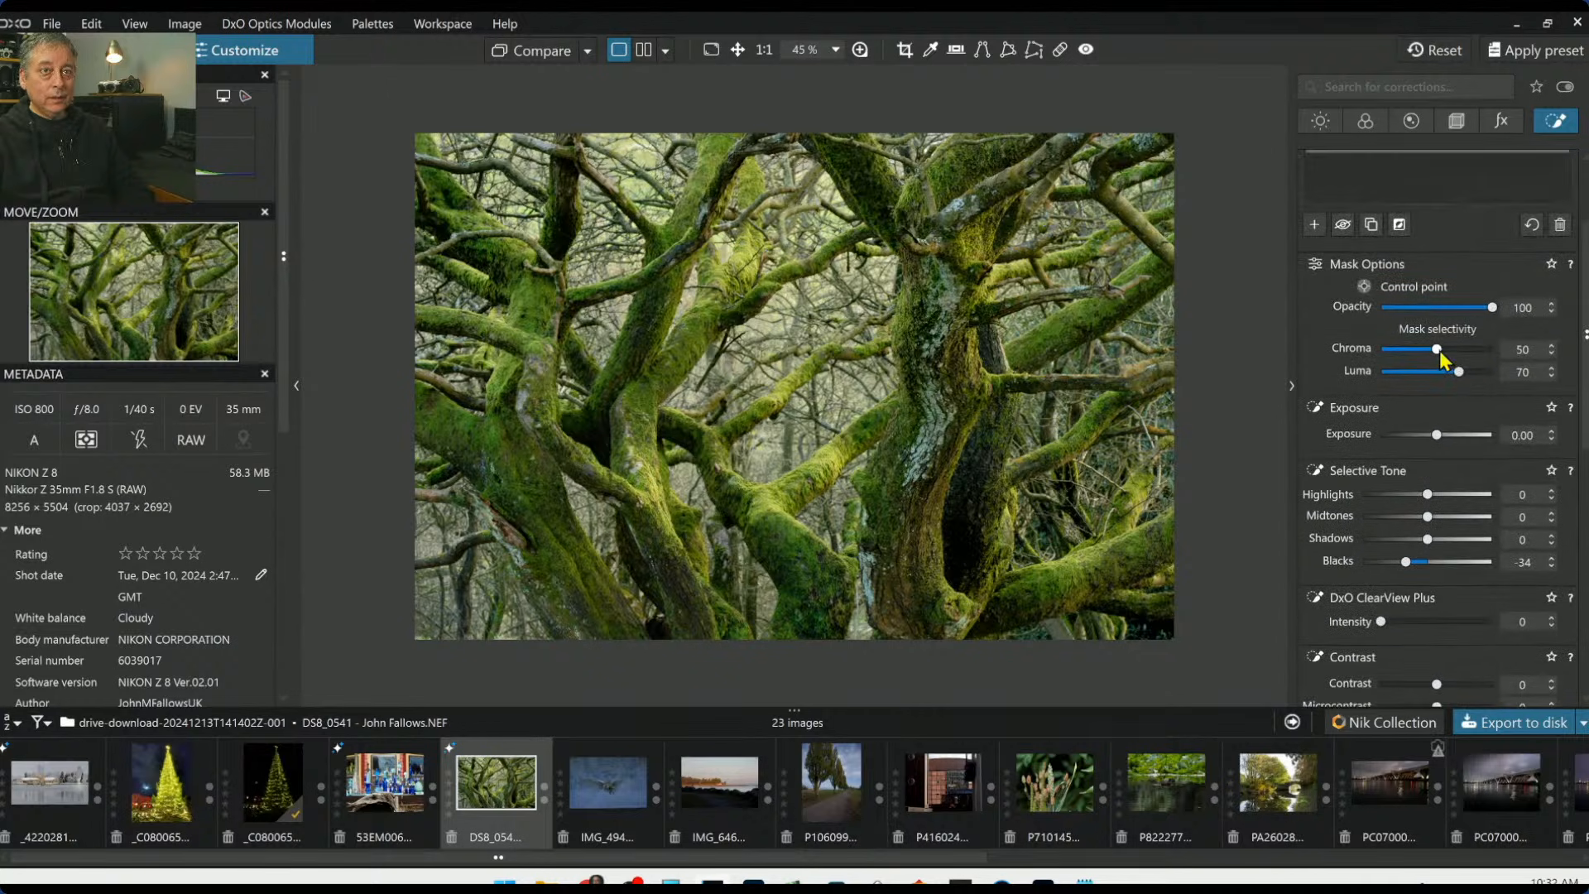
drag(1439, 350, 1446, 351)
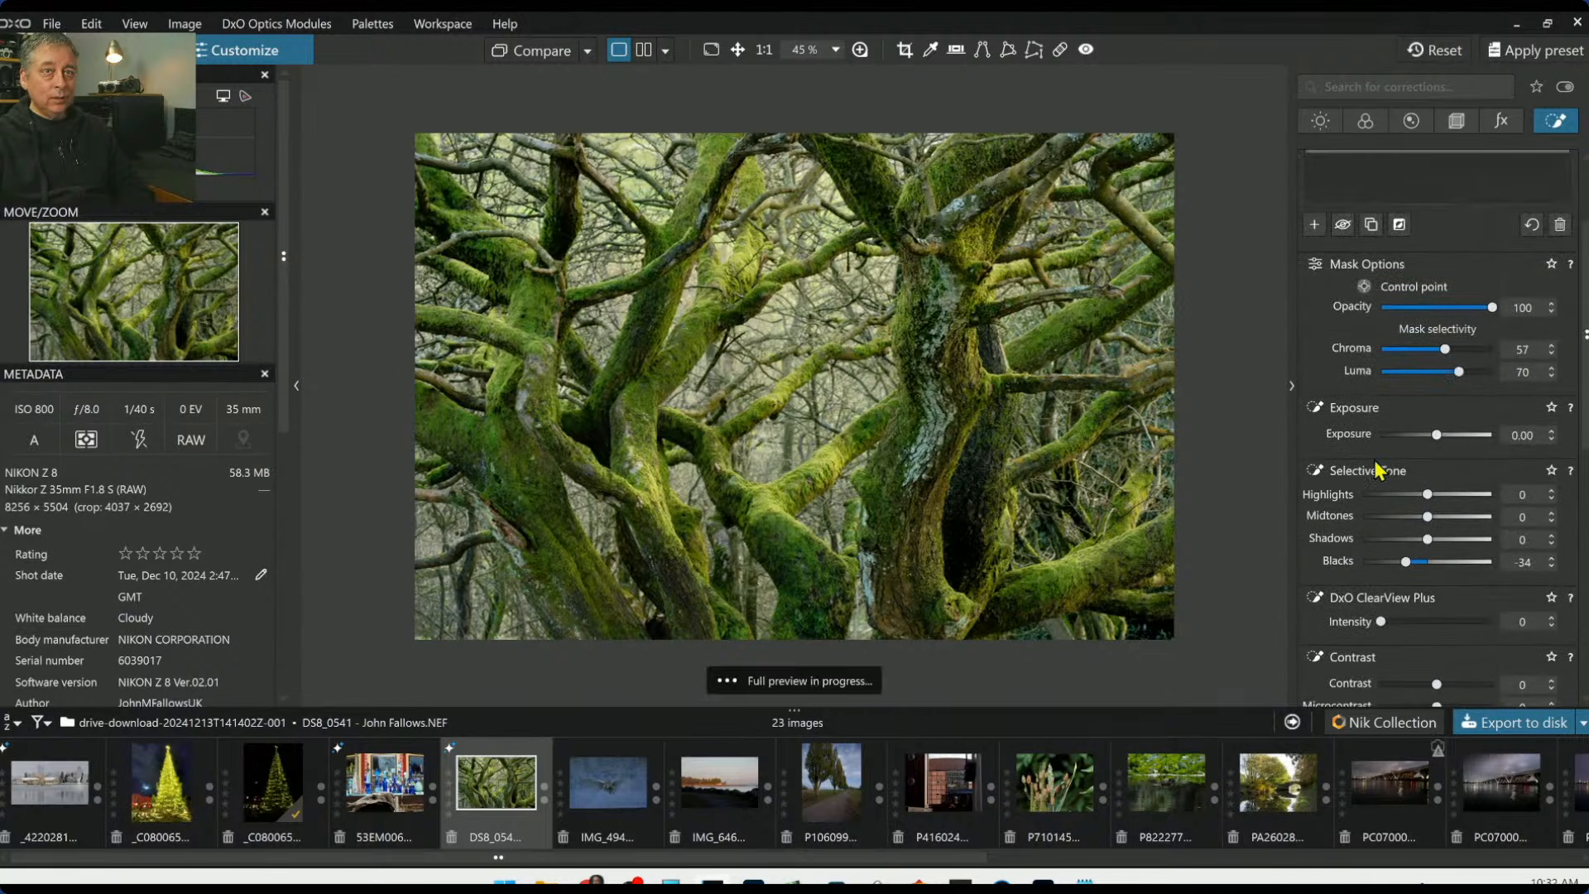
scroll(1377, 470, down, 4)
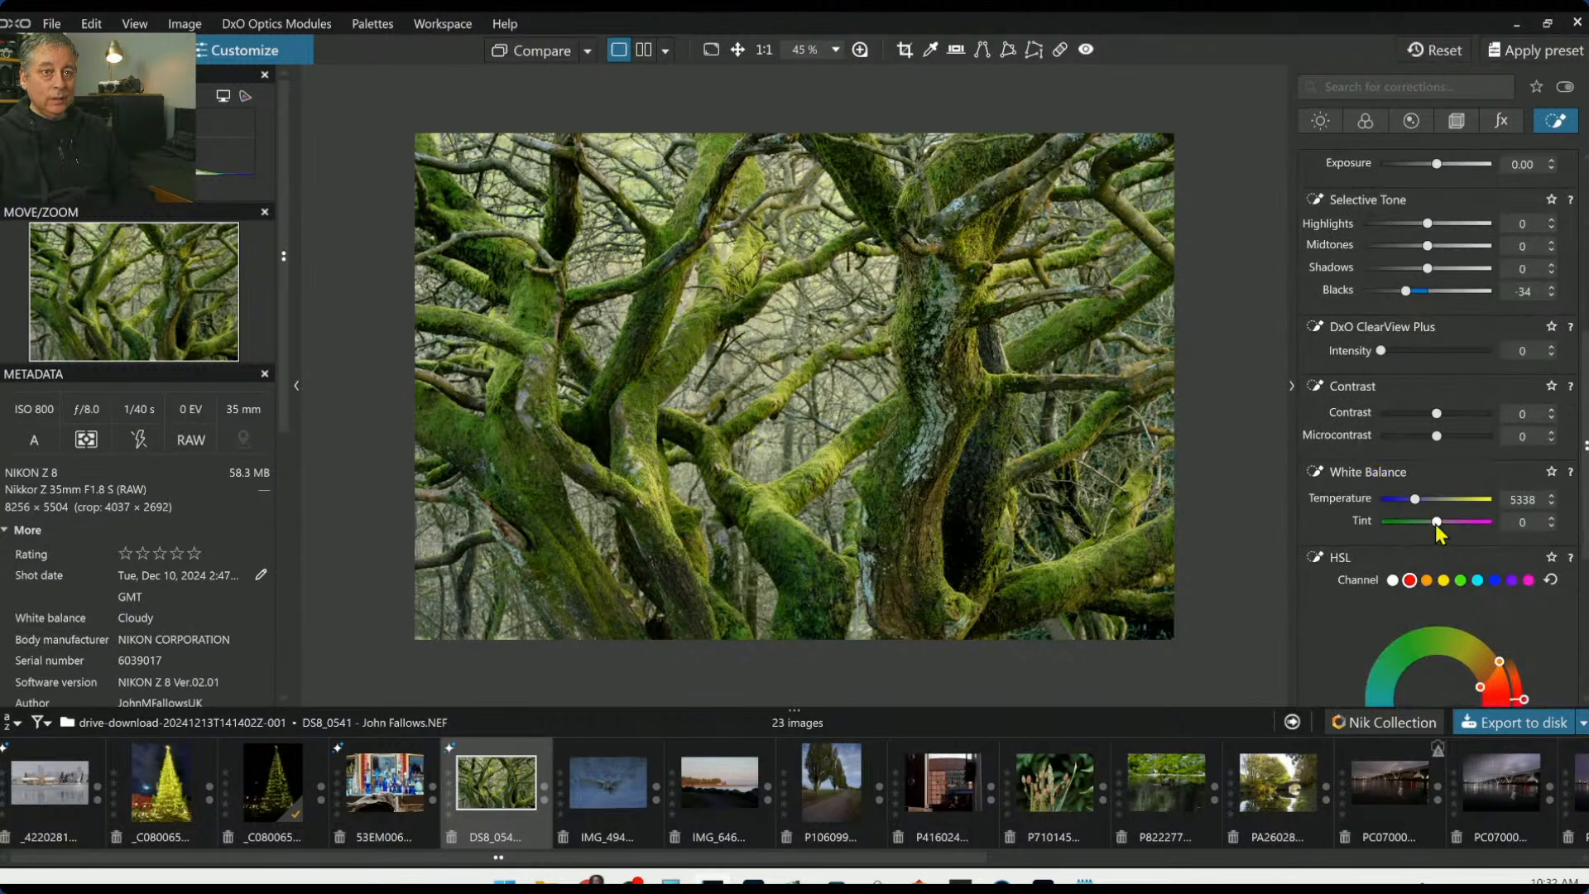
drag(1435, 524, 1418, 500)
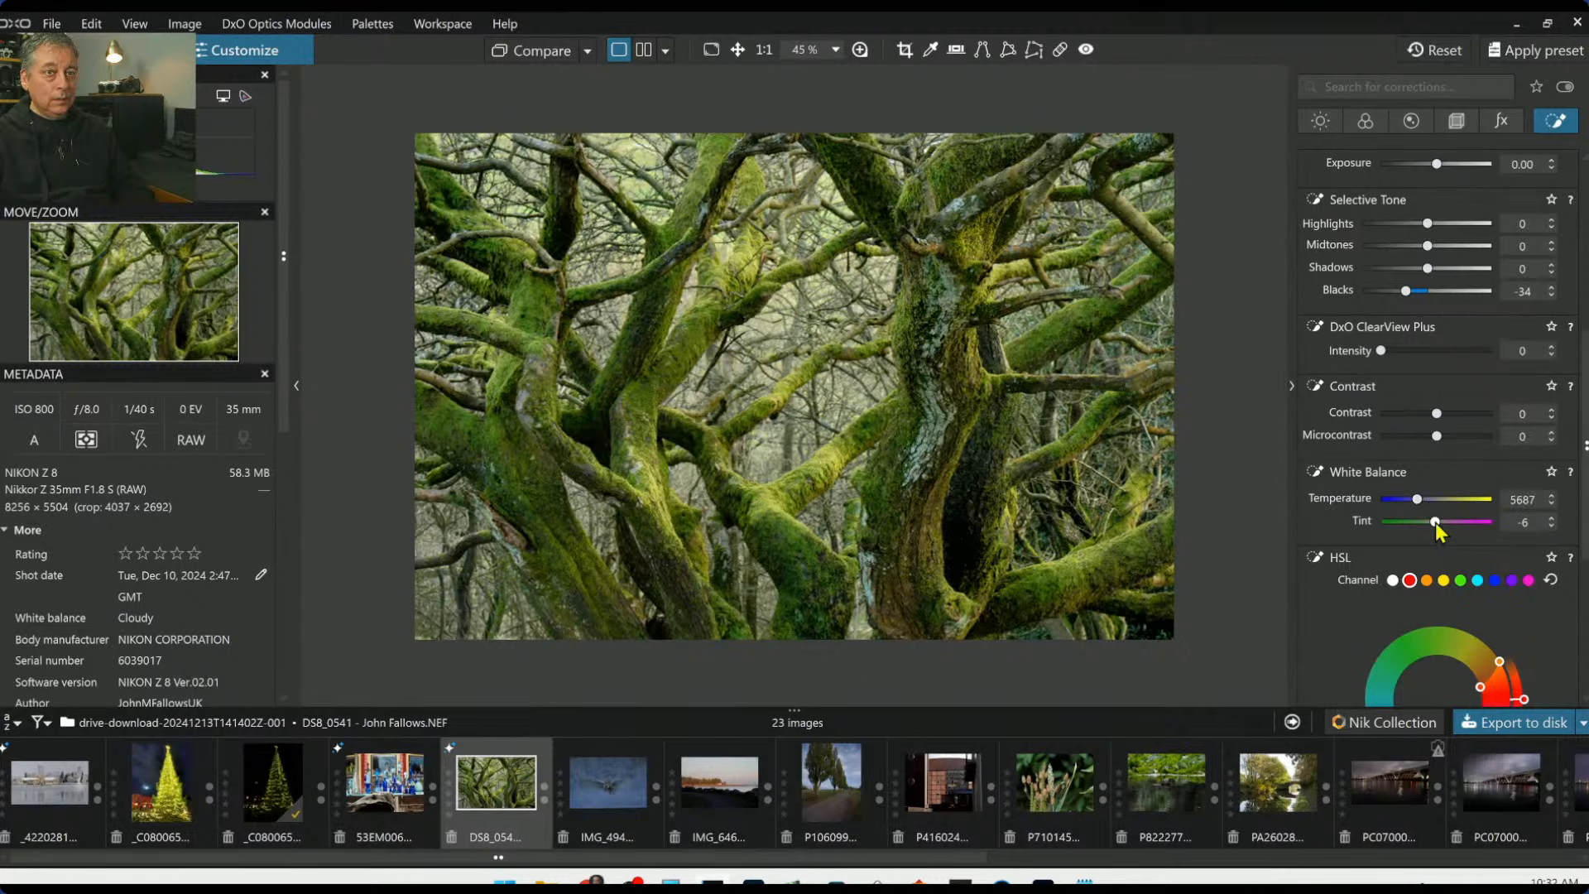
double_click(1435, 522)
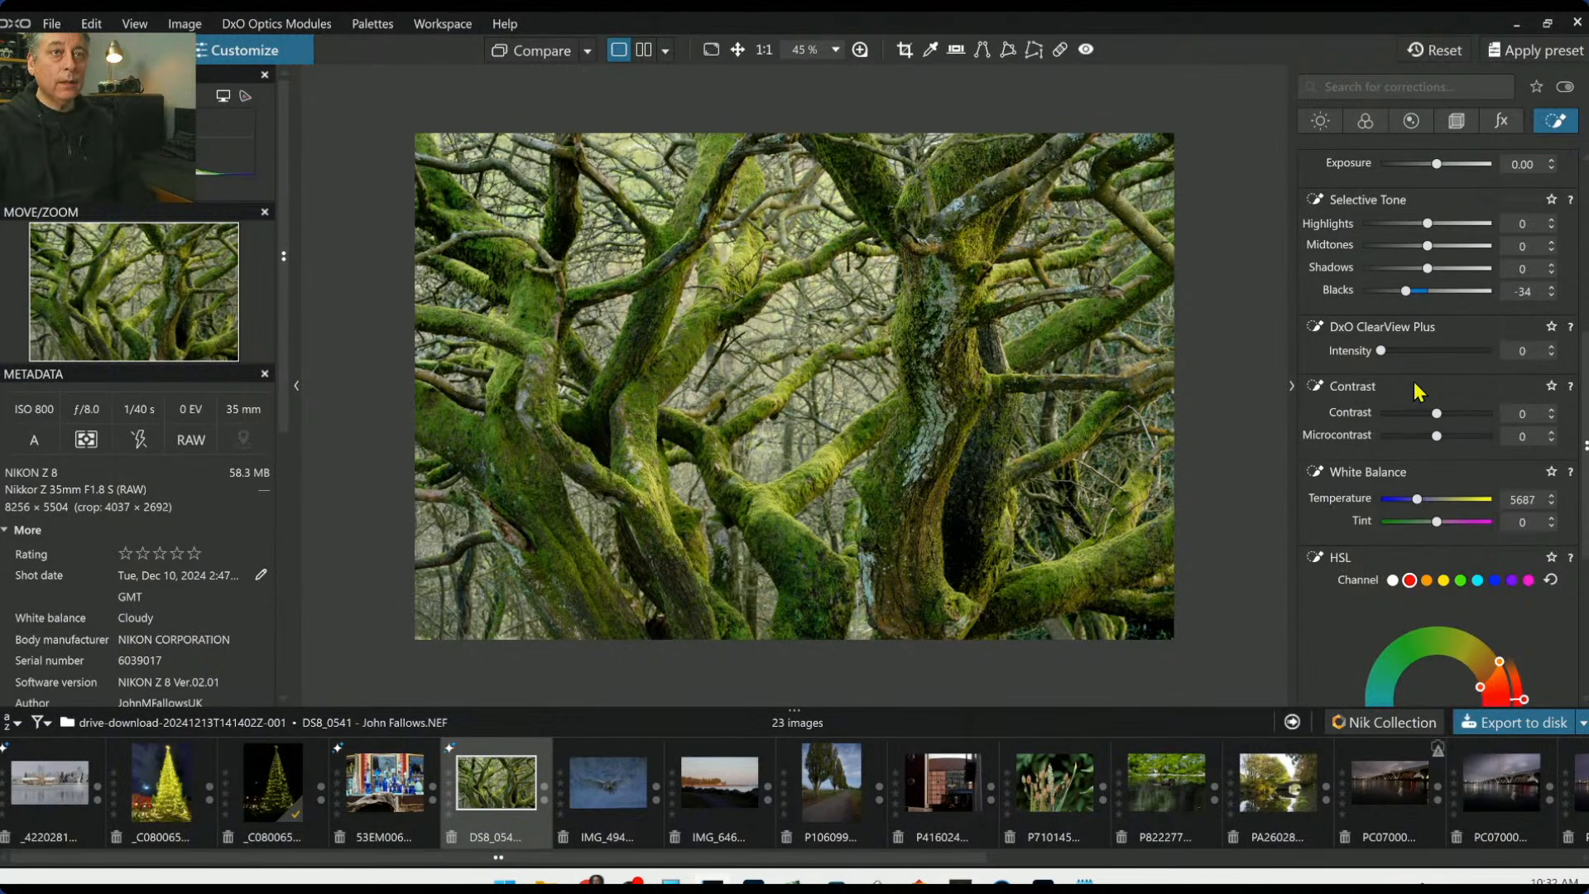
Set the darkening mask's ClearView Plus intensity to 63 and Shadows to -18, and deselect the mask
drag(1381, 350, 1451, 358)
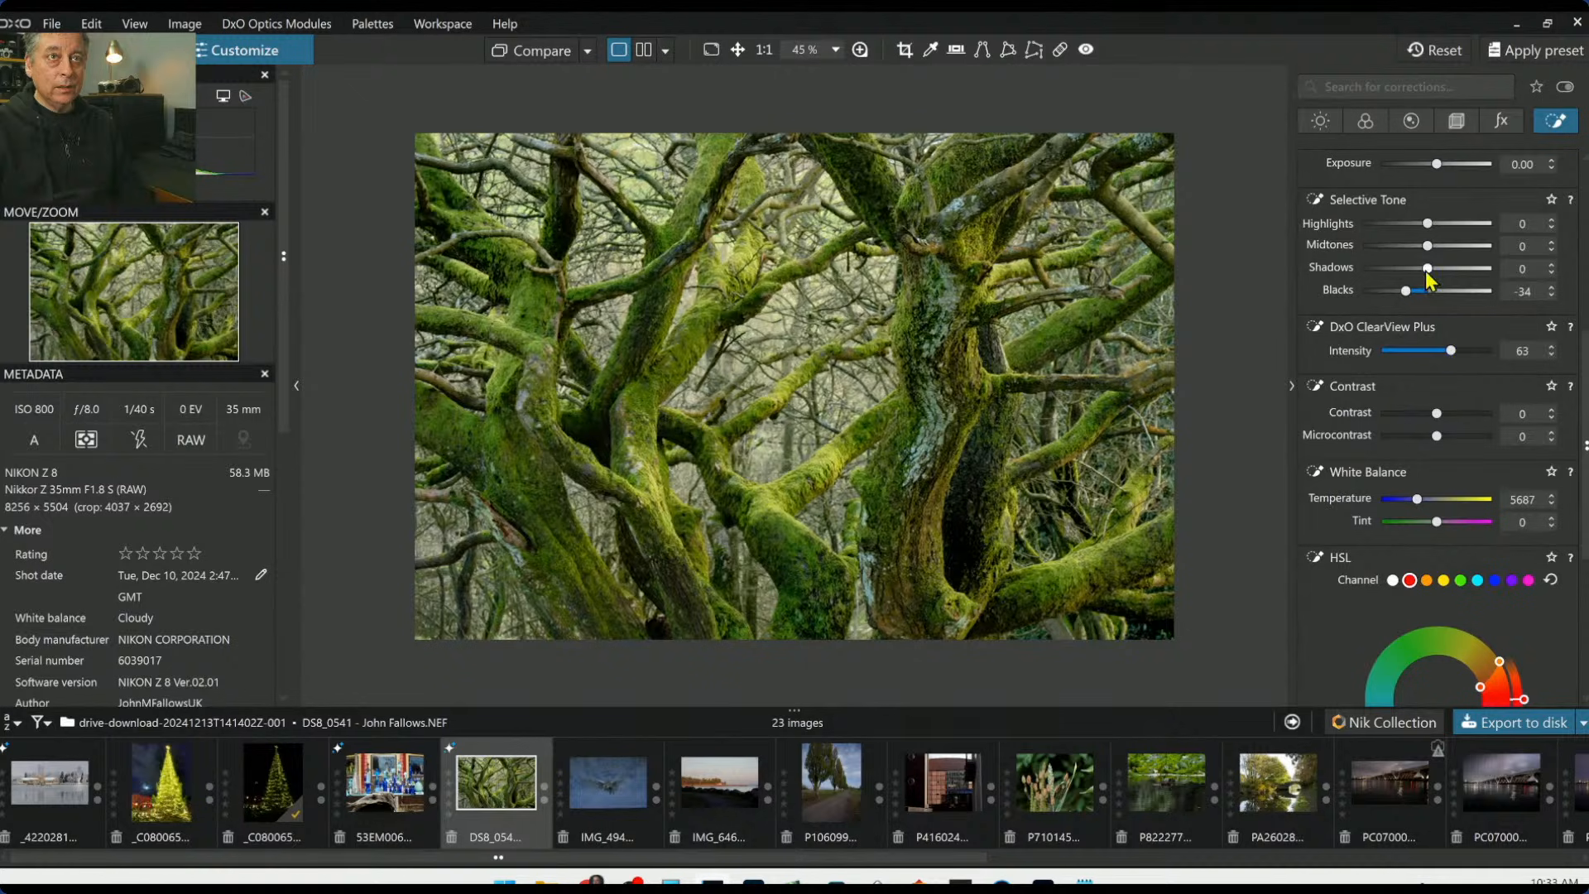
drag(1431, 273, 1417, 276)
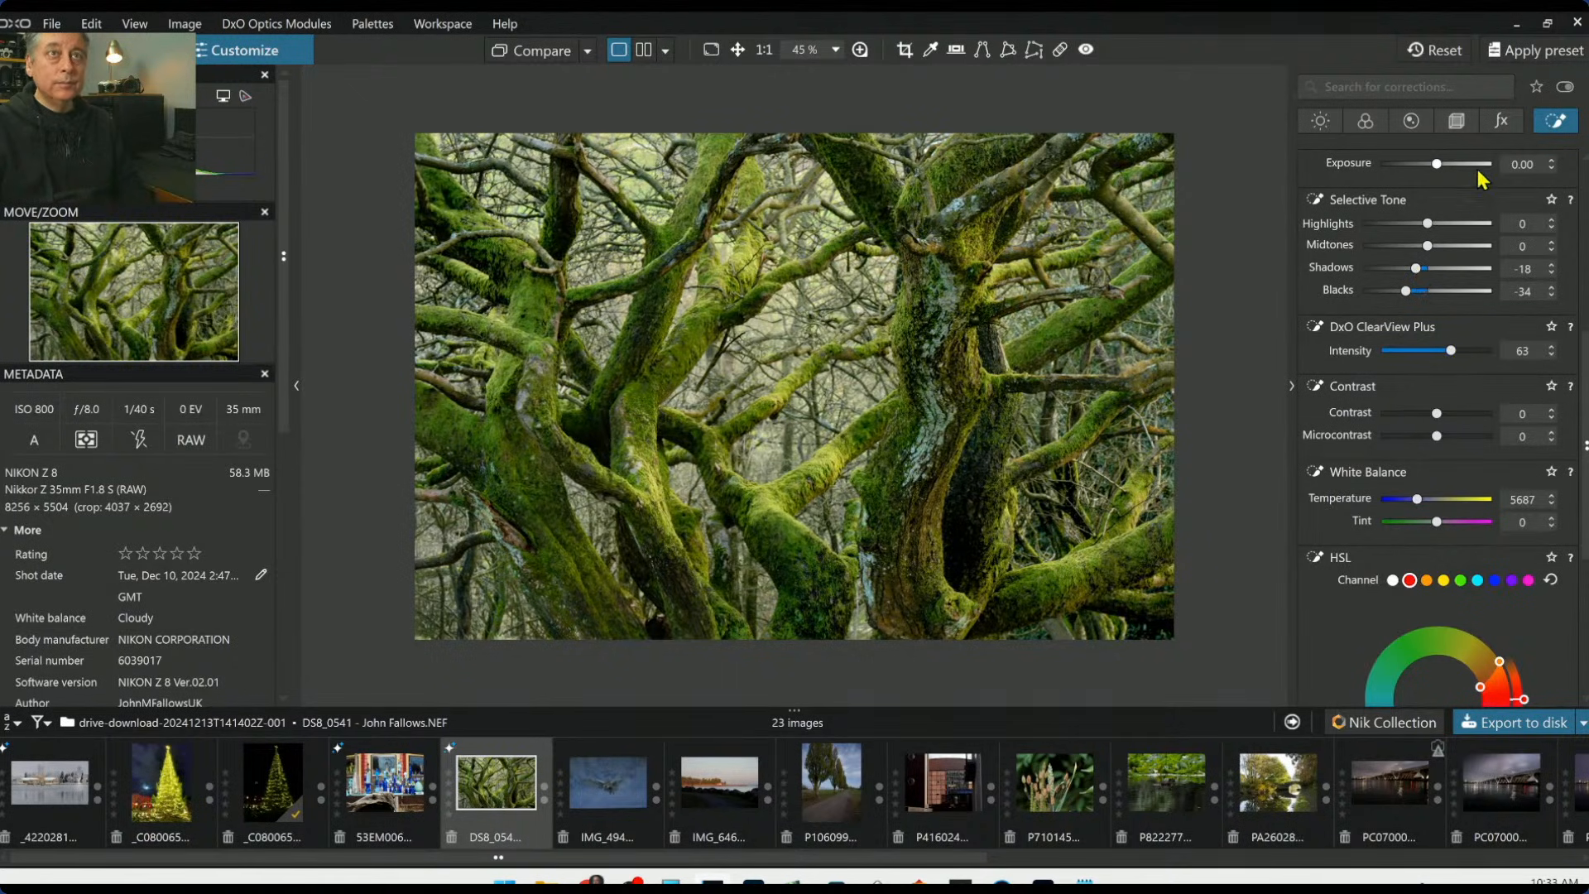
scroll(1449, 309, up, 5)
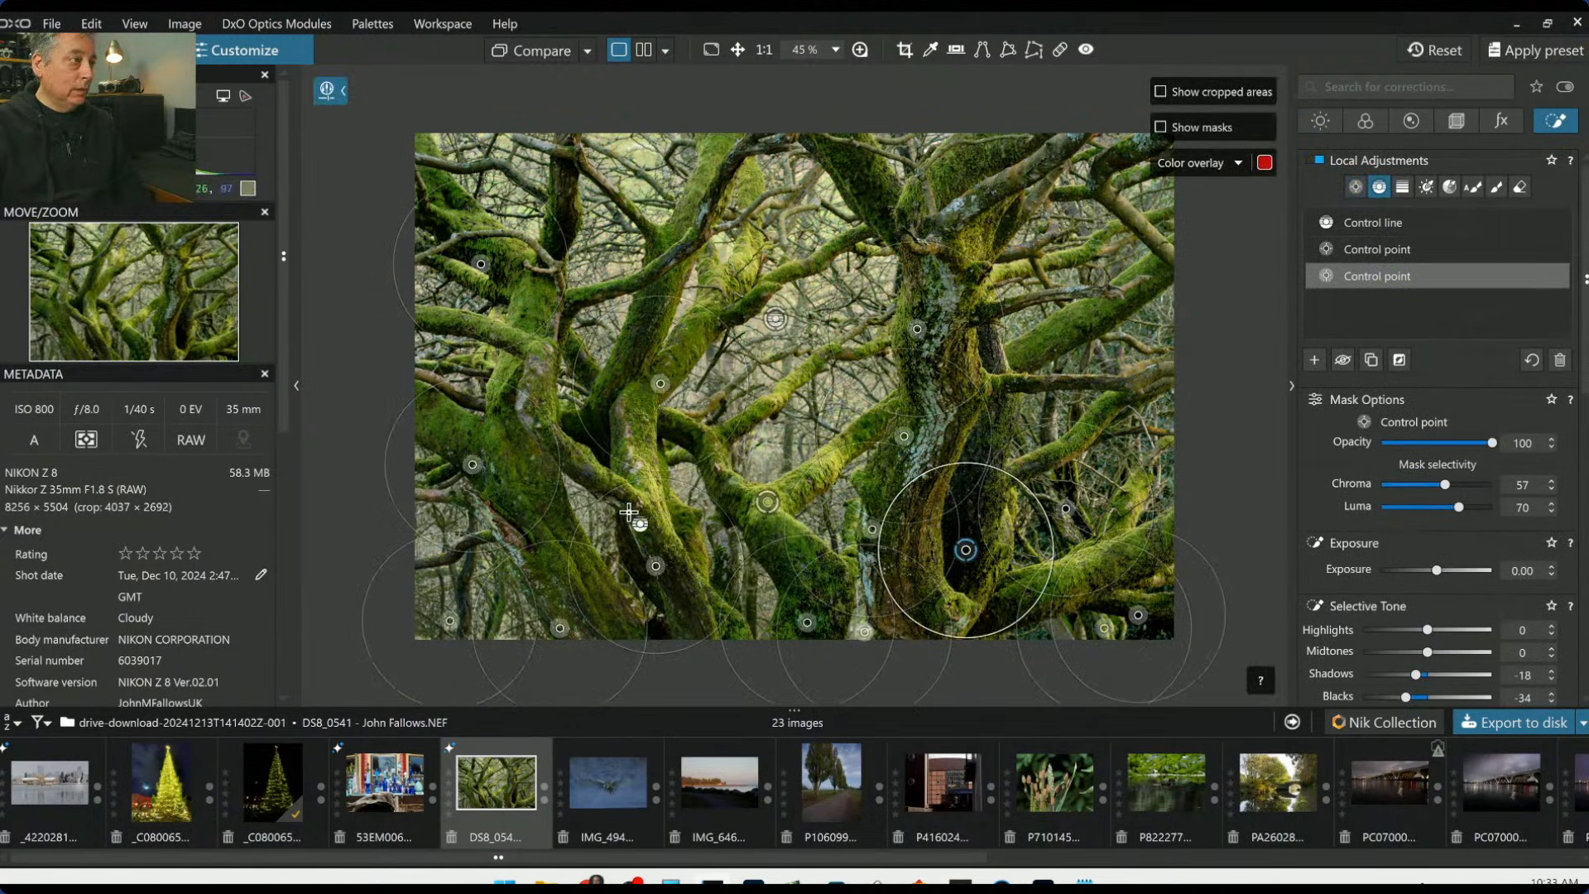
key(Escape)
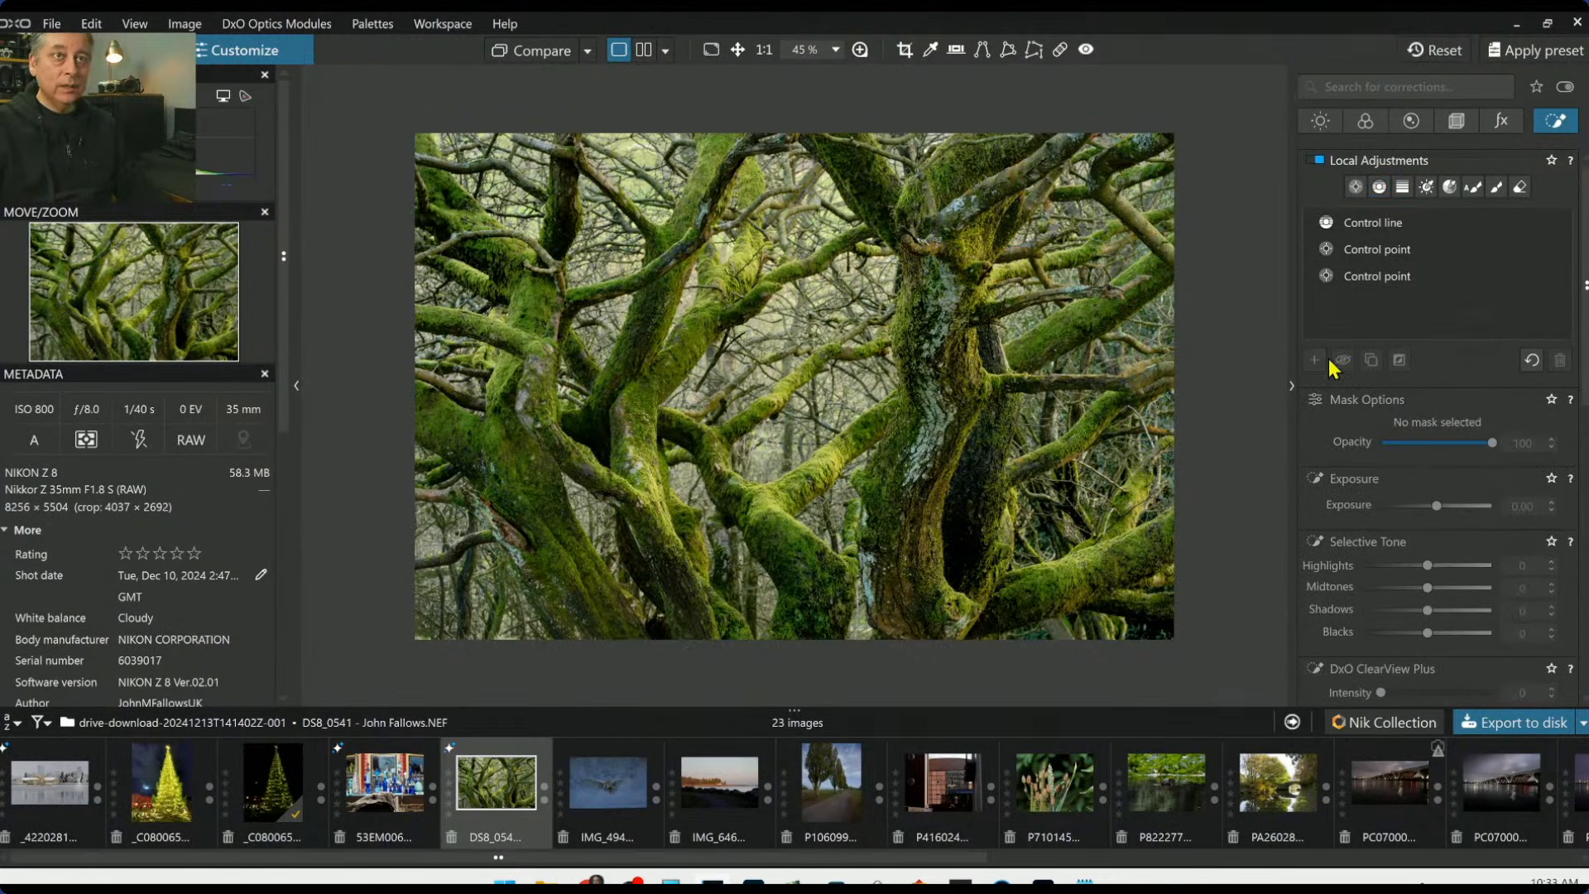
Create a new control line mask running from the lower-left trunk base diagonally up to the upper centre, and check its overlay
click(1381, 188)
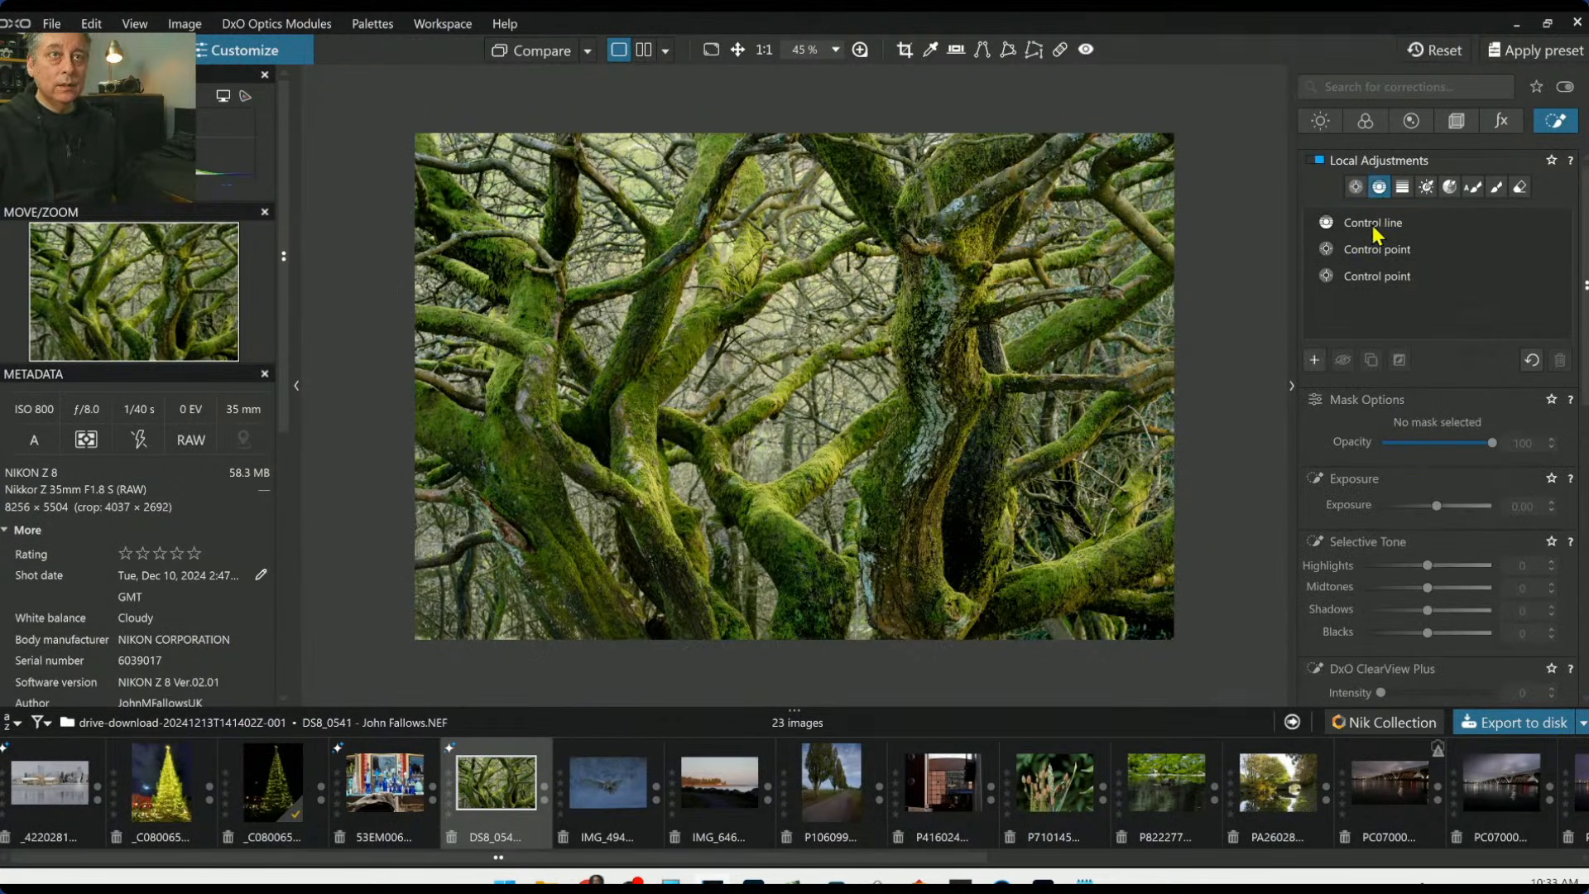
click(1316, 370)
drag(504, 596, 775, 232)
key(m)
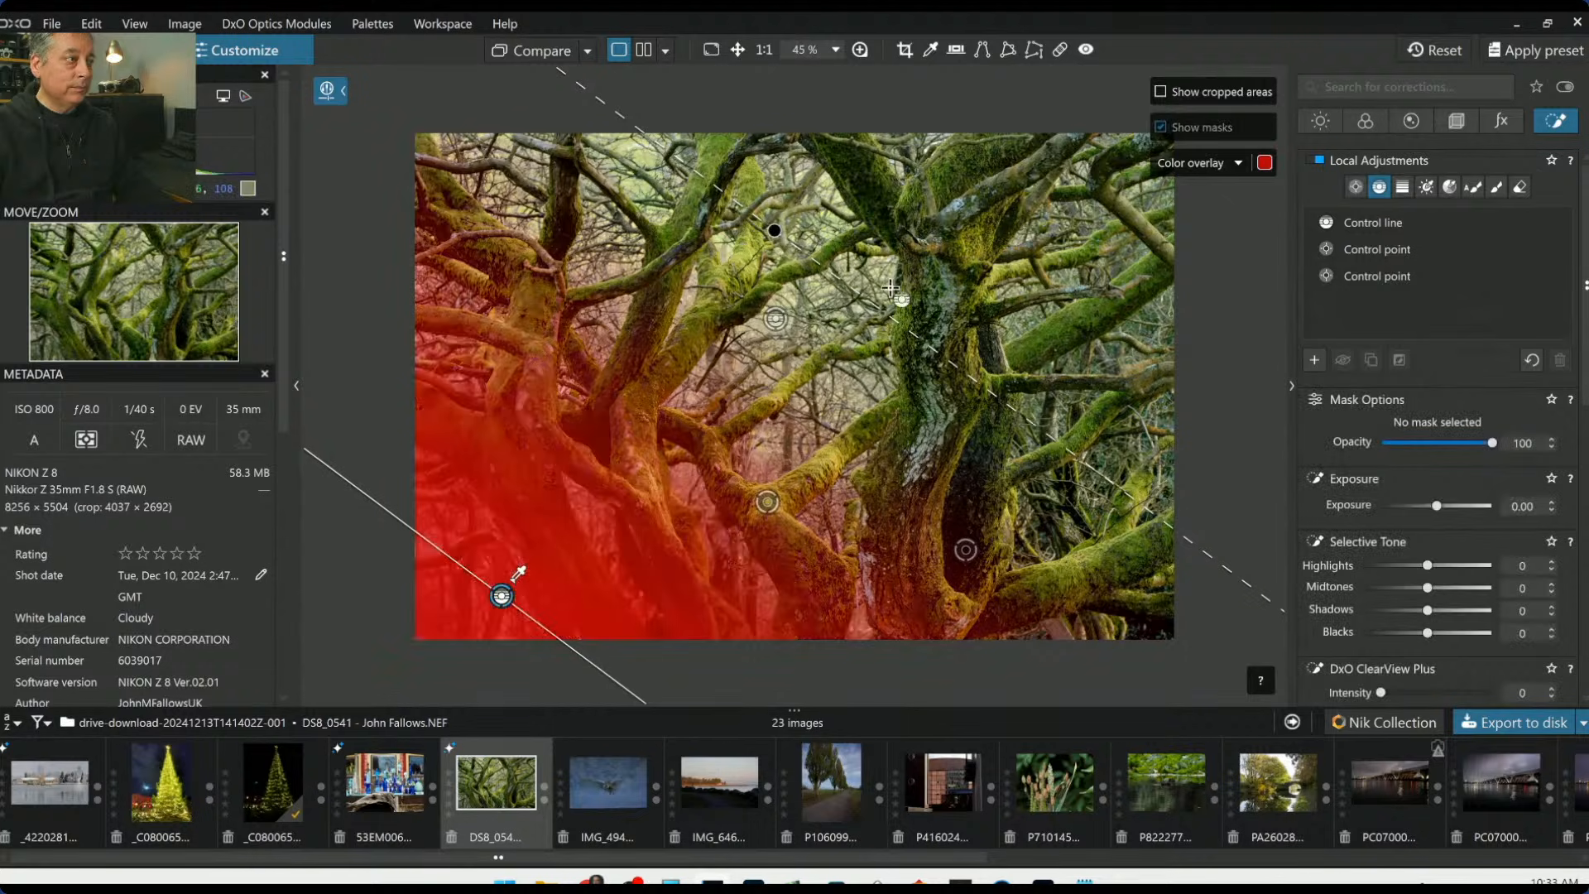
Set the new control line's Exposure to -0.51, Highlights to 100, Midtones to 77 and Blacks to -7, and move its origin slightly toward the centre
drag(1438, 570, 1430, 570)
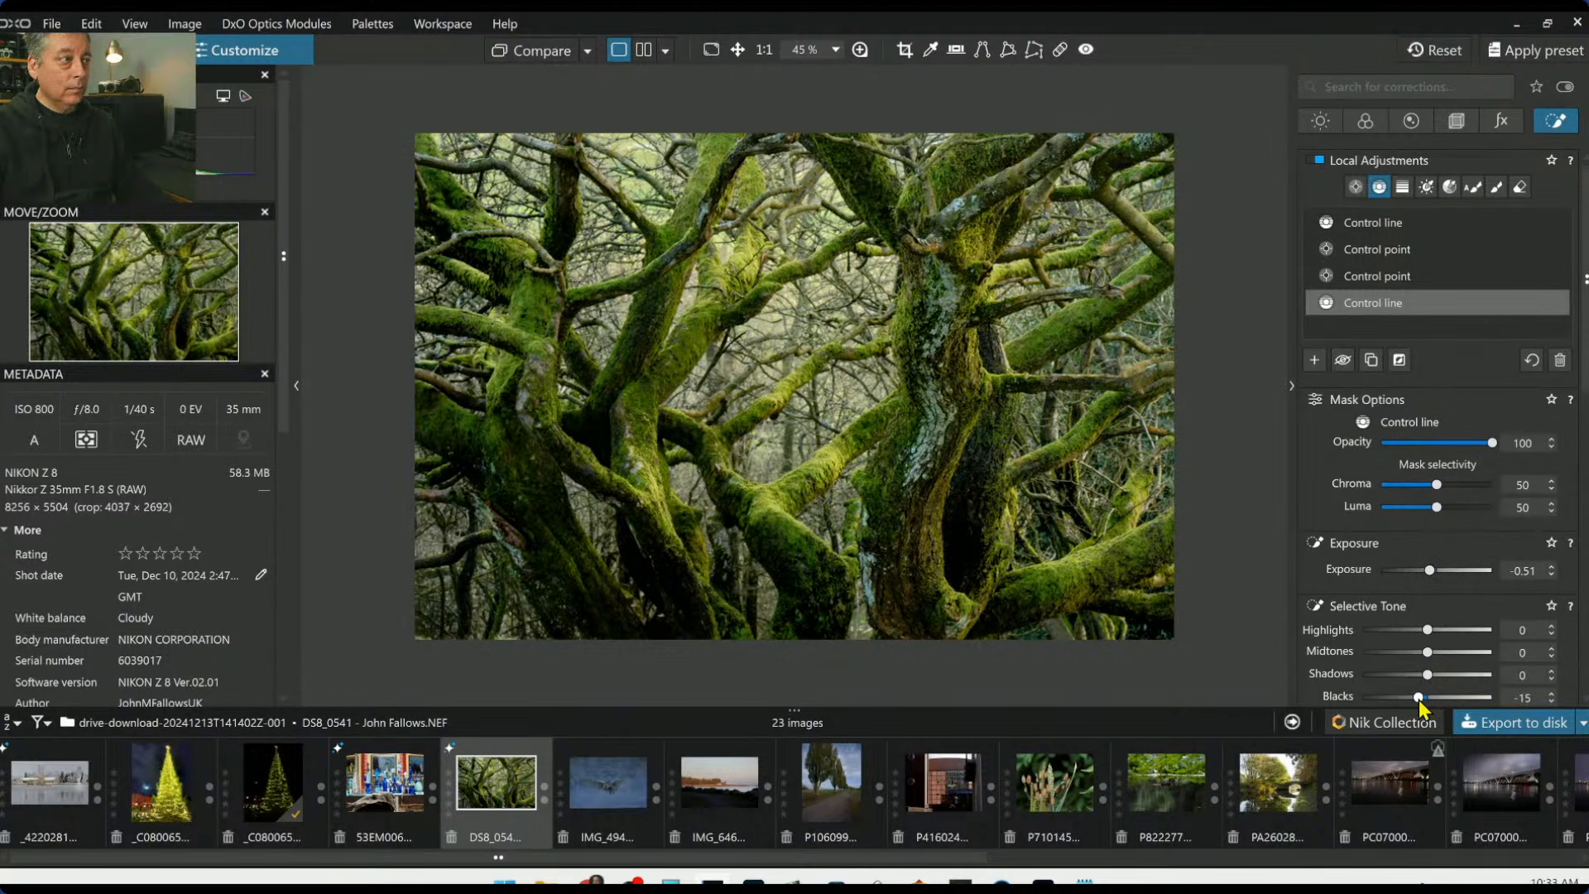
drag(1429, 700, 1485, 633)
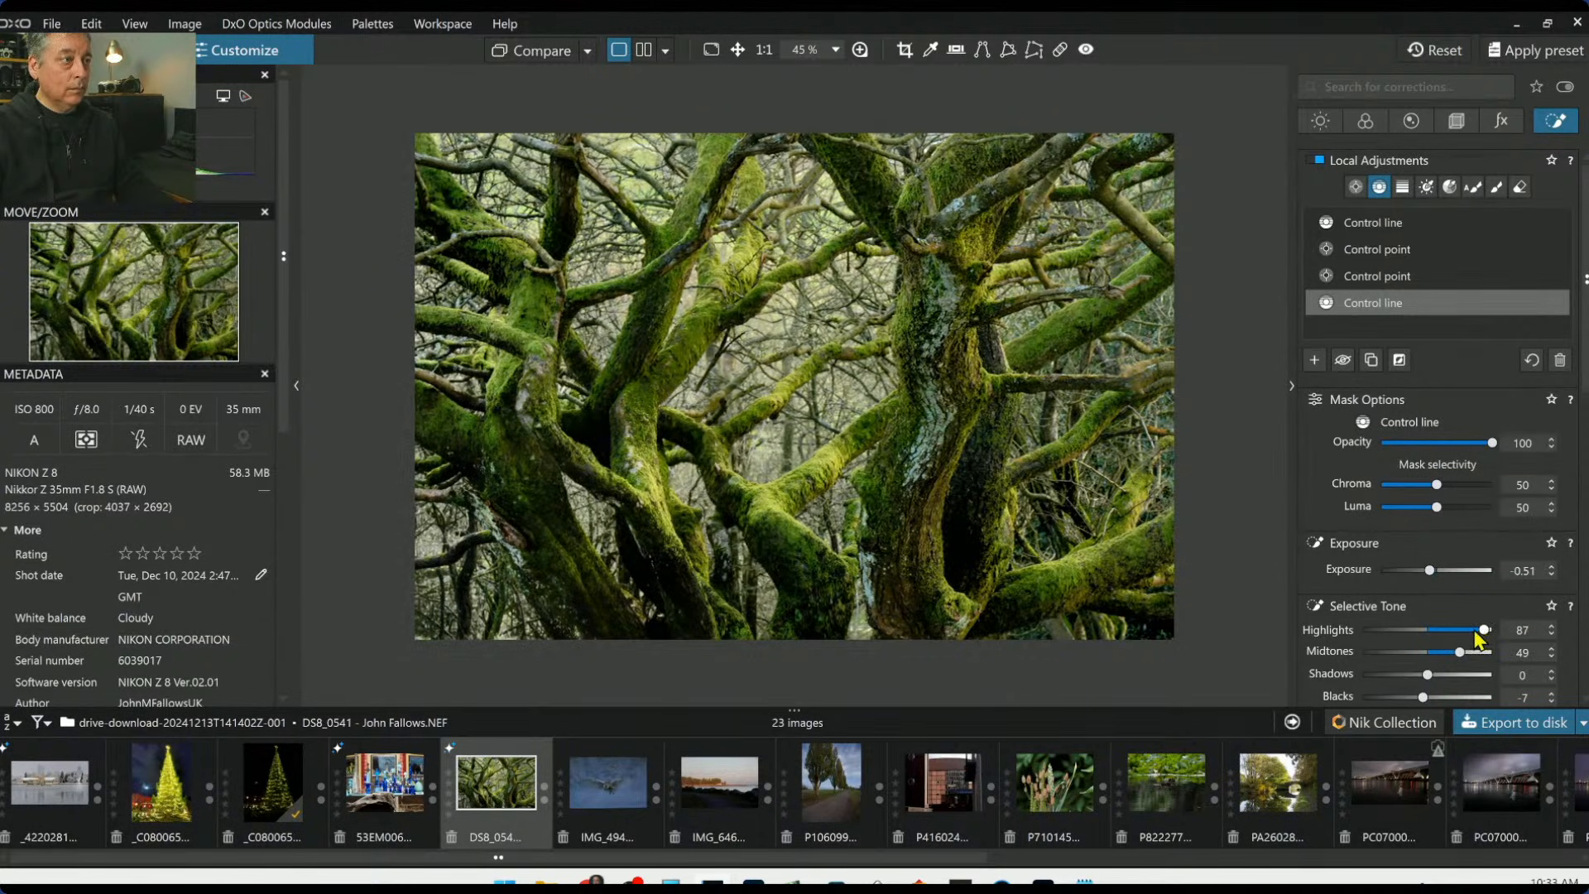
mouse_move(1476, 633)
mouse_down()
mouse_move(1500, 630)
mouse_move(1484, 654)
mouse_up()
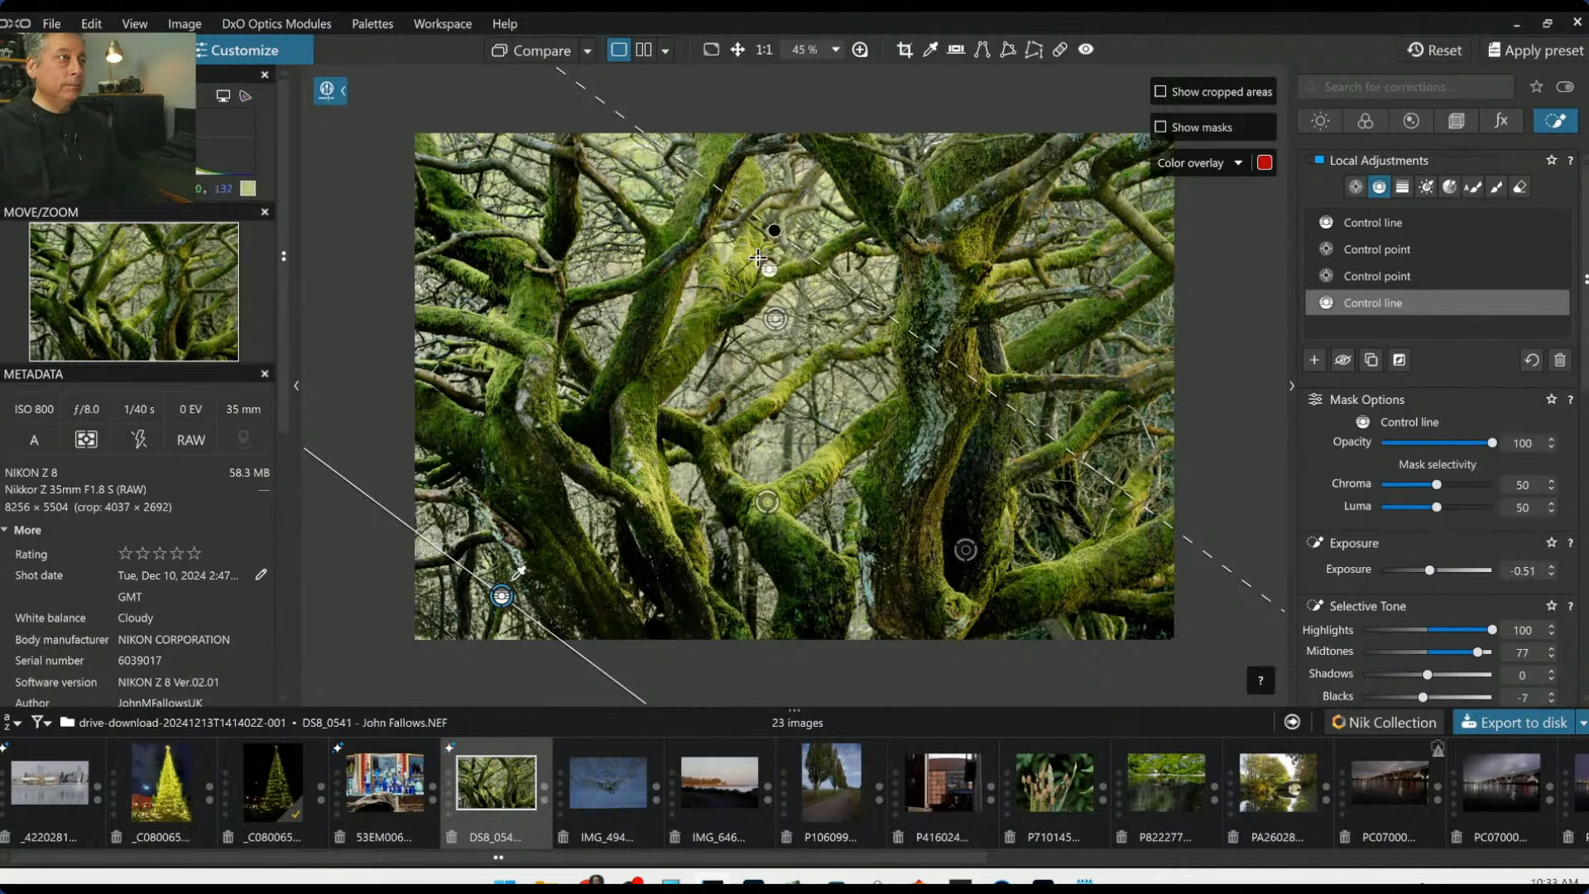
drag(501, 596, 600, 530)
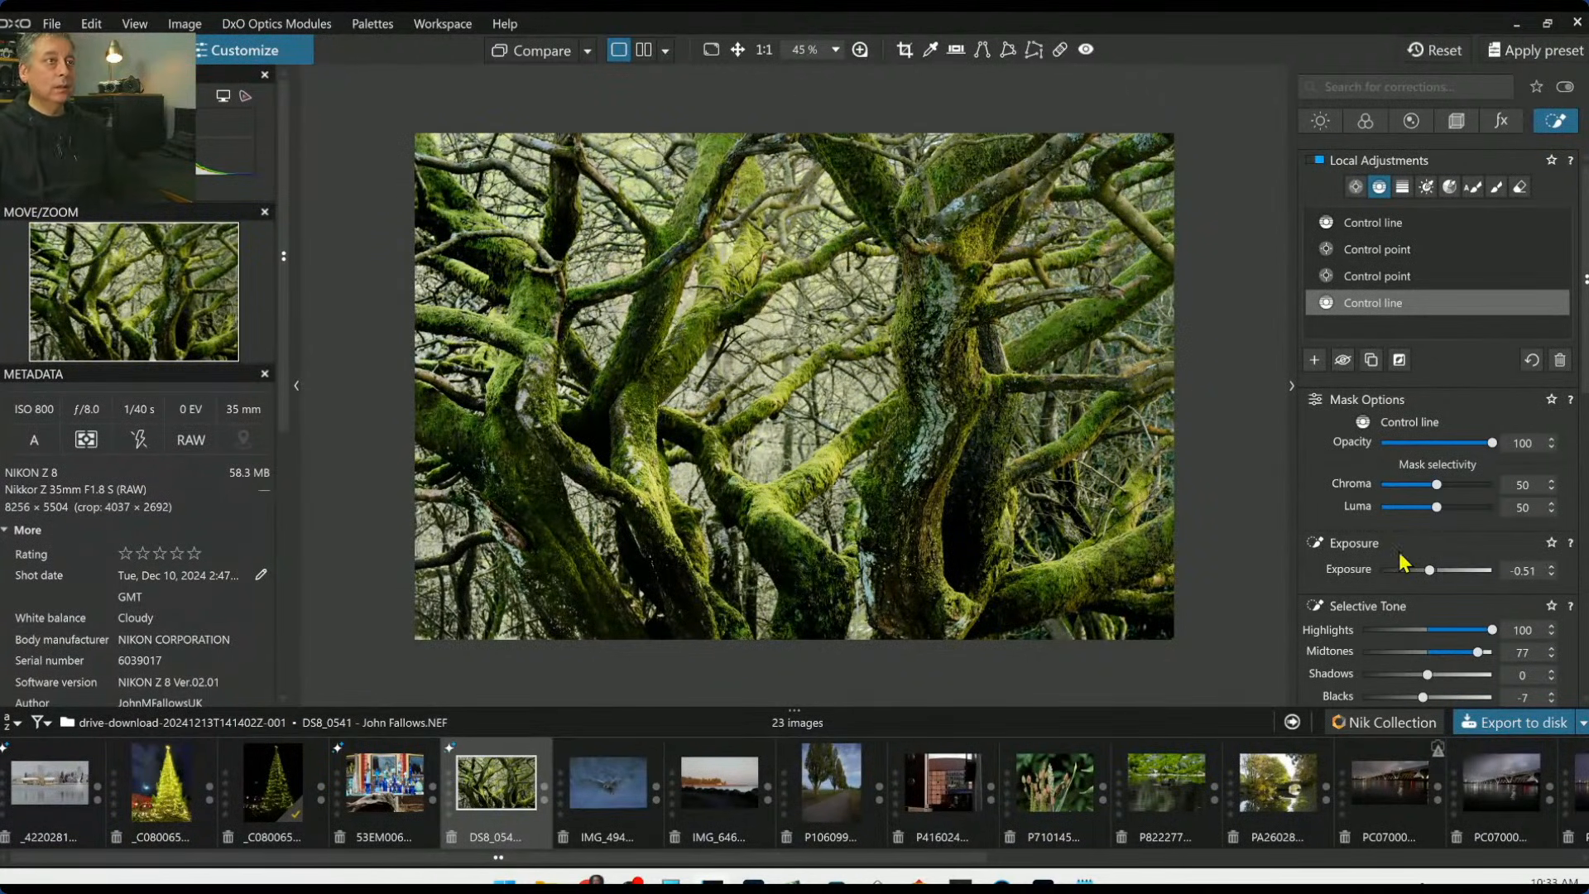
Create another control line mask from the upper-right branches, extending its fade beyond the photo's lower-left edge
click(1314, 361)
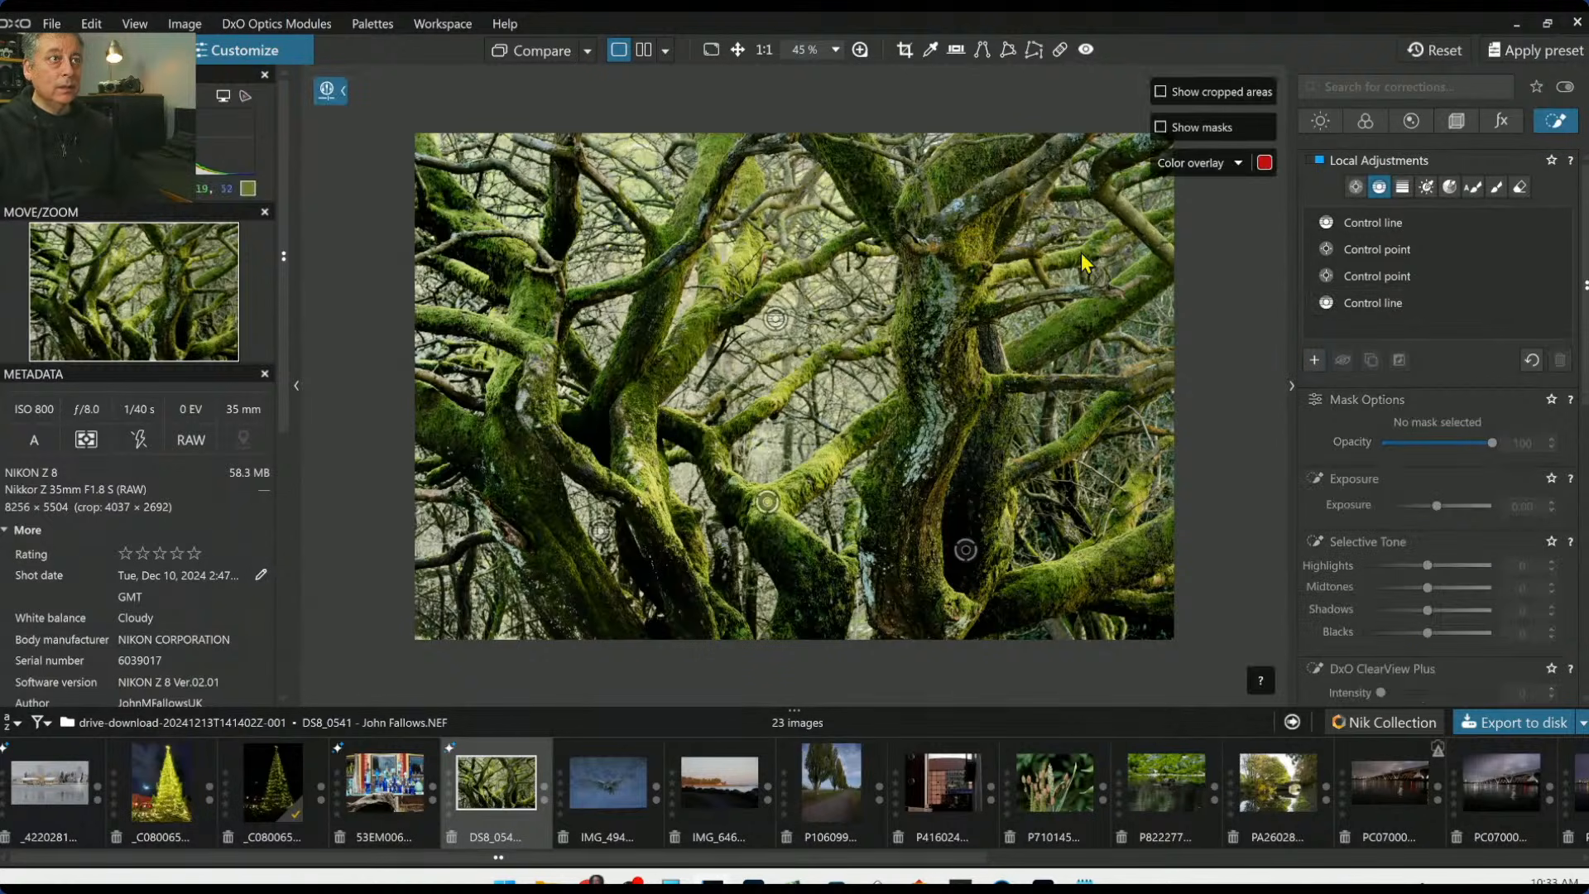
drag(1081, 252, 892, 494)
key(m)
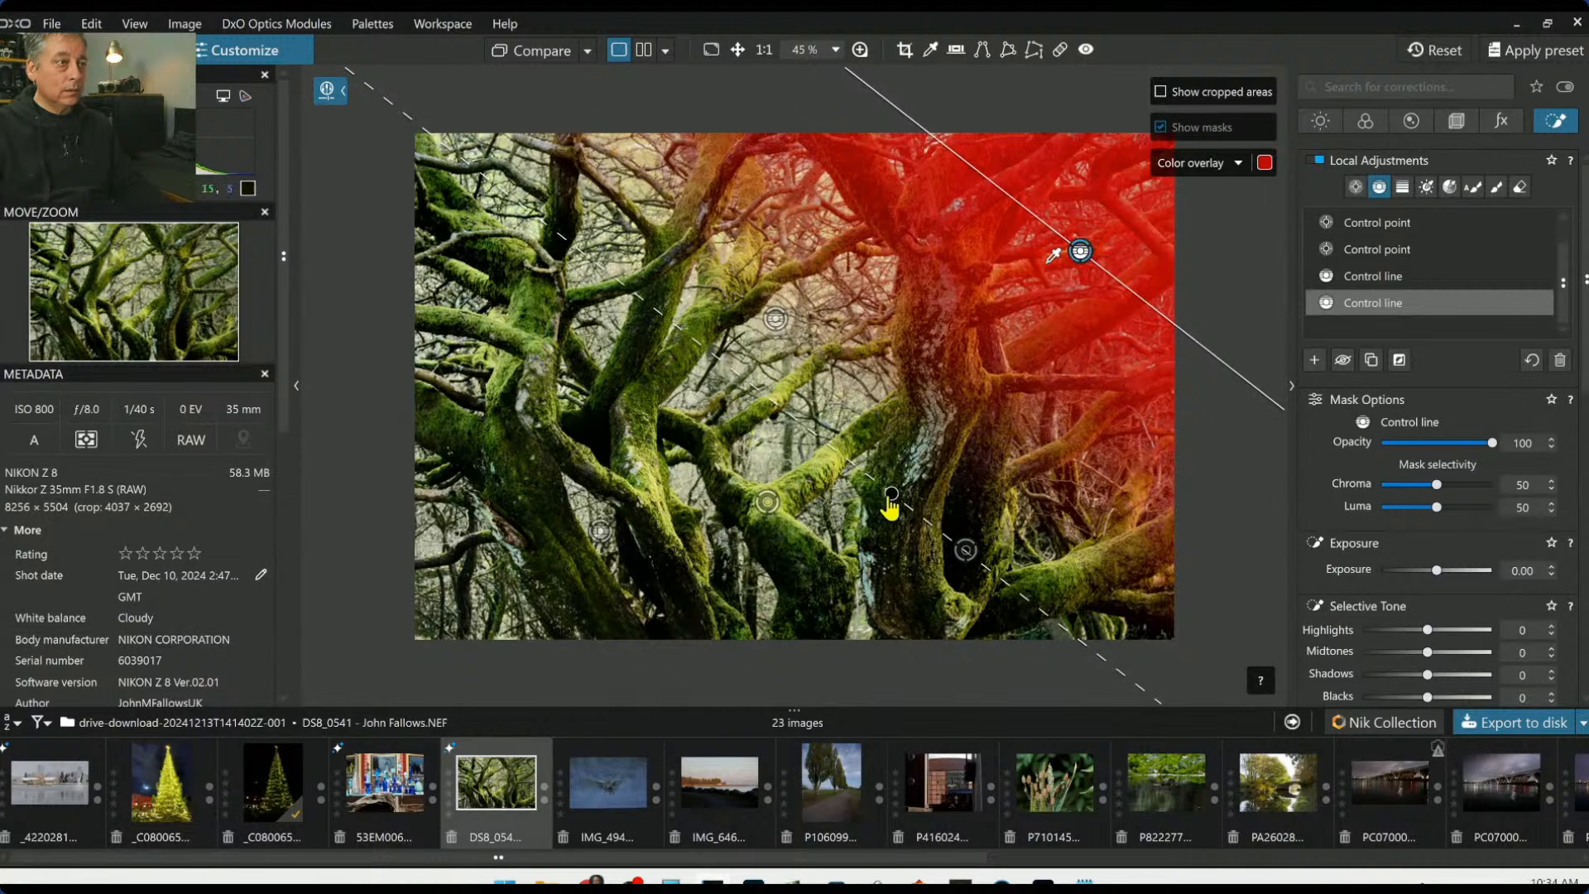
drag(891, 495, 857, 536)
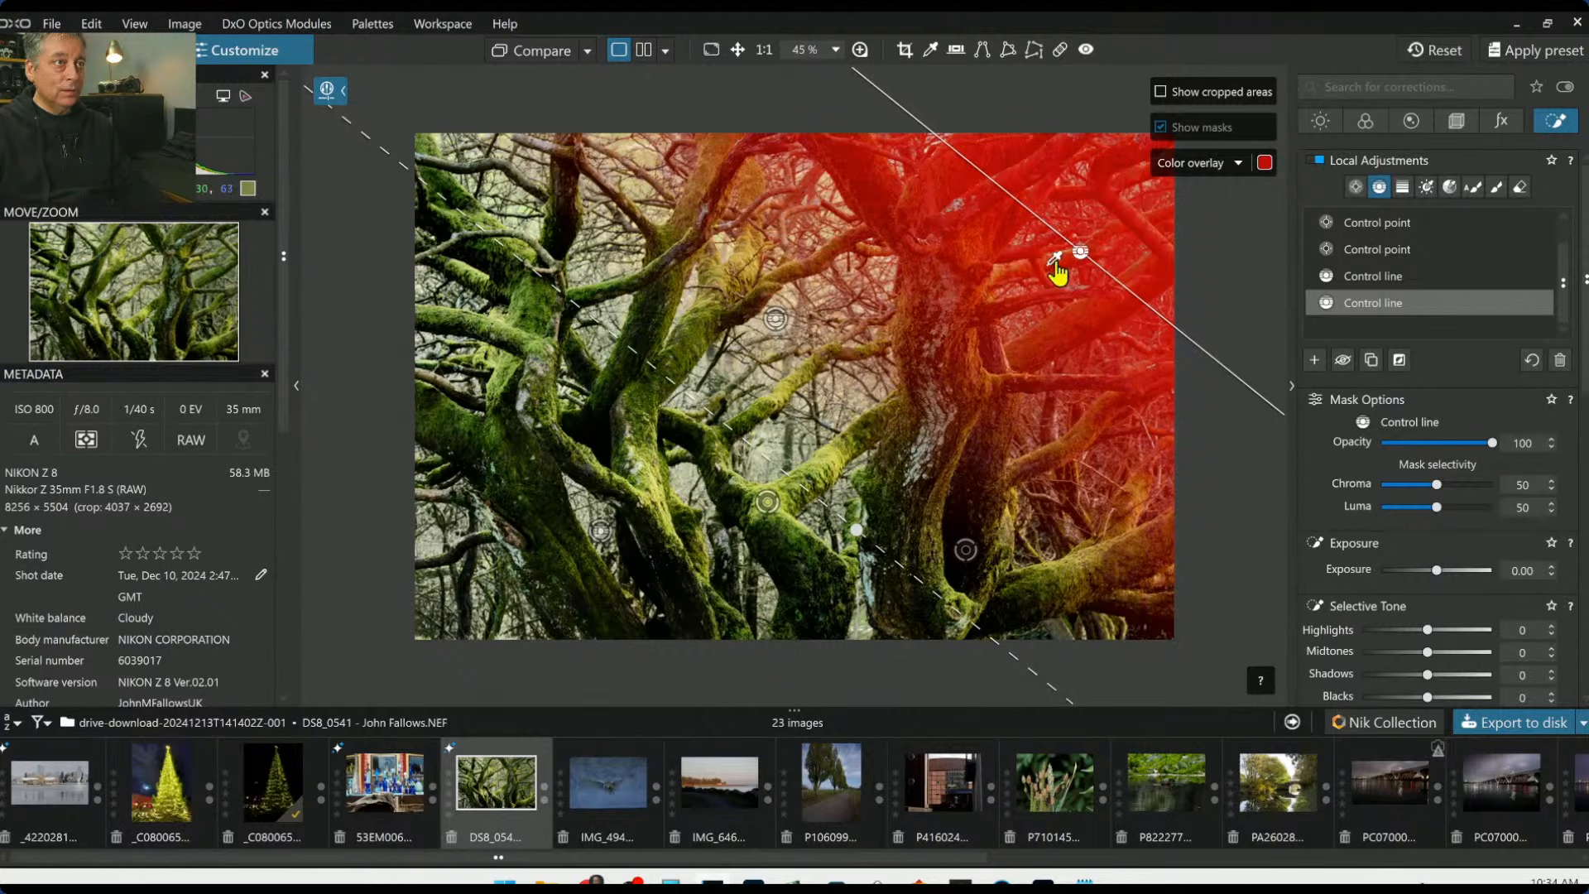
drag(859, 548, 485, 679)
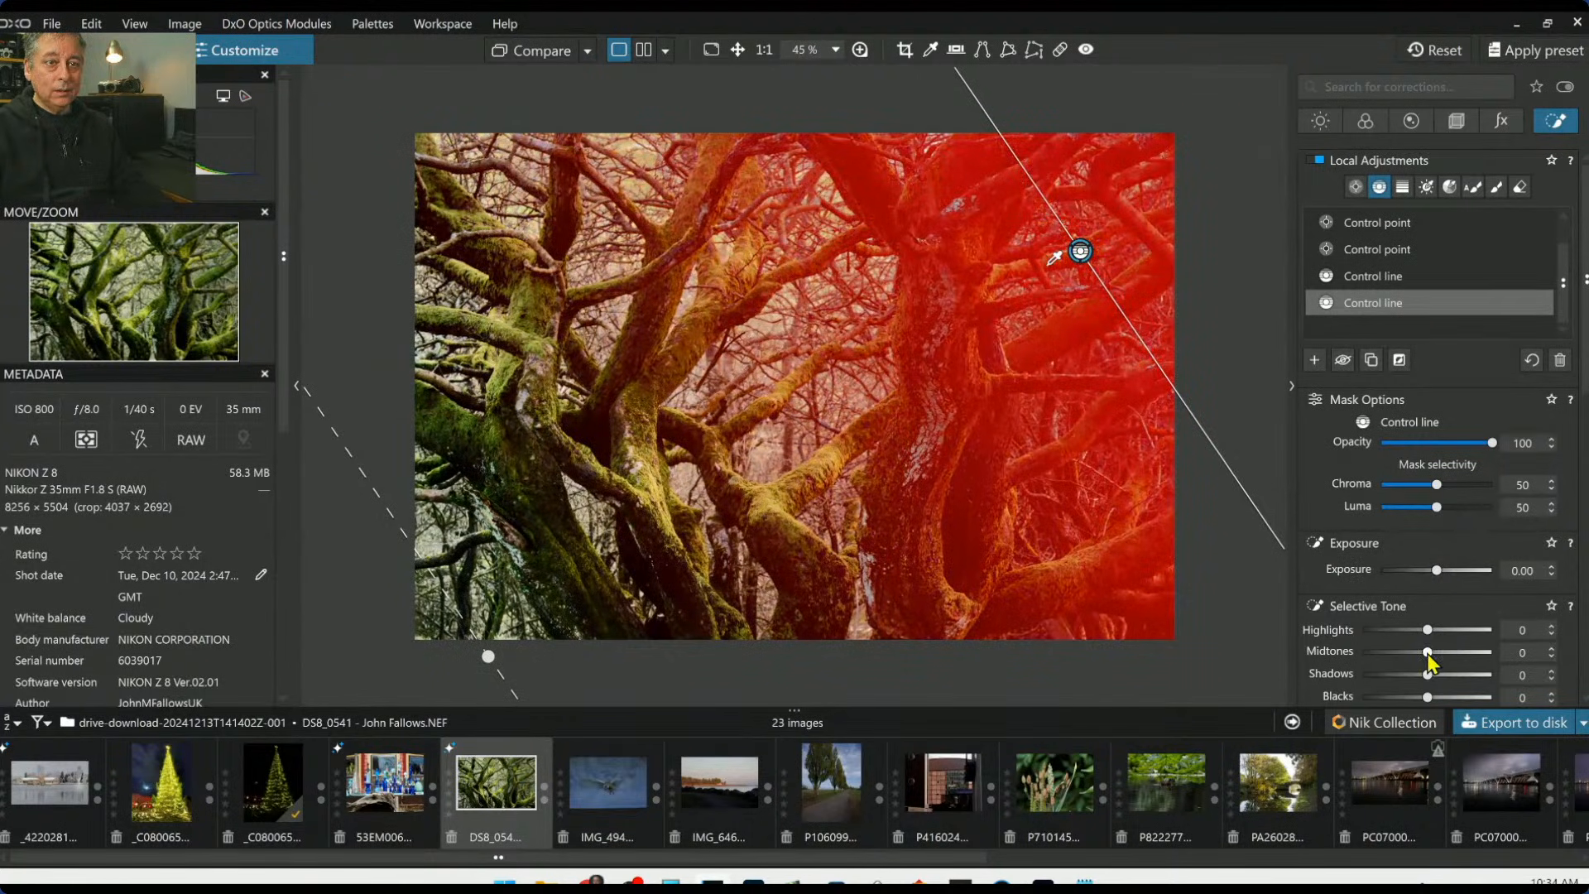
Set the upper-right control line's Highlights to 100, Midtones to 43, Blacks to -21 and Exposure to 0.18
drag(1428, 654, 1455, 636)
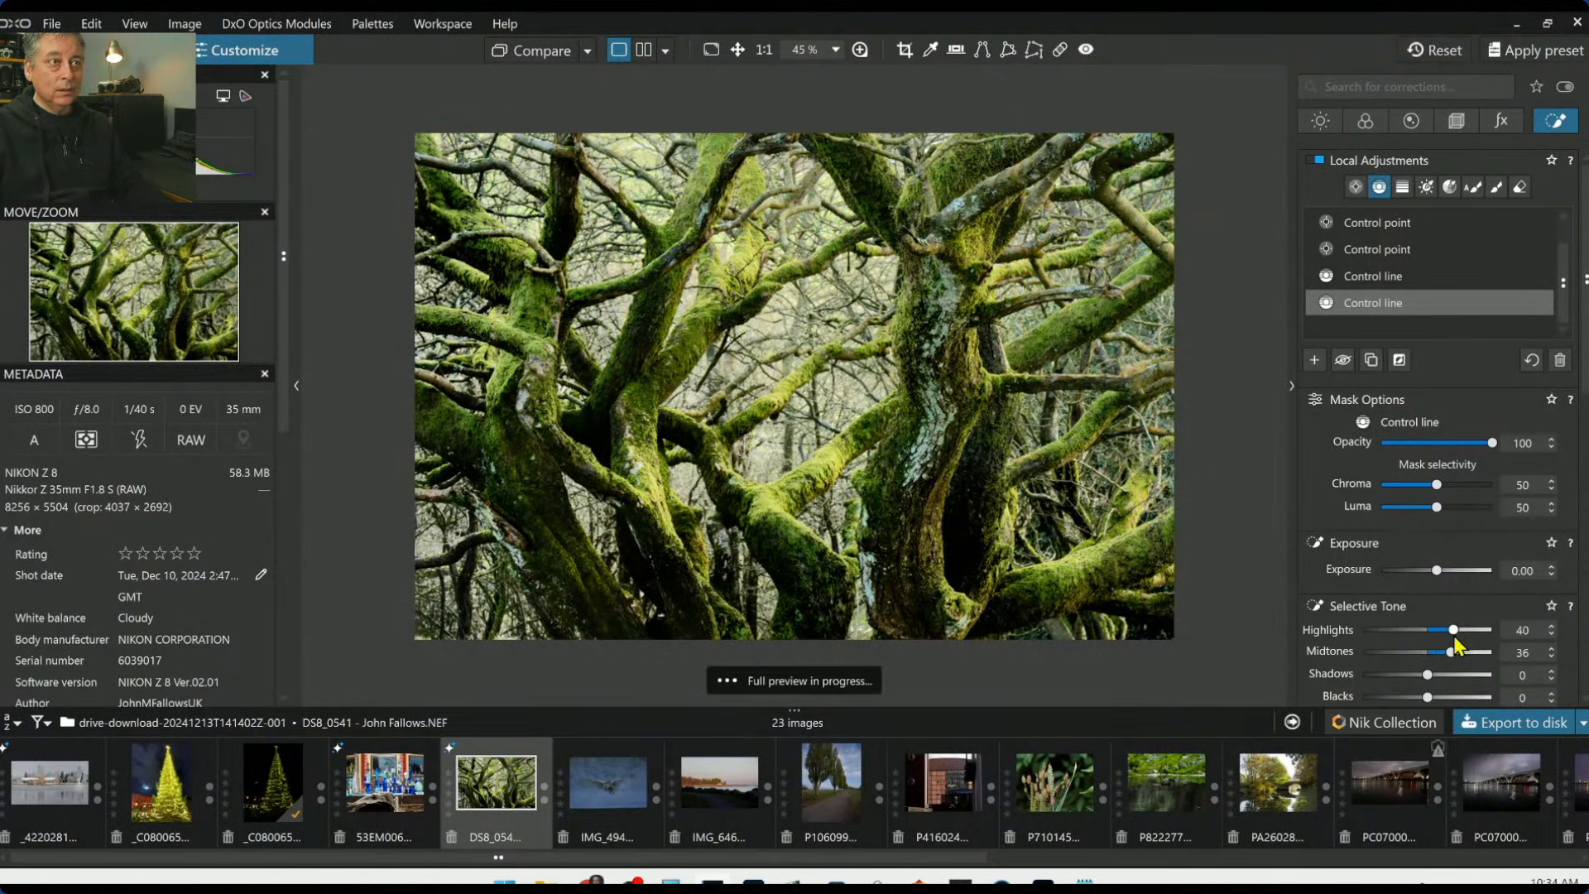
scroll(1372, 625, down, 1)
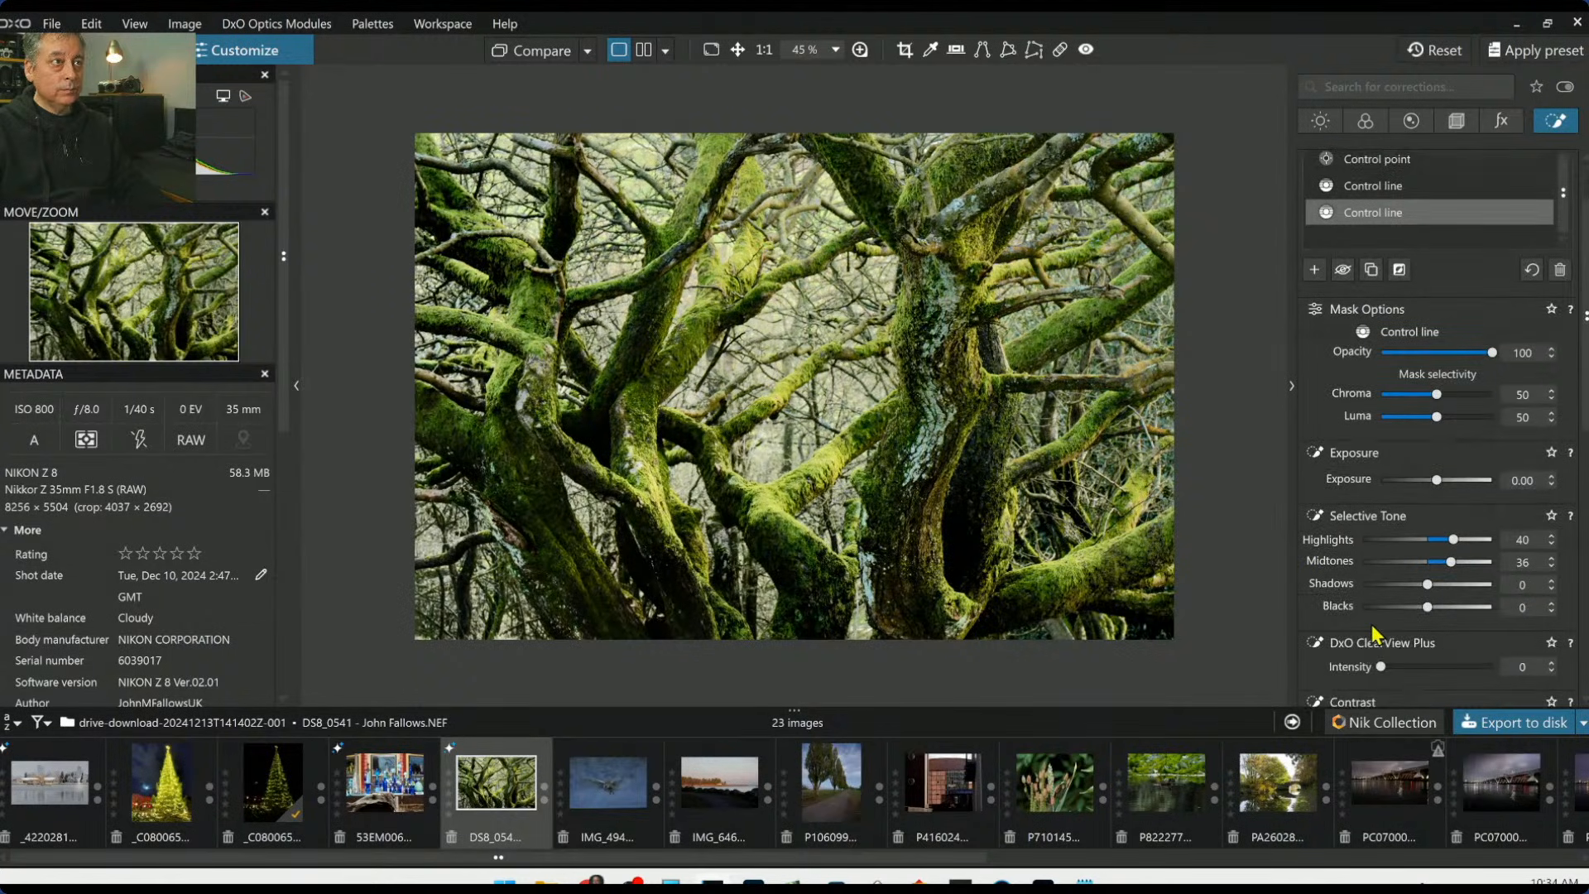
drag(1451, 564, 1488, 540)
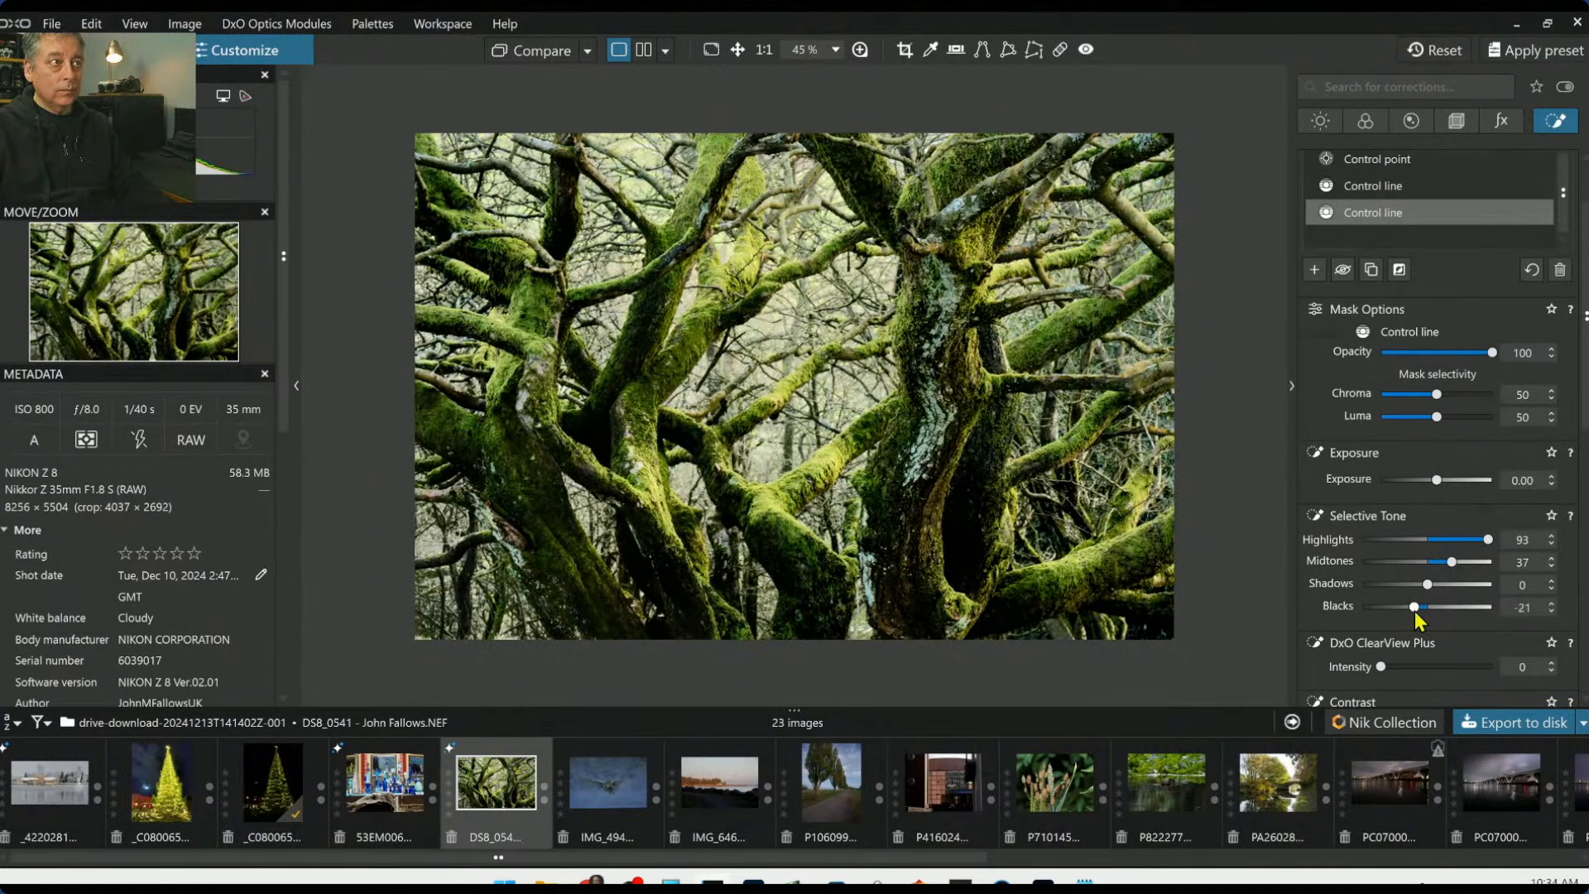
drag(1486, 543, 1458, 562)
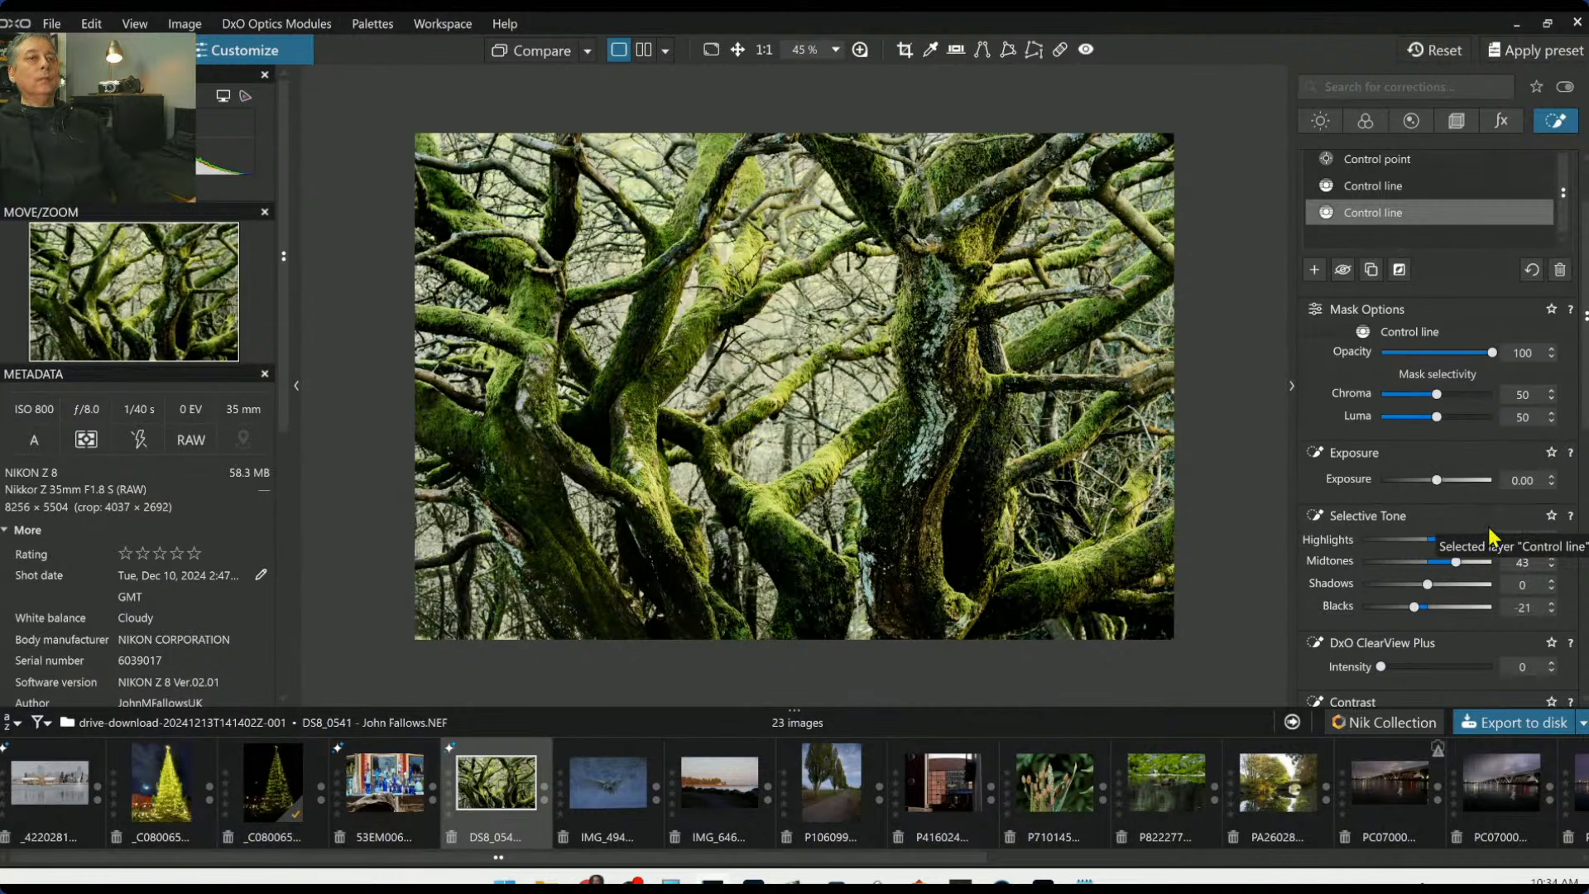
drag(1438, 484, 1439, 480)
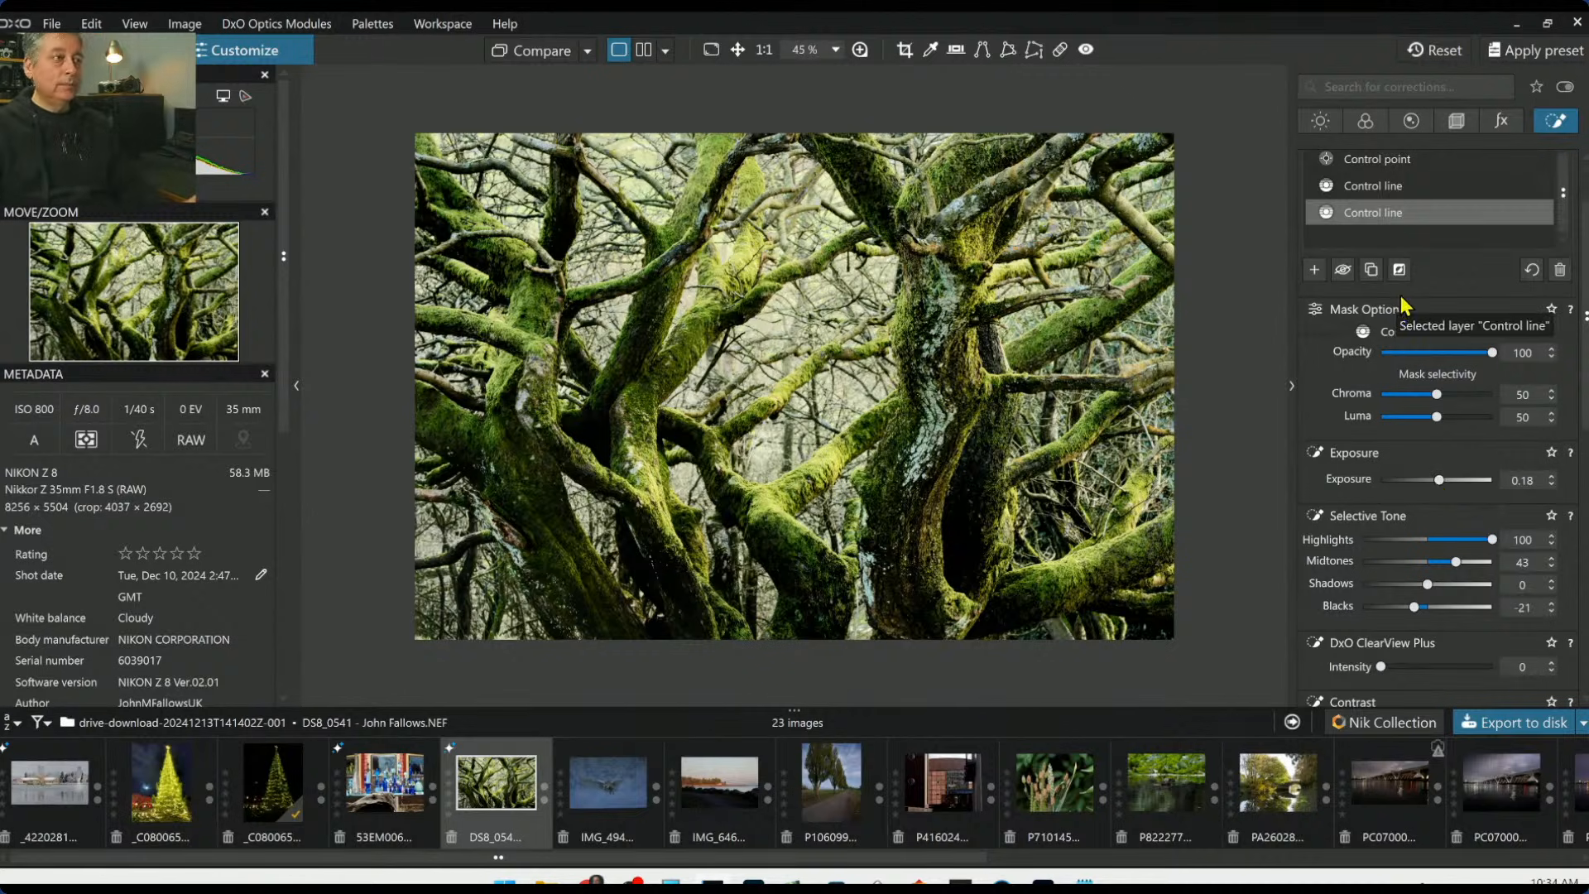
Create a control point mask on the lower-left undergrowth, set its Exposure to -1.53, and add two resized points along the bottom edge
scroll(1419, 199, up, 2)
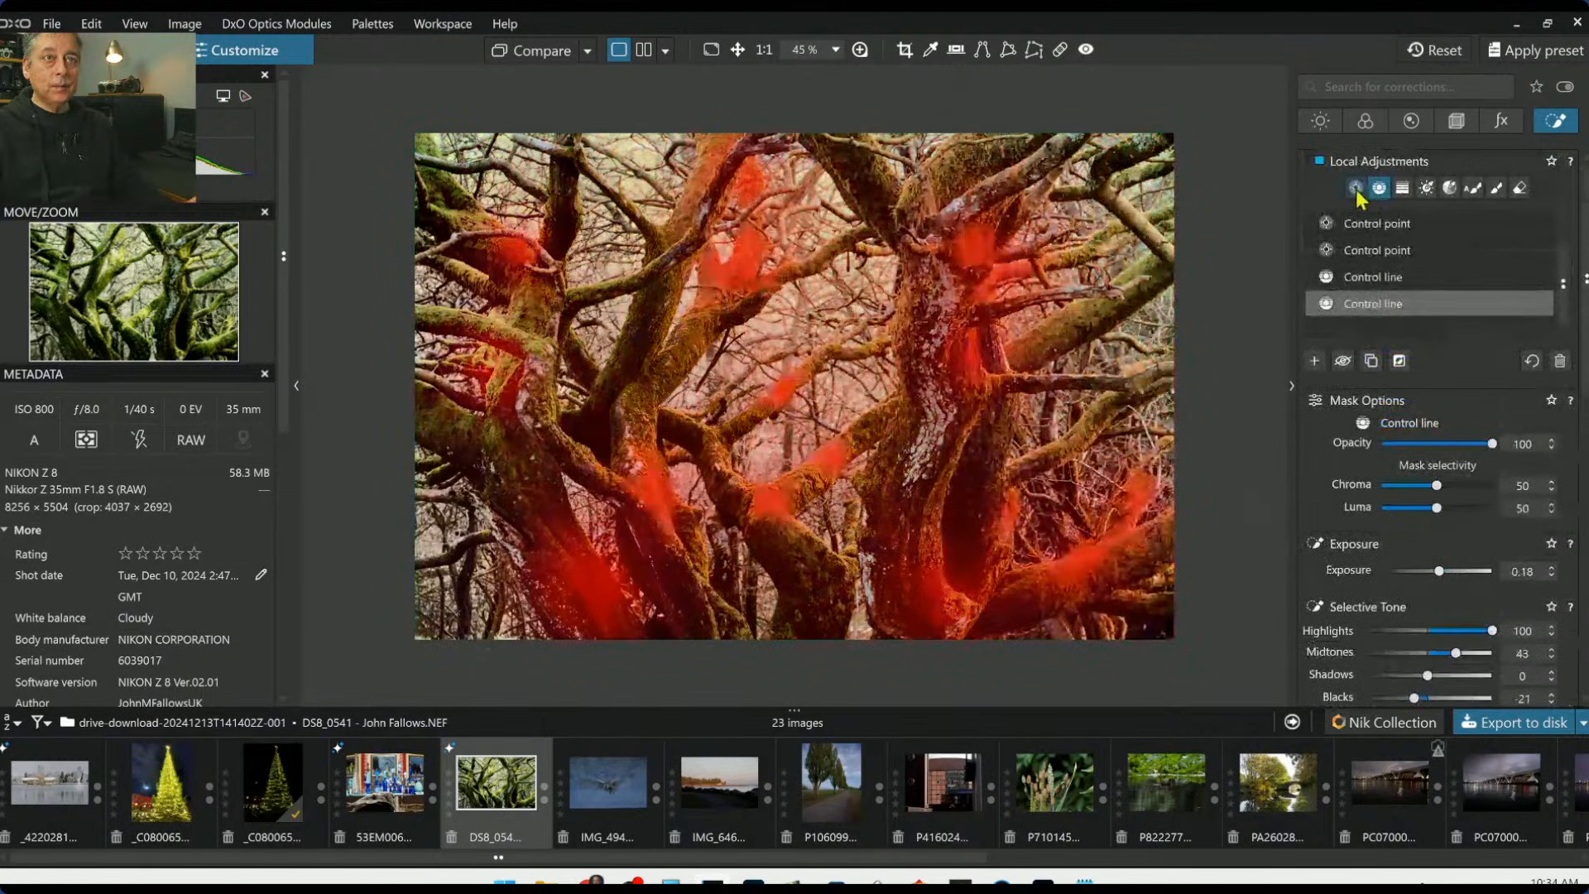
click(1356, 189)
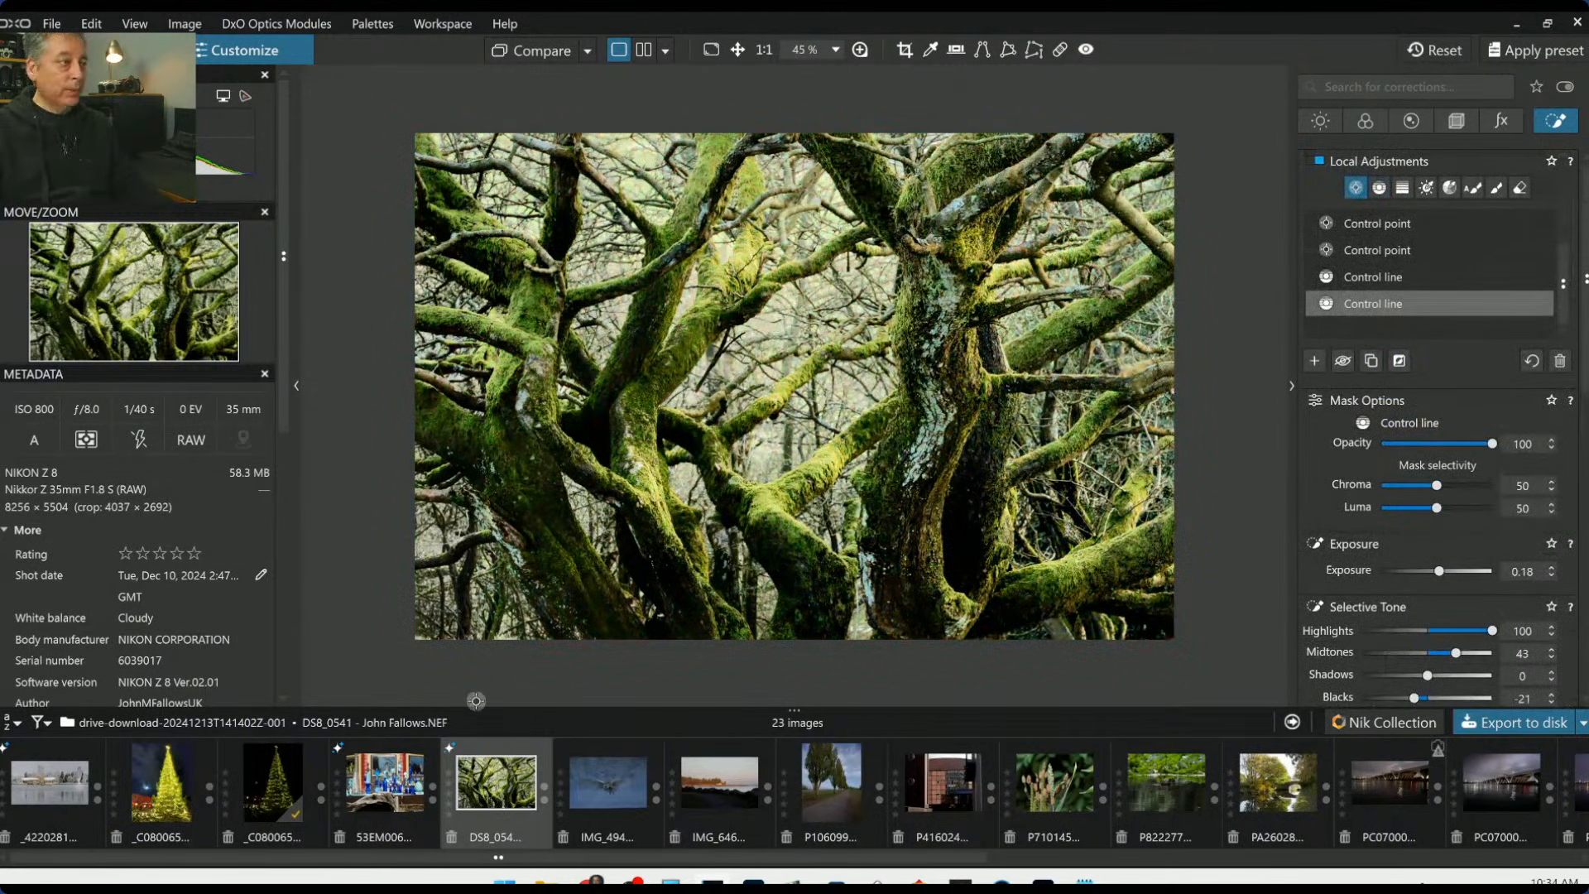
click(1314, 362)
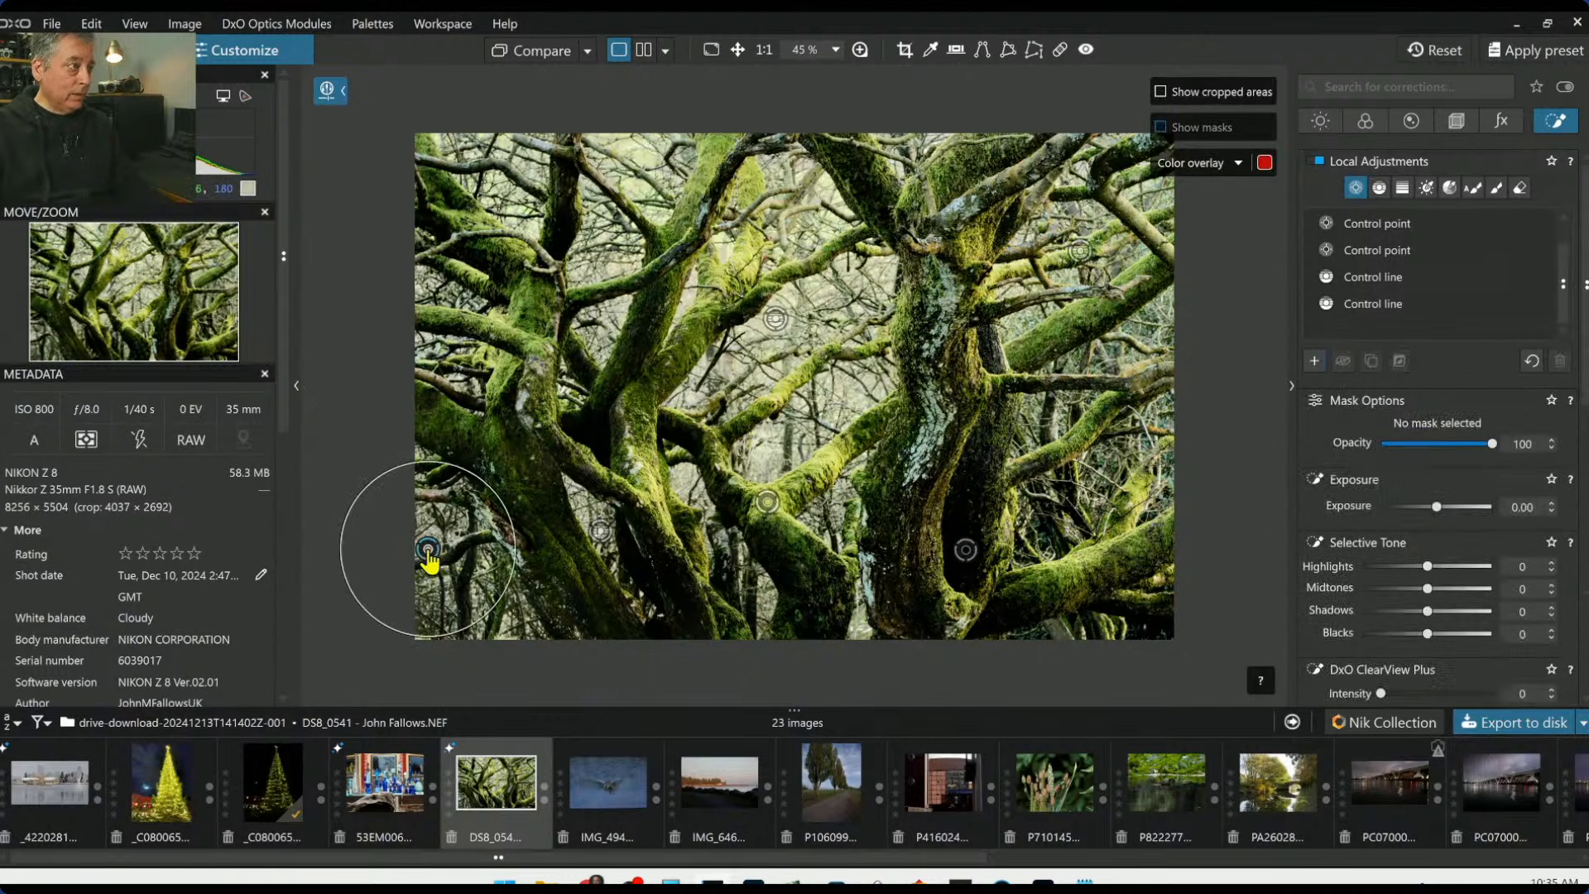
click(428, 549)
mouse_move(1437, 571)
mouse_down()
mouse_move(1399, 573)
mouse_move(1419, 588)
mouse_up()
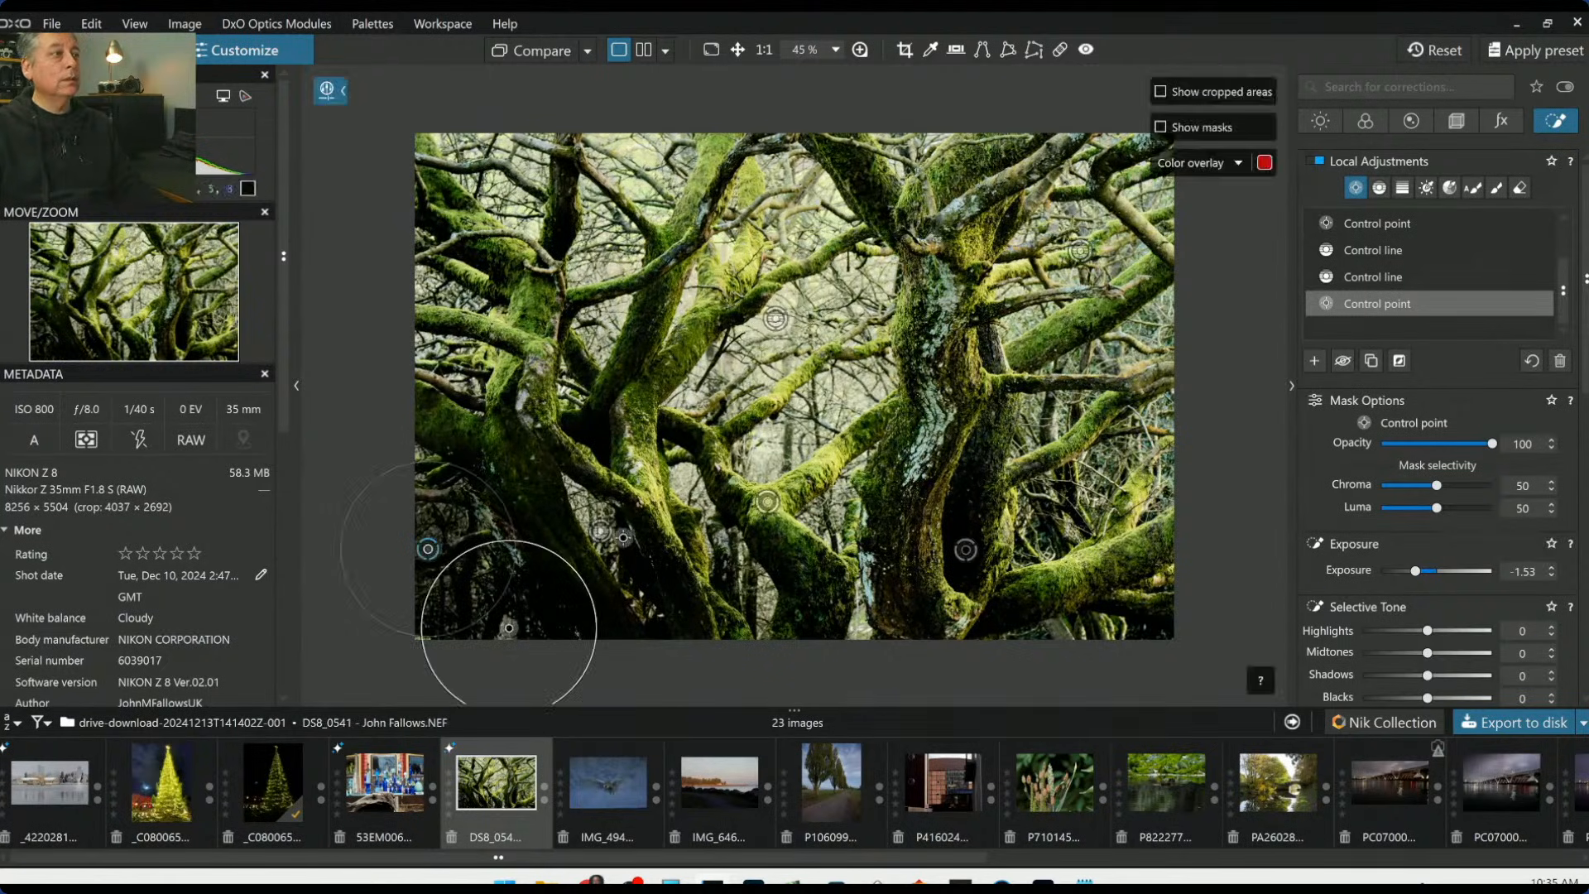
drag(569, 565, 560, 576)
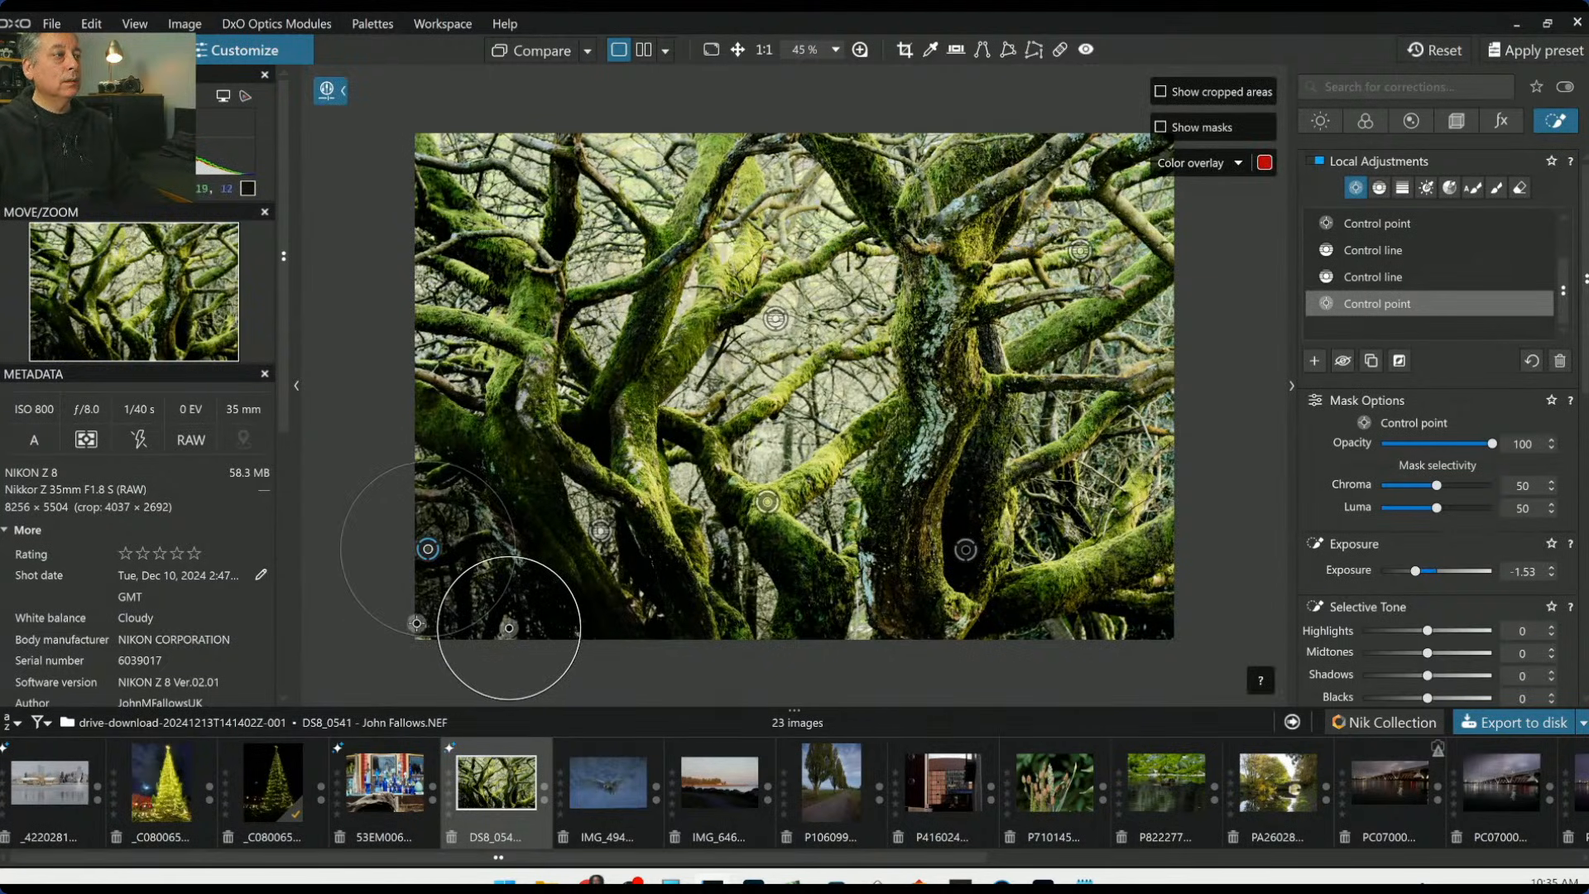
drag(417, 629, 355, 666)
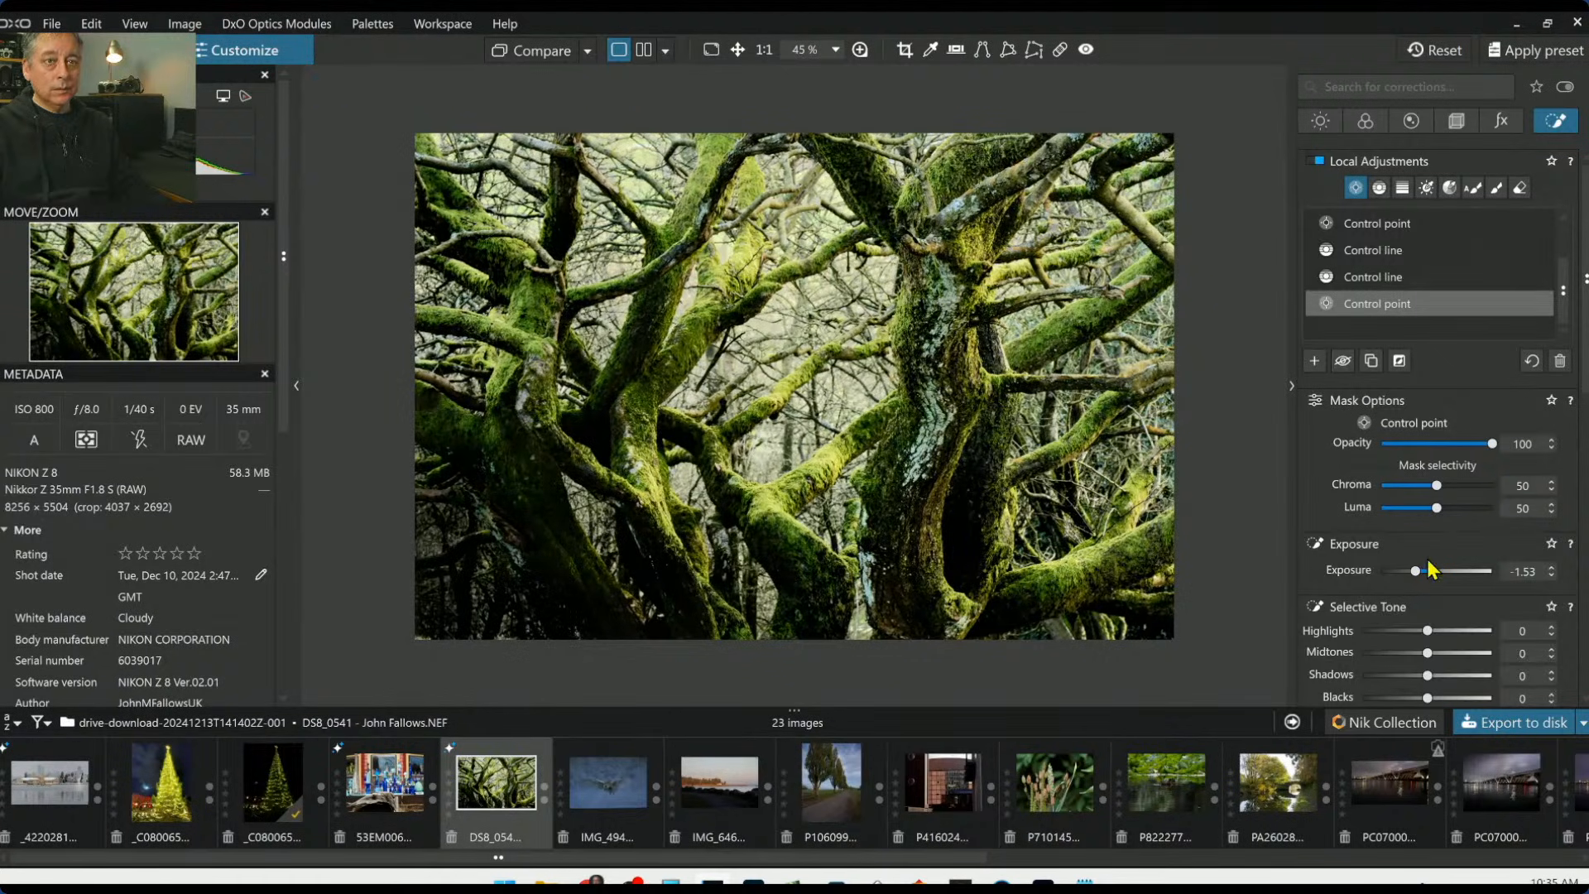
Set the lower-left control point mask's Exposure to -0.69, Luma selectivity to 60 and Chroma selectivity to 59
drag(1419, 573, 1427, 574)
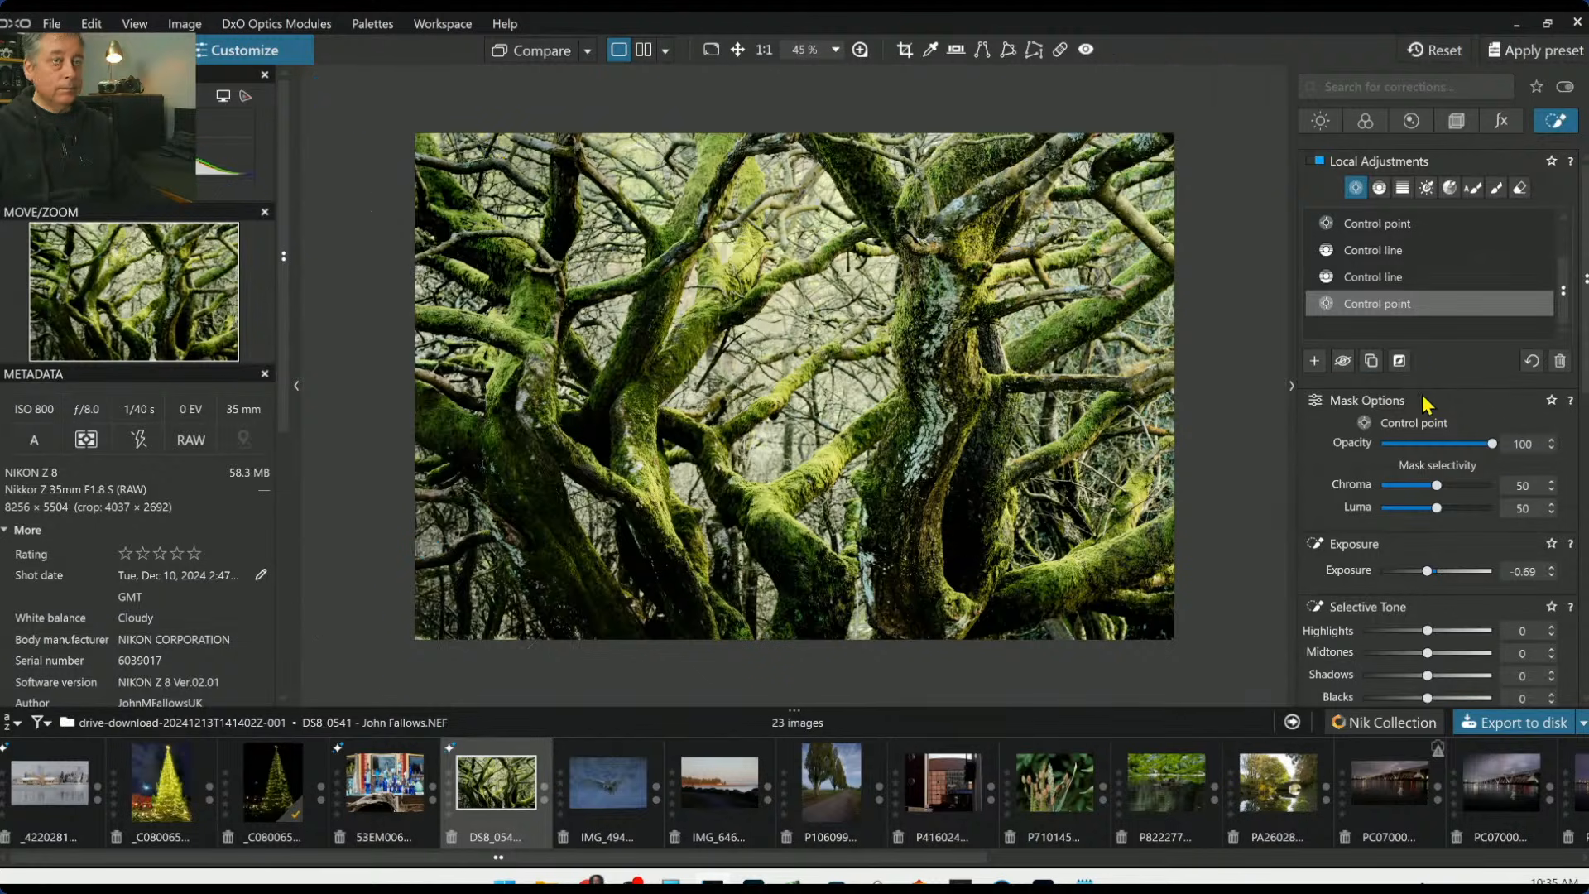
drag(1440, 508, 1450, 511)
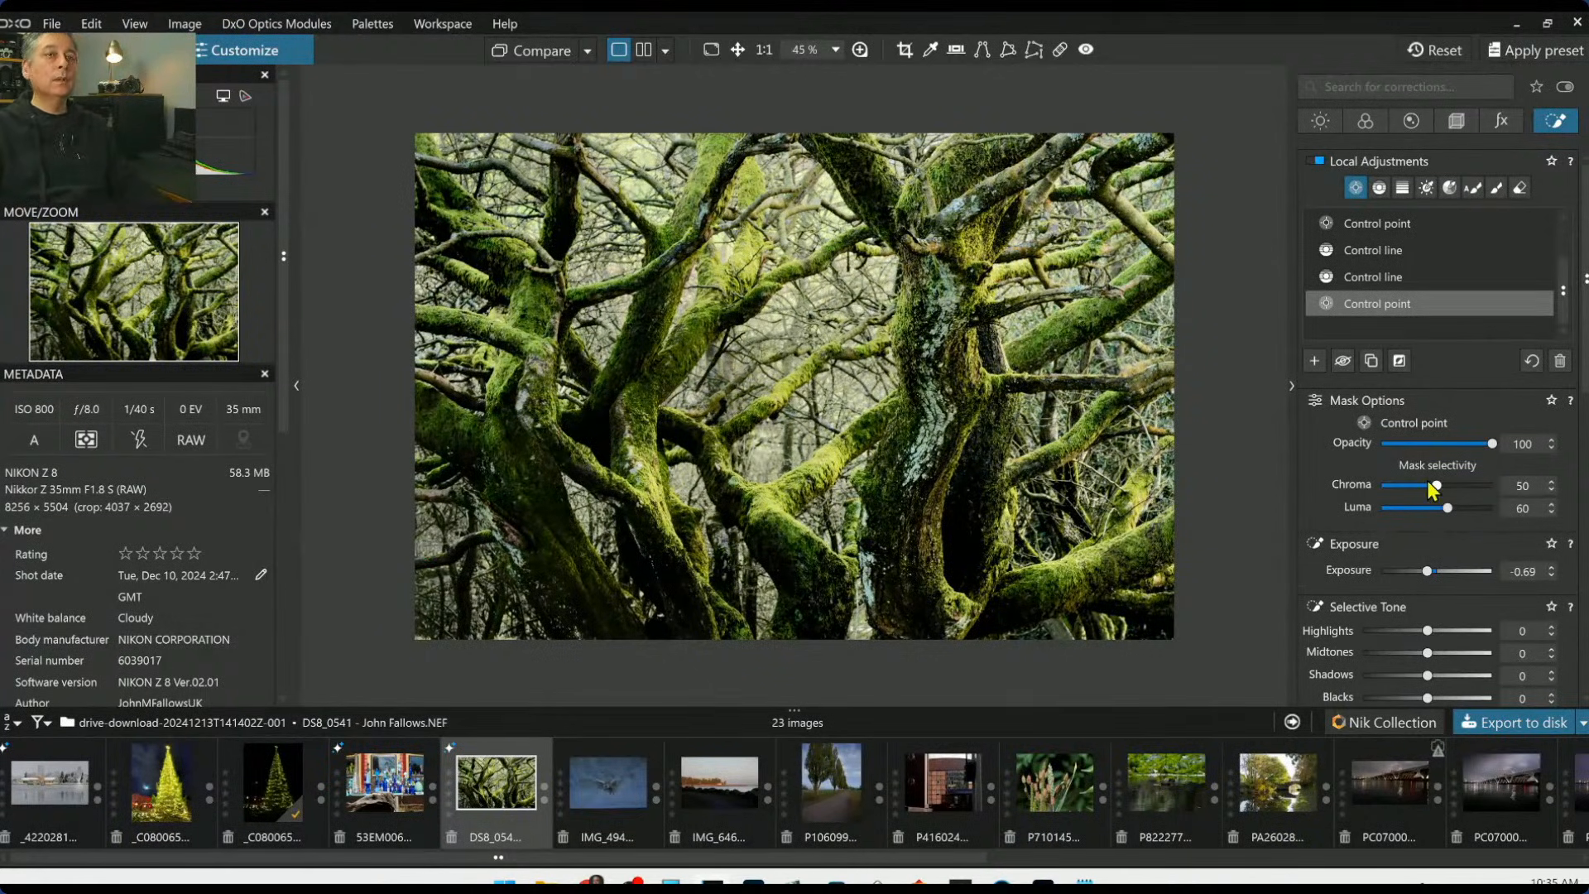
drag(1437, 487, 1452, 490)
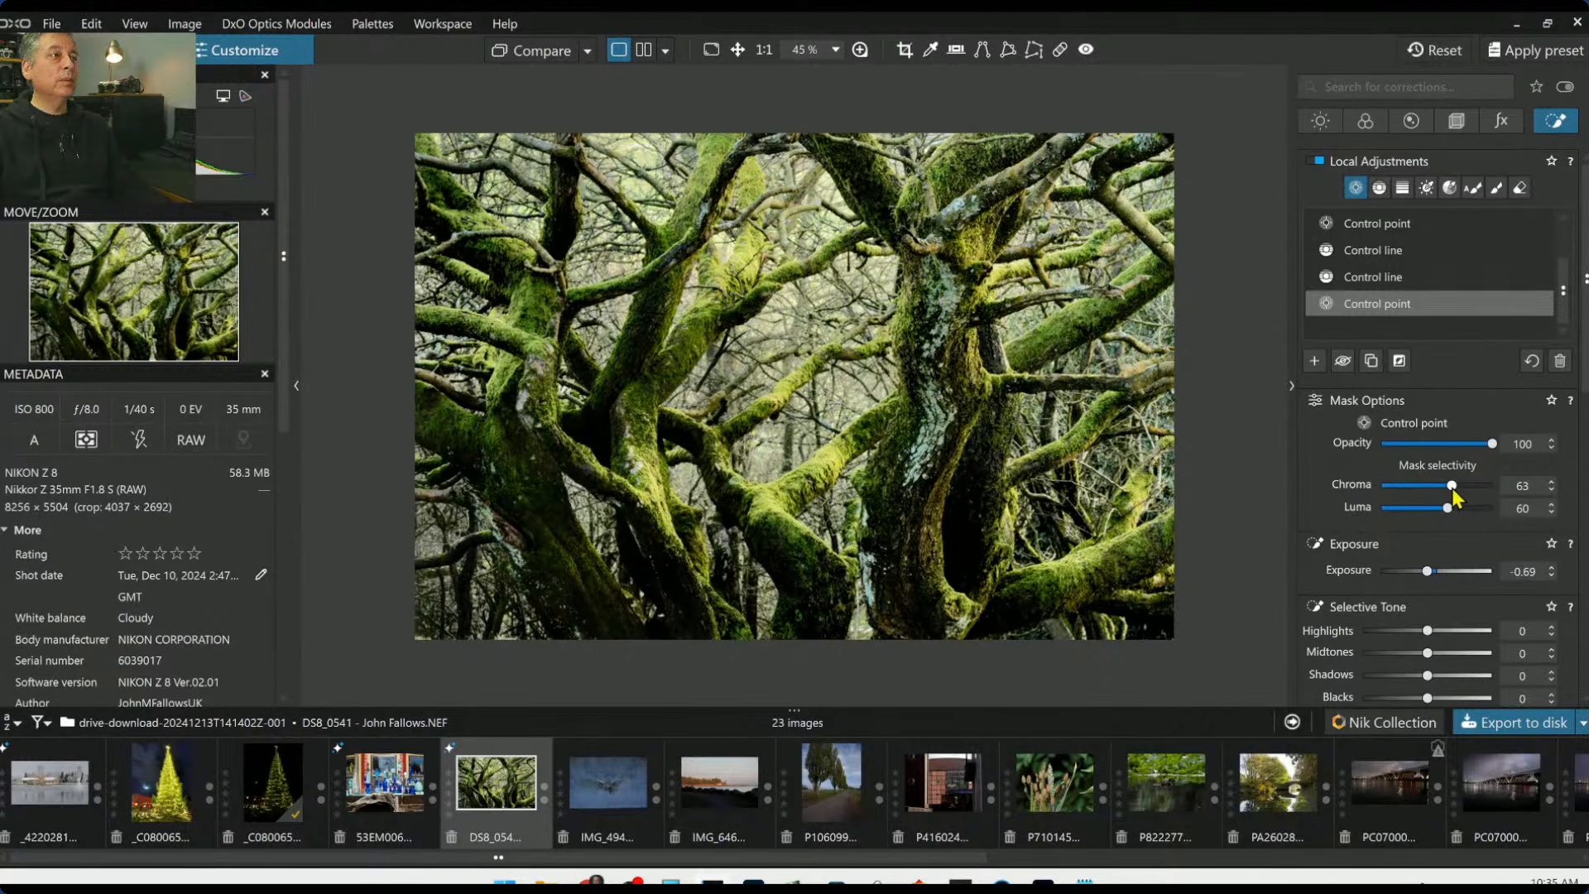
drag(1452, 487, 1447, 489)
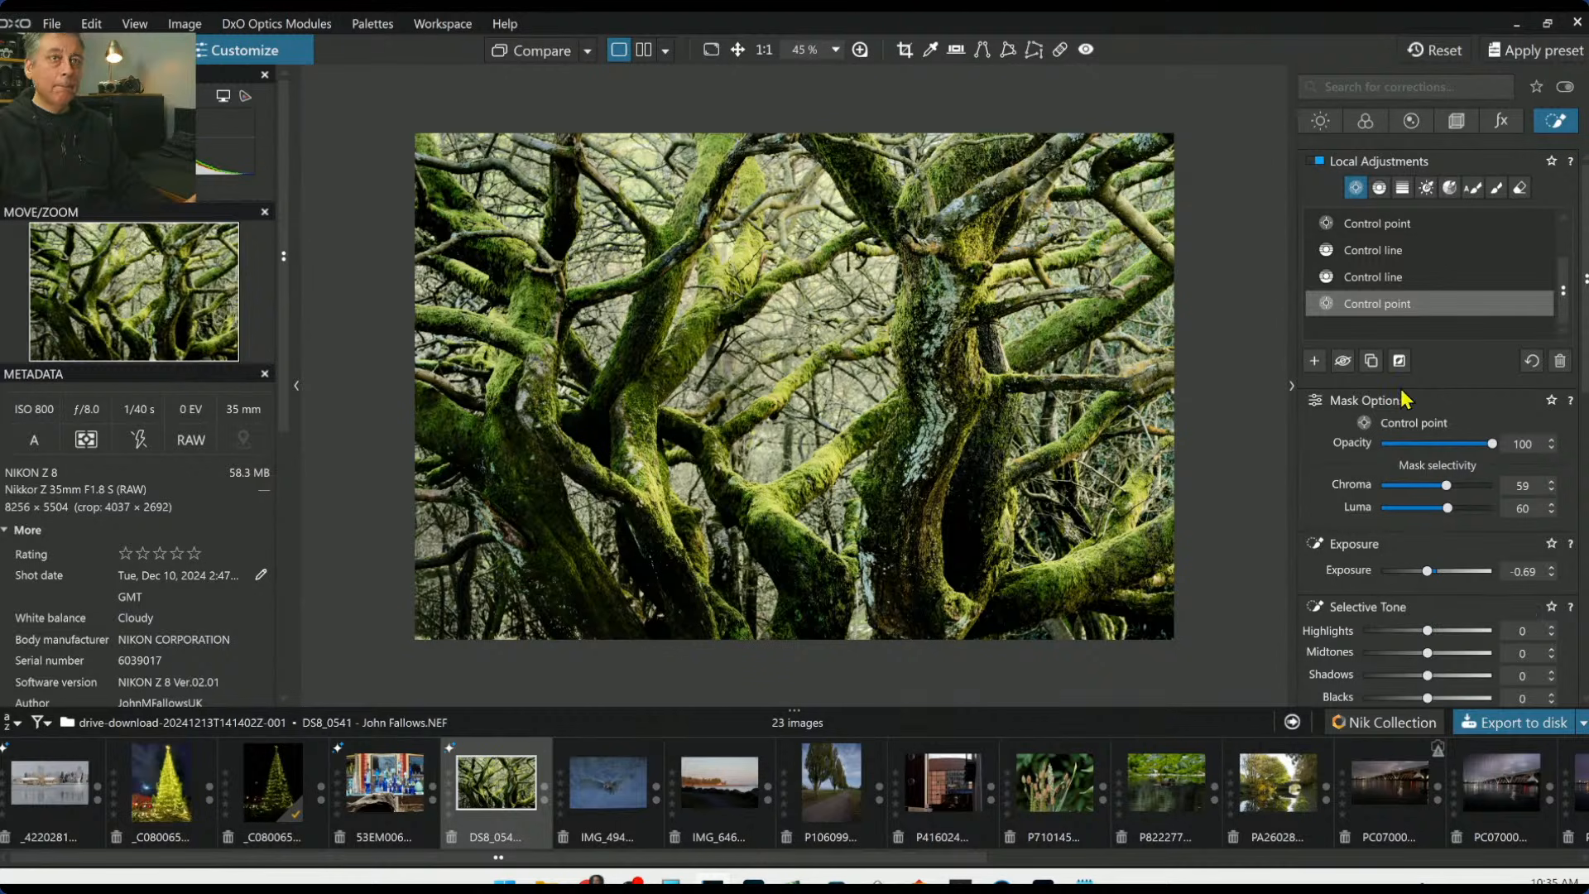
Compare the lower-left control point mask off and on, and set its Temperature to 4732 and Tint to 19
click(1342, 361)
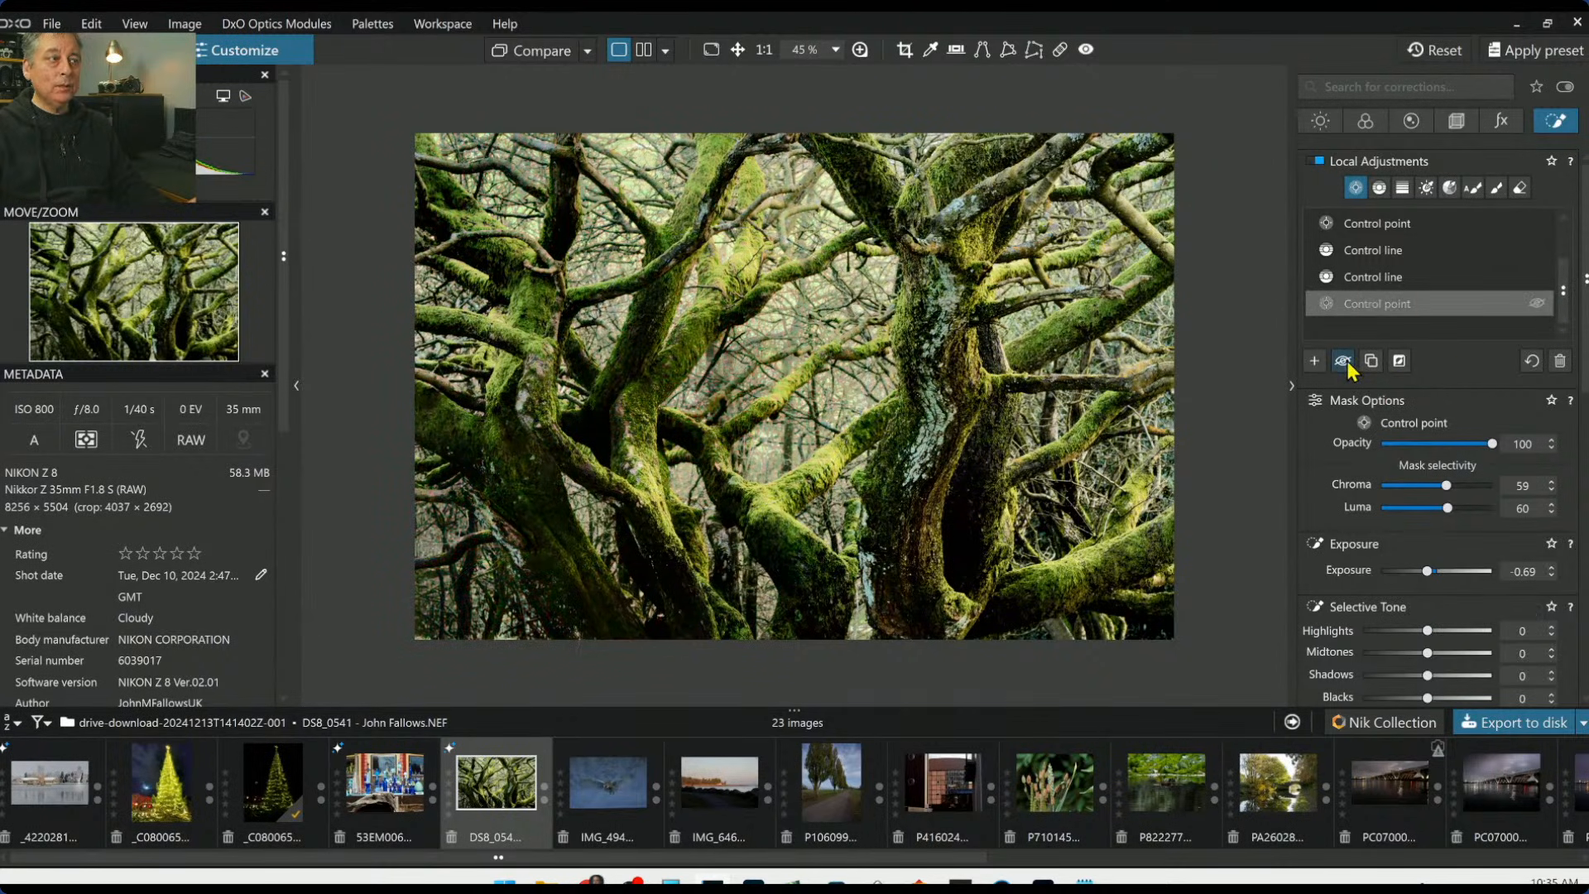
click(1347, 361)
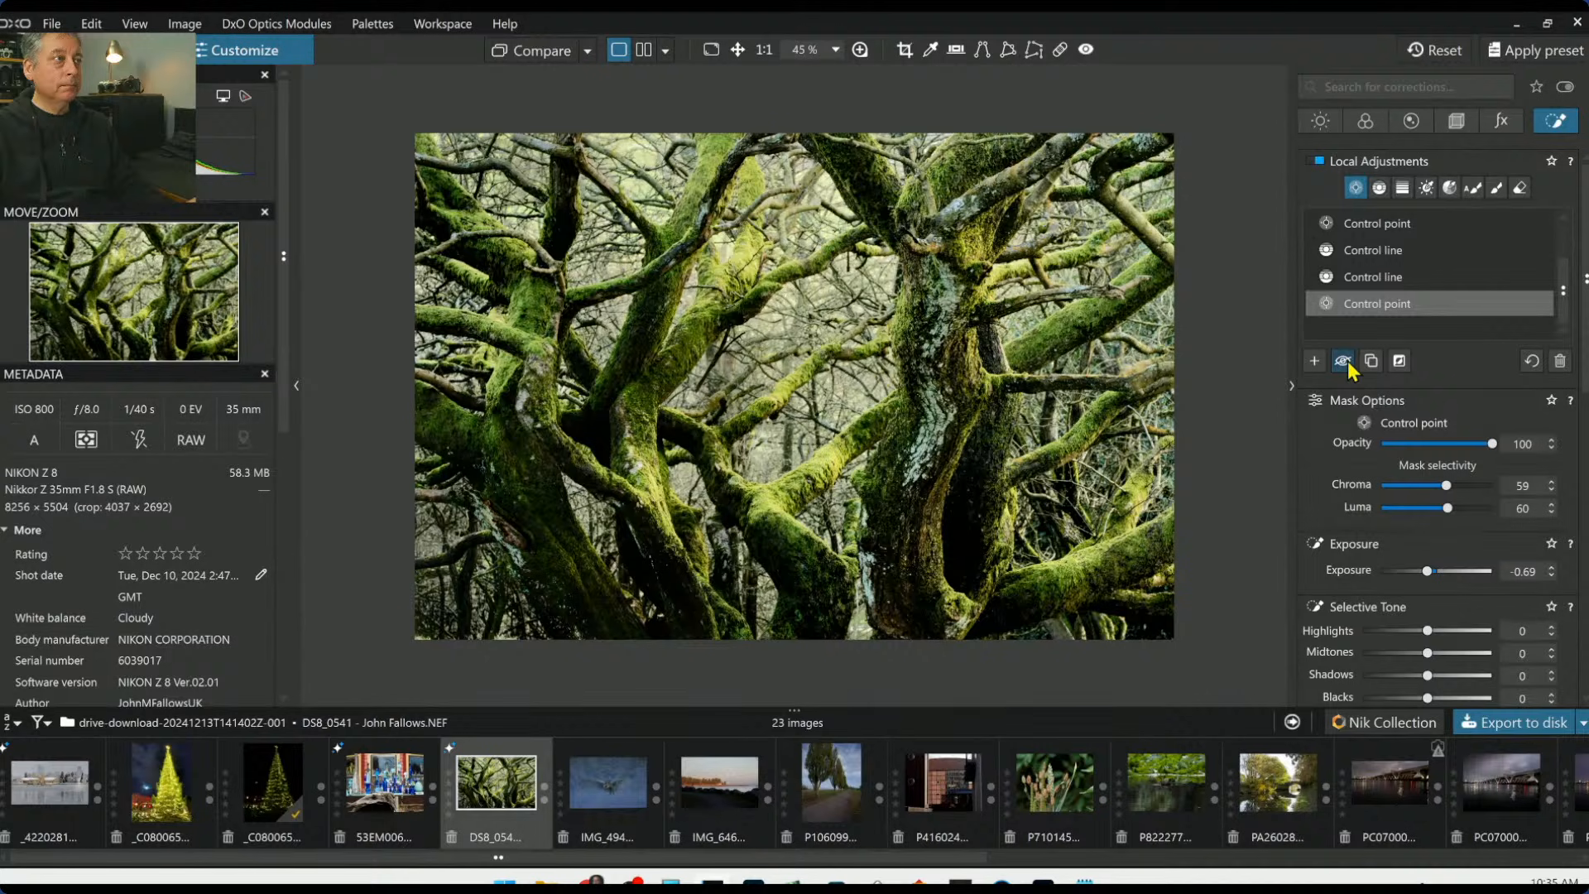
scroll(1436, 534, down, 4)
scroll(1437, 538, down, 4)
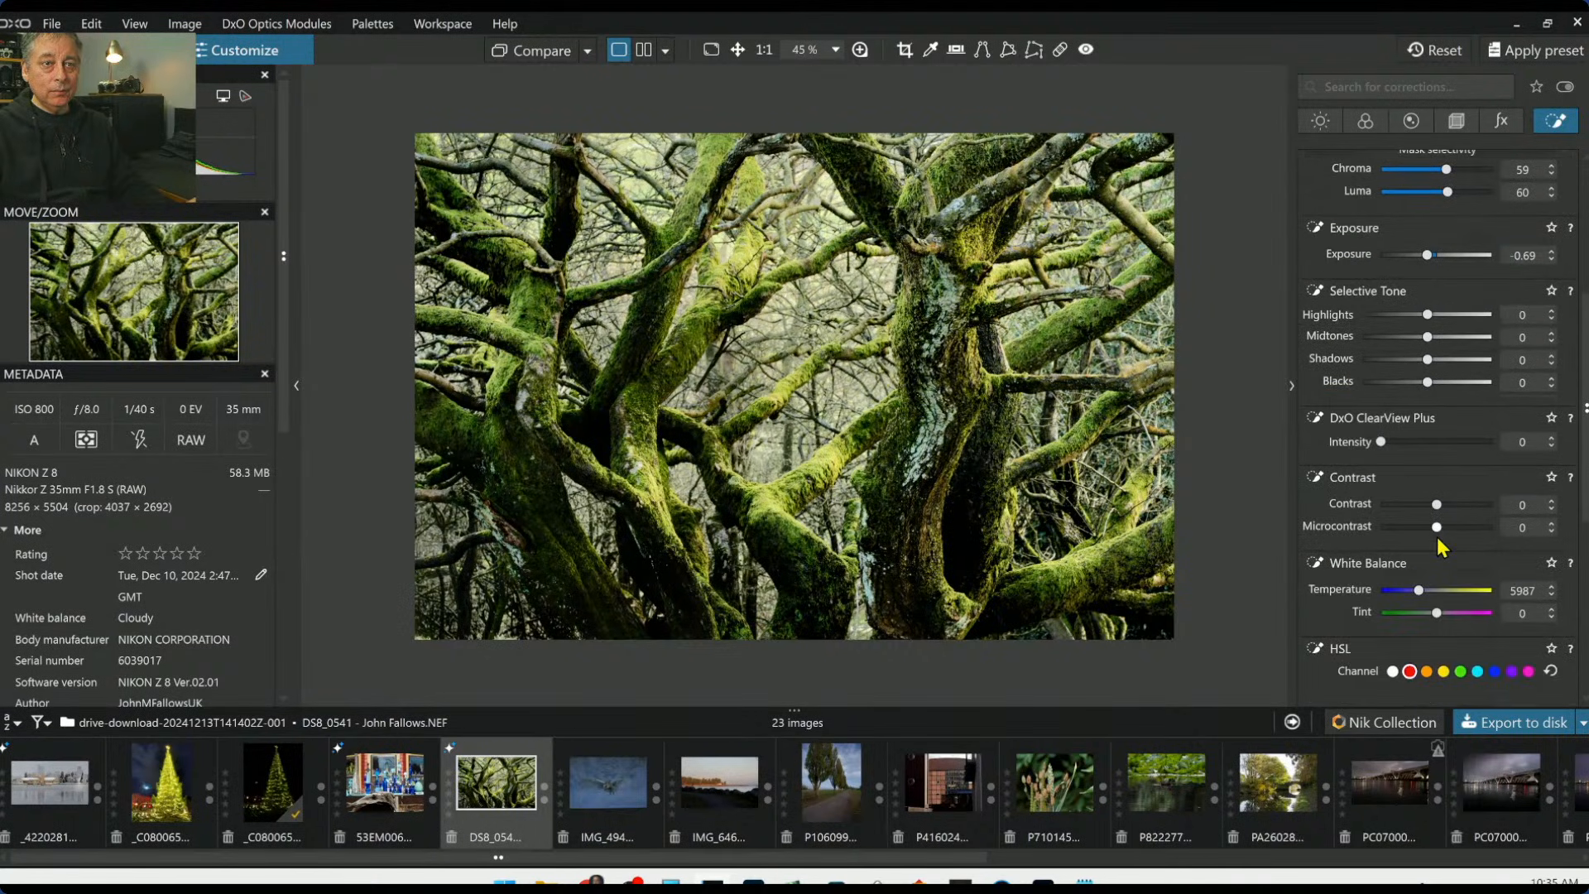
drag(1420, 546, 1414, 546)
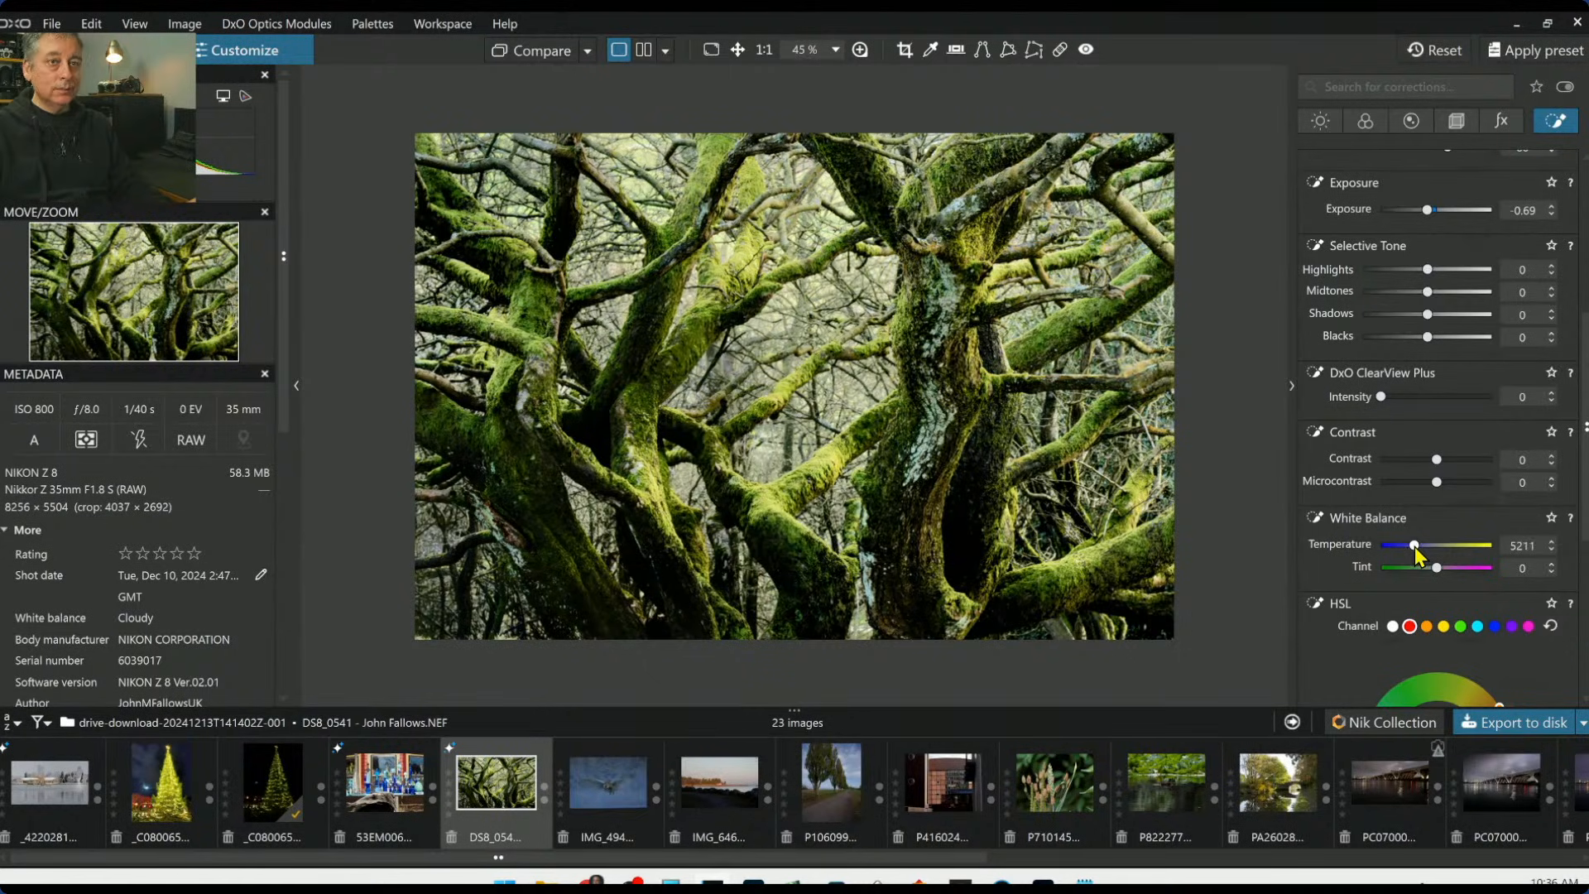
drag(1437, 570, 1444, 572)
click(1411, 548)
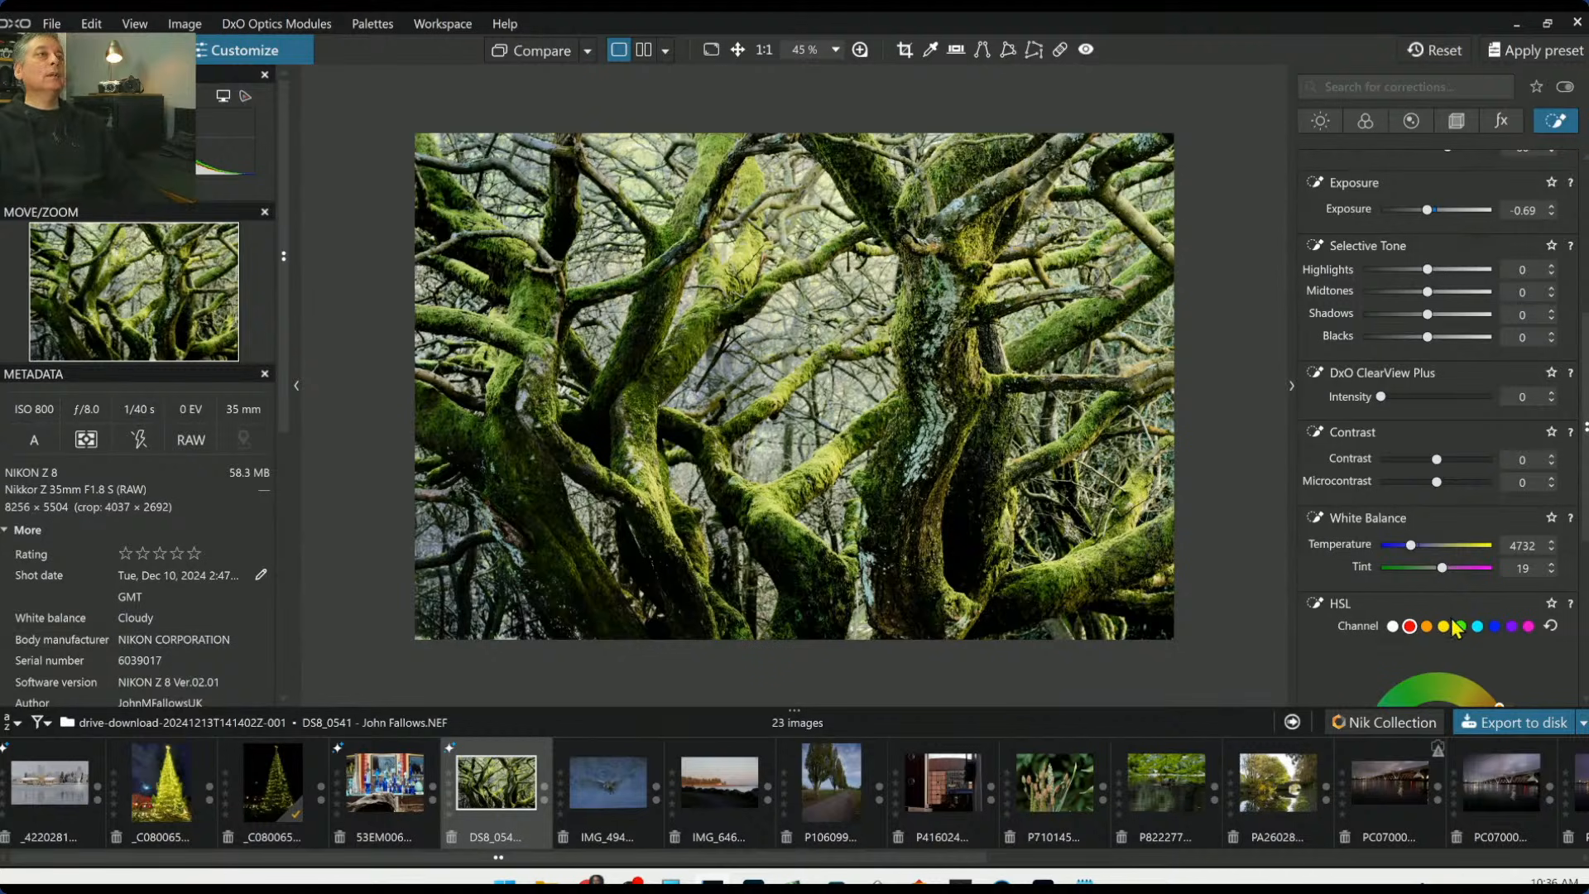
Enable the global Contrast correction, set DxO ClearView Plus intensity to 32 and the global Blacks to -22
scroll(1417, 304, up, 5)
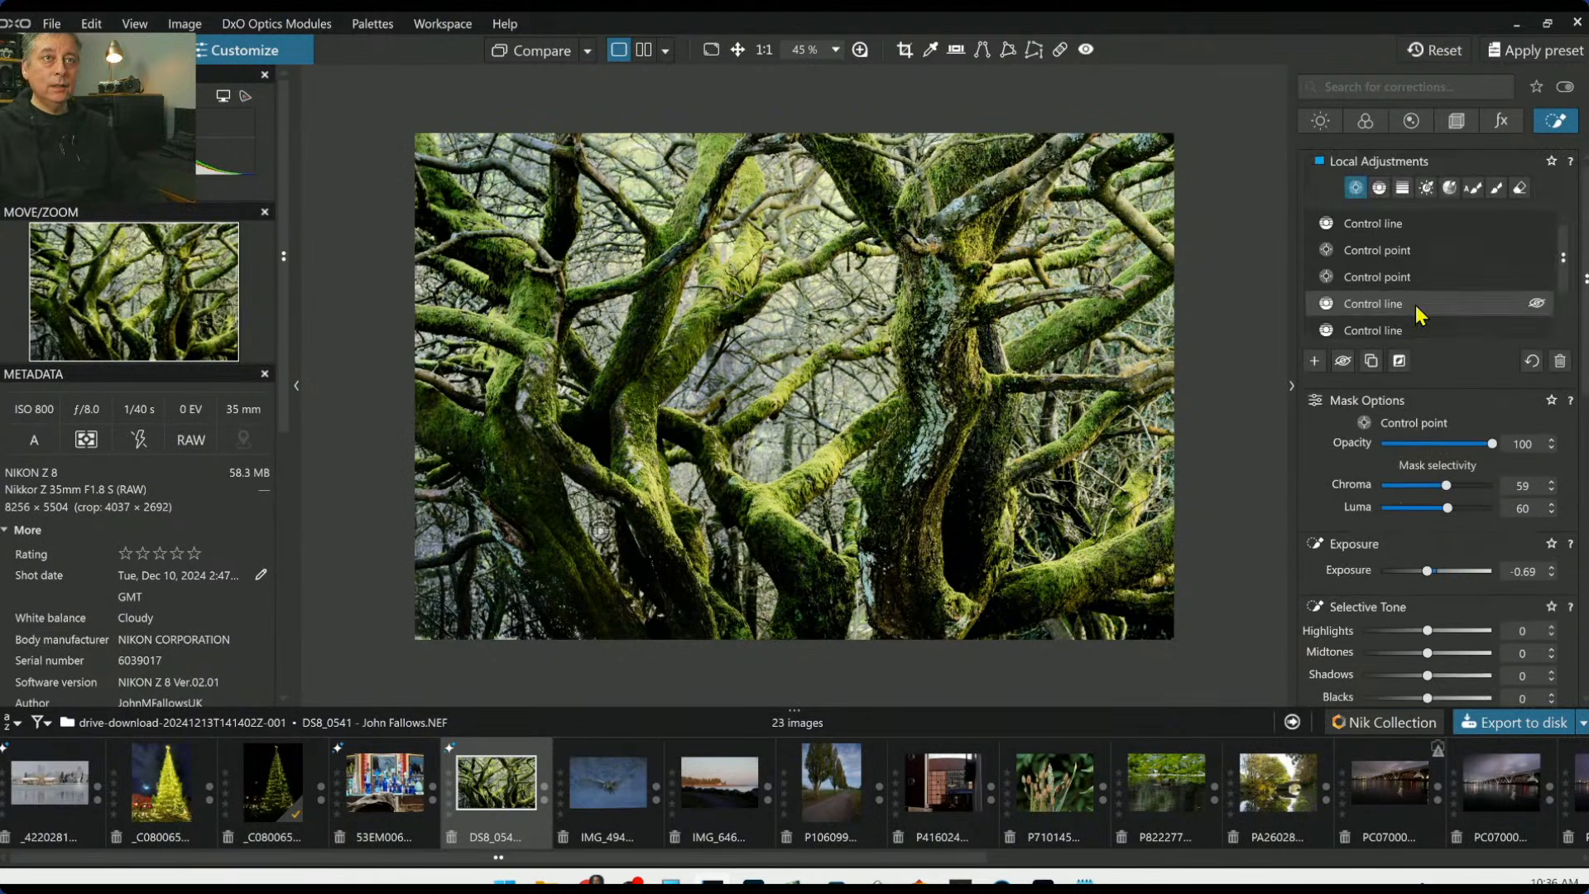
click(1321, 121)
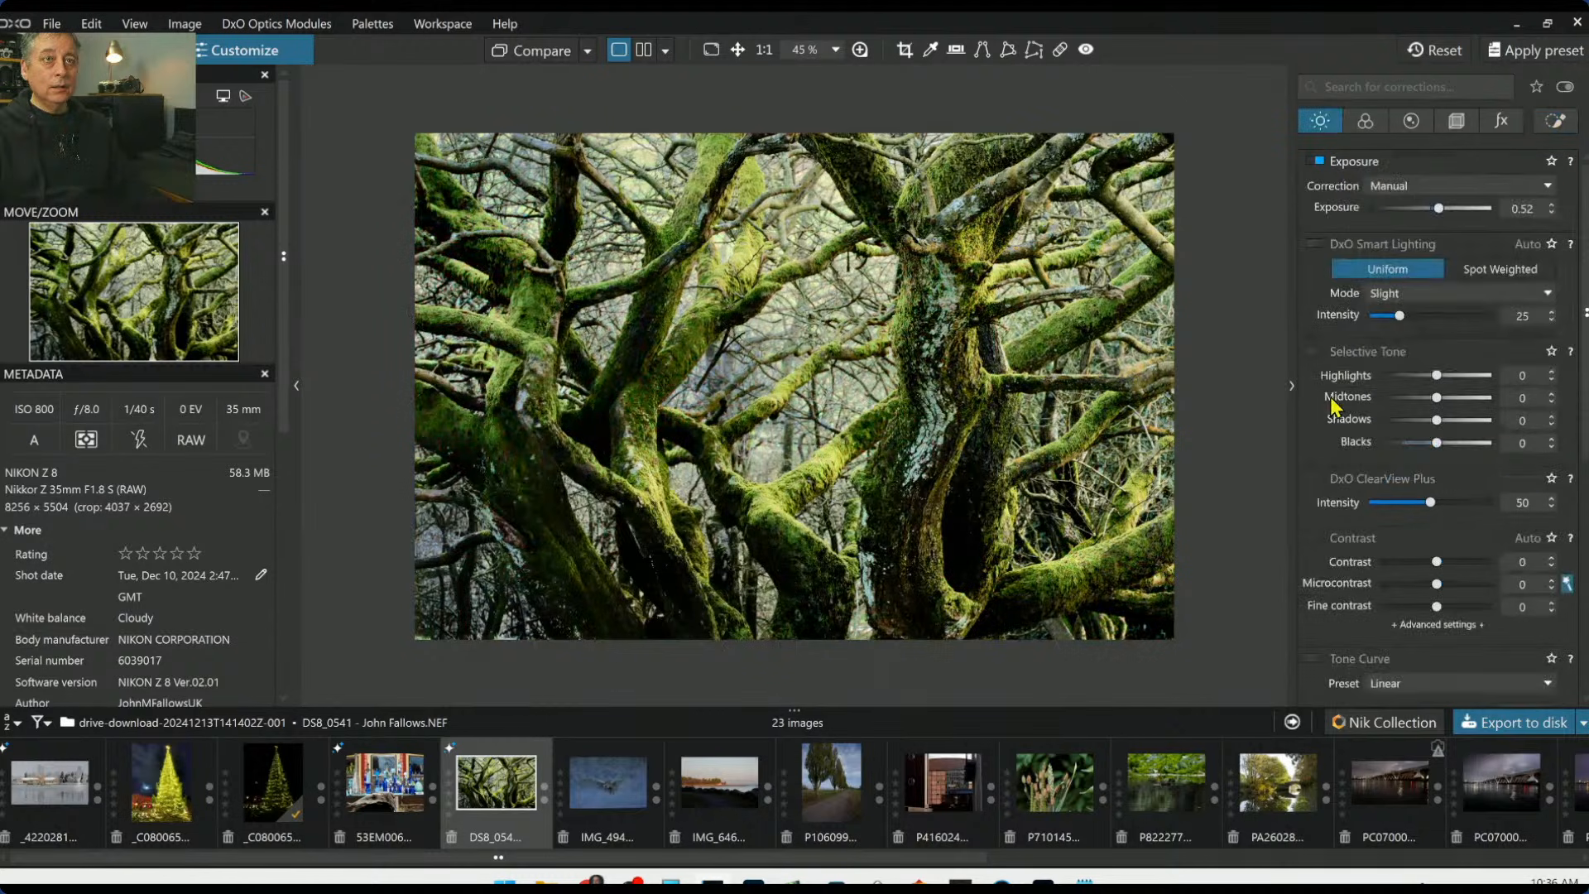
scroll(1329, 501, down, 1)
click(1319, 448)
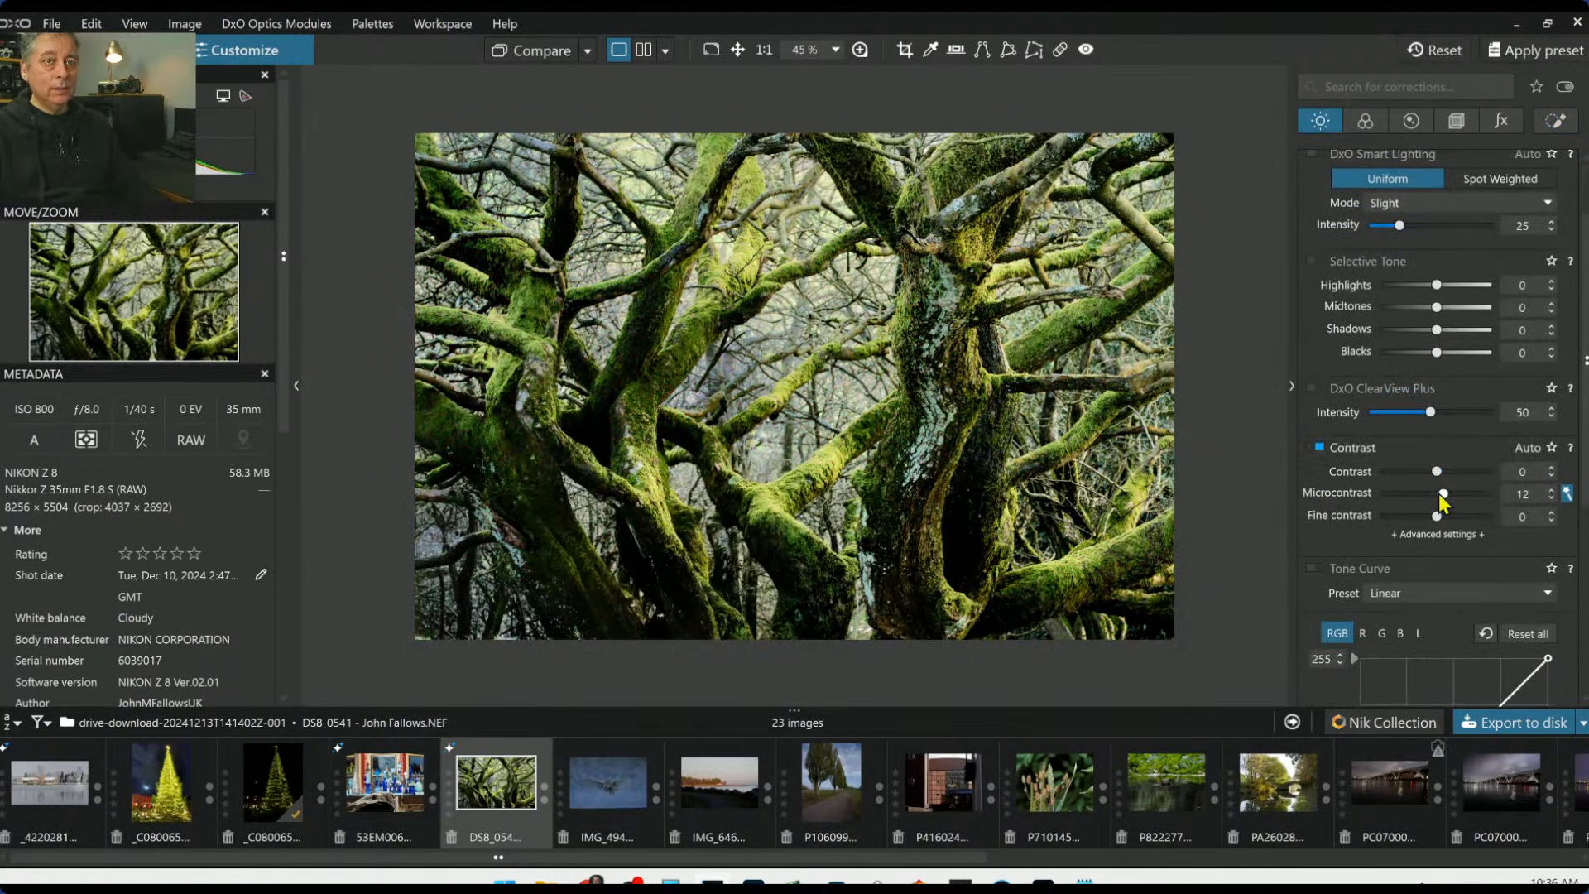
mouse_move(1430, 412)
mouse_down()
mouse_move(1386, 412)
mouse_move(1443, 416)
mouse_move(1418, 417)
mouse_up()
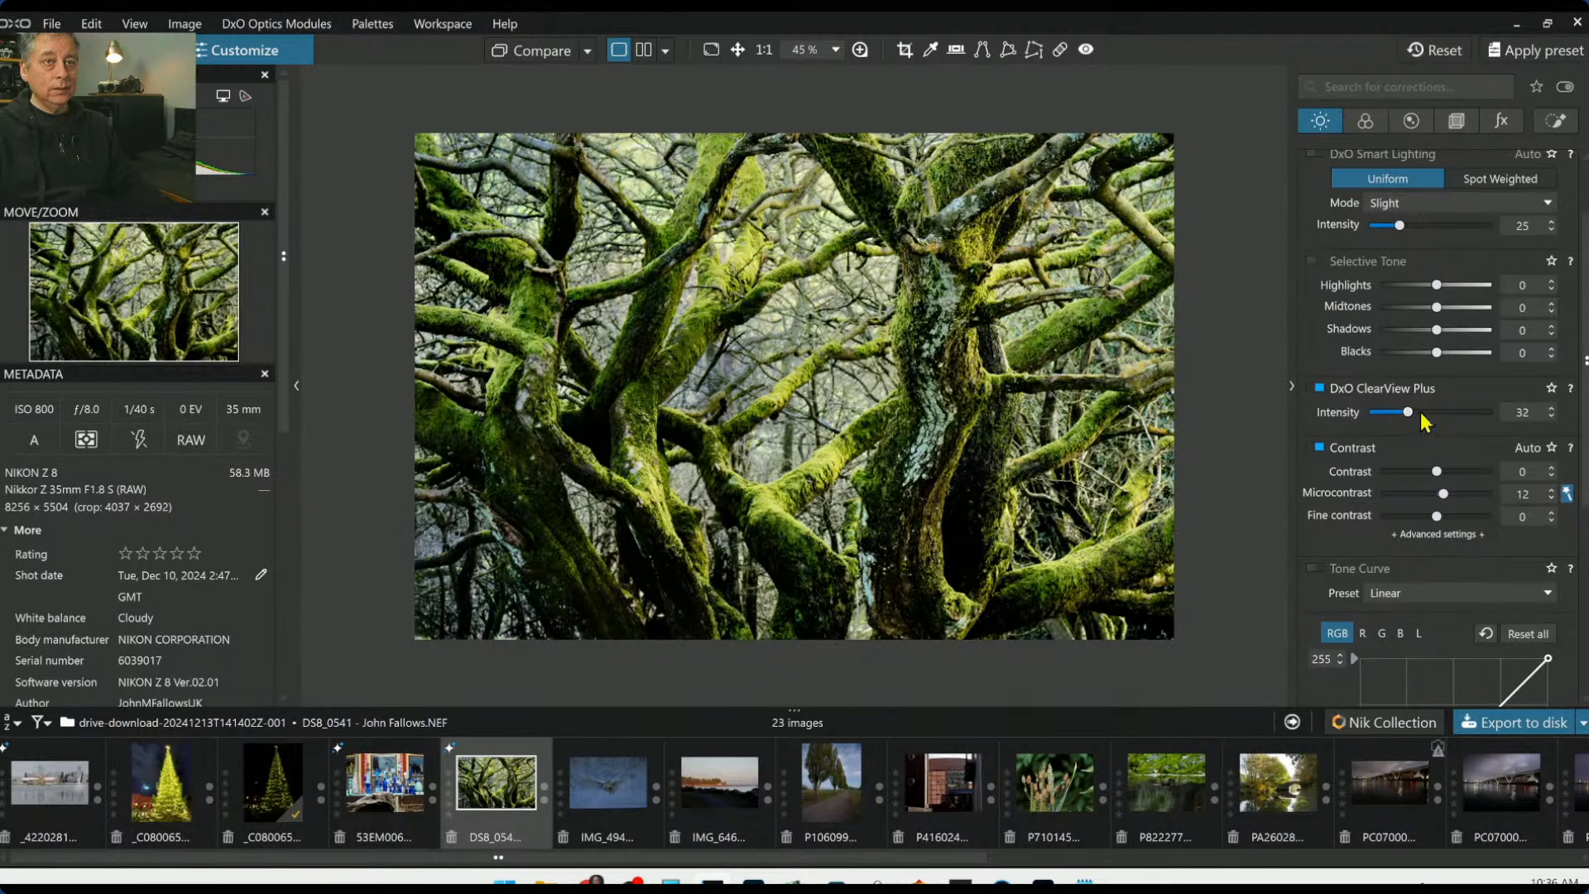
drag(1437, 352, 1426, 358)
Shrink the two lower-left undergrowth control points and resize the left-side points of the brightened trunk and dark area masks
key(l)
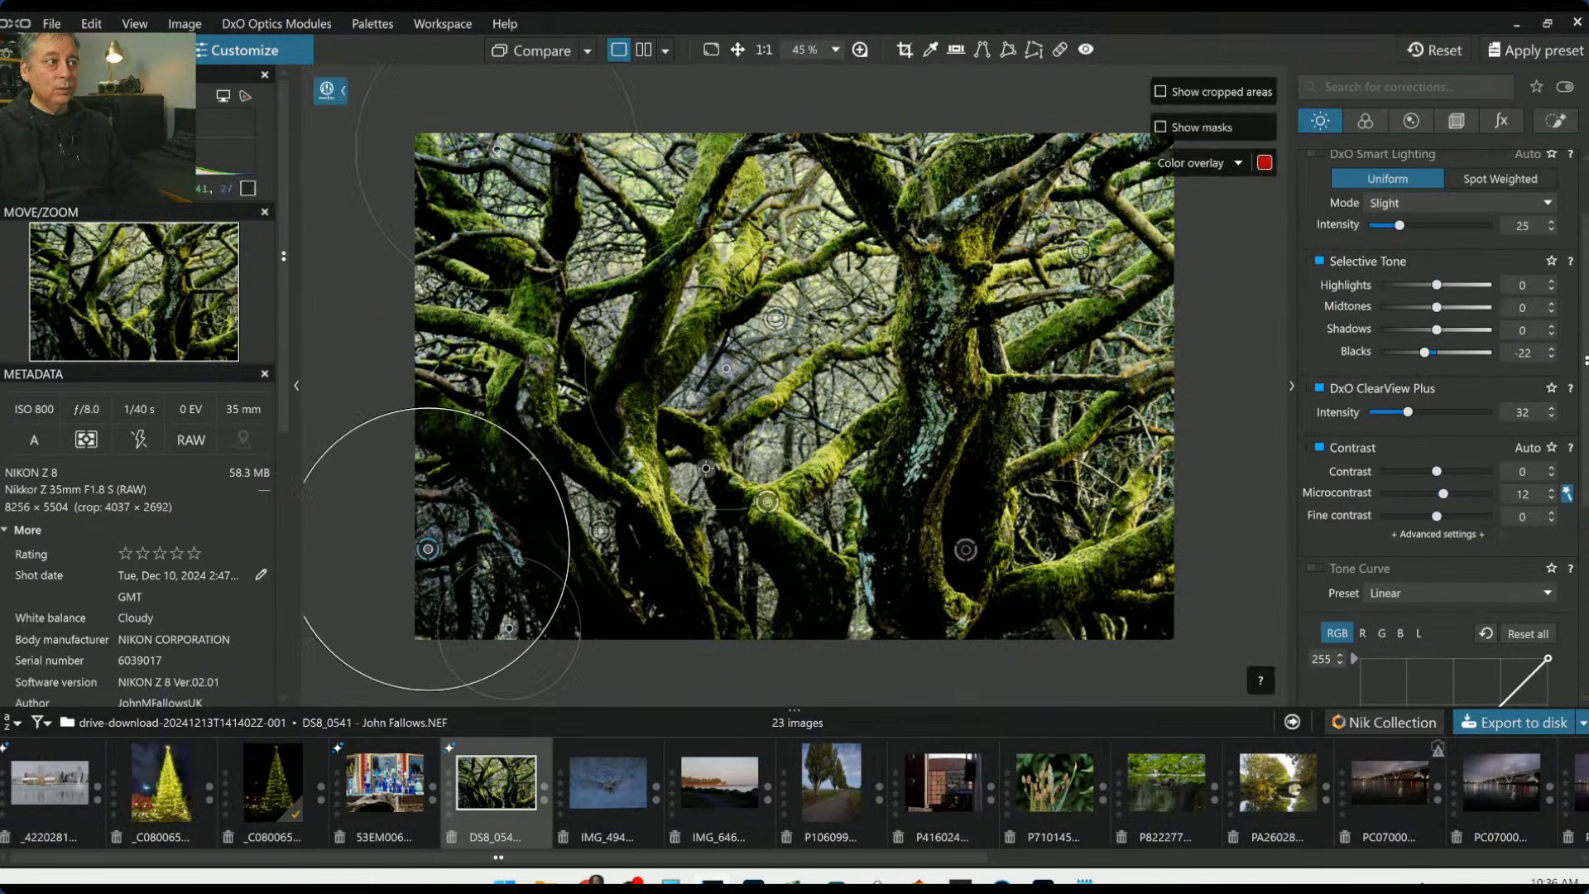
drag(514, 477, 380, 508)
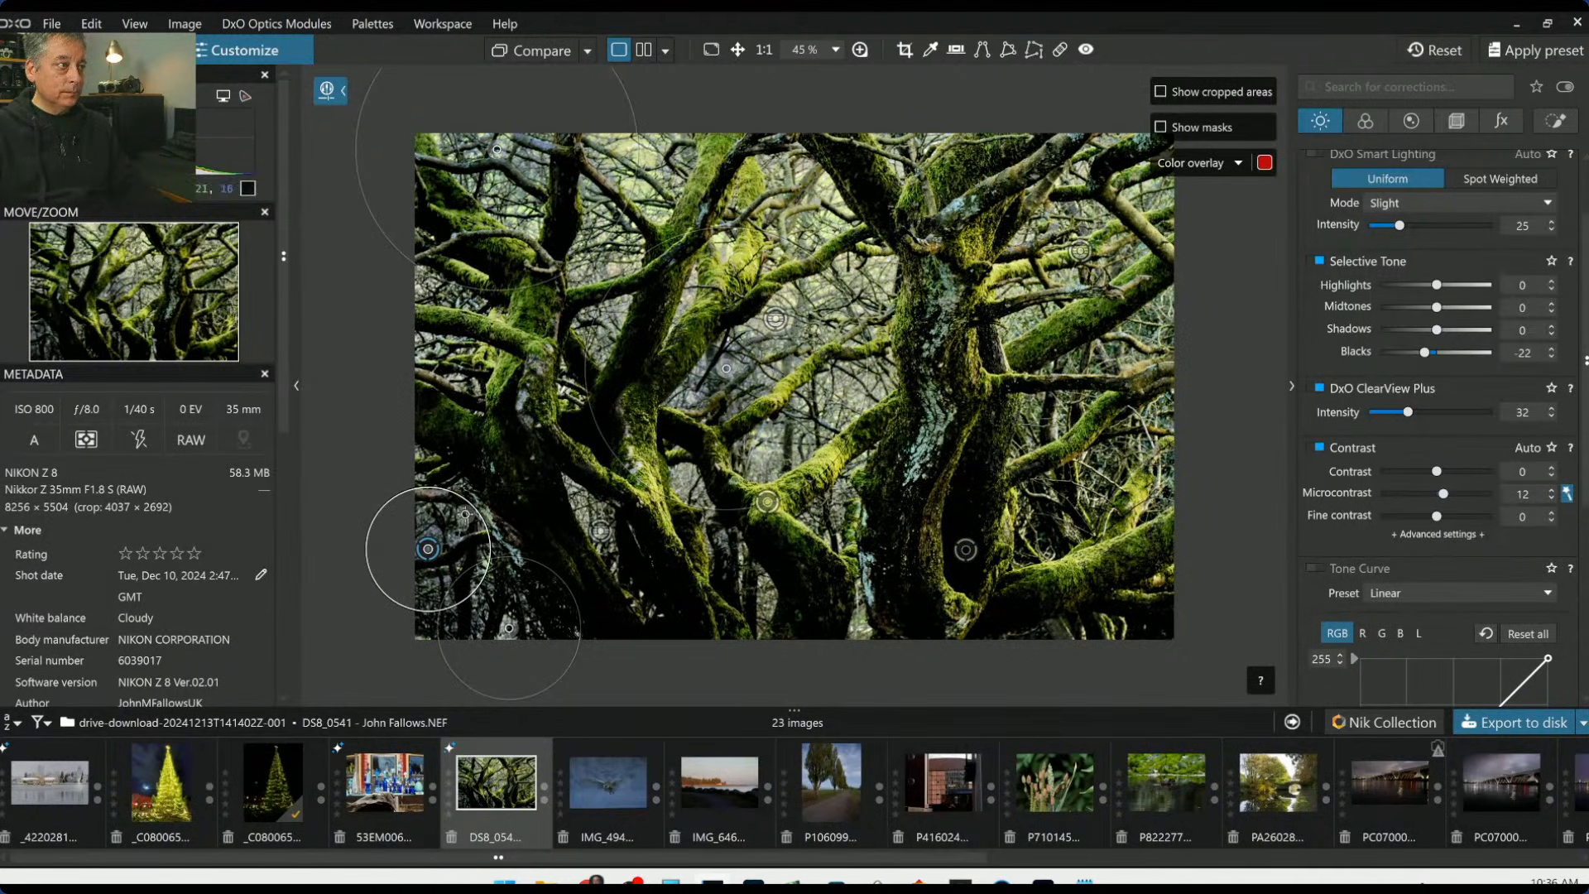
drag(519, 556, 514, 570)
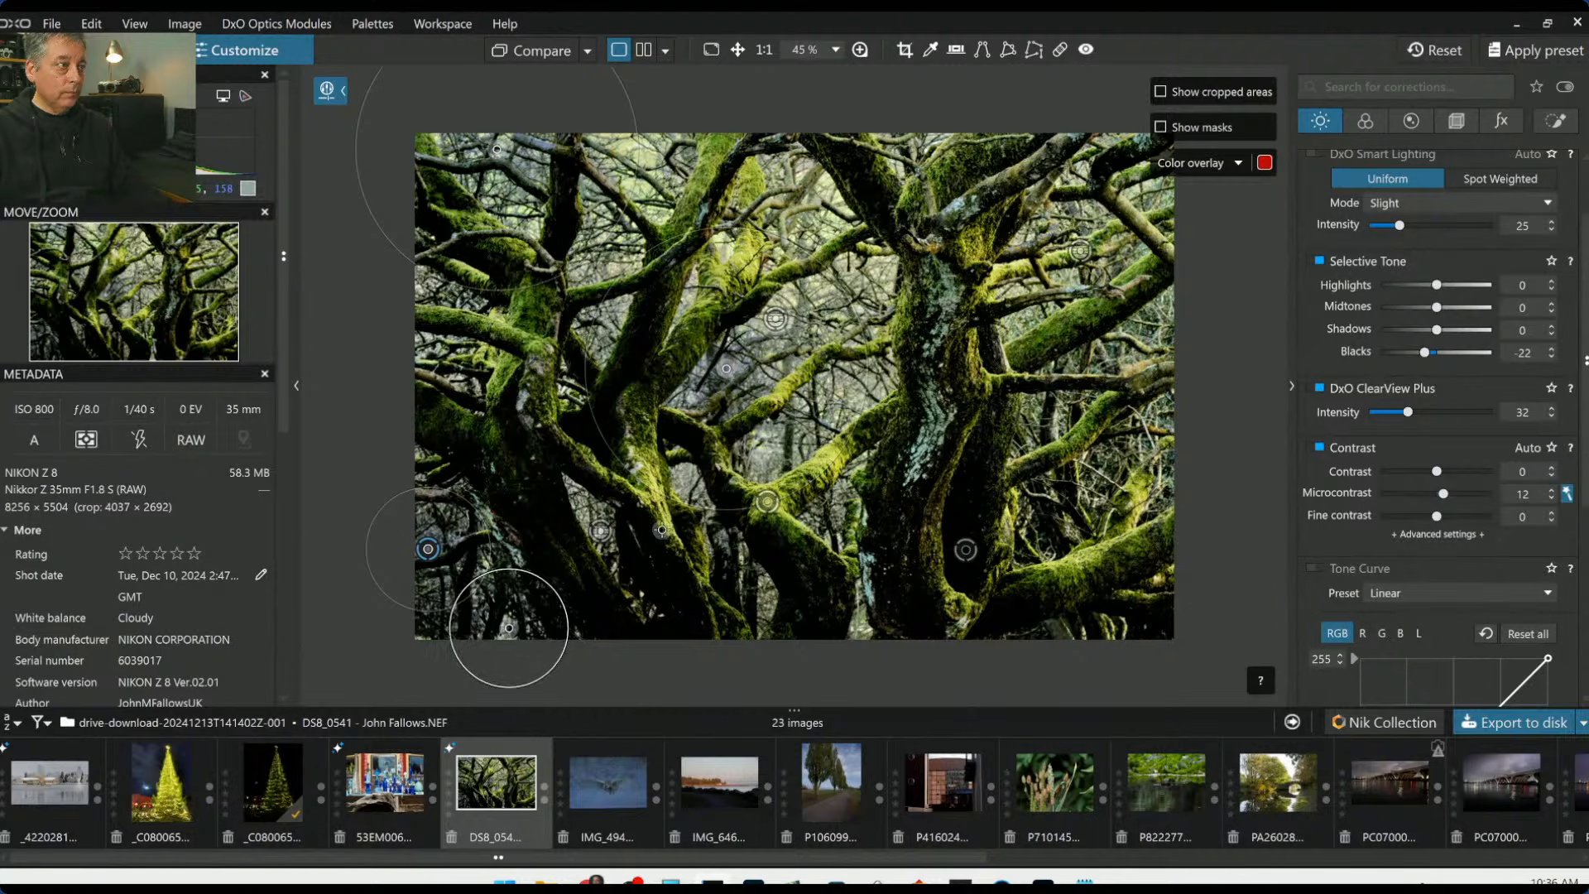
click(767, 503)
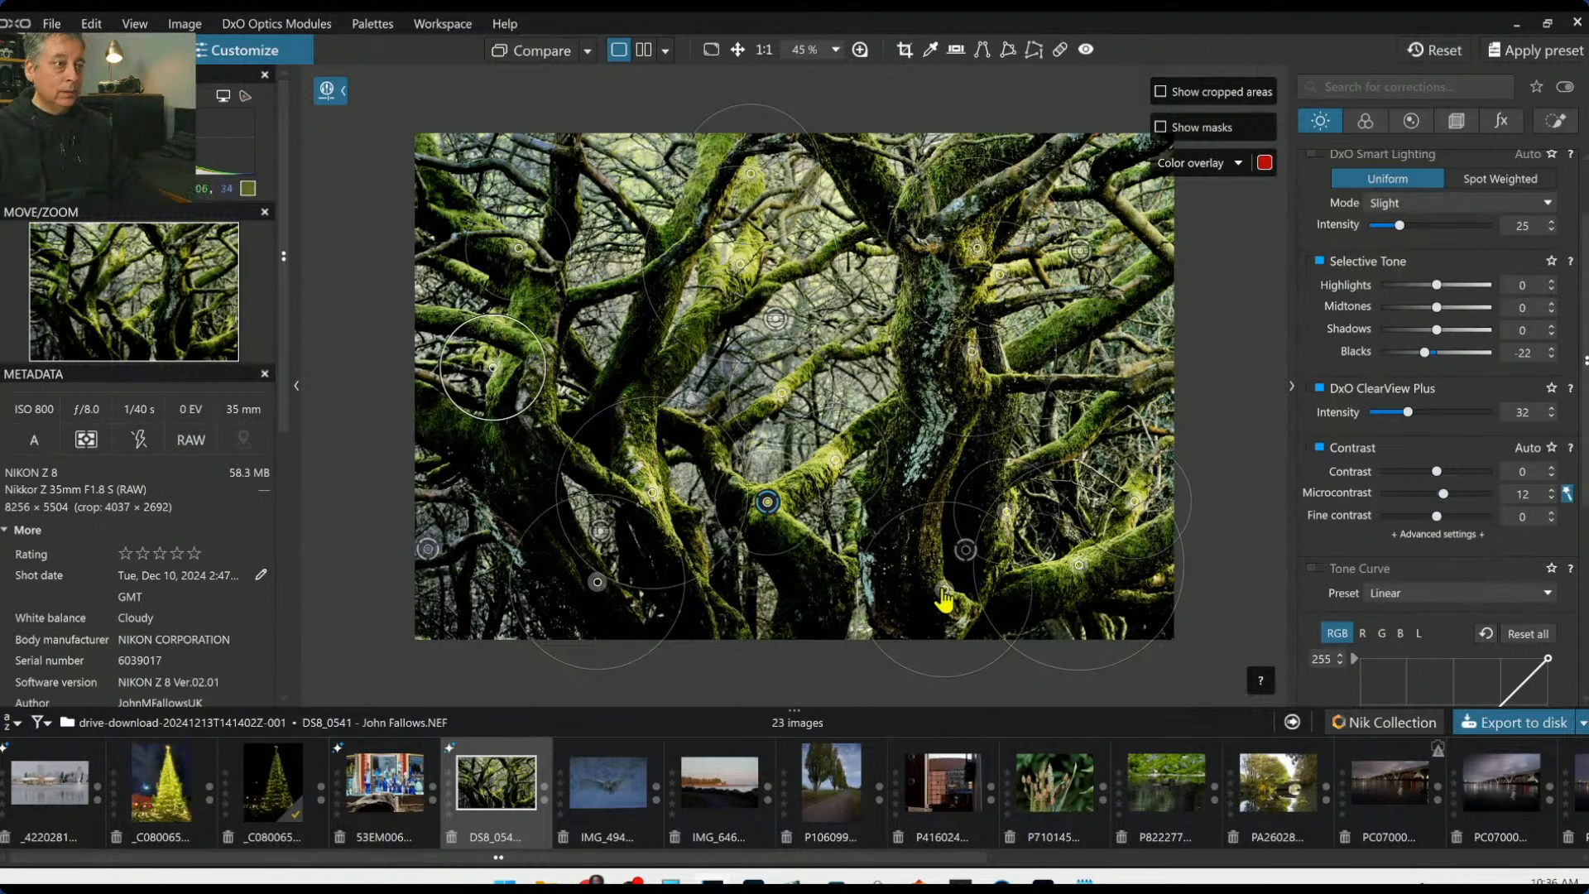
click(963, 554)
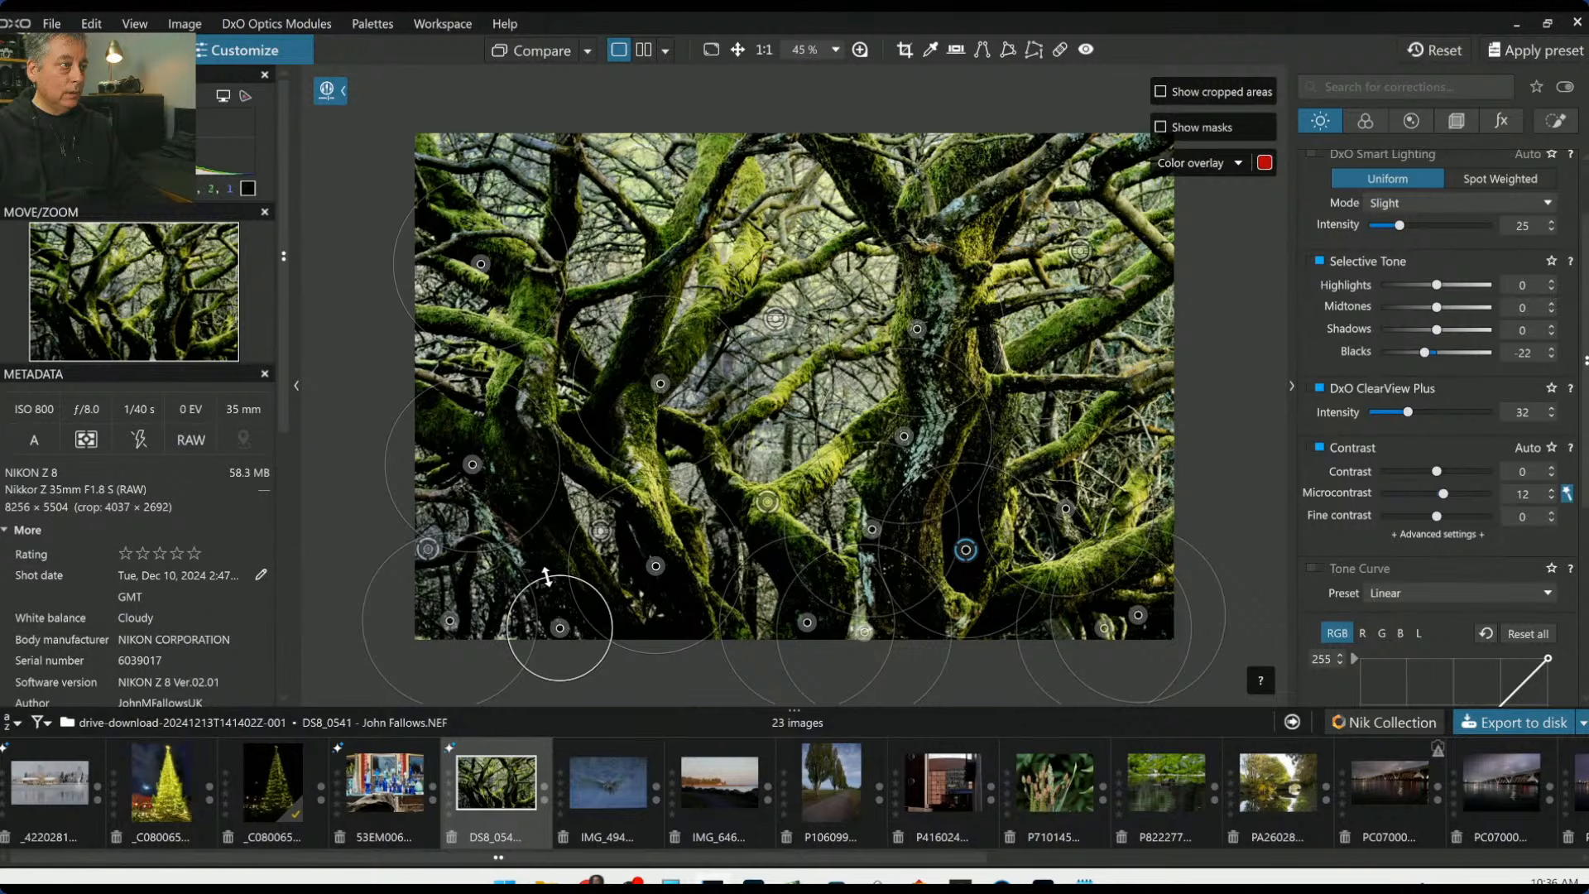
drag(572, 565, 596, 566)
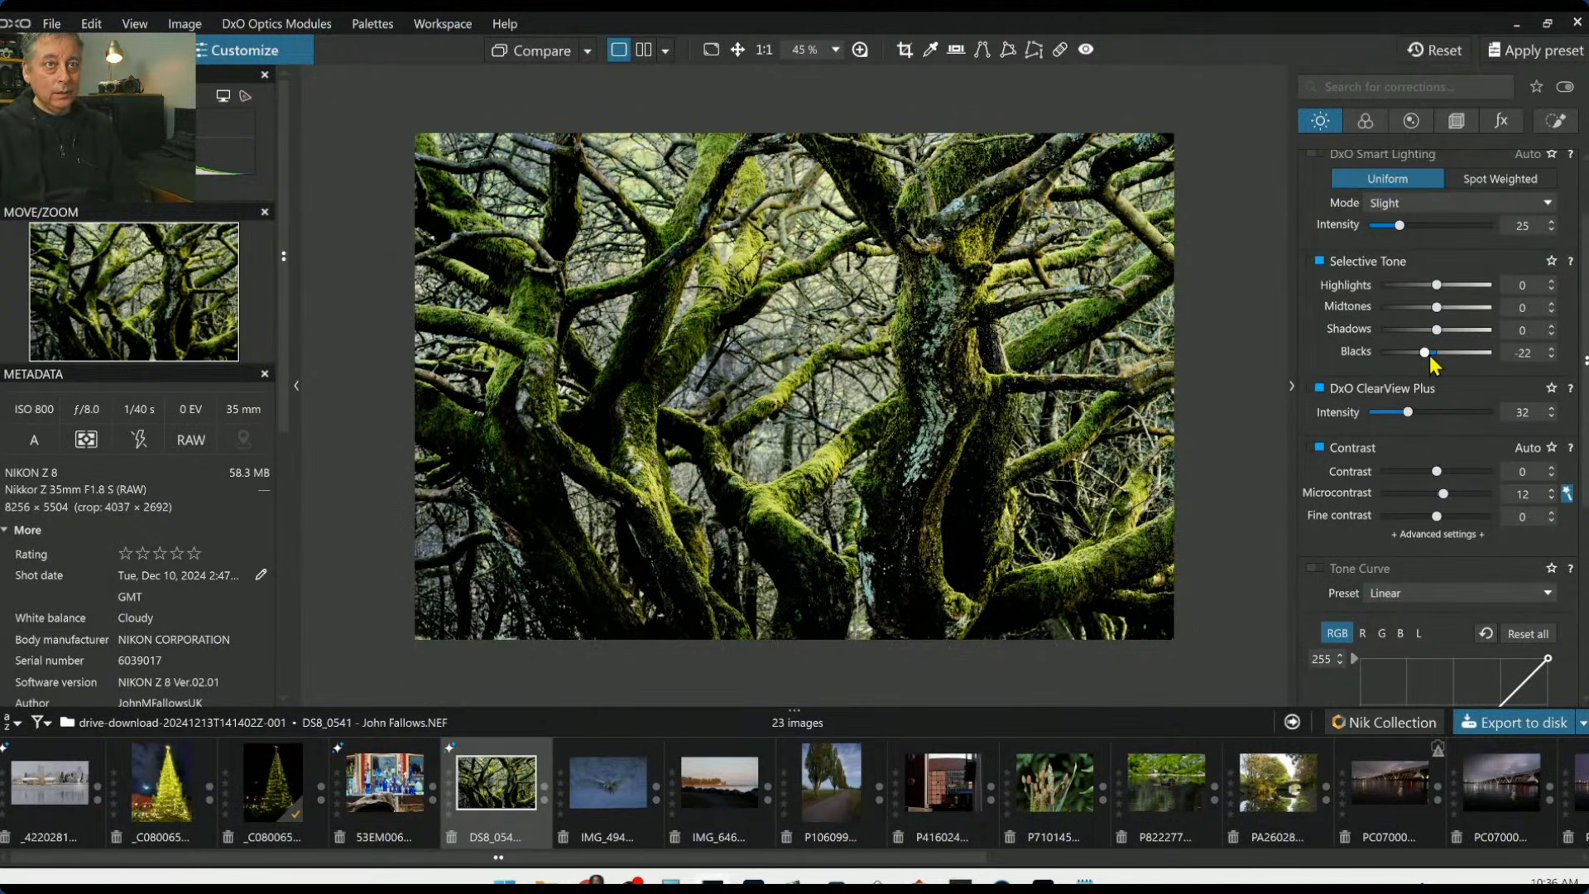
Set the global Blacks to -7, Microcontrast to -96 and Contrast to -12
drag(1425, 353, 1433, 354)
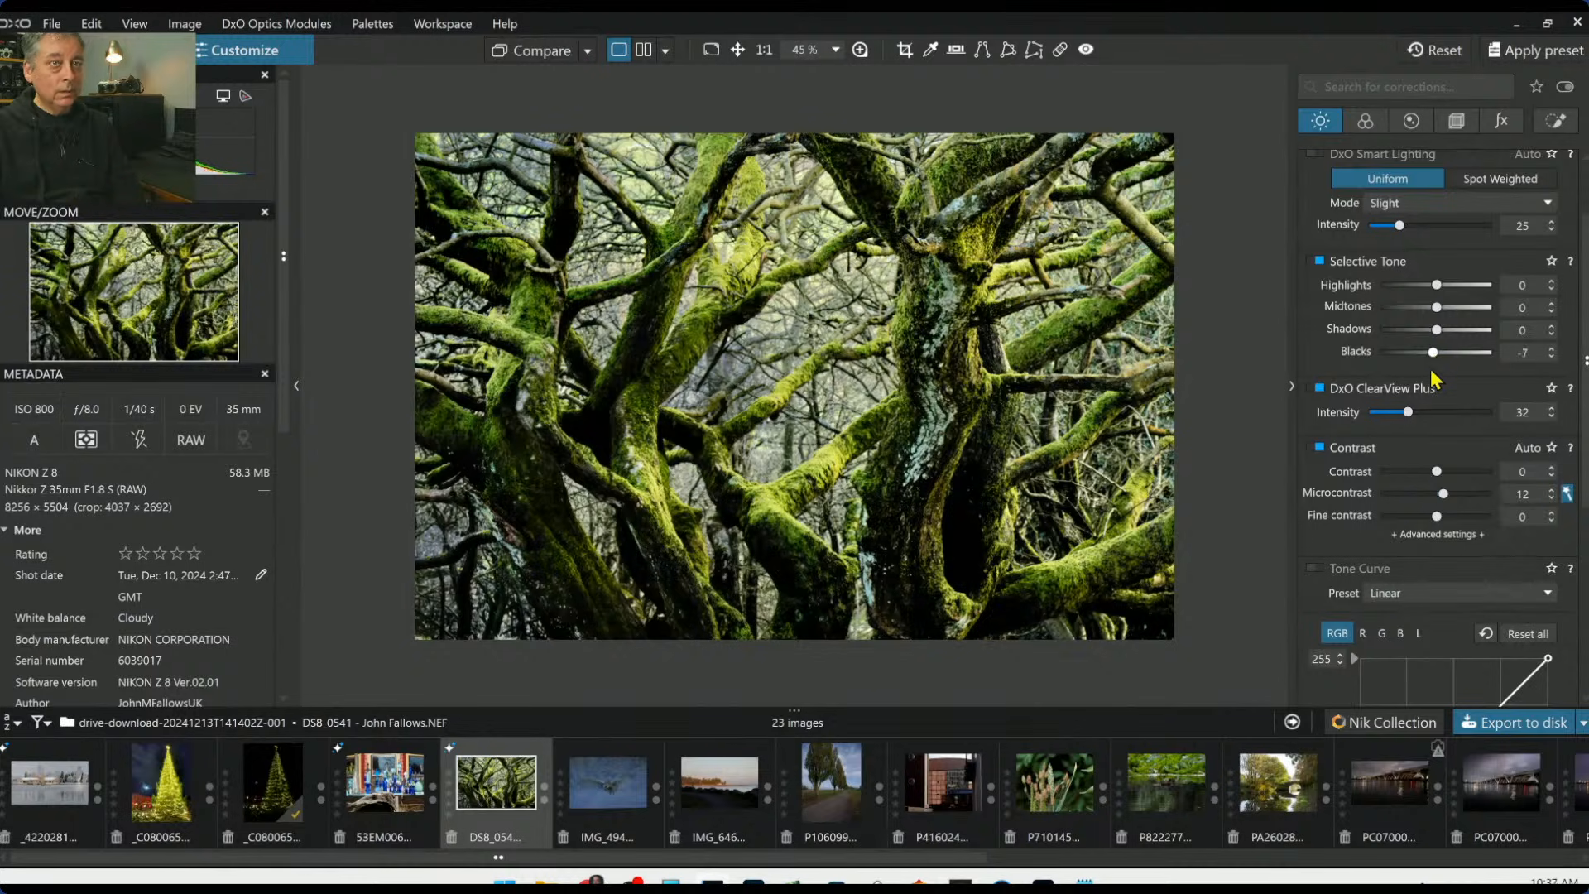
scroll(1391, 496, down, 2)
scroll(1391, 495, down, 3)
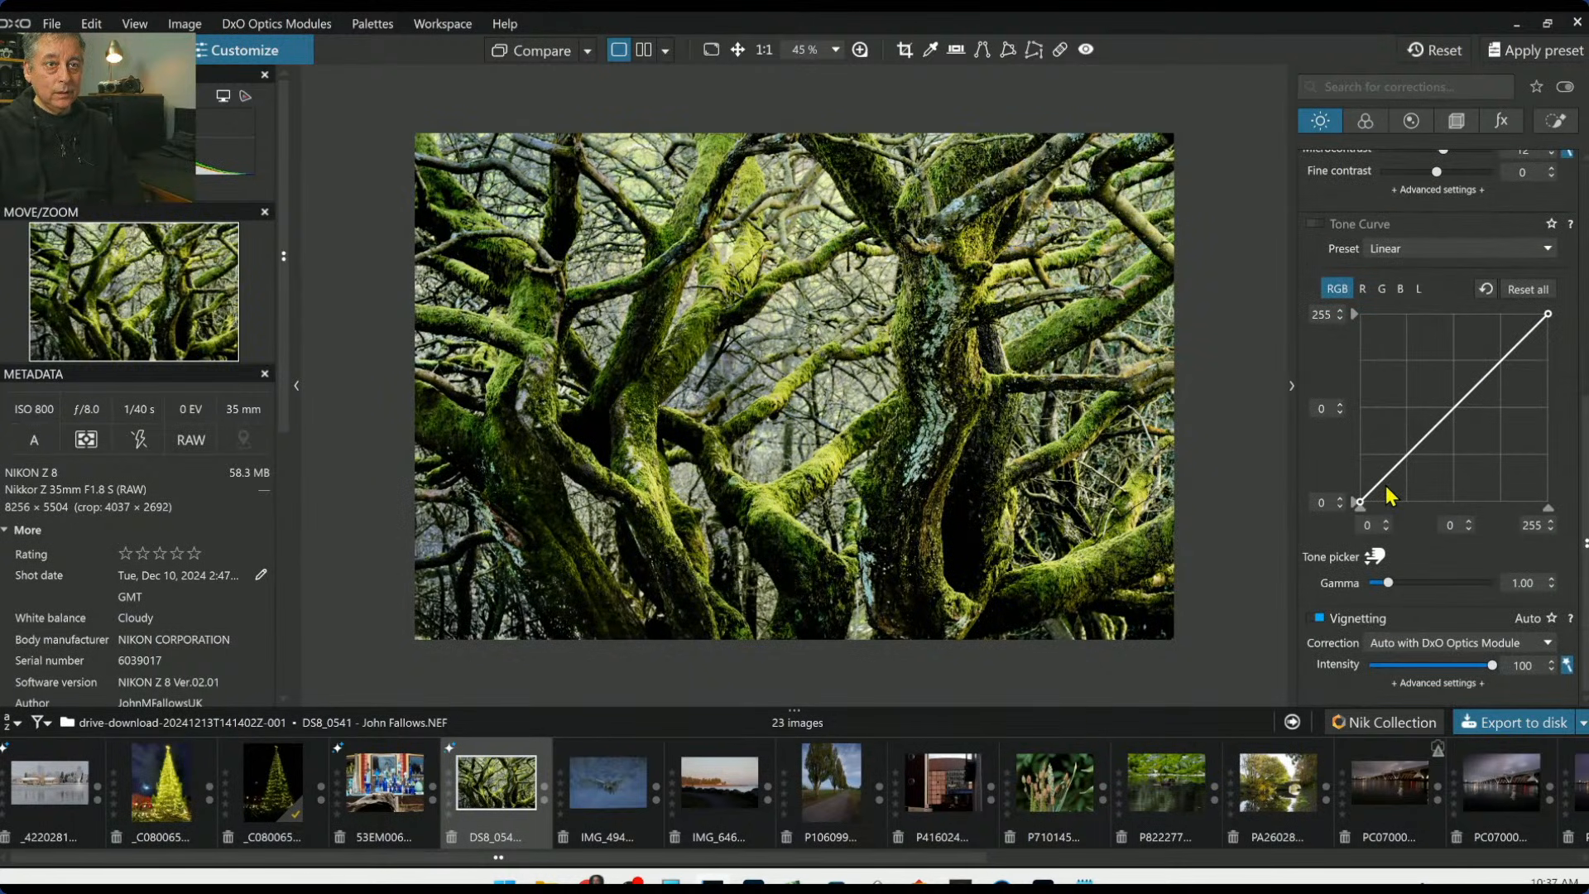
scroll(1391, 495, up, 6)
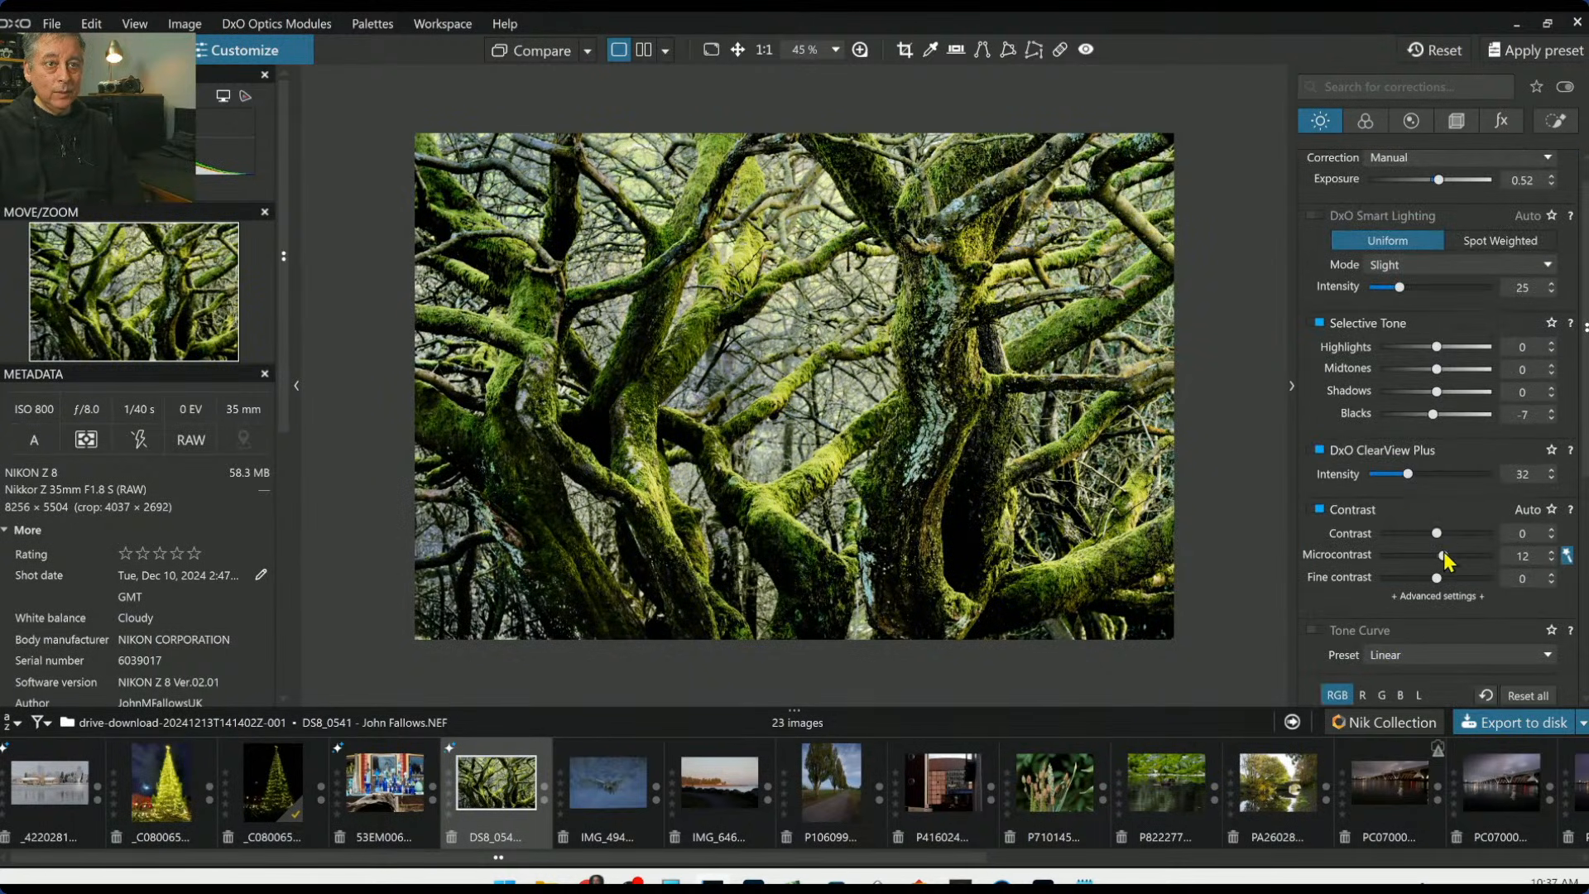
drag(1444, 556, 1417, 534)
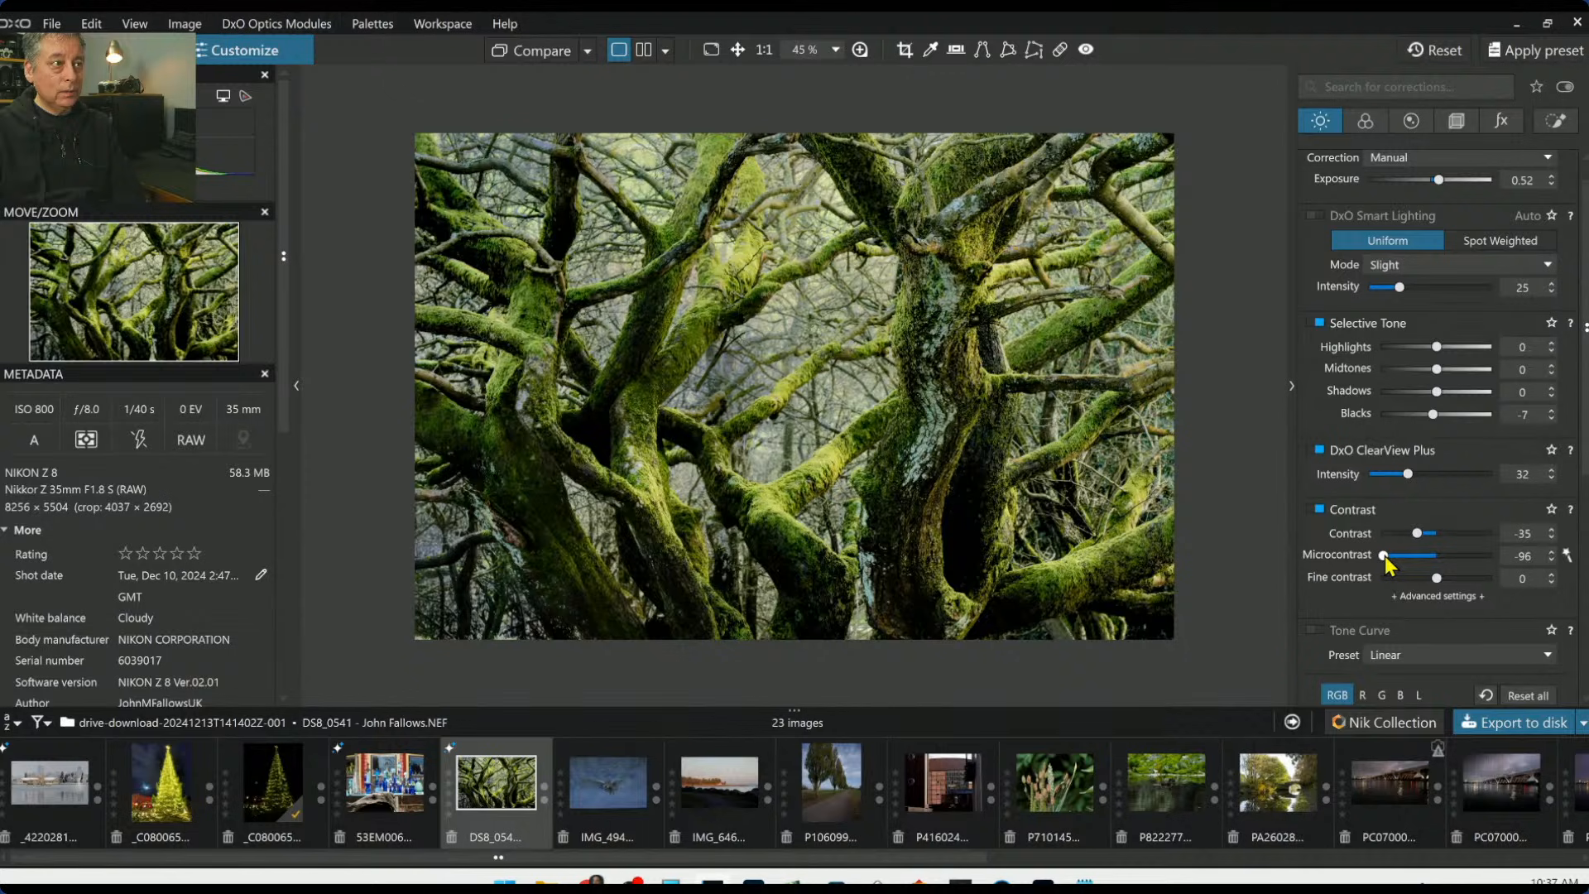
drag(1417, 534, 1429, 534)
Shrink the control point around the upper part of the right trunk in the trunk-brightening mask
key(l)
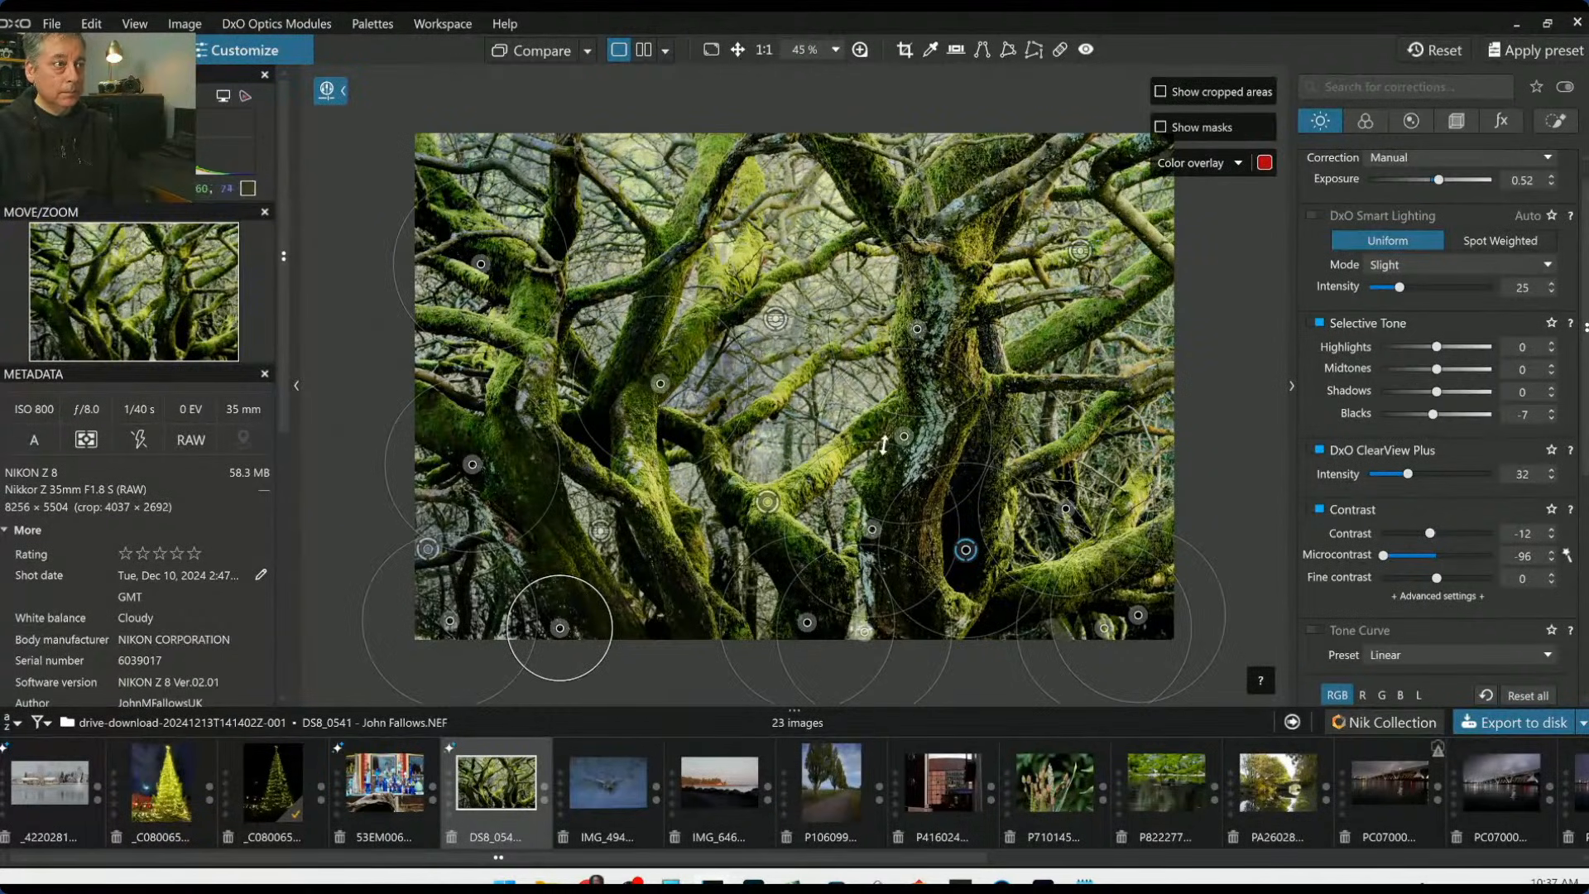
click(767, 501)
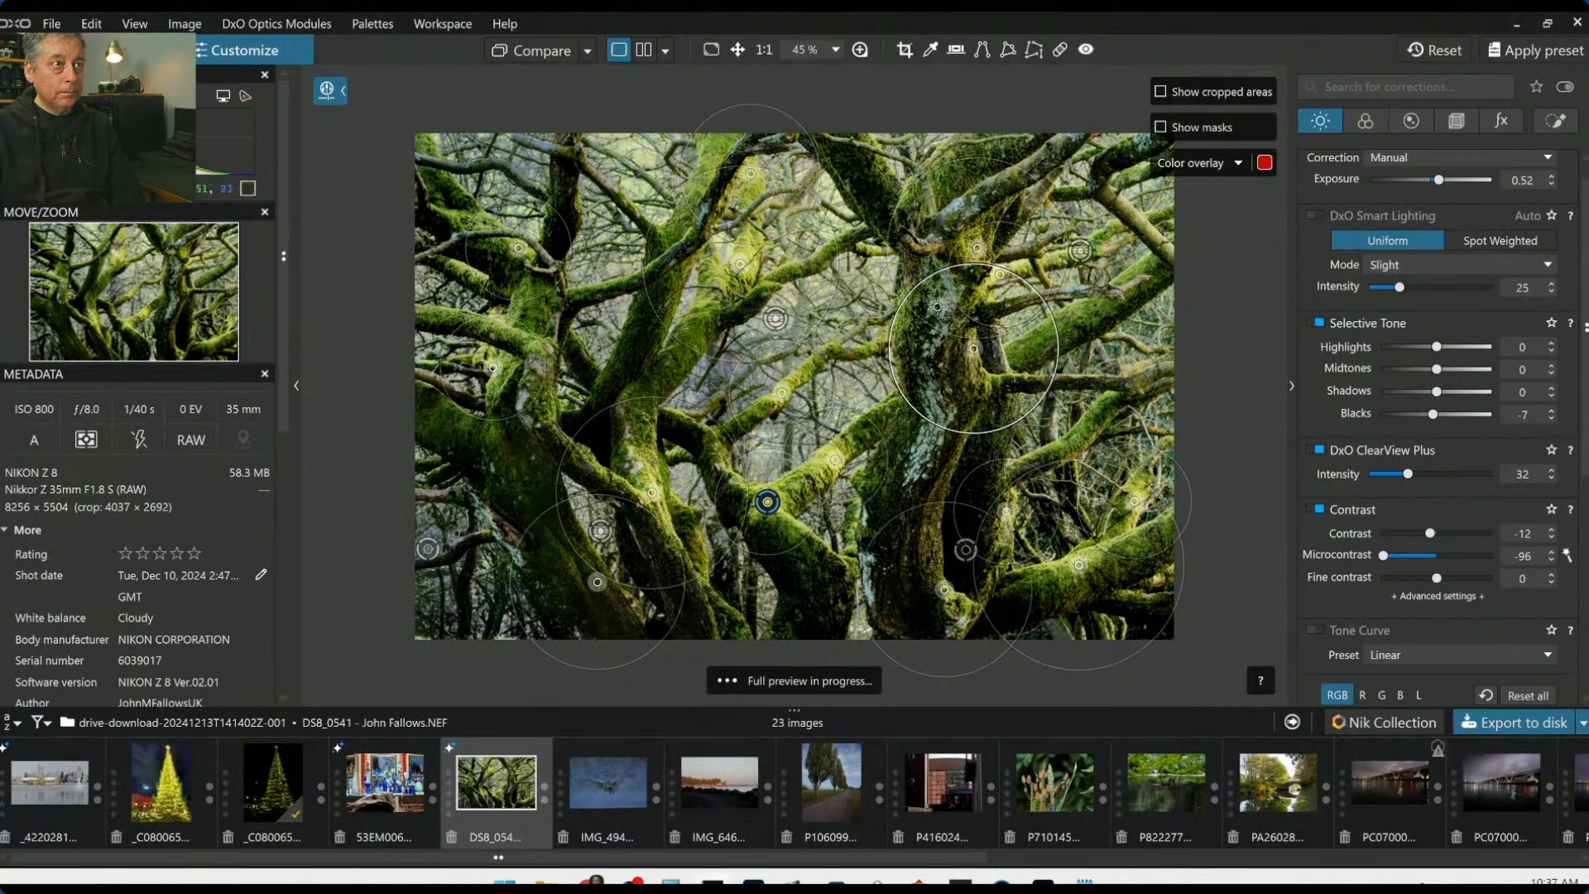
drag(916, 290, 933, 305)
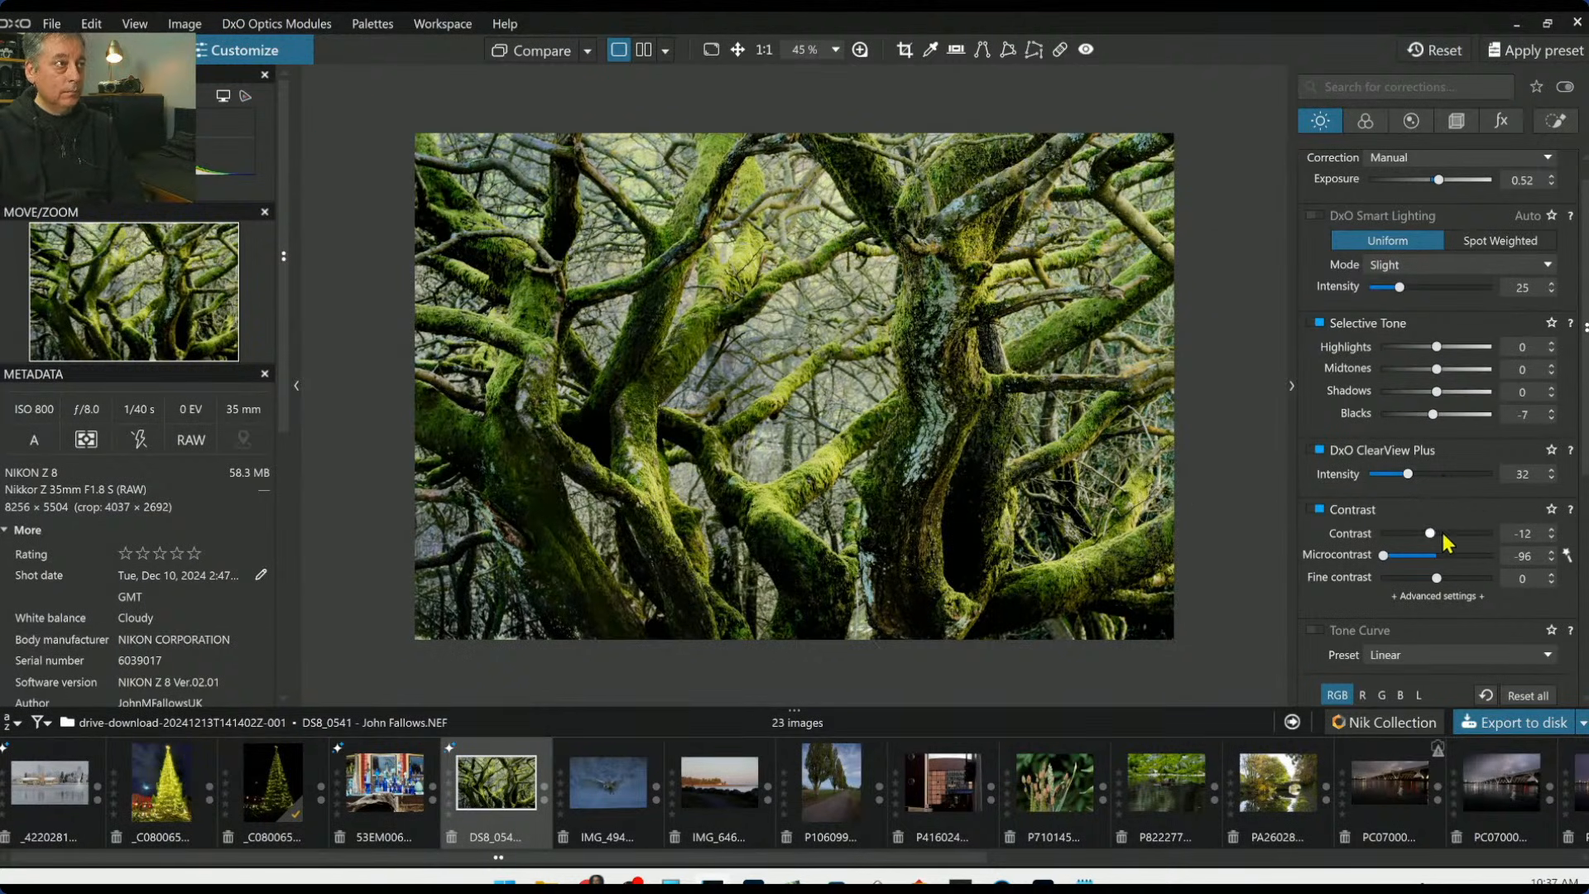
Set the global Contrast to 23, Exposure to 0.82 and Blacks to -14
drag(1430, 534, 1453, 537)
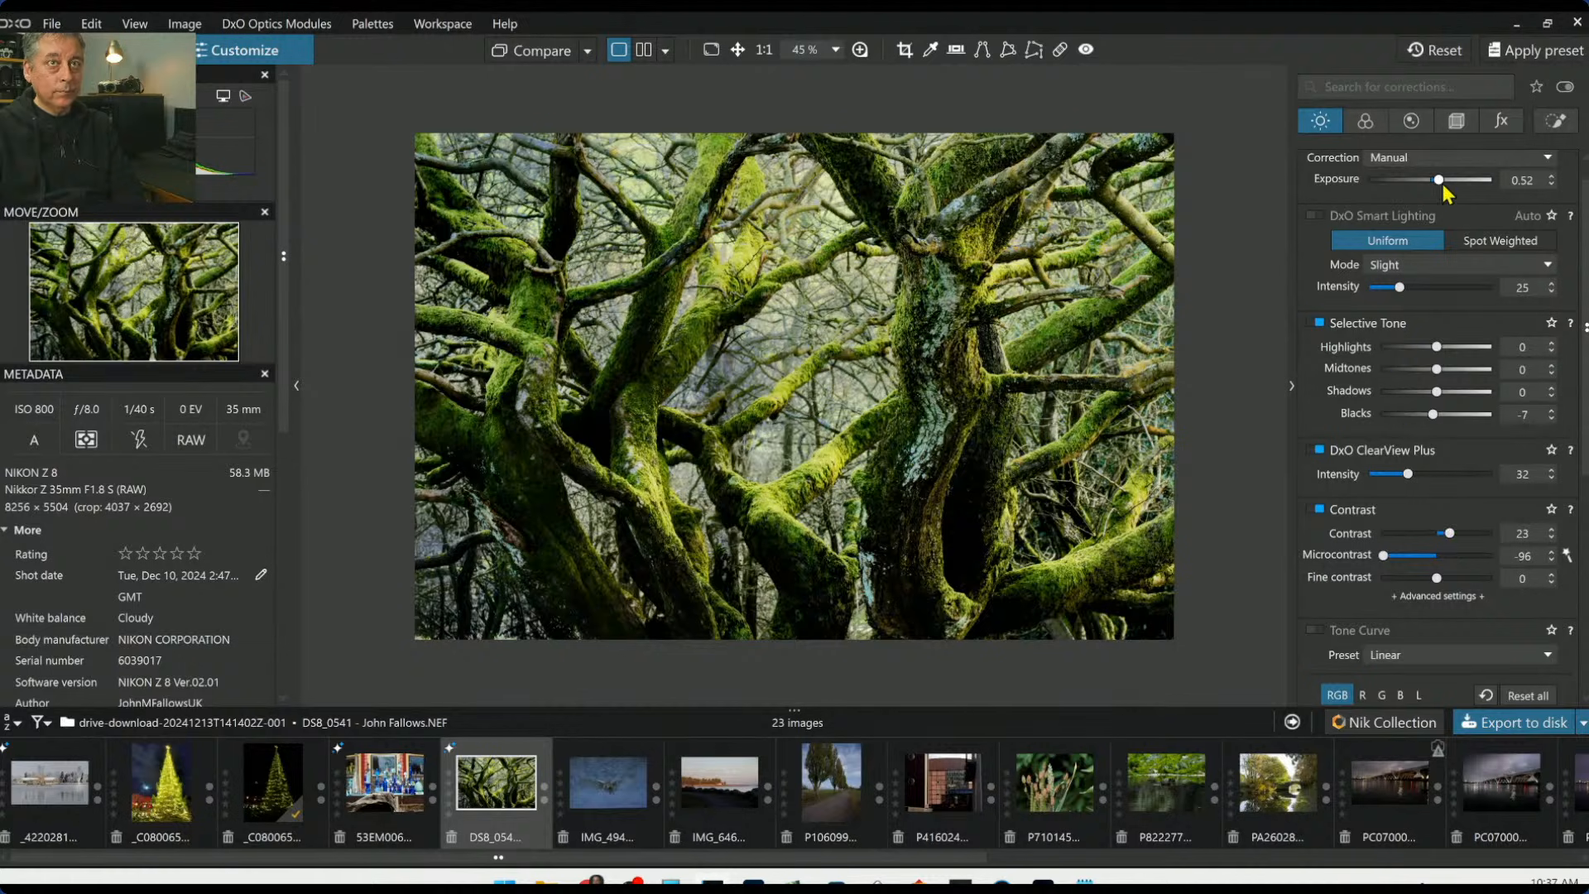
scroll(1442, 182, up, 1)
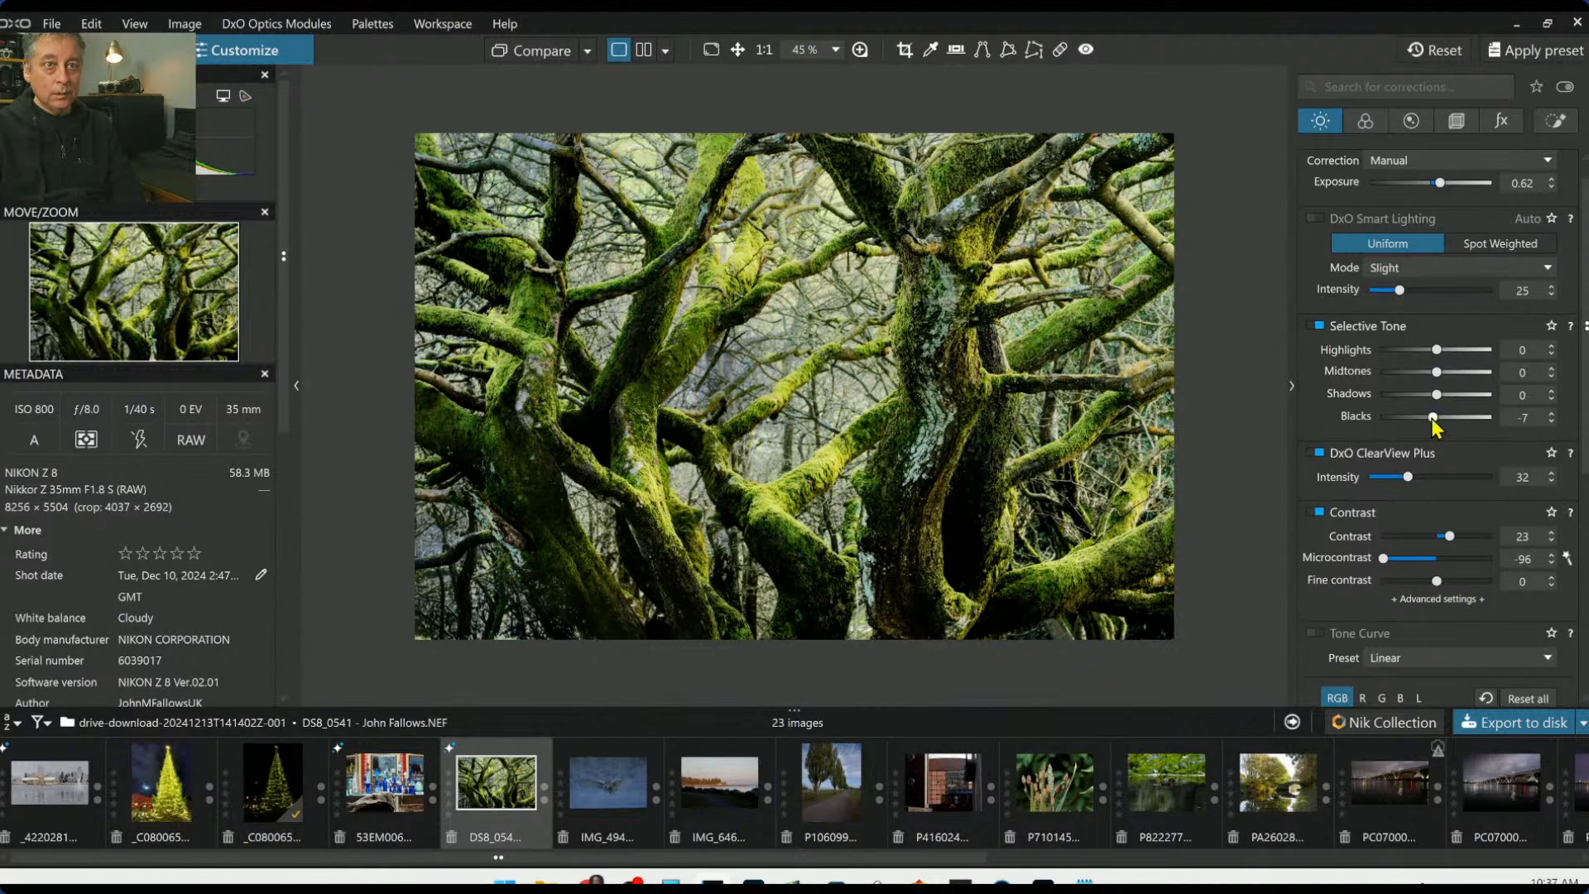
scroll(1432, 419, down, 5)
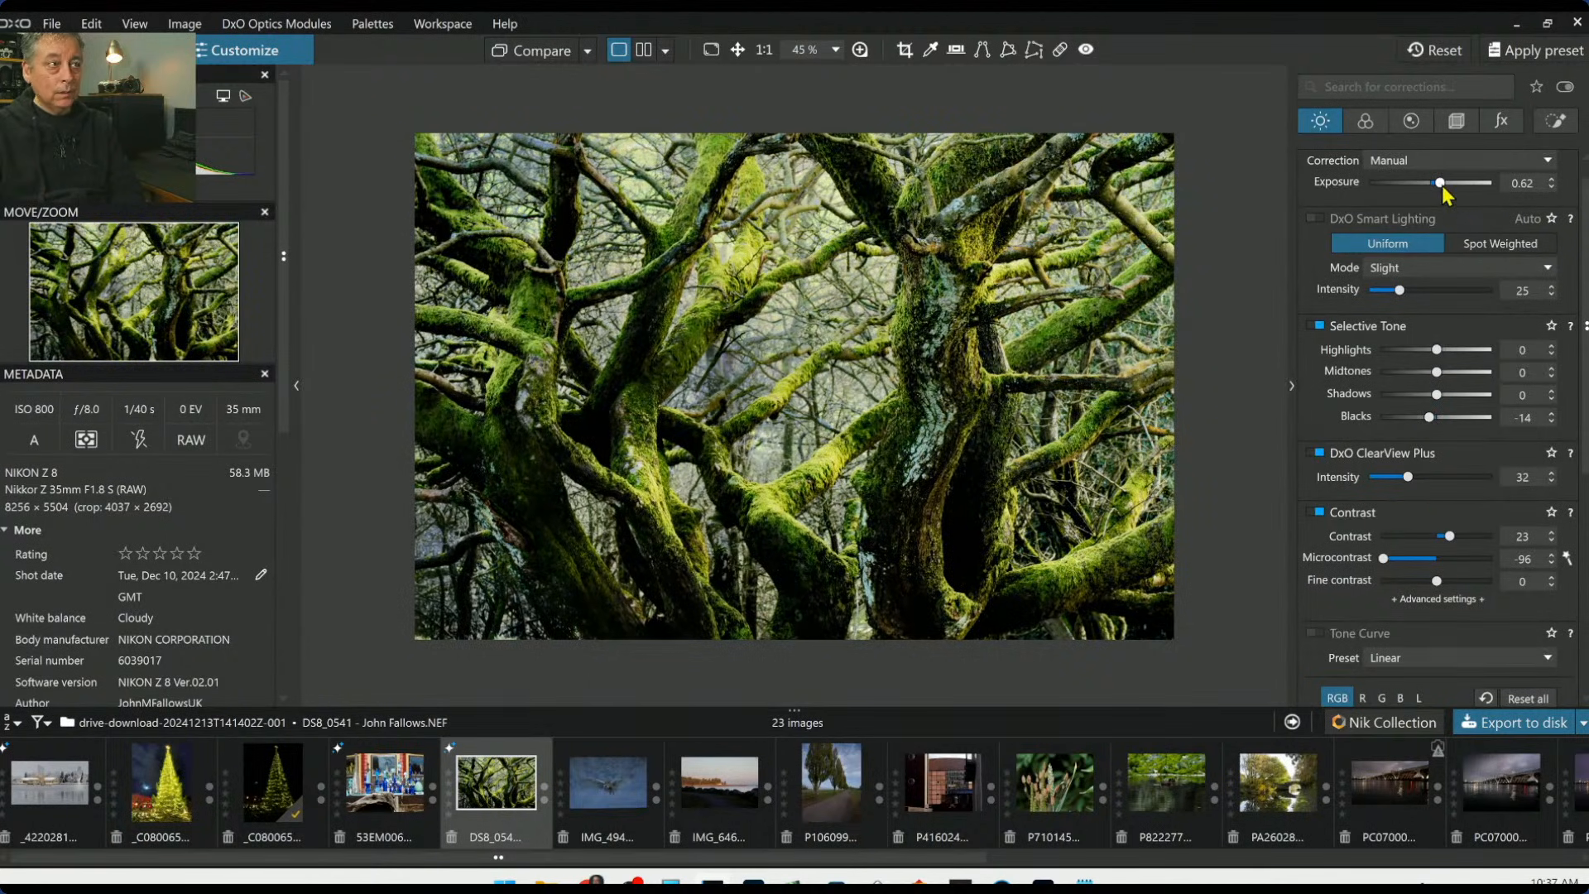
scroll(1442, 186, up, 2)
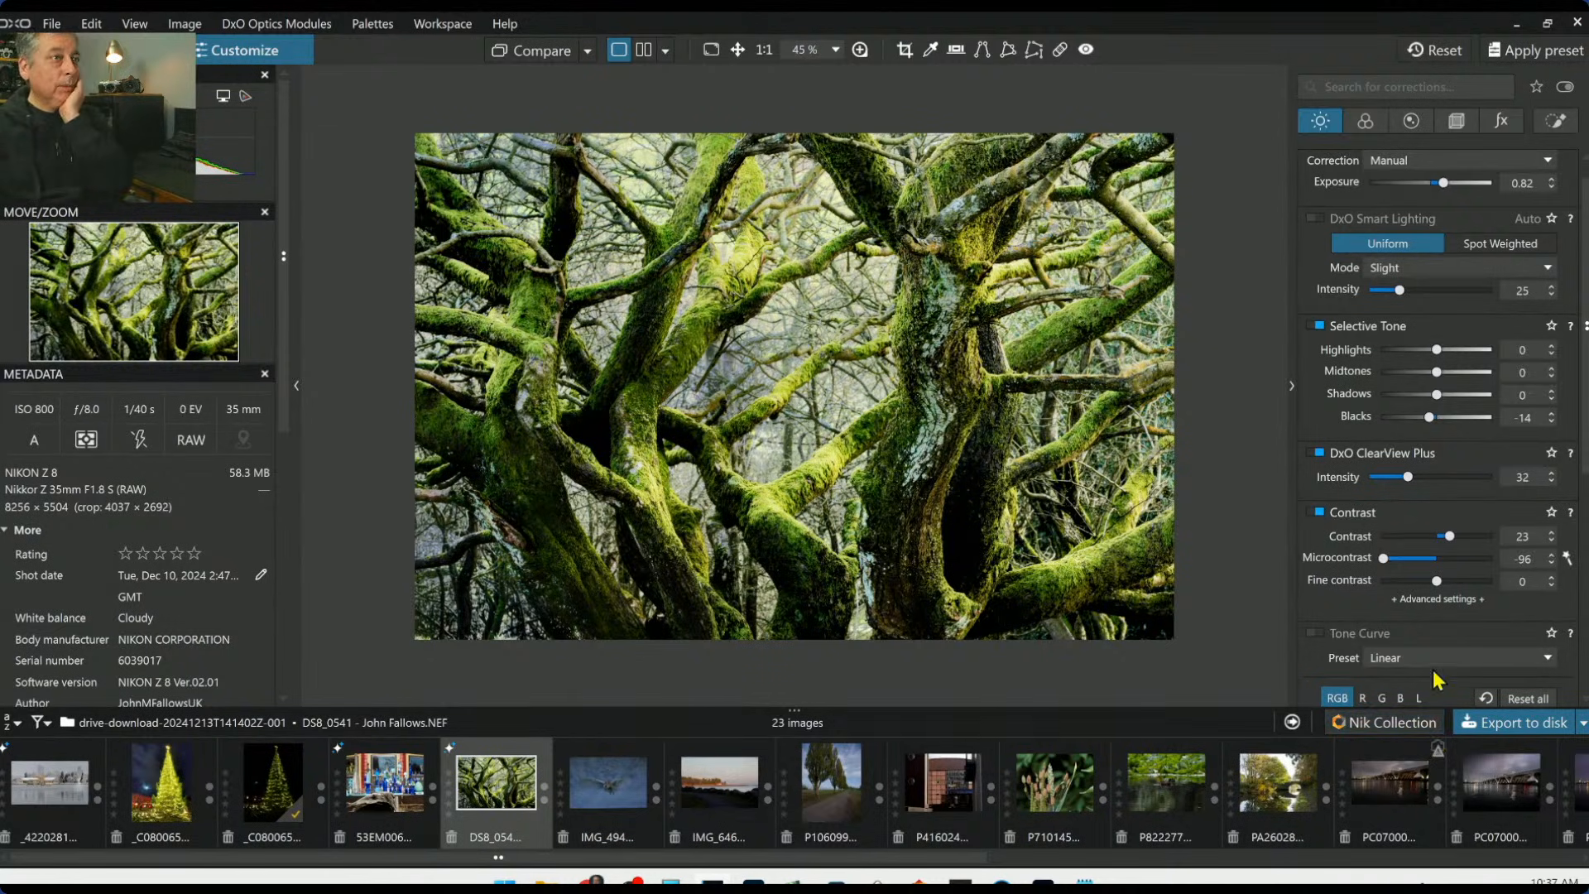
Set the RAW White Balance temperature to 4987
click(1366, 120)
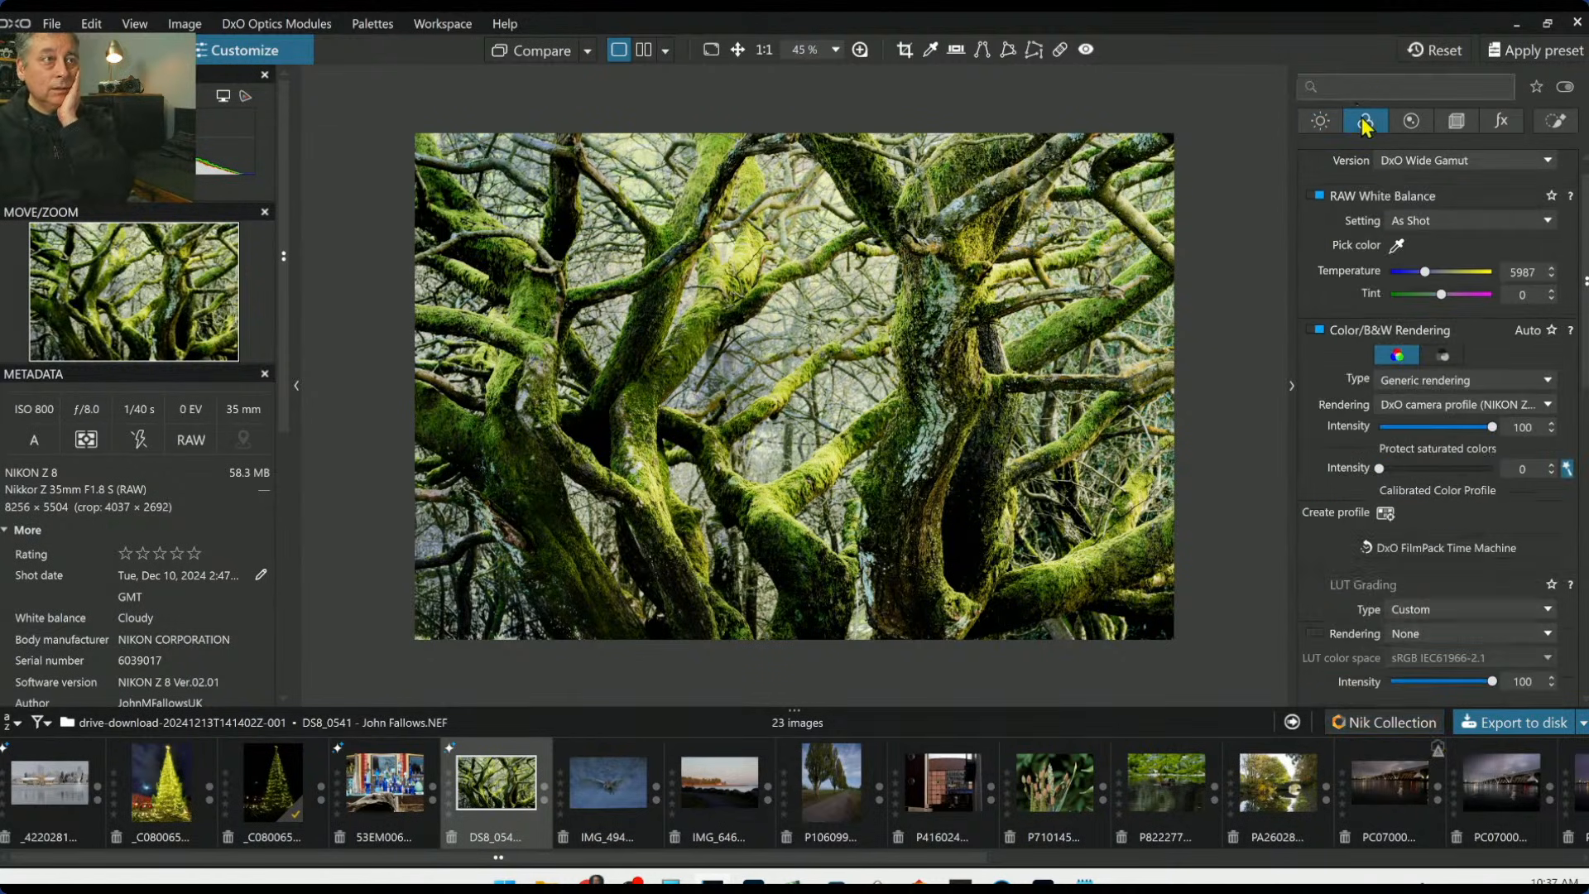
drag(1428, 271, 1429, 271)
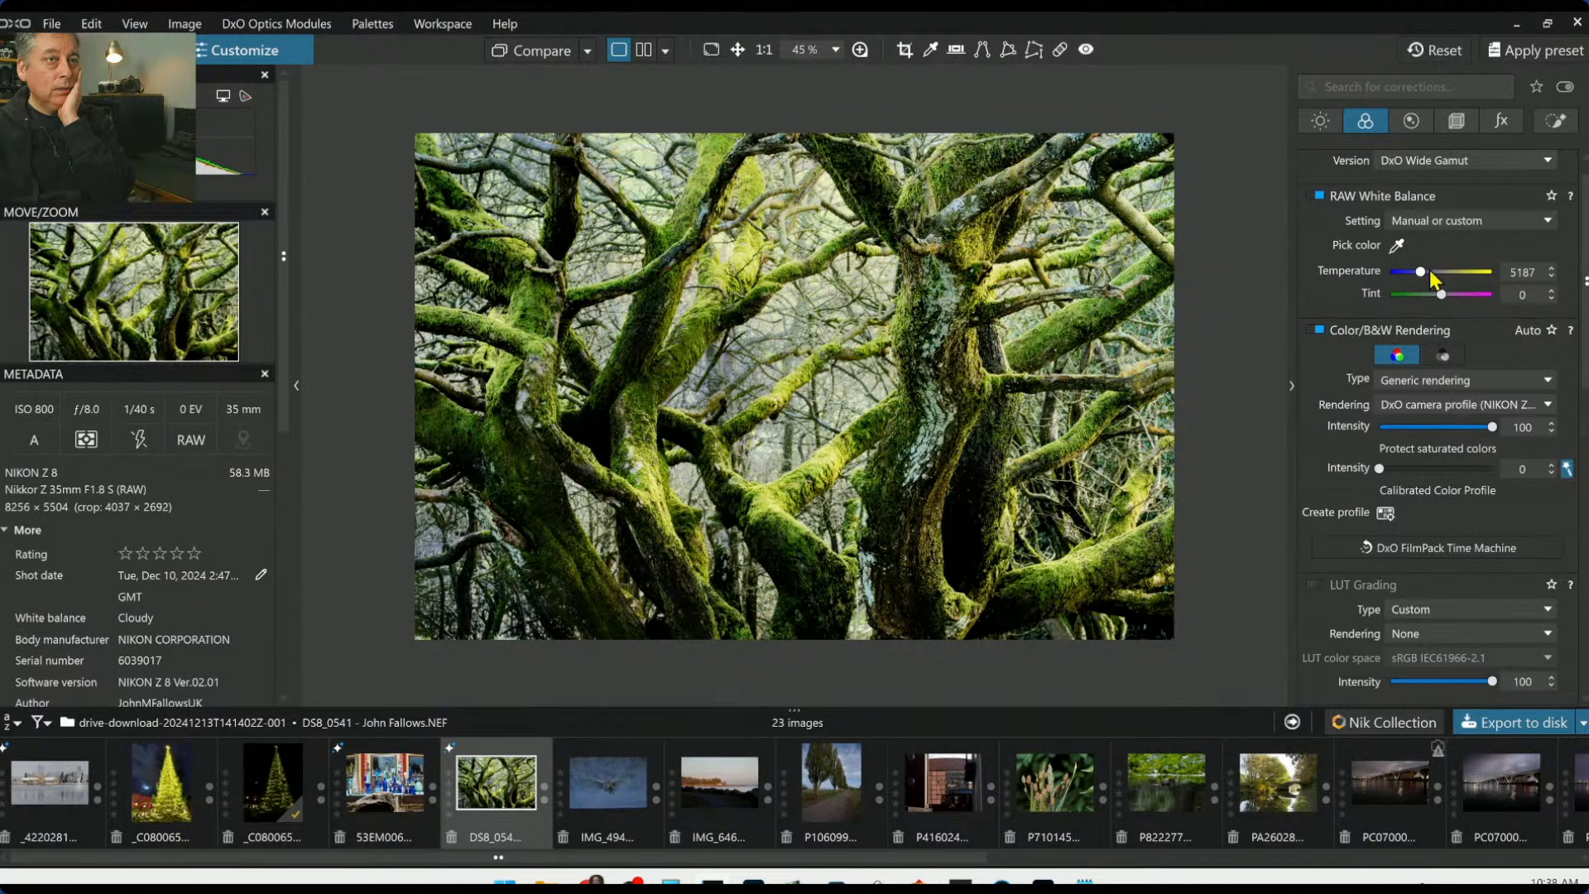
scroll(1429, 270, down, 2)
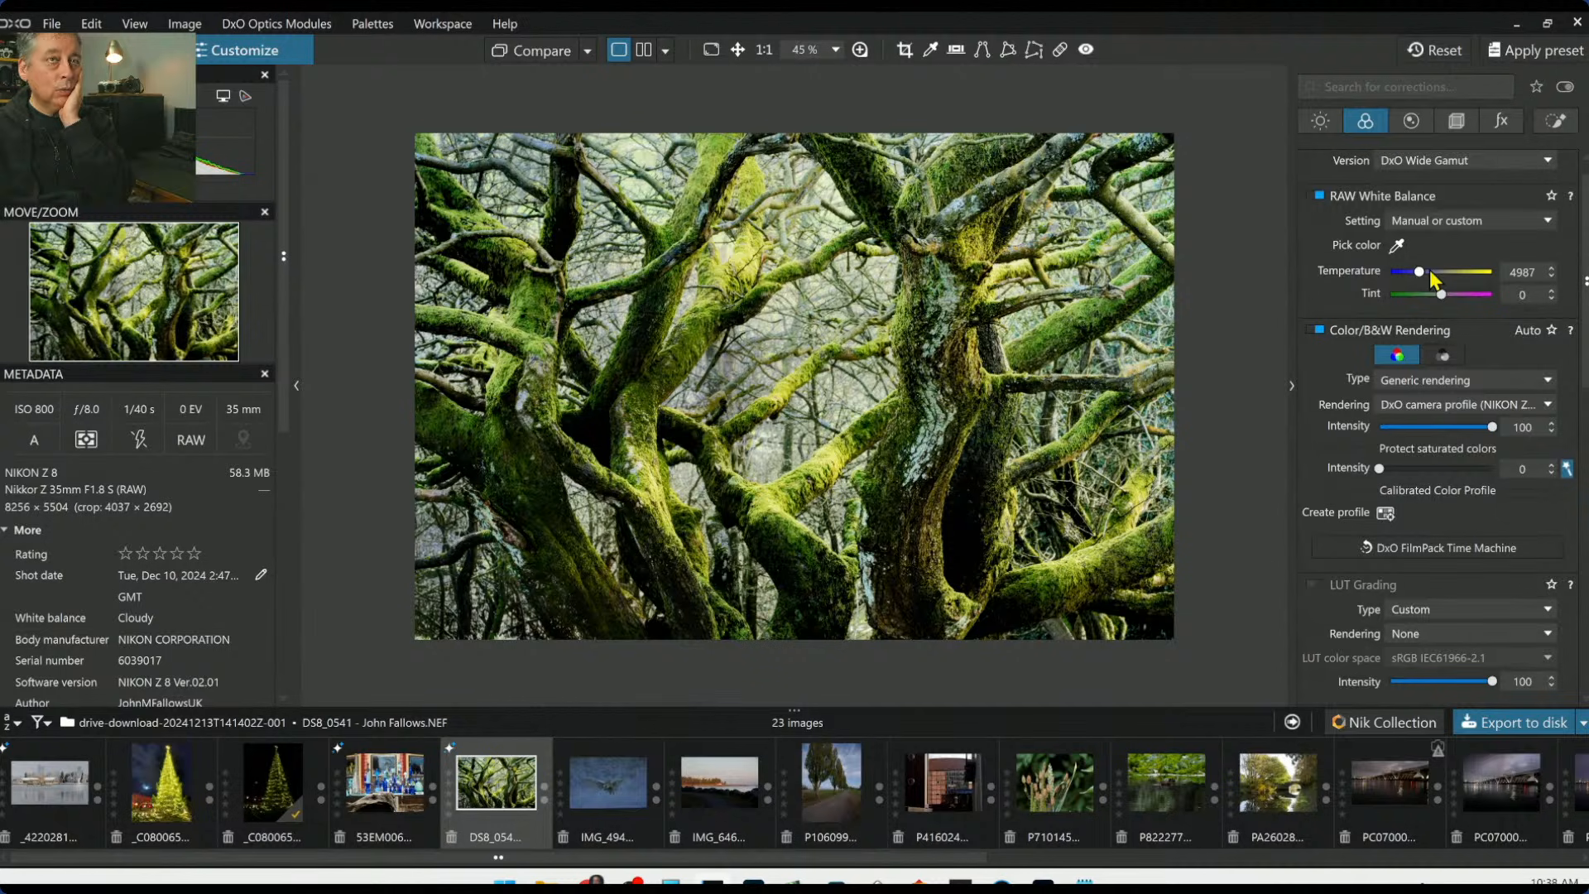
Create a control point mask on the lower right trunk, adding points on its upper part and on the branches left of center
click(1556, 121)
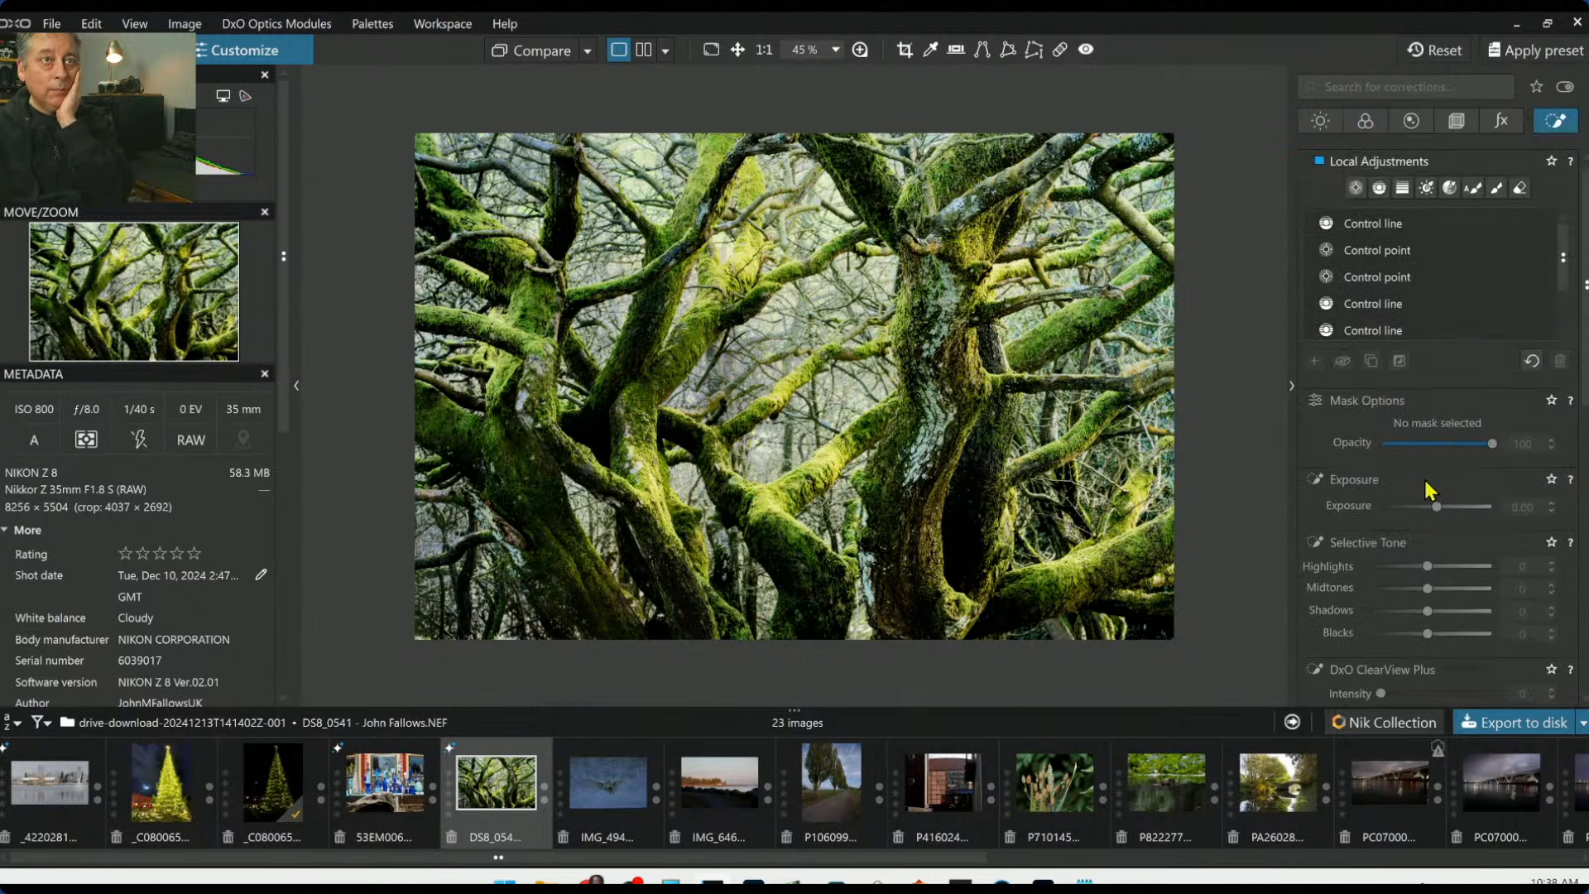
click(1358, 194)
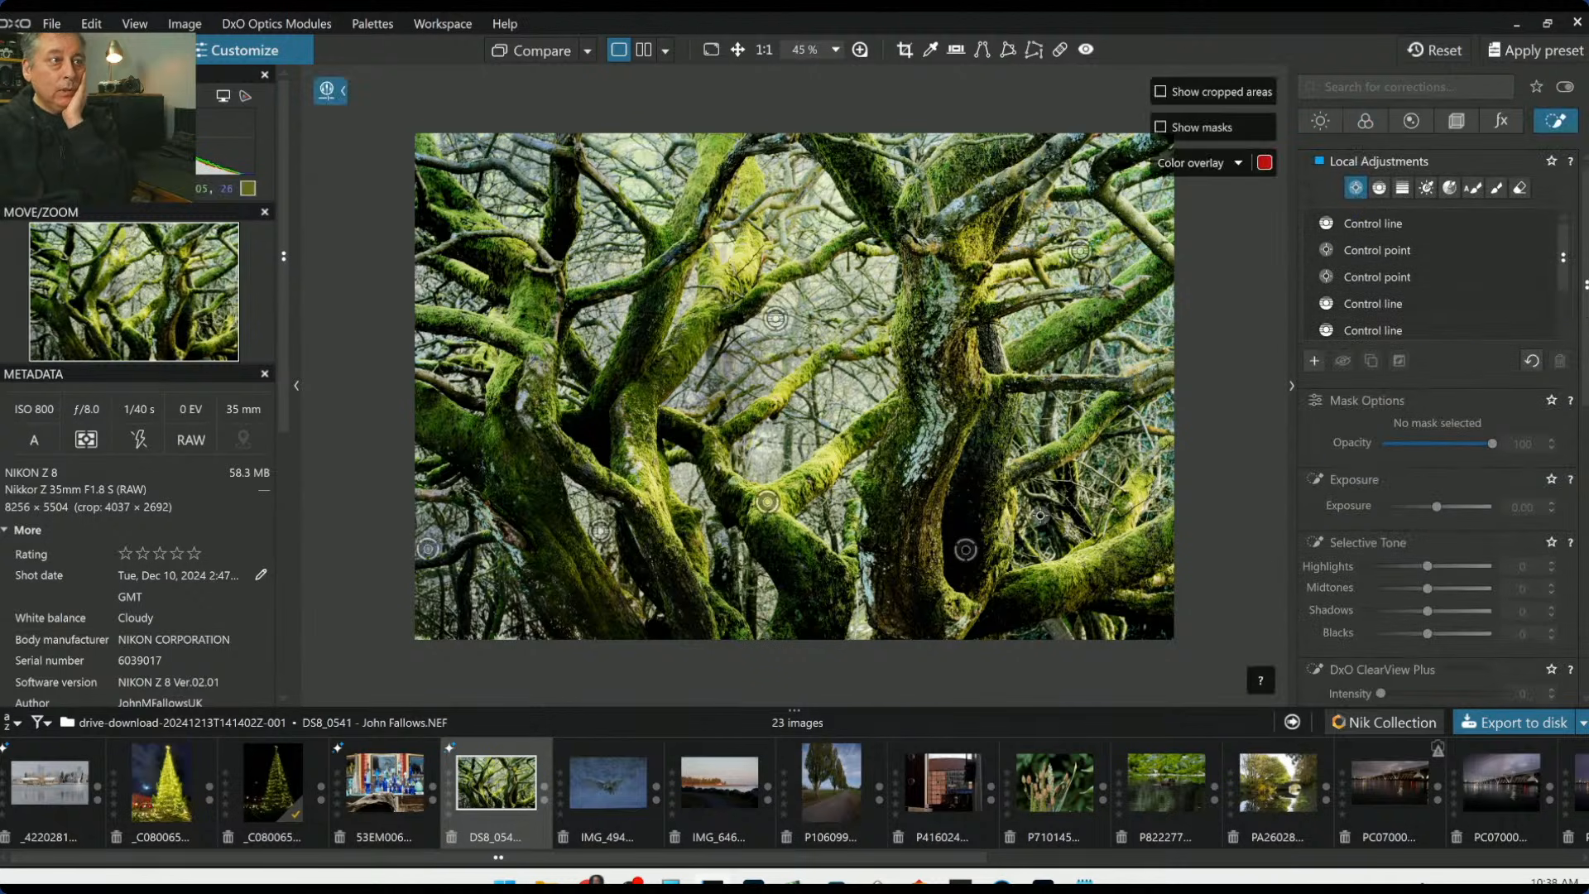
click(928, 503)
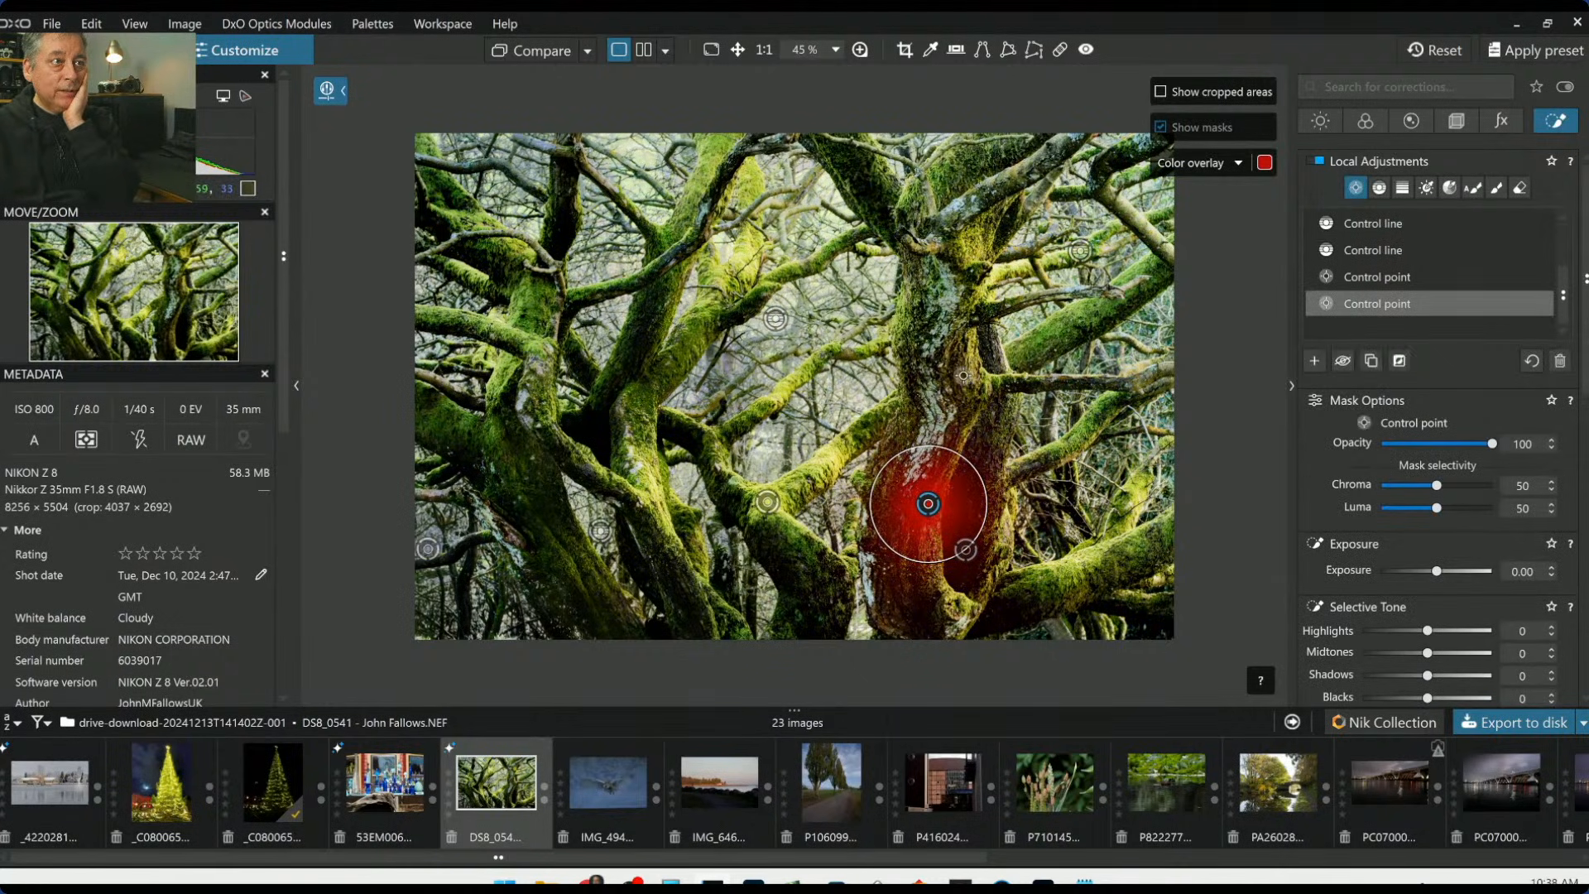
click(954, 365)
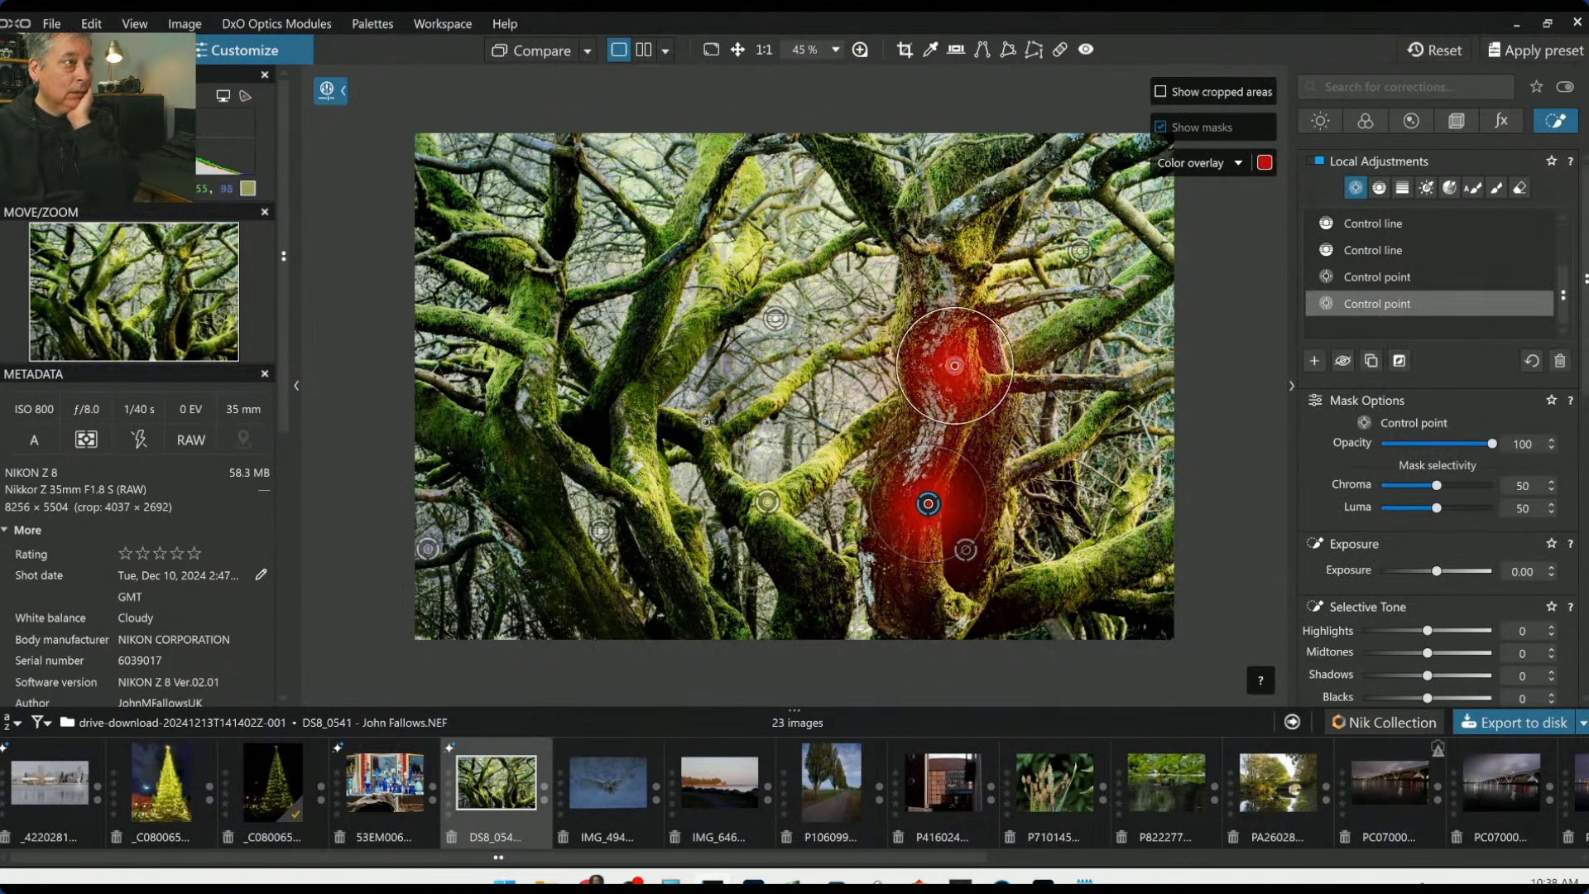
click(712, 404)
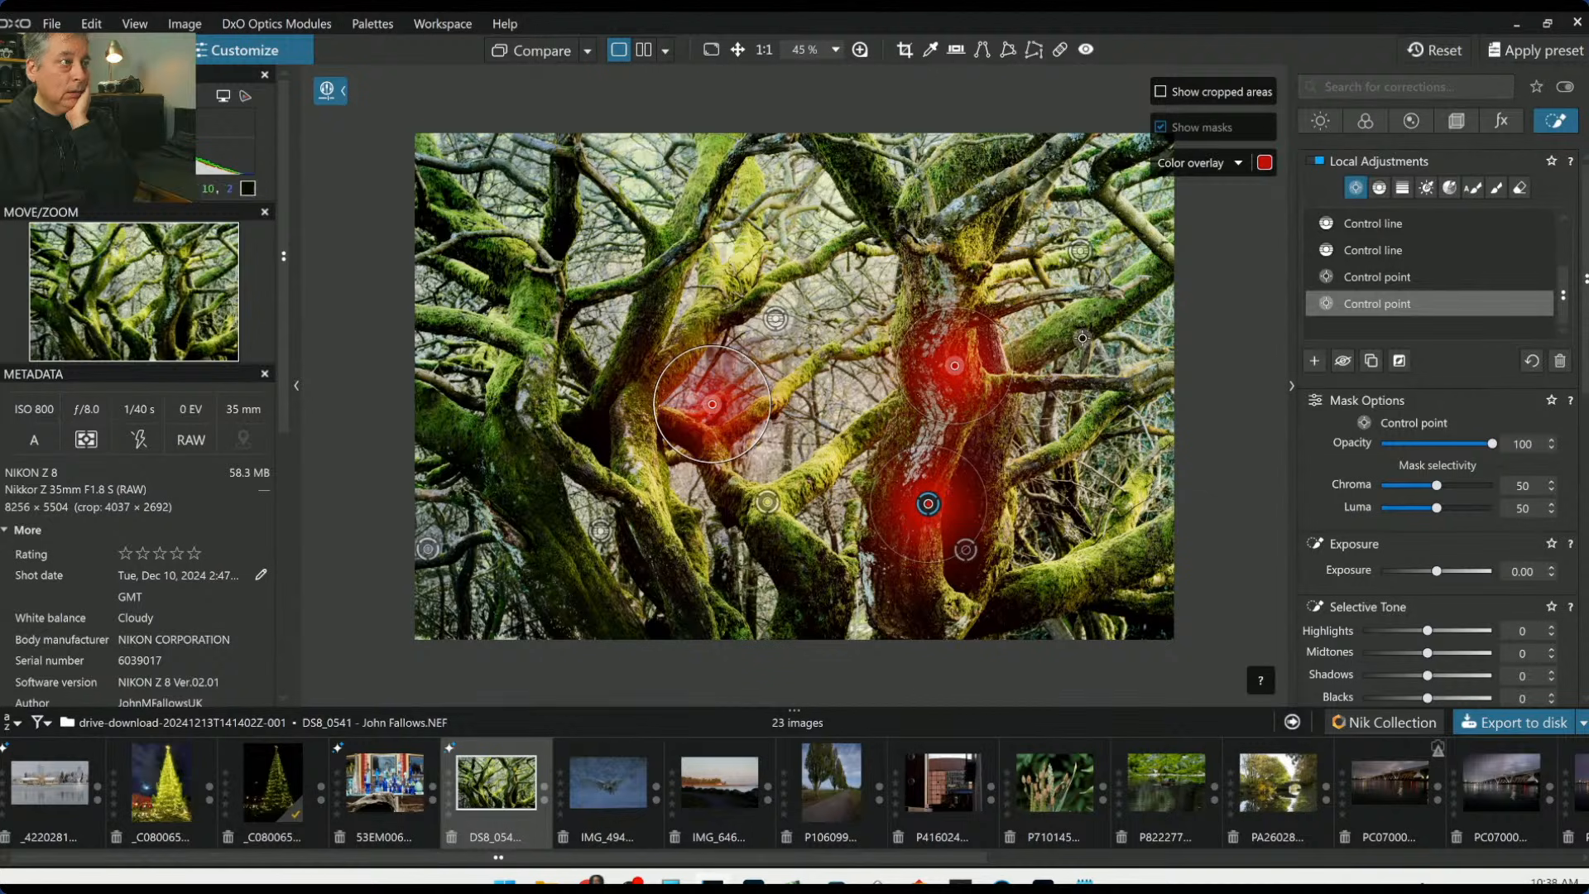
click(928, 503)
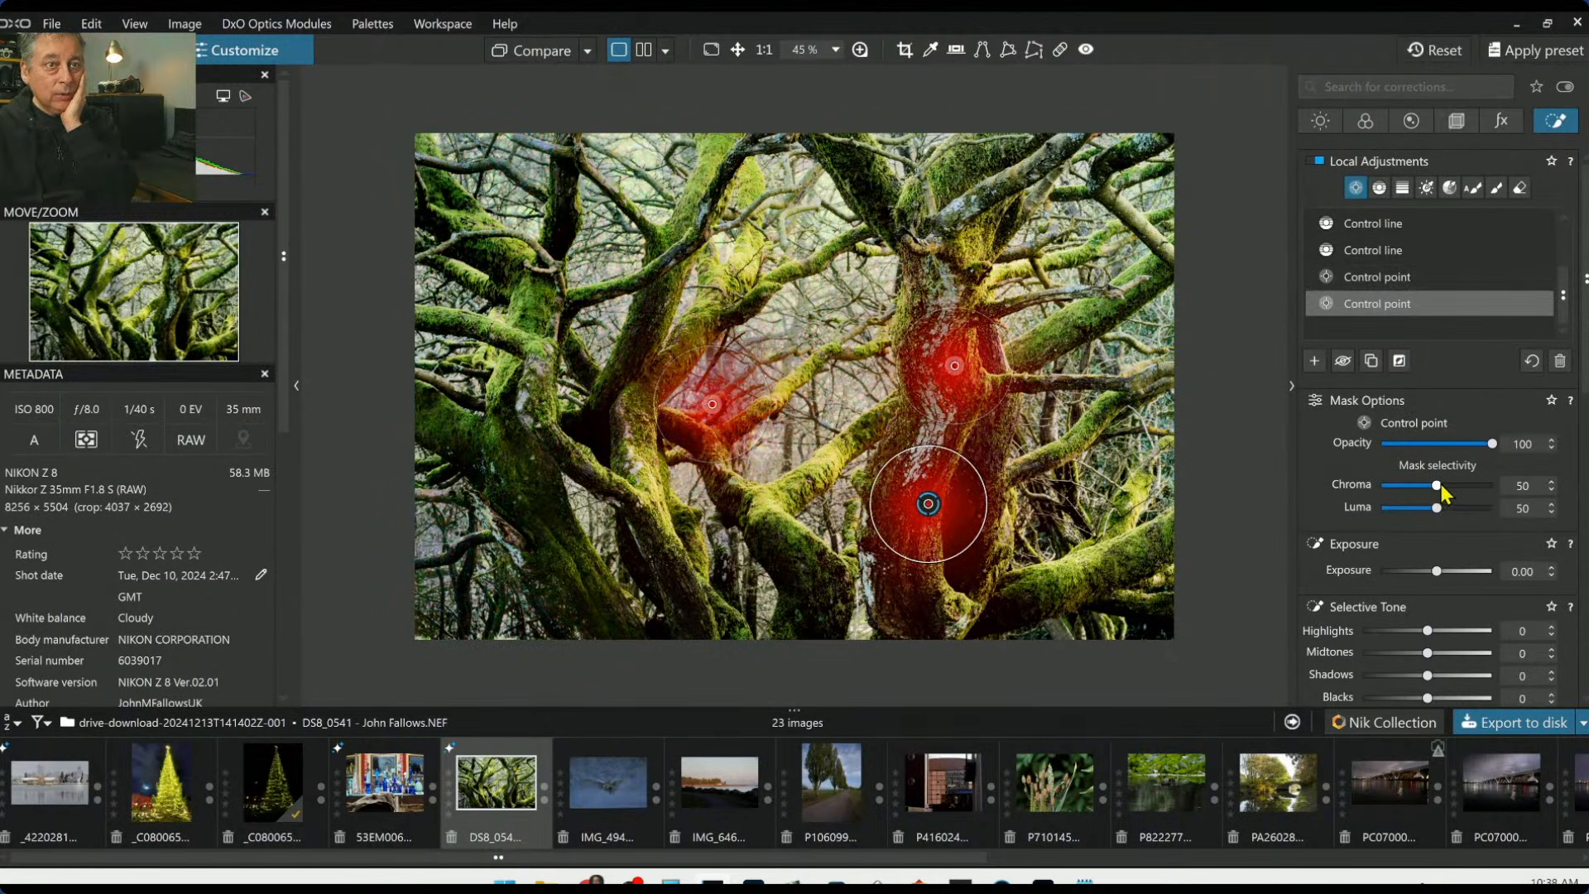
Set the mask's Chroma selectivity to 71 and add control points on the left and middle trunks and the right trunk's base
drag(1442, 485, 1463, 492)
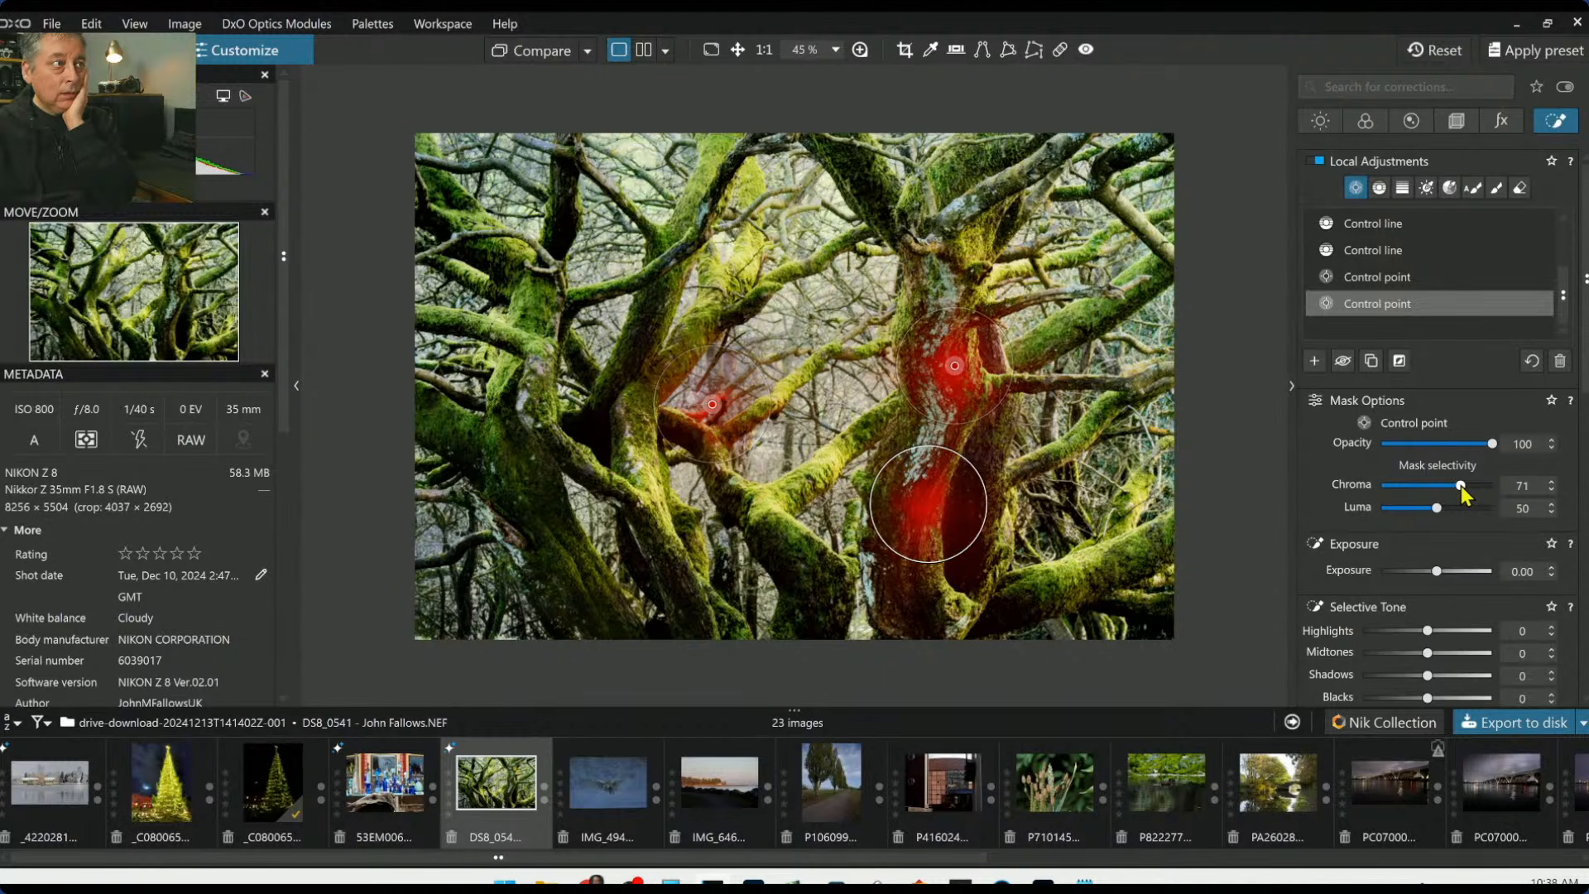
click(556, 320)
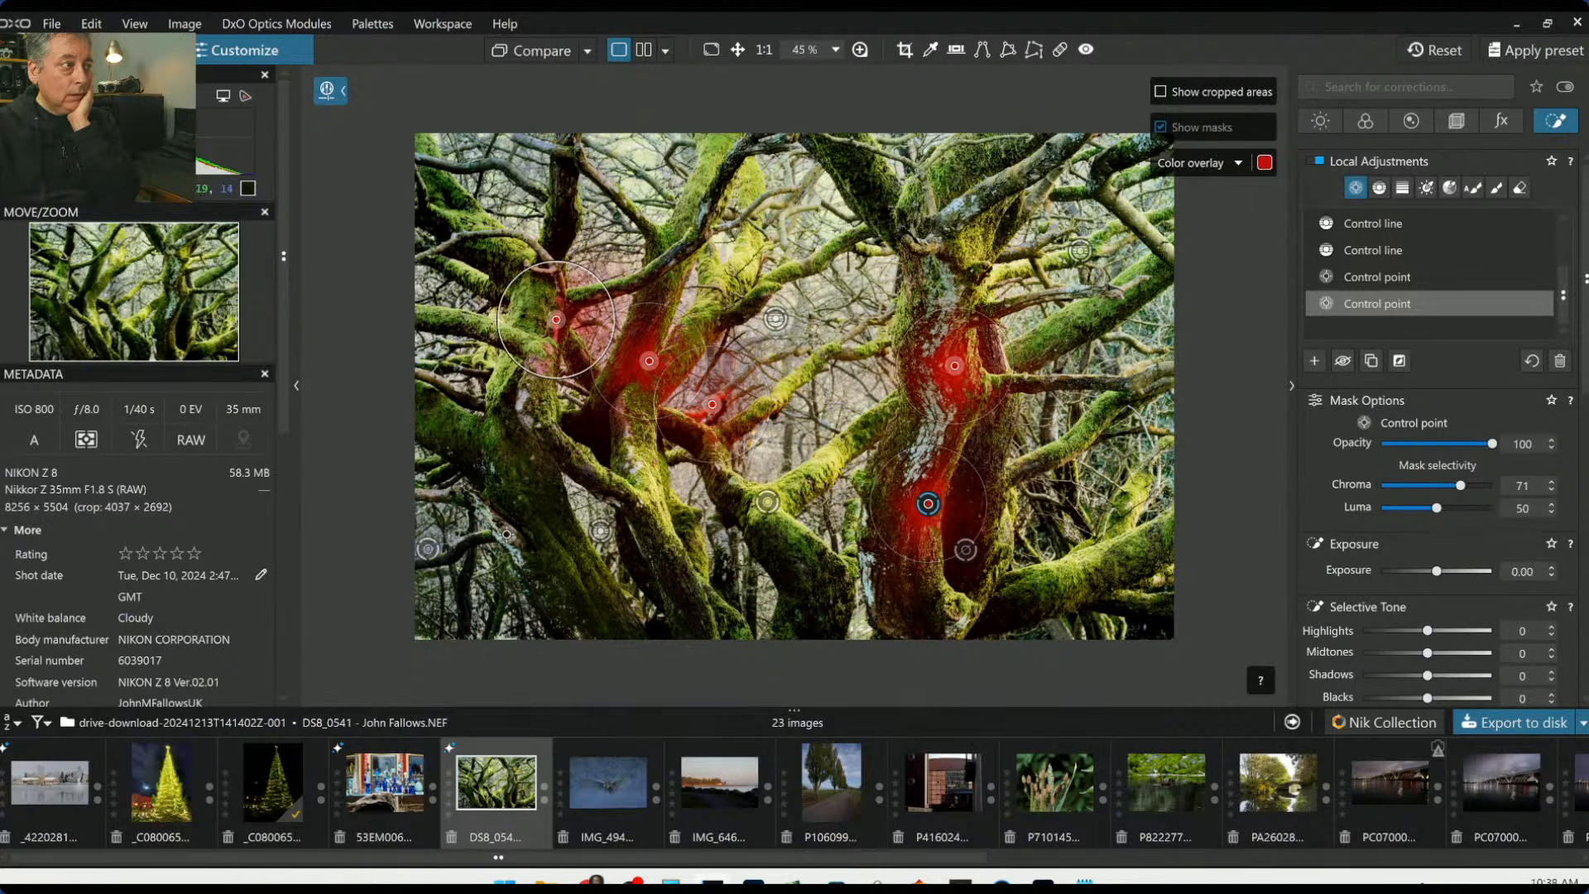
click(507, 534)
click(697, 543)
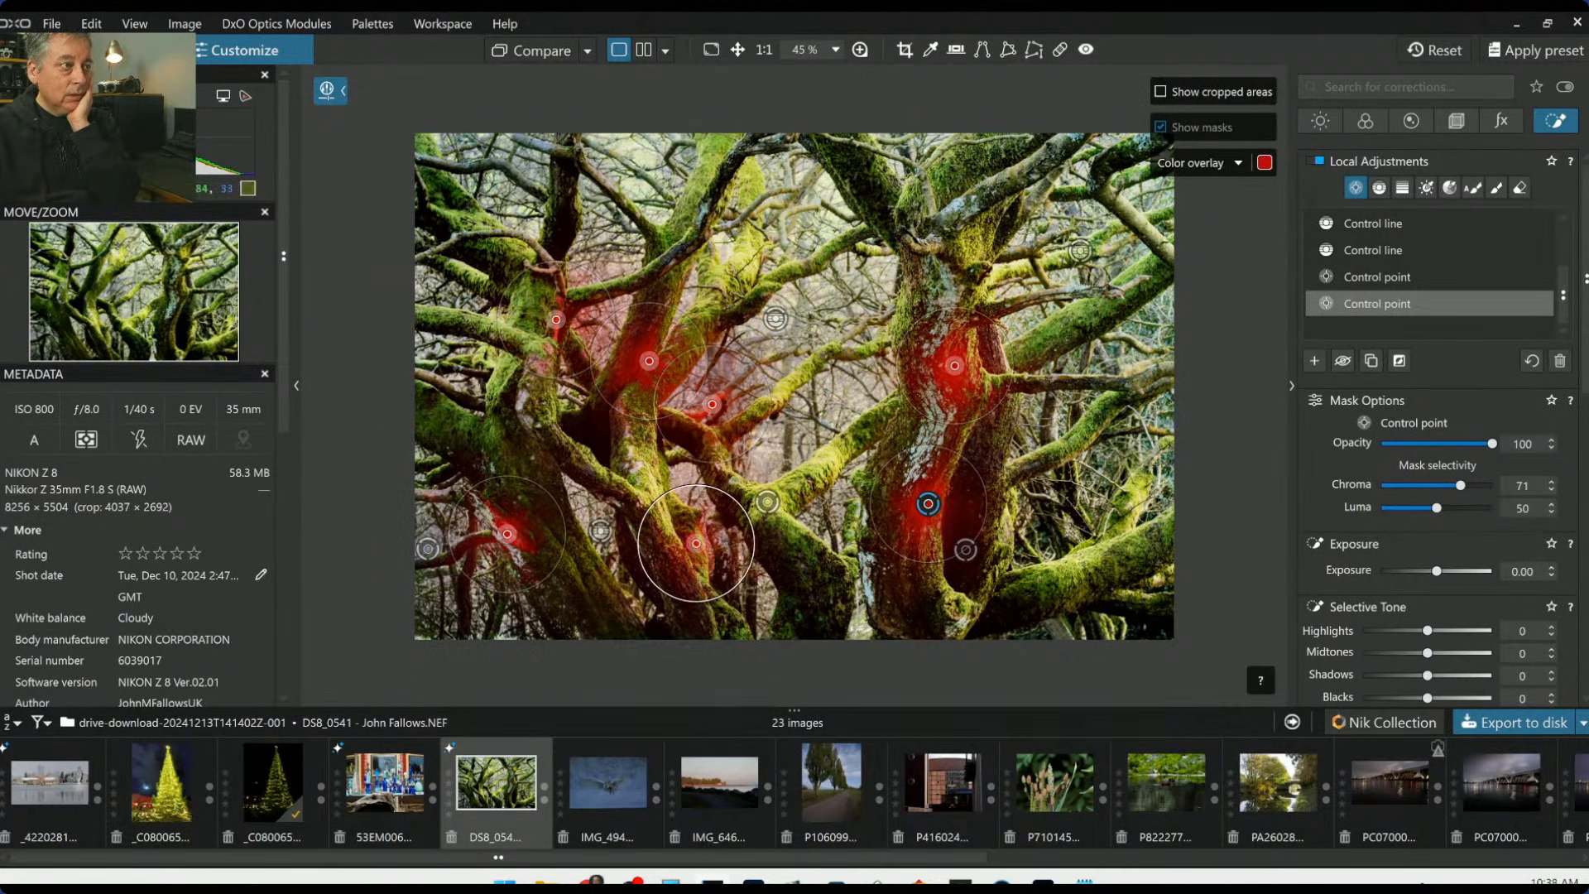
click(683, 583)
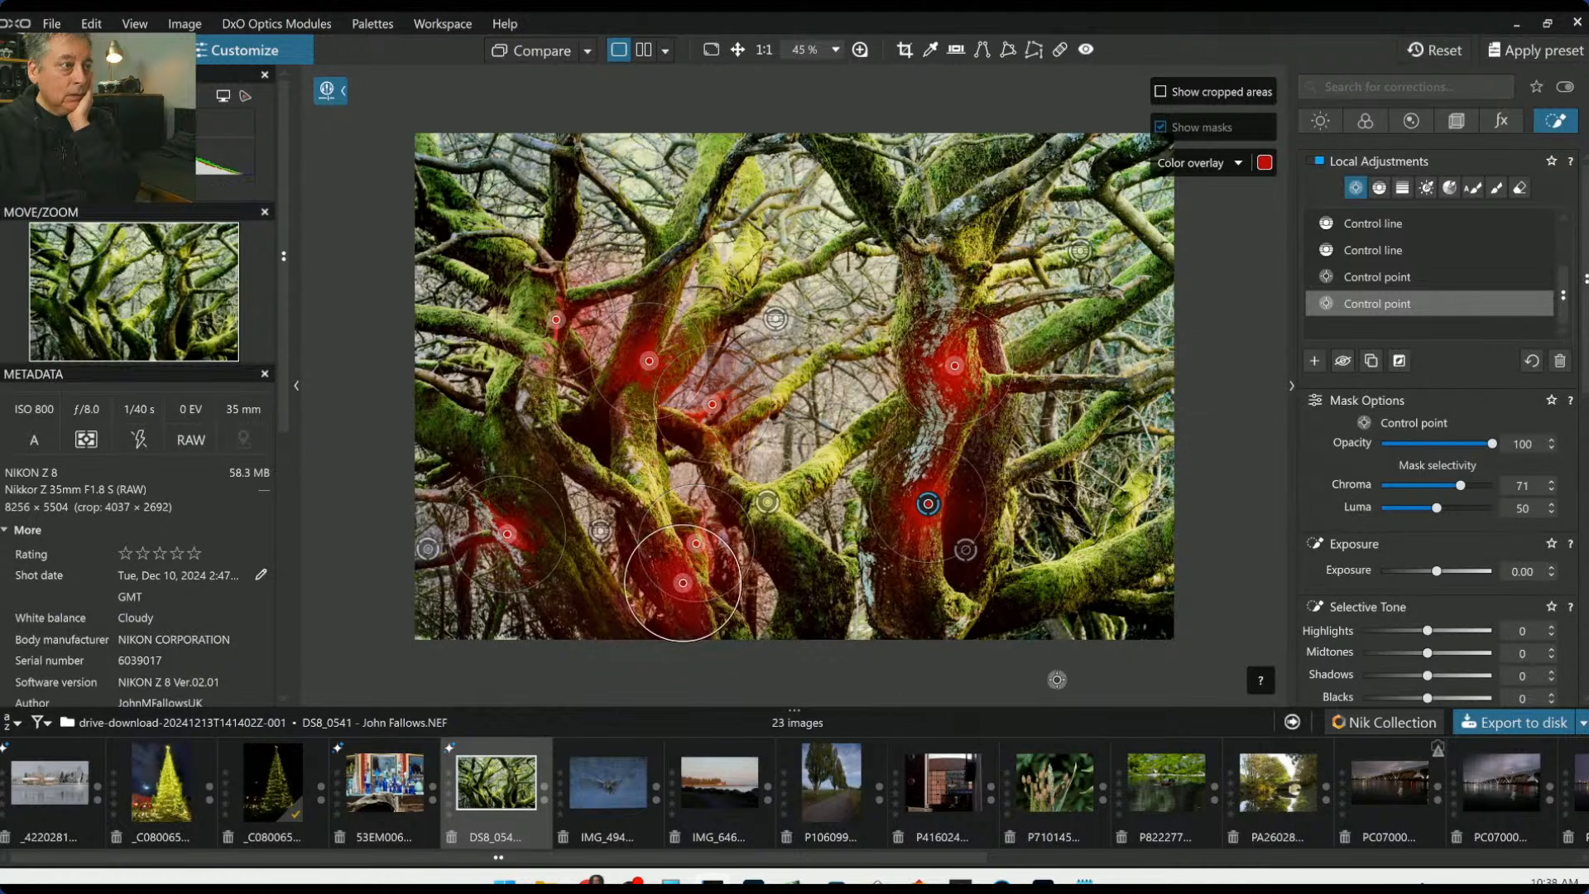
click(899, 591)
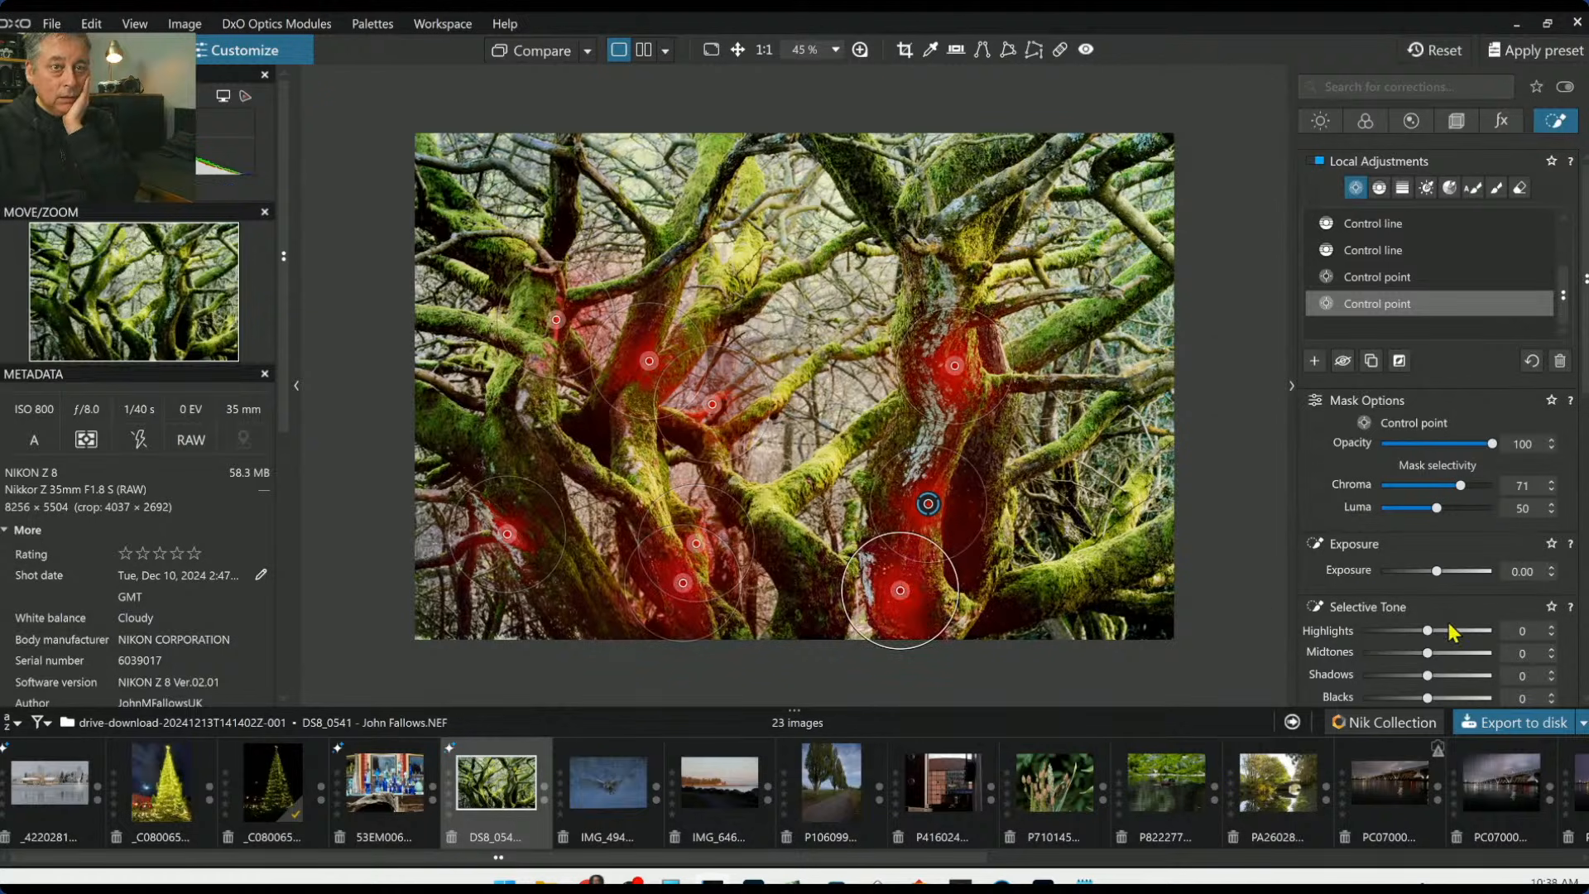
Set the mask's overall HSL Vibrancy to 62 and Saturation to 30
scroll(1455, 633, down, 6)
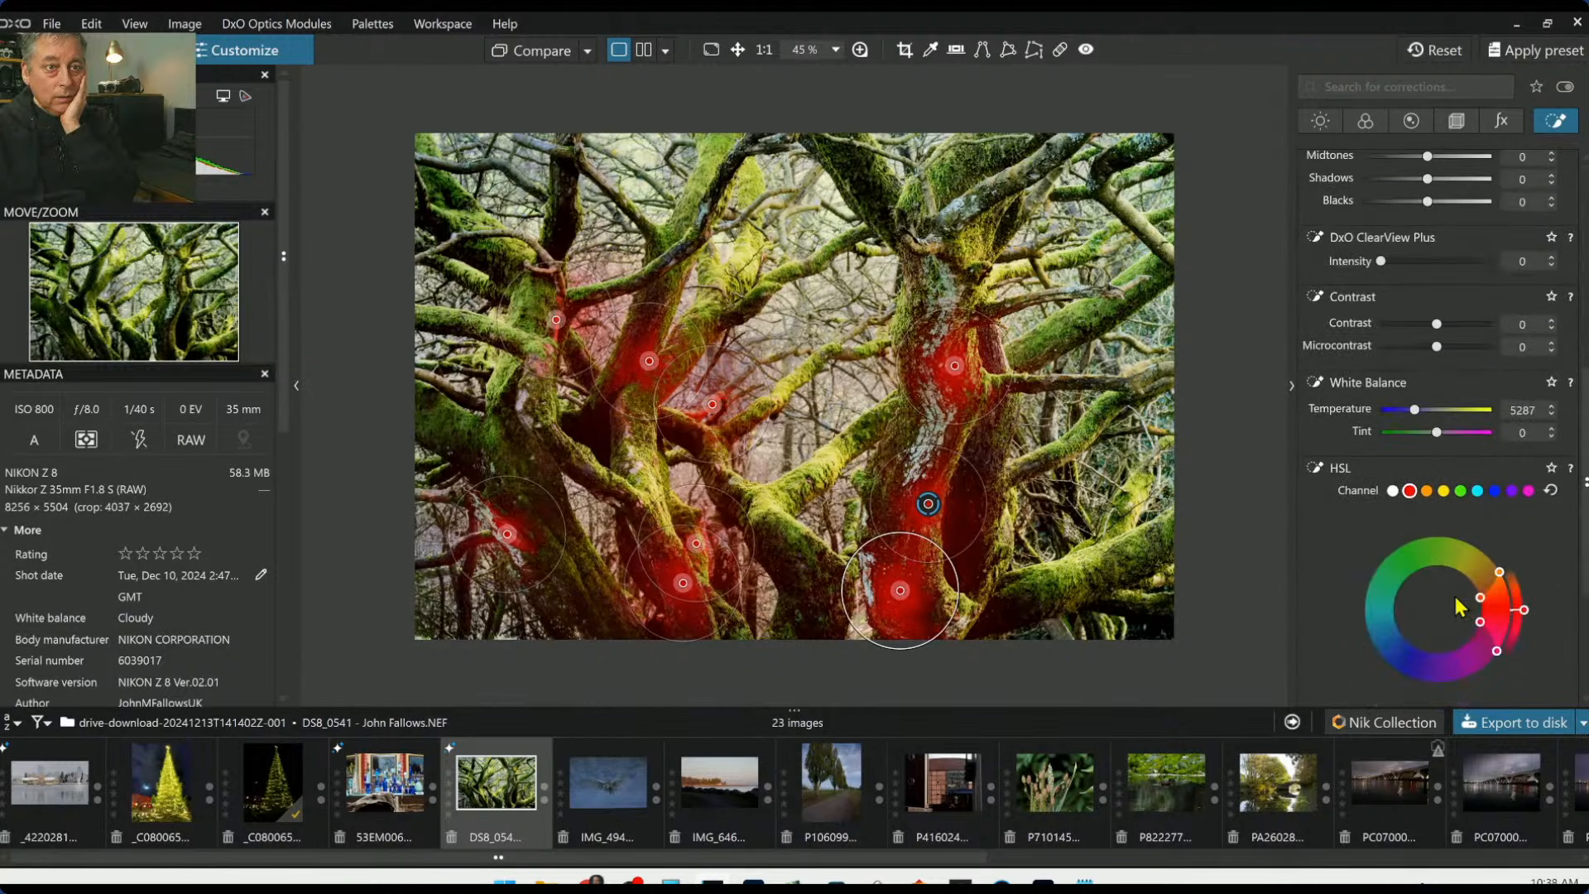
scroll(1459, 606, down, 5)
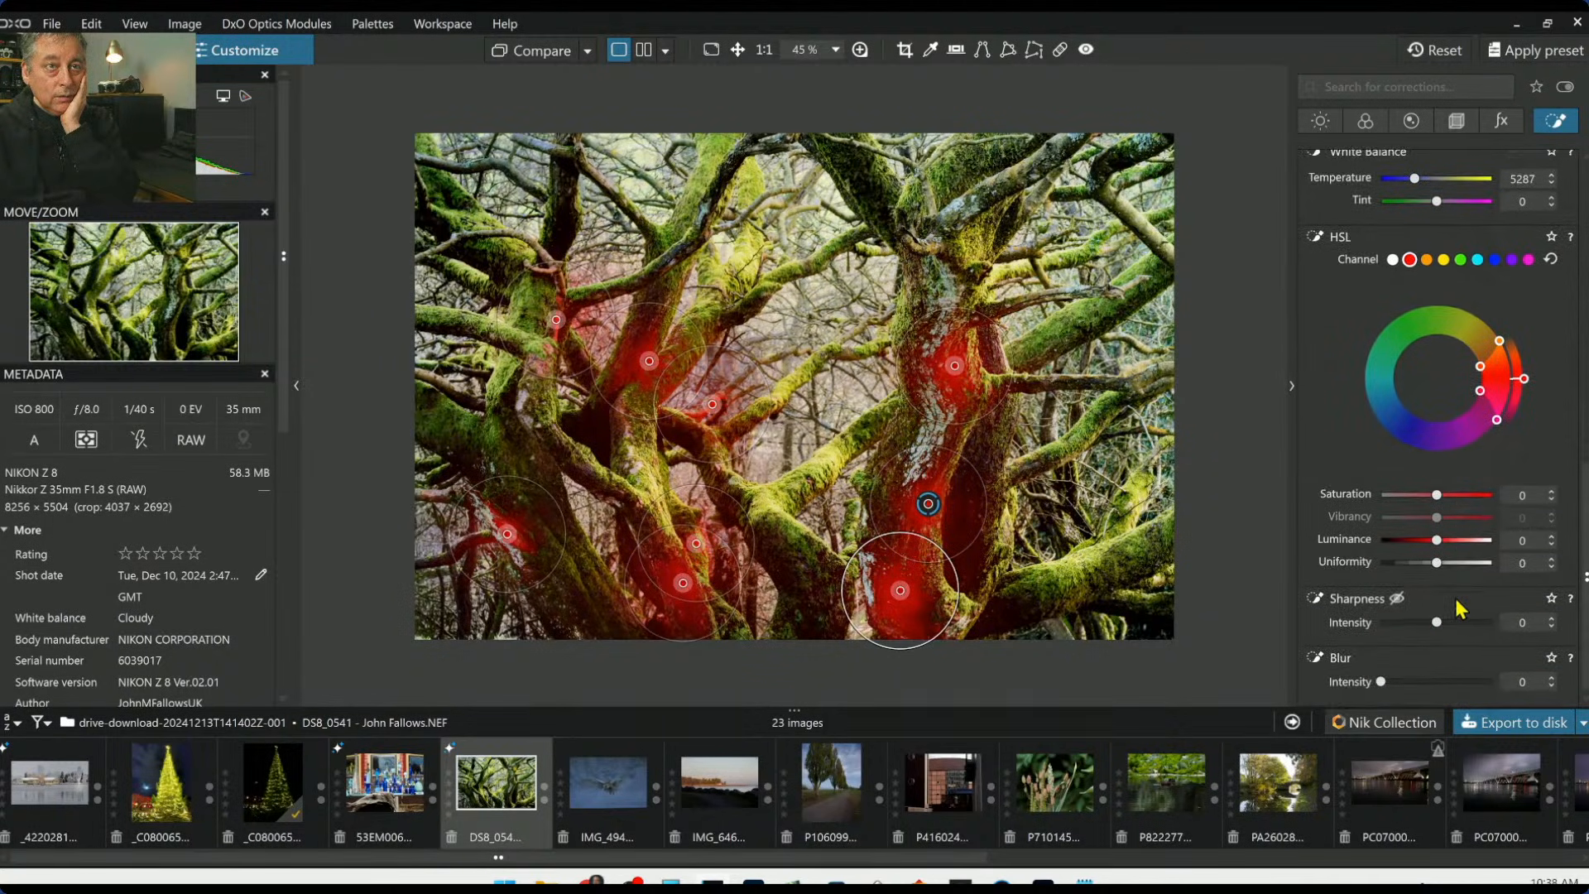
scroll(1460, 608, up, 2)
click(1393, 351)
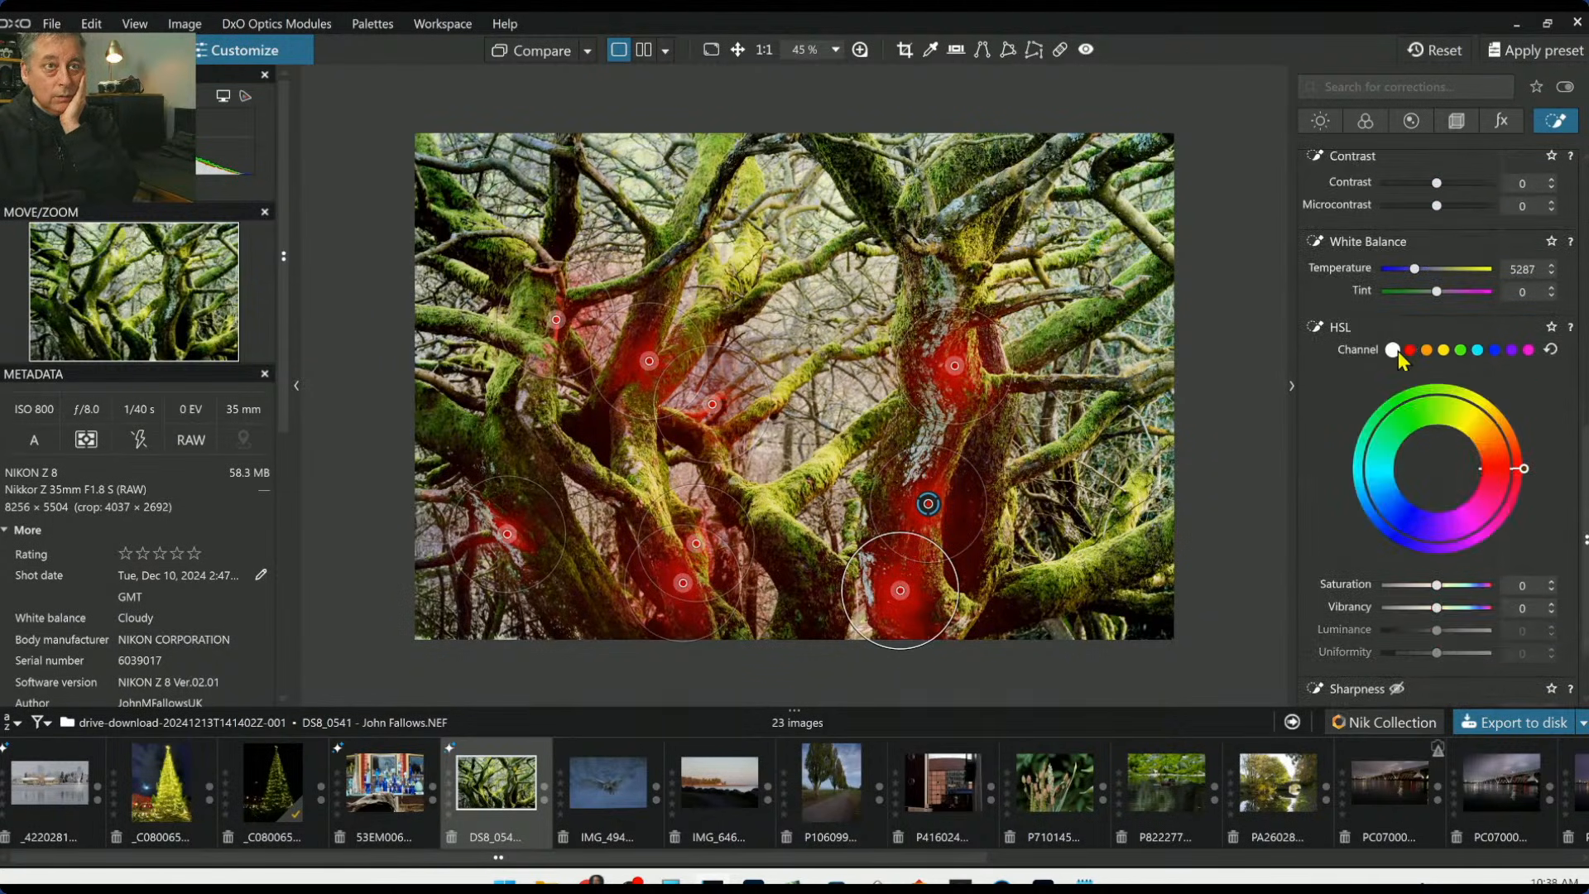
drag(1436, 608, 1472, 605)
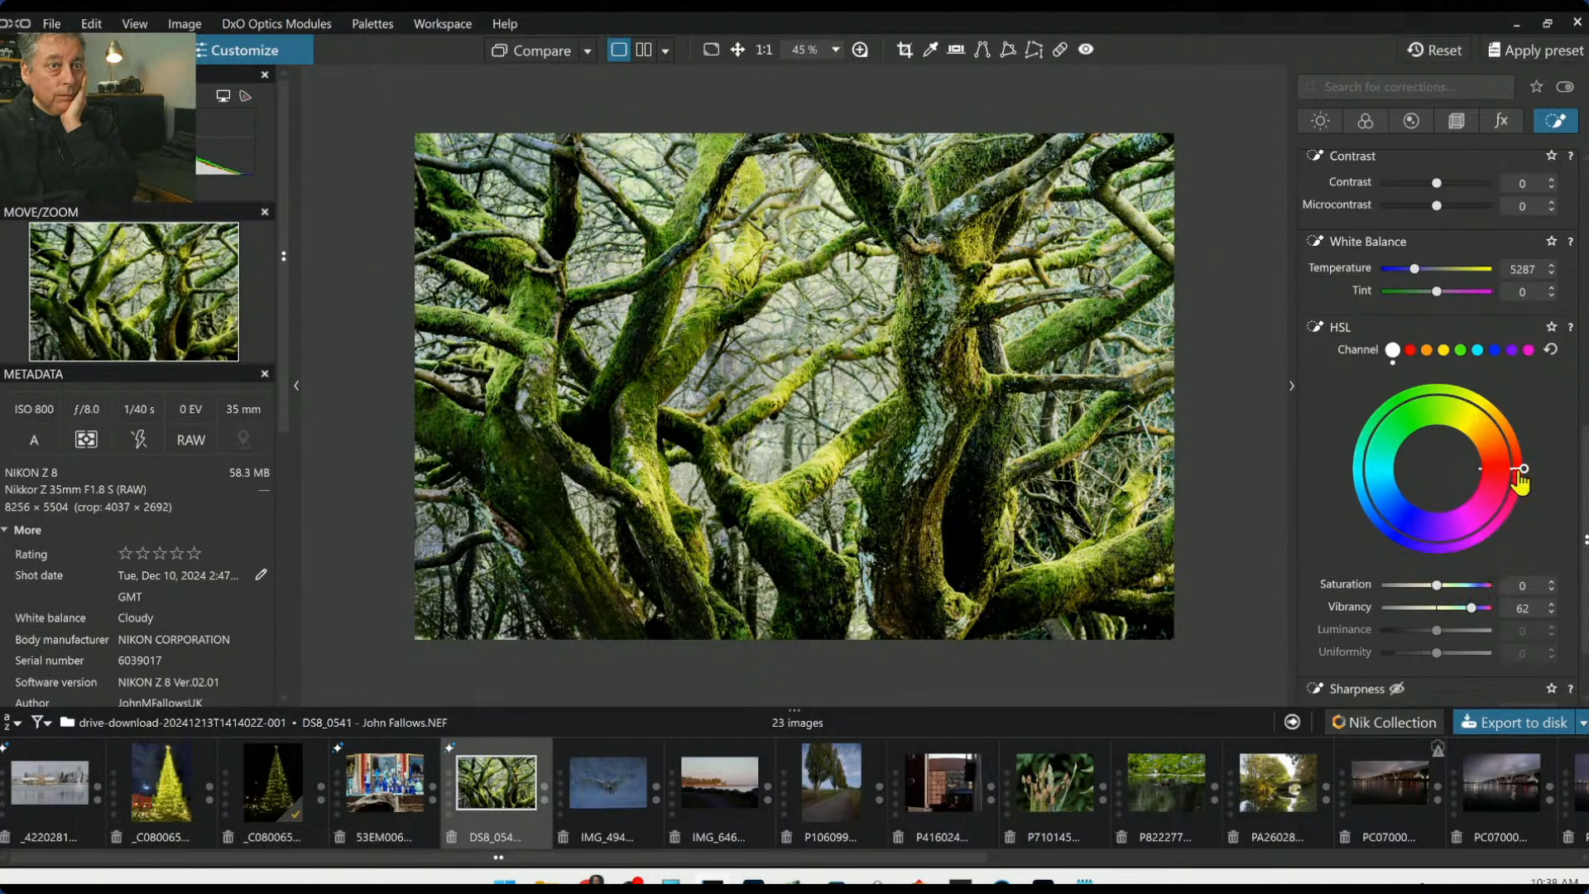
drag(1441, 586, 1453, 587)
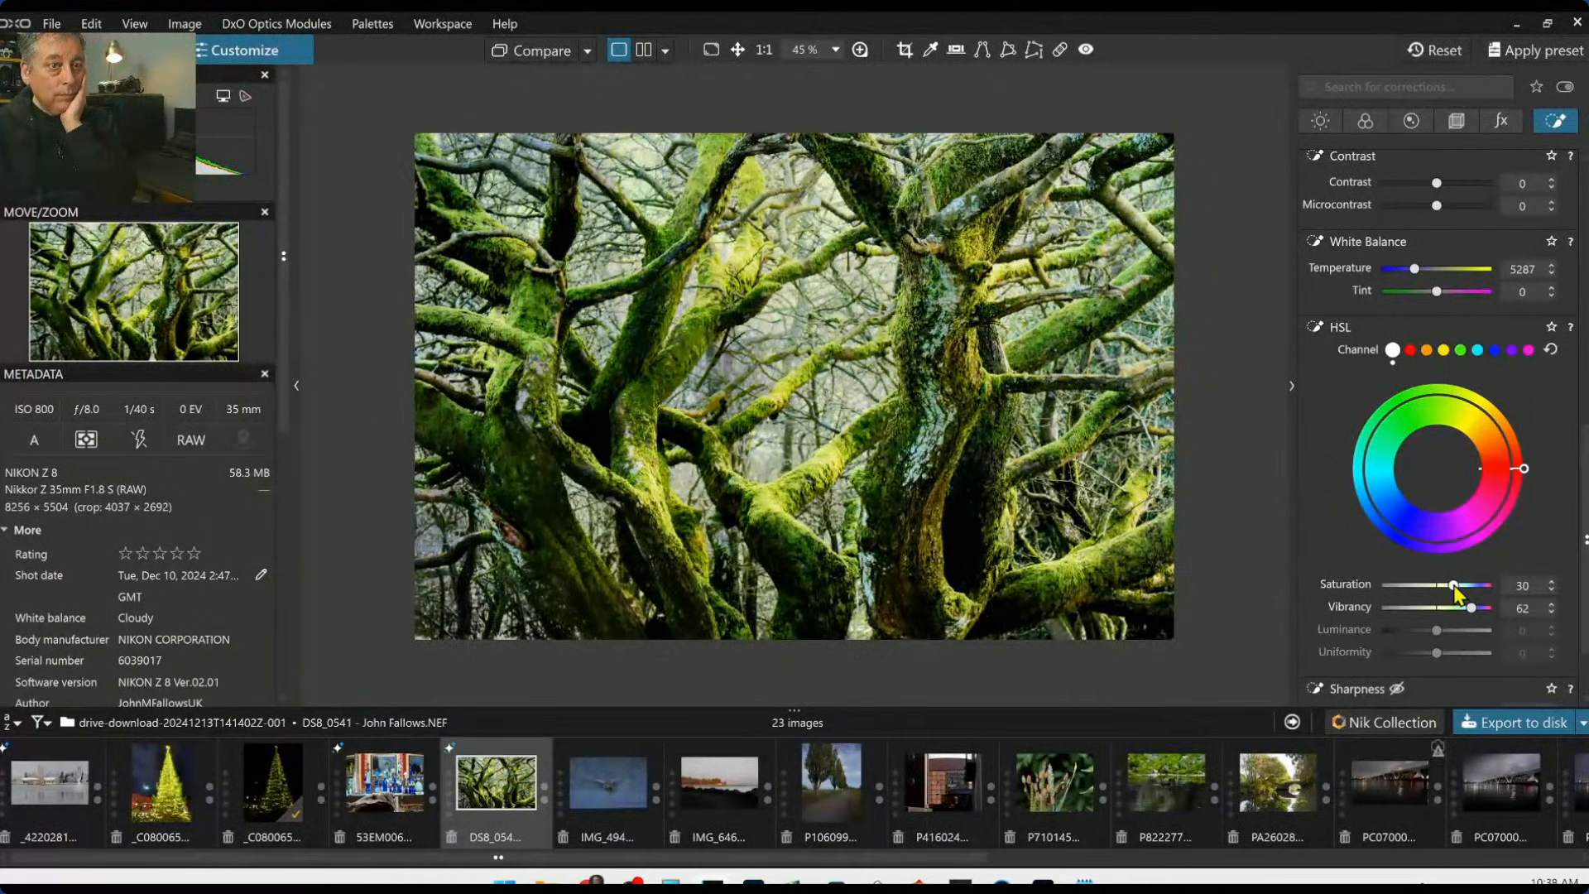
Set the mask's red channel to Saturation 67 and Luminance 61, and its overall Saturation to 98 and Vibrancy to 26
click(1411, 351)
drag(1437, 590, 1467, 597)
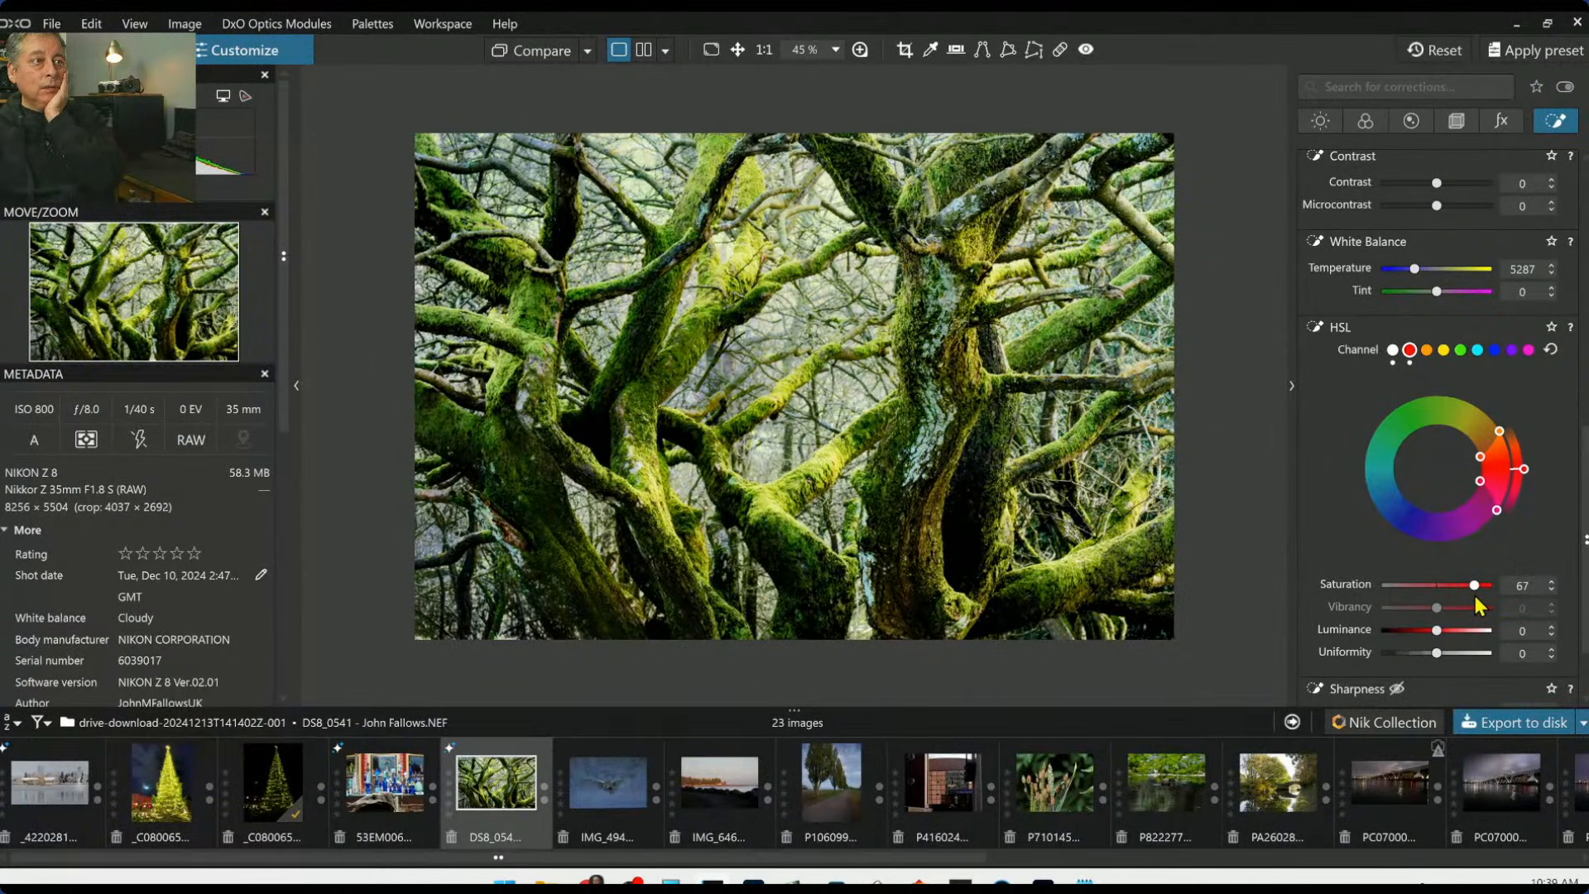
drag(1439, 631, 1474, 644)
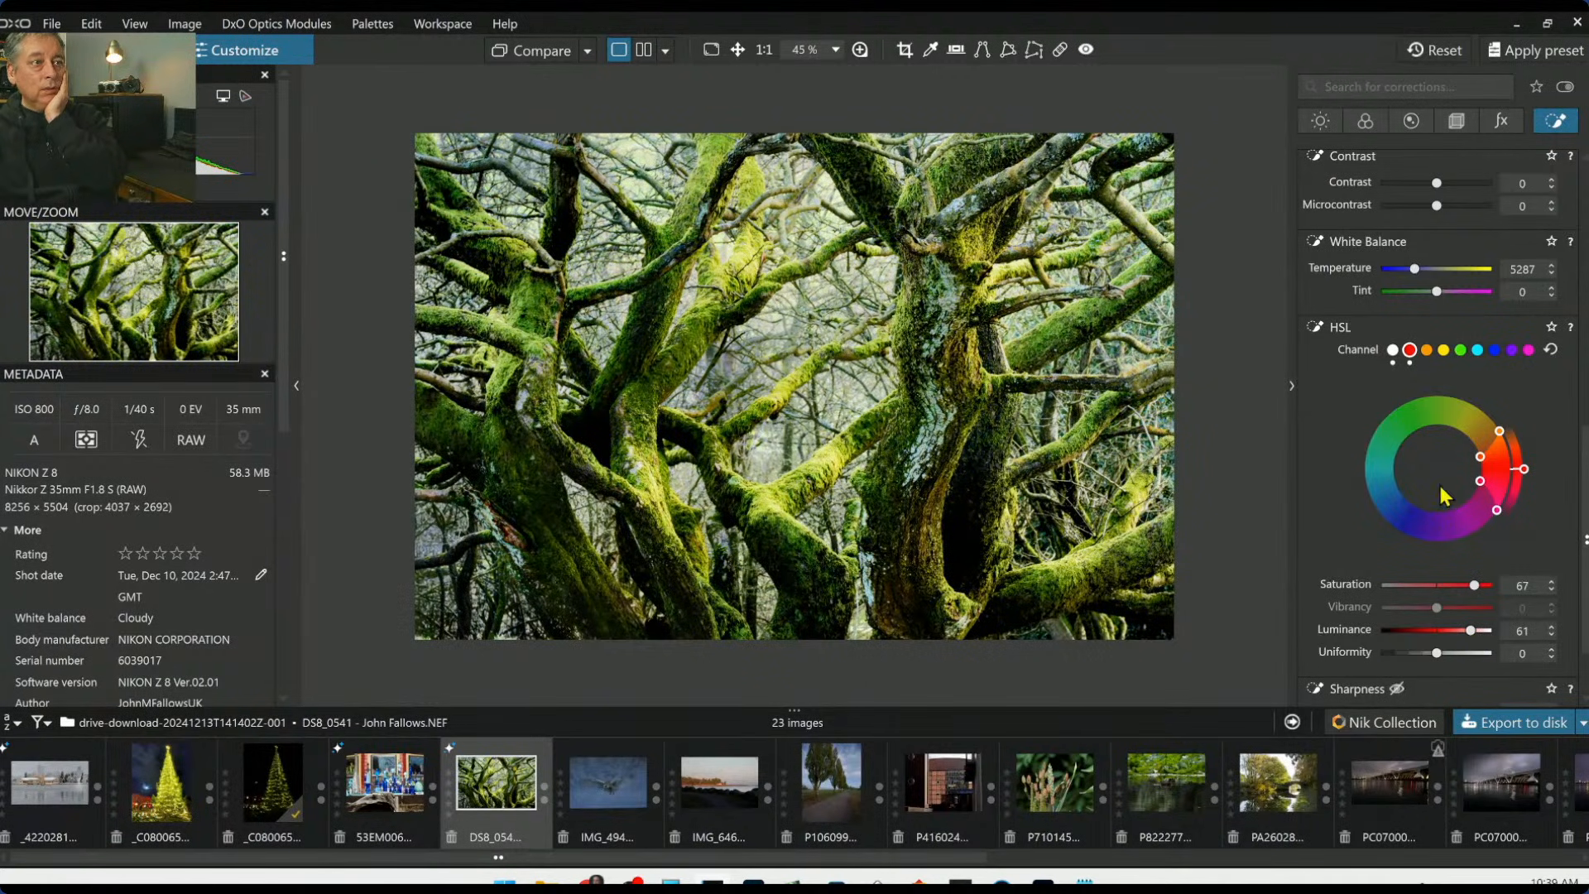
click(1394, 350)
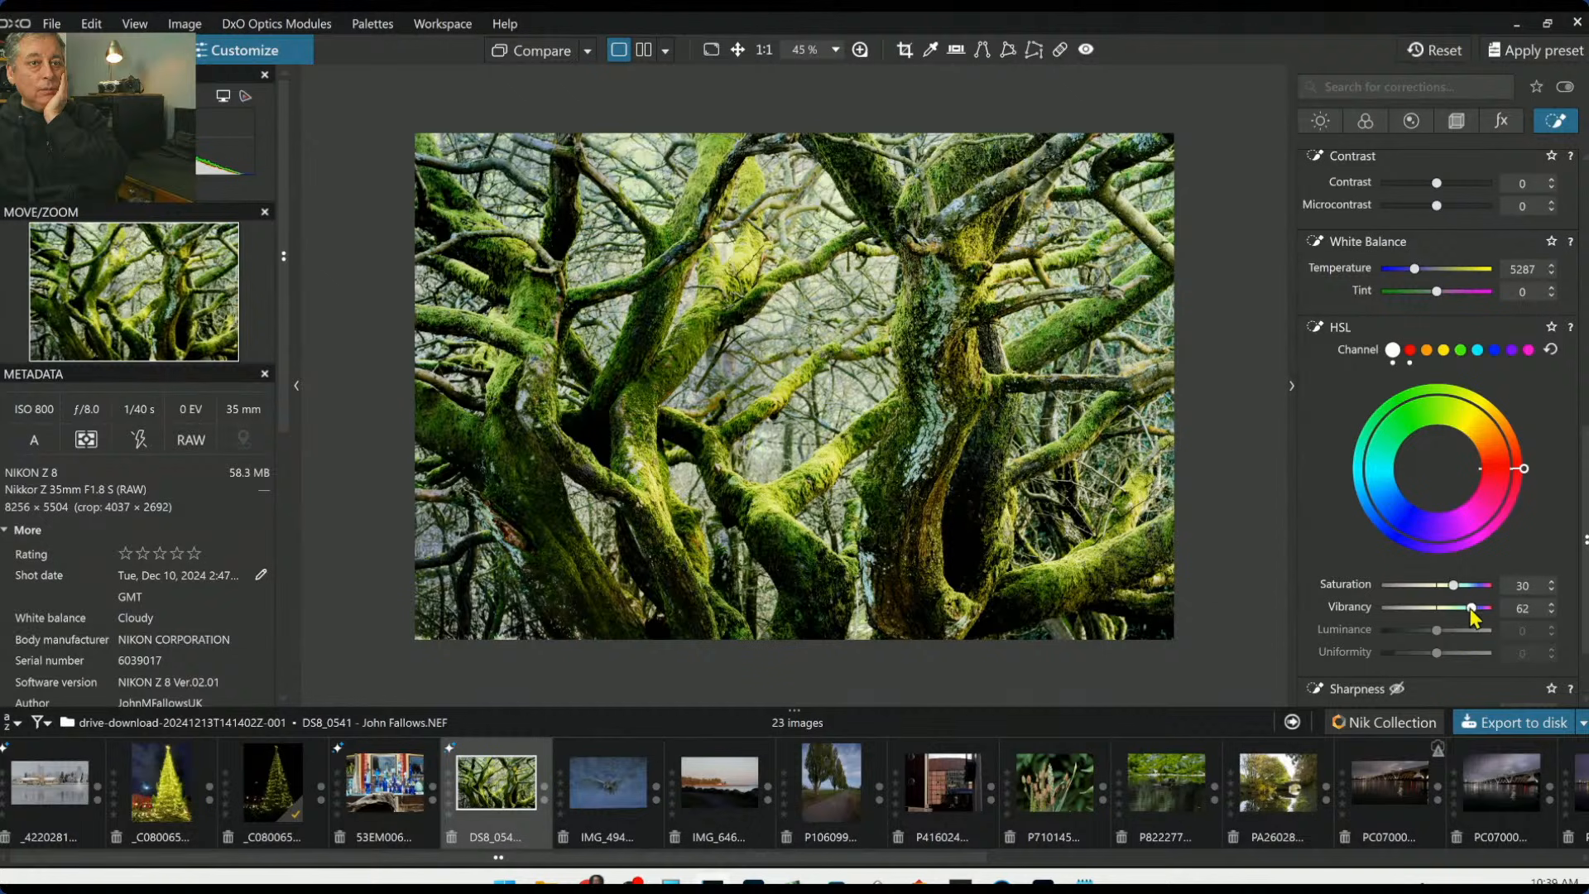
drag(1452, 607, 1483, 593)
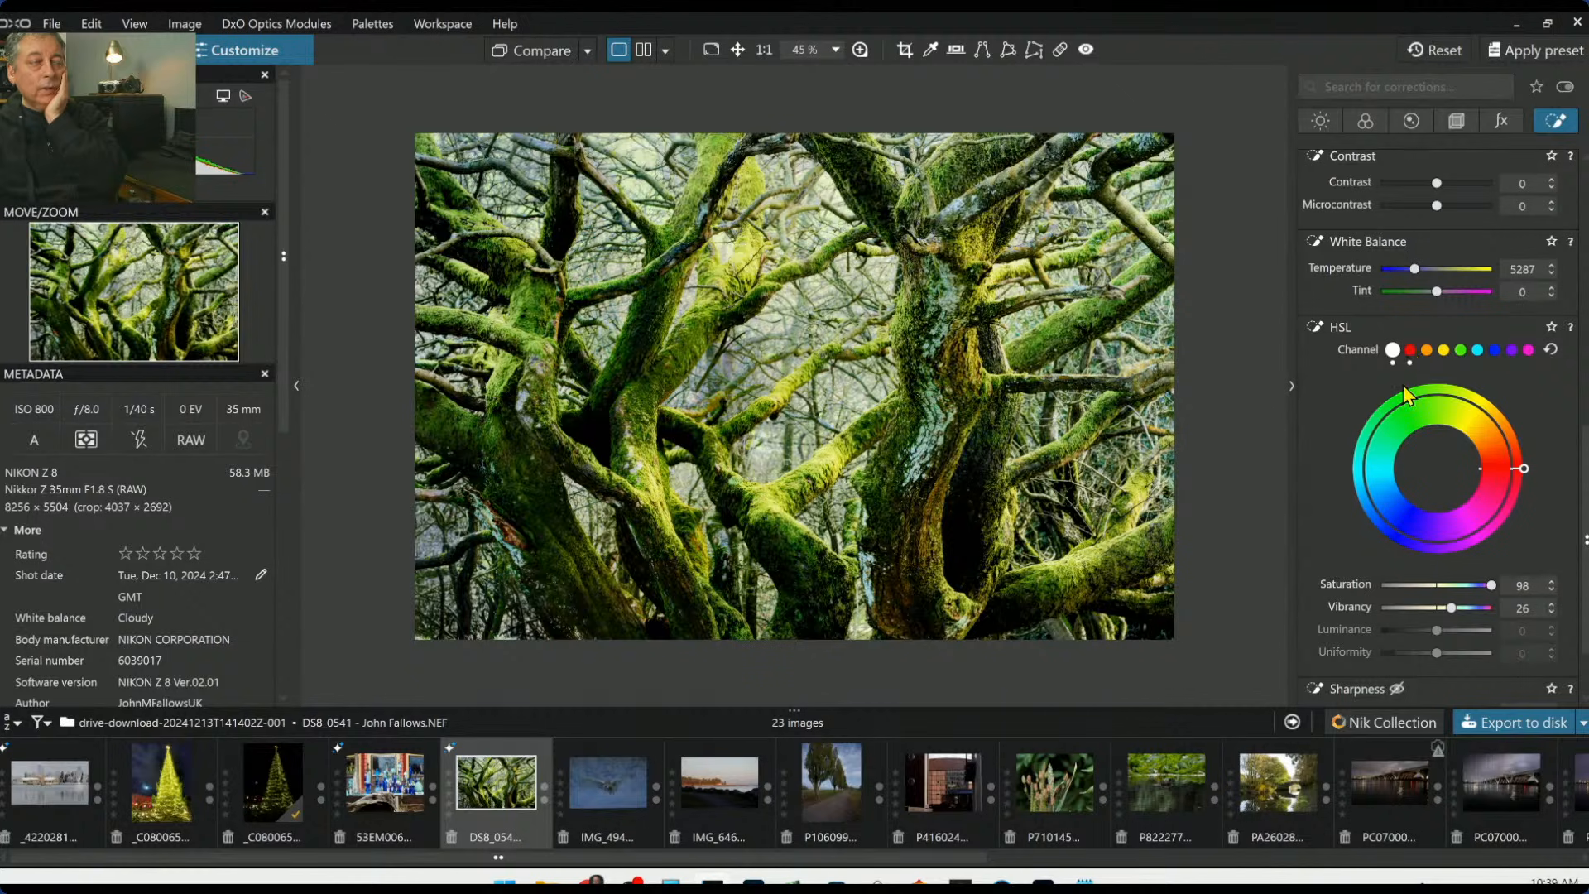
Set the mask's white balance Tint to 10 and deselect the mask
key(l)
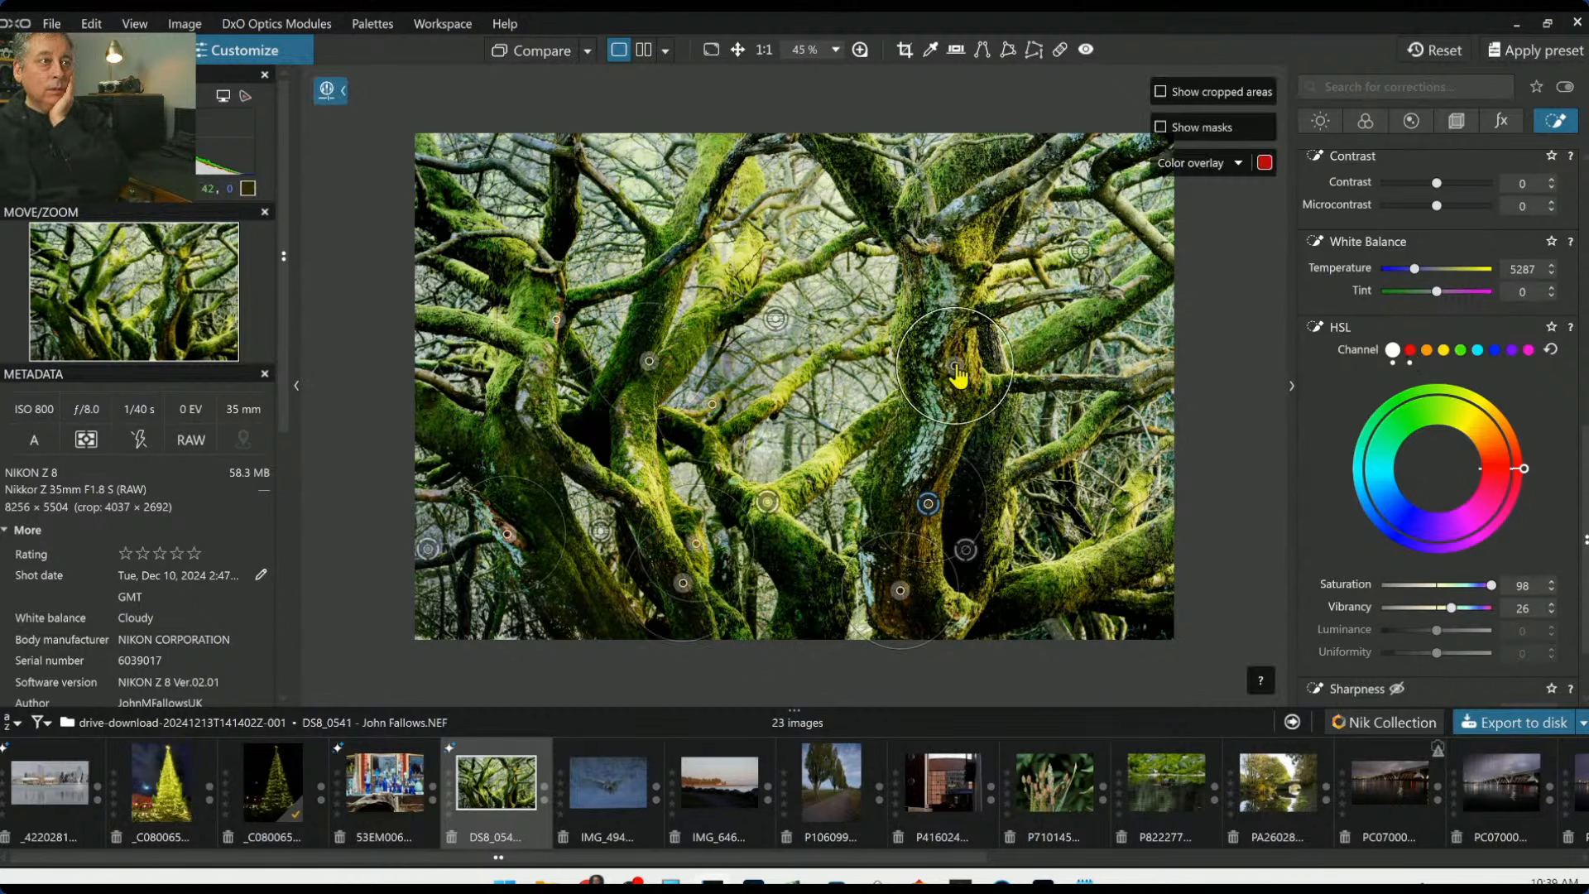
key(l)
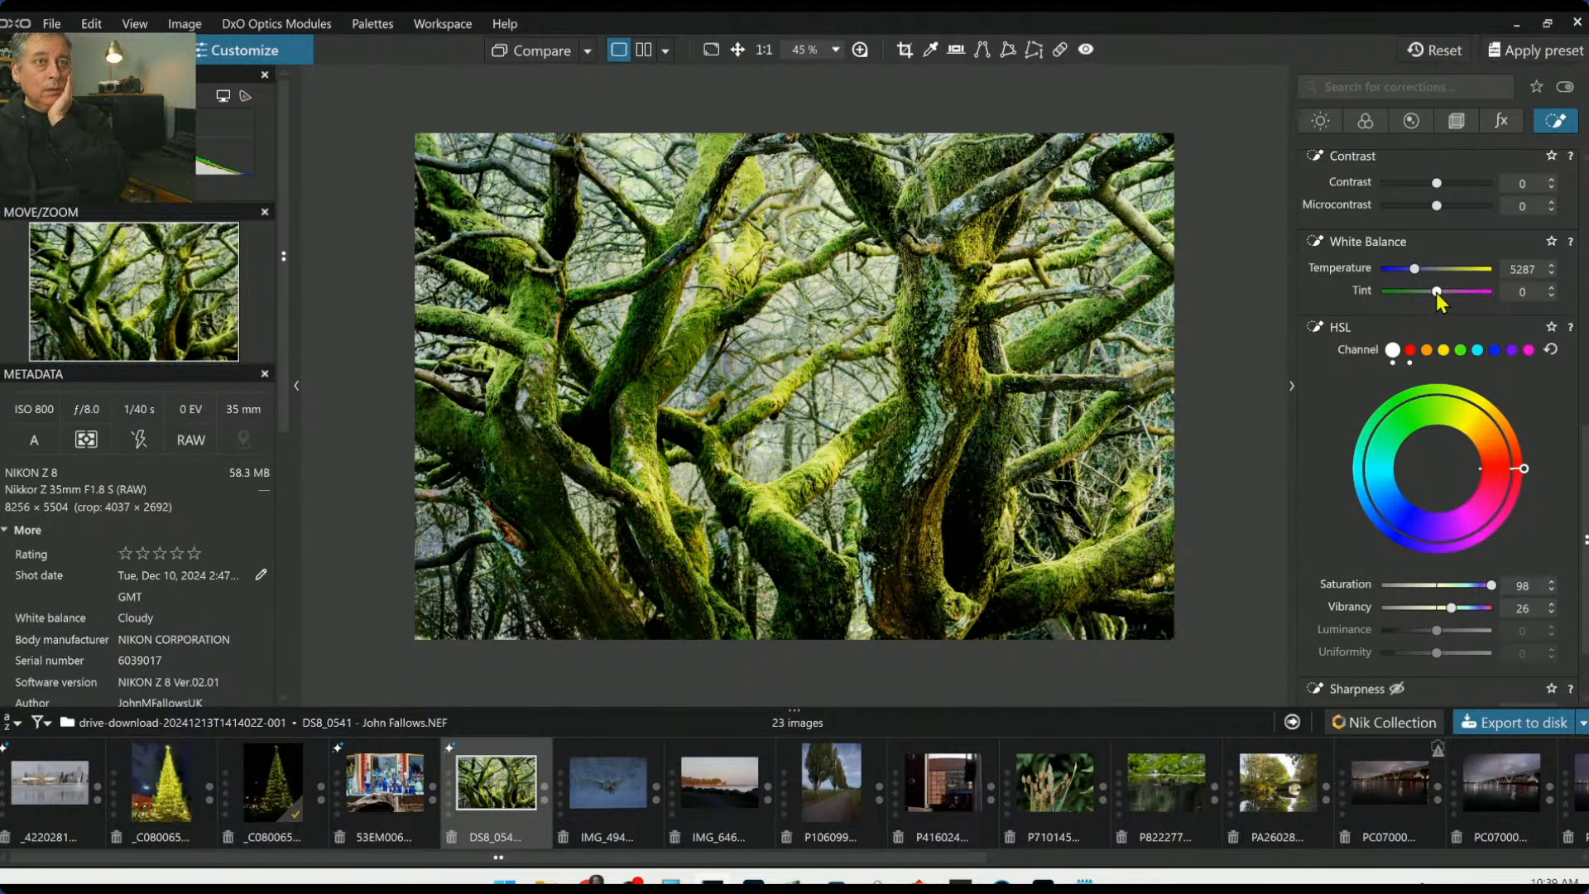
drag(1437, 293, 1446, 294)
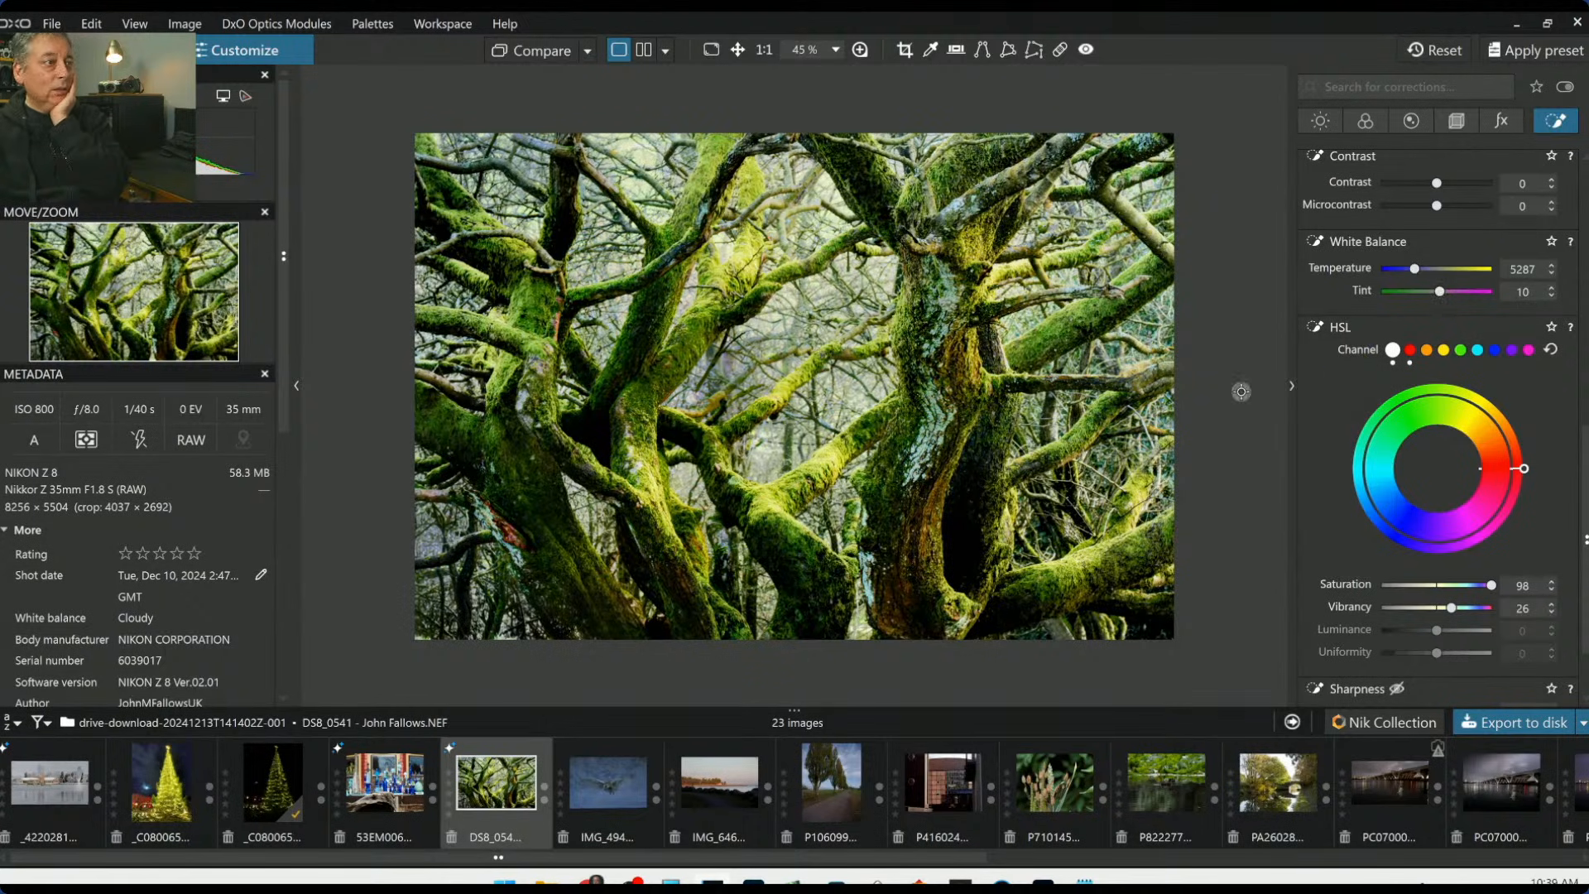
mouse_move(863, 571)
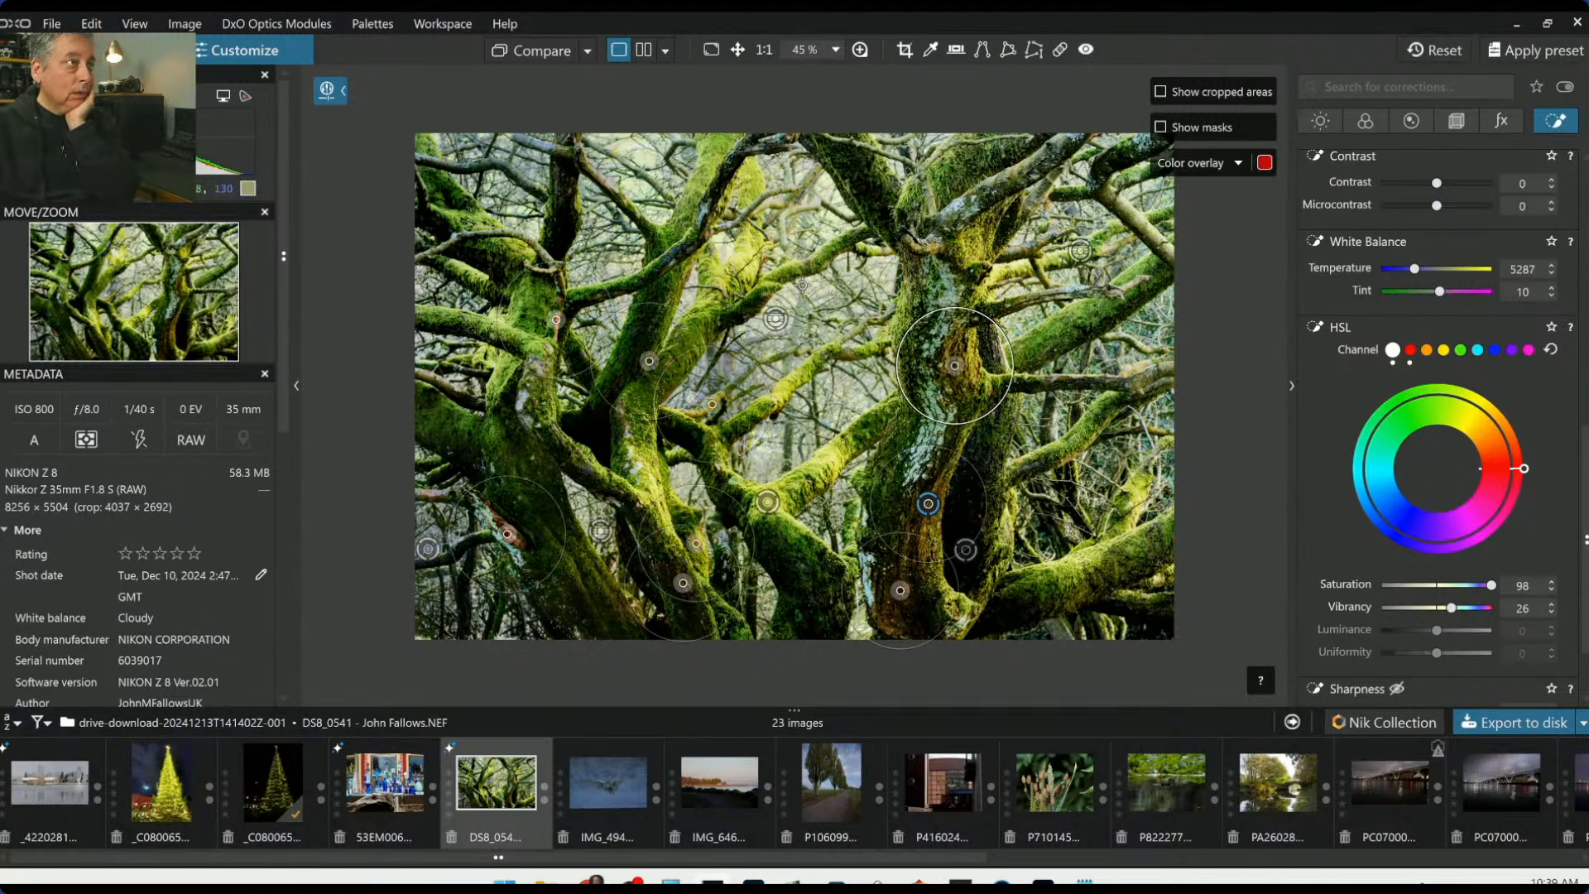
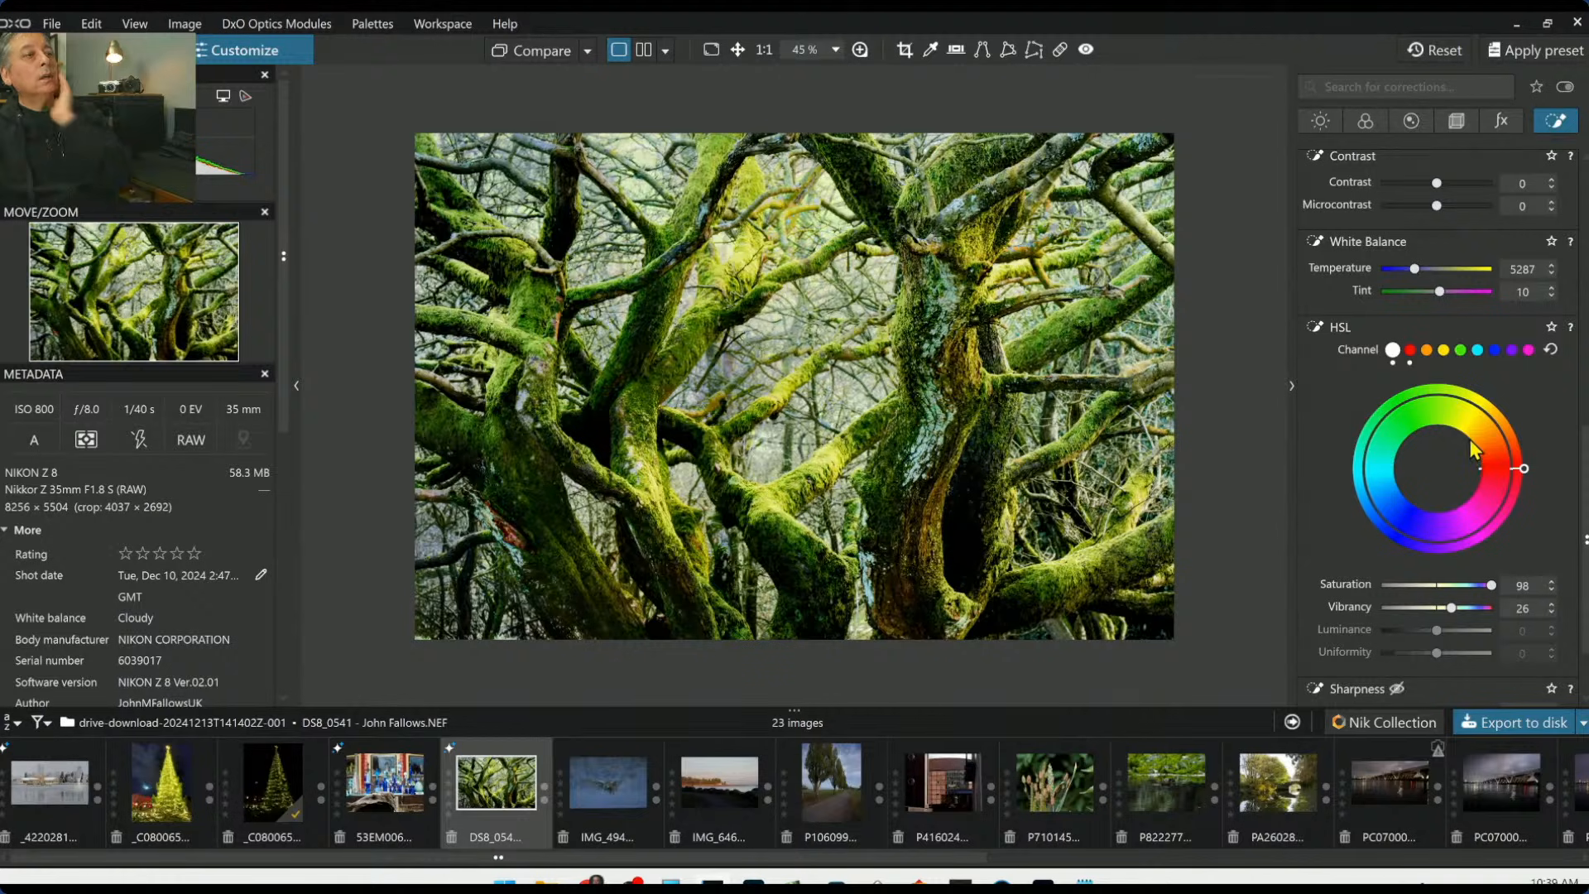
key(Delete)
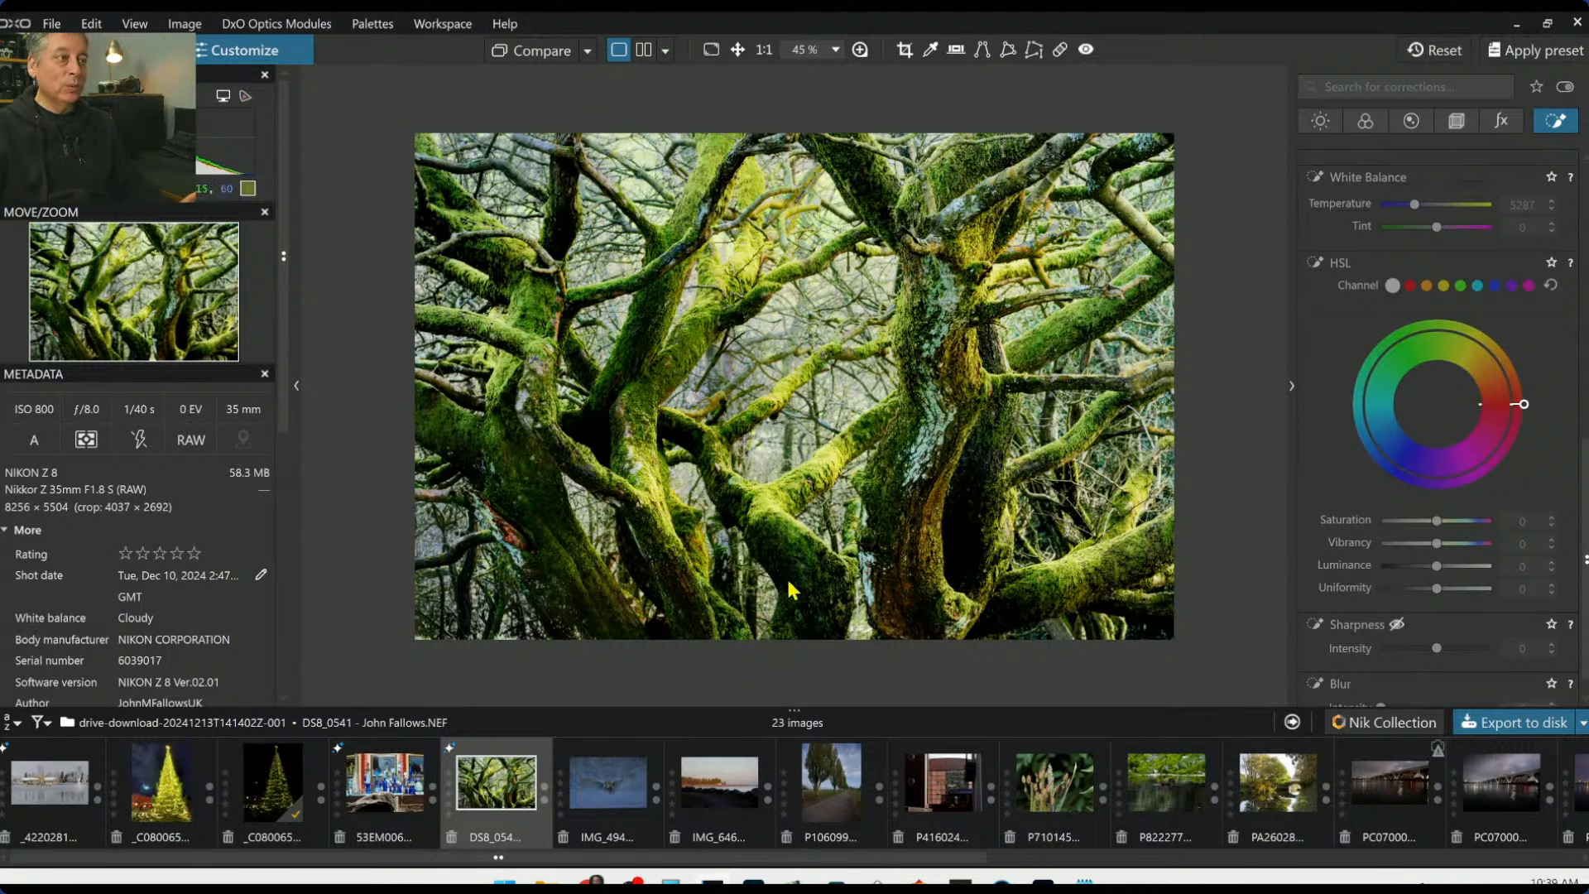
Create a new control point mask at the base of the left trunks and set its Shadows to 14
scroll(1362, 517, up, 5)
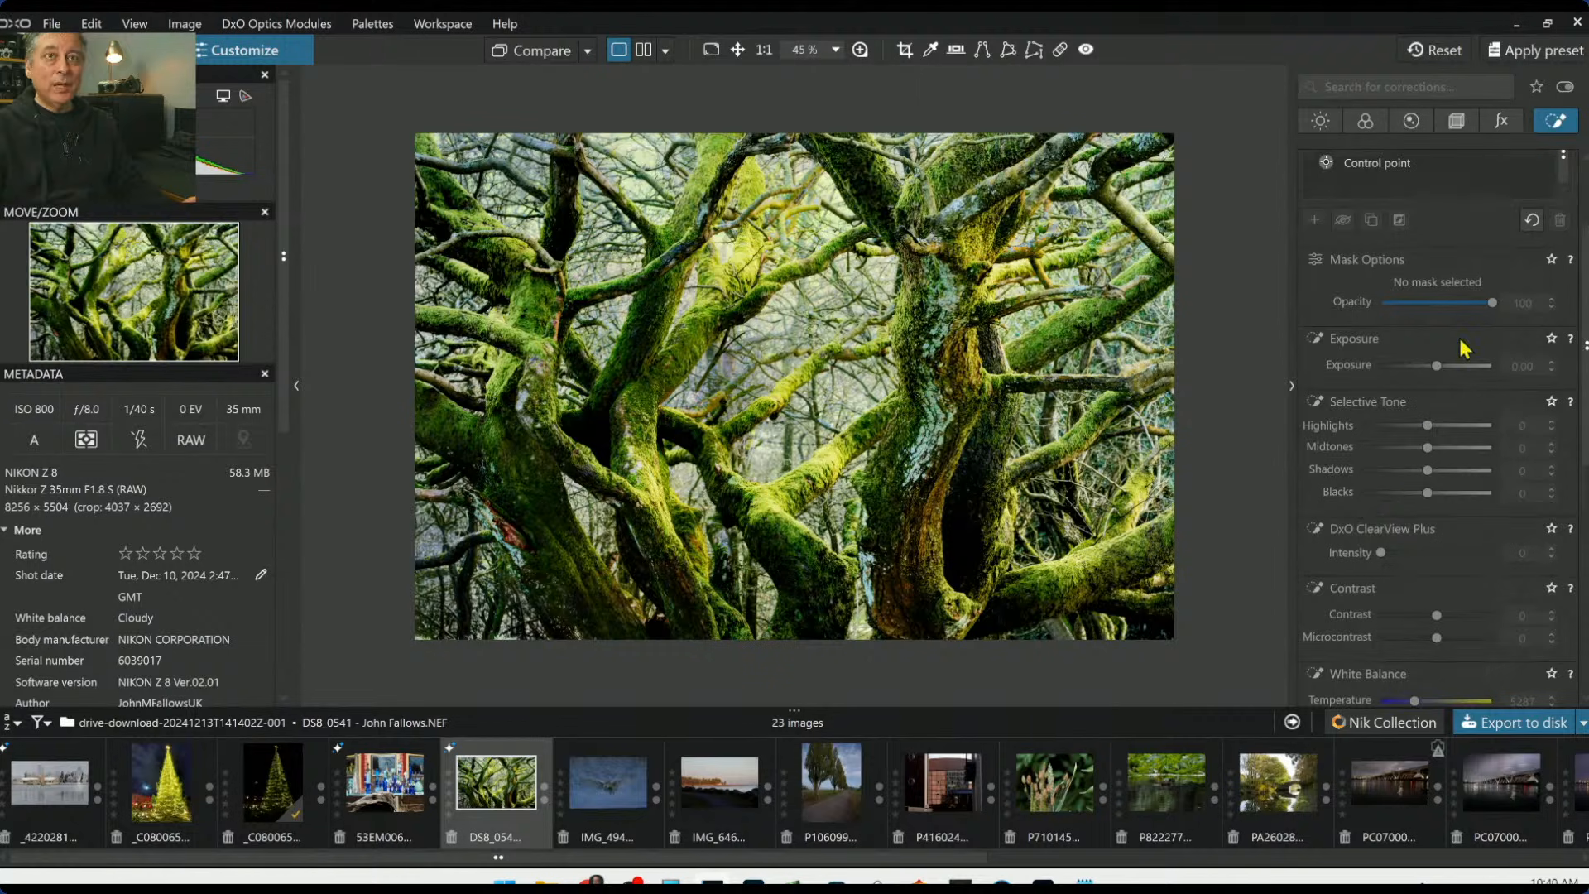
scroll(1458, 337, up, 2)
click(1355, 187)
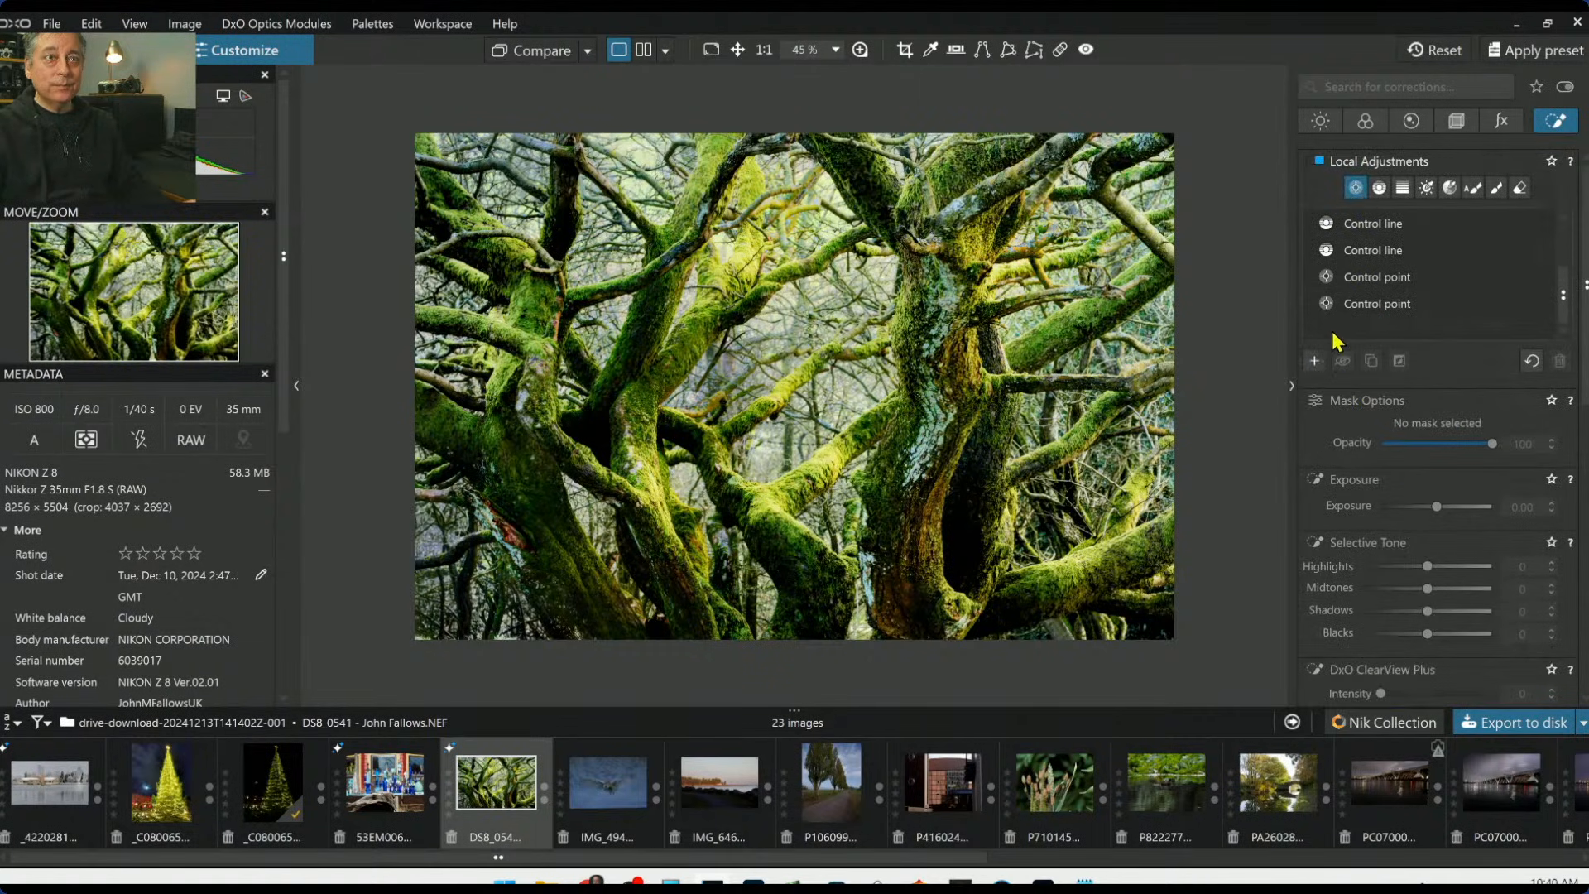
click(1314, 362)
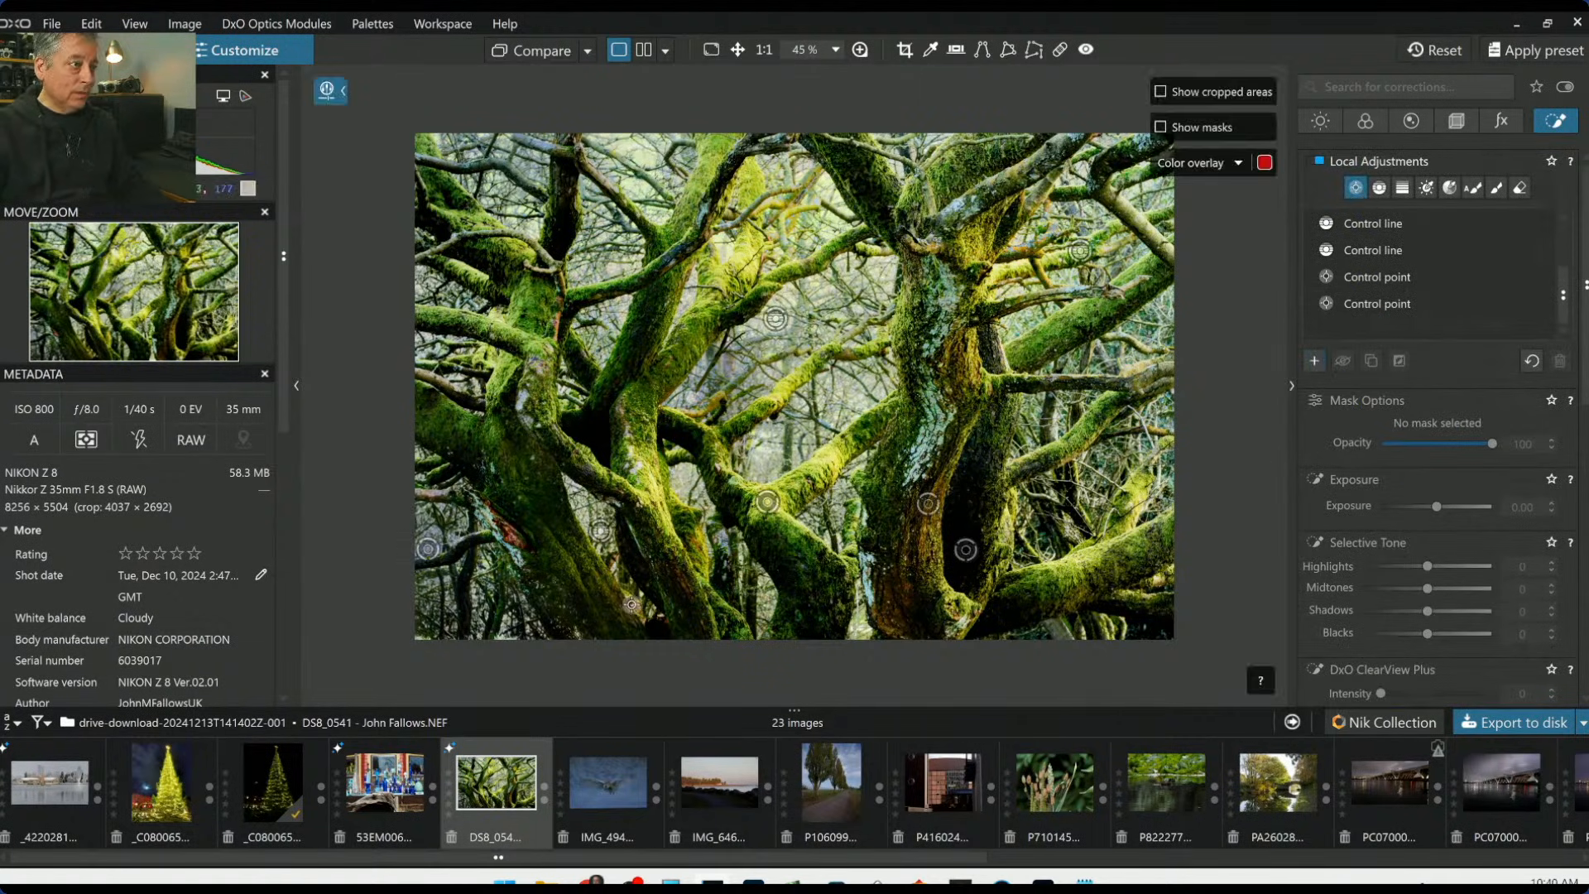
click(647, 611)
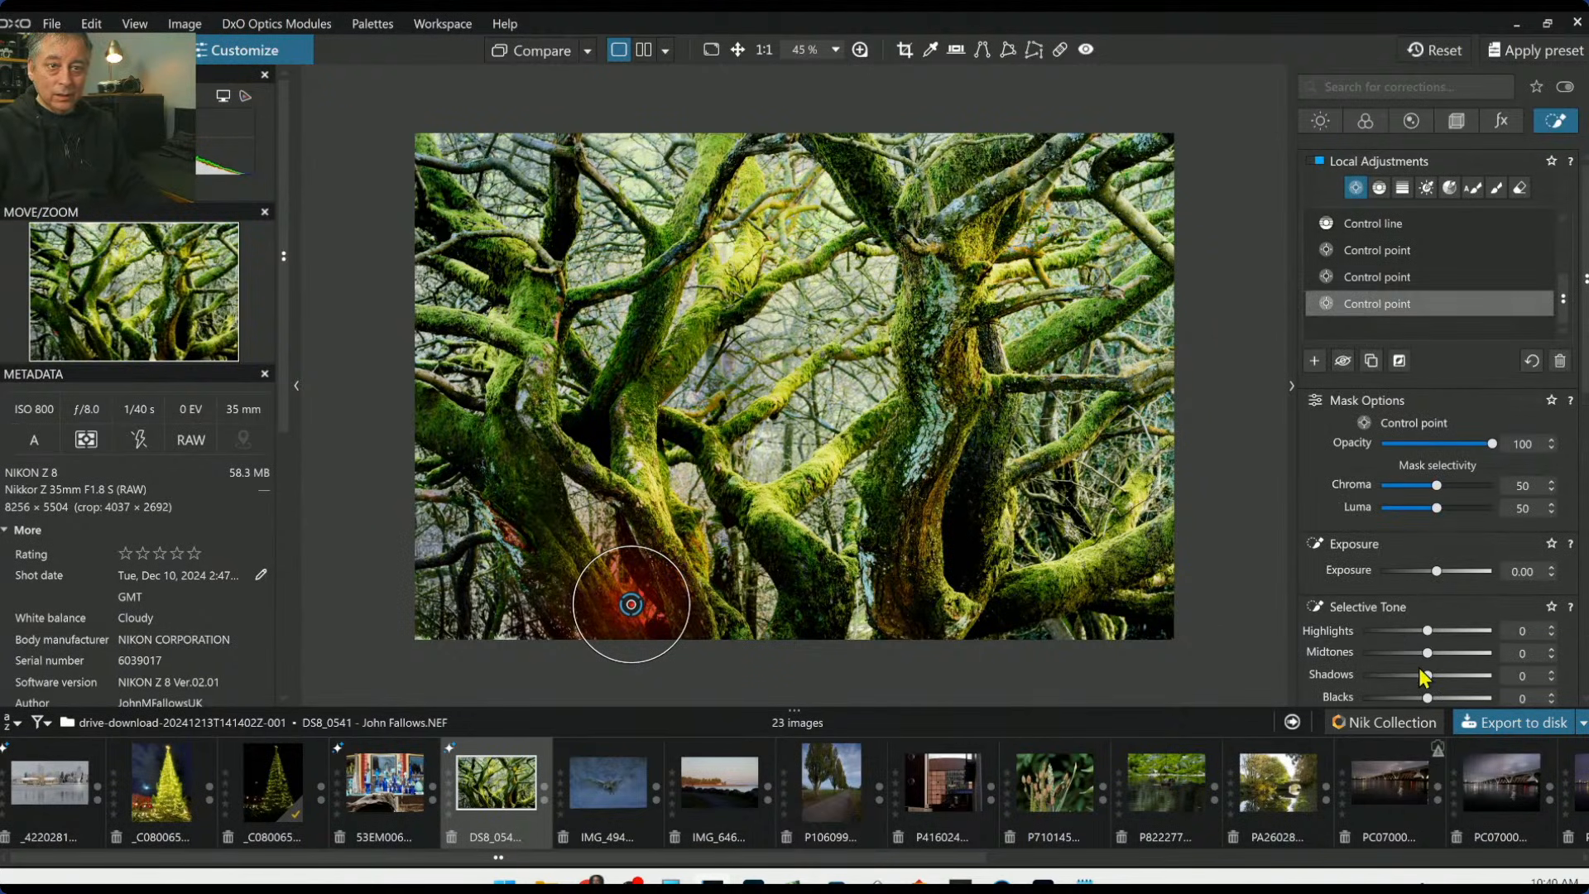
drag(1428, 677, 1442, 676)
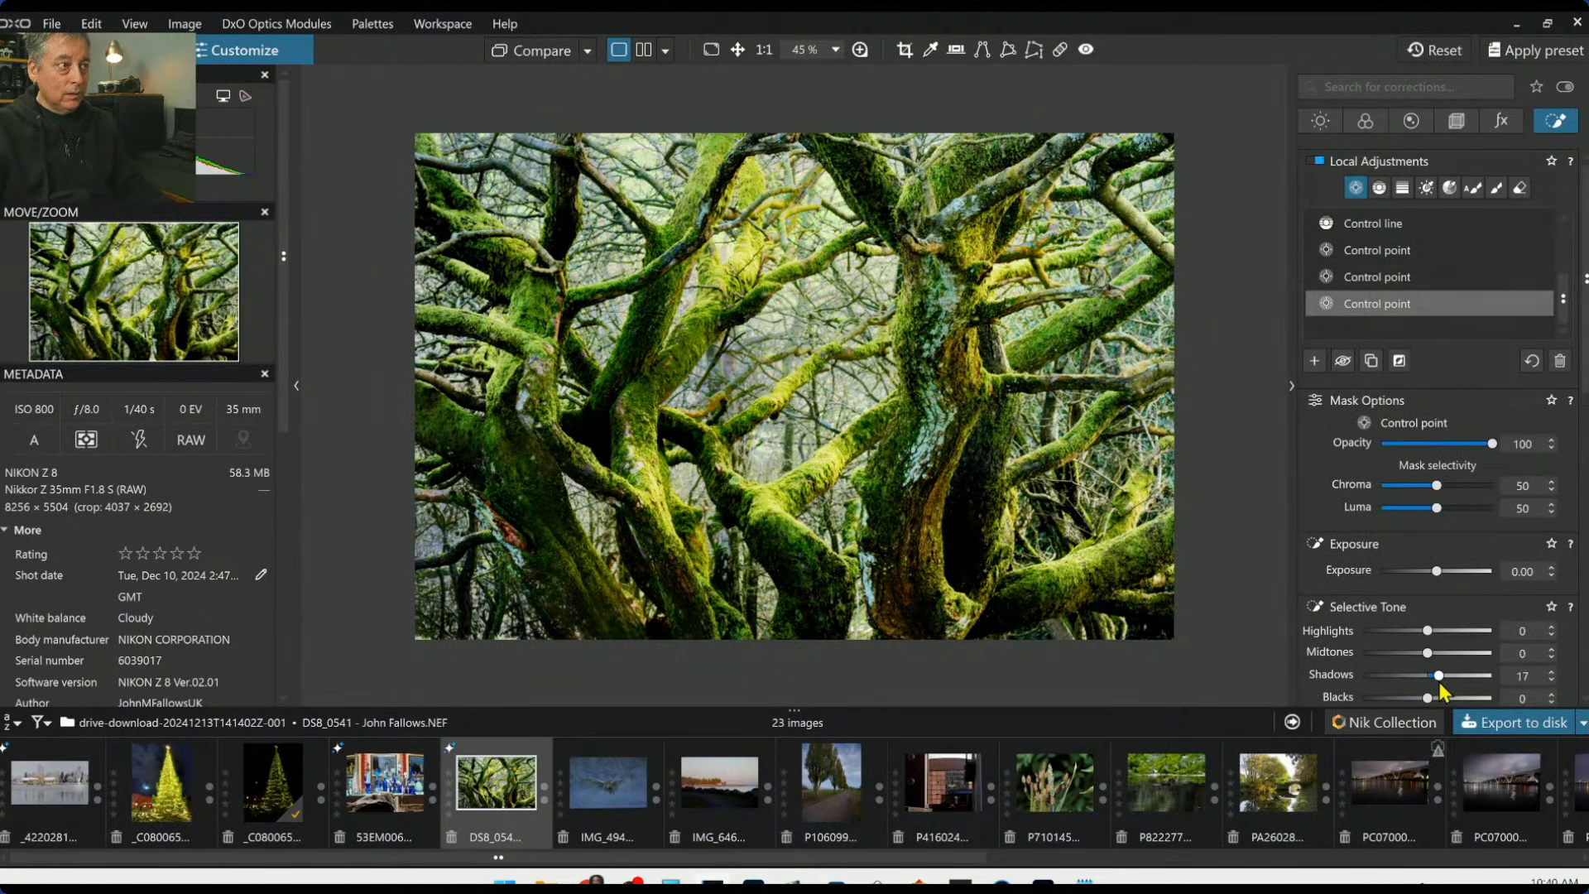
Boost the red channel in the new mask's HSL settings and set the overall Vibrancy to 100
scroll(1407, 662, down, 4)
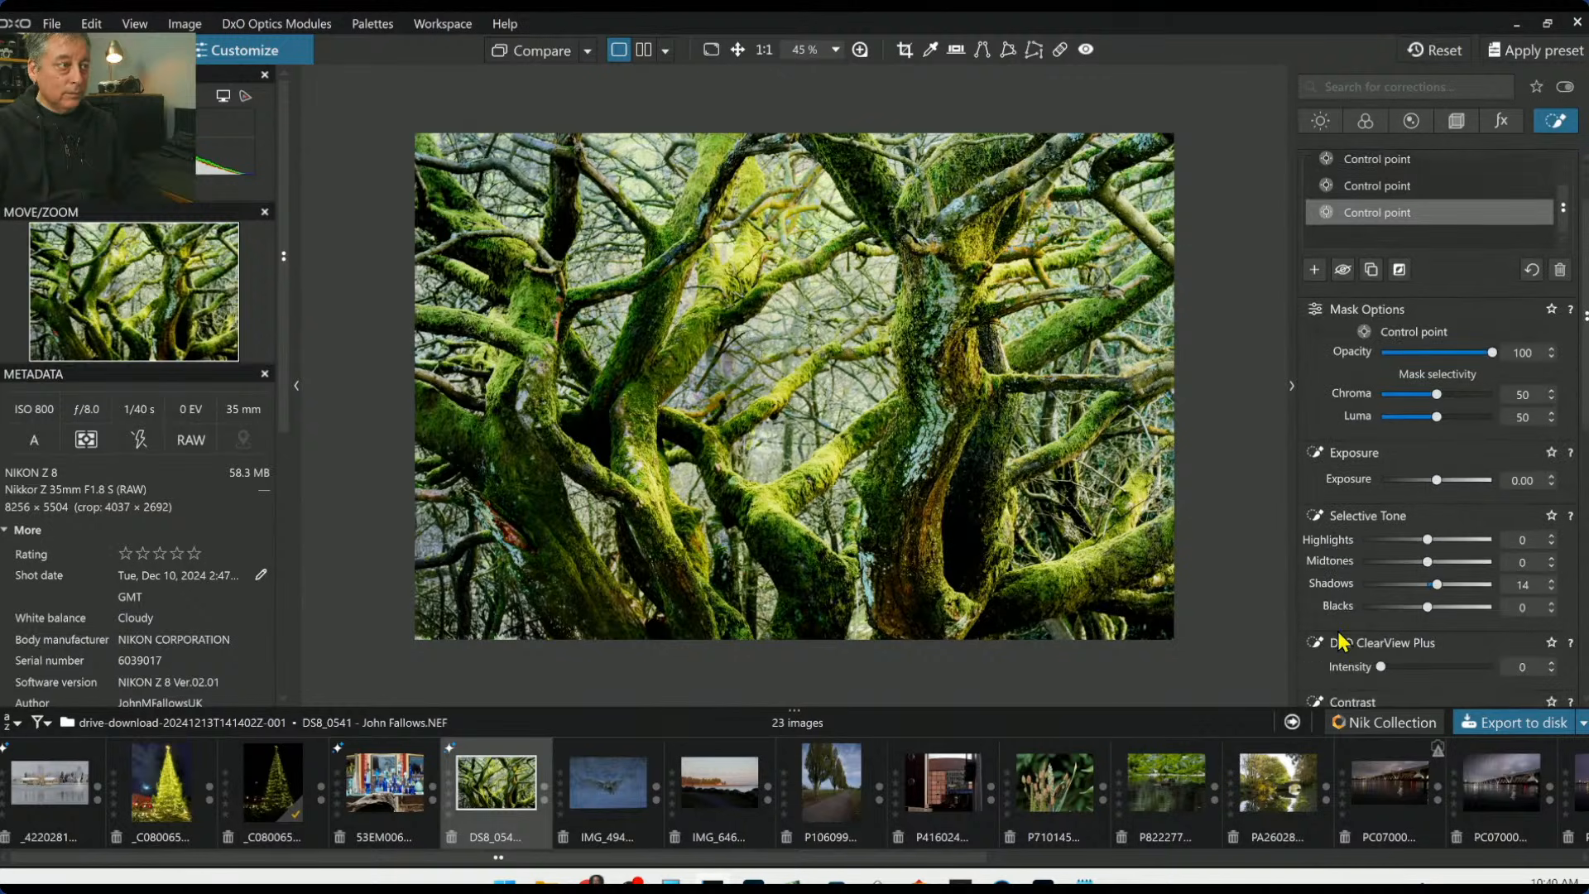
scroll(1342, 640, down, 2)
click(1411, 536)
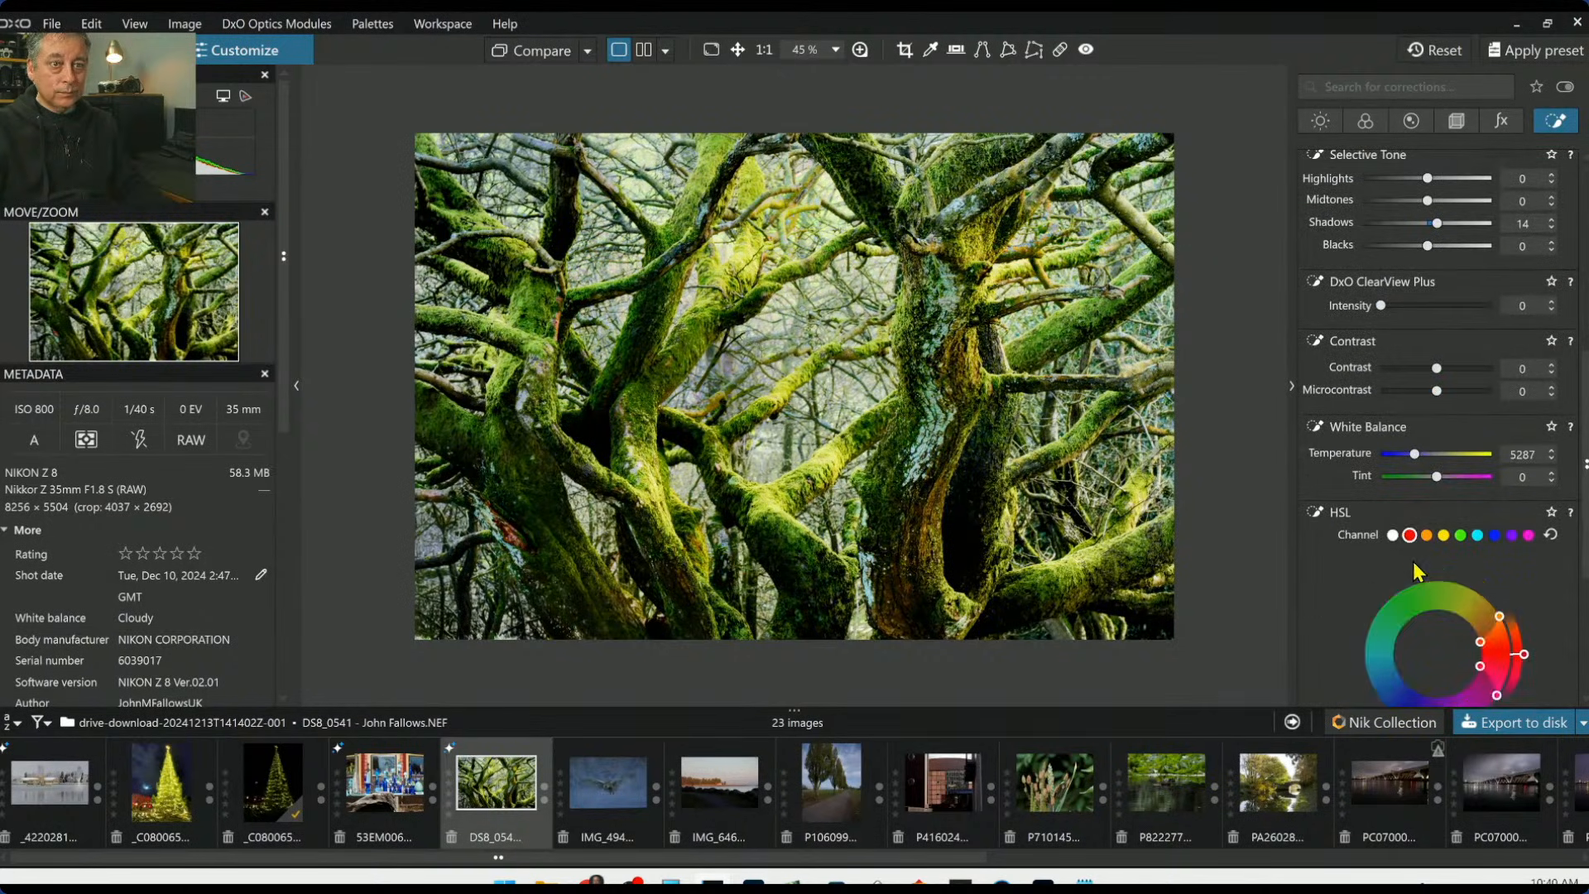
scroll(1408, 579, down, 2)
drag(1450, 641, 1493, 654)
click(1394, 400)
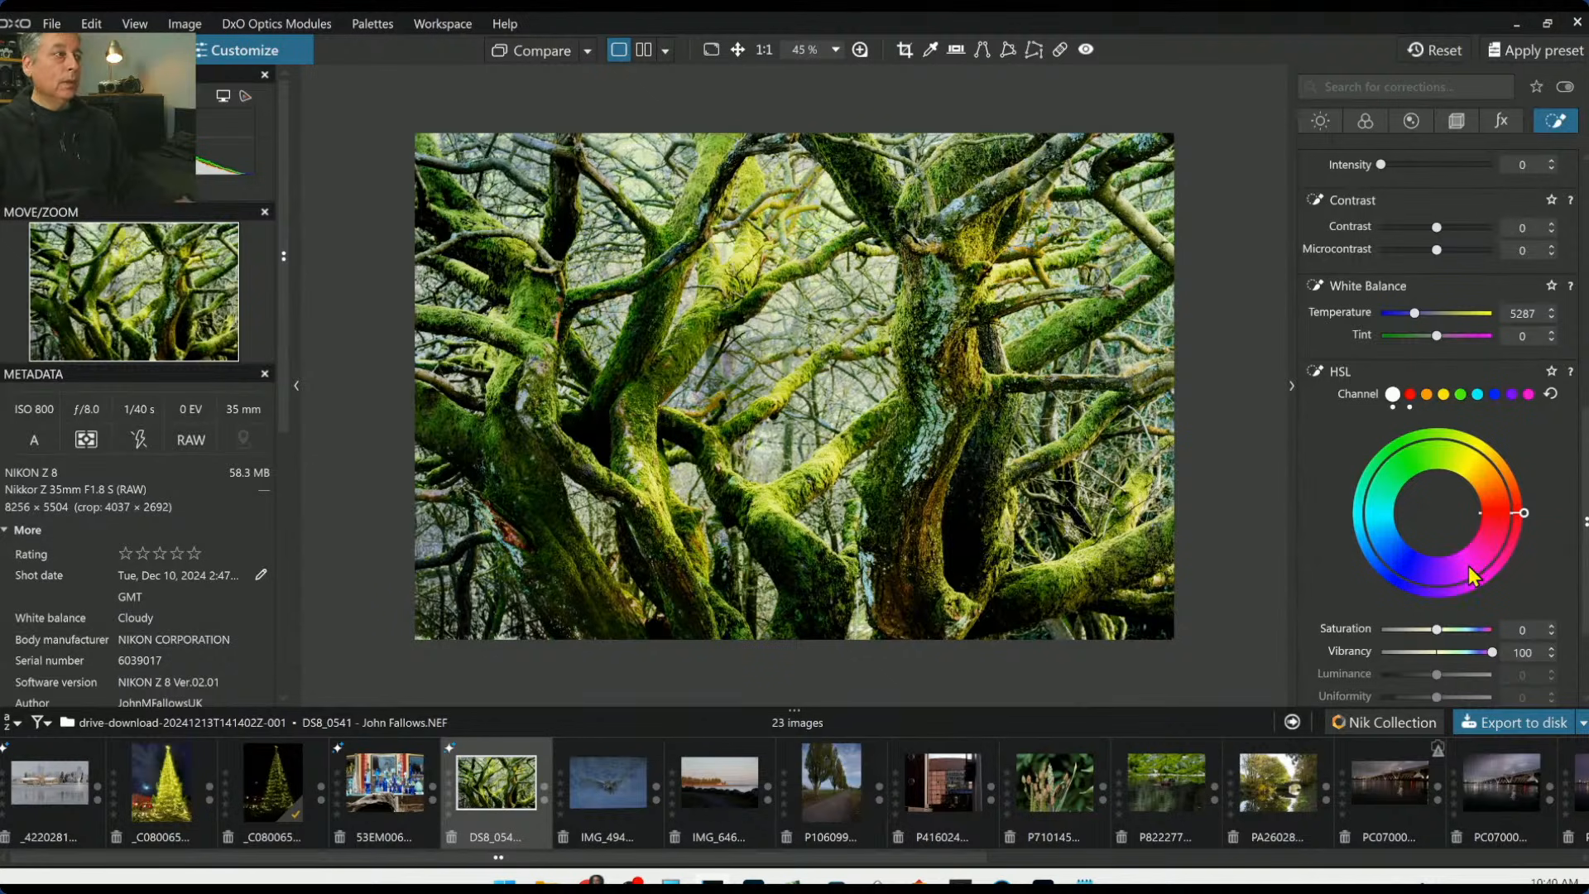
Compare the original and edited tree photo side by side with the side palettes hidden and both images fully in view
scroll(1473, 574, down, 1)
click(644, 49)
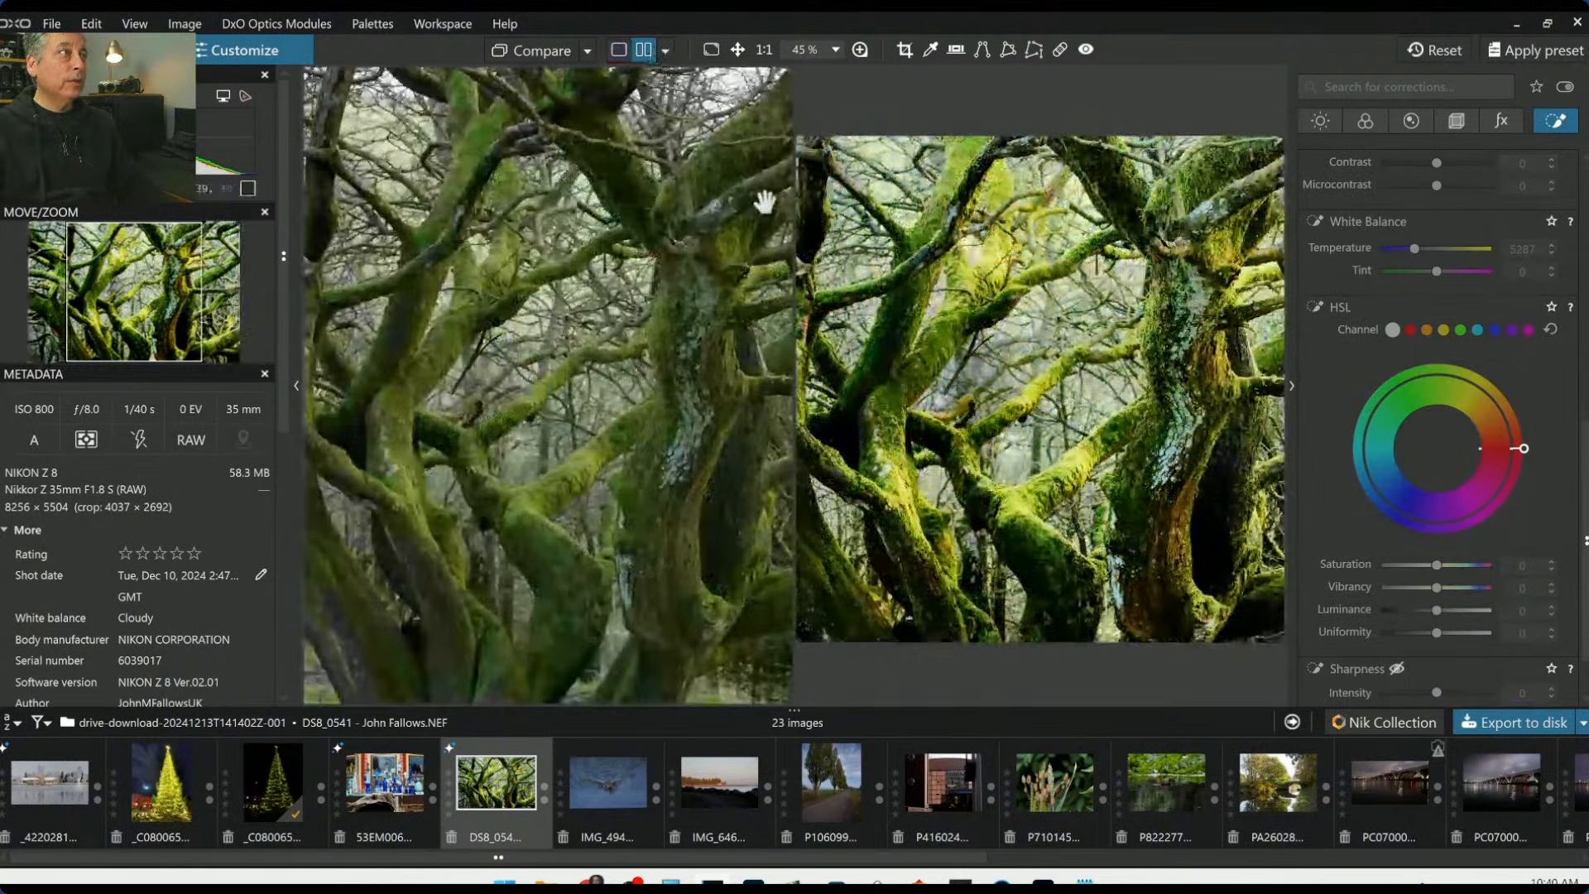
key(F9)
scroll(615, 318, down, 2)
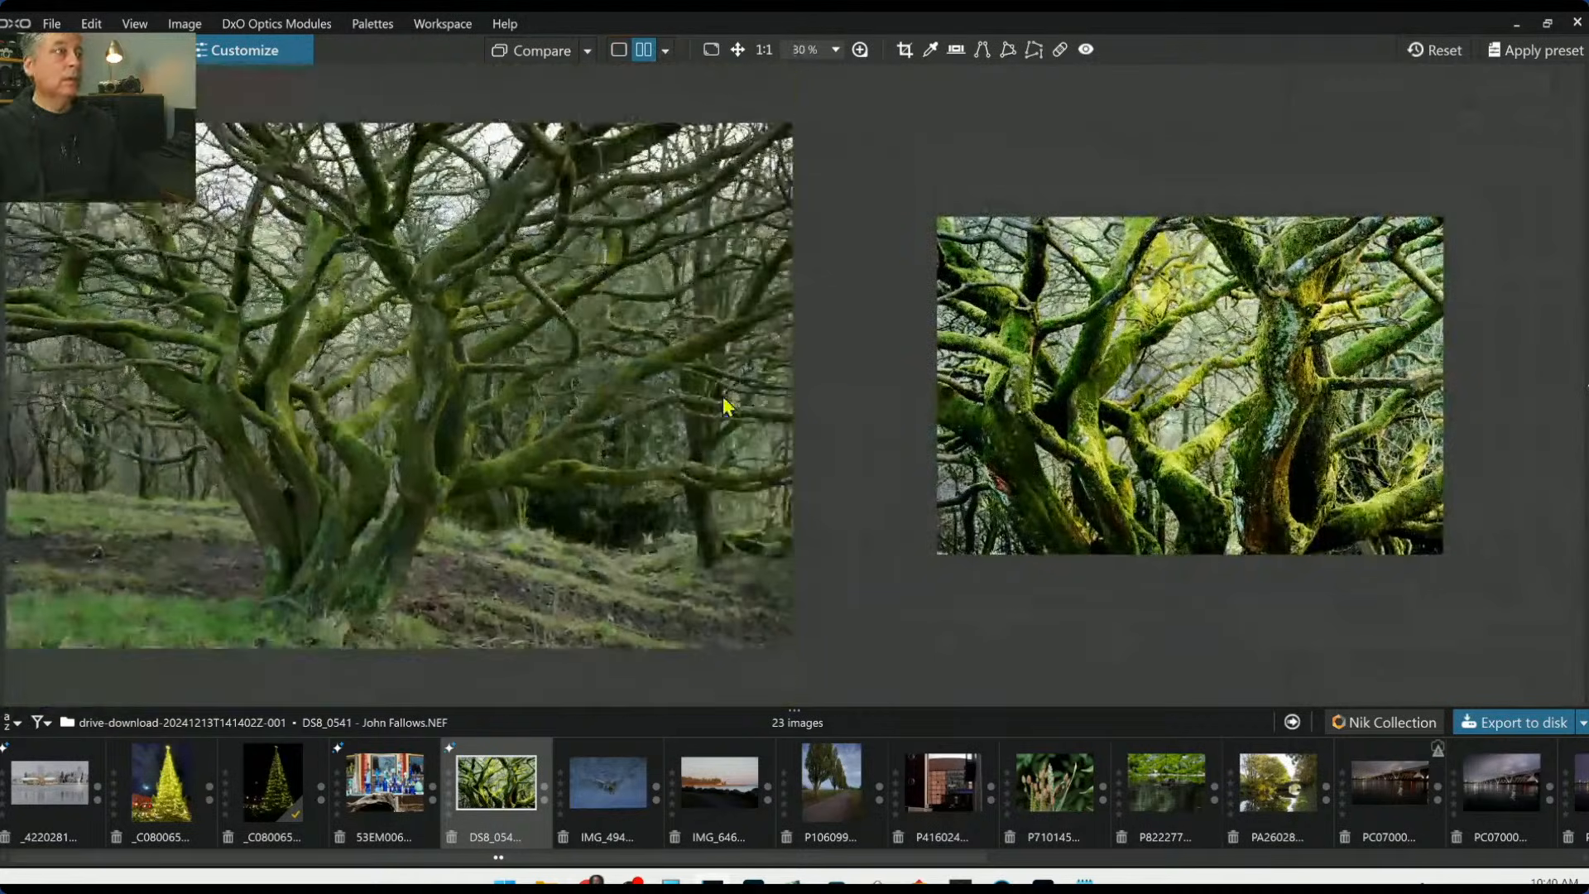
scroll(725, 404, up, 1)
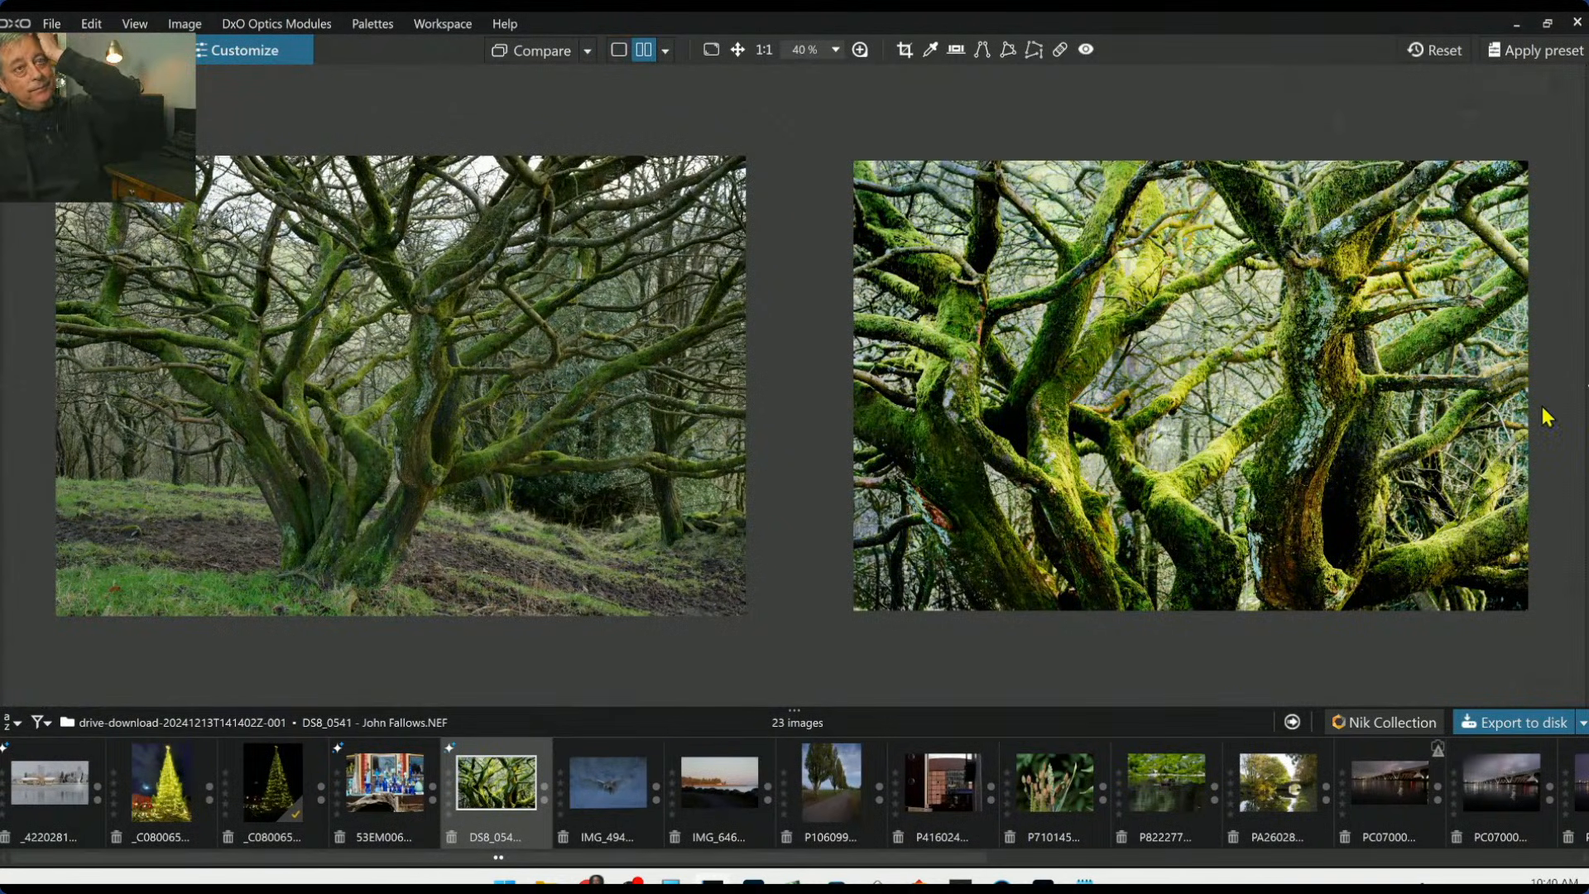
Bring back the correction palettes and set the Highlights to 67 for the control line mask listed directly above the three control points
click(1583, 385)
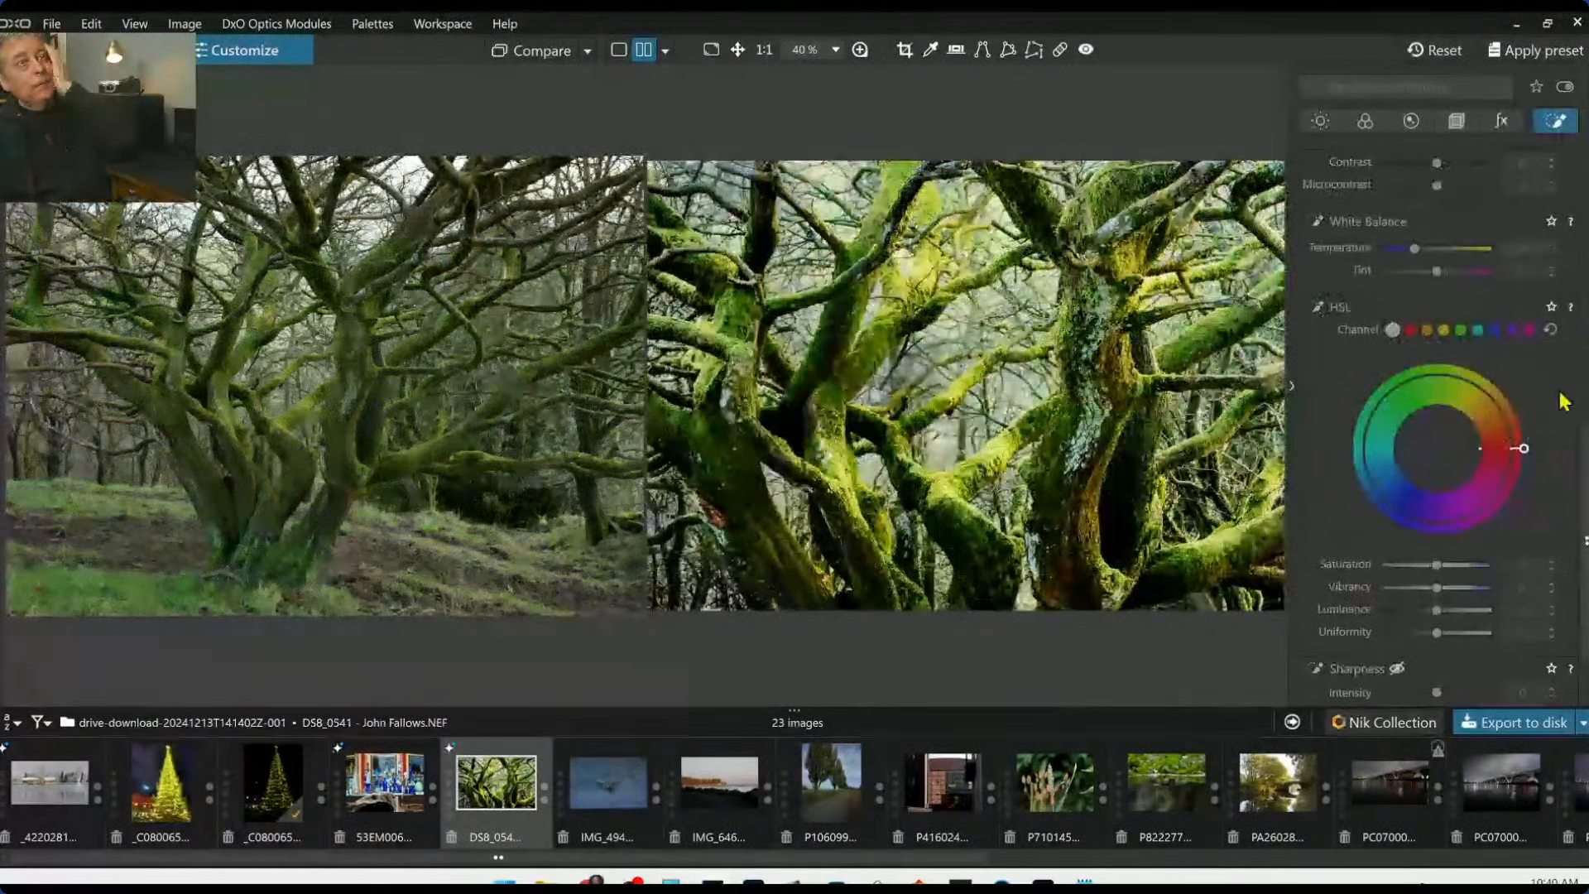
scroll(1438, 426, up, 5)
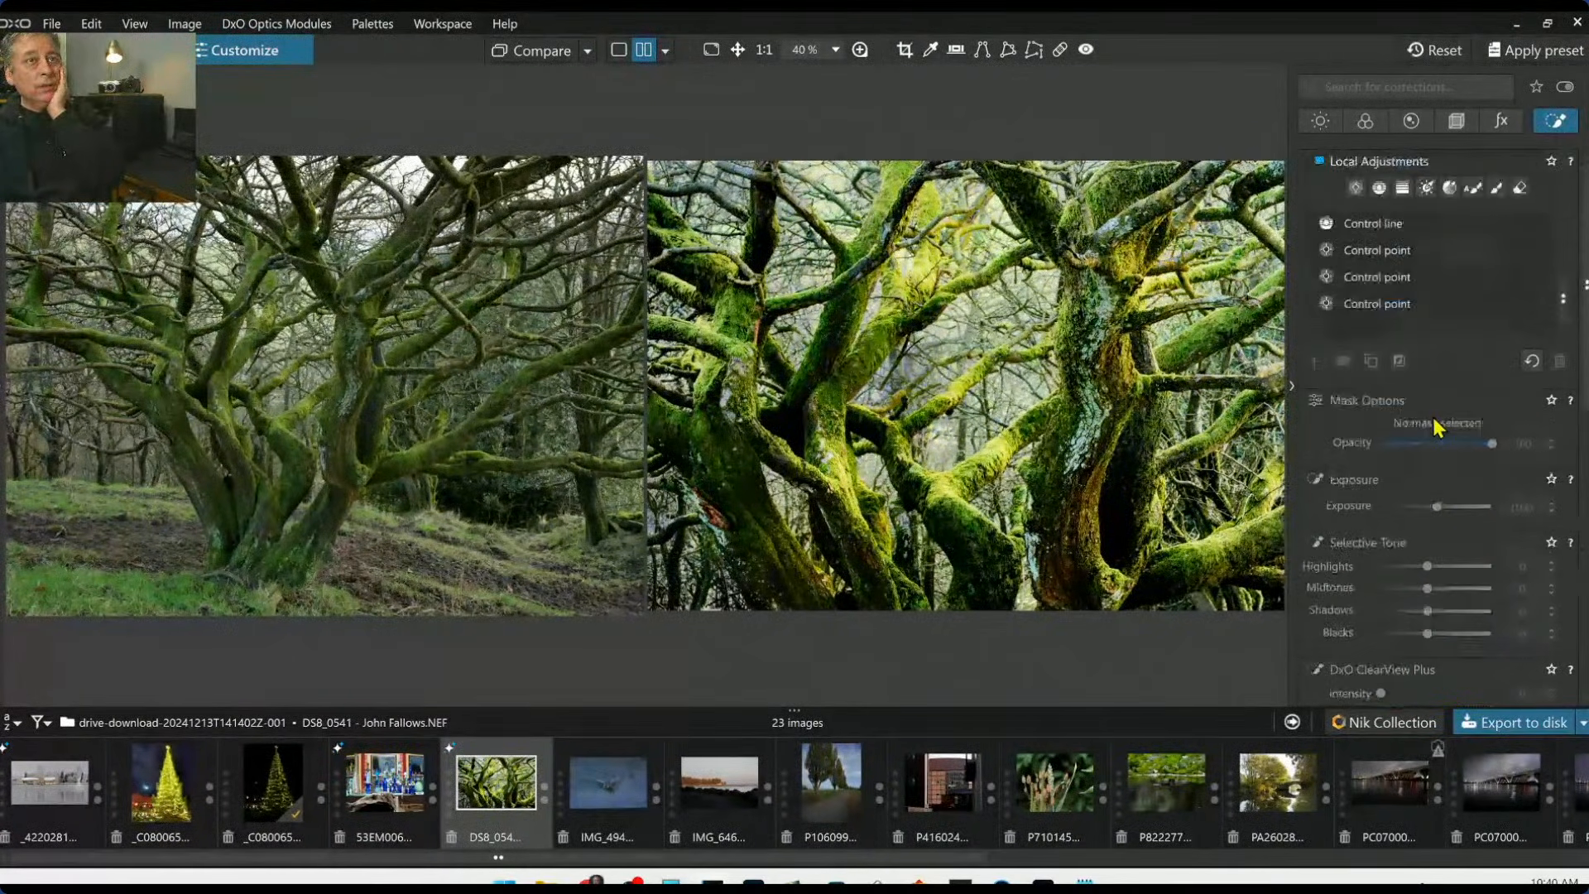
click(1393, 251)
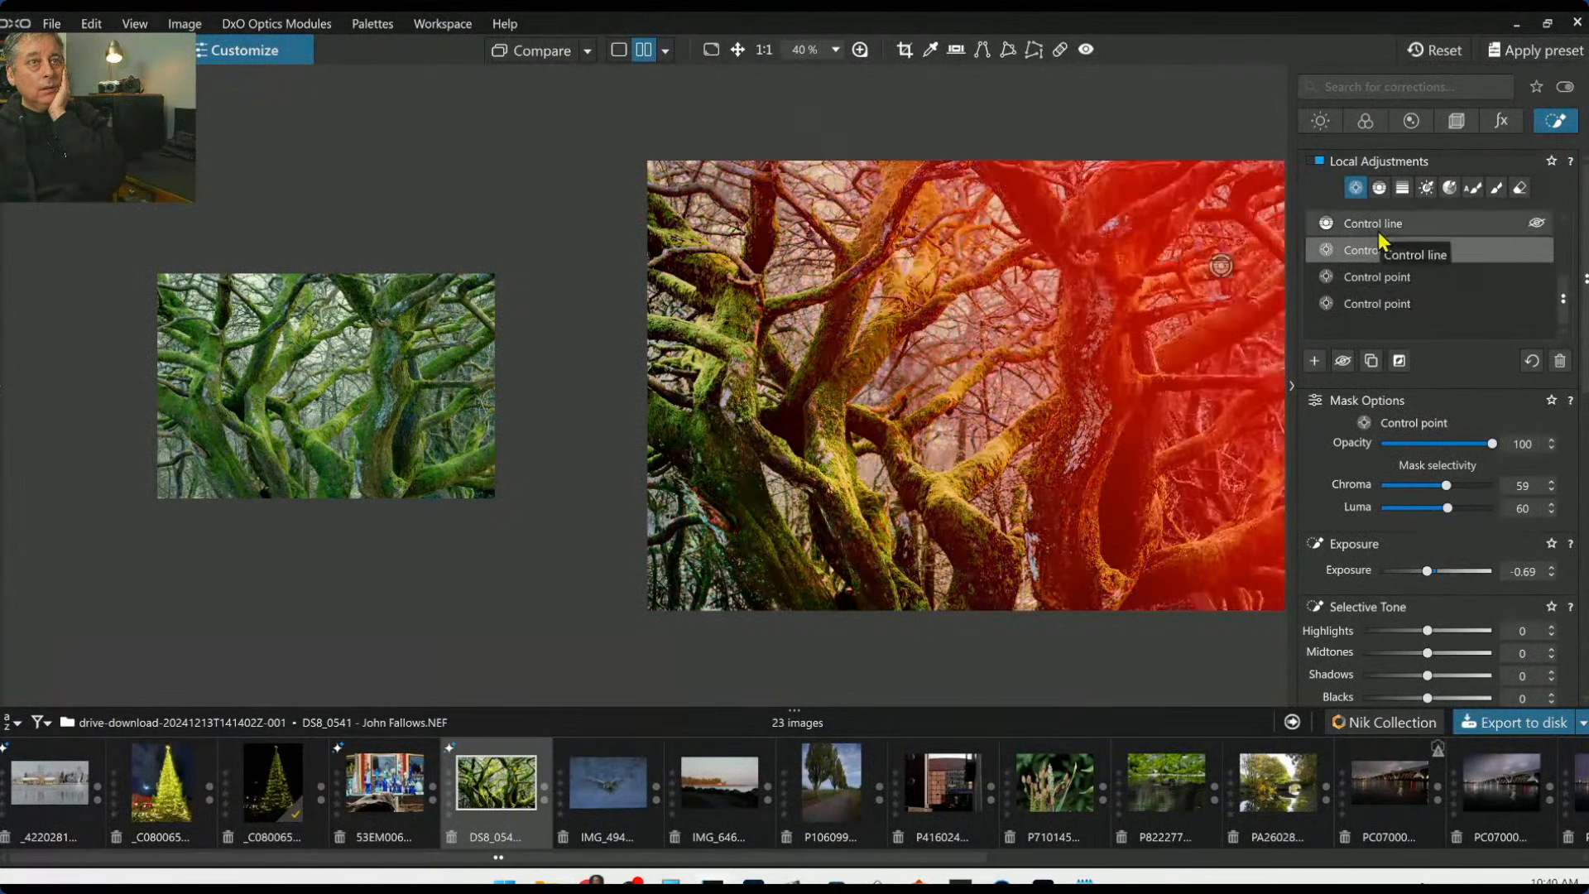
click(1378, 225)
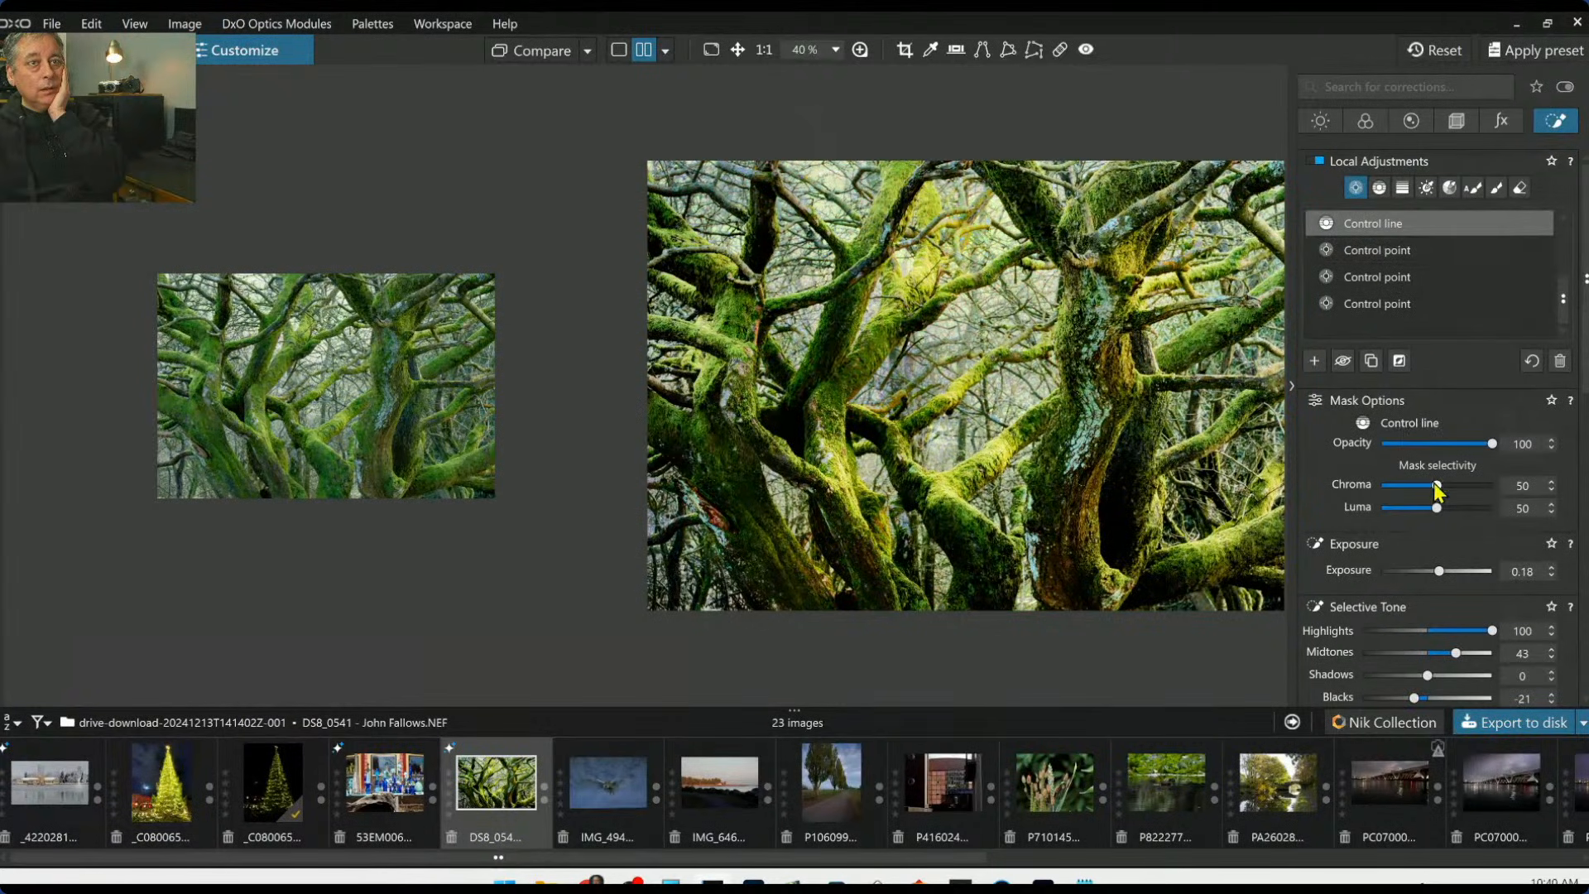
drag(1492, 631, 1473, 630)
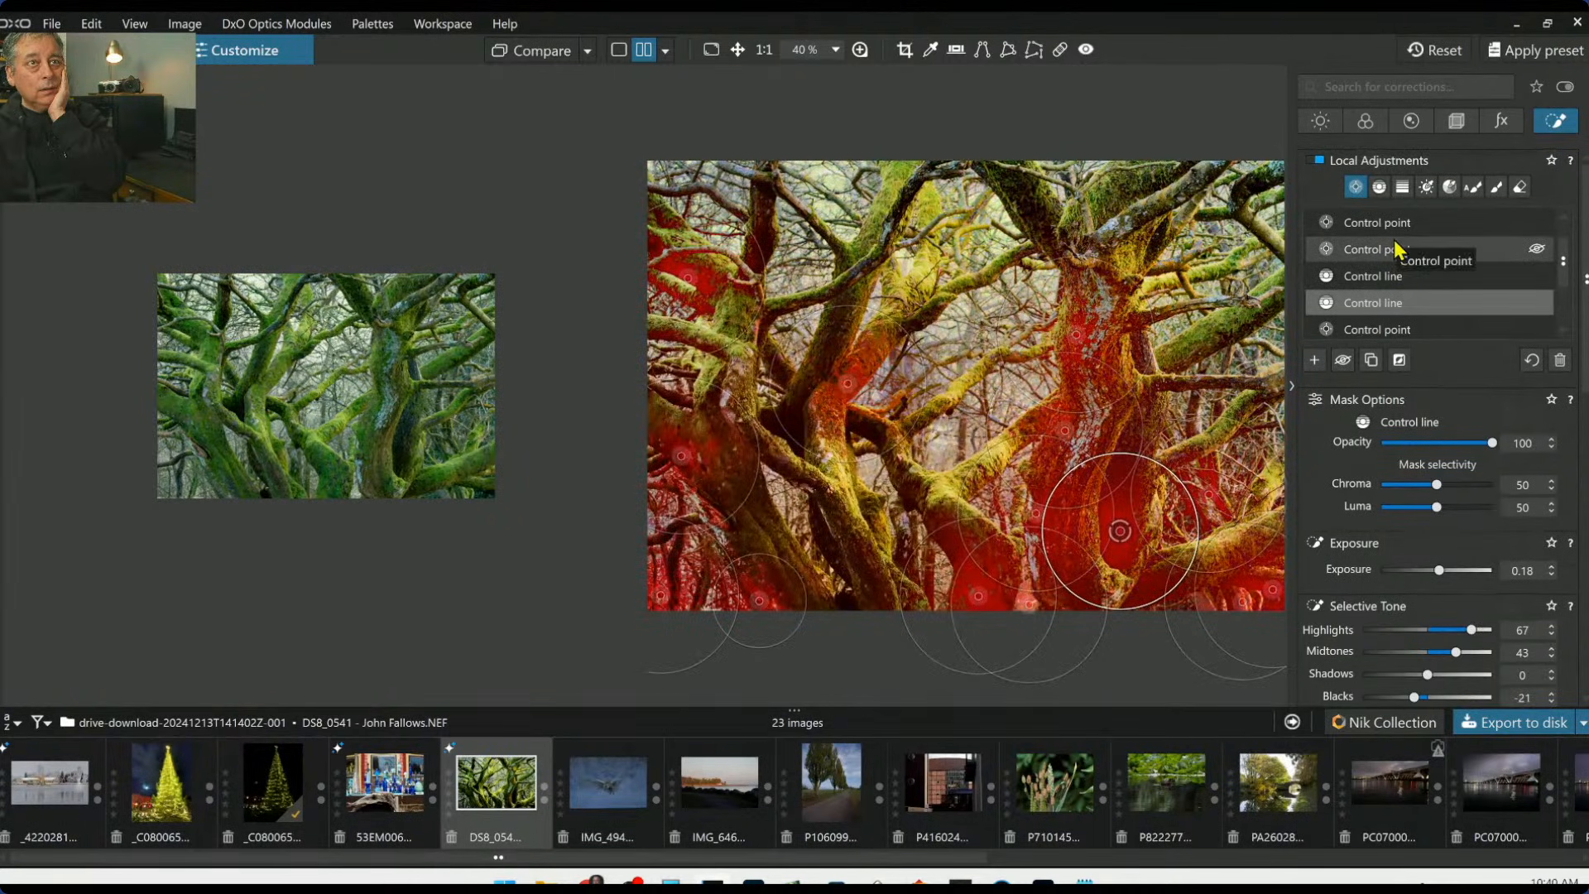
Select the control point mask centred on the lower middle trunk fork and set its Highlights to 11 and white balance Temperature to 7094
click(1395, 234)
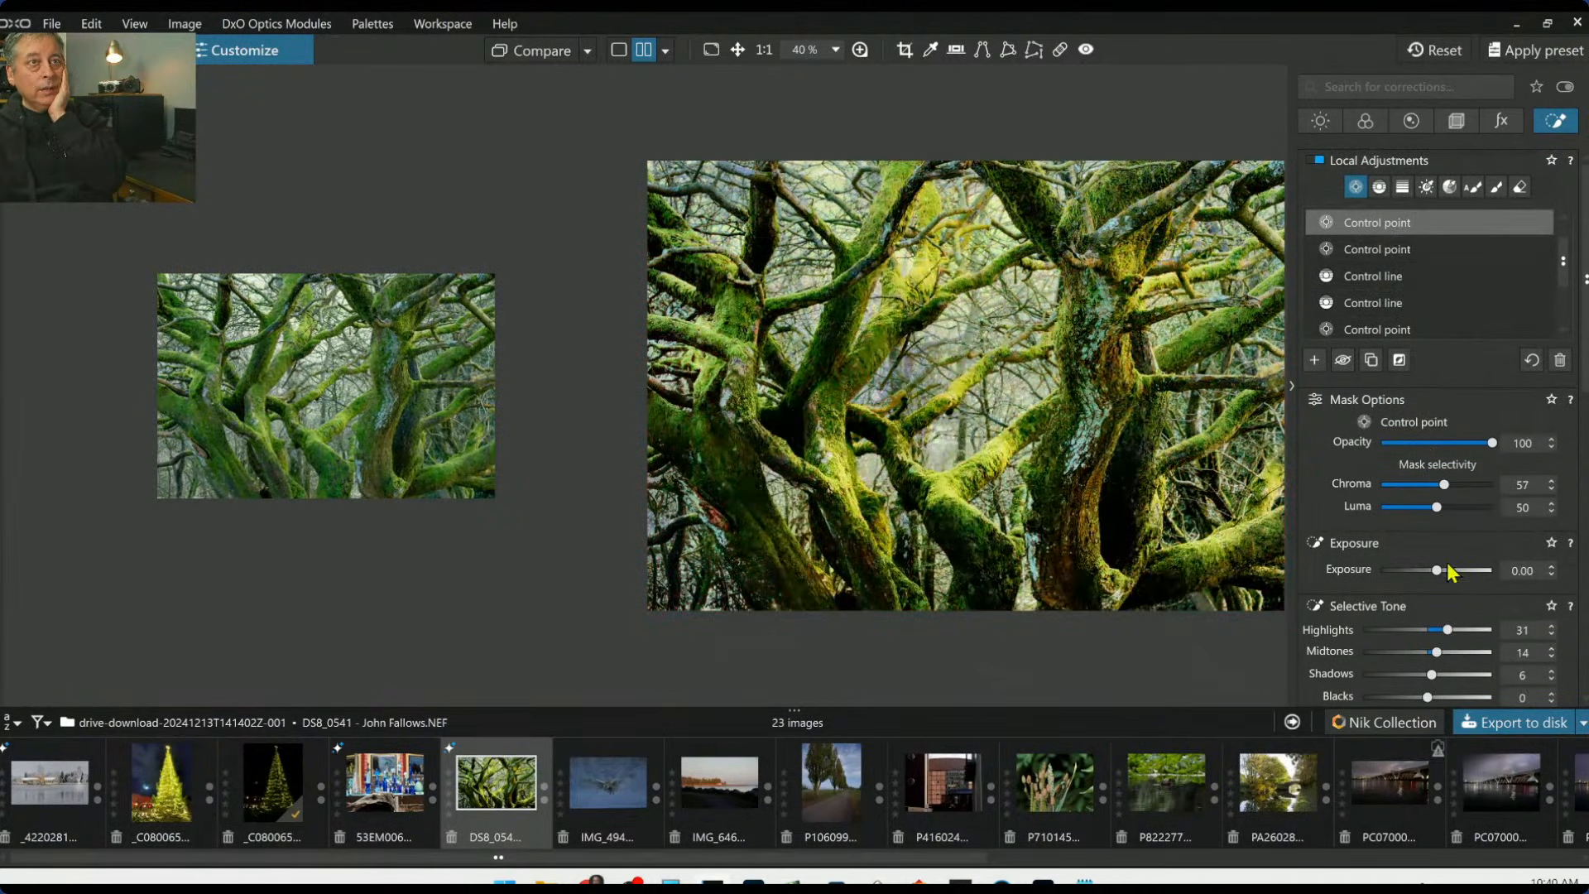
drag(1448, 629, 1439, 637)
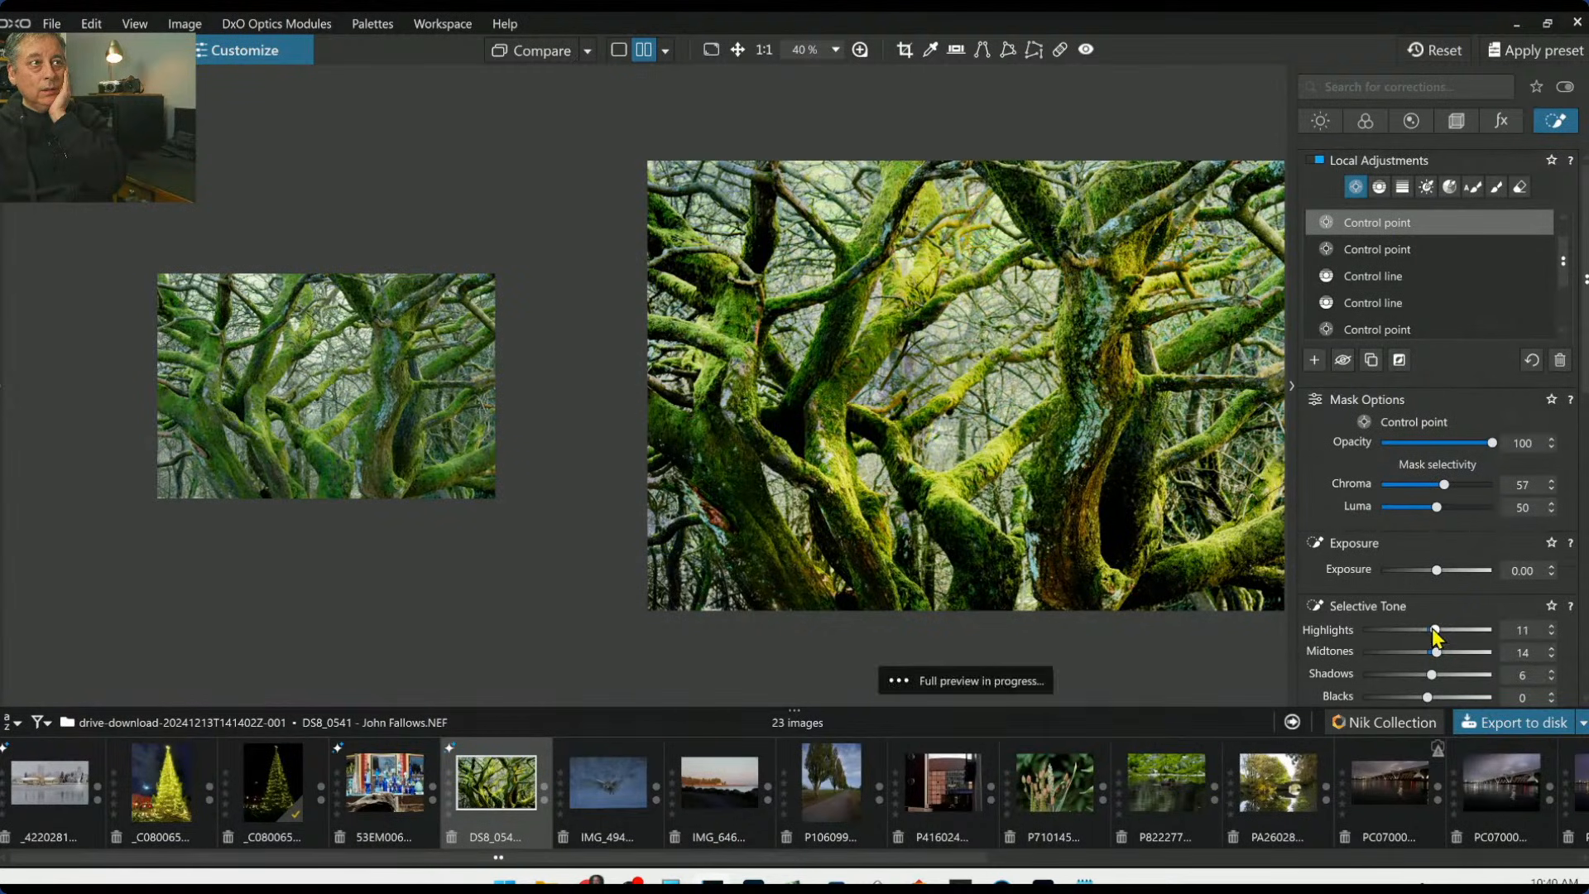
scroll(1377, 633, down, 3)
scroll(1380, 633, down, 3)
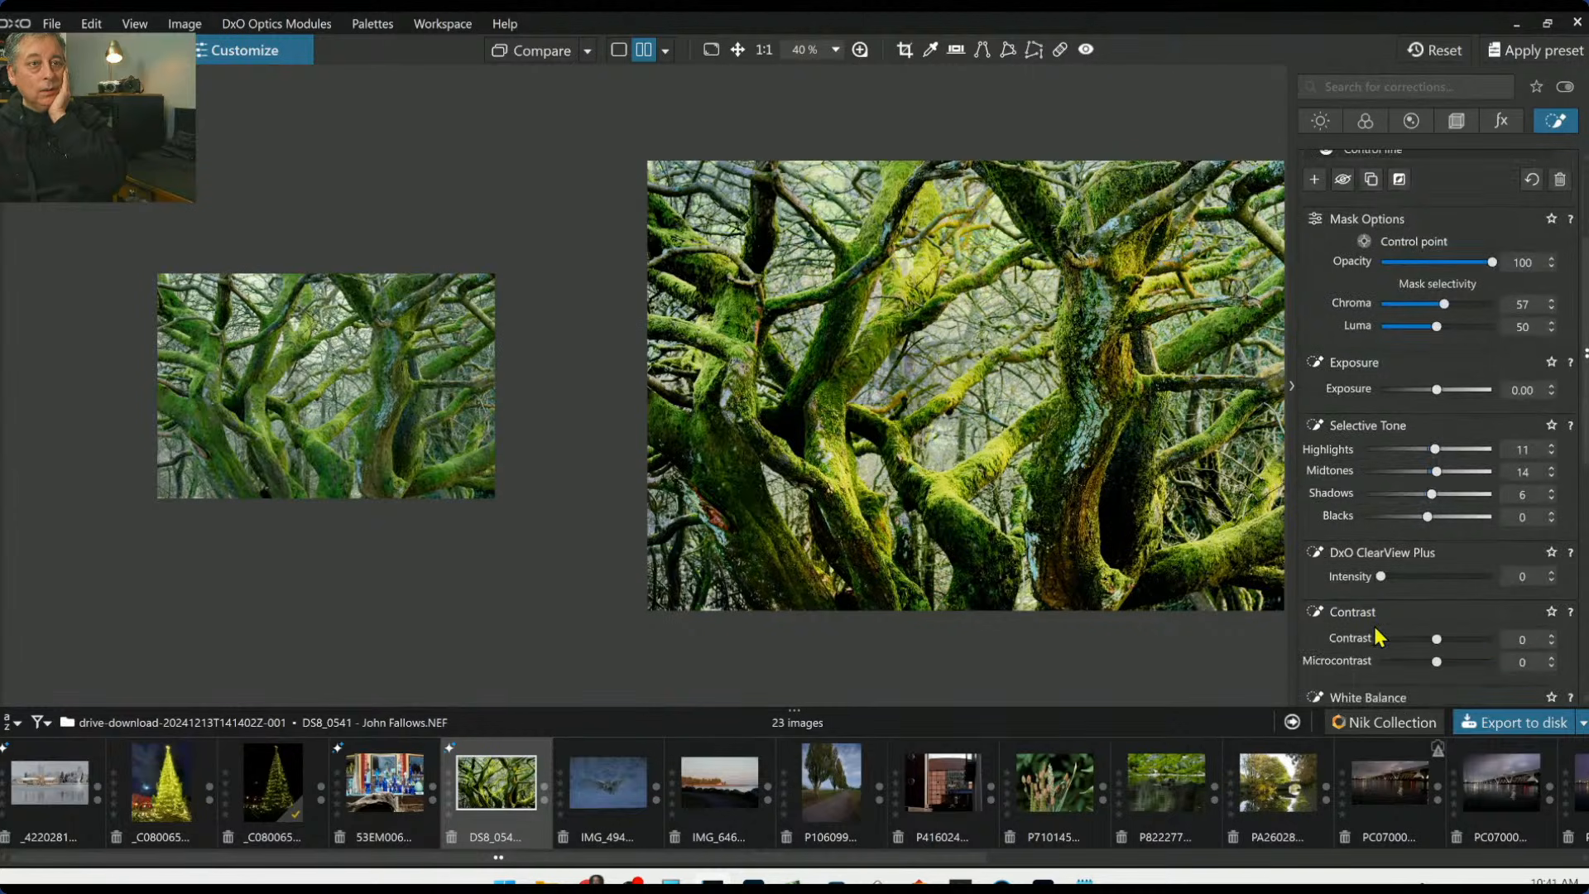
drag(1426, 635, 1421, 636)
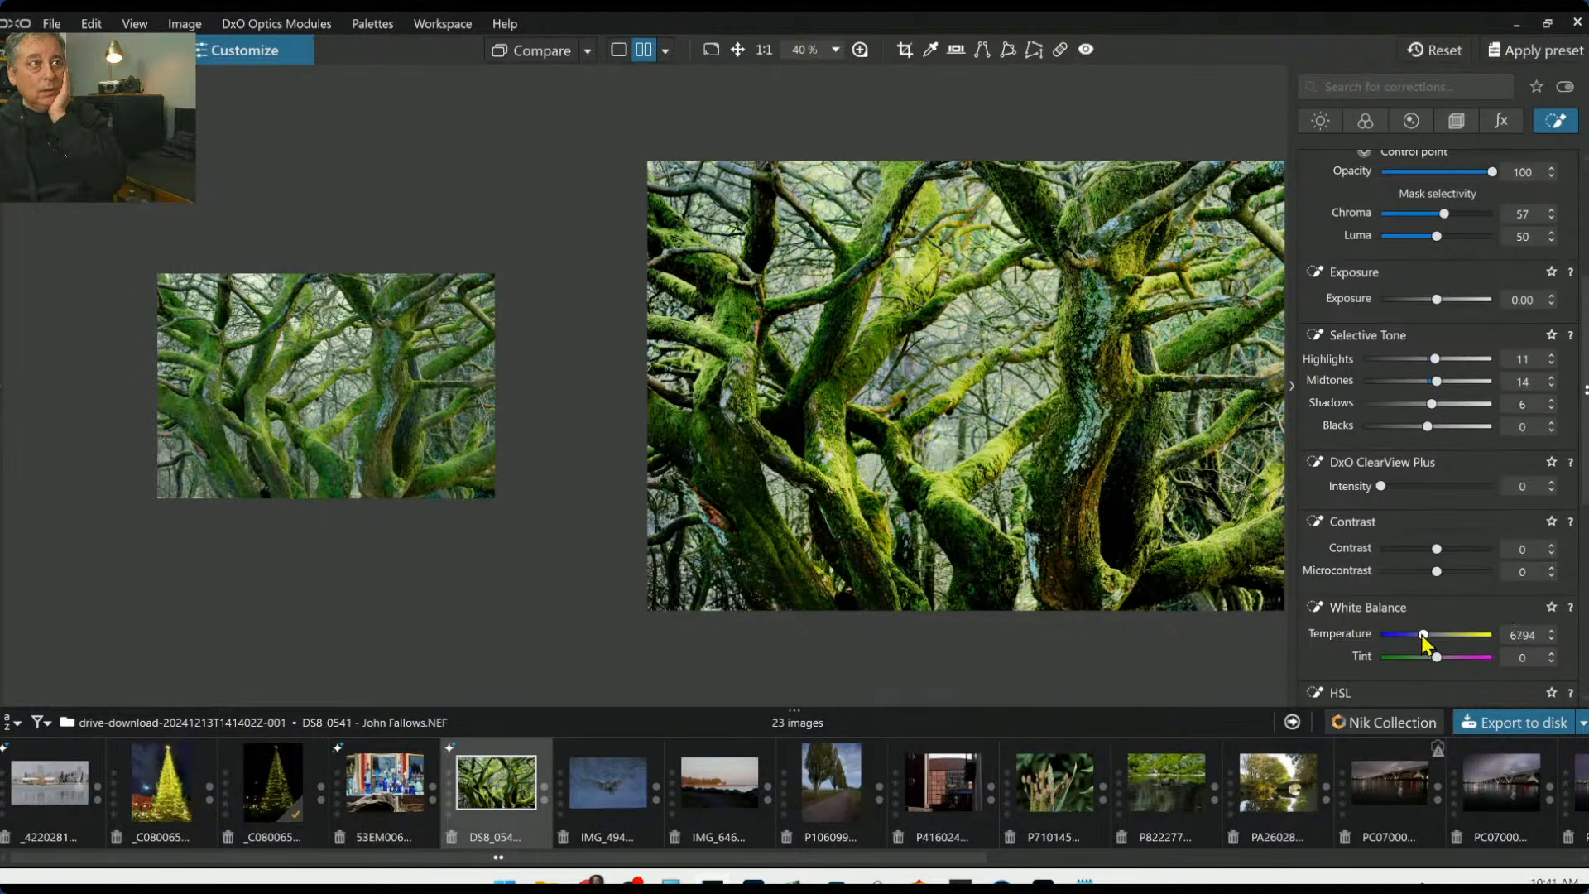
drag(1424, 637, 1425, 638)
Set the same control point mask's Exposure to -0.12, Midtones to 5 and Blacks to -5
drag(1437, 299, 1435, 300)
double_click(1438, 381)
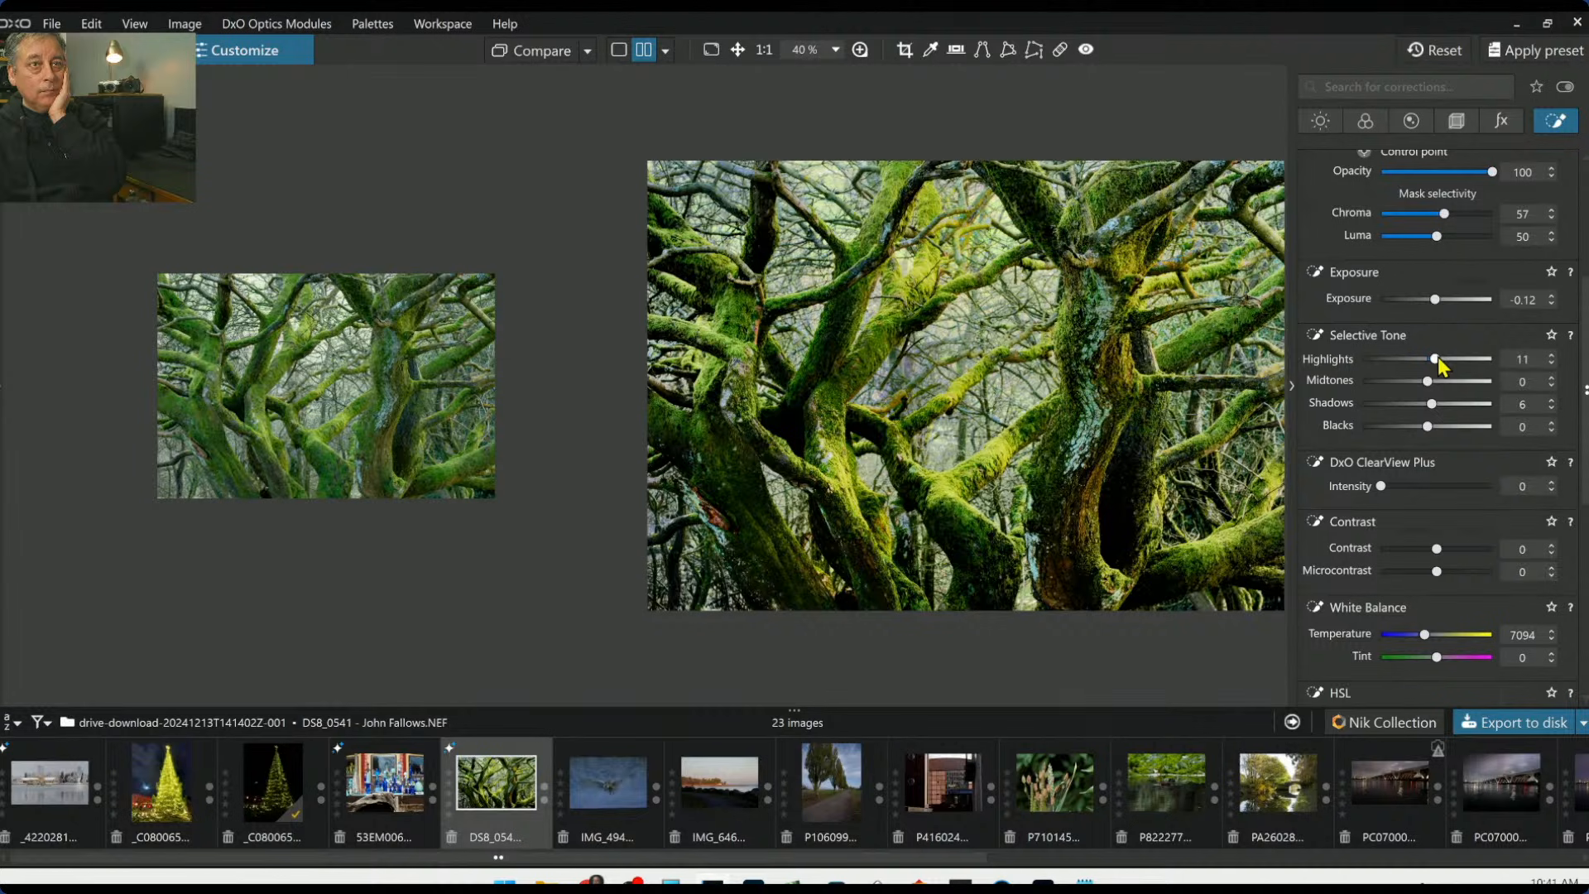
drag(1431, 427, 1426, 426)
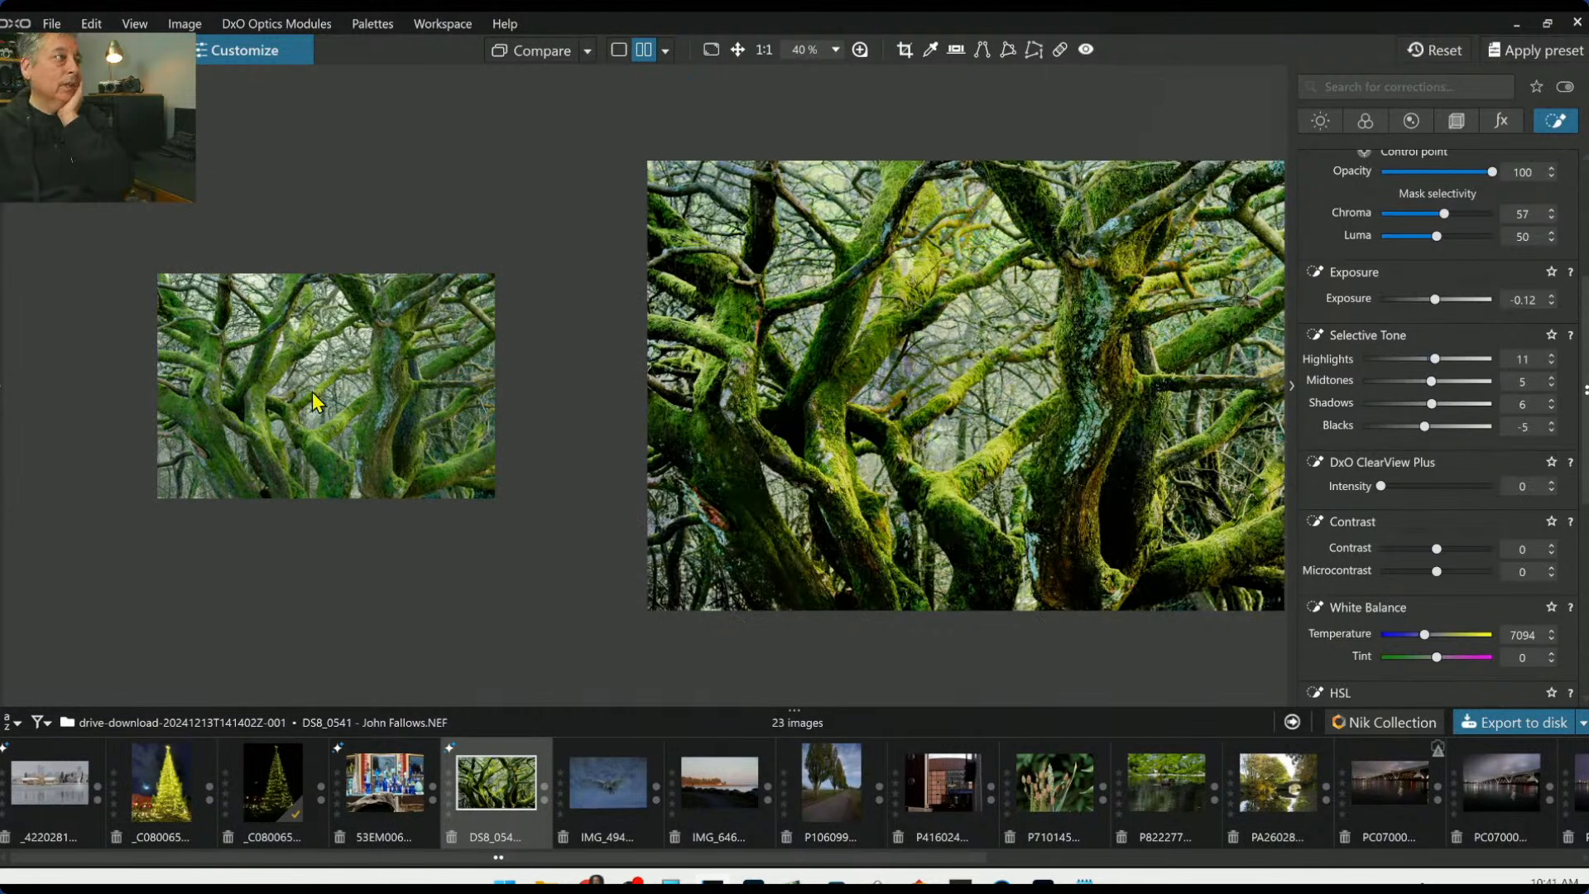
Hide the side palettes and compare the edited tree photo side by side with the original using No corrections (without geometry)
click(1292, 386)
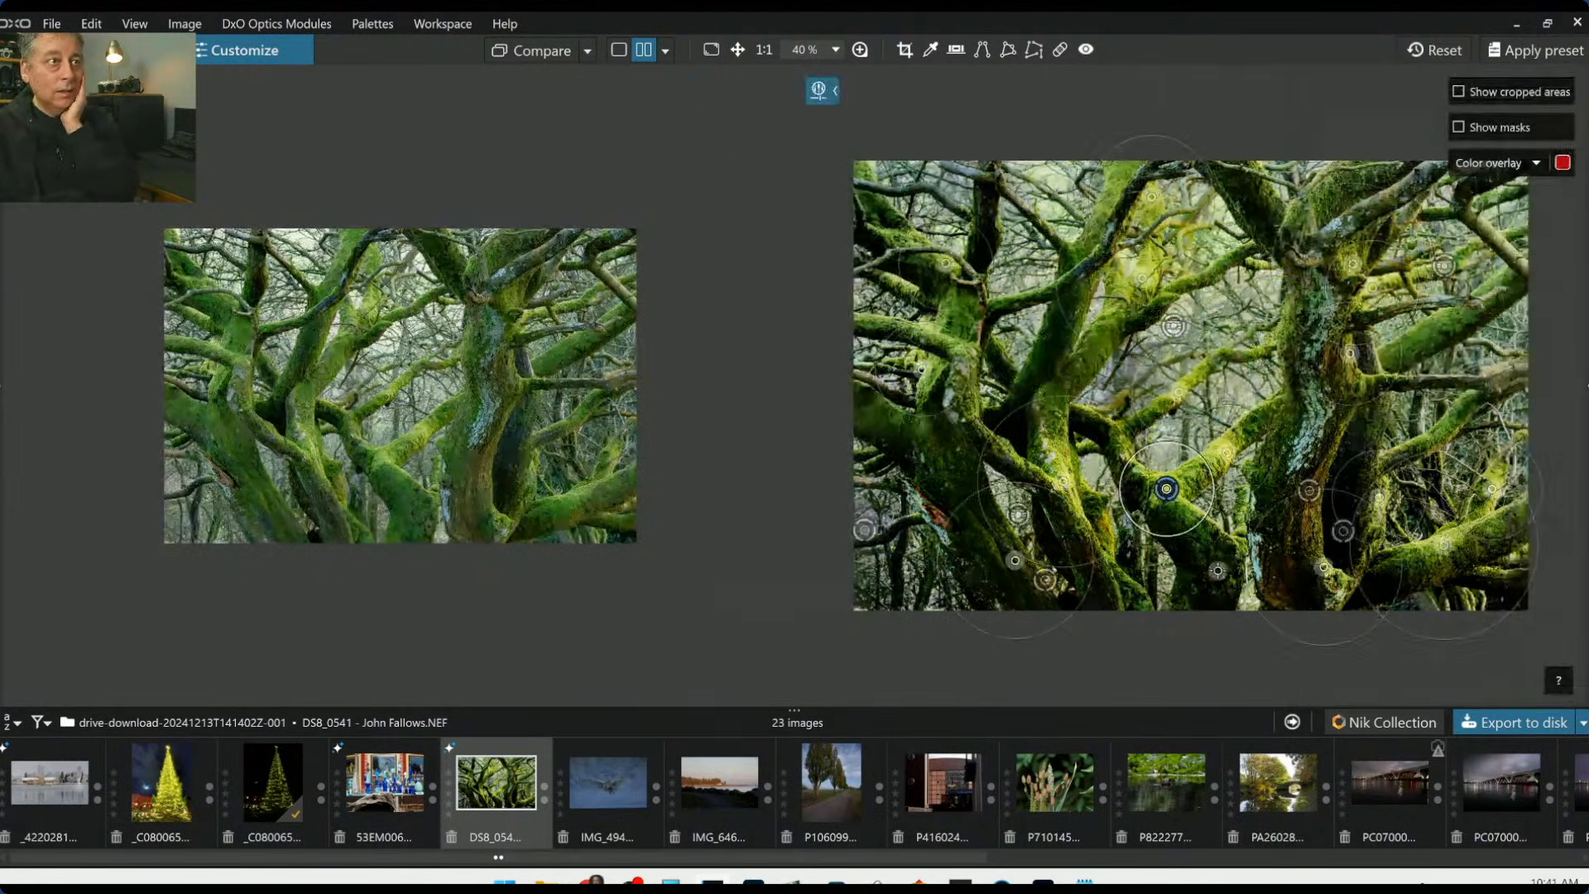
click(667, 53)
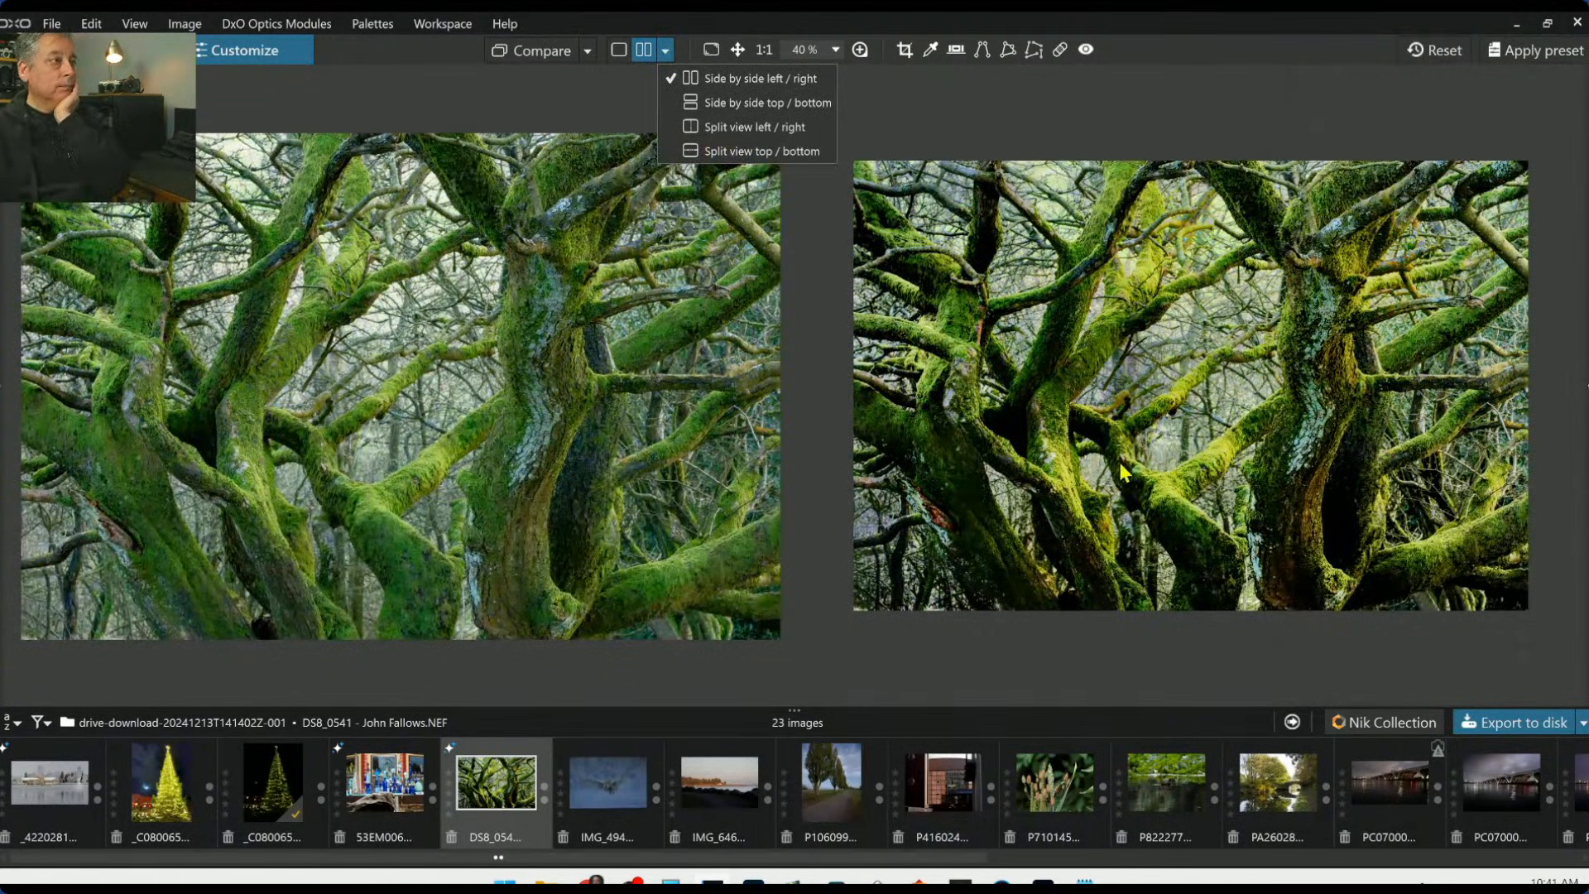
click(587, 50)
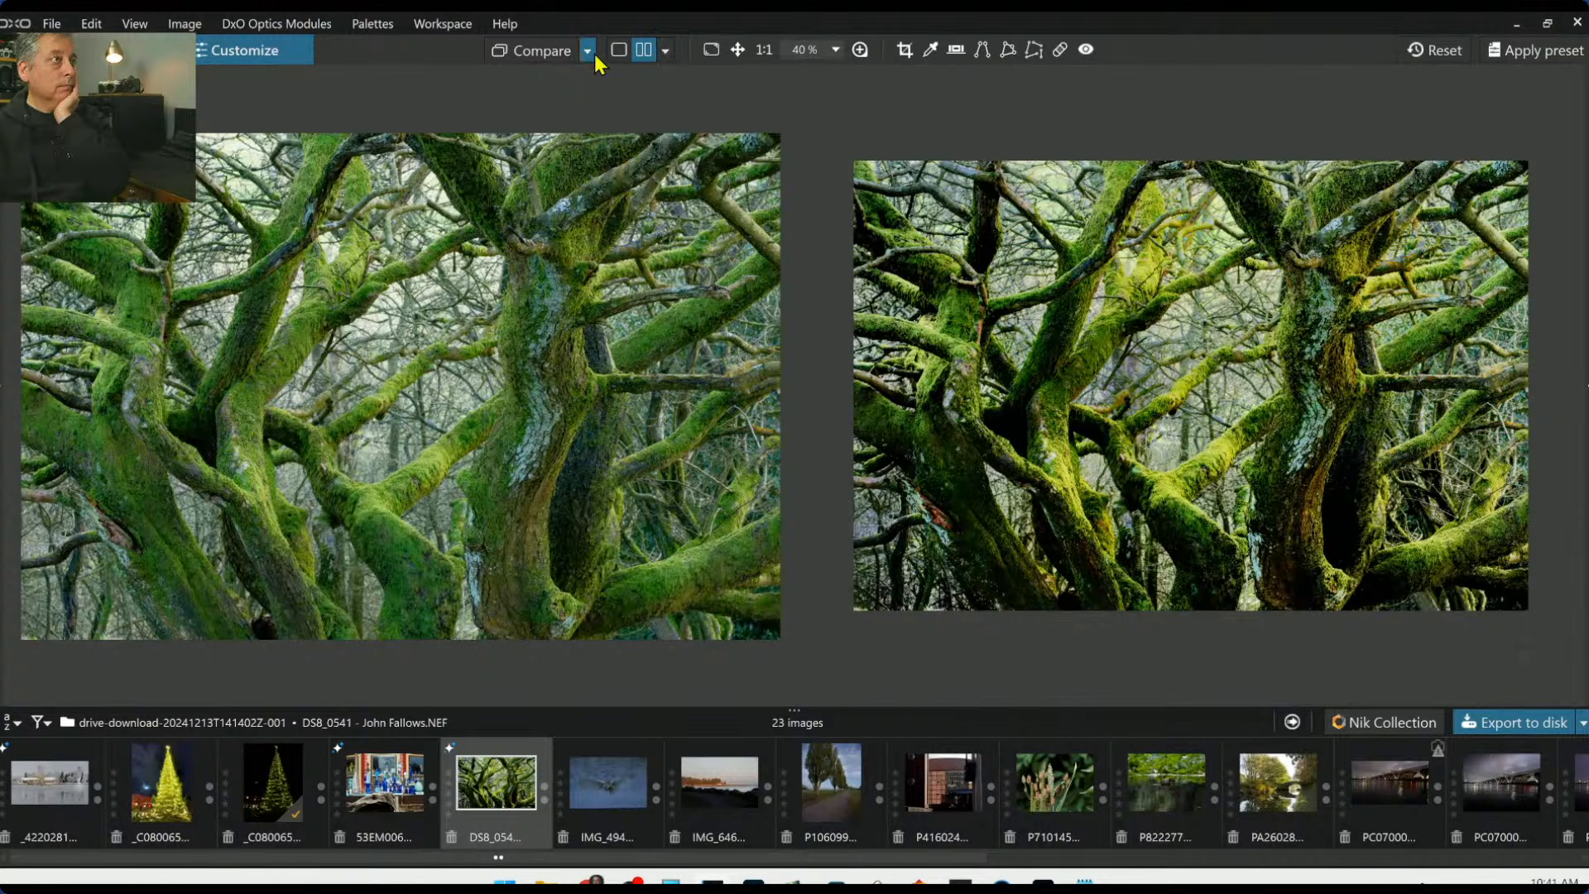
click(588, 50)
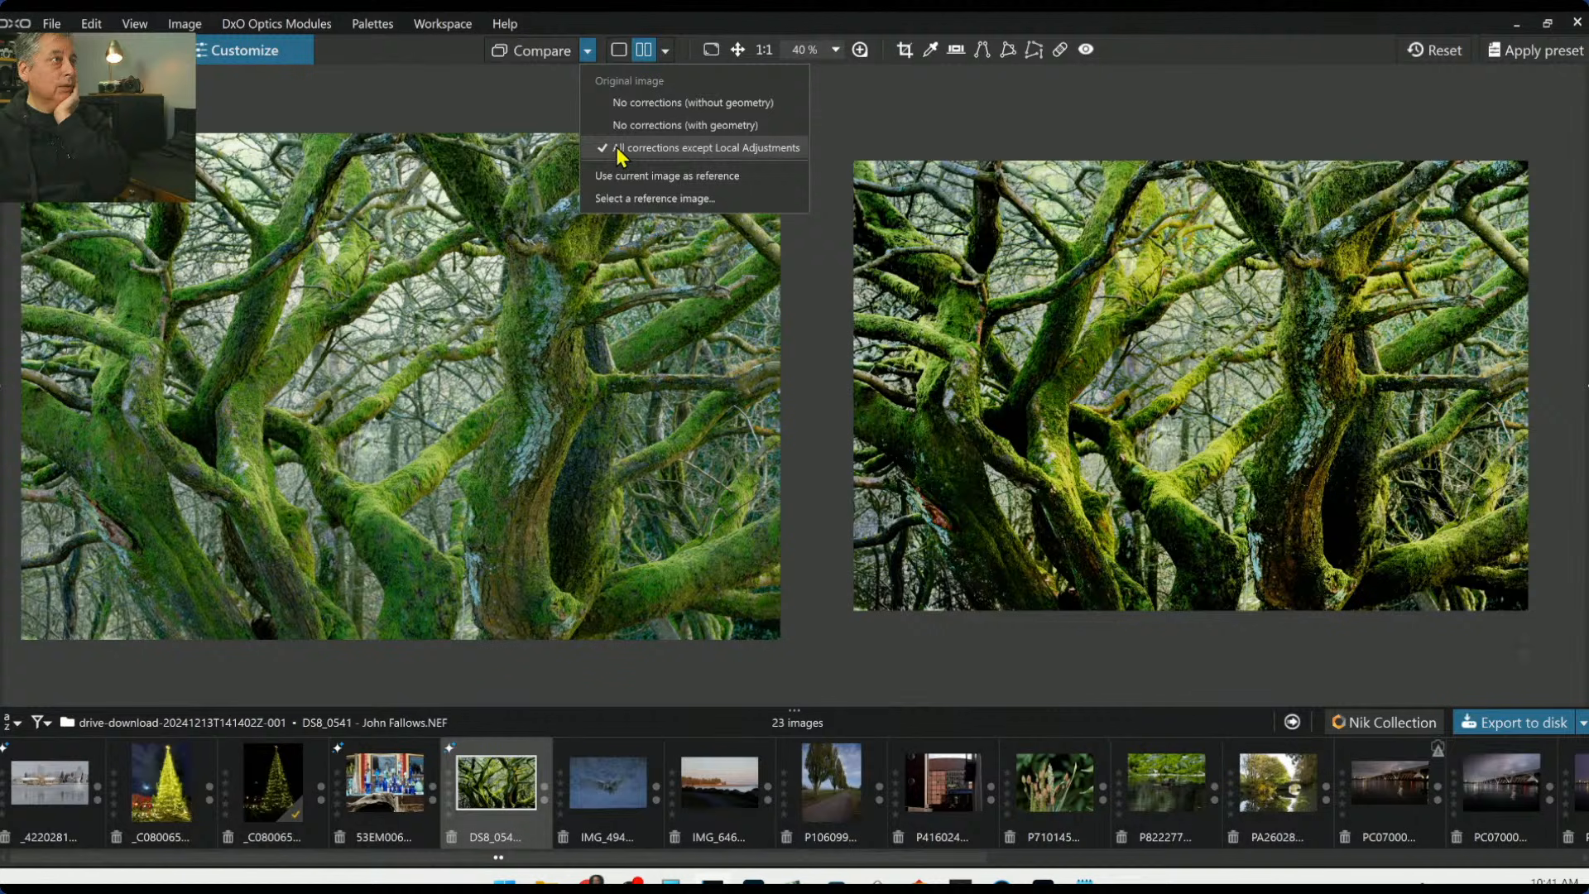
click(630, 105)
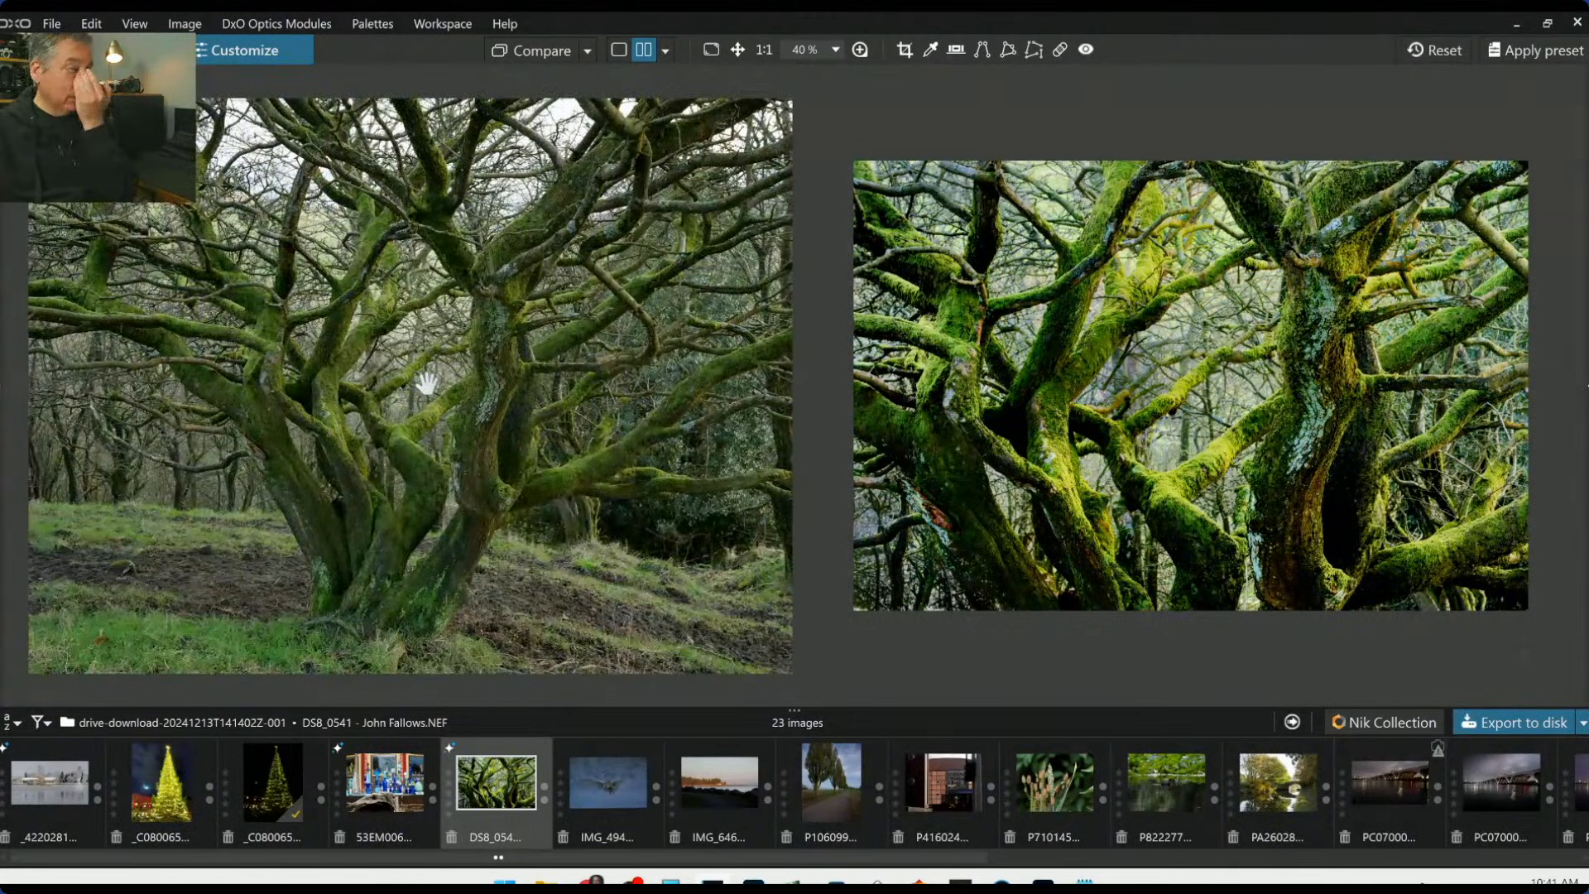
key(l)
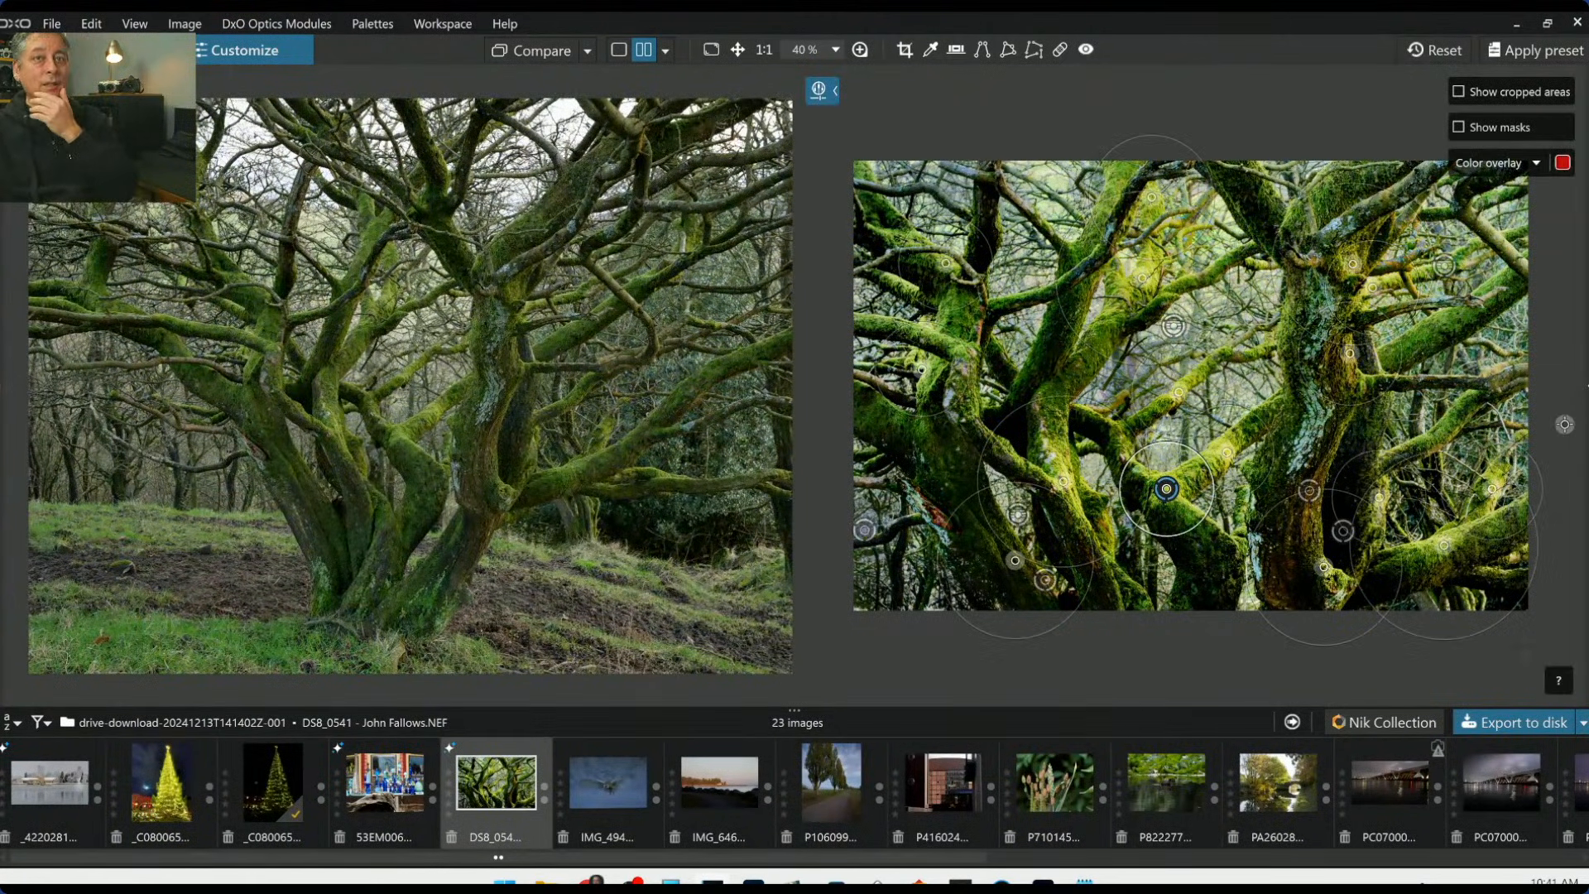
key(Escape)
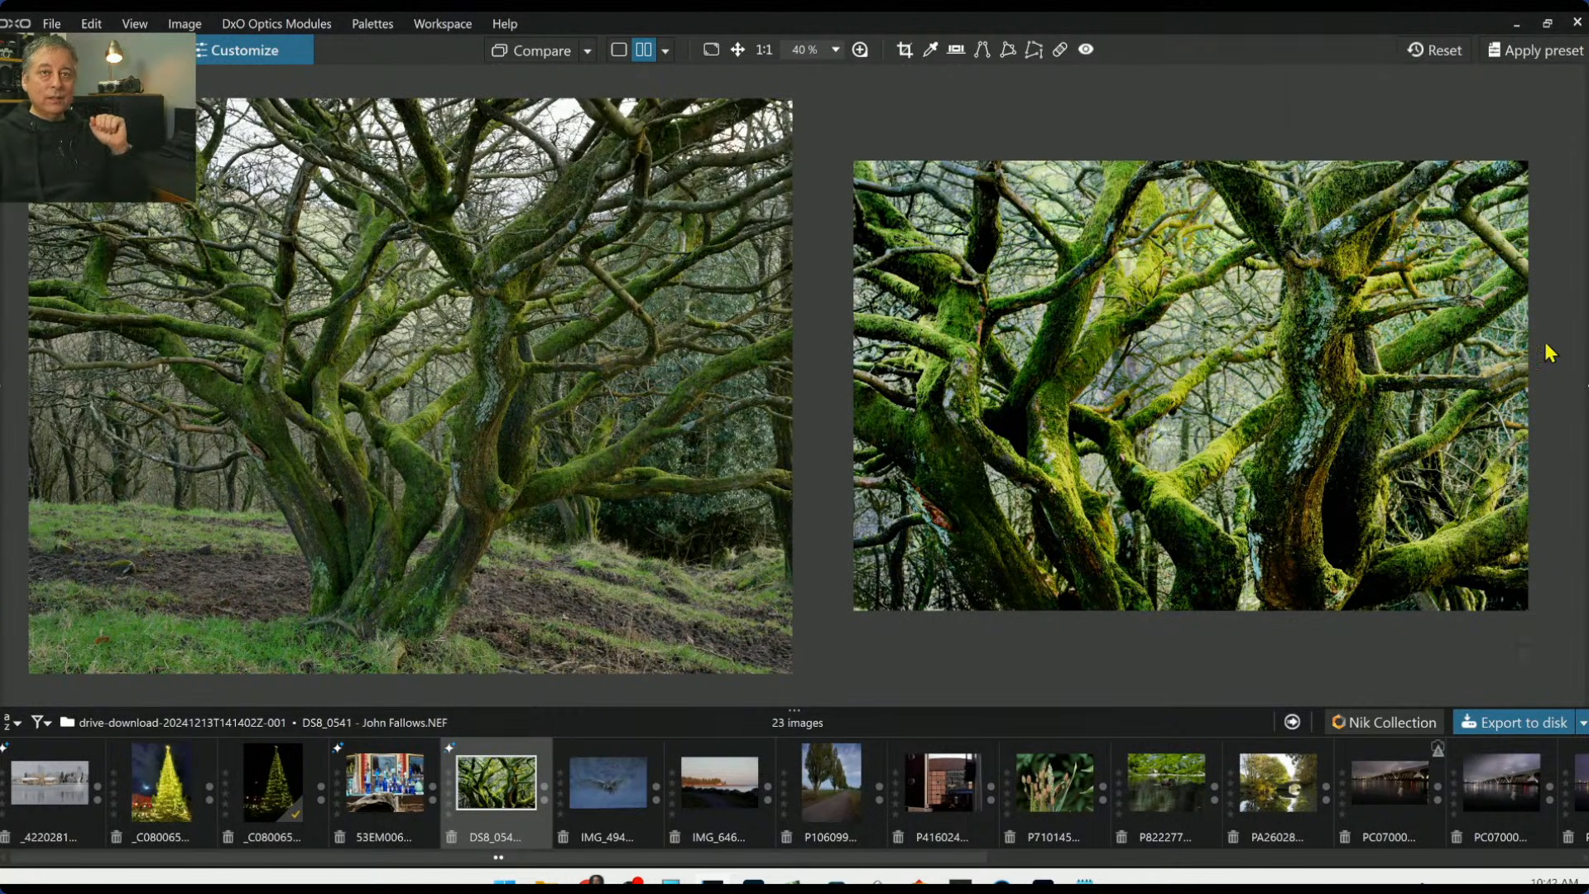
Set the global Selective Tone Shadows to 14 and Blacks to -17, keeping Highlights at 0
click(1586, 389)
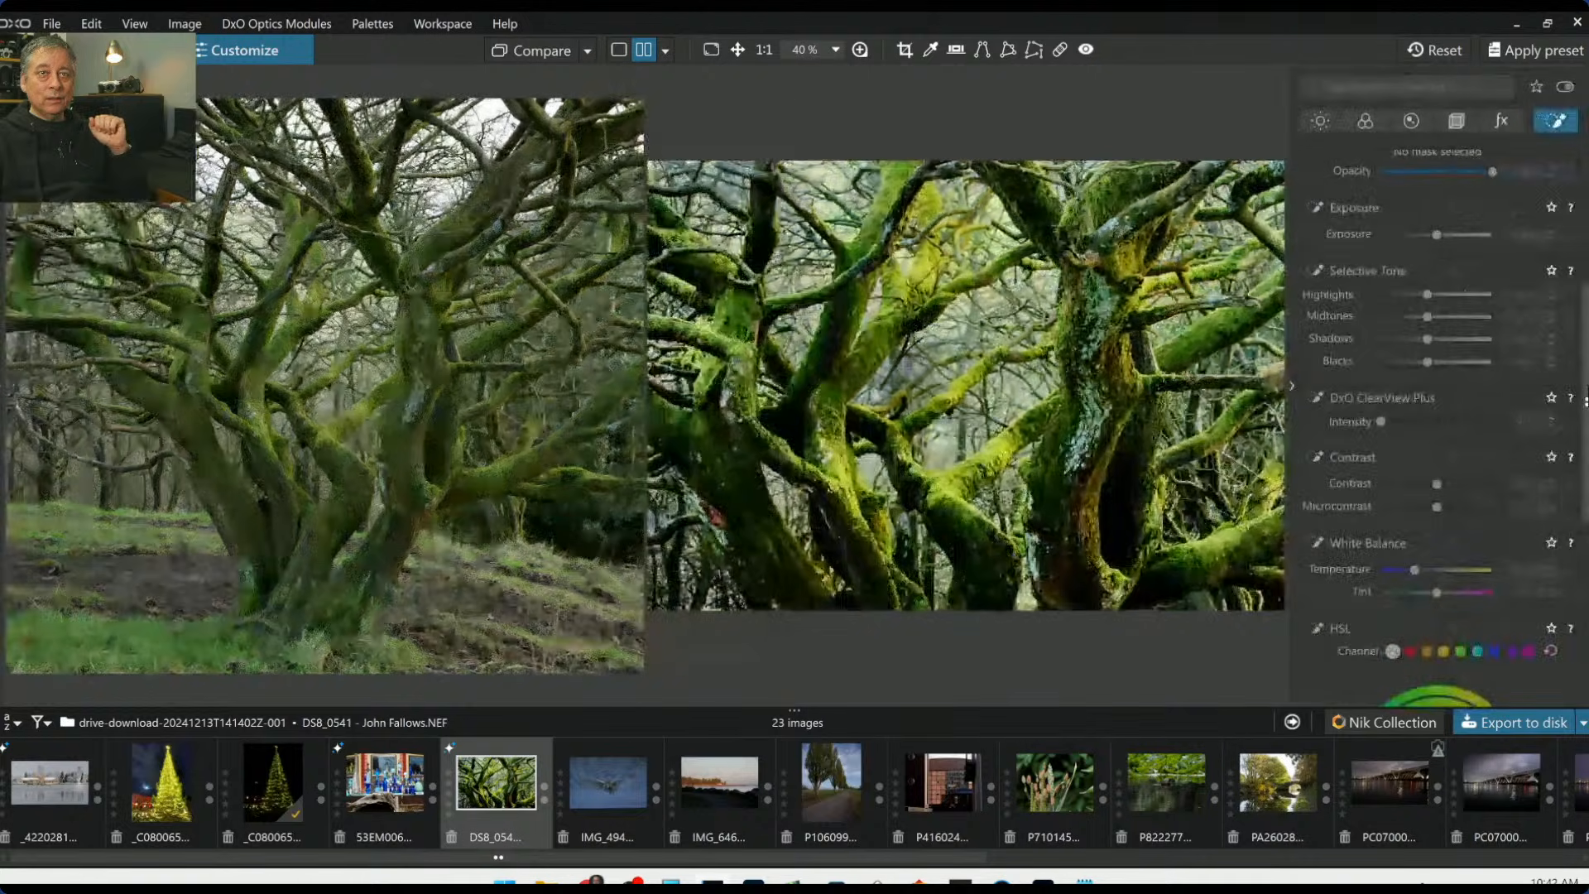
click(1322, 125)
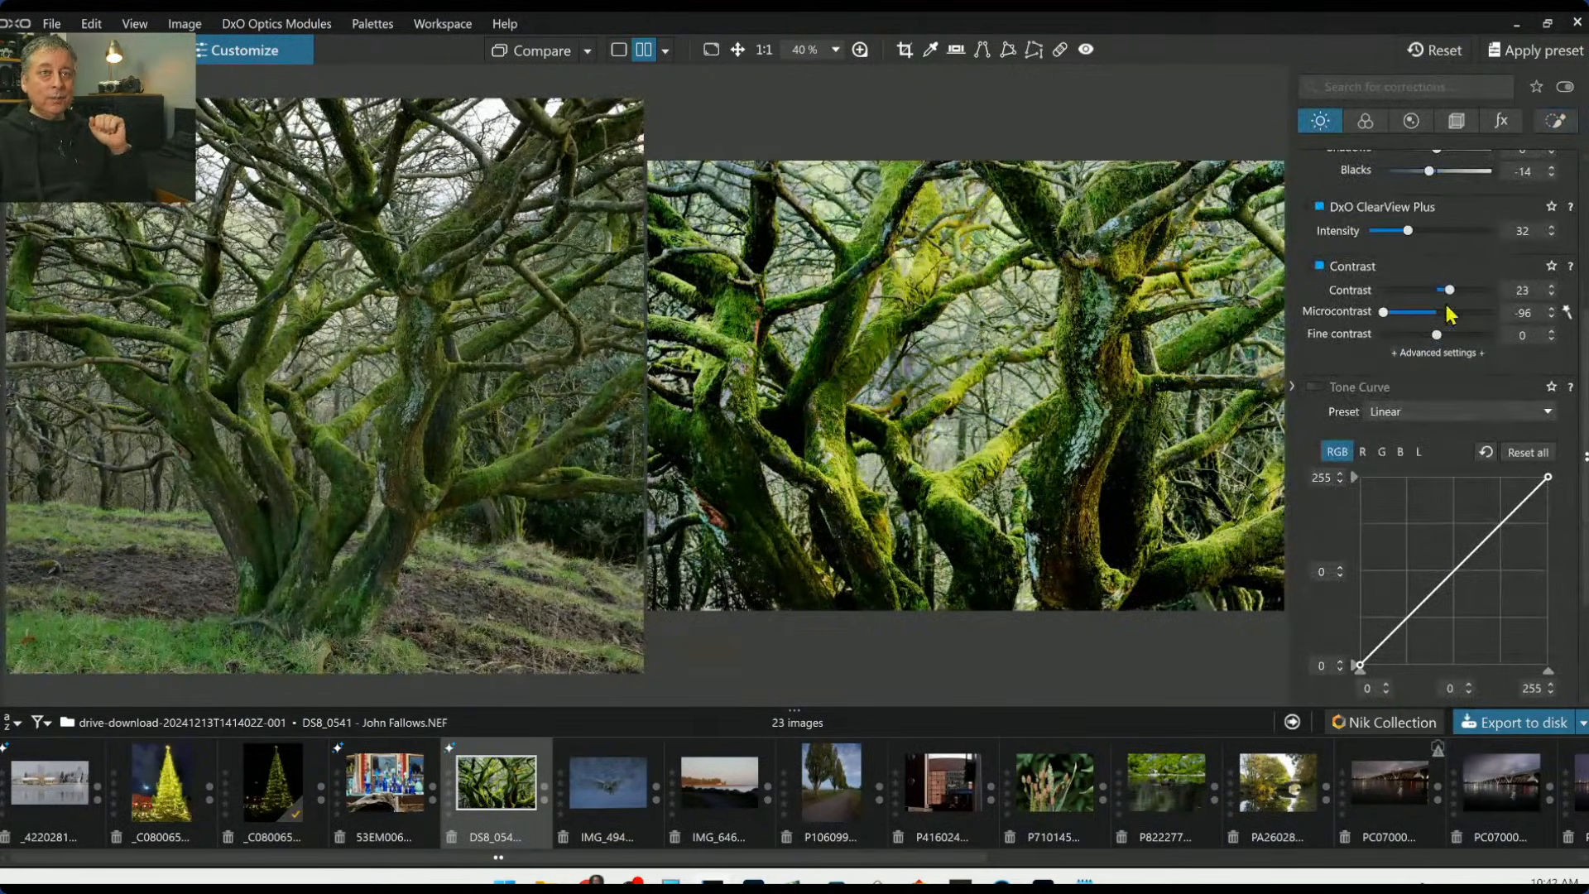
scroll(1402, 404, up, 3)
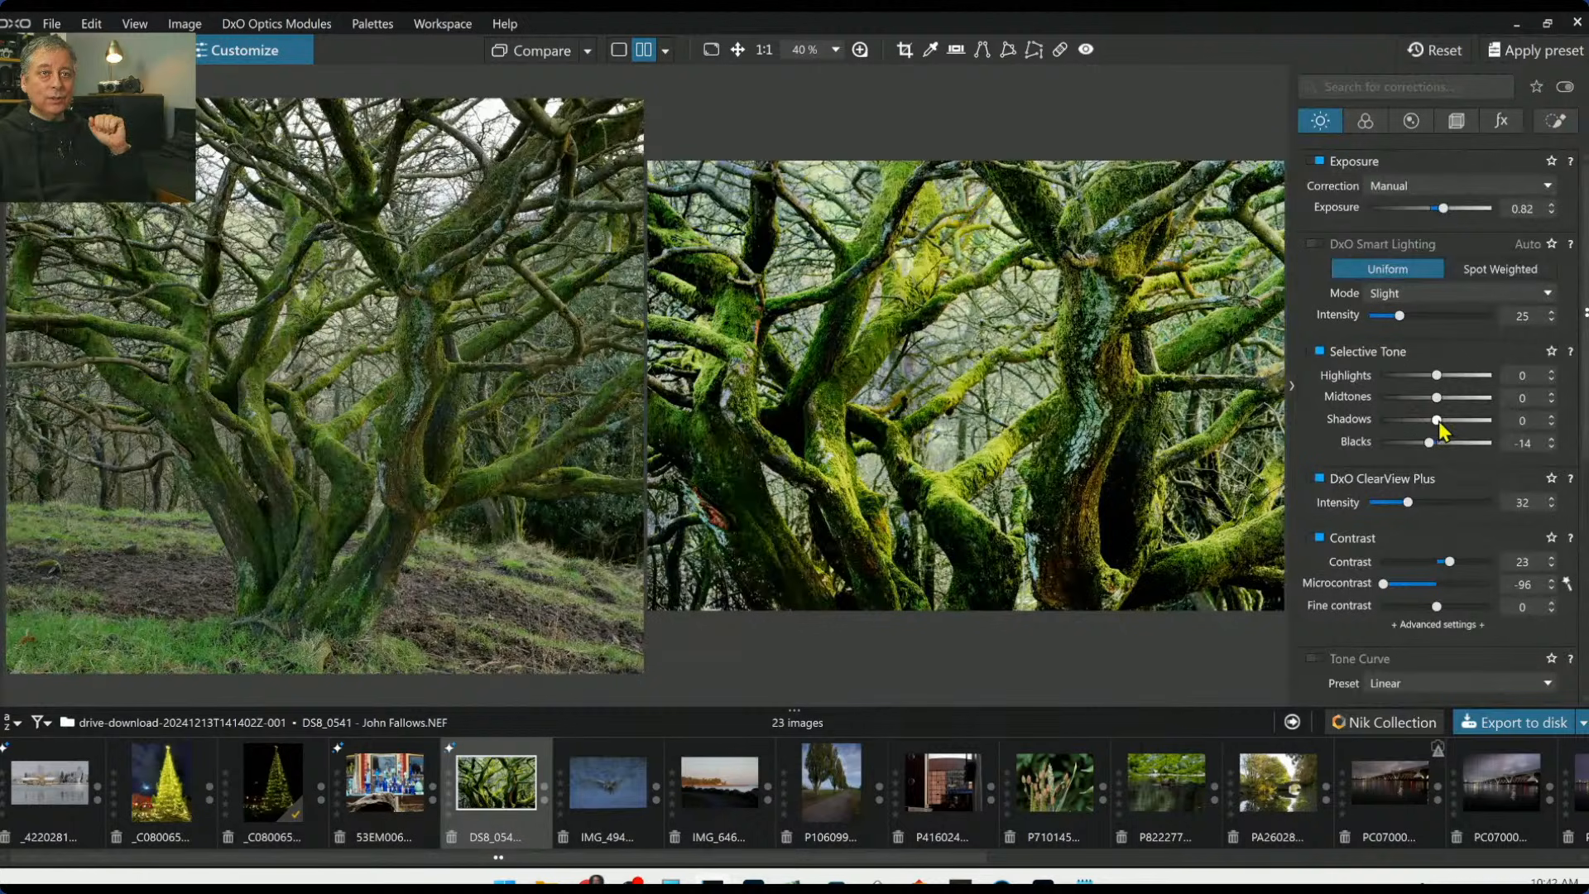
drag(1438, 421, 1448, 430)
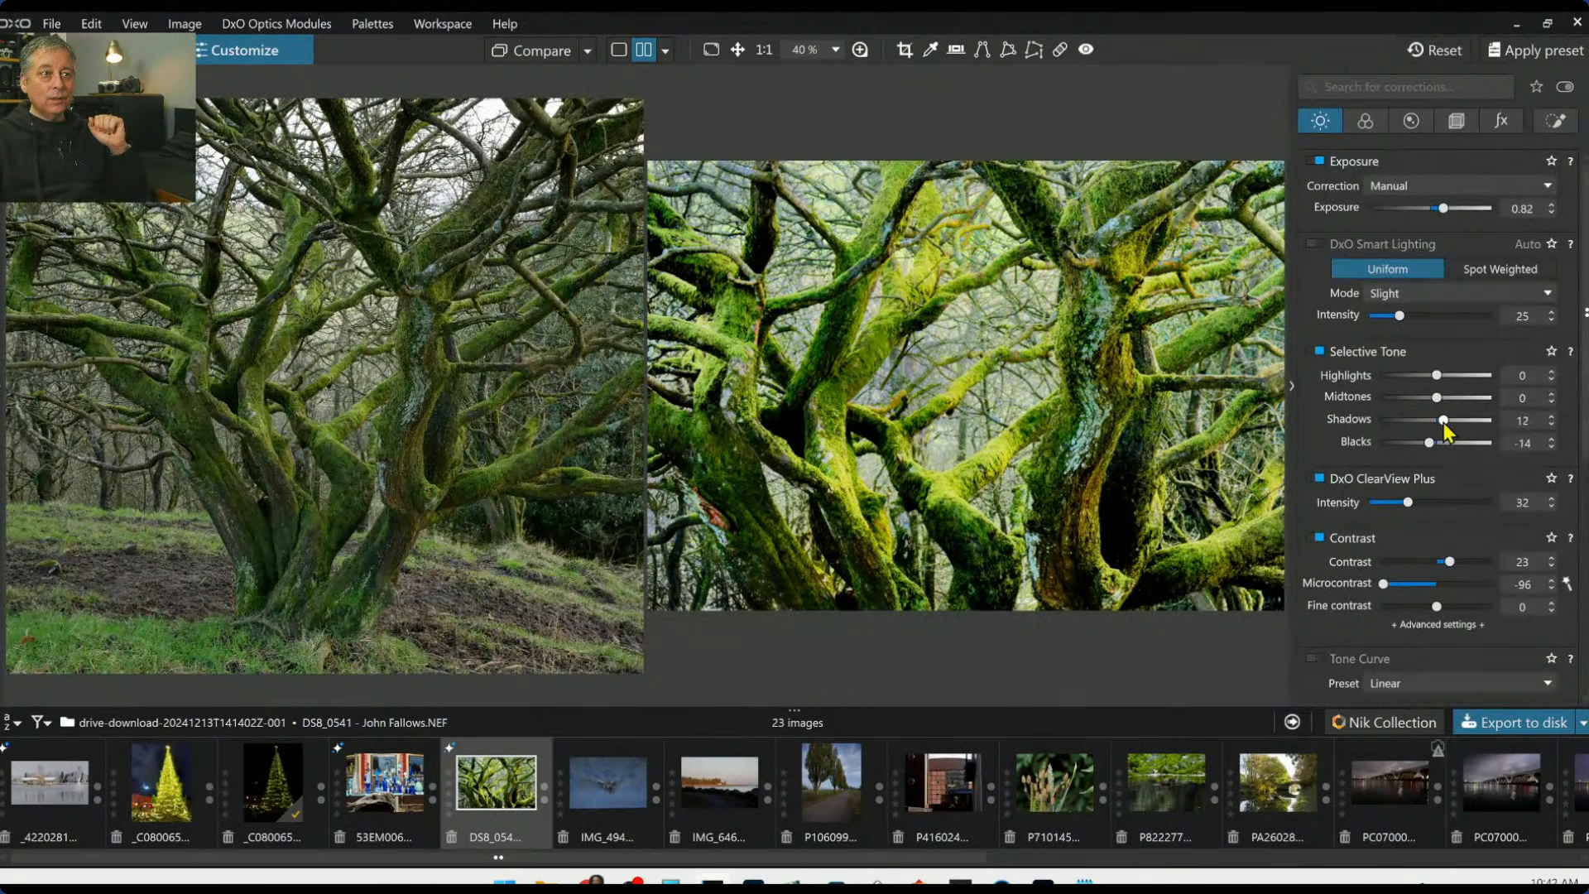
drag(1437, 376, 1410, 376)
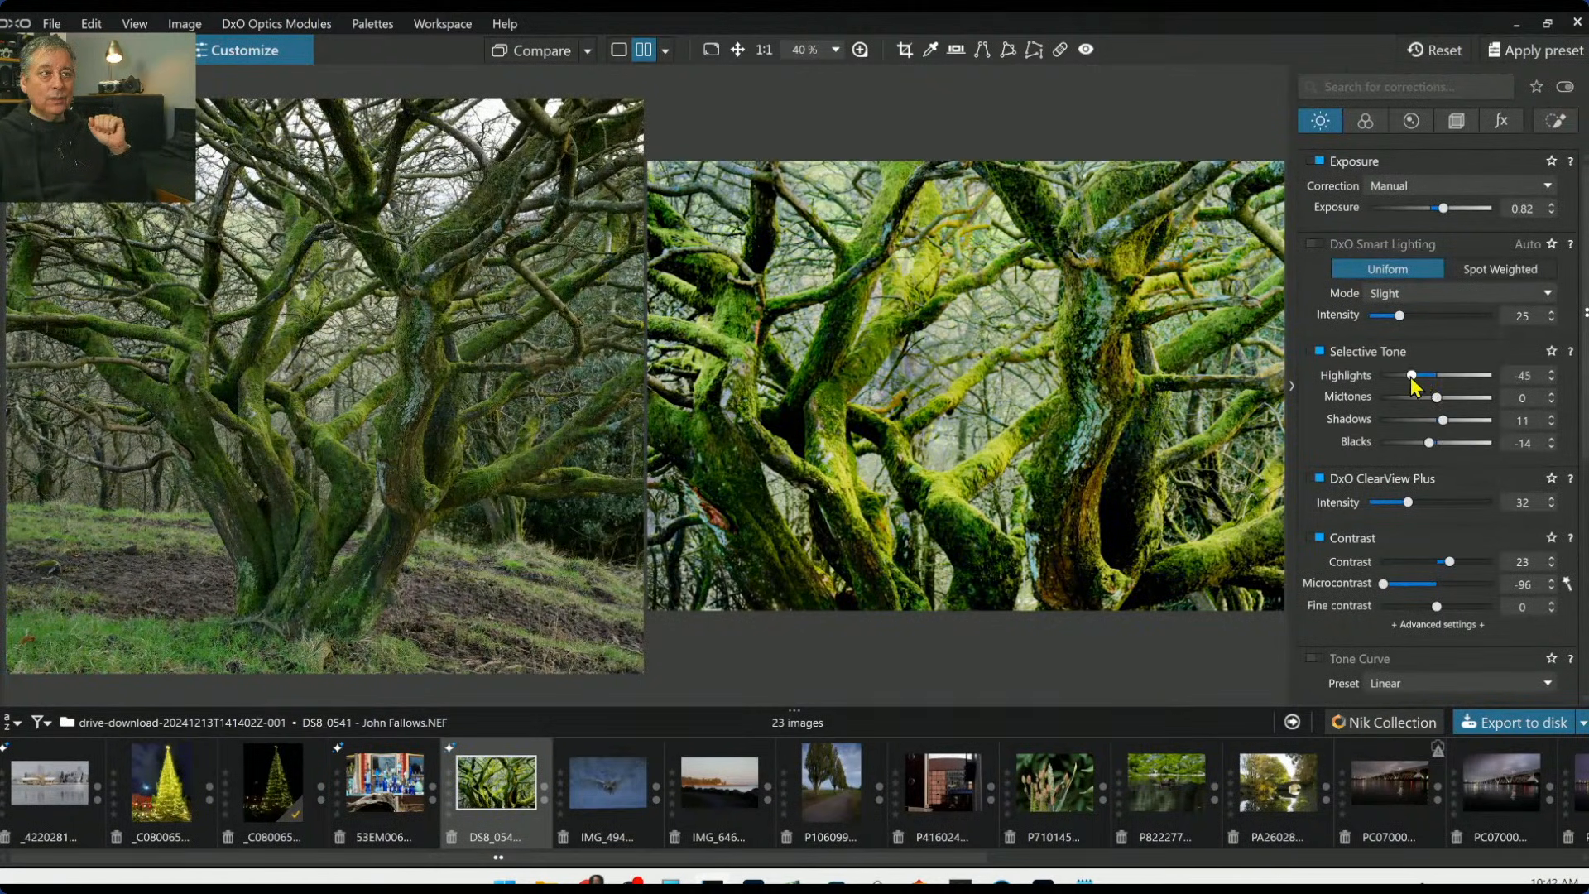
double_click(1412, 376)
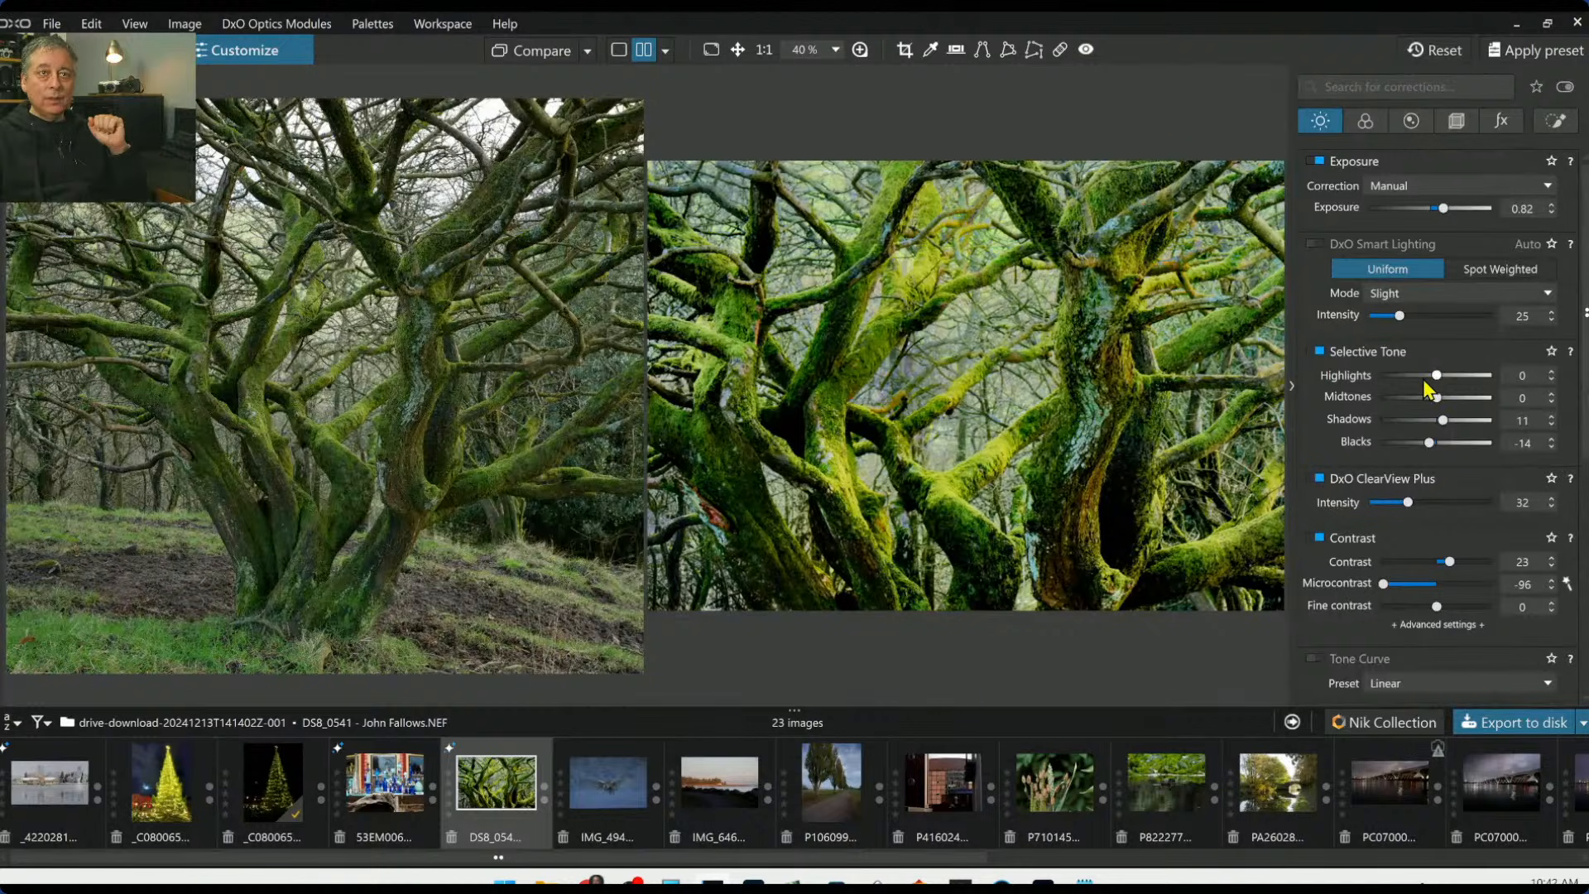
scroll(1414, 464, down, 1)
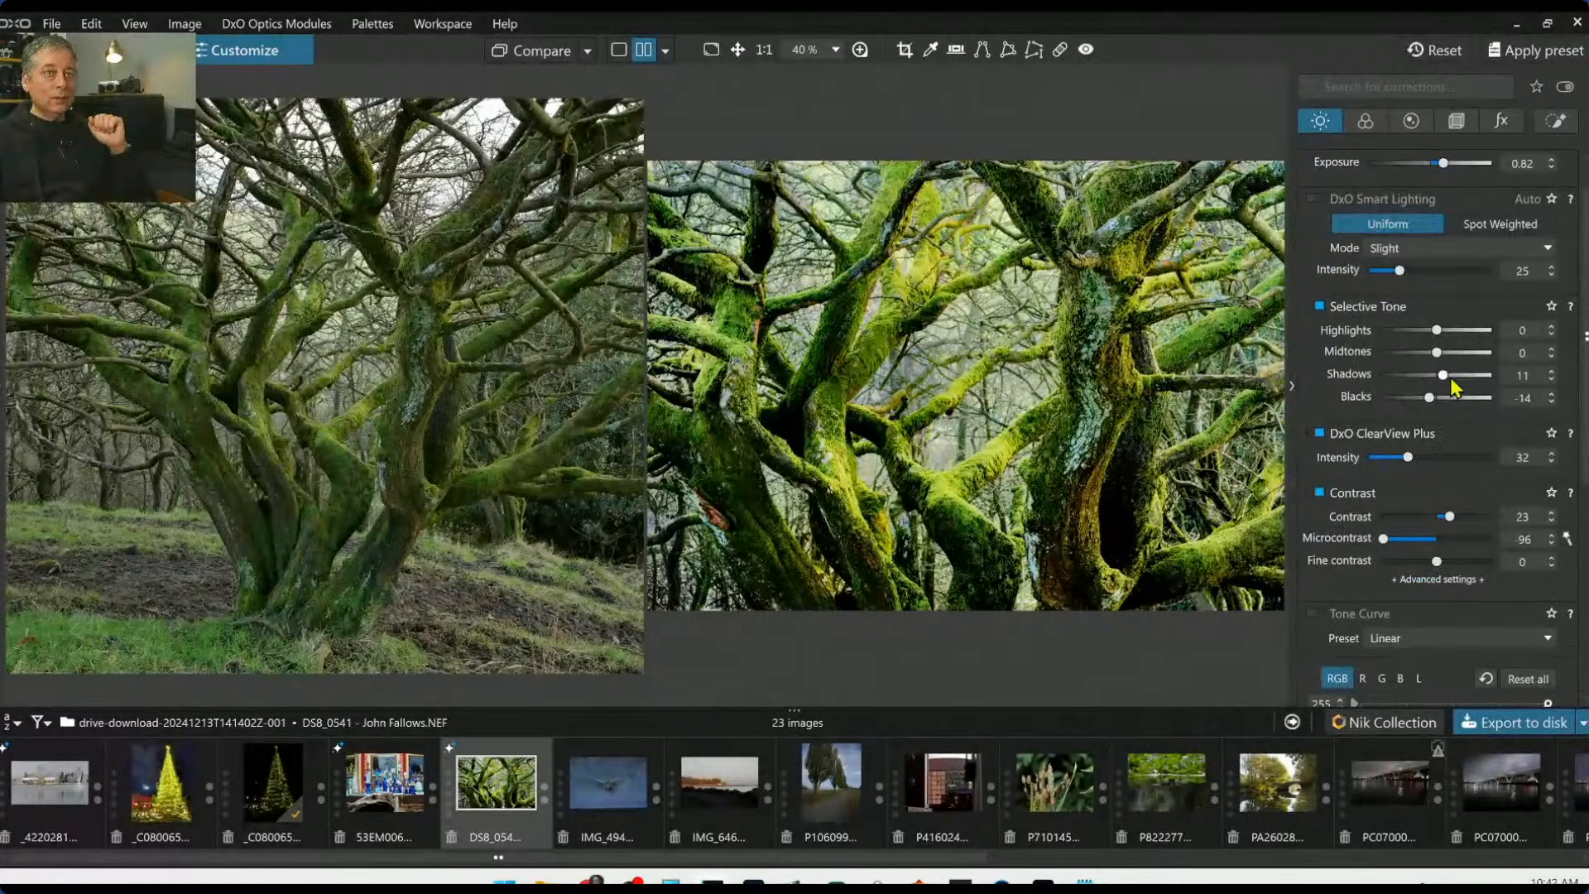
drag(1430, 398, 1447, 382)
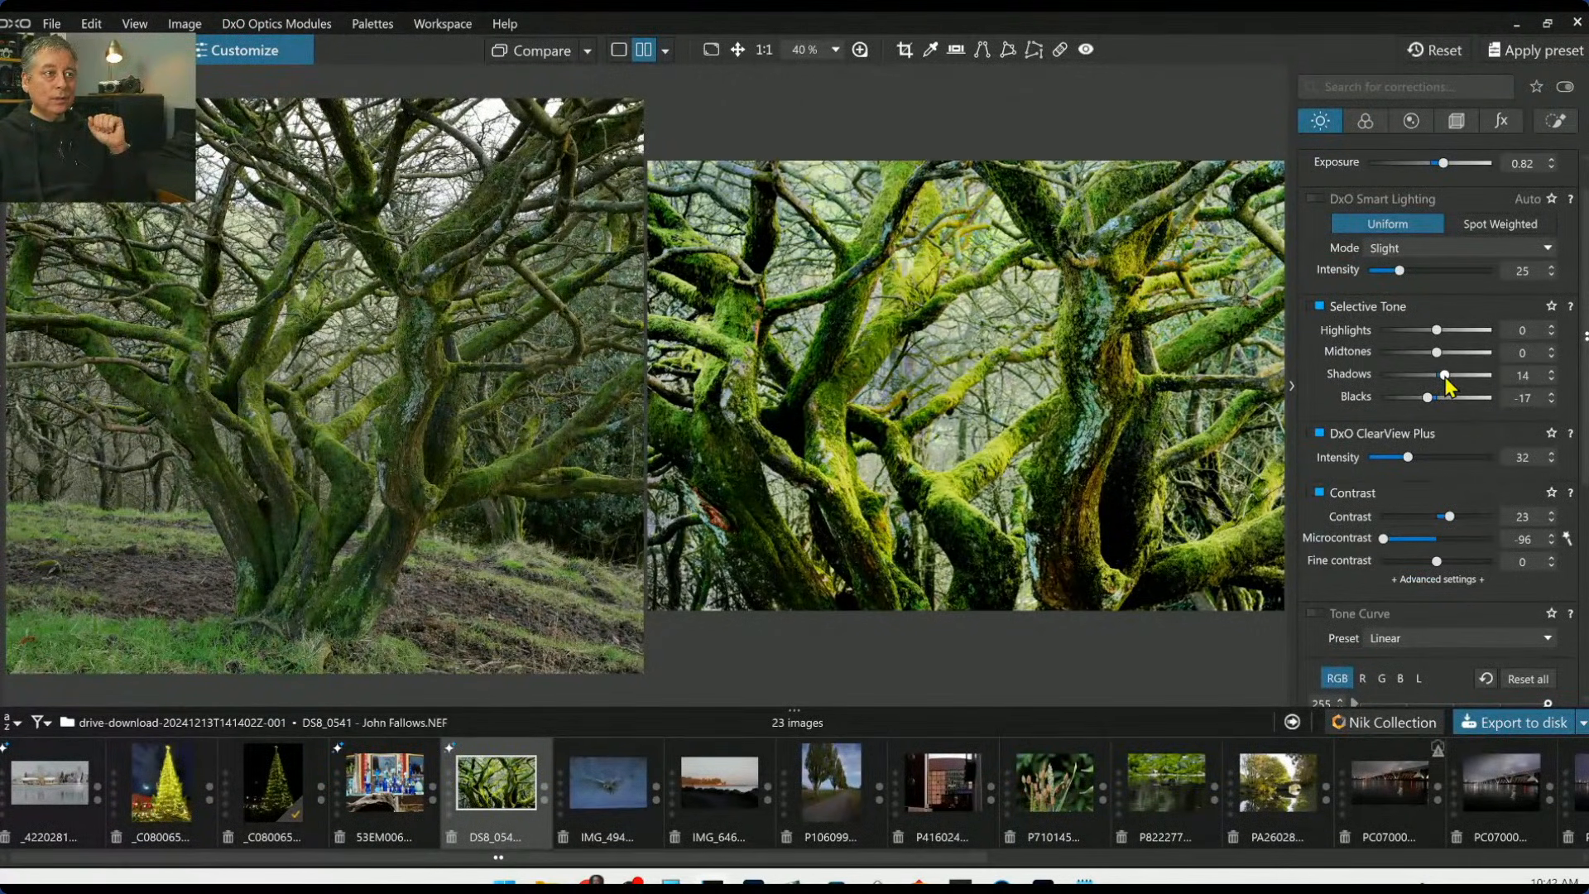
Reselect the lower middle control point mask and set its Exposure to -0.36 and Highlights to 0
click(1557, 121)
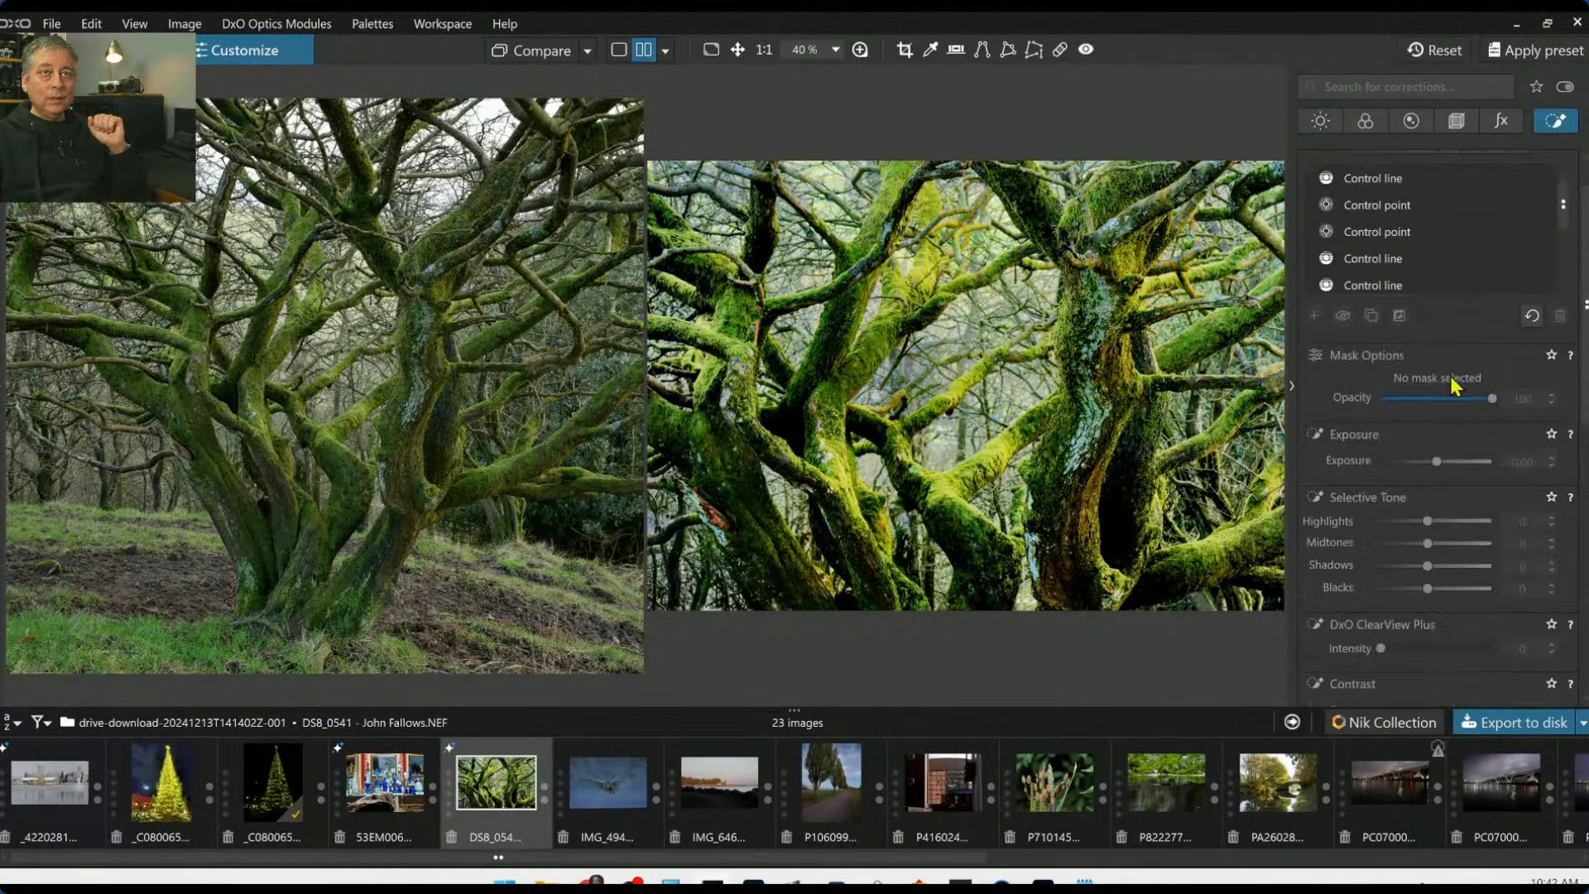
click(1423, 252)
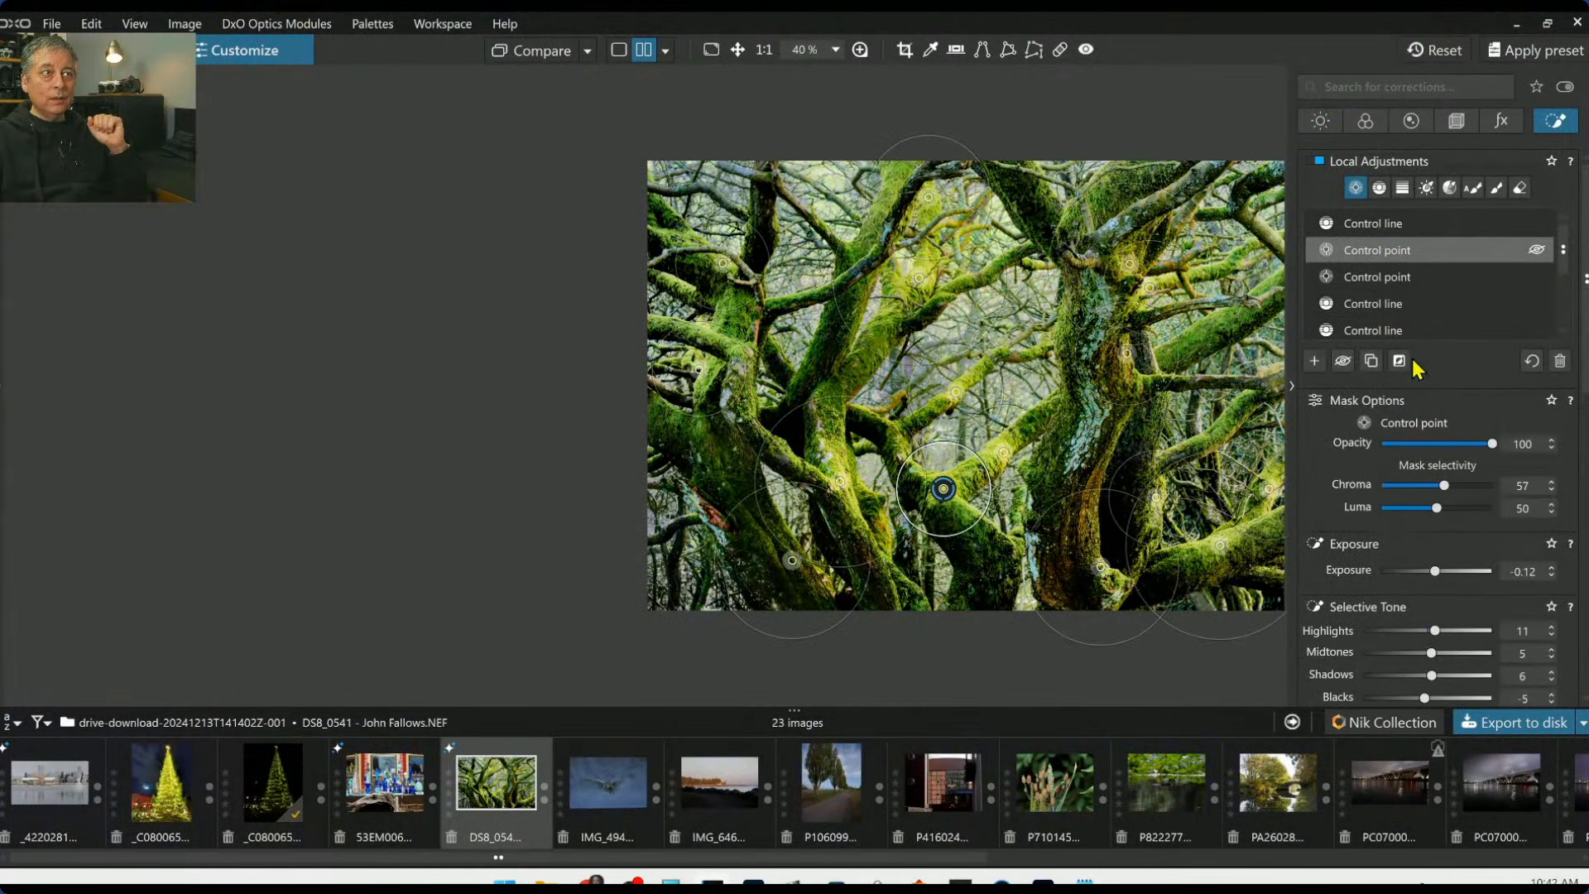
drag(1433, 574, 1431, 574)
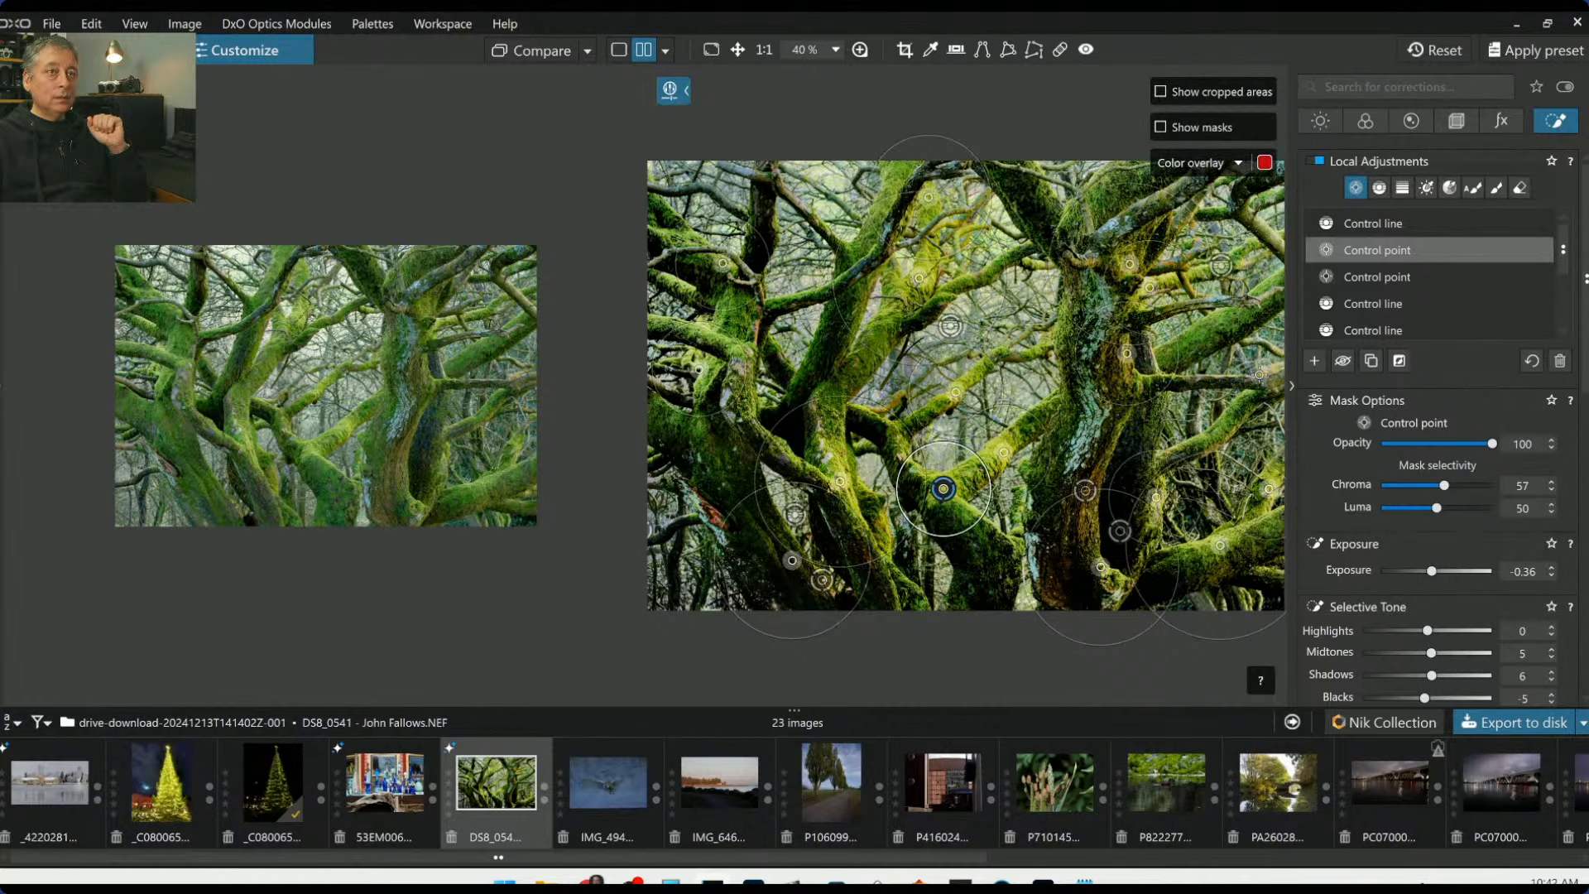
Hide the side palettes, view the edited tree photo full screen and compare it there with the uncorrected original
click(1292, 387)
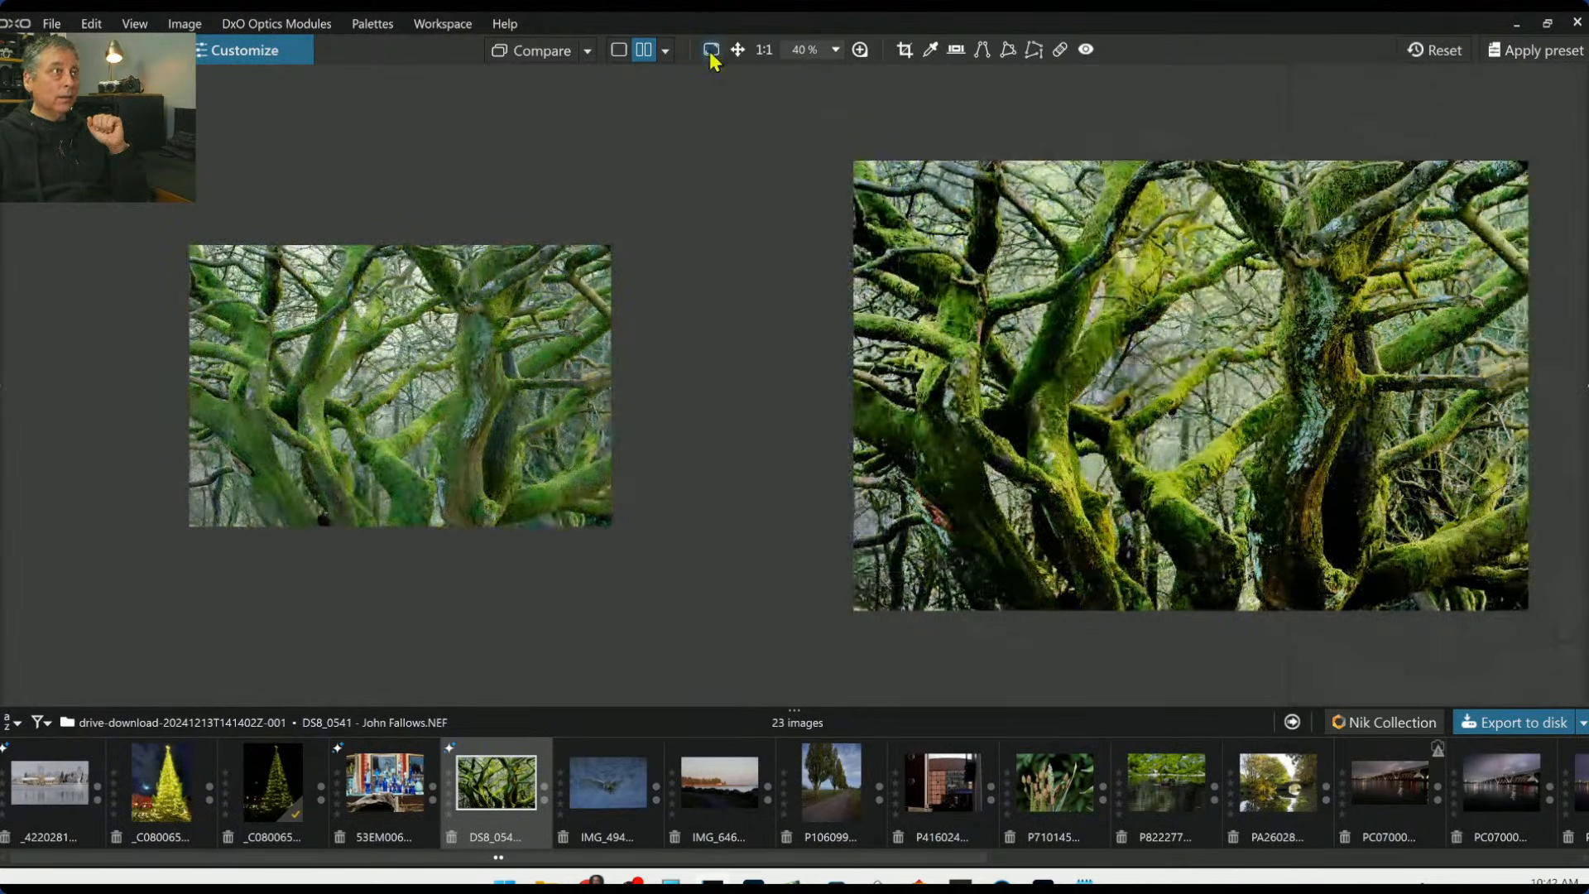
click(711, 52)
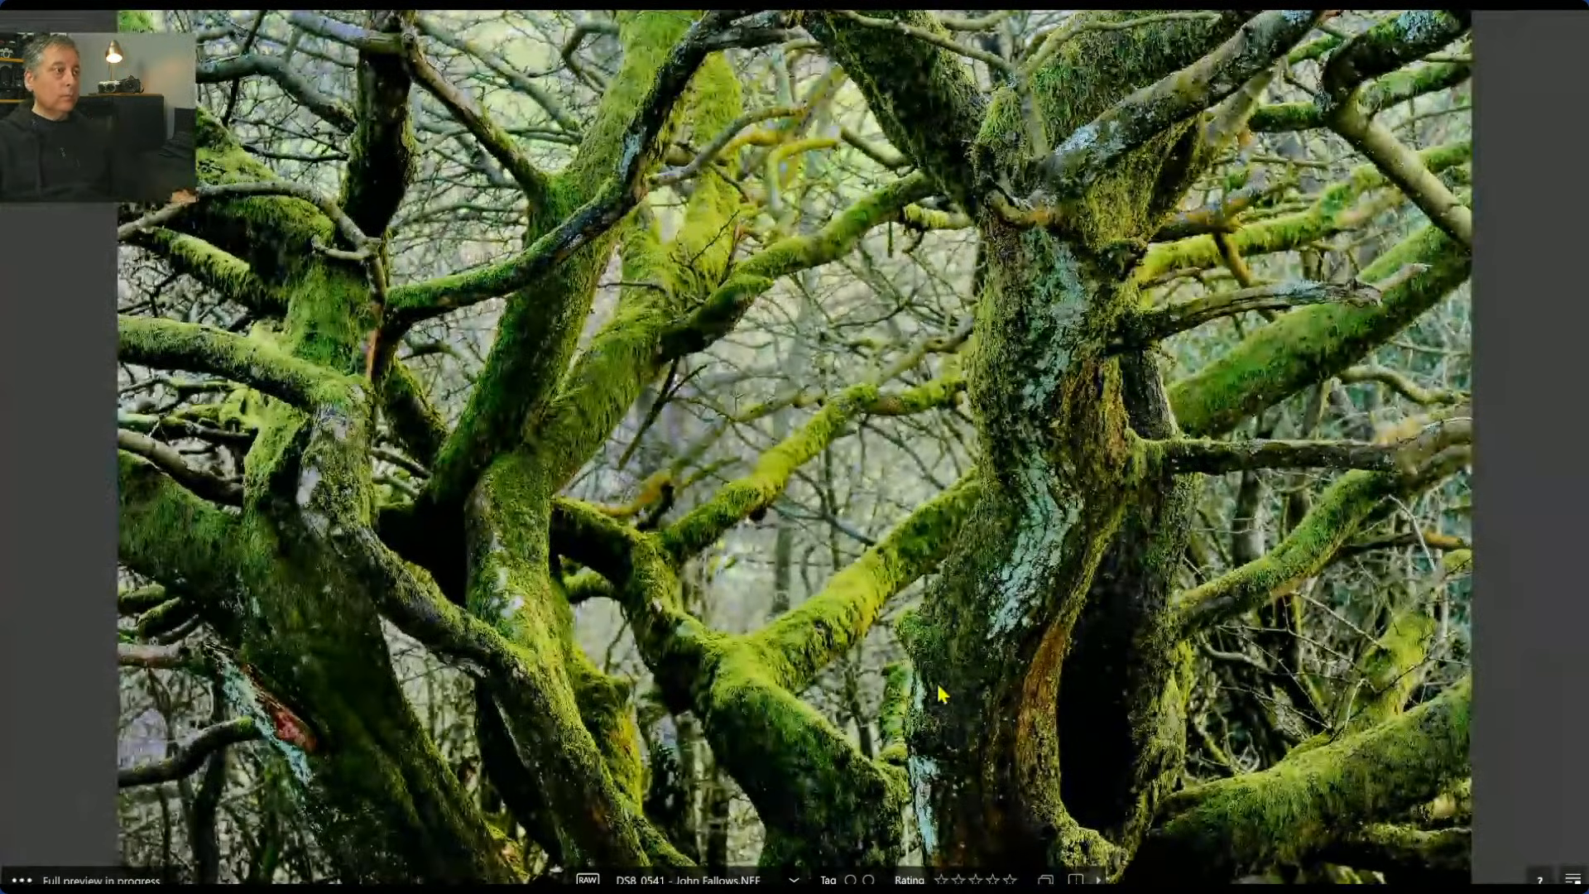
key(Escape)
click(588, 51)
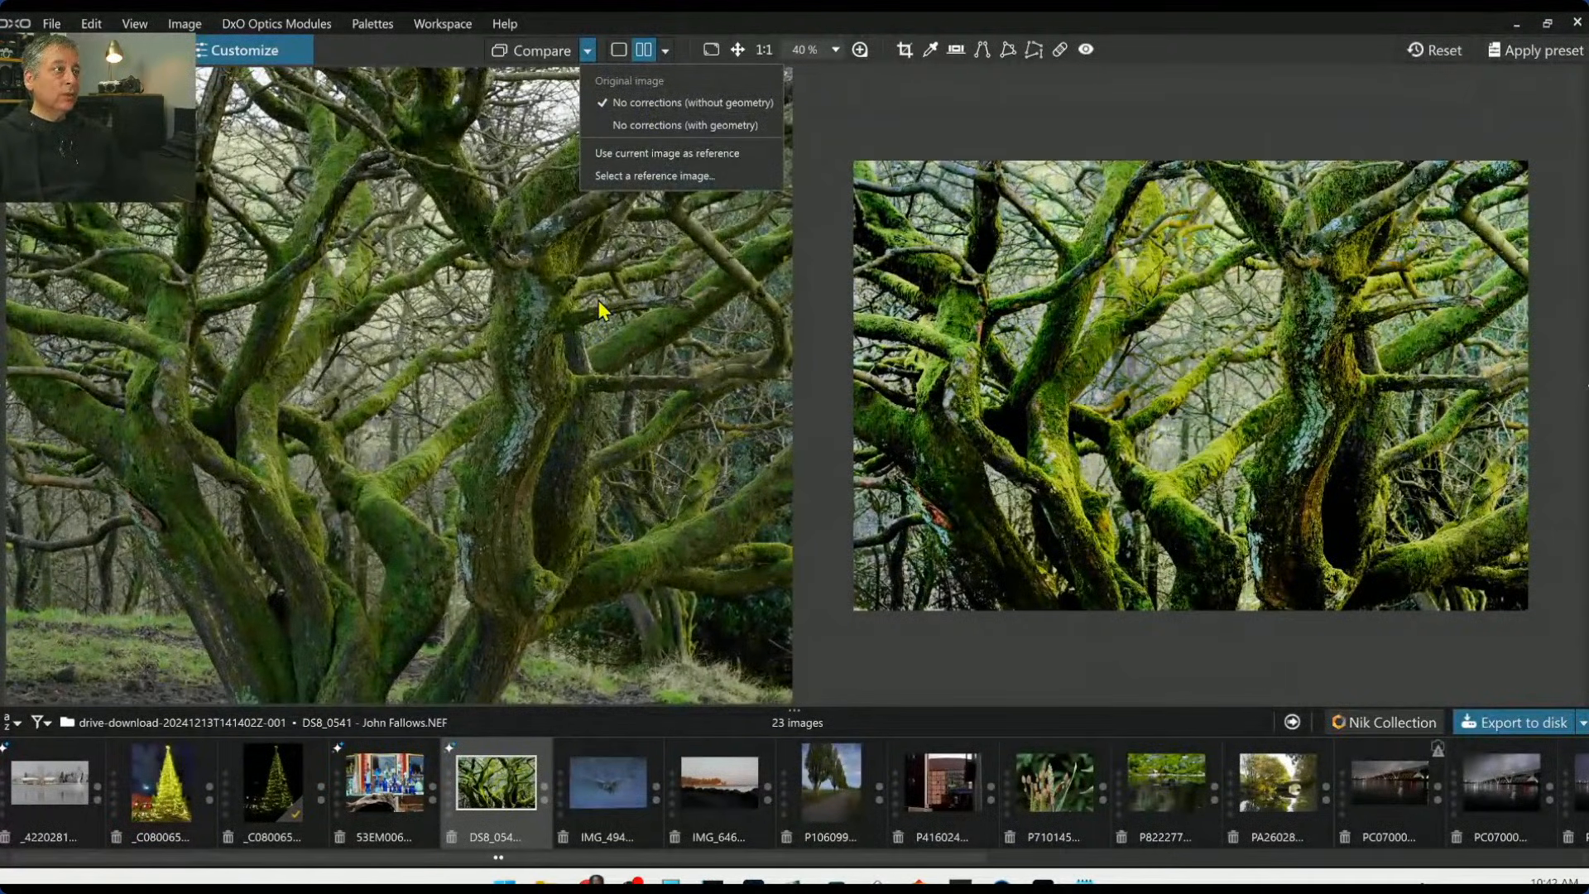
click(697, 346)
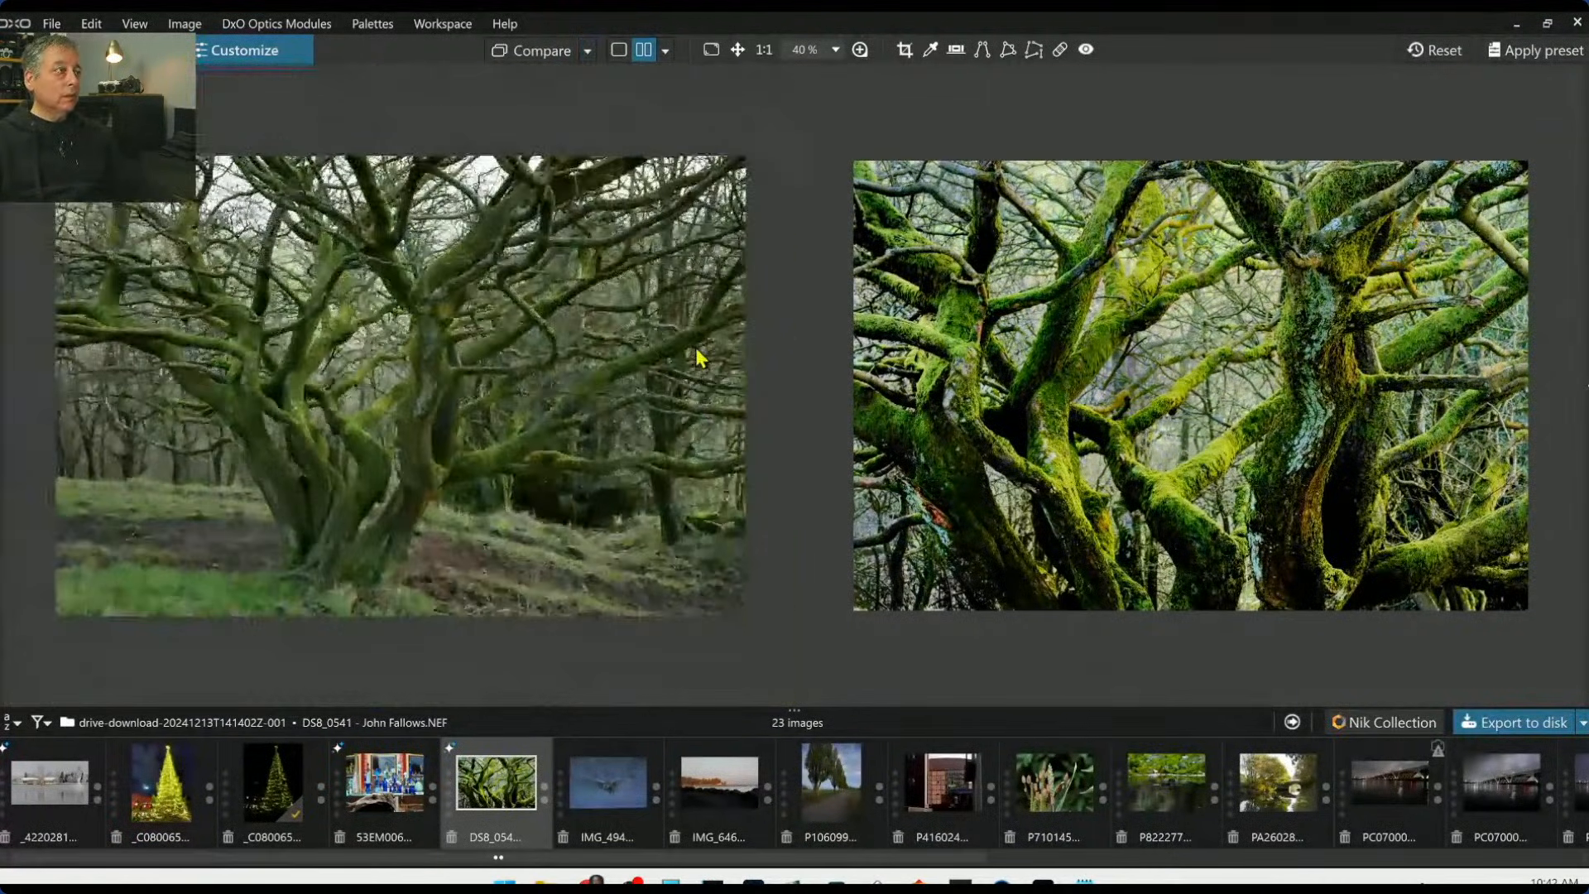
click(711, 50)
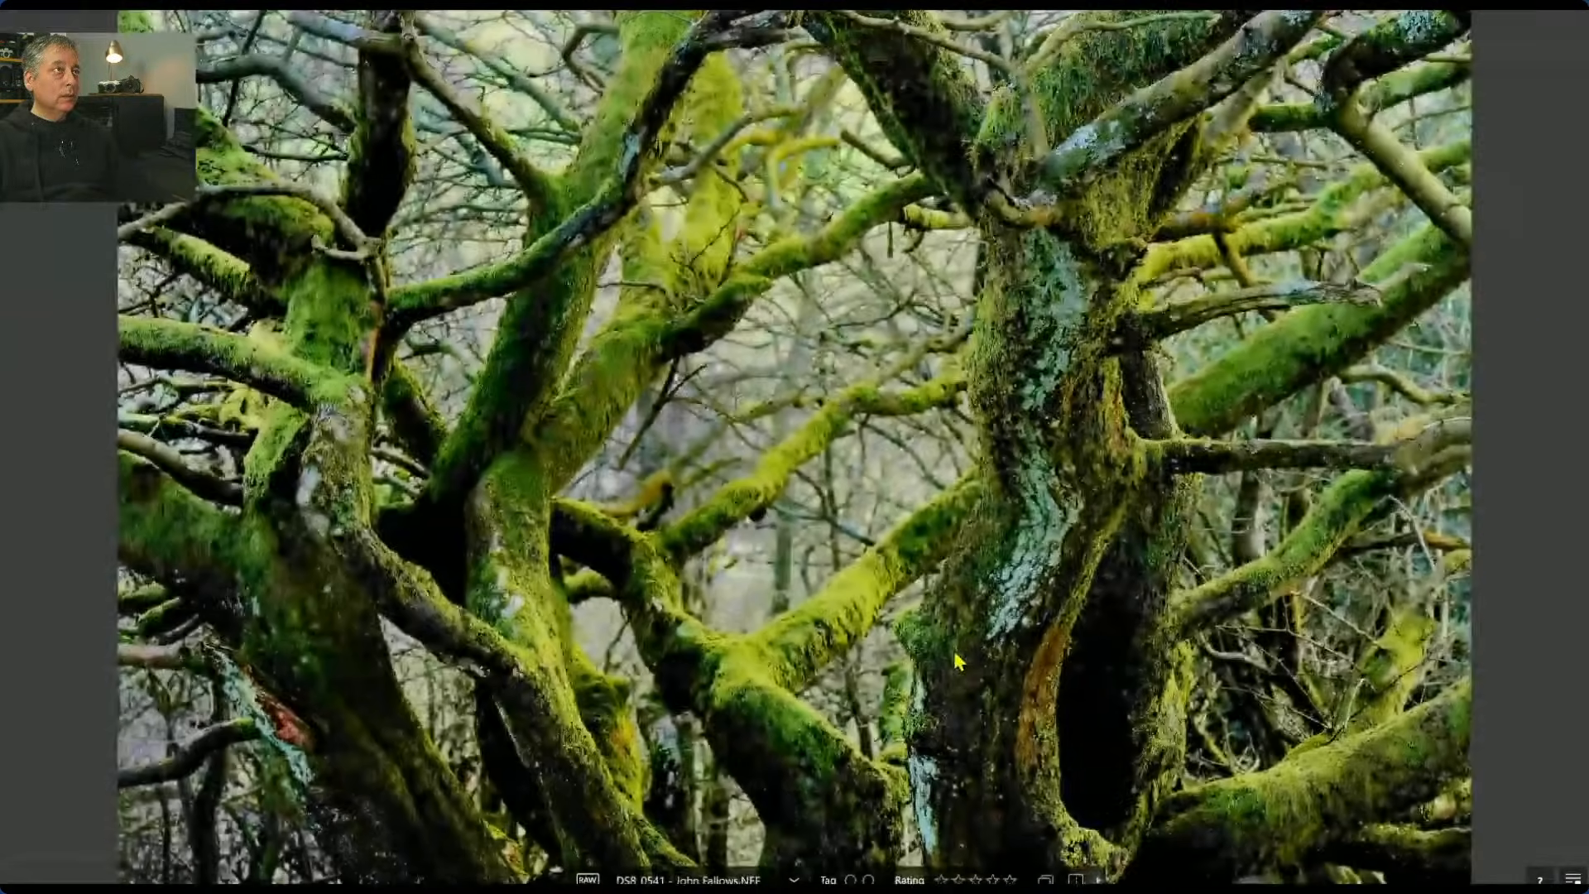
click(1046, 879)
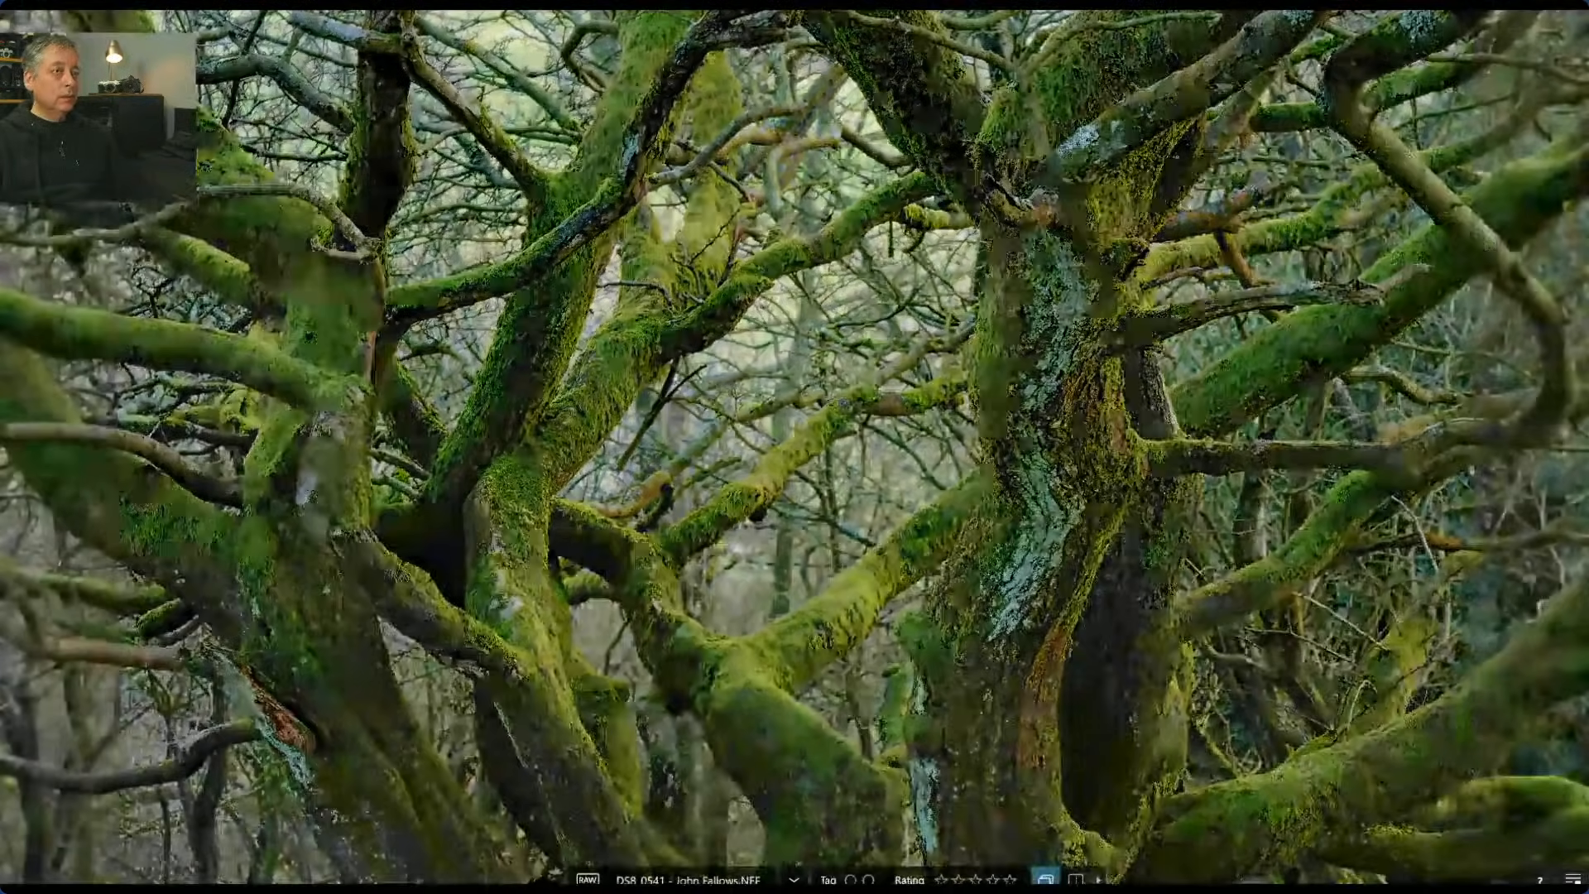
Leave full screen after comparing the edited tree photo with the original, and rescale both versions side by side
click(1046, 879)
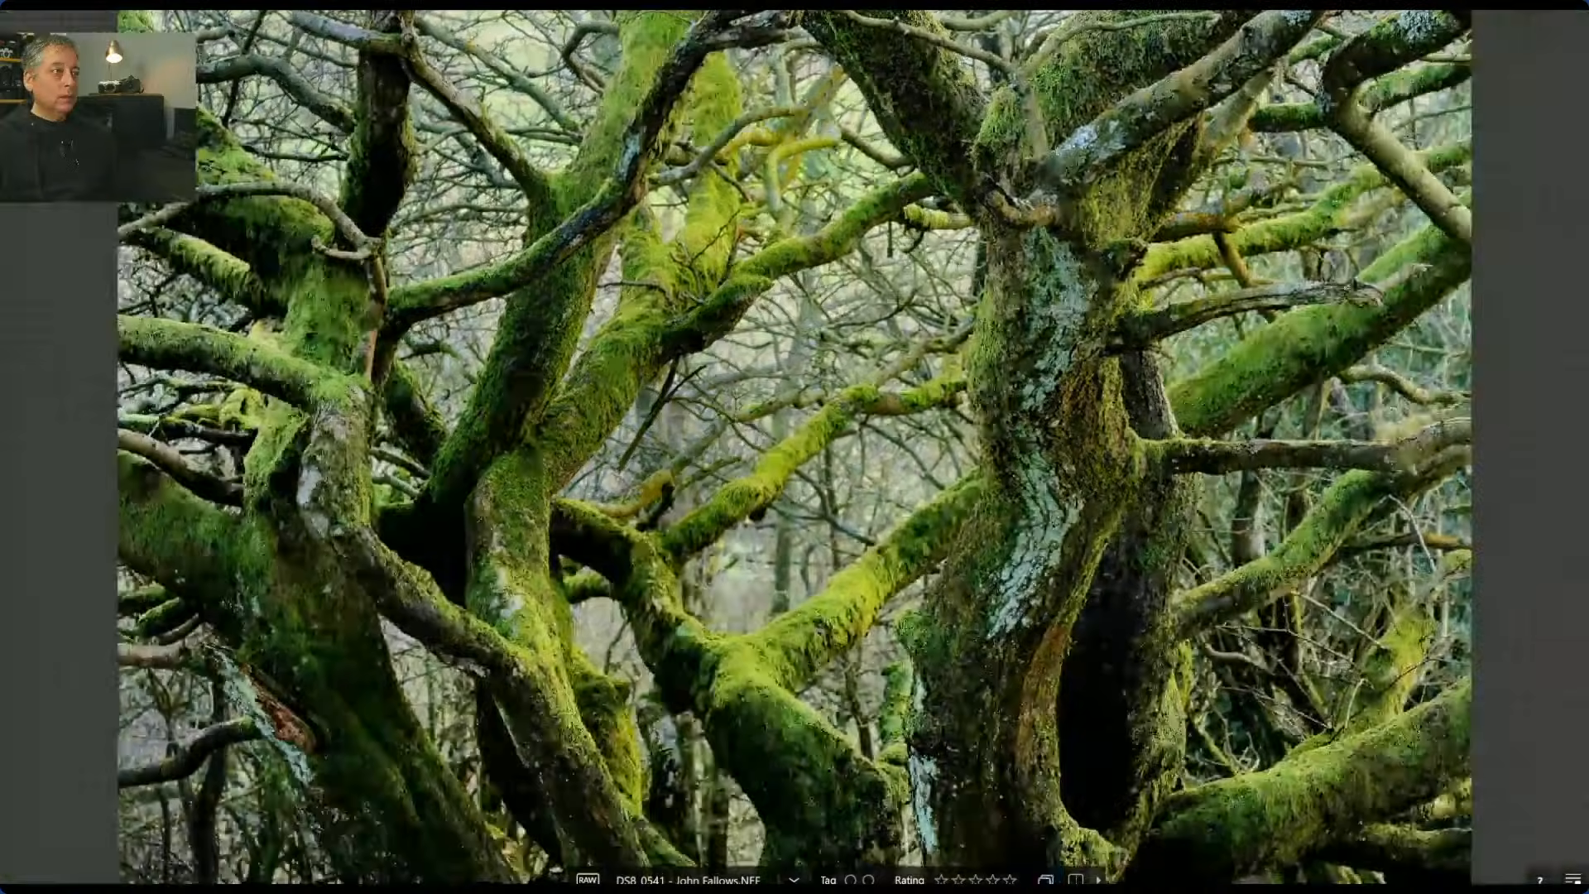
key(Escape)
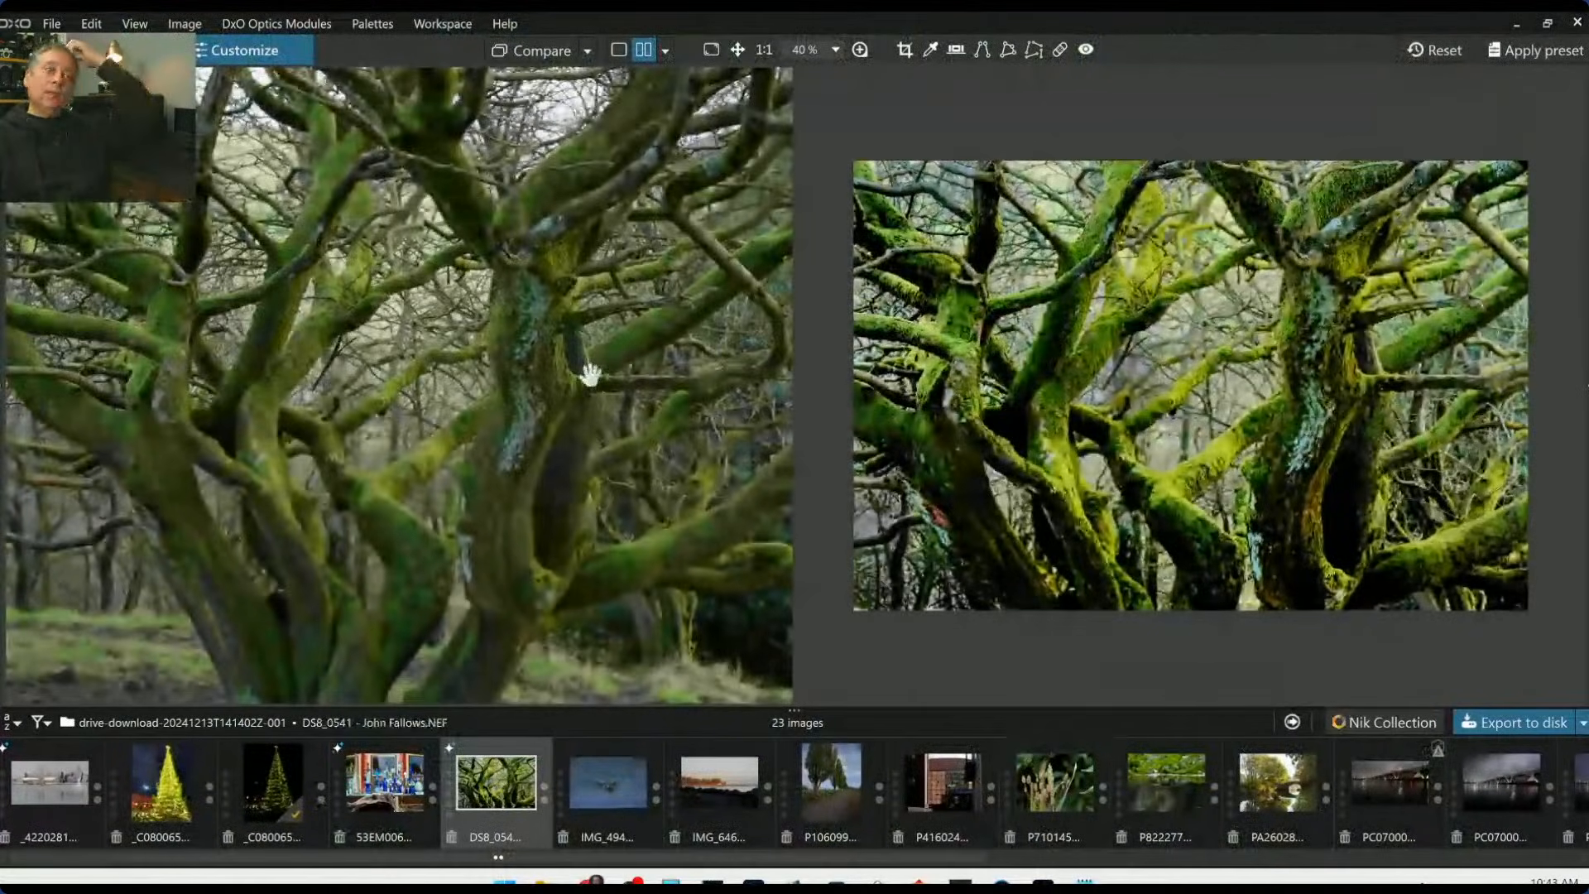
scroll(590, 377, down, 3)
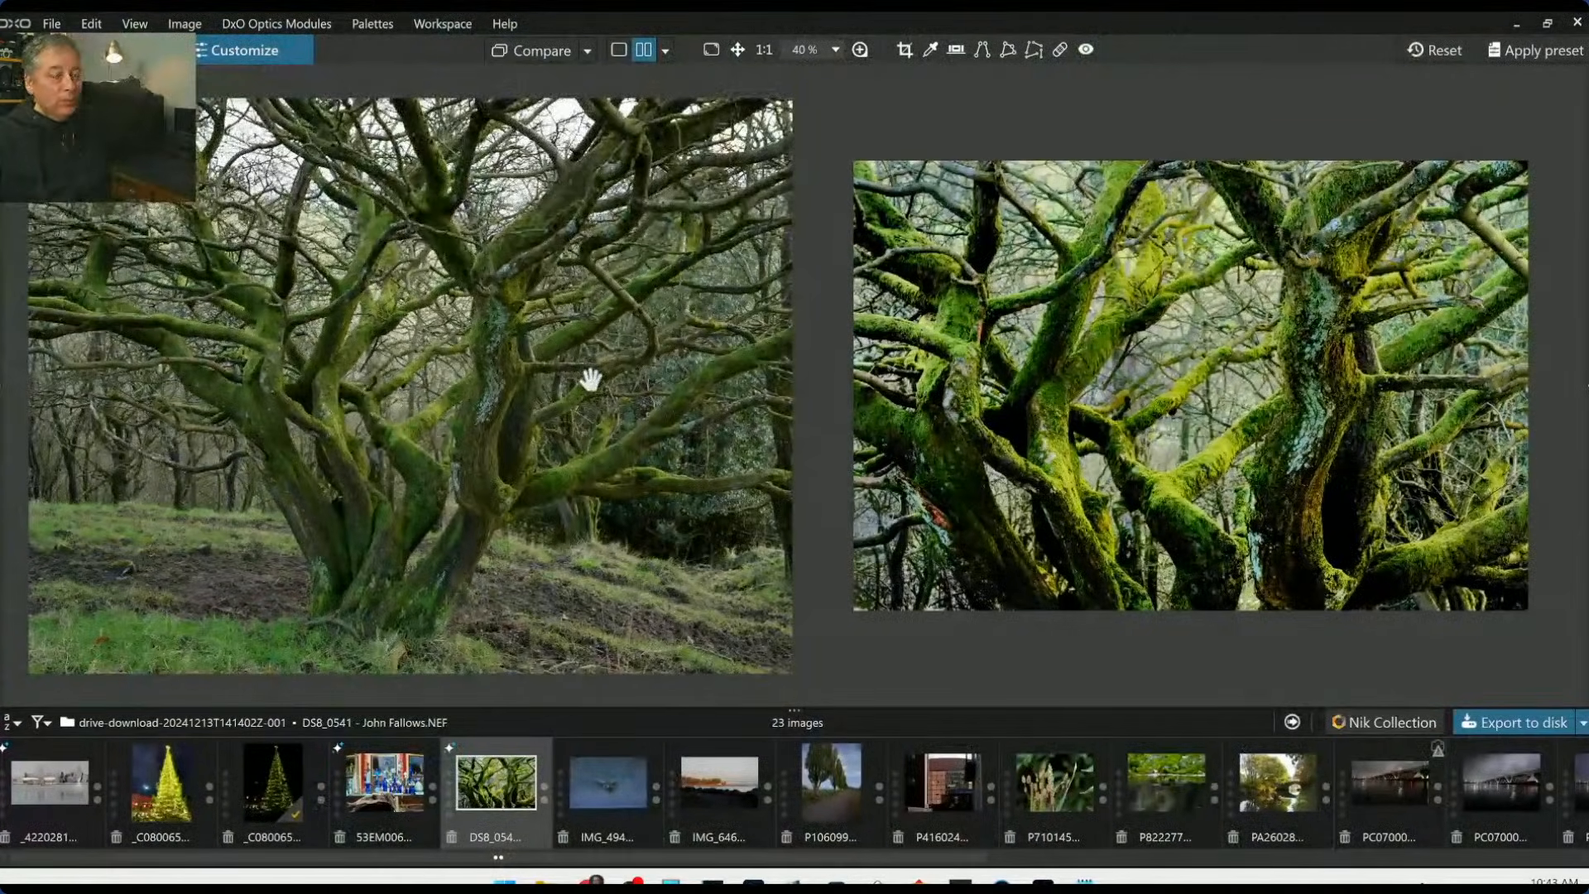
scroll(1185, 411, up, 1)
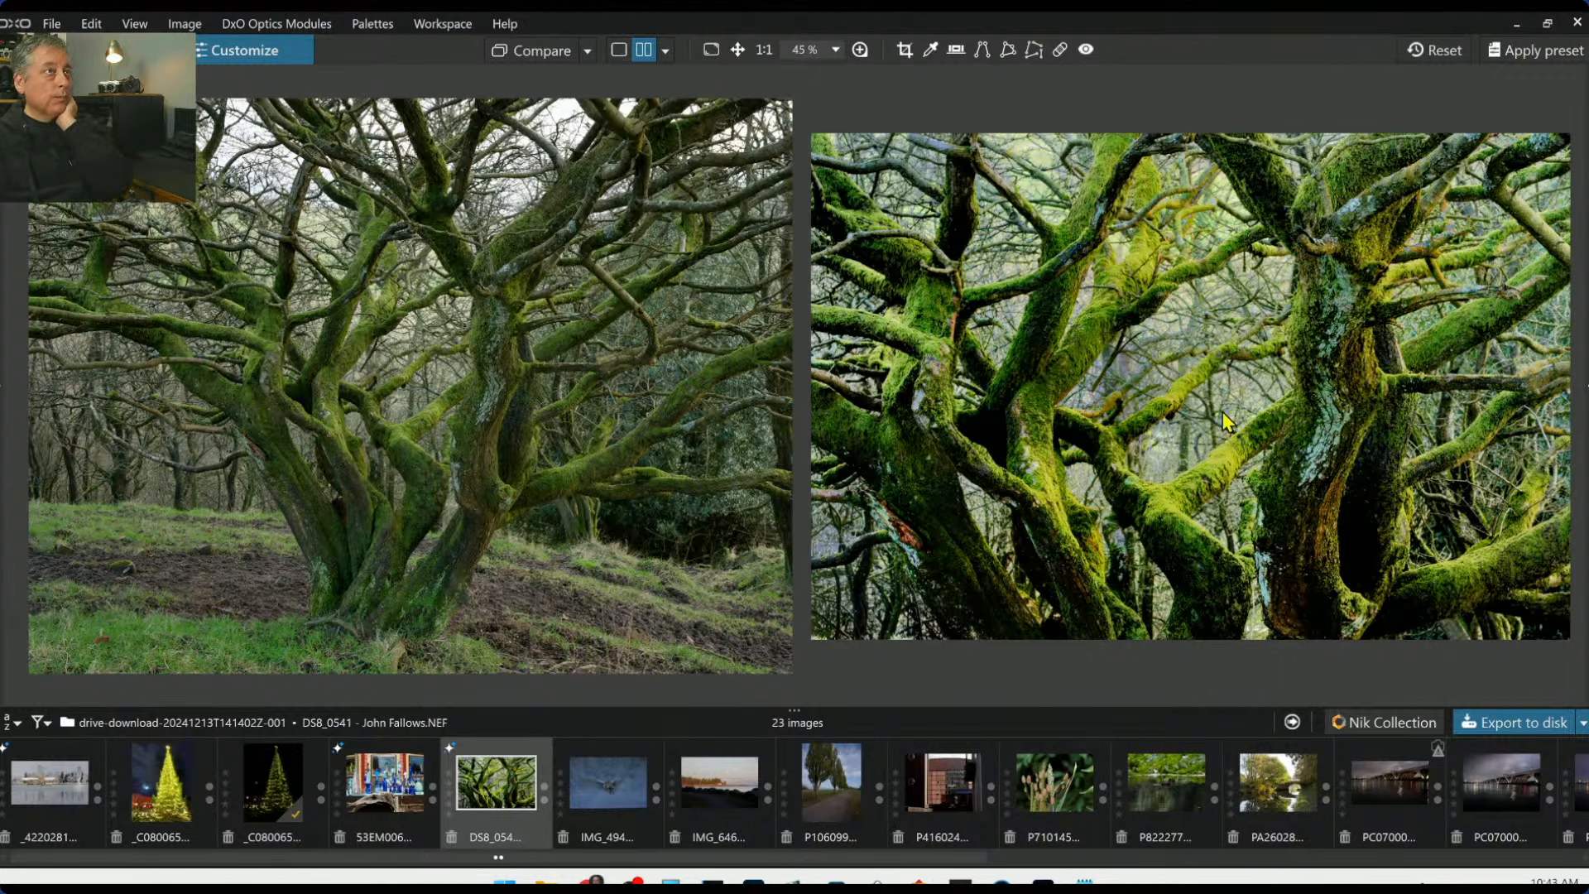
click(667, 53)
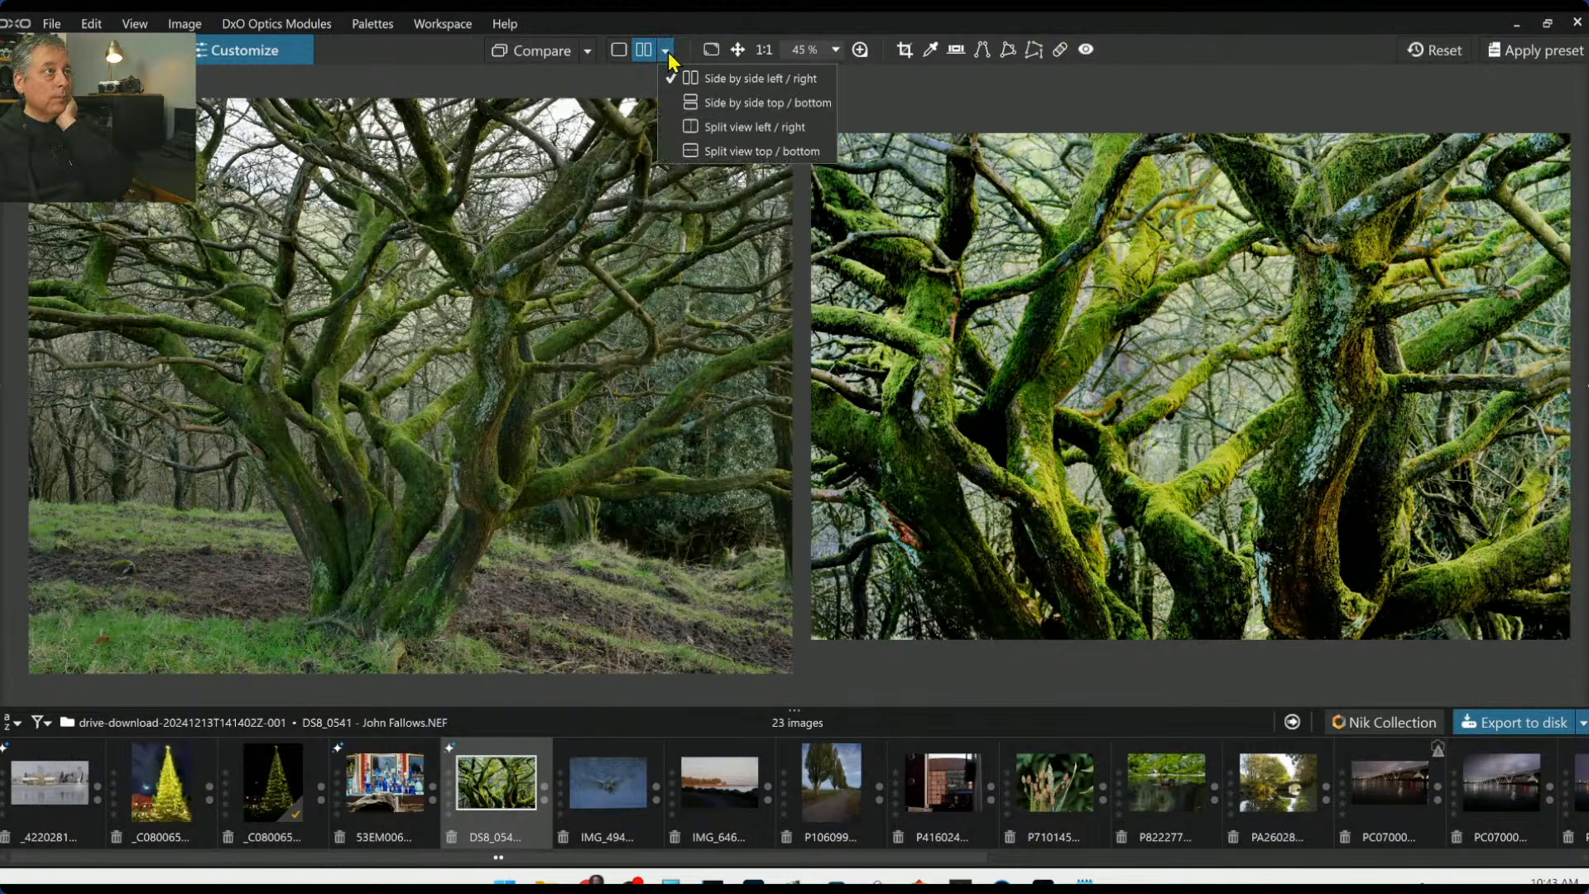
click(667, 55)
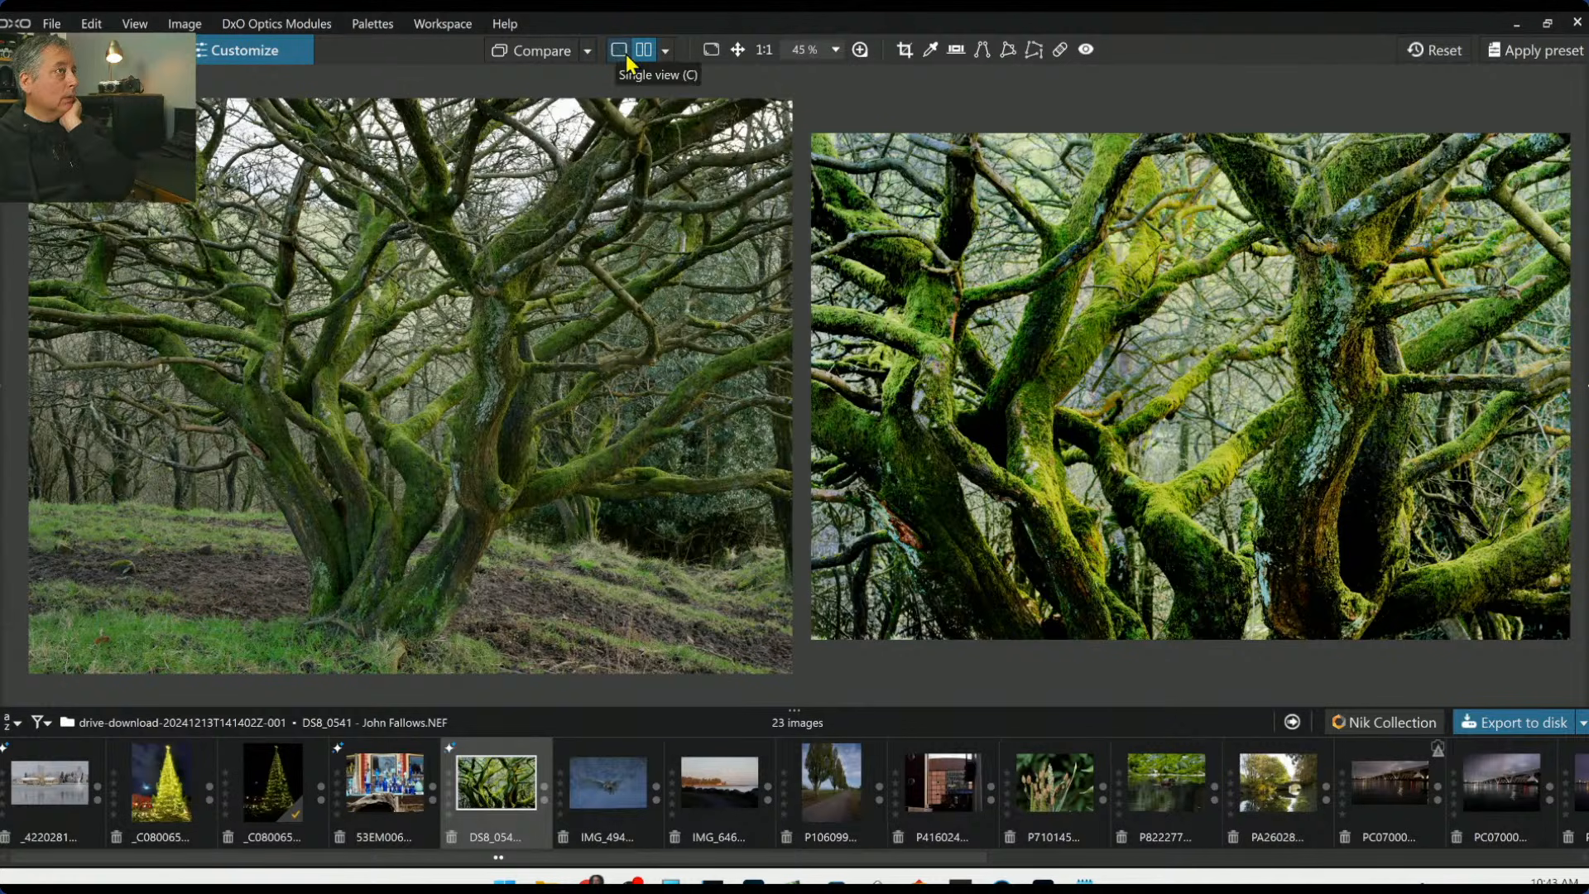
Compare the edited tree photo with its uncorrected original full screen again, and return to the side-by-side view with both frames fitted
click(710, 50)
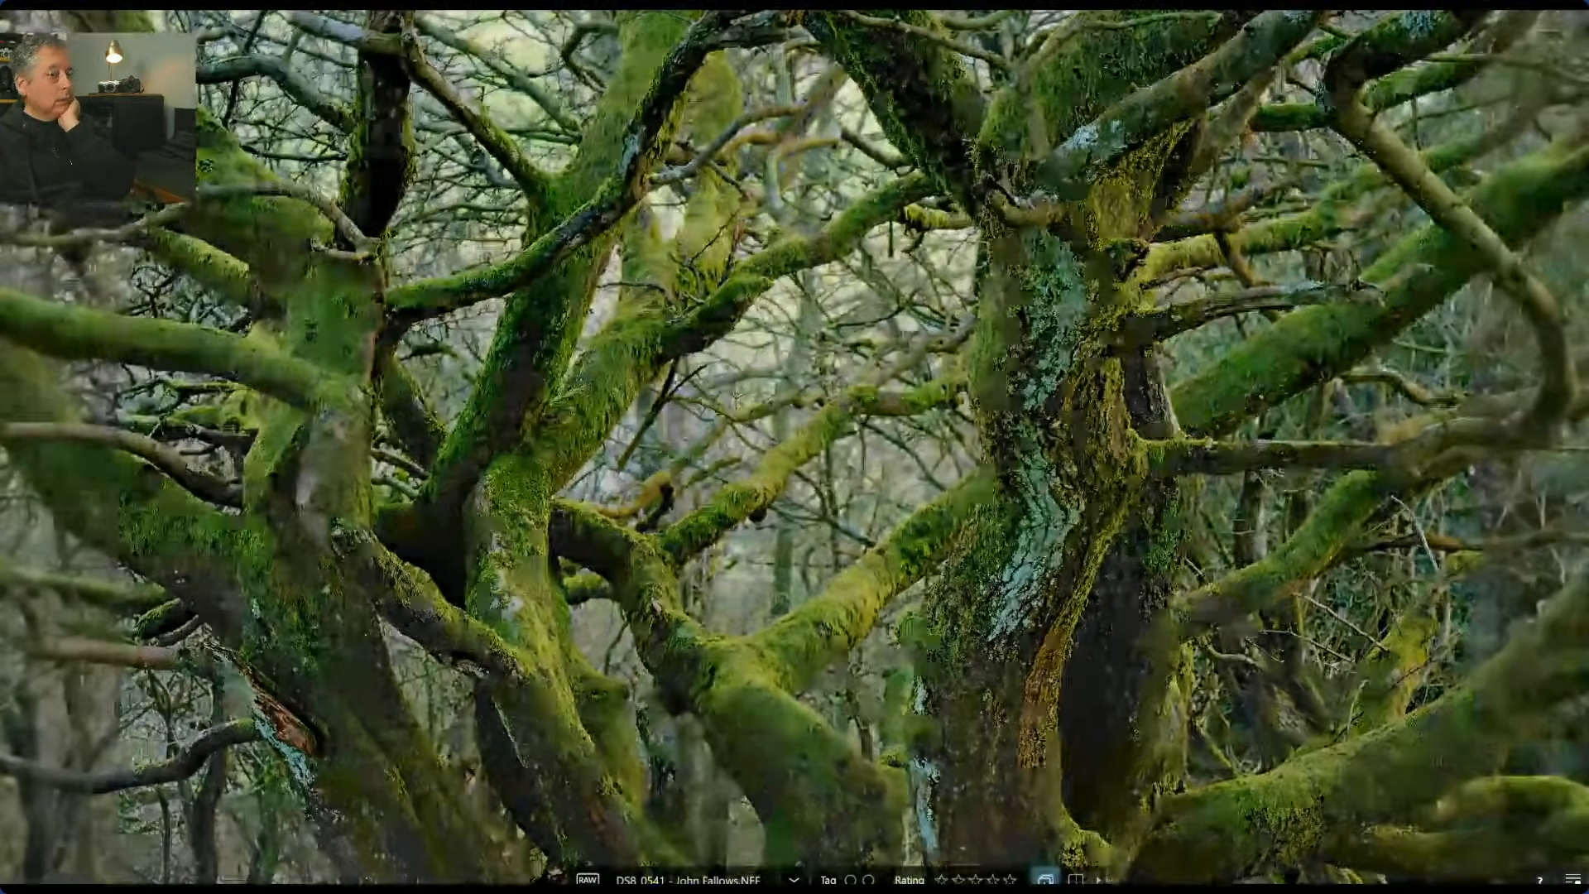
click(1046, 880)
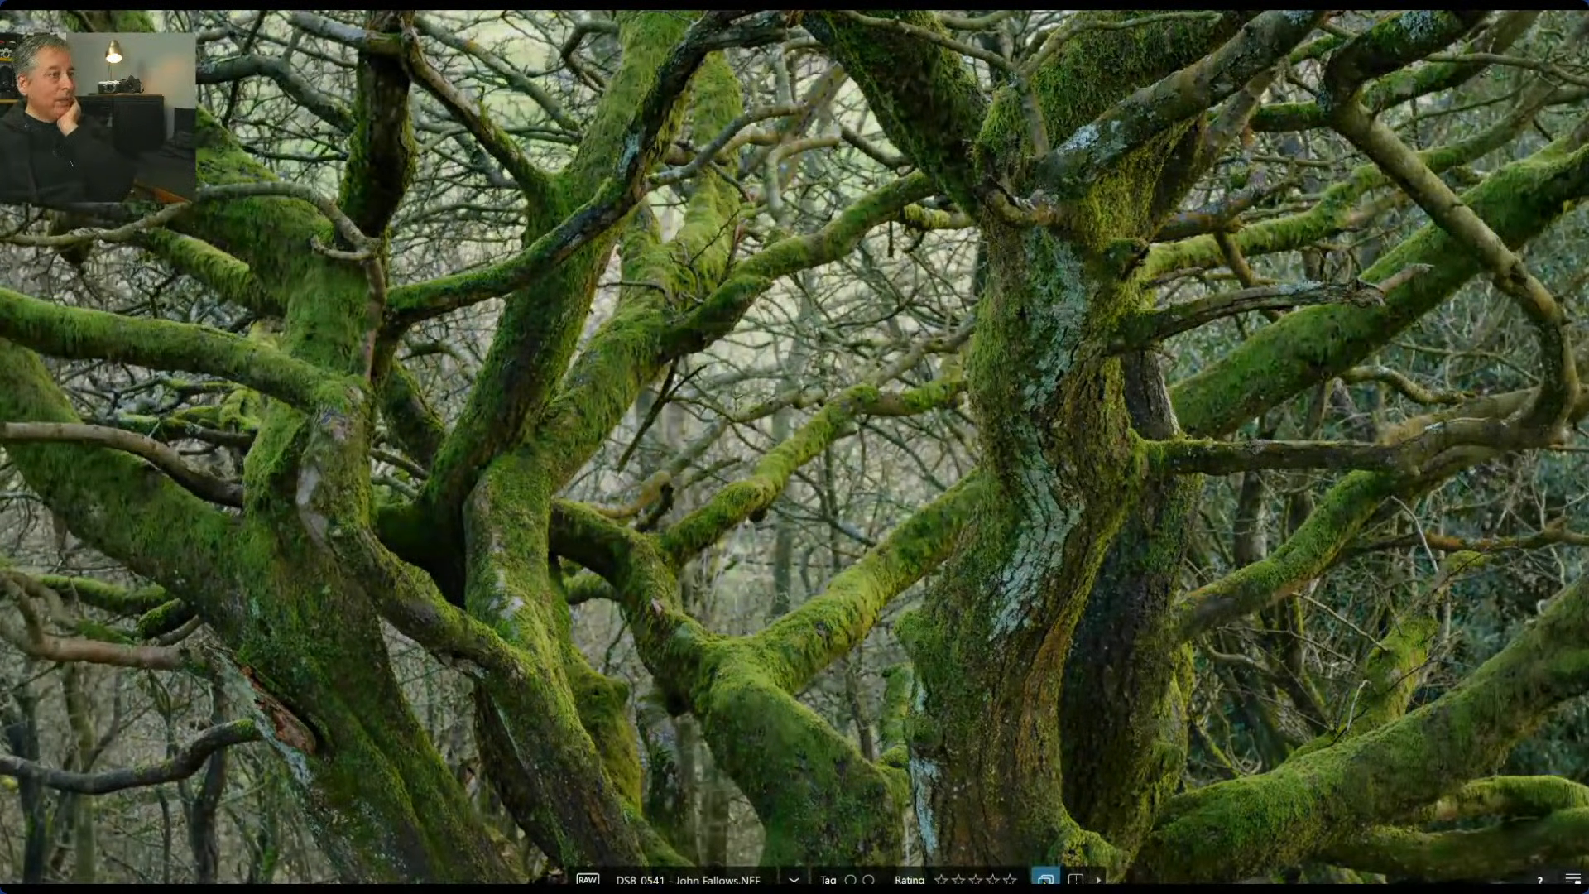
click(1046, 880)
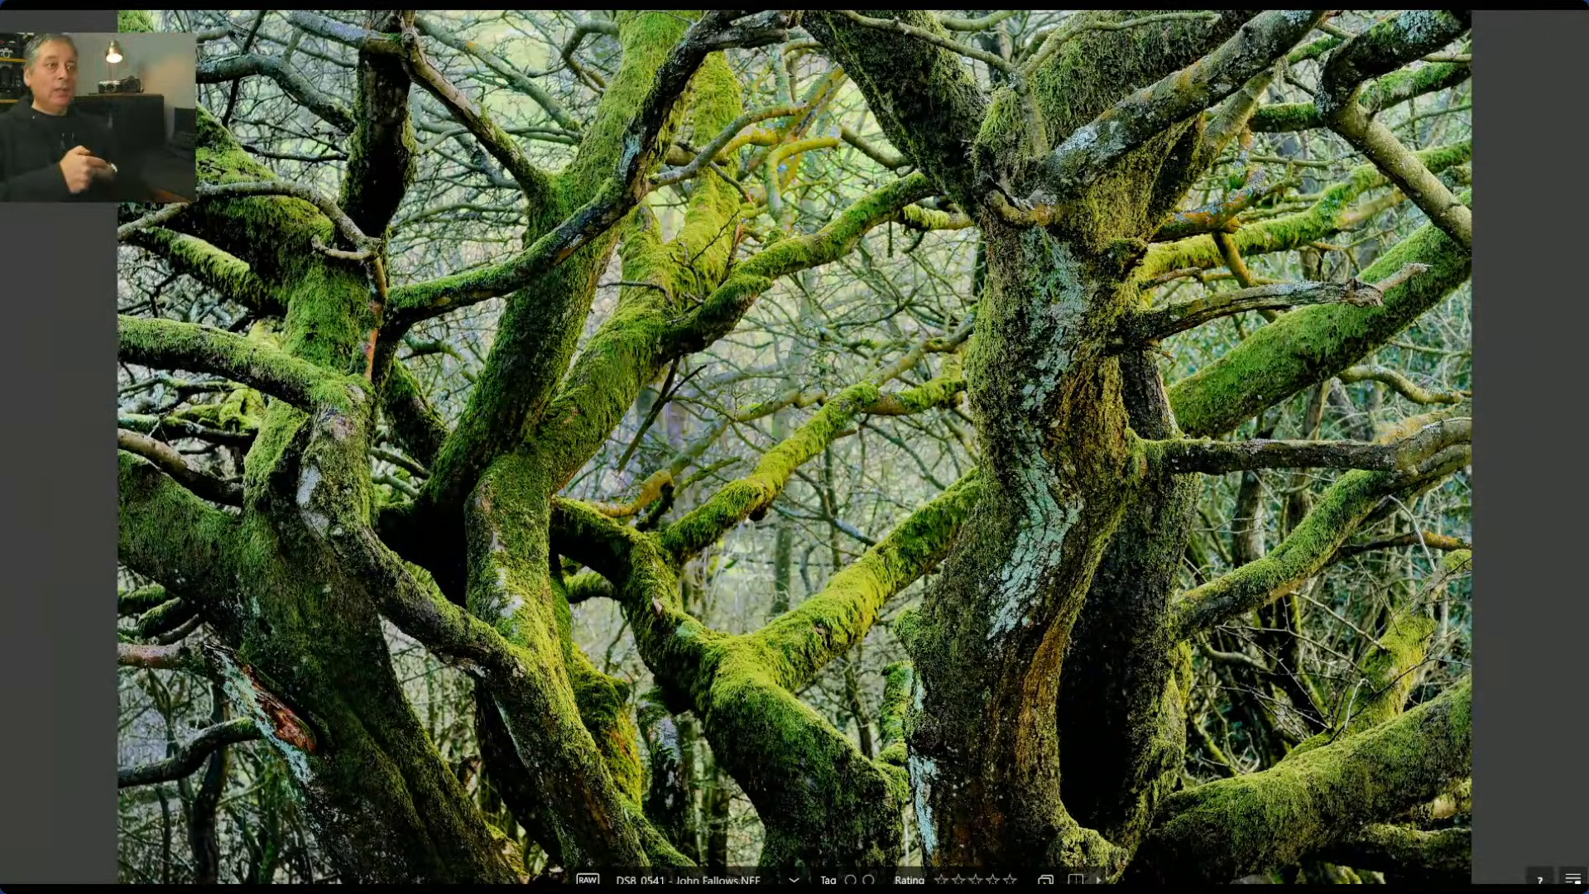
key(Escape)
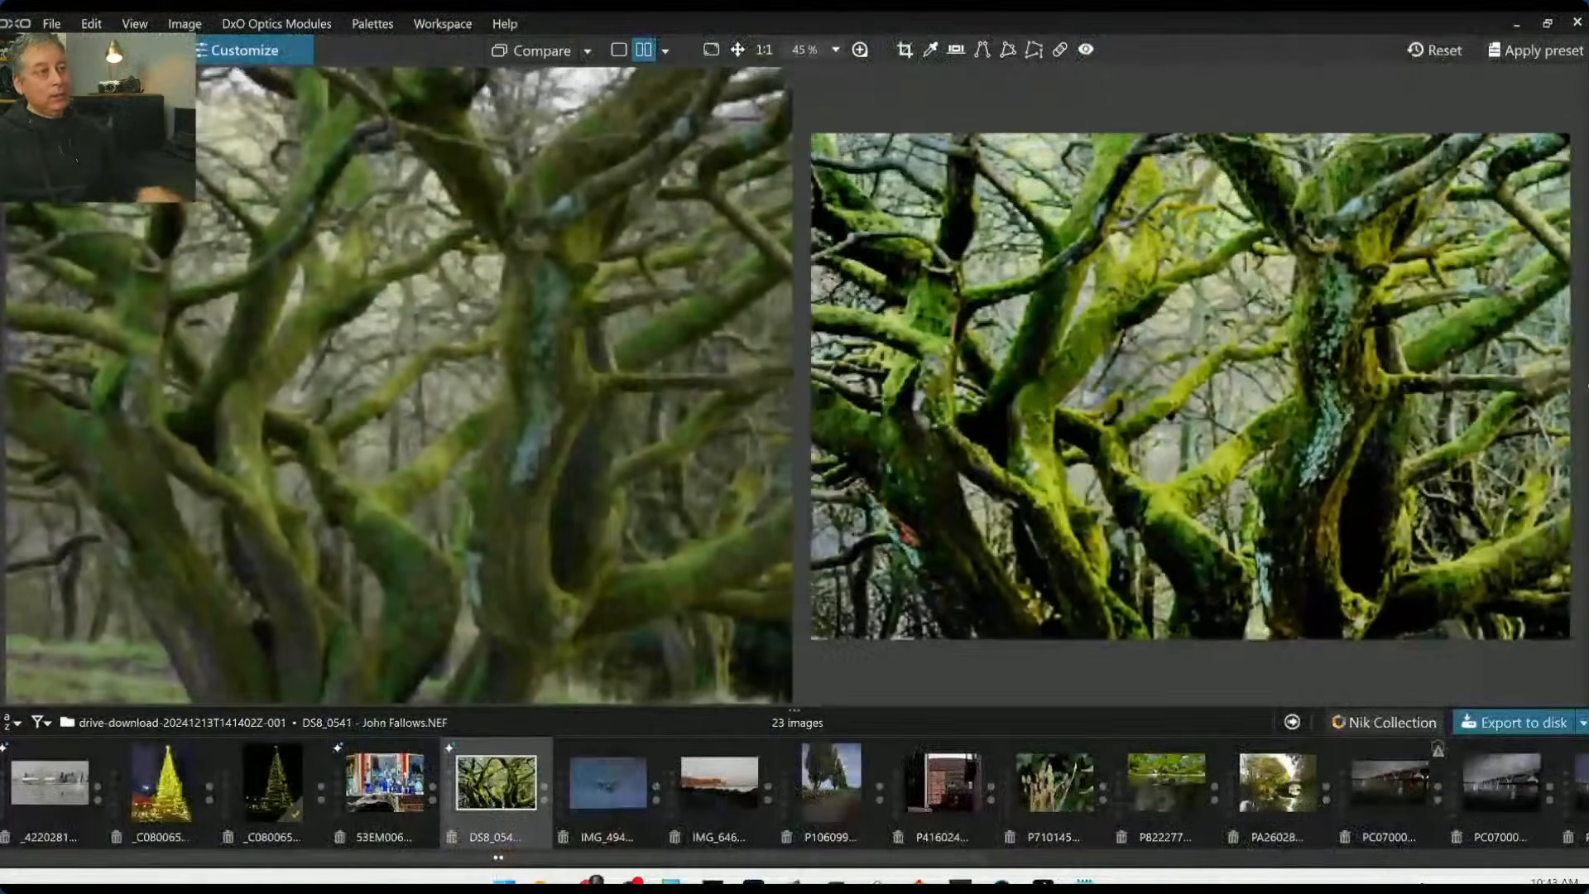
scroll(901, 629, down, 1)
scroll(643, 524, down, 4)
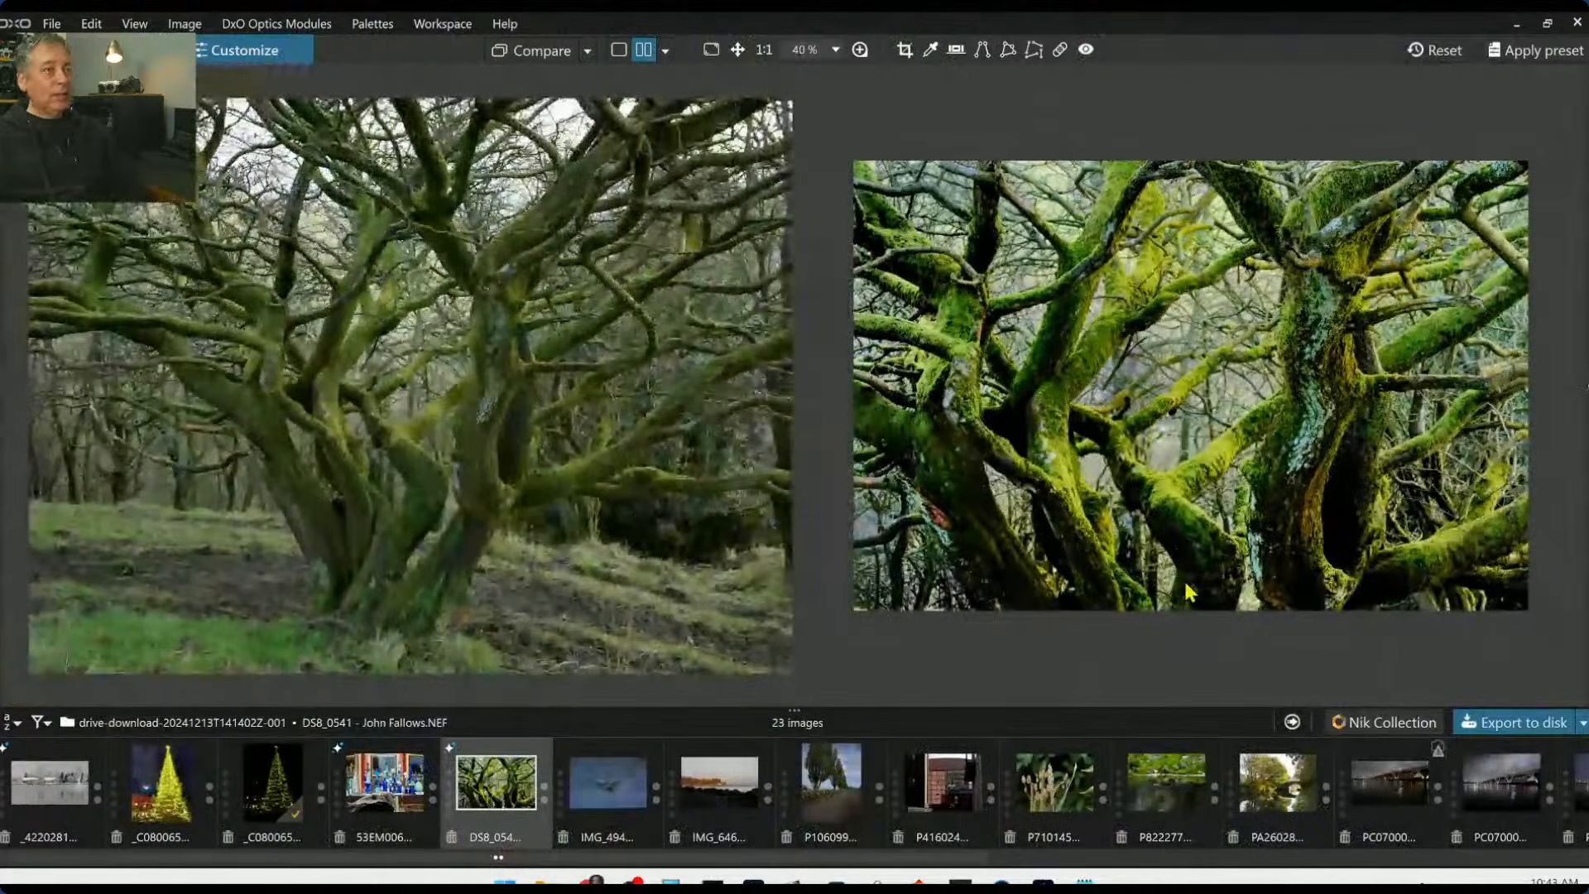
scroll(1190, 593, down, 1)
scroll(629, 515, down, 2)
scroll(1146, 512, up, 1)
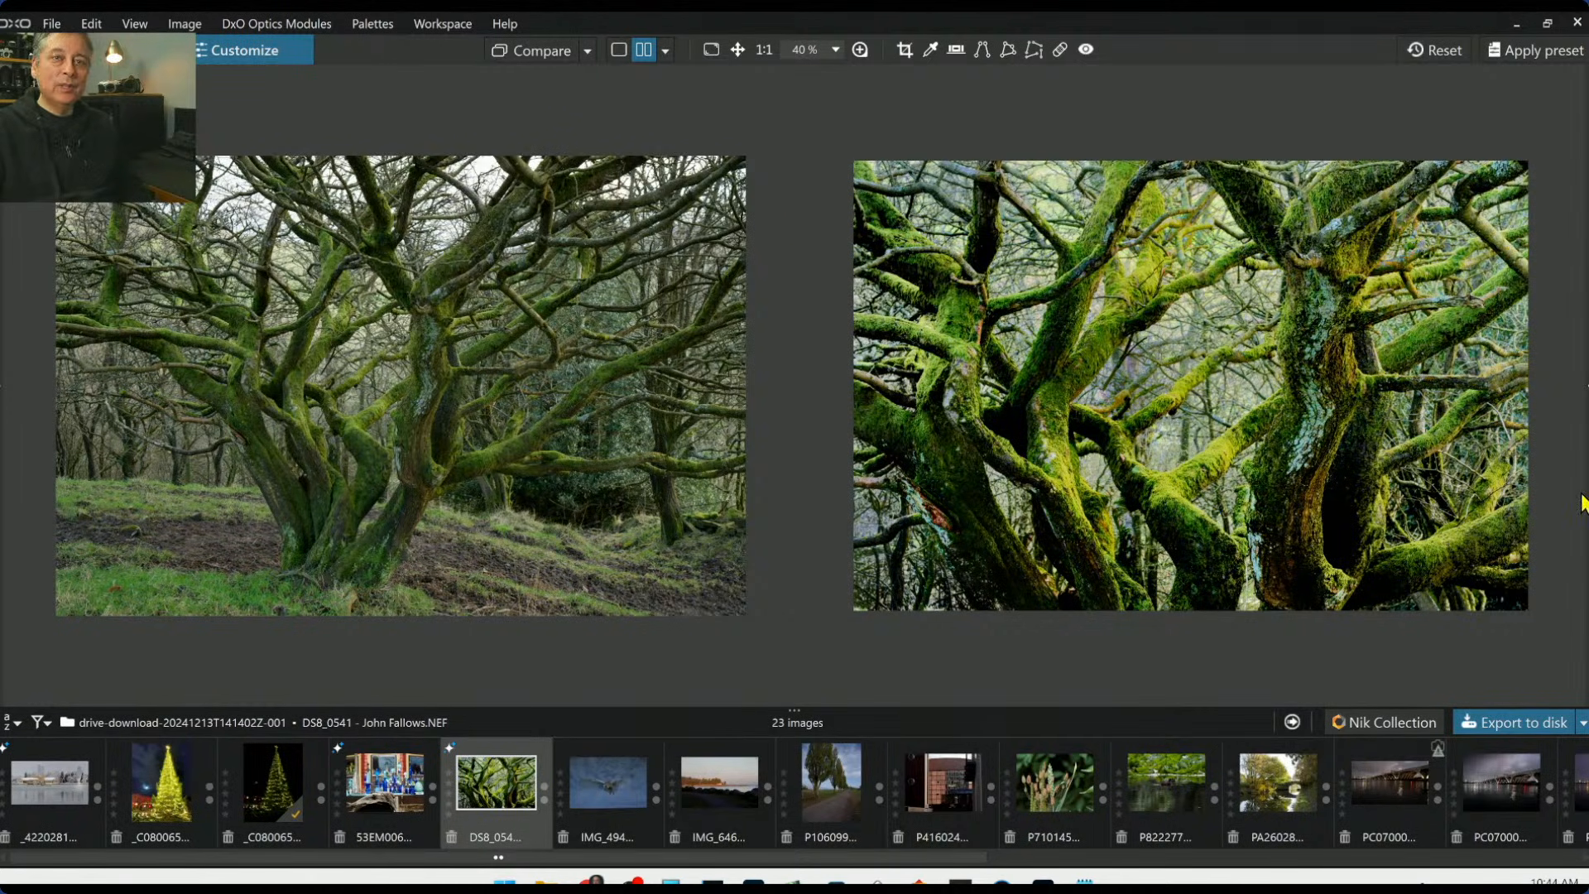
Set the lower middle control point mask's Chroma selectivity to 52 and Exposure to -0.33, and hide the side palettes again
click(1584, 427)
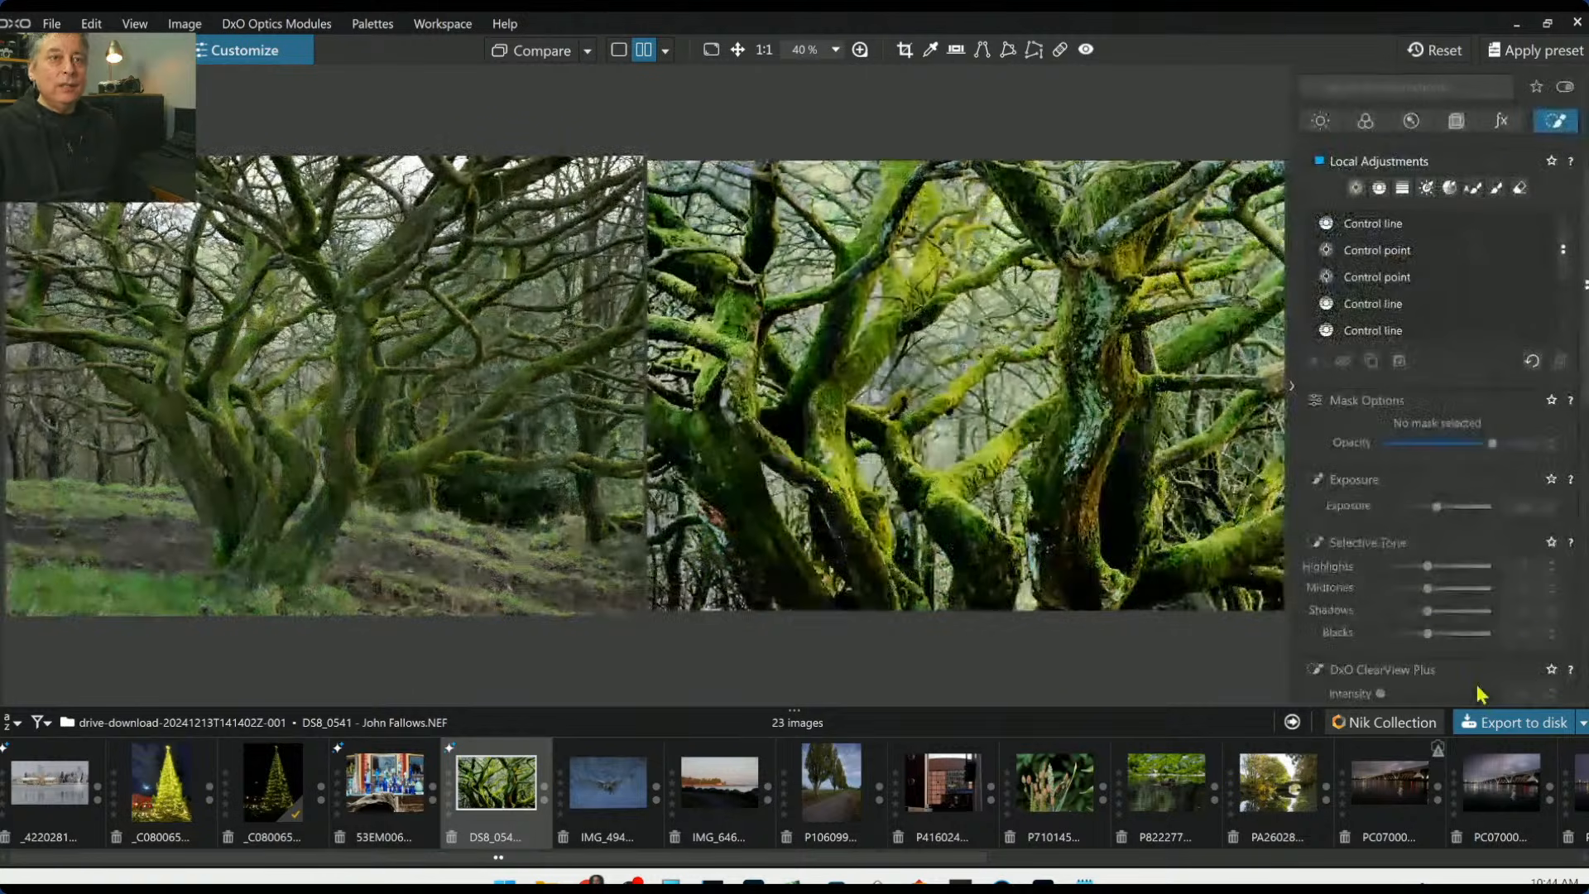
click(1456, 250)
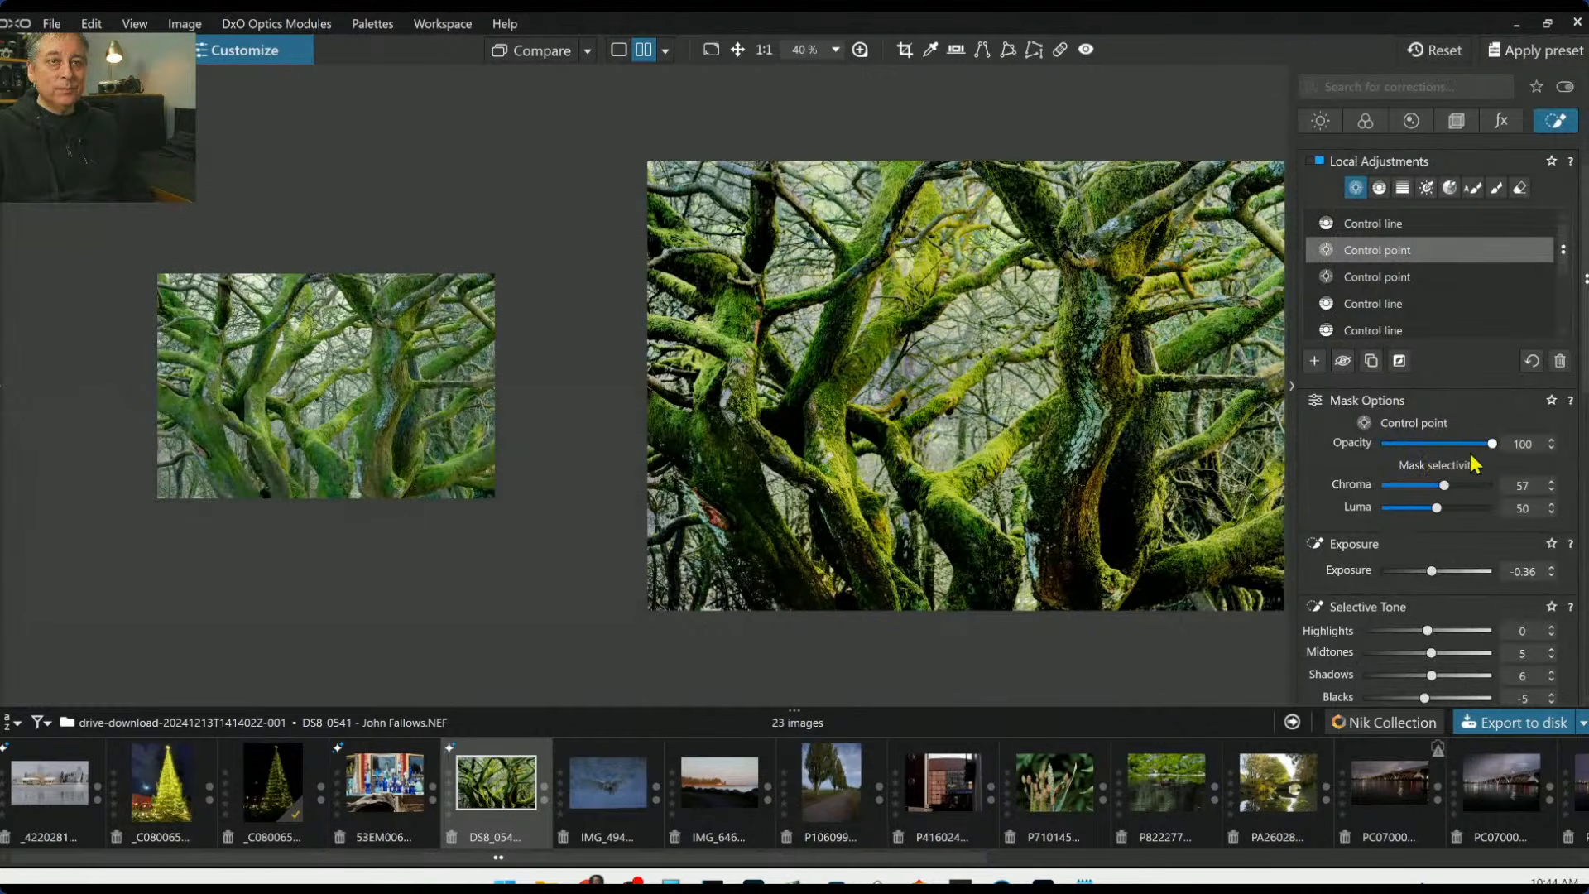
drag(1490, 445, 1440, 488)
click(1437, 571)
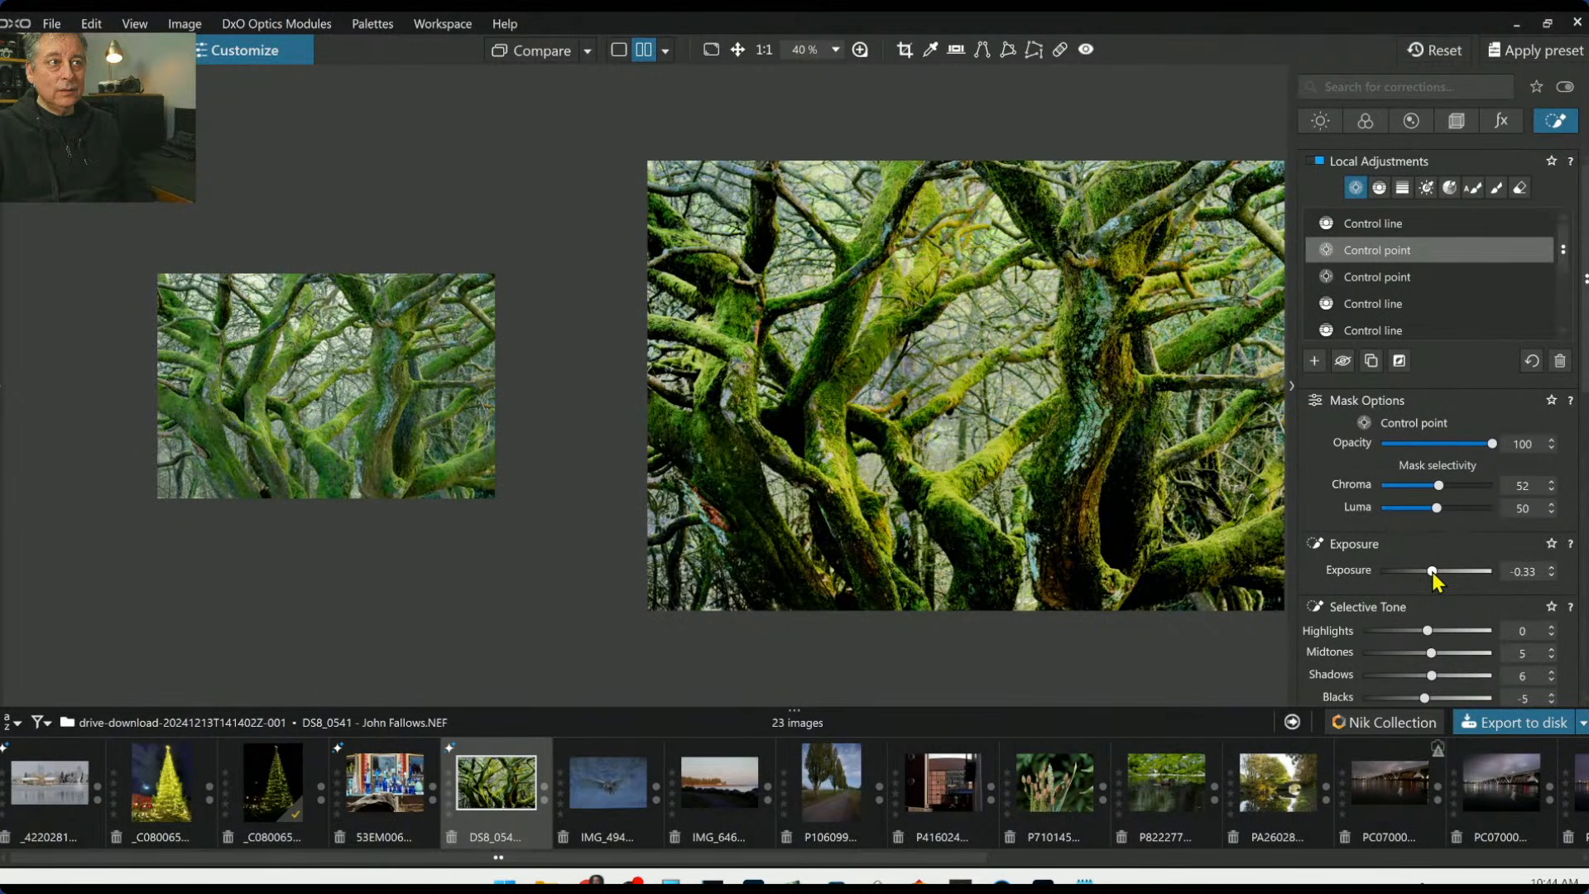
click(1292, 388)
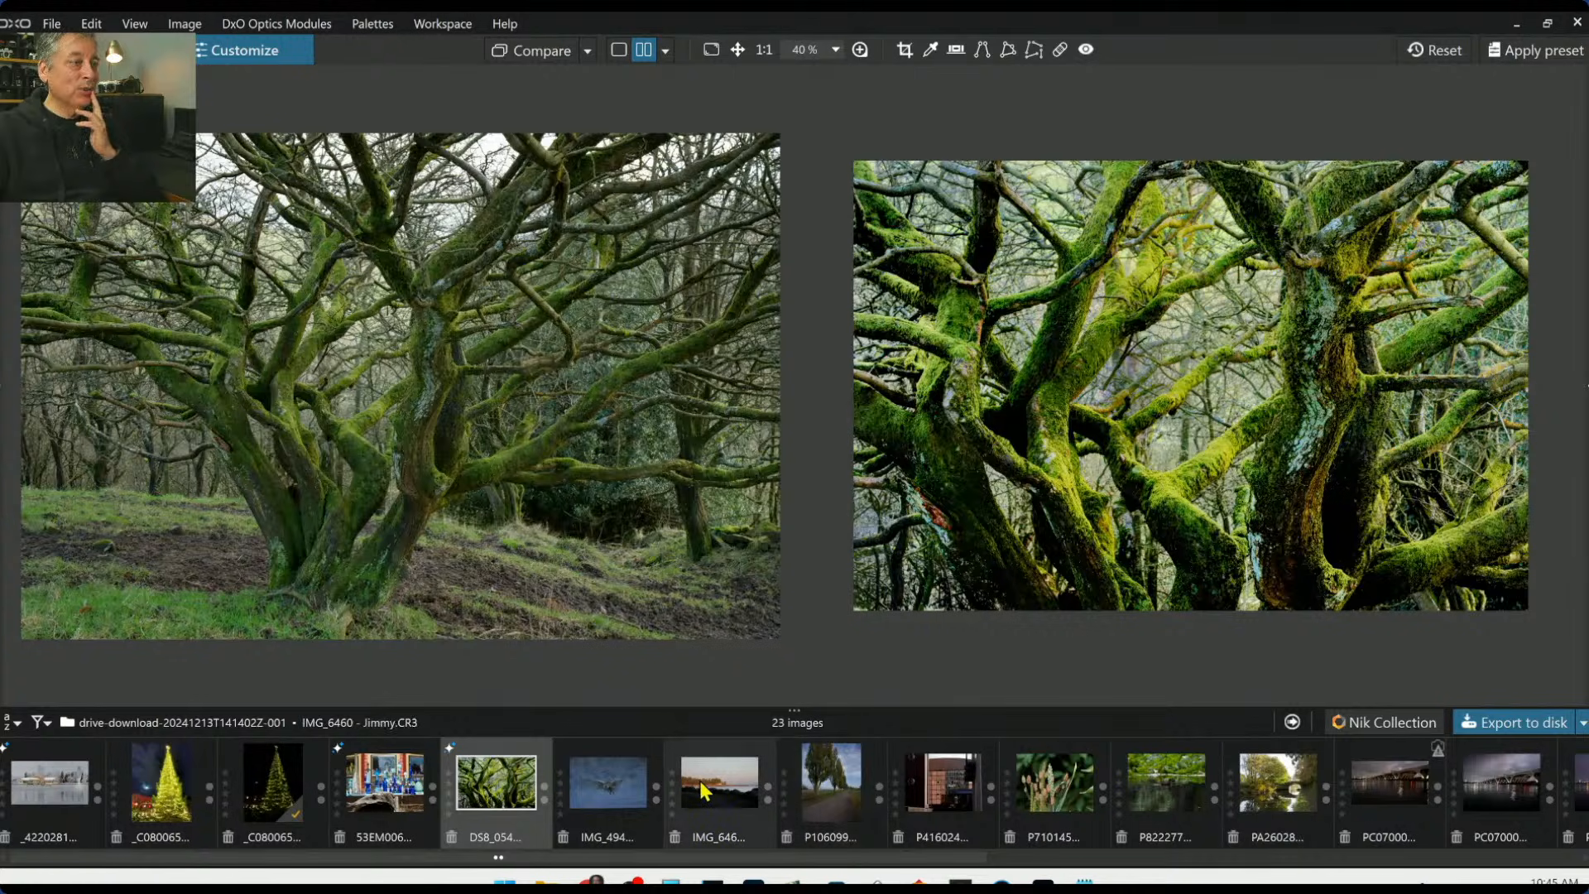
Open the flying barn owl photo IMG_4942 in single view with the side palettes shown
click(593, 798)
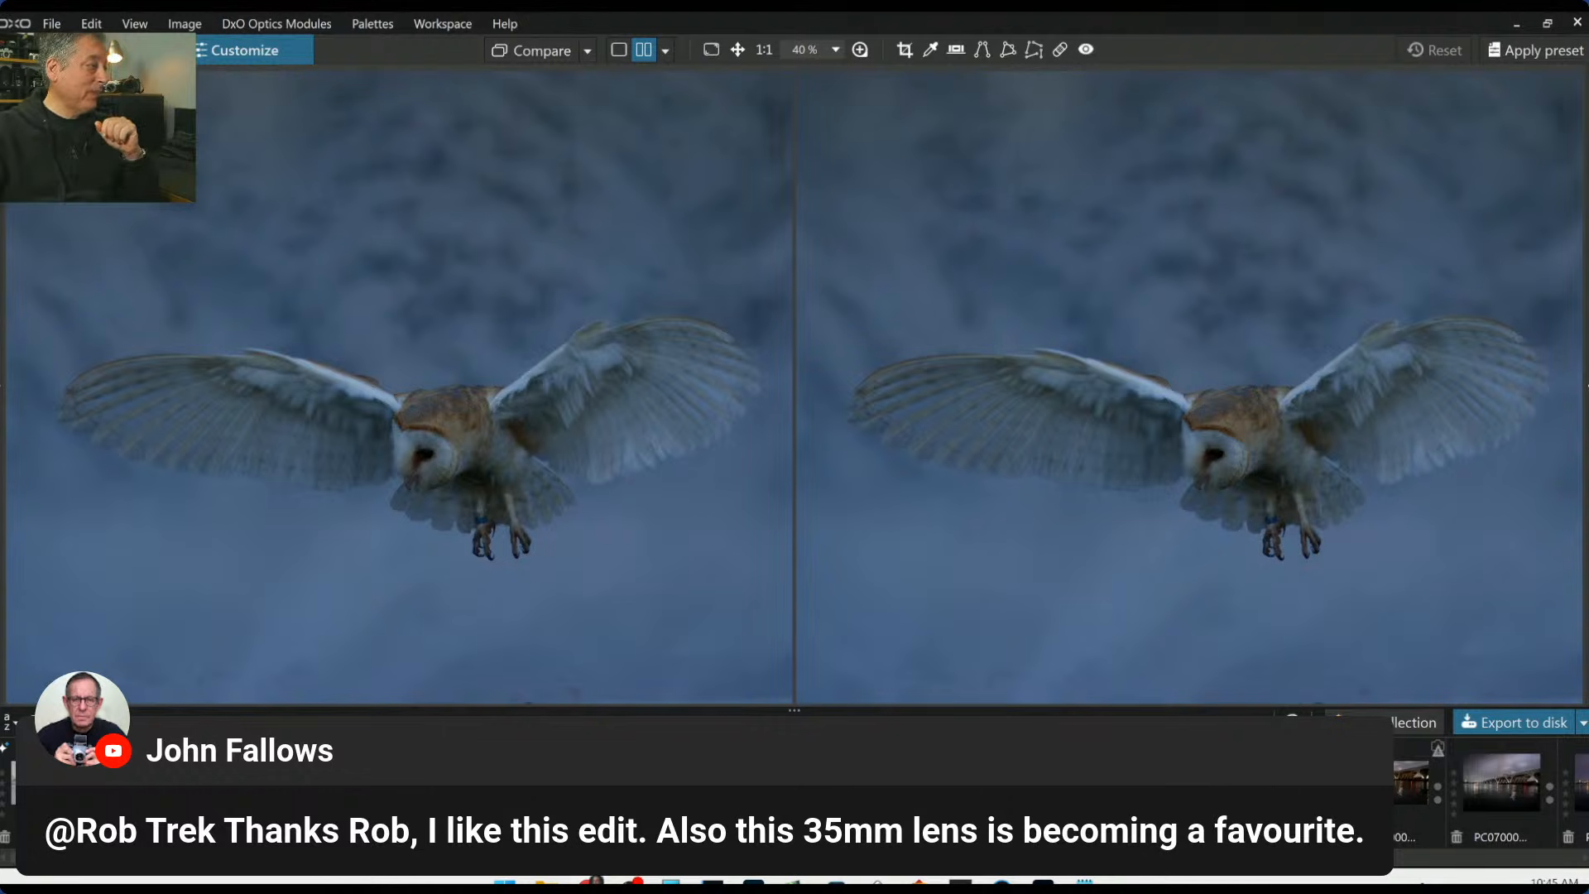
mouse_move(712, 877)
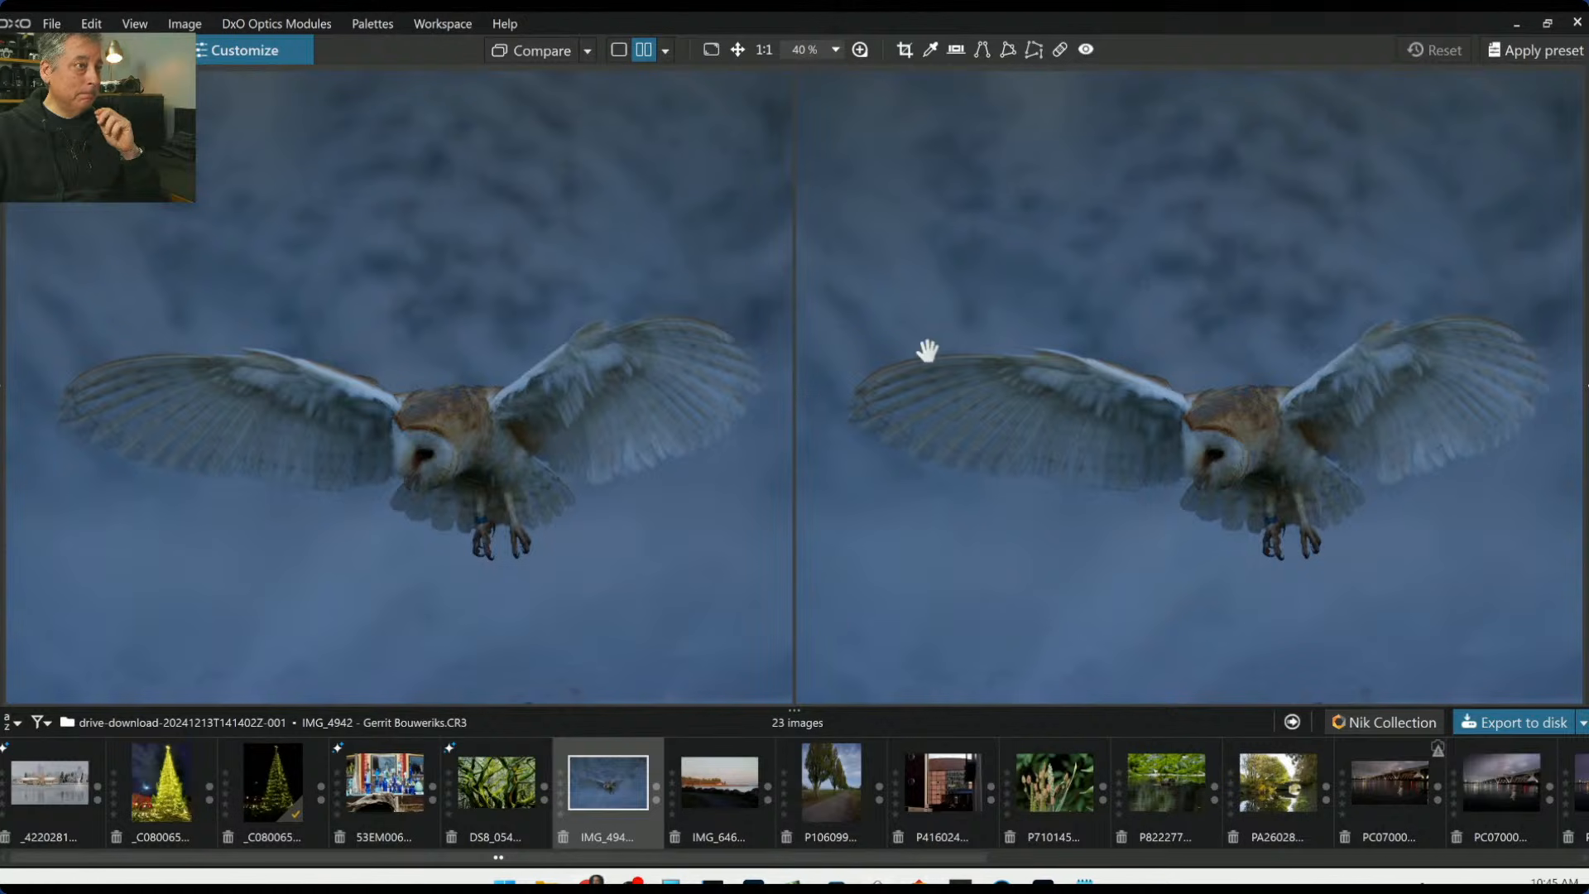
click(625, 52)
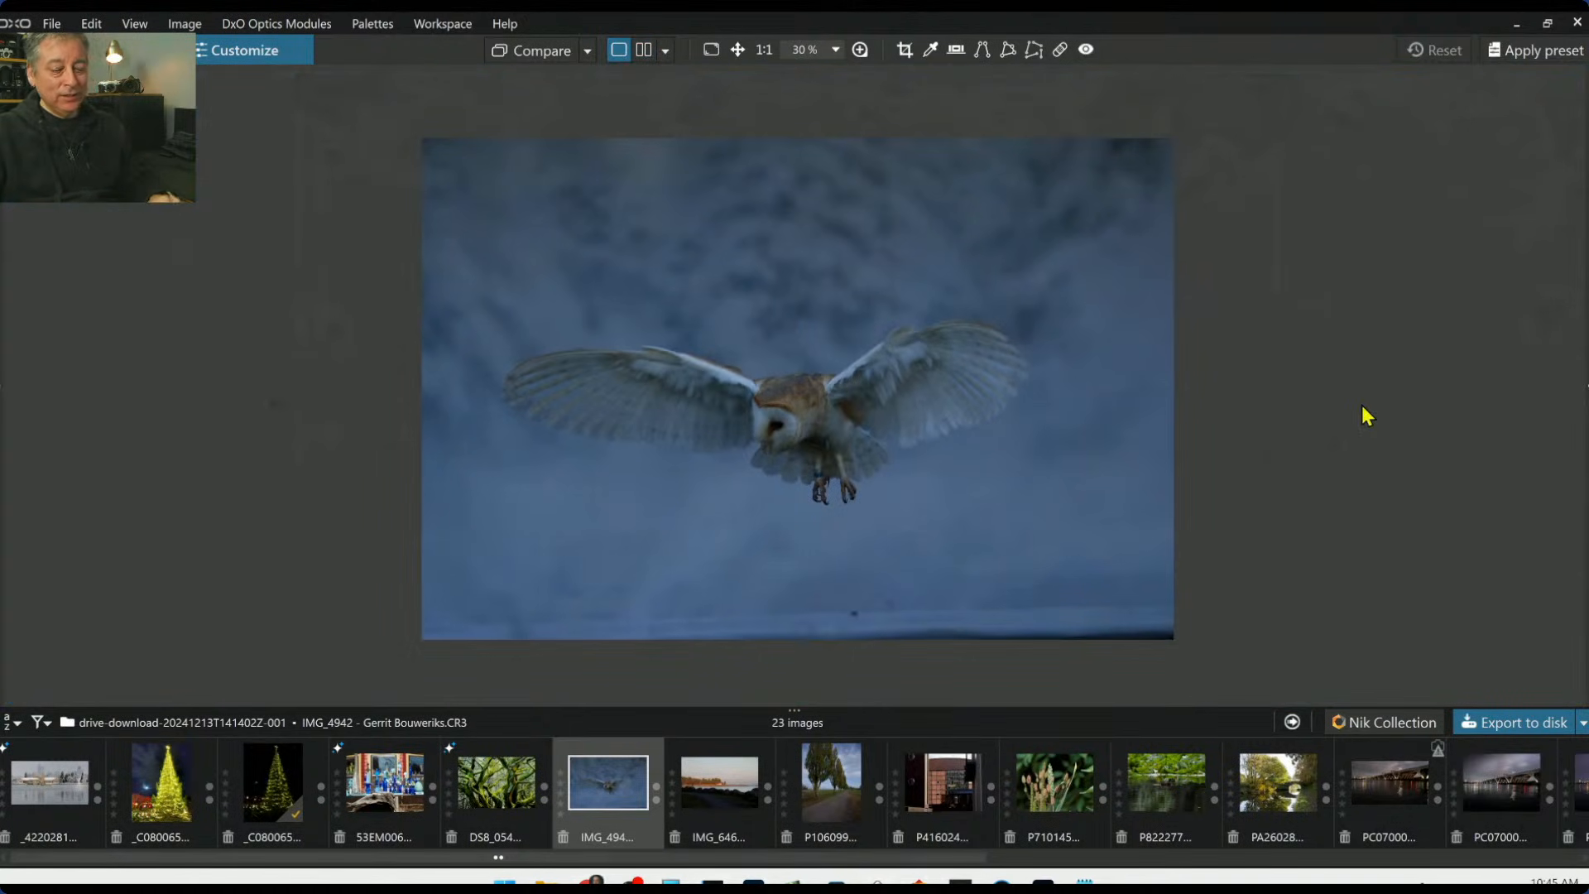
key(F9)
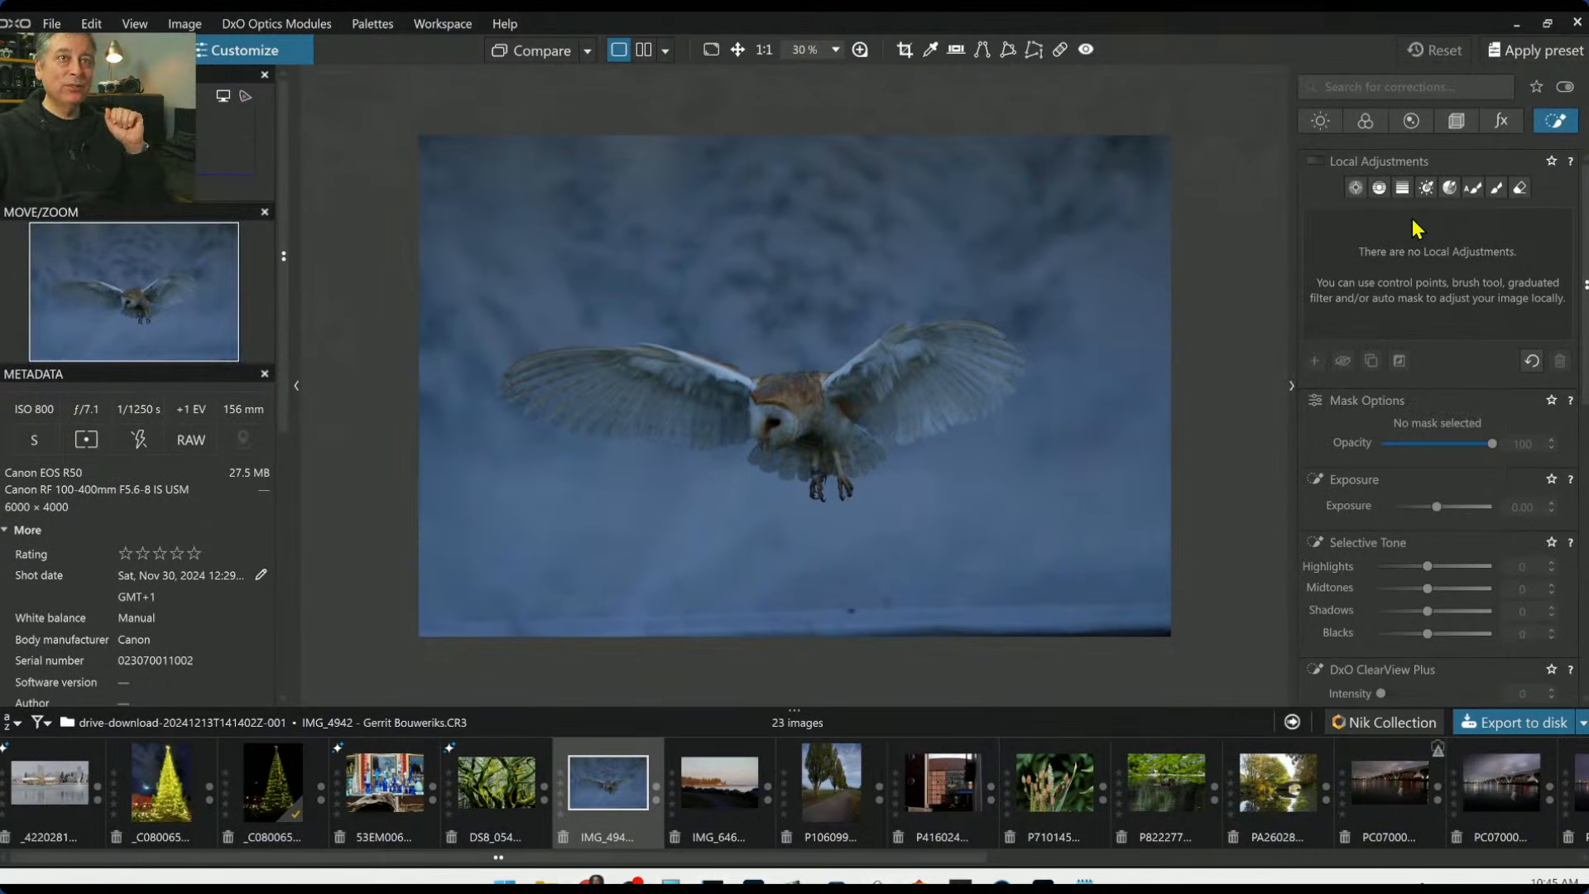
Crop the owl photo around the bird to about 4807 × 3205 px, keeping the Original aspect ratio
click(1457, 122)
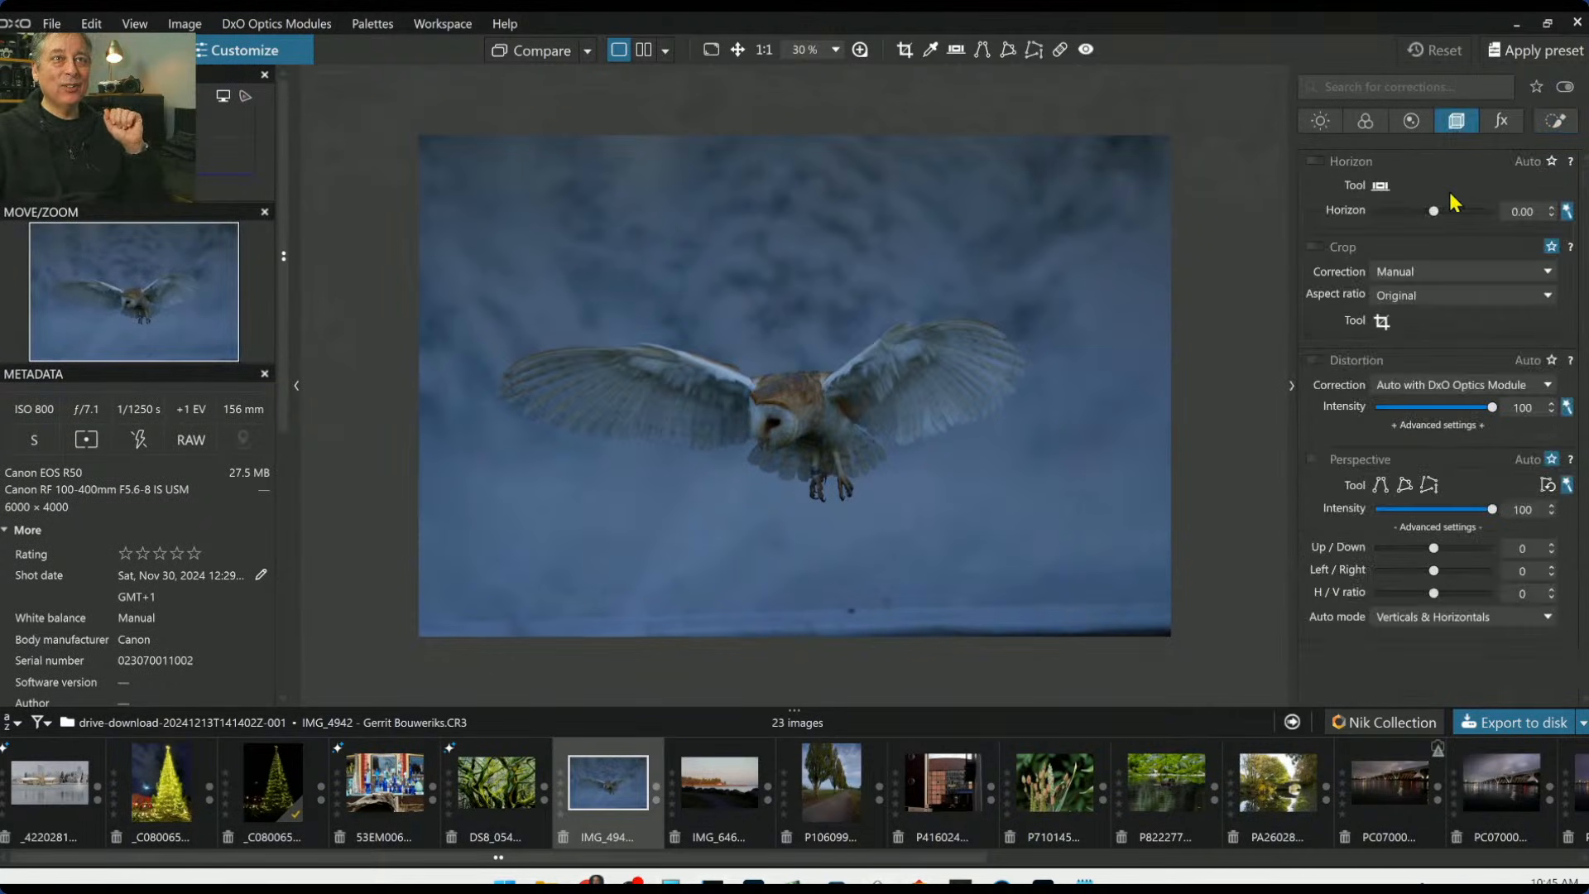
click(1382, 322)
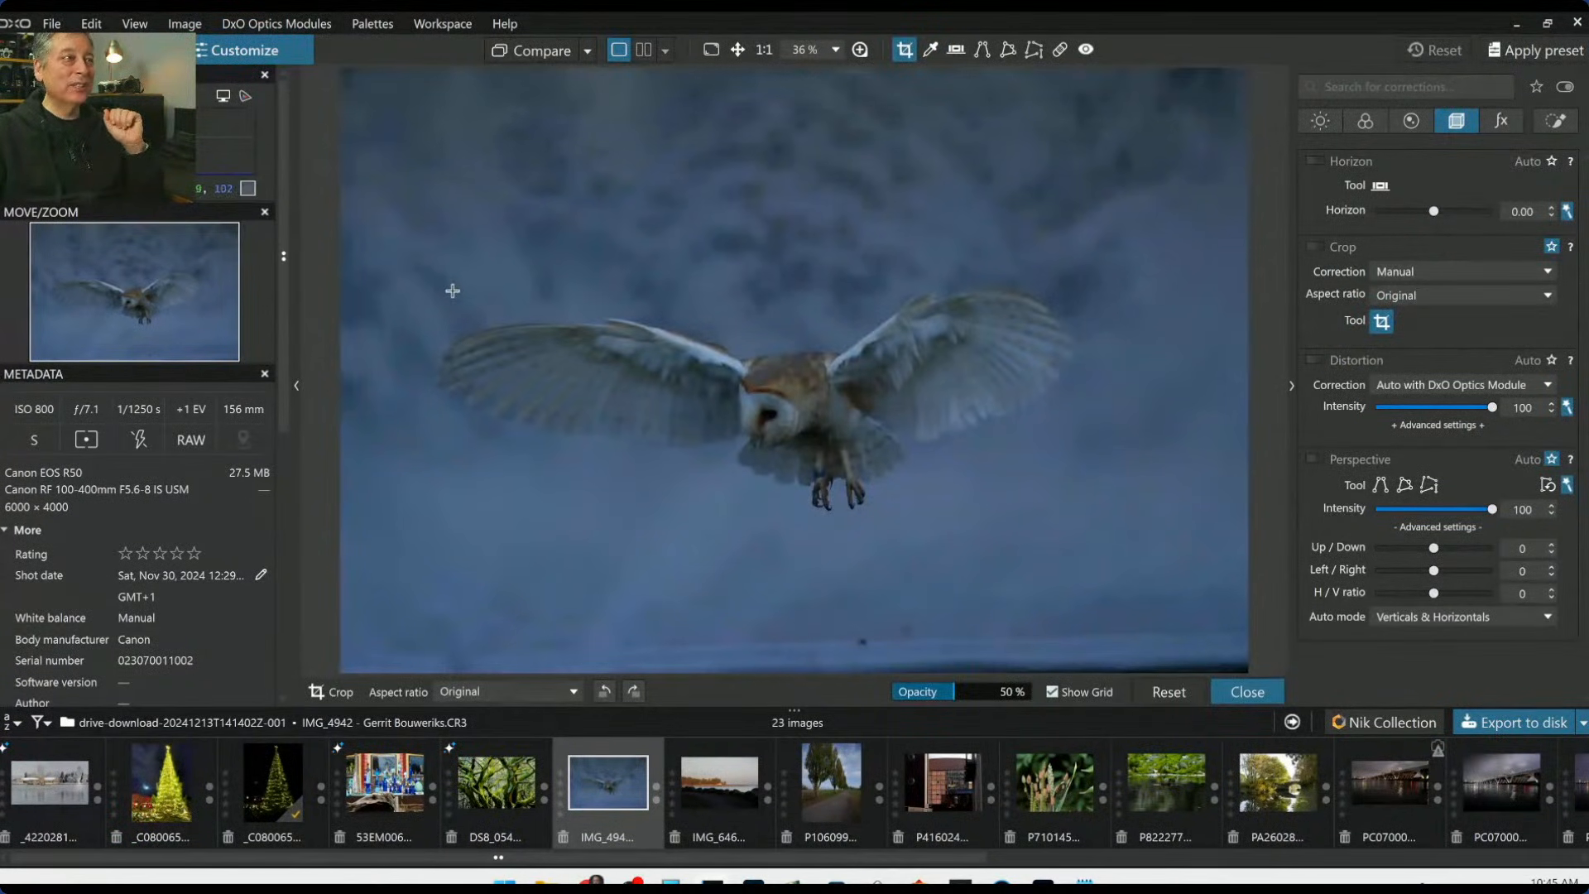
drag(380, 152, 1107, 529)
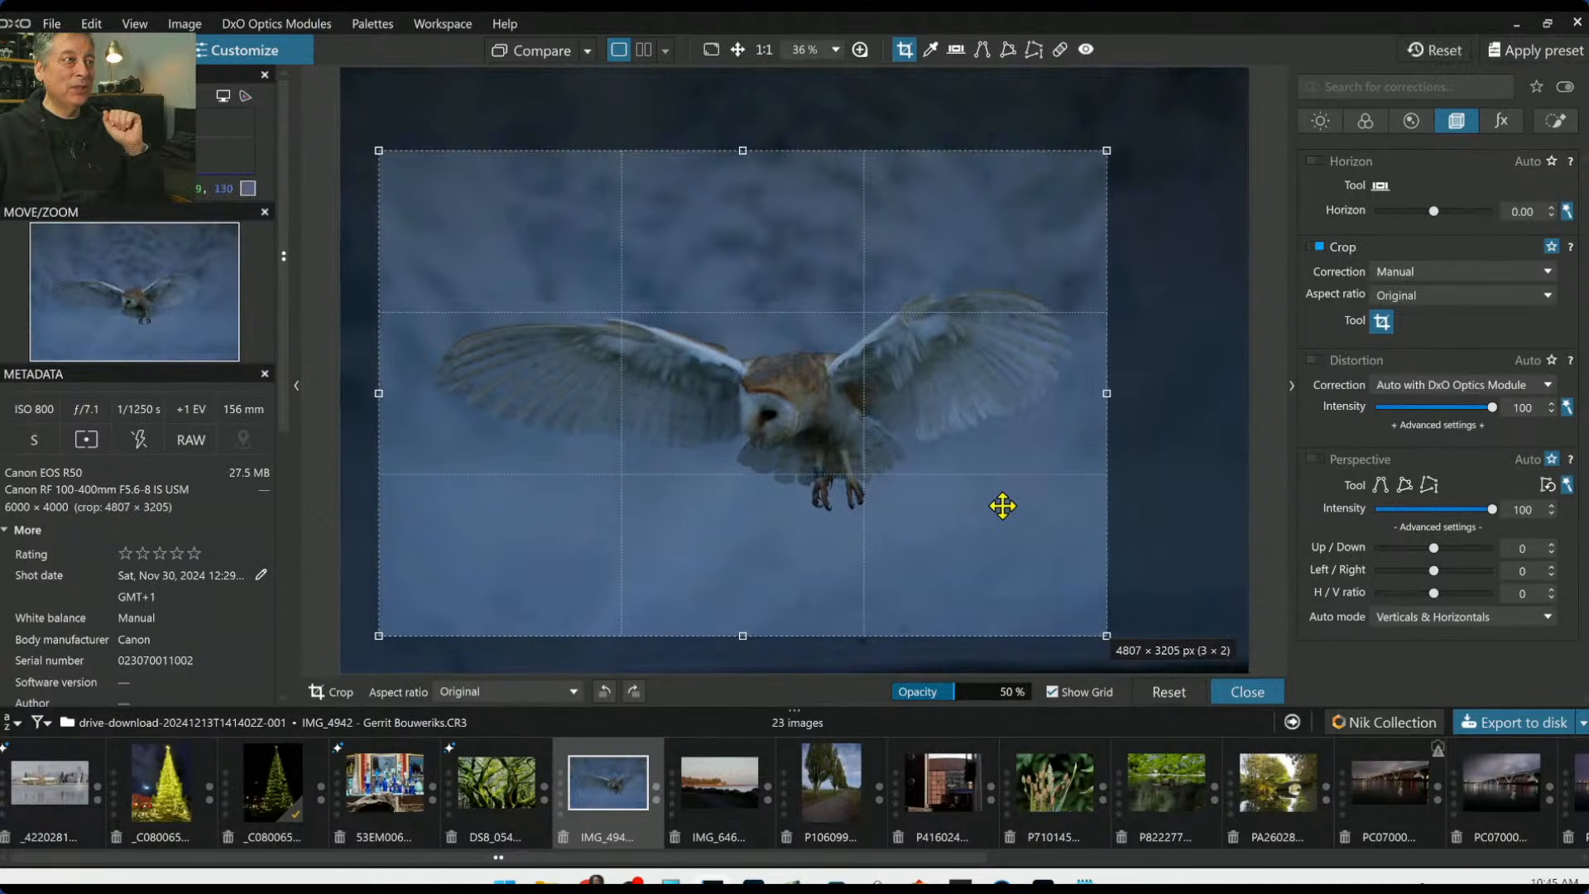
drag(1005, 504, 1018, 507)
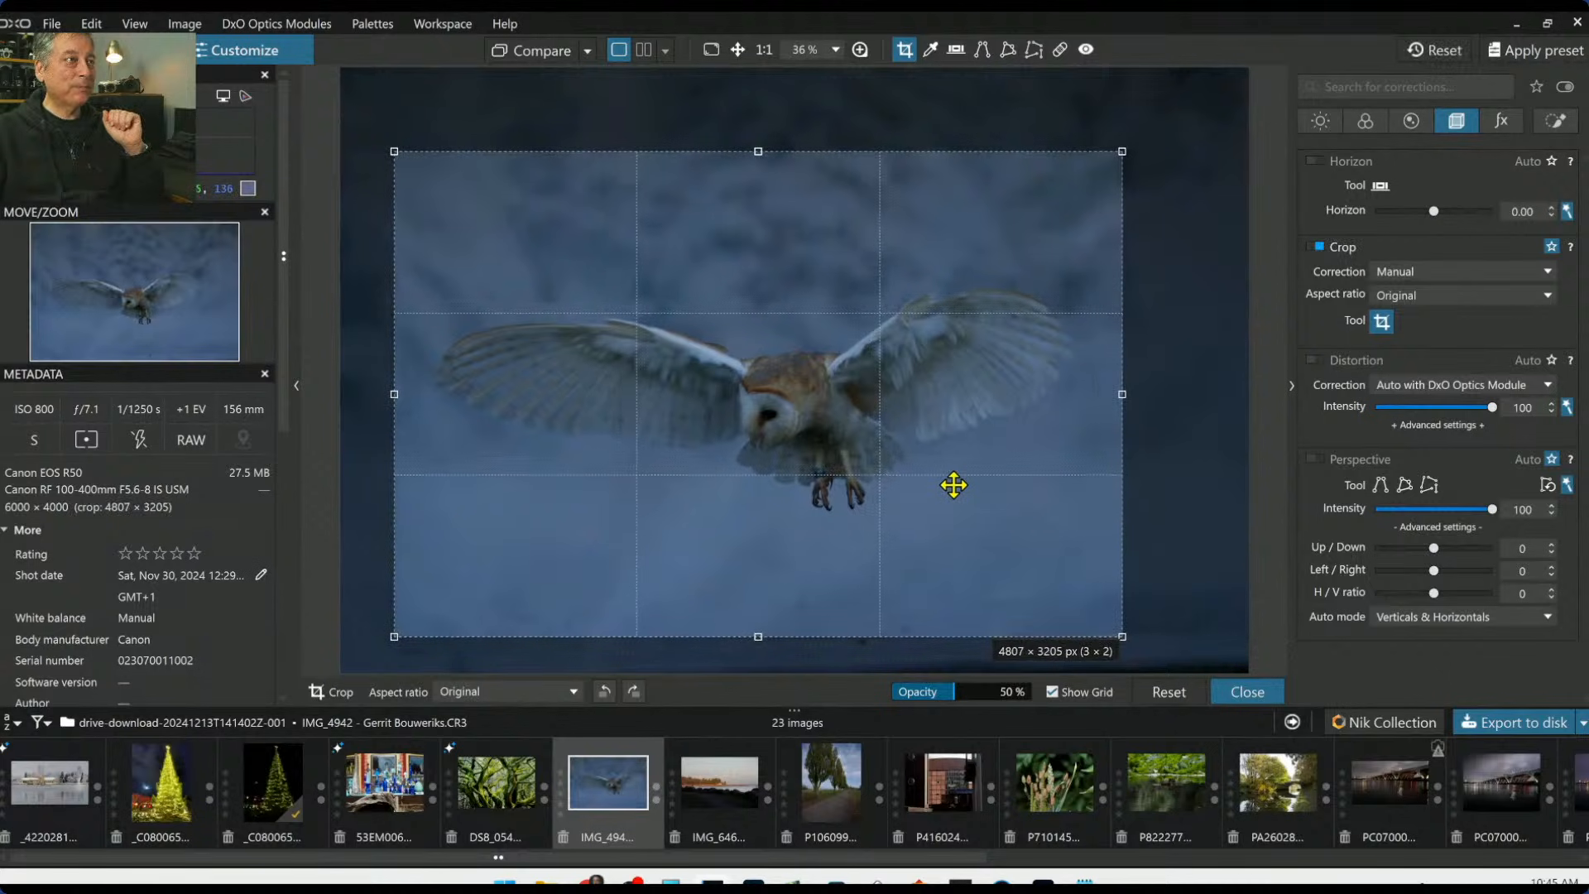
key(Return)
Apply the 0000 demo preset to the owl photo and crop it around the bird to about 4758 × 3172 px
scroll(957, 500, up, 1)
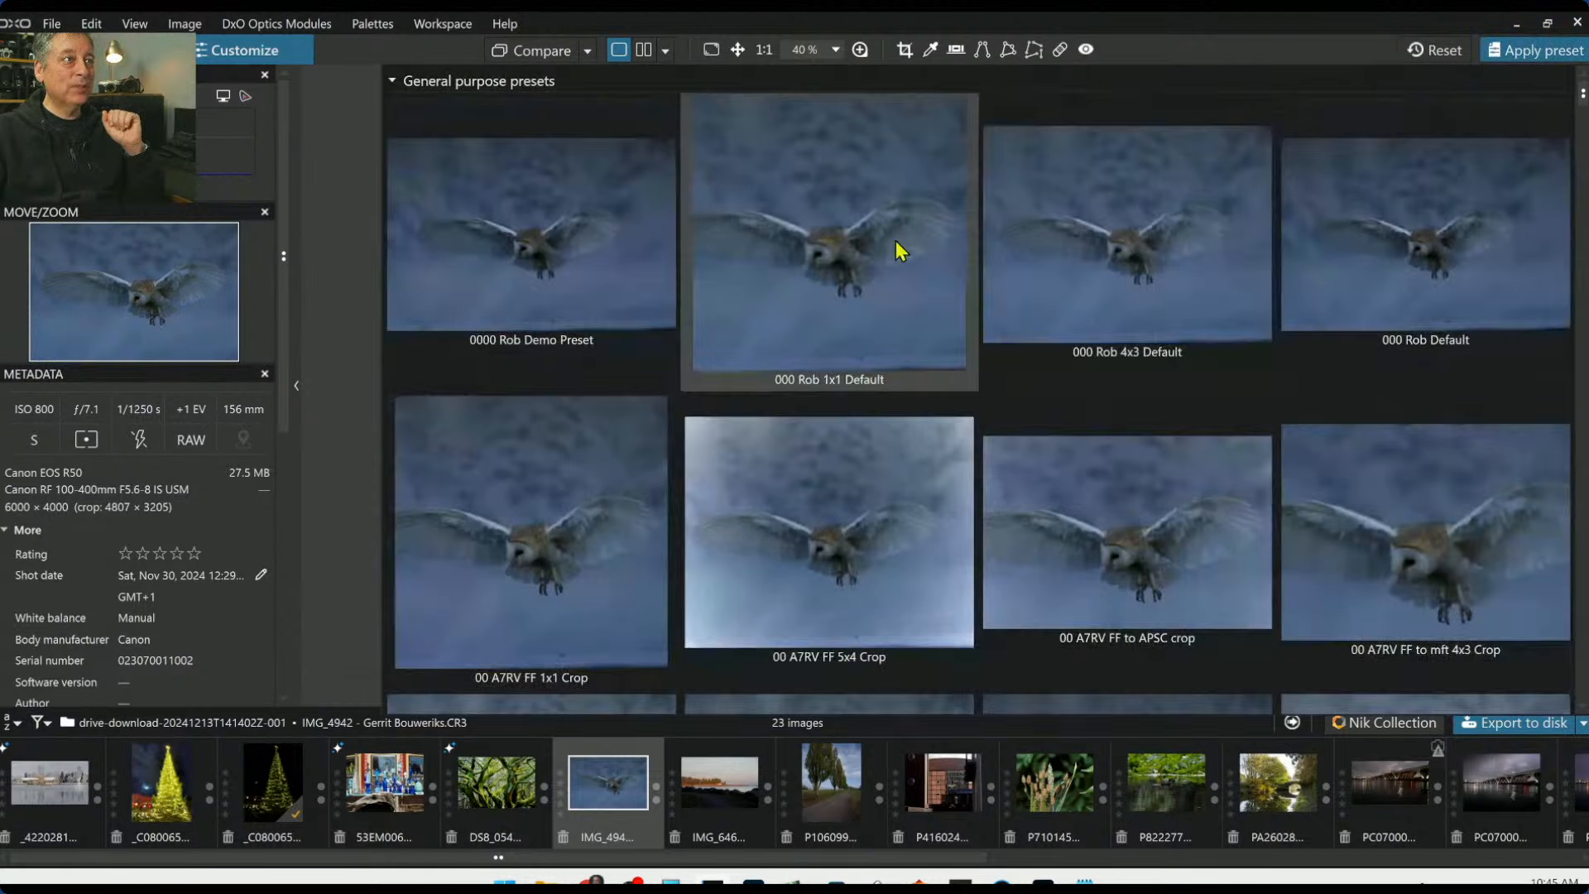
click(604, 240)
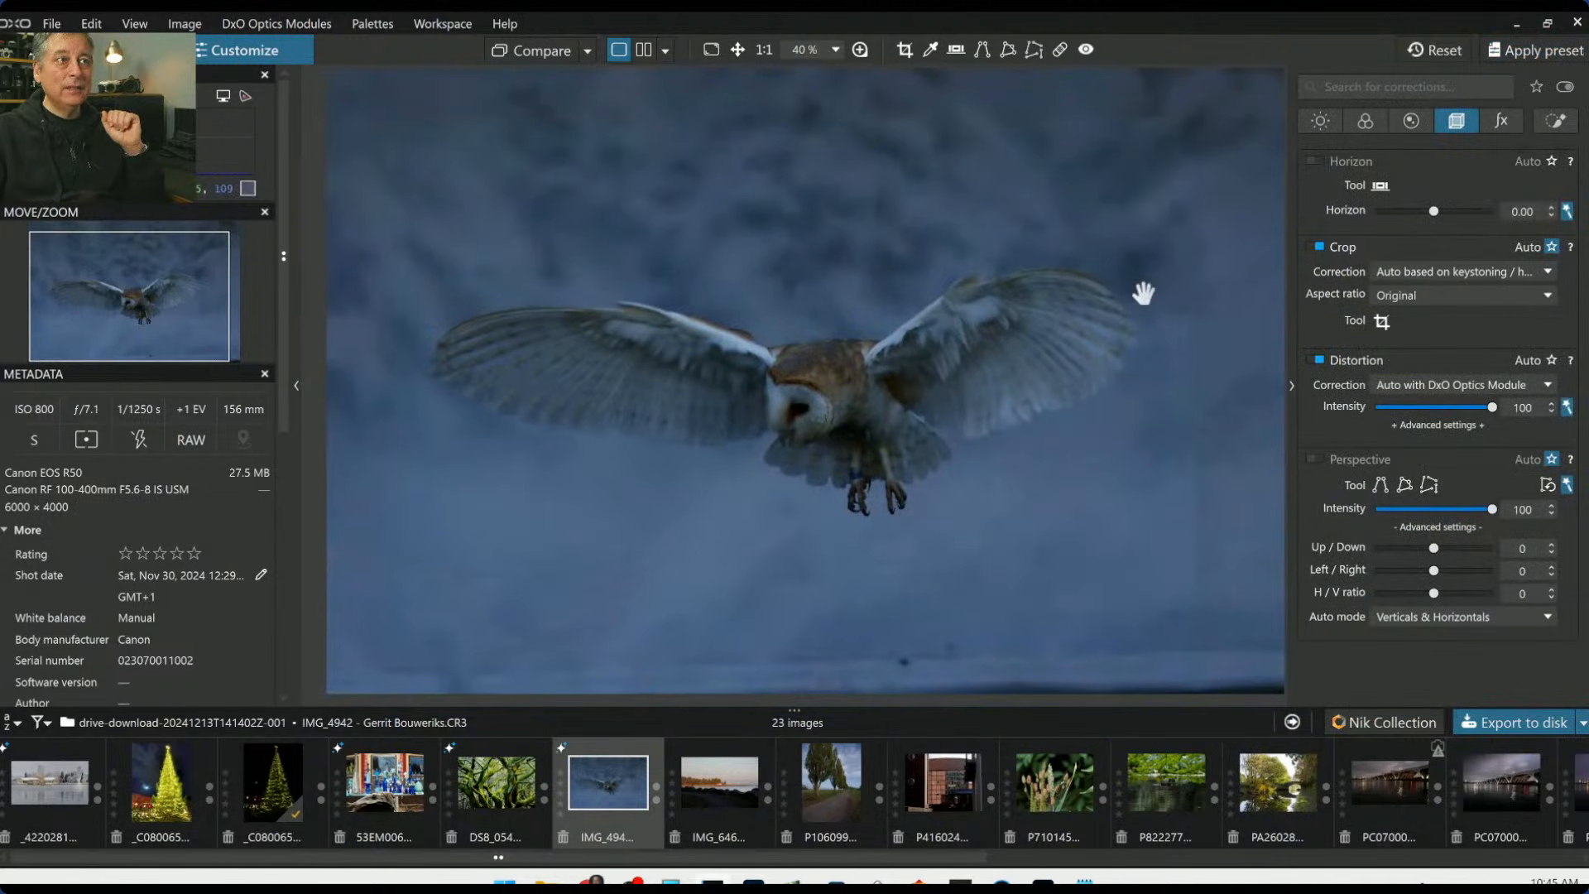
click(1382, 322)
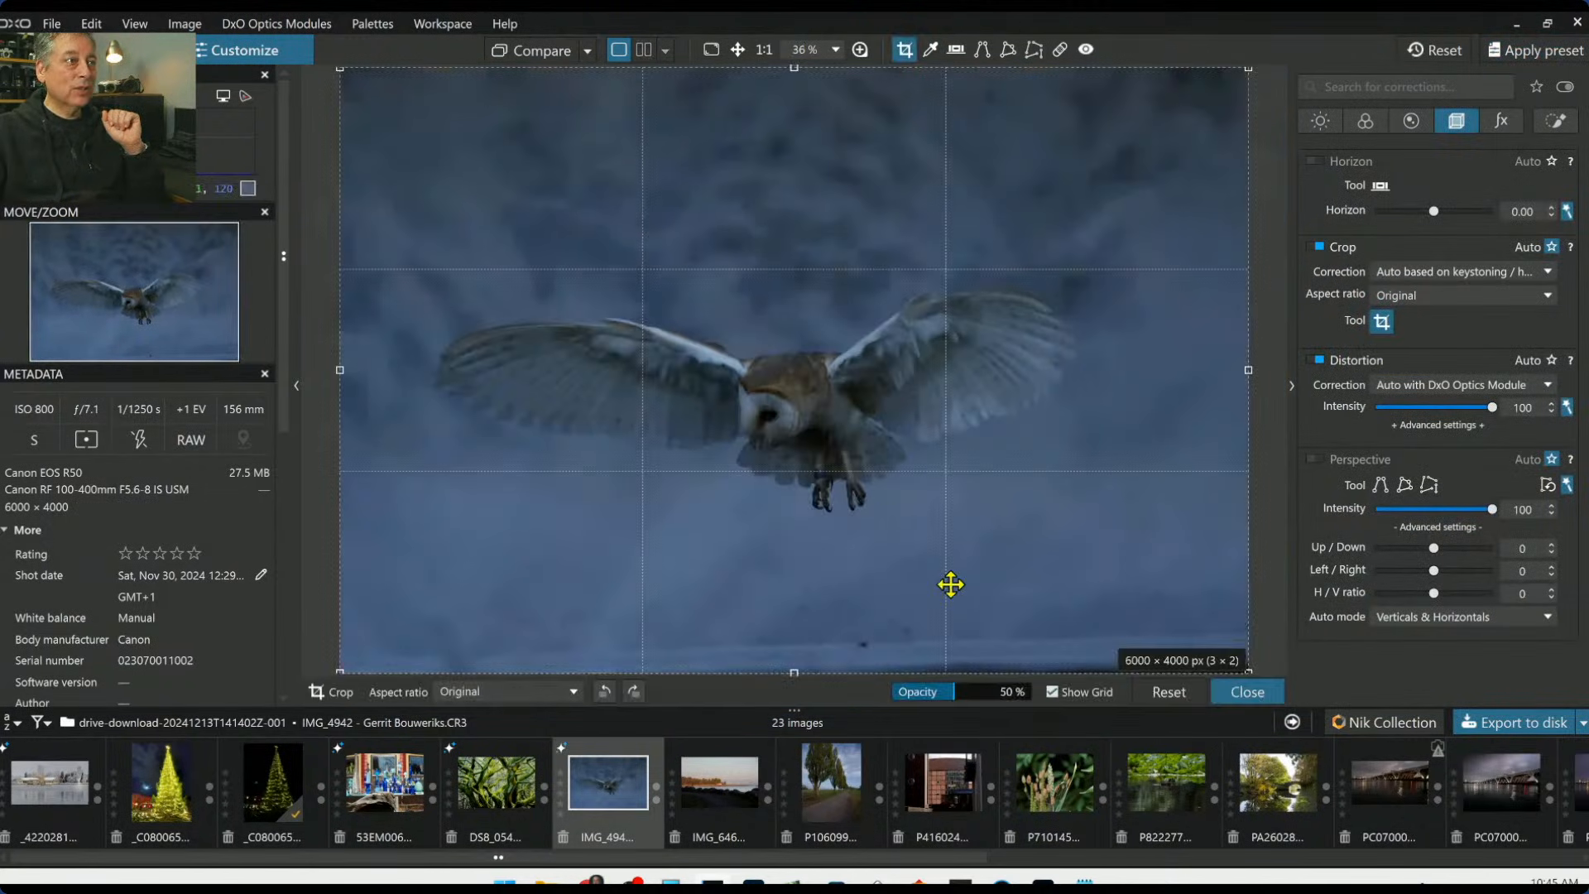
drag(800, 671, 799, 625)
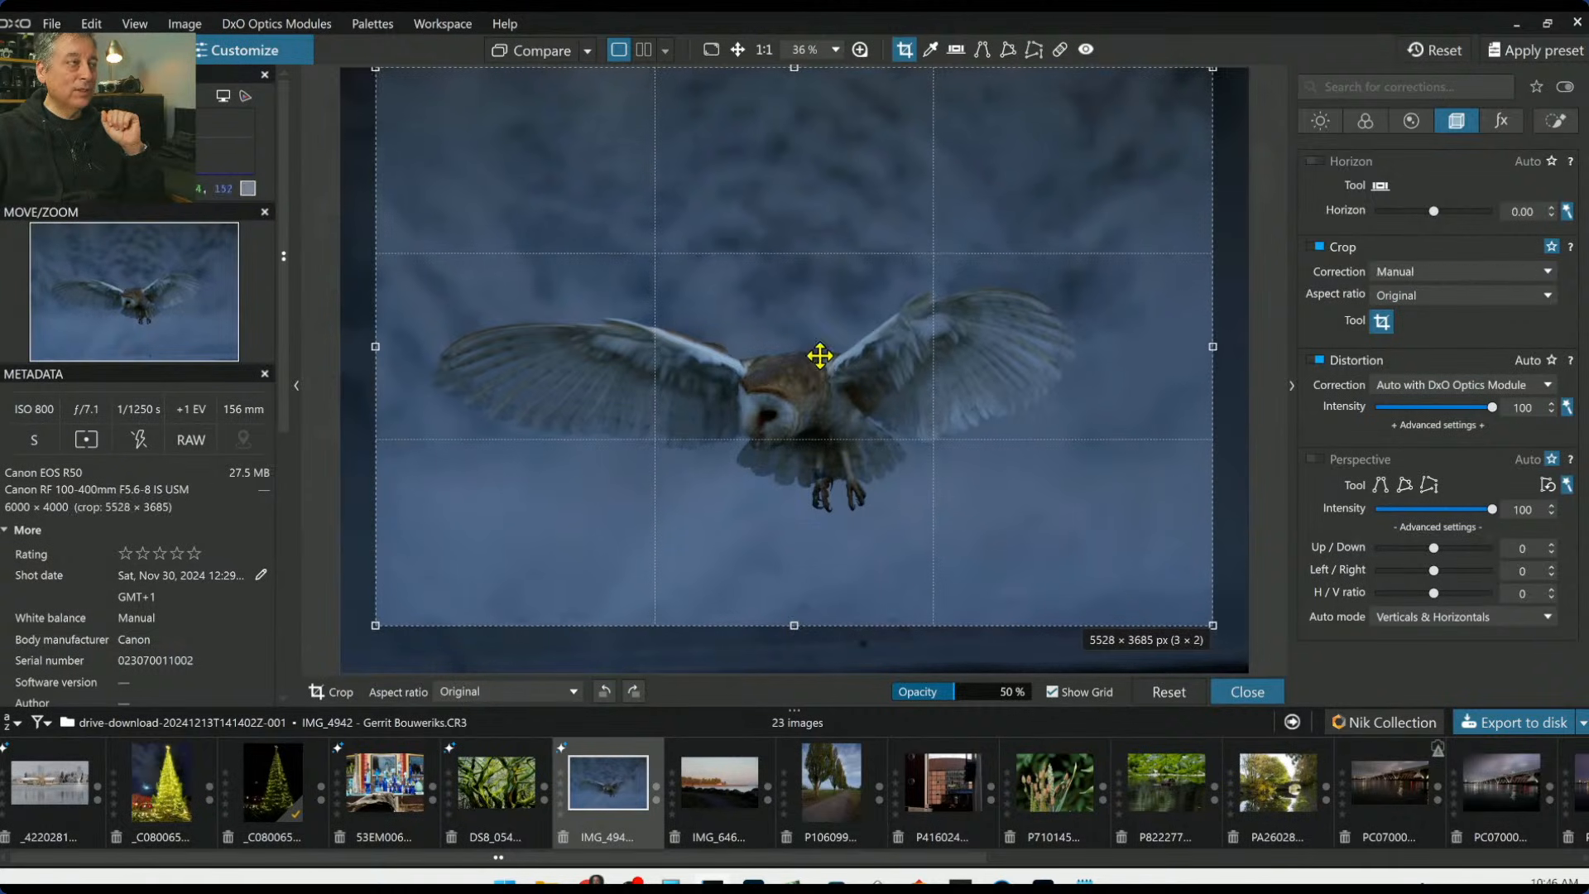
drag(795, 69, 766, 194)
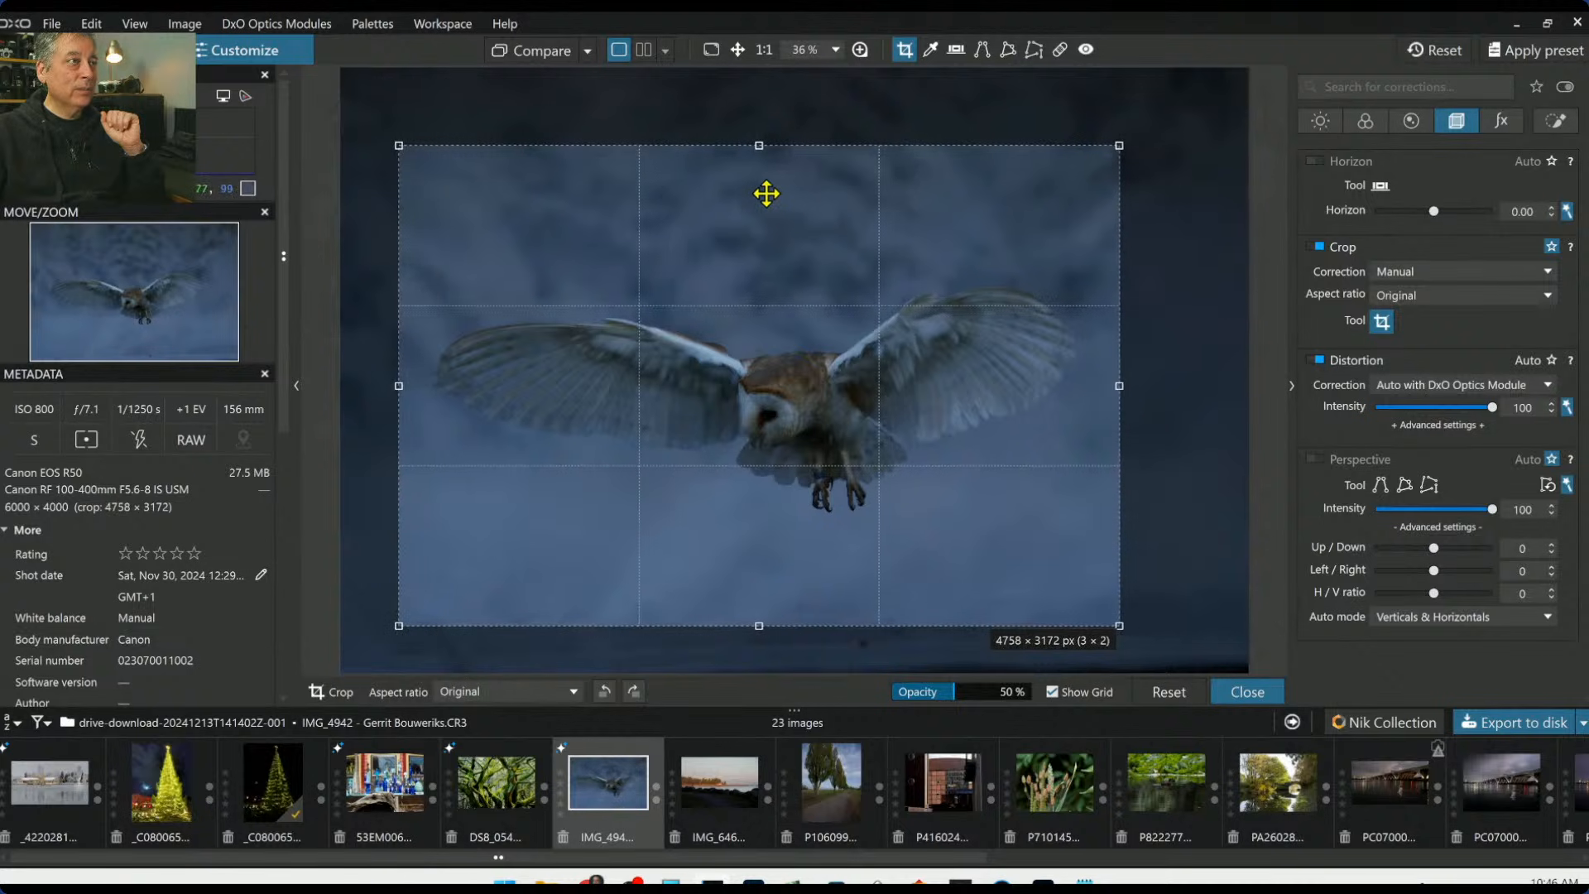
key(Return)
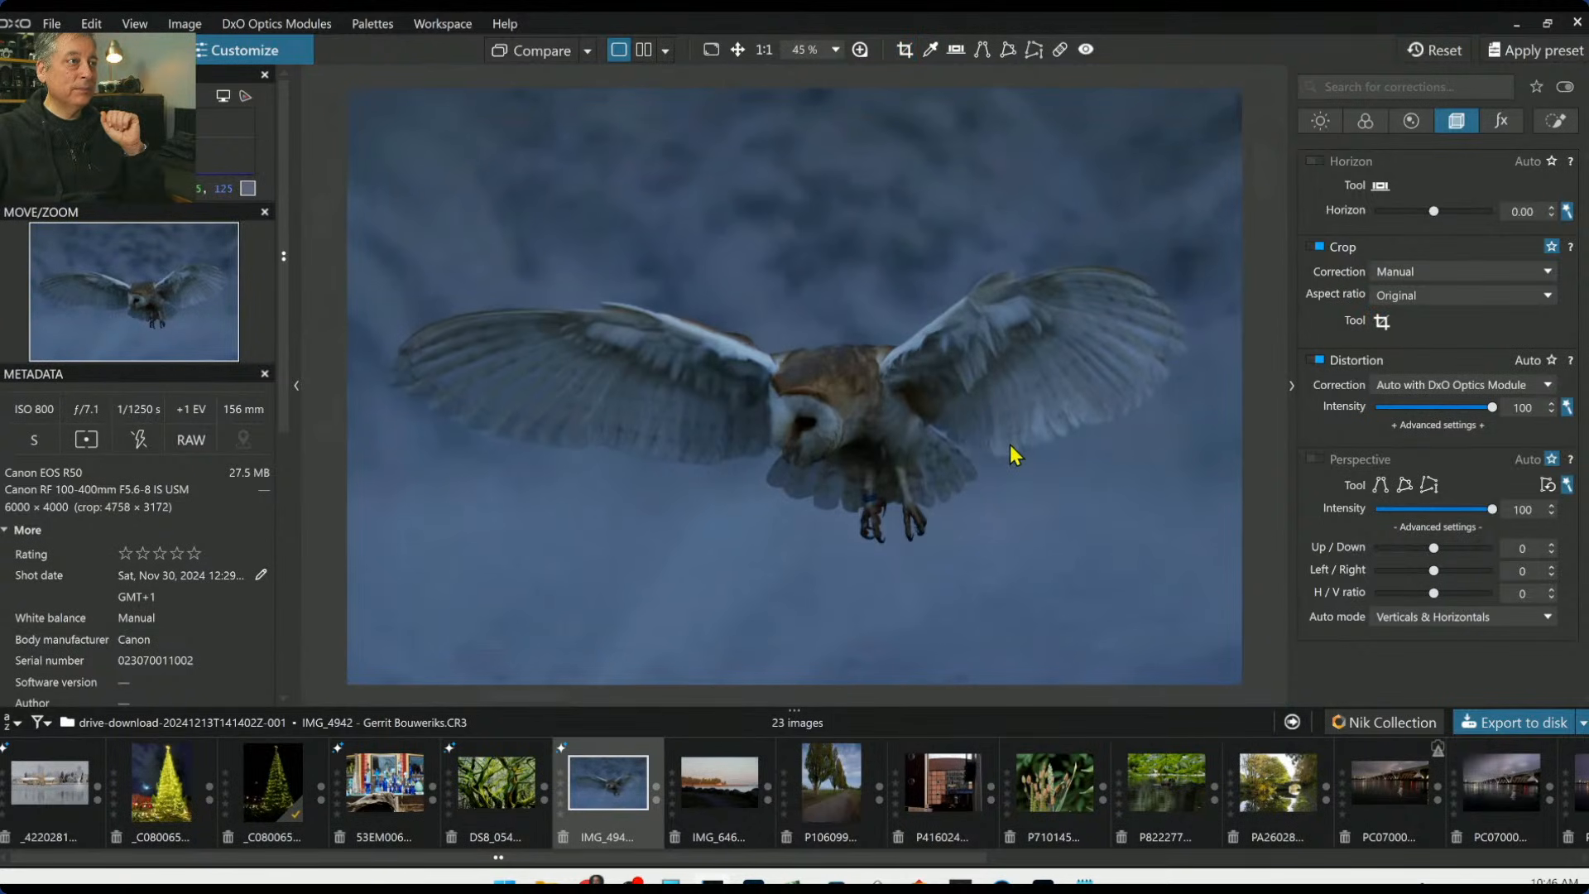
Enable DxO Smart Lighting in Slight mode and set Selective Tone Highlights to -26, Midtones to 18 and Shadows to 35
click(1321, 121)
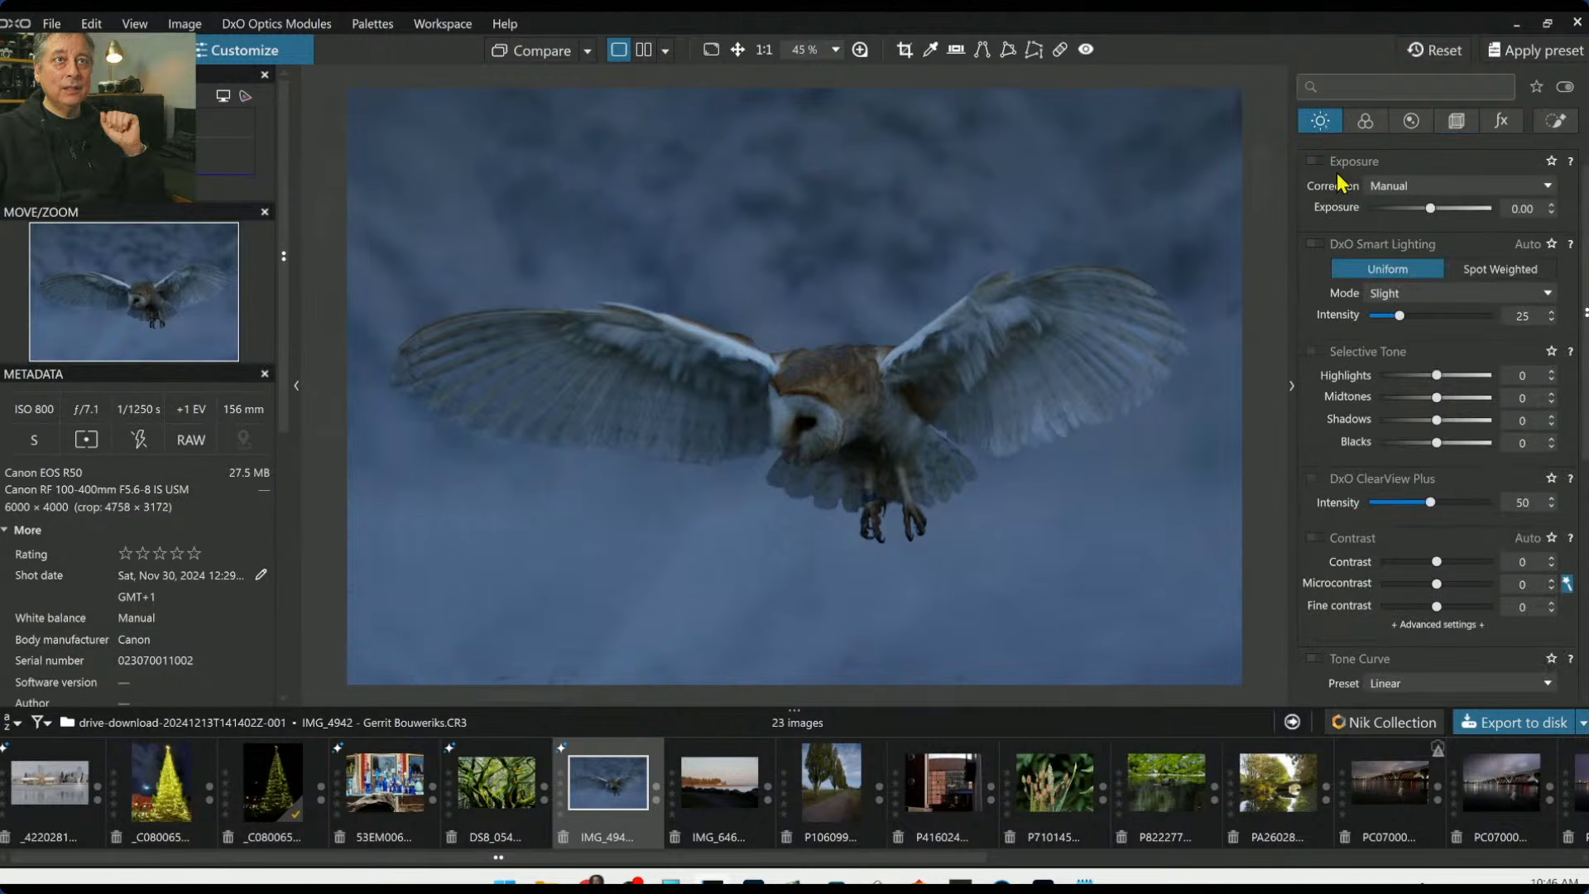
click(1316, 244)
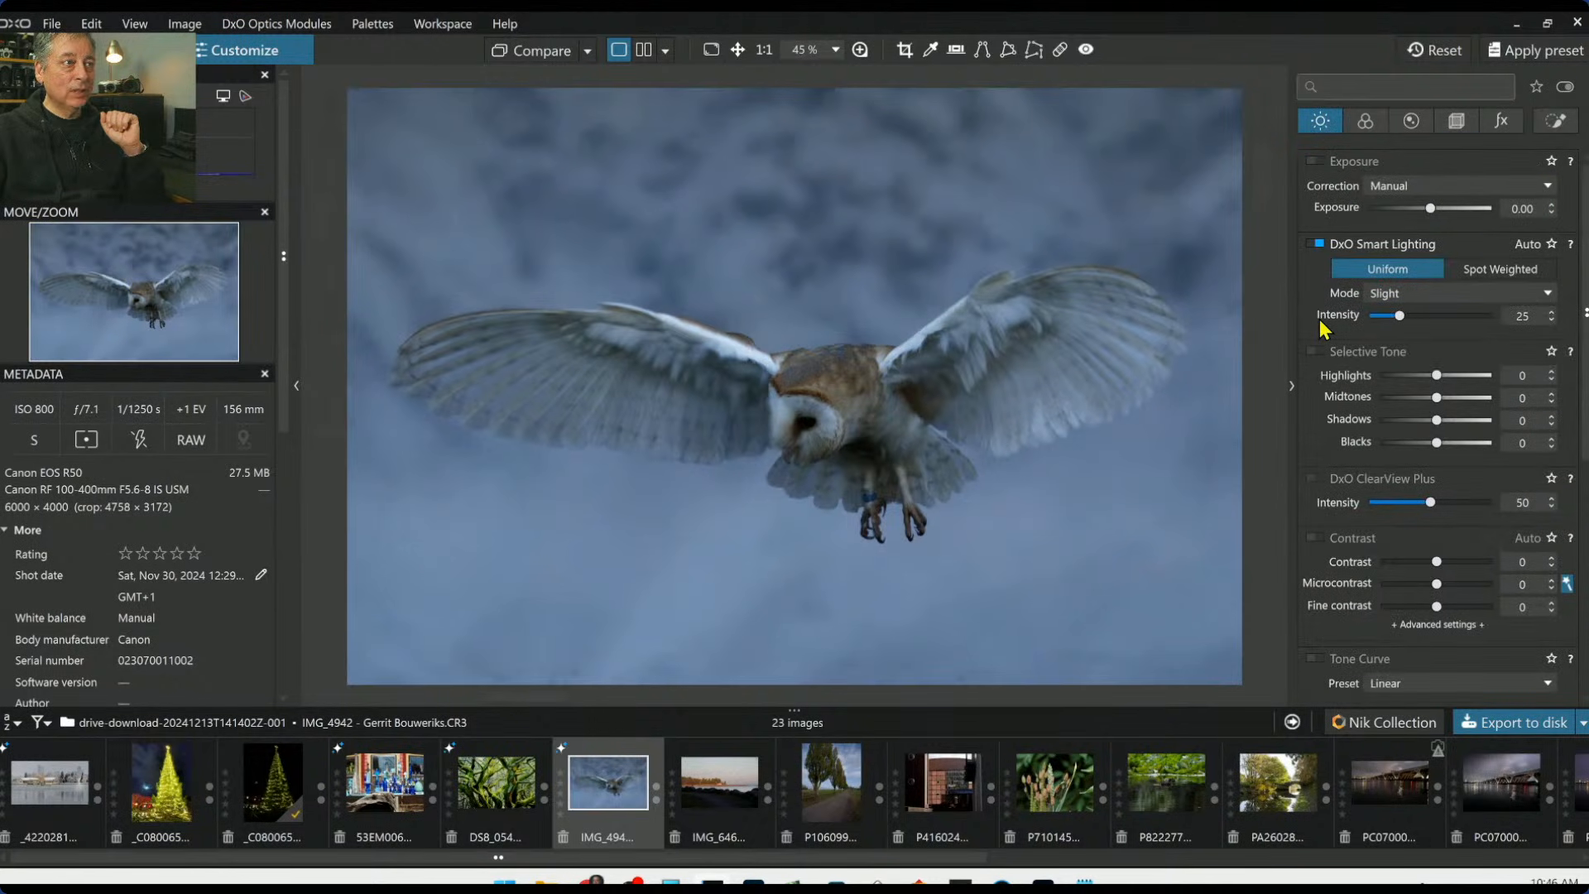
mouse_move(1437, 399)
mouse_down()
mouse_move(1458, 421)
mouse_move(1424, 383)
mouse_up()
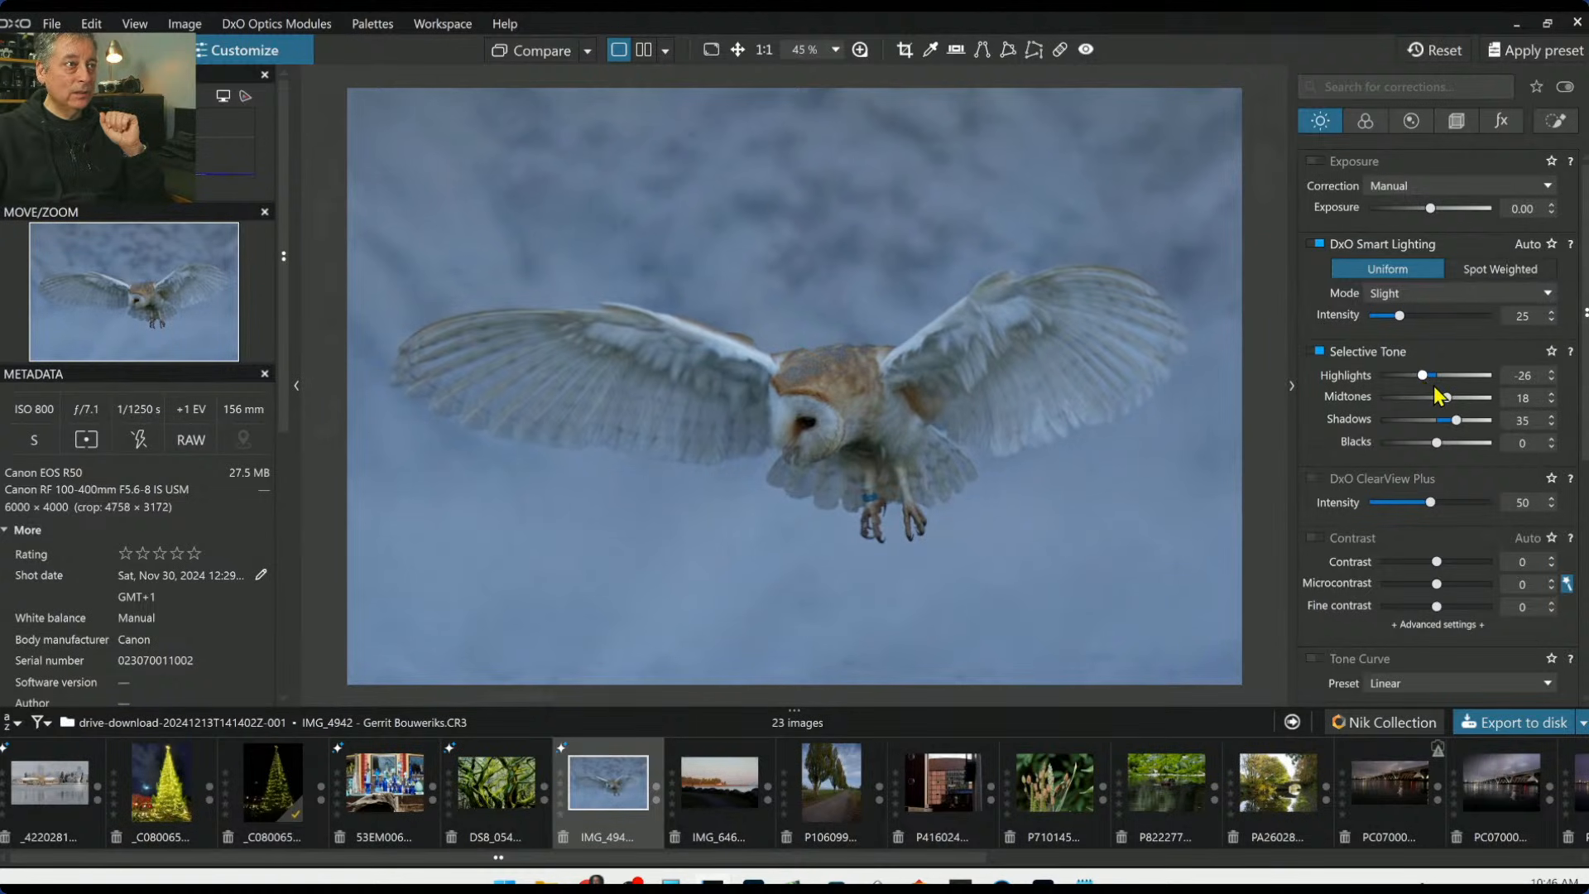
Paint a local adjustment Auto mask over the whole owl, including both wings, head, tail and feet, with an enlarged brush
click(1554, 122)
click(1356, 187)
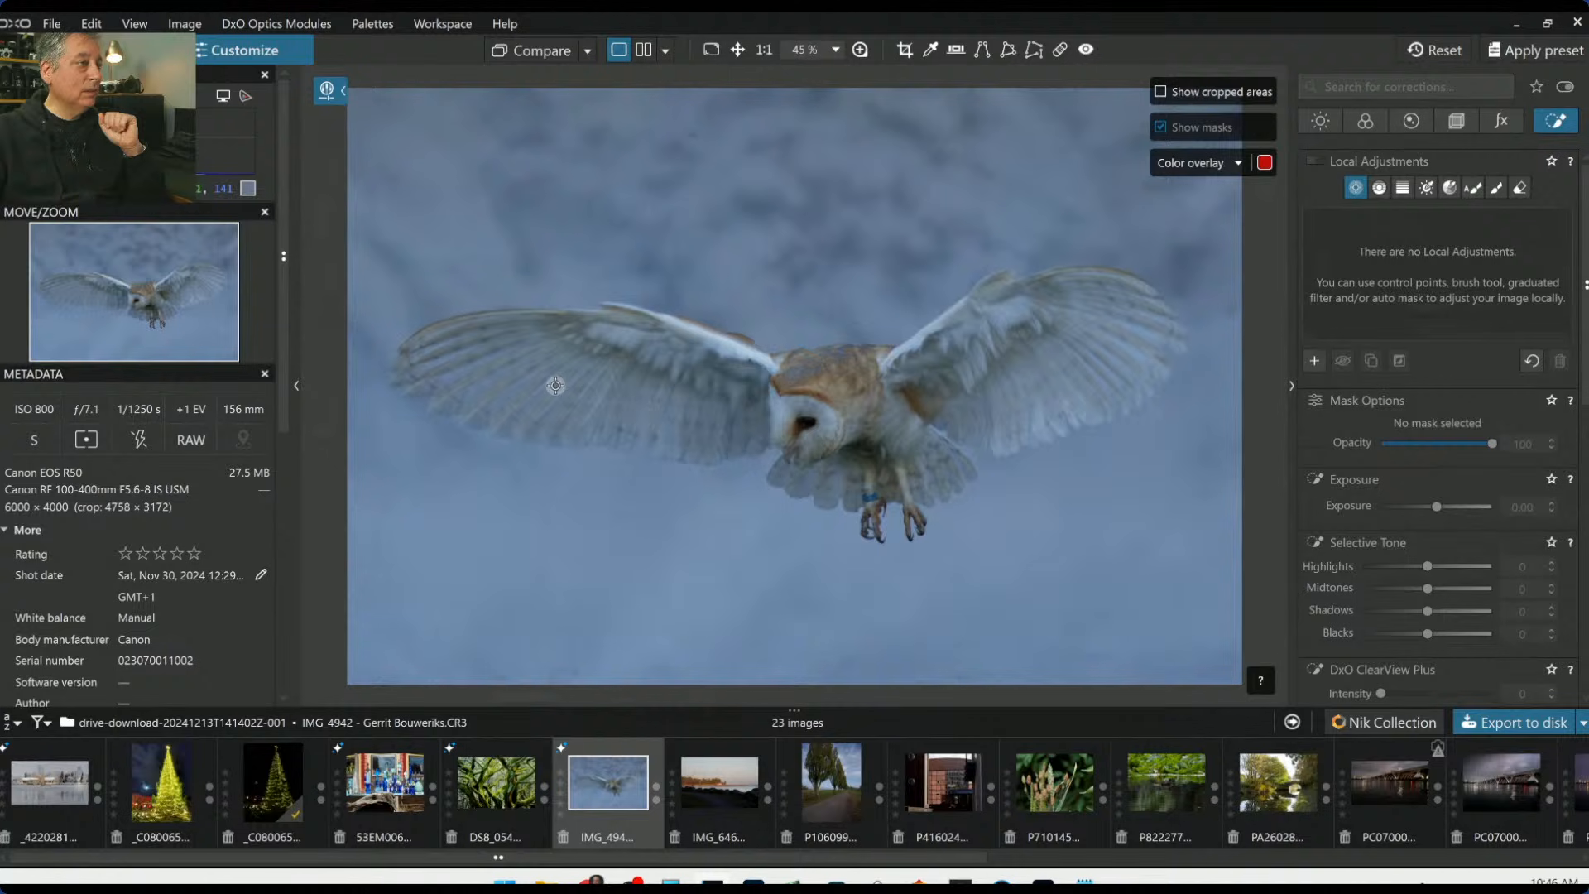
click(1473, 189)
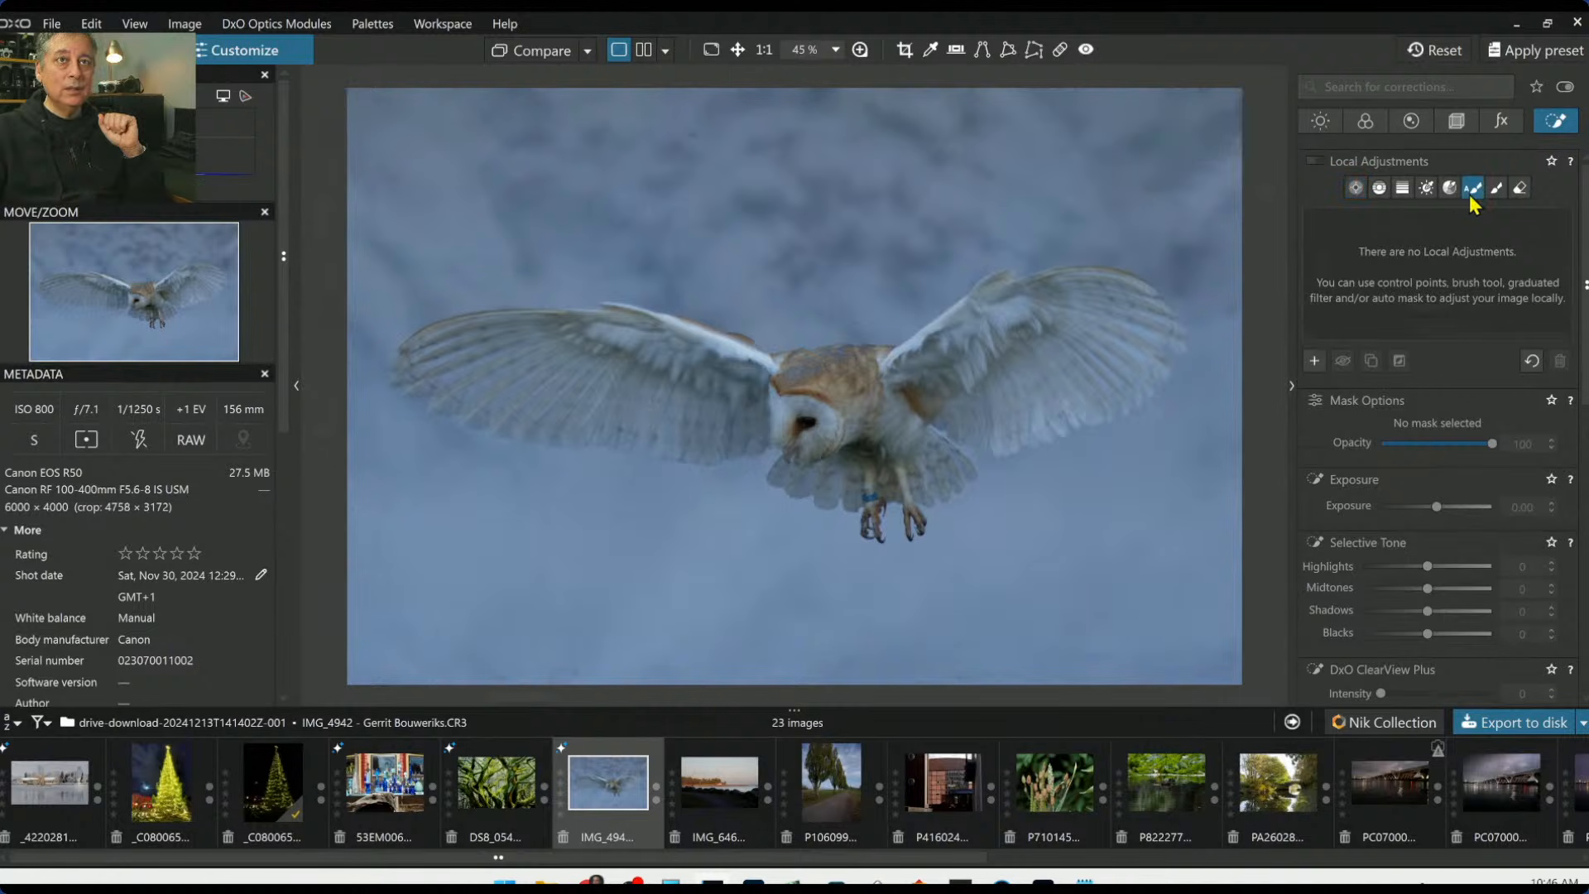
scroll(547, 372, up, 5)
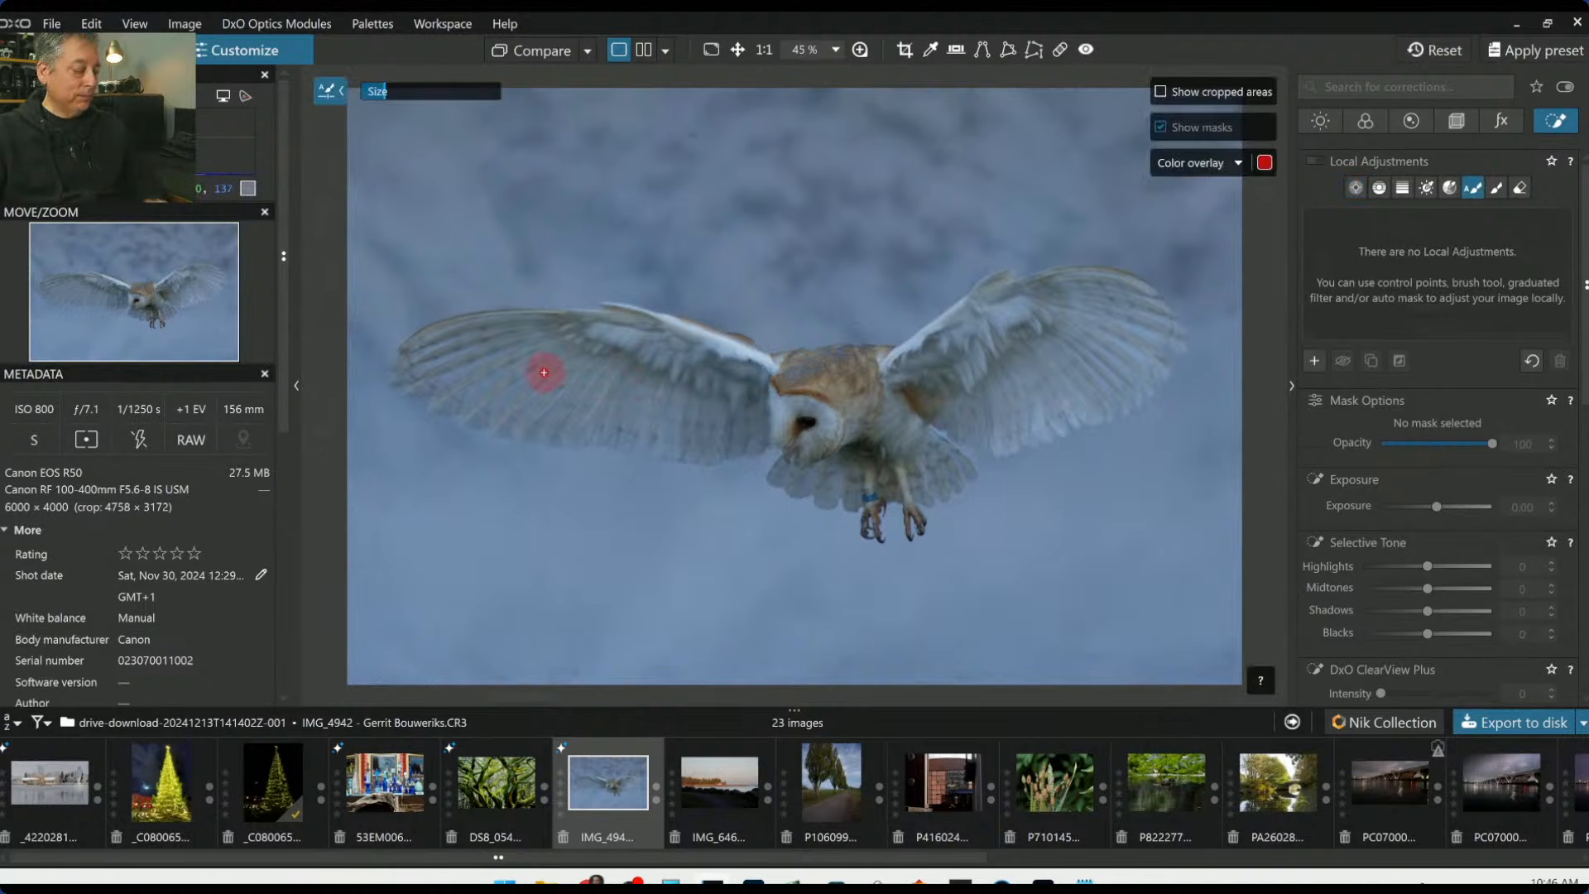
scroll(544, 377, up, 1)
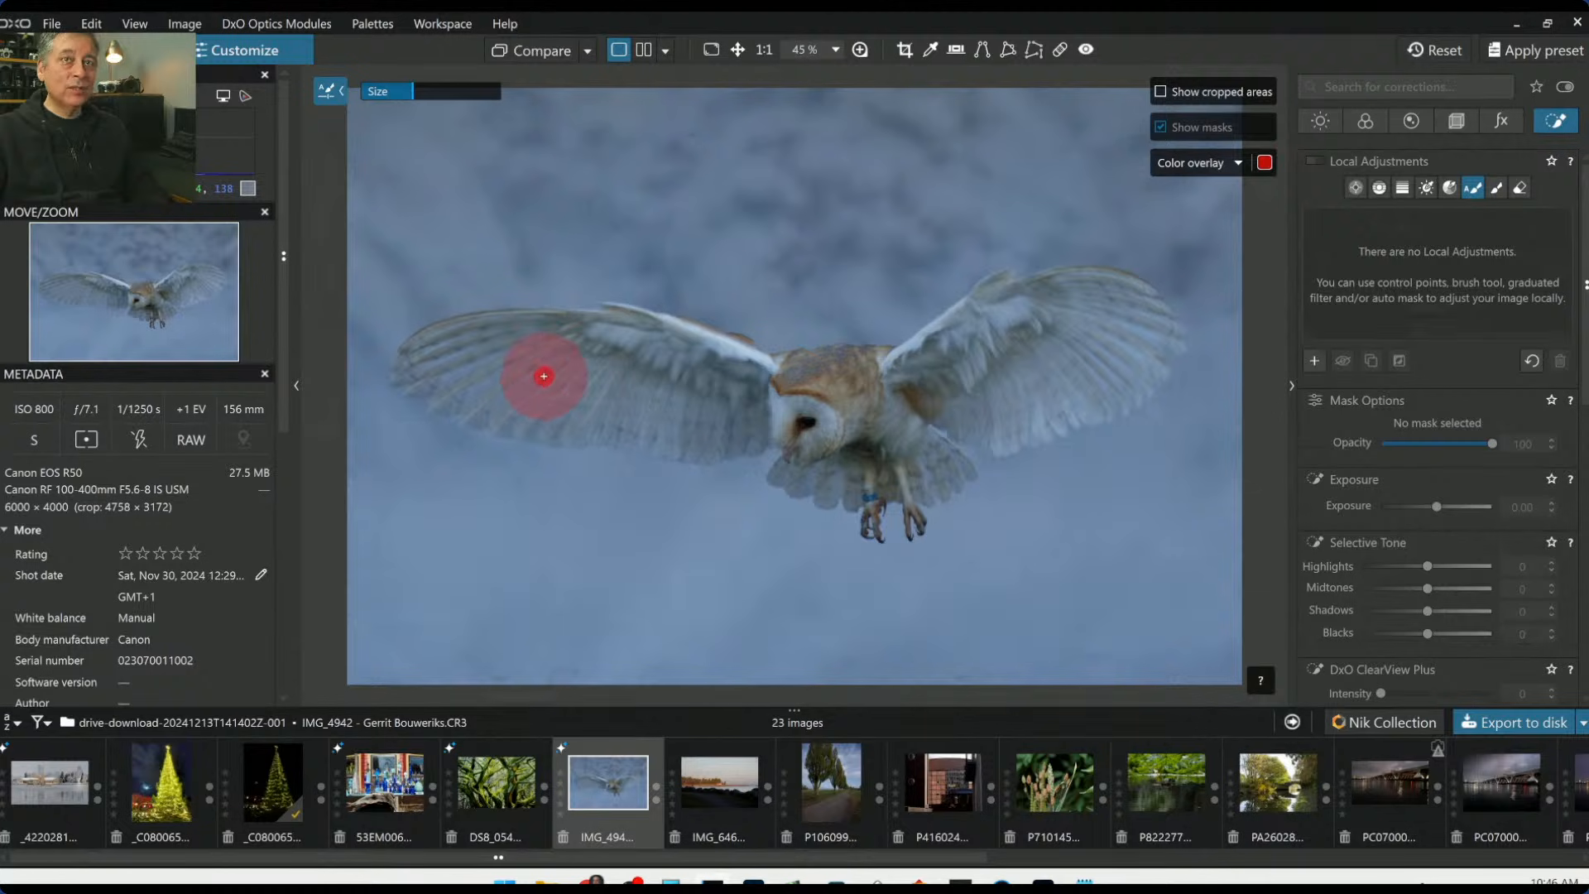
mouse_move(436, 364)
mouse_down()
mouse_move(598, 334)
mouse_move(823, 379)
mouse_move(1080, 292)
mouse_move(1142, 308)
mouse_move(1155, 343)
mouse_move(1066, 414)
mouse_move(958, 418)
mouse_move(958, 449)
mouse_move(904, 514)
mouse_move(805, 479)
mouse_move(805, 441)
mouse_move(878, 434)
mouse_move(1080, 328)
mouse_move(1021, 380)
mouse_move(758, 432)
mouse_move(557, 427)
mouse_move(456, 401)
mouse_up()
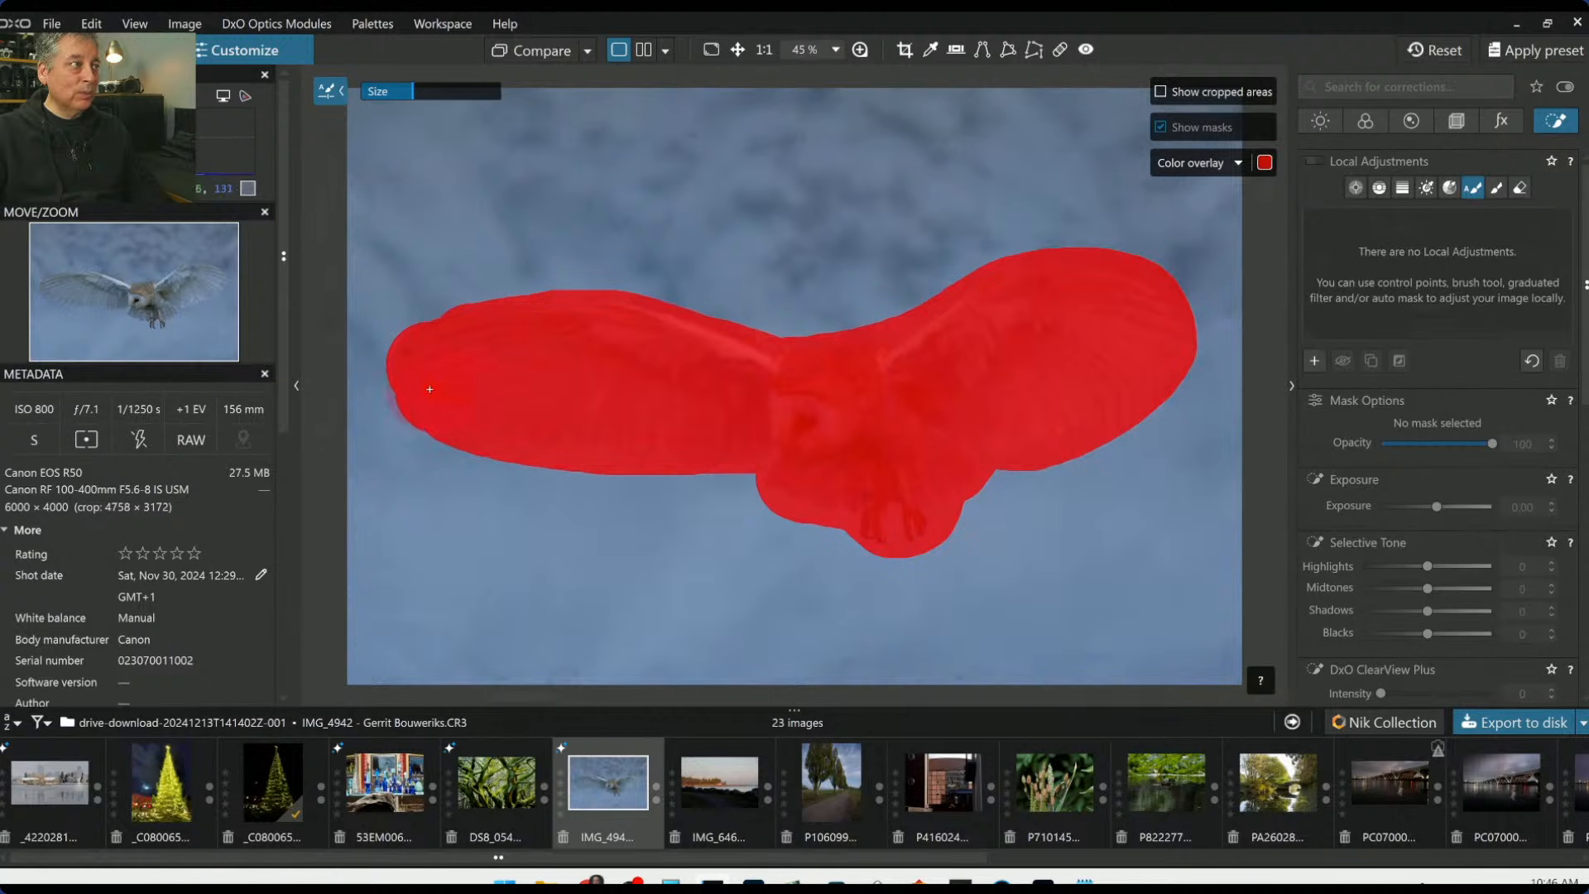
drag(430, 389, 430, 361)
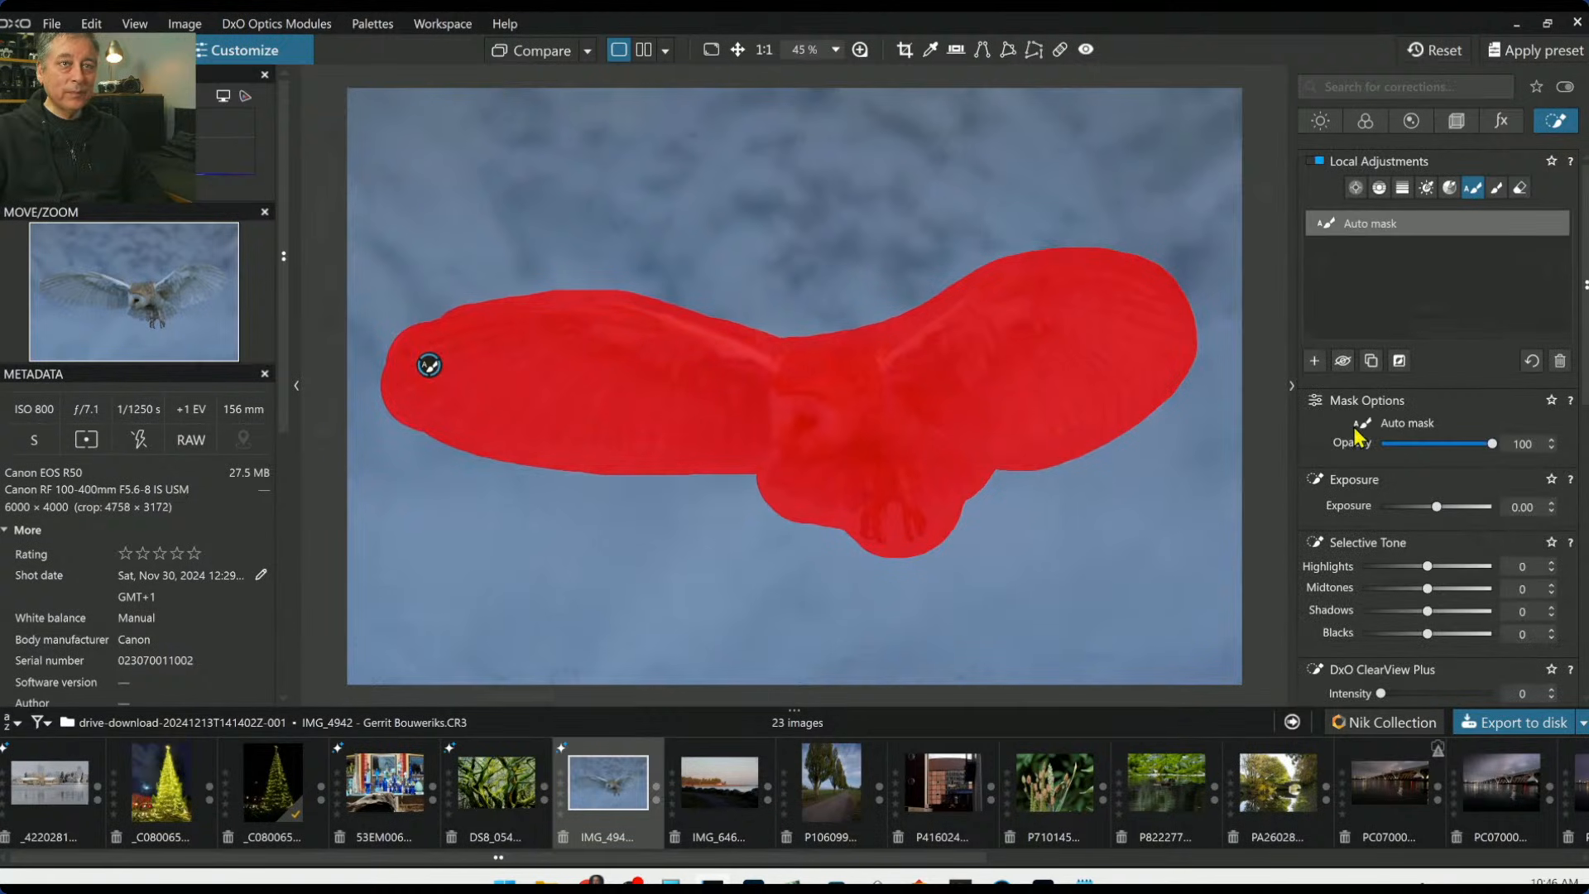
Set the Auto mask's Exposure to -2.55, erase spill above the left wing, and fill gaps along its lower feathers and the face
drag(1437, 506, 1402, 508)
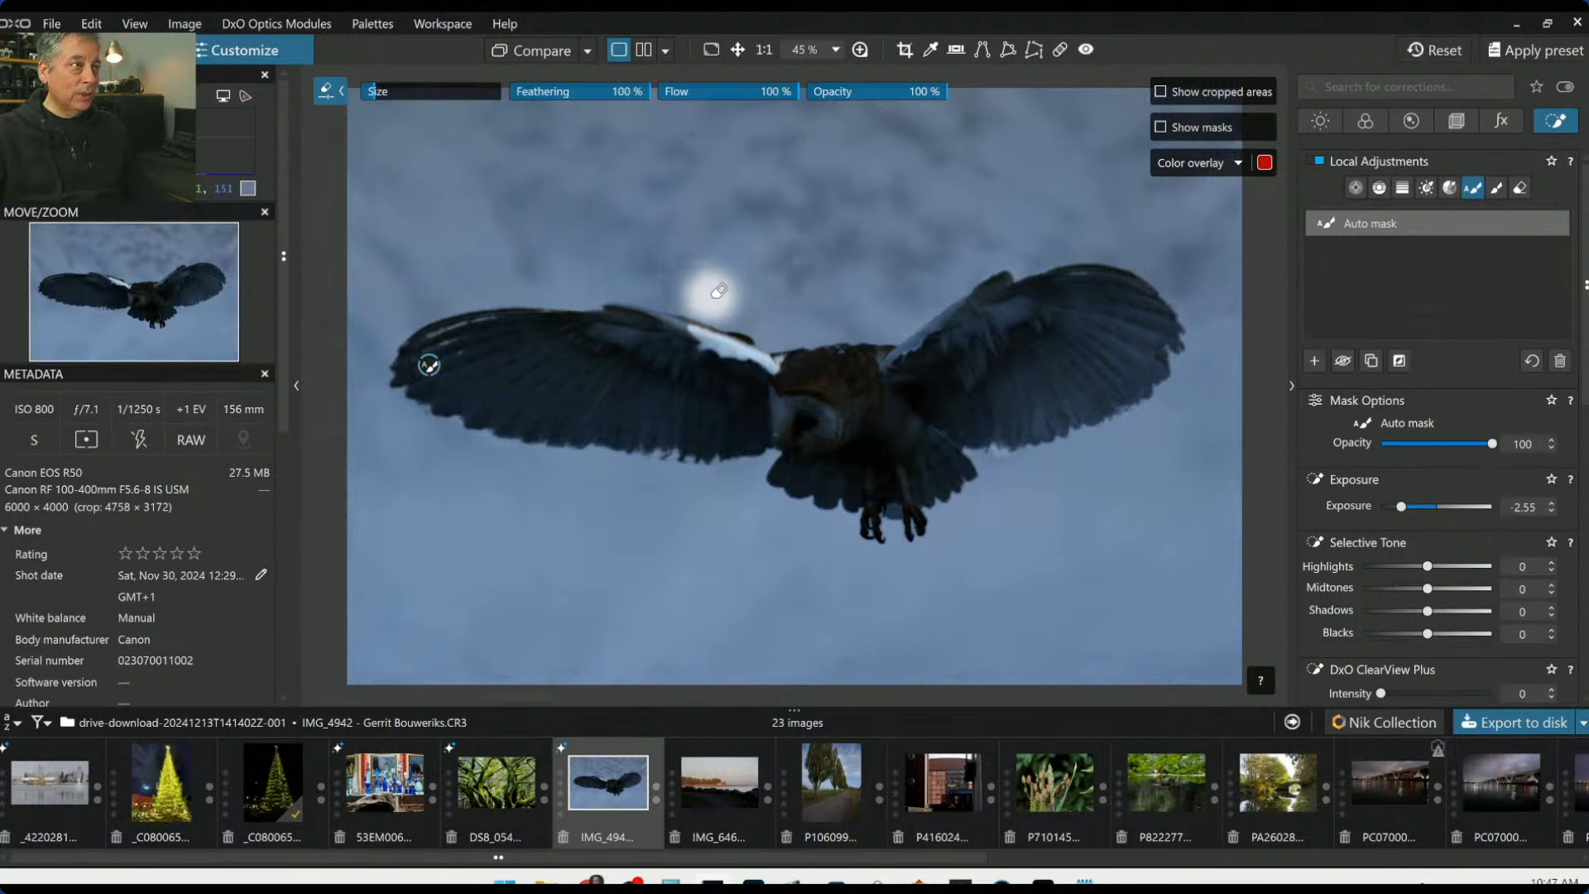
mouse_move(770, 358)
mouse_down()
mouse_move(773, 376)
mouse_move(773, 358)
mouse_move(600, 294)
mouse_up()
scroll(772, 376, up, 2)
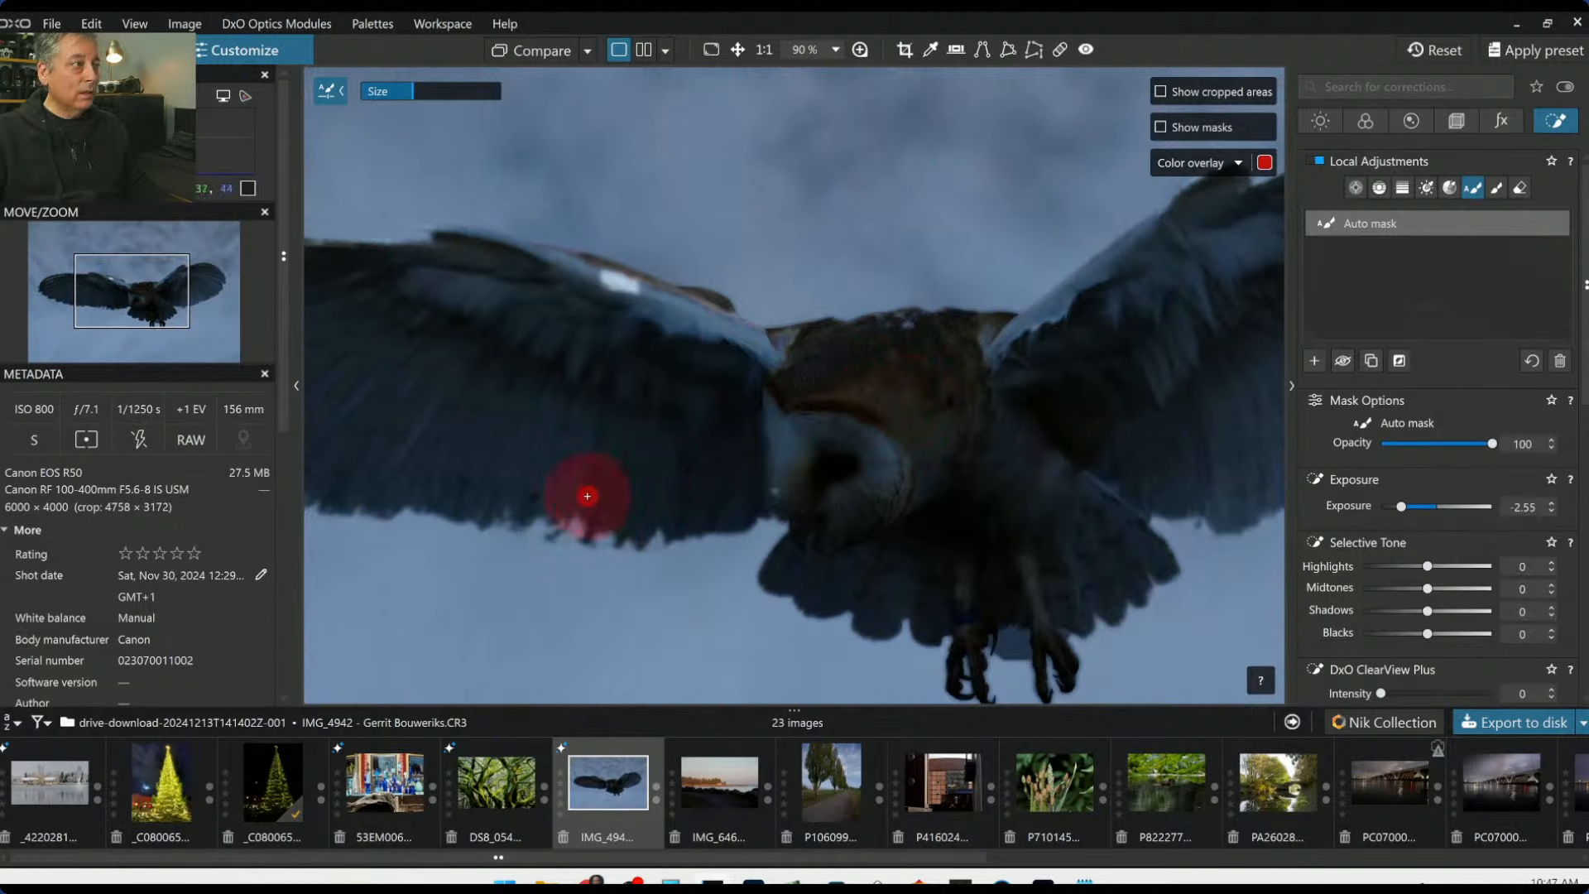
drag(516, 495, 662, 497)
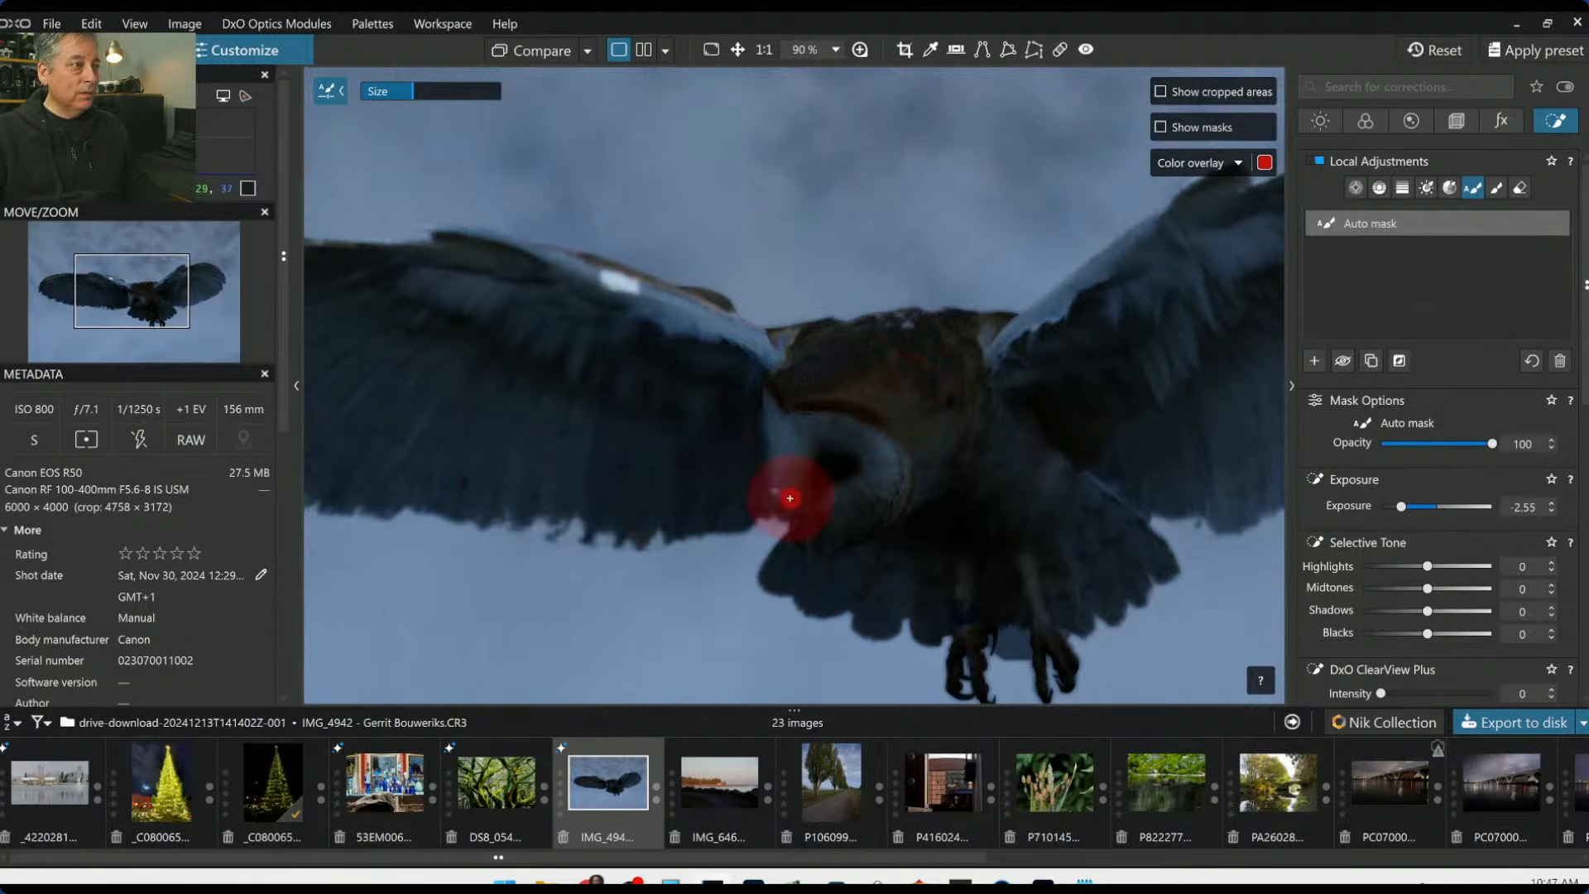
click(788, 489)
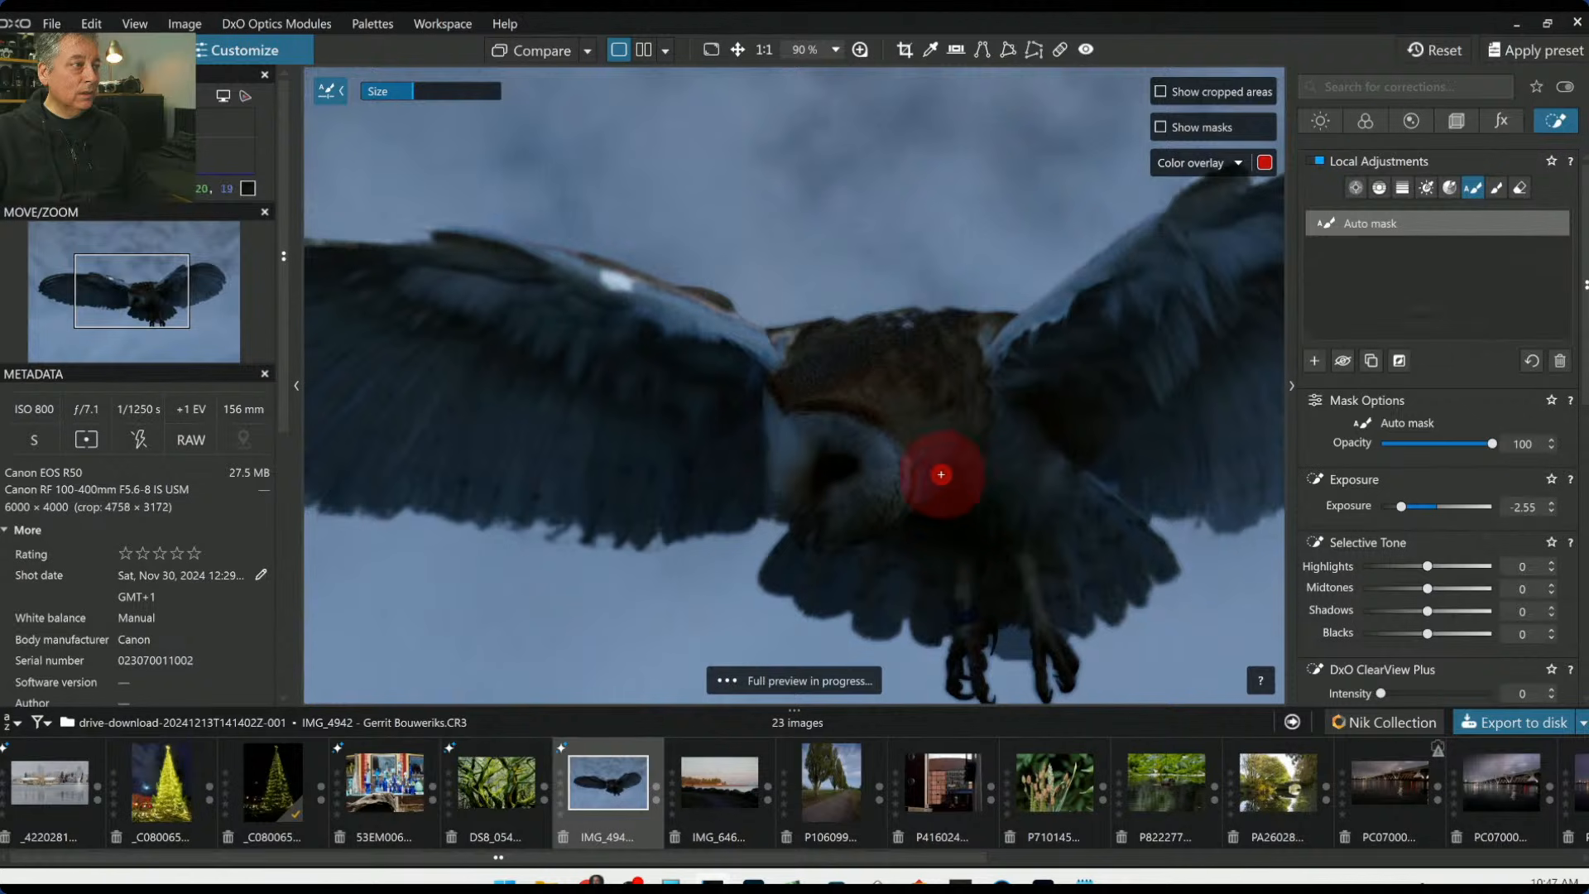
Extend the Auto mask over the left wing's missed lower feather tips and the bright patch on its upper edge
scroll(555, 522, up, 2)
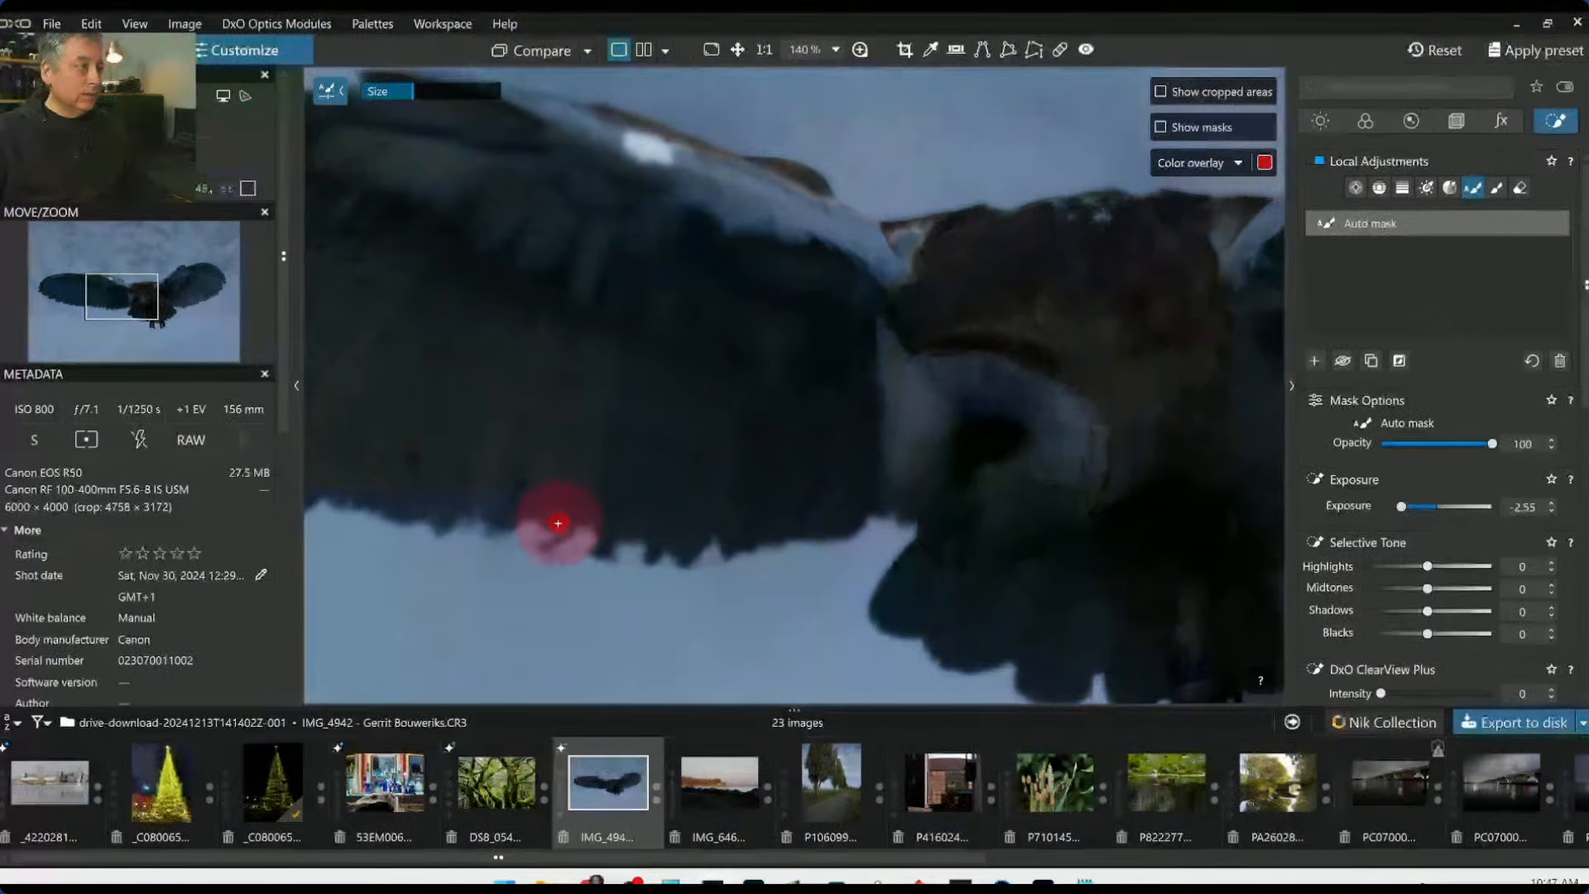
mouse_move(508, 540)
mouse_down()
mouse_move(774, 553)
mouse_move(836, 530)
mouse_up()
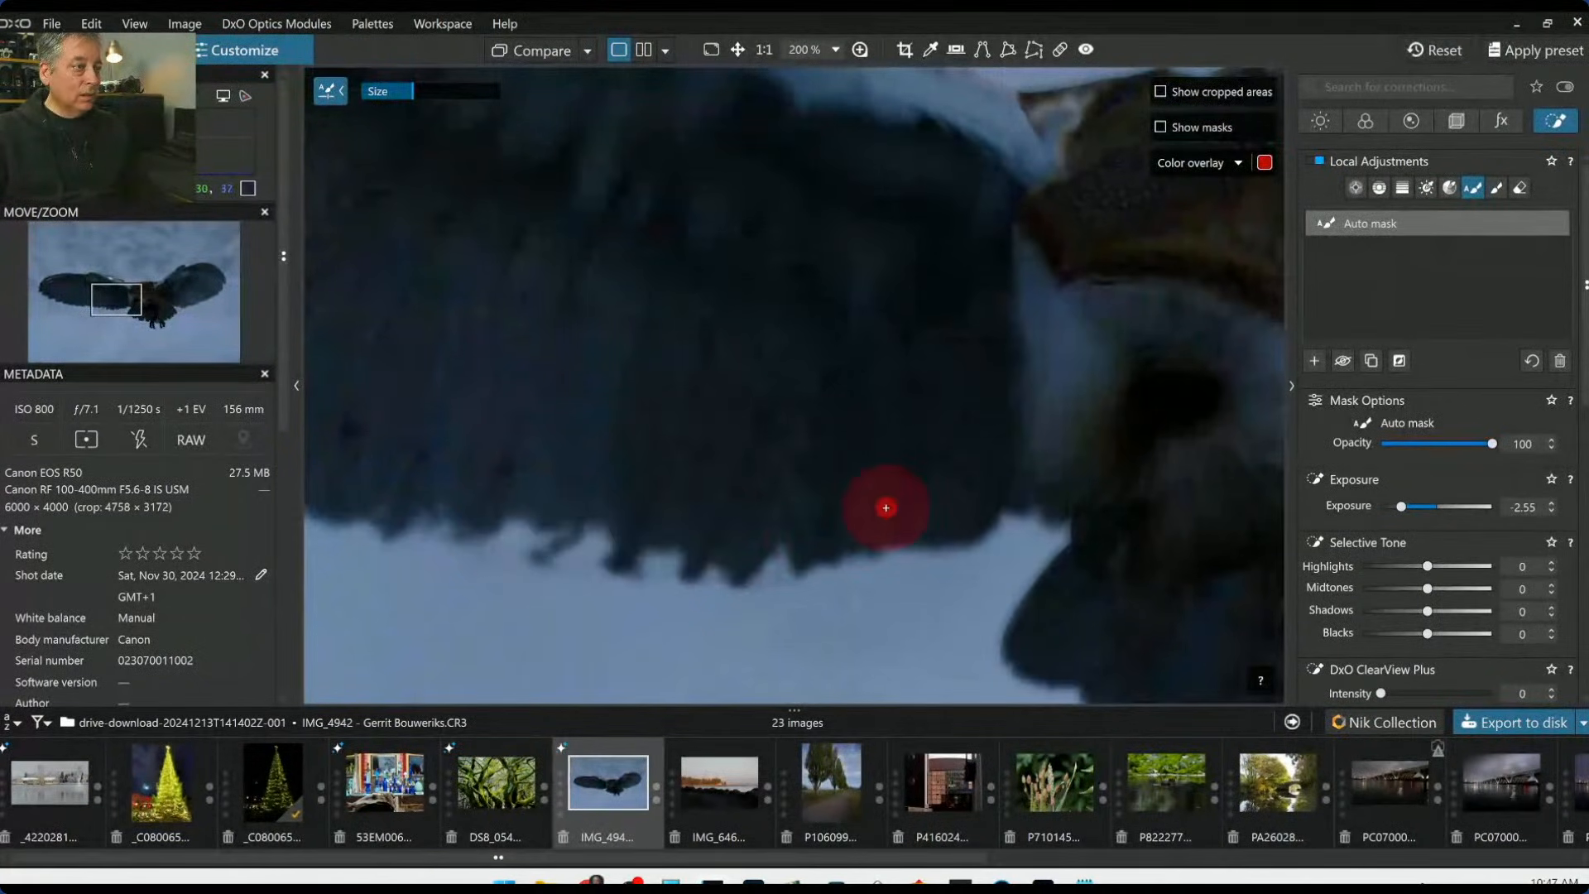
scroll(727, 465, down, 2)
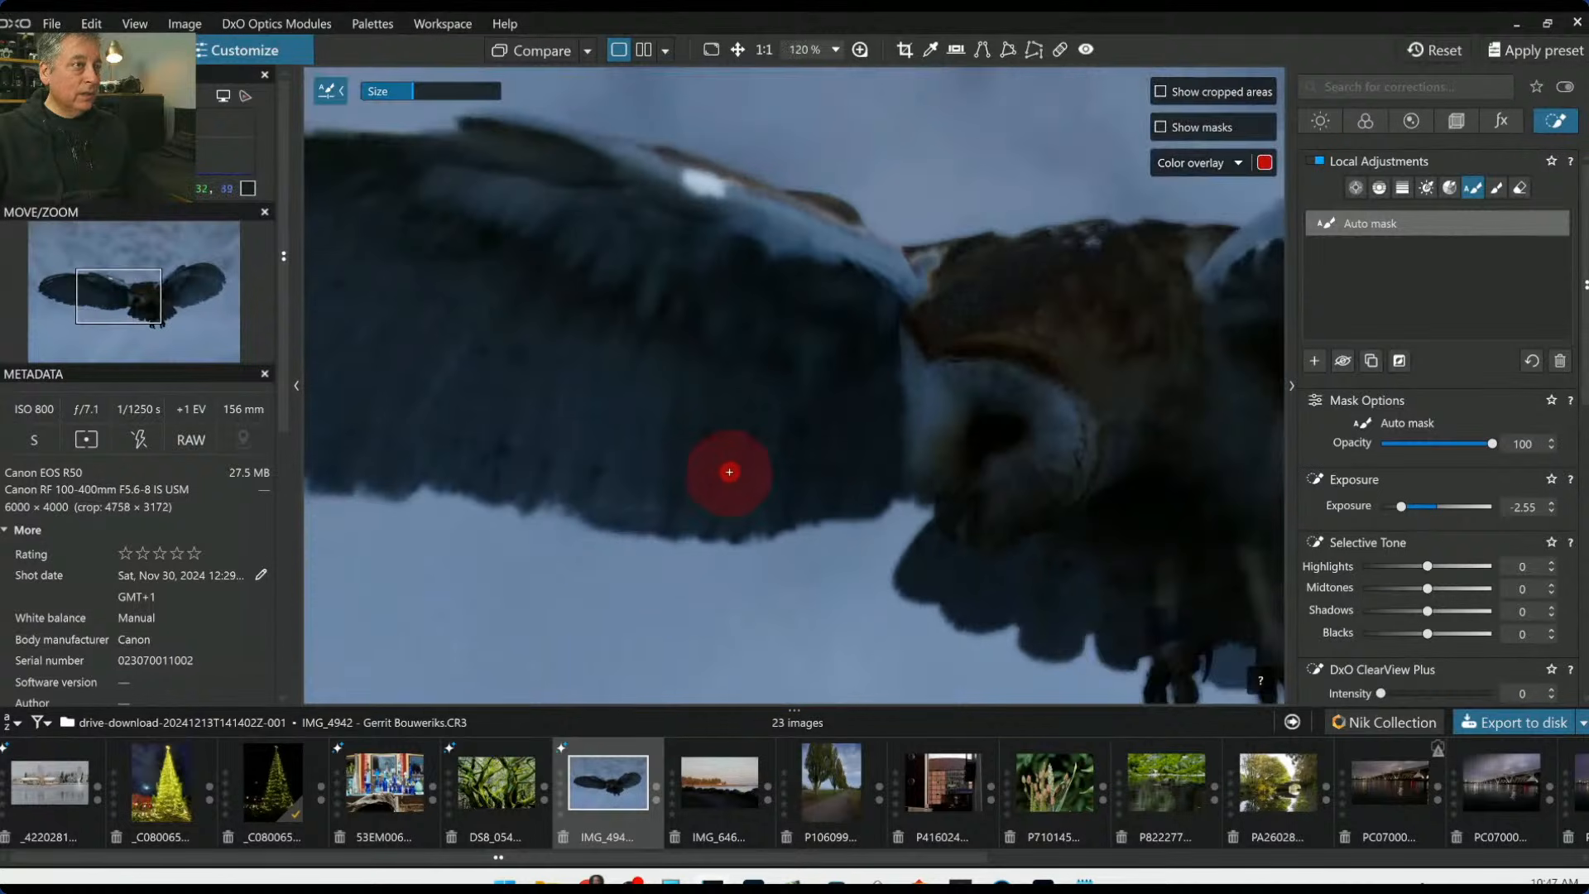
scroll(710, 255, up, 2)
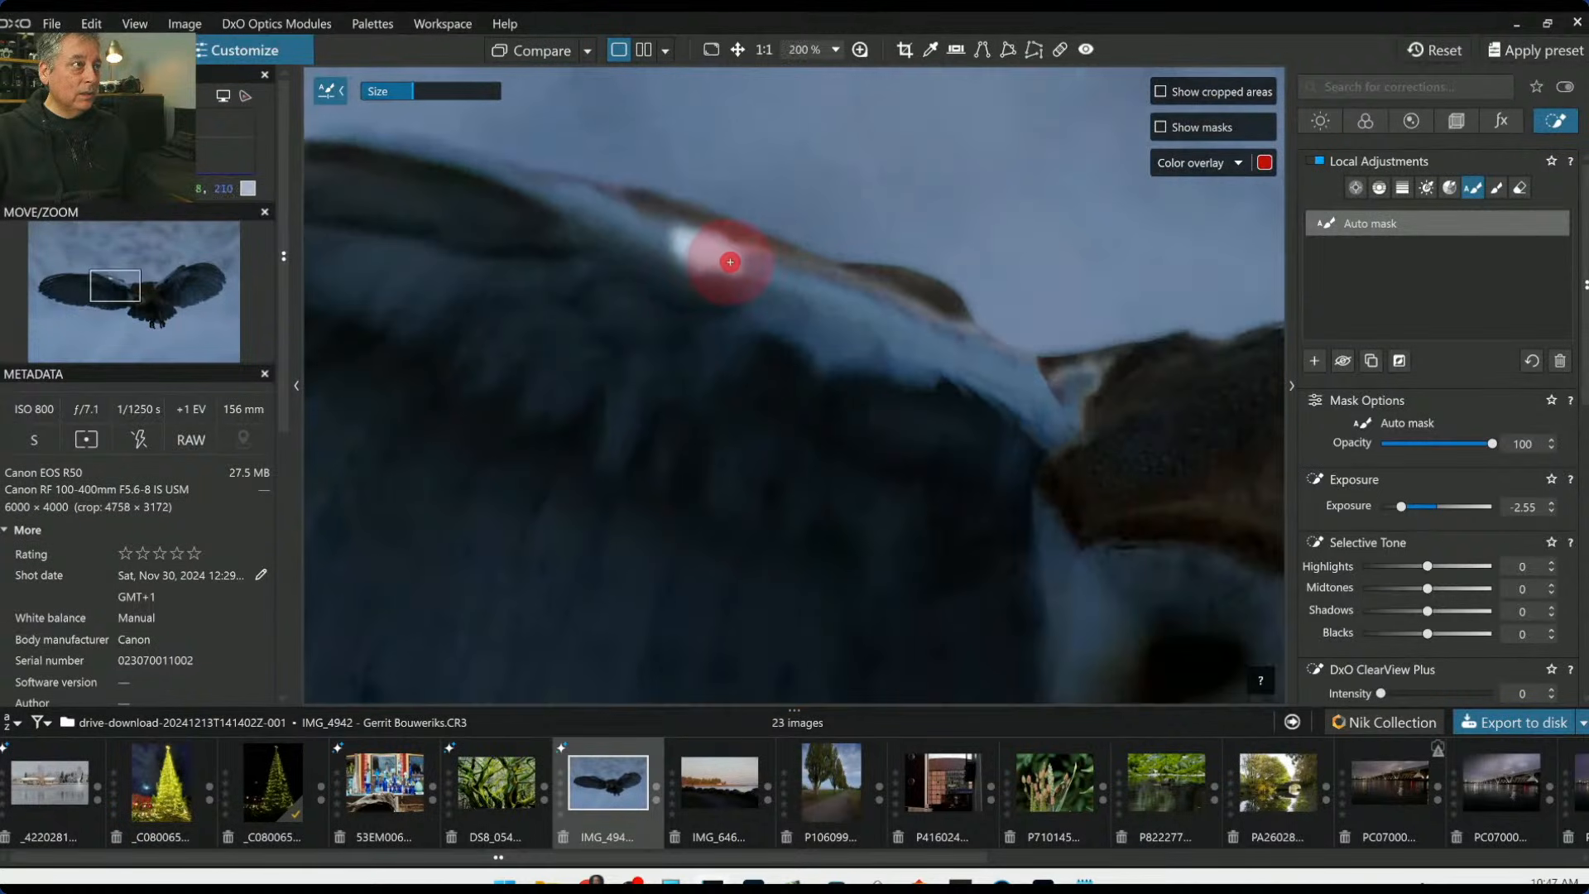
mouse_move(709, 255)
mouse_down()
mouse_move(752, 260)
mouse_move(719, 255)
mouse_up()
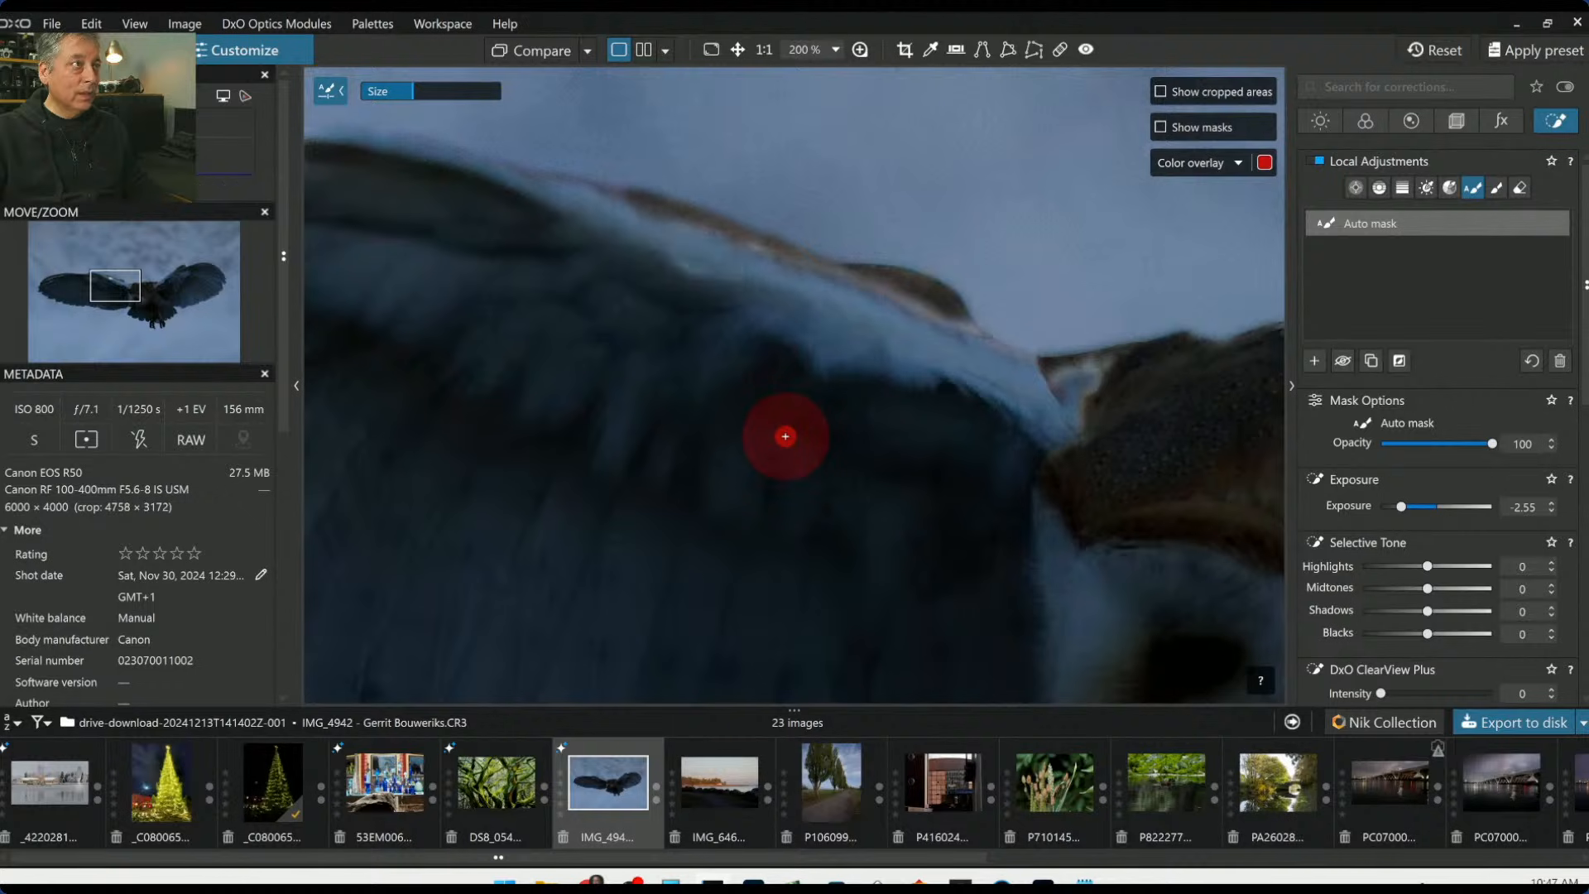
Fill the unmasked feathers near the left wing's tip with the Auto mask brush
scroll(785, 437, down, 1)
scroll(785, 437, down, 4)
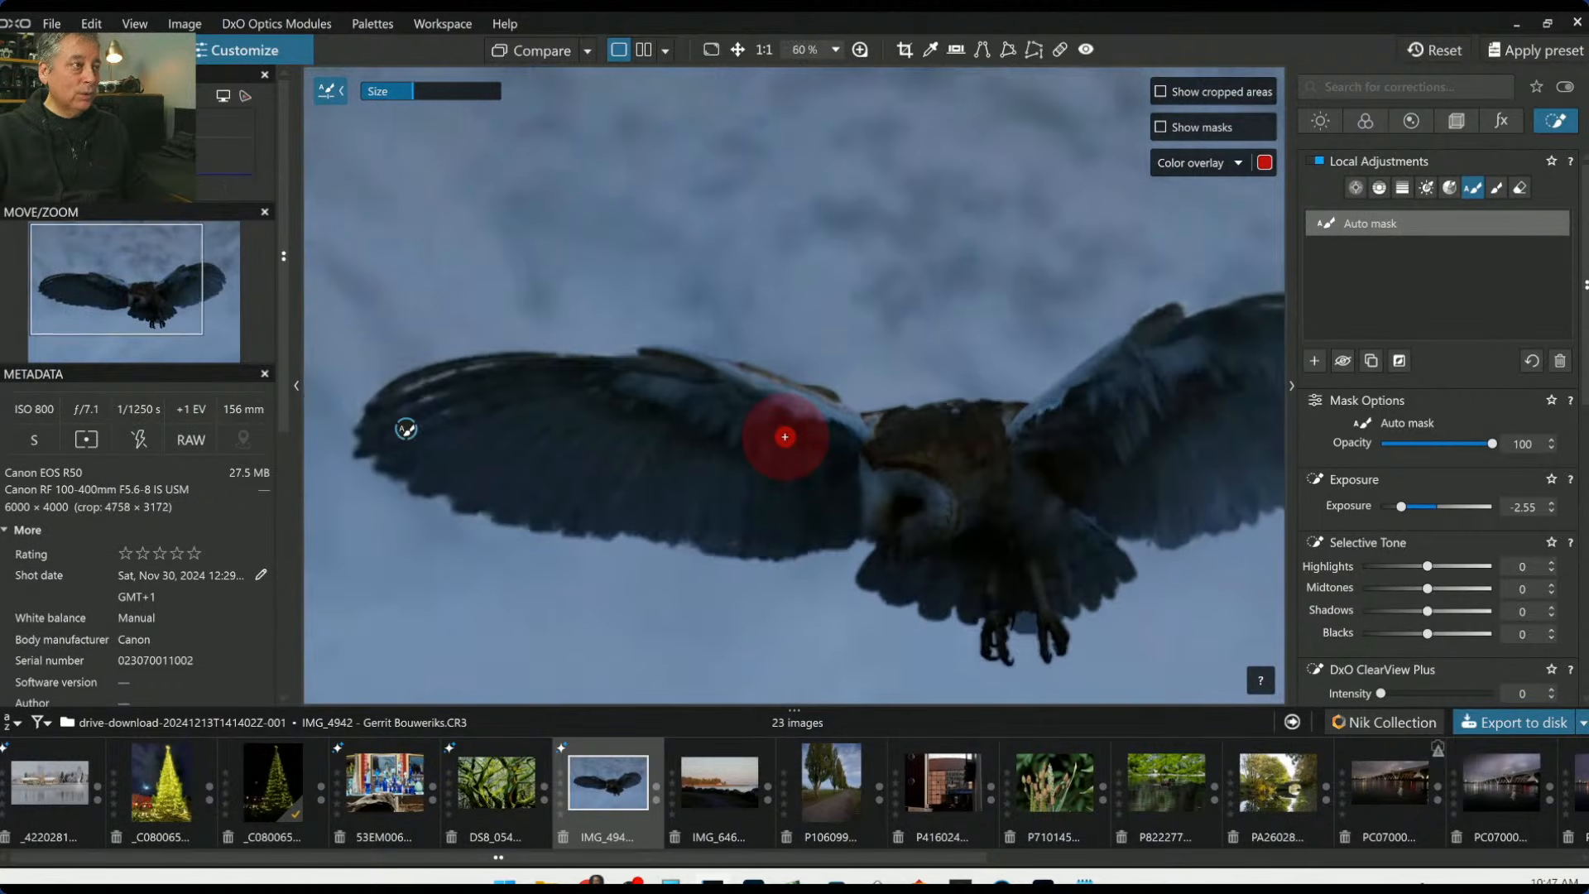
scroll(419, 345, up, 1)
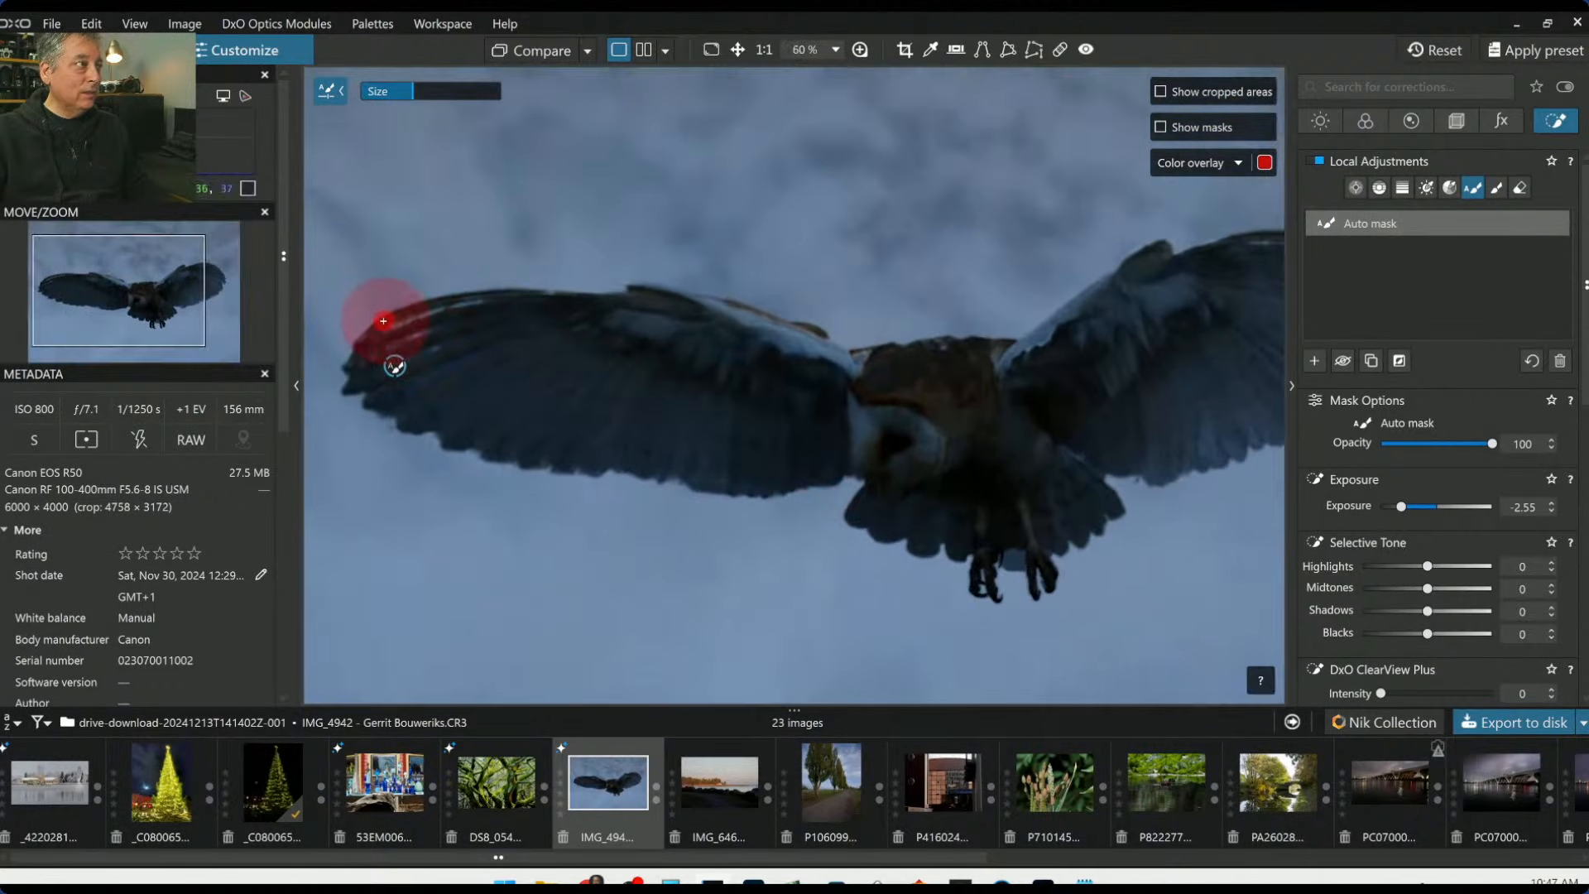
scroll(389, 330, up, 2)
scroll(403, 398, up, 2)
mouse_move(404, 335)
mouse_down()
mouse_move(497, 291)
mouse_move(629, 264)
mouse_move(616, 291)
mouse_move(377, 376)
mouse_move(571, 384)
mouse_up()
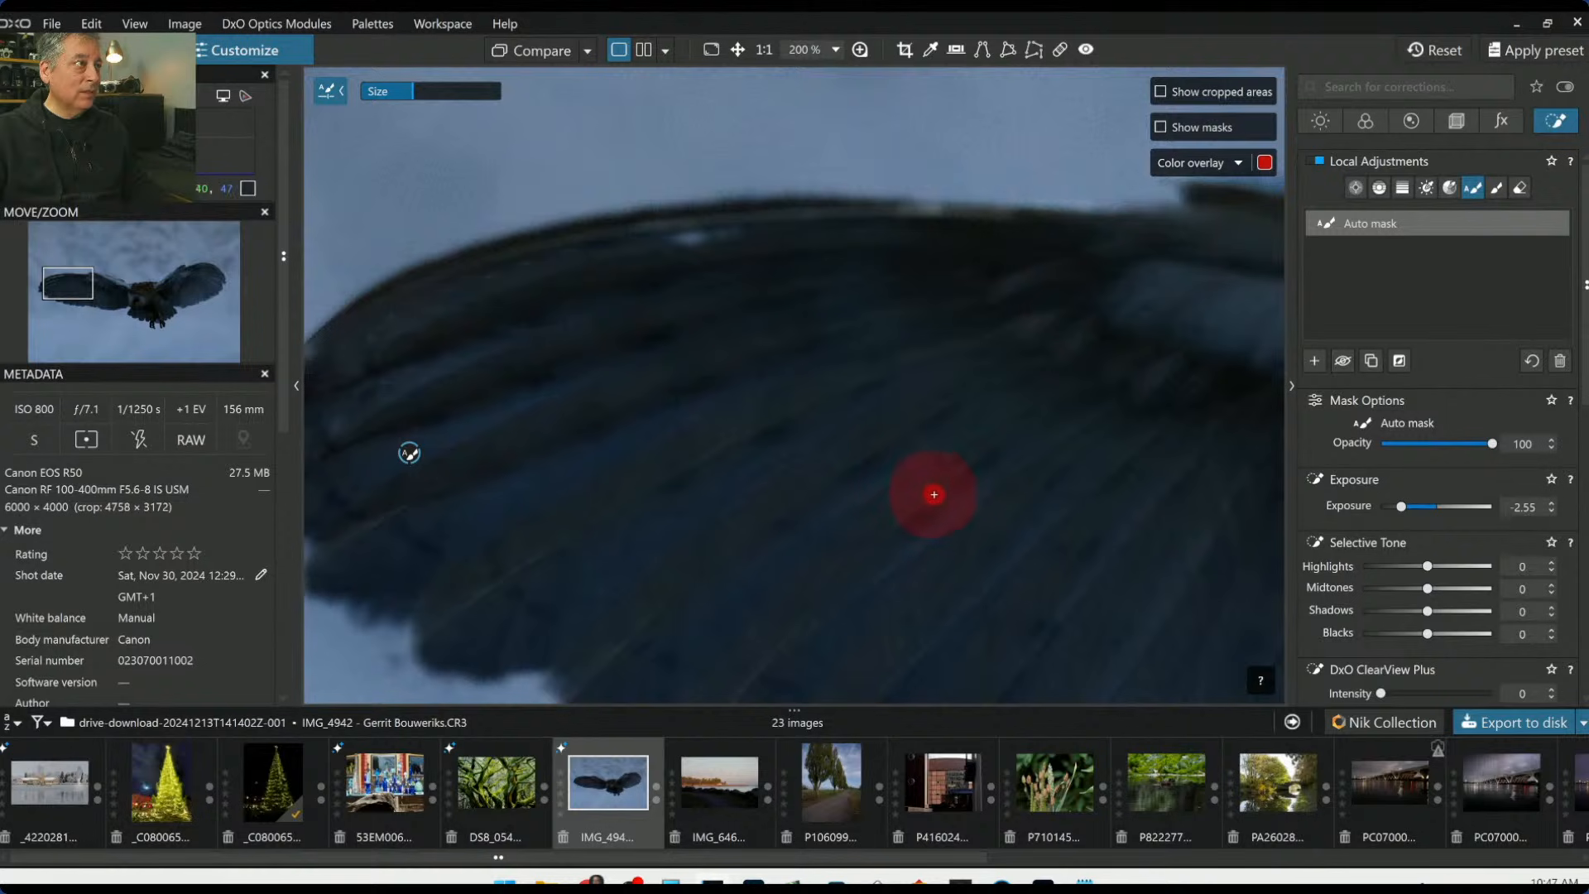
scroll(922, 471, down, 5)
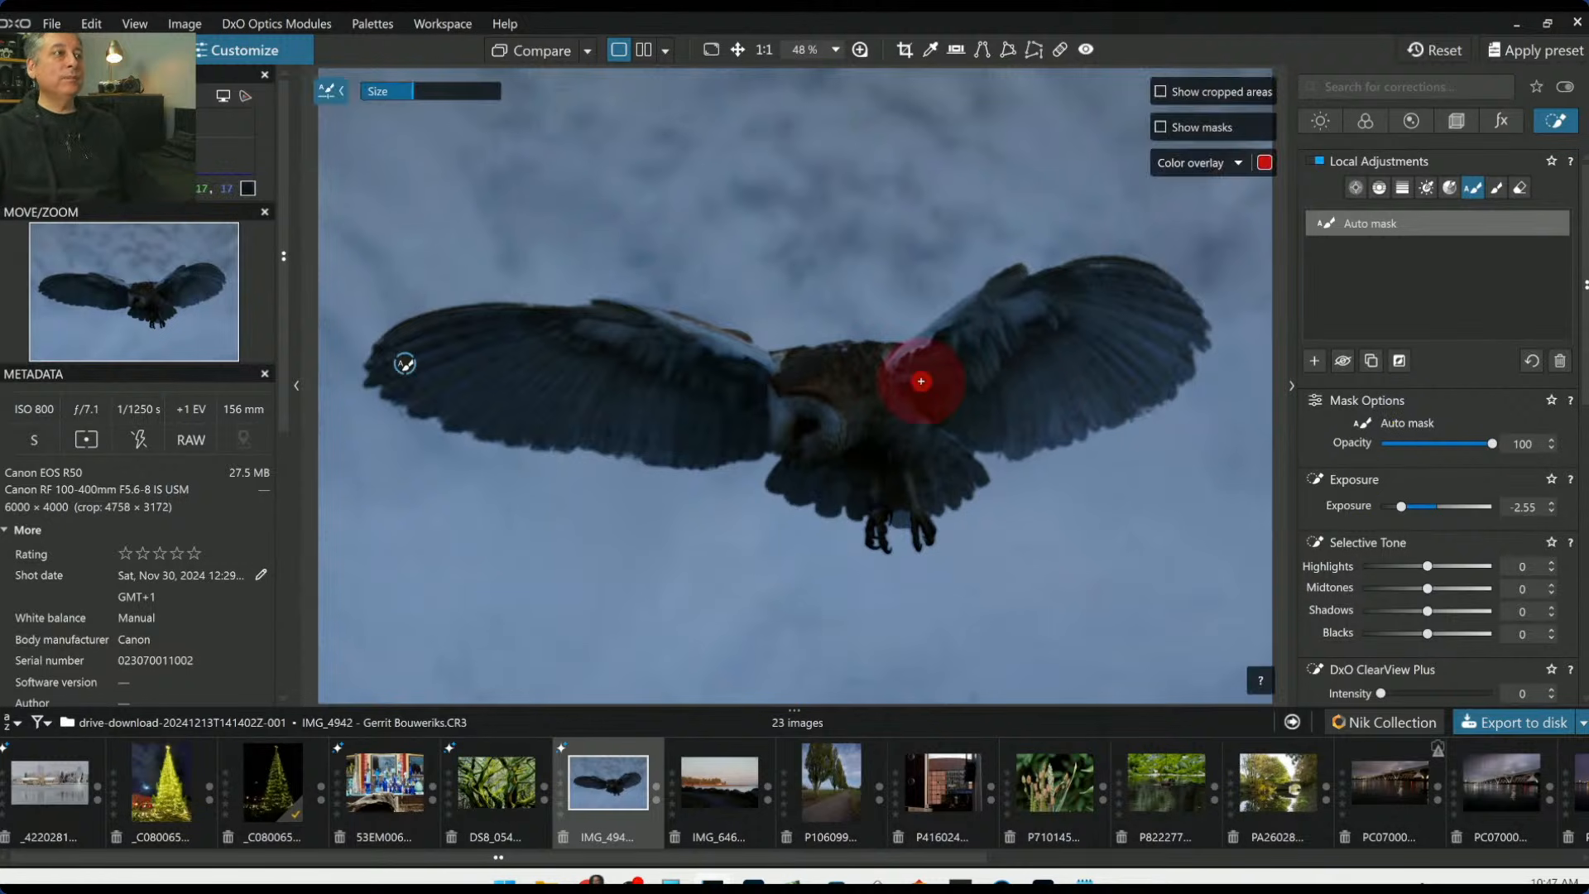
Paint the Auto mask over the missed feathers on top of the owl's head and finish the mask
scroll(761, 308, up, 2)
scroll(761, 308, up, 3)
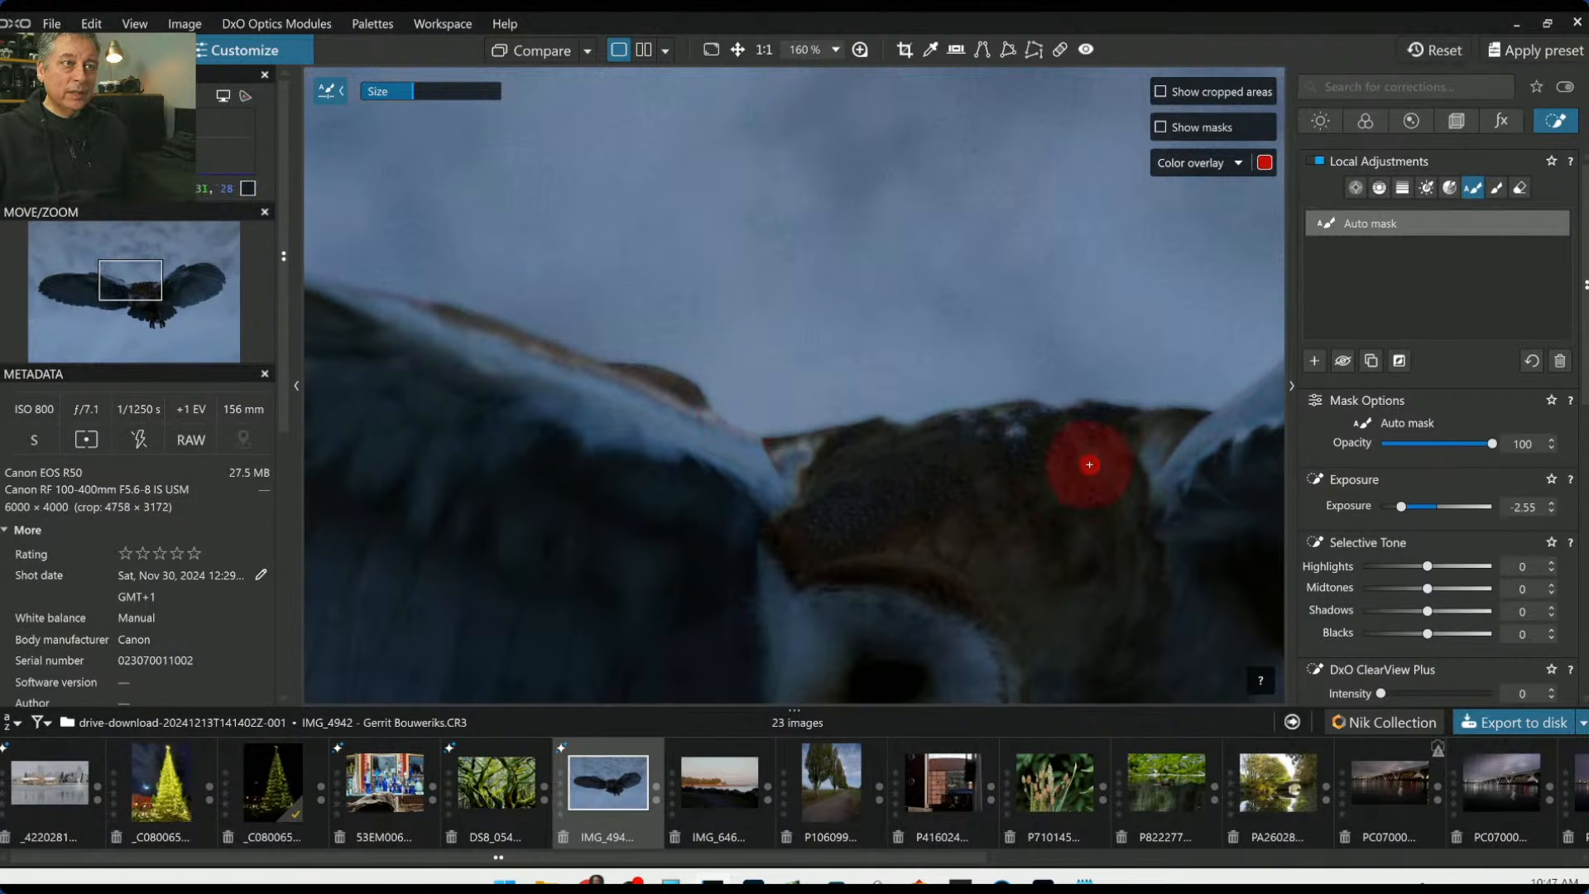
drag(1054, 461, 782, 482)
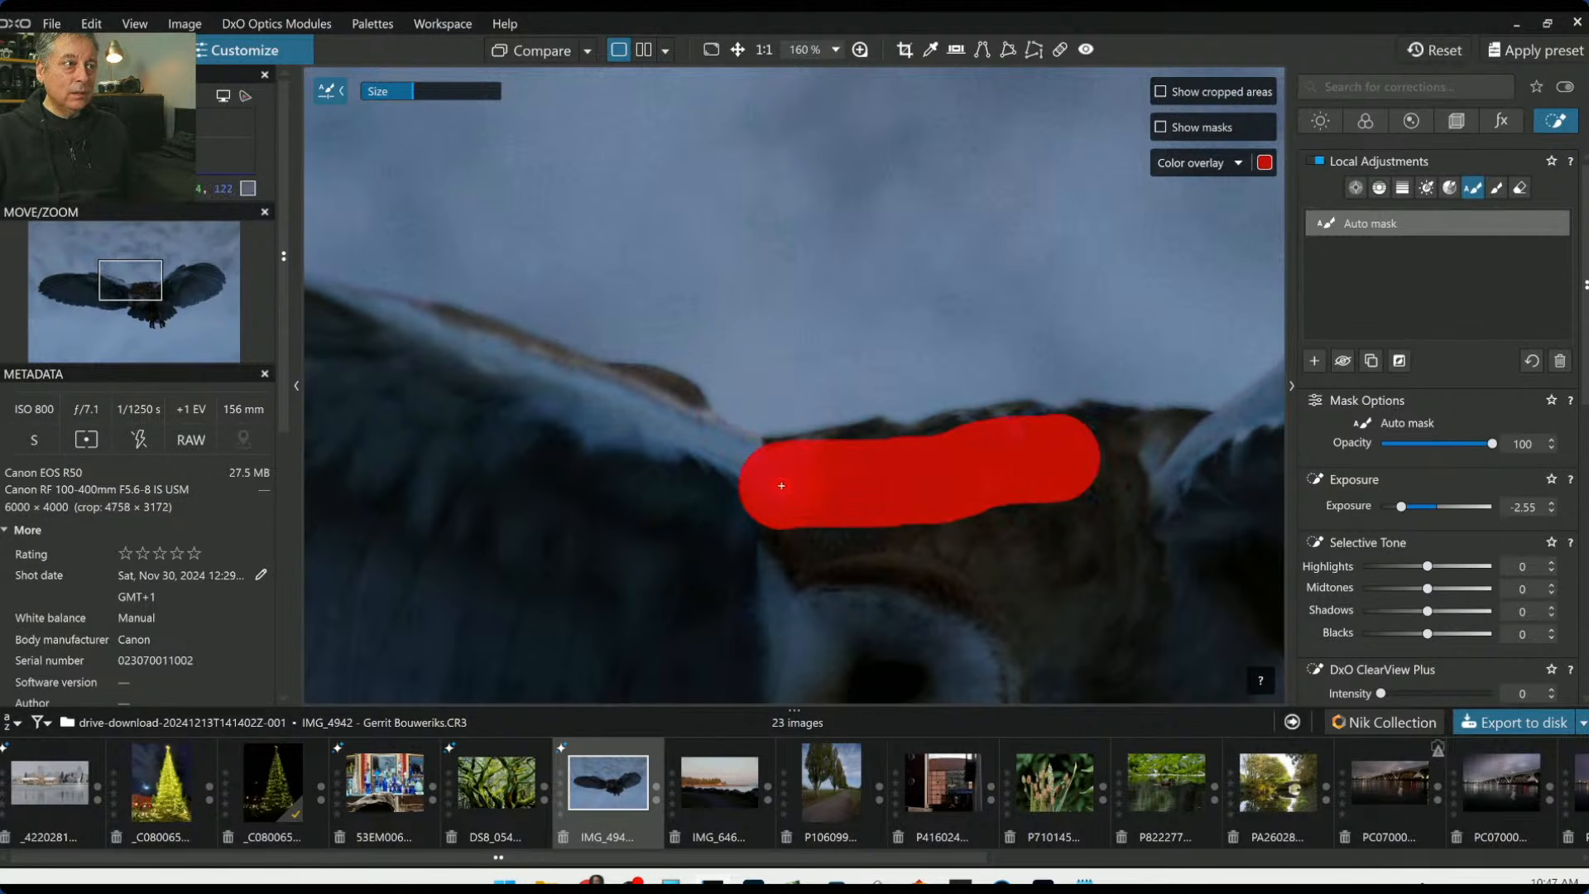
scroll(1037, 521, down, 5)
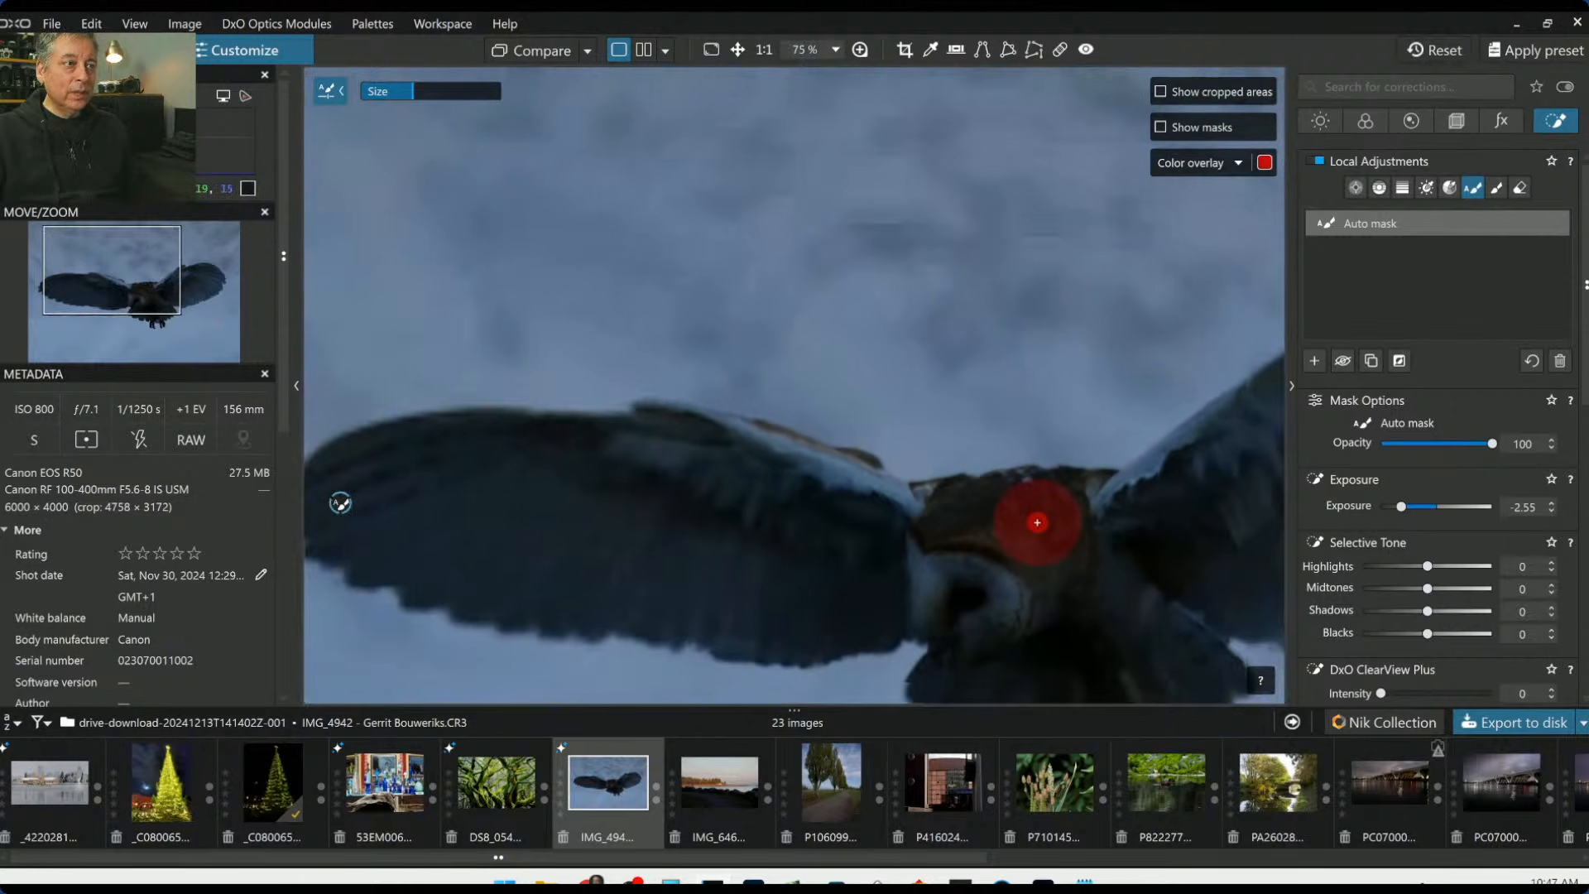
key(Escape)
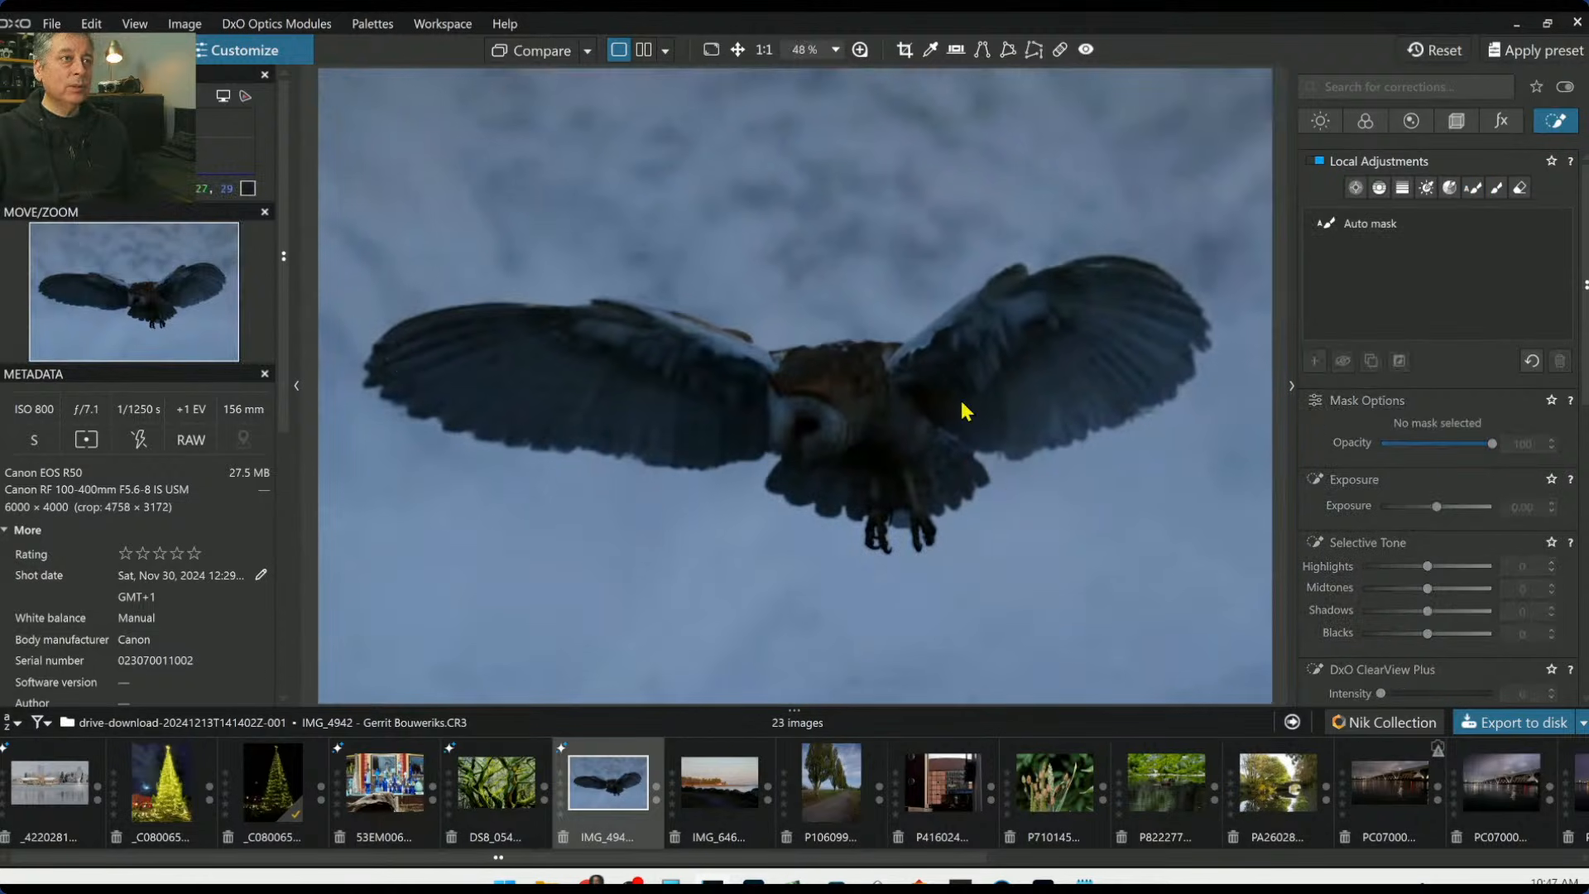
scroll(962, 405, down, 1)
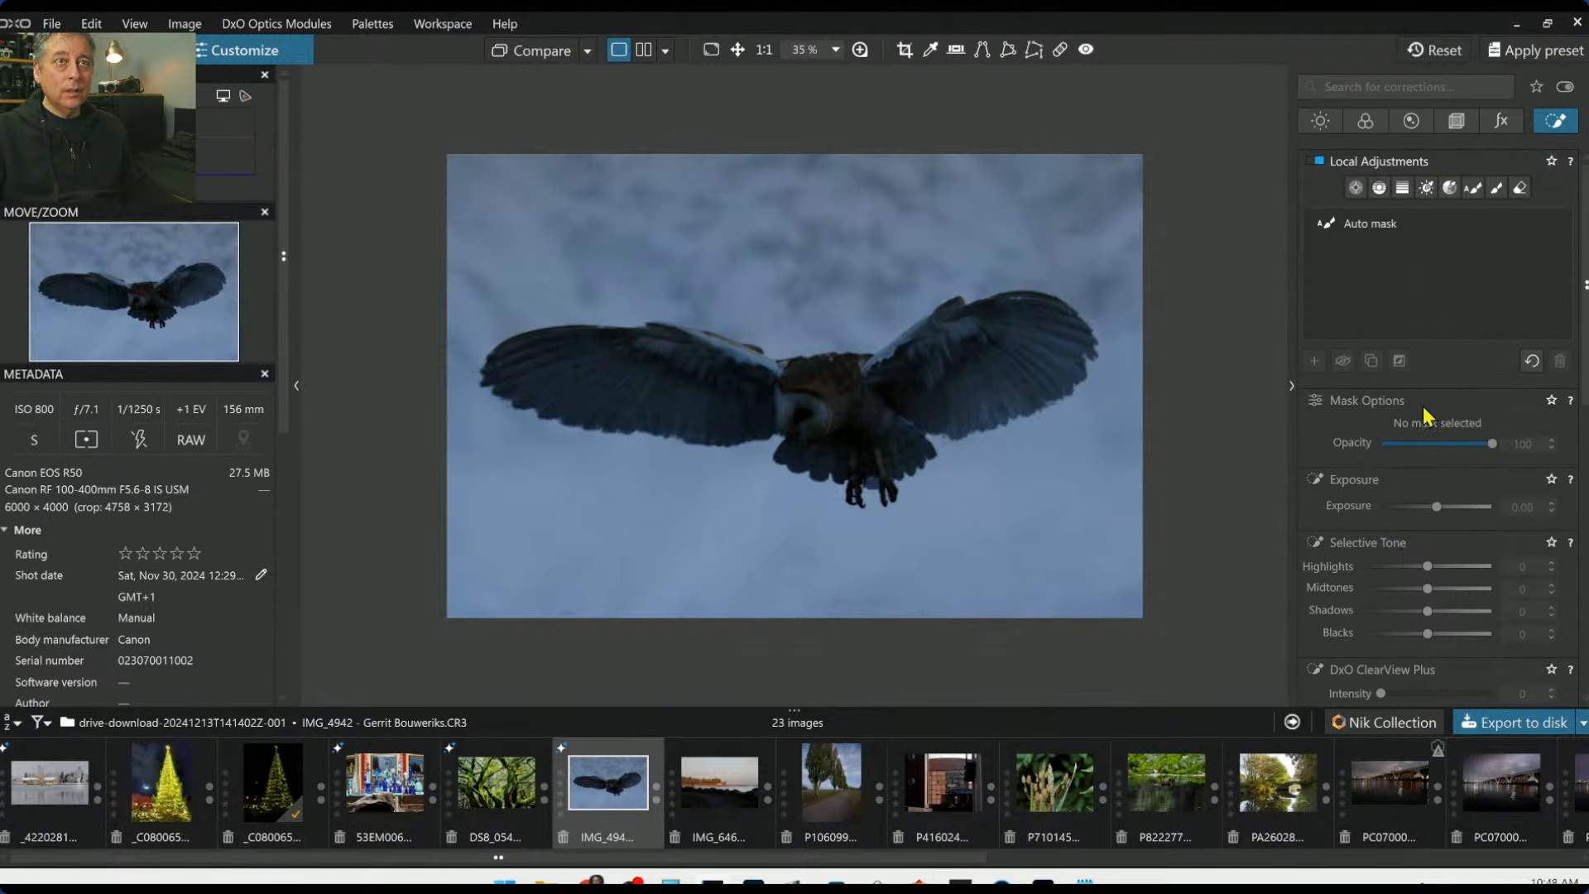
Set the owl Auto mask's Exposure to 0.34, Highlights to 14, Midtones to 10 and Blacks to -18
click(1352, 231)
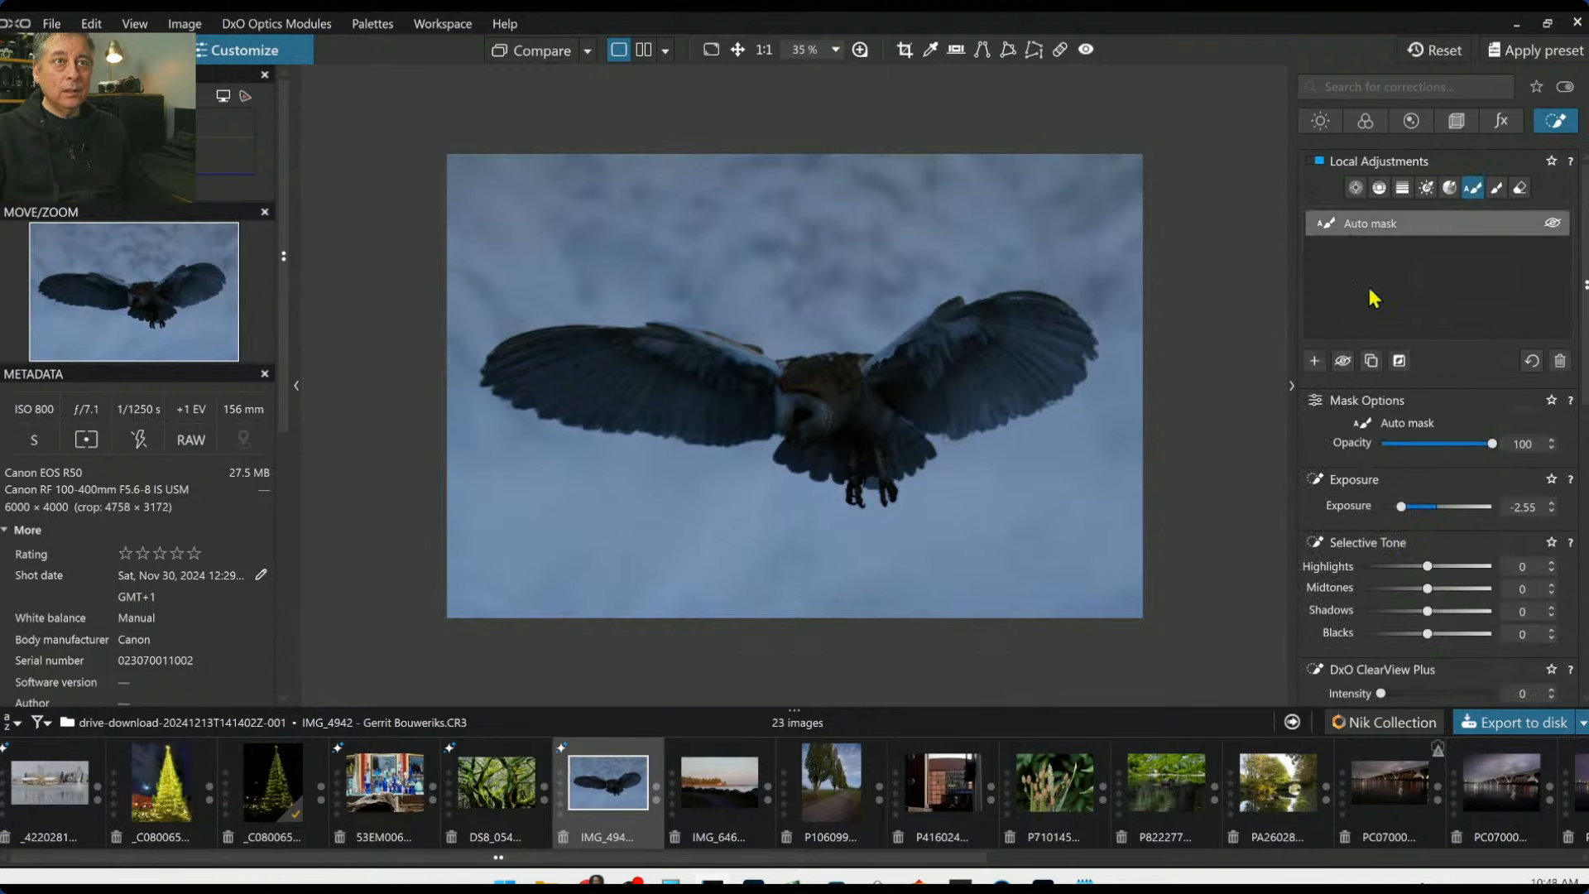
double_click(1403, 508)
drag(1438, 508, 1440, 508)
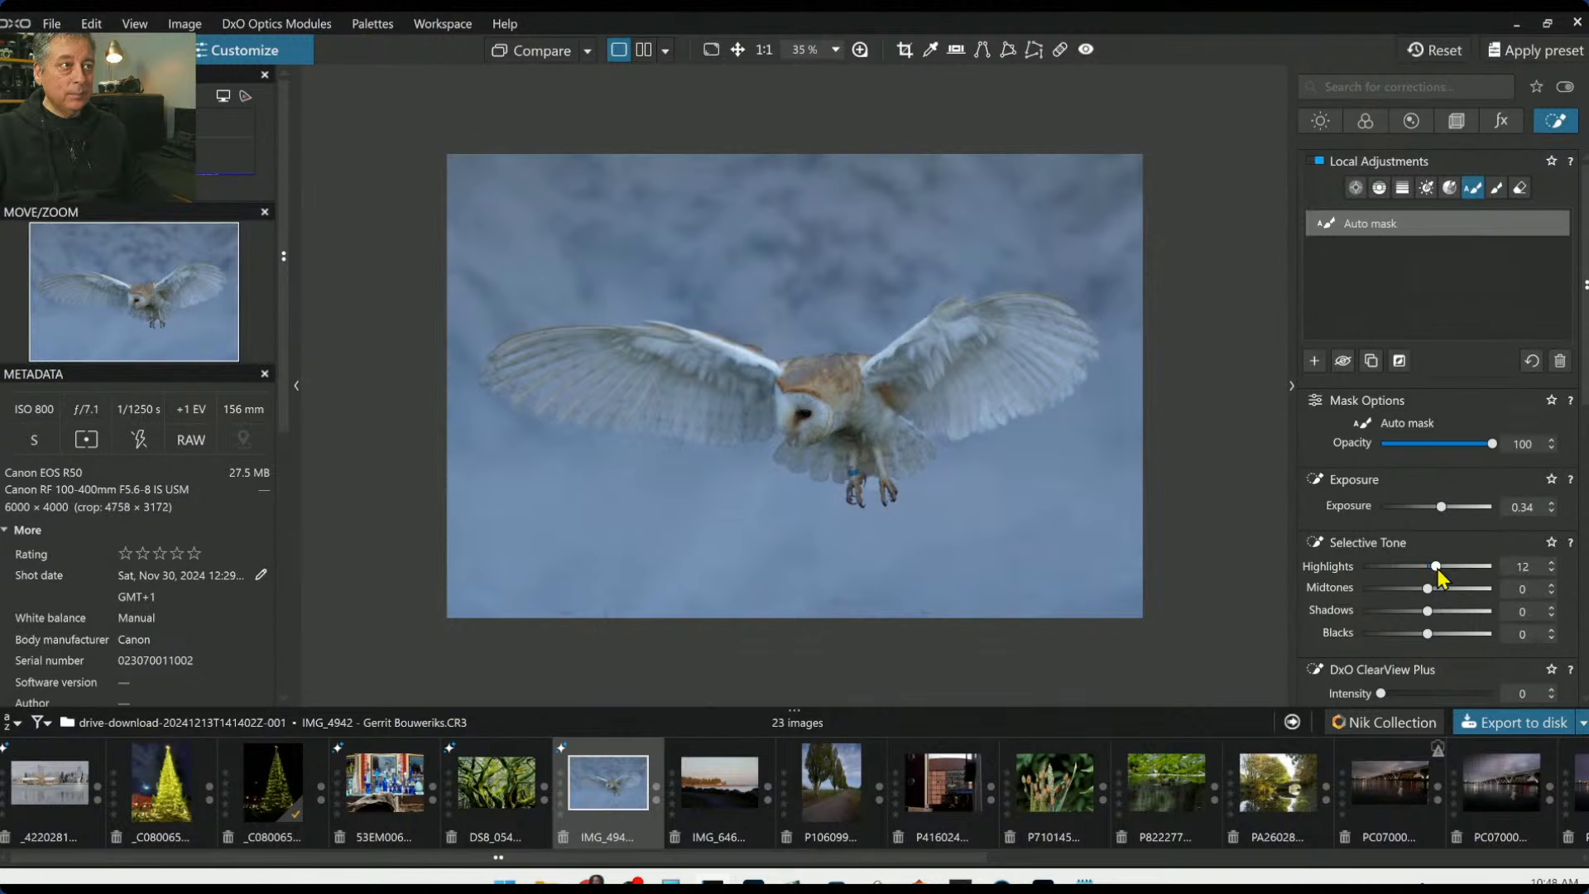
drag(1438, 571, 1447, 571)
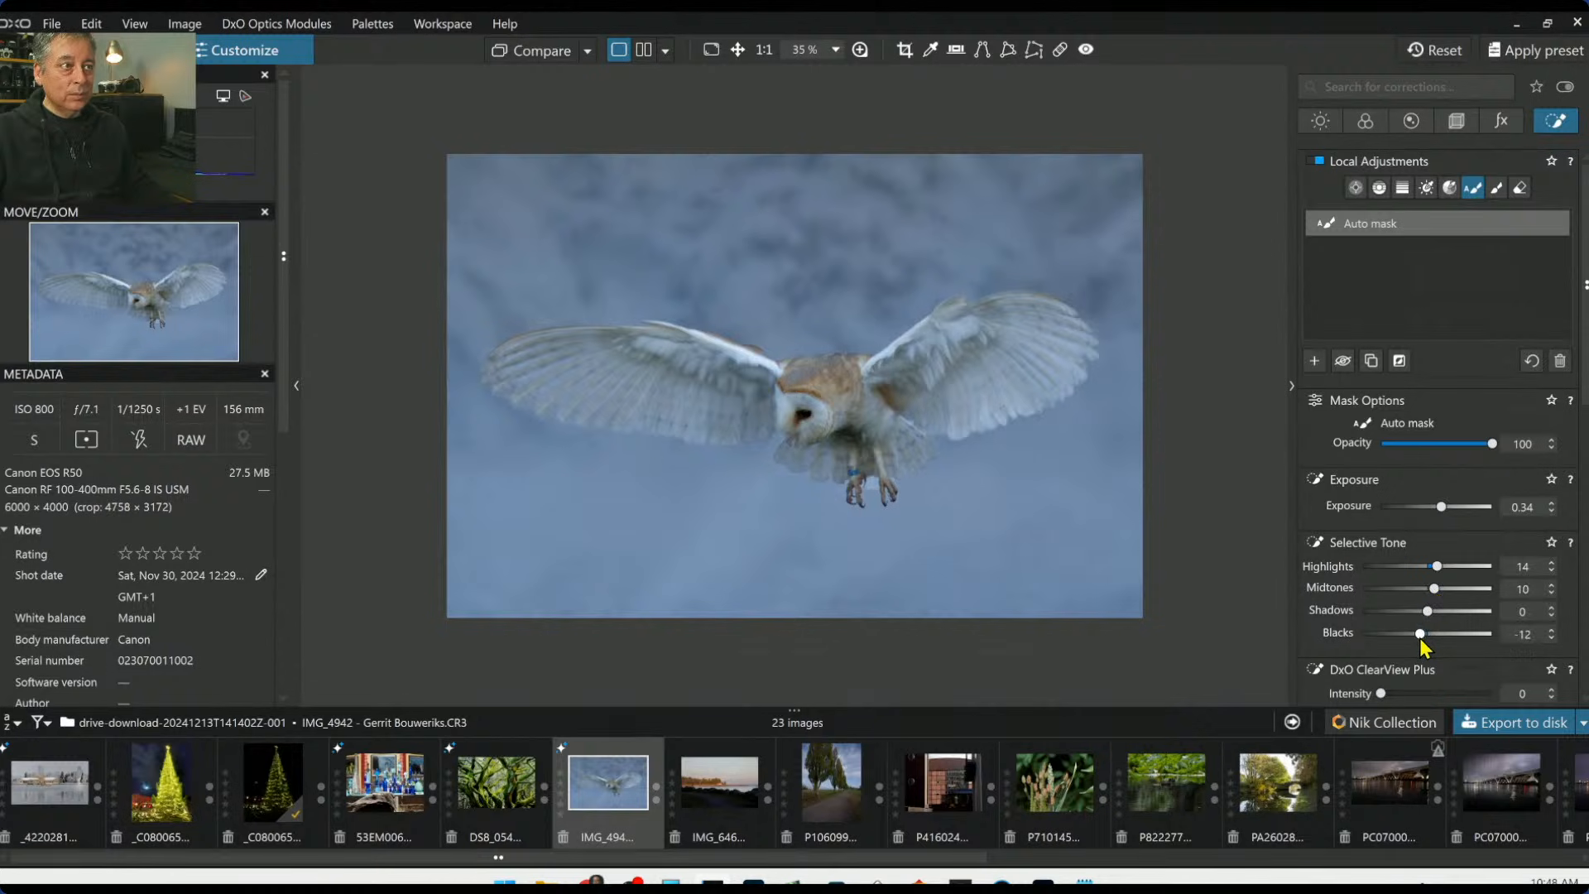
drag(1419, 637, 1416, 637)
Raise the owl mask's Microcontrast to 50 and view the bird closer
scroll(1358, 644, down, 4)
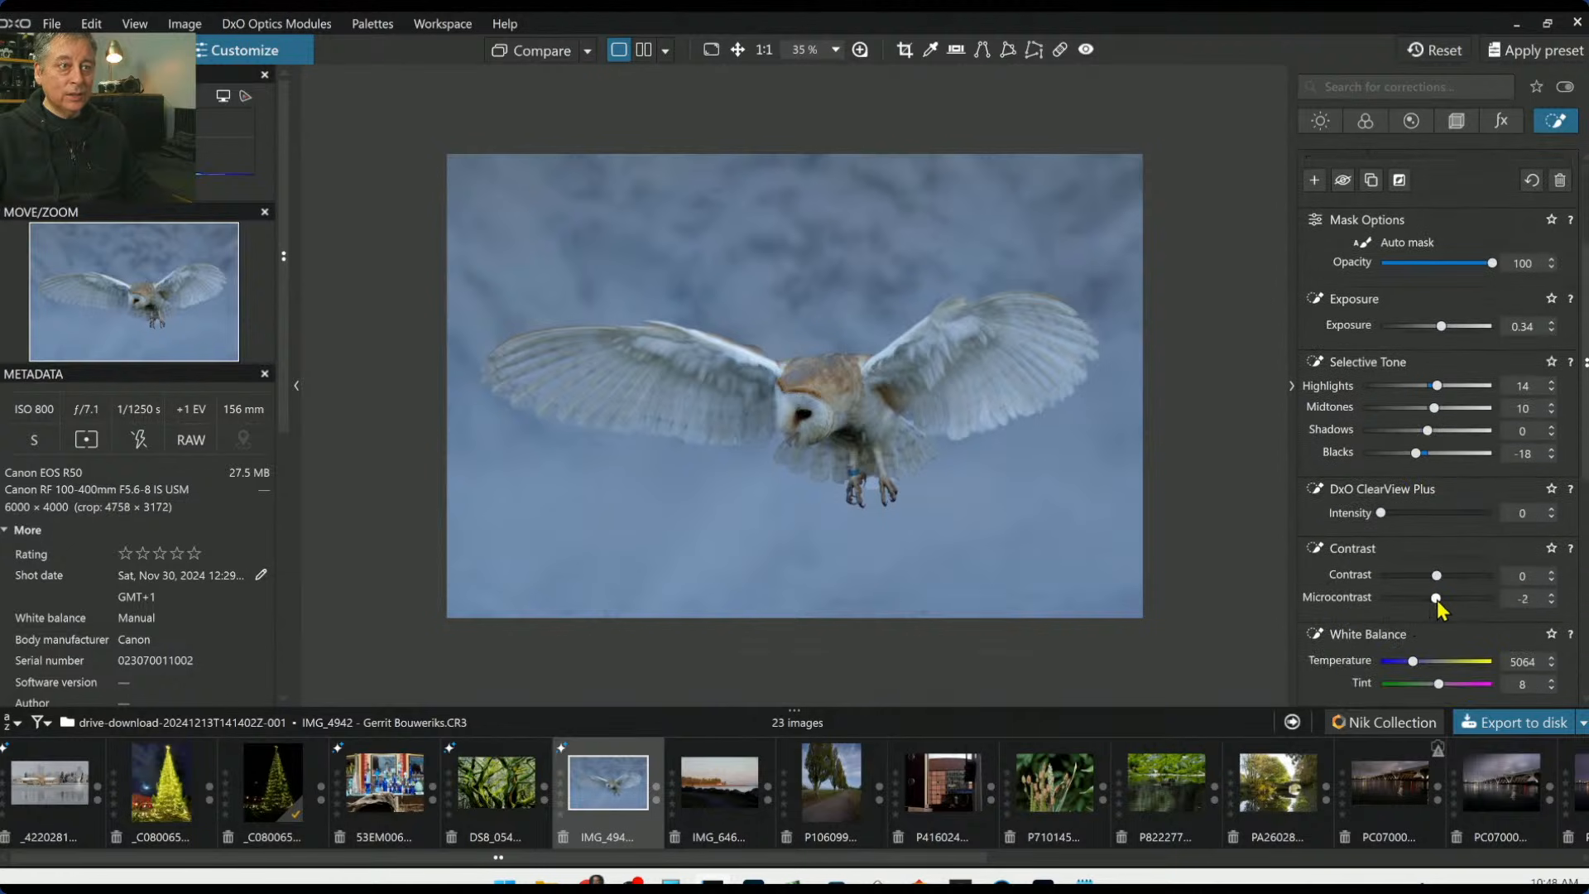
drag(1463, 601, 1462, 601)
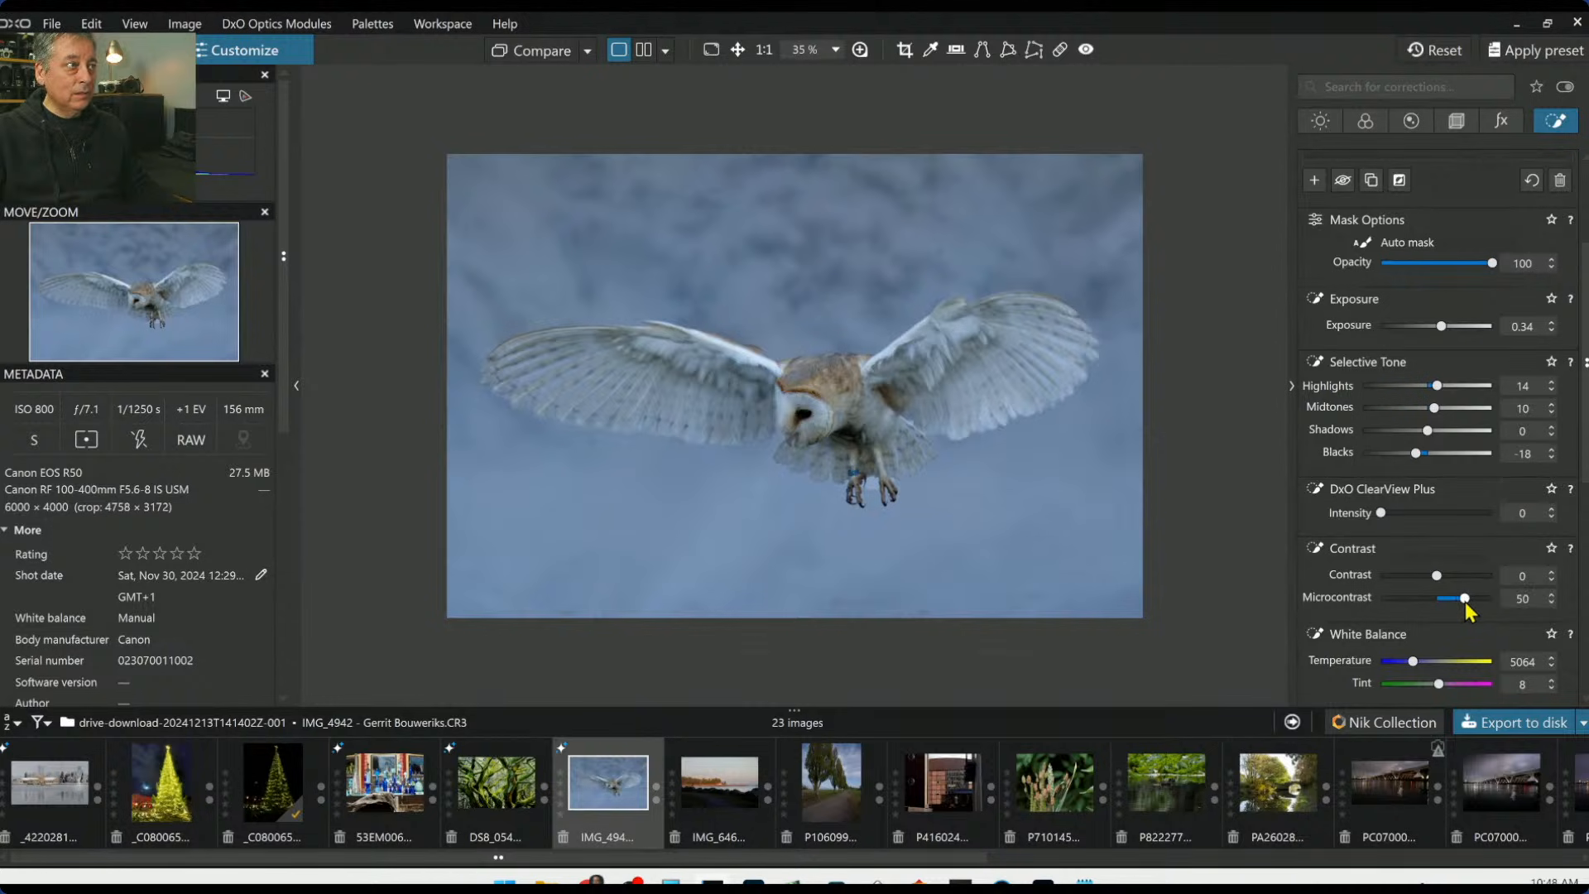
scroll(1014, 424, up, 2)
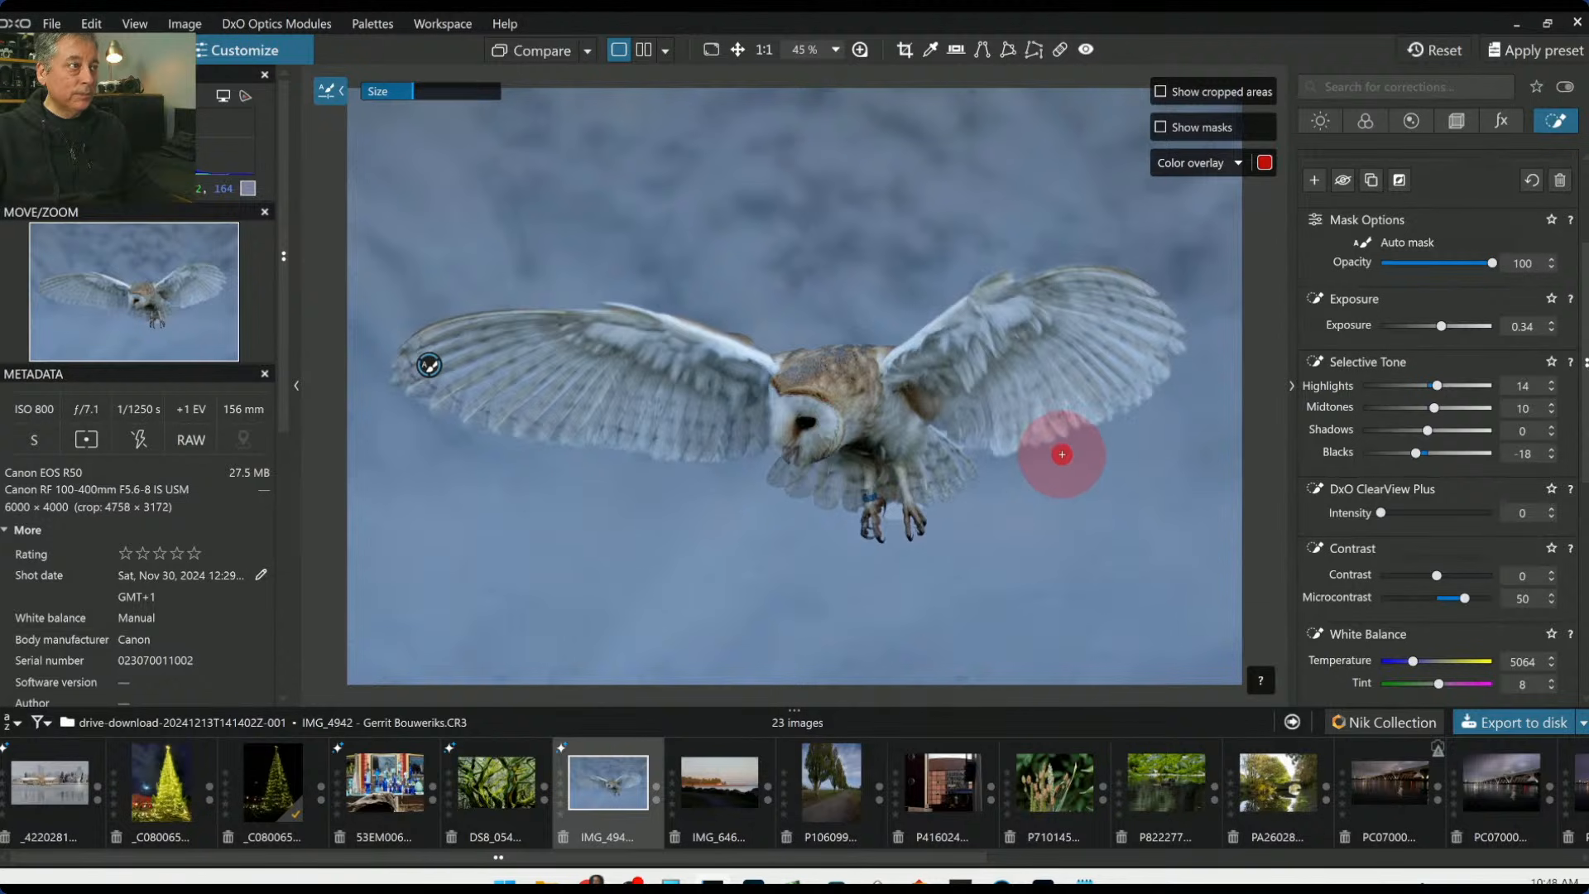
scroll(1028, 451, up, 1)
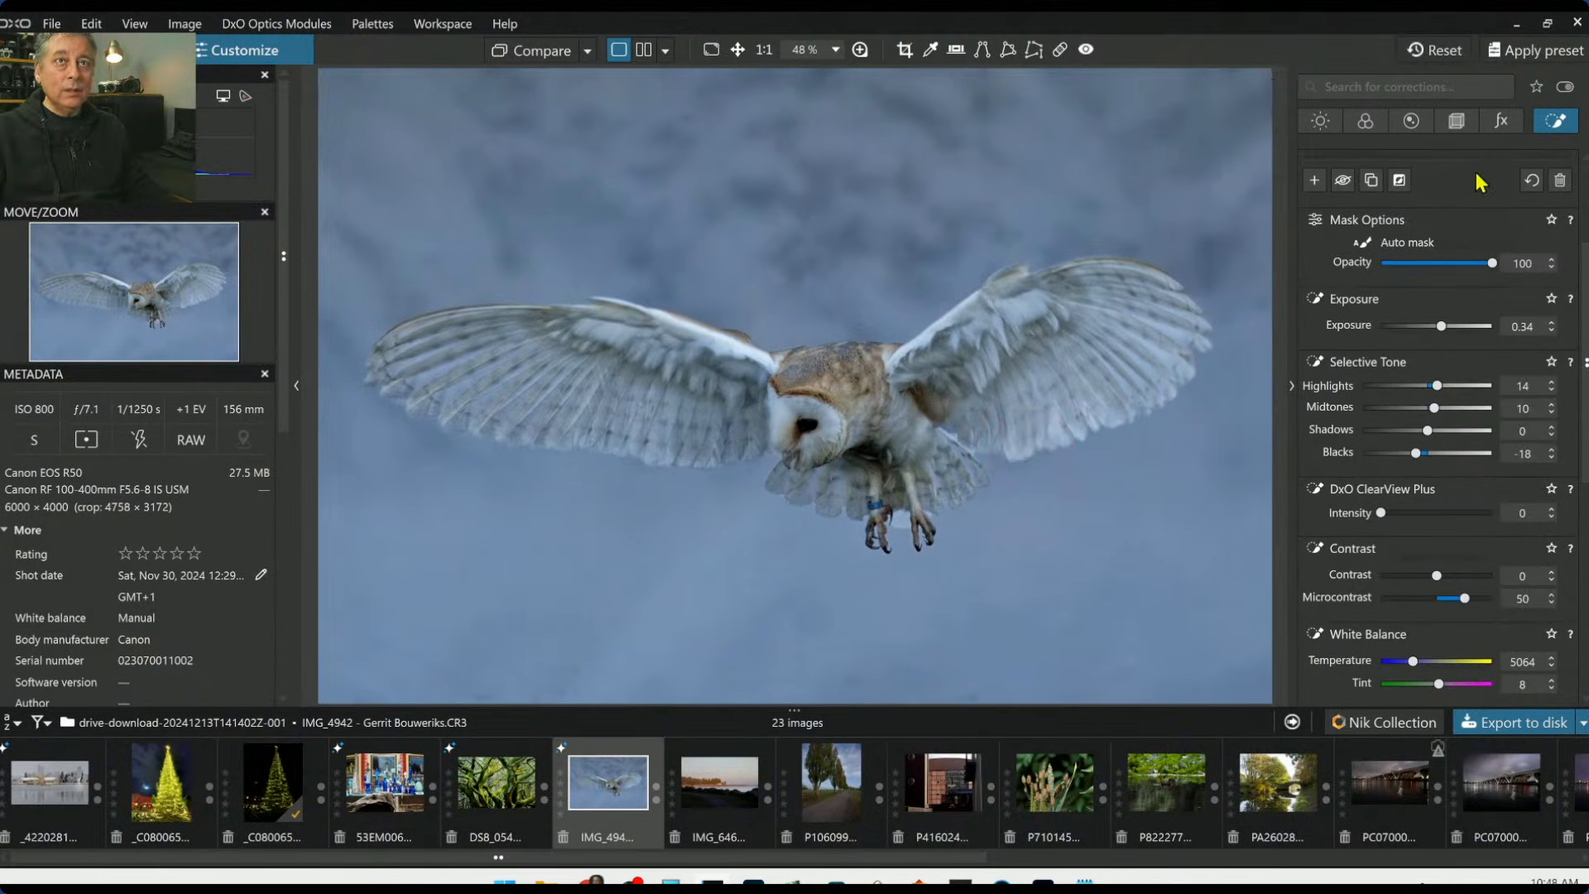
Add a new Control point local adjustment on the owl's face
scroll(1405, 377, up, 2)
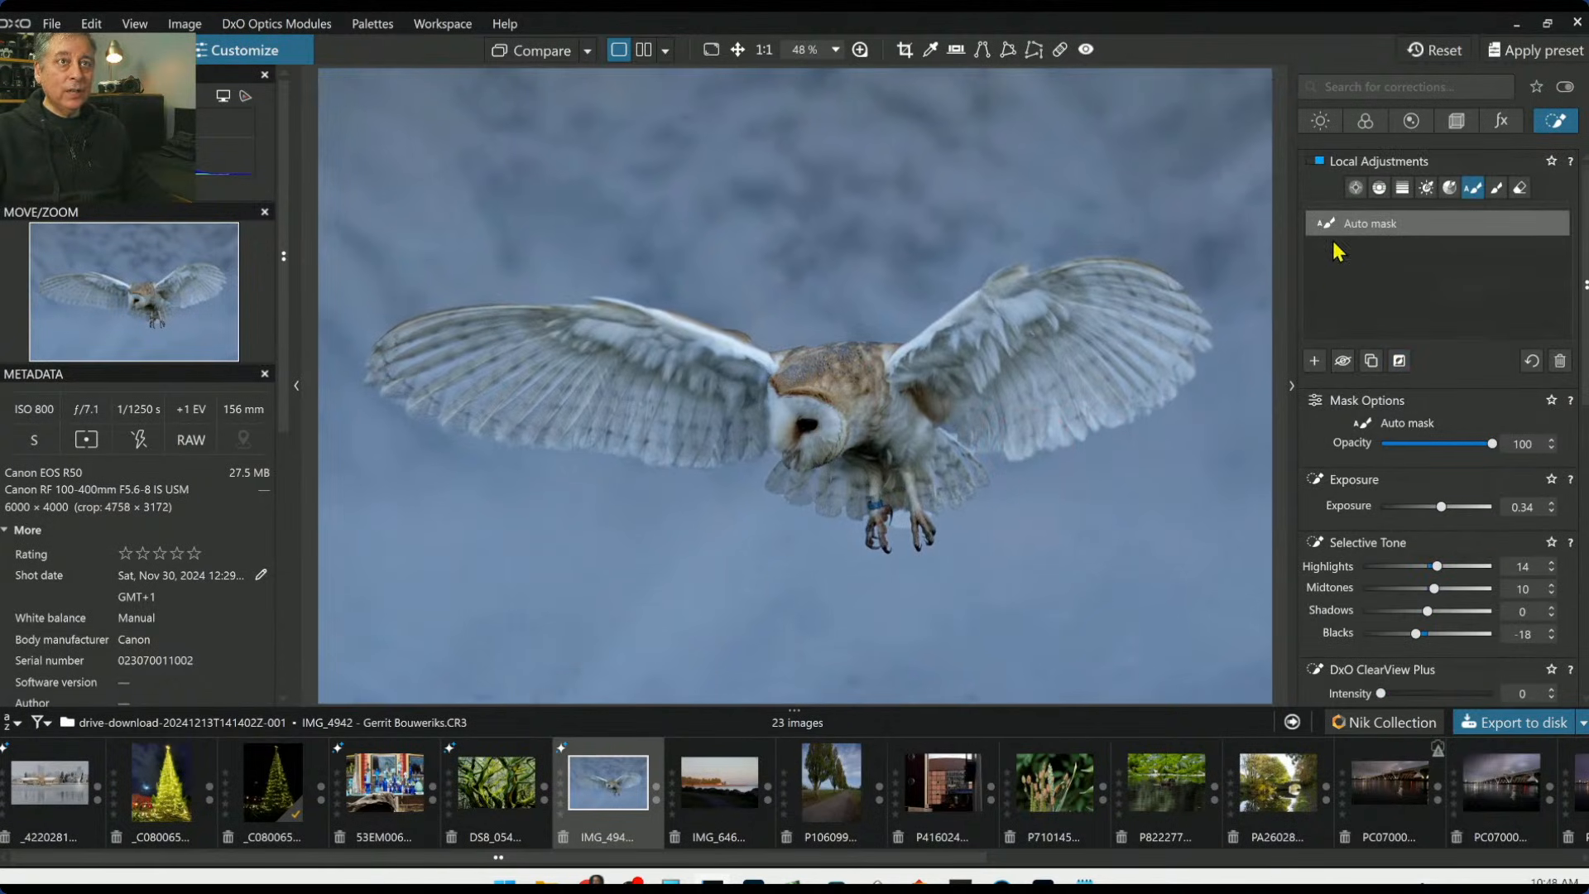
click(1355, 188)
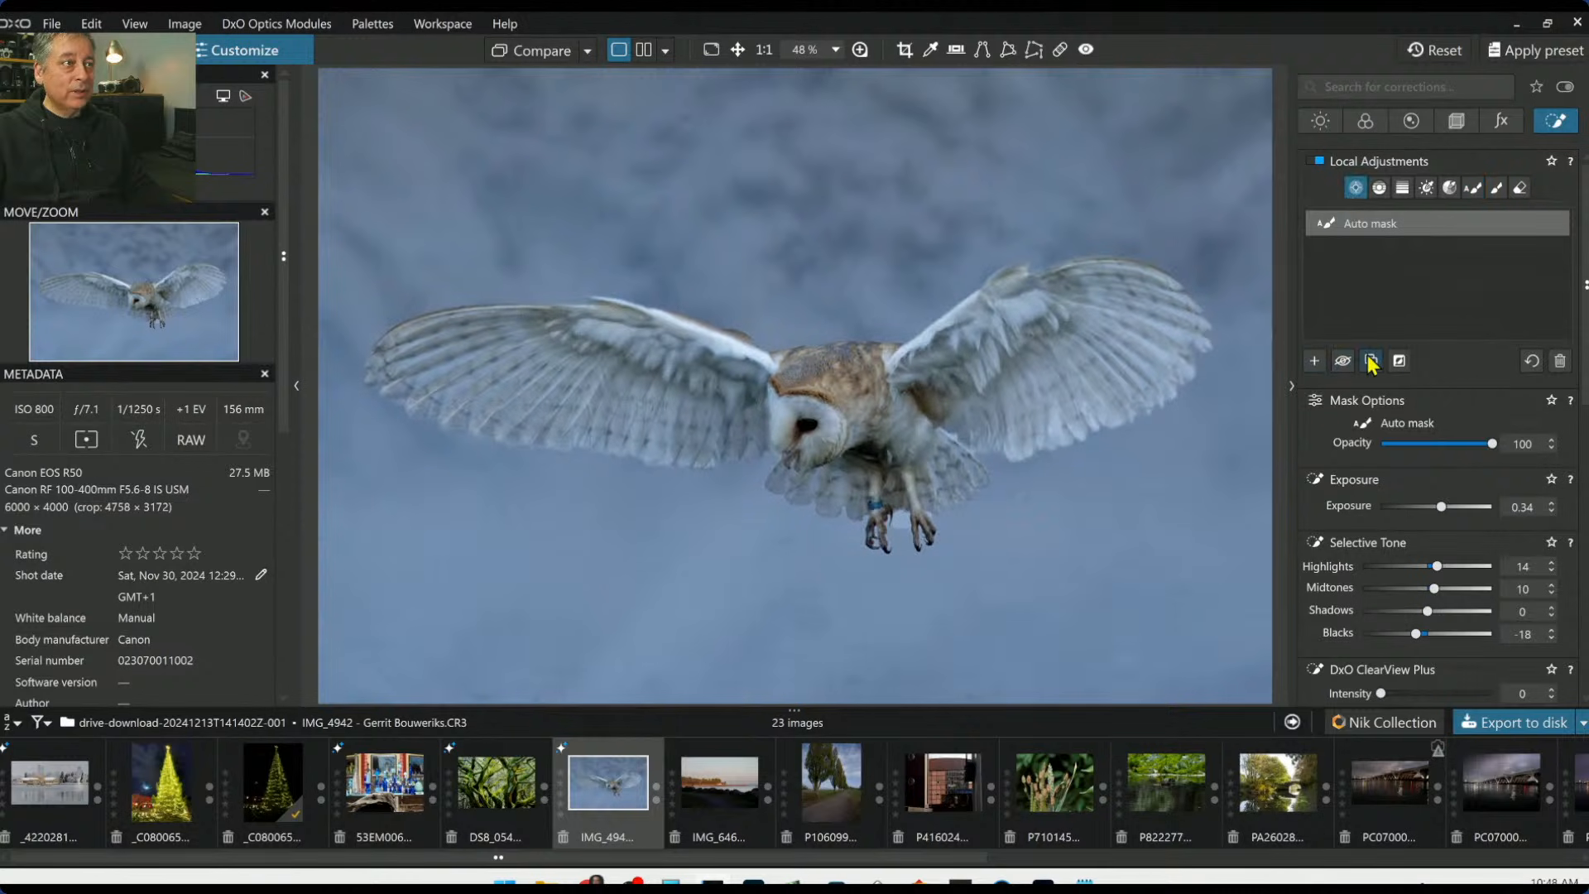
click(1315, 362)
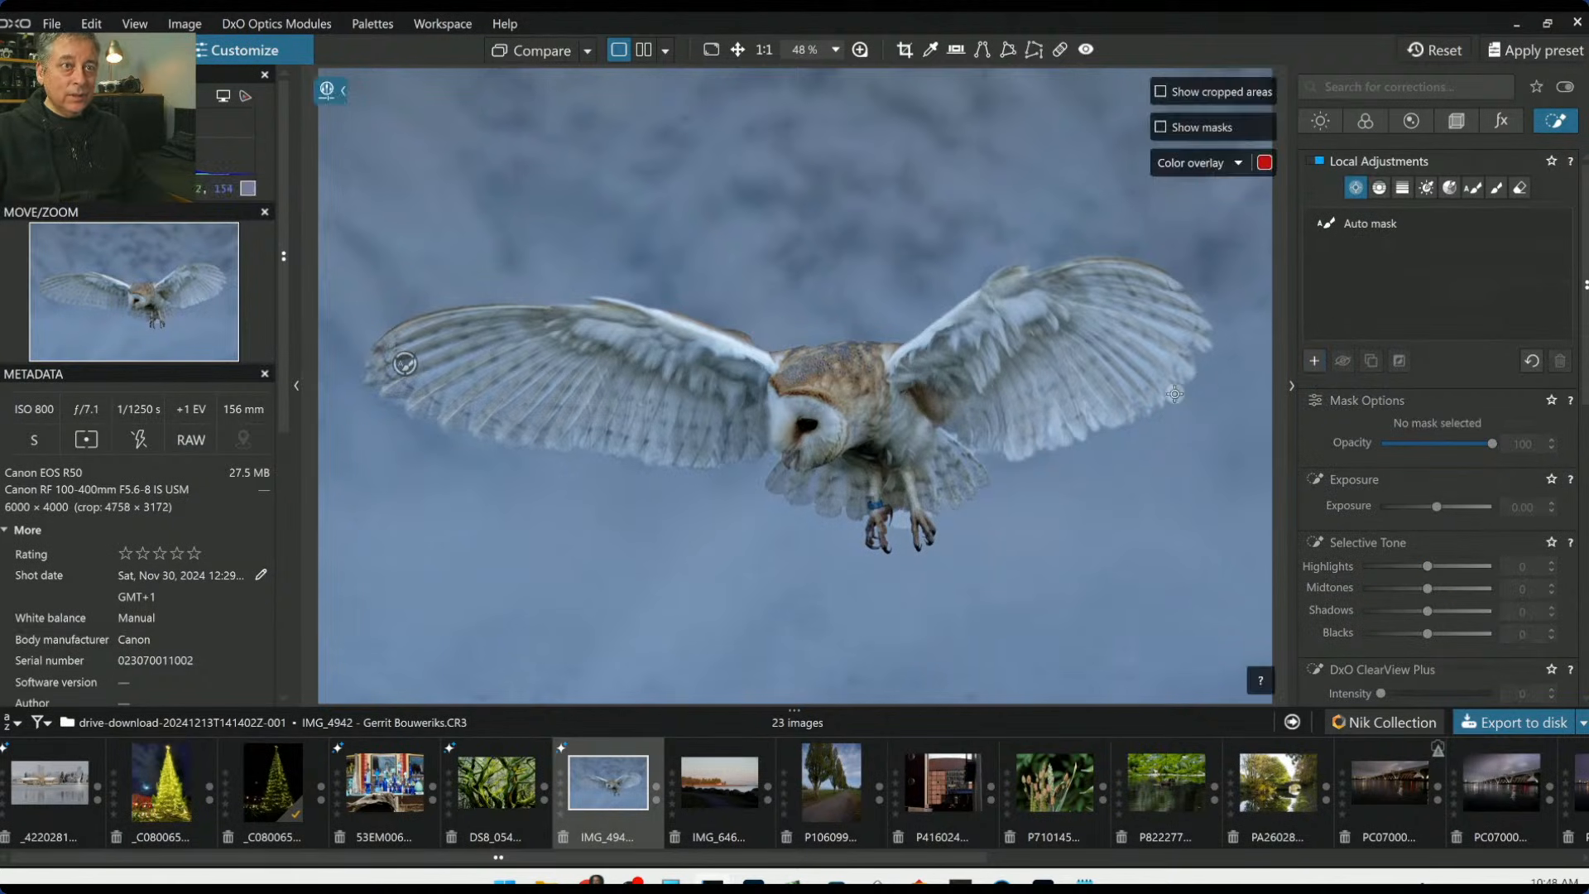
click(808, 427)
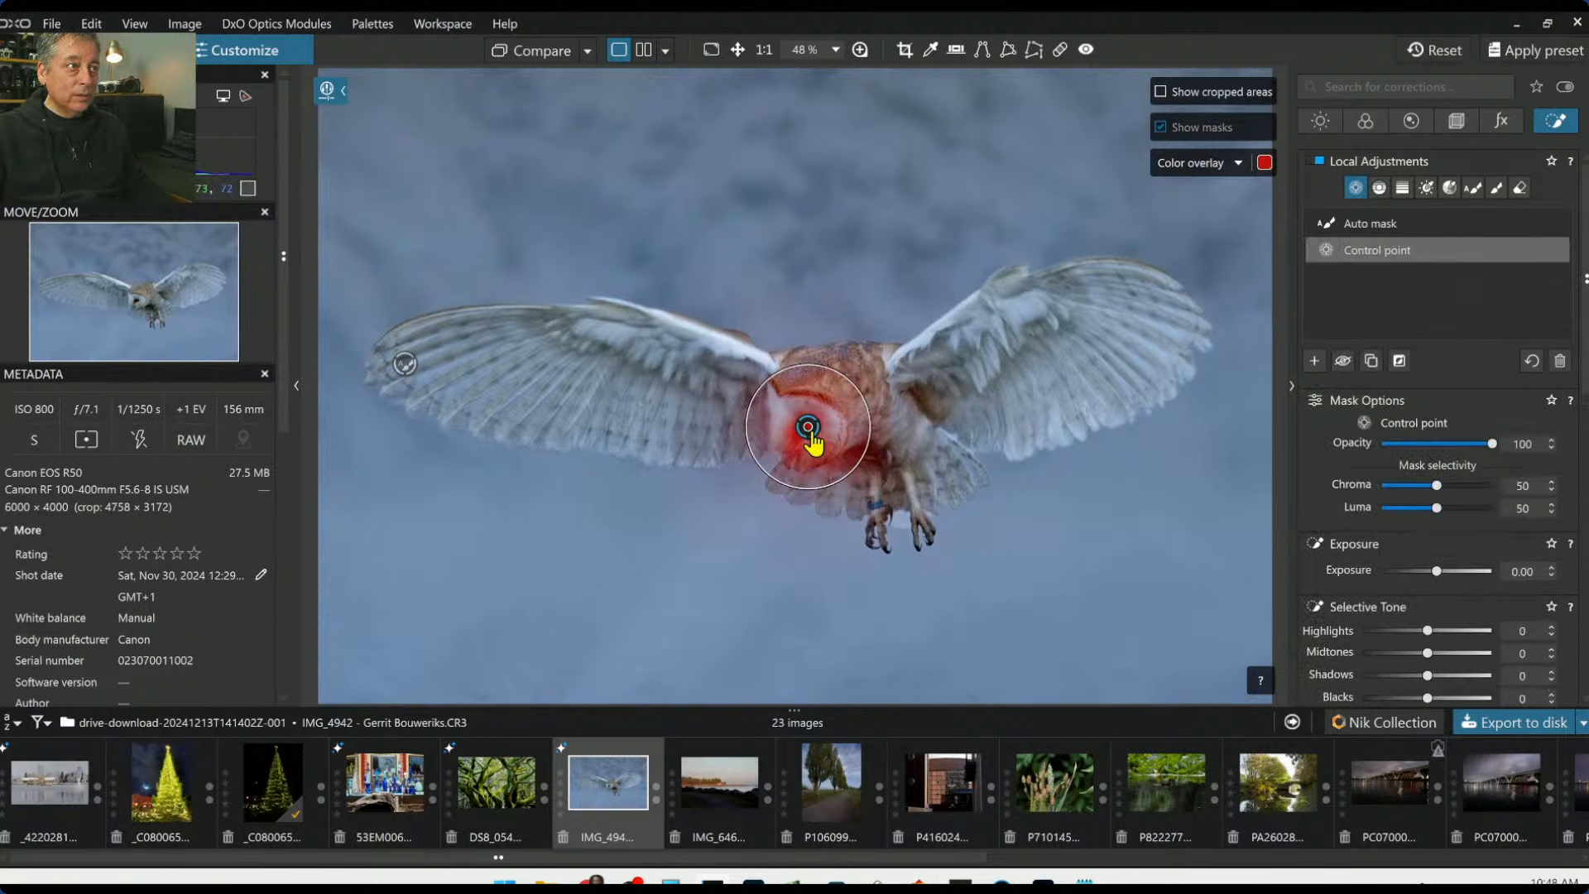
Shrink the Control point to fit the owl's face and set its Exposure to 1.70, Shadows to 10 and Blacks to 5
drag(851, 383, 836, 397)
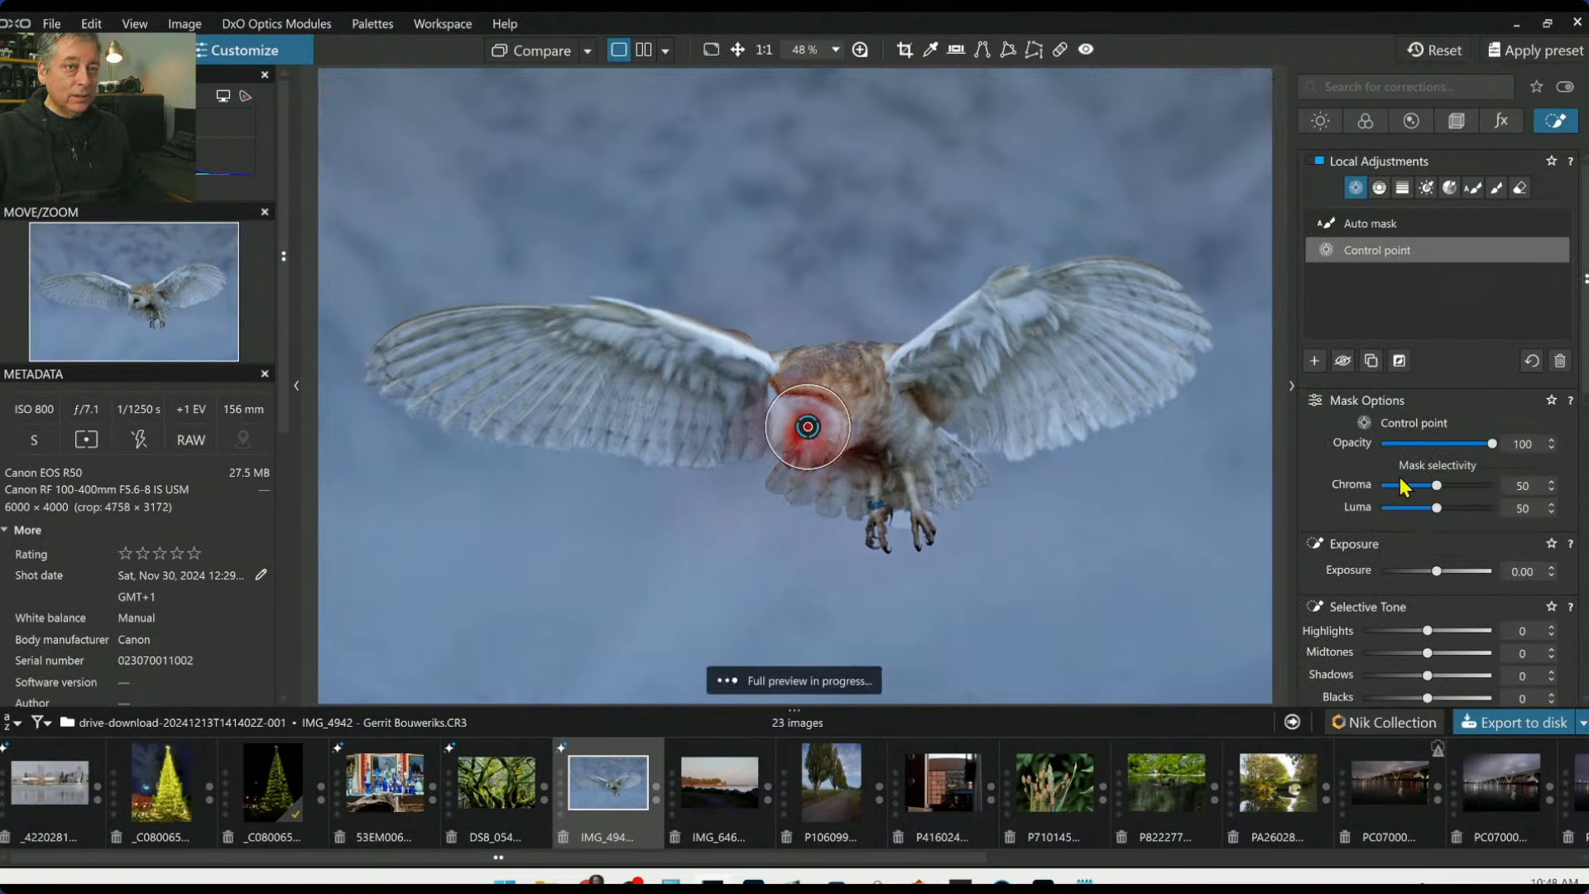
drag(1437, 571, 1464, 583)
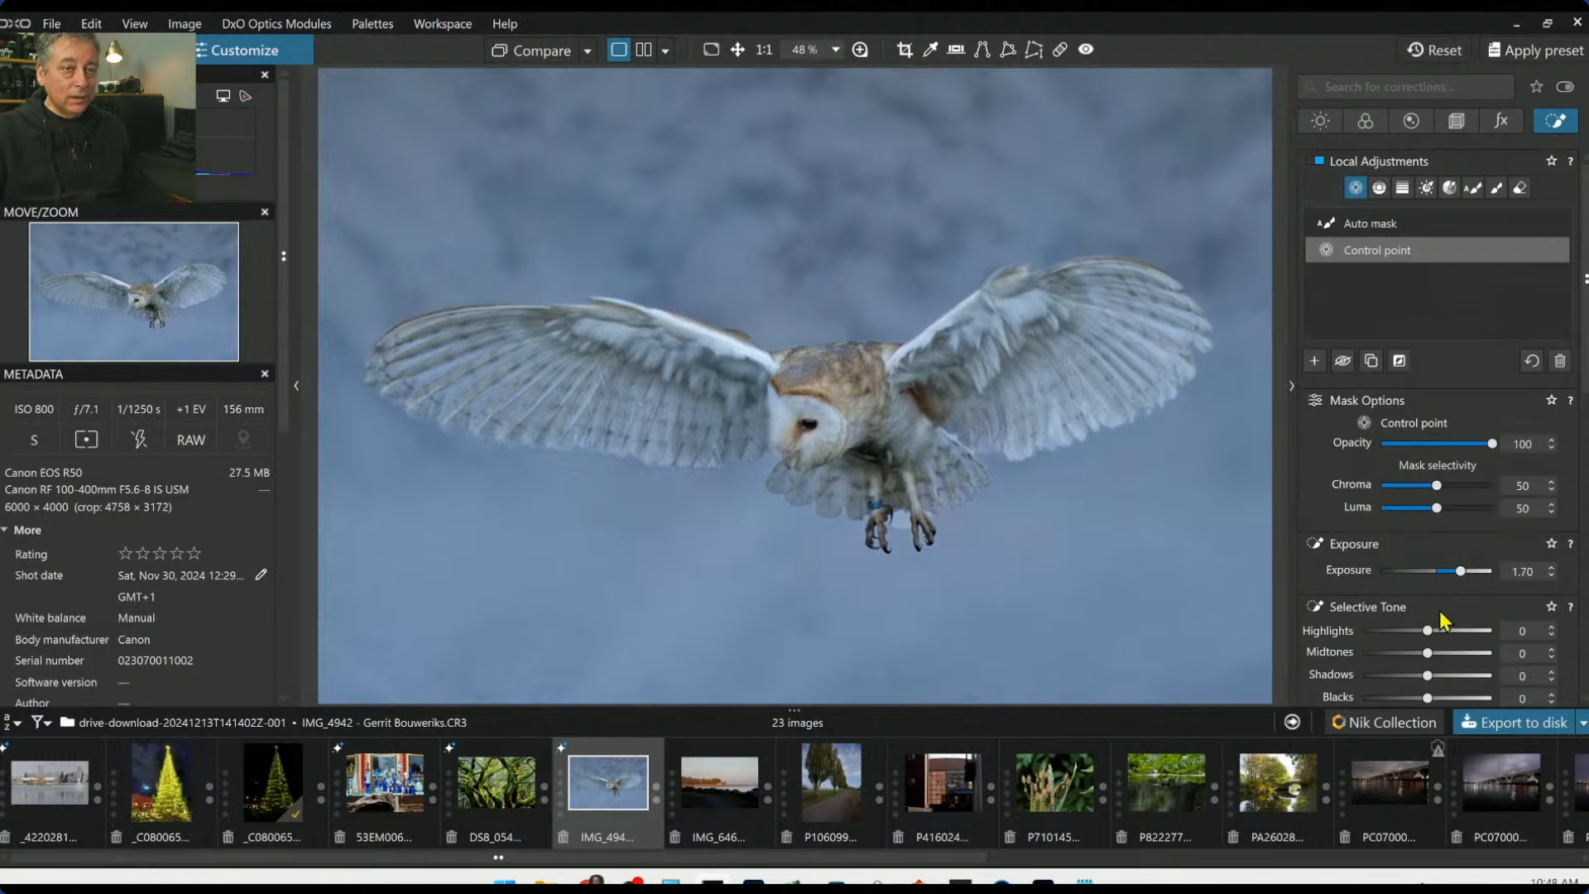
mouse_move(1428, 676)
mouse_down()
mouse_move(1450, 676)
mouse_move(1434, 683)
mouse_up()
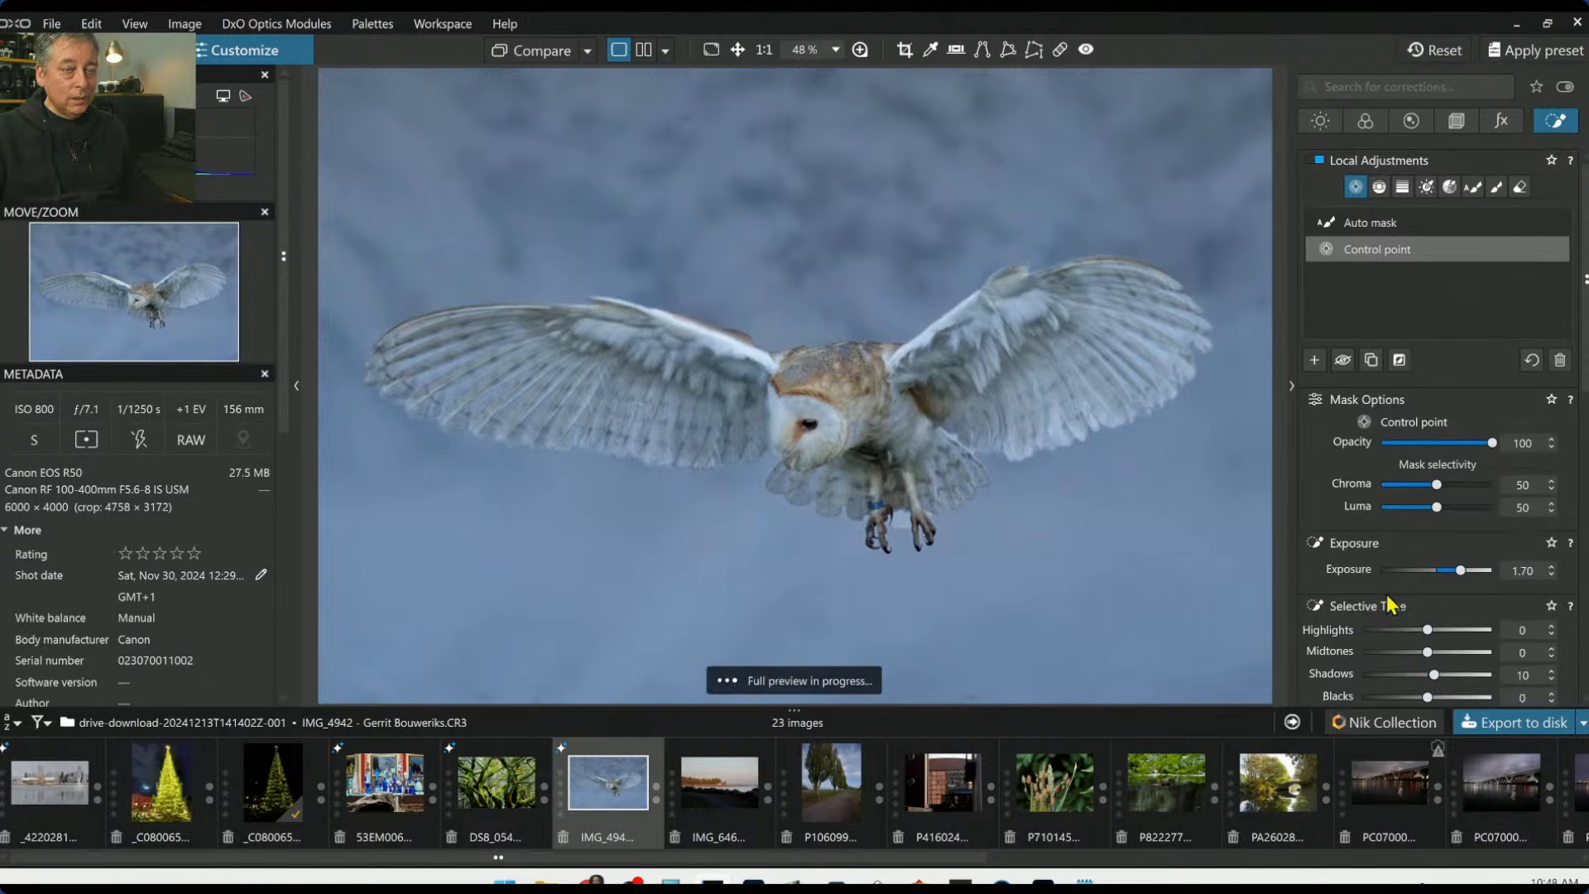
scroll(1389, 601, down, 2)
drag(1428, 610, 1438, 609)
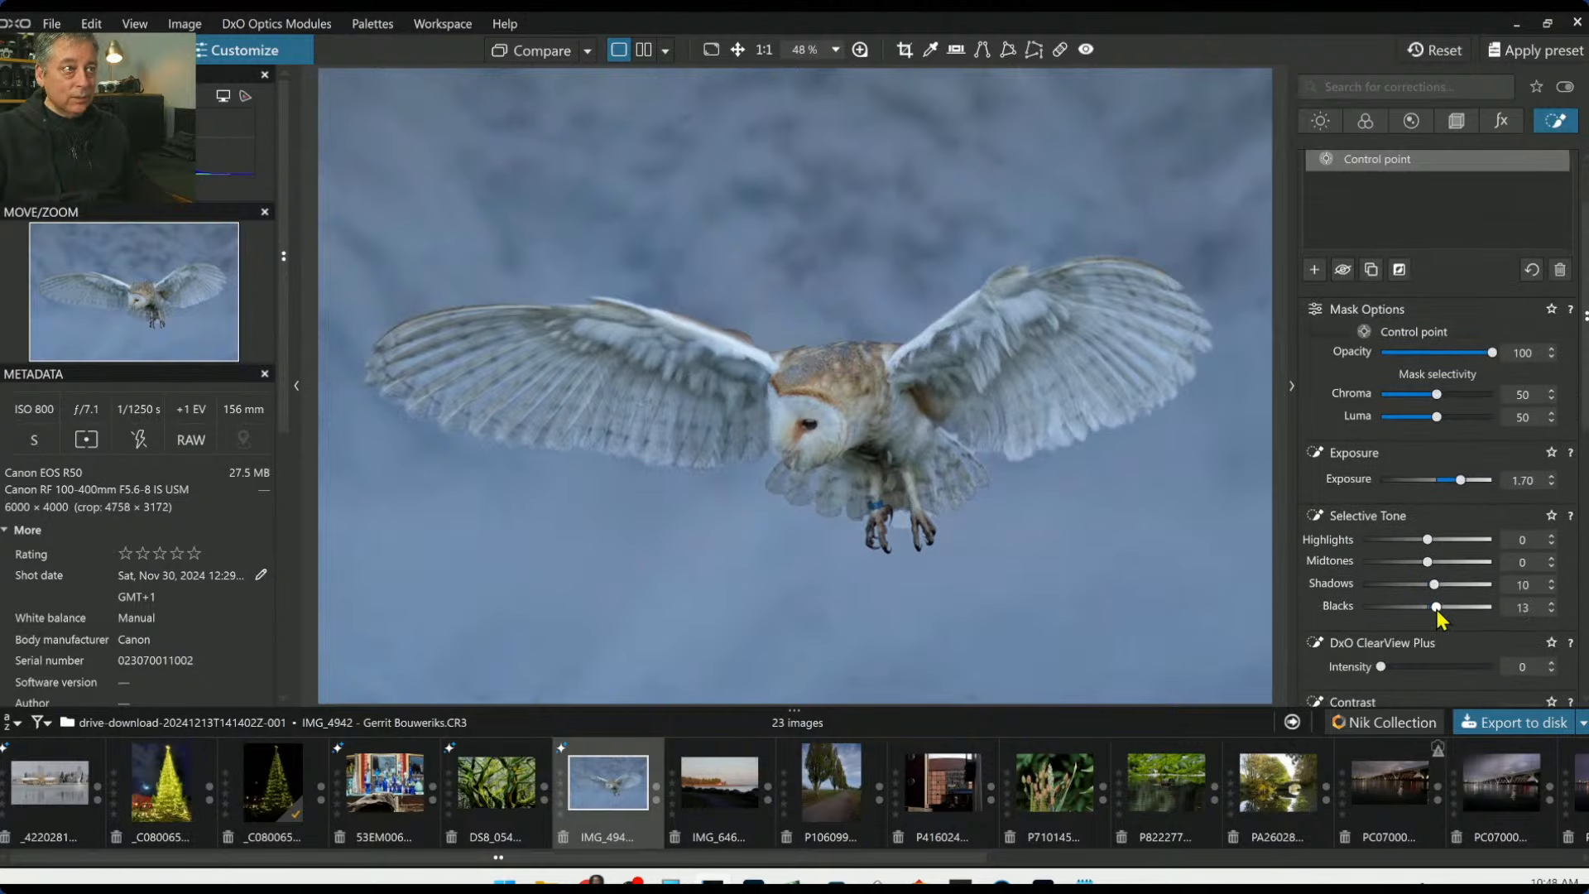
scroll(790, 420, up, 3)
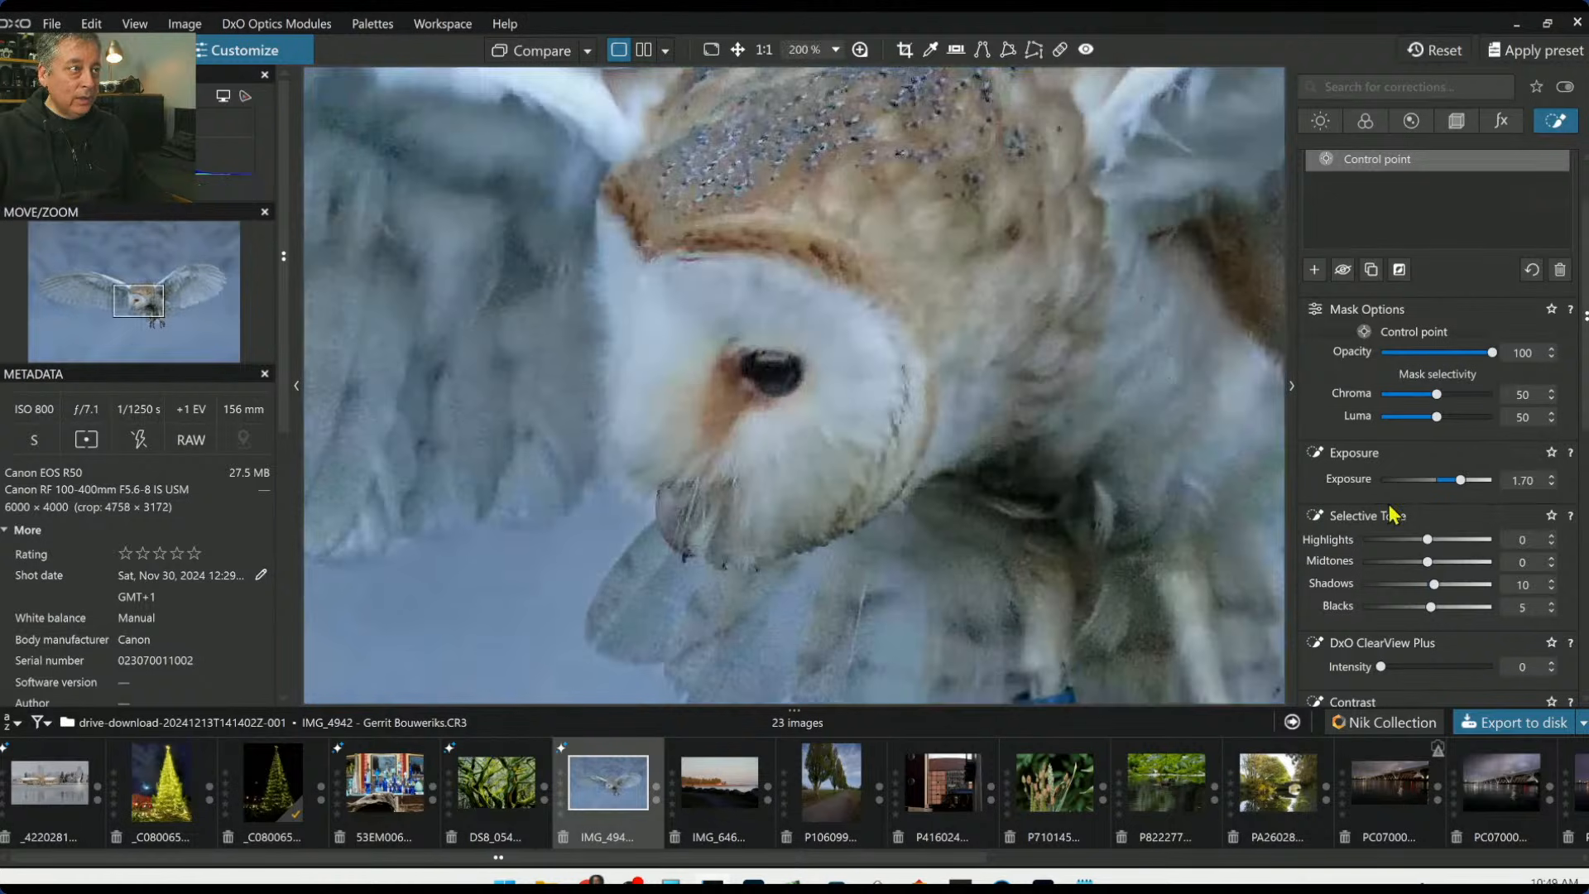
scroll(1038, 414, down, 4)
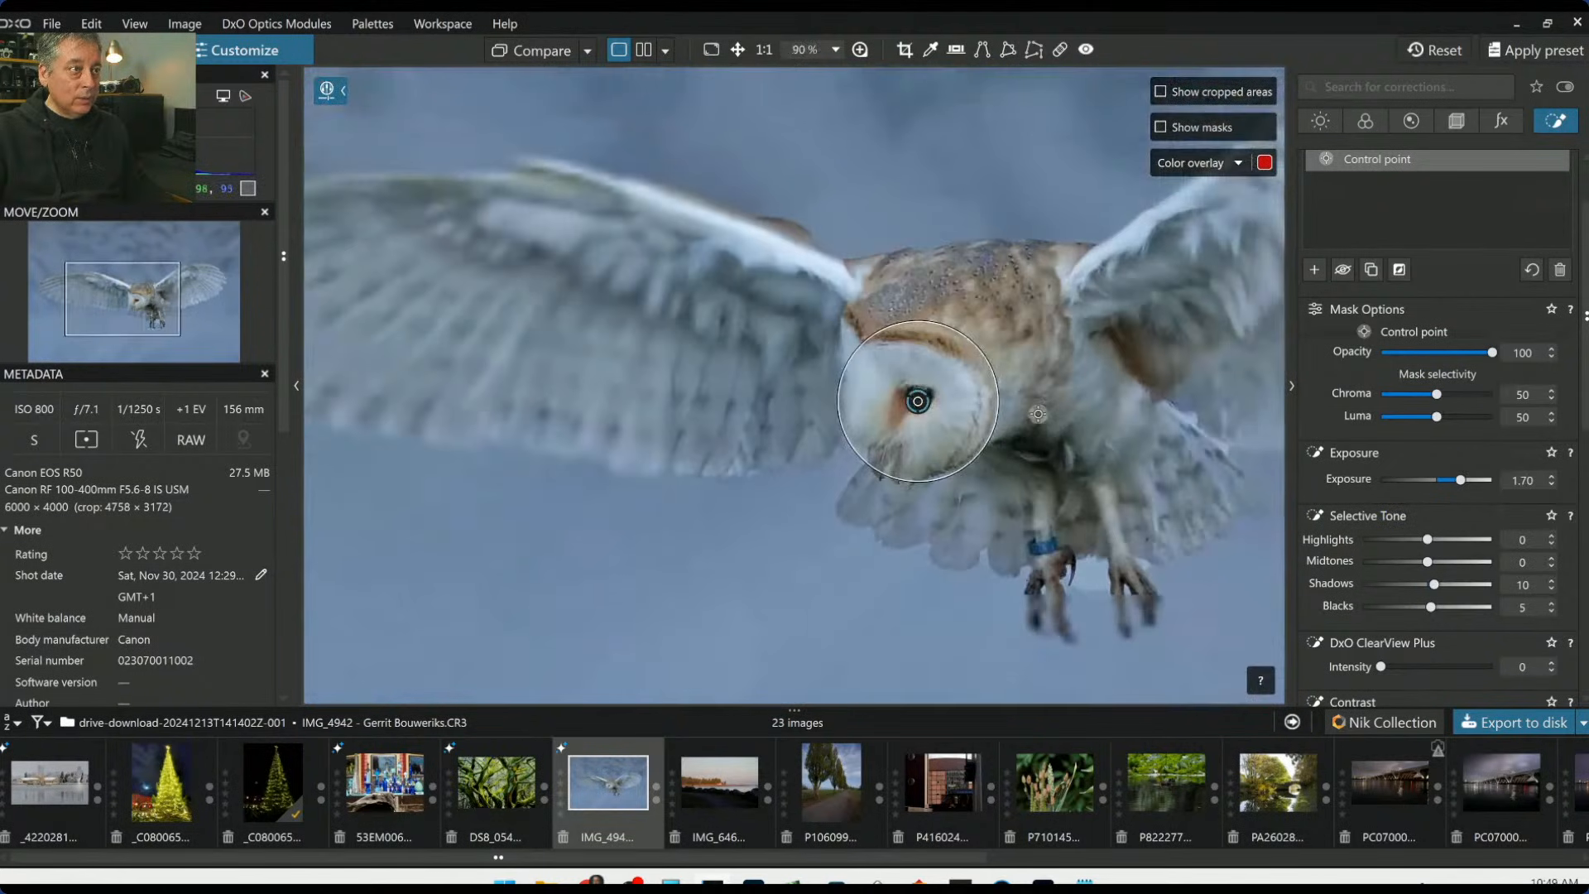
scroll(1038, 414, down, 3)
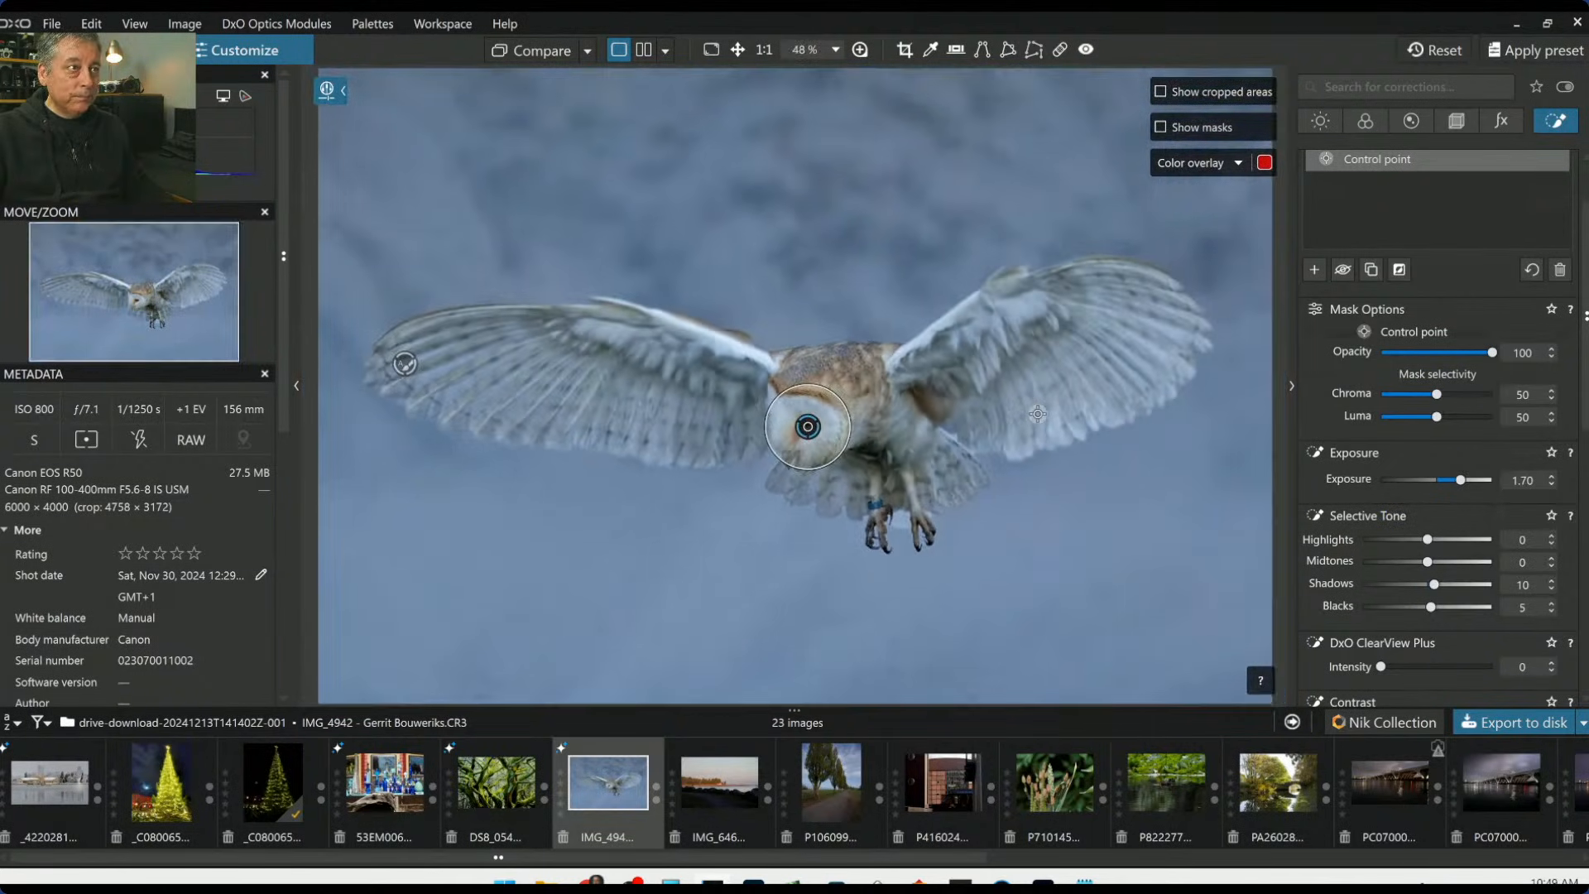
scroll(1038, 413, down, 1)
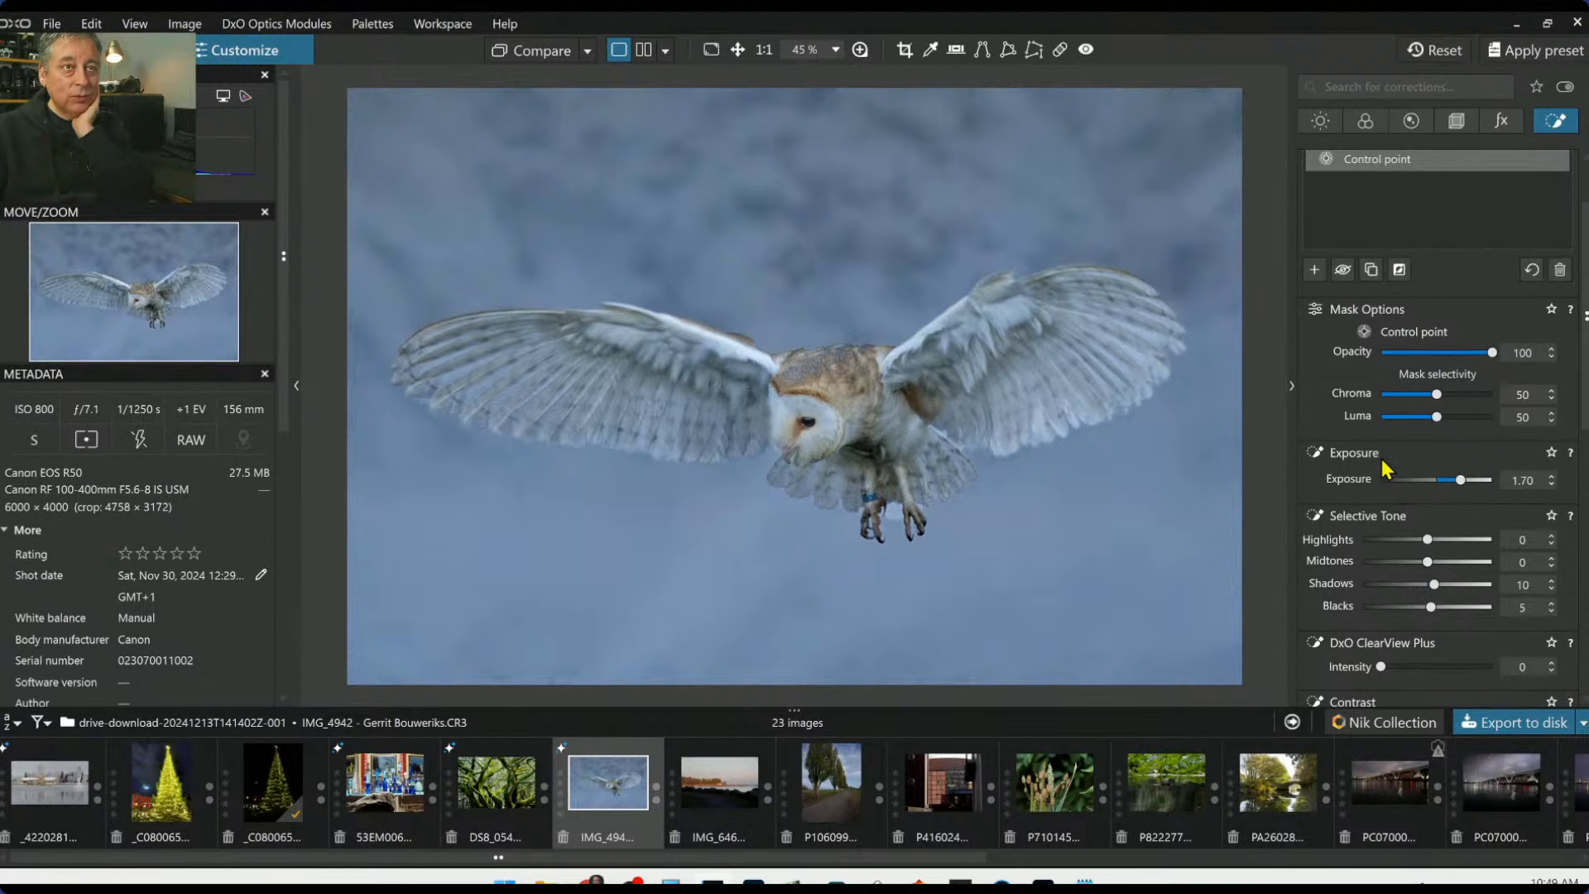
Add a small Control point mask on the owl's beak with ClearView Plus Intensity 33 and Exposure 0.15
click(1316, 270)
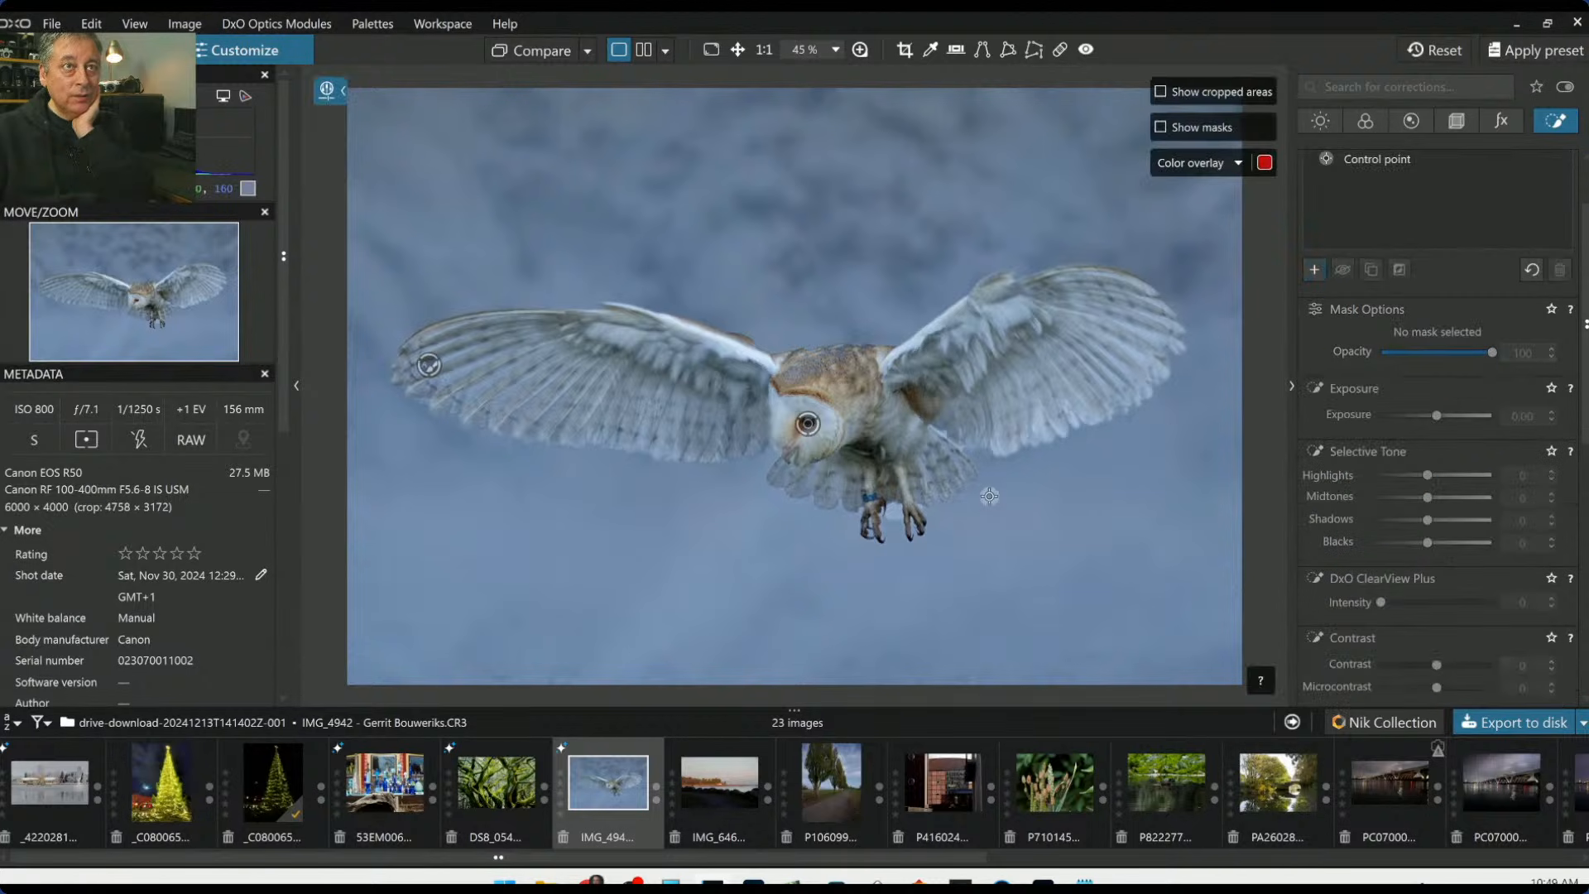
click(788, 455)
drag(791, 408, 789, 434)
click(1442, 668)
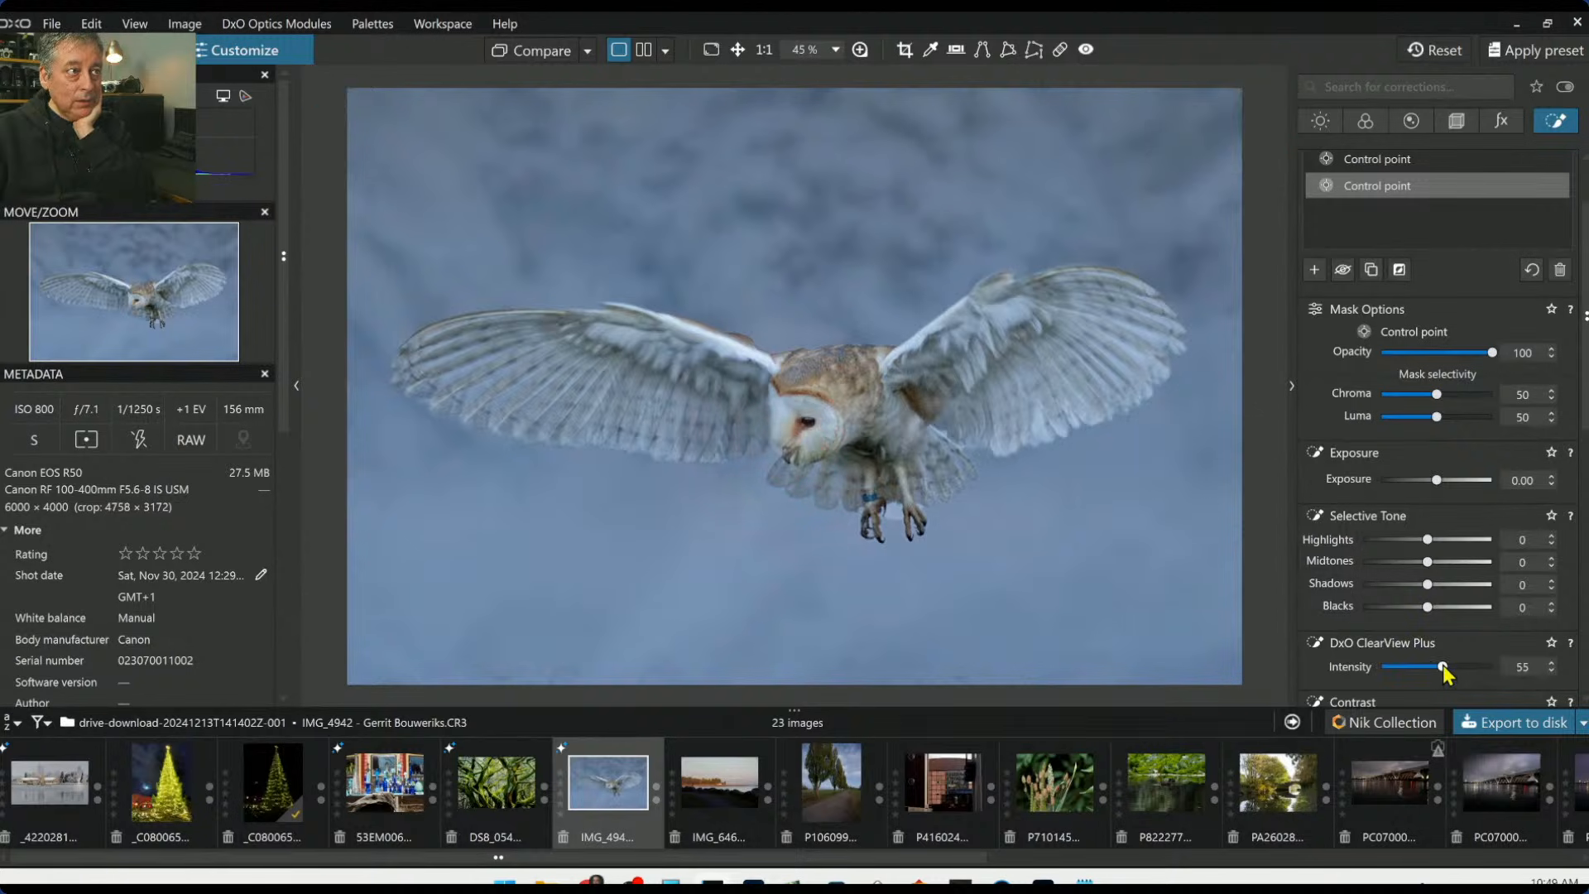
drag(1443, 667, 1418, 667)
drag(1436, 482, 1439, 482)
scroll(794, 463, up, 4)
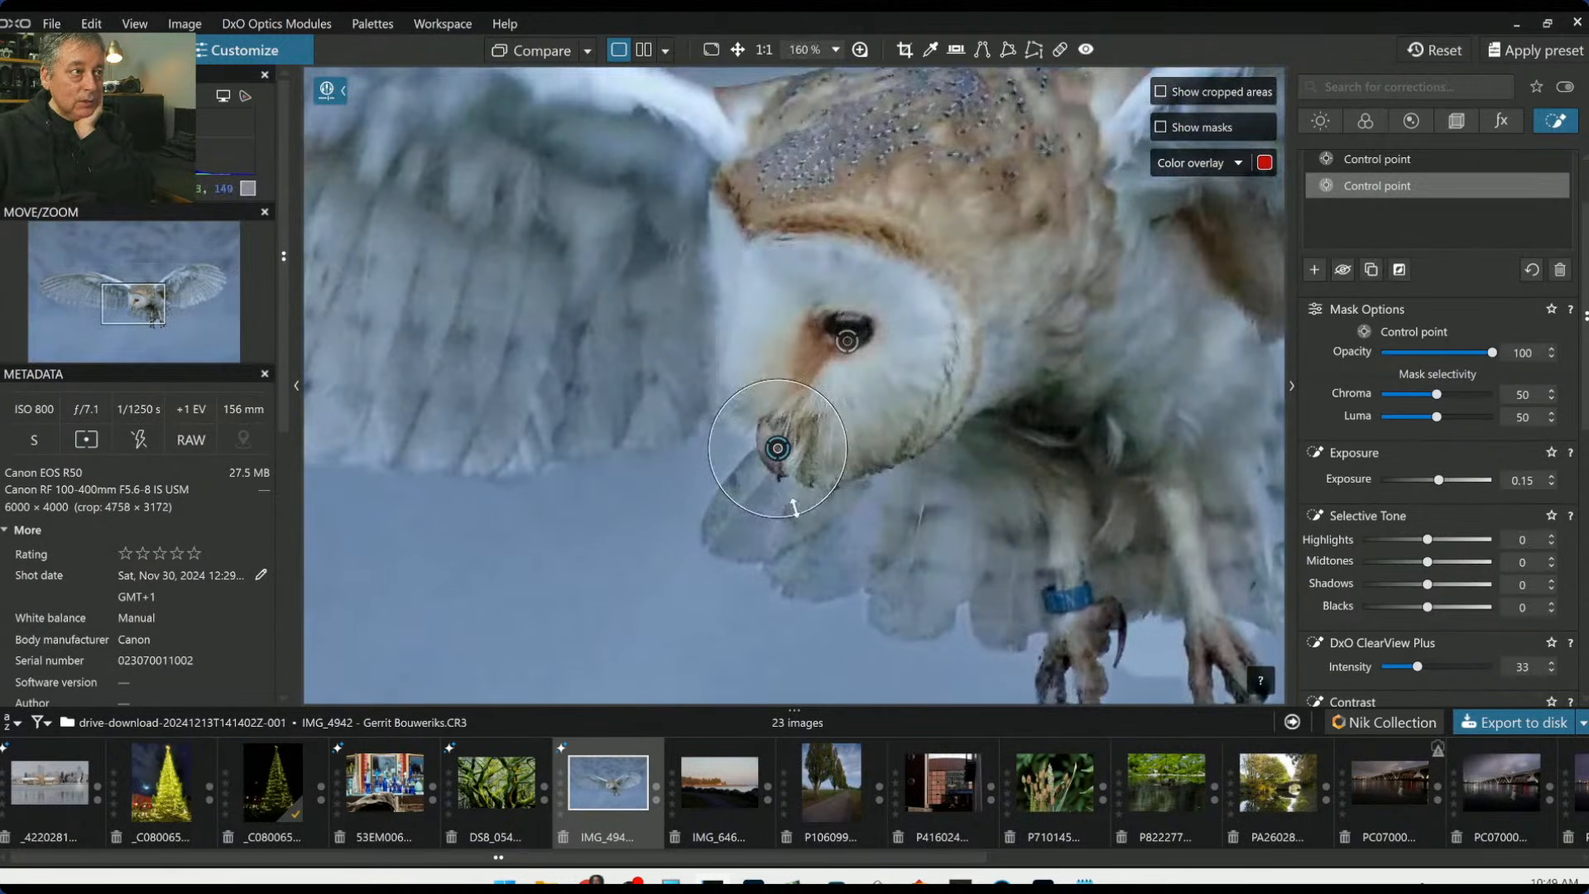
drag(794, 506, 787, 487)
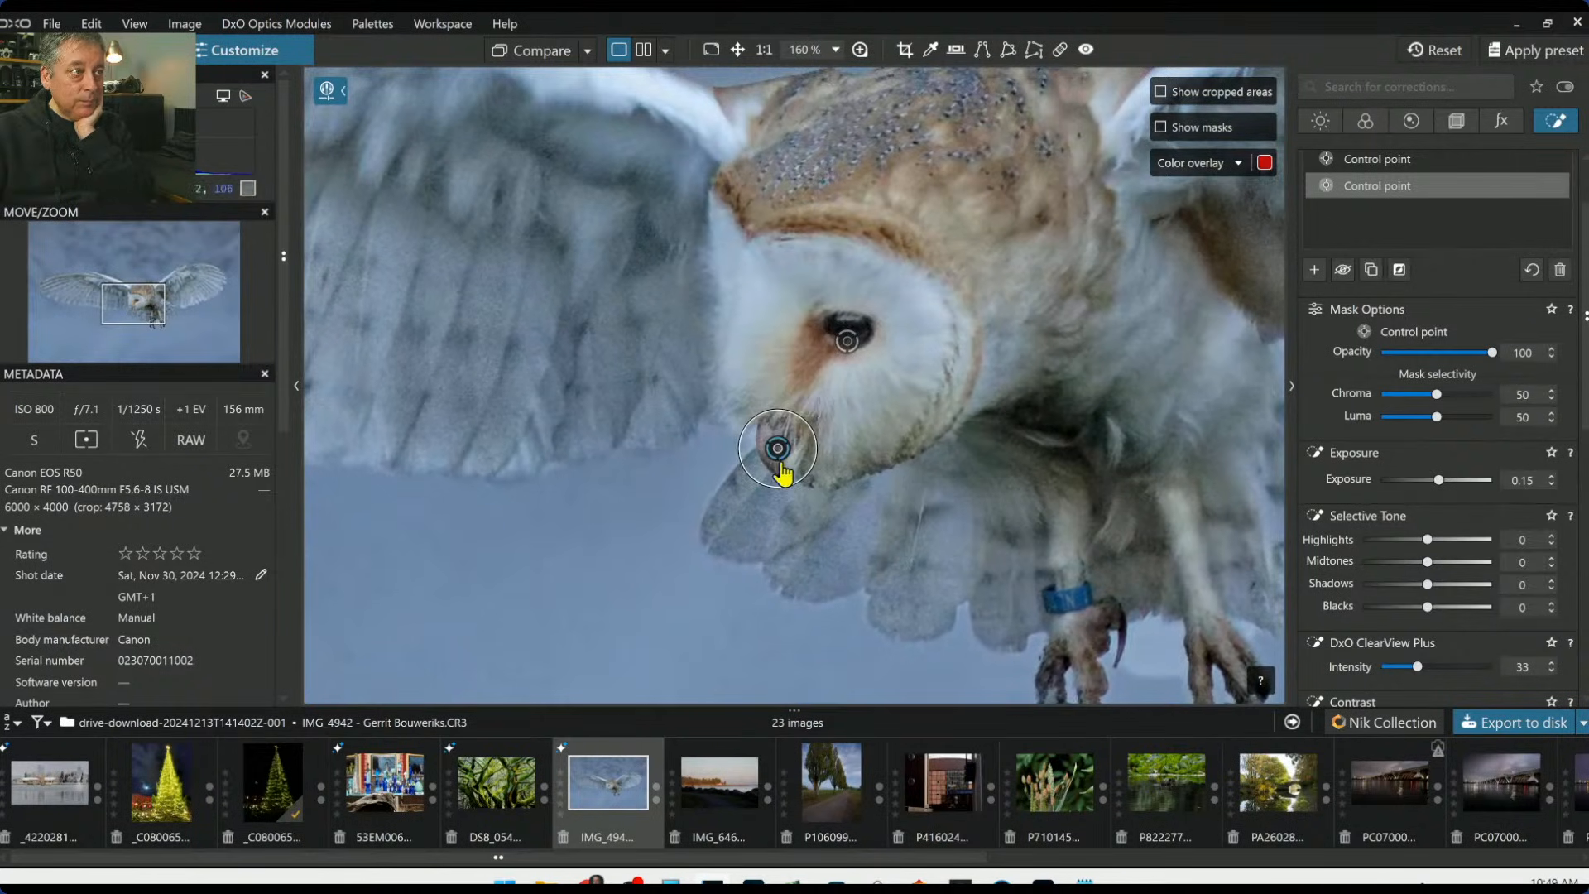
Nudge the face Control point on the owl's eye and enlarge its radius slightly beyond the face
click(847, 340)
drag(848, 338, 848, 335)
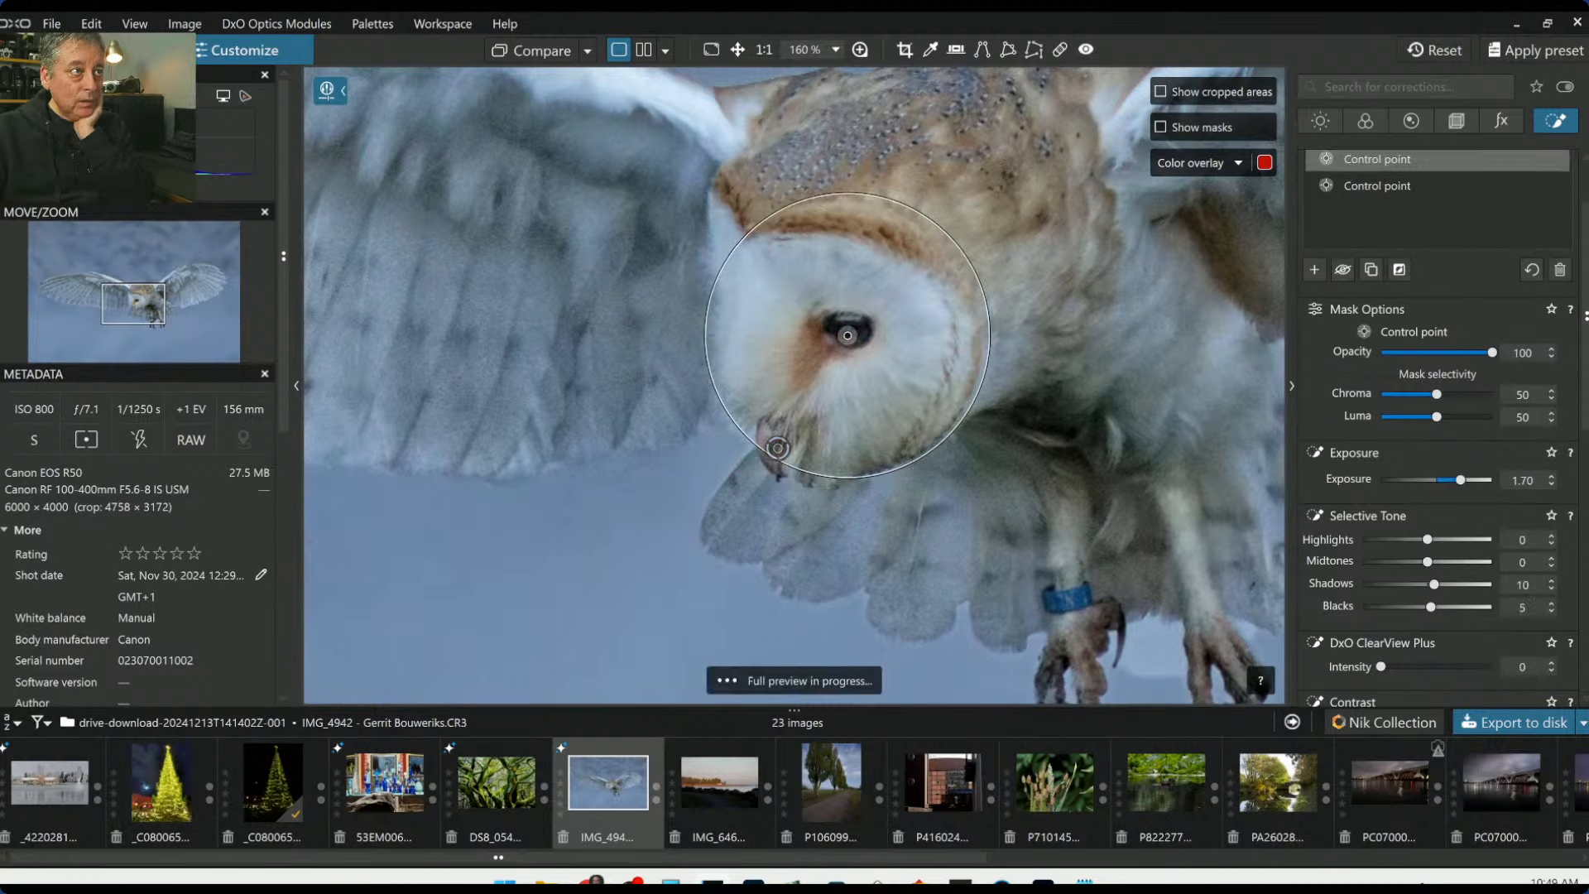
drag(962, 411, 993, 430)
scroll(1126, 563, down, 2)
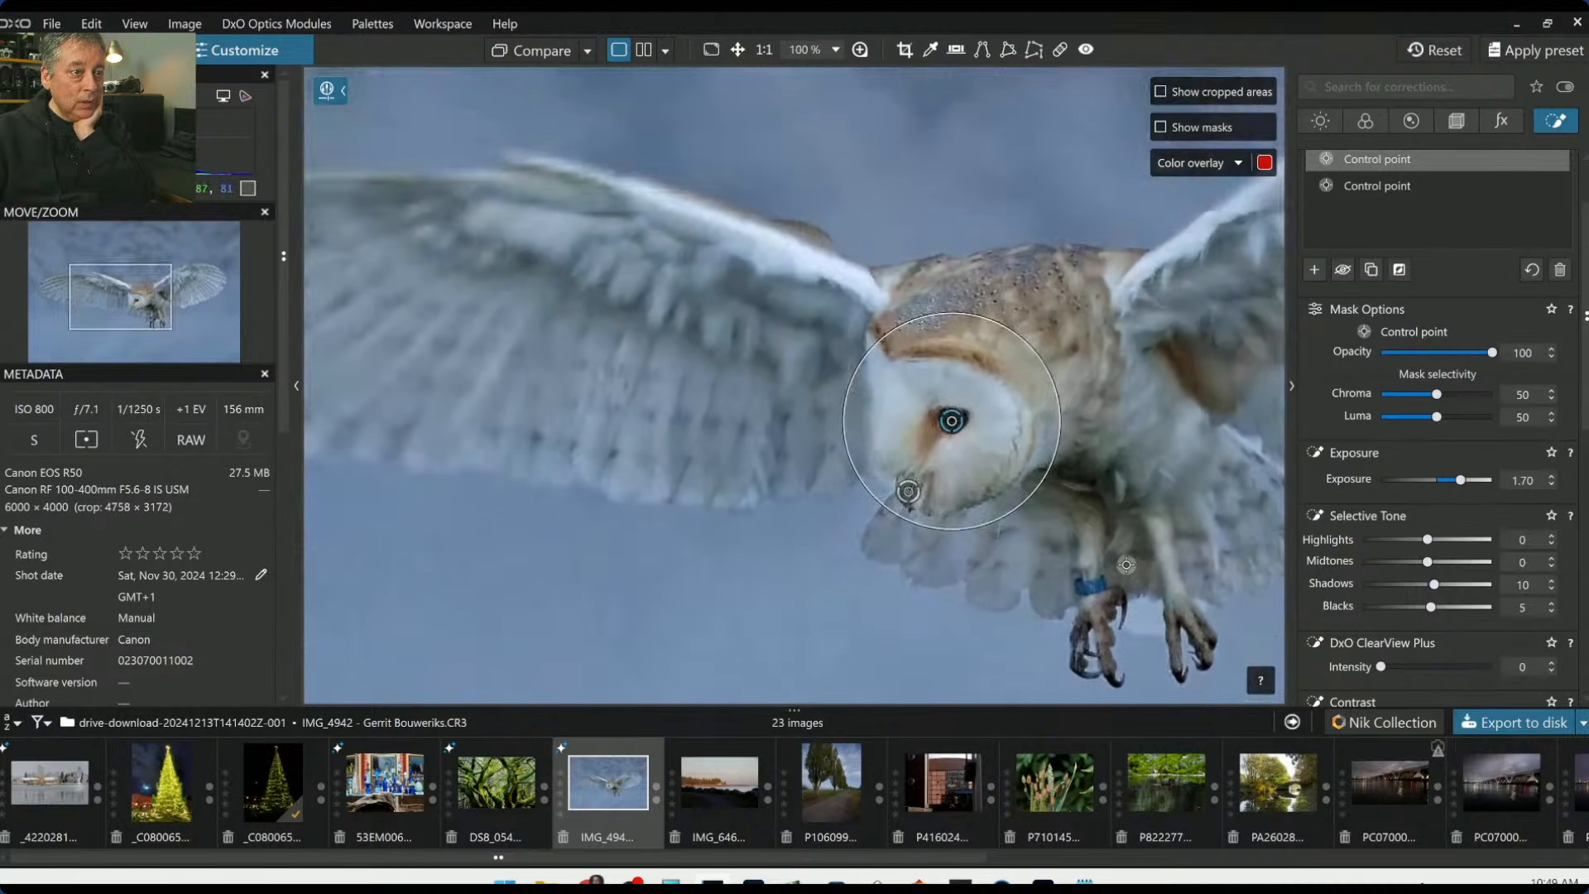
scroll(1200, 561, down, 1)
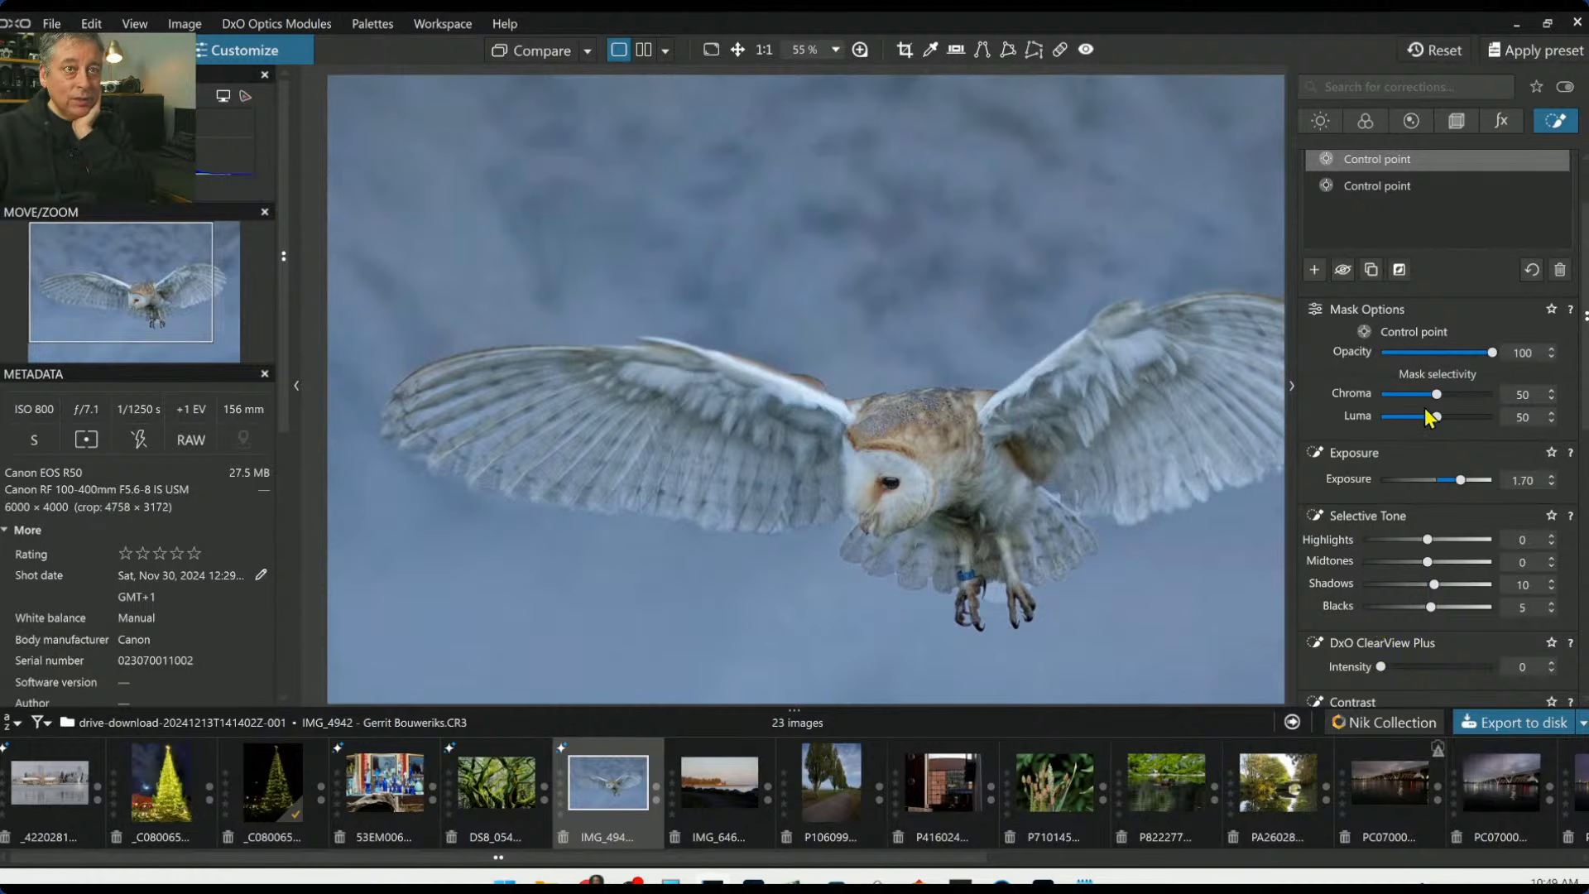
Add a new Control point mask covering both of the owl's feet and set its Luma selectivity to 68
click(1316, 271)
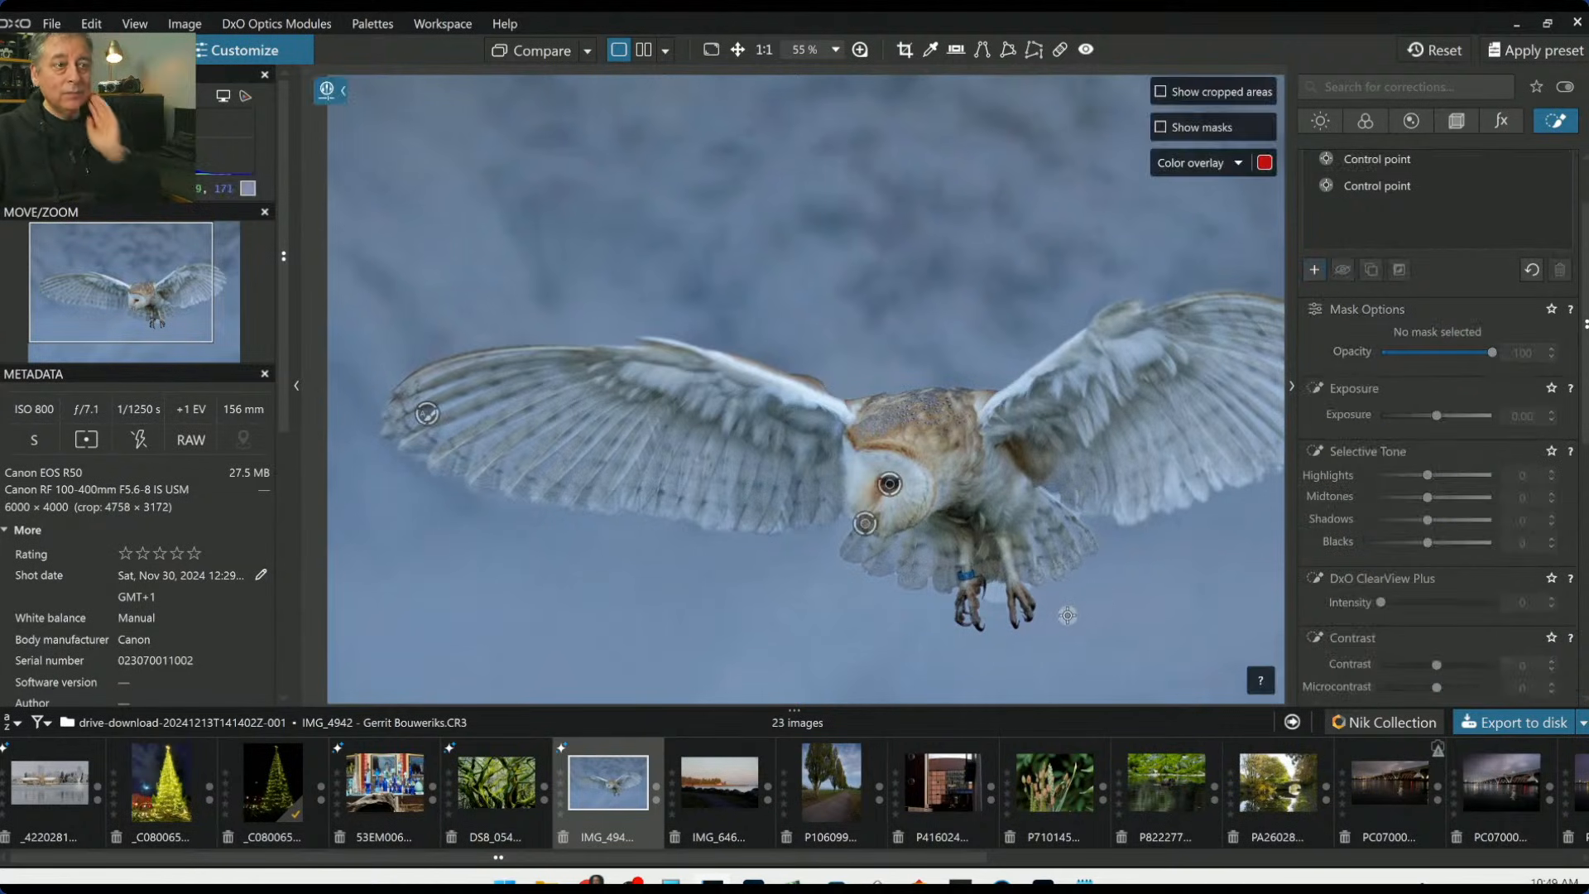
click(1028, 616)
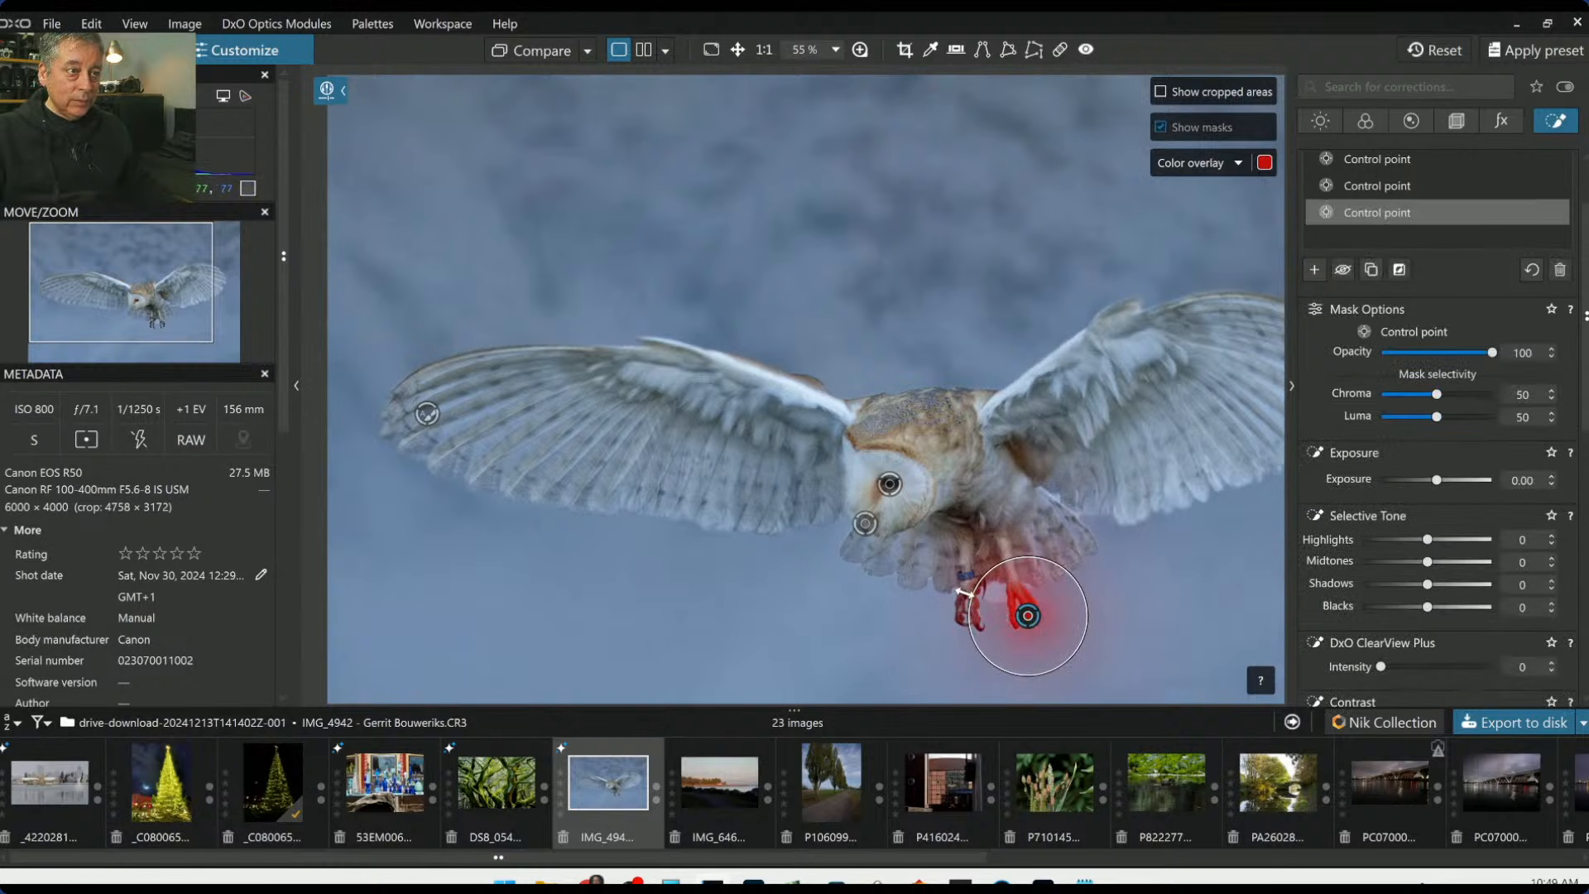
scroll(962, 593, up, 5)
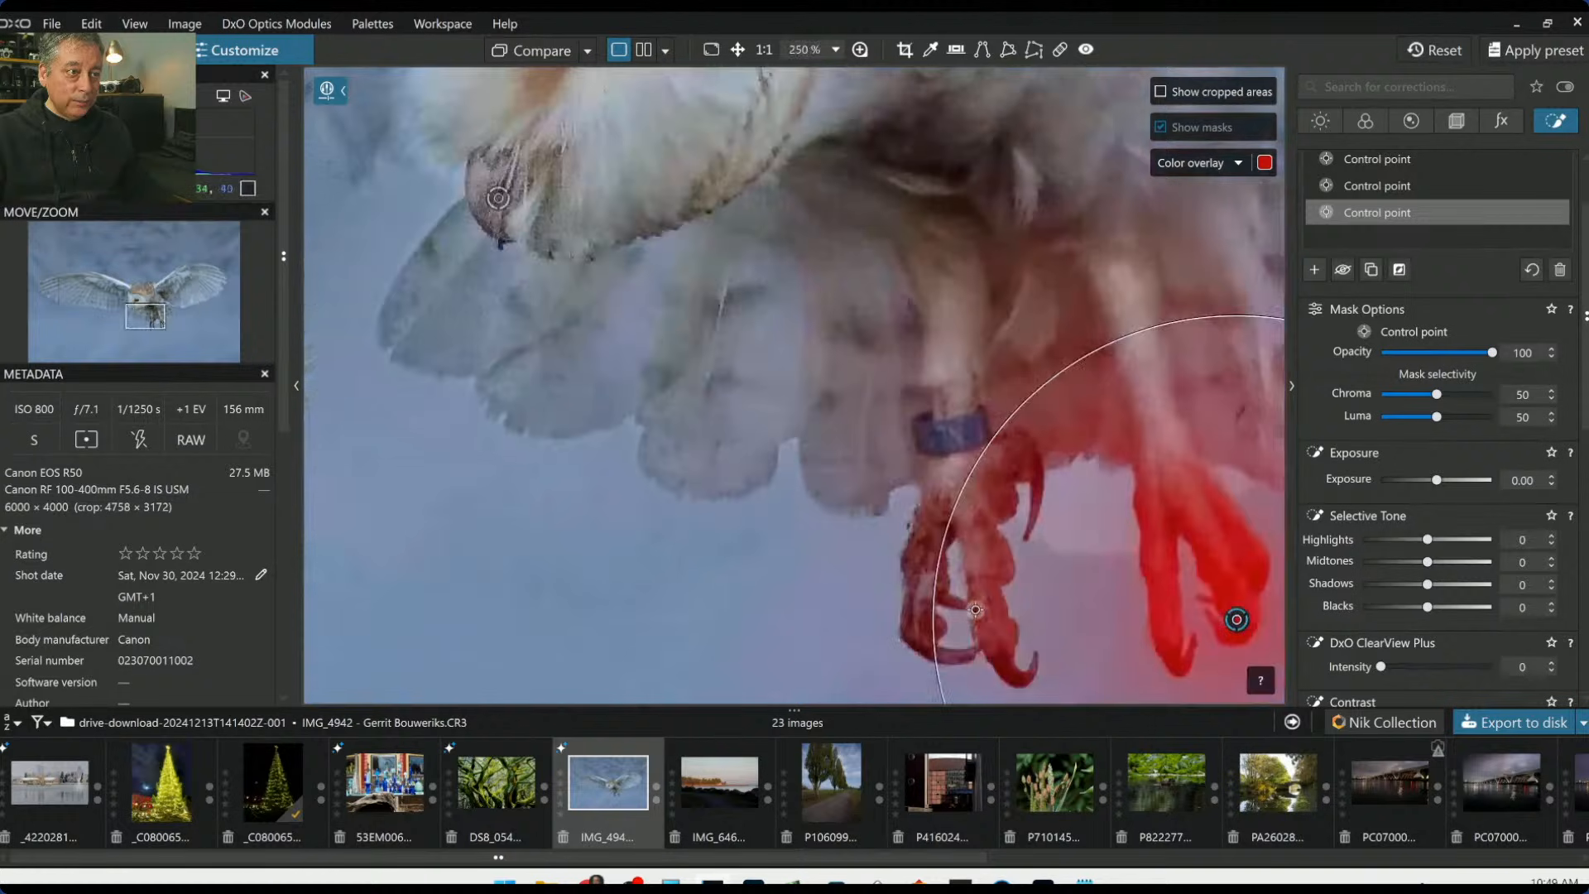
drag(976, 611, 984, 605)
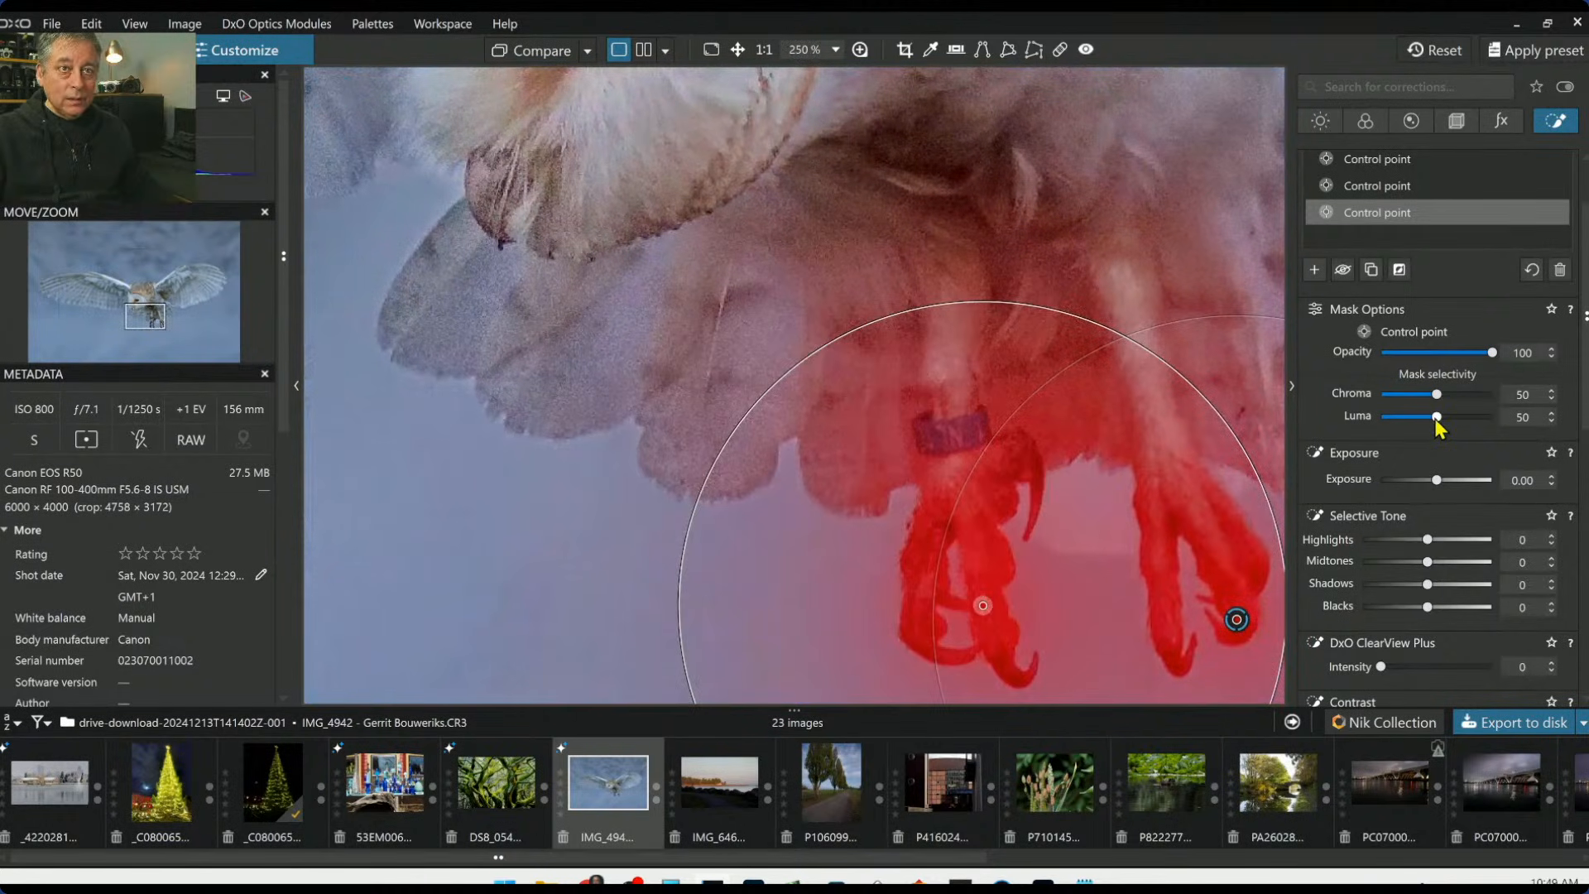
drag(1440, 422, 1458, 424)
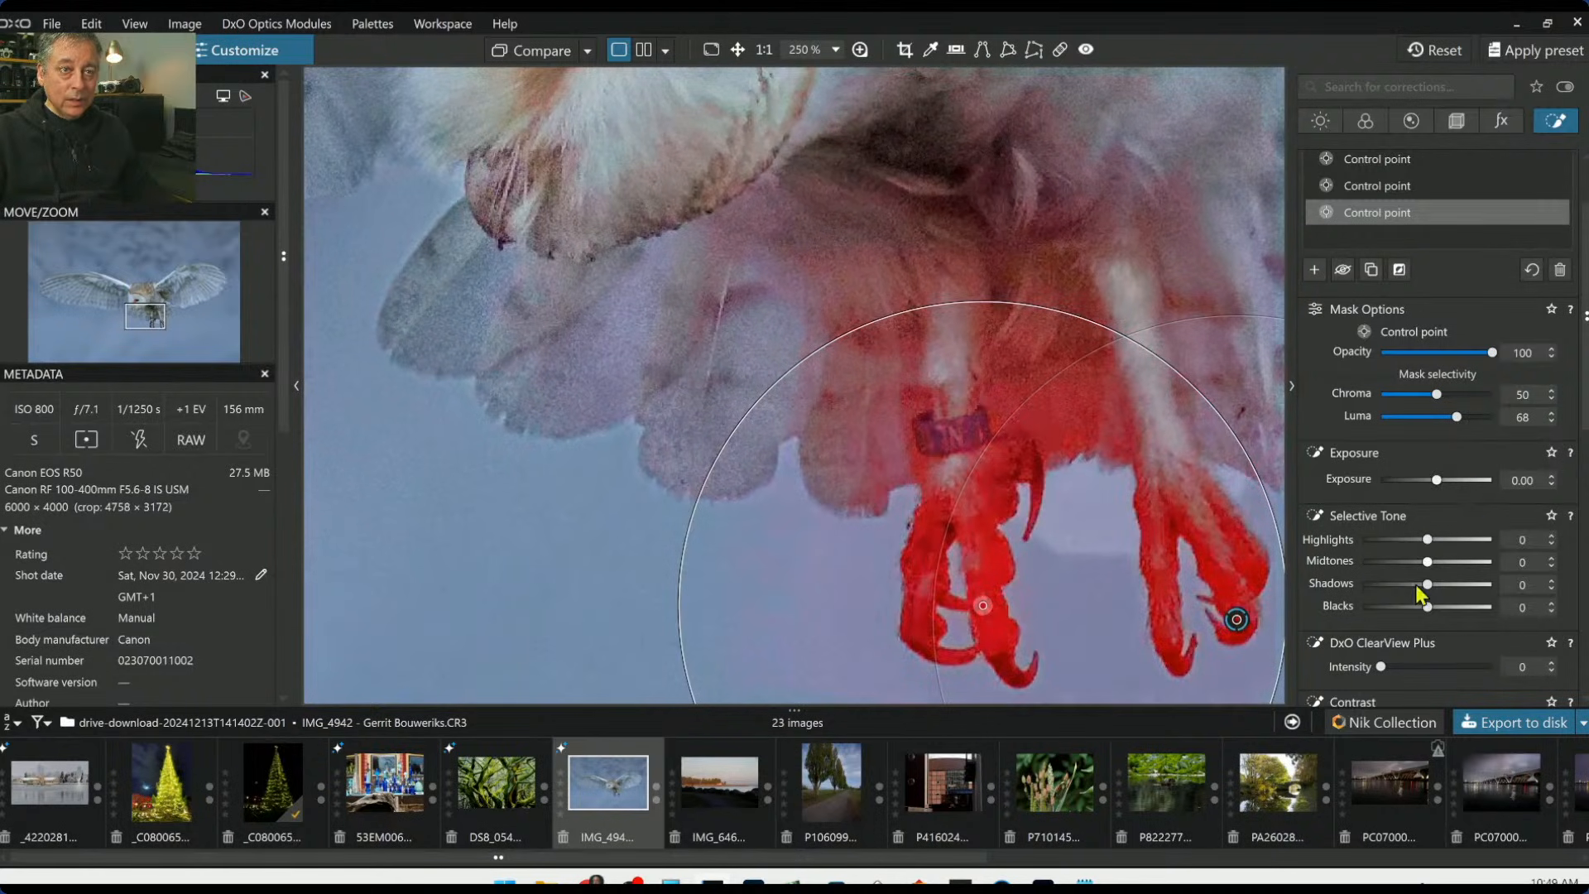
Set the feet mask's ClearView Plus Intensity to 52 and Exposure to 0.15
click(1440, 666)
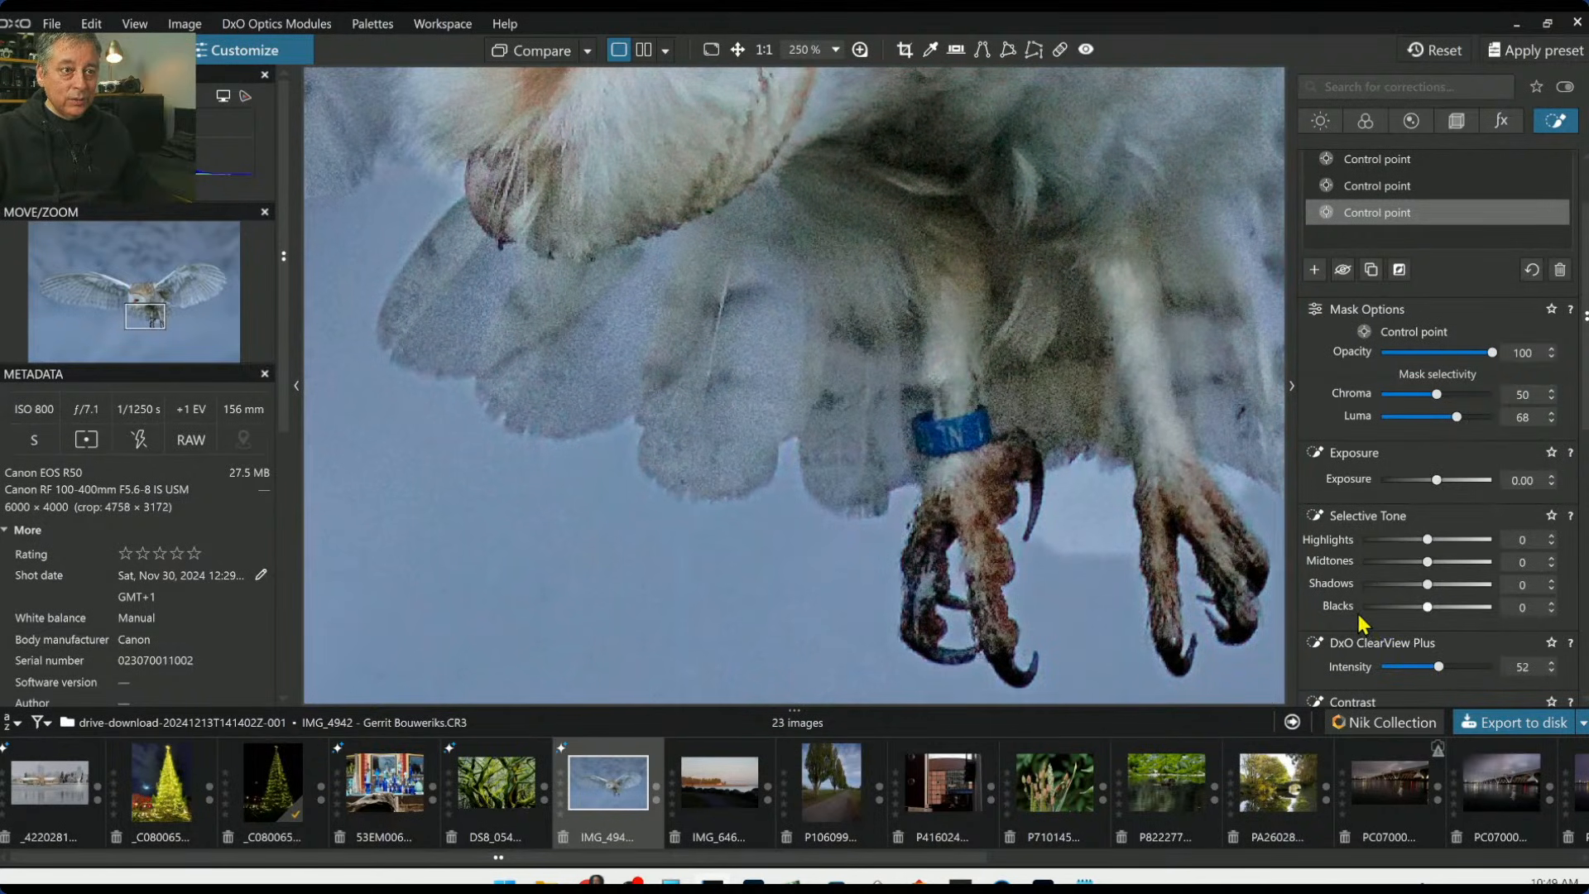
scroll(1358, 609, down, 2)
scroll(1143, 482, down, 2)
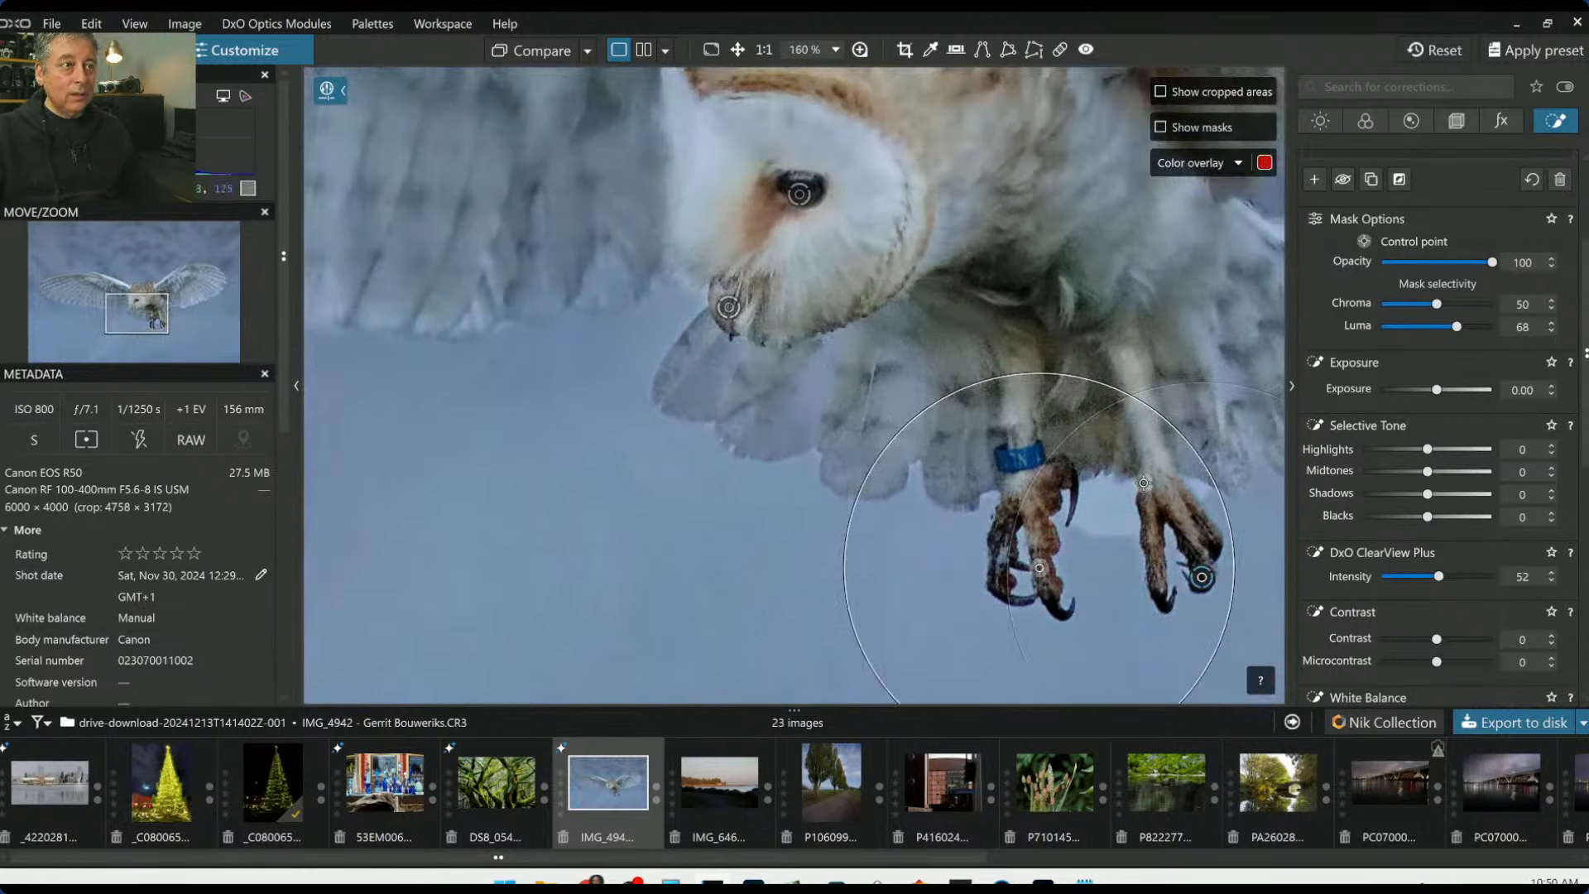
scroll(1143, 483, down, 3)
scroll(1429, 572, down, 2)
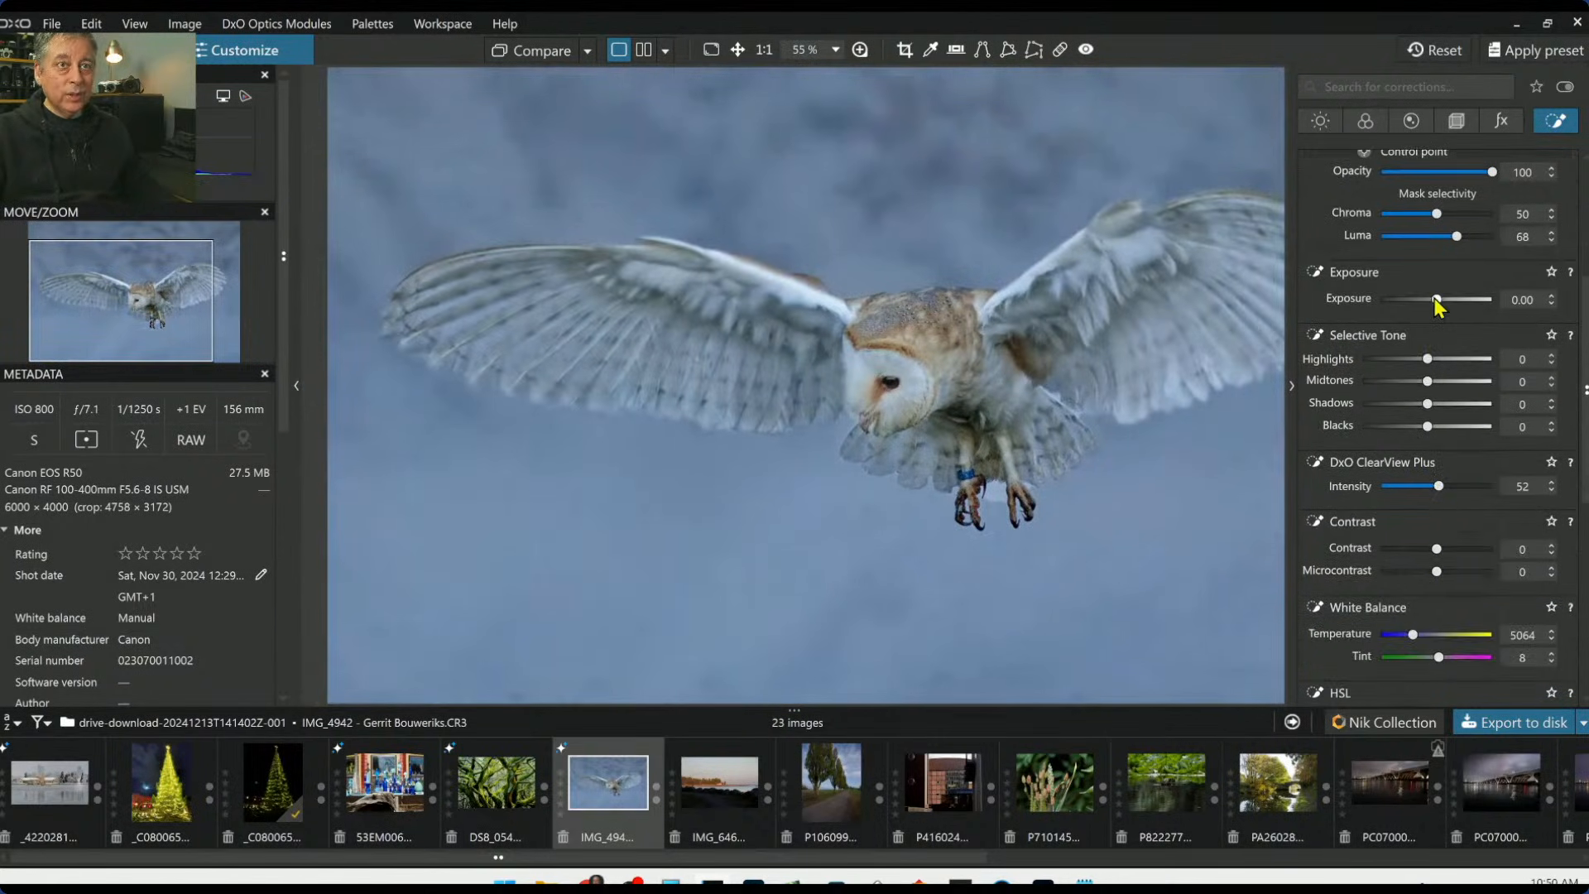
drag(1437, 300, 1440, 299)
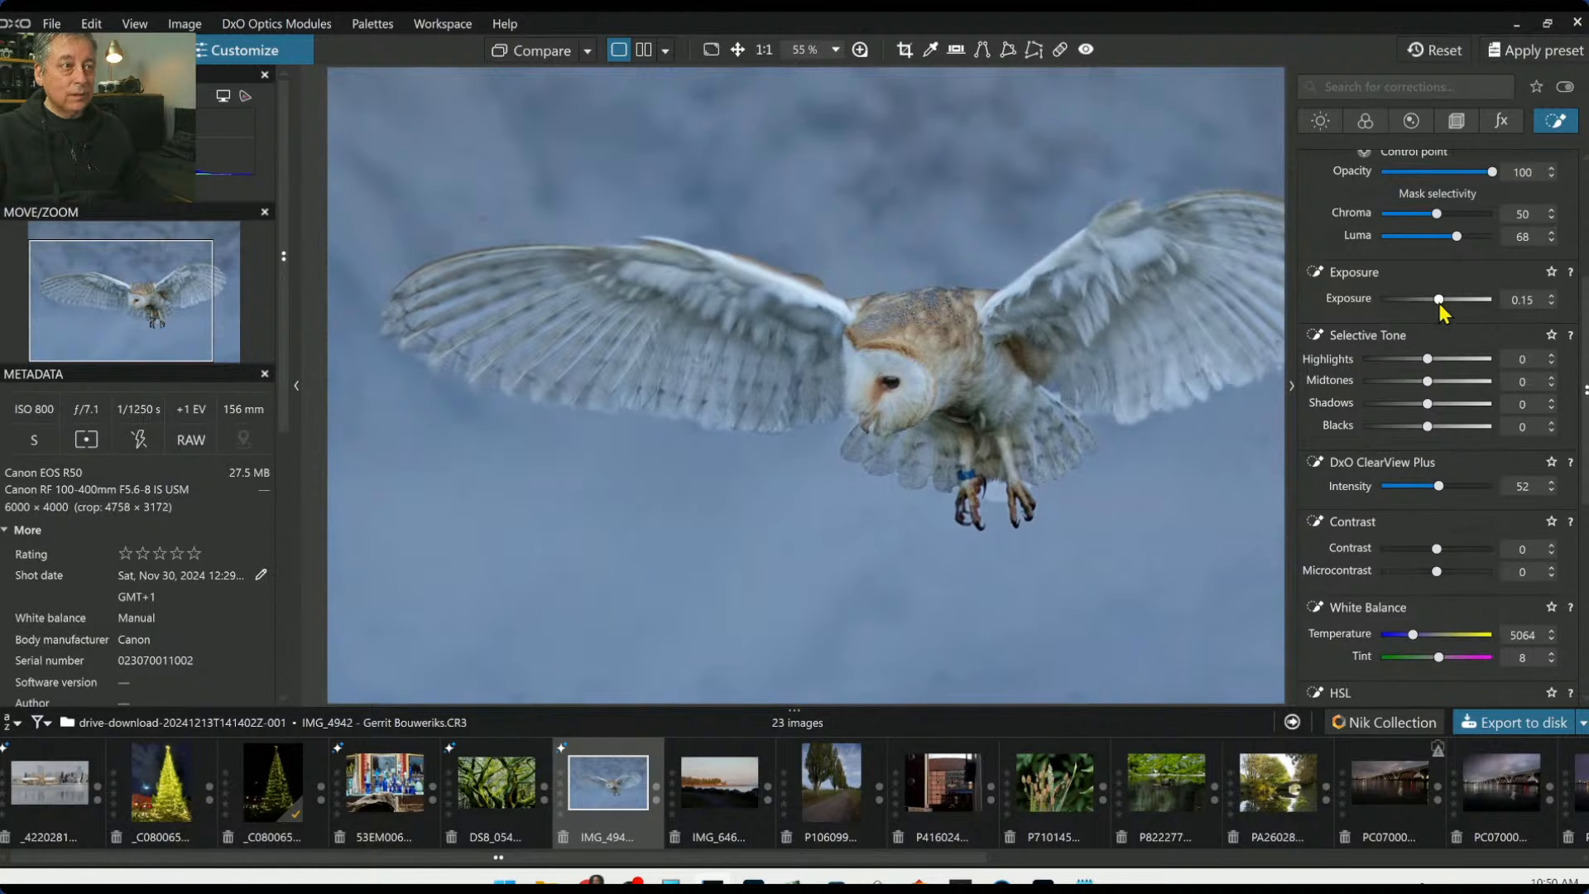
Erase the Auto mask's spill from the background around the owl's feet and finish the local adjustments
scroll(1440, 305, up, 6)
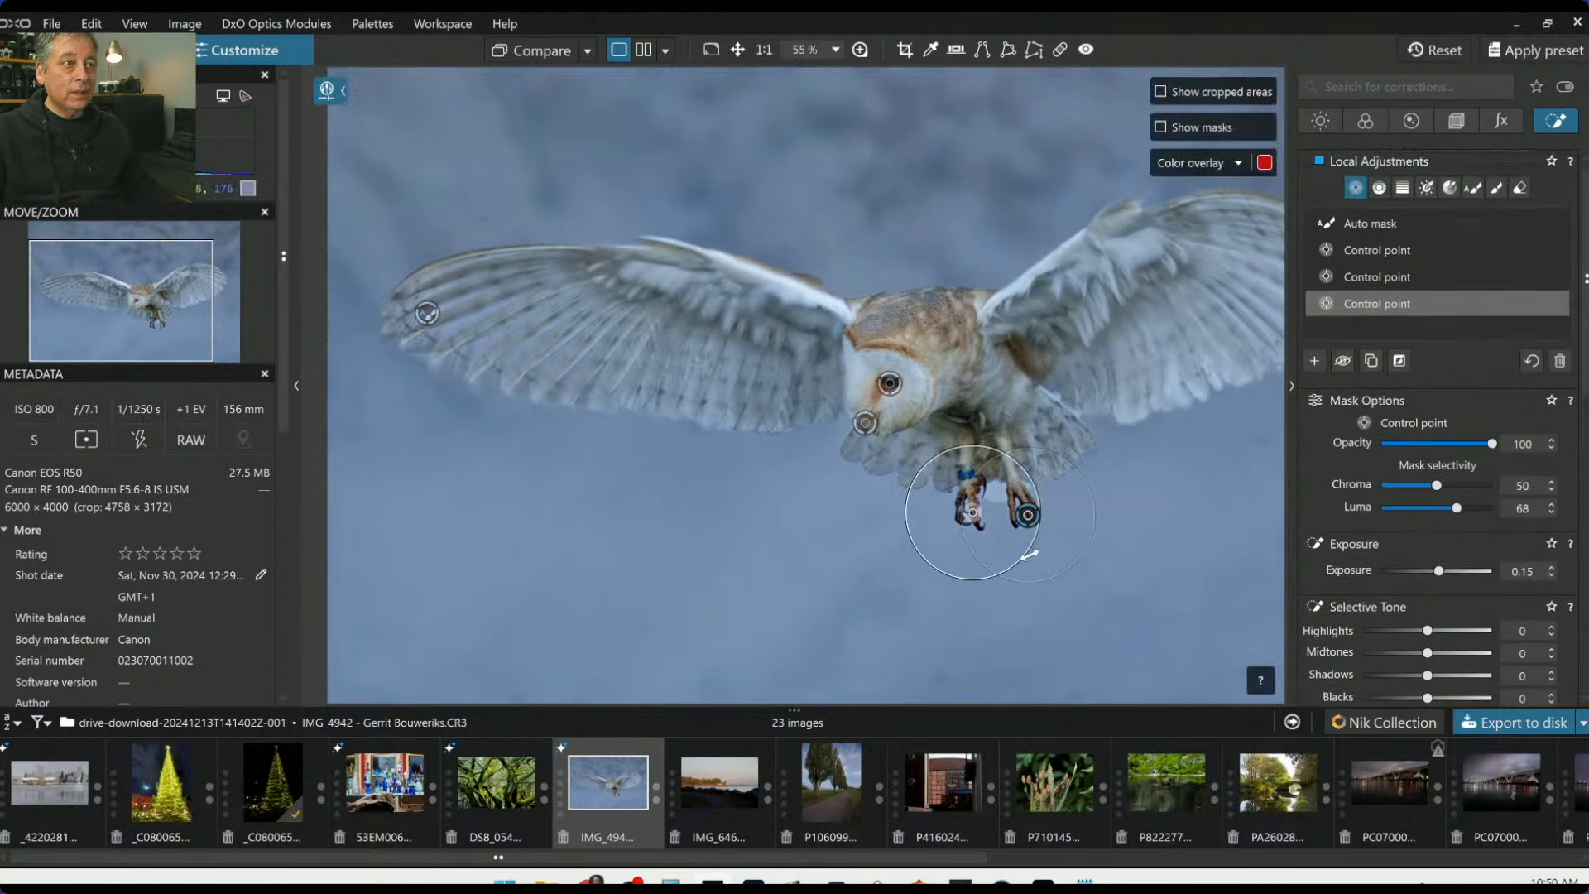
click(1394, 224)
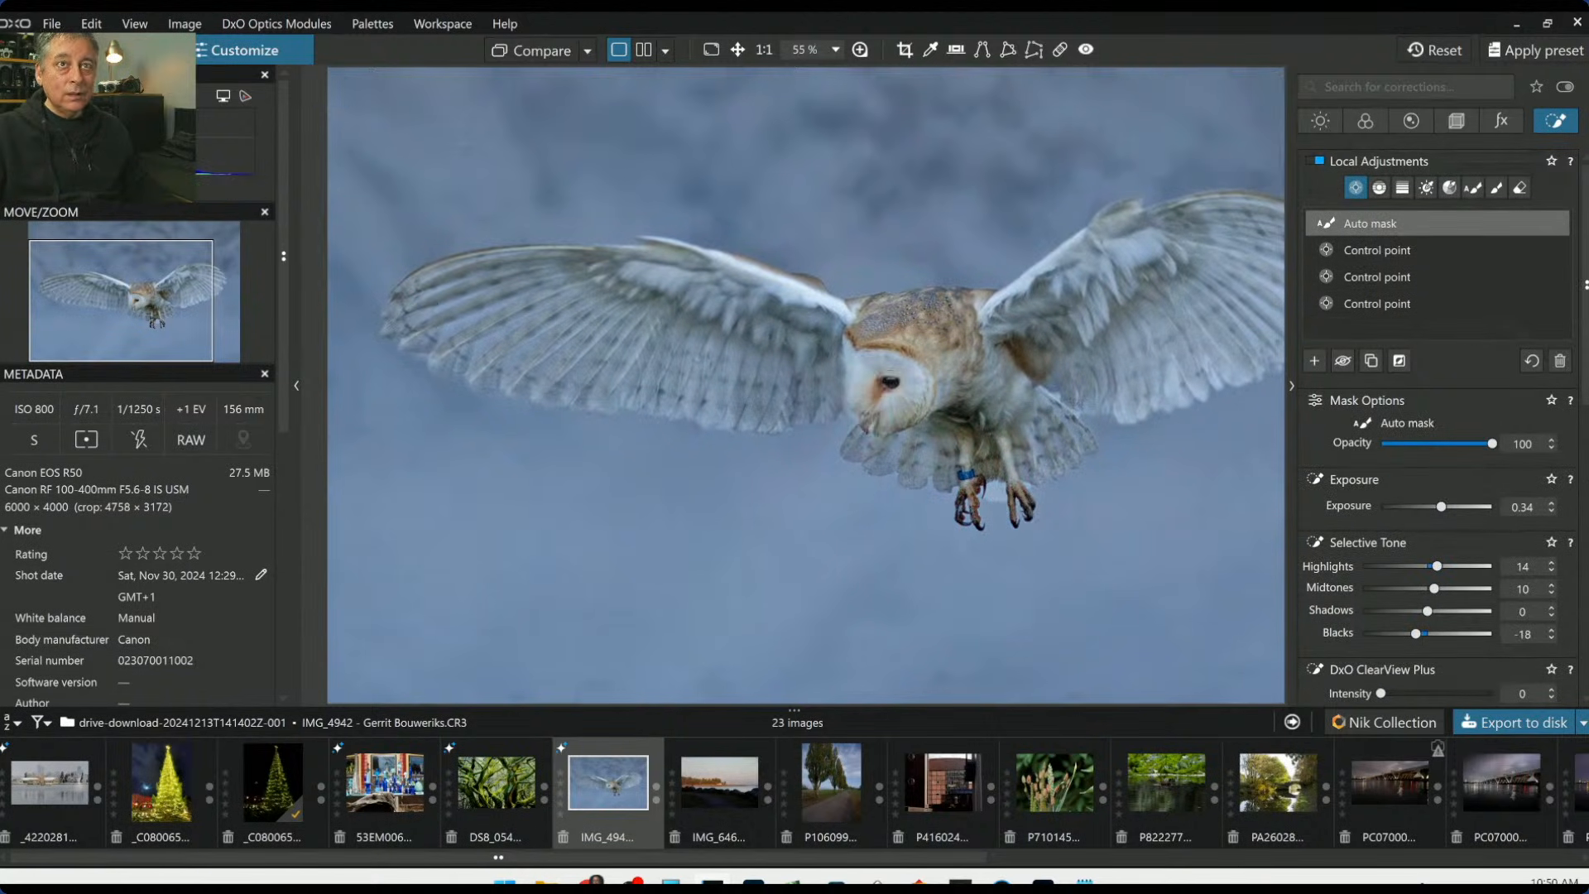
click(1520, 188)
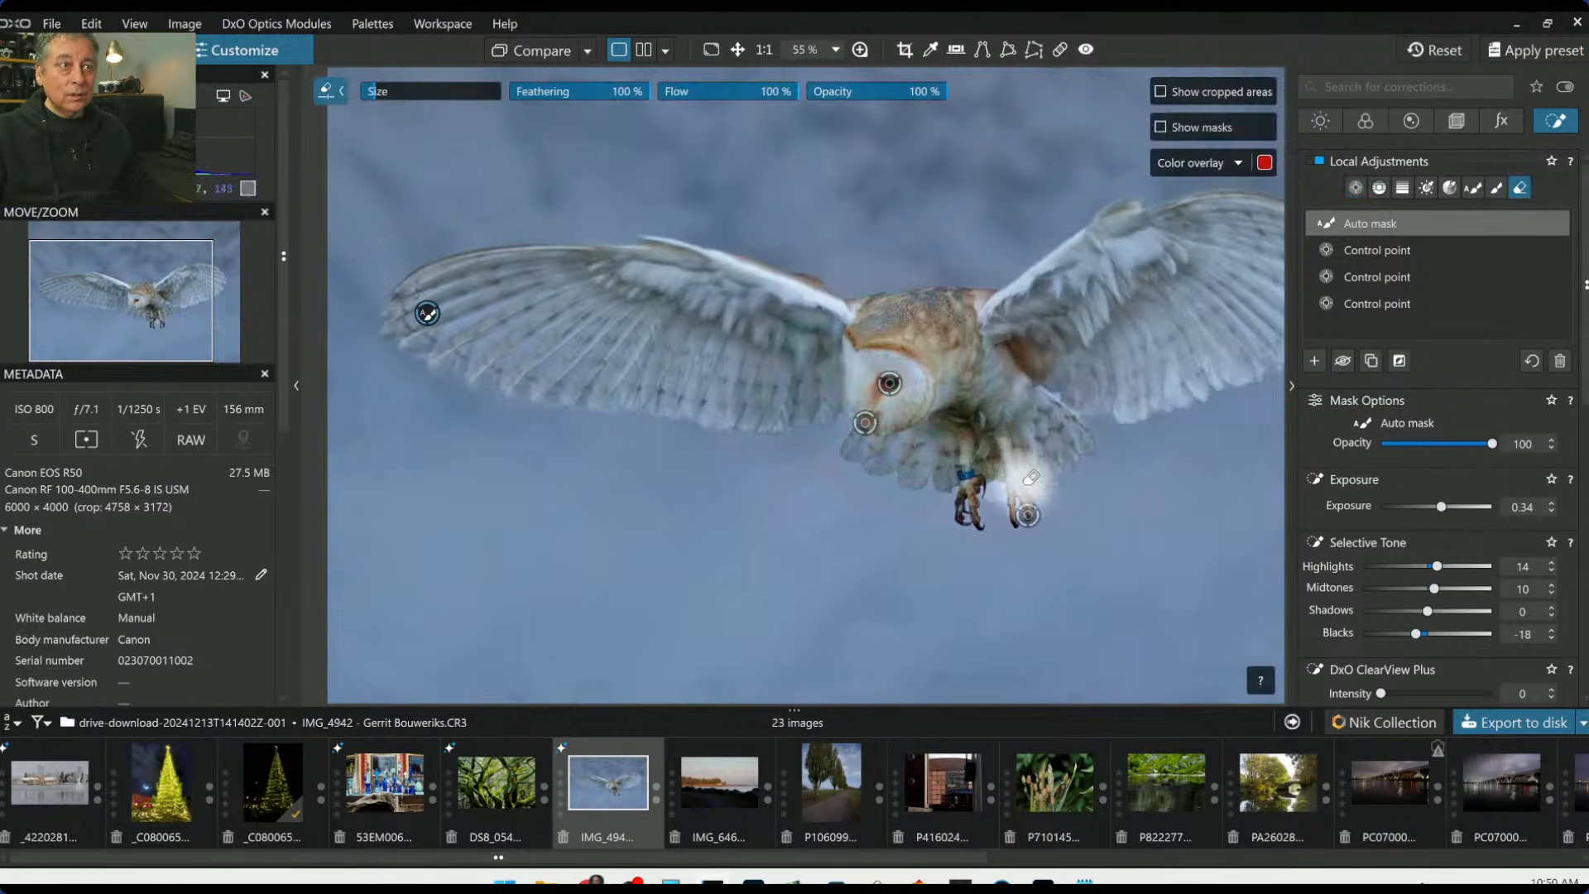
scroll(1015, 487, up, 5)
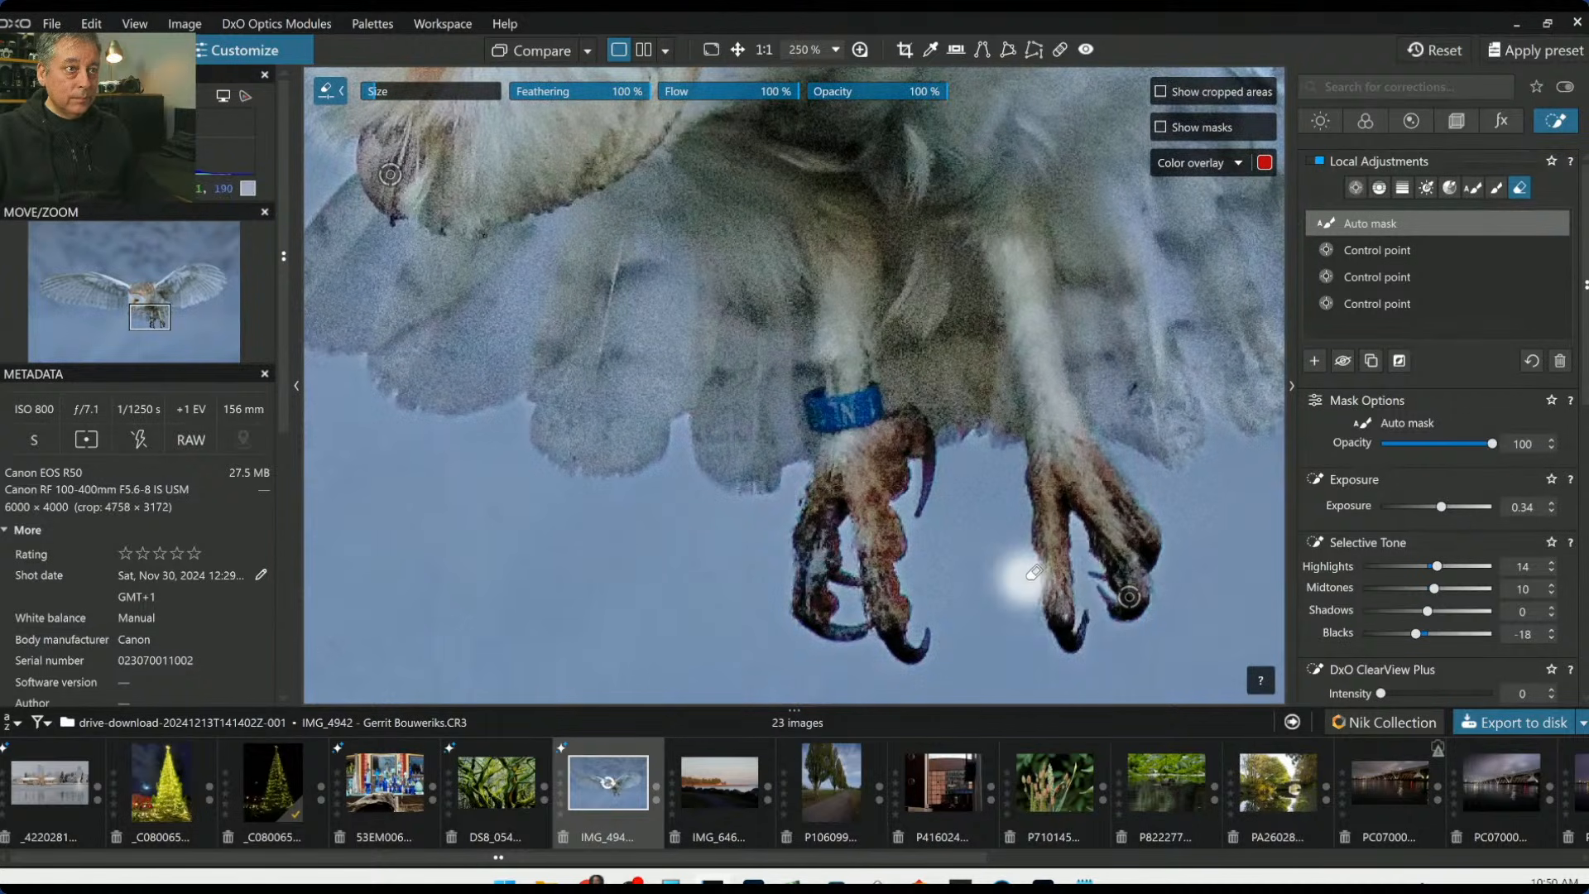
scroll(948, 559, down, 2)
scroll(949, 559, down, 3)
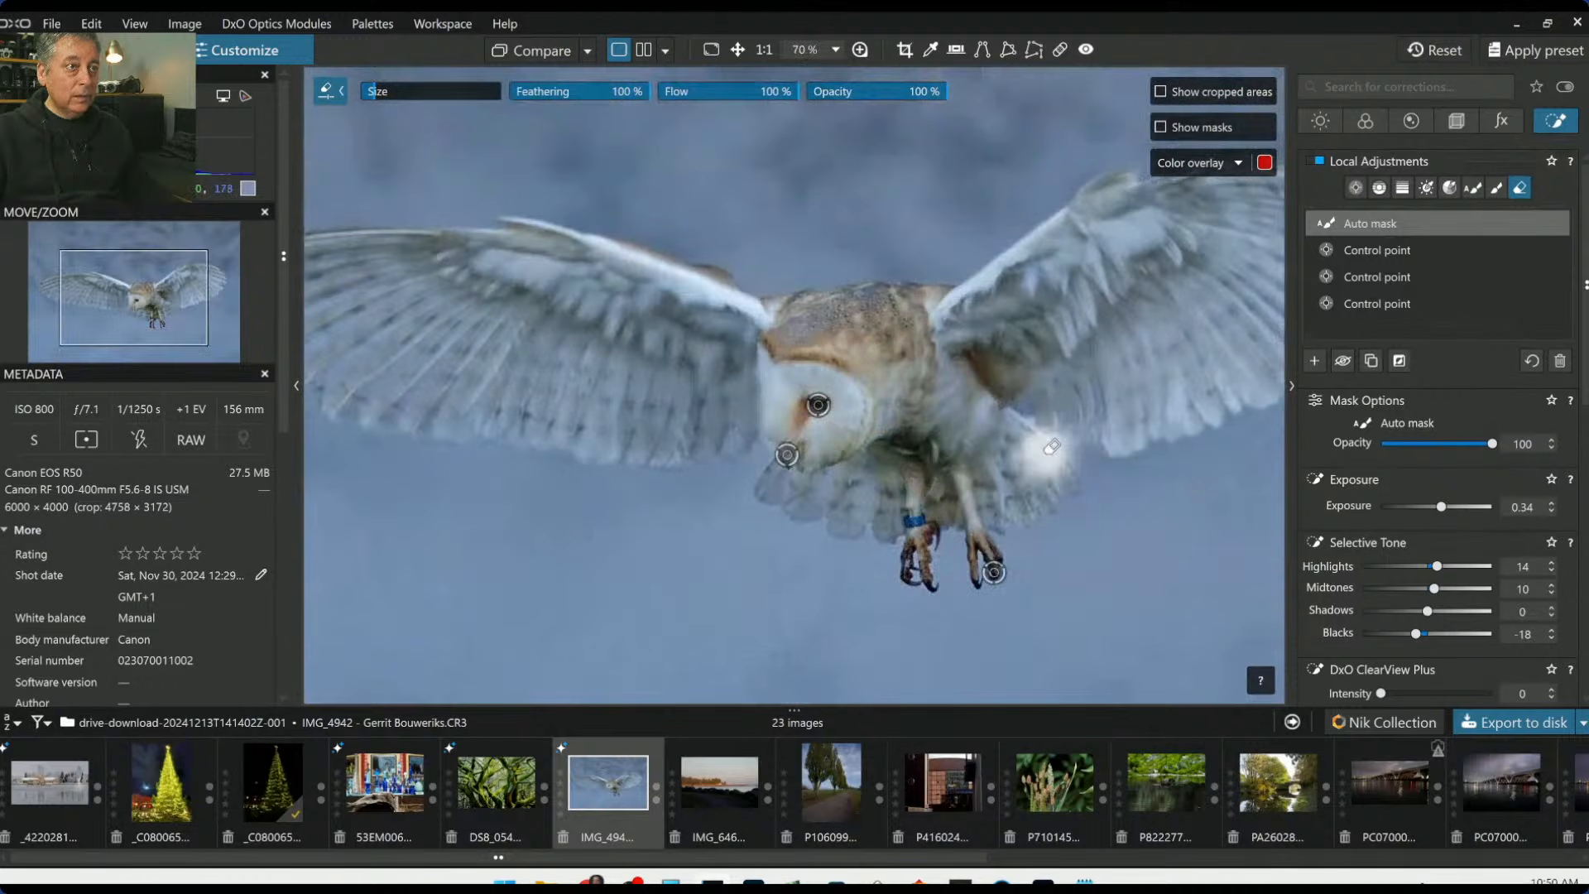
scroll(1147, 529, down, 2)
scroll(1151, 527, down, 1)
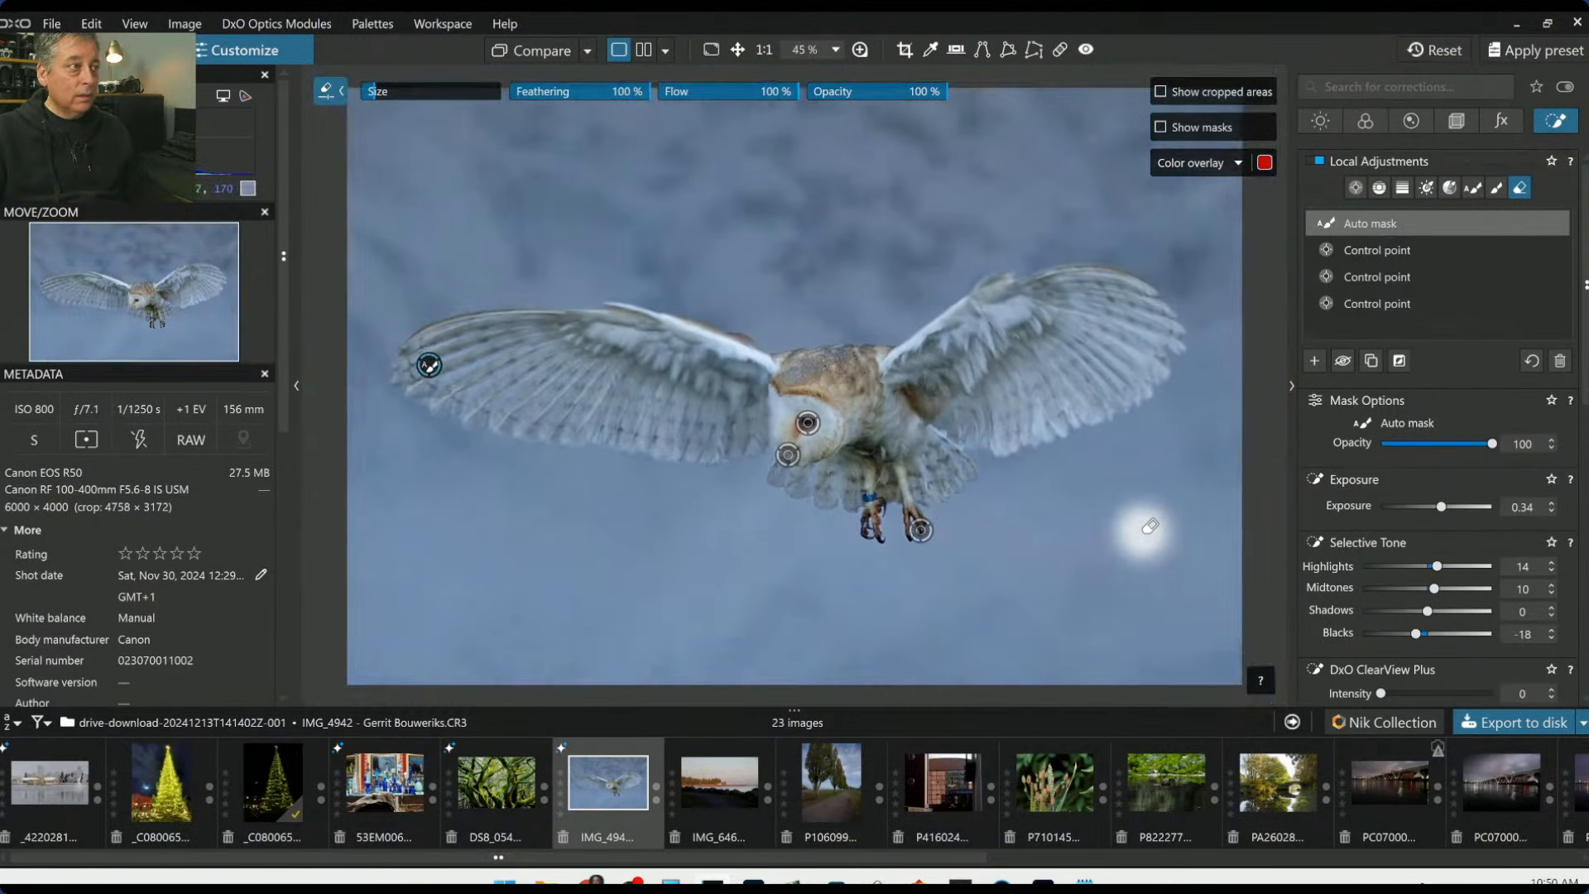
scroll(1145, 531, down, 1)
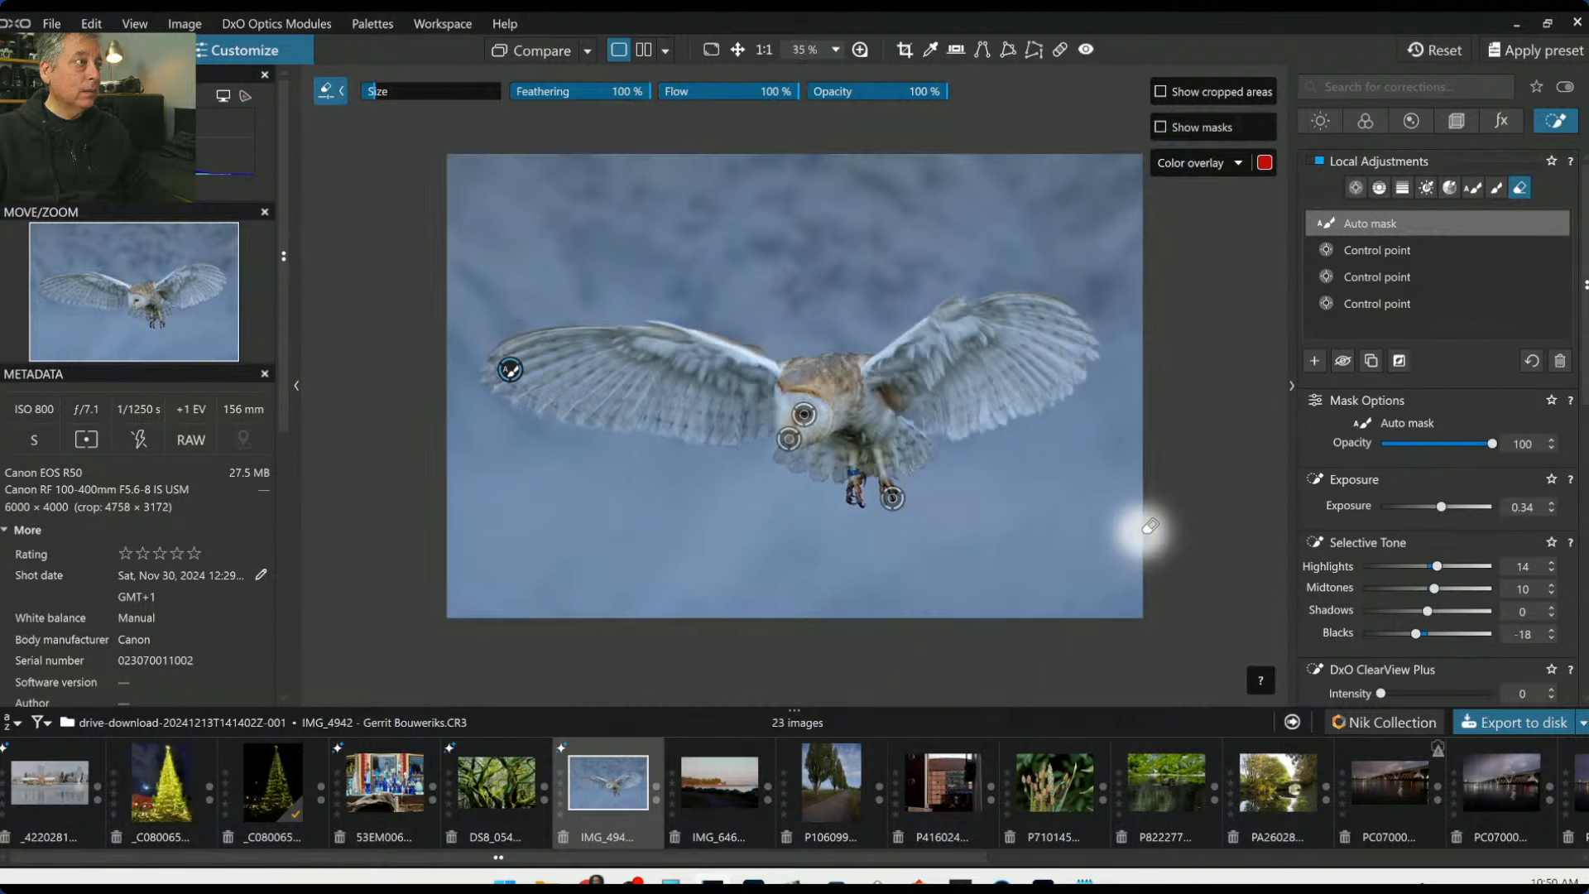
click(1227, 504)
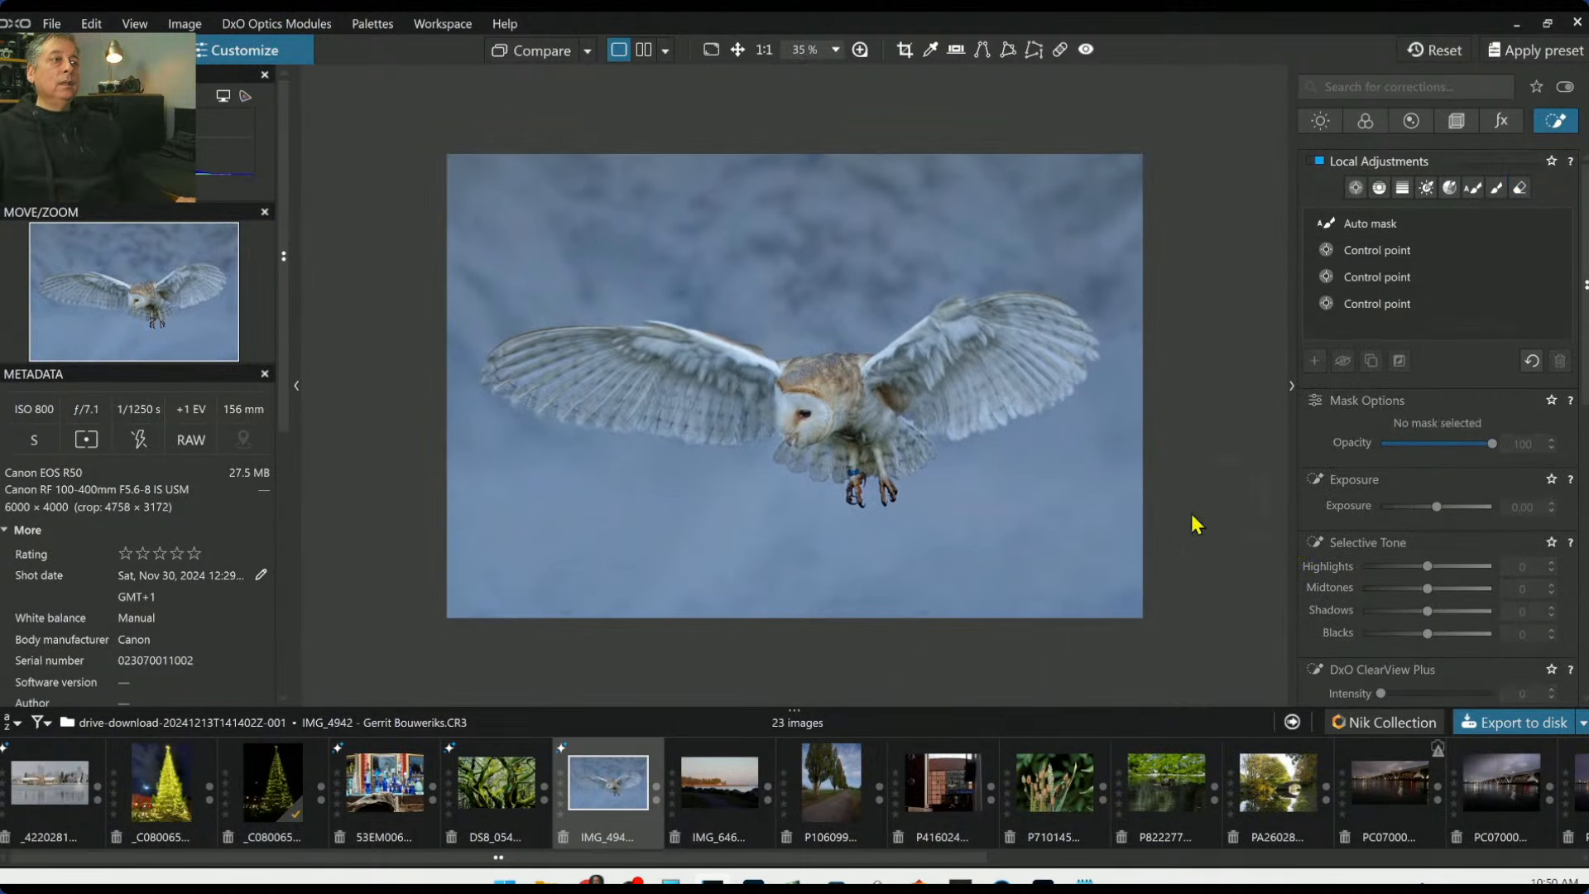
Compare the edited owl photo with its unedited original a couple of times
click(548, 58)
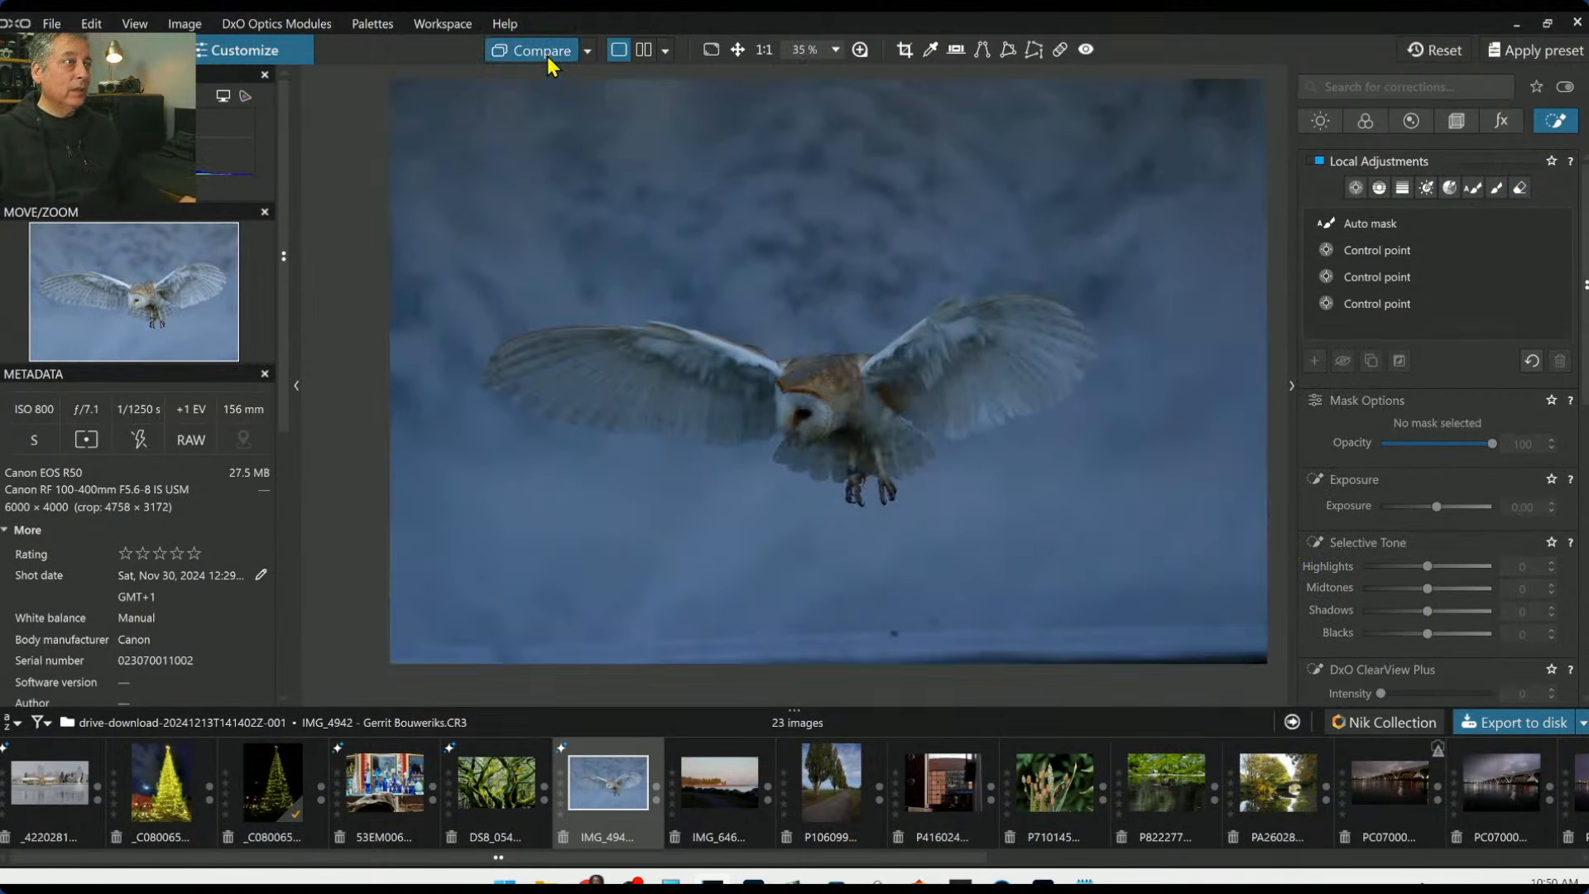
click(548, 56)
click(548, 57)
click(548, 56)
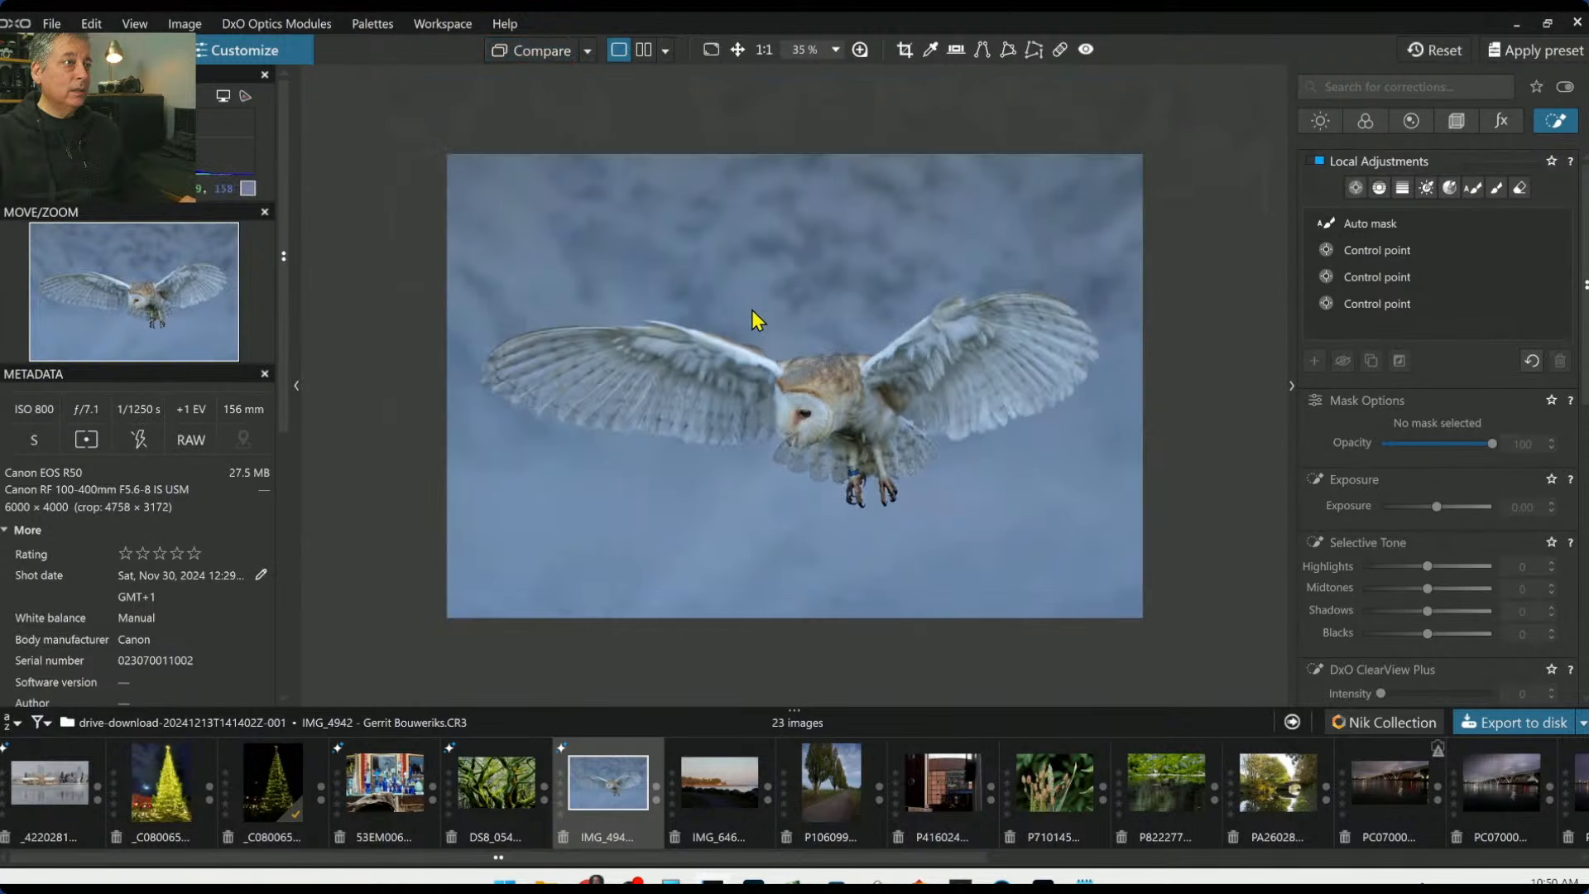
scroll(754, 313, up, 1)
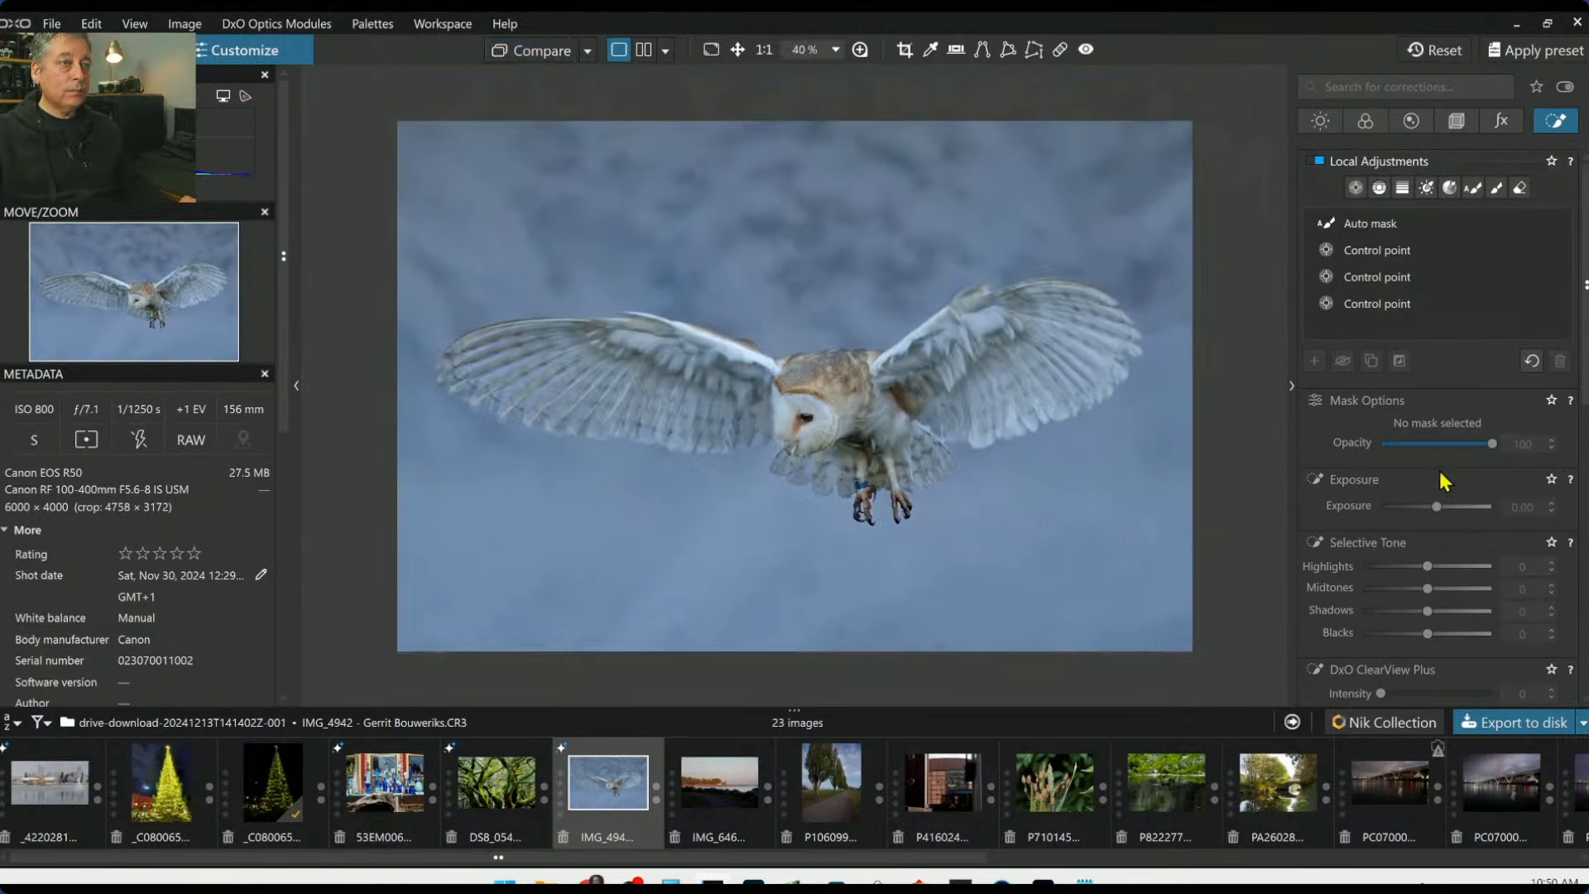
Warm up the whole owl photo by setting the RAW White Balance Temperature to 5664
click(1307, 129)
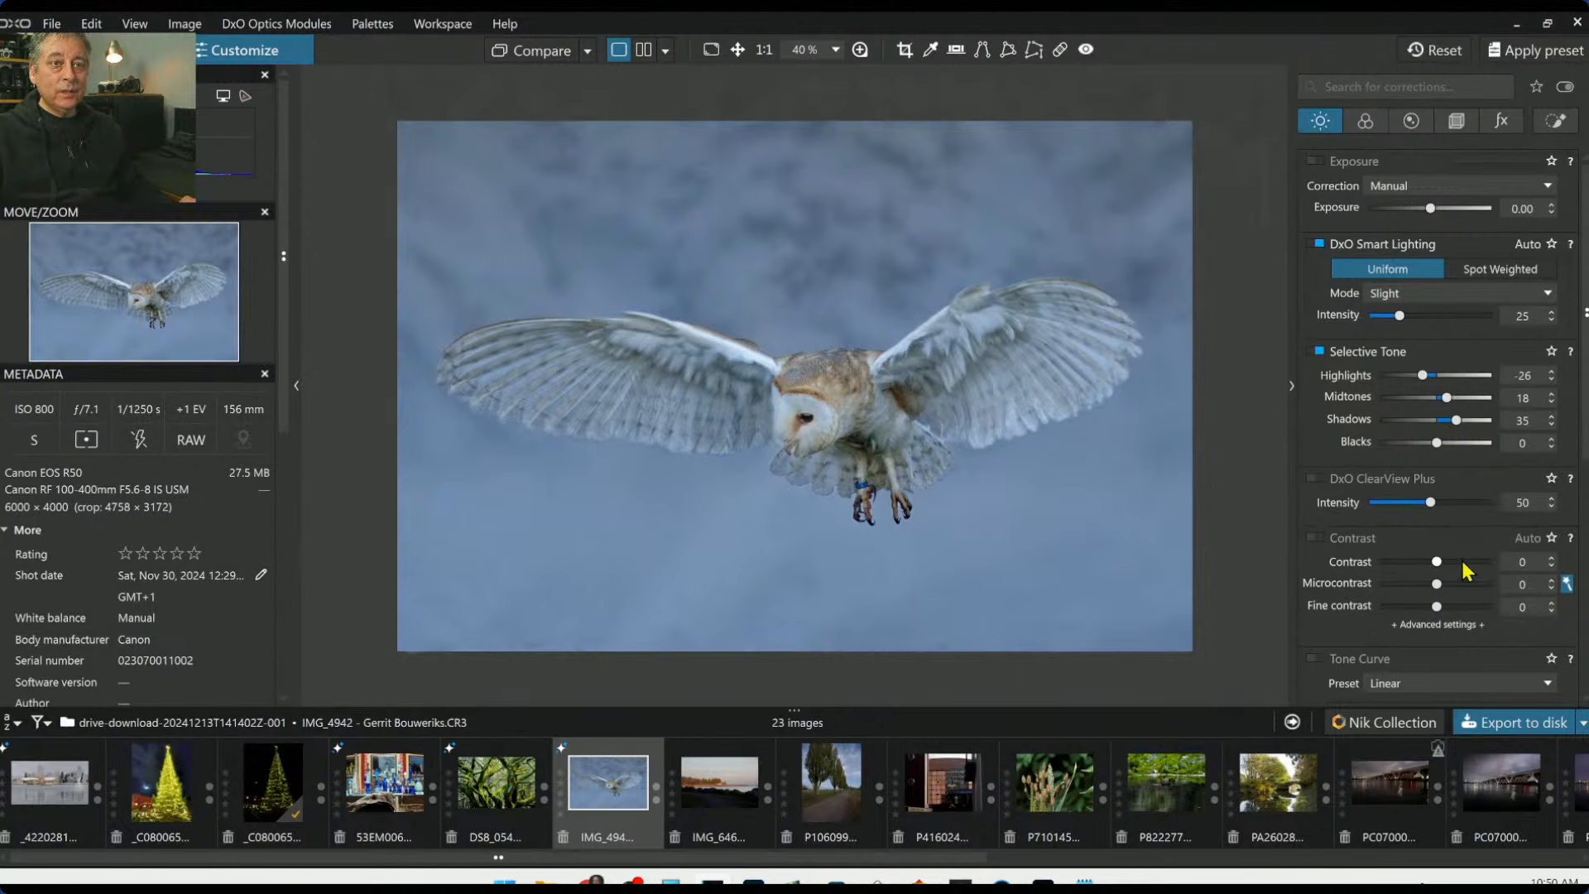
scroll(1464, 562, down, 3)
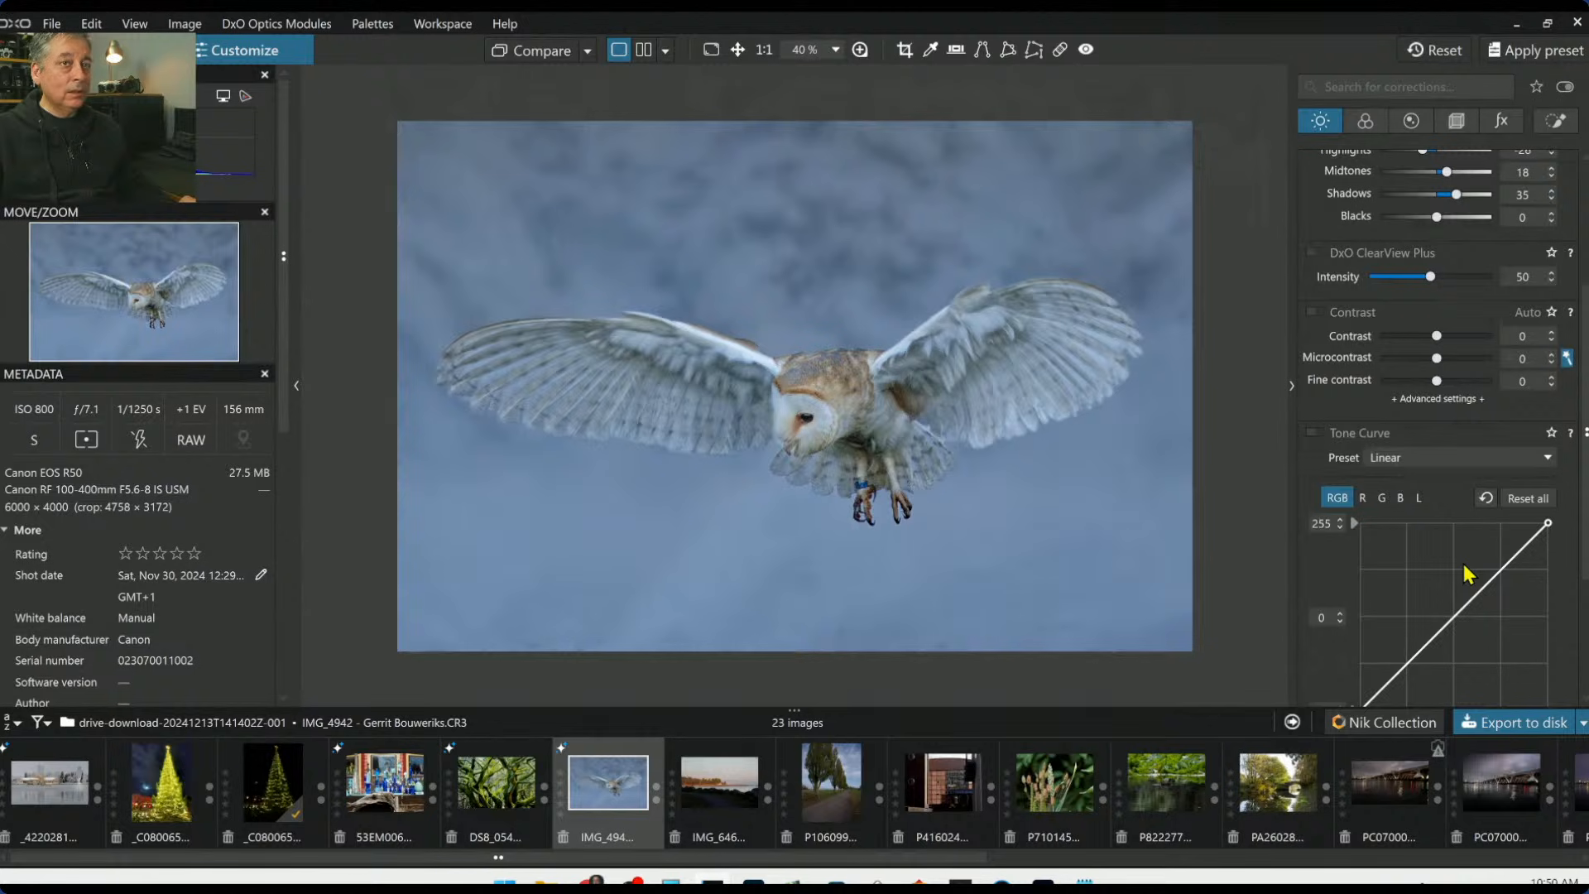
scroll(1464, 573, up, 5)
click(1366, 121)
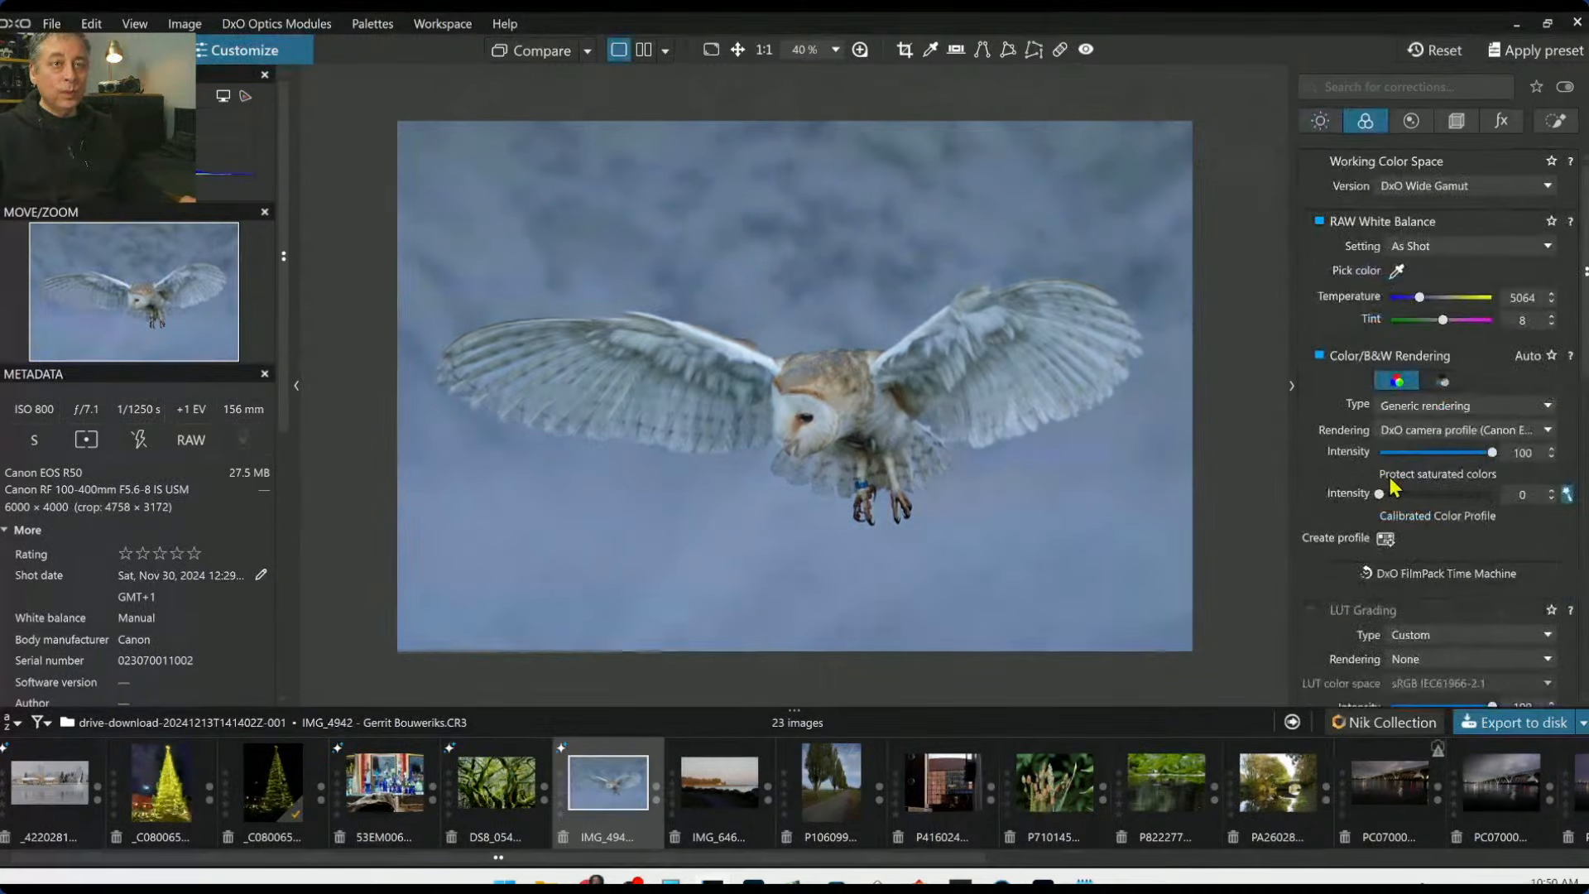
drag(1419, 298, 1422, 298)
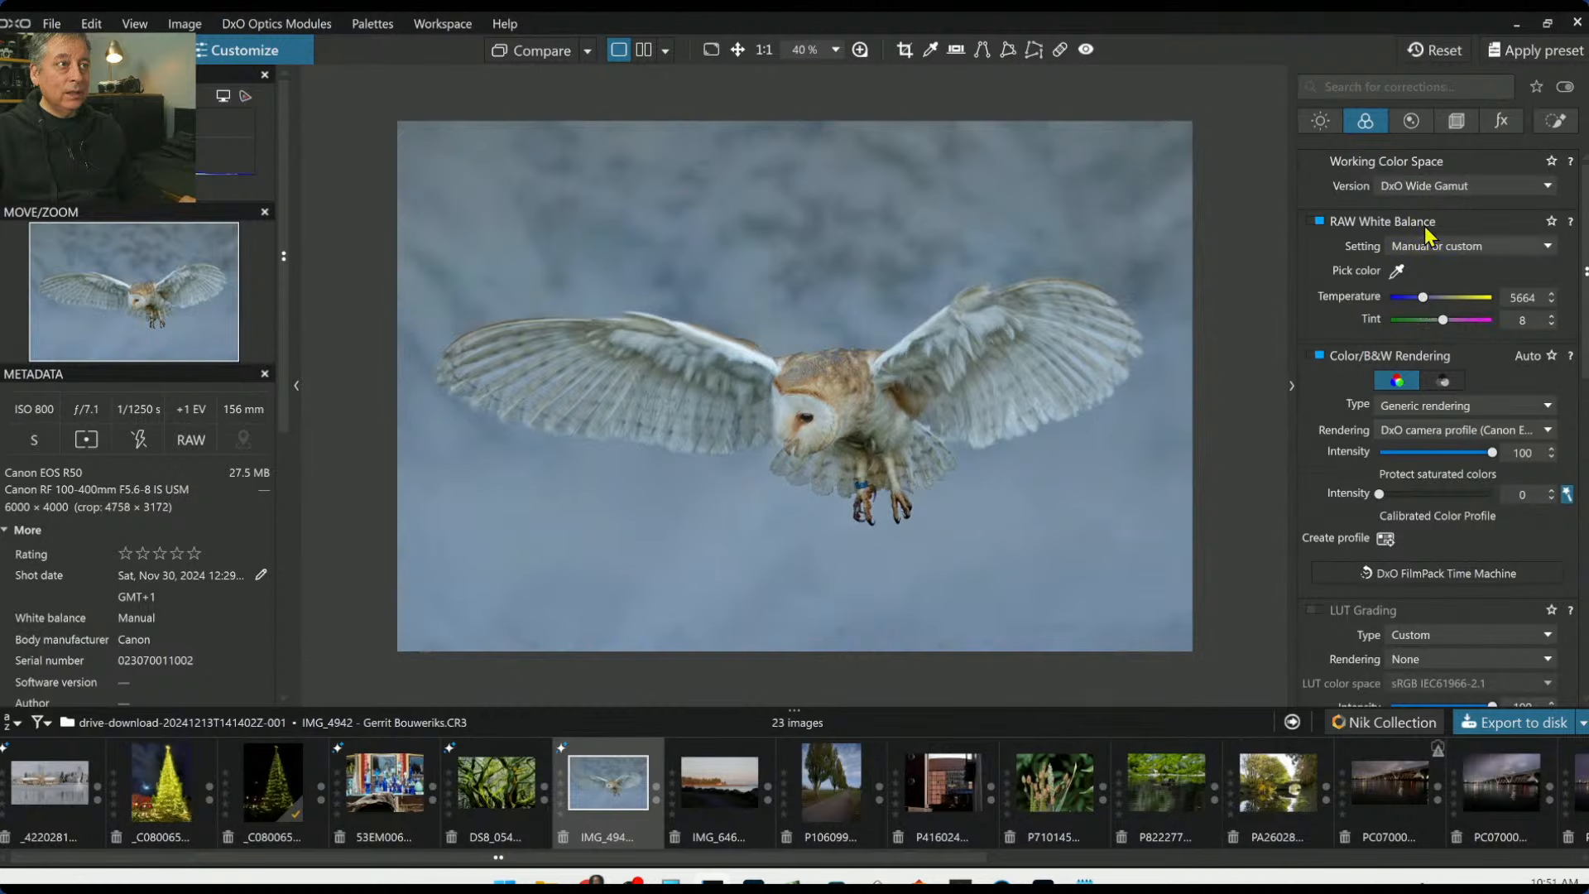
Sample the owl's orange head feathers for the HSL orange channel and raise its saturation to 21
scroll(1421, 572, down, 3)
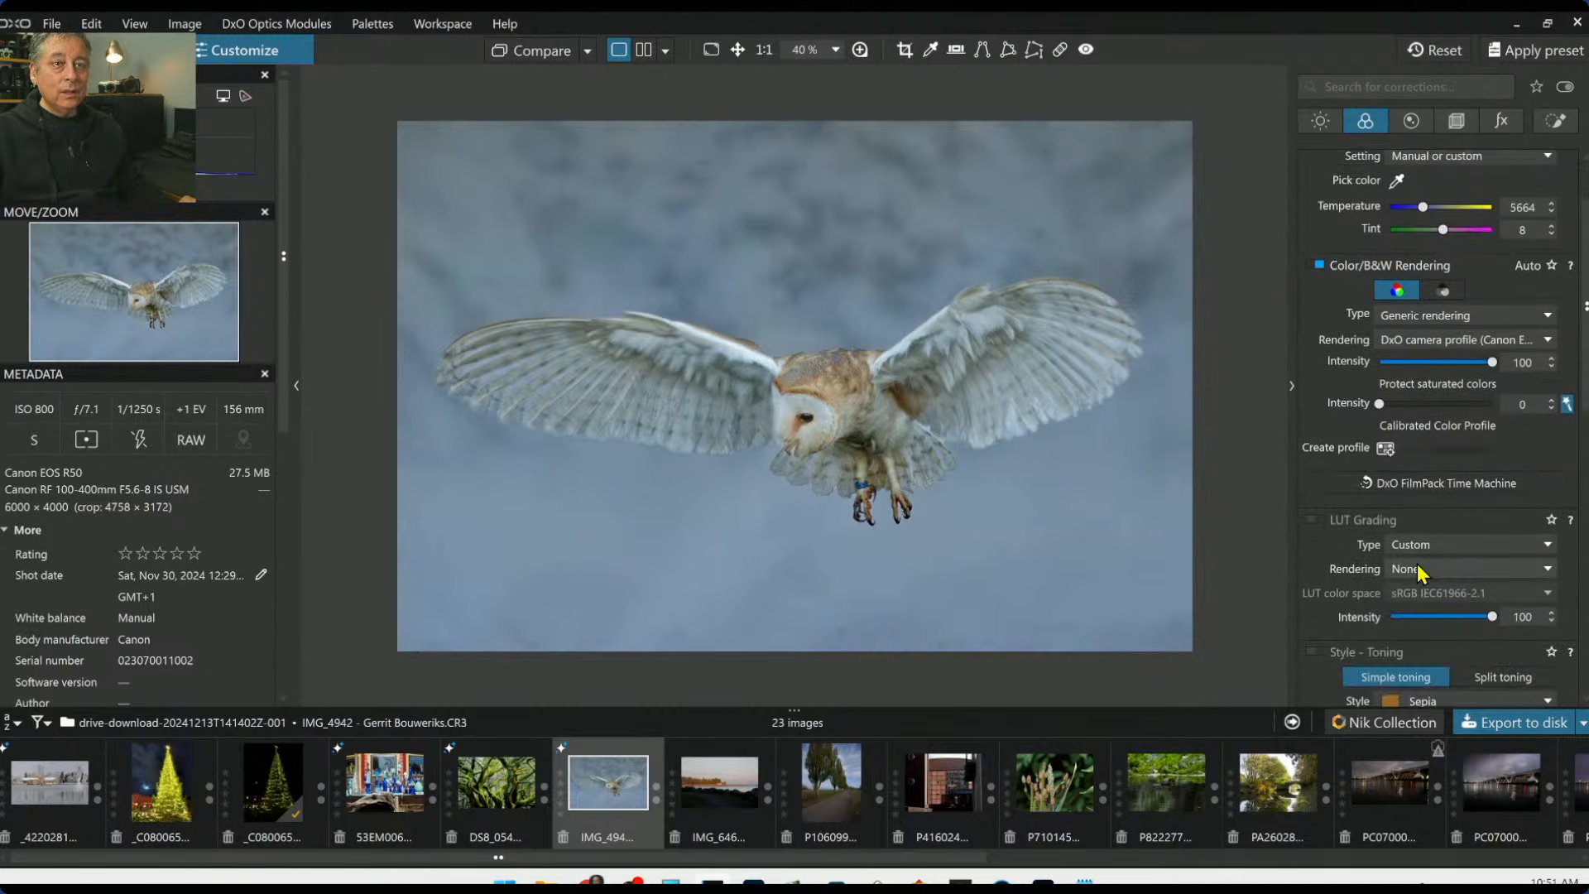
scroll(1421, 571, up, 1)
scroll(1421, 569, down, 5)
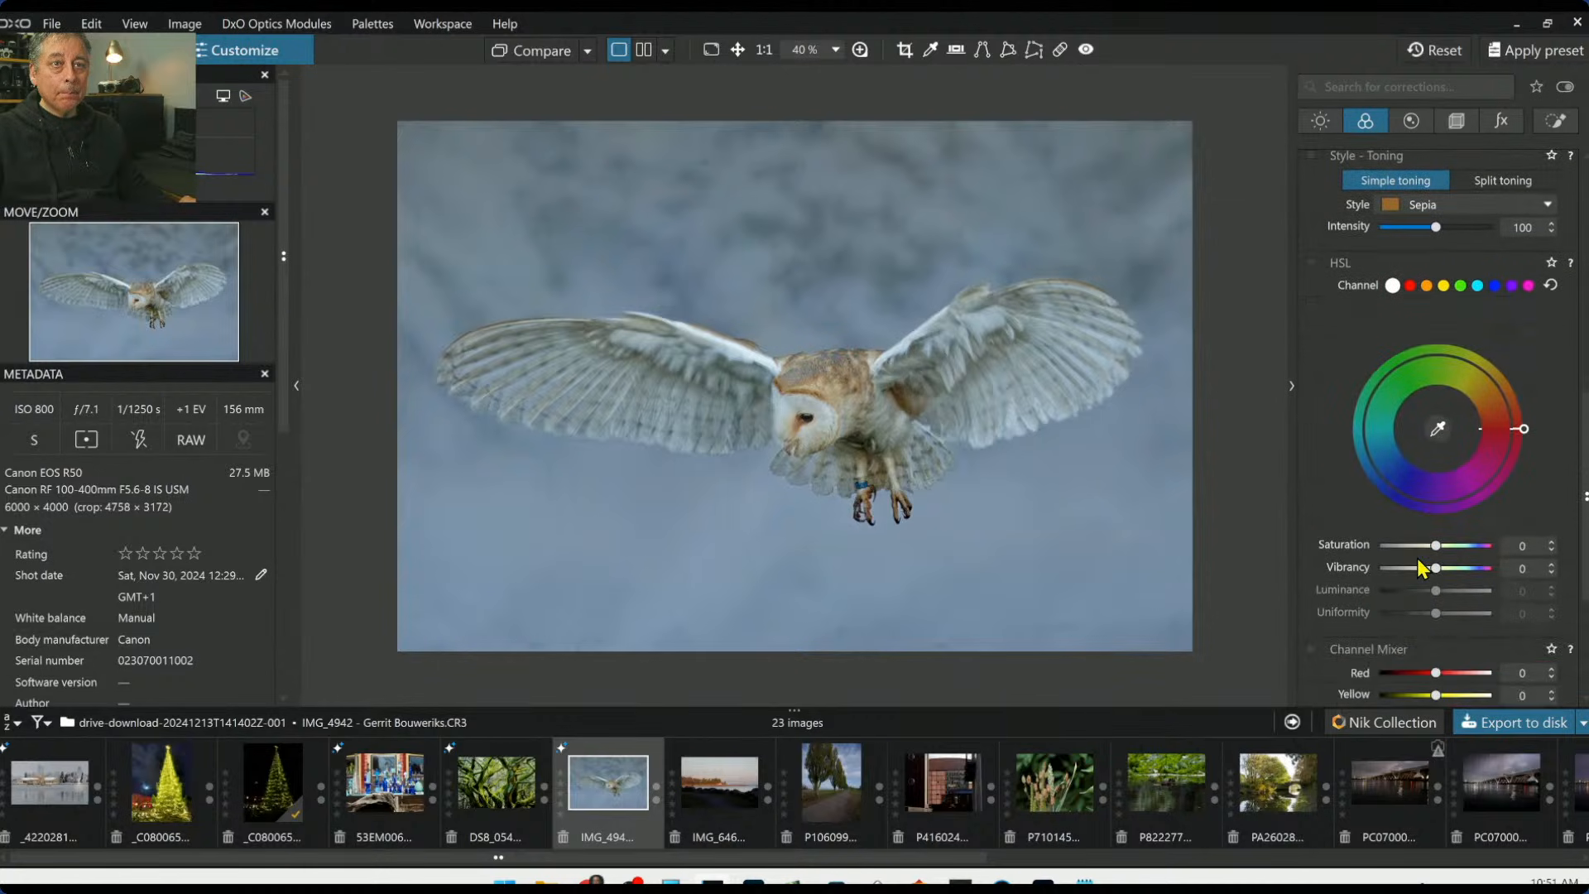
click(1425, 286)
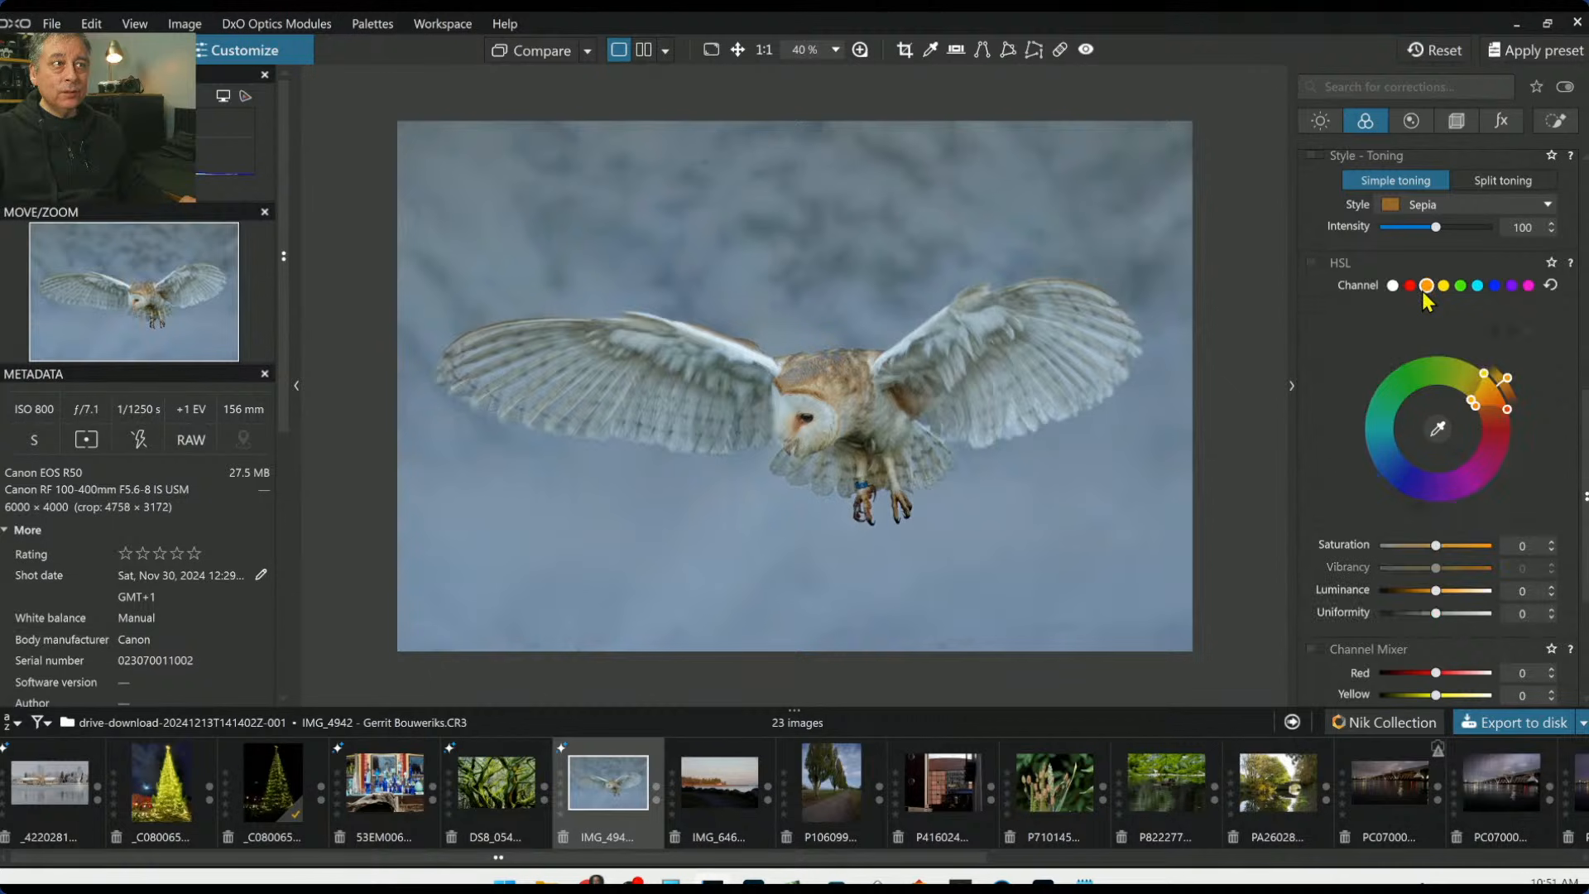
click(1439, 429)
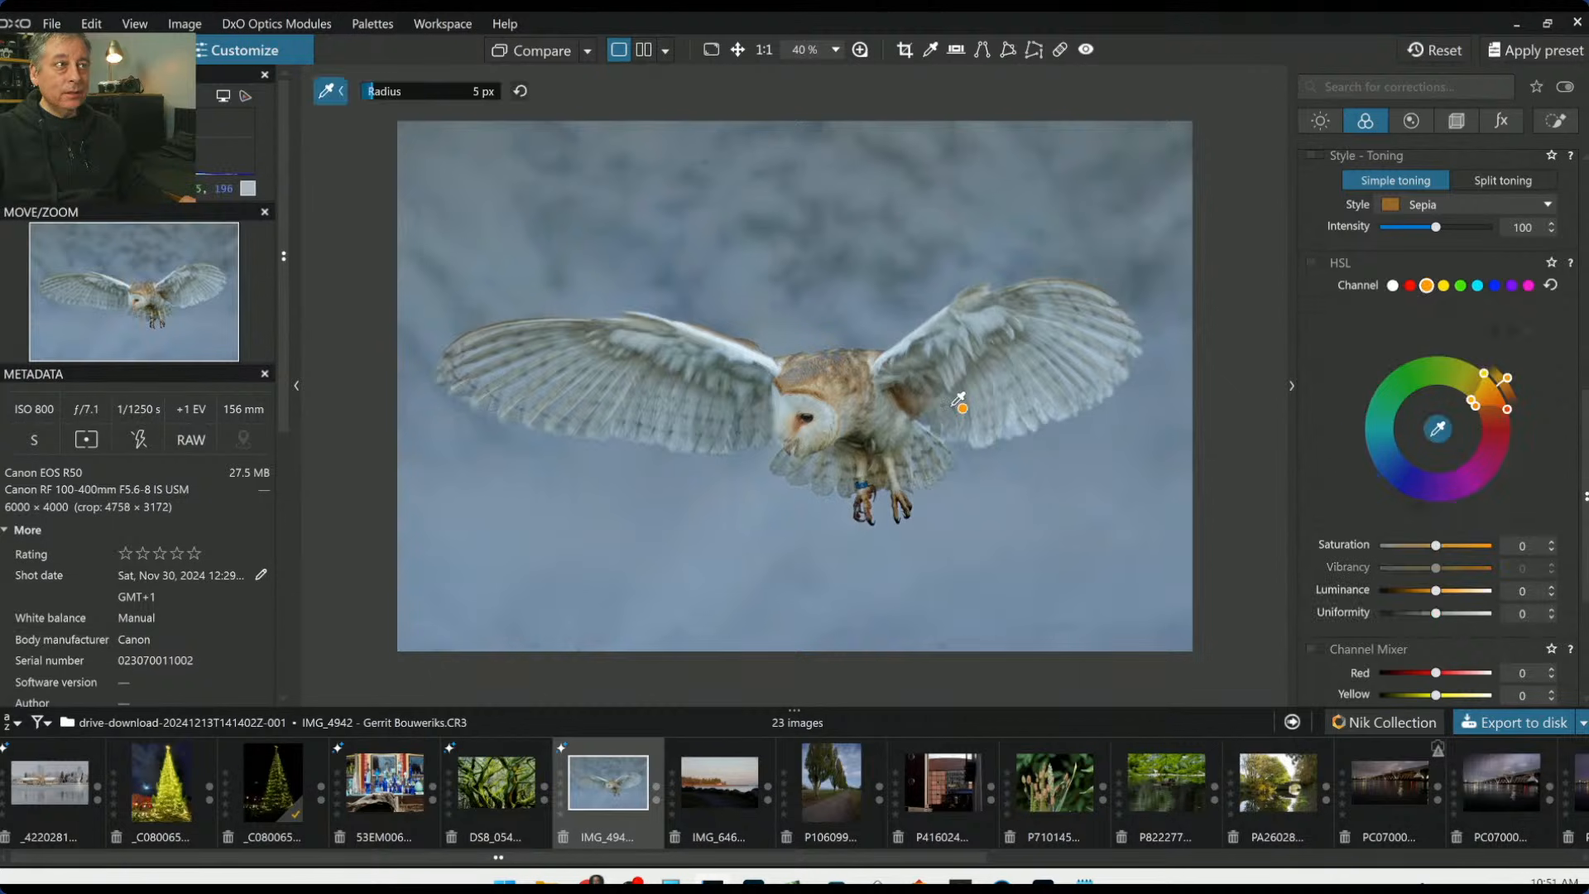
click(807, 383)
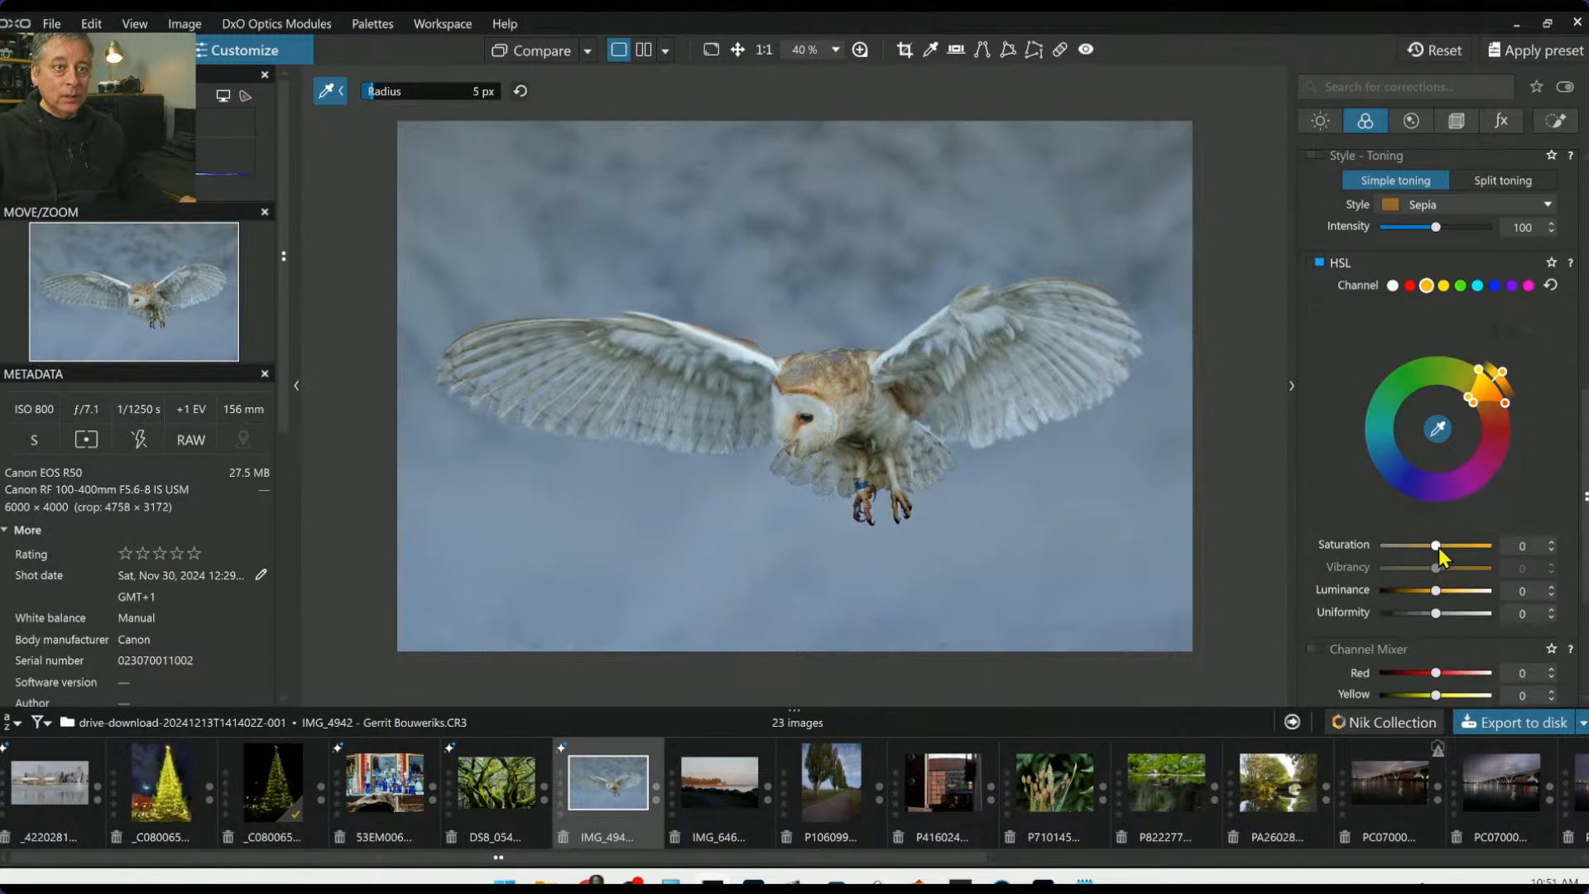
drag(1439, 550, 1451, 551)
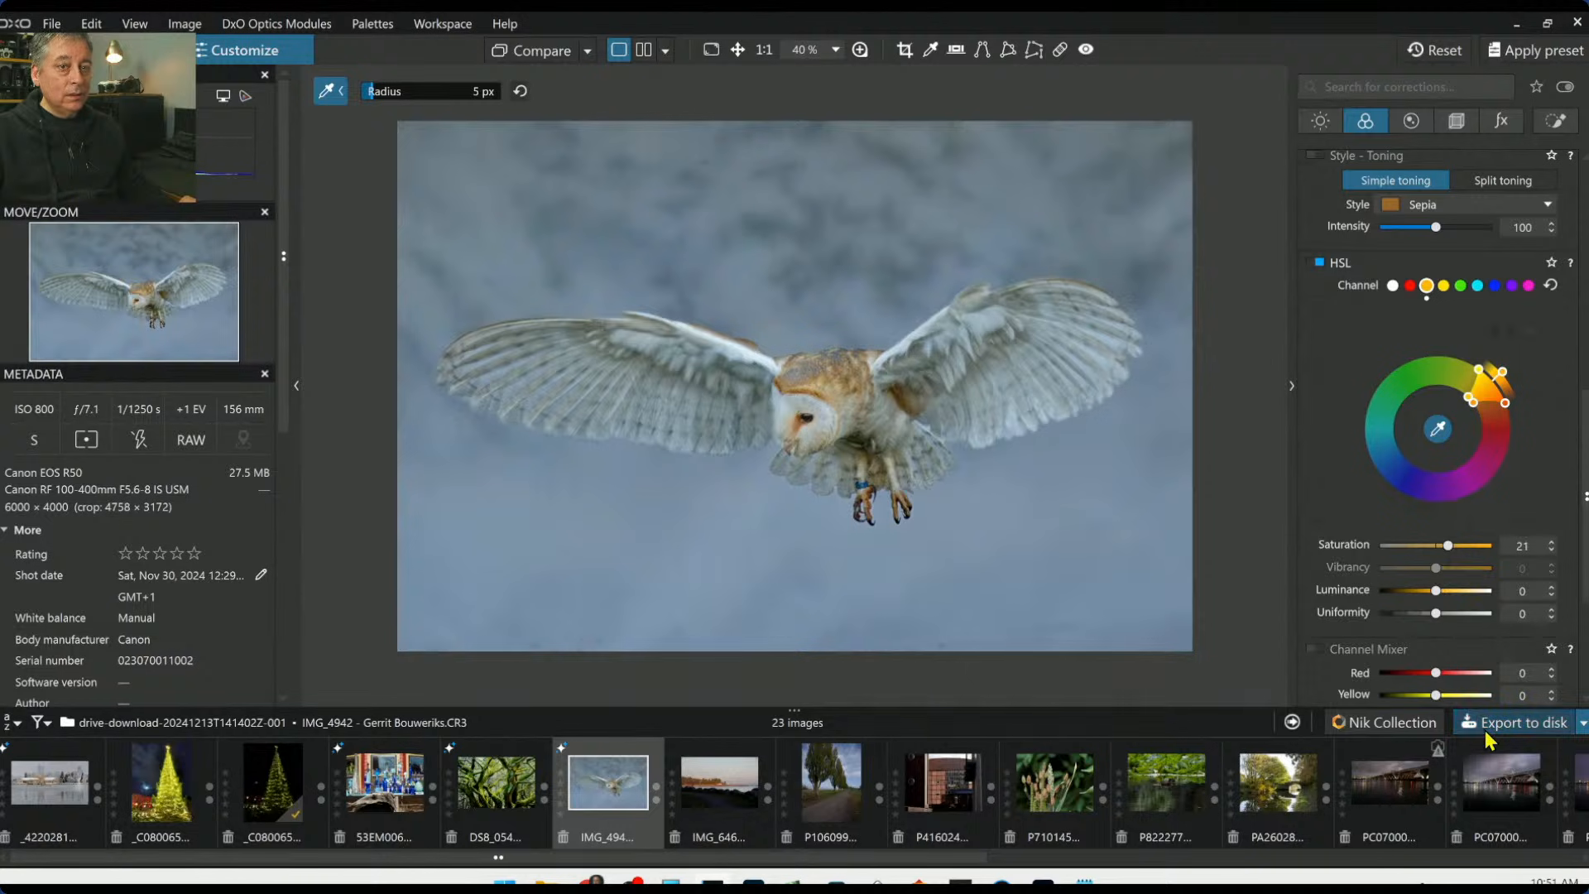
click(1456, 124)
click(1415, 122)
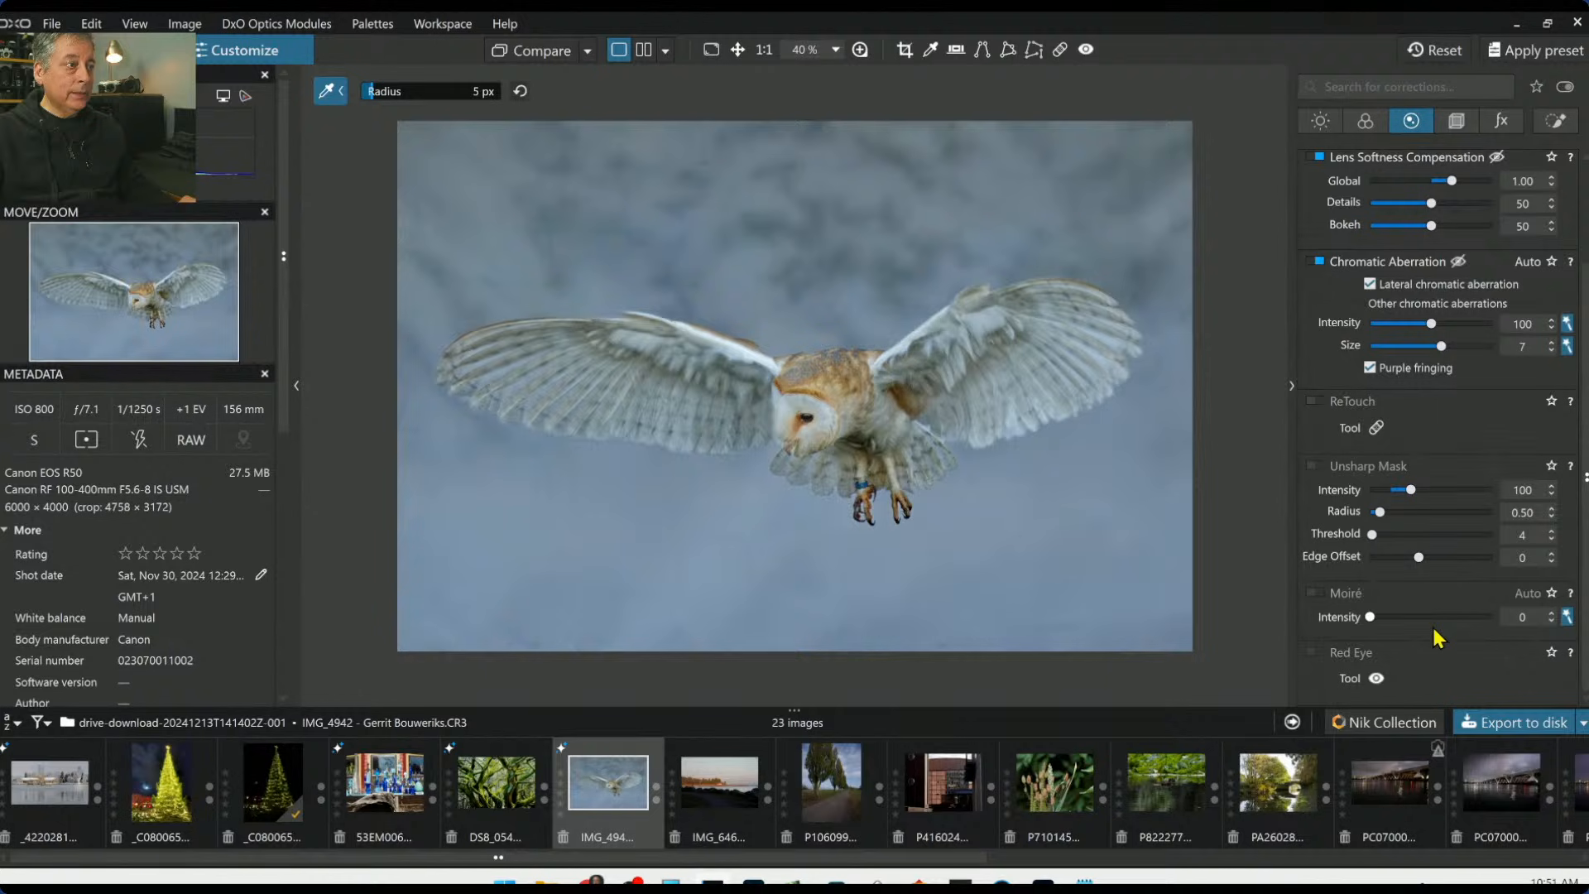
click(1457, 122)
drag(1440, 219, 1459, 221)
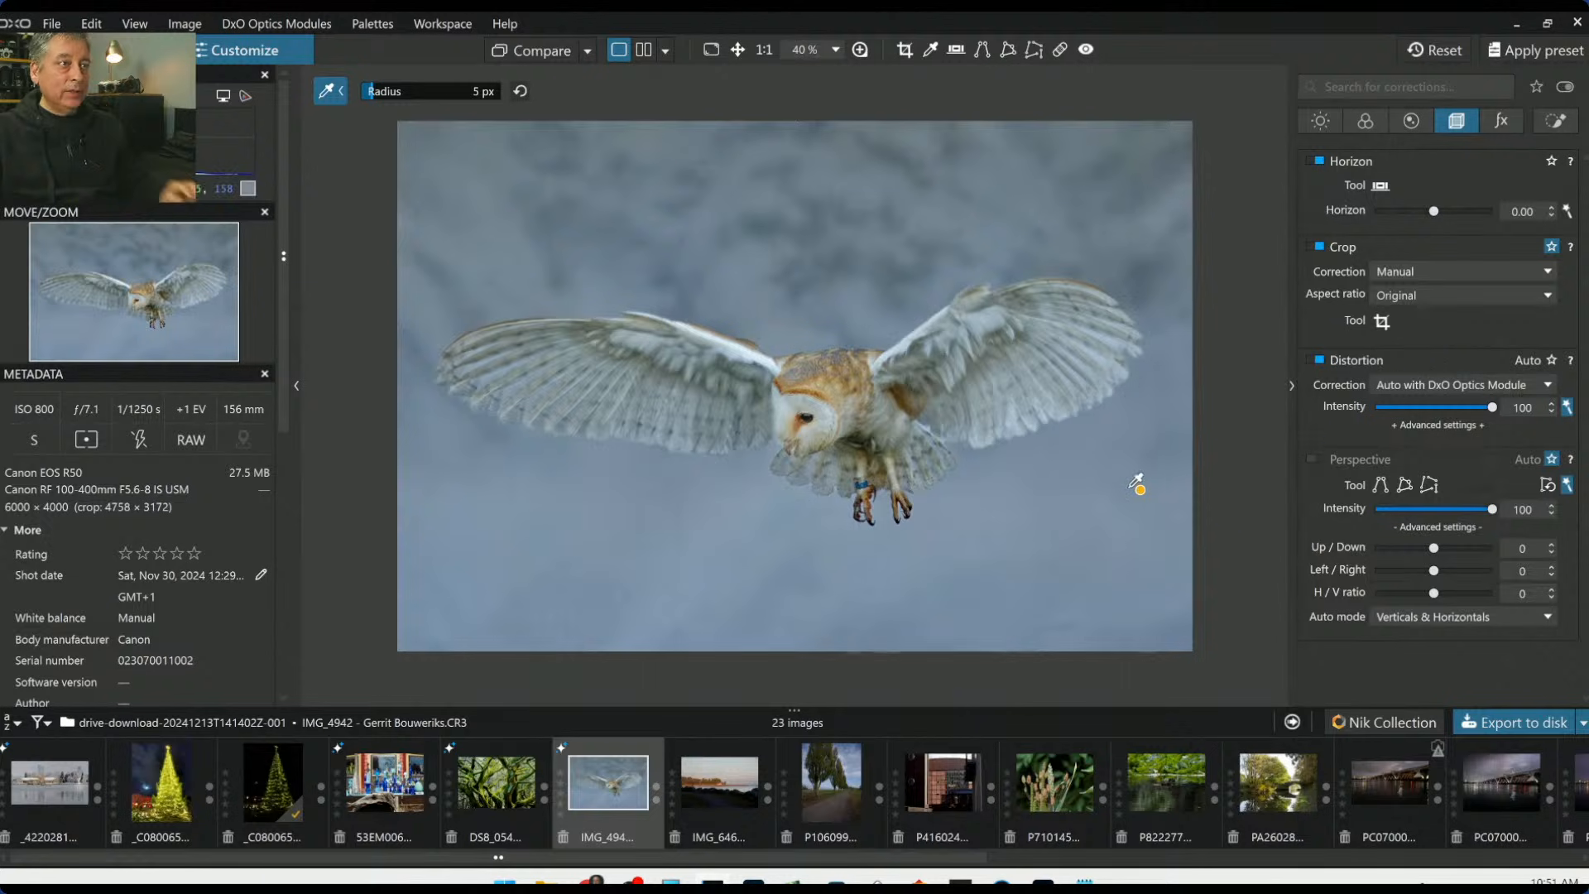
Select the Auto mask in the local adjustments and set its Eraser to 26% flow and 32% opacity
click(1556, 121)
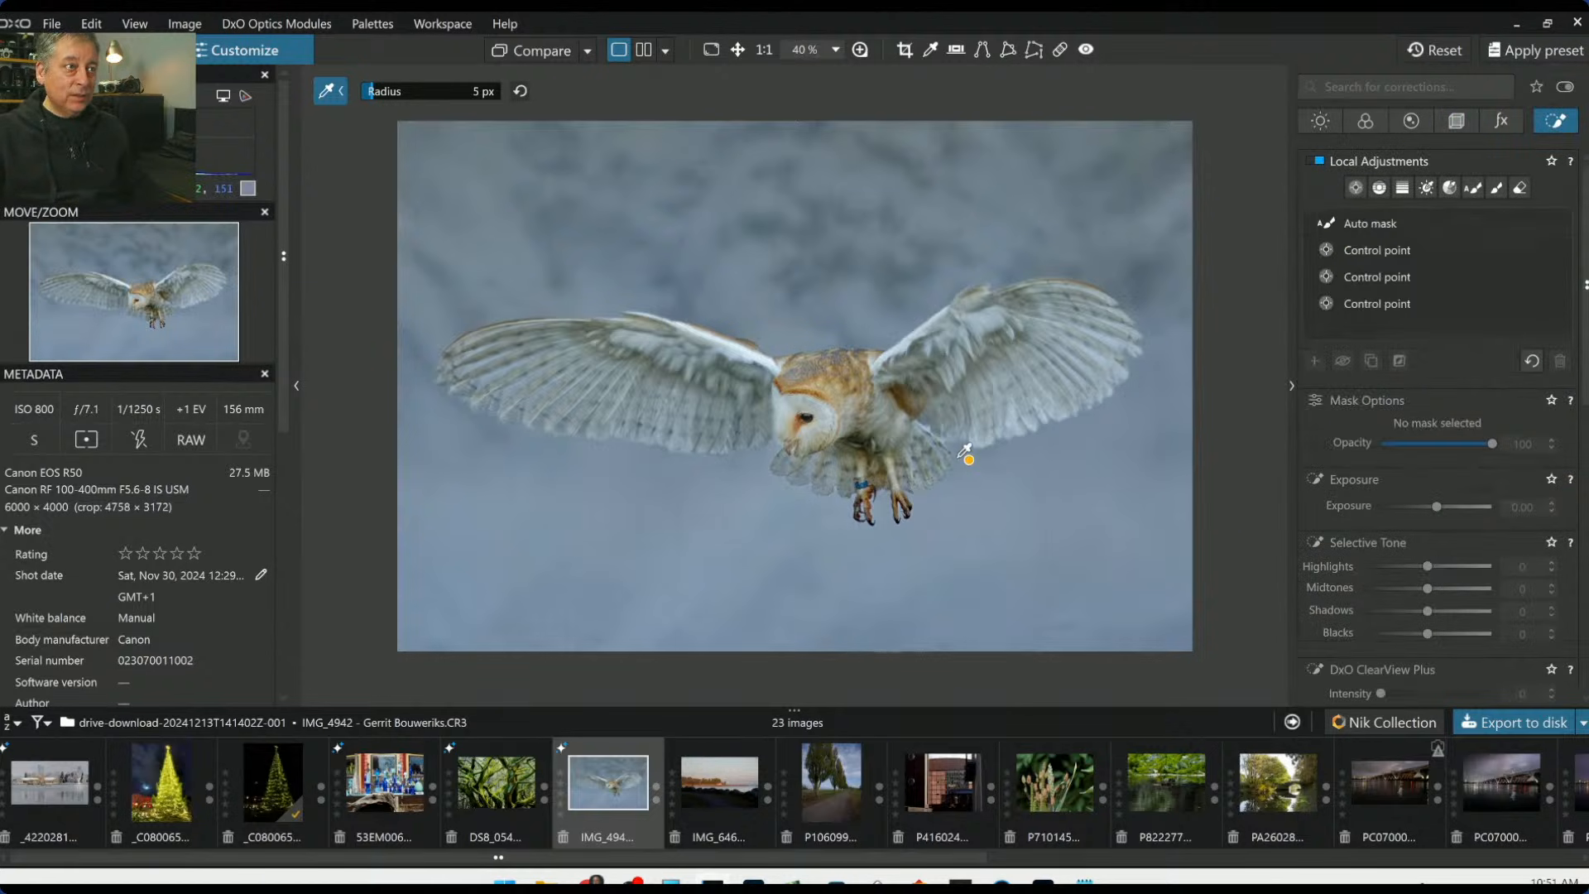
click(1393, 225)
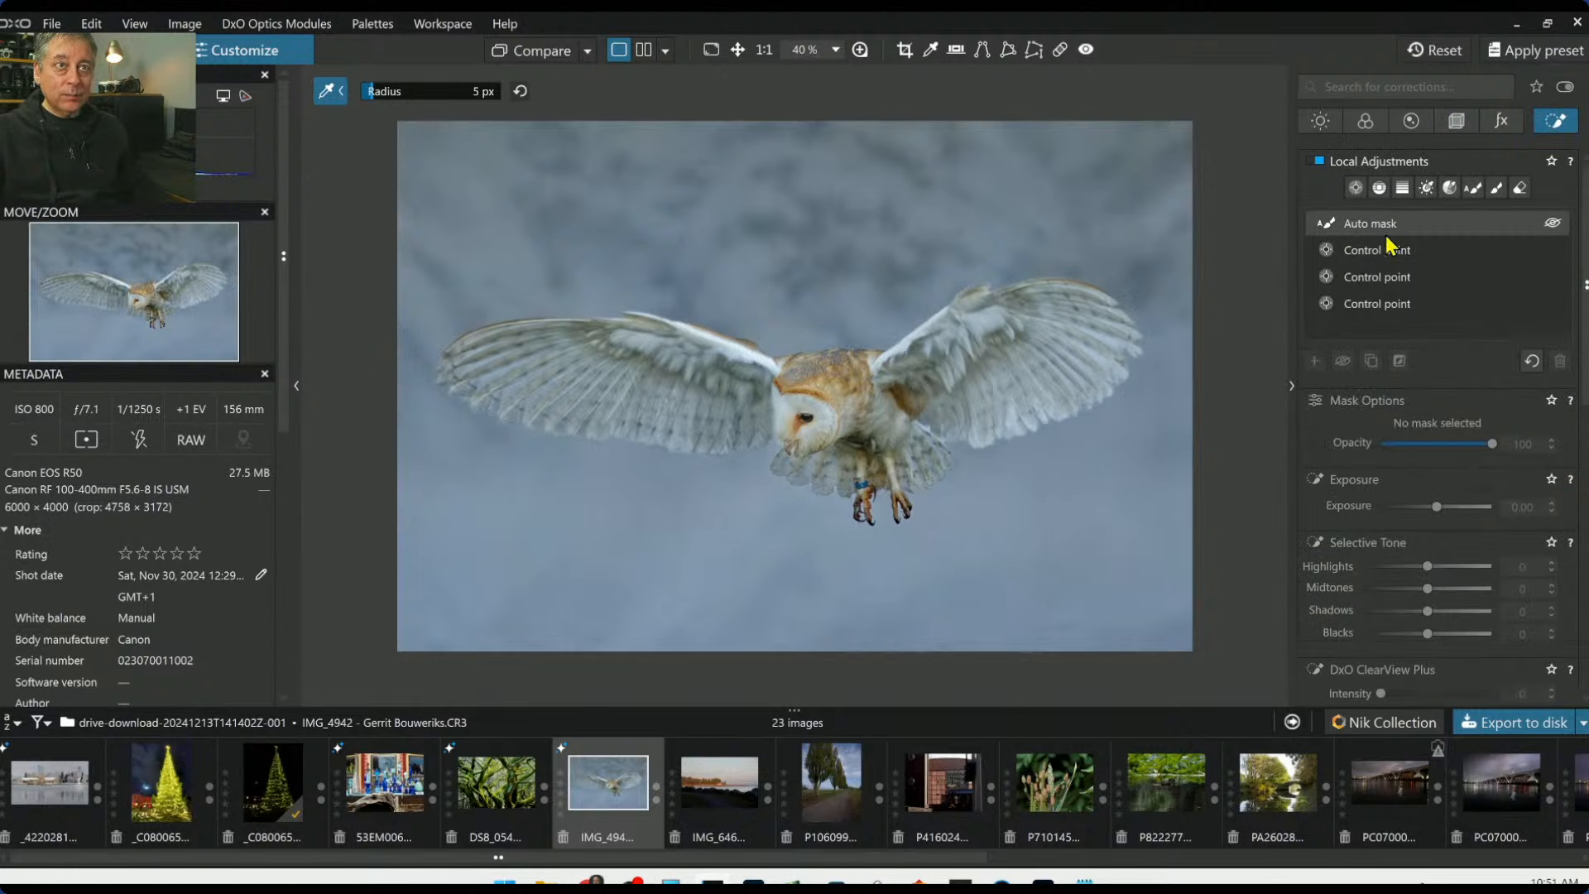
click(1522, 190)
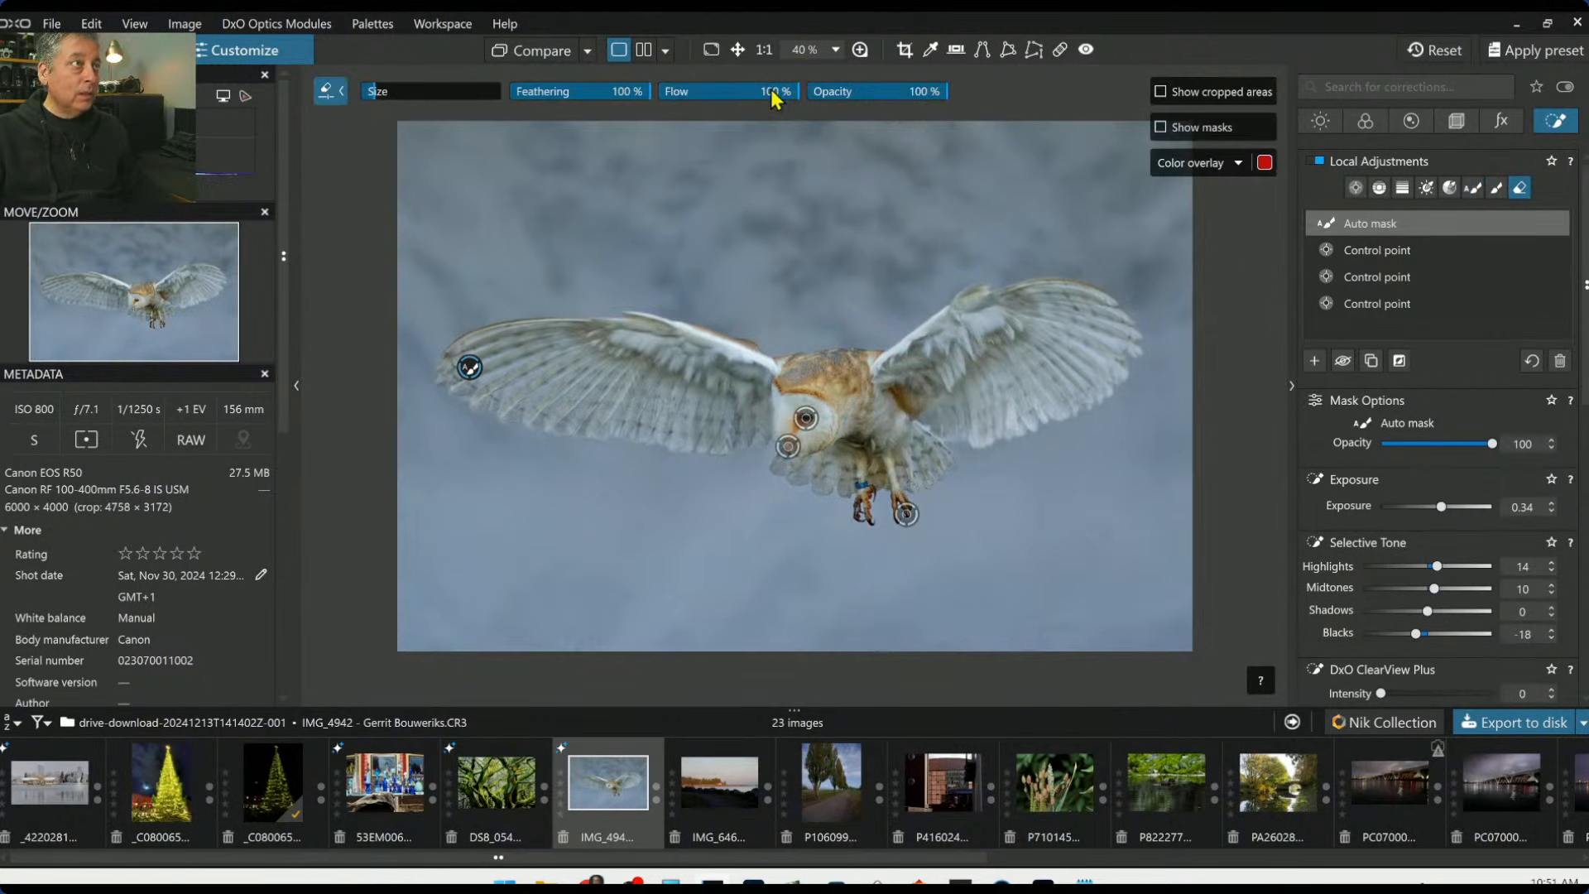
click(685, 98)
click(841, 95)
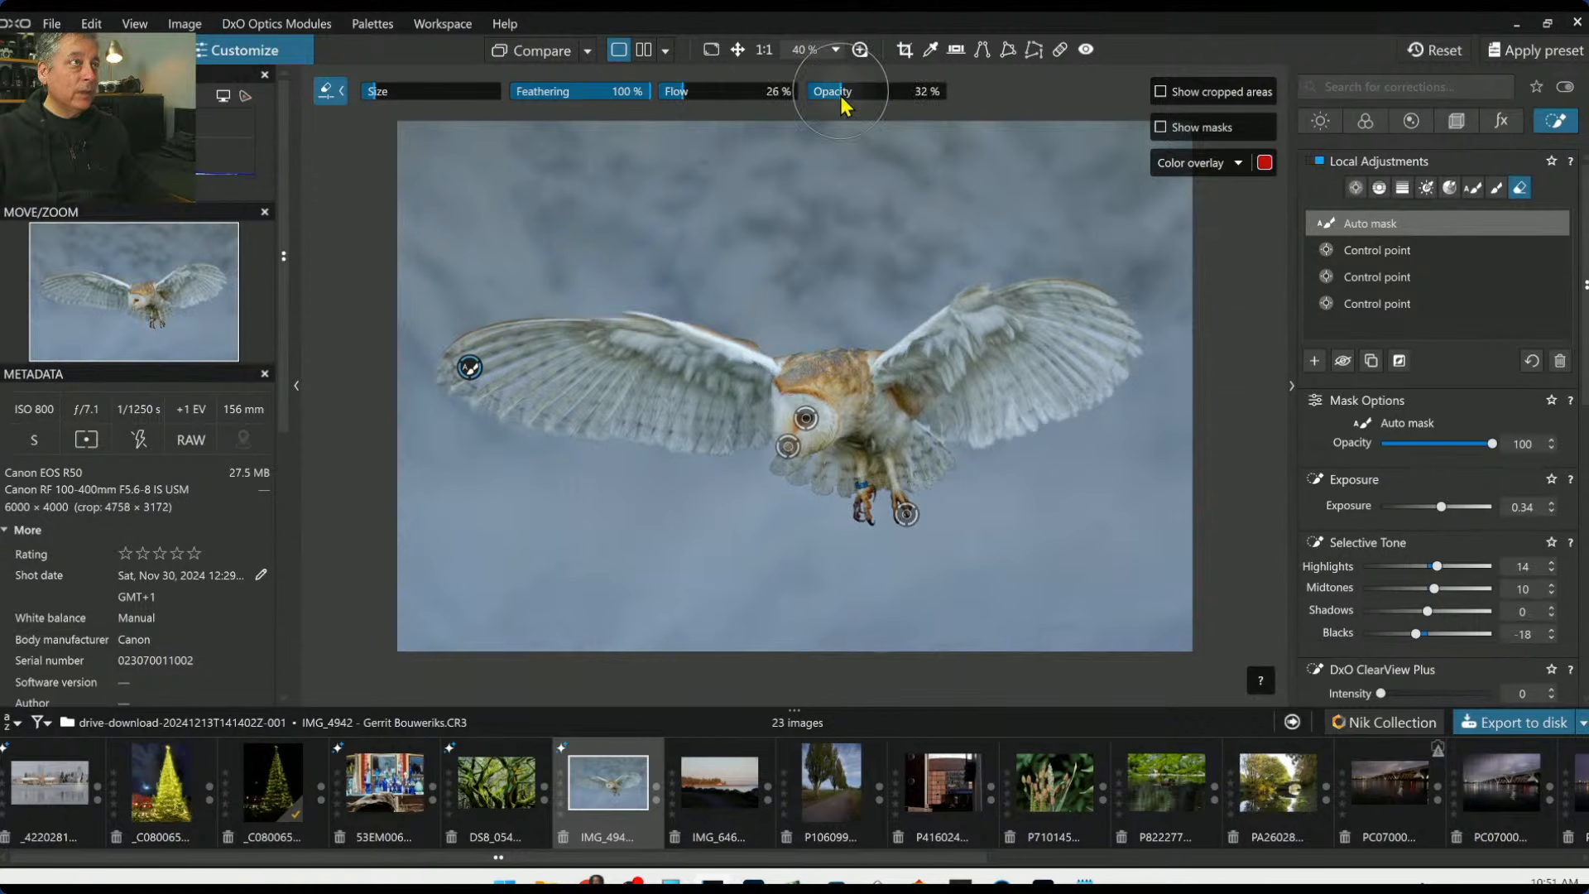
scroll(946, 438, down, 3)
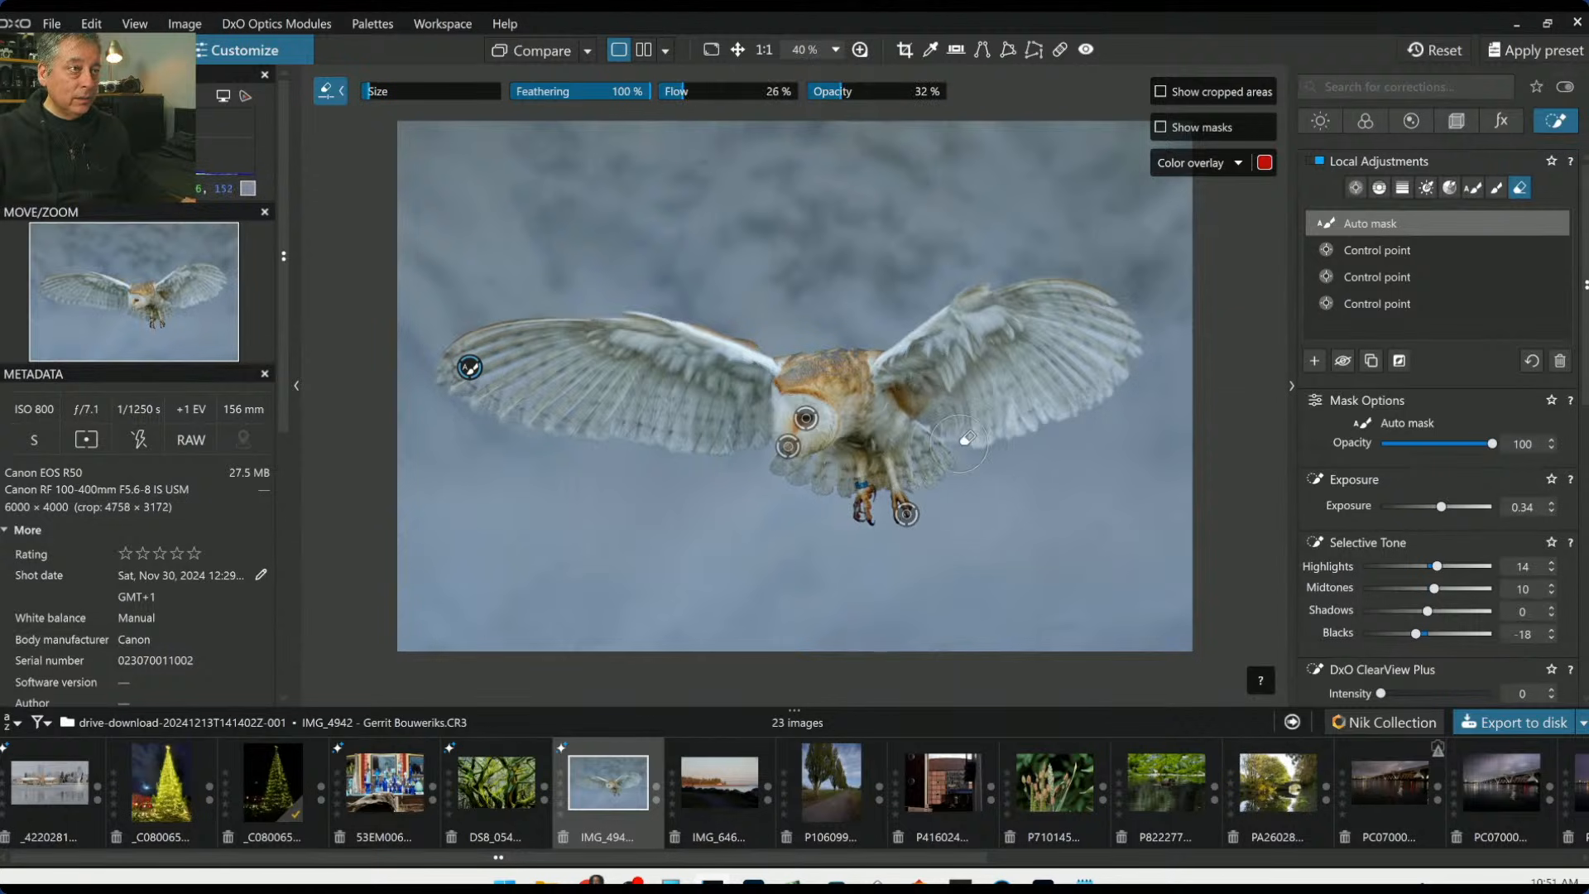
scroll(965, 438, up, 2)
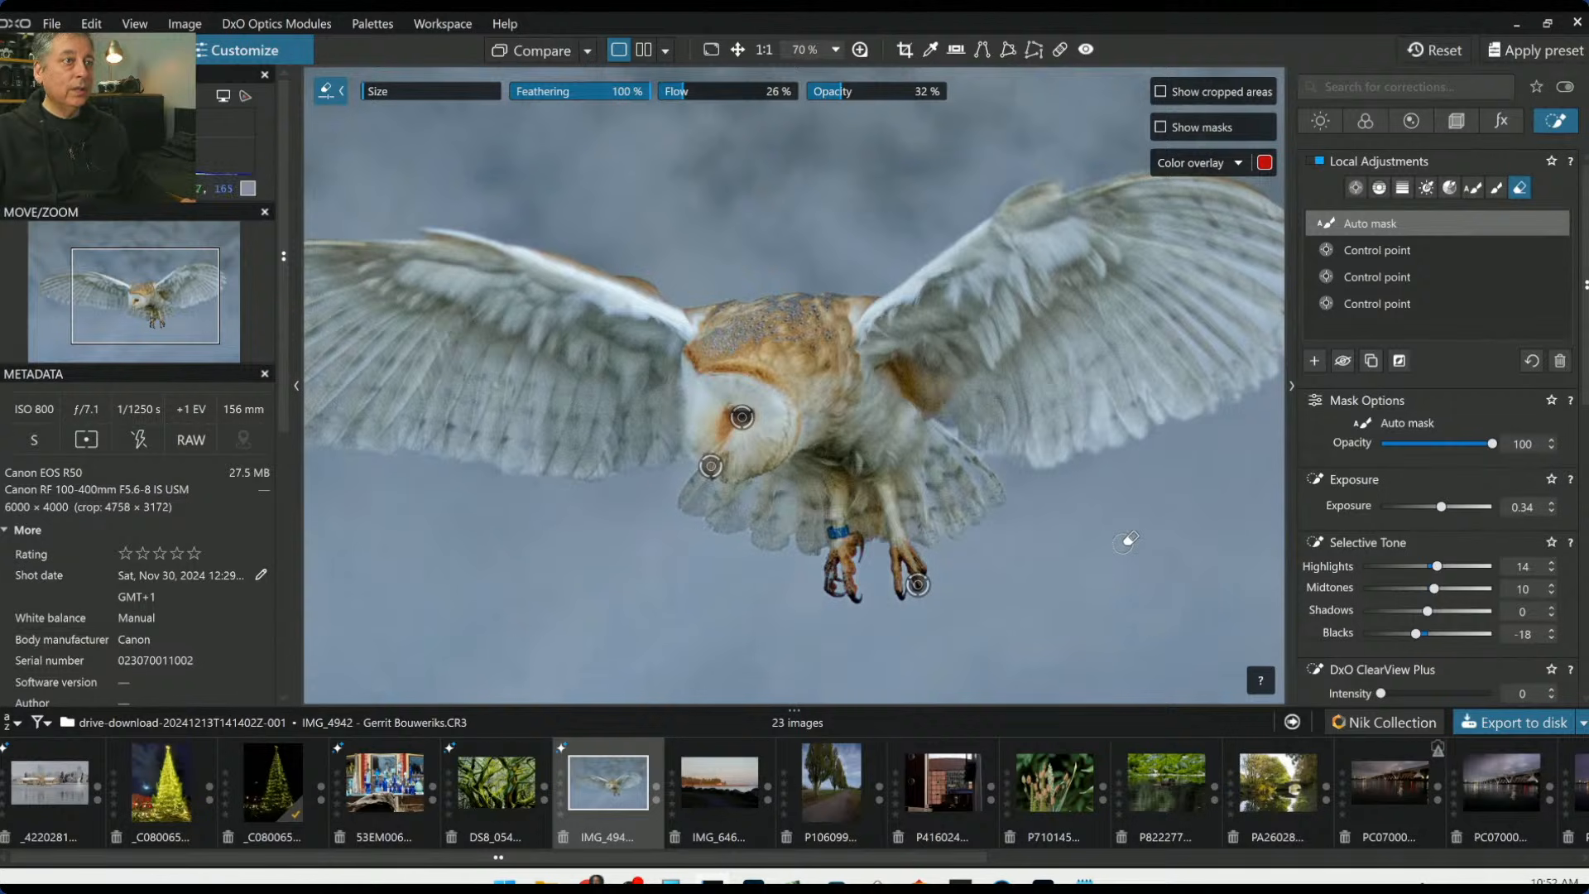
scroll(1131, 539, down, 5)
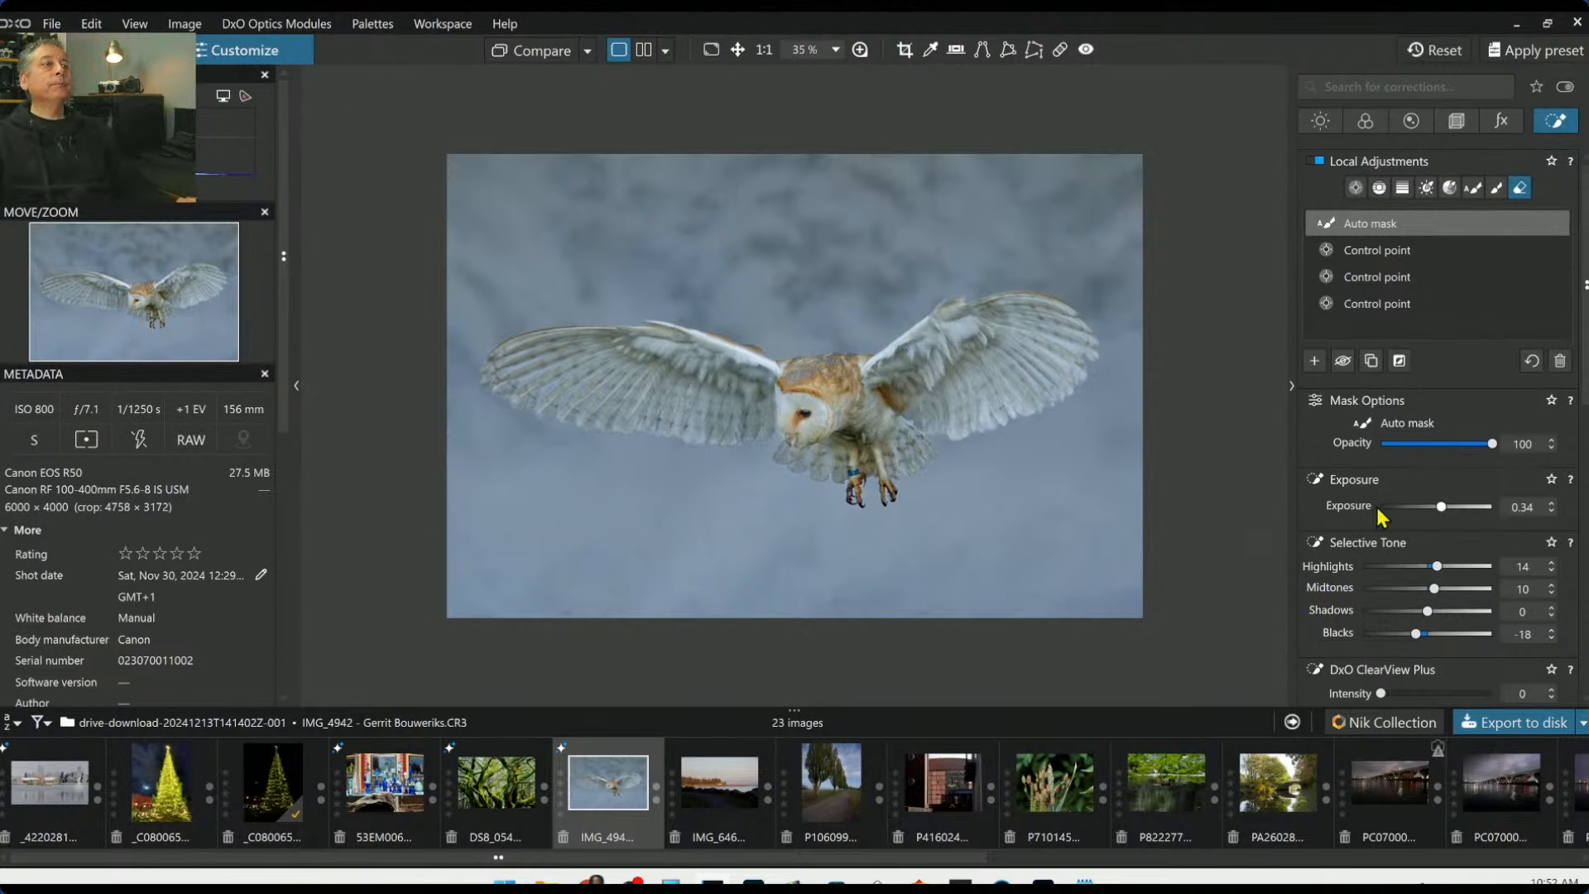
key(Escape)
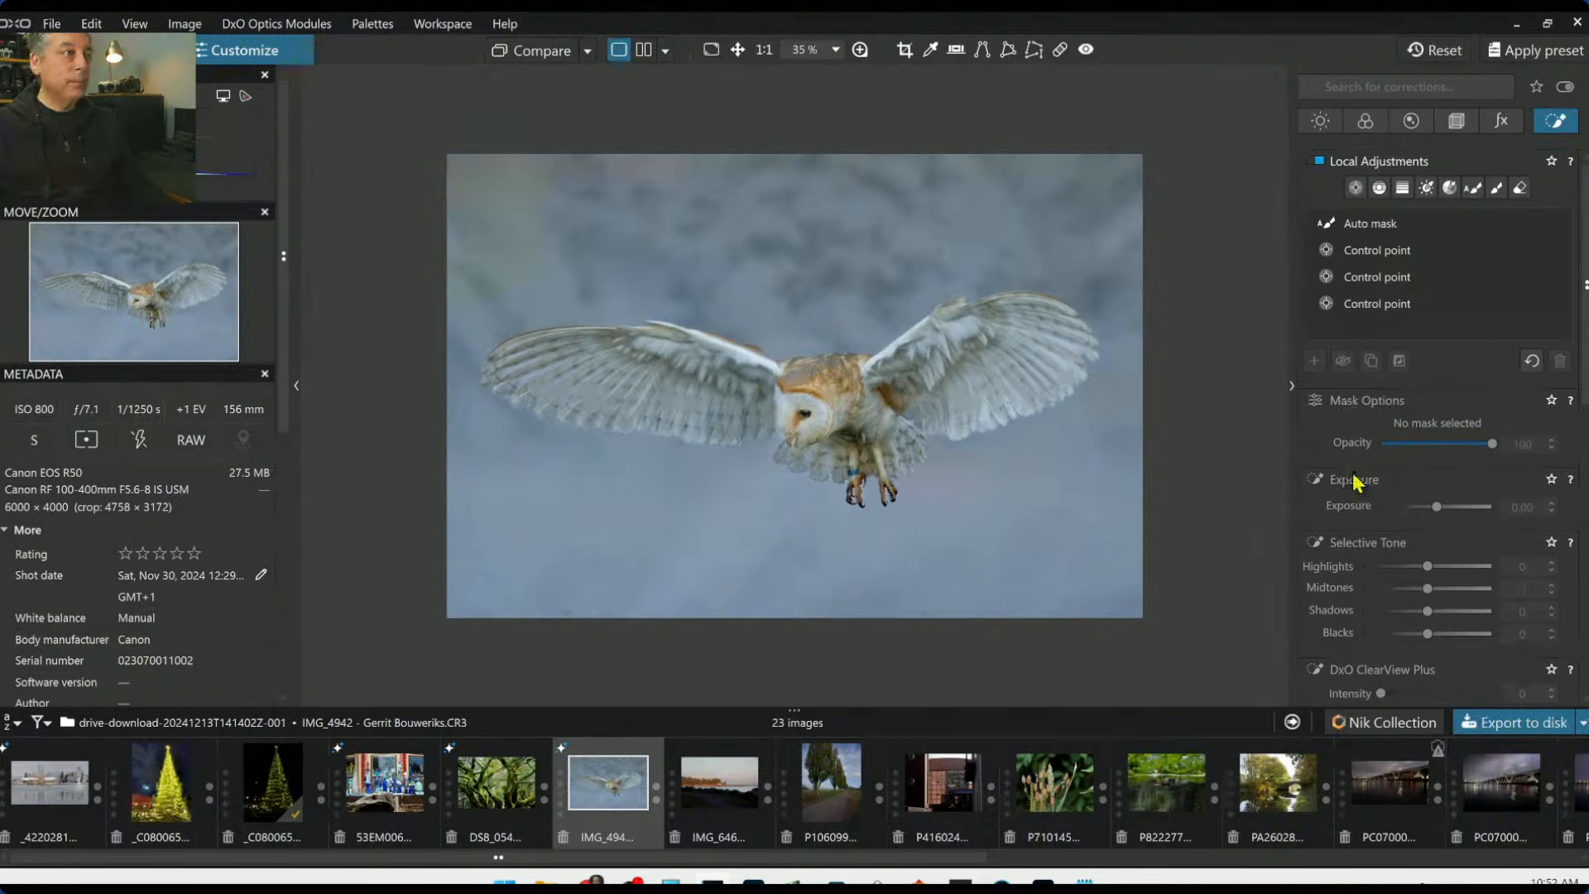
Add a slightly tilted control line just below the photo's lower-left edge, with its gradient reaching up across the owl's wing
click(1379, 188)
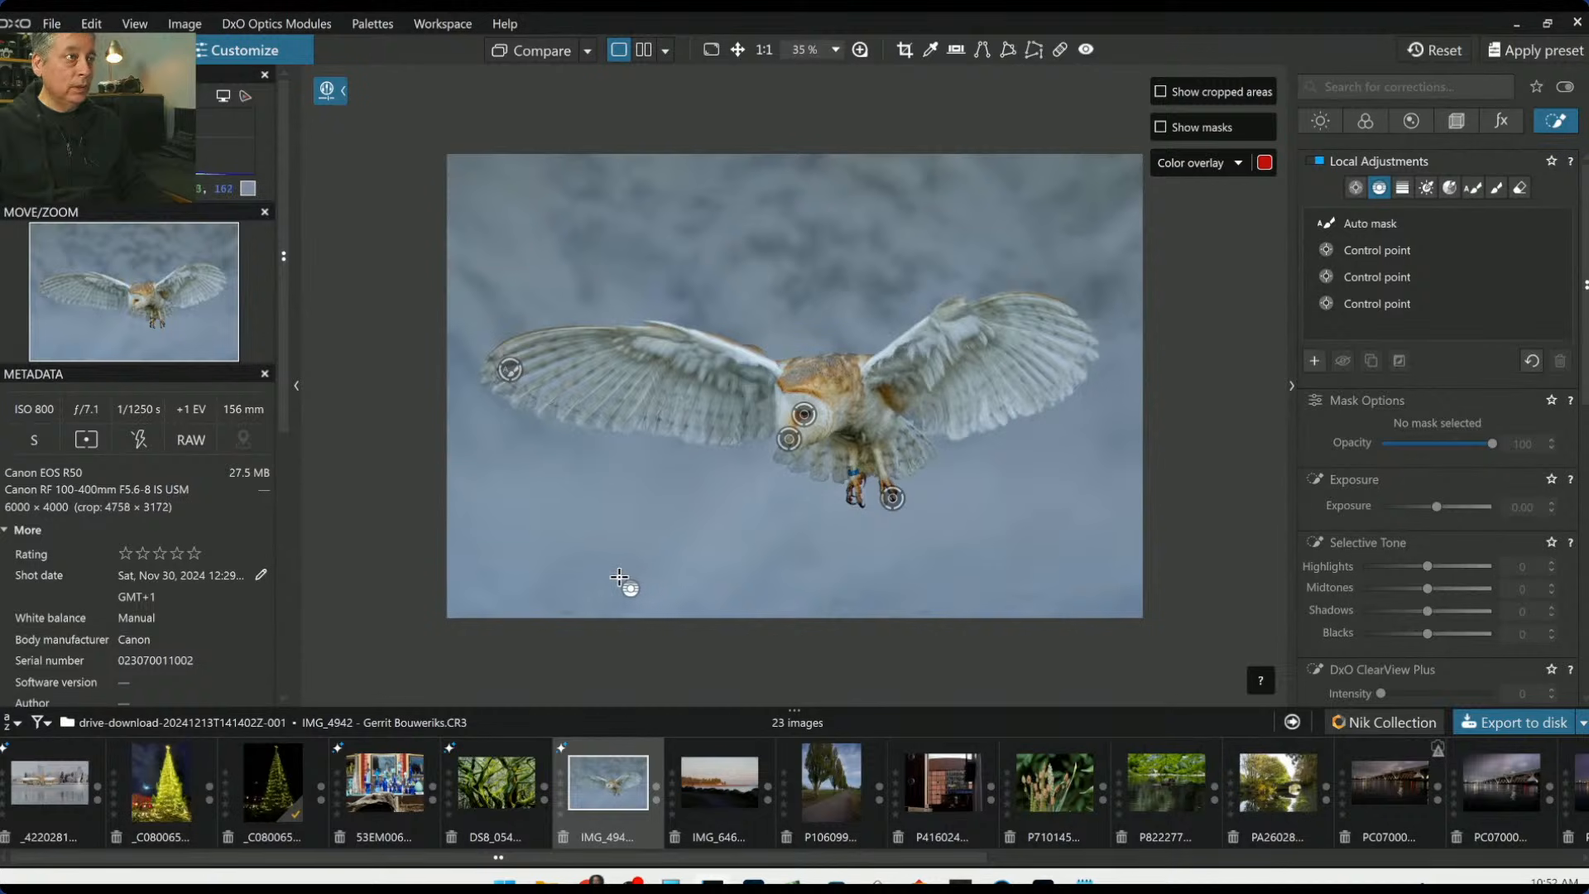
drag(605, 582, 629, 439)
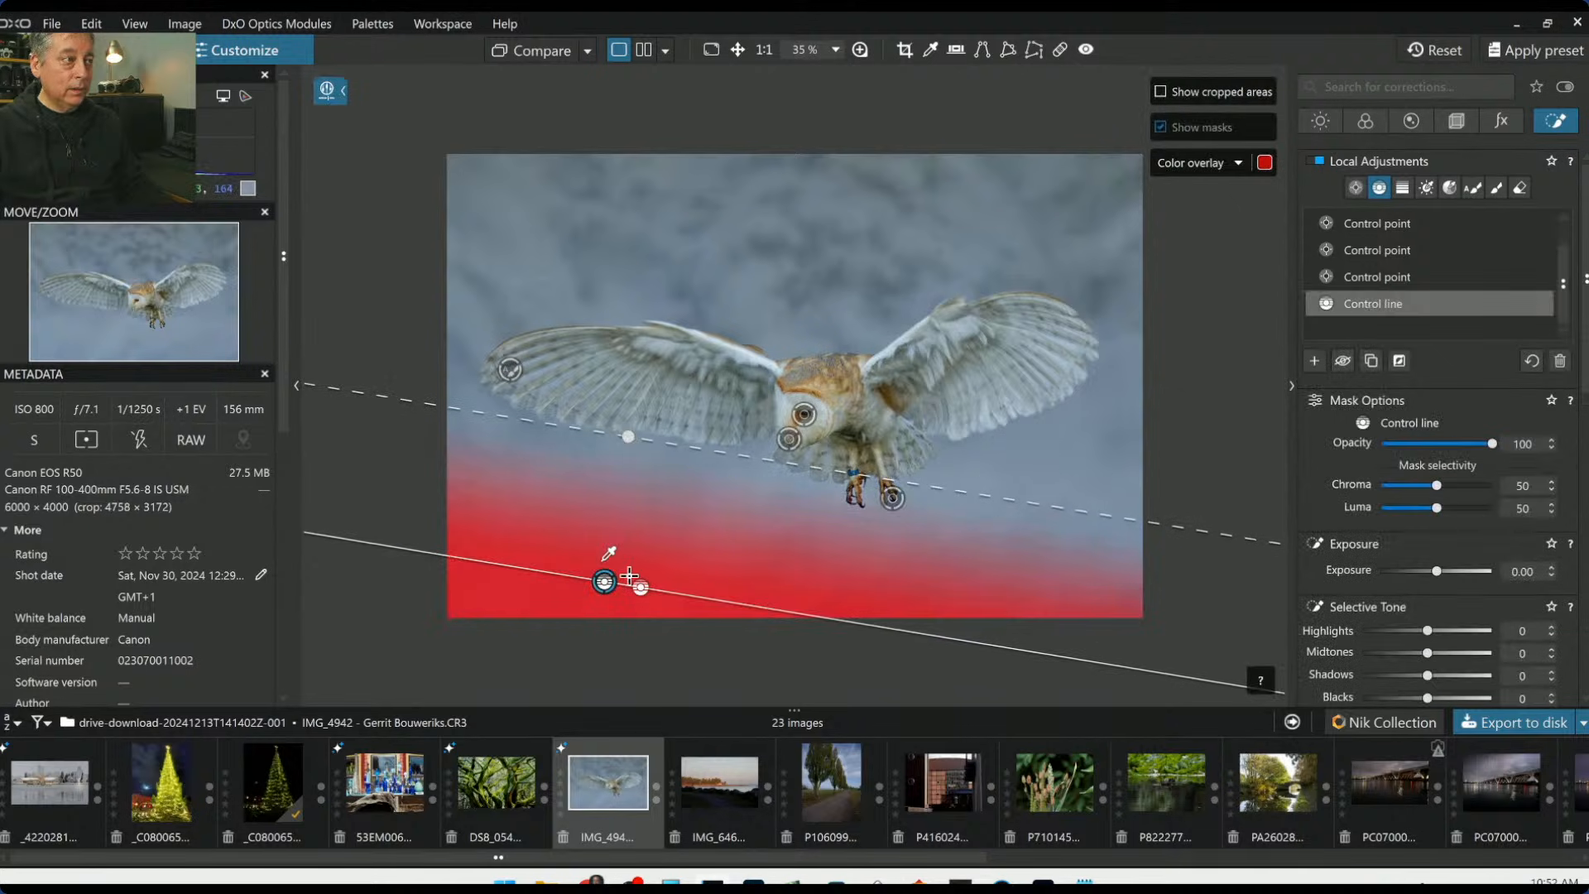
drag(605, 583, 578, 642)
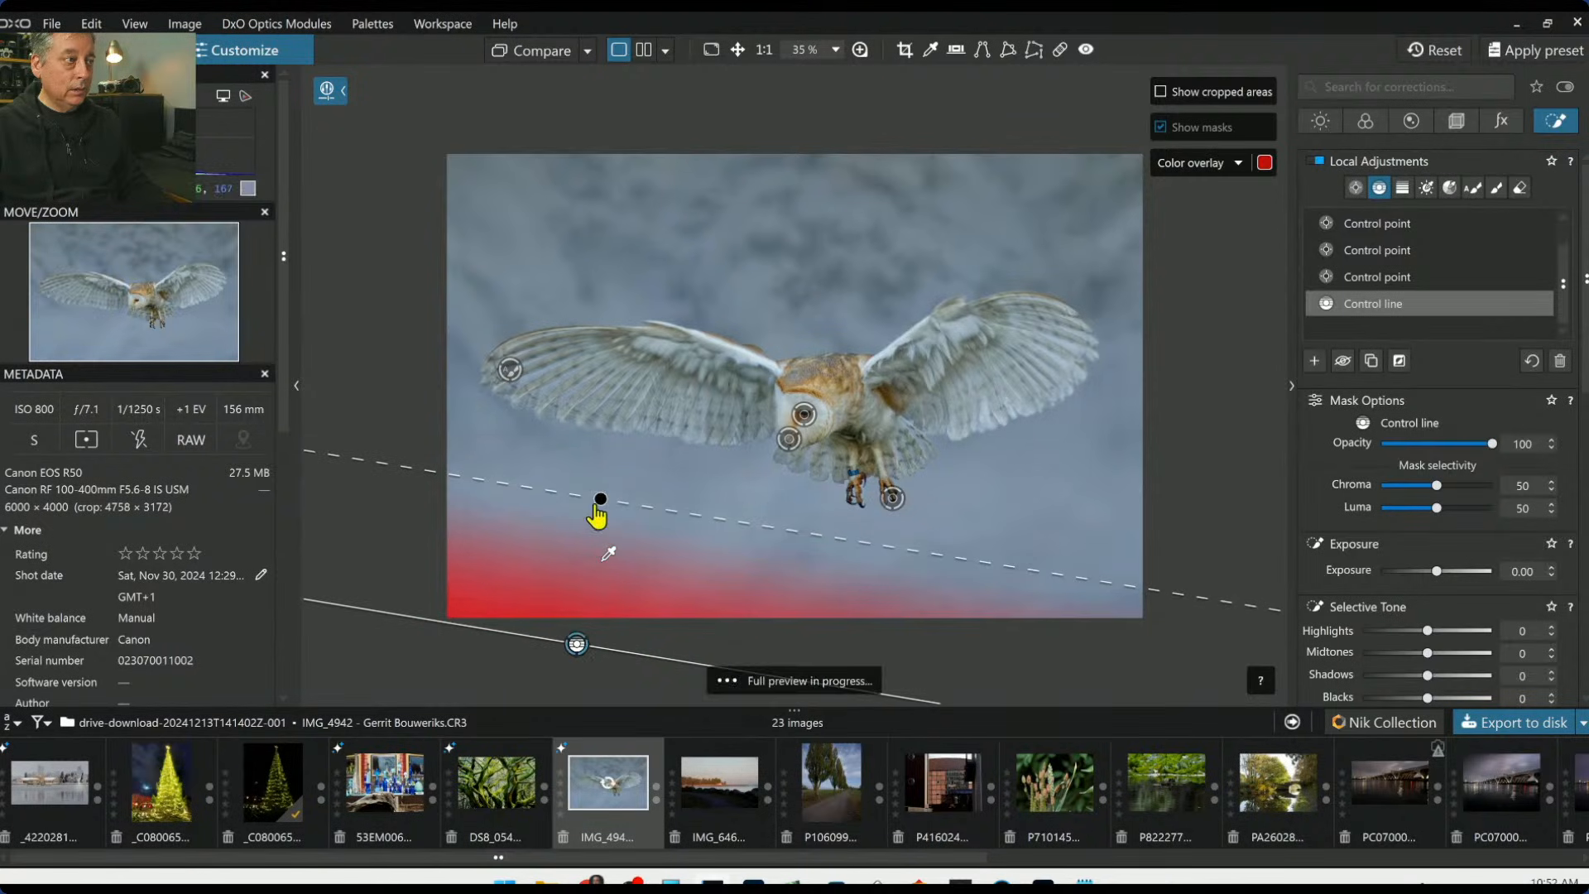
drag(601, 469, 635, 389)
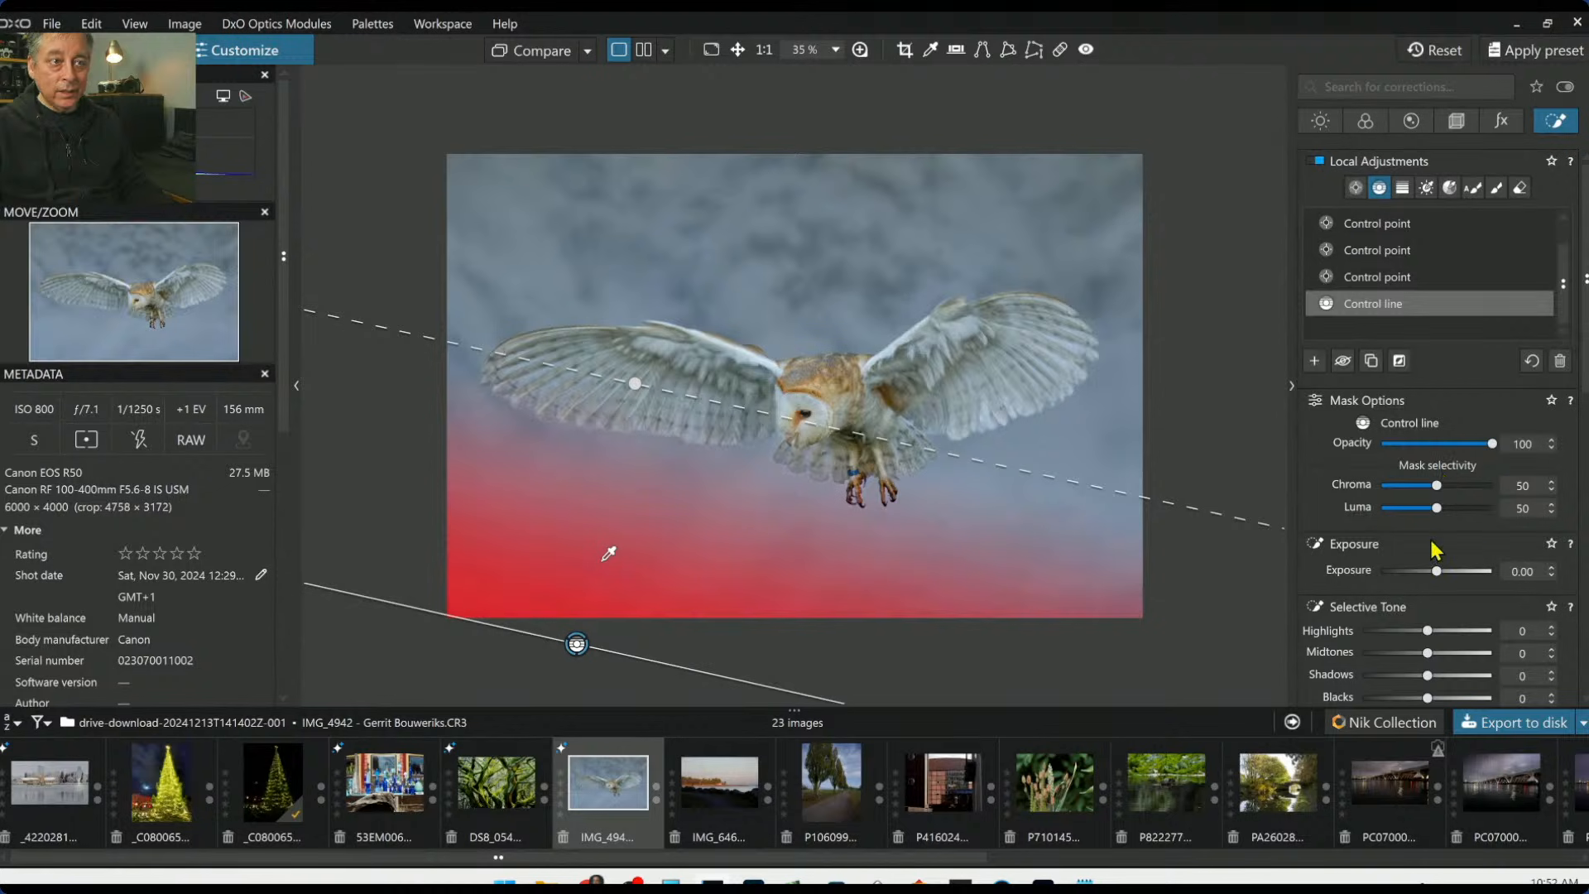
Darken the lower control line area with exposure -1.08 and blacks -6
drag(1438, 566, 1424, 575)
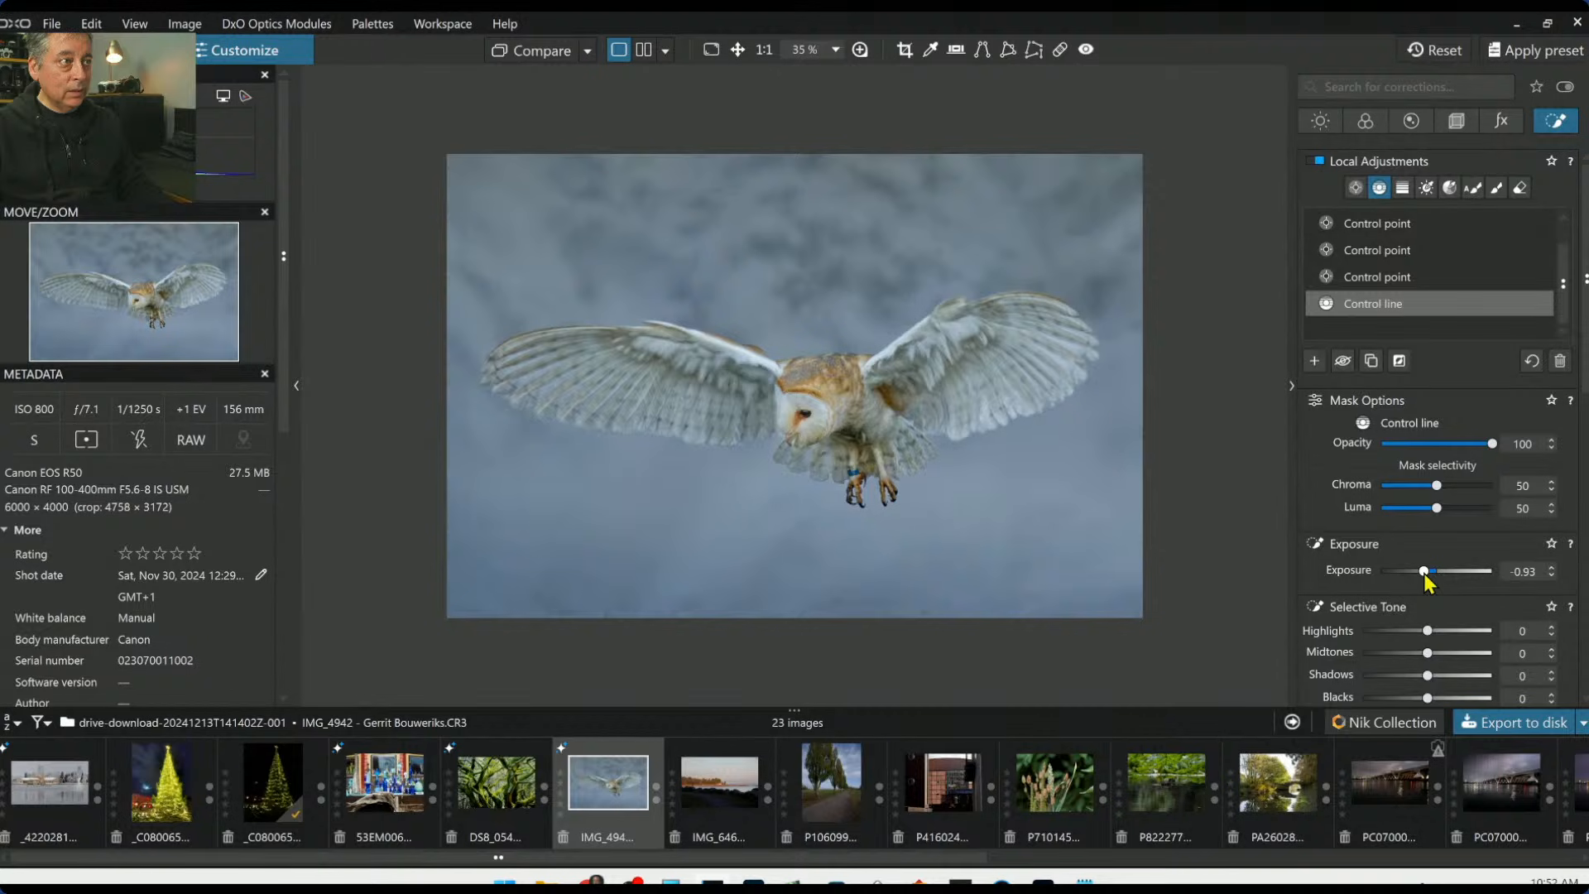
drag(1424, 575, 1421, 571)
drag(1428, 698, 1427, 712)
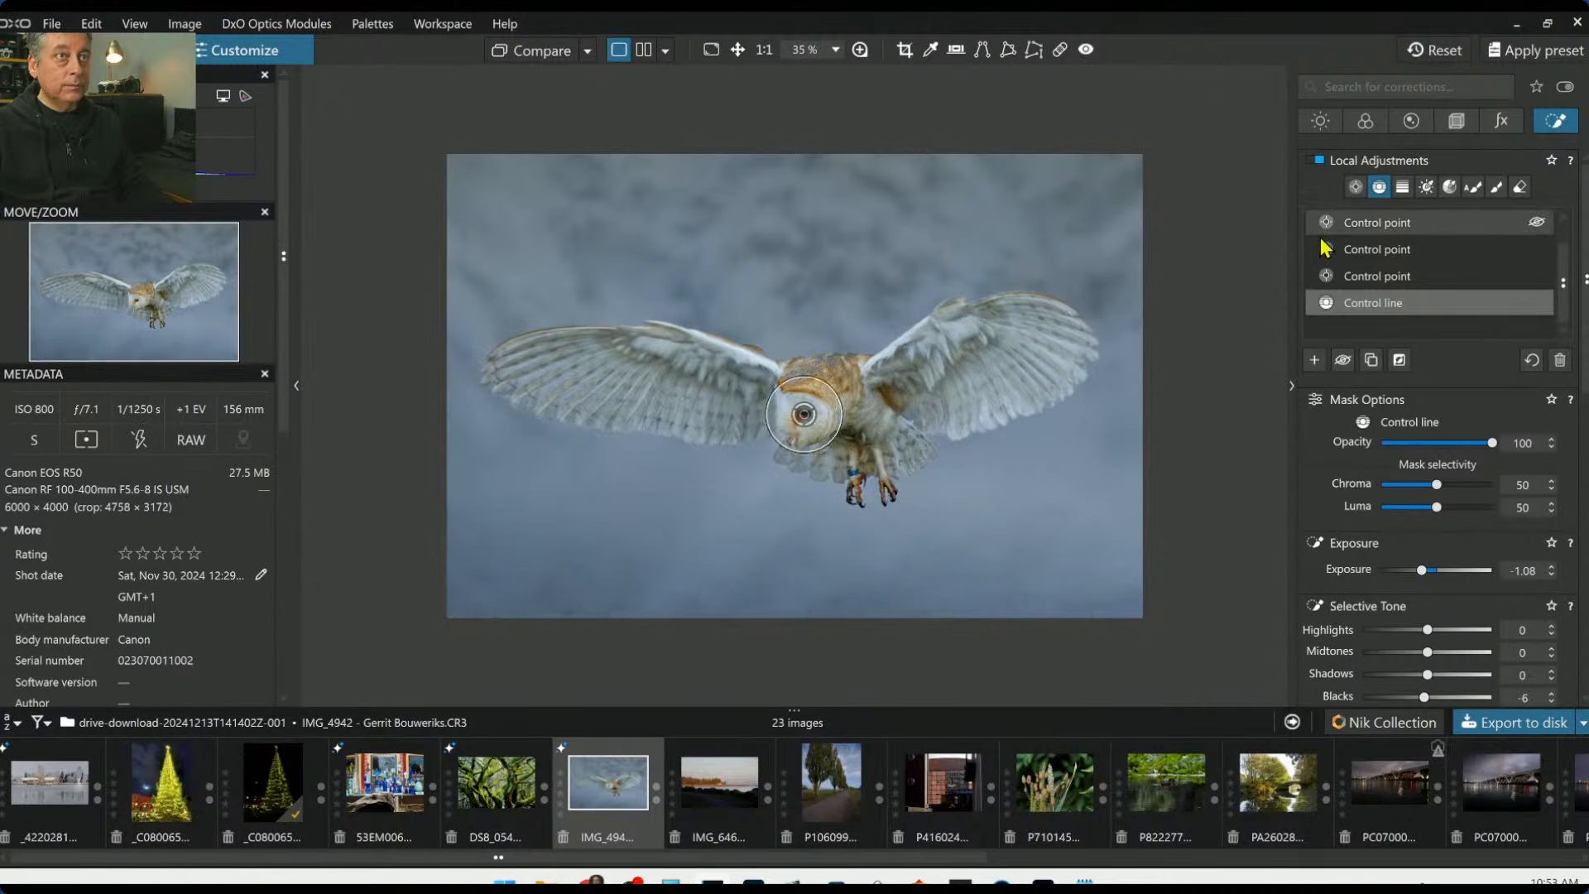
Add a second control line just above the photo's upper-right edge, with its gradient reaching down to the owl's wing
click(1315, 360)
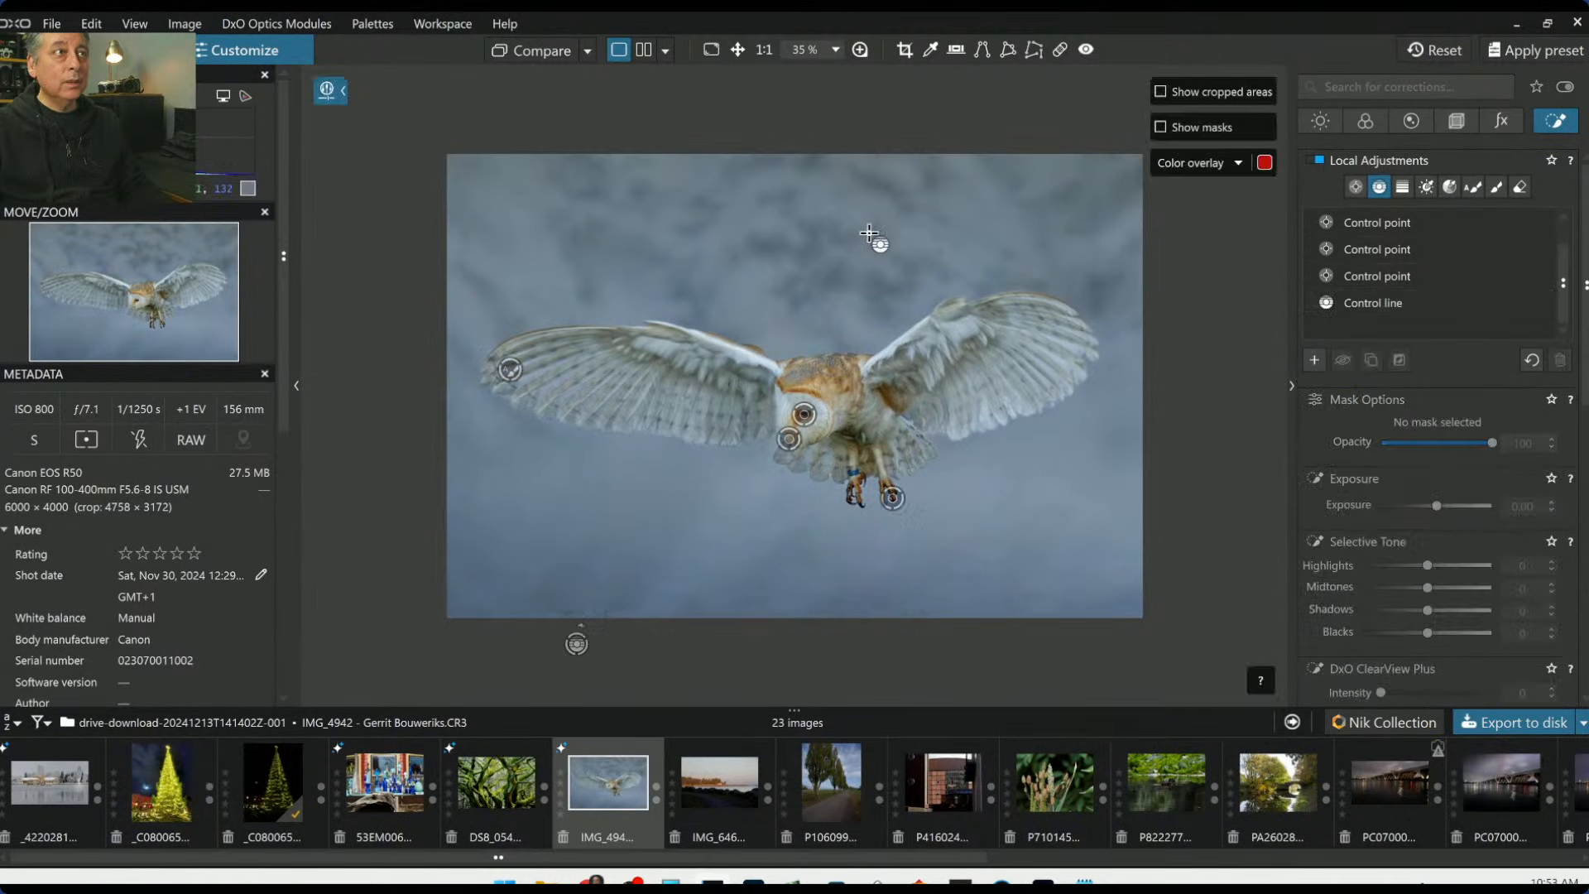
drag(933, 213, 908, 336)
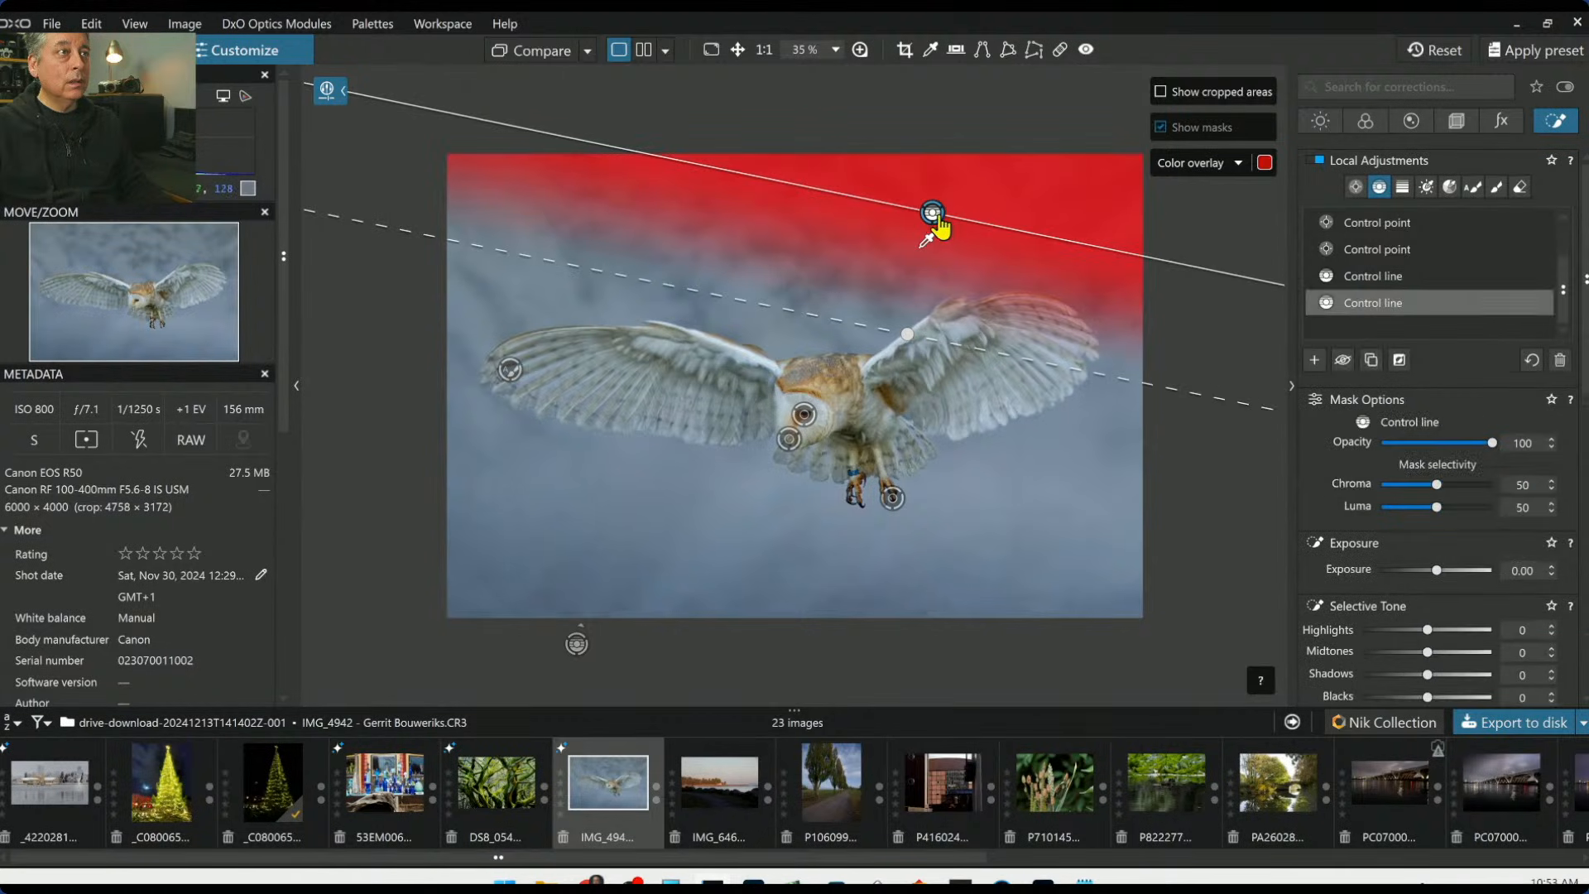
drag(933, 213, 992, 101)
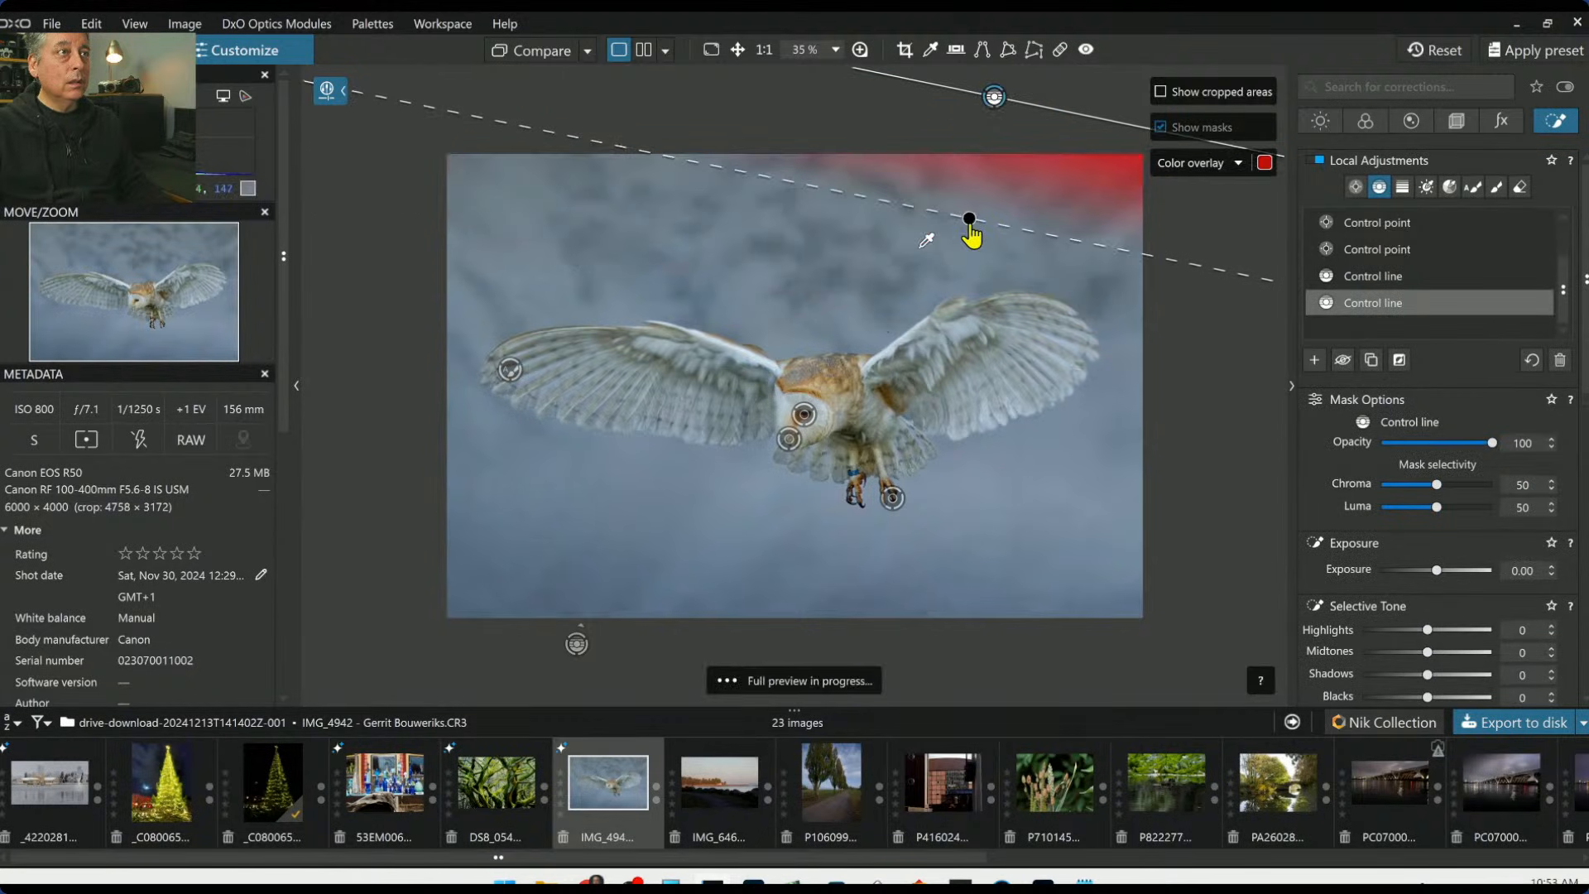
drag(969, 224, 976, 338)
Brighten and warm the upper control line area with exposure 1.73 and temperature 6394, keeping the tint at 8
drag(1437, 571, 1462, 579)
scroll(1441, 604, down, 3)
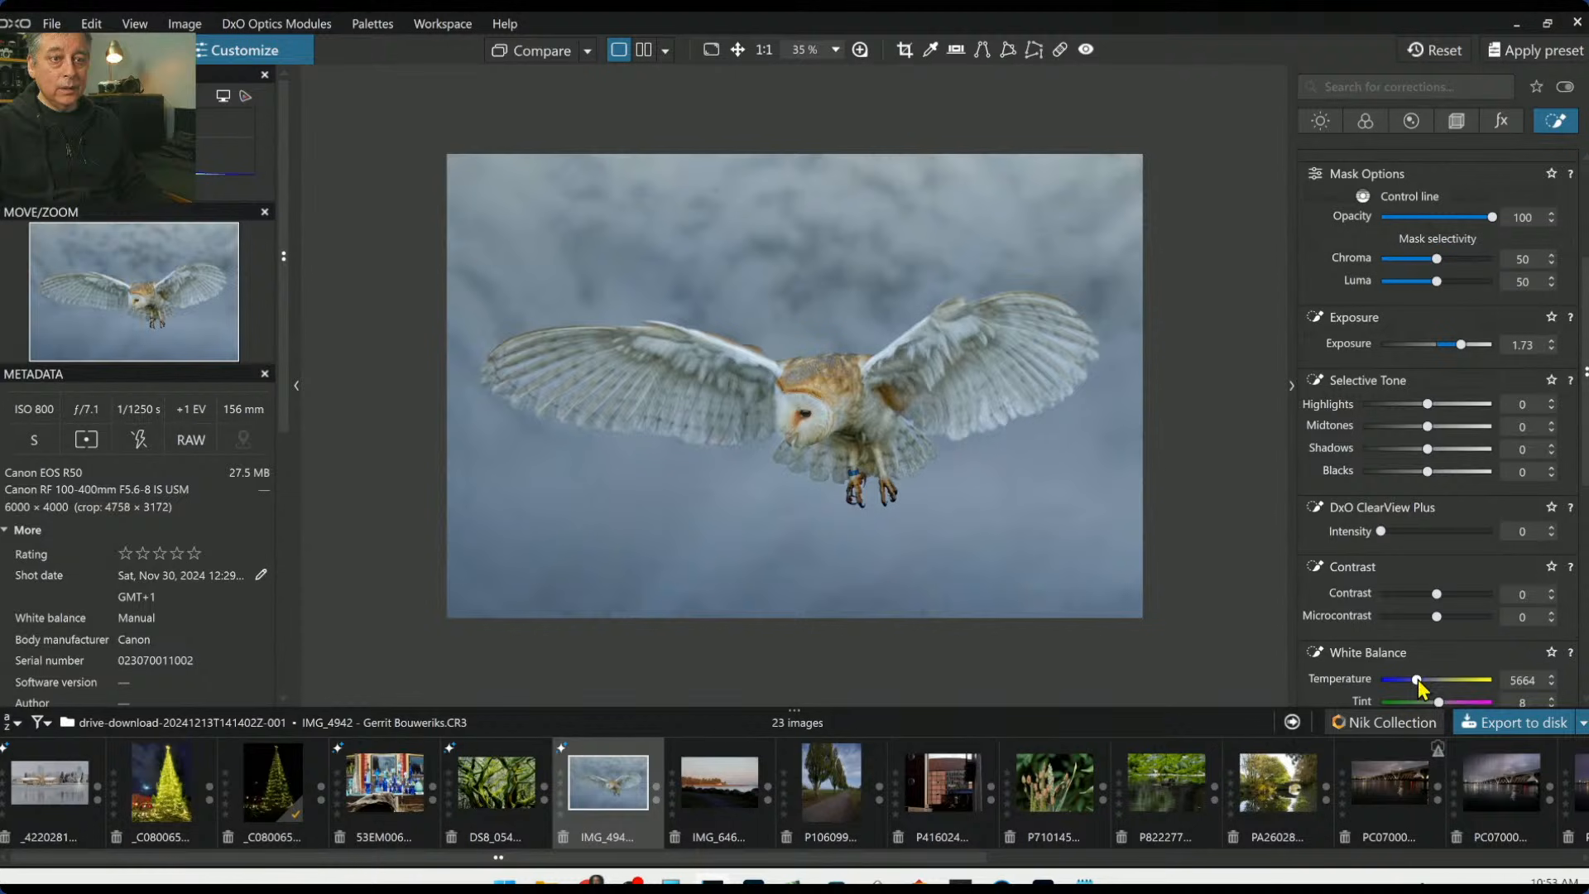
drag(1417, 681, 1424, 682)
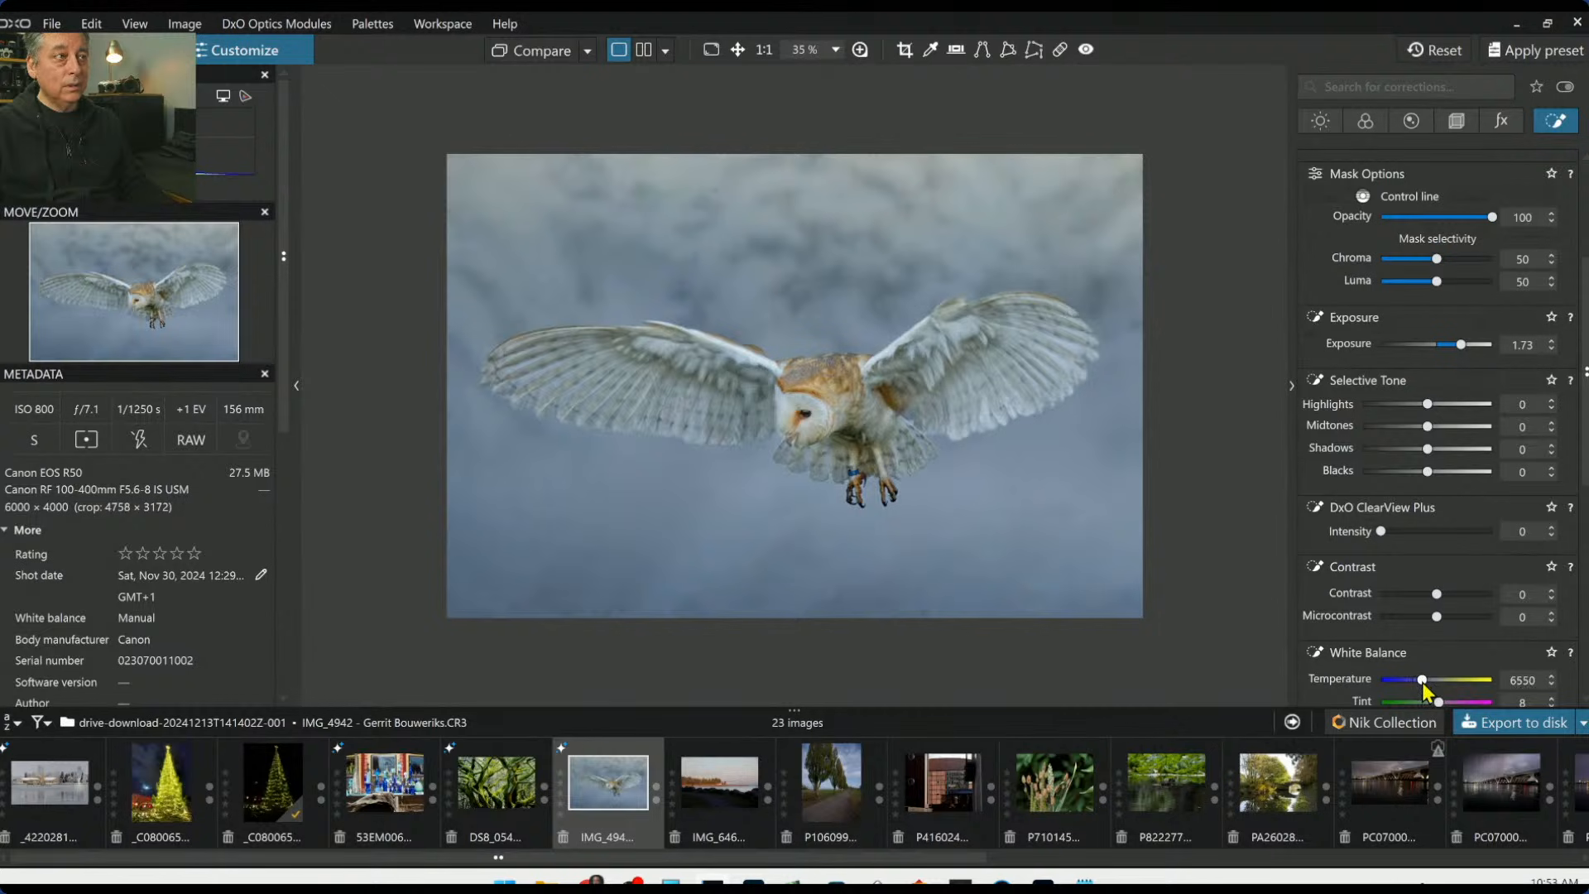
drag(1422, 682, 1422, 682)
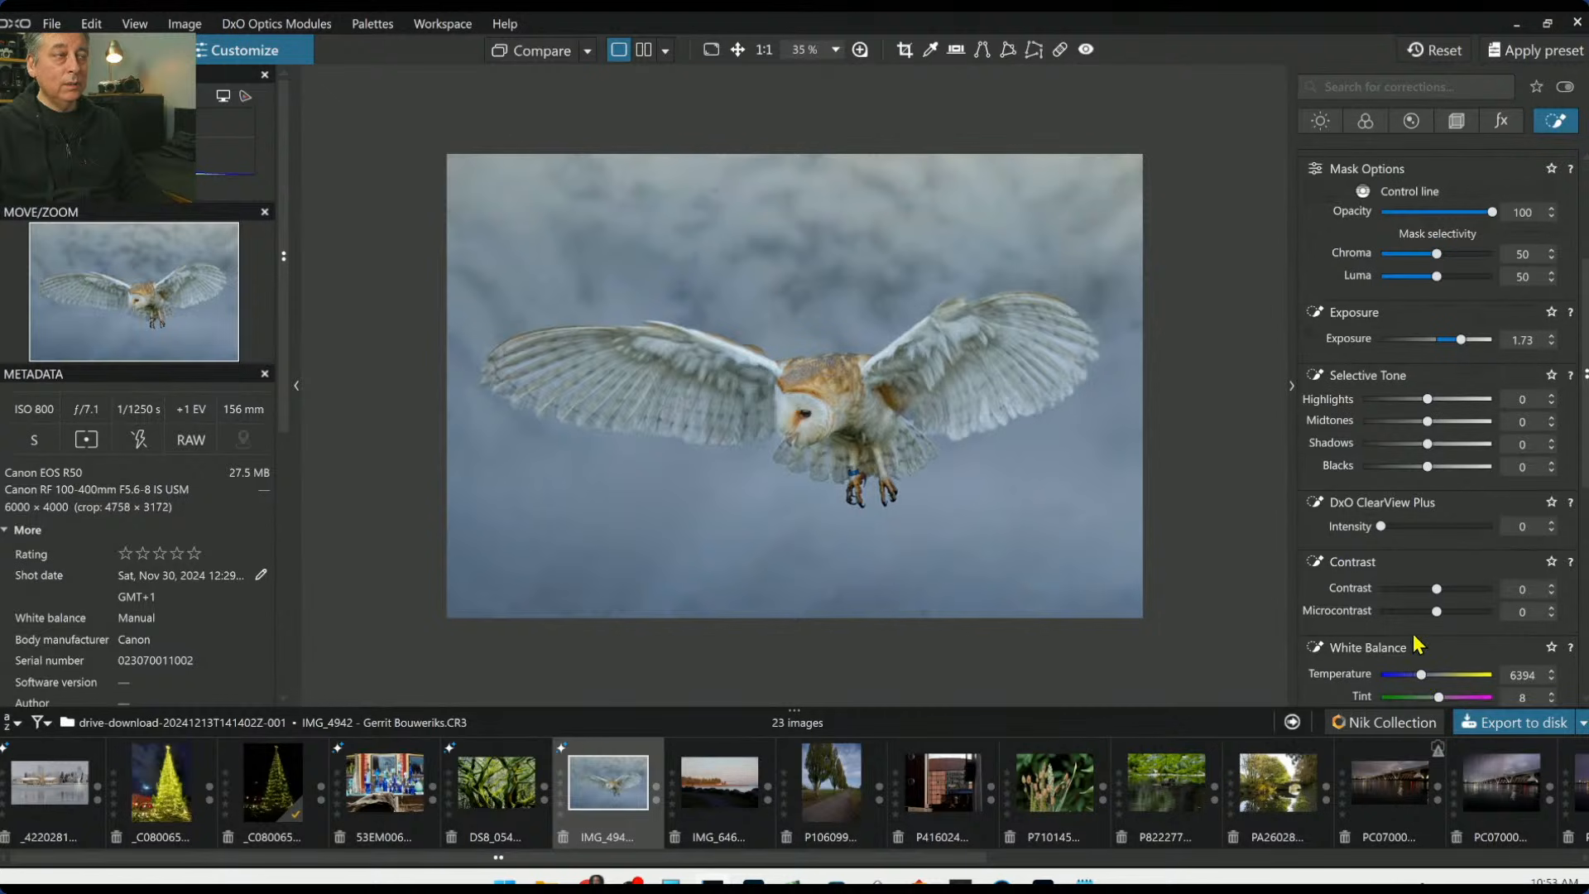
scroll(1407, 629, down, 1)
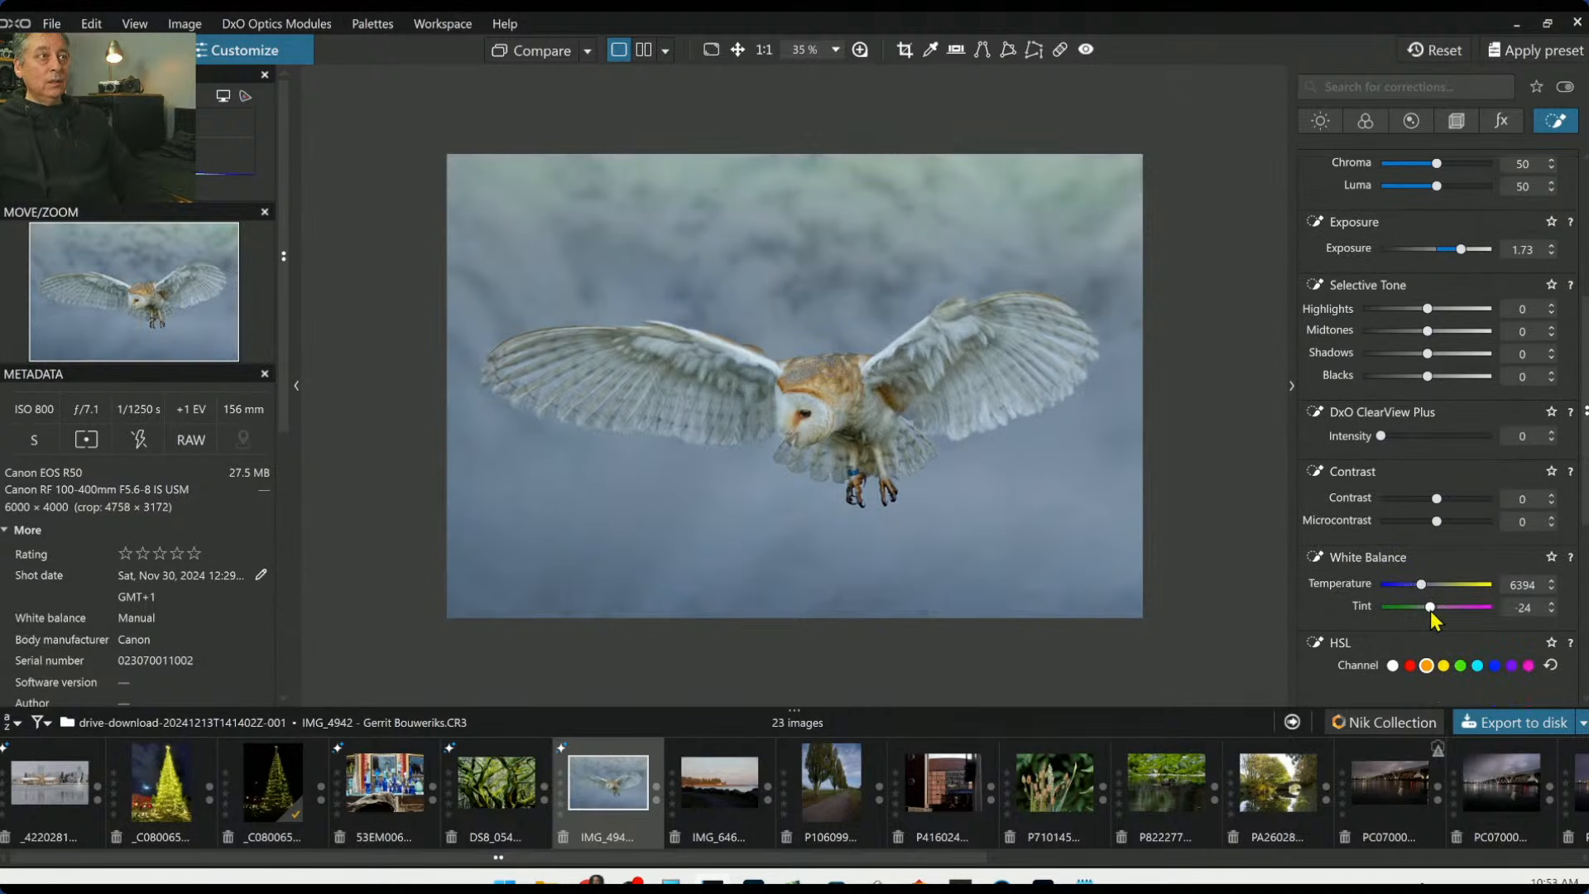
drag(1431, 609, 1439, 609)
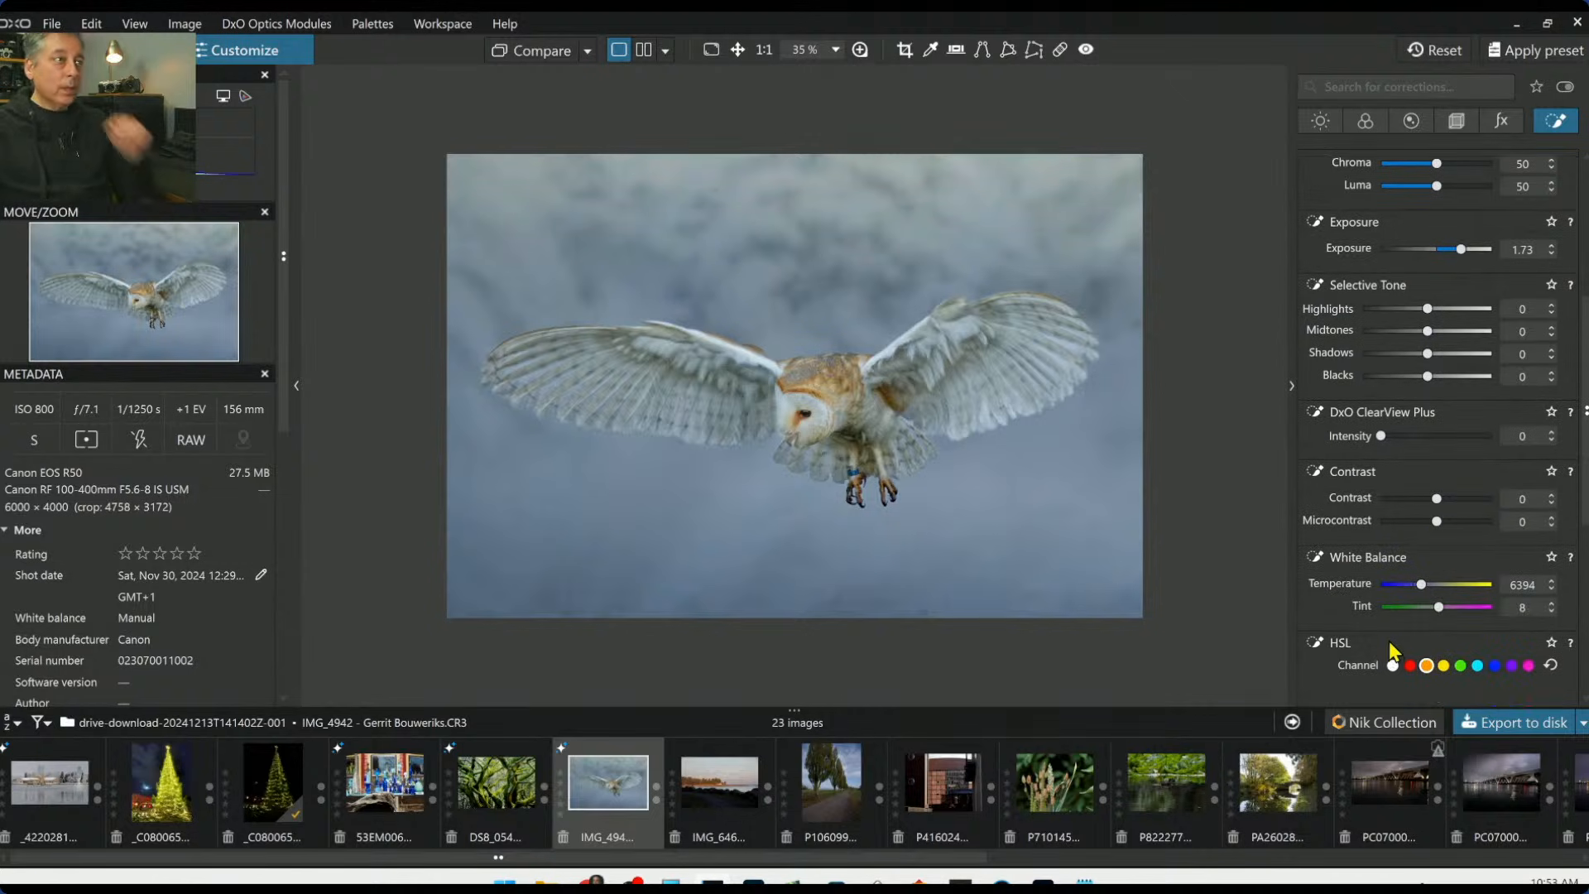
Export the owl photo with the Standard output option as a full-size JPEG at quality 95 to the original image folder
scroll(1385, 593, down, 1)
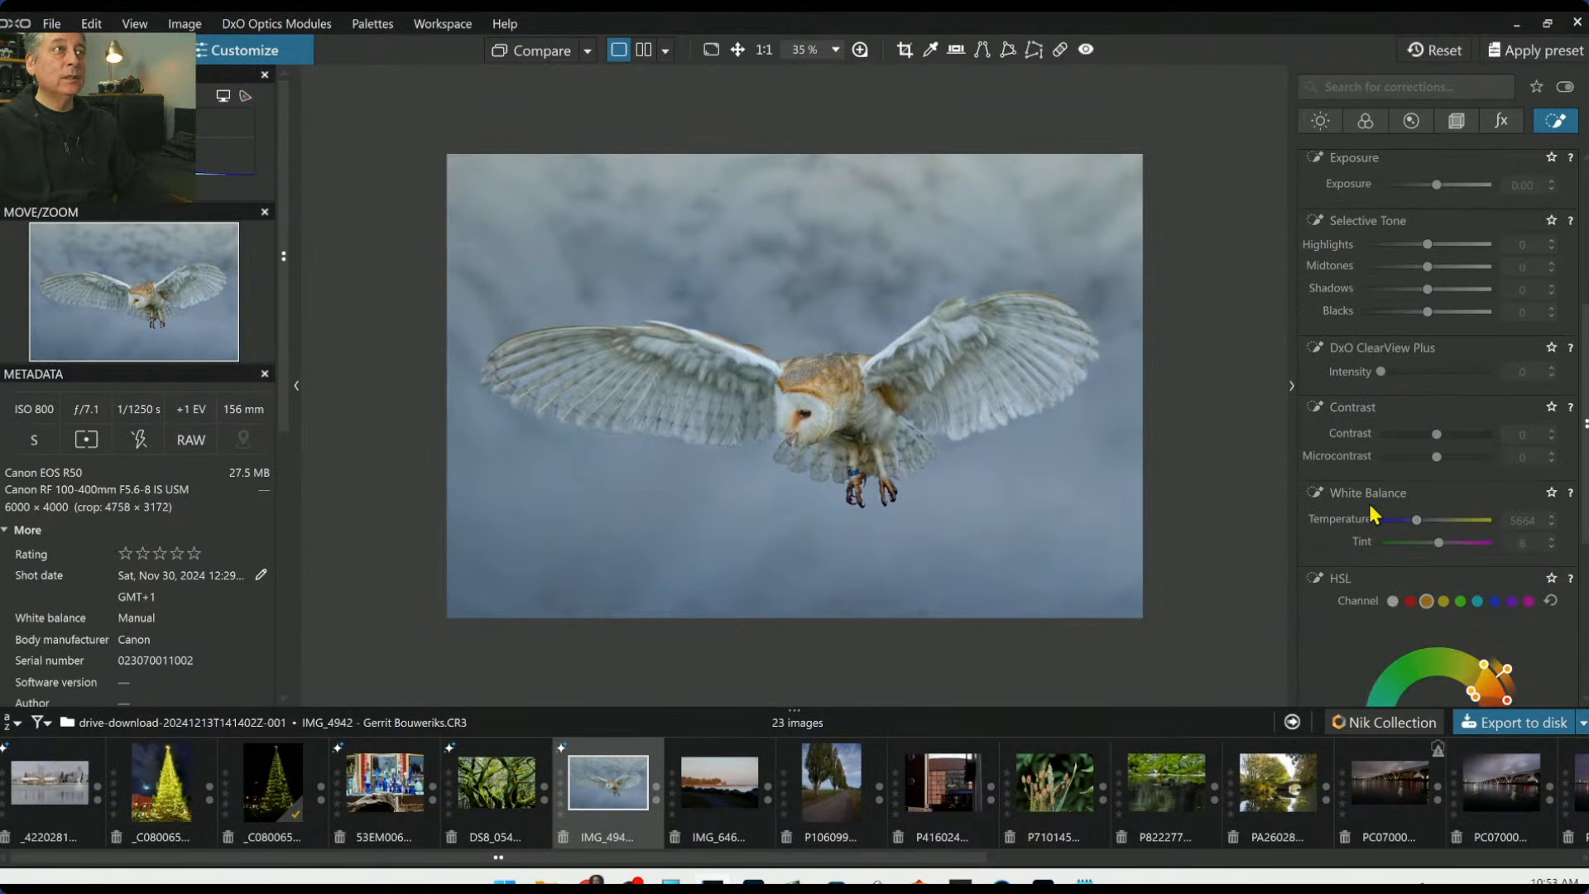
click(1515, 724)
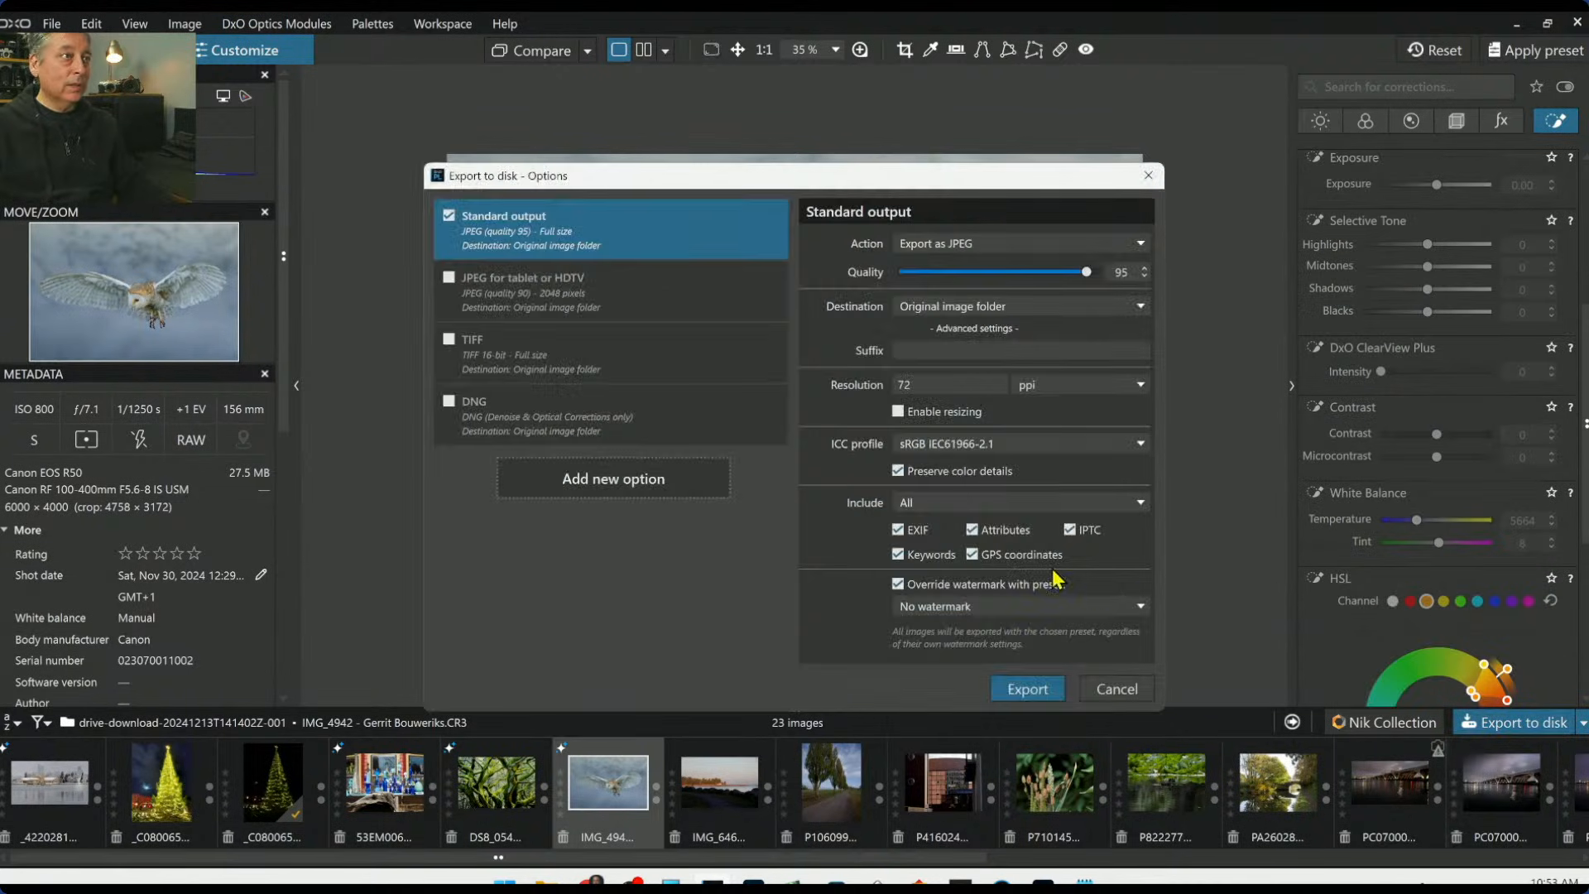
click(1010, 690)
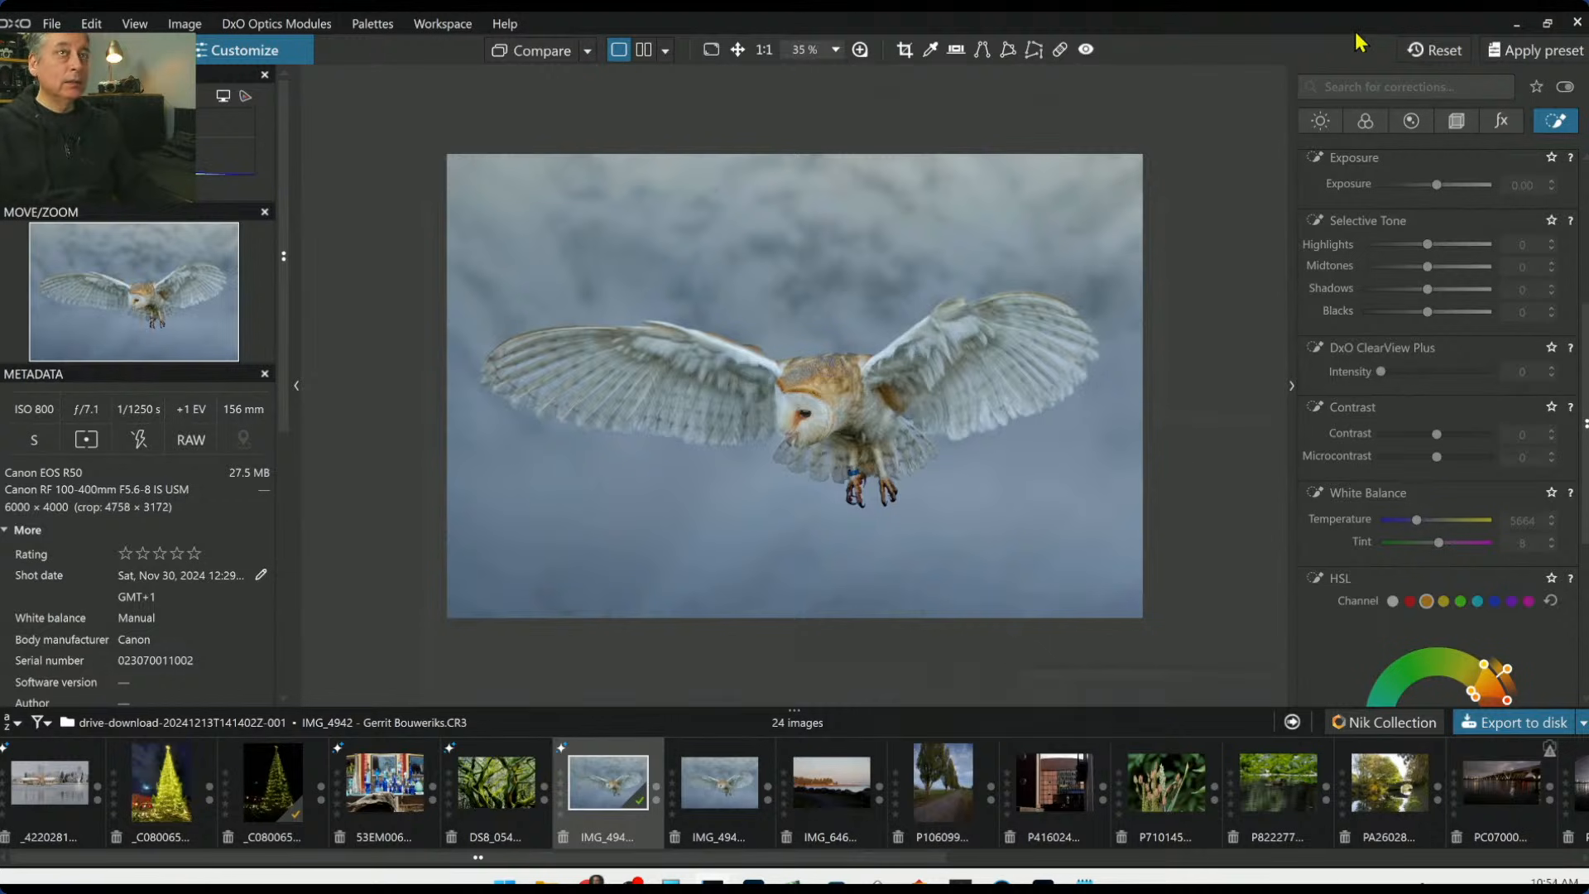
Reset all corrections on the raw owl photo and show it side by side with the exported JPEG as reference
click(1446, 52)
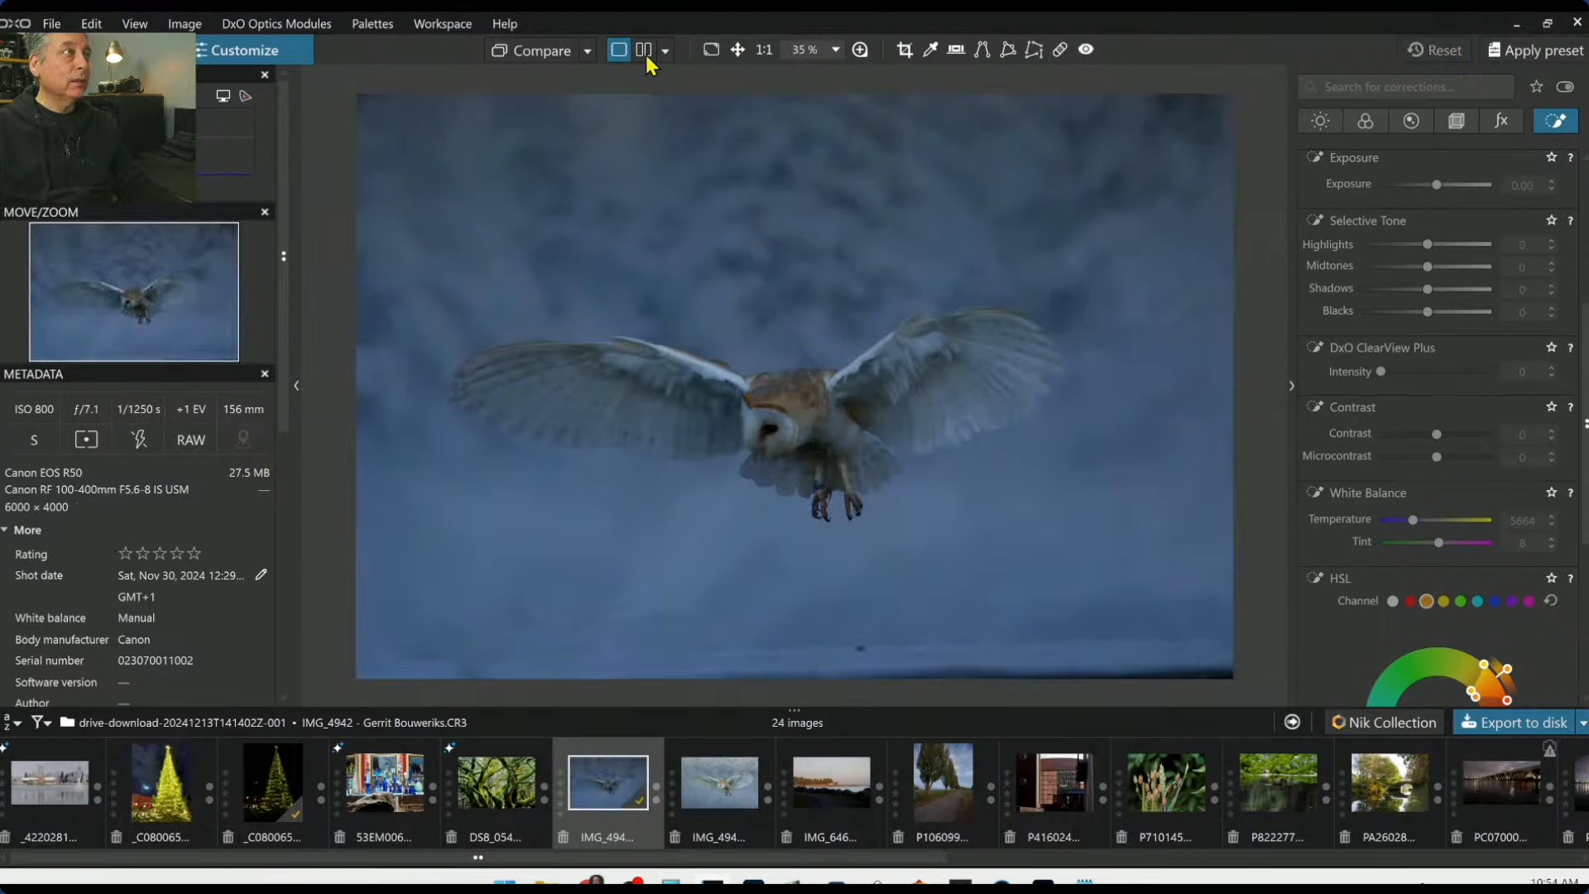
click(589, 51)
click(631, 167)
click(644, 50)
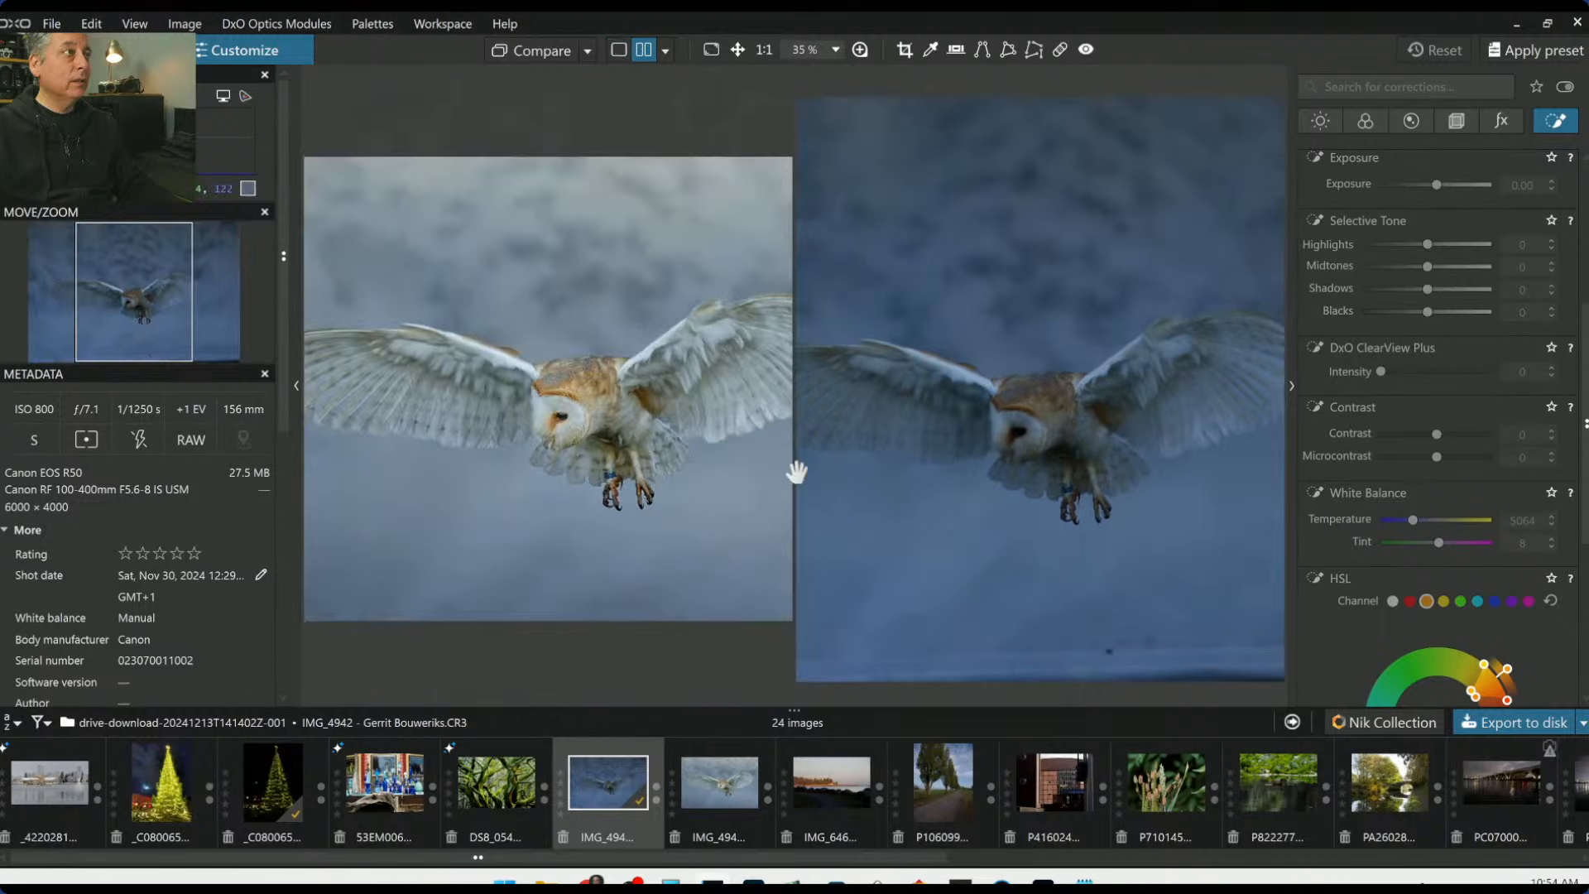
Compare the exported owl JPEG with the uncorrected raw in a full-screen split view, sweeping the divider across the bird
key(Tab)
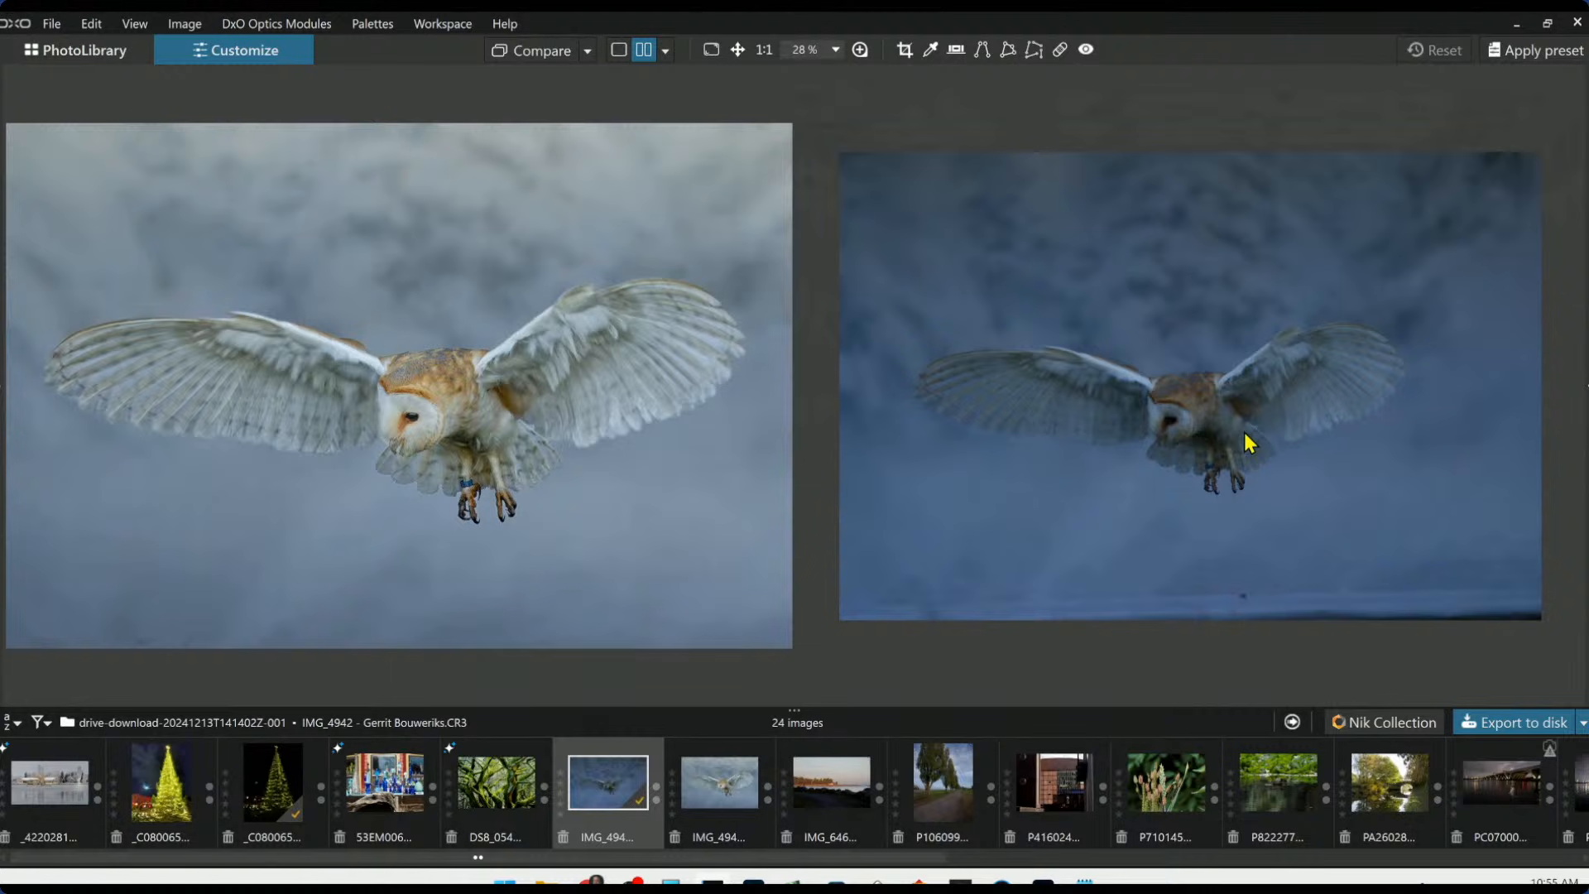
click(712, 50)
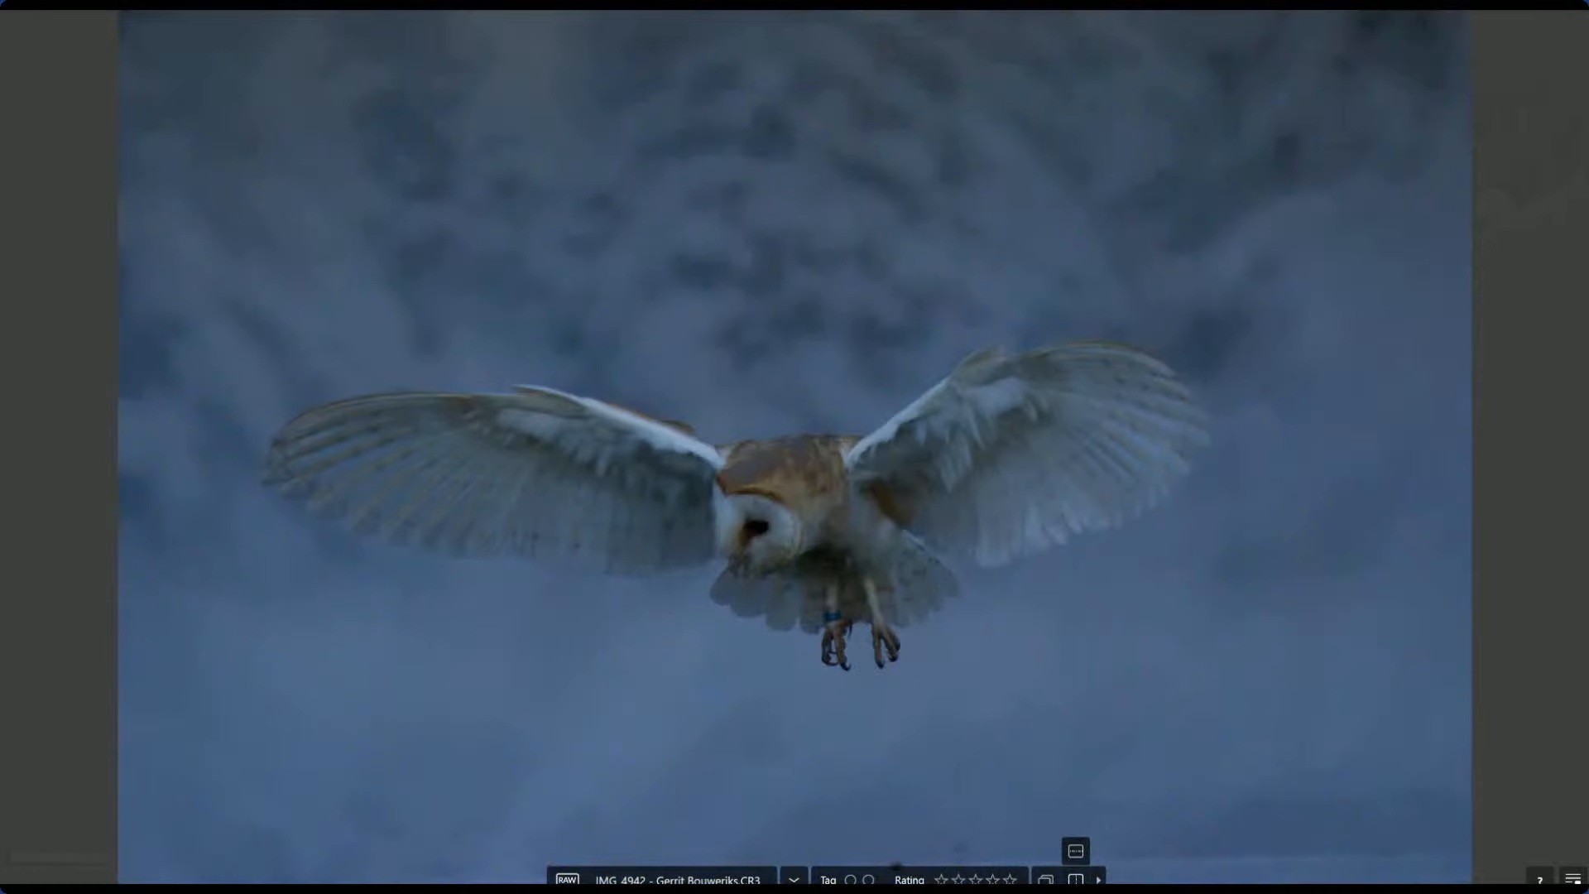
click(1076, 879)
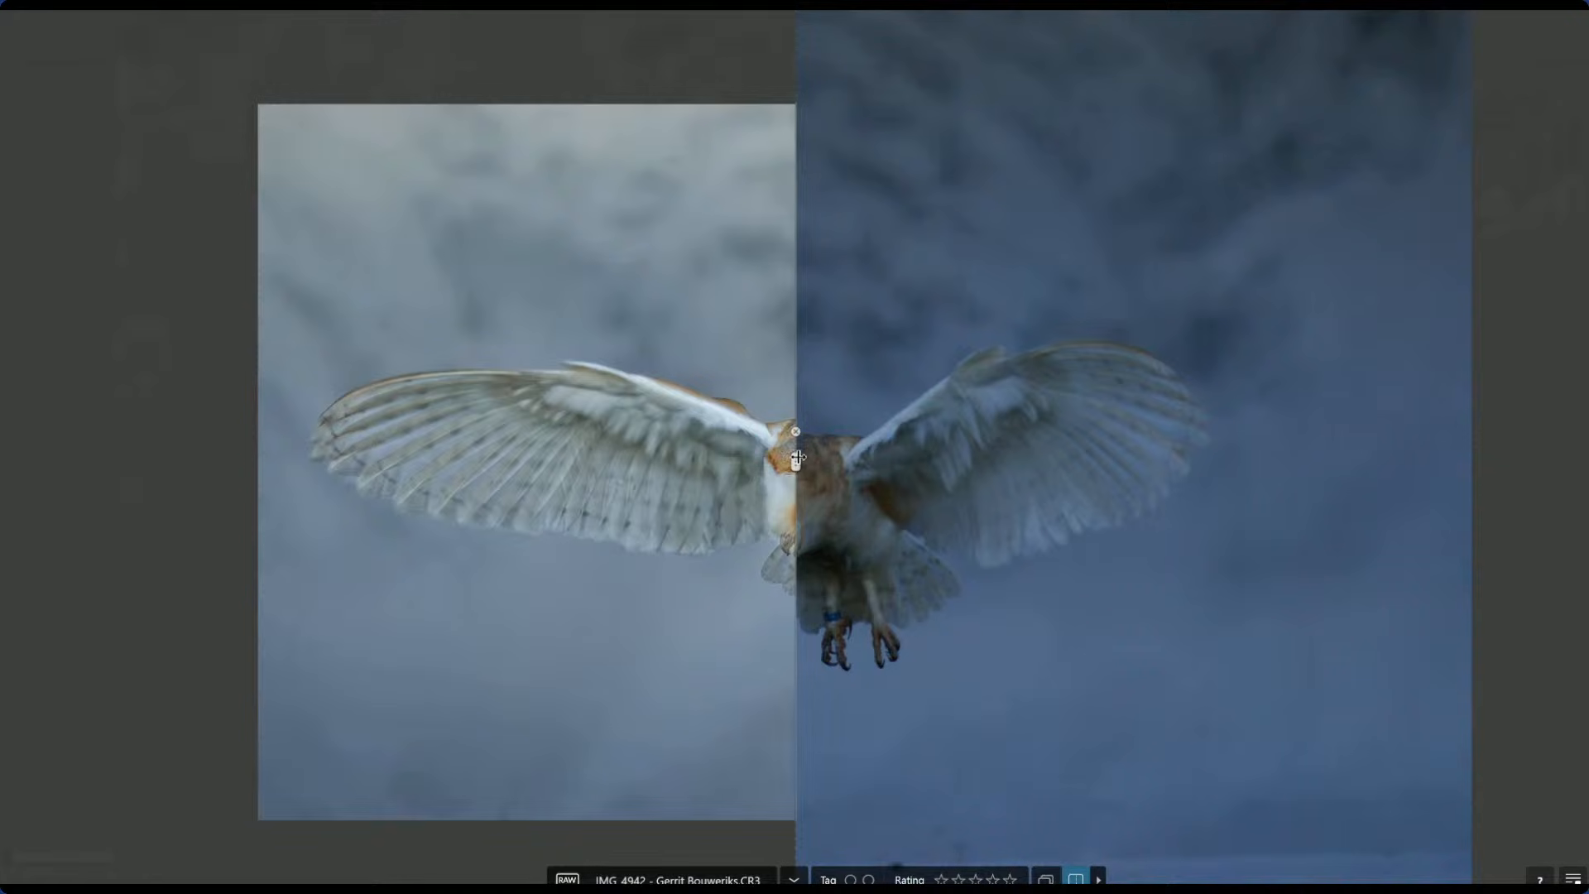
drag(797, 457, 1505, 466)
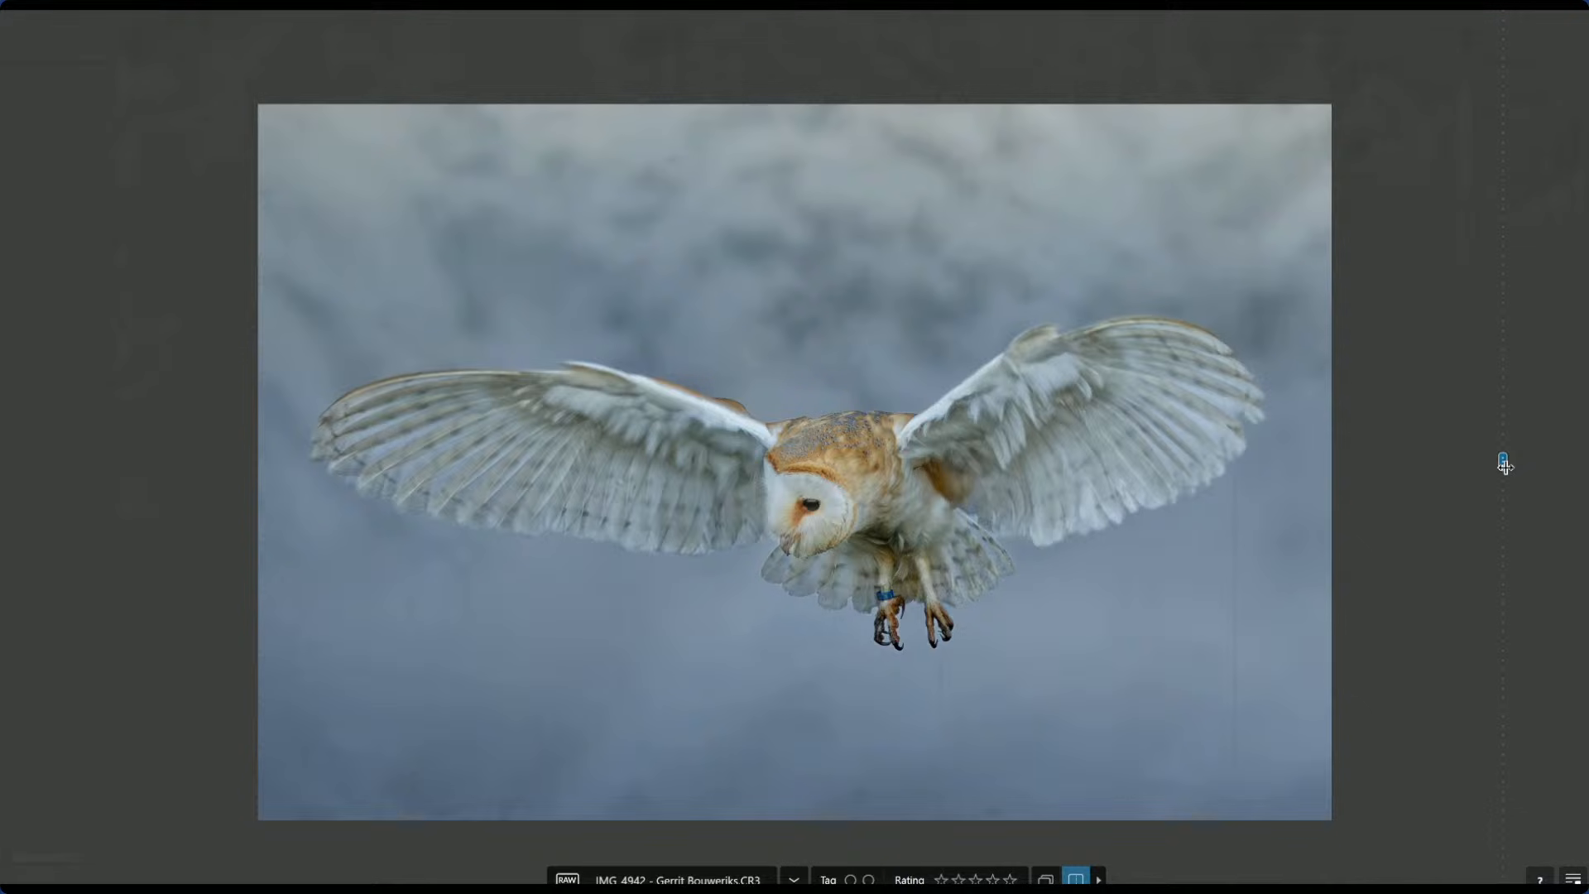
drag(1504, 466, 967, 473)
scroll(855, 538, up, 2)
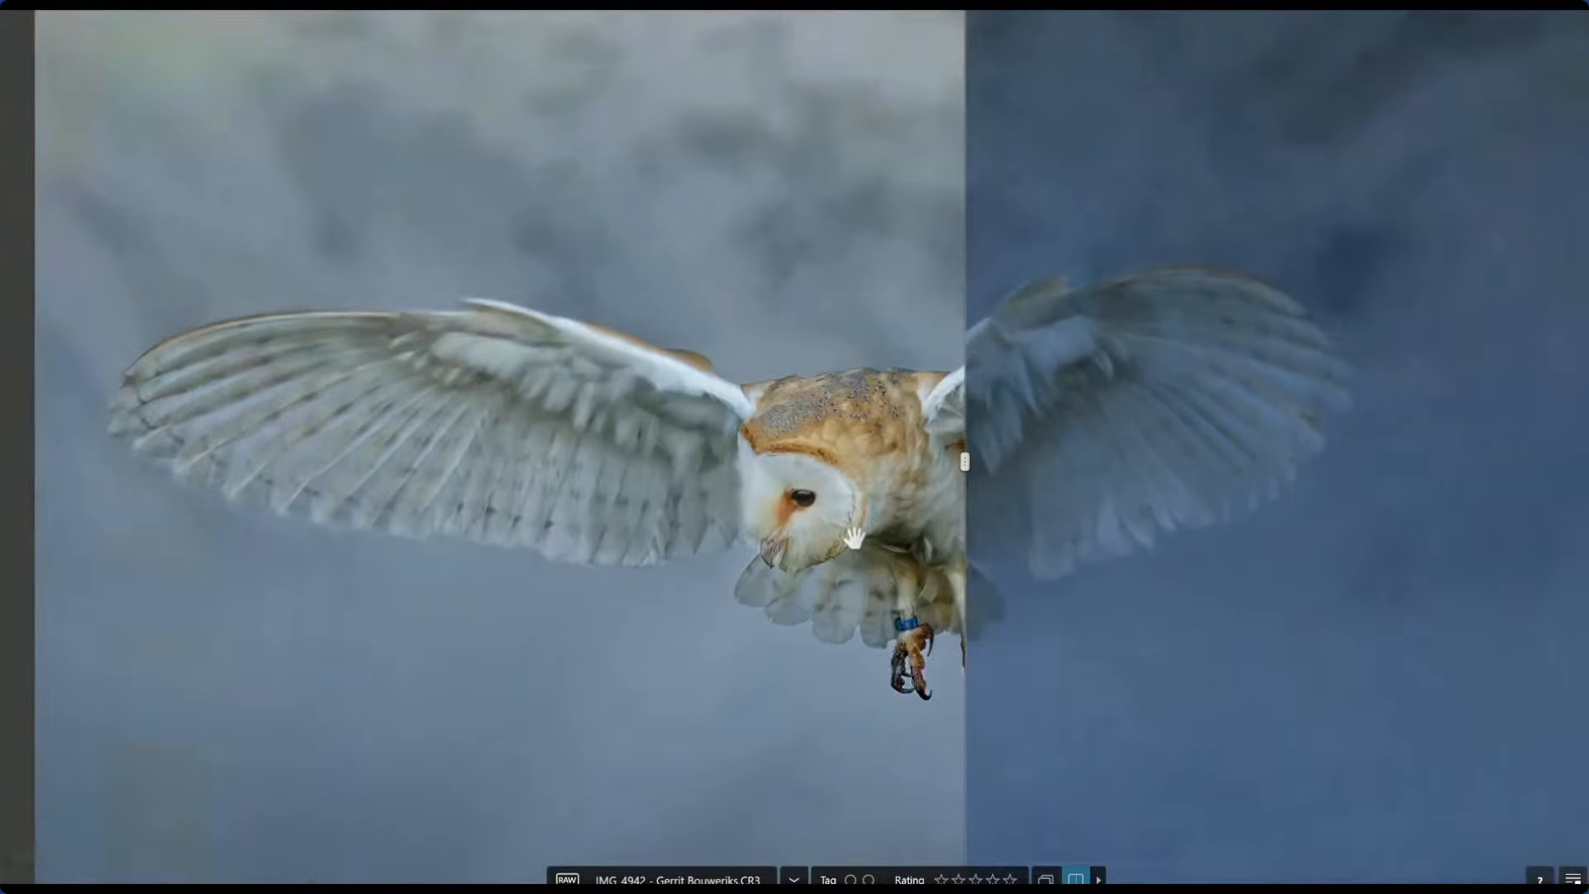
scroll(855, 538, up, 1)
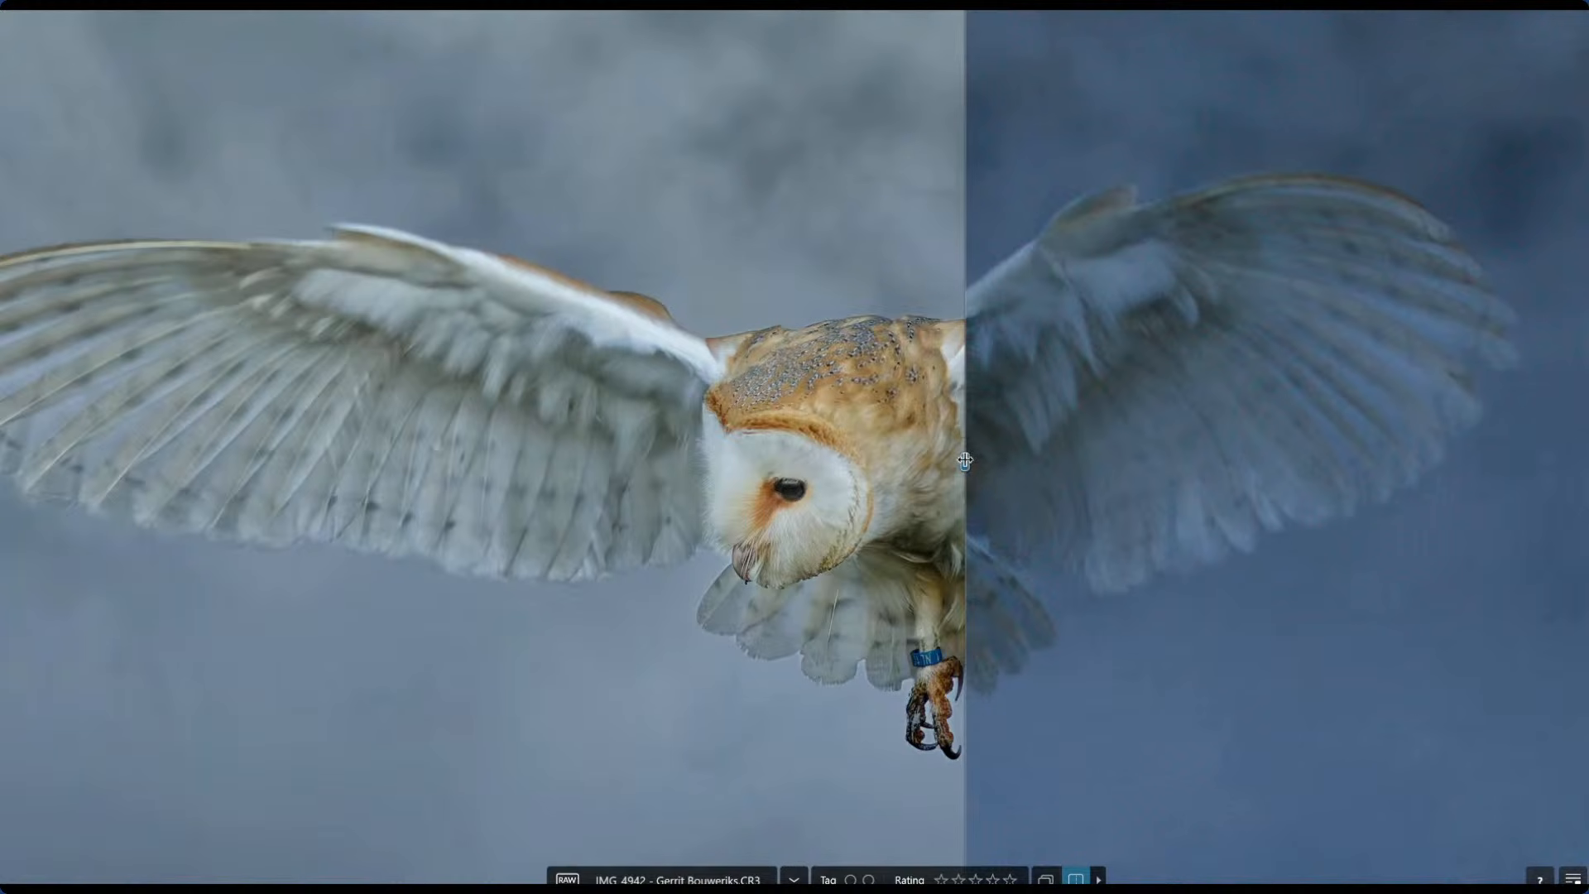
drag(965, 461, 759, 453)
key(F11)
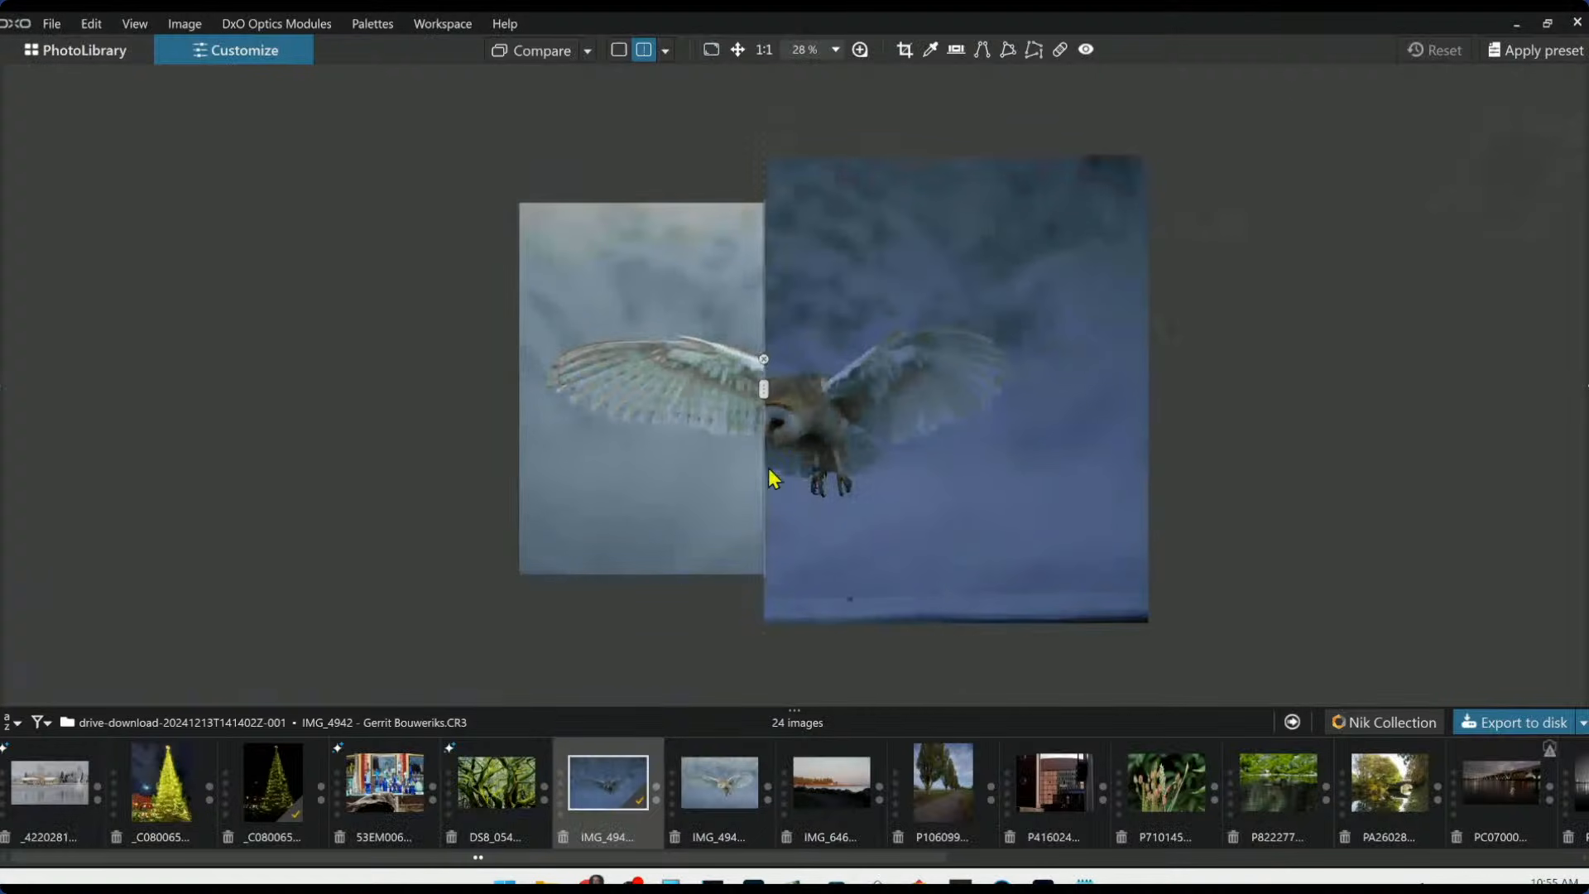
Examine the owl's head and wing feathers at 250% in the split view, and return to the side-by-side comparison
scroll(690, 436, up, 8)
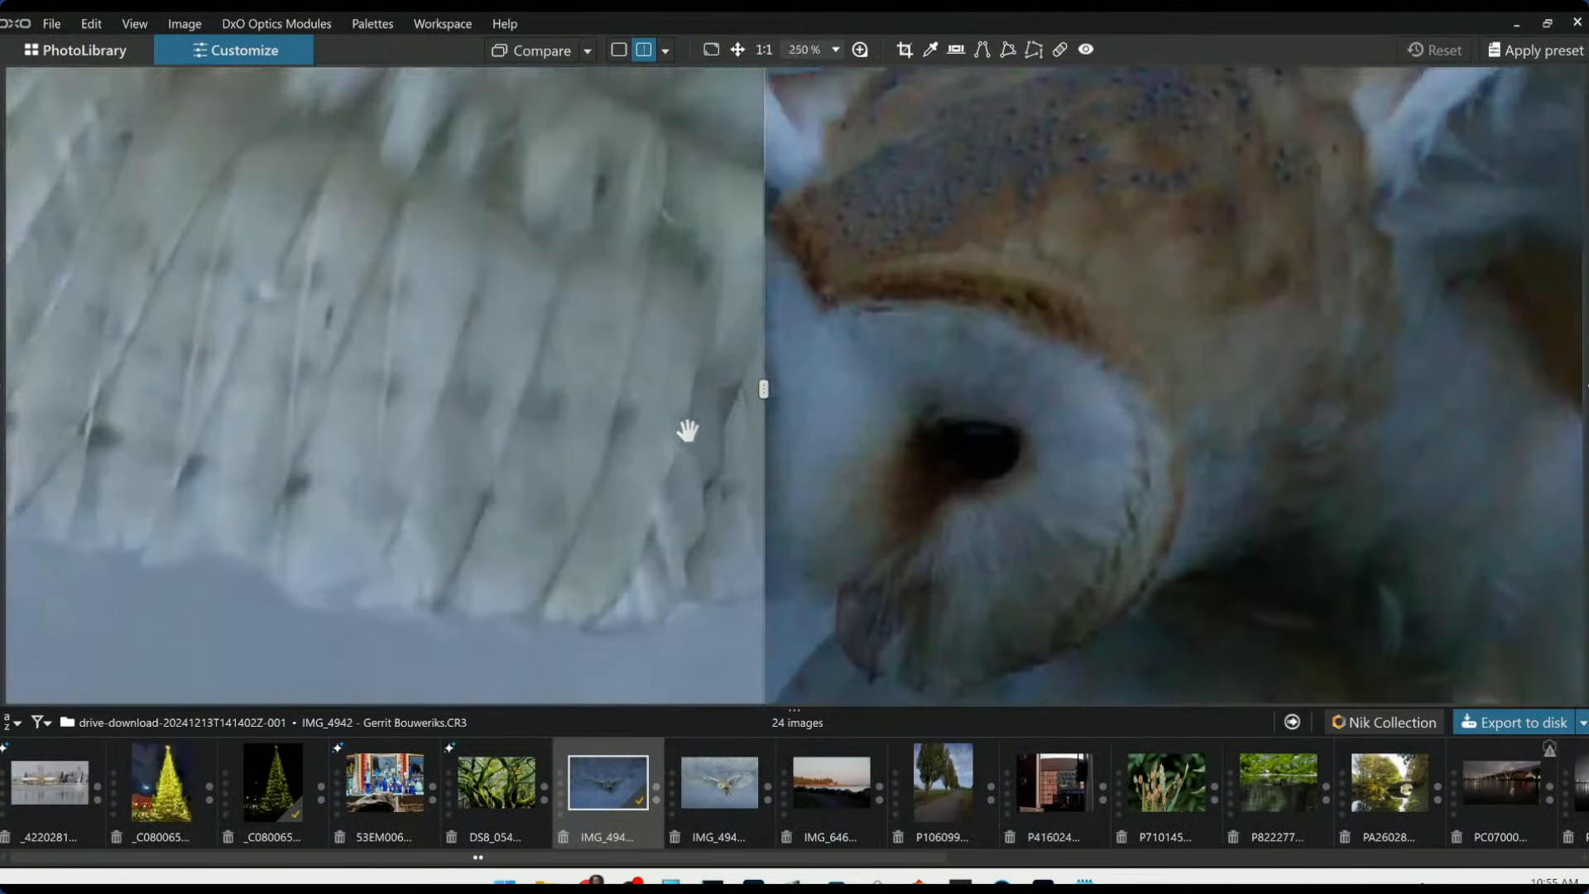
drag(760, 399, 1325, 404)
drag(878, 399, 633, 389)
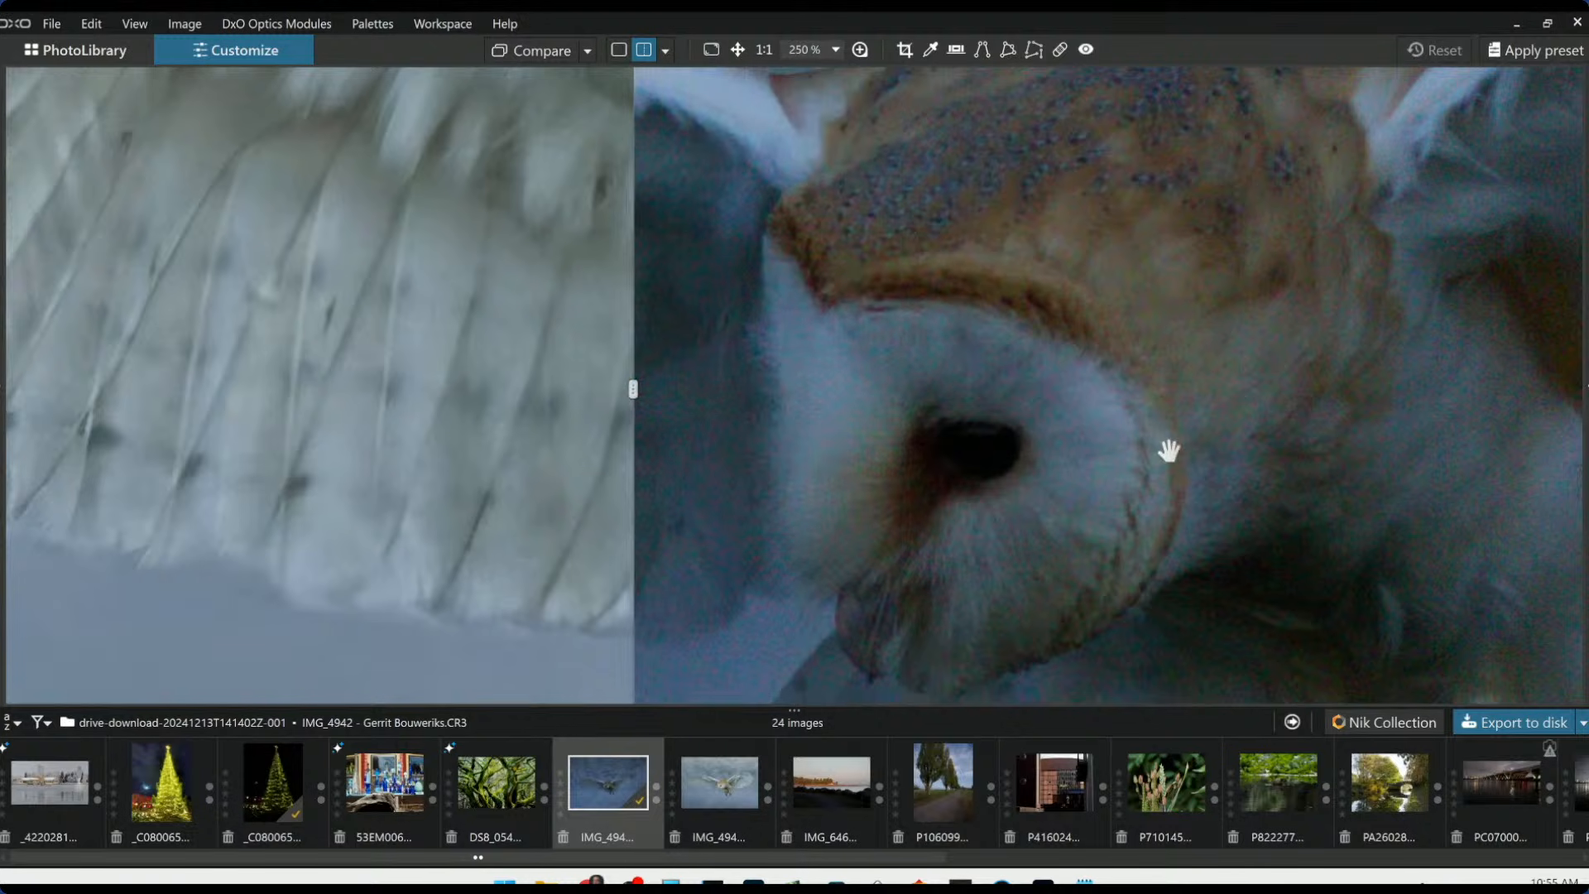
scroll(1169, 451, down, 10)
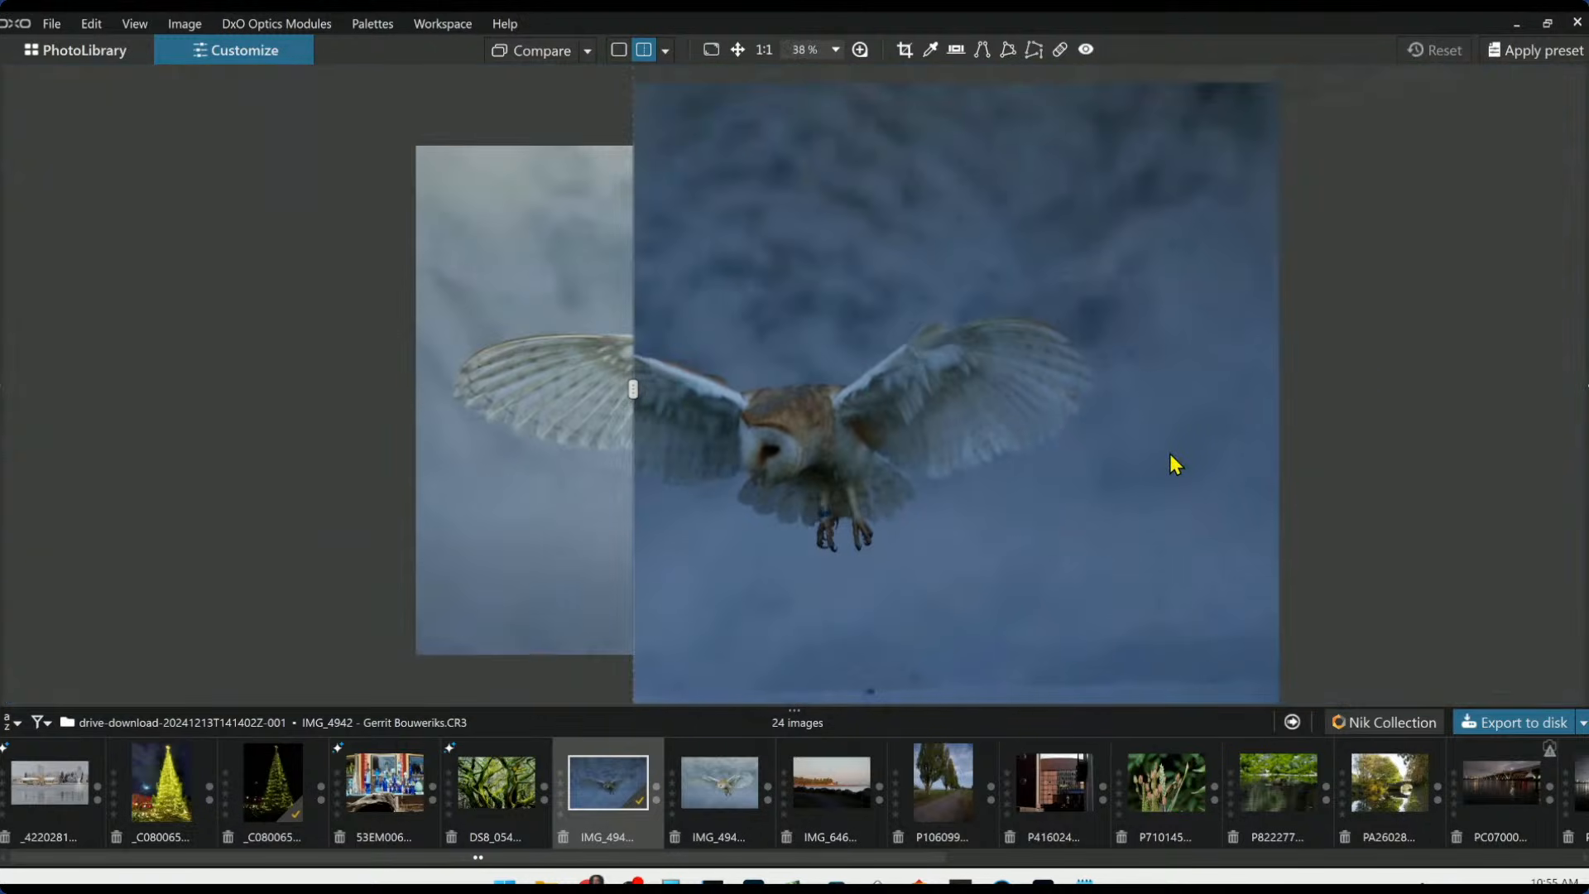
click(663, 49)
click(674, 73)
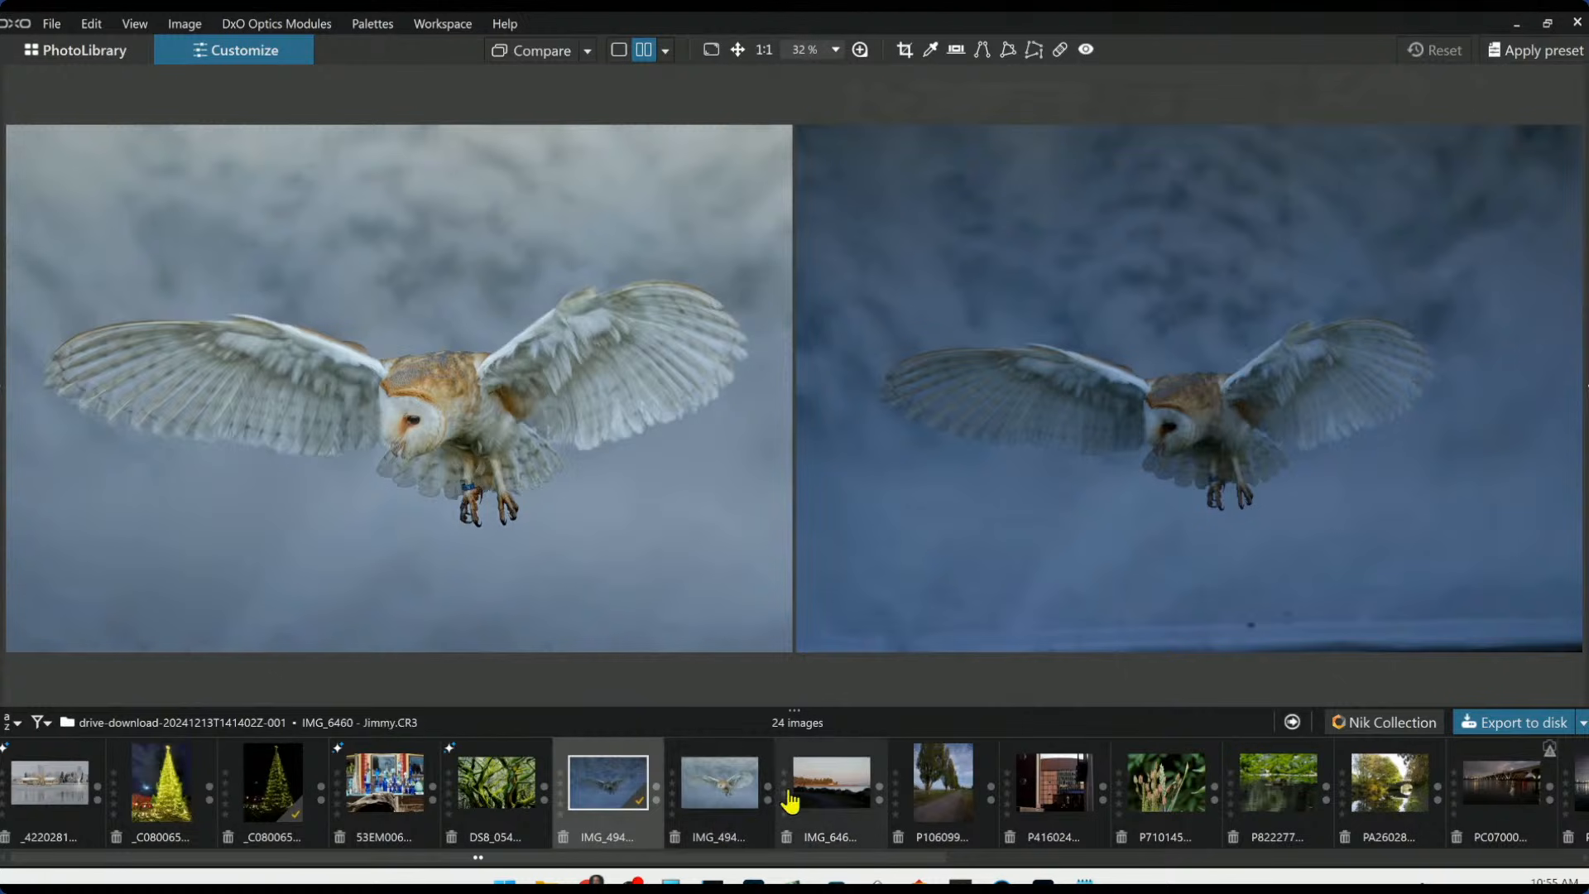
Open the coastal photo IMG_6460 in single-image view with the palettes shown, and apply the general purpose demo preset starting with 0000
click(822, 792)
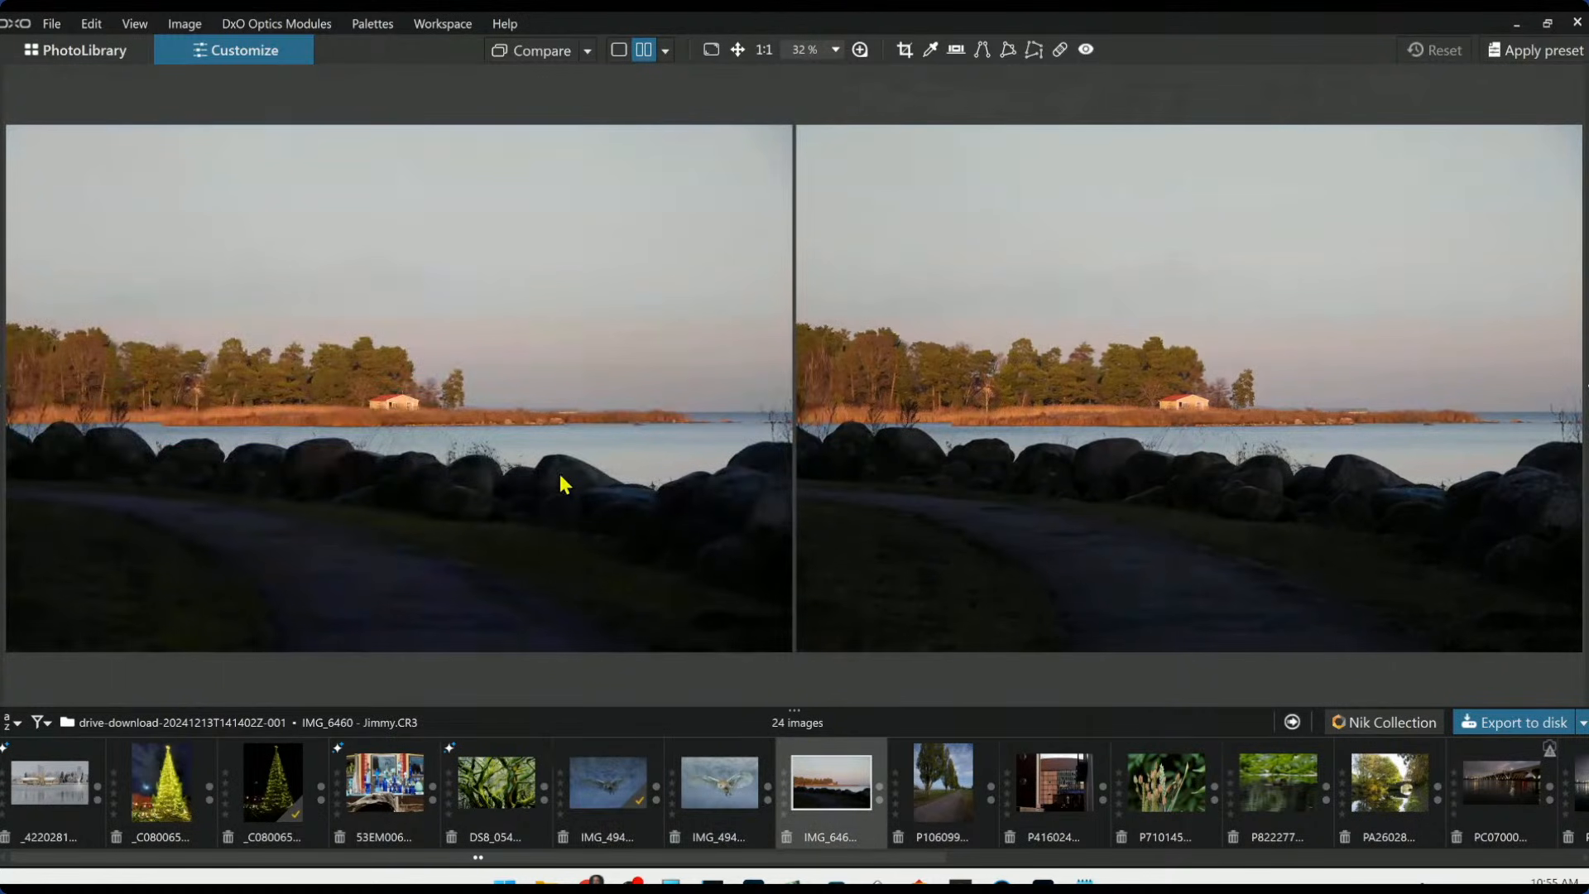
click(619, 49)
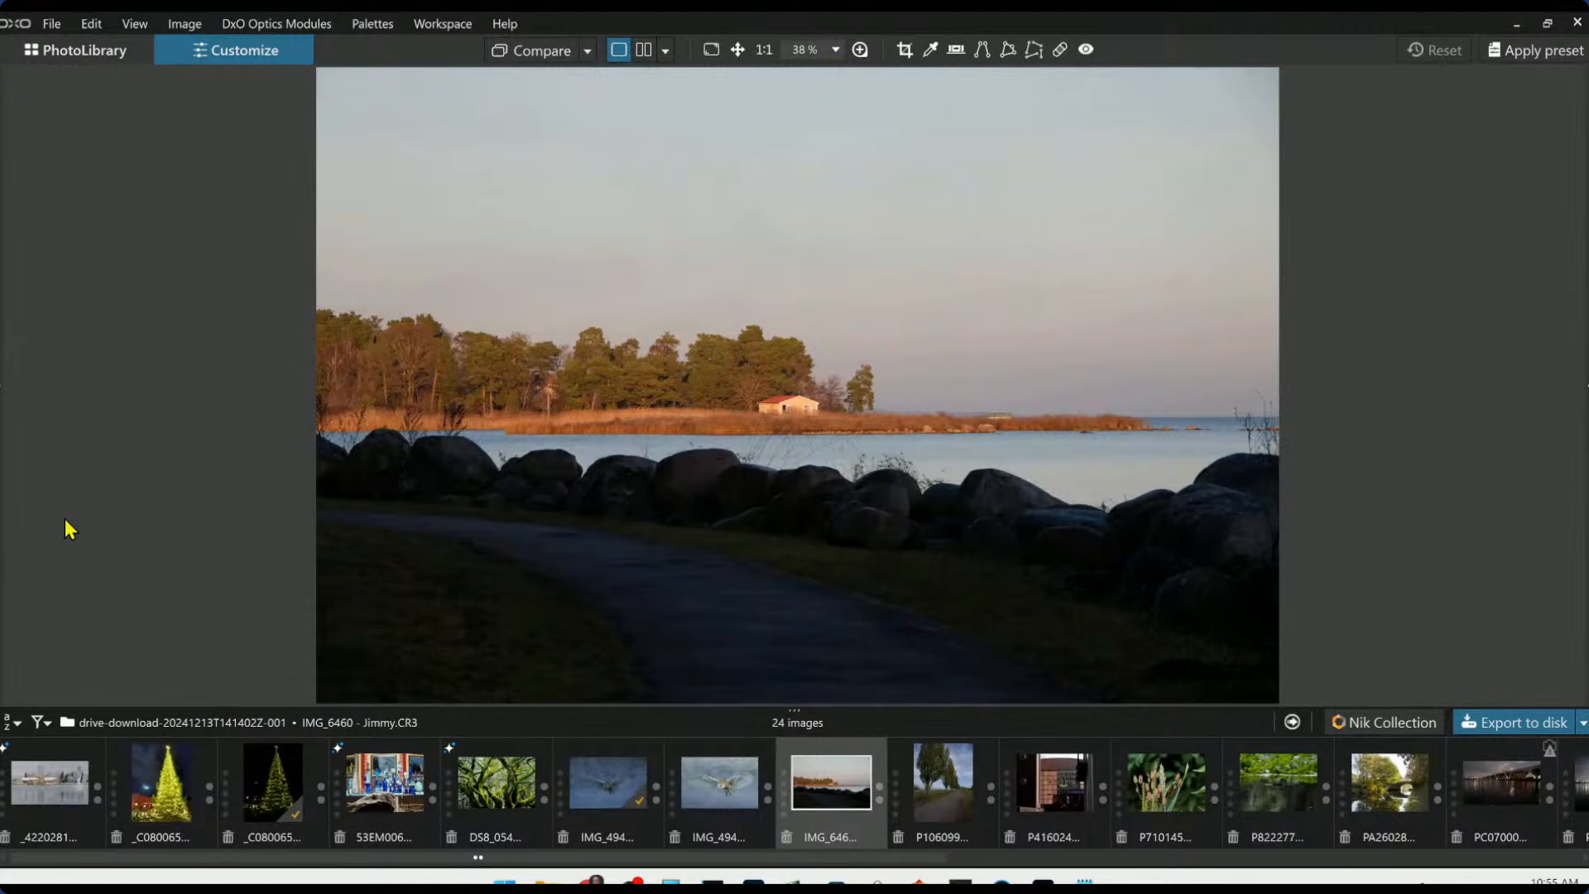
key(F9)
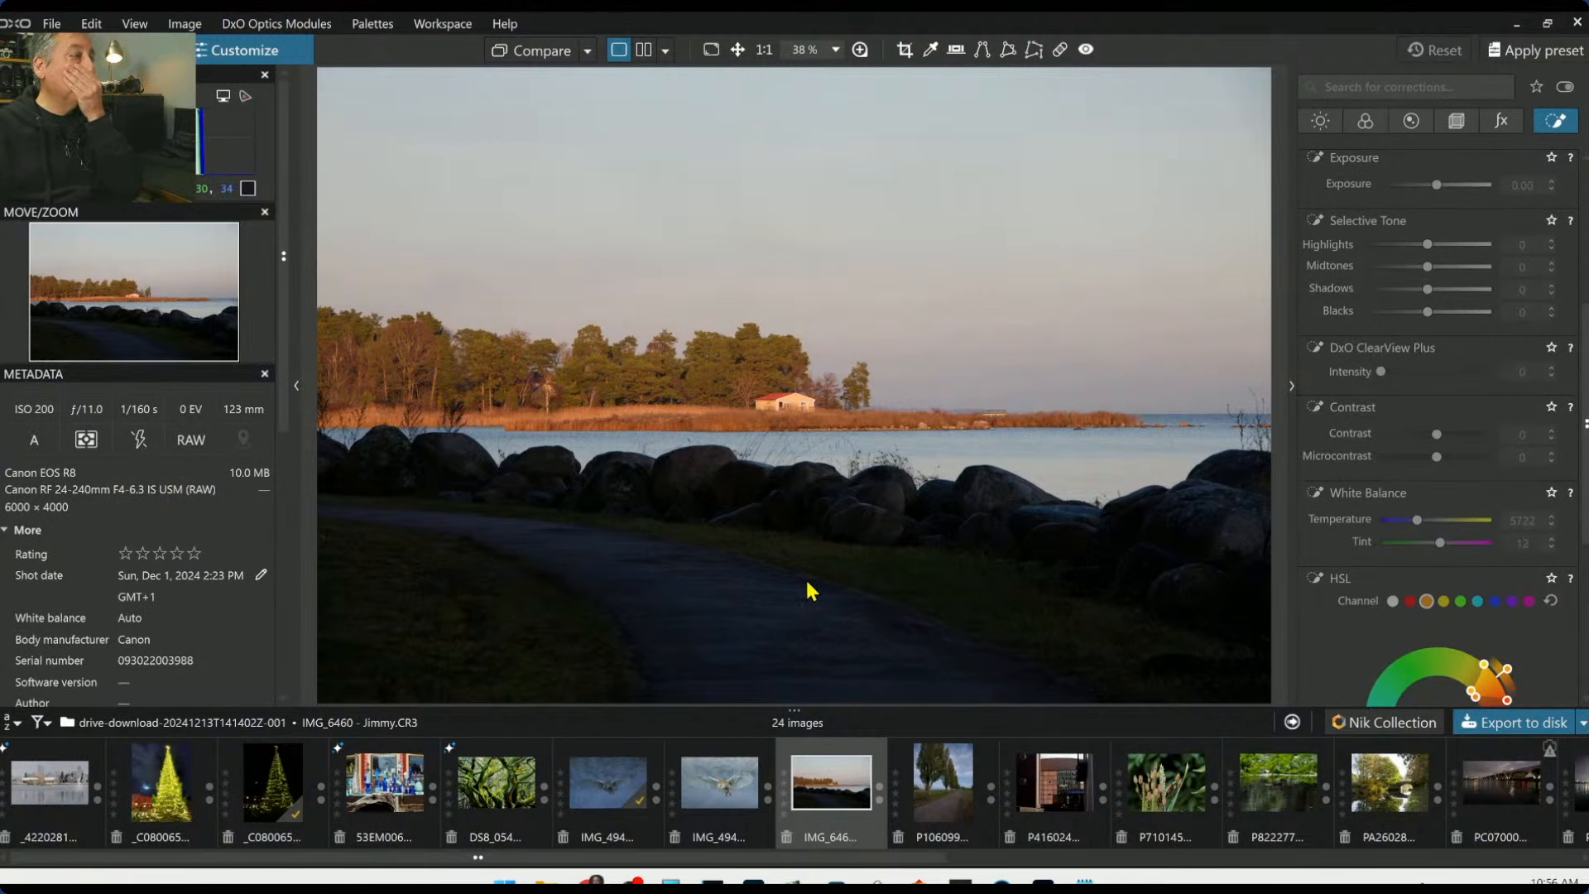
scroll(815, 593, down, 1)
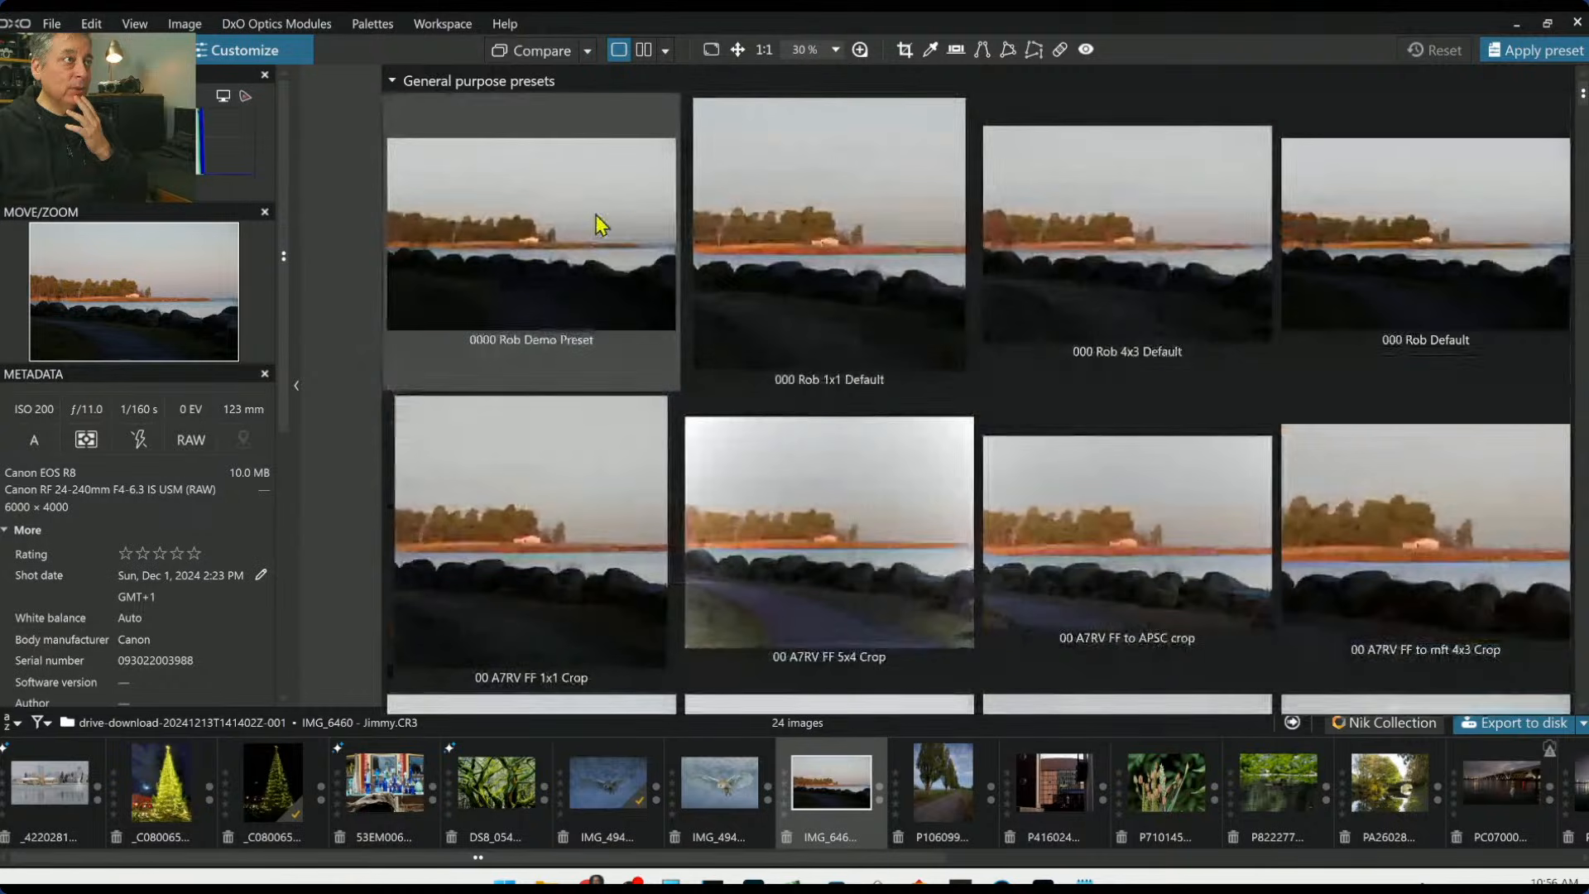
click(598, 216)
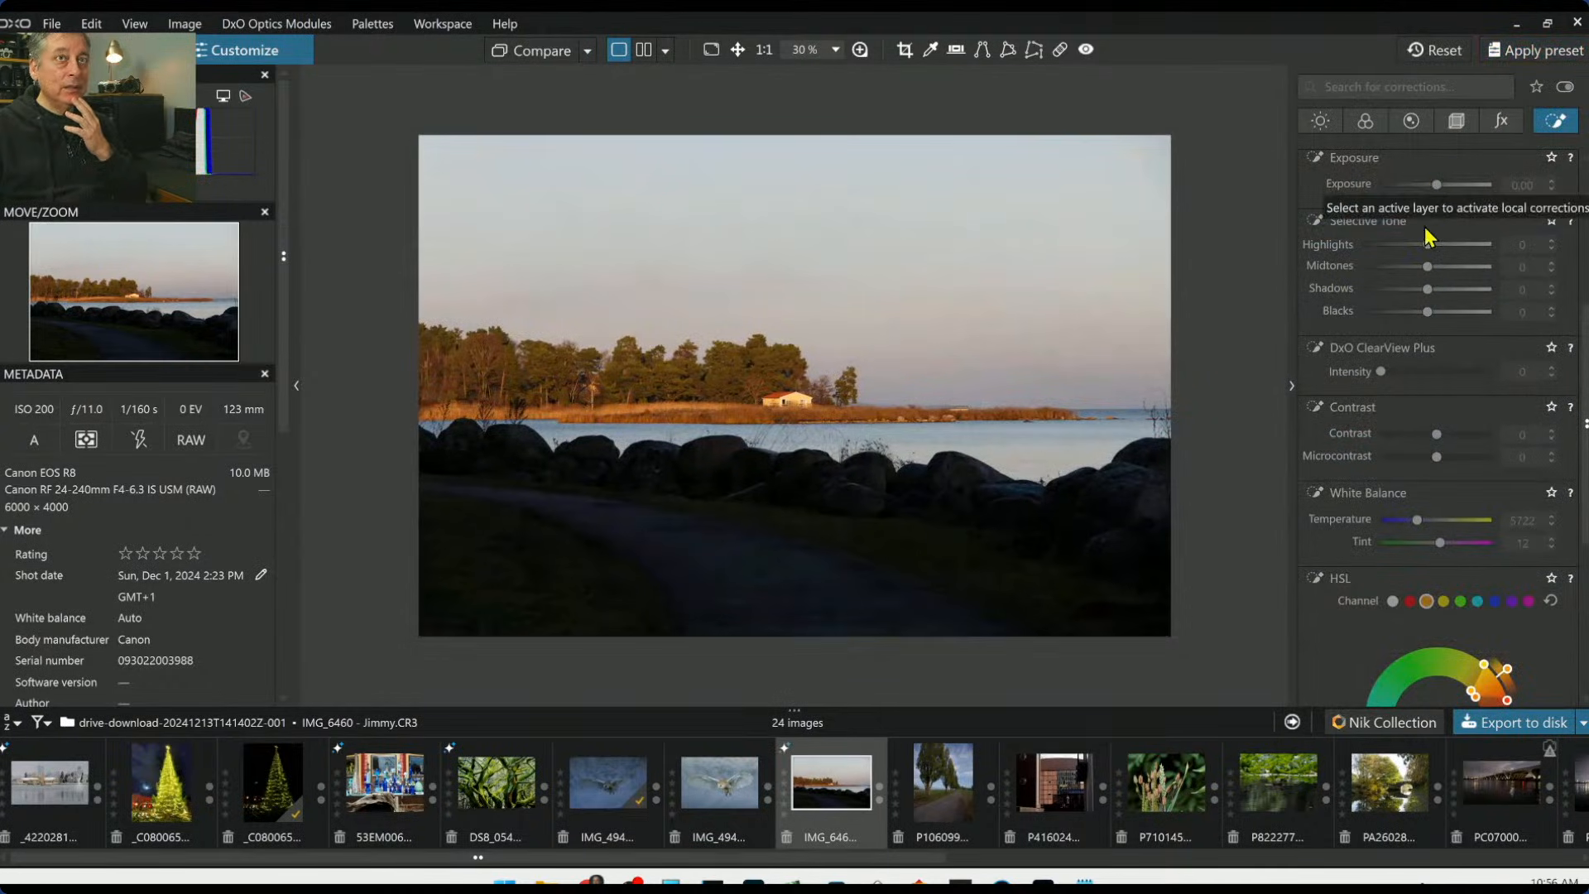
Raise the coastal photo's exposure to 2.49 to check the dark foreground, and reset it to 0
click(1321, 121)
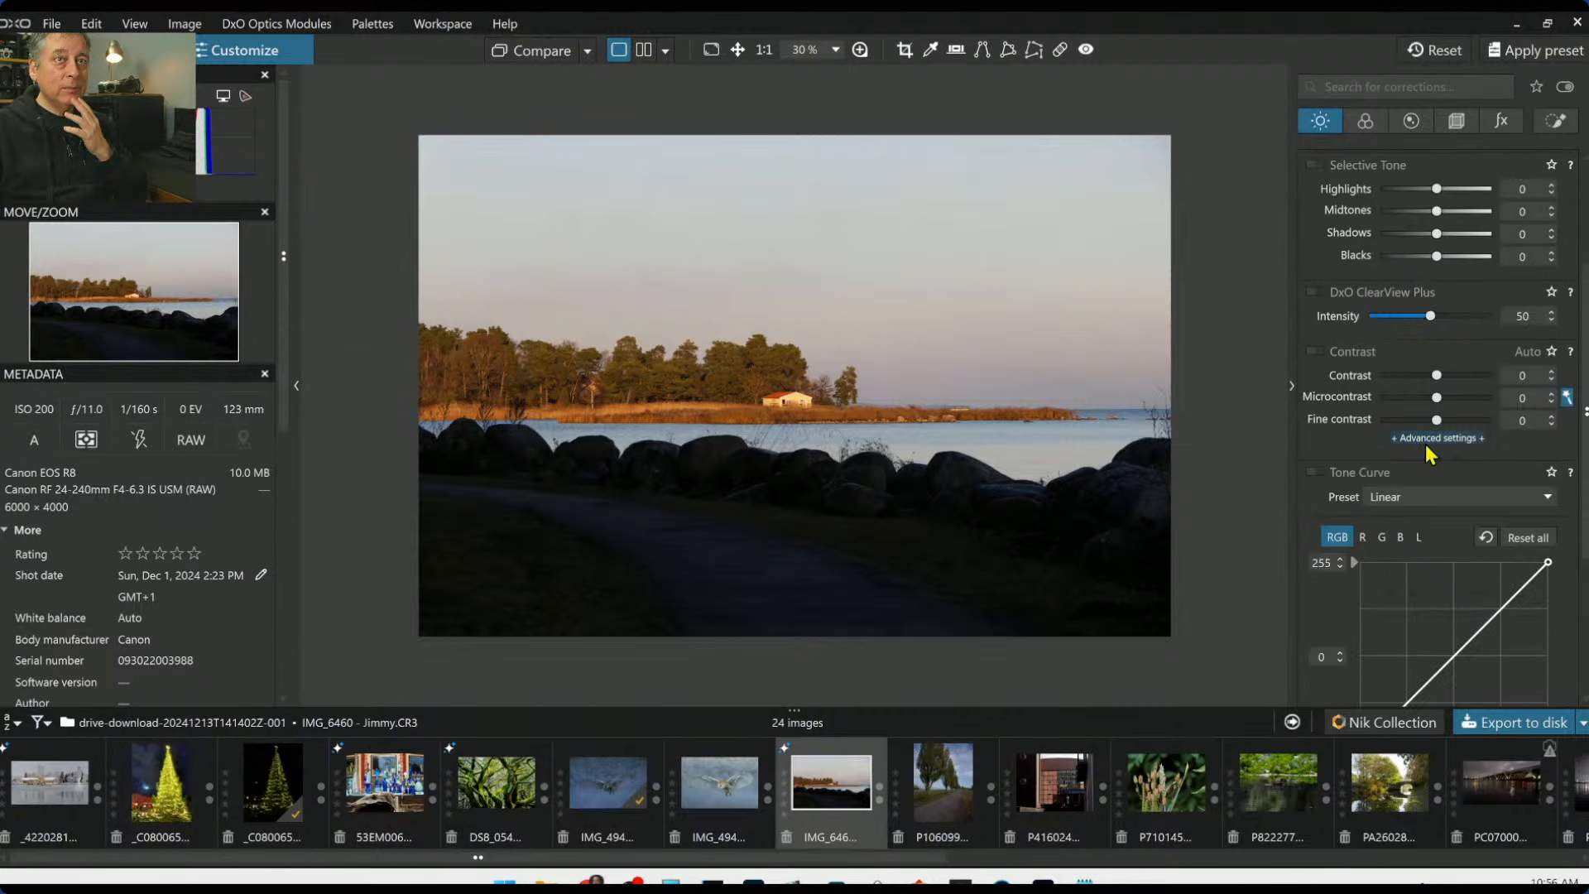
scroll(1436, 447, up, 3)
drag(1433, 216, 1471, 225)
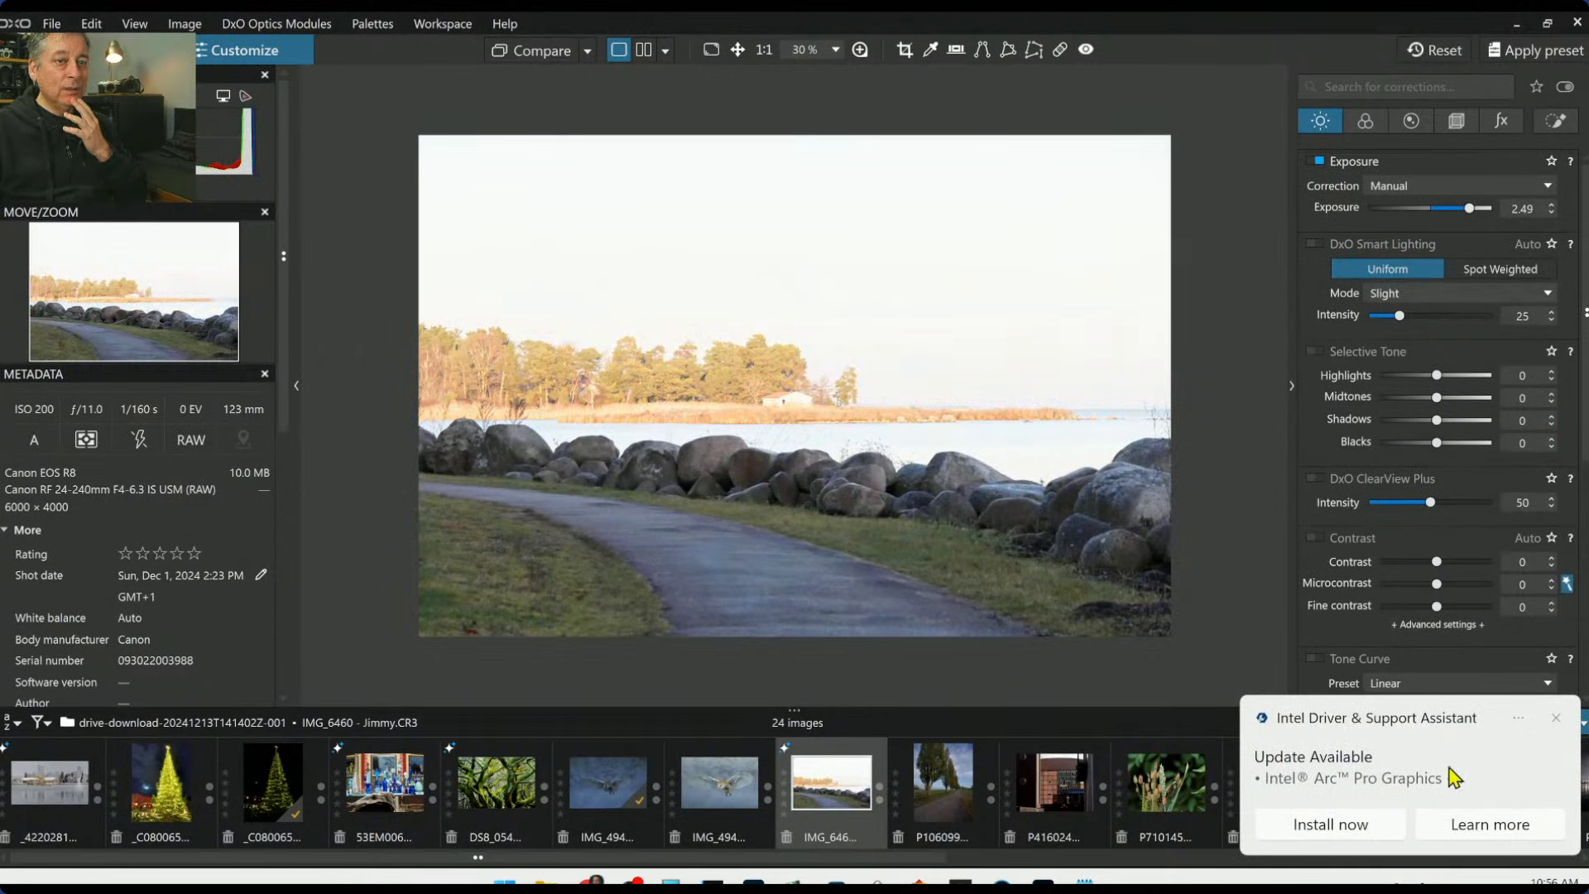
click(1563, 718)
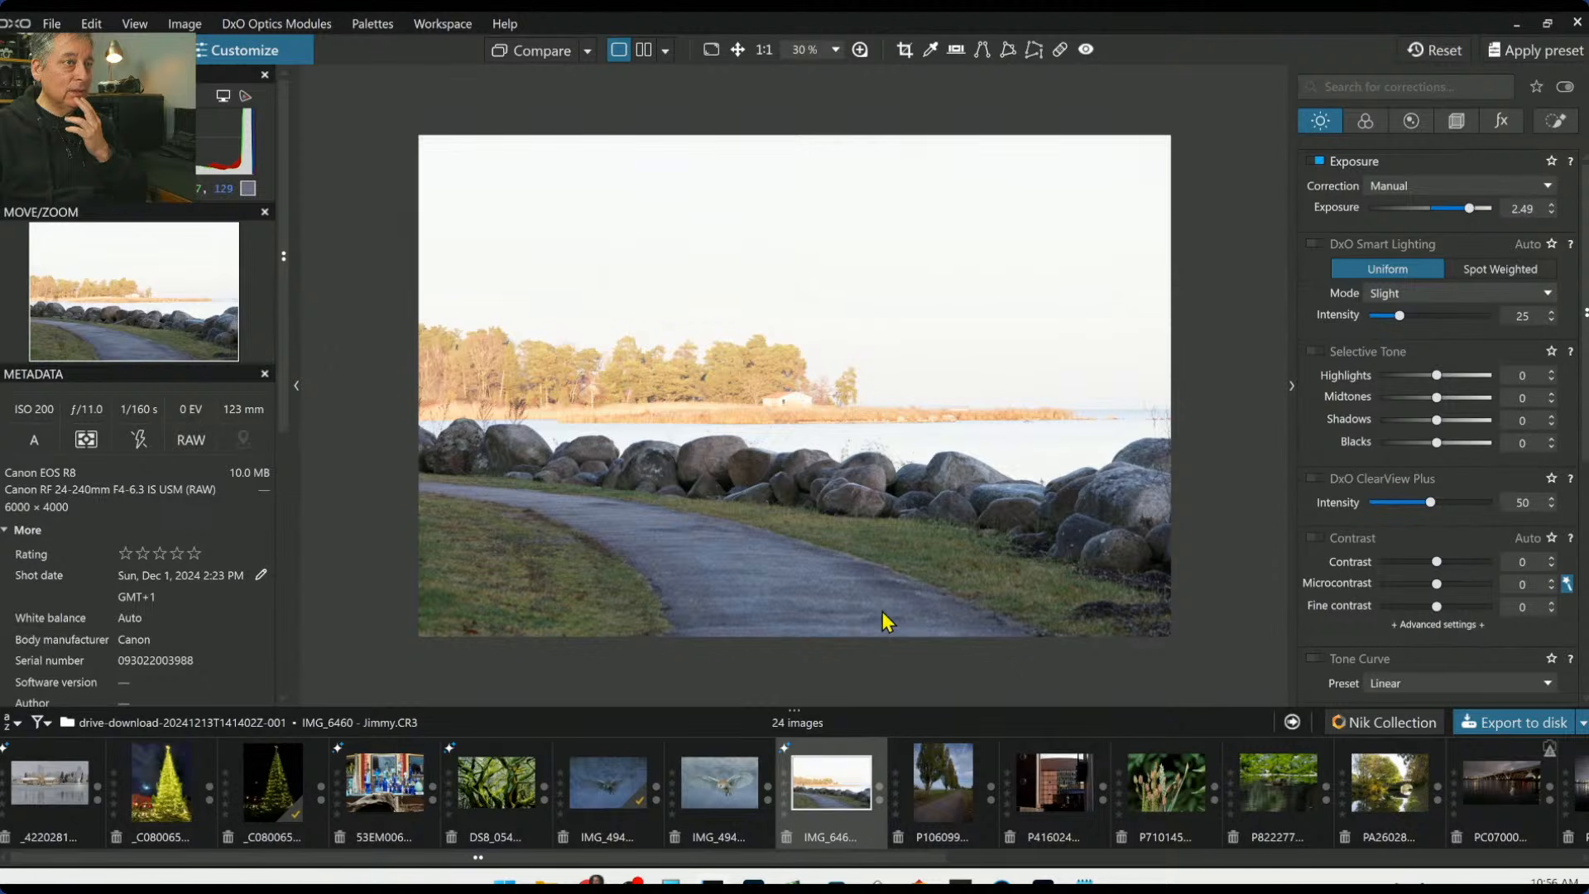
double_click(1470, 208)
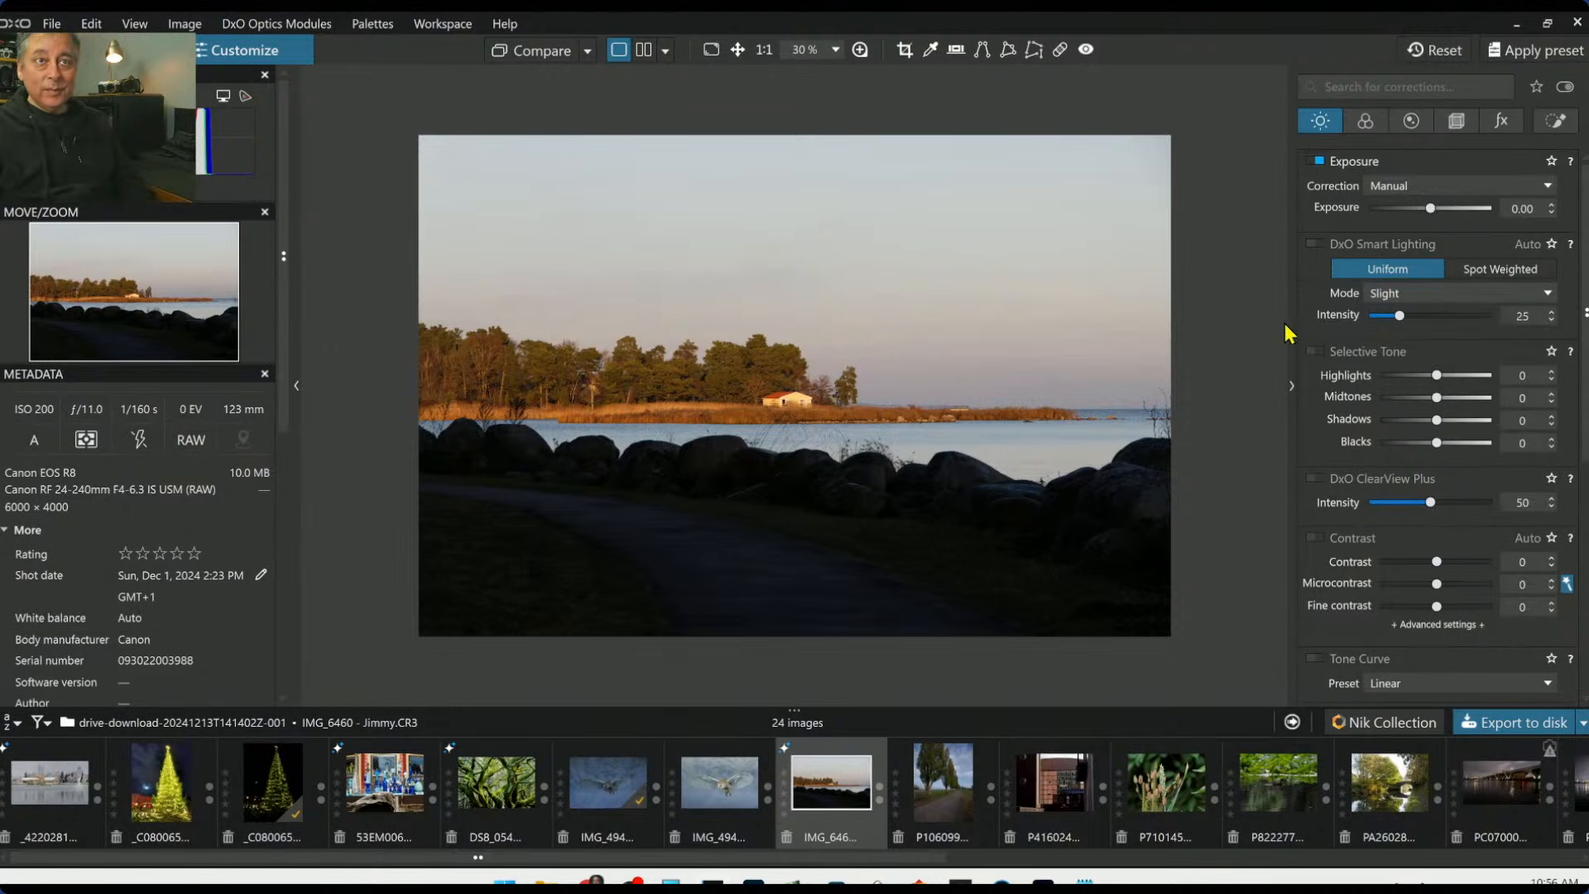
Crop the coastal photo at its original aspect ratio to about 4204 × 2802 px around the tree-covered shore and house
click(1449, 124)
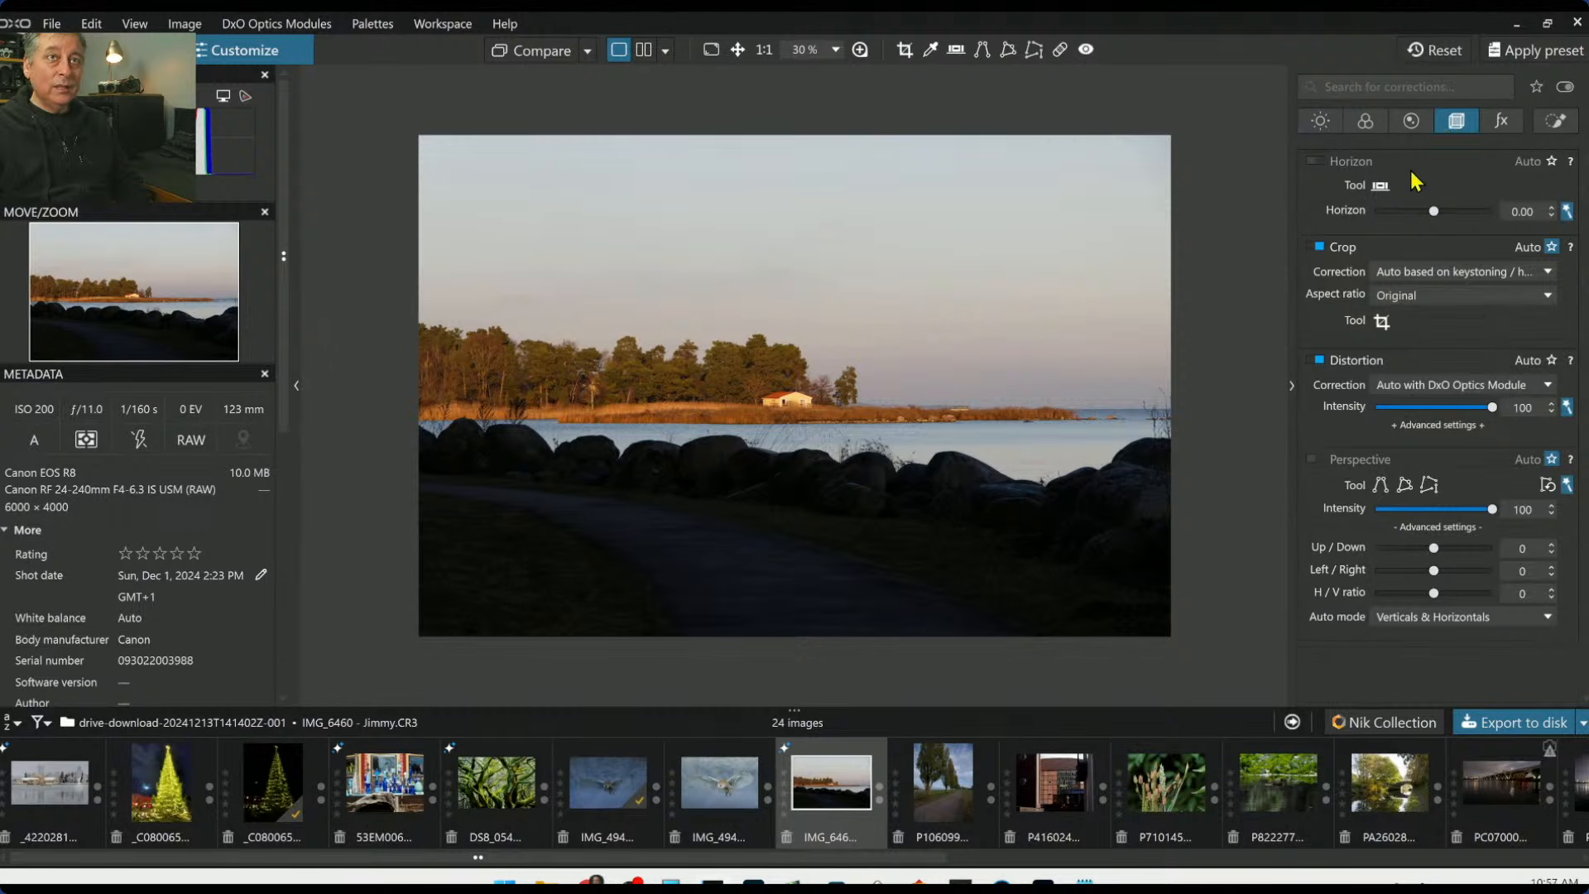
click(1384, 319)
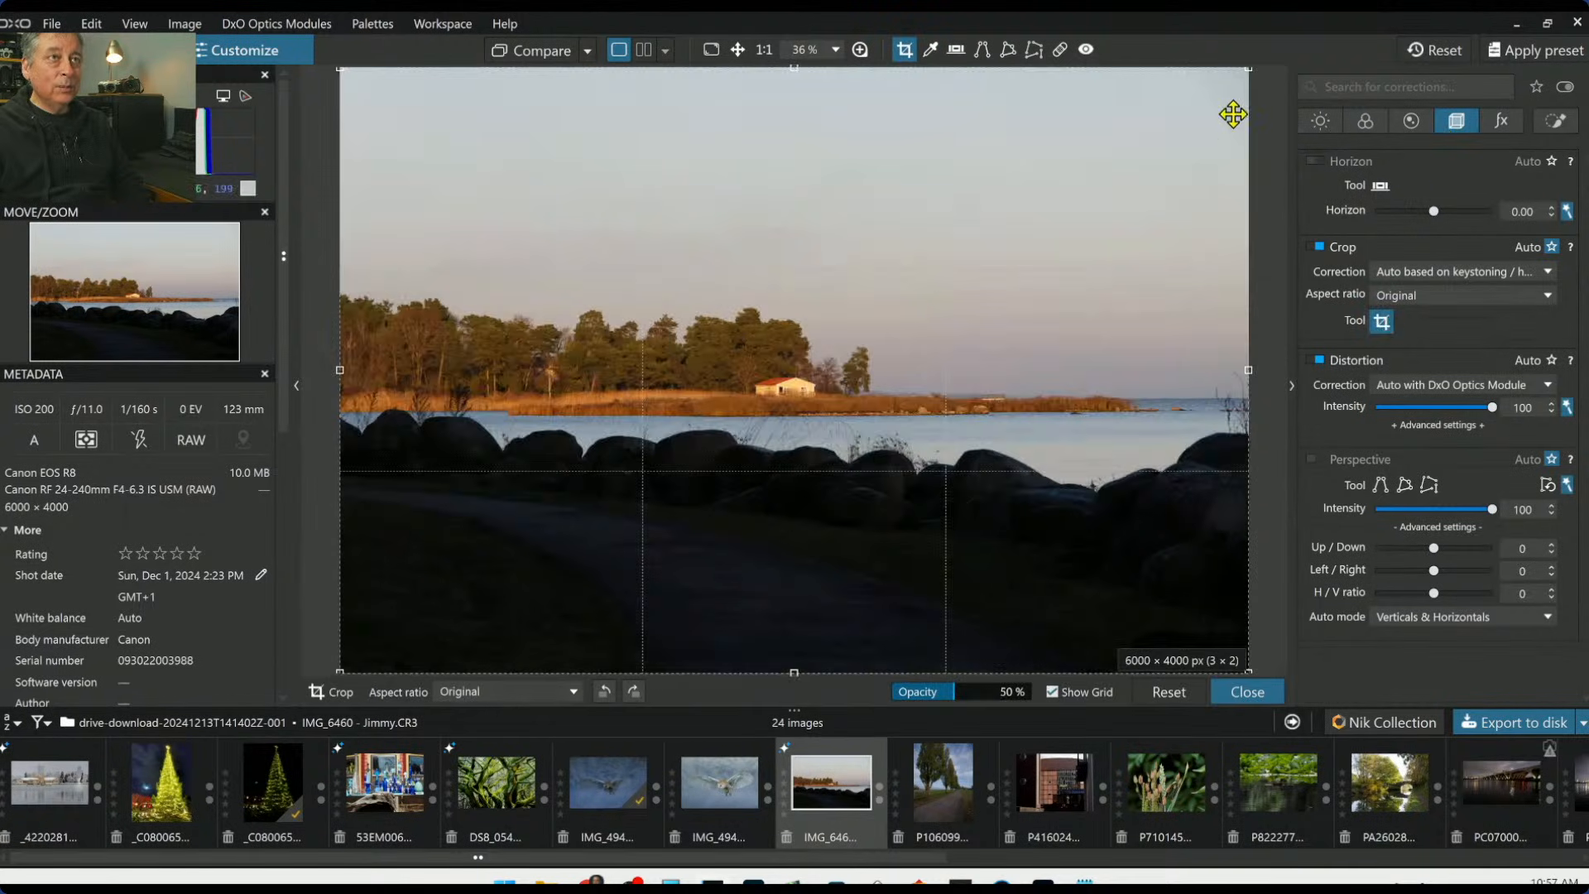
drag(1249, 75, 1037, 361)
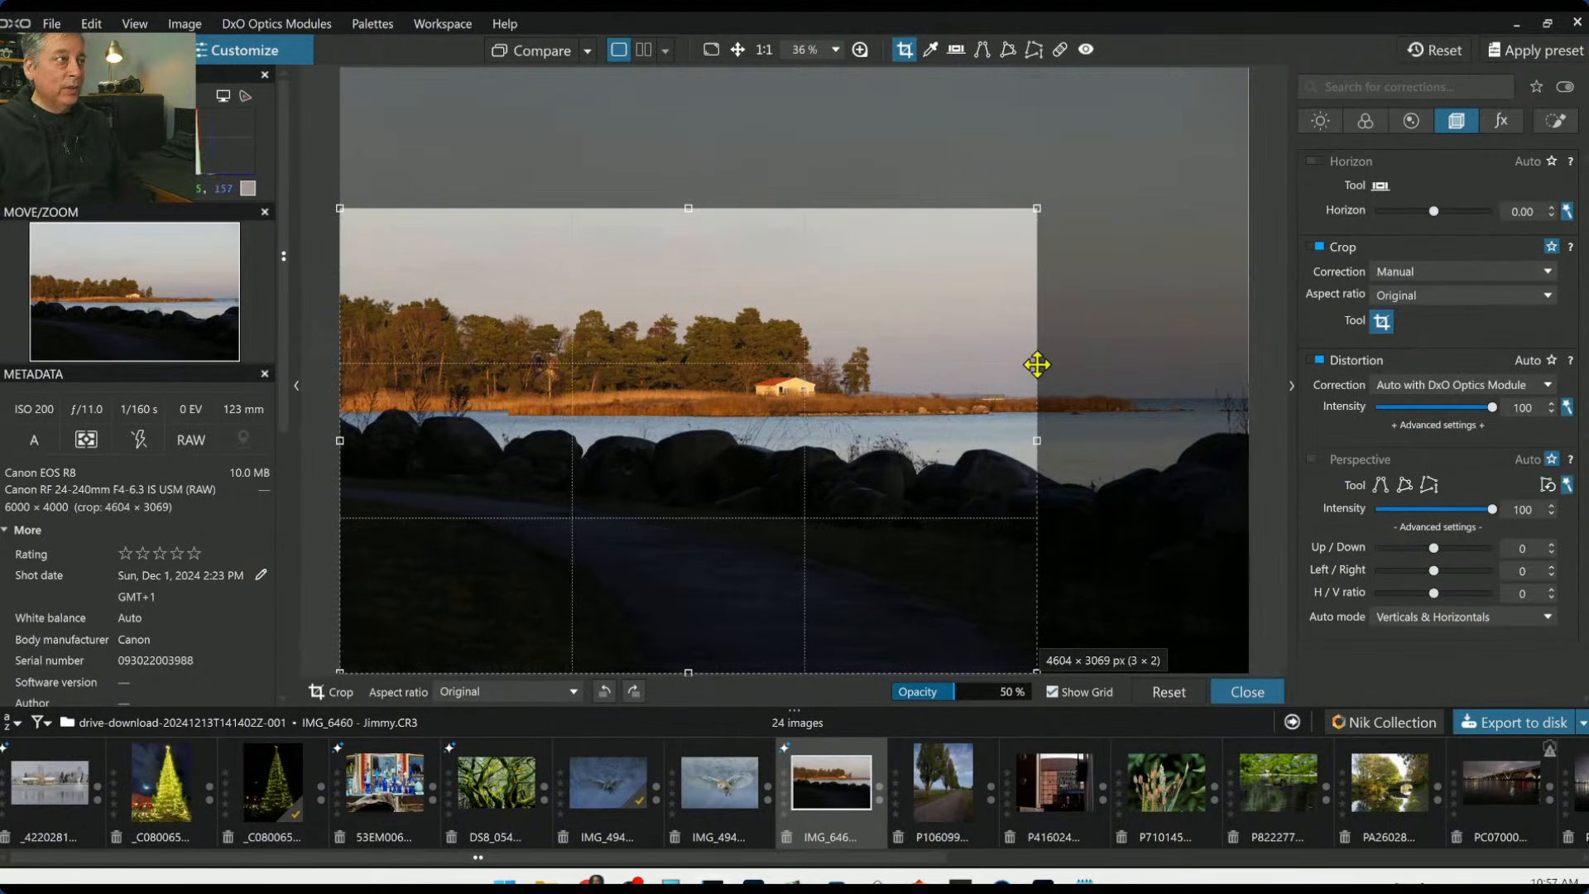
drag(333, 439, 339, 441)
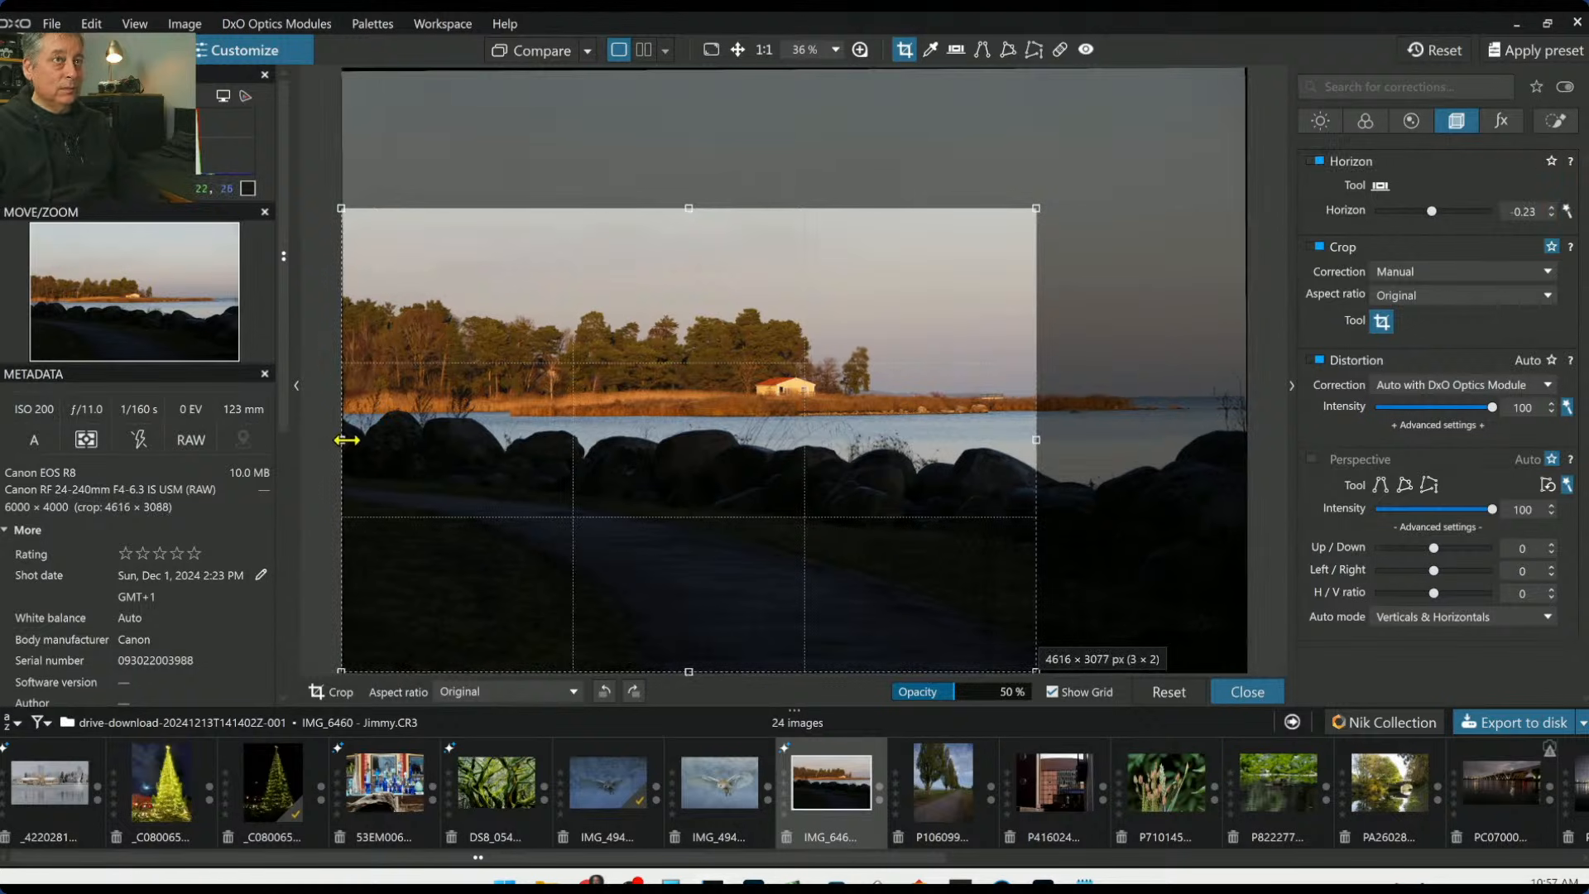
key(ctrl+z)
drag(340, 440, 403, 446)
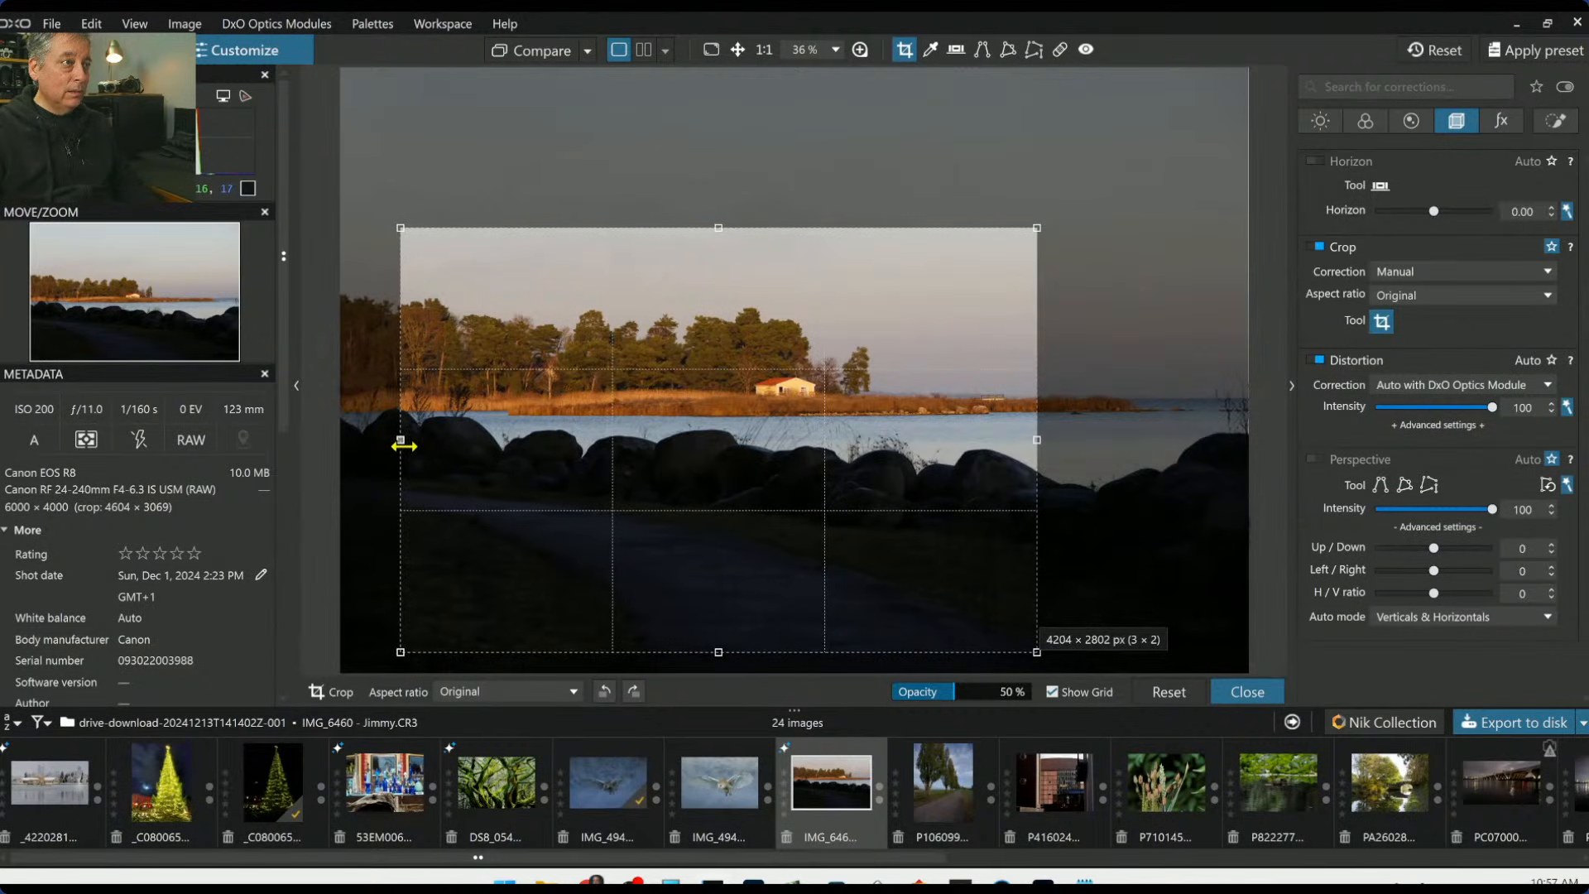
key(Return)
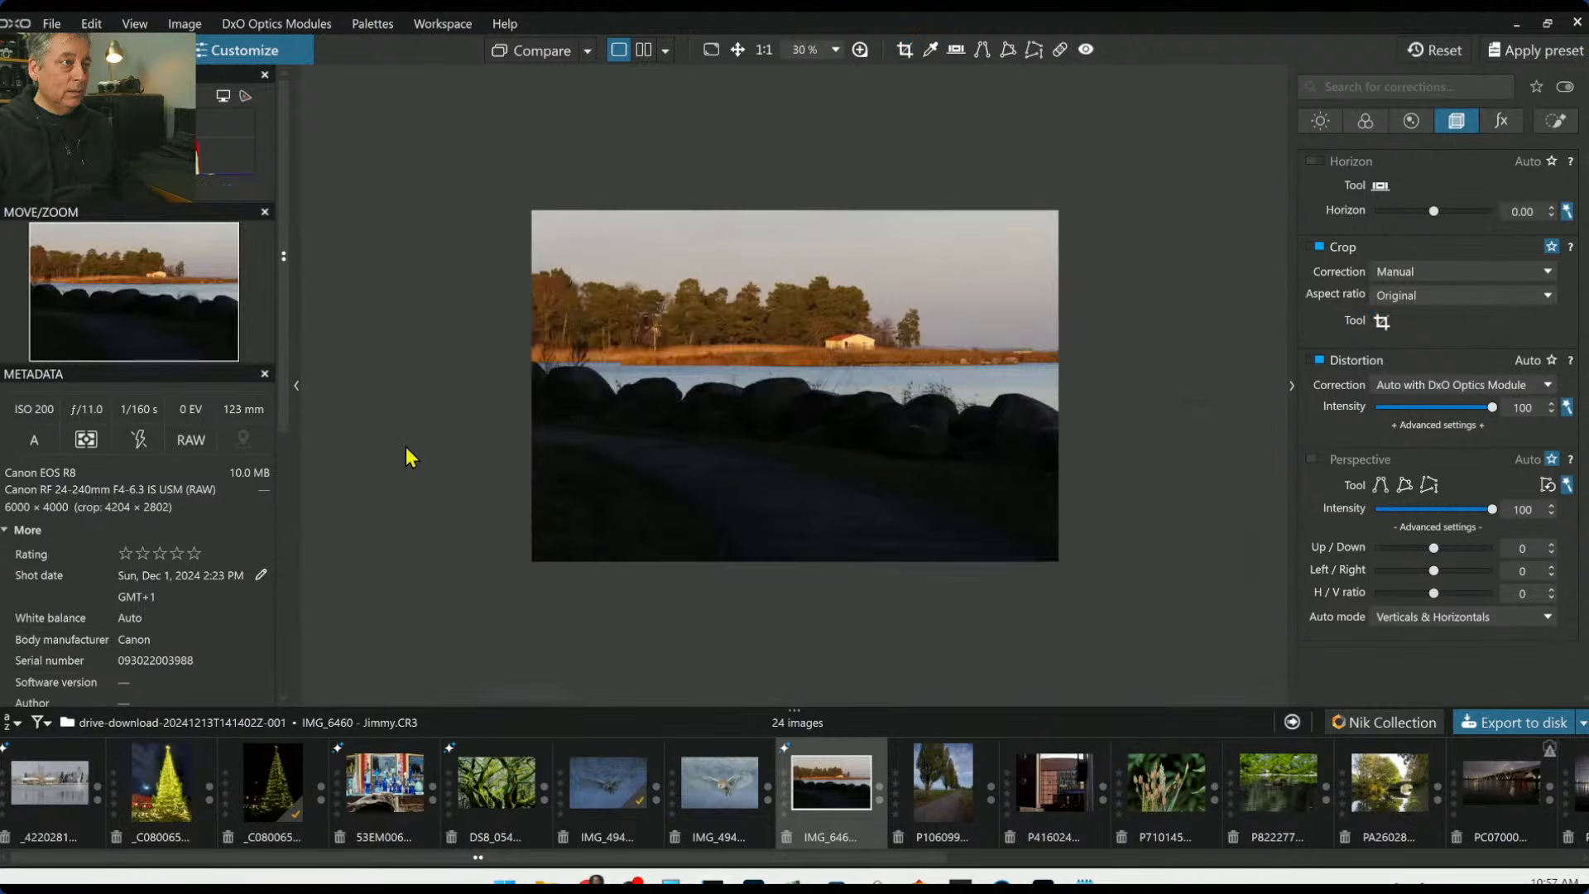
Recrop the photo to an upright frame of about 2359 × 3539 px, placing the house near the left edge of the crop
click(1381, 321)
drag(1038, 227, 758, 116)
drag(631, 321, 880, 337)
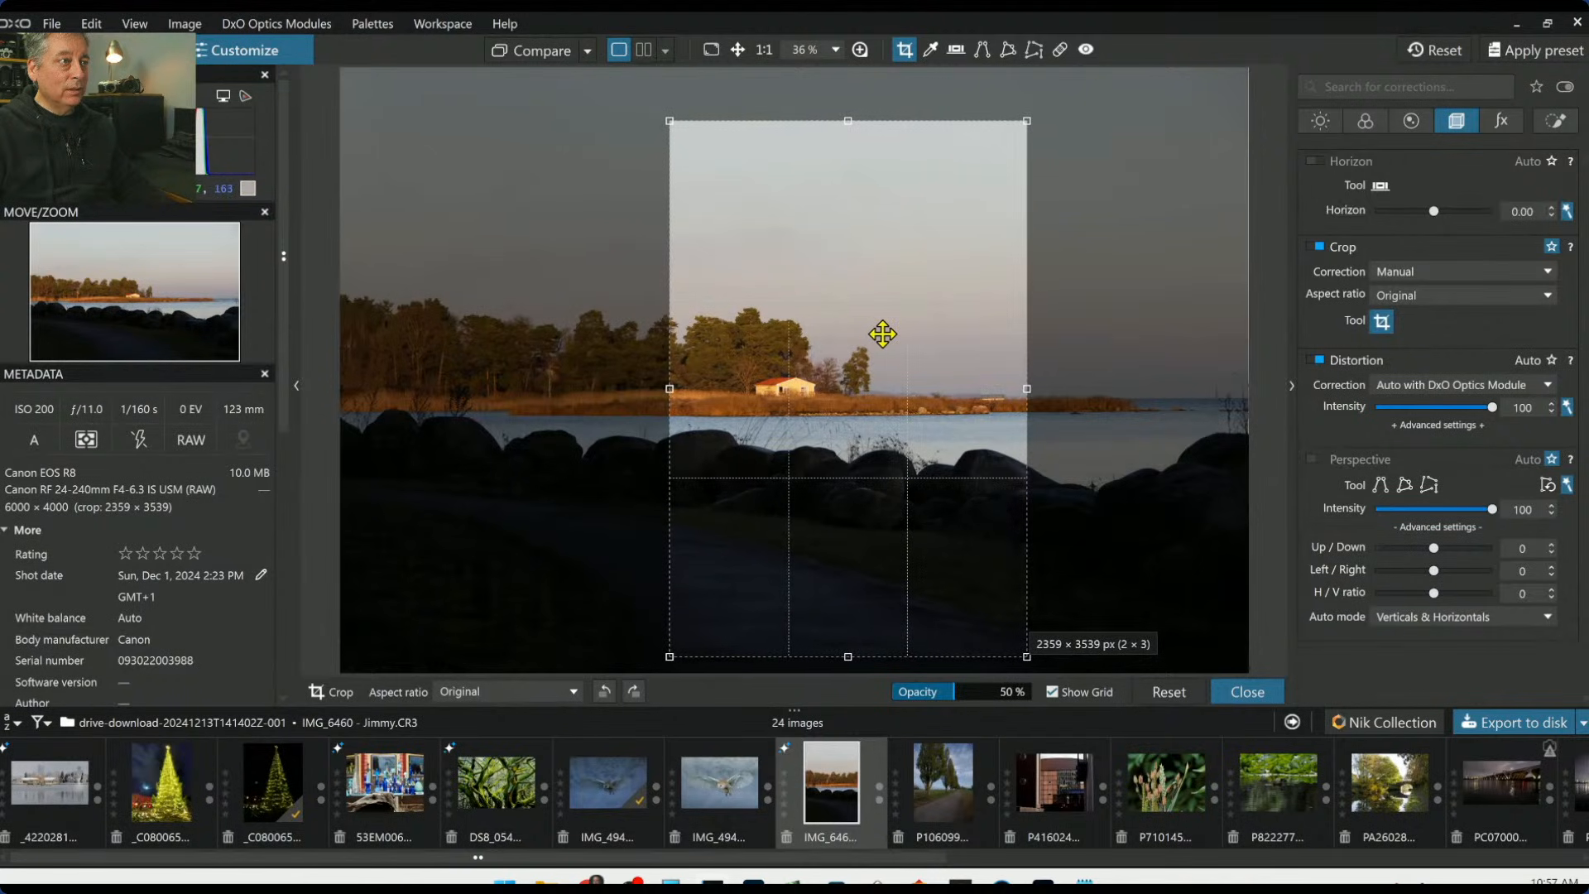
key(Return)
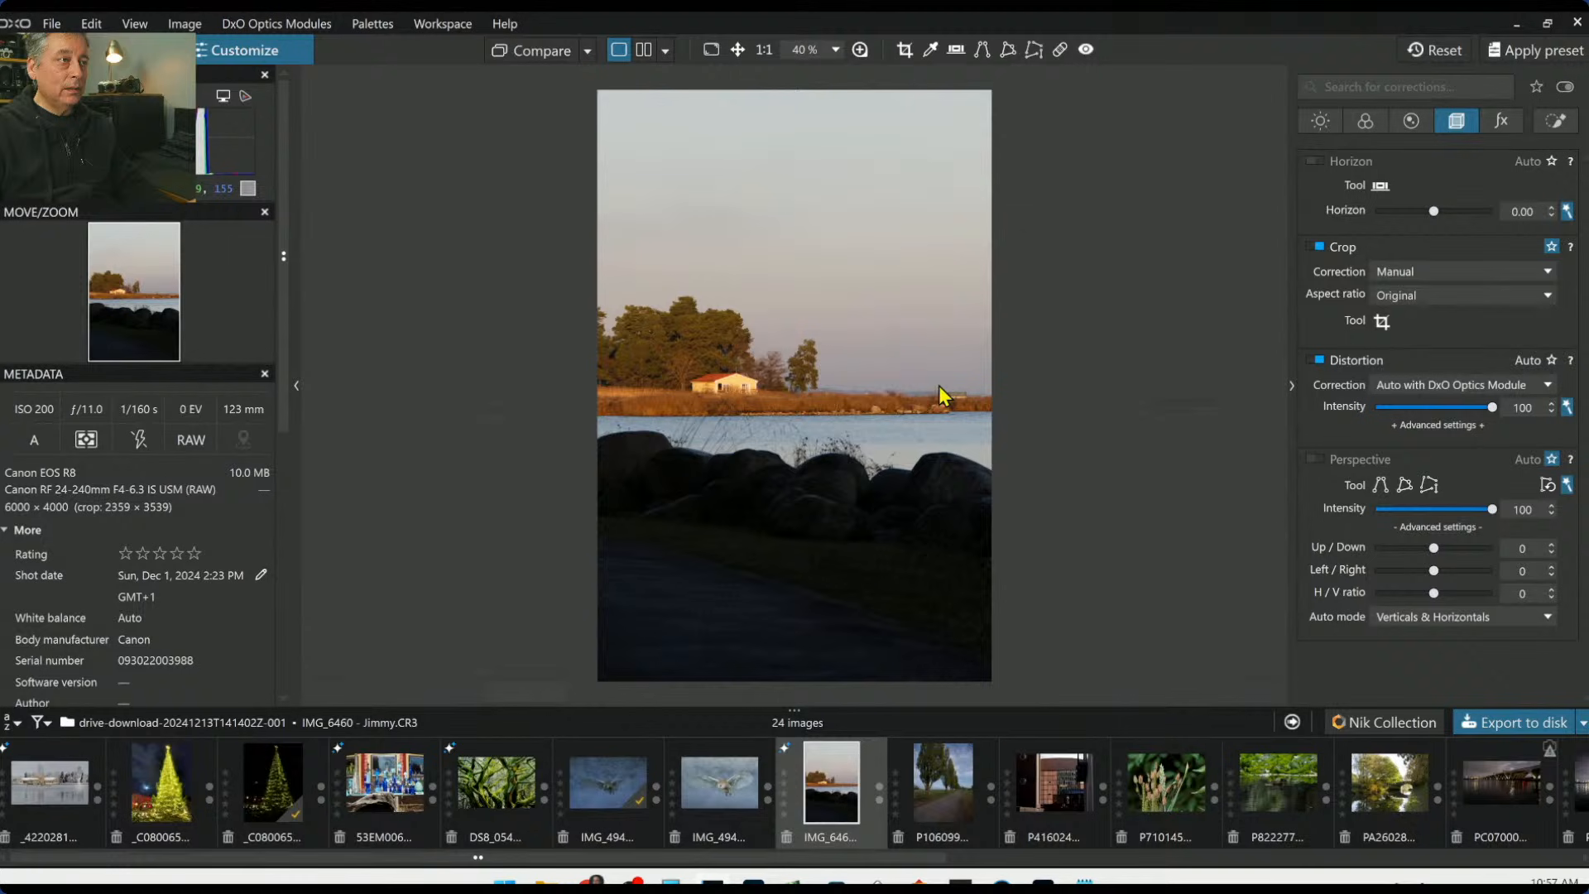
Change the crop back to landscape at about 3492 × 2328 px, positioned over the trees, house and boulders
click(1383, 322)
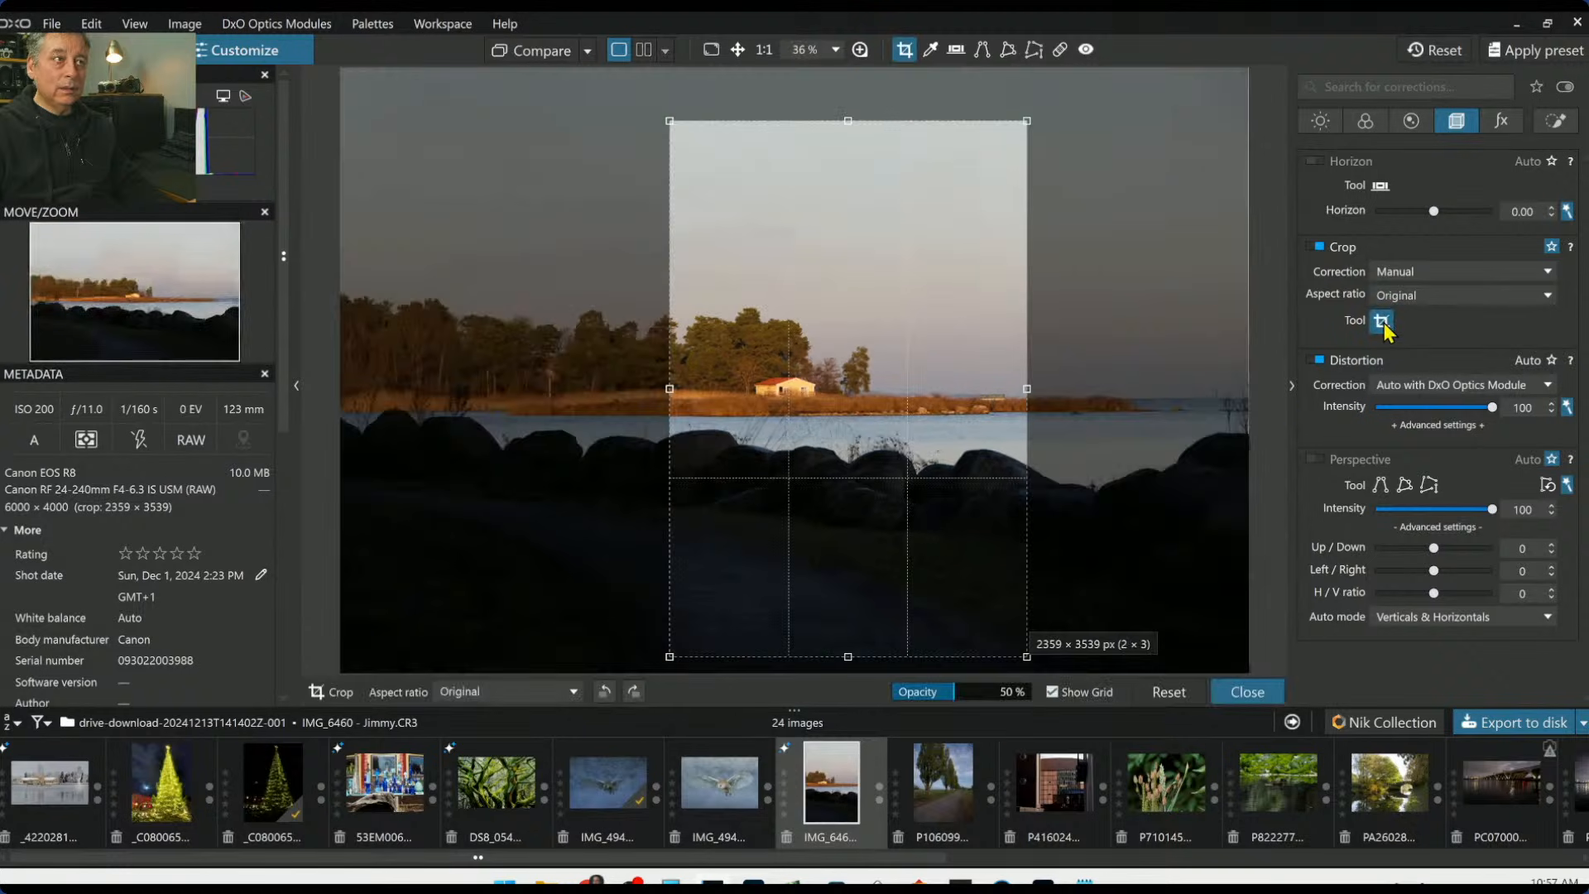
drag(1026, 117, 1109, 302)
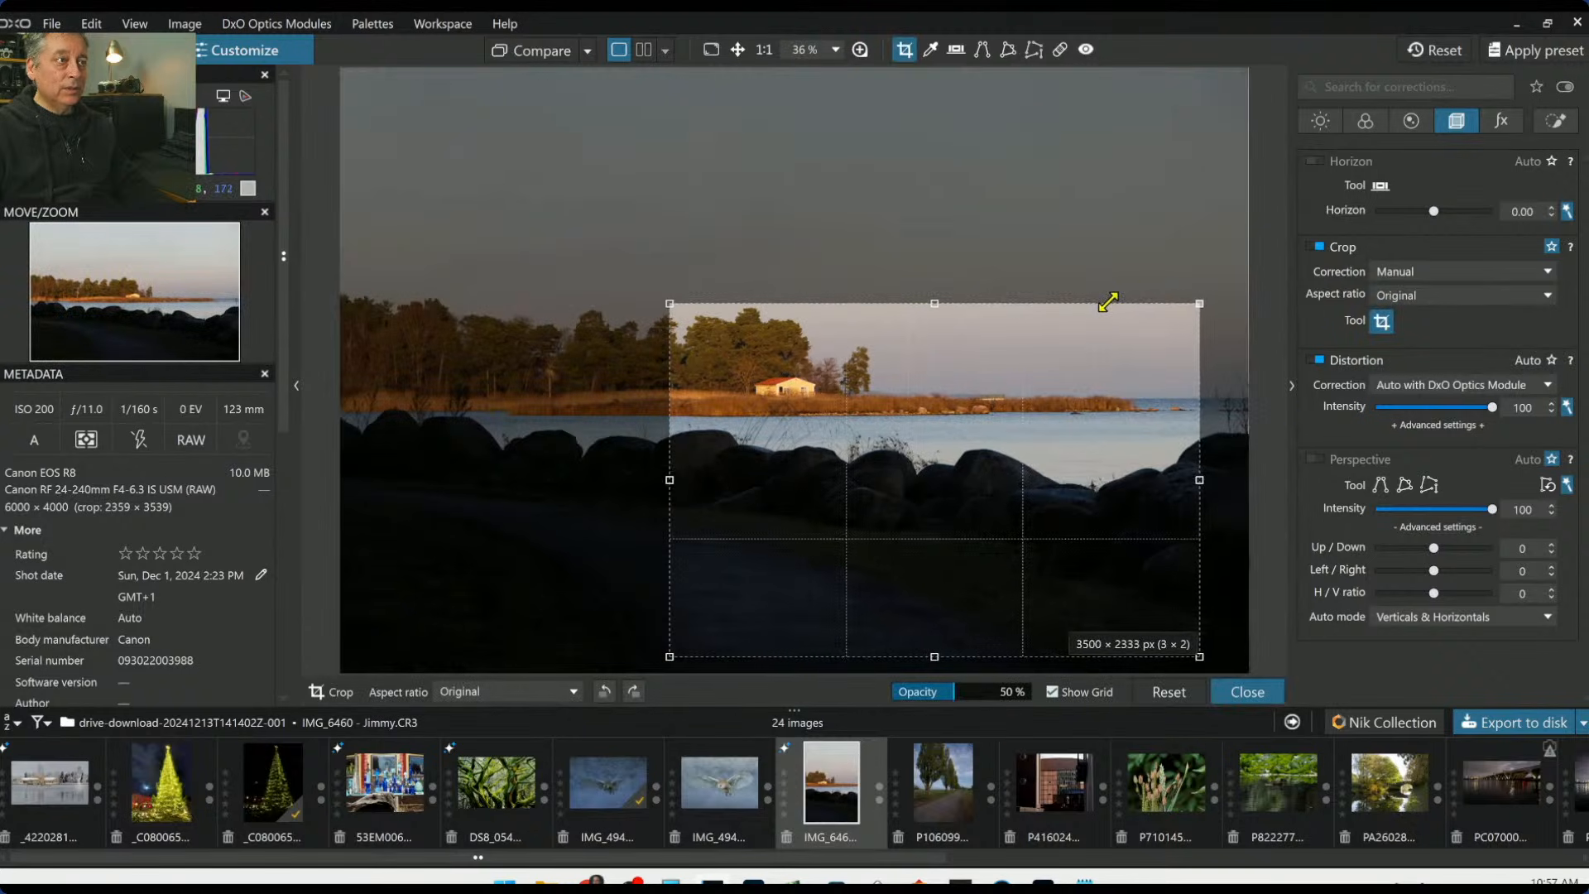
drag(1001, 451, 803, 423)
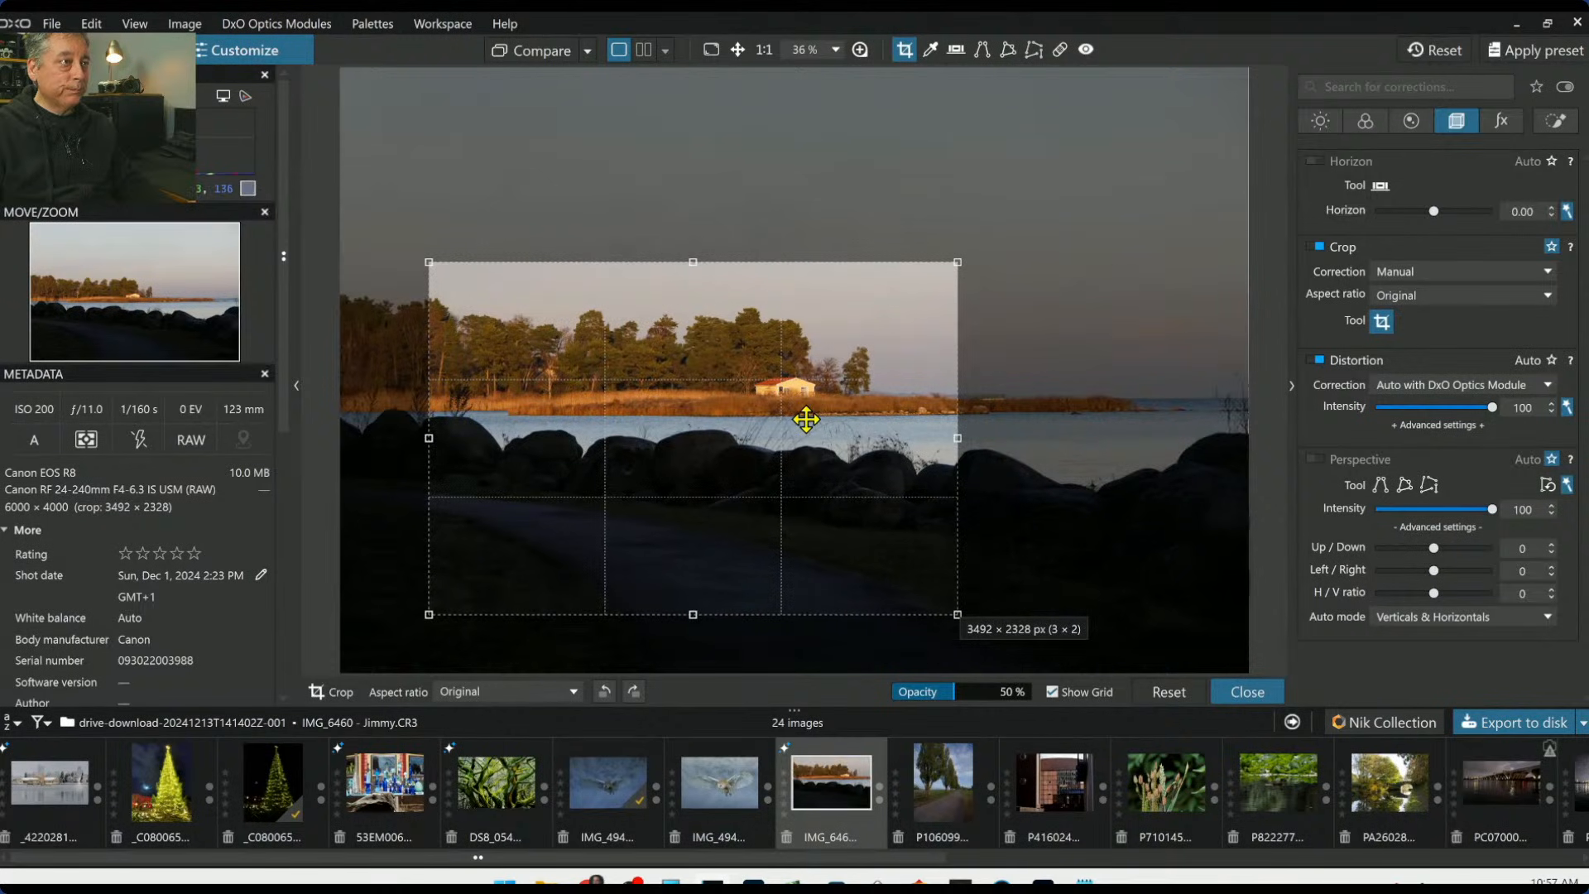
key(Return)
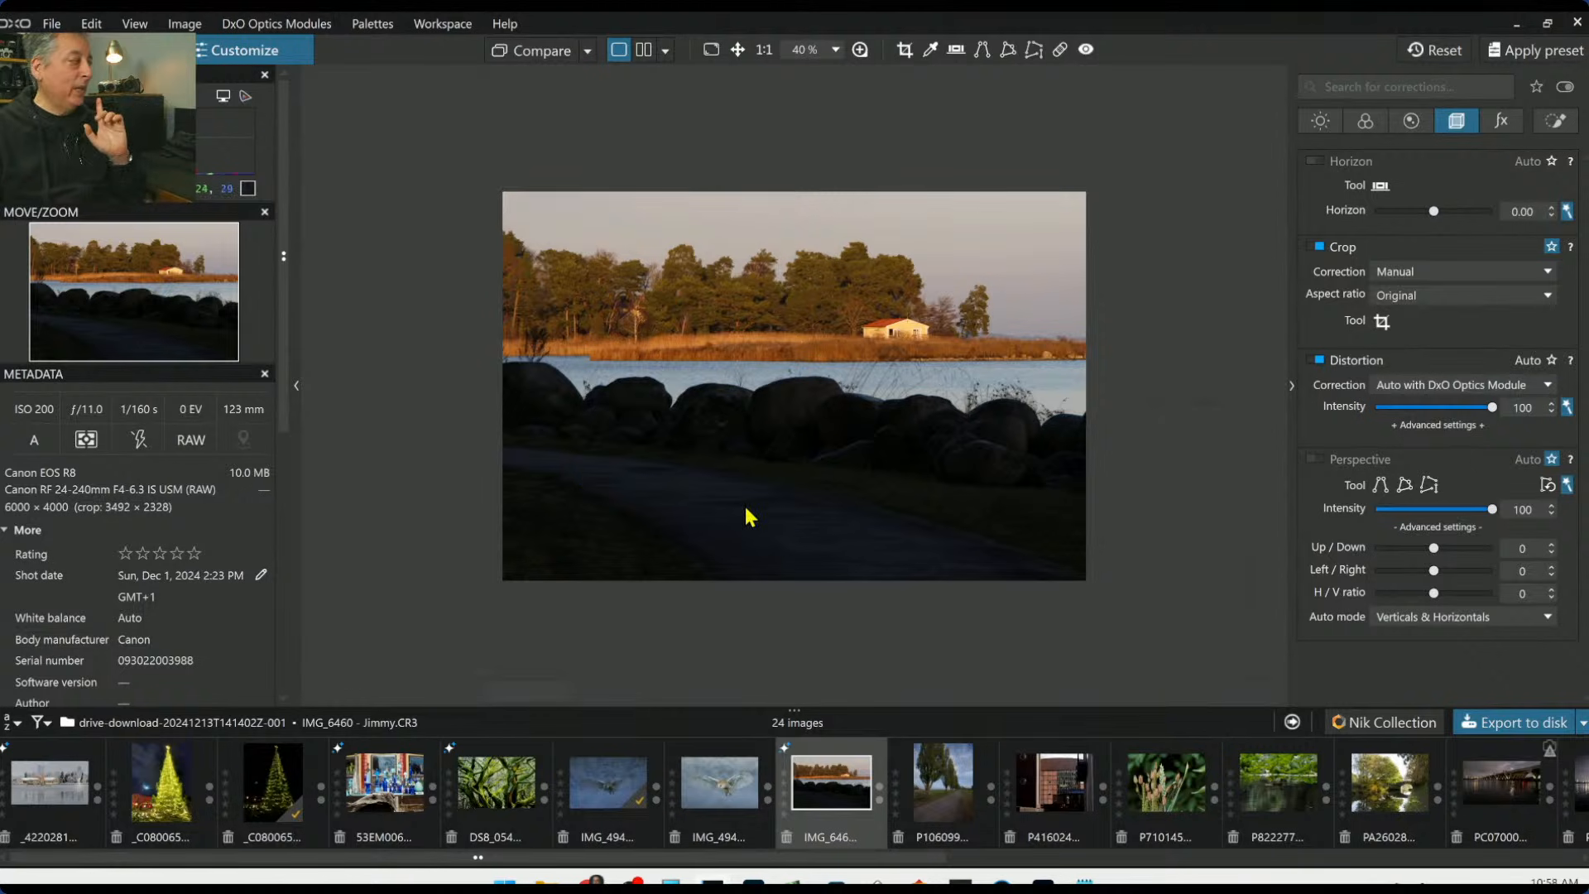
scroll(758, 490, up, 1)
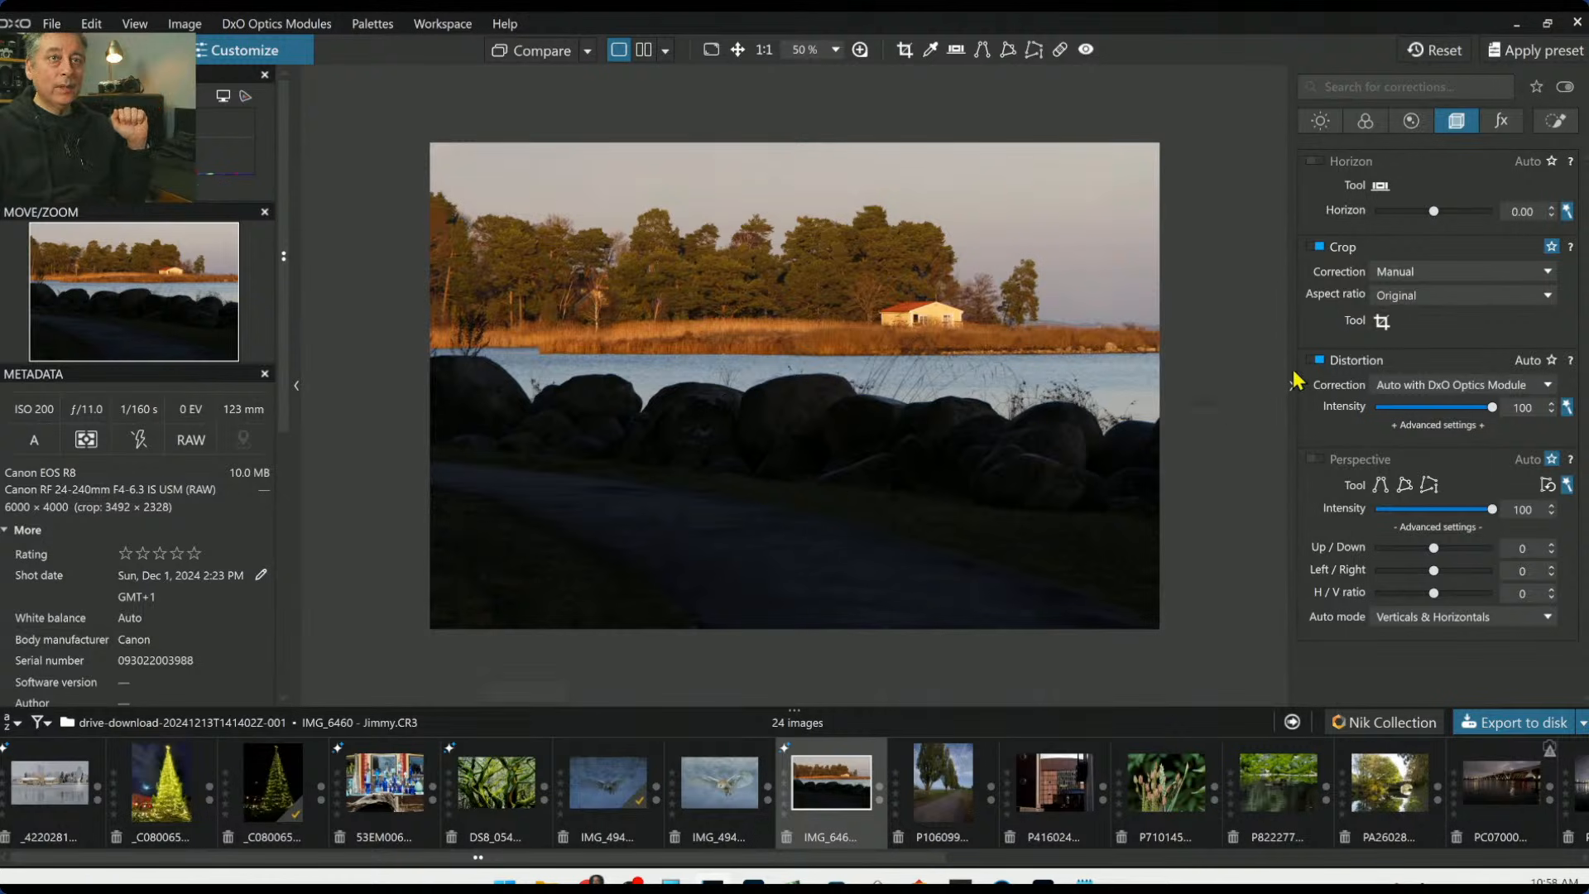
Recrop the coastal photo to an upright frame of about 1868 × 2802 px around the house, lone tree and boulders
click(1377, 325)
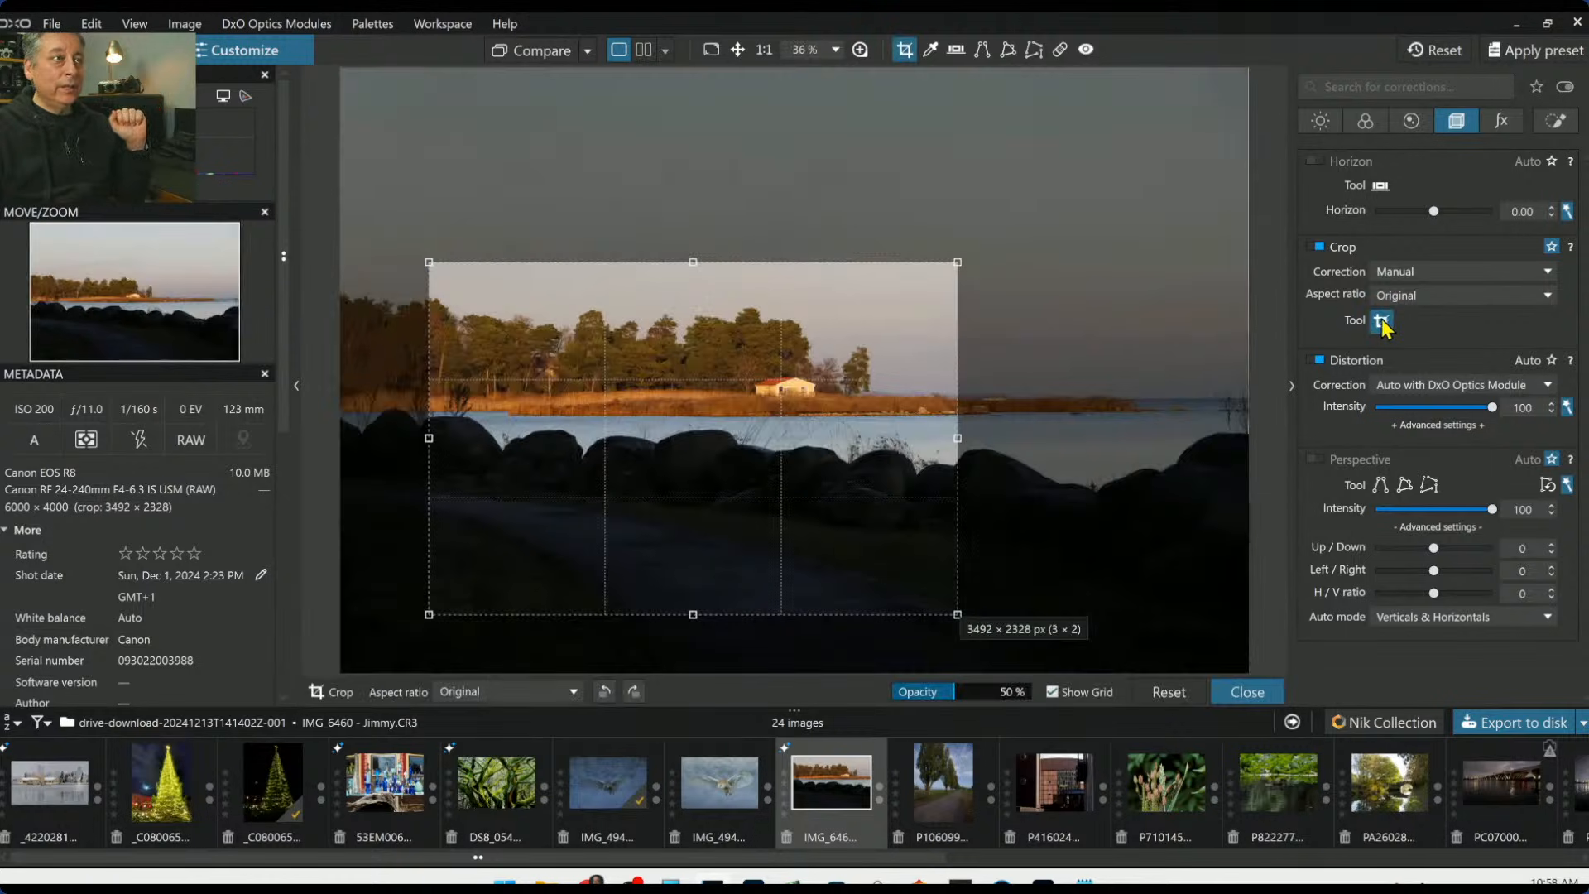
drag(429, 262, 513, 141)
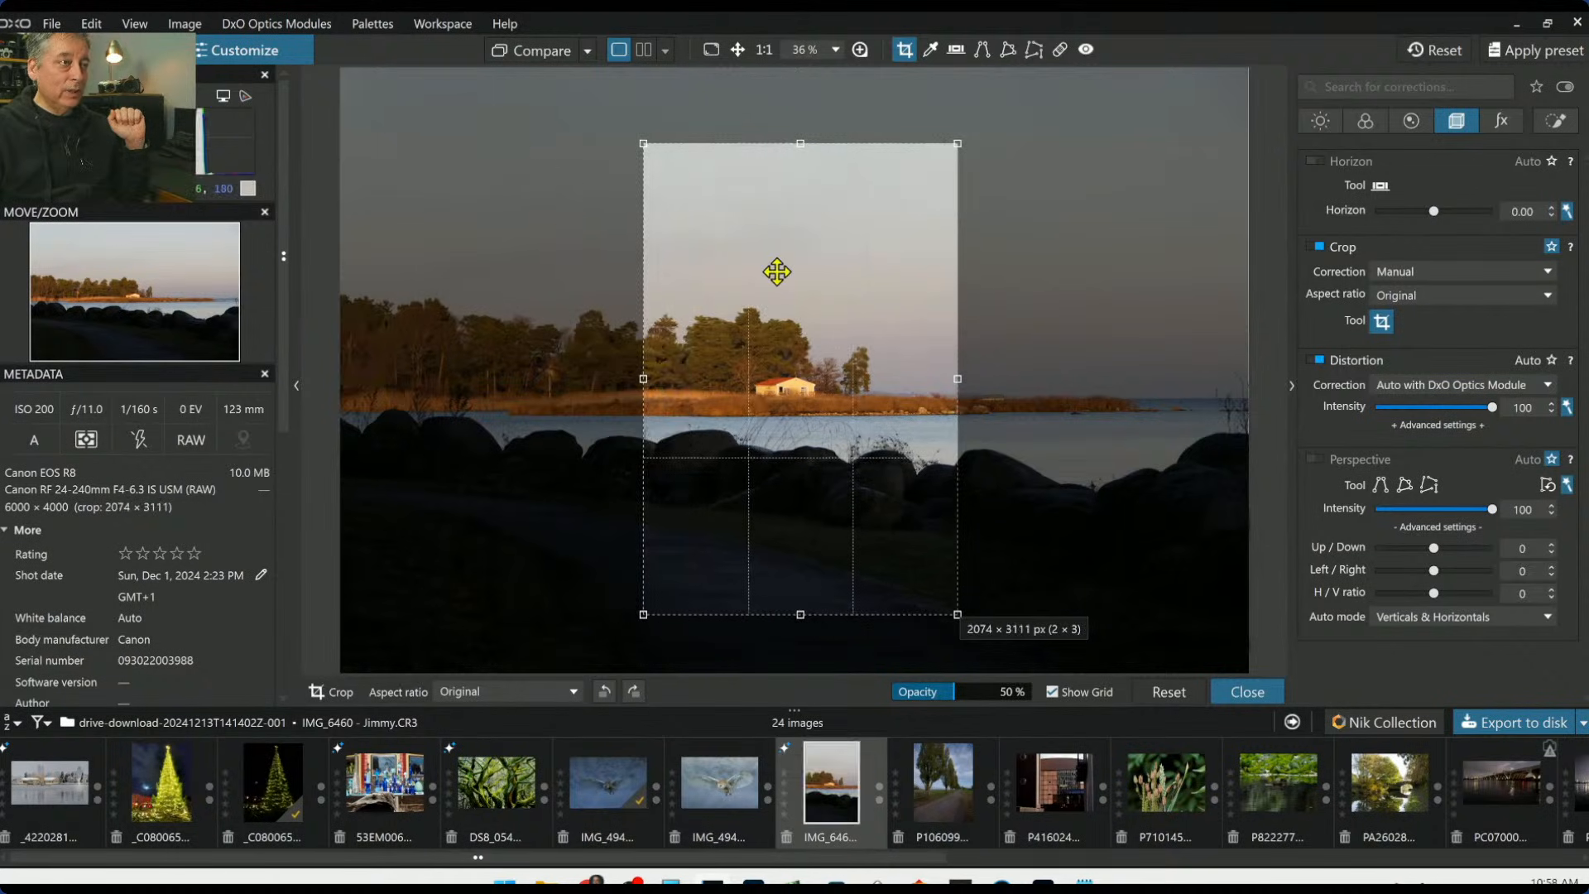
drag(777, 230, 813, 196)
drag(854, 339, 882, 344)
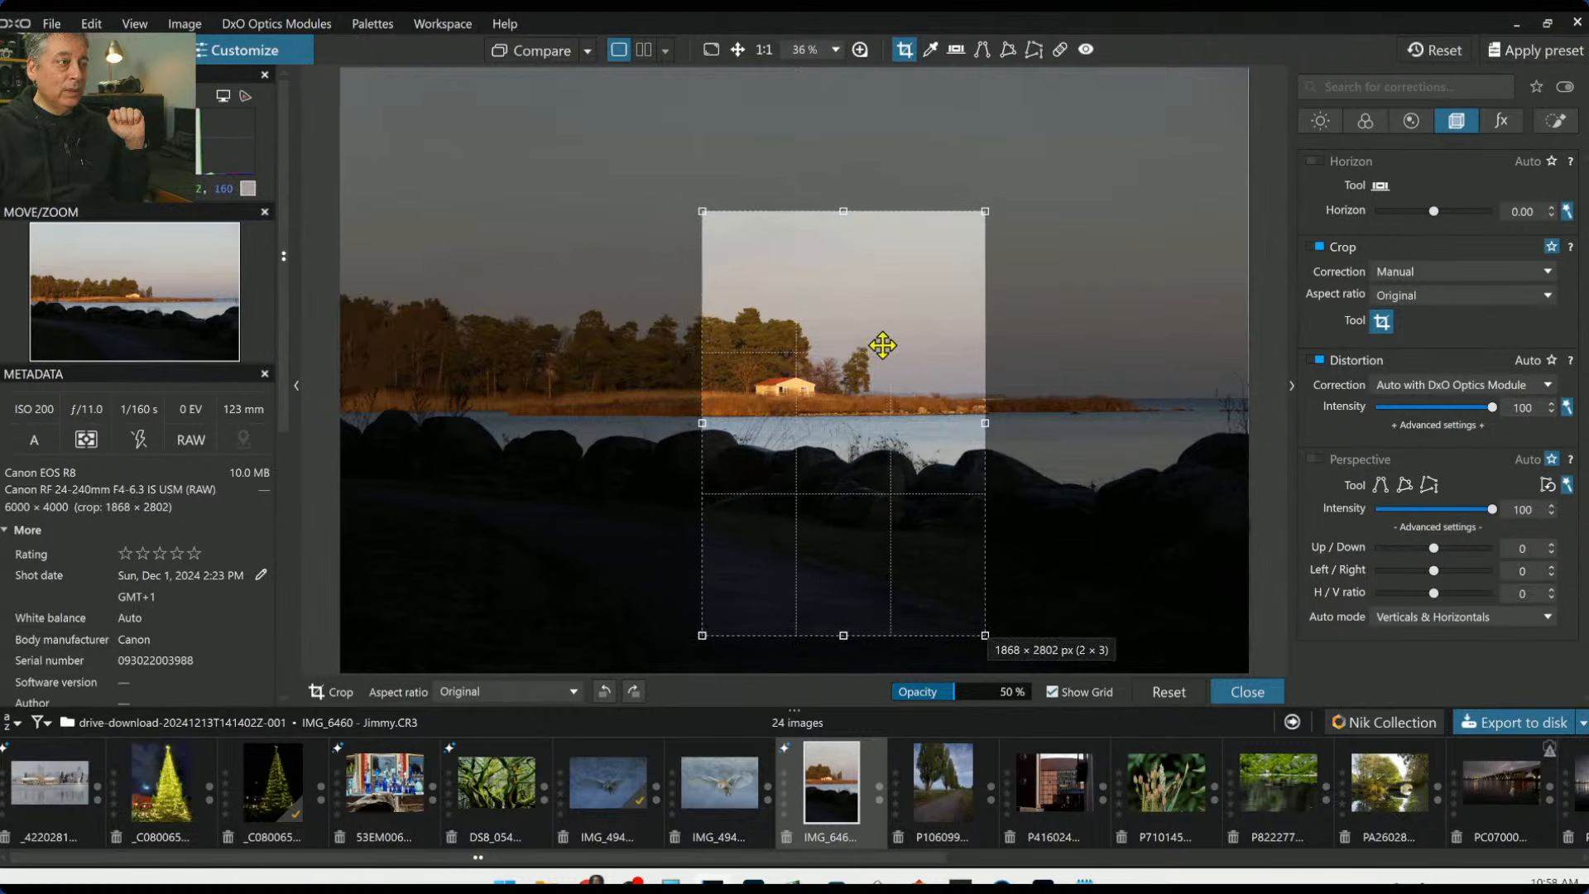
key(Return)
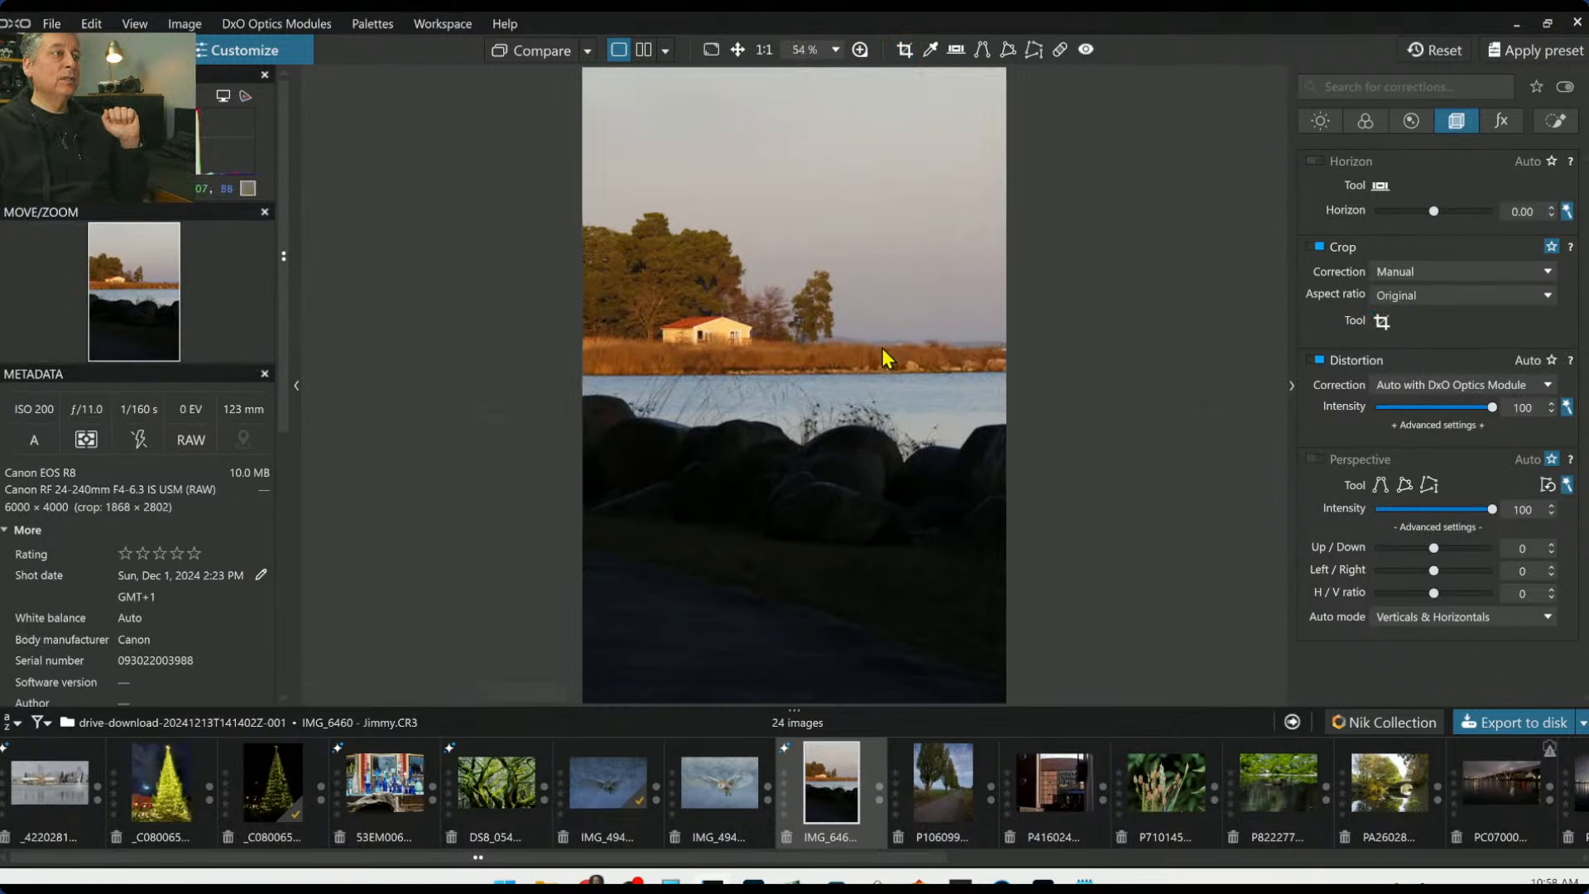
scroll(885, 349, down, 2)
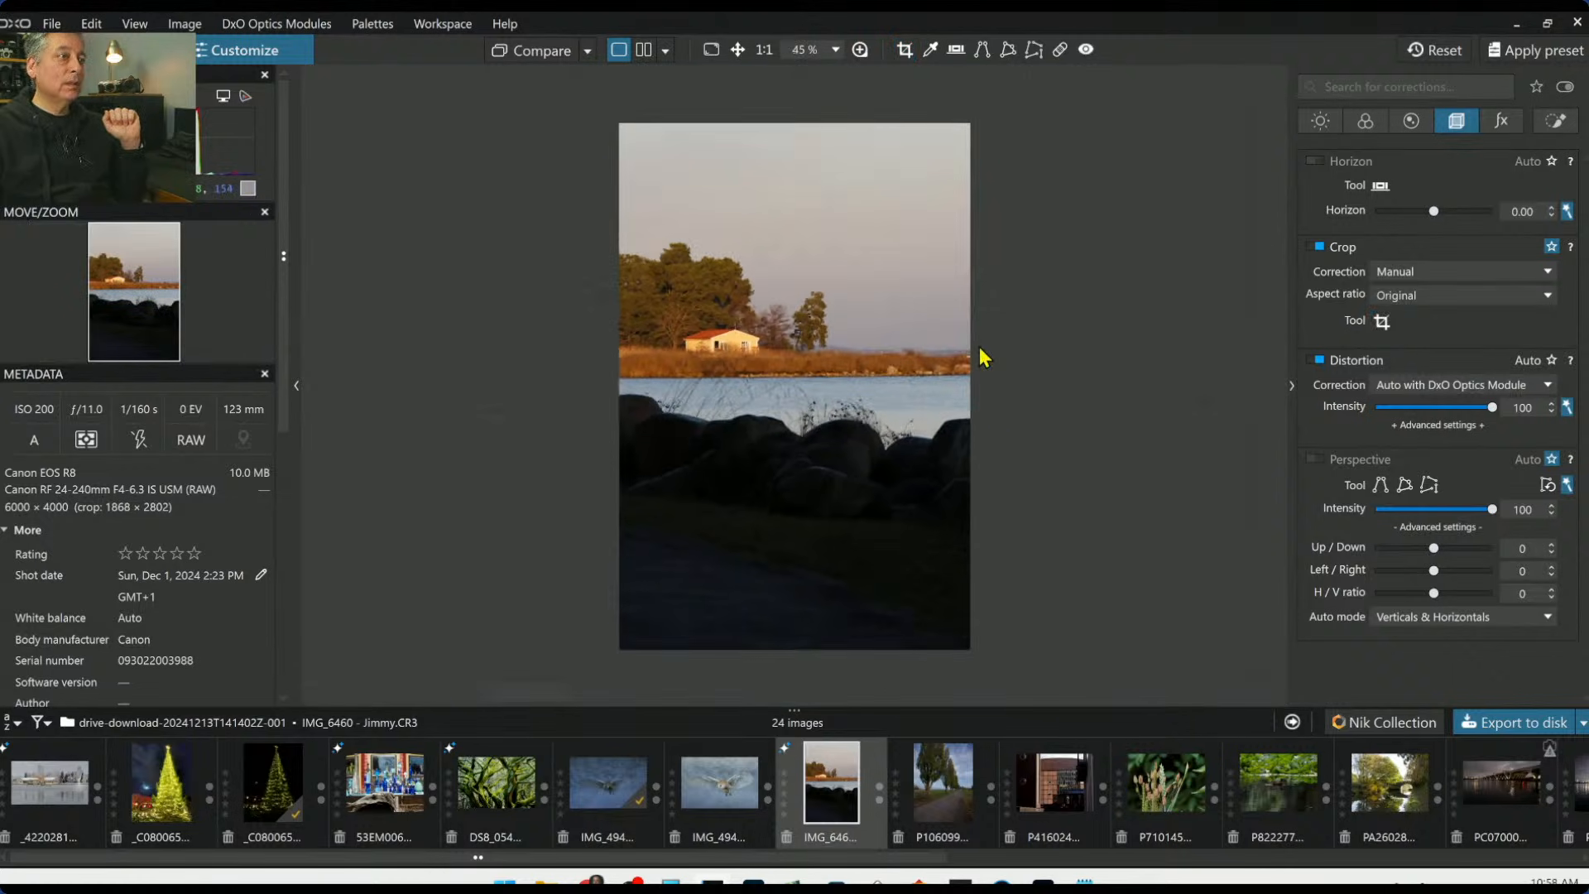
Shift the upright crop slightly upward to include more sky above the house
click(1381, 321)
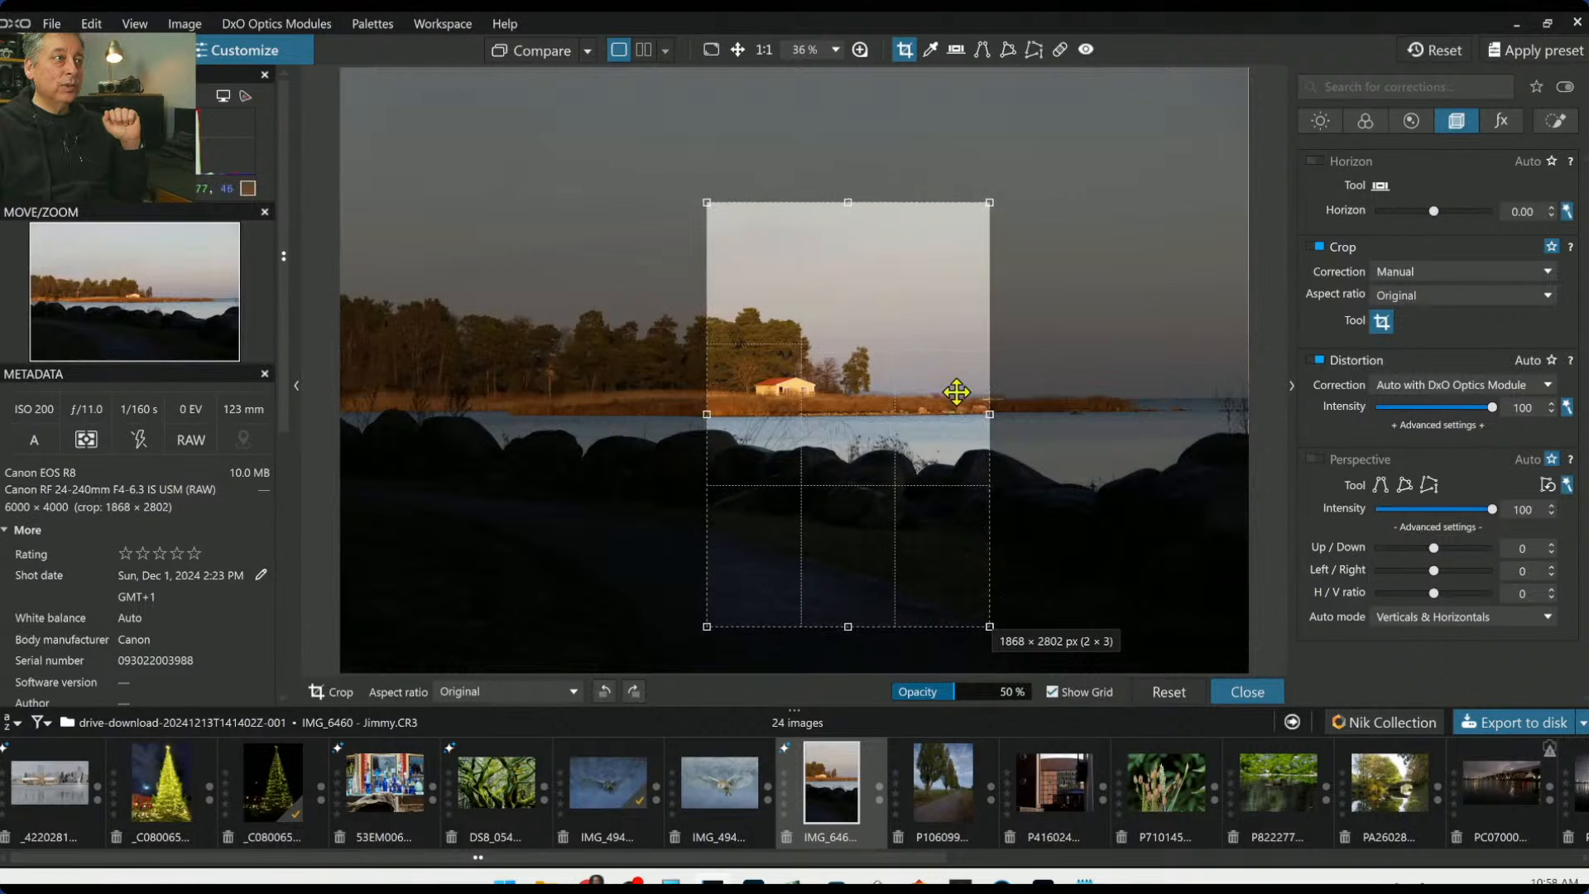
drag(956, 393, 958, 380)
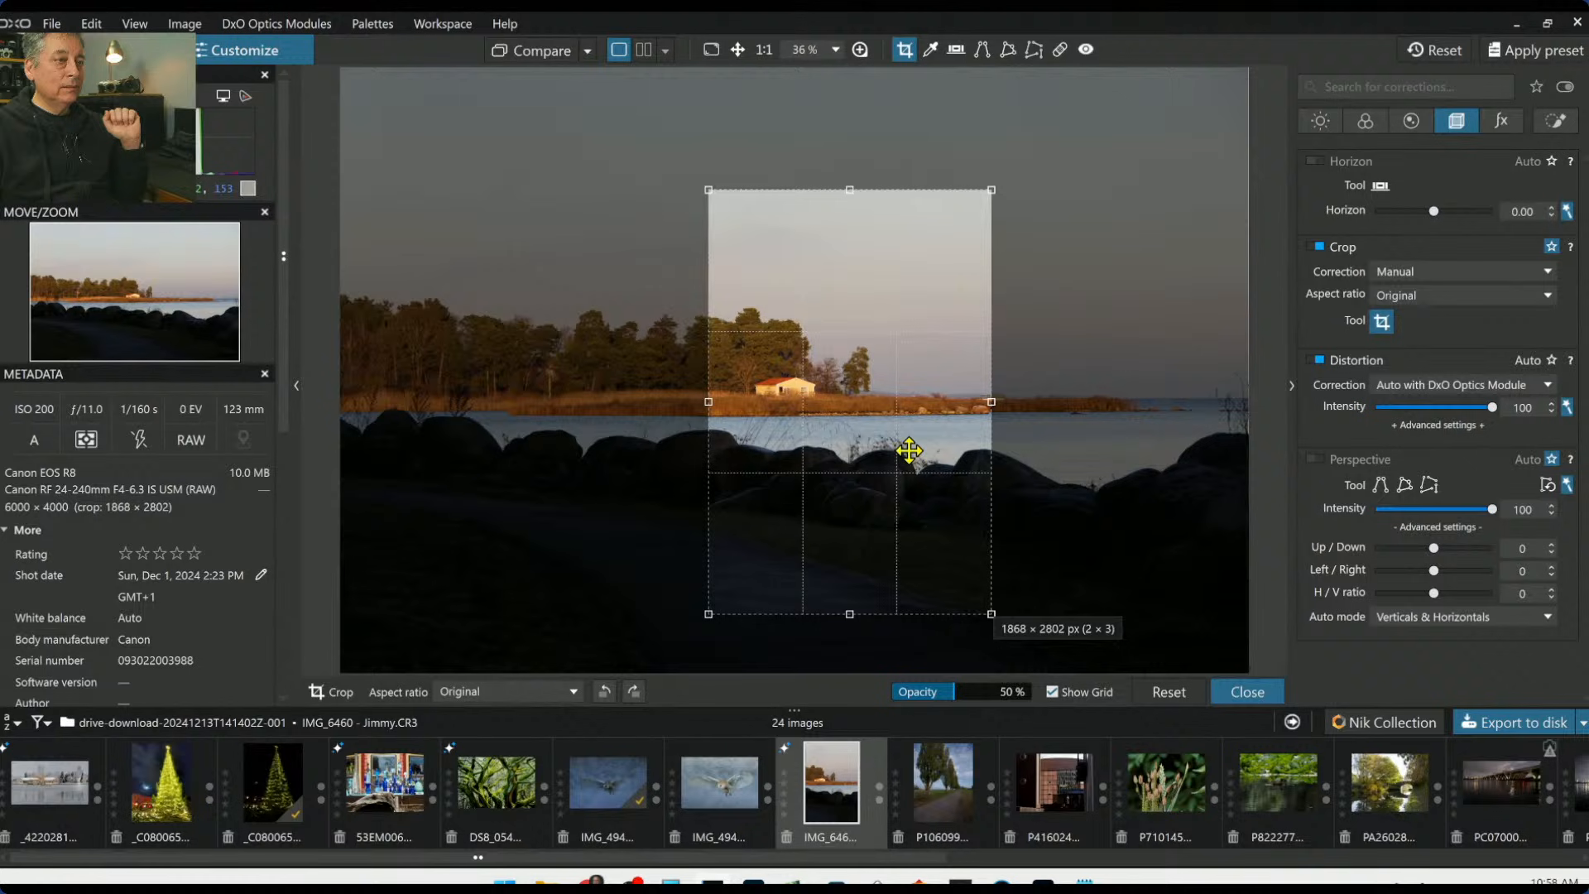
key(Return)
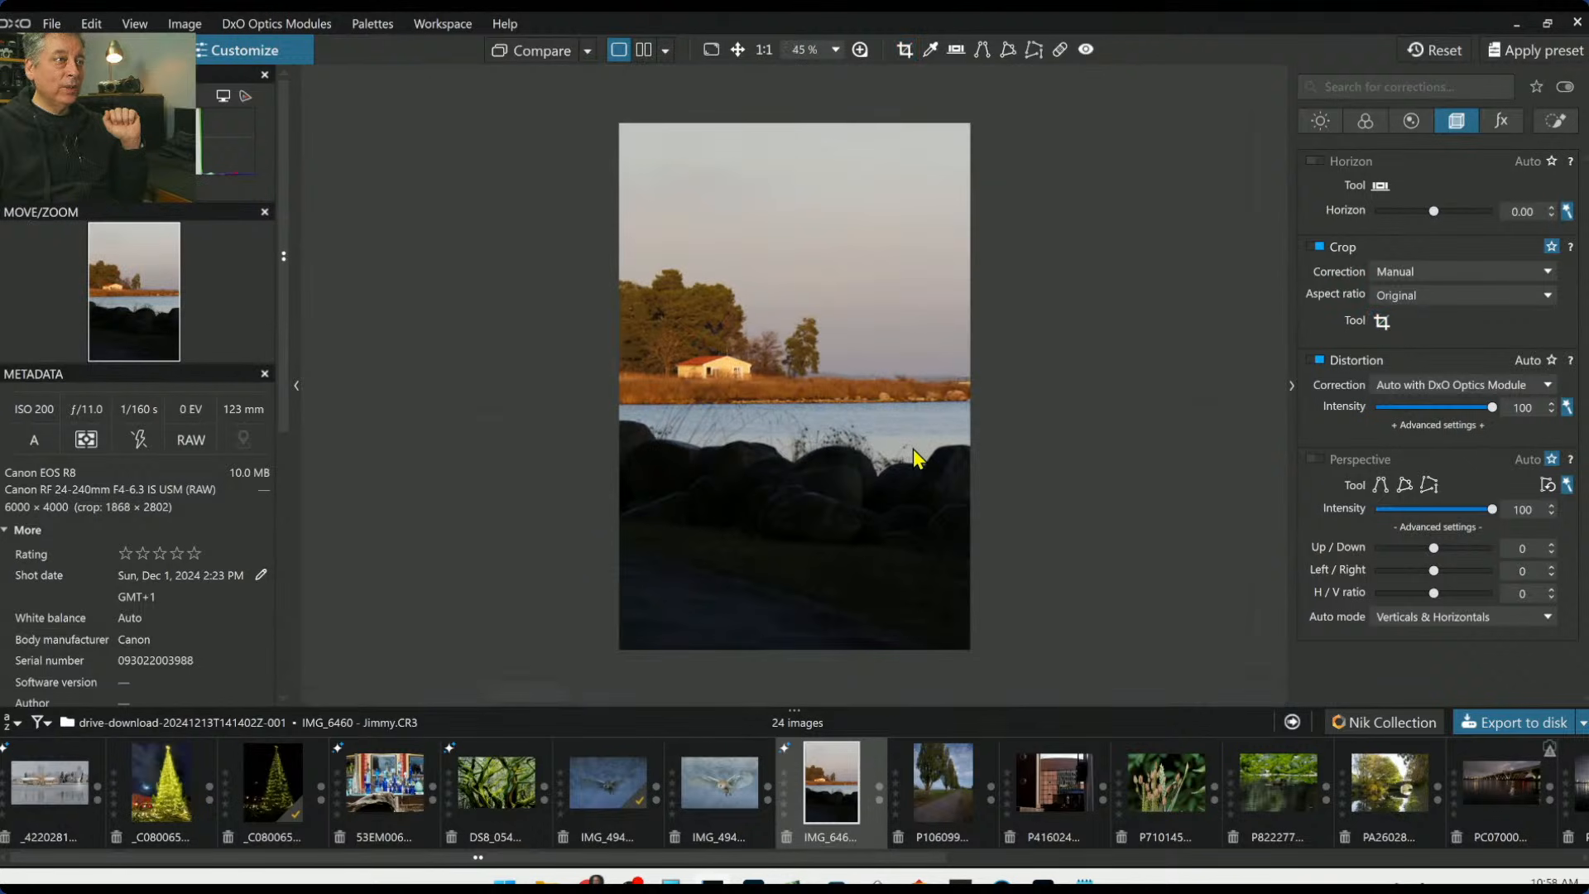
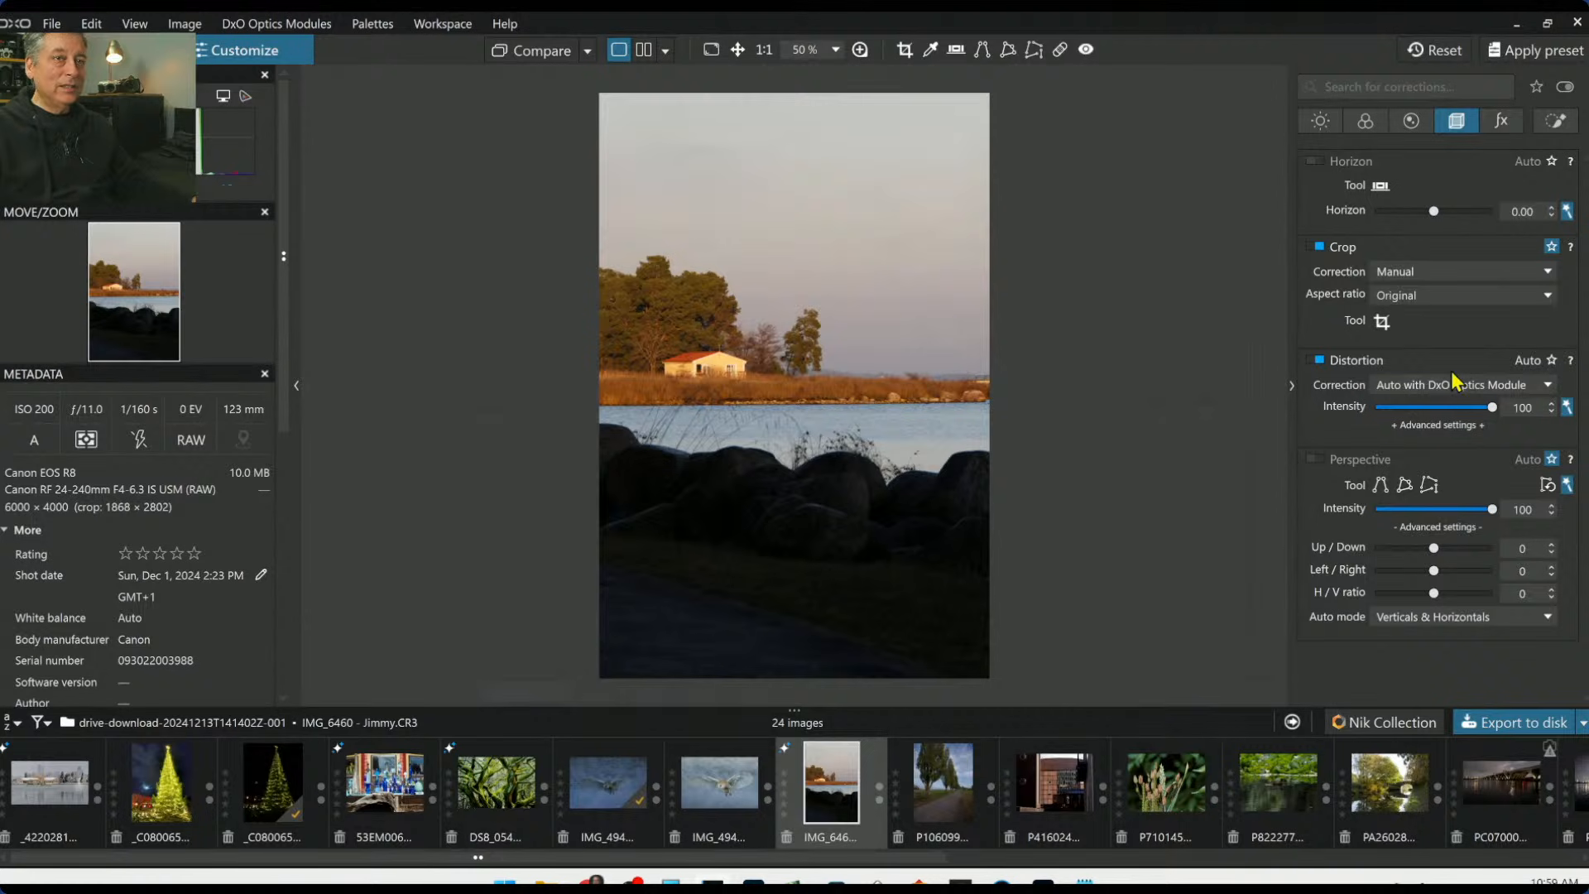
Nudge the crop slightly to the left around the house and set the horizon correction to 0.44
click(1382, 321)
drag(982, 357, 962, 356)
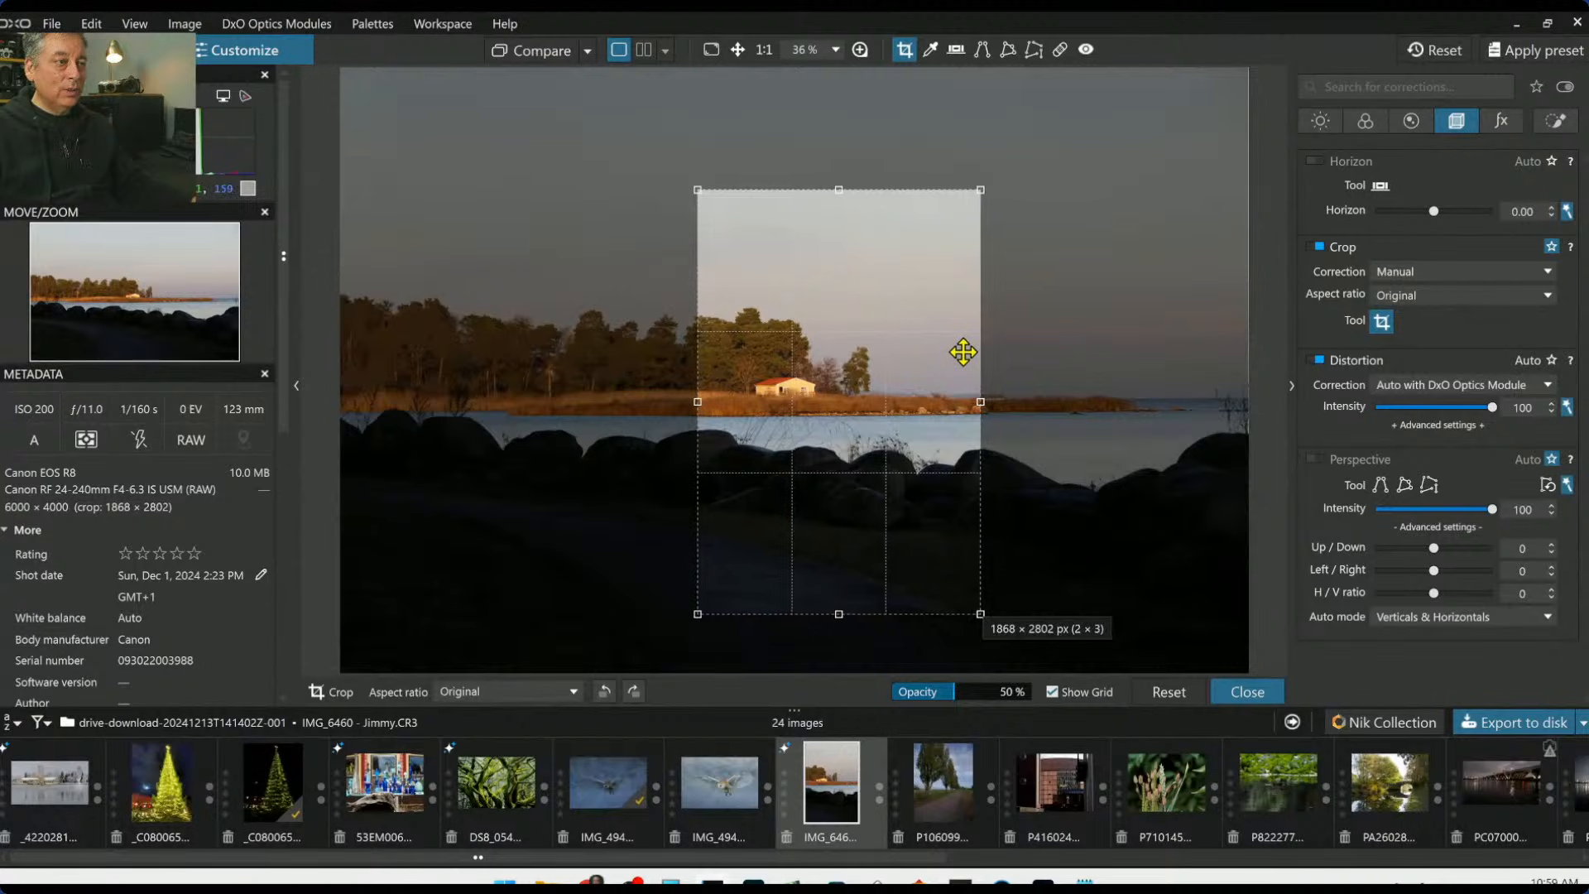
key(Return)
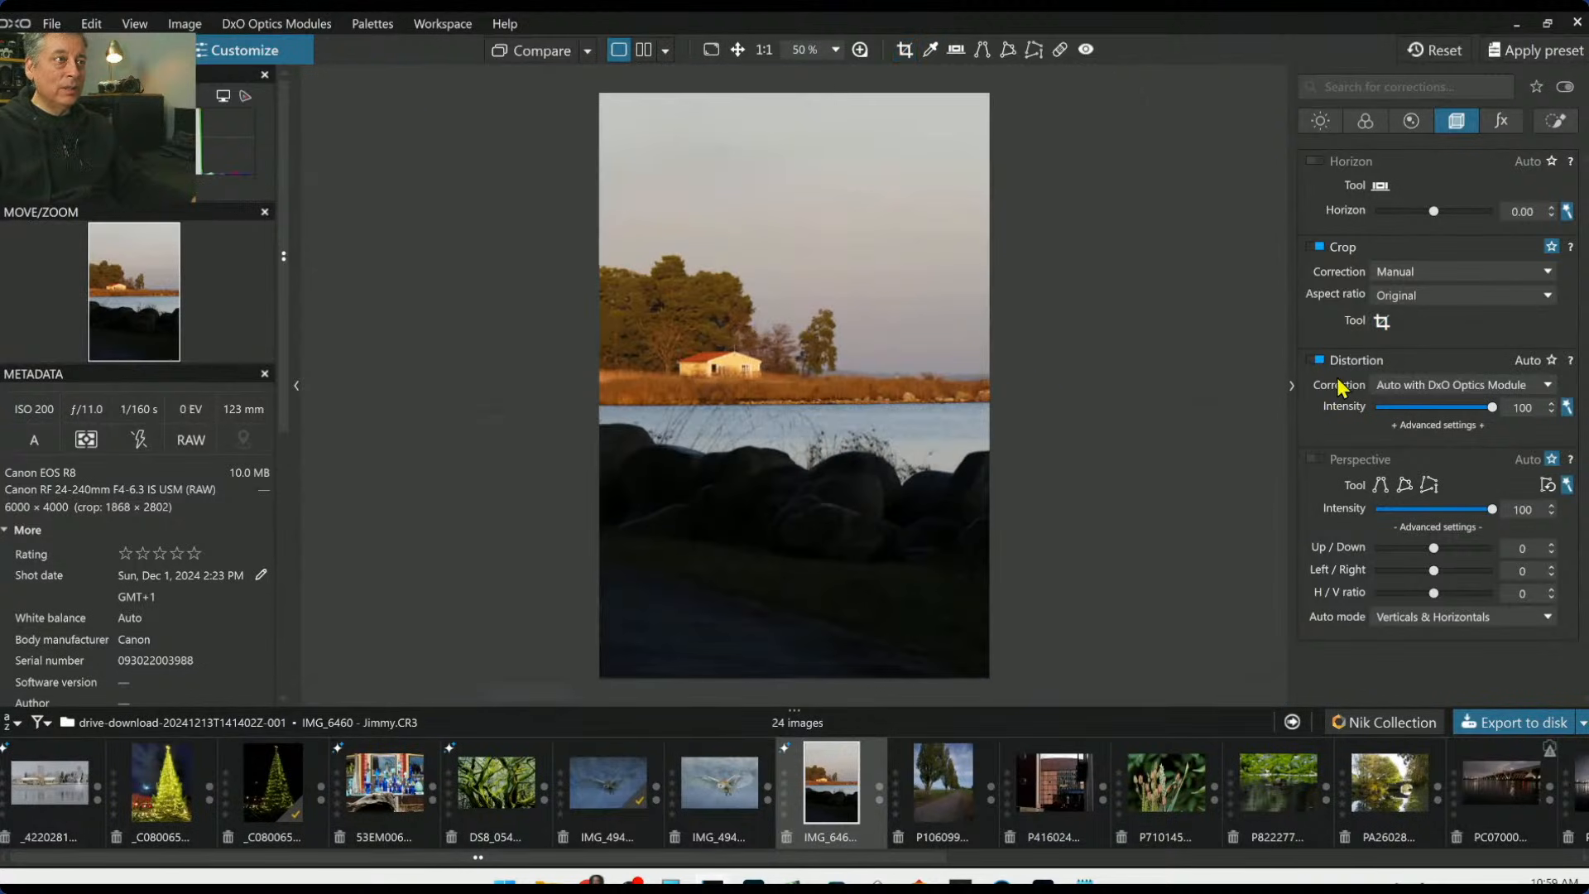
drag(1433, 211, 1437, 214)
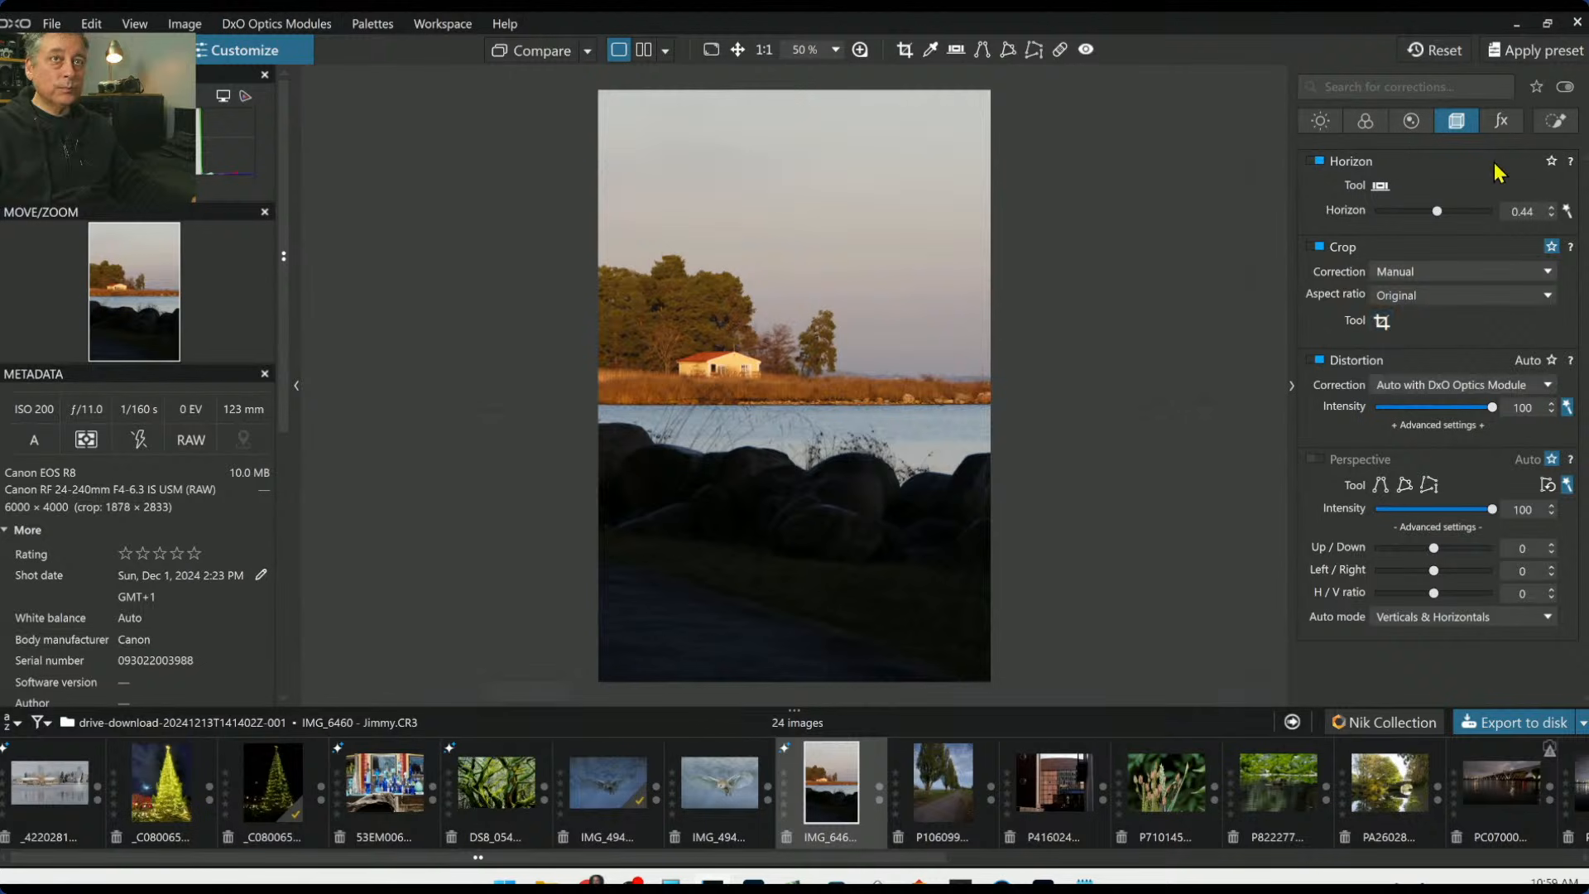
Add a control line across the lower sky just above the house, fading downward into the water, and sample the sky colour
click(1556, 122)
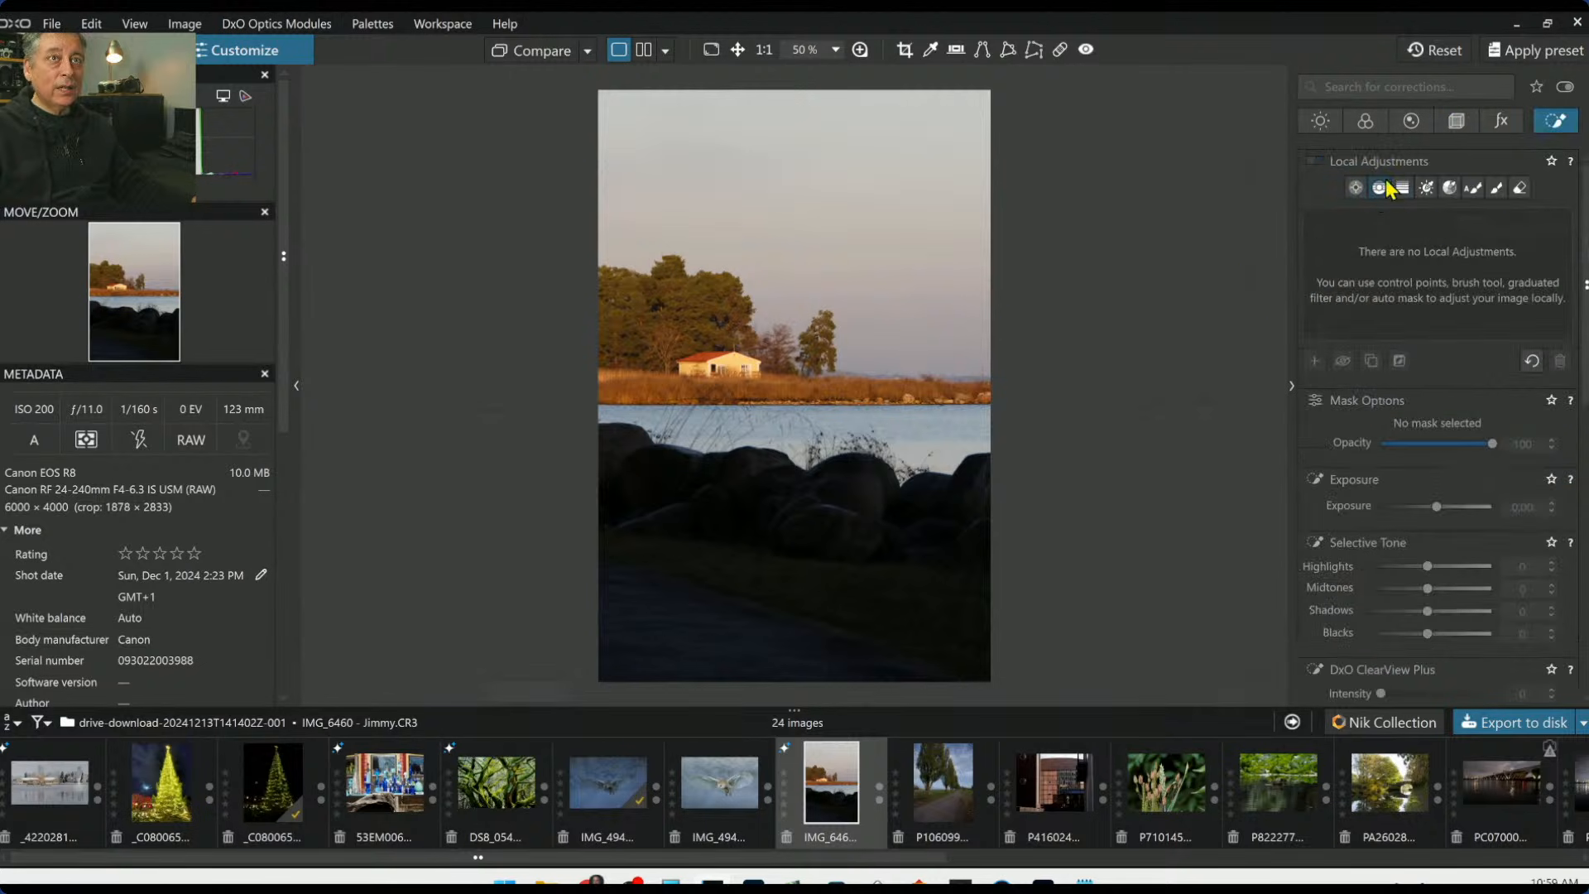
click(1412, 122)
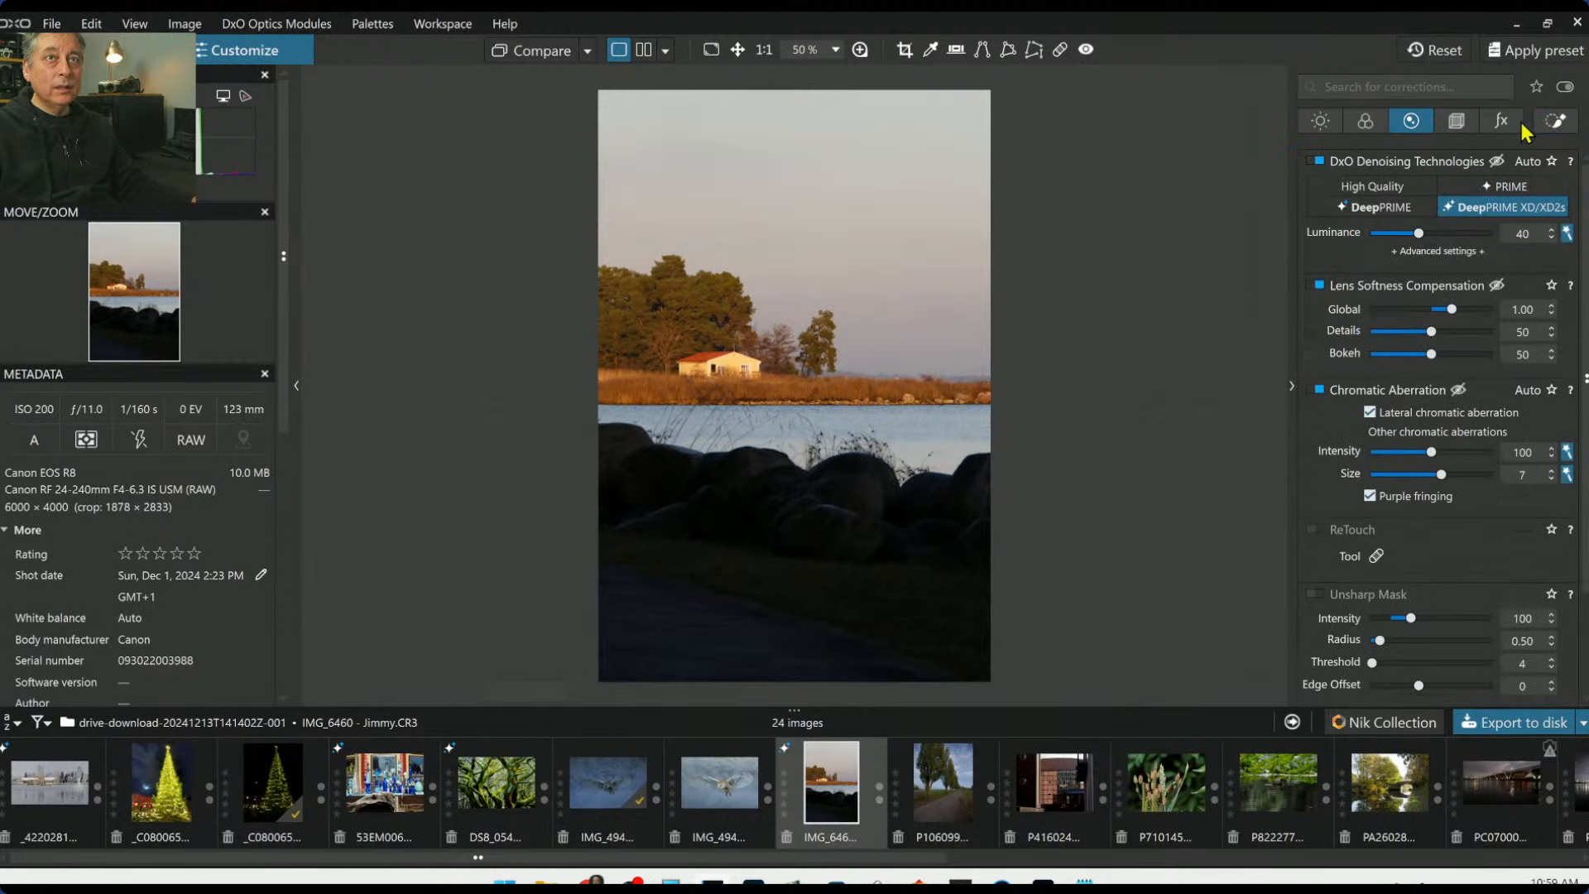
click(1556, 121)
click(1380, 189)
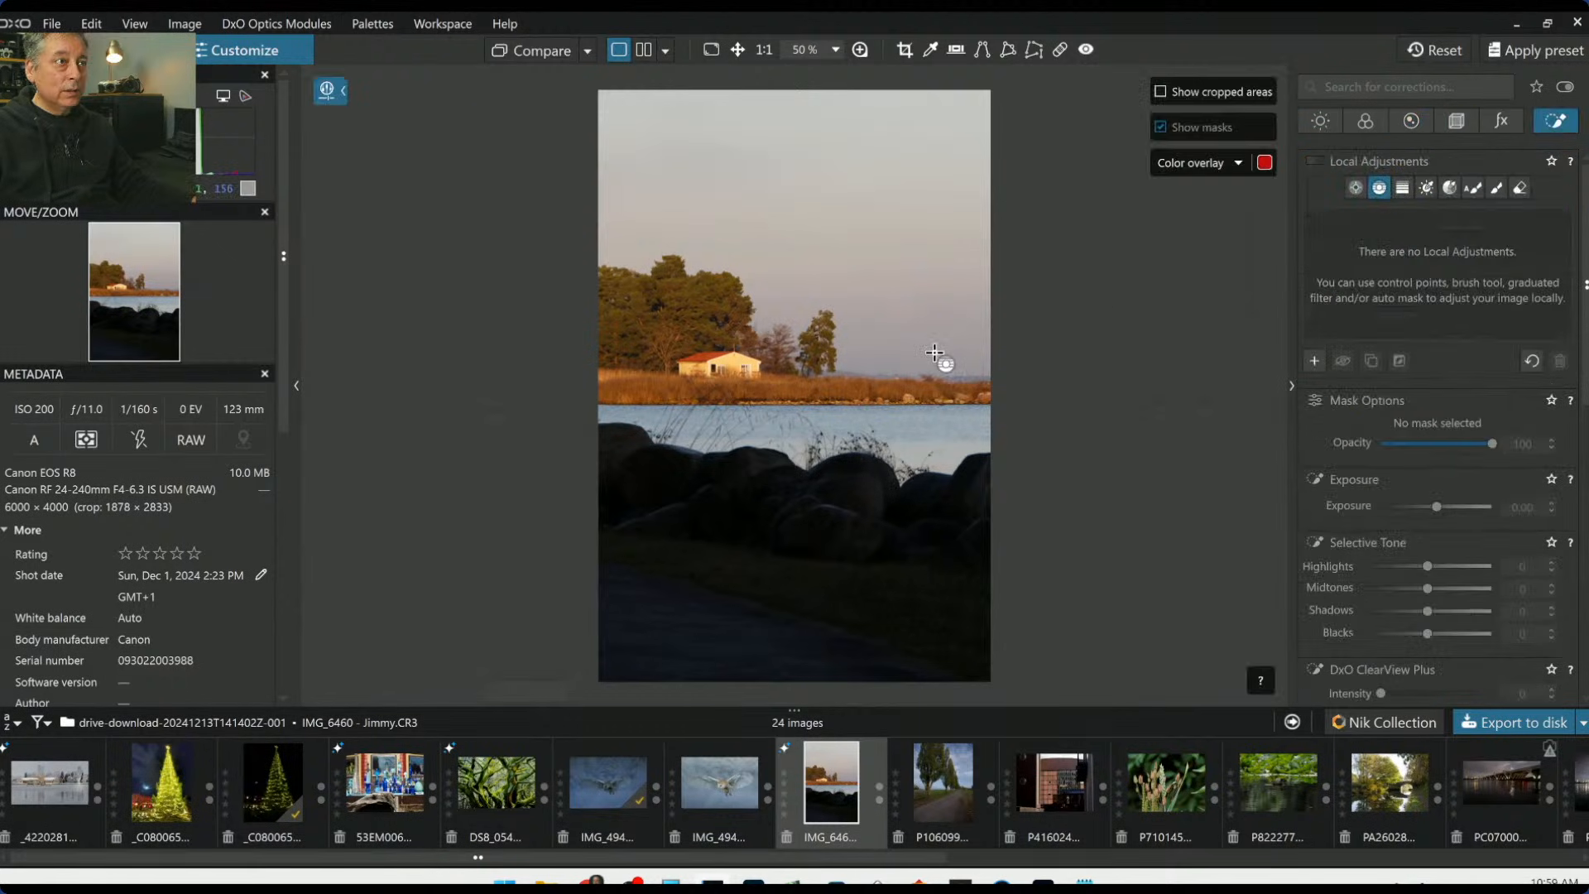
drag(934, 336, 933, 457)
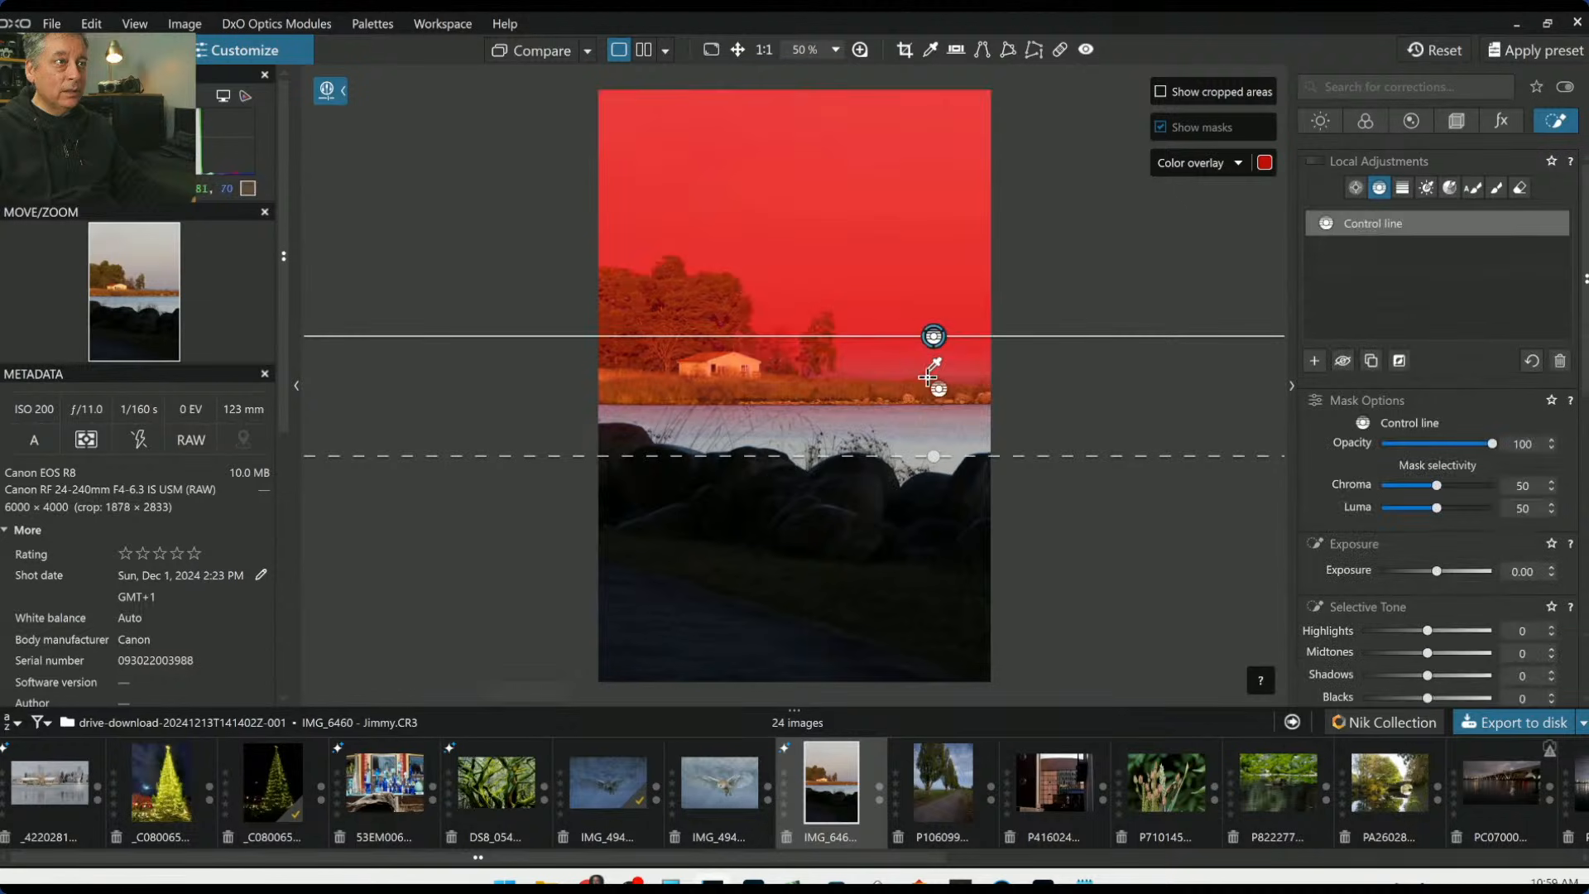
drag(930, 373, 932, 409)
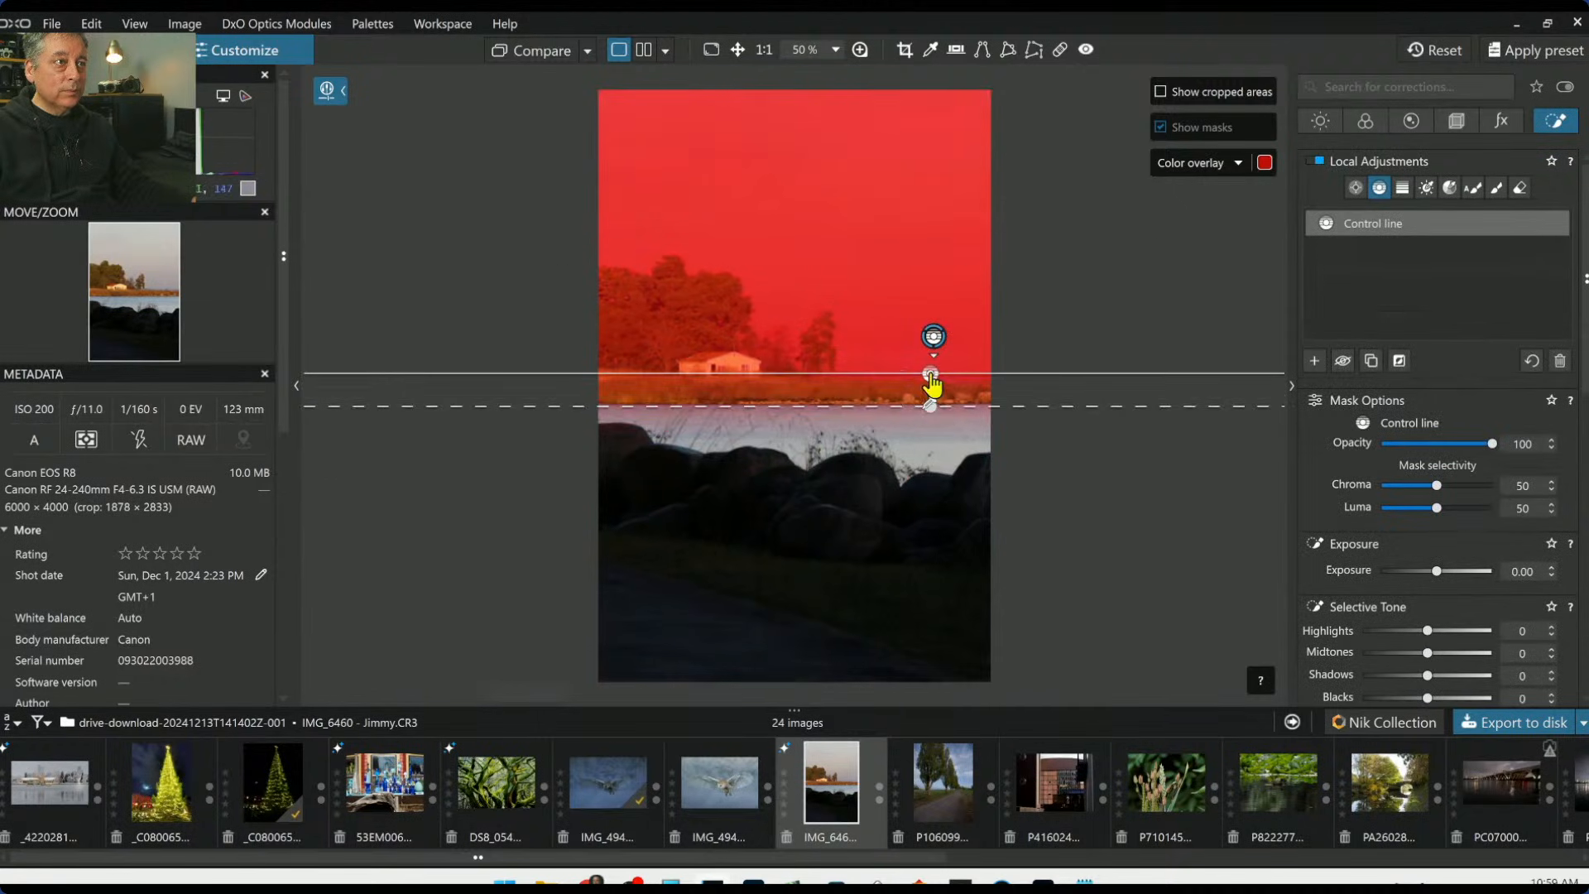
key(ctrl+z)
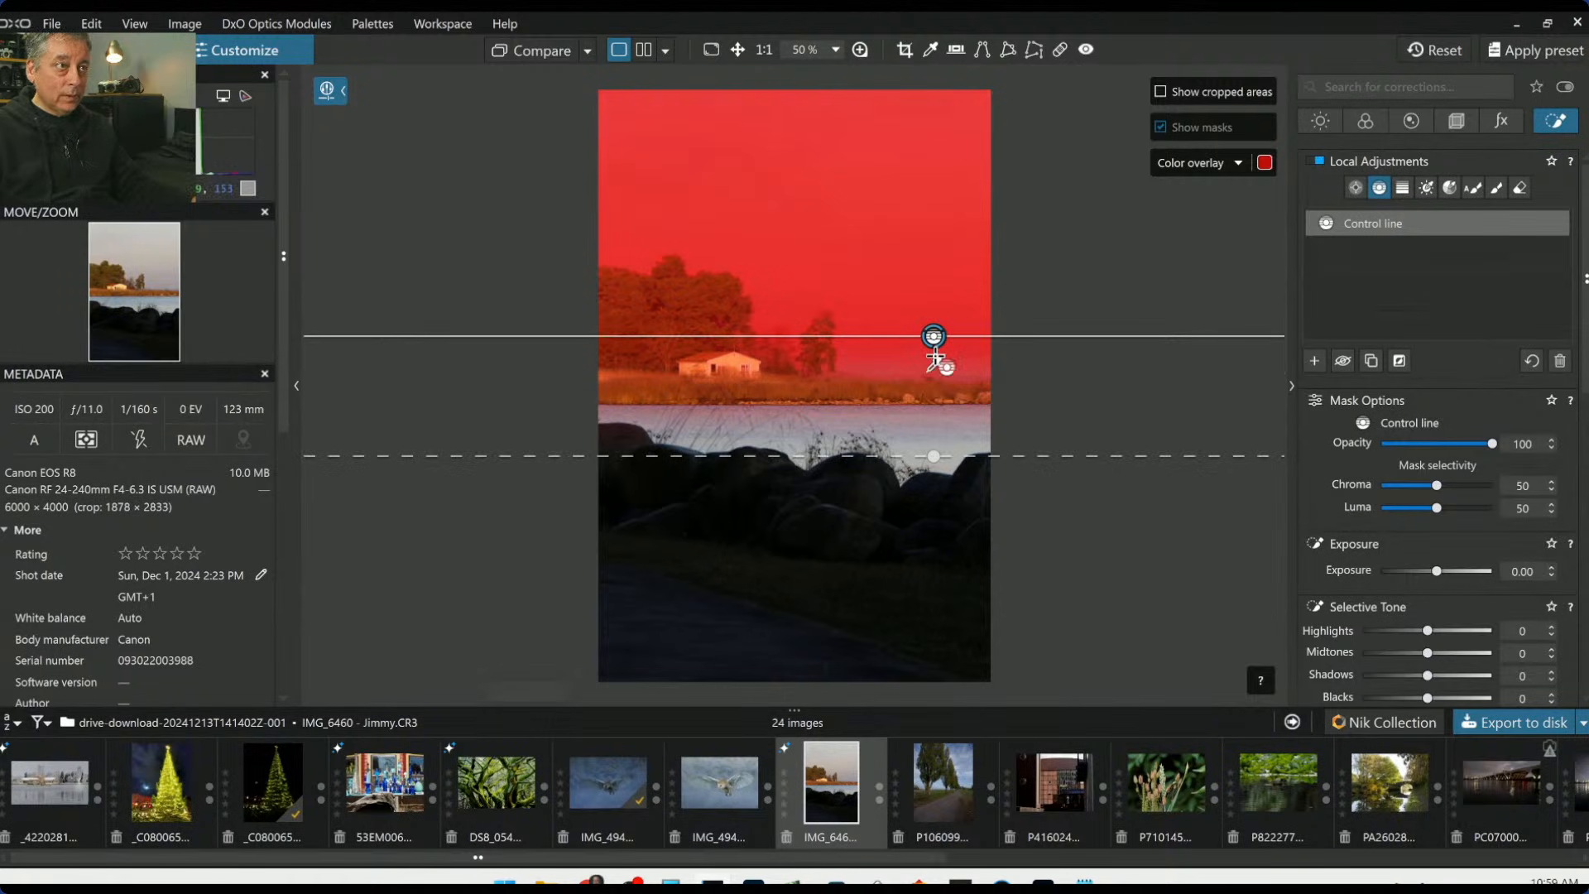
drag(934, 337, 932, 307)
drag(934, 371, 903, 236)
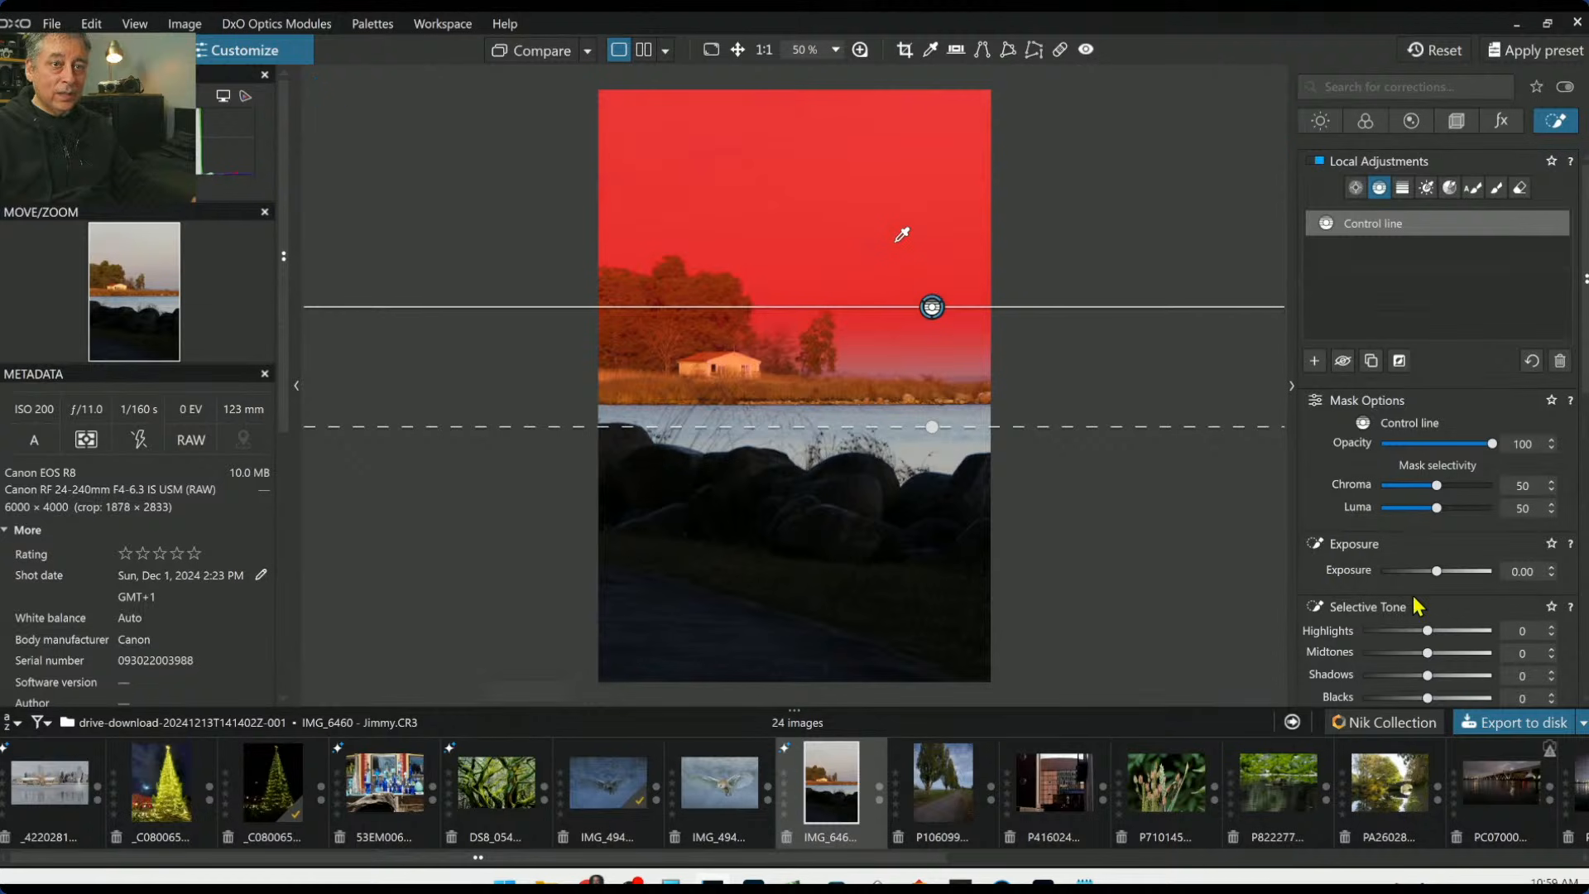
Set the sky control line's ClearView Plus intensity to 72, blacks to -29, midtones to 21 and highlights to 29
scroll(1427, 623, down, 3)
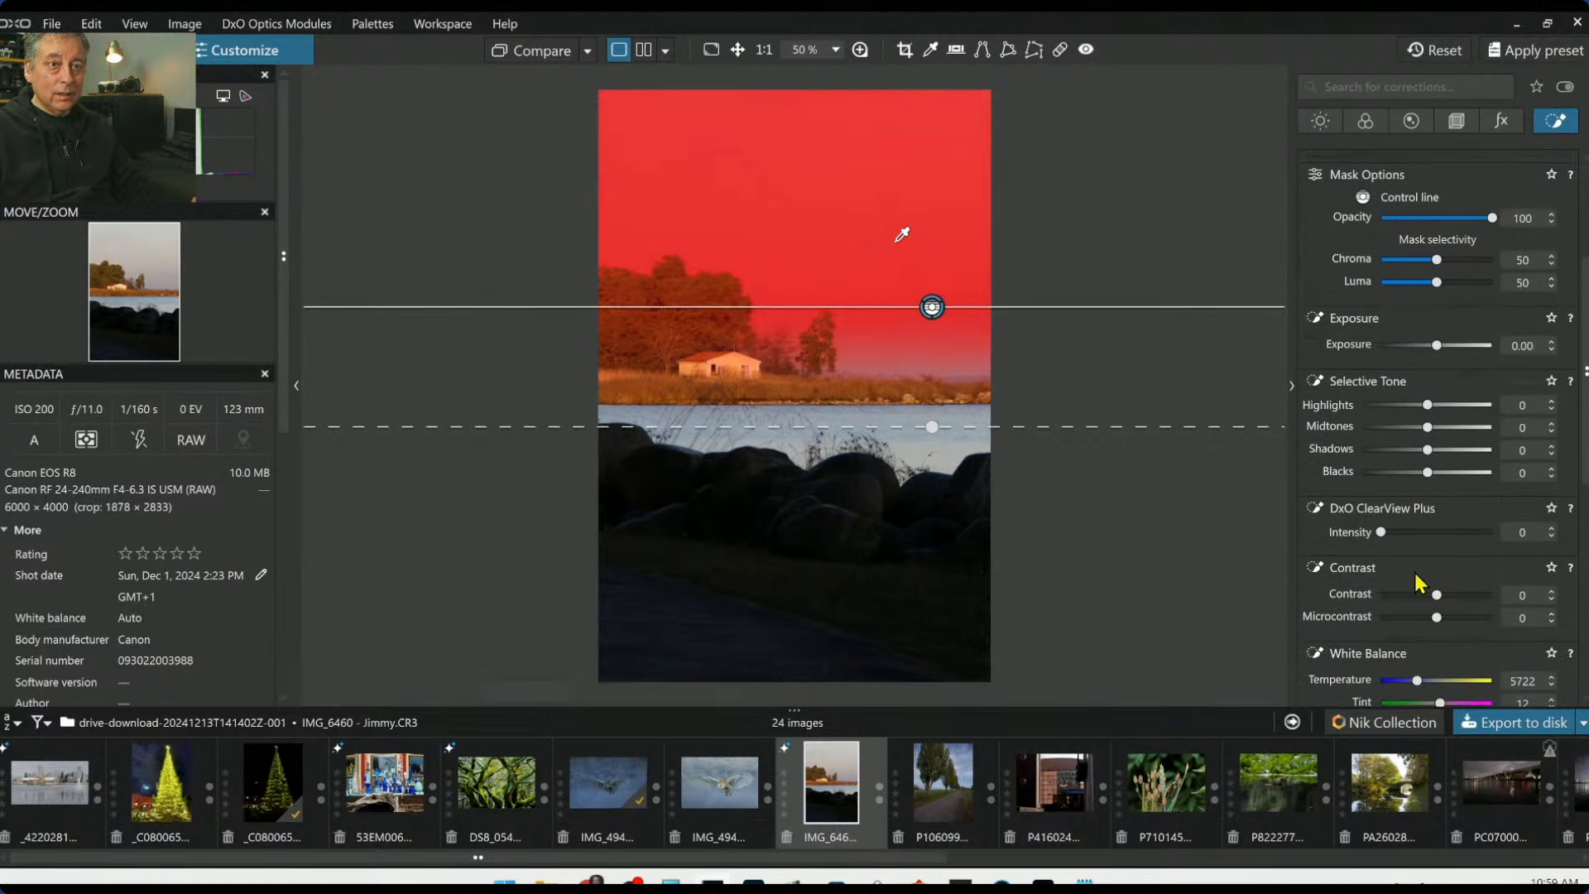
drag(1389, 536, 1462, 531)
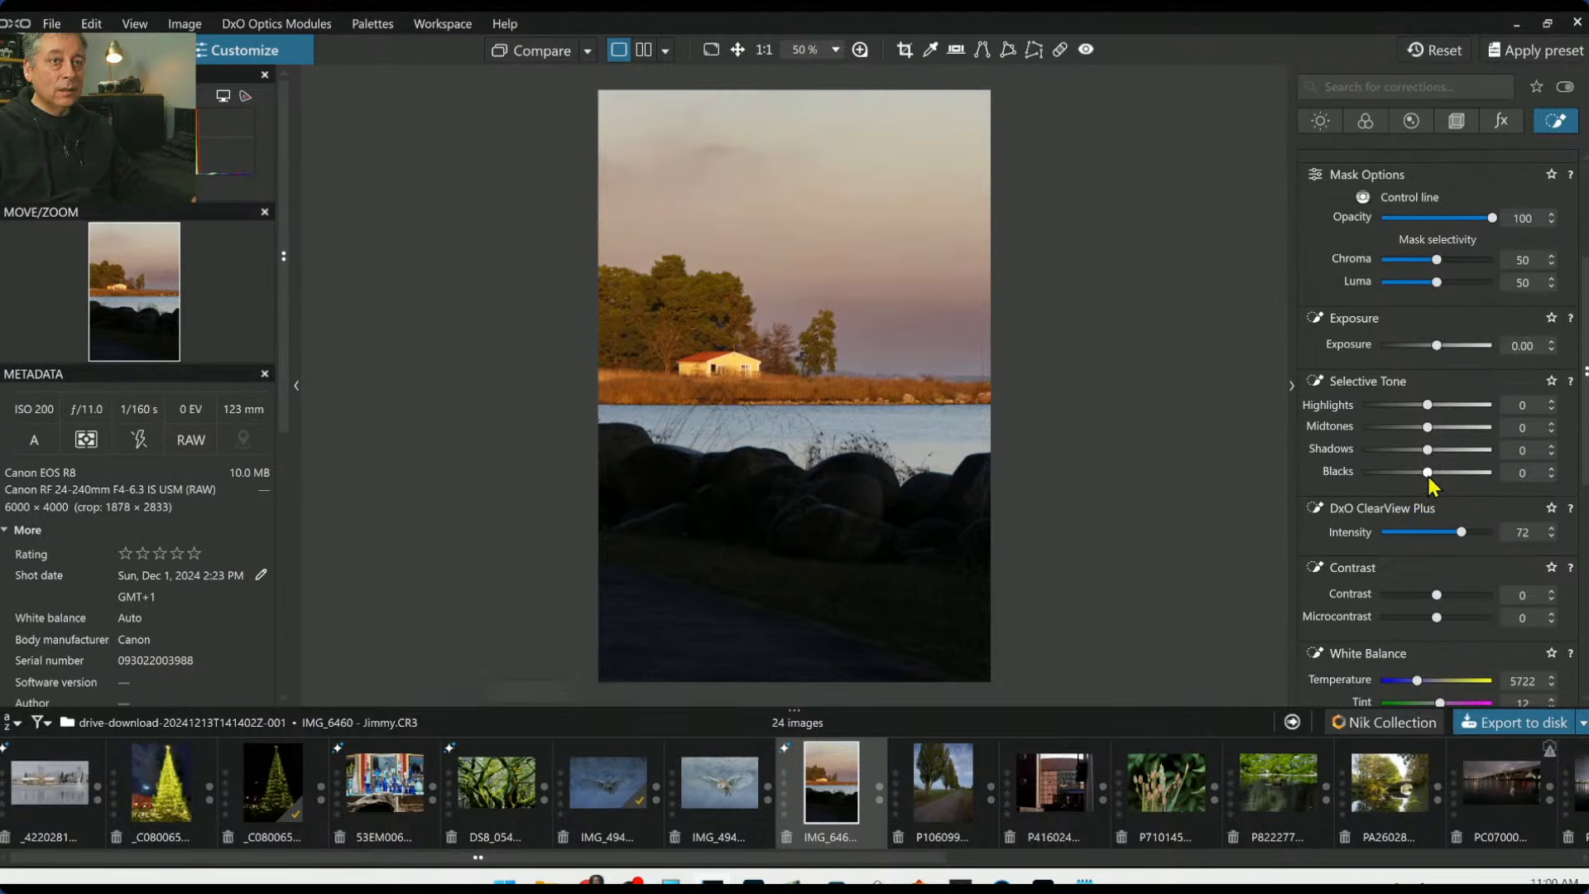
drag(1428, 475, 1448, 407)
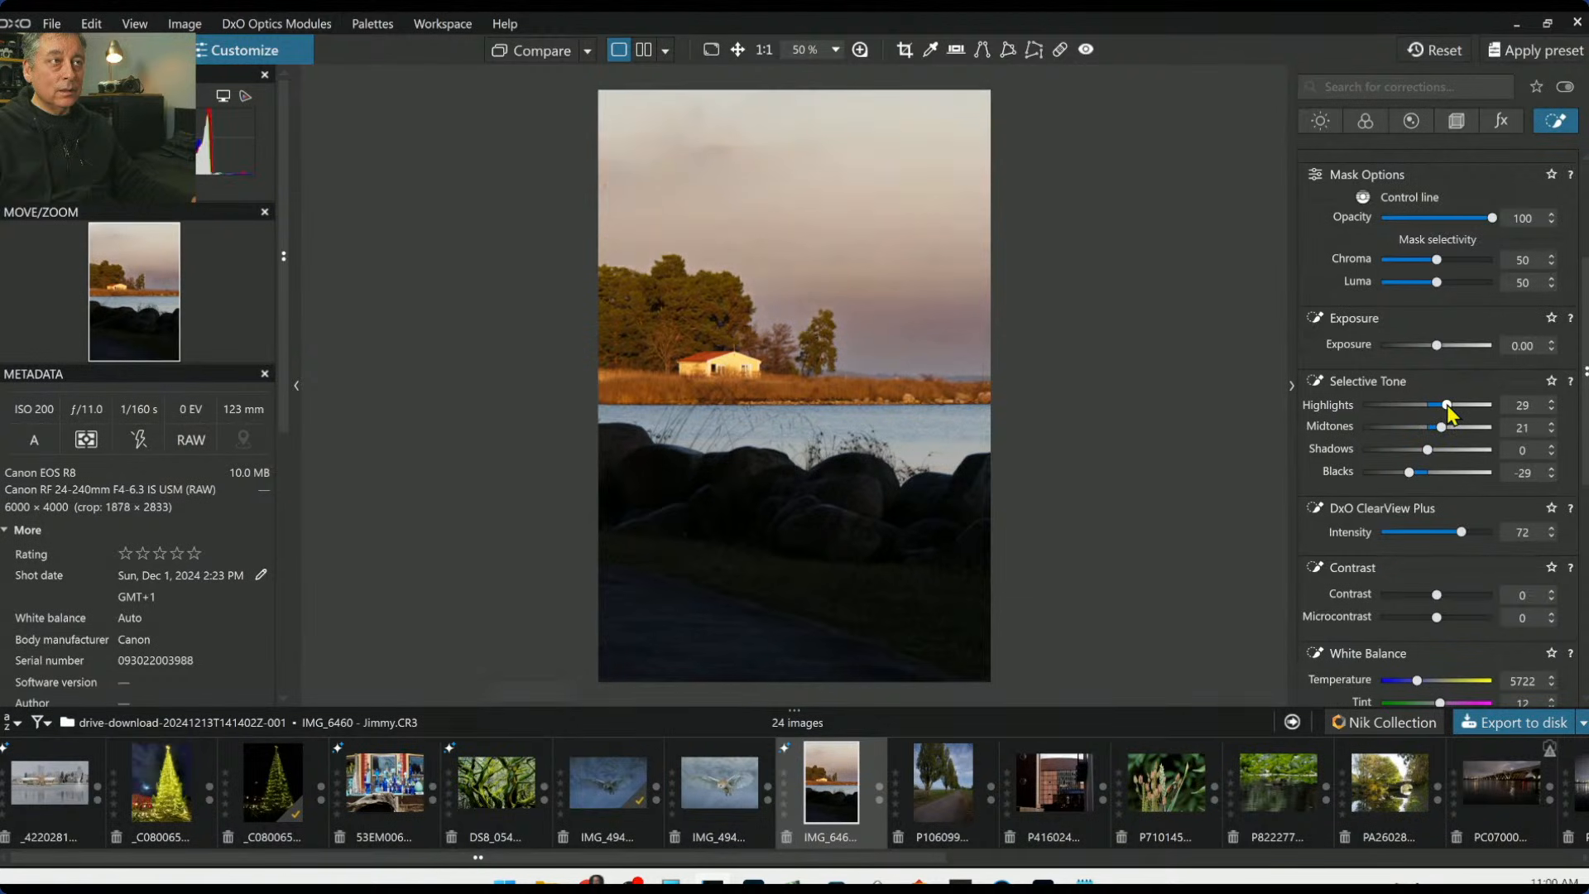
Set the sky control line's microcontrast to 49 and its vibrancy to 57 for all colour channels
scroll(1407, 597, down, 1)
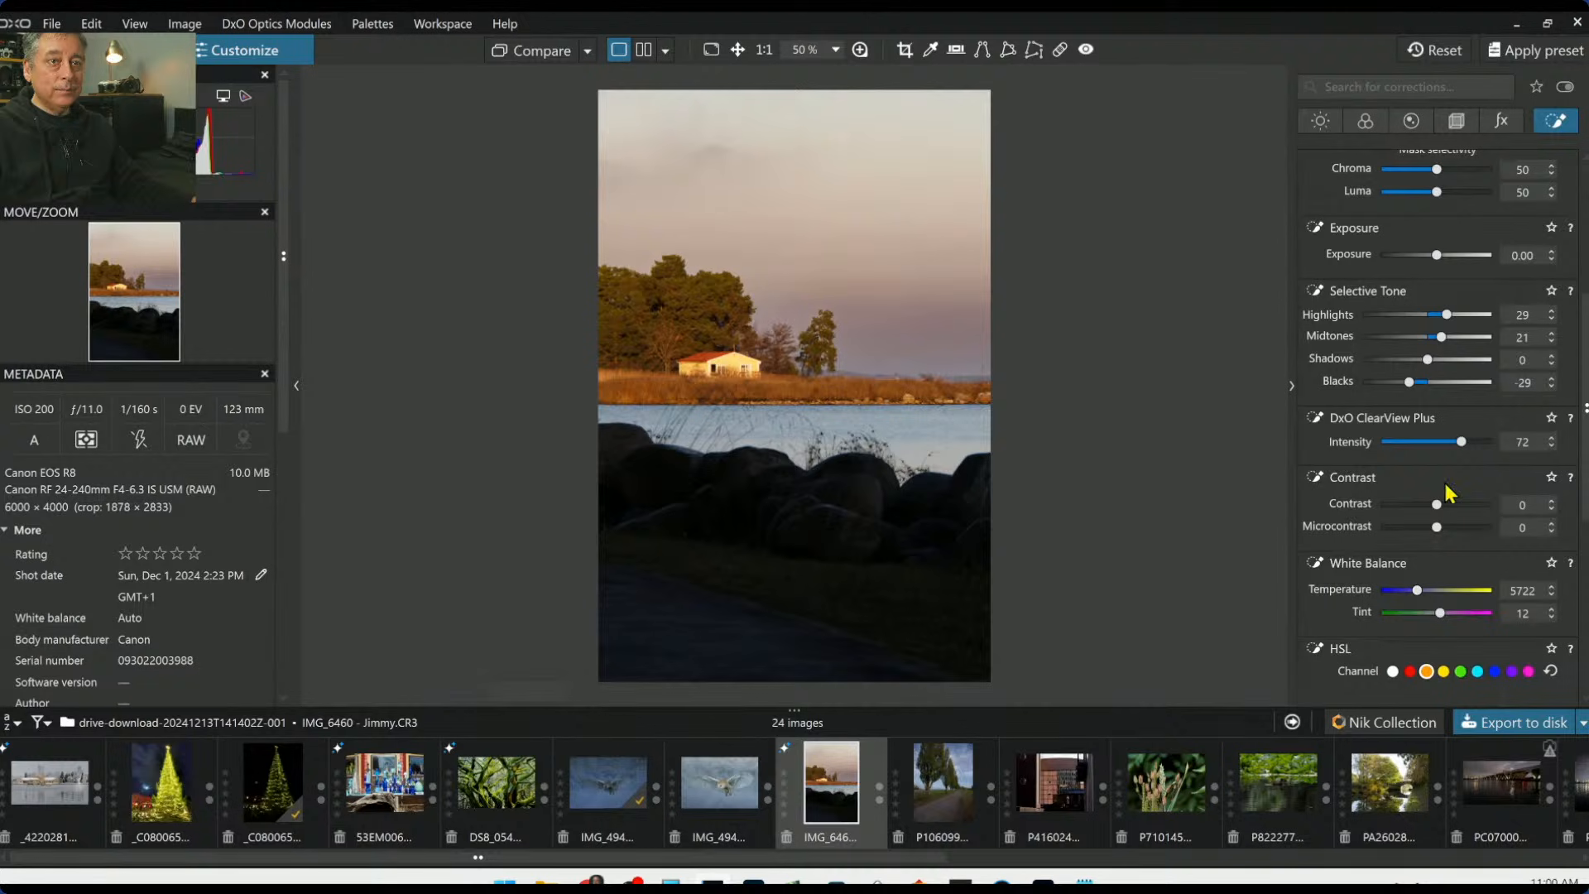
mouse_move(1436, 527)
mouse_down()
mouse_move(1483, 530)
mouse_move(1465, 530)
mouse_up()
scroll(1424, 530, down, 3)
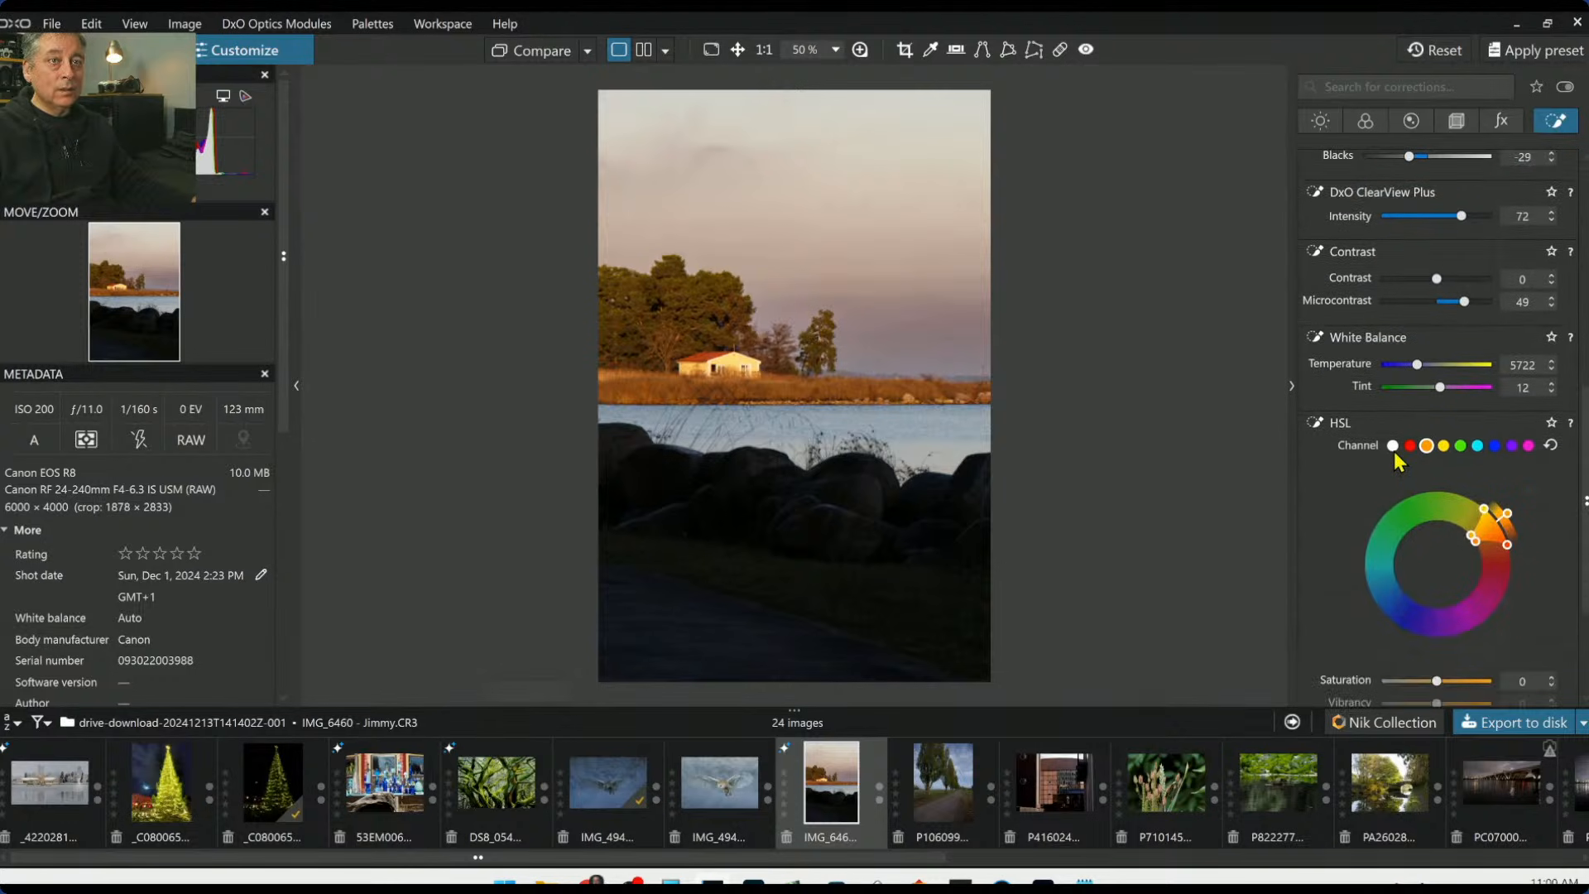
click(1393, 446)
scroll(1350, 543, down, 2)
drag(1438, 615, 1470, 616)
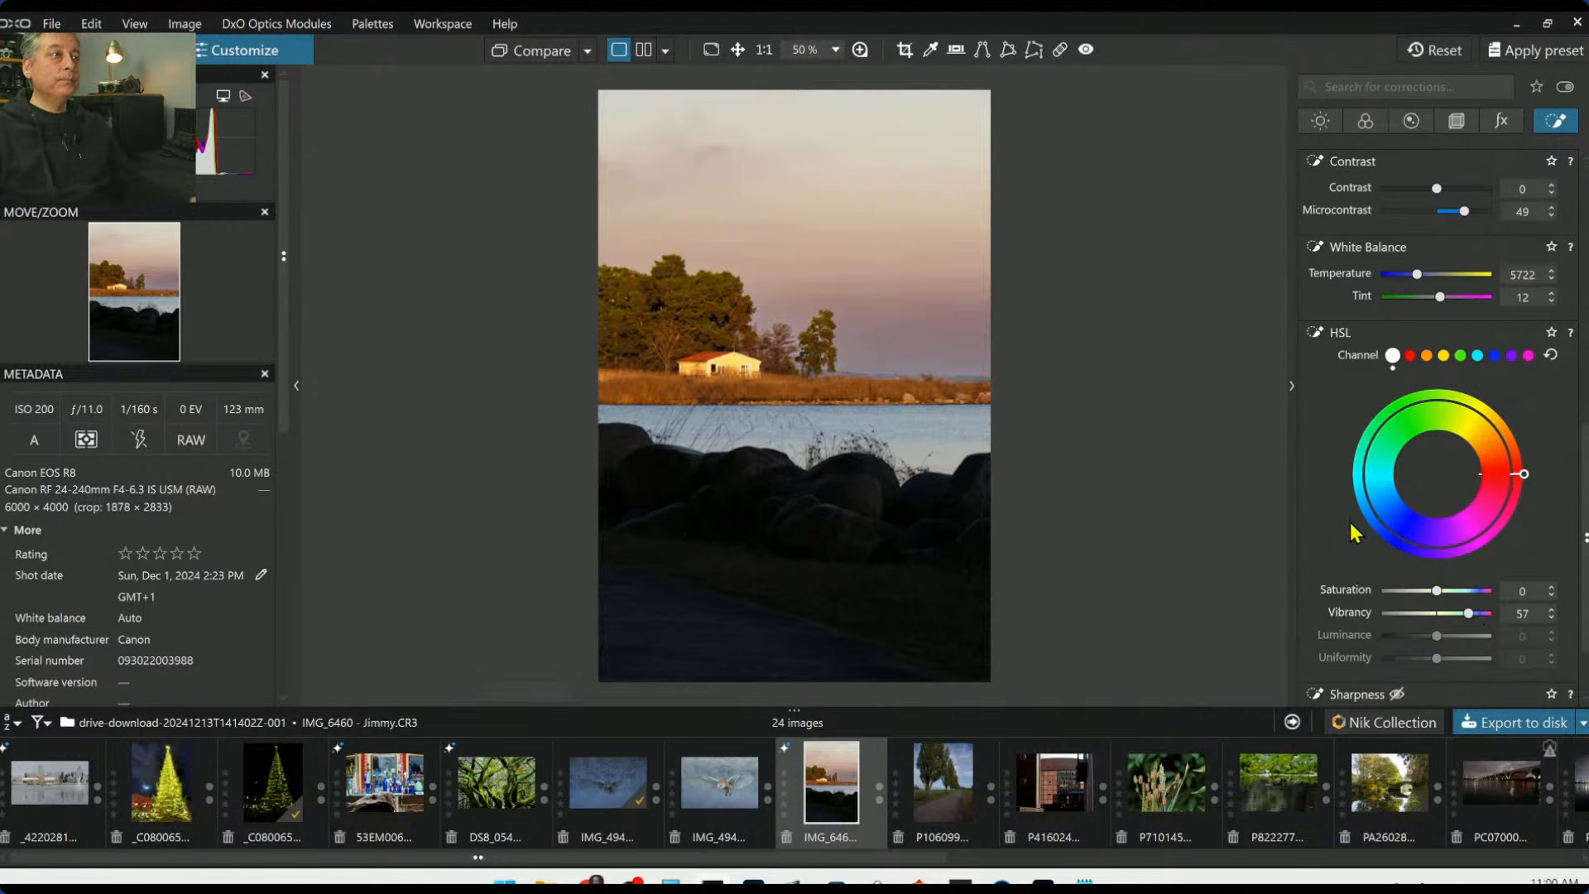
Add a second, separate control line at the photo's upper edge, fading downward through the sky to just above the trees
scroll(1482, 405, up, 10)
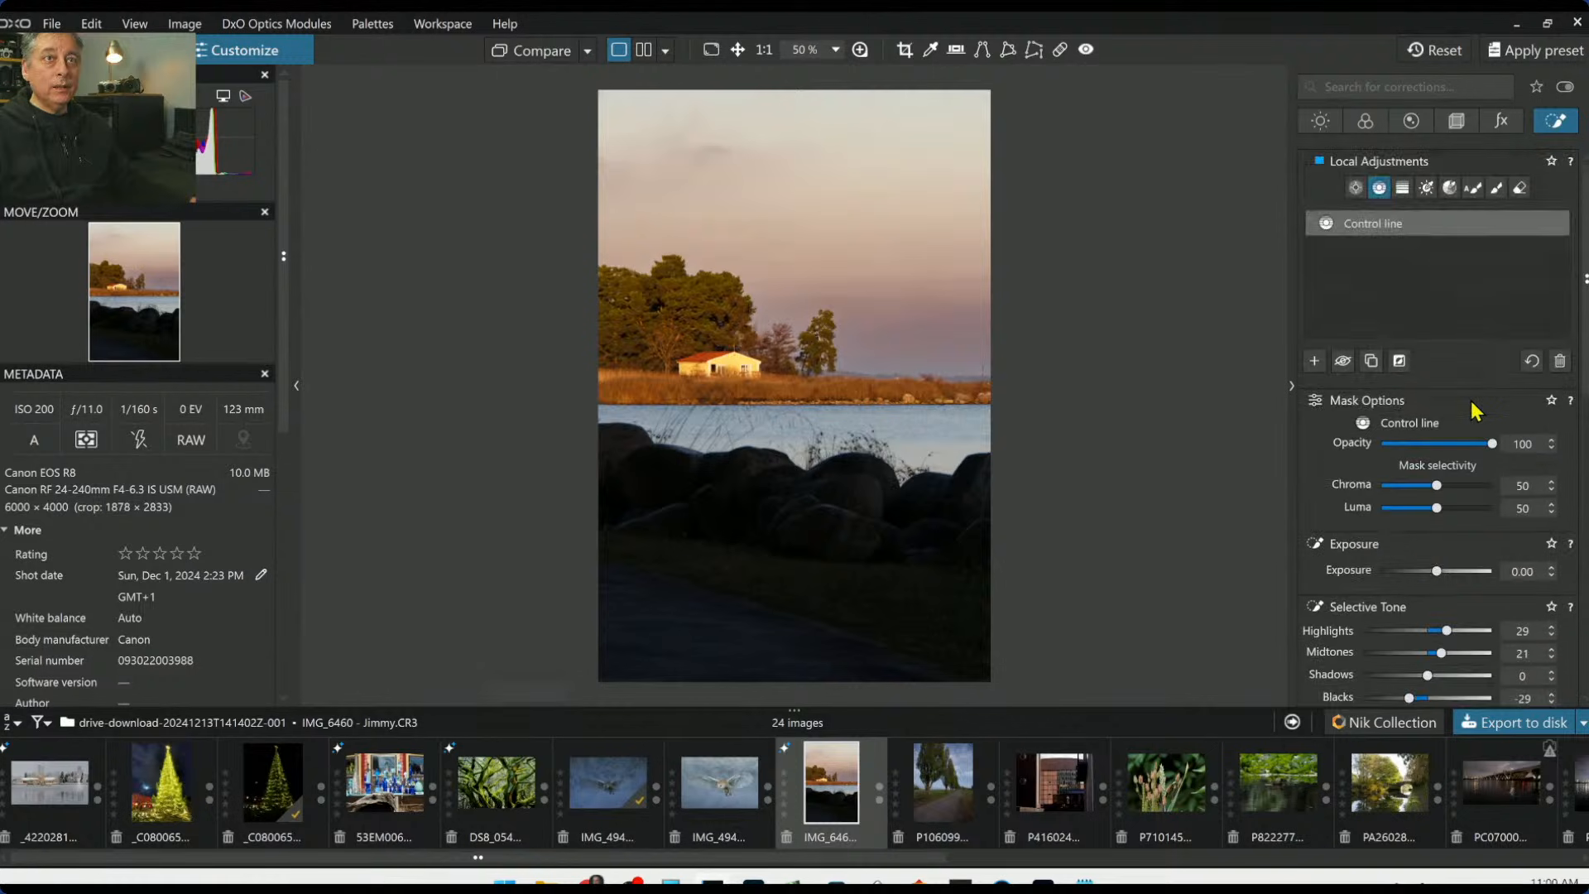
click(1387, 225)
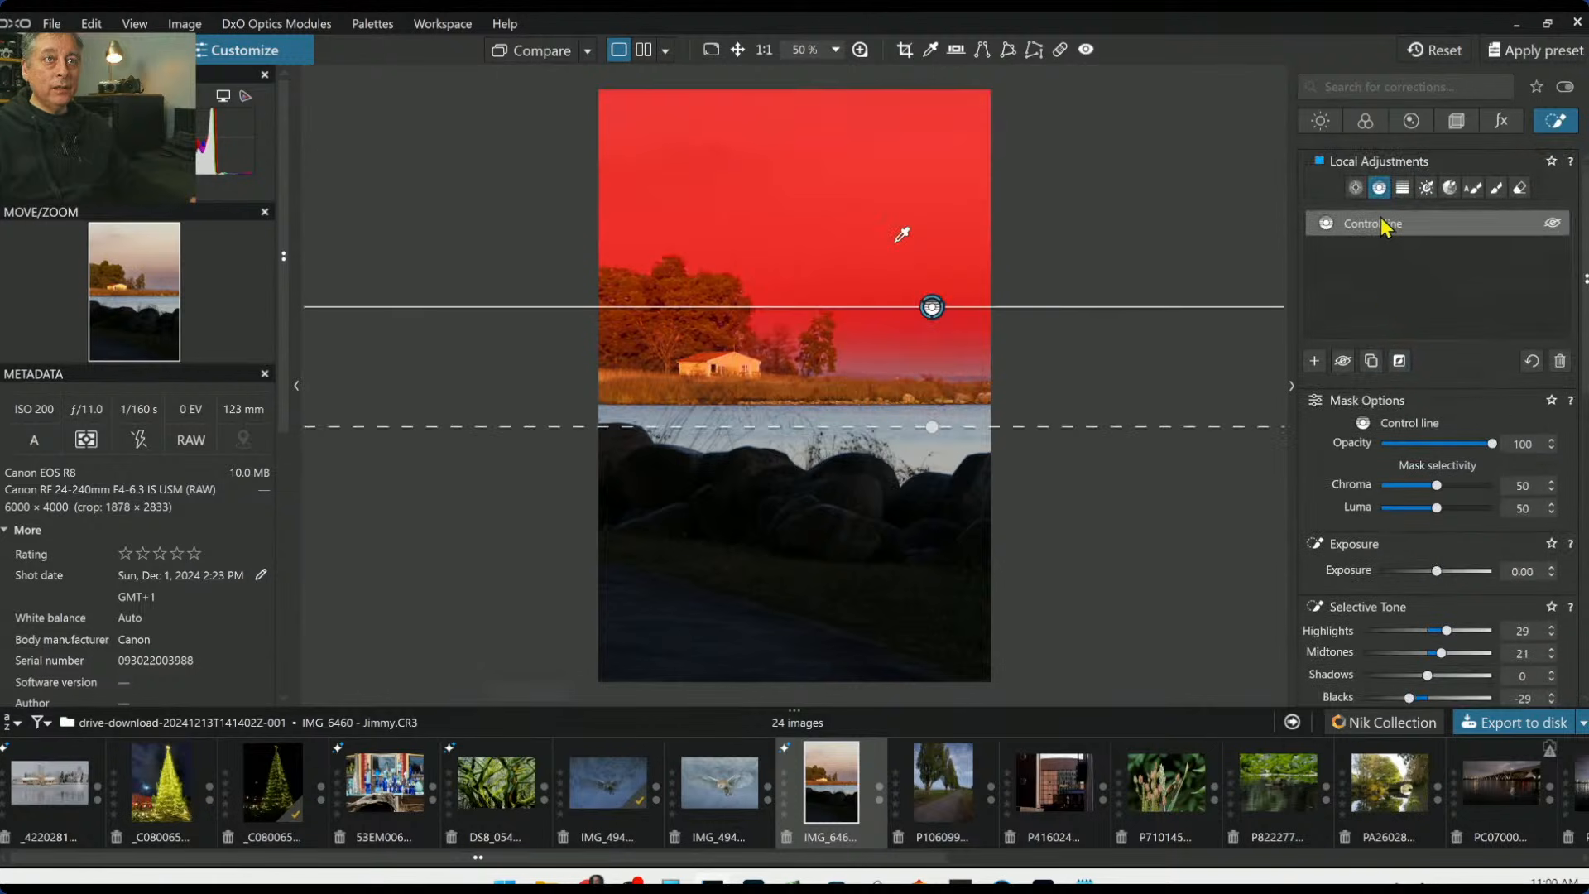
click(1316, 363)
drag(903, 134, 908, 81)
drag(909, 156, 908, 217)
Try white balance temperatures of 4297 and 5087 on the upper-sky control line
scroll(1423, 592, down, 4)
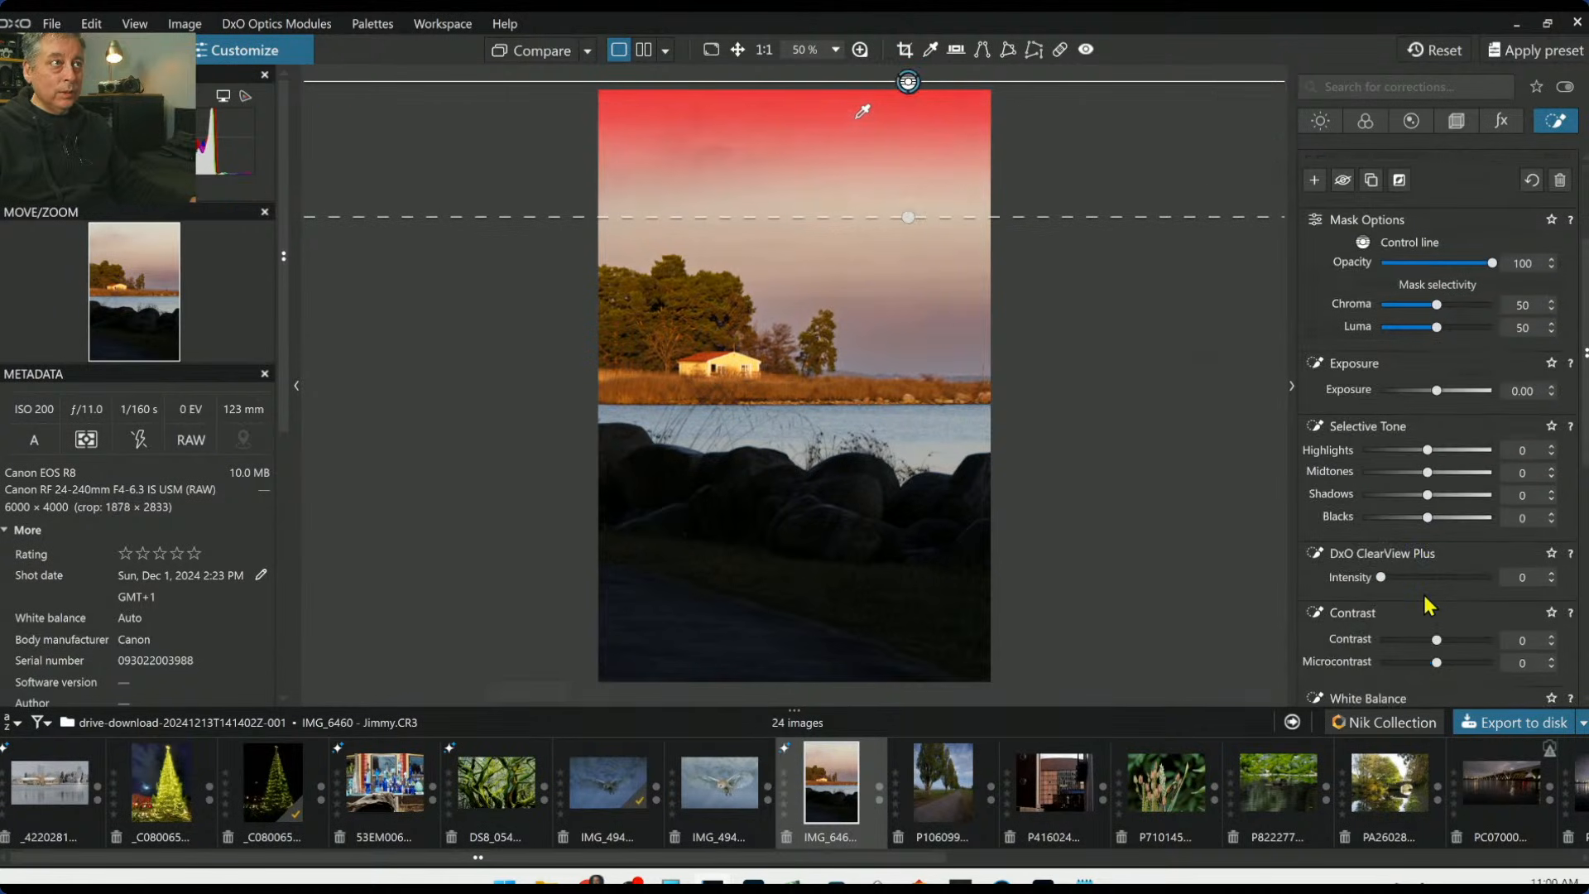
drag(1422, 593, 1407, 594)
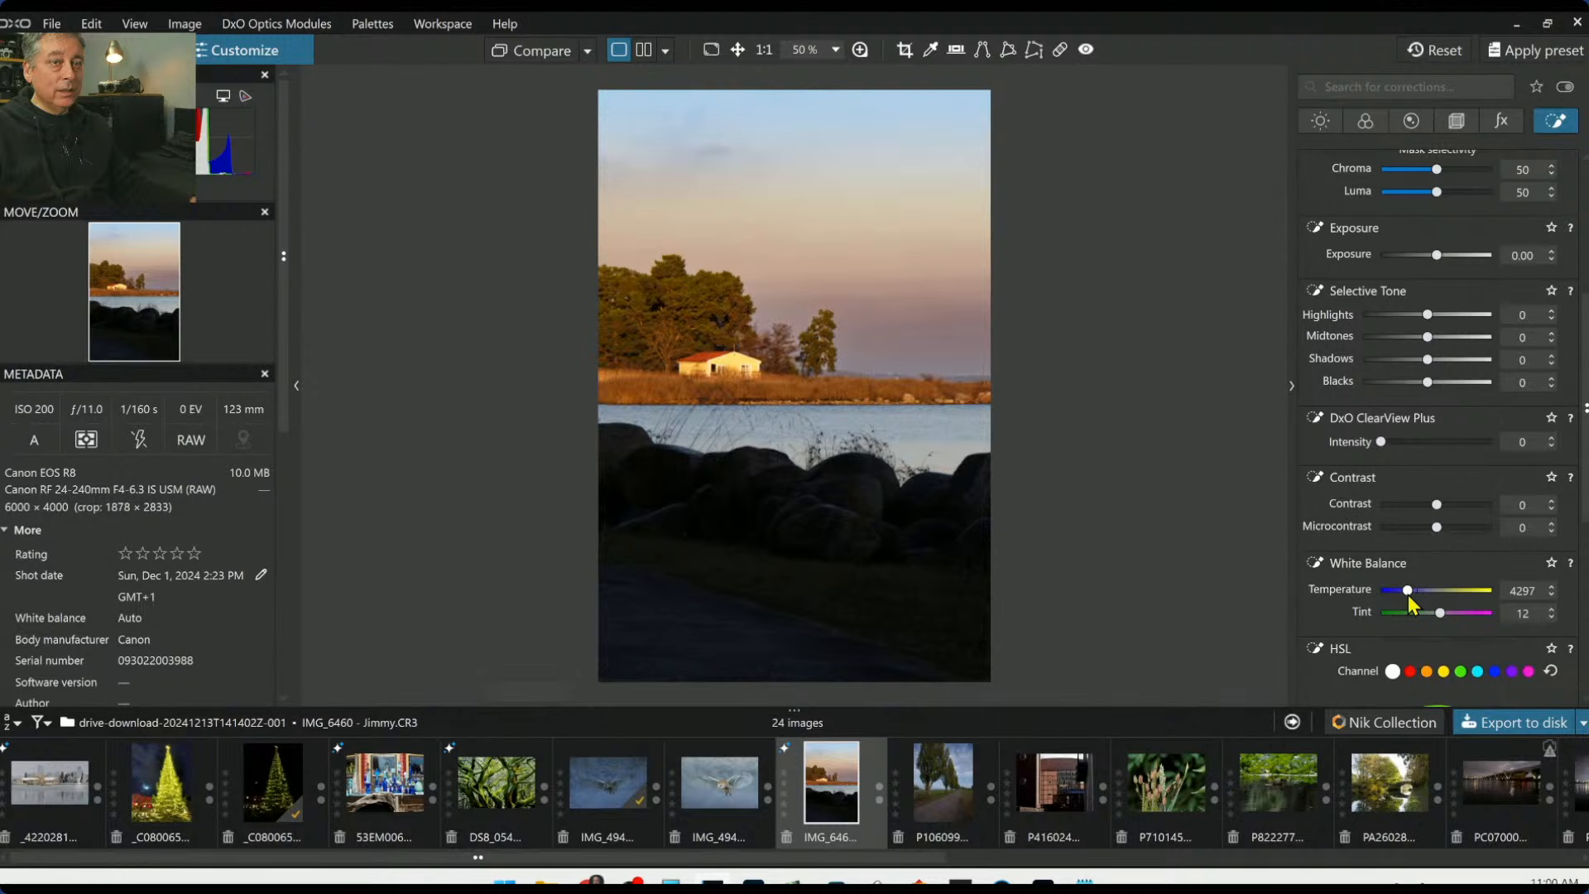
drag(1408, 595, 1413, 597)
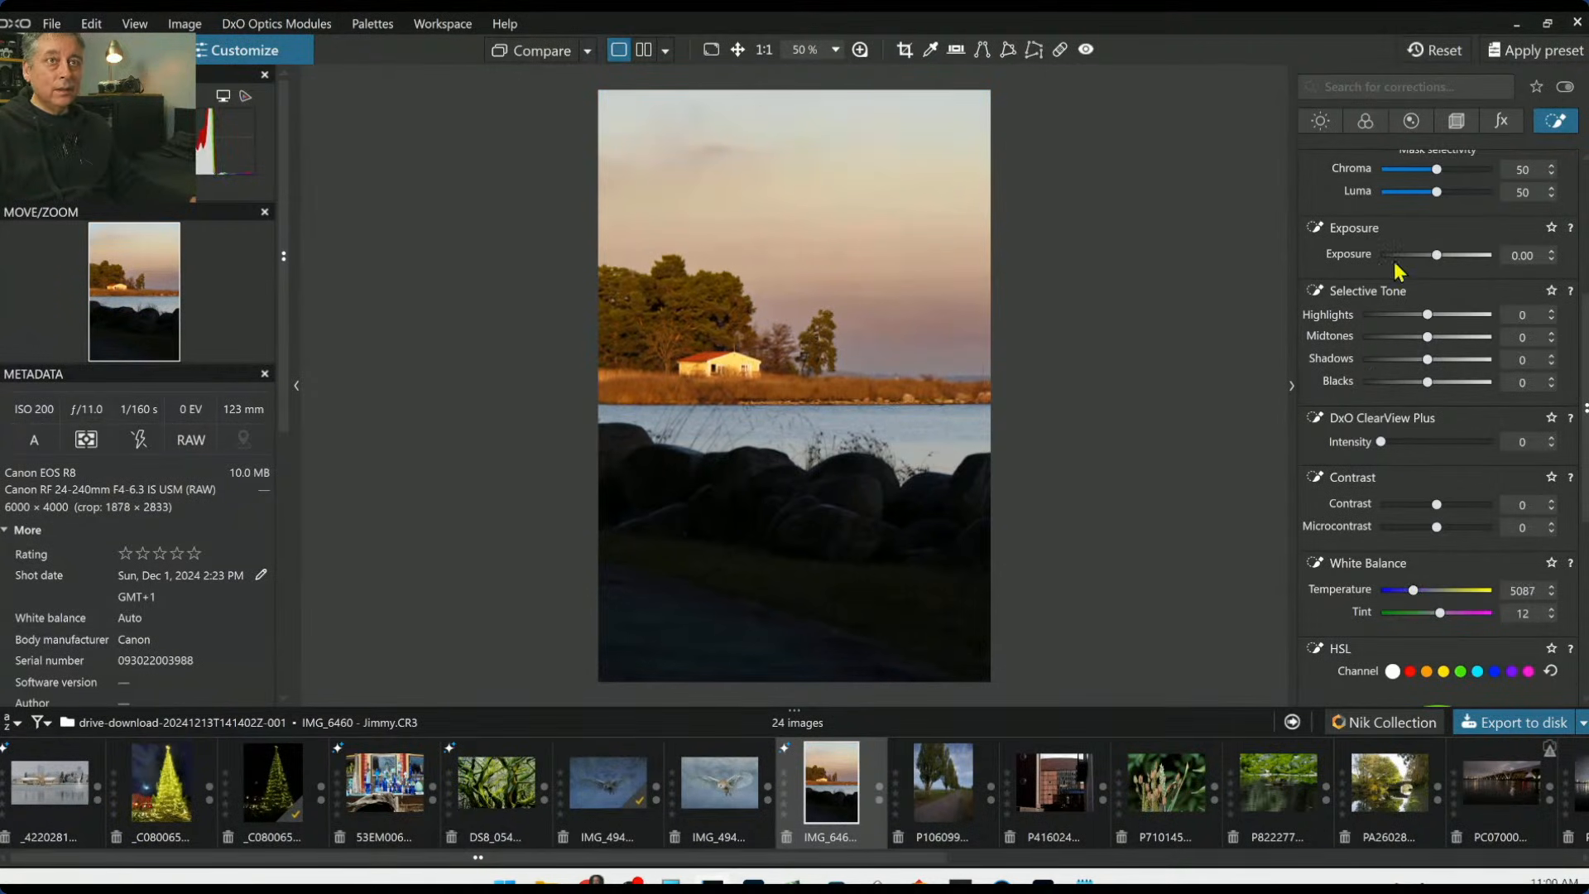
Extend the upper-sky control line's fade slightly lower and set its white balance temperature to 3950
scroll(1401, 462, up, 3)
scroll(1401, 462, up, 1)
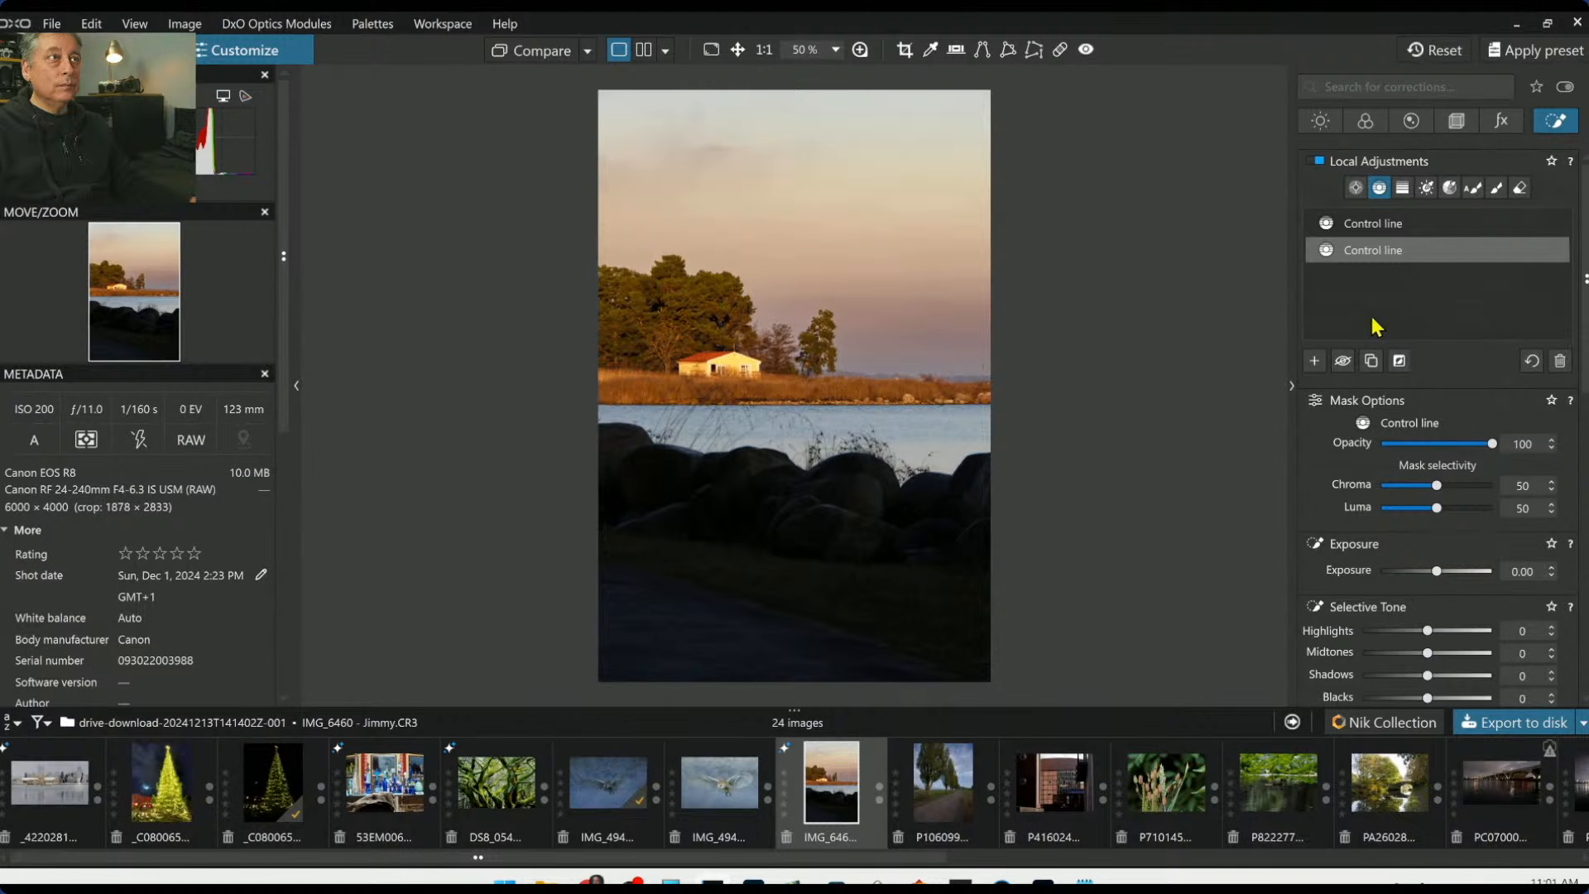
mouse_move(874, 141)
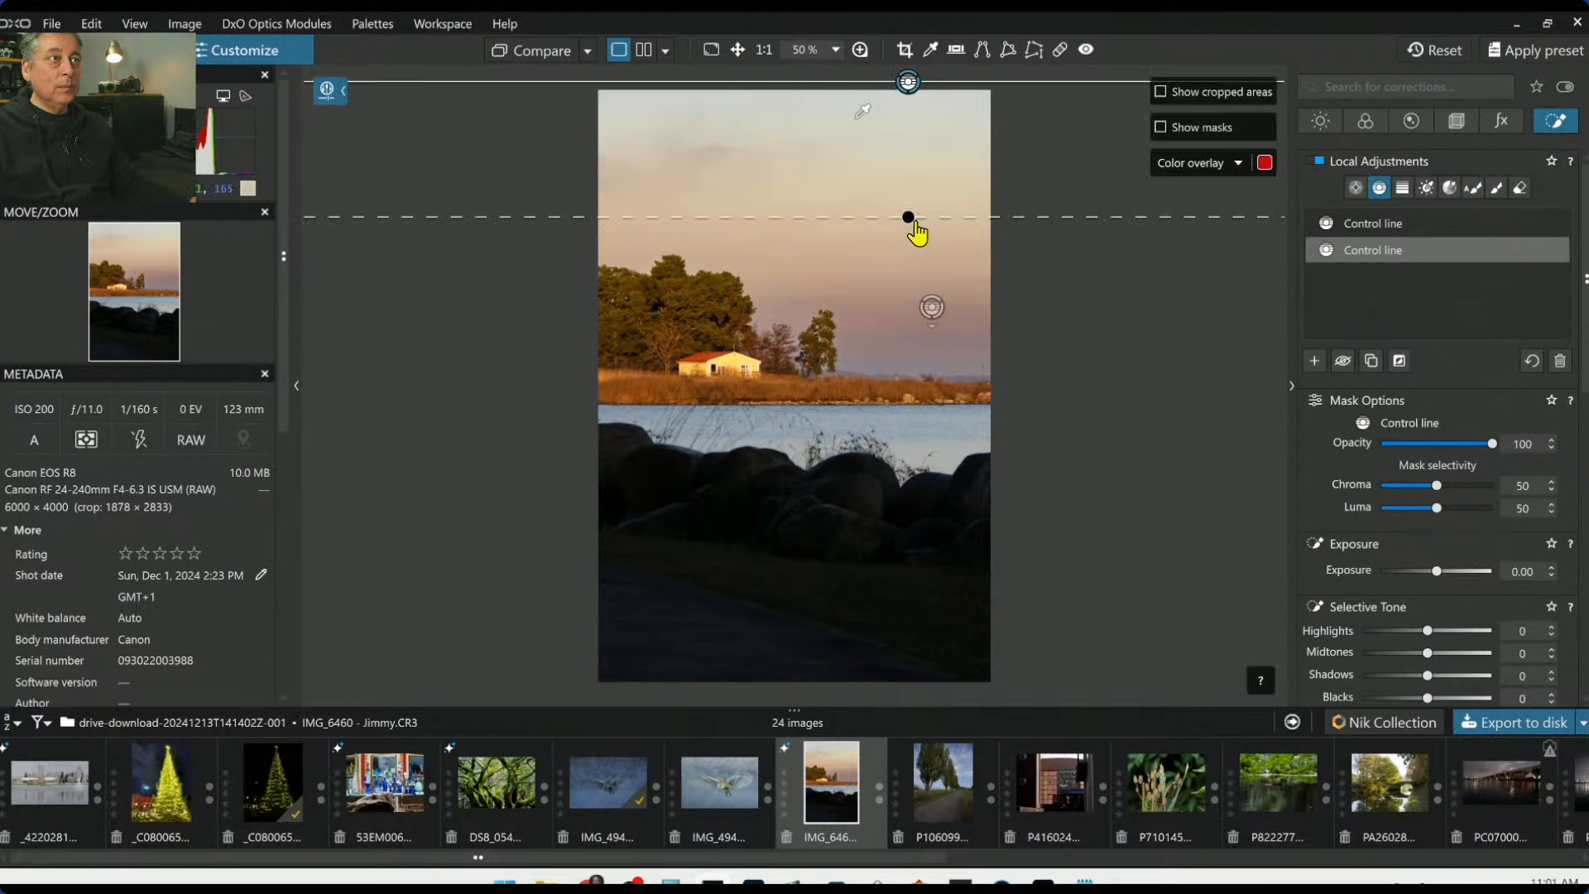
drag(909, 218, 900, 226)
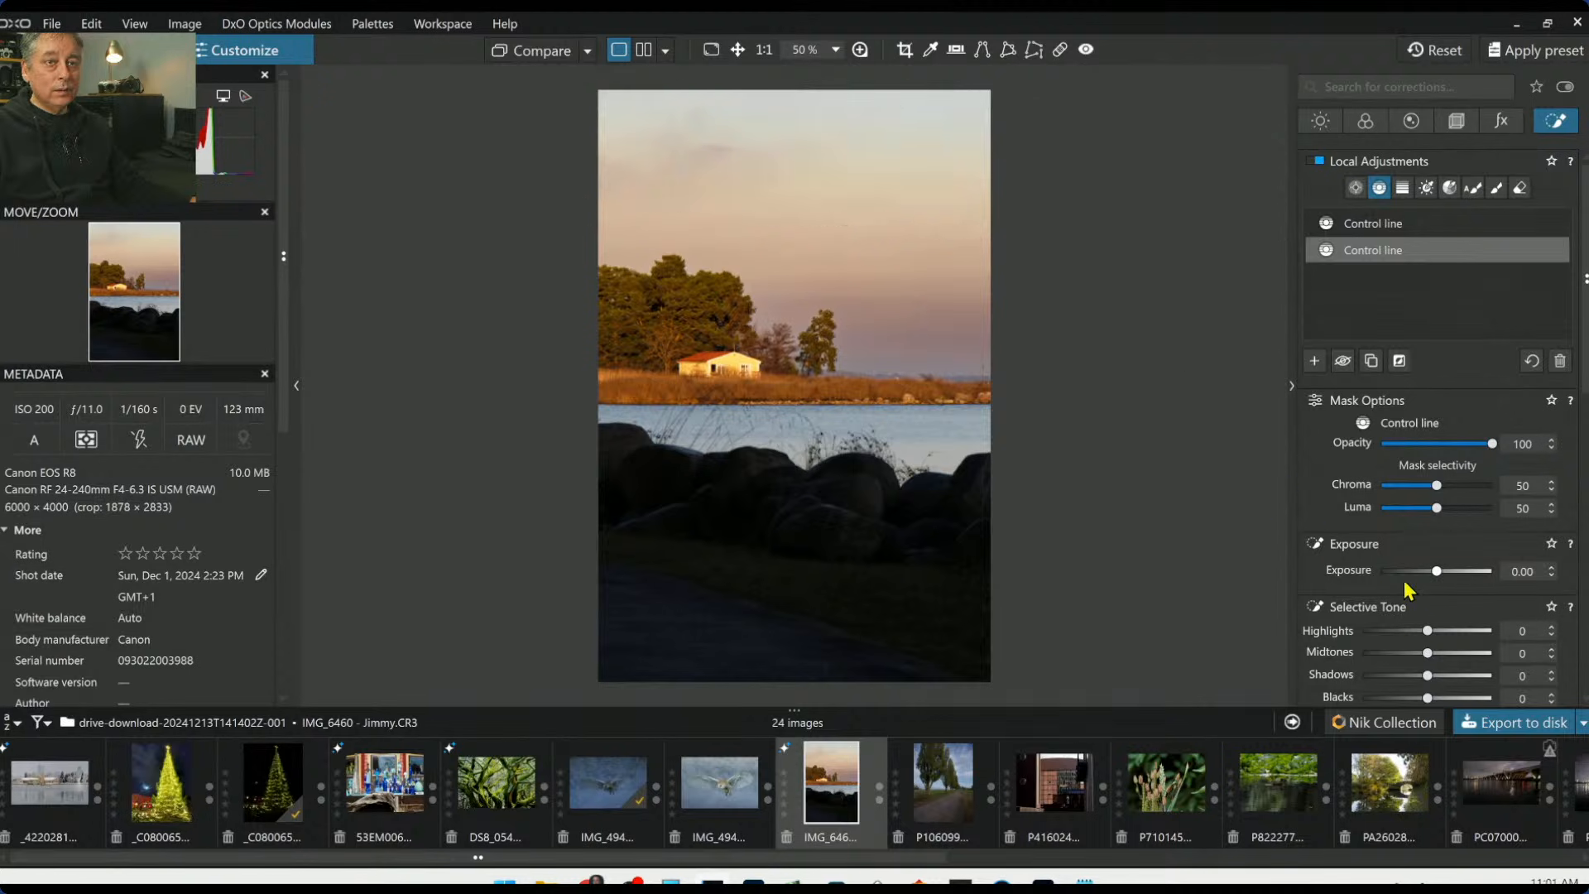
scroll(1406, 585, down, 9)
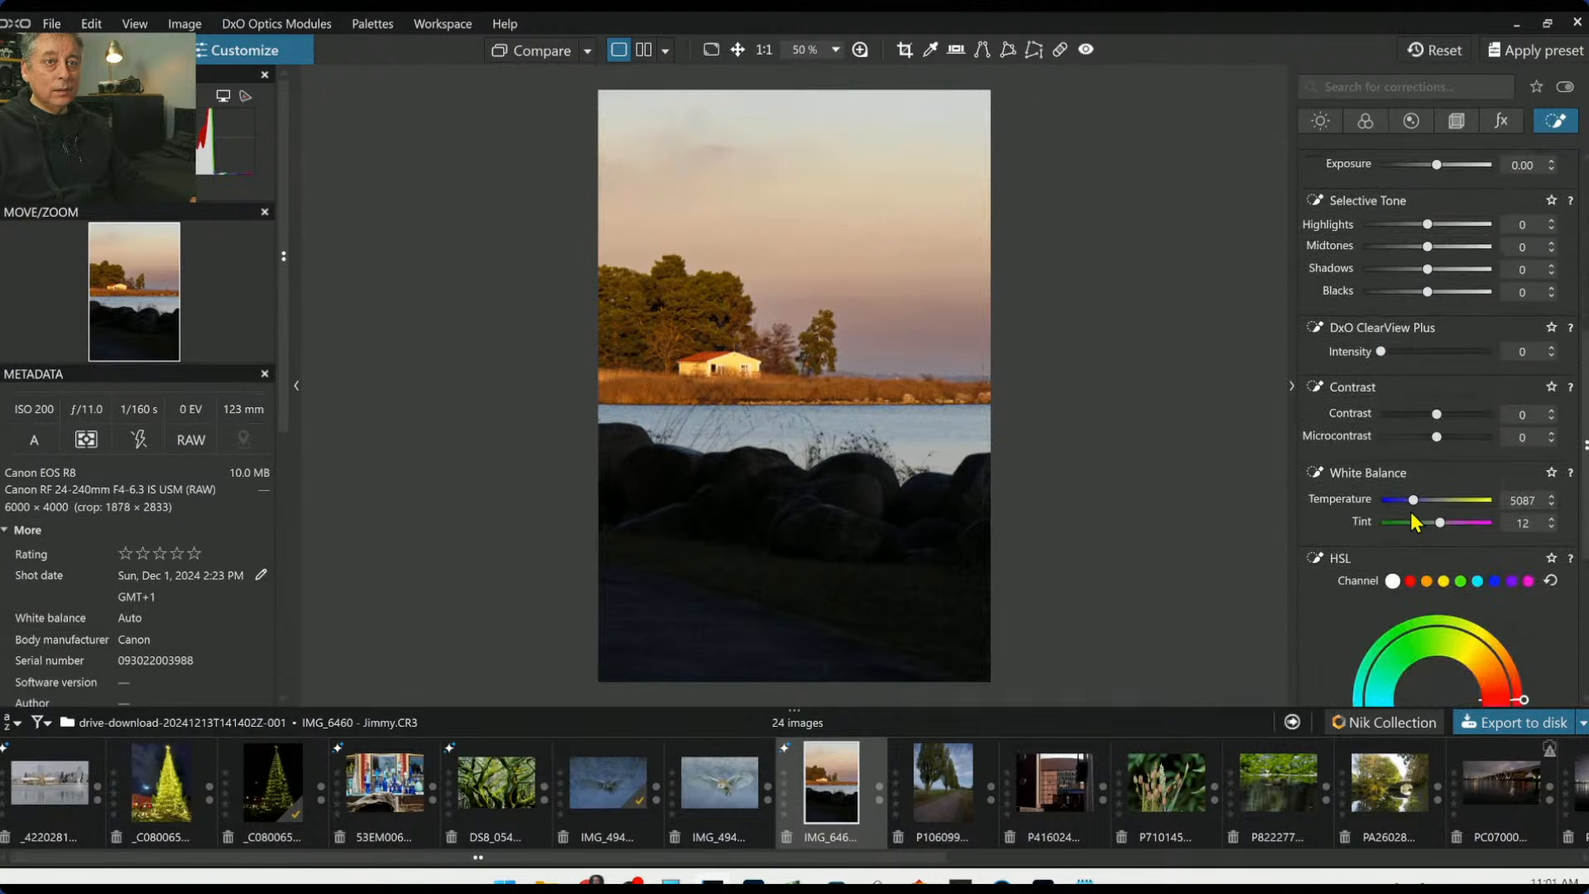
drag(1411, 511, 1405, 504)
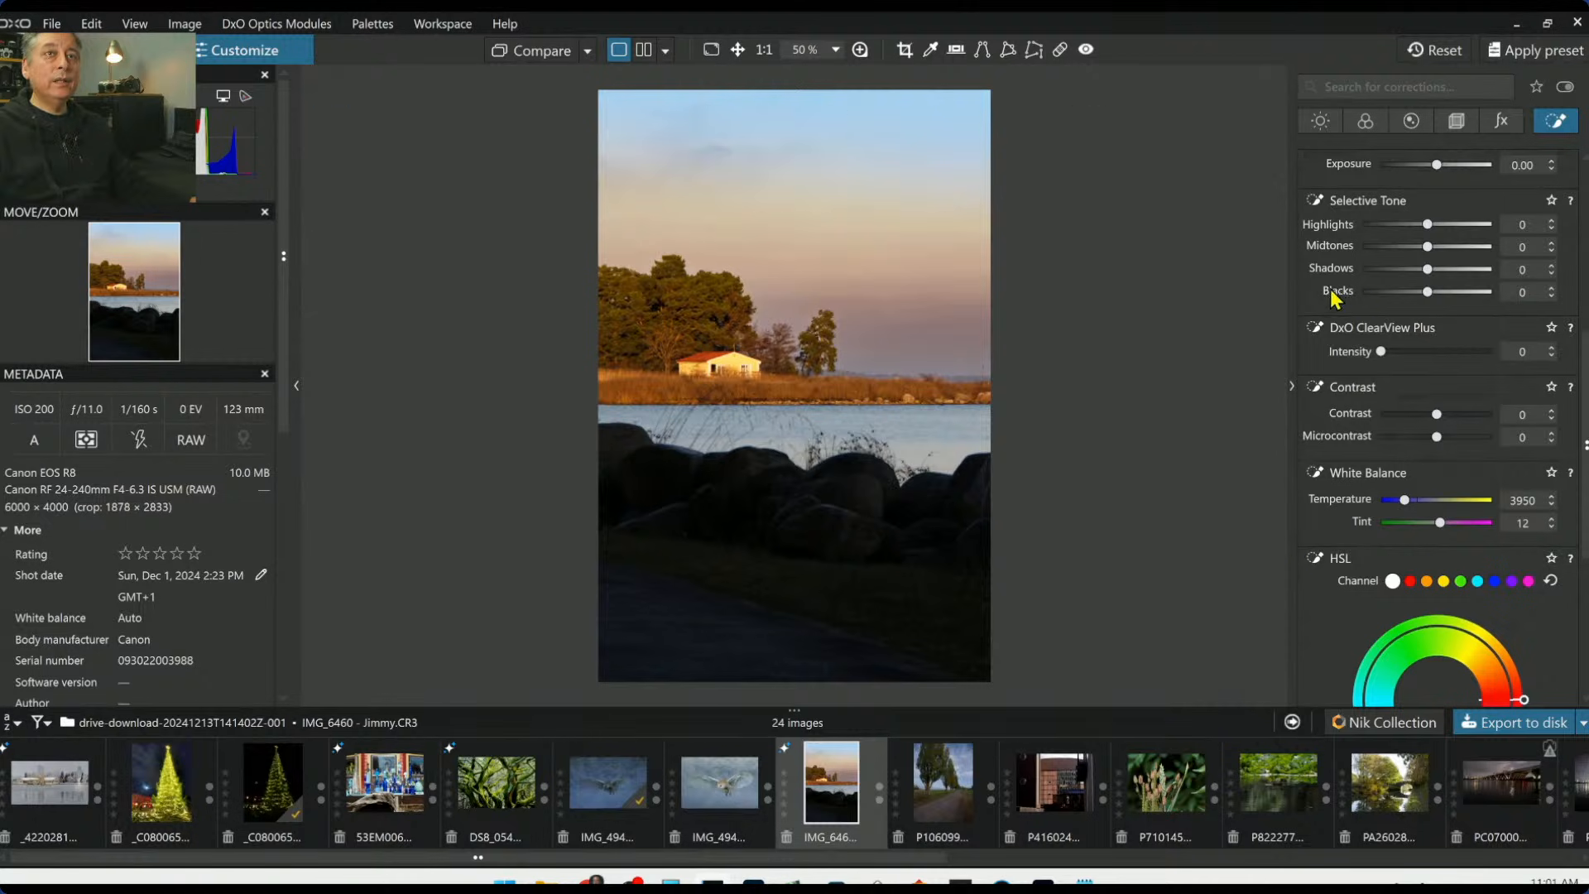
Add a control point on the small white house by the shoreline
scroll(1328, 302, up, 5)
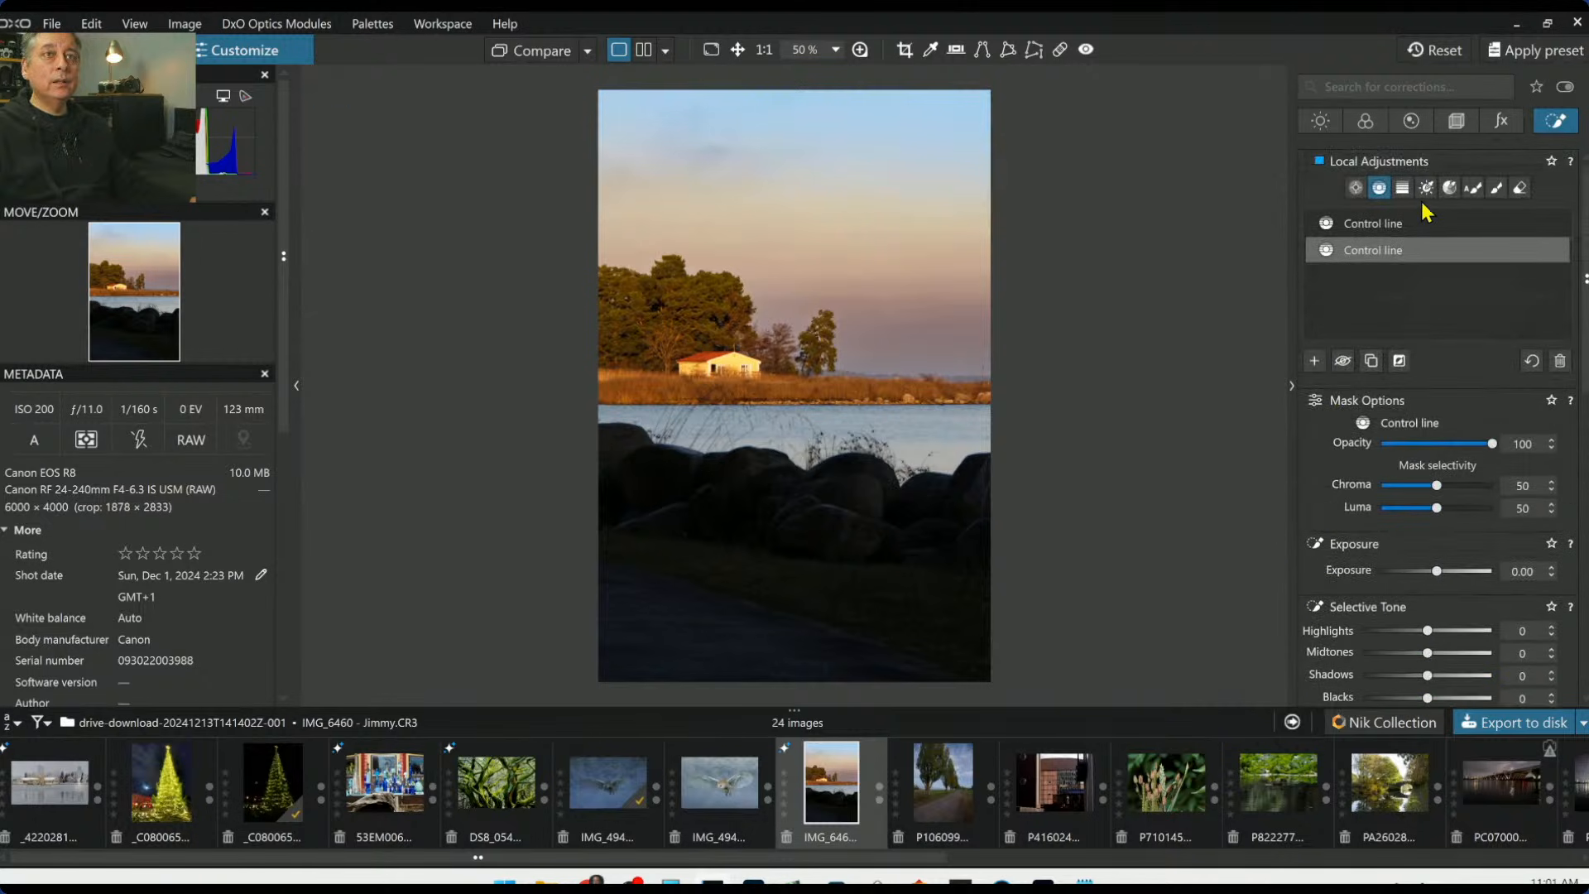
click(1355, 189)
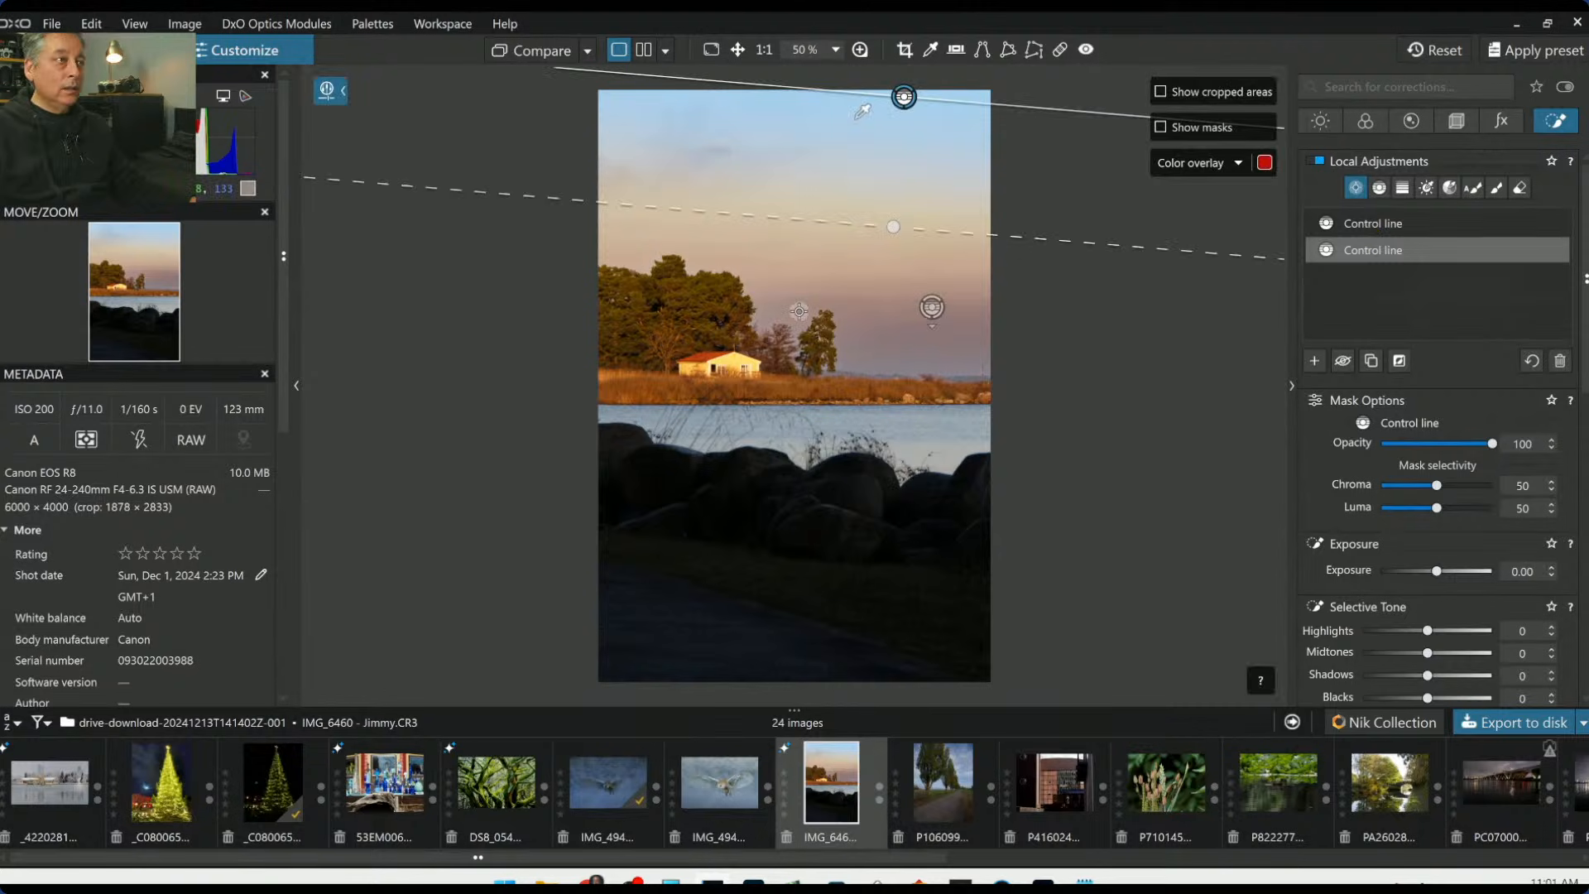
click(1315, 361)
click(739, 364)
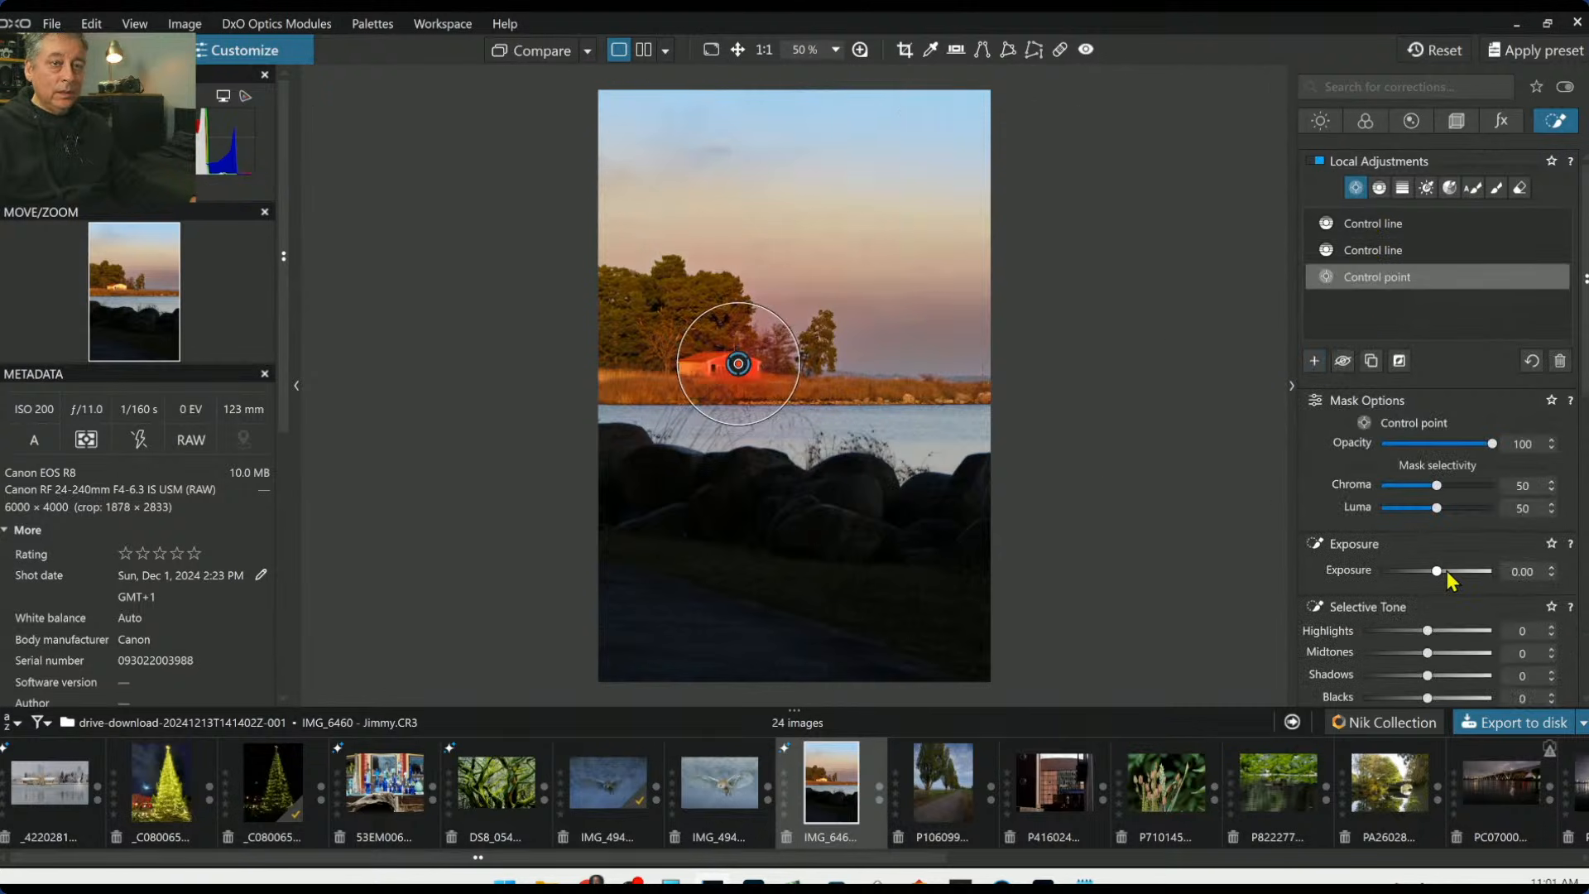
Set the house control point's highlights to -27 and its saturation to -14 for all colour channels
scroll(1417, 610, down, 3)
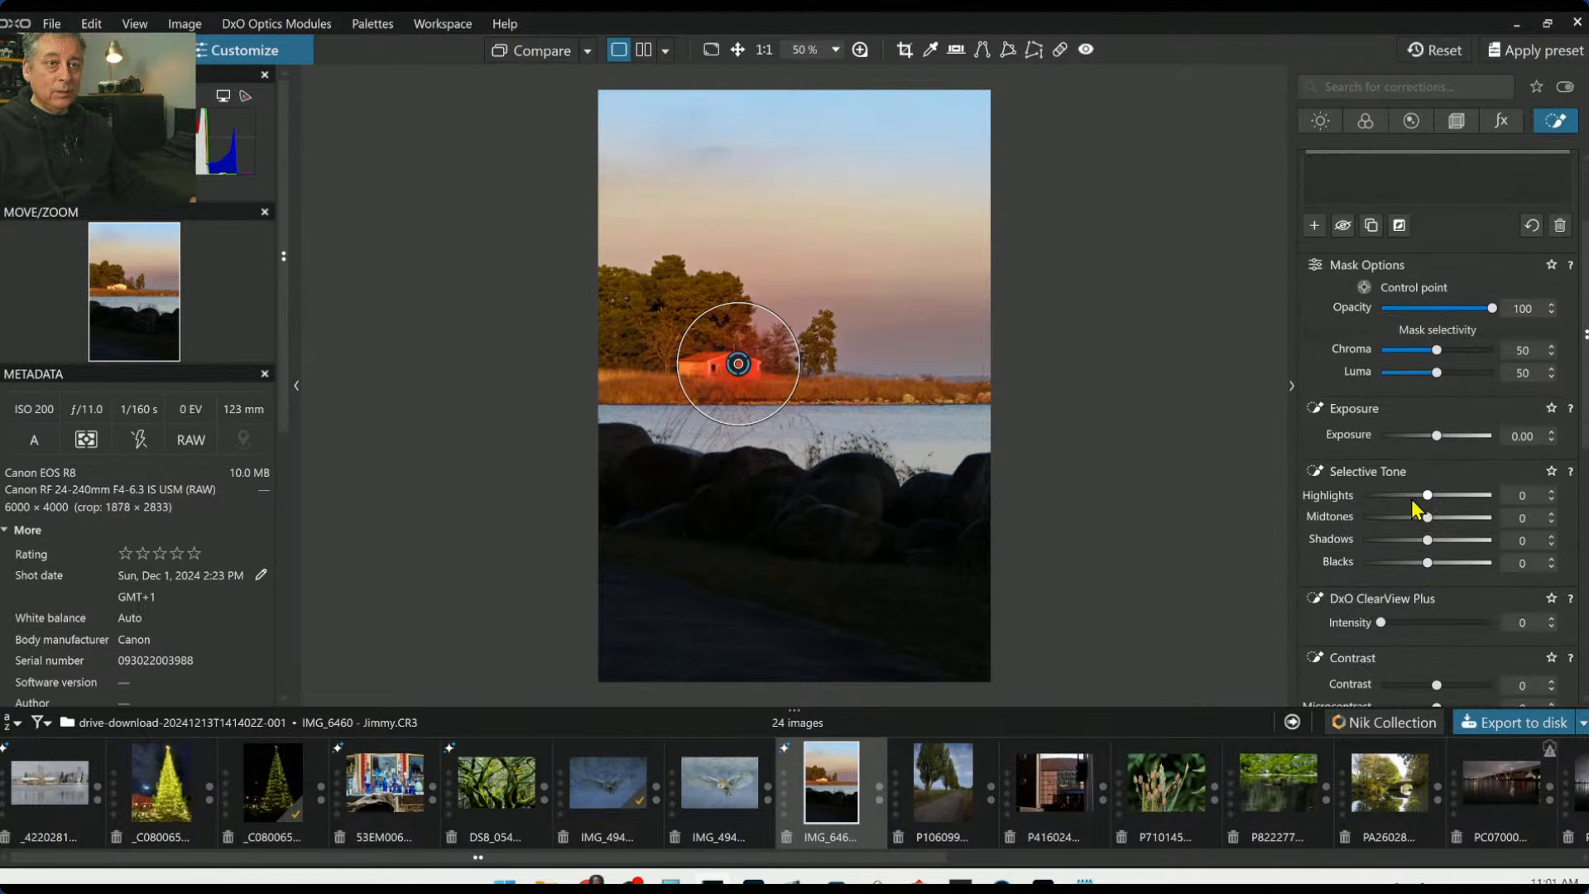
drag(1425, 496, 1412, 497)
scroll(1398, 578, down, 10)
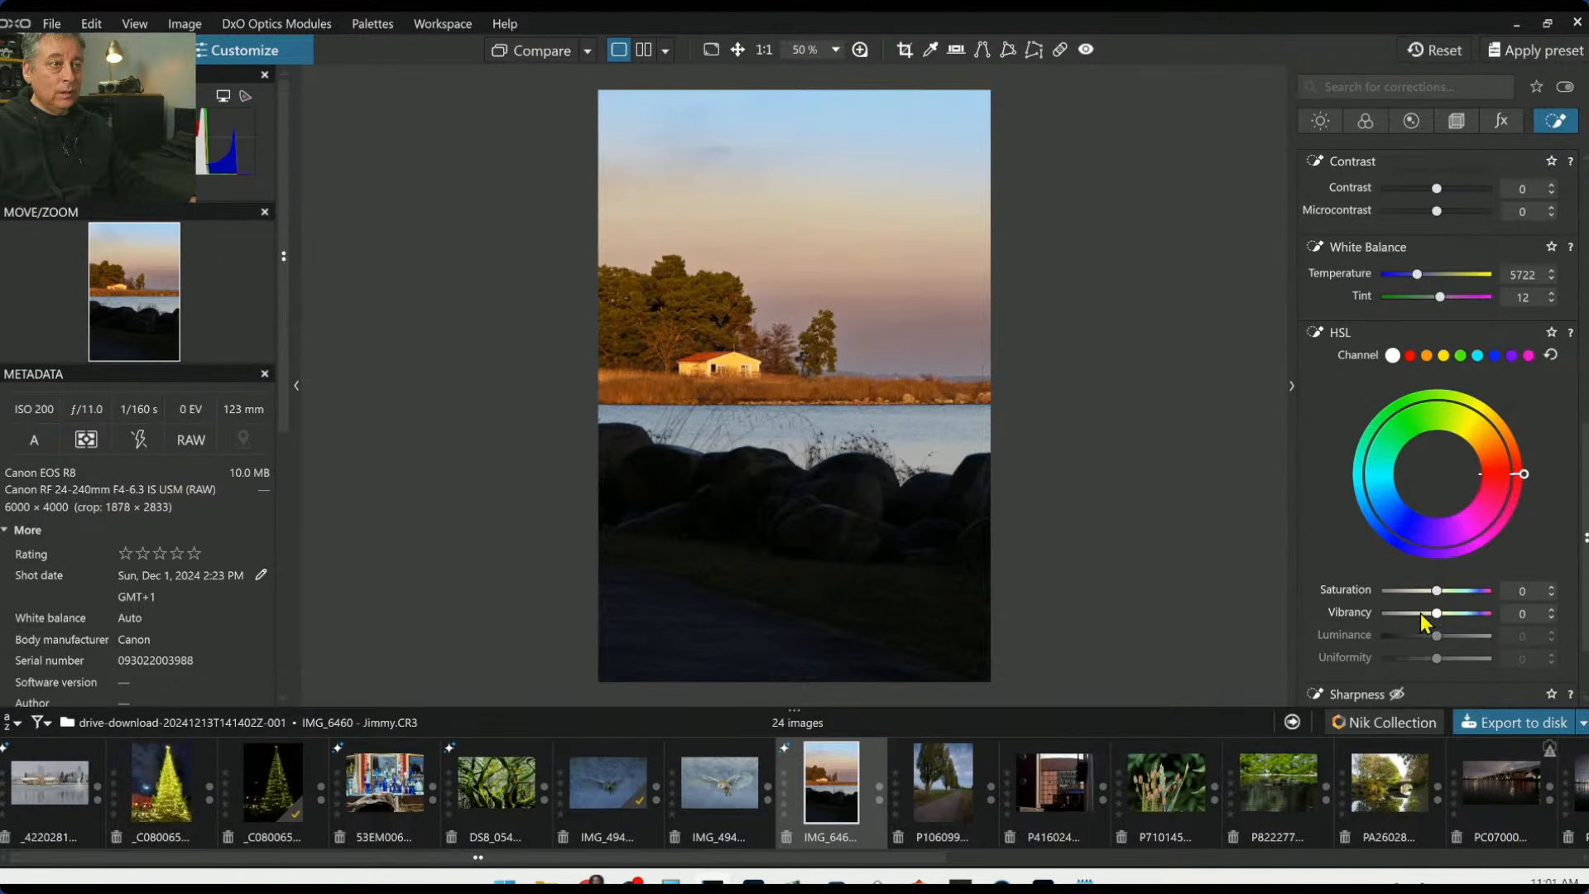
mouse_move(1436, 613)
mouse_down()
mouse_move(1421, 614)
mouse_move(1431, 602)
mouse_up()
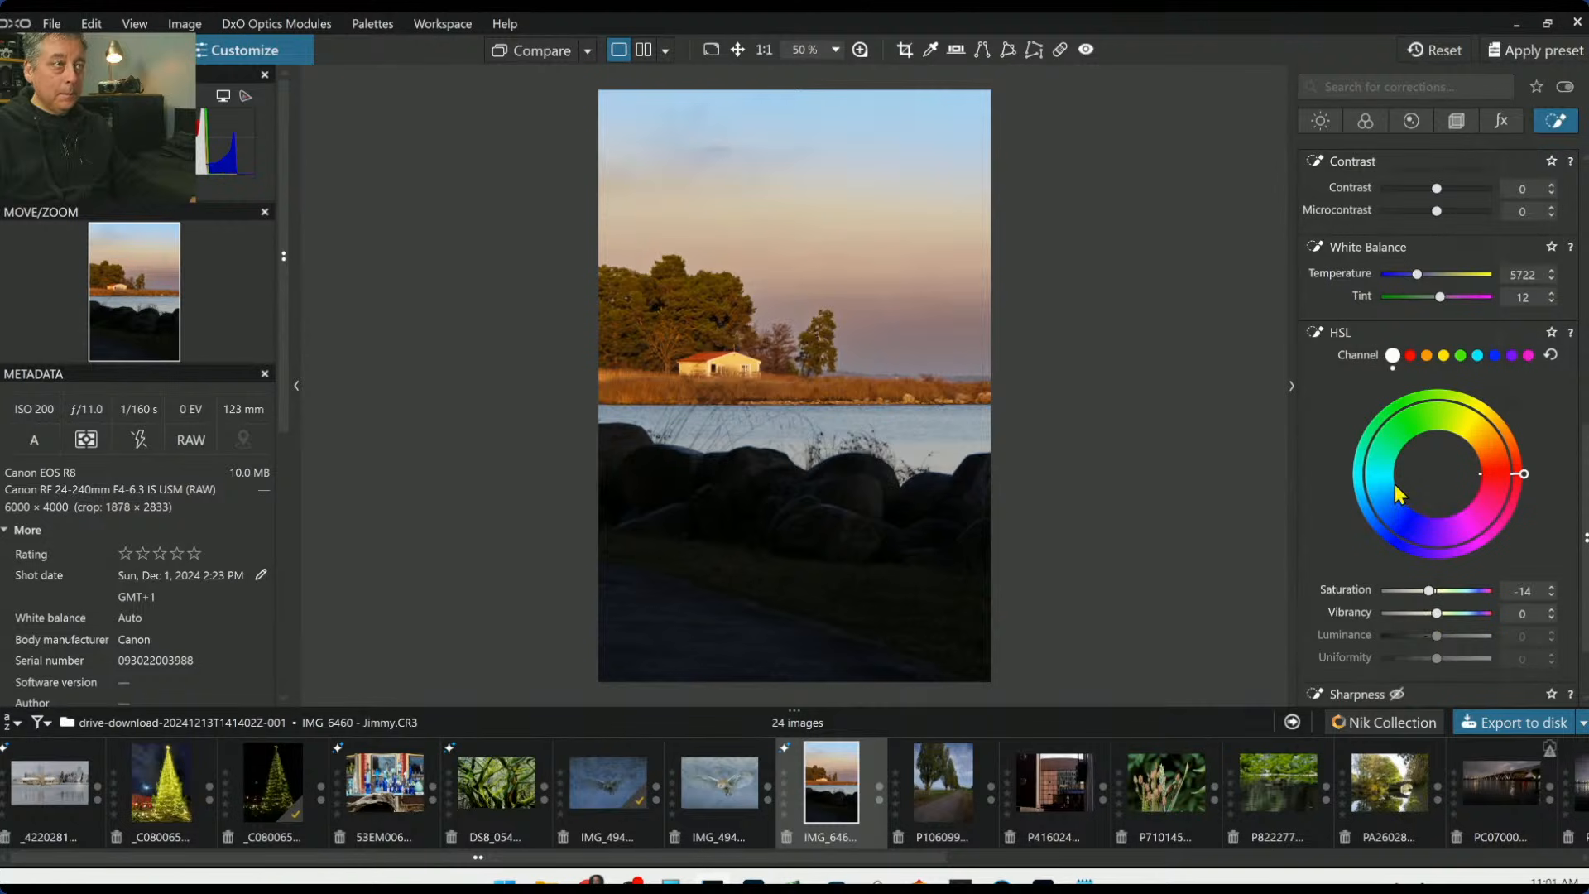
Add a separate control point on the trees beside the house and shrink its radius to the foliage next to the wall
scroll(1339, 314, up, 5)
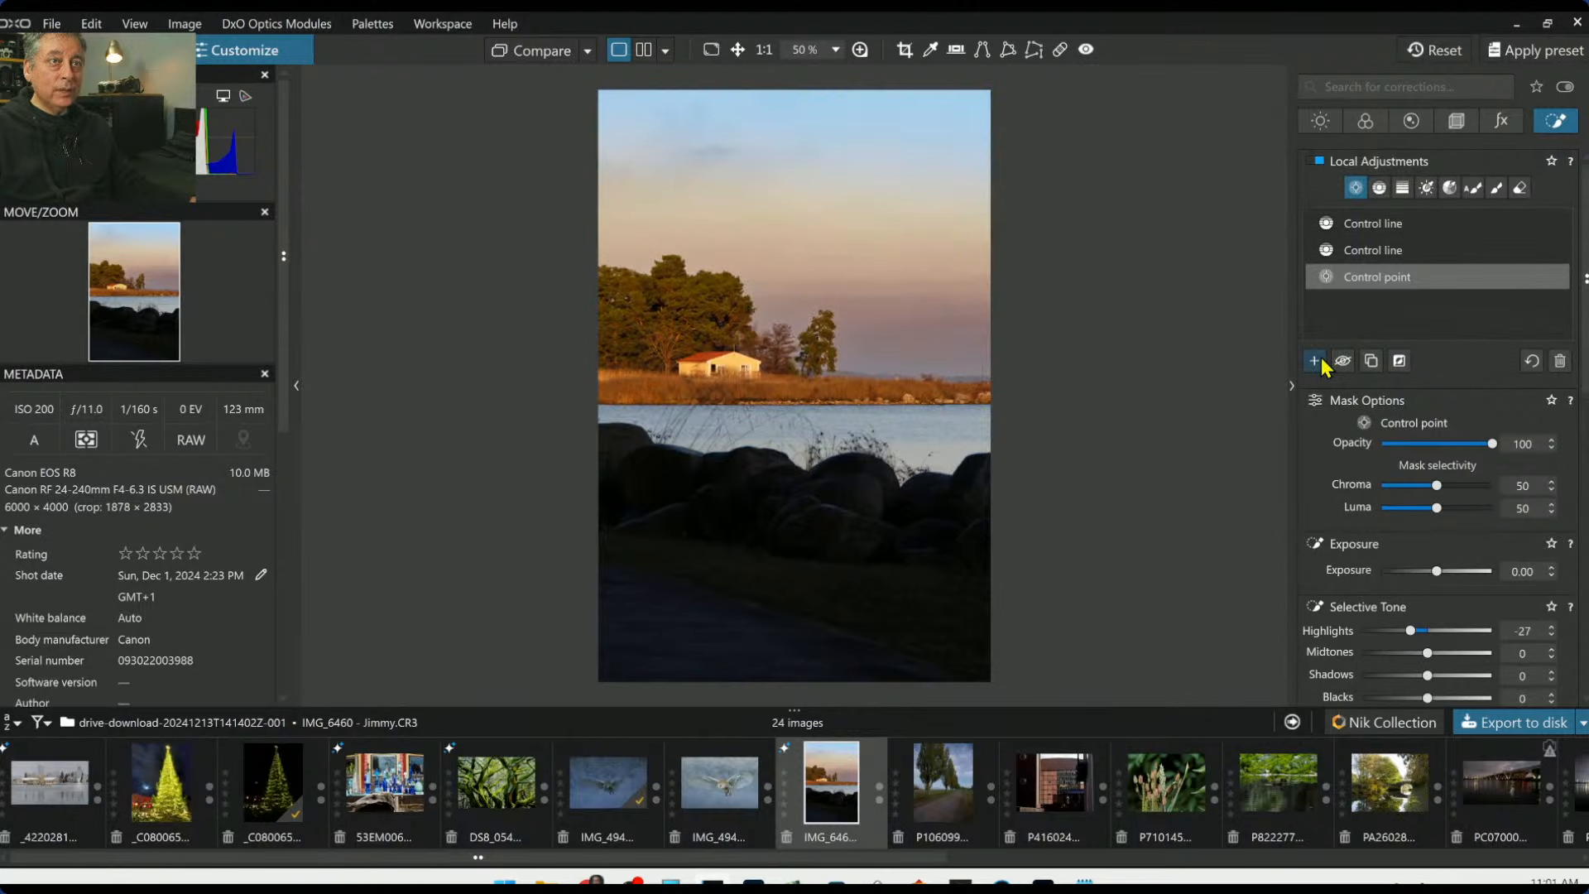
click(1316, 361)
click(676, 342)
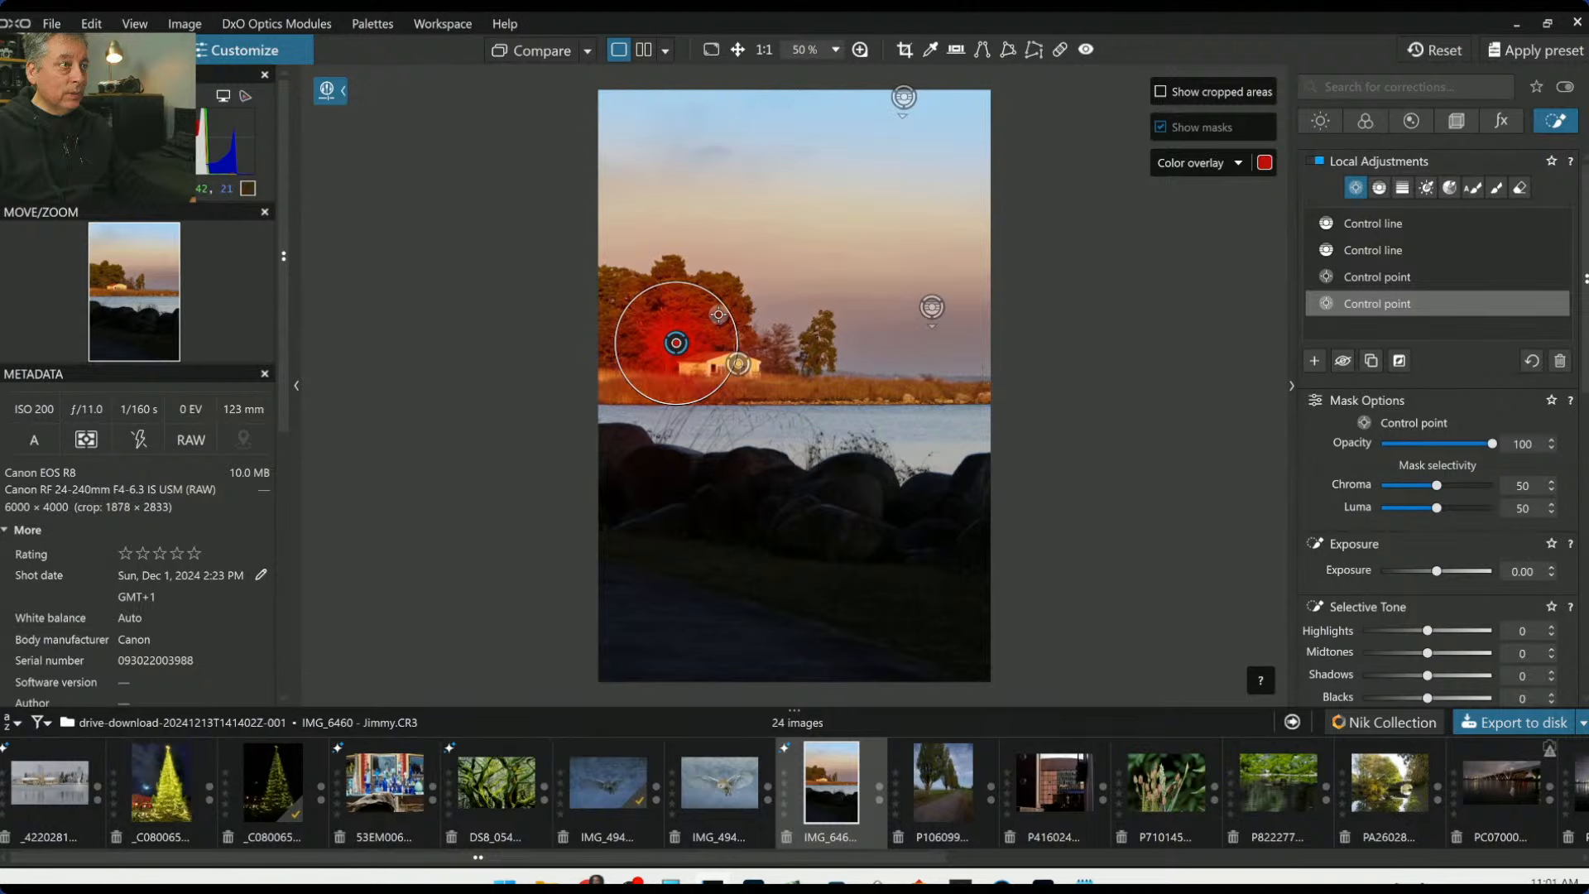
drag(719, 314, 669, 347)
Set the tree control point's microcontrast to 82 and its contrast to 37
scroll(1367, 660, down, 3)
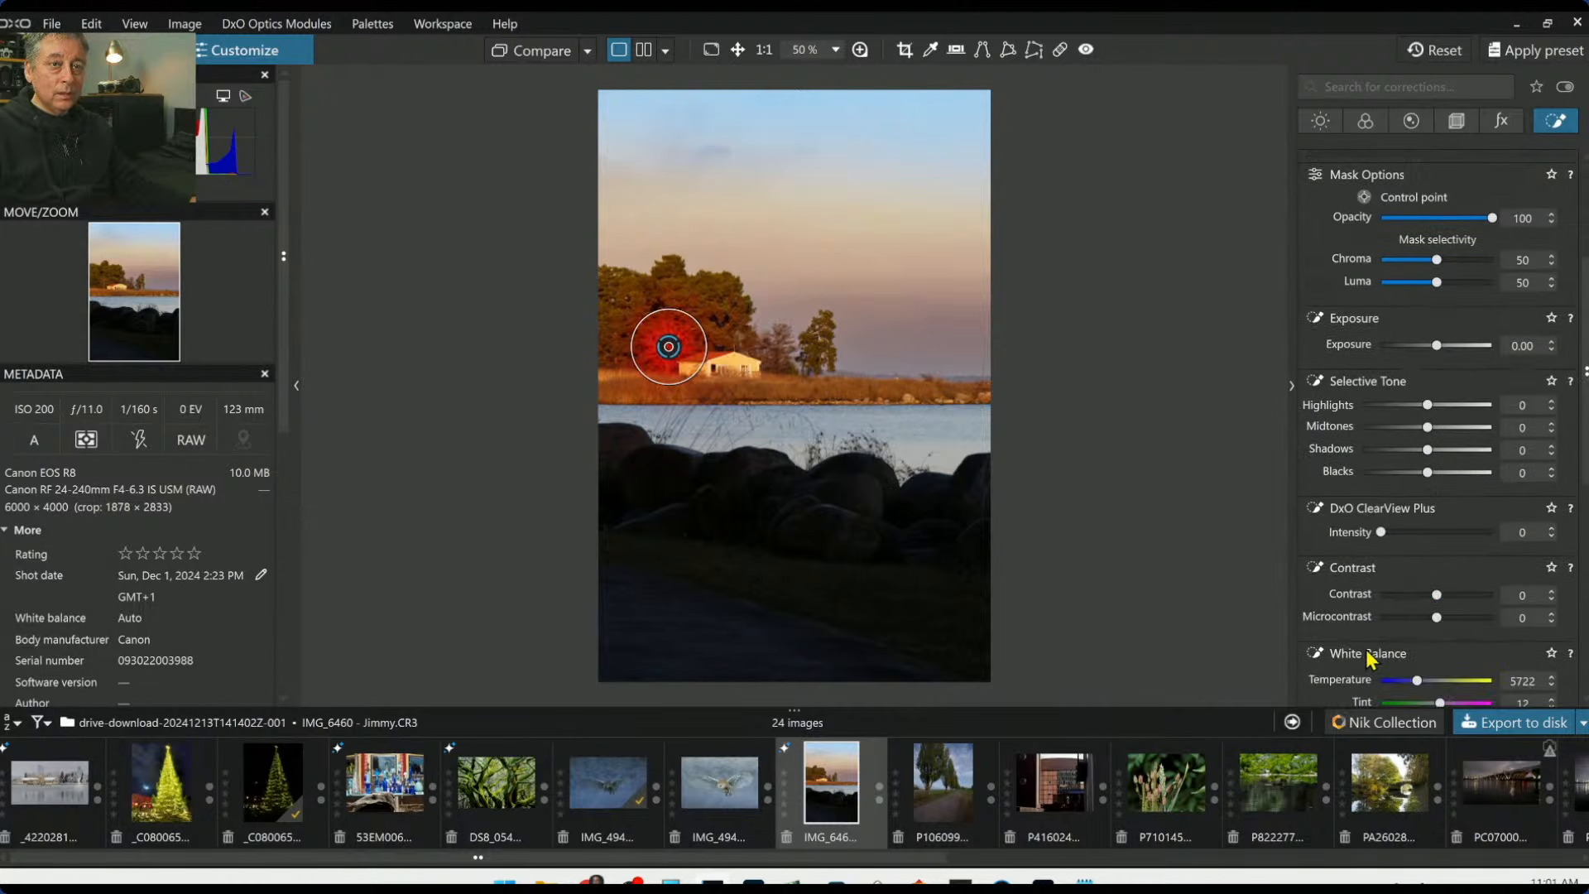
drag(1436, 617, 1484, 623)
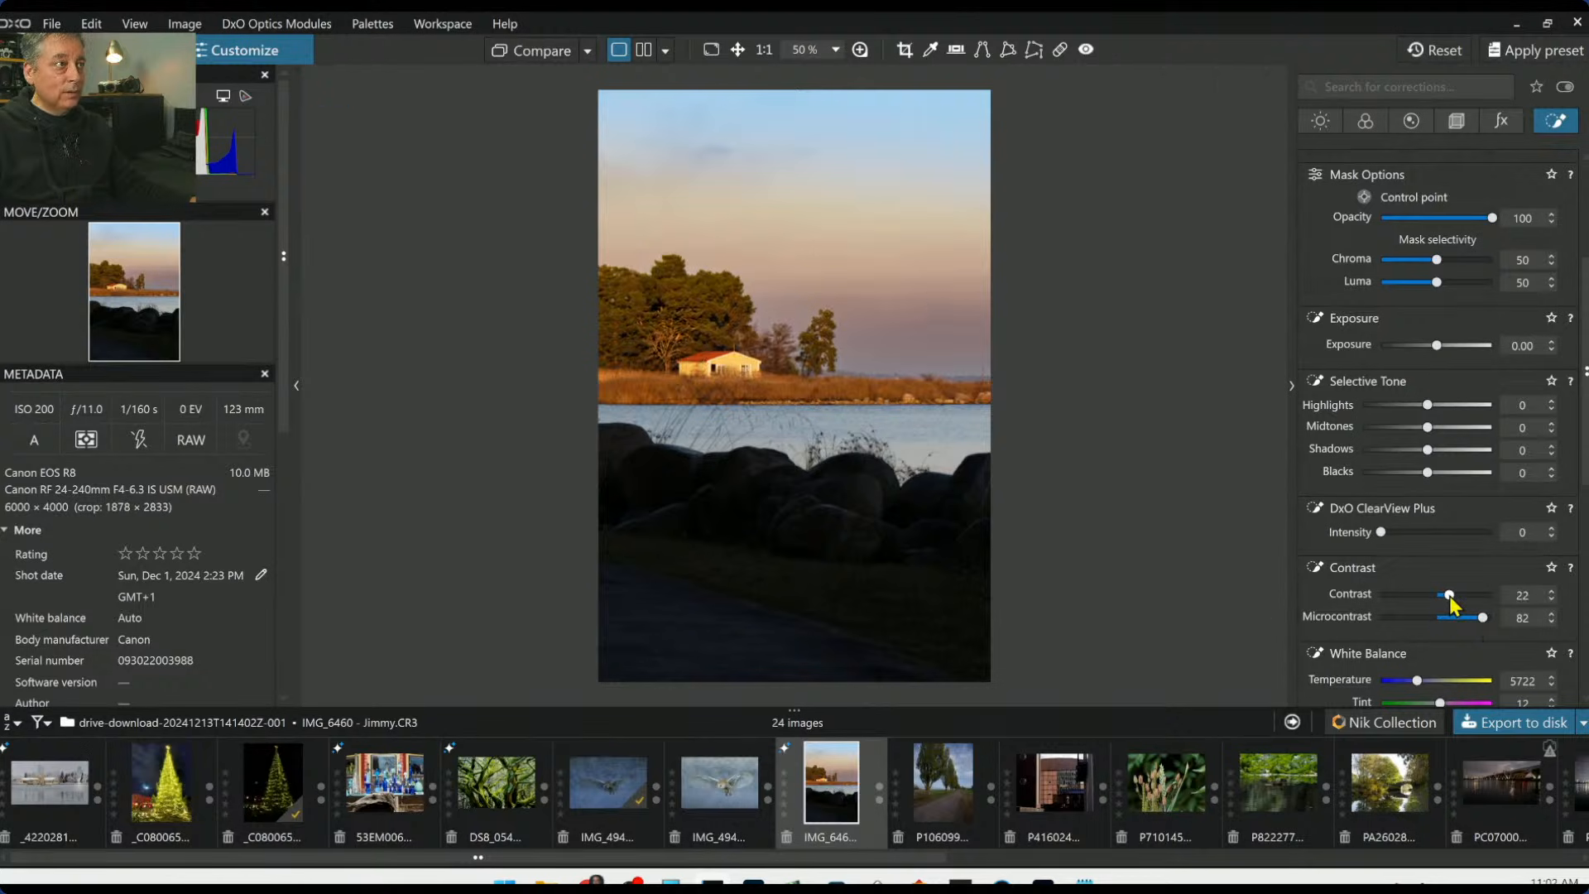
drag(1450, 596, 1457, 597)
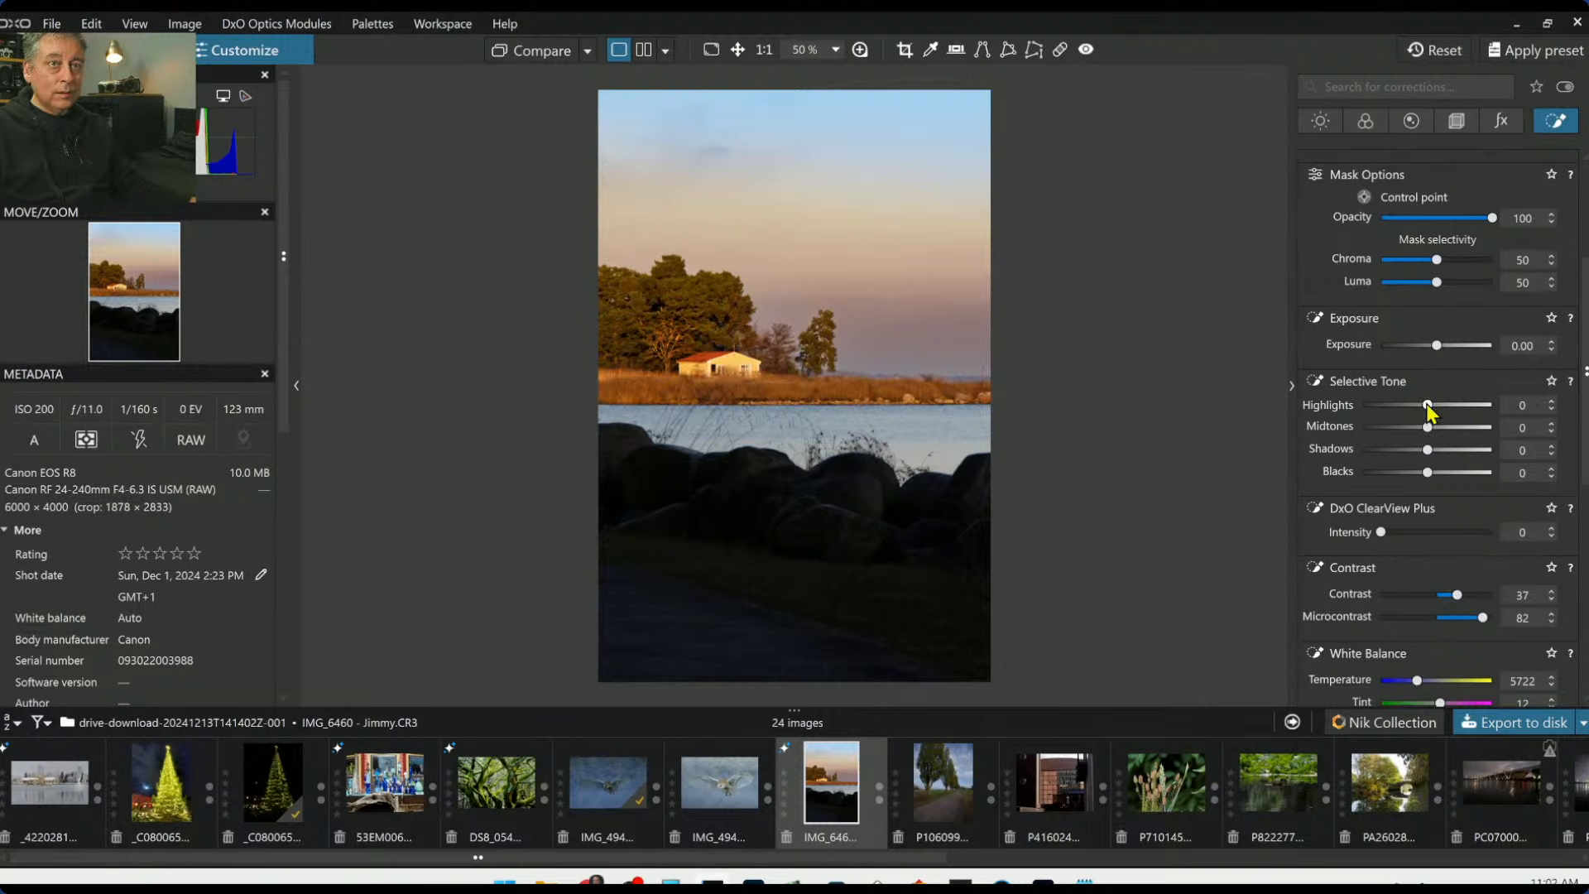
Set the tree control point's highlights to 63 and its vibrancy to -23 for all colour channels
drag(1475, 410, 1468, 409)
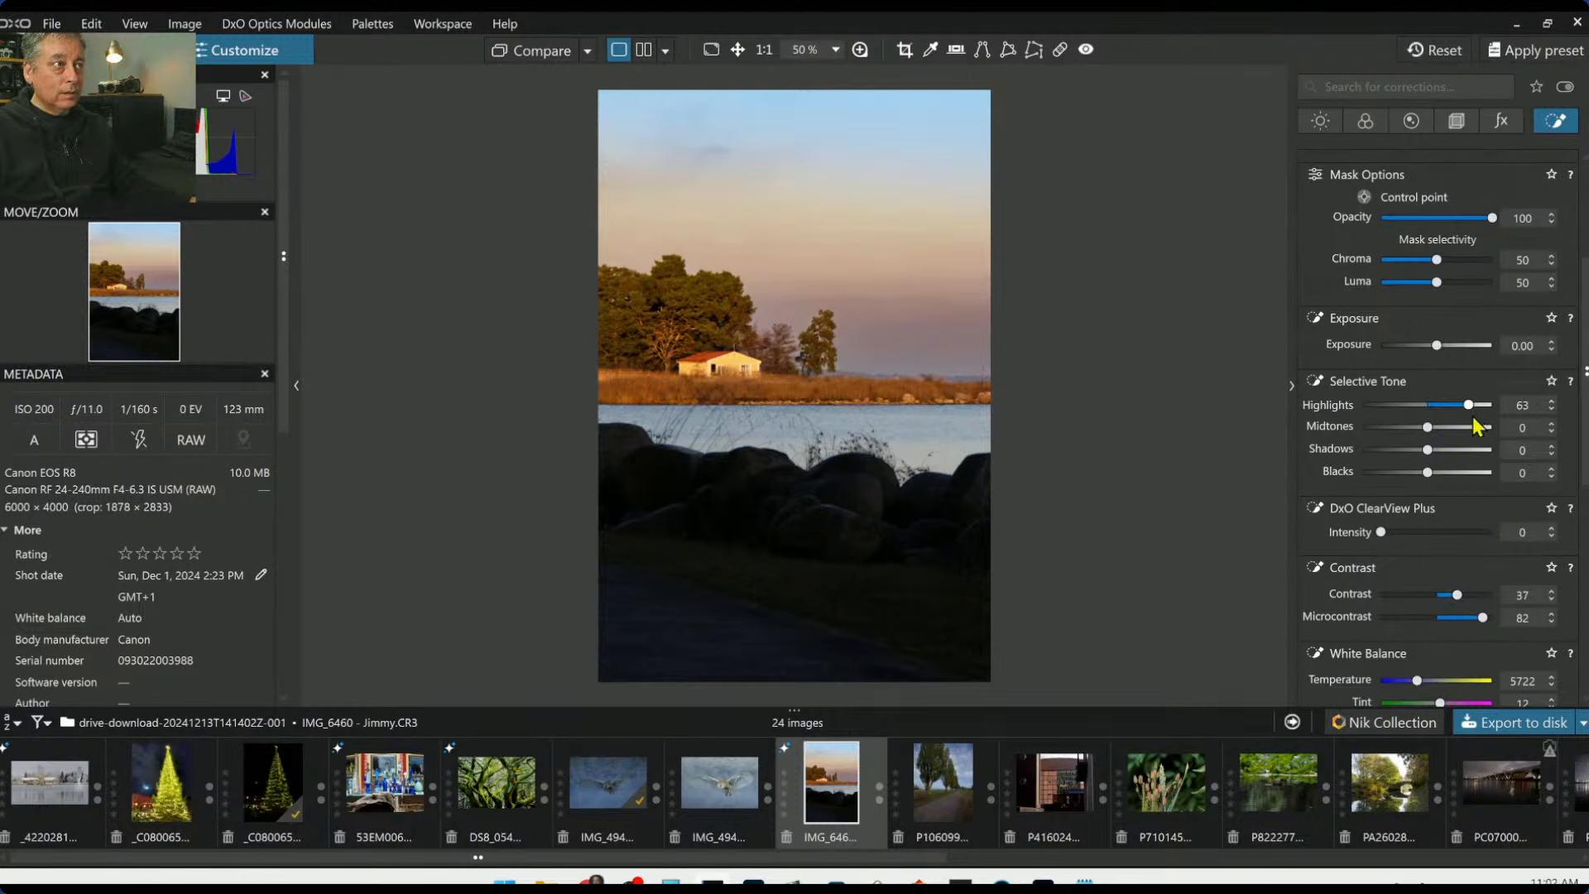
scroll(1455, 598, down, 5)
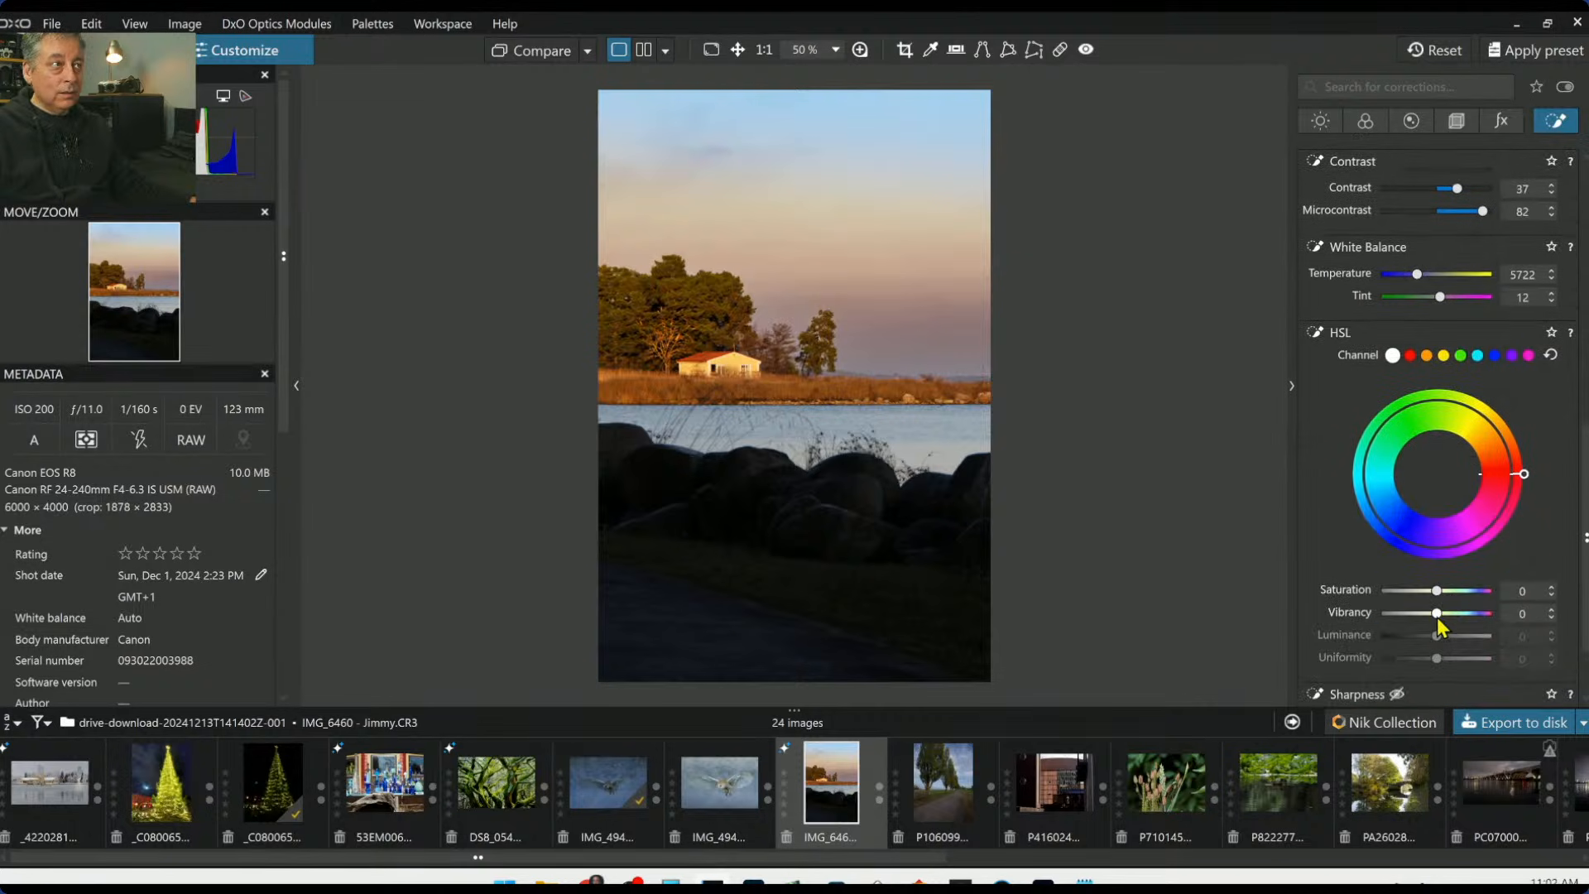
drag(1438, 621, 1424, 621)
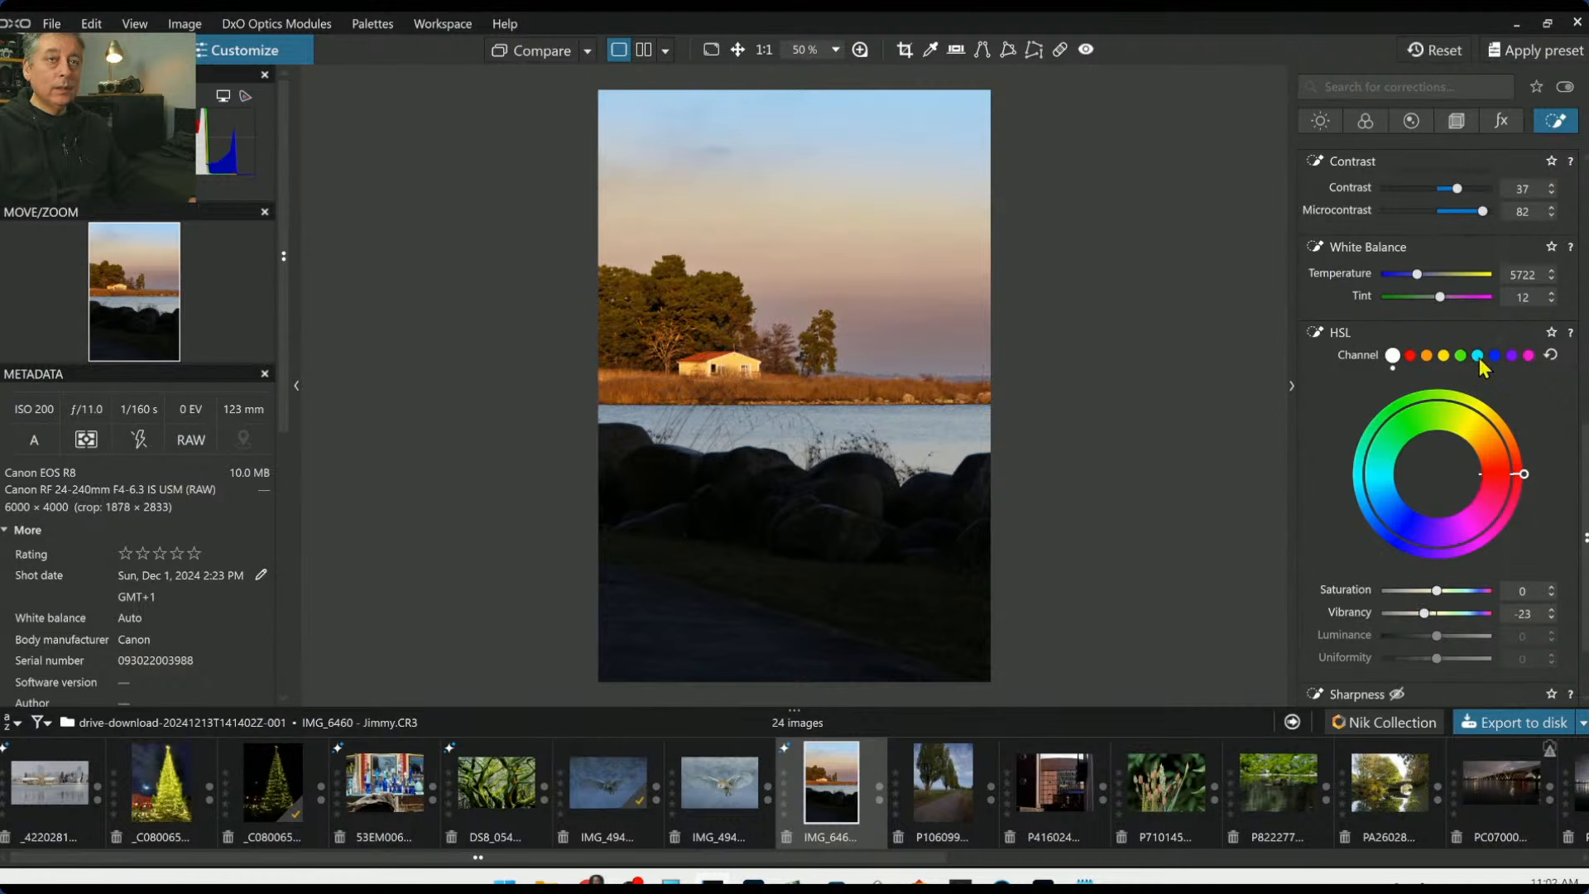
scroll(1404, 411, up, 3)
scroll(1402, 411, up, 3)
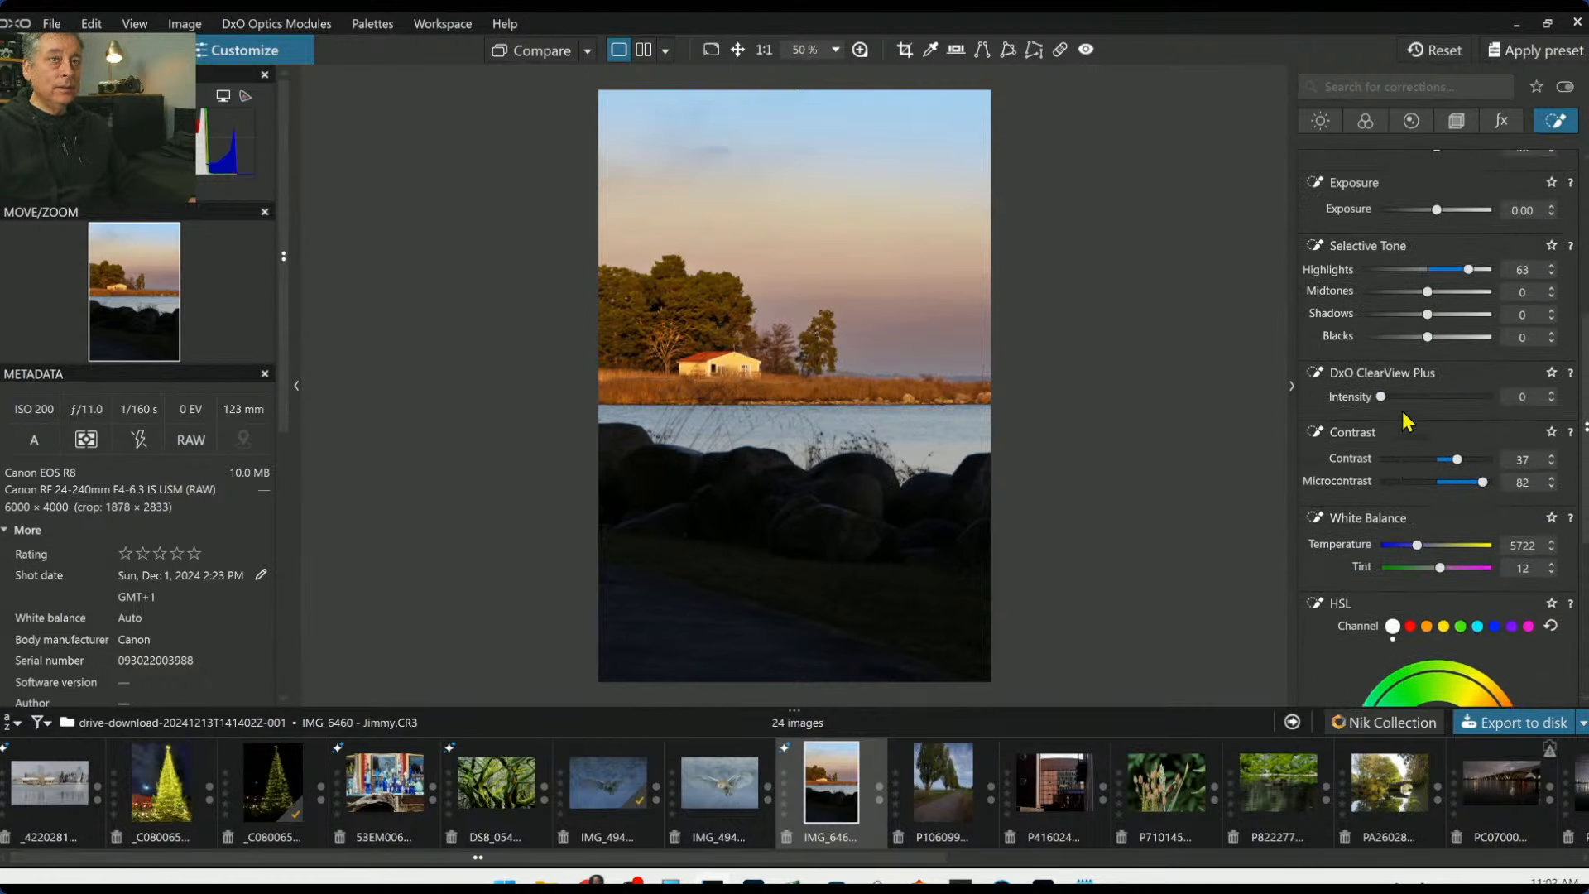
Set the whole photo's RAW white balance to a temperature of 5248 and a tint of -7
click(1321, 120)
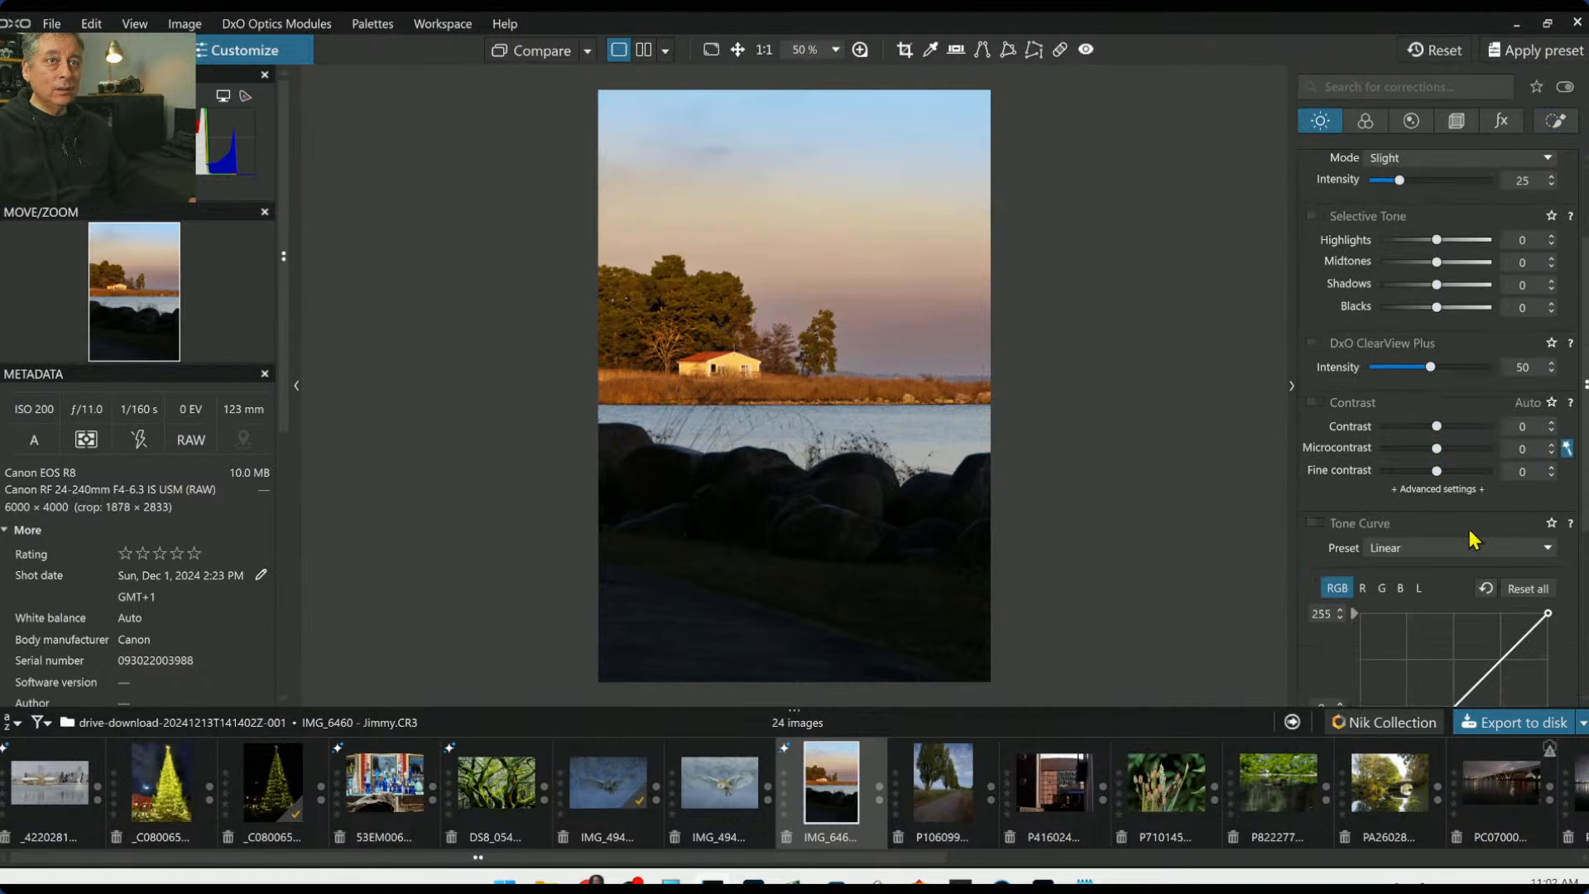
scroll(1464, 528, up, 2)
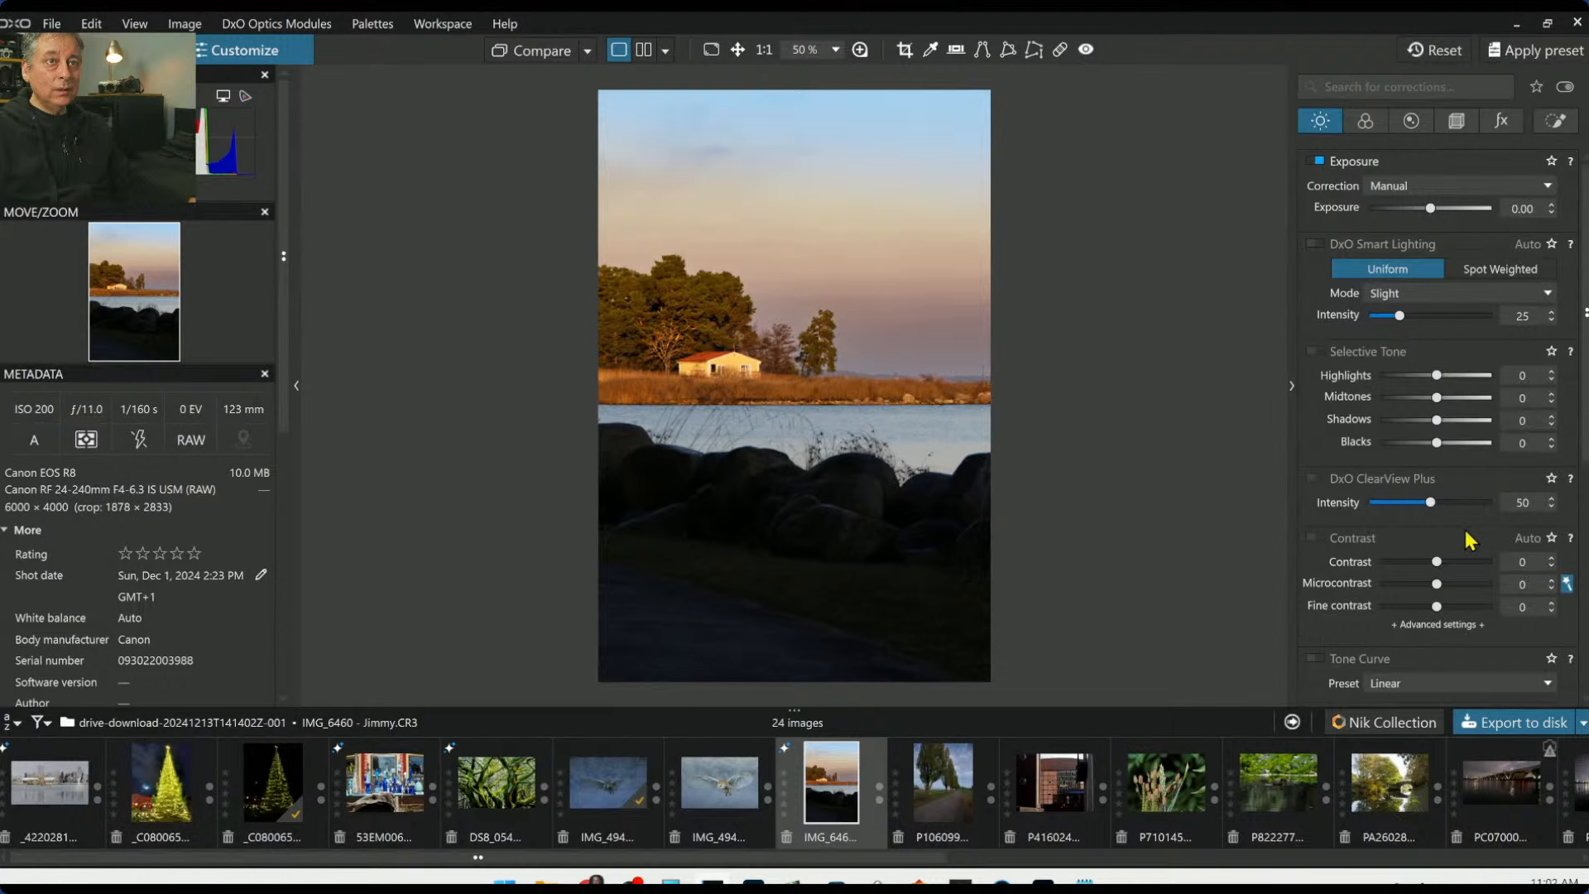
click(1366, 120)
scroll(1499, 487, down, 1)
scroll(1499, 487, up, 1)
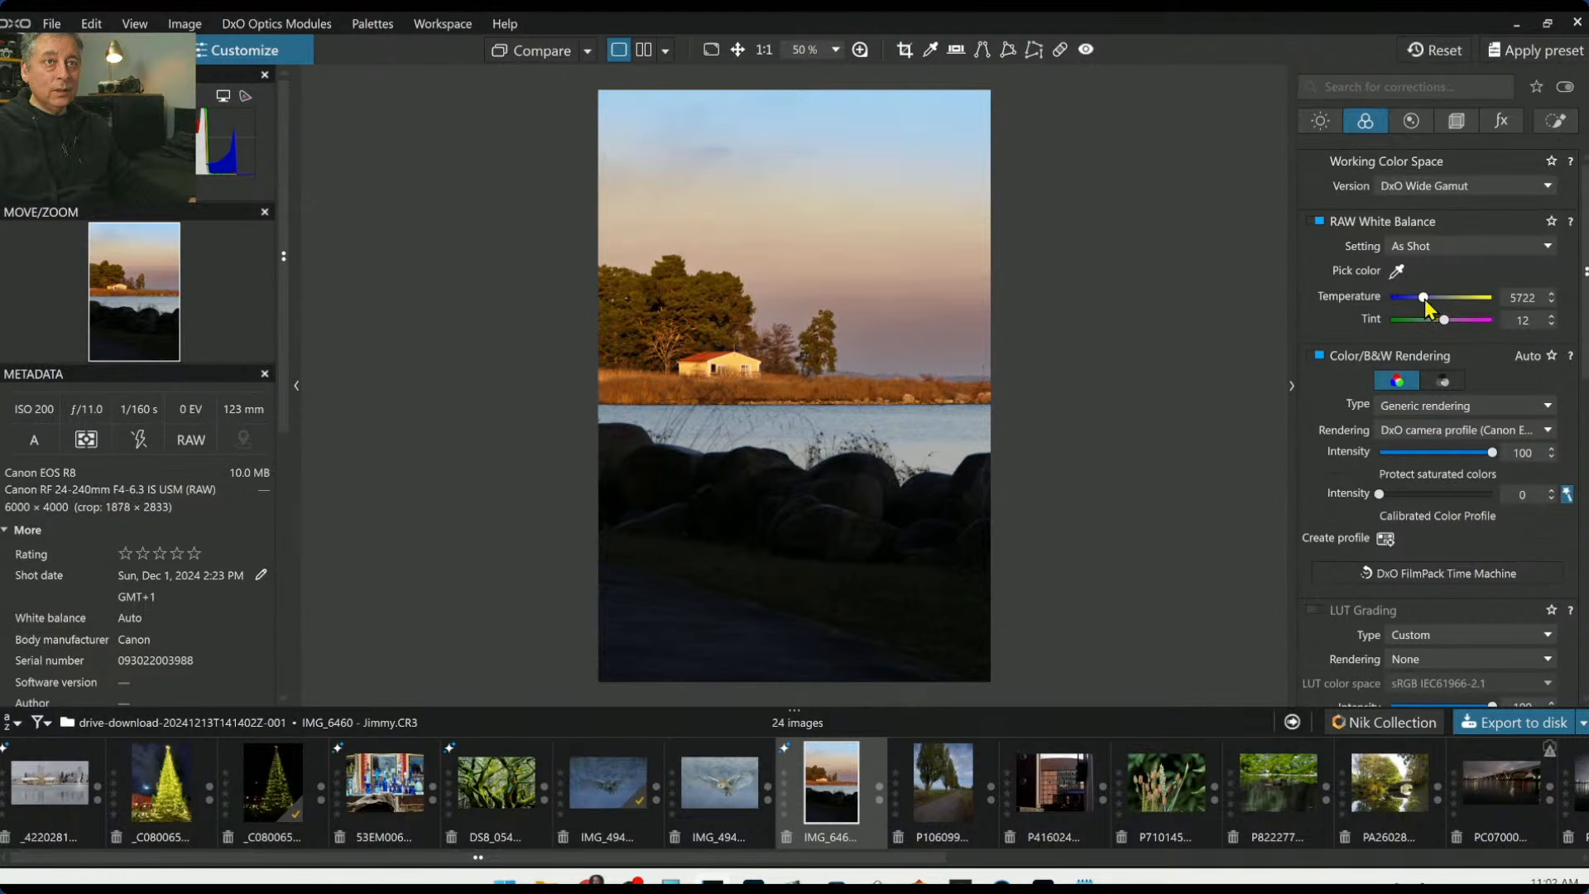
drag(1424, 298, 1441, 321)
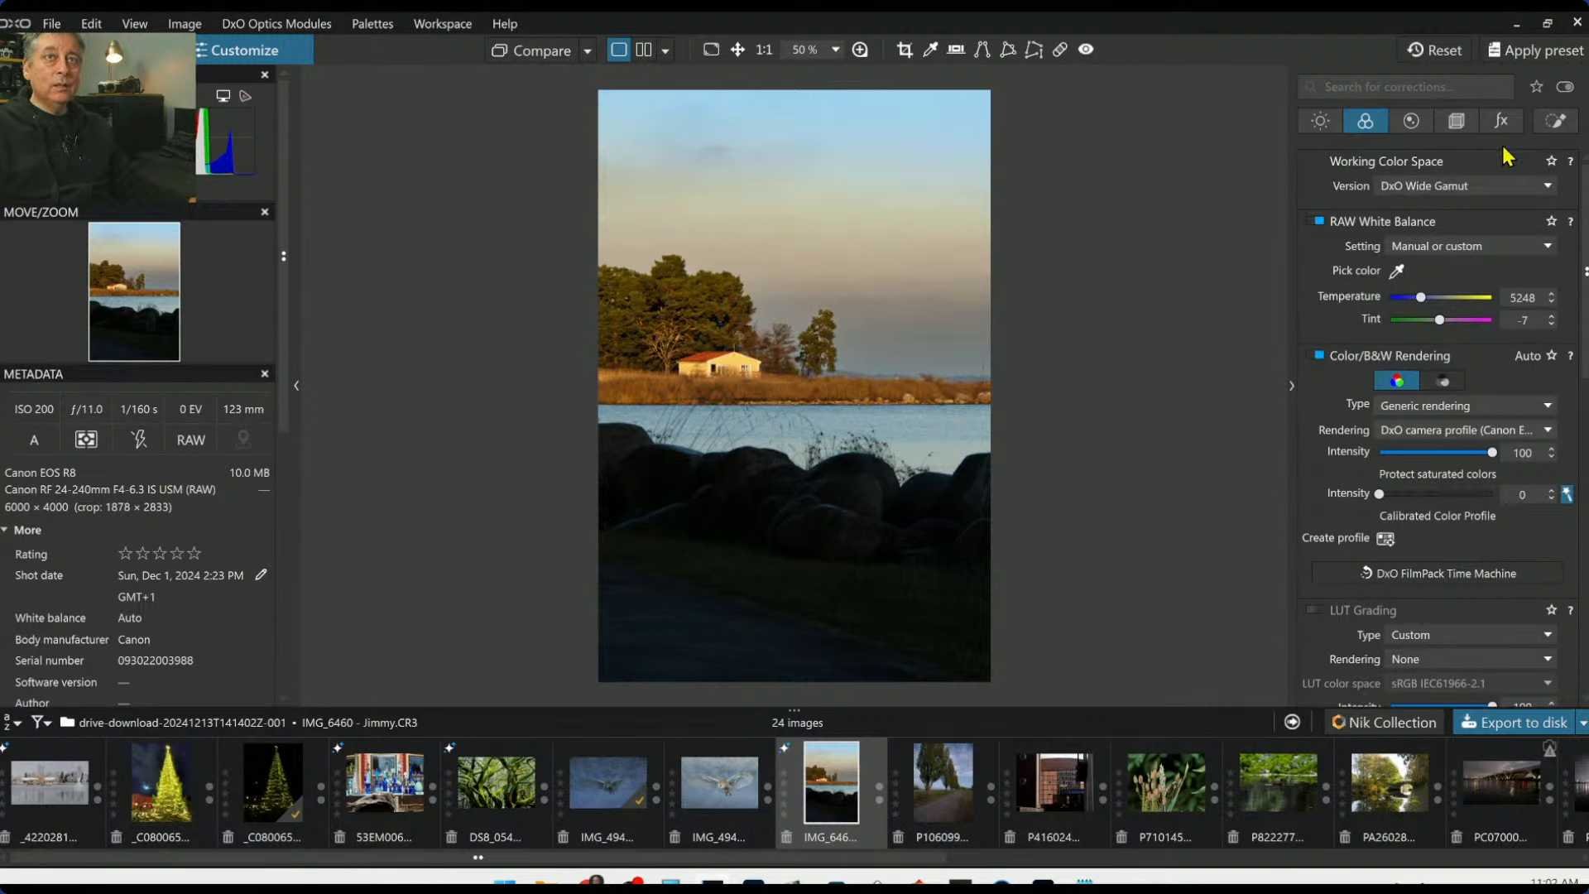
Add a control line across the foreground rocks, covering the area below them with a short upward fade, and set its exposure to 2.63
click(1558, 123)
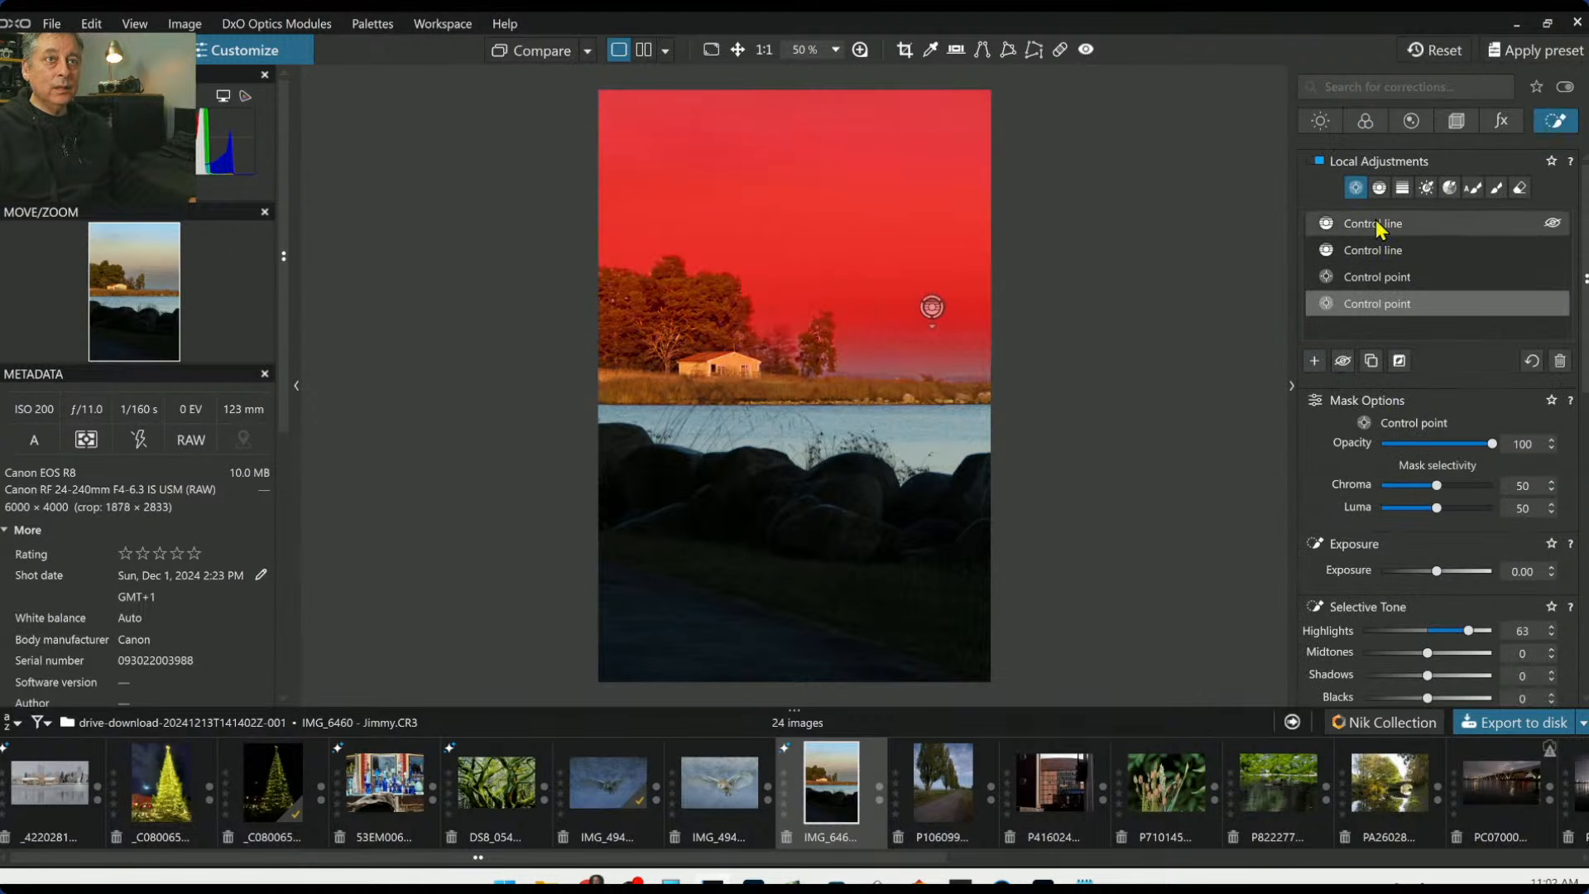
click(1379, 189)
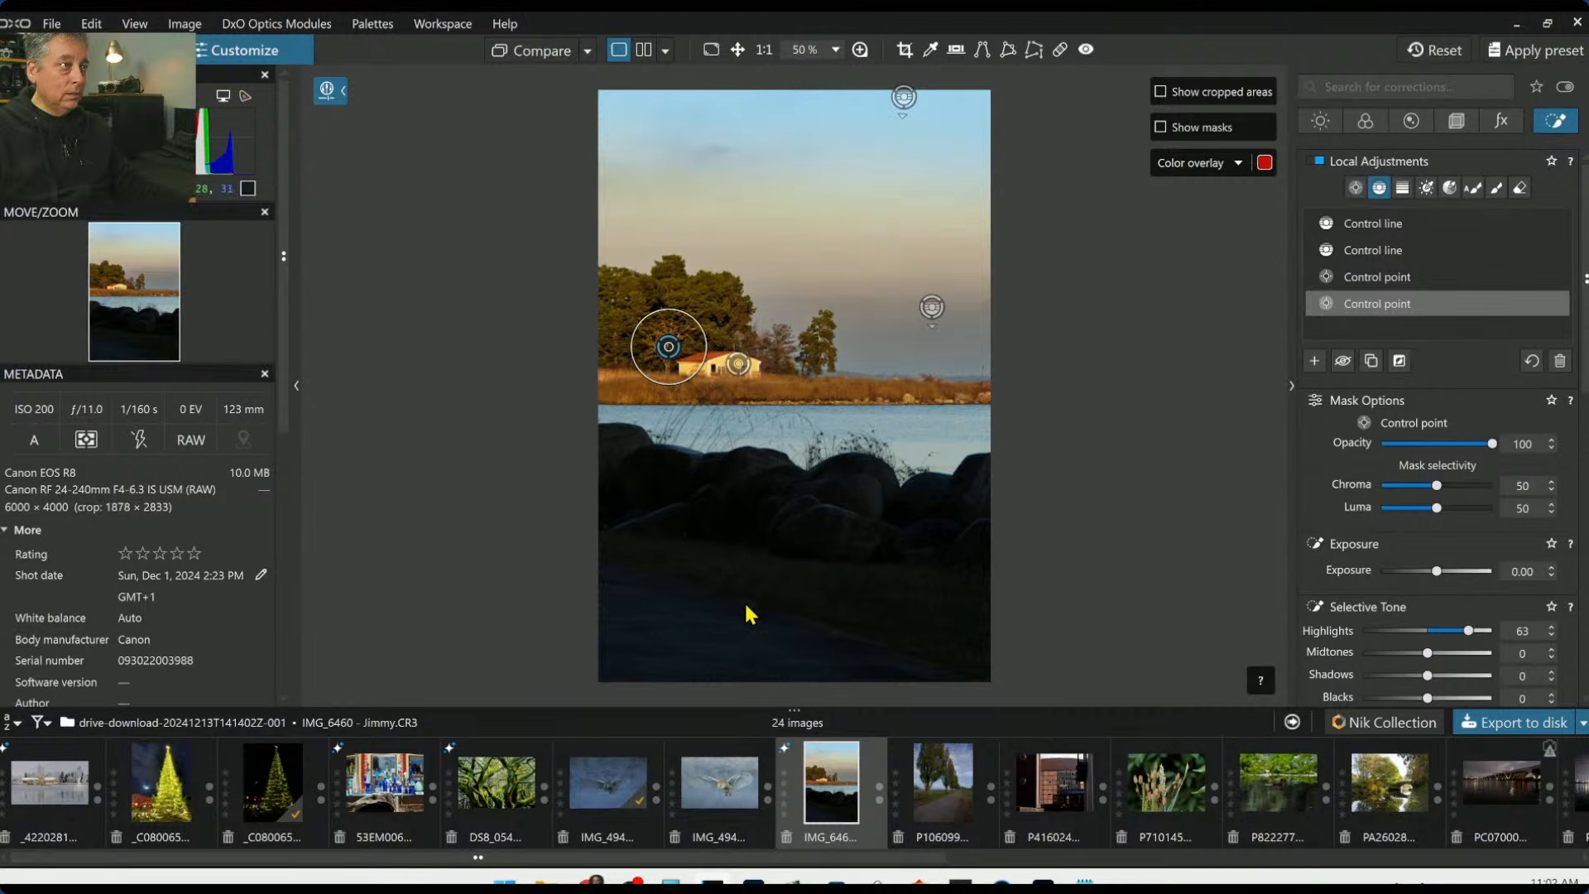
click(1314, 361)
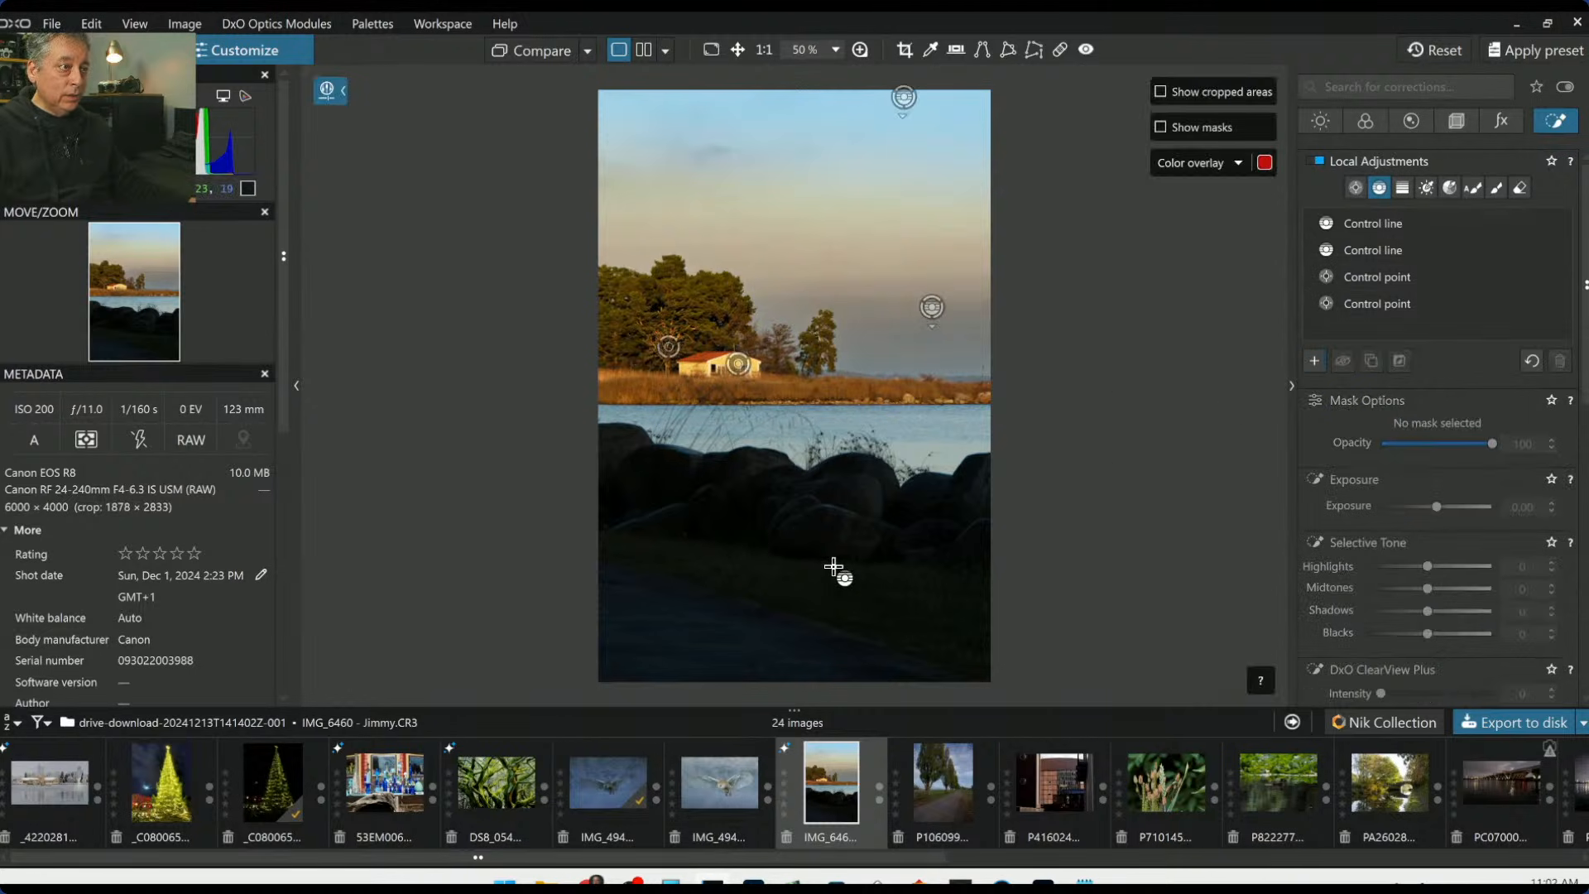
drag(849, 486, 853, 454)
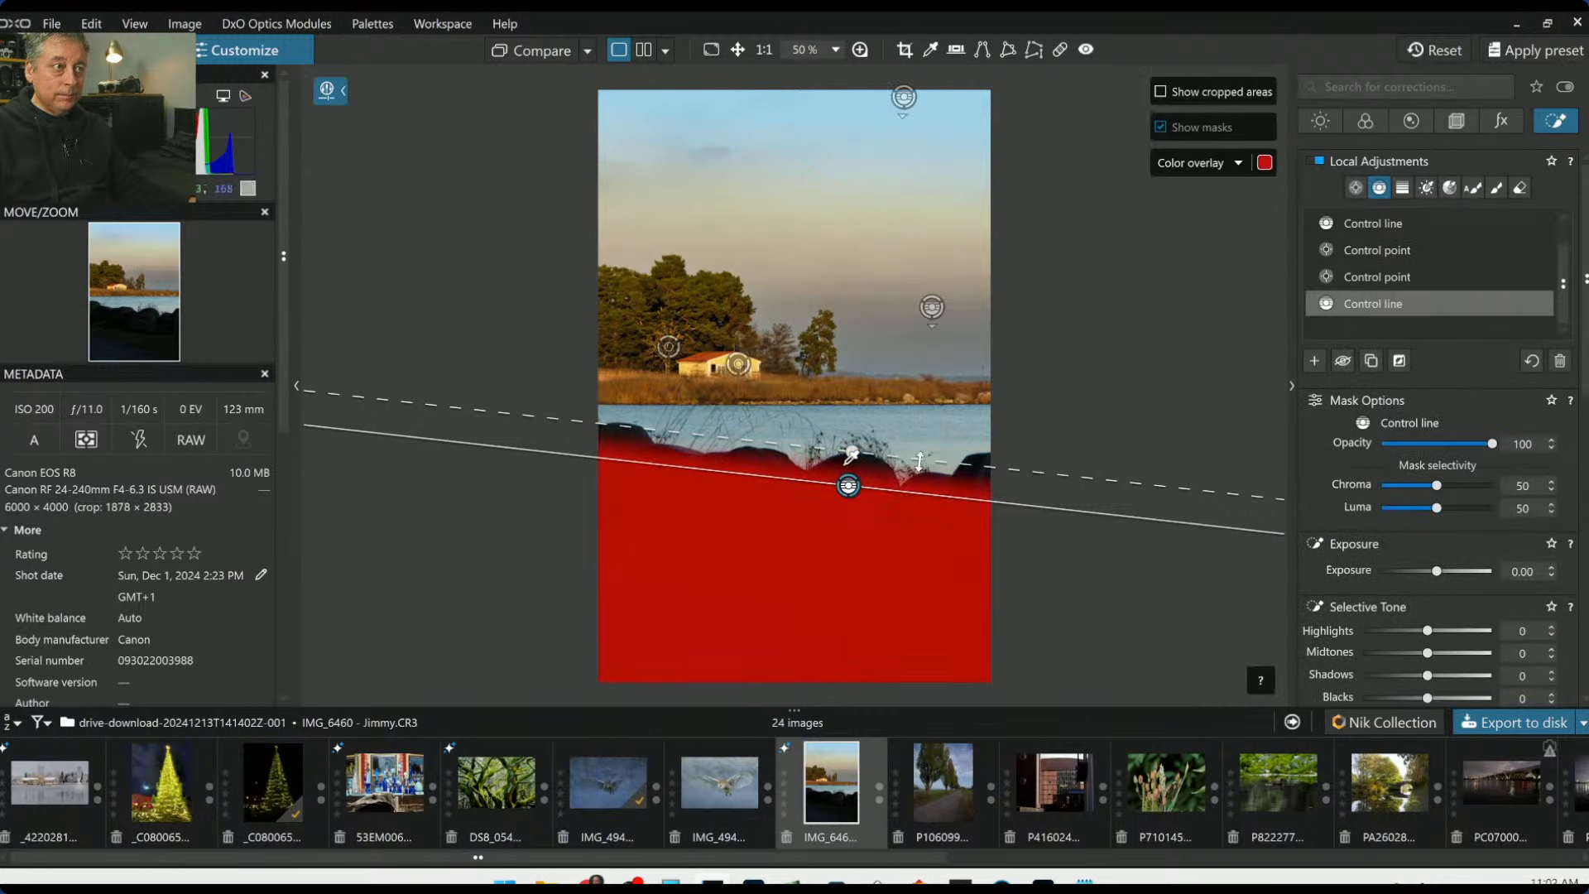
drag(1437, 571, 1479, 579)
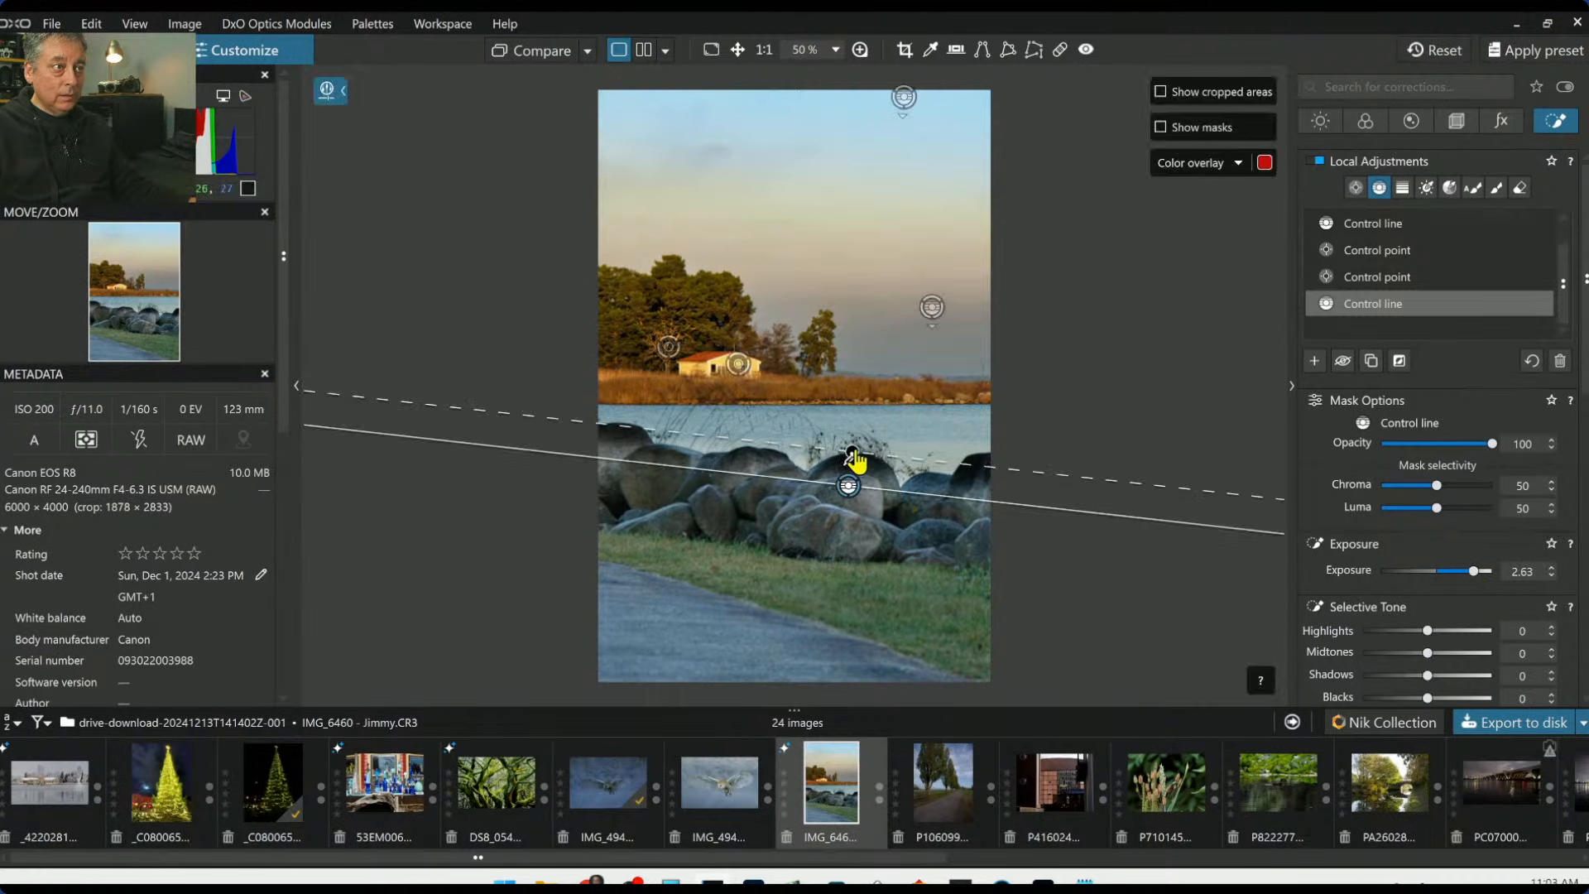
Shift the foreground control line and its fade slightly higher, with mask selectivity of 59 for luma and 51 for chroma
drag(853, 456, 852, 436)
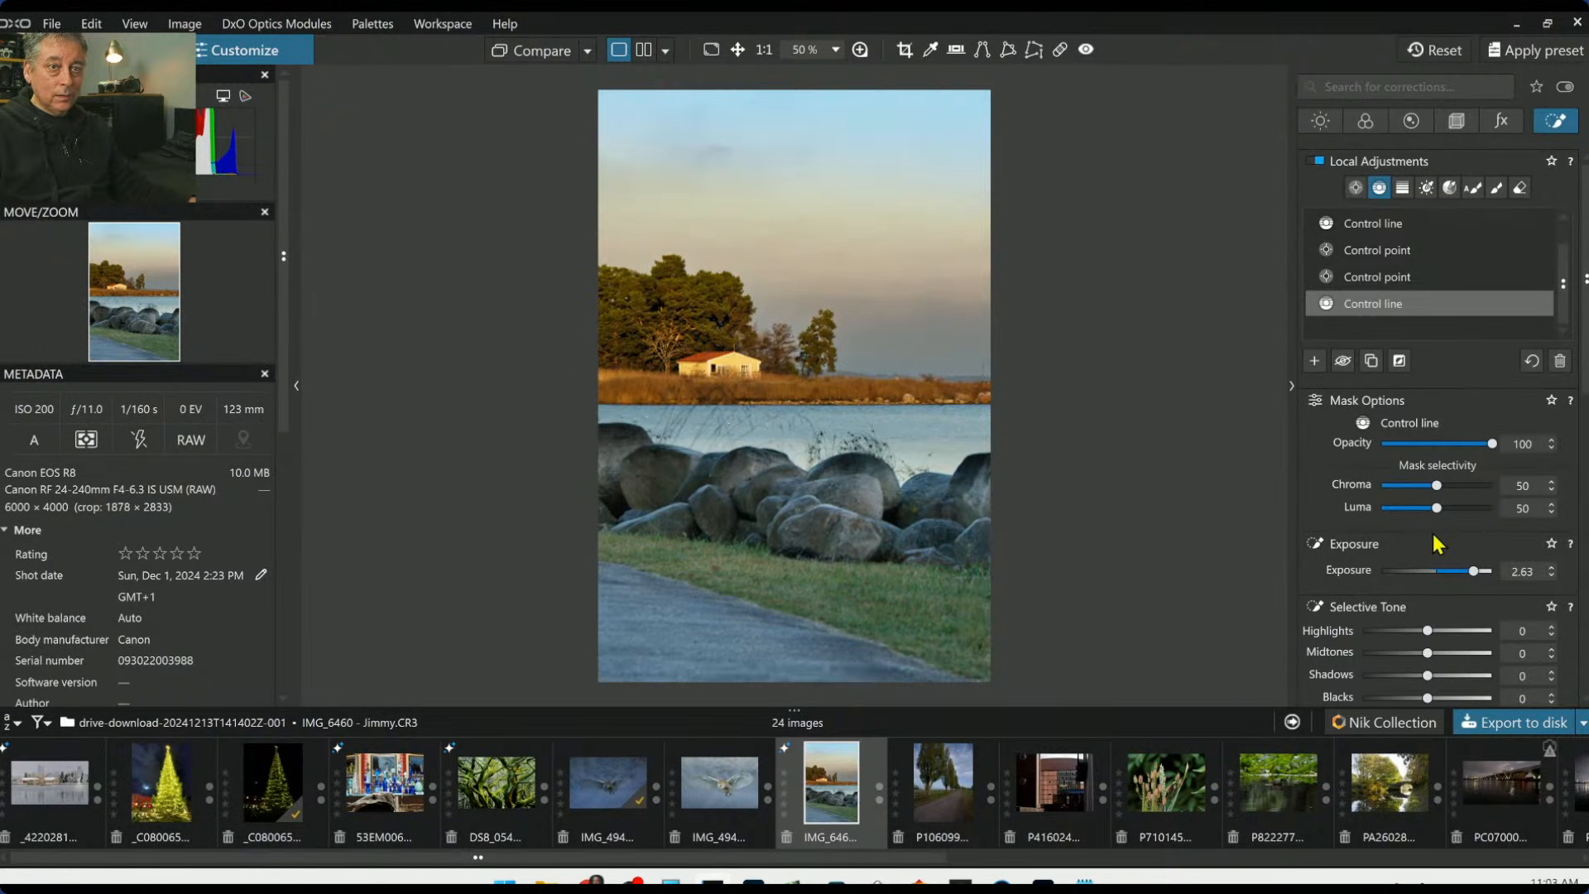
drag(1436, 507, 1446, 508)
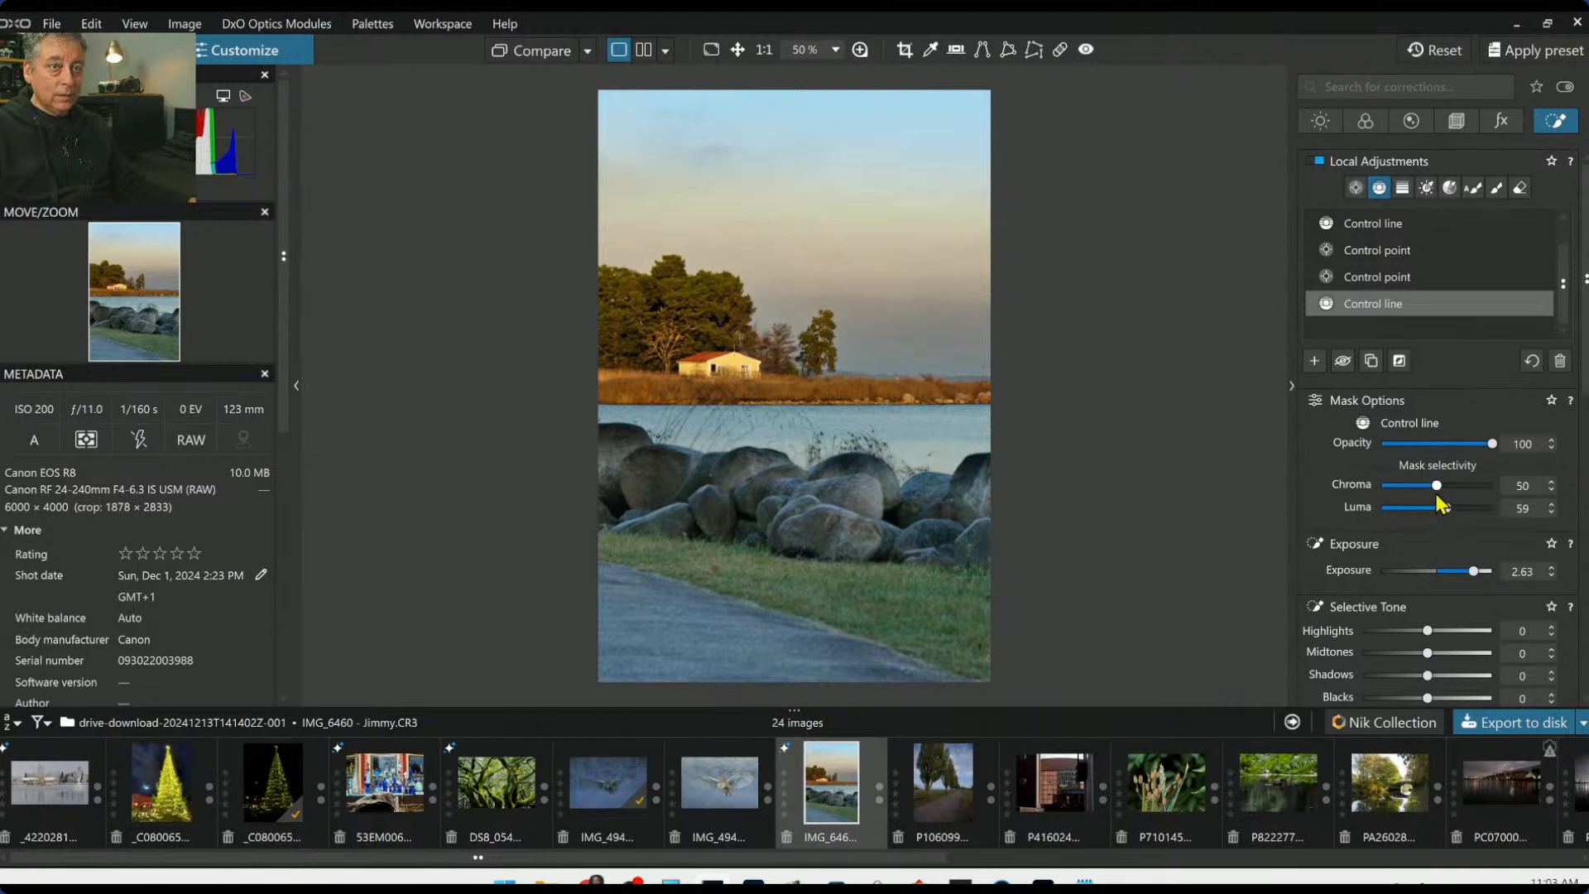
drag(1445, 490, 1444, 490)
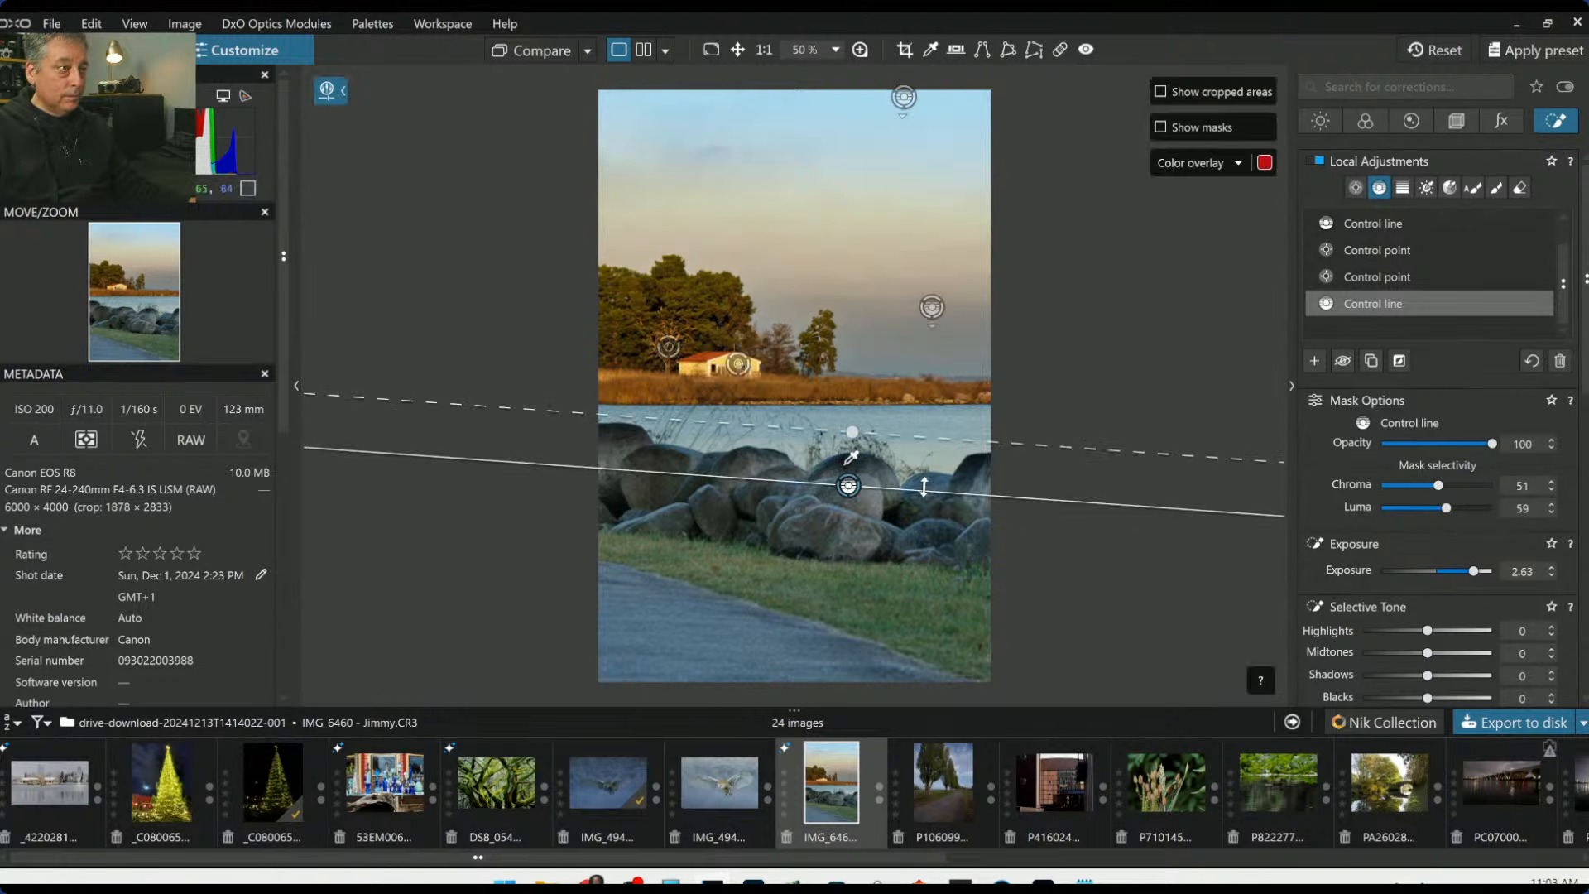
drag(851, 485, 850, 470)
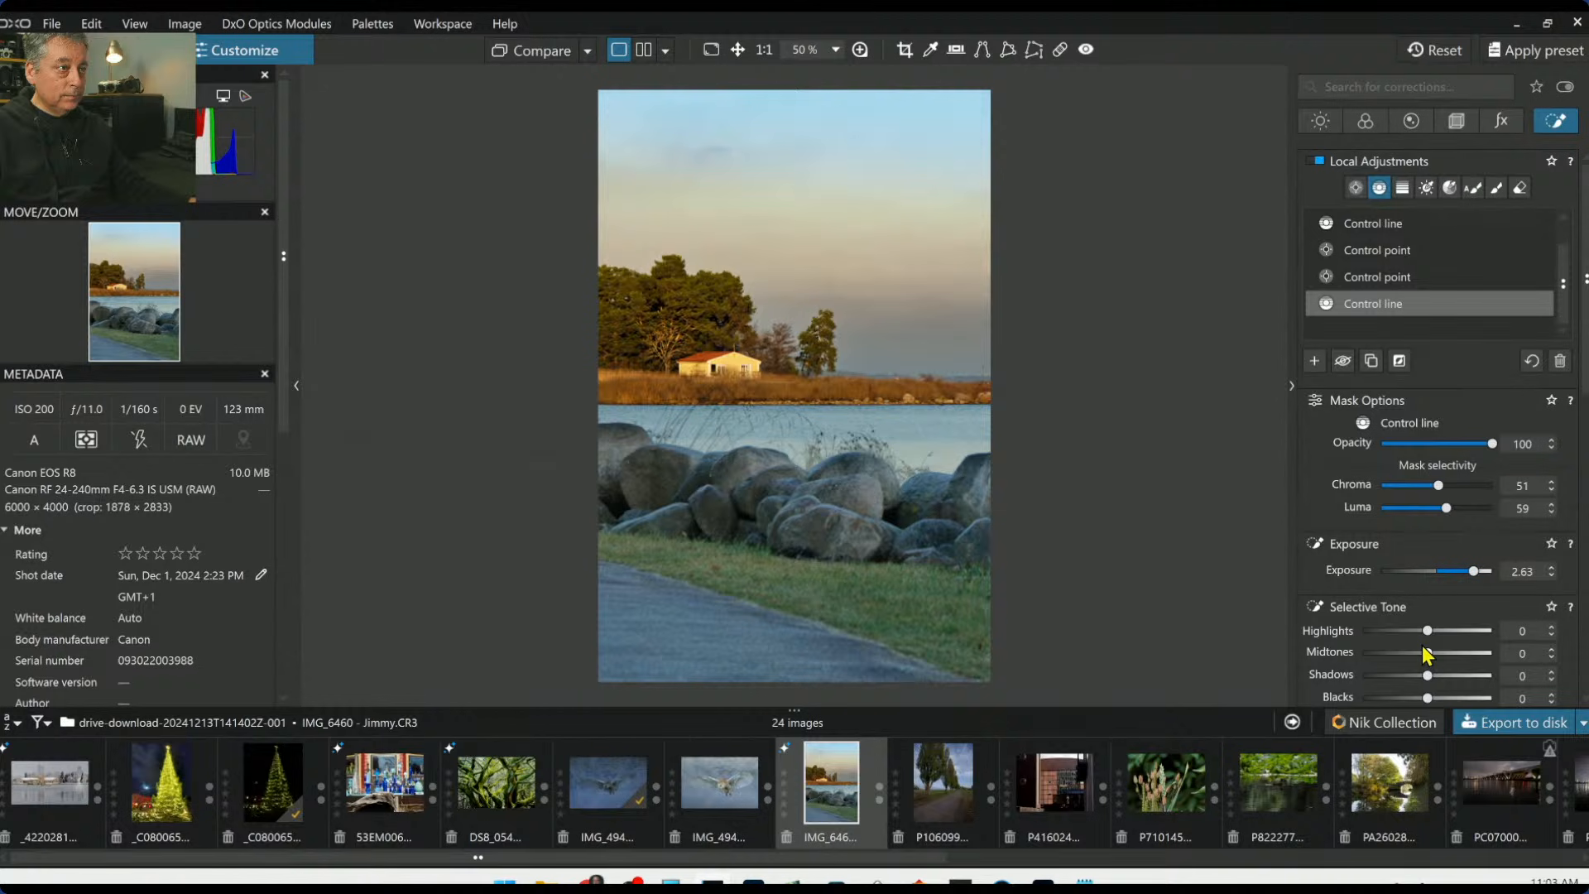
Set the foreground control line's white balance temperature to 7389 and its exposure to 2.42
scroll(1381, 556, down, 1)
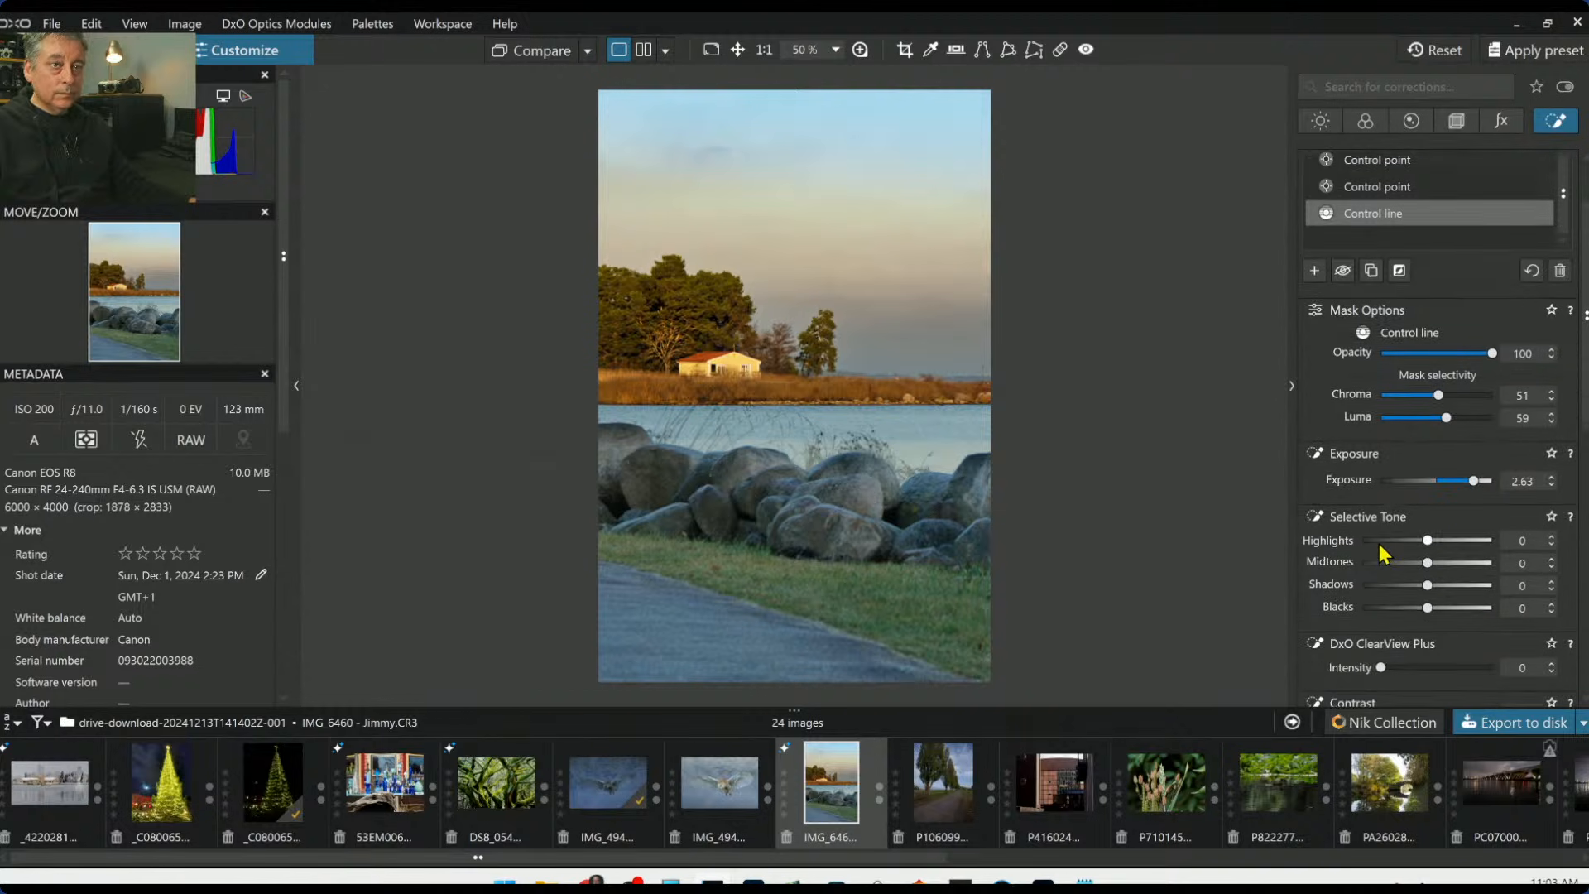
scroll(1380, 546, down, 2)
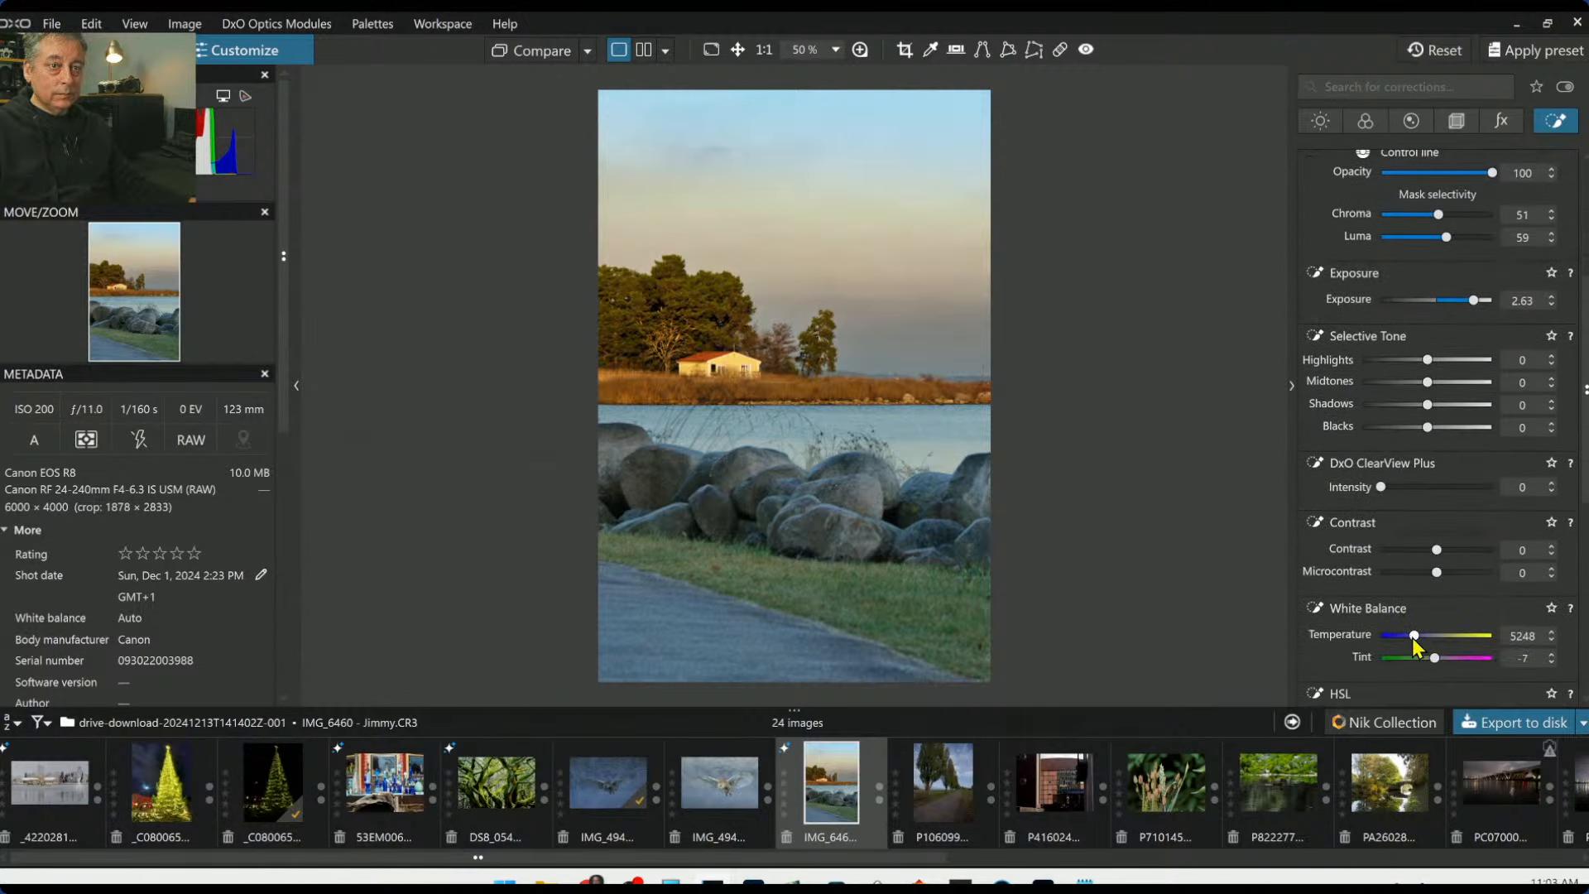
drag(1414, 639, 1427, 641)
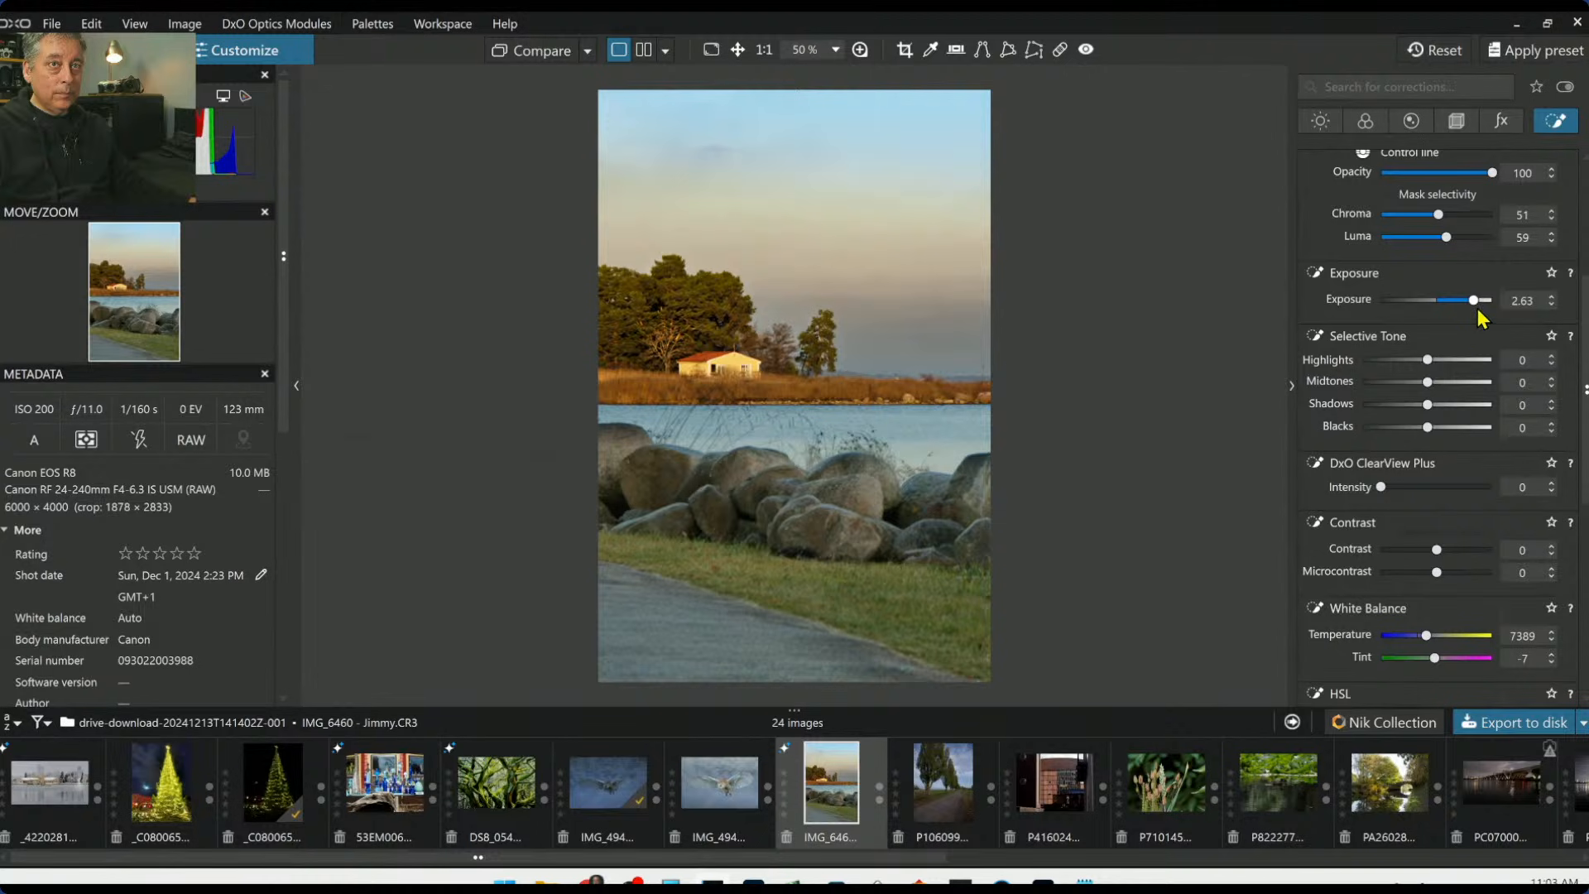
drag(1474, 304, 1471, 304)
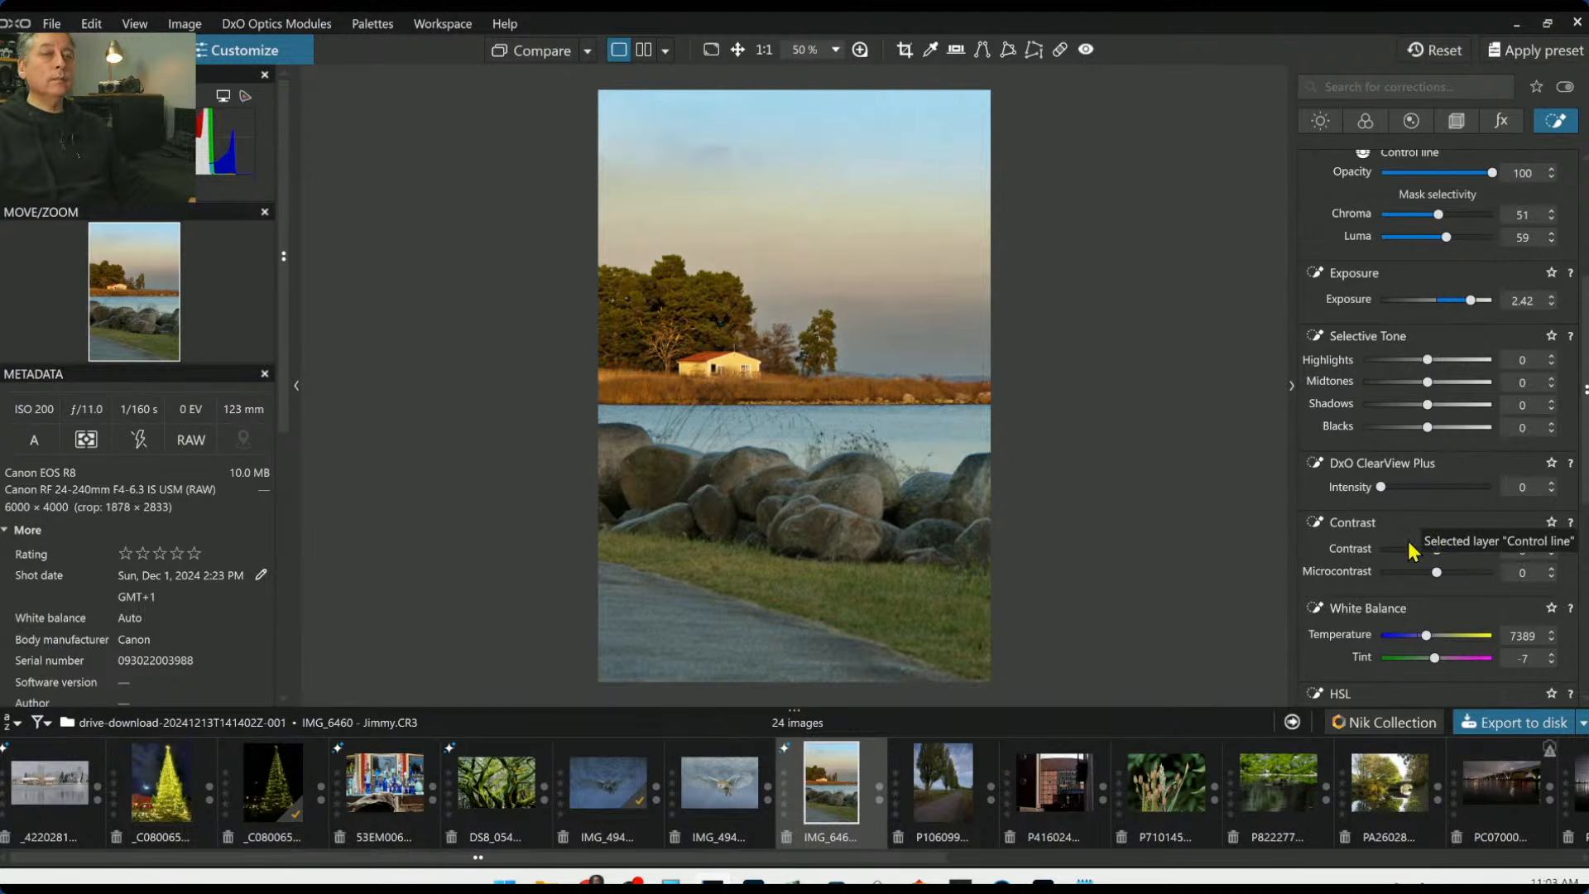
scroll(1417, 532, down, 5)
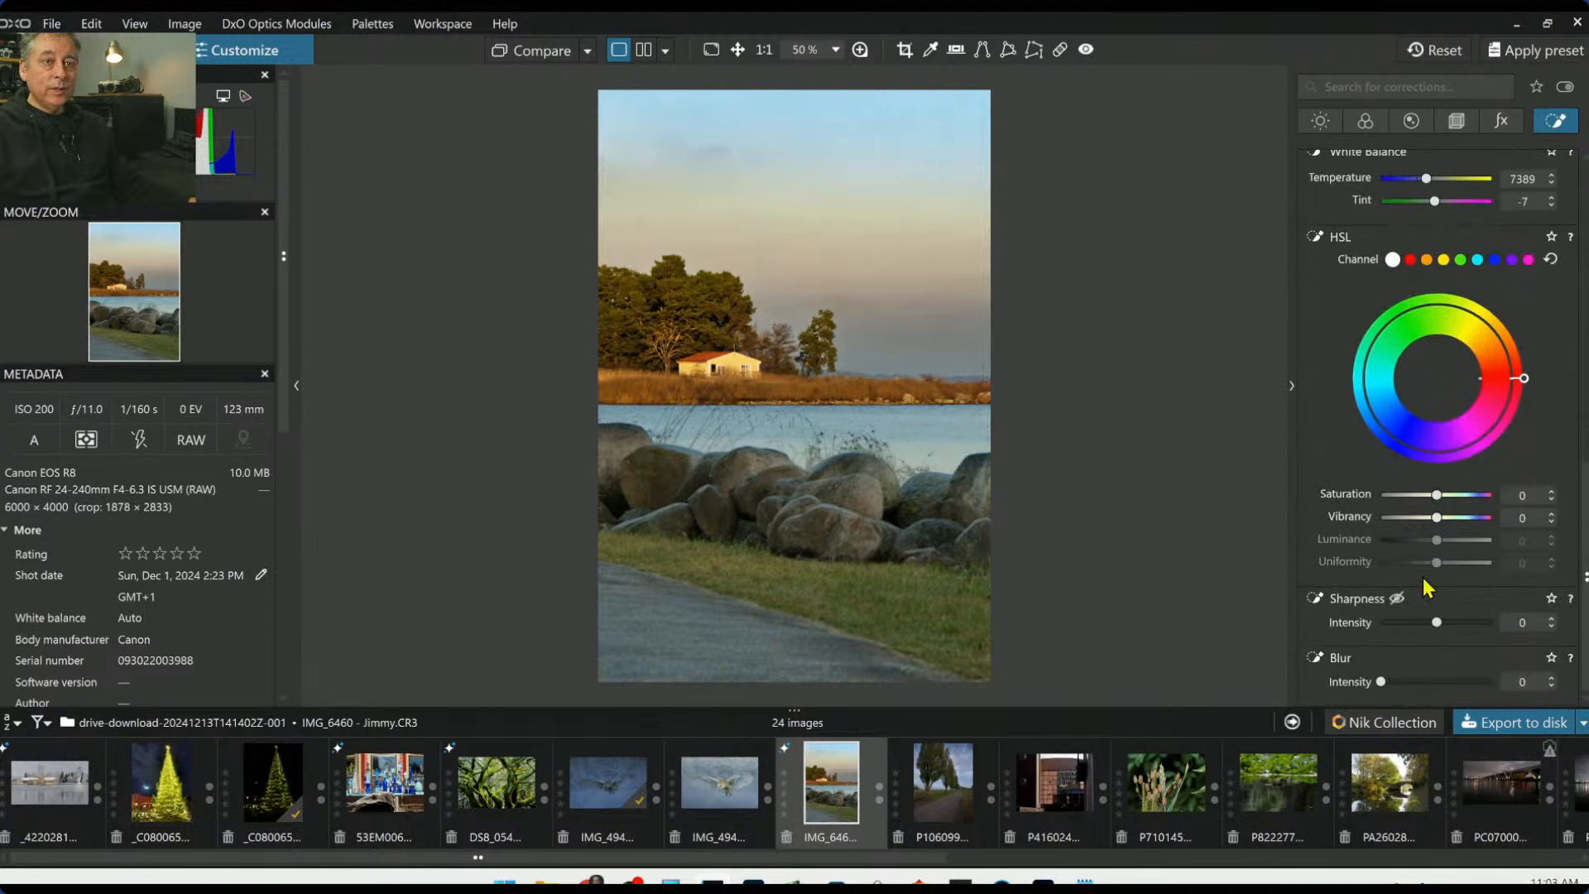
scroll(1417, 525, up, 2)
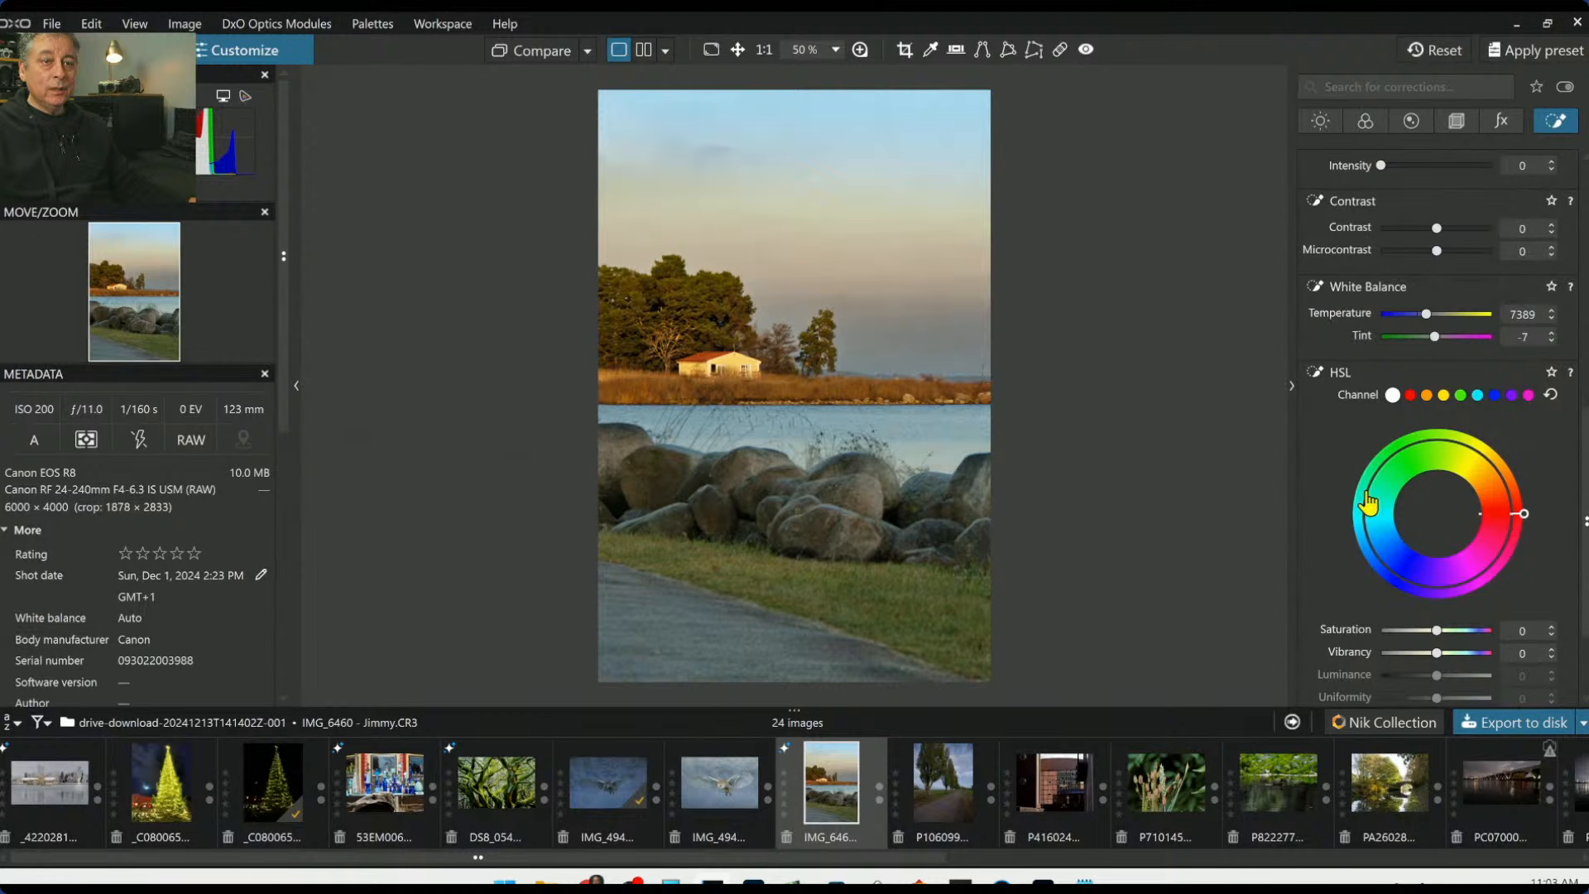
scroll(1370, 501, up, 3)
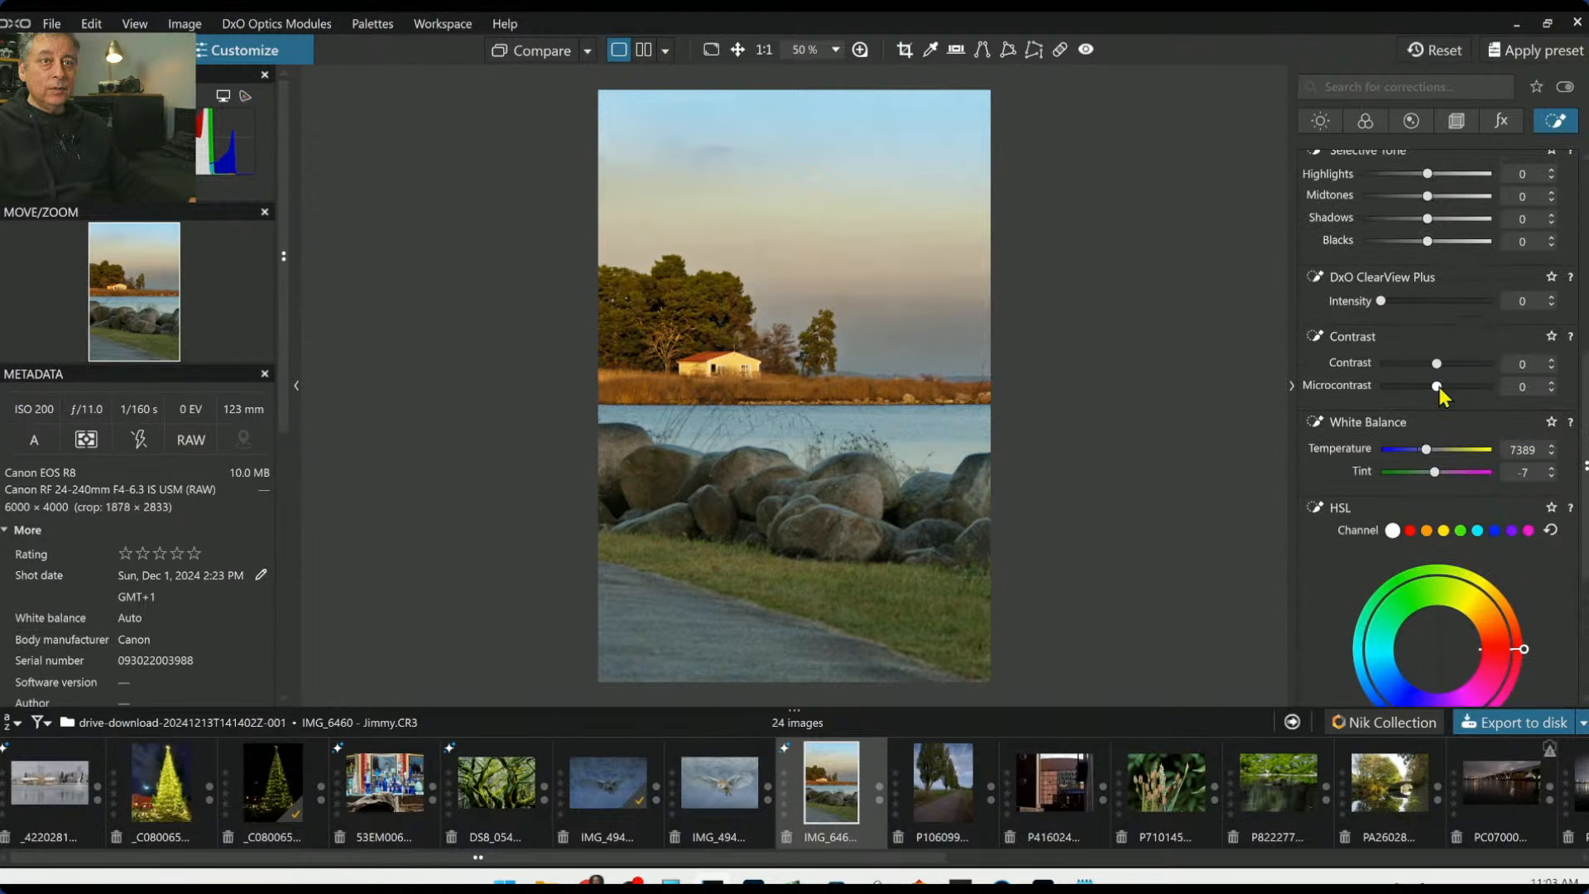
Set the foreground control line's DxO ClearView Plus intensity to 13, contrast to -47 and microcontrast to 24
mouse_move(1438, 386)
mouse_down()
mouse_move(1478, 387)
mouse_move(1464, 387)
mouse_up()
drag(1382, 303, 1395, 303)
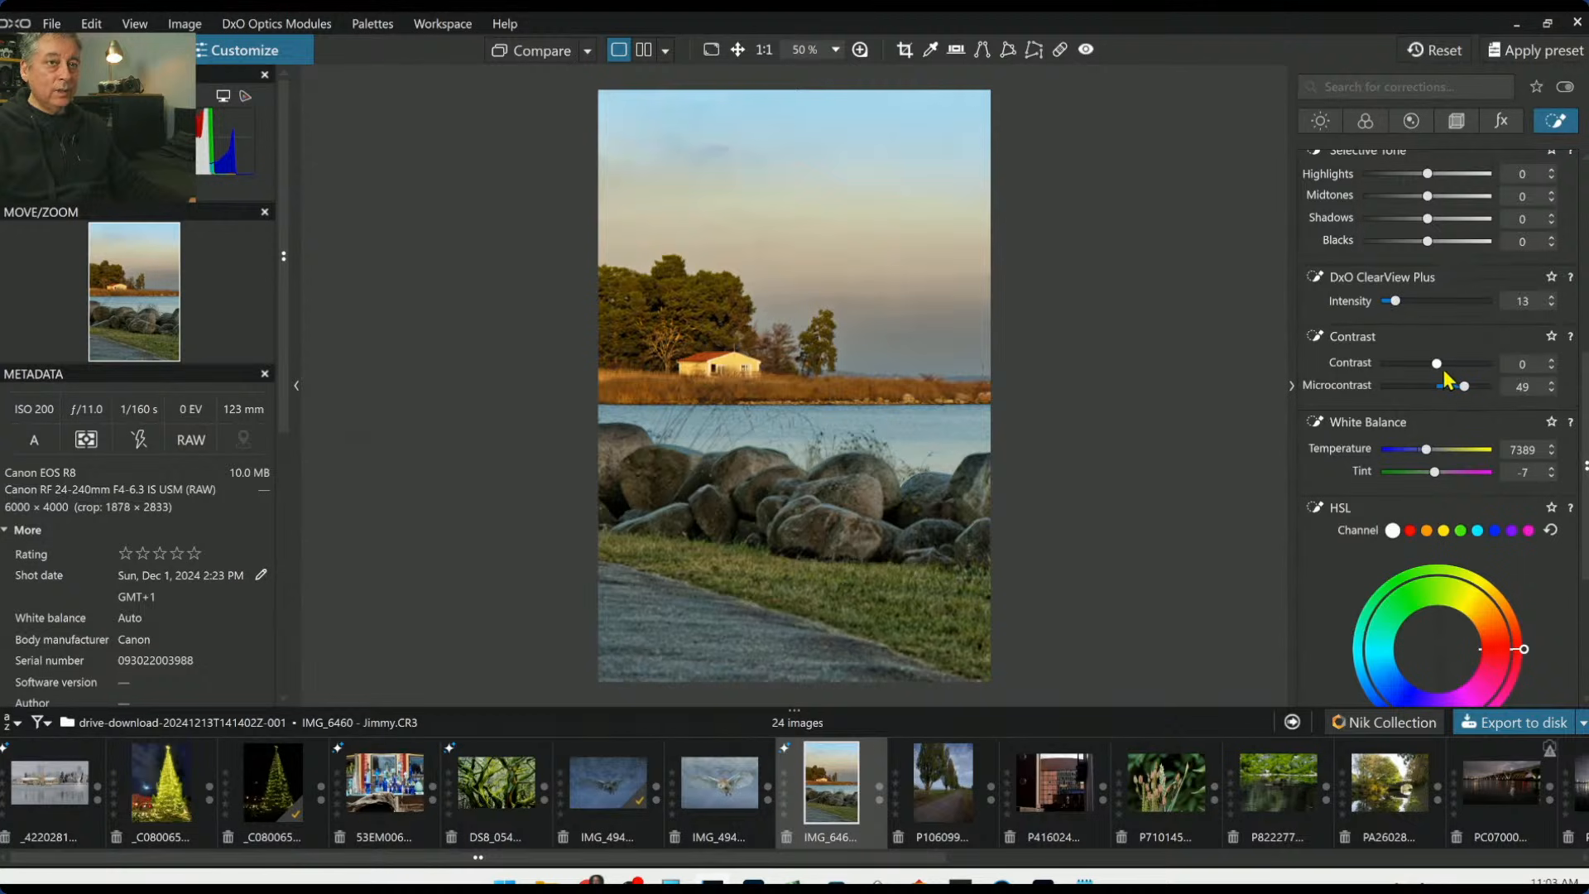
drag(1438, 364, 1469, 388)
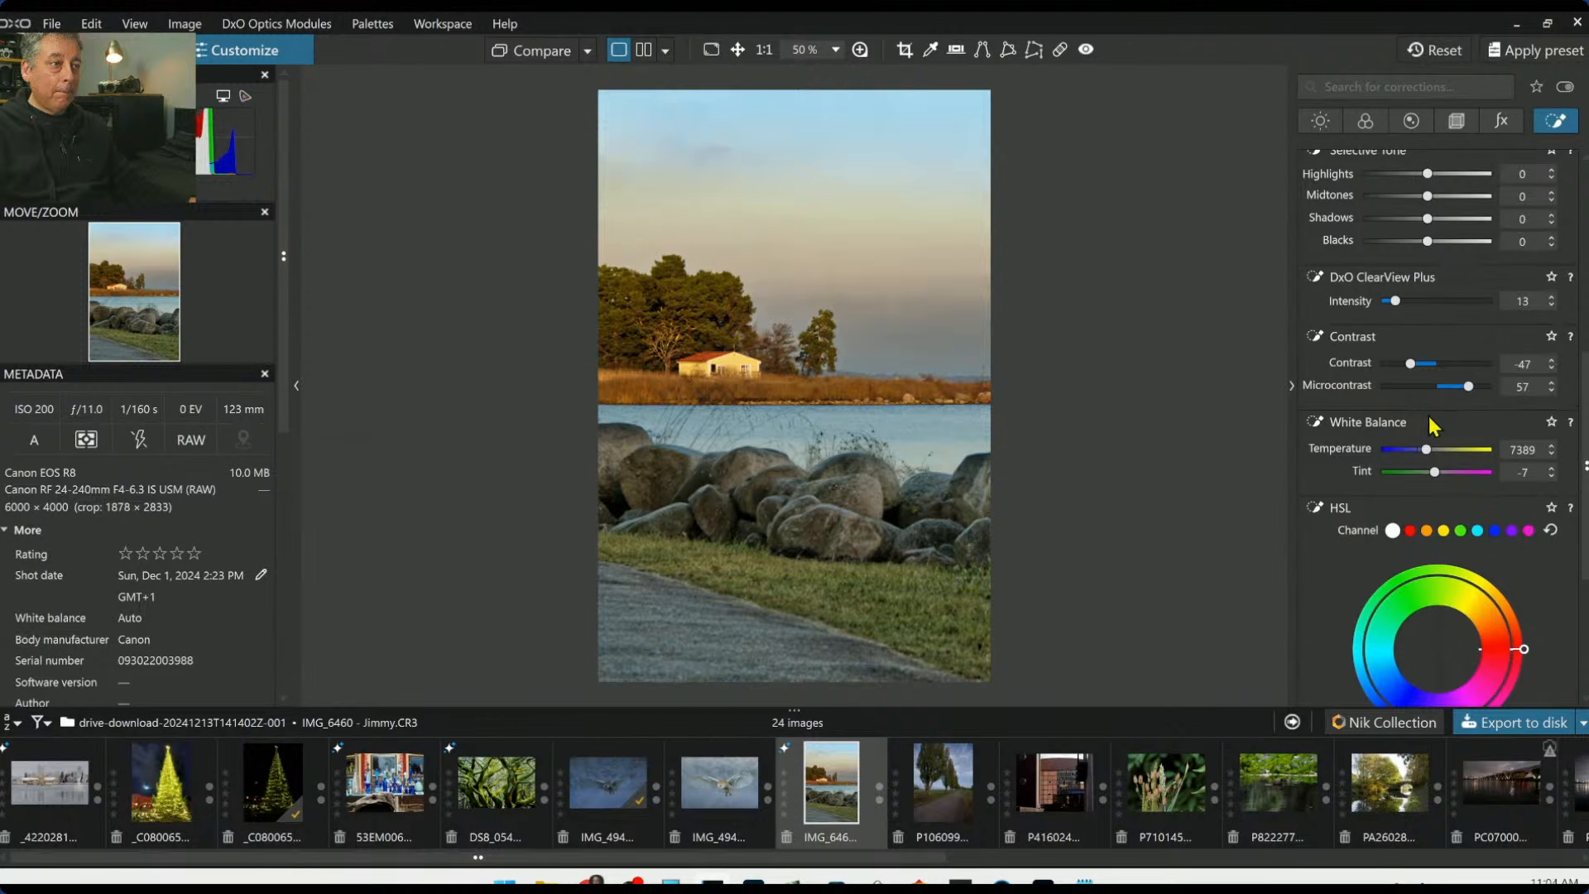
drag(1468, 387, 1451, 389)
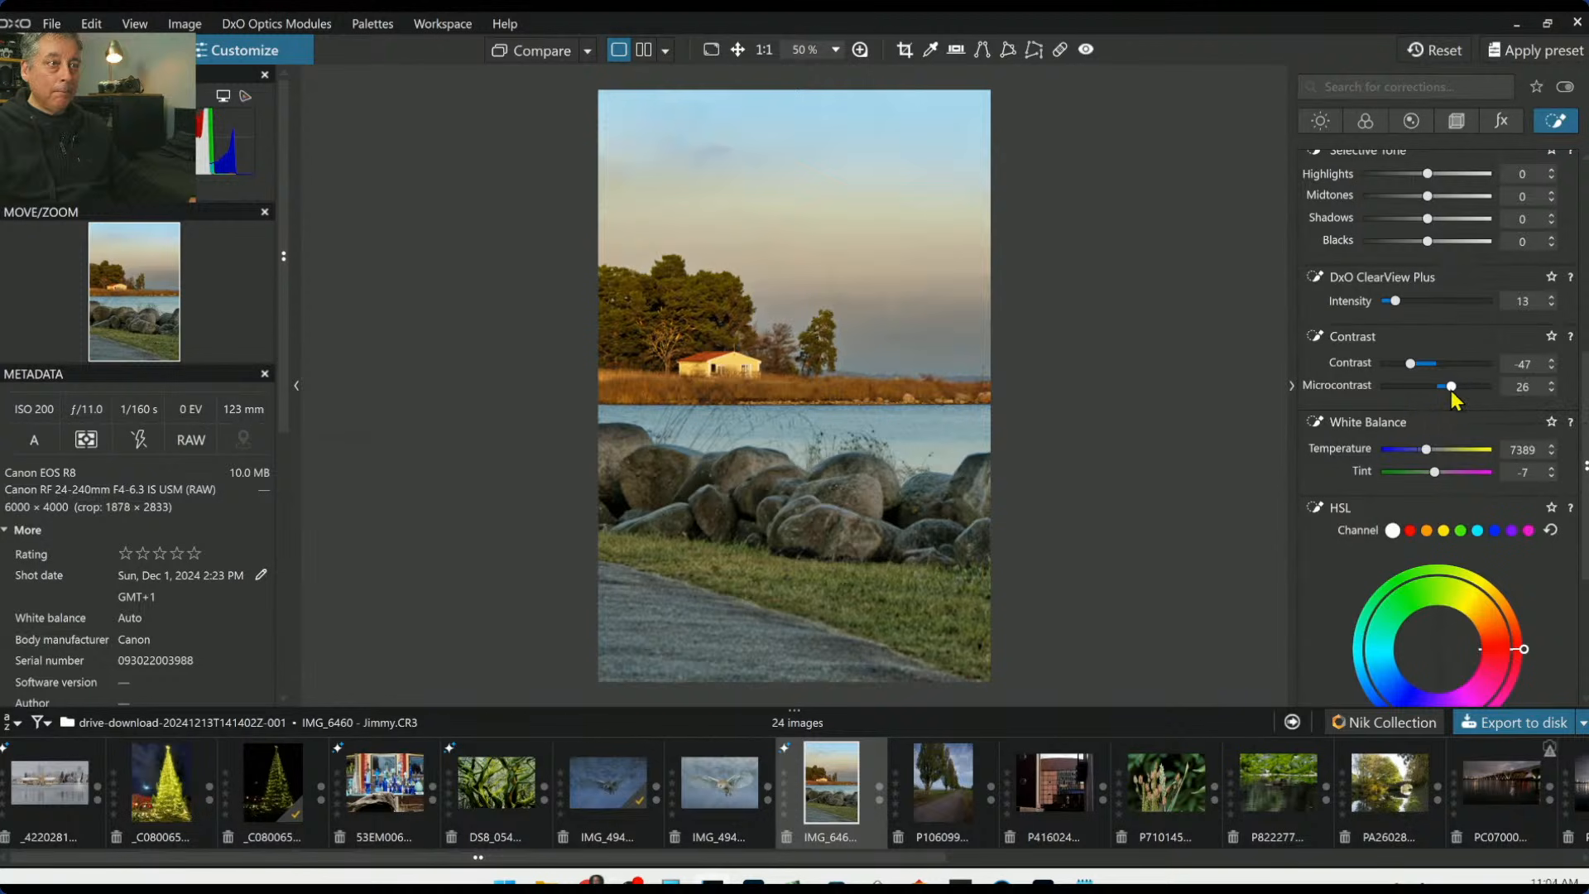
Set the foreground control line's white balance temperature to 7248 and its tint to -17
click(1419, 450)
click(1421, 452)
scroll(1437, 475, down, 1)
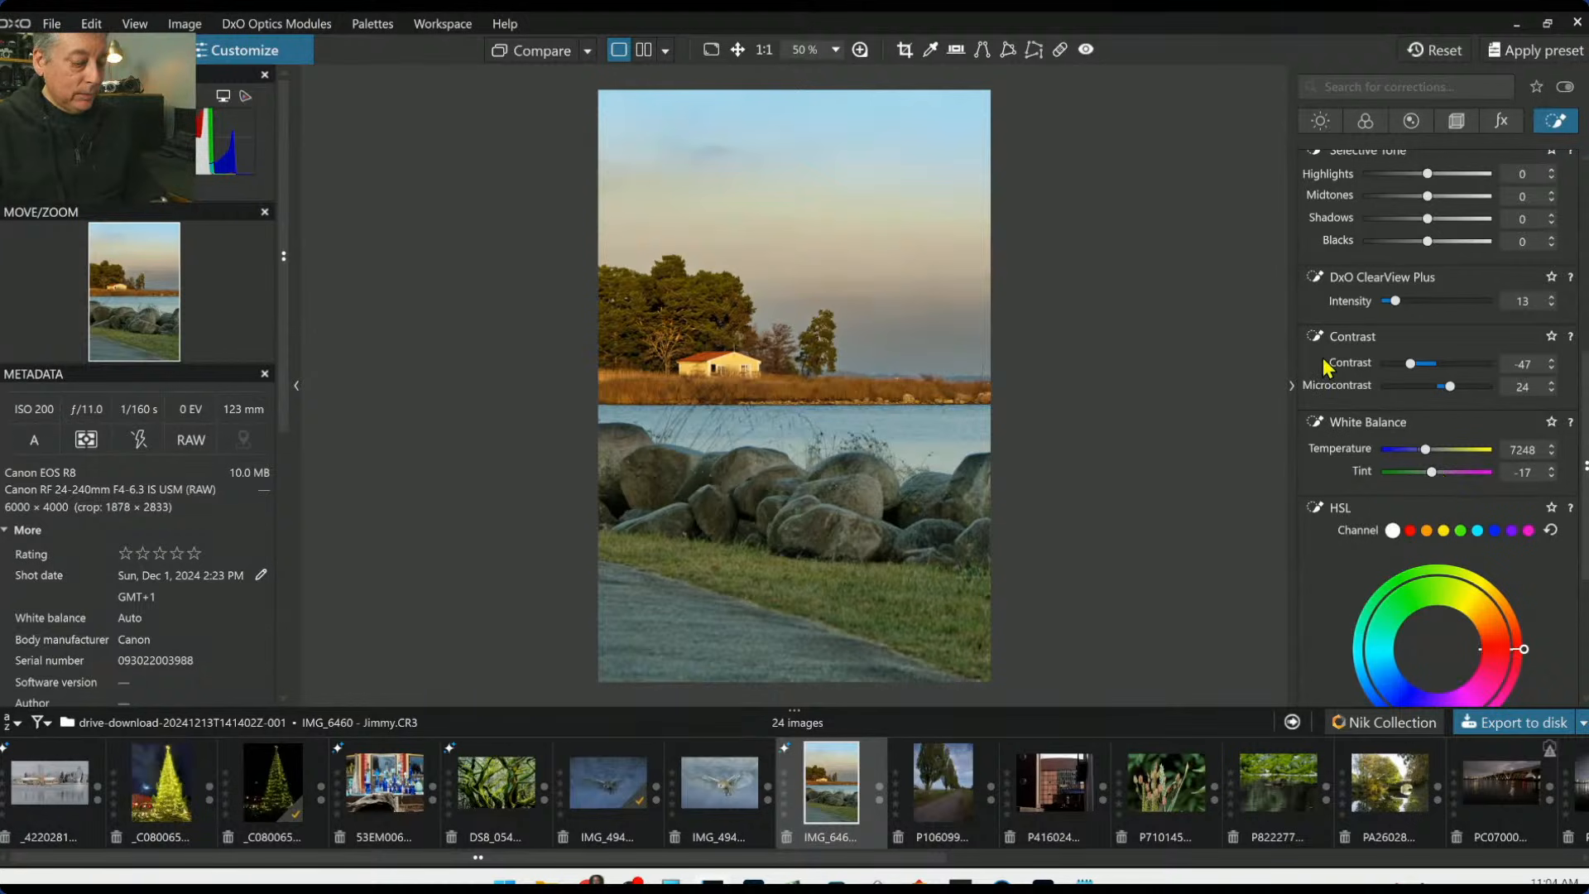
Leave the local adjustments and export the edited coastal photo to disk
key(l)
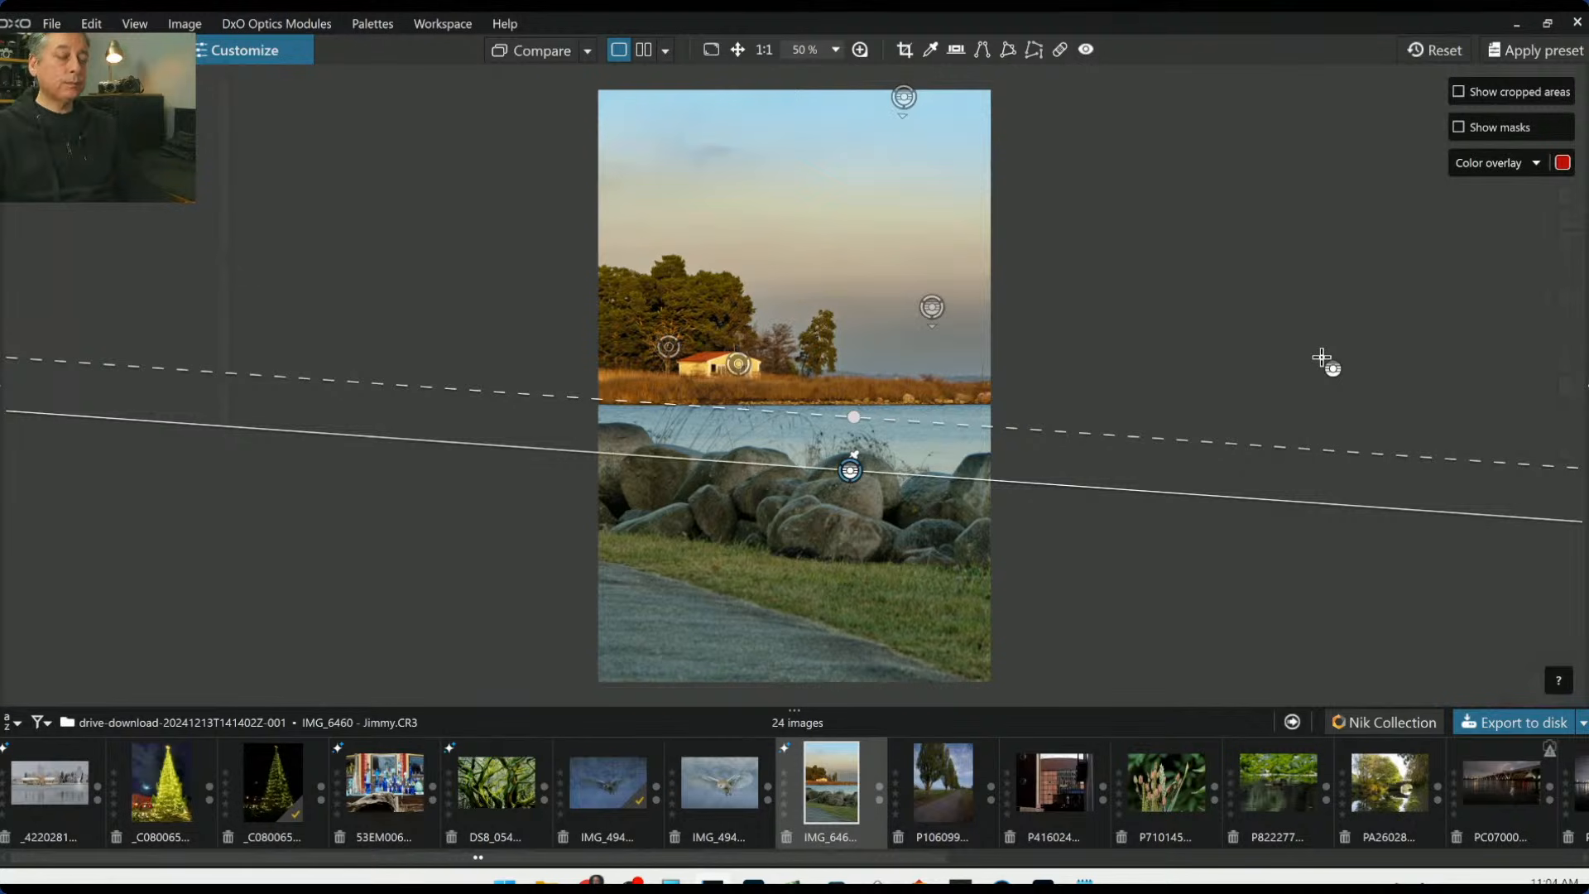
click(1488, 728)
key(Return)
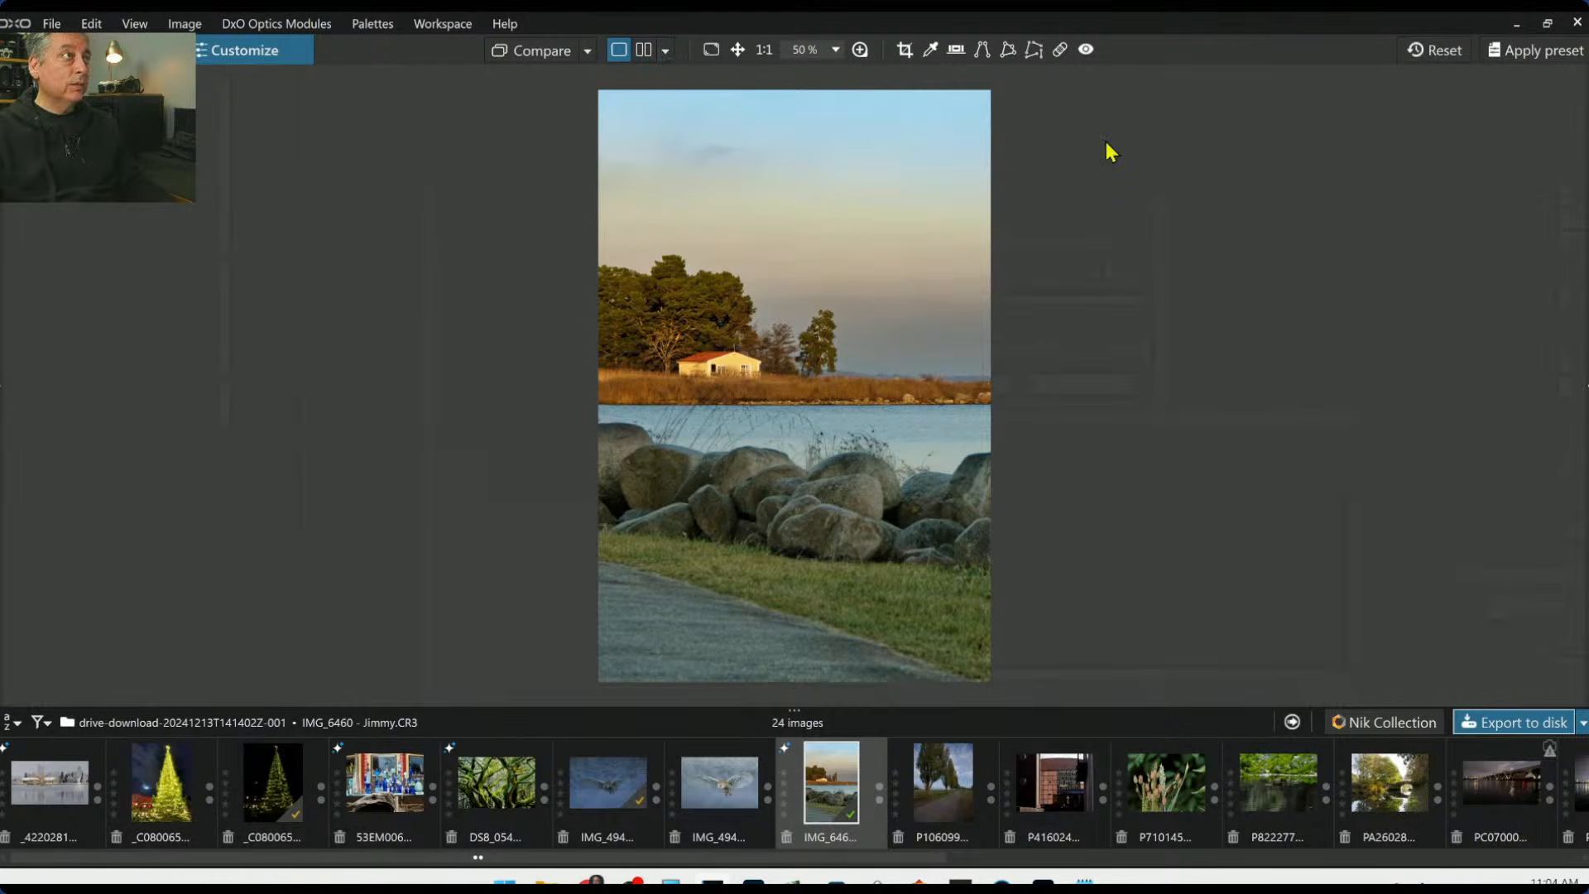
Reset the corrections on IMG_6460 and show it side by side with its exported JPG standard output as the reference
click(1418, 50)
click(643, 49)
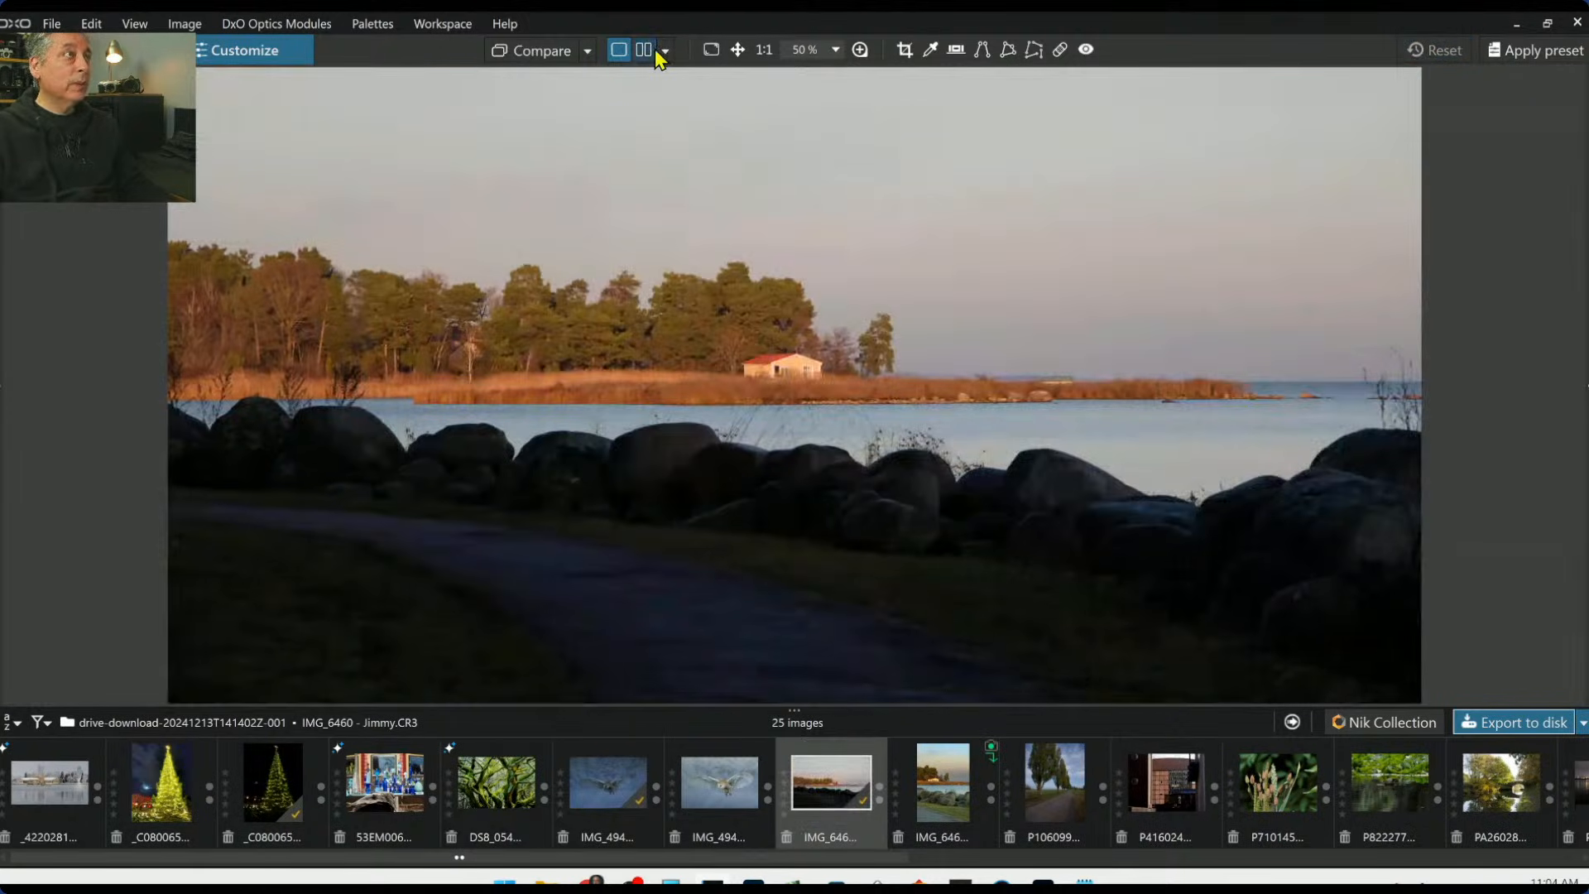
click(587, 50)
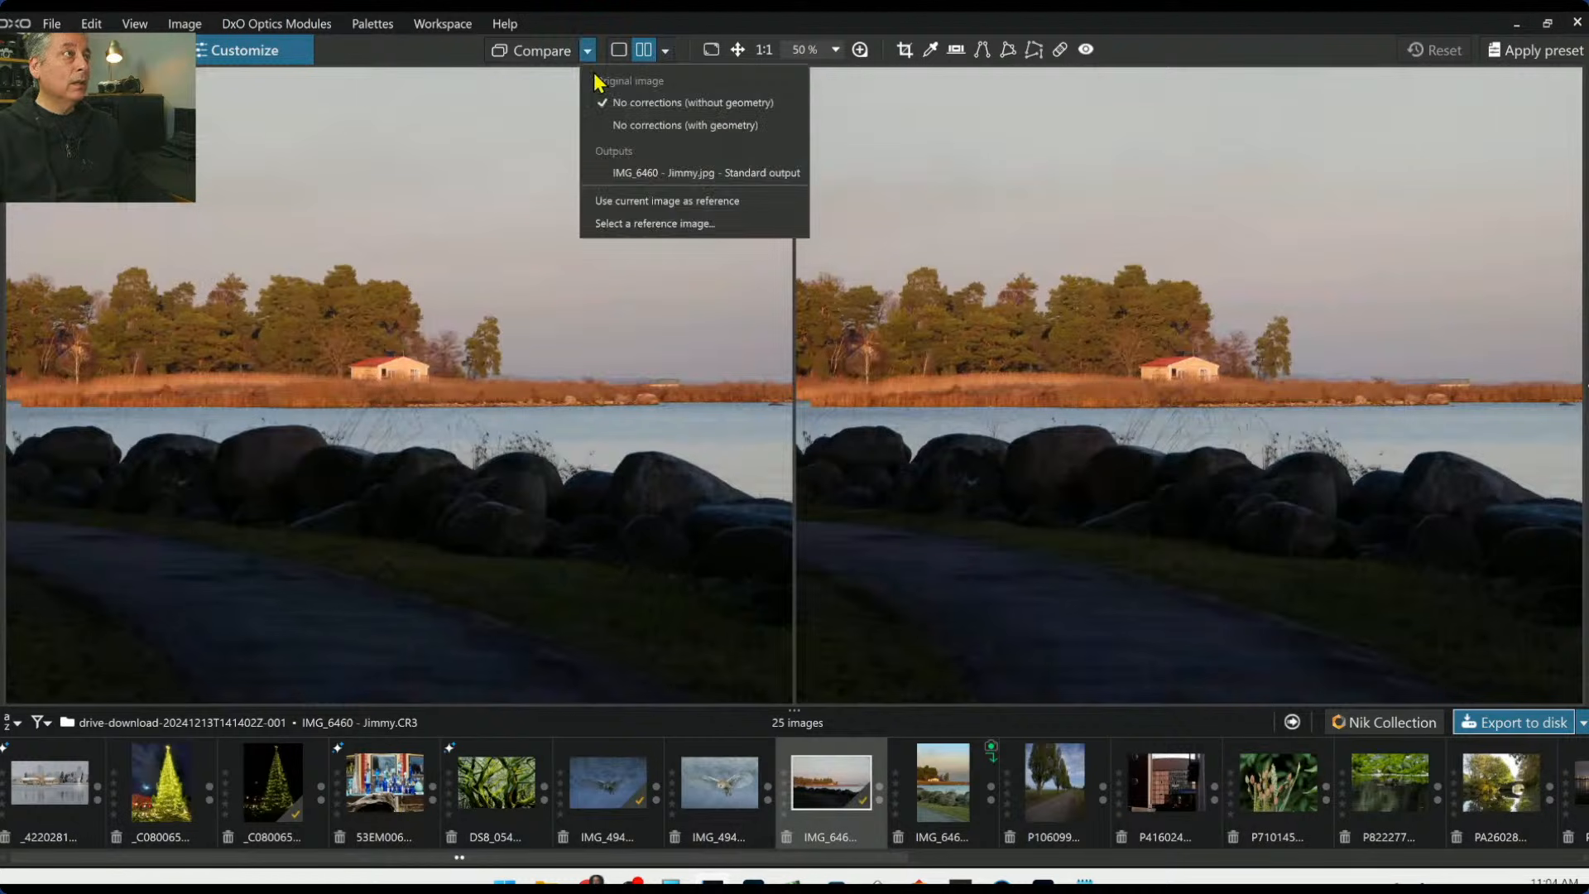
click(611, 173)
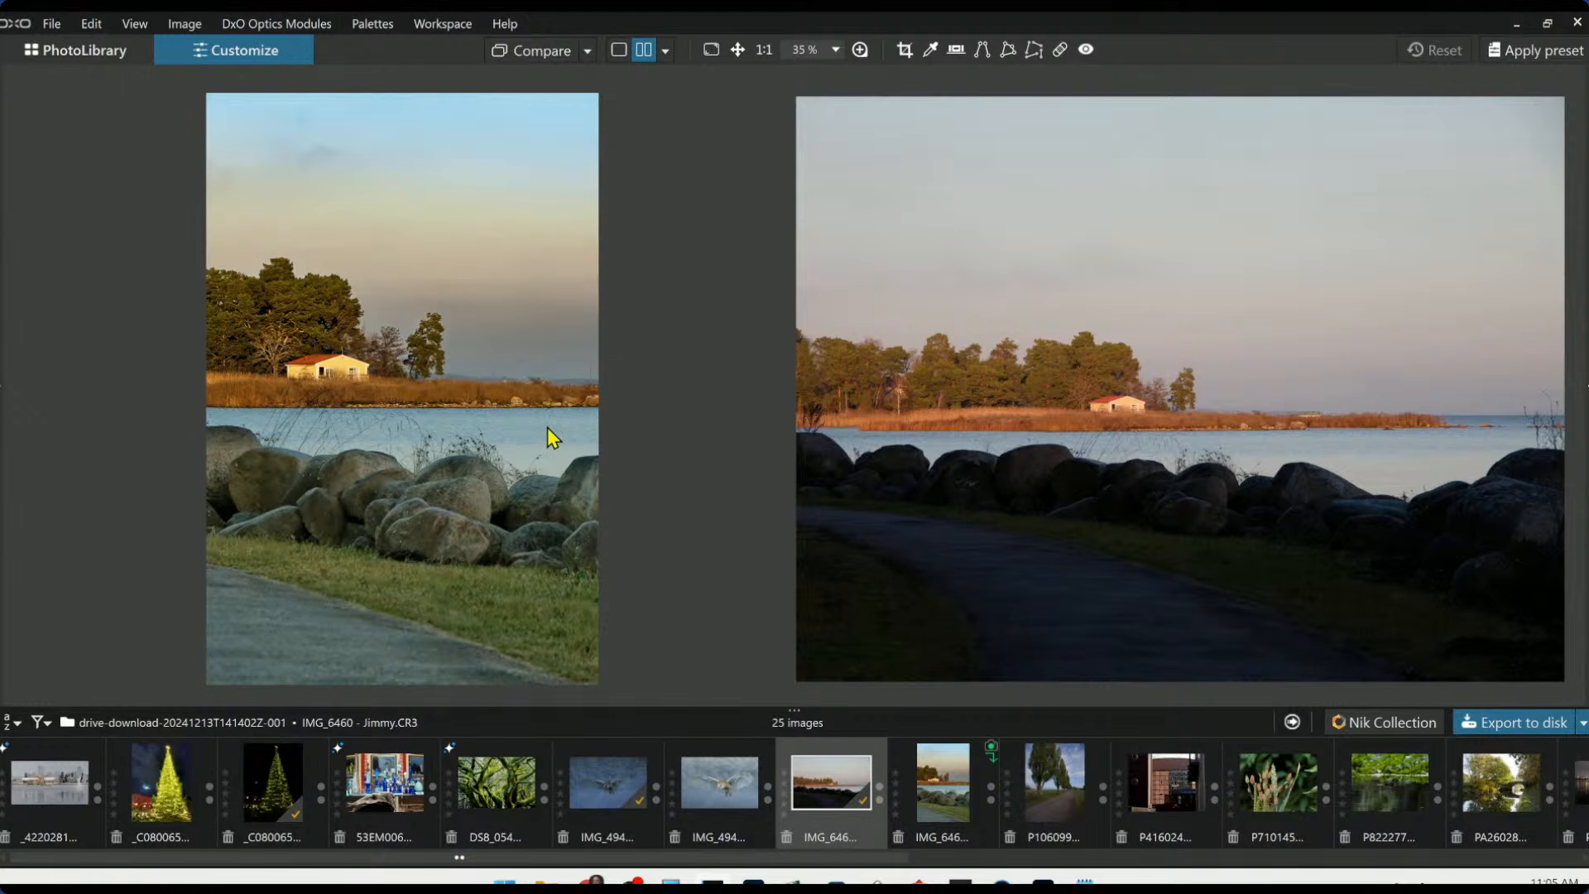
Compare the exported edit with the uncorrected original in full-screen split view, sweeping the divider across the picture
click(711, 50)
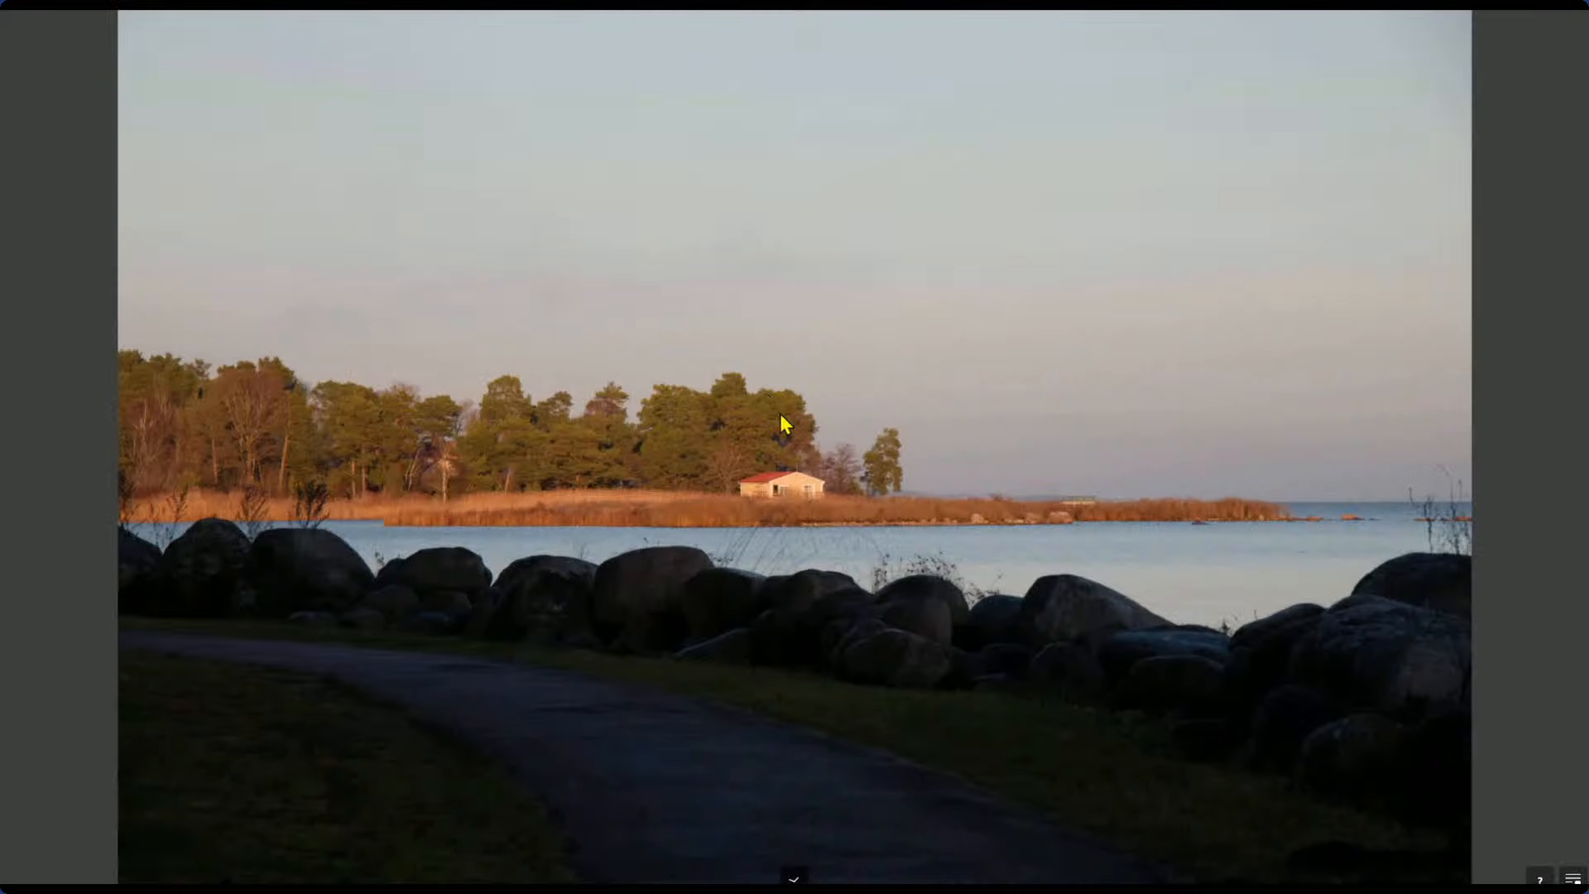
click(1076, 879)
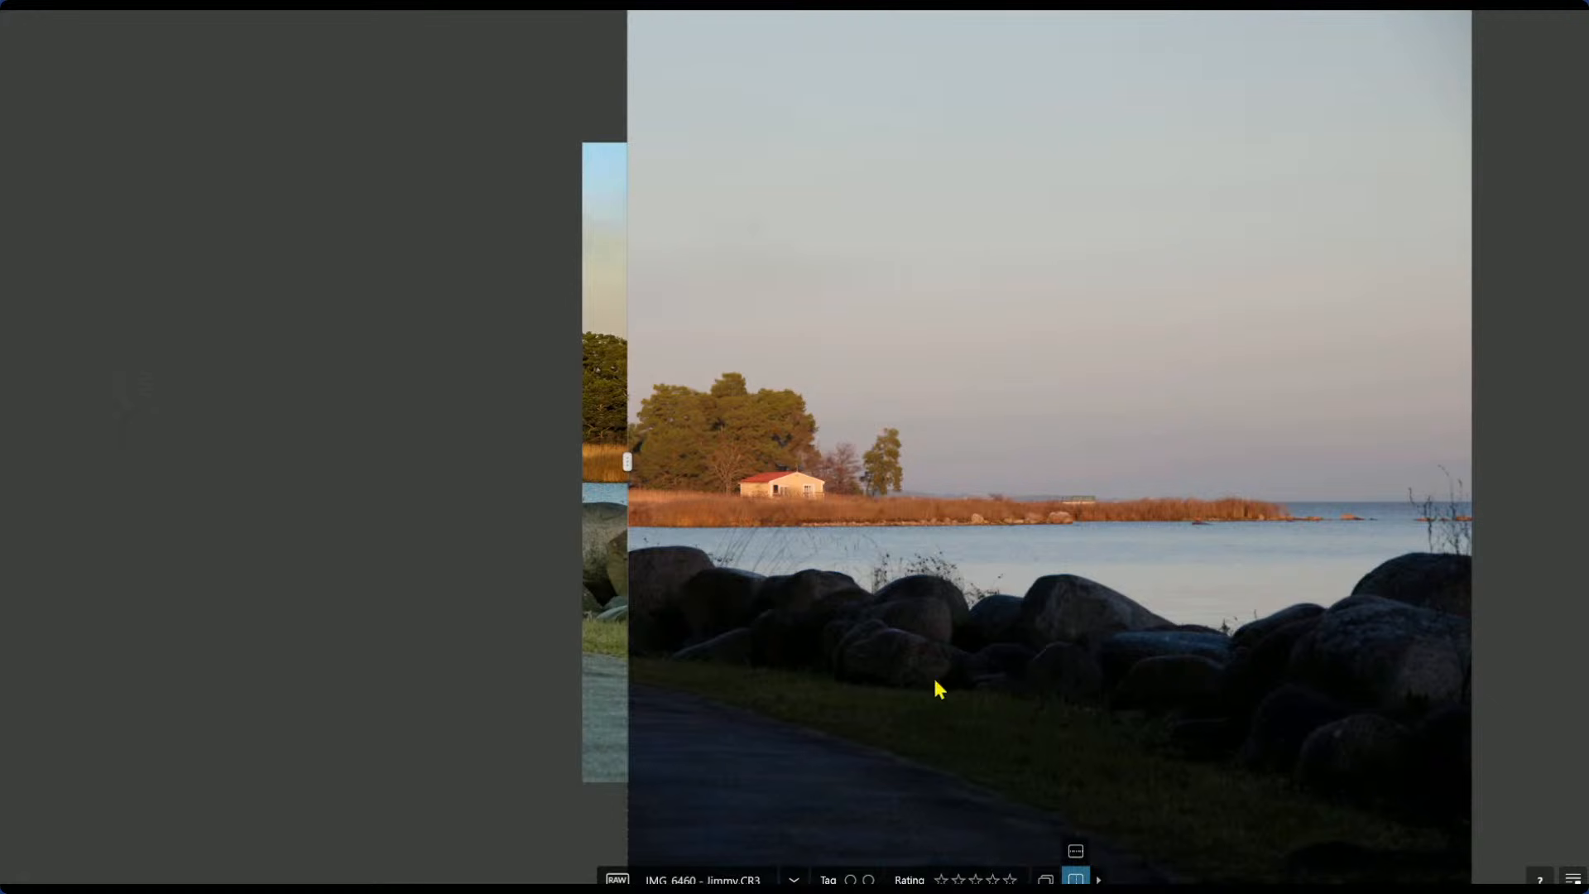
drag(631, 461, 1479, 539)
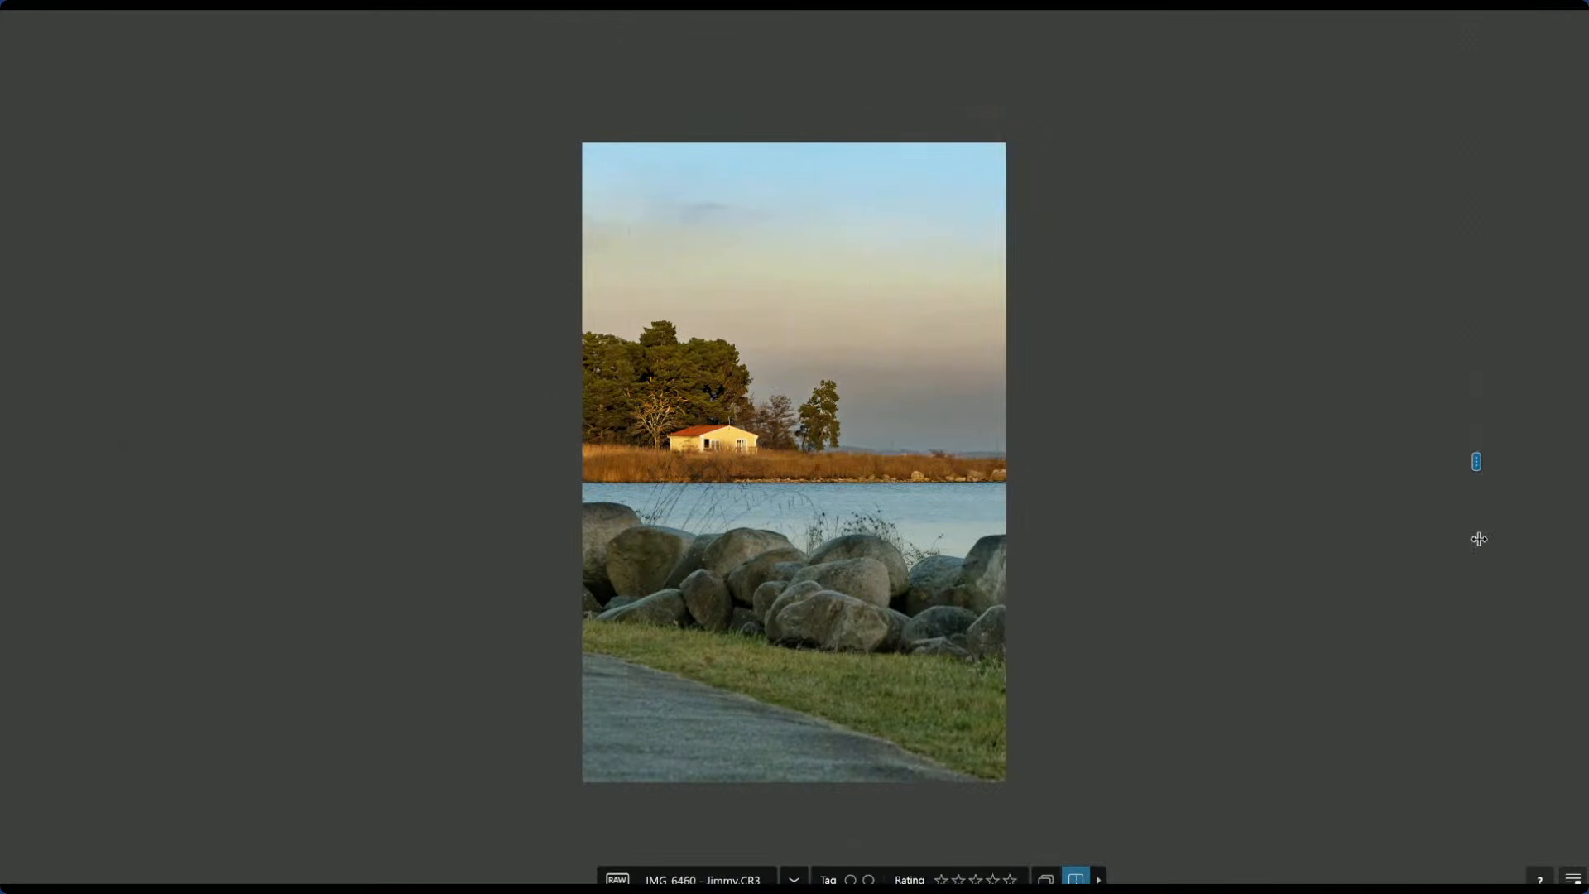
drag(1479, 539, 1440, 534)
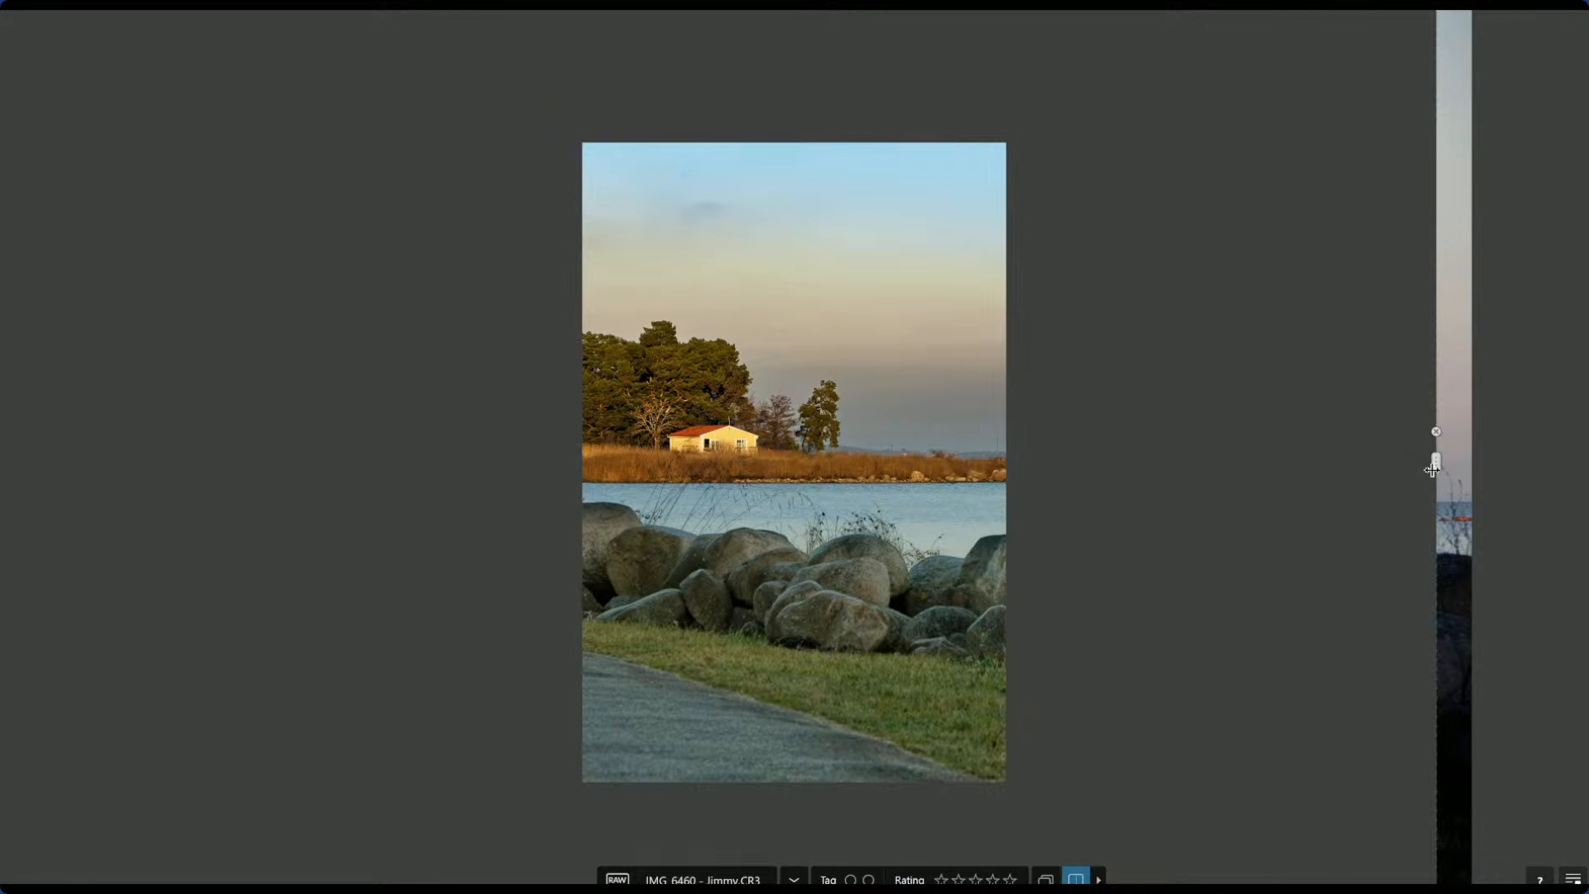
drag(1436, 461, 112, 464)
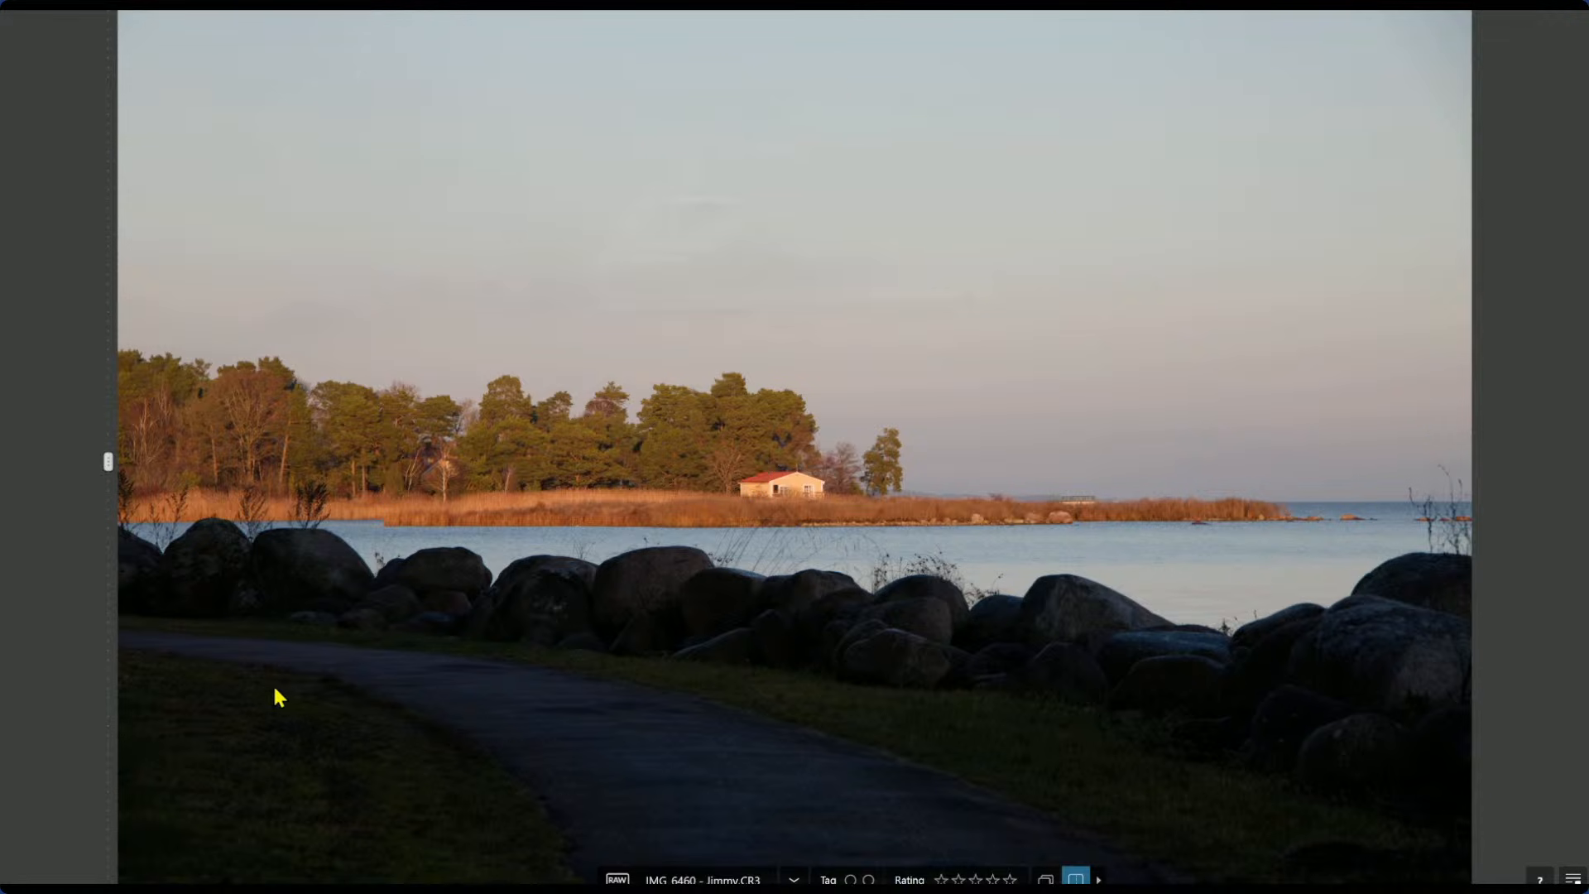
drag(105, 466, 1364, 605)
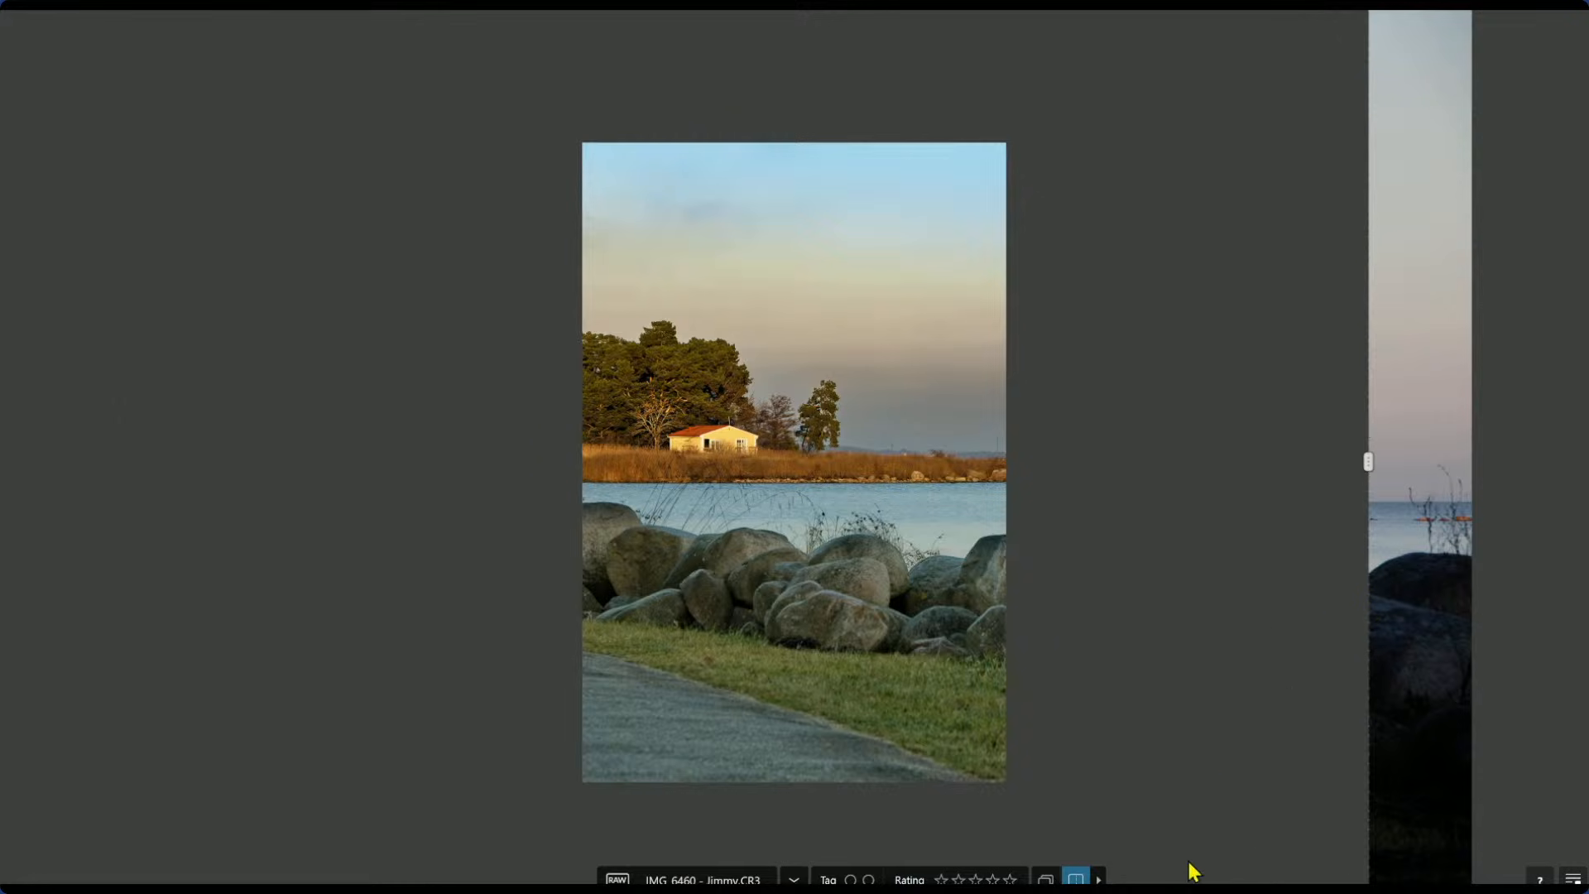
click(1076, 879)
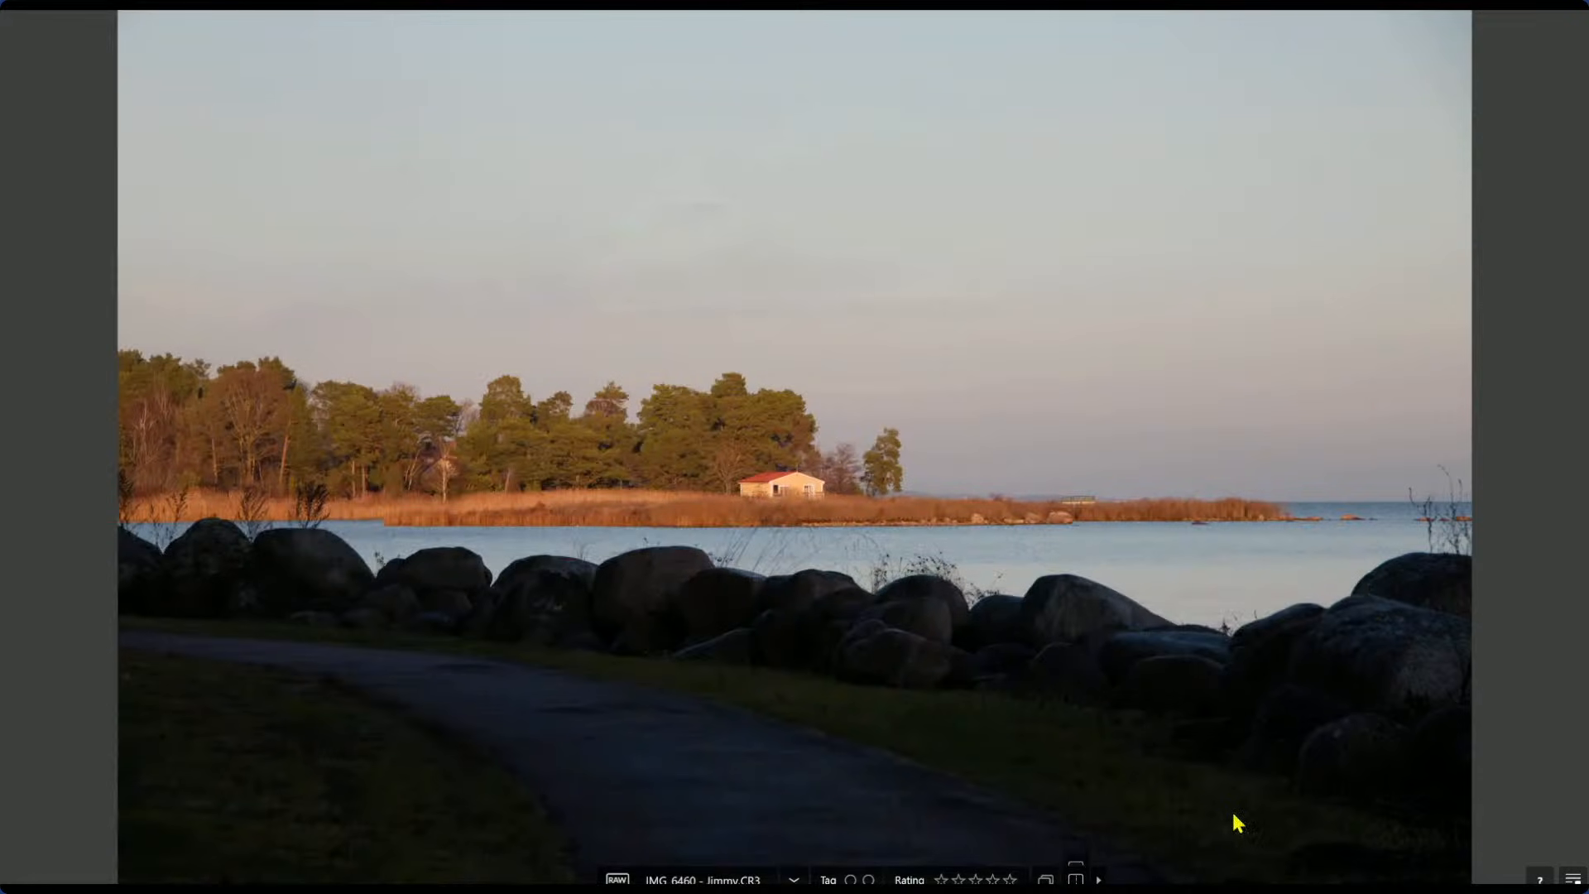
key(Escape)
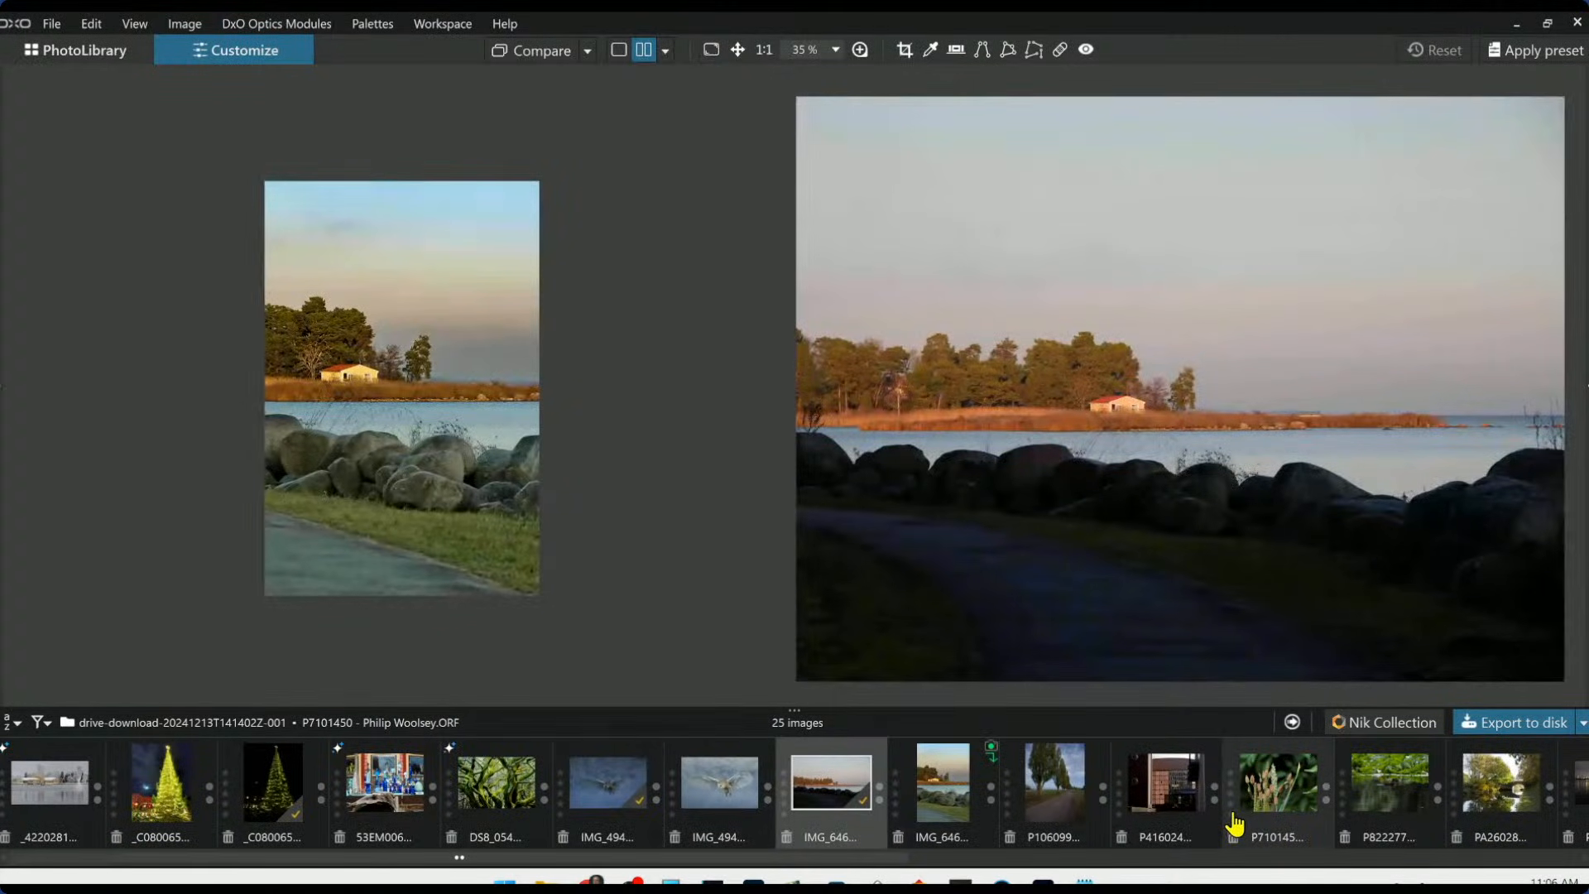
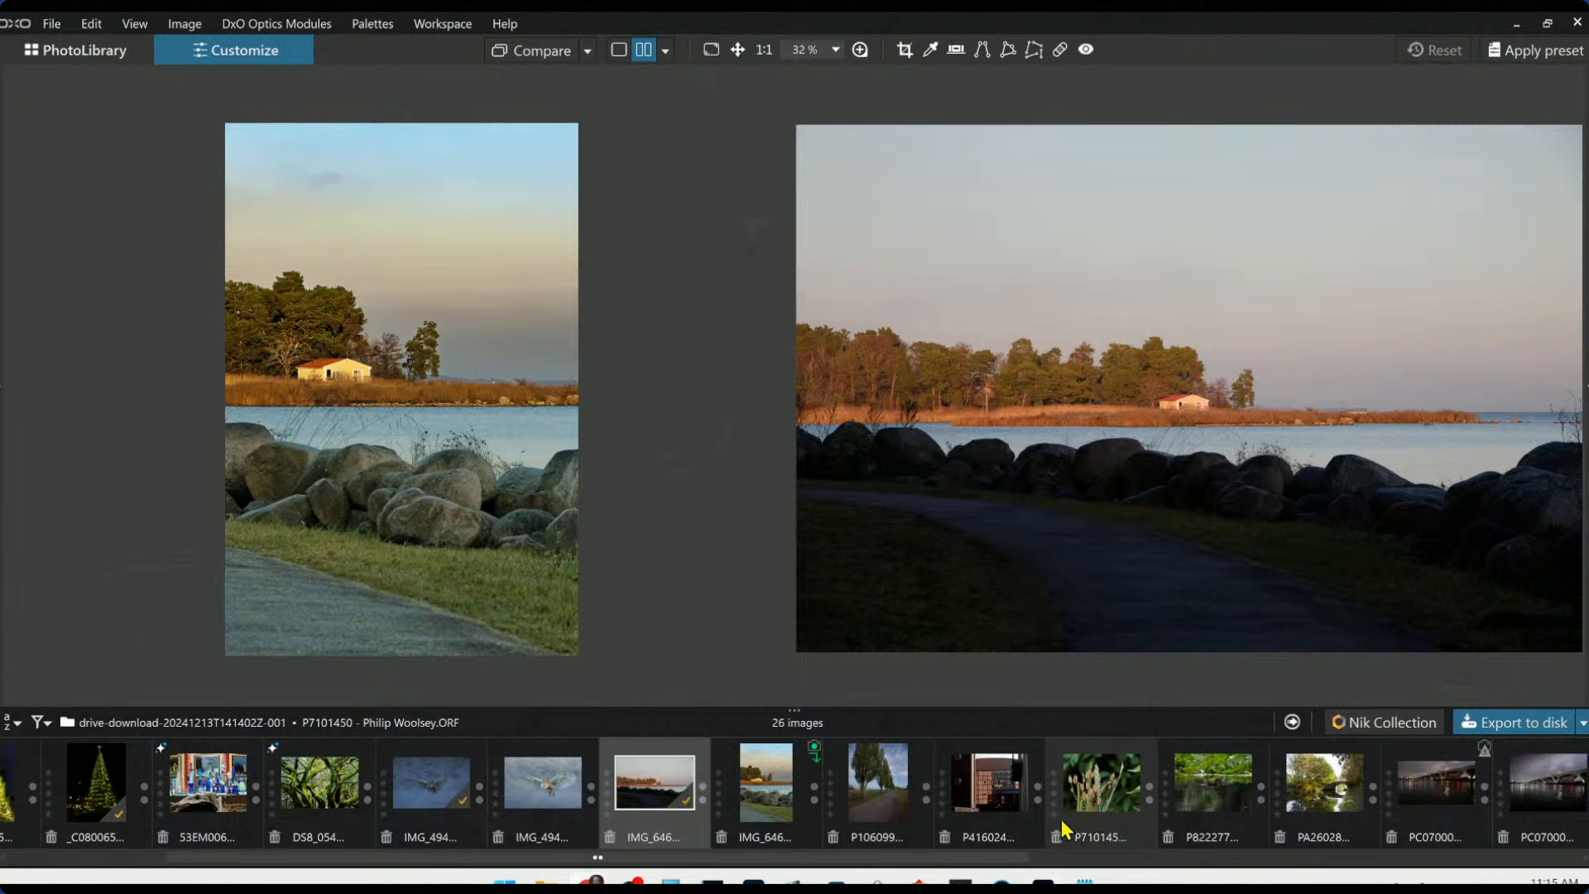
Open the tree-lined road photo P1060992 in single-image view with the editing palettes shown
scroll(993, 816, down, 2)
click(703, 807)
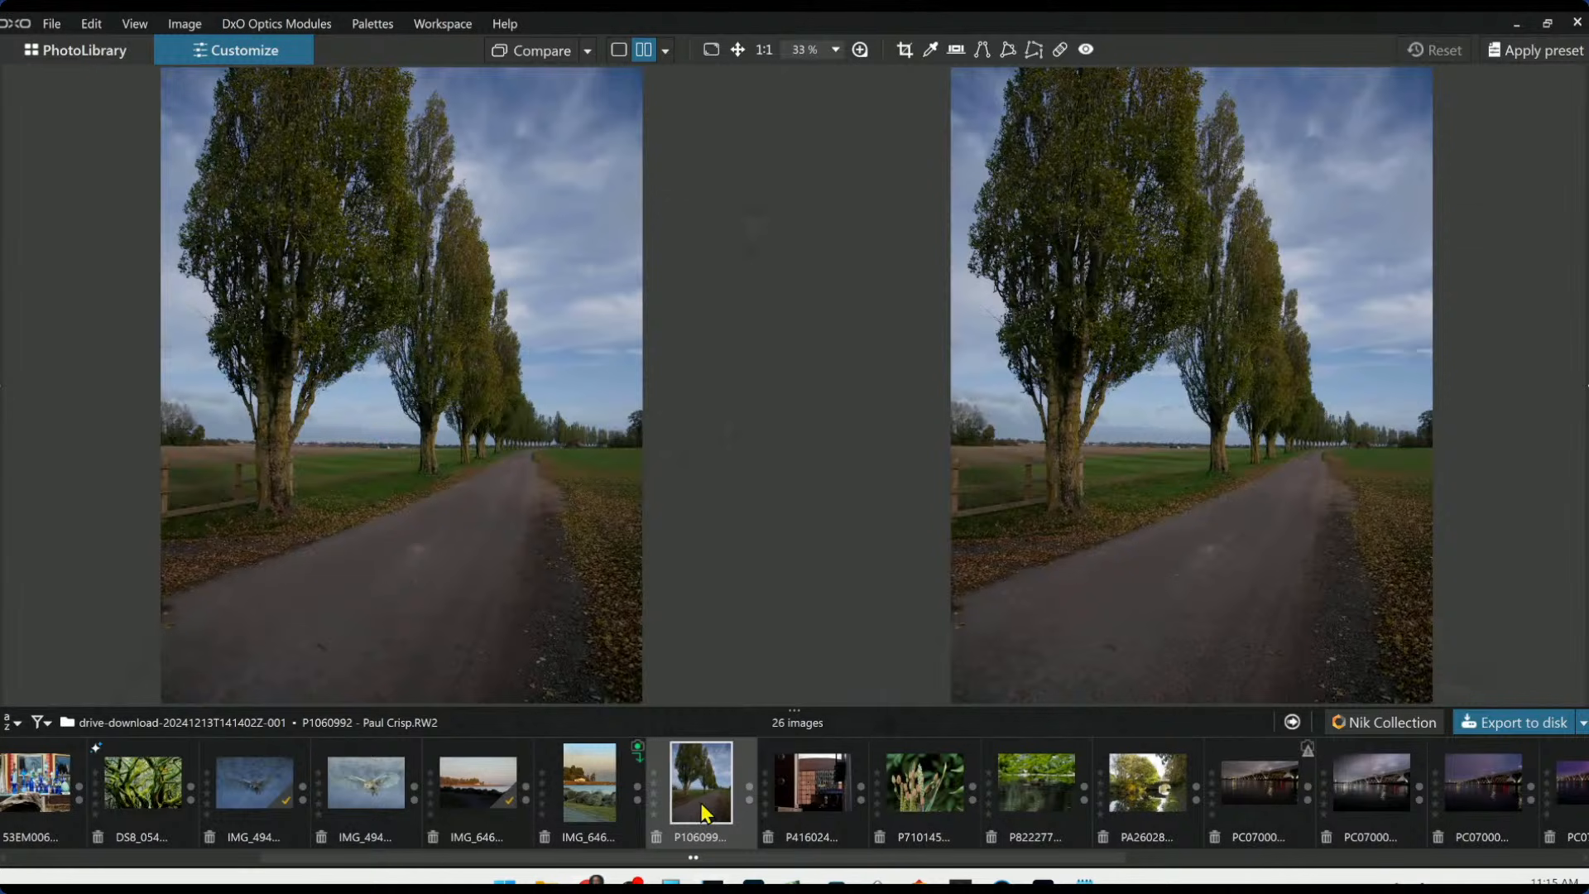
key(F9)
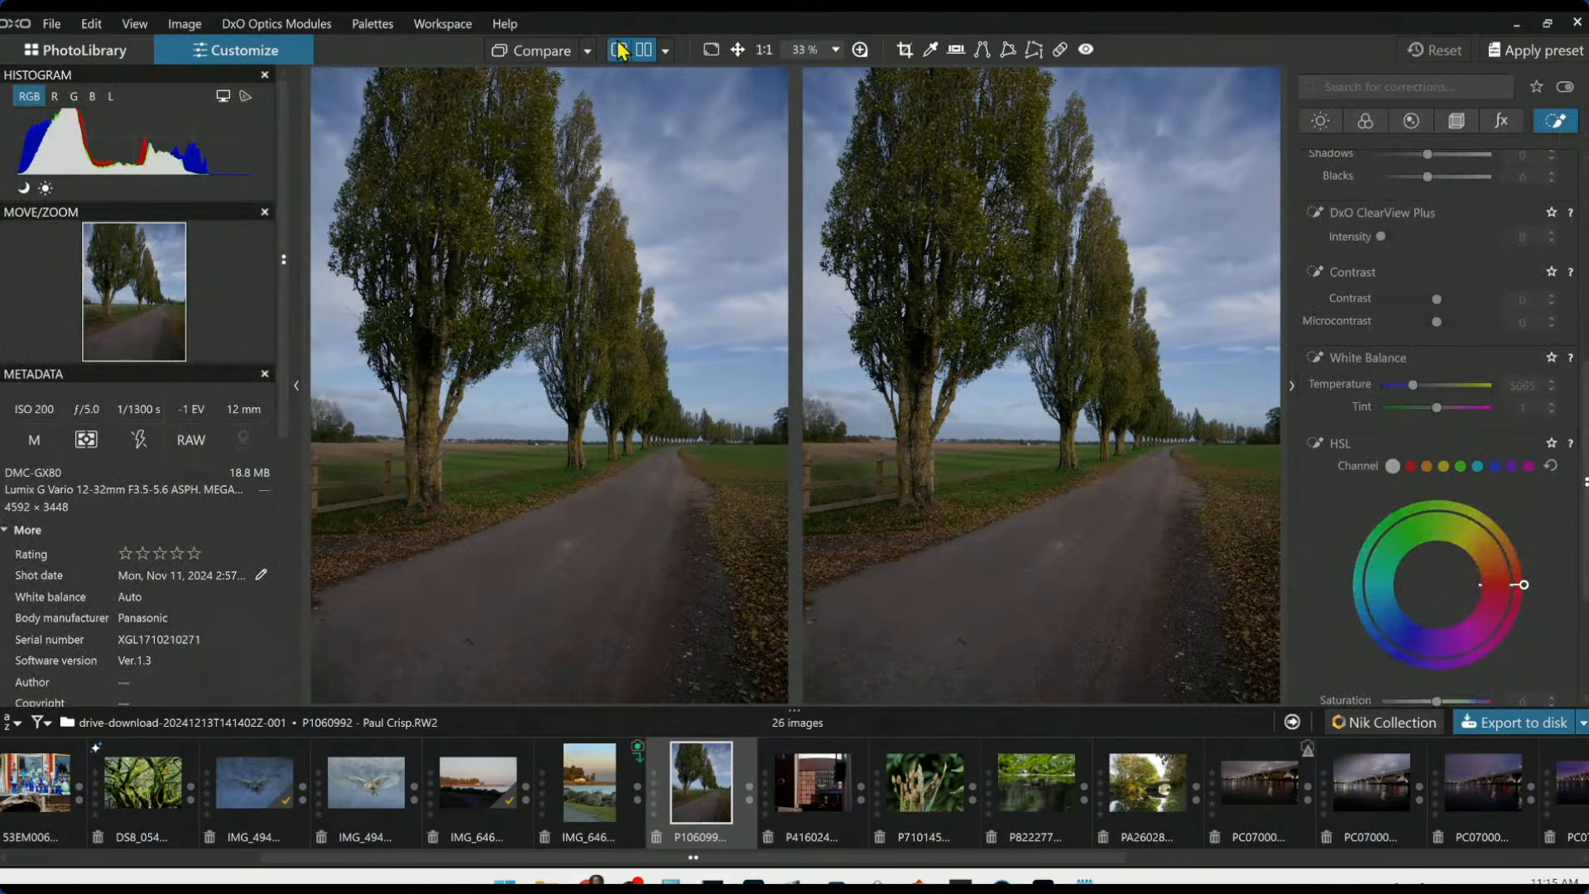
click(620, 50)
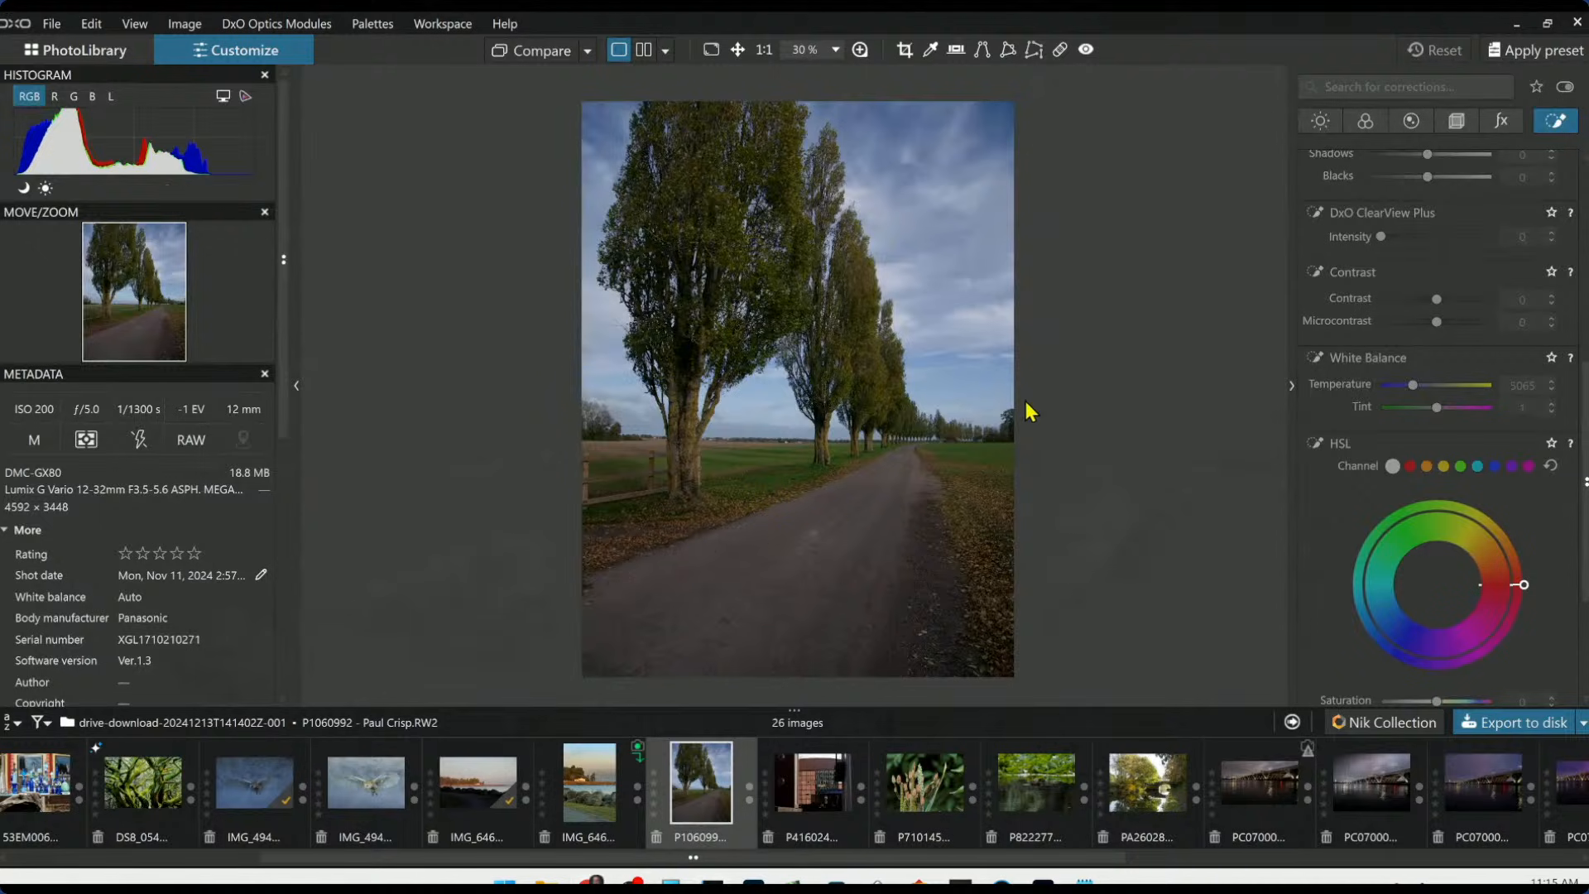
Inspect the distant trees and track at high magnification, and apply the general purpose "0000" demo preset to the whole photo
scroll(1026, 431, up, 8)
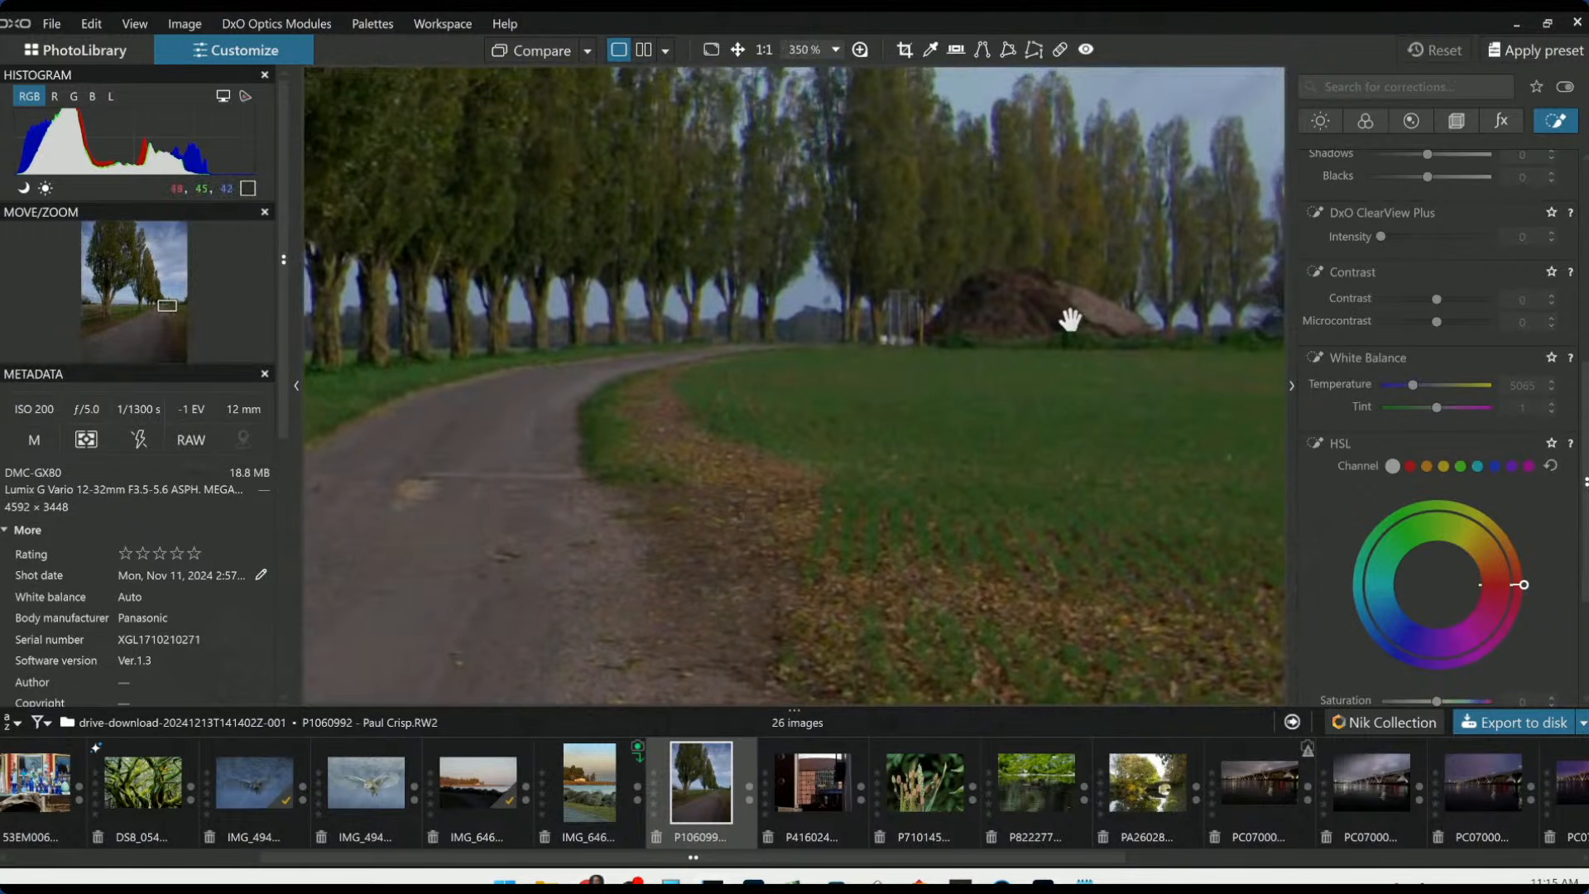
drag(977, 409, 830, 524)
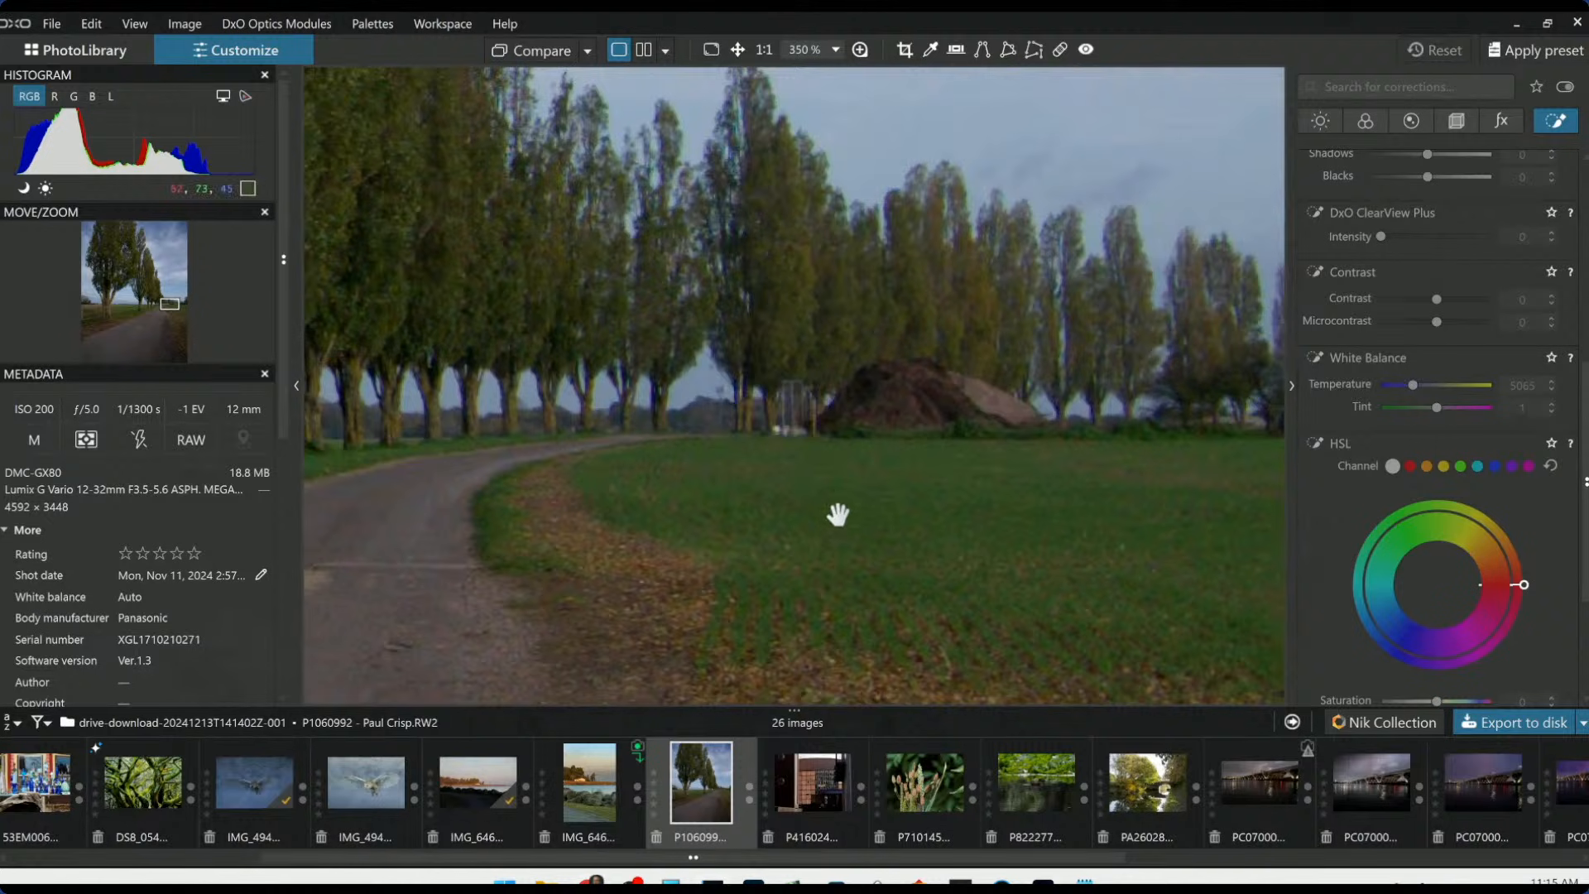
scroll(836, 517, down, 6)
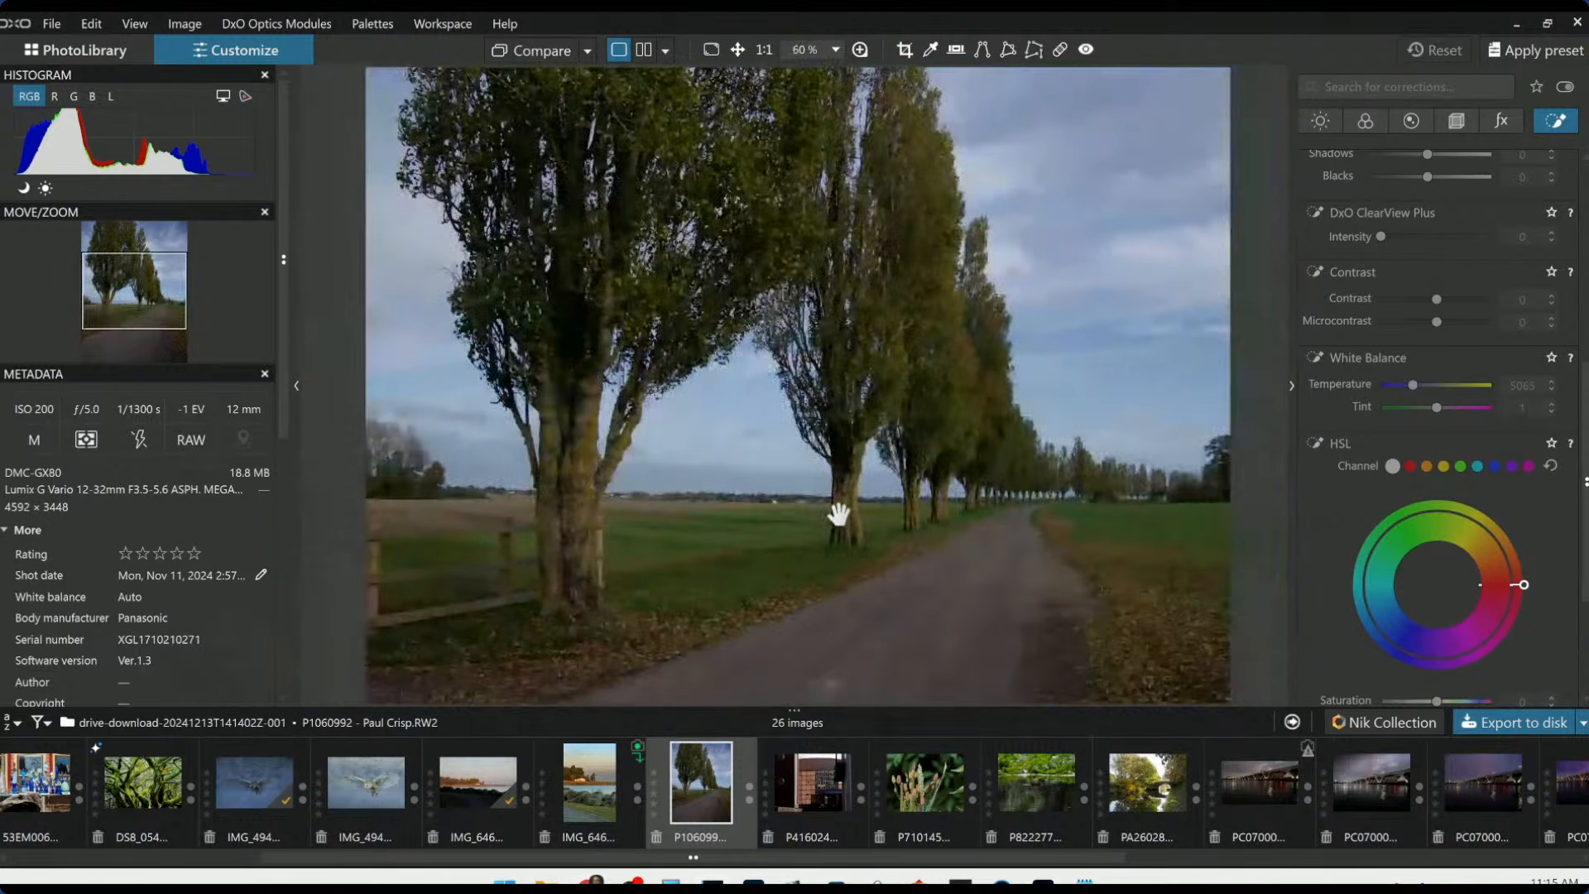
scroll(838, 515, down, 3)
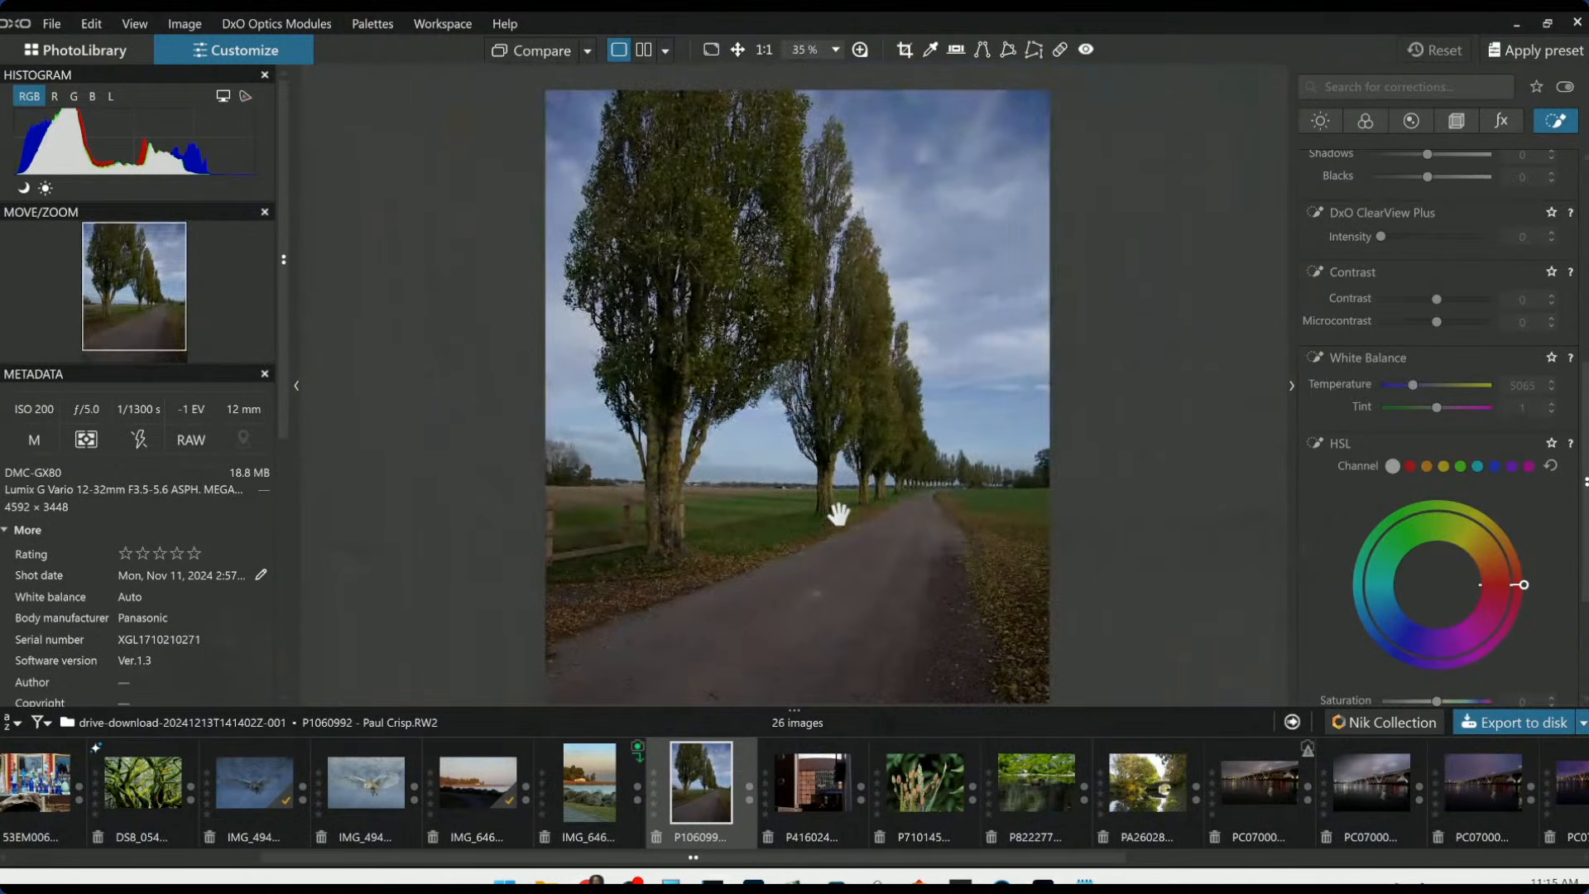
scroll(837, 515, down, 1)
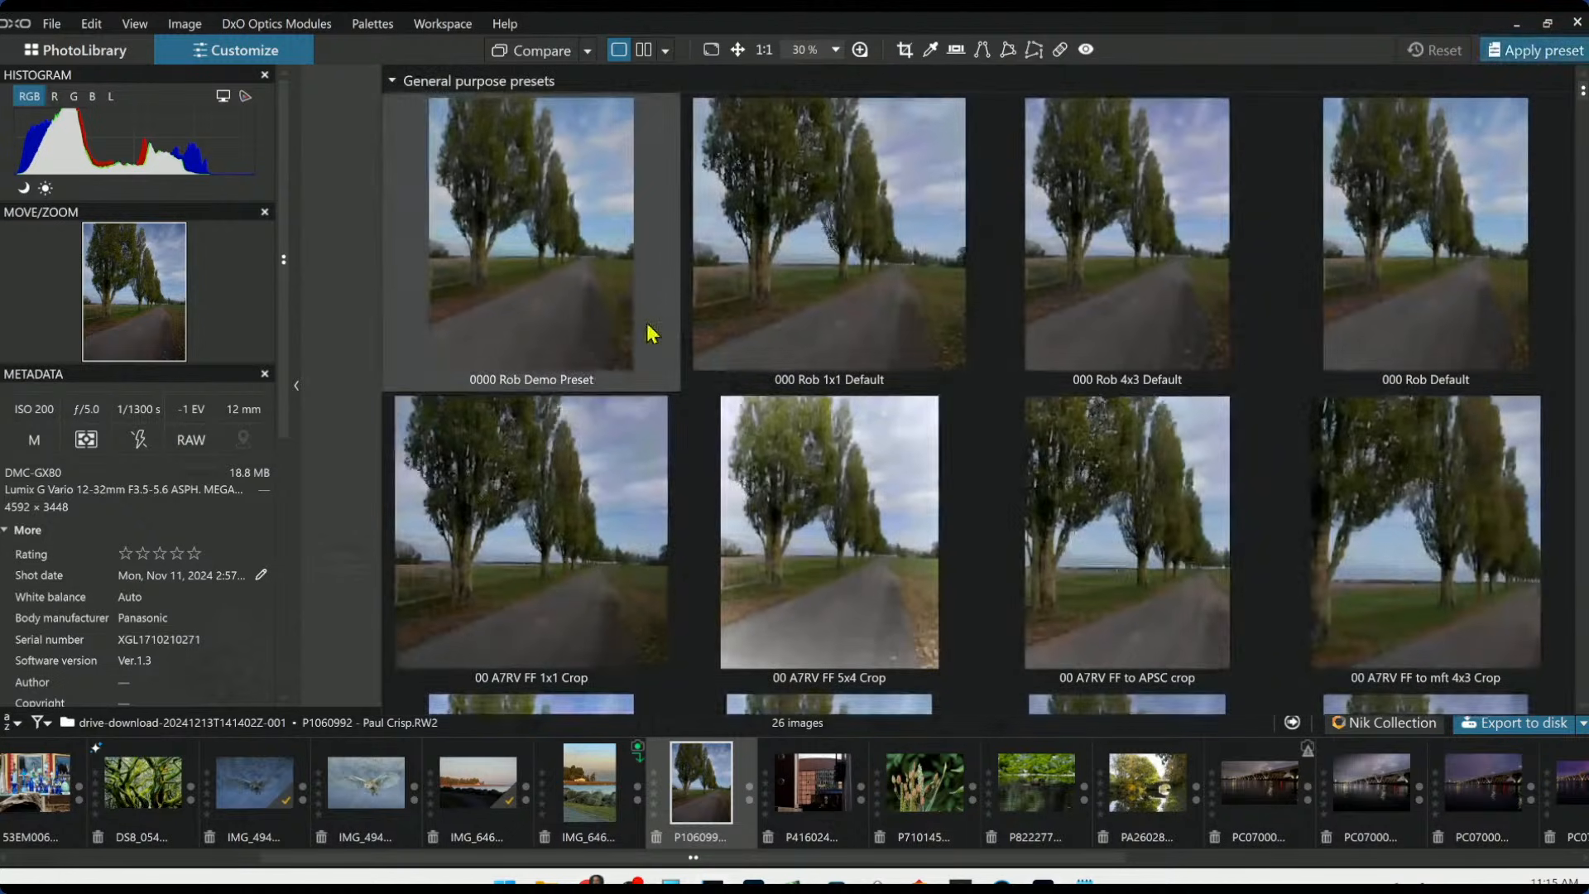
click(649, 330)
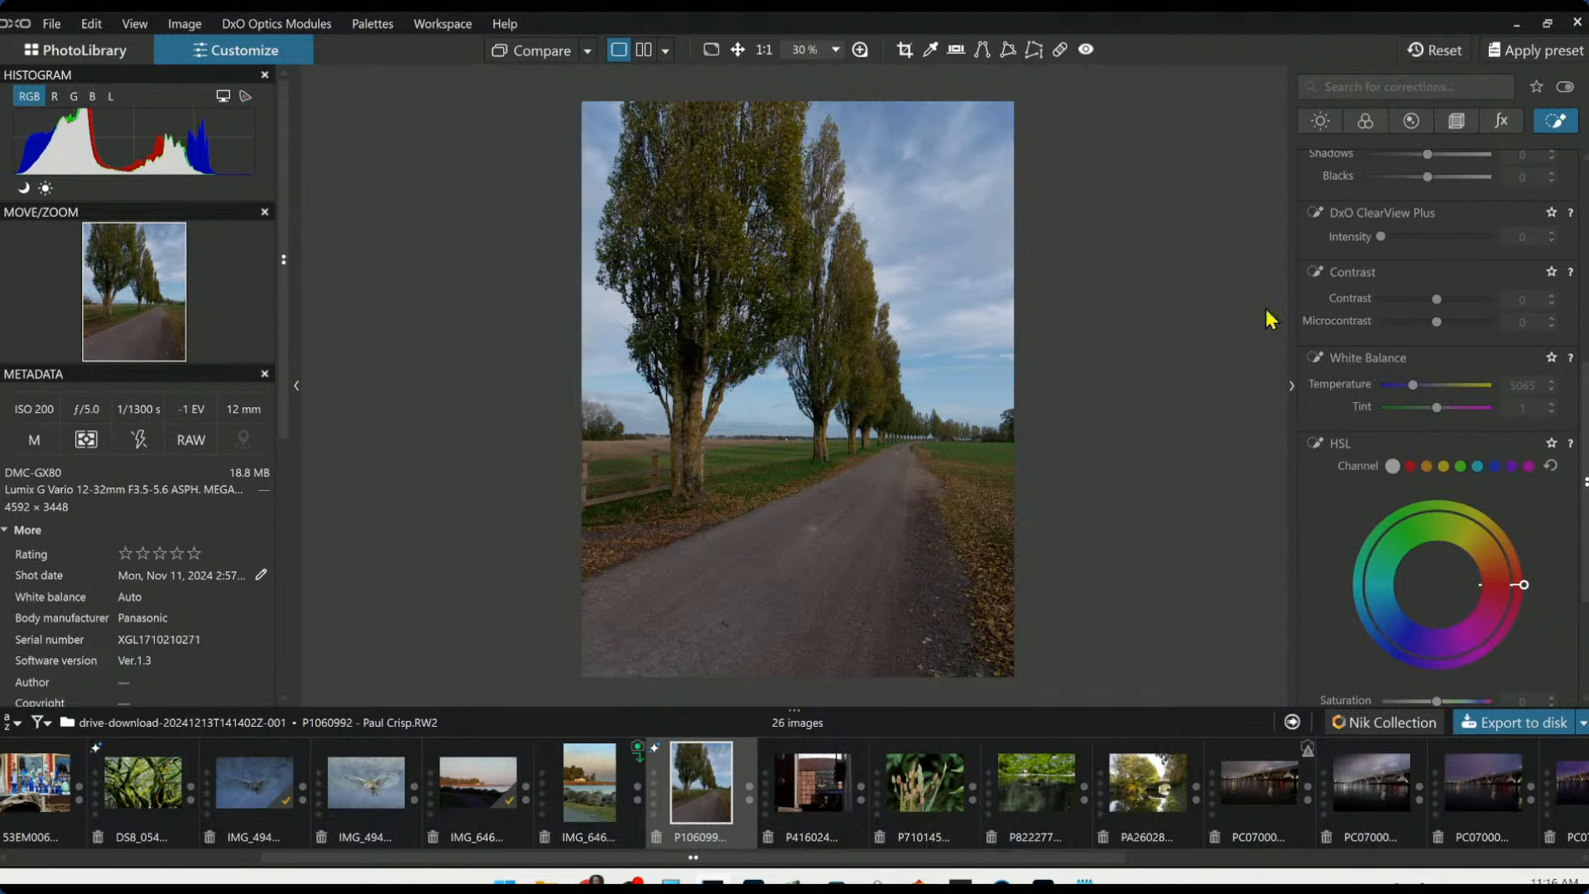
Straighten the road photo by setting its horizon correction to -1.07
click(1457, 121)
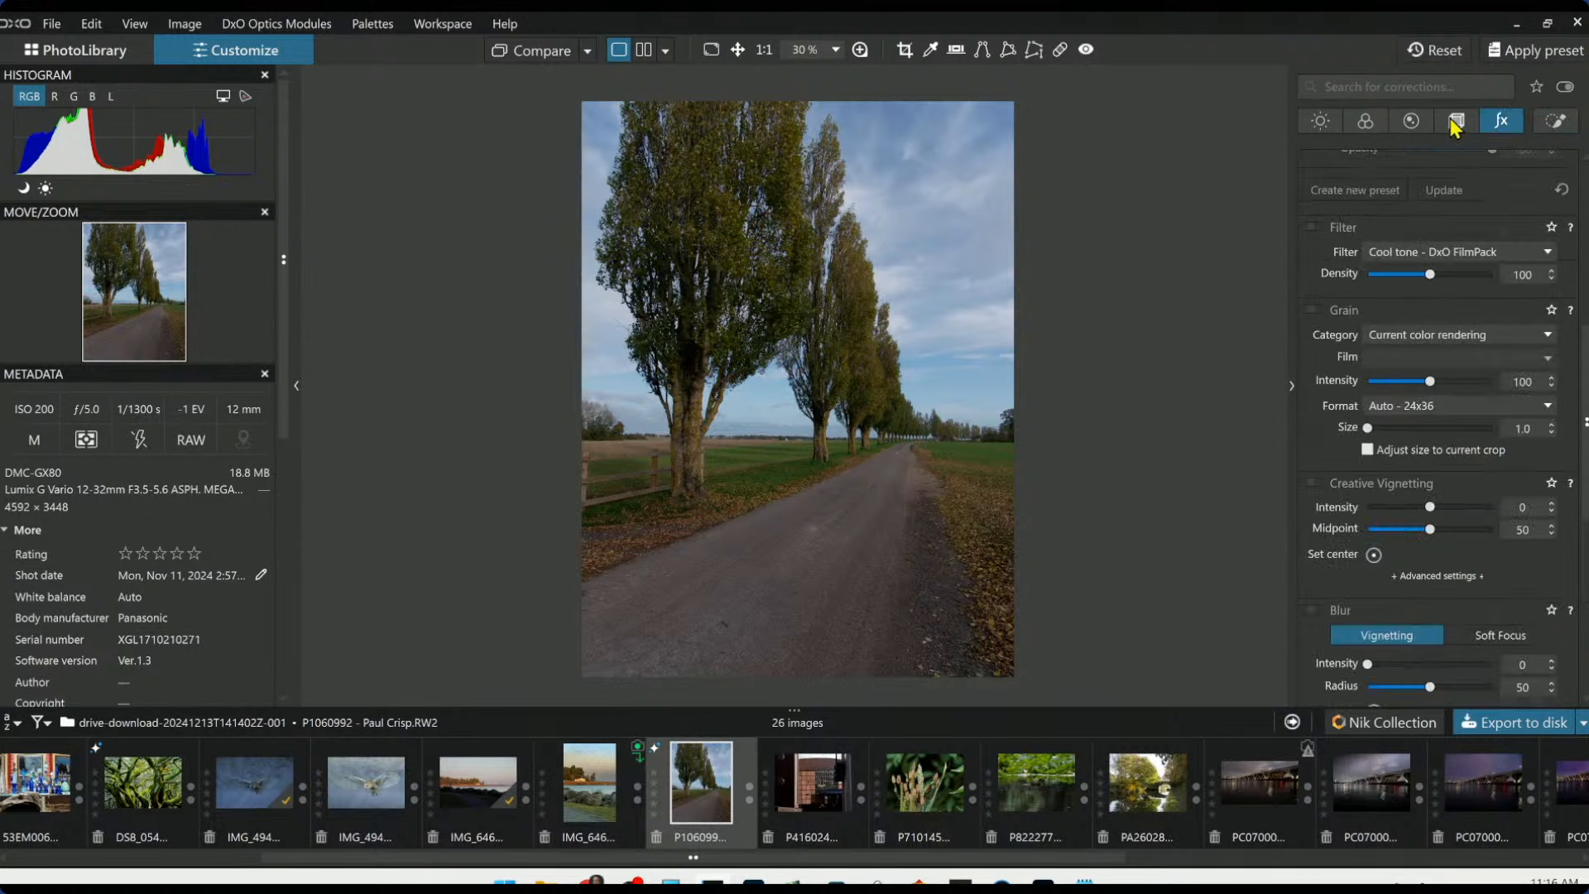
scroll(1454, 284, up, 1)
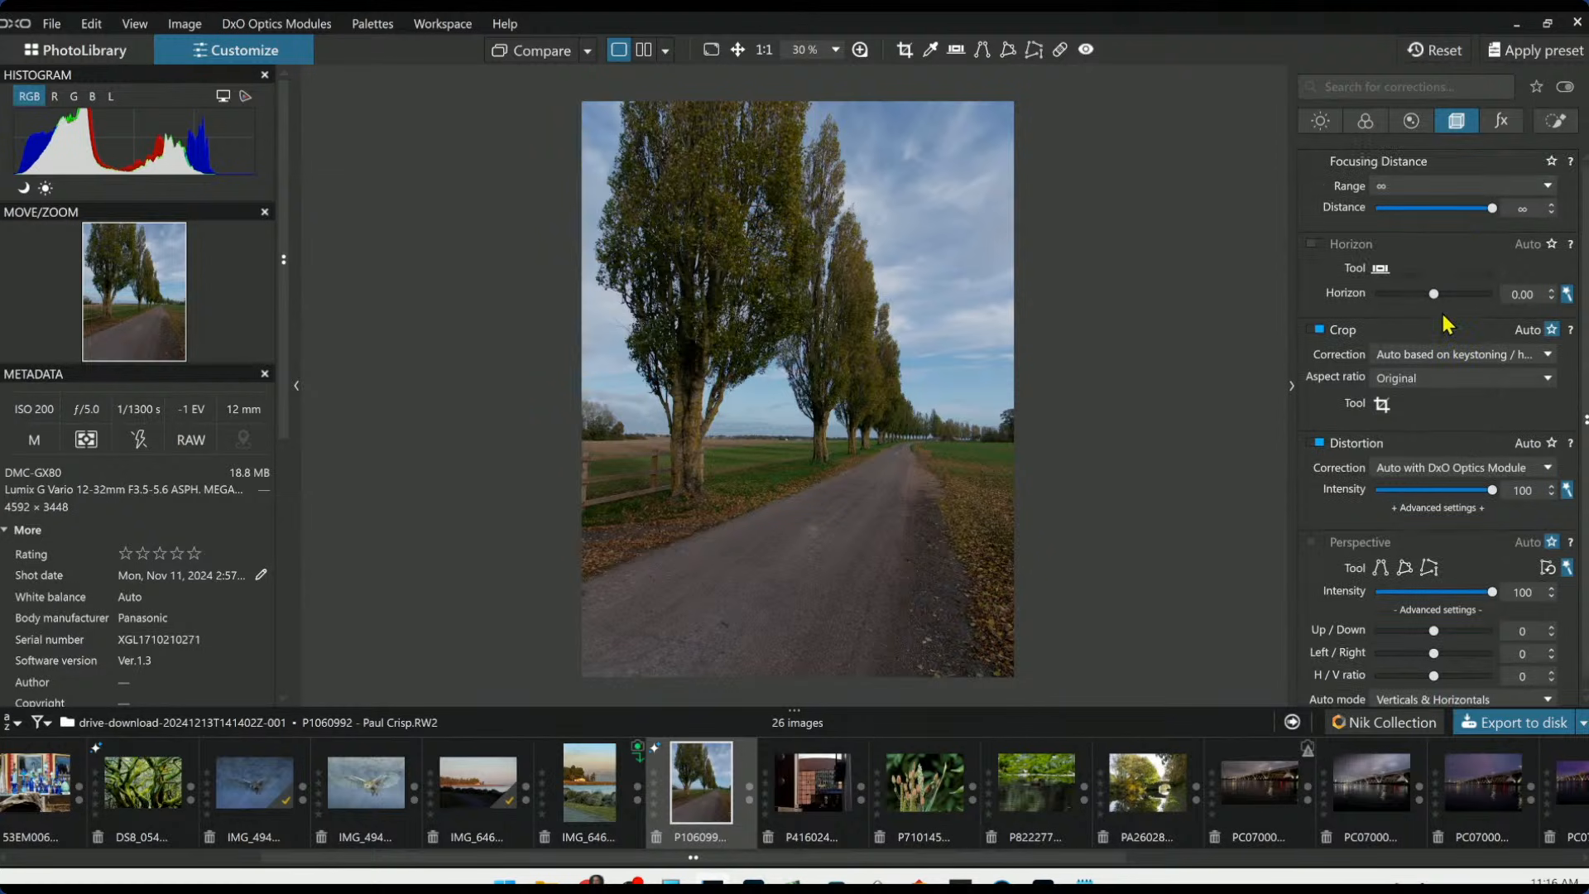
click(1565, 295)
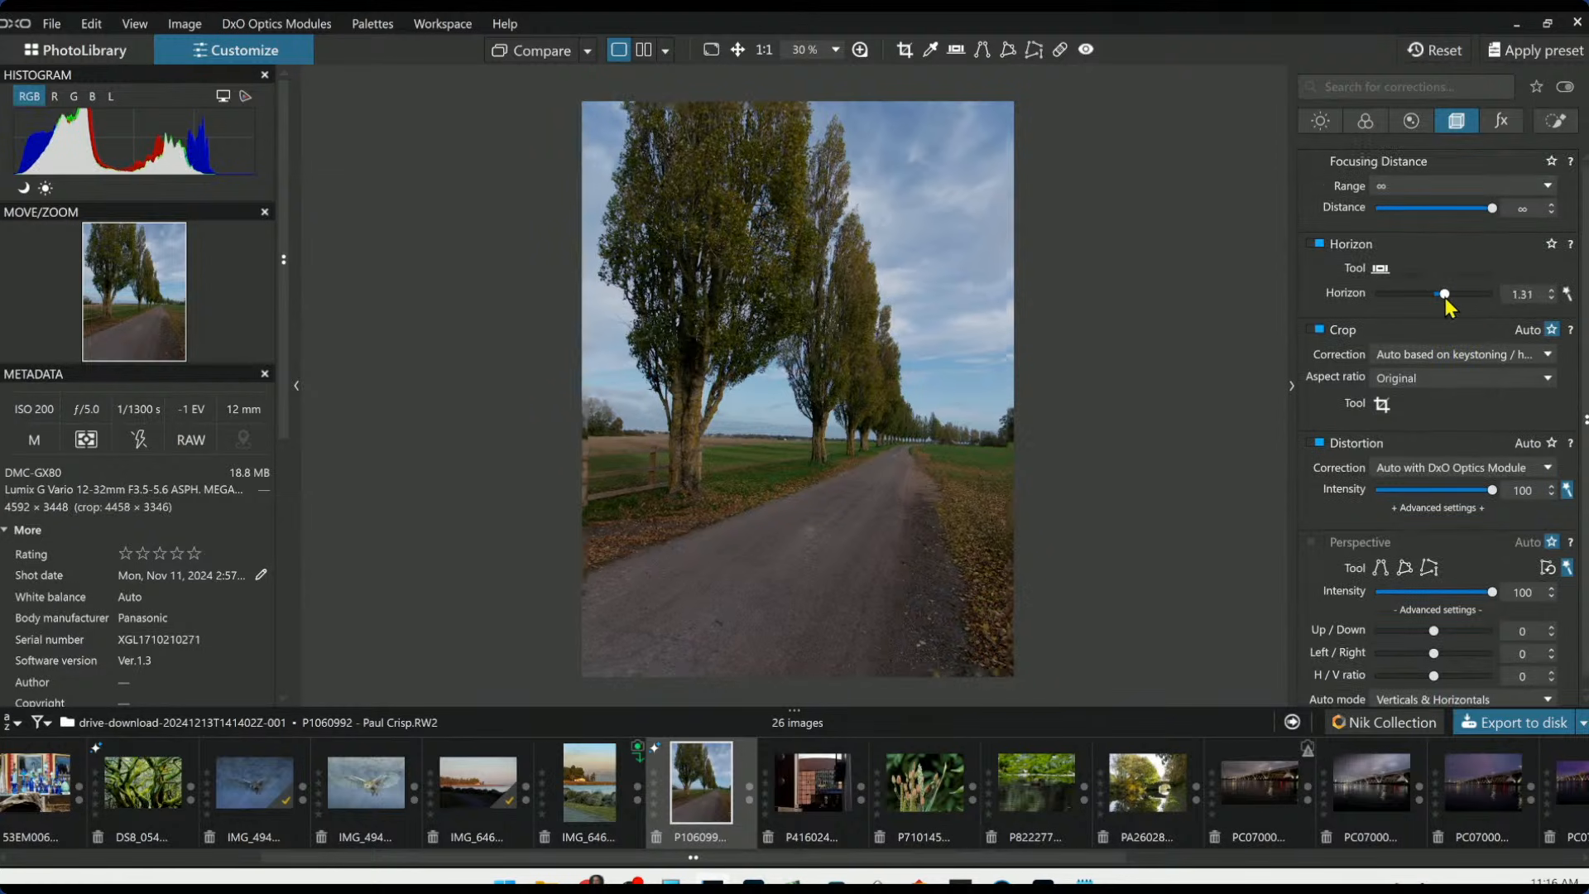
drag(1442, 297, 1426, 296)
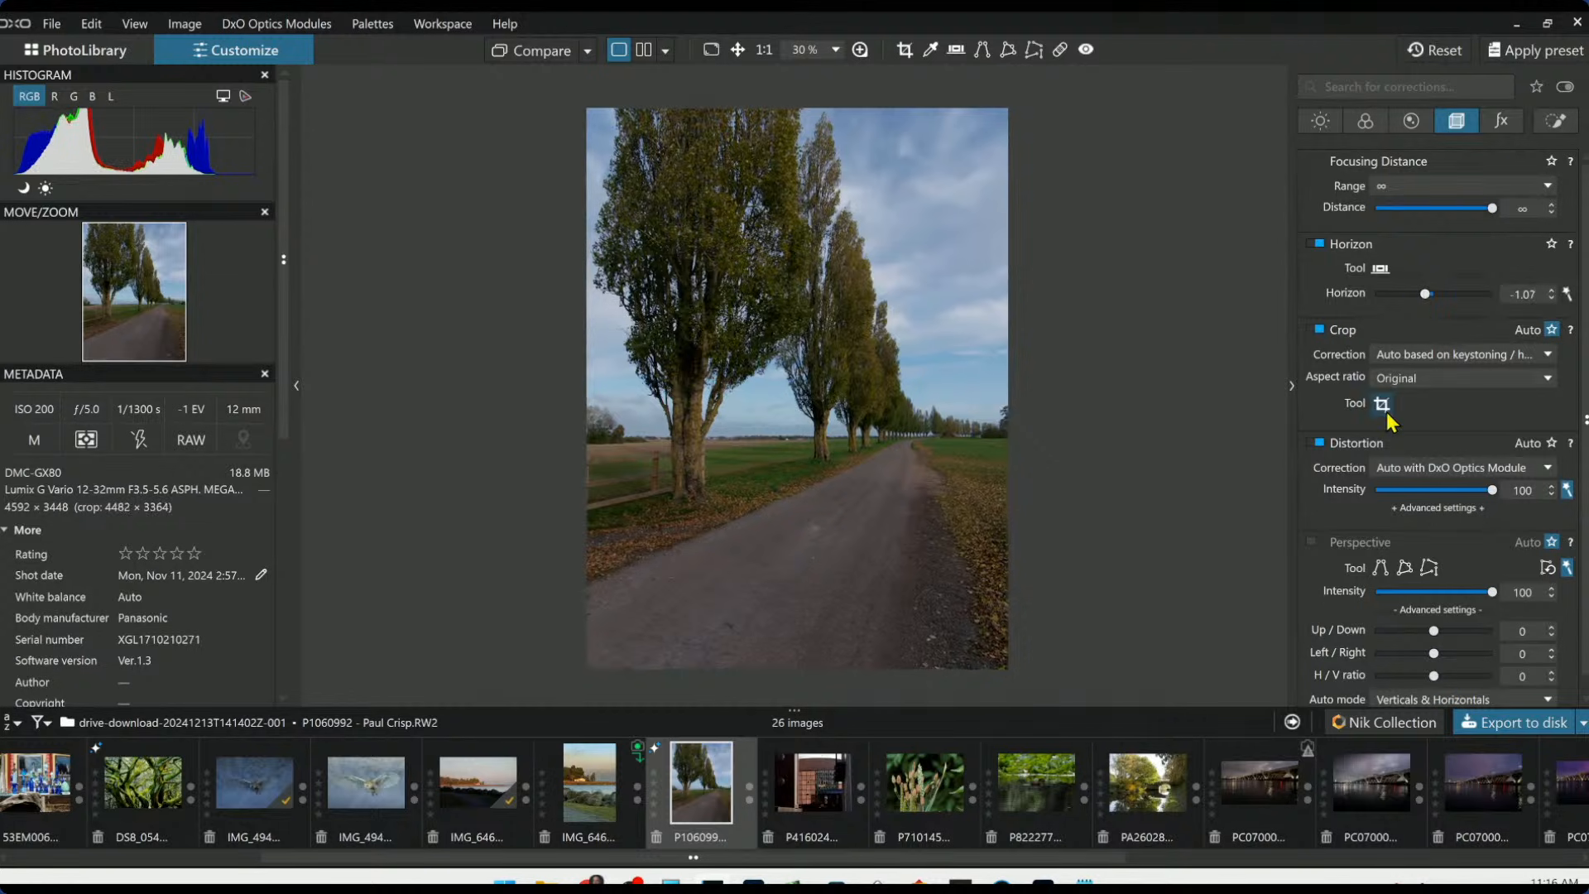
Crop the road photo with a 1 × 1 aspect ratio to about 3257 × 3257 px, framing the trees and track
click(1384, 407)
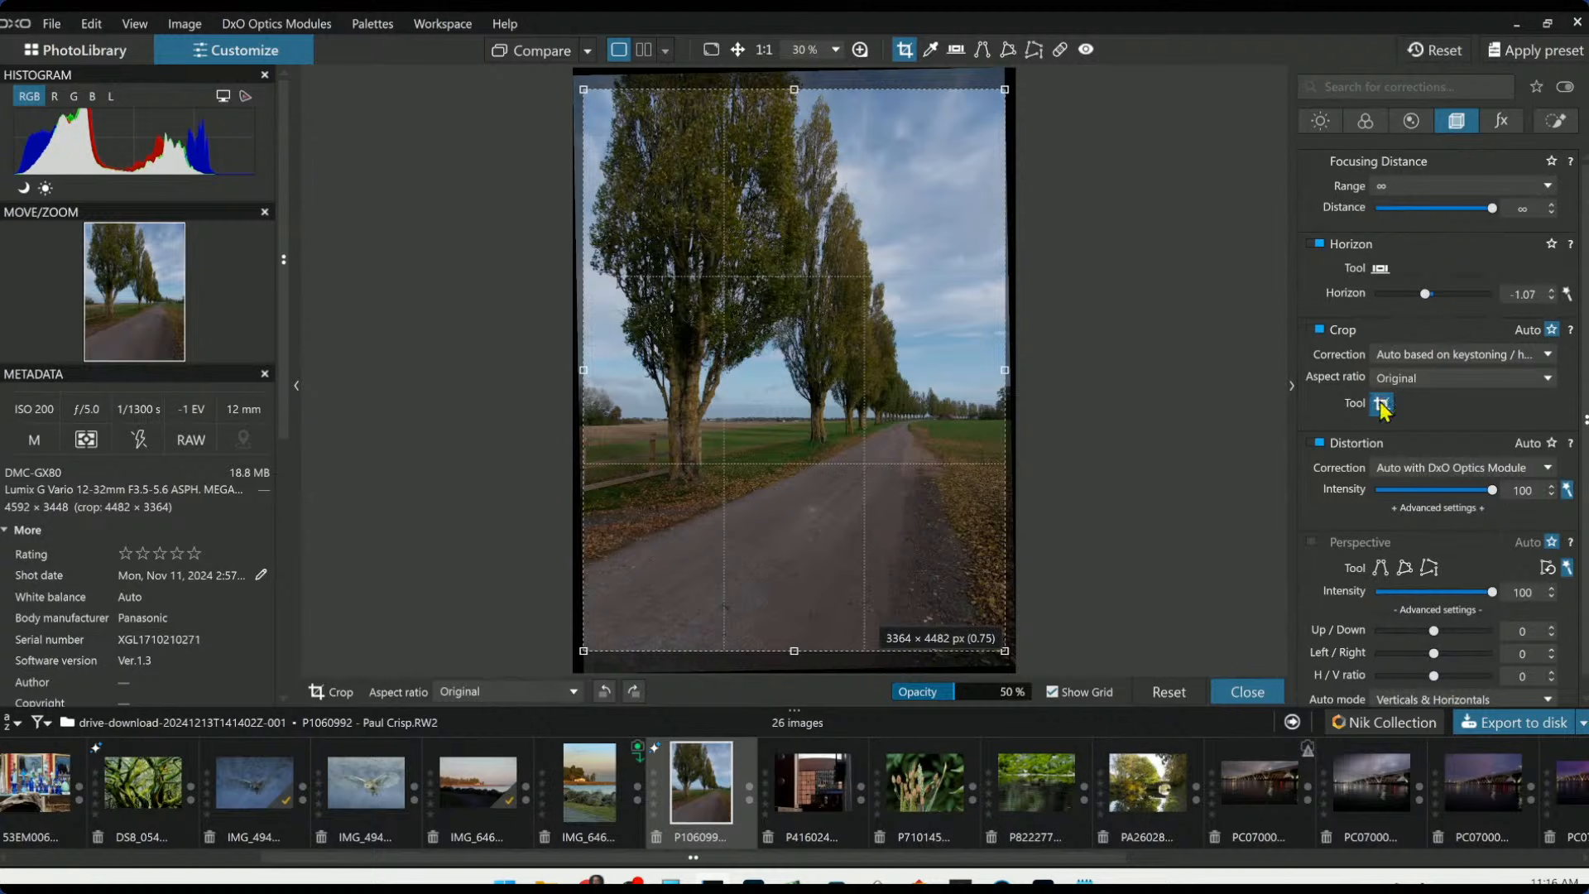
click(1425, 381)
click(1422, 447)
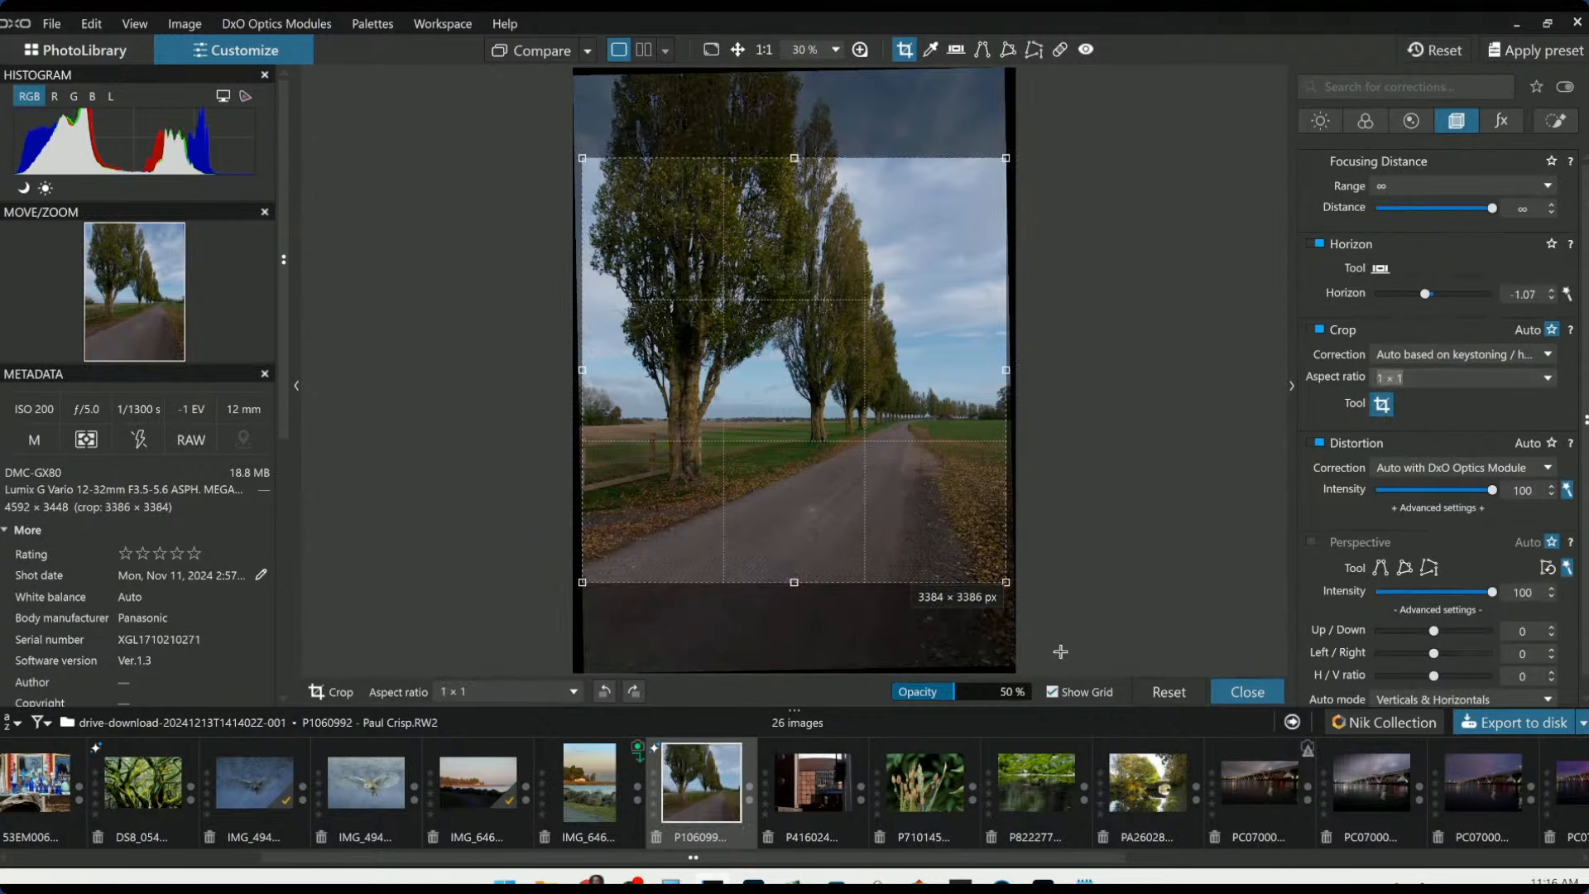
drag(939, 557, 944, 539)
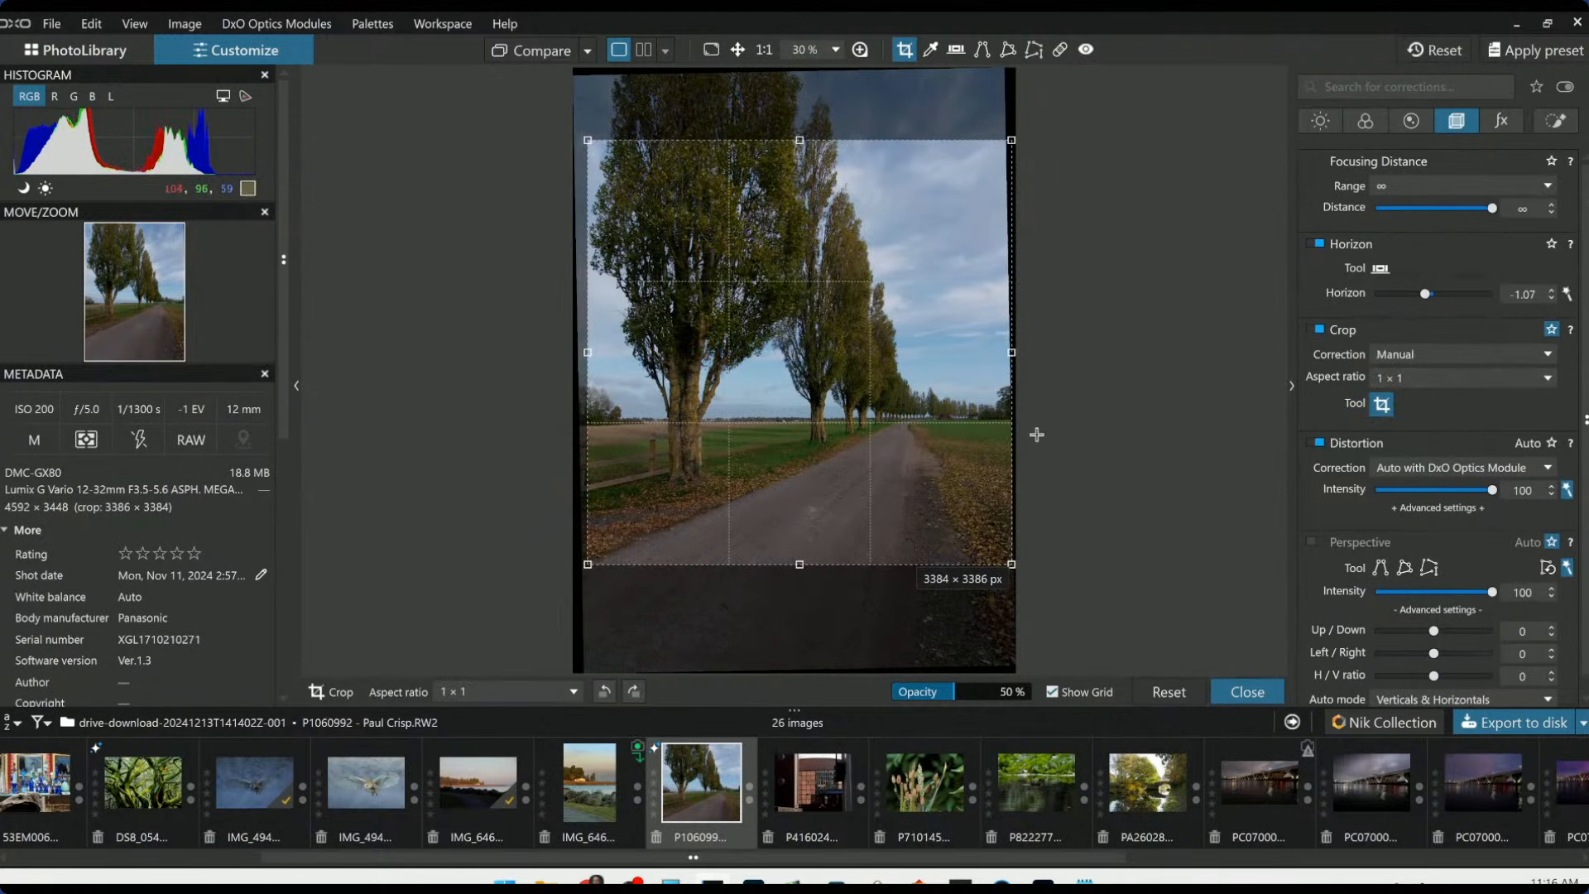
drag(1011, 362, 948, 367)
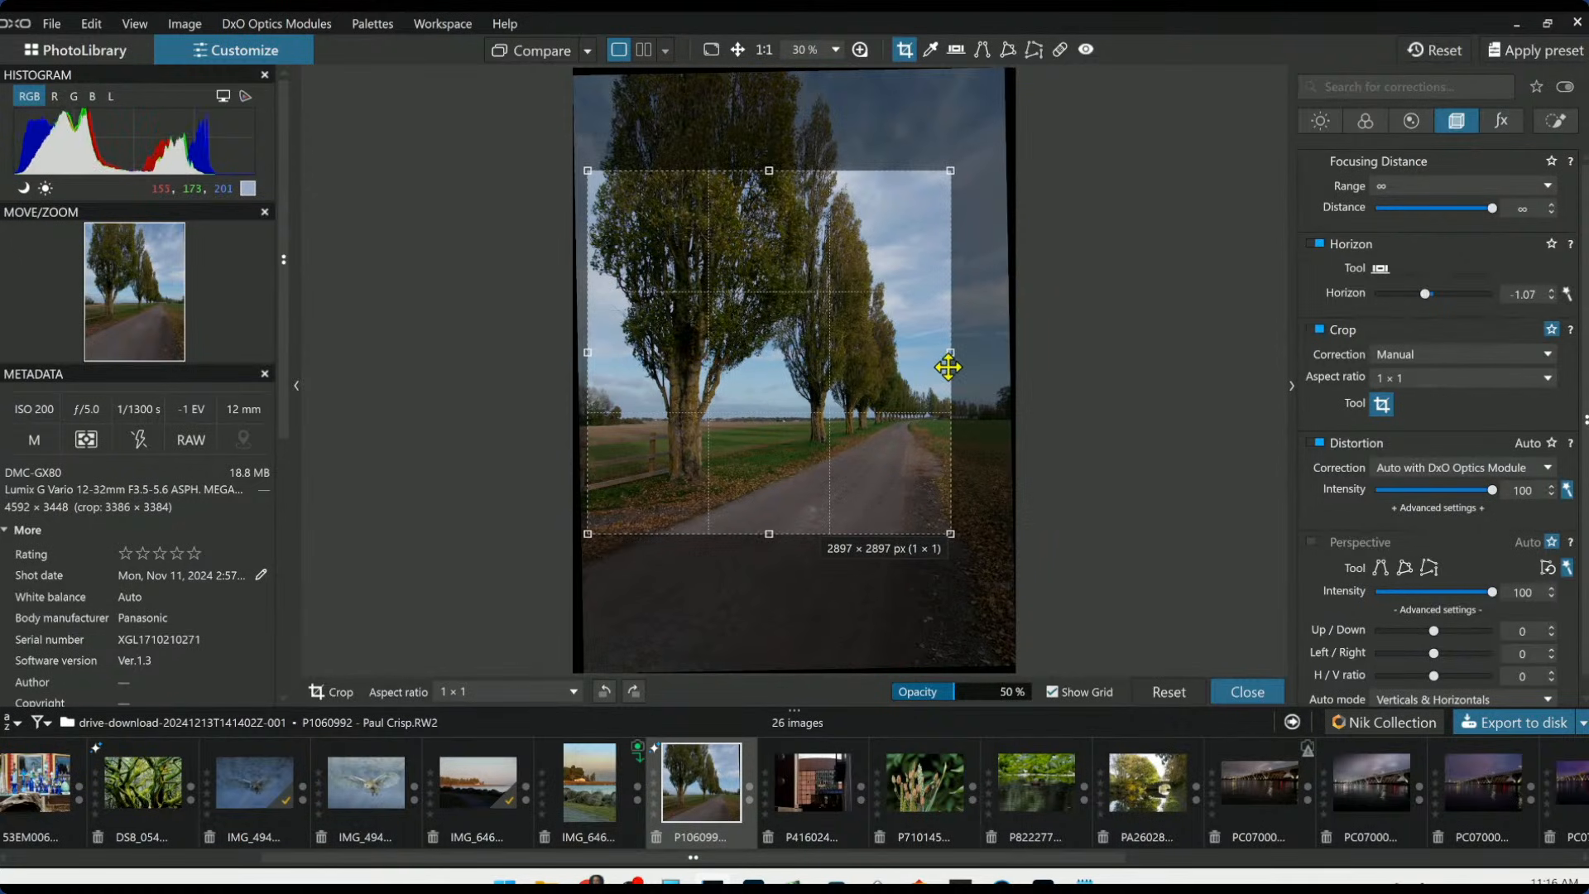
drag(797, 389, 800, 415)
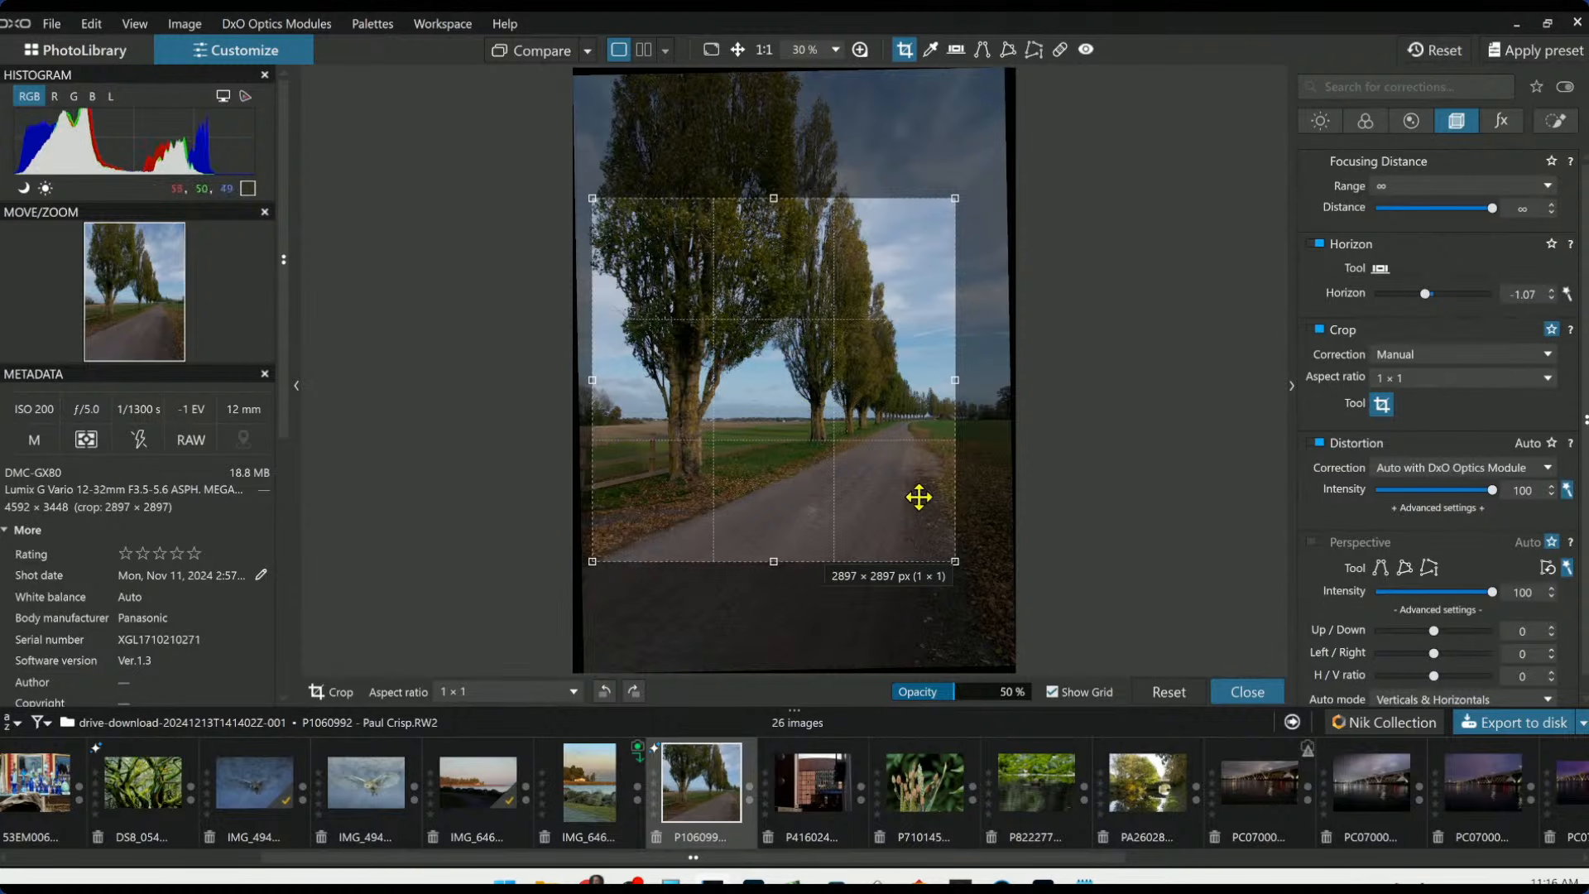
drag(956, 563, 968, 573)
drag(941, 493, 947, 496)
mouse_move(972, 577)
mouse_down()
mouse_move(1008, 631)
mouse_move(975, 551)
mouse_up()
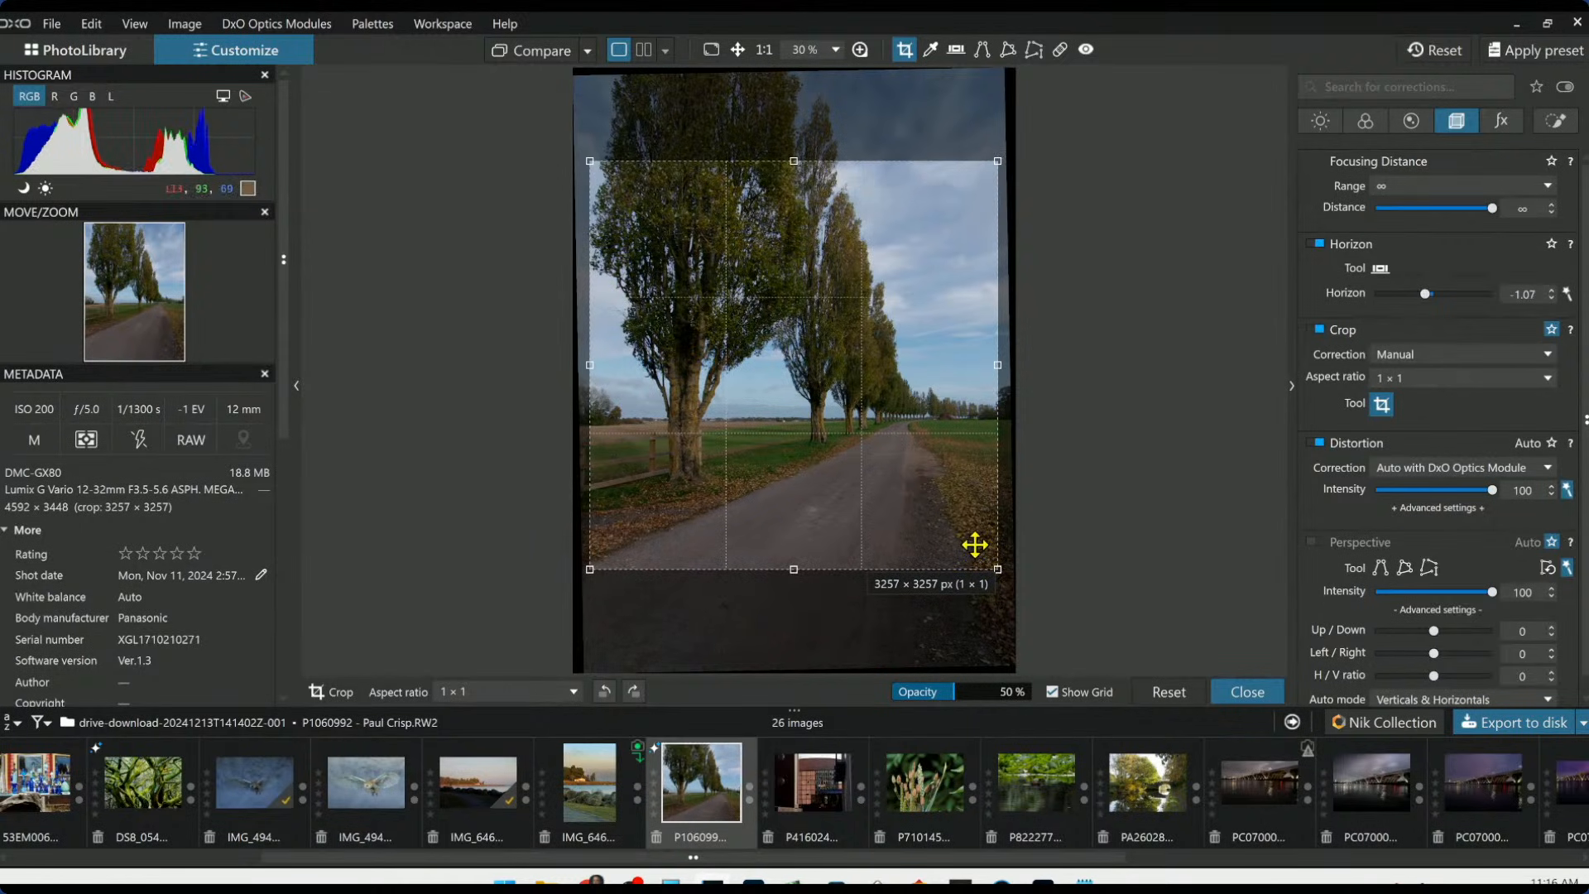
key(Return)
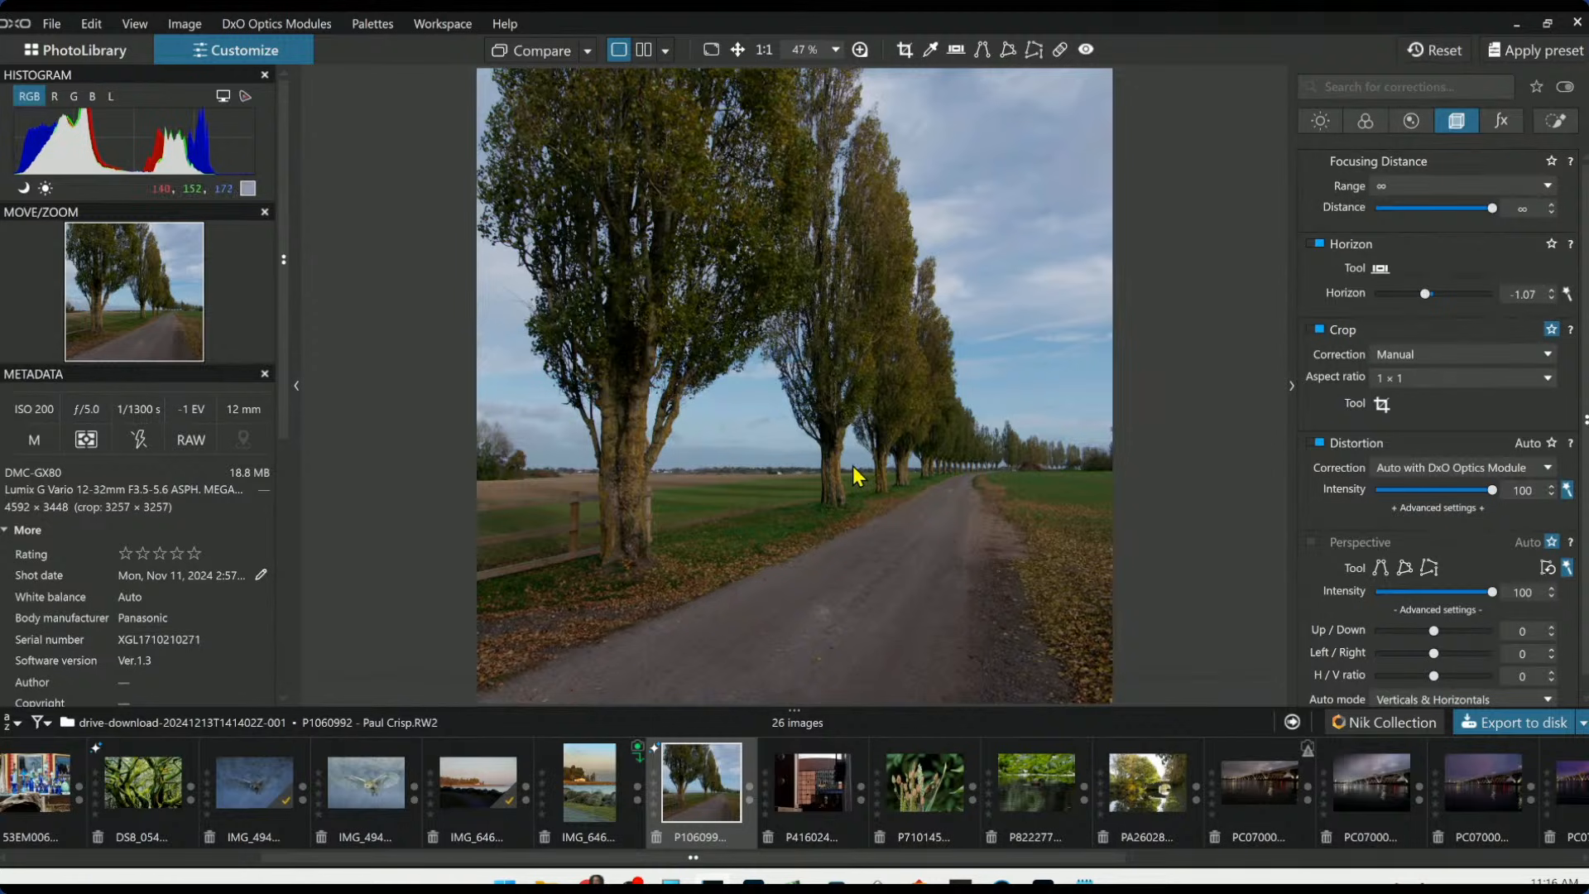
Tighten the square crop to about 2974 × 2974 px, cutting more off the side with the nearest tree
scroll(852, 465, down, 1)
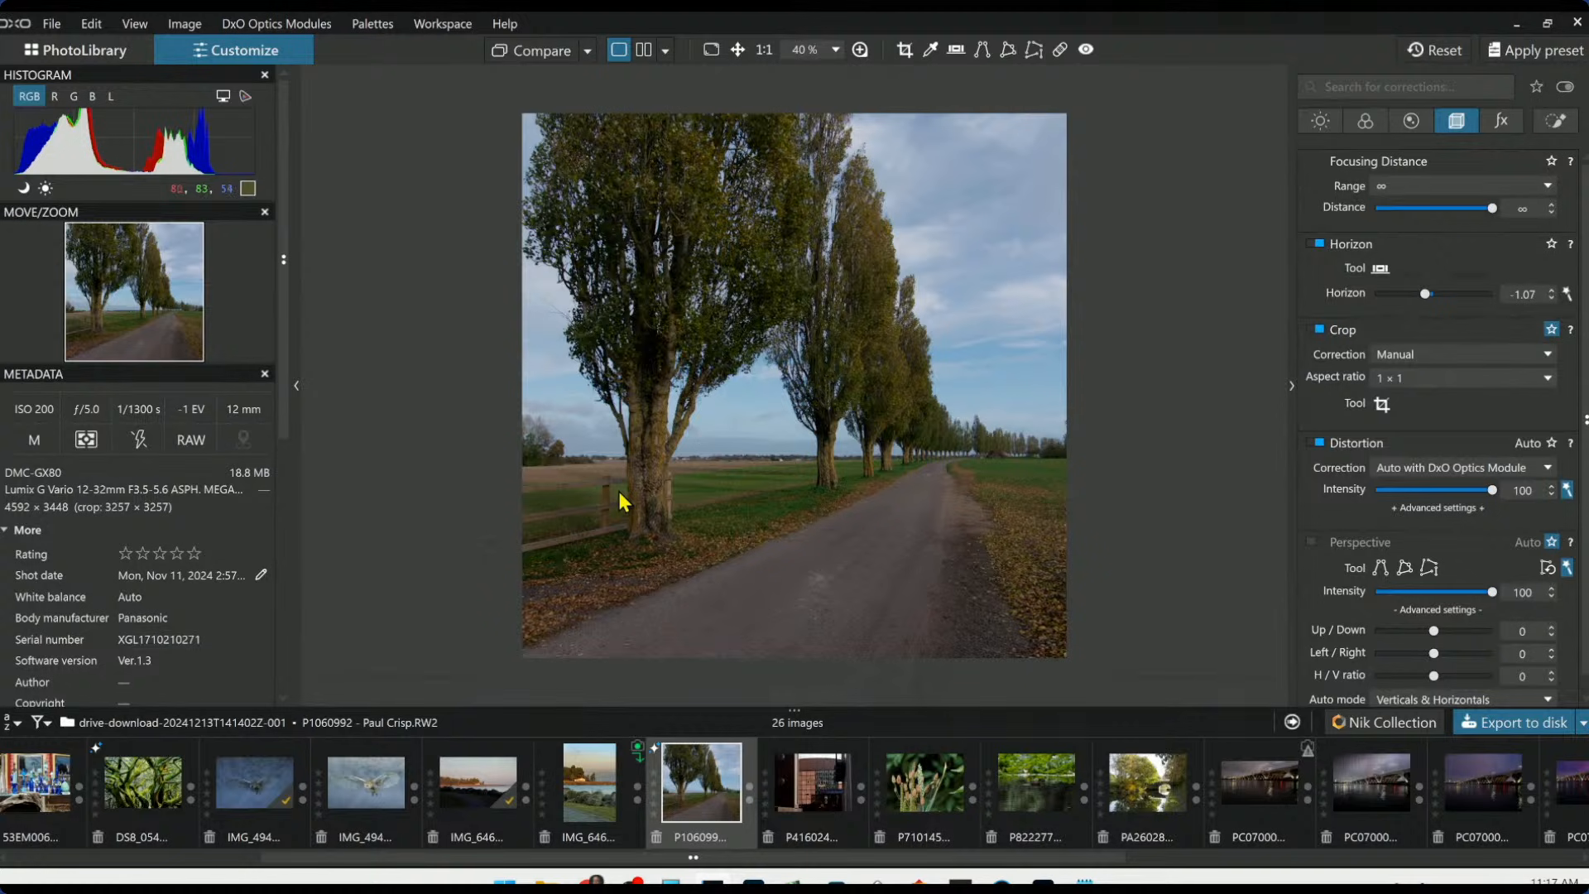
click(1374, 403)
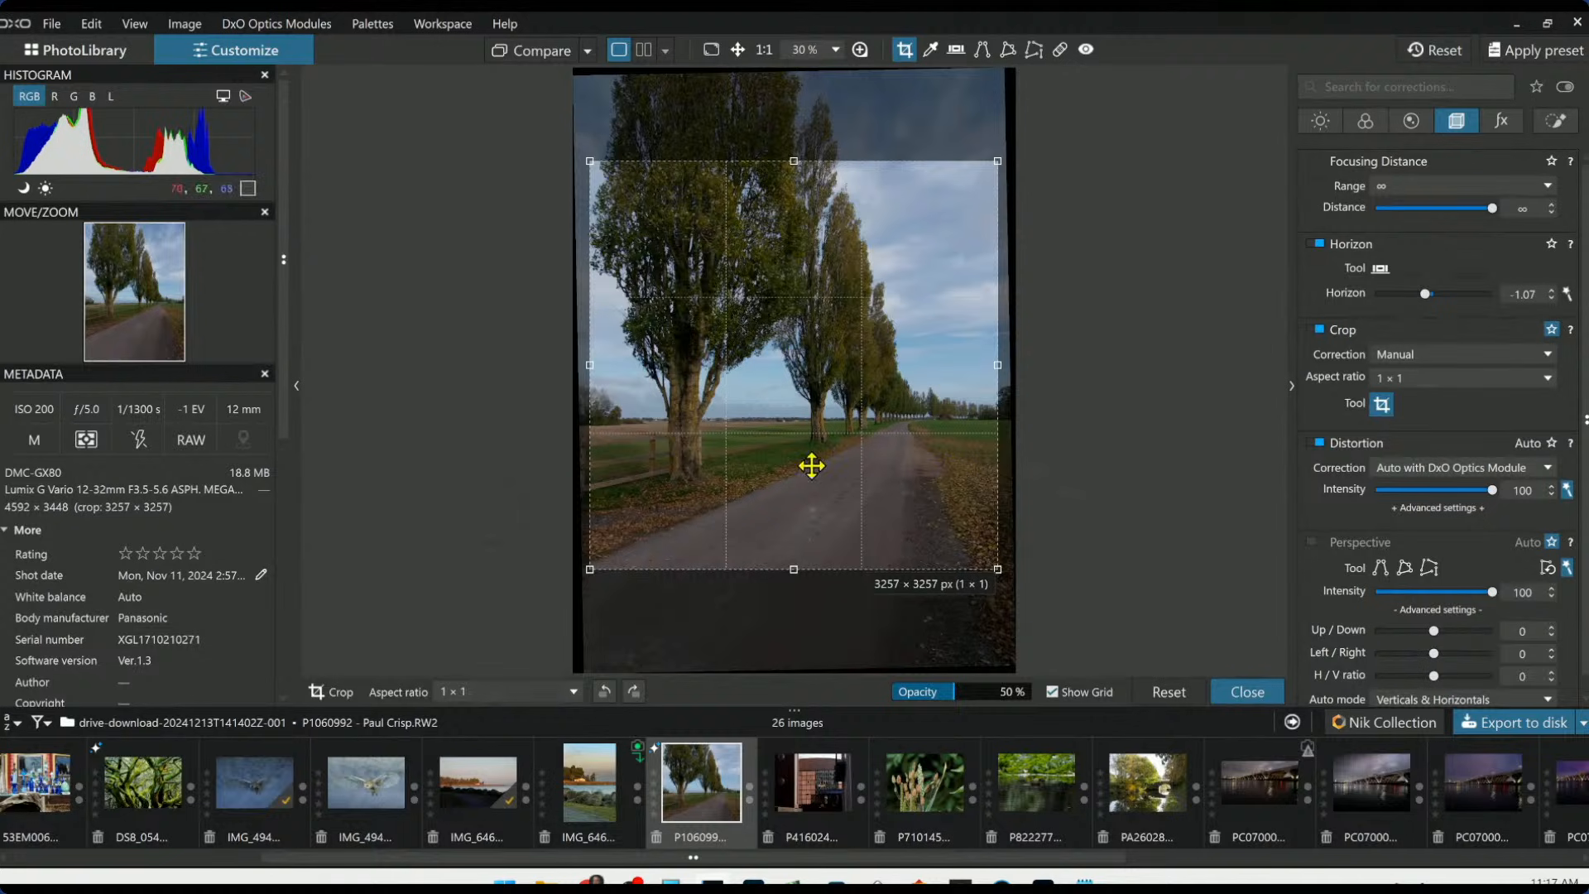
drag(588, 365, 614, 369)
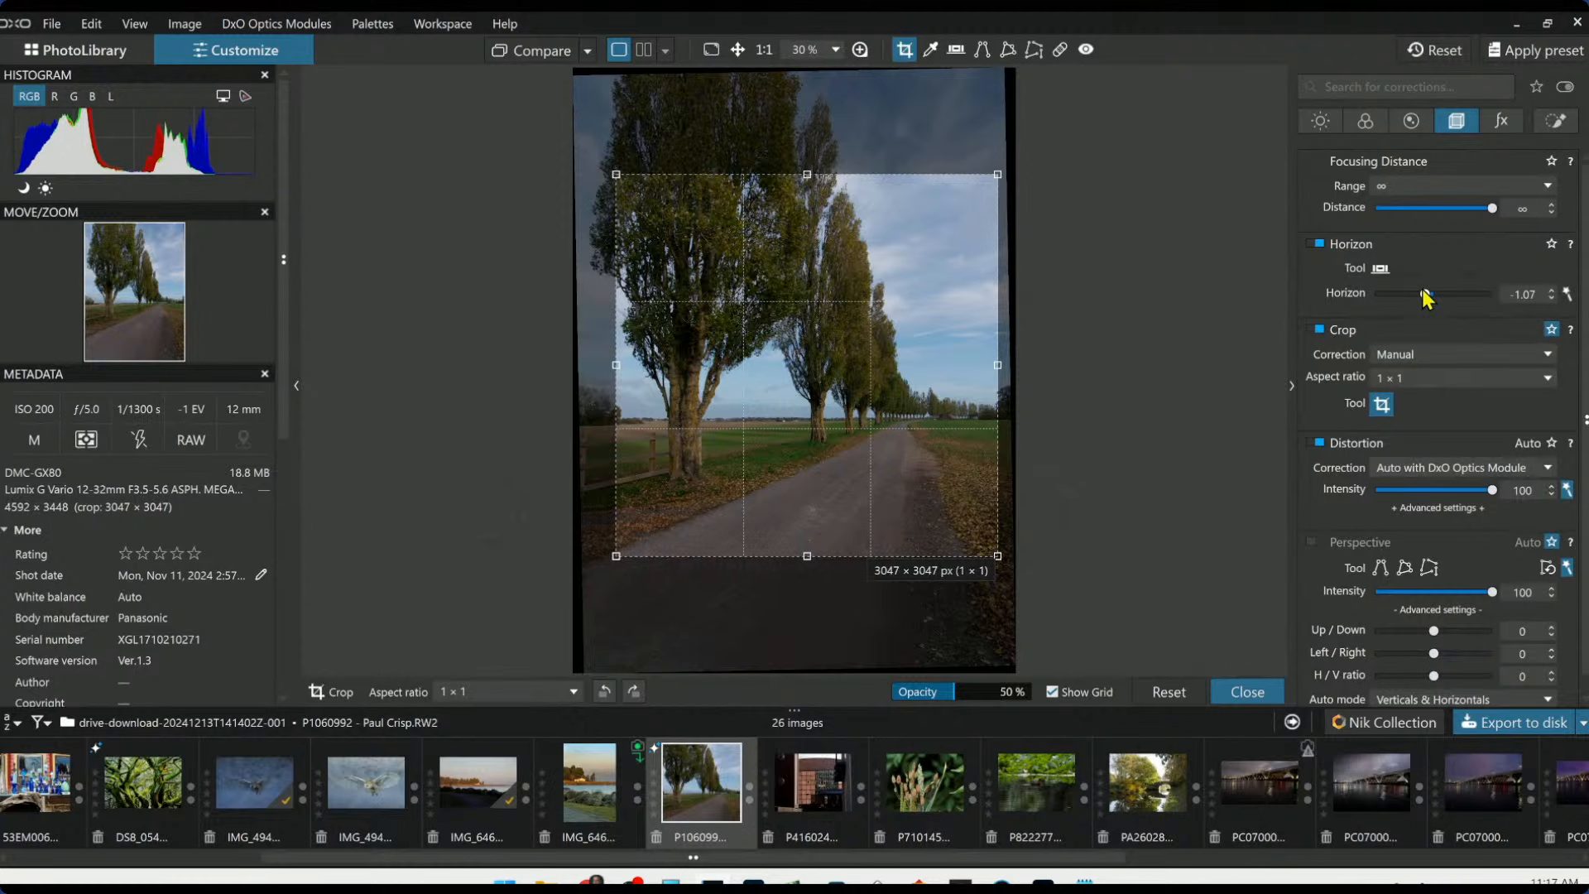
key(Return)
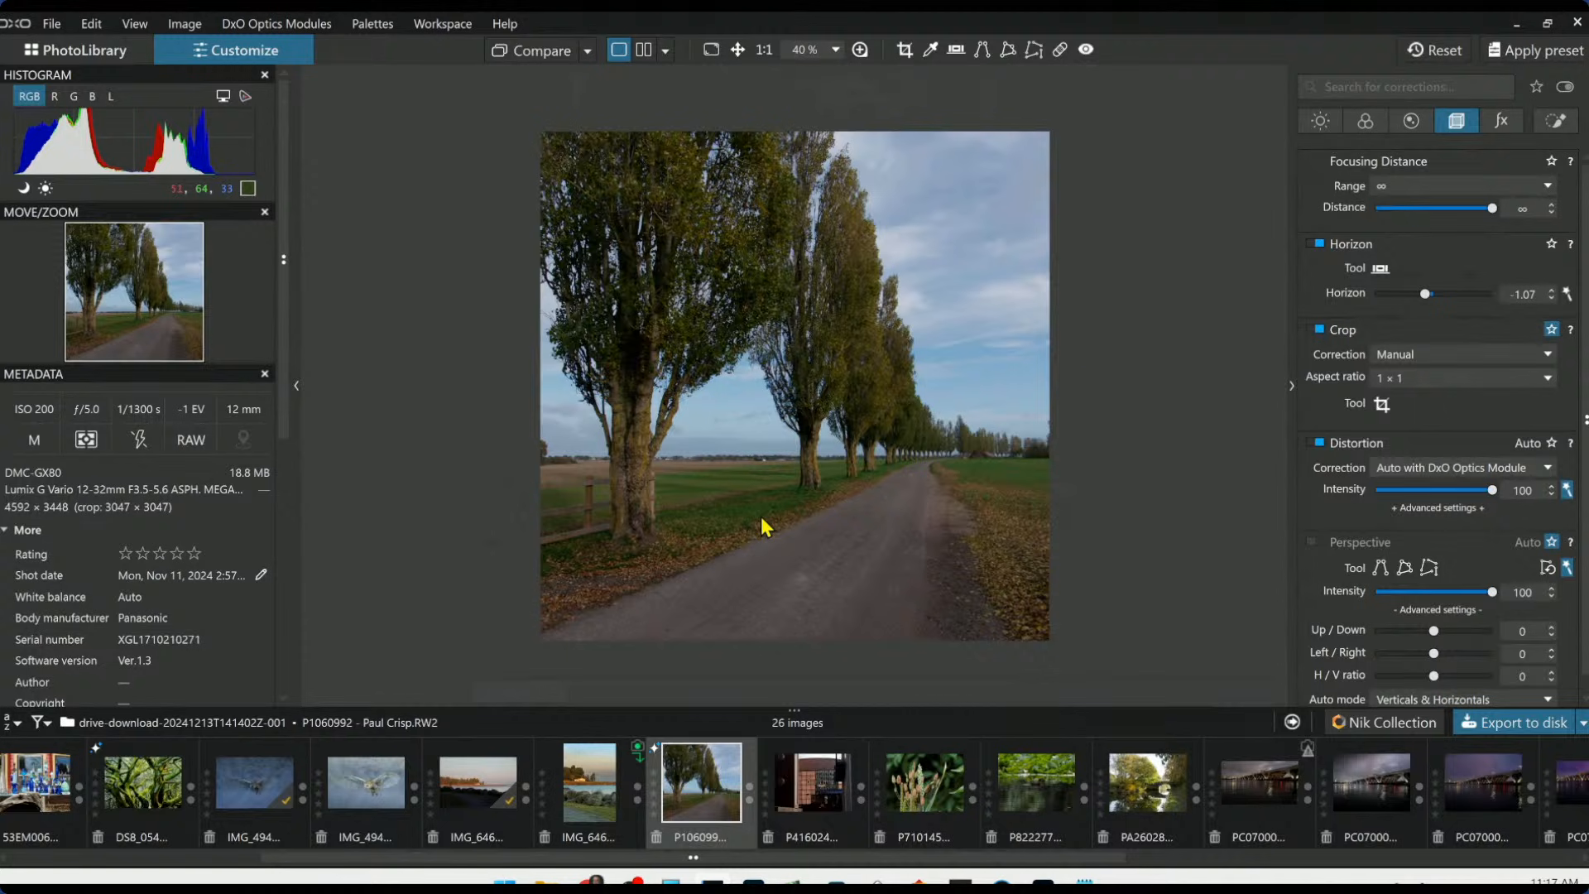
click(1382, 404)
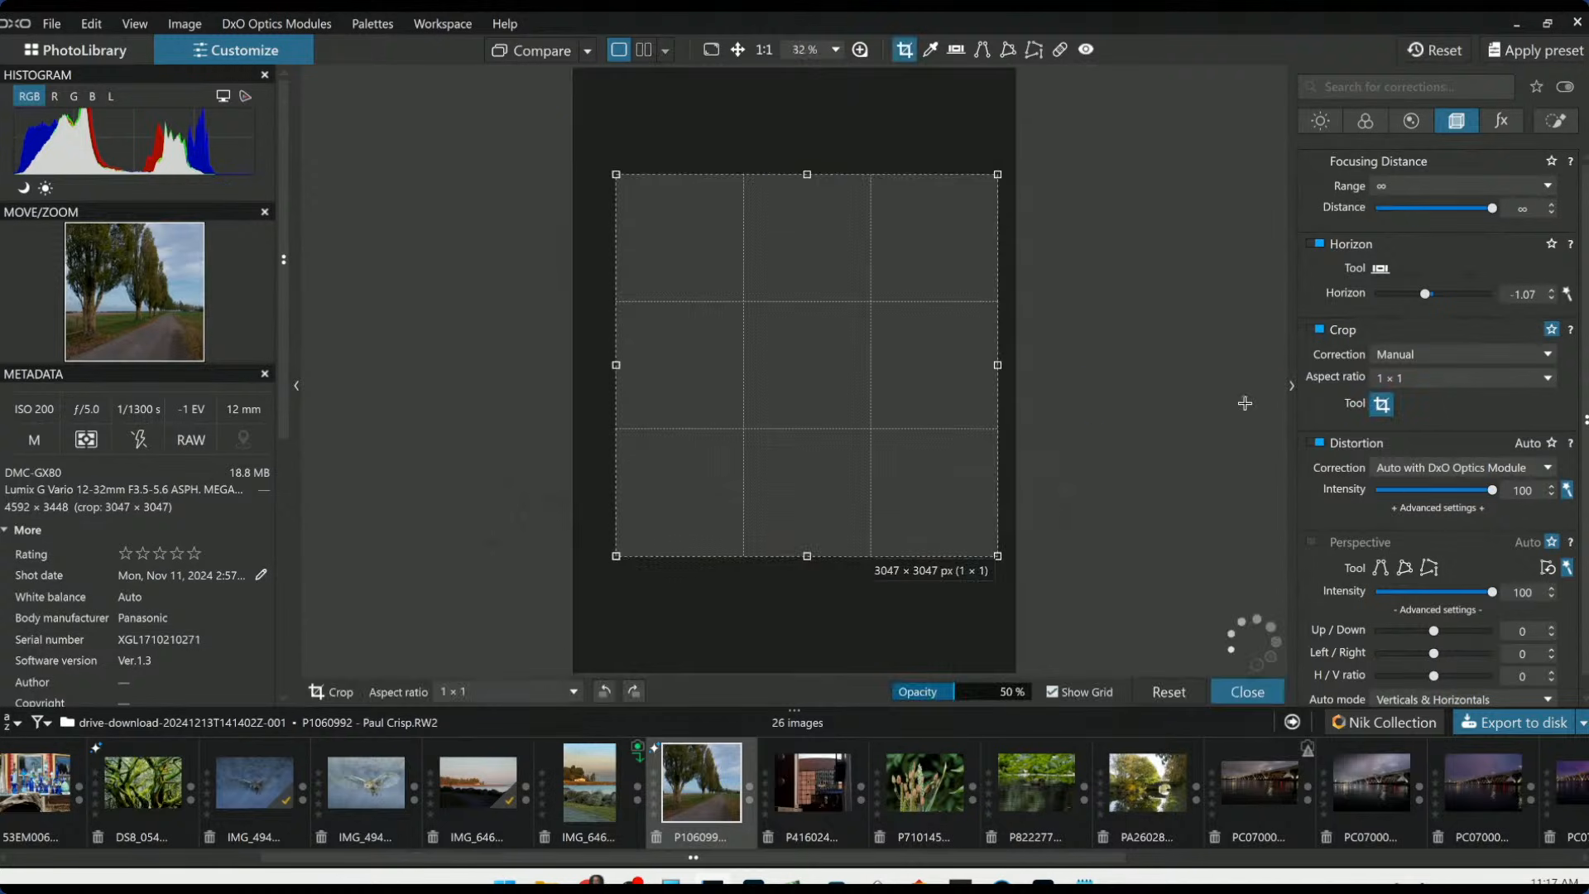
drag(616, 369, 680, 387)
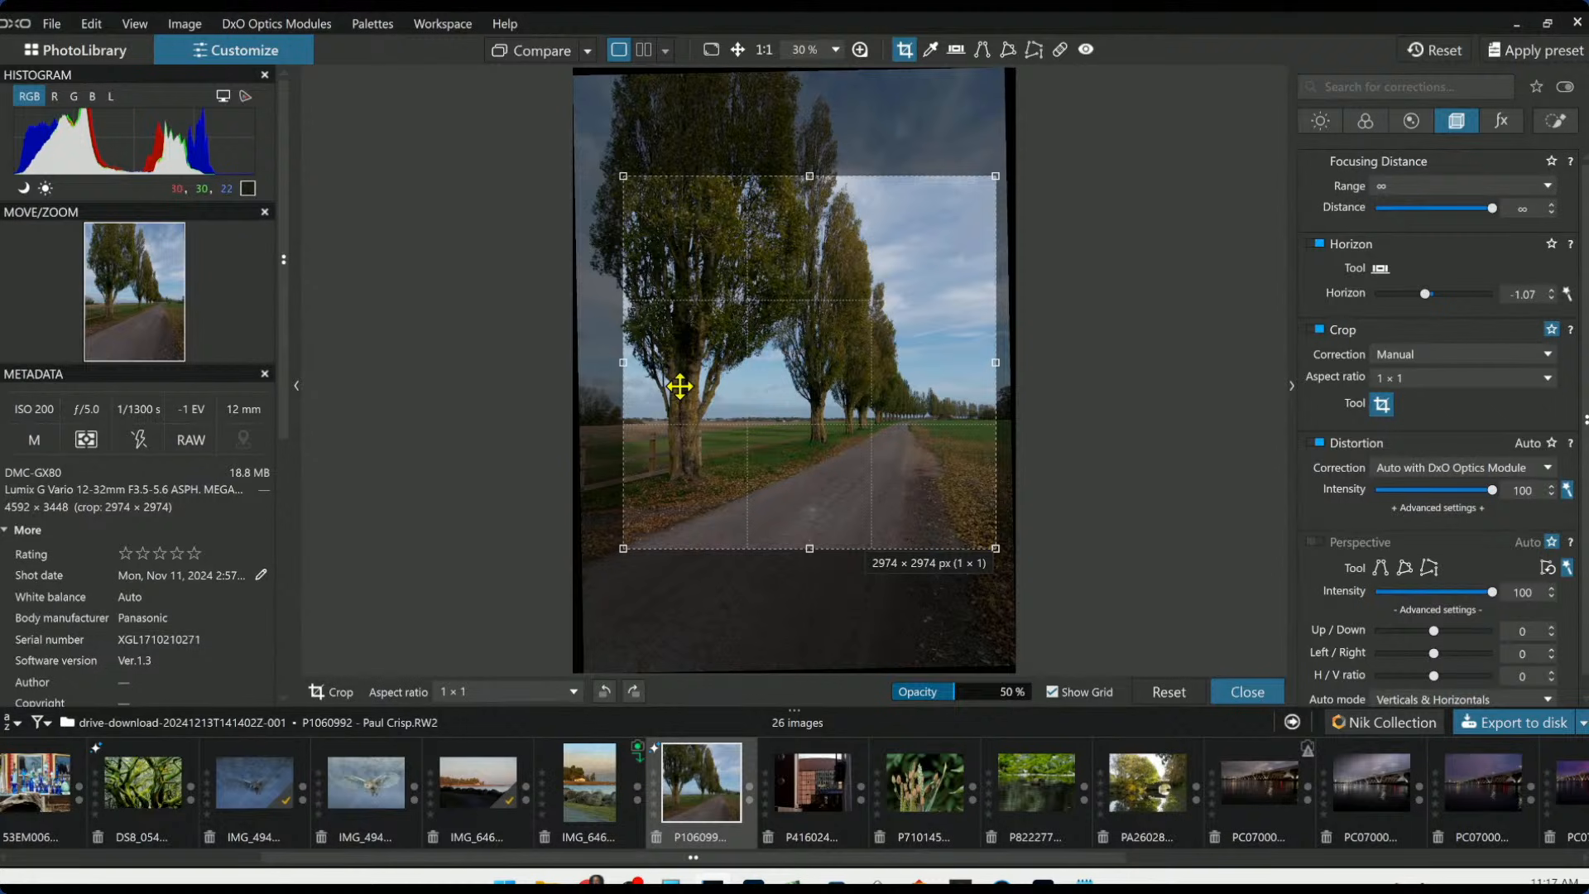
key(Return)
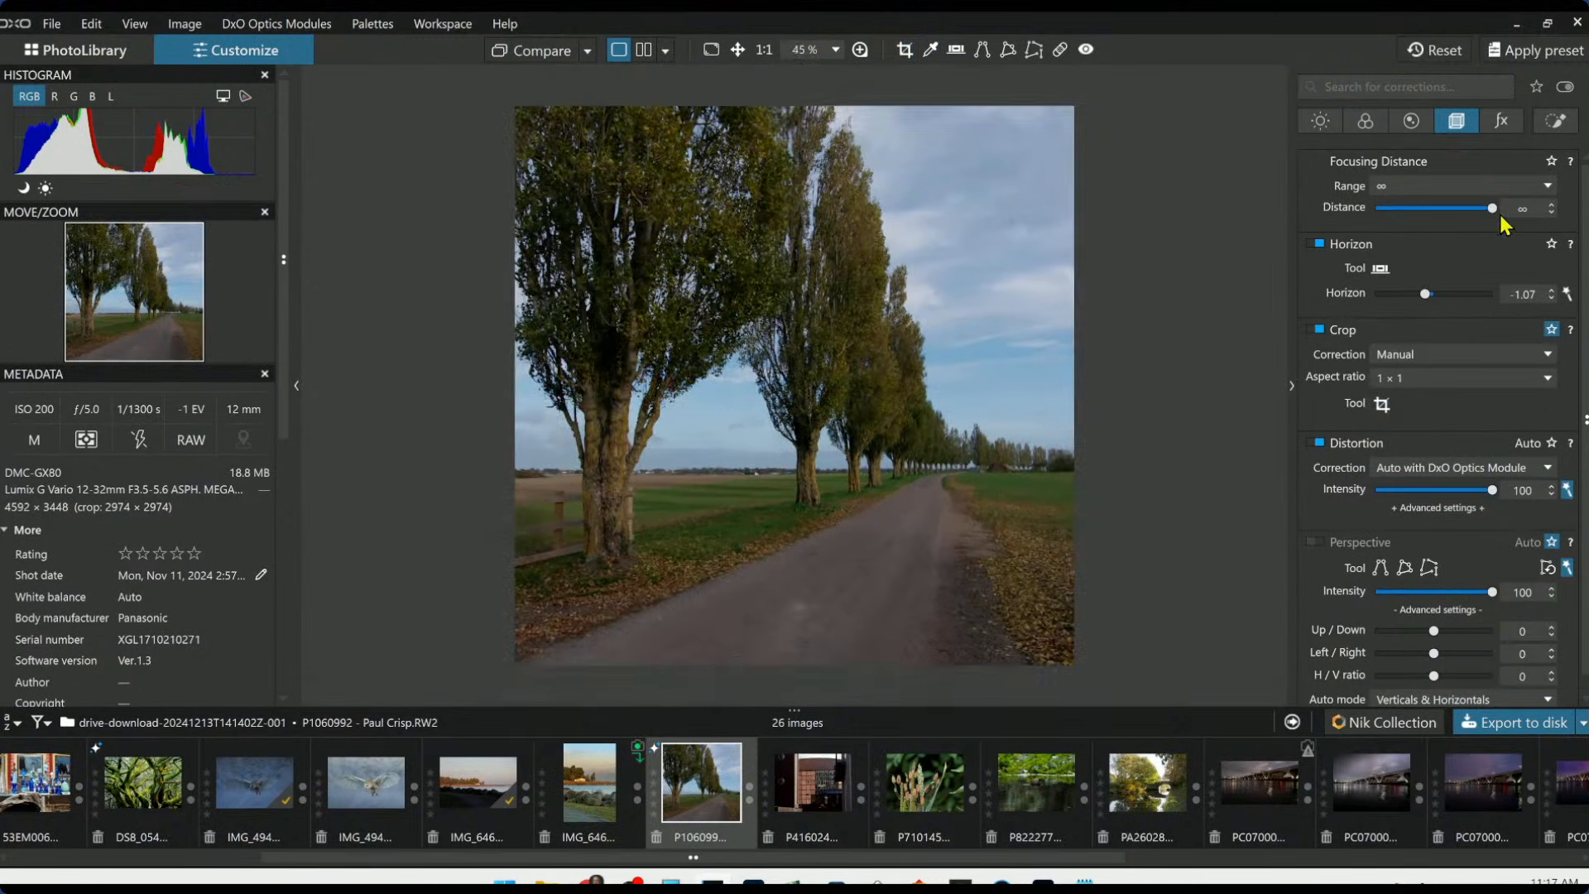
Try Selective Tone Blacks at -66 and Highlights at -100 on the whole photo, resetting each one to 0
click(1558, 122)
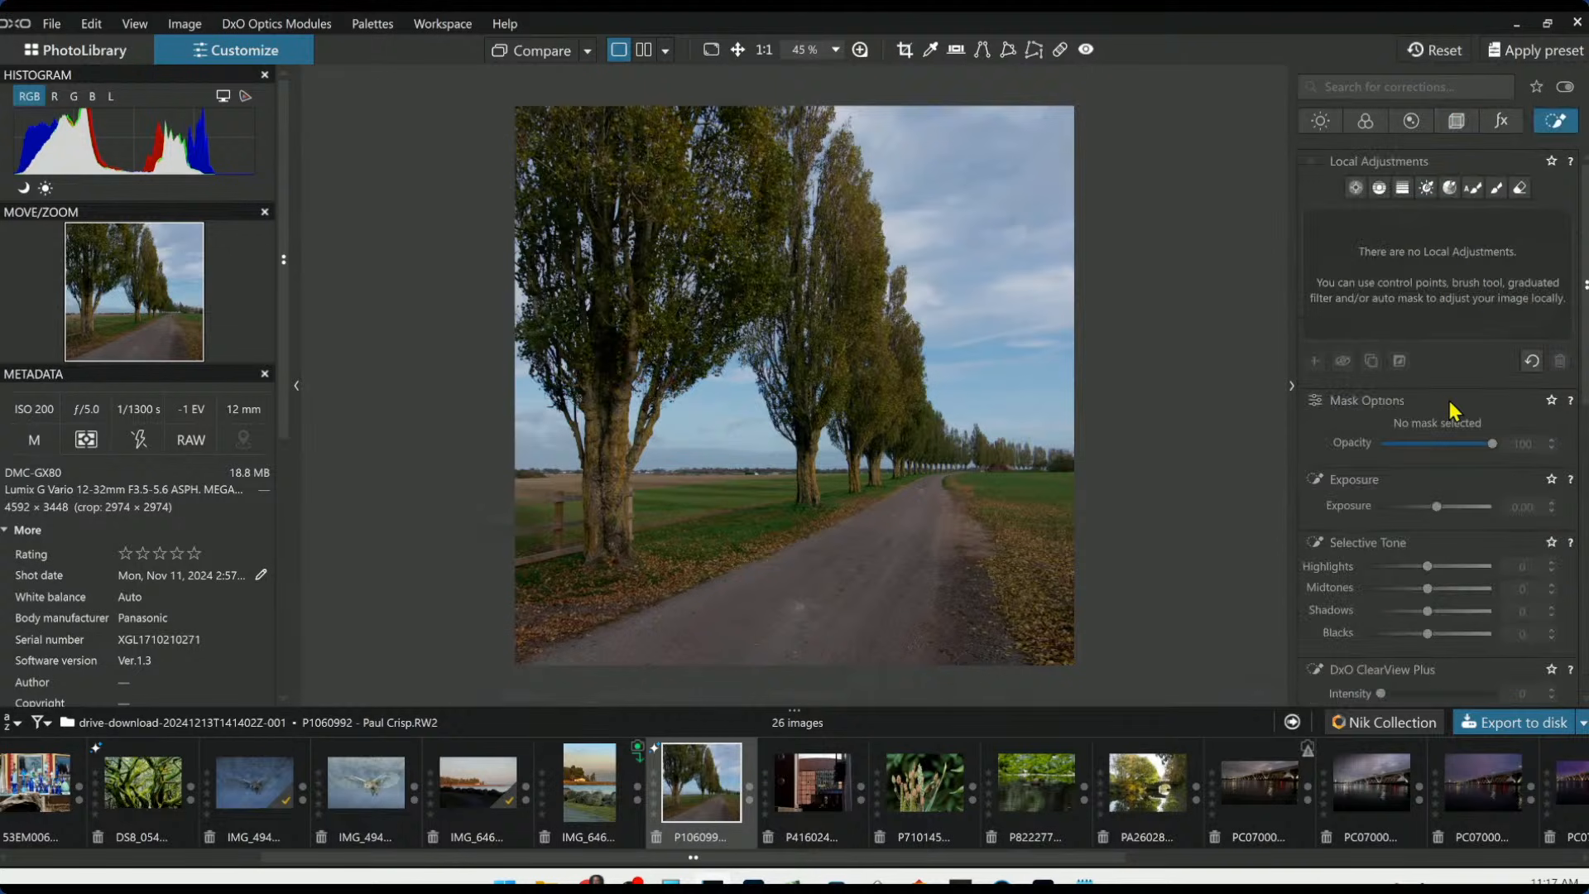
click(1322, 123)
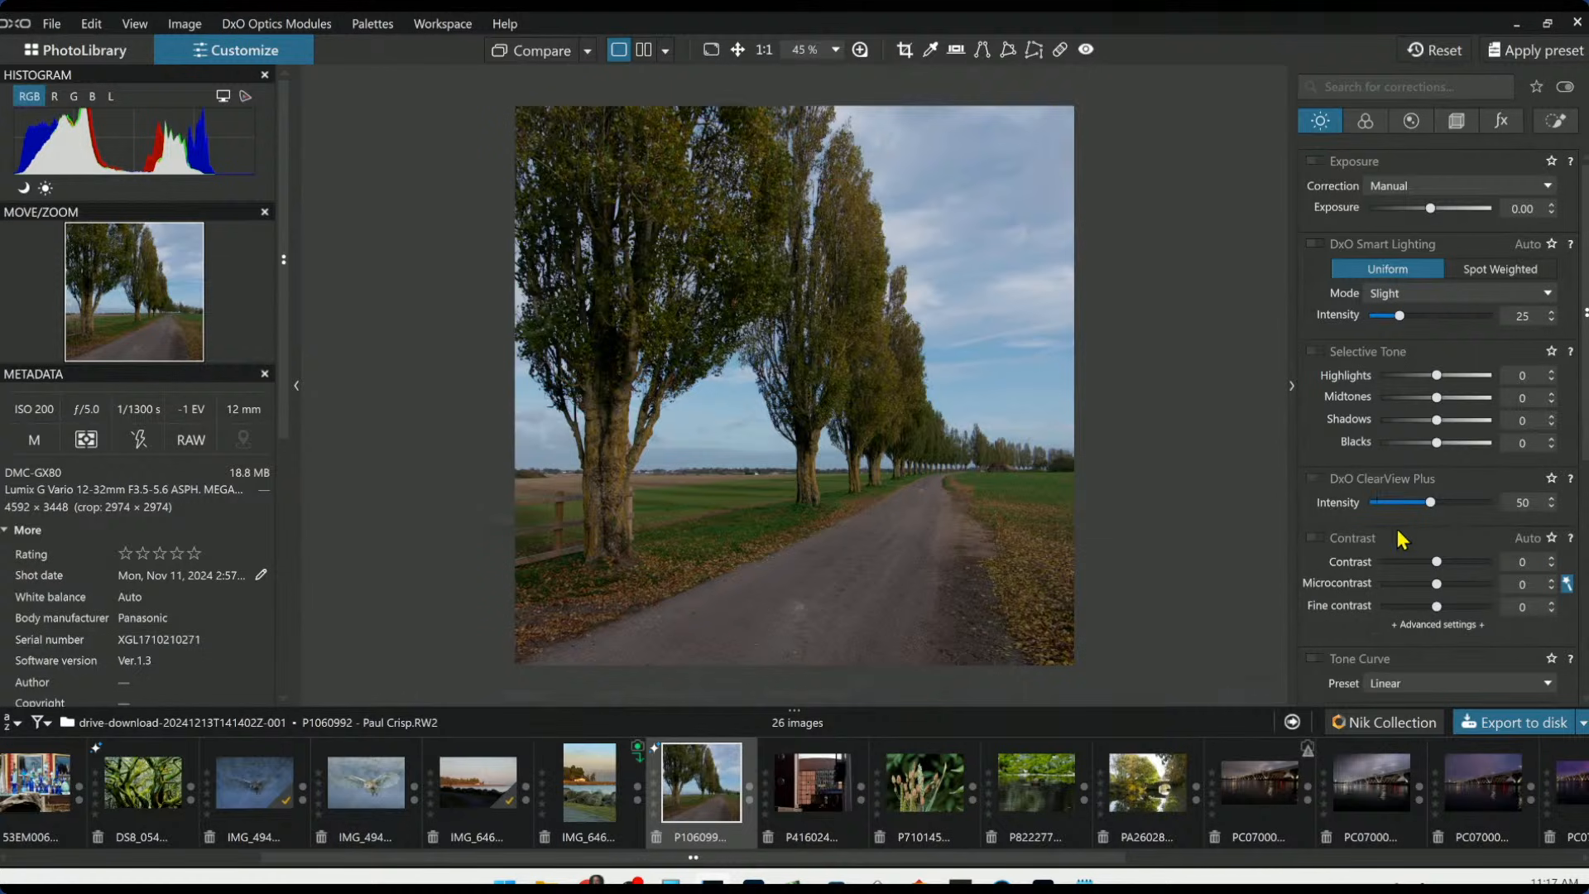
scroll(1398, 531, down, 1)
scroll(1397, 534, up, 1)
drag(1437, 443, 1400, 445)
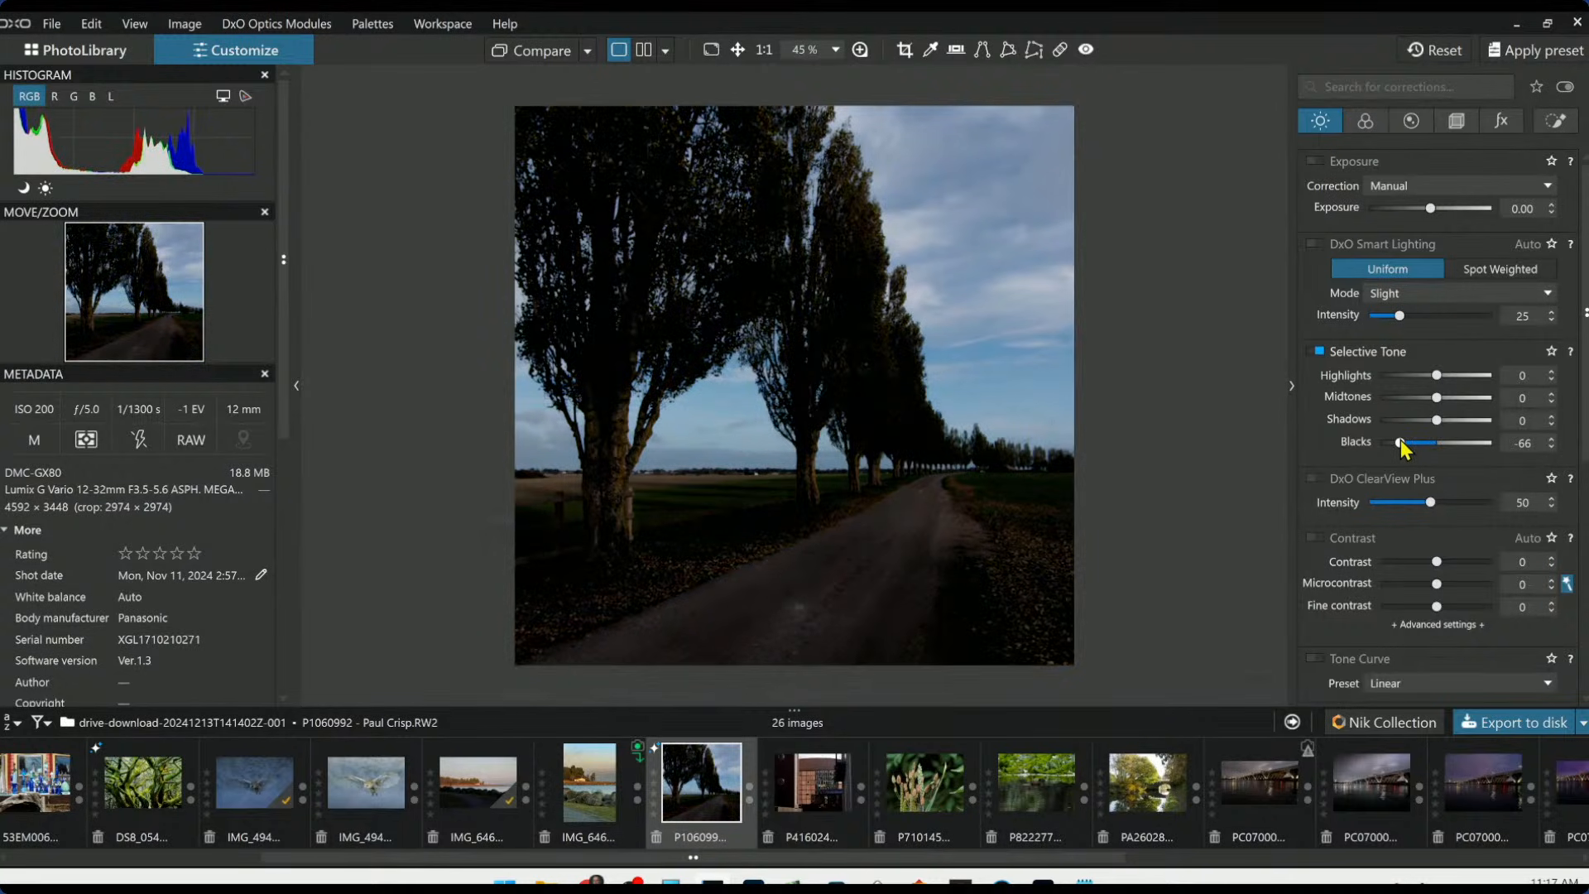
double_click(1401, 445)
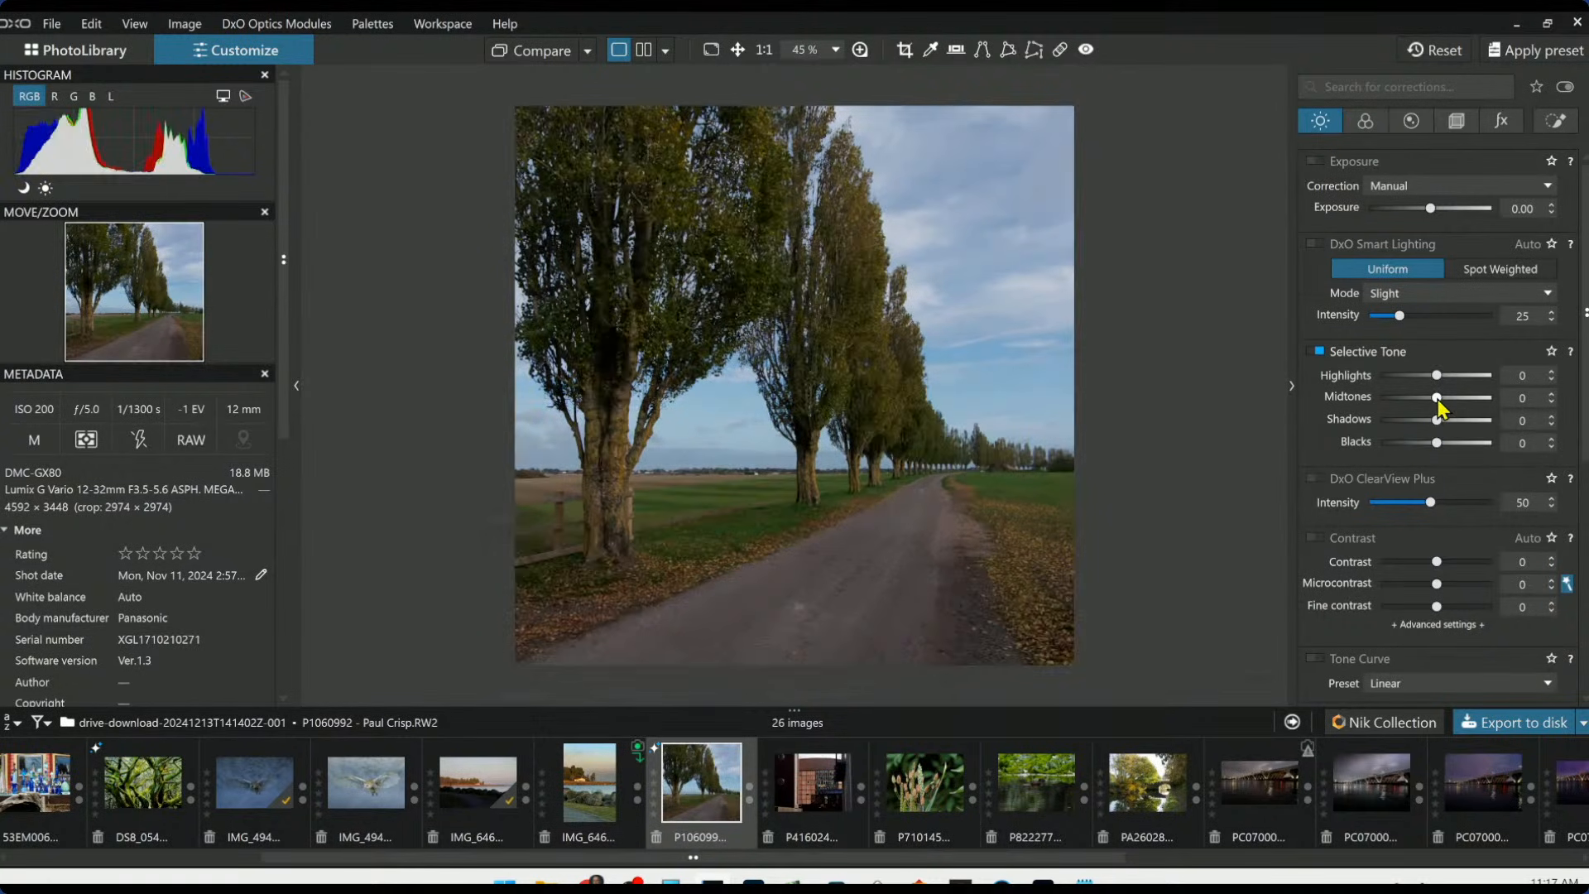
drag(1437, 376, 1378, 379)
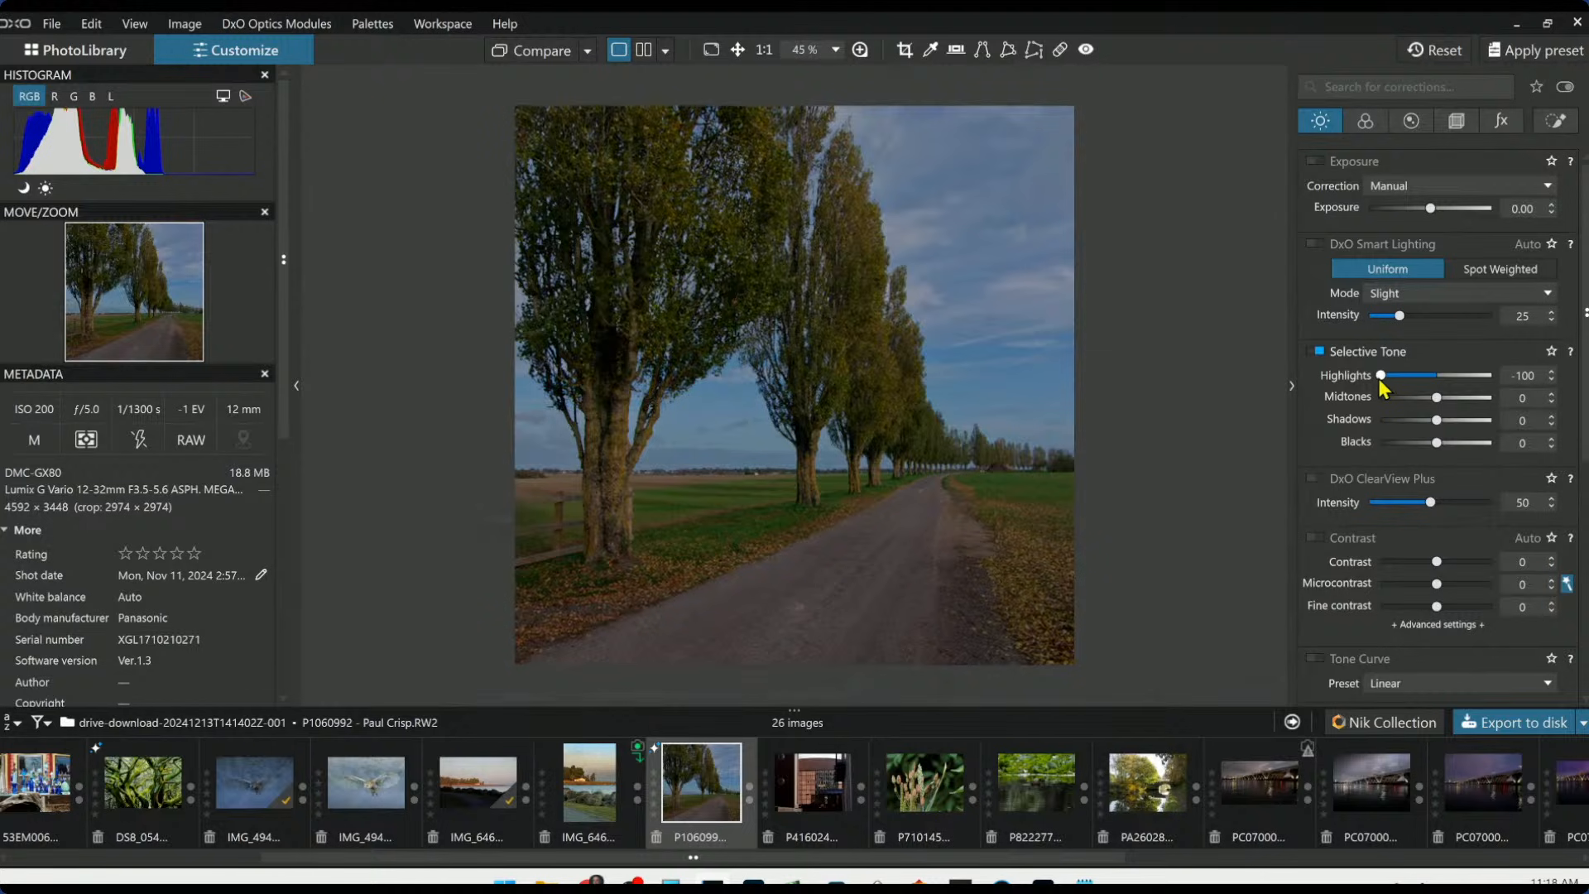
double_click(1378, 379)
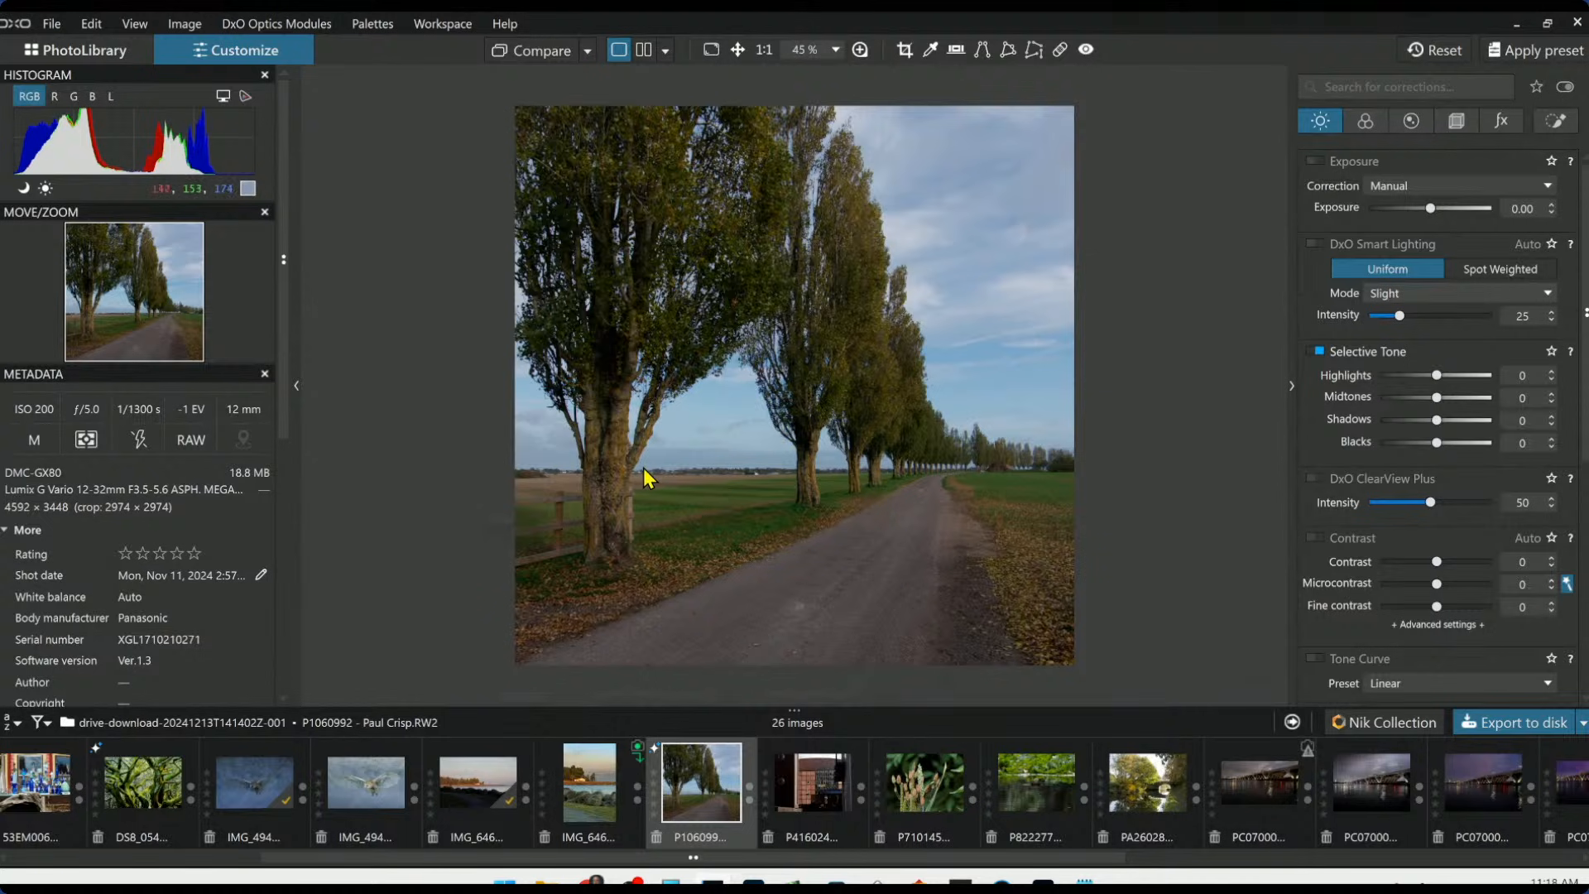
Add a local adjustment control point on the fallen leaves of the right-hand verge and enlarge its circle to cover the verge
click(776, 498)
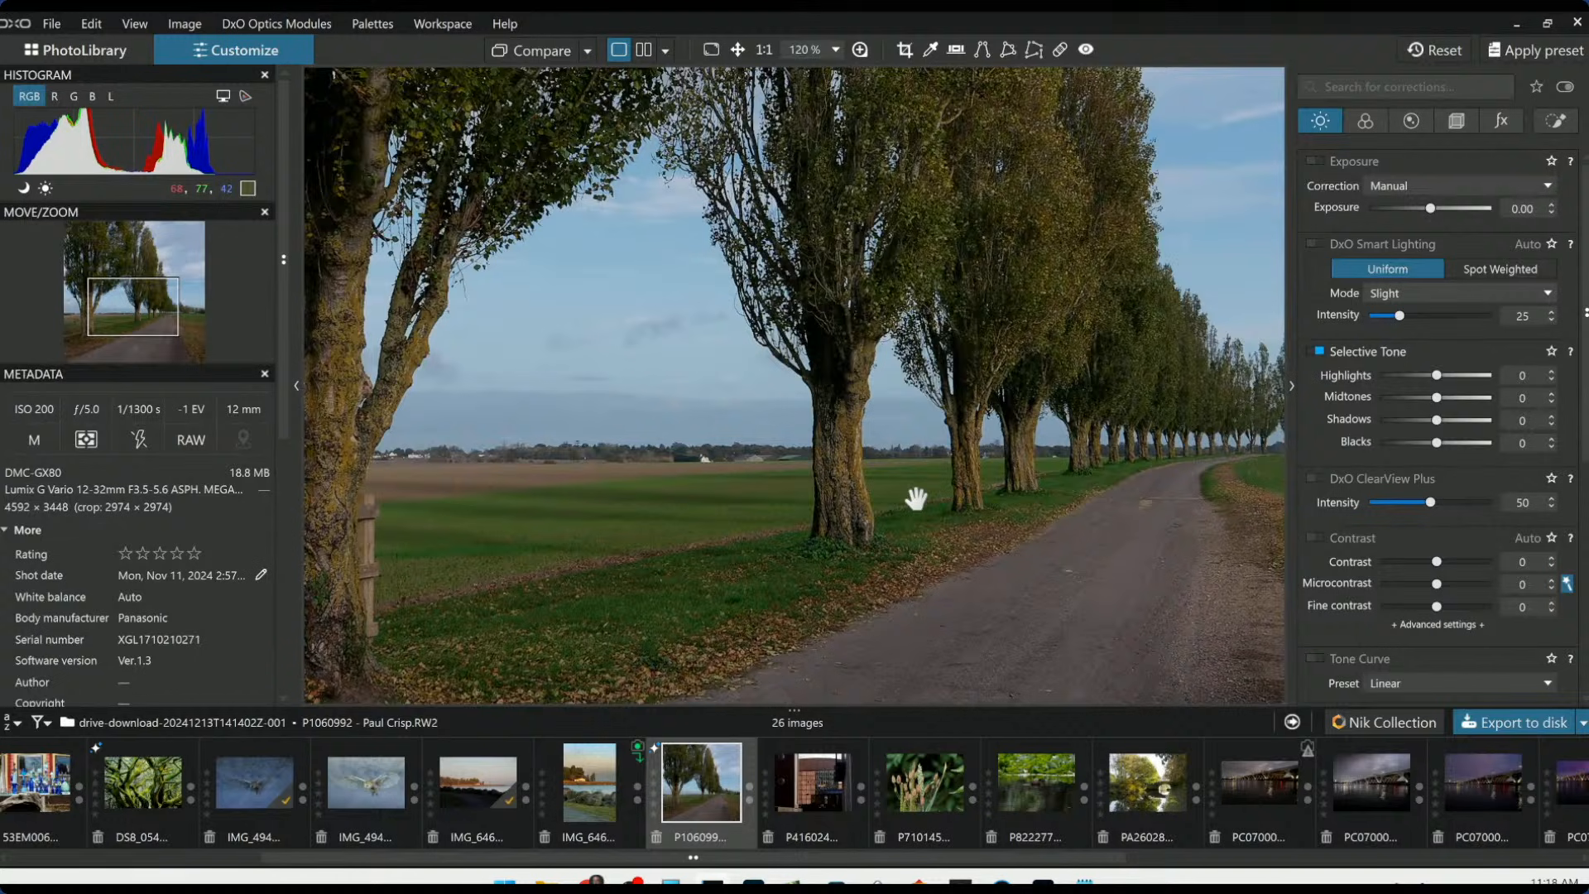
scroll(916, 498, down, 2)
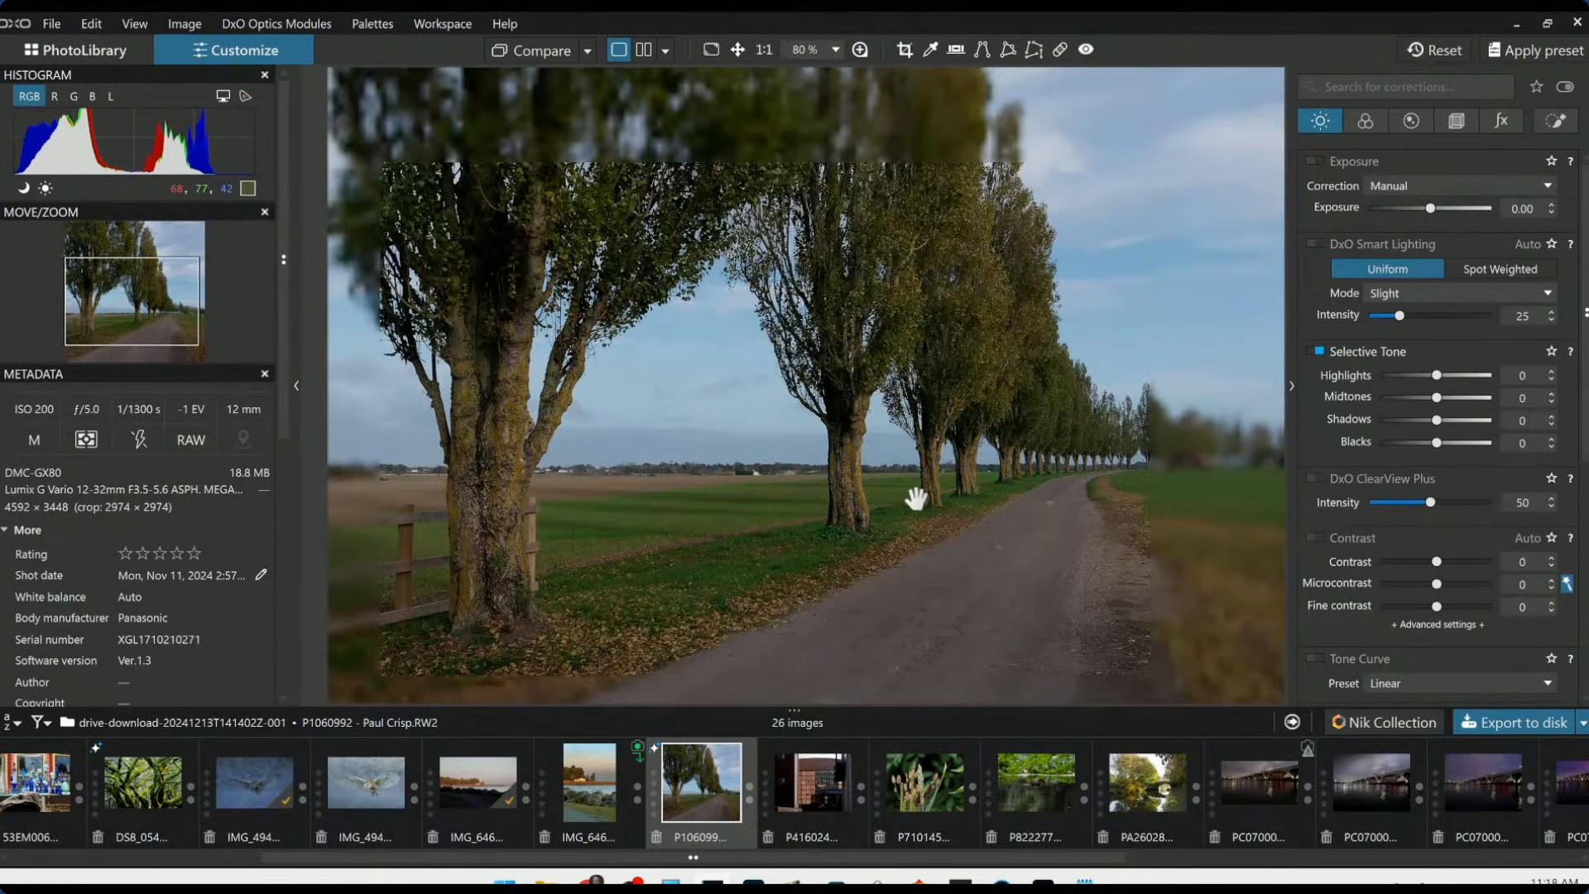
scroll(916, 499, down, 2)
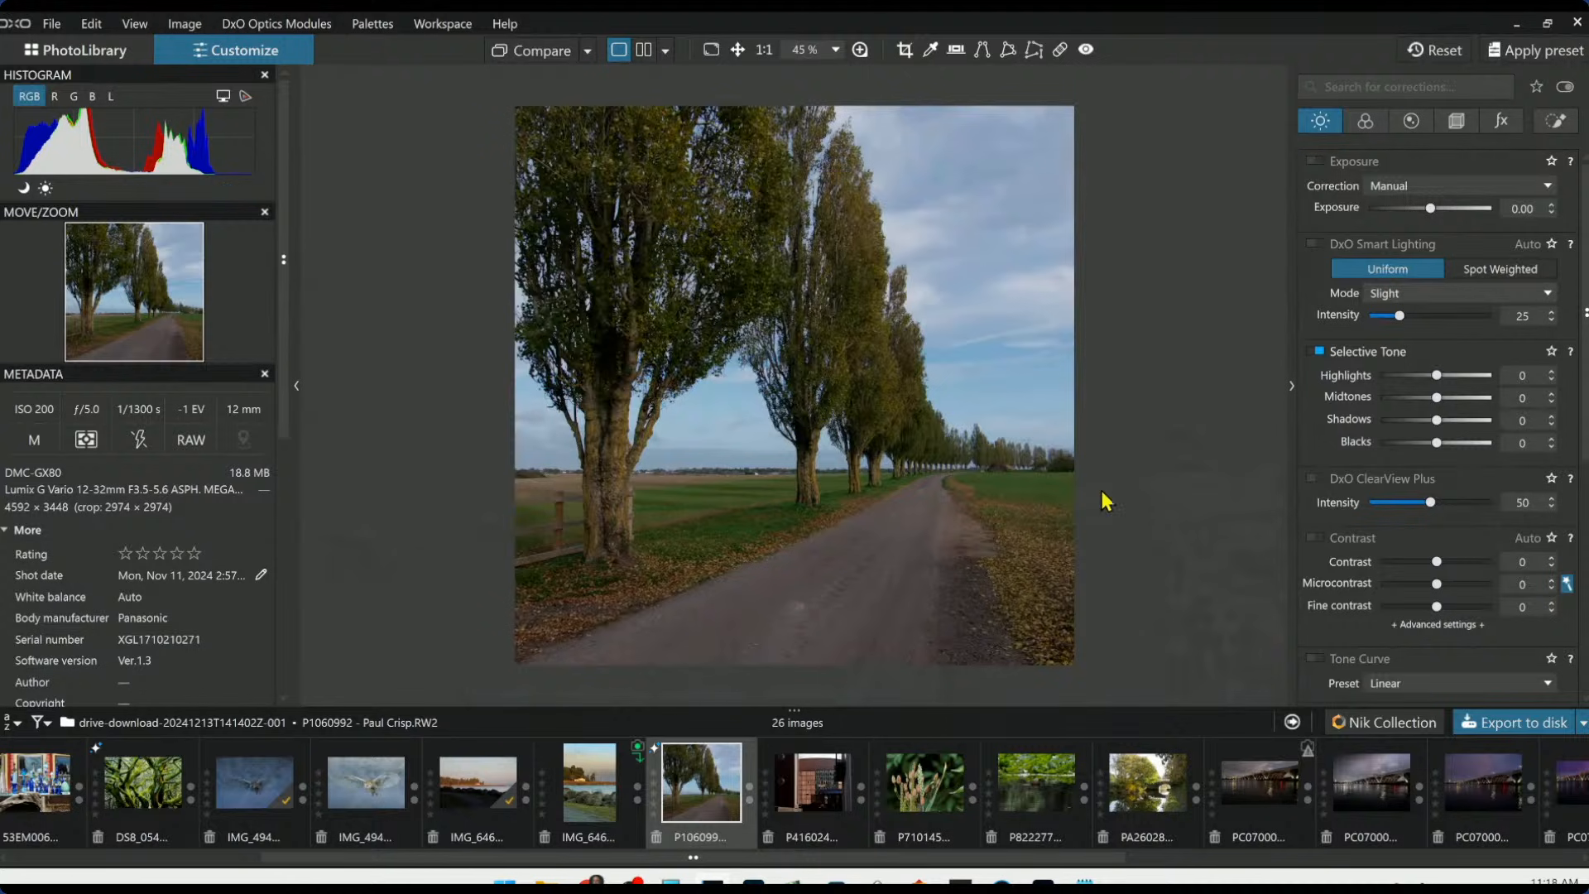
click(1556, 123)
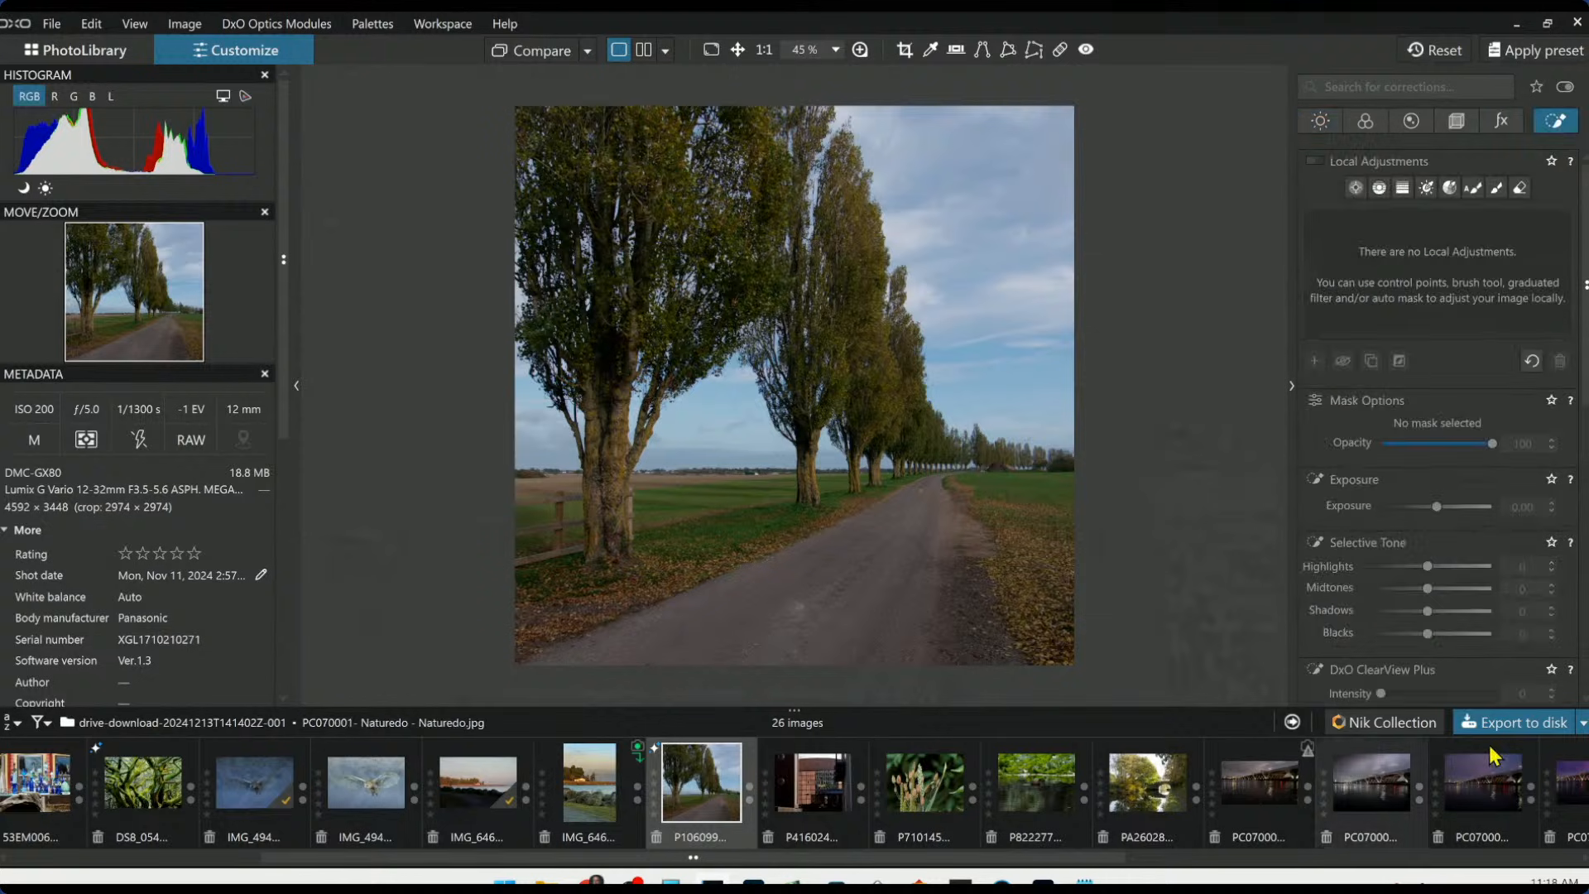
click(1356, 189)
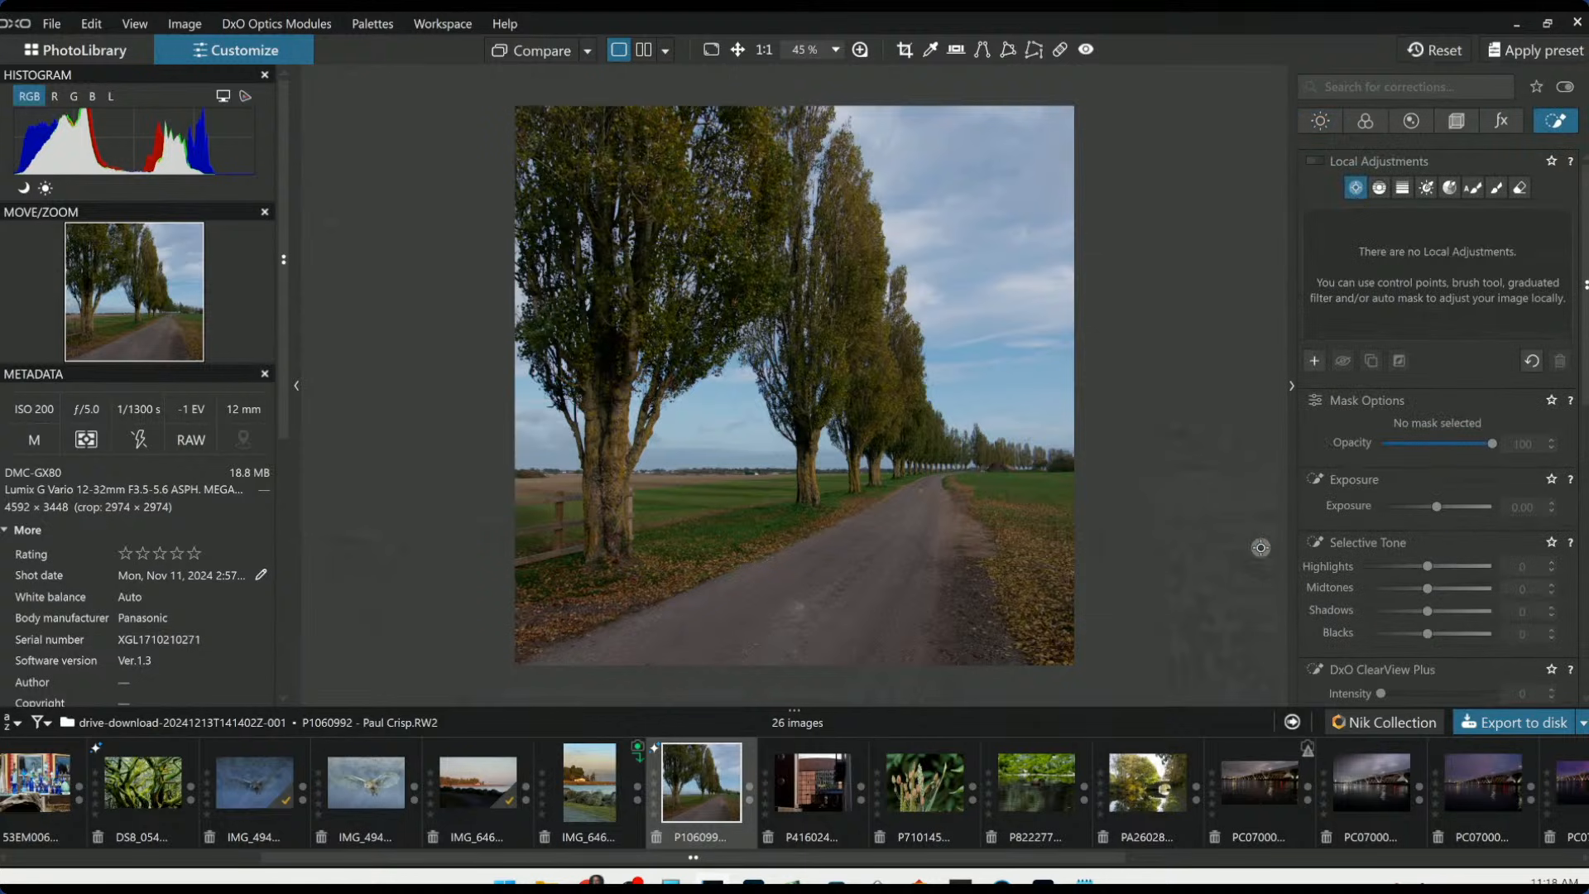
click(1058, 586)
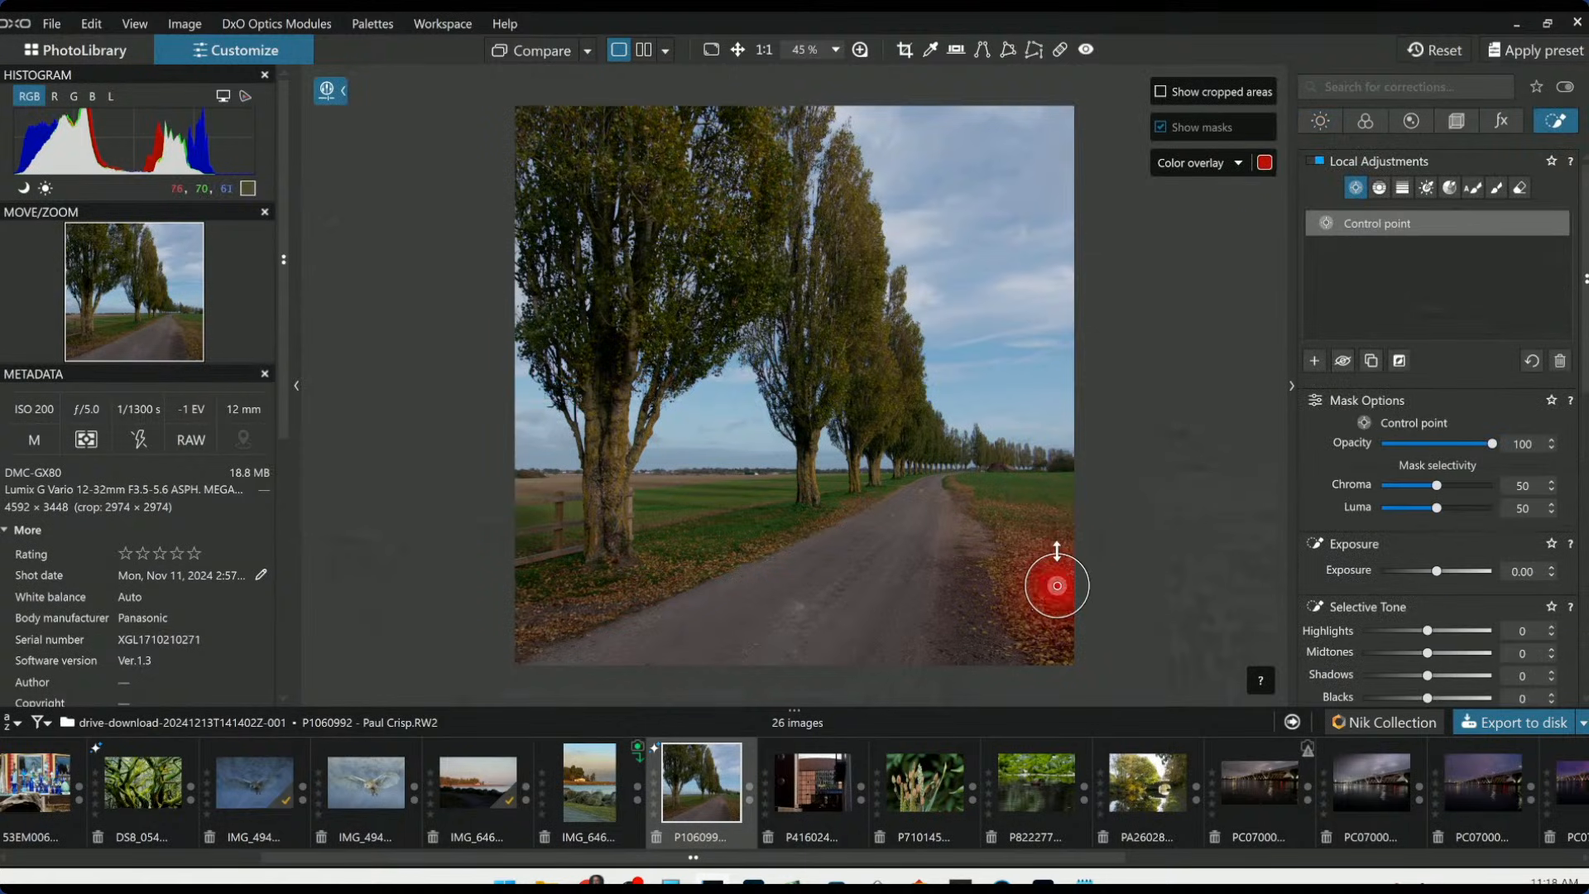
Shift the control point's yellow HSL channel towards orange, with Saturation 49 and Luminance 81
scroll(1394, 583, down, 5)
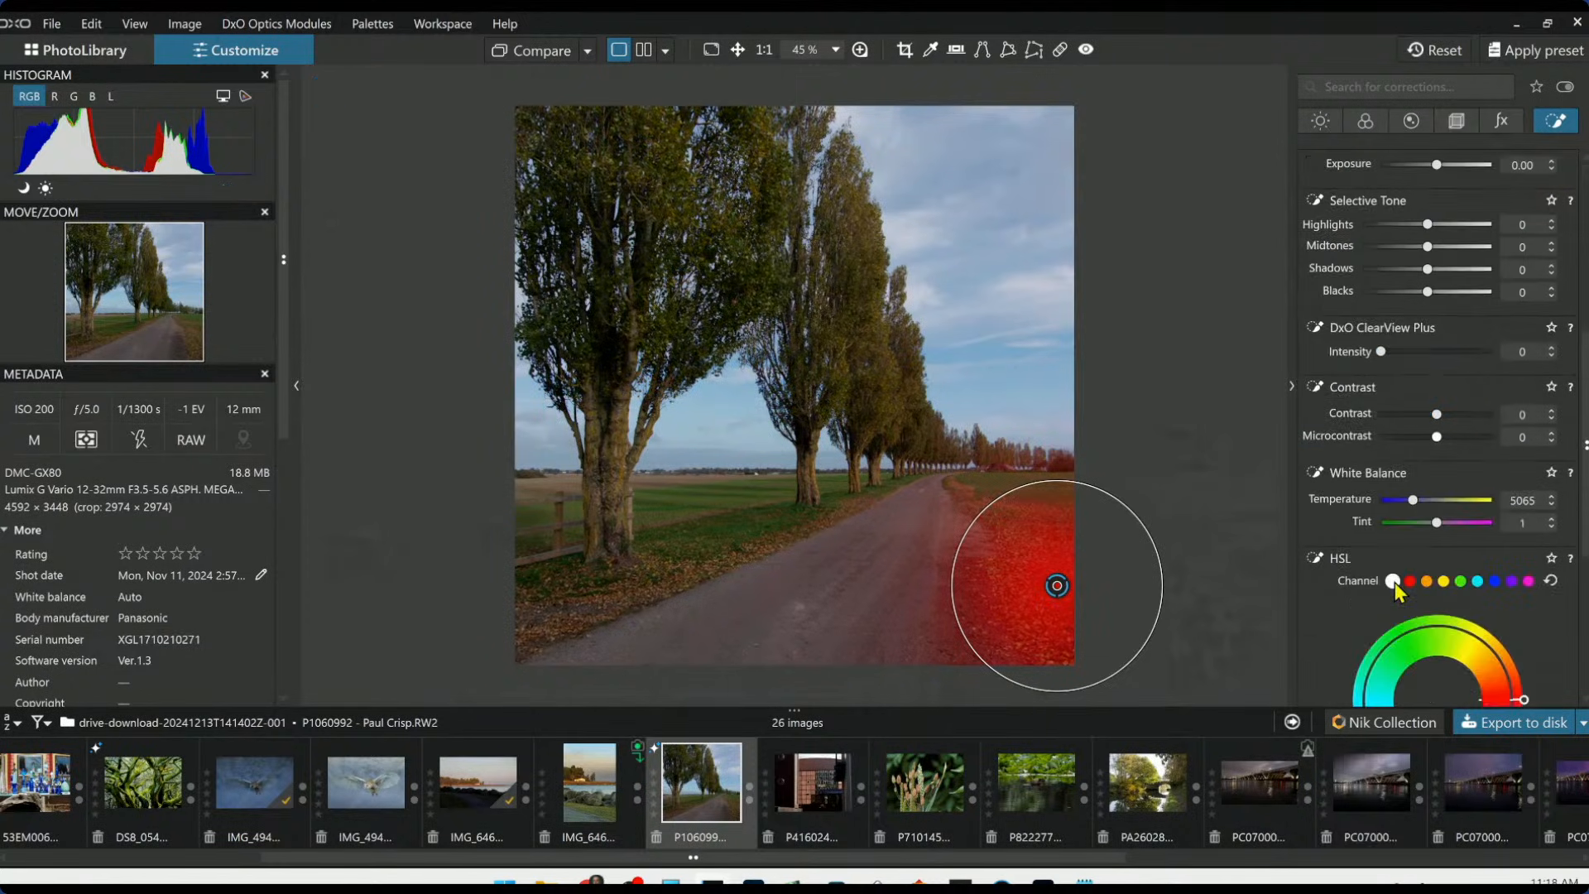
click(1442, 538)
scroll(1367, 592, down, 3)
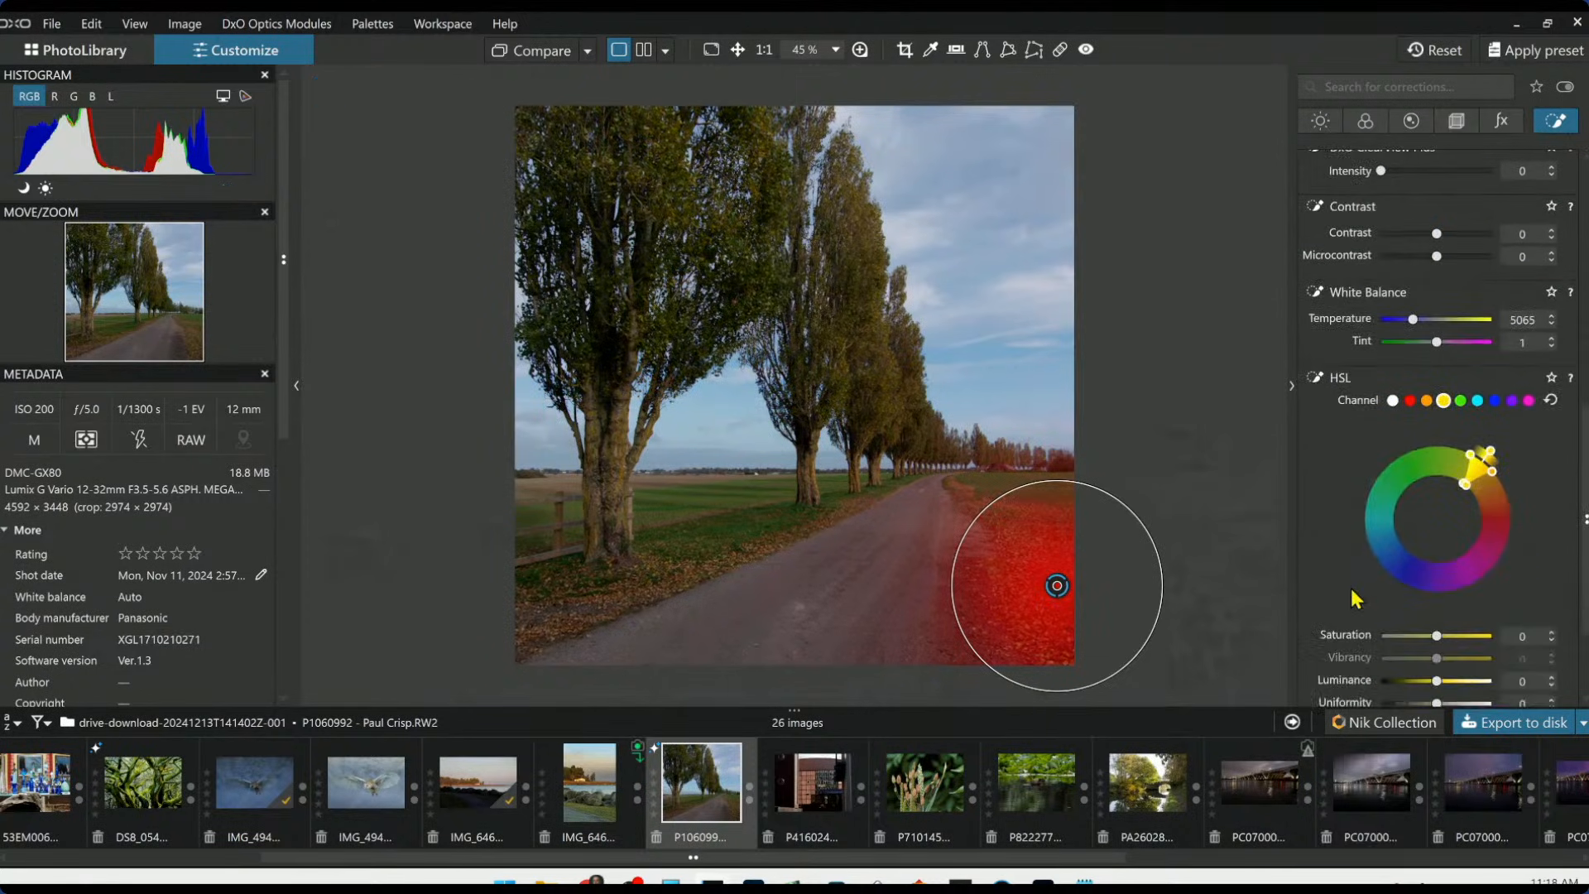
drag(1466, 395, 1475, 406)
drag(1438, 547, 1476, 603)
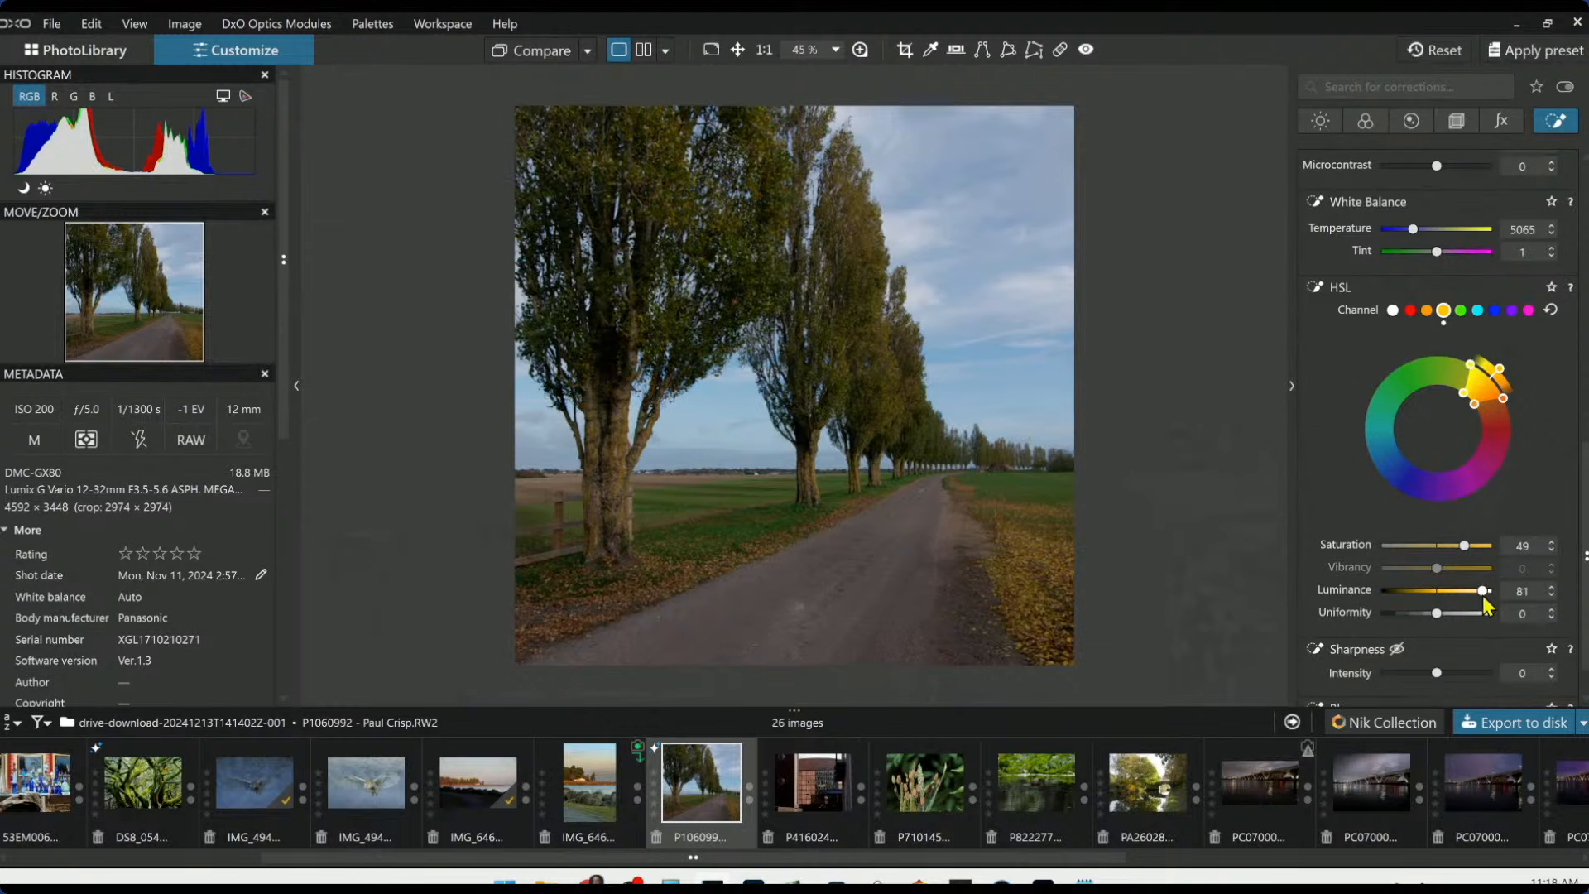
key(l)
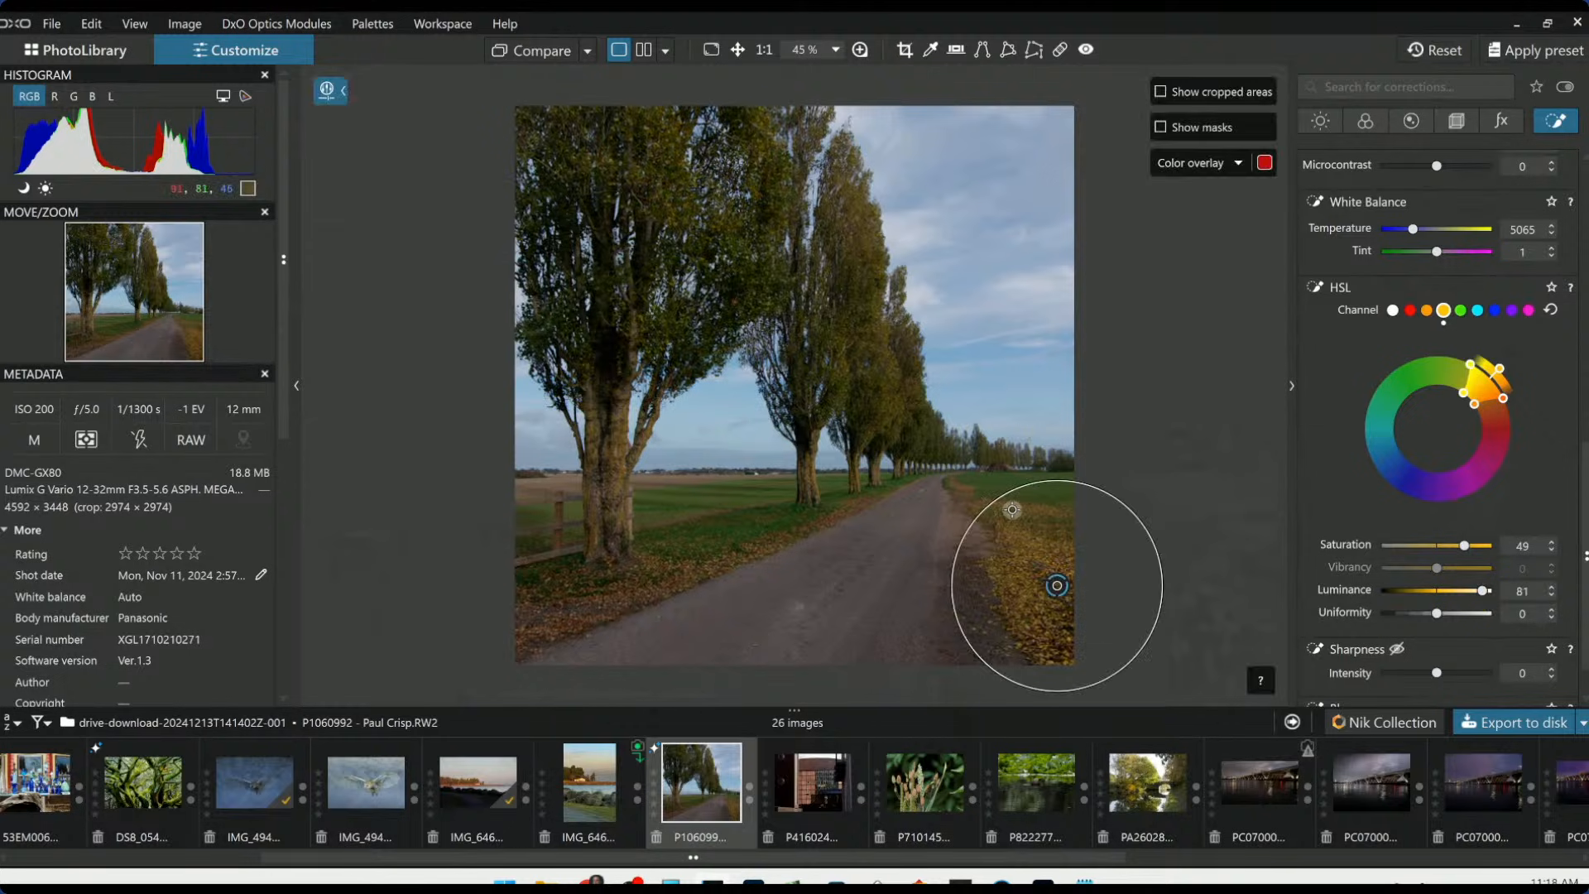
Widen the verge control point and add one large point on the left-hand leaves plus two small ones along the track's tree-lined edge
drag(1003, 497, 959, 444)
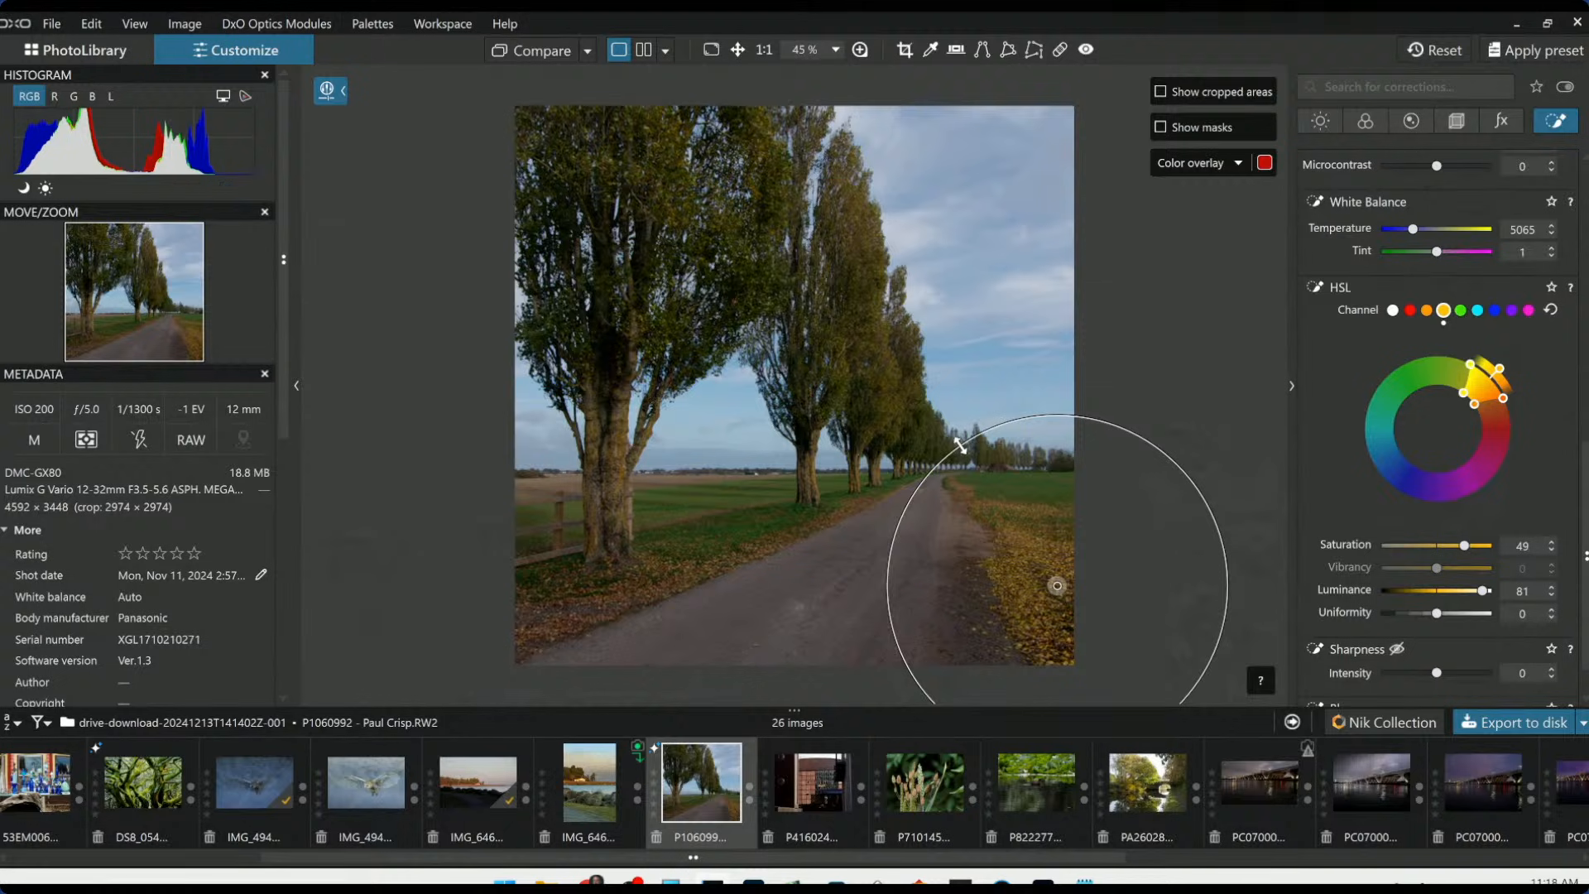
click(644, 594)
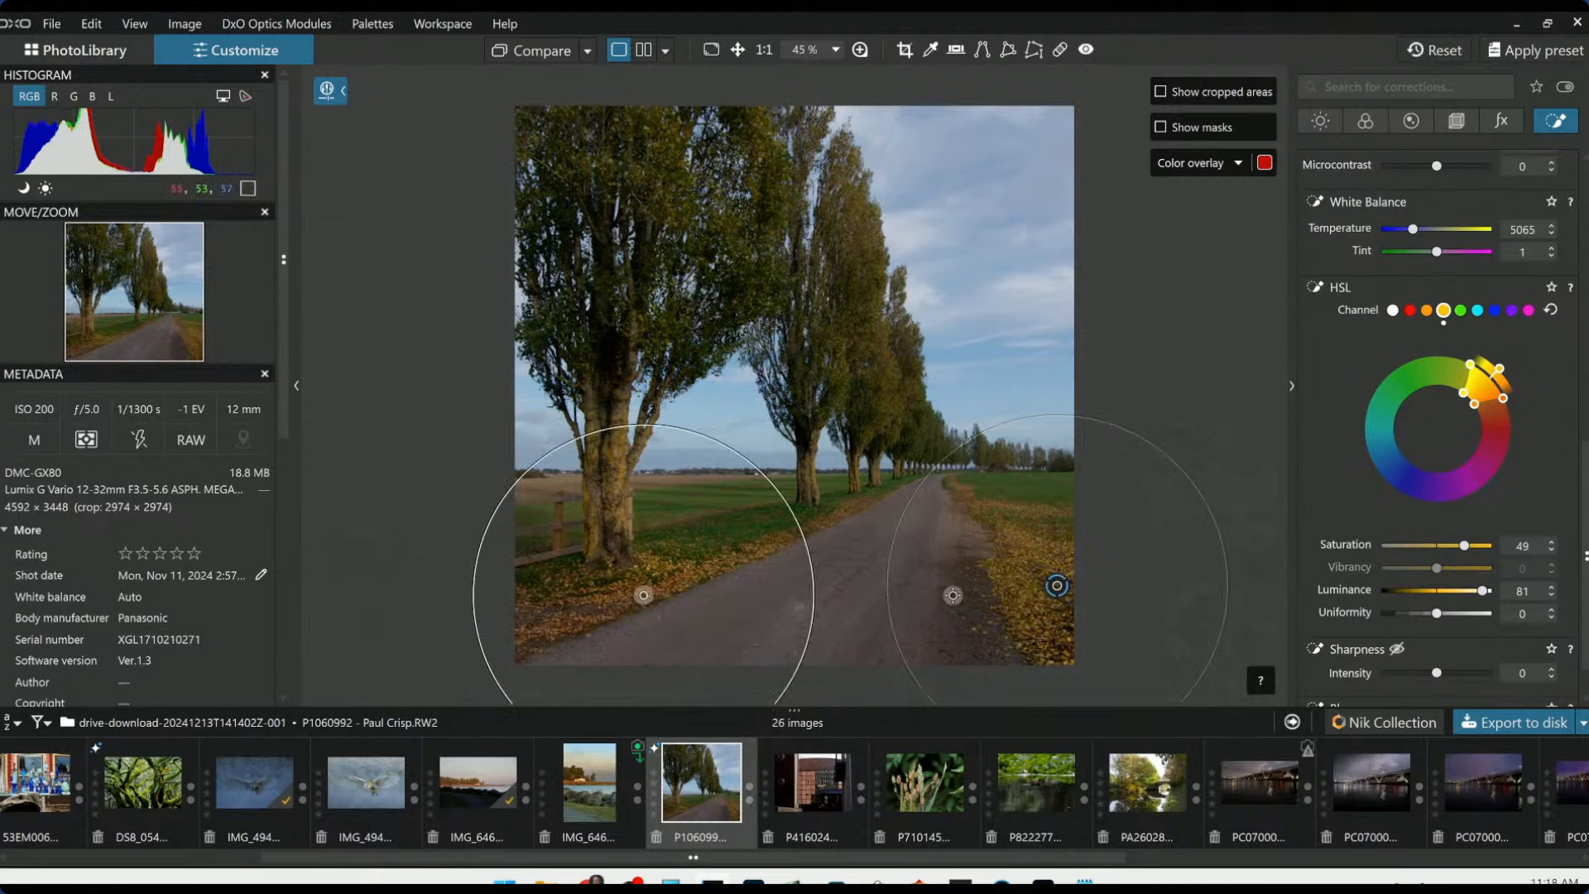
click(858, 505)
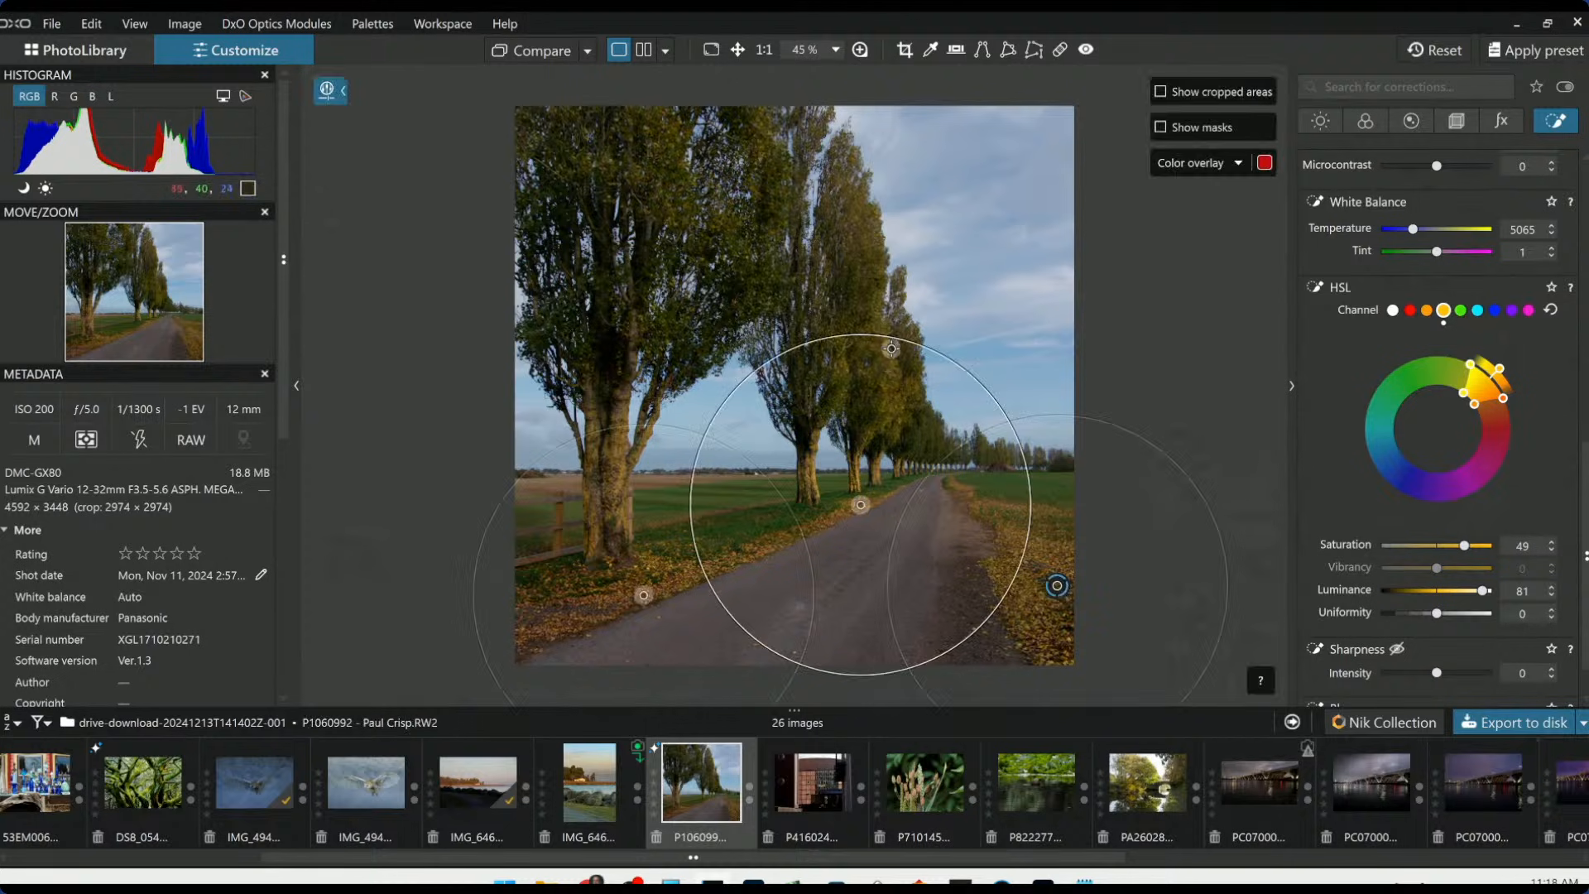
drag(890, 337, 861, 476)
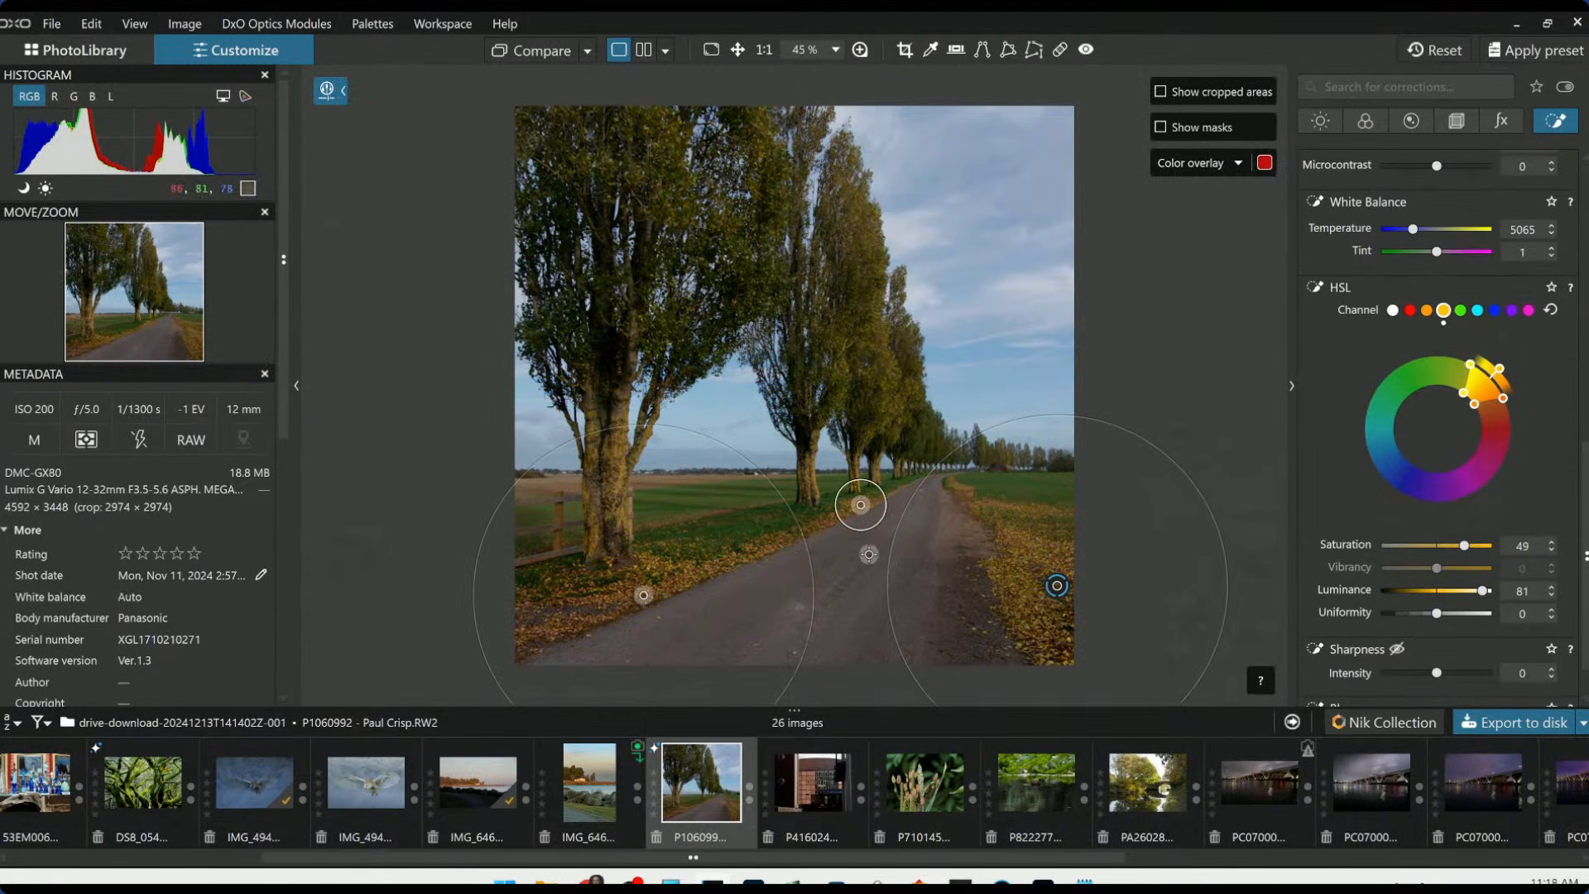
click(813, 529)
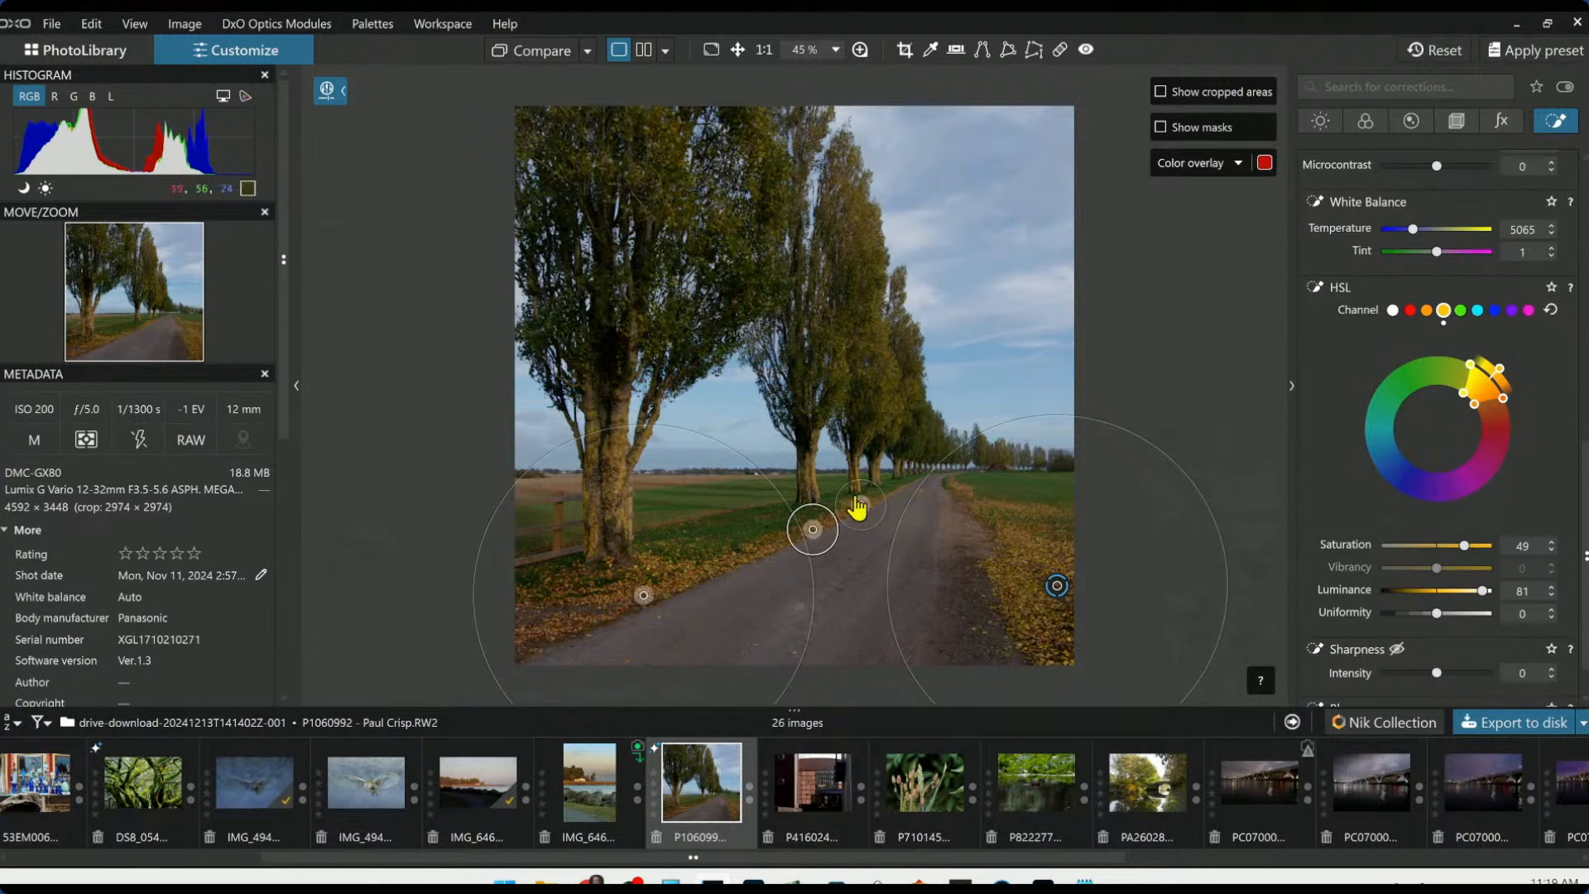
Add a small control point on the leaves below the farther trees and one near the wooden fence, enlarging the latter's circle
click(861, 504)
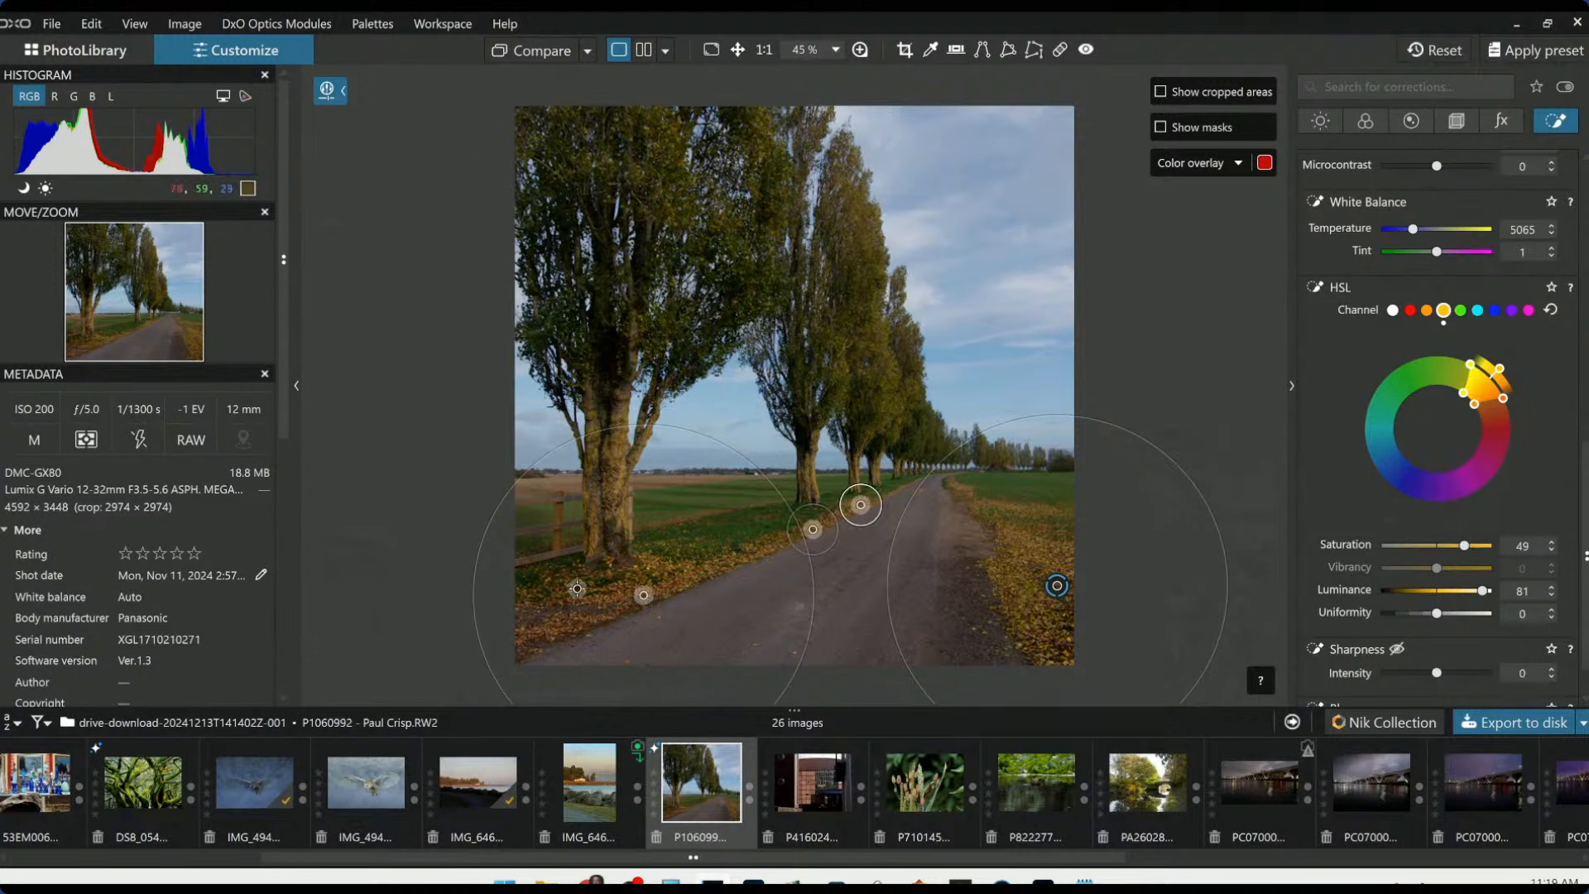
click(571, 598)
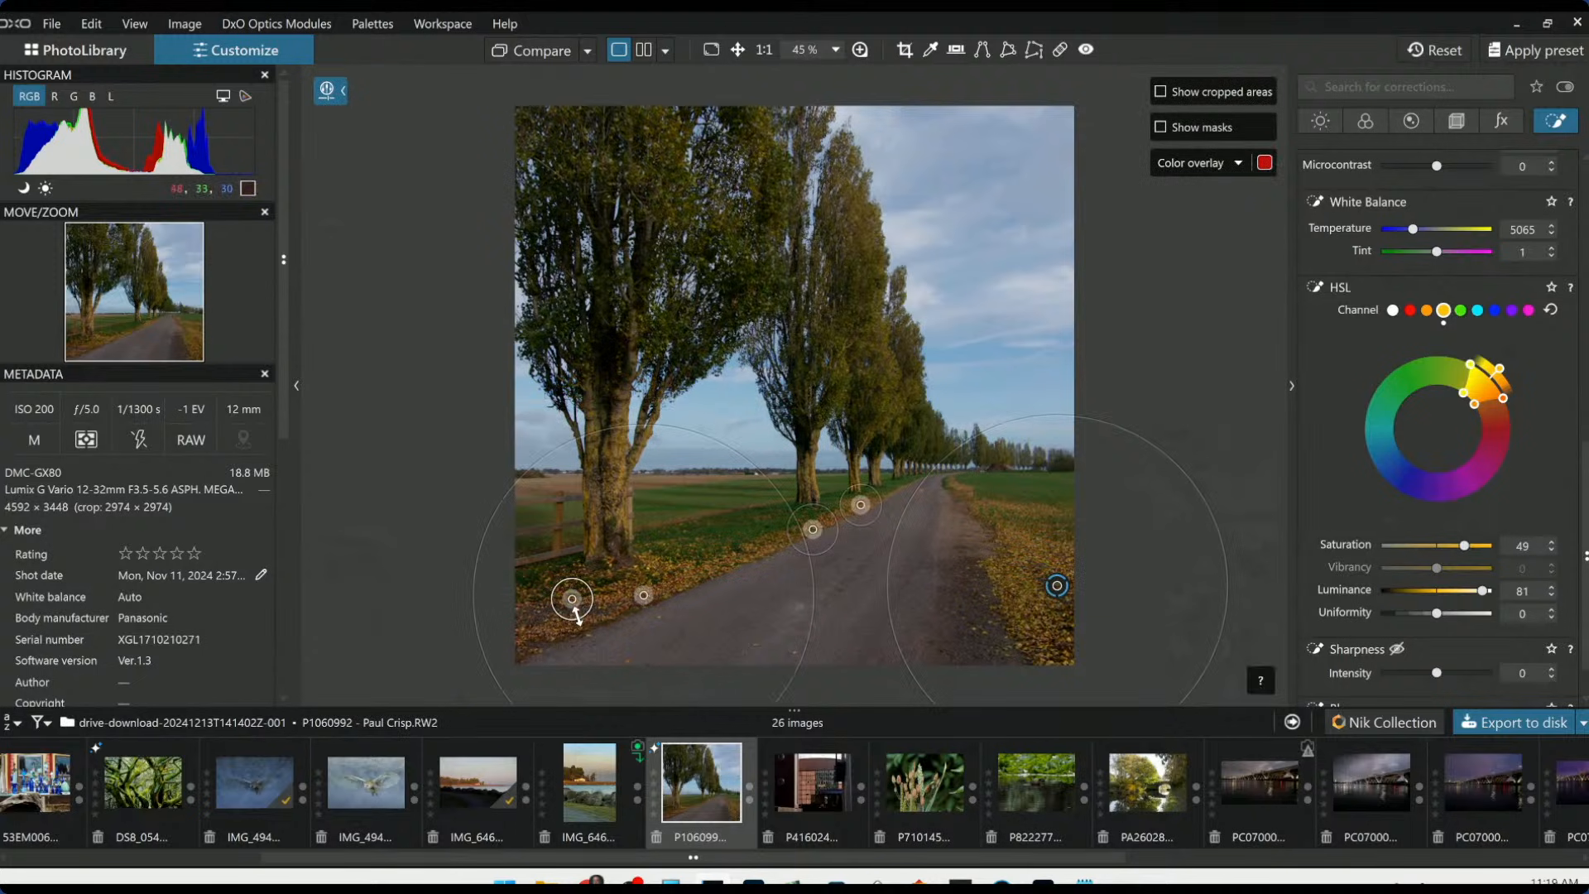
drag(578, 614, 596, 664)
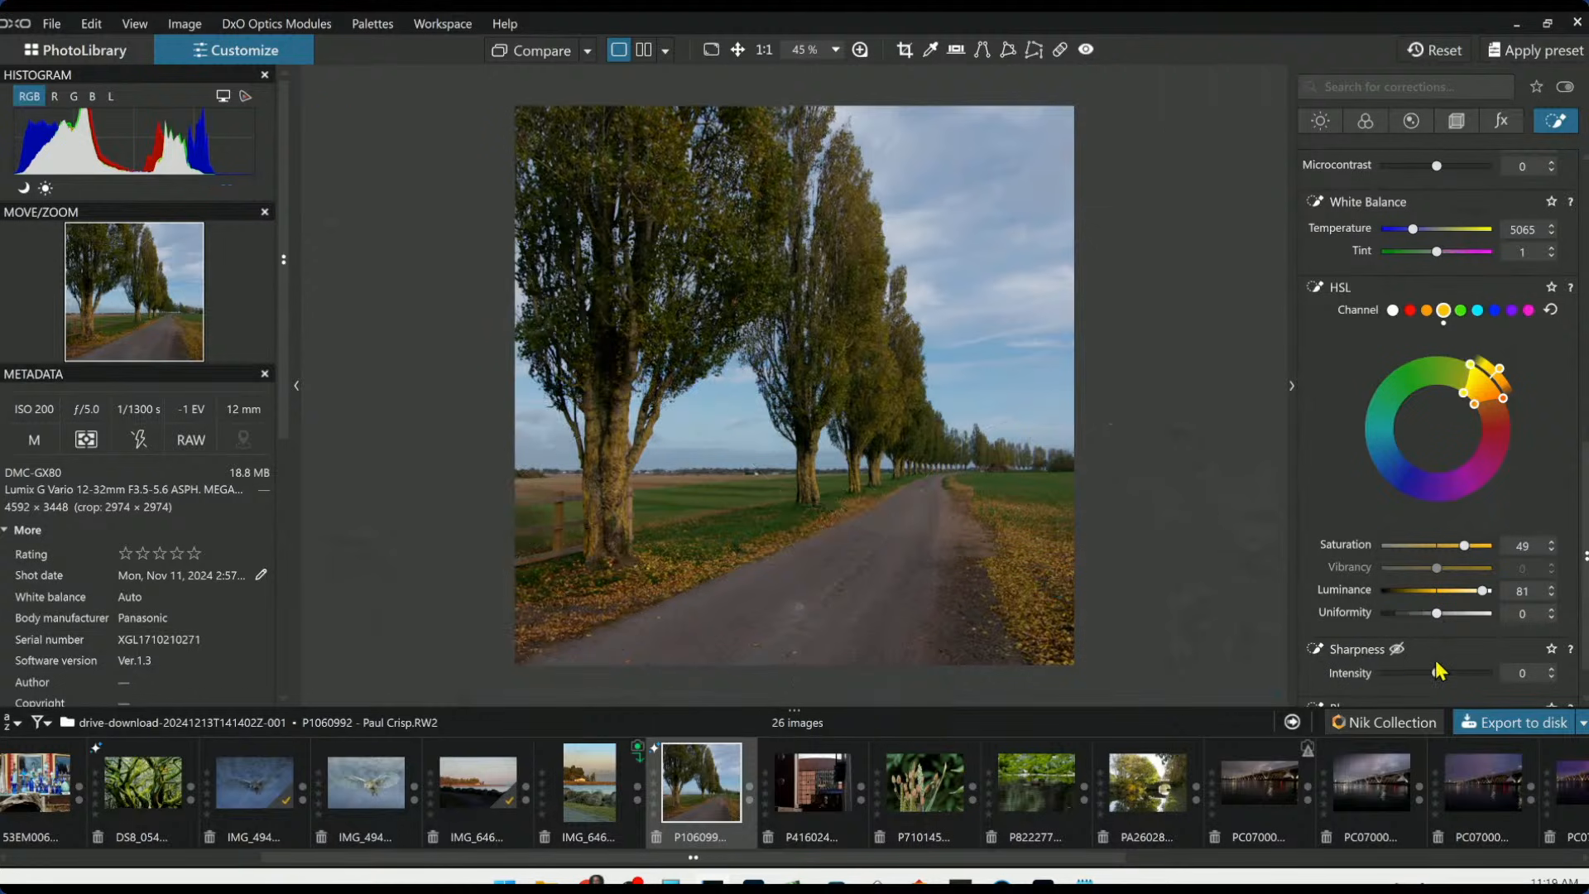
Set the leaf mask's Selective Tone Shadows to 7 and shrink the large circle over the leaves beside the nearest tree
scroll(1405, 361, up, 5)
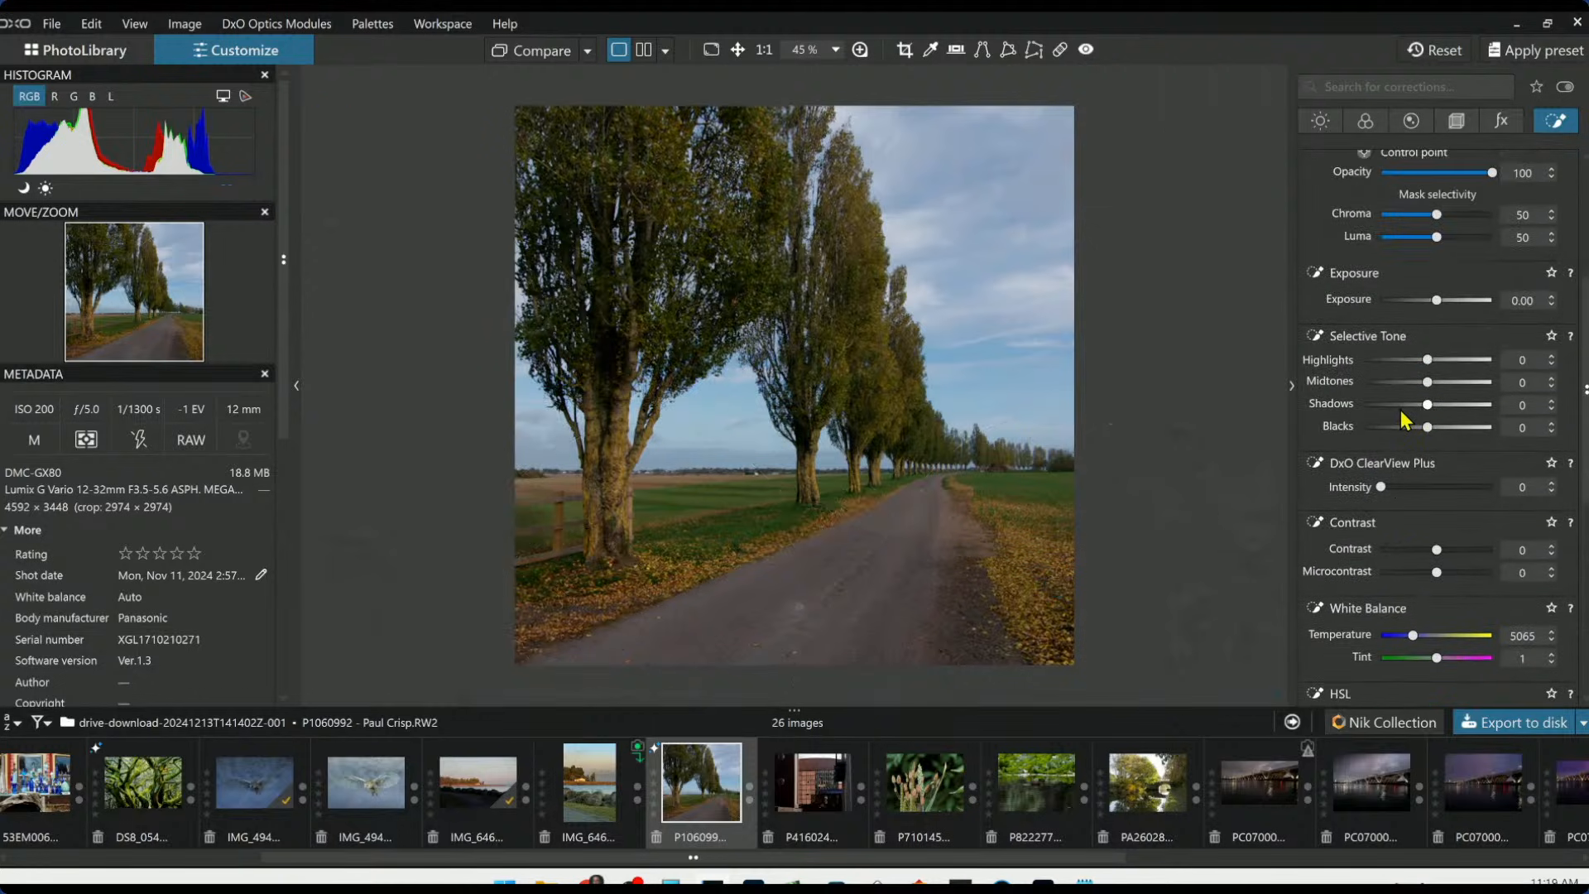
drag(1429, 407, 1436, 412)
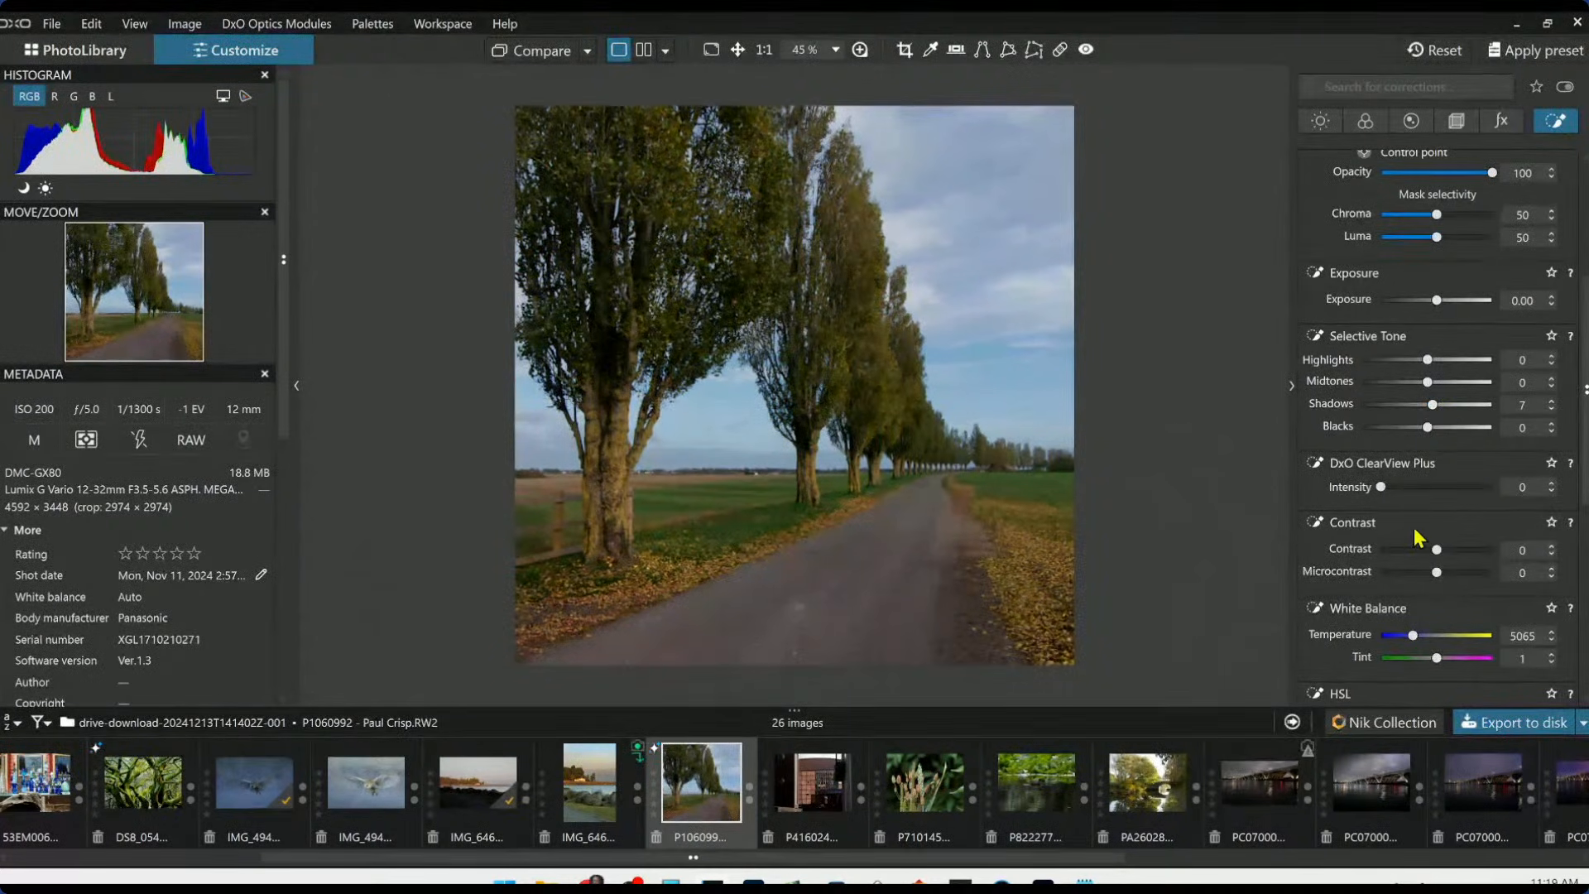
mouse_move(658, 447)
drag(638, 456, 660, 480)
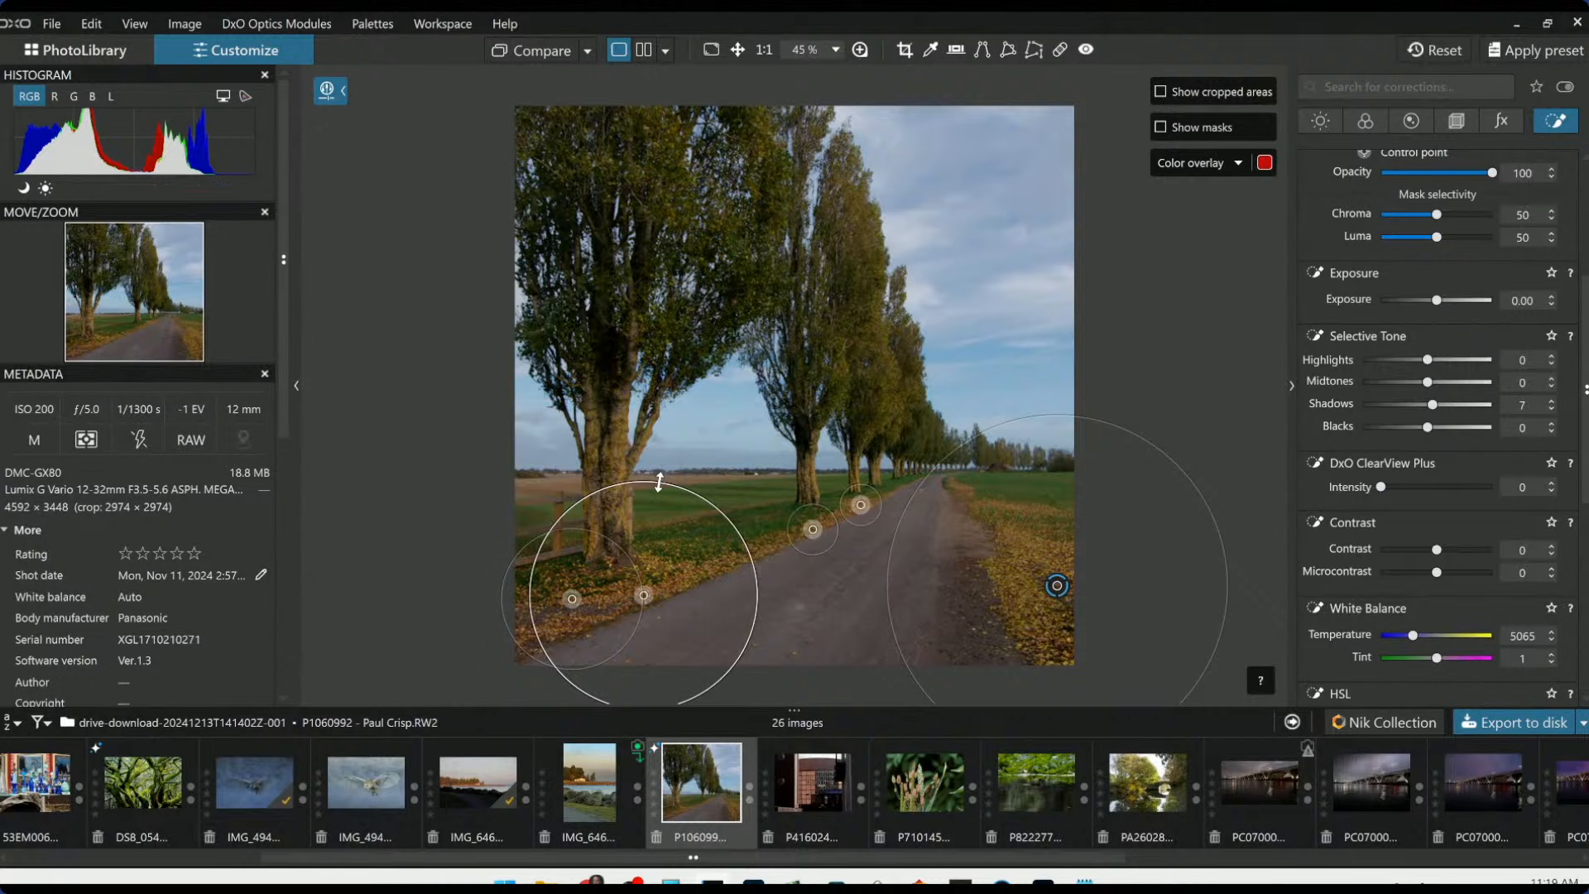
Reset the leaf mask's yellow HSL channel Saturation and Luminance to 0
scroll(1447, 597, down, 5)
scroll(1451, 604, down, 1)
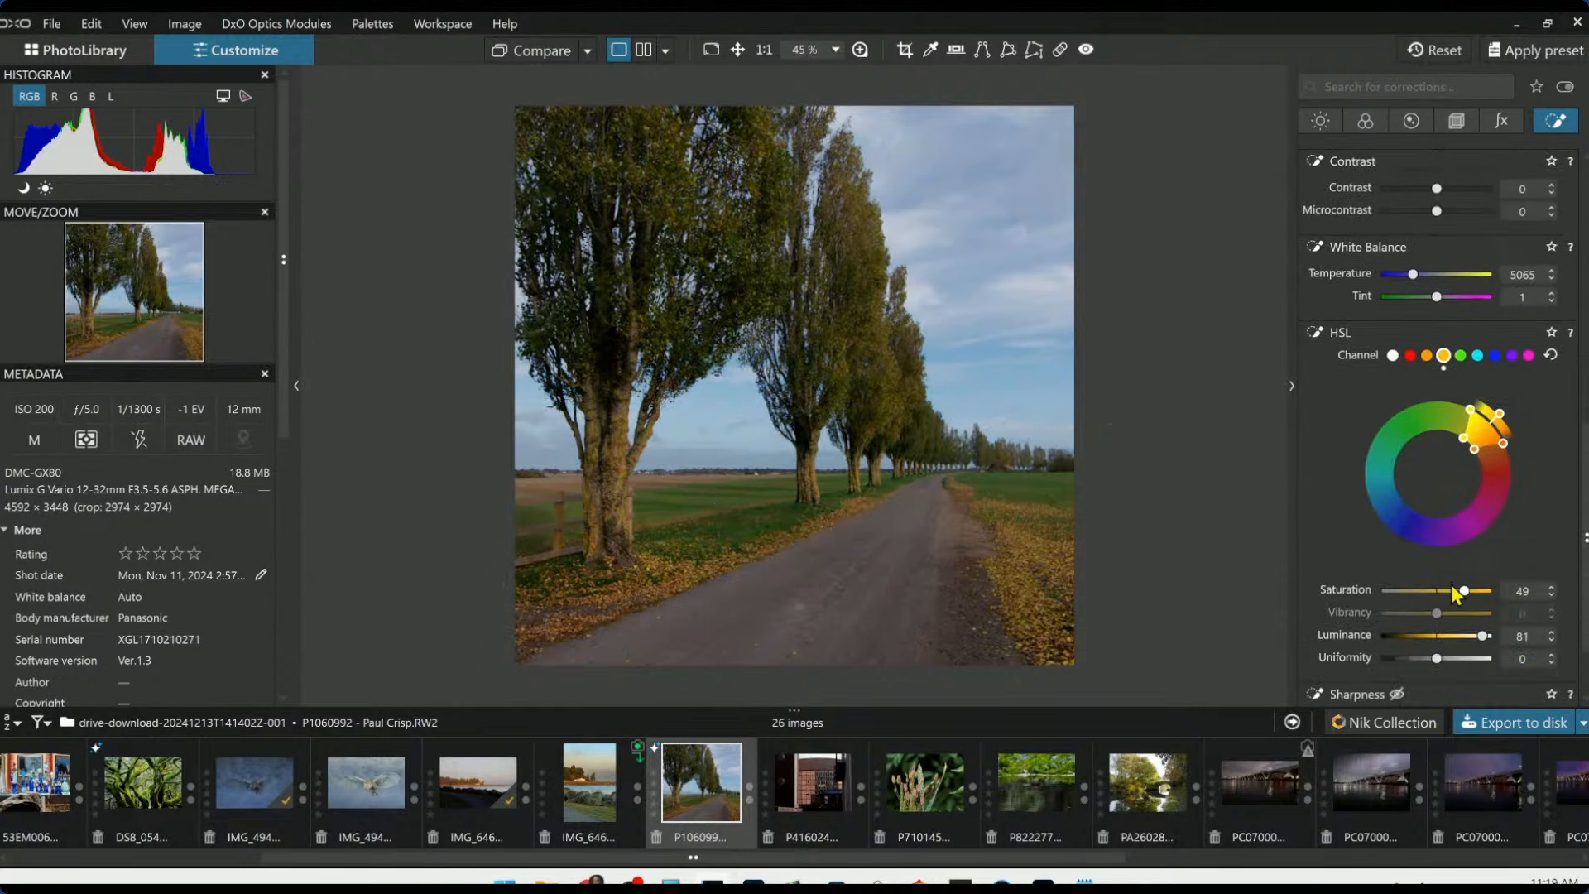
double_click(1466, 591)
double_click(1484, 636)
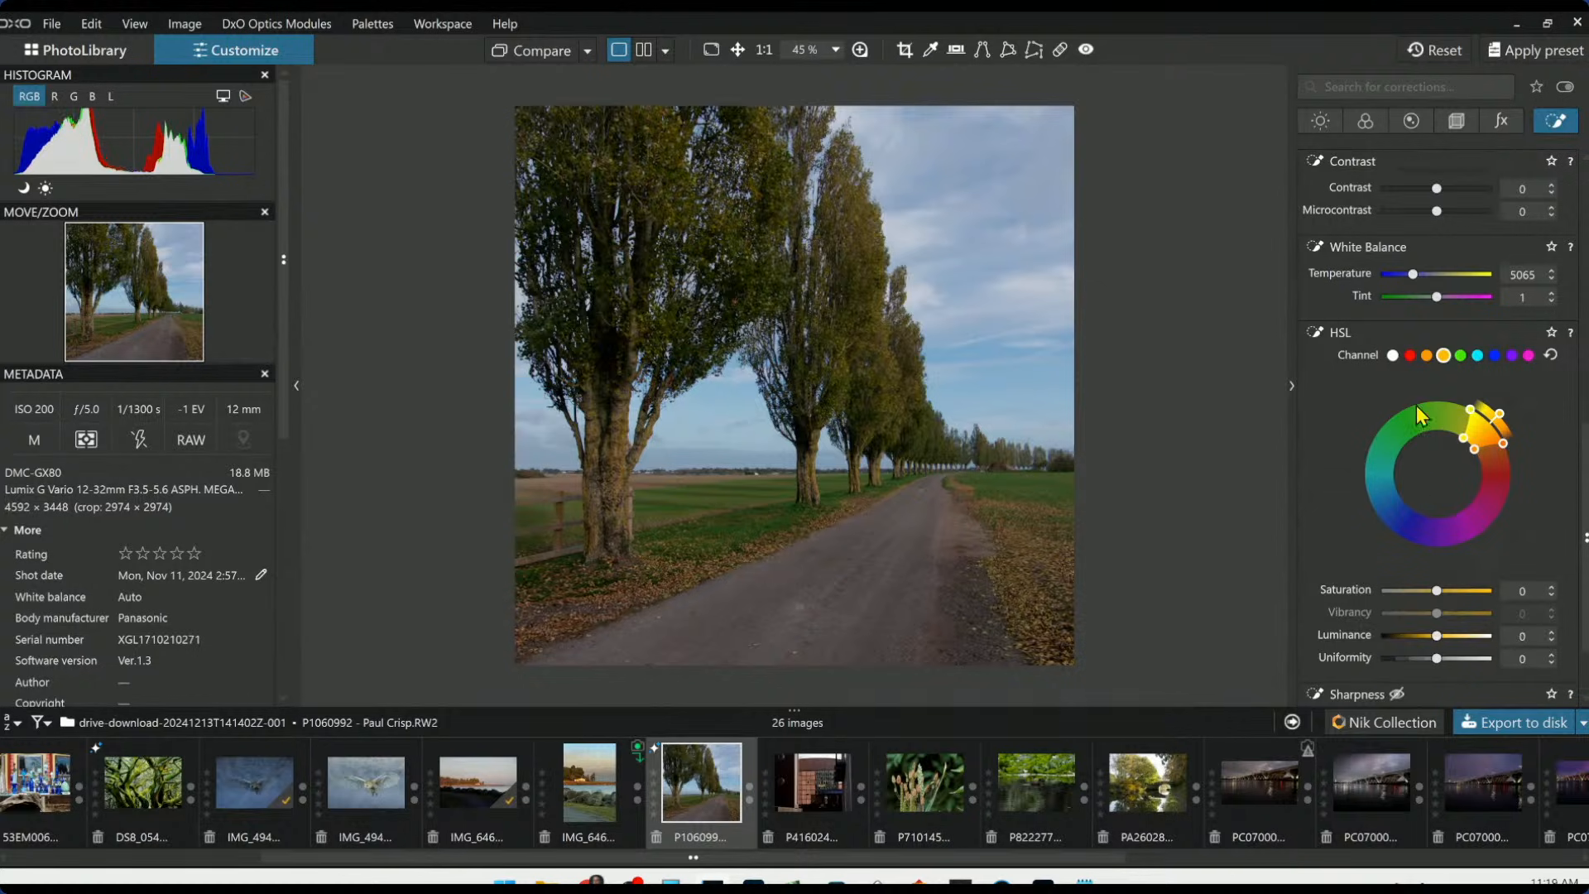
Try HSL Vibrancy 64 on all colours and reset it, and try Saturation 22 and Luminance 42 on the yellow channel
click(1392, 357)
drag(1437, 617, 1472, 629)
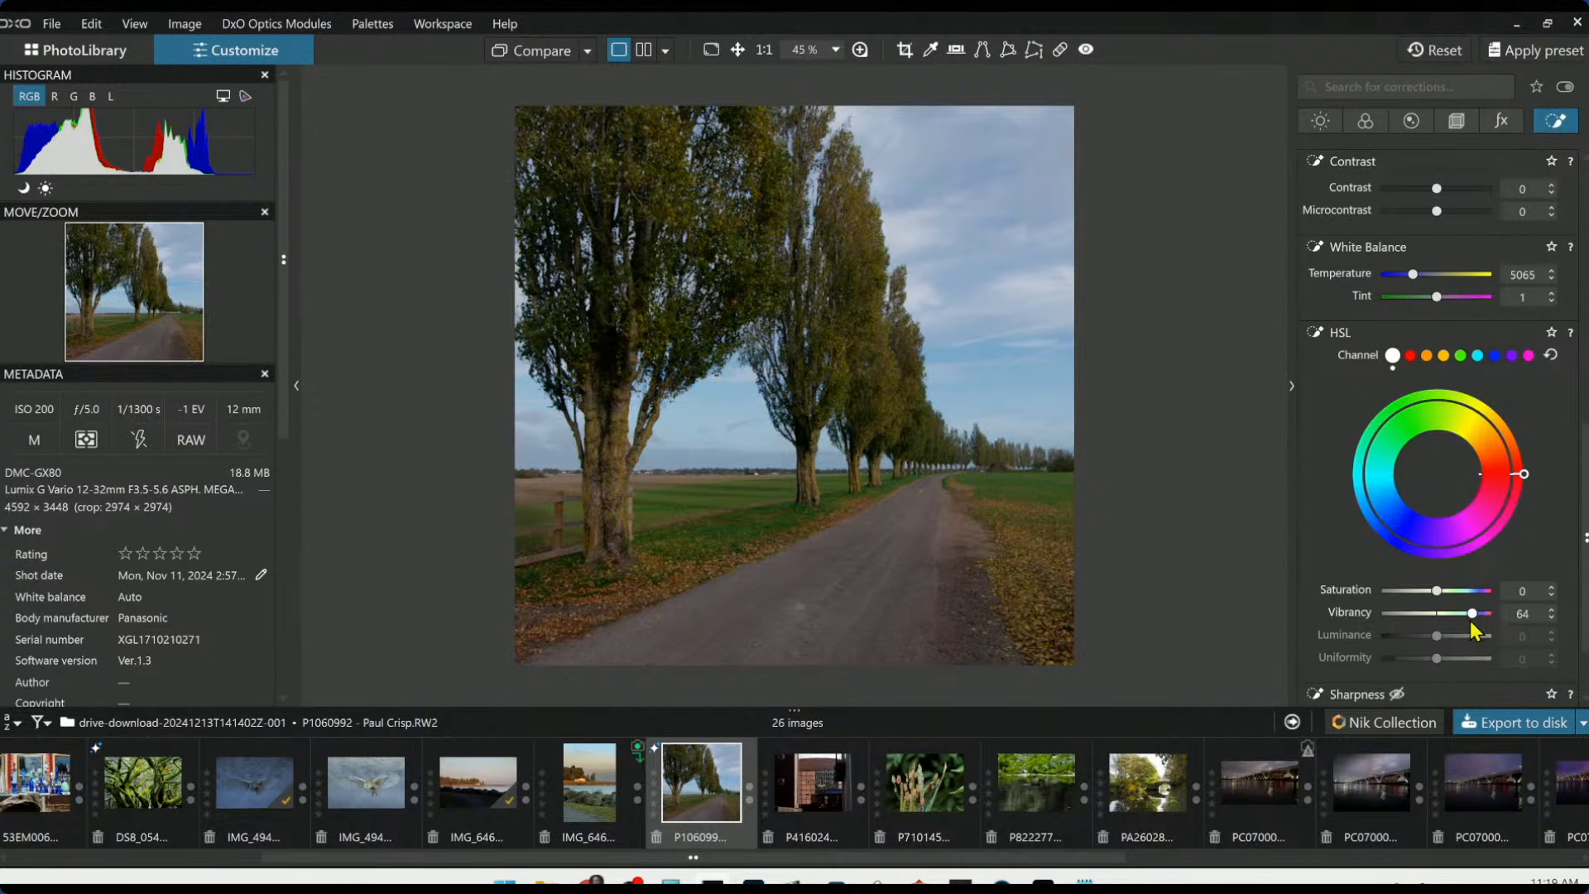
double_click(1470, 619)
click(1446, 359)
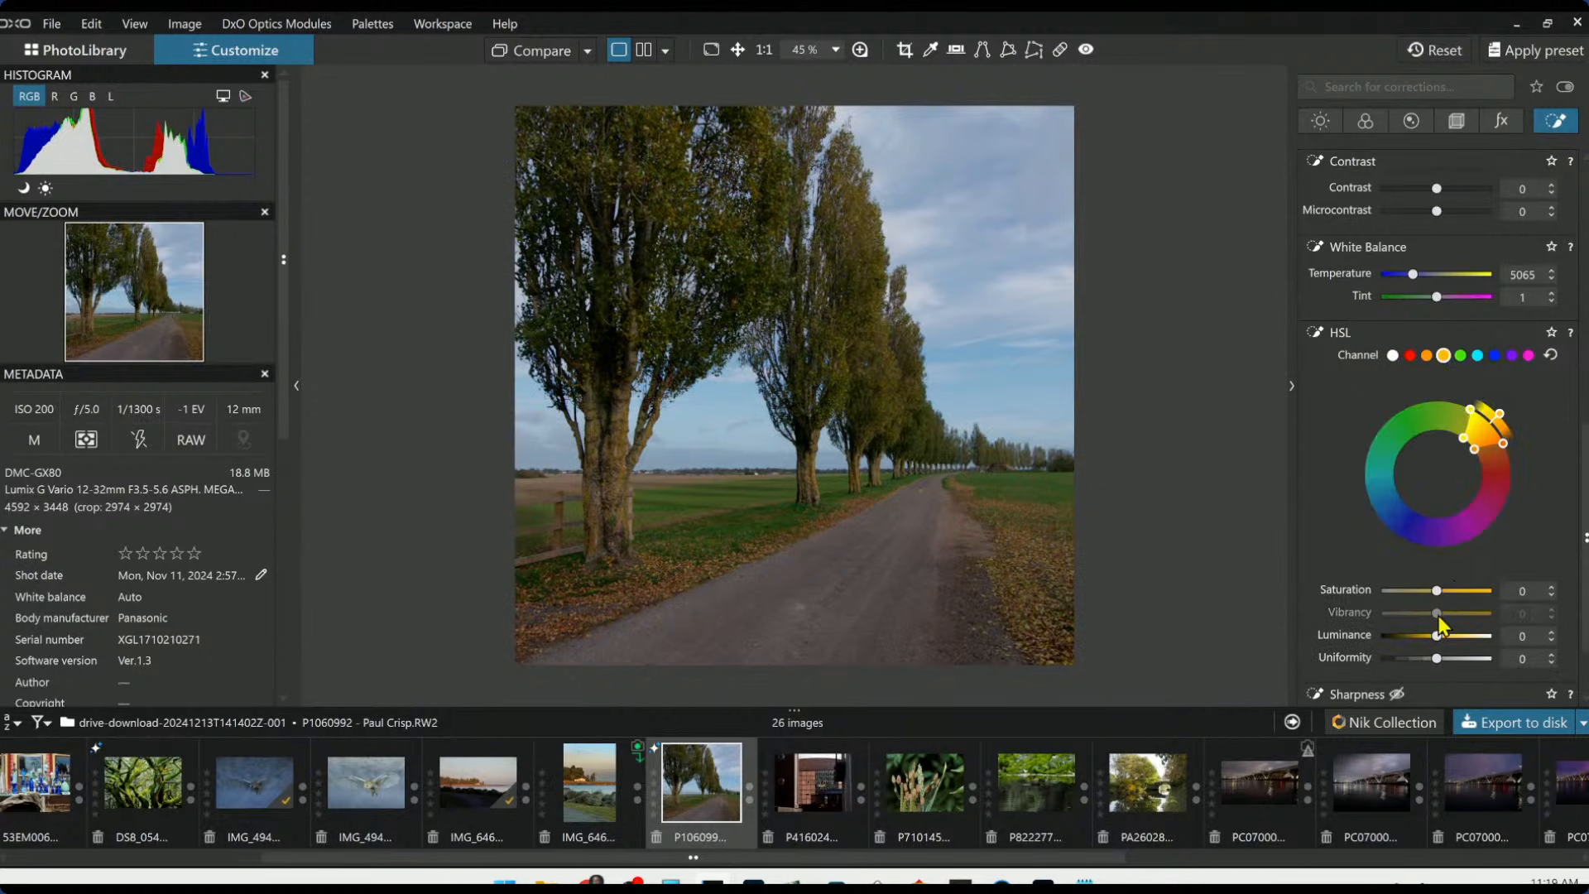
drag(1438, 638, 1449, 594)
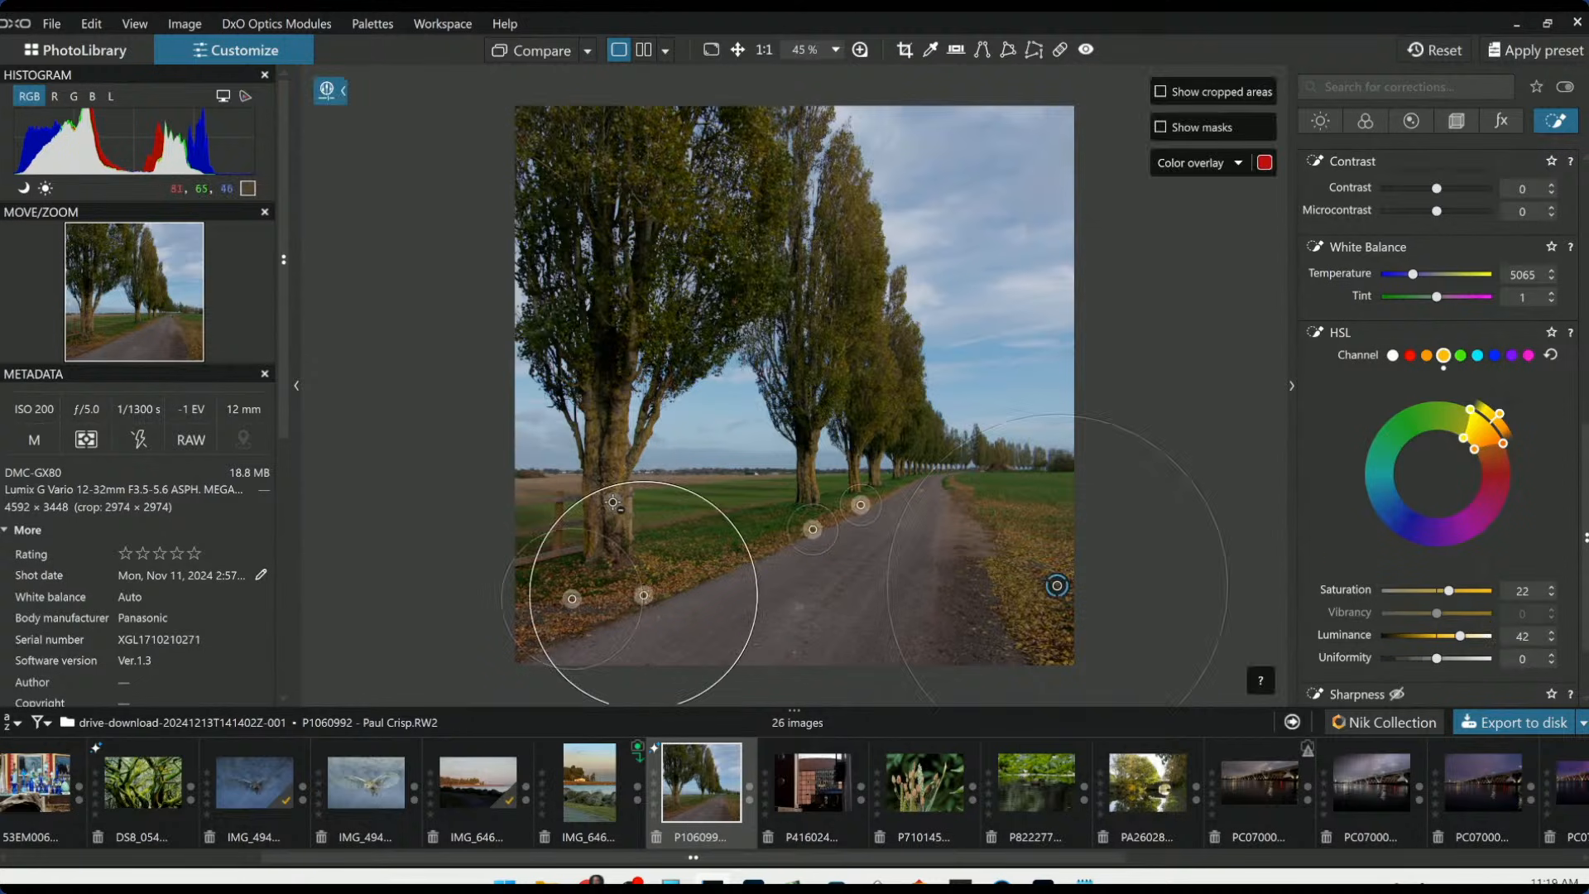
Exclude the nearest tree's trunk from the leaf mask with negative points, and set the yellow channel to Saturation 40 and Luminance 79
click(613, 501)
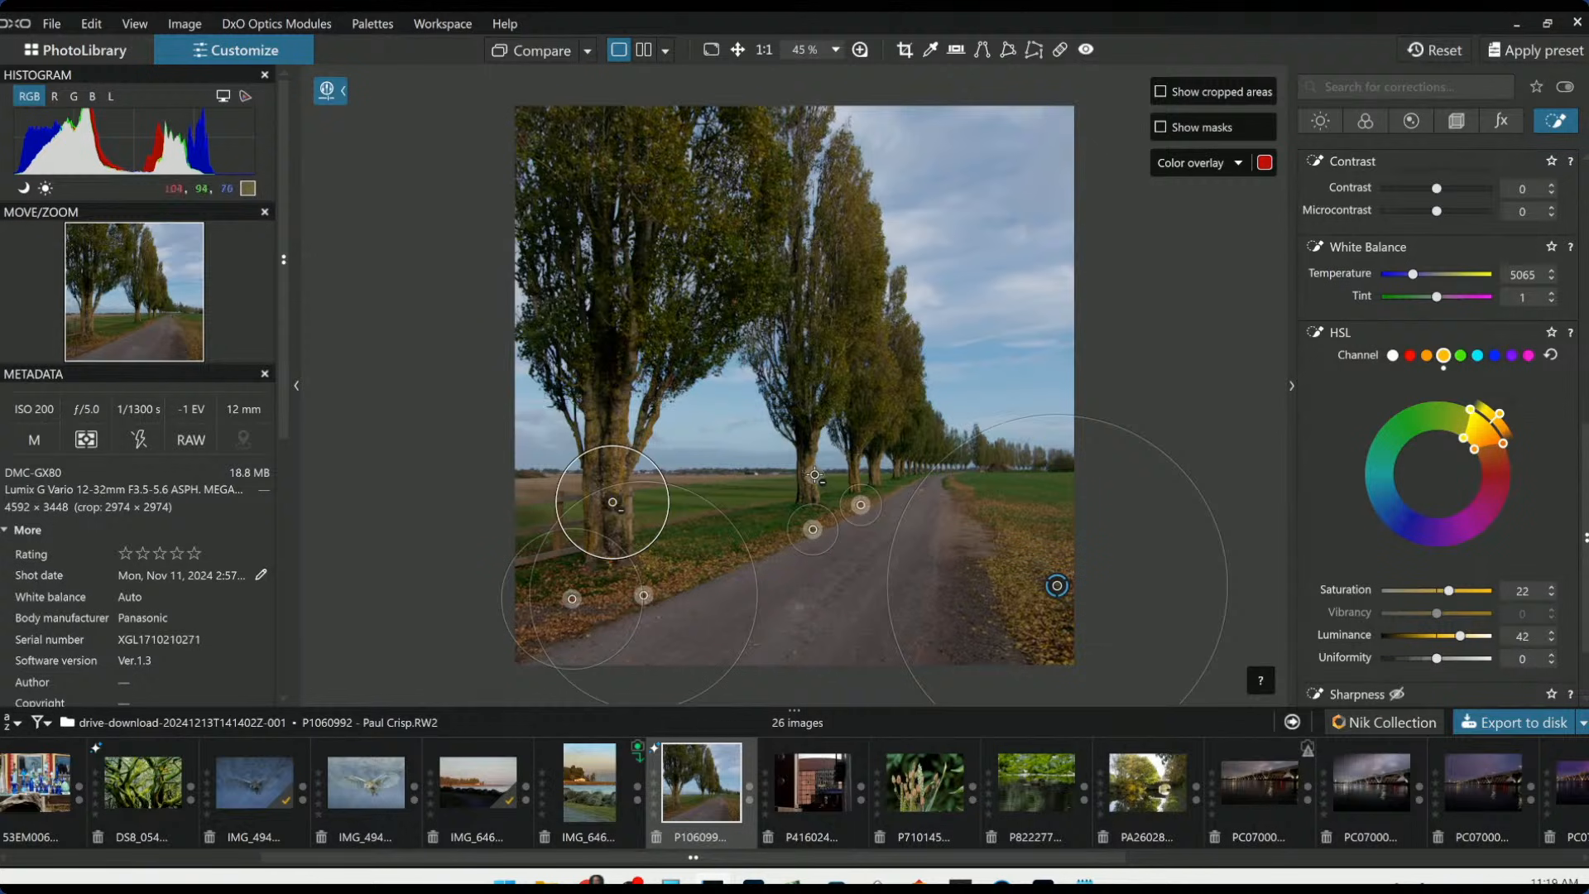
click(620, 461)
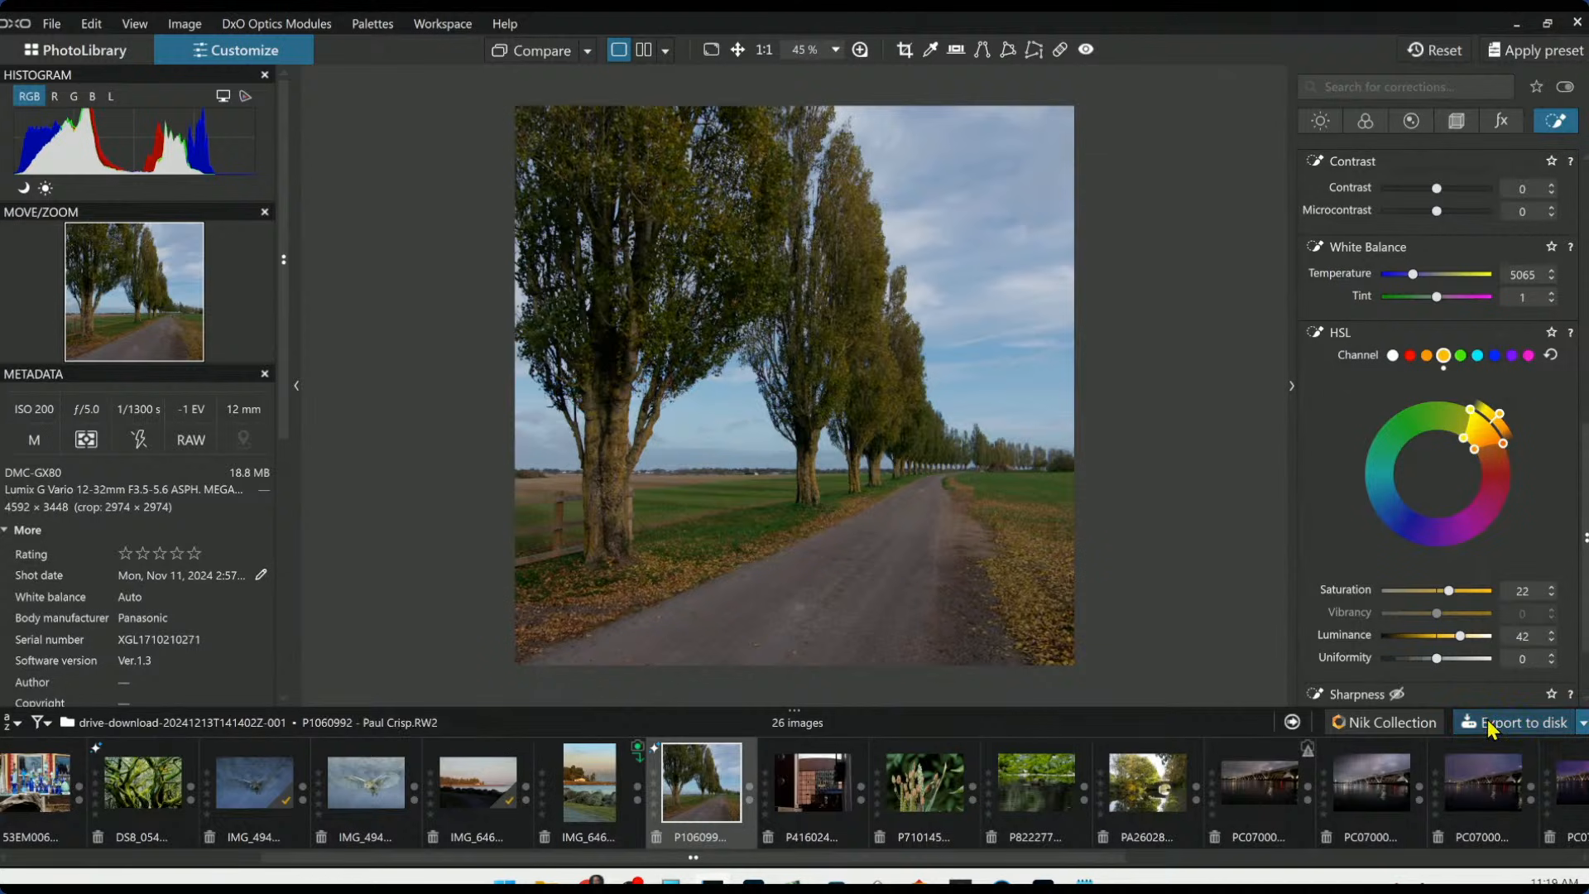
drag(1450, 593, 1464, 600)
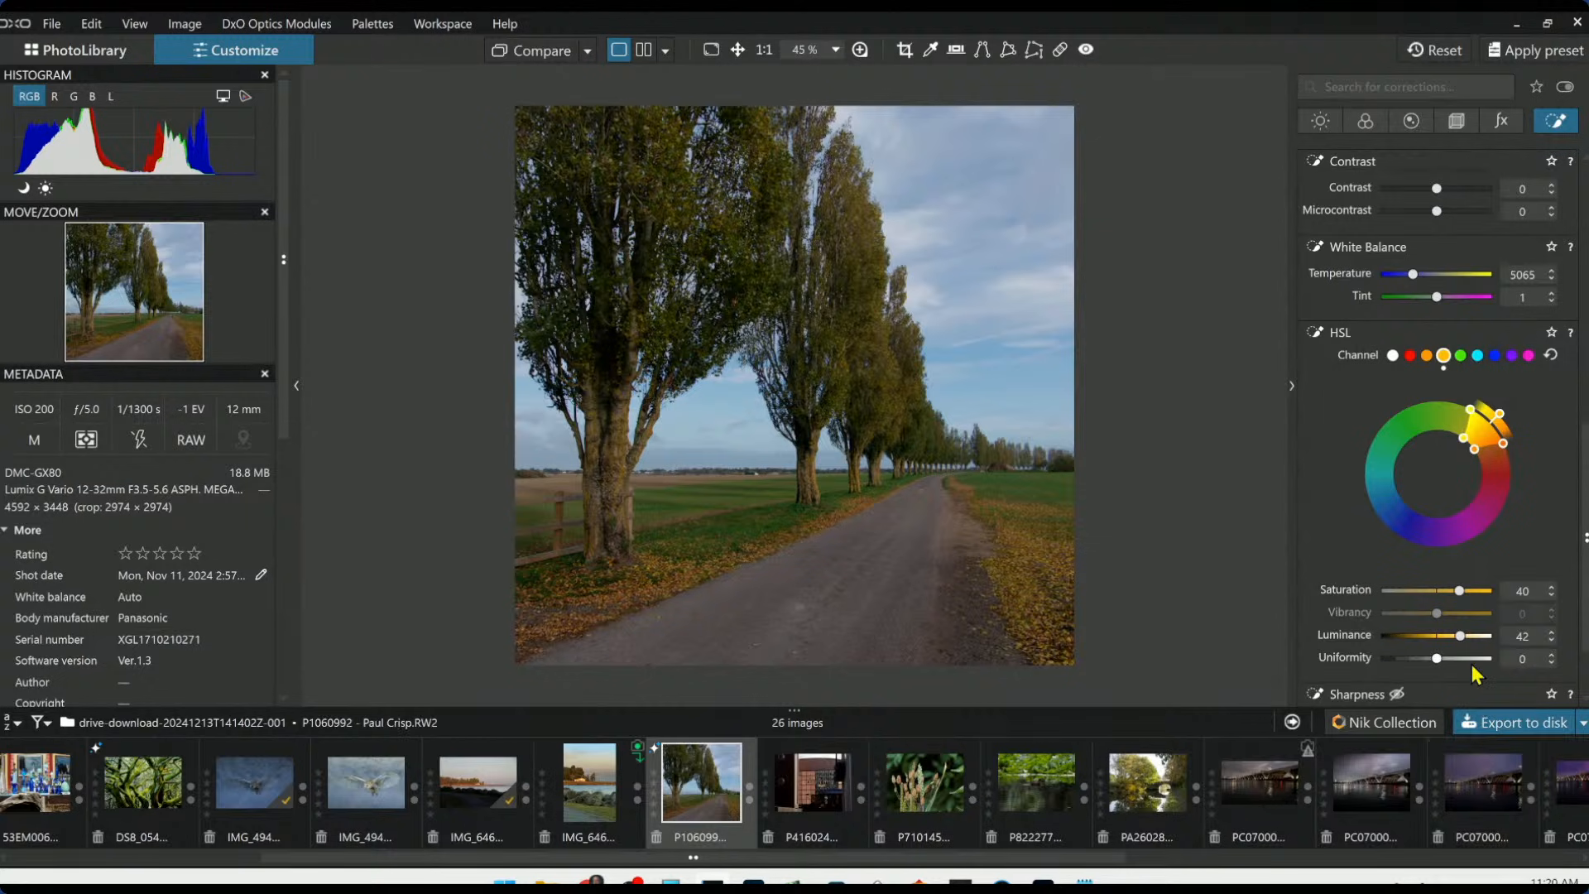
drag(1460, 637, 1484, 650)
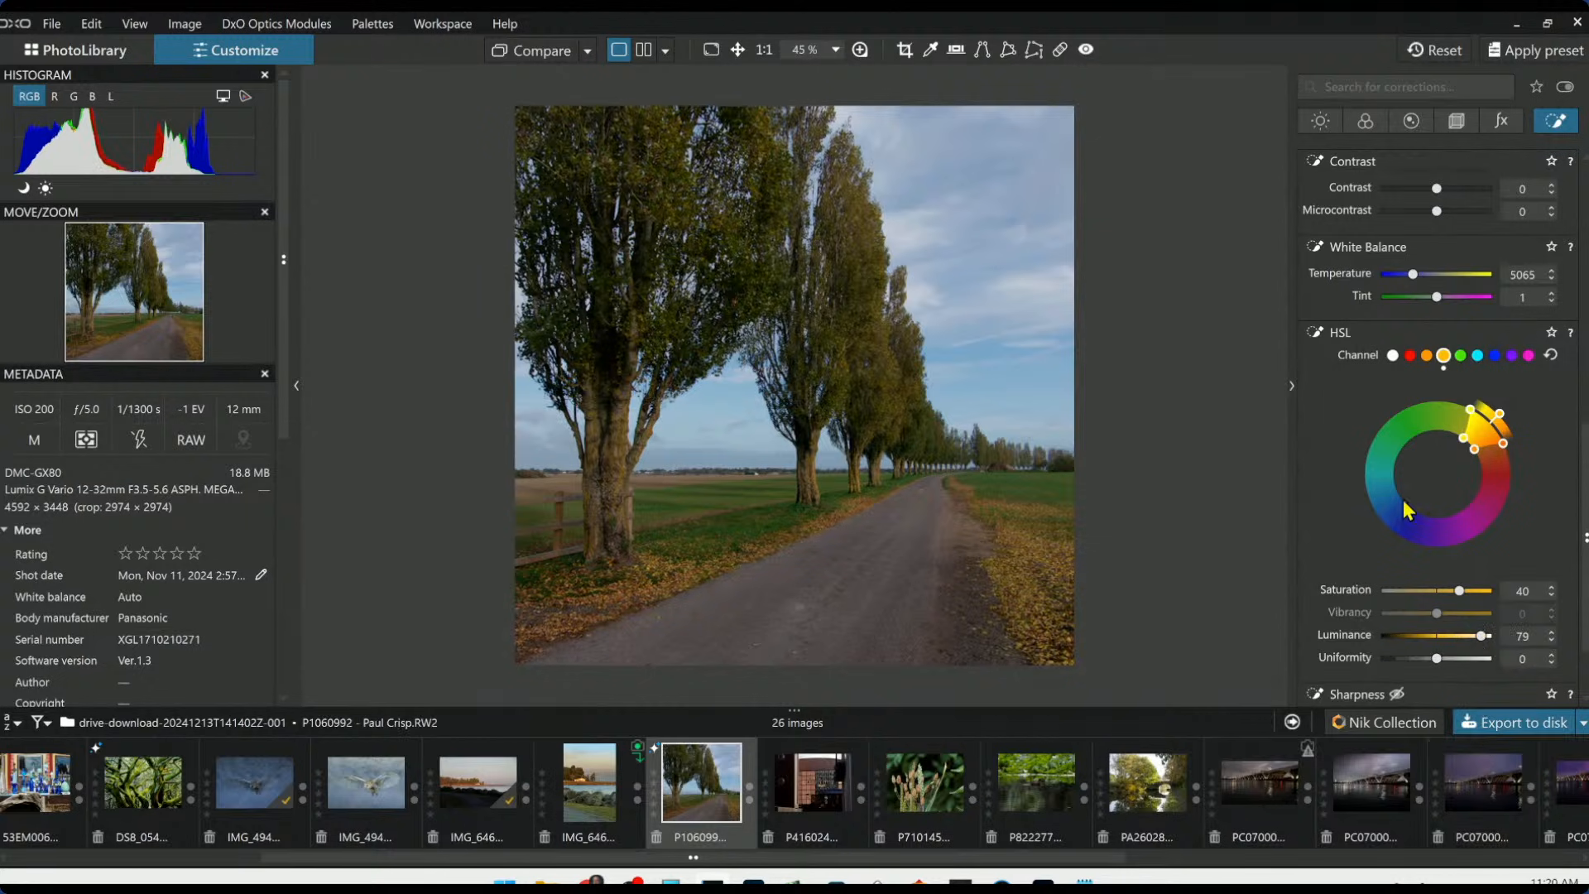
Create a second control point mask on the foliage of the middle and farther trees and set its Selective Tone Highlights to 100
scroll(1421, 370, up, 10)
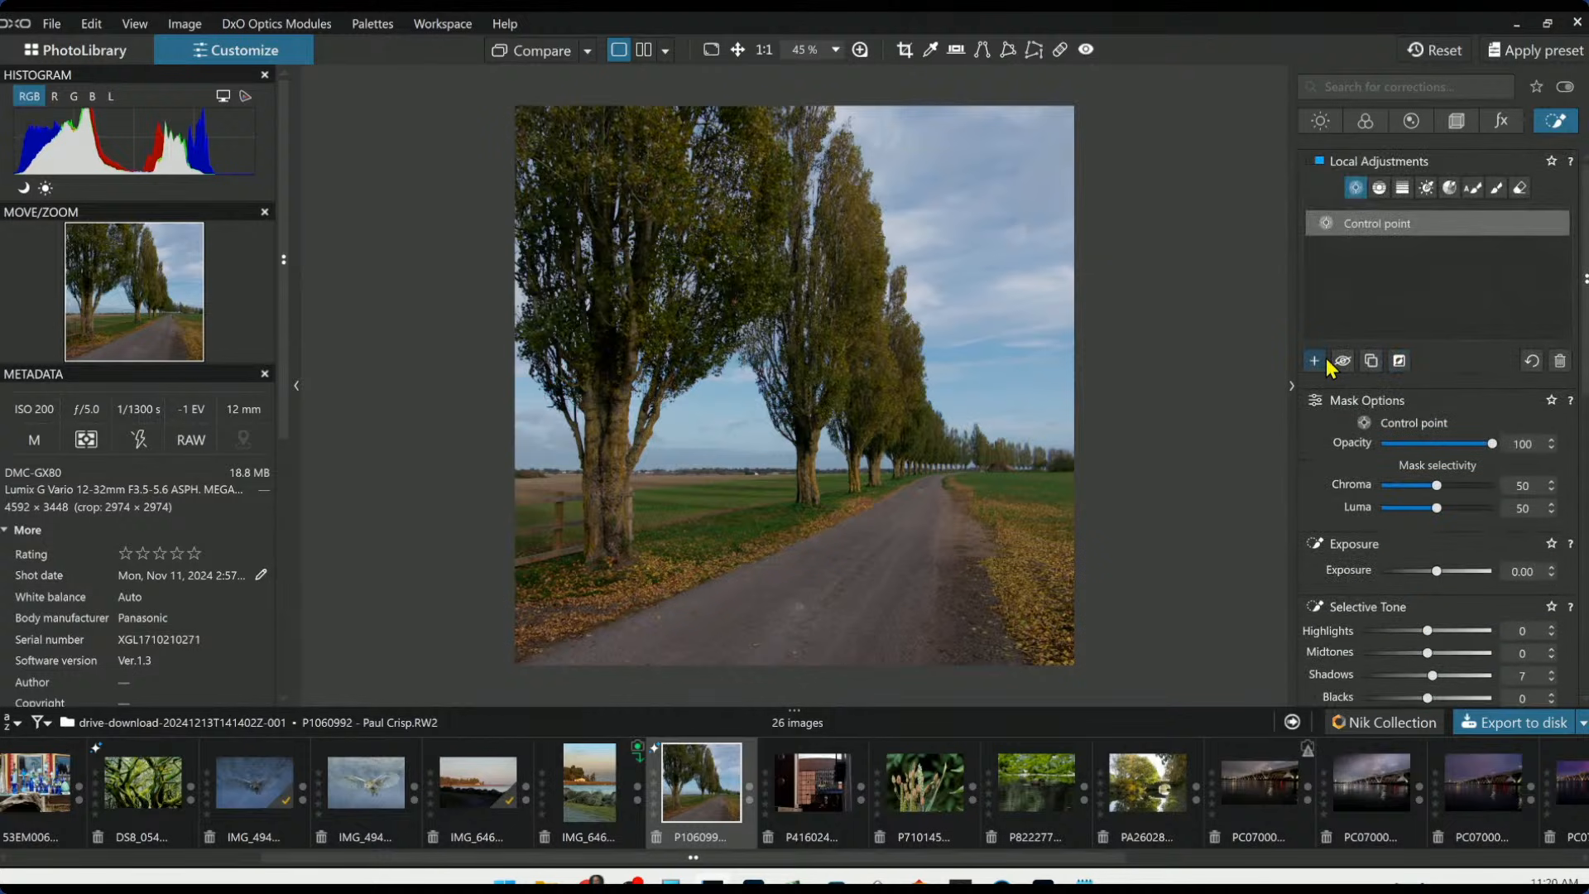
click(1317, 361)
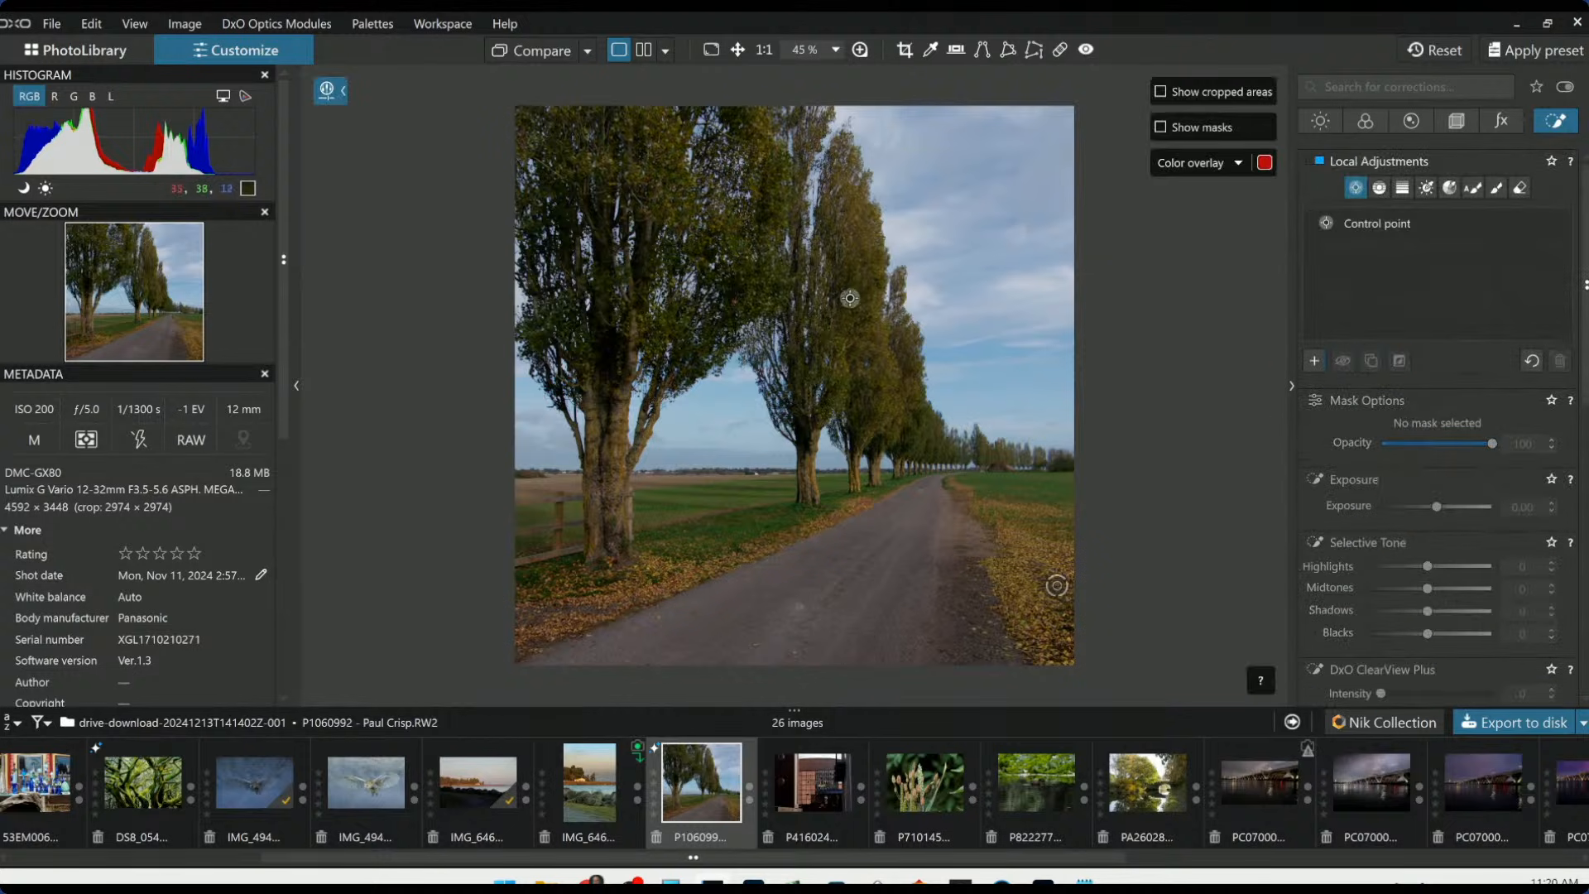
click(863, 240)
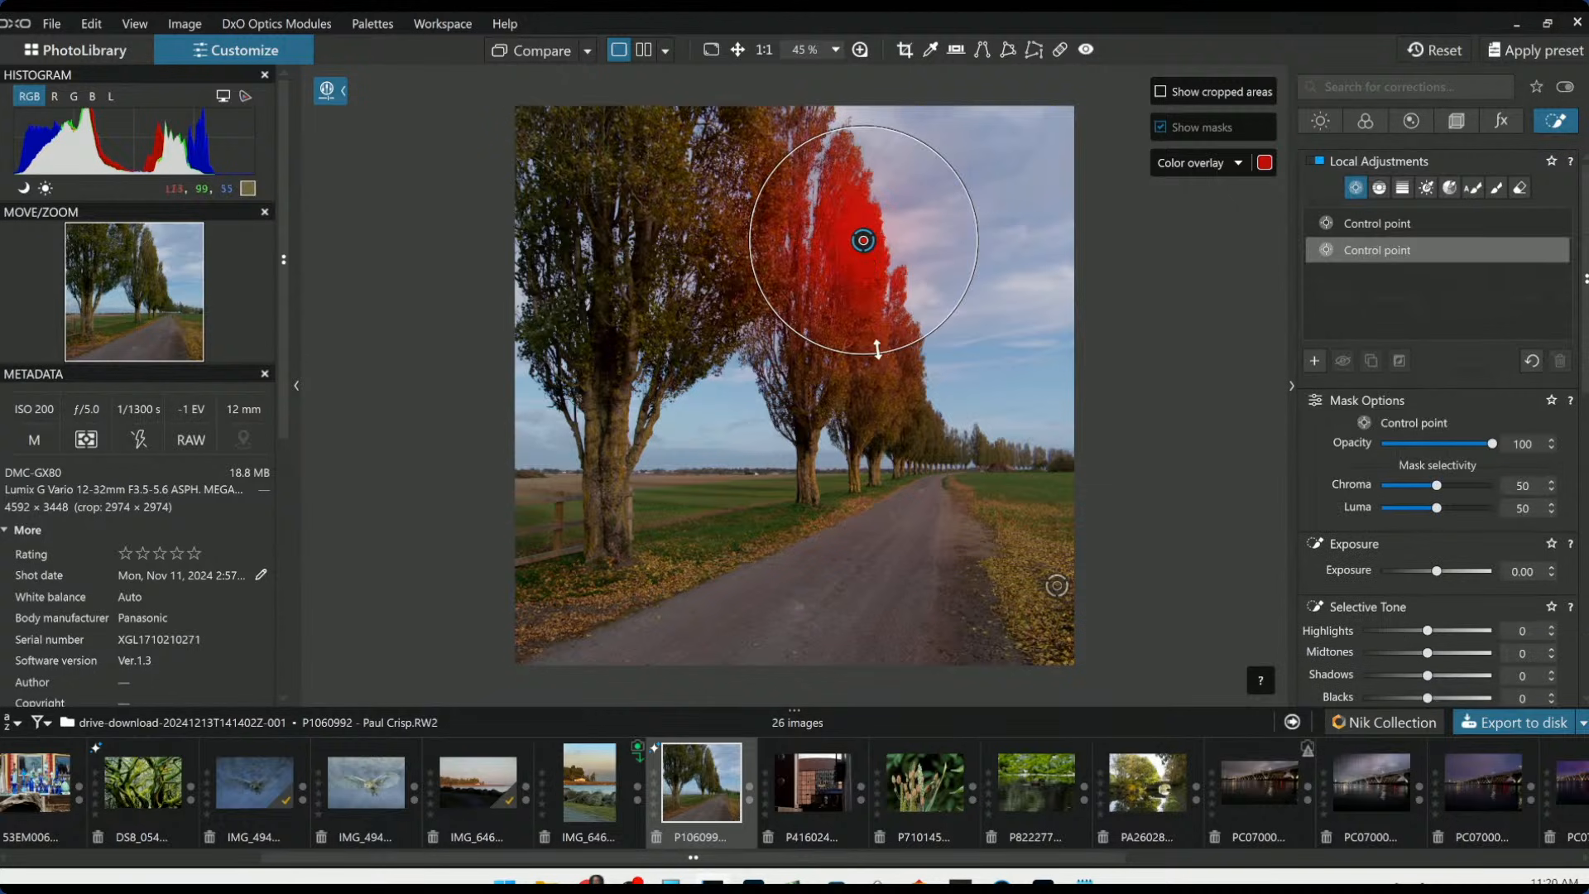
click(888, 382)
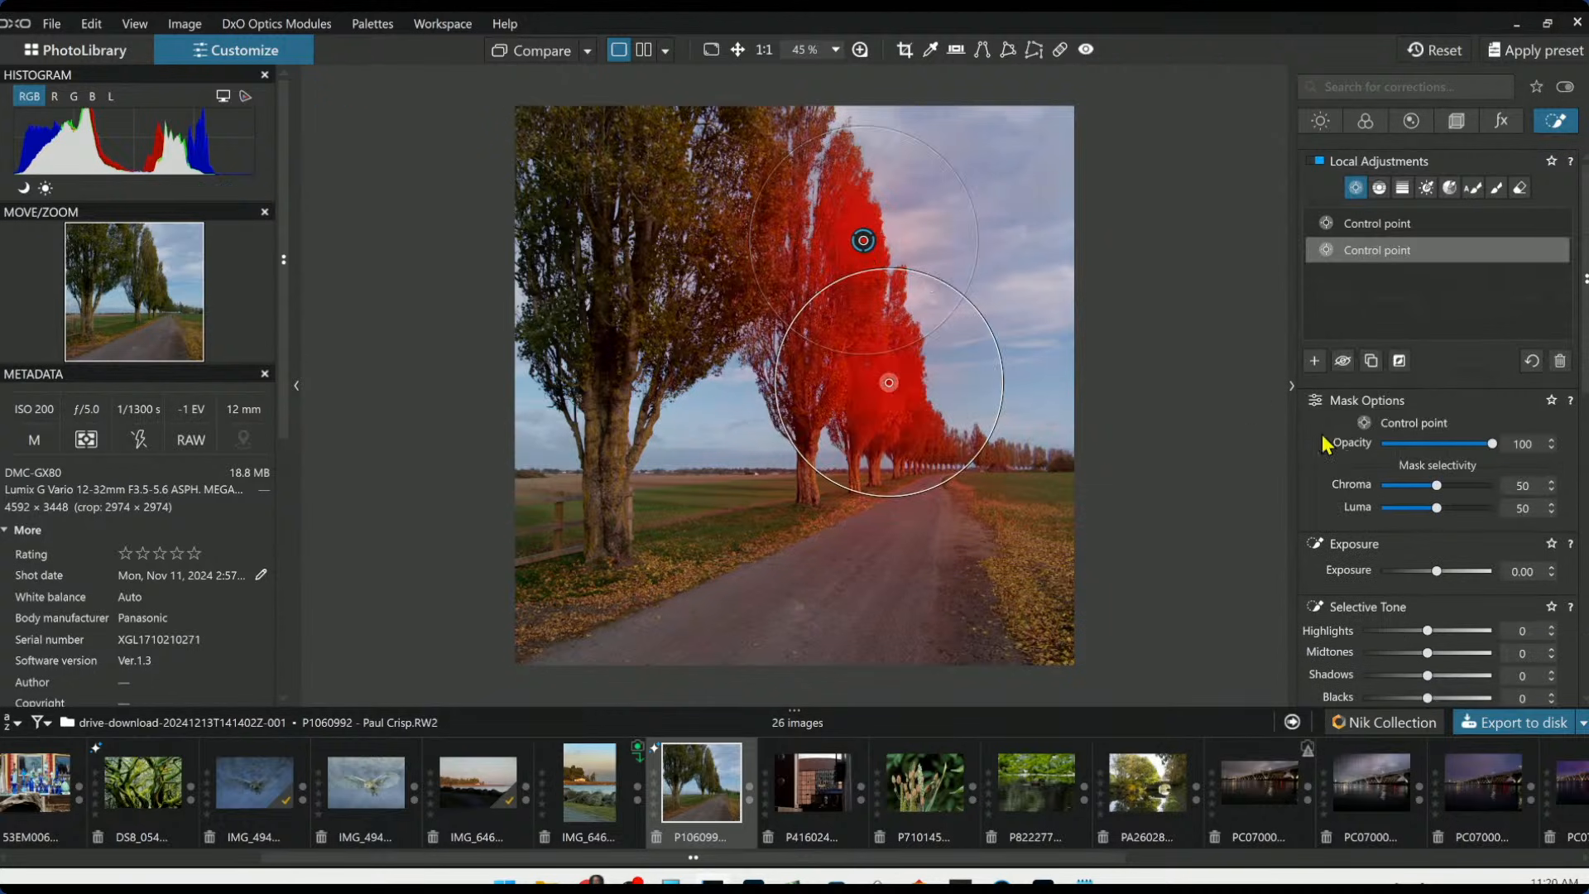
drag(1430, 636, 1508, 643)
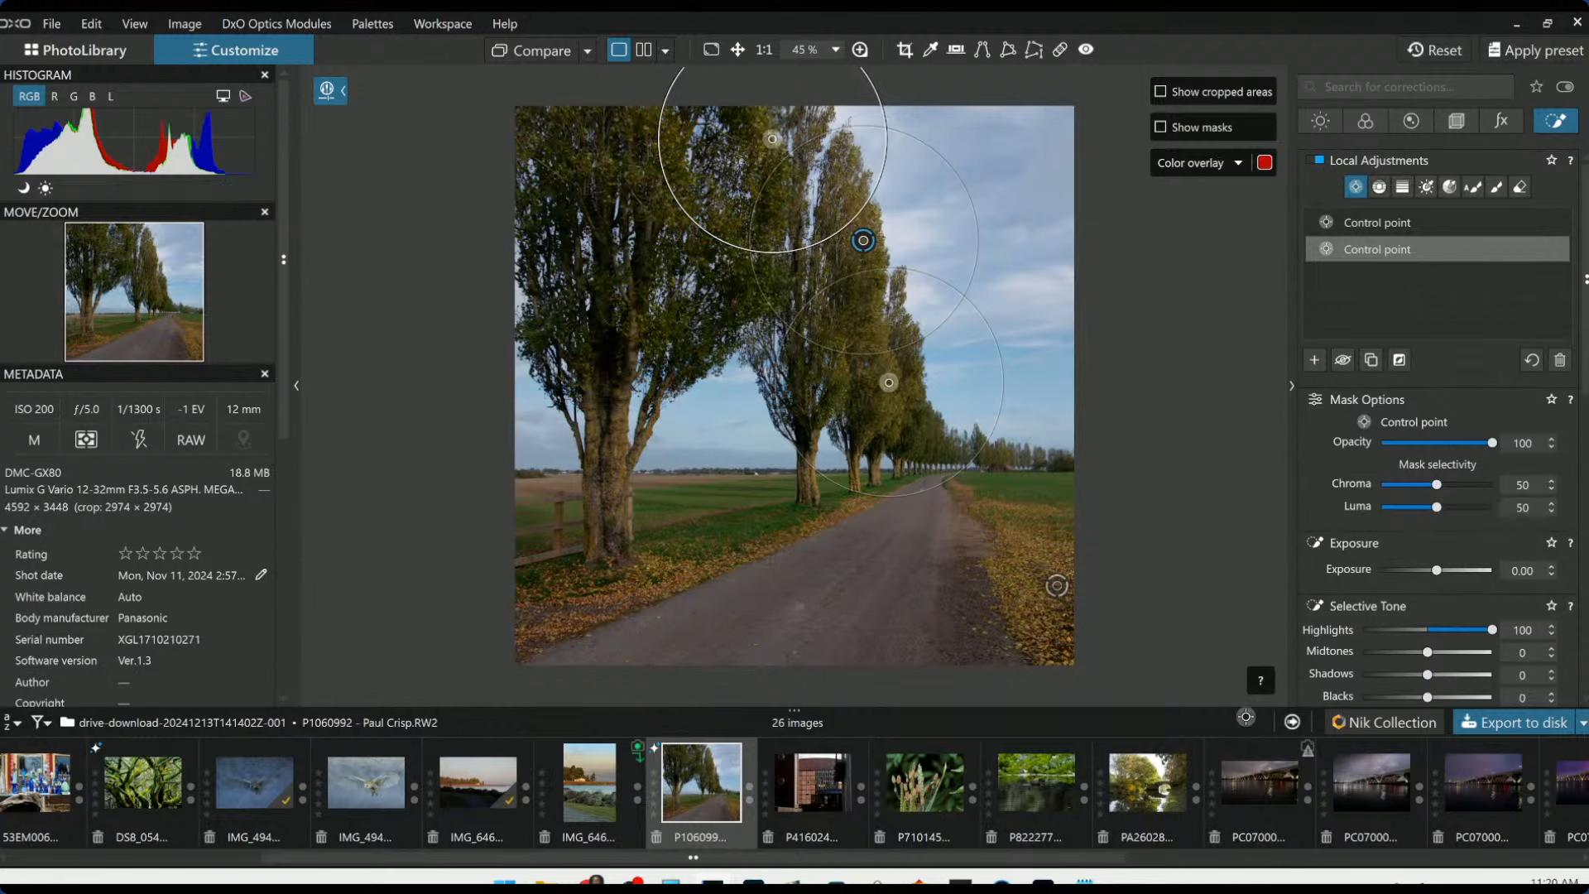
Add points on the nearest tree's upper foliage, the receding trees and the distant trees on the horizon, using small circles for the far ones
click(639, 180)
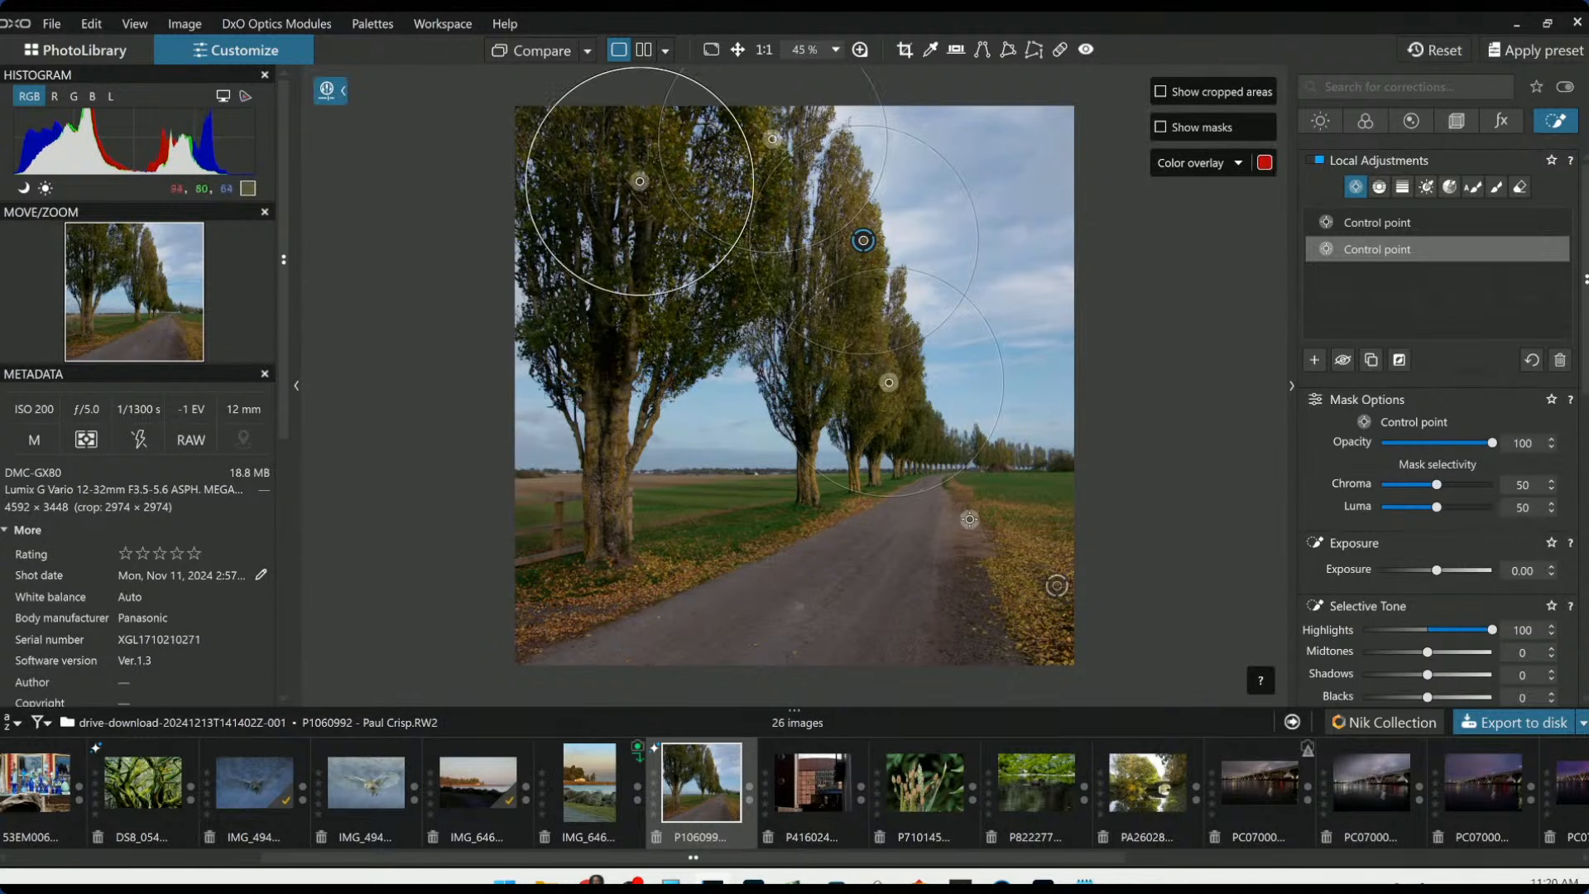
scroll(1383, 653, down, 1)
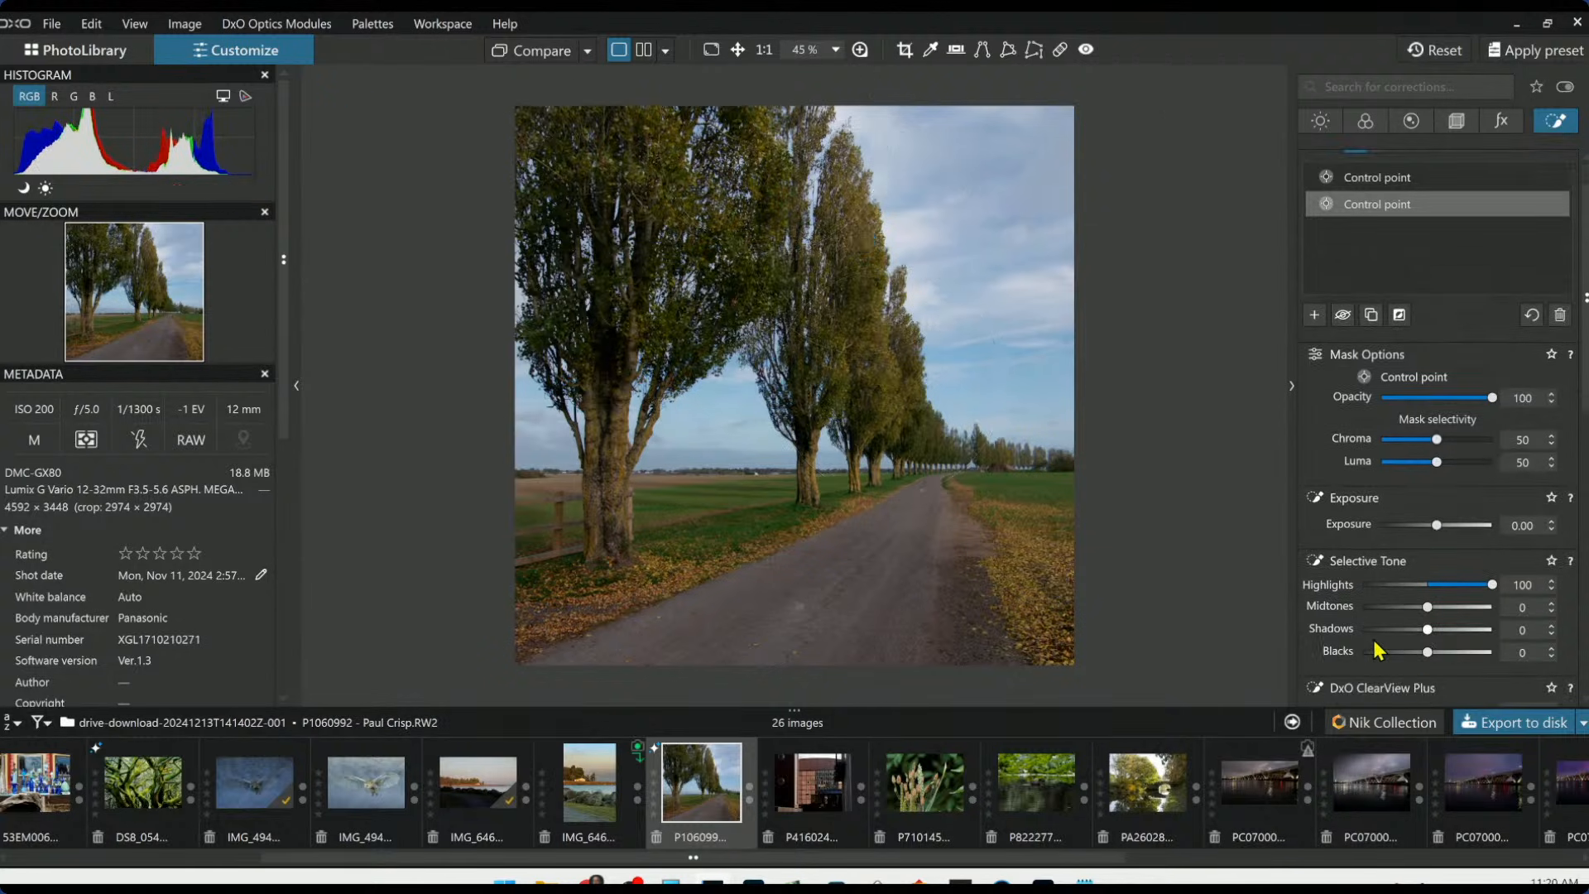
scroll(1379, 650, down, 1)
scroll(950, 454, down, 1)
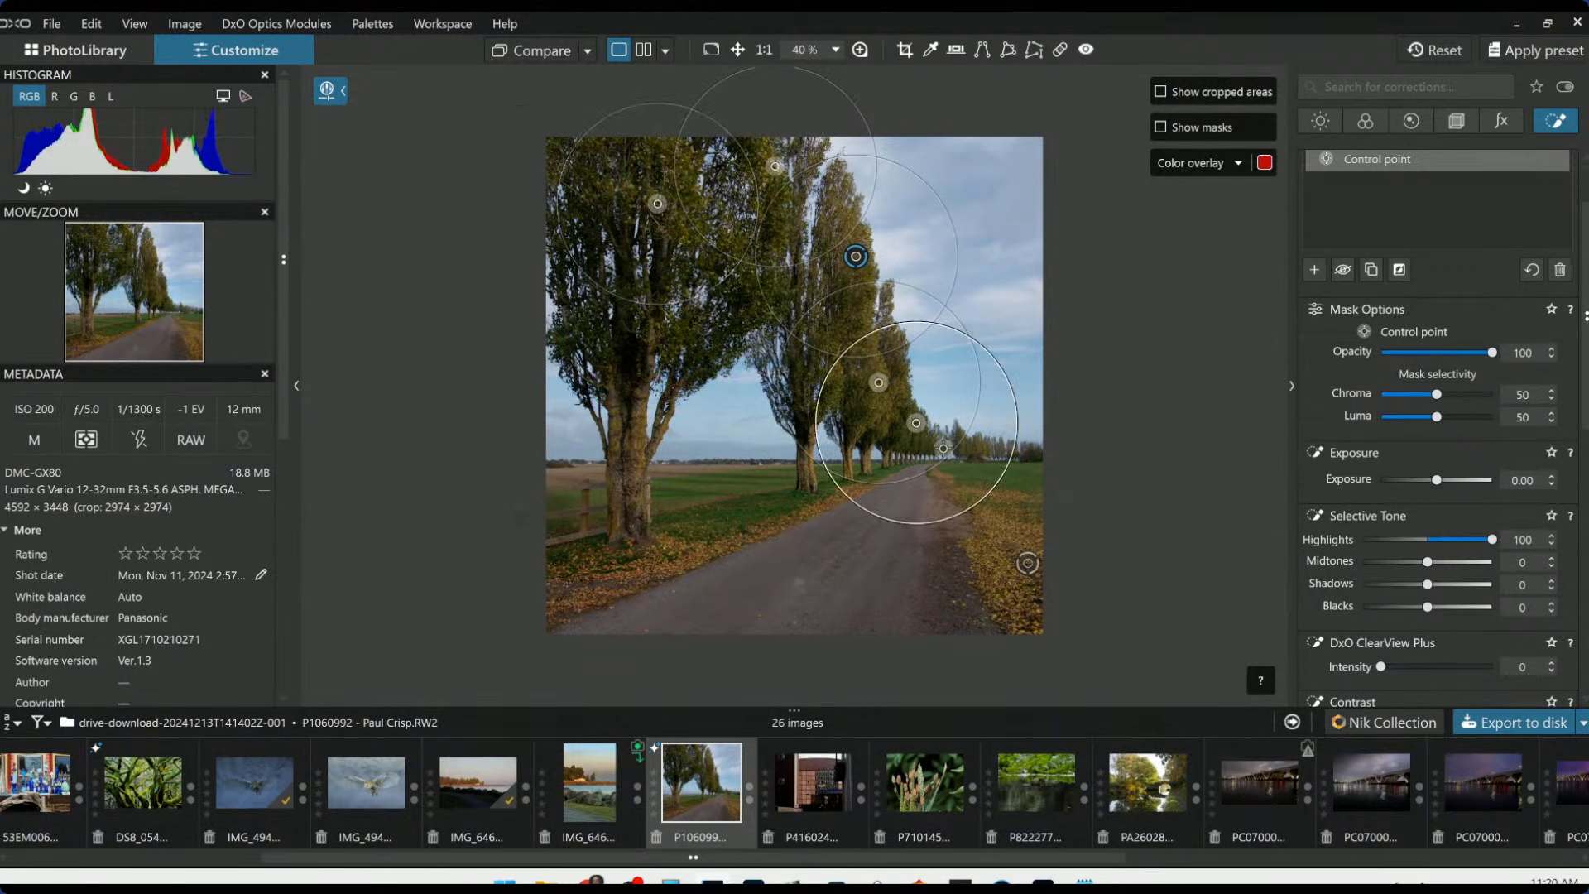
drag(982, 352, 940, 398)
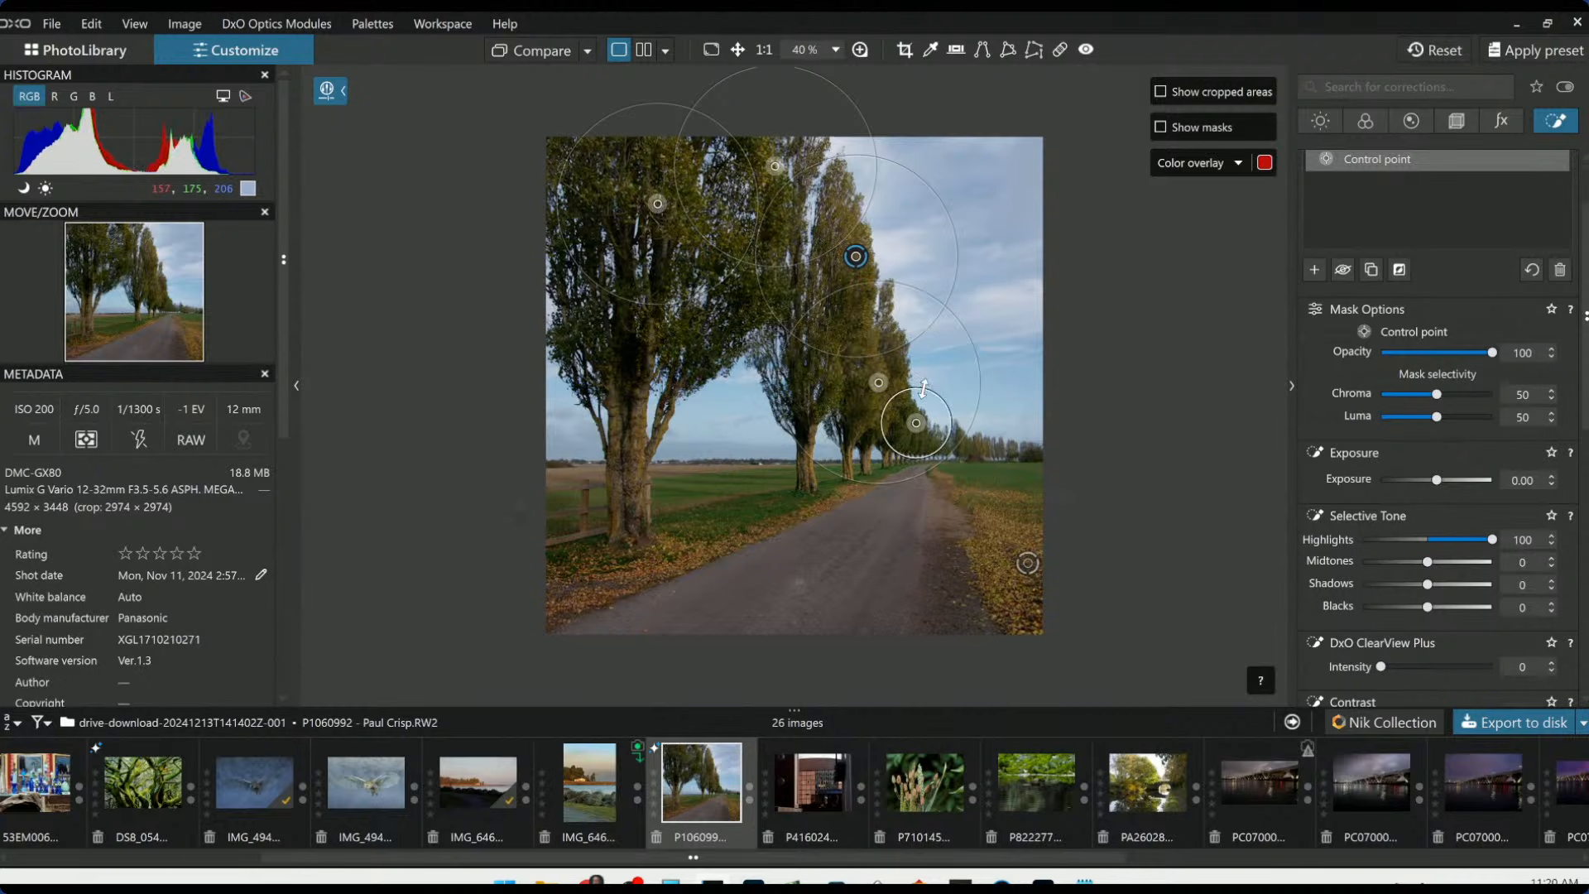
click(973, 445)
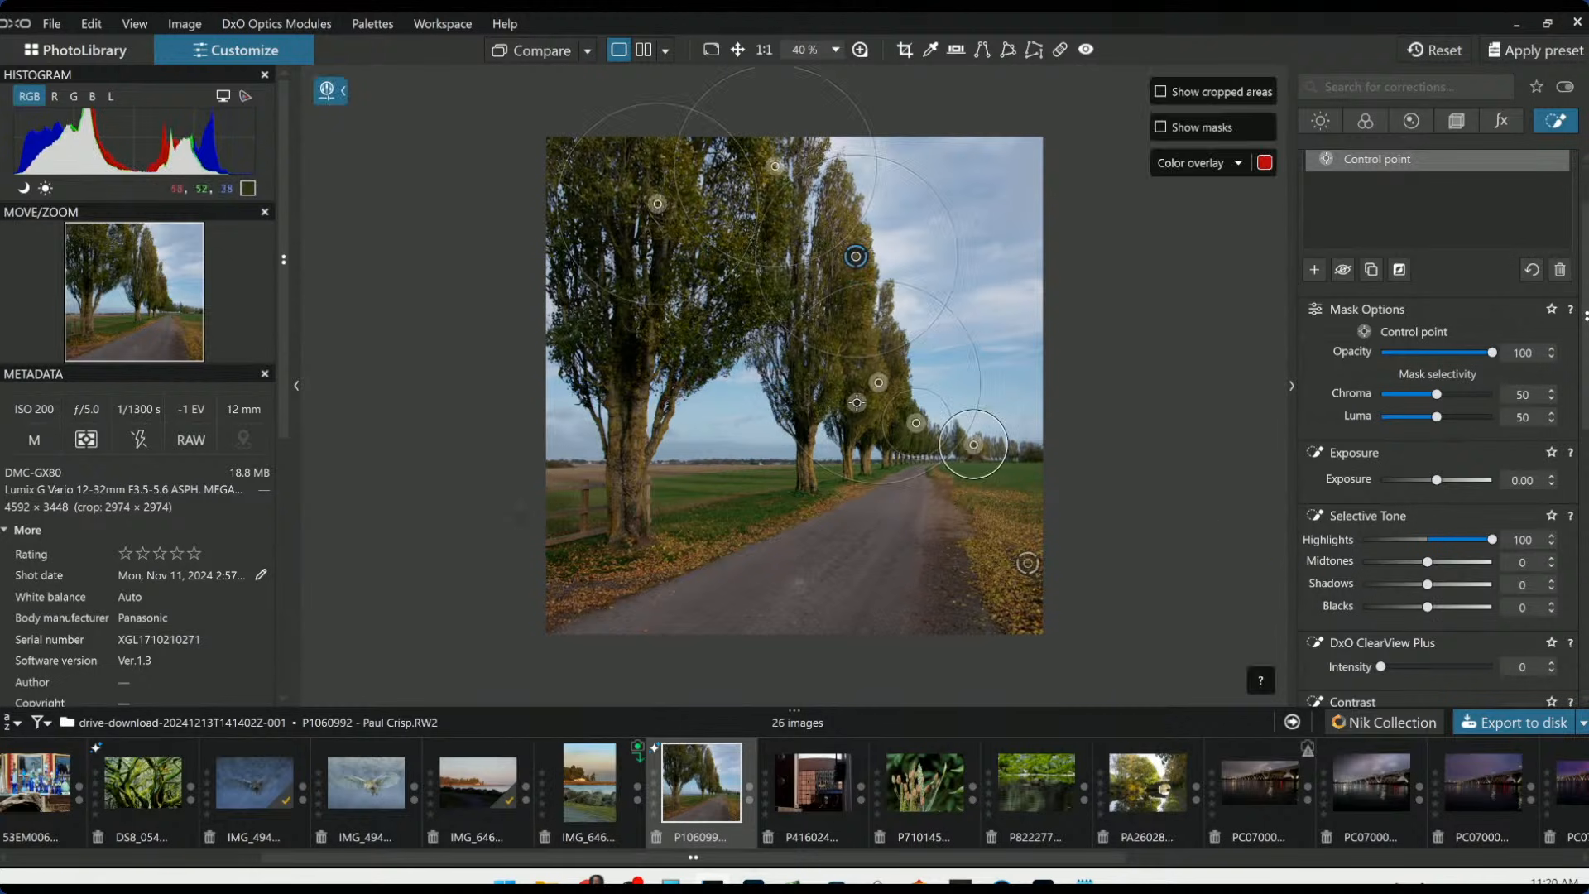
Add medium-sized control points on the second tree's upper foliage and crown and on the nearest tree's upper foliage
drag(857, 402, 827, 377)
click(794, 215)
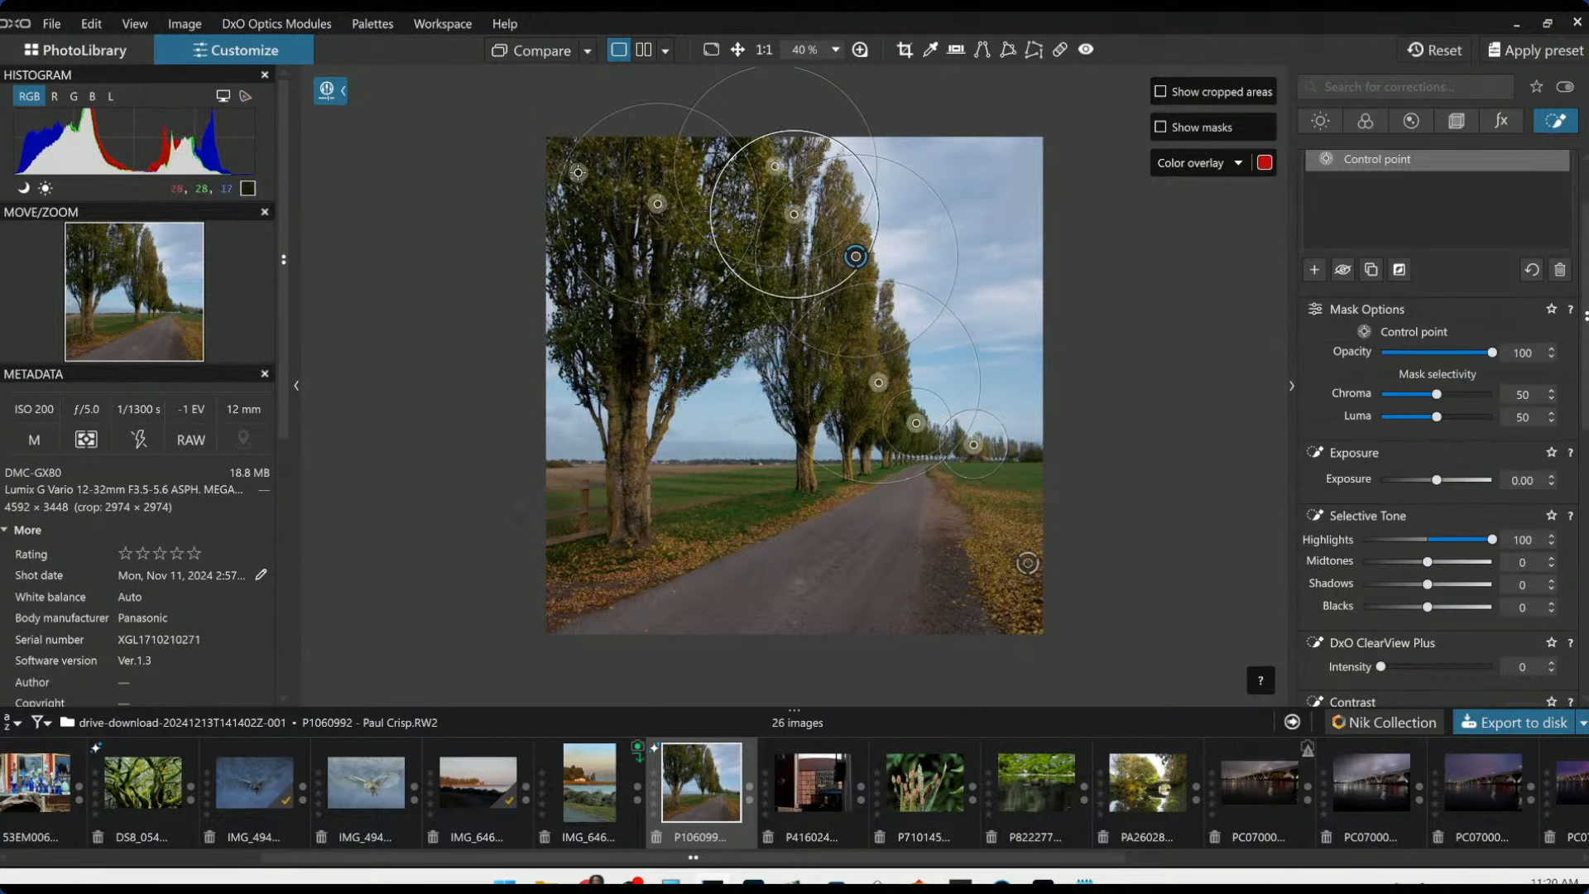
click(604, 156)
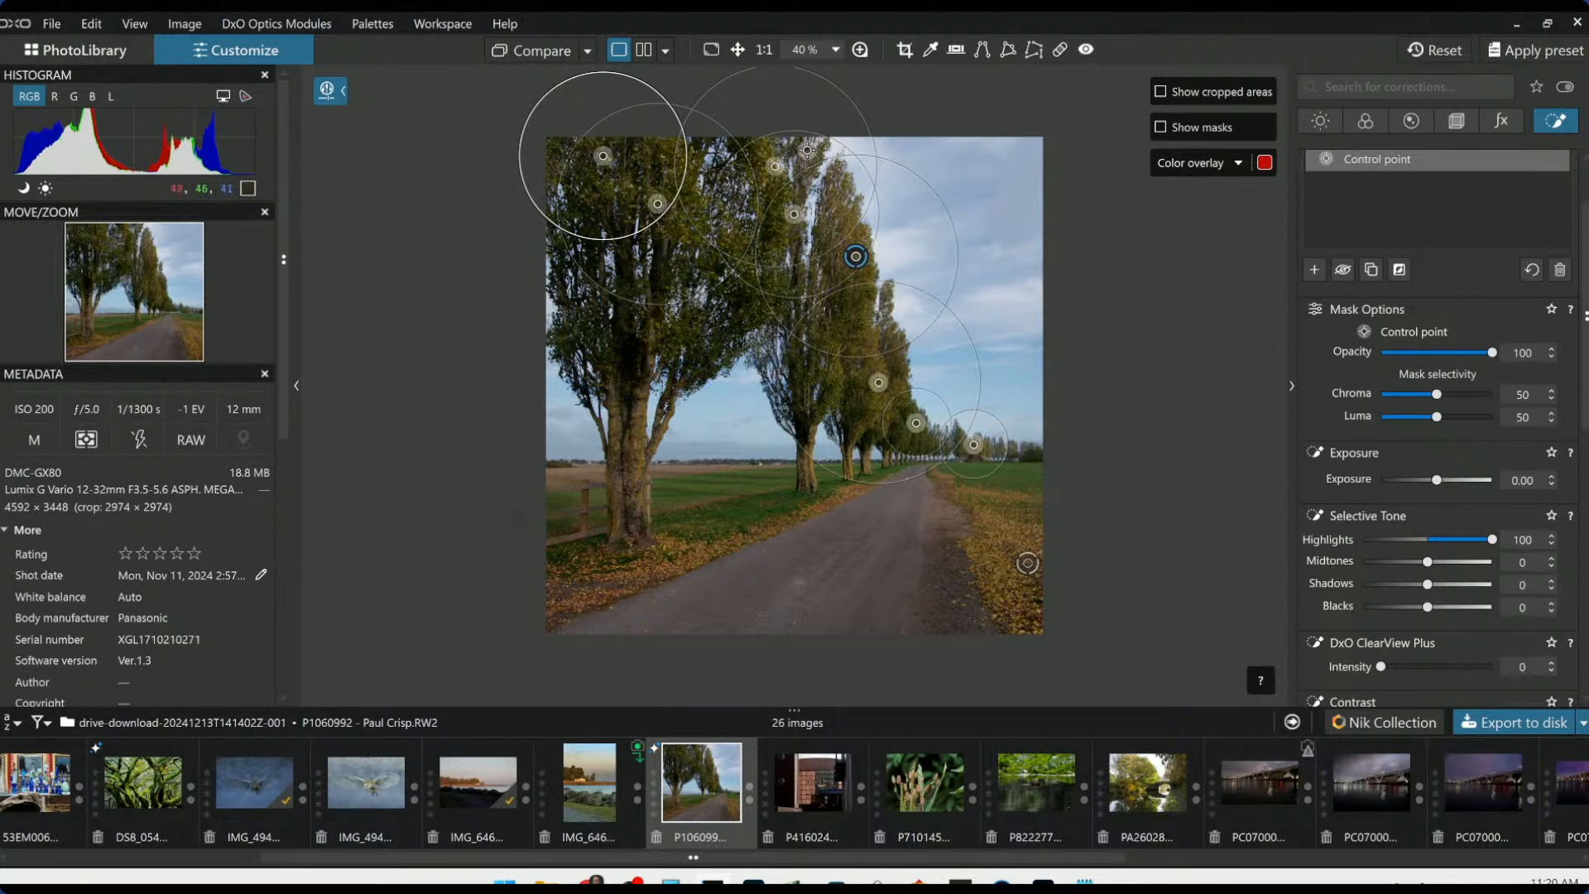
click(807, 150)
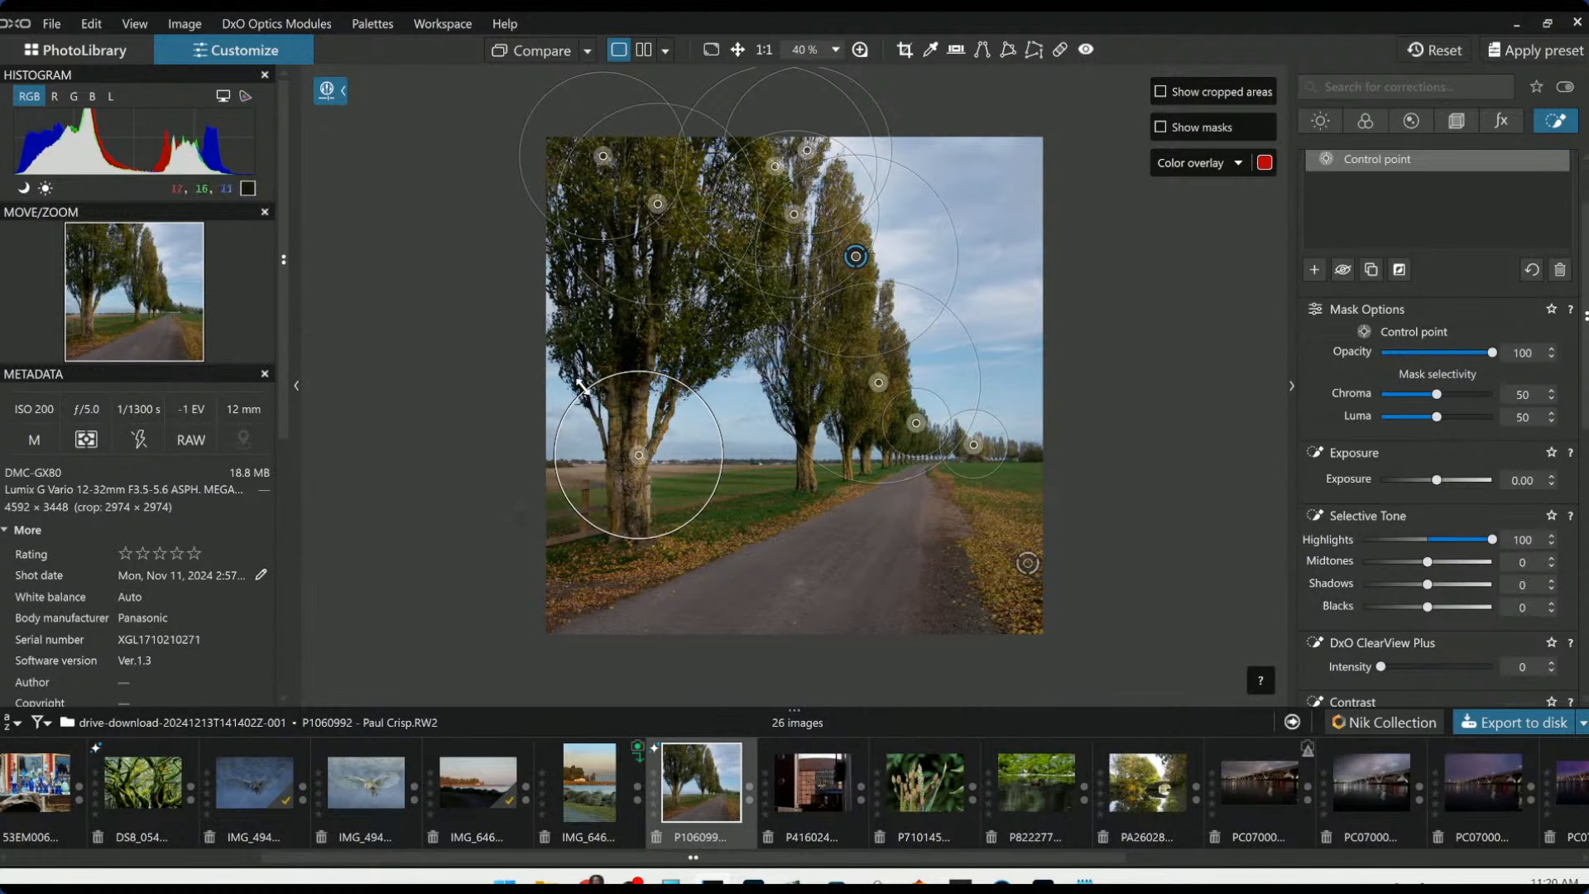
Shrink the circle on the nearest tree's trunk and add two more small points higher up the trunk
drag(583, 387, 611, 420)
click(647, 358)
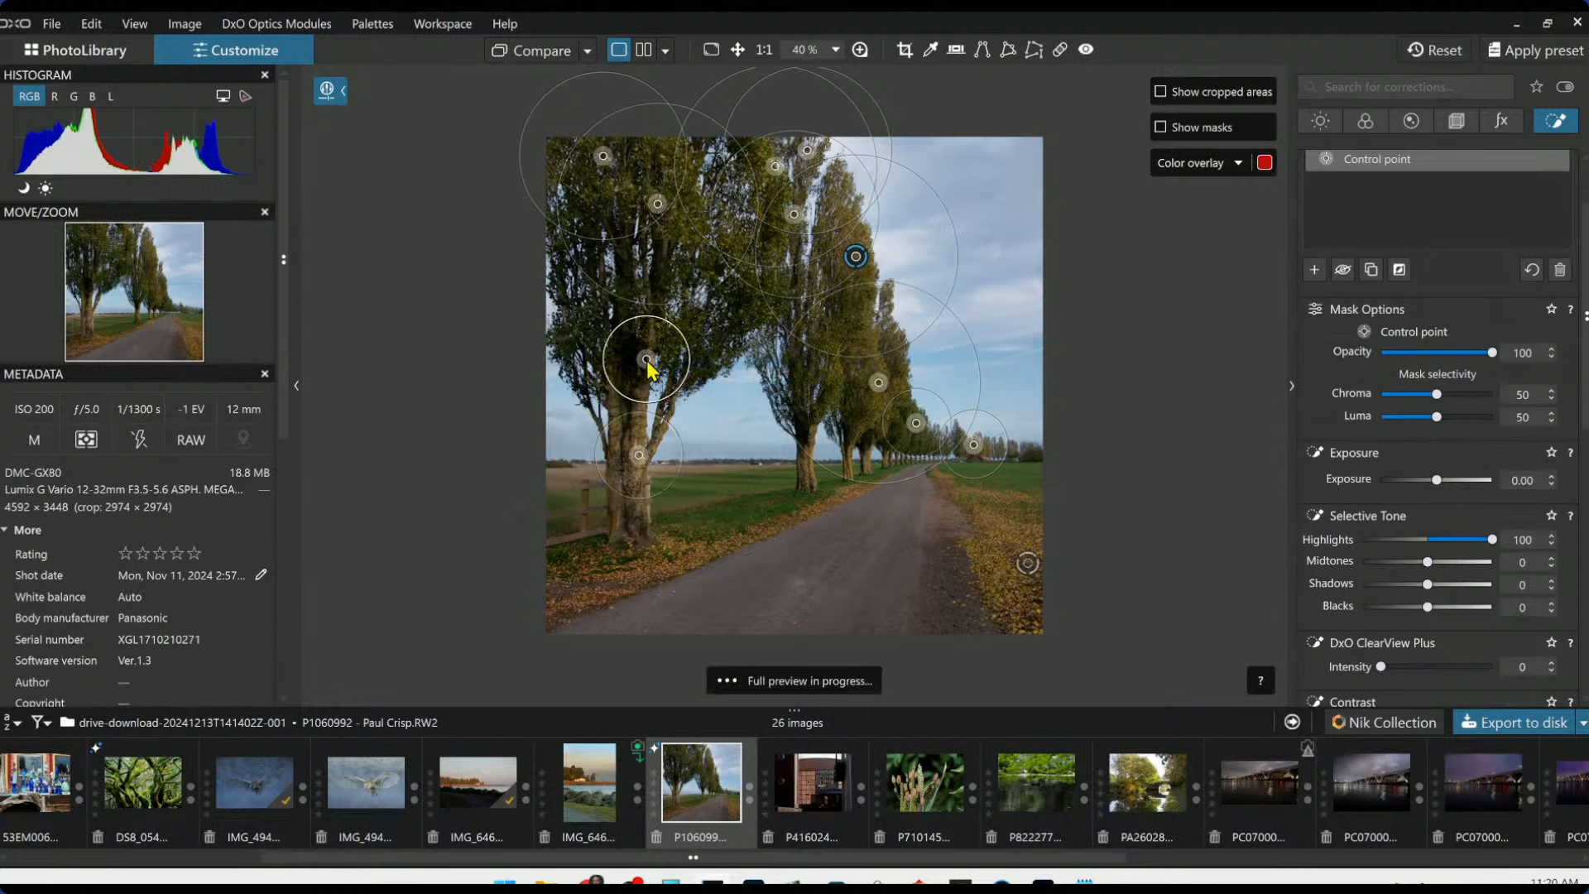
click(650, 333)
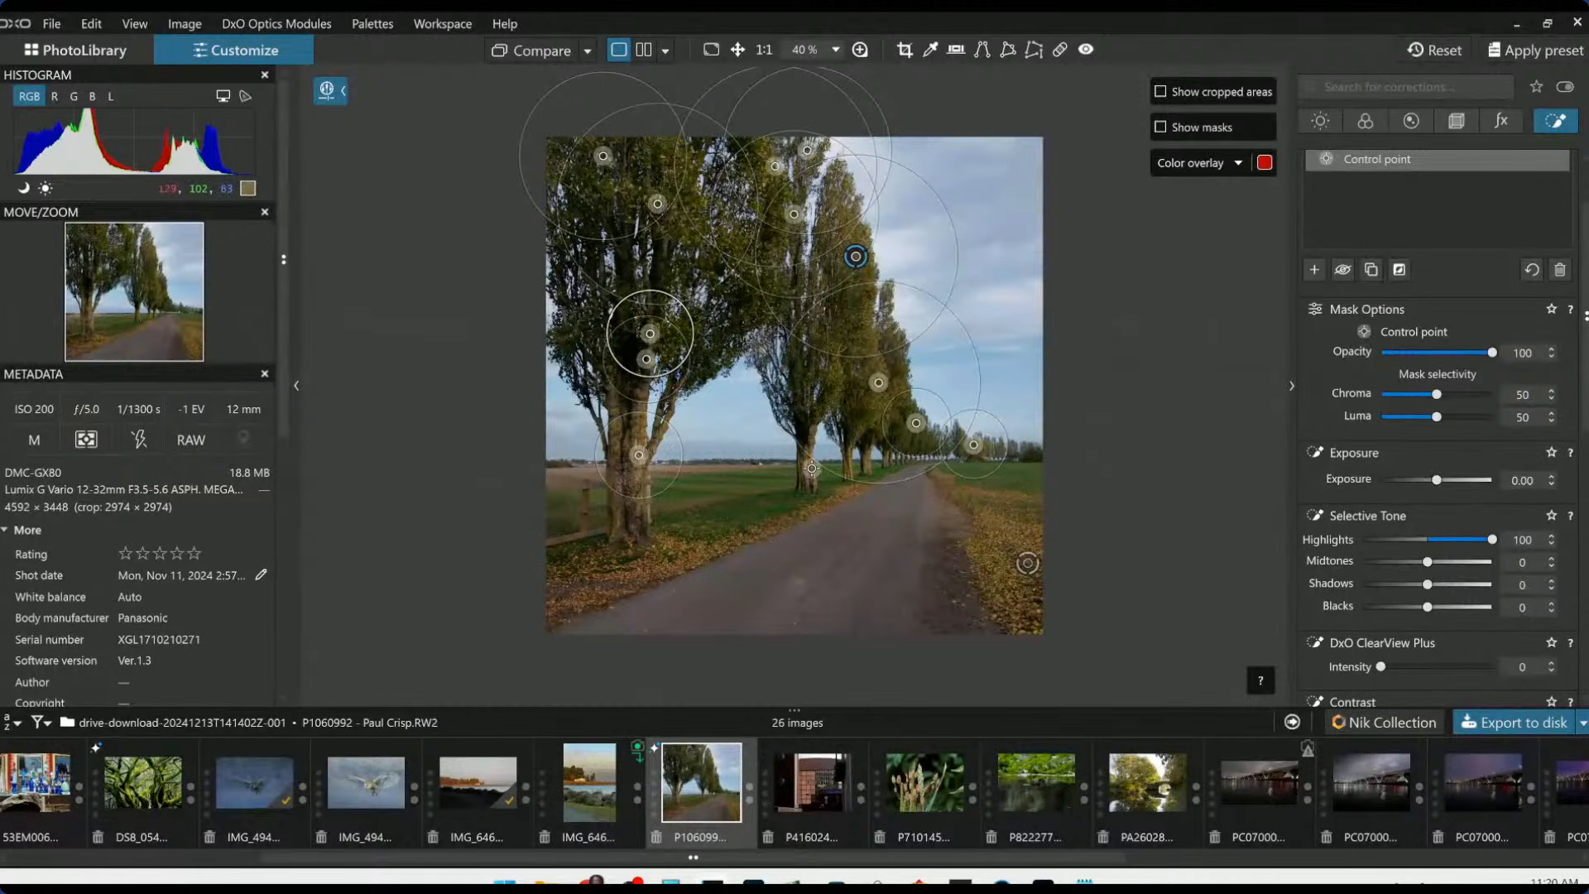
Add small control points on the trunks of the second tree and the next trees receding along the road
click(813, 469)
drag(812, 423, 812, 440)
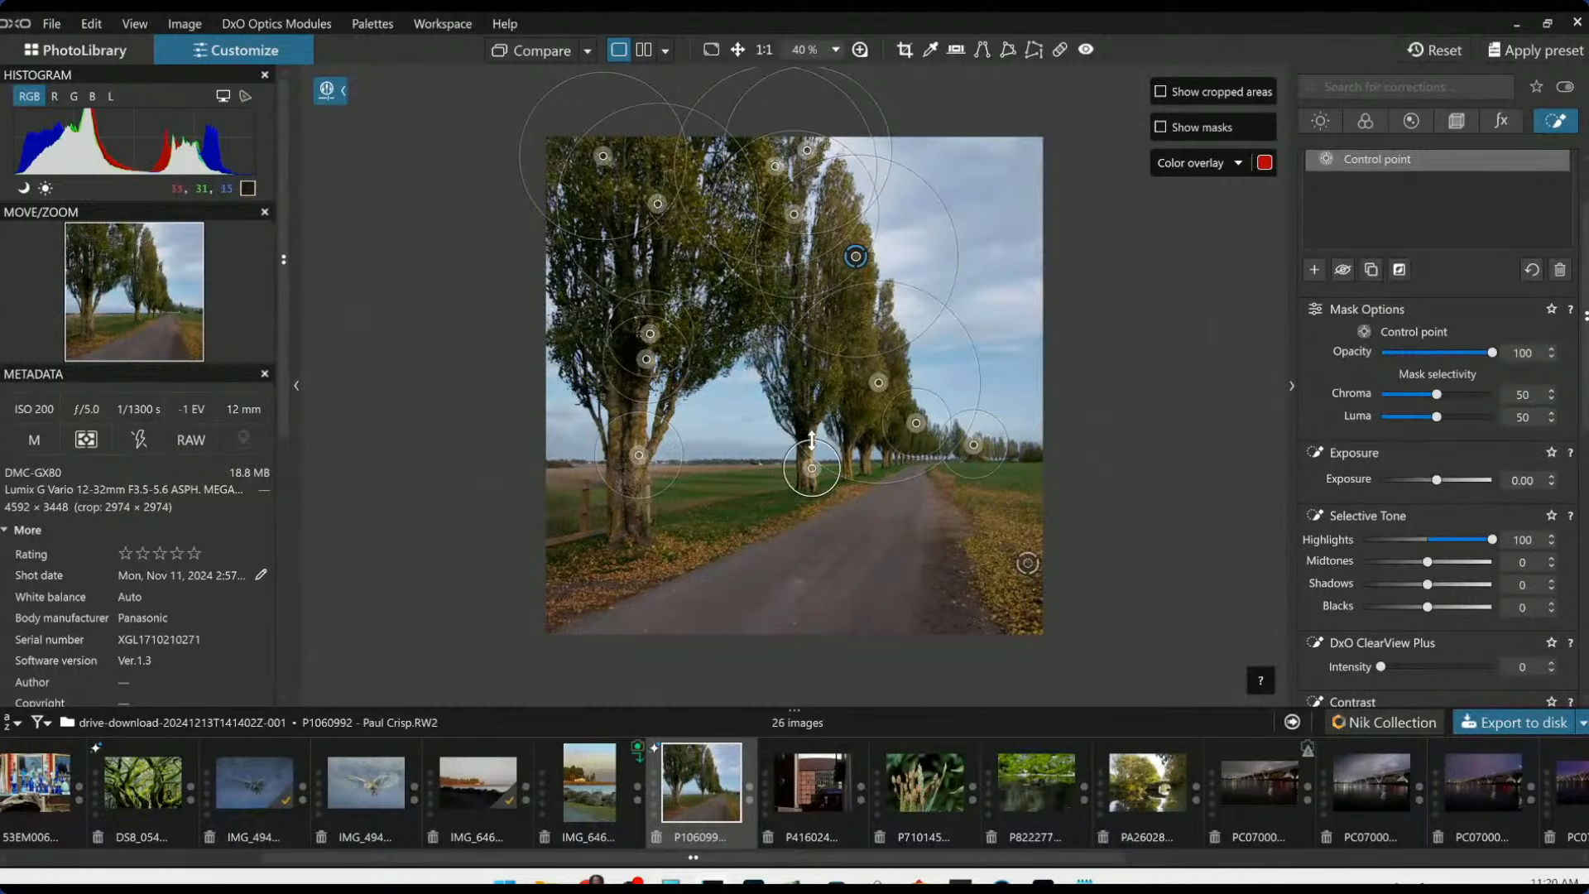
click(852, 469)
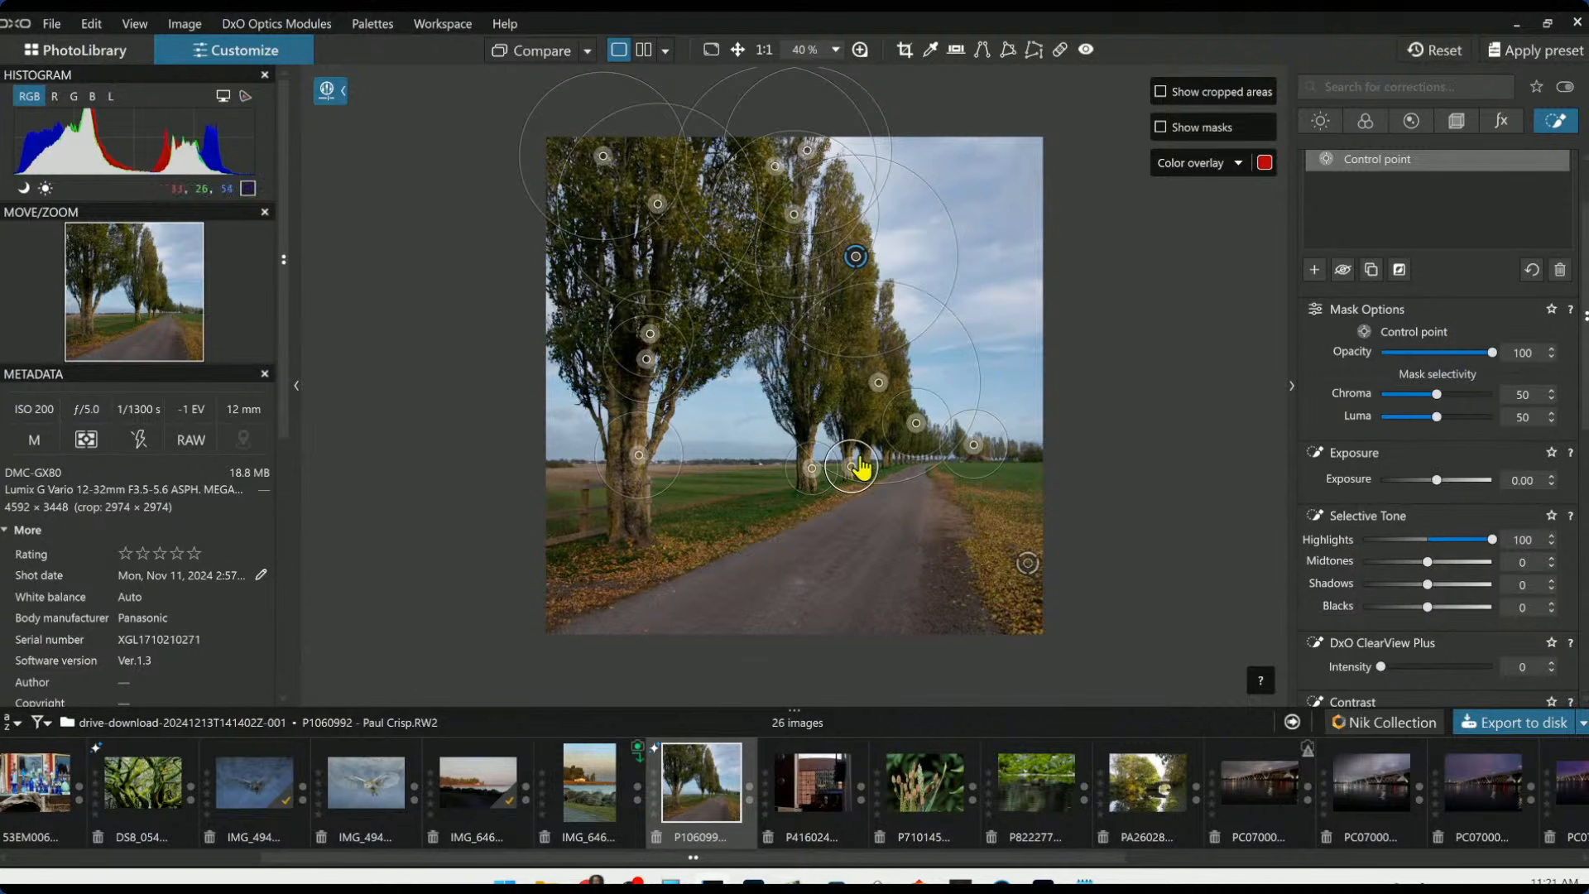
scroll(861, 468, up, 4)
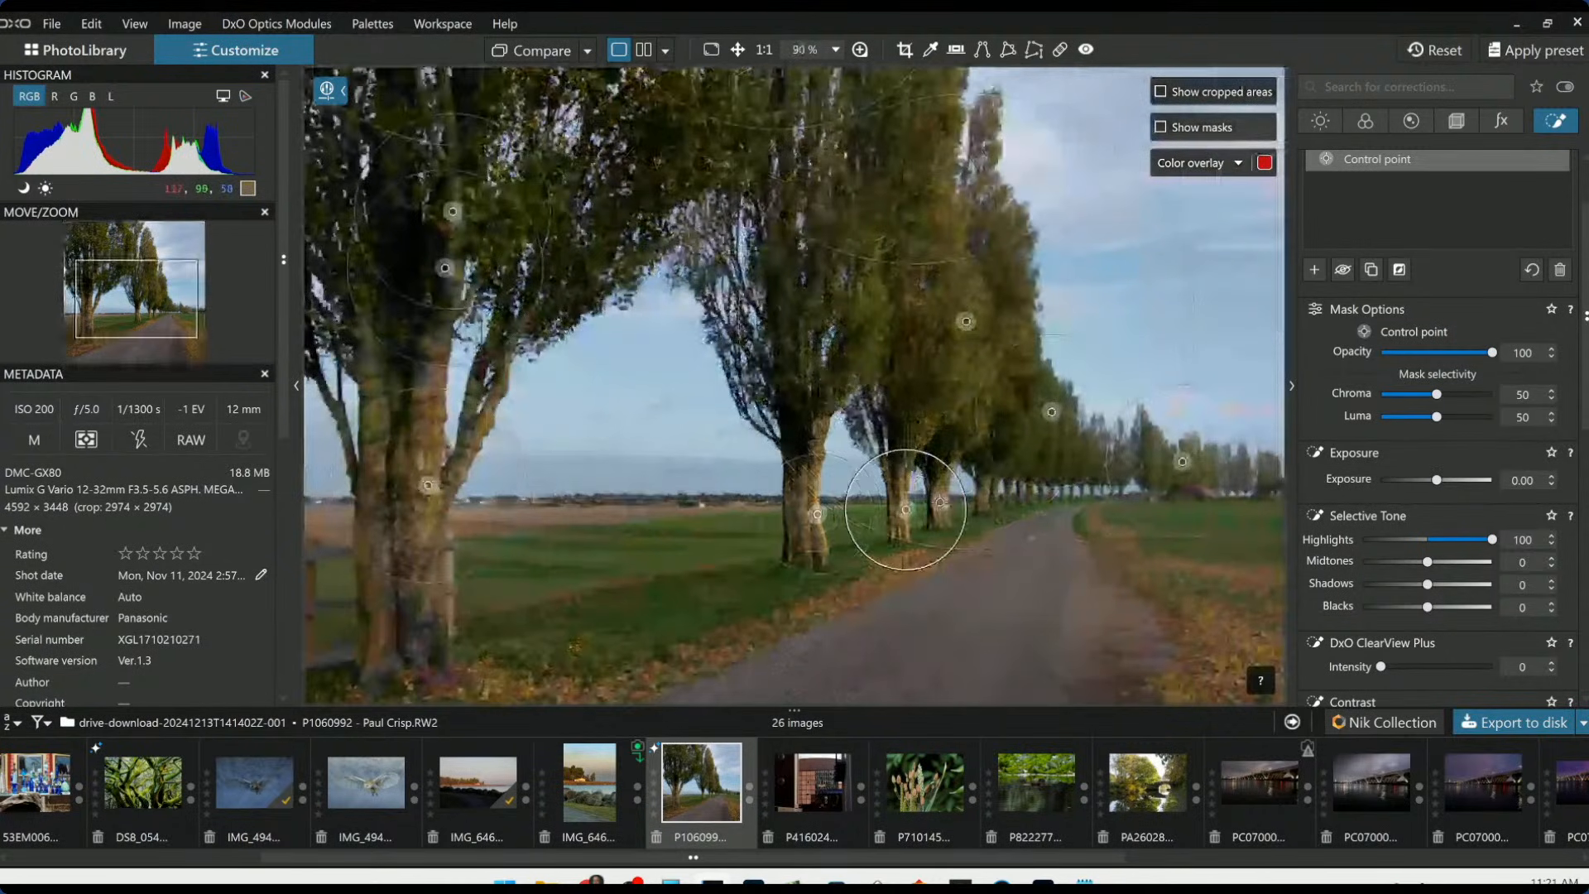
click(949, 504)
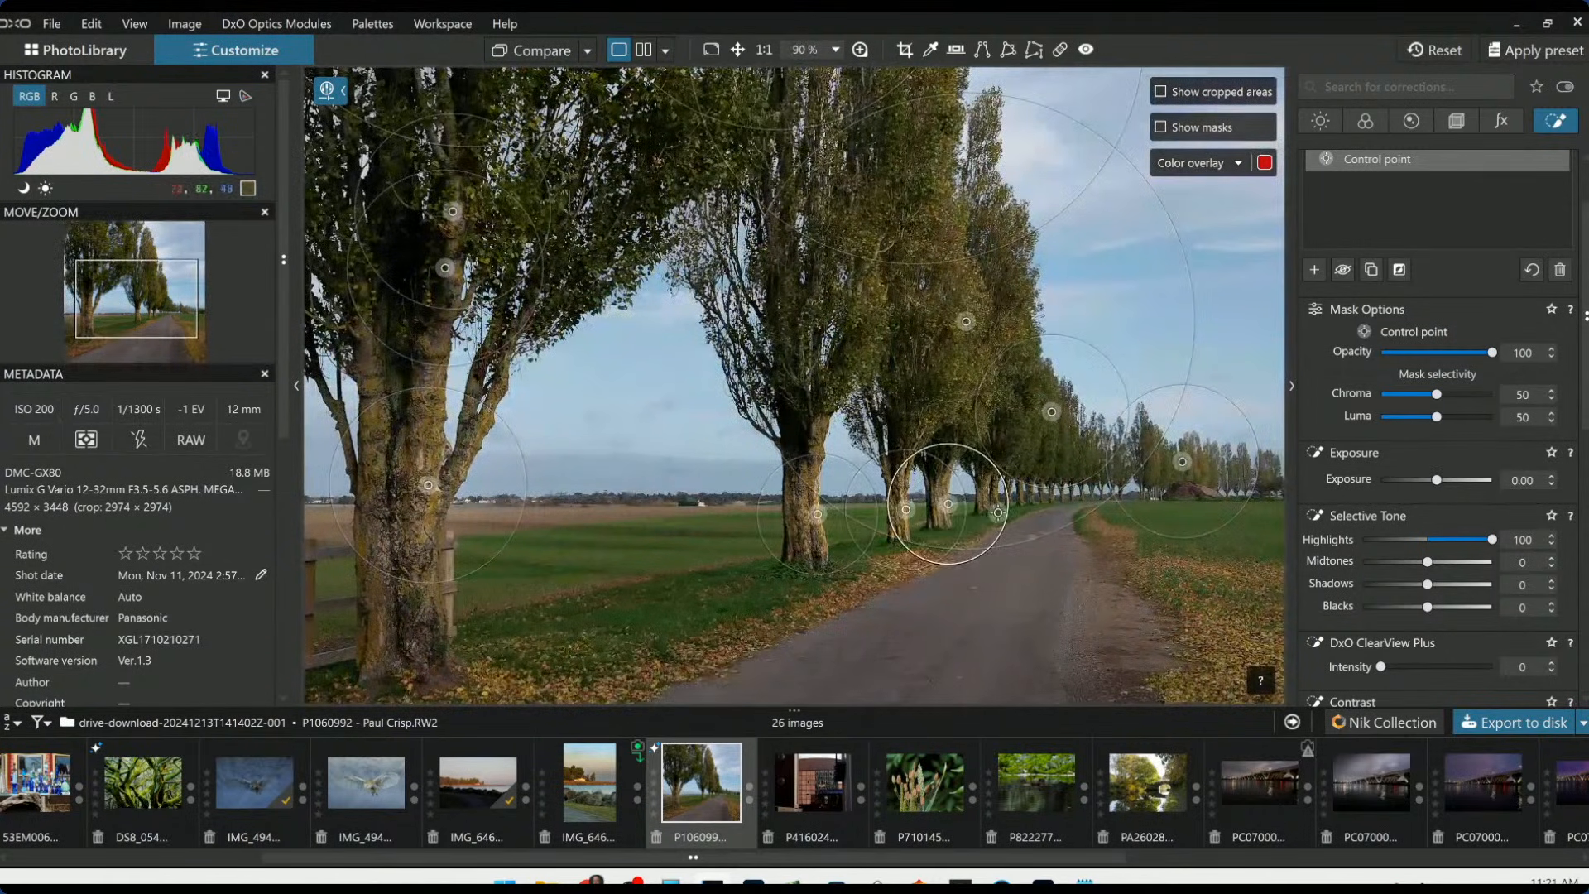
click(992, 495)
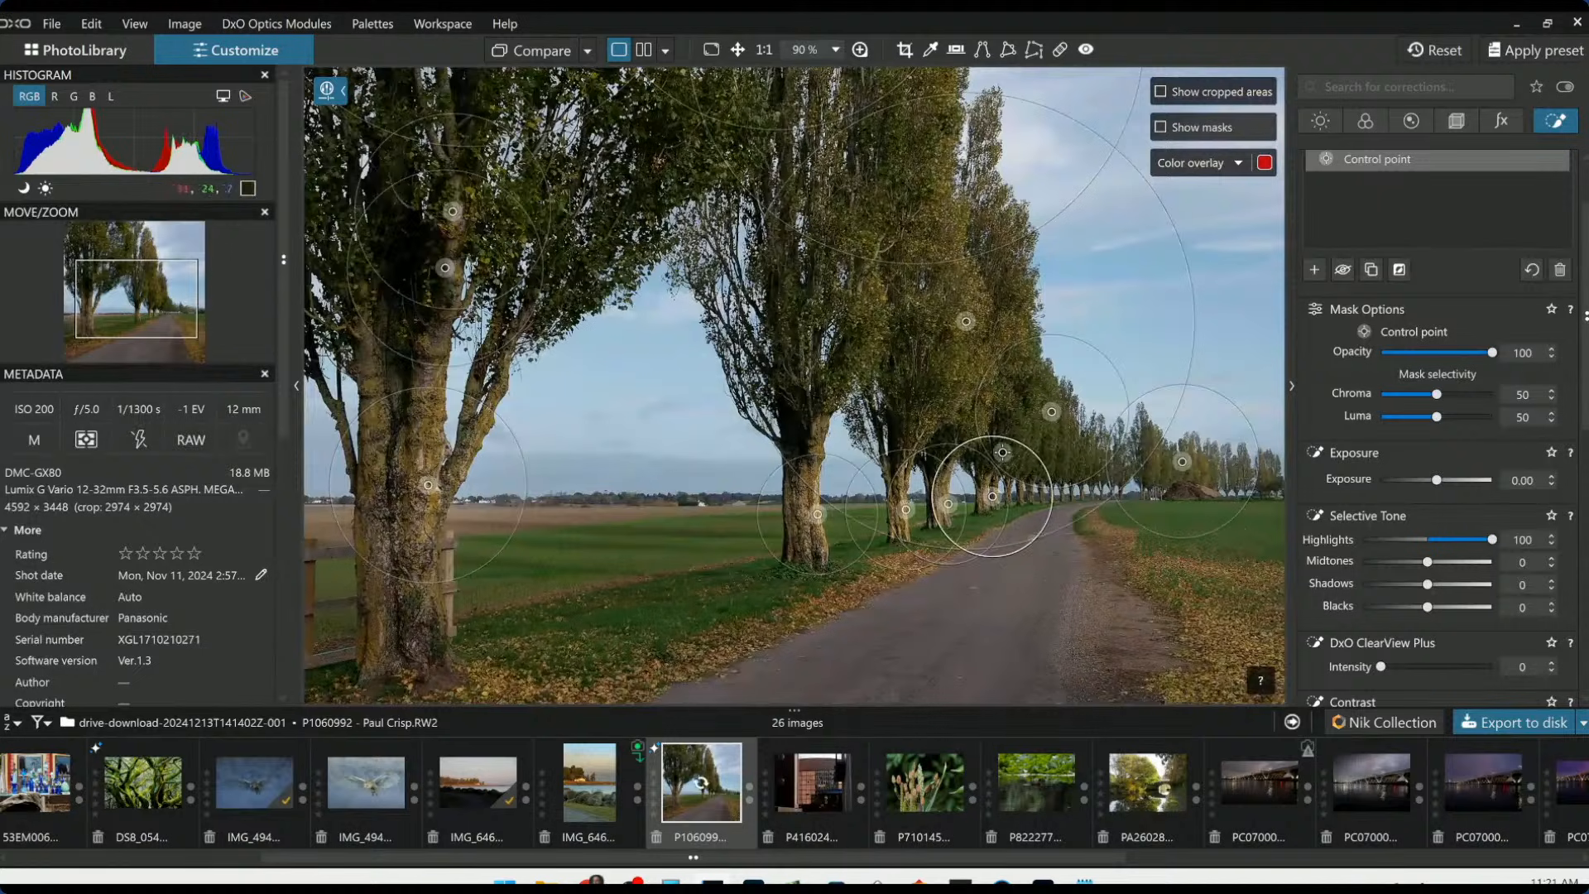
Shrink the control point circle on the distant roadside trunk and add another point on the nearest tree's trunk just above the lowest one
drag(1003, 437, 1002, 455)
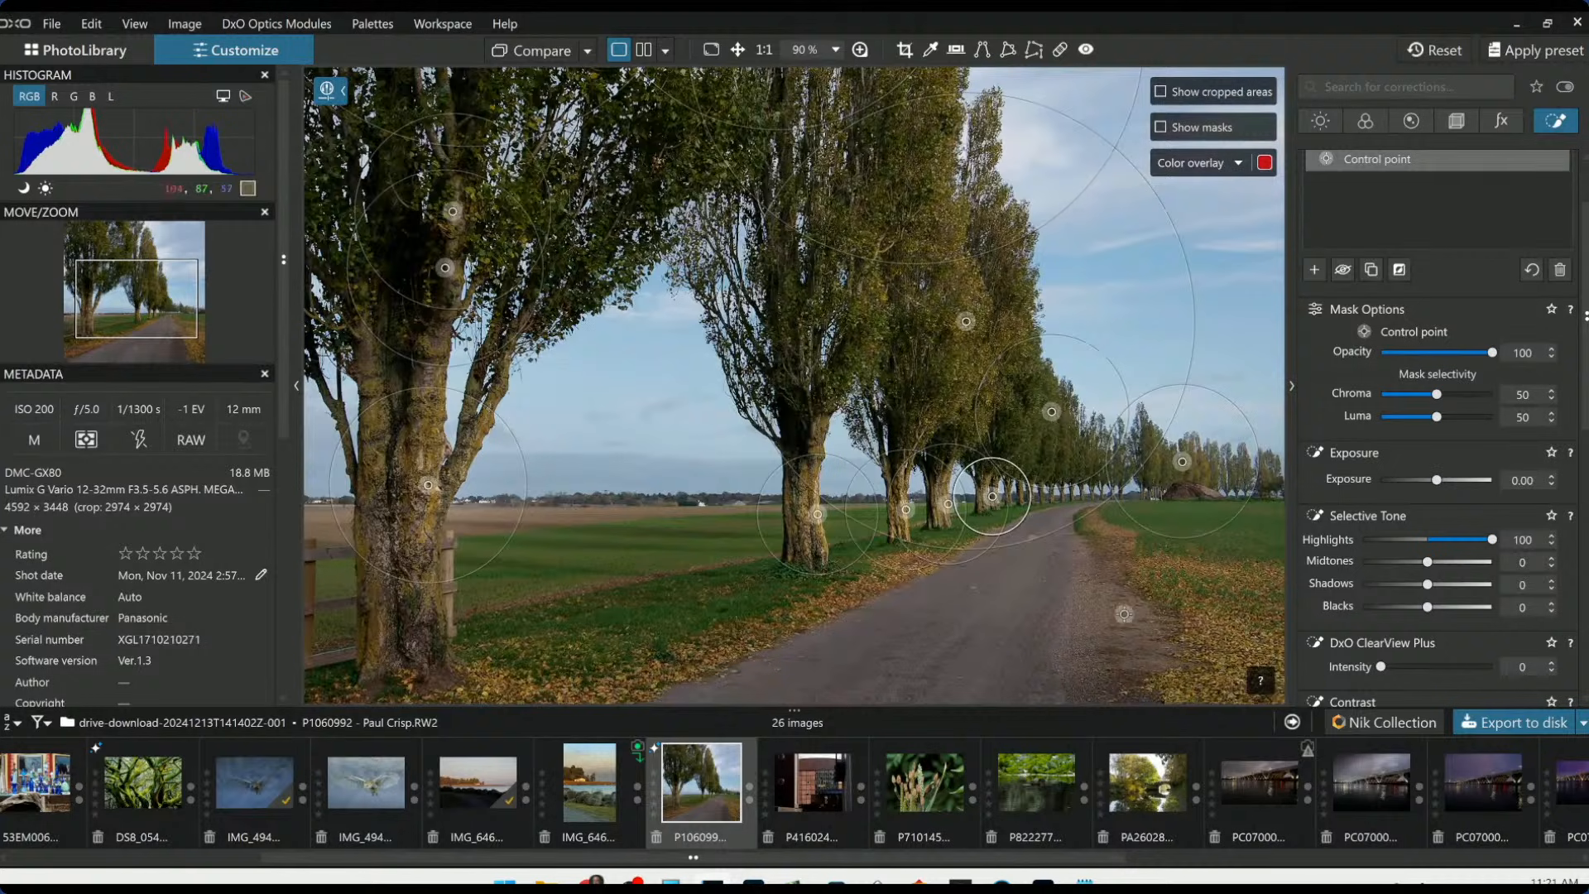
scroll(1076, 602, down, 3)
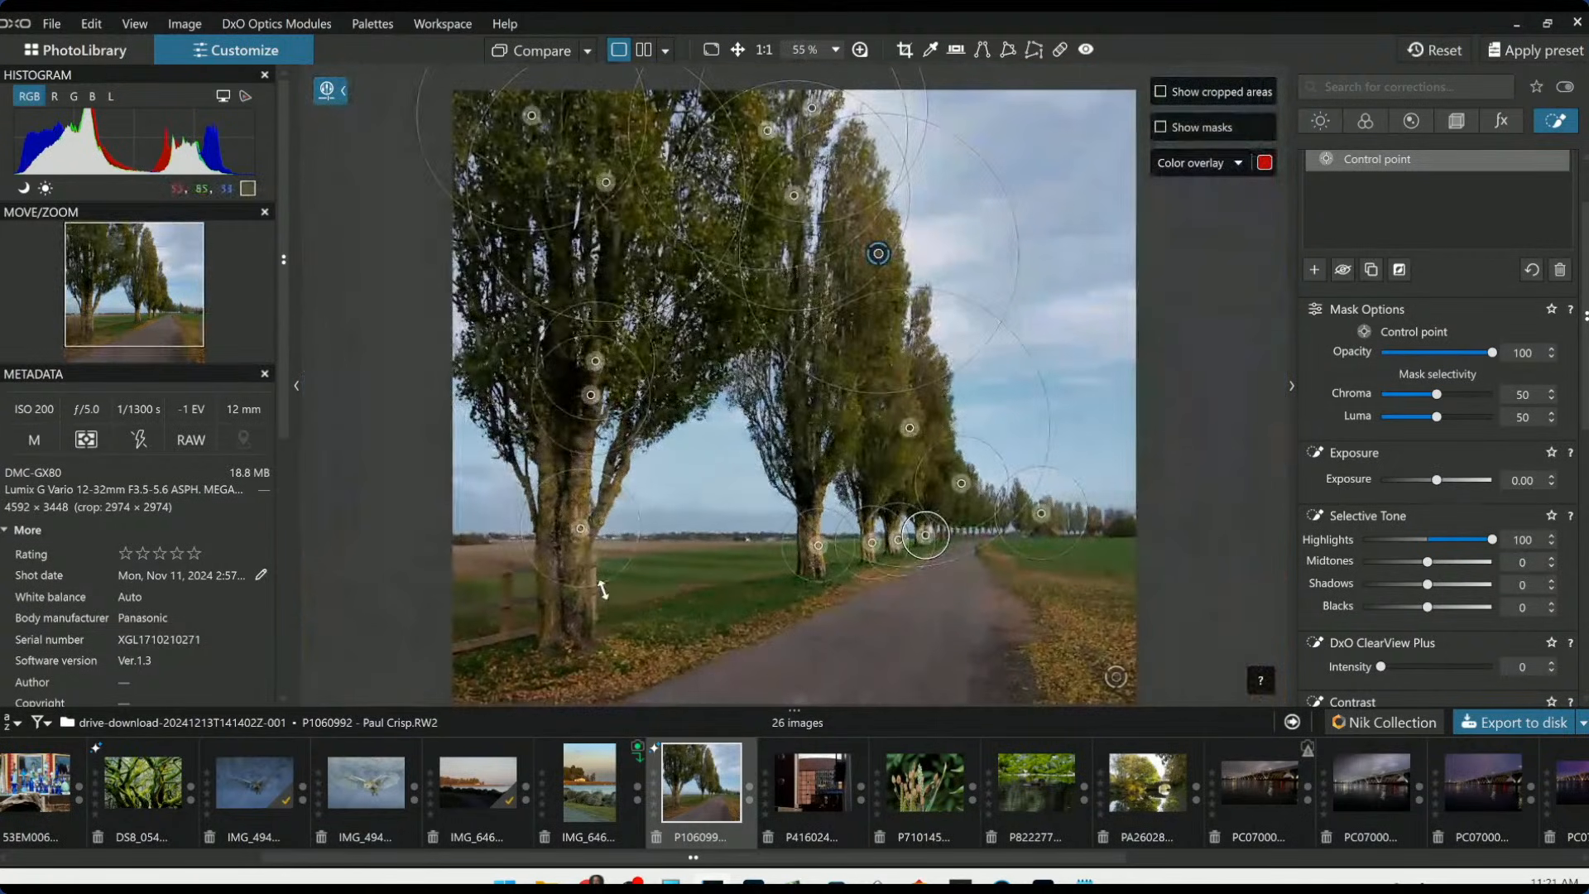
drag(584, 473, 583, 437)
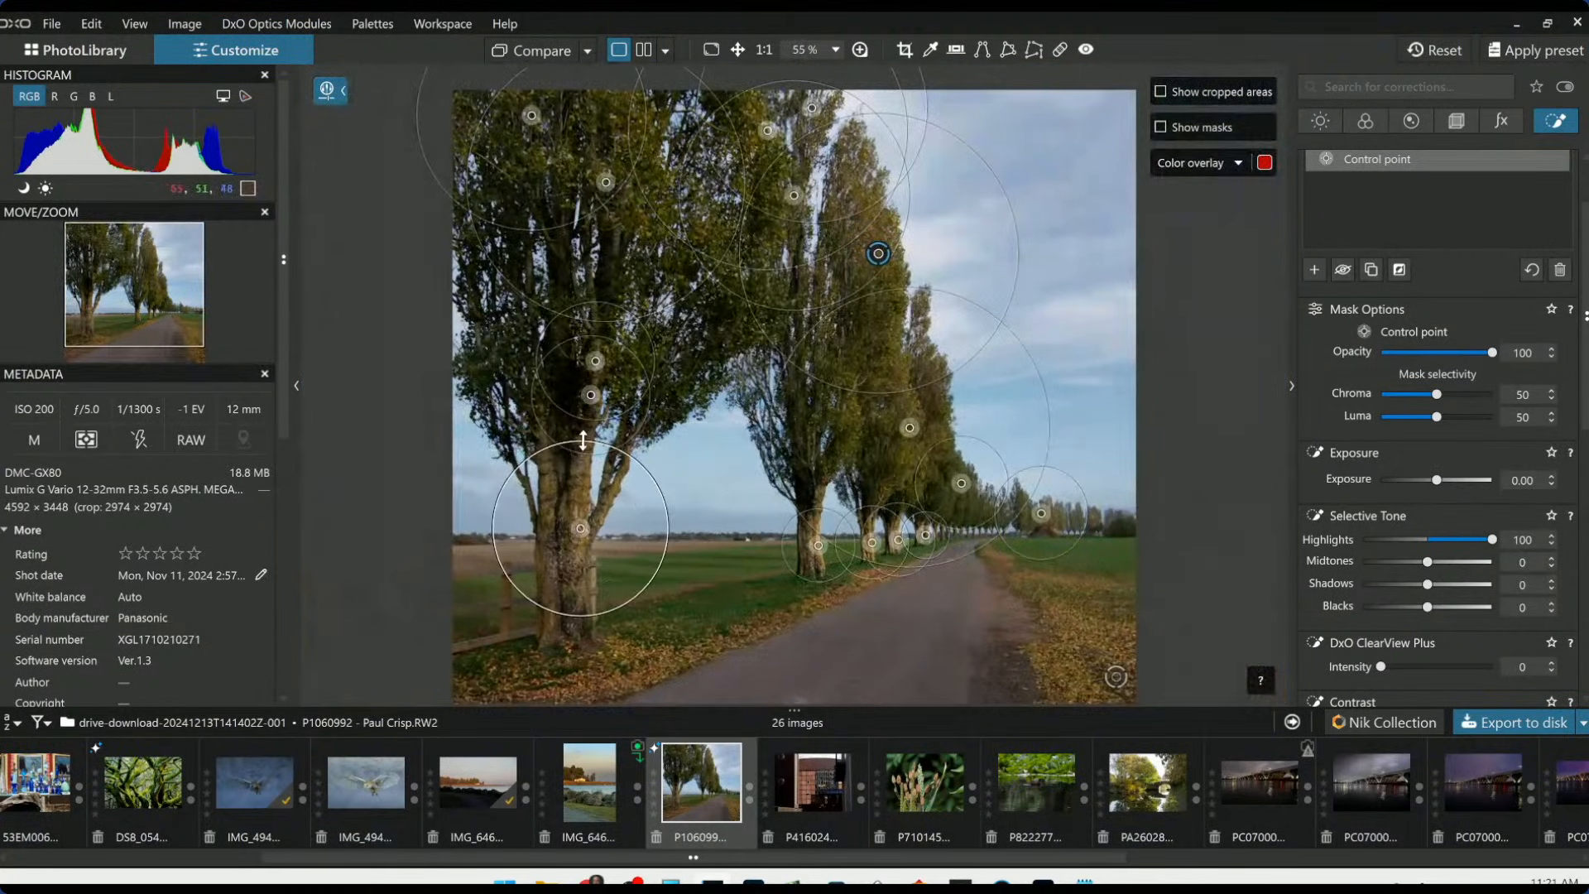
click(581, 474)
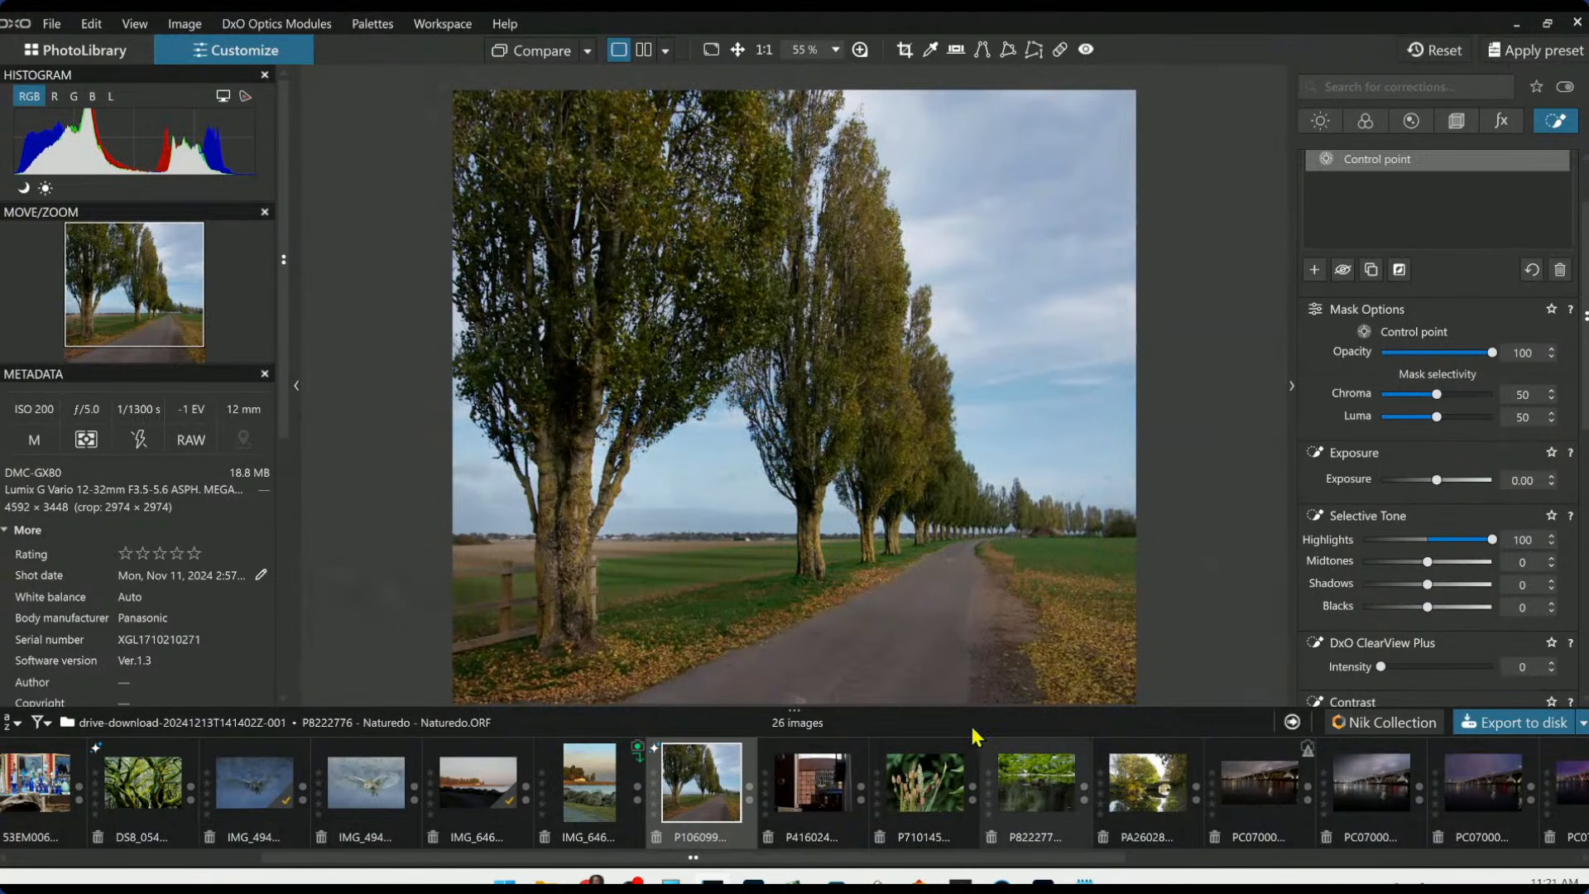
scroll(828, 298, down, 2)
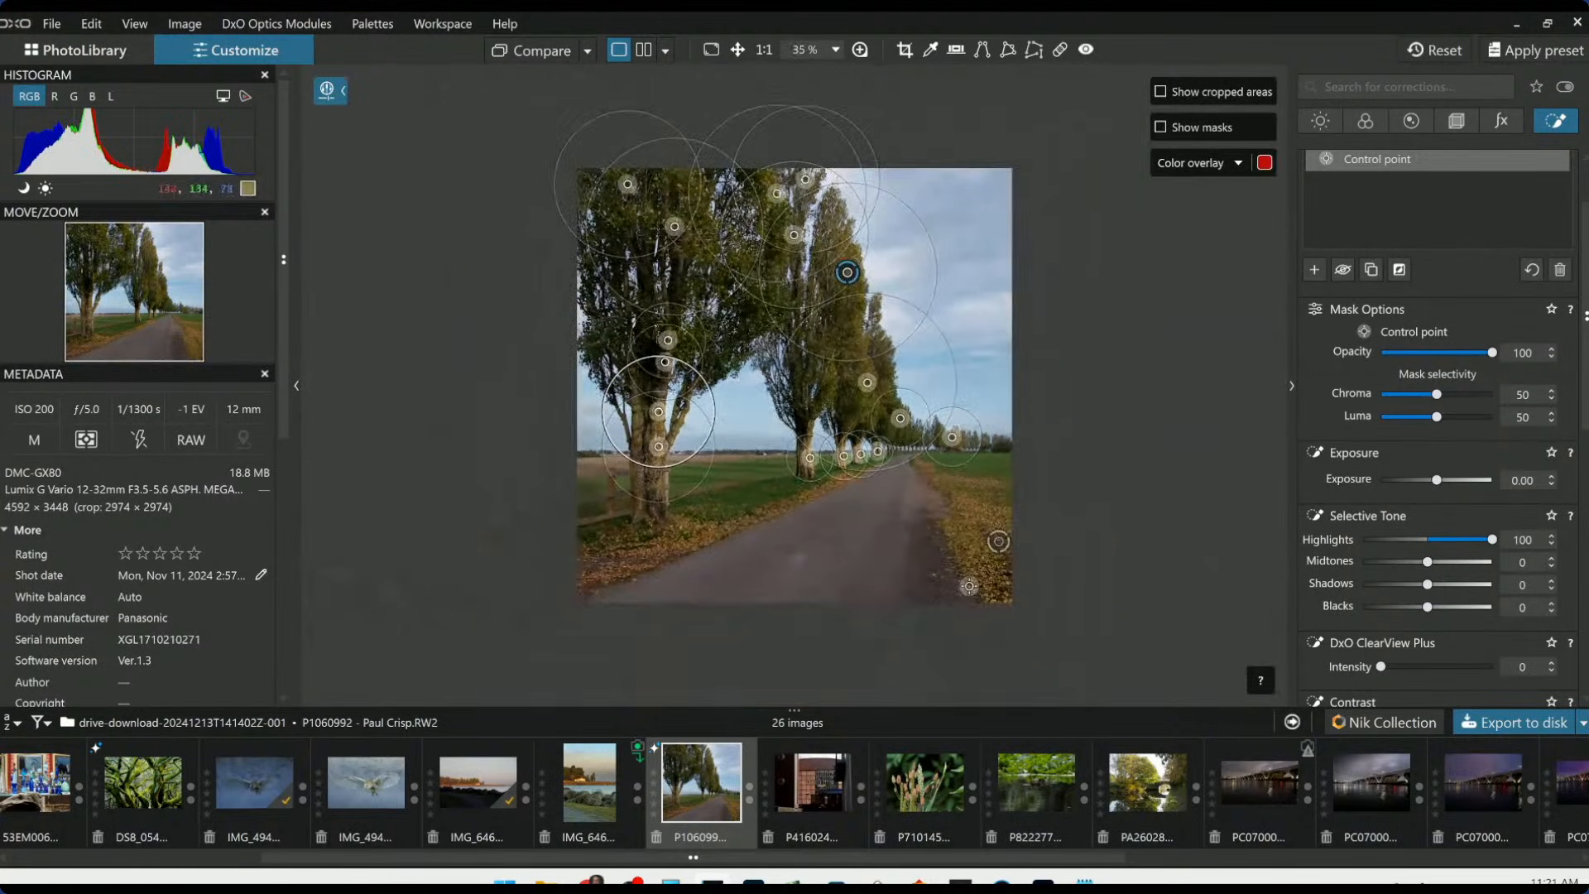
Set the photo's global Selective Tone to Highlights 4, Midtones 36, Shadows 8 and Blacks -17
click(1321, 121)
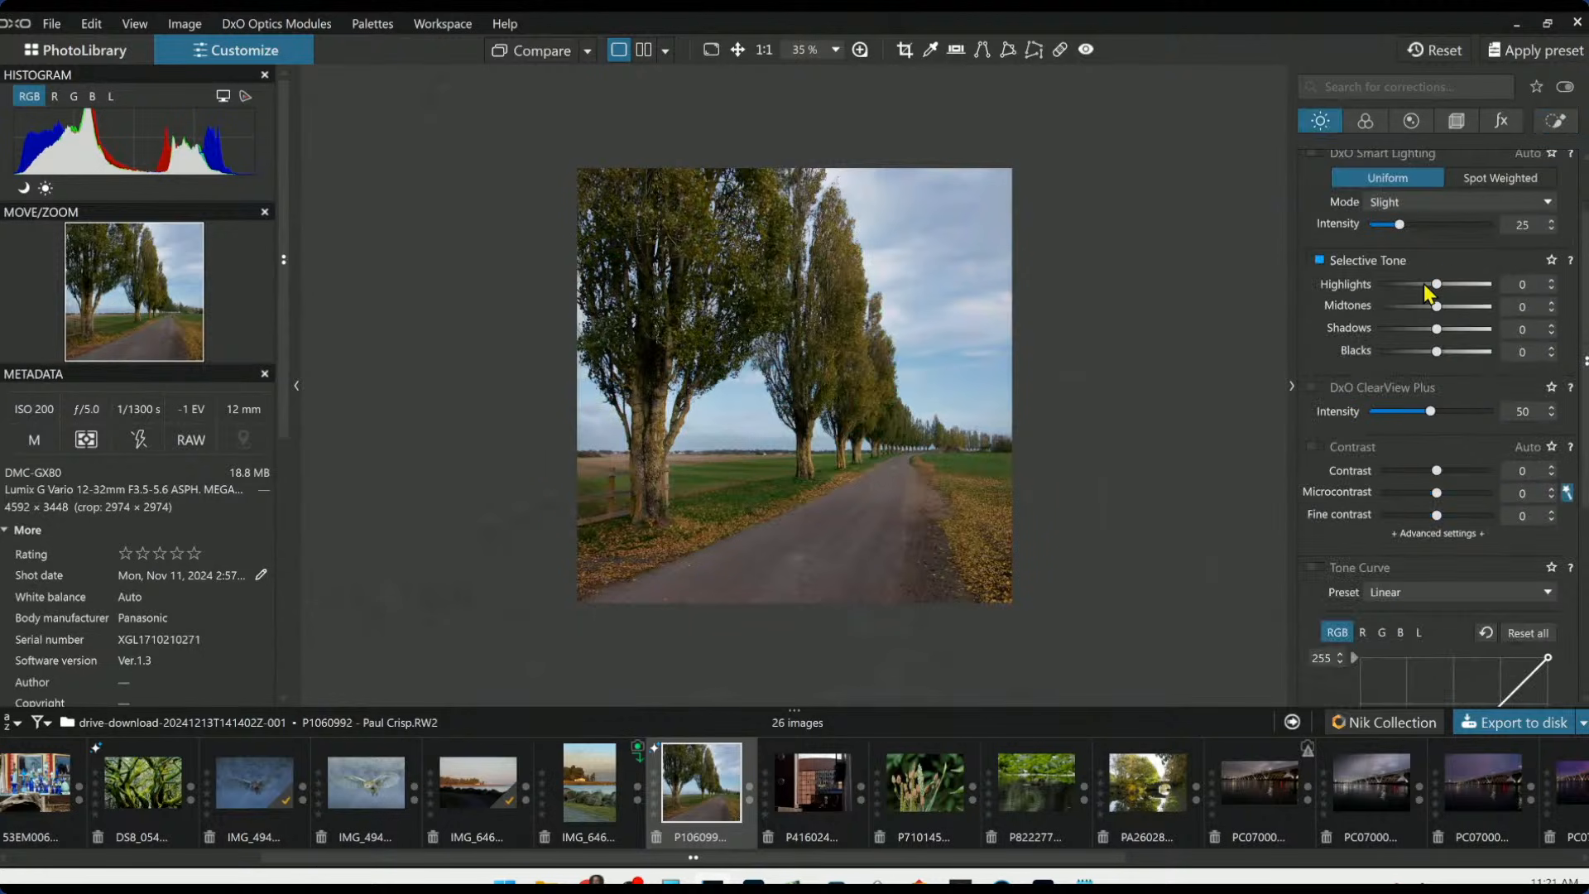
drag(1438, 356, 1452, 287)
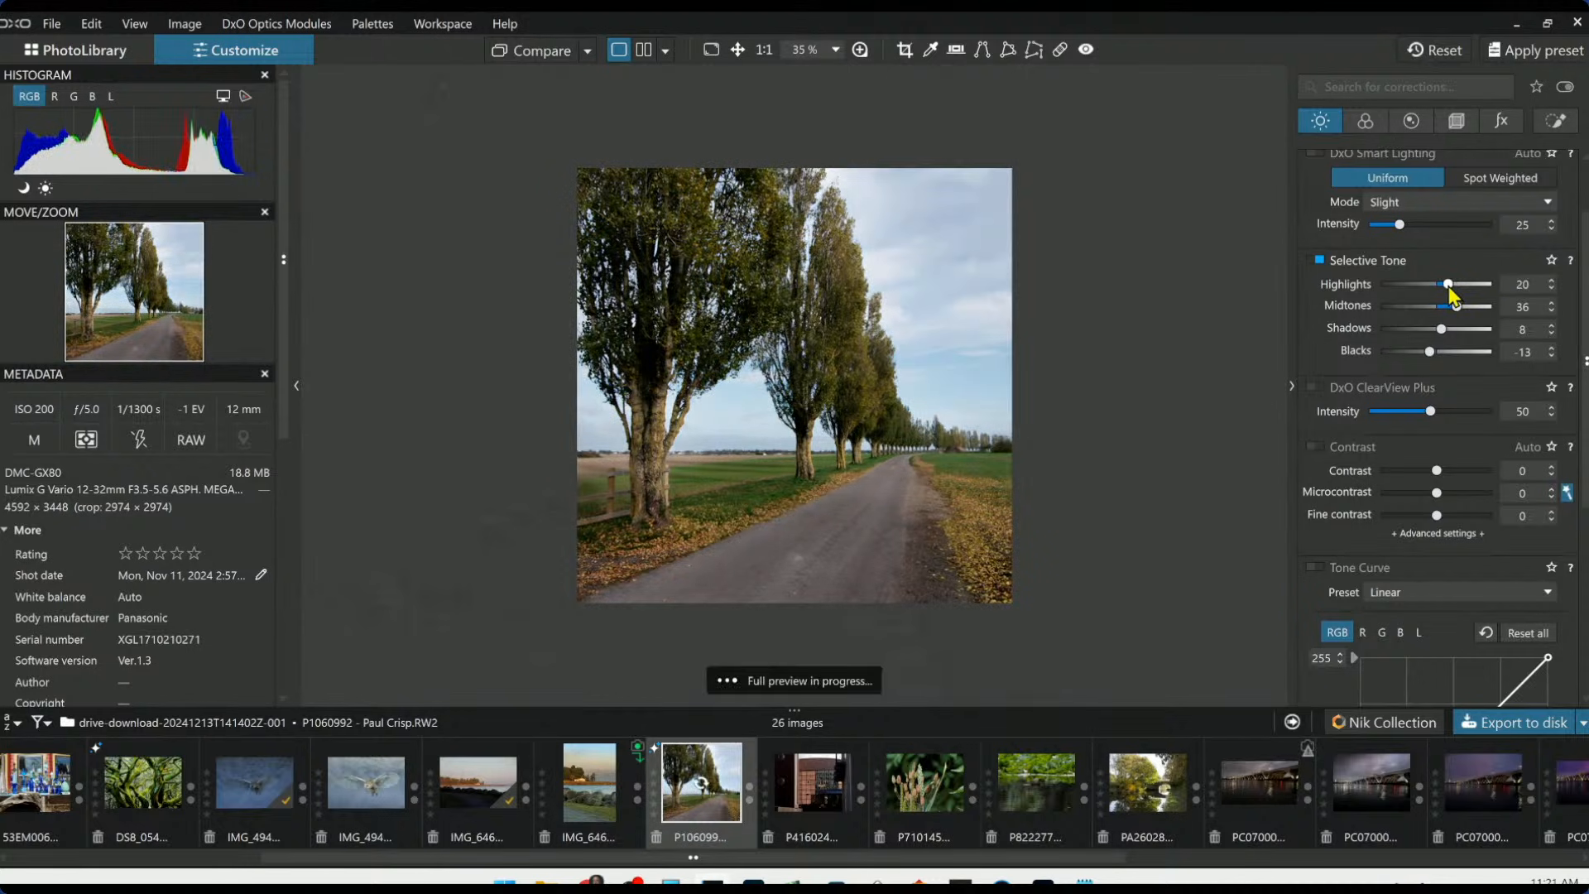
double_click(1451, 287)
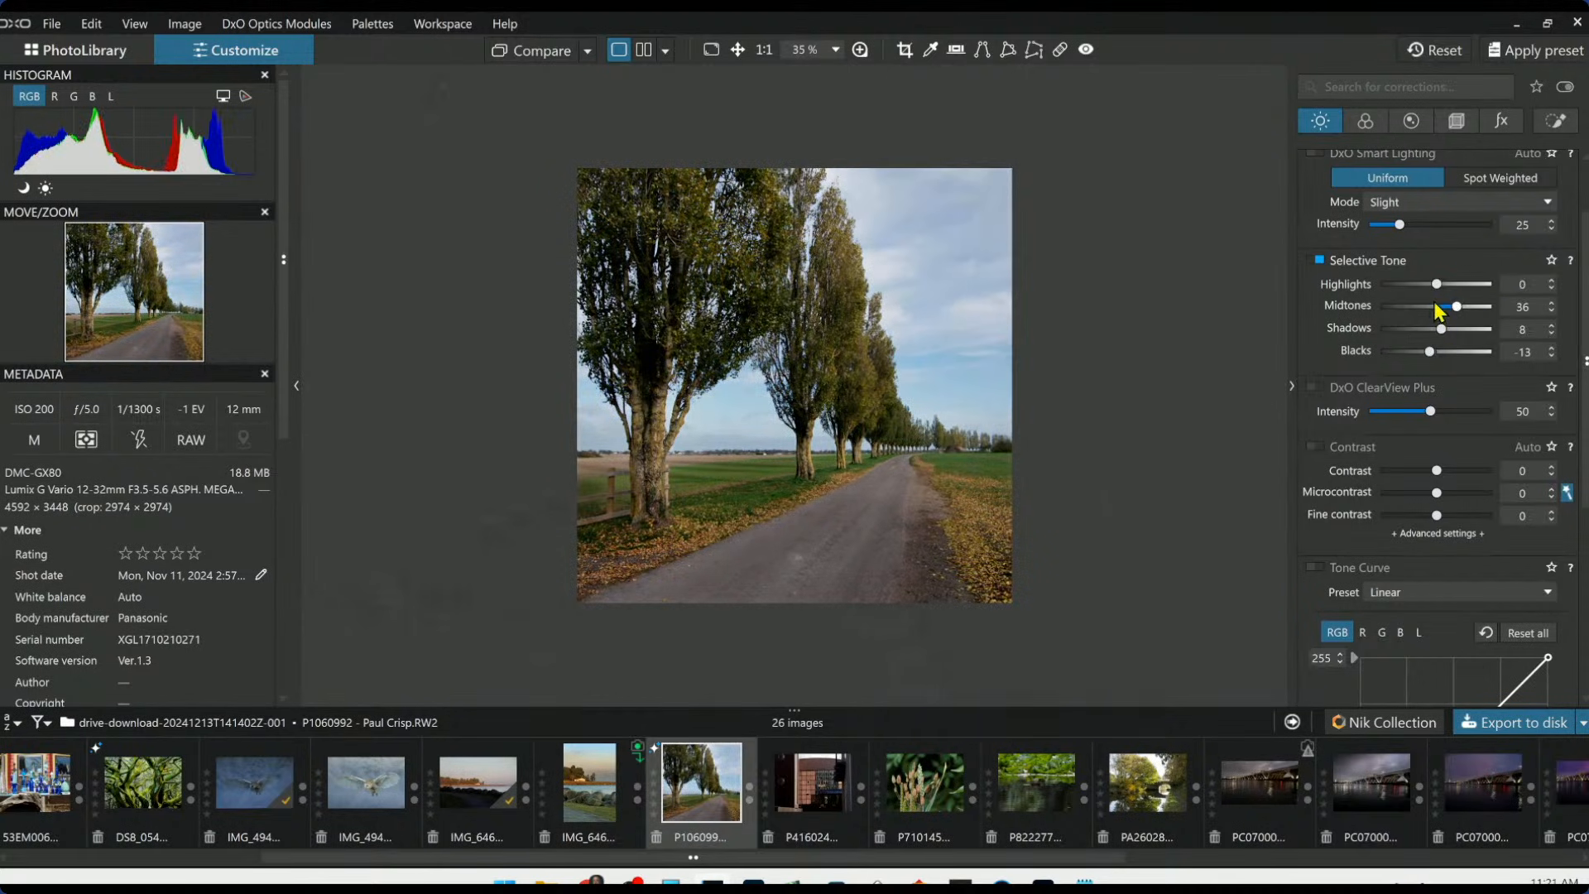
drag(1439, 287, 1441, 287)
drag(1430, 353, 1427, 354)
Apply DxO ClearView Plus at intensity 12 and set Microcontrast to 16
click(1385, 412)
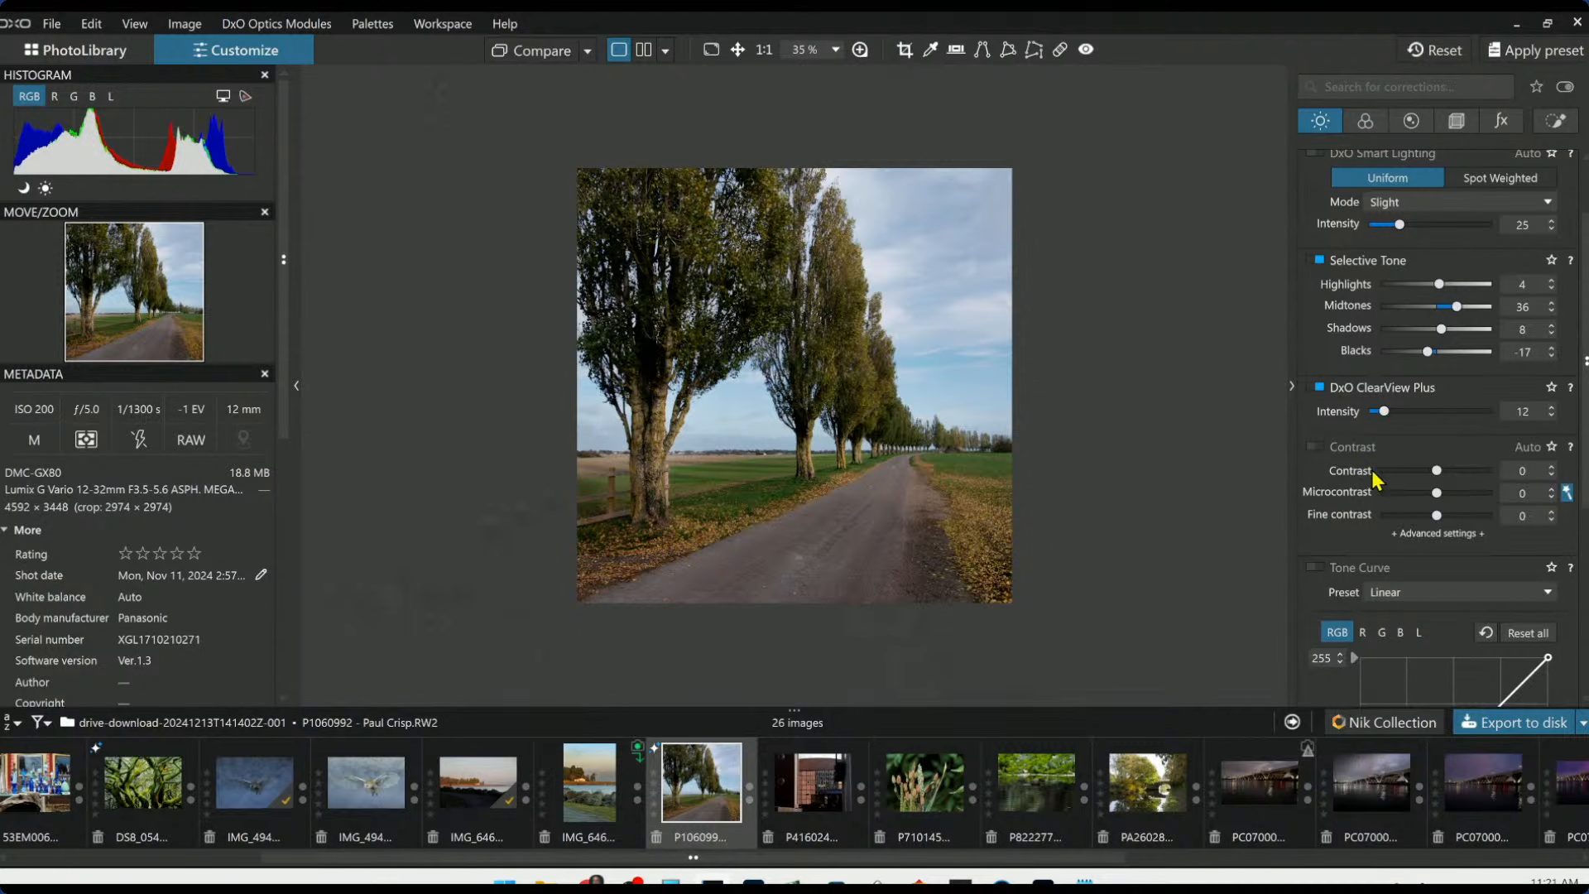
click(1343, 461)
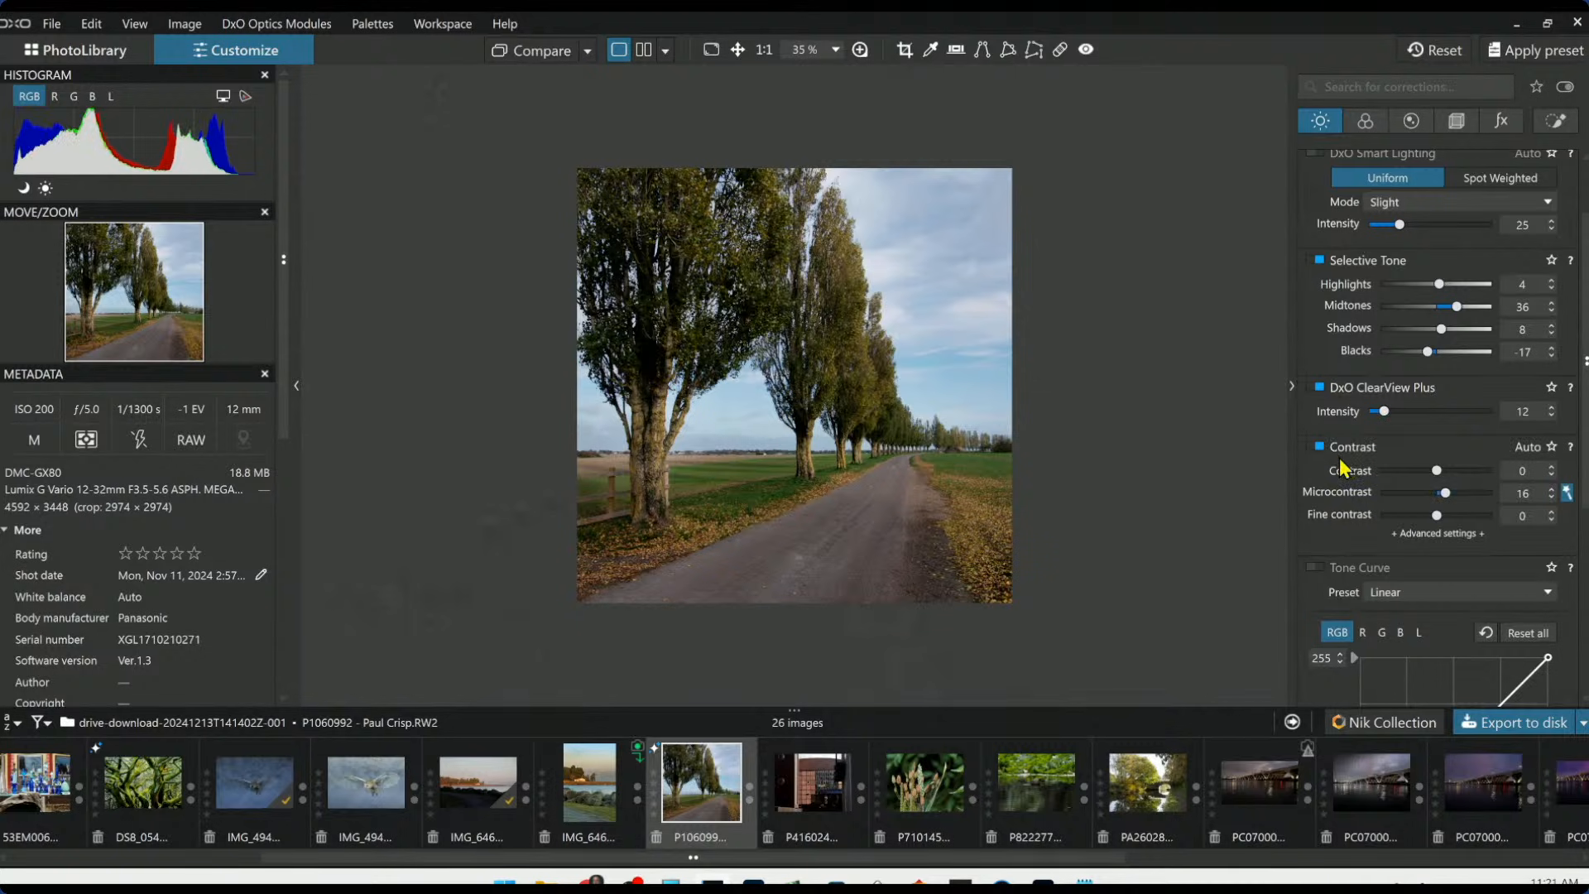
Reset the global Blacks and set them to -5, and raise the Shadows to 13
scroll(1066, 482, up, 2)
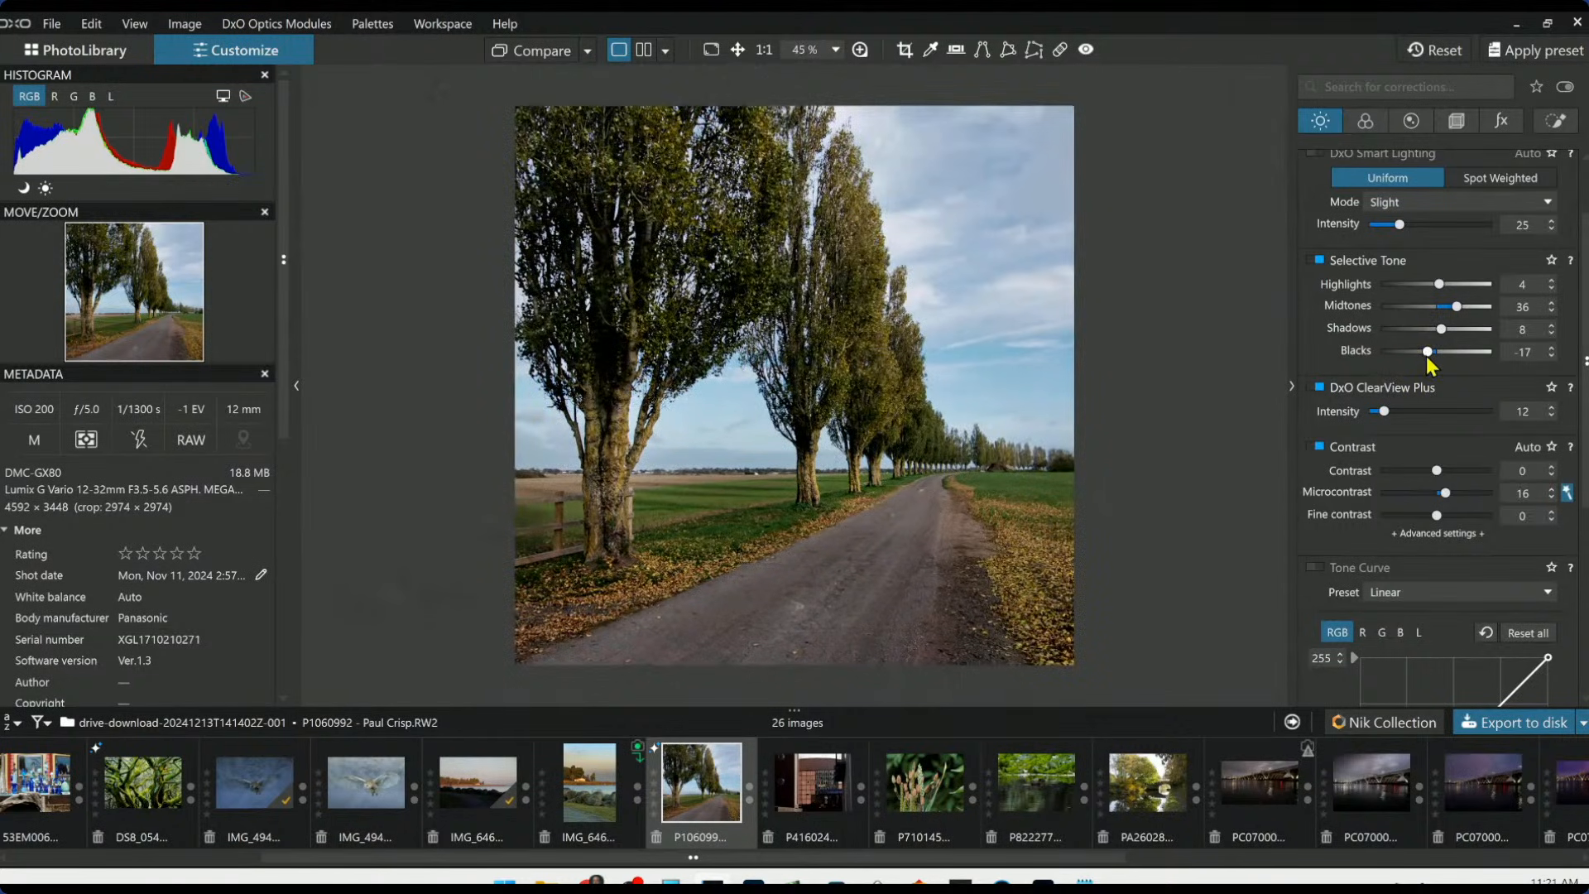
double_click(1427, 355)
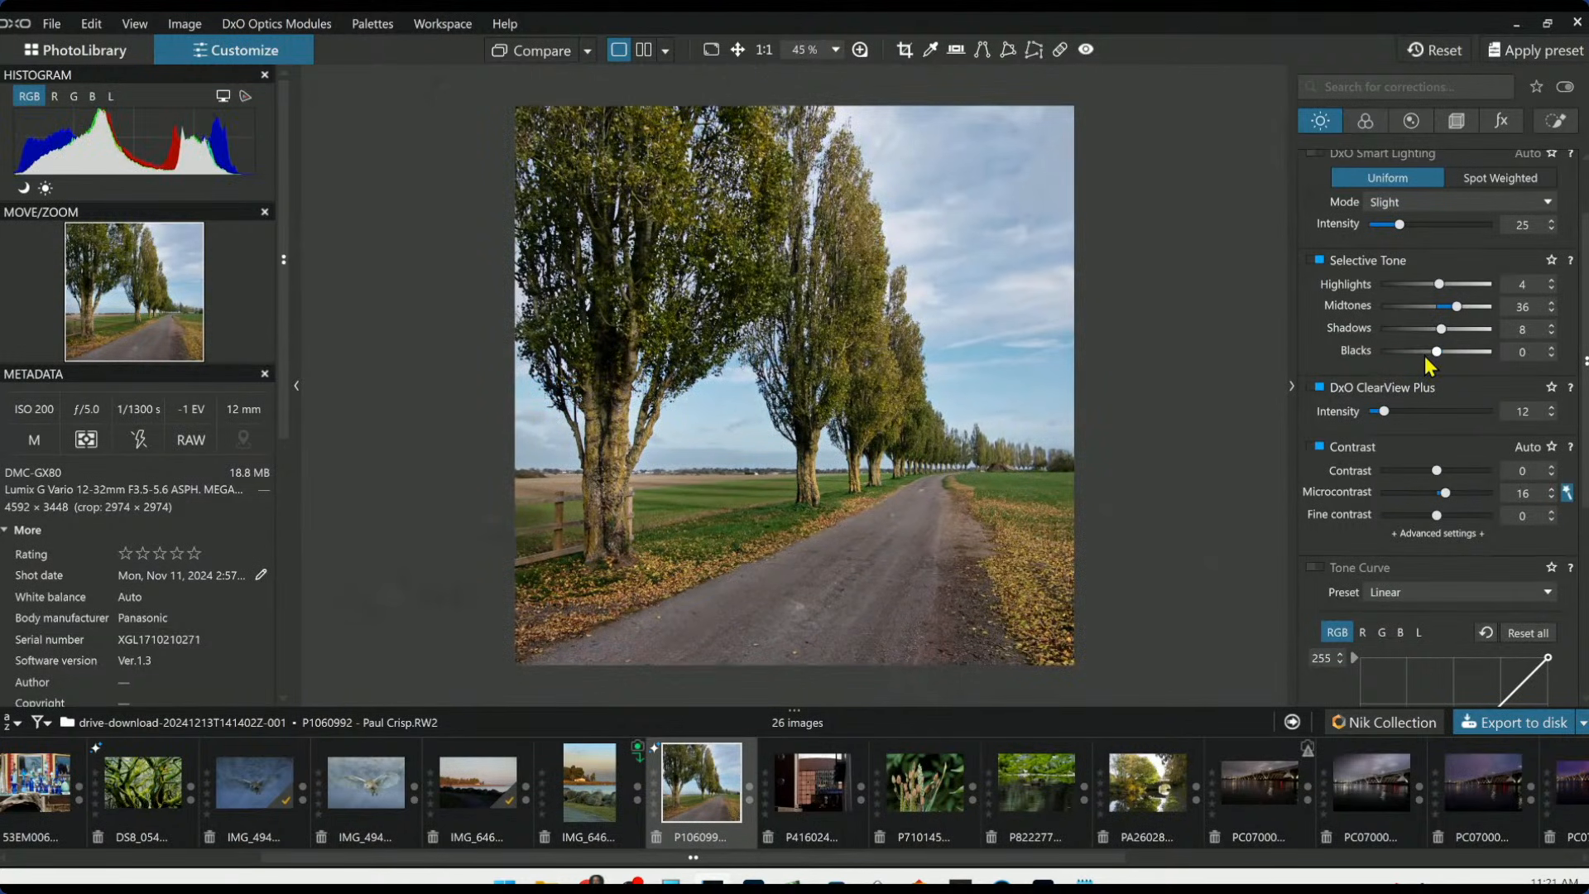
click(1424, 356)
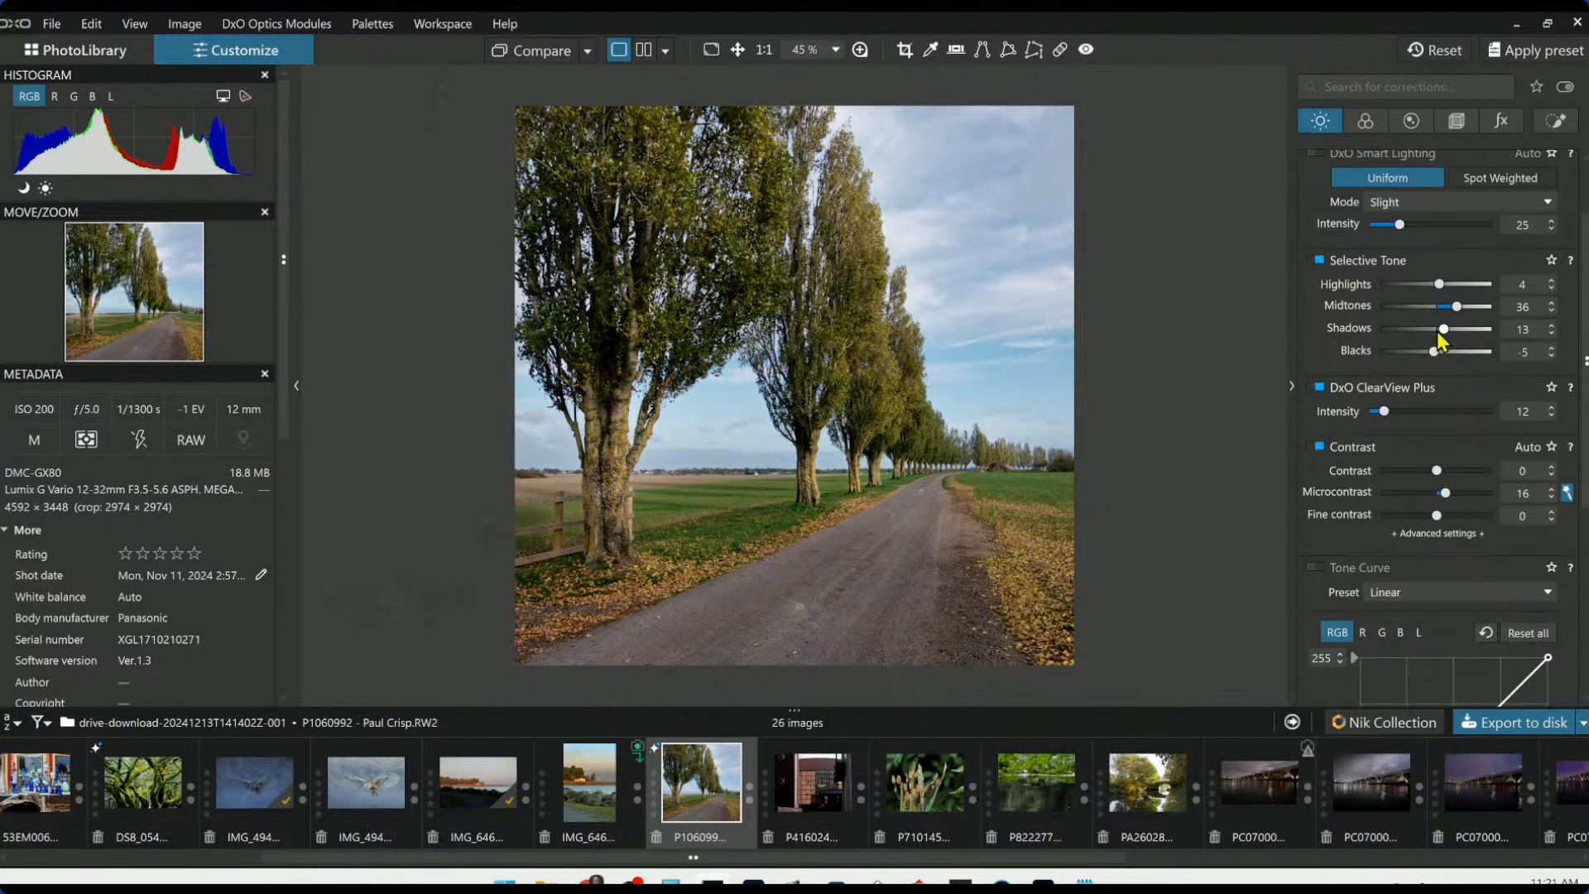
Create a new mask with control points where the nearest and second trees' trunks meet the foliage, with Shadows 52 and Midtones -3
mouse_move(596, 359)
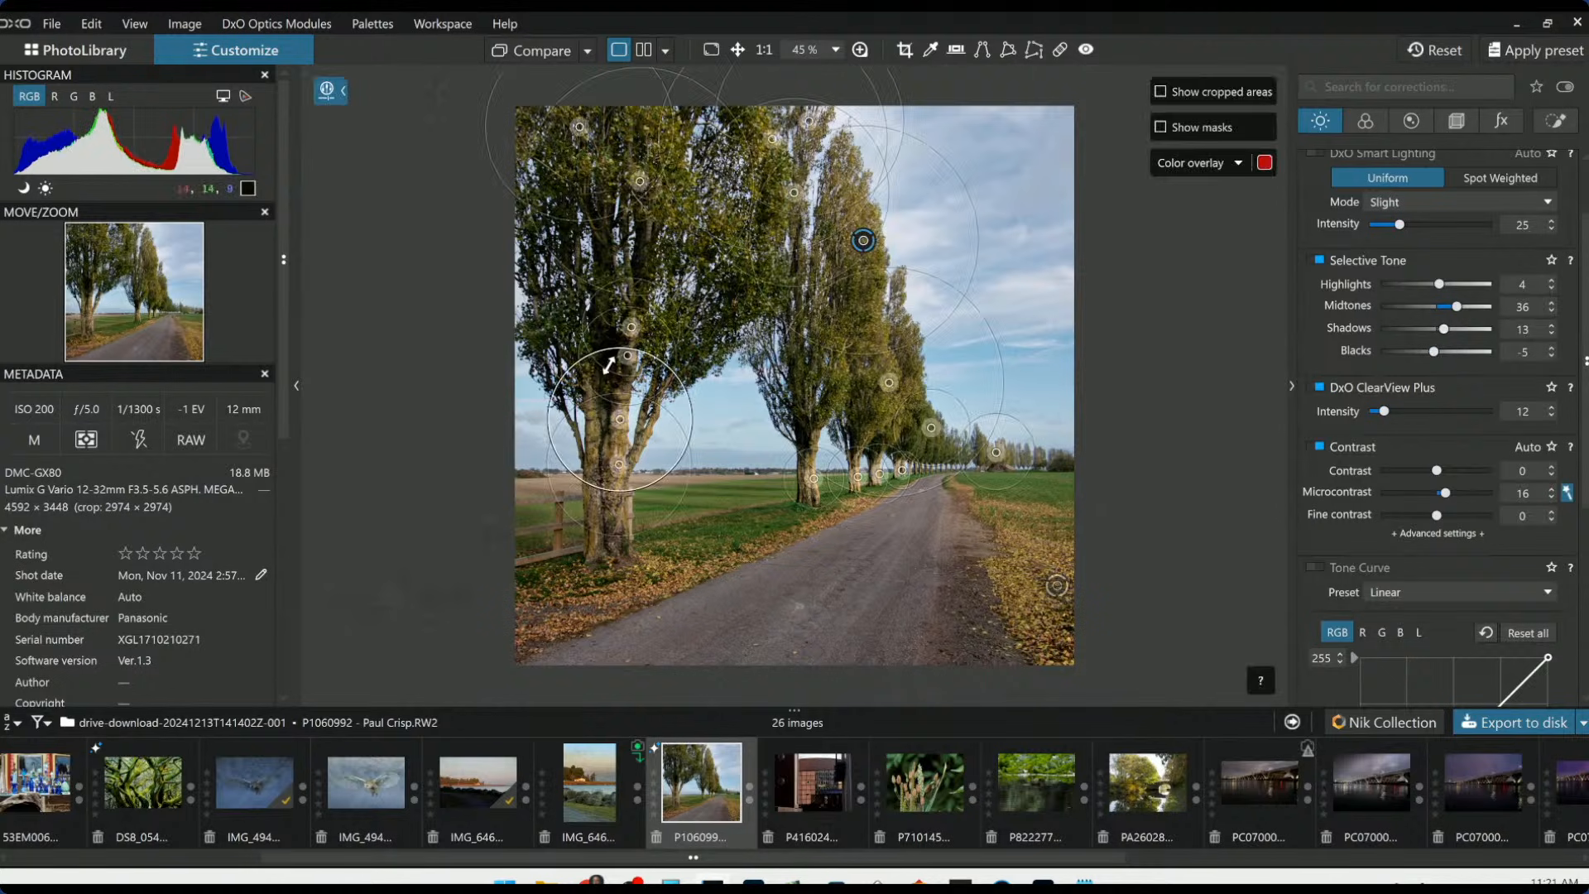
click(612, 358)
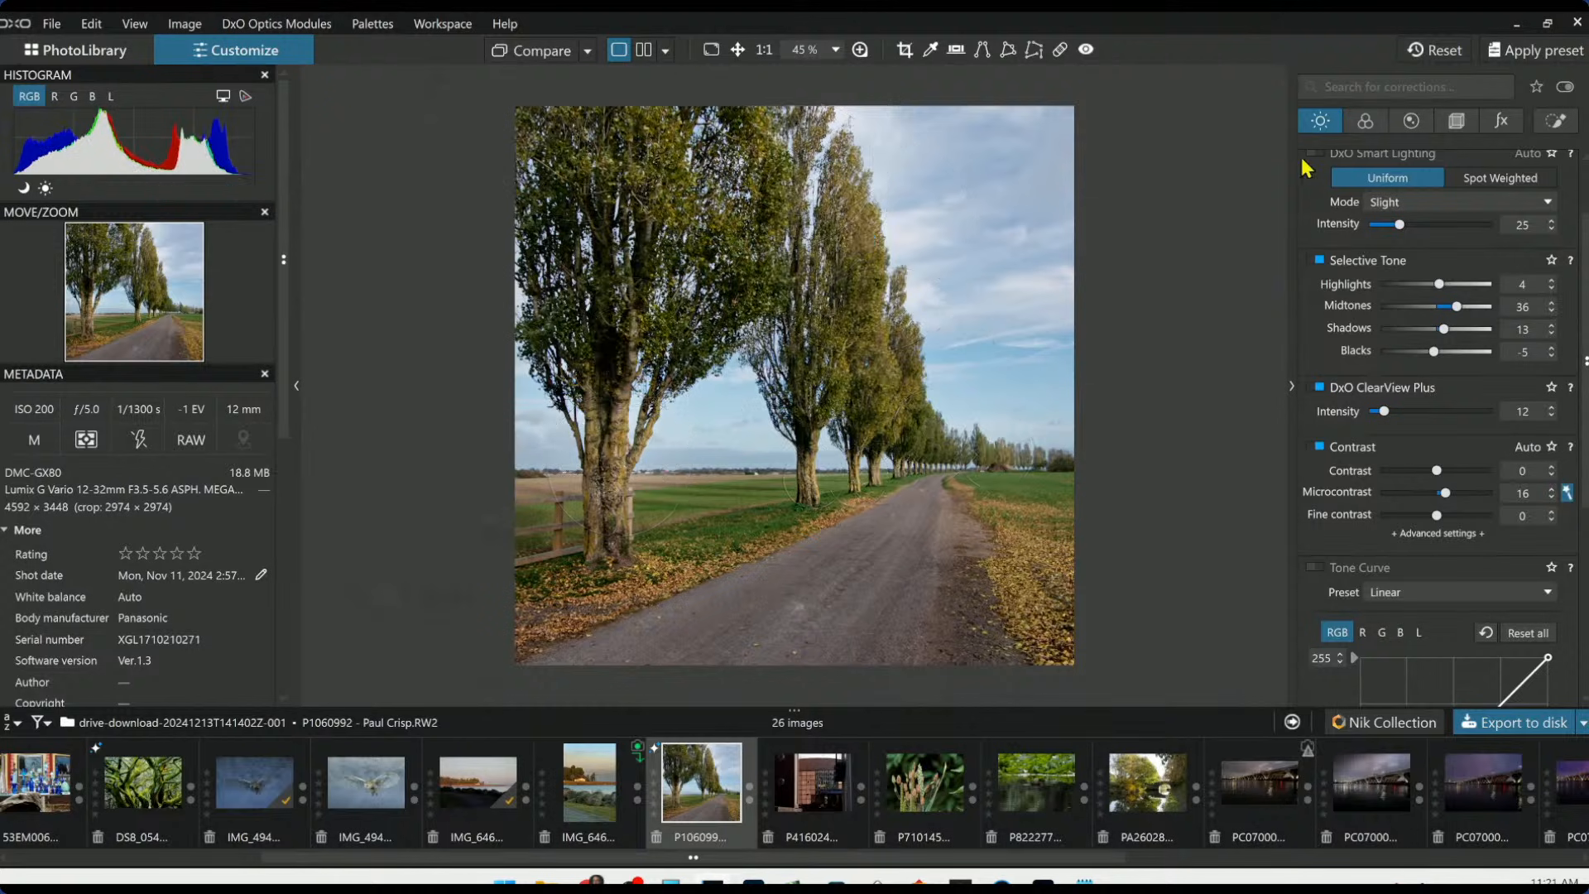
click(1556, 121)
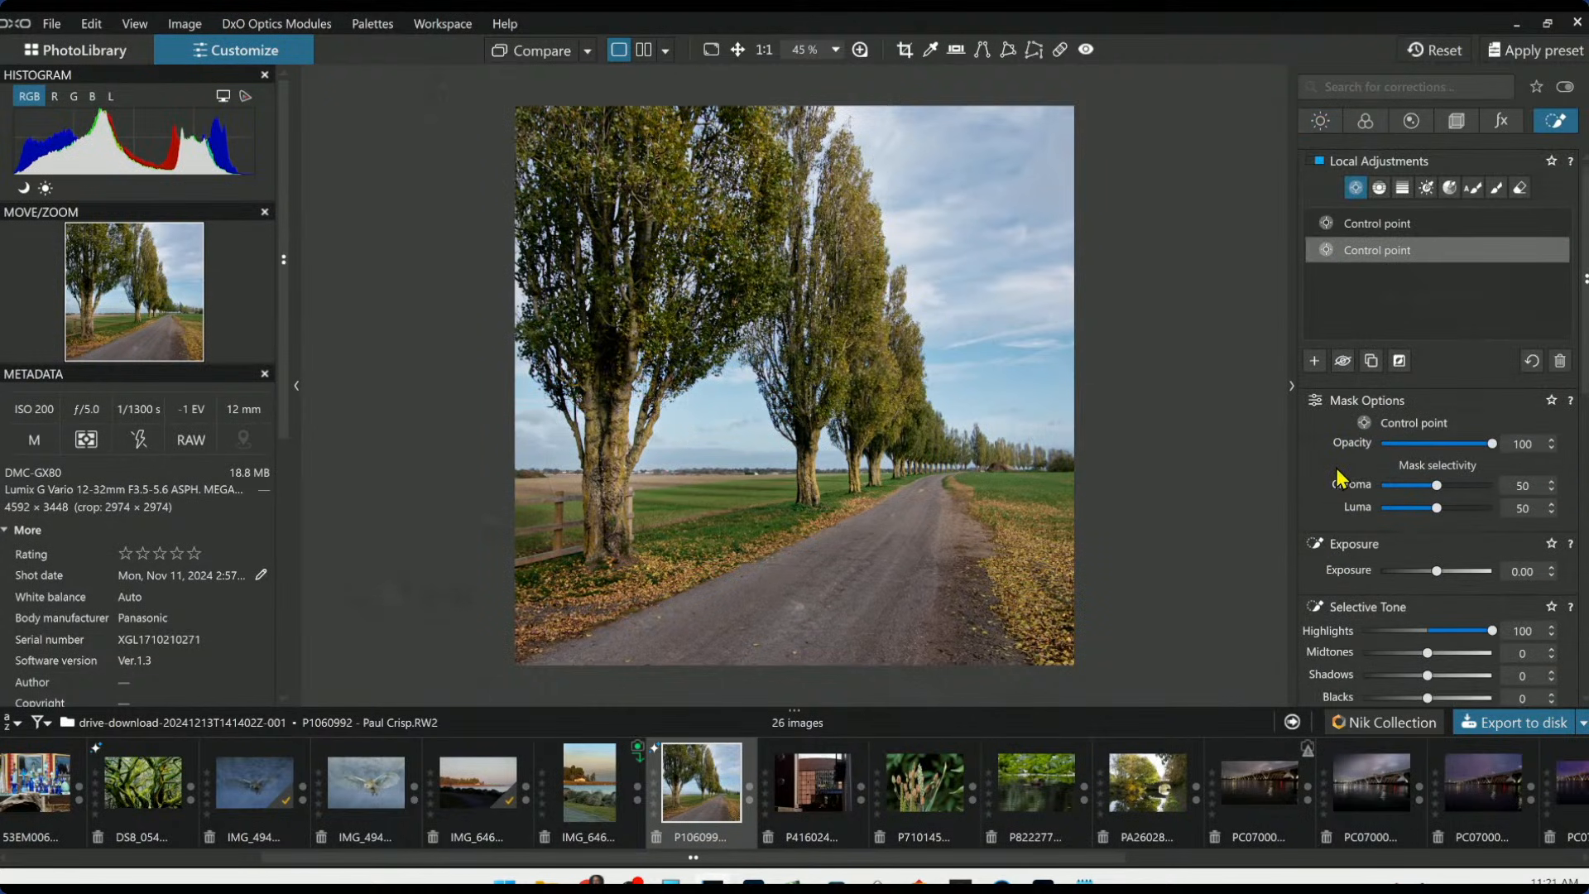
click(1315, 361)
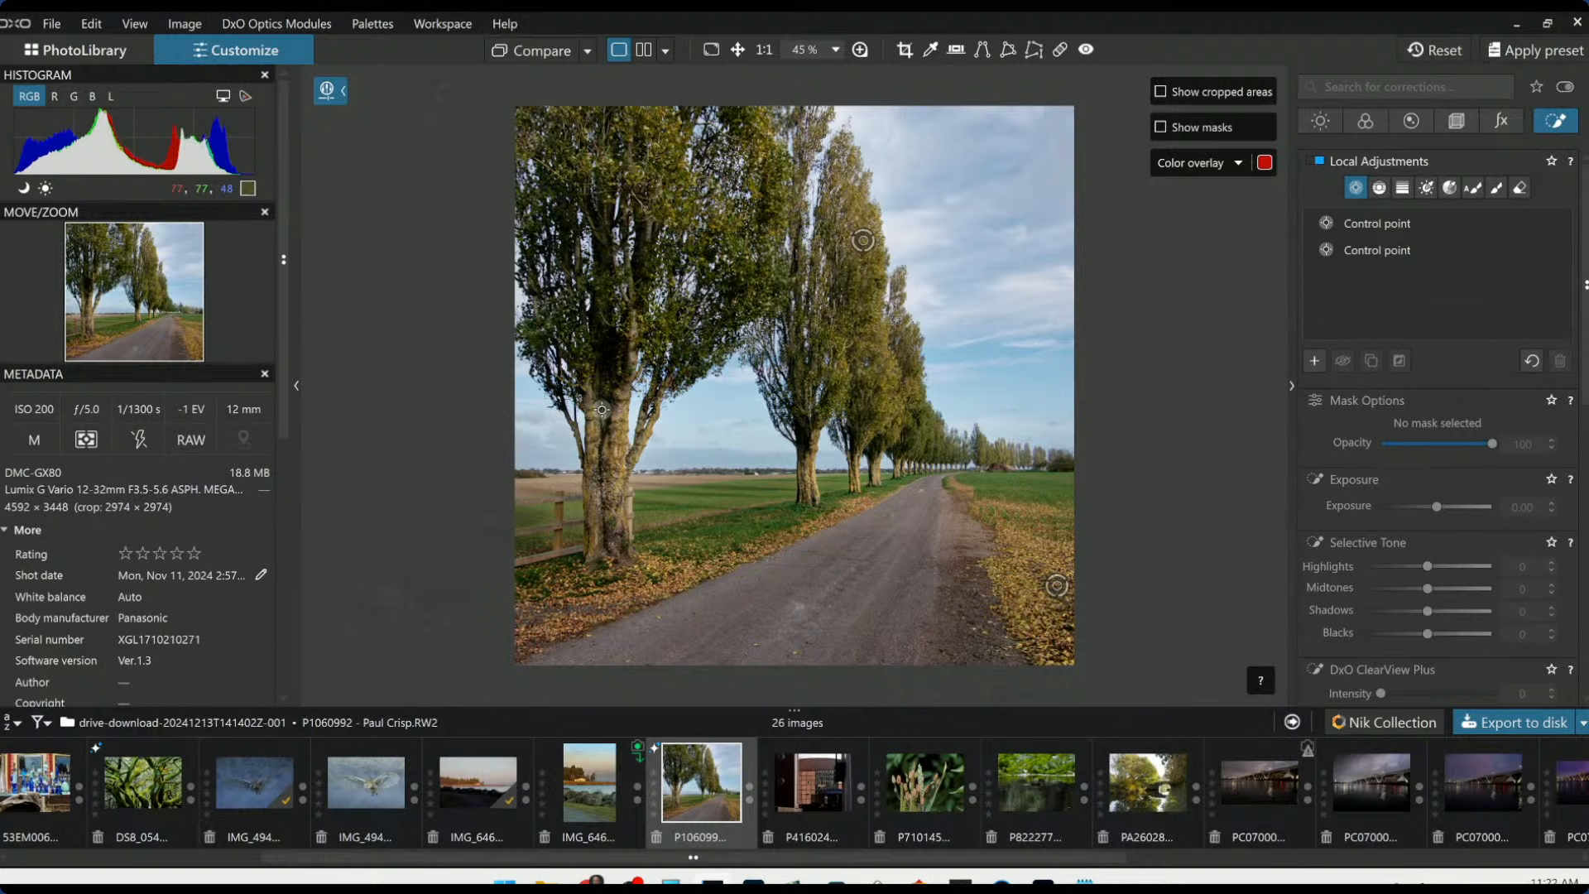
click(607, 357)
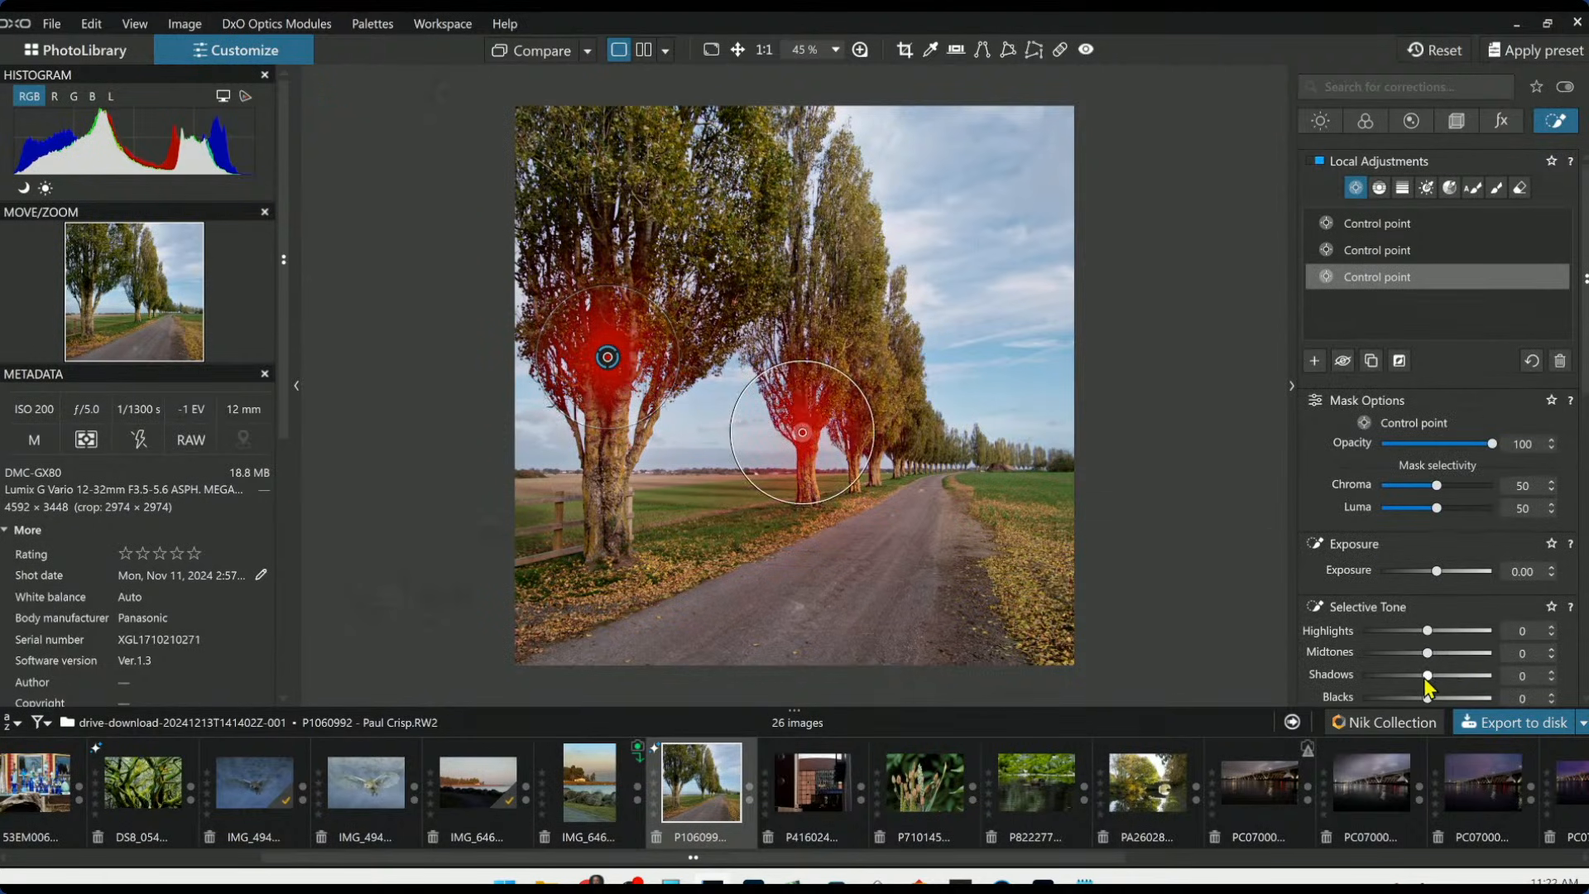
drag(1430, 676, 1463, 683)
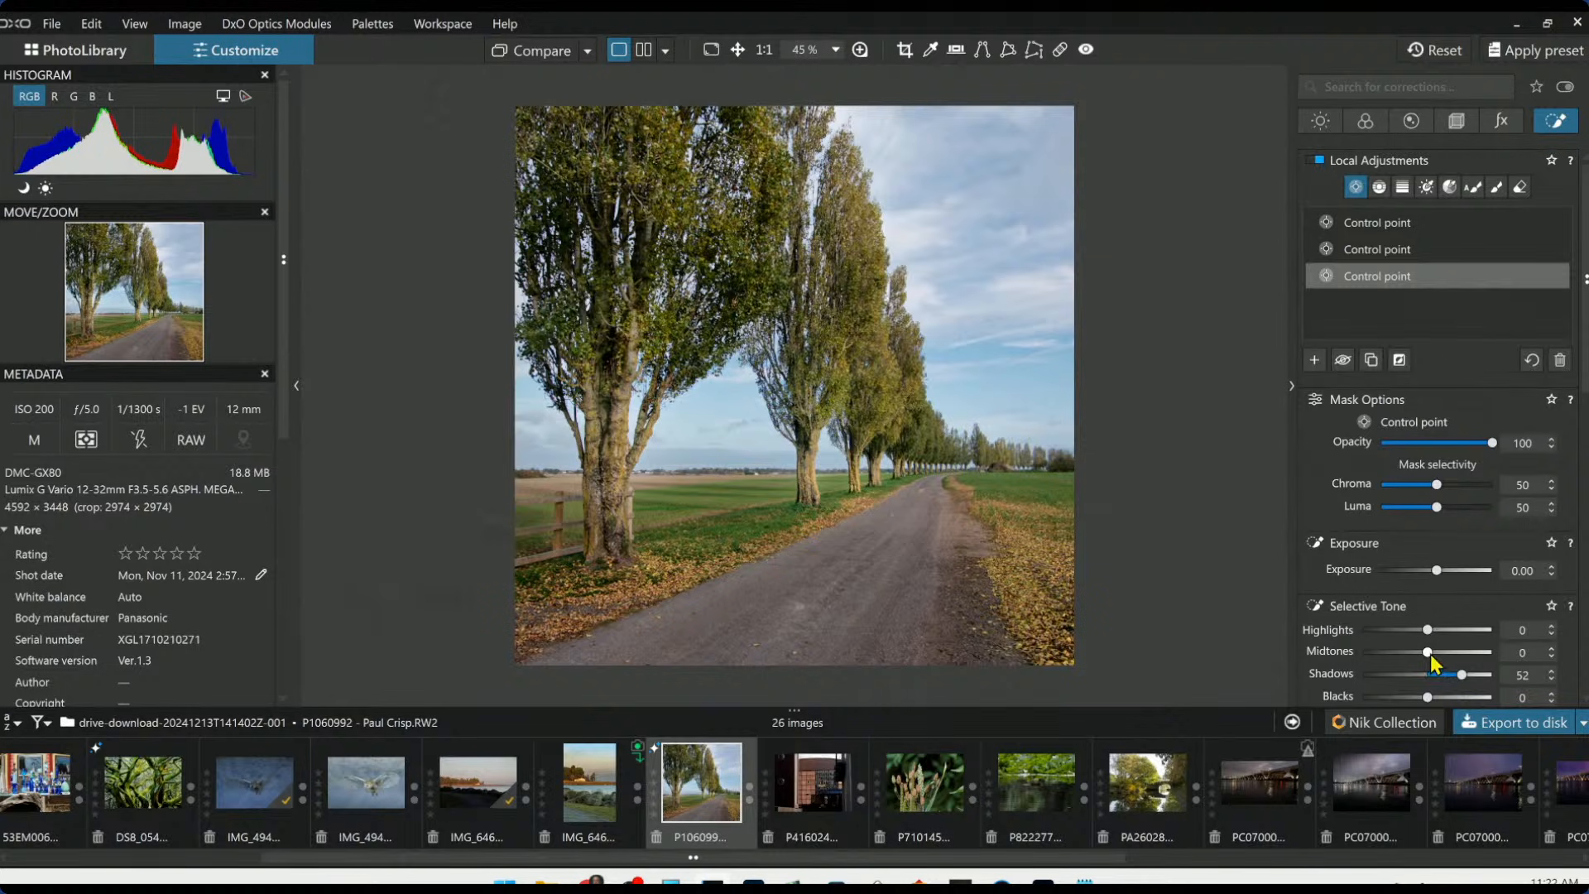
drag(1430, 654, 1427, 654)
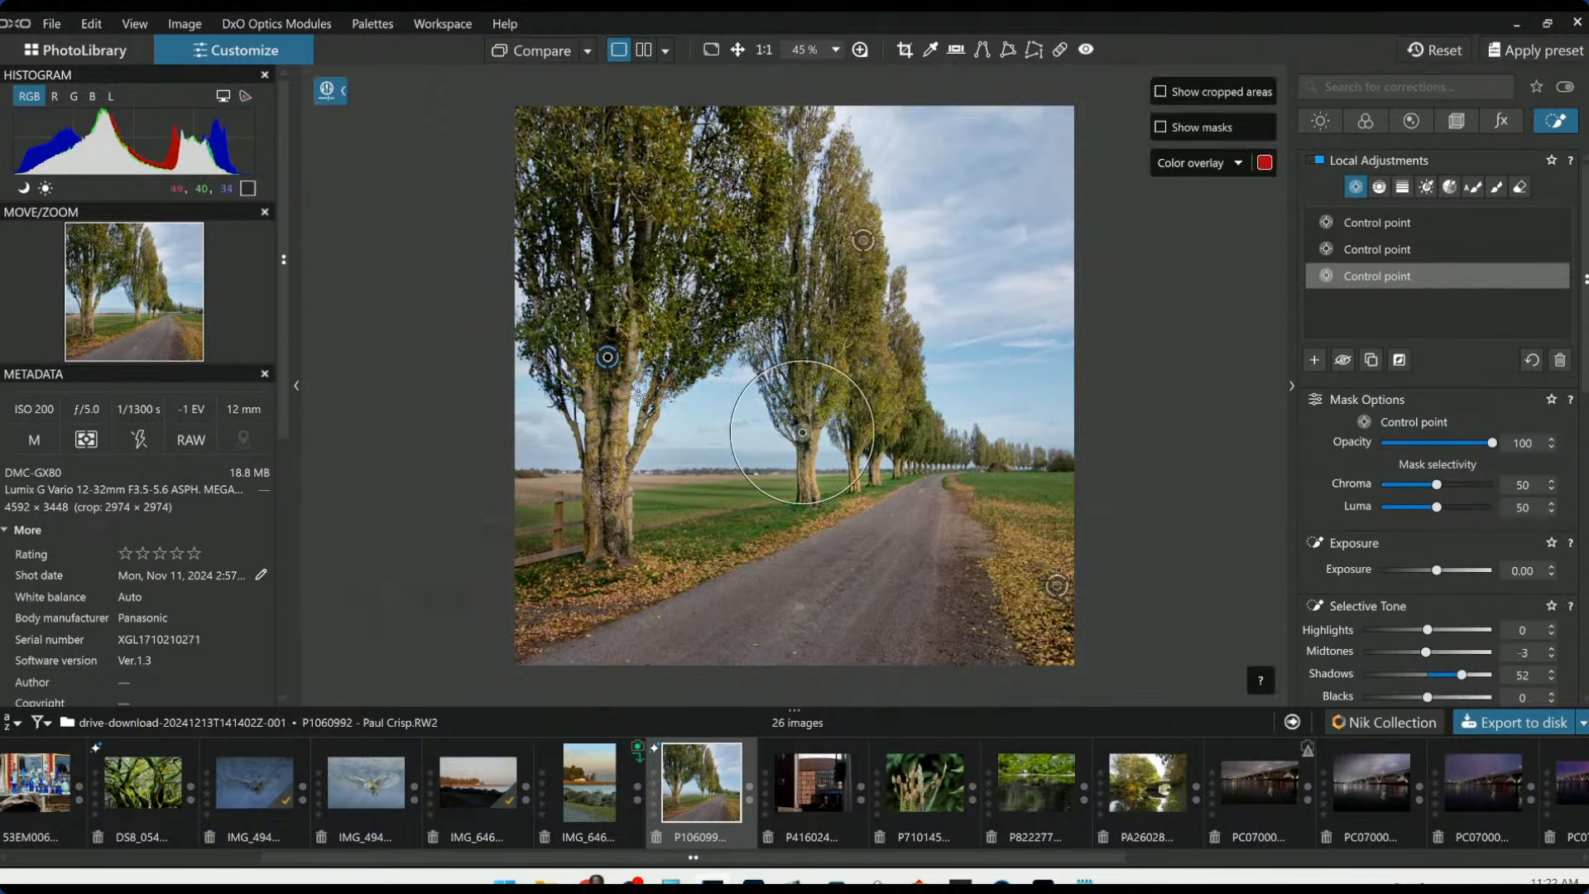
Add two small control points on the nearest tree's middle foliage and set the mask's Shadows to 36
click(647, 234)
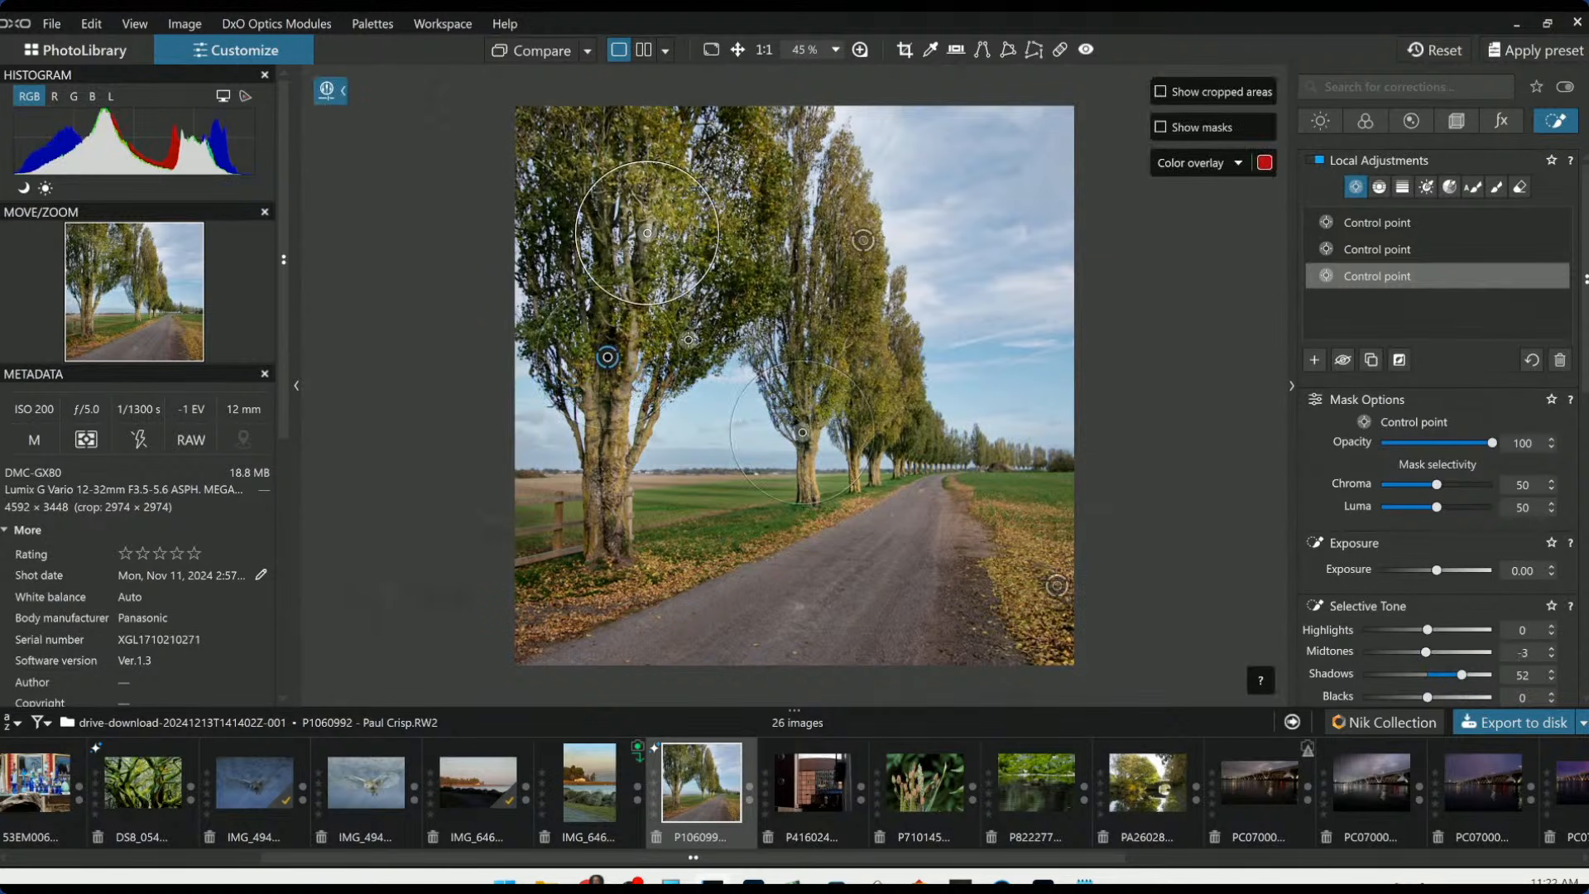
scroll(689, 340, down, 4)
drag(727, 263, 718, 294)
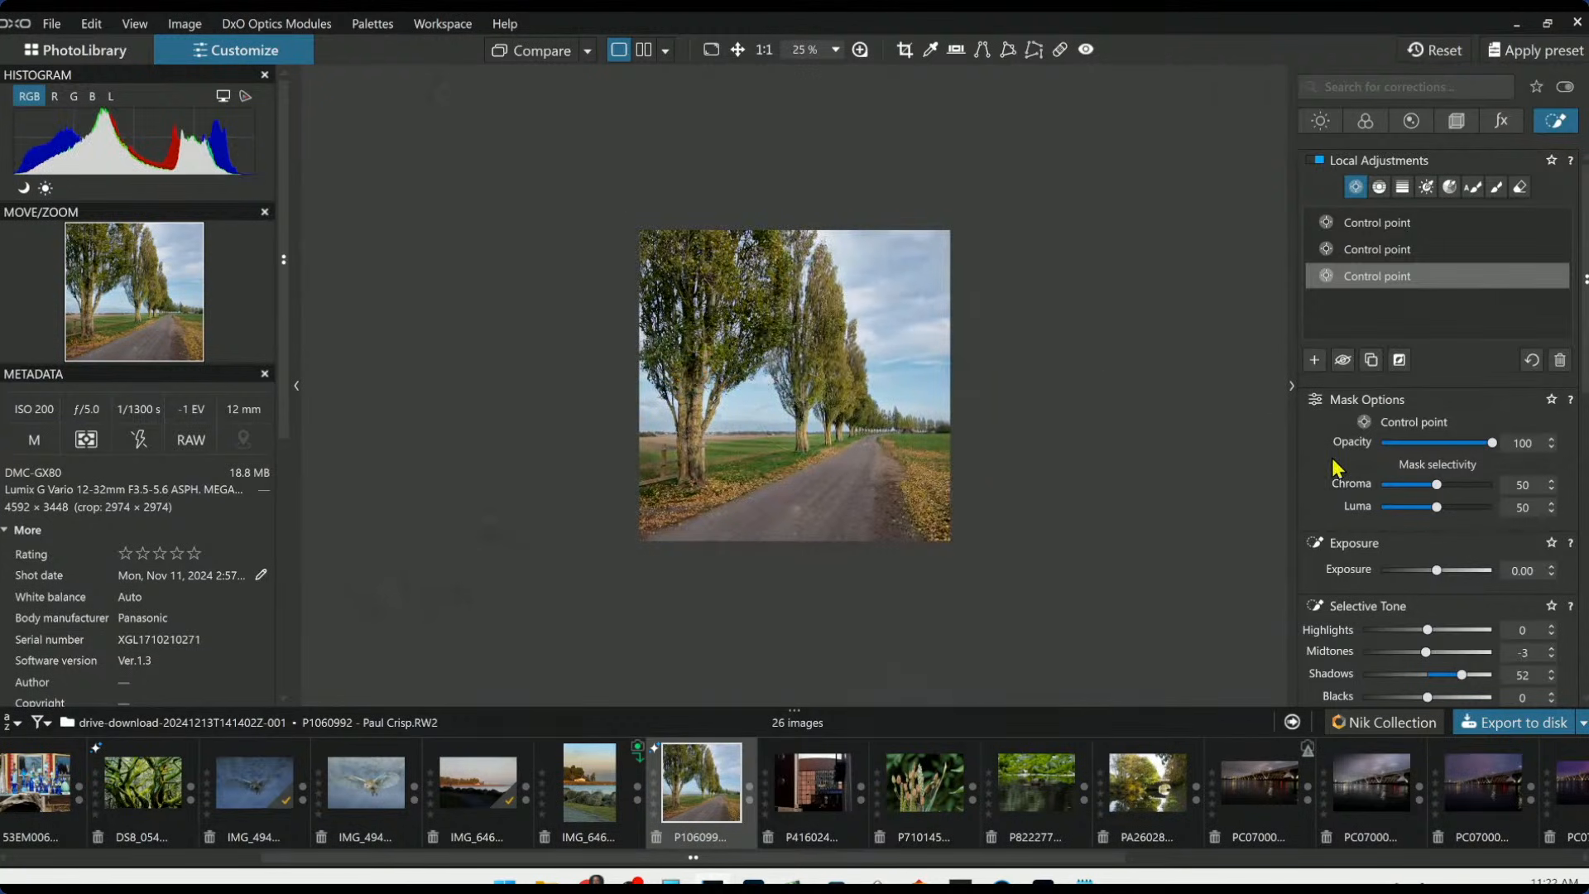
scroll(711, 313, up, 1)
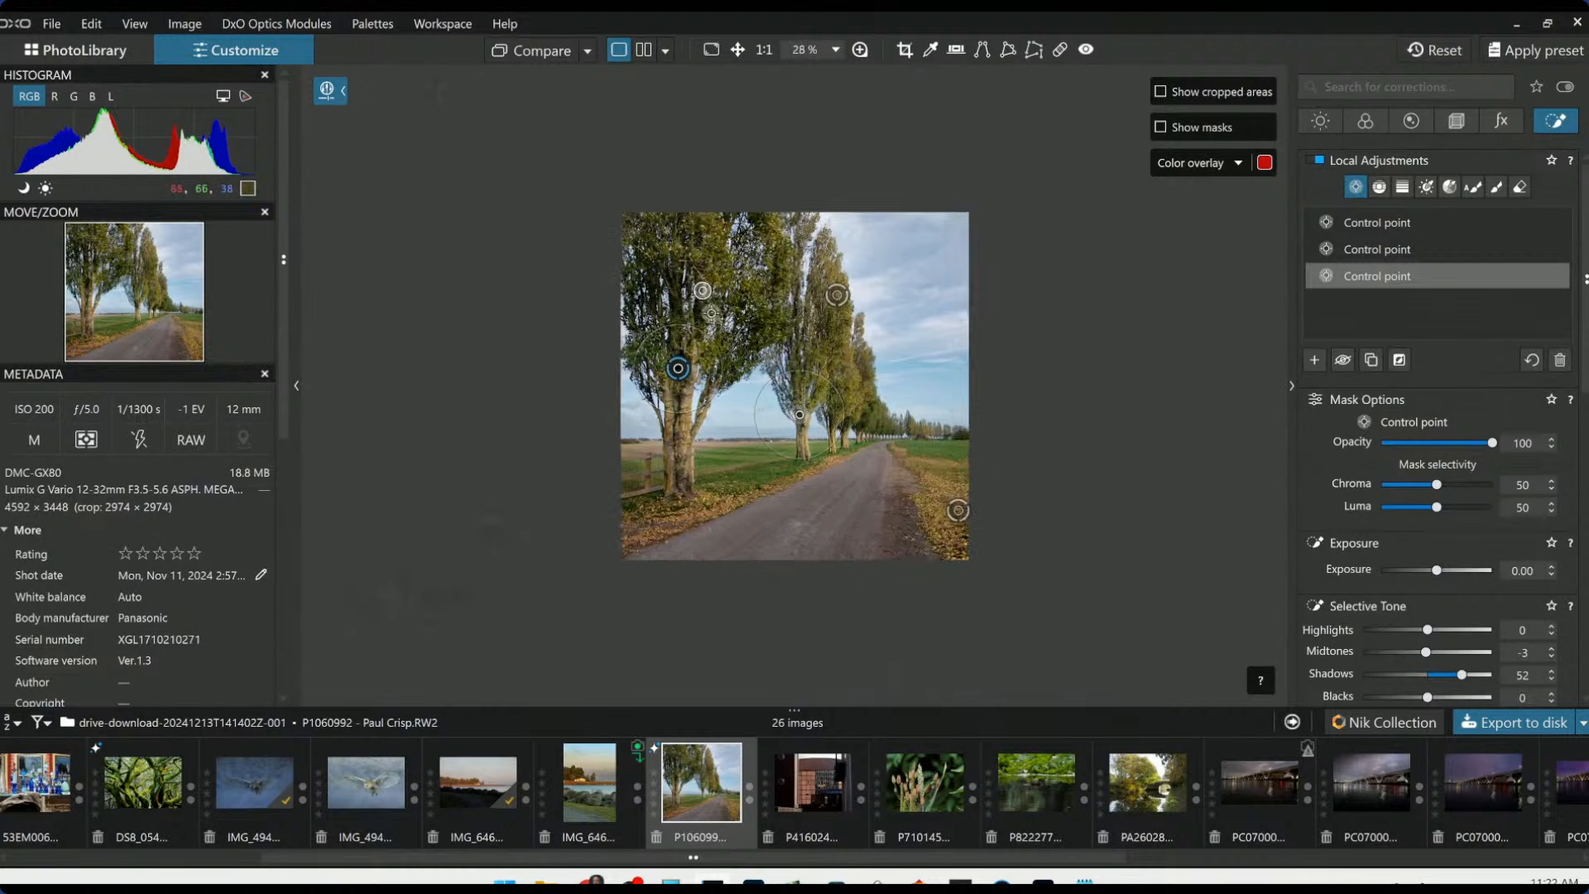
scroll(711, 312, up, 4)
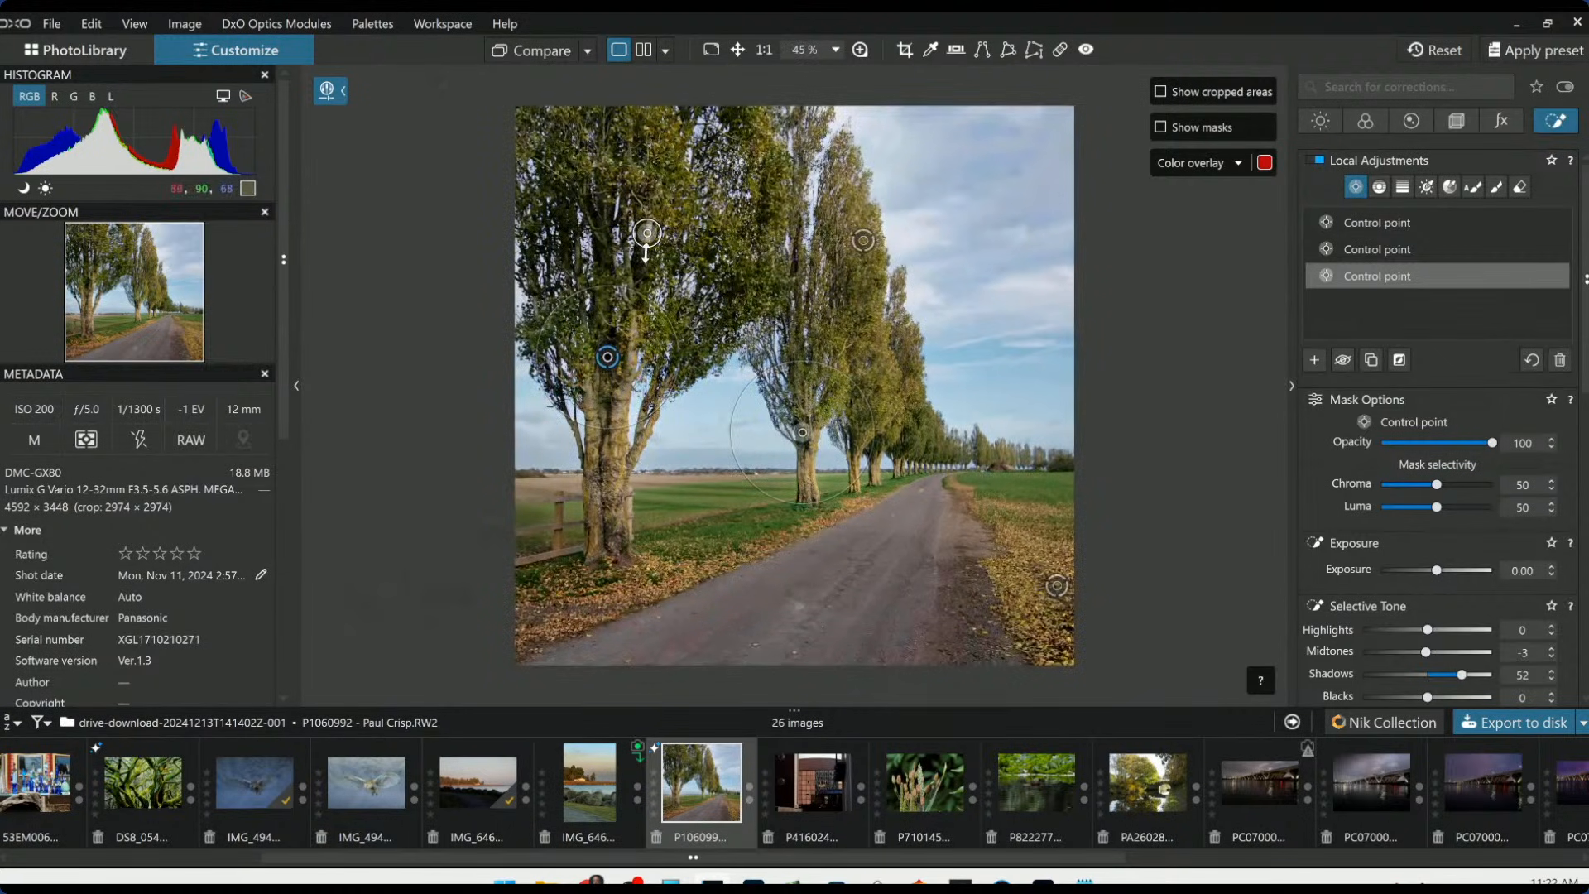
drag(647, 251, 644, 259)
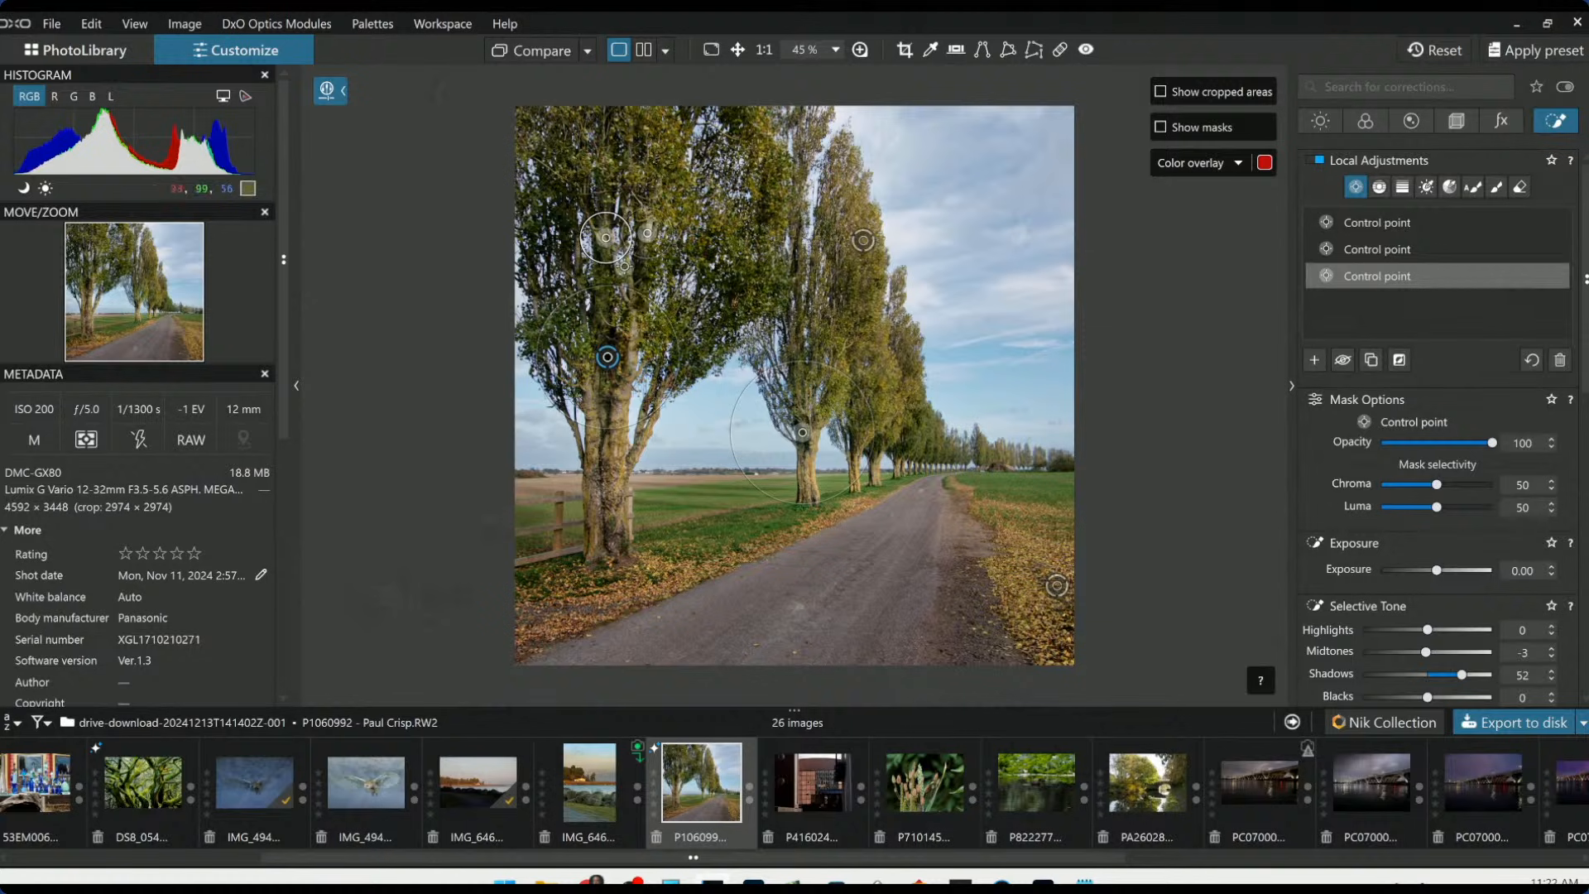
scroll(705, 169, down, 4)
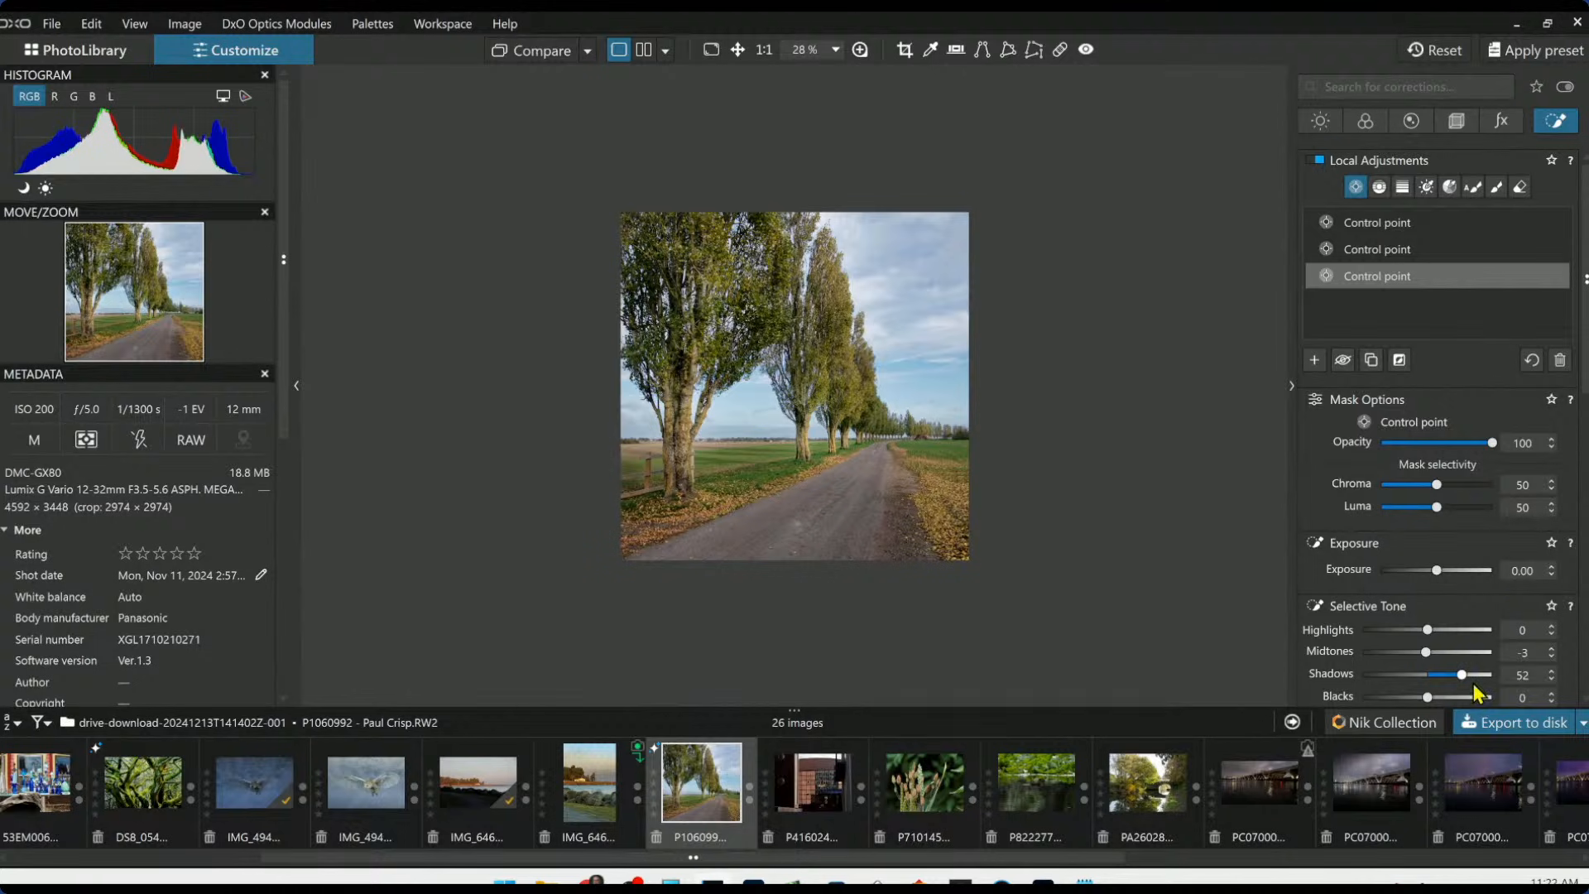
drag(1464, 678, 1451, 679)
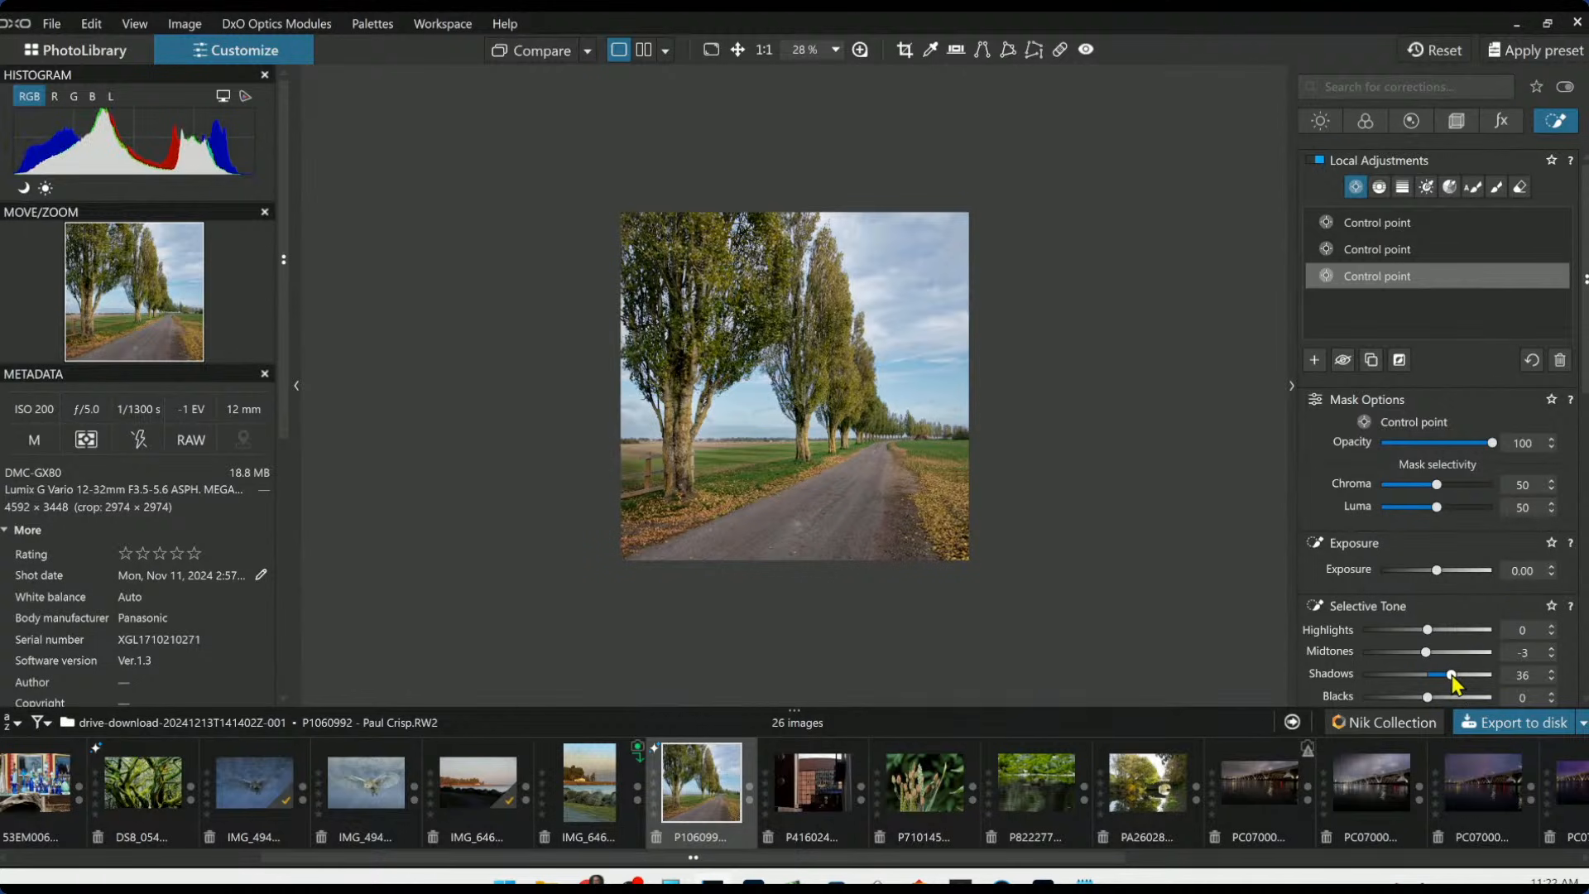
Set the yellow channel's HSL saturation to -52
click(1365, 120)
scroll(1448, 485, down, 10)
scroll(1449, 488, down, 2)
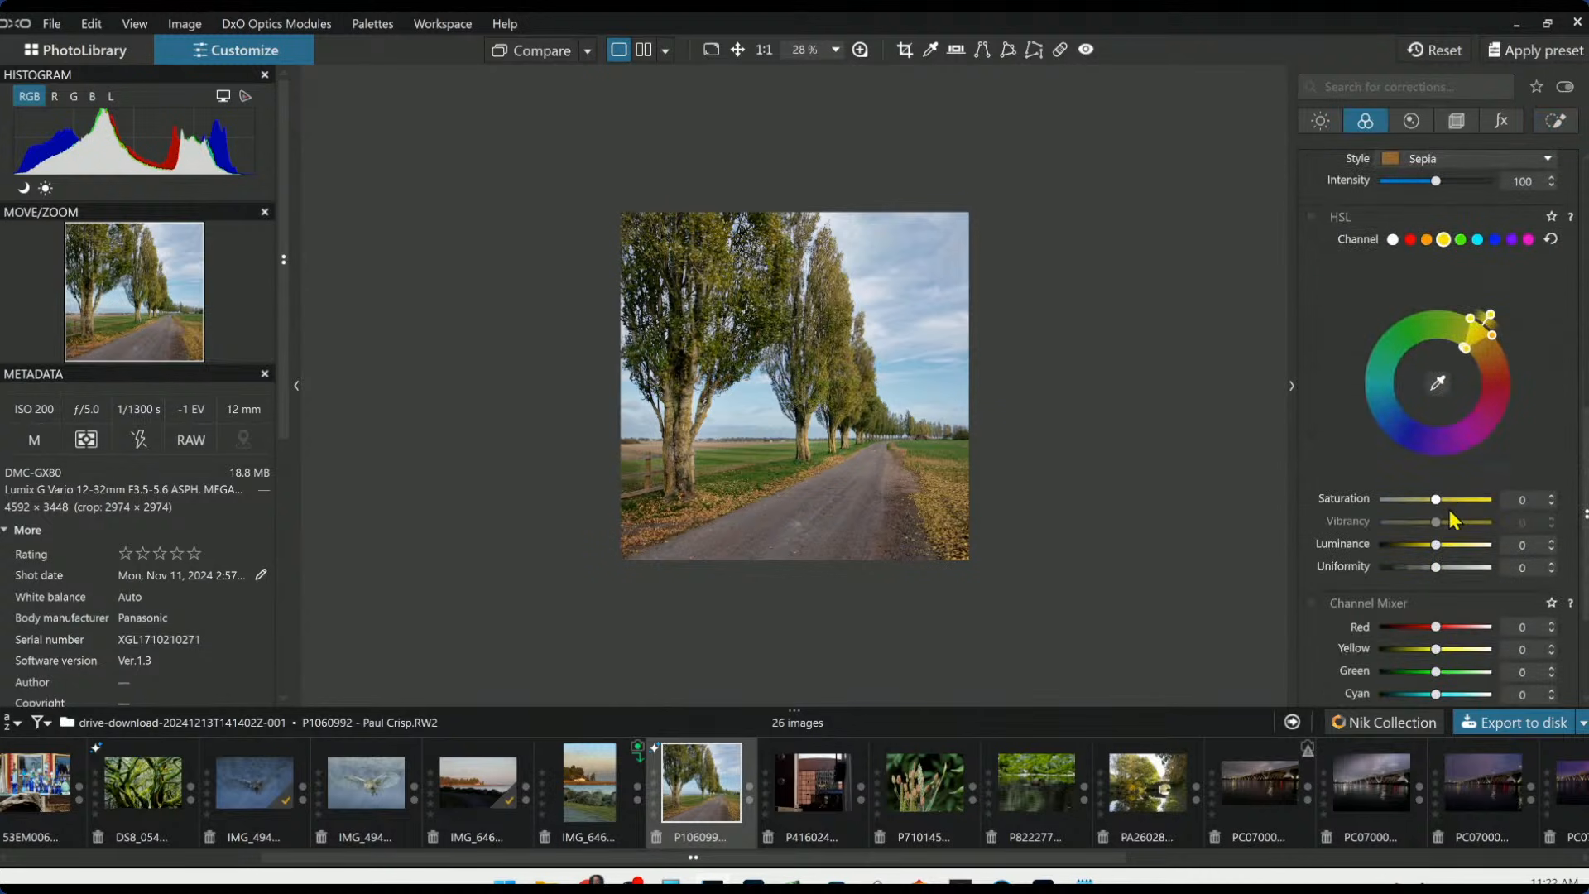
drag(1437, 502, 1407, 505)
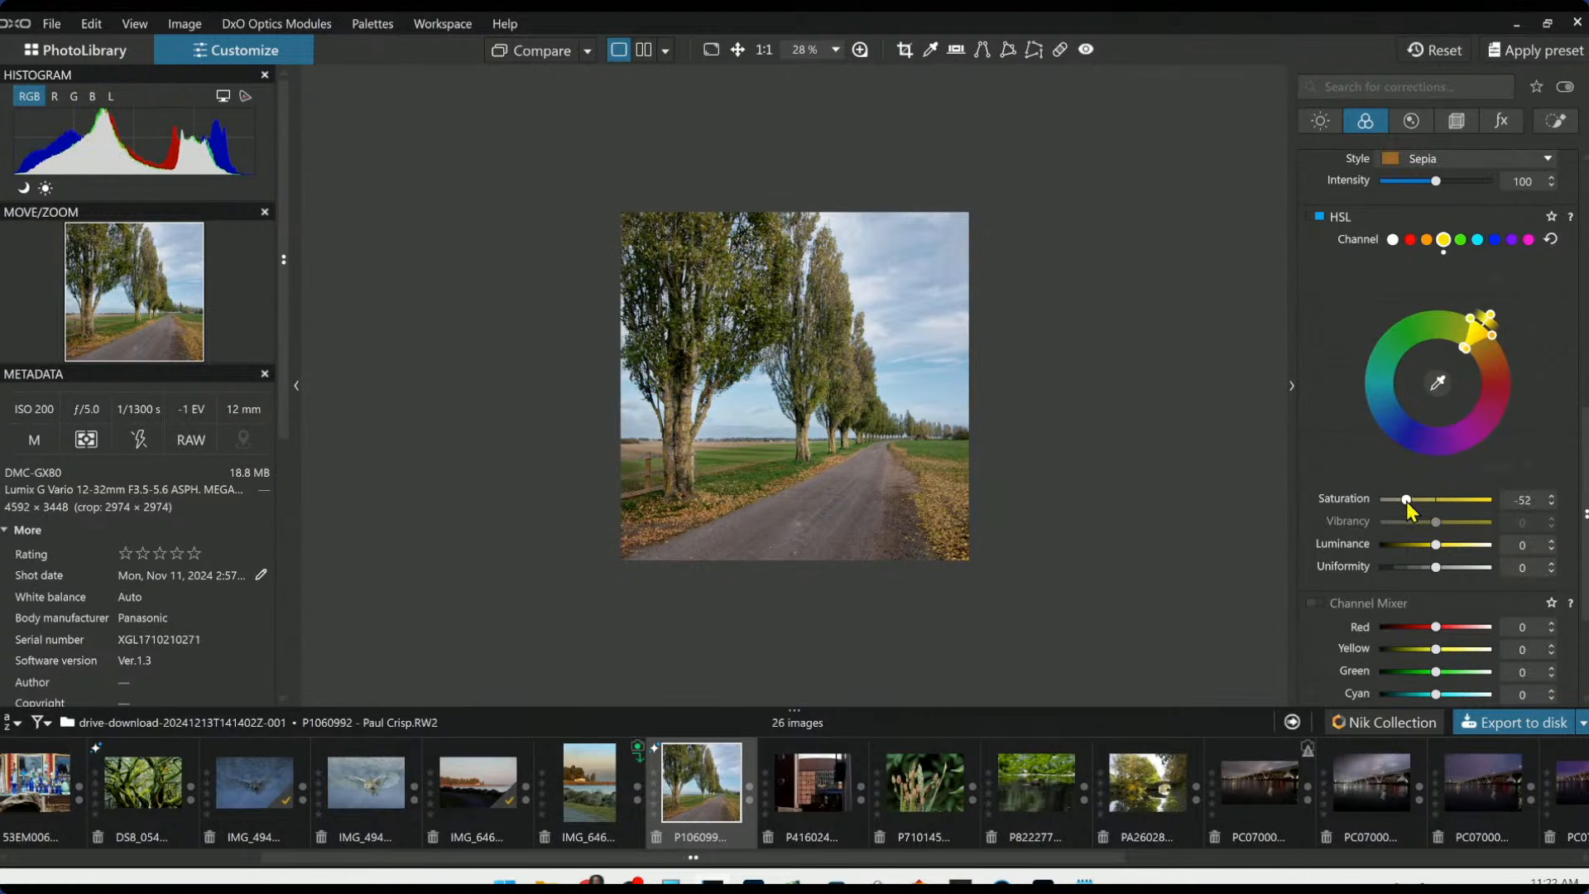
Add a control line running down the sky to the third mask, with mask selectivity Luma 78 and Chroma 73
scroll(1497, 300, up, 10)
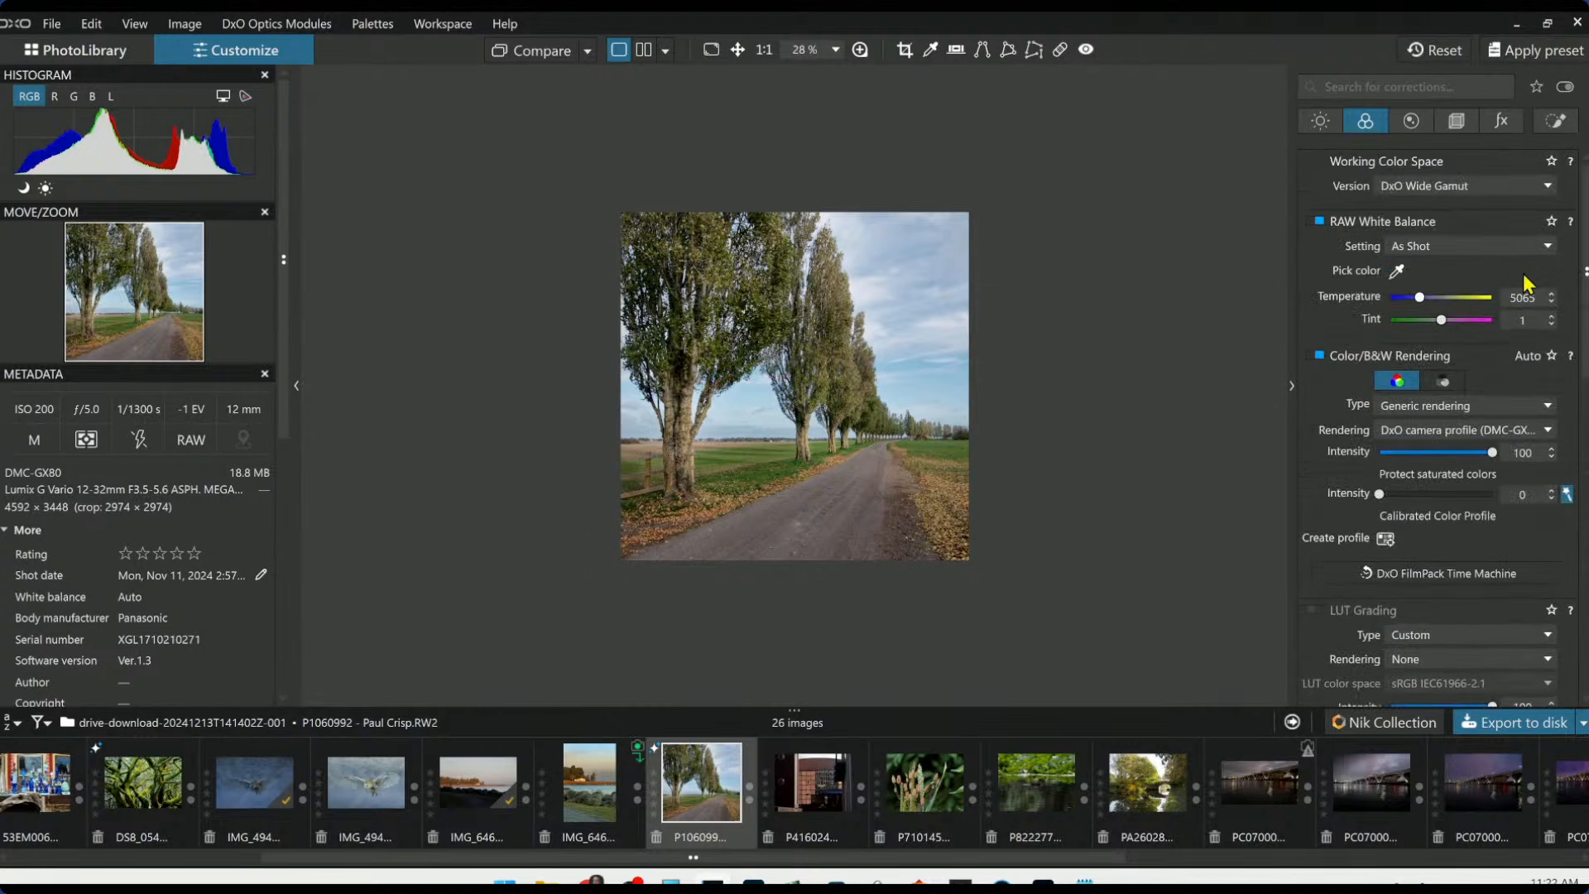
click(1556, 121)
click(1379, 189)
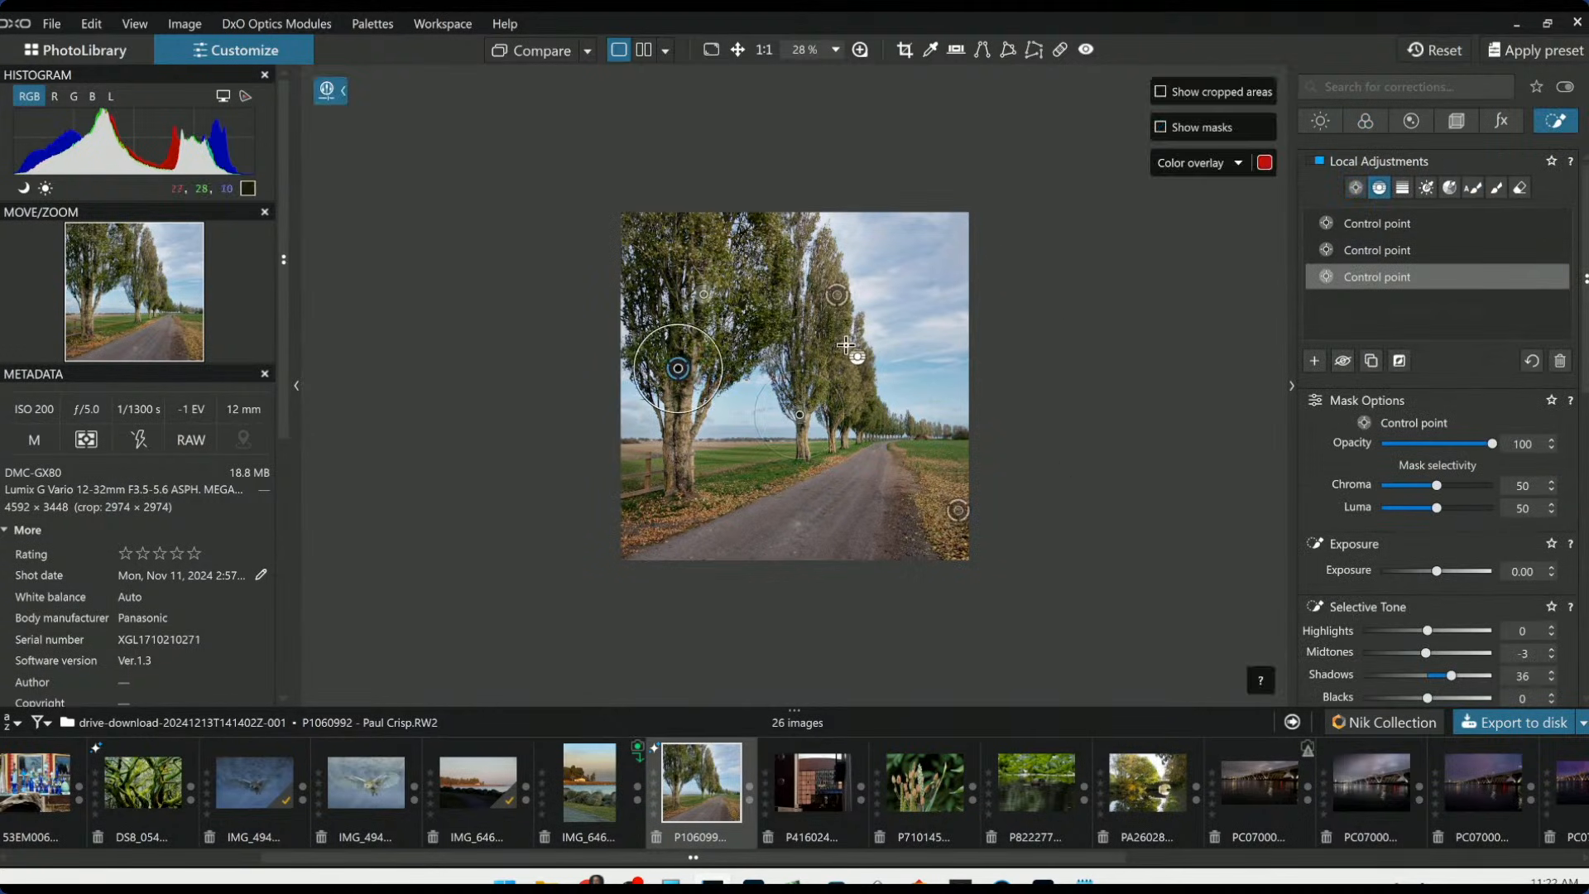
drag(920, 313, 908, 440)
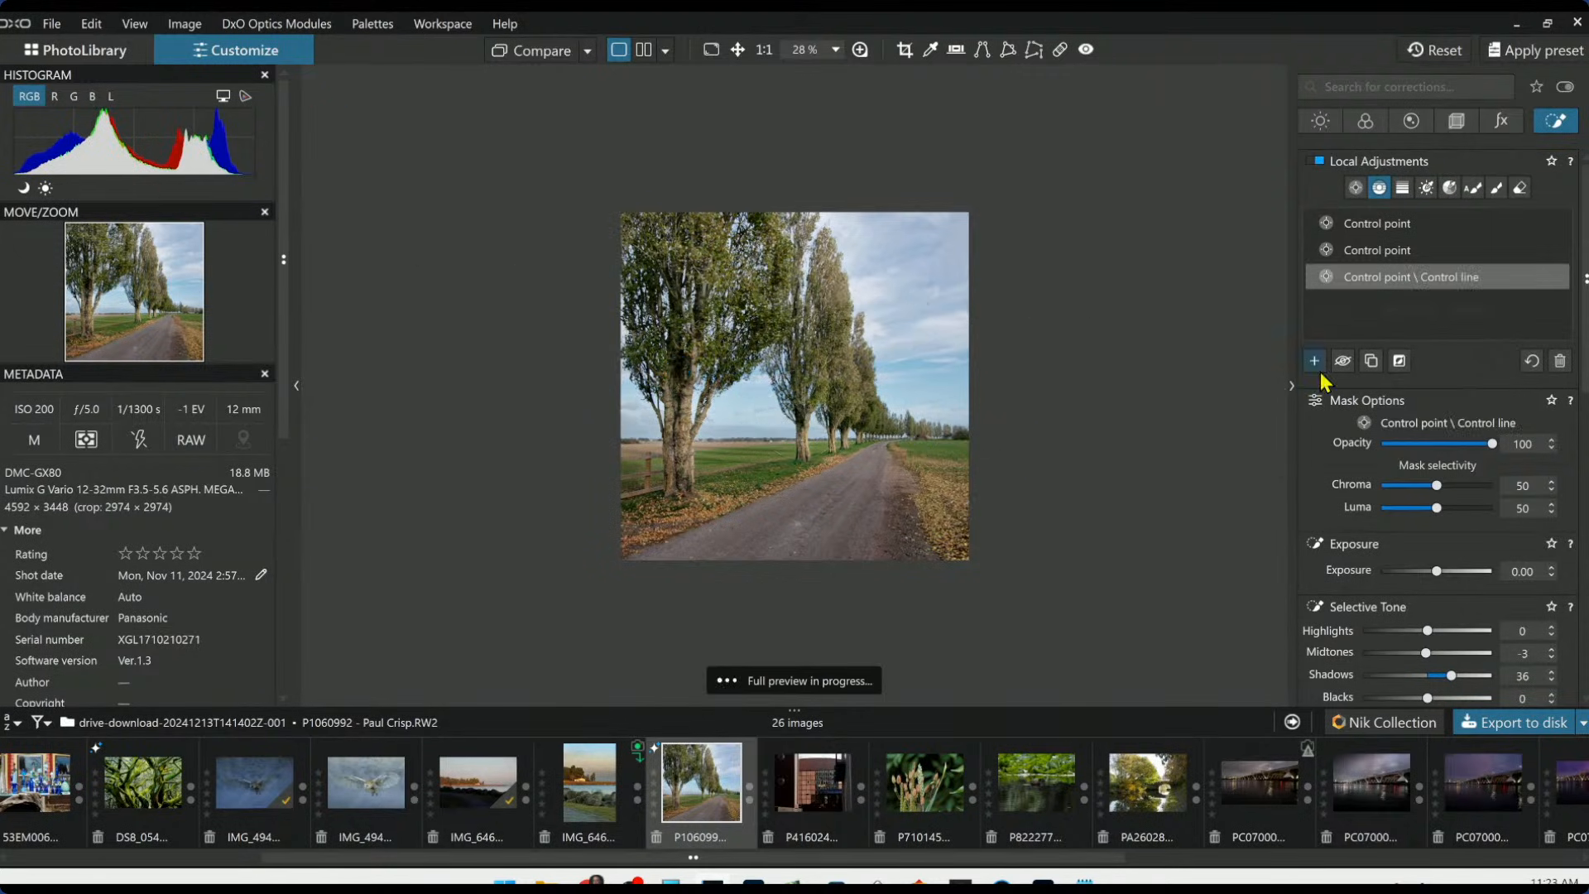
click(1437, 488)
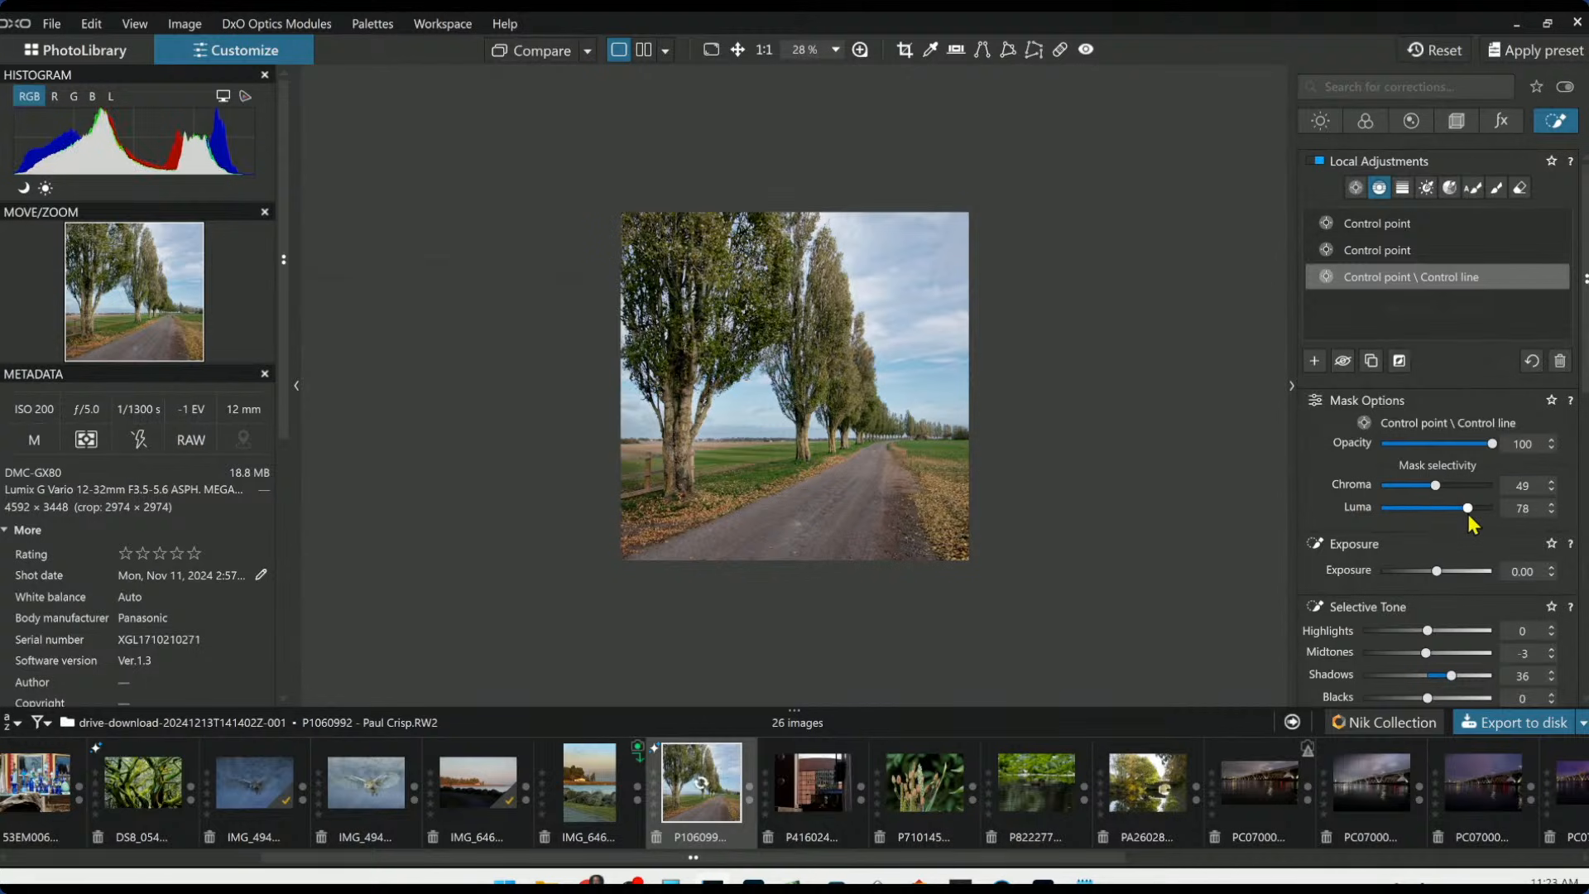
drag(1438, 485, 1463, 489)
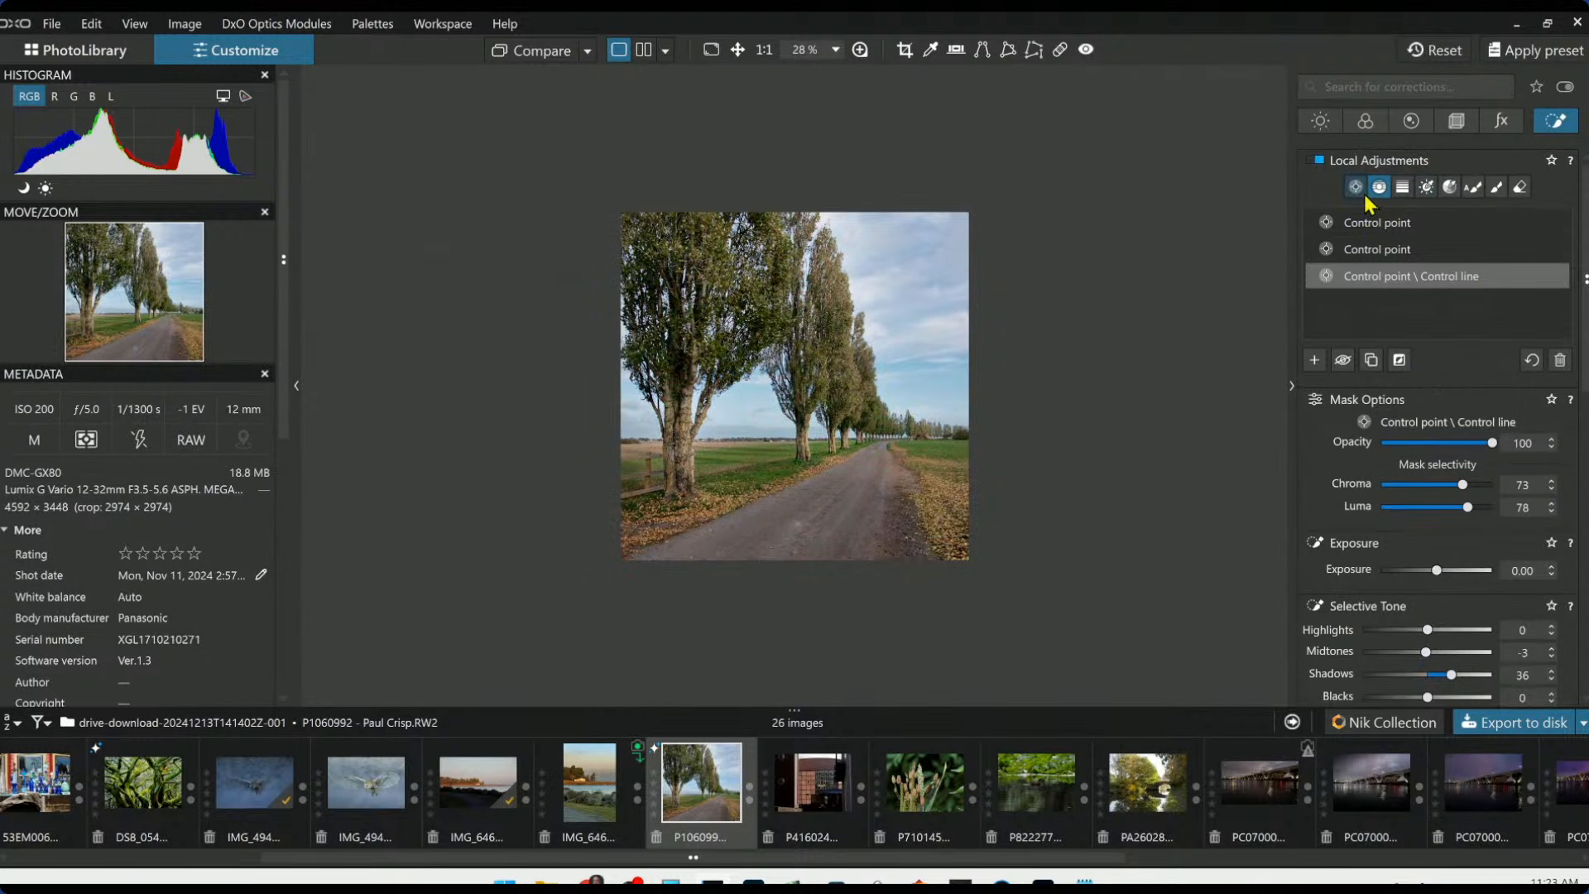
Create a new control line mask descending across the sky, with mask selectivity Chroma 63 and Luma 63
click(1322, 370)
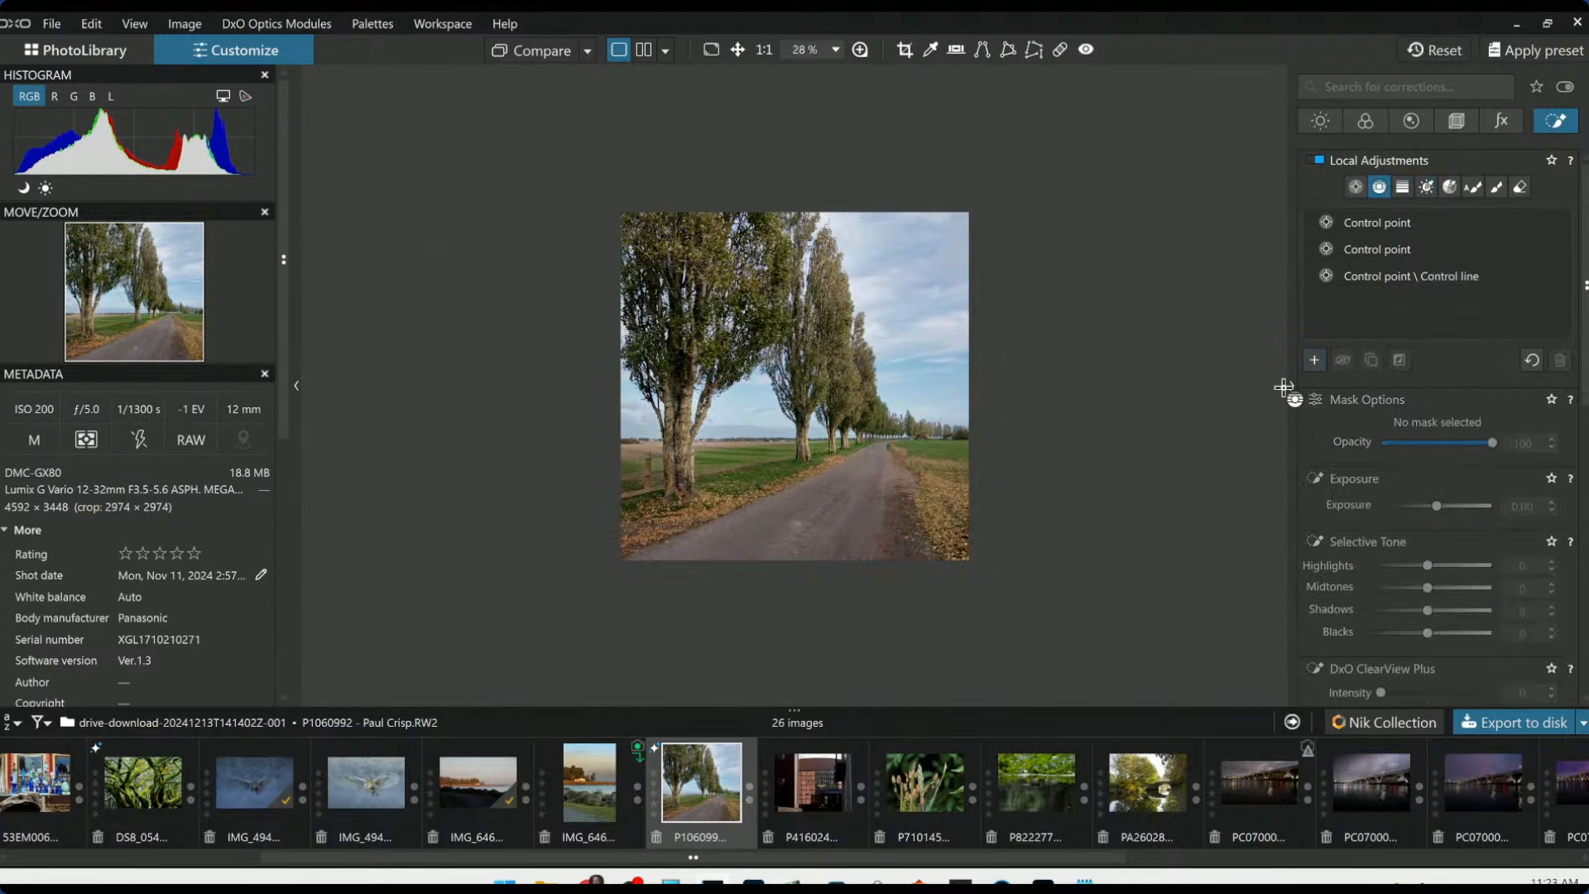
drag(927, 346, 912, 445)
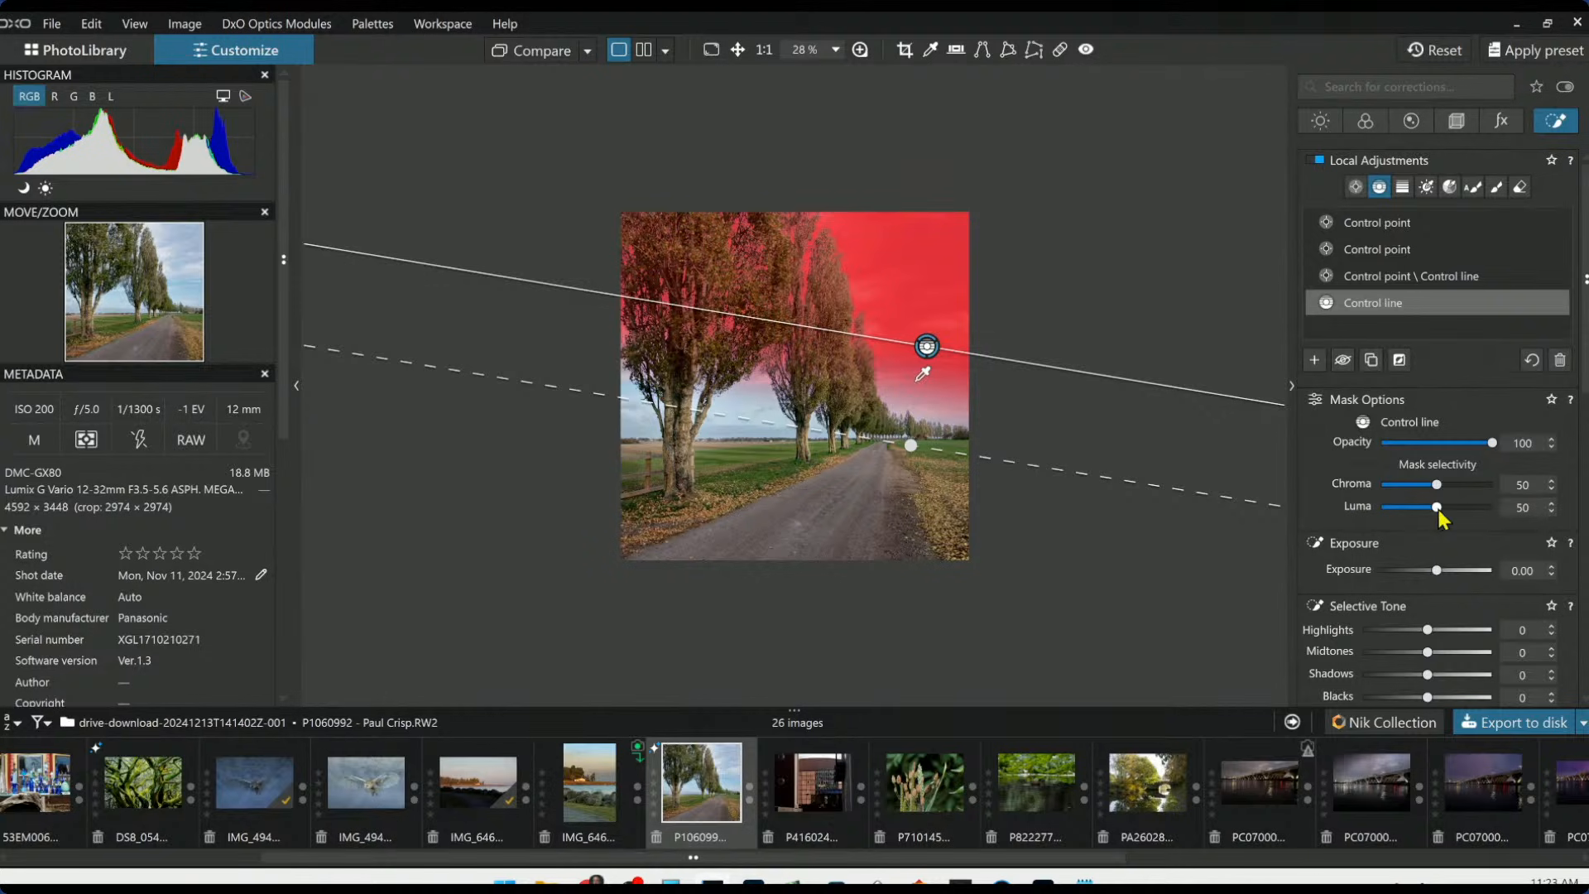
drag(1438, 507, 1452, 485)
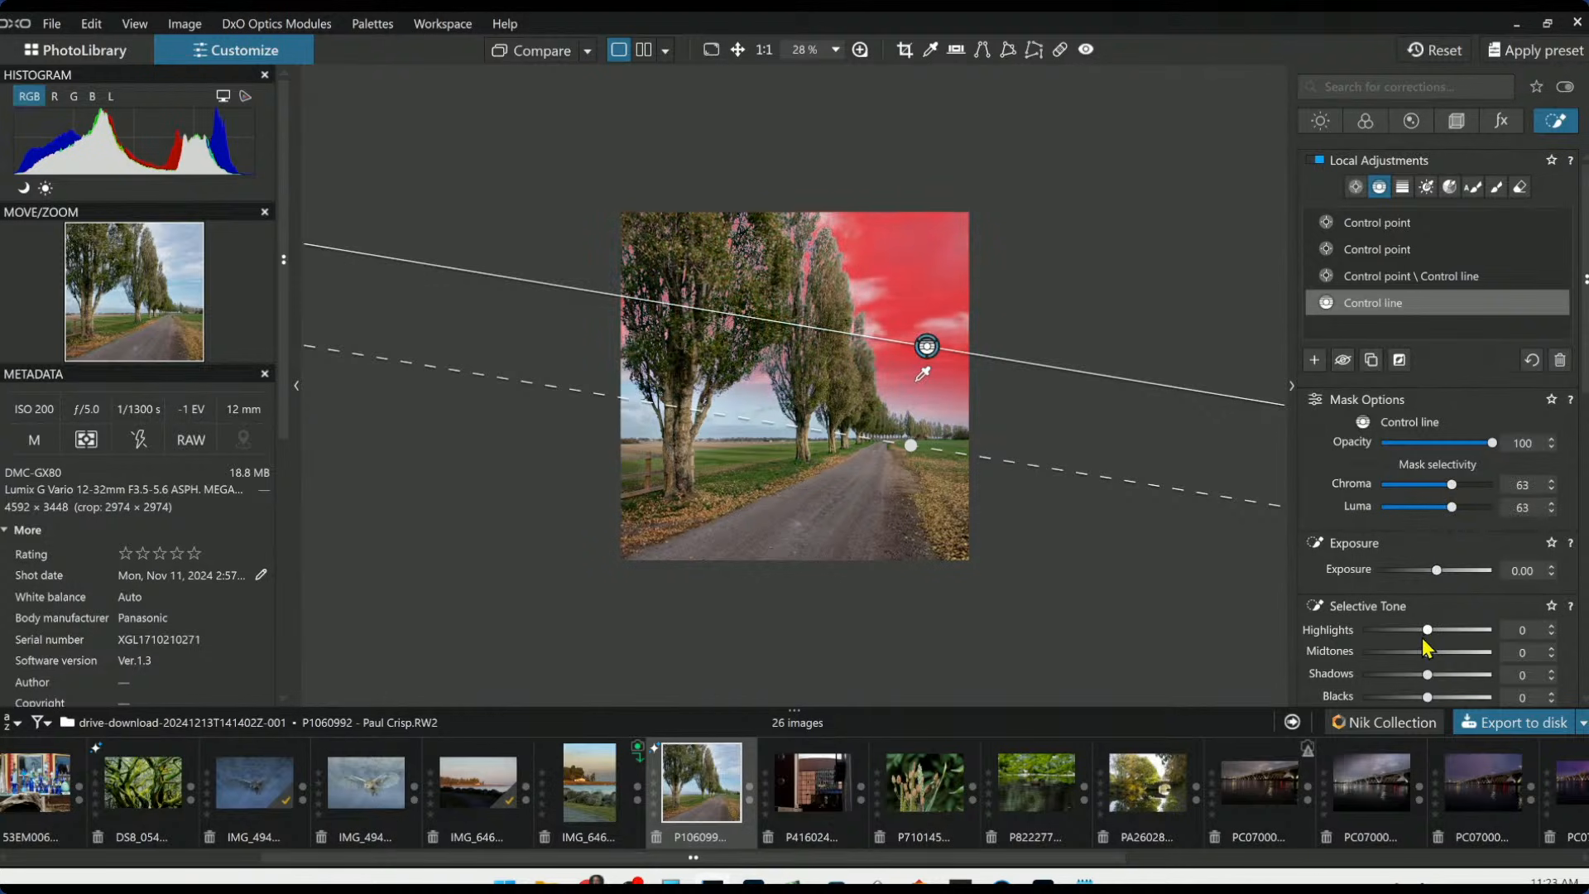
Set the sky mask's Highlights to -24, ClearView Plus intensity to 29 and Microcontrast to 28
drag(1428, 631, 1412, 631)
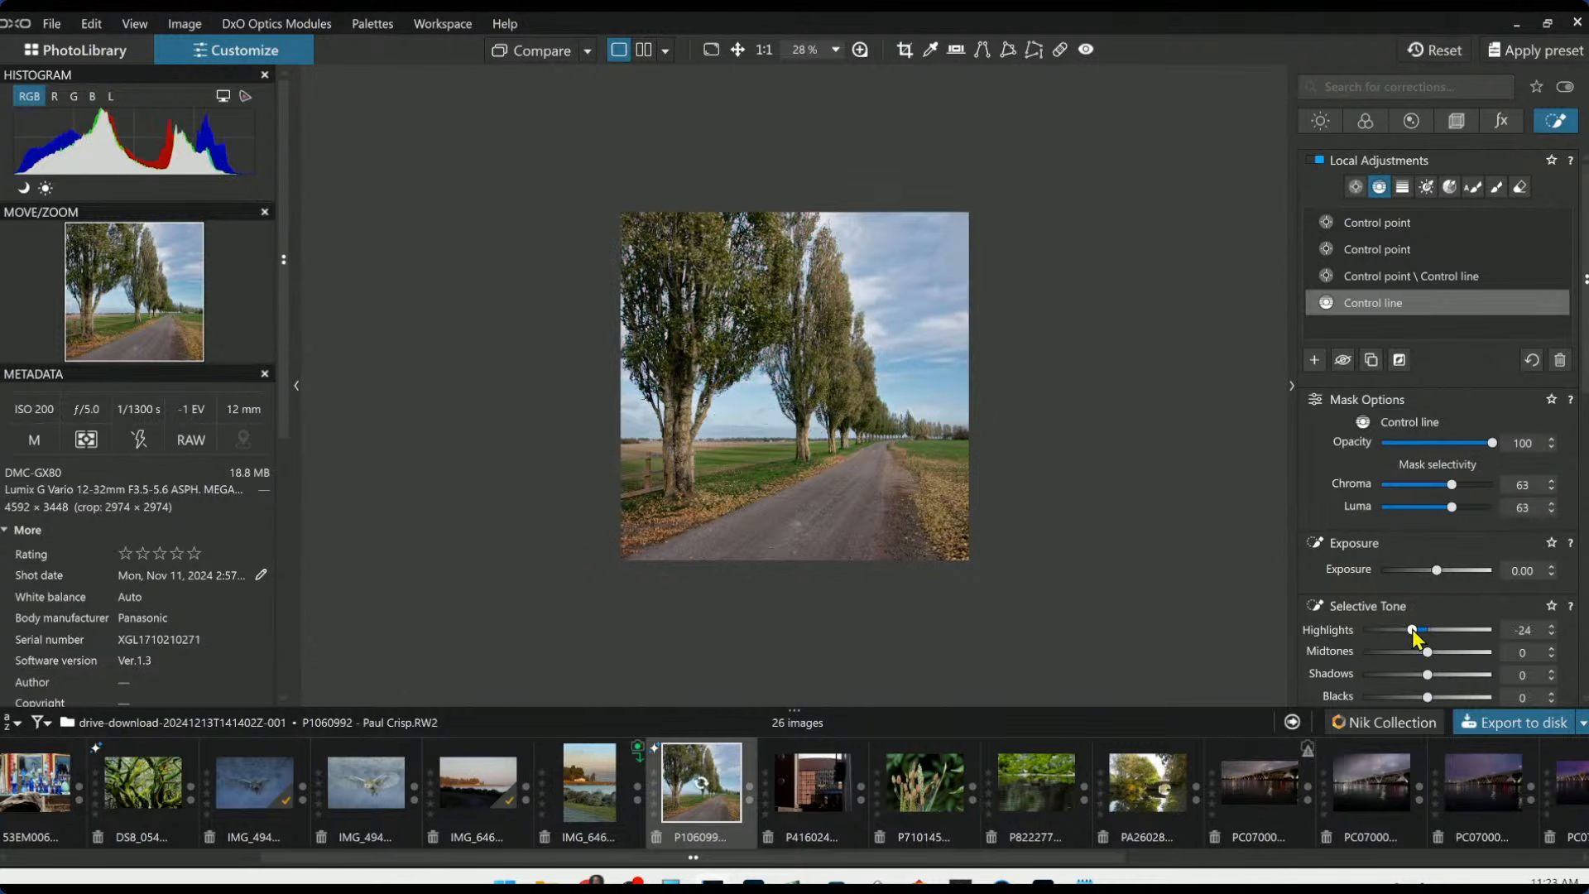
scroll(1407, 662, down, 3)
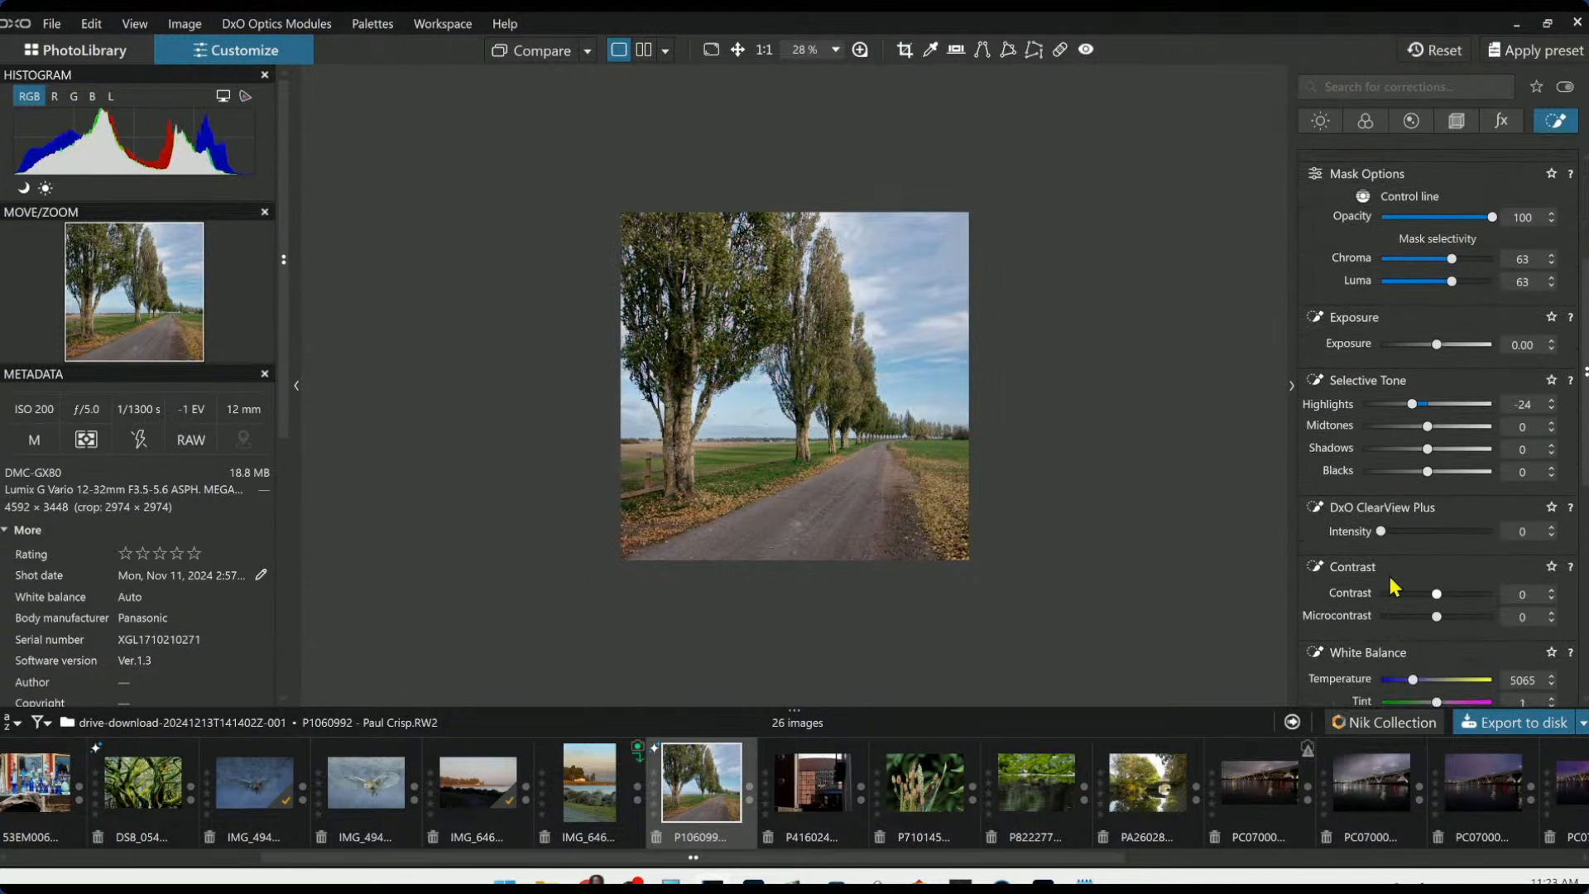
drag(1386, 533, 1413, 536)
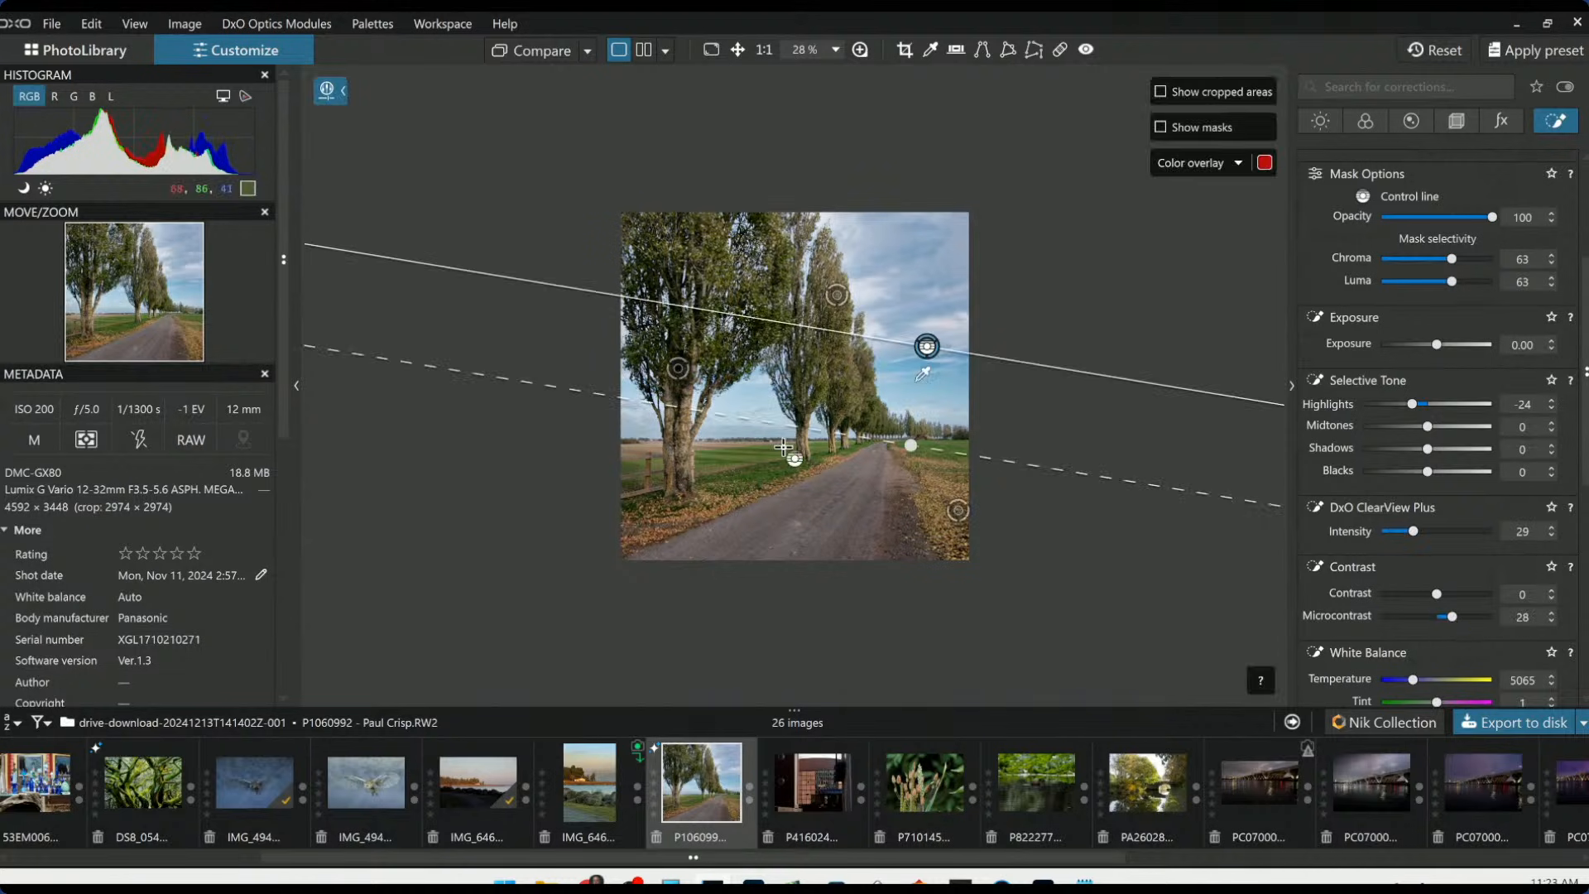
drag(761, 424, 704, 532)
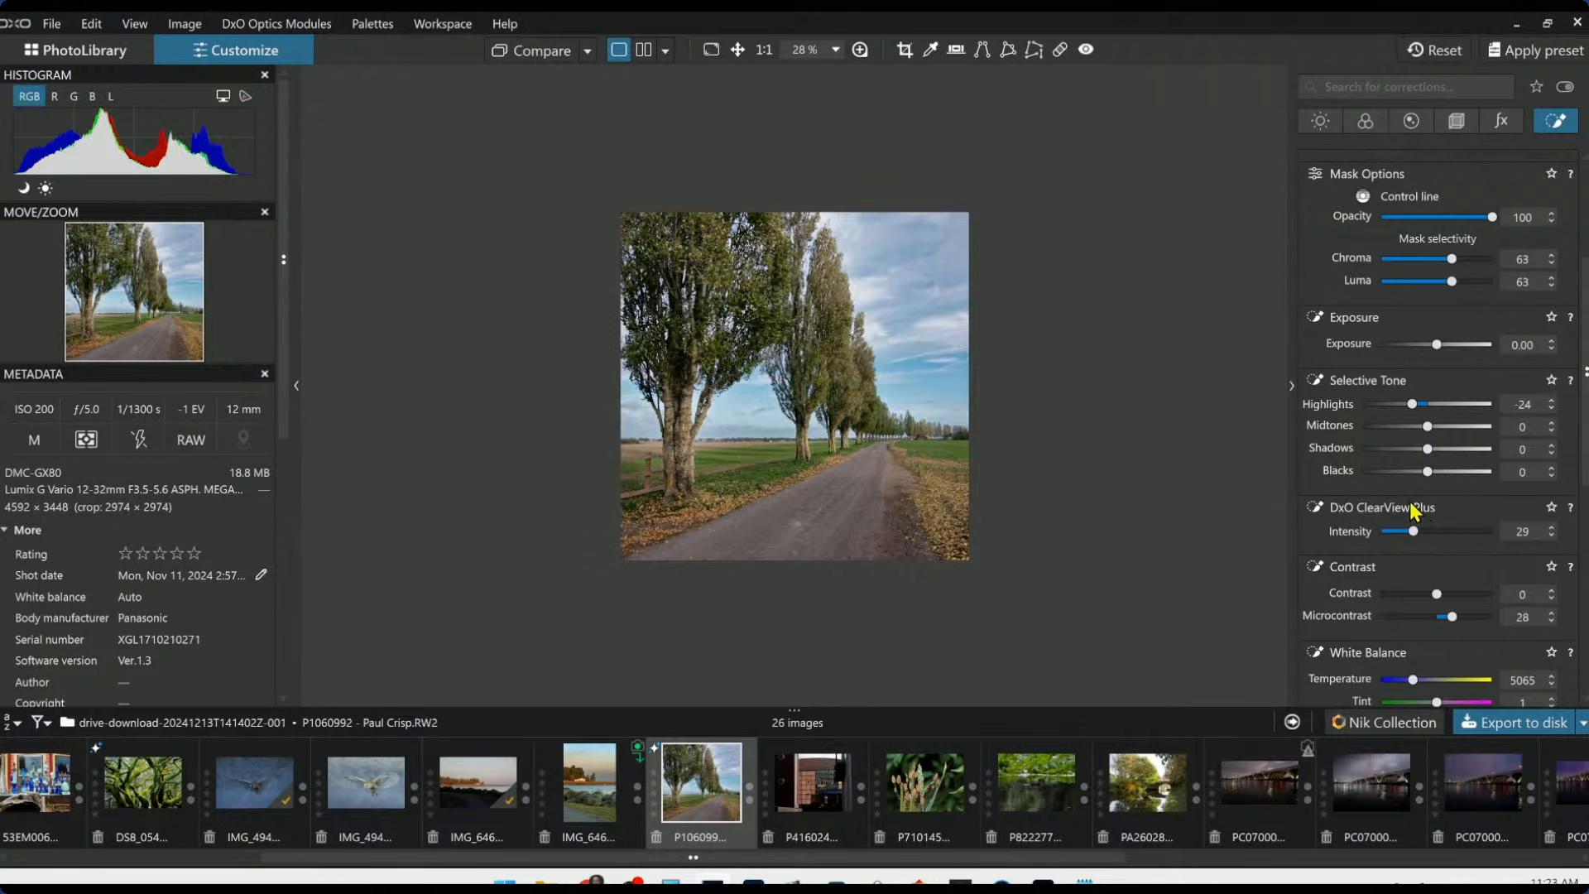
Lower the sky mask's overall HSL Vibrancy and undo the last change
scroll(1431, 565, down, 7)
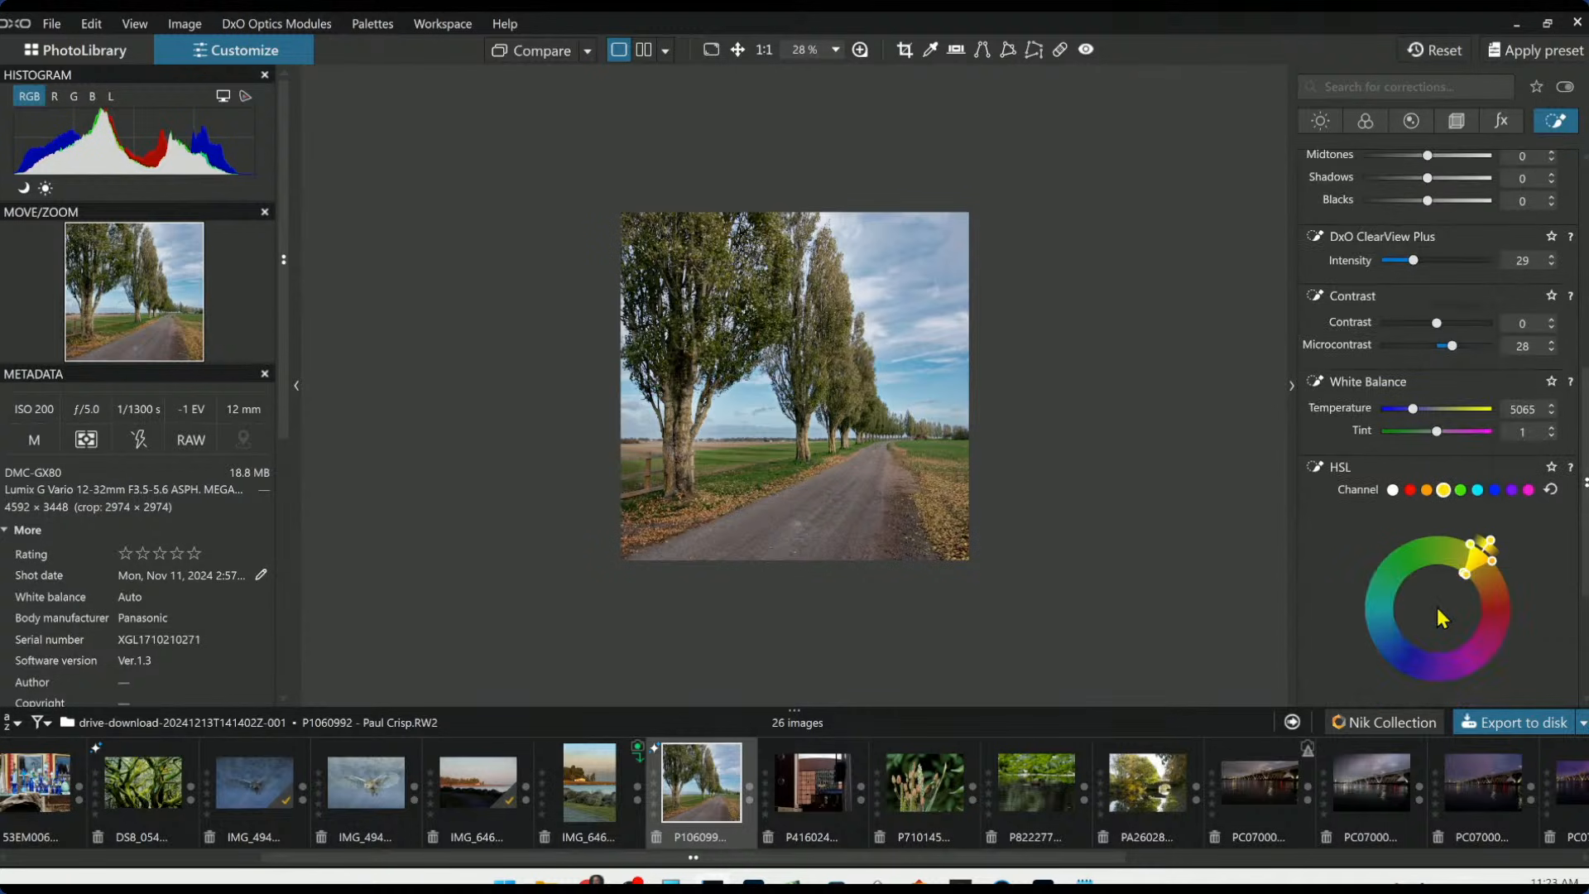
click(1393, 444)
scroll(1386, 500, down, 3)
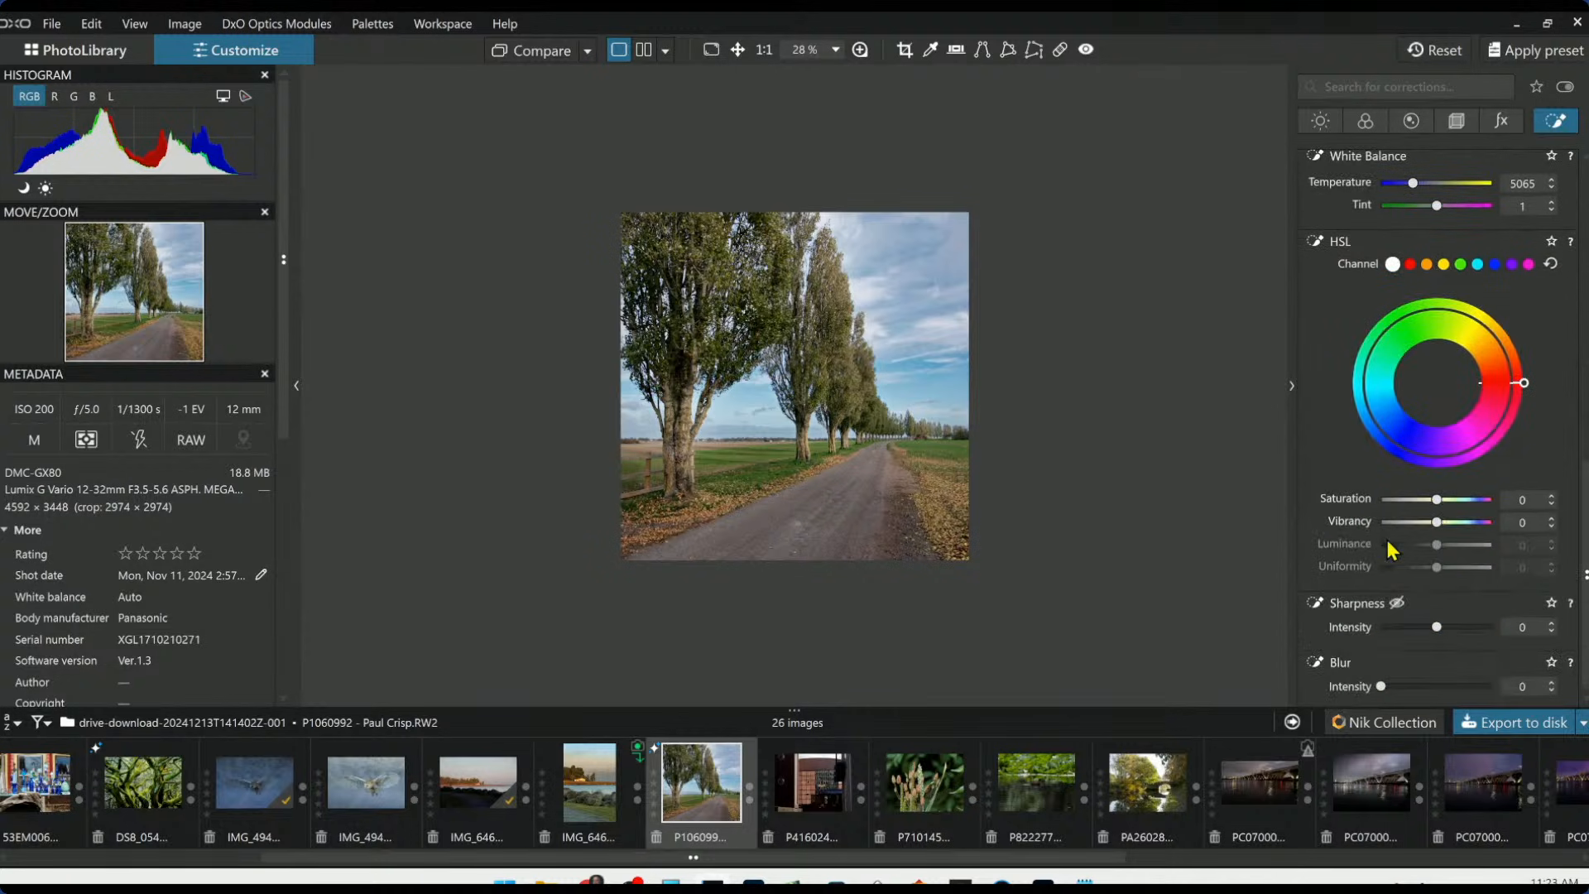
drag(1430, 525, 1417, 528)
mouse_move(1408, 525)
mouse_down()
mouse_move(1389, 524)
mouse_move(1409, 524)
mouse_up()
key(ctrl+z)
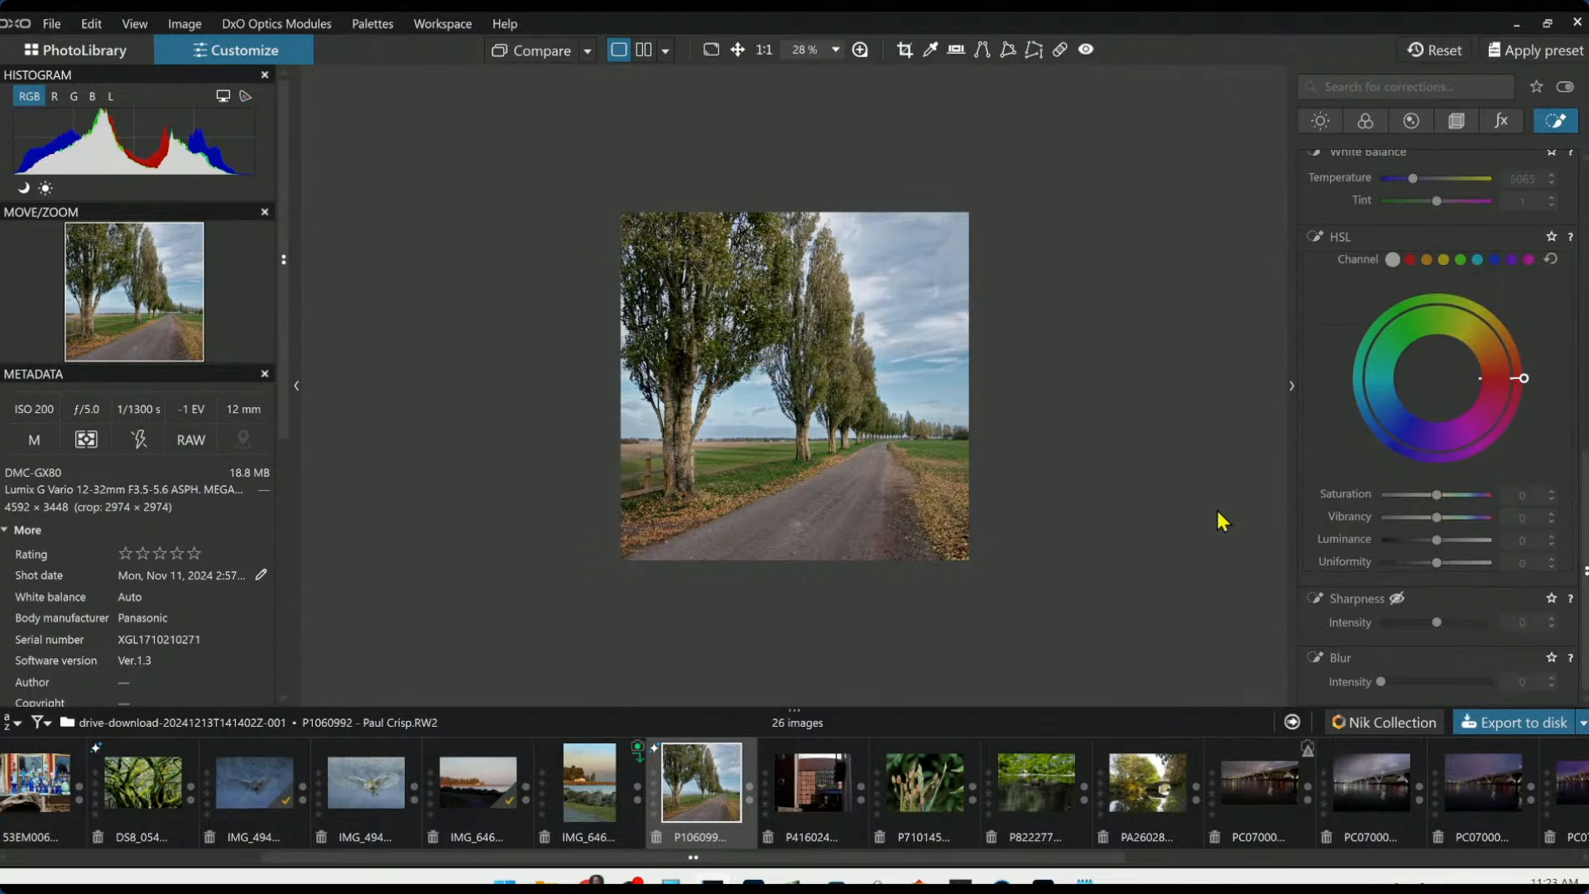
Paint a new brush mask over the road surface with Feathering 100%, Flow 21% and Opacity 22%
scroll(1452, 240, up, 10)
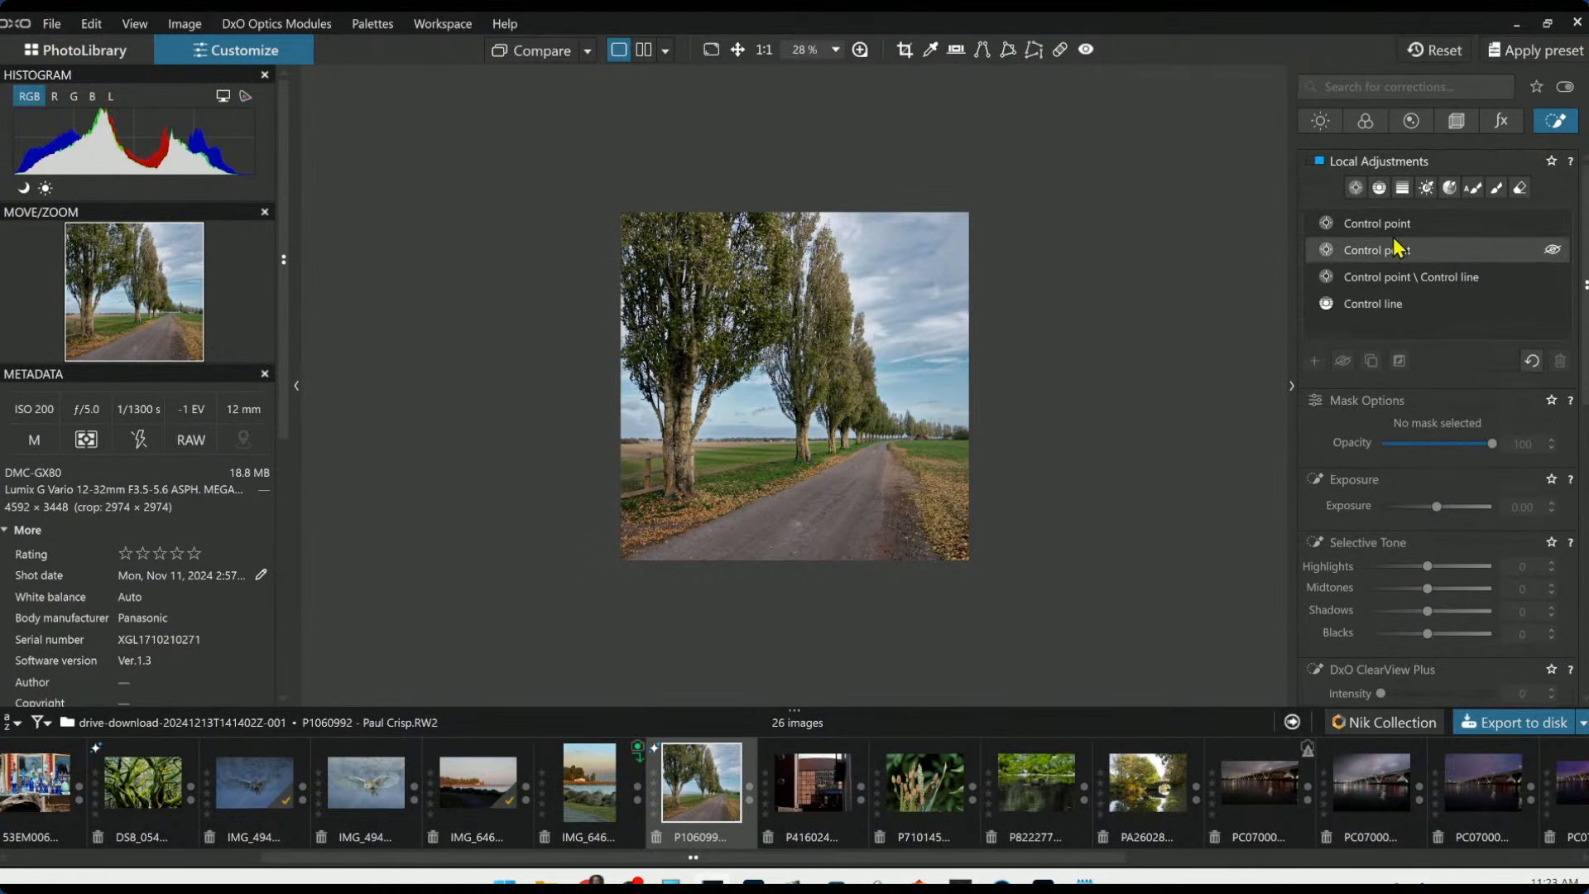
click(1498, 190)
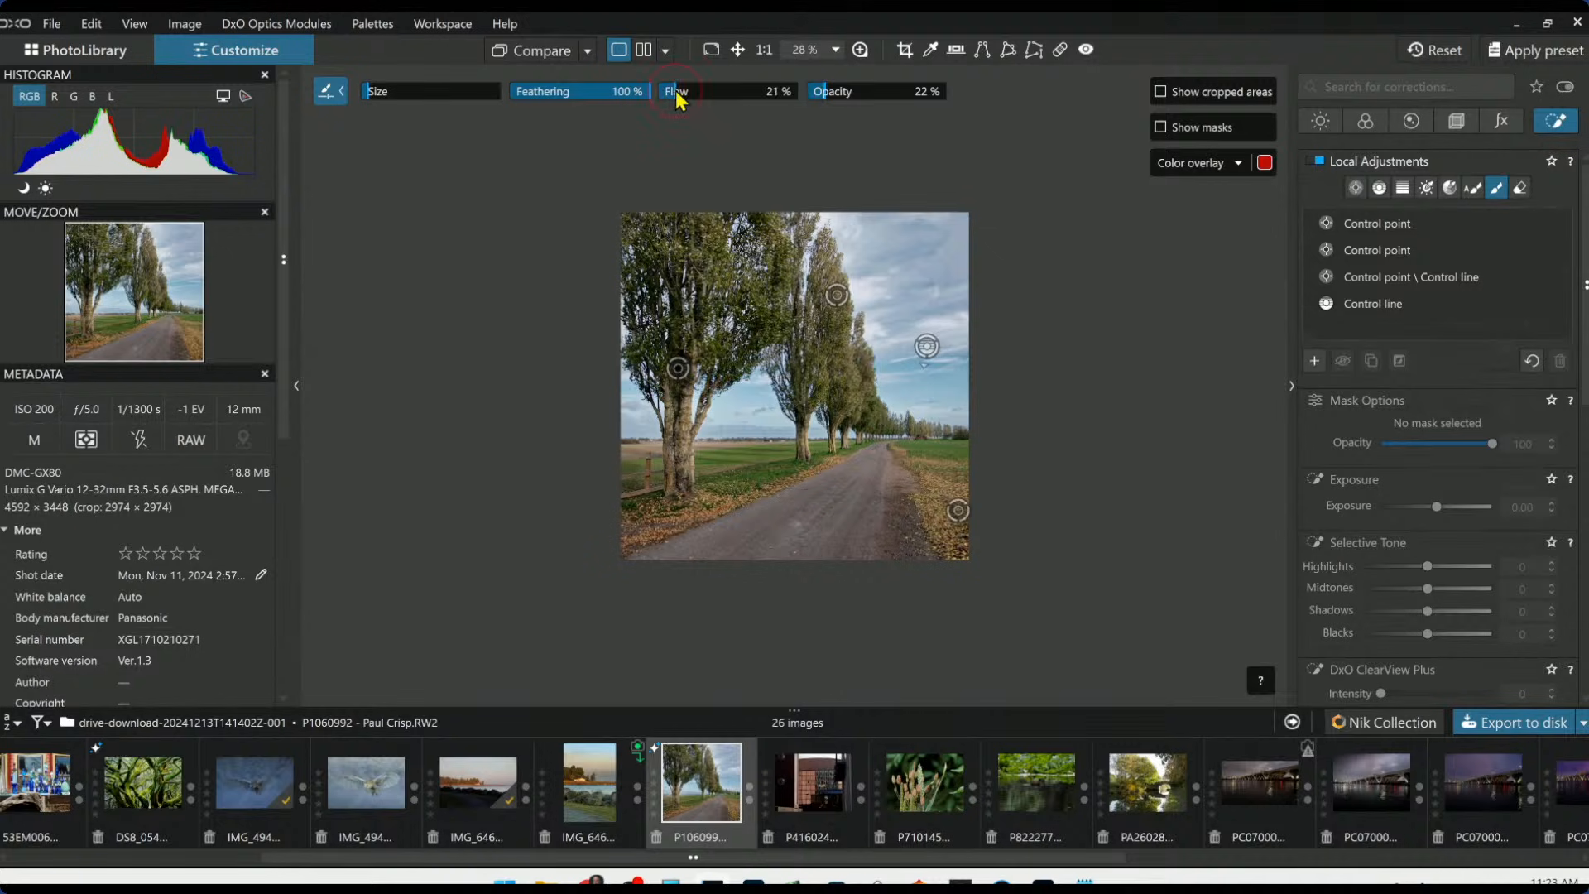
mouse_move(844, 504)
mouse_down()
mouse_move(883, 466)
mouse_move(761, 599)
mouse_move(801, 572)
mouse_move(780, 528)
mouse_up()
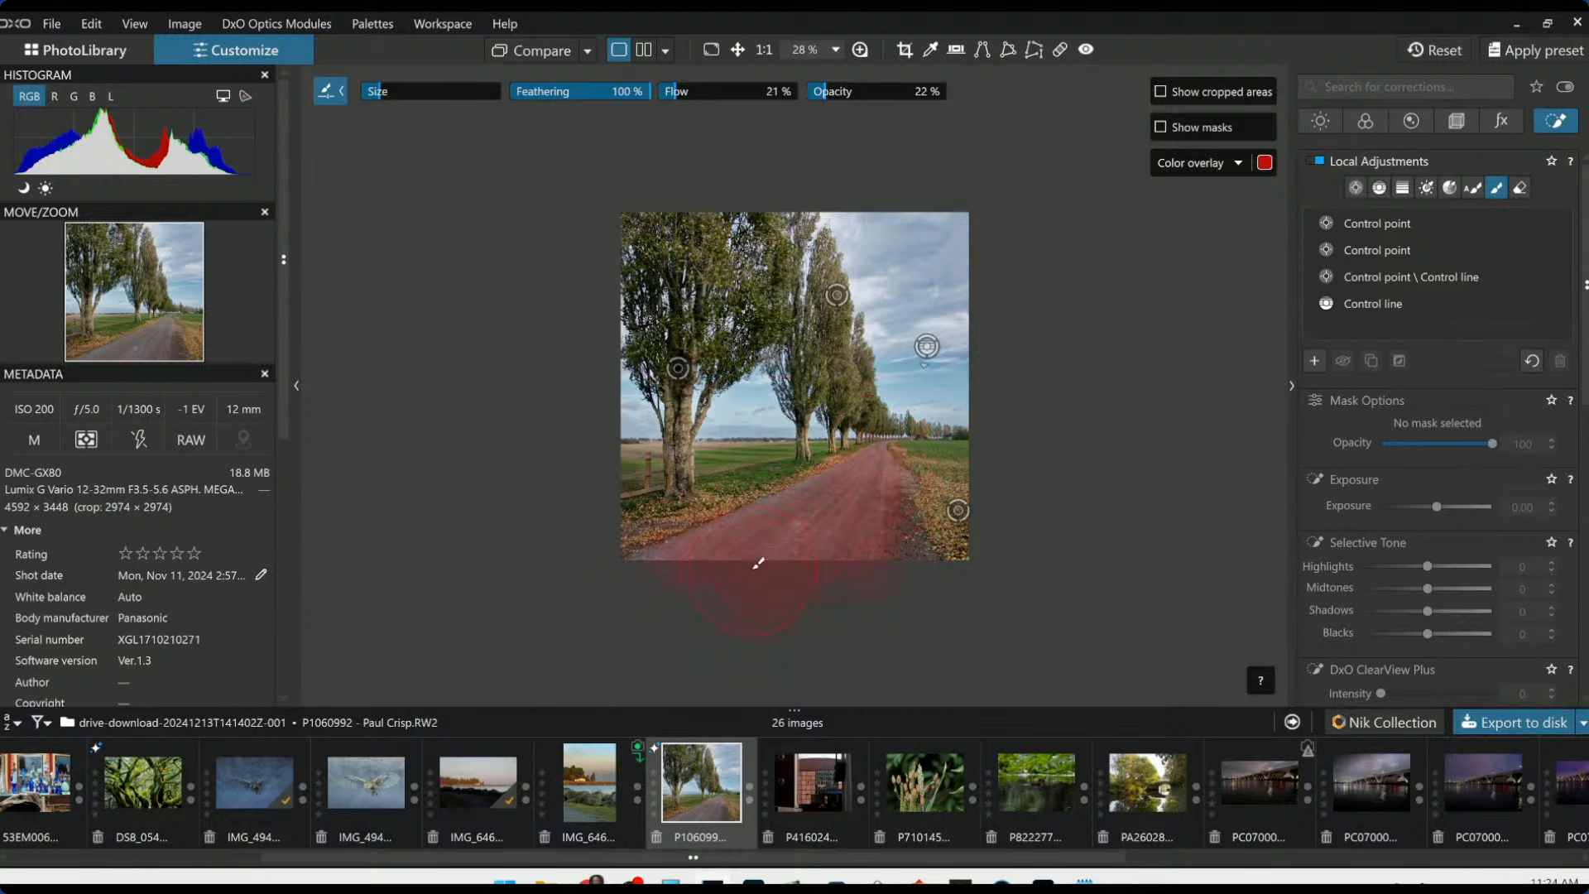
Set the road mask's Blacks to -52, ClearView Plus to 41, Contrast to 37, Microcontrast to 49 and Exposure to -0.54
drag(1427, 634, 1403, 635)
scroll(1421, 662, down, 2)
click(1426, 606)
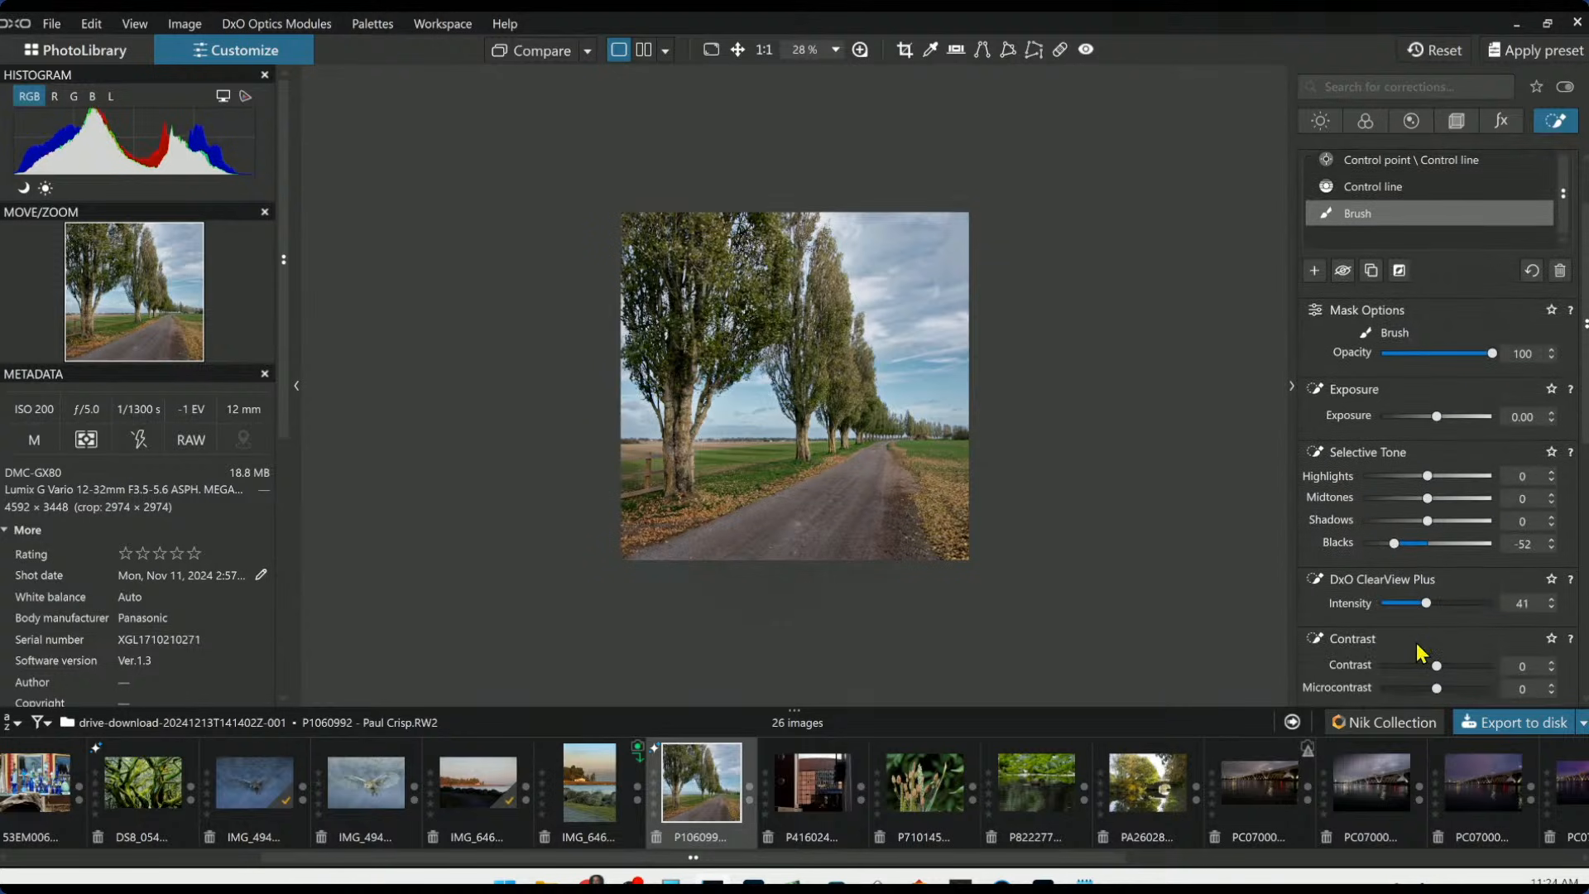
drag(1437, 689, 1457, 684)
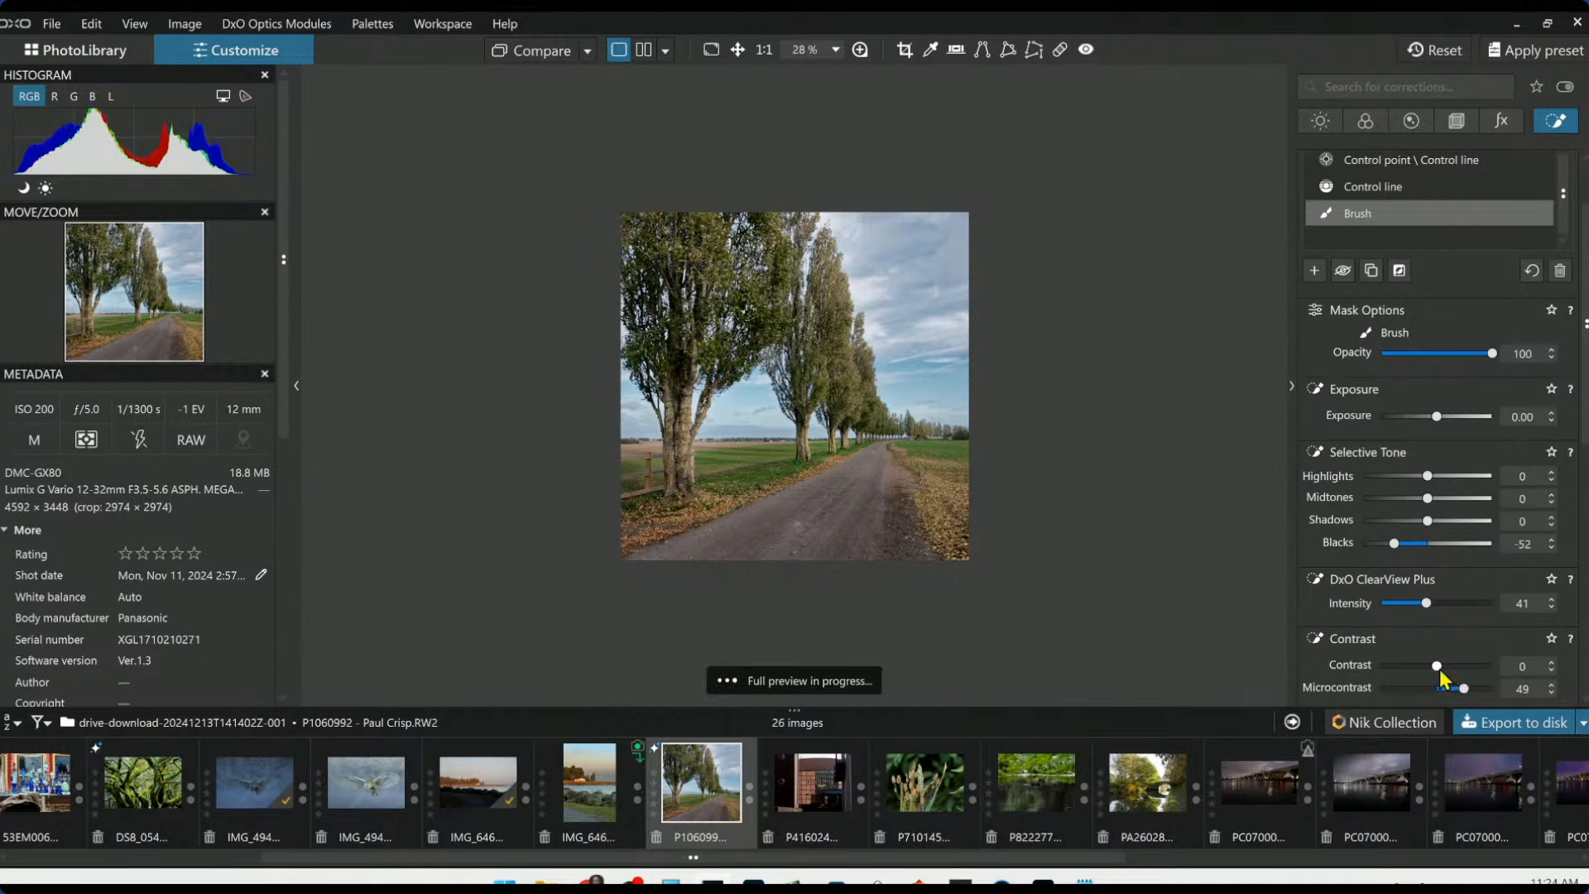
click(1455, 665)
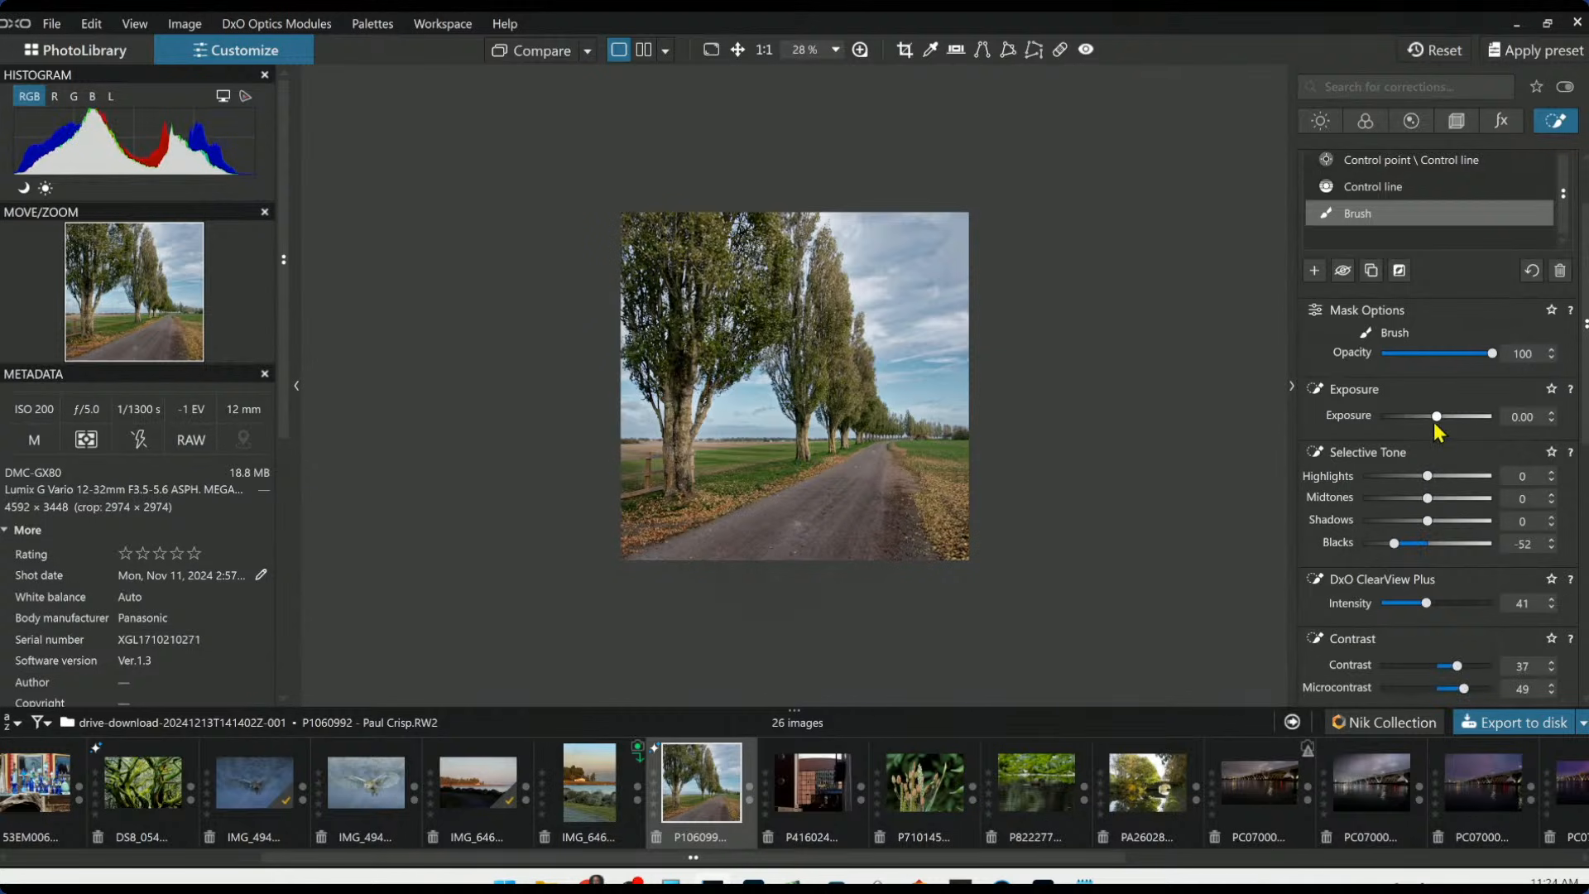
drag(1433, 419, 1433, 422)
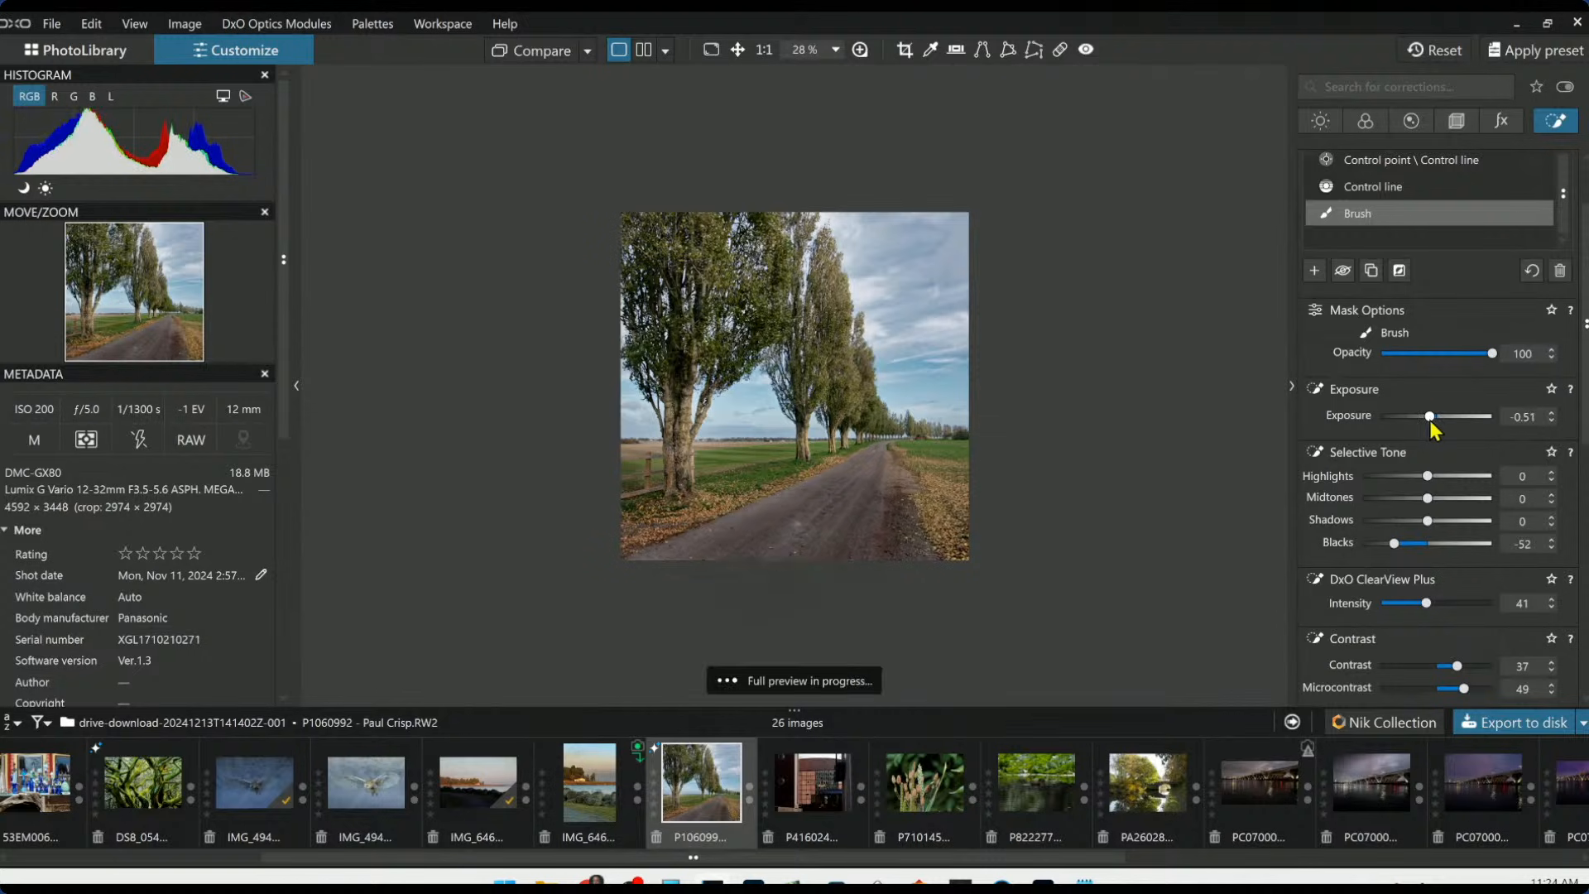
click(1431, 422)
Erase the road brush mask's overspill on the leaf-covered verge opposite the trees with Flow 26% and Opacity 32%
key(alt)
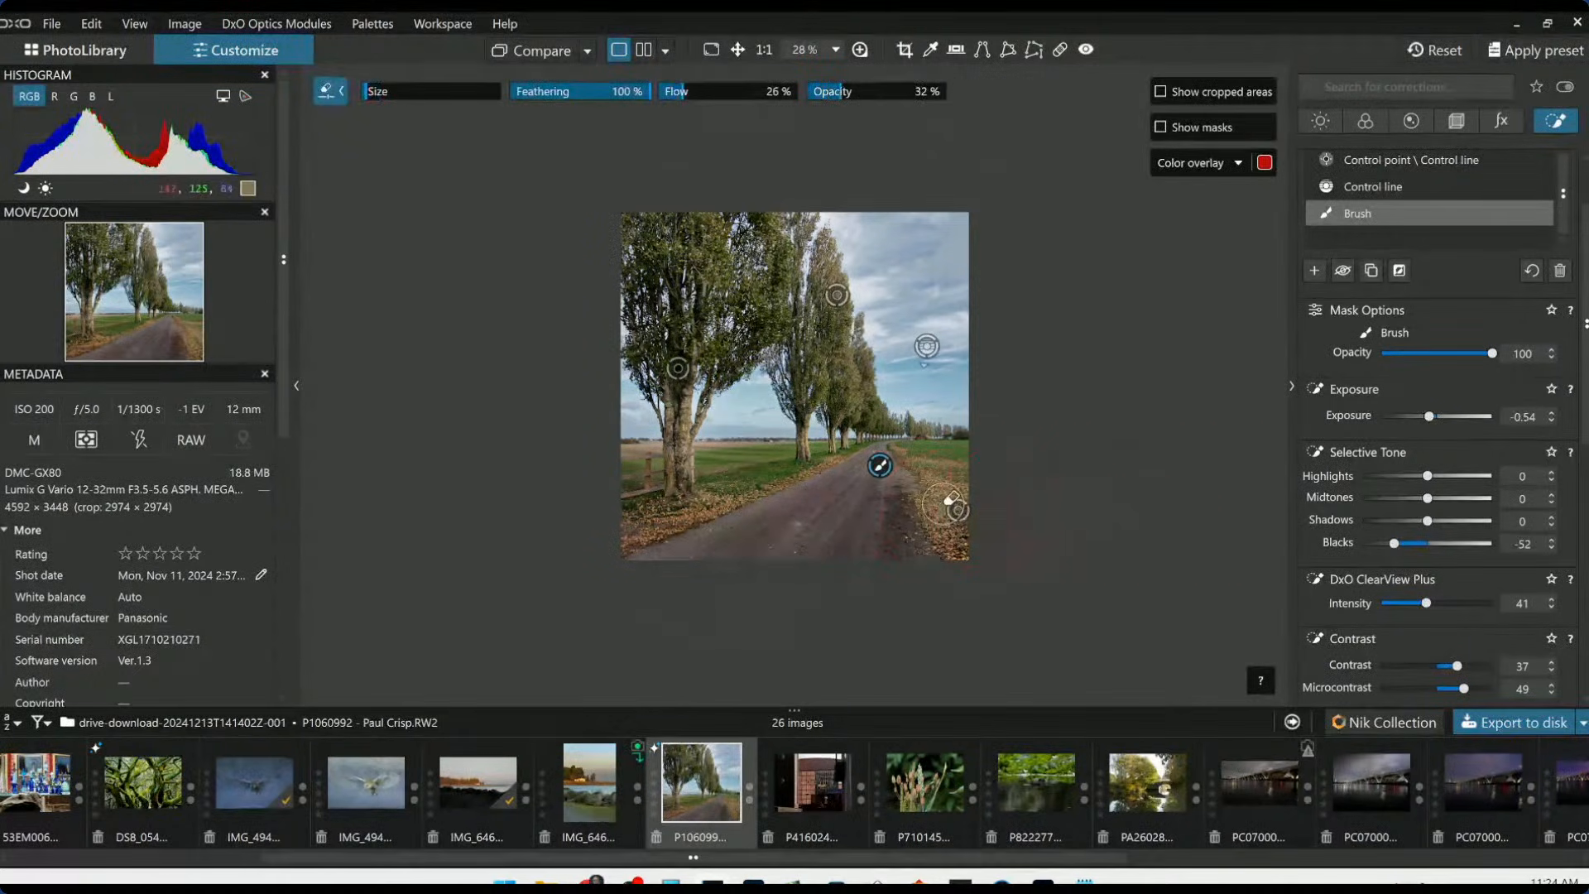
scroll(935, 494, up, 3)
mouse_move(935, 493)
mouse_down()
mouse_move(919, 539)
mouse_move(1077, 534)
mouse_up()
key(alt)
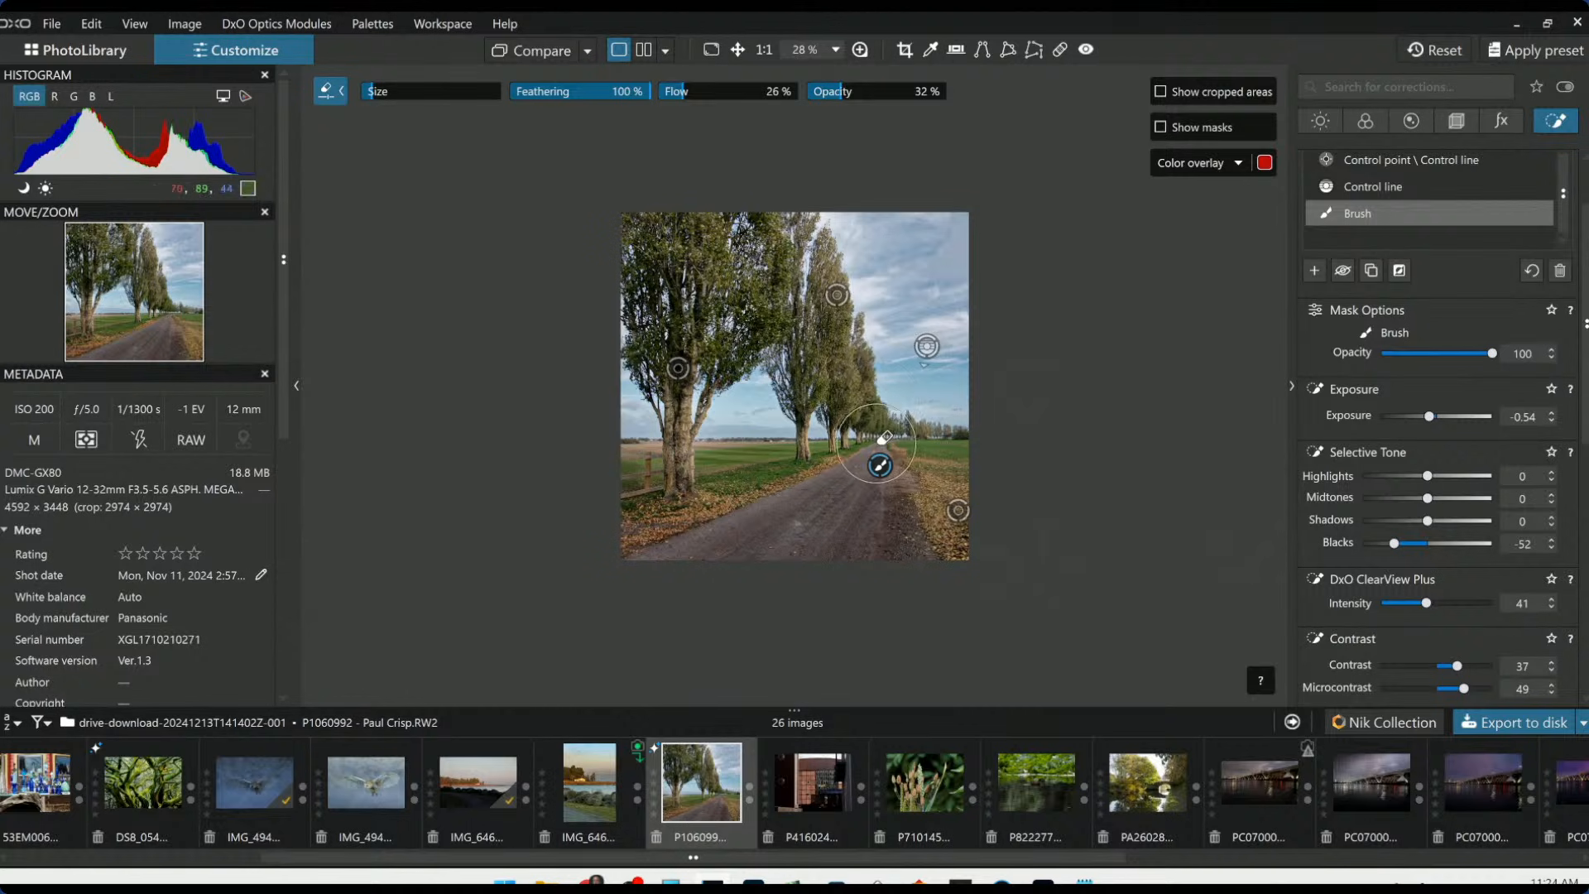
scroll(880, 466, down, 3)
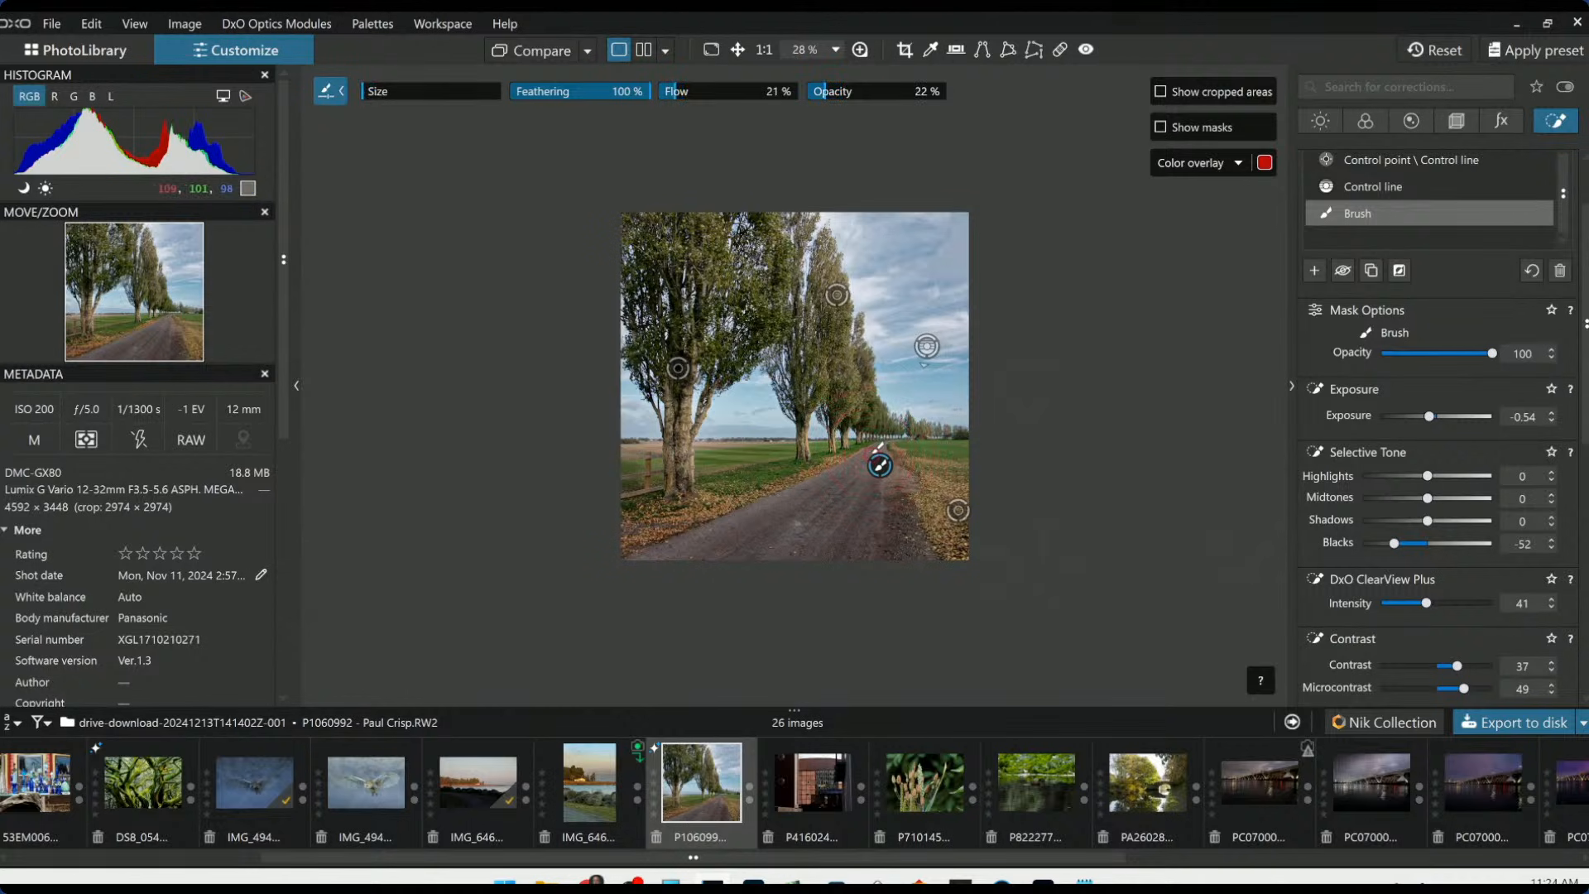
Set the white balance of the second tree's control point mask to Temperature 5534 and Tint -12
scroll(869, 455, up, 2)
scroll(879, 448, up, 1)
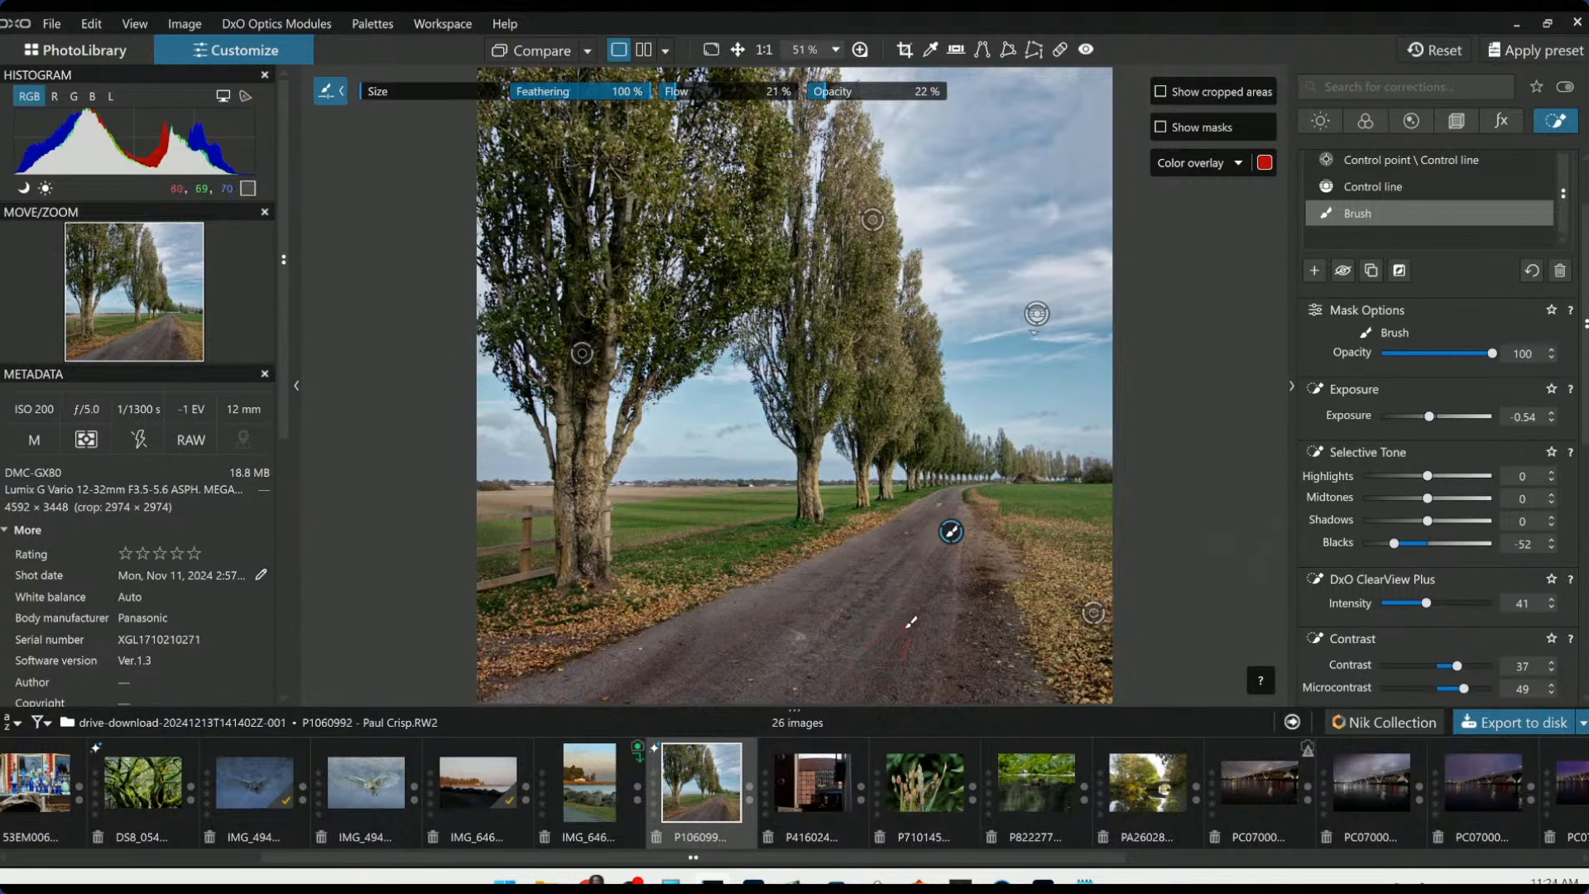
scroll(911, 622, up, 1)
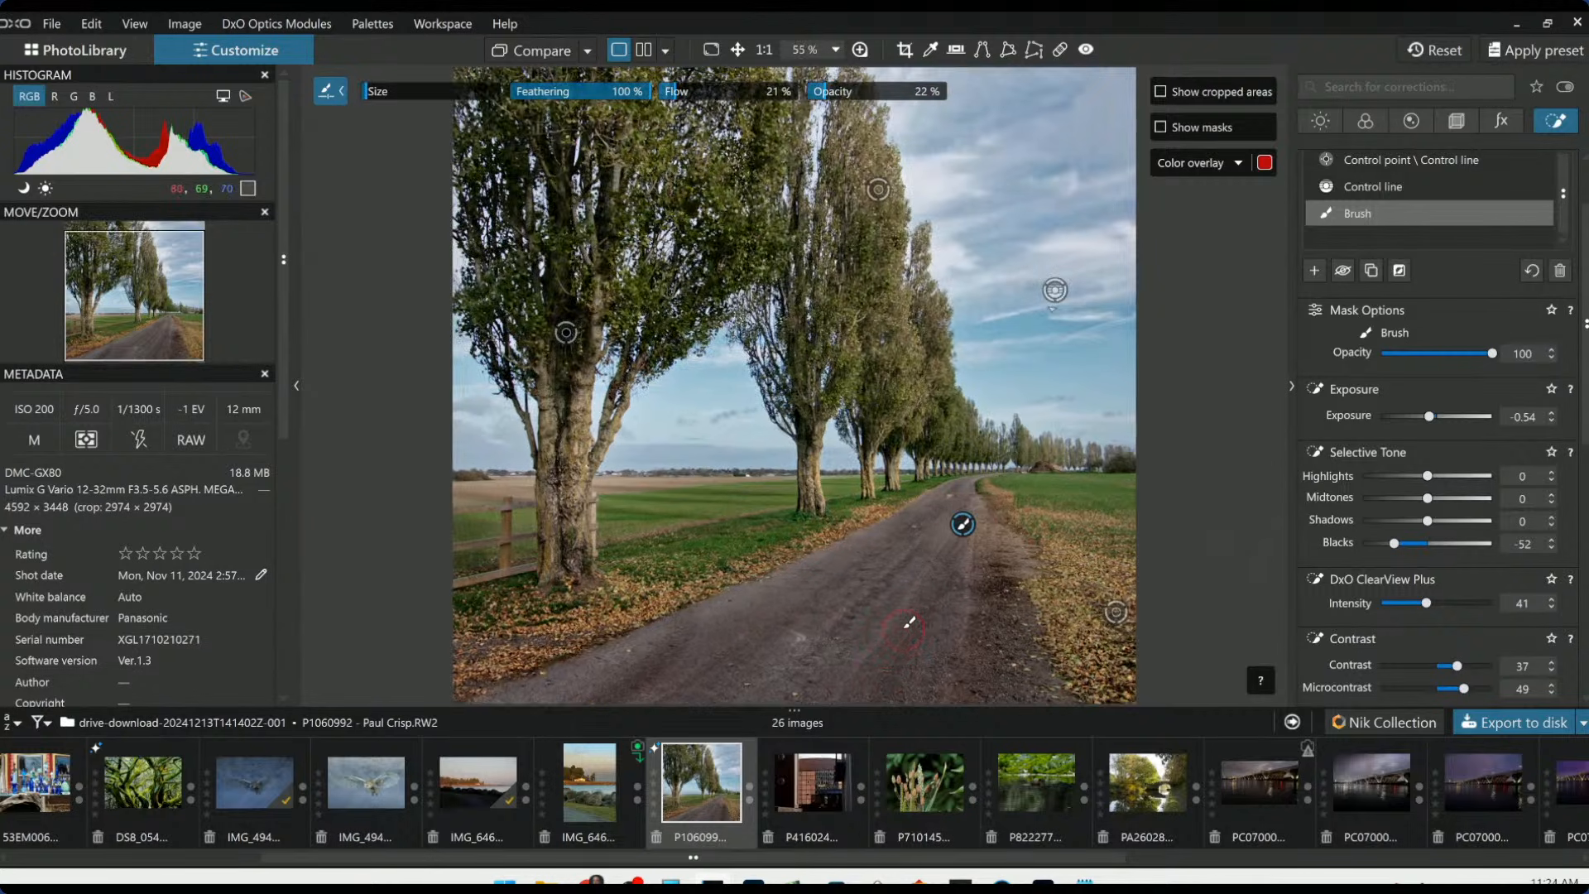
scroll(908, 621, down, 3)
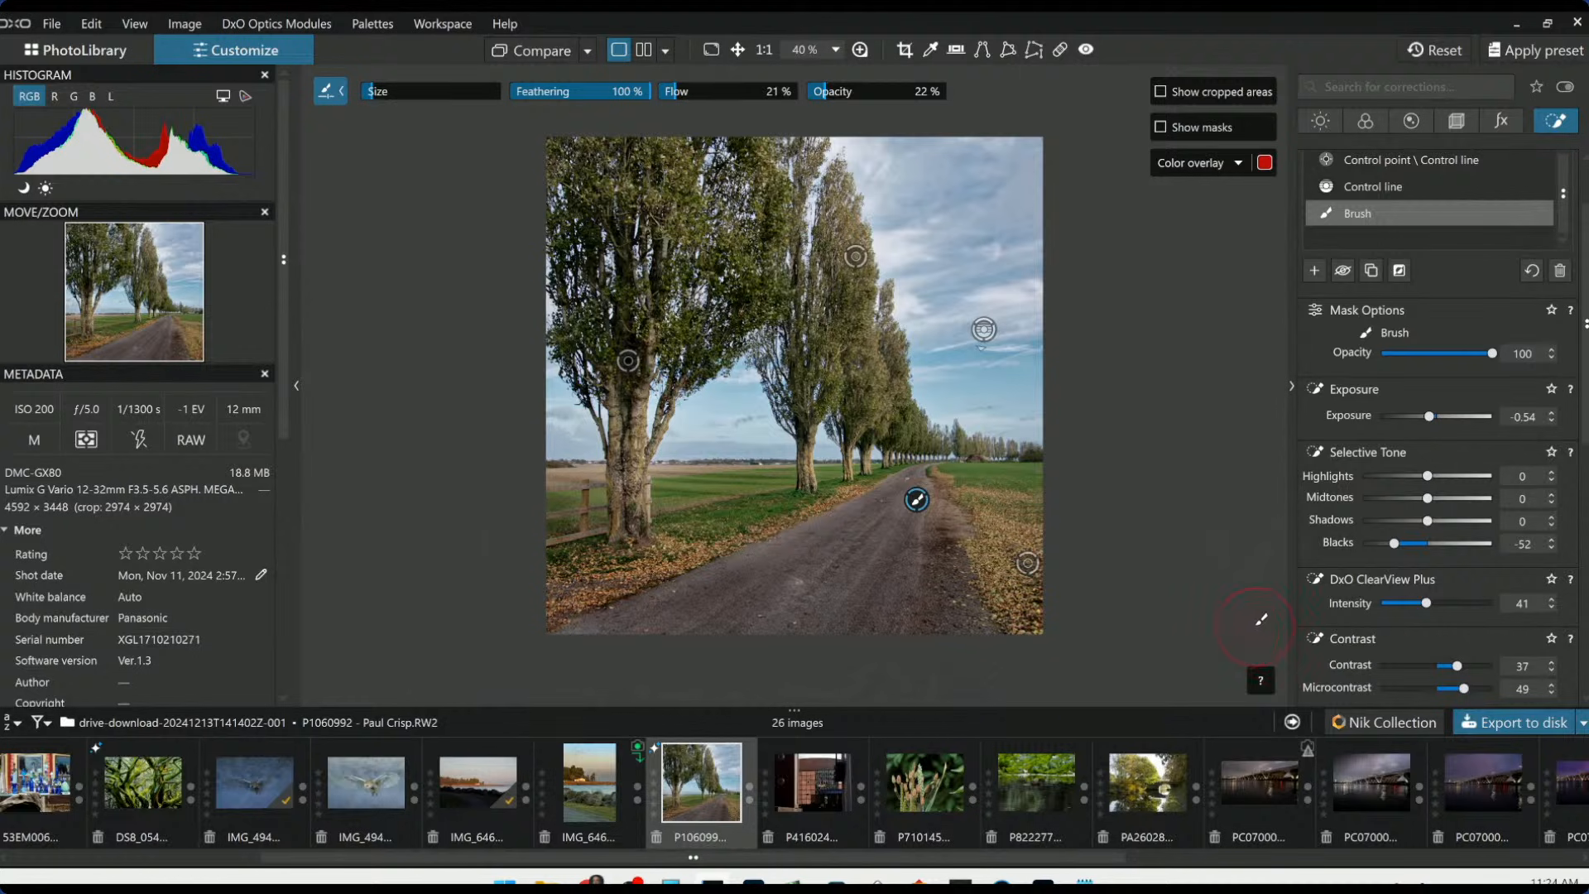
click(855, 257)
scroll(1435, 510, down, 4)
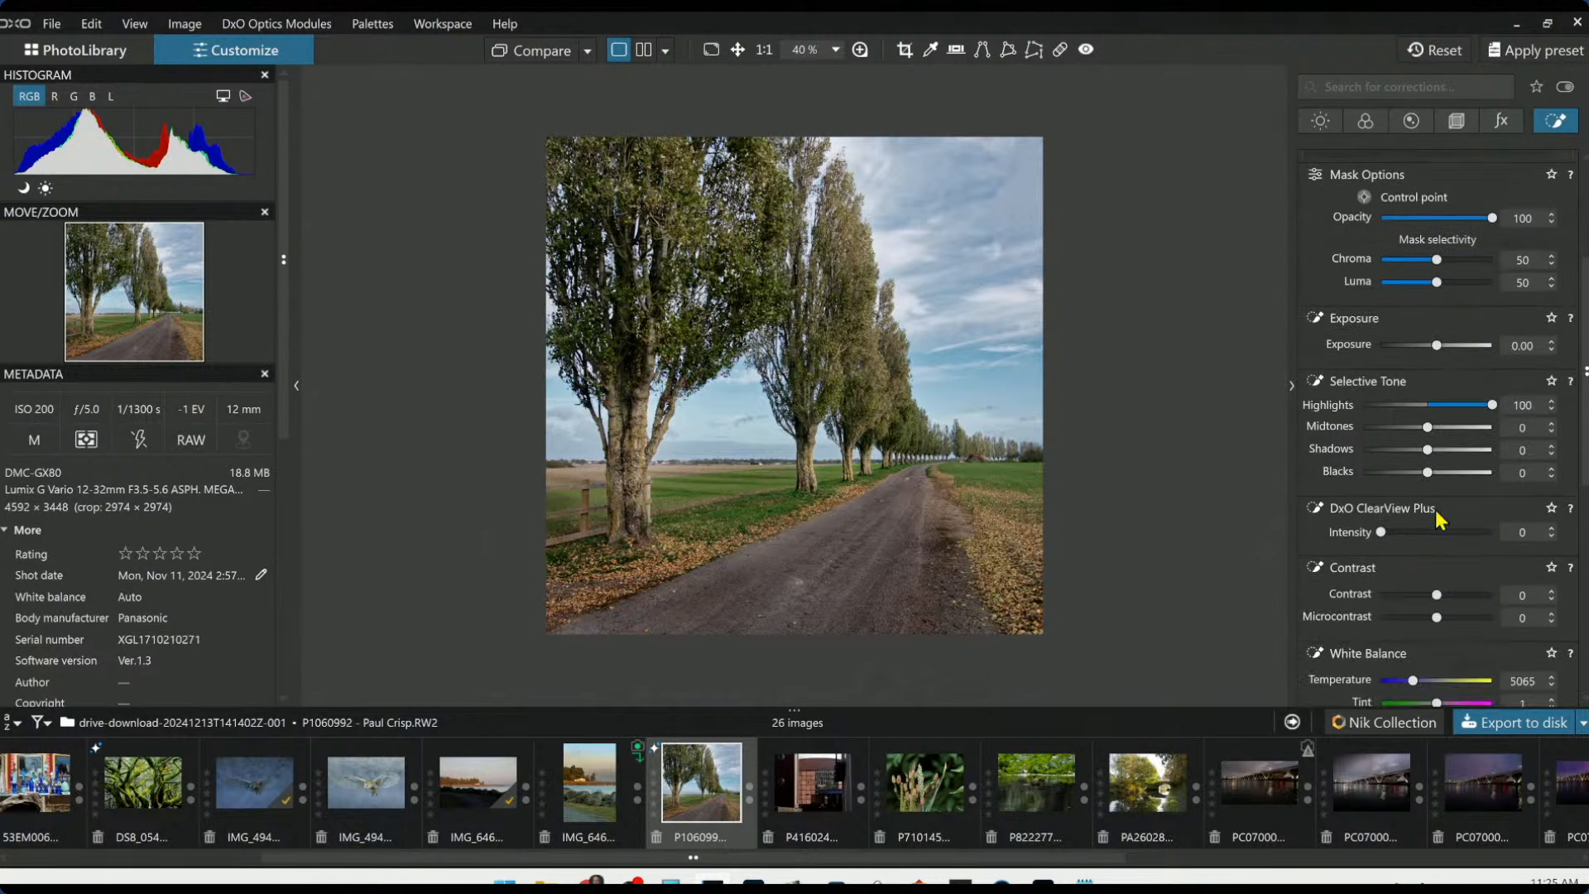
drag(1413, 546, 1421, 548)
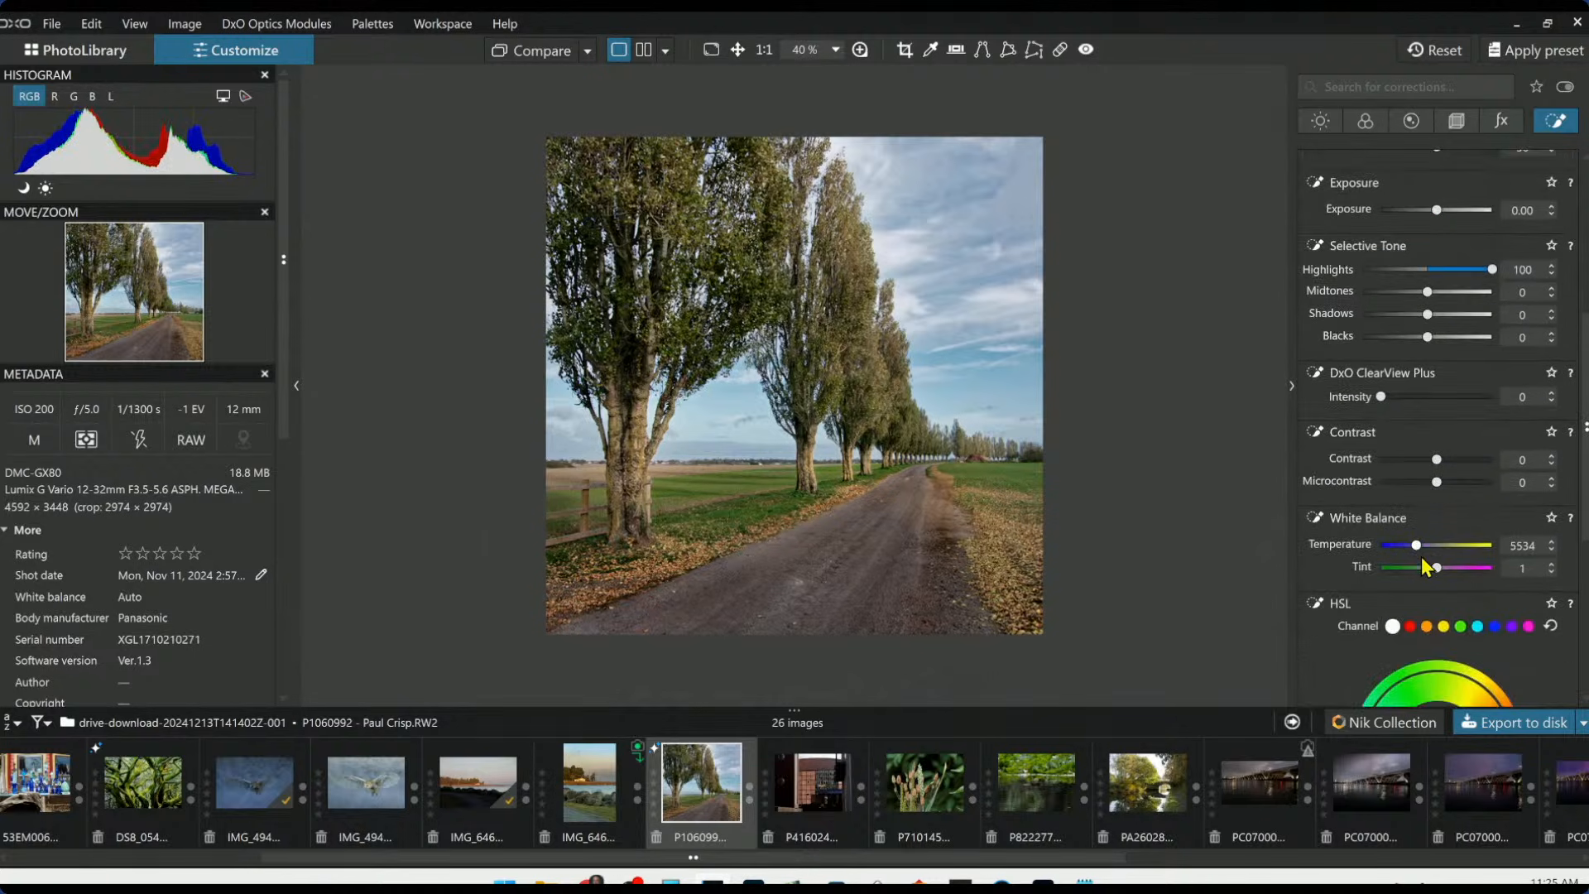
drag(1438, 580, 1433, 580)
scroll(1387, 581, down, 2)
scroll(1387, 581, down, 2)
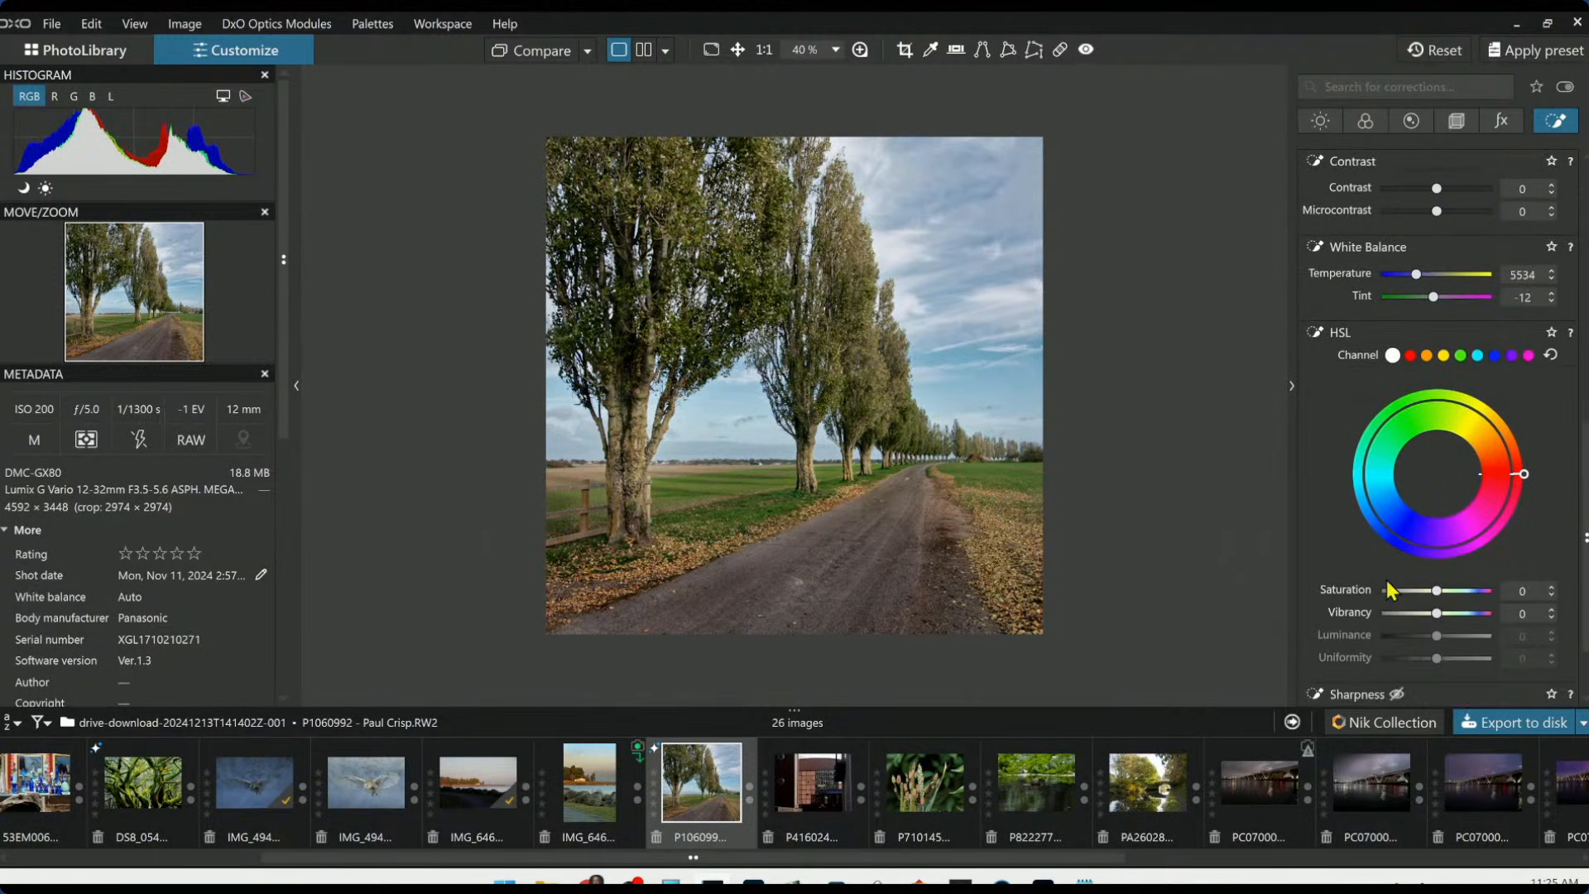
Set the tree mask's Blacks to -12 and restore its Midtones to the default
scroll(1386, 493, up, 3)
scroll(1399, 472, up, 1)
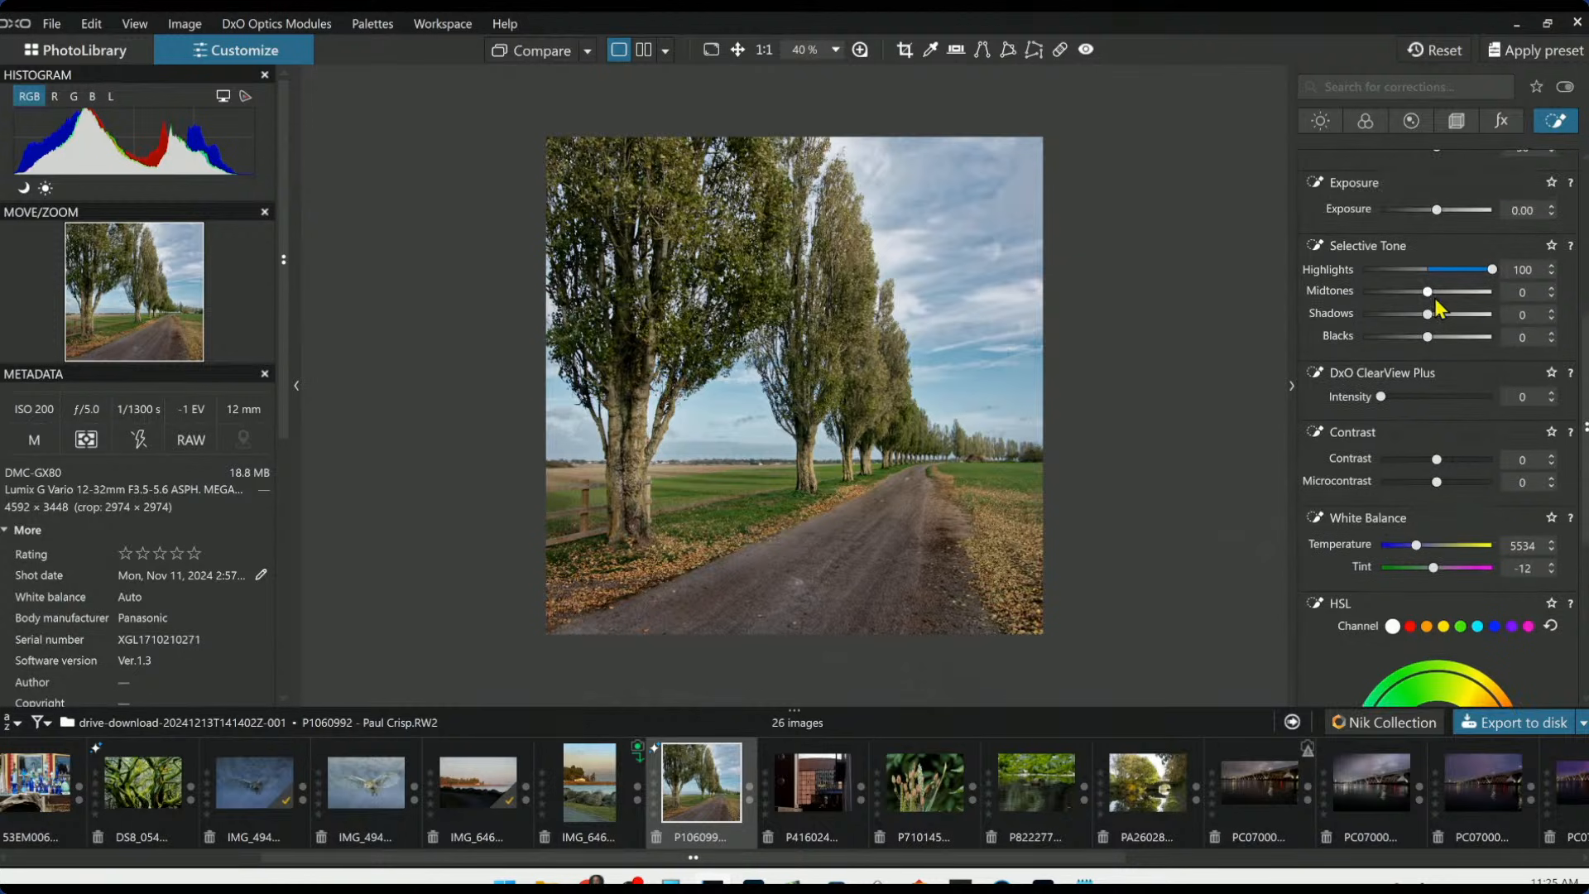
drag(1427, 292, 1419, 338)
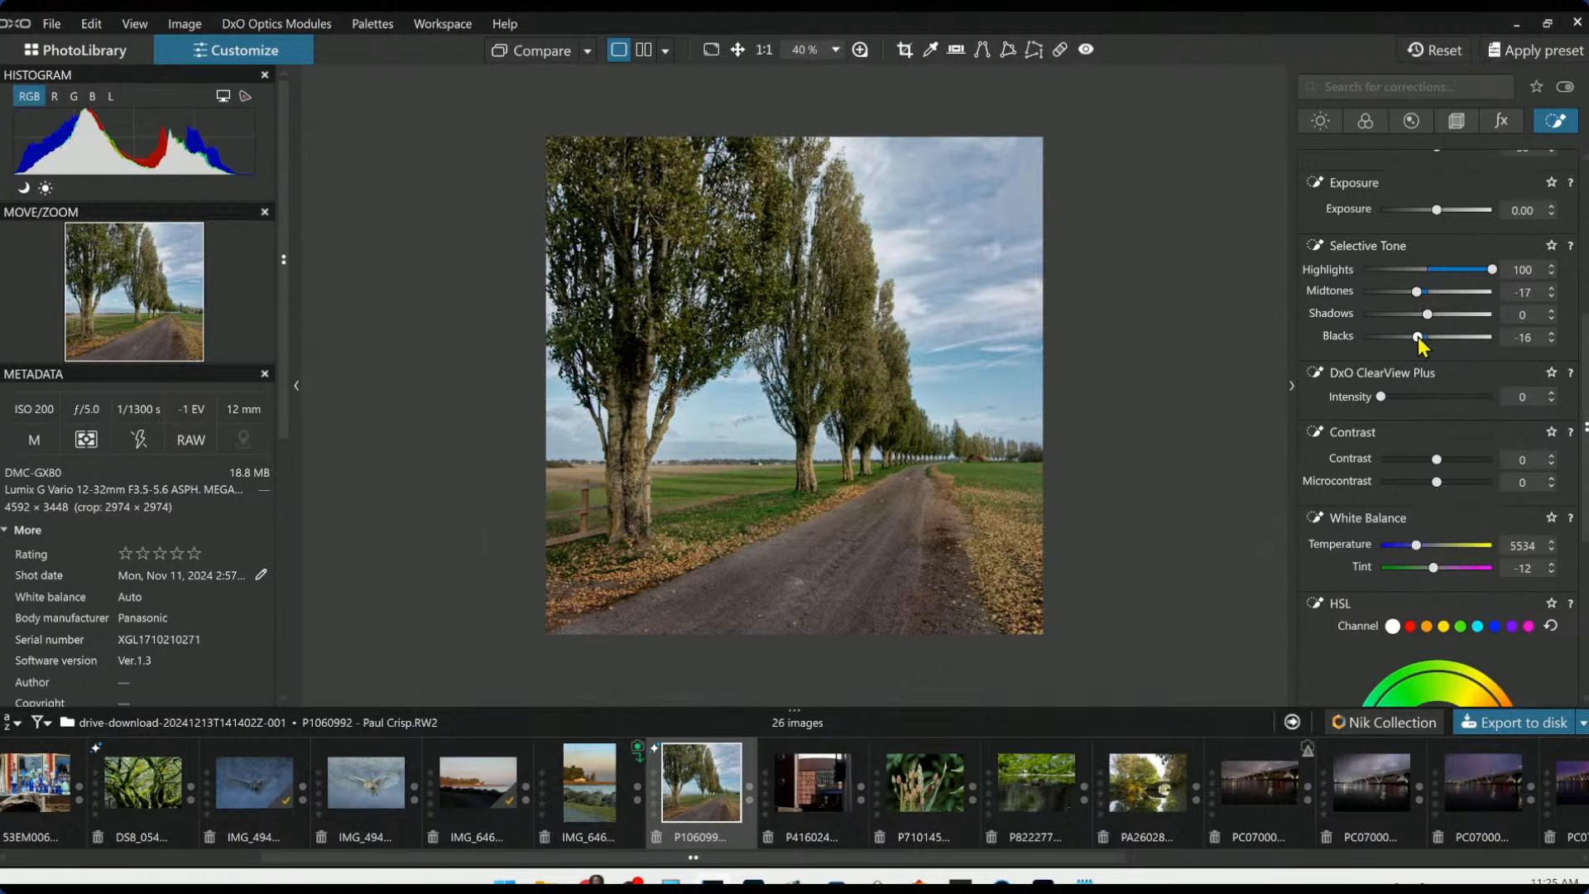
double_click(1417, 292)
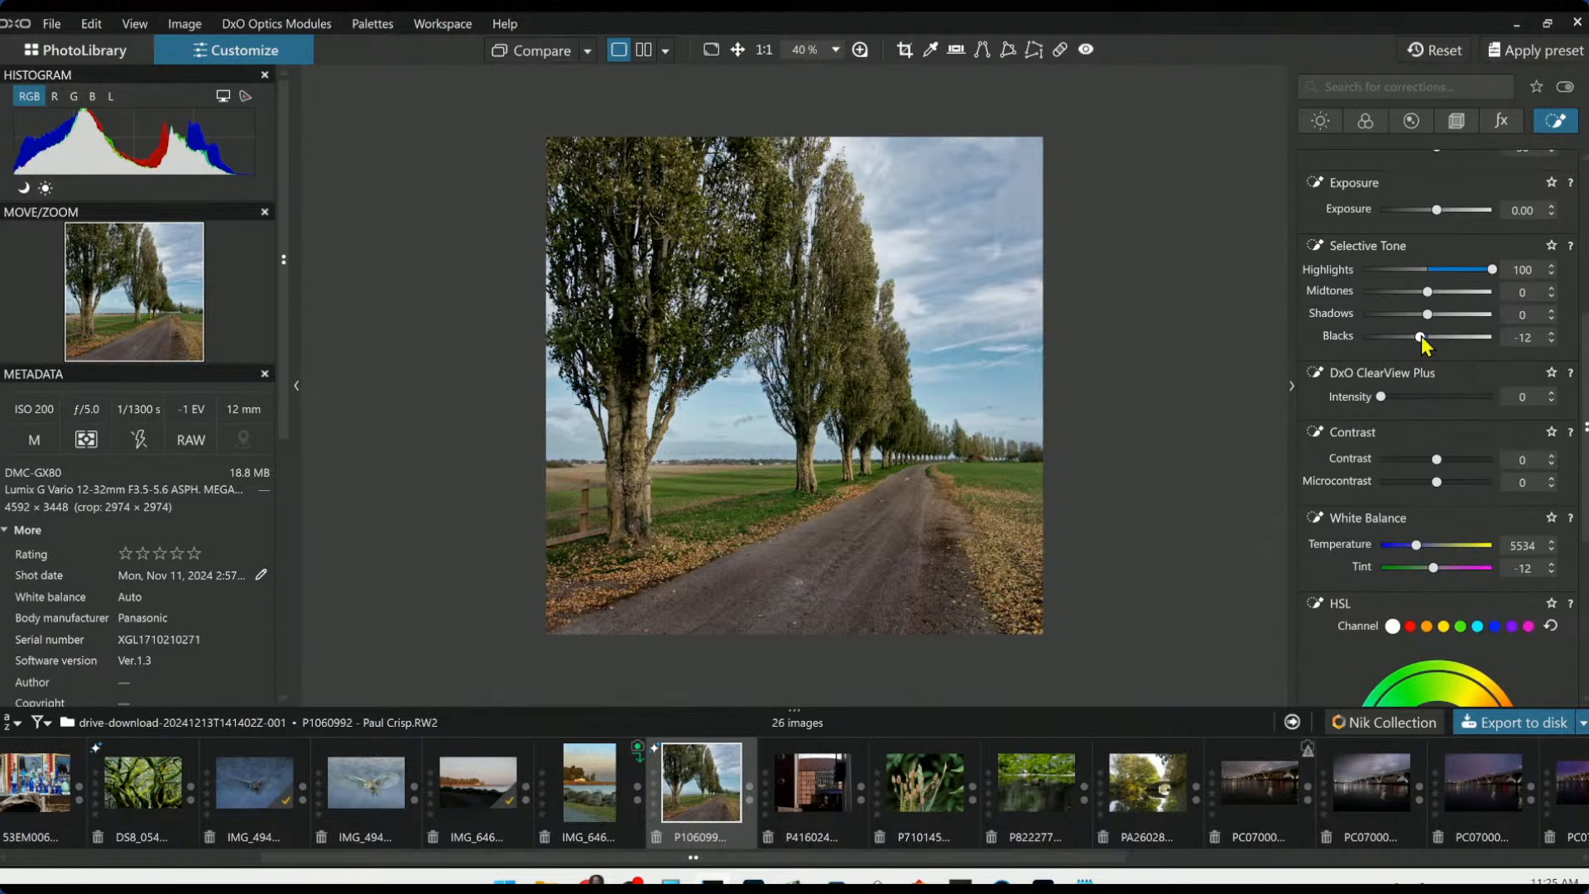
drag(1419, 335, 1420, 335)
Reset the tree mask's white balance Tint to its default
drag(1434, 568, 1429, 570)
double_click(1429, 569)
scroll(1480, 441, down, 1)
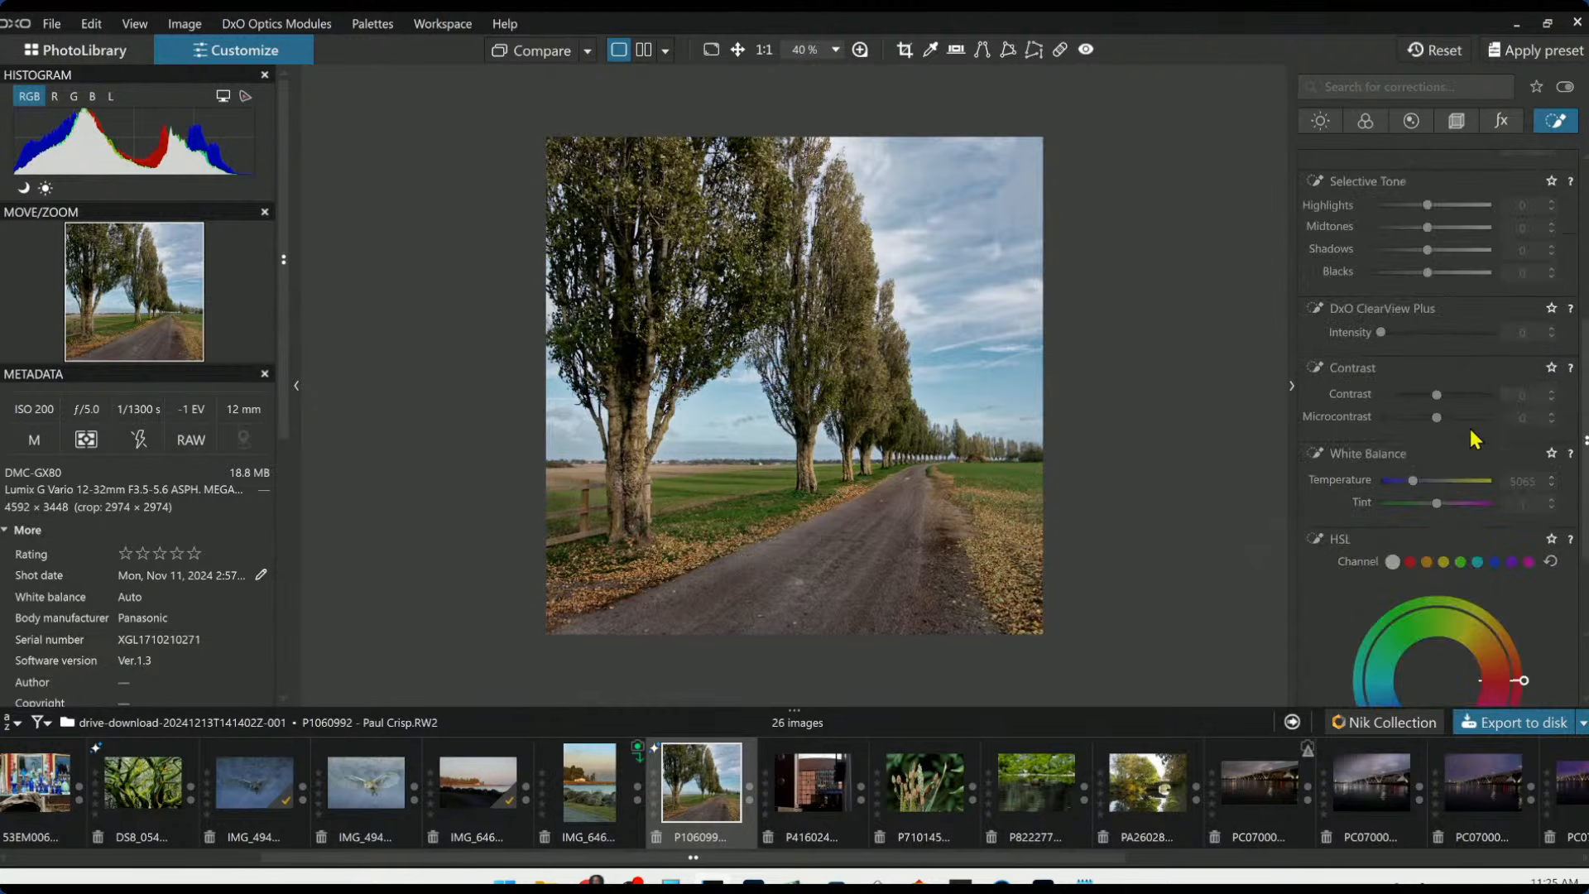
Compare the edit with the original photo and set the global Microcontrast to -14
scroll(1076, 441, up, 1)
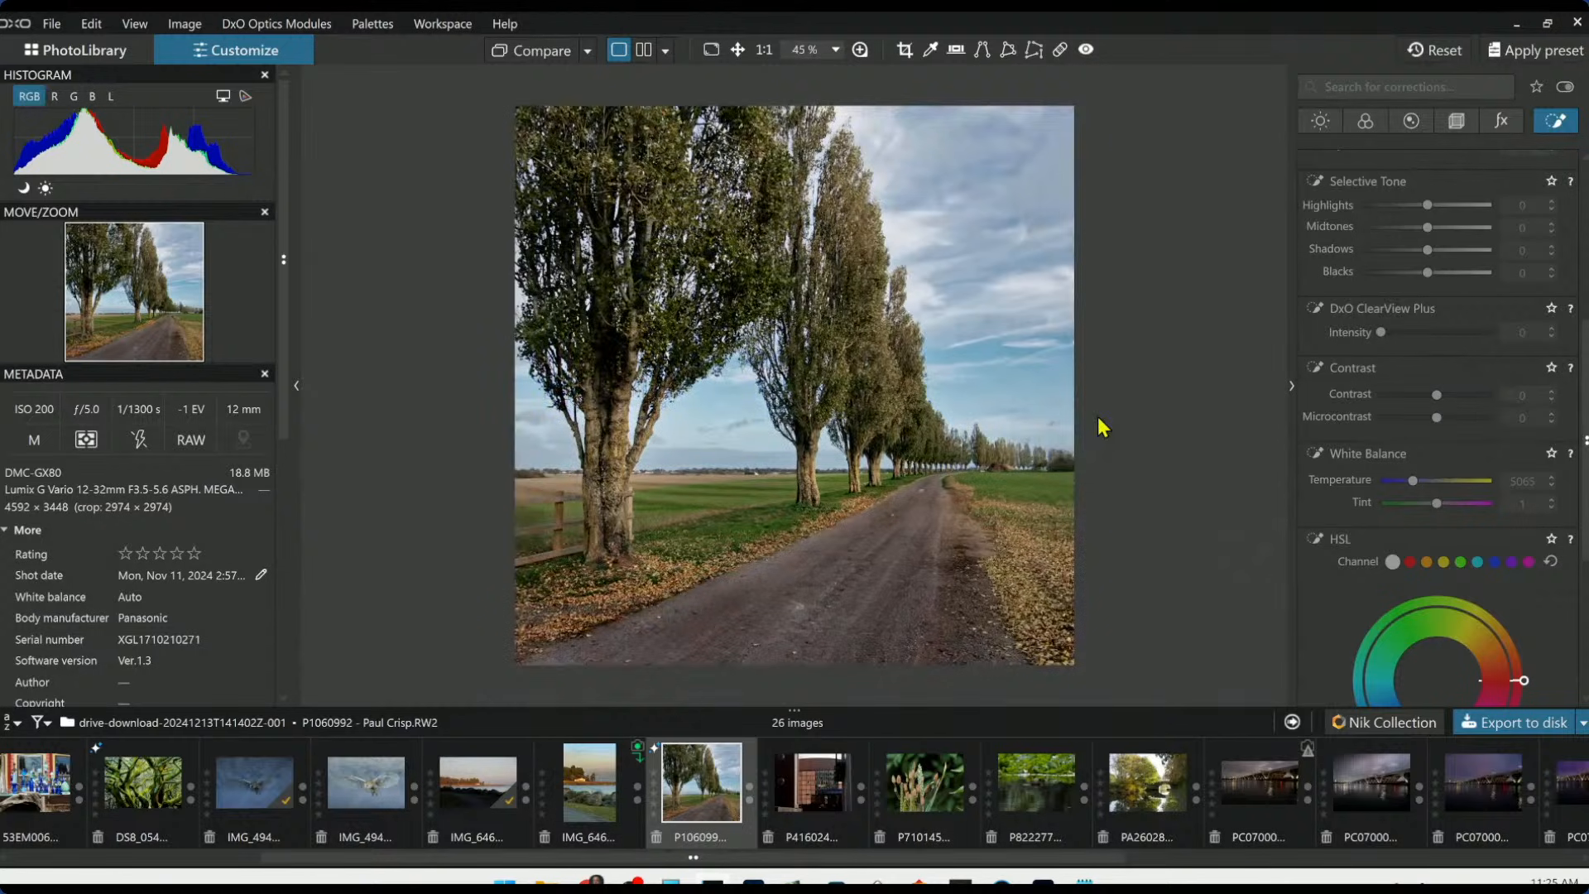
click(525, 51)
click(1320, 121)
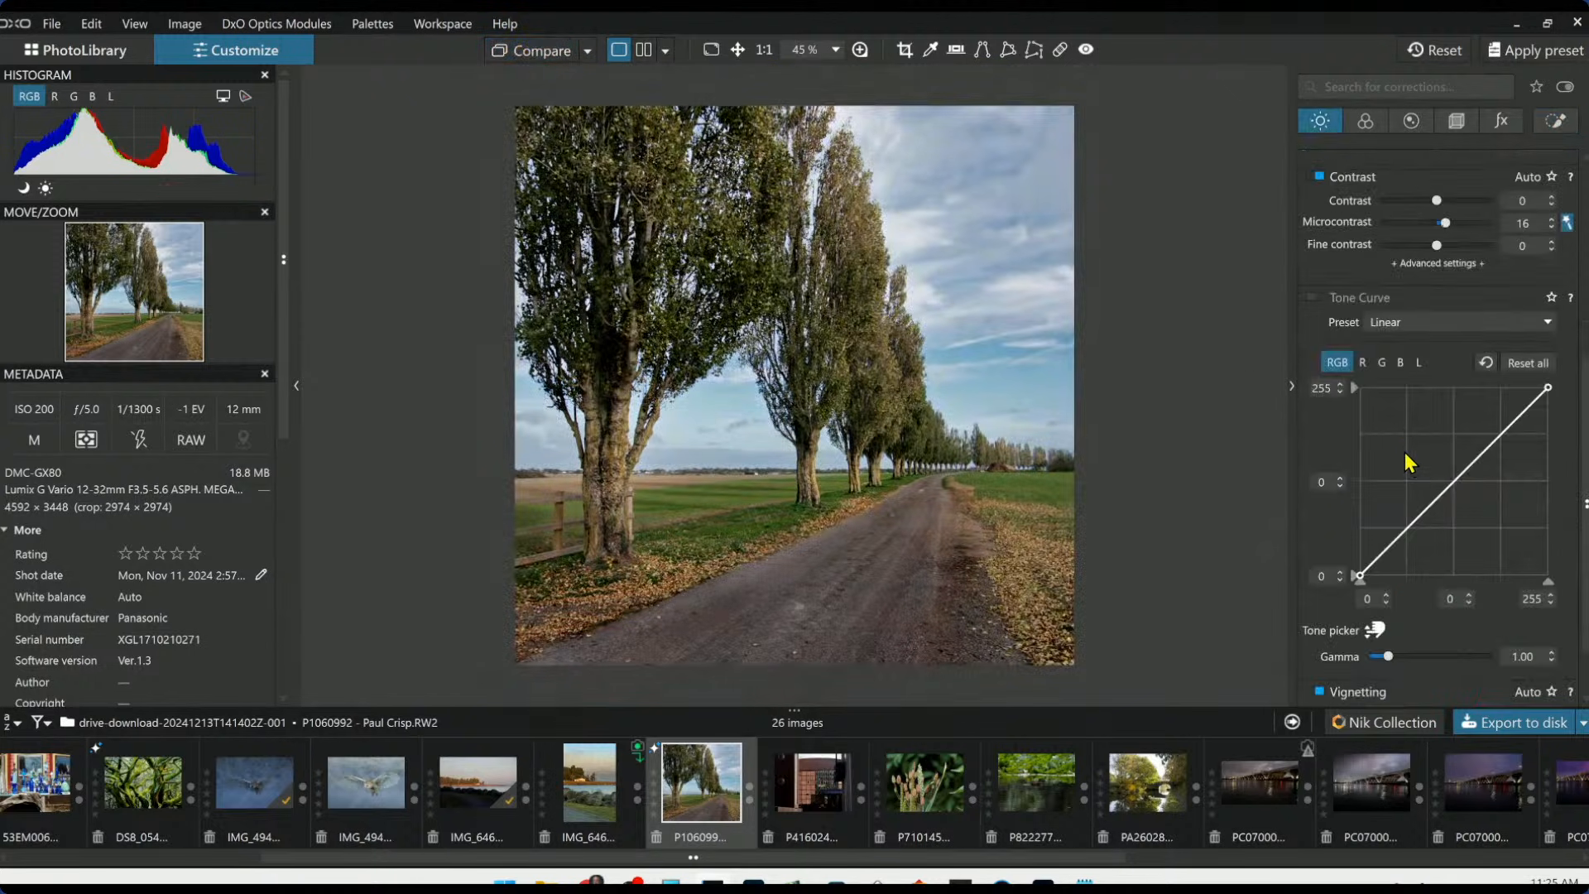
scroll(1404, 452, up, 3)
drag(1446, 358, 1429, 358)
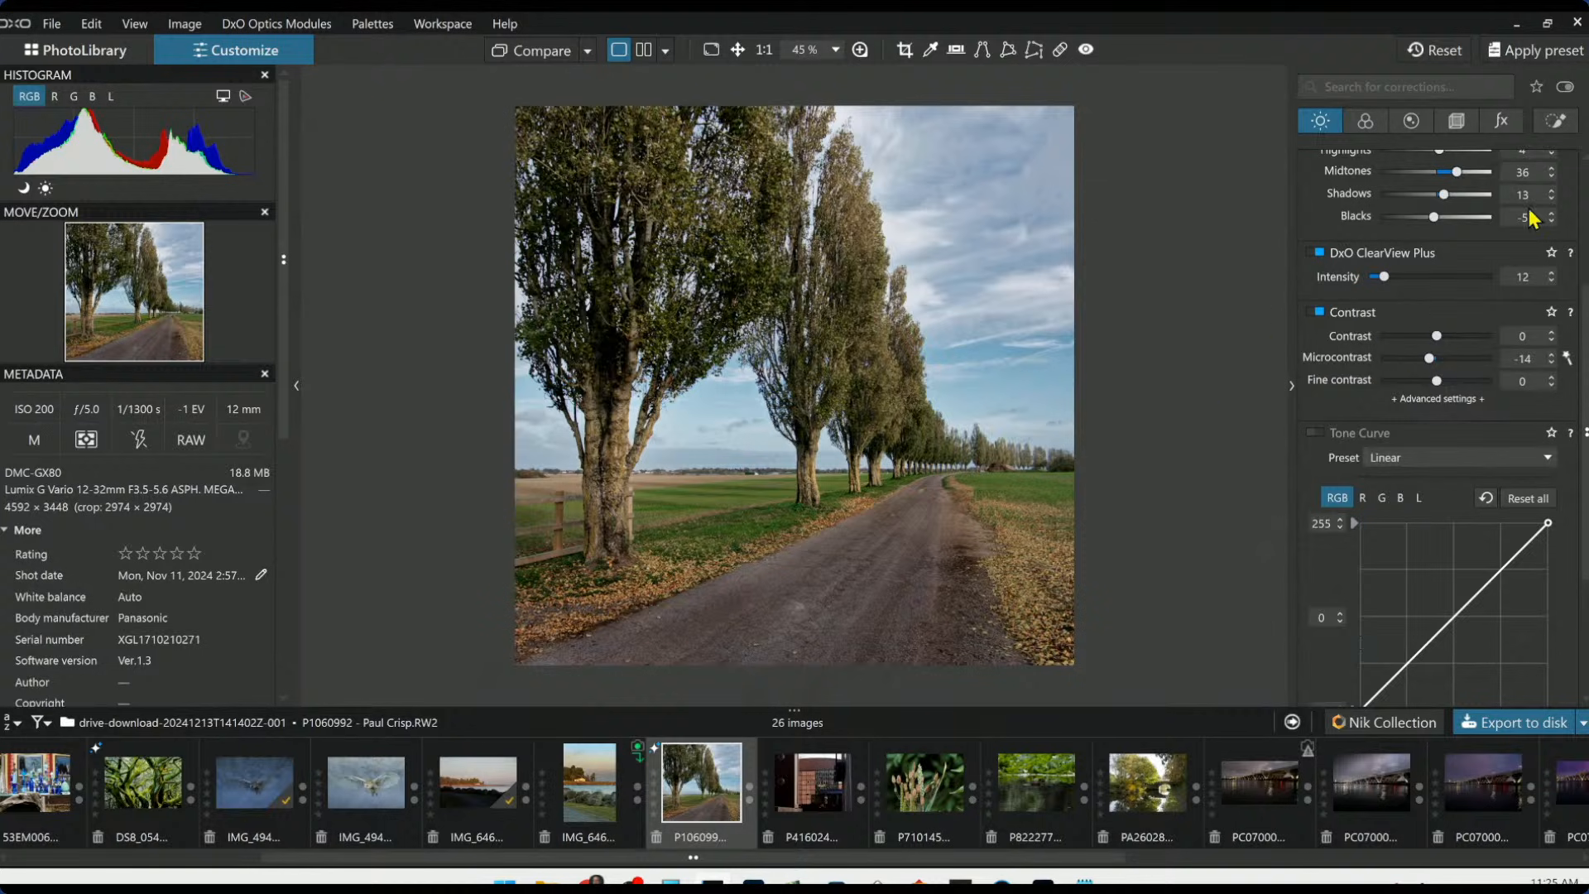
Add a control point mask over the wooden fence beside the first tree
scroll(1532, 218, up, 5)
click(1558, 122)
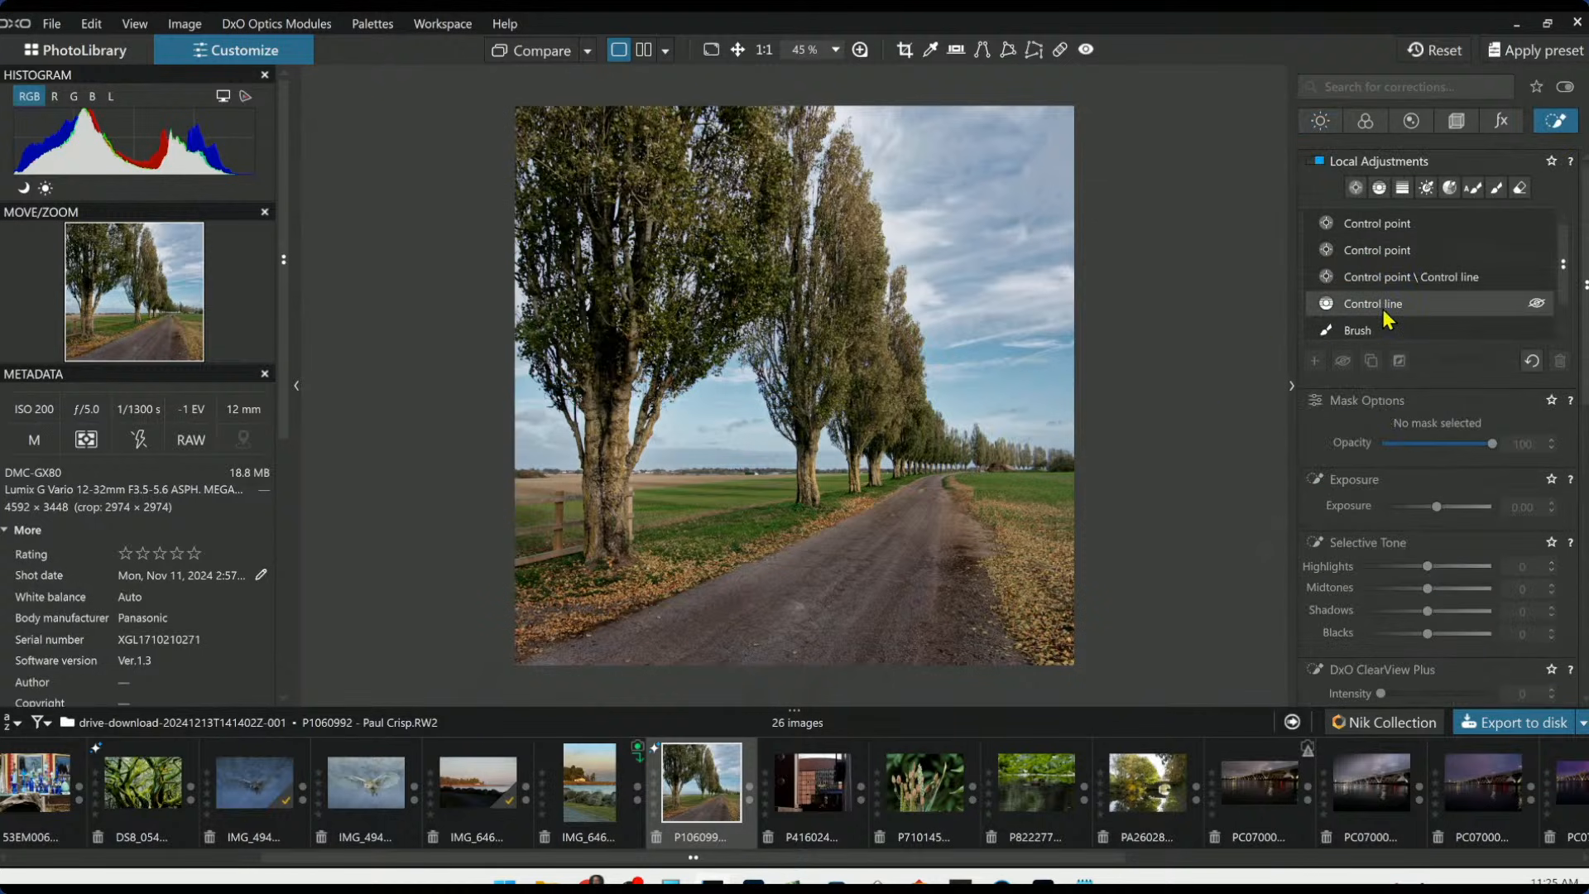
click(1355, 188)
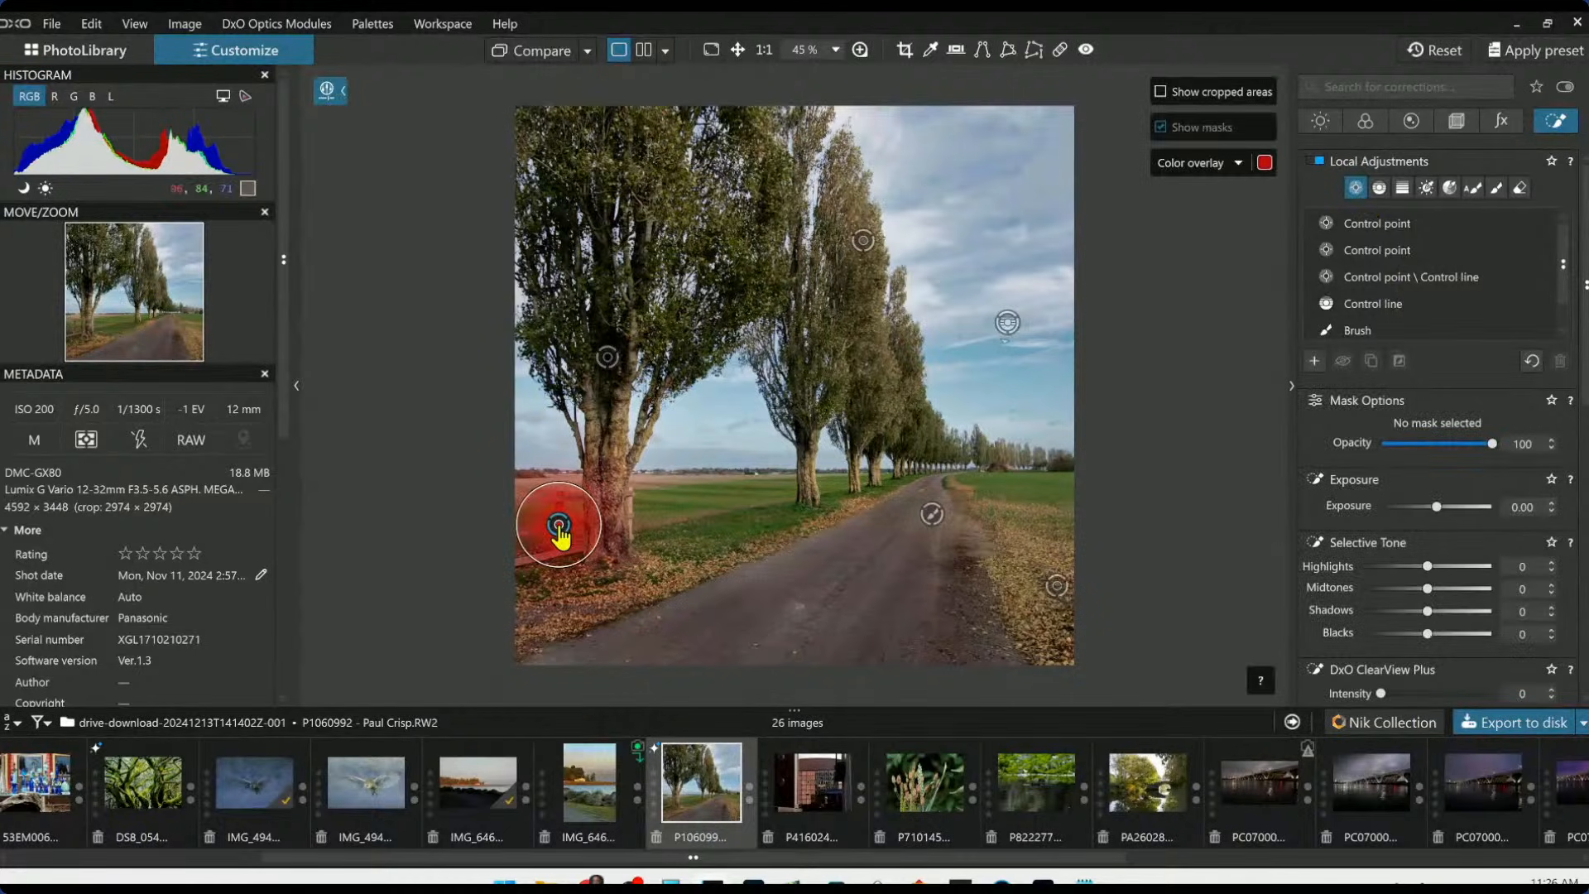
click(559, 527)
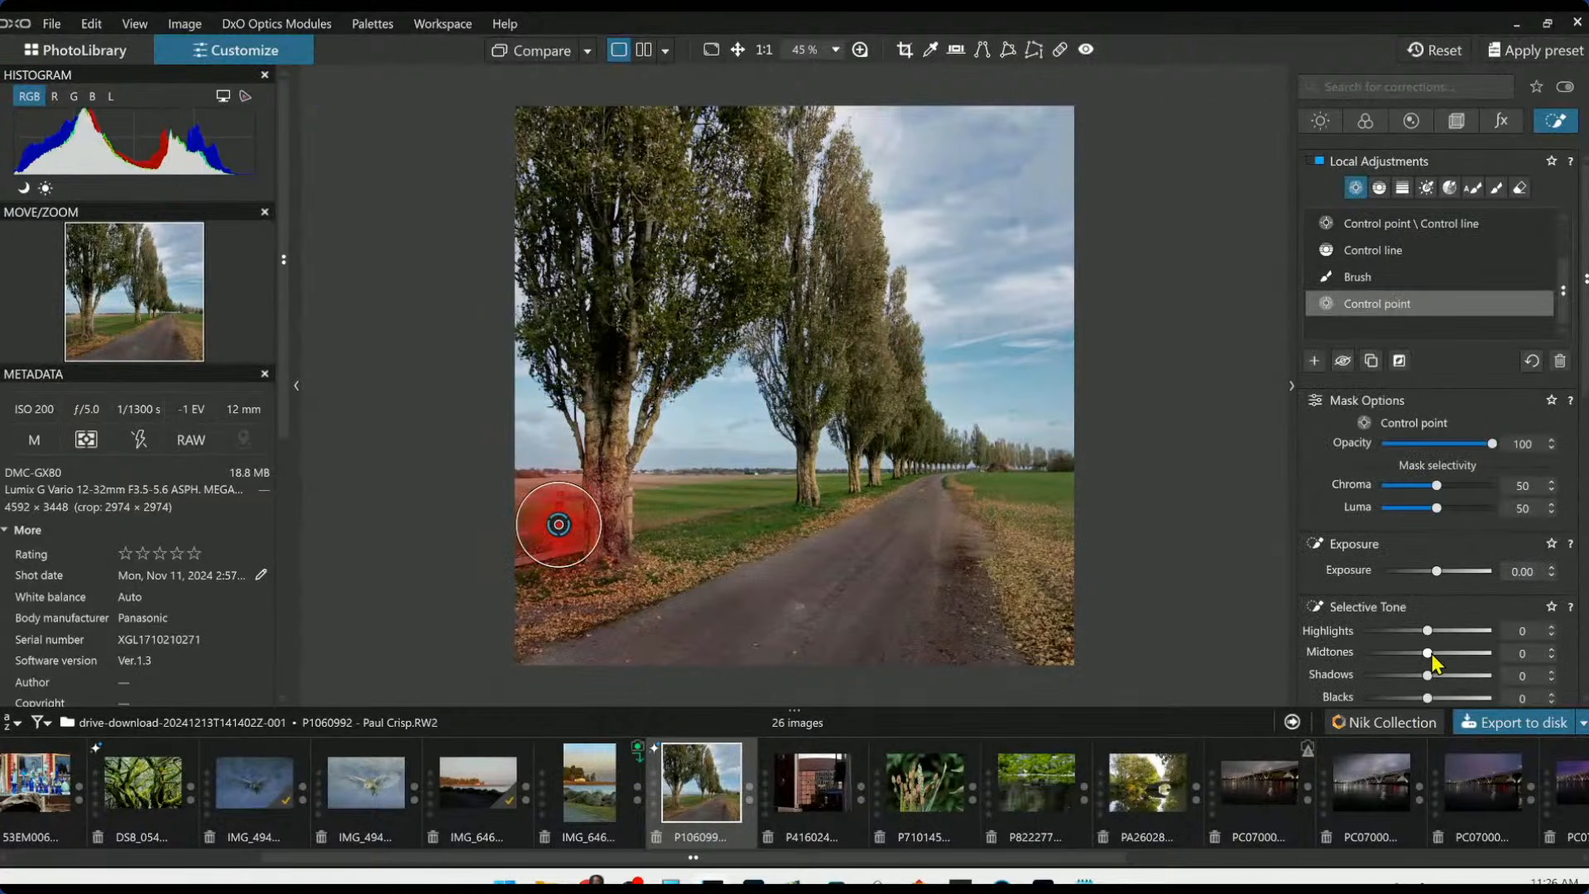
Set the fence mask's Midtones to 23, Highlights to 47 and Microcontrast to 83
drag(1432, 654, 1443, 656)
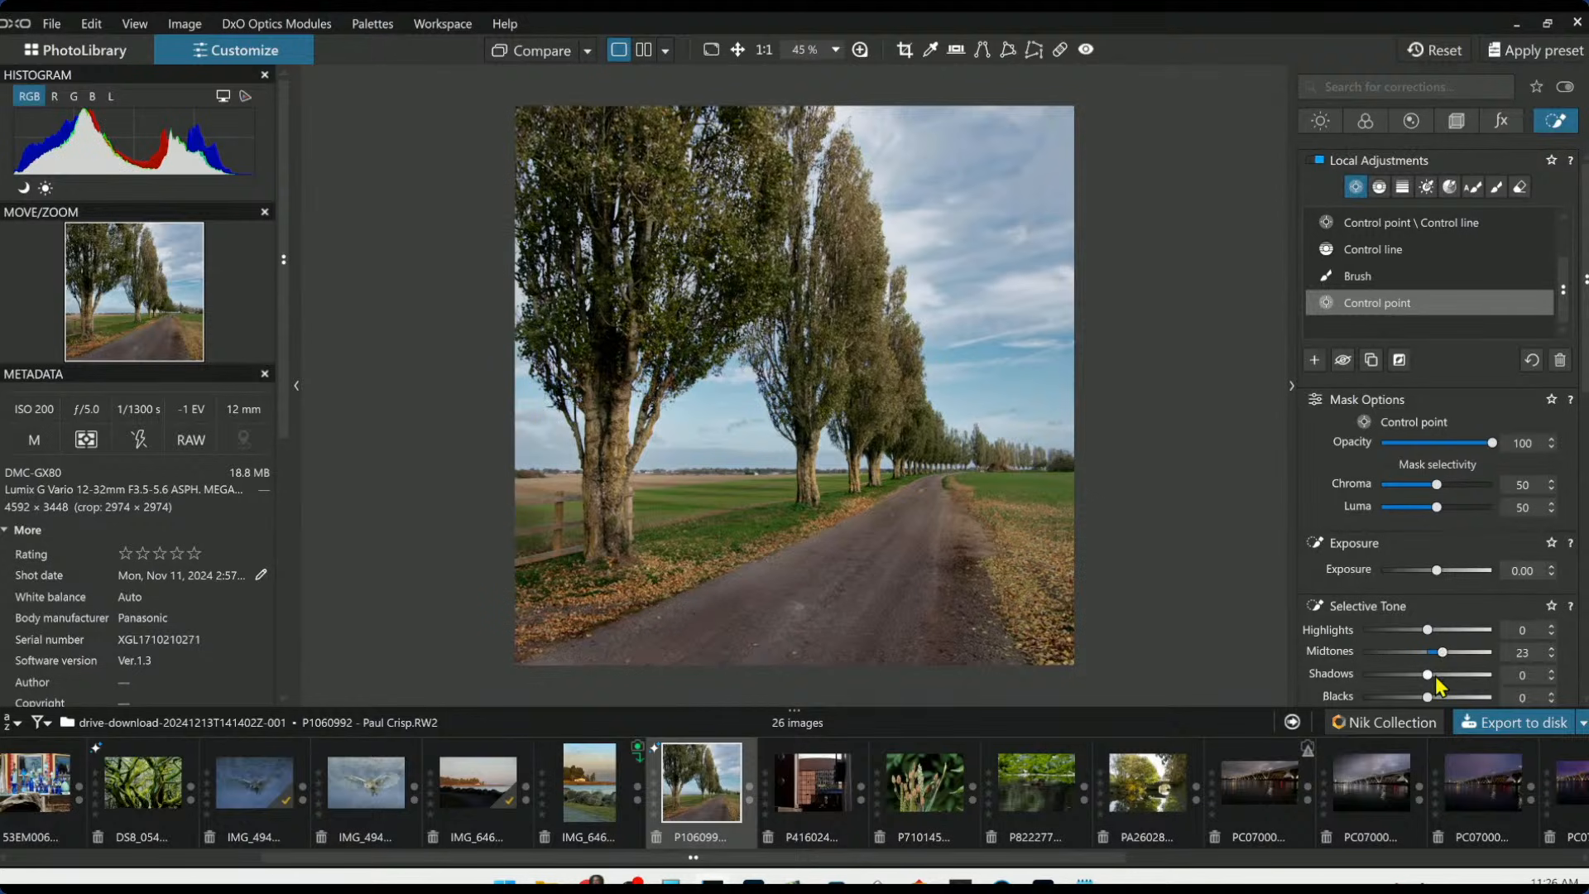
drag(1434, 632, 1450, 632)
scroll(1393, 550, down, 3)
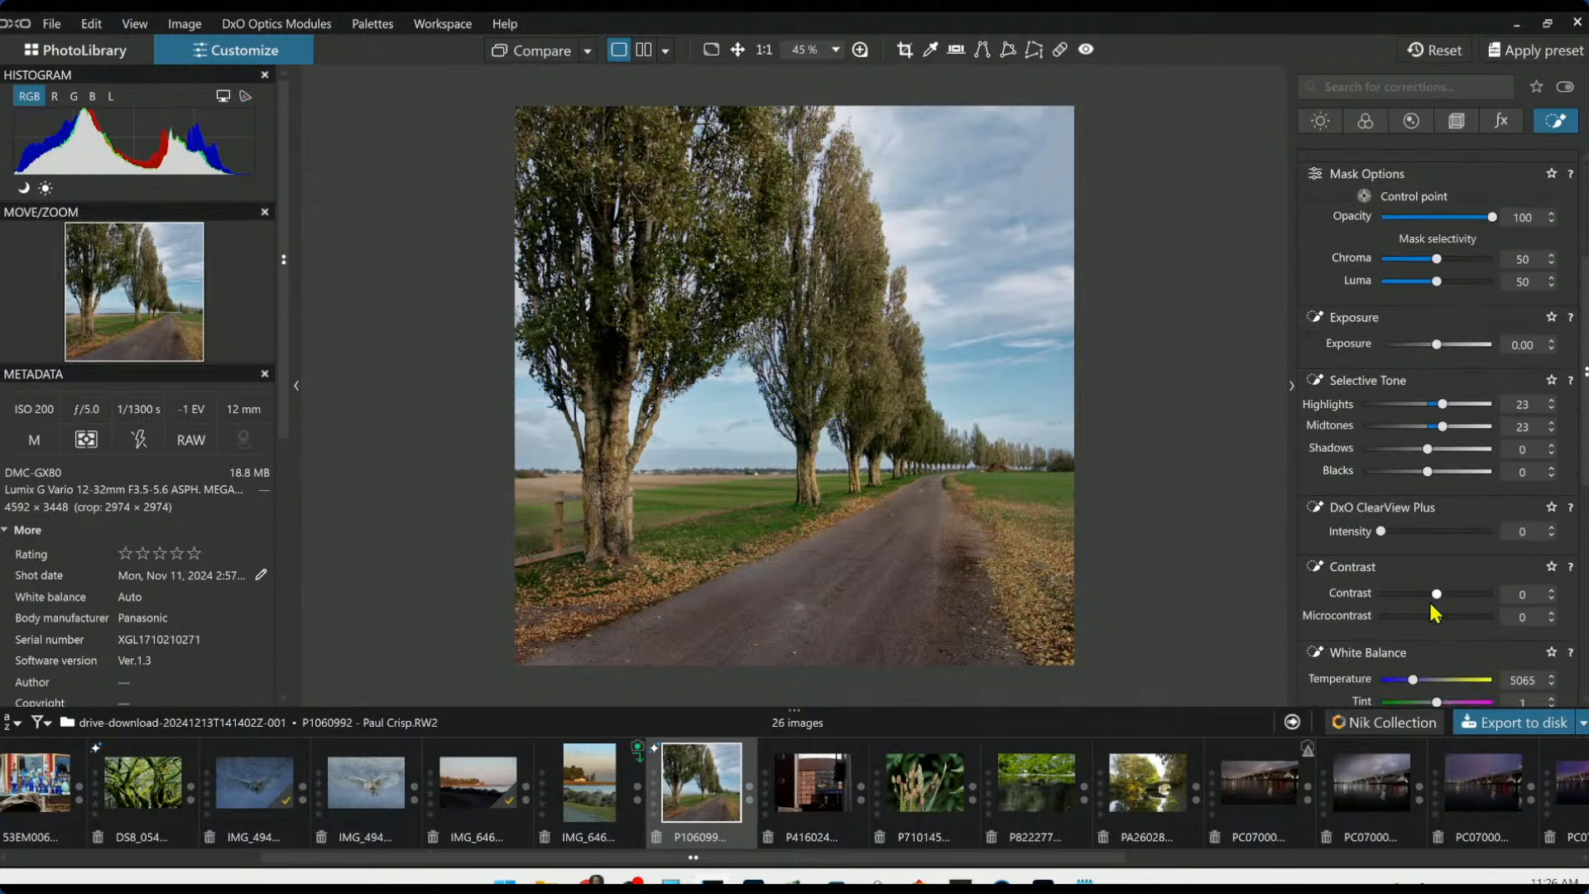
drag(1437, 617, 1490, 635)
drag(1443, 404, 1460, 405)
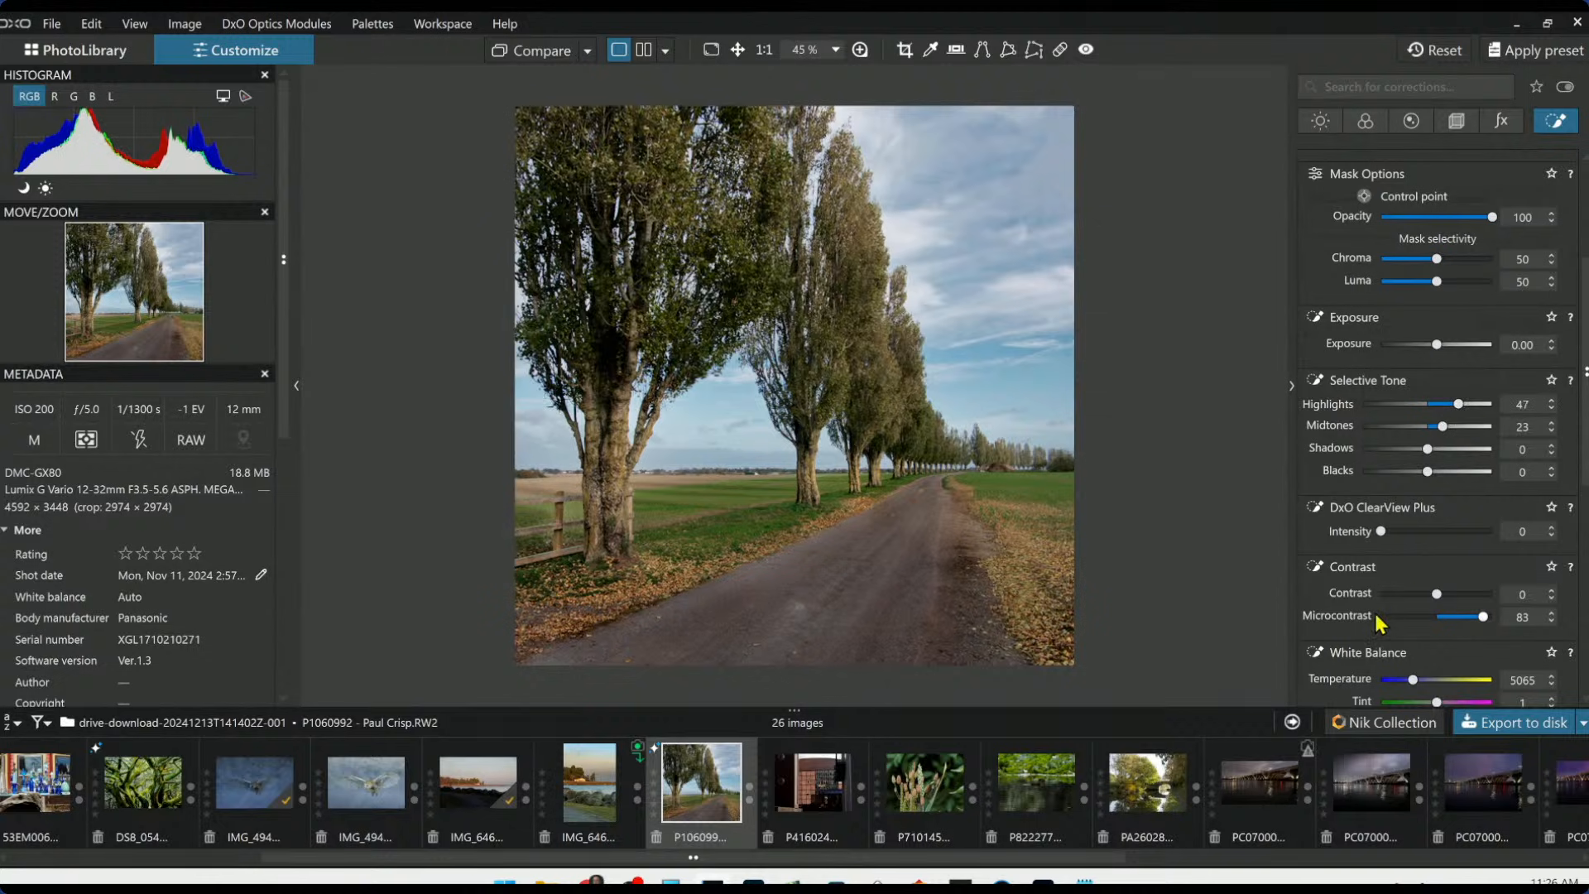
Compare the edited photo side by side with the original using No corrections (without geometry)
click(648, 55)
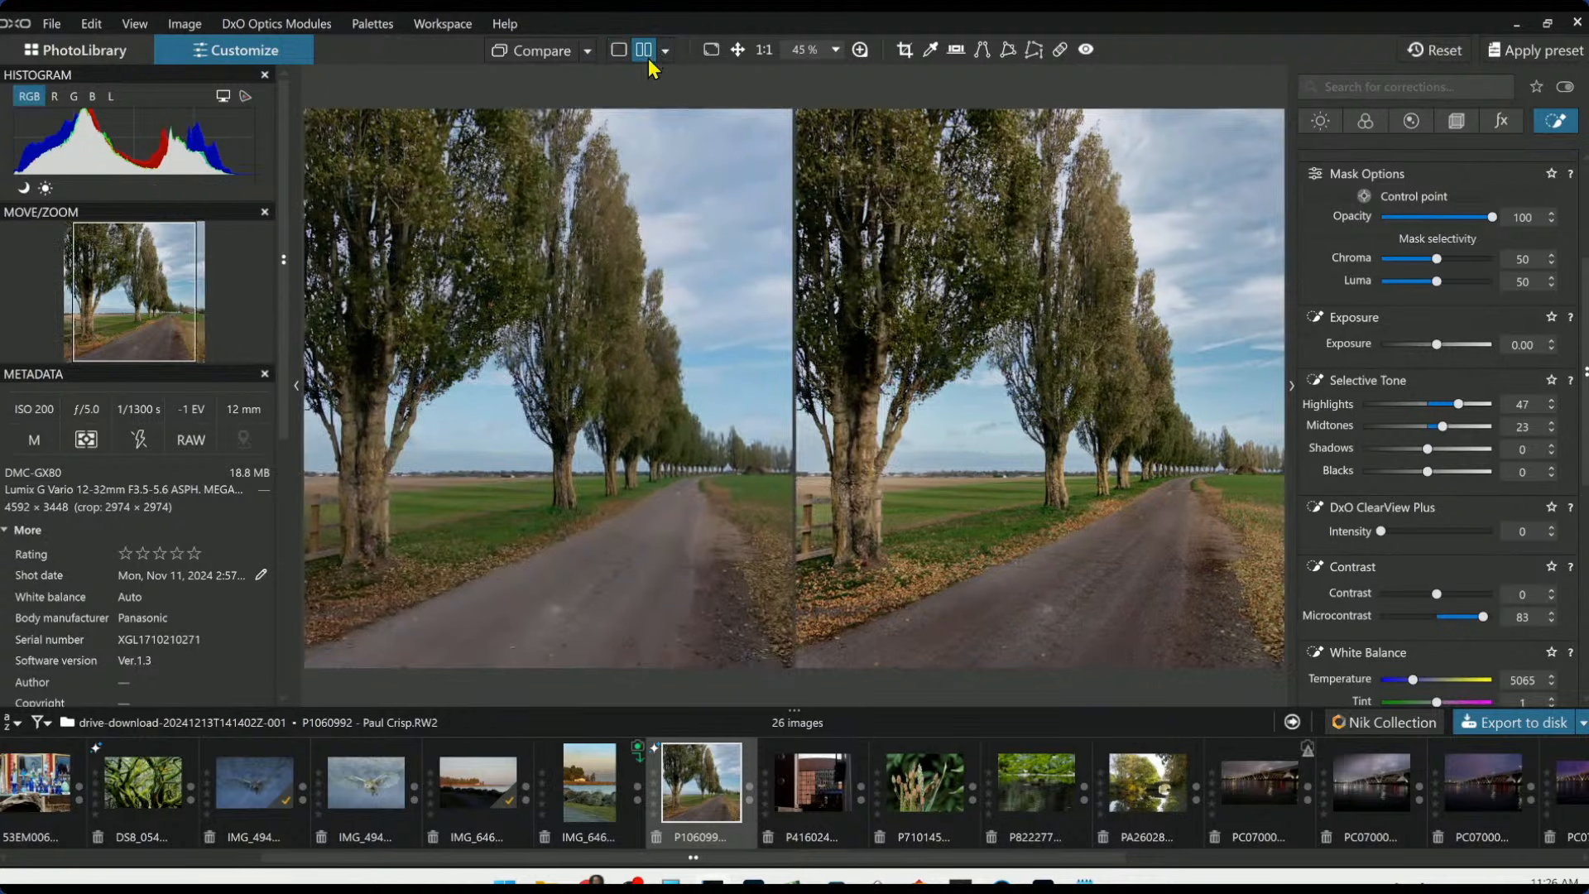
key(Tab)
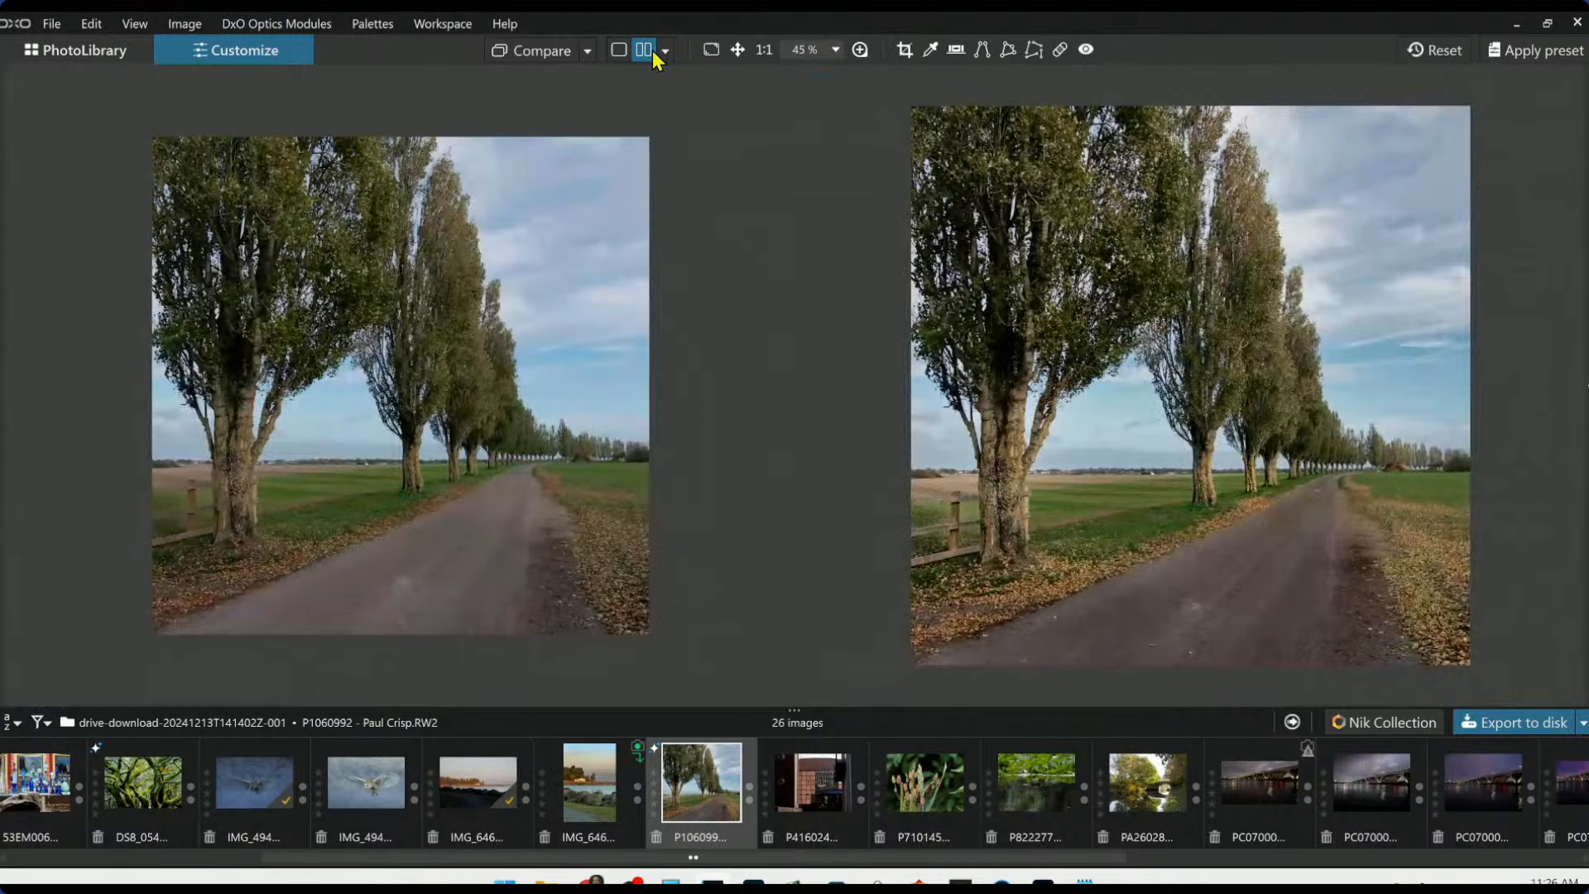
click(588, 51)
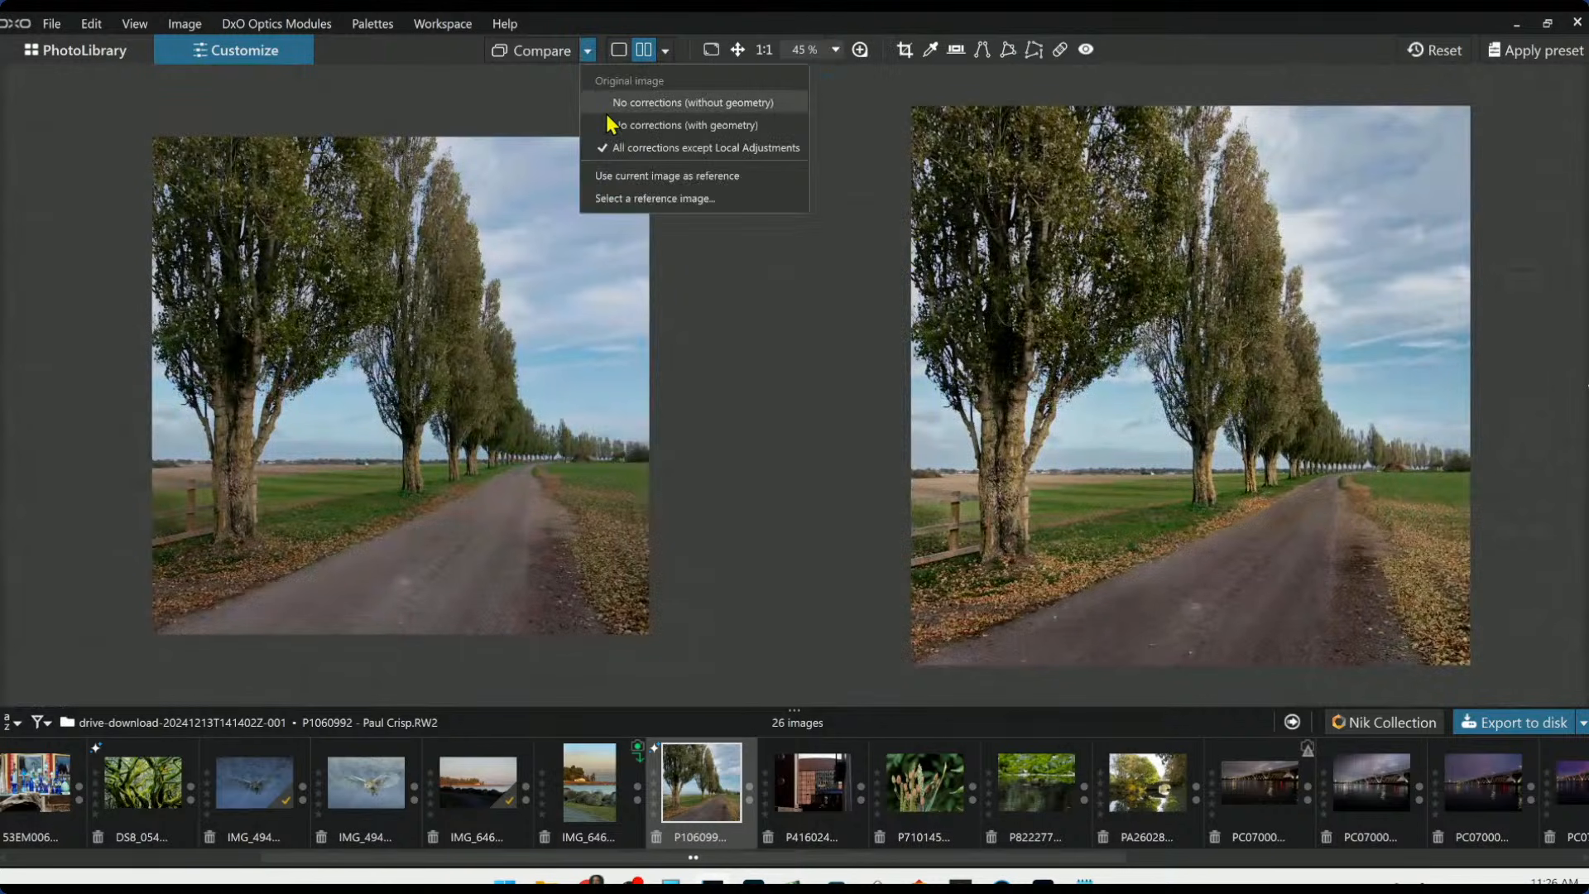
click(609, 106)
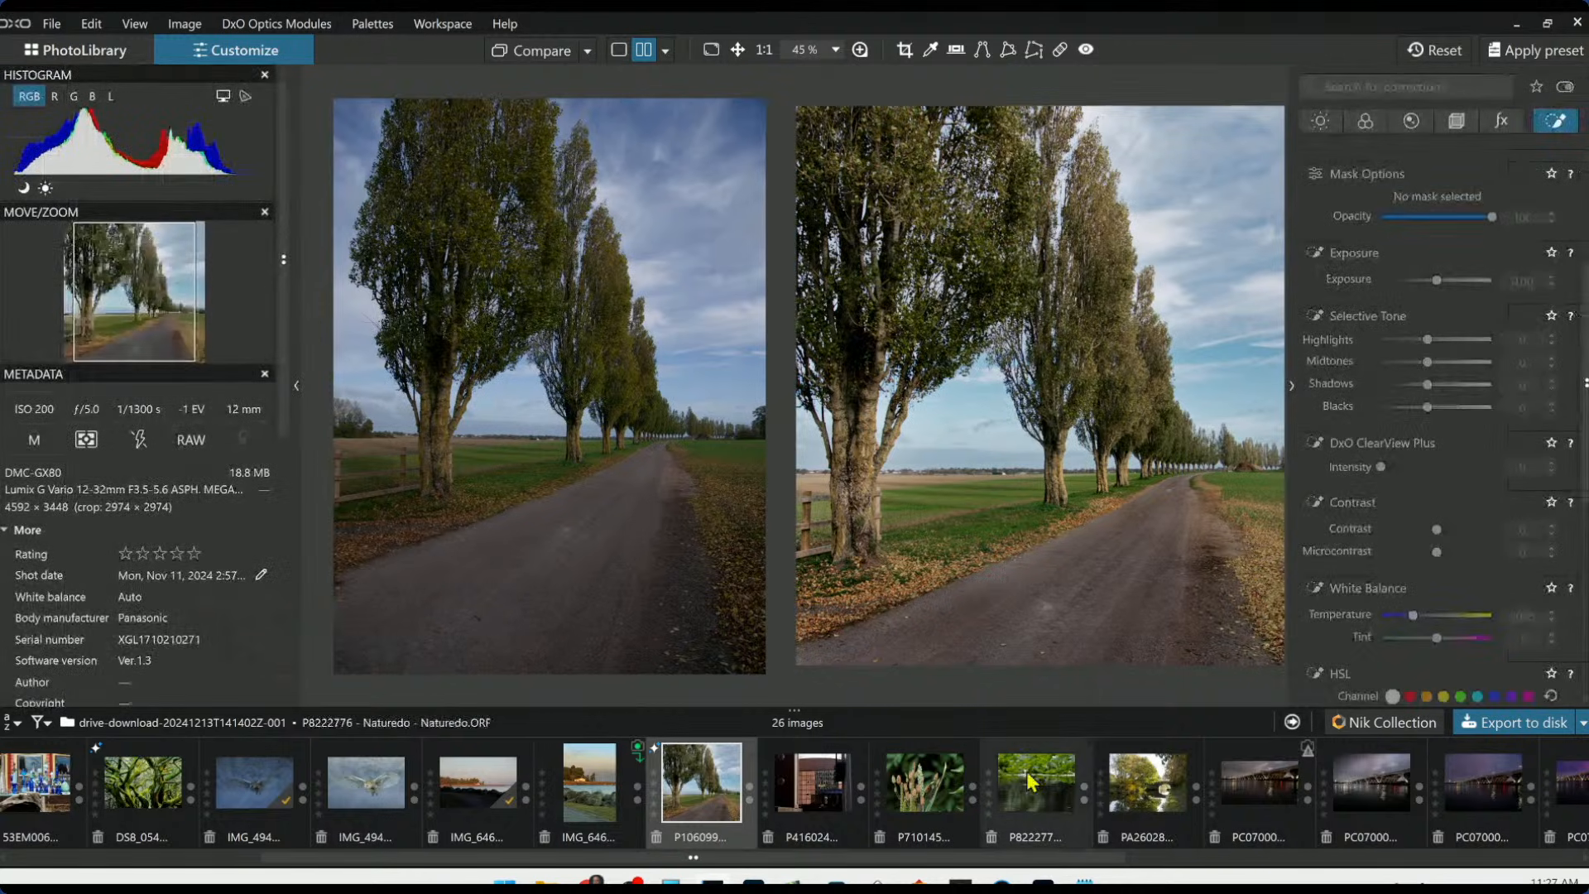
Open photo P4160248 of the building in single view and apply the general purpose demo preset
click(830, 815)
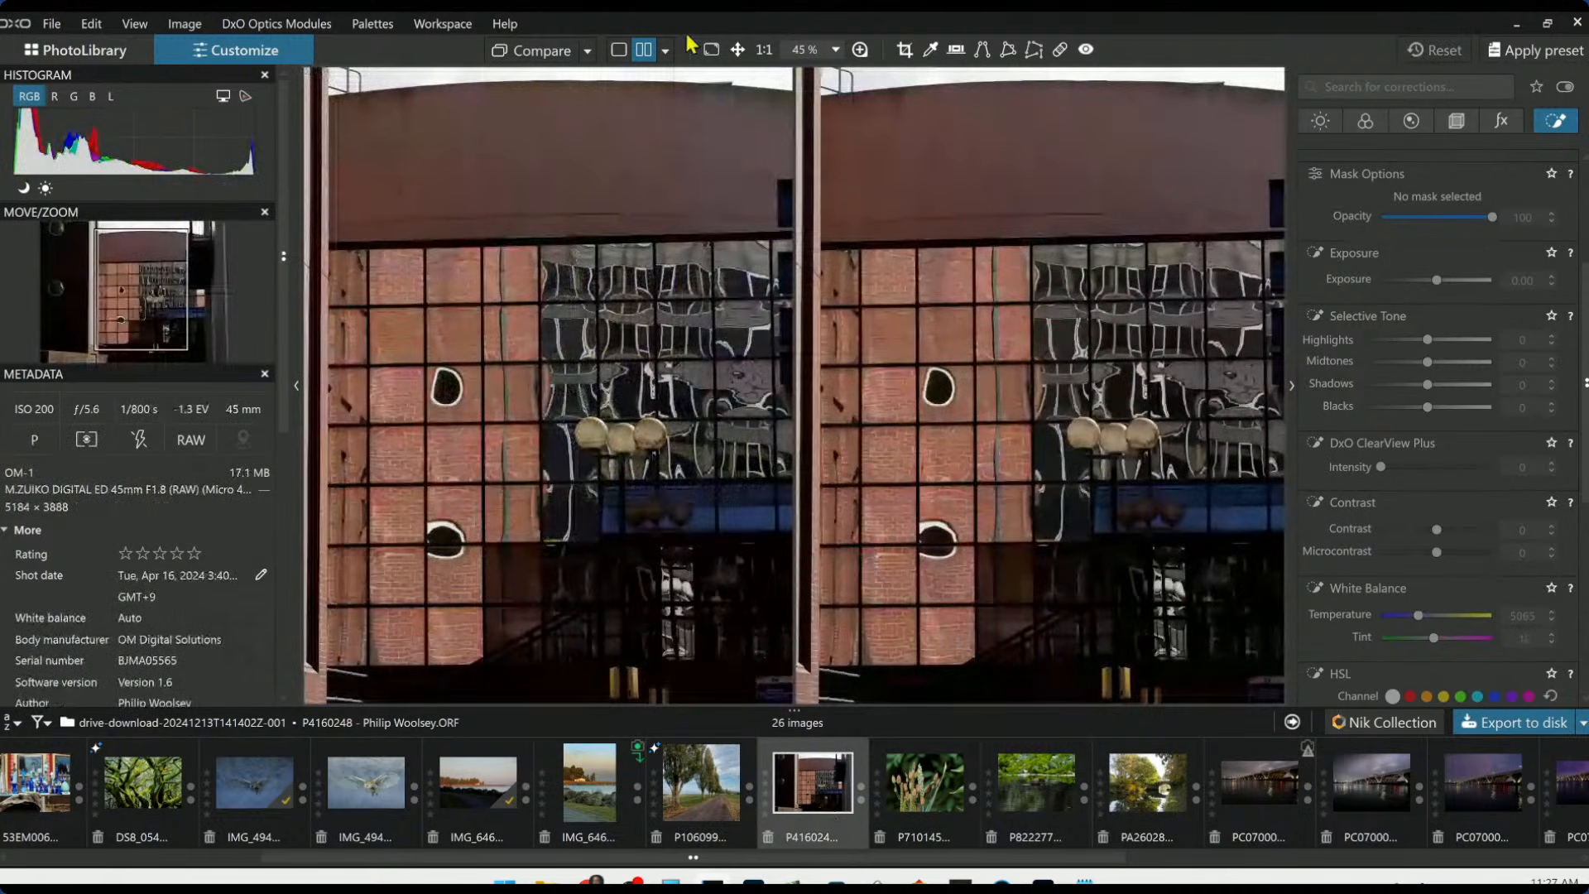
click(618, 50)
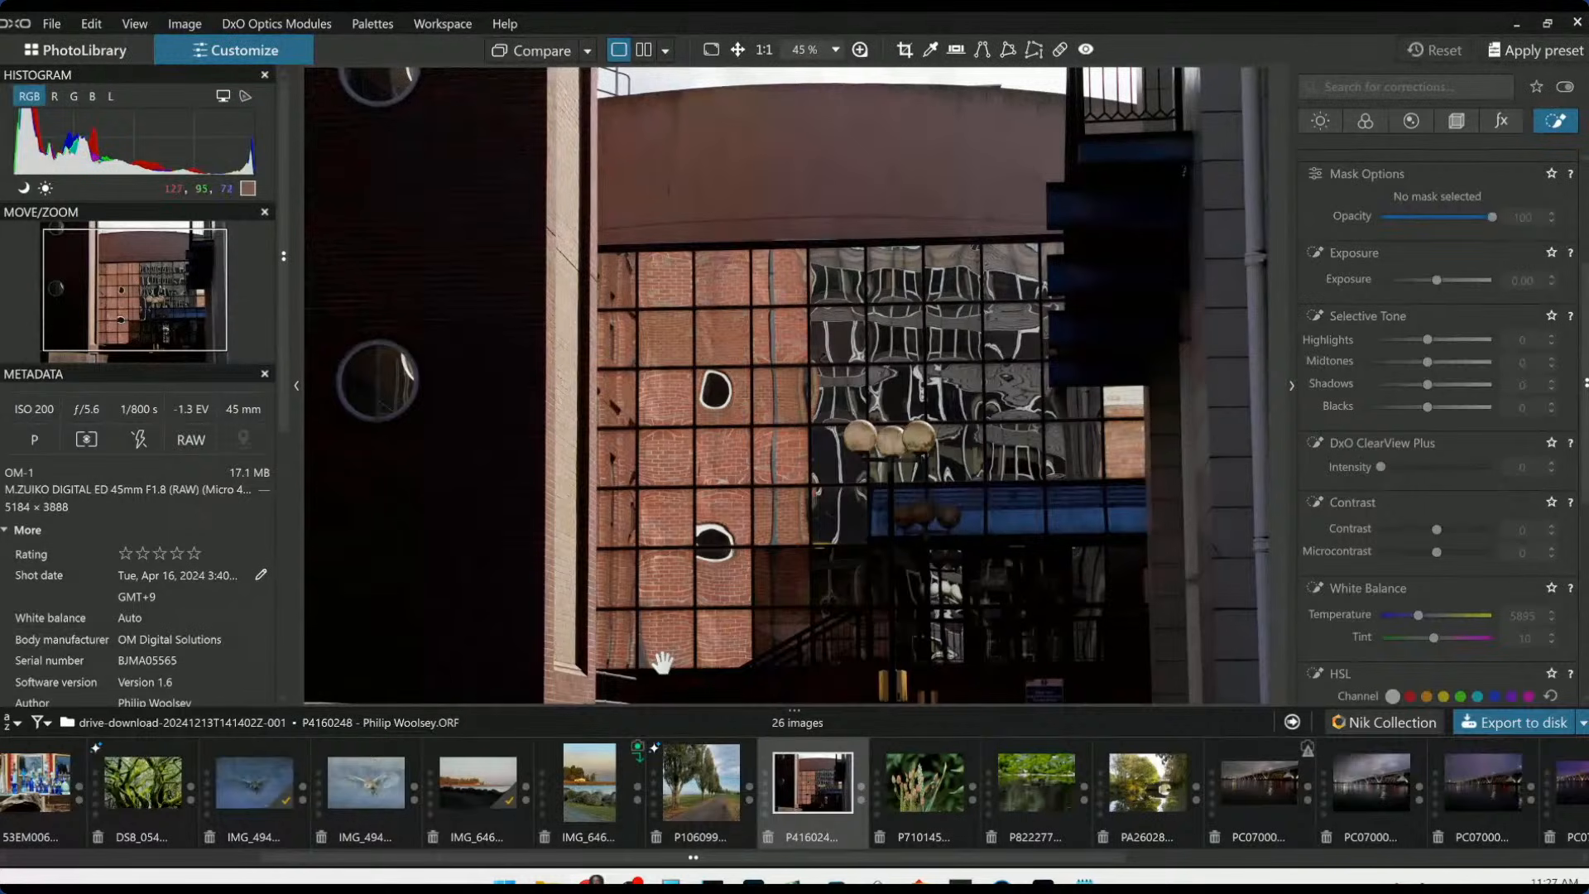
scroll(769, 538, down, 1)
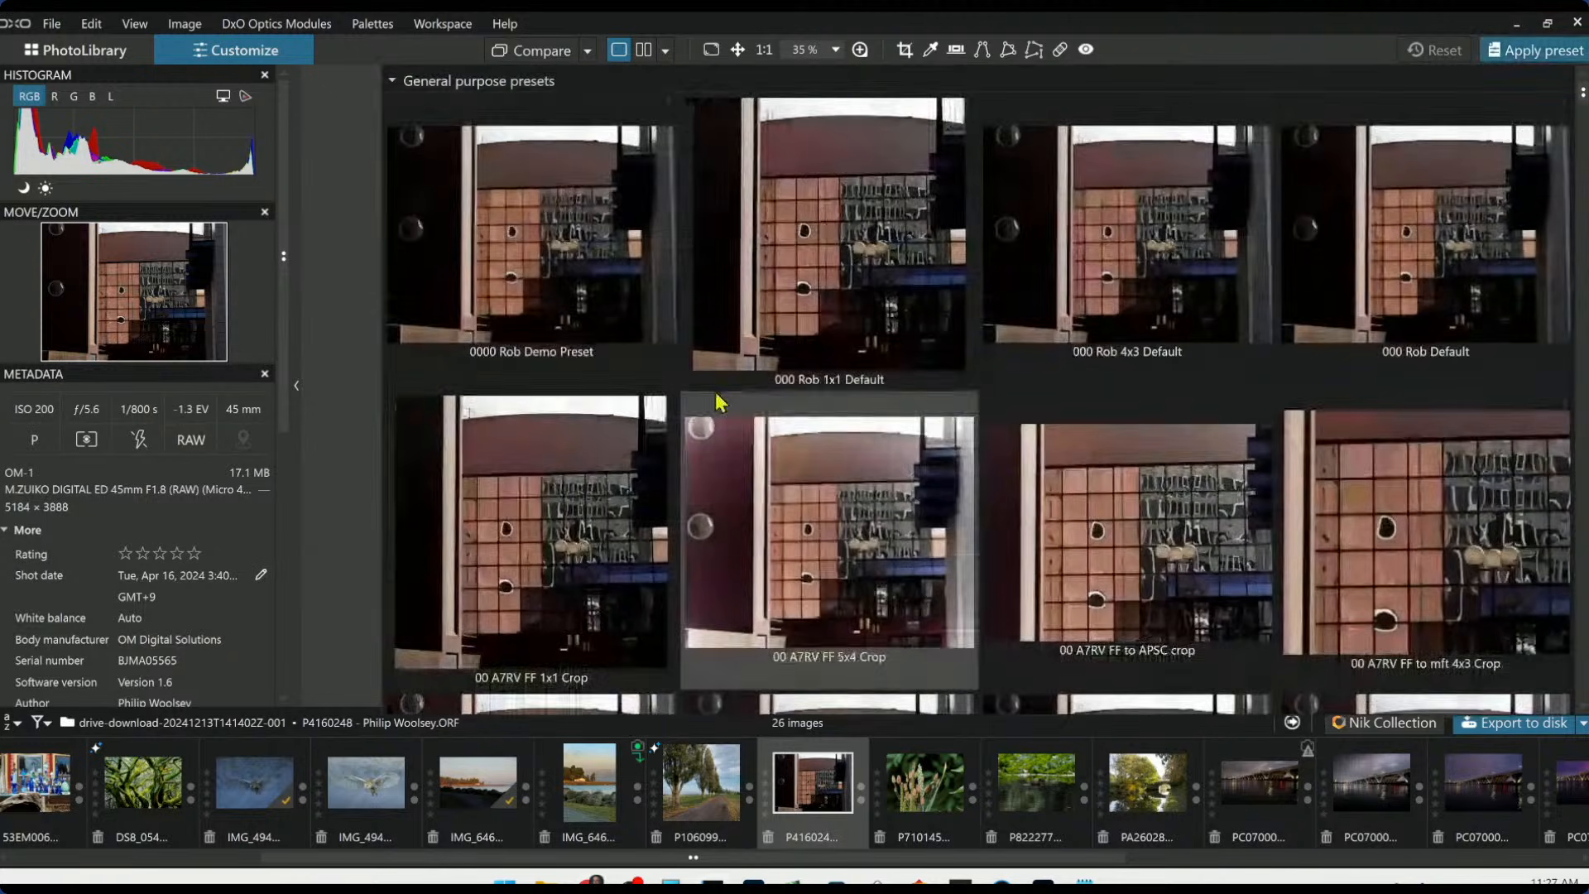
click(606, 334)
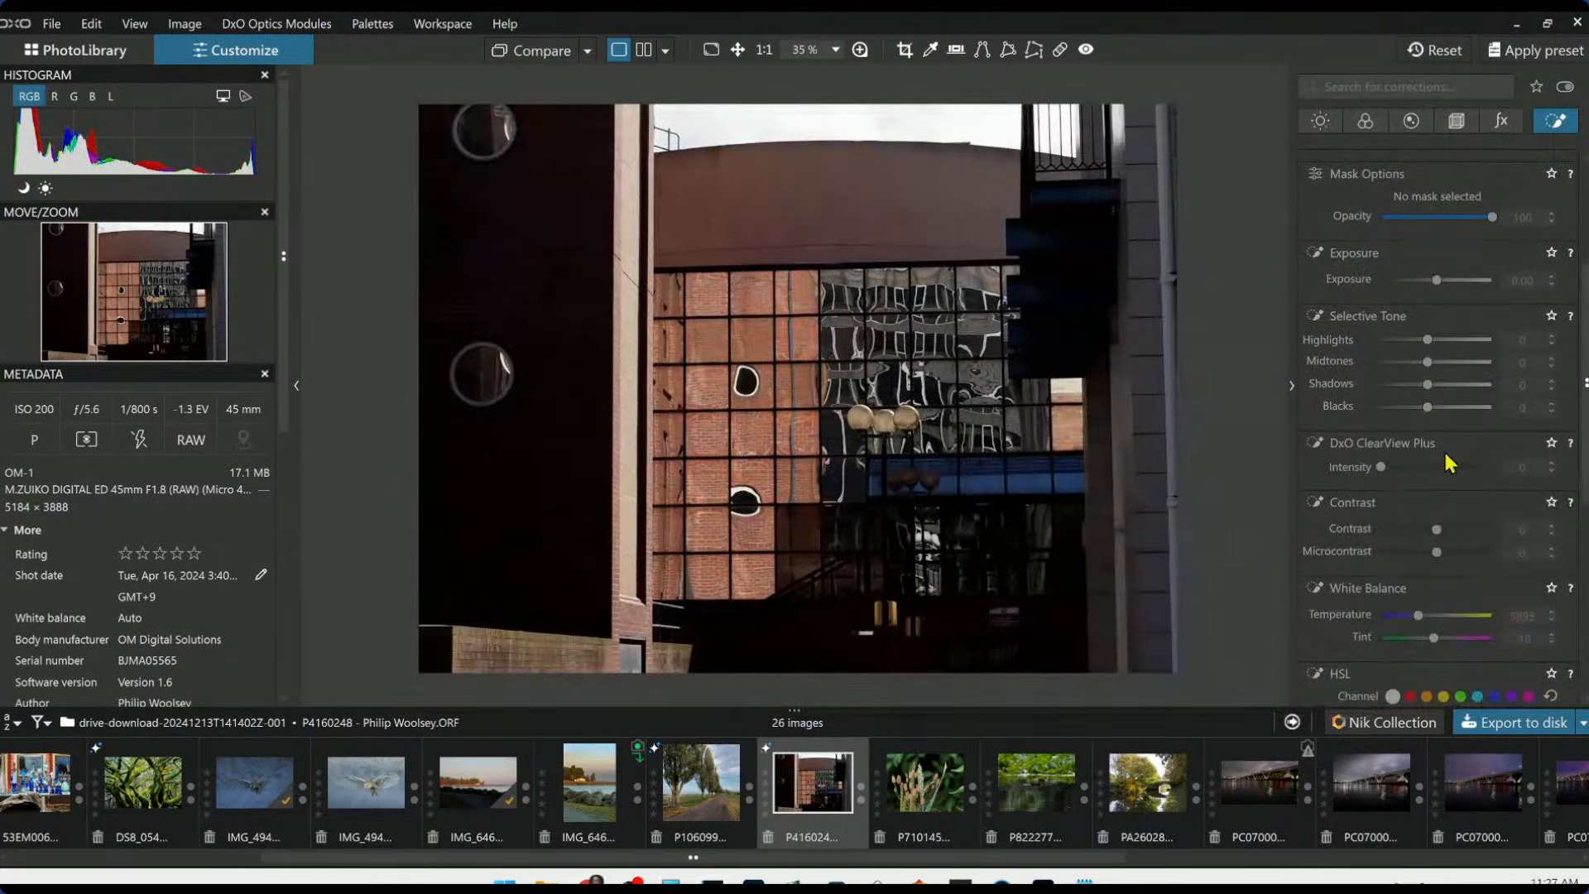
Toggle the automatic Perspective correction on and off to compare the building's lines
click(1456, 121)
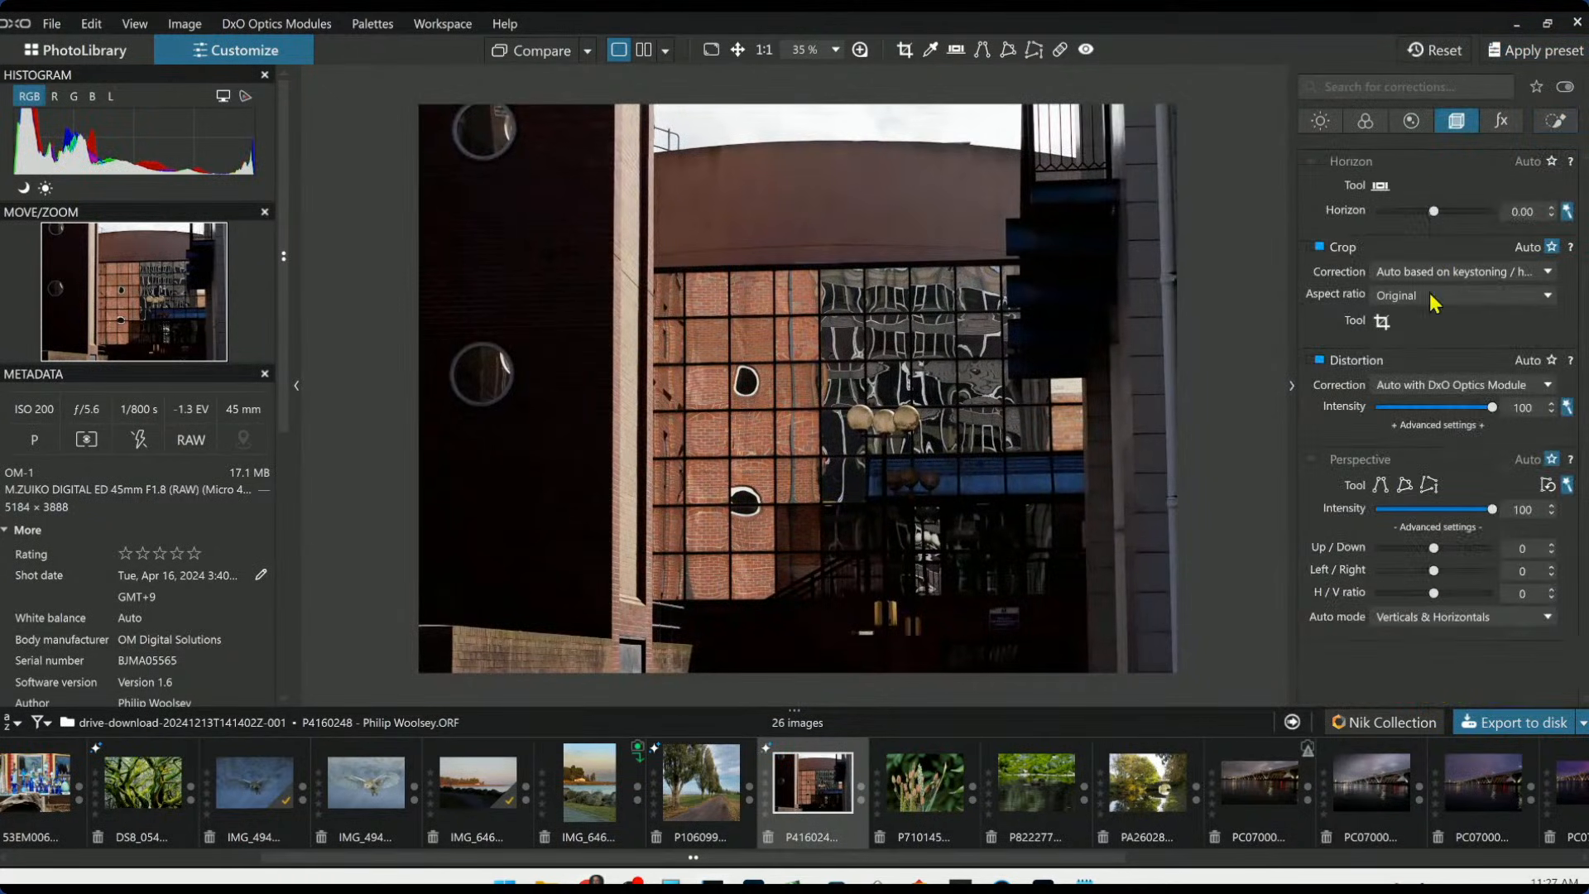
click(1315, 464)
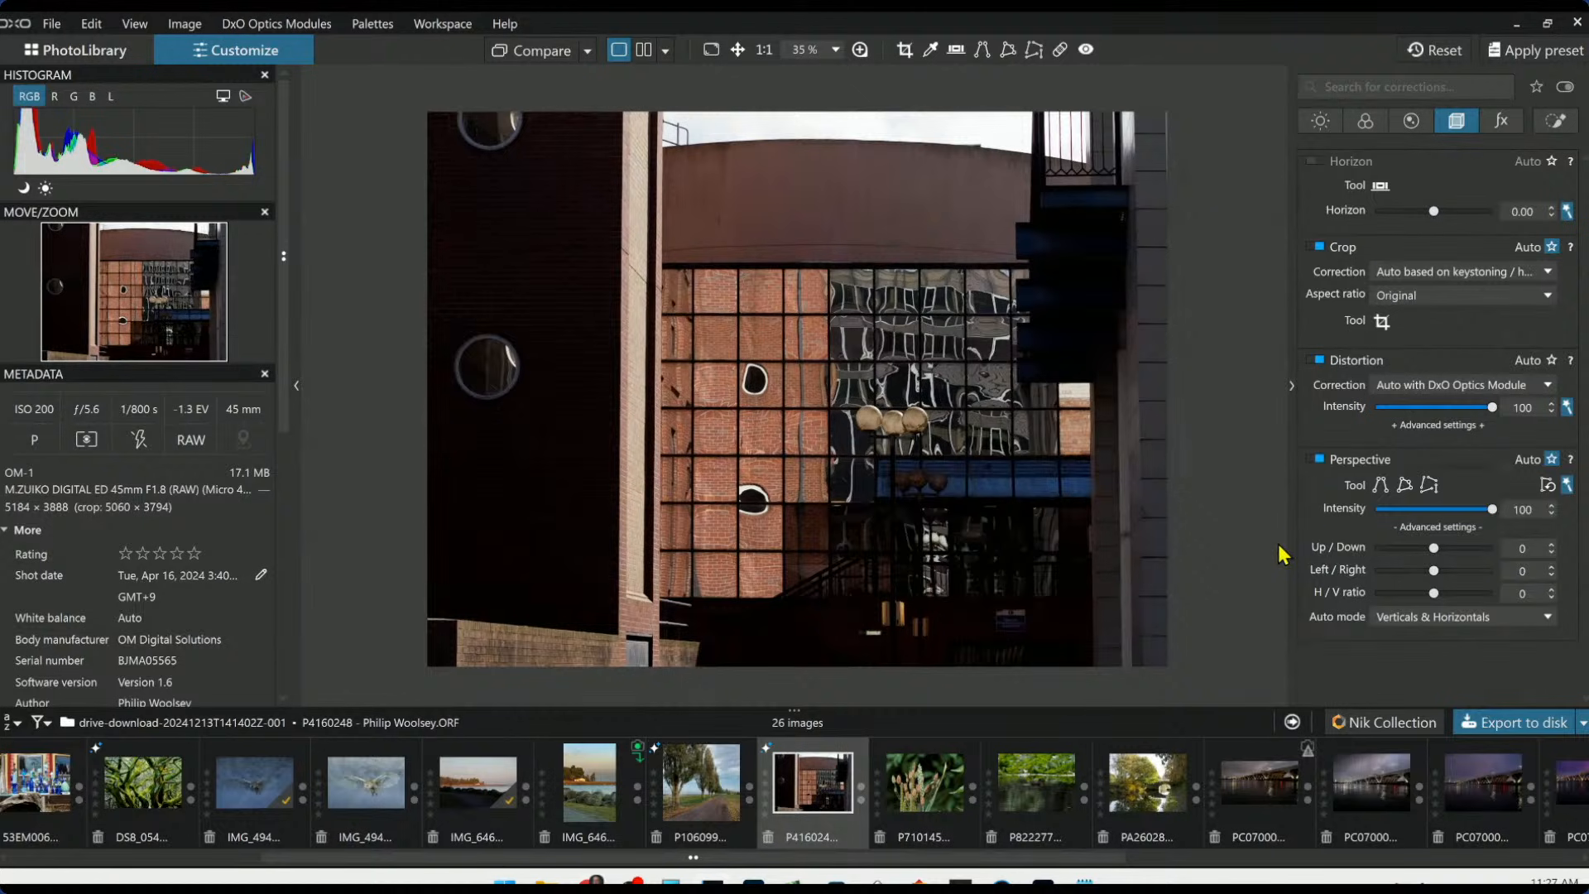
click(1320, 460)
click(1319, 460)
click(1320, 460)
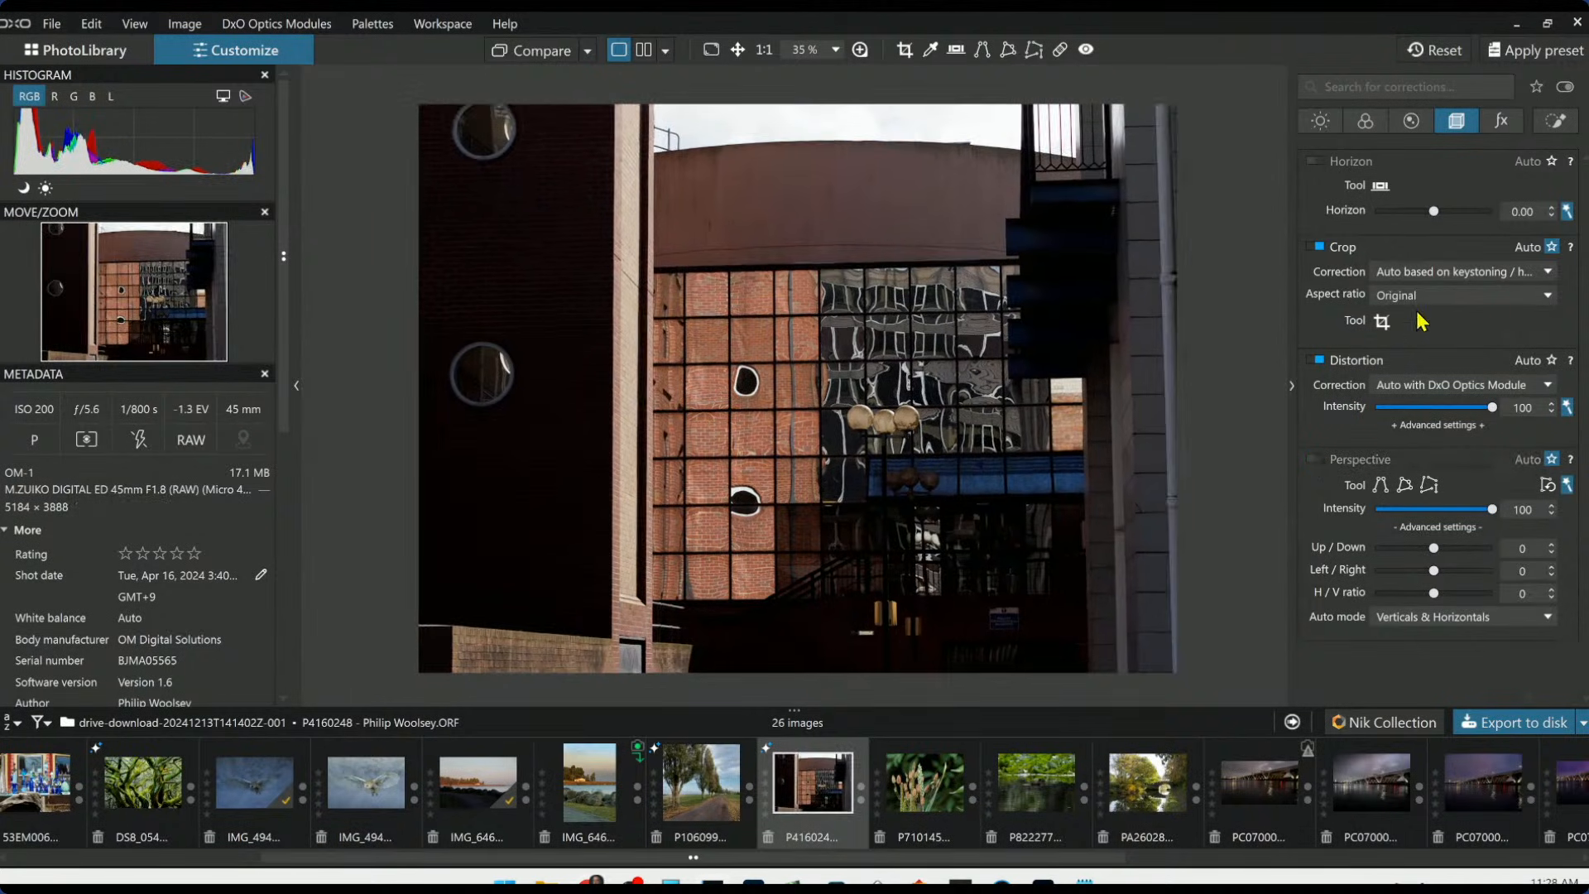
Enable the automatic Perspective correction and straighten the building with a Horizon value of 0.19
click(1437, 212)
scroll(1437, 212, up, 8)
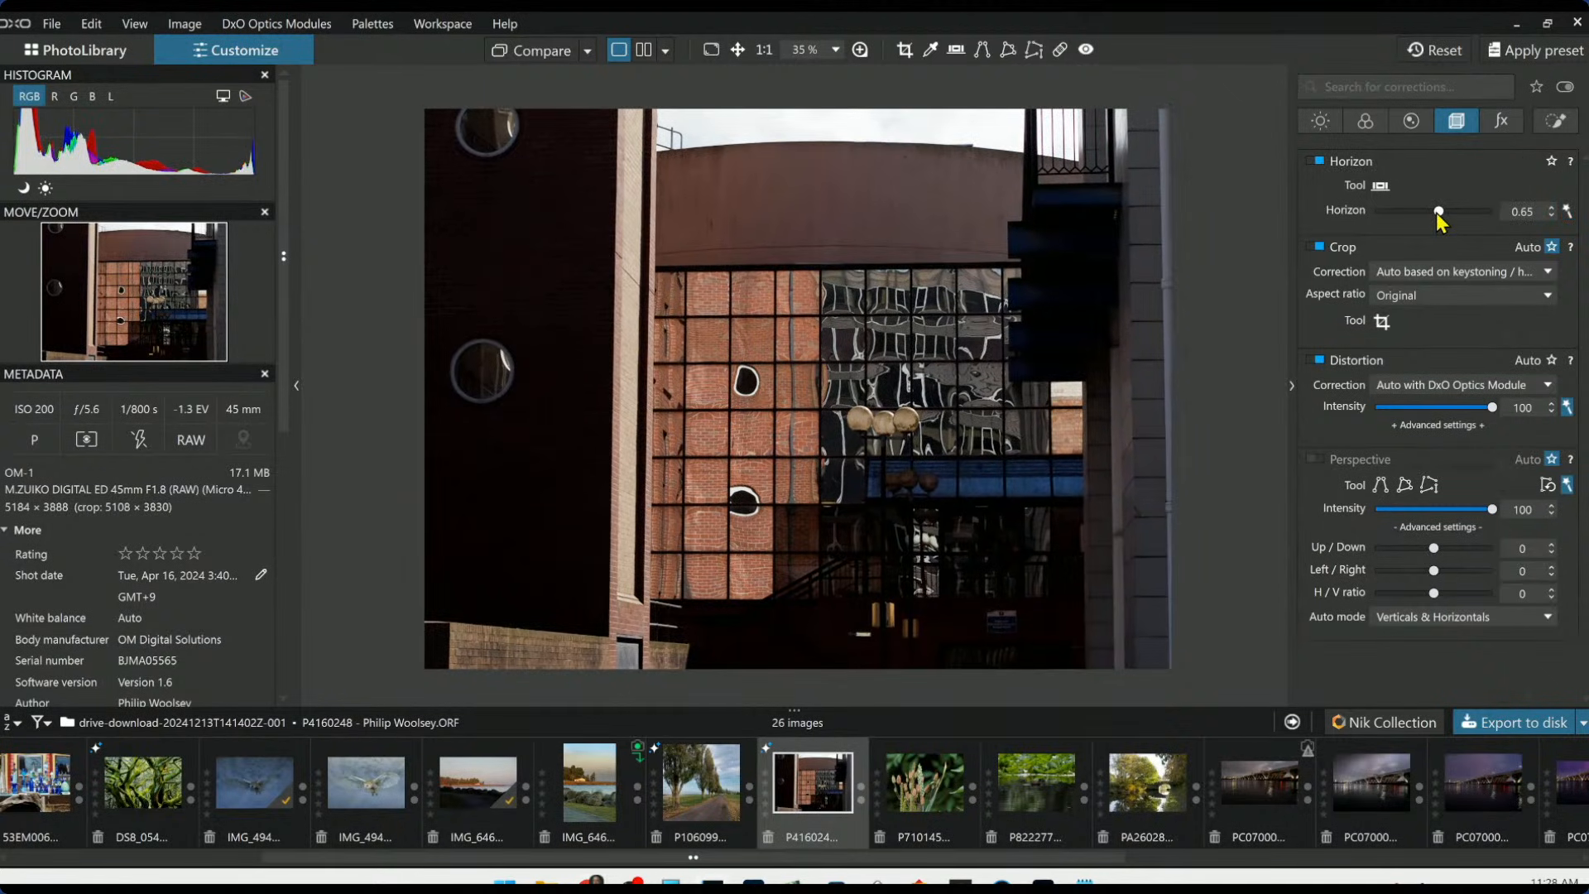
click(1328, 459)
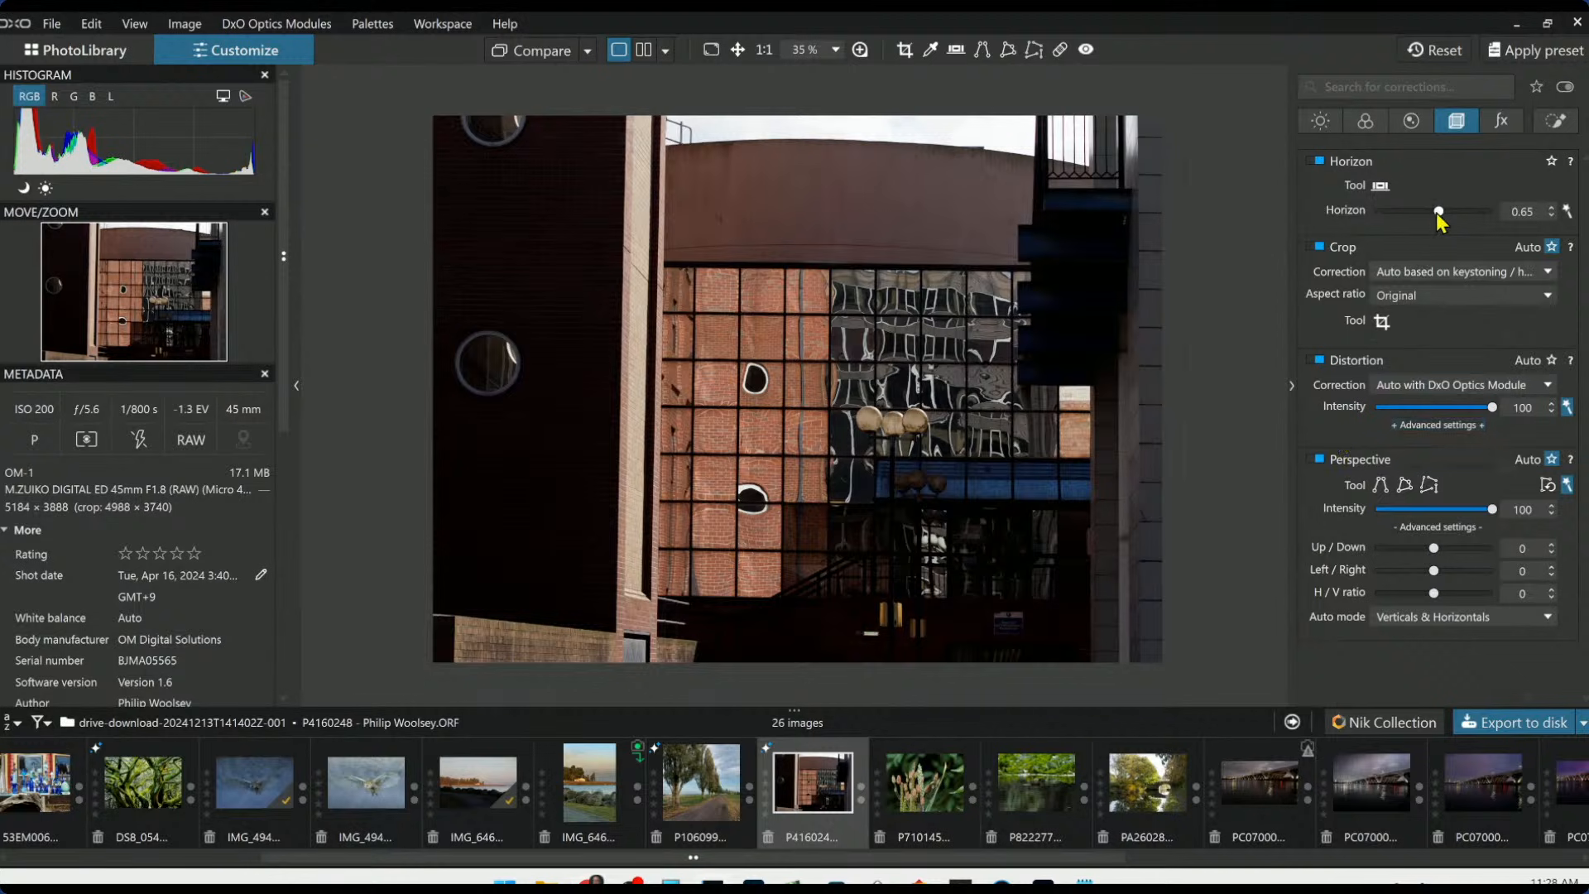
drag(1437, 212, 1435, 212)
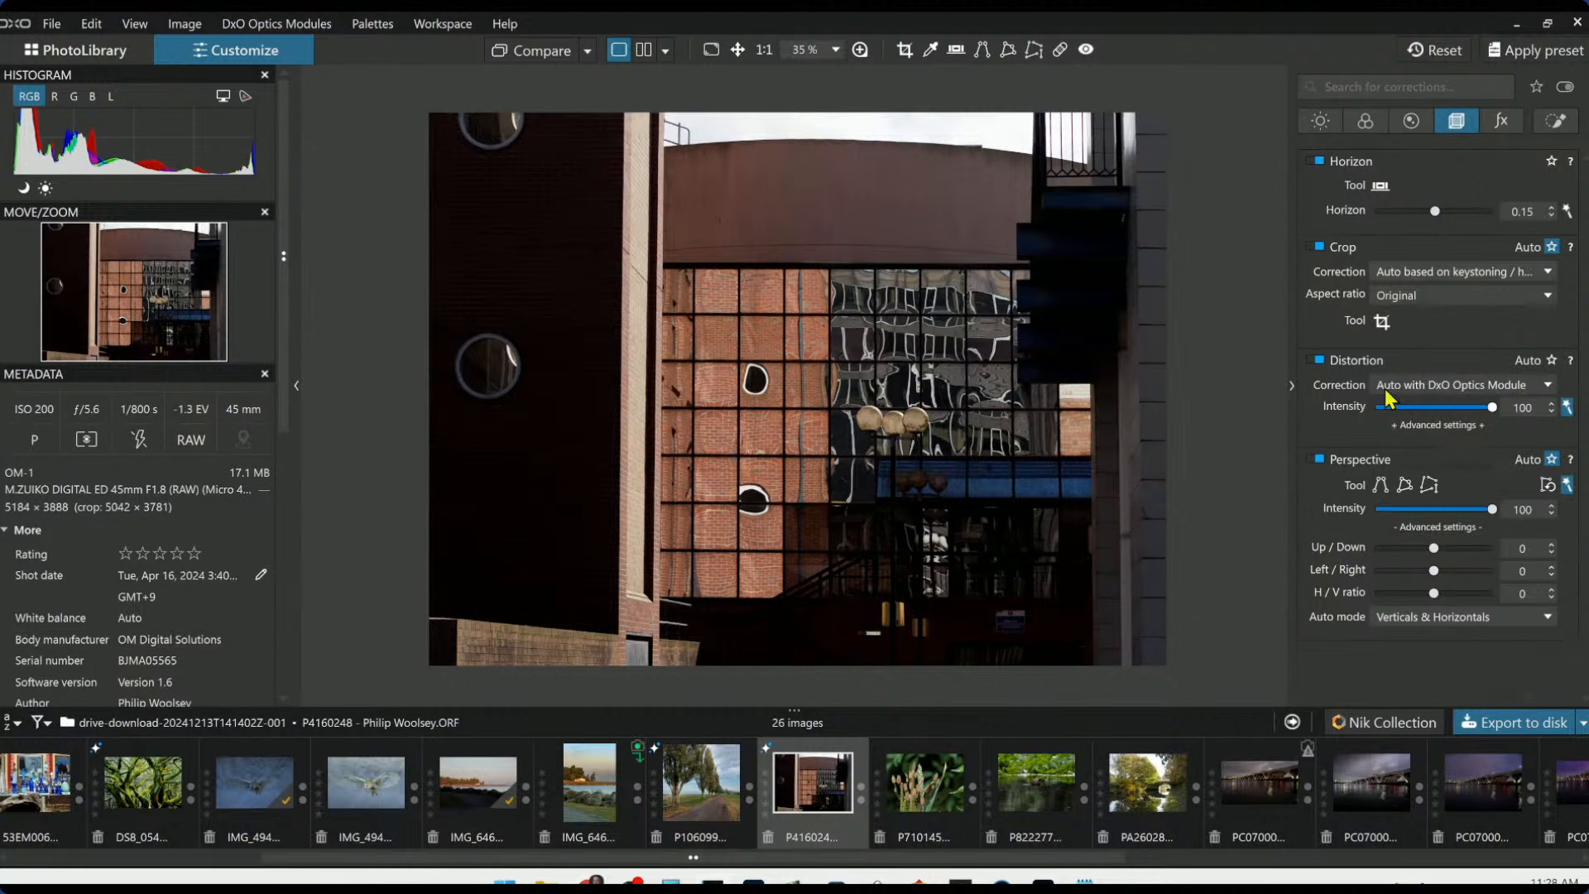
Raise the global Exposure to 4.00 to inspect the shadow detail, and restore its default
drag(1435, 212, 1497, 217)
click(1321, 121)
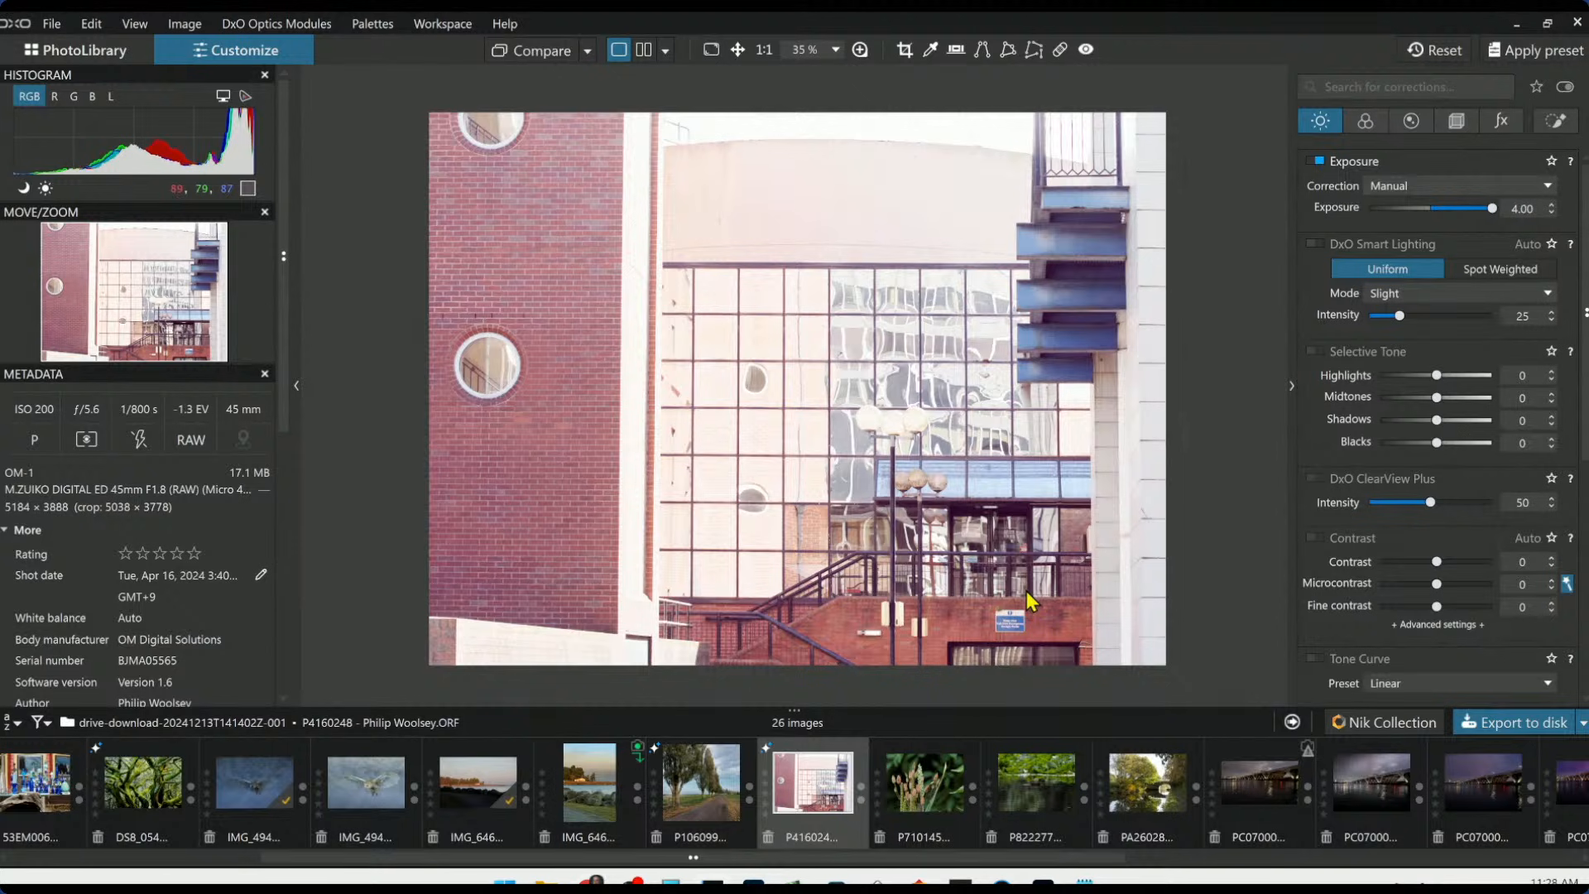
double_click(1493, 209)
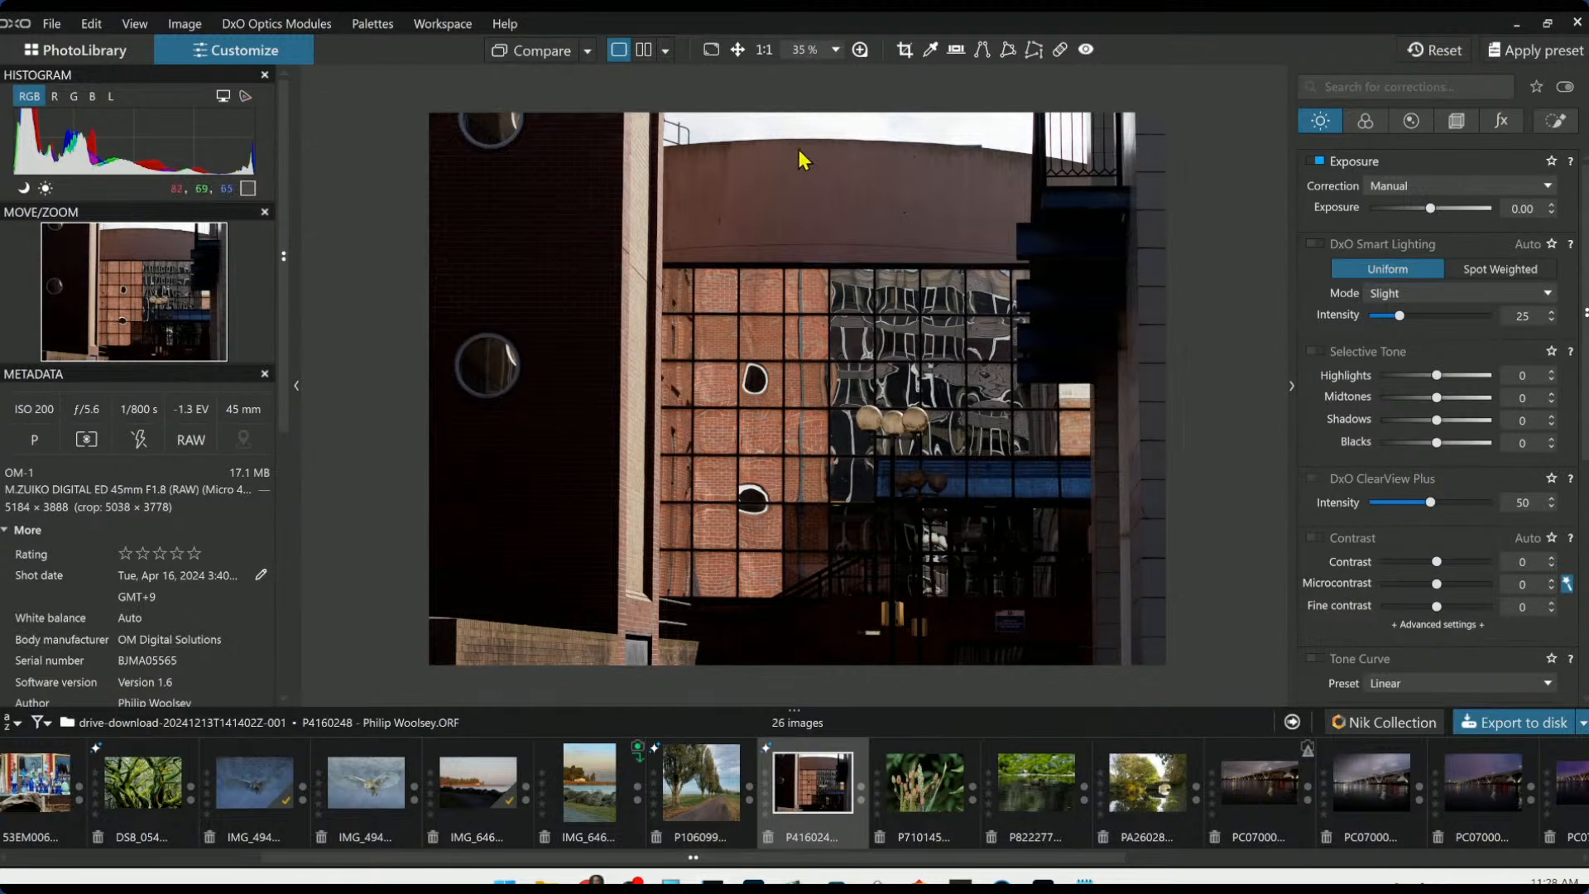
Shrink the crop from its lower edge to about 4738 × 3554 px at the original aspect ratio
click(1457, 125)
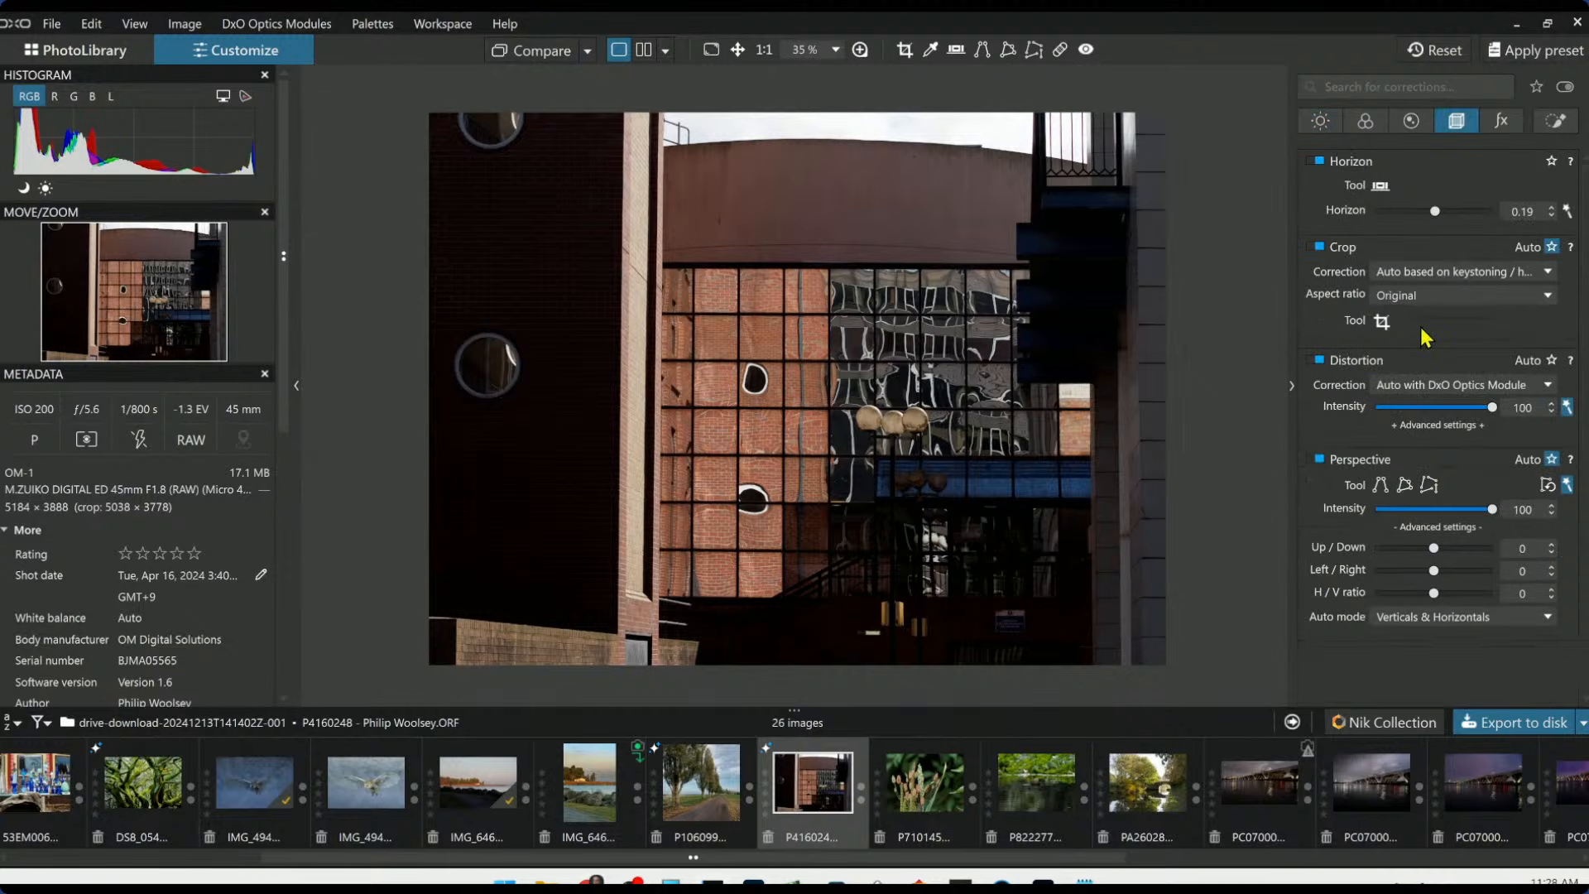
click(1383, 322)
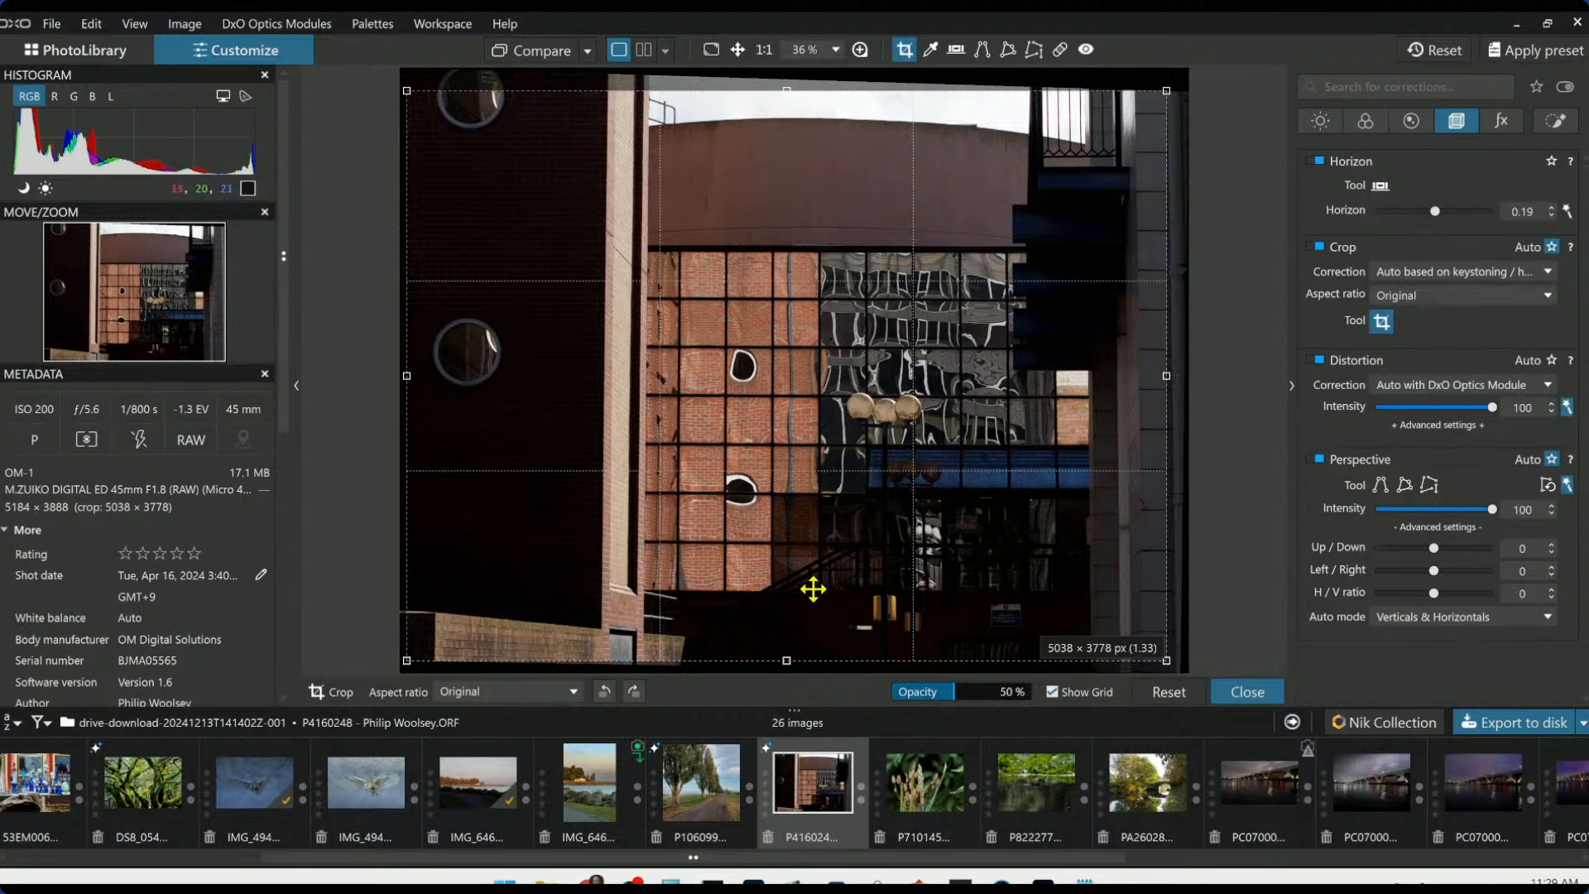
right_click(785, 670)
click(773, 660)
drag(773, 660, 787, 627)
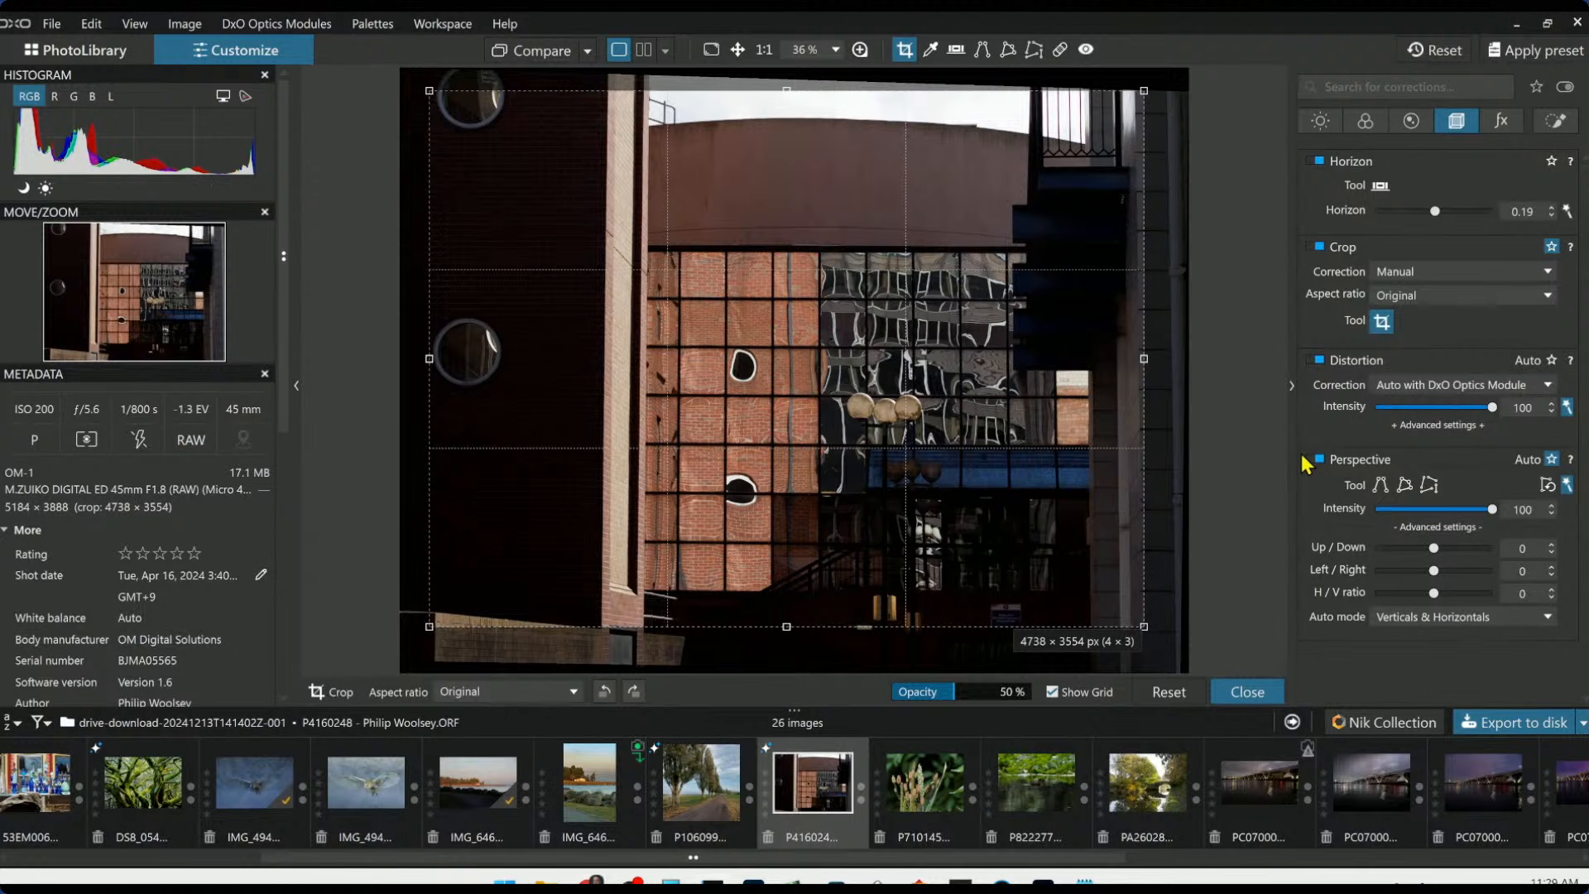
Set the crop's aspect ratio to 3 × 2, enlarge it to about 4946 × 3297 px and apply it
click(1417, 296)
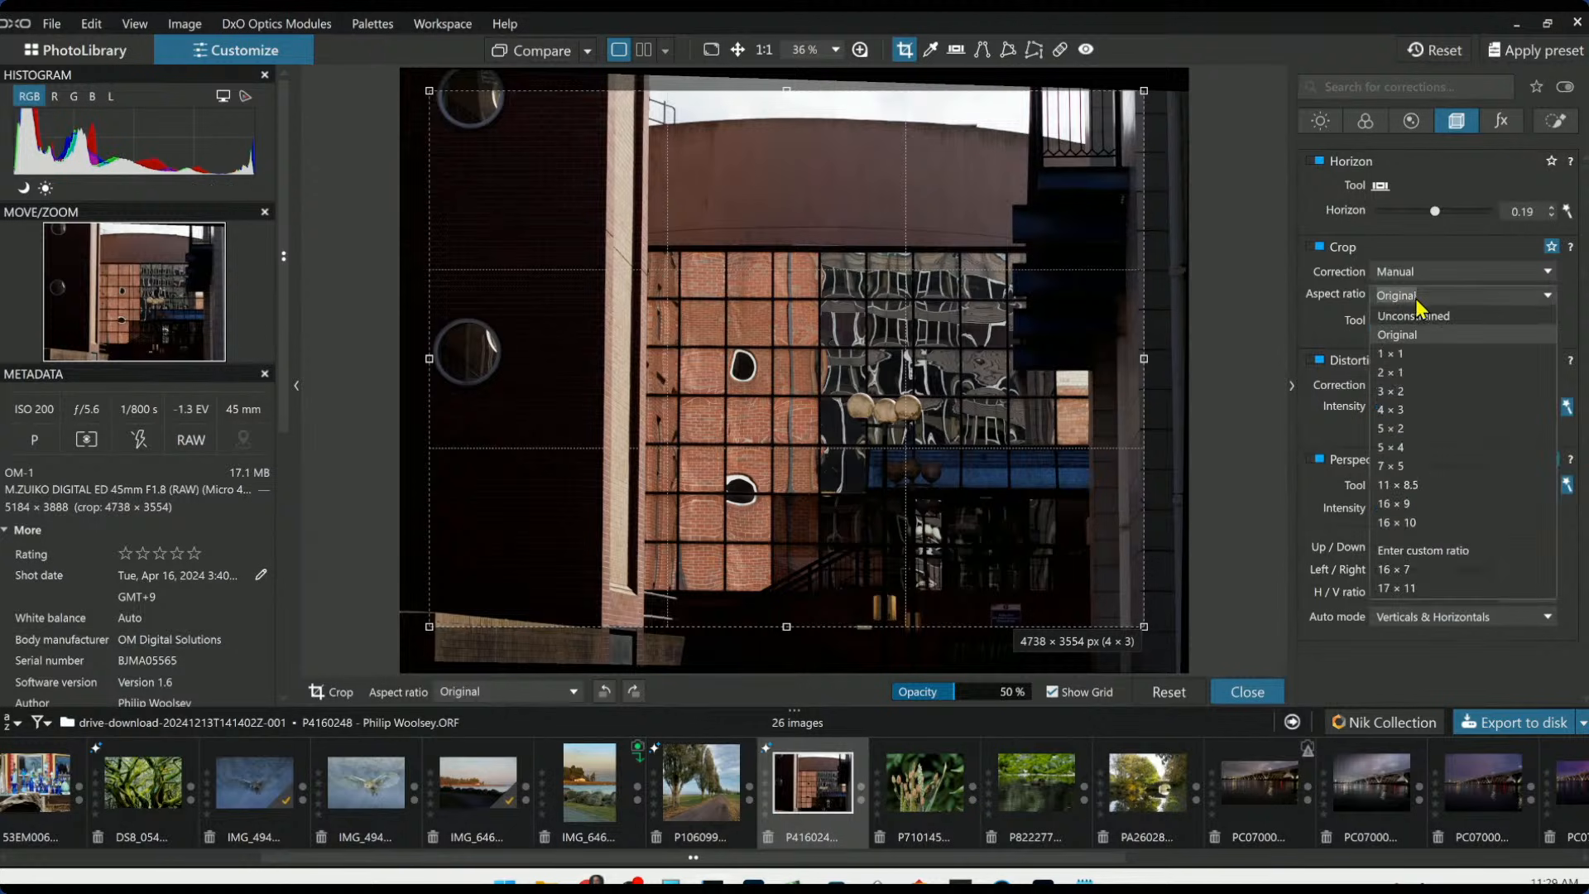
click(1423, 396)
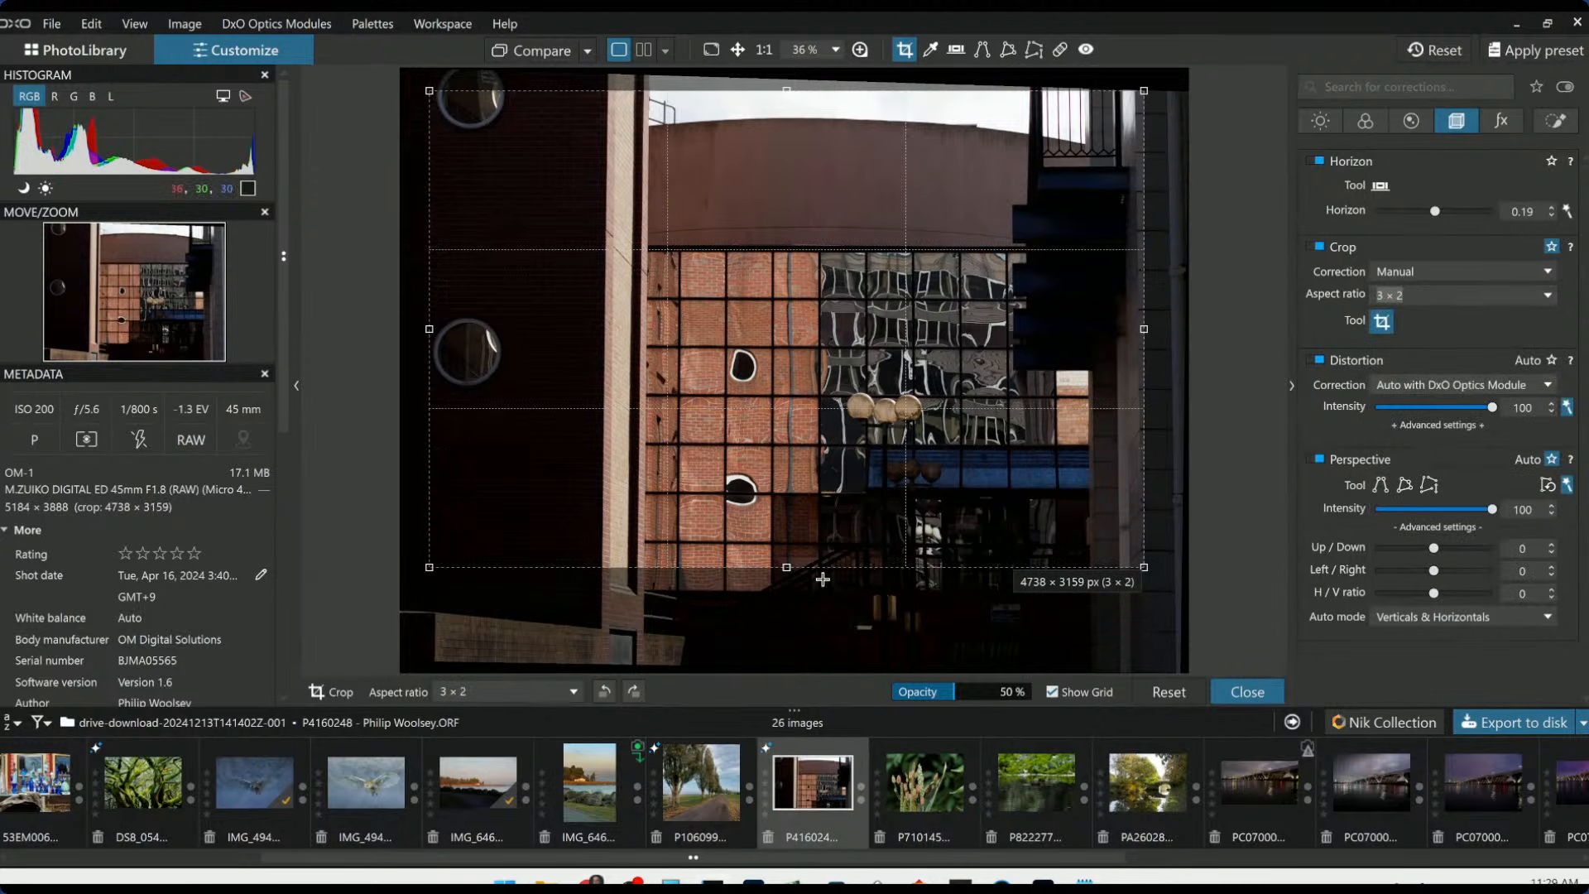
drag(789, 574, 788, 594)
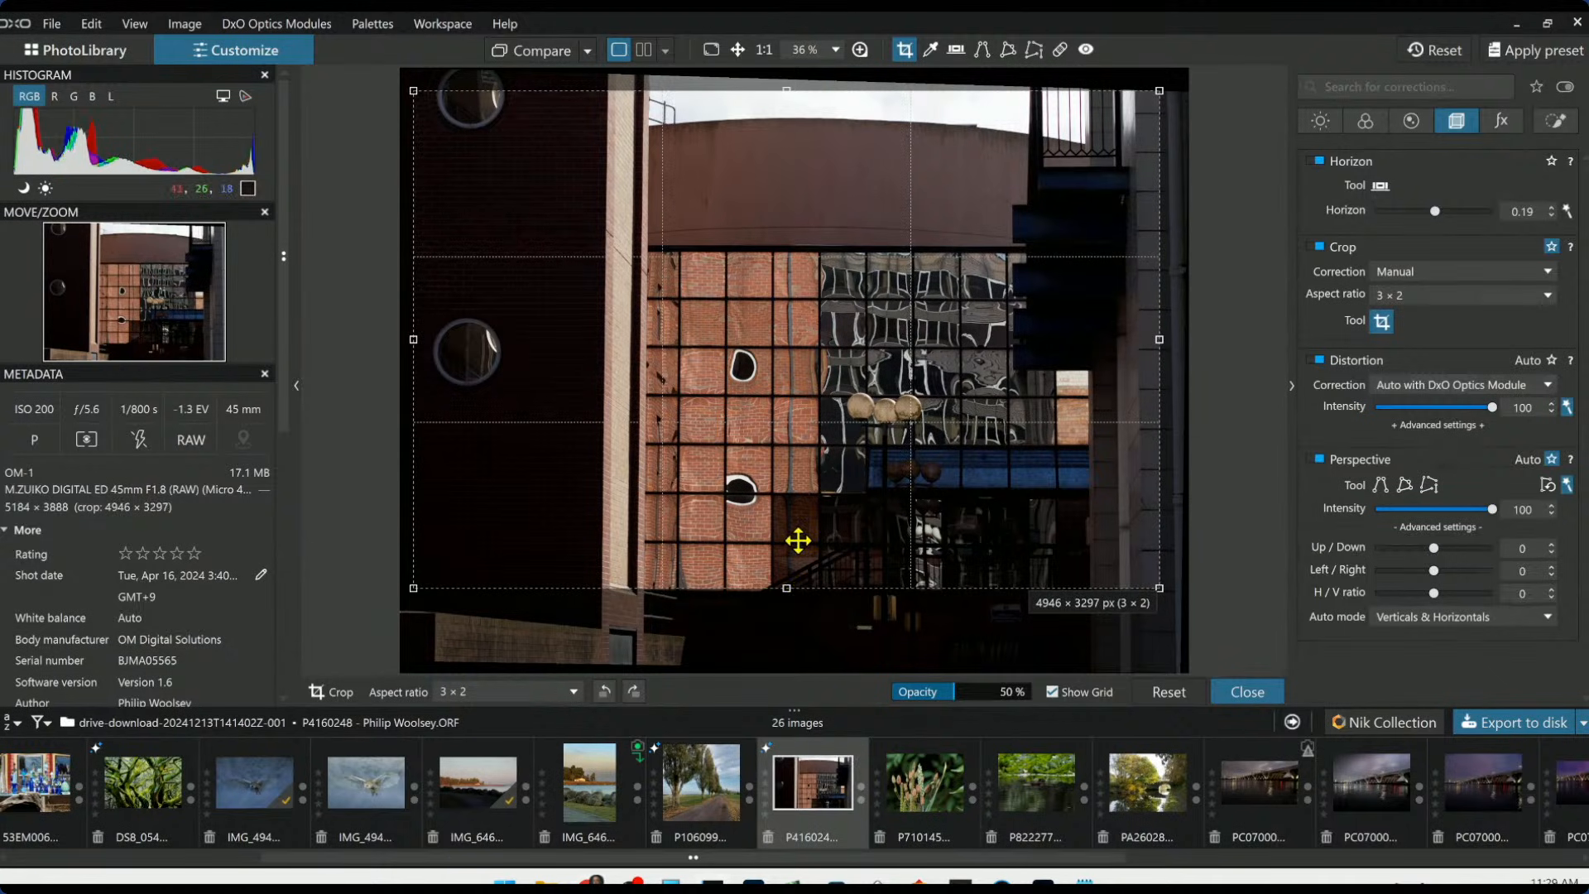
key(Return)
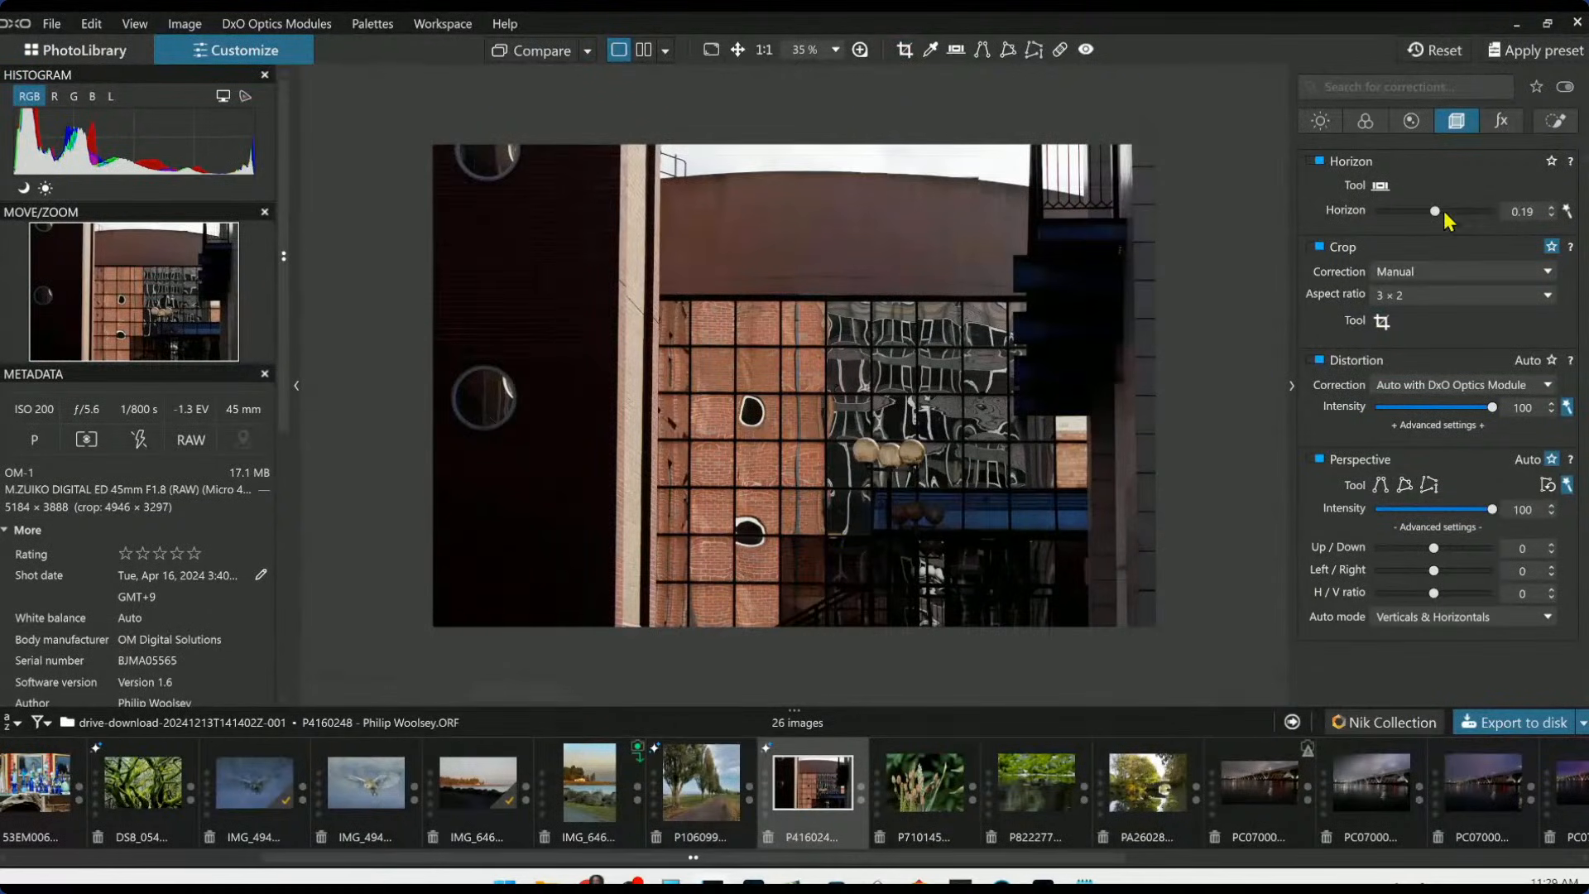
Place control points on the two round windows in the dark brick wall and set the mask's Exposure to 2.96
click(1556, 120)
click(1355, 188)
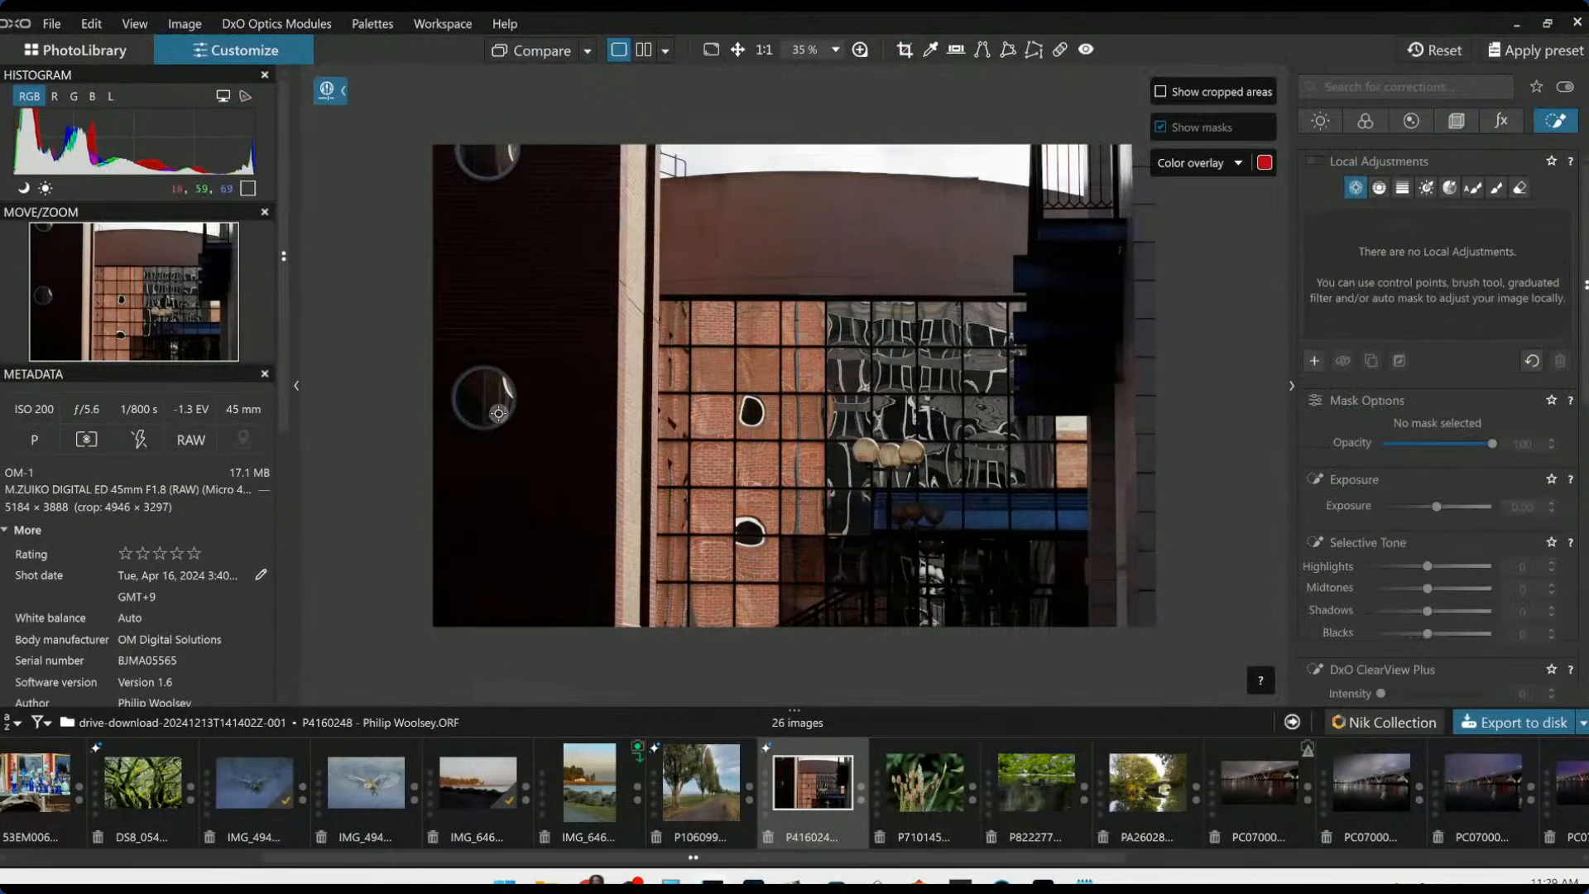
click(496, 390)
click(487, 157)
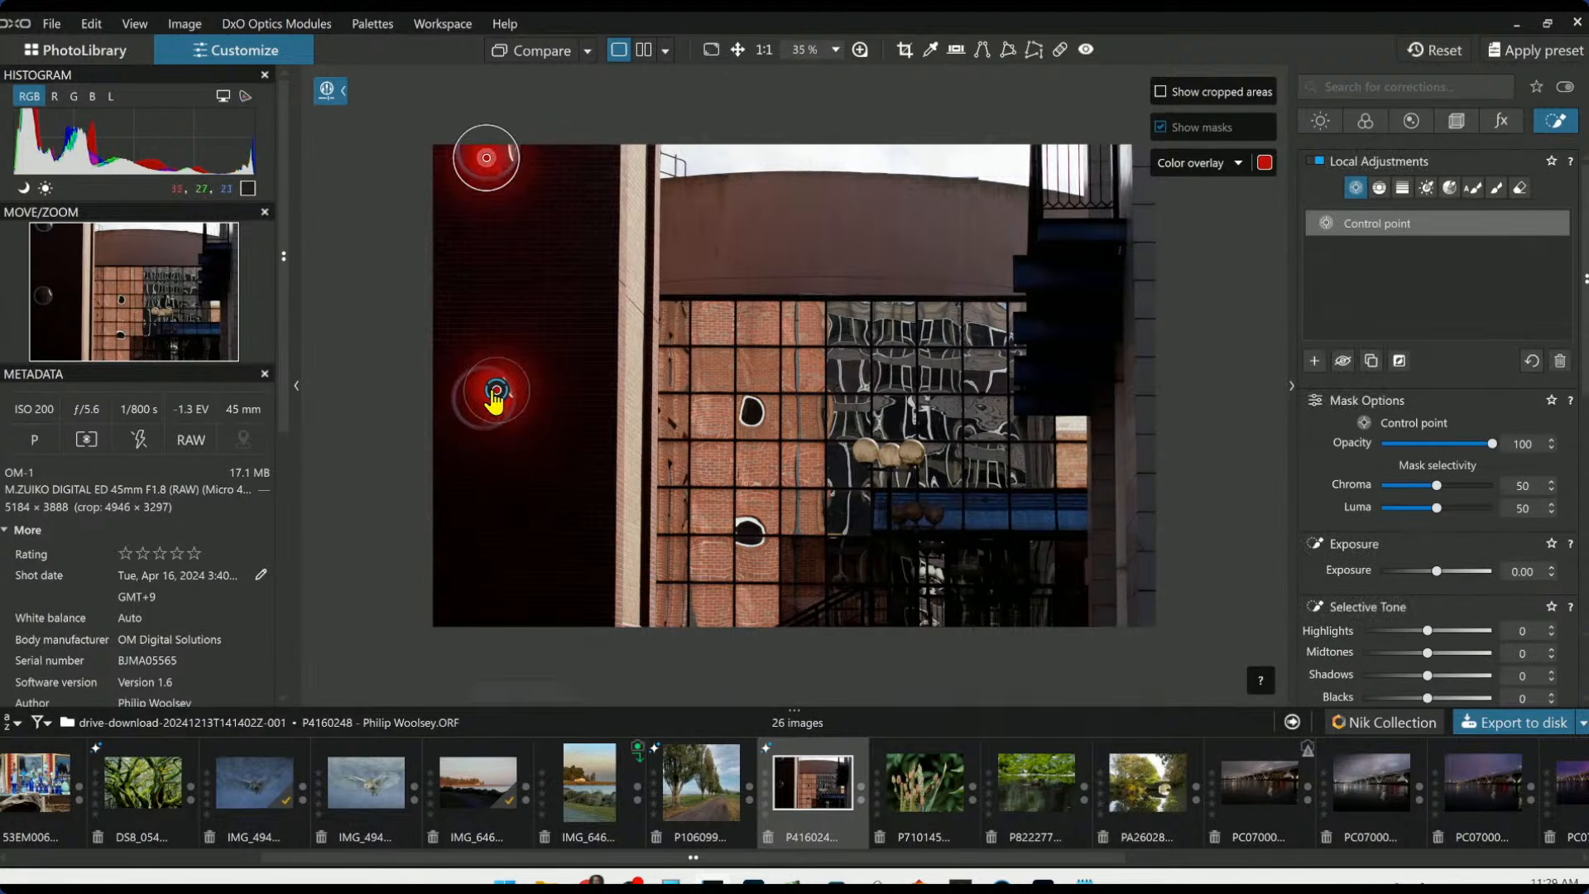
click(491, 393)
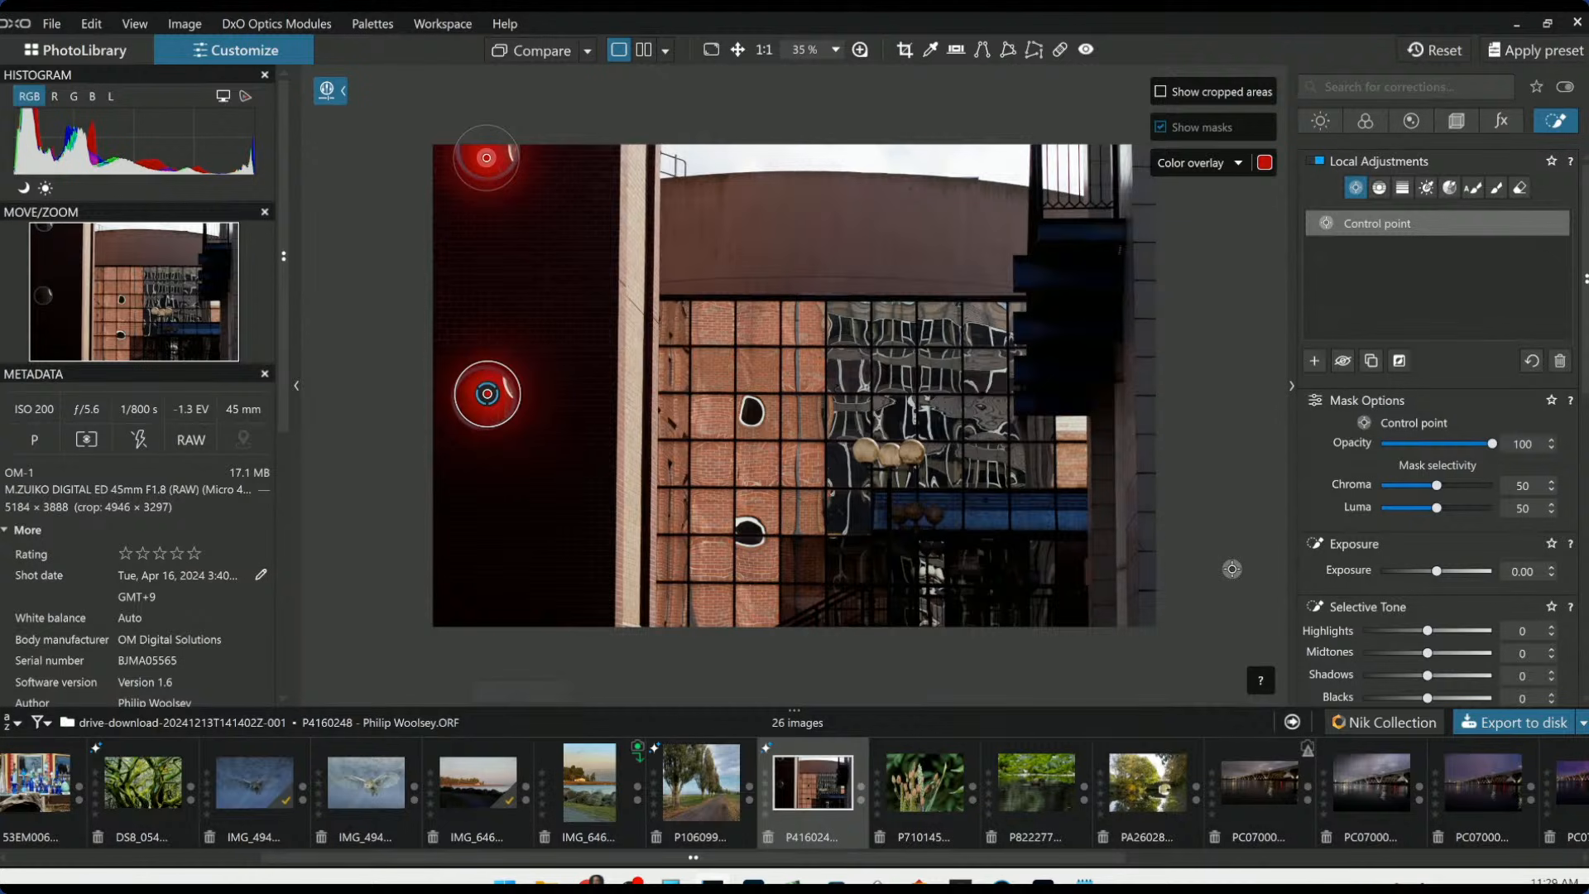
drag(1440, 573, 1480, 576)
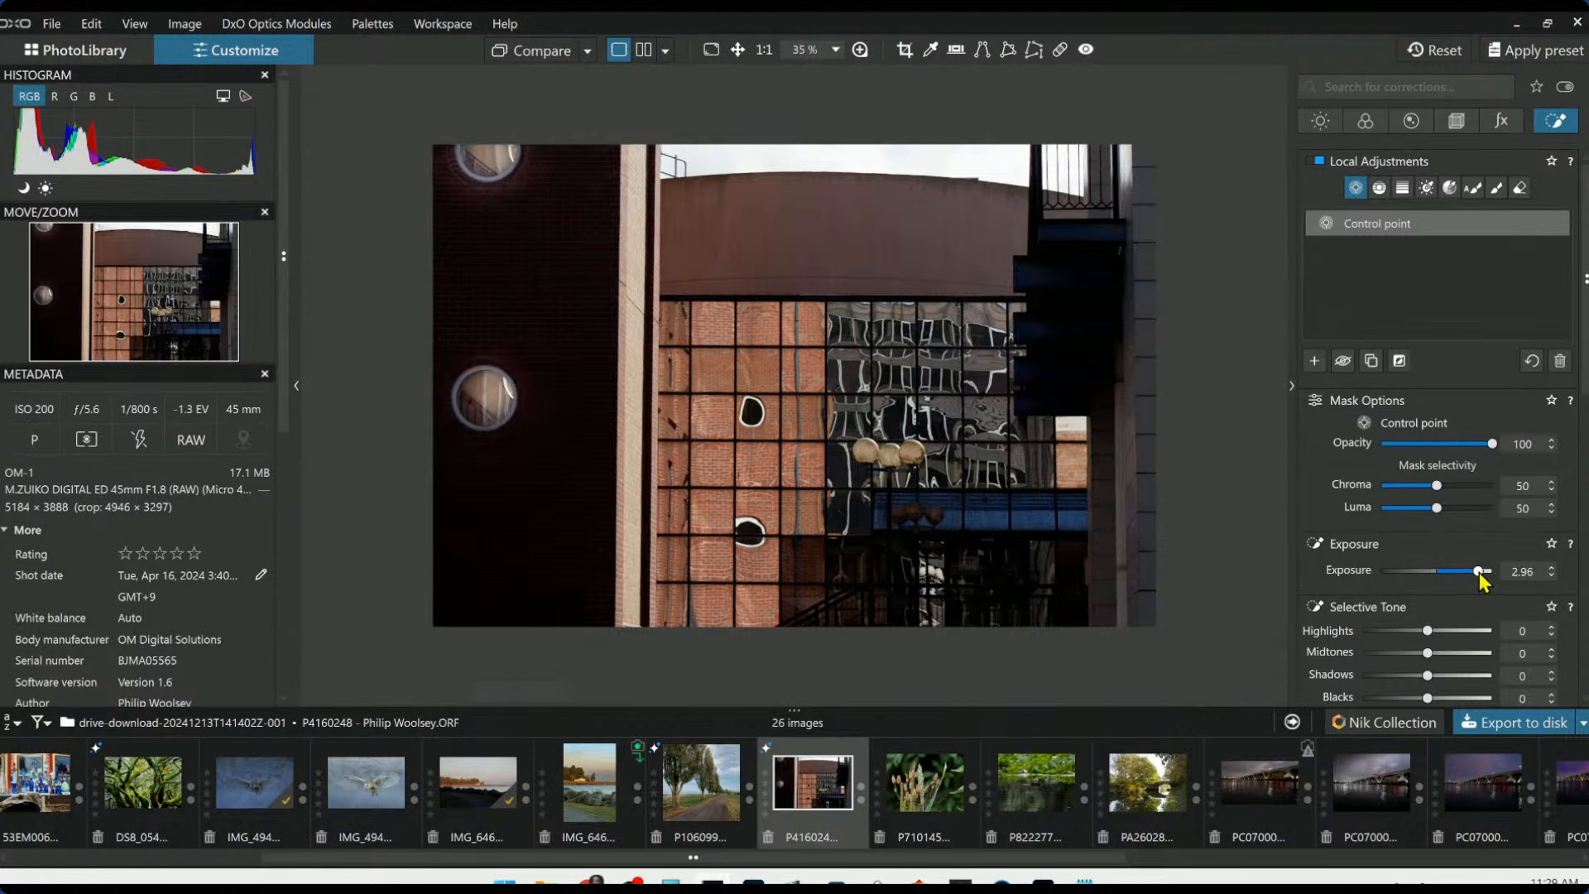
Start a new control point mask and place four slightly resized control points down the dark blue staircase on the photo's right side
click(1399, 362)
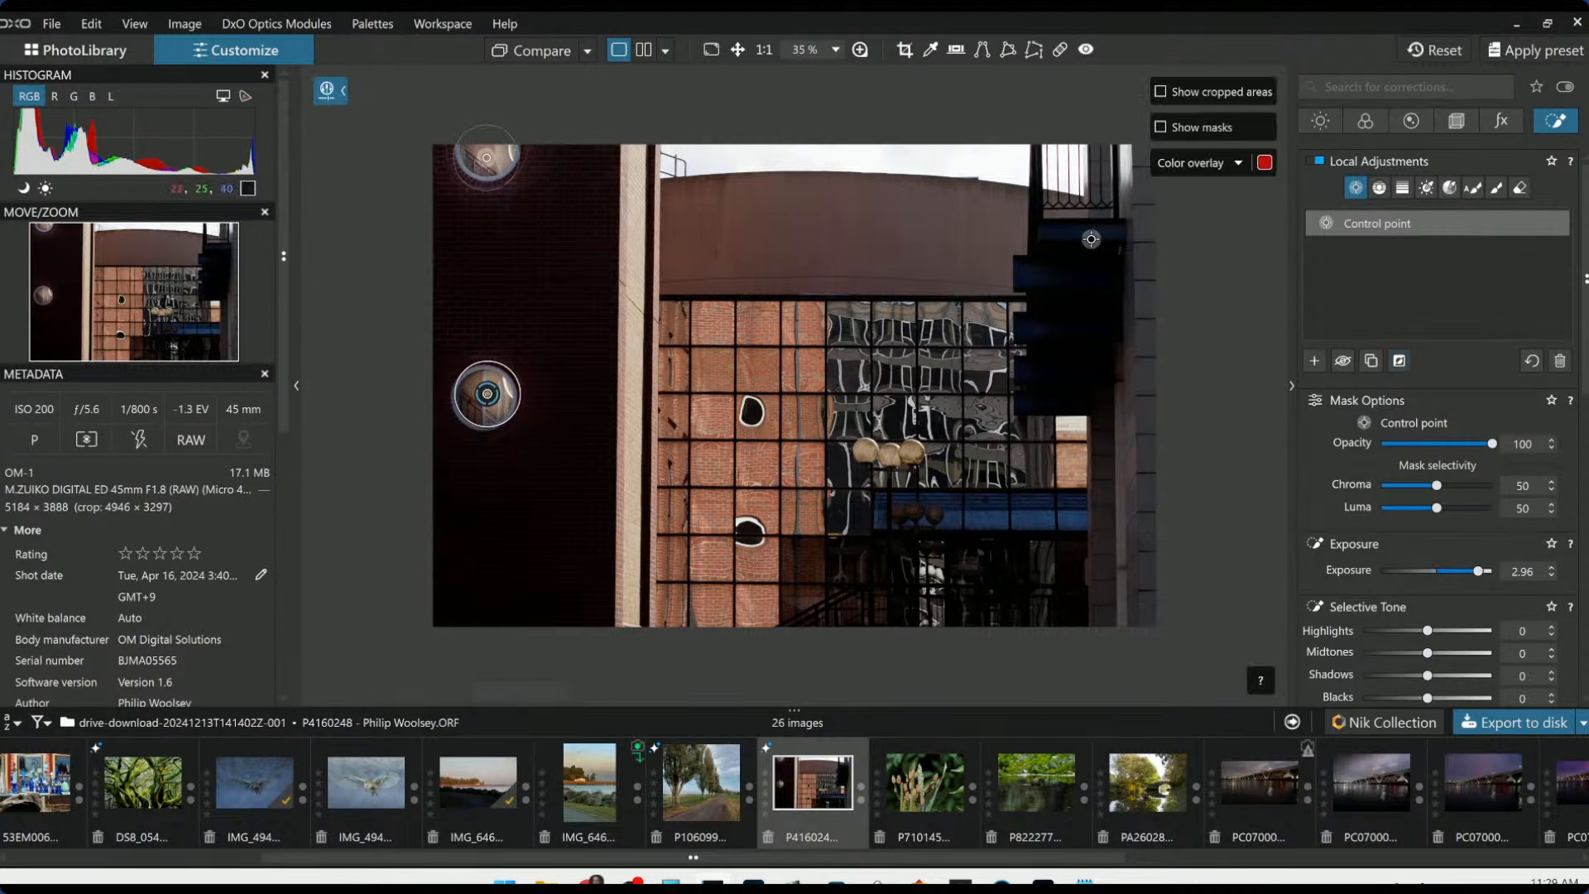
click(1156, 287)
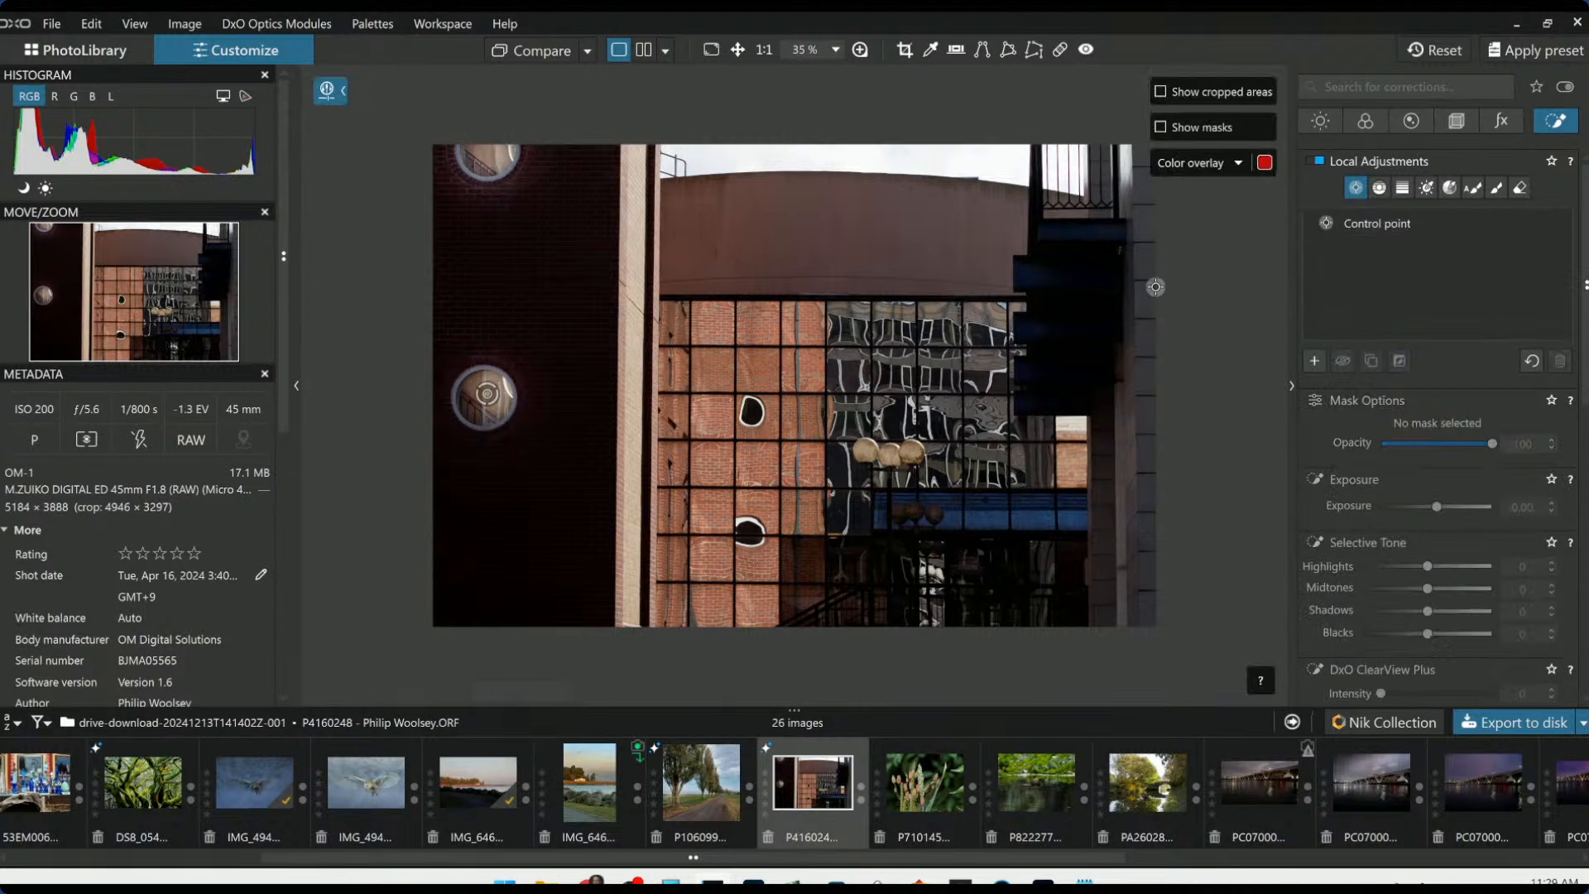
click(1075, 244)
drag(1058, 273, 1025, 302)
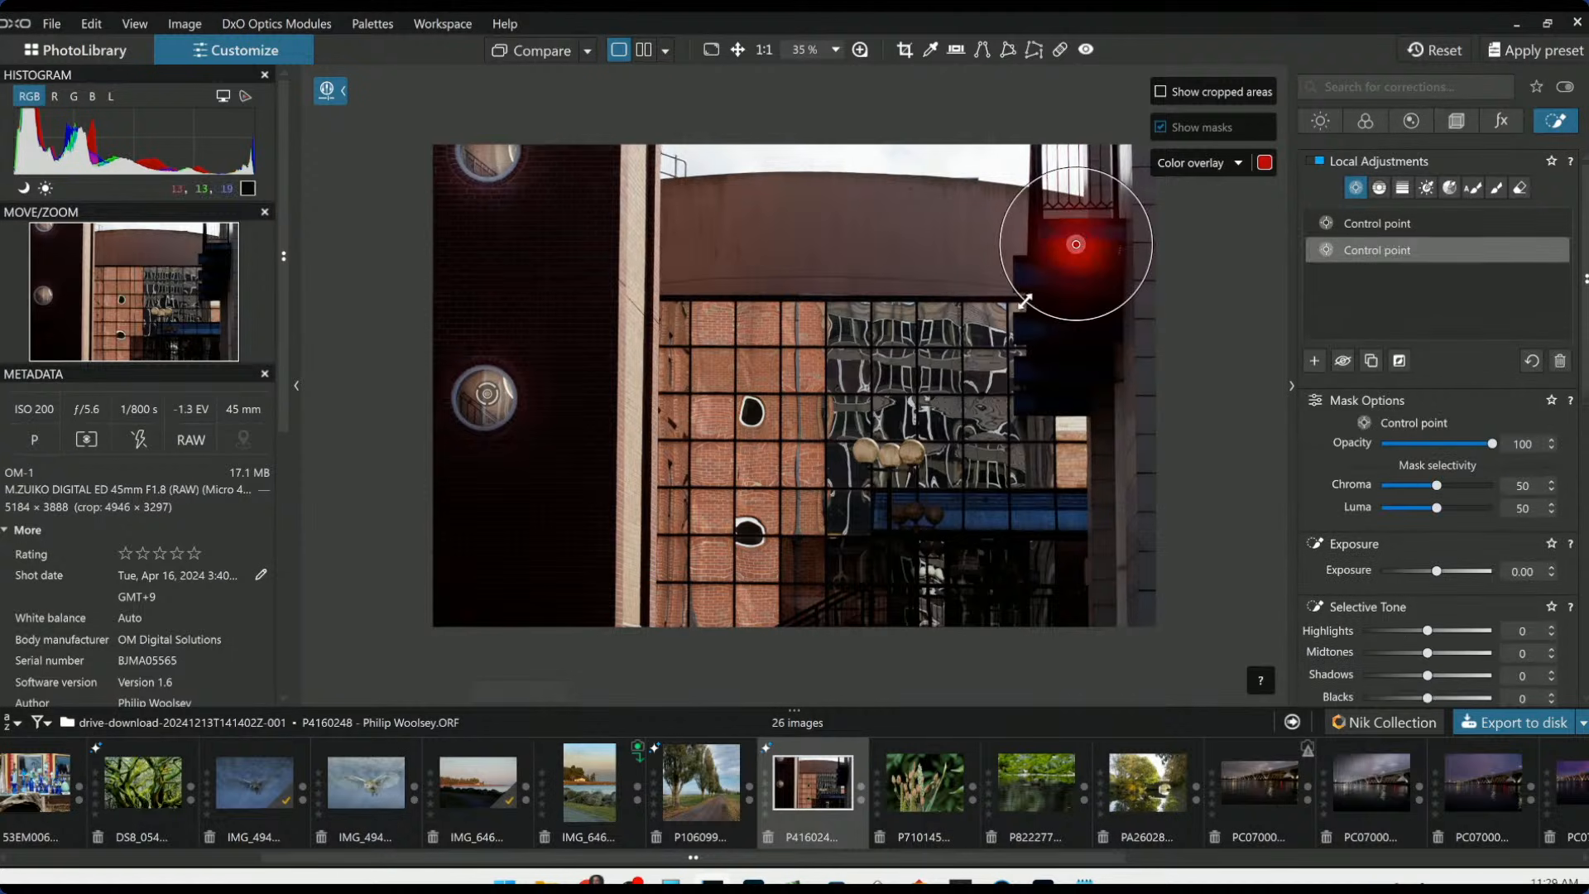
click(1069, 286)
click(1072, 340)
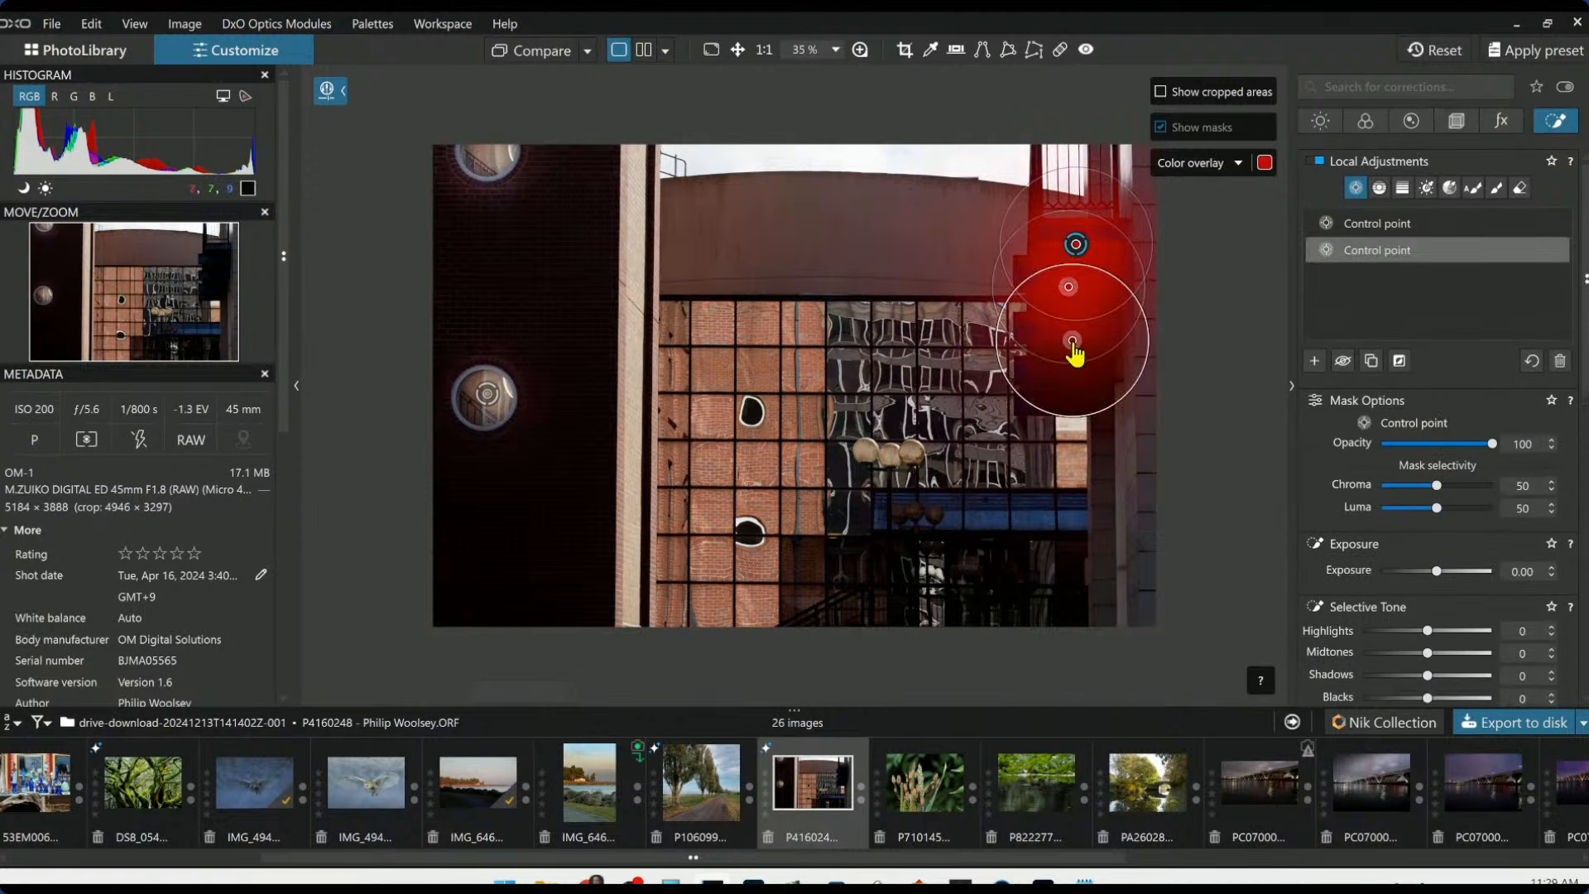
click(1068, 395)
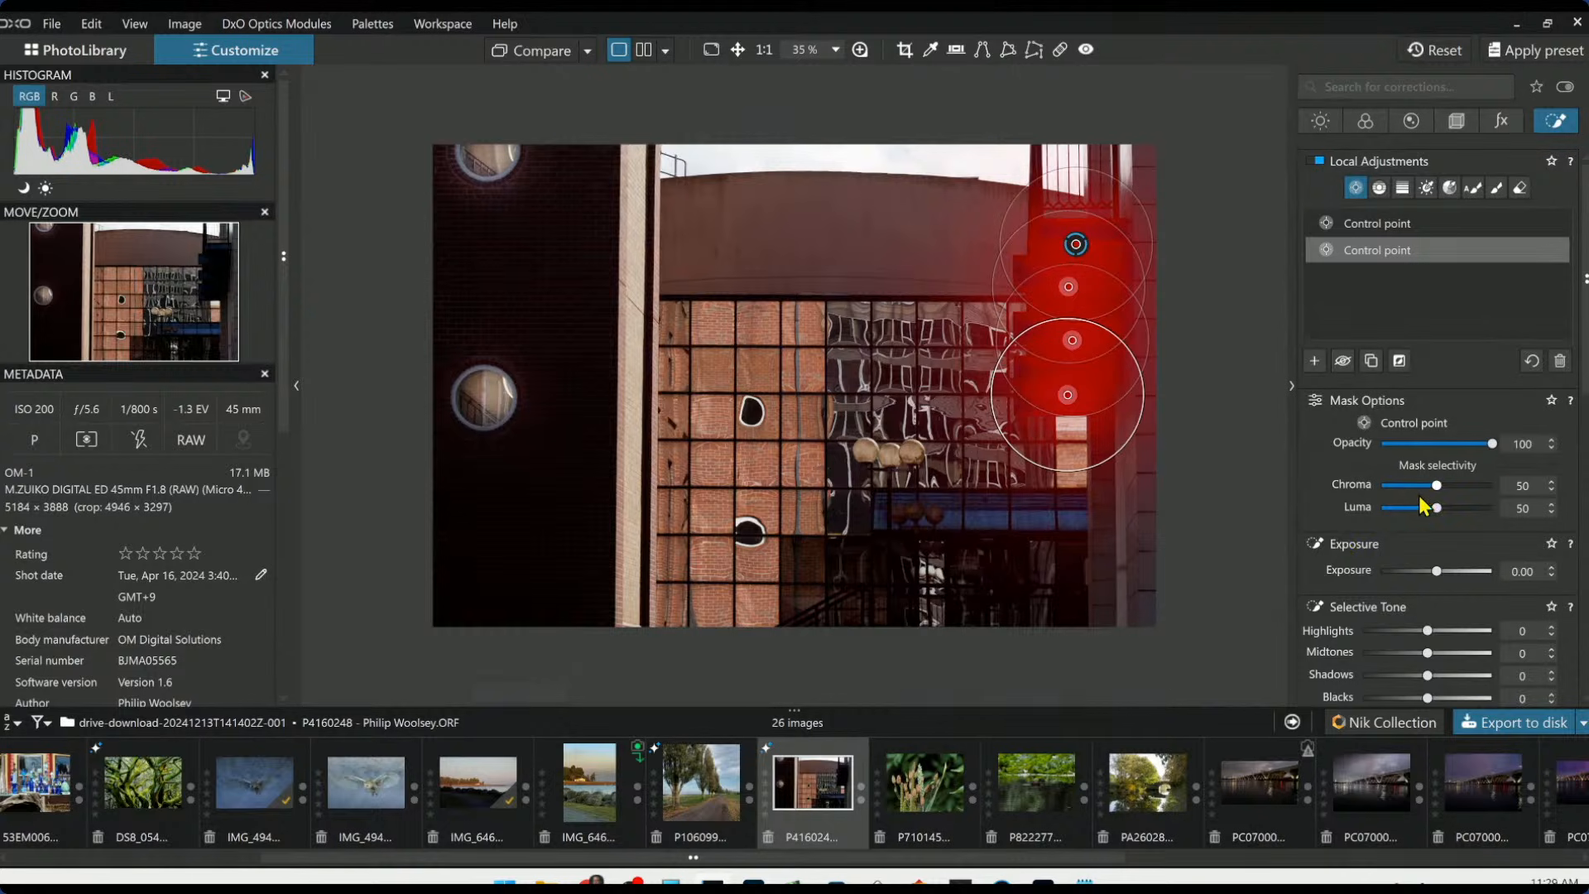
Set the staircase mask's Chroma selectivity to 66, Luma selectivity to 48 and Exposure to 2.84
drag(1436, 488, 1447, 493)
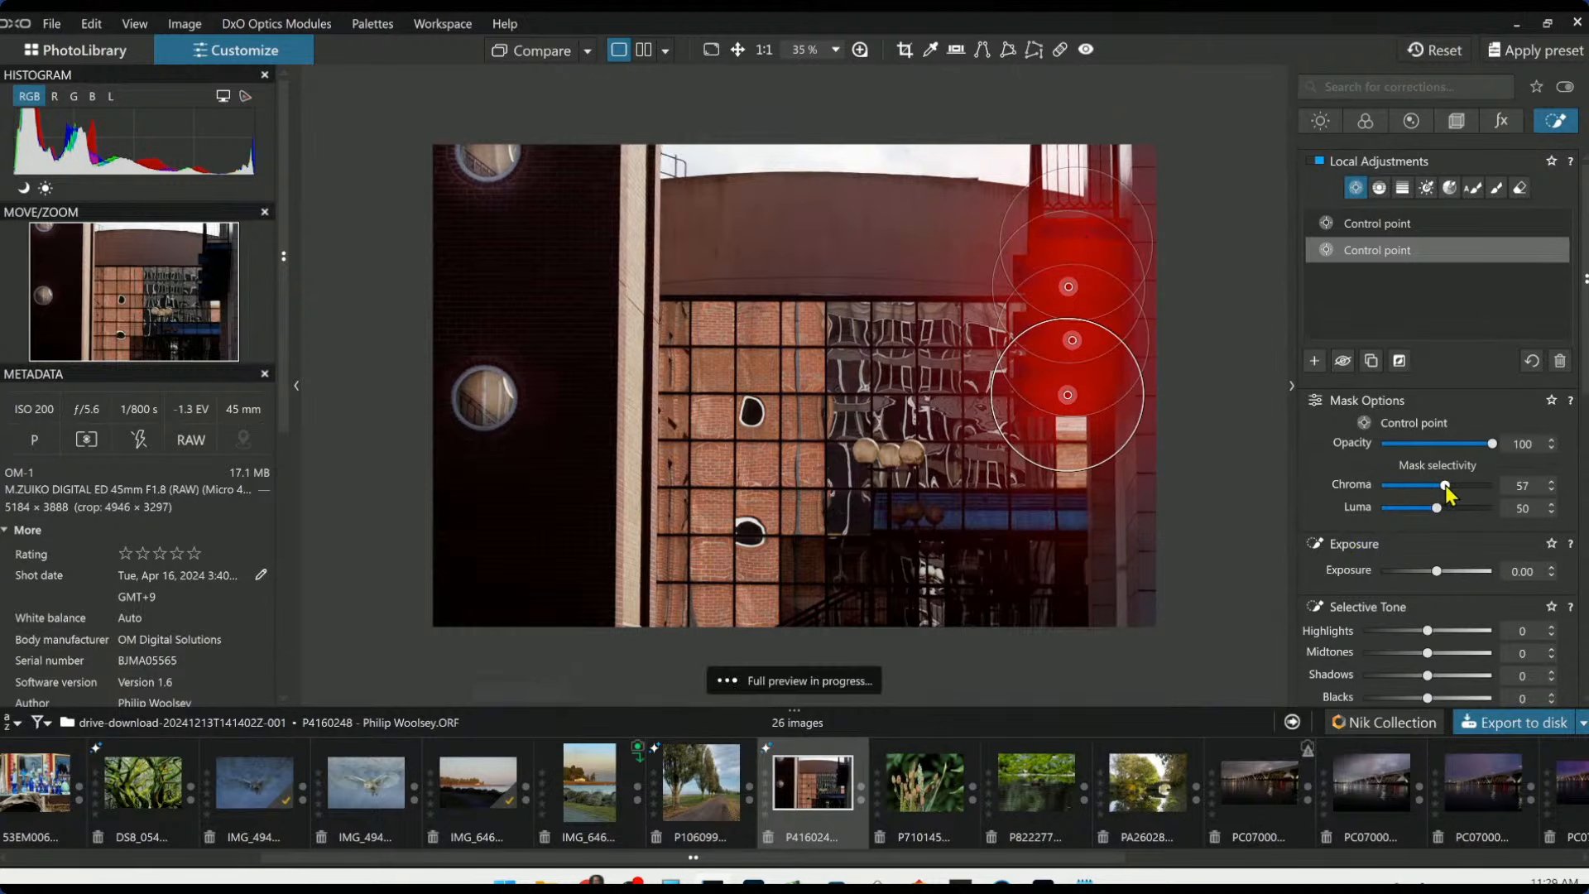
drag(1439, 510, 1455, 485)
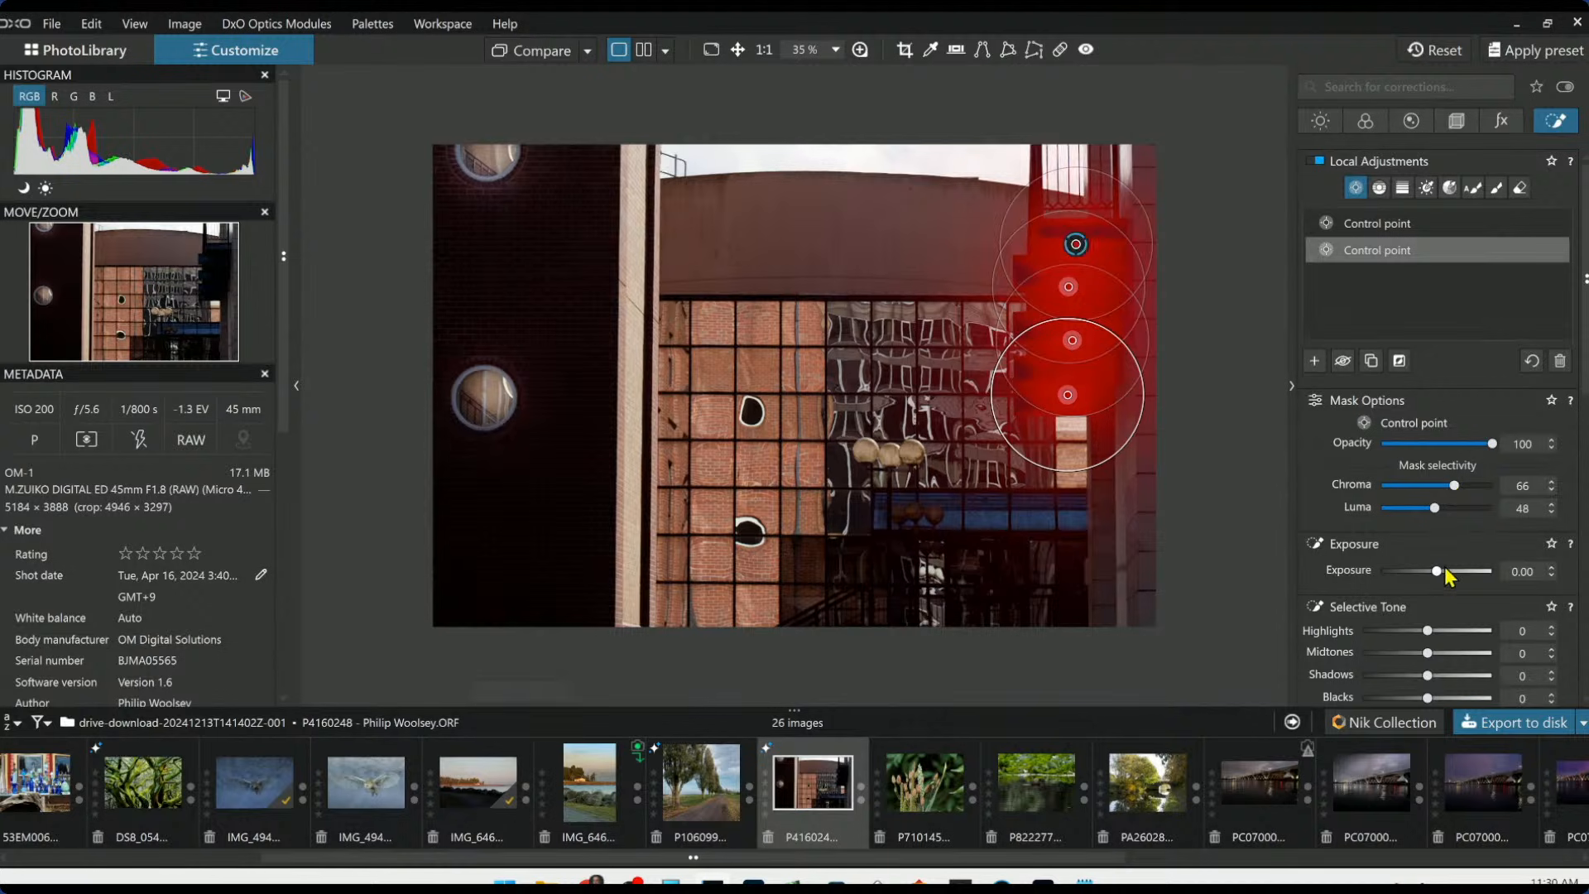
drag(1437, 571, 1478, 581)
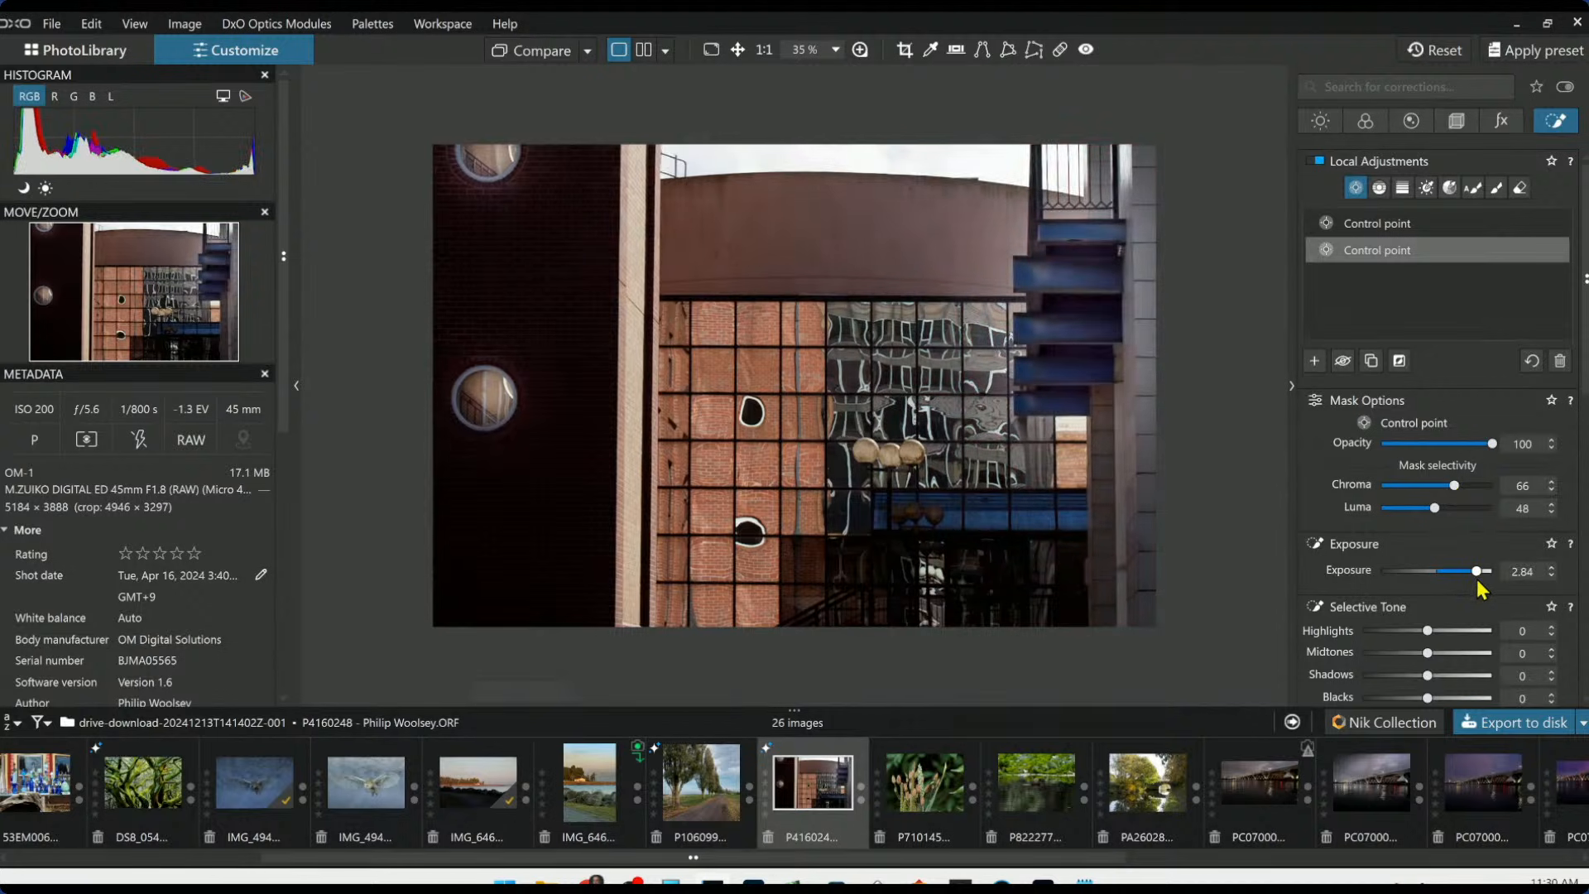
Raise the saturation of the blue staircase's control point mask to 52
scroll(1377, 607, down, 5)
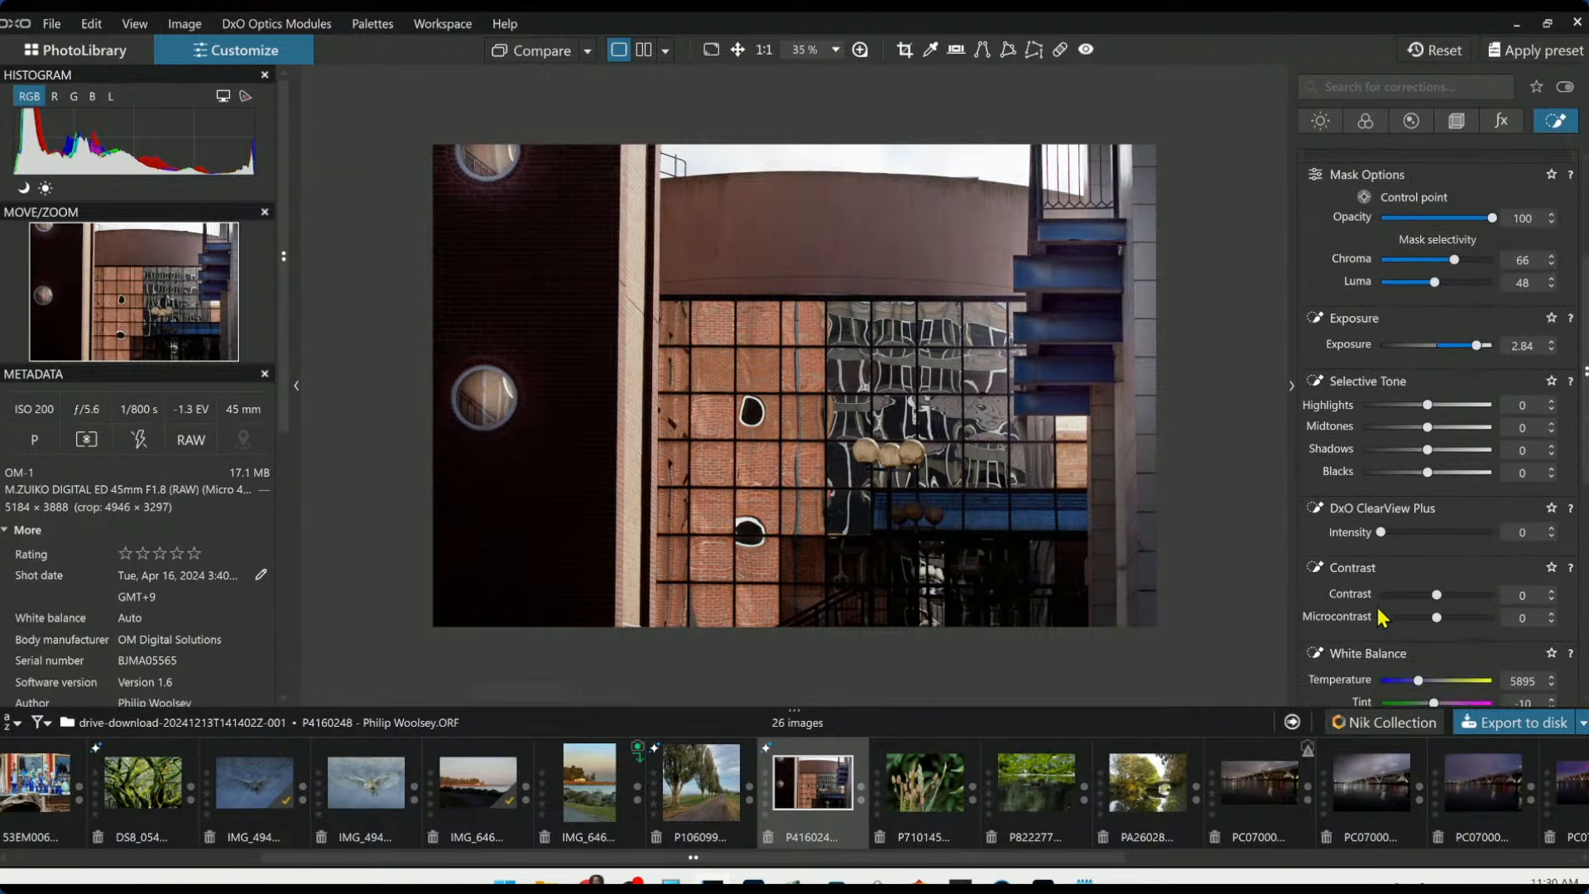
scroll(1377, 607, down, 4)
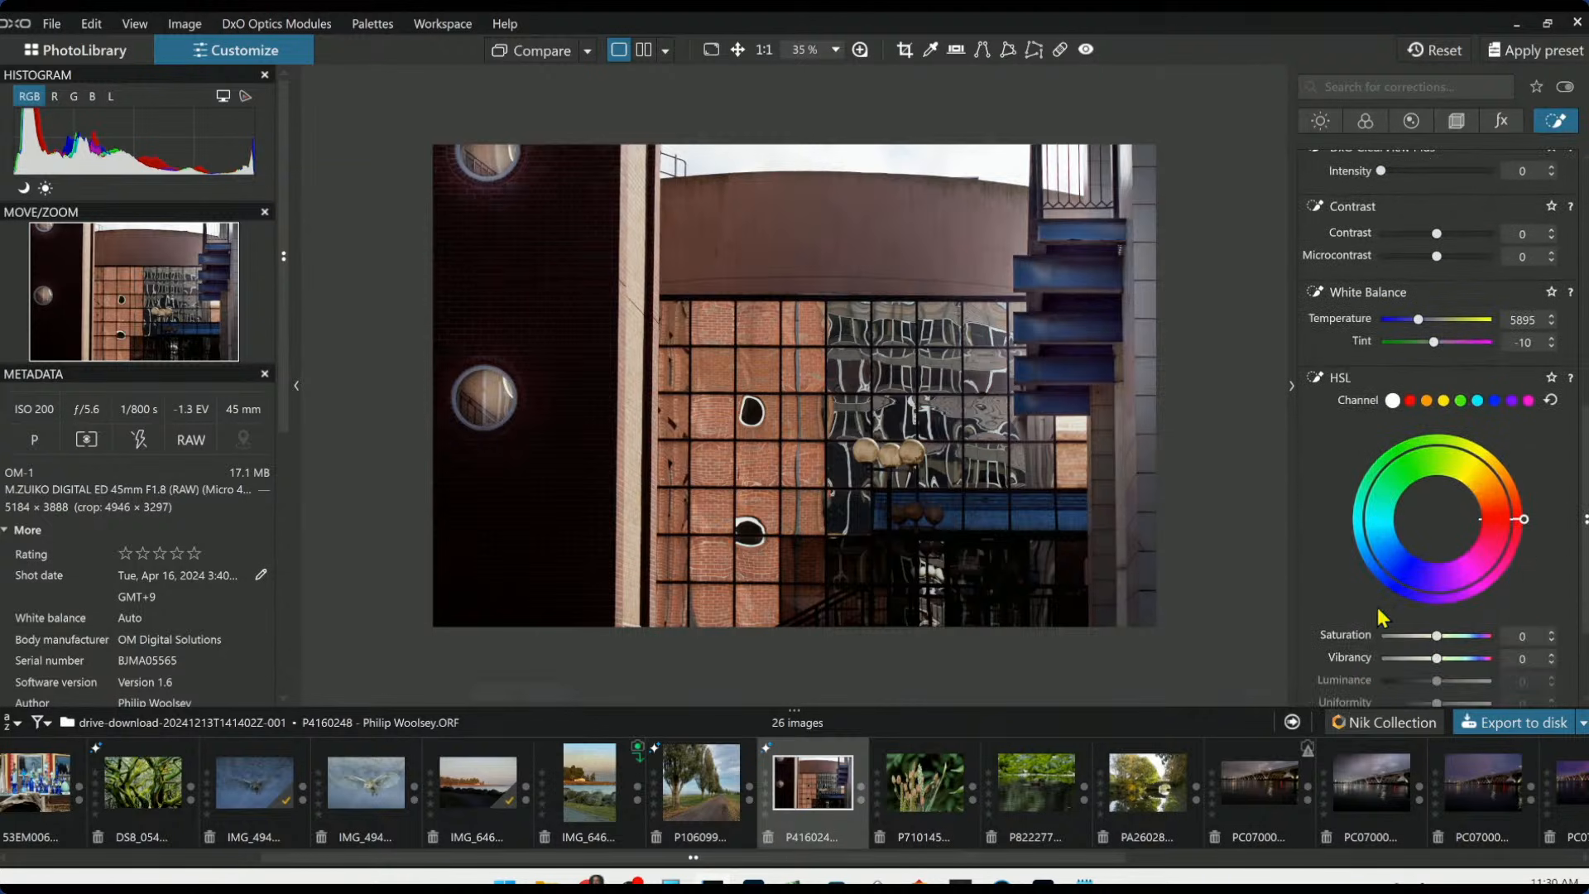
drag(1449, 640, 1470, 643)
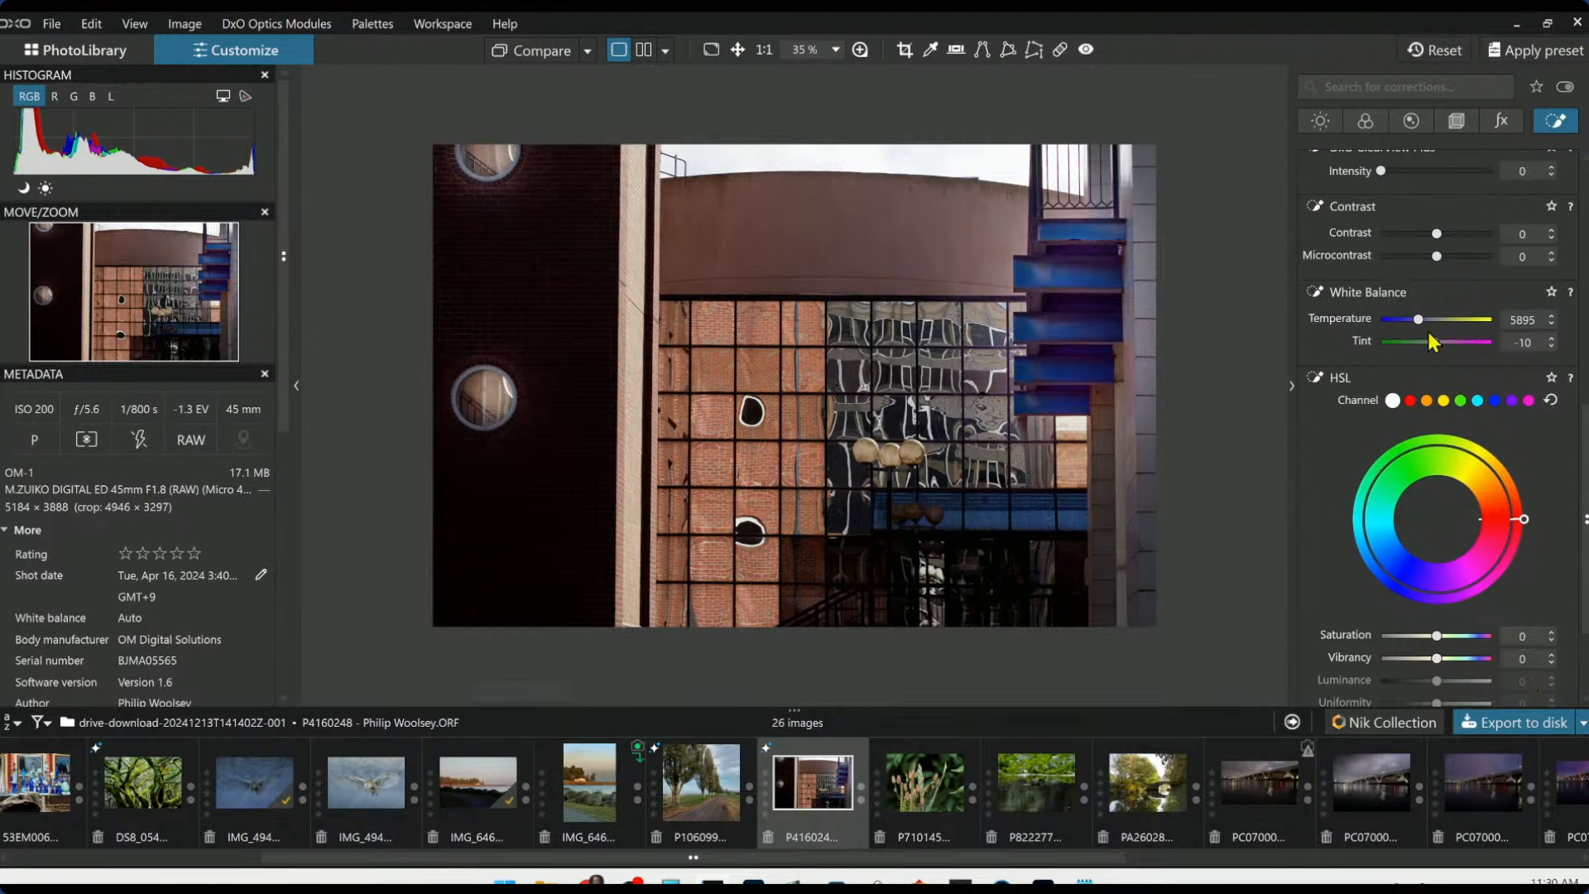
Adjust the round-window mask's white balance to temperature 7300 and tint -24, and set its exposure to 3.35
drag(1418, 321, 1431, 347)
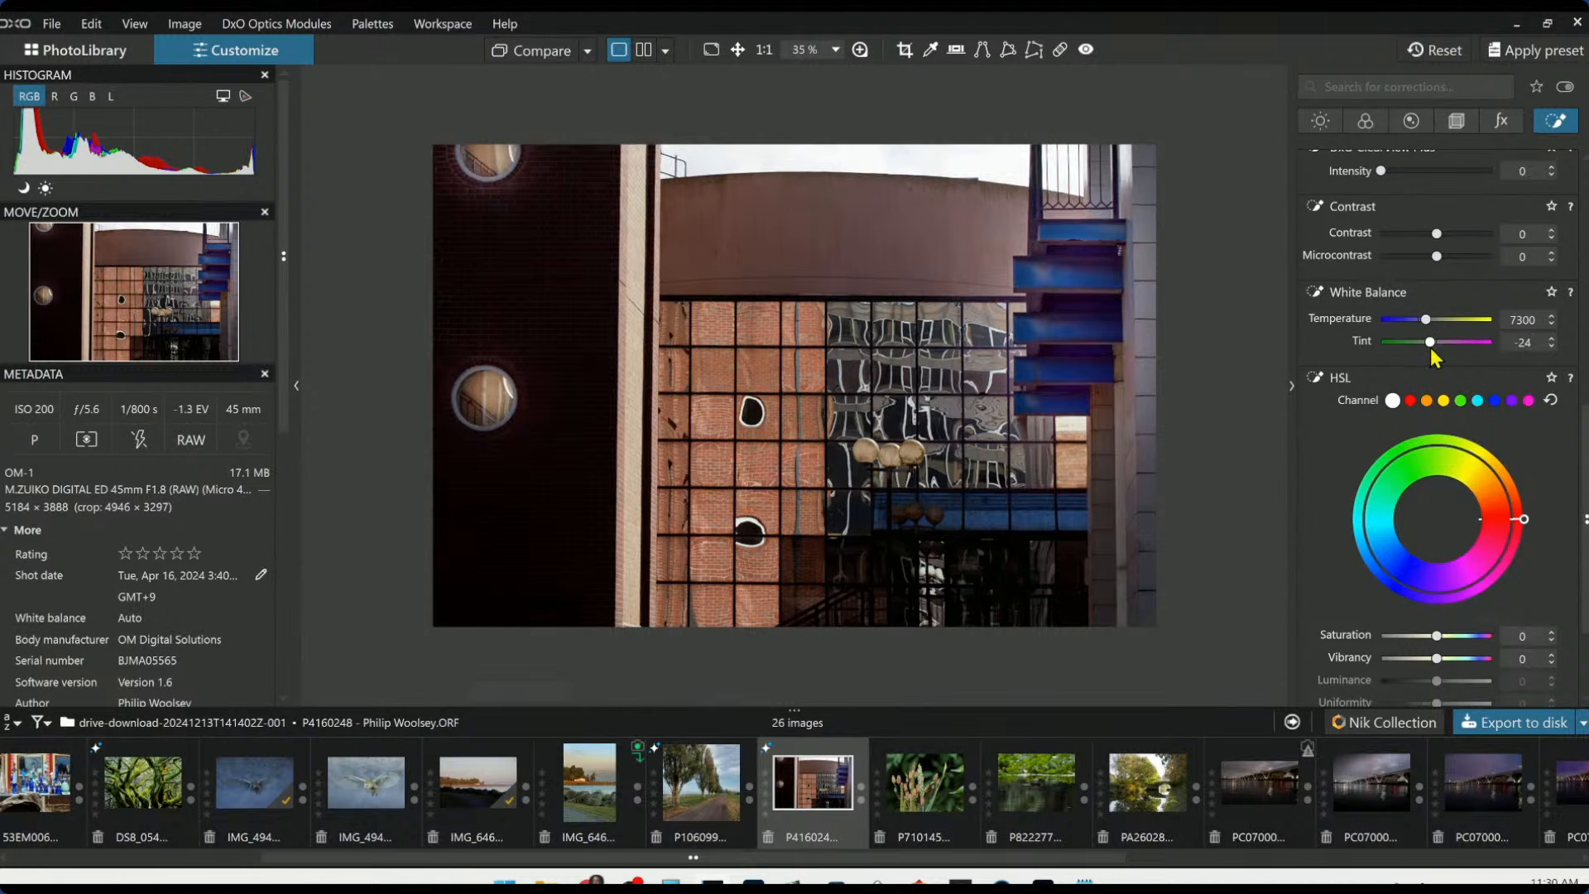
scroll(1399, 296, up, 3)
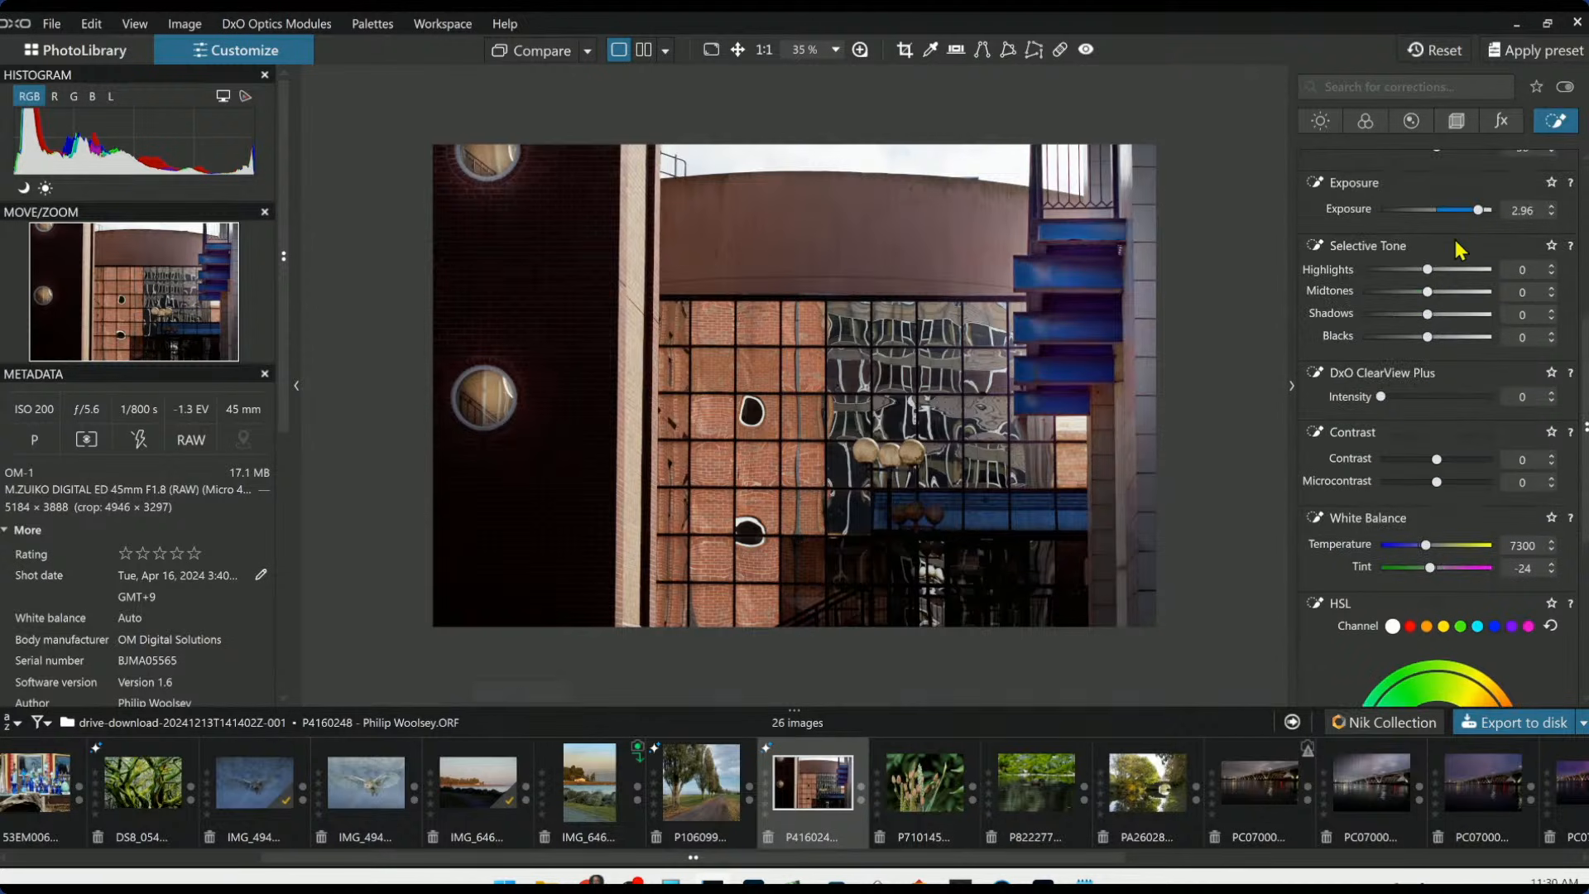
drag(1478, 210, 1485, 213)
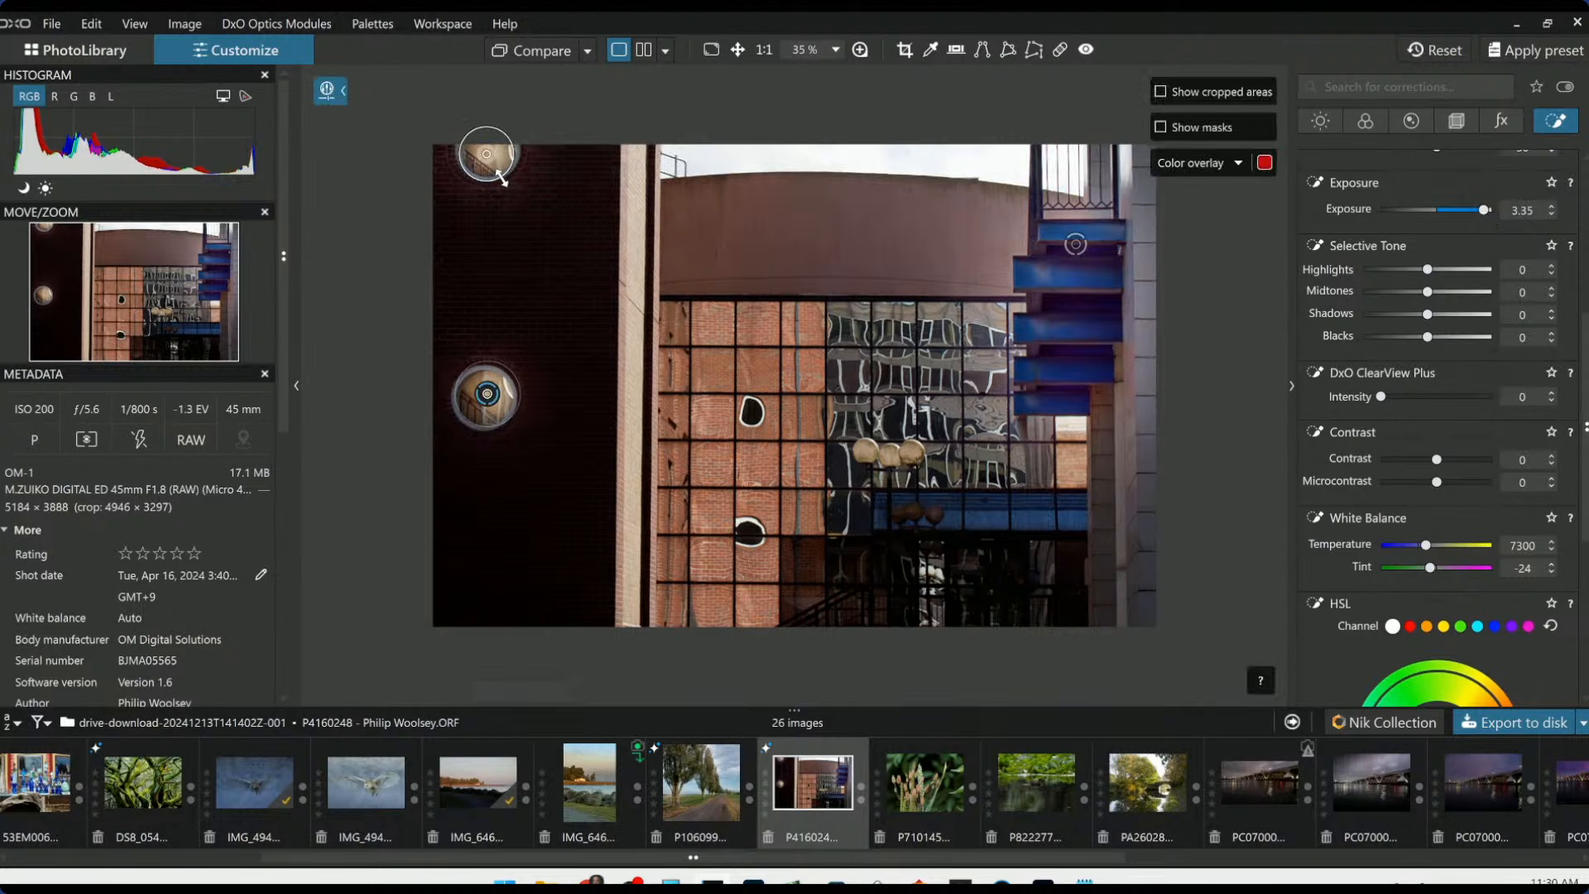
Fit the control point's radius to the upper round window and set the window mask's exposure to 2.36
mouse_move(506, 182)
mouse_down()
mouse_move(532, 241)
mouse_move(501, 184)
mouse_up()
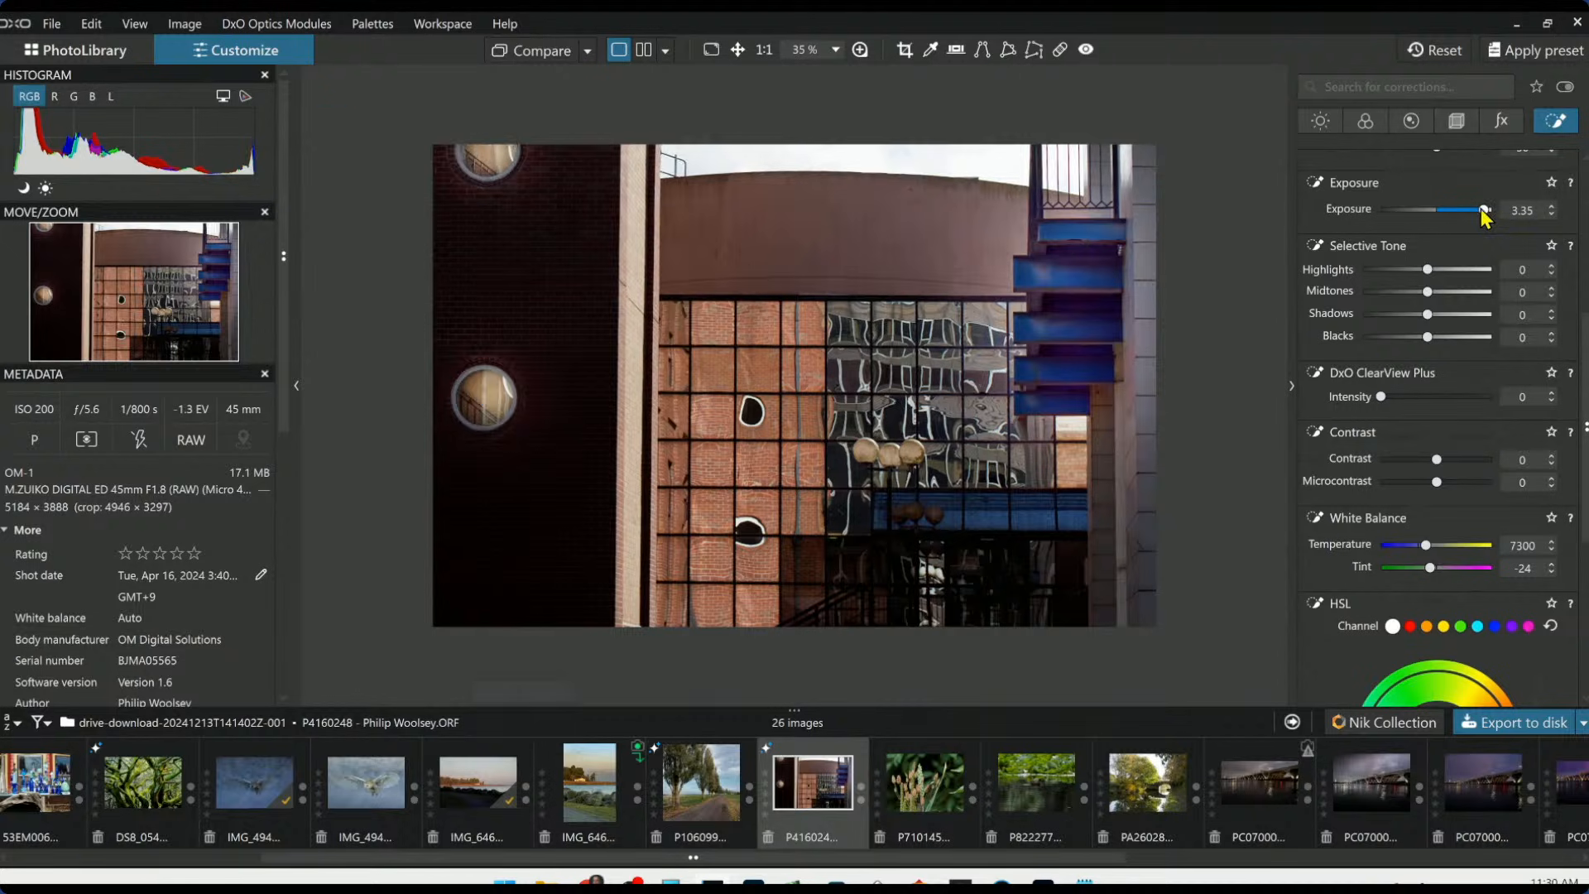
drag(1482, 209, 1471, 209)
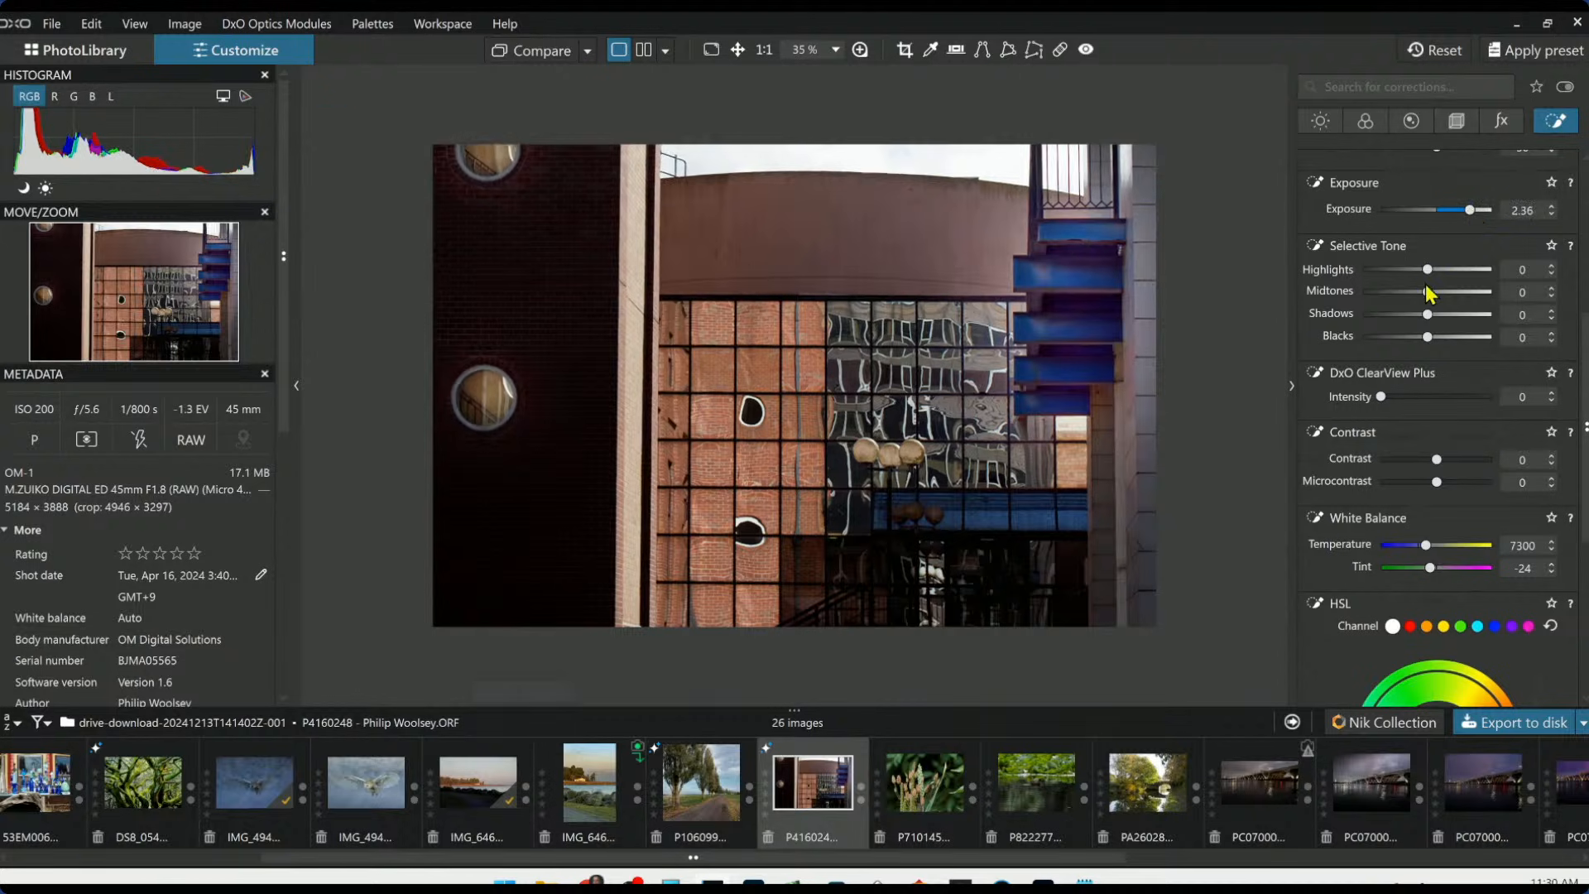
Add a vertical control line over the dark brick wall to the round-window mask, reaching to the pale pillar
scroll(1400, 325, up, 3)
scroll(1442, 306, up, 2)
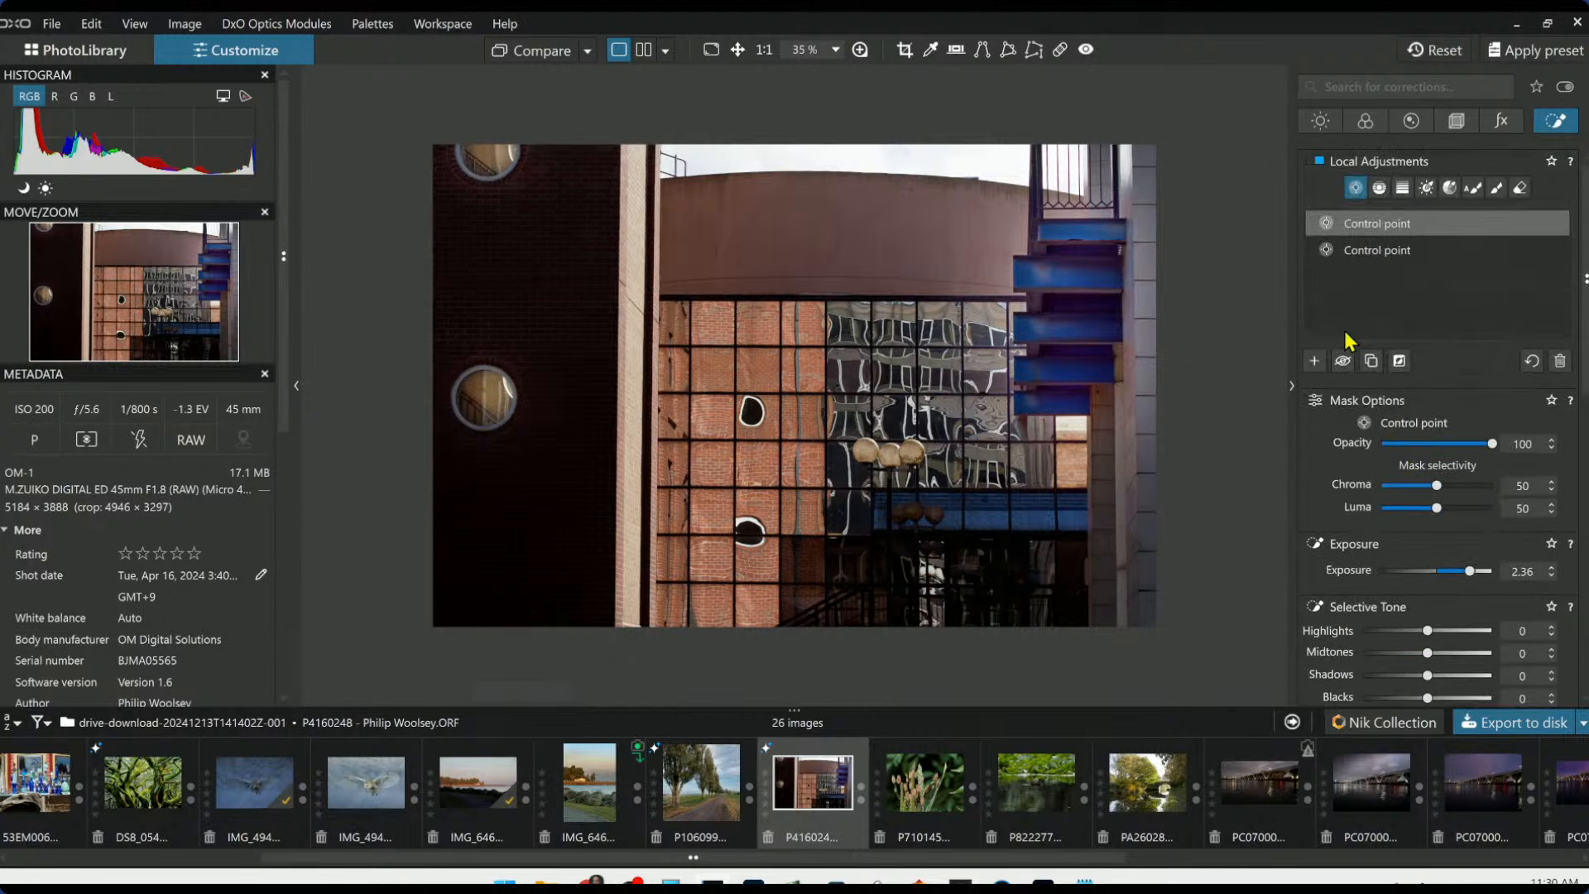
drag(567, 344, 656, 346)
Set DxO ClearView Plus to 63 and microcontrast to 58 for the brick wall mask
scroll(1414, 607, down, 2)
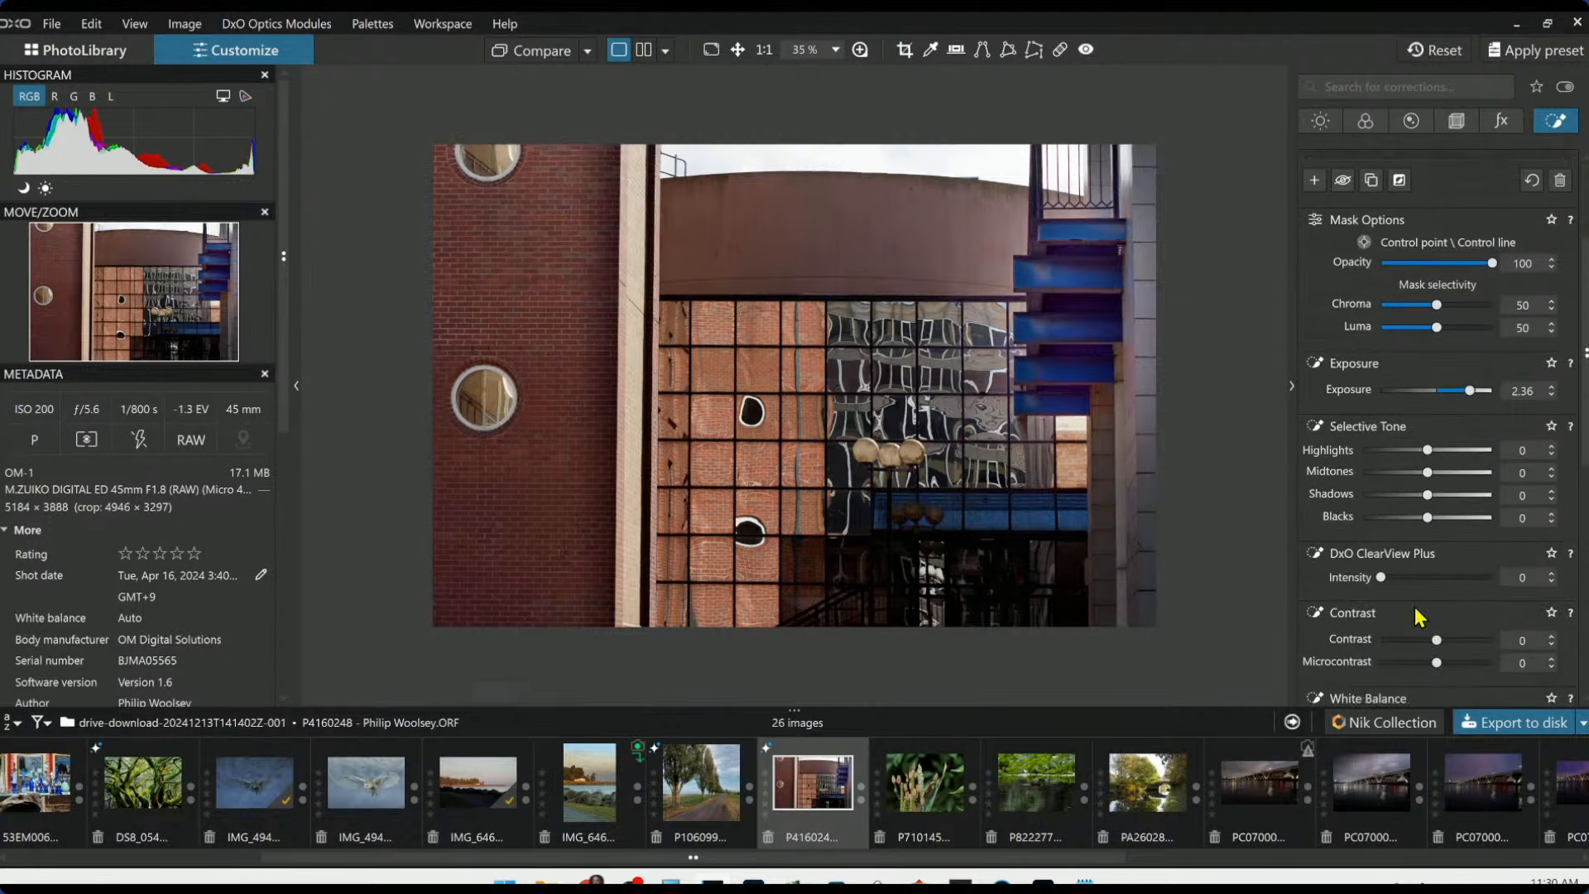
drag(1382, 578, 1452, 585)
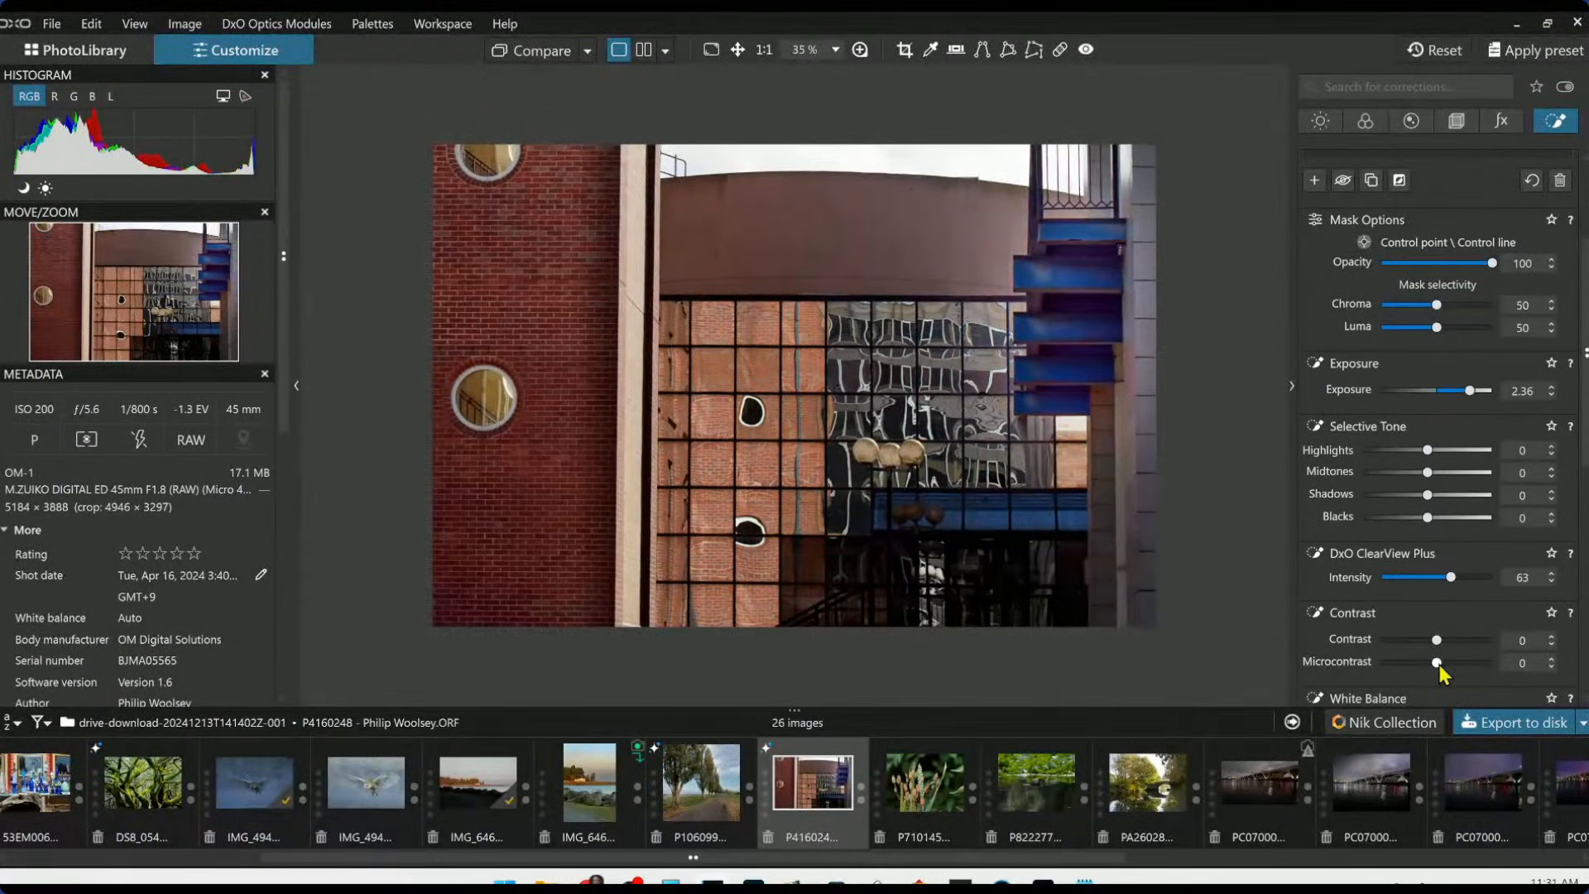
drag(1438, 663, 1470, 663)
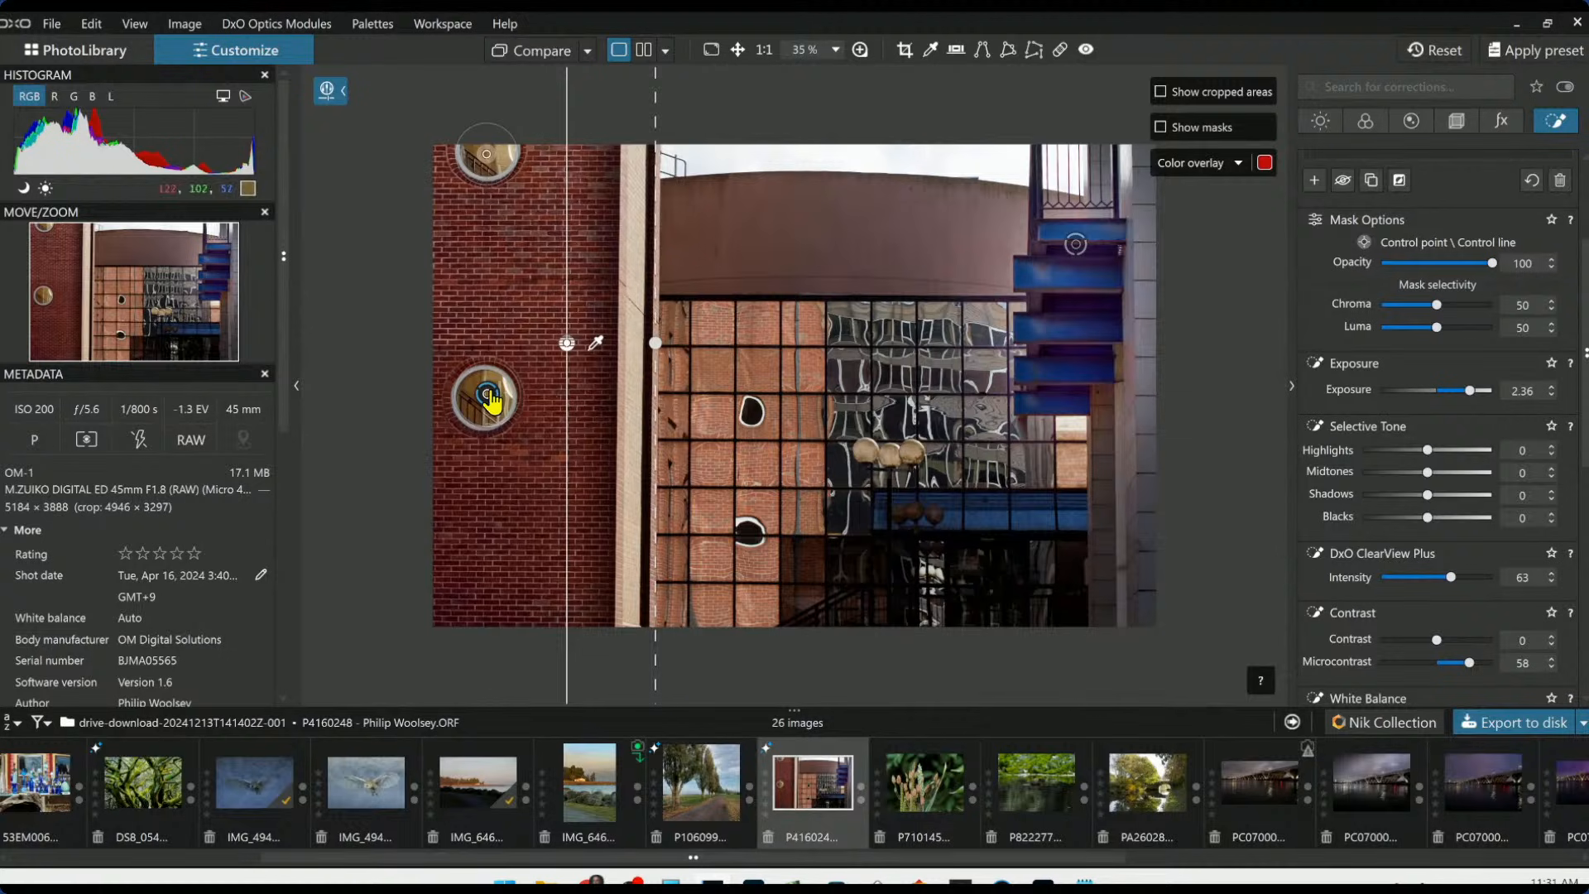
key(Escape)
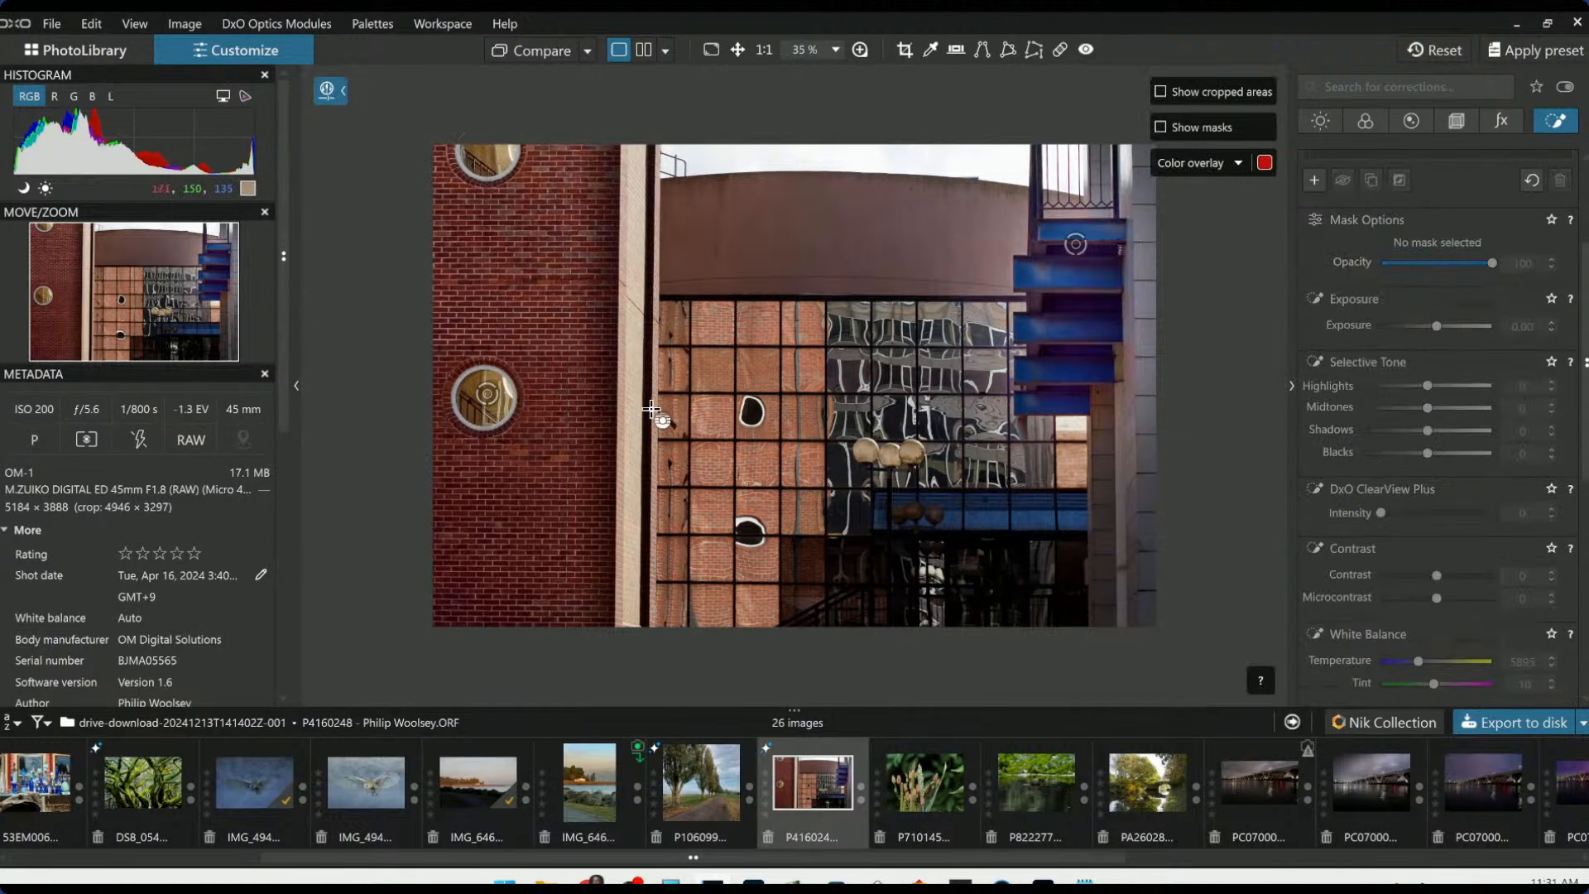
Raise the brick wall mask's exposure to 2.87 and adjust the control line slightly towards the pale pillar
click(485, 396)
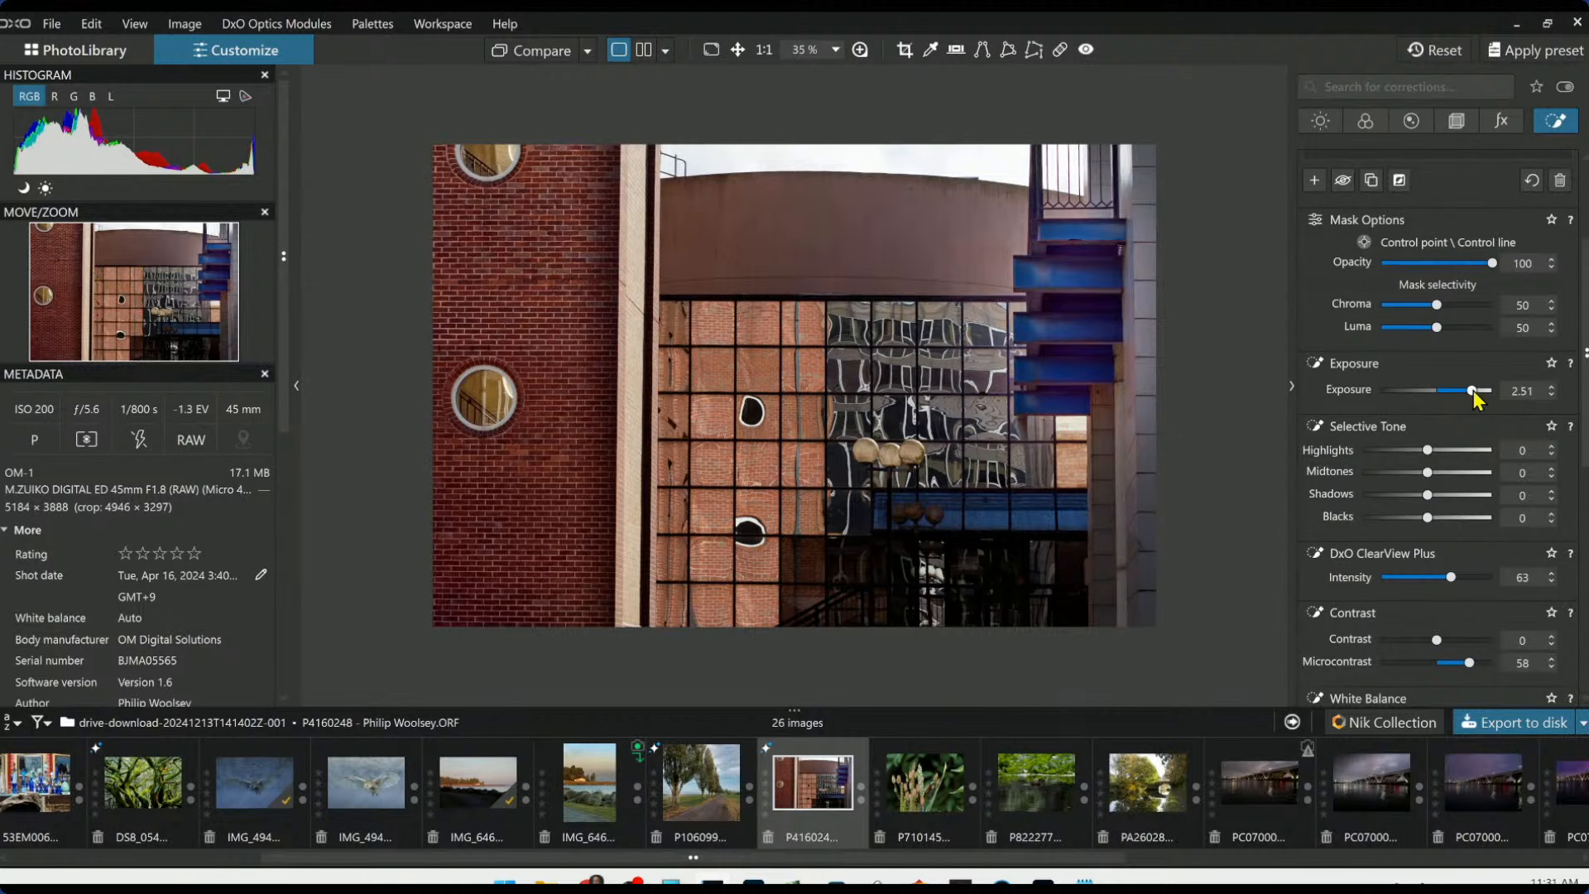
drag(1474, 390, 1476, 391)
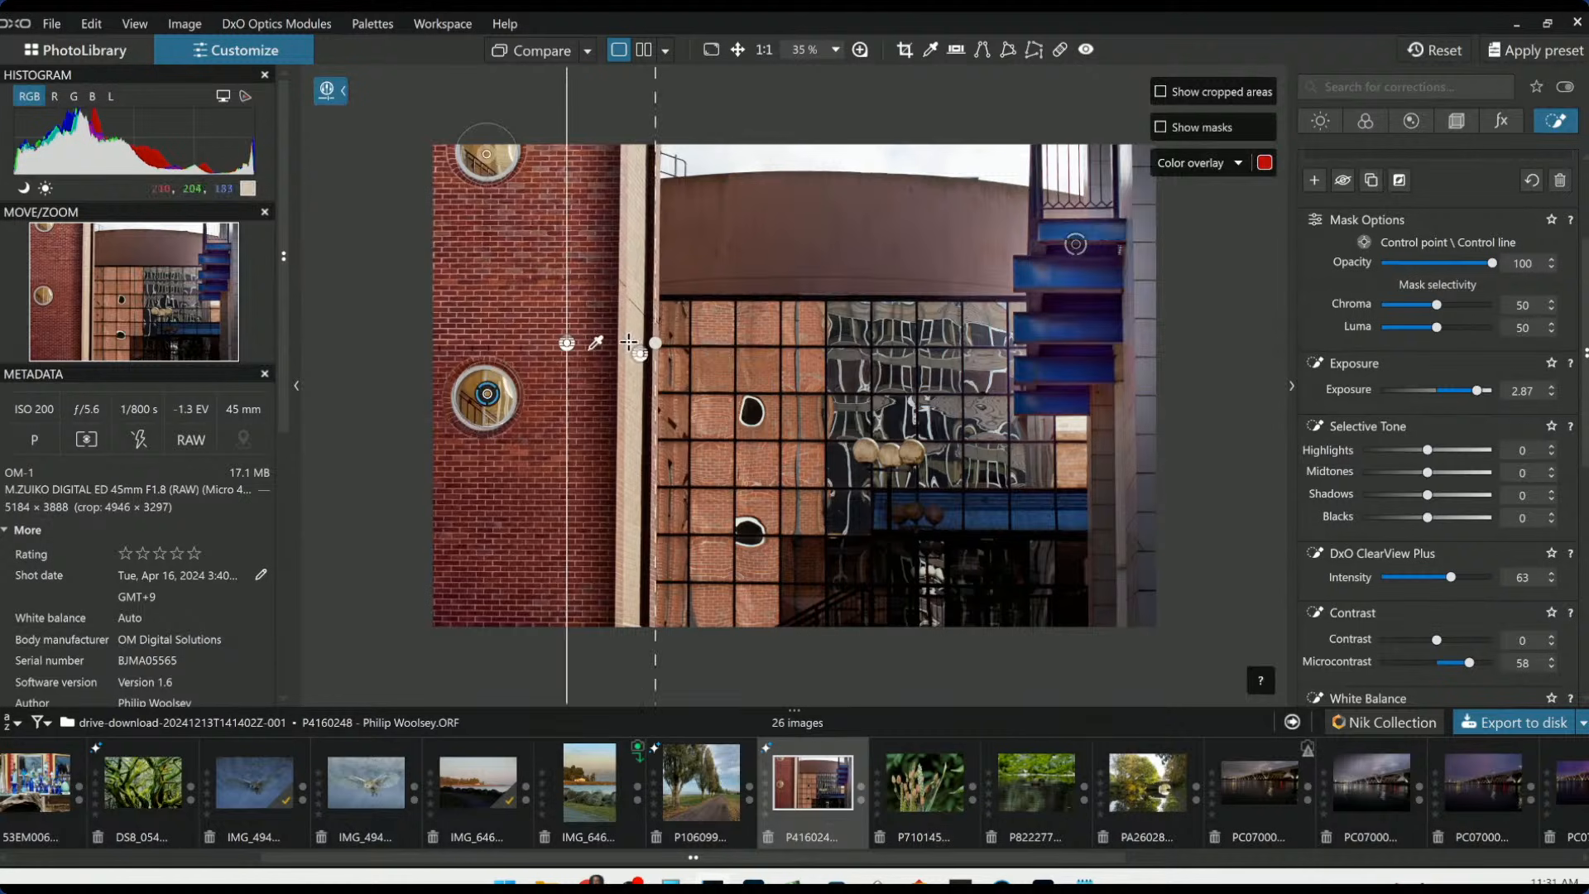
drag(577, 355, 596, 352)
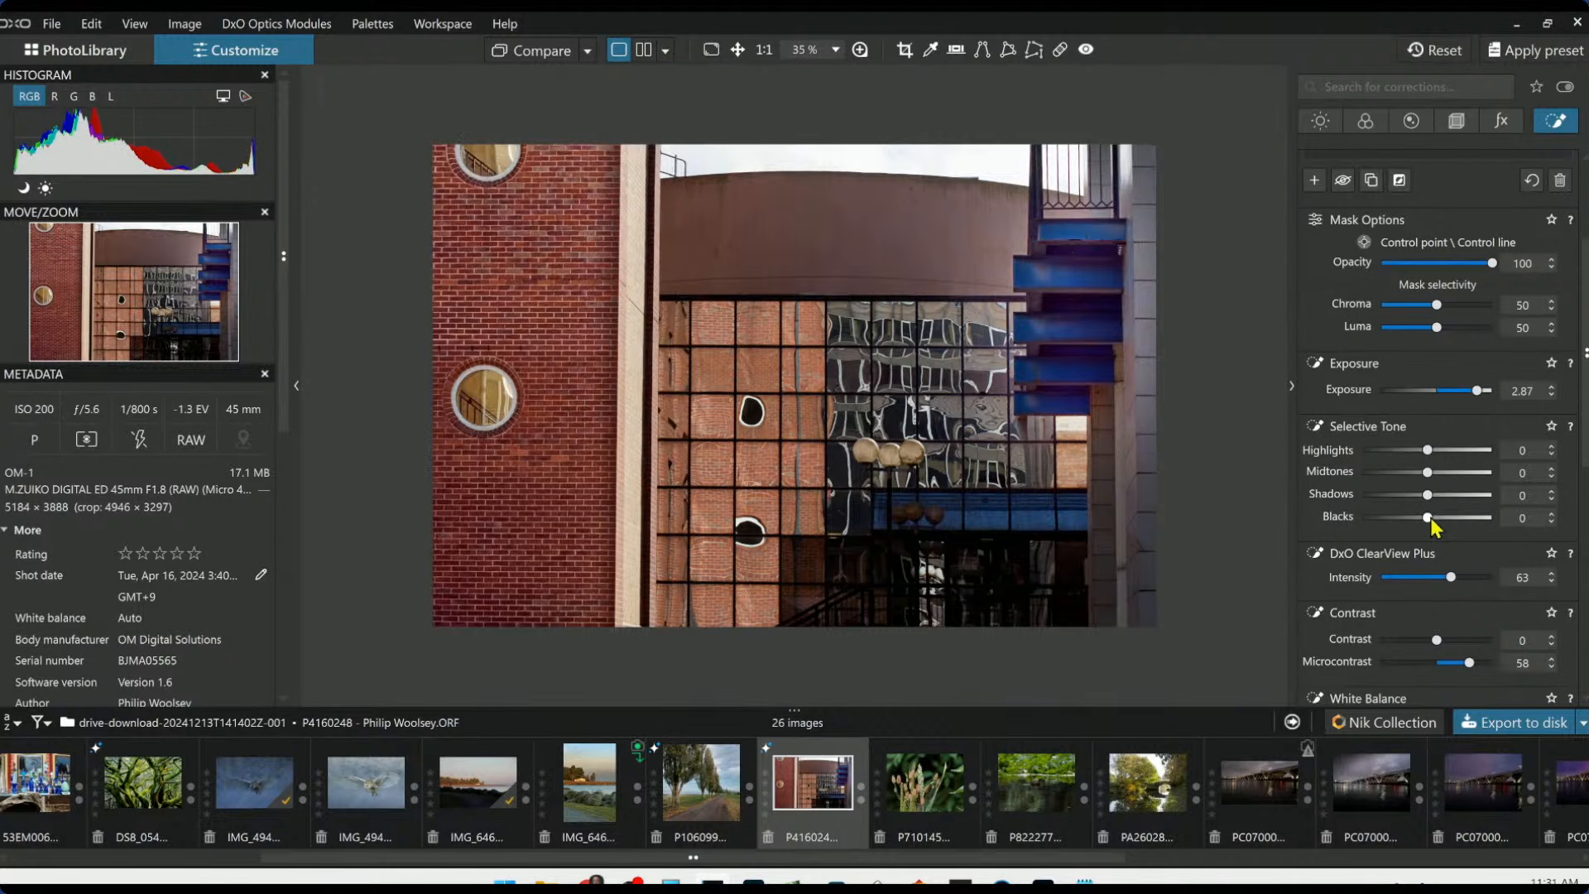
For the blue staircase mask, set highlights to 46, midtones to 52 and exposure to 3.32
click(1081, 258)
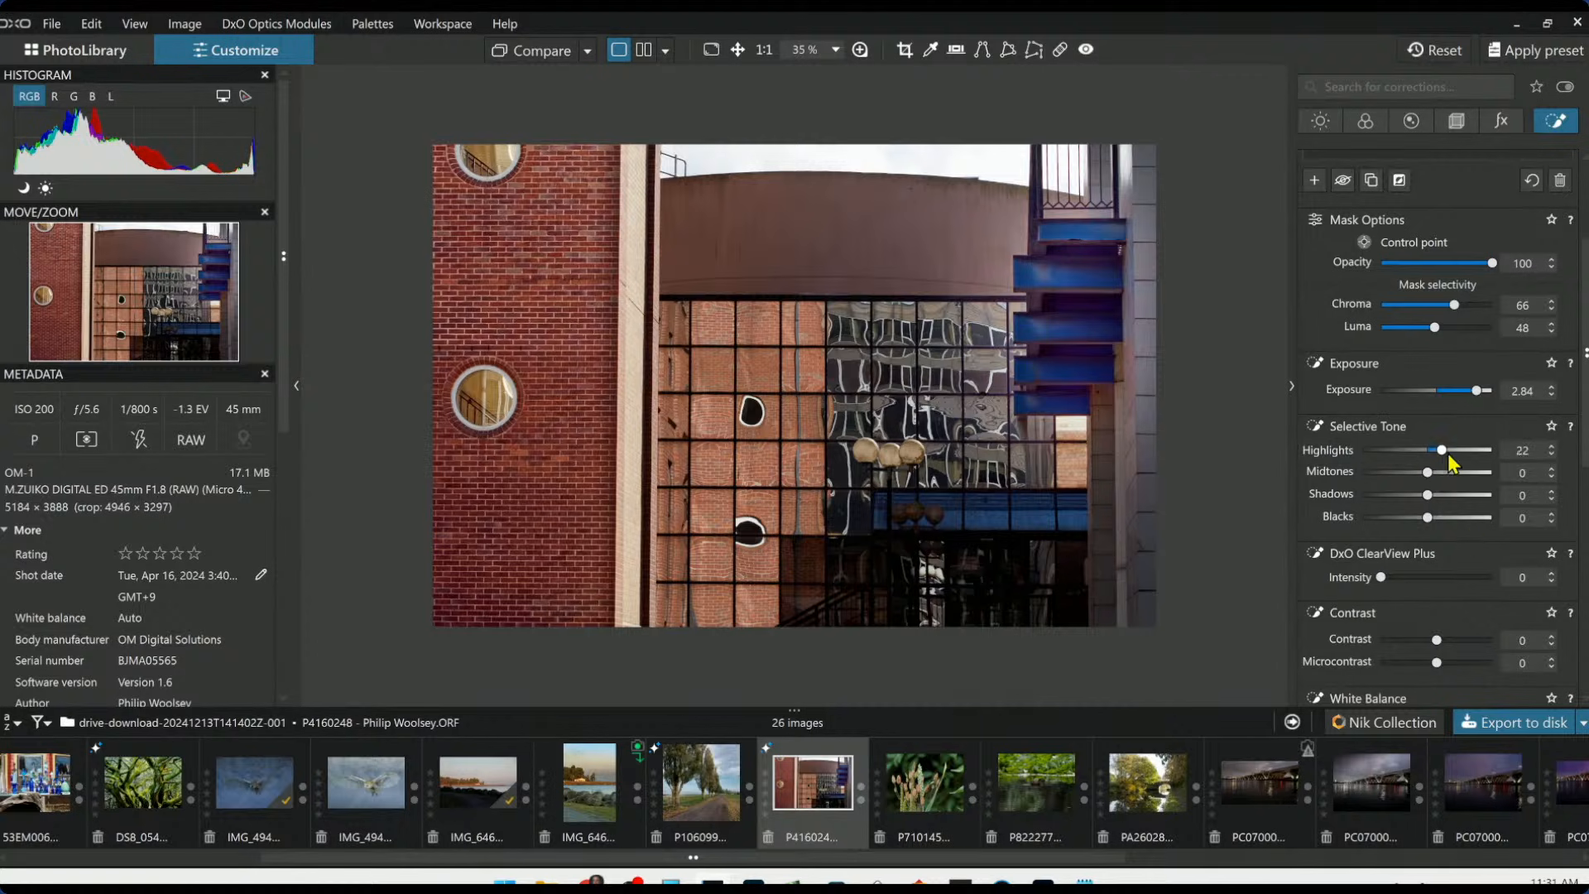
mouse_move(1464, 457)
mouse_down()
mouse_move(1392, 455)
mouse_move(1459, 458)
mouse_move(1465, 480)
mouse_up()
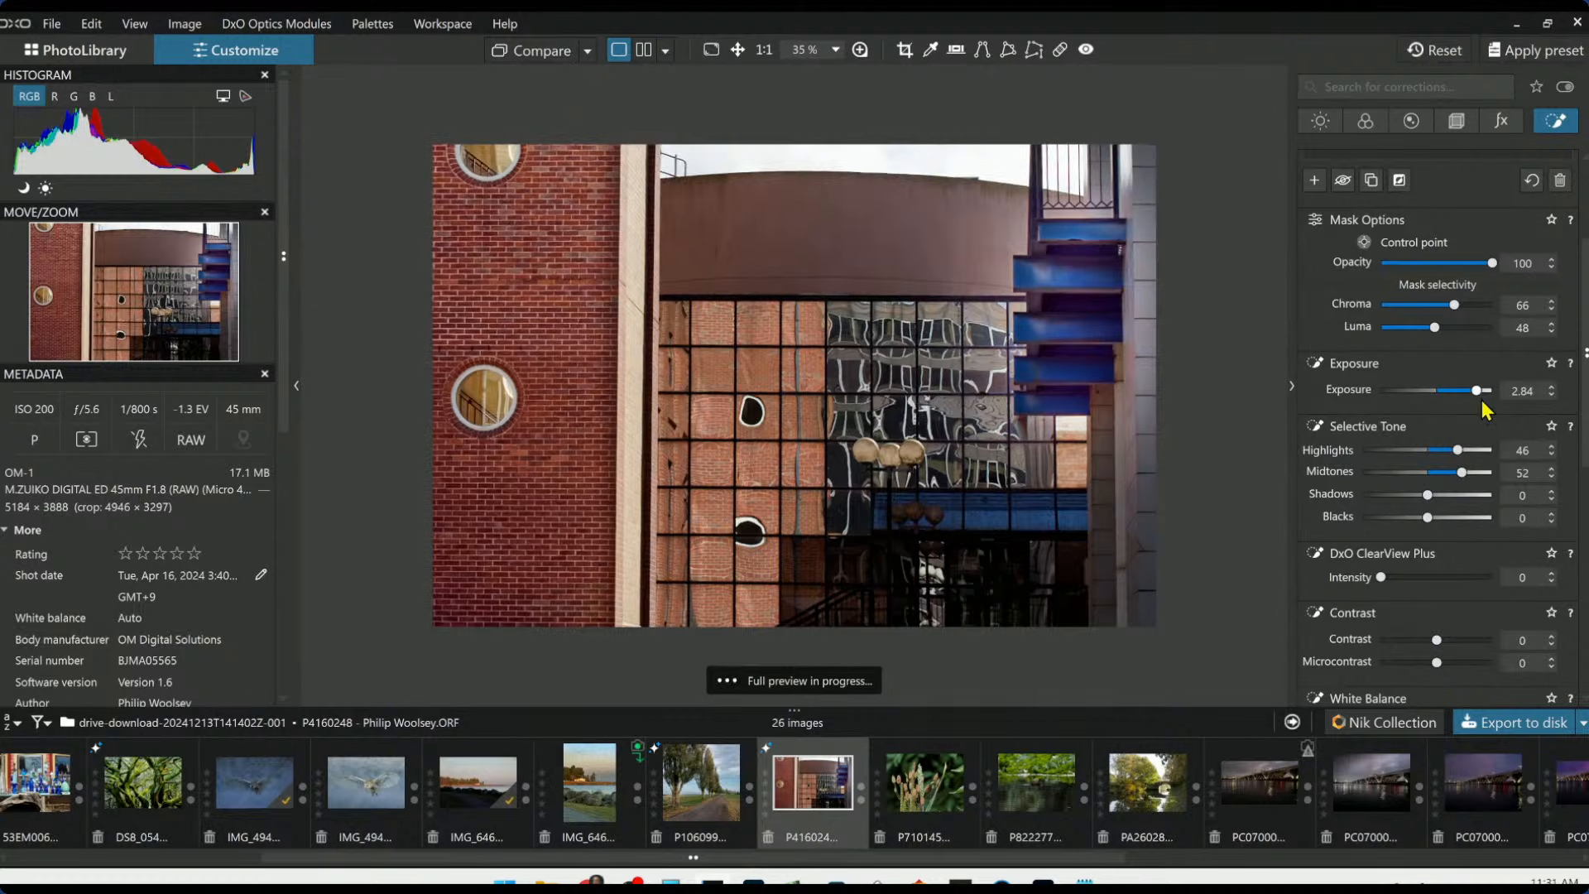
drag(1478, 391, 1485, 392)
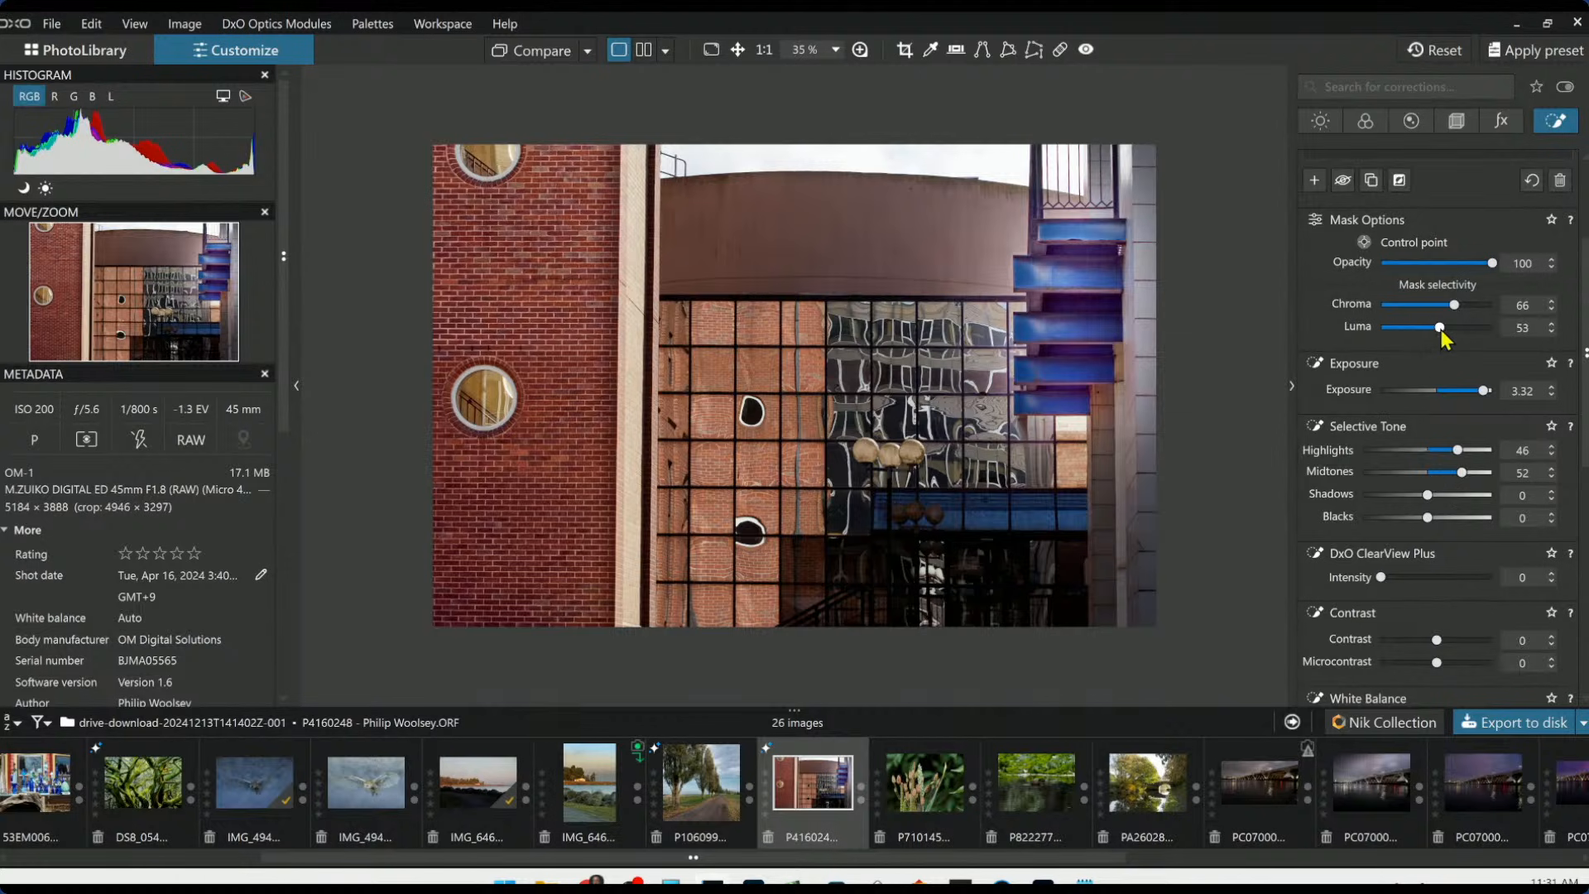
Set the staircase mask's selectivity to chroma 86 and luma 64, and extend it with a control point on the lowest blue step
drag(1441, 328, 1478, 305)
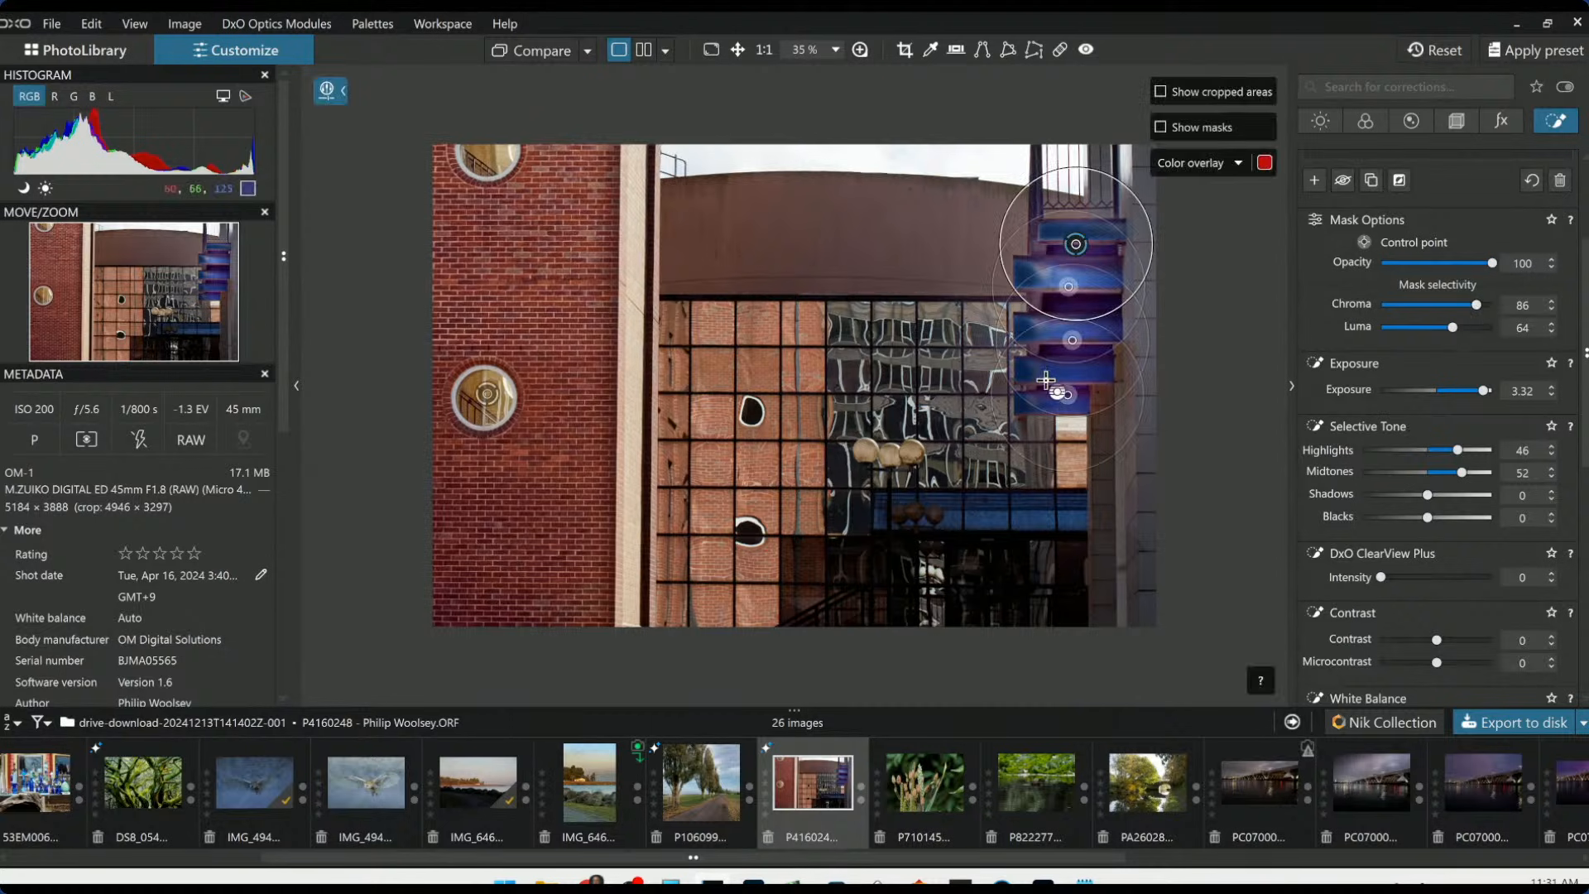
click(1068, 396)
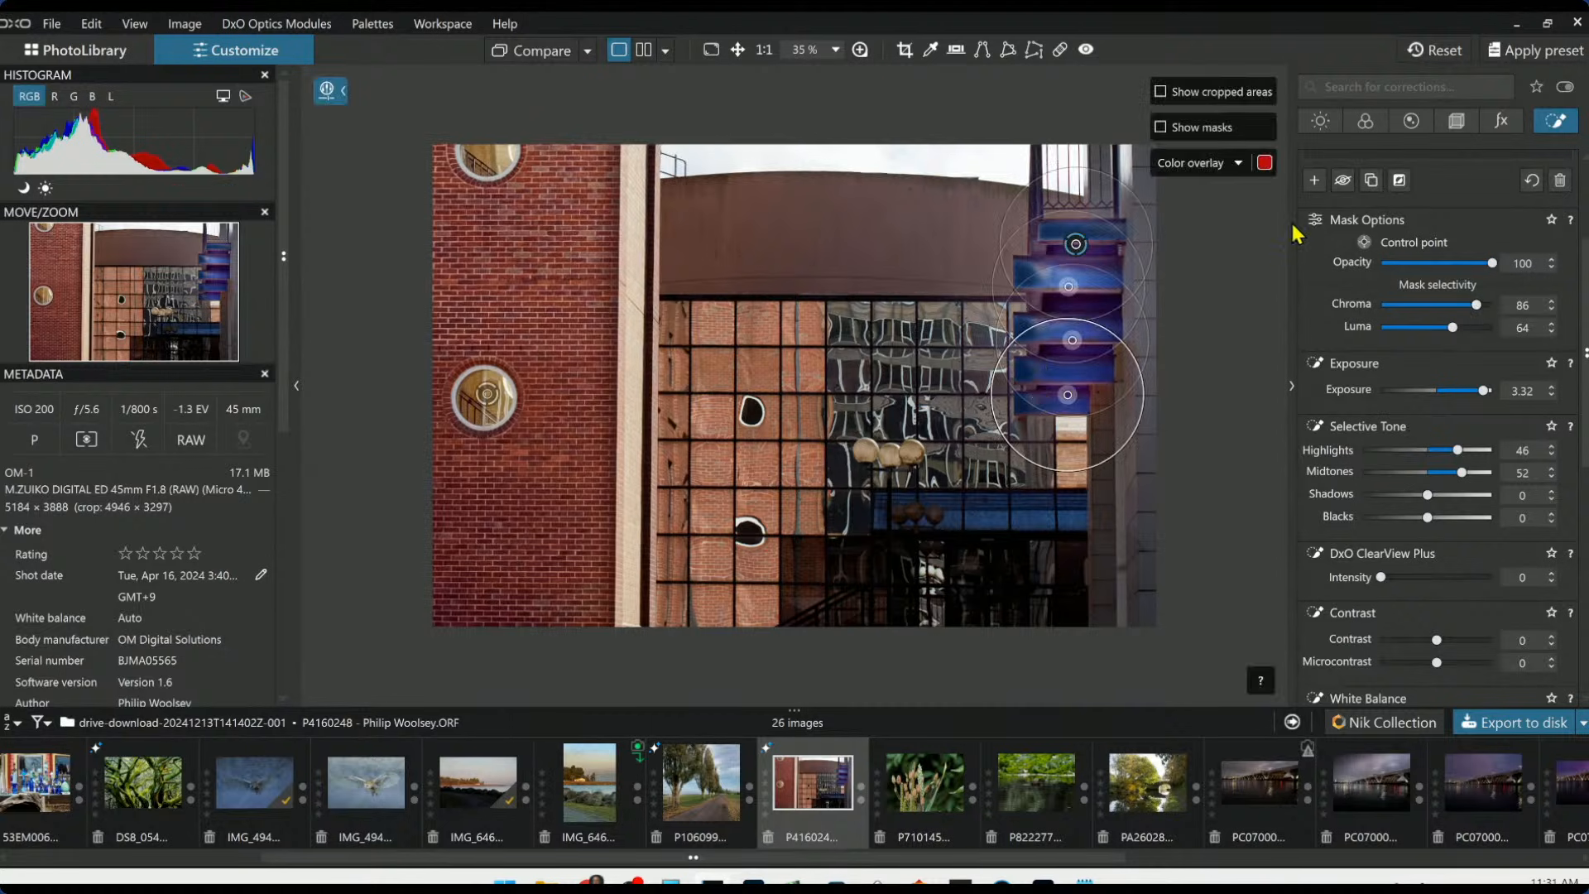
Increase the blue staircase mask's saturation to 68, and deselect the mask
scroll(1300, 312, up, 3)
click(1359, 187)
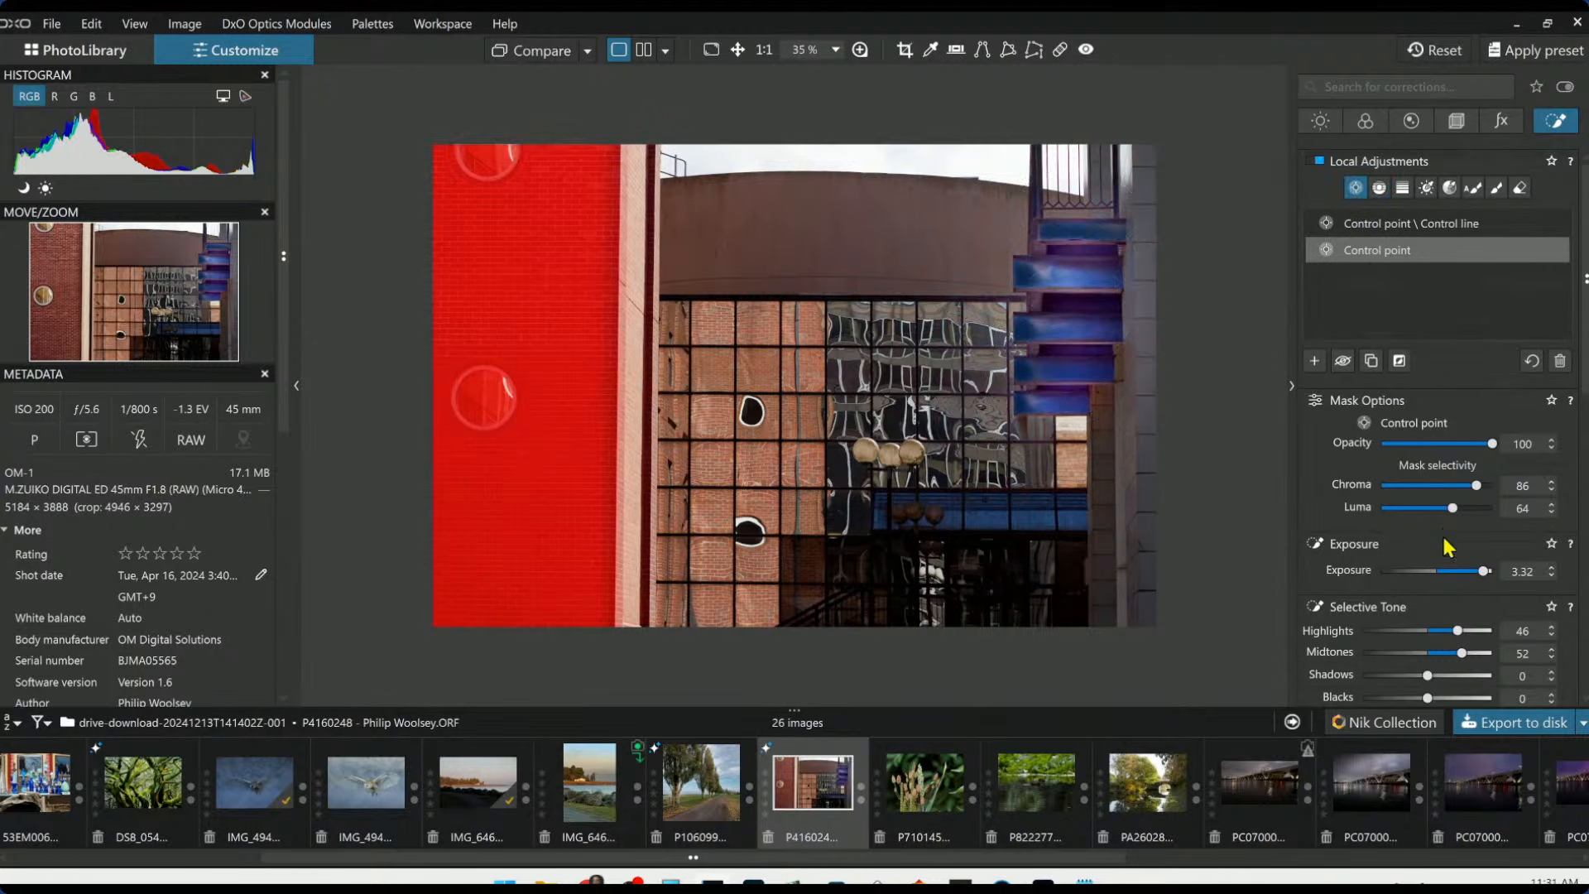
scroll(1444, 539, down, 3)
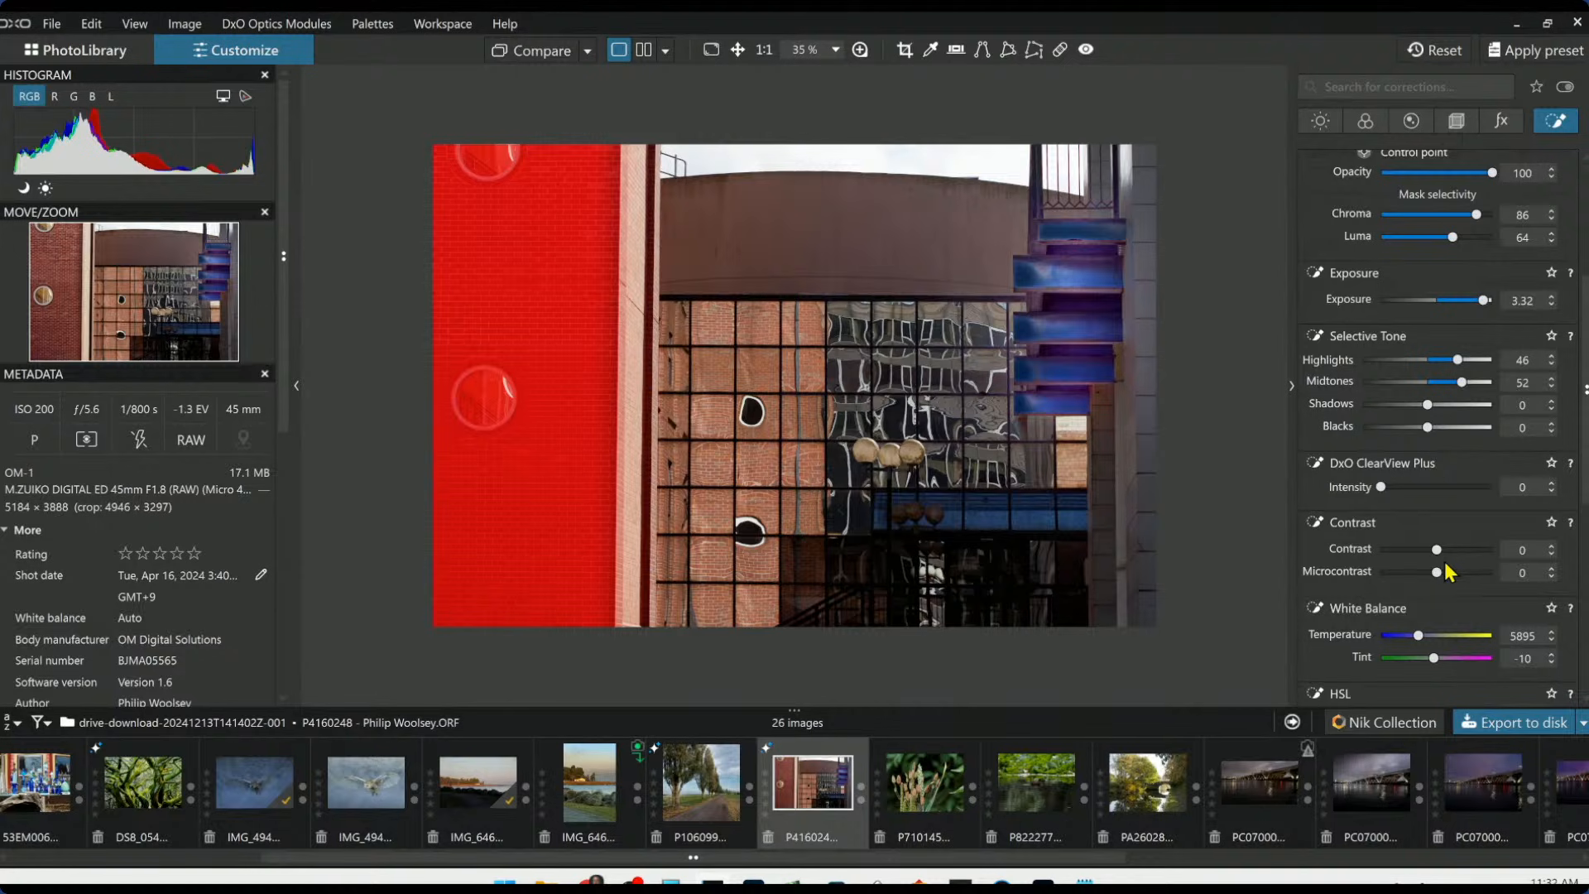
scroll(1449, 571, down, 5)
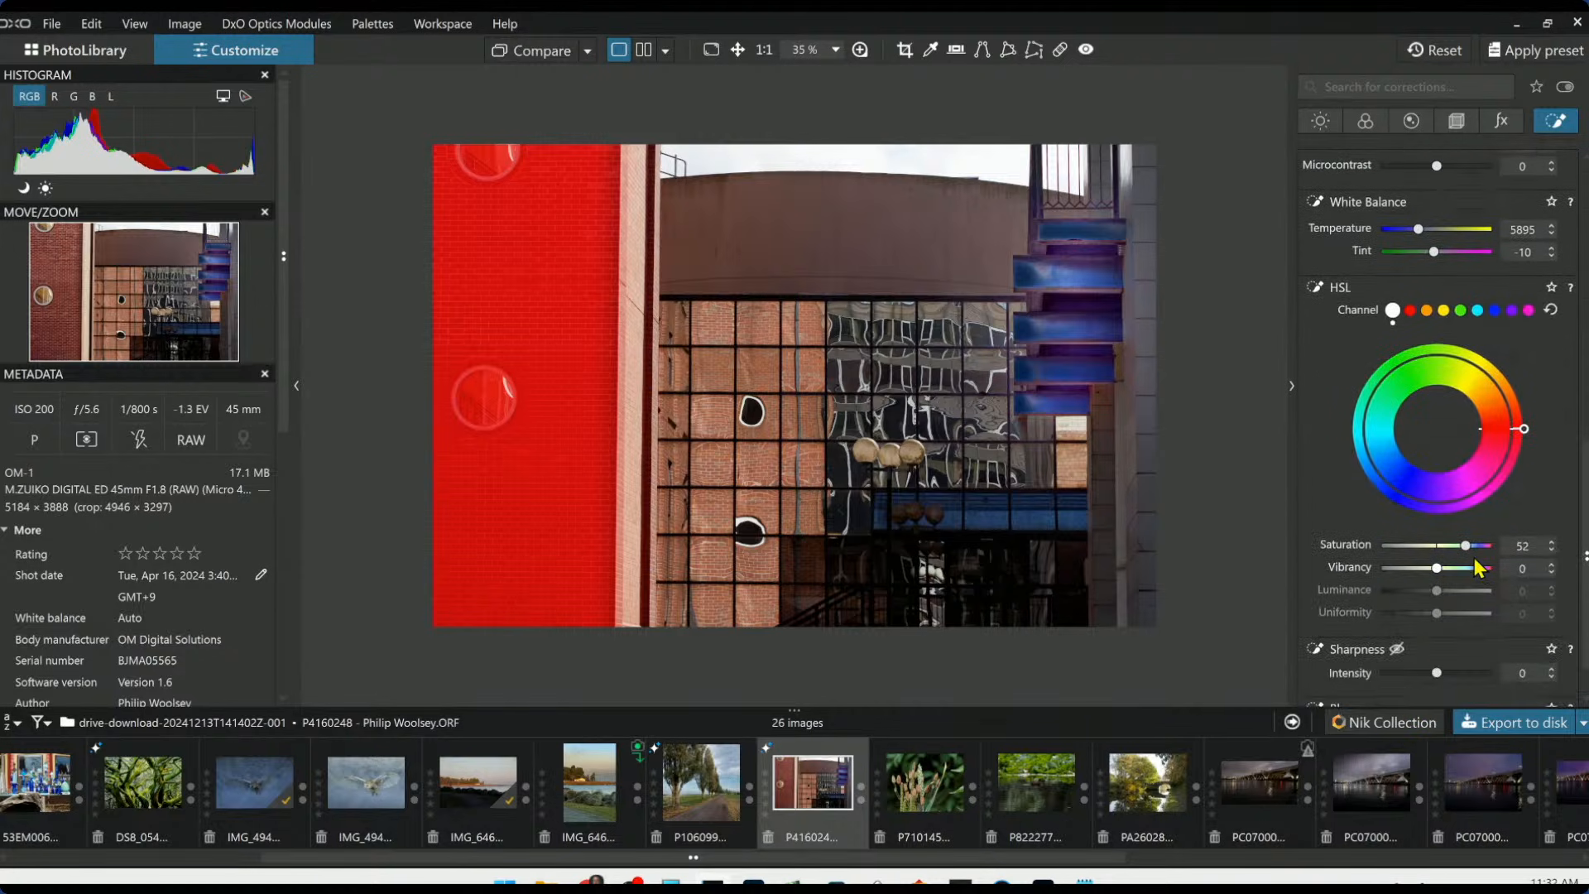
mouse_move(1466, 547)
mouse_down()
mouse_move(1488, 547)
mouse_move(1457, 551)
mouse_up()
scroll(1141, 545, down, 2)
scroll(1141, 546, down, 1)
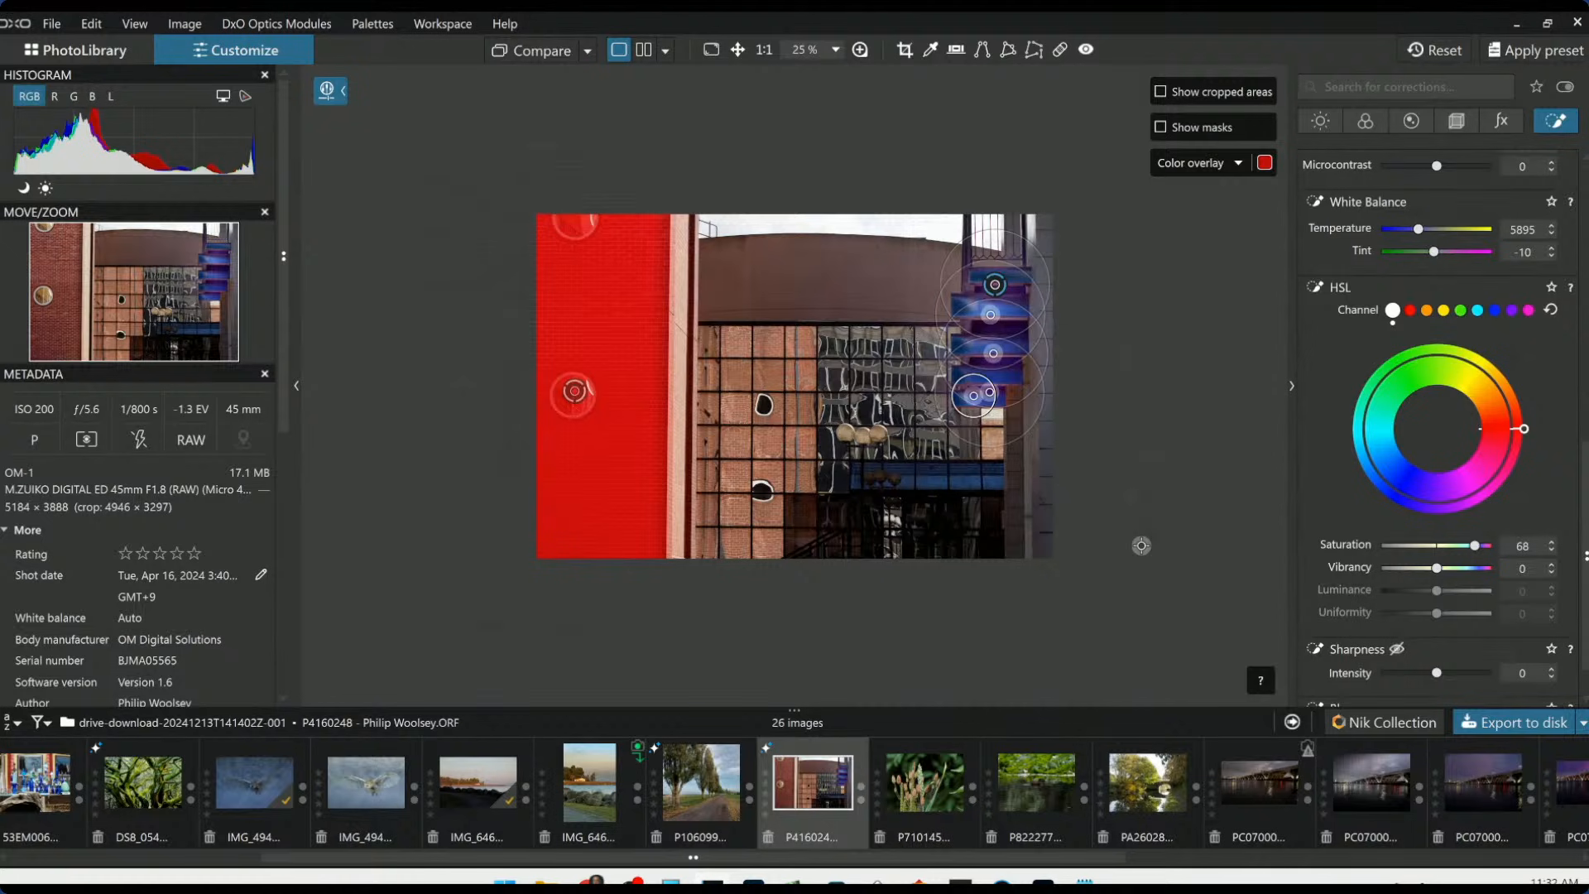
key(Escape)
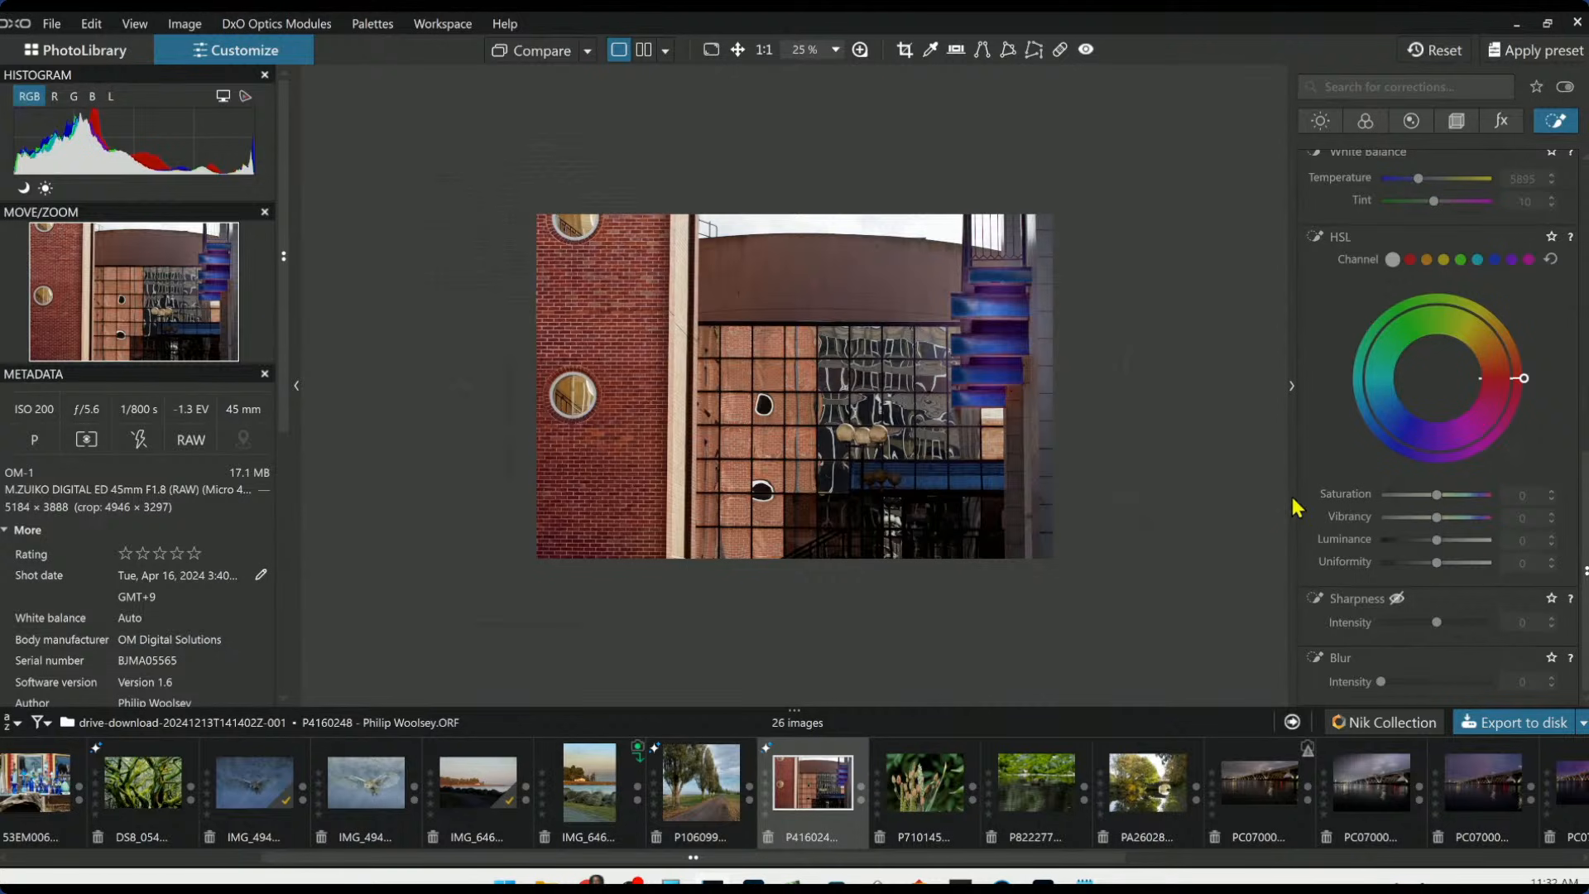
Set DxO ClearView Plus to 56 and microcontrast to 75 for the blue staircase mask
scroll(1389, 406, up, 10)
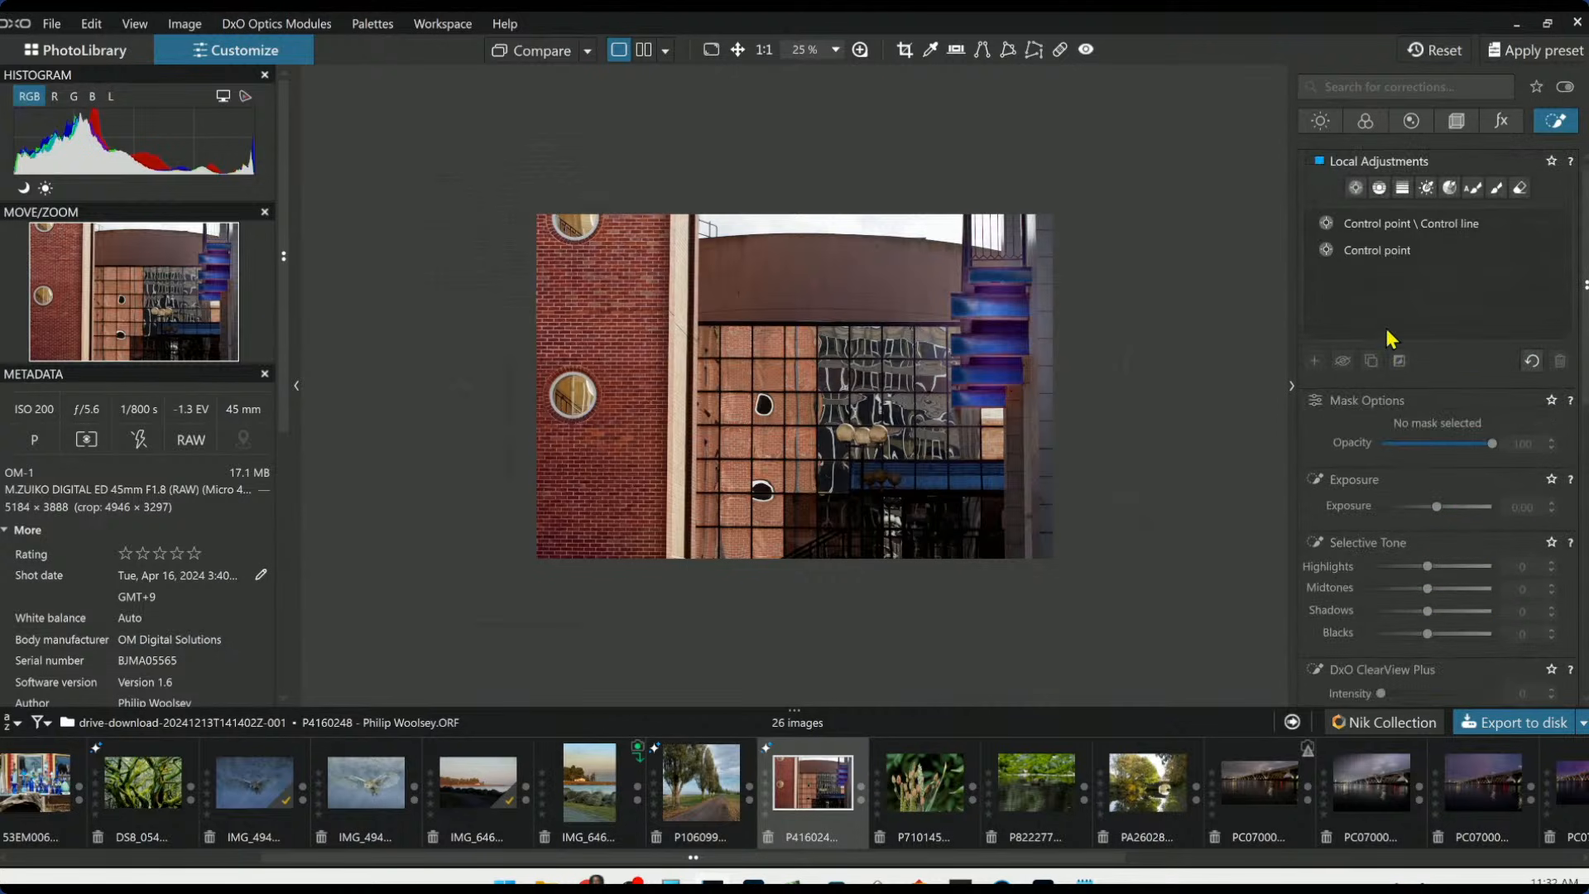
click(1390, 262)
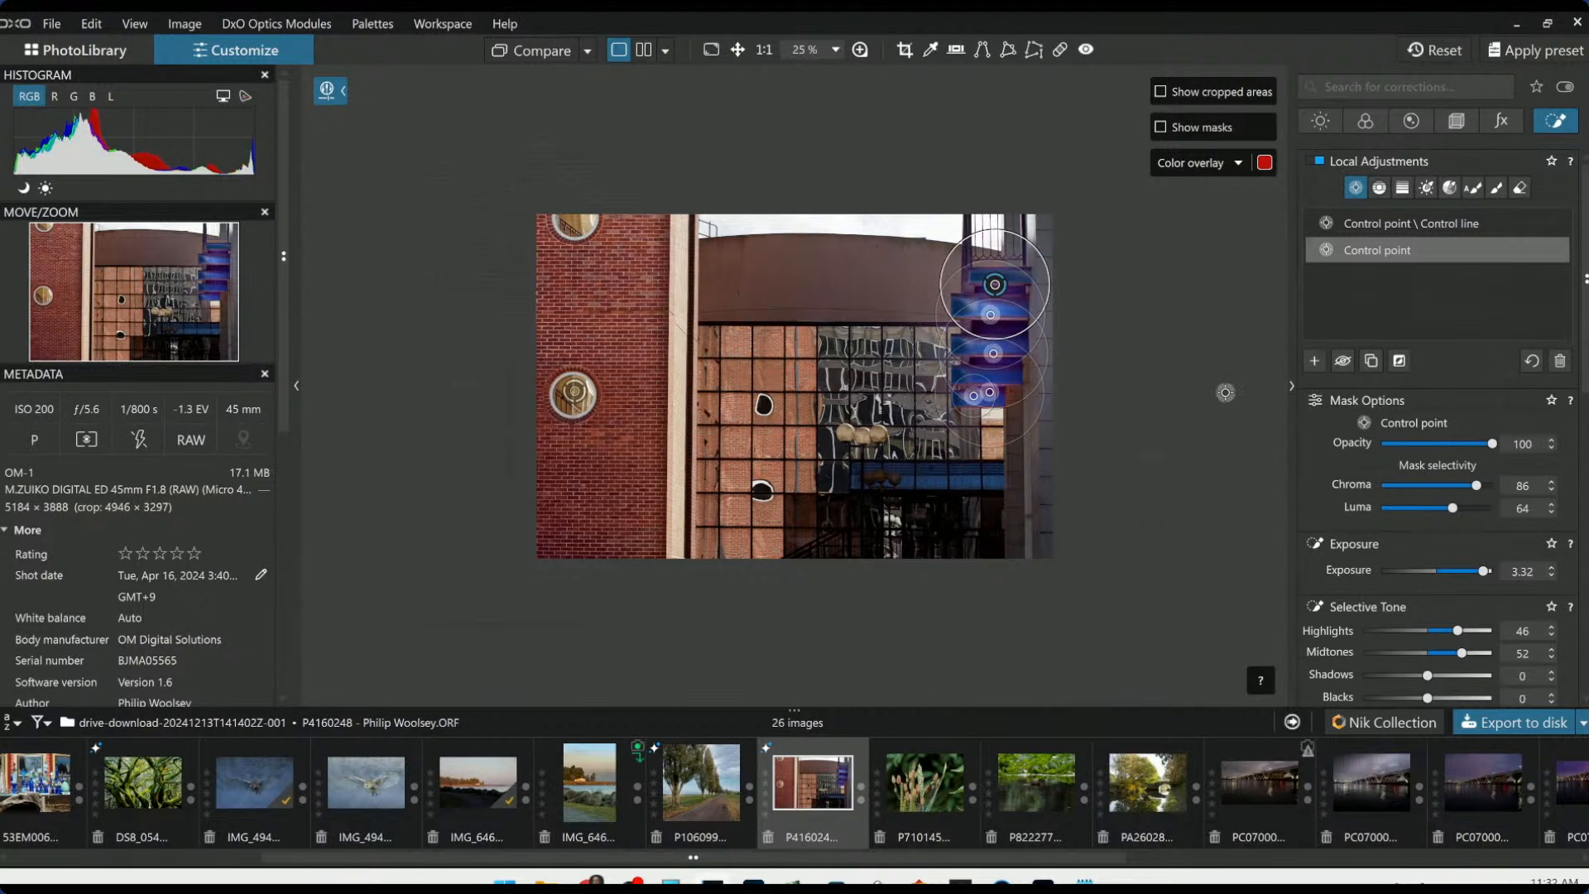
scroll(1438, 570, down, 1)
scroll(1430, 571, down, 2)
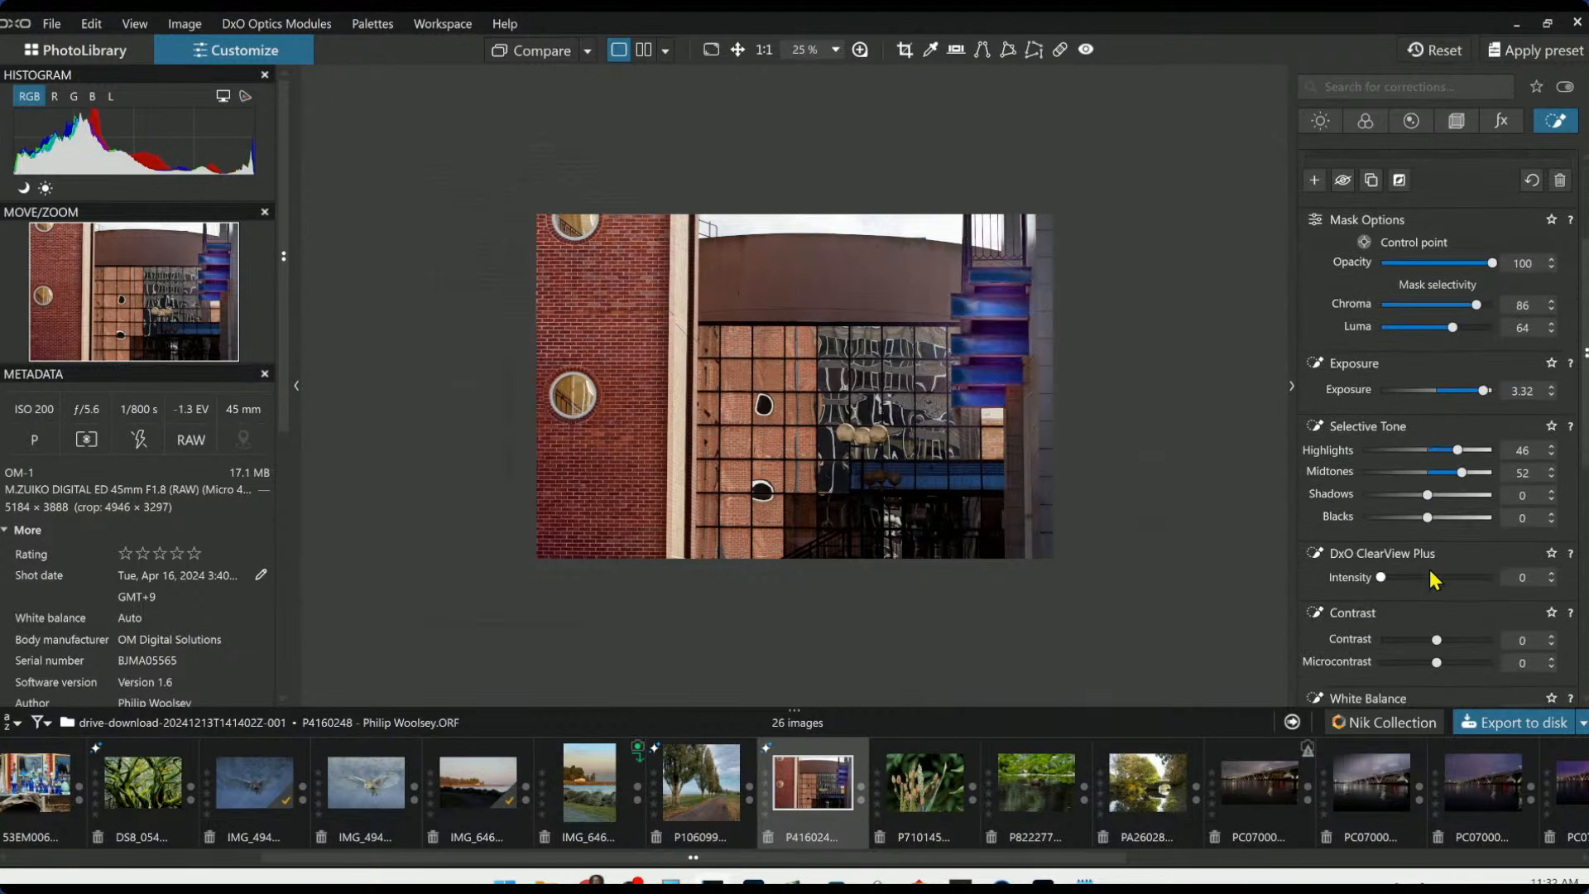
drag(1453, 579, 1446, 579)
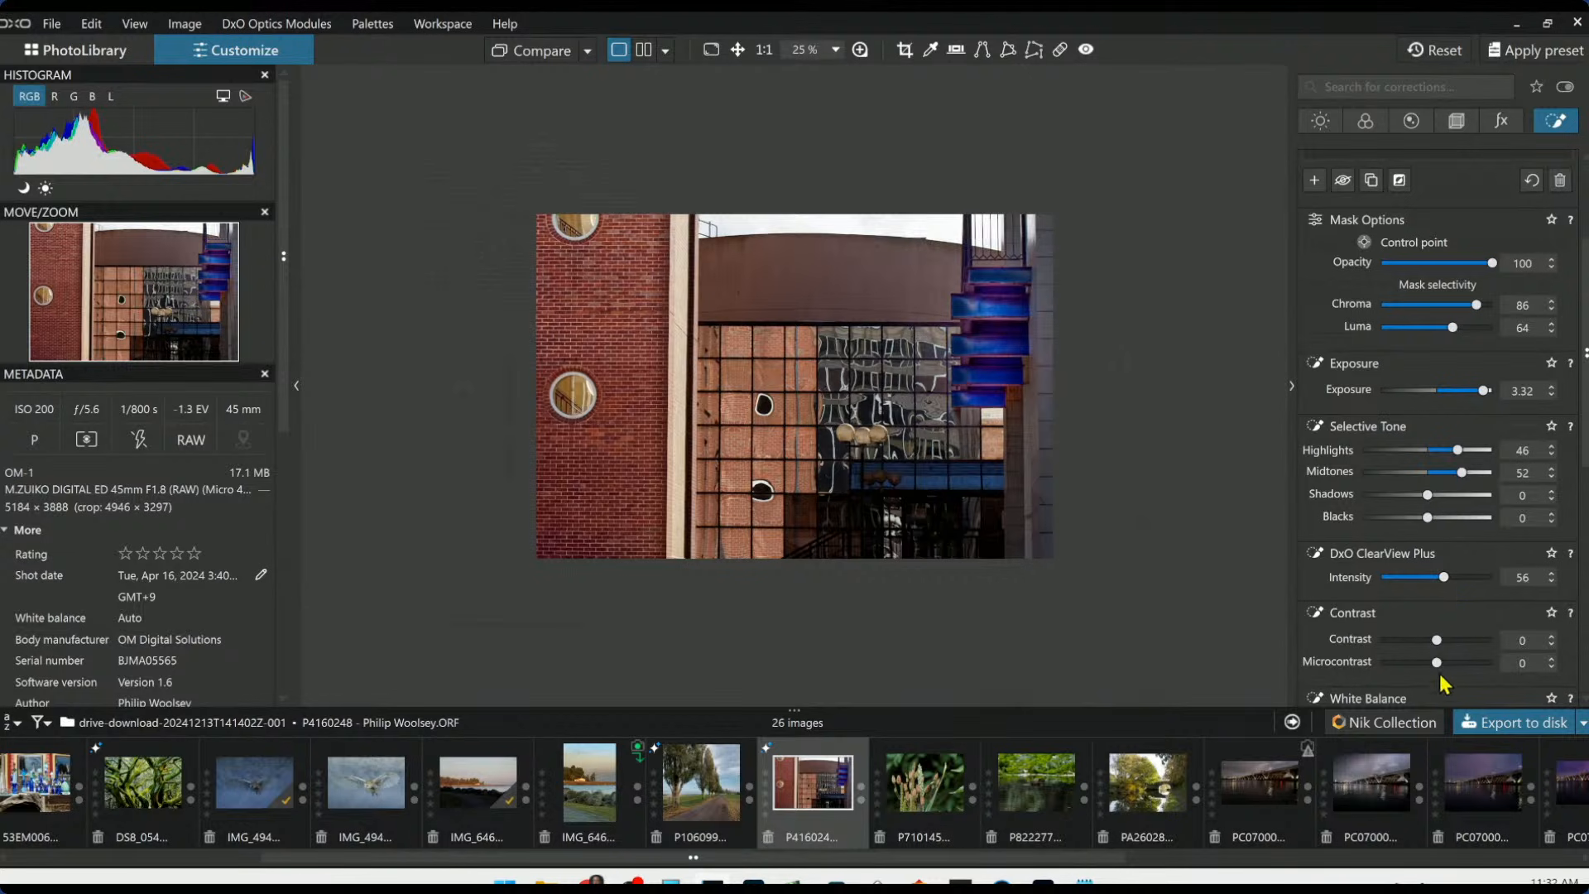
drag(1438, 664, 1478, 673)
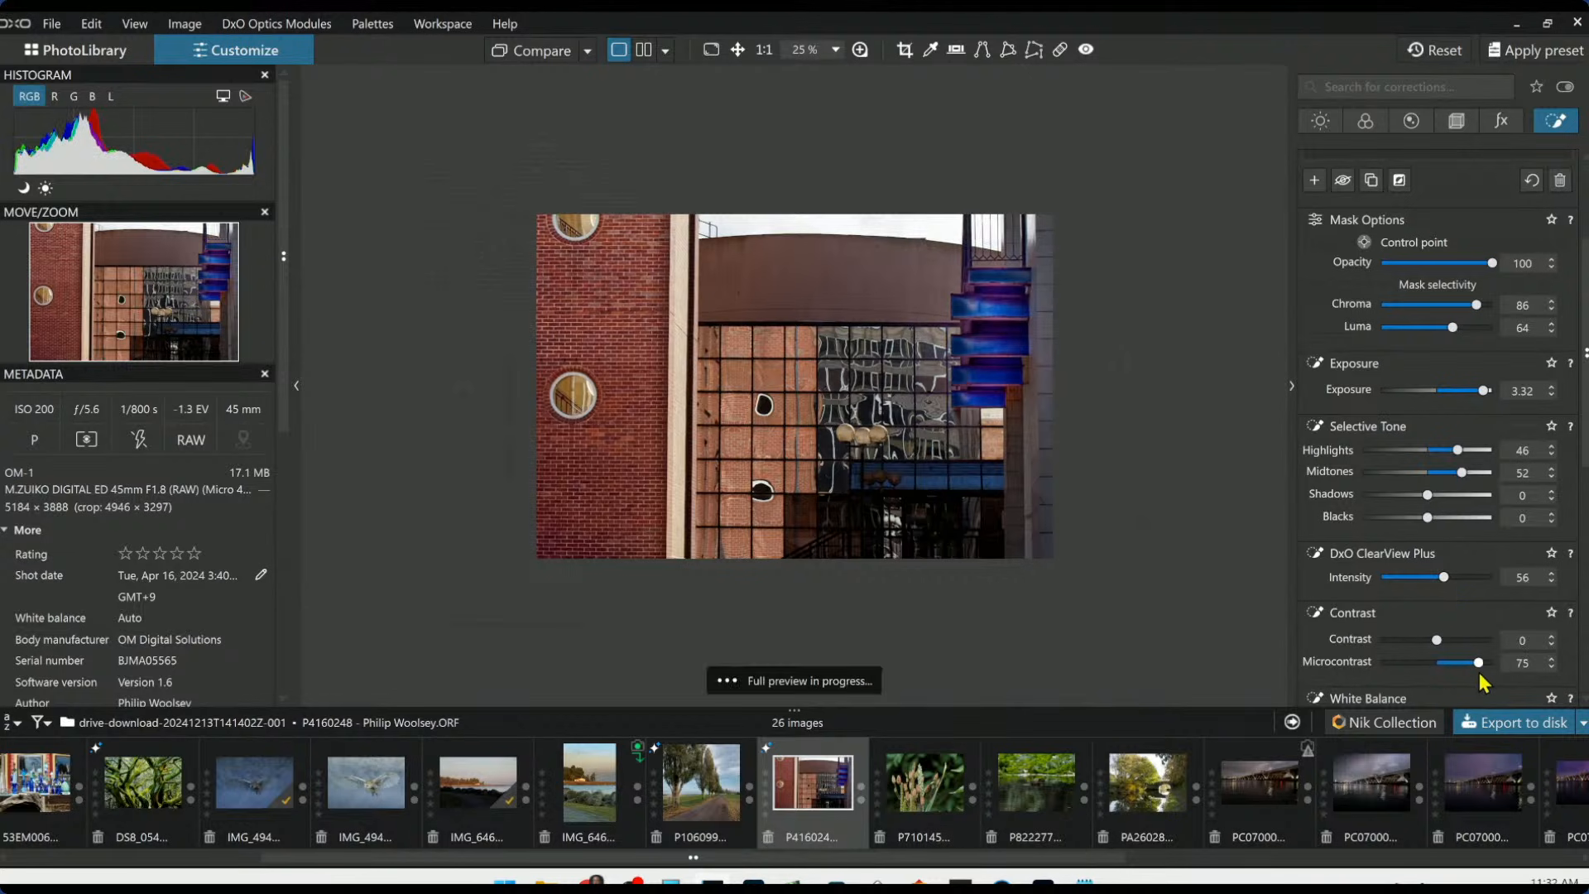
Shift the hue of the staircase mask's blue channel towards cyan on the HSL color wheel
scroll(1440, 568, up, 2)
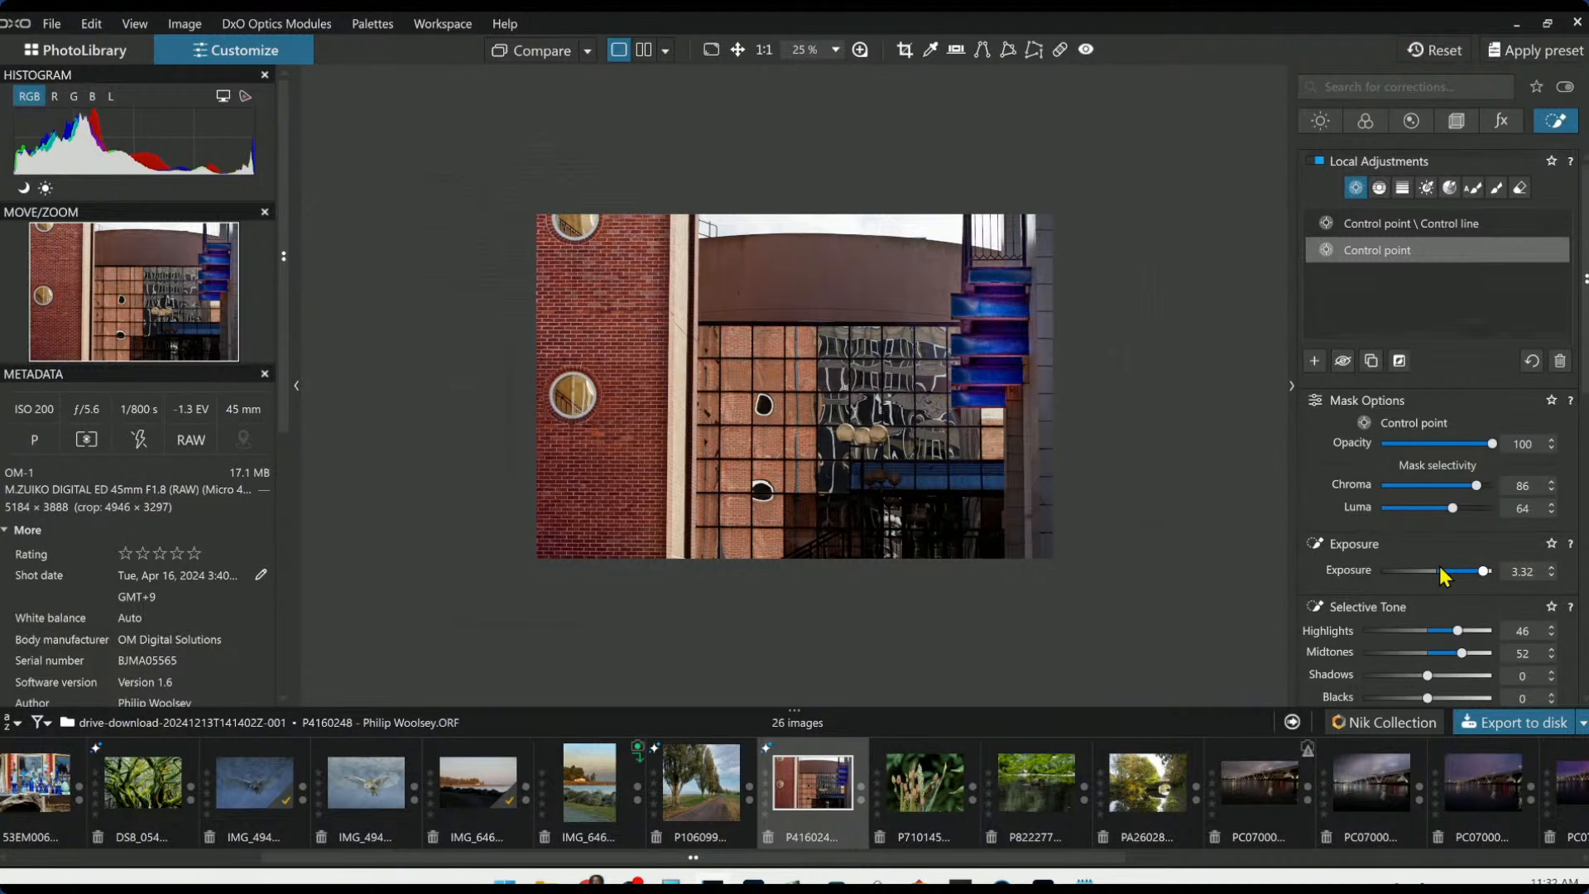
scroll(1441, 569, down, 6)
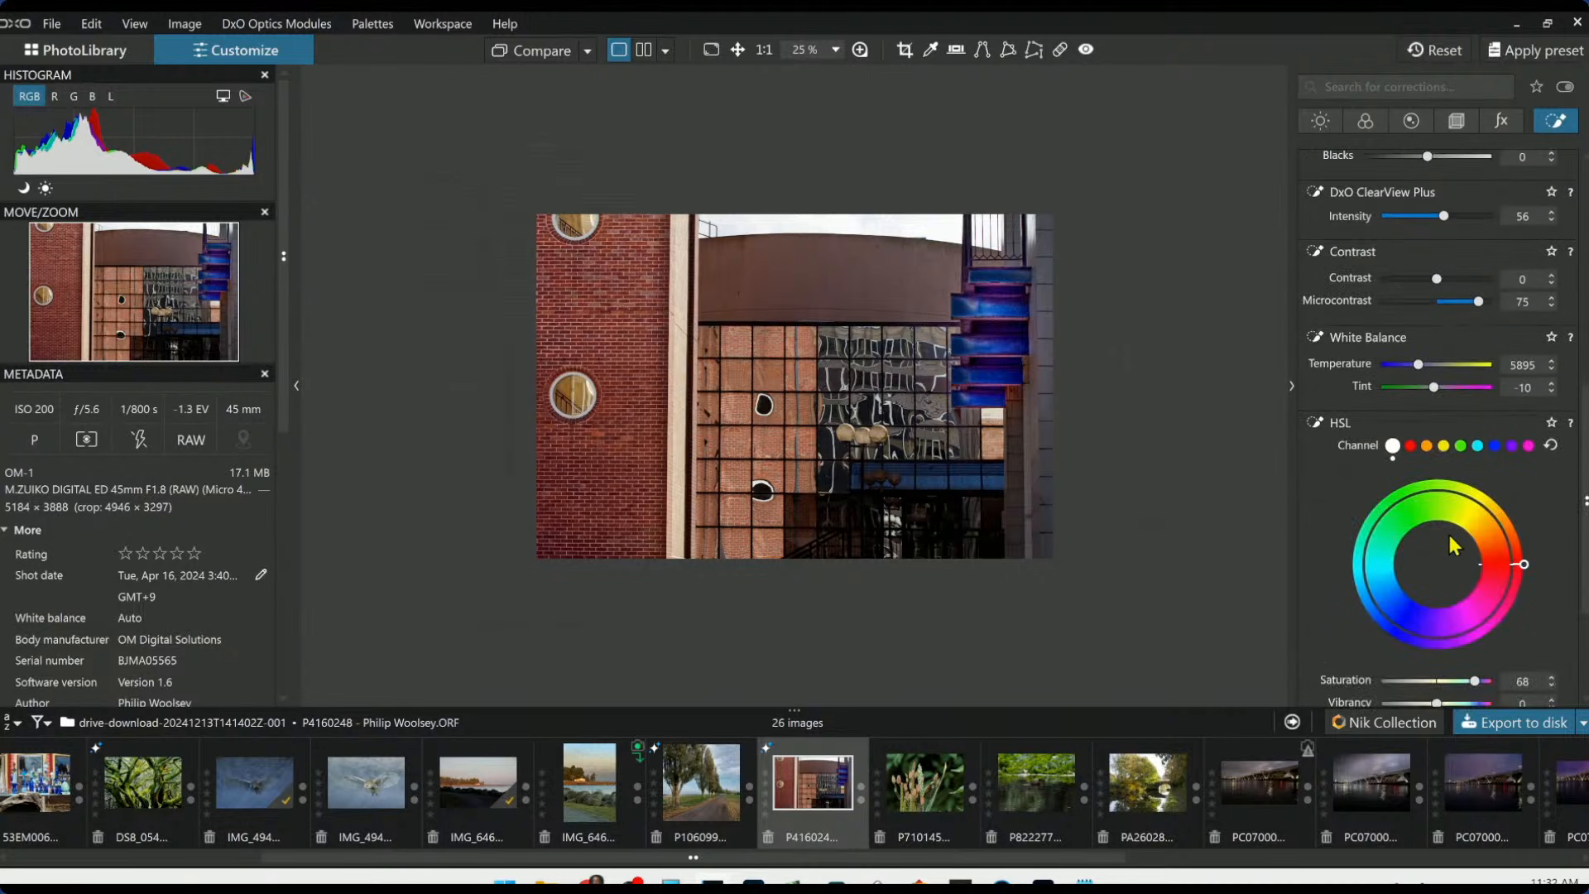
scroll(1453, 538, down, 1)
click(1492, 403)
drag(1435, 592, 1359, 566)
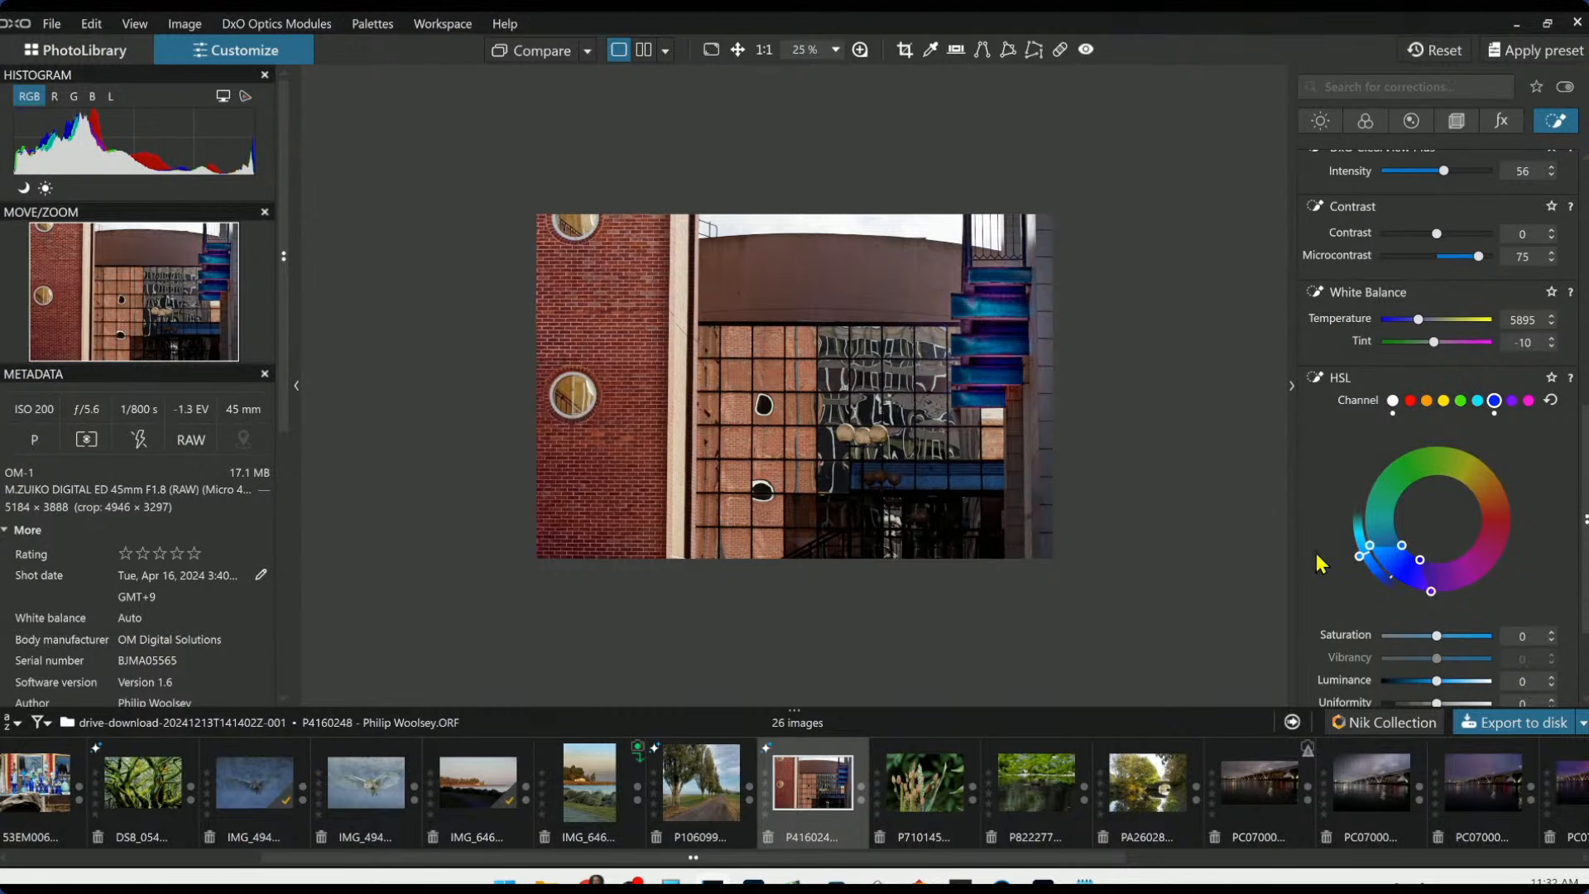
scroll(1412, 328, up, 3)
scroll(1411, 325, up, 10)
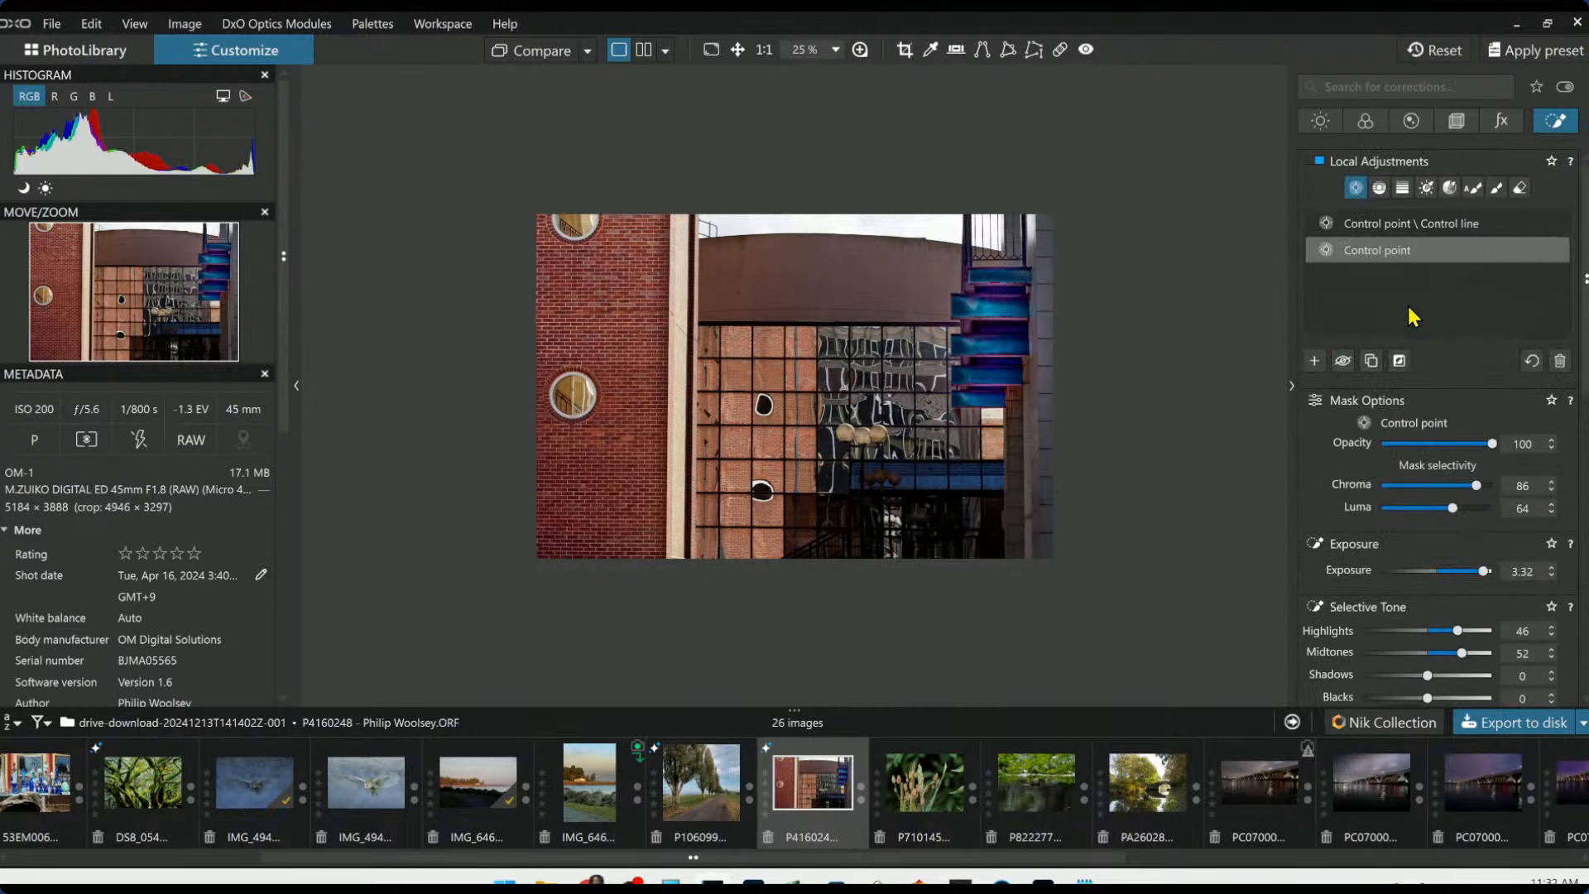
Create a new control line mask along the pale stone wall beside the blue staircase at the photo's edge
click(1357, 249)
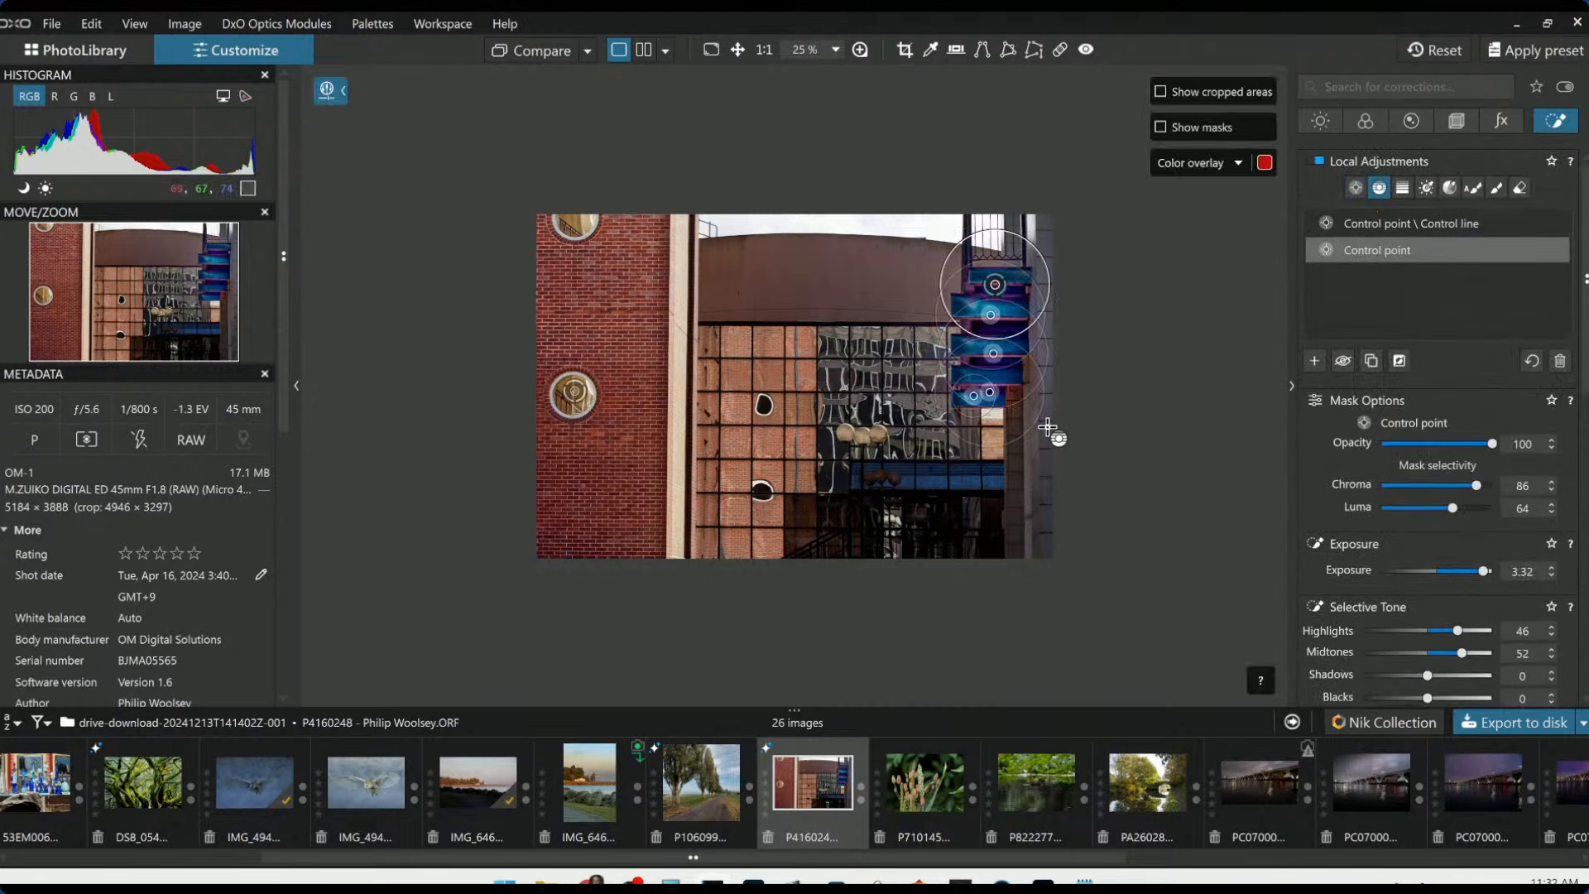
click(1315, 360)
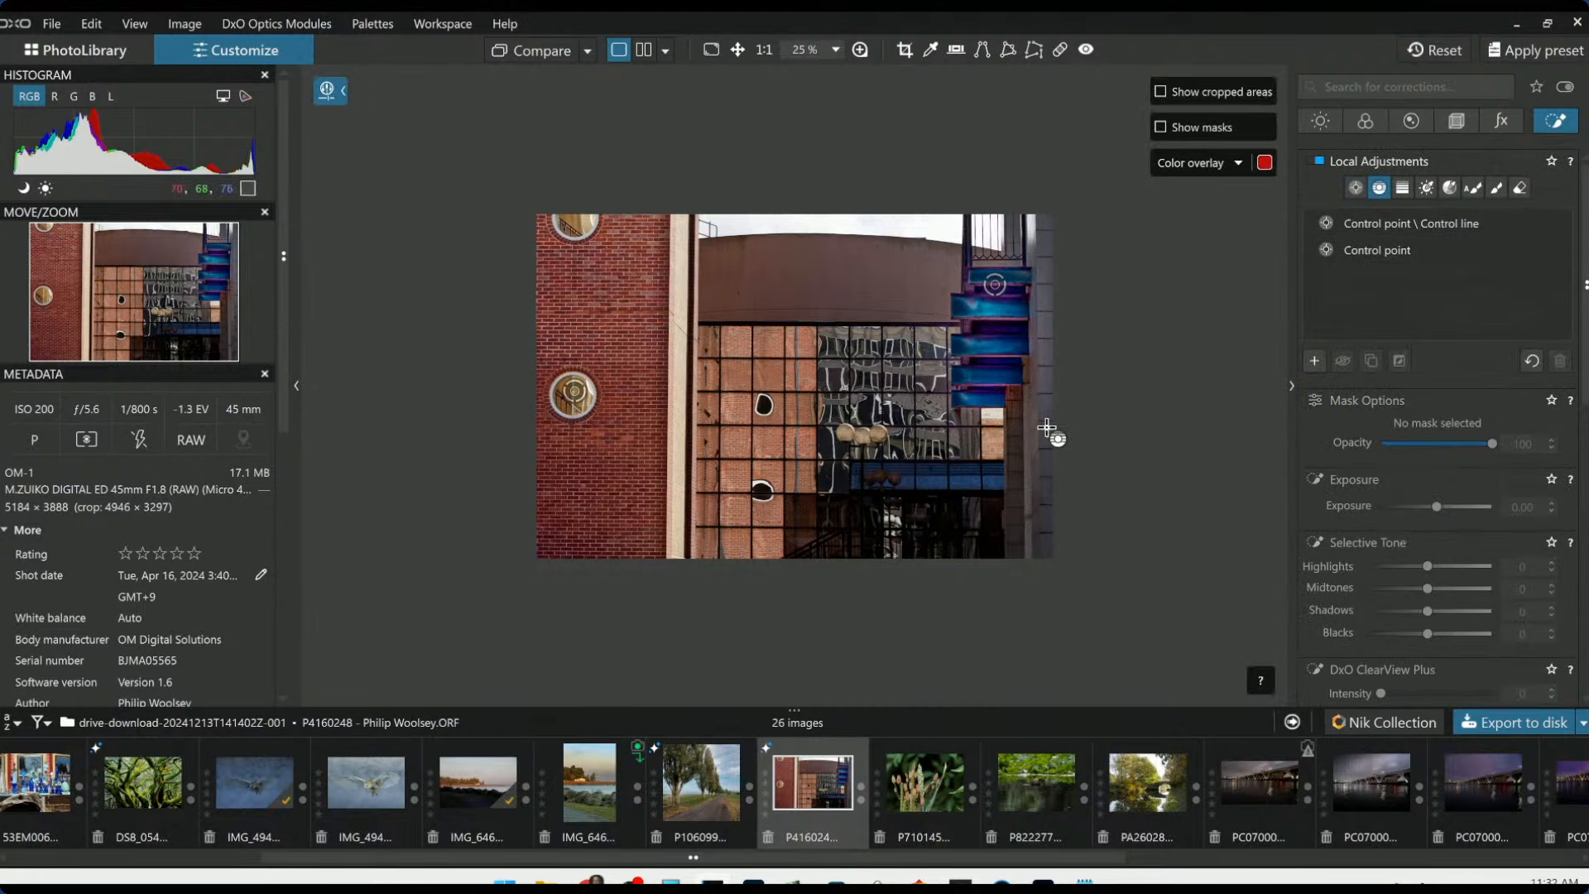
drag(1045, 428, 1000, 432)
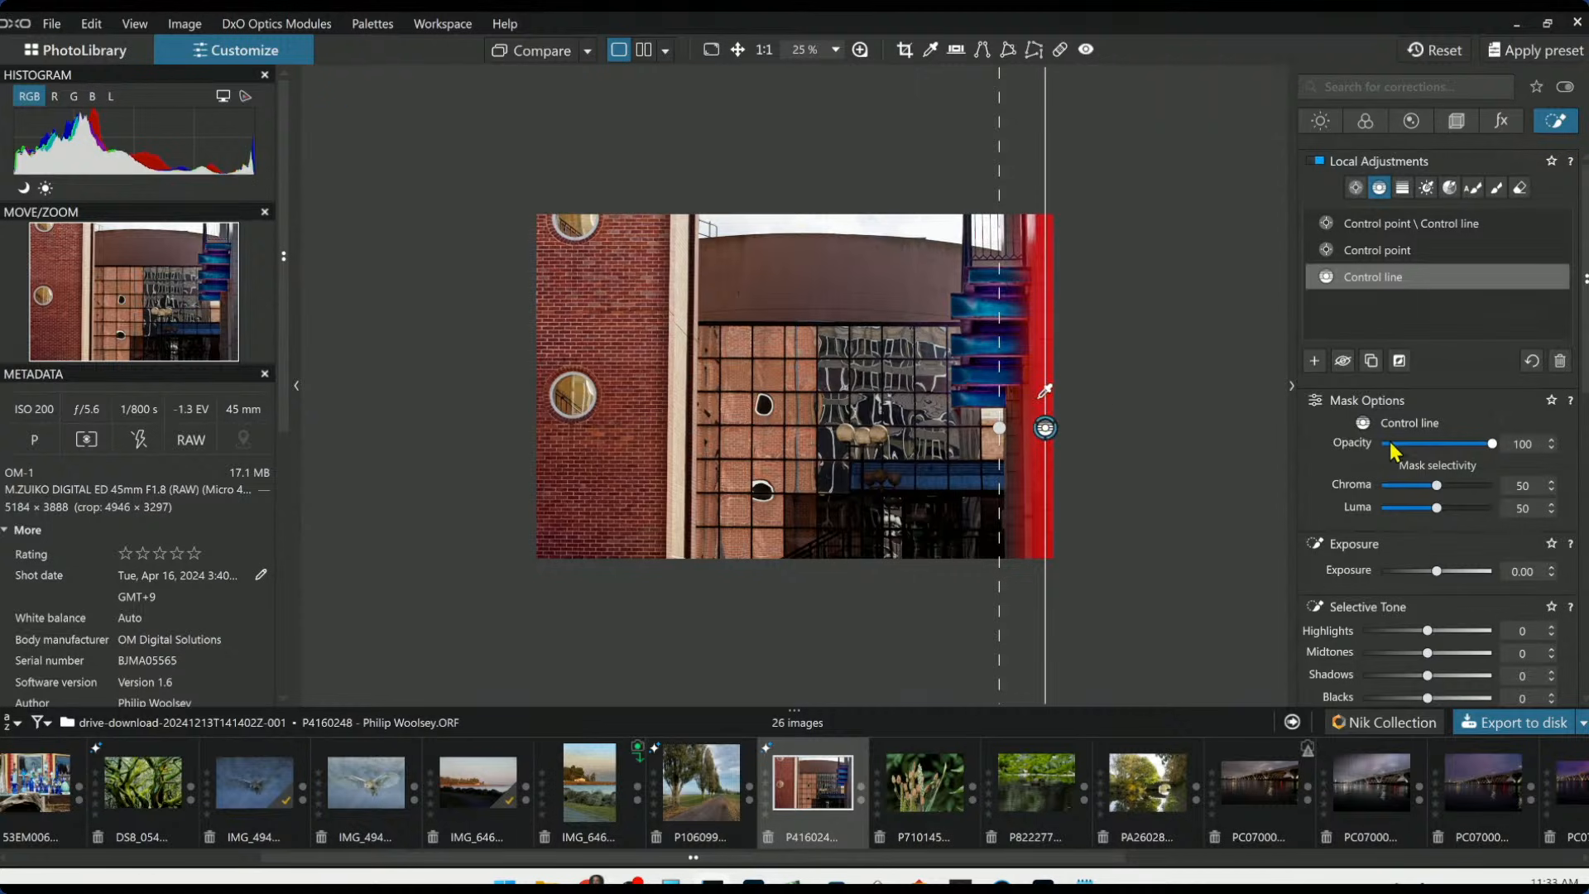
Set exposure to 1.43 and microcontrast to 61 for the stone wall's control line mask
drag(1438, 571, 1458, 578)
scroll(1411, 633, down, 1)
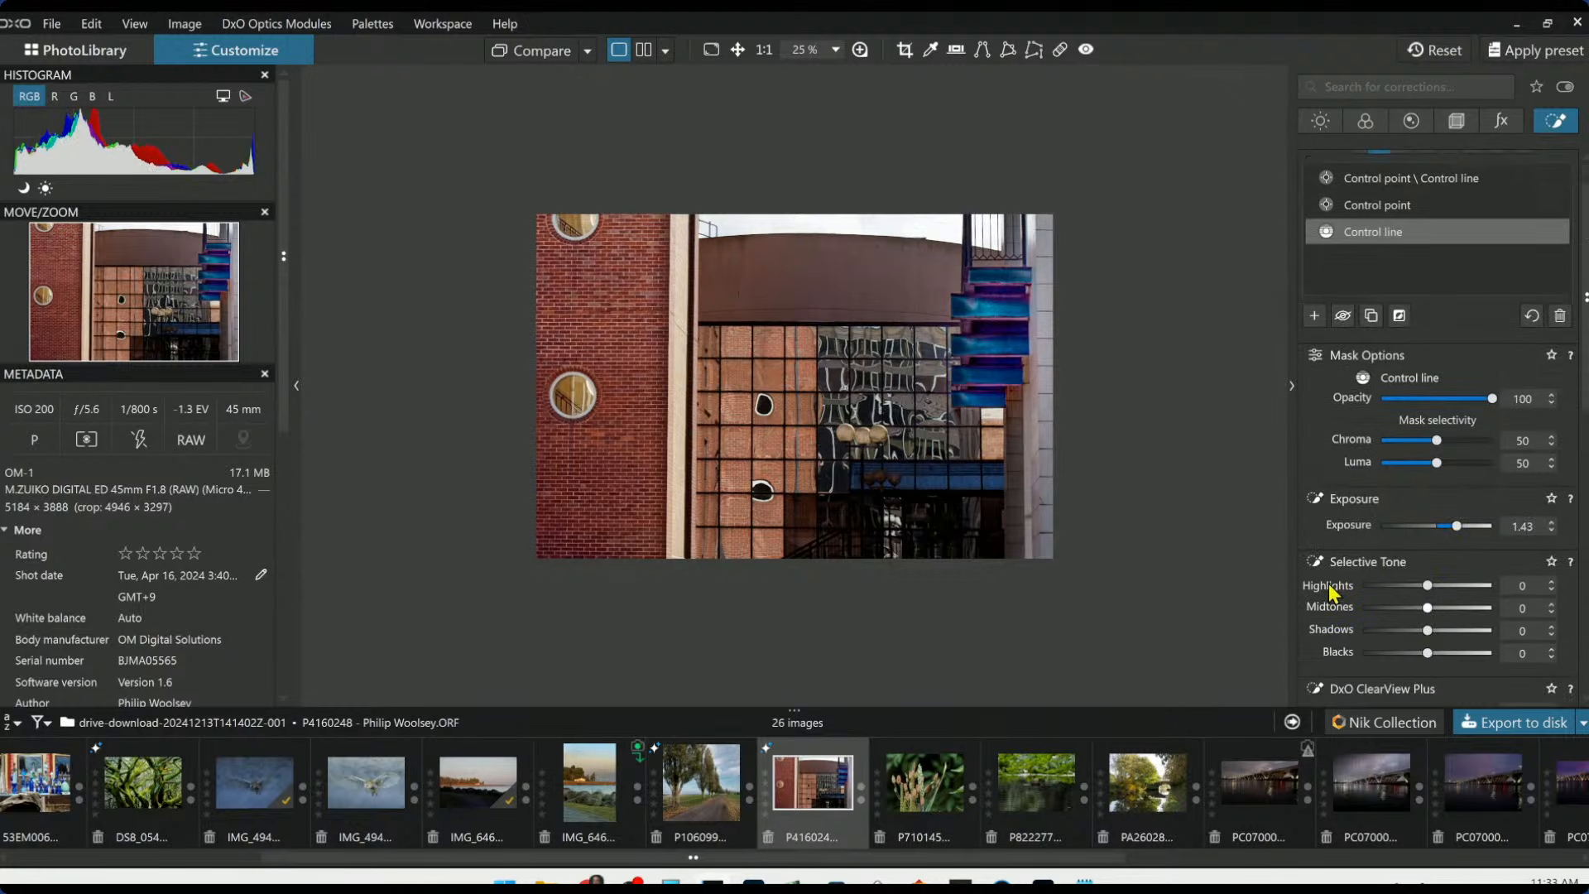
scroll(1502, 644, down, 5)
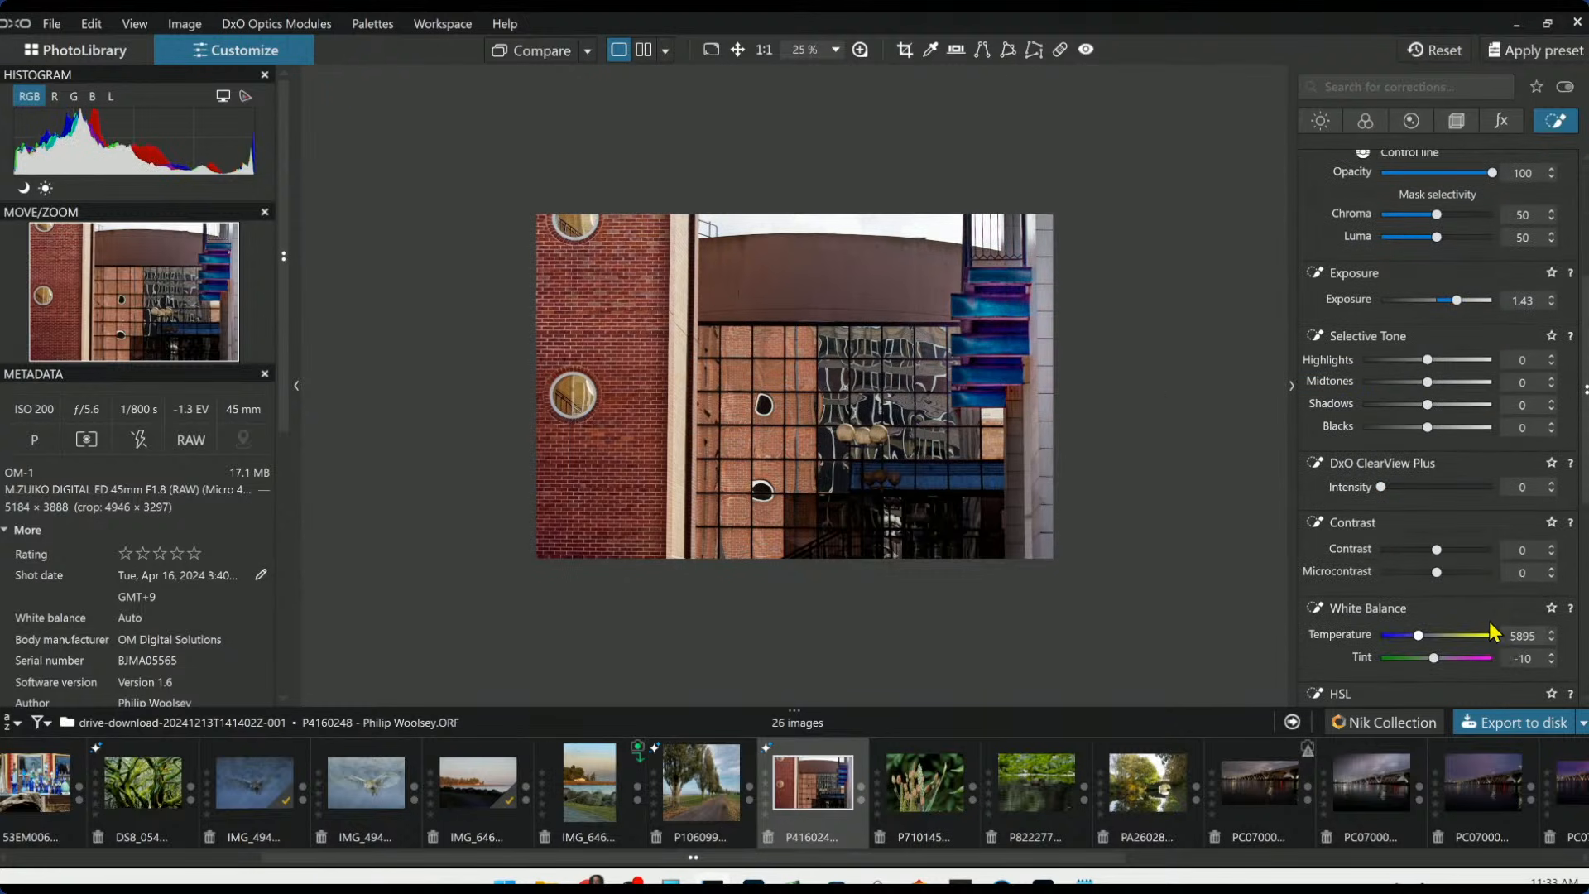
drag(1439, 574, 1472, 576)
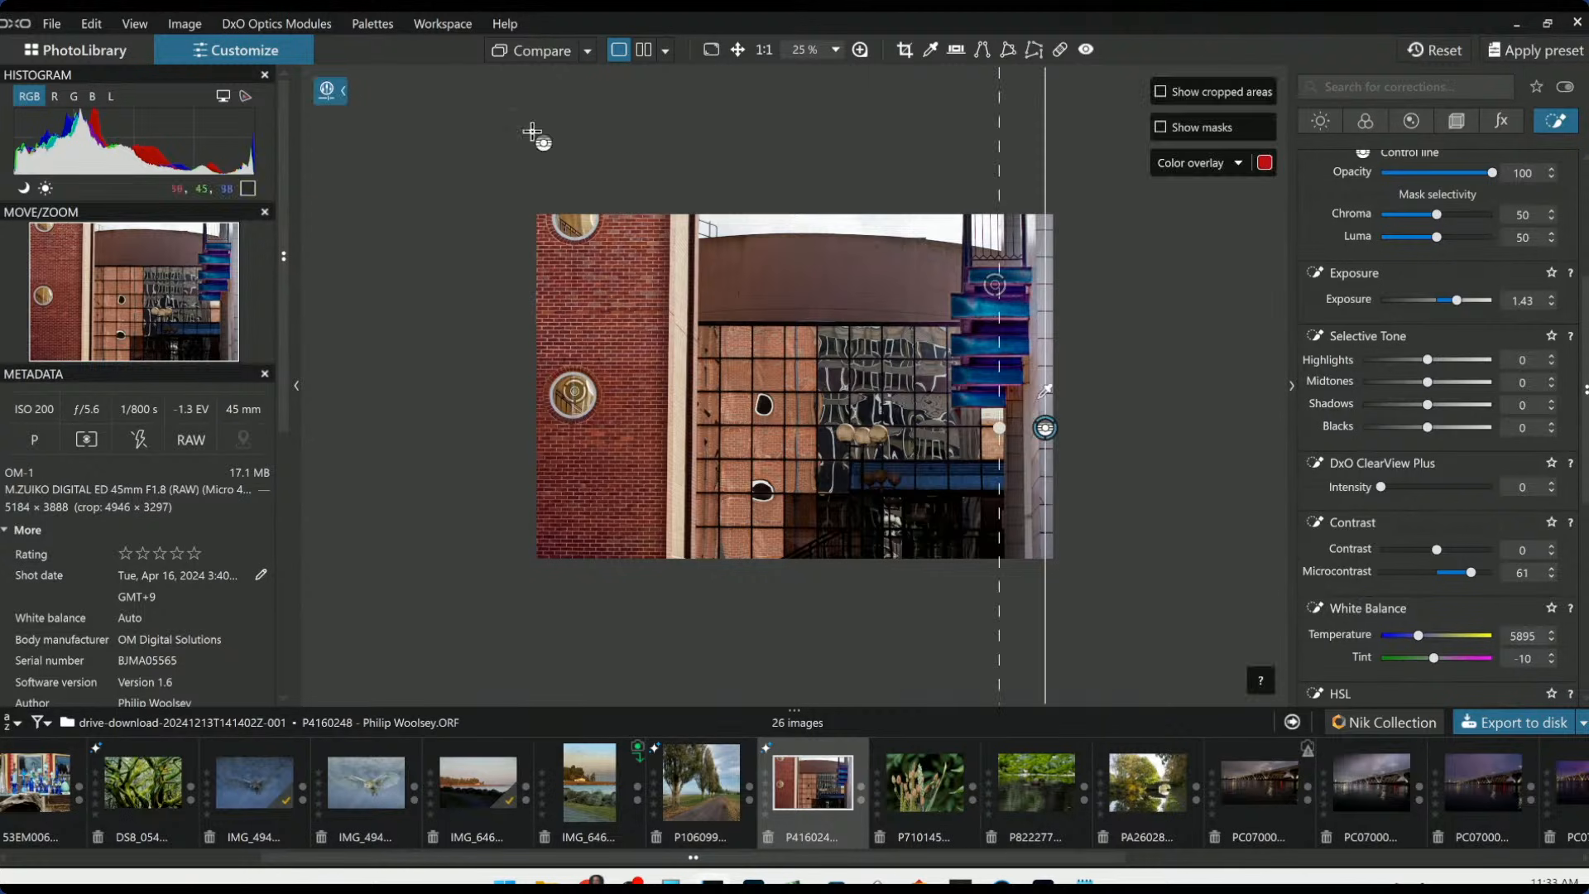
Compare the edited photo with its original, and examine the brick wall and round windows up close
drag(535, 47, 535, 48)
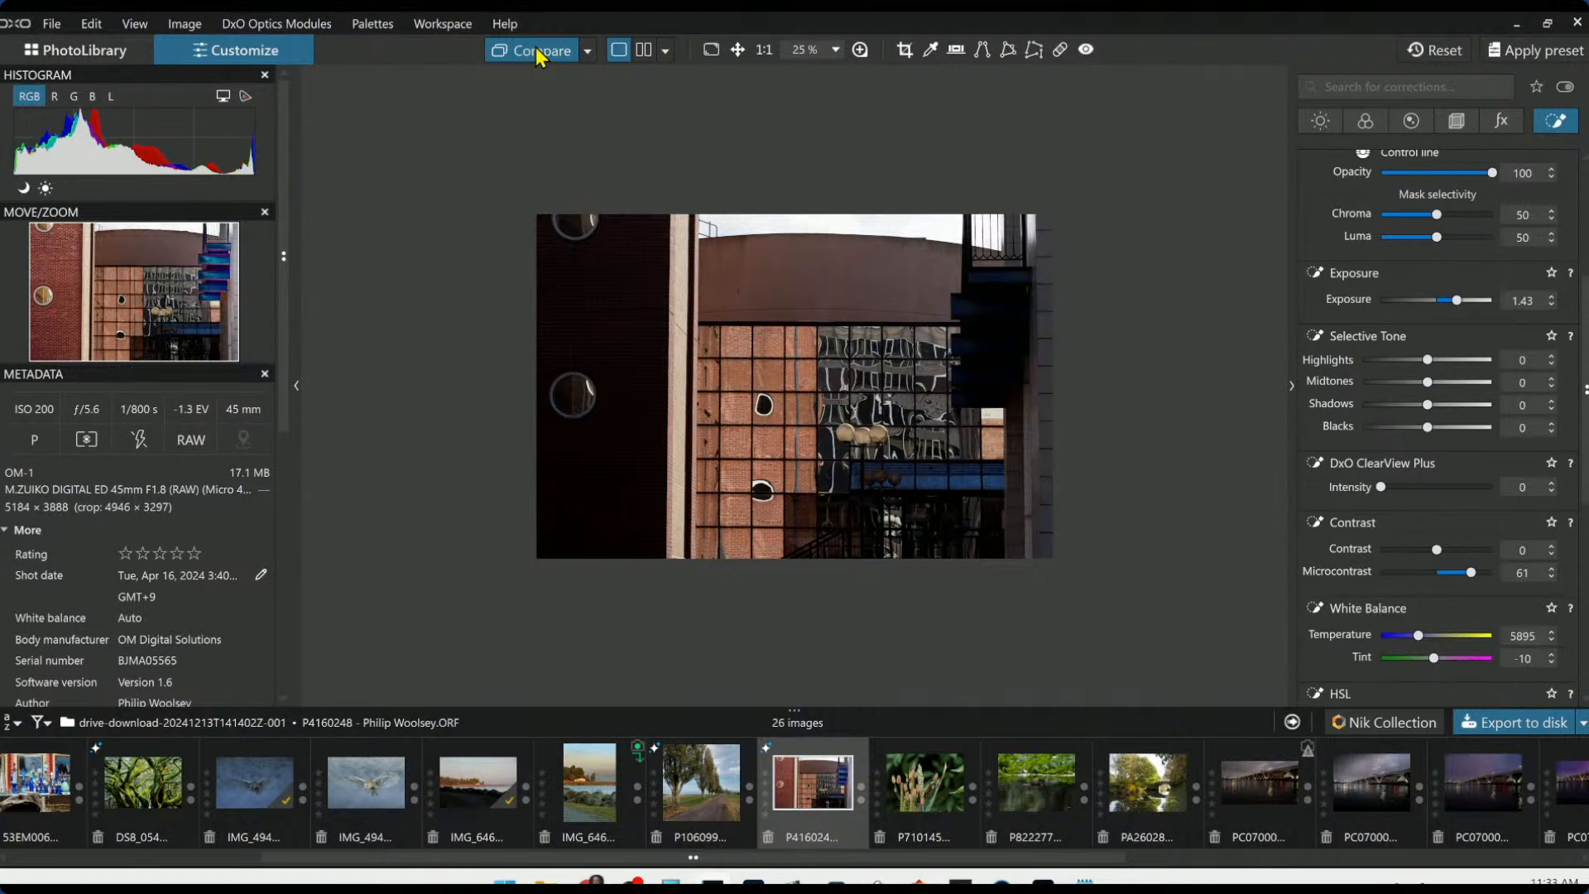
drag(535, 47, 535, 47)
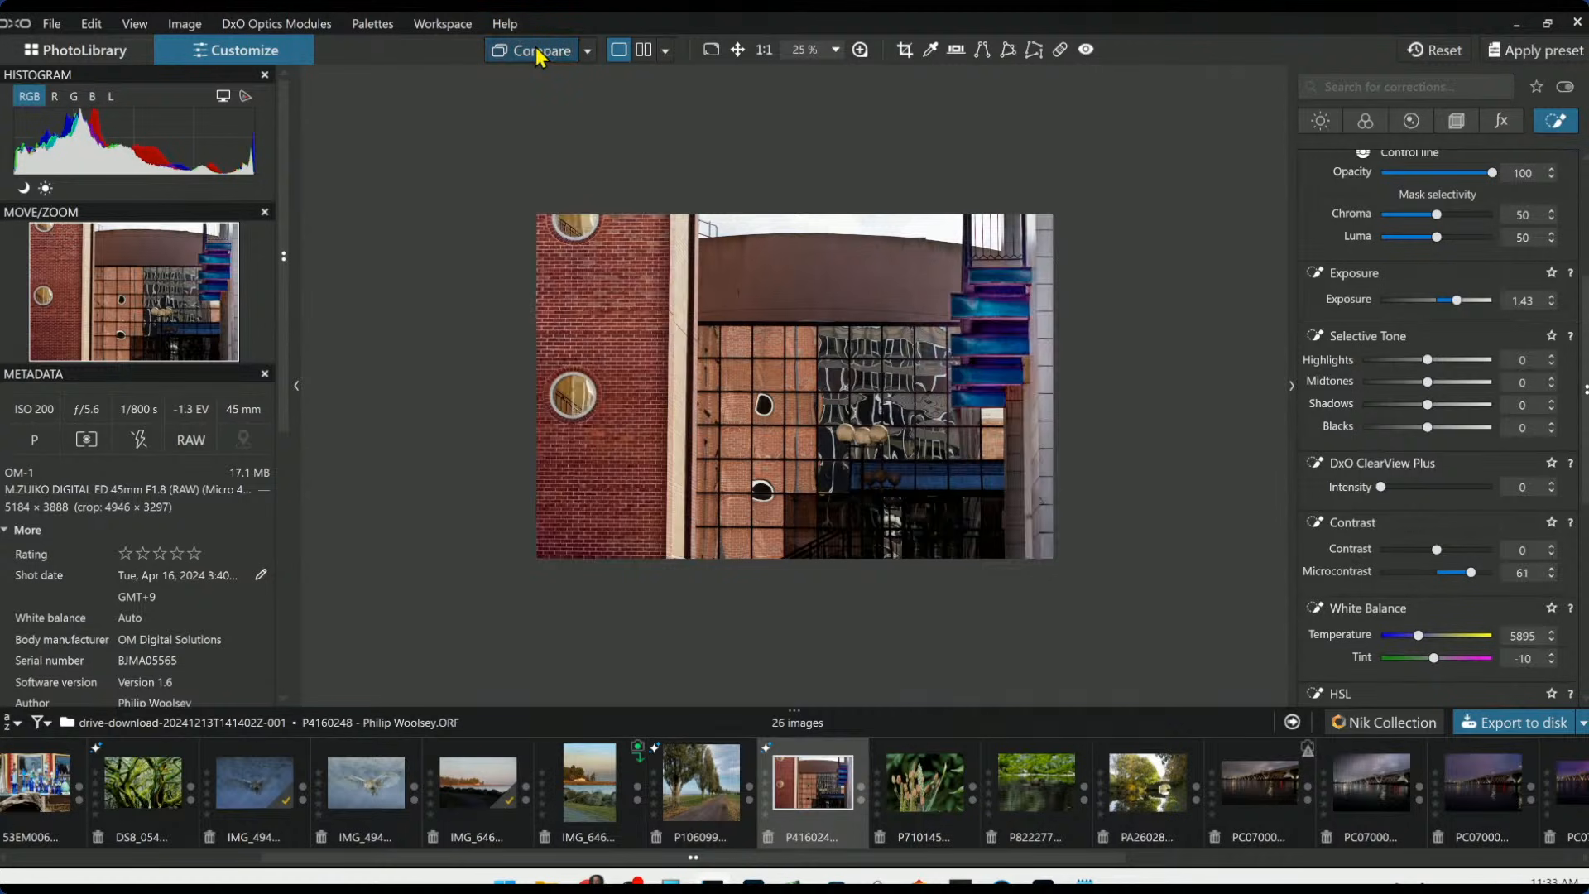
scroll(547, 405, up, 3)
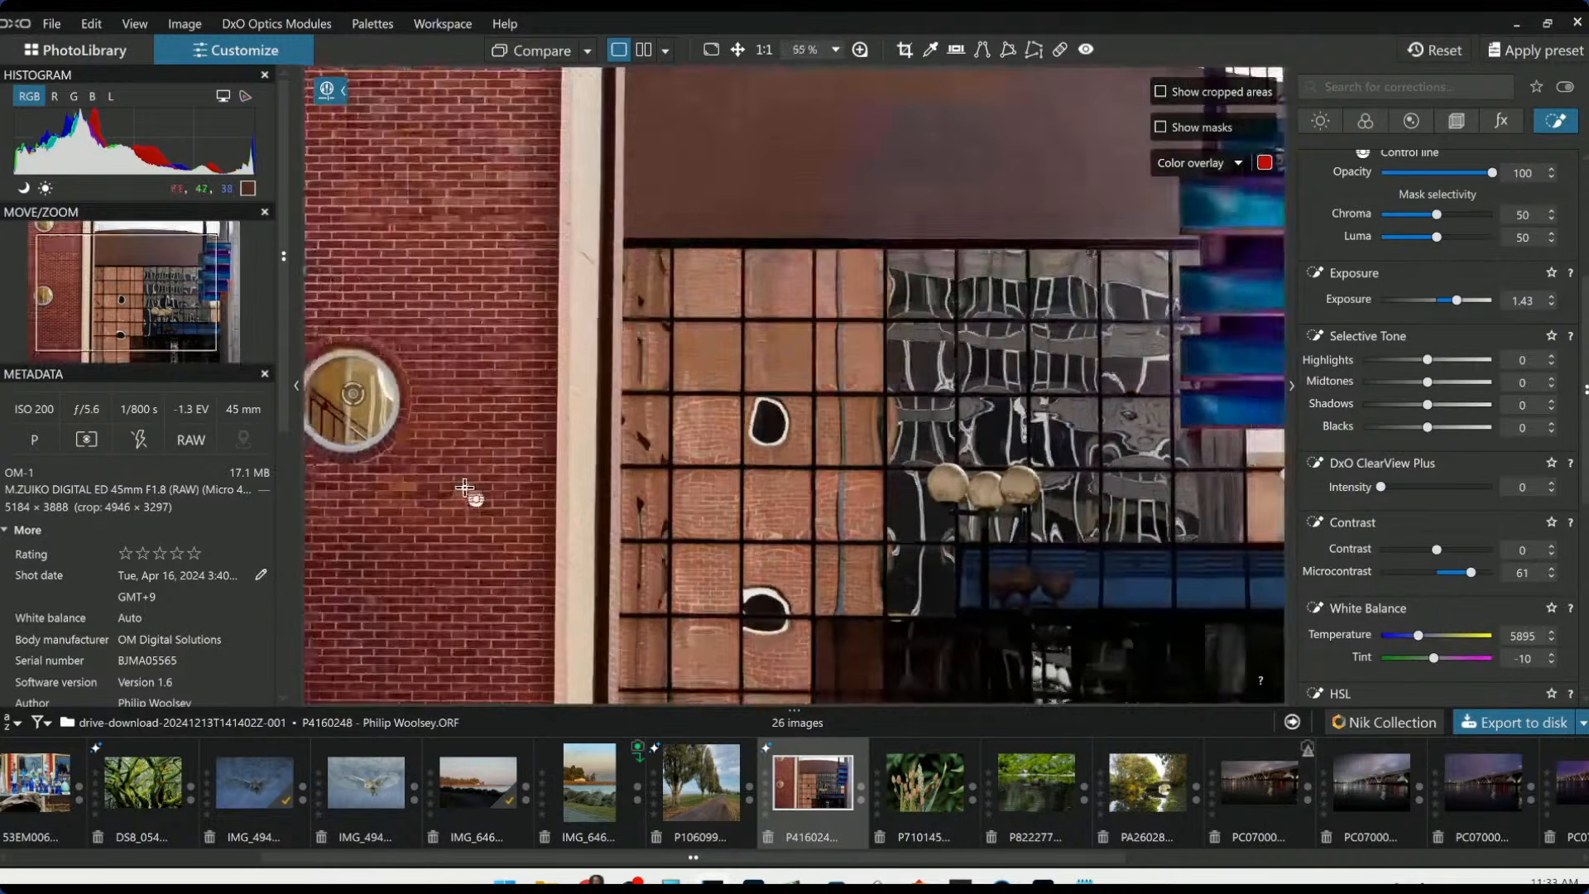
scroll(389, 409, down, 1)
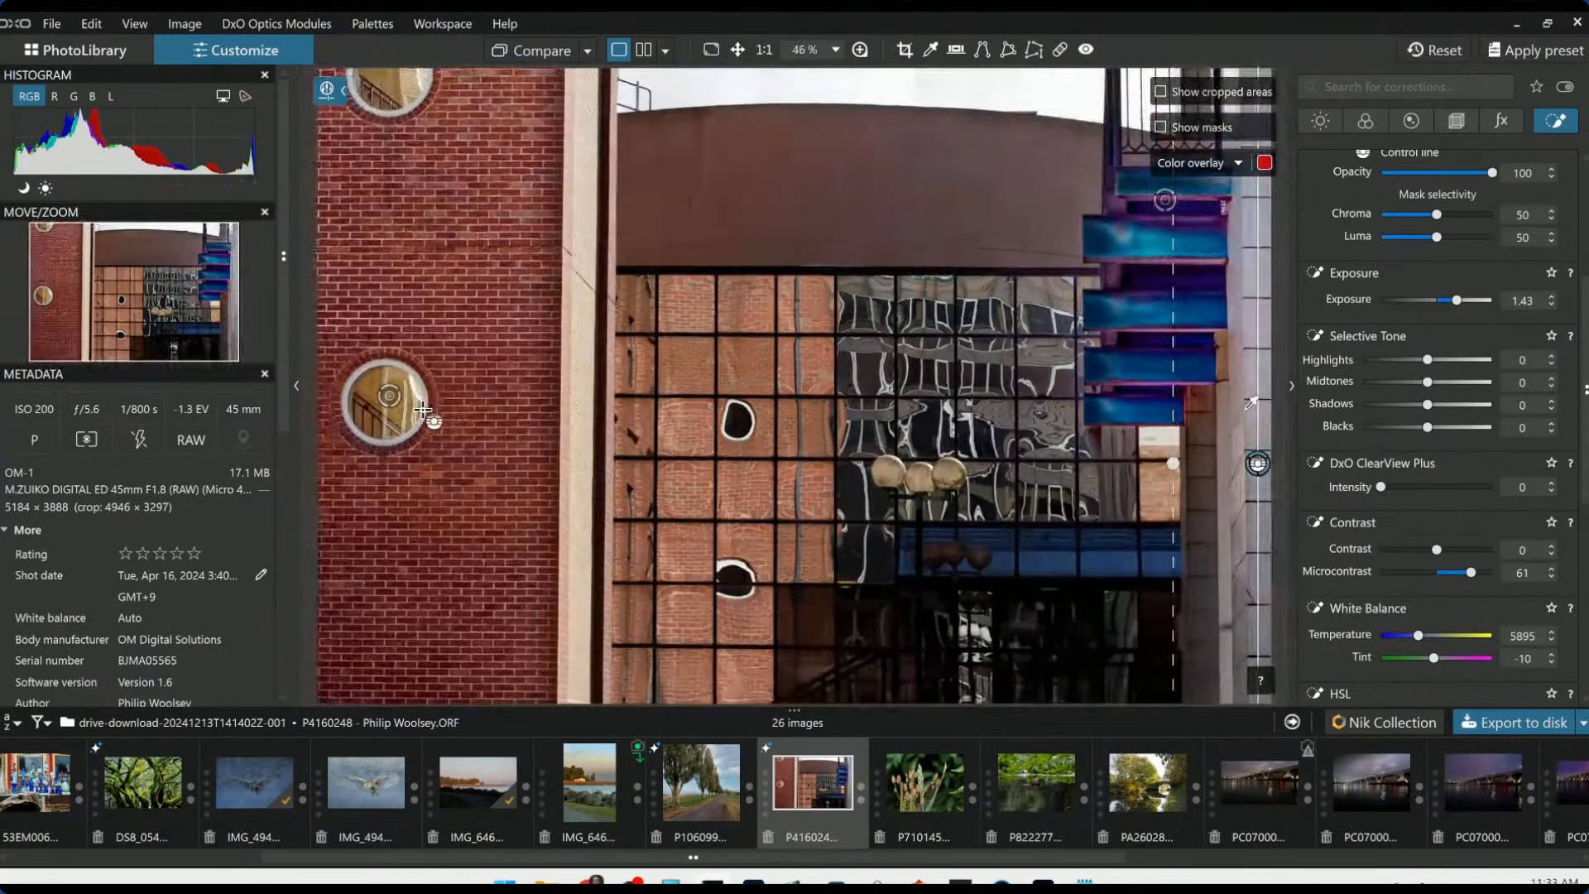
scroll(422, 409, down, 1)
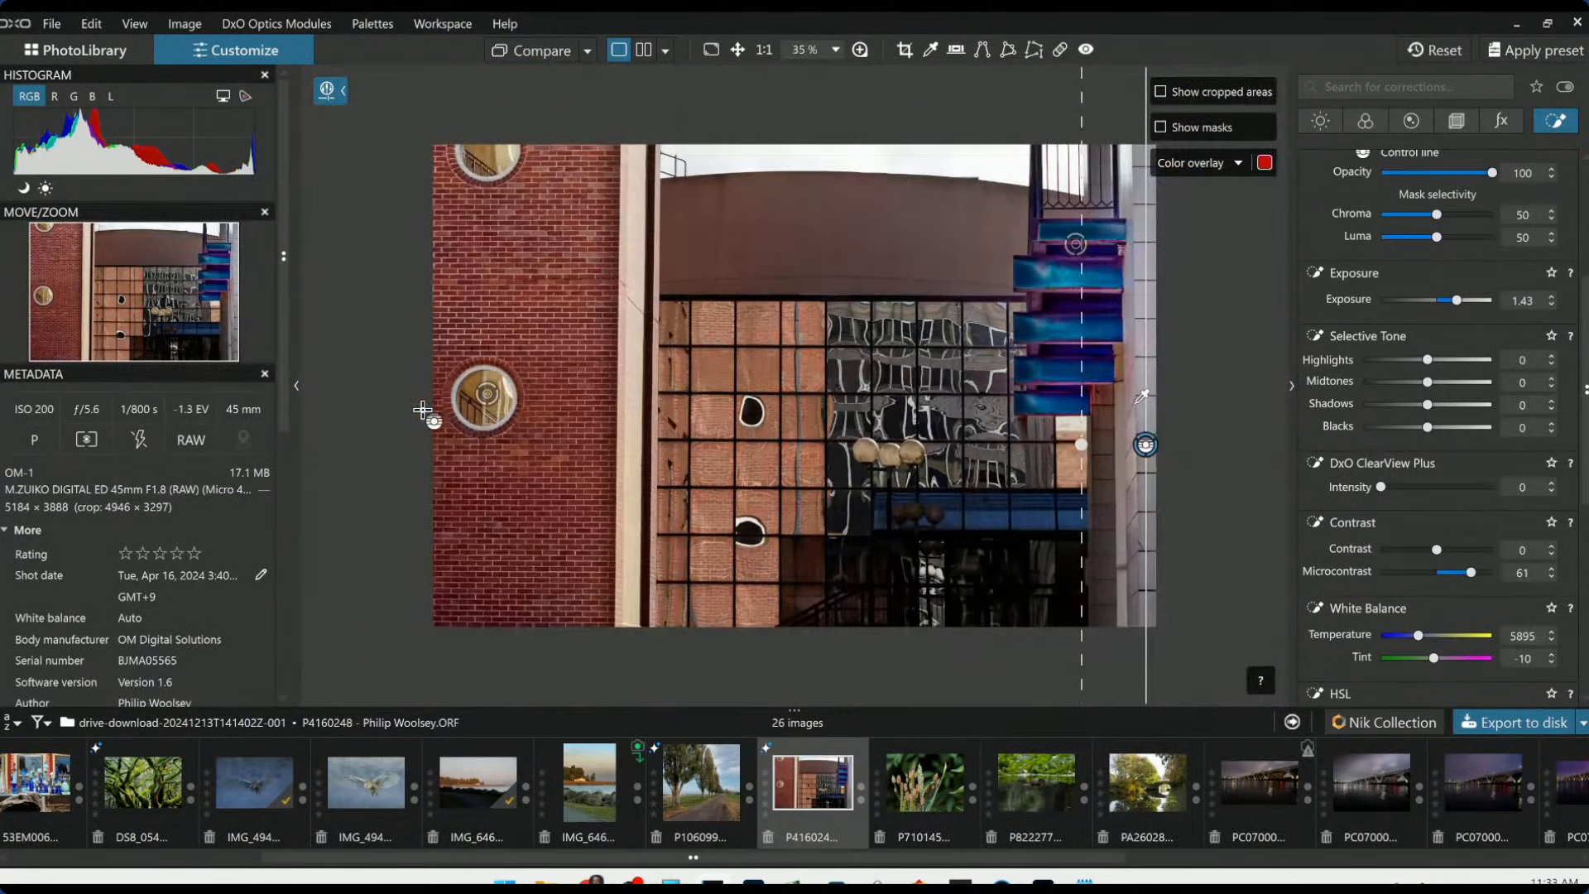
scroll(423, 409, up, 1)
scroll(423, 409, down, 1)
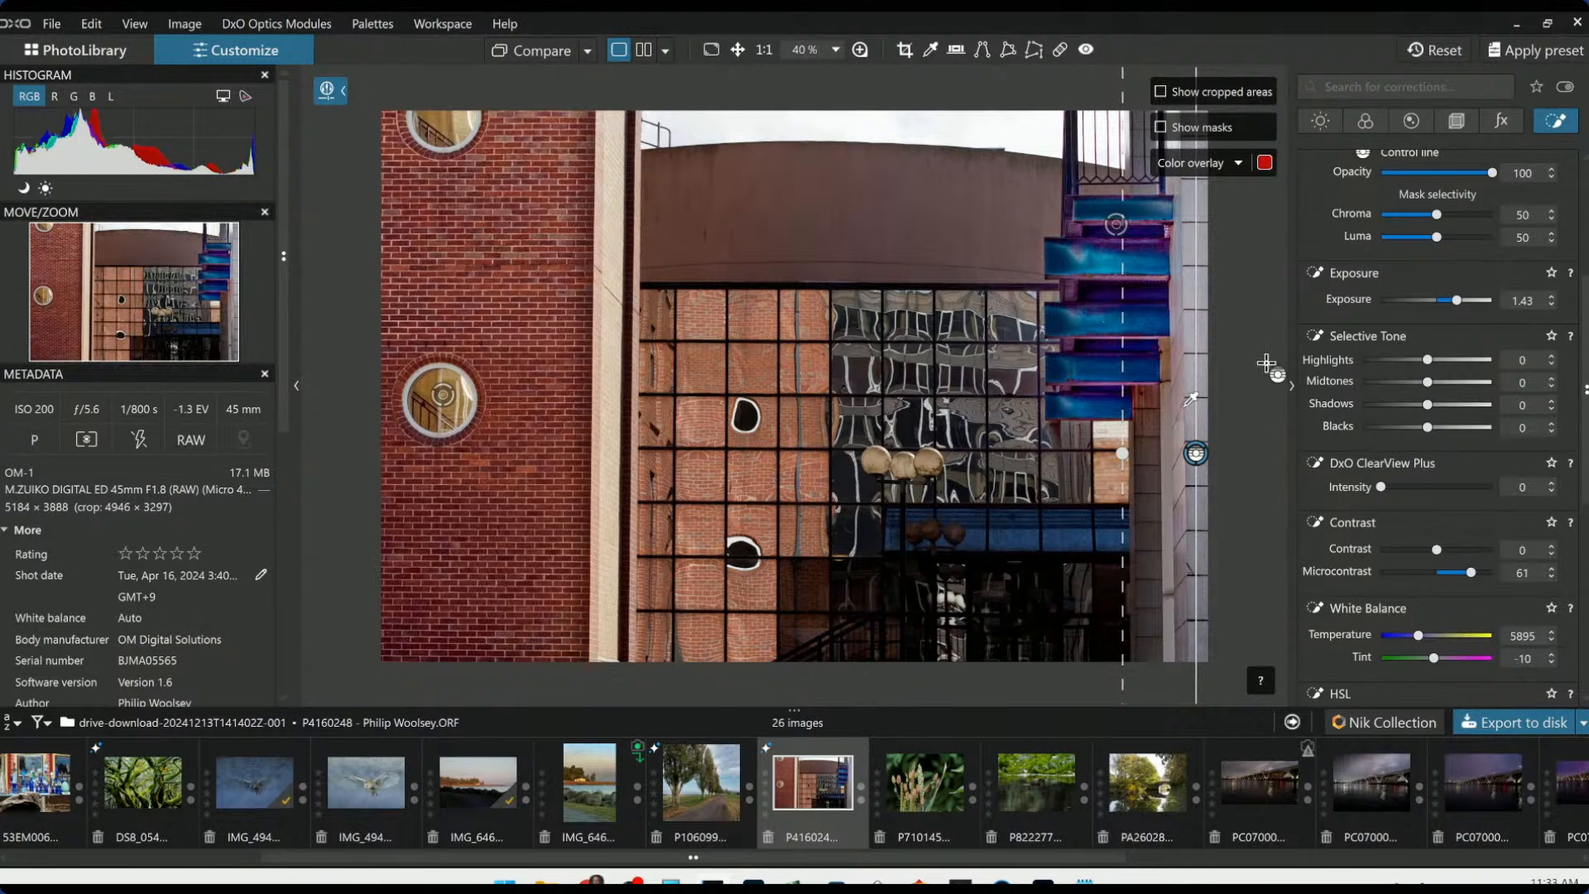
Extend the brick wall and window mask with control points on the two oval window reflections and the outer white globe lamps
click(457, 410)
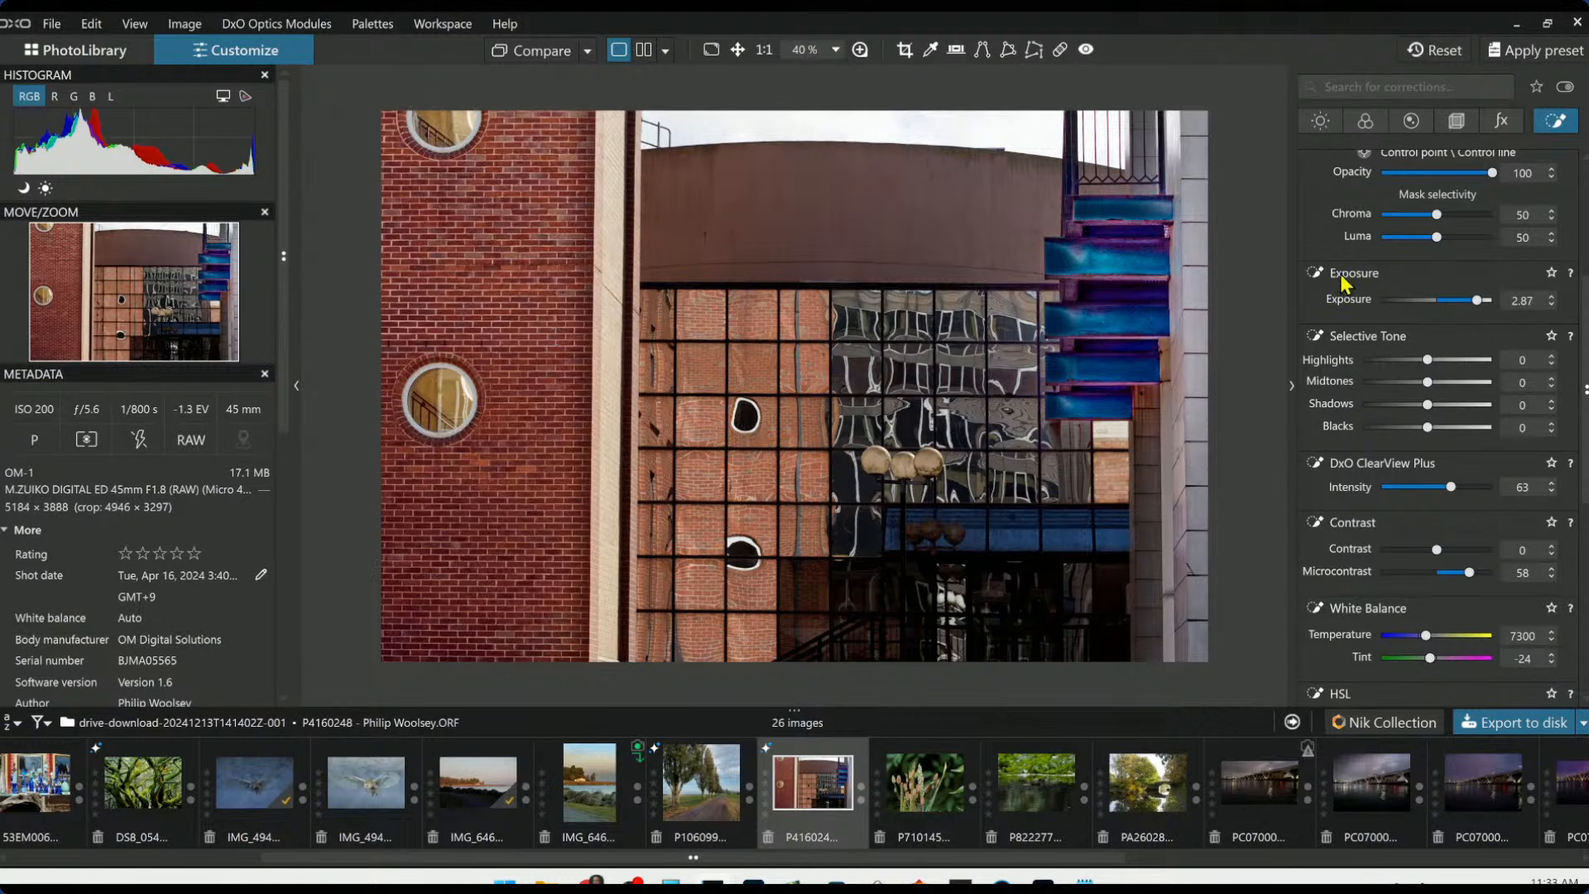
scroll(1358, 197, up, 5)
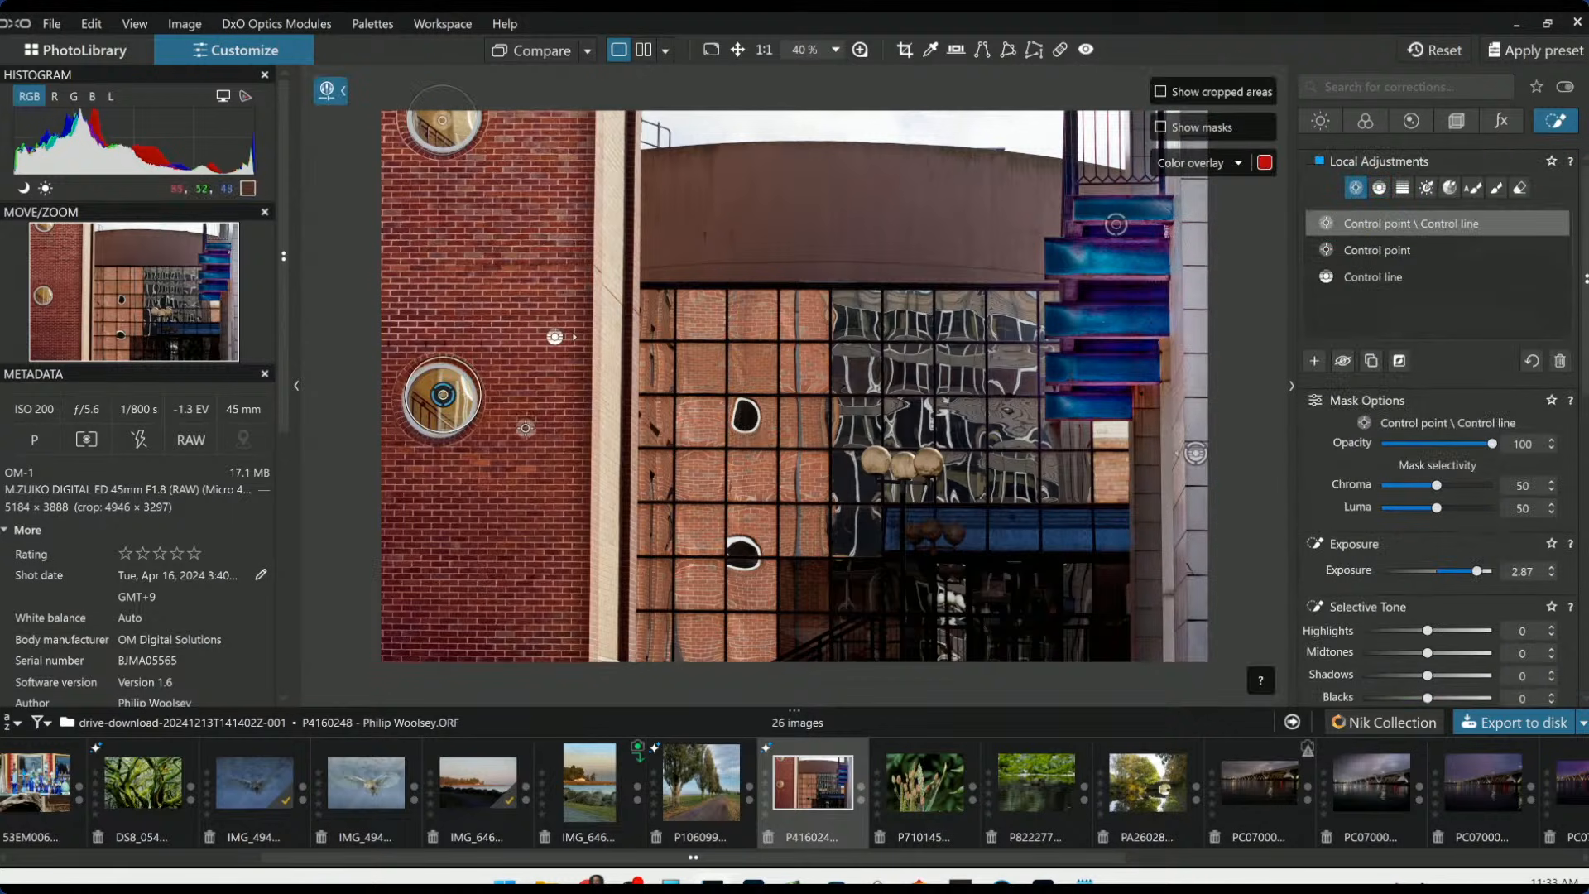
click(745, 419)
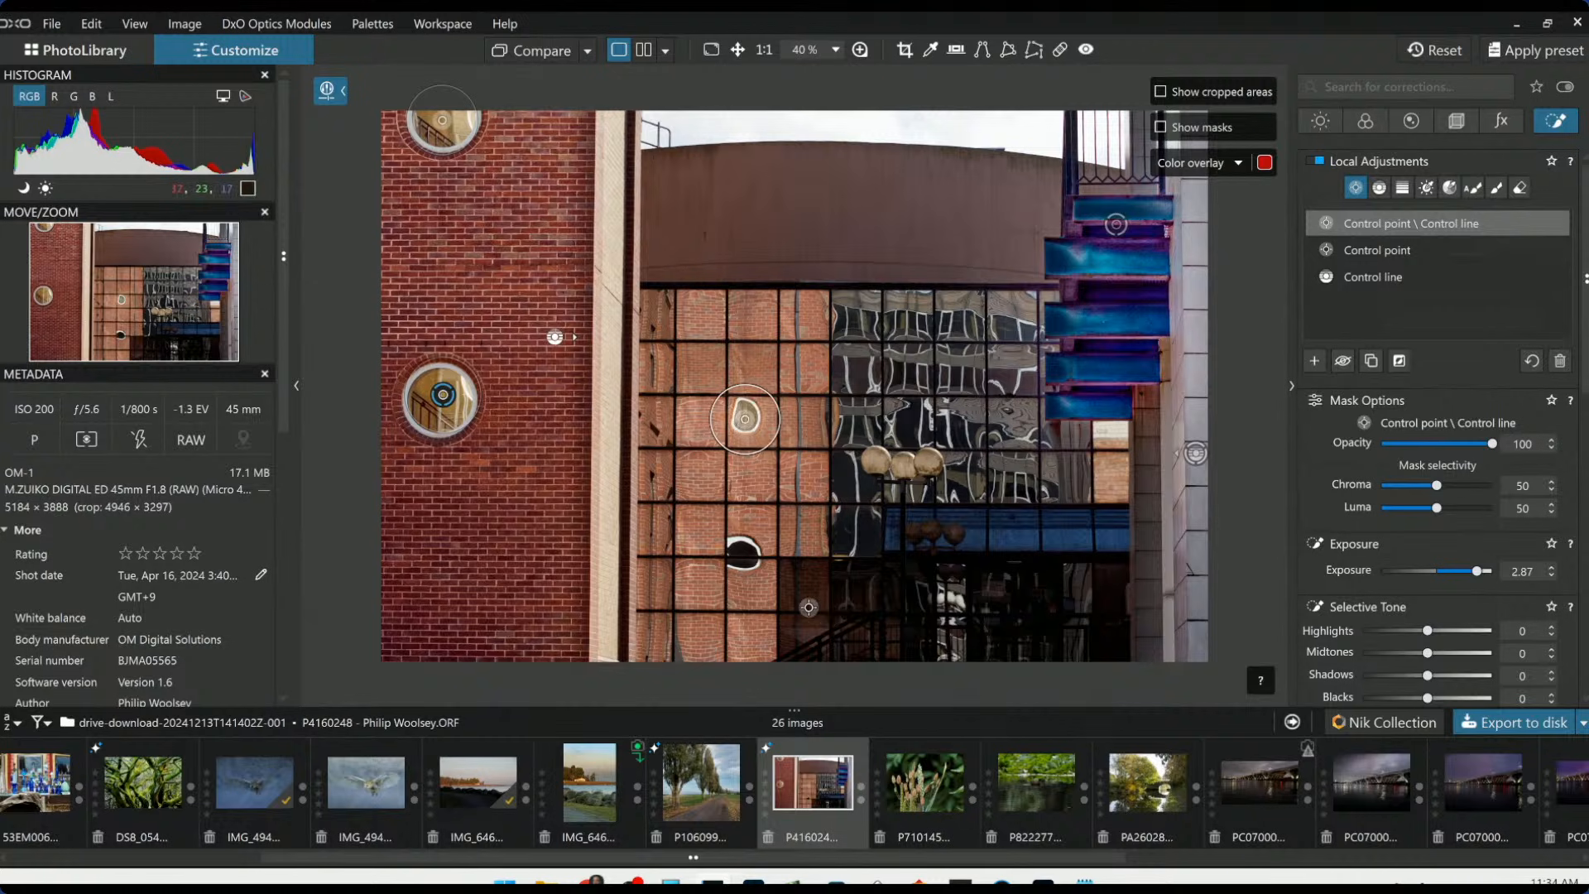
click(743, 557)
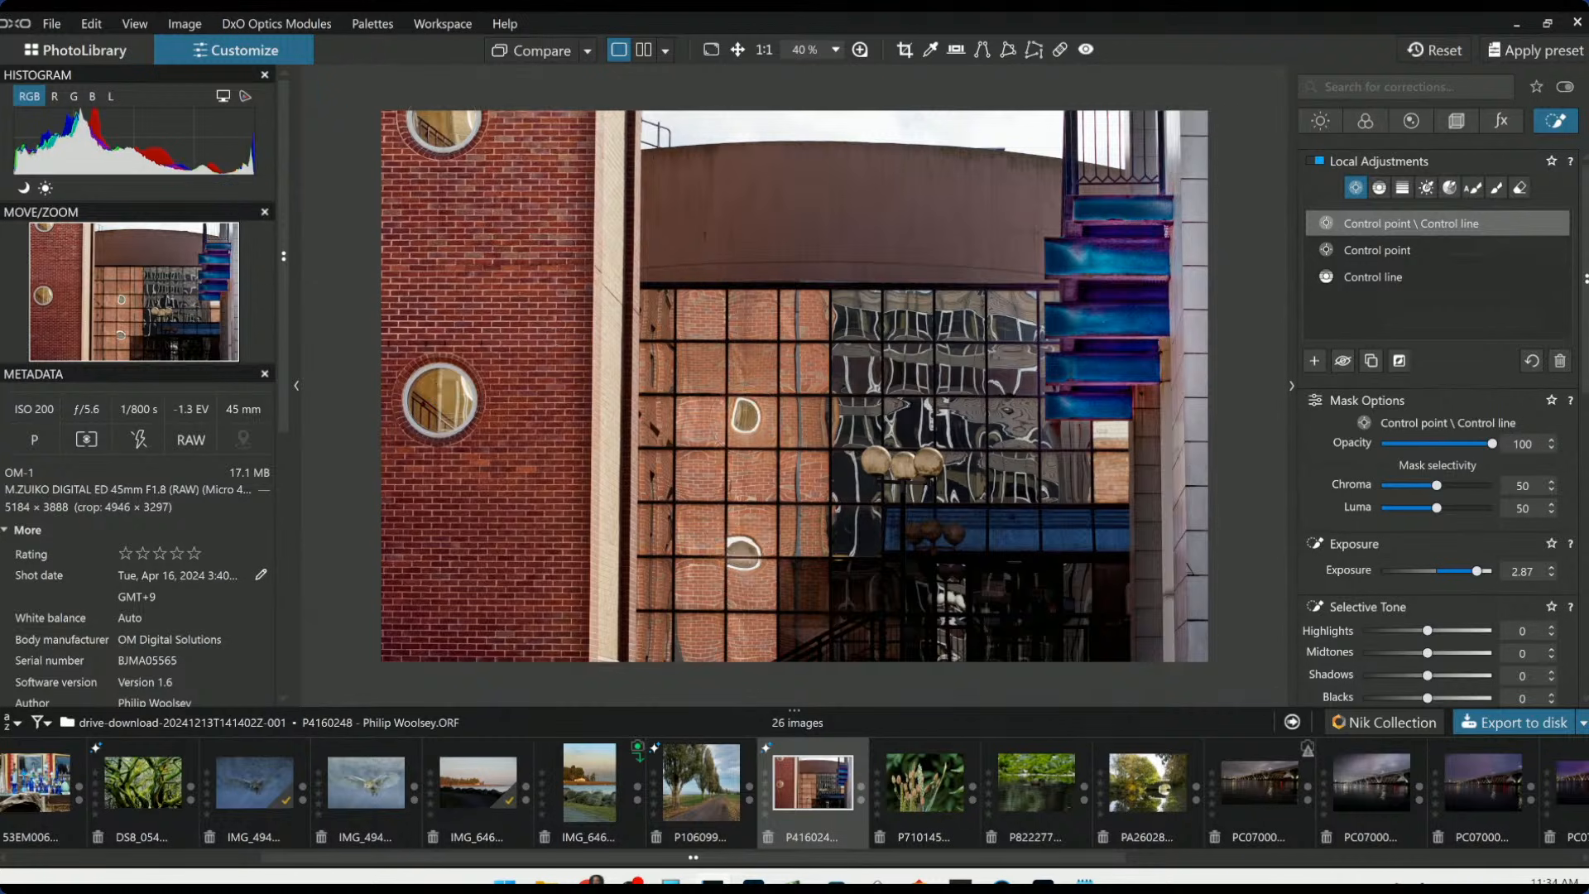
click(878, 461)
click(925, 461)
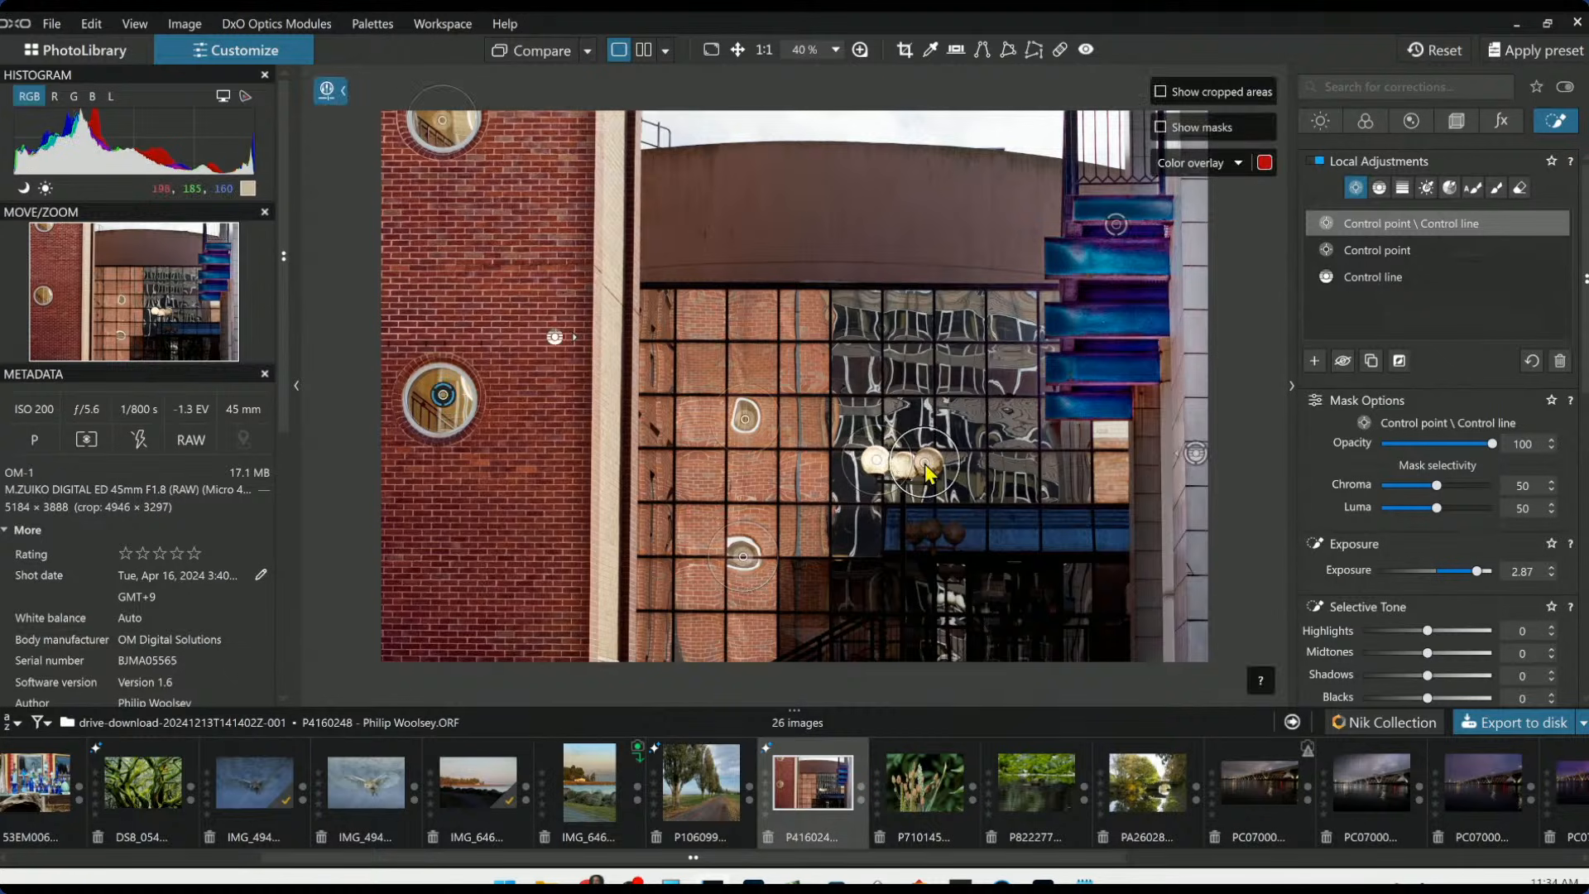
scroll(1101, 579, down, 2)
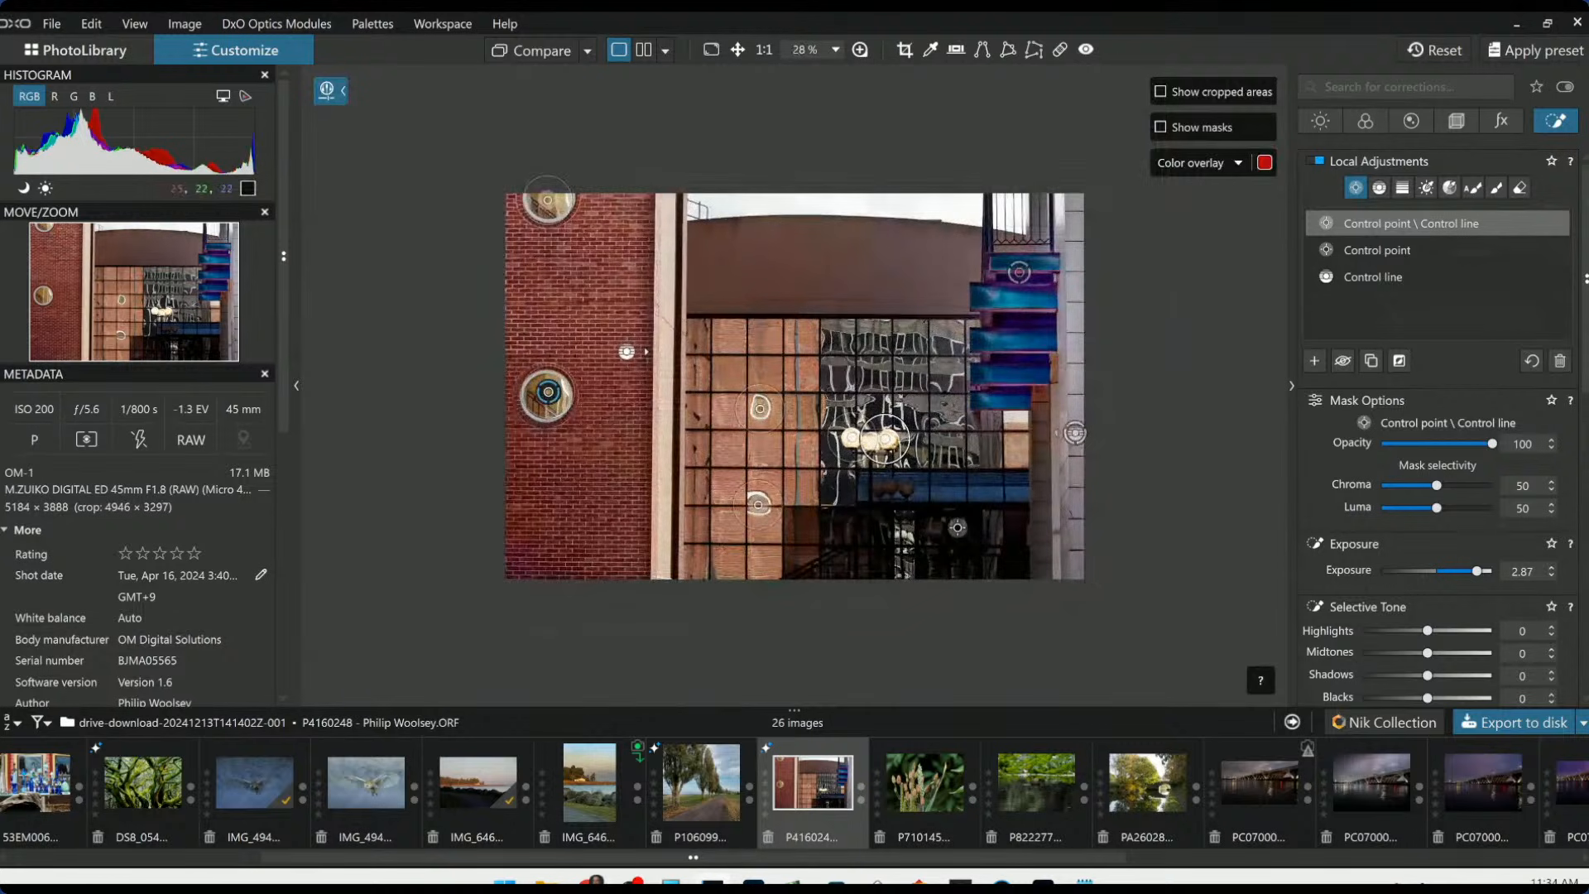
Create a control point mask on the dark globe lamps below the white ones, with exposure 1.64 and highlights 100, and deselect it
click(1315, 361)
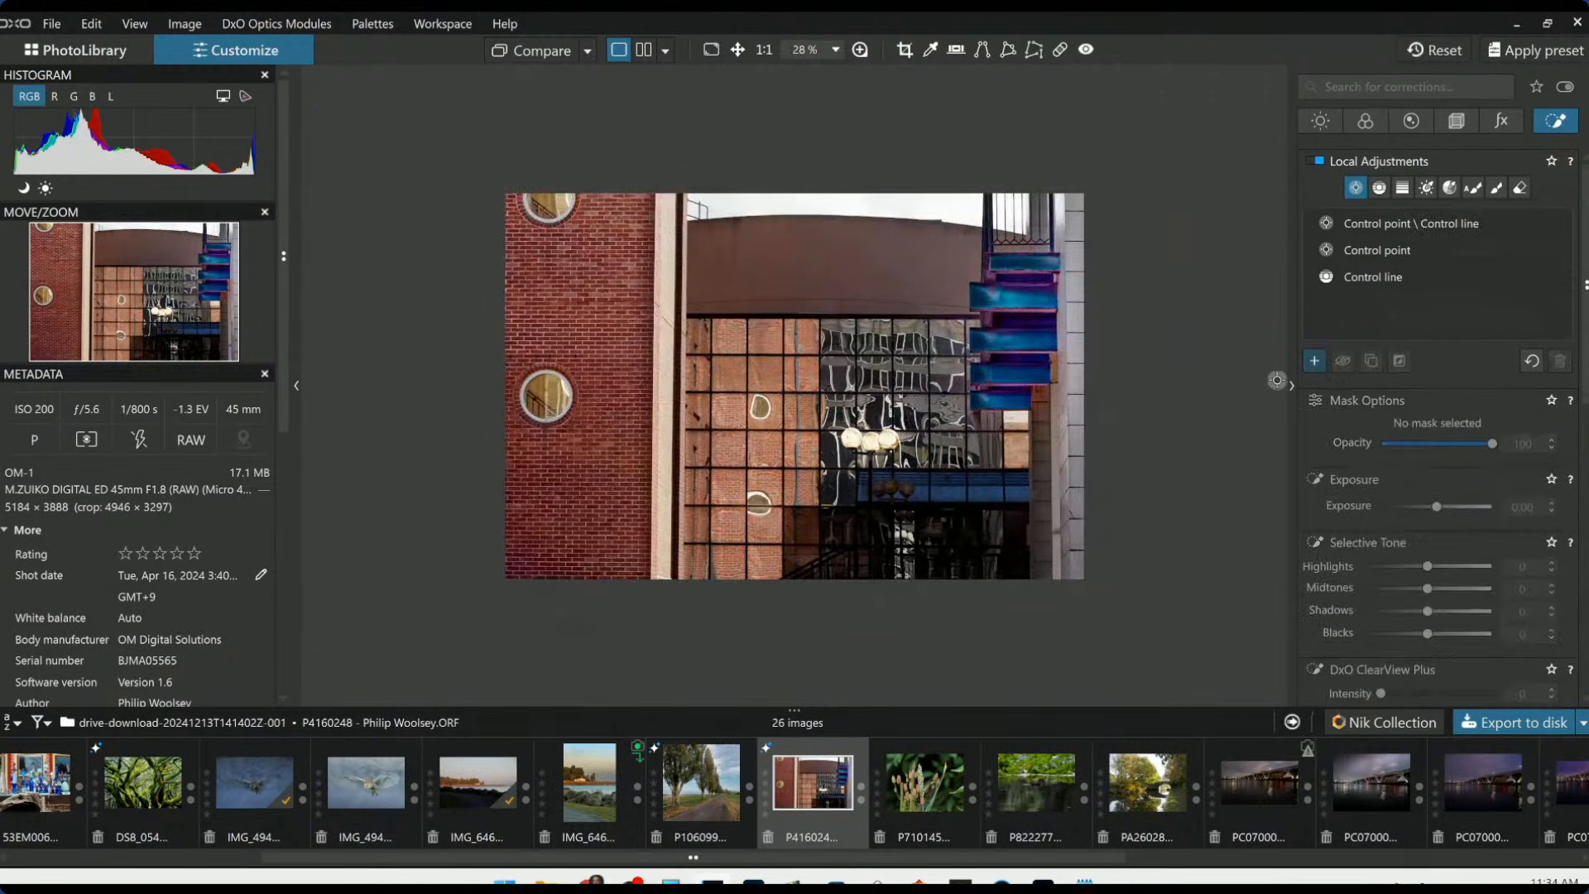
click(891, 486)
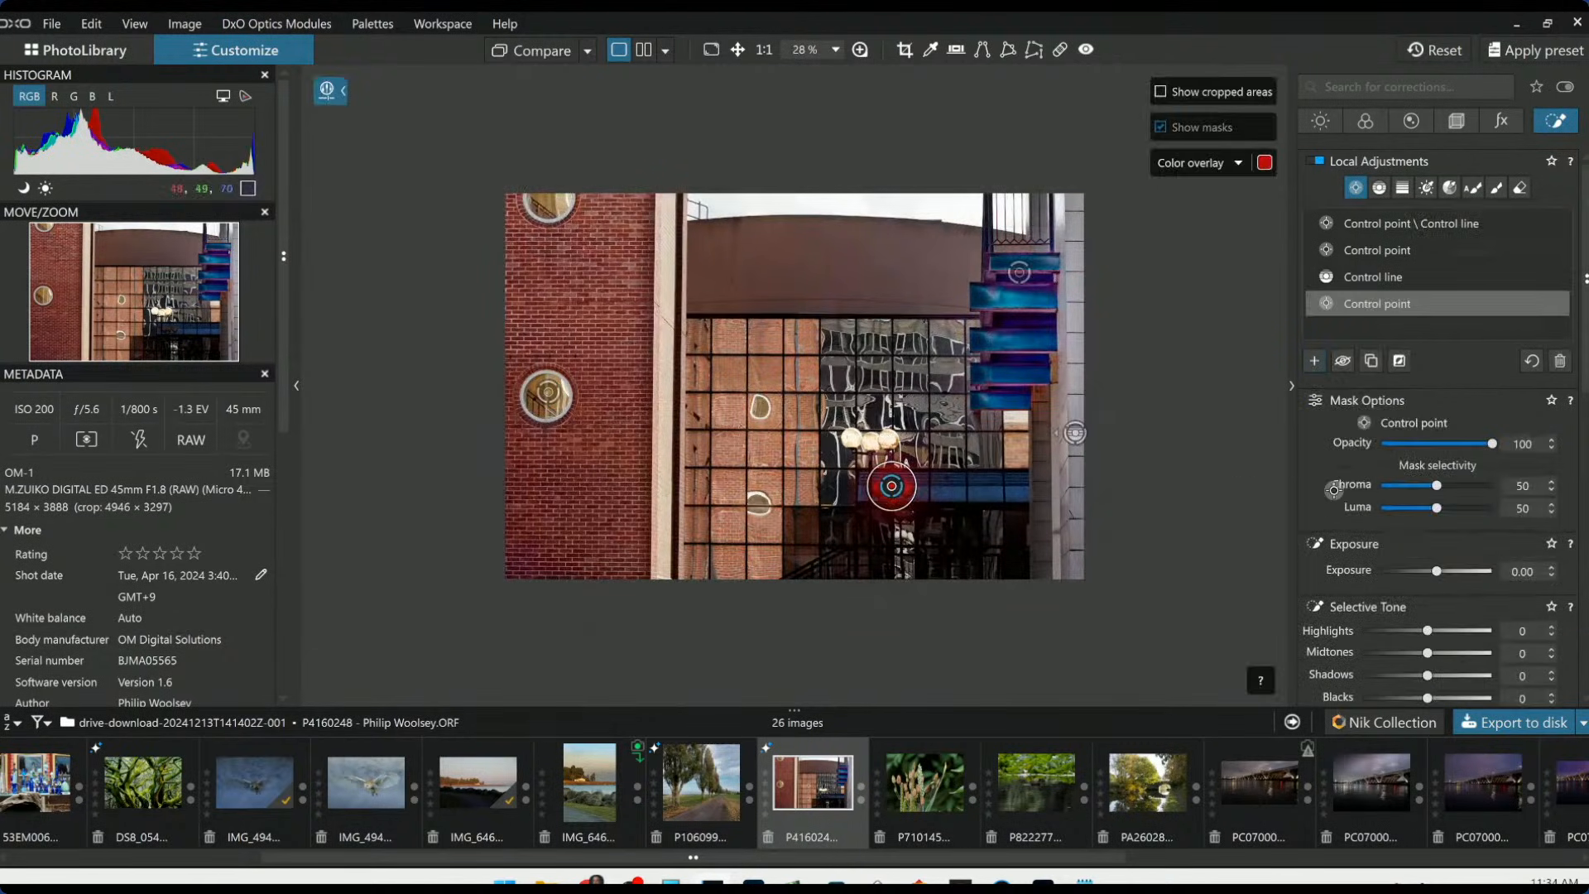
drag(1434, 572, 1497, 639)
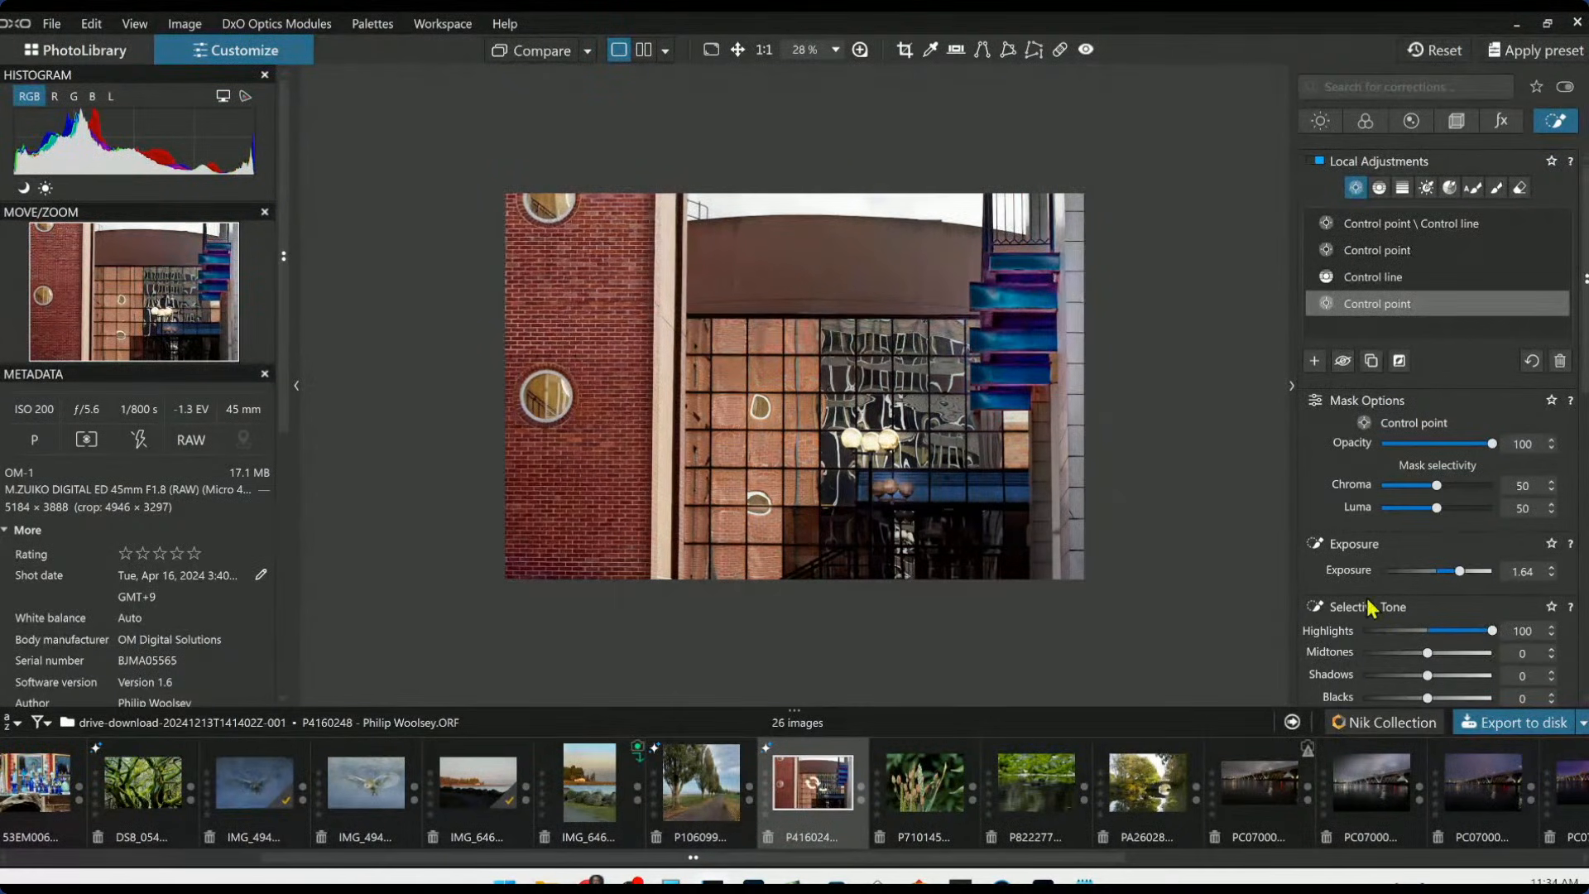
scroll(1091, 481, down, 1)
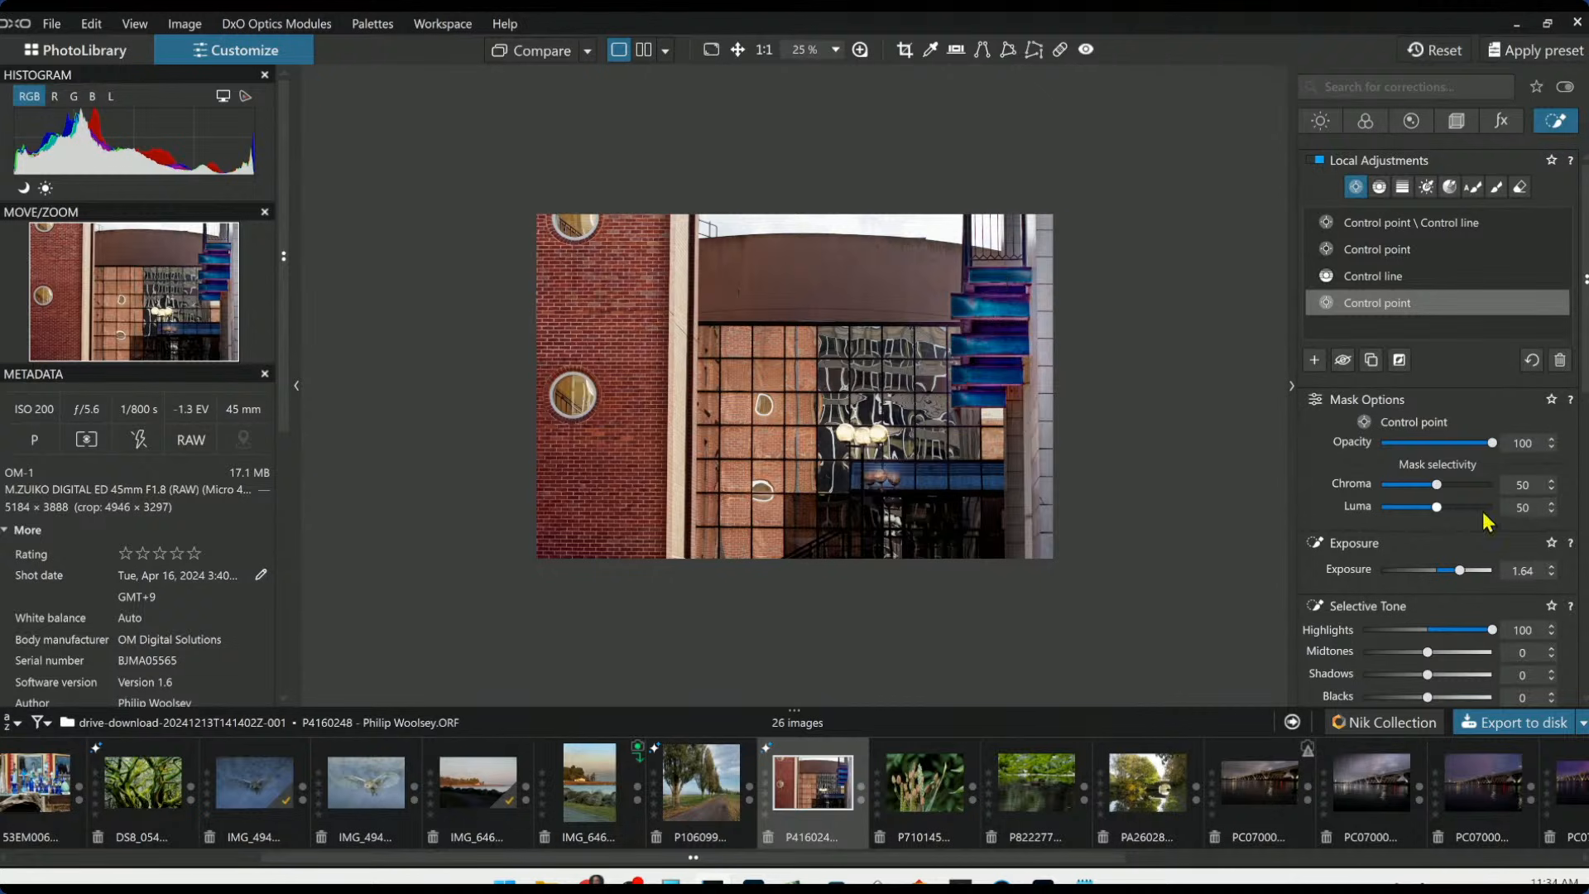
key(Escape)
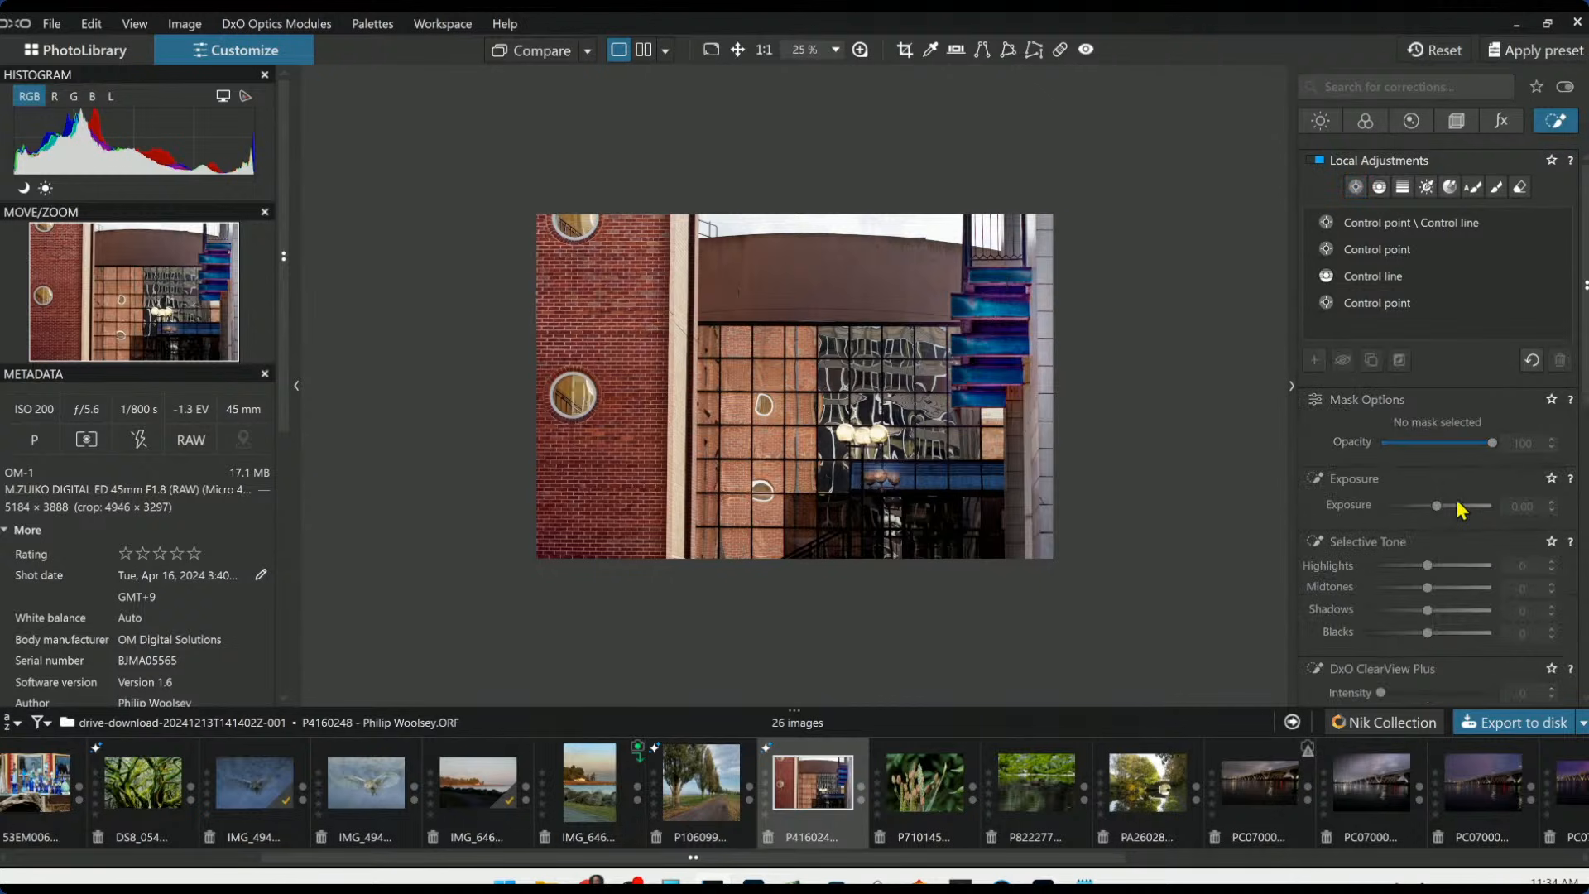
Compare the original and corrected photo side by side with the side palettes hidden, enlarging both versions
click(644, 50)
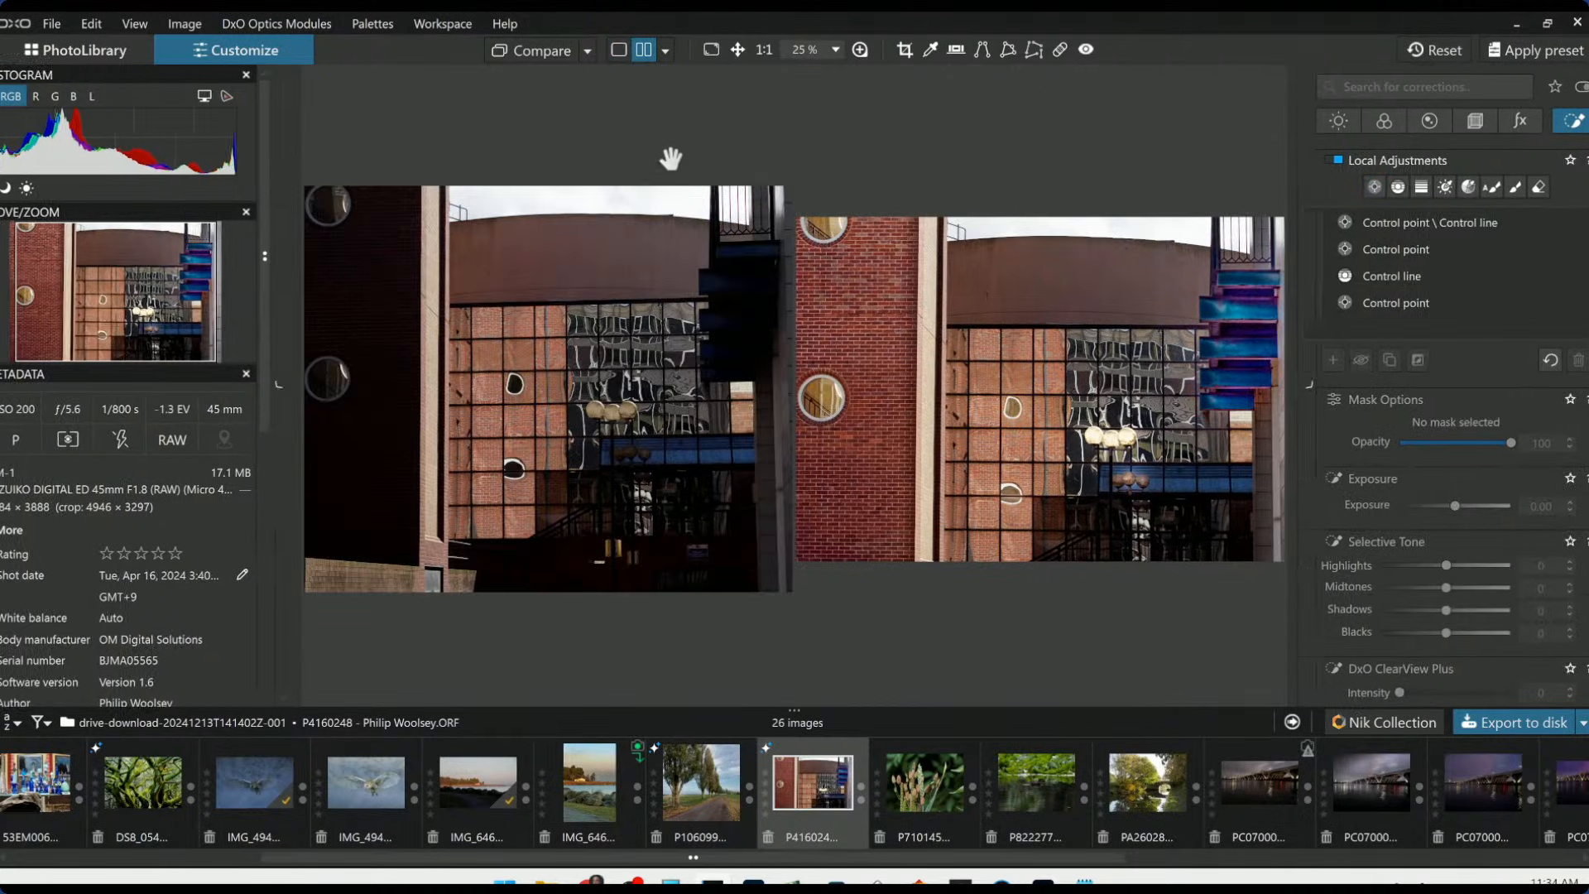
key(Tab)
scroll(1013, 473, down, 1)
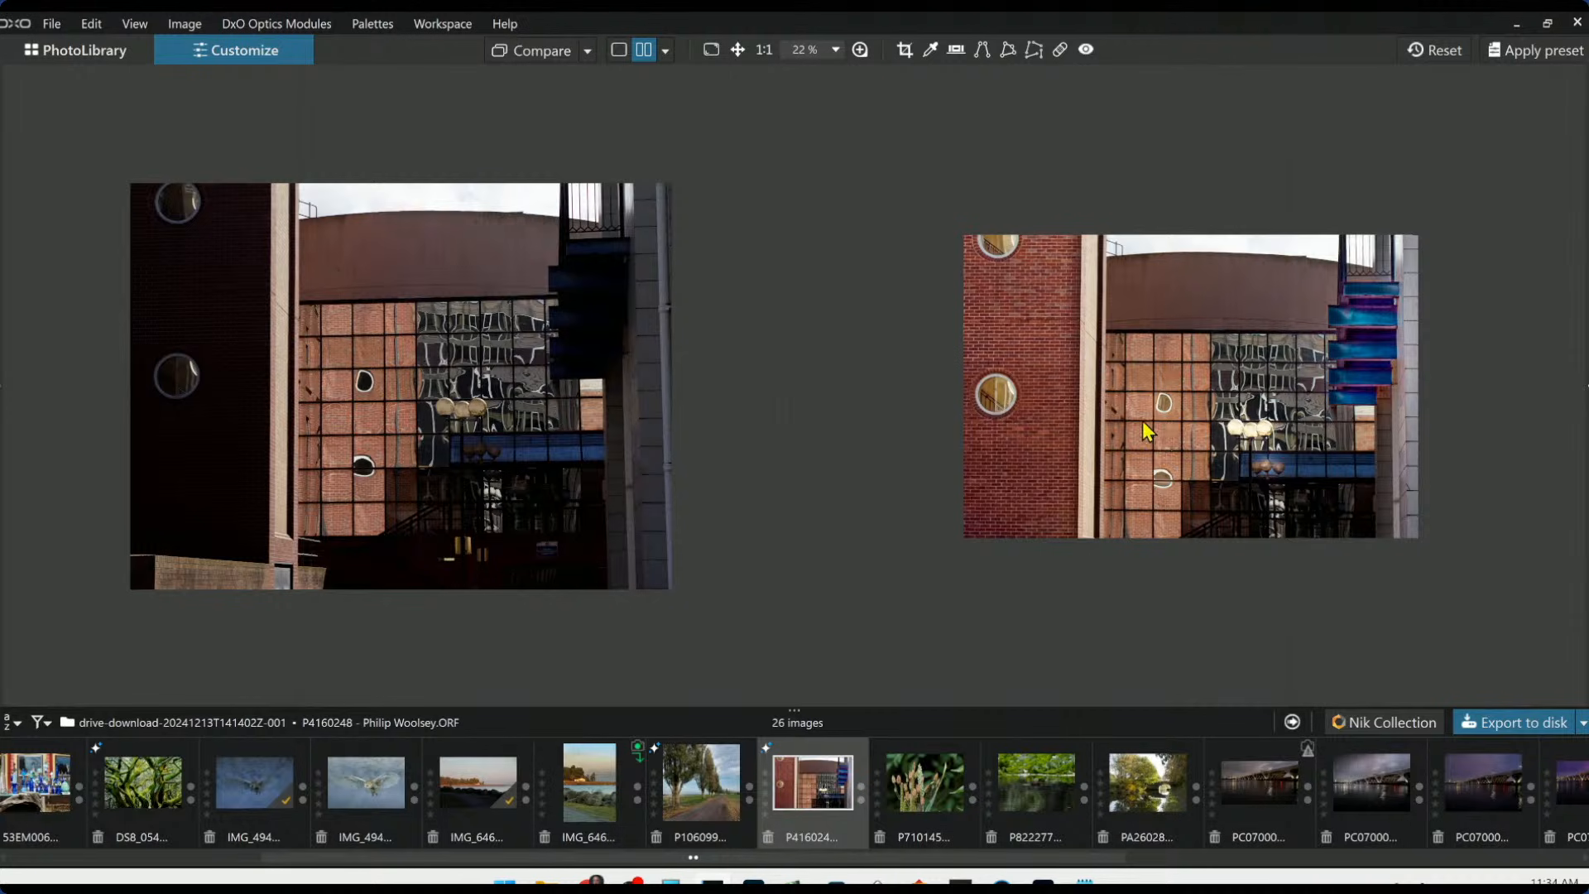
scroll(1151, 410, up, 3)
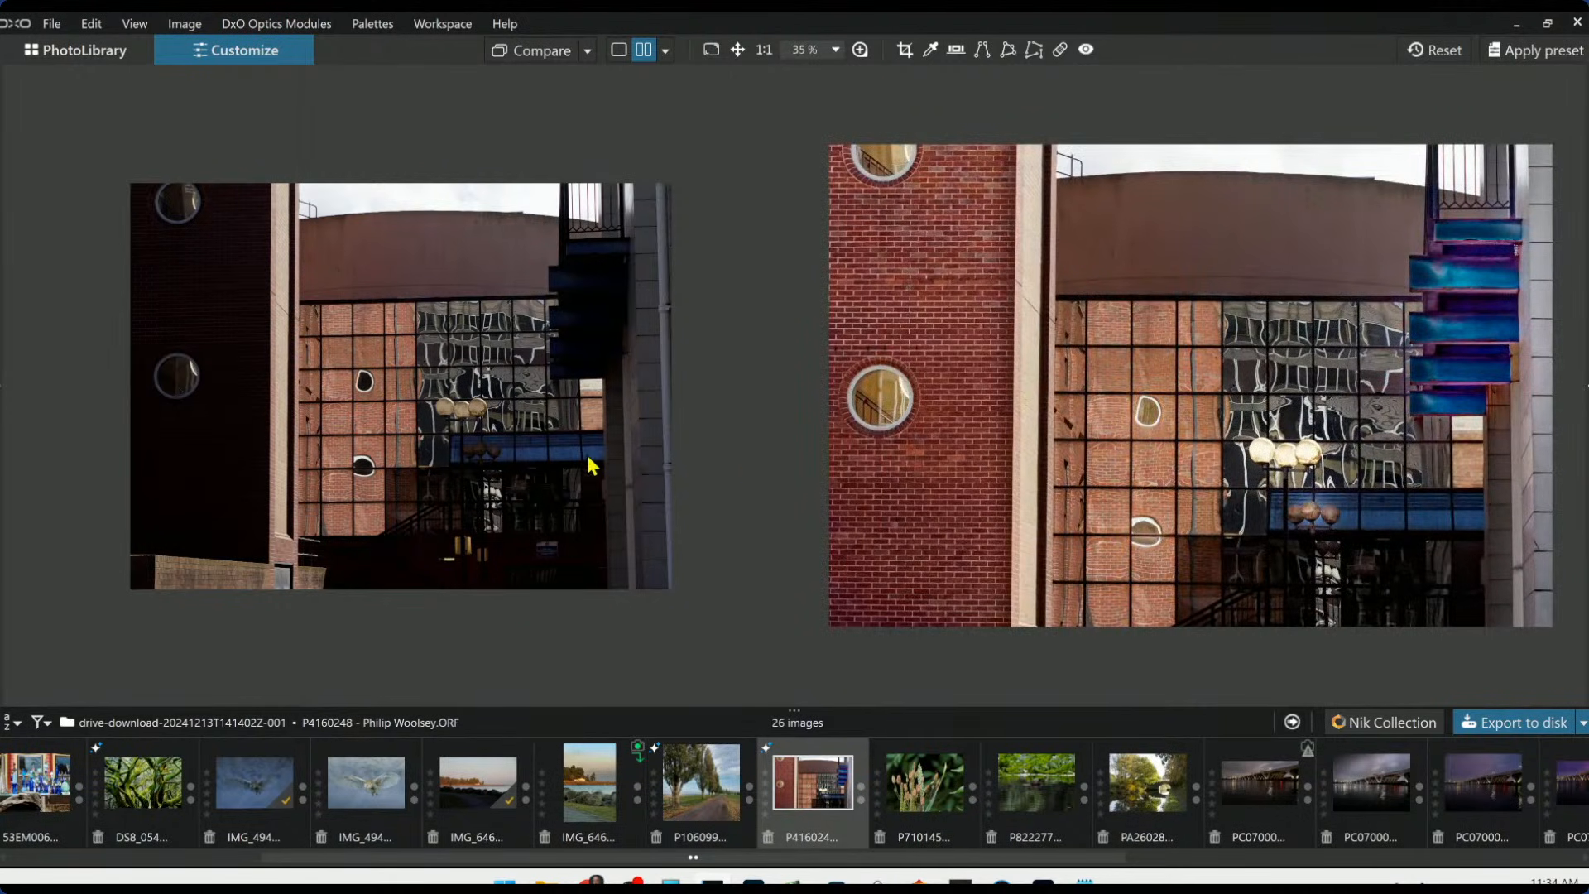
scroll(588, 457, up, 1)
scroll(587, 460, up, 1)
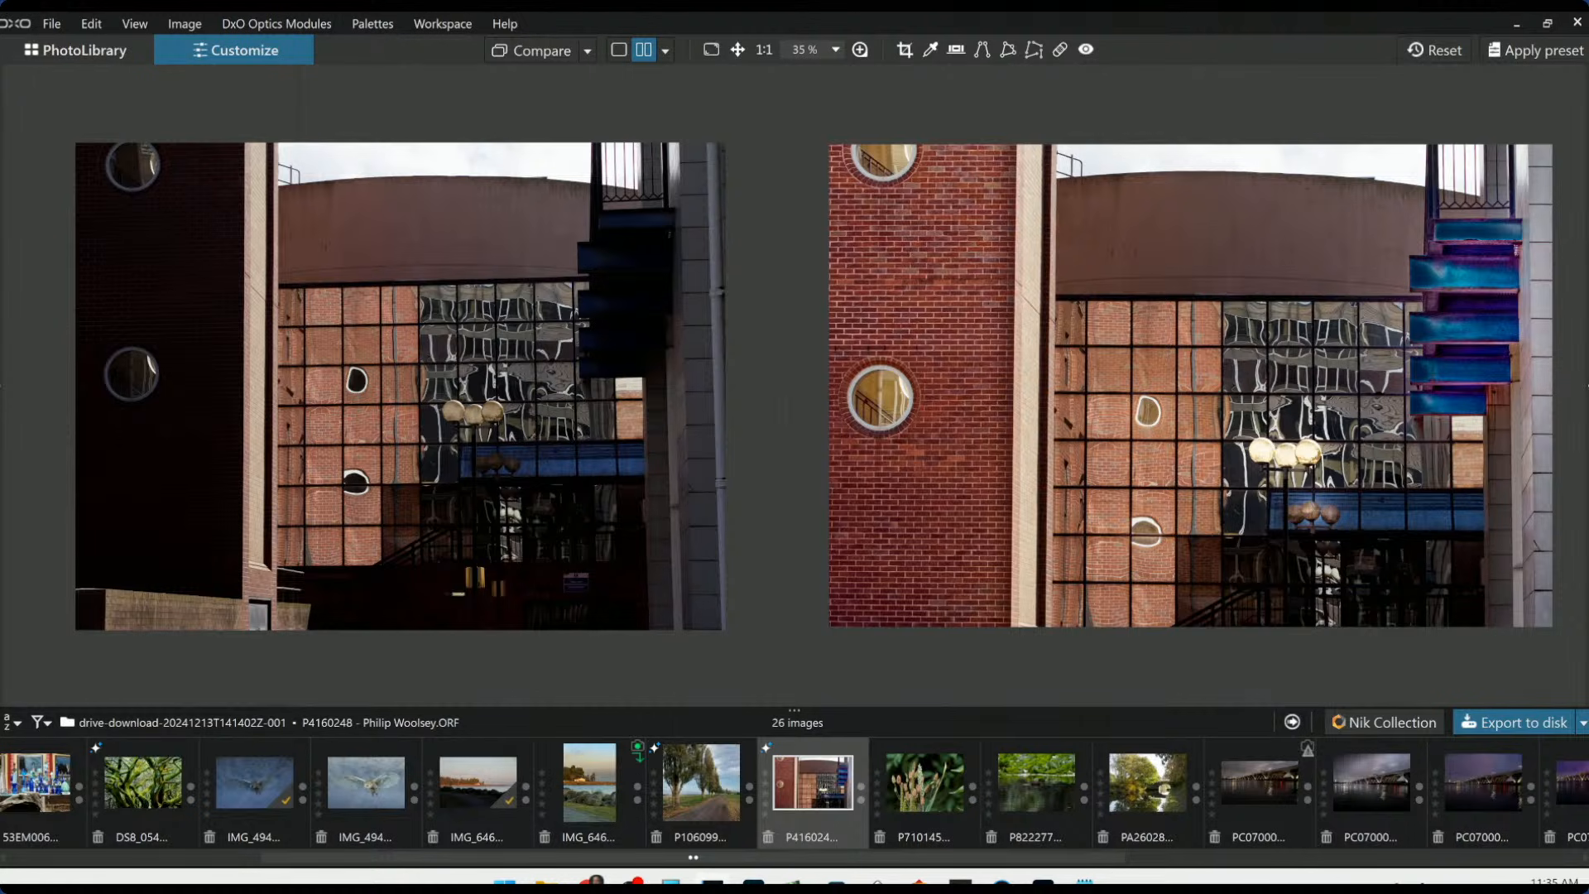
Start a rectangle perspective correction on the single view and raise its upper-left corner along the brick wall's edge to near the image top
mouse_move(1587, 385)
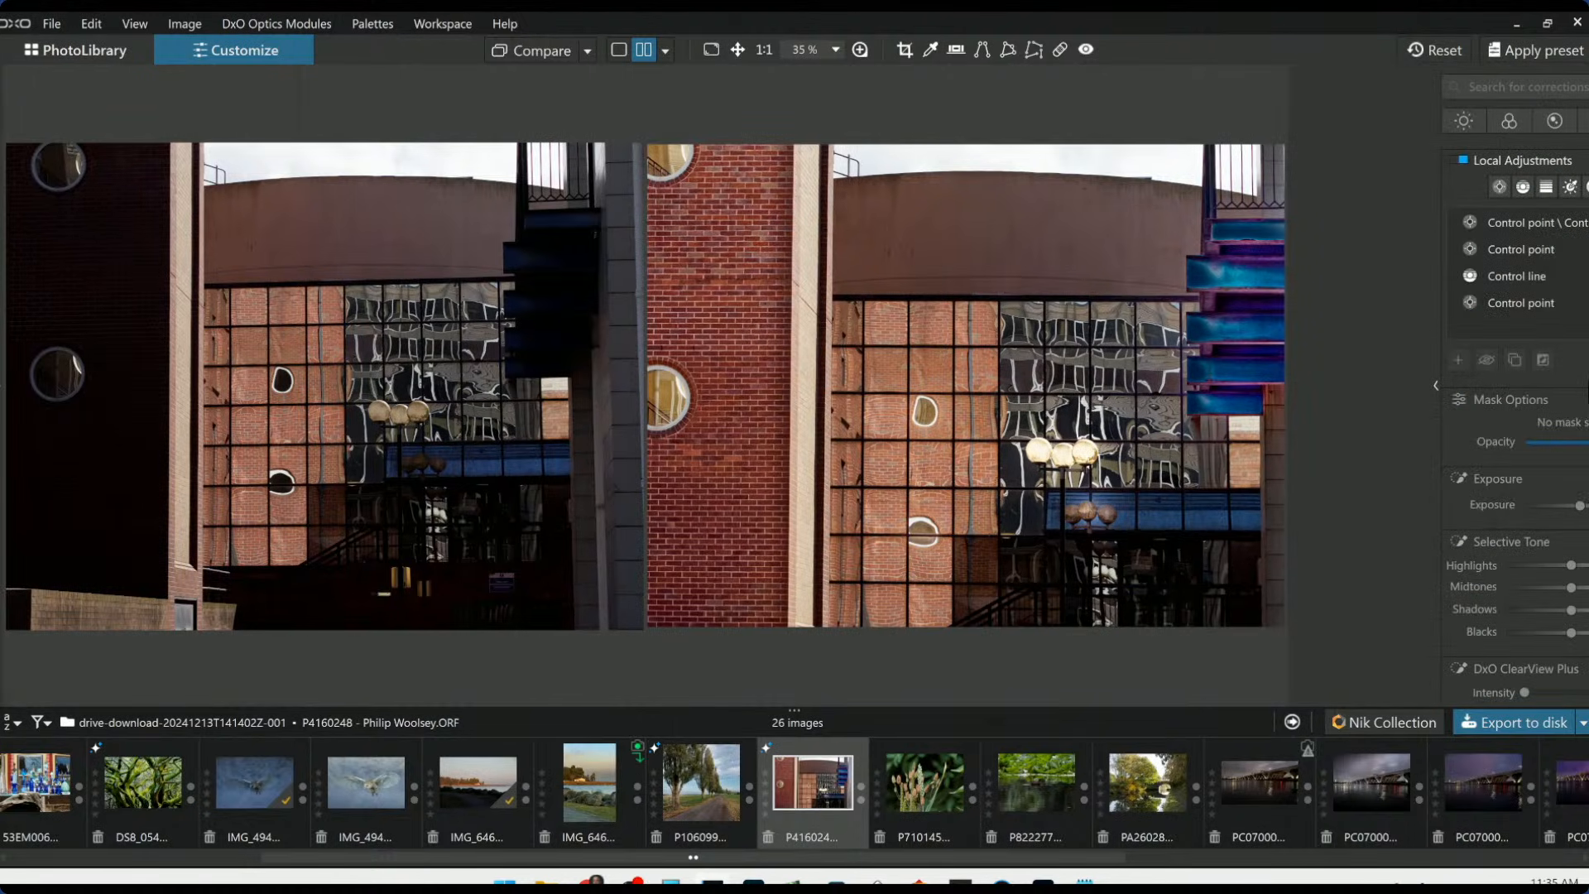
click(1457, 120)
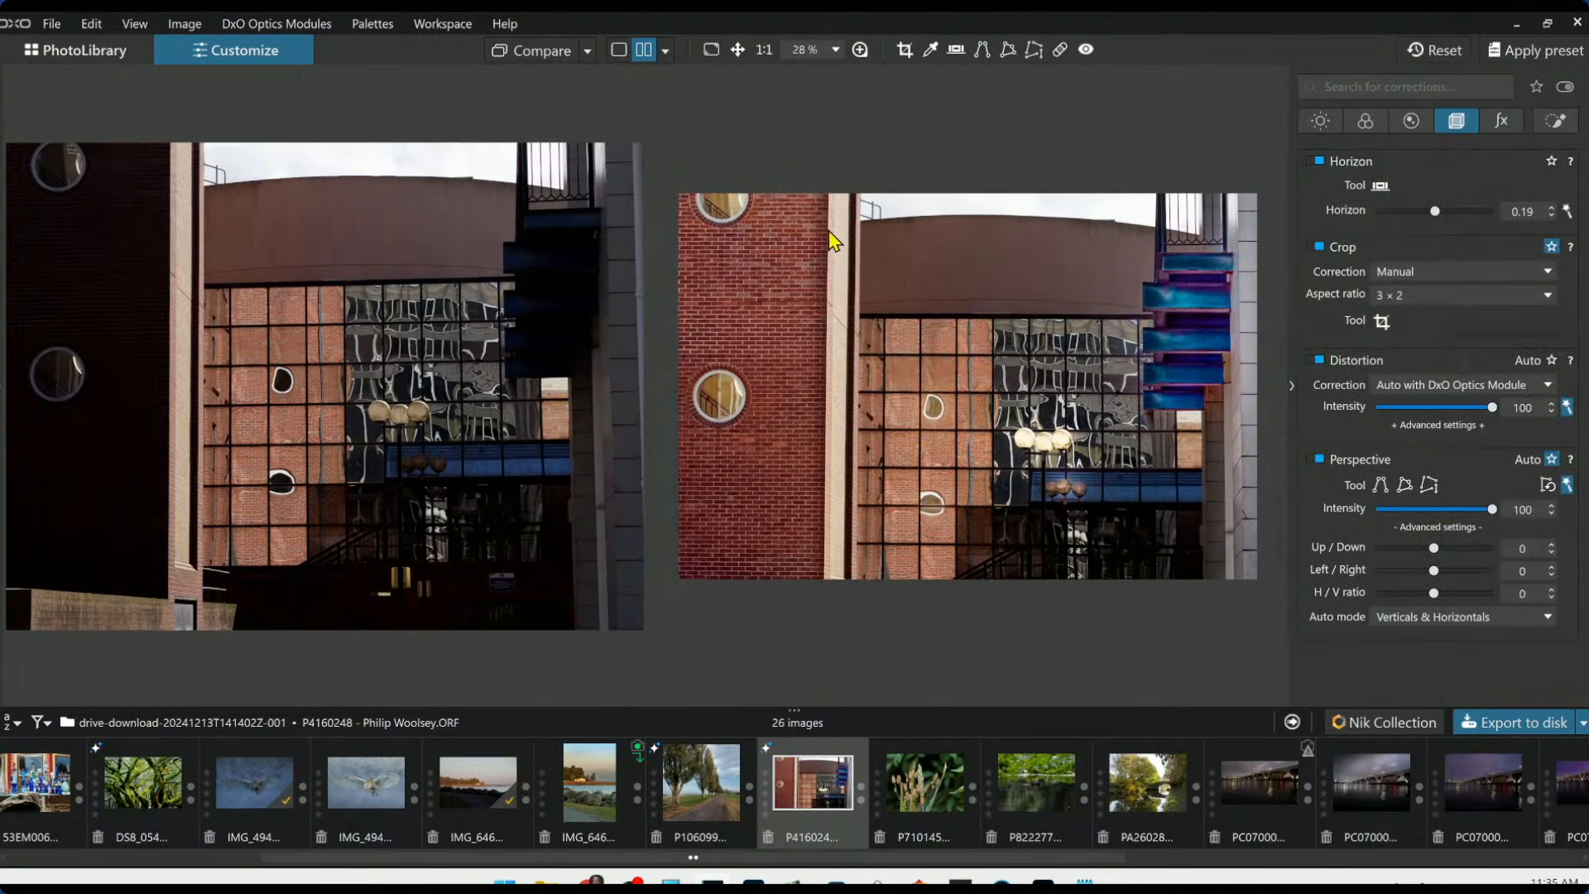
click(620, 51)
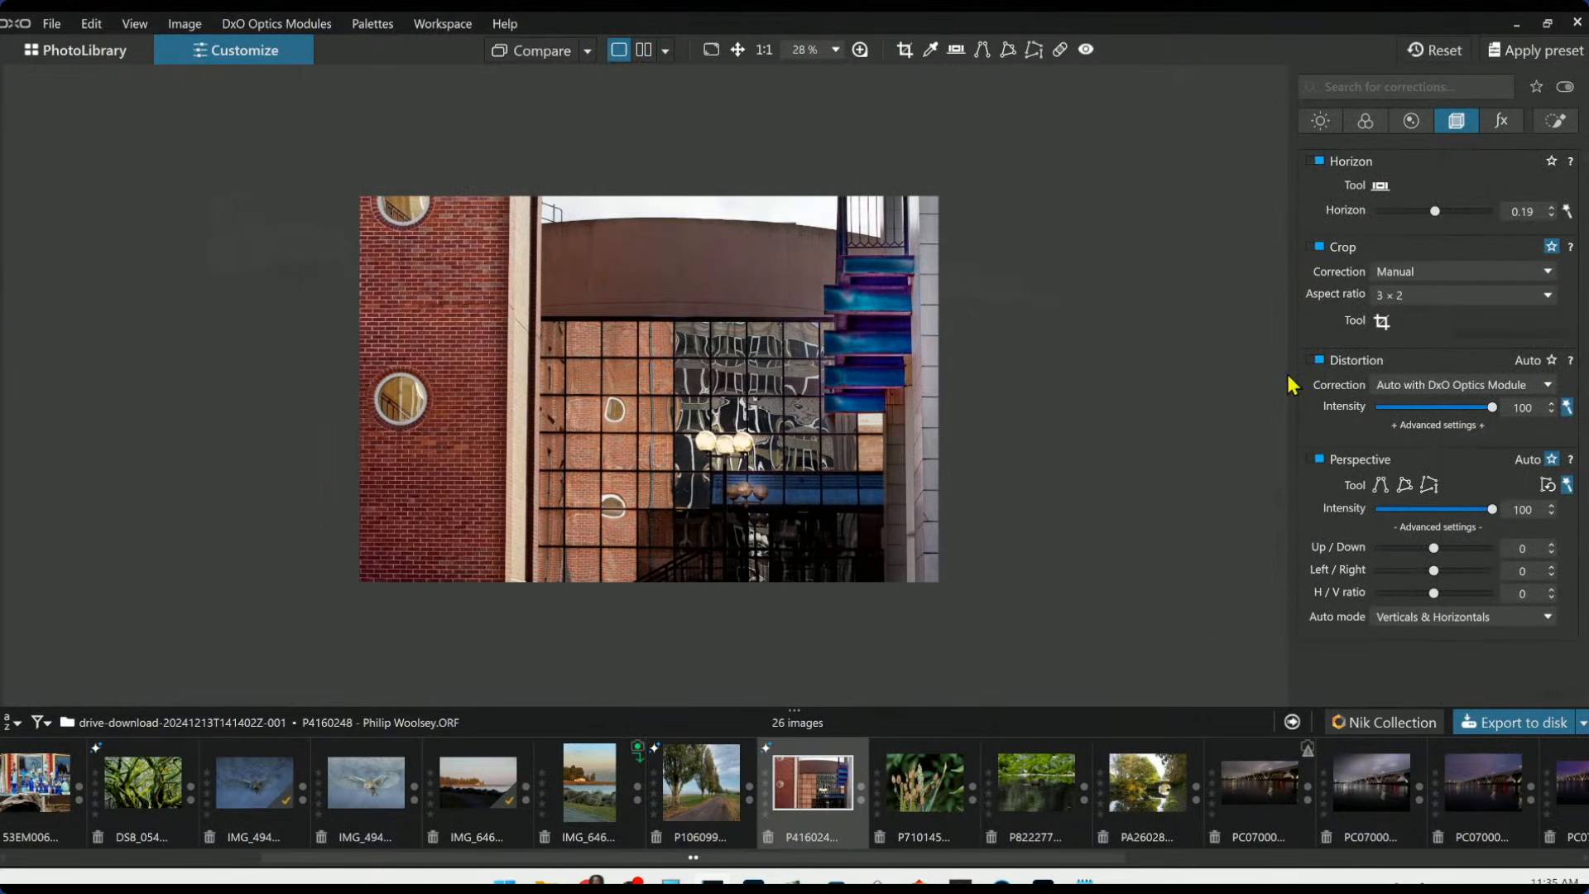
click(1407, 488)
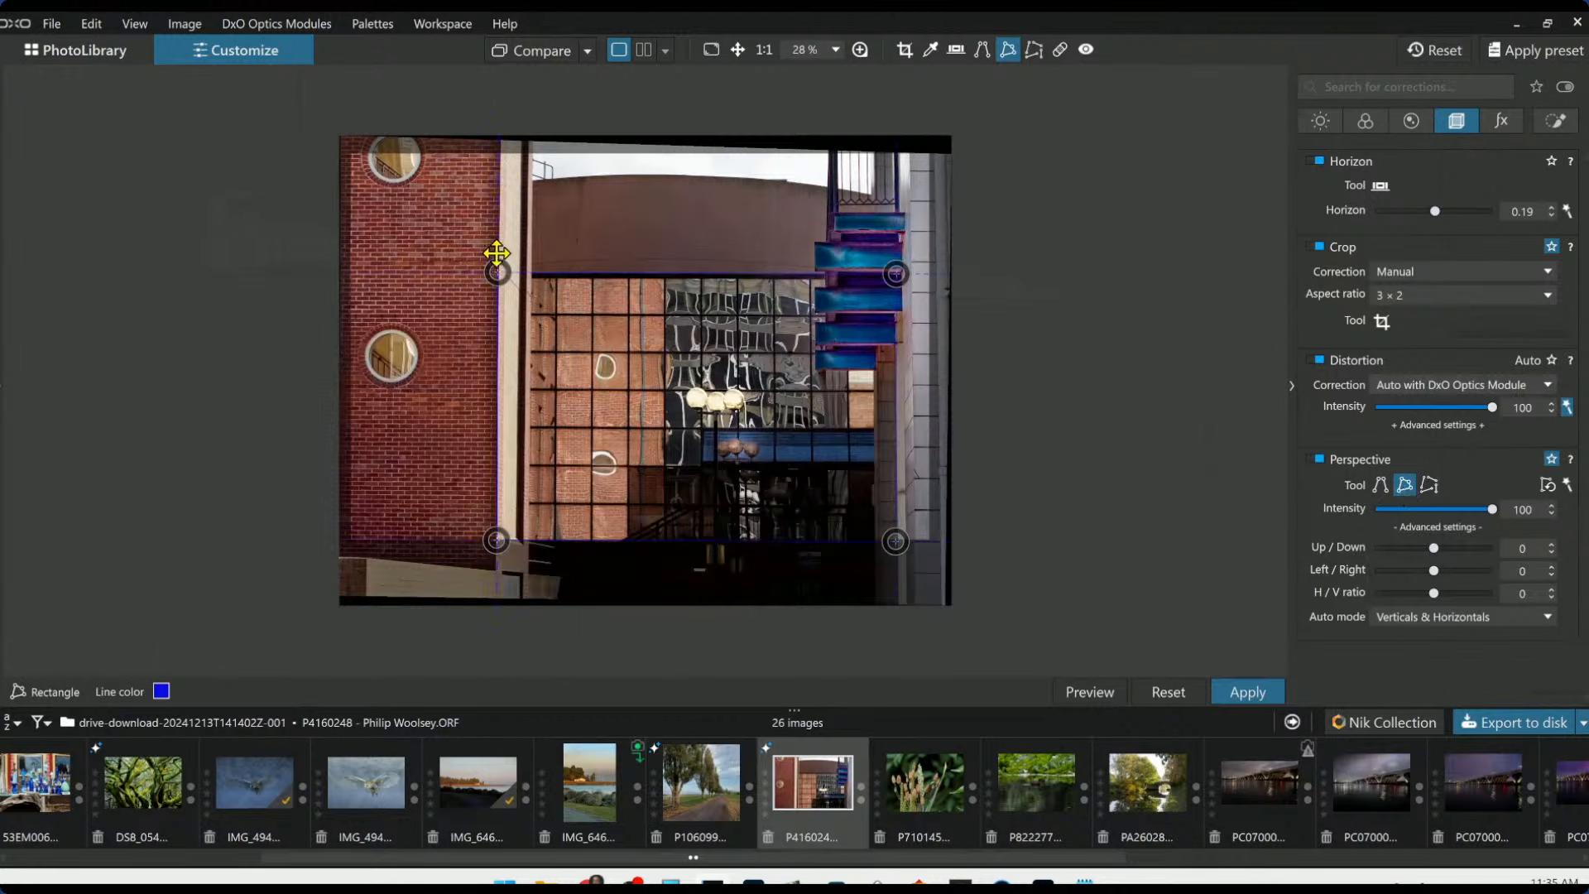
drag(497, 272, 499, 154)
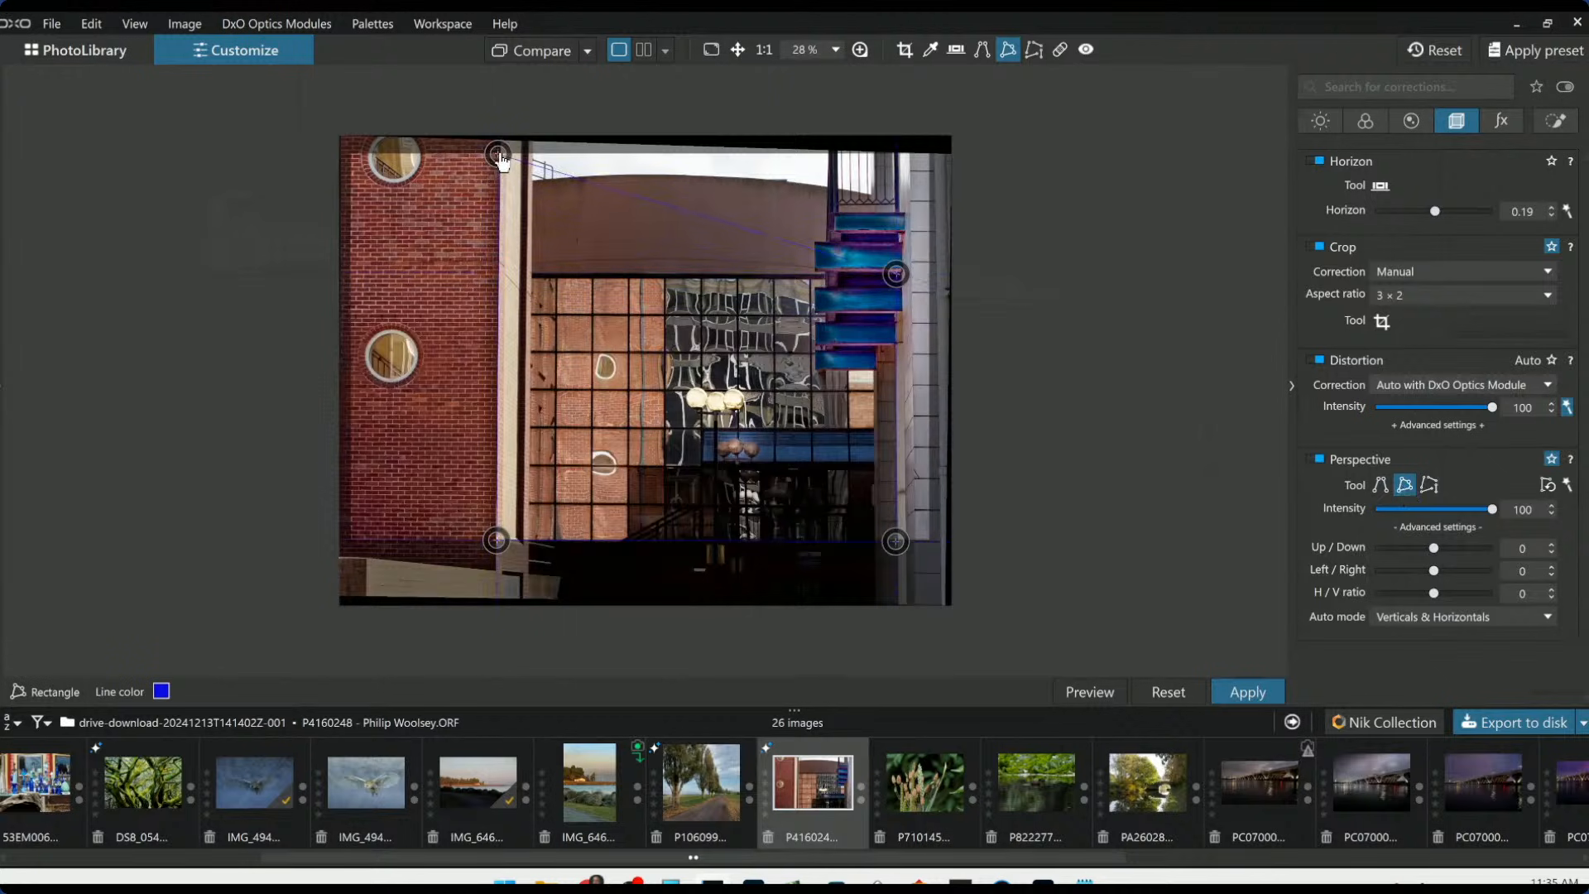
scroll(497, 544, up, 3)
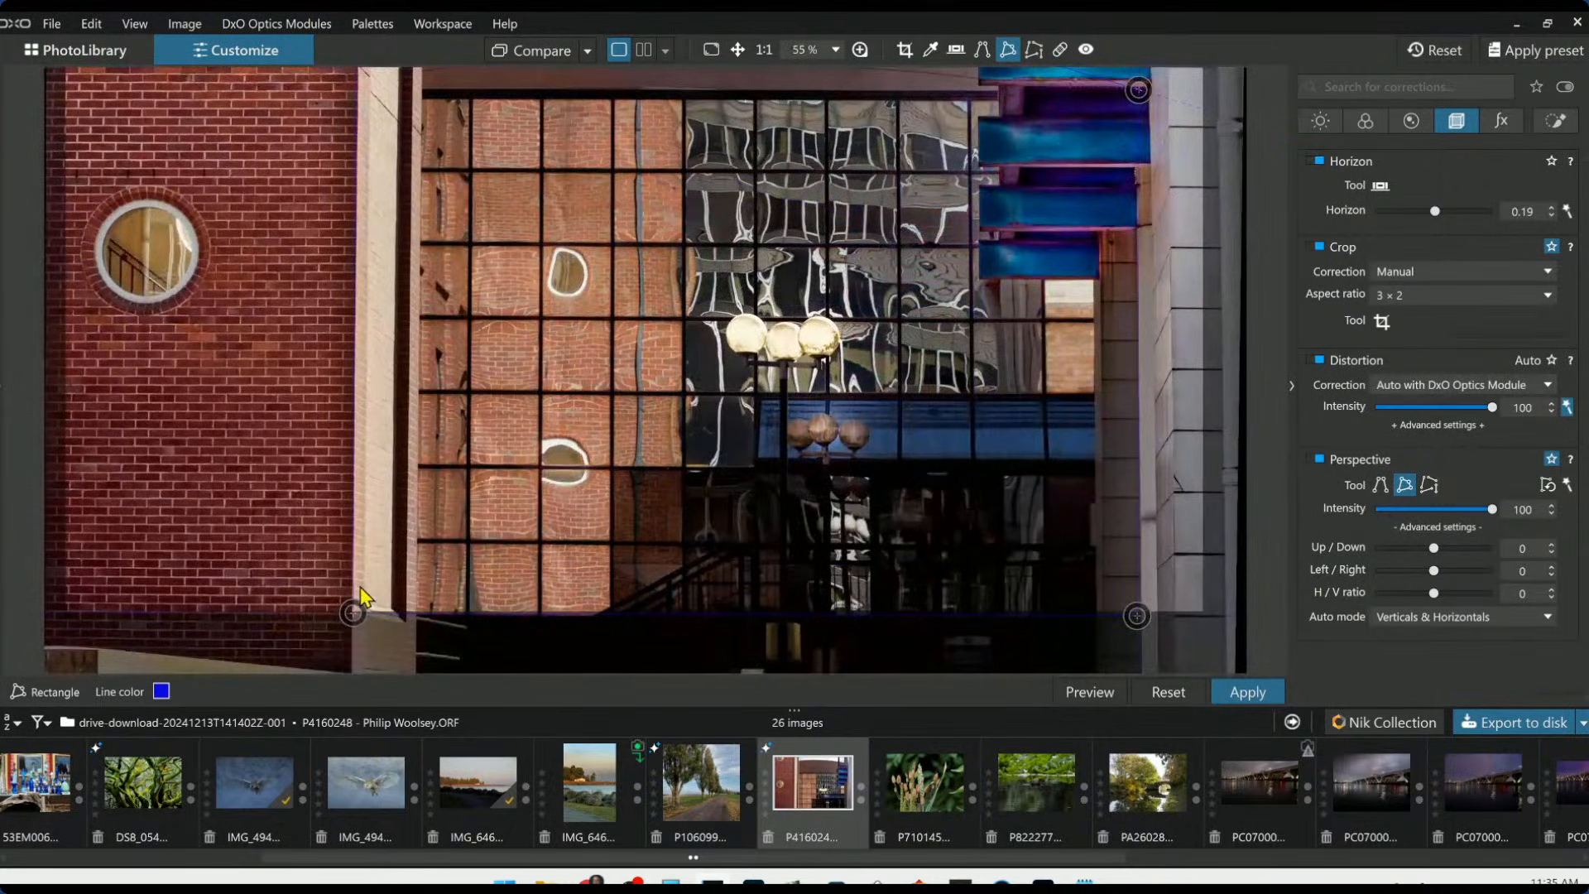
scroll(358, 591, down, 2)
scroll(481, 91, up, 2)
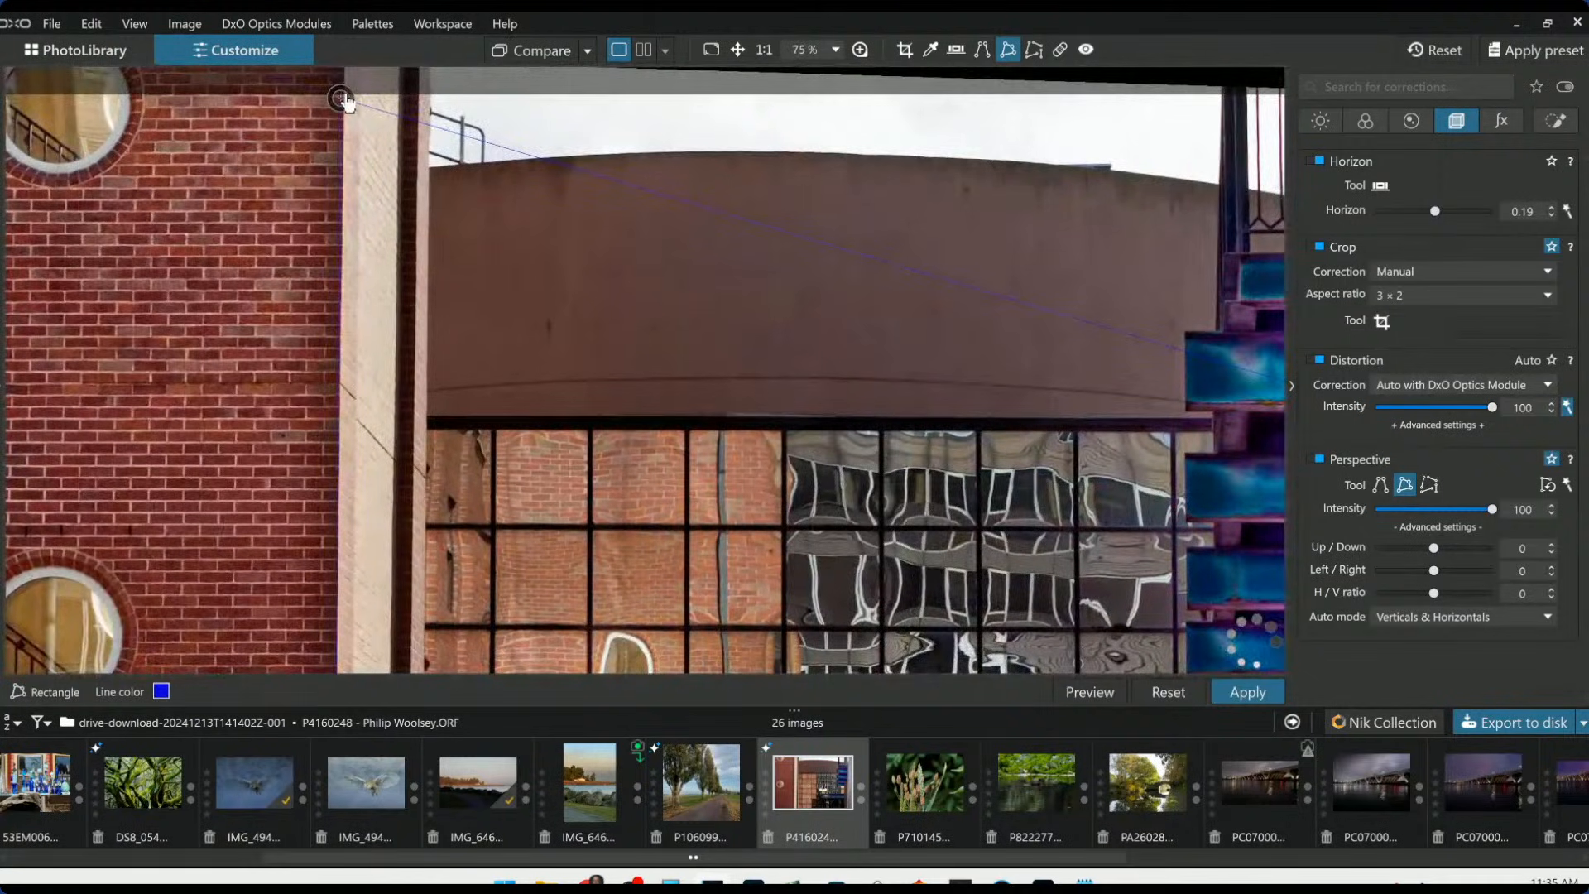
scroll(1051, 325, down, 2)
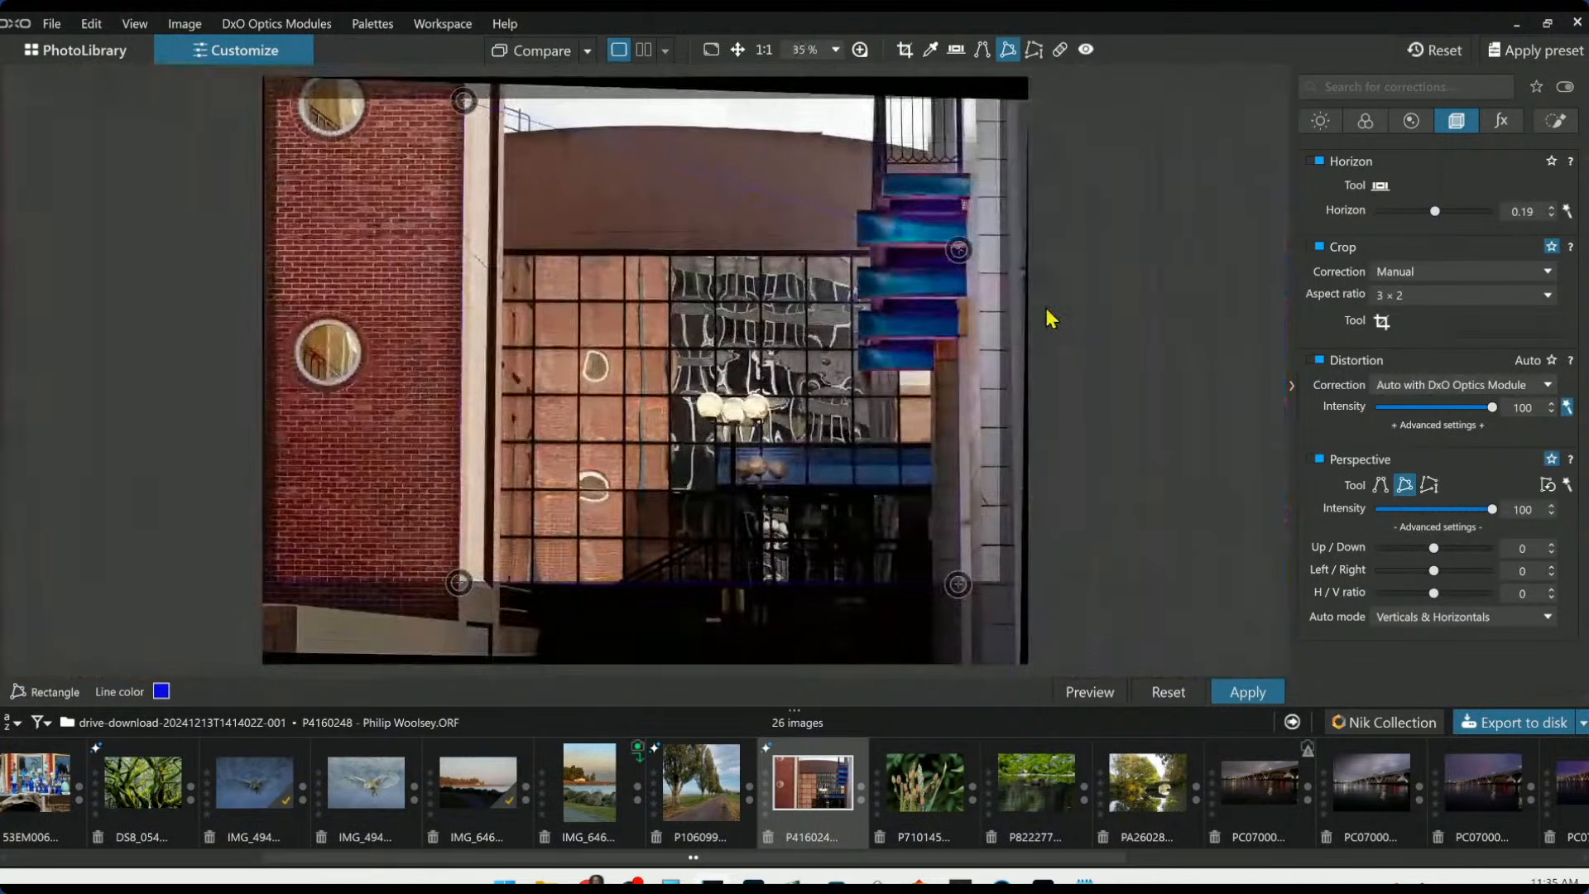
Align the perspective rectangle's two right corners with the block wall's vertical edge beside the blue staircase, and apply the correction
drag(968, 246, 991, 116)
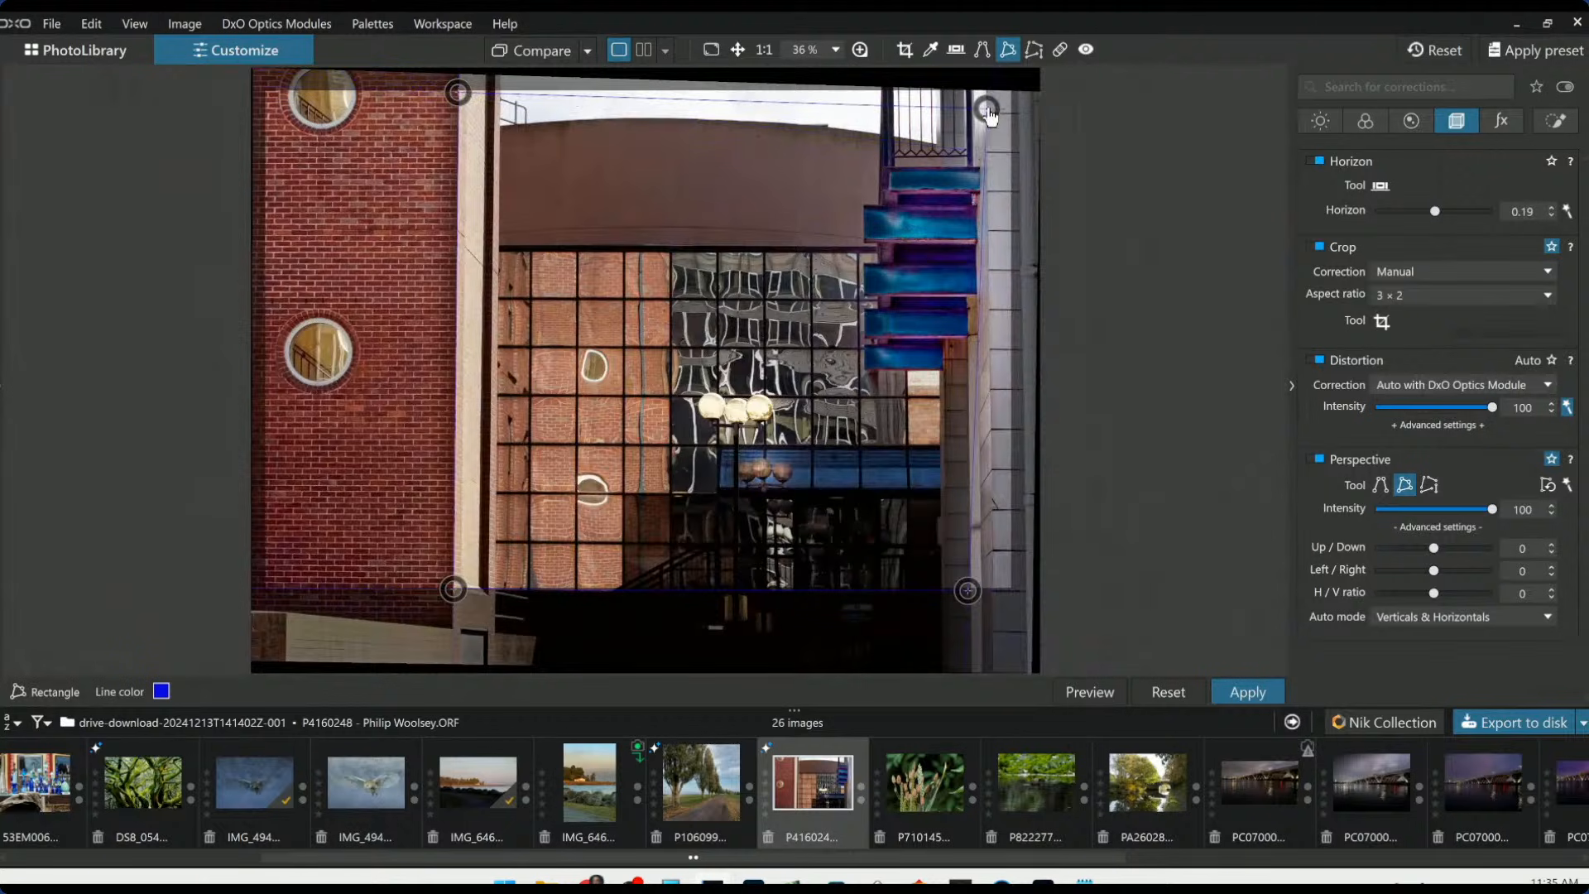
drag(970, 594, 1001, 598)
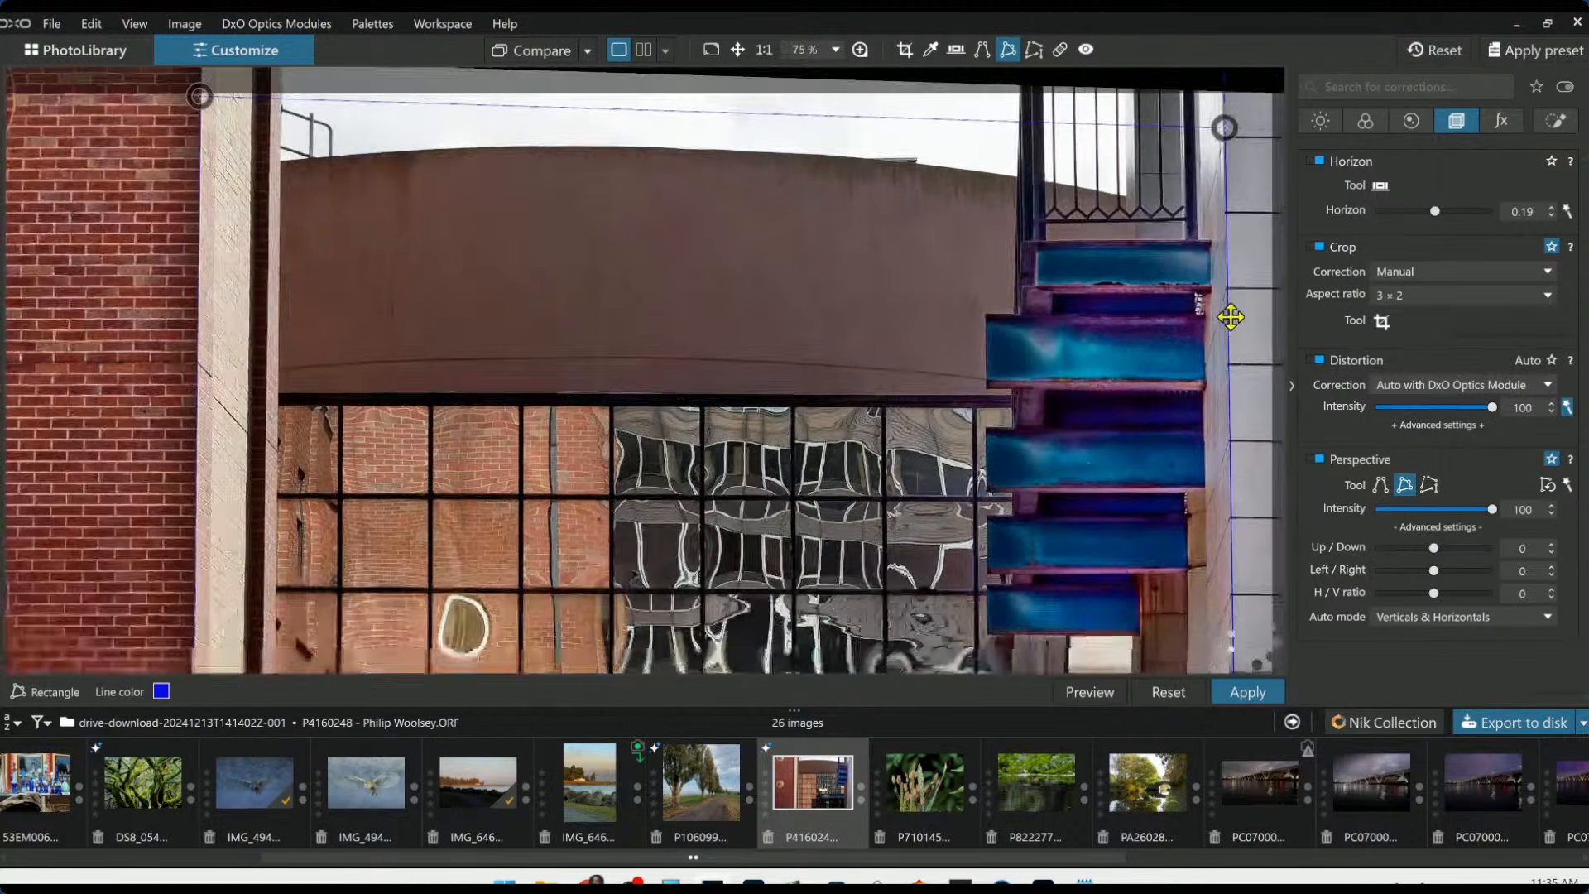
scroll(1231, 317, down, 4)
scroll(1046, 668, up, 4)
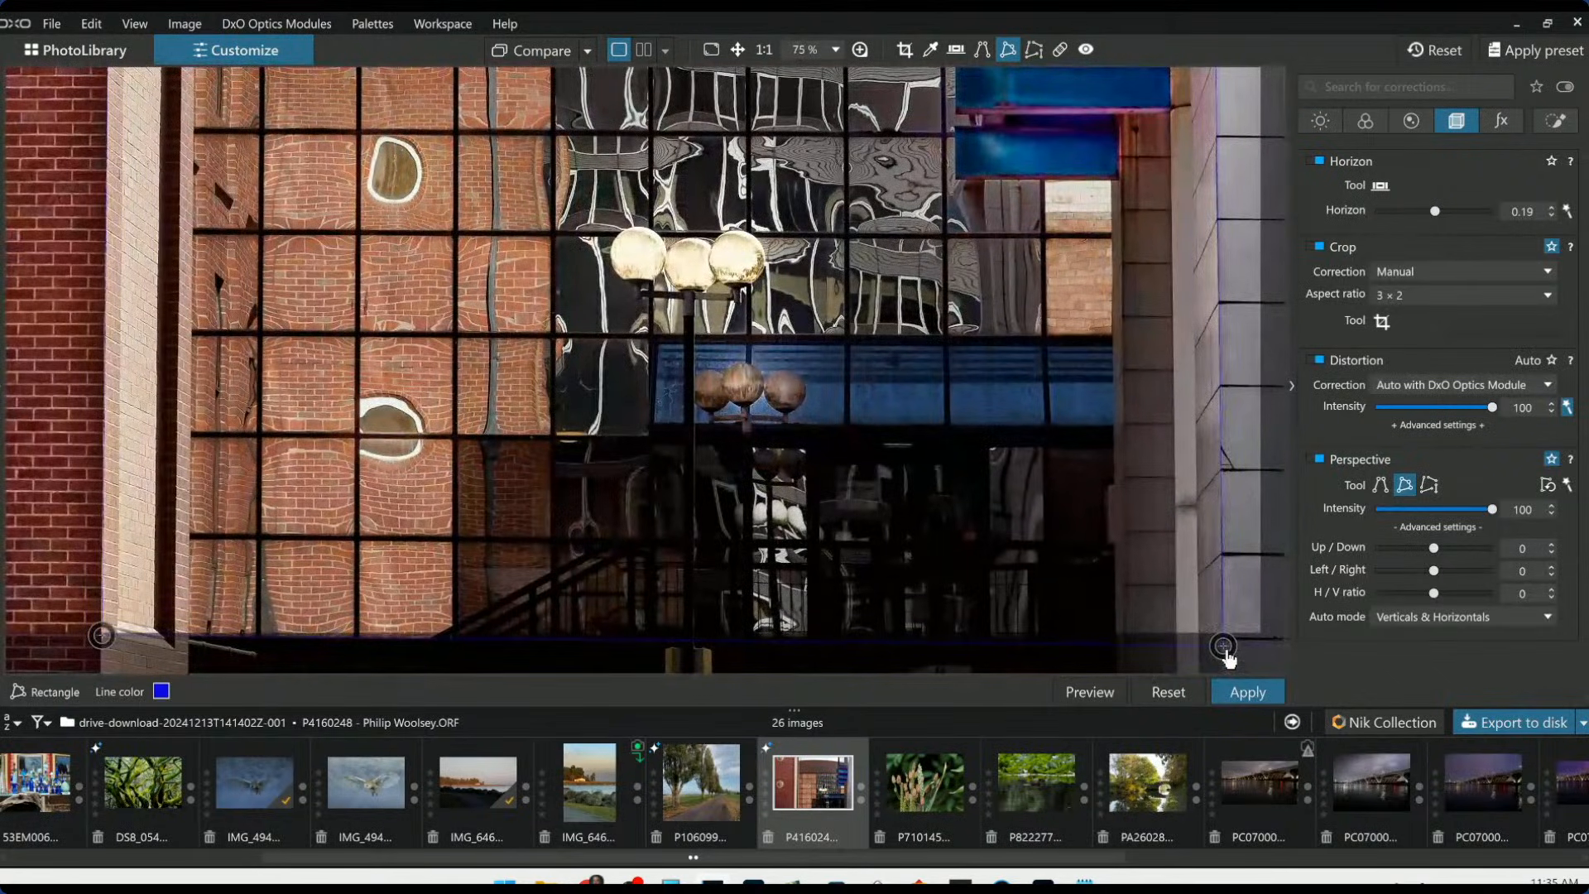
scroll(1055, 535, down, 4)
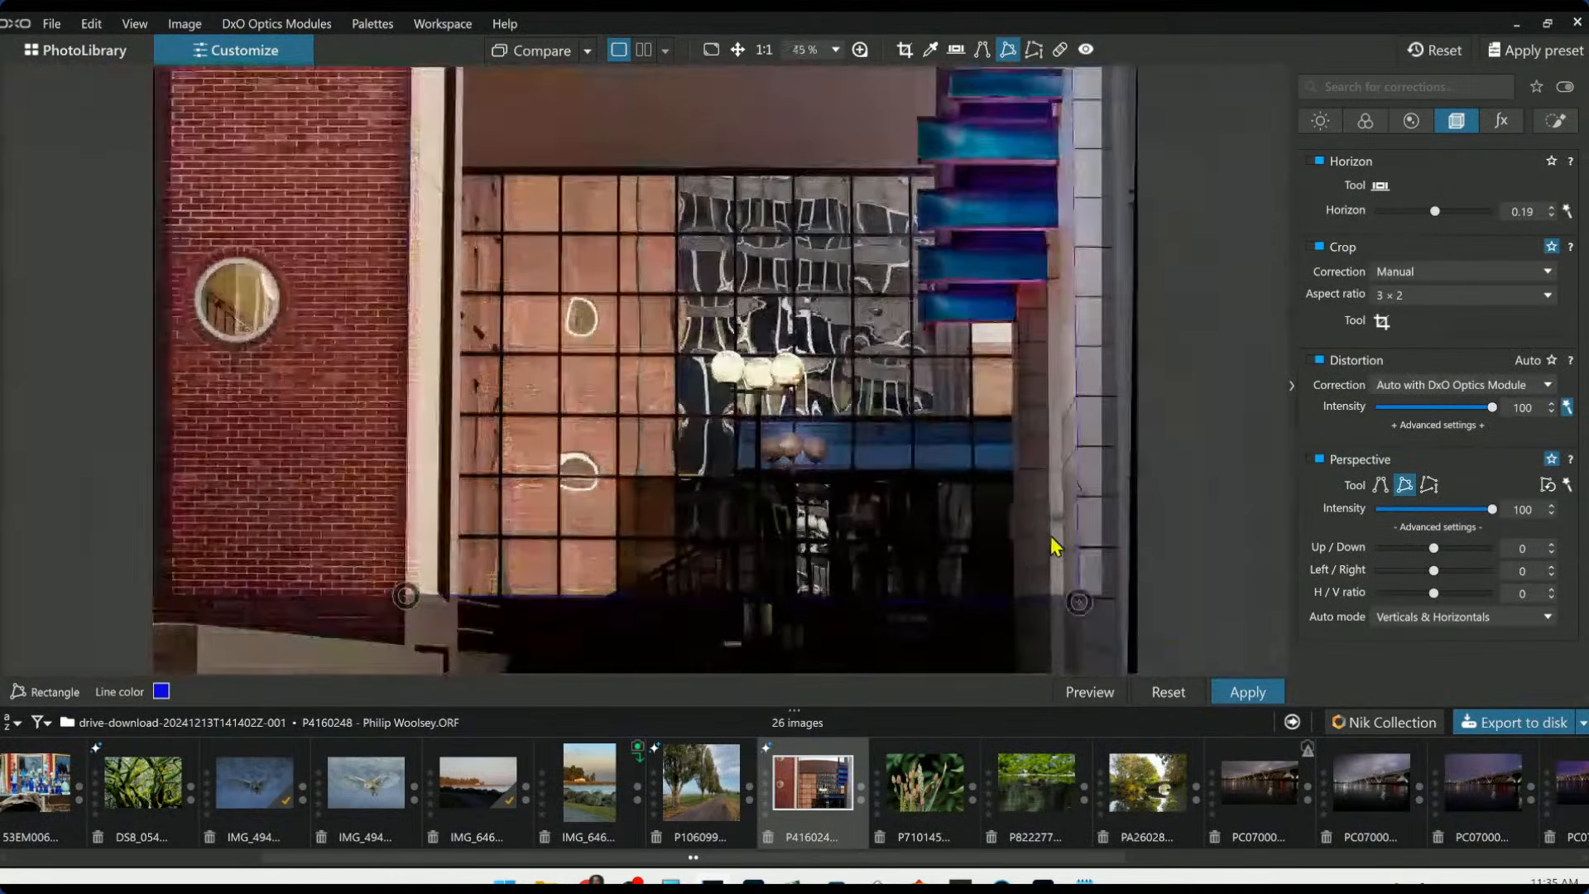
key(Return)
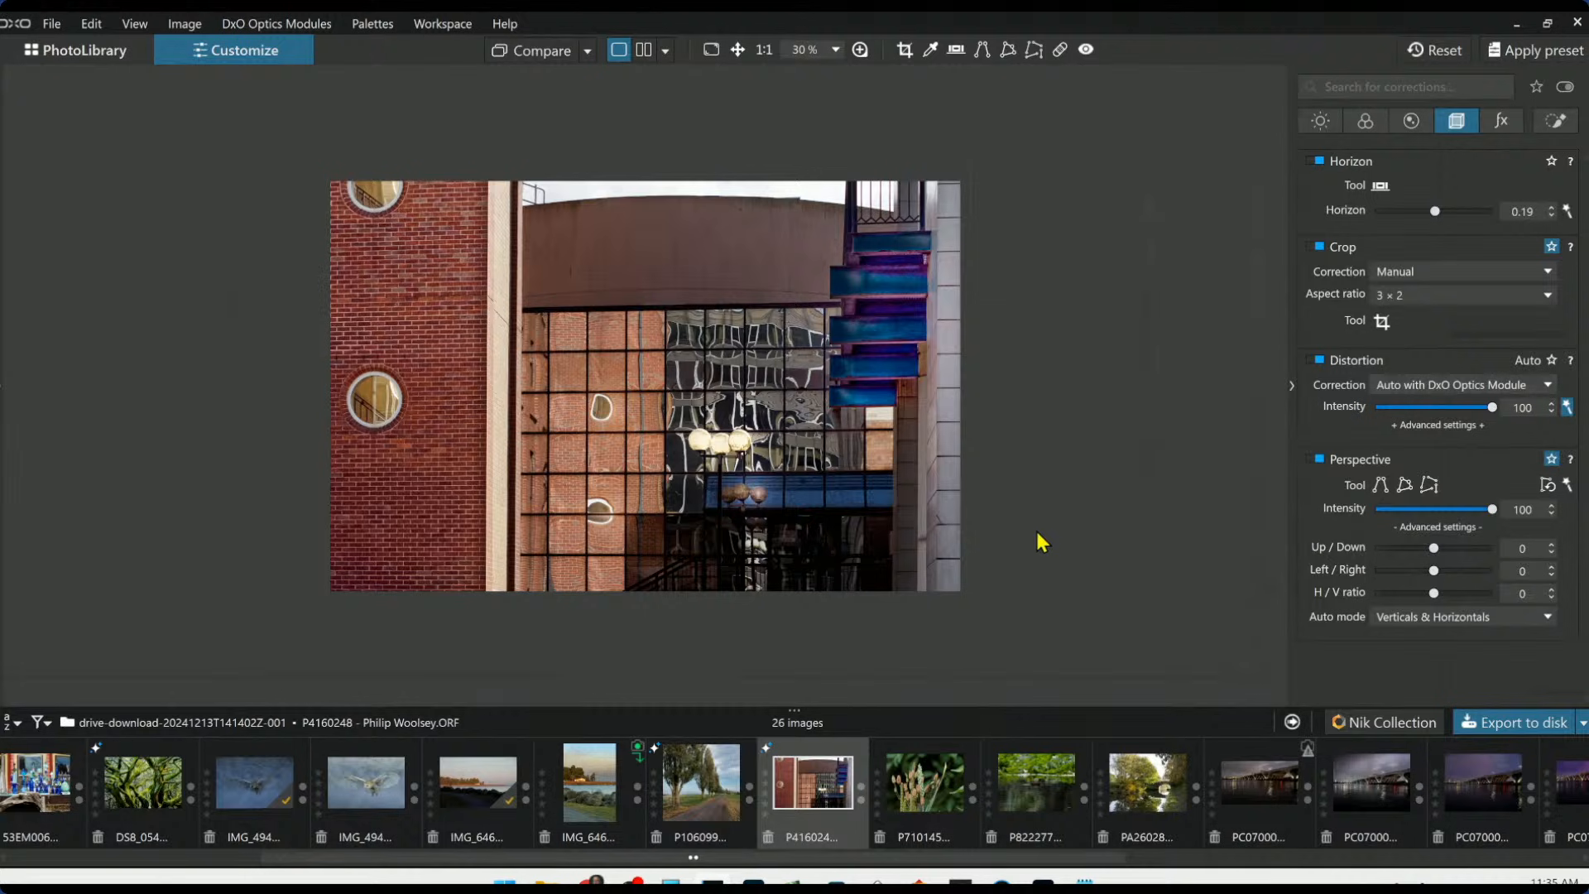
Compare the original building photo side by side with the corrected version, with the side palettes hidden
click(647, 51)
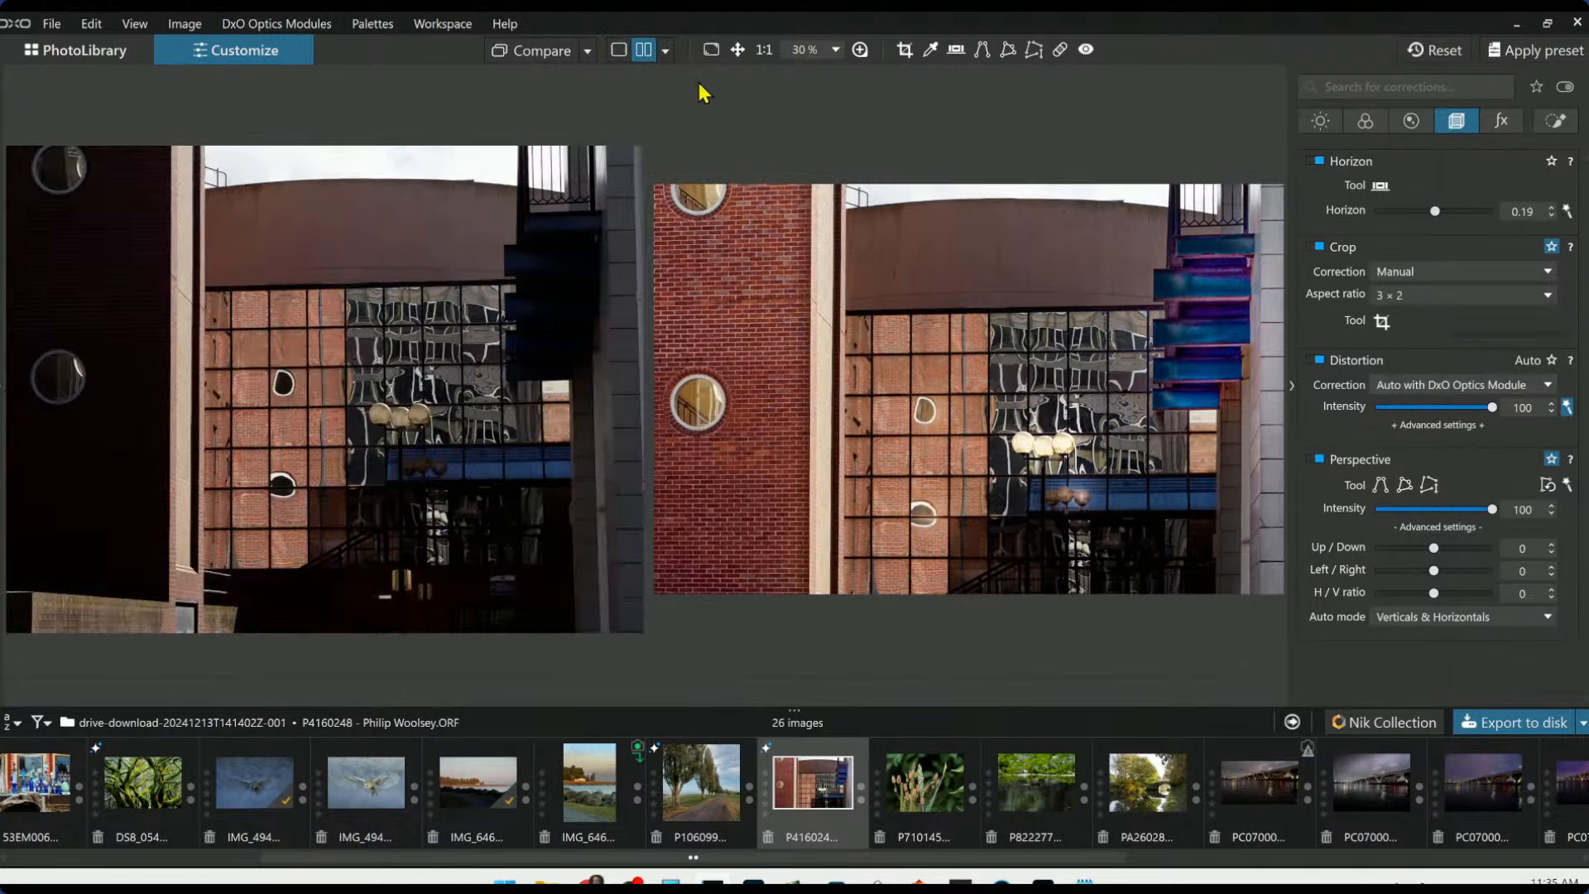
key(F9)
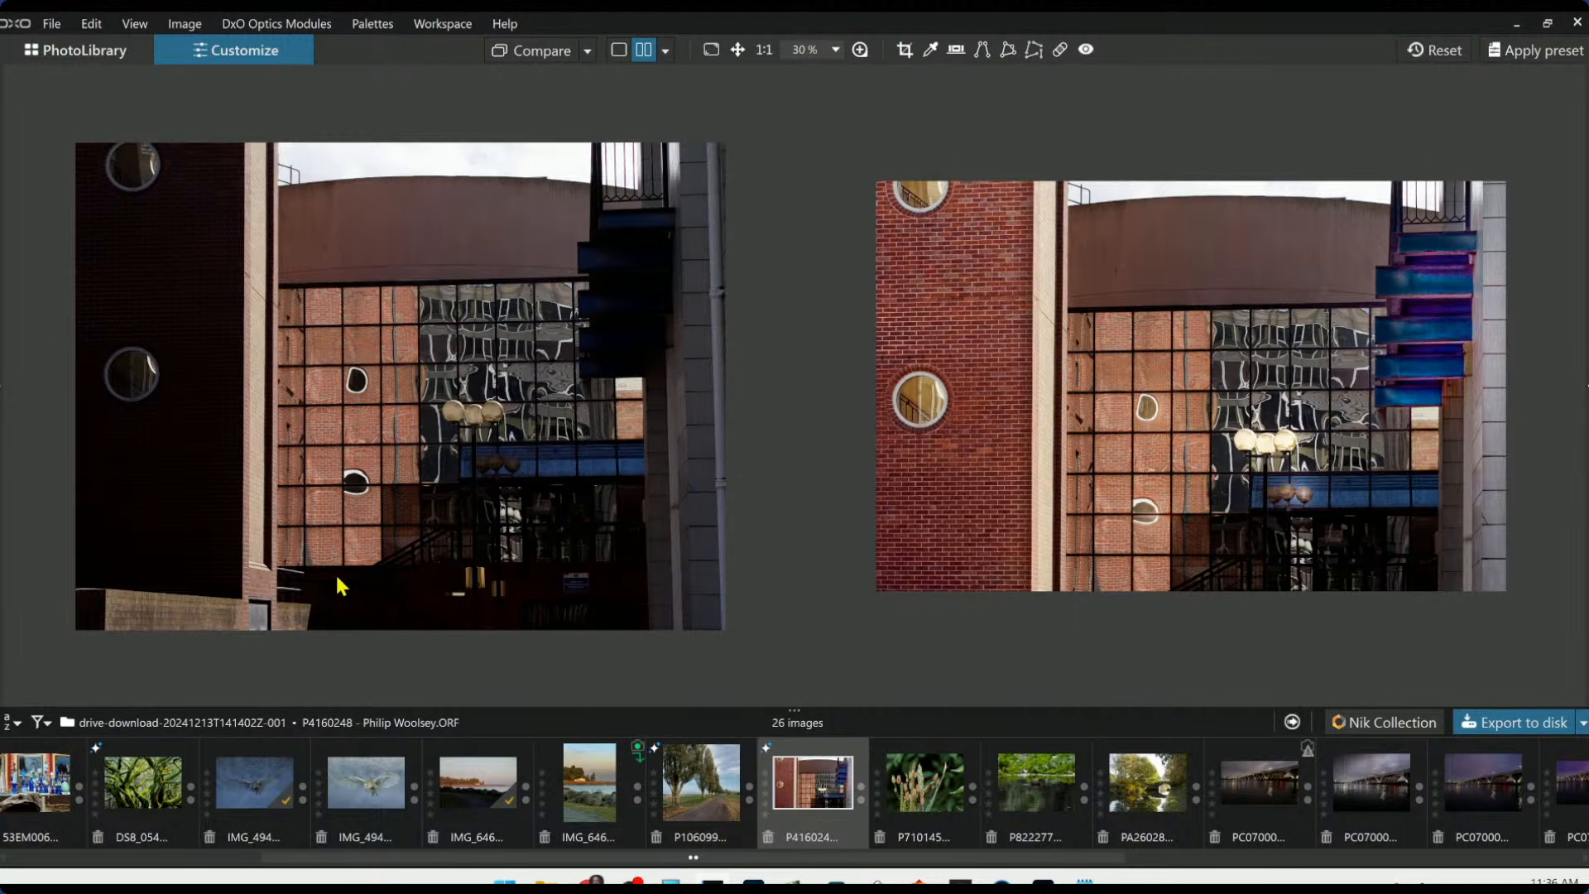
key(F9)
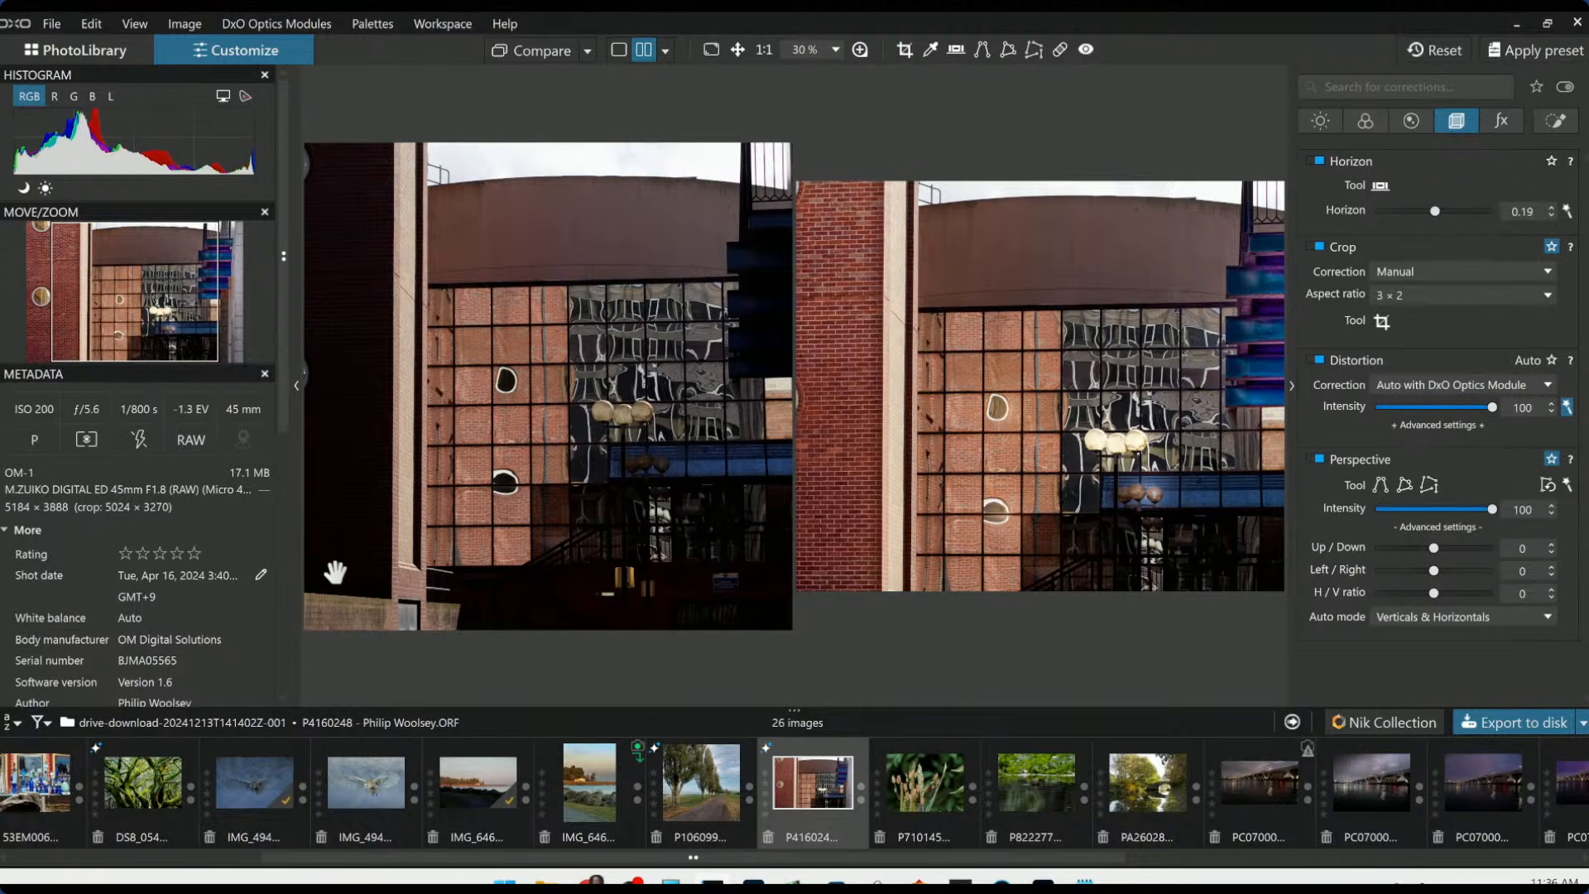
key(F9)
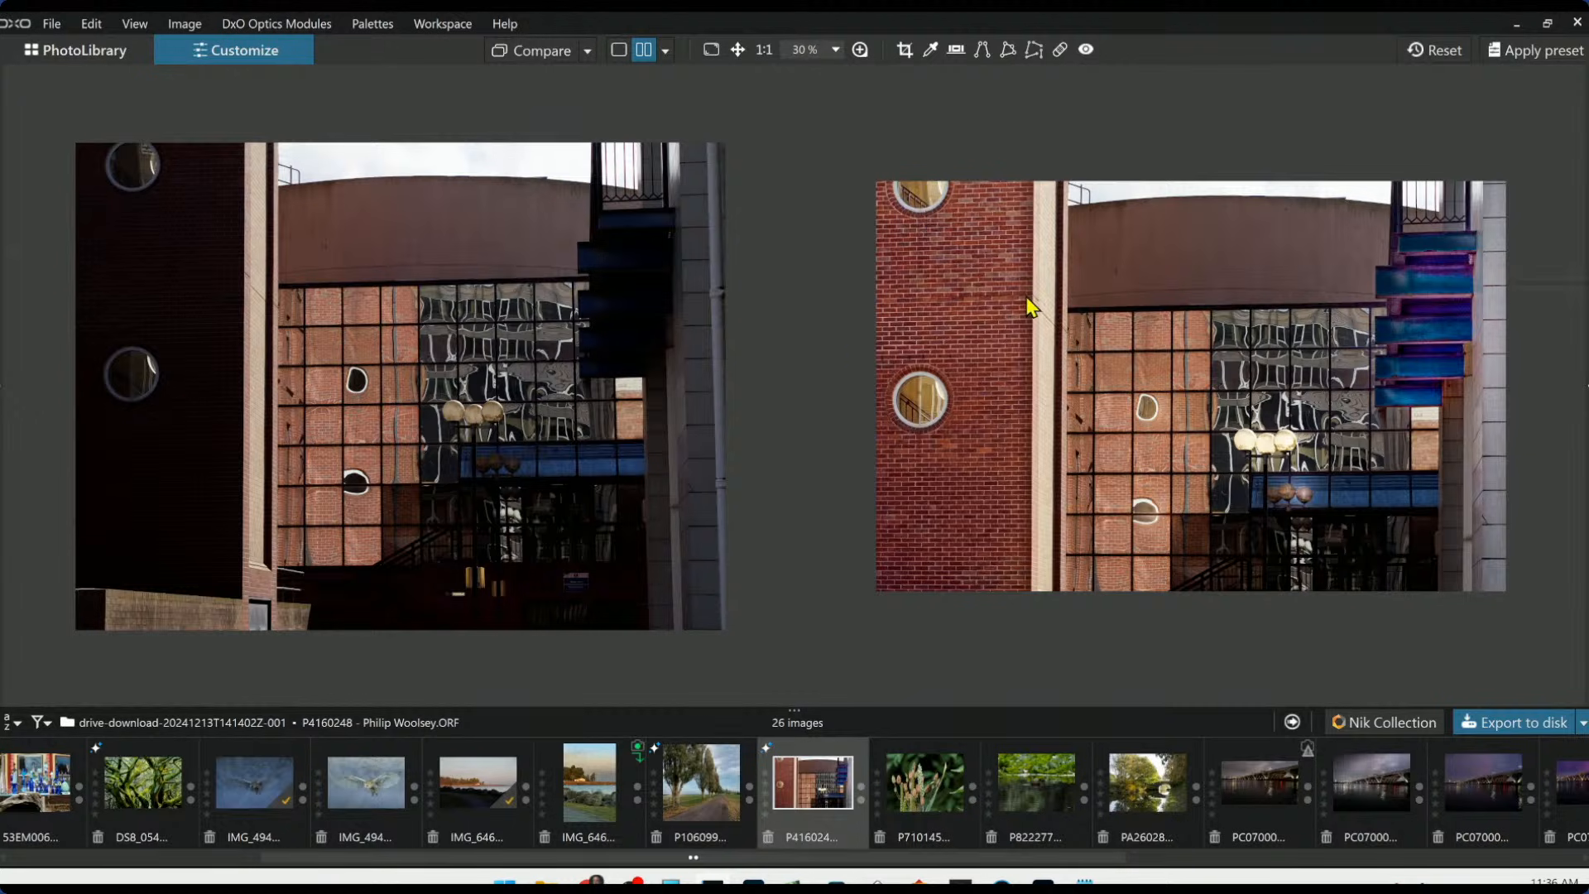
Try a 2 × 3 portrait crop of 2281 × 3422 px around the brick wall and round windows, and undo it
key(c)
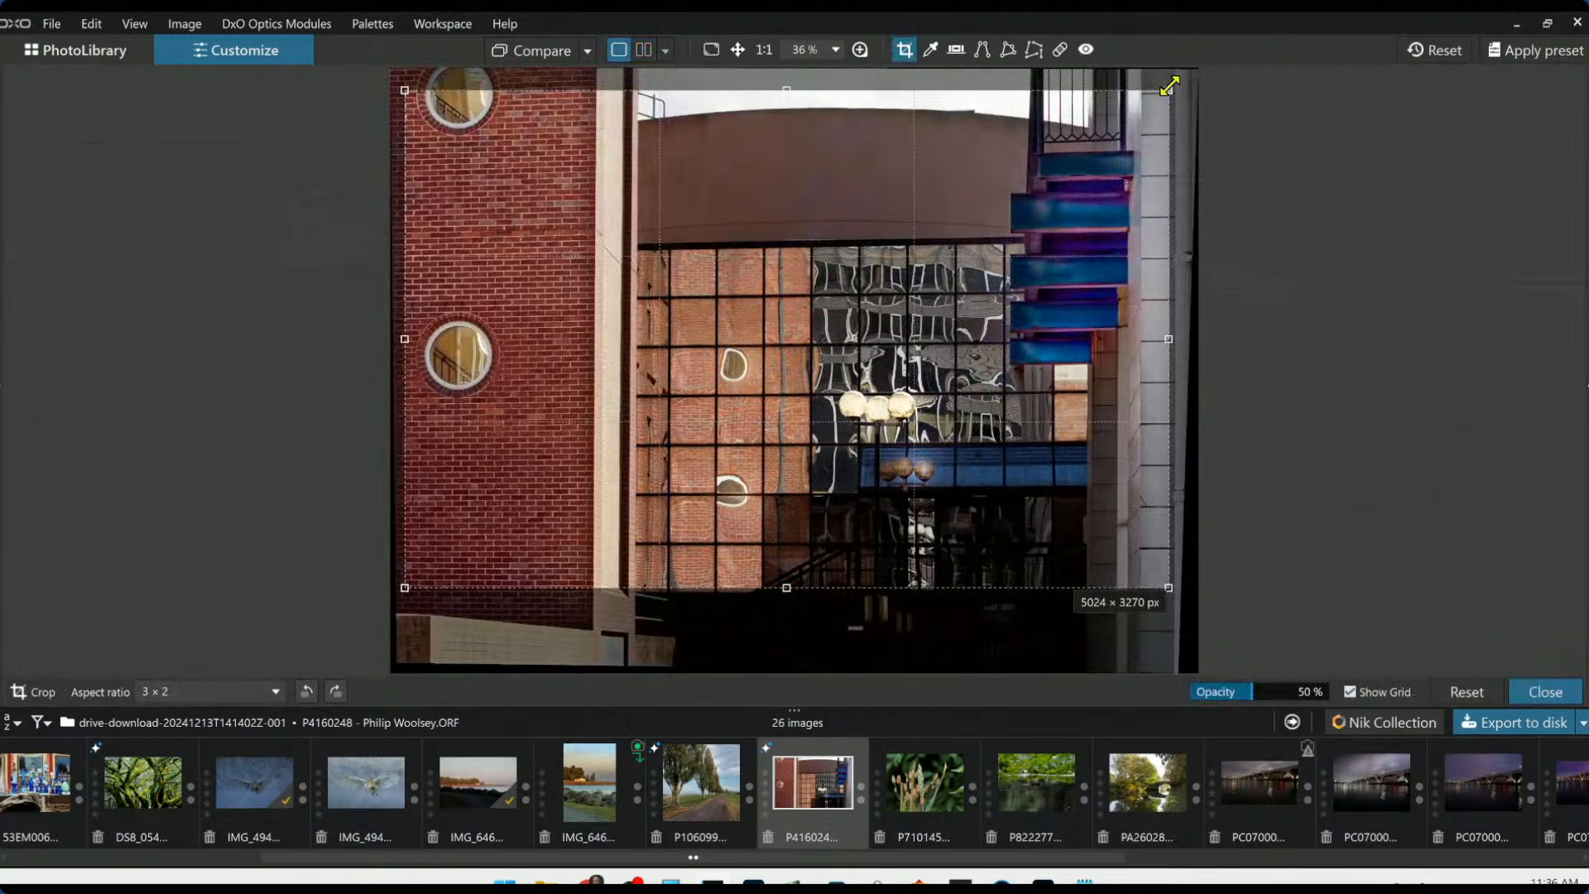
drag(1169, 86, 736, 58)
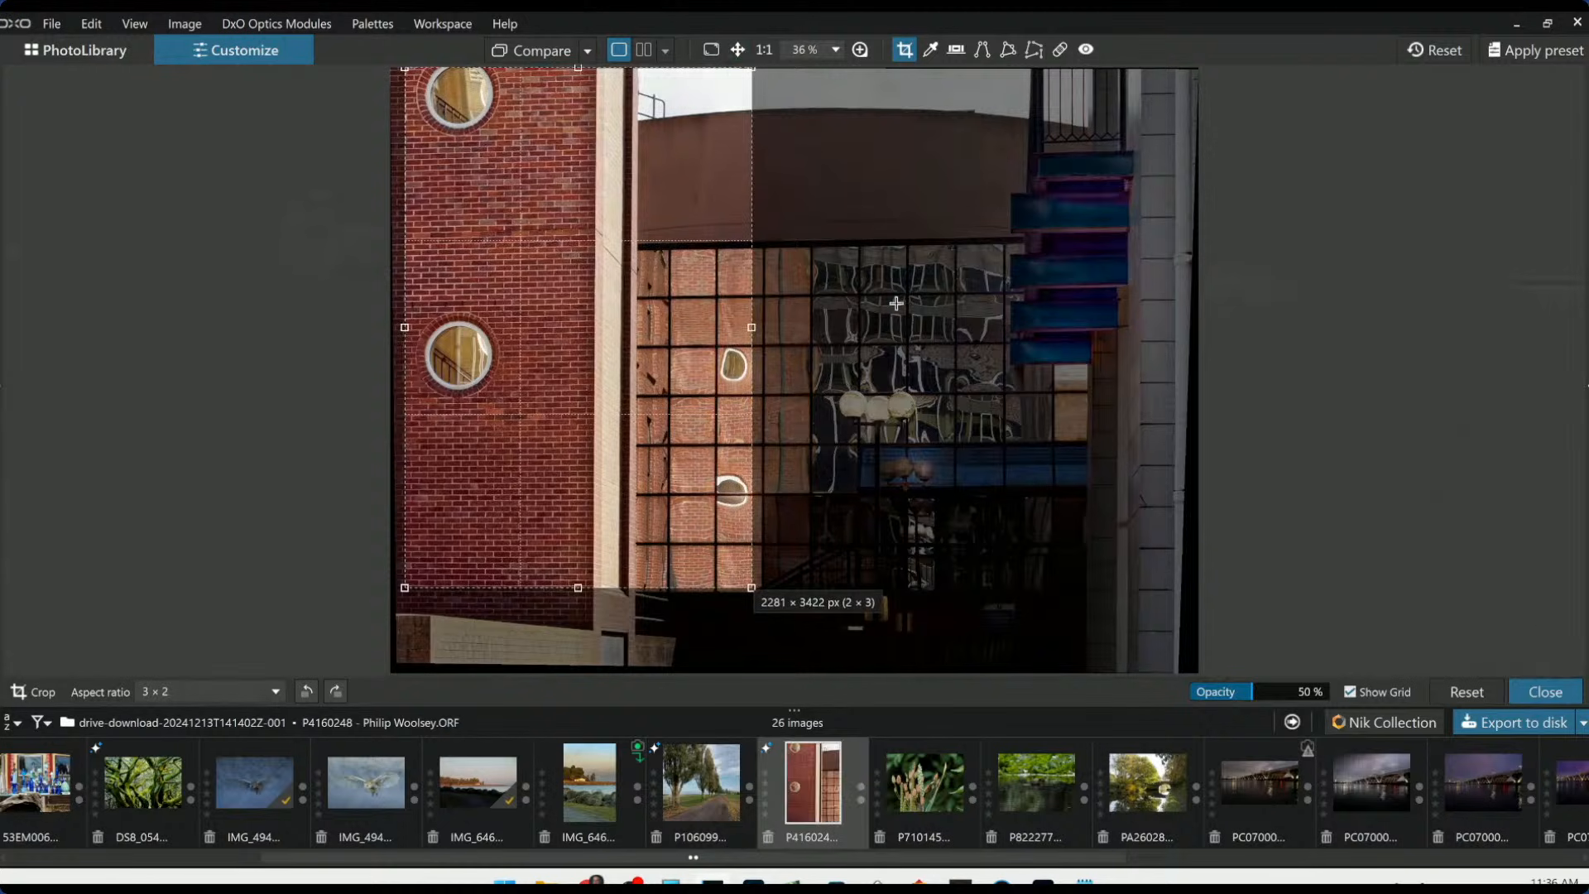
key(Return)
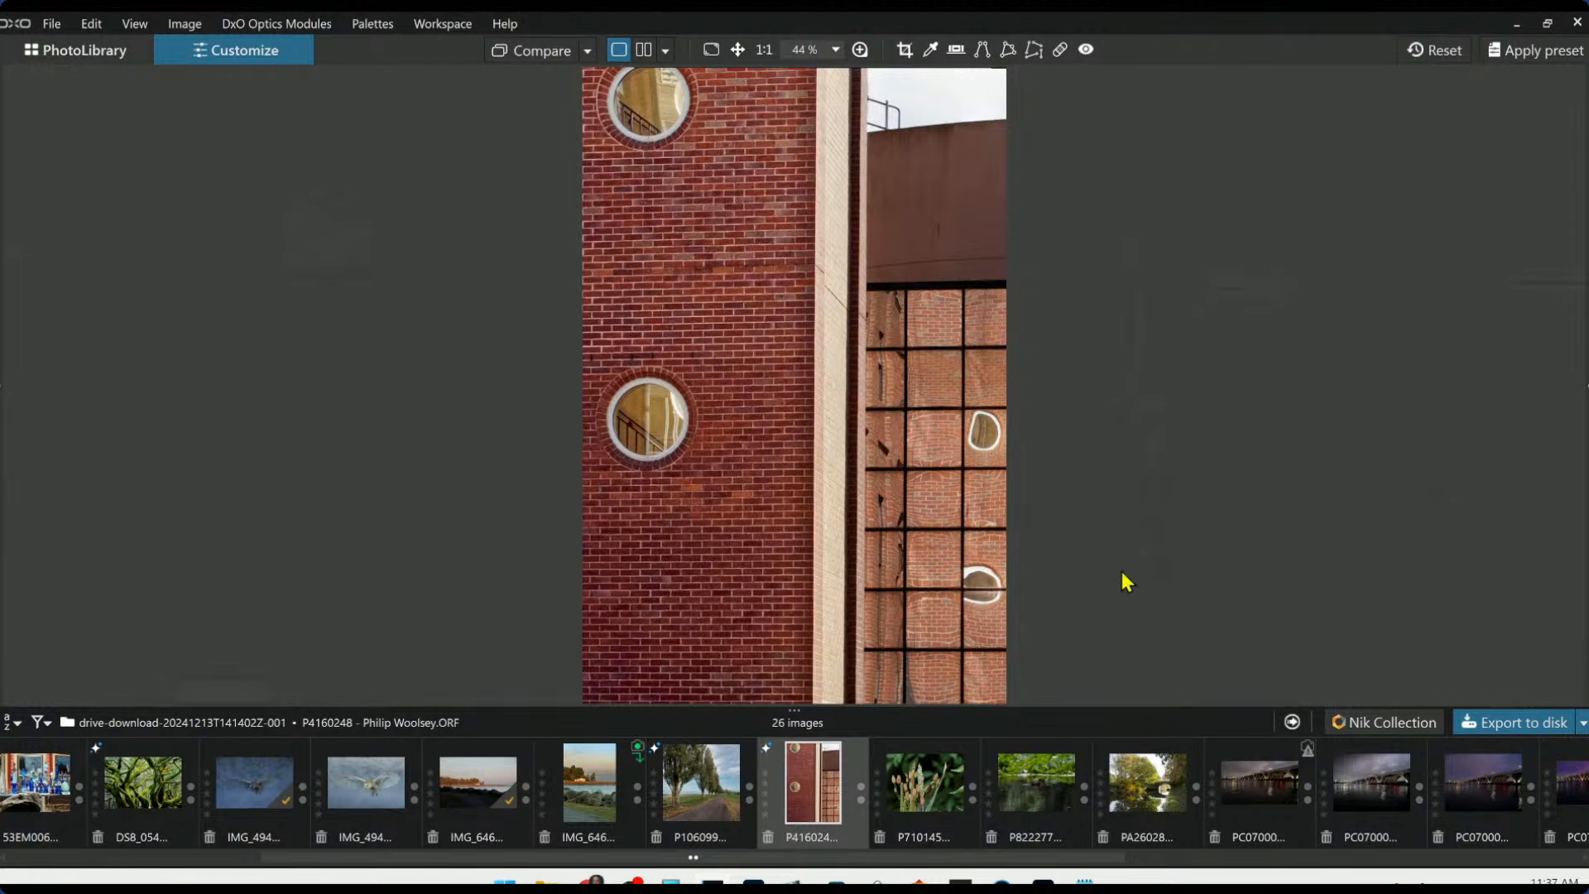
scroll(1011, 539, down, 2)
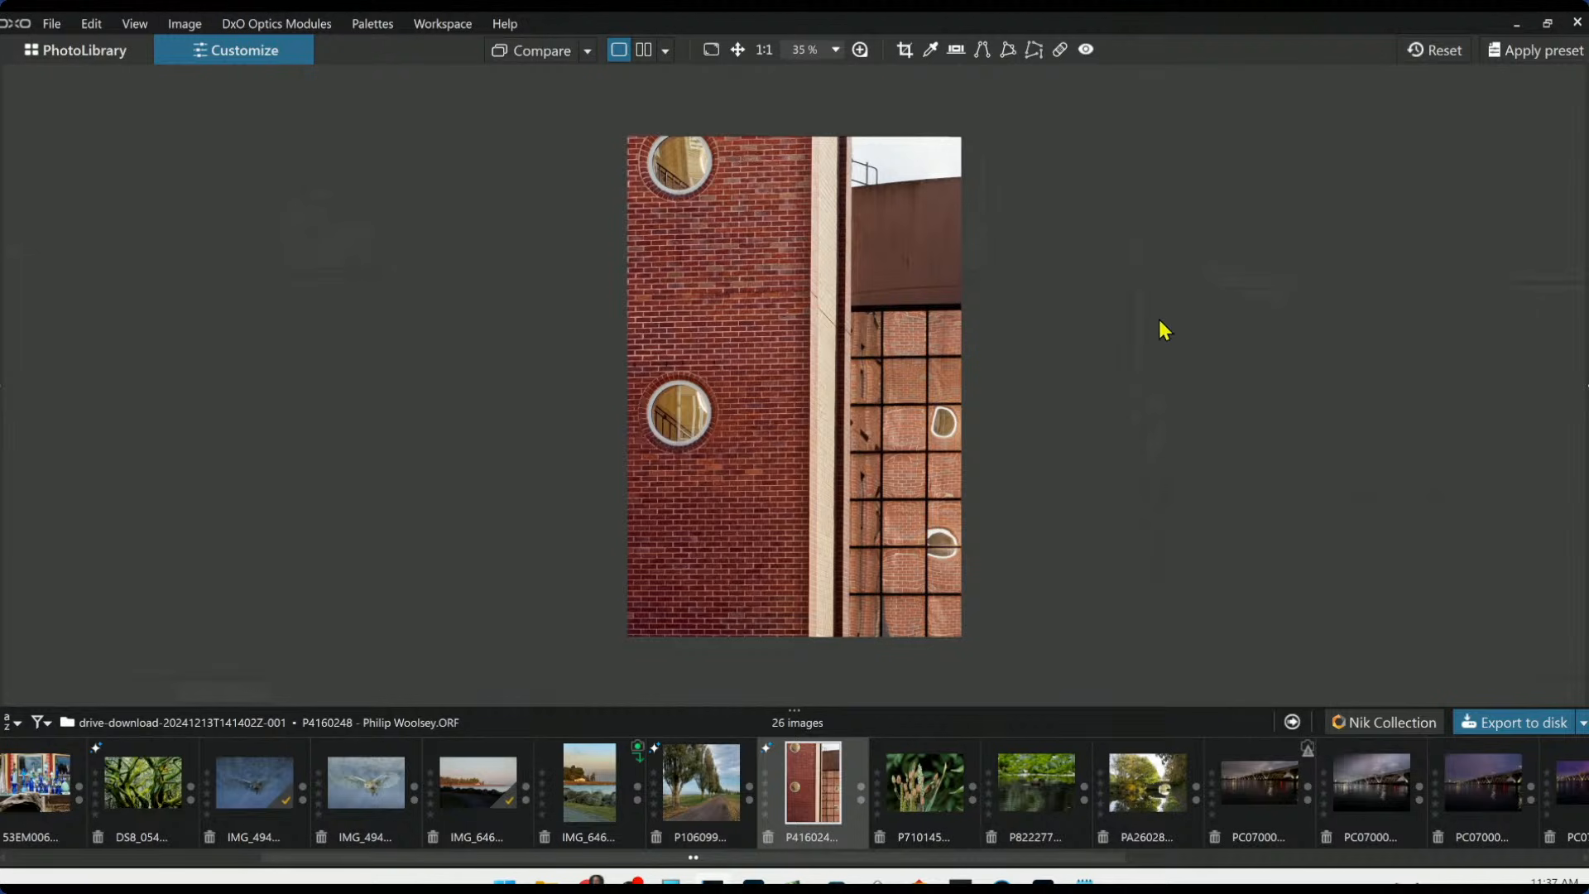
key(ctrl+z)
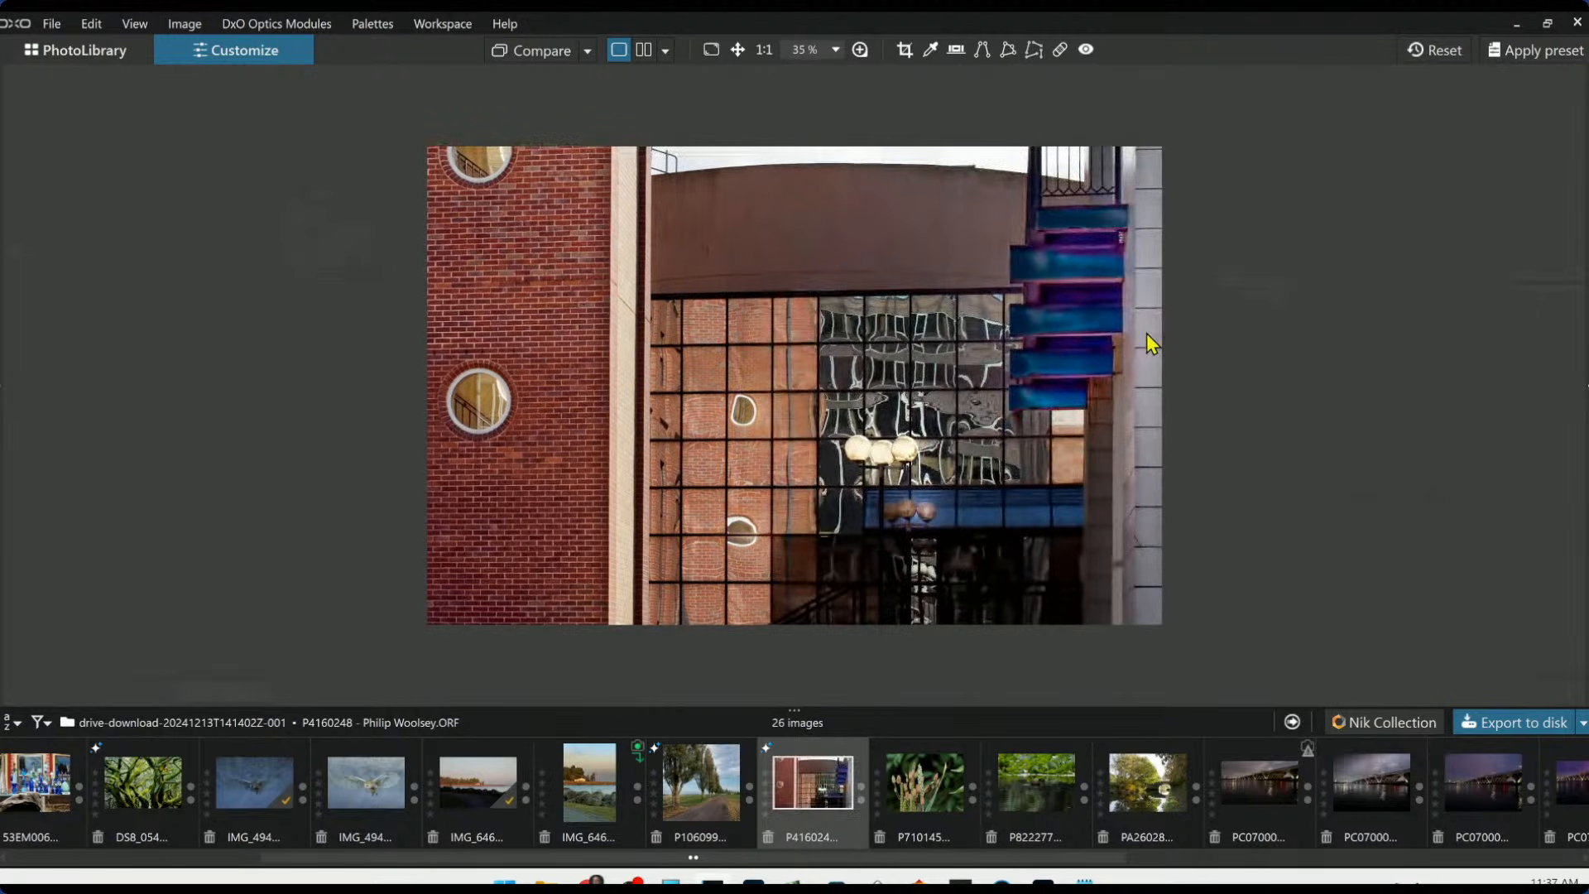
key(ctrl+minus)
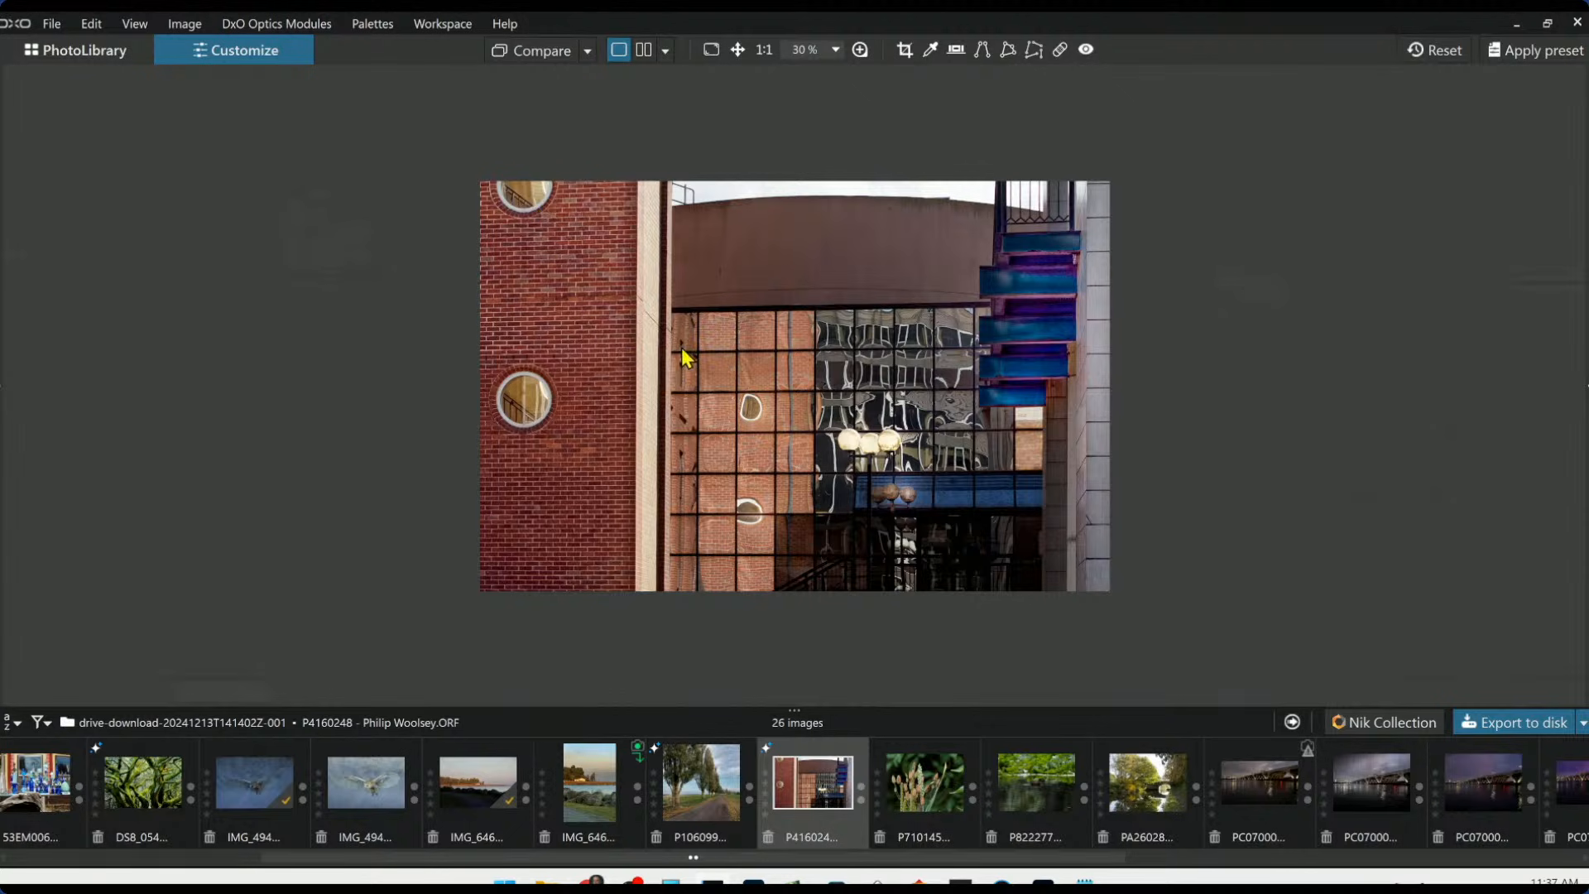
Open the water bird photo P8222776 with the side palettes shown, and apply a general purpose preset to it
click(925, 797)
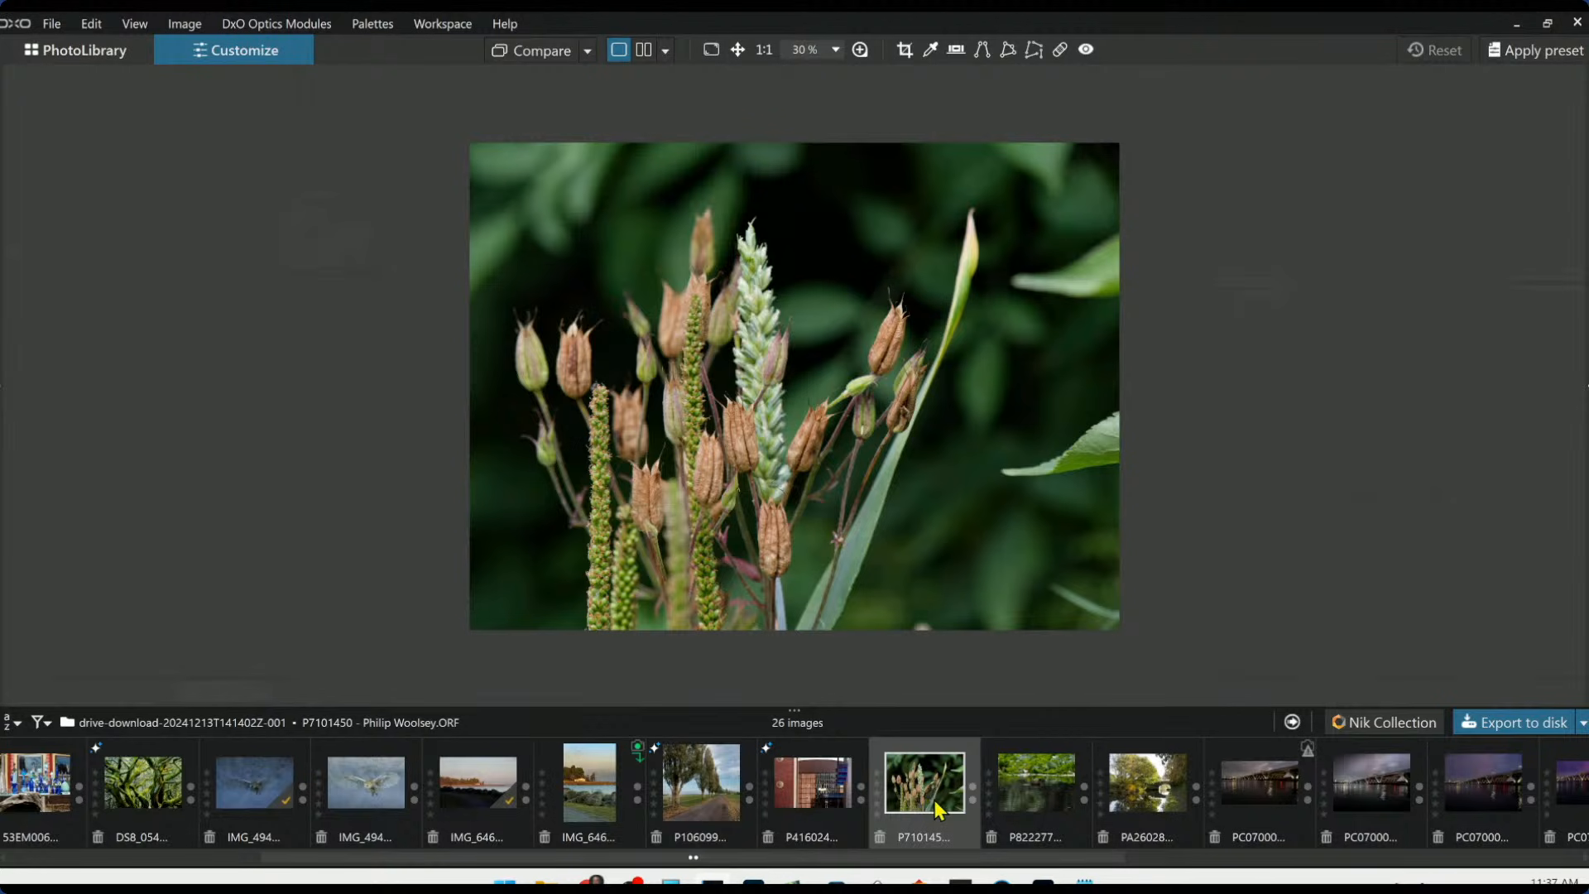
click(1020, 800)
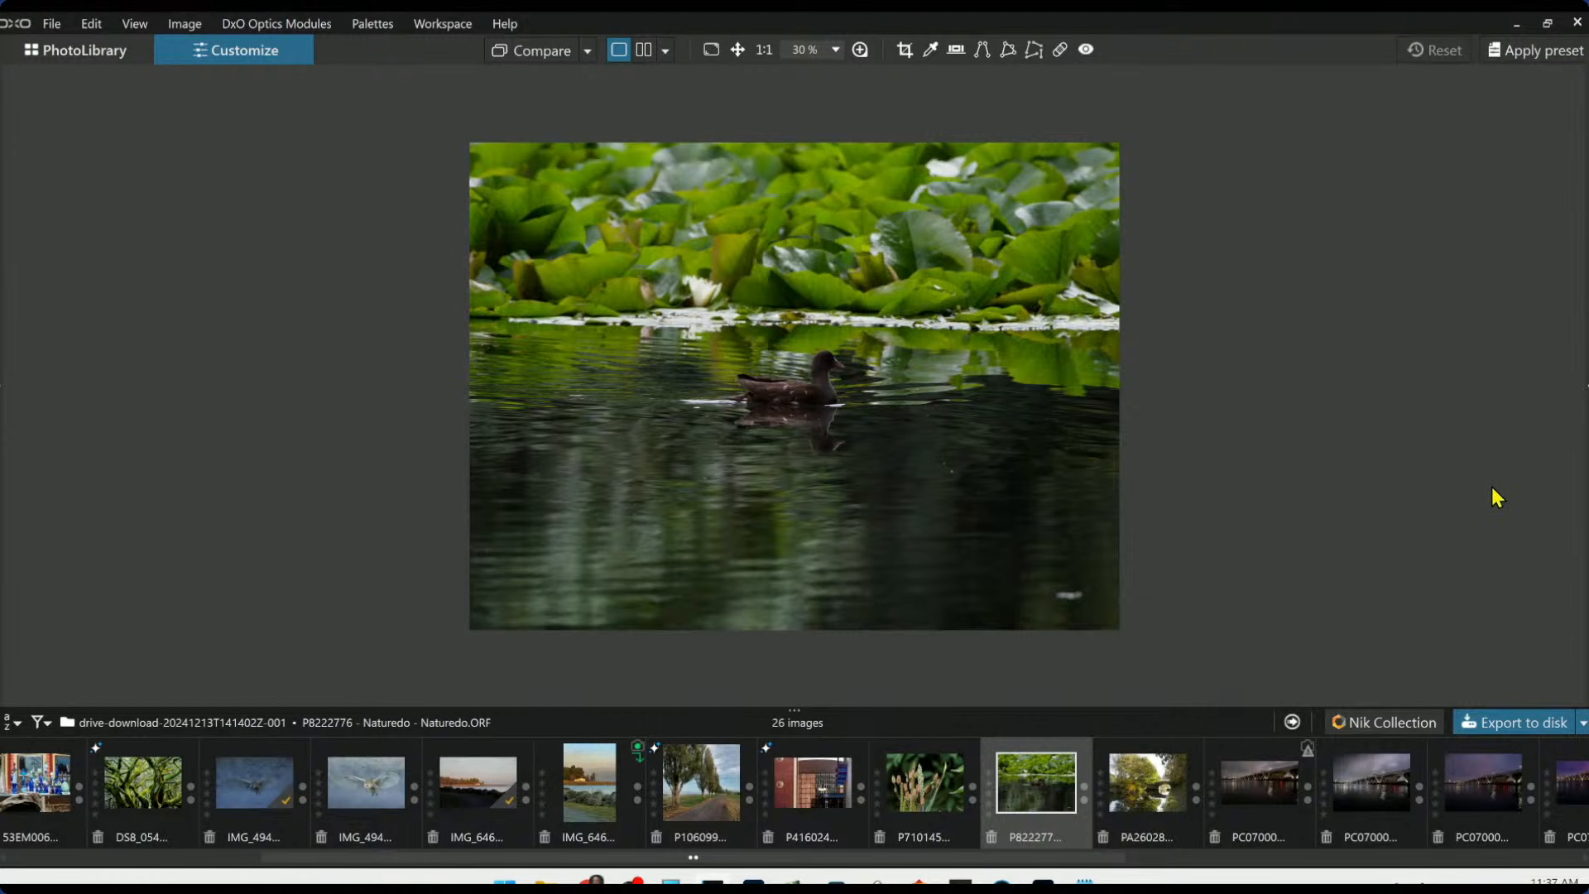
key(Tab)
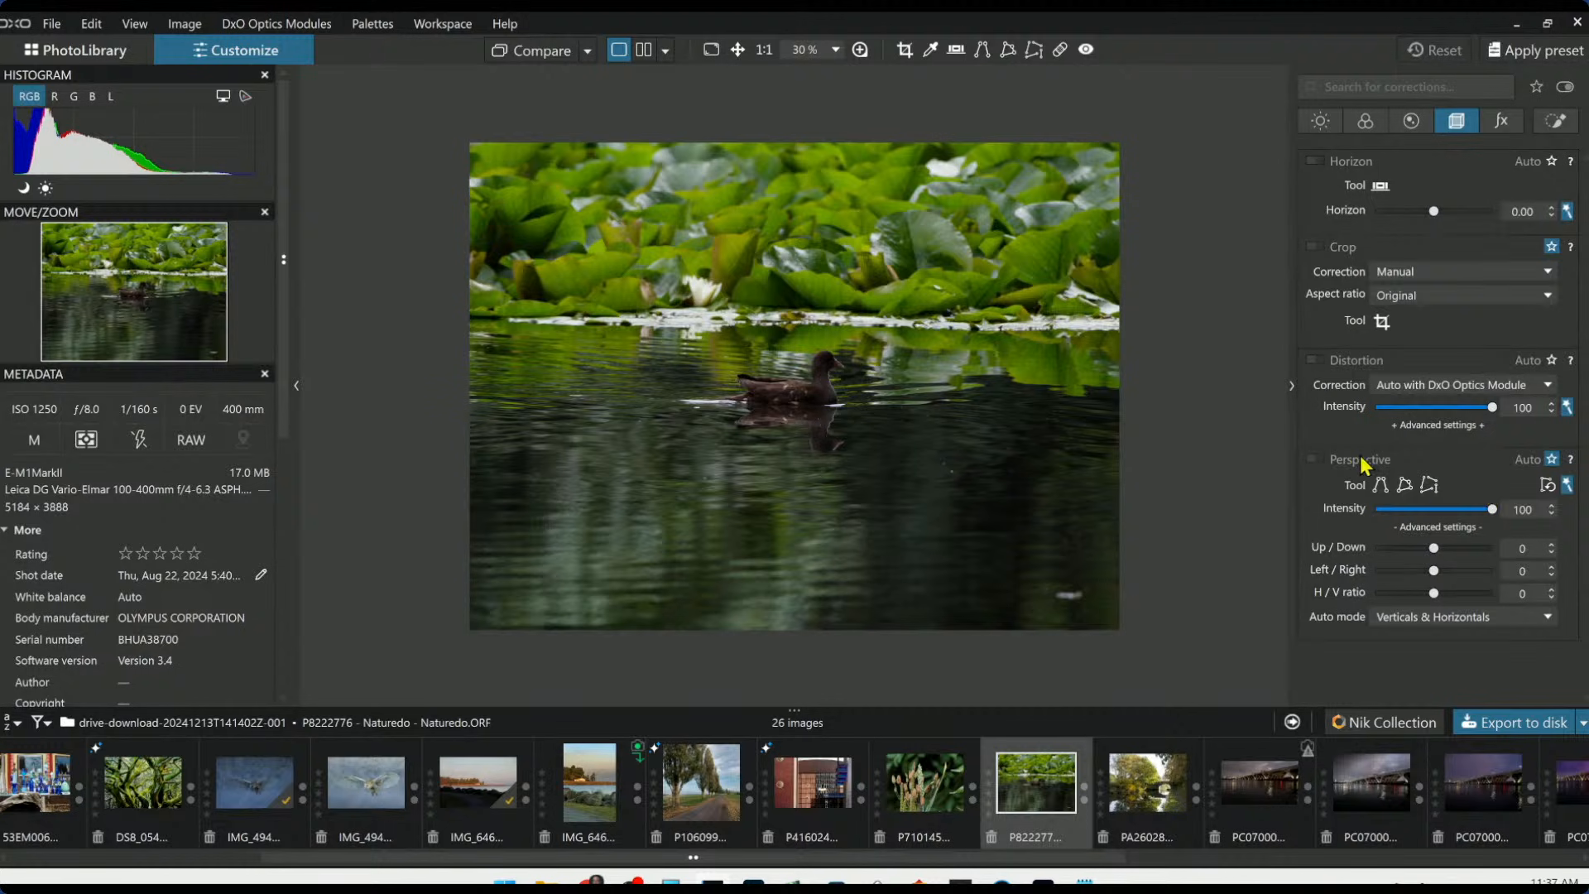
scroll(964, 438, up, 2)
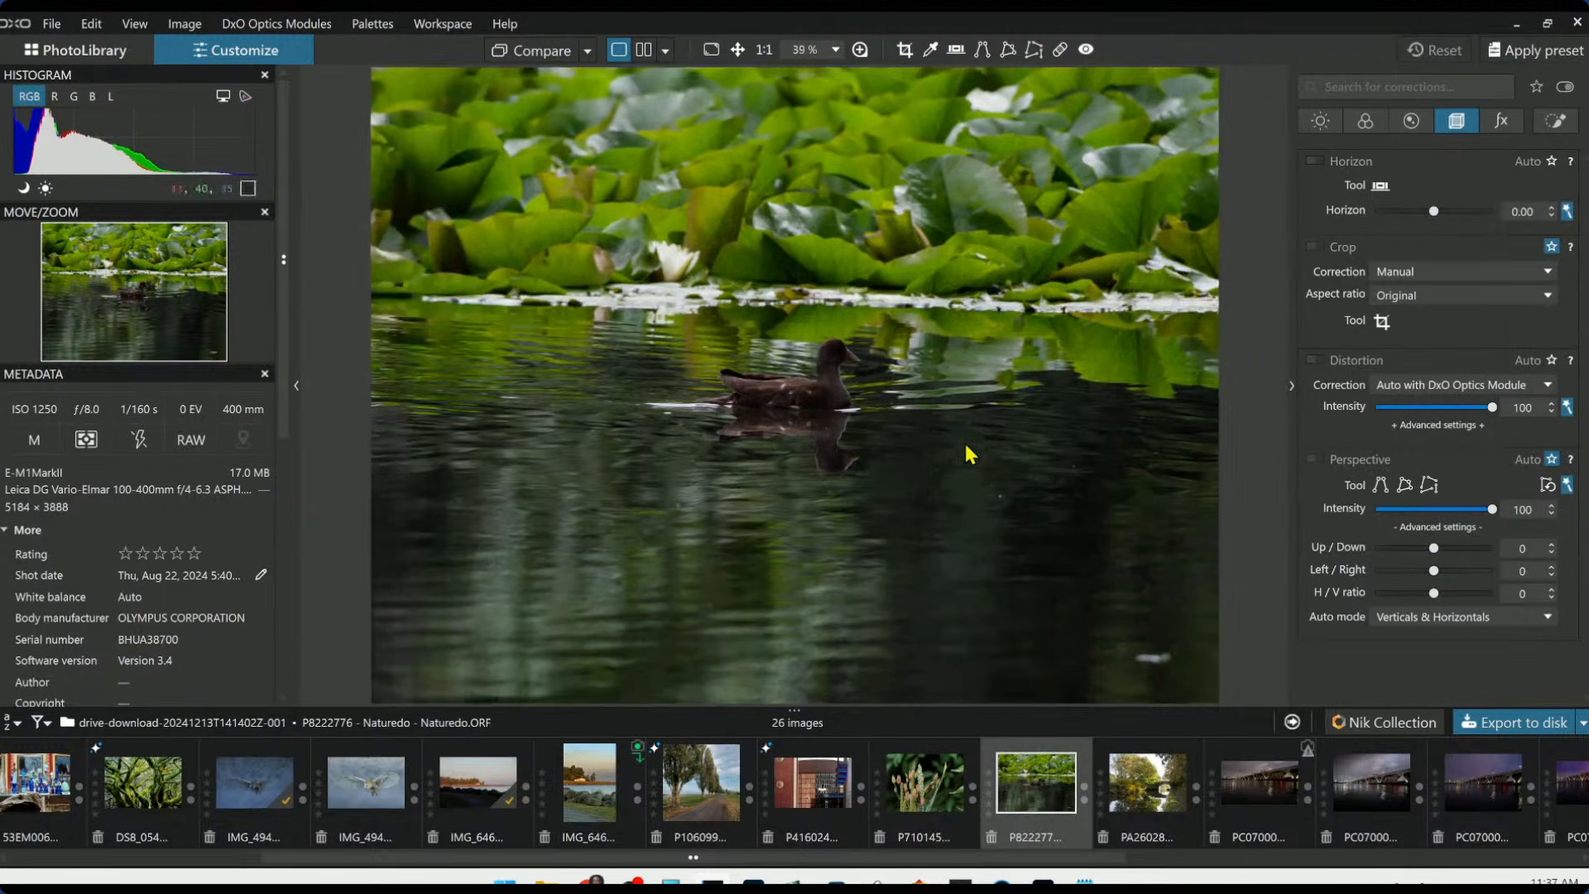
scroll(963, 440, down, 1)
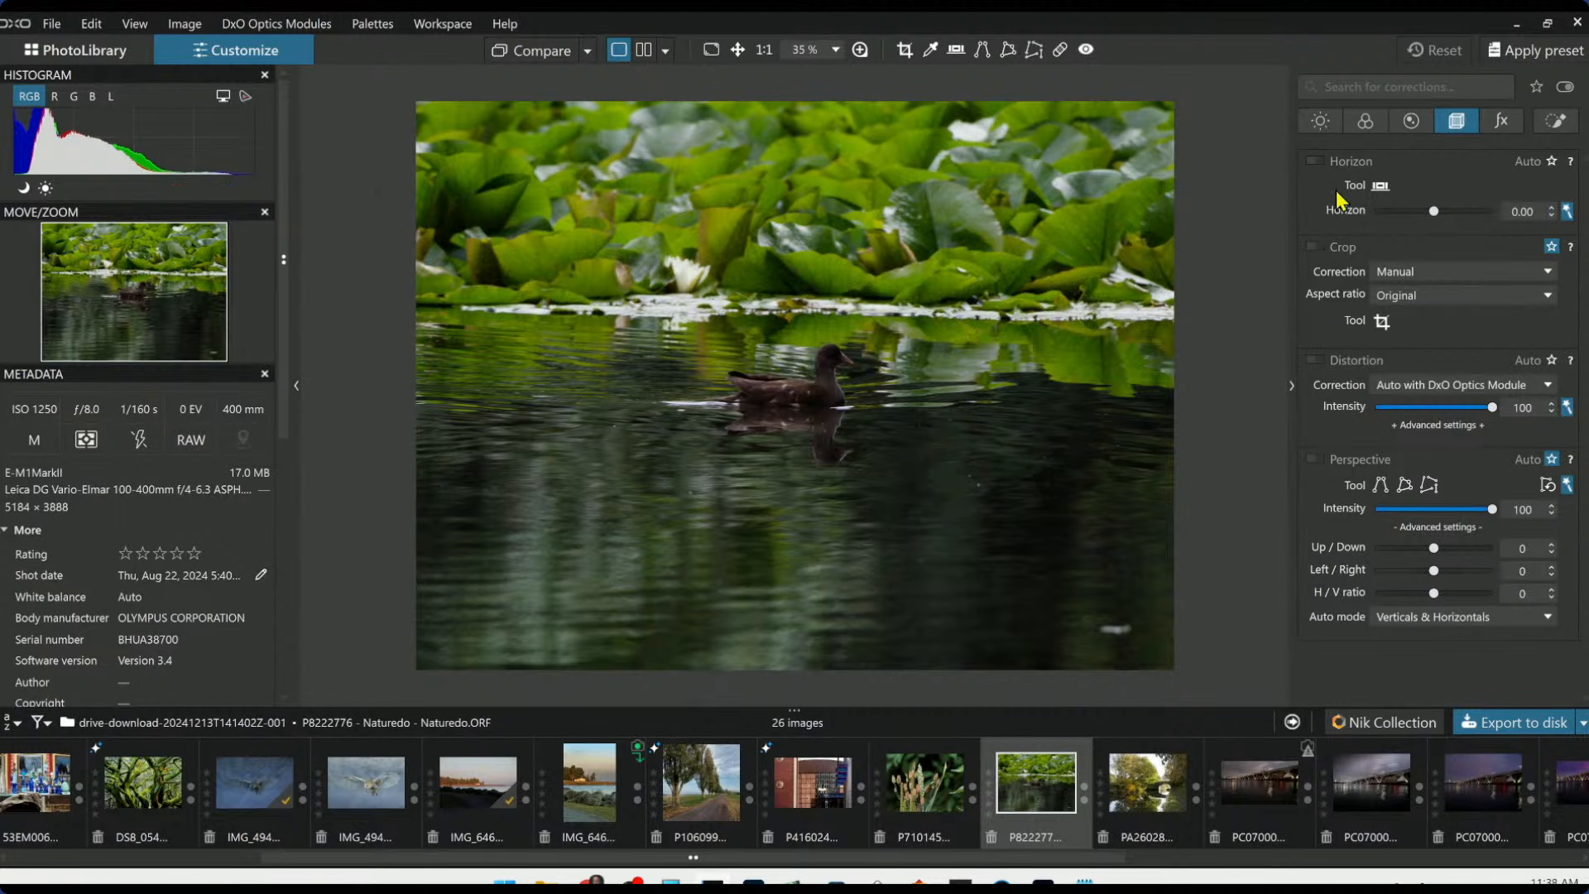
click(1518, 51)
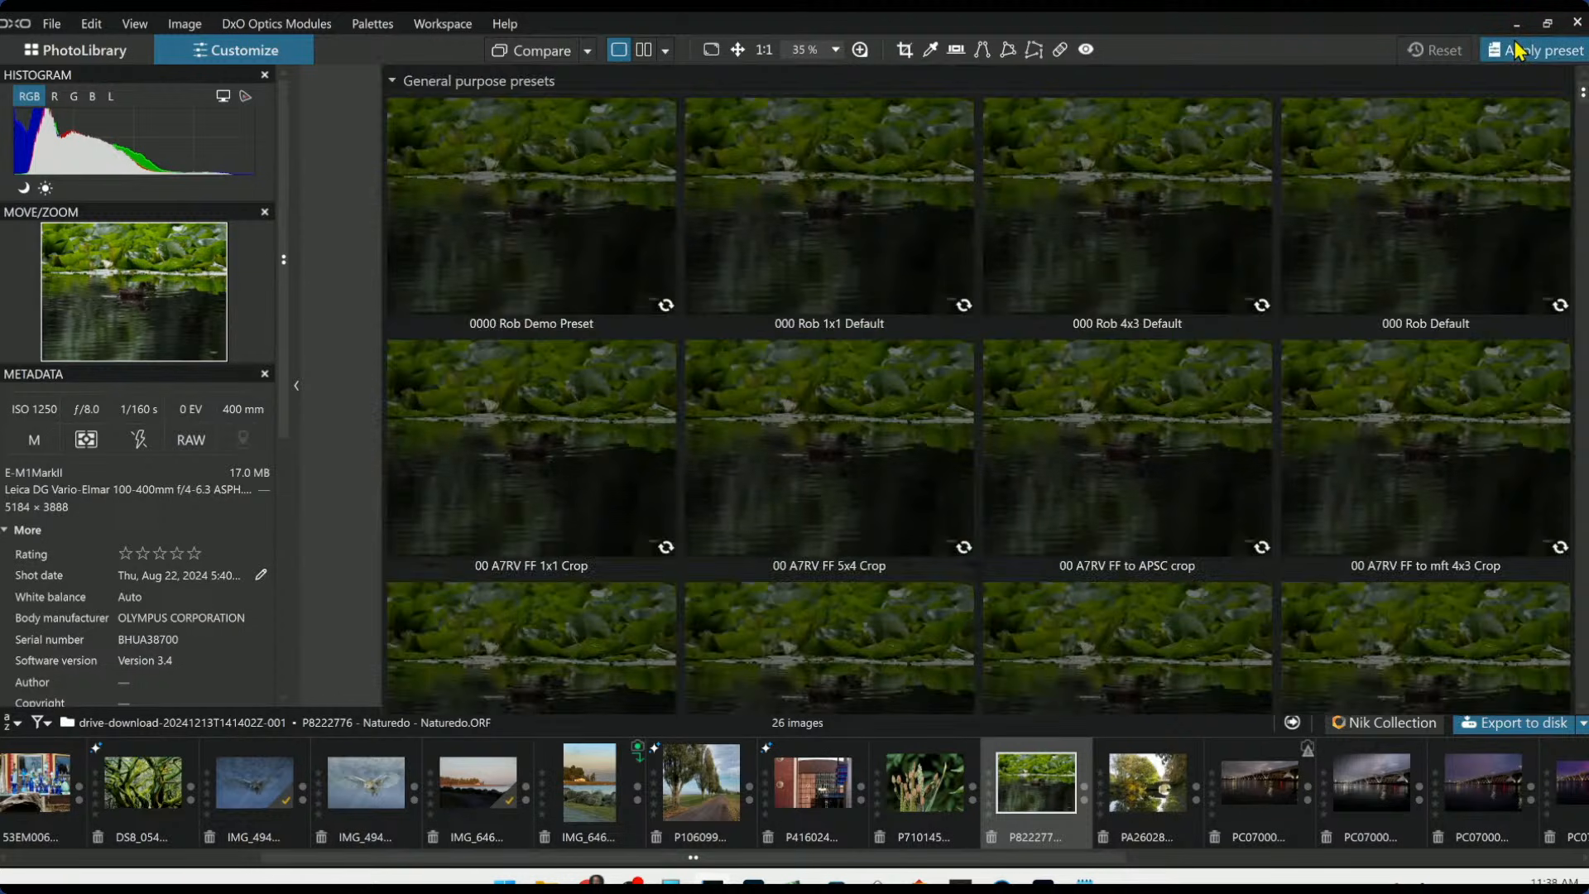
click(869, 369)
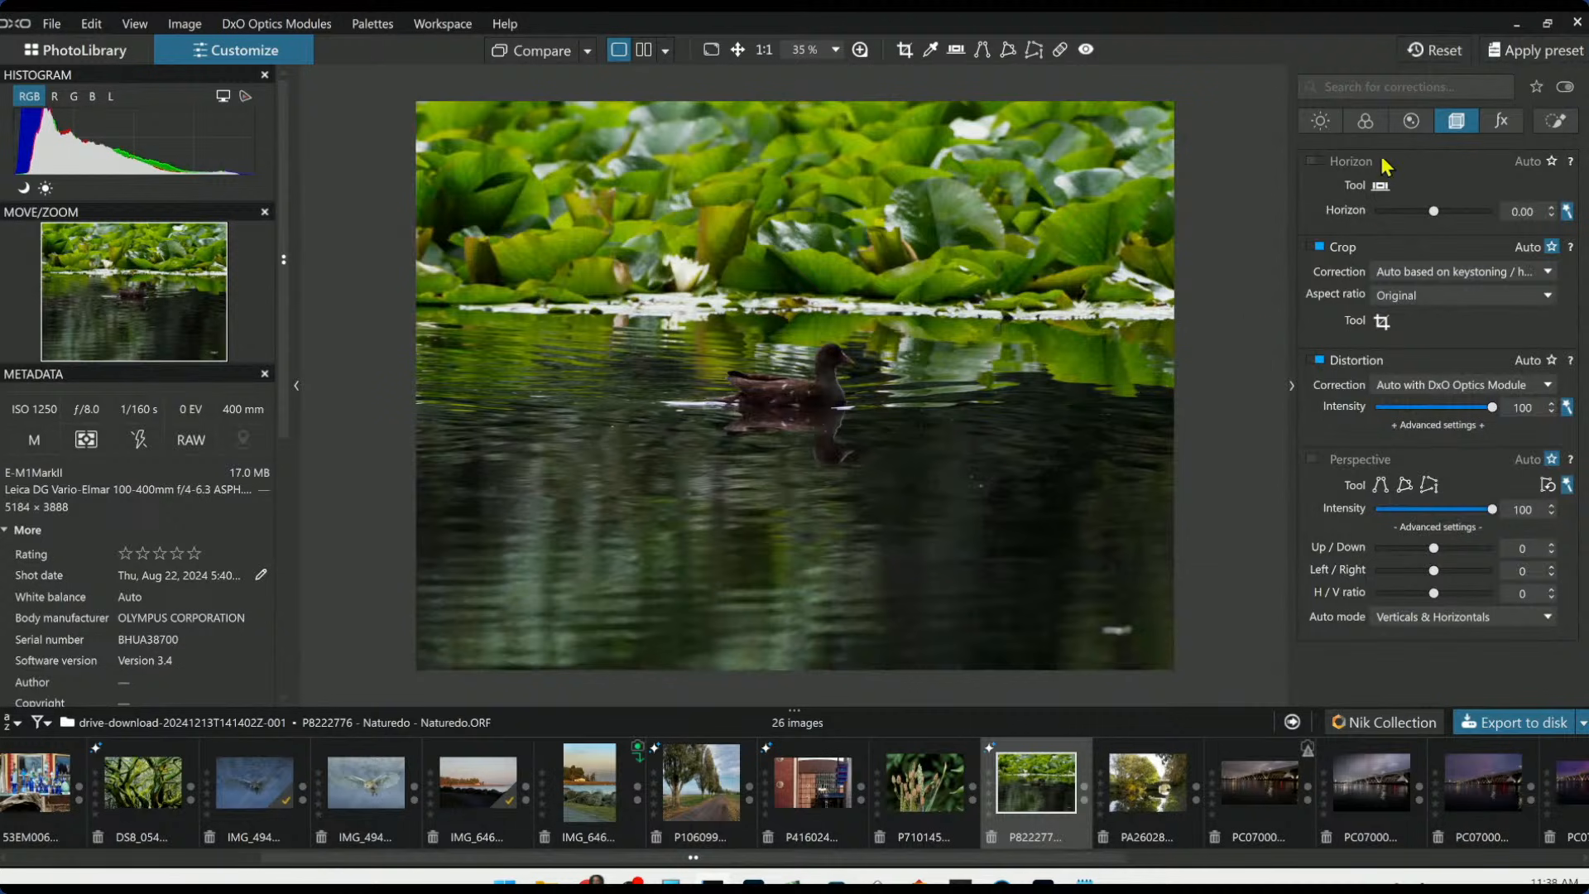
Examine the water bird up close and in the full frame, with the colour corrections open
click(1366, 123)
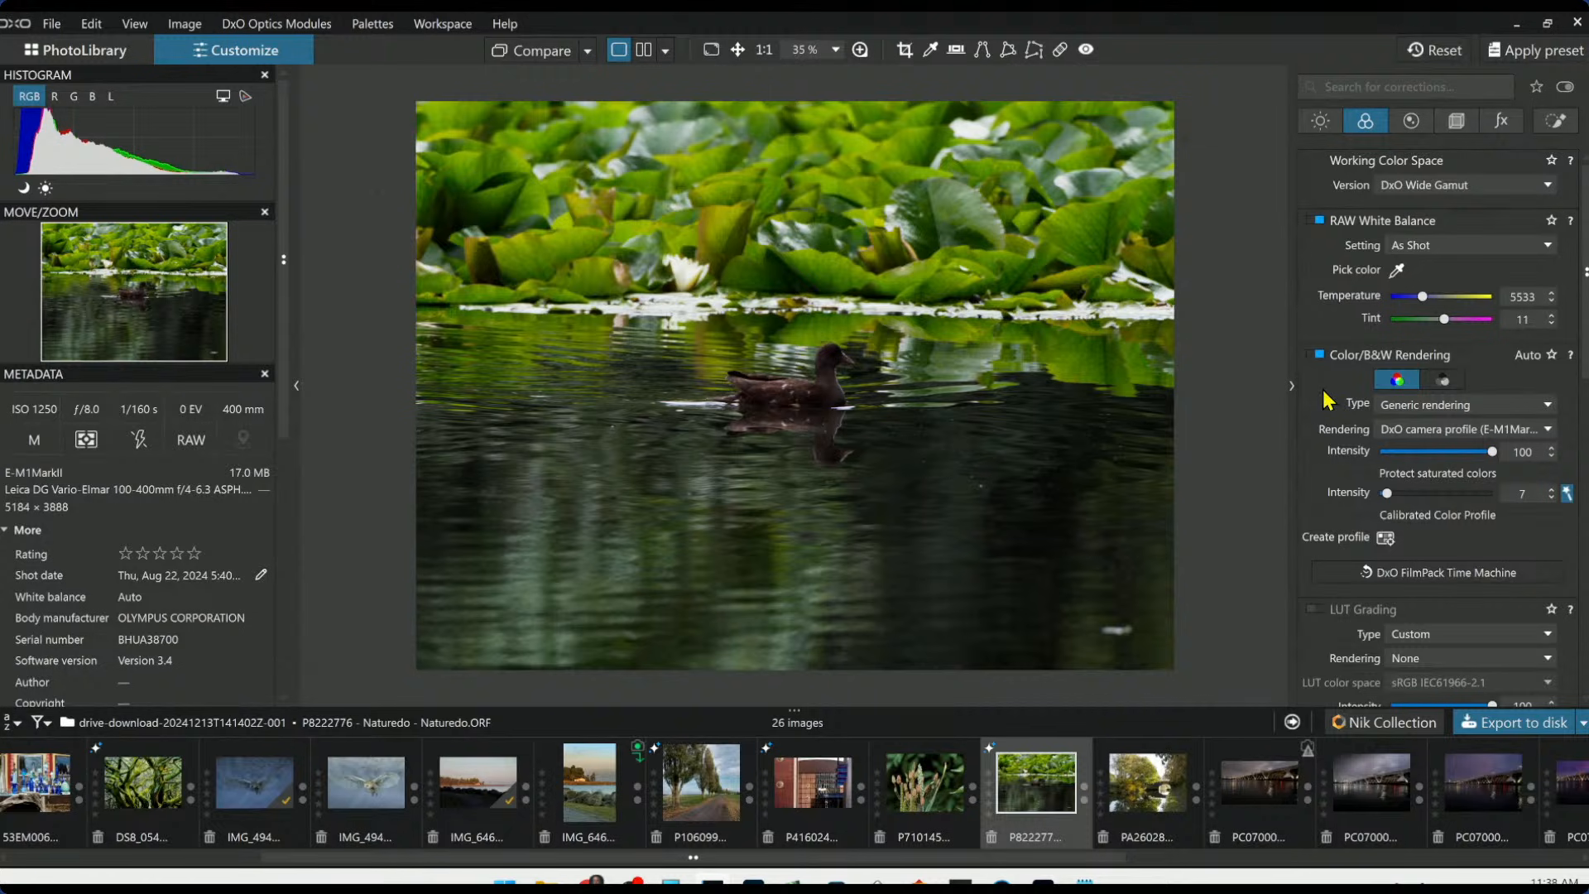
scroll(782, 412, up, 2)
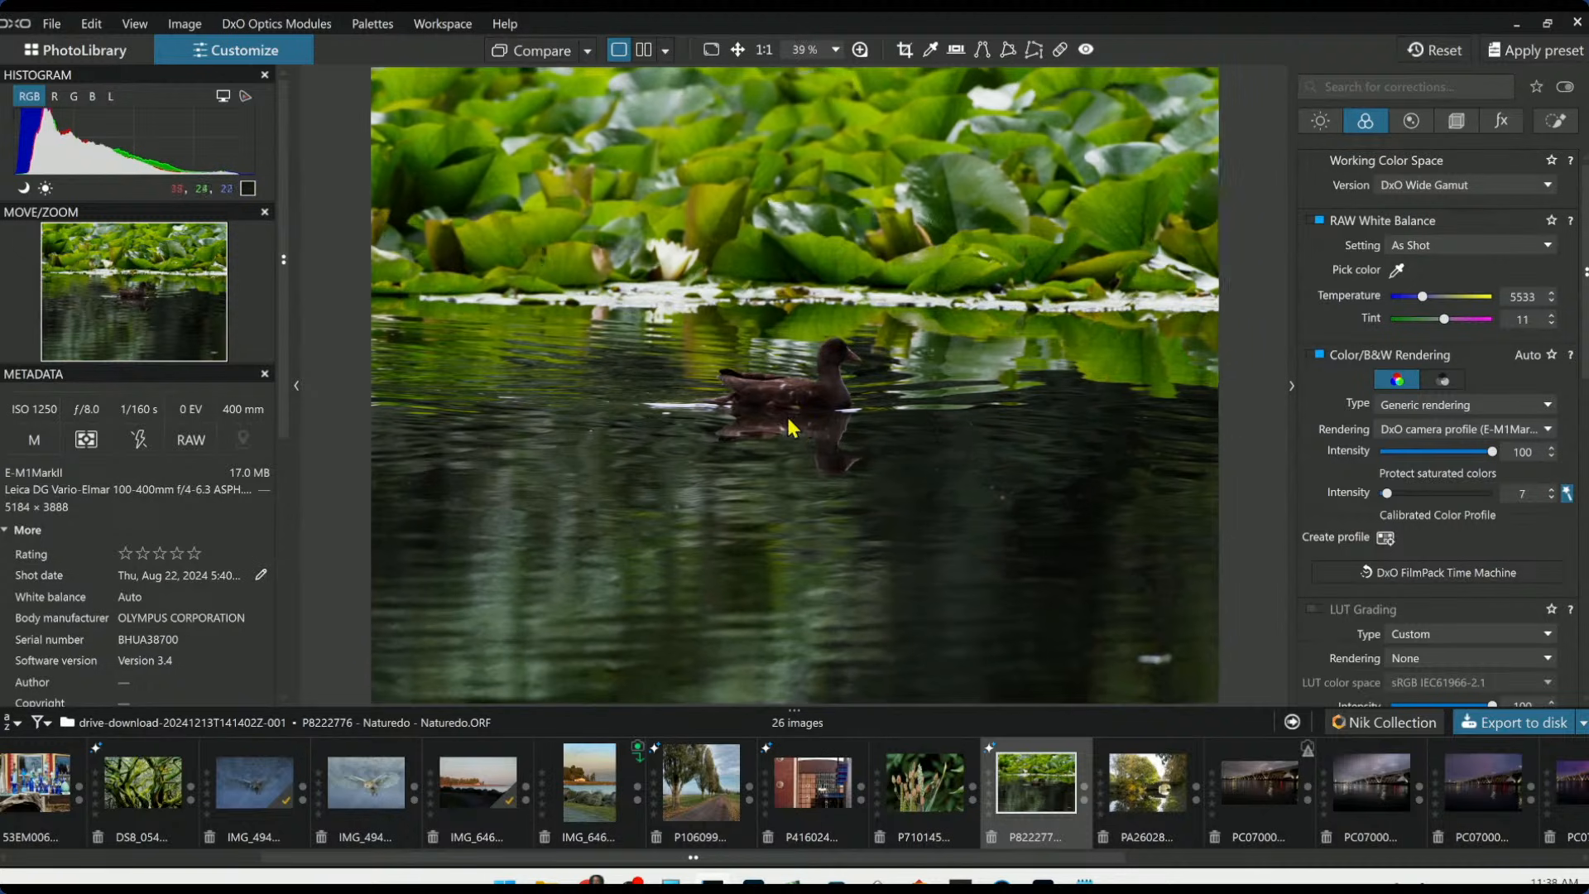
scroll(774, 412, up, 5)
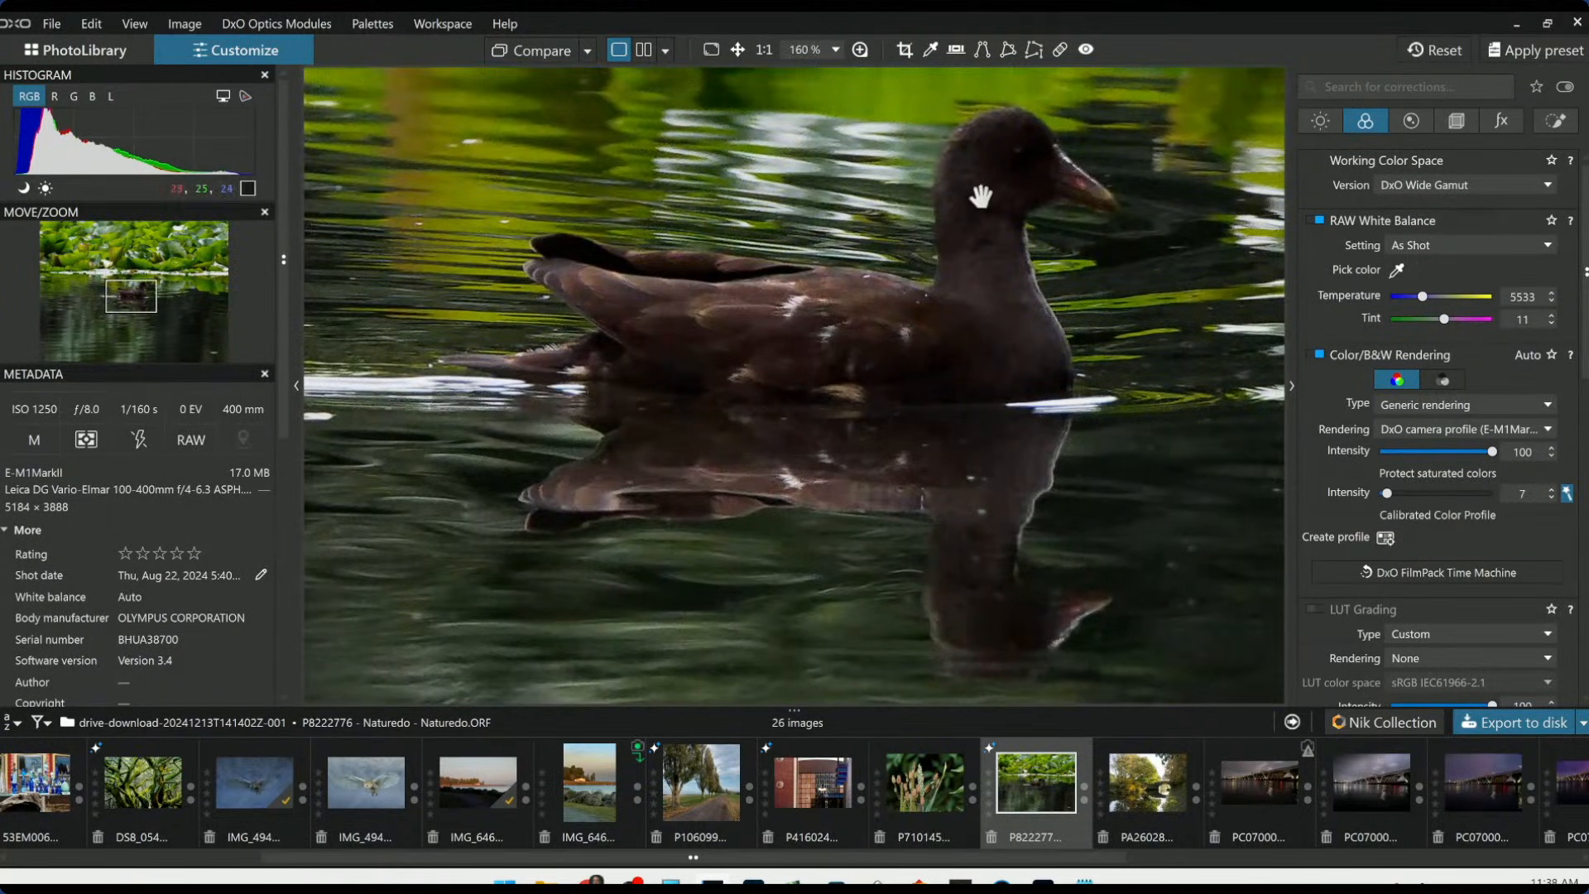
scroll(978, 335, down, 1)
scroll(977, 335, down, 5)
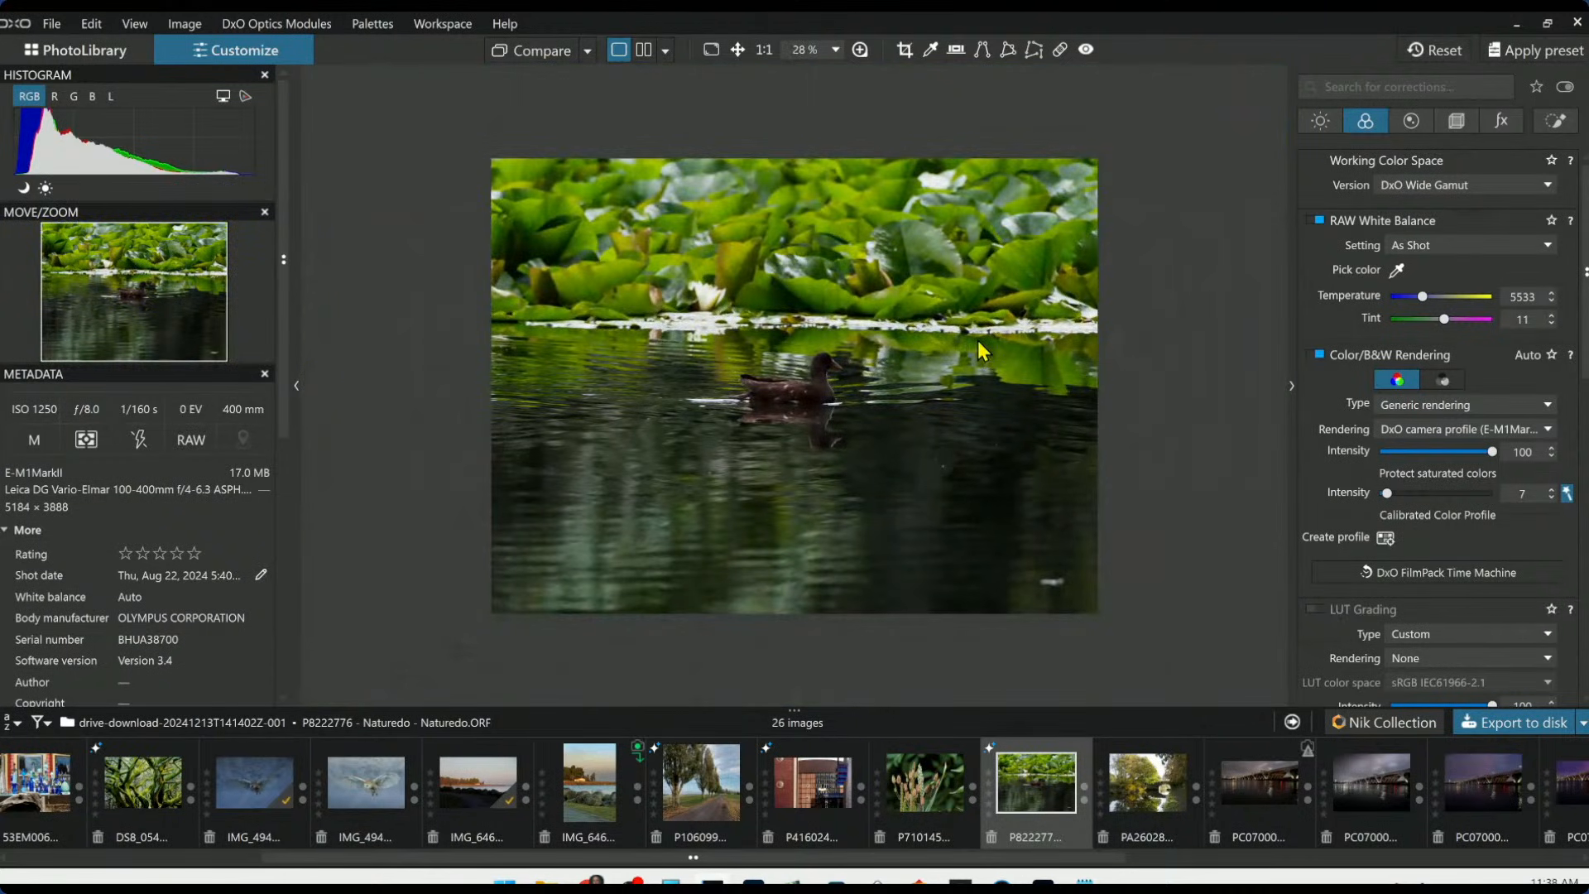
scroll(978, 341, up, 1)
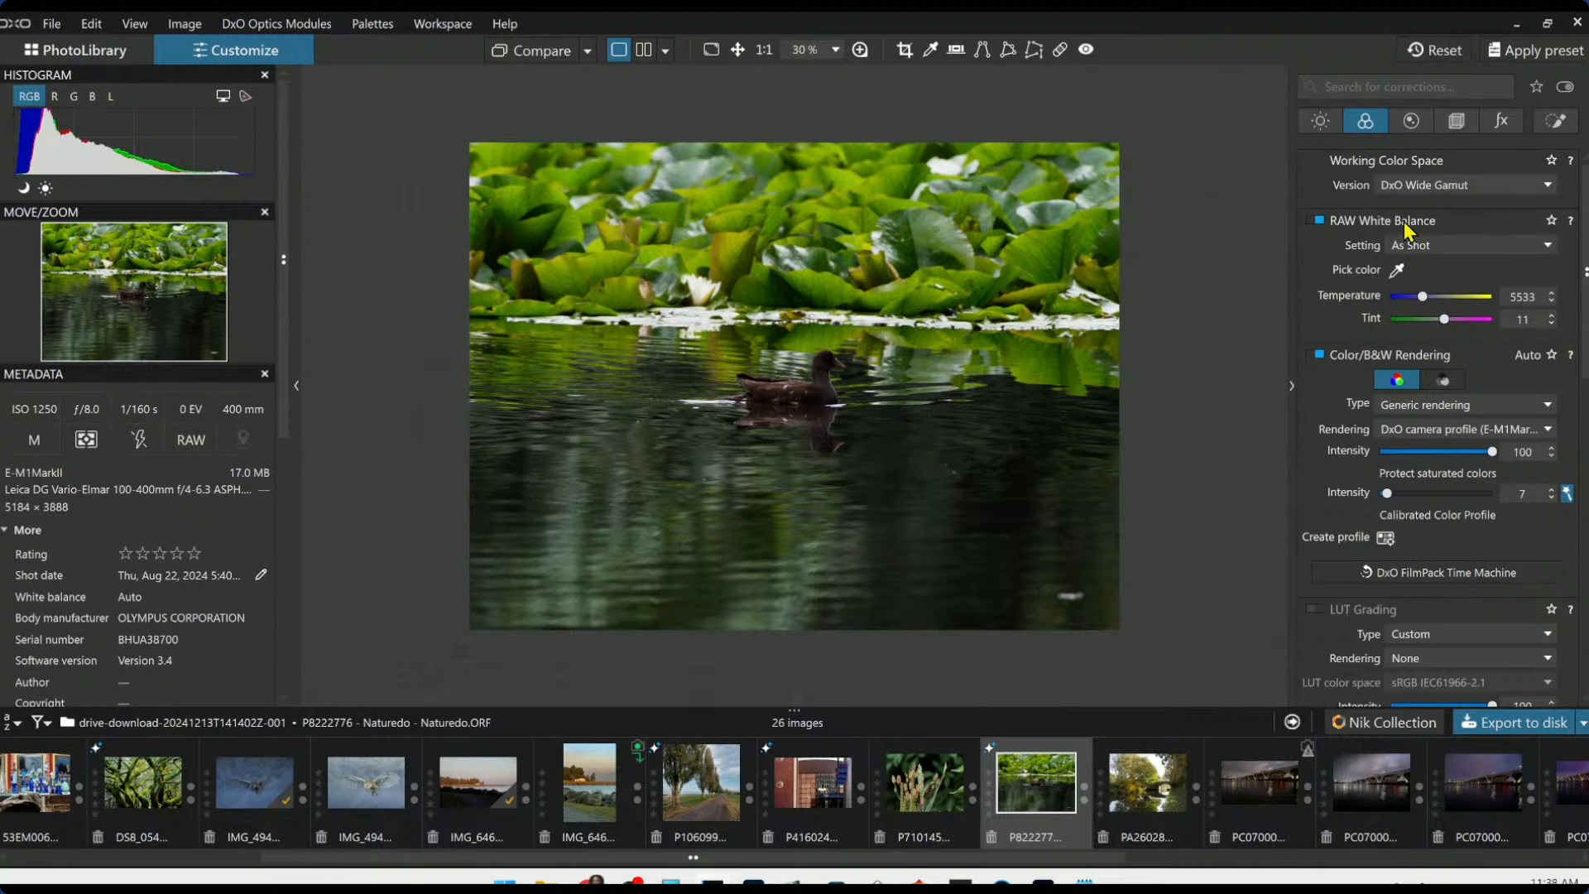
Add a local control point on the water bird, sized to cover it and its reflection, with a luma selectivity of 54
click(1555, 122)
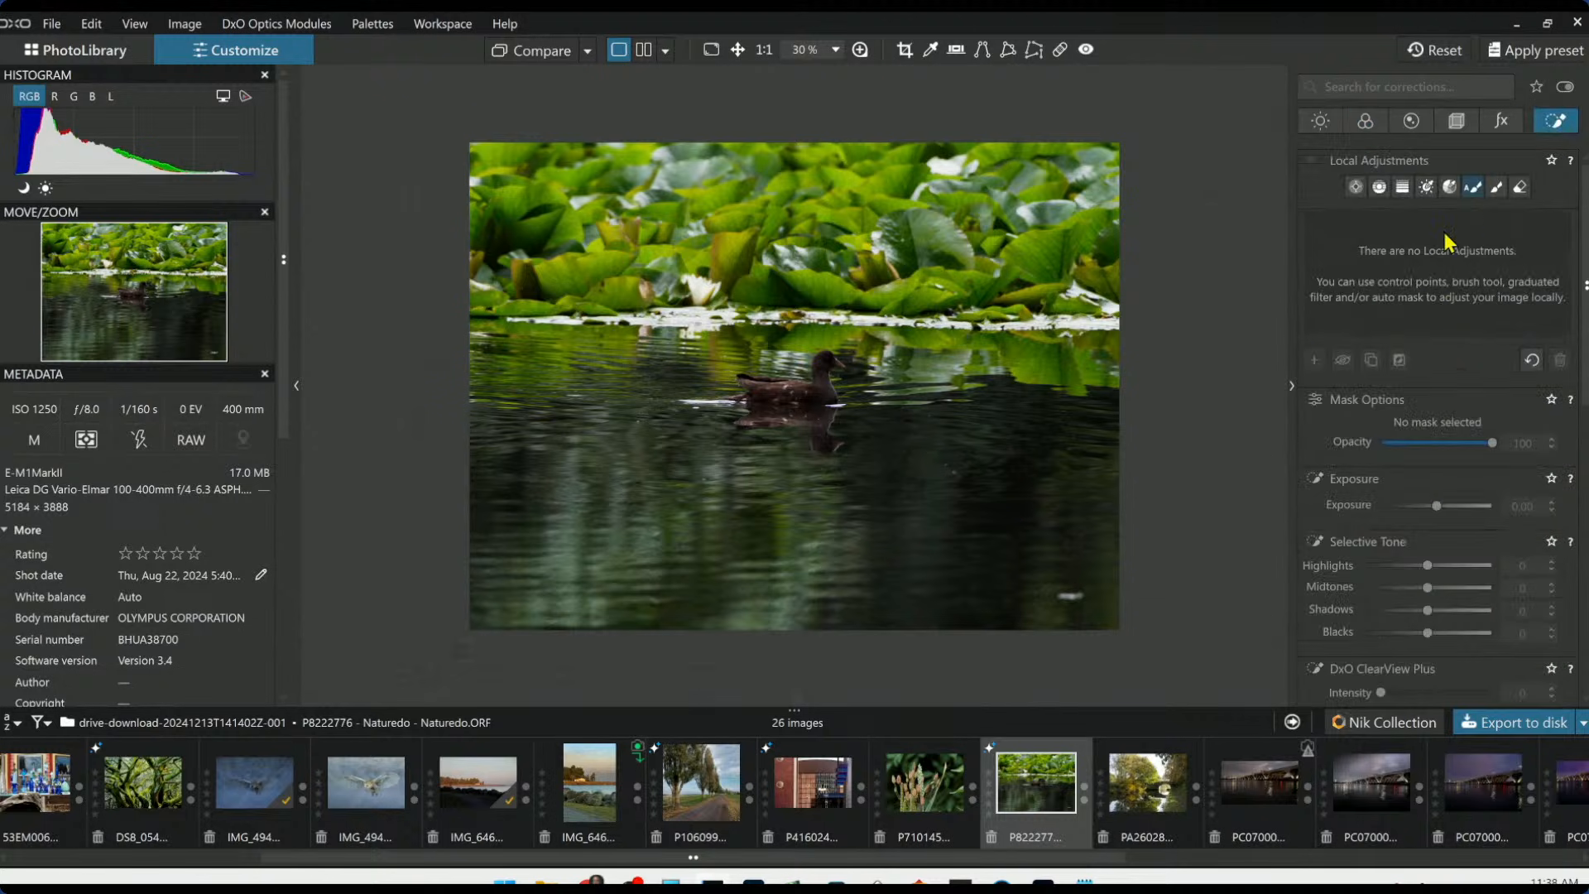
click(1356, 187)
click(1355, 188)
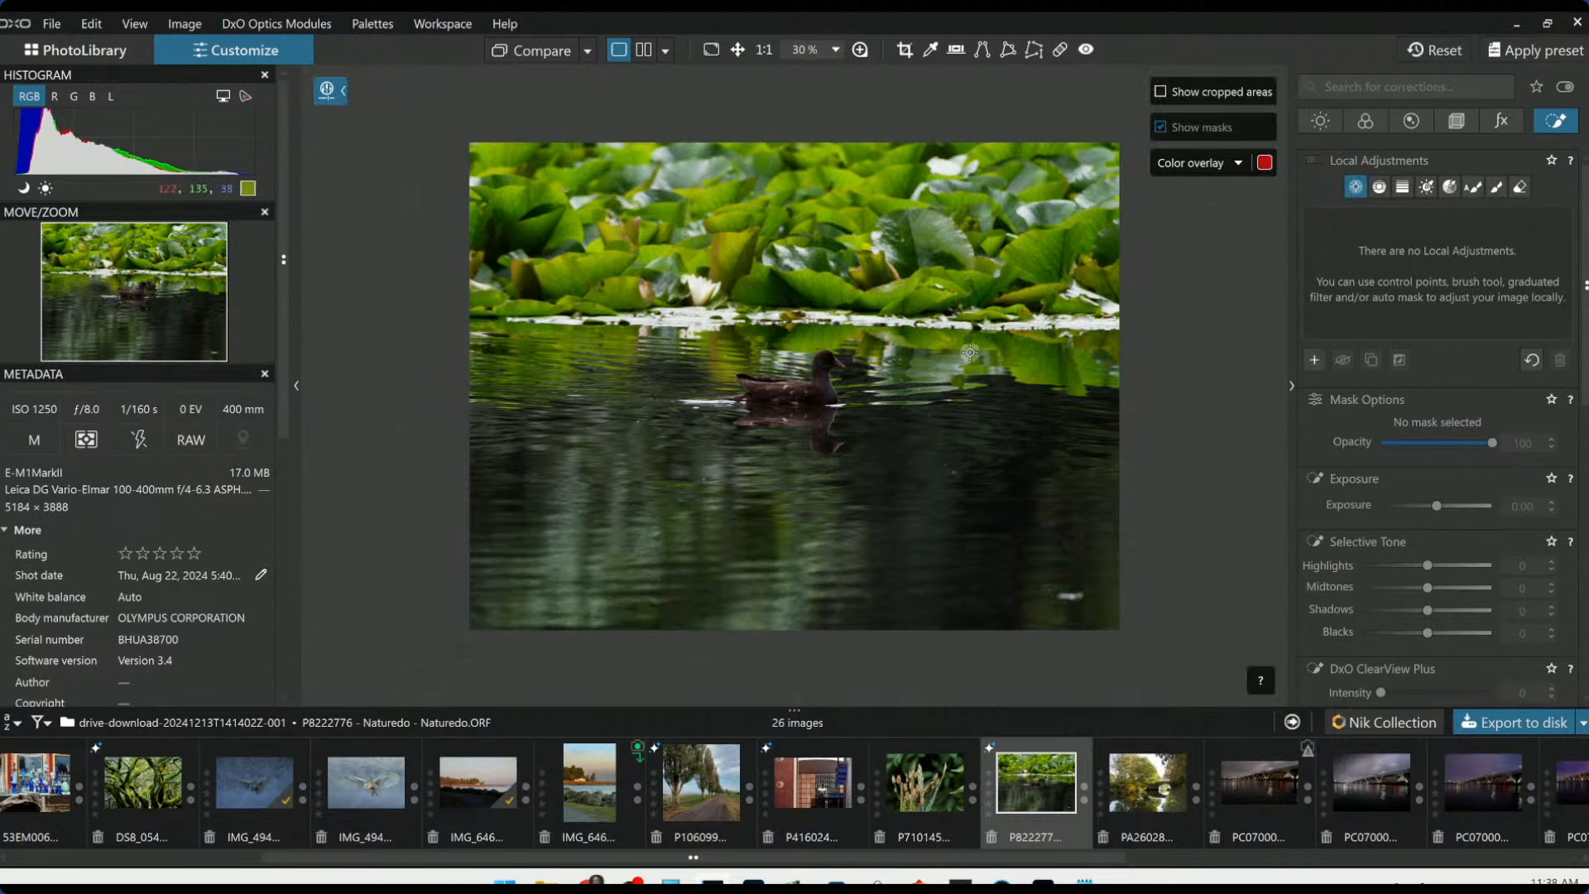
click(815, 390)
drag(826, 365, 838, 326)
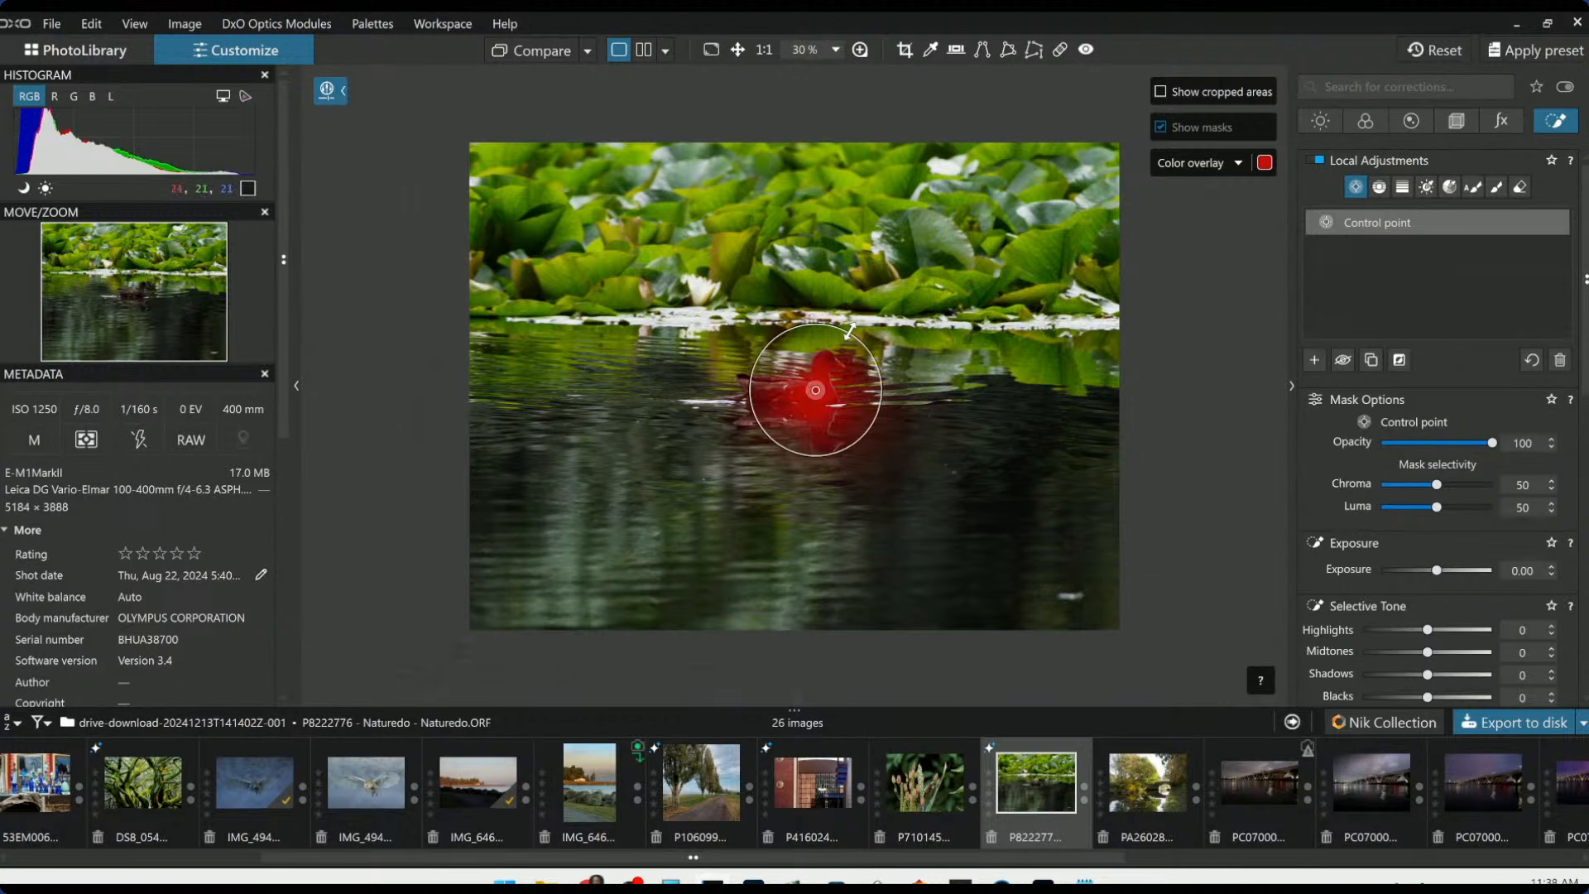
drag(1436, 506, 1442, 508)
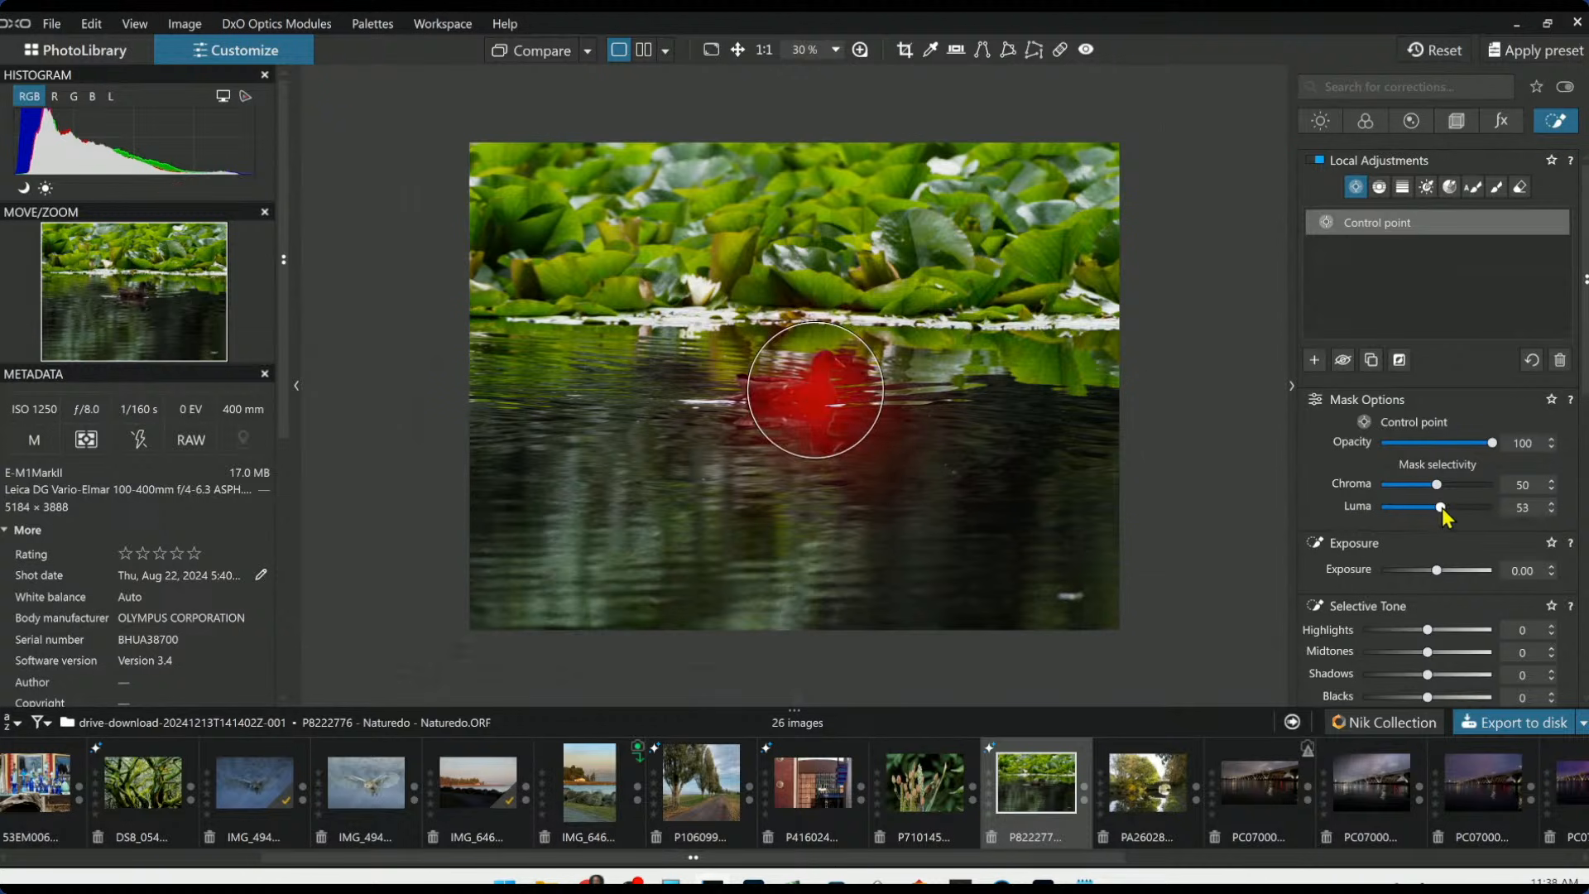
Brighten the bird's control point with exposure 0.86, highlights 77, midtones 22 and shadows 12
drag(1439, 573, 1449, 575)
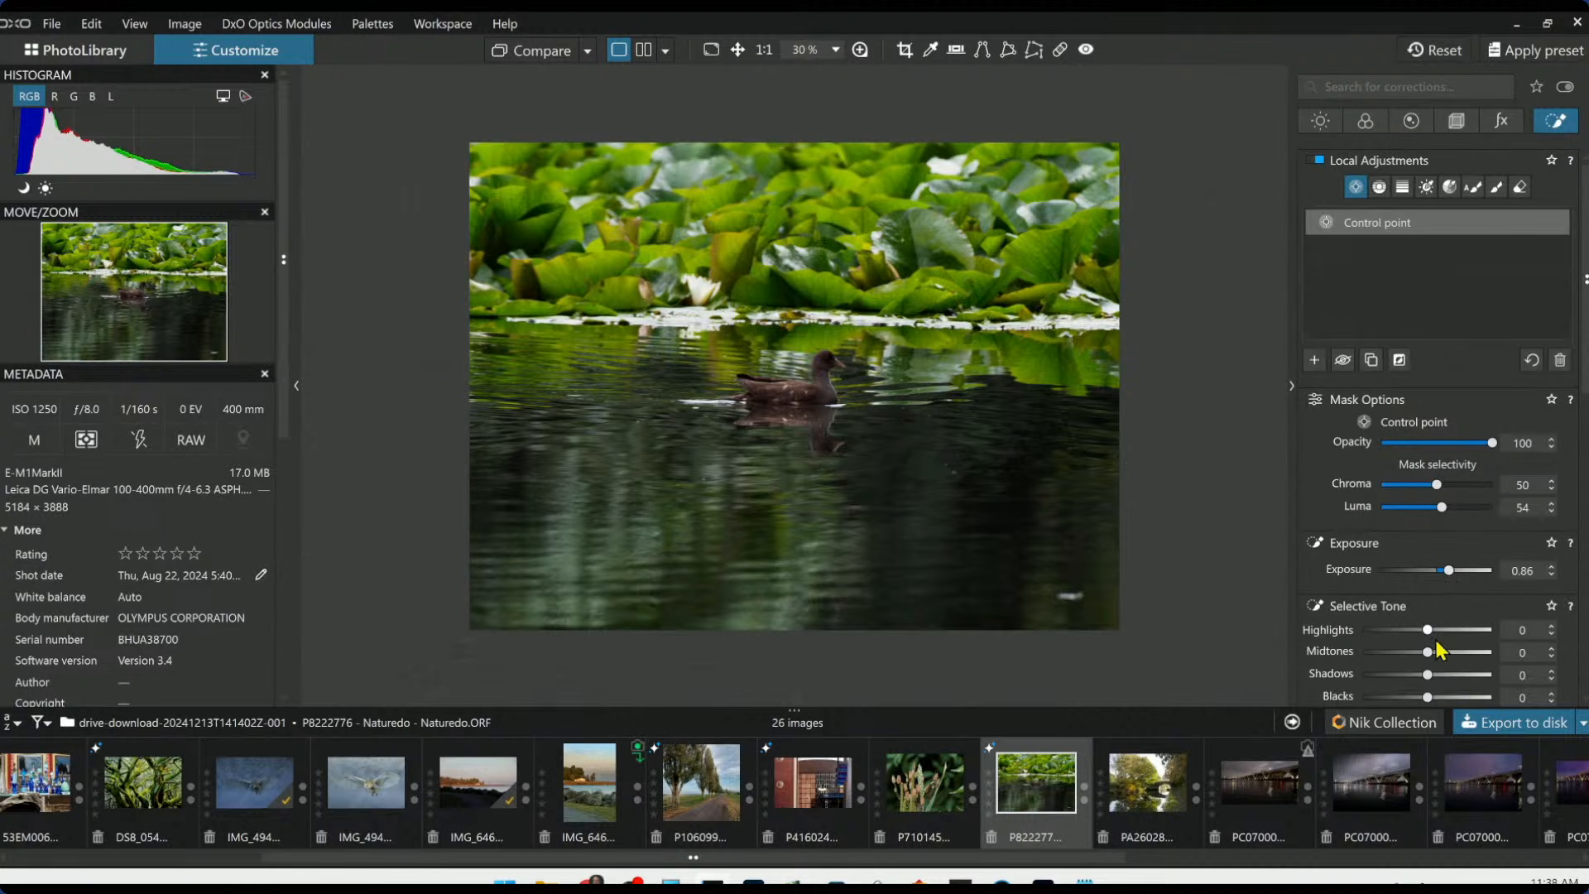
drag(1429, 630, 1478, 636)
scroll(1407, 621, down, 1)
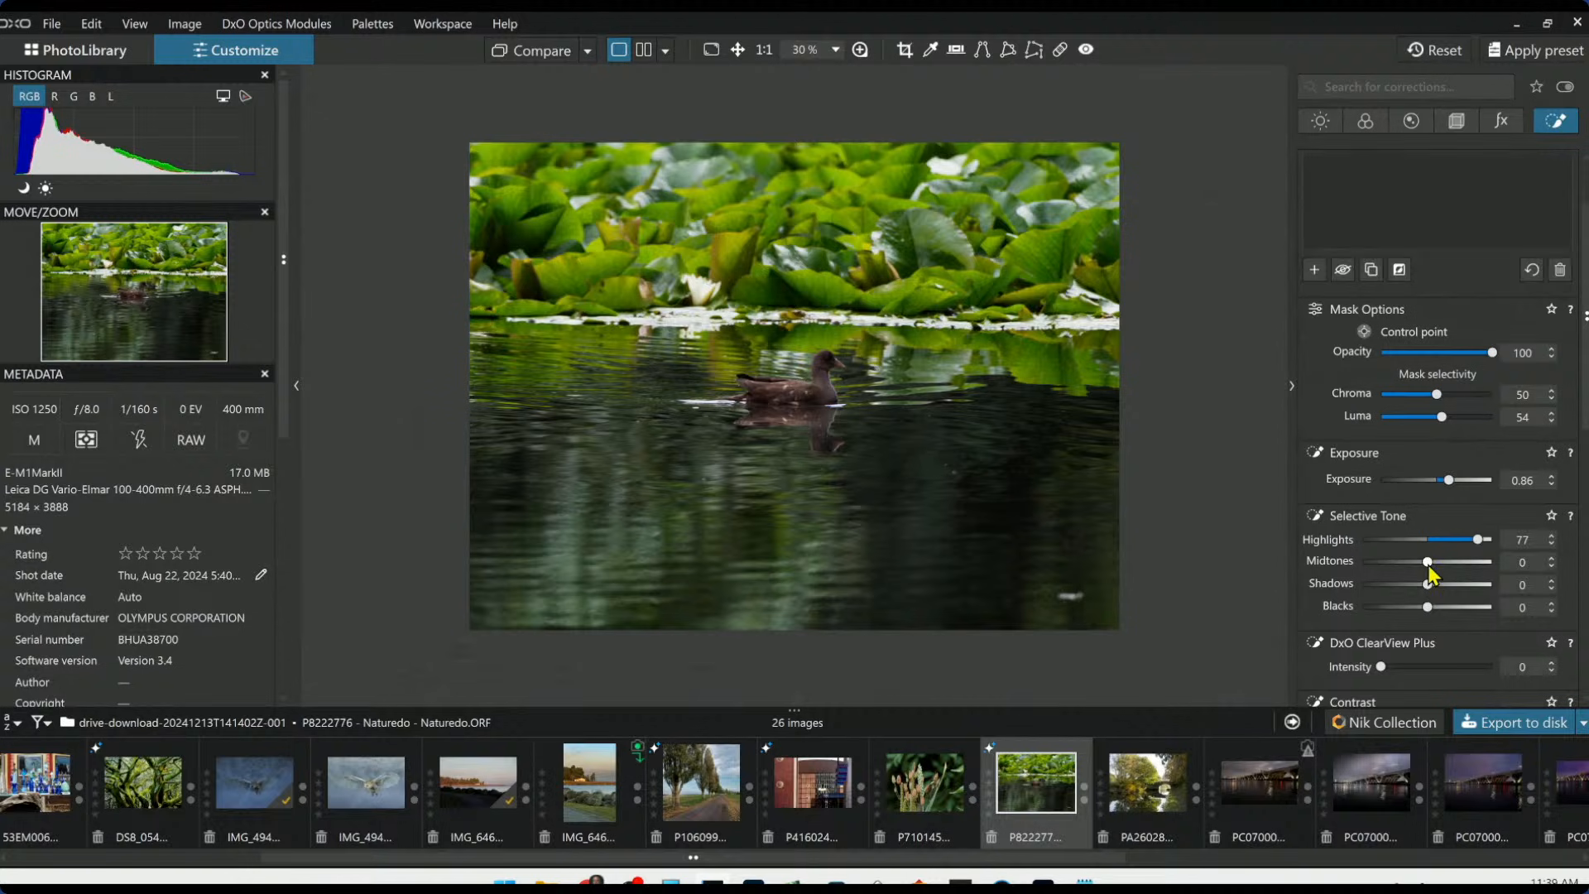
drag(1427, 561, 1439, 593)
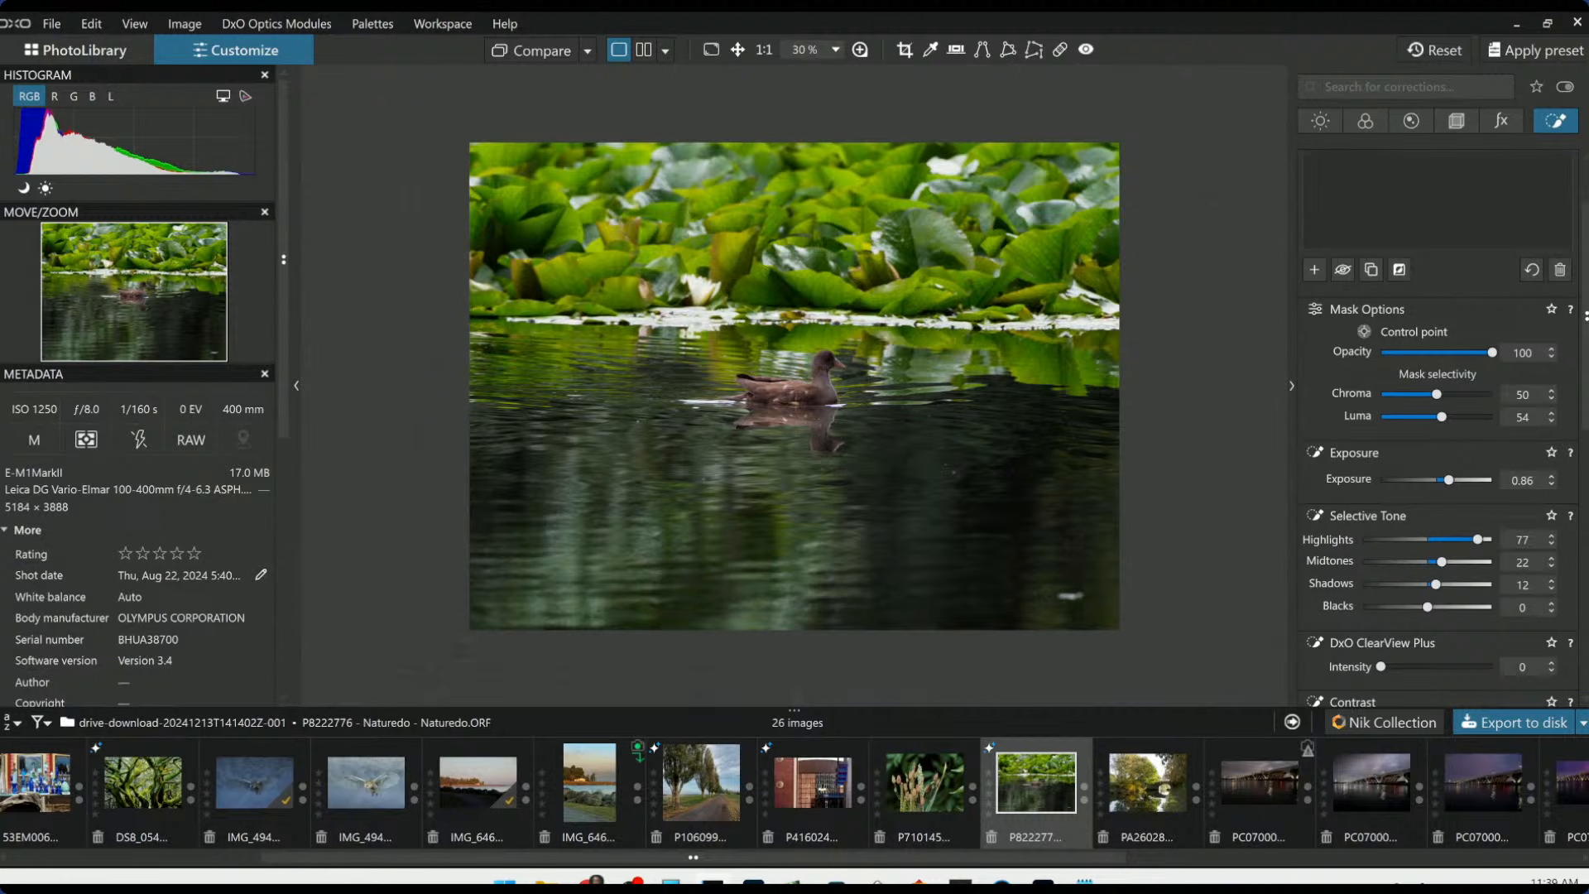
Extend the bird's mask with control points on its back and a smaller one on its head, and set the exposure to 1.07
scroll(842, 360, up, 3)
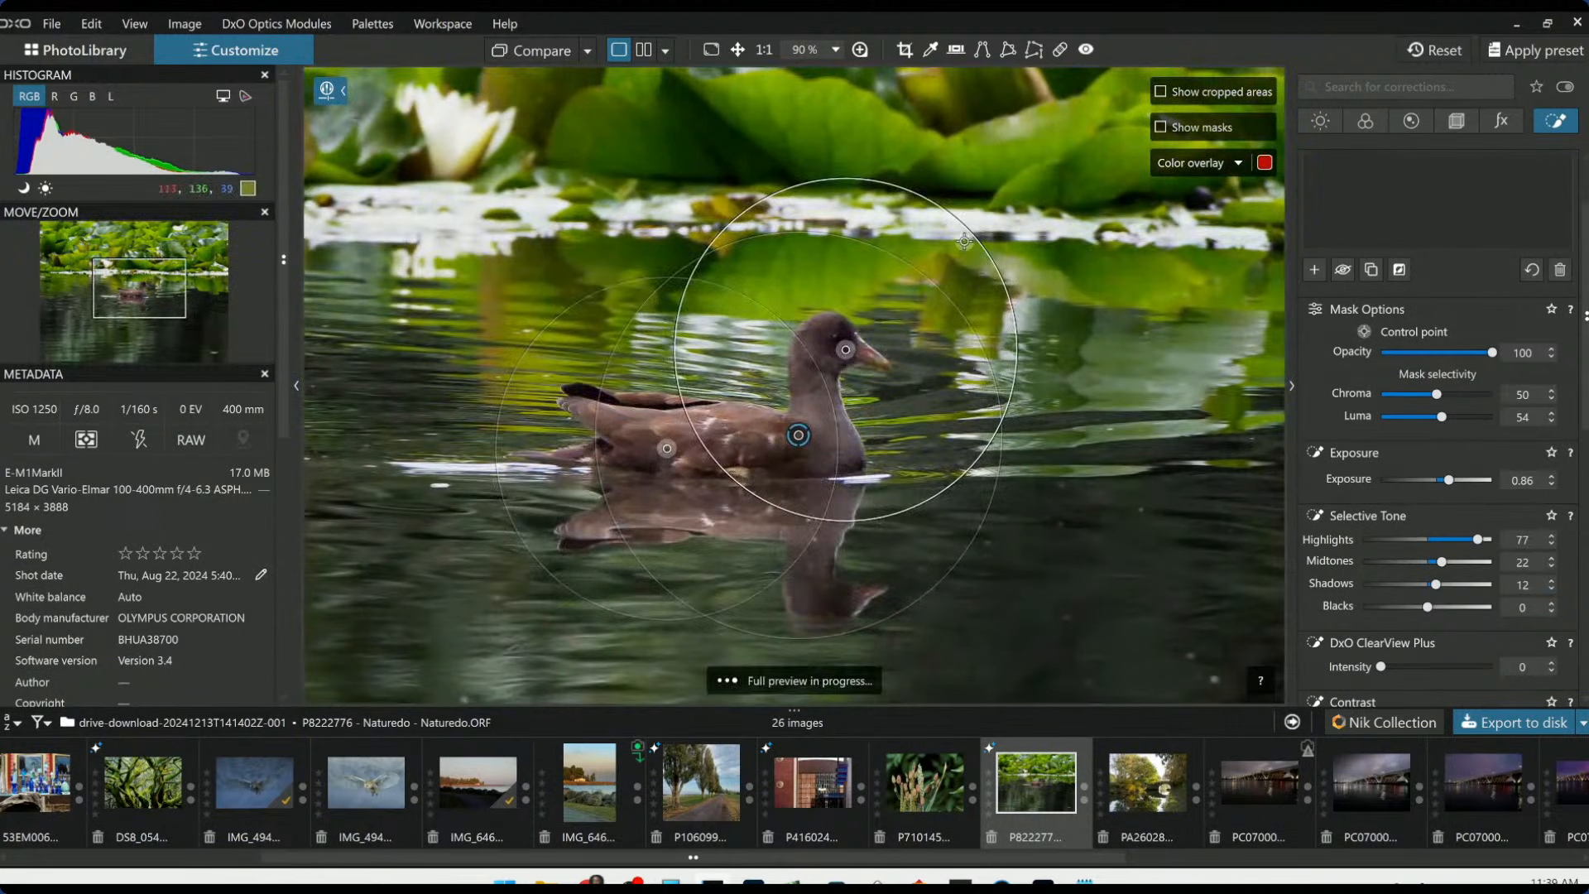
drag(964, 237, 917, 331)
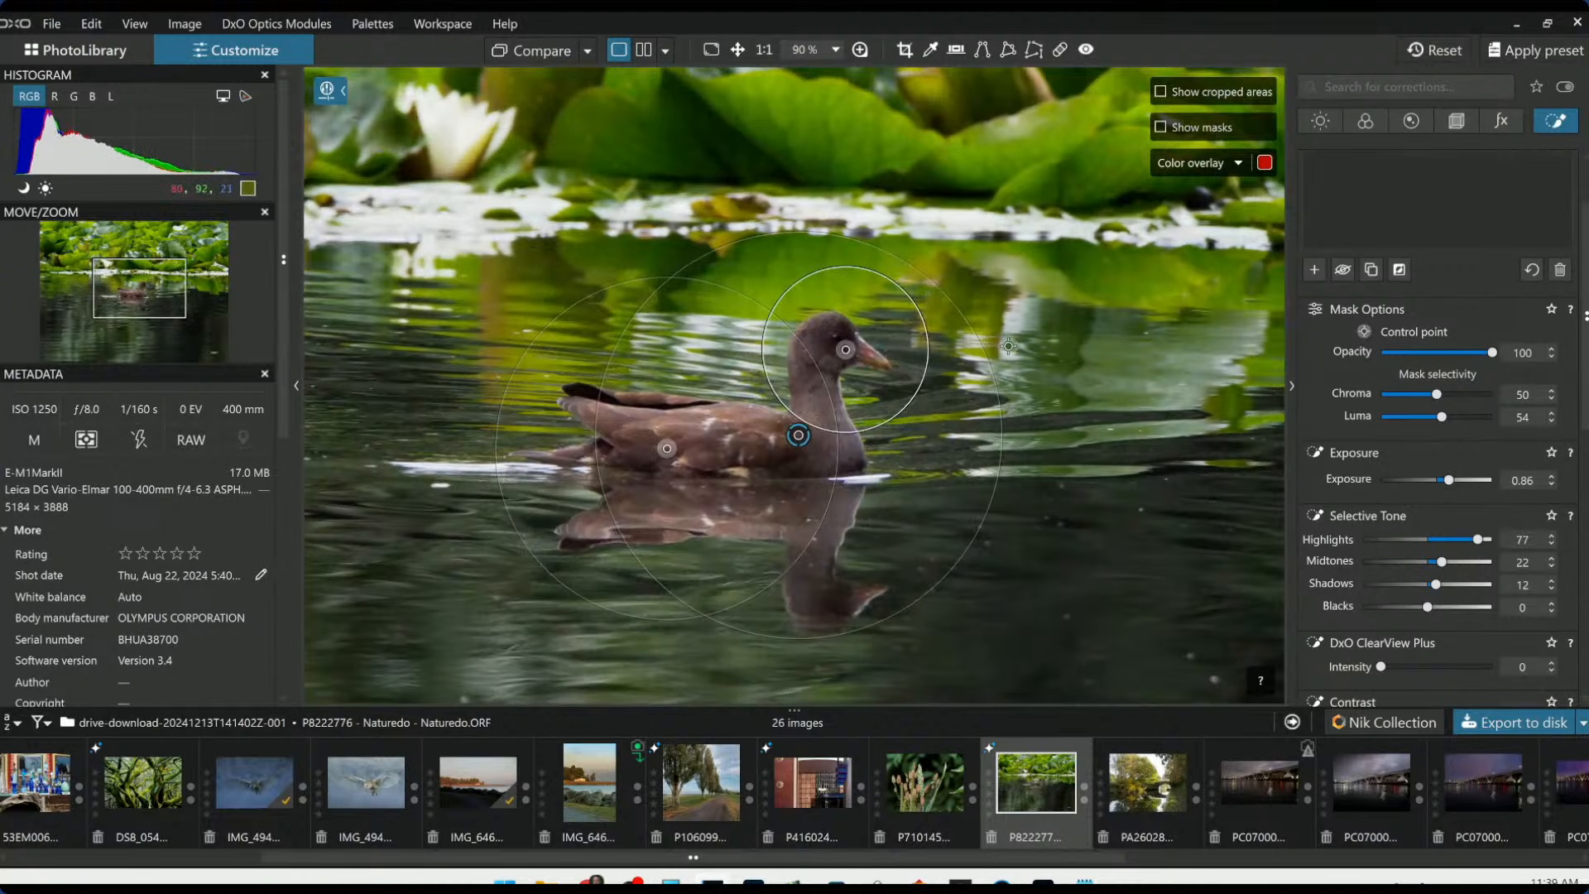
scroll(1040, 378, down, 2)
scroll(1041, 378, down, 2)
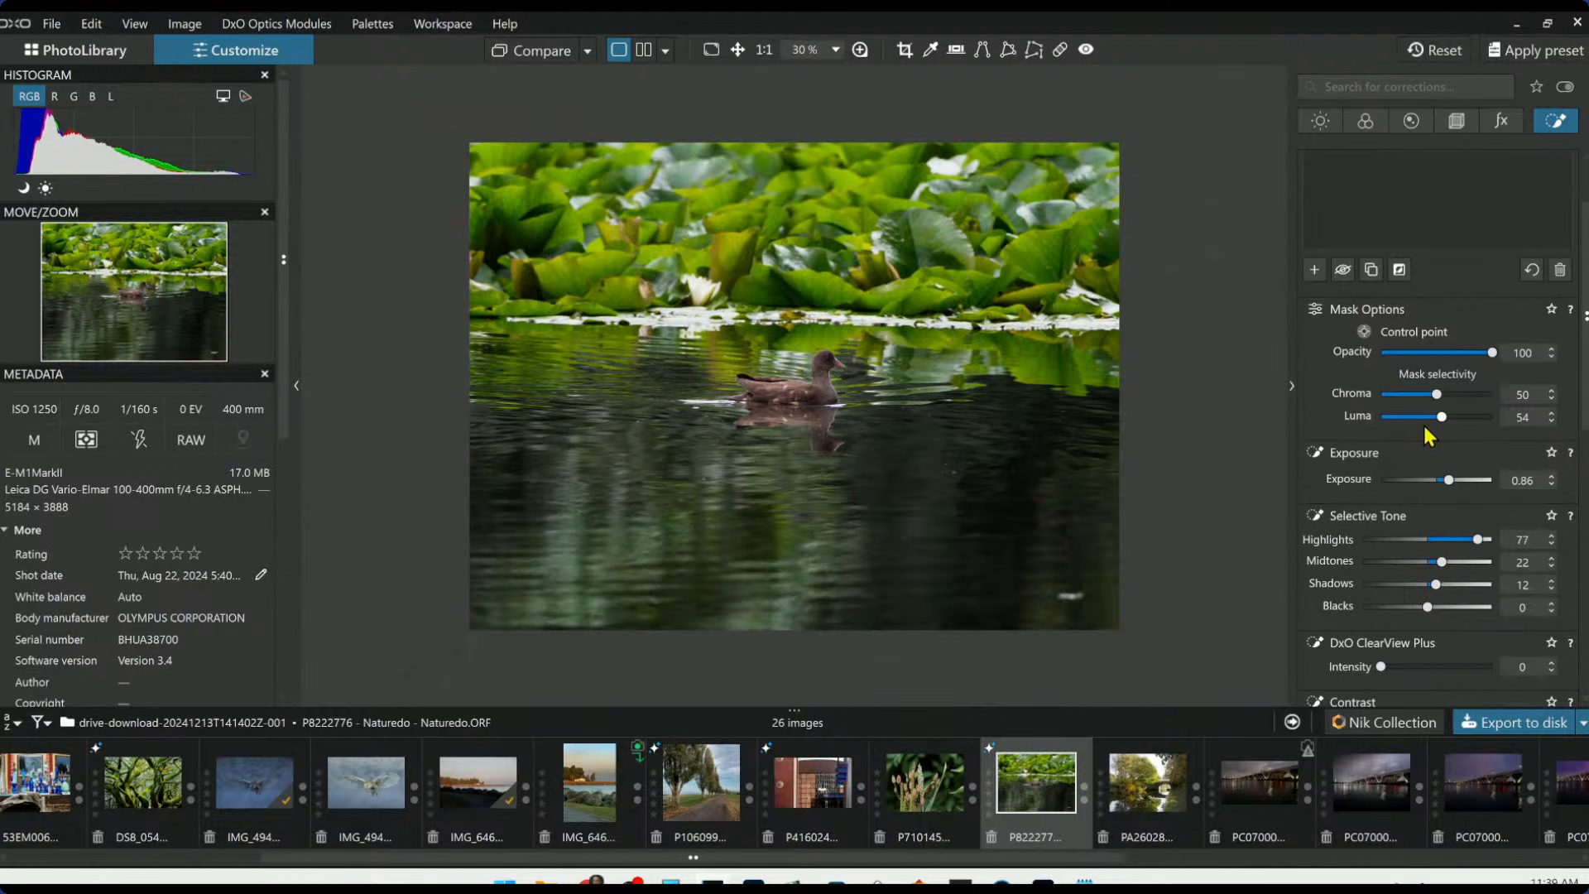
drag(1448, 479, 1454, 481)
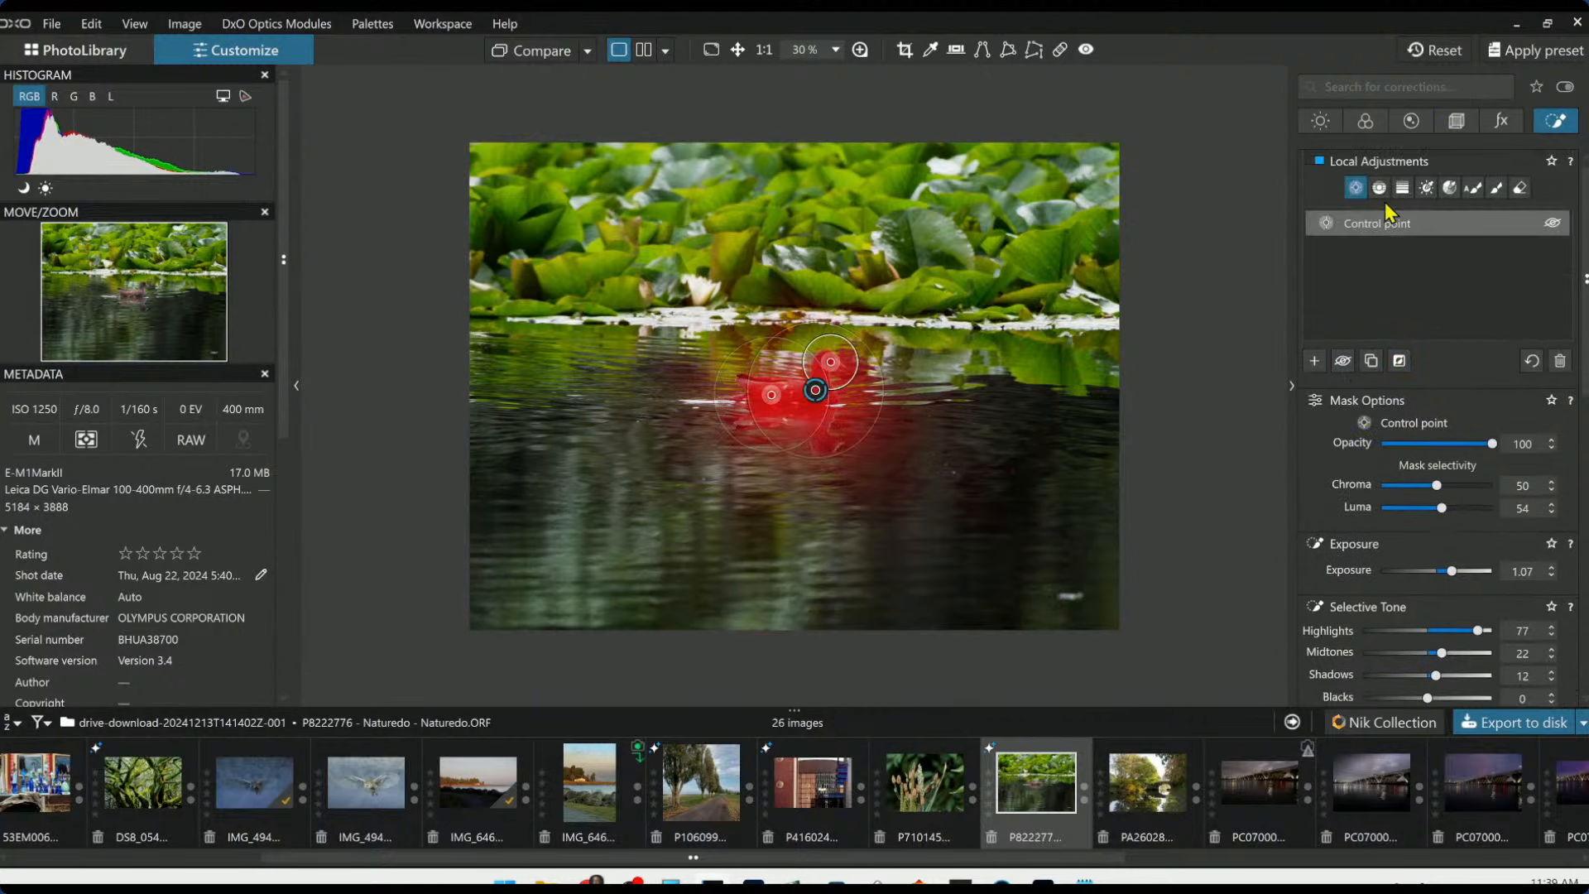
Place a control line over the dark water below the bird, with ClearView Plus 57, contrast 19 and microcontrast 58
click(1379, 189)
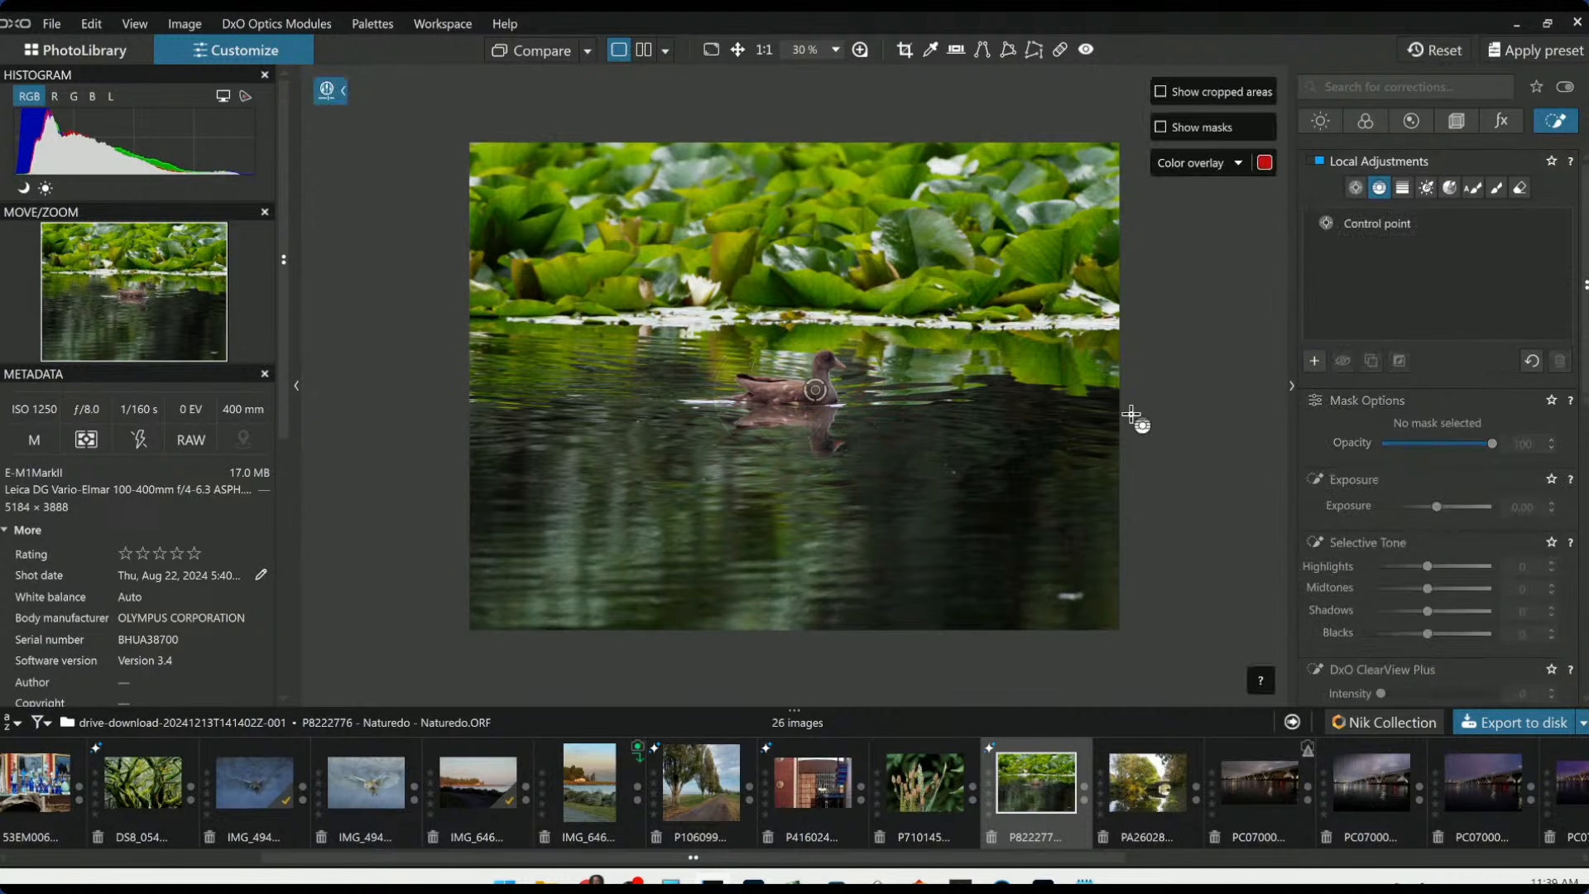
drag(919, 462, 919, 420)
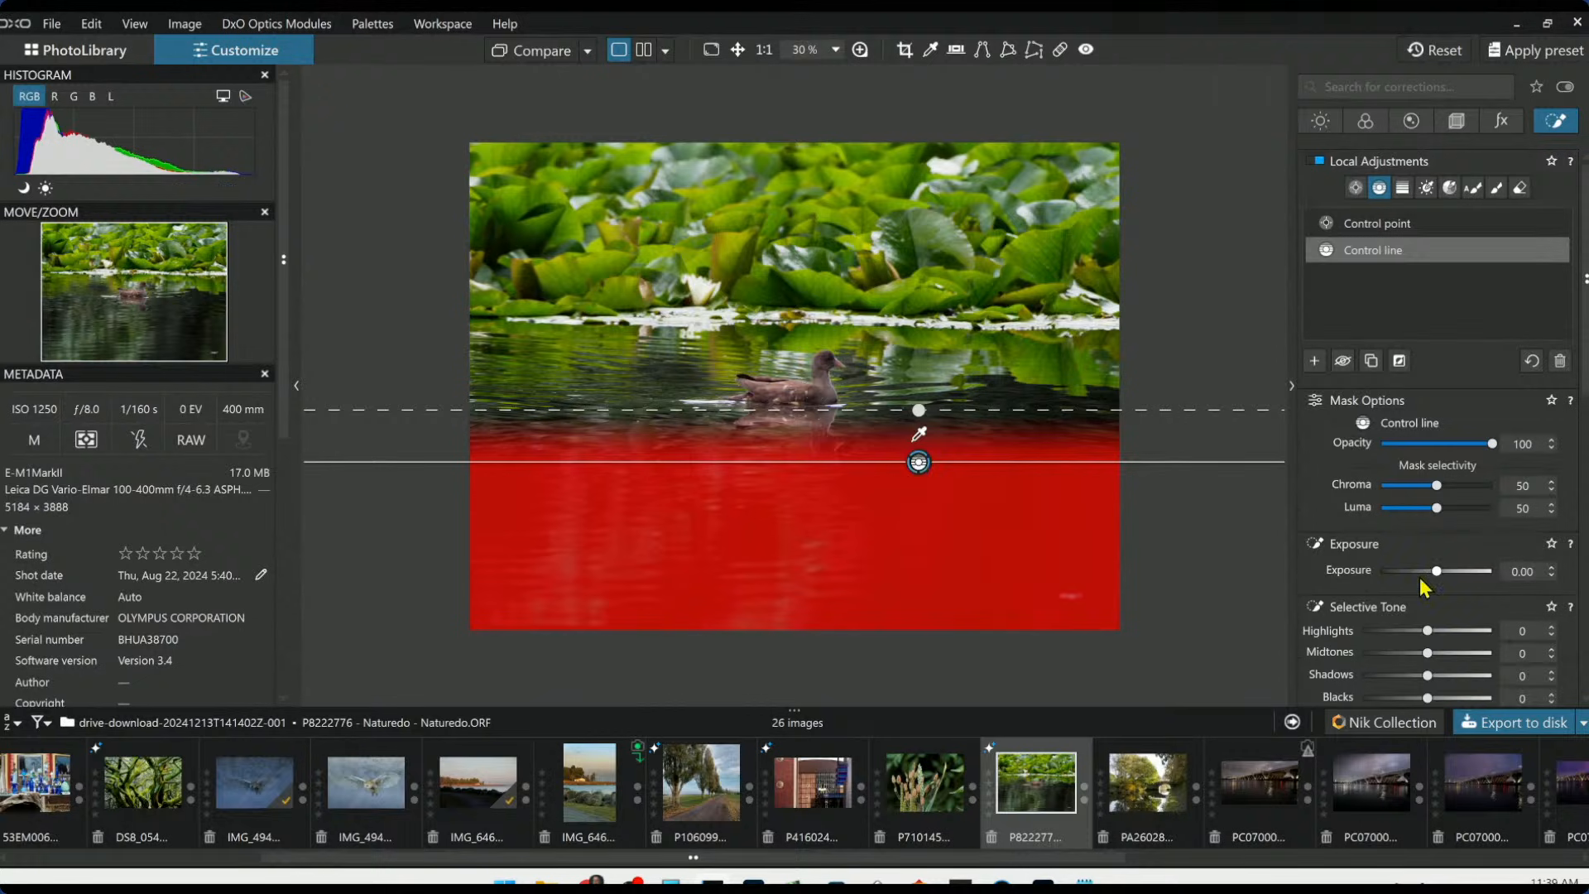
scroll(1424, 610, down, 3)
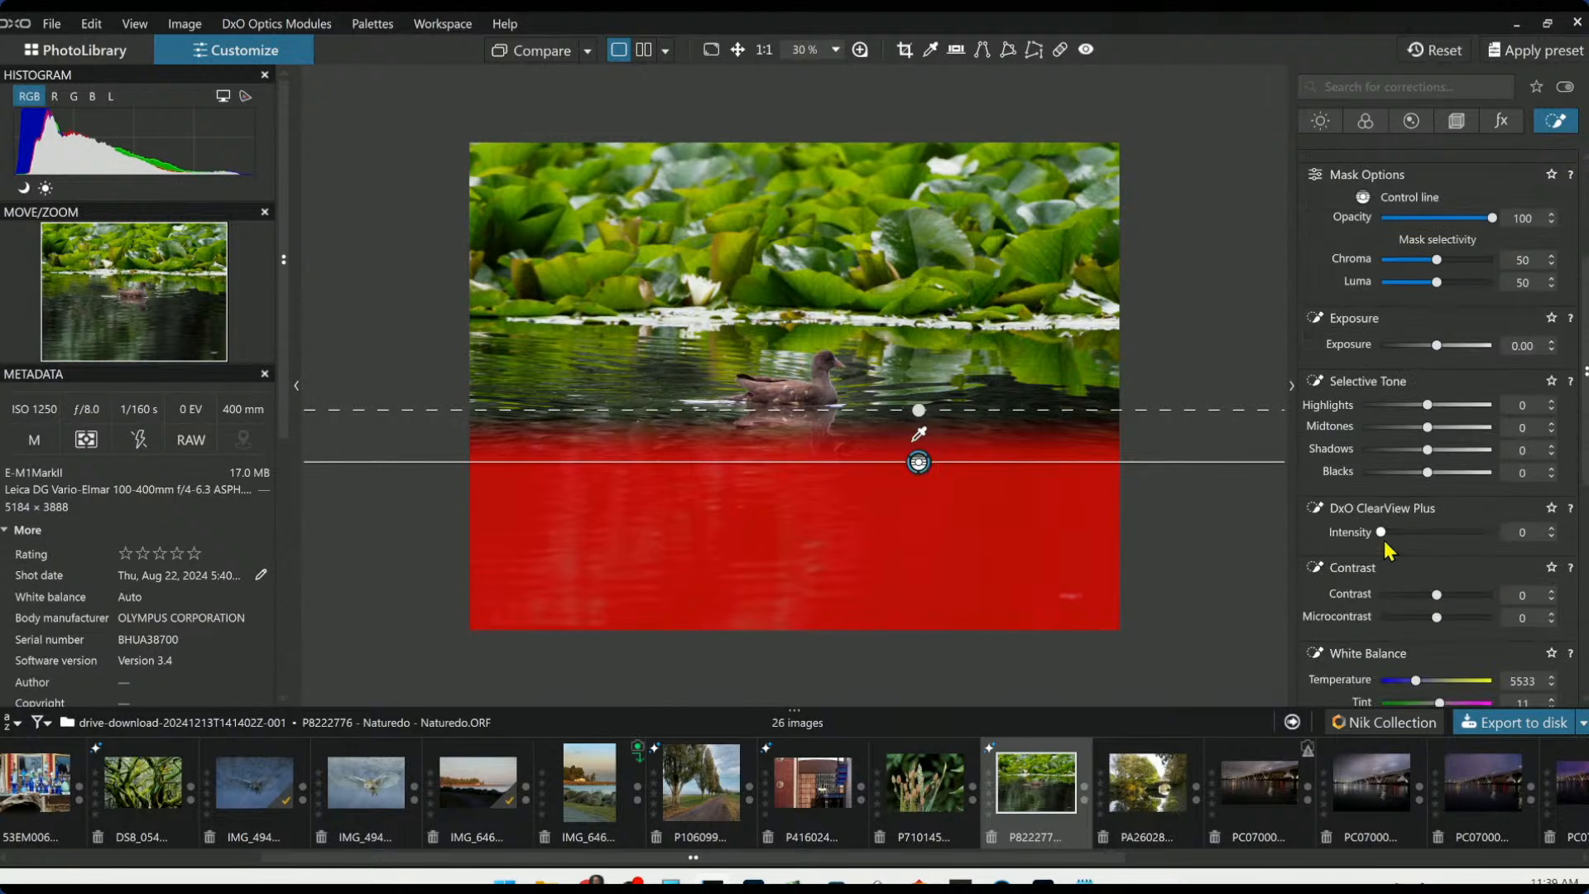
drag(1382, 533, 1445, 537)
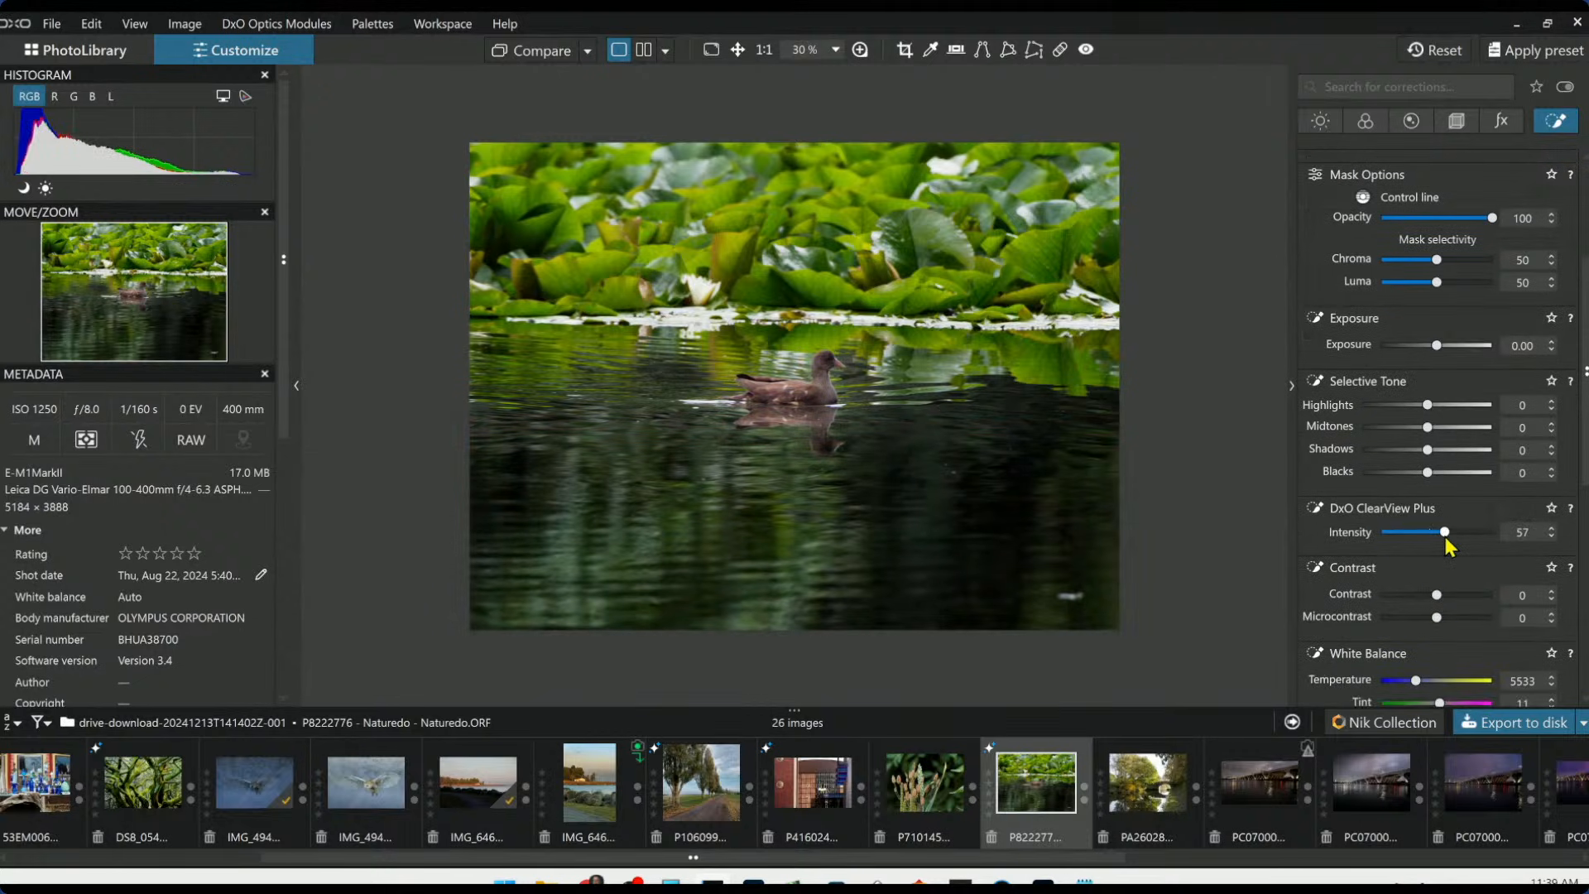
scroll(1438, 653, down, 2)
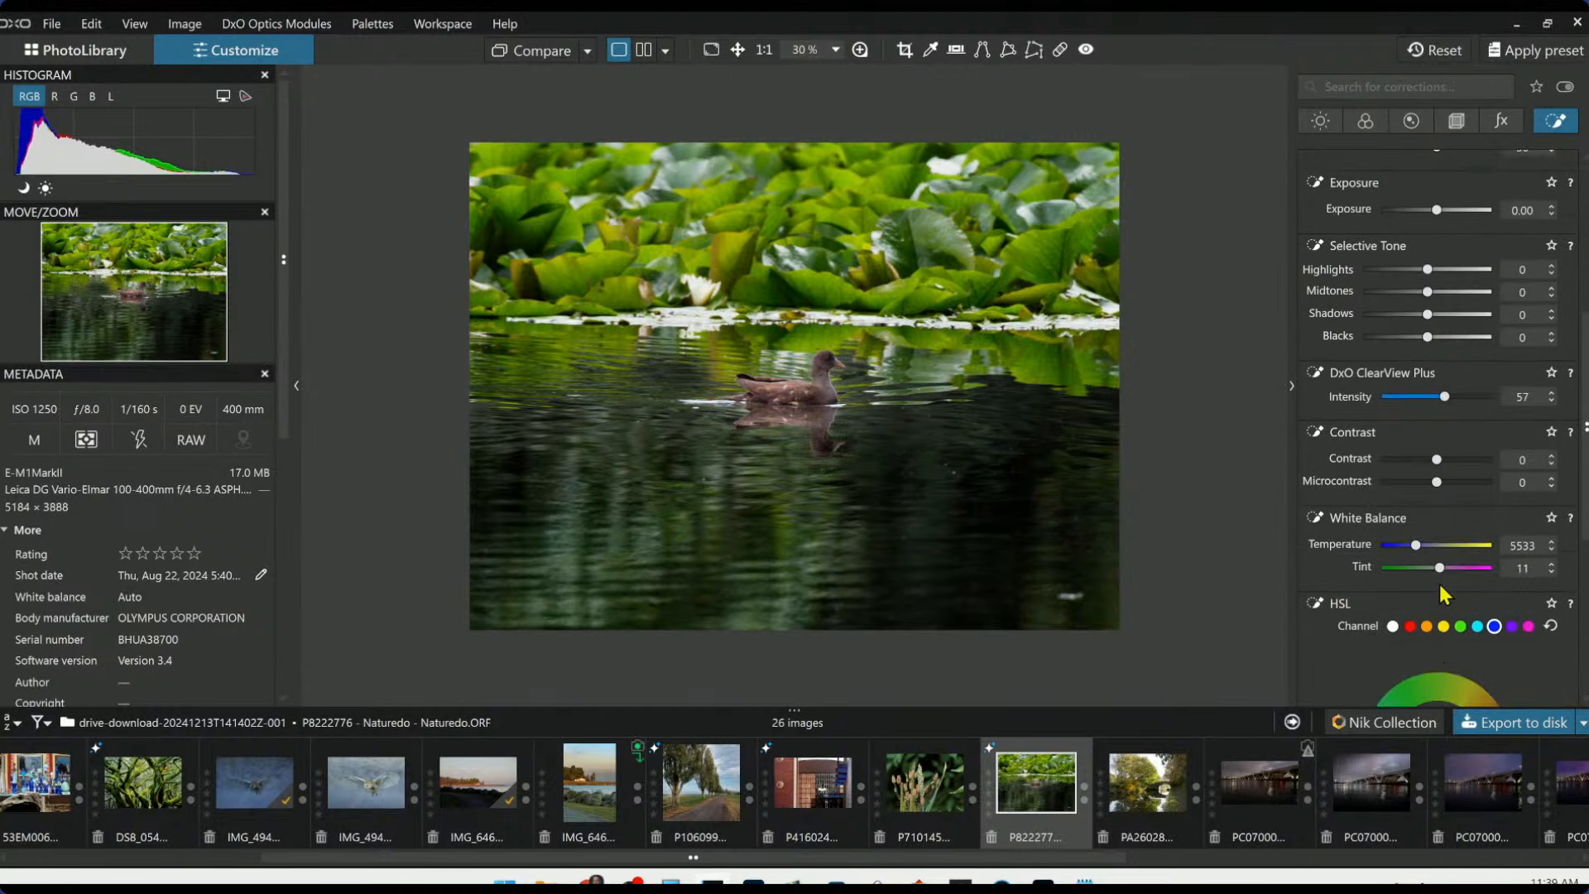
mouse_move(1438, 482)
mouse_down()
mouse_move(1473, 495)
mouse_move(1452, 466)
mouse_up()
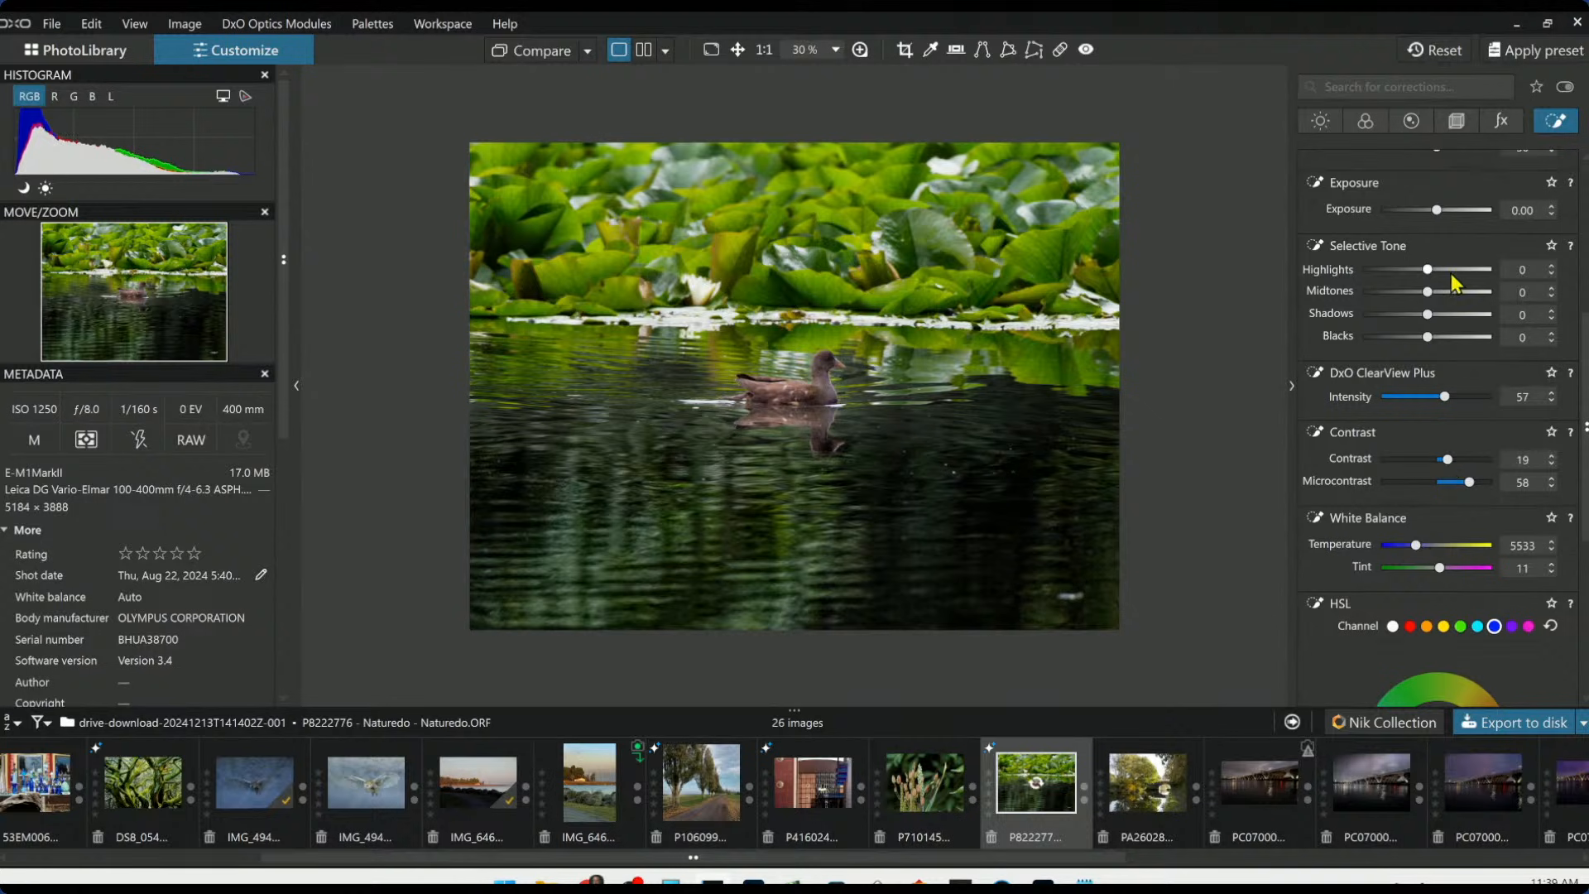
Set the control line's highlights to 67 and blacks to -7, and extend its mask with a second line over the lily pads
drag(1458, 270, 1472, 269)
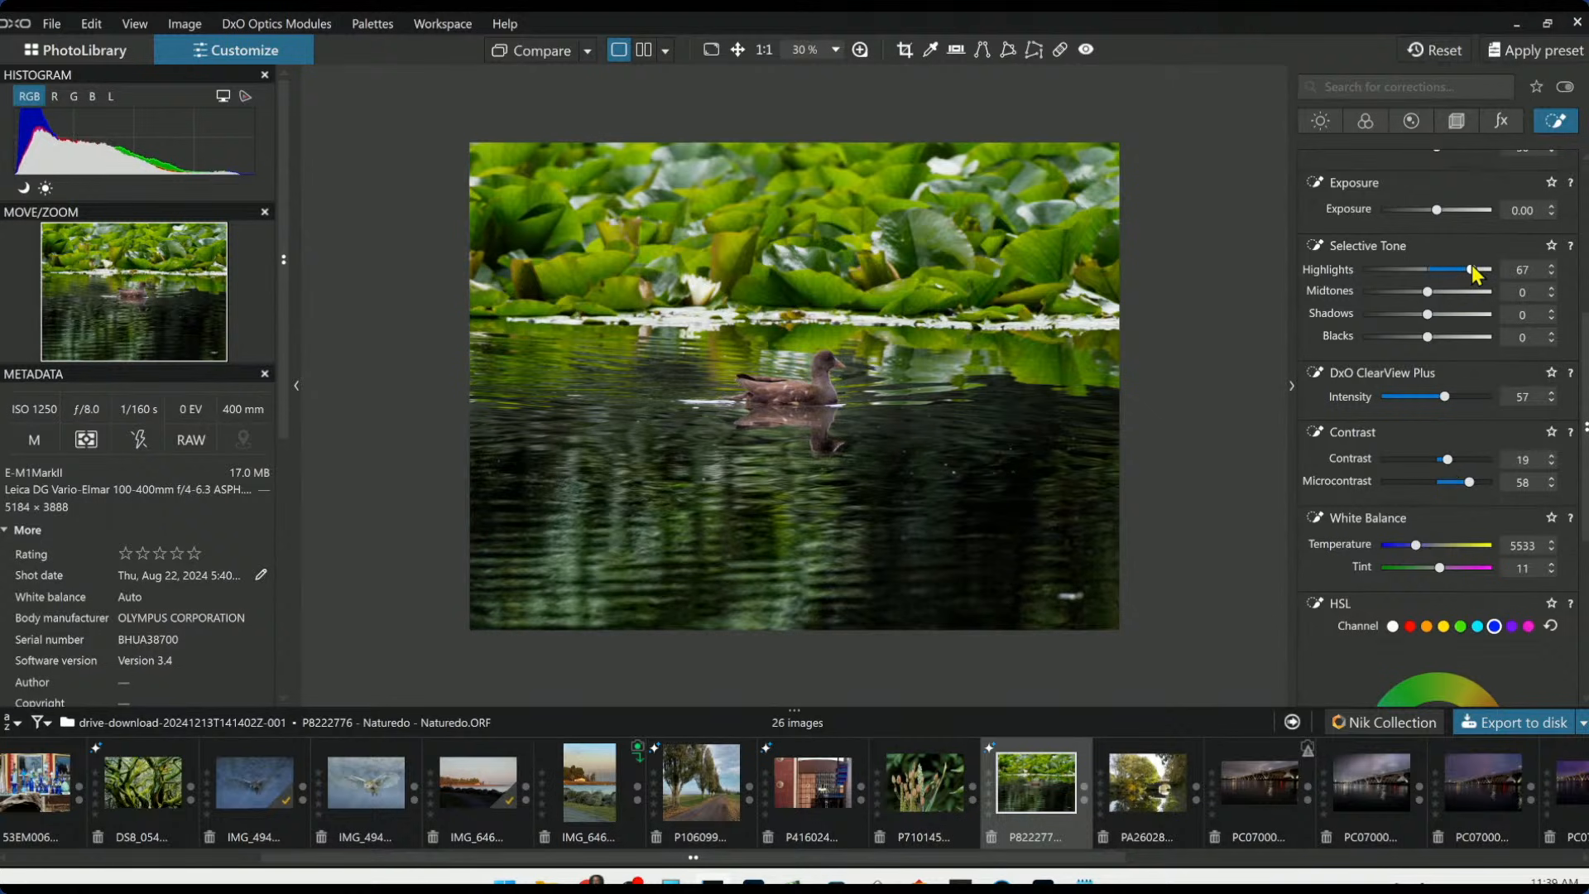
drag(1427, 337, 1423, 338)
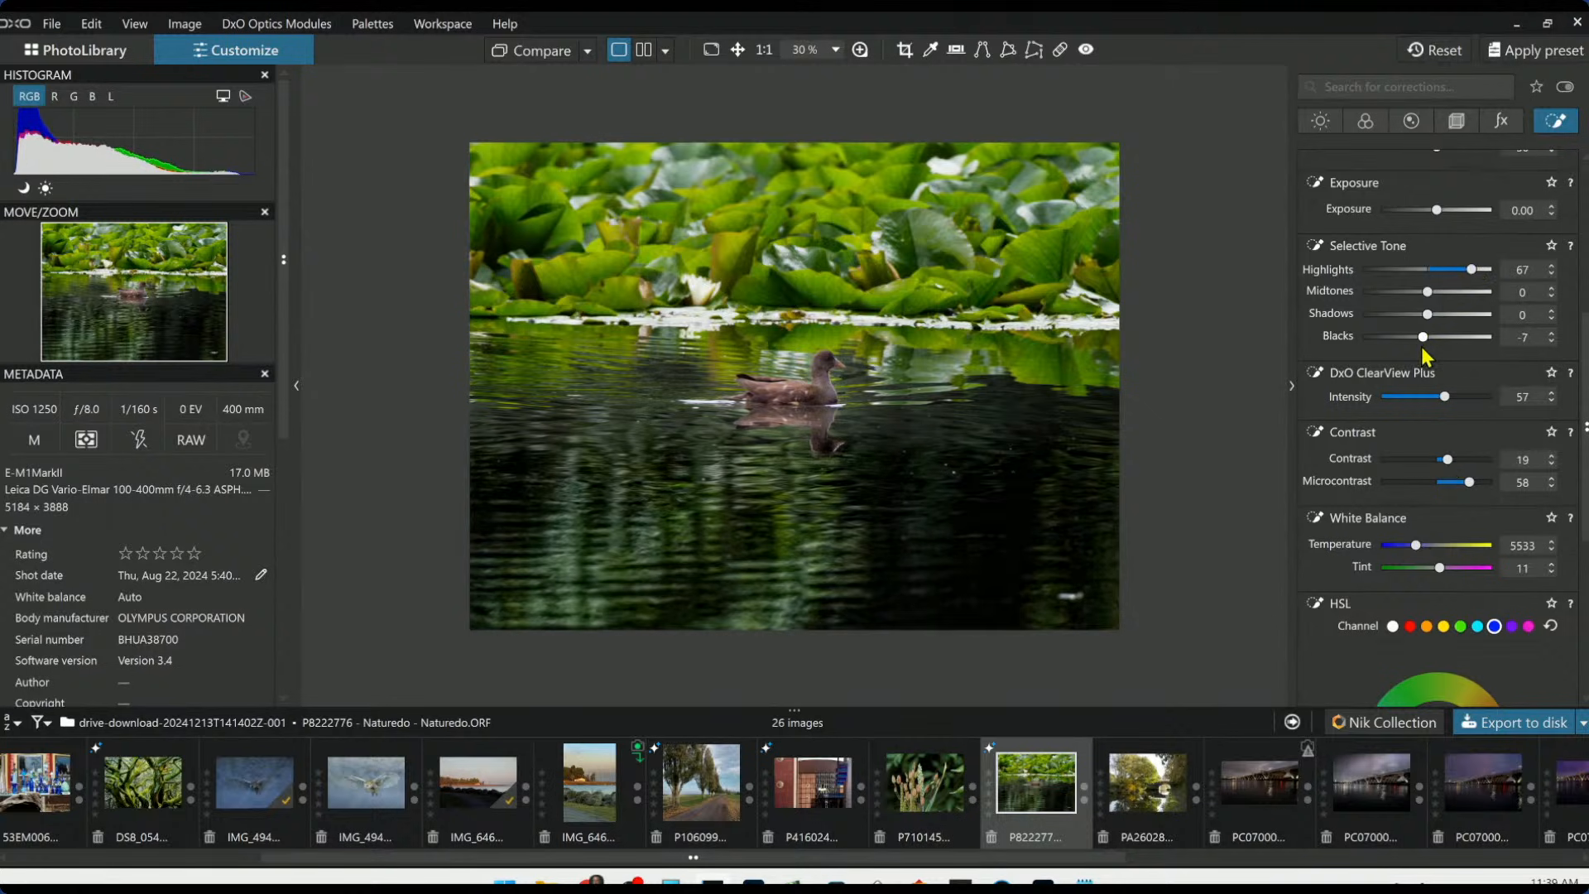
scroll(1337, 494, up, 1)
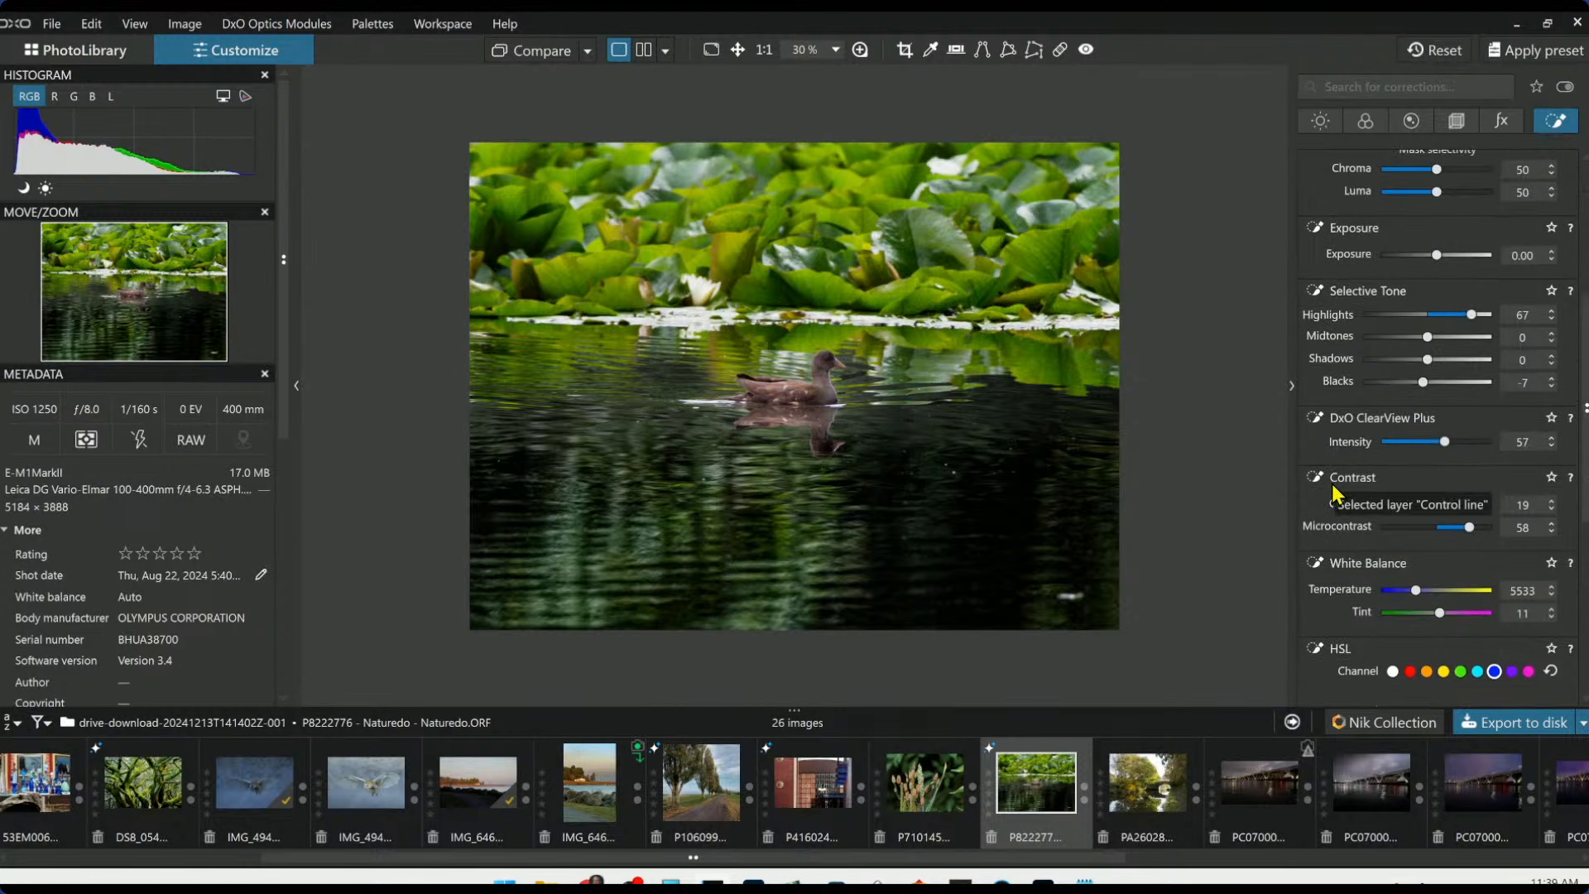
drag(963, 288, 963, 353)
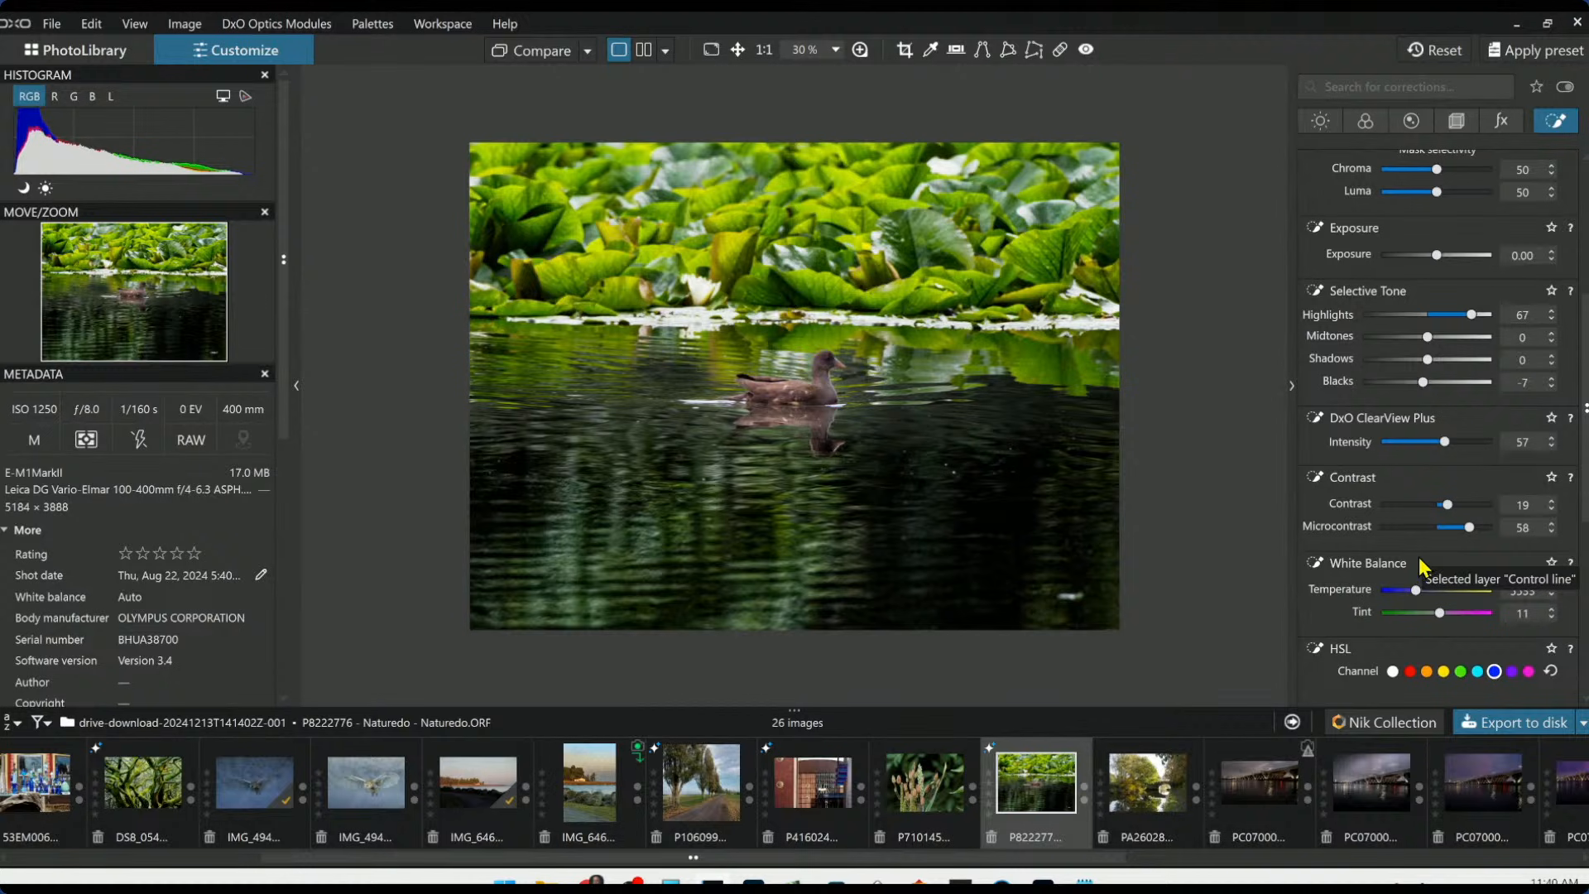
Crop the photo to a 3 × 4 portrait of about 2694 × 3592 px around the bird, and set the horizon to -0.30
click(1457, 122)
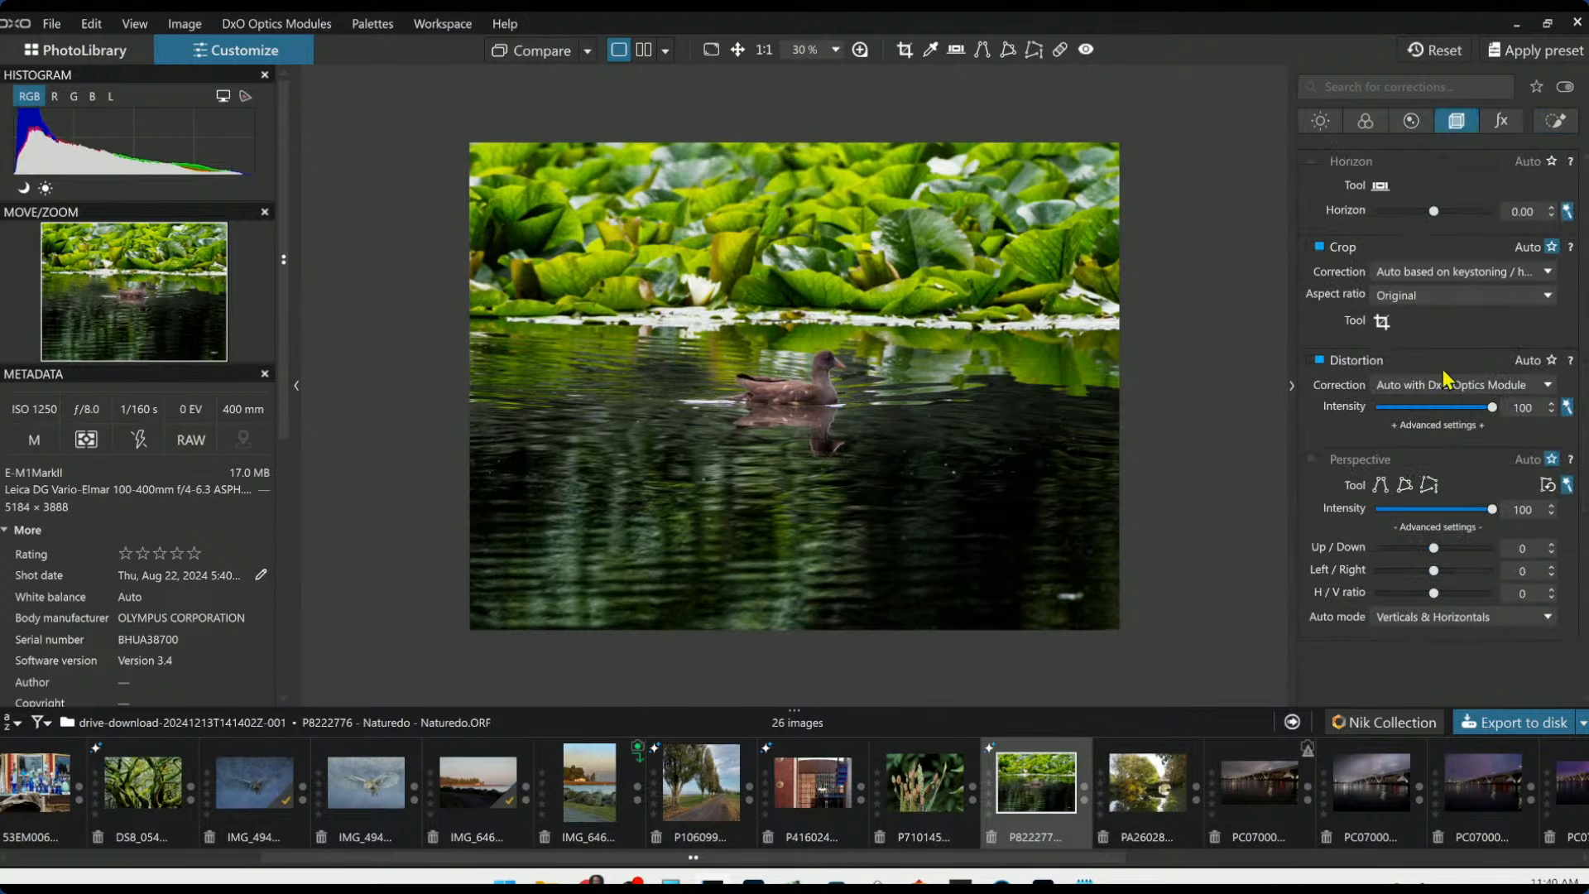
drag(1433, 211, 1429, 212)
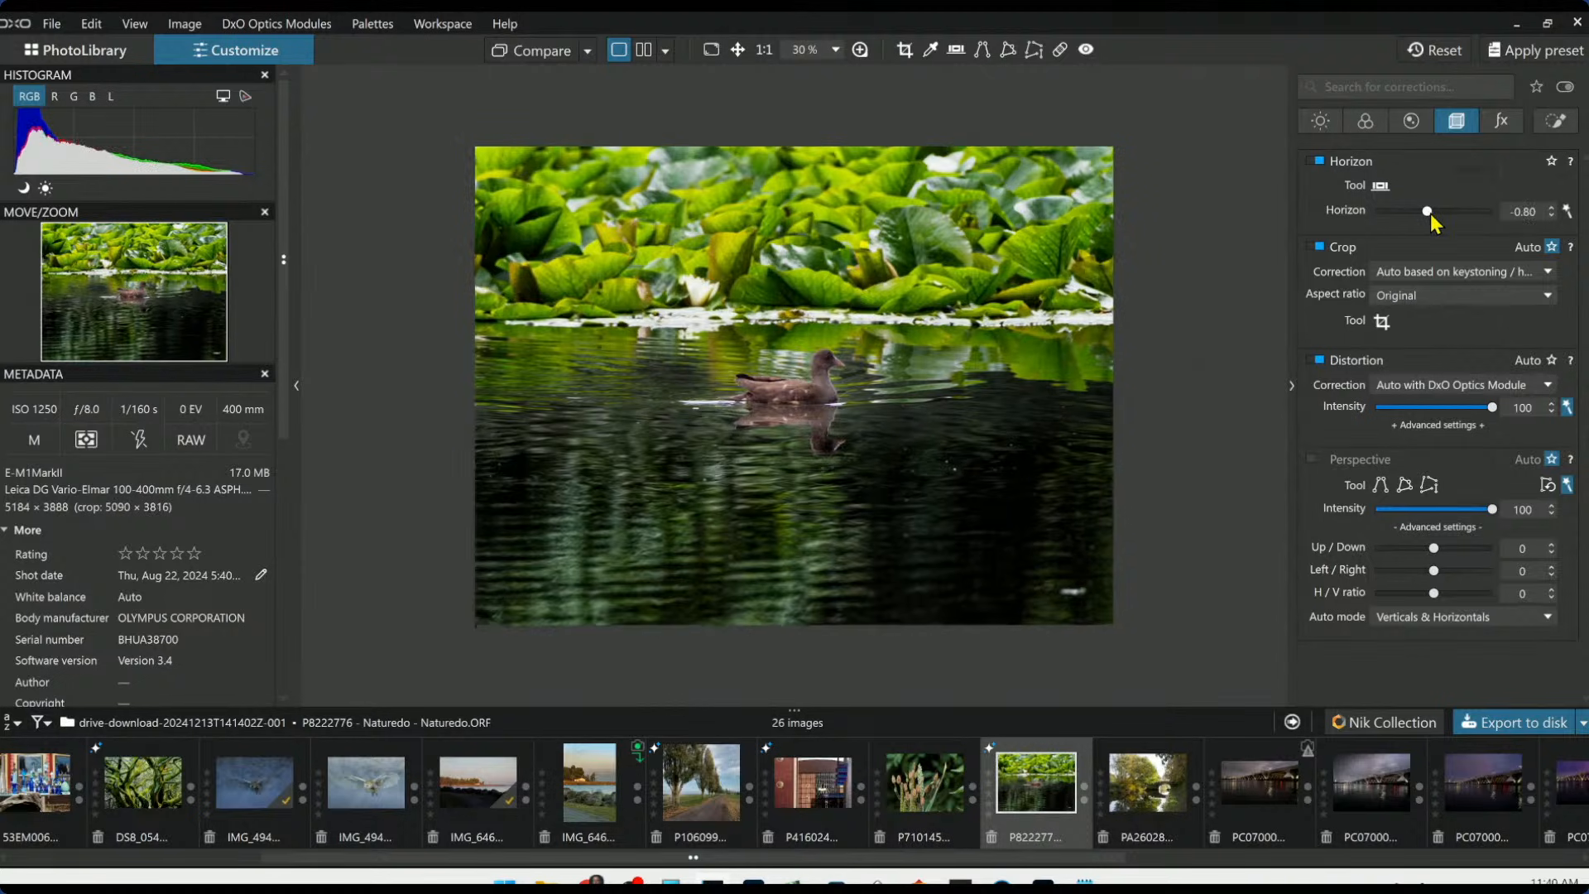
click(1382, 322)
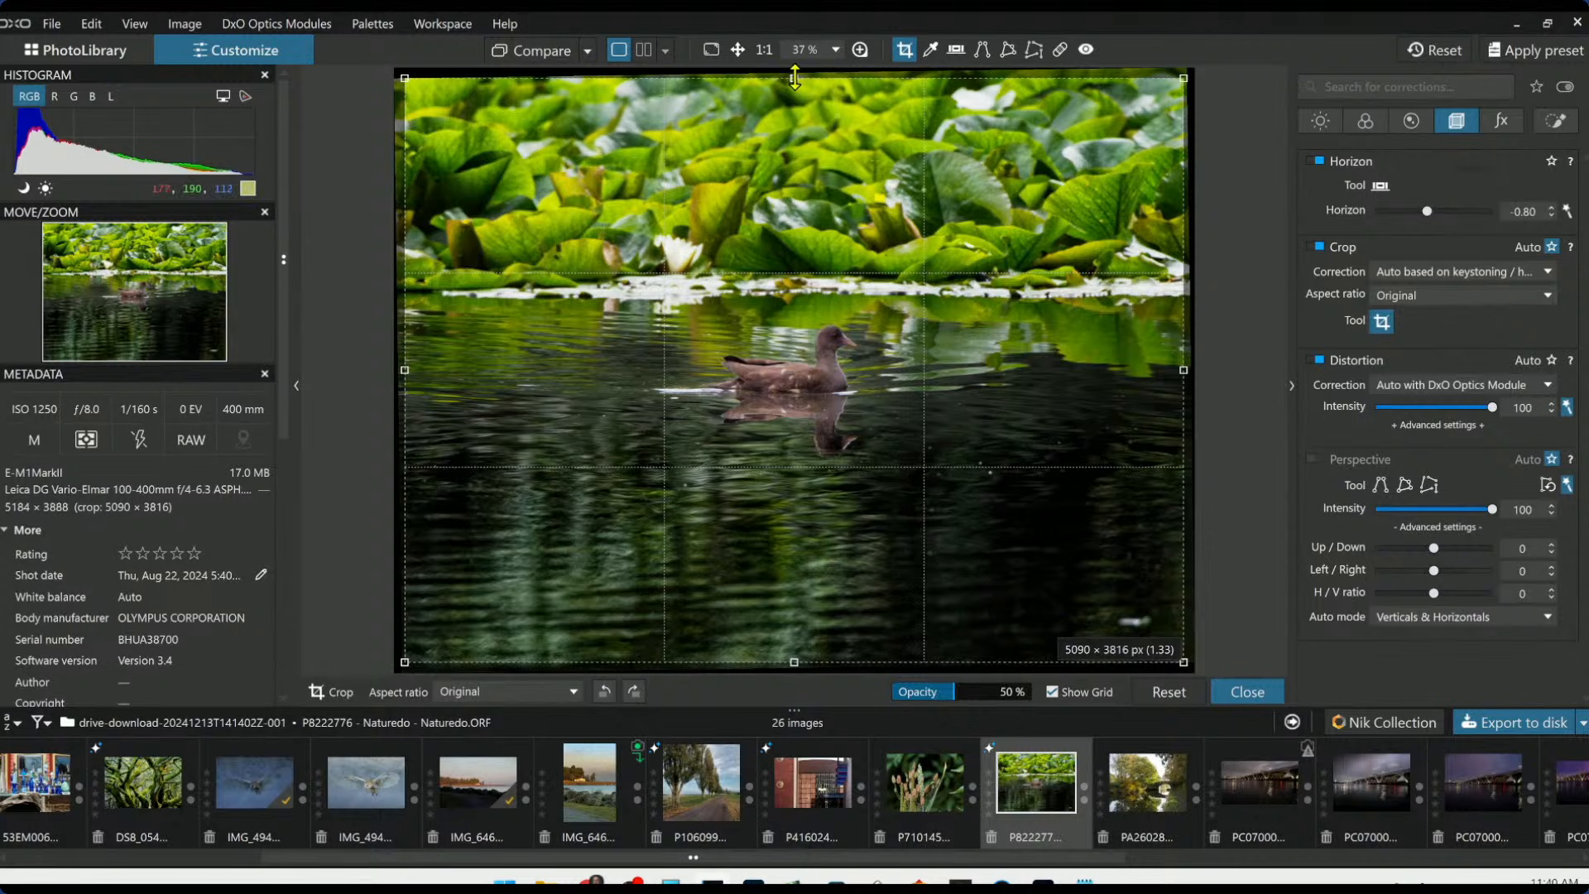
drag(793, 79, 861, 175)
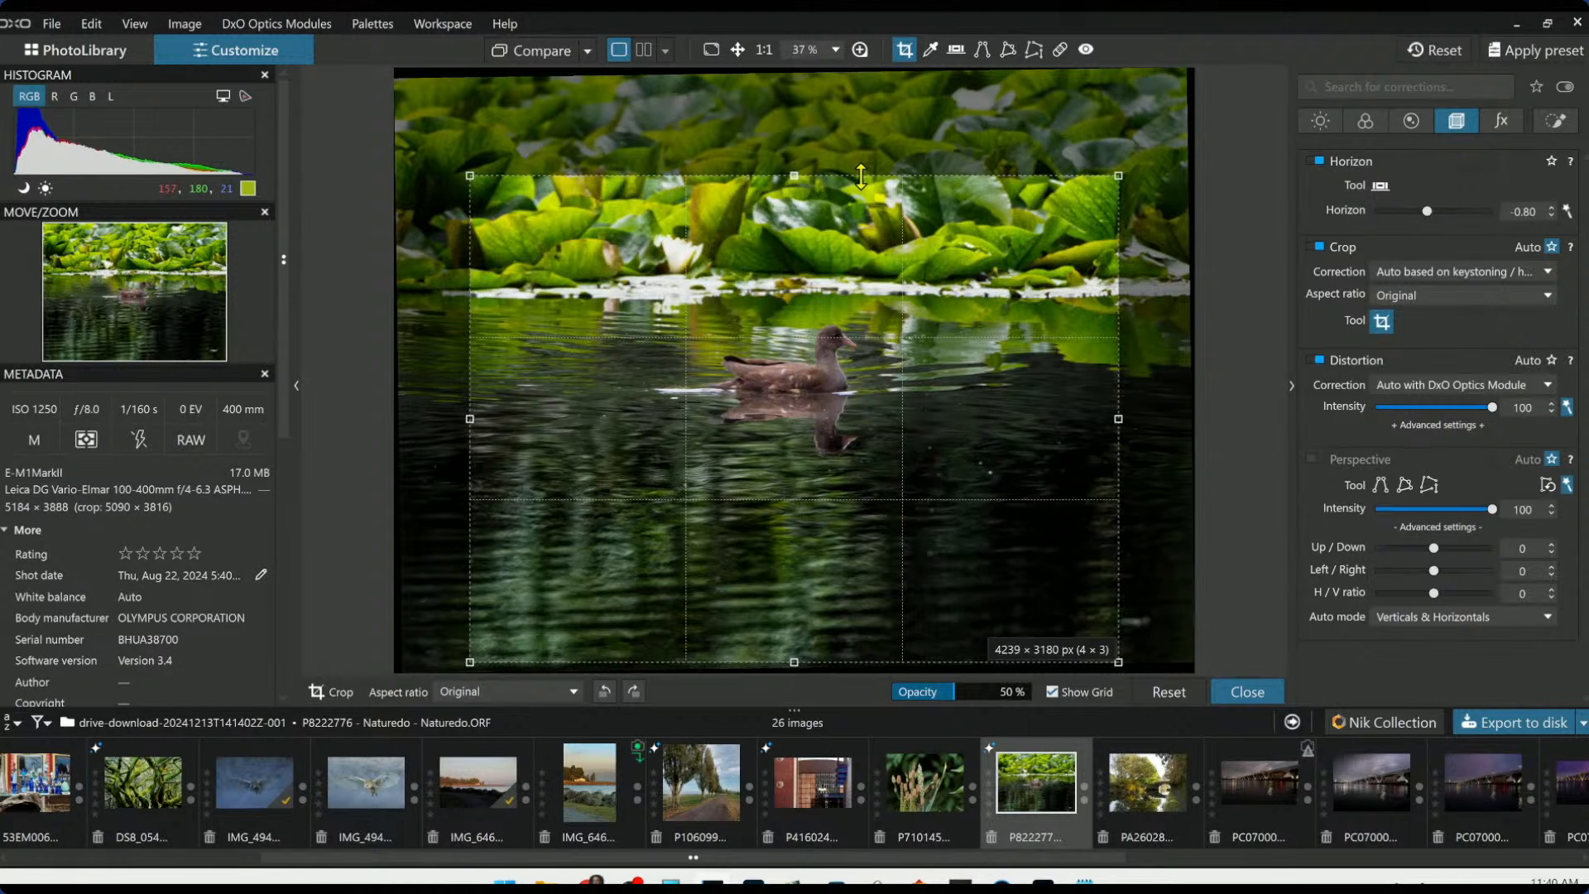
drag(1119, 176, 933, 110)
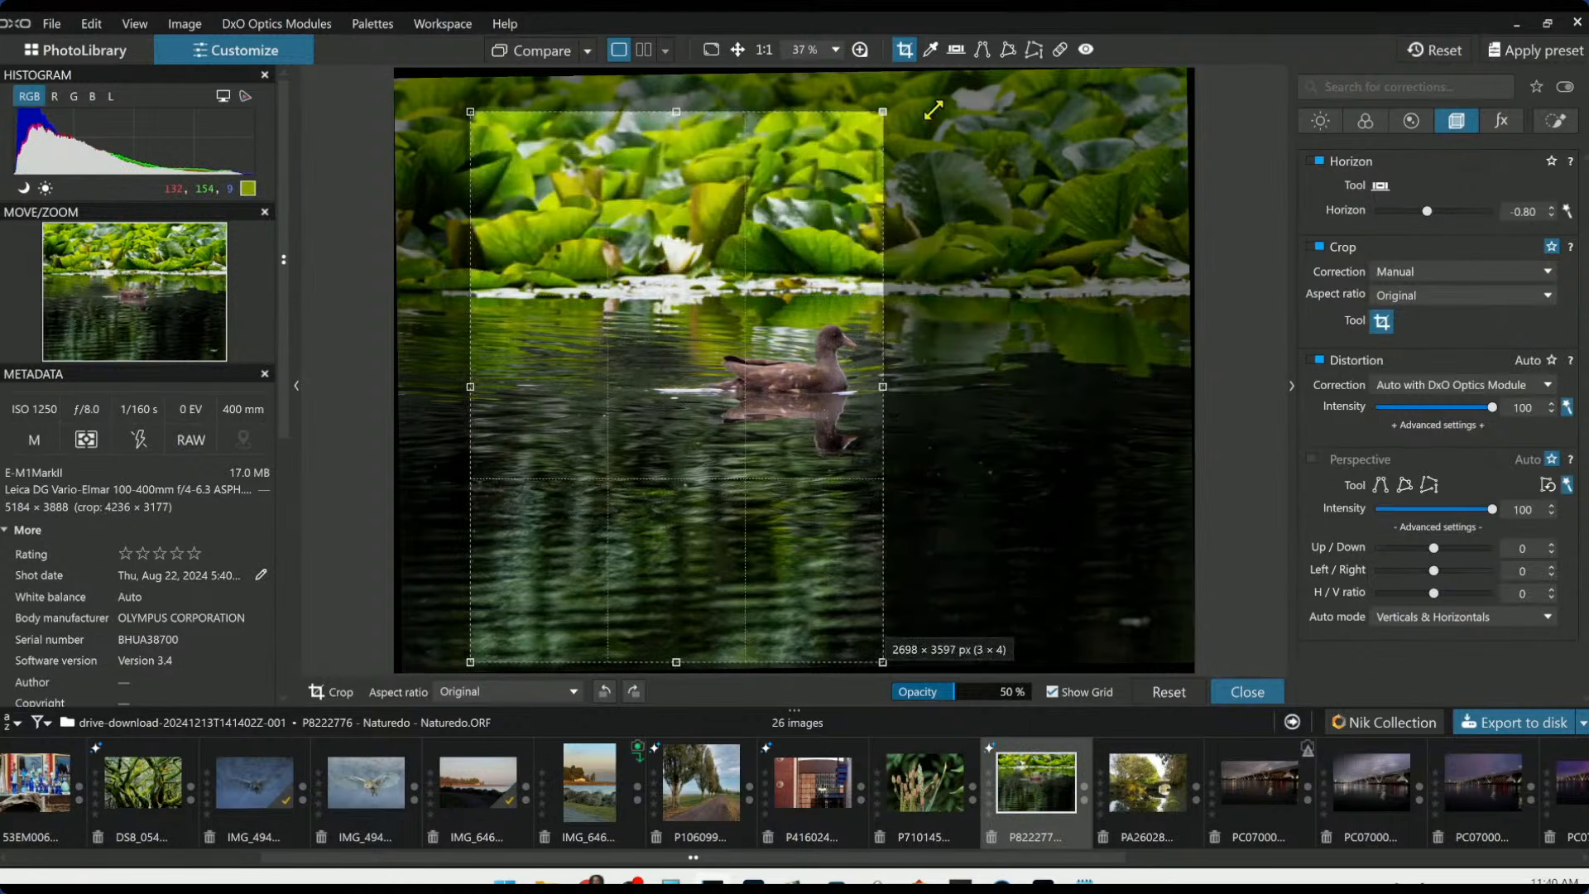
drag(751, 241, 866, 217)
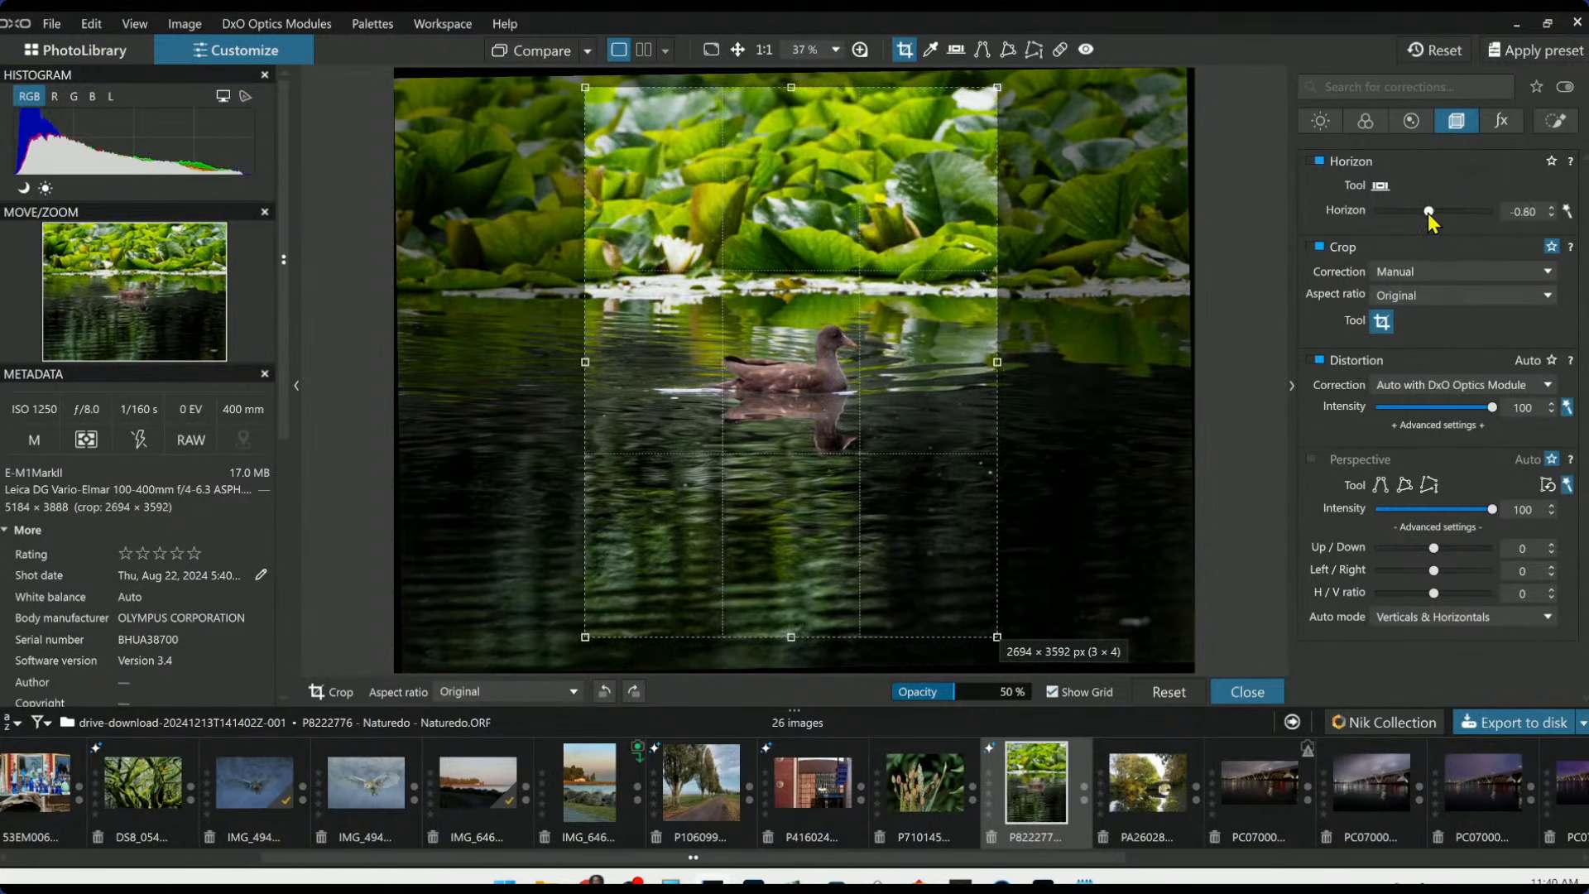
drag(1428, 212, 1432, 212)
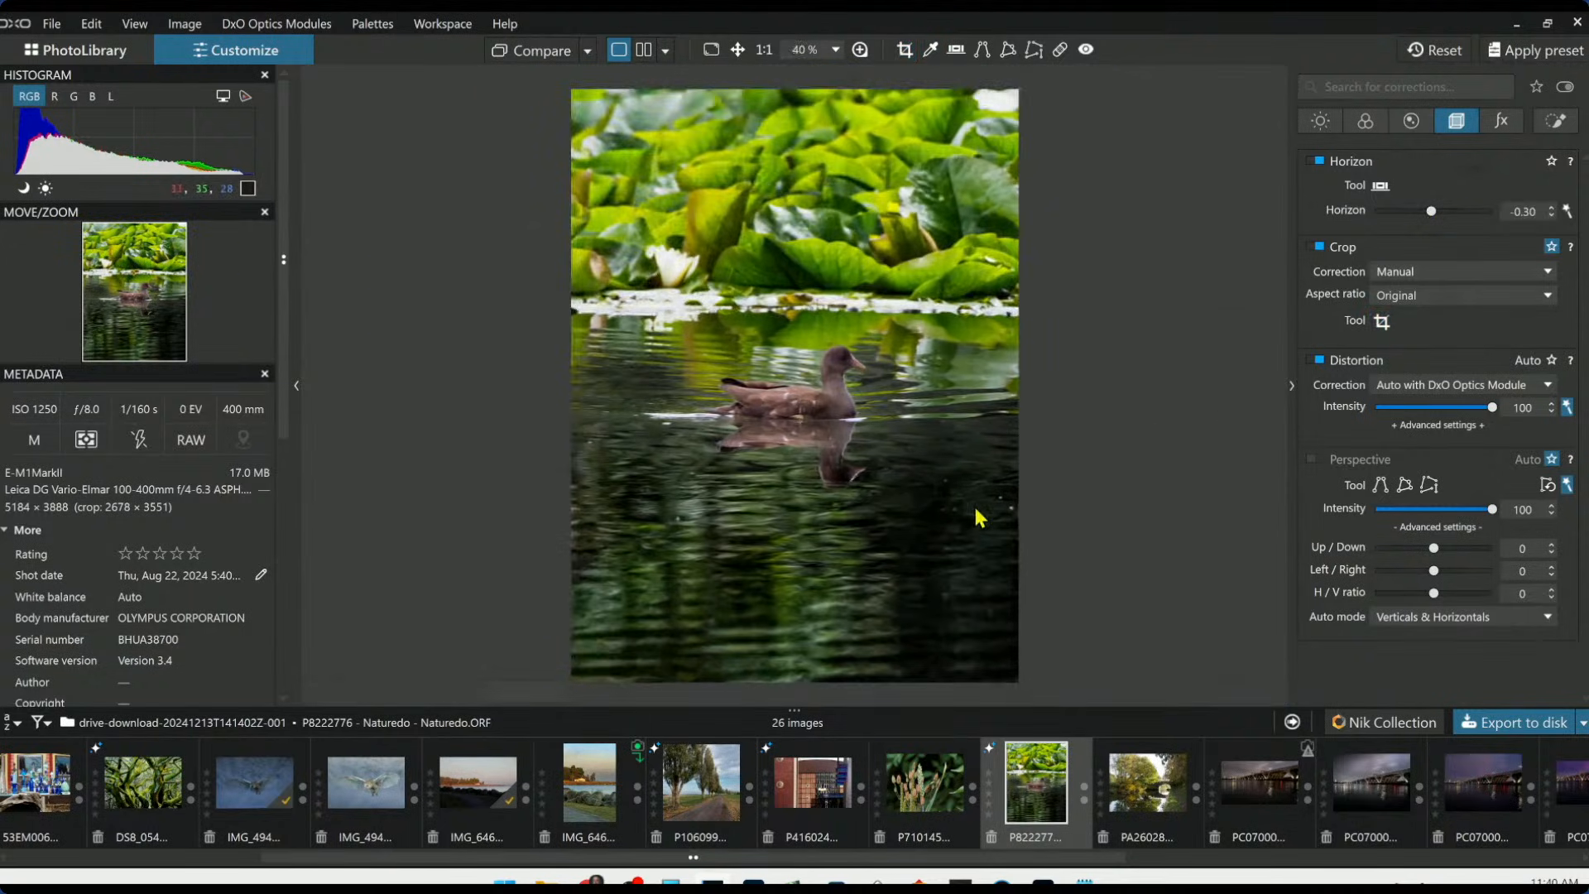
Add a separate small control point on the bird's eye, with highlights 99, midtones 98 and exposure 0.92
scroll(861, 439, up, 4)
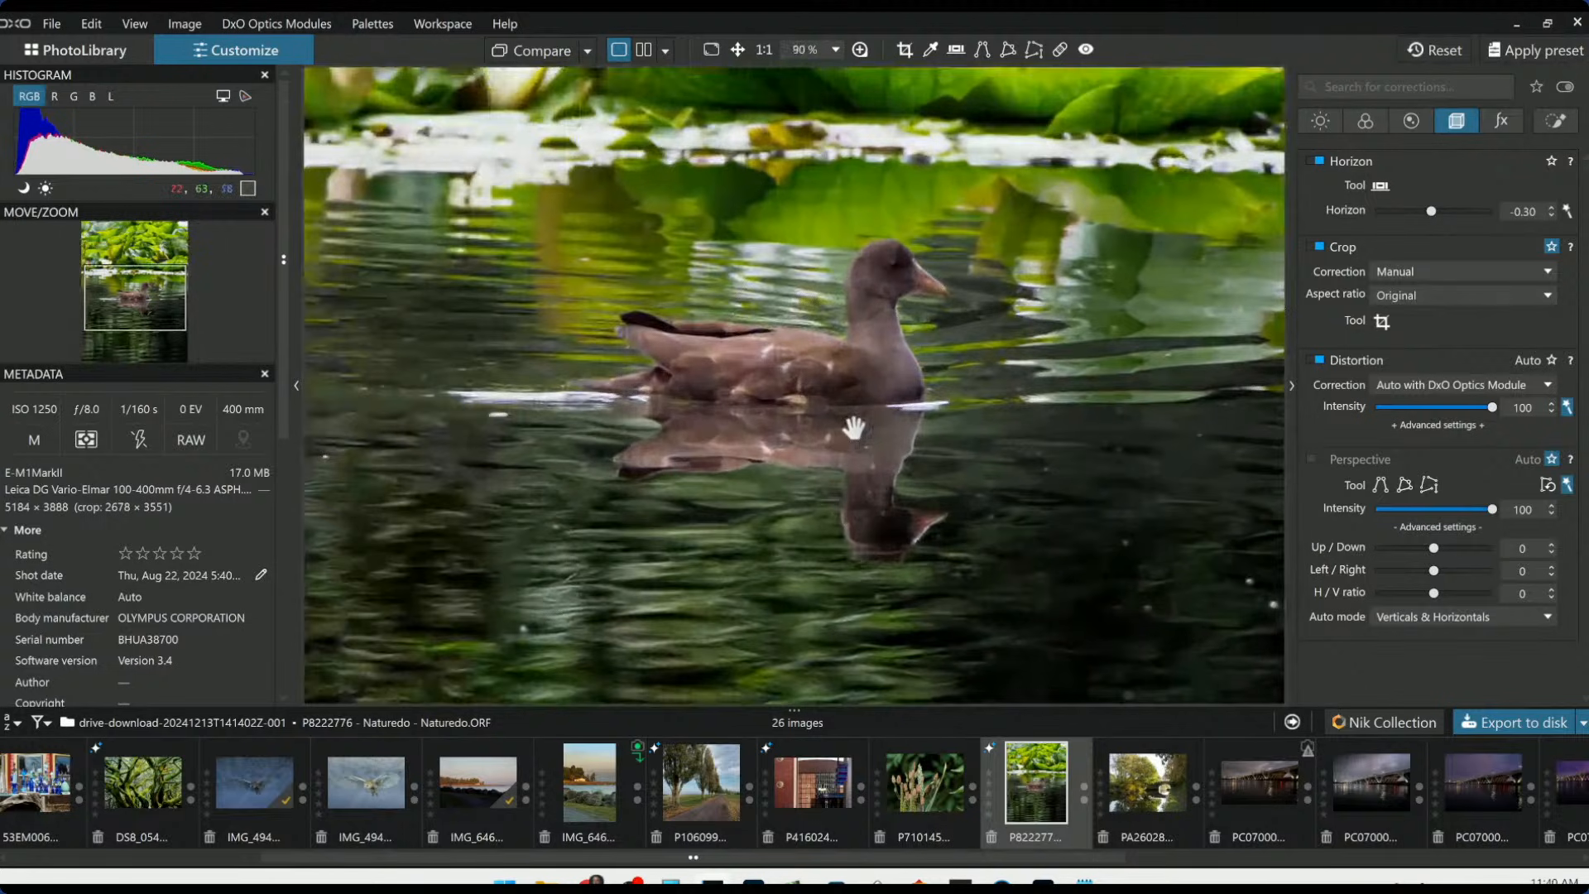
click(1556, 121)
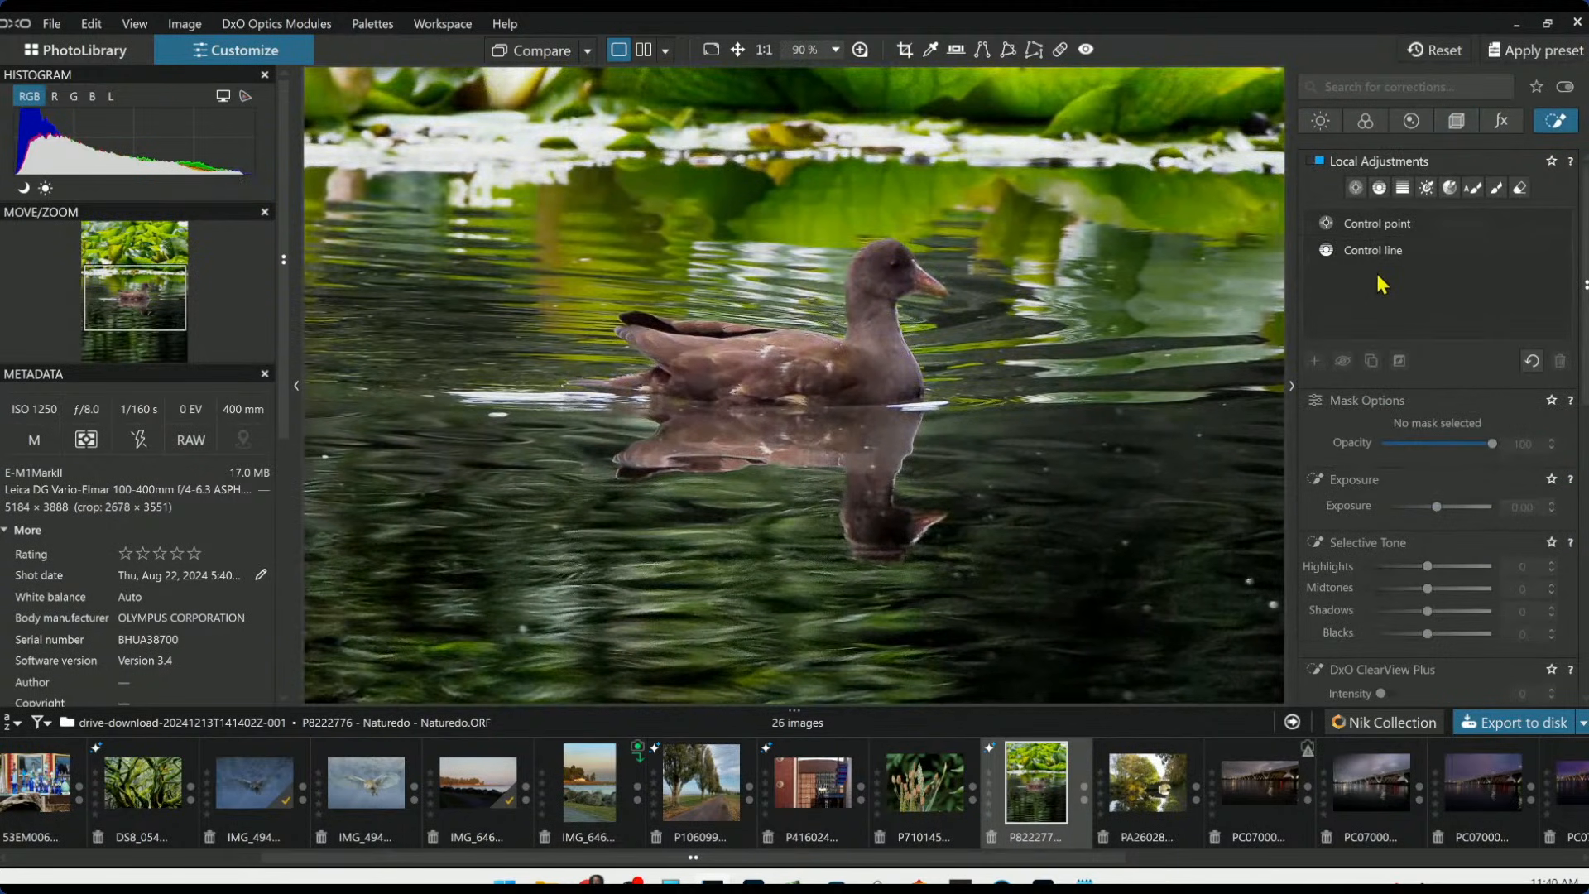
click(1356, 188)
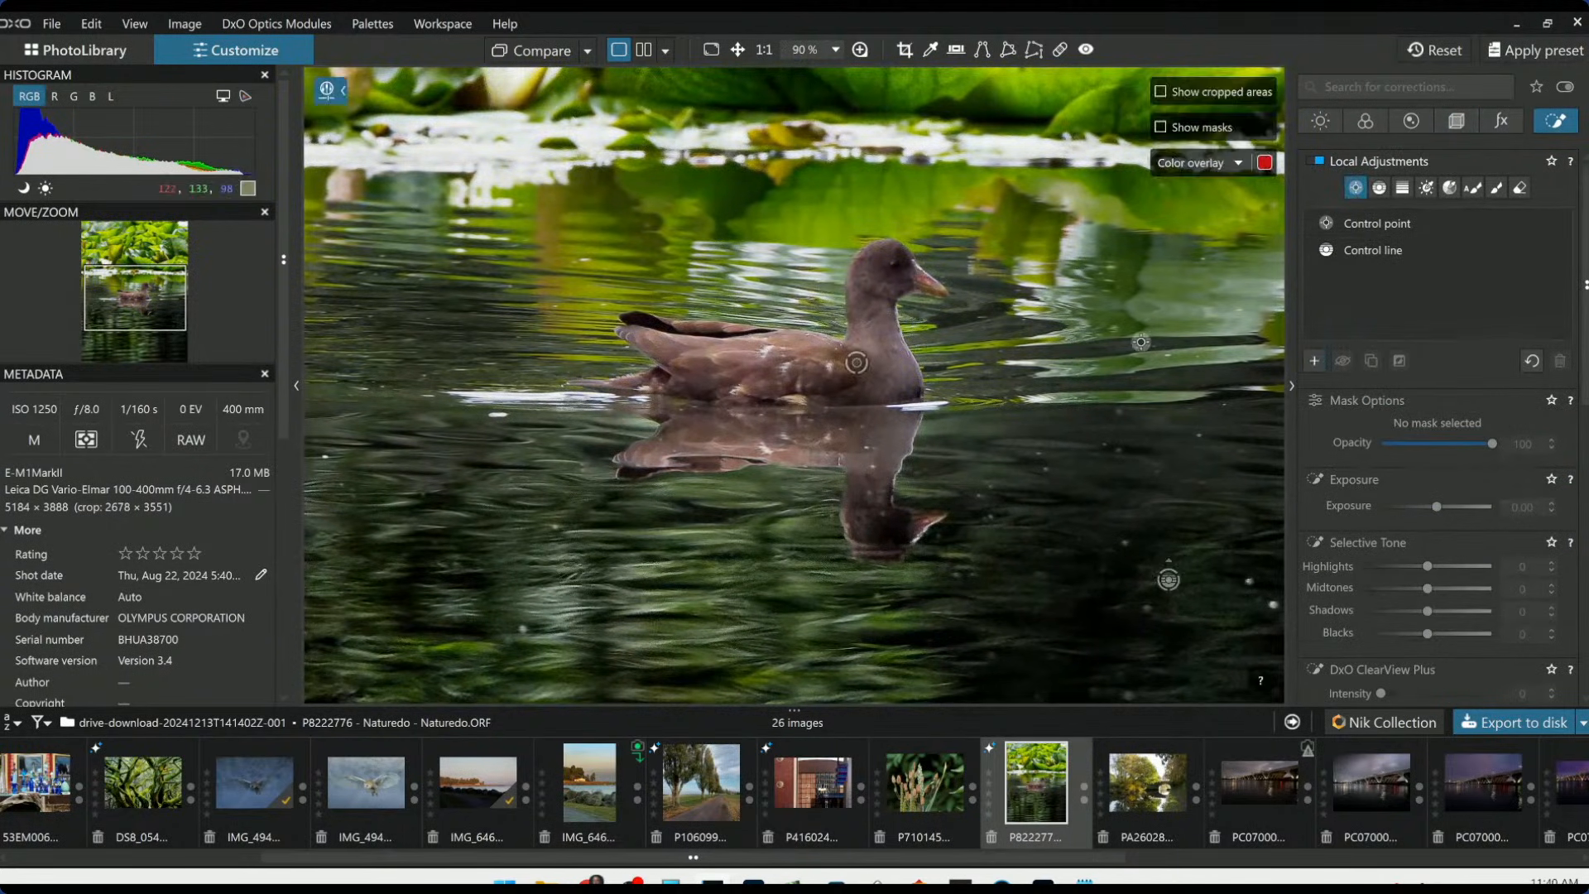
scroll(916, 274, up, 5)
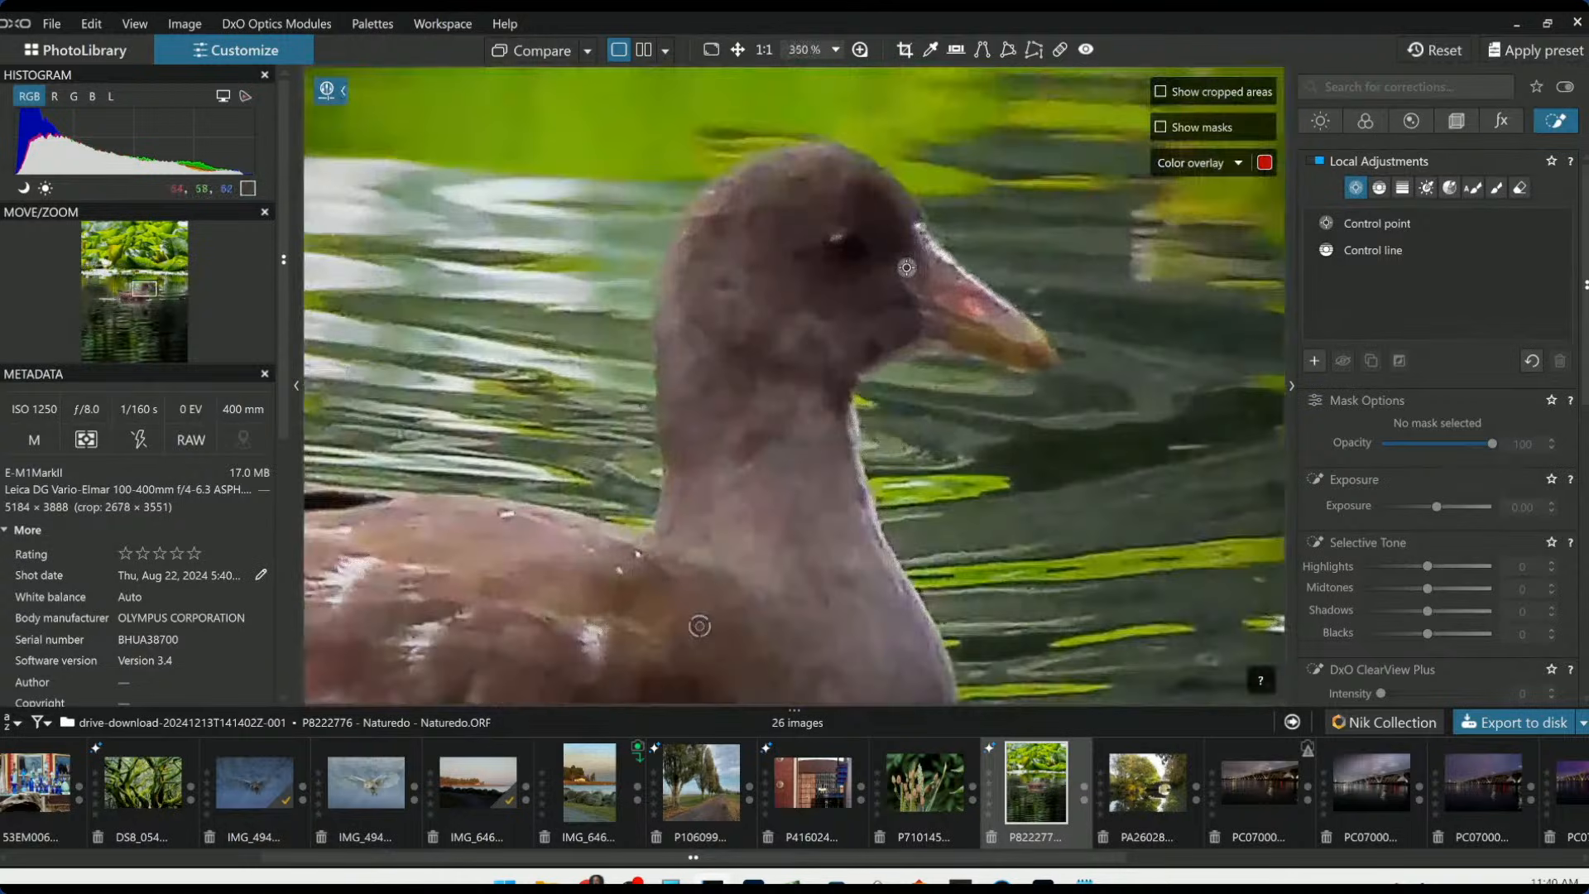
click(844, 246)
drag(1163, 192, 887, 243)
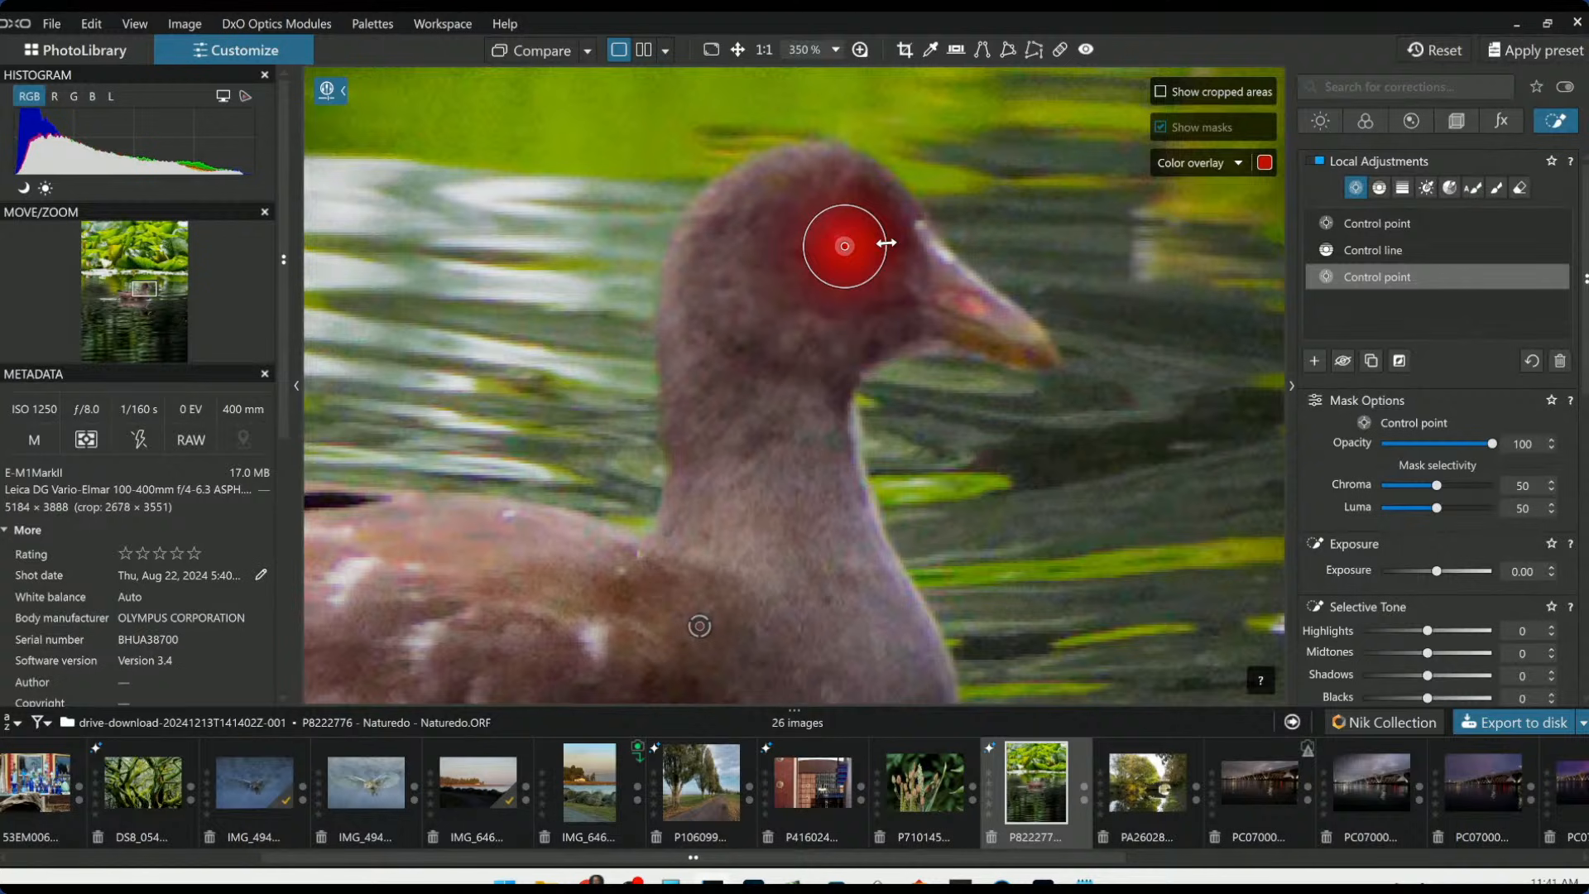
drag(1428, 631, 1469, 666)
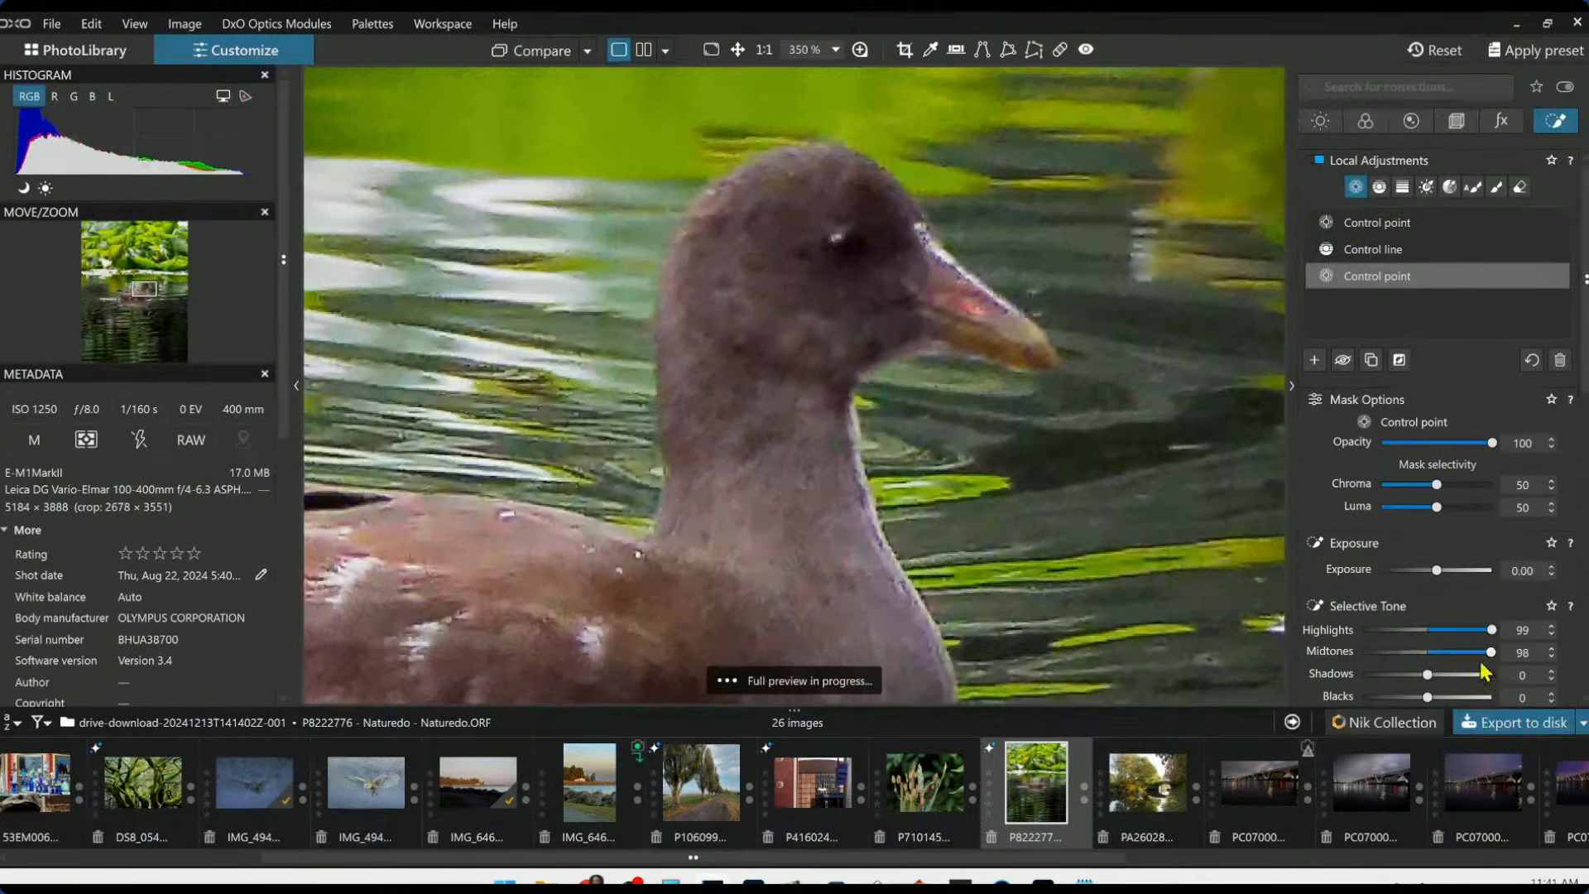
drag(1441, 571, 1450, 573)
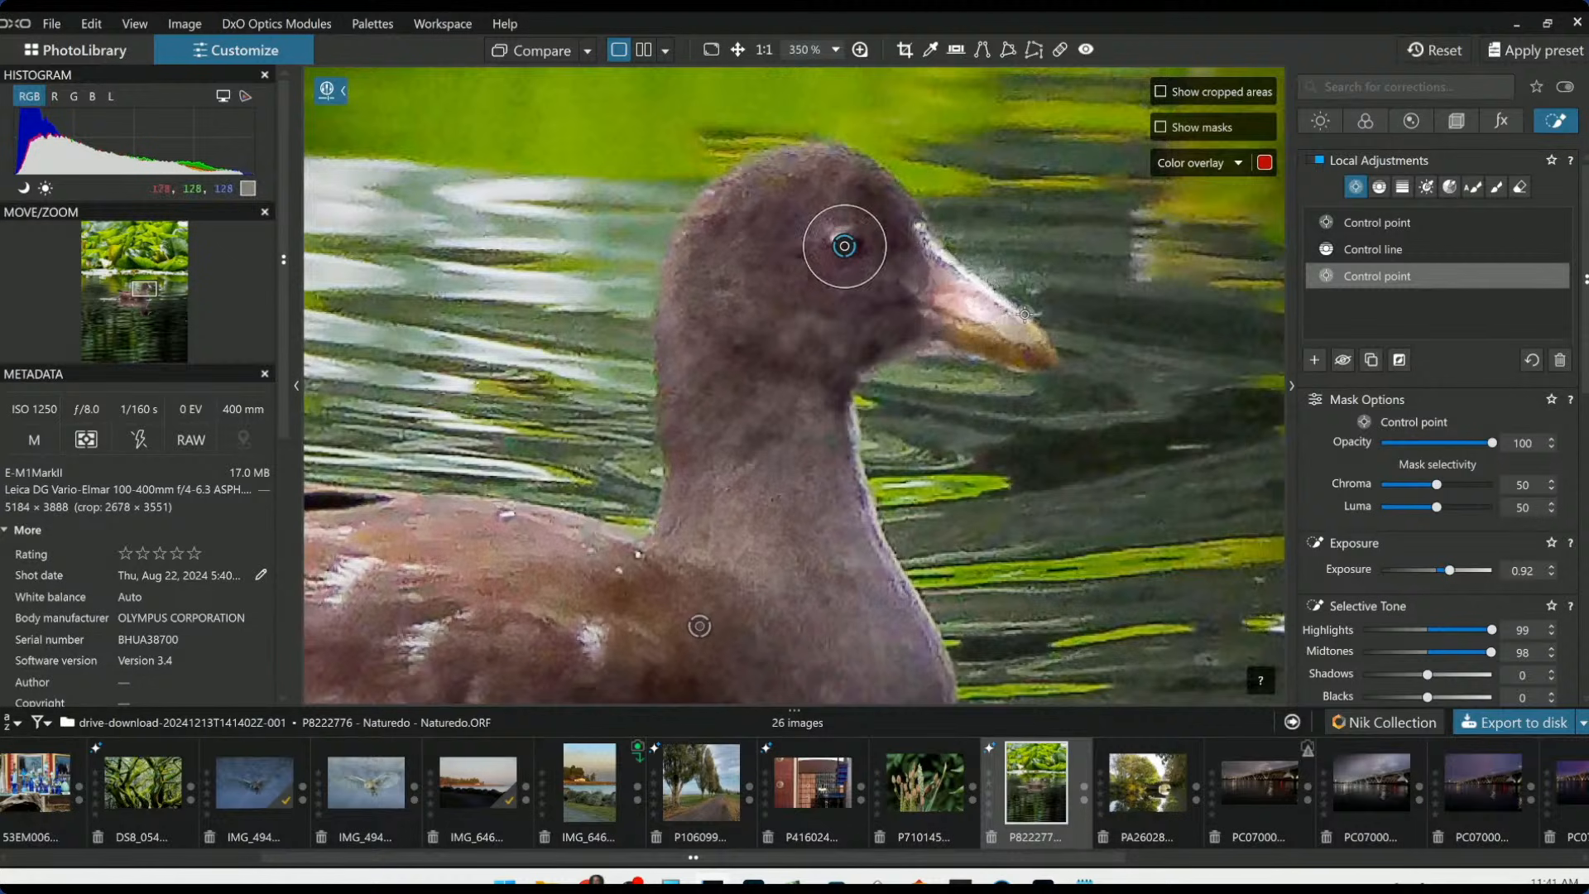
Add a separate control point covering the bird's beak and set its white balance temperature to 6710
click(1186, 355)
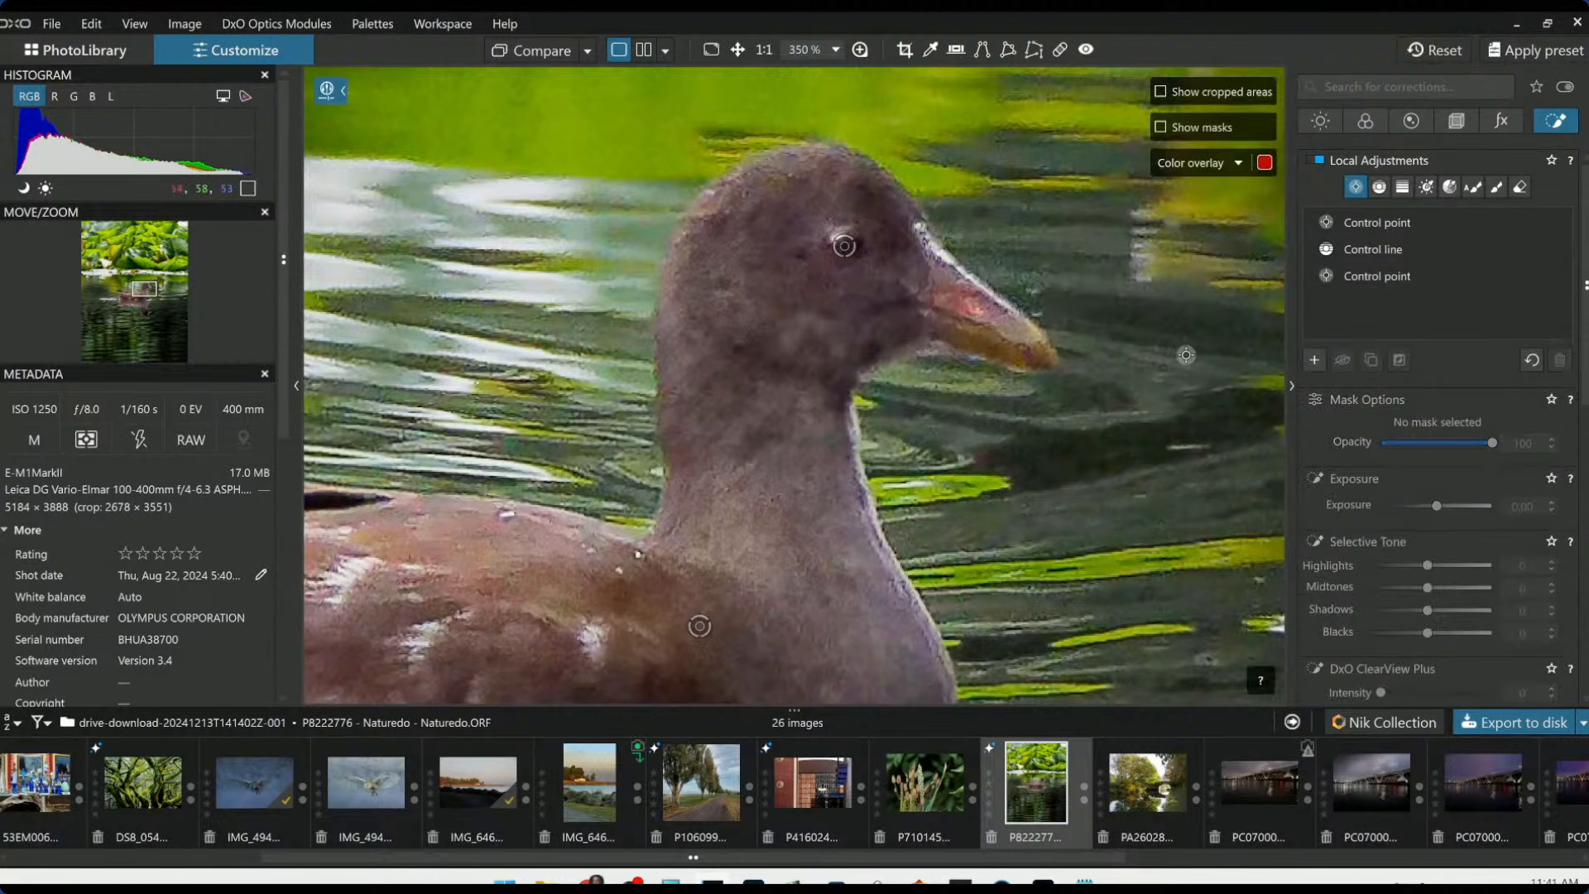
click(985, 323)
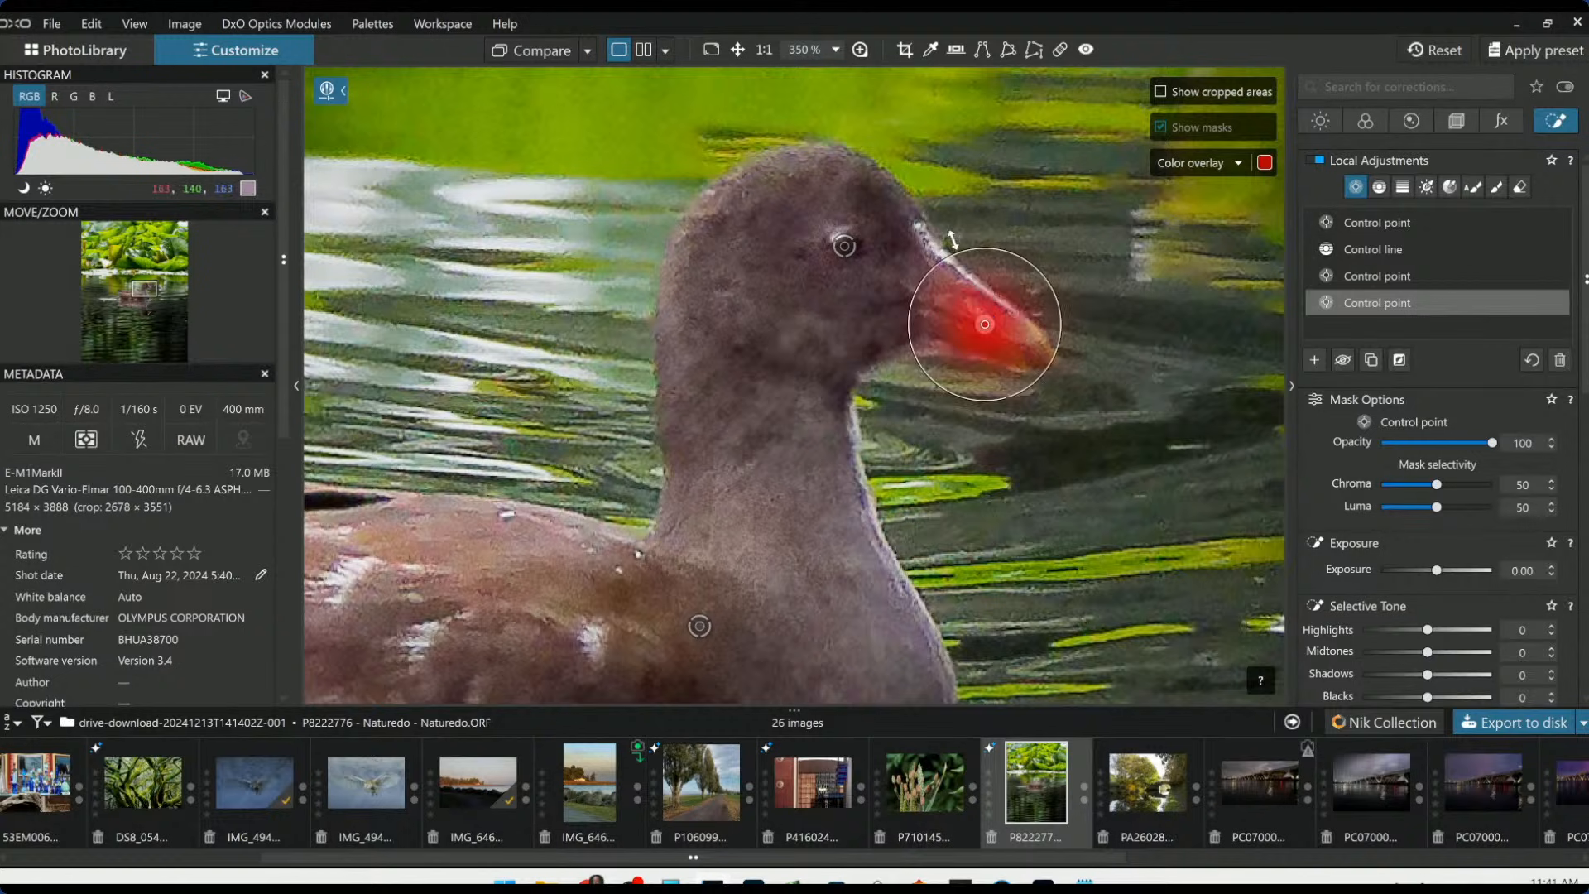
drag(952, 241, 950, 224)
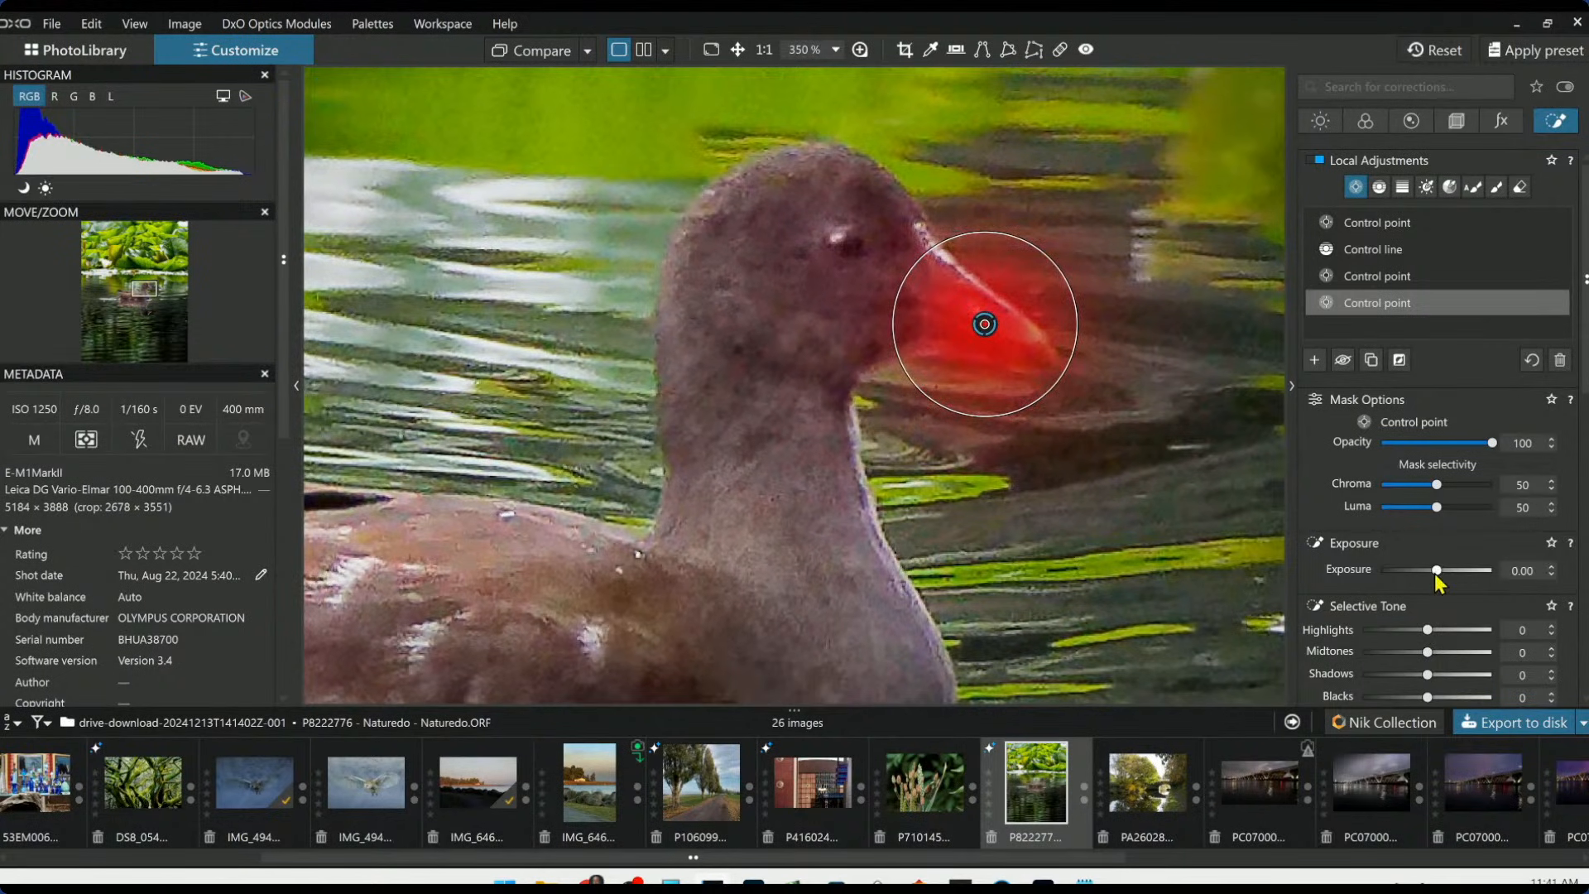
scroll(1427, 600, down, 5)
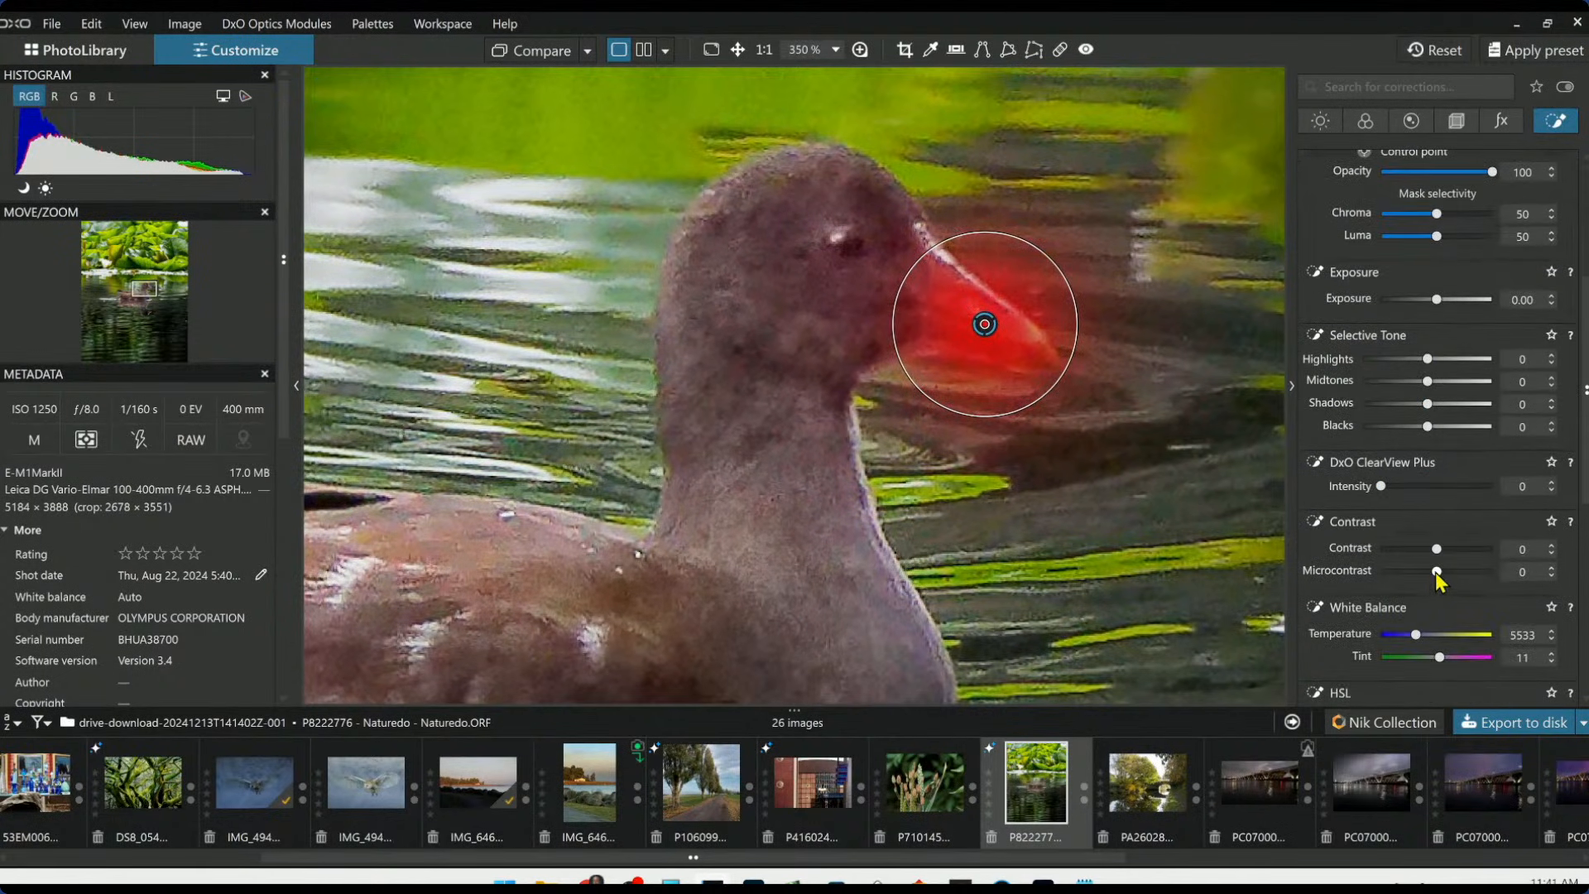
scroll(1434, 579, down, 3)
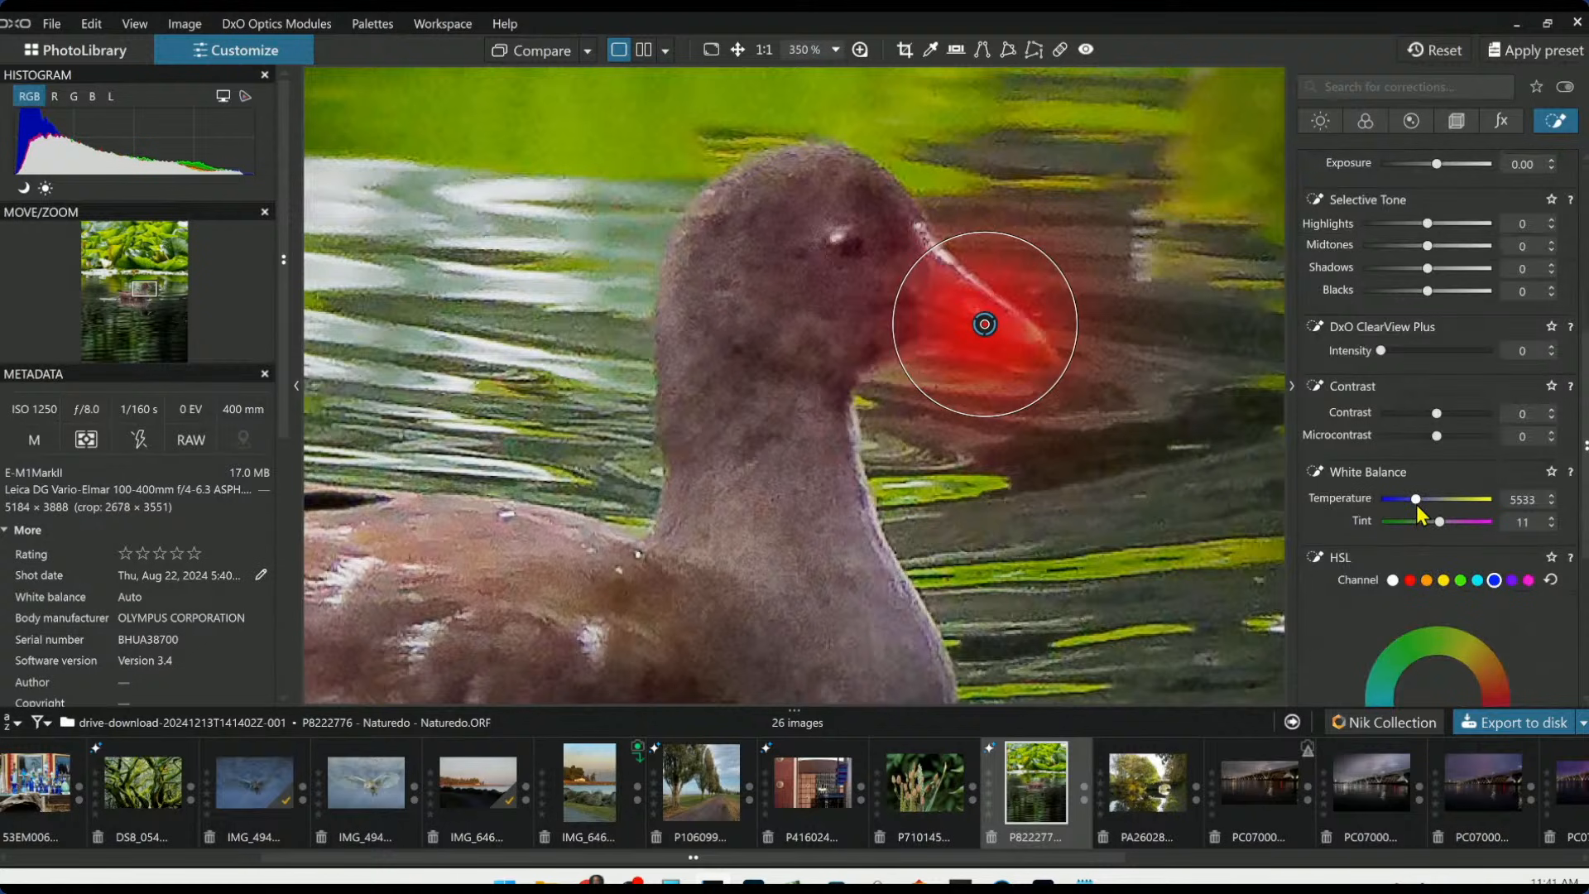
drag(1417, 505, 1423, 499)
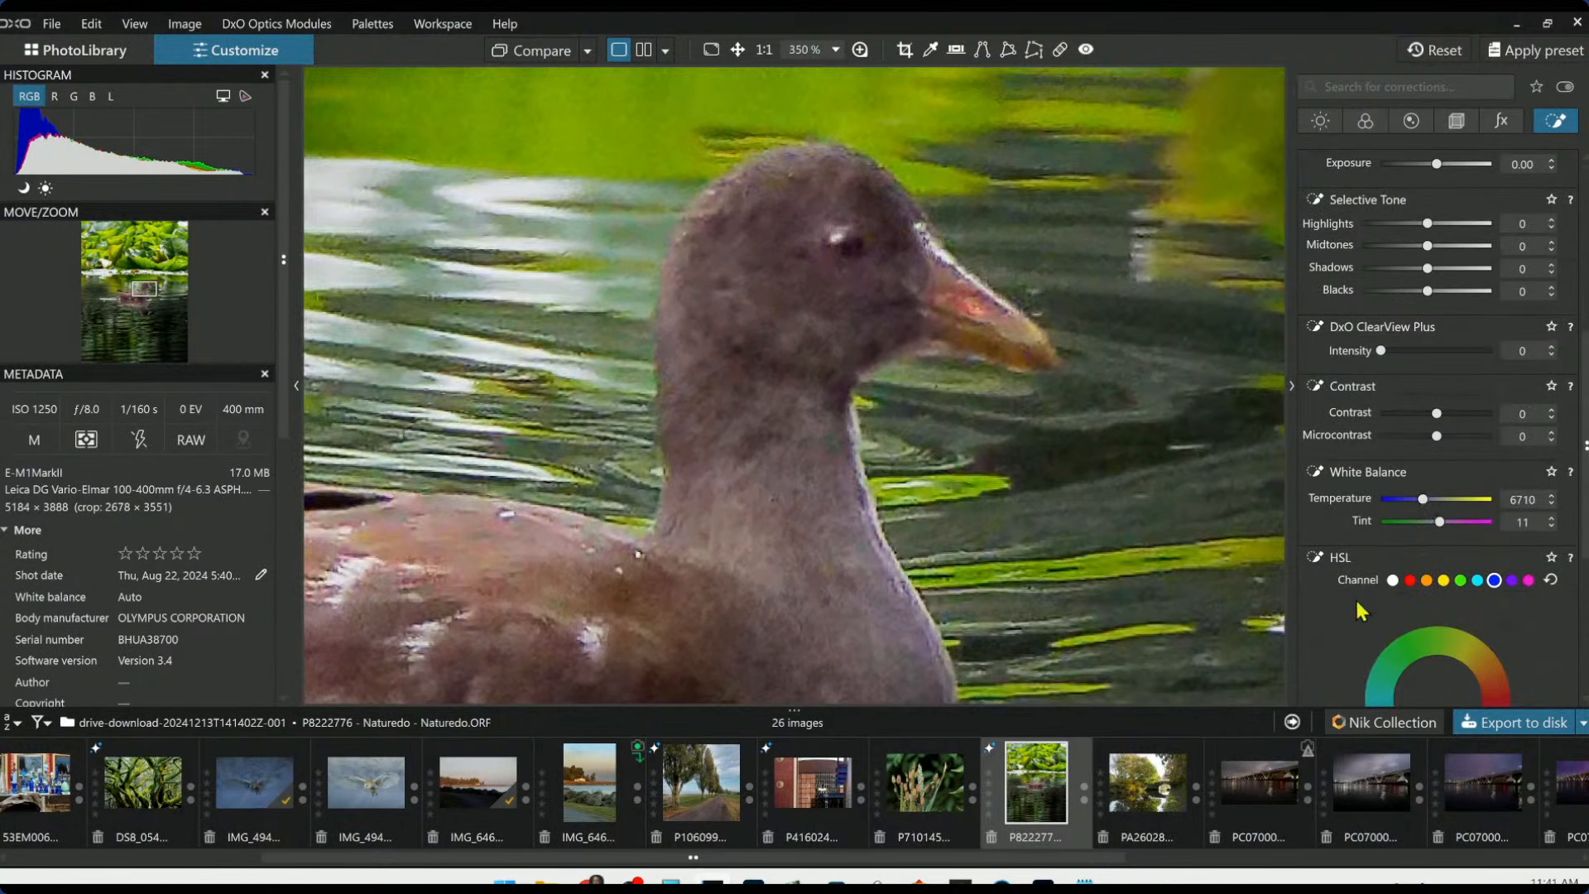
scroll(1362, 610, down, 3)
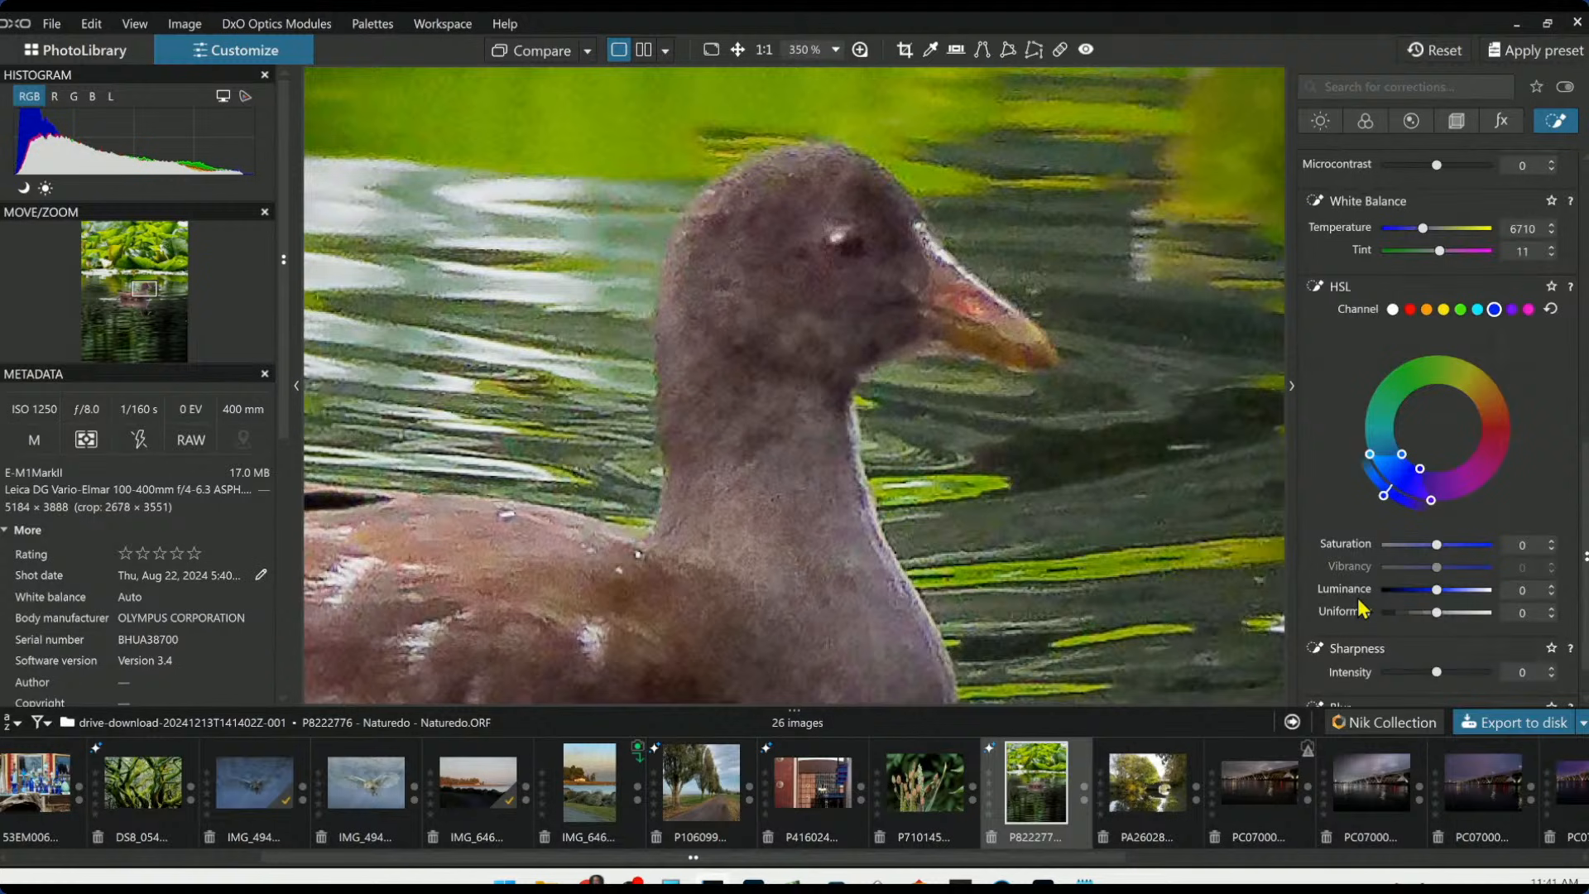
scroll(930, 588, down, 1)
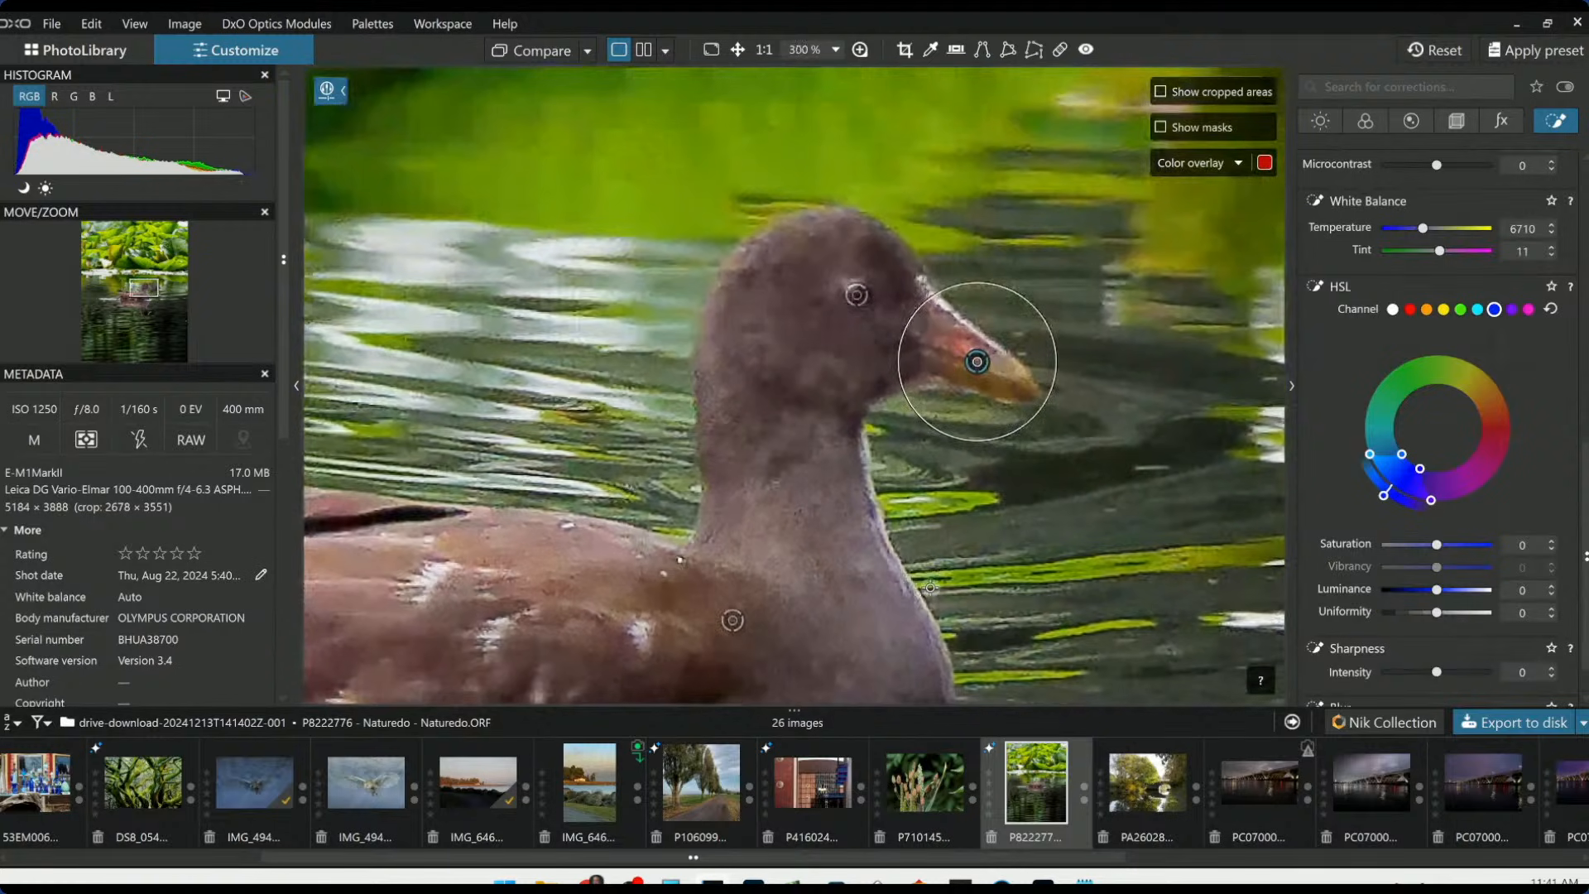
Repair the bright leaf highlight in the upper-right corner of the crop with a 31 px retouching brush
scroll(930, 588, down, 6)
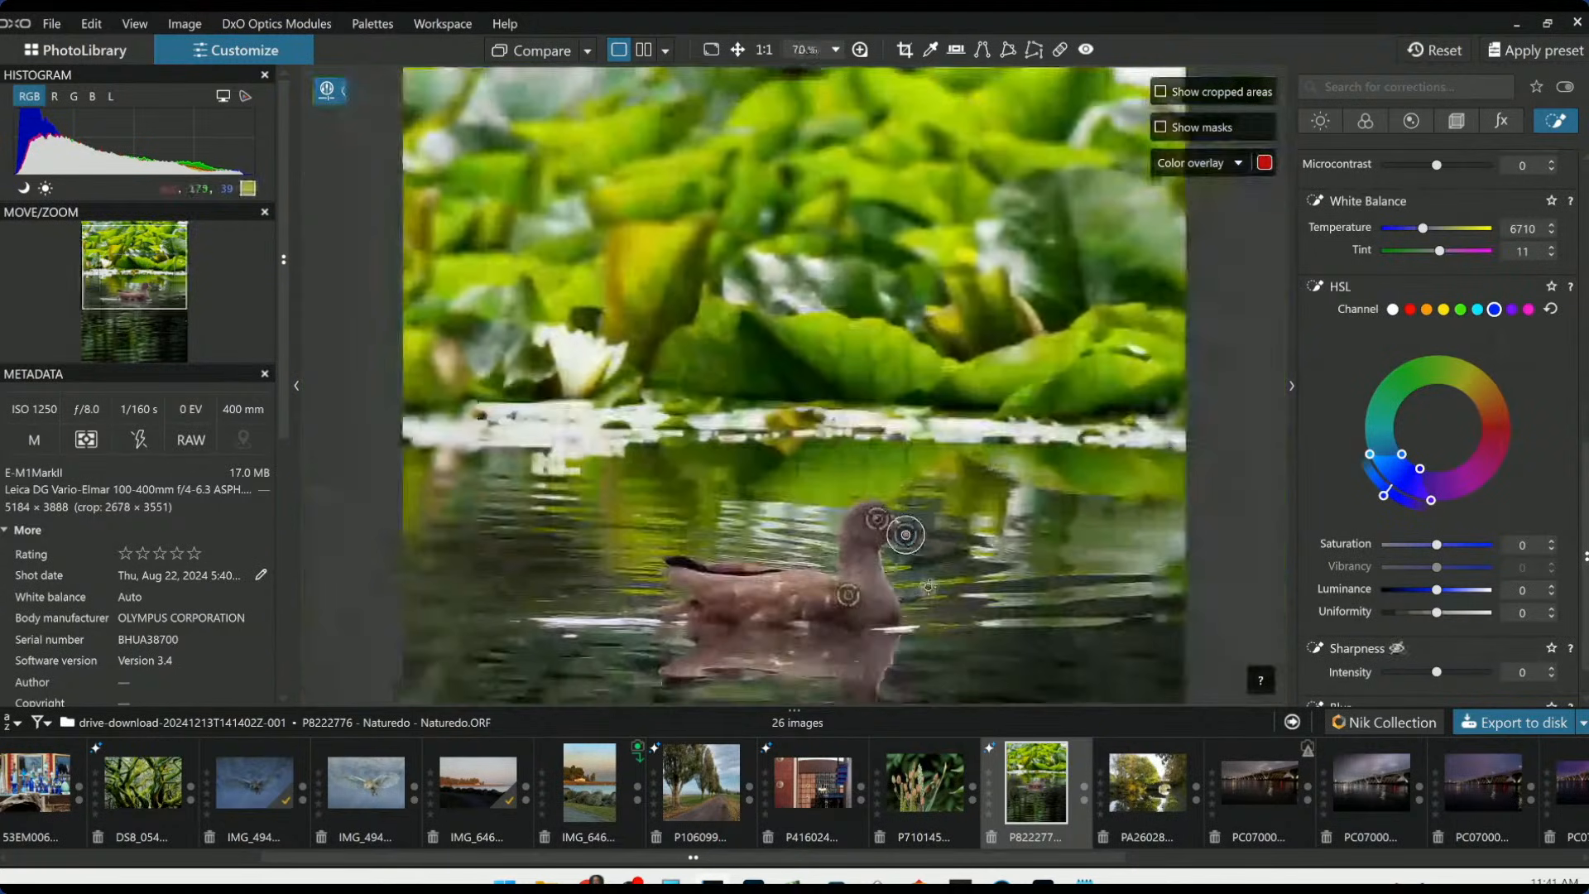
scroll(928, 586, down, 1)
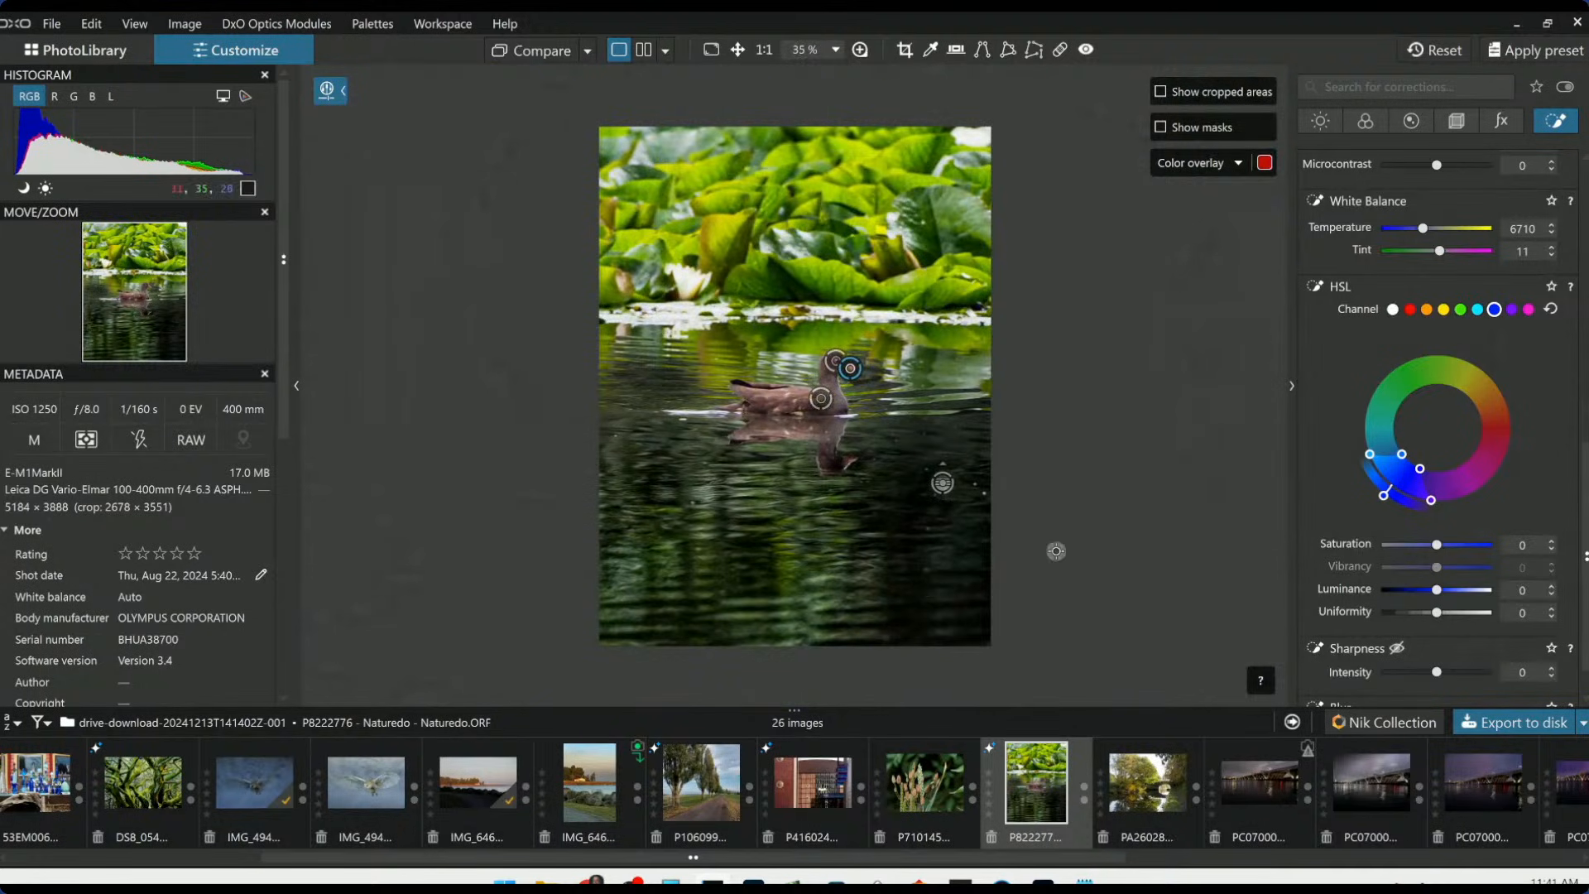
click(1060, 49)
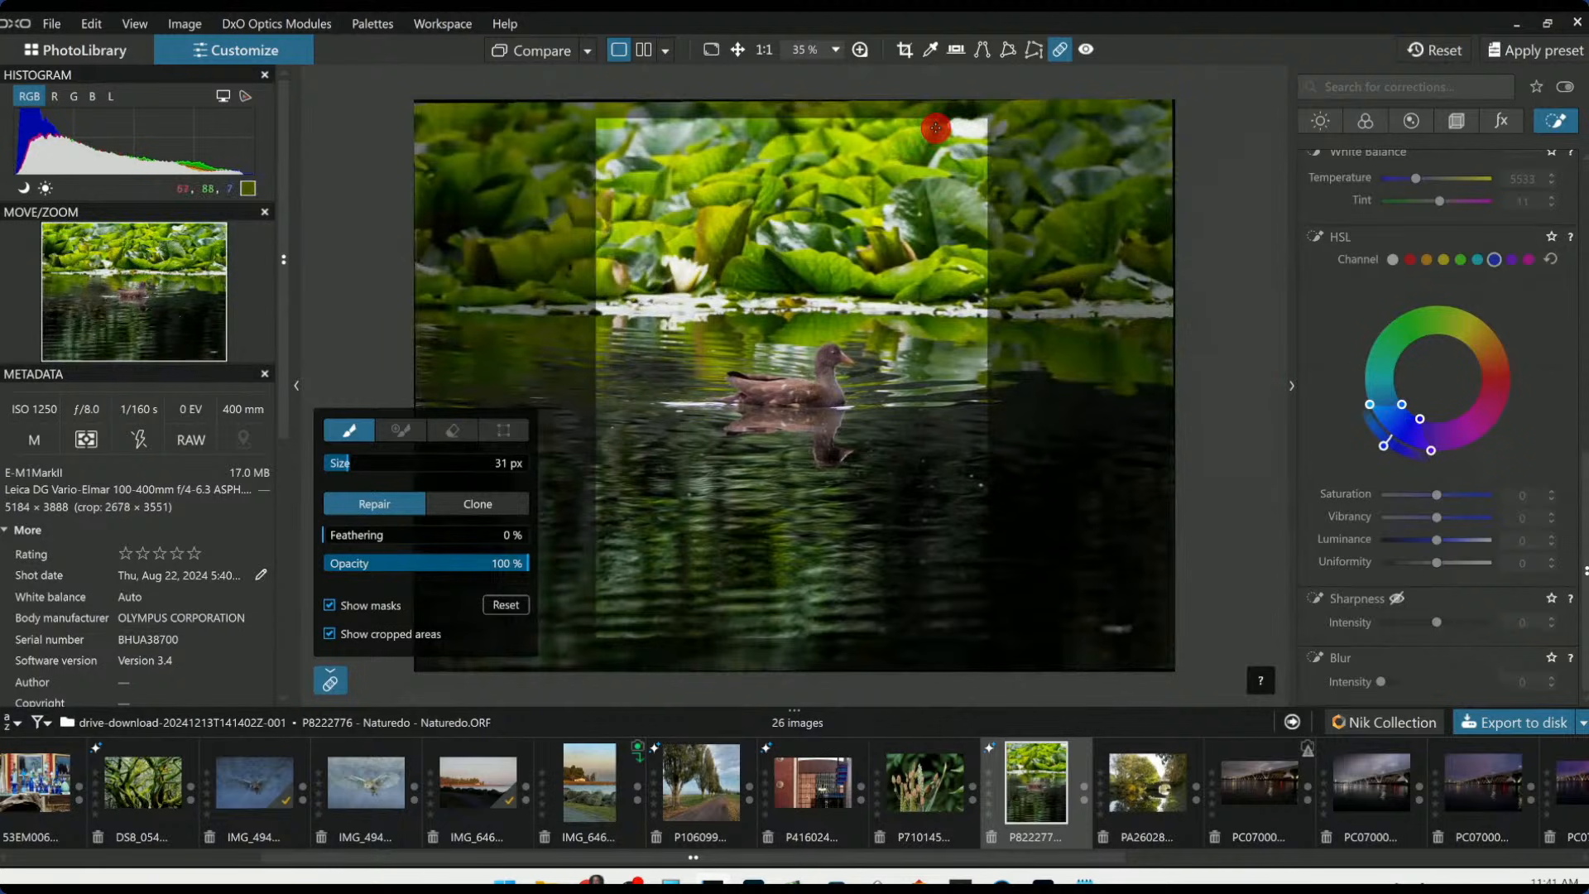
drag(937, 126, 985, 130)
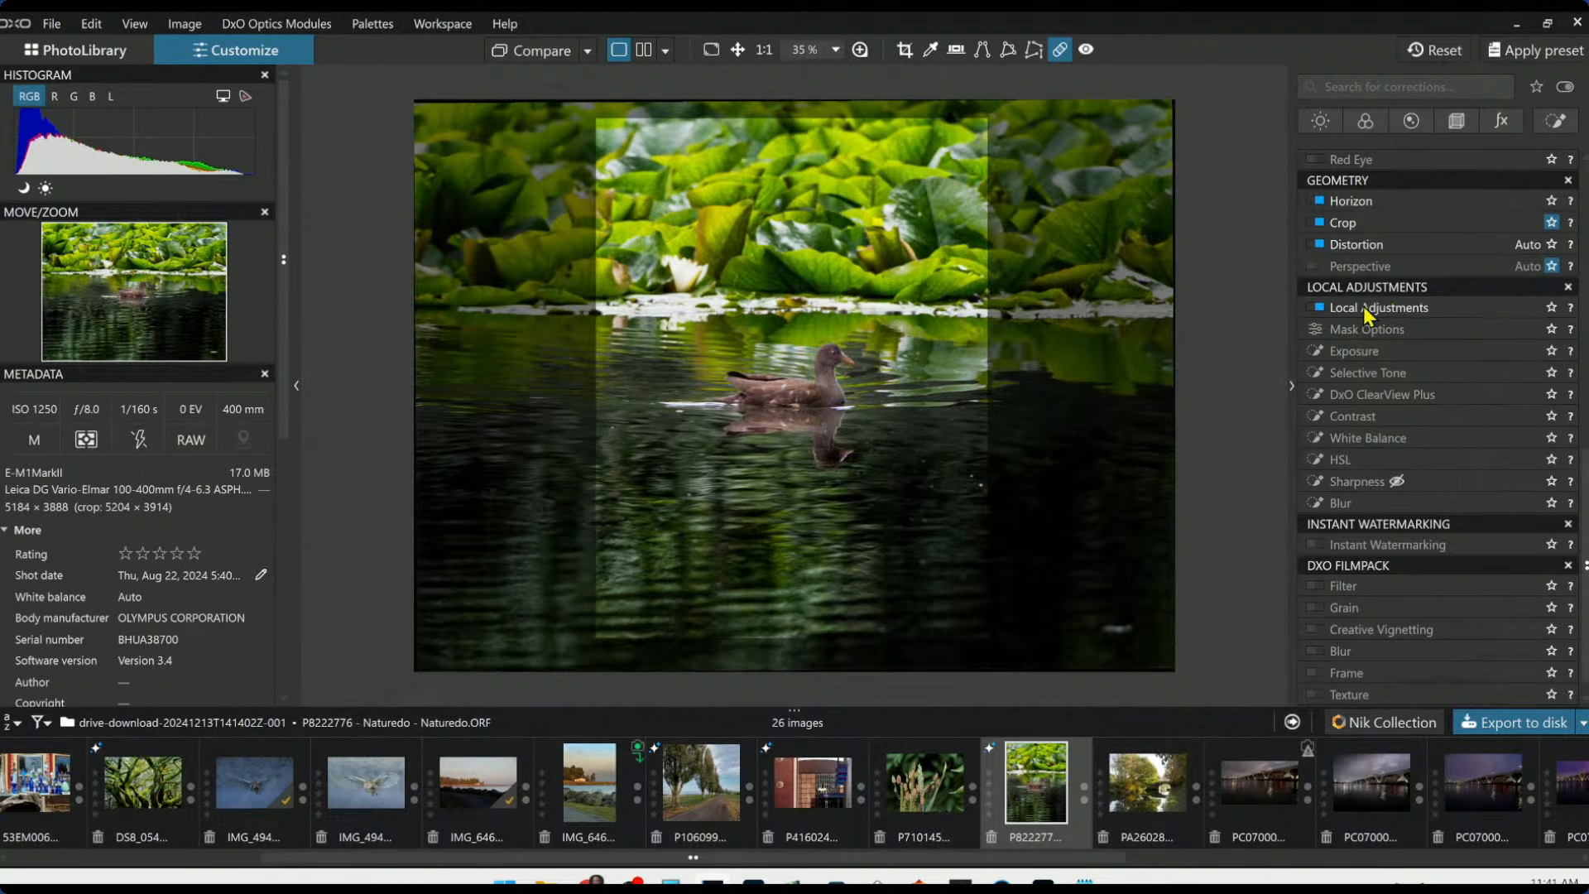
Add a separate control point on the white water lily flower, with highlights -29 and temperature 6957
click(1366, 124)
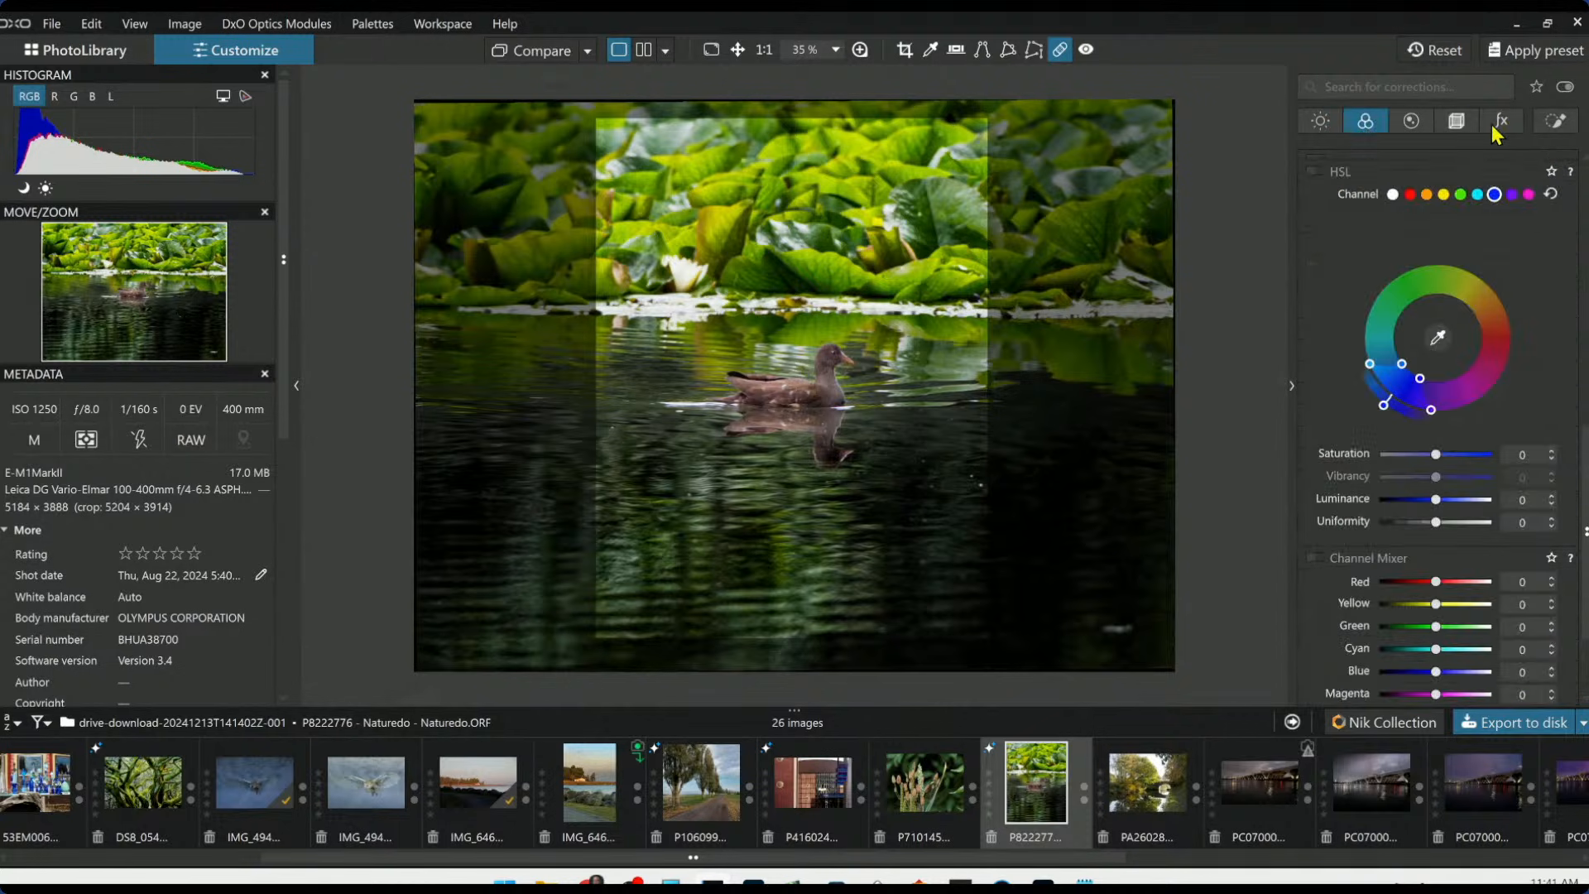
click(1556, 122)
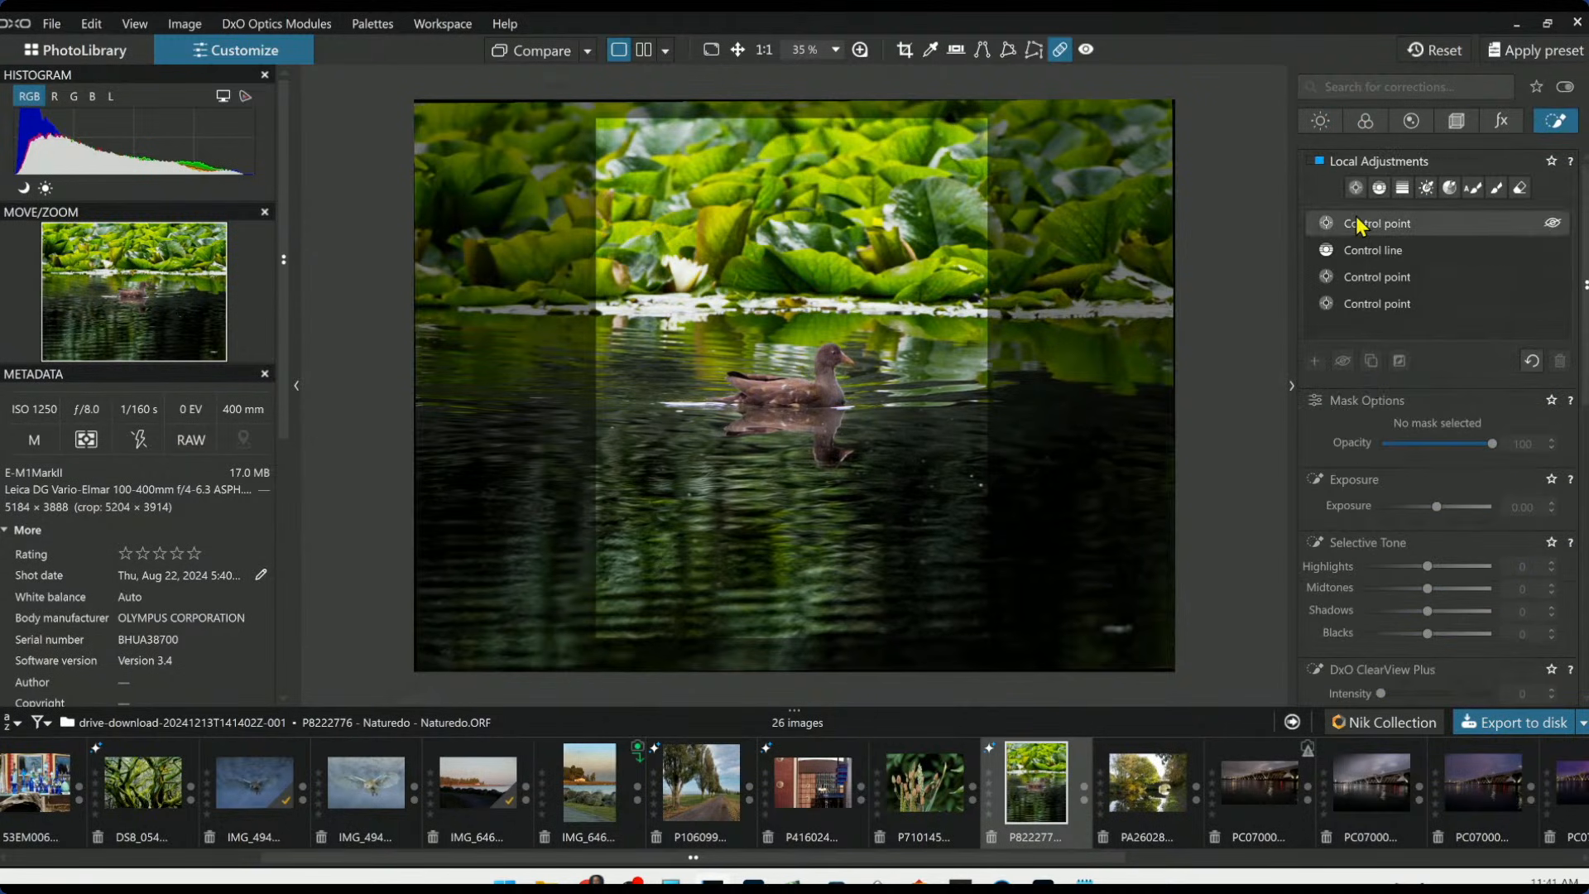
click(1356, 187)
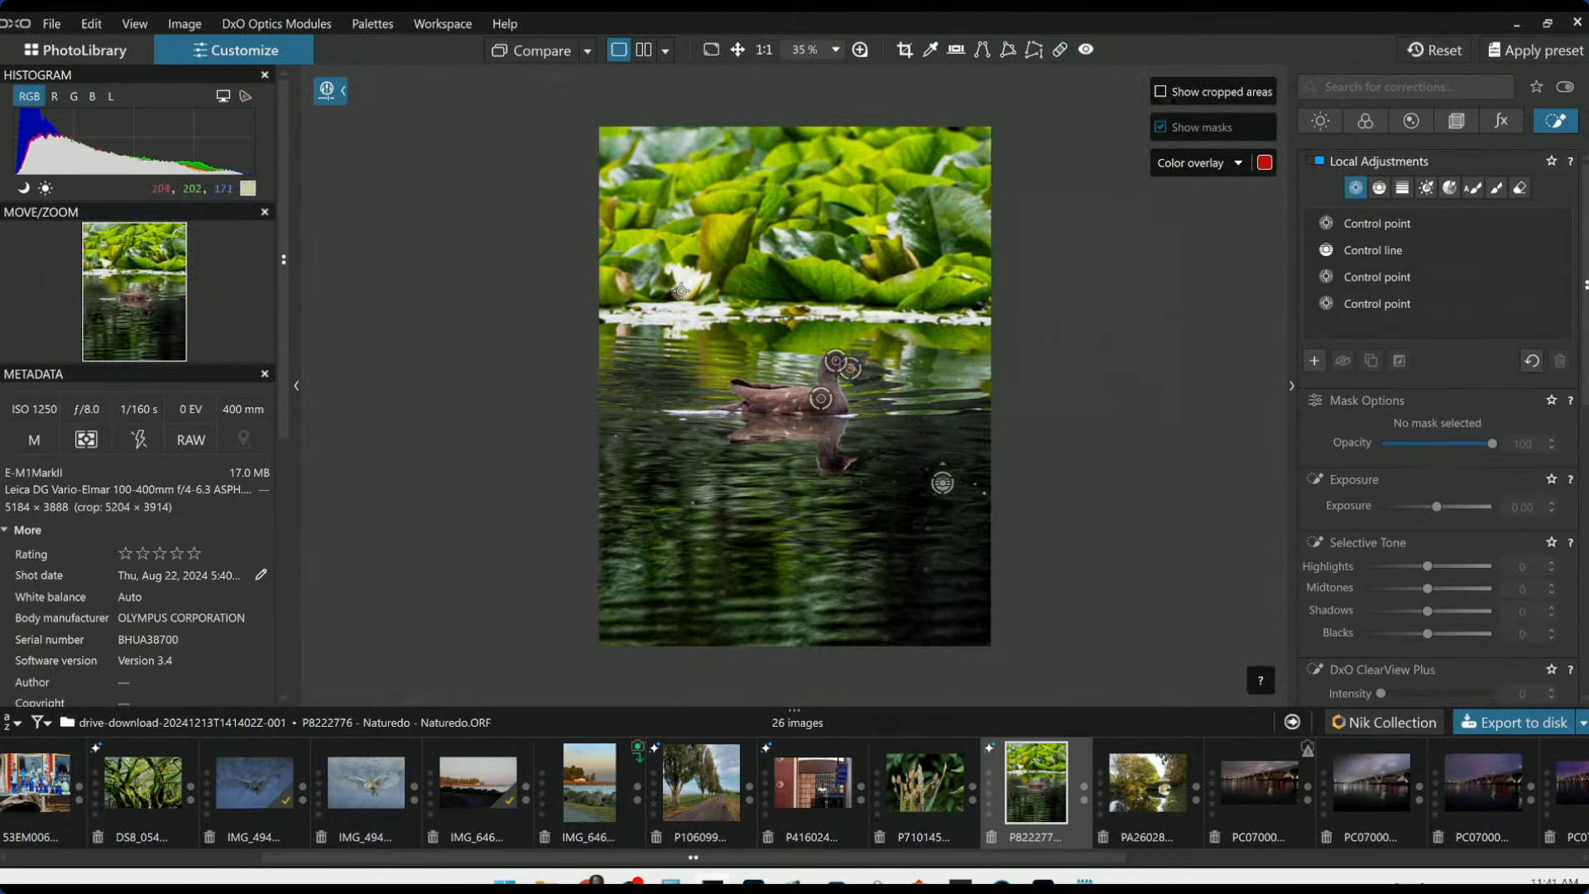
click(681, 292)
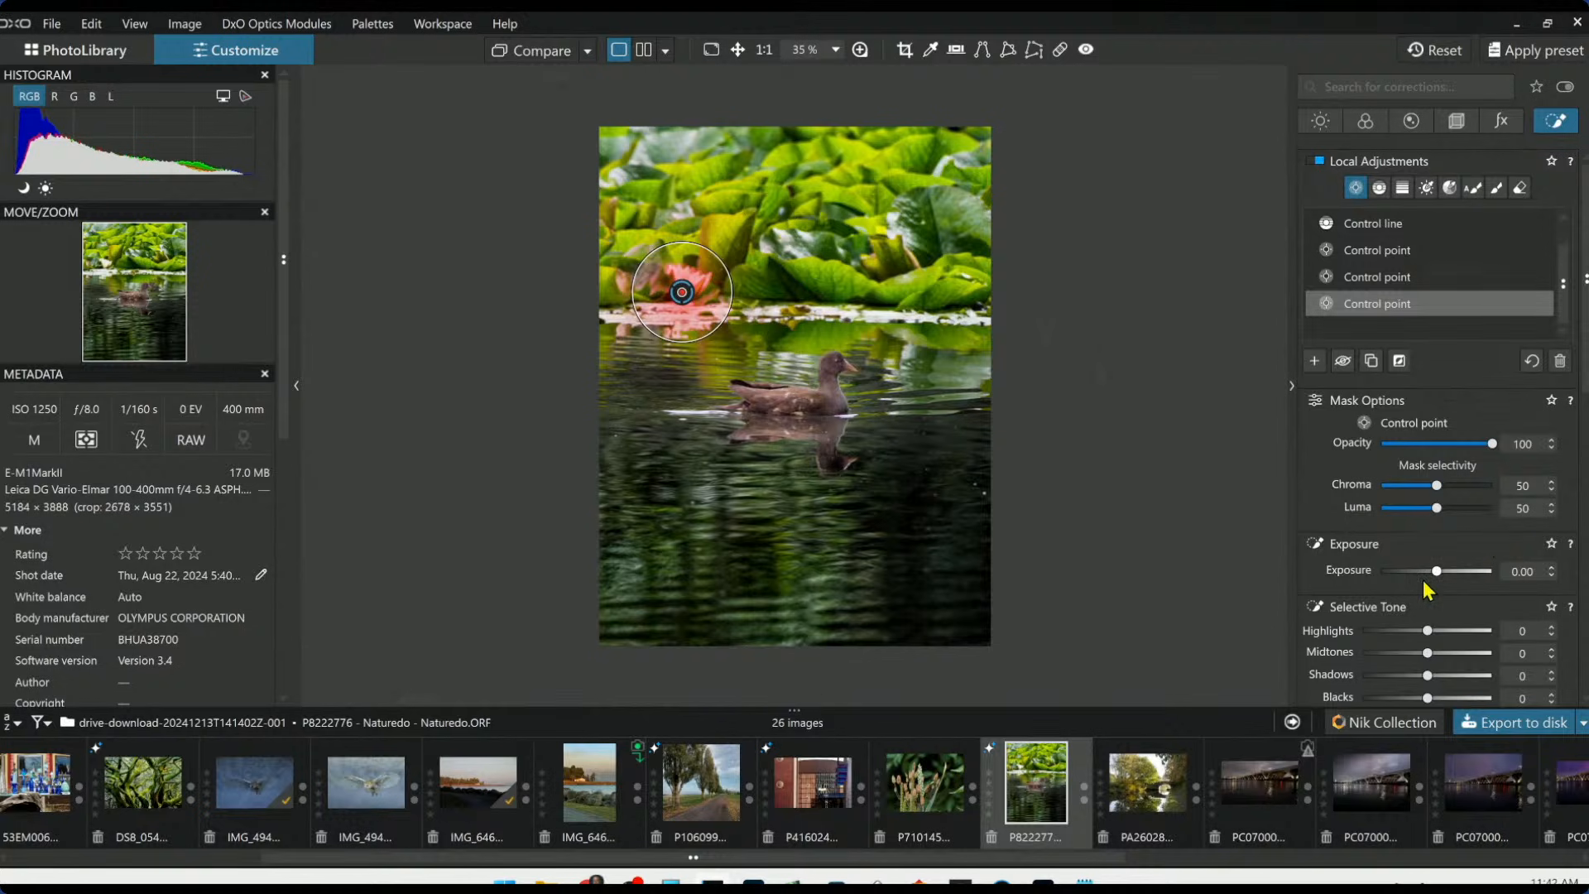
drag(1427, 630, 1409, 633)
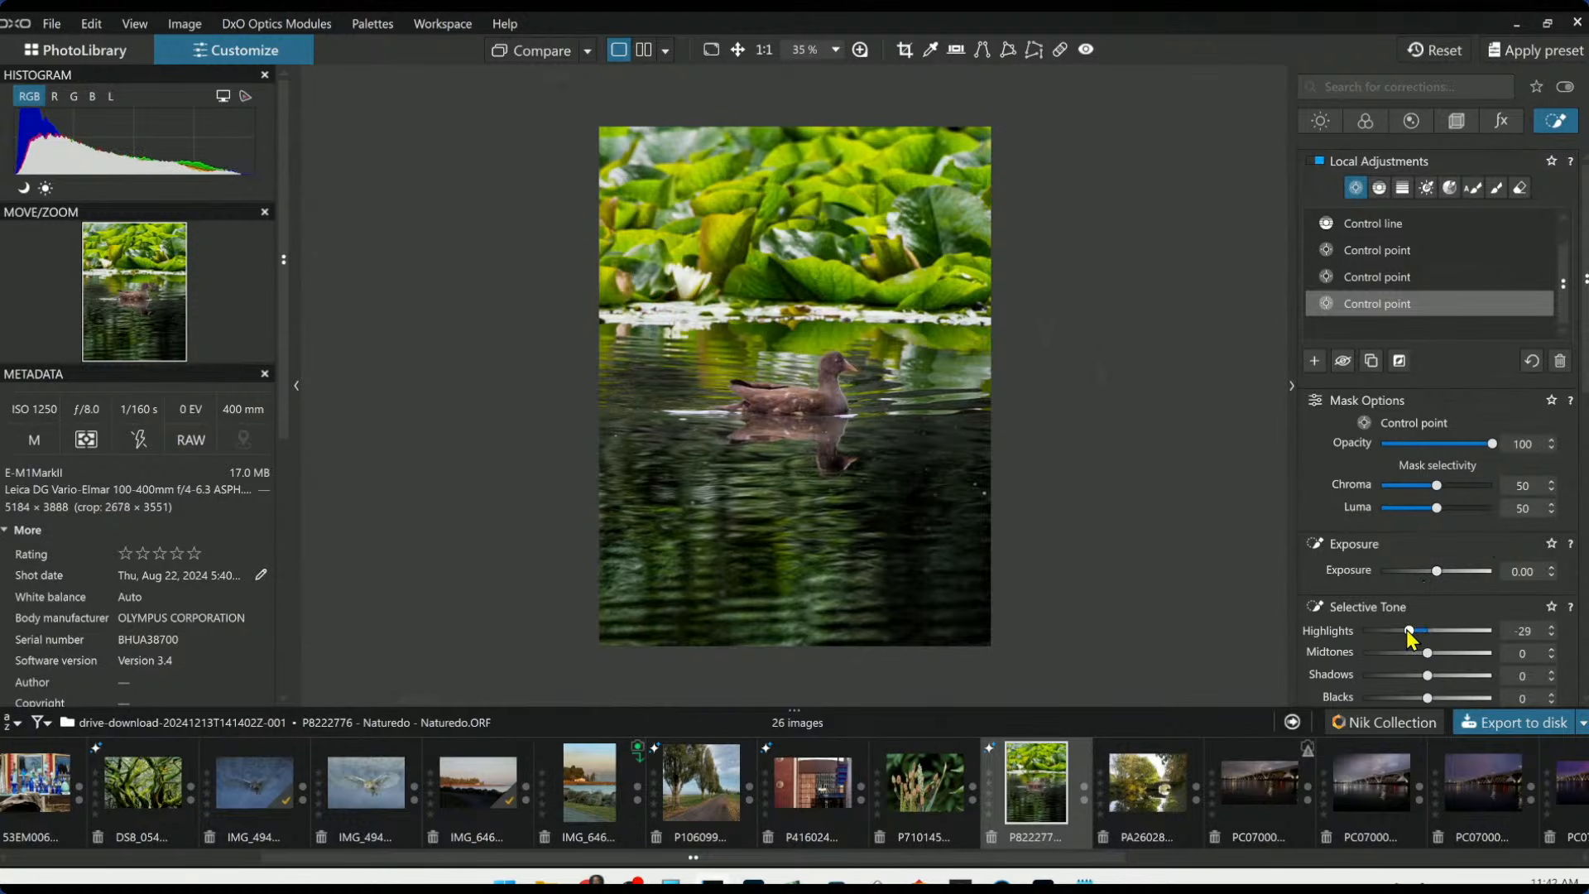
scroll(1412, 641, down, 5)
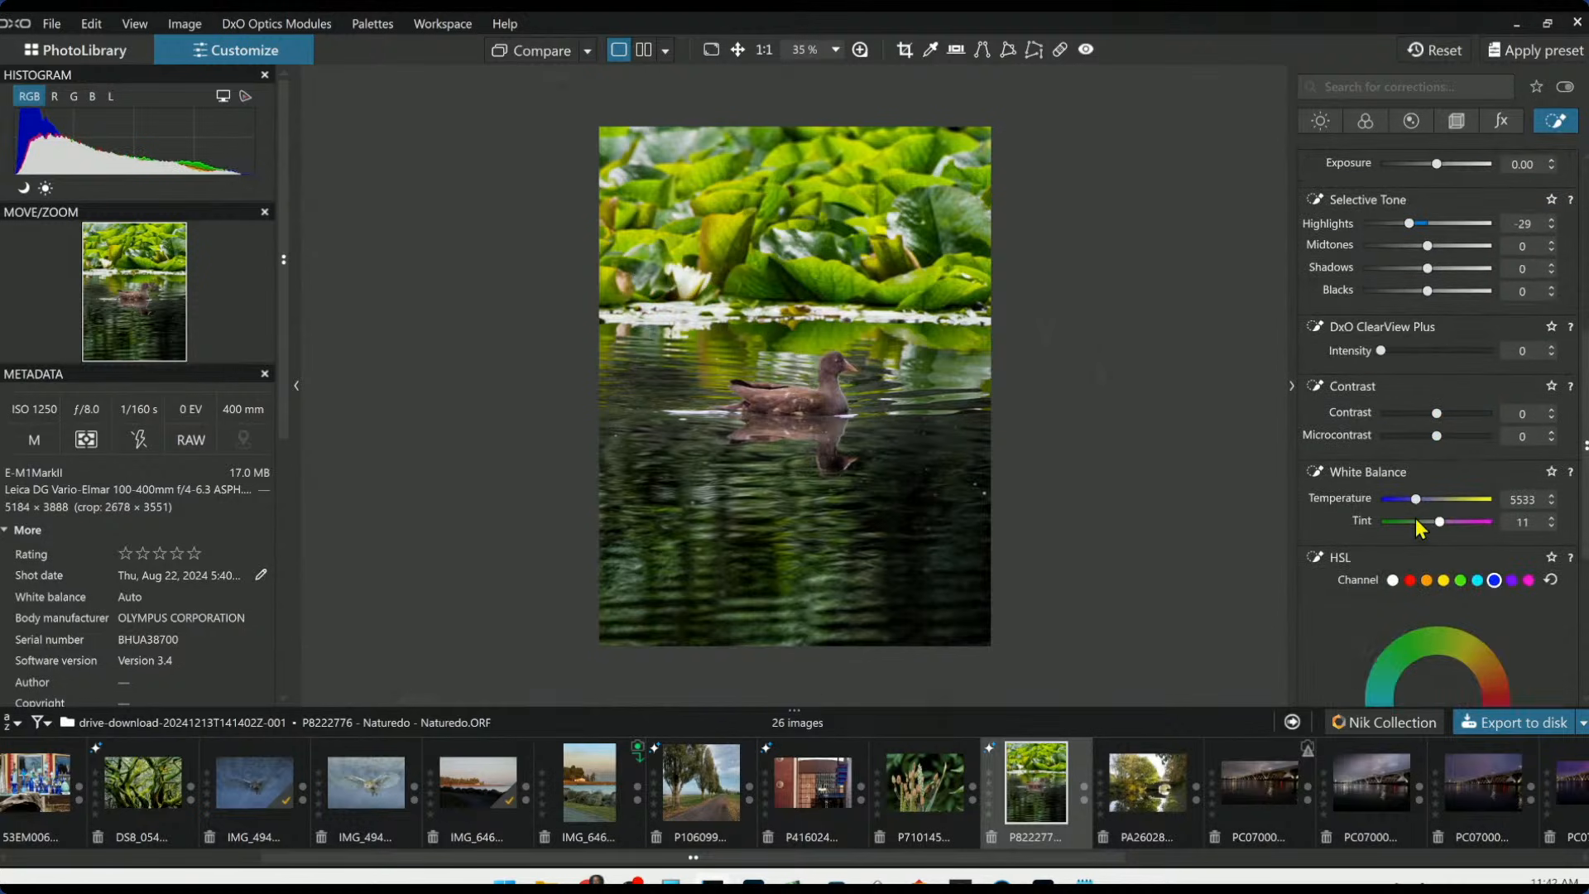
drag(1417, 500, 1423, 502)
Export the photo to the original image folder as a full-size JPEG with quality 95 and the sRGB profile
click(1518, 727)
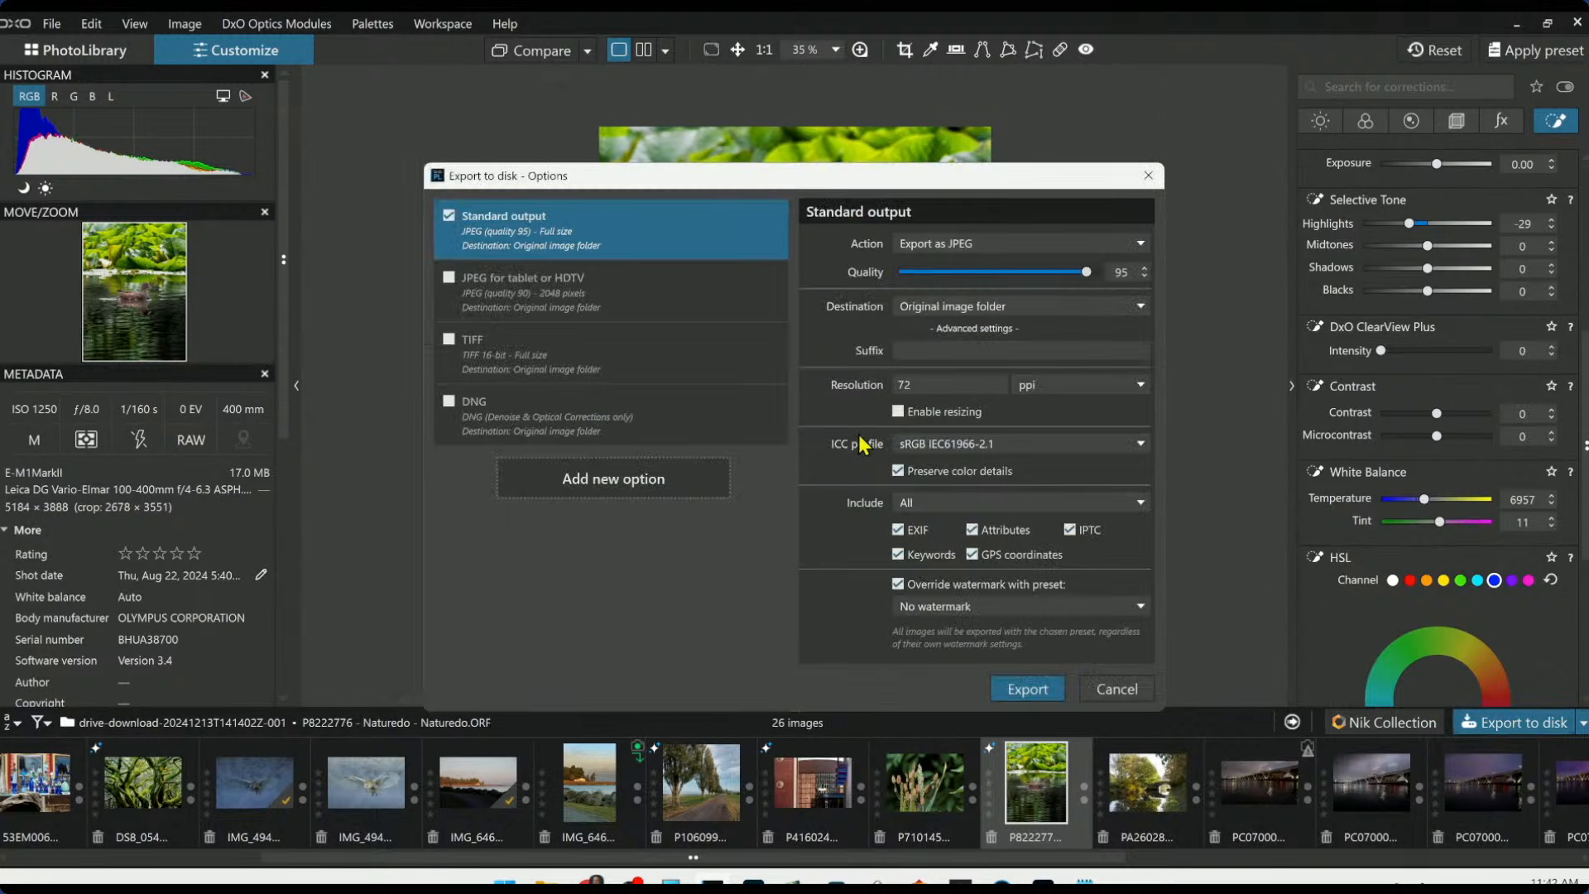
click(1027, 689)
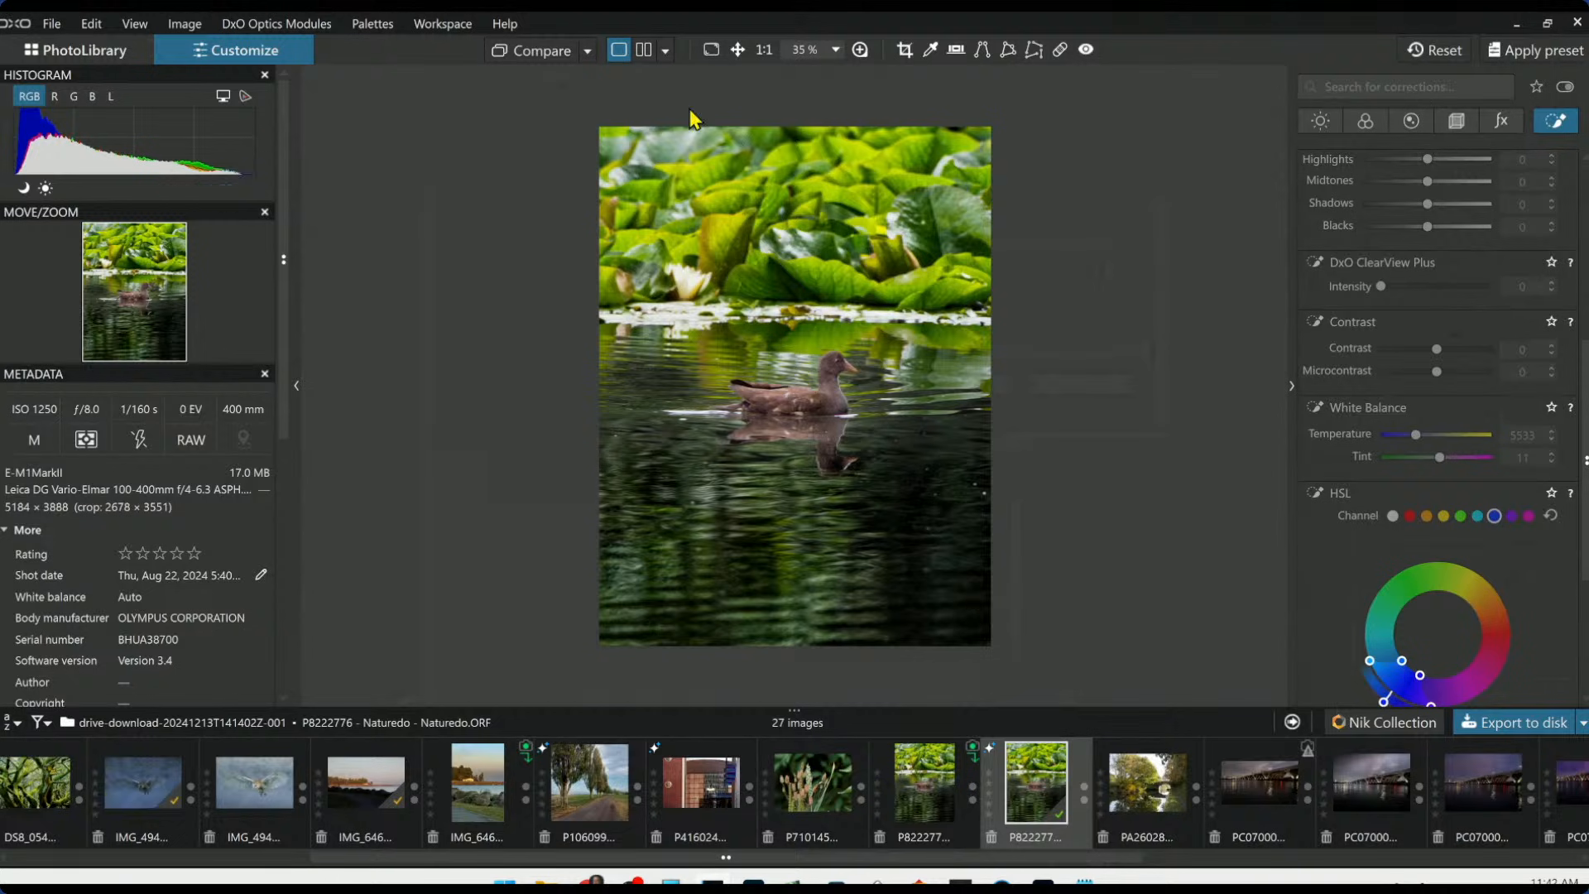
Reset all corrections on the raw photo and show it side by side with the exported version, with the side palettes hidden
click(1434, 50)
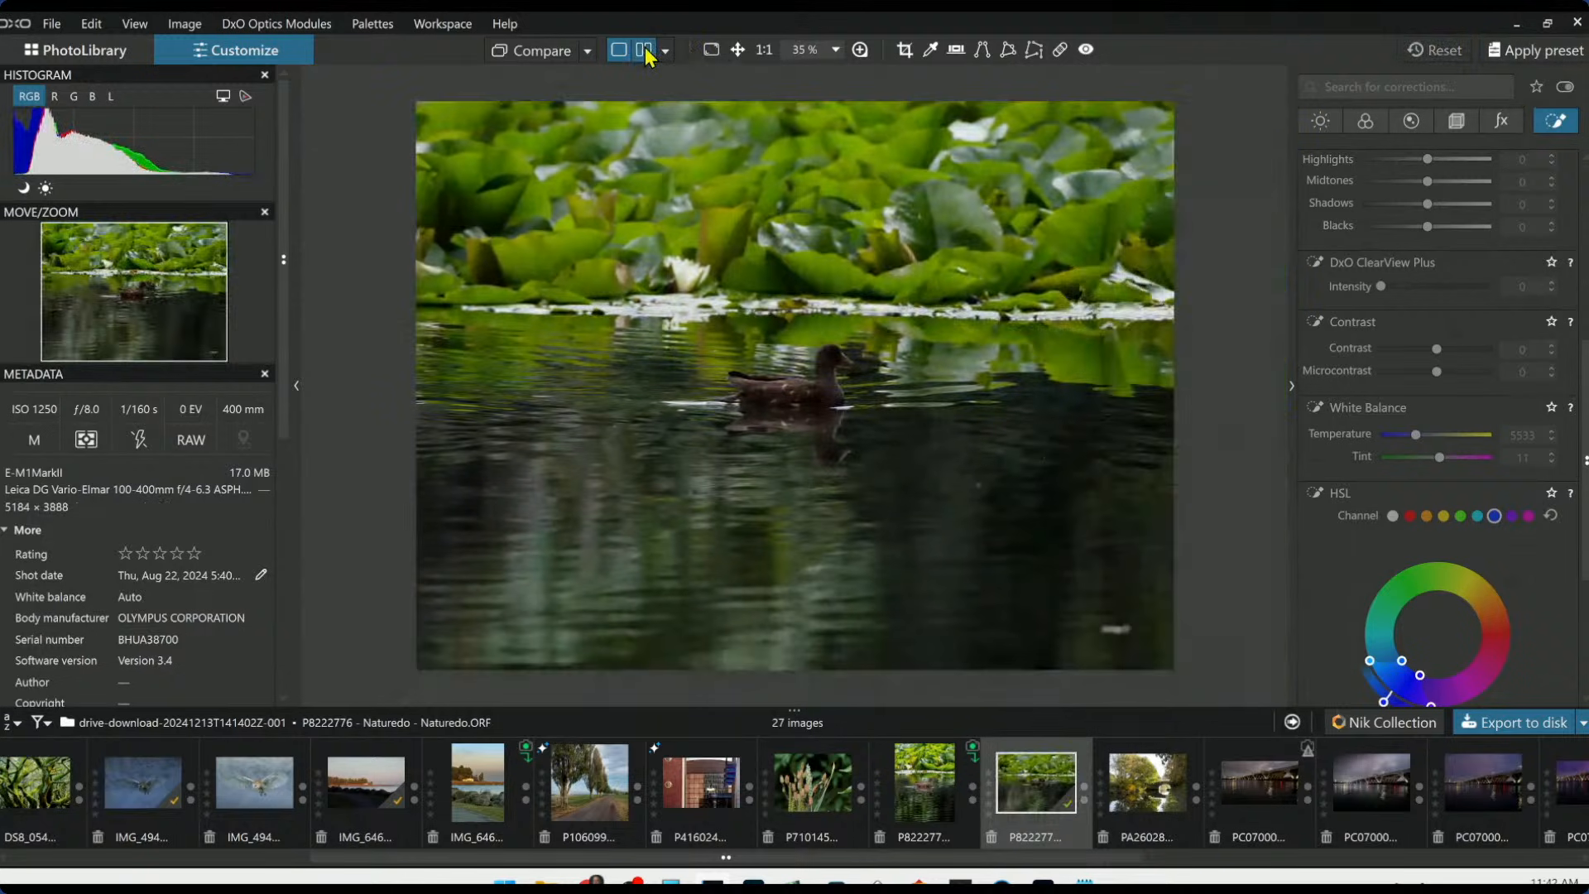
click(643, 49)
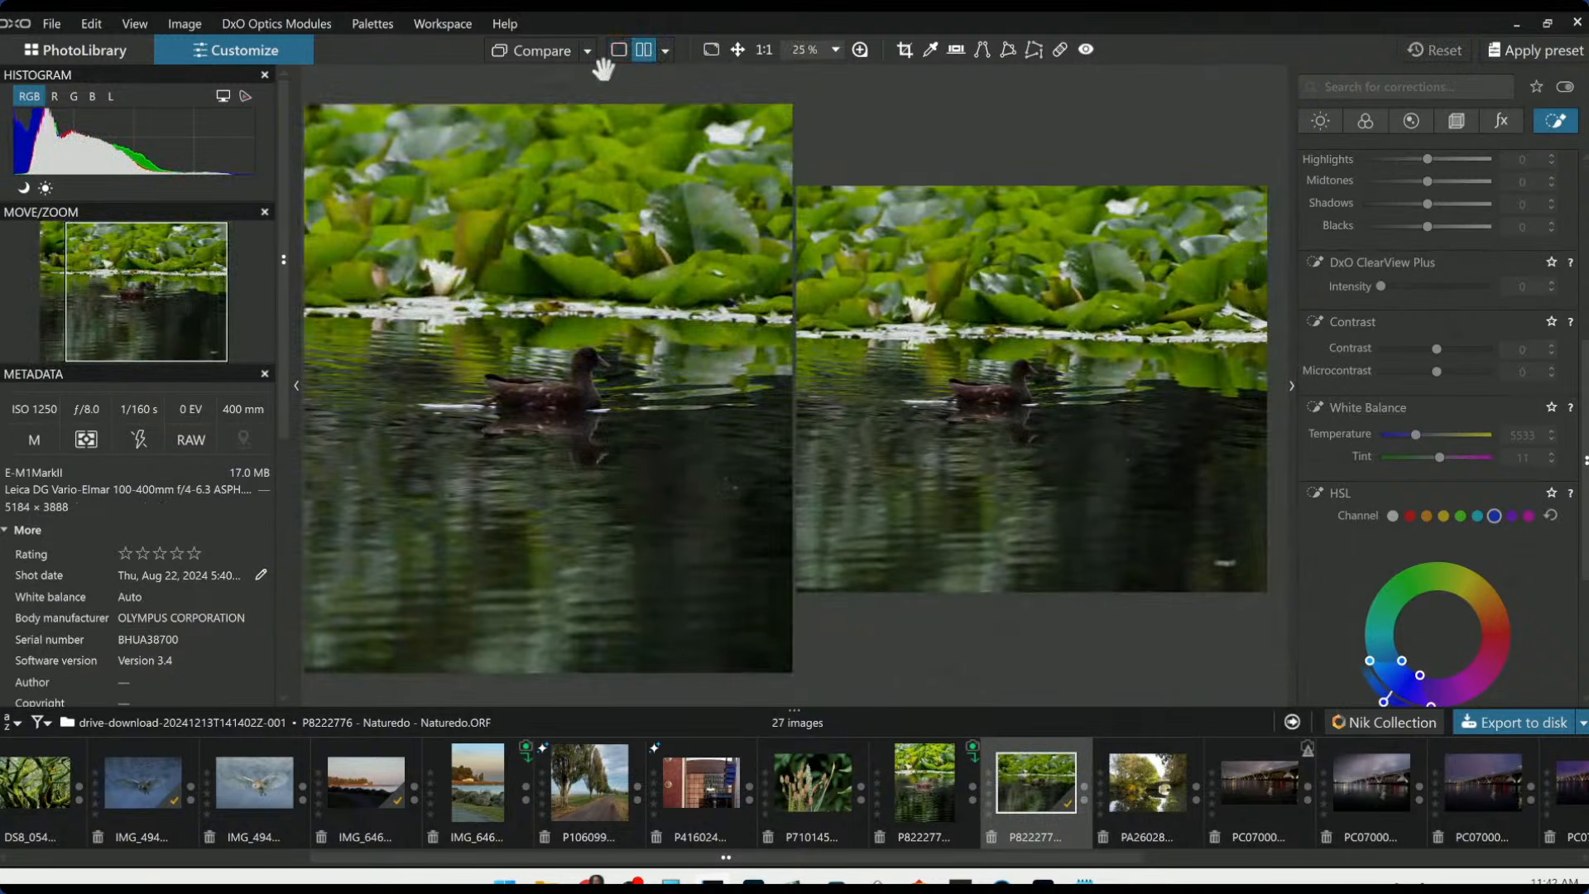
click(588, 51)
click(614, 172)
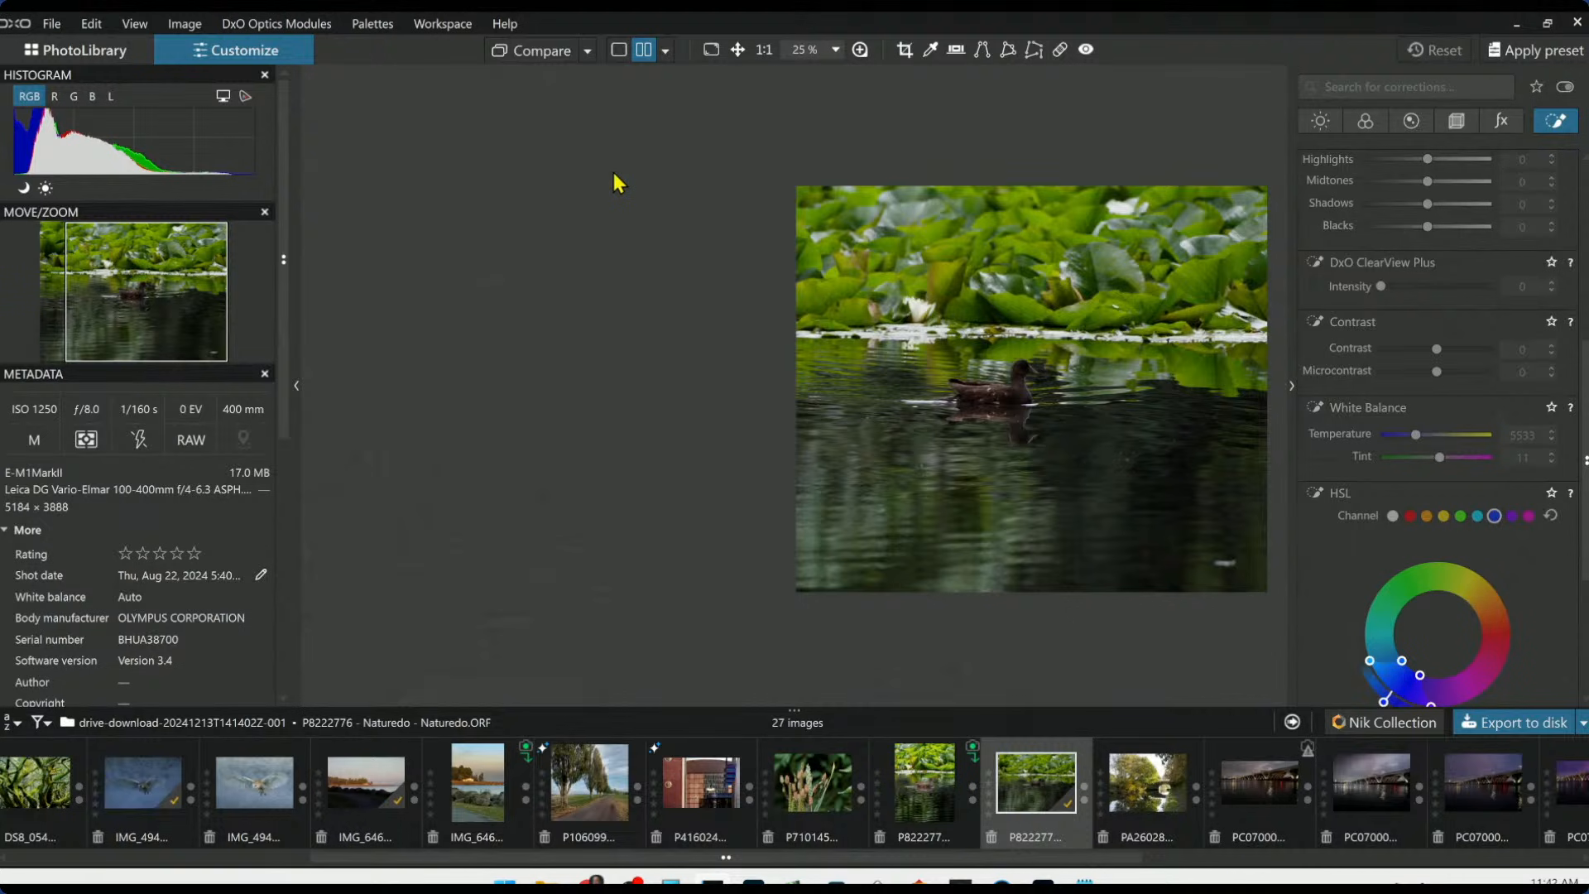
key(Tab)
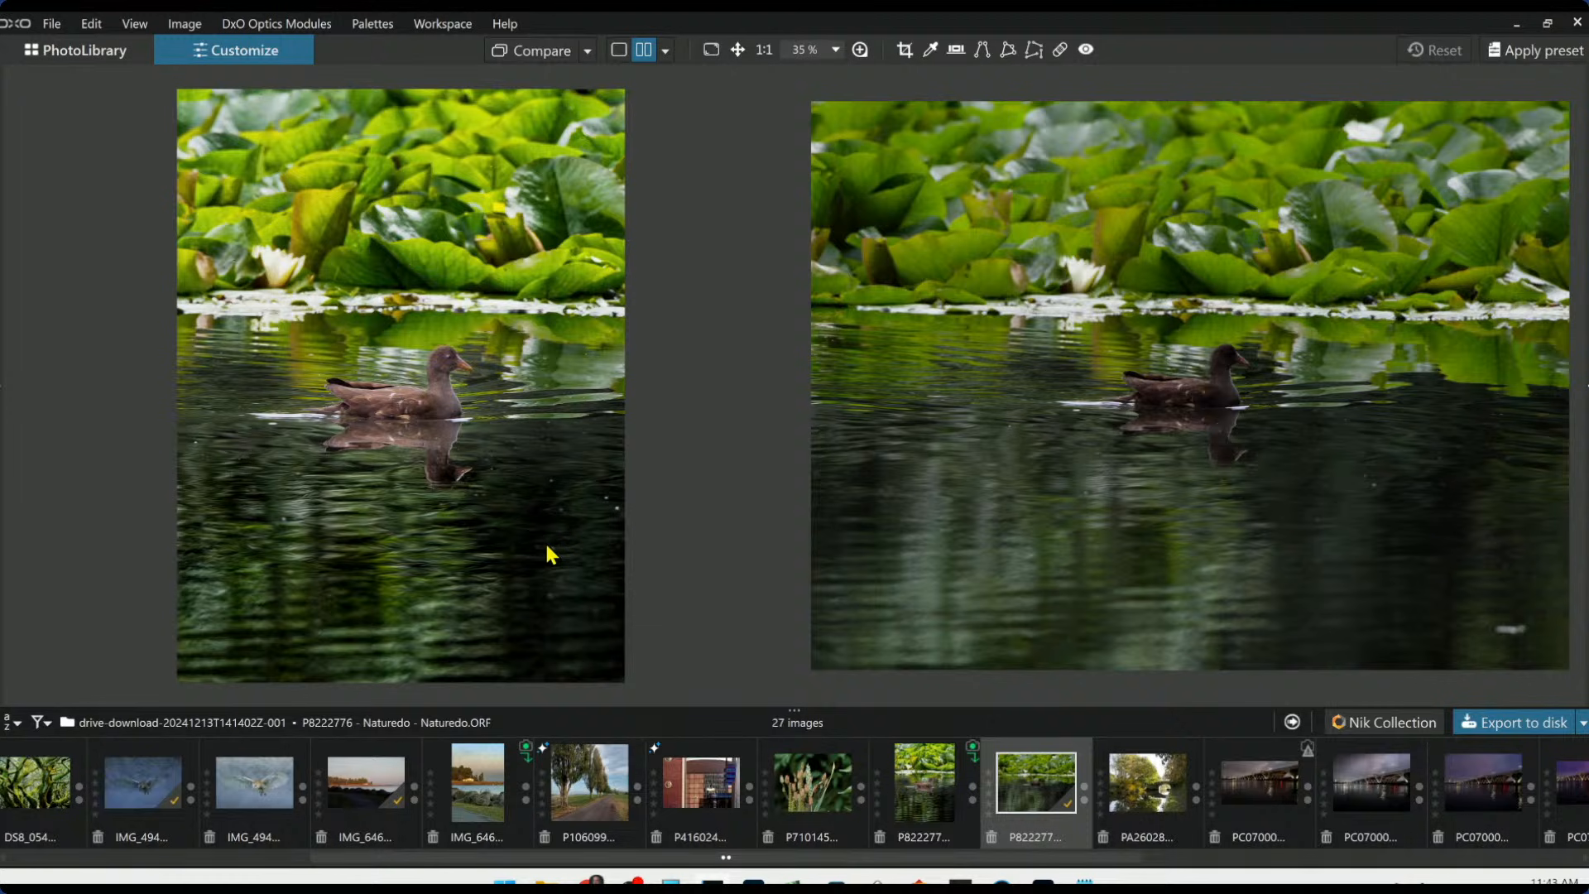
Examine the bird, its reflection and the surrounding water up close in the edited and the unedited version, and return both to full view
scroll(1215, 365, up, 5)
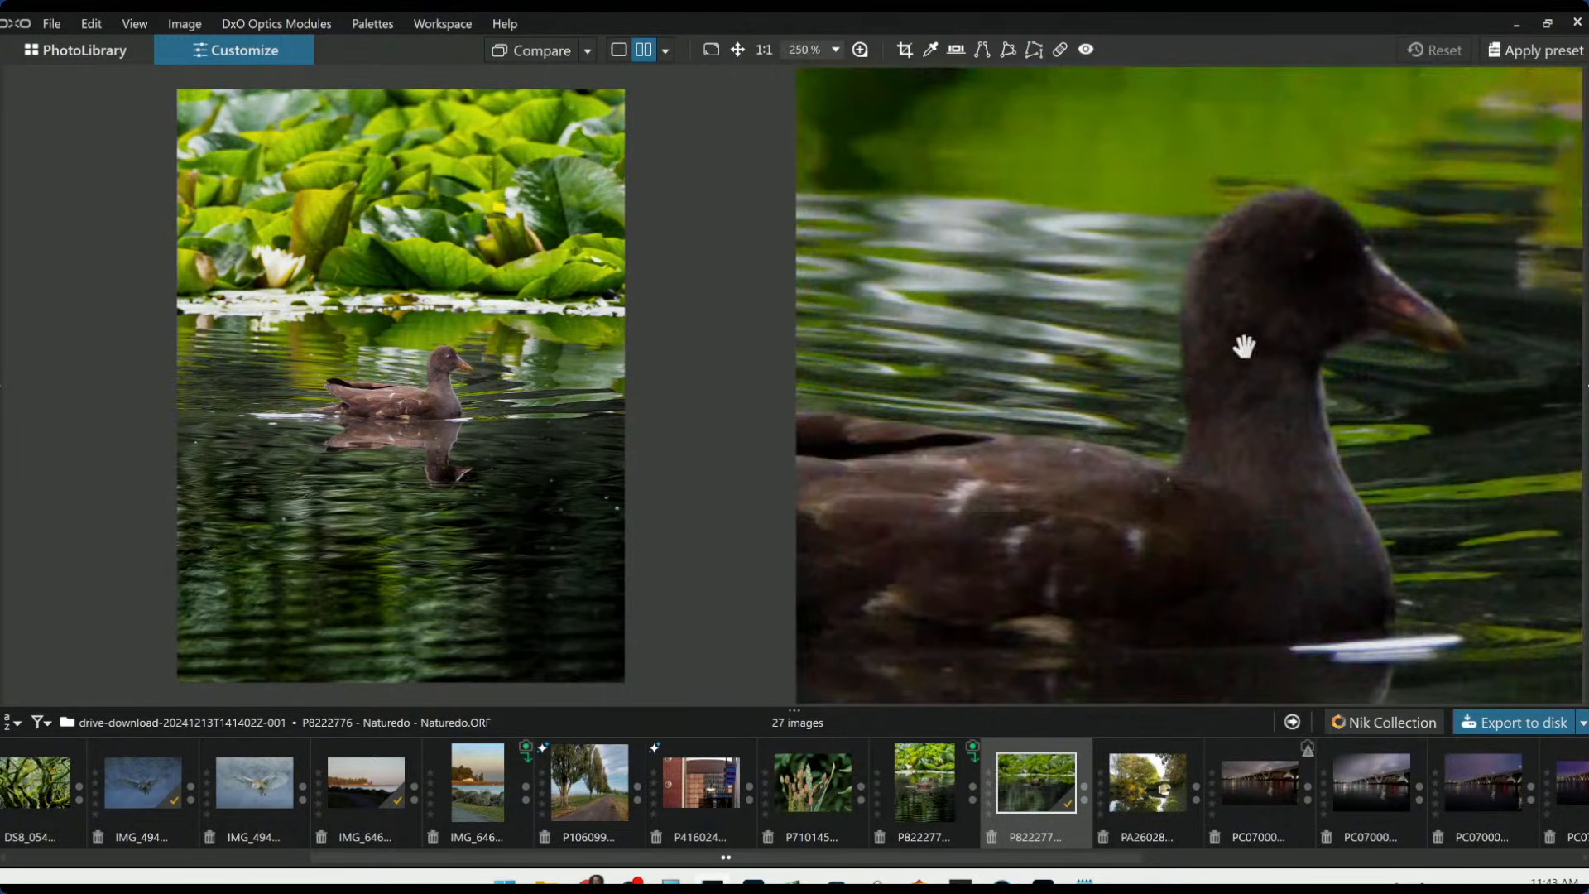
drag(1022, 522, 1089, 507)
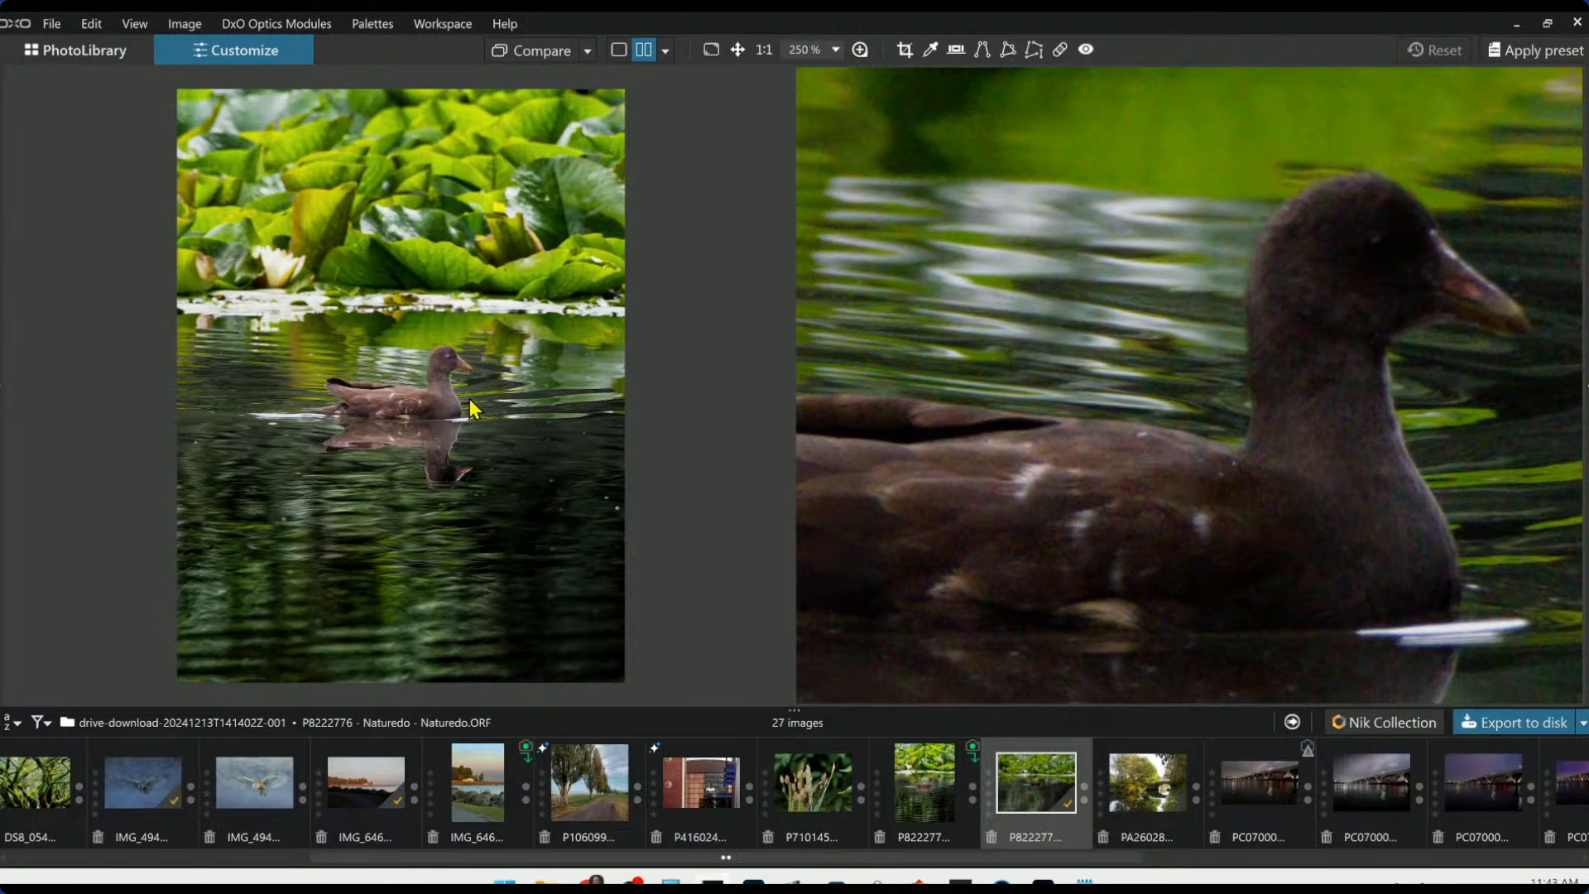
scroll(450, 383, up, 1)
scroll(449, 383, up, 5)
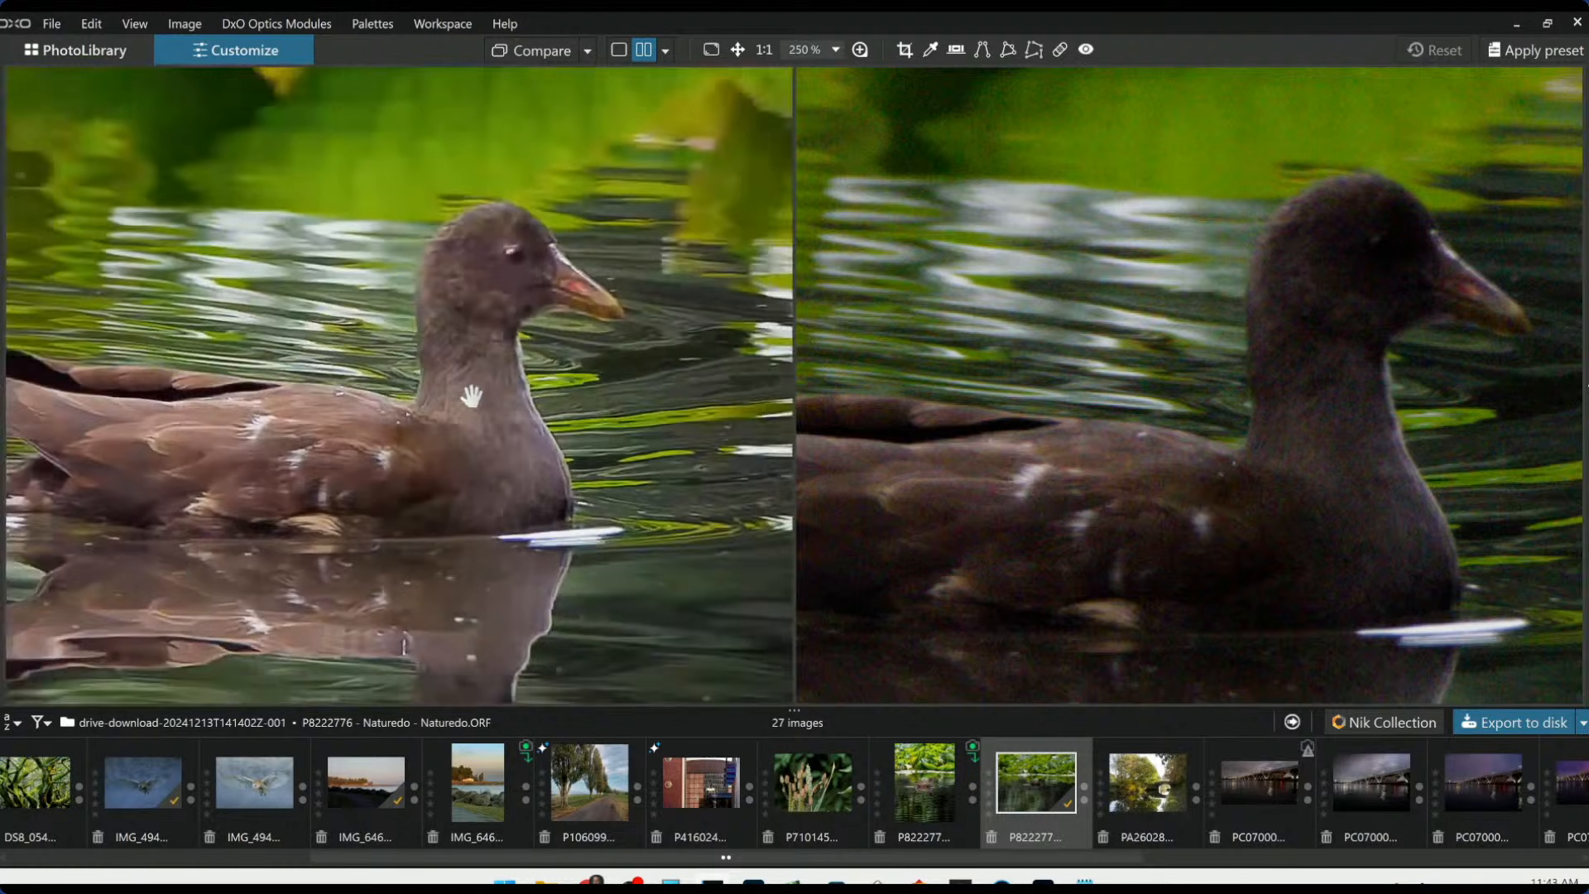
scroll(489, 401, down, 1)
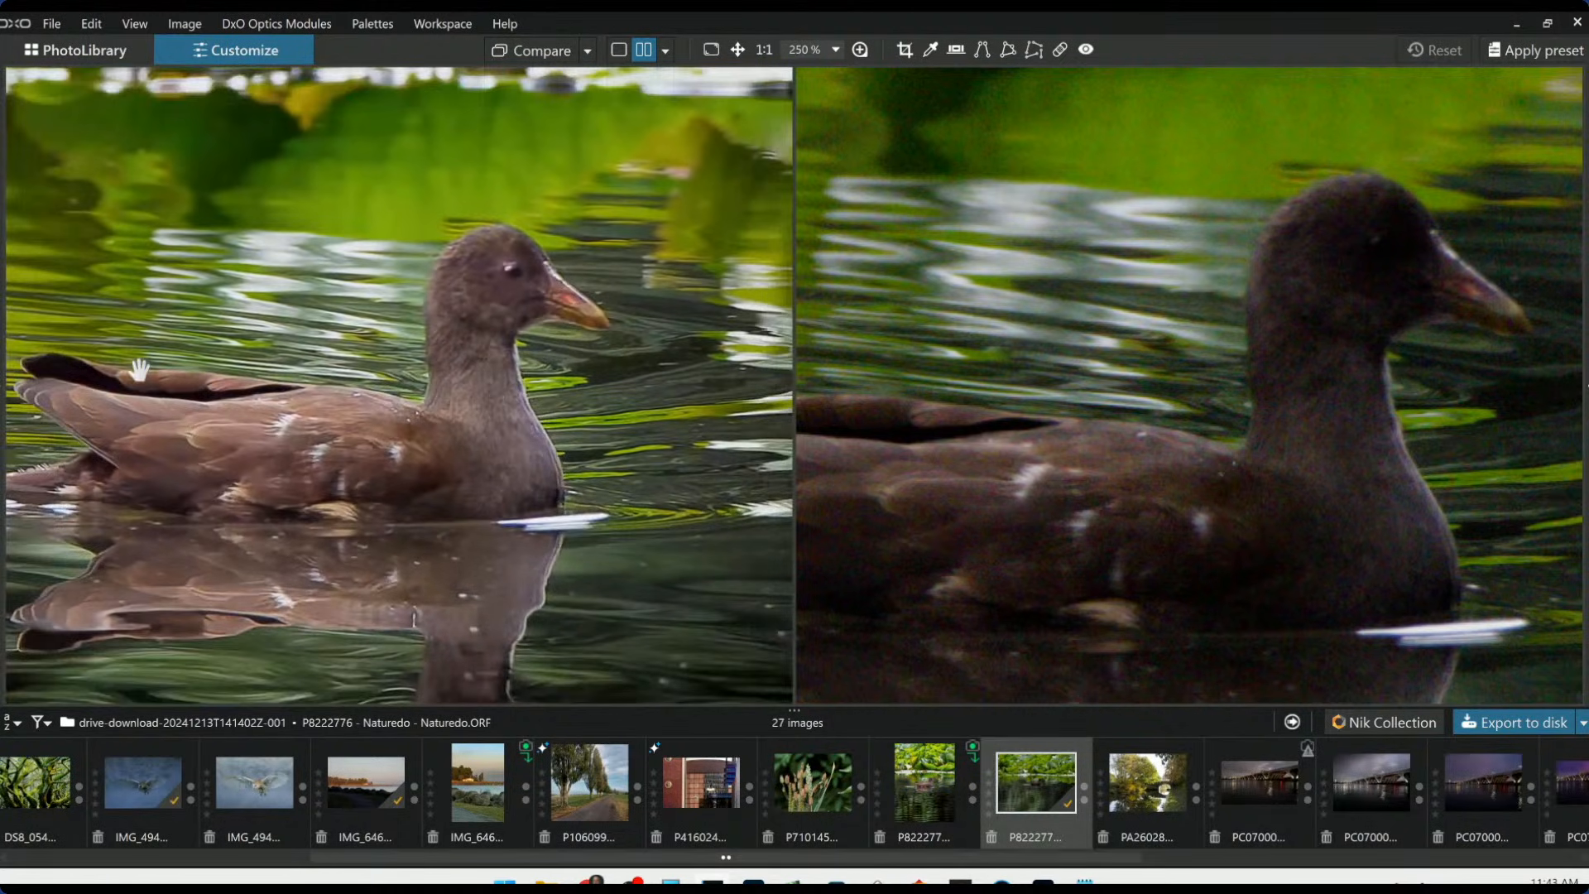
scroll(1041, 491, down, 4)
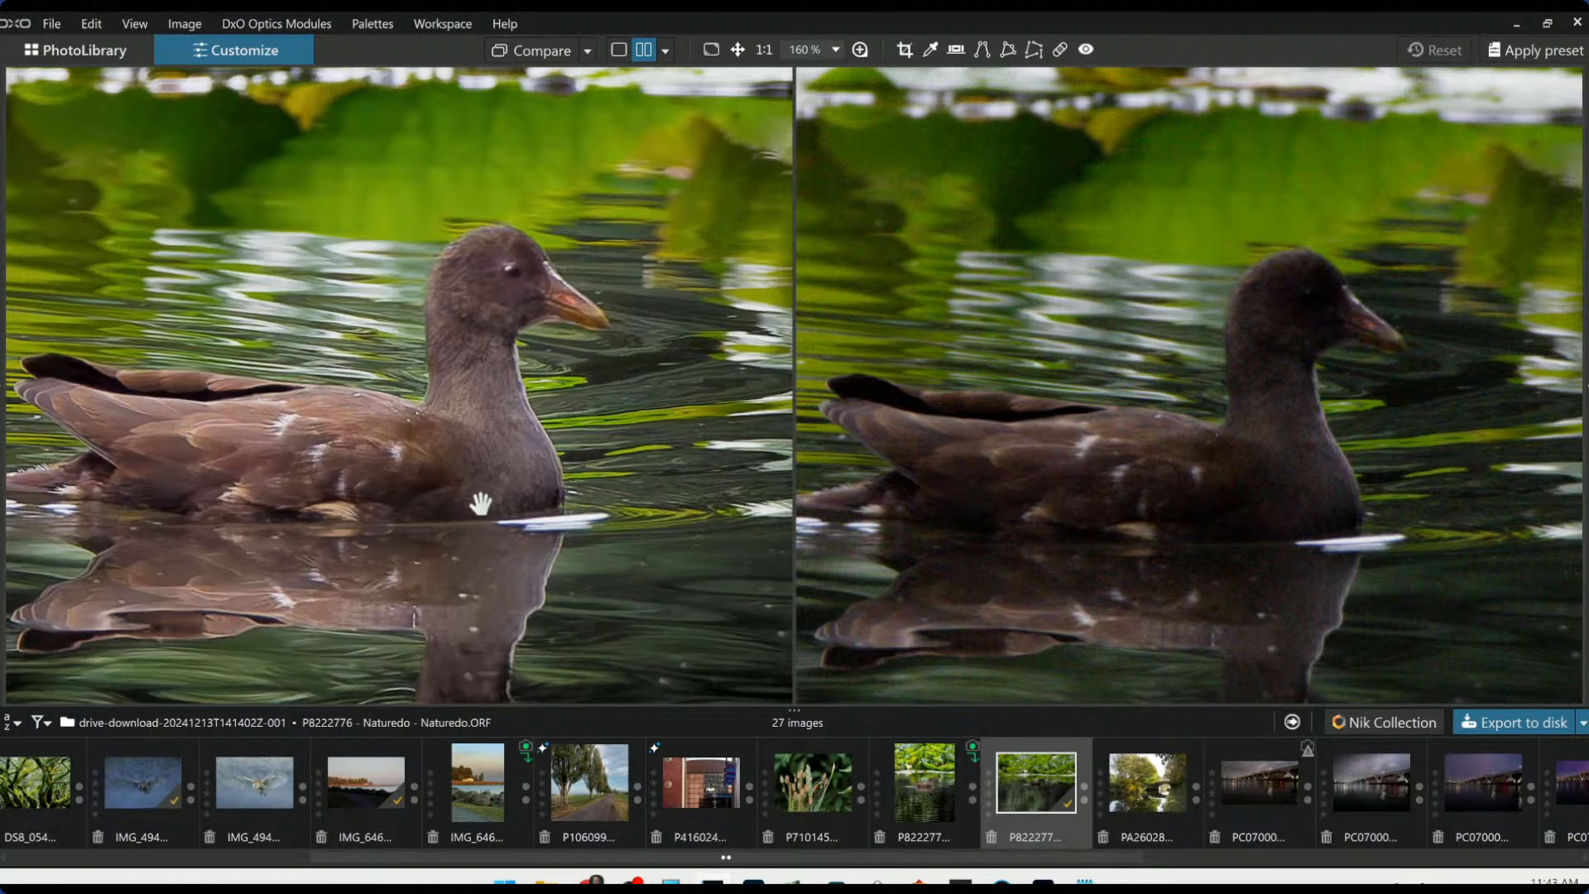
scroll(530, 509, down, 3)
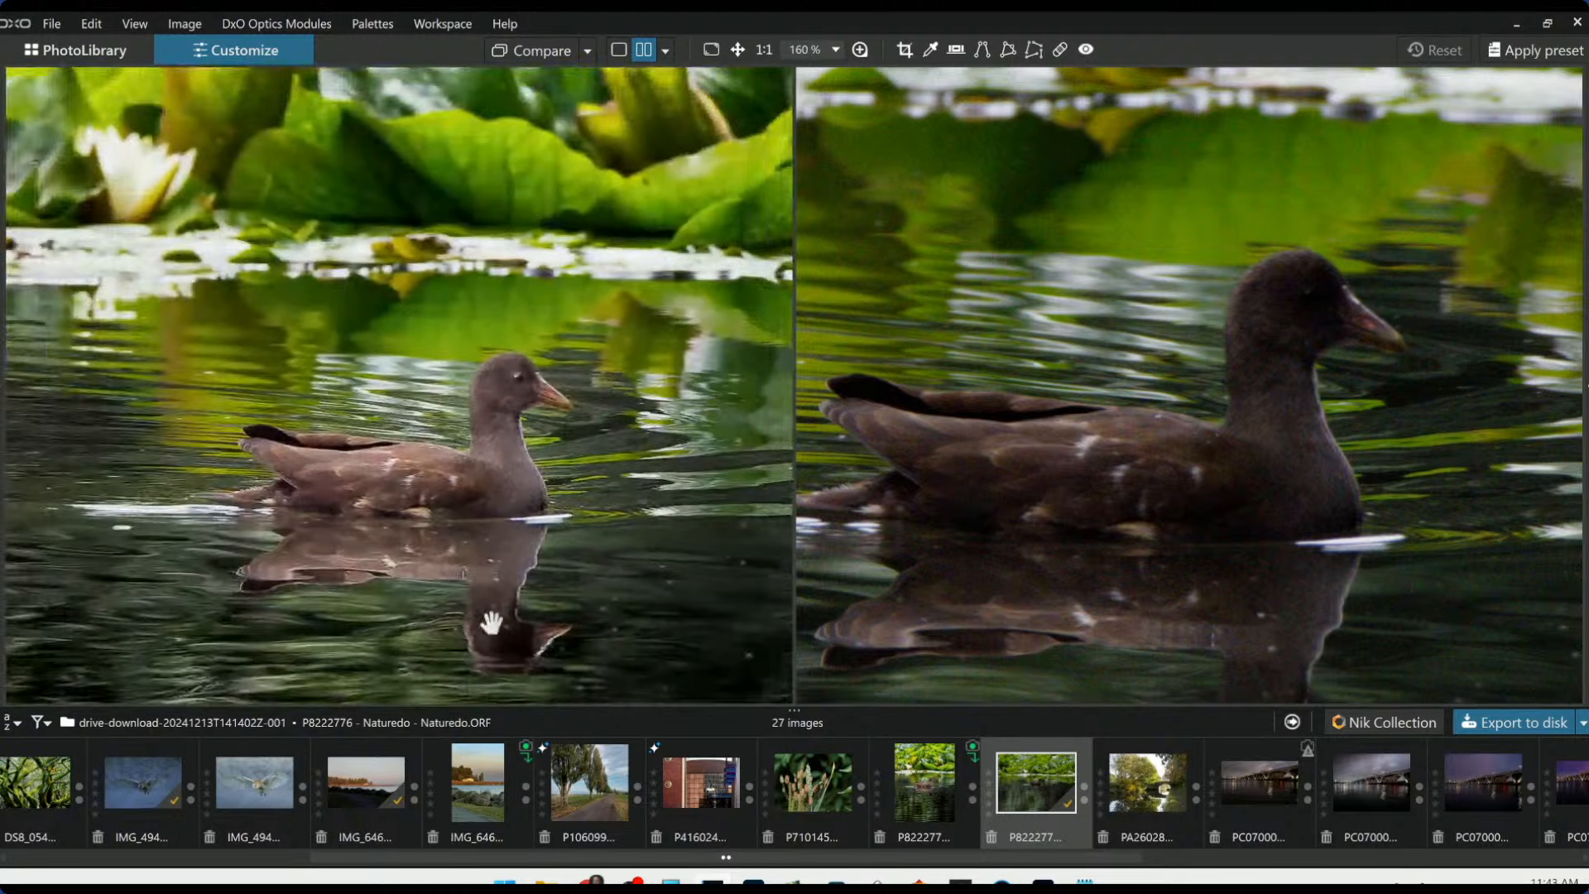
scroll(497, 571, down, 1)
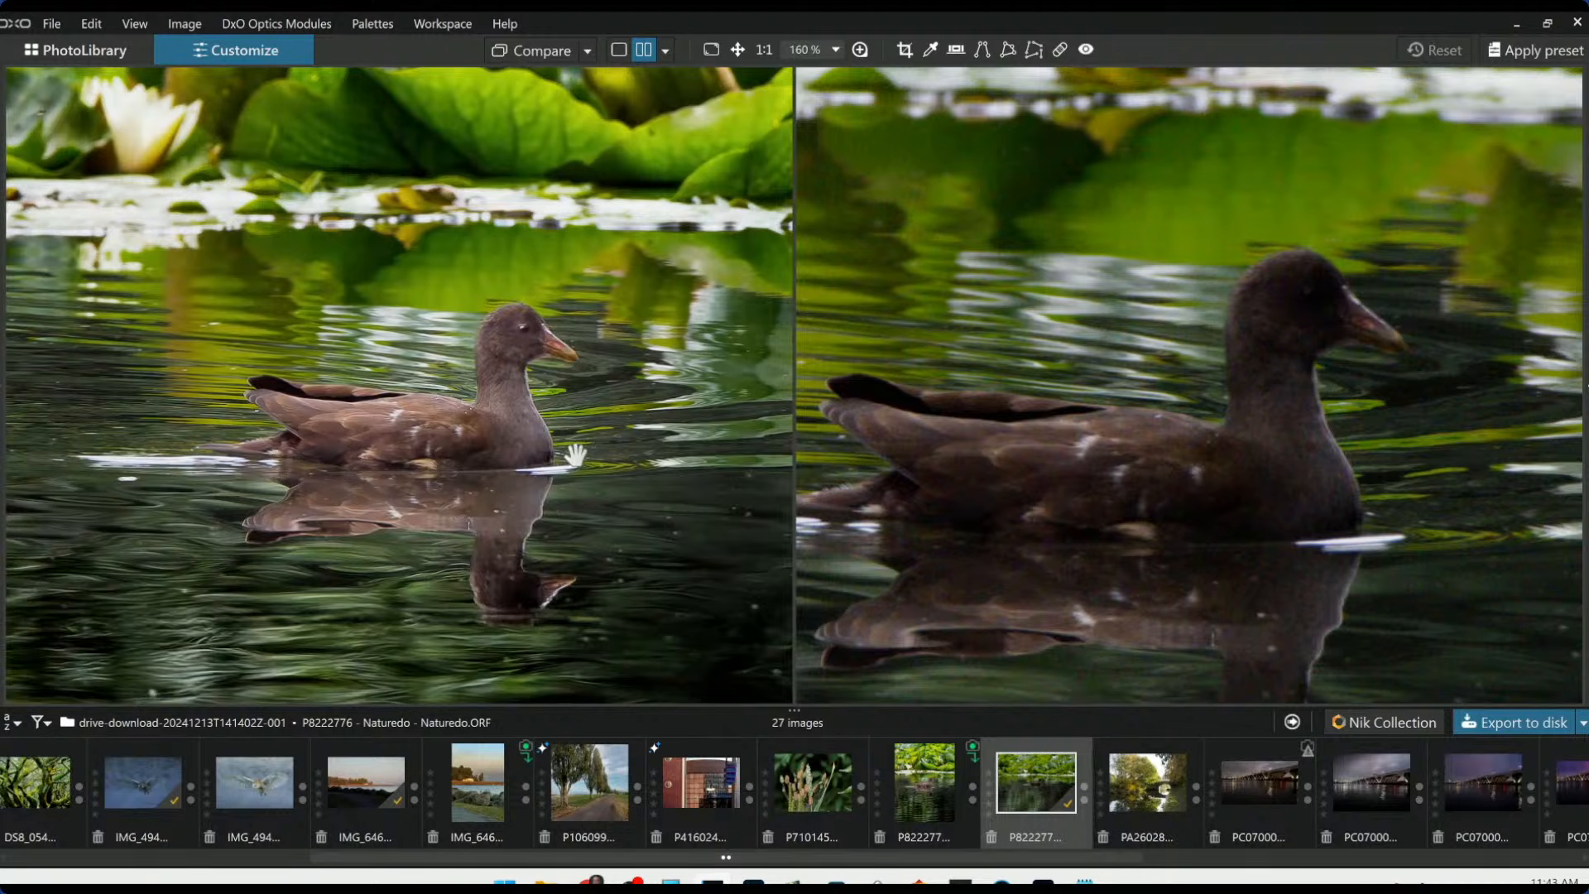
scroll(571, 454, down, 5)
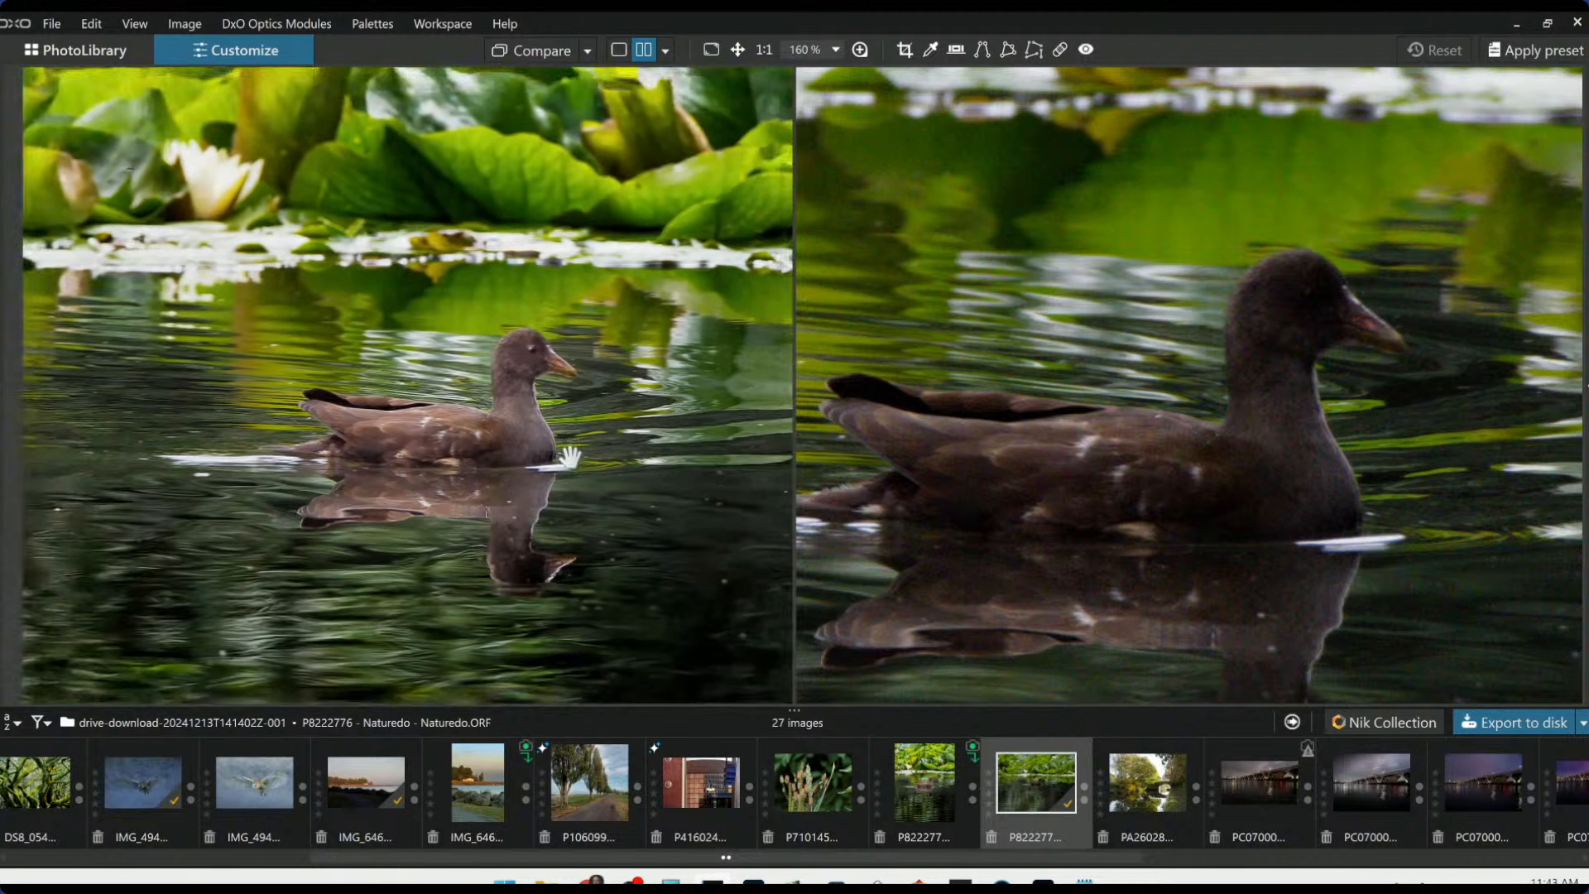
scroll(1144, 515, down, 2)
scroll(1144, 515, down, 6)
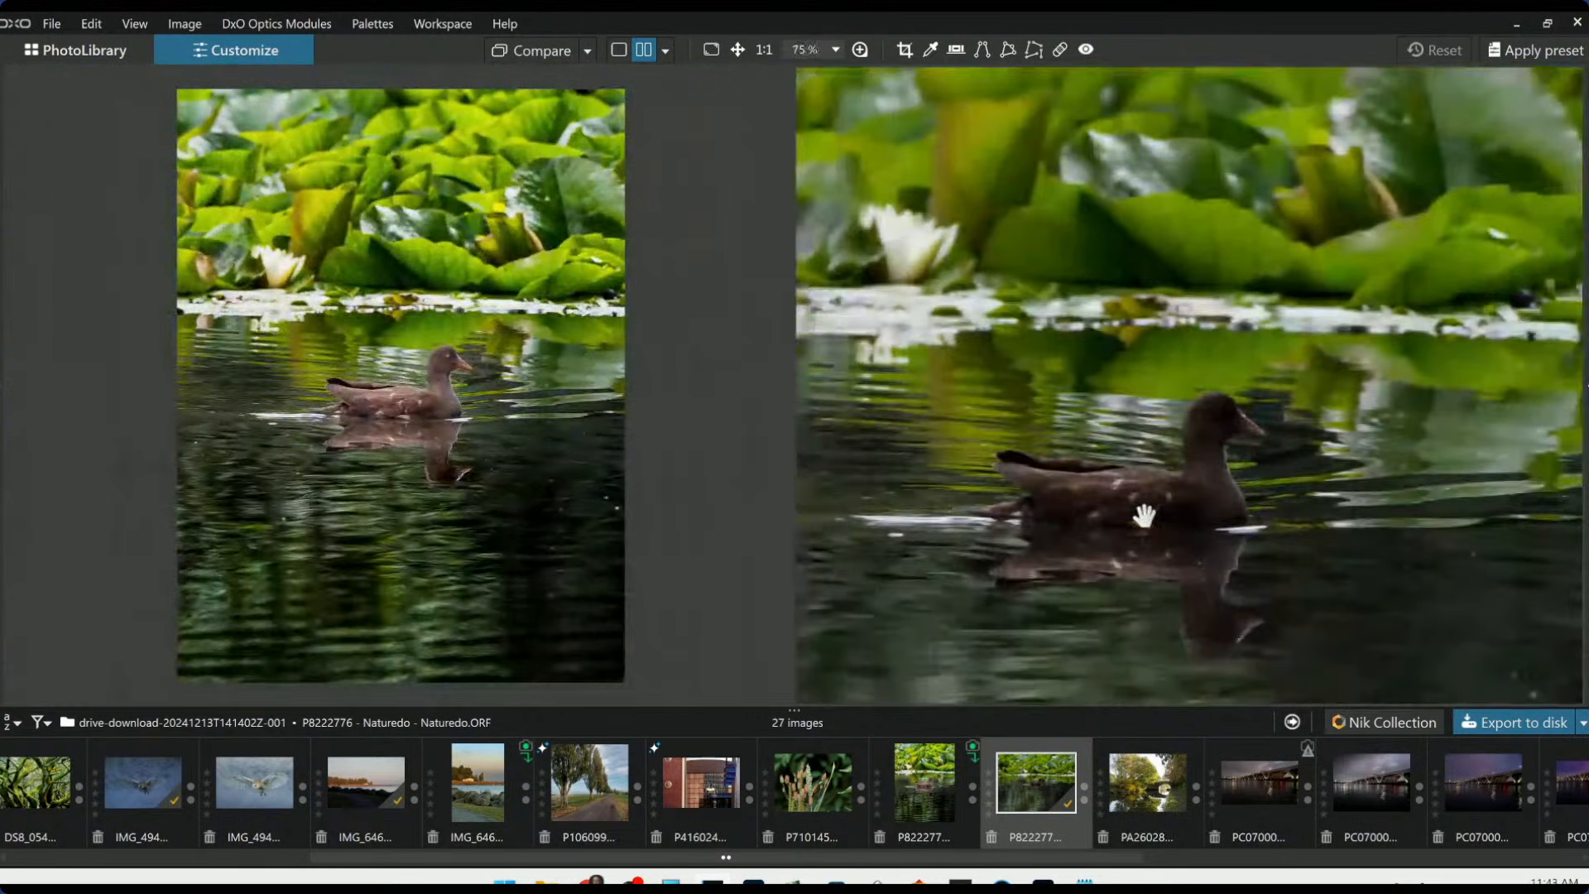
scroll(1147, 522, up, 1)
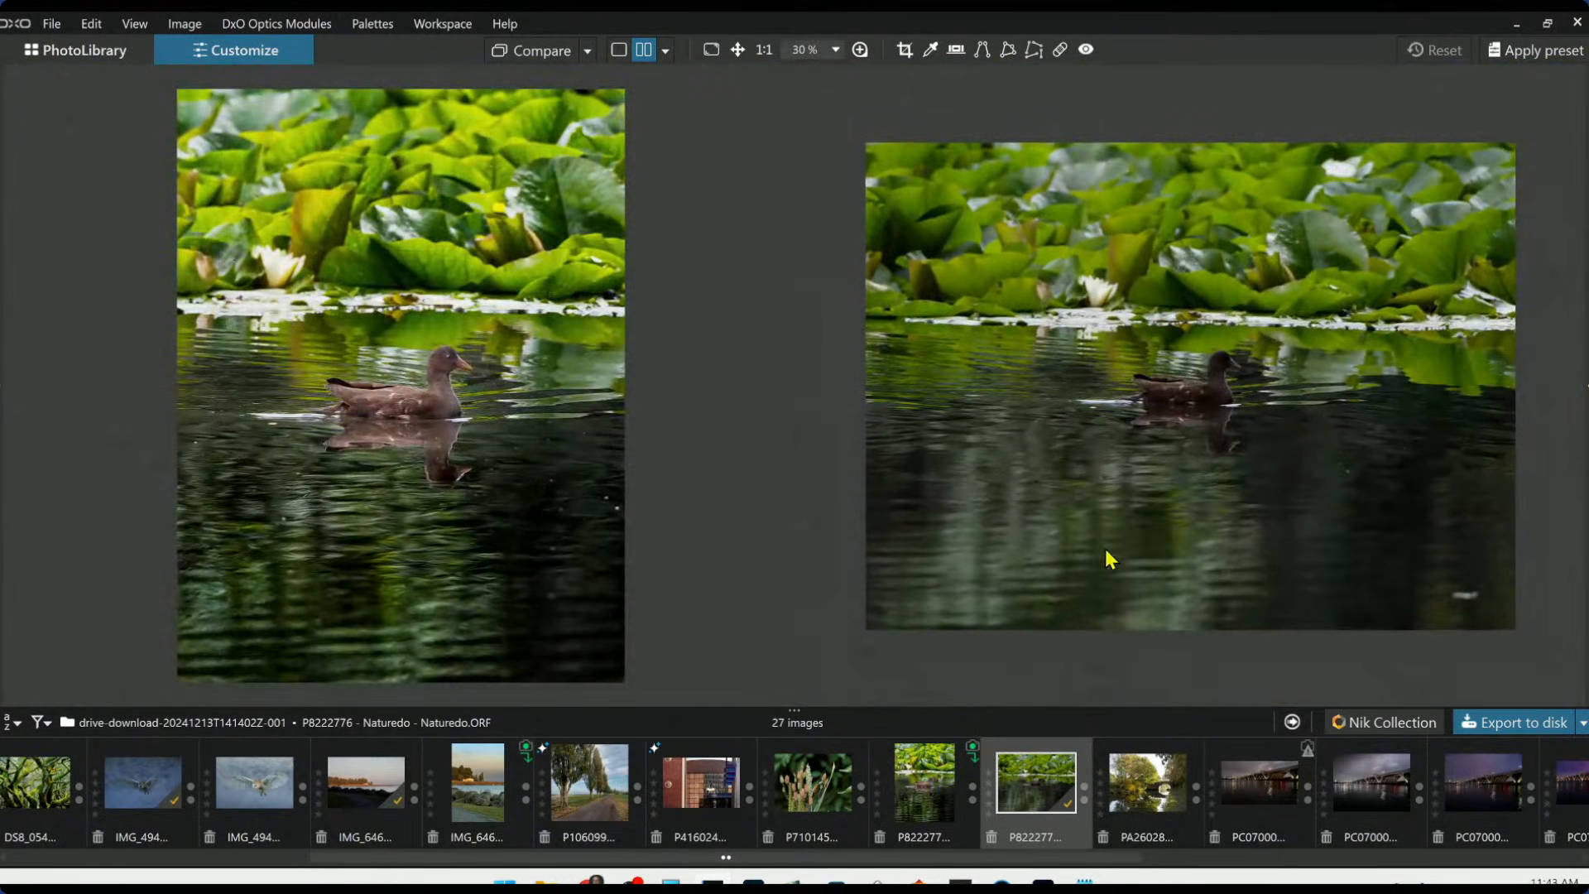
scroll(1097, 575, up, 1)
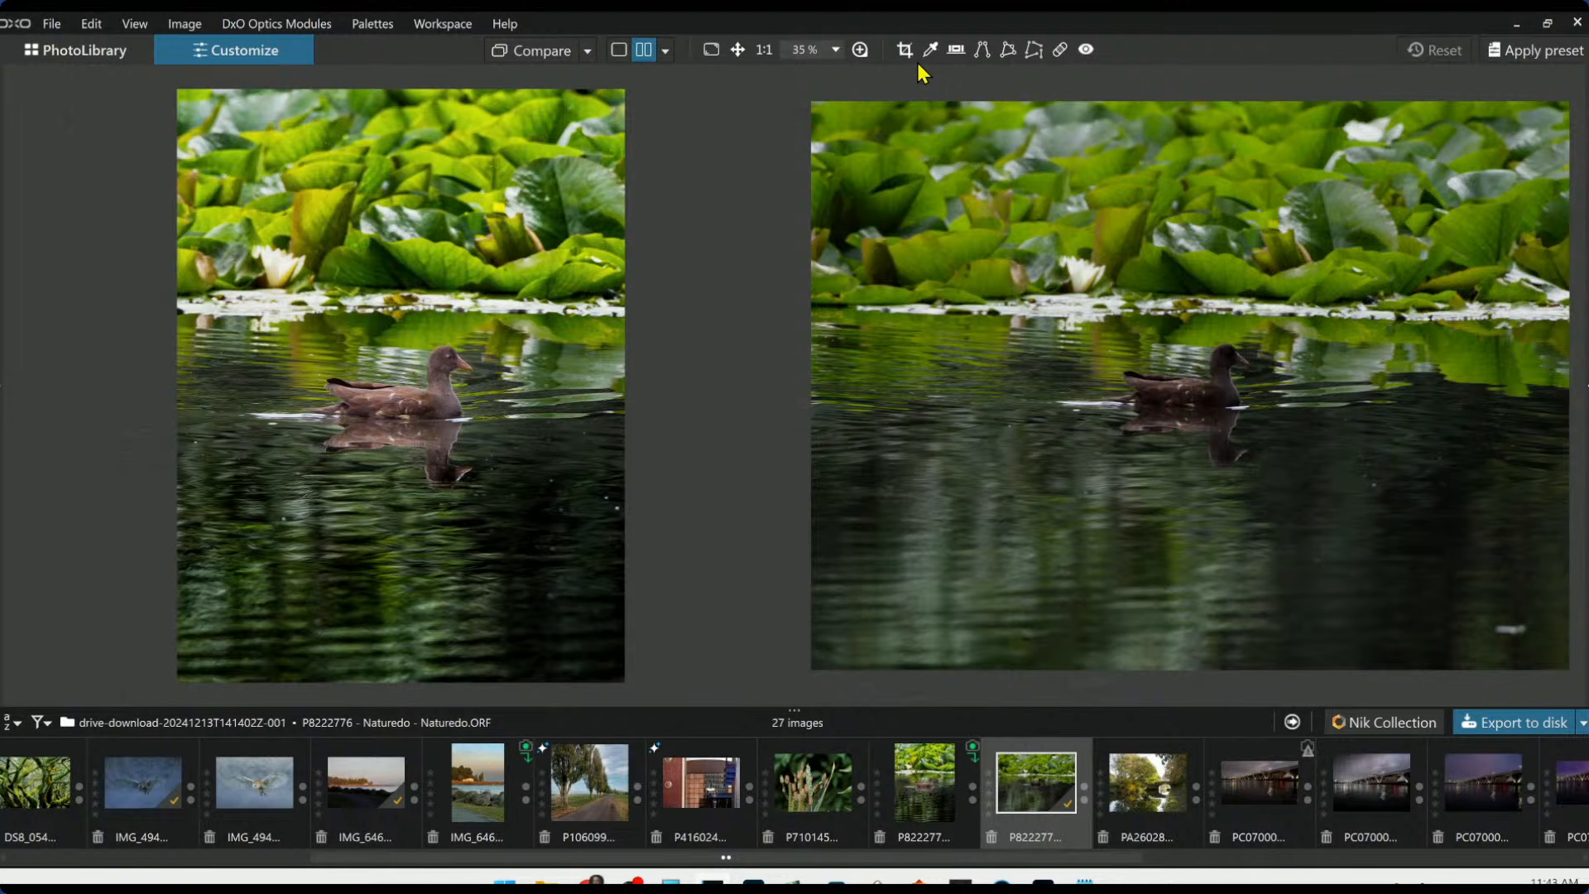
Undo the reset on the raw bird photo and tighten its portrait crop from the upper and lower edges
key(ctrl+z)
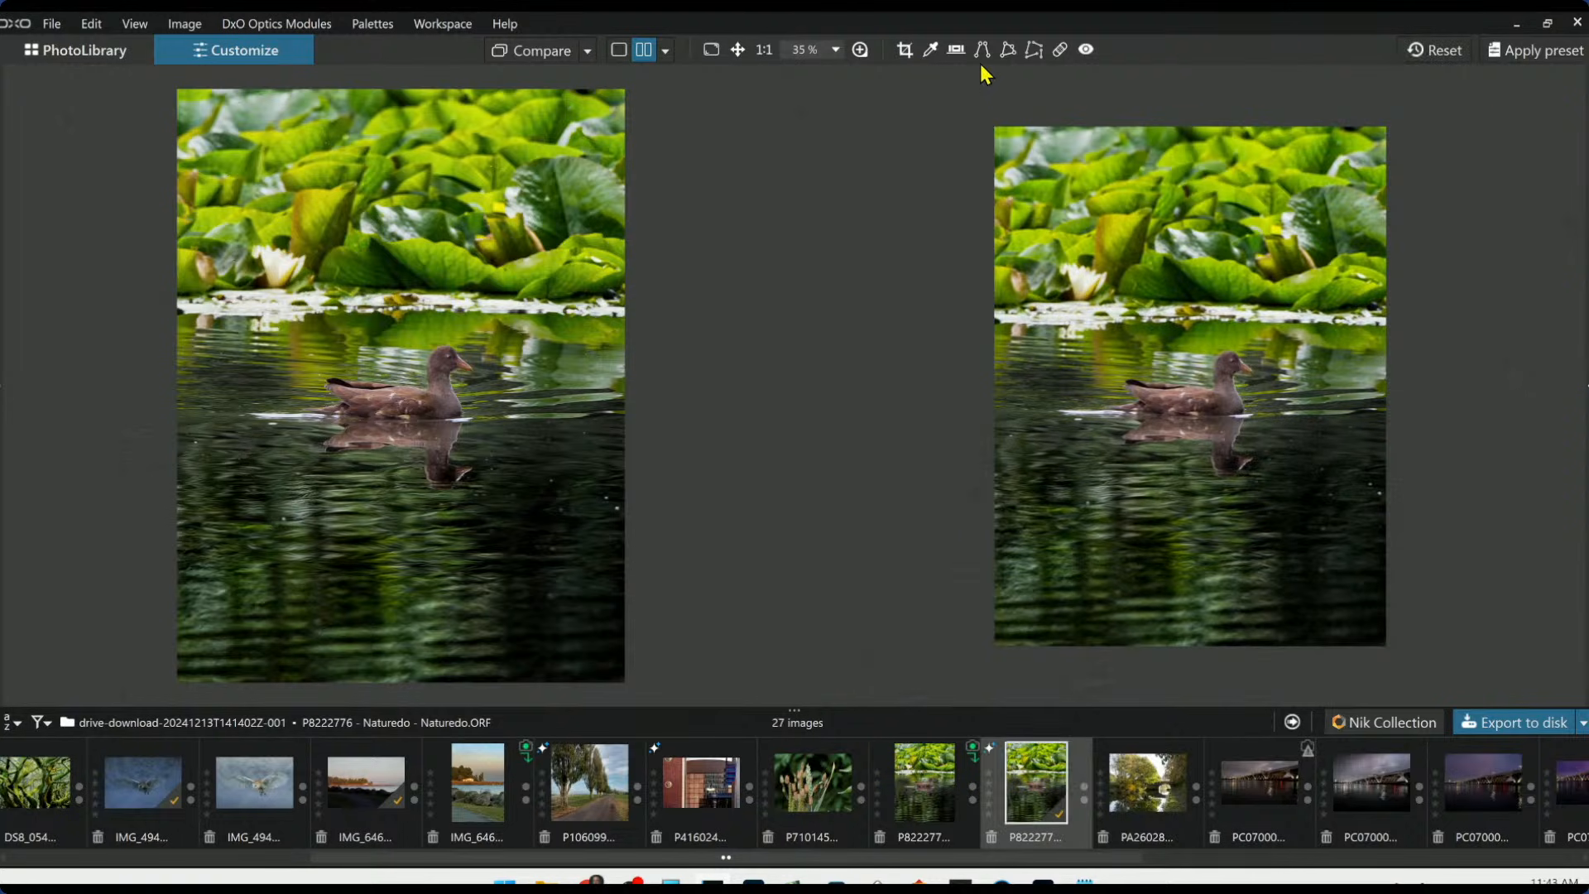
click(903, 55)
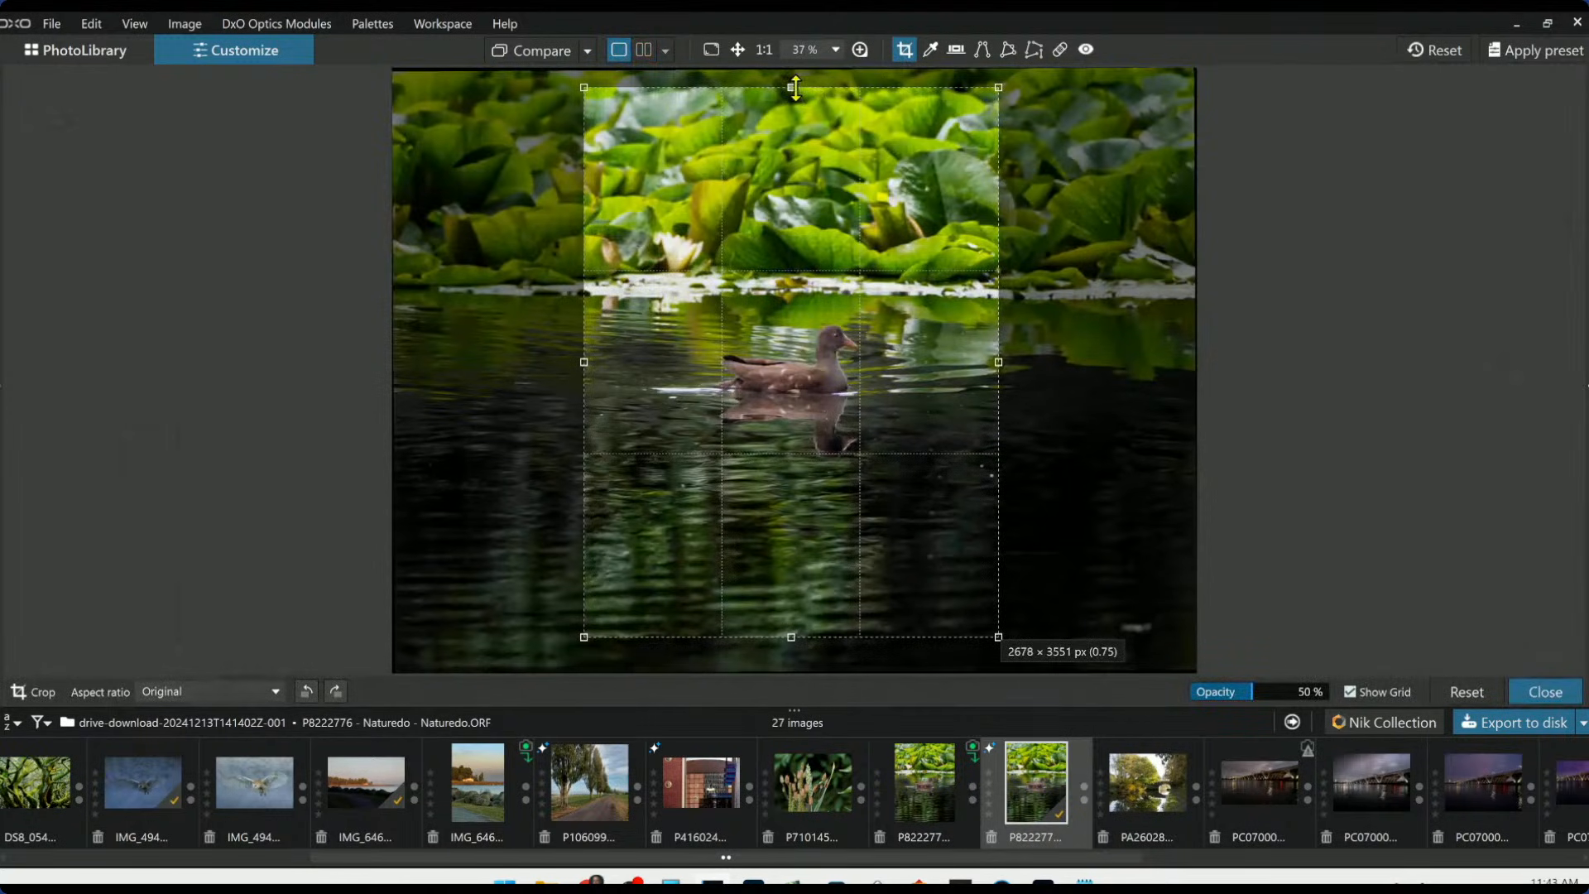
drag(795, 87, 793, 142)
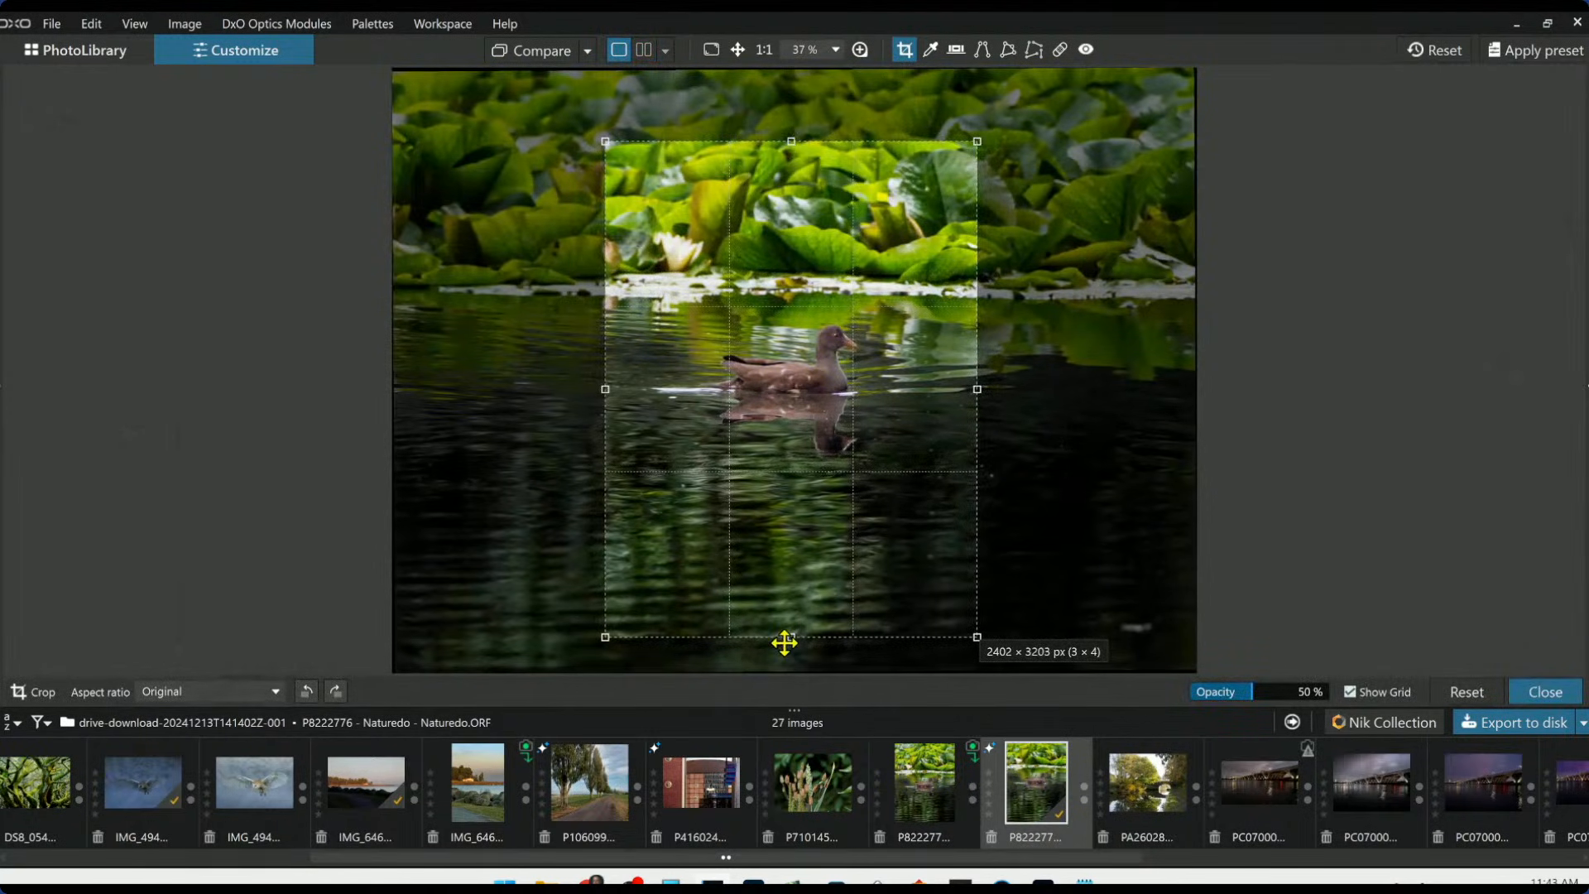
drag(785, 642, 795, 556)
key(Return)
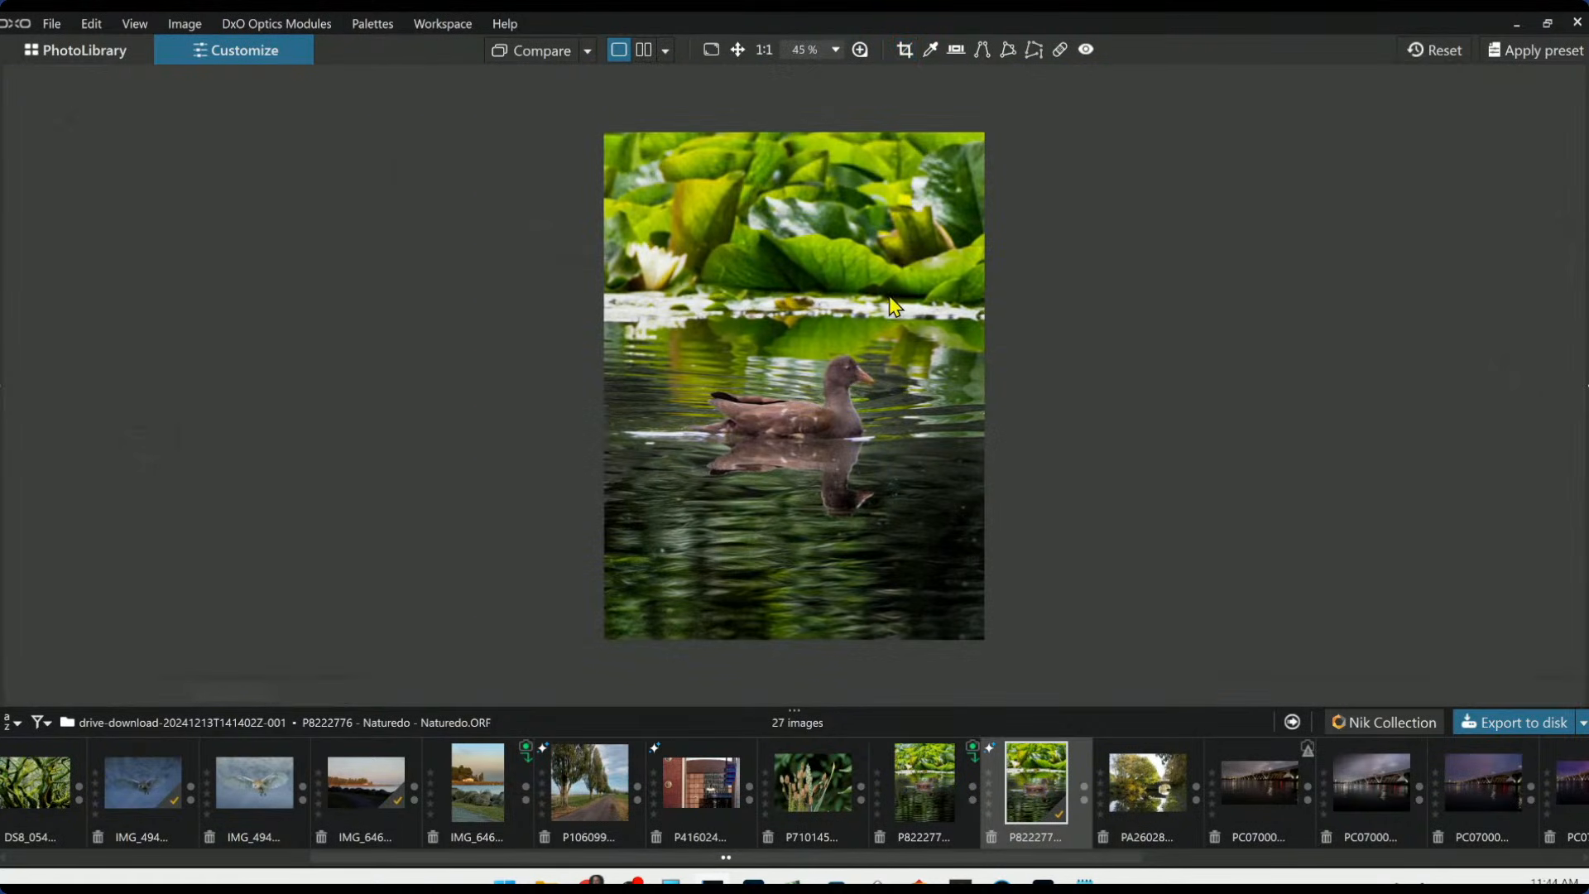
Export the recropped bird photo to the original image folder as a full-size JPEG with quality 95, replacing the earlier export
click(1455, 721)
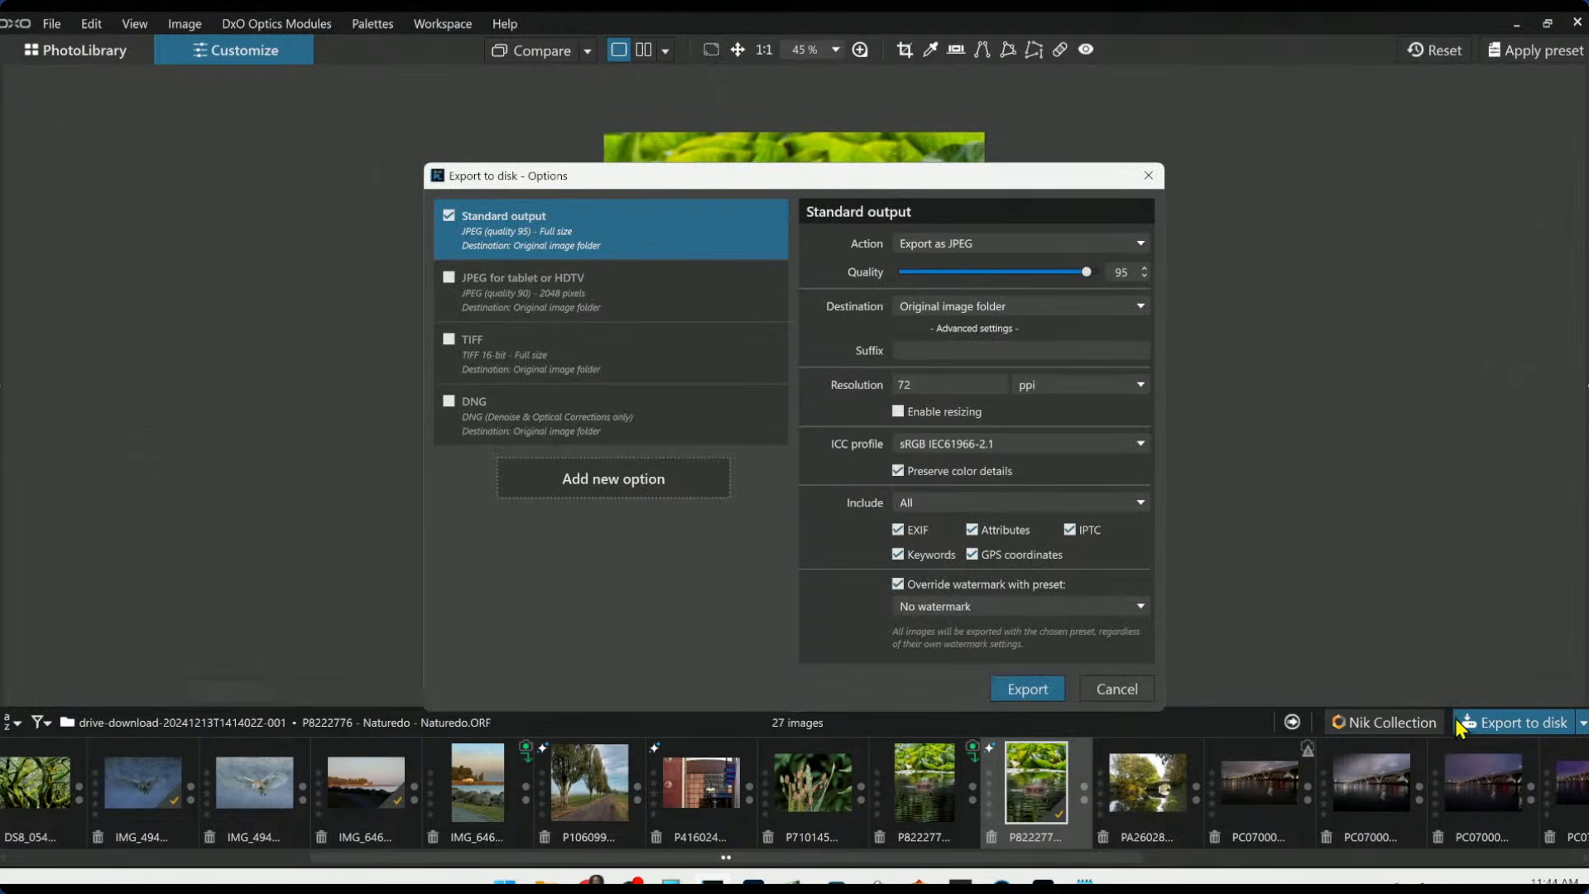
click(1025, 688)
click(635, 447)
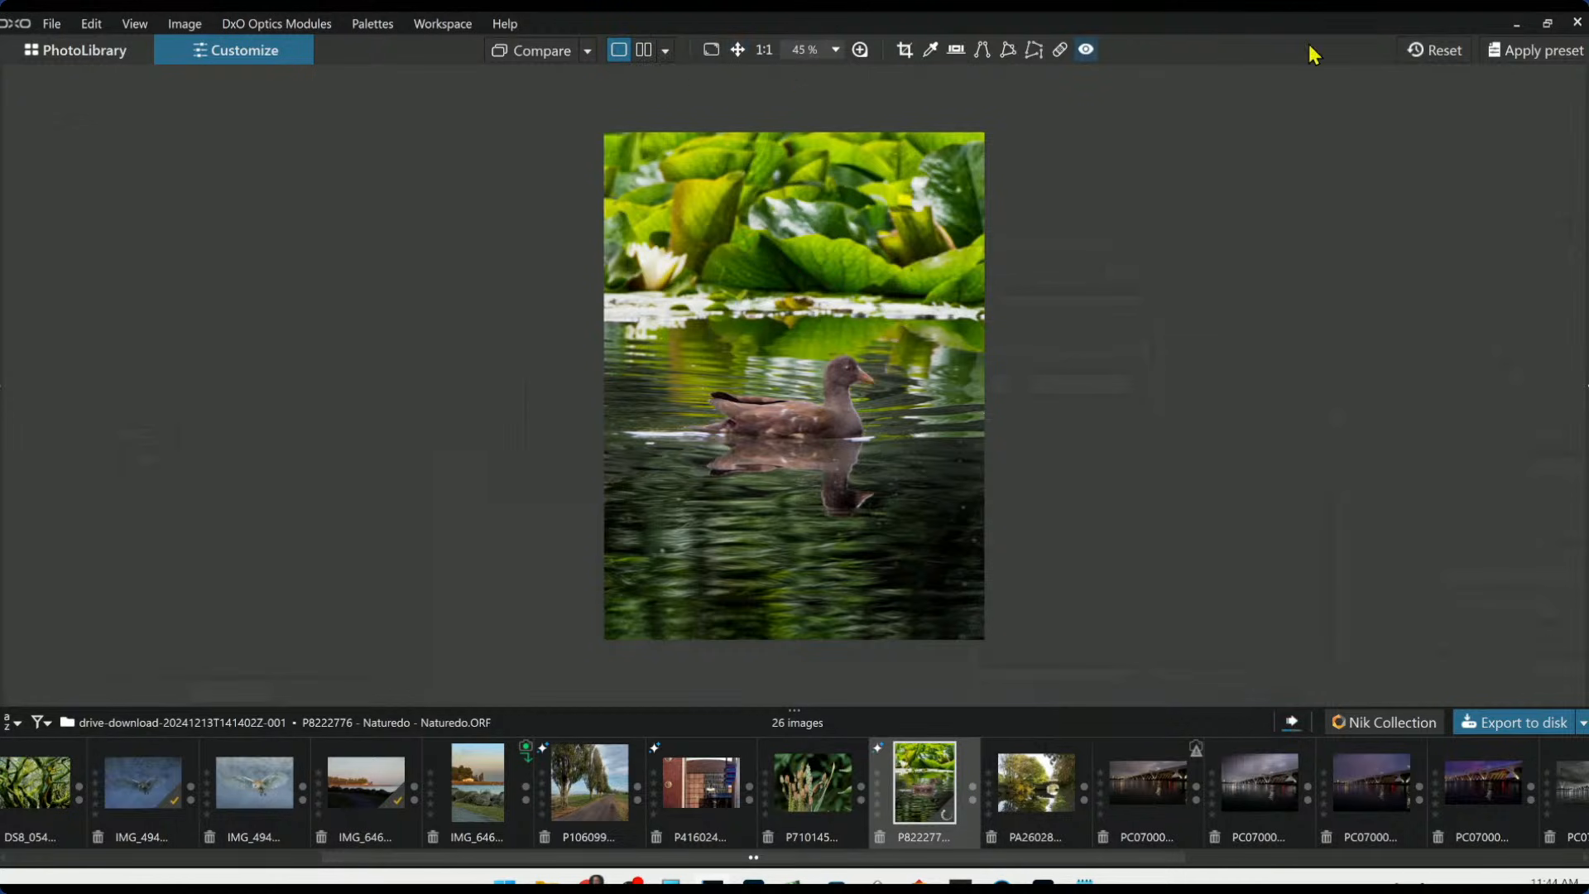
Reset the raw bird photo's corrections again and display it side by side with the recropped export, fitting both in view
click(1436, 50)
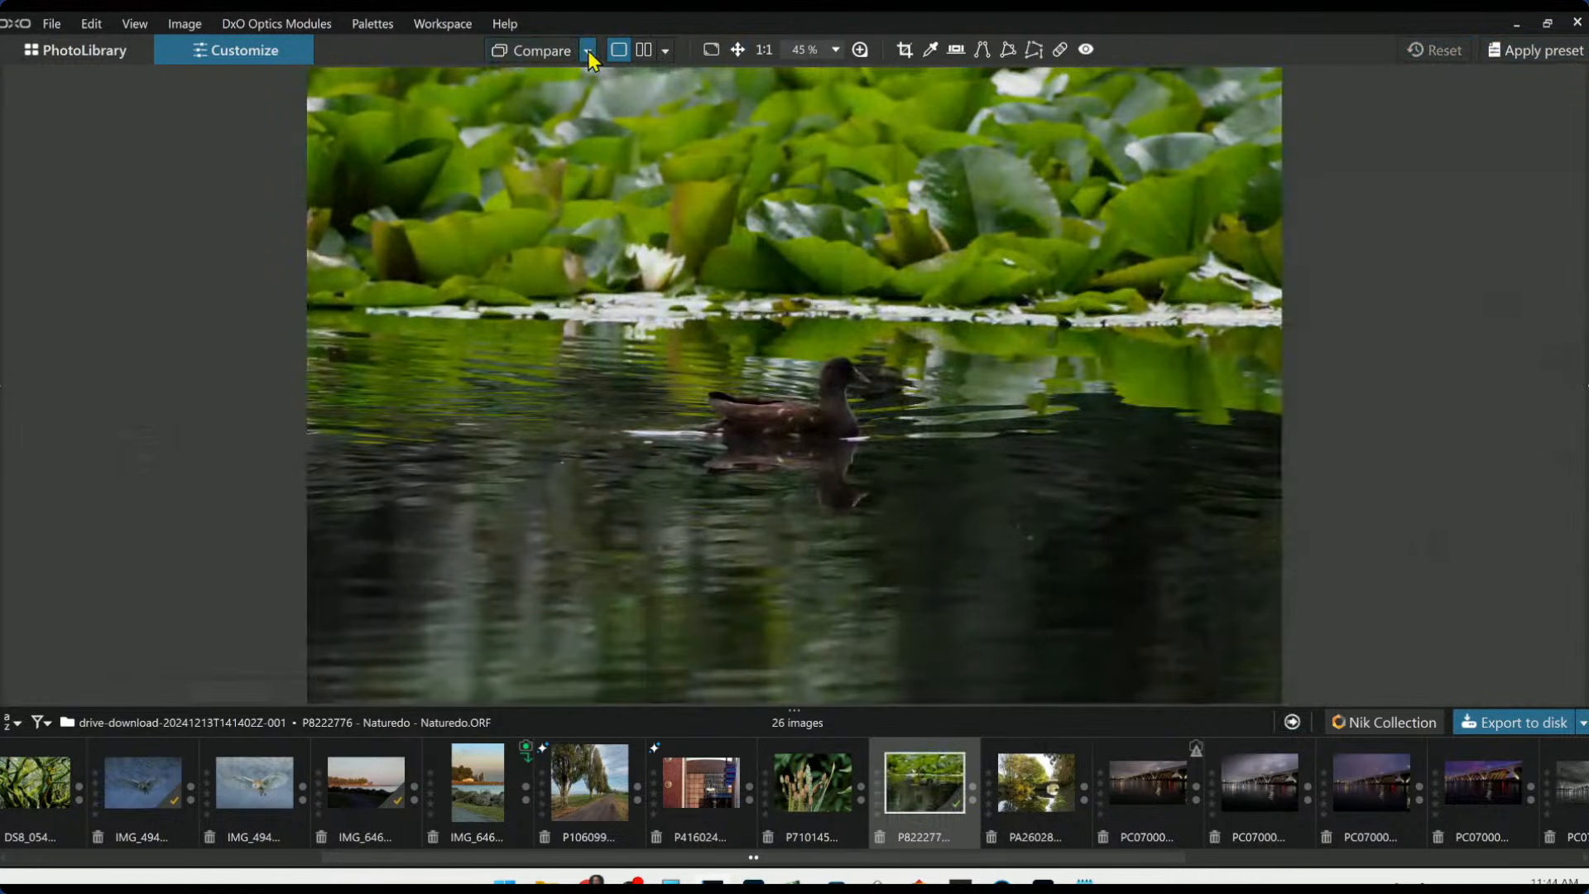
click(588, 51)
click(627, 169)
click(646, 50)
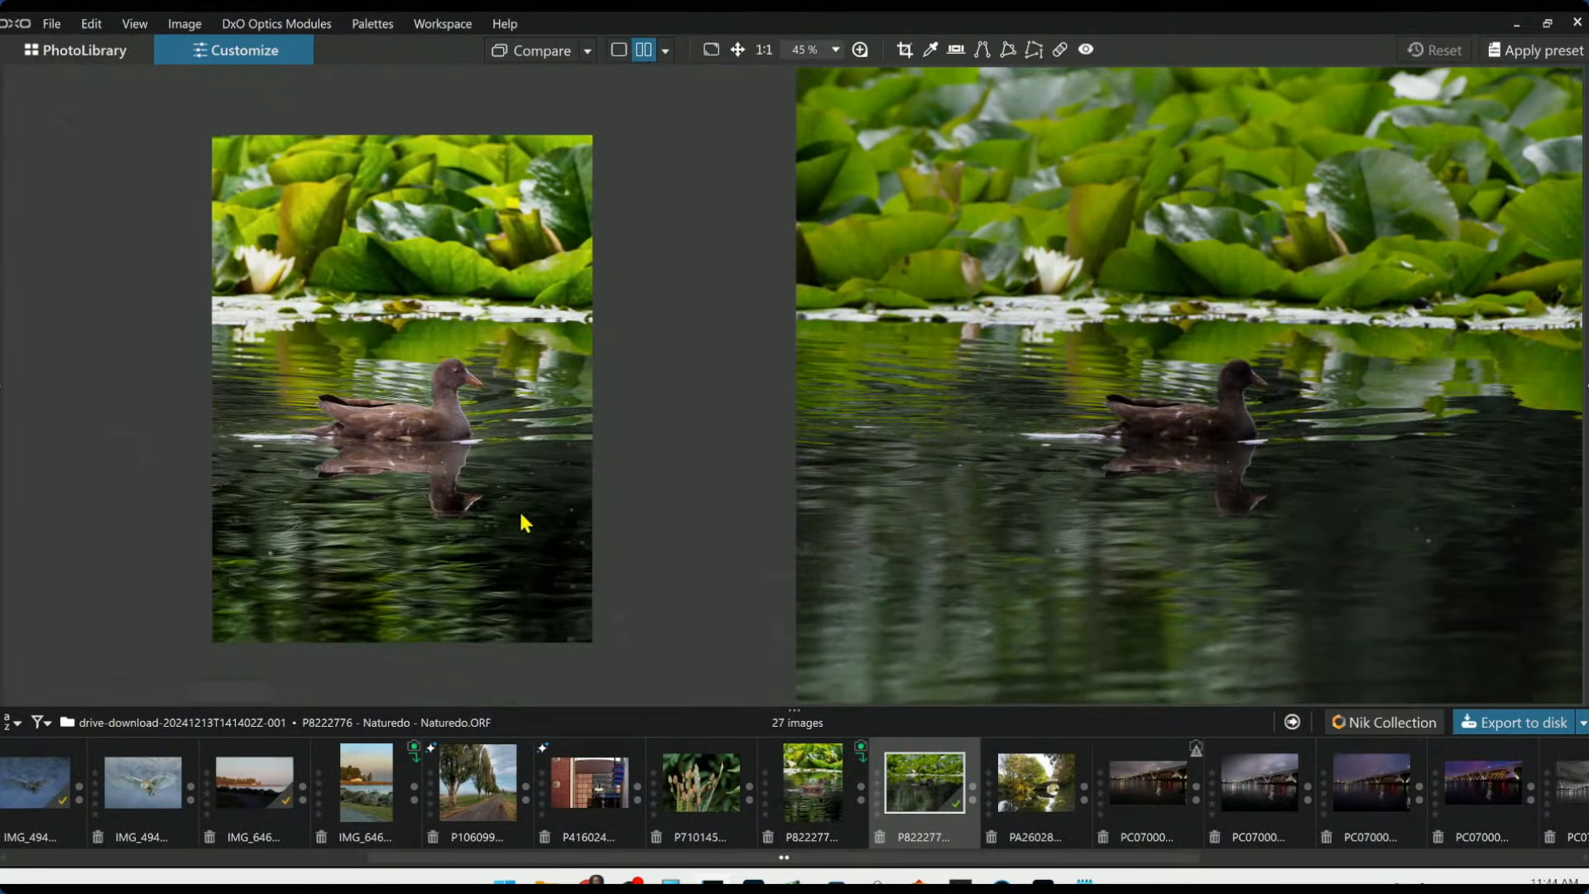
scroll(1114, 507, down, 2)
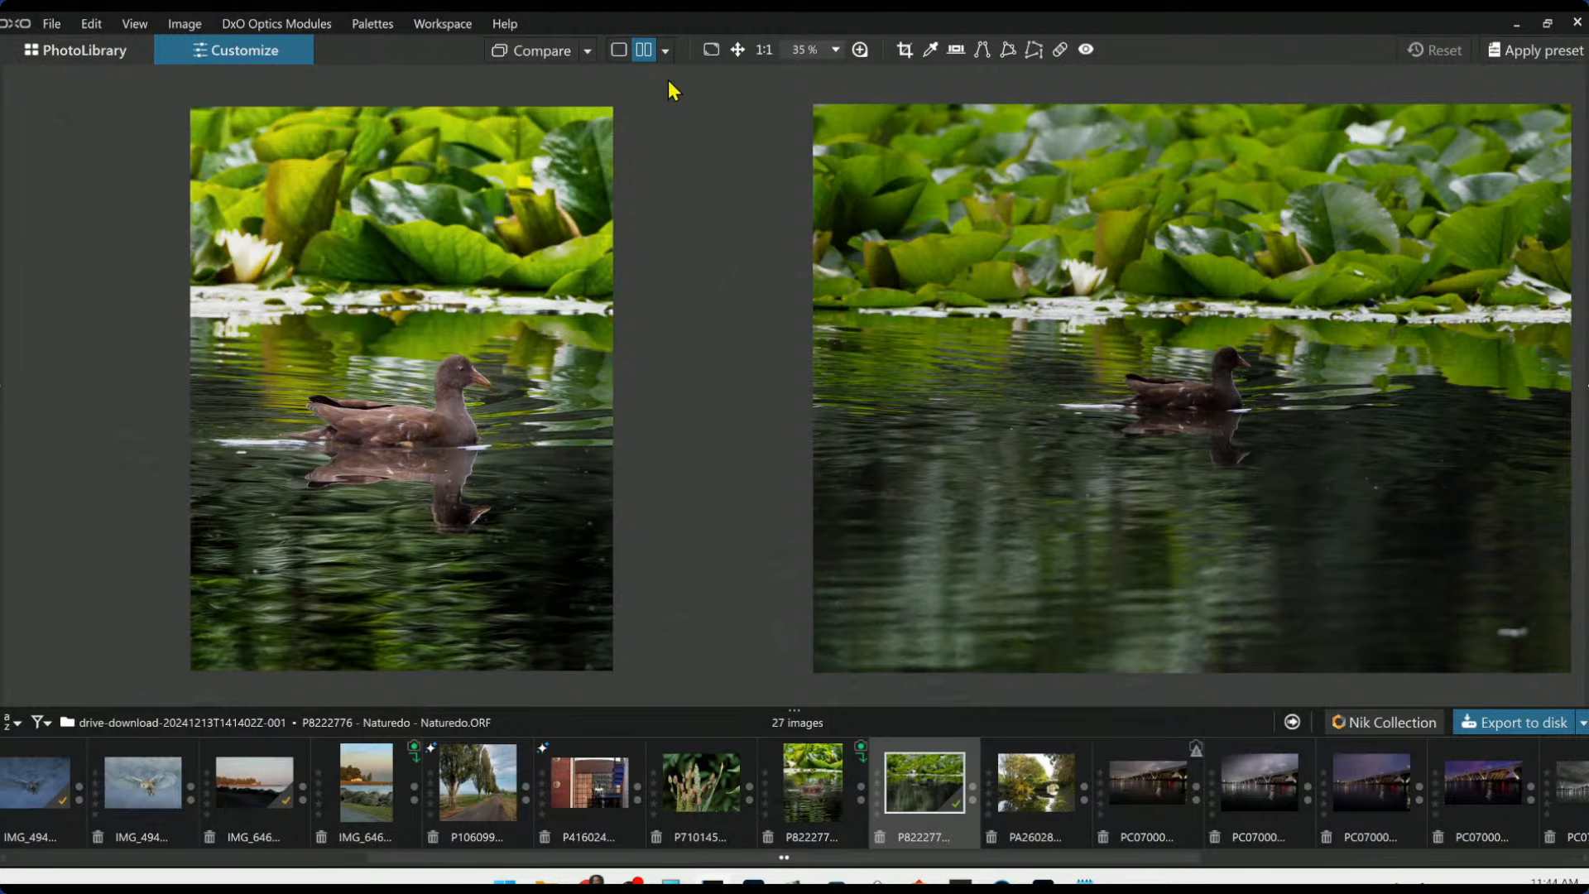
Compare the recropped export with the unedited raw full screen in split view, shifting the divider, and return to the normal view
click(711, 50)
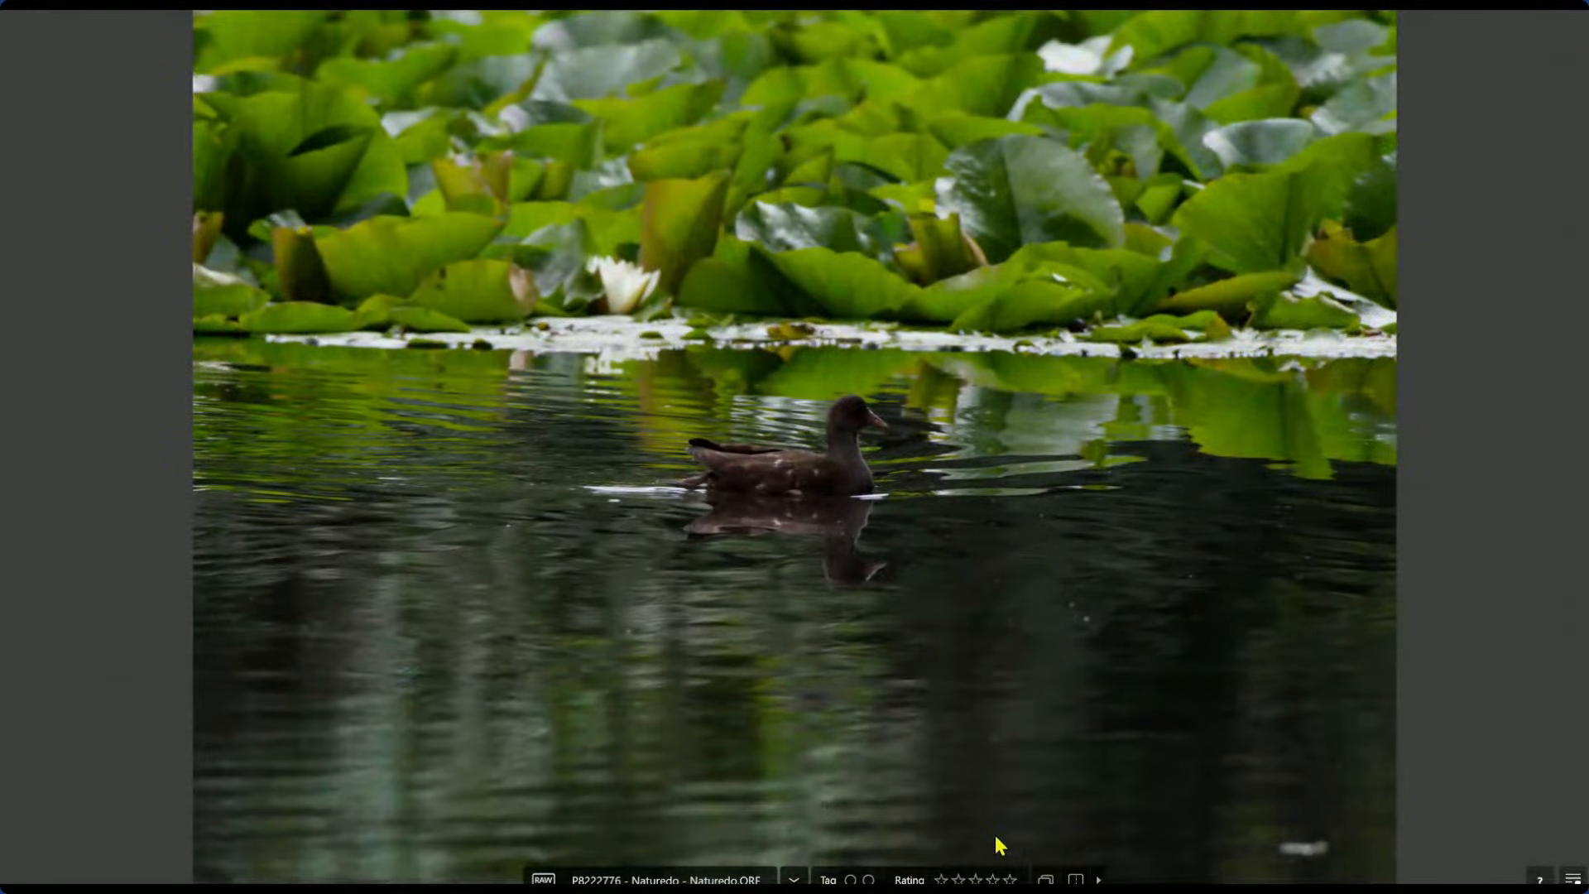
click(1076, 879)
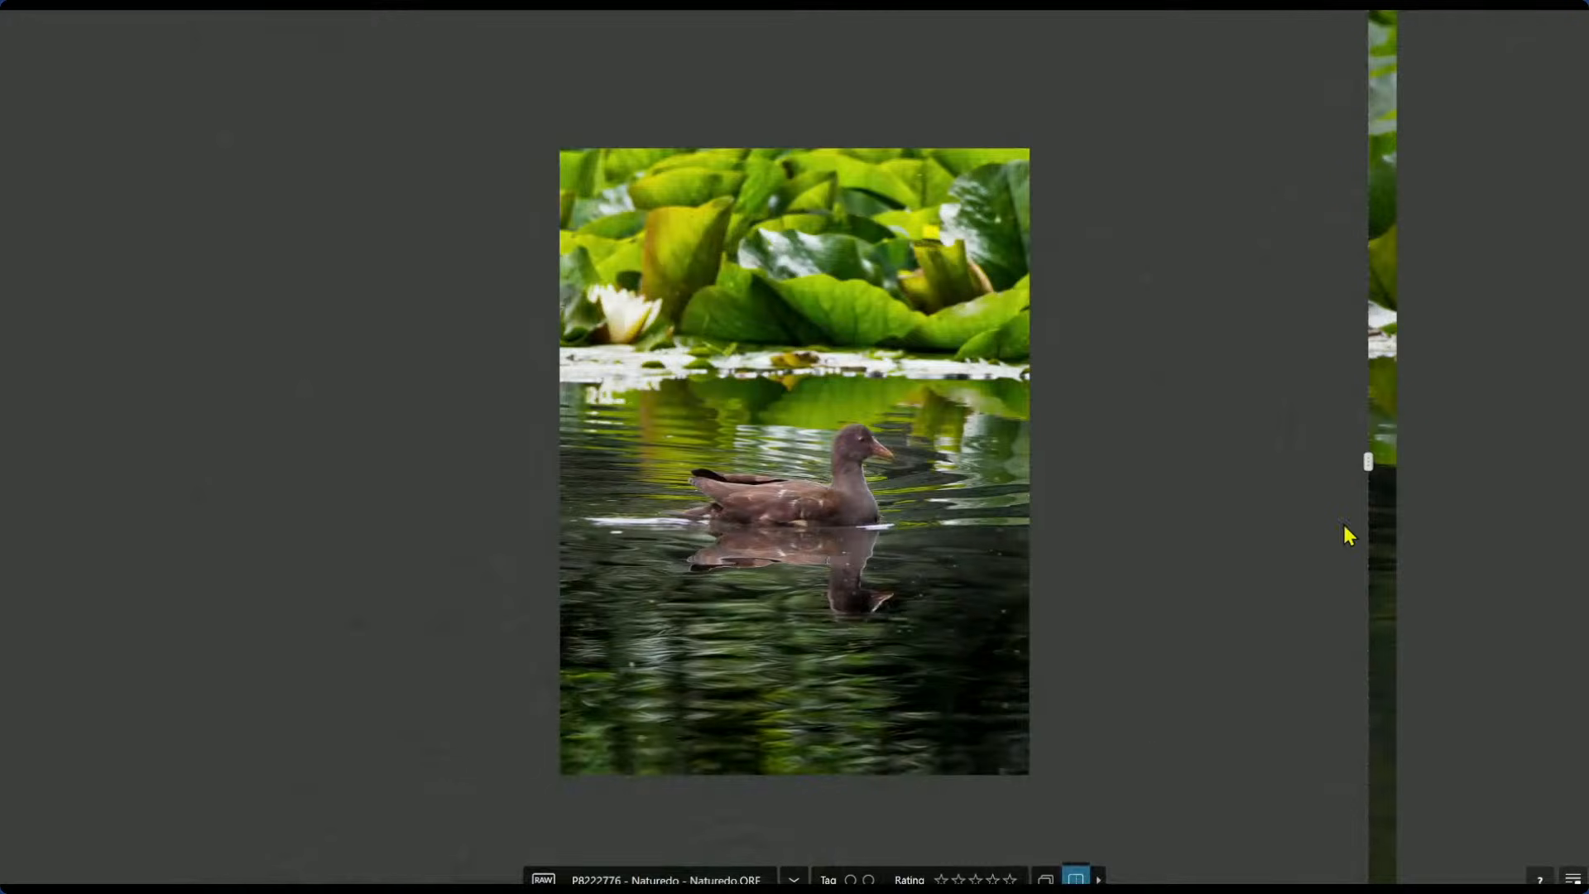
drag(1368, 461, 1271, 472)
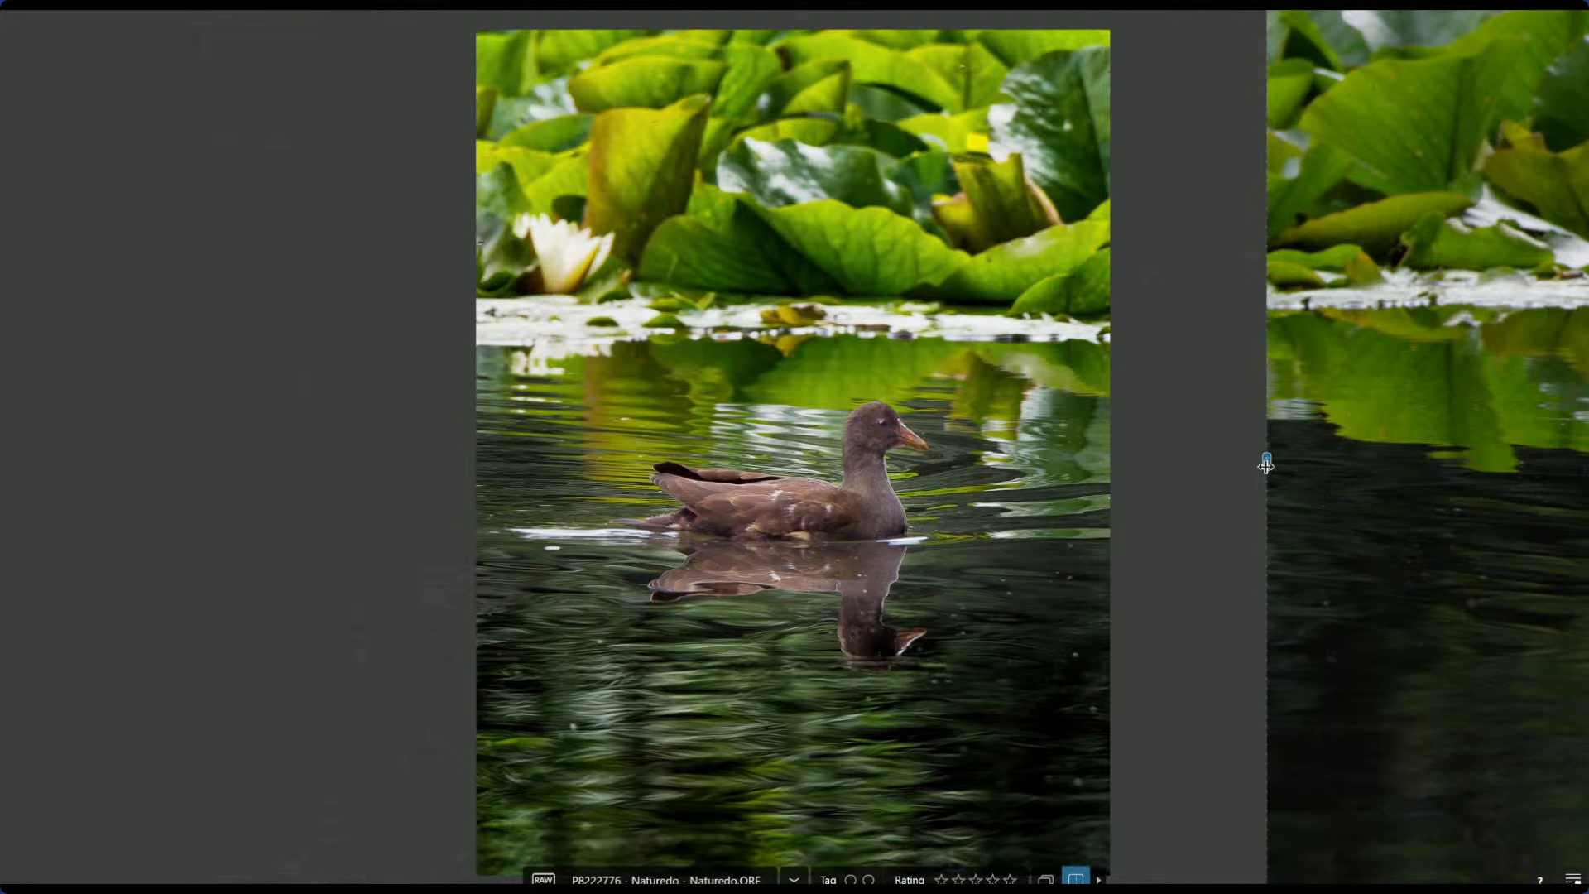
drag(1264, 466, 1318, 547)
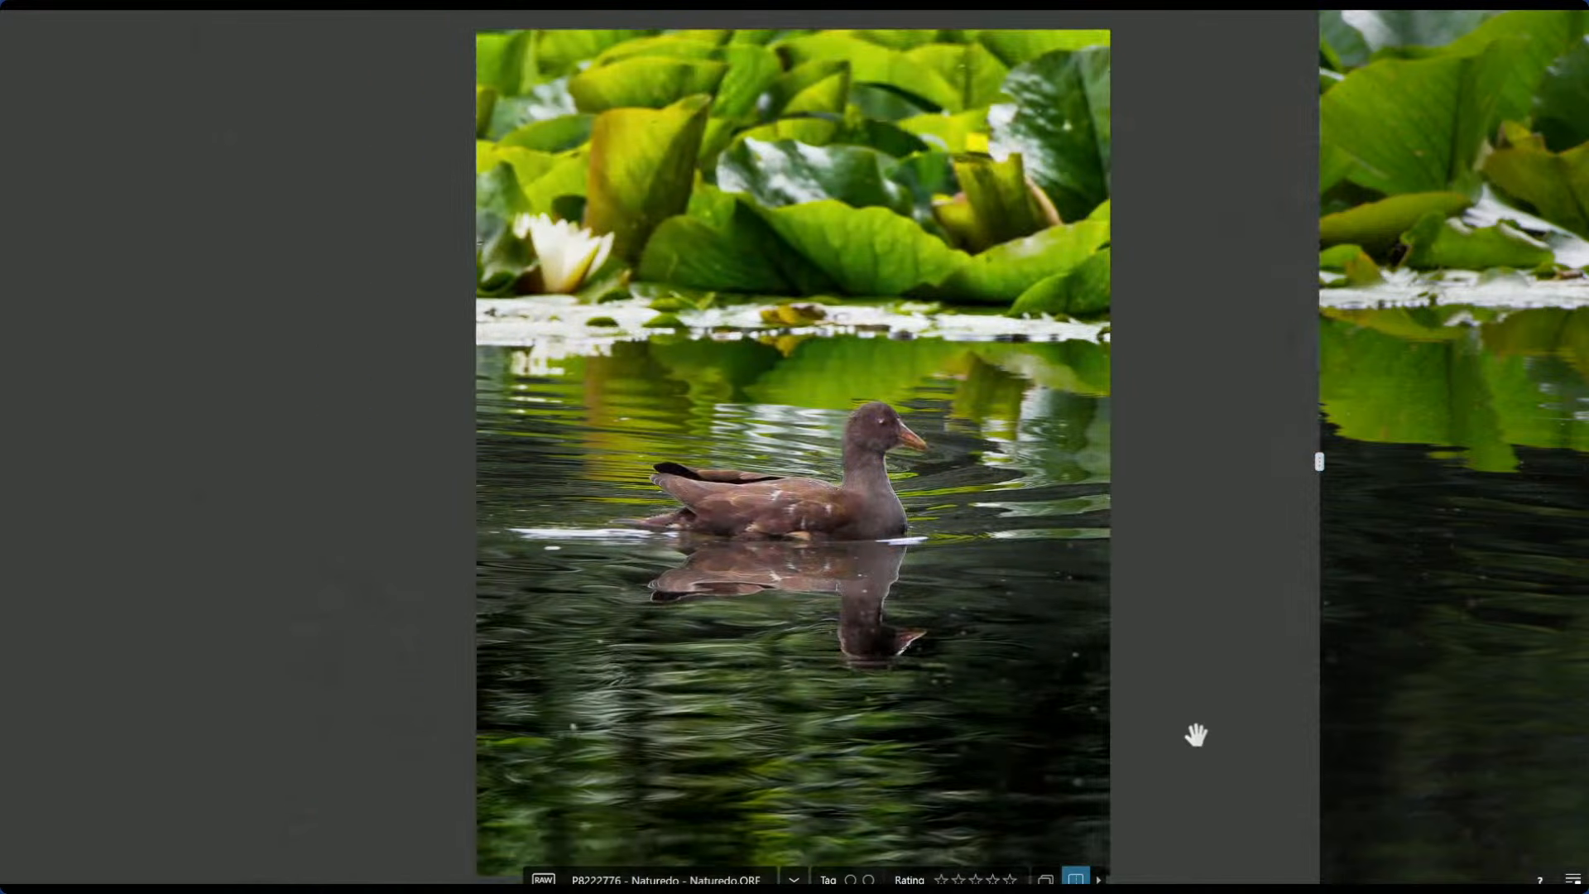
key(Escape)
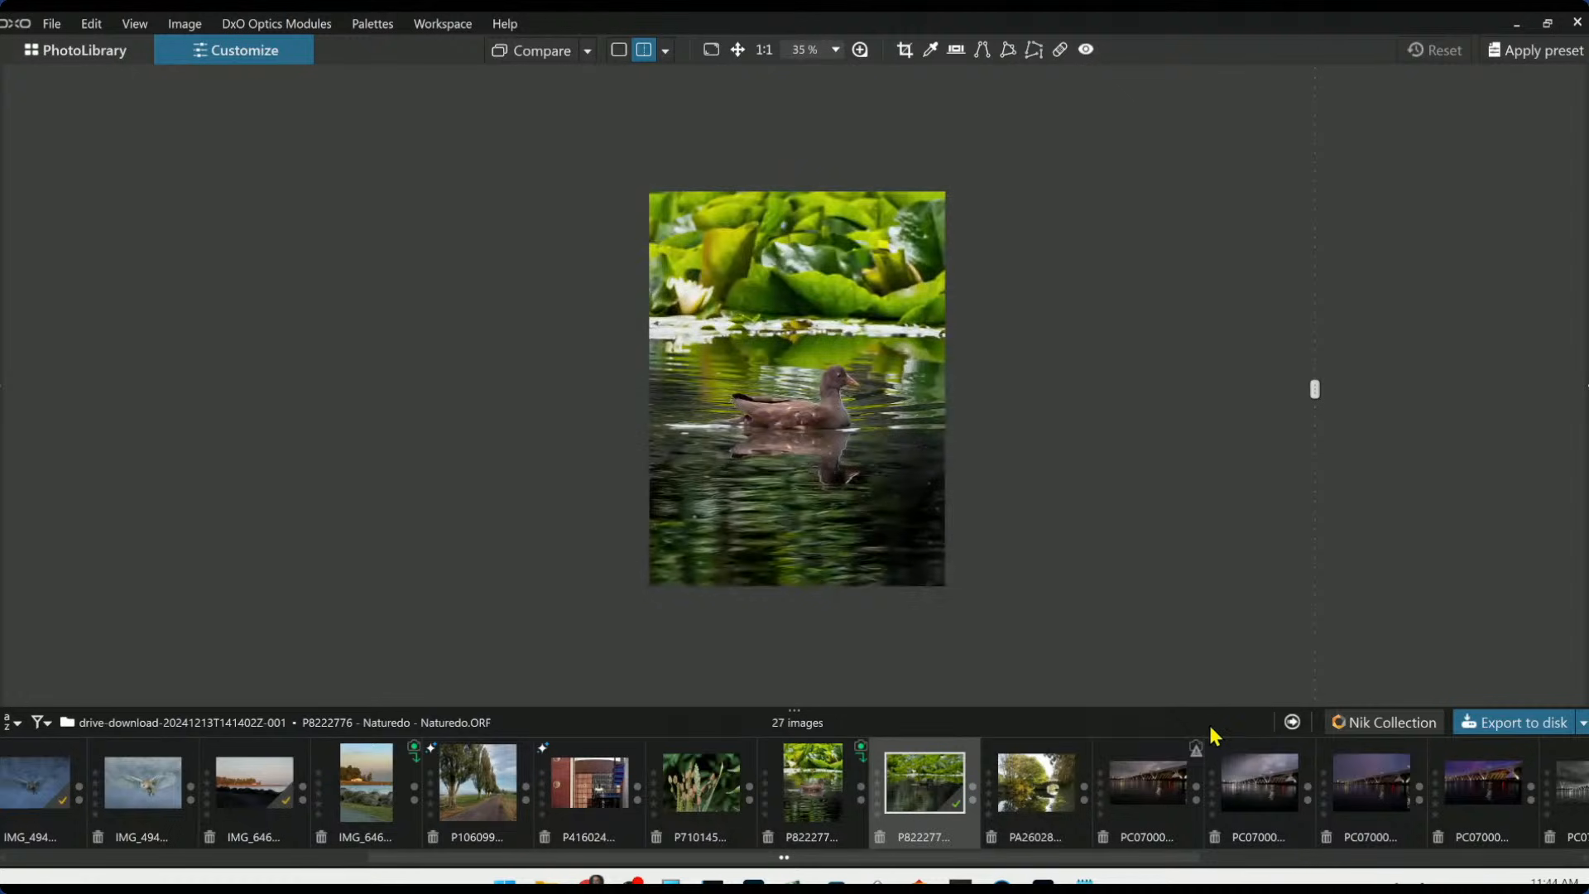
Open the canal bridge photo PA260284 and show it as a single image without the split comparison
key(Right)
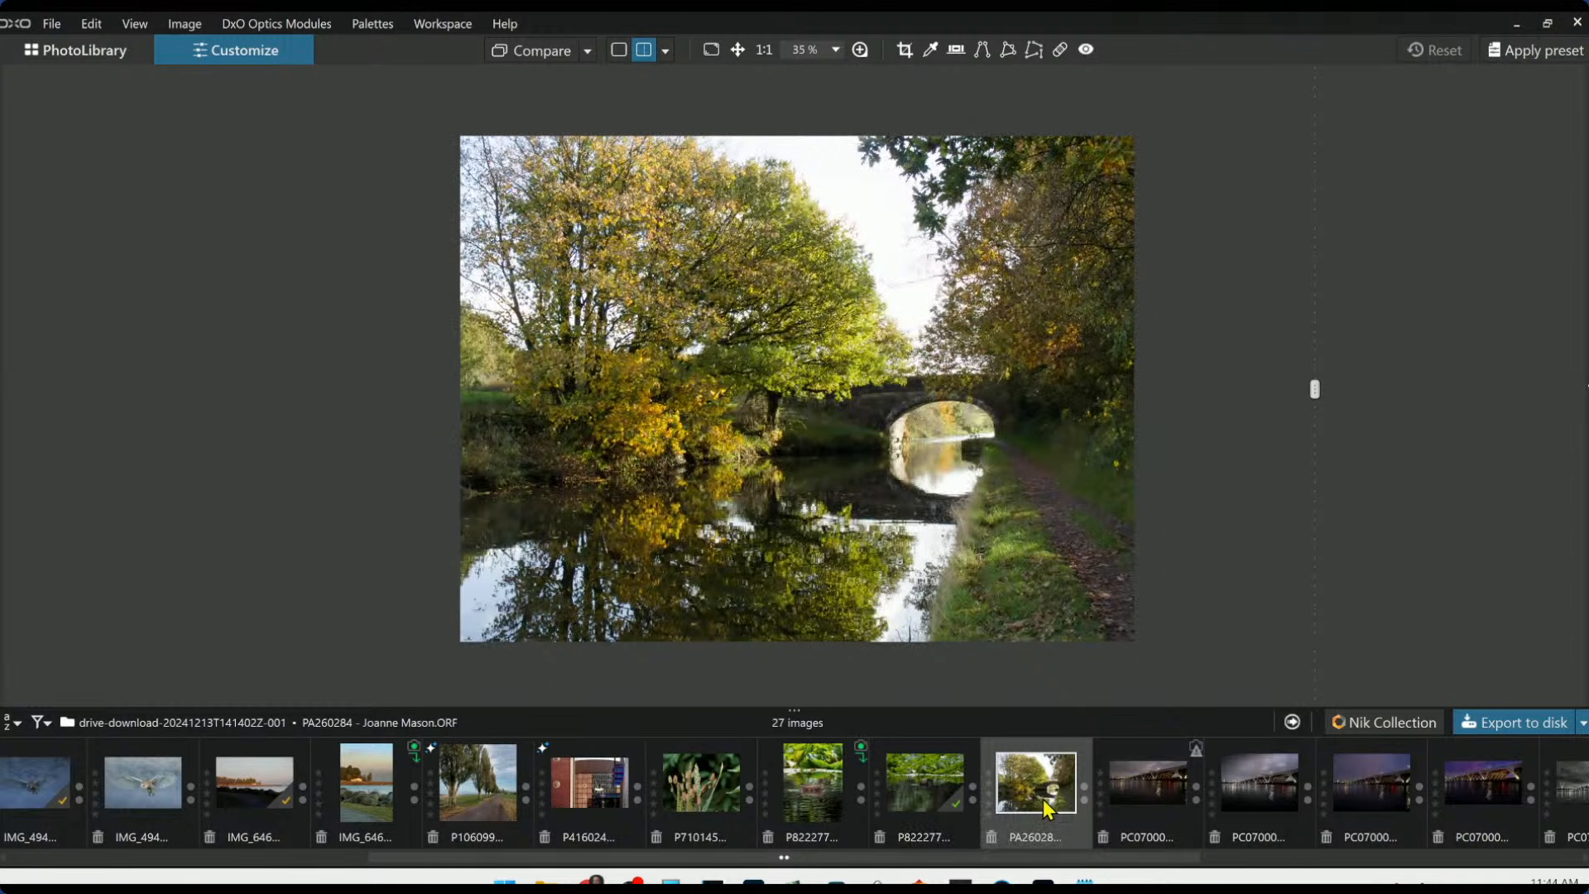
scroll(1042, 800, down, 6)
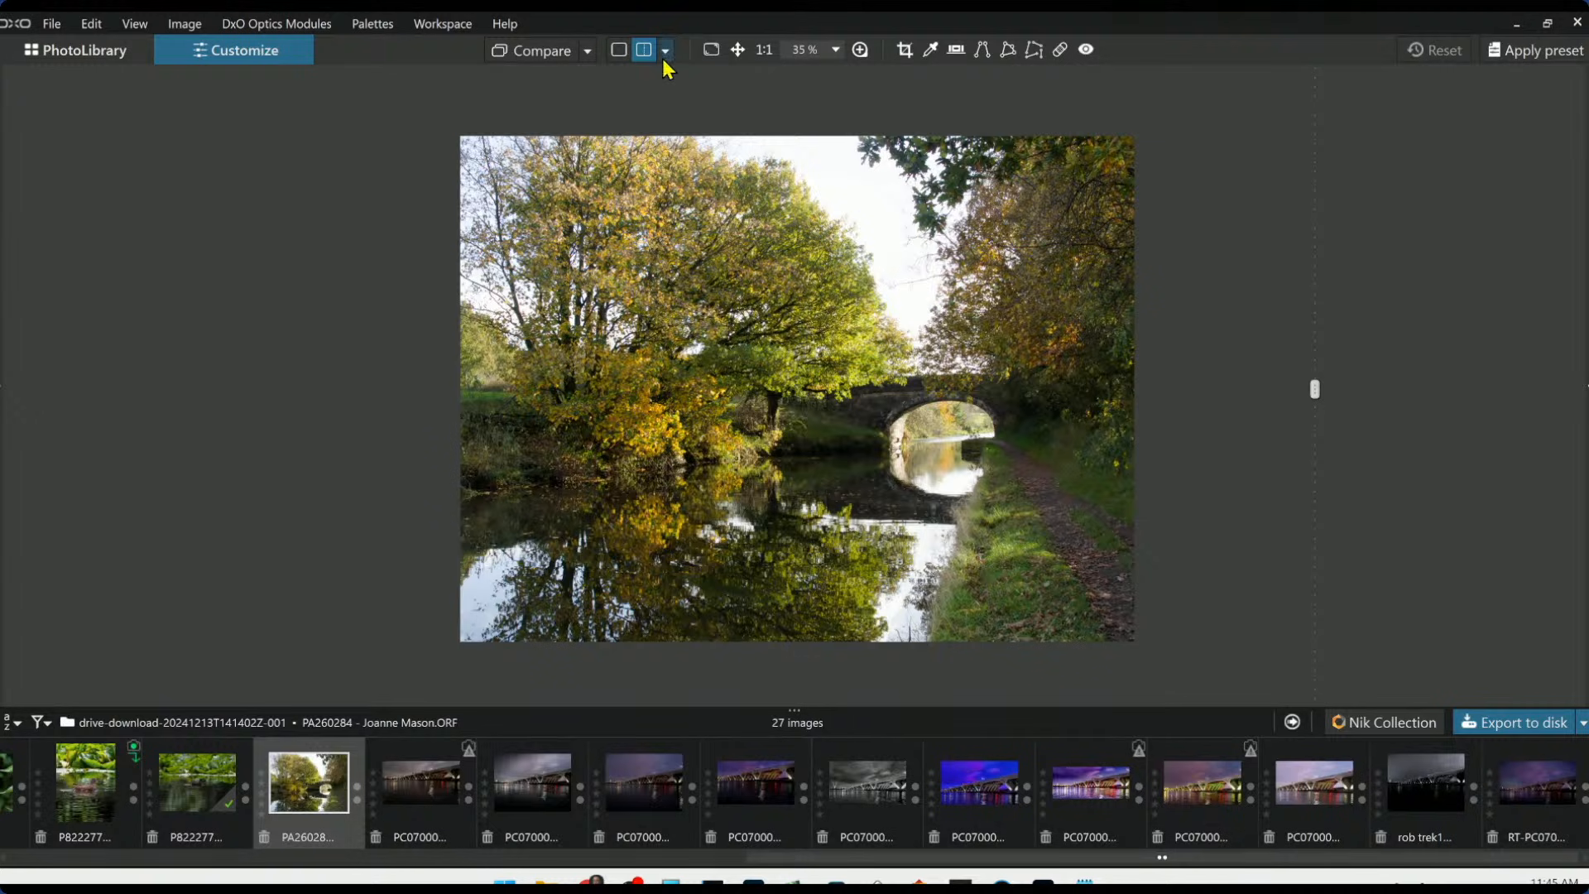
click(619, 49)
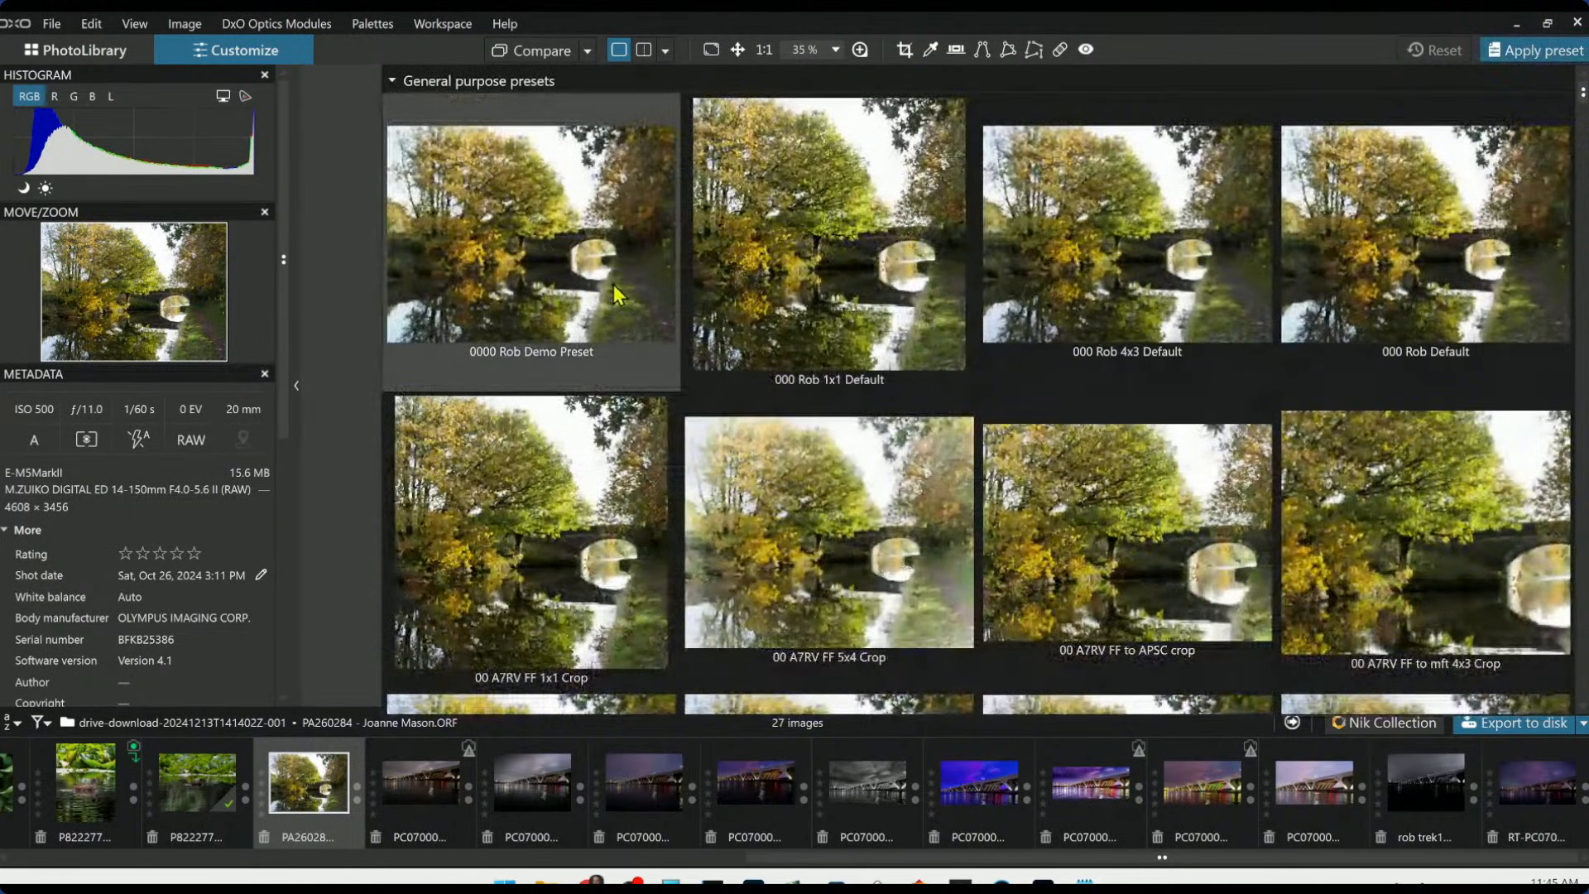
Try the 1x1 Default preset on the canal bridge photo and replace it with the Demo Preset
click(843, 311)
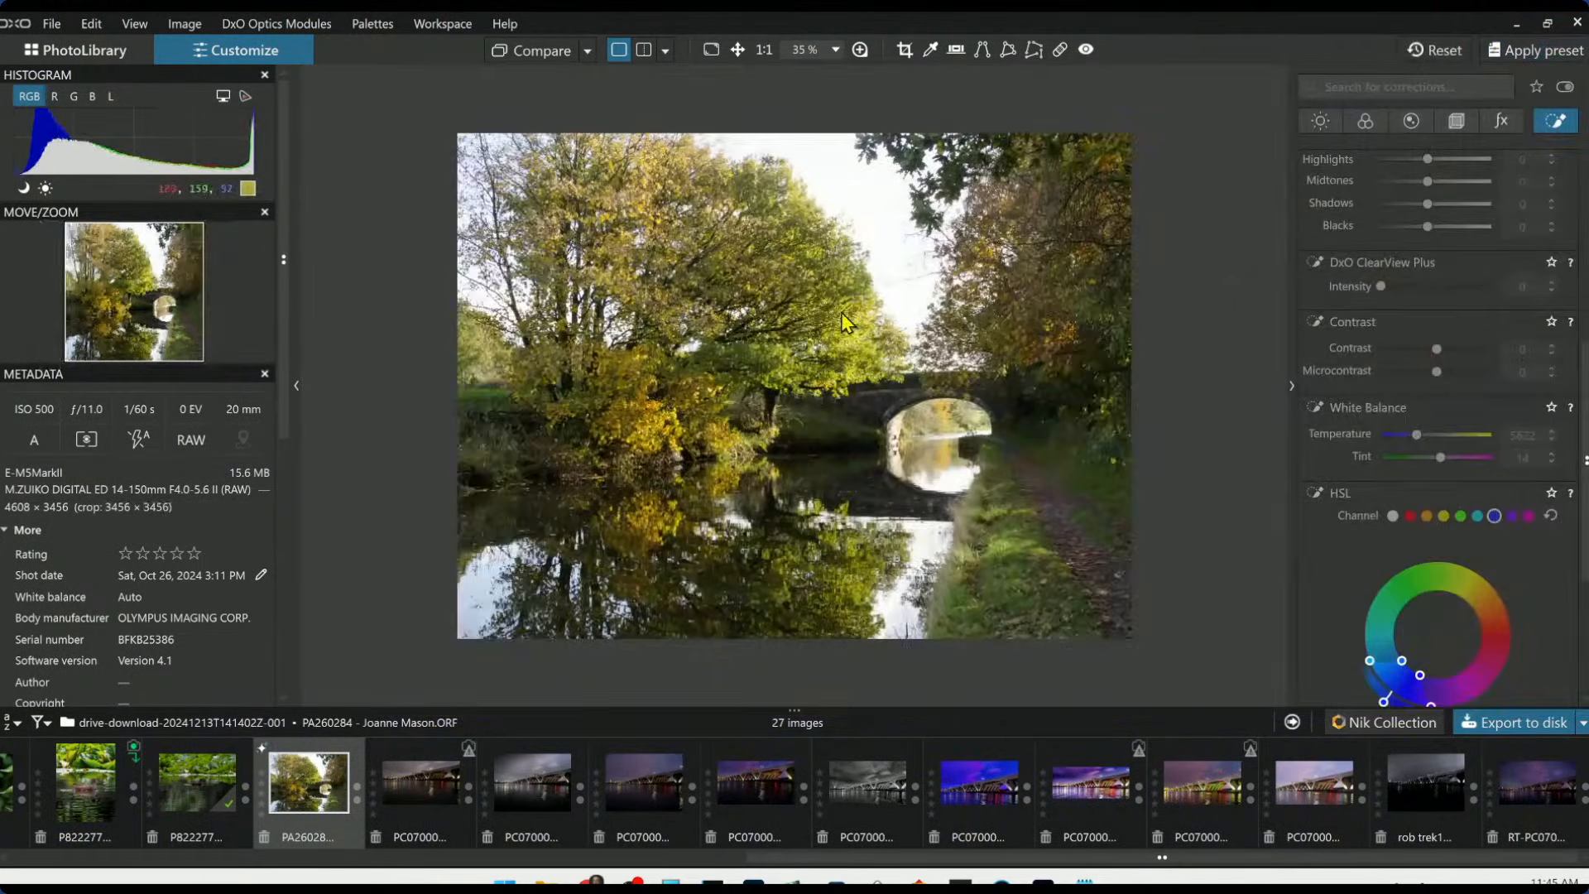
click(1457, 122)
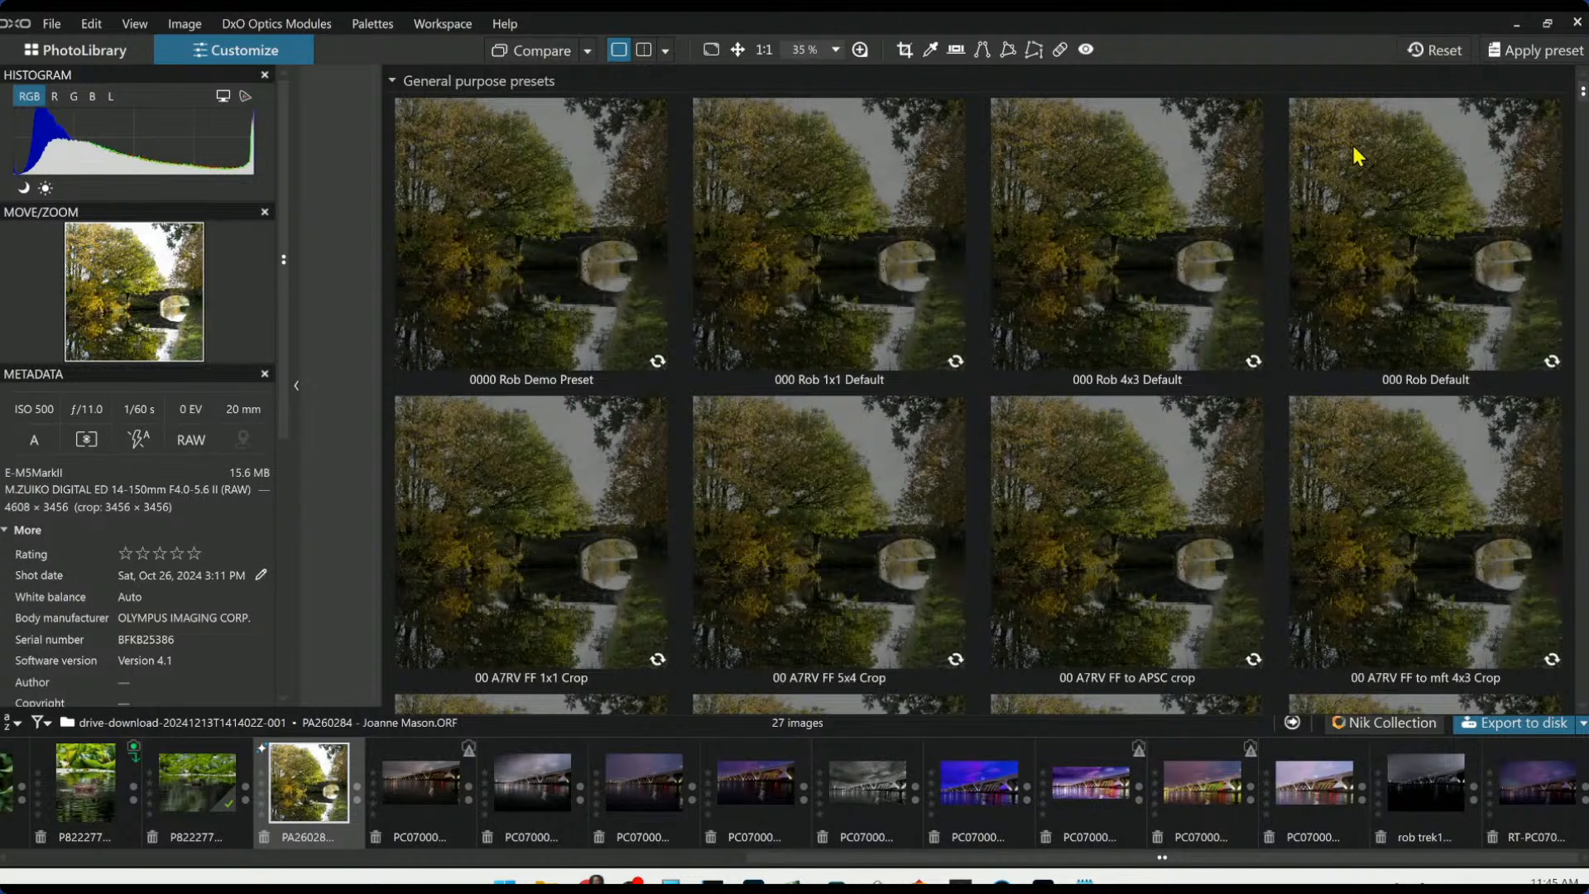
click(1358, 156)
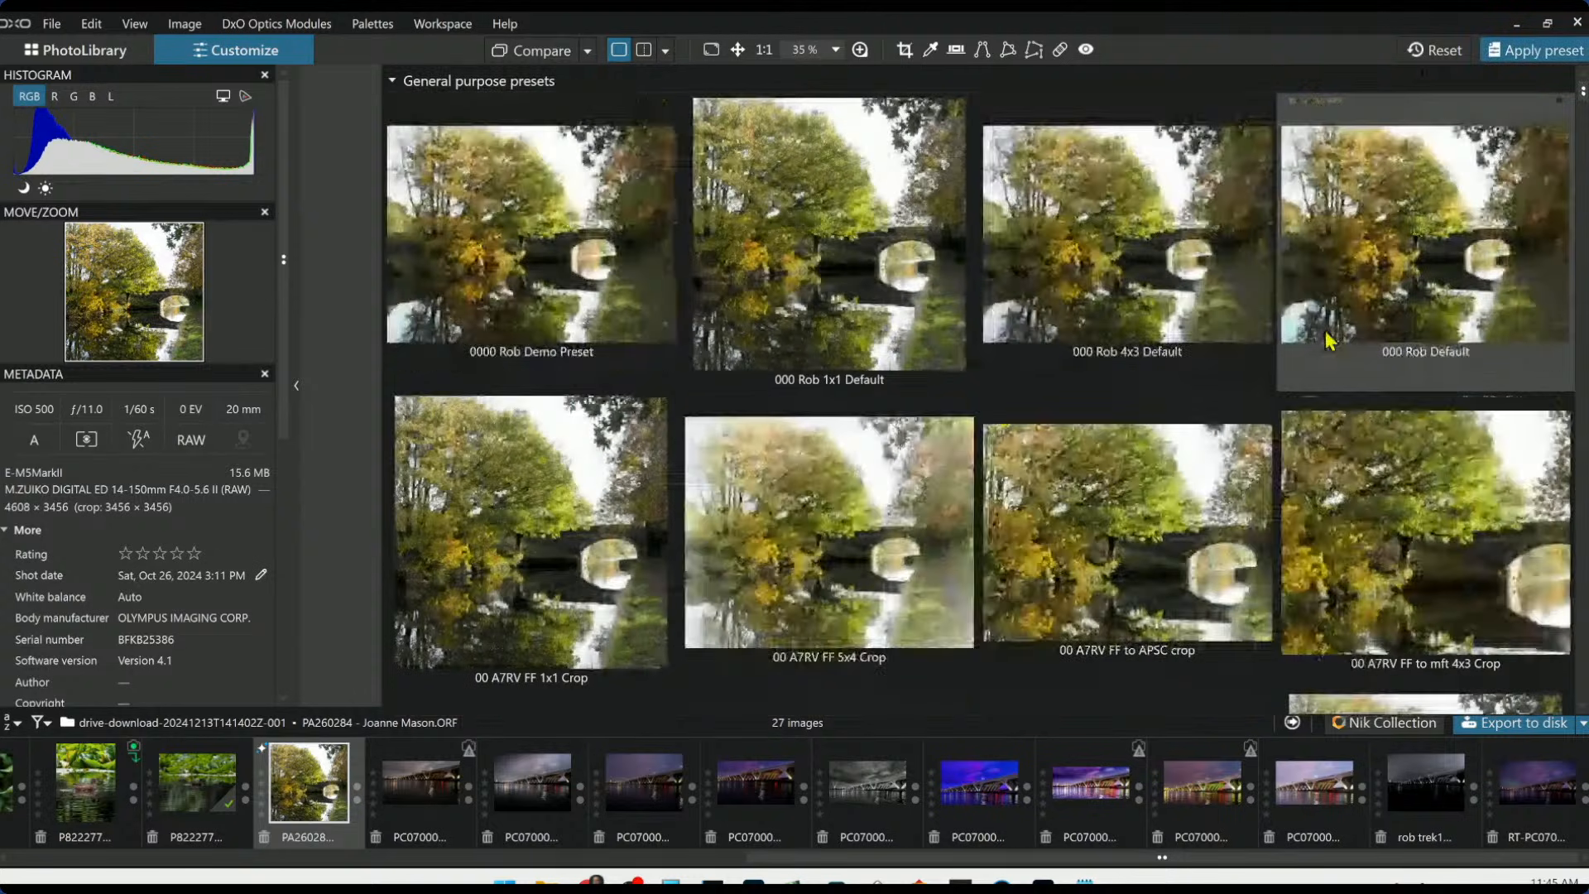
double_click(597, 282)
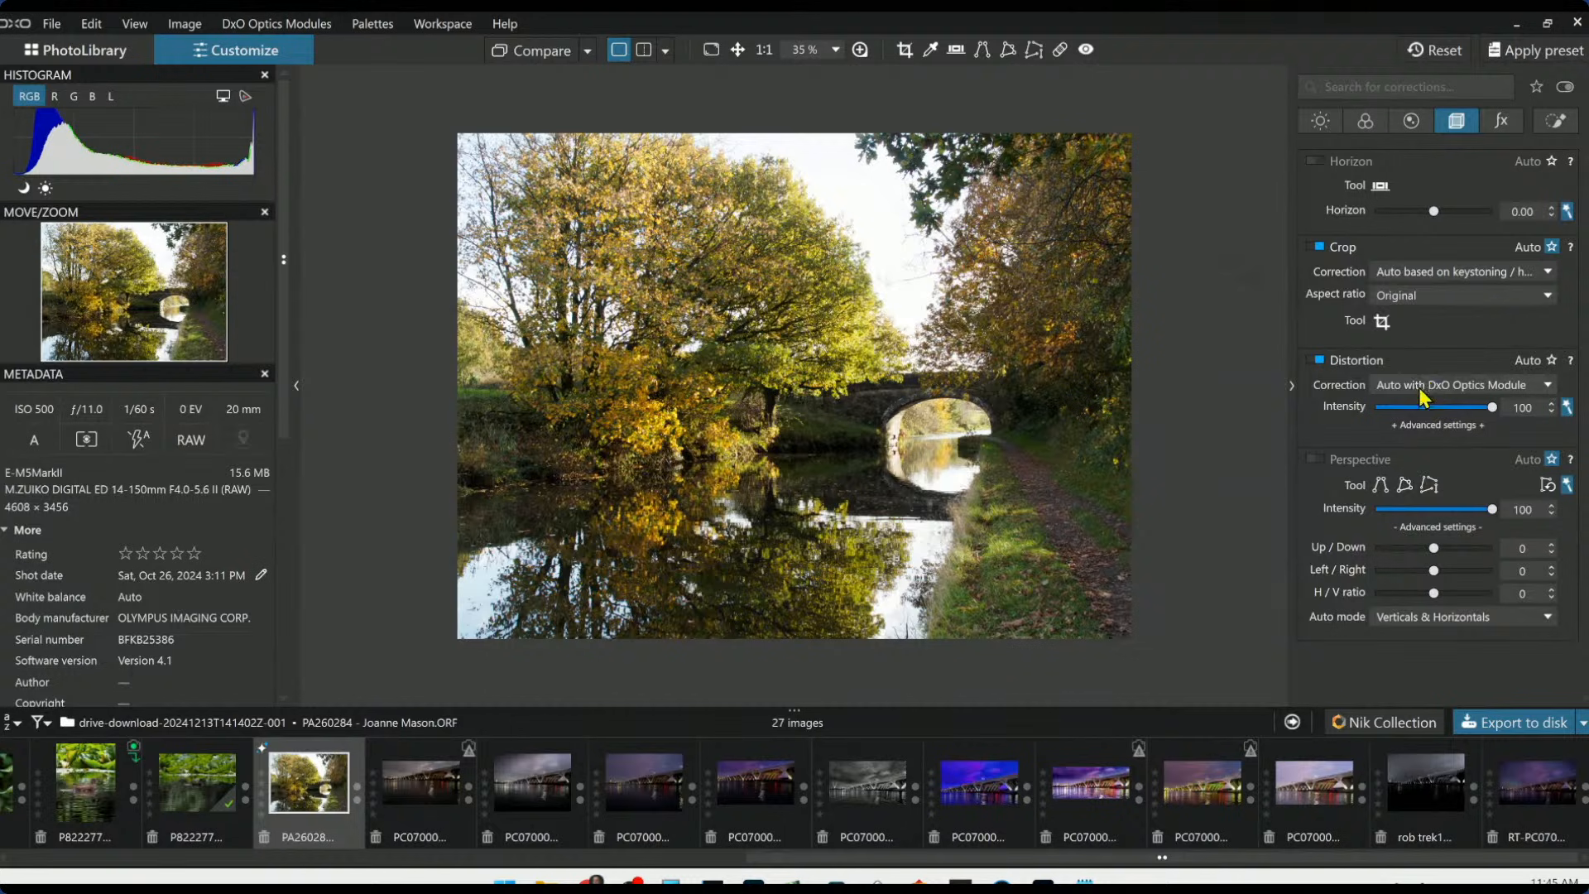
Set the canal photo's crop aspect ratio to 16 × 9 and move the crop frame down to the photo's lower edge
click(1424, 298)
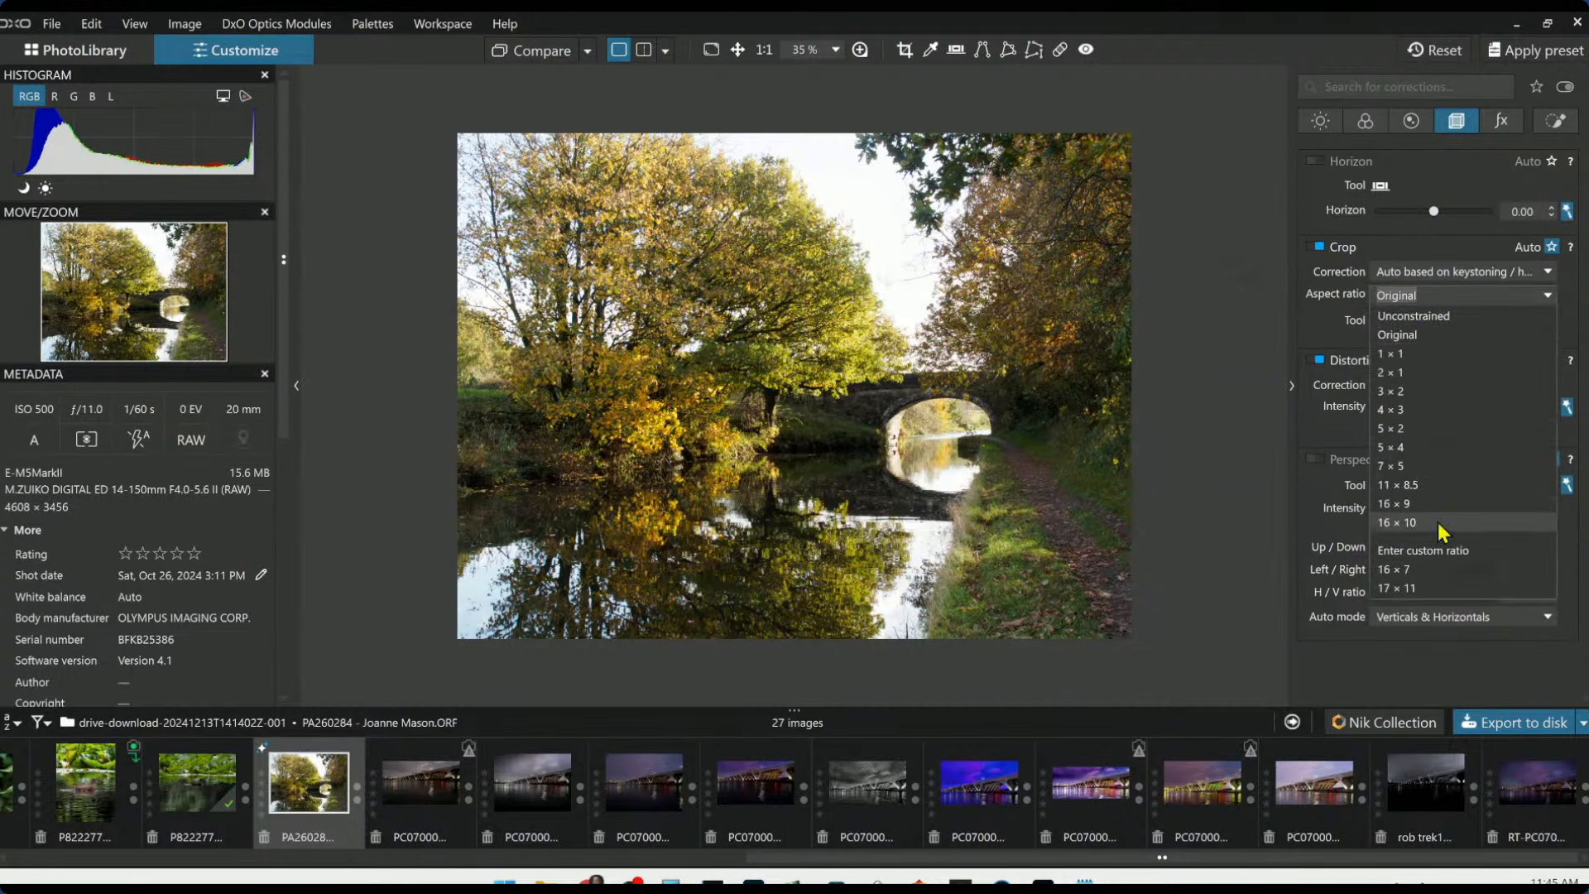
click(1435, 505)
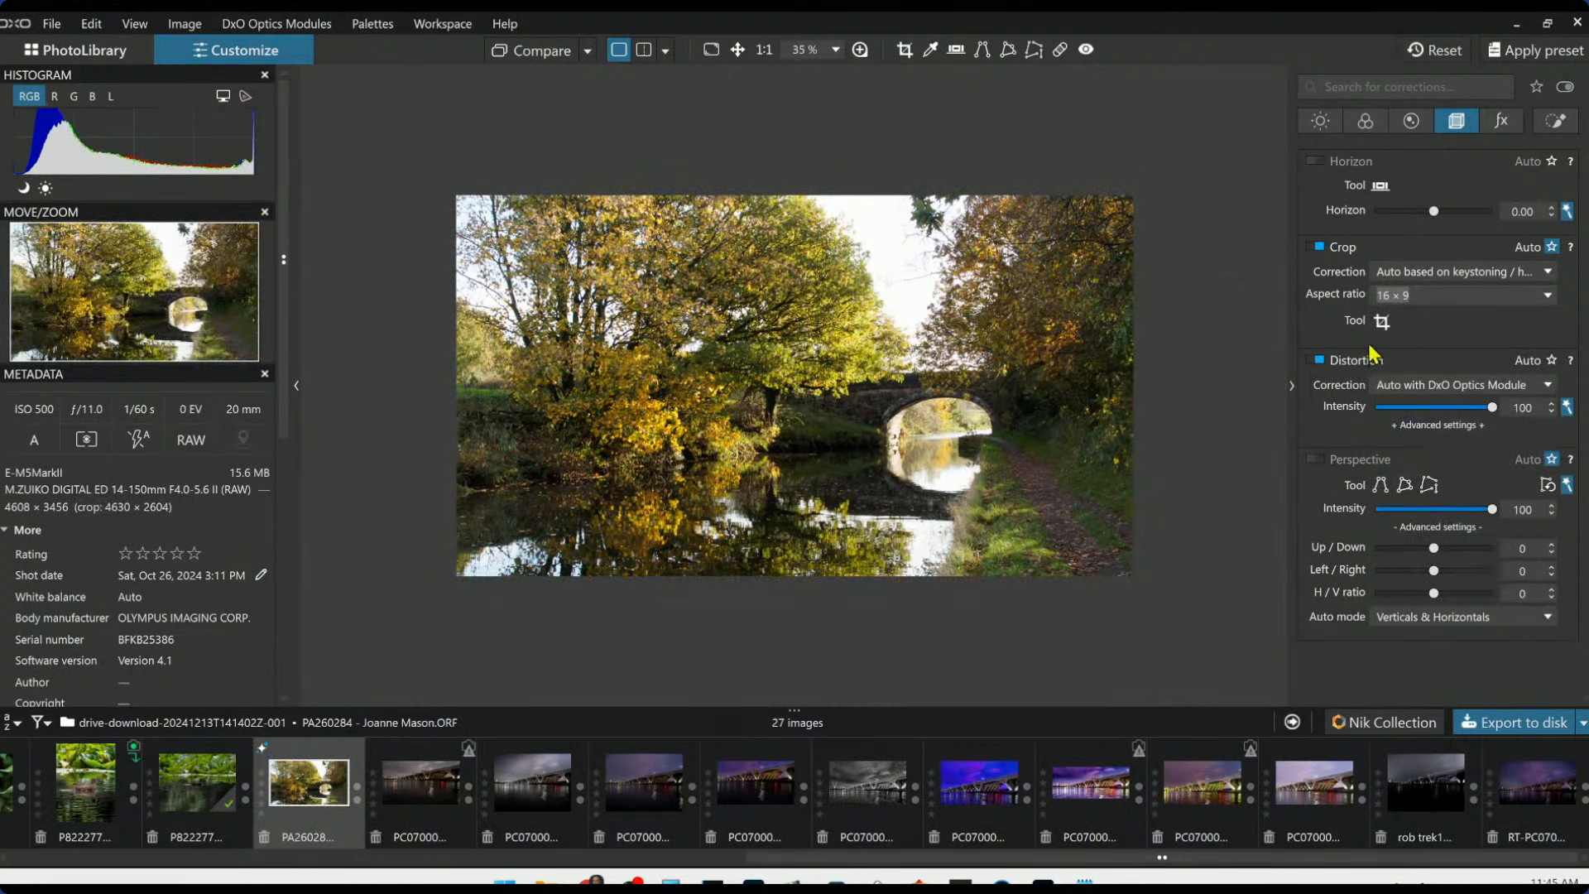
click(1380, 325)
drag(939, 384, 939, 460)
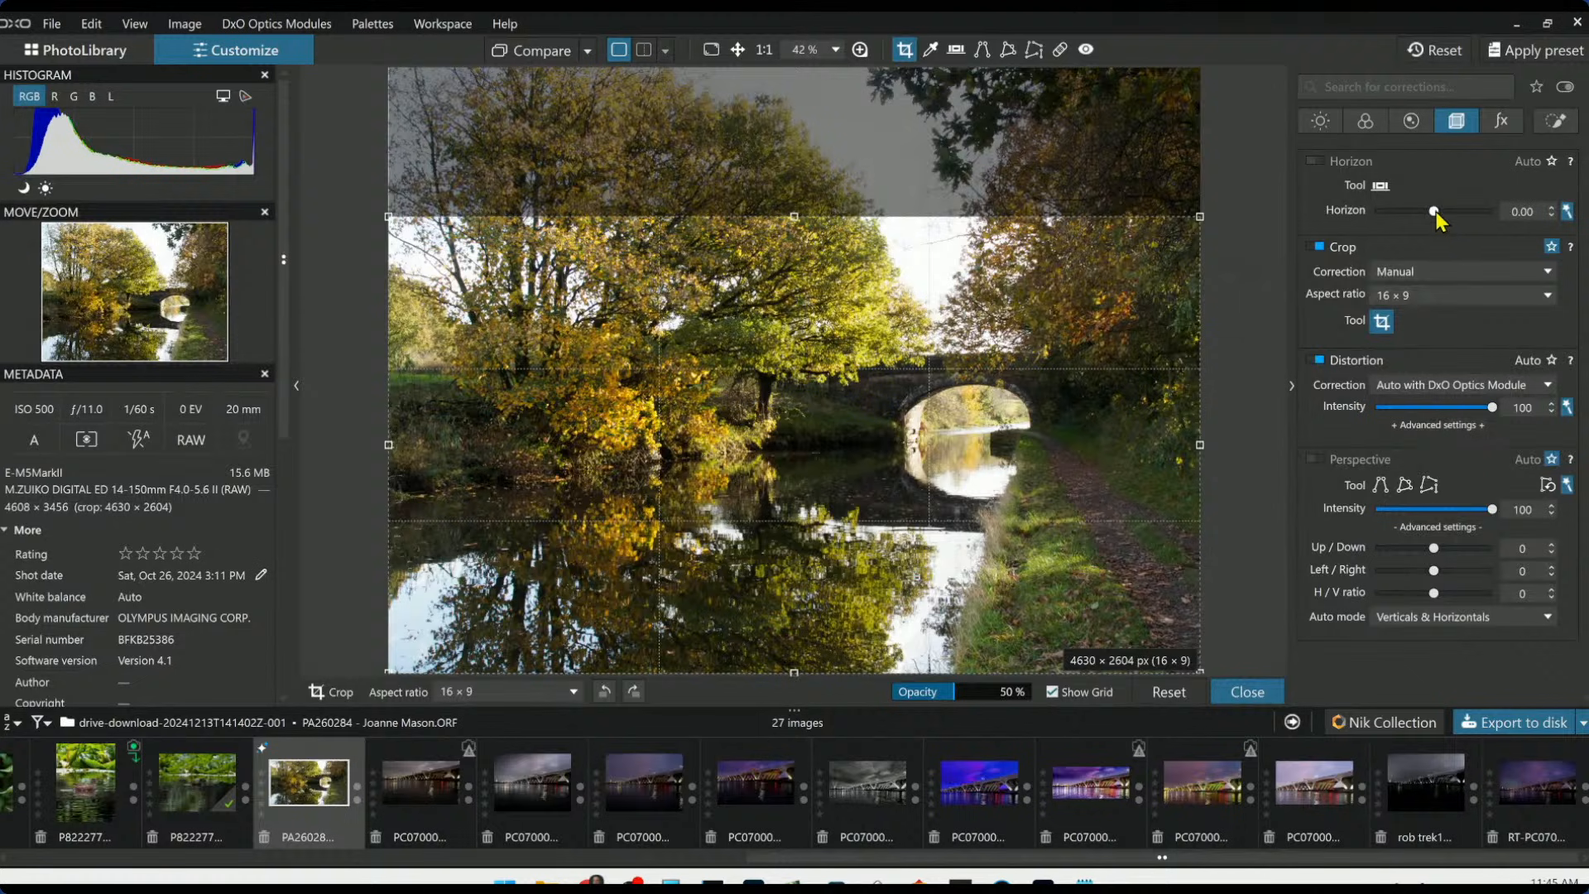
Level the canal photo with a horizon of 1.40 and shrink the crop to about 4518 × 2541 px to reduce the black borders
drag(1436, 211, 1439, 213)
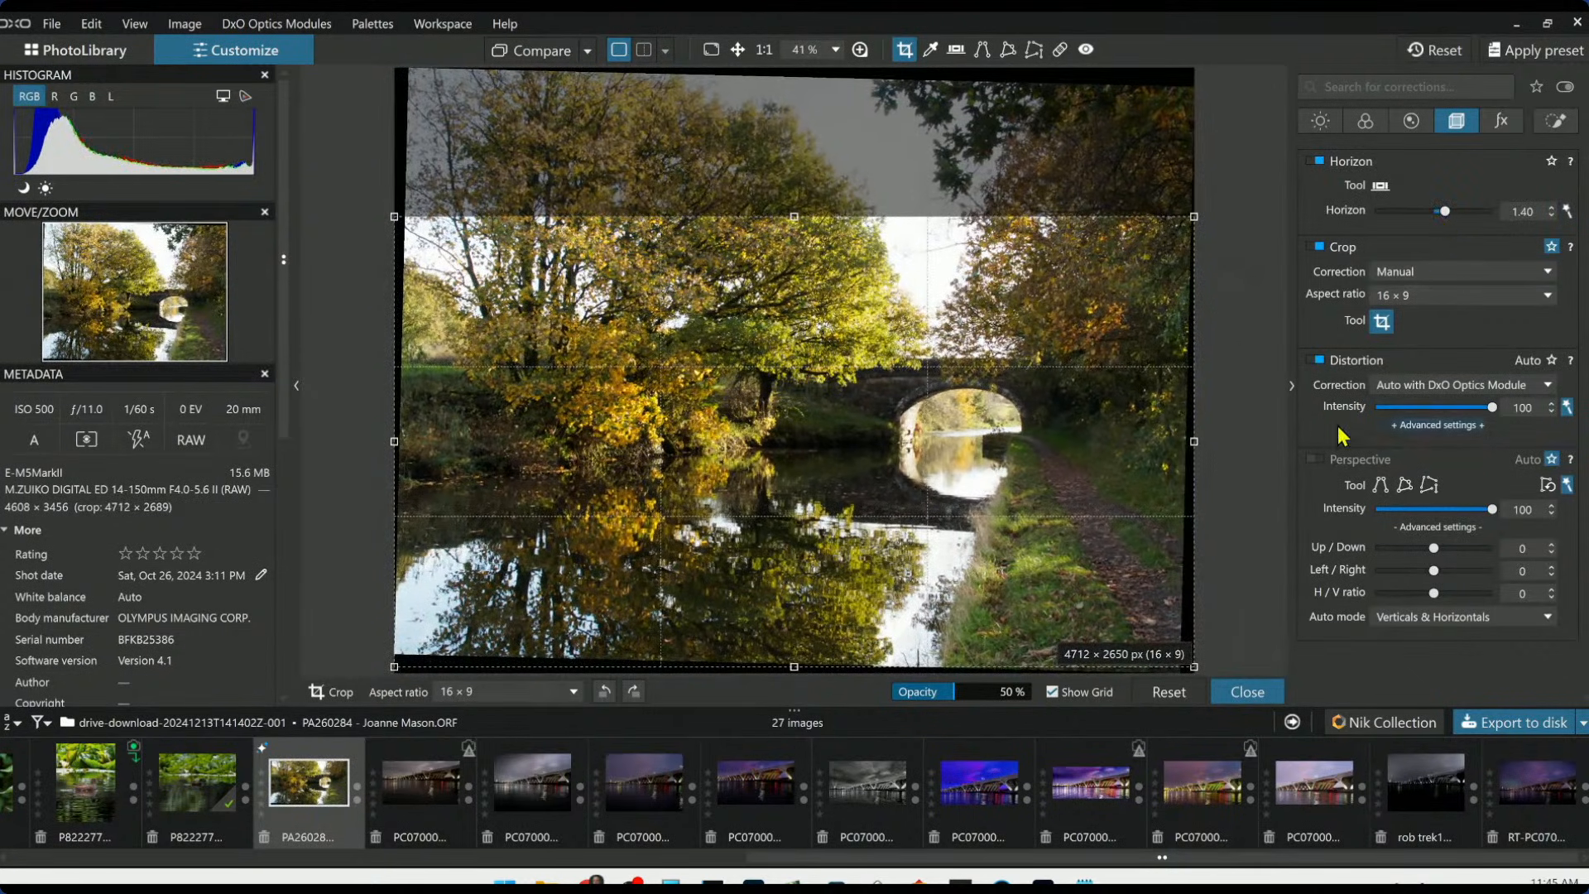
drag(1189, 664, 1178, 658)
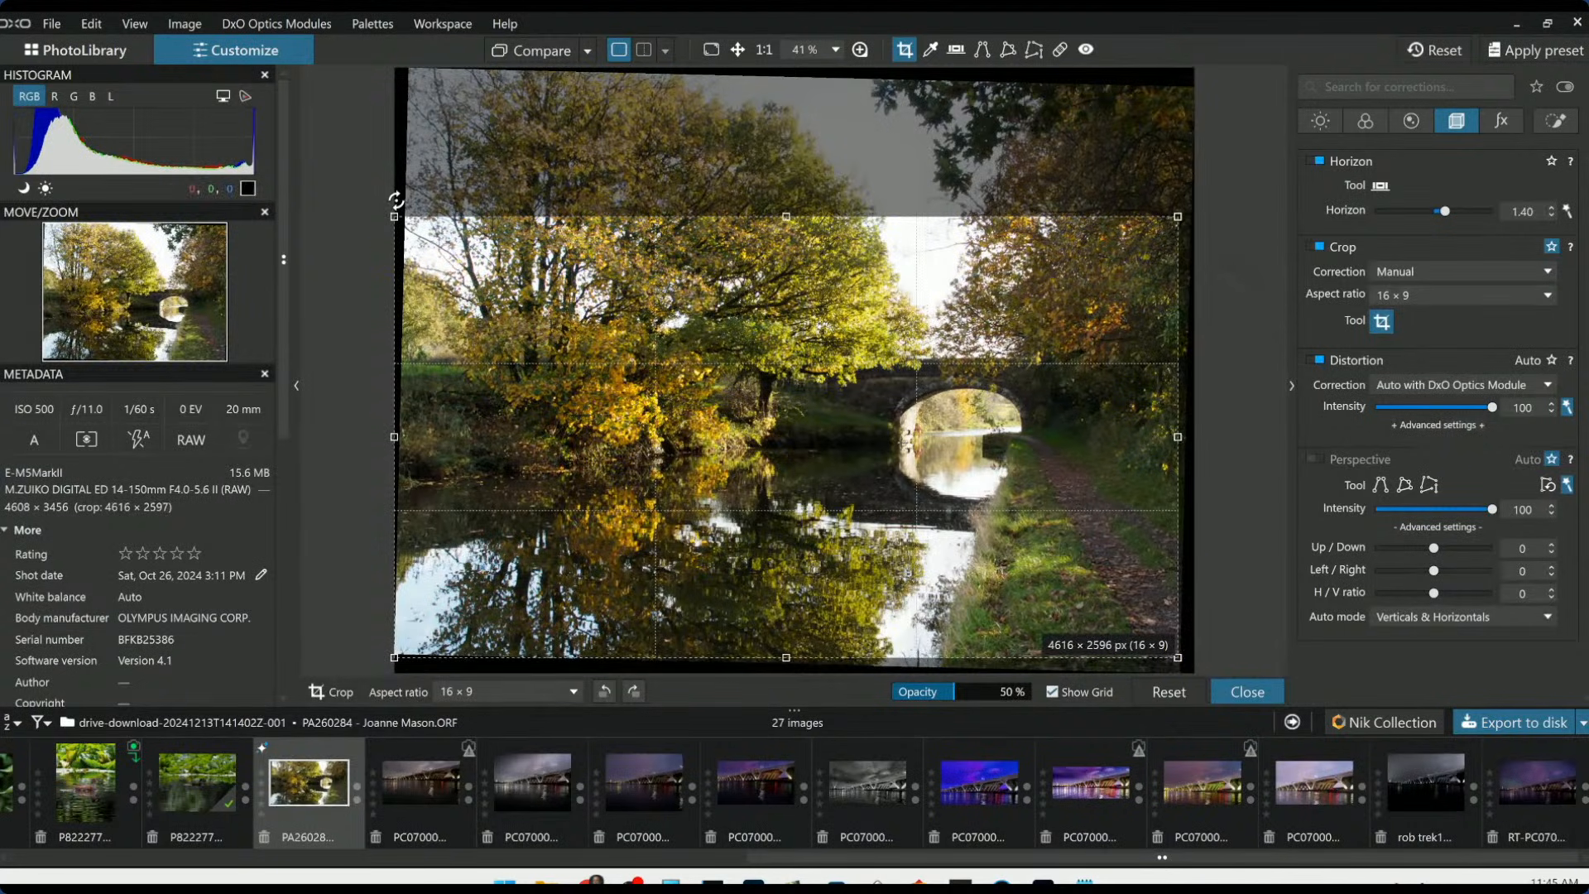
drag(395, 216, 413, 224)
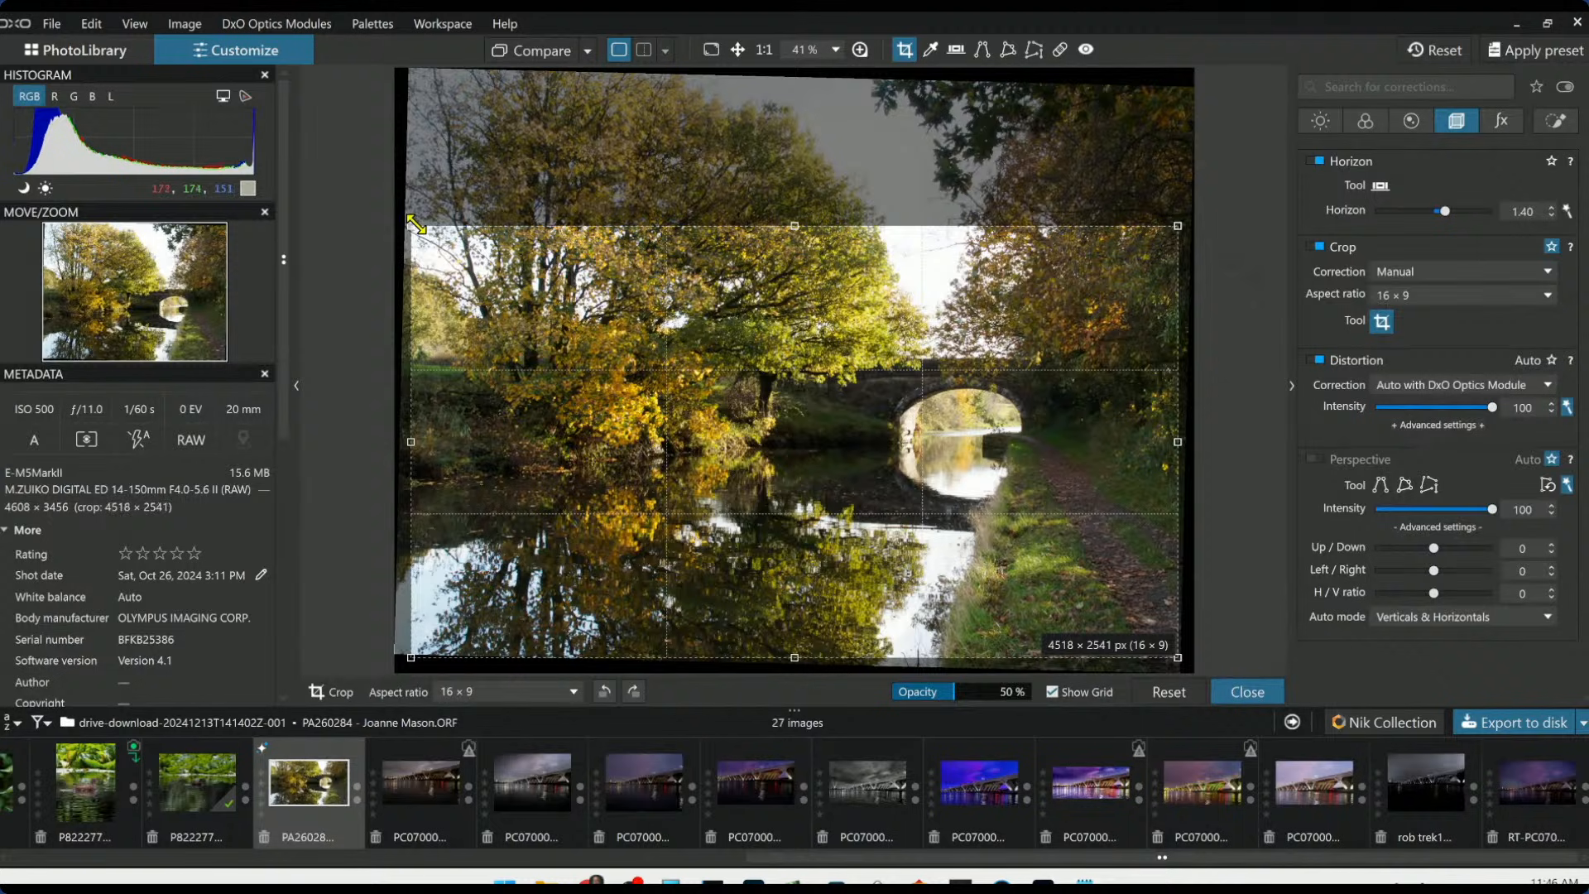
key(Return)
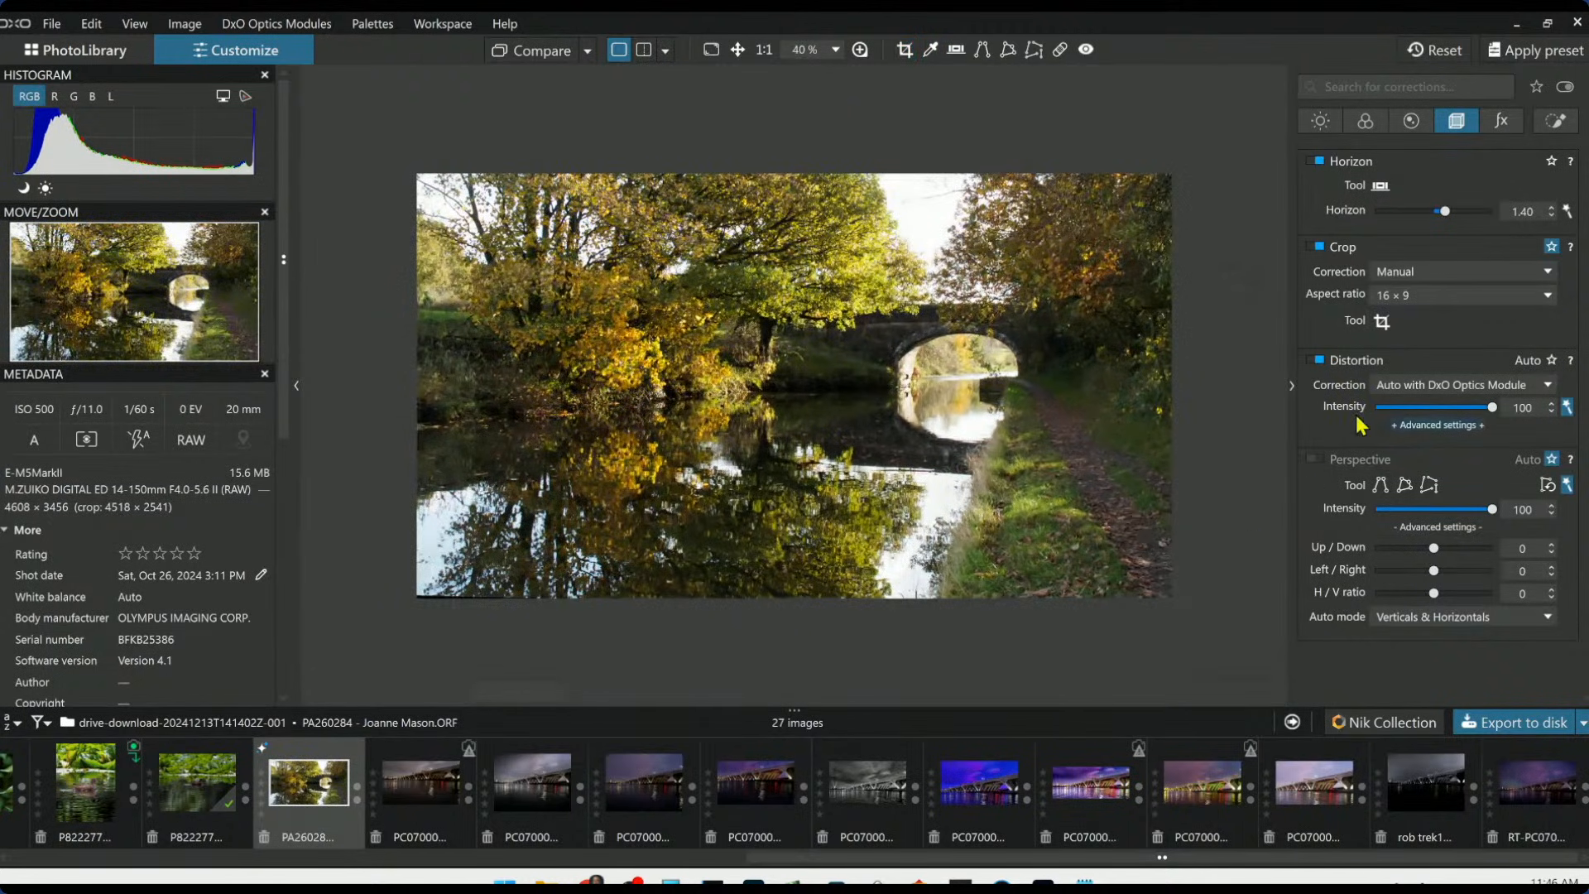
Recrop the canal photo to about 4097 × 2304 px, with the frame moved up over the trees and bridge
click(1382, 321)
drag(1103, 483, 1103, 412)
drag(406, 152, 484, 192)
drag(560, 247, 559, 218)
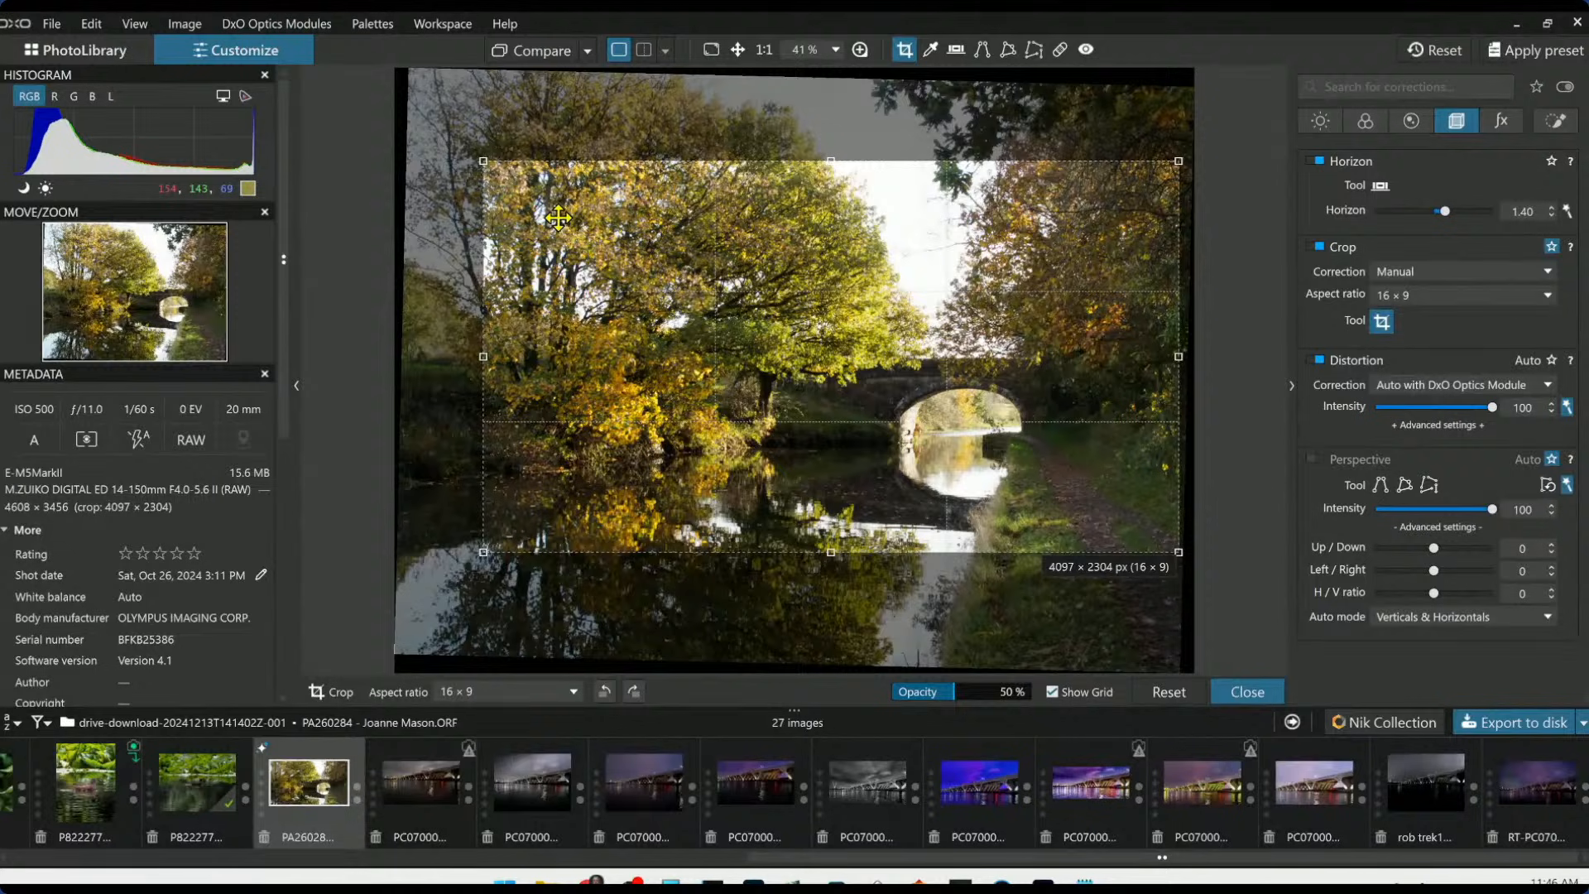
drag(559, 217, 563, 218)
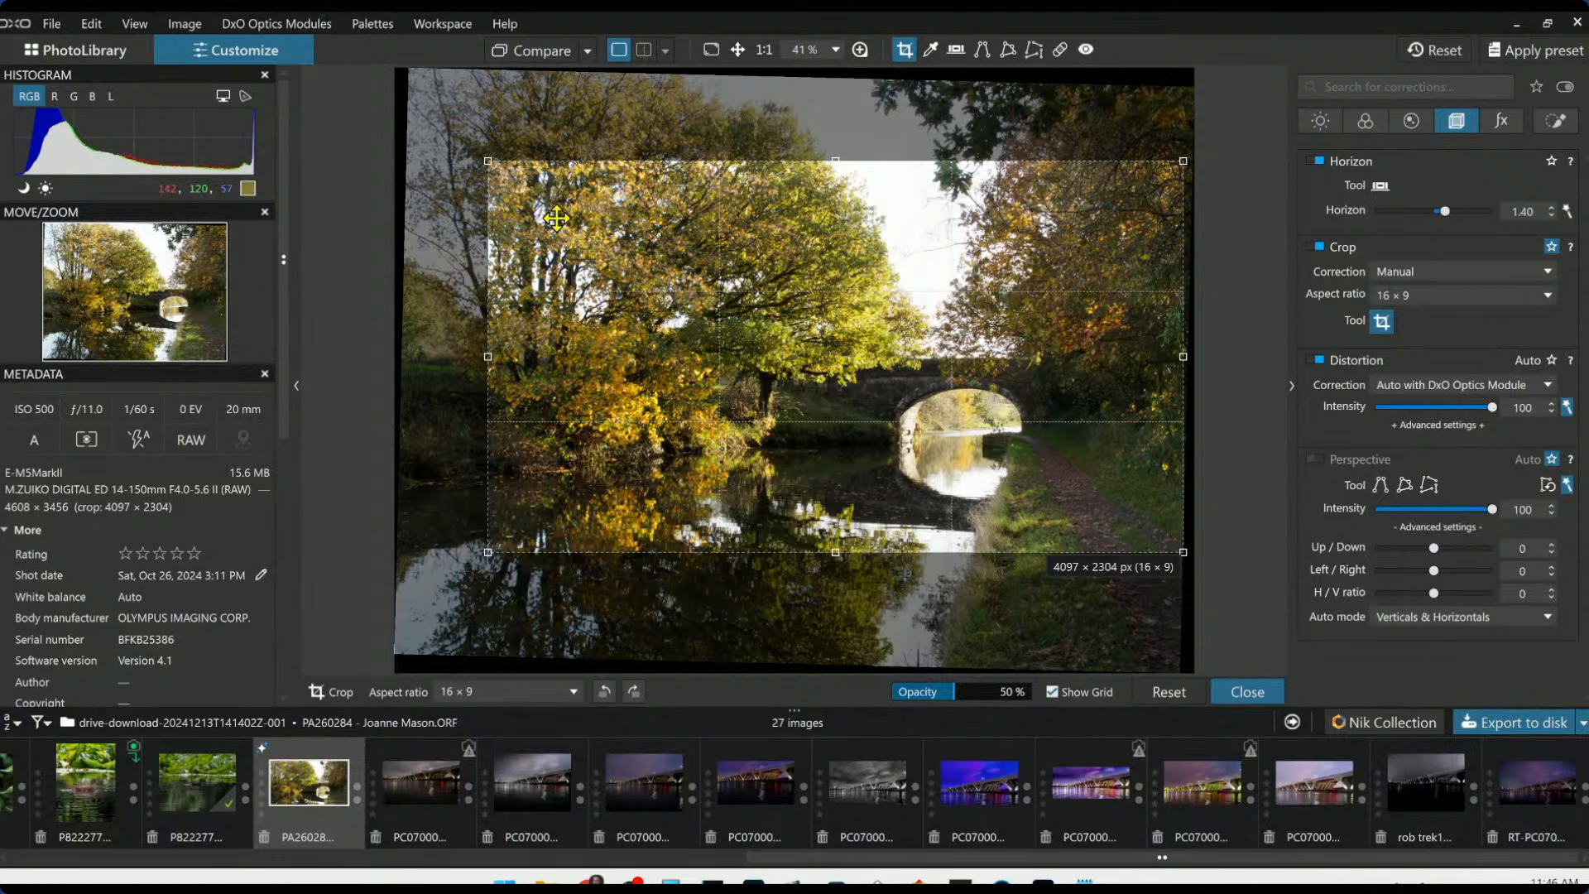
key(Return)
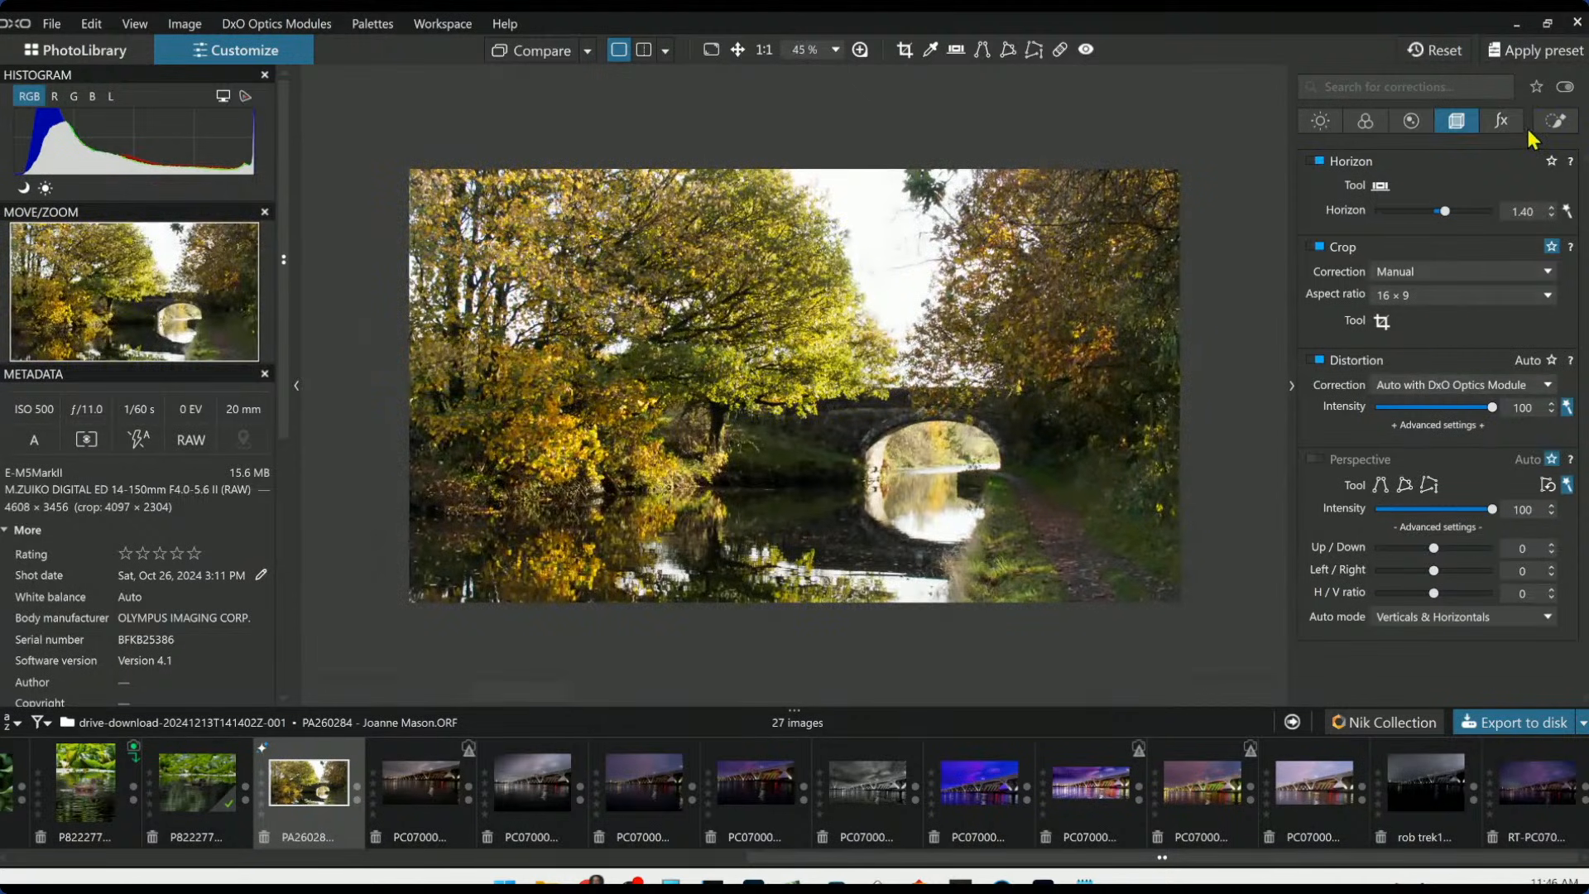
Add a control point on the bright sky between the trees, with exposure -2.88 and highlights -50
click(1554, 121)
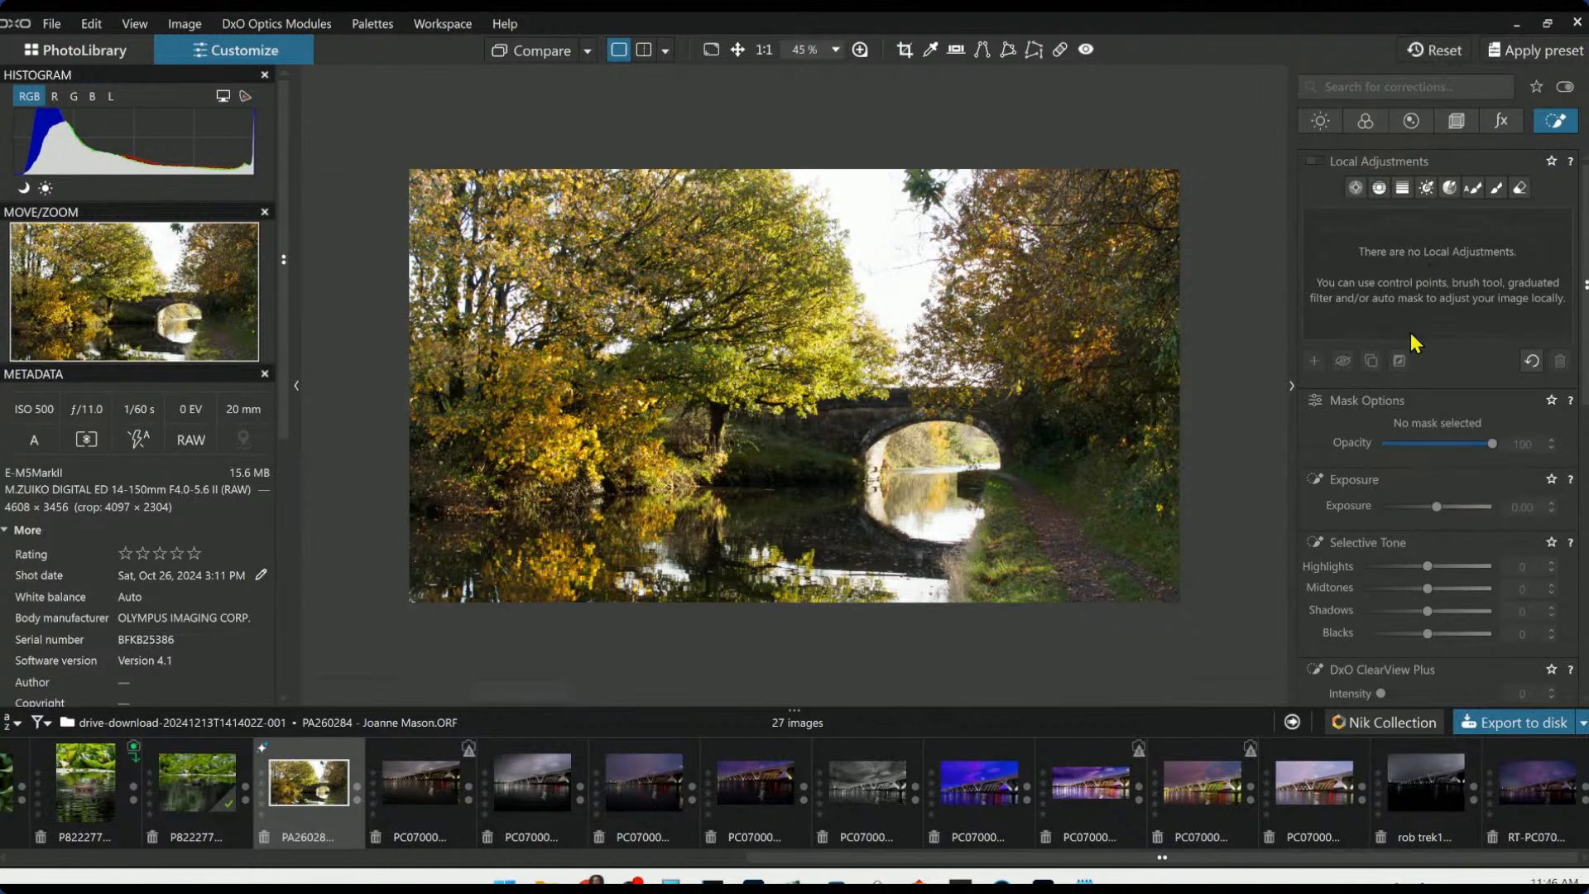
click(1355, 188)
click(872, 239)
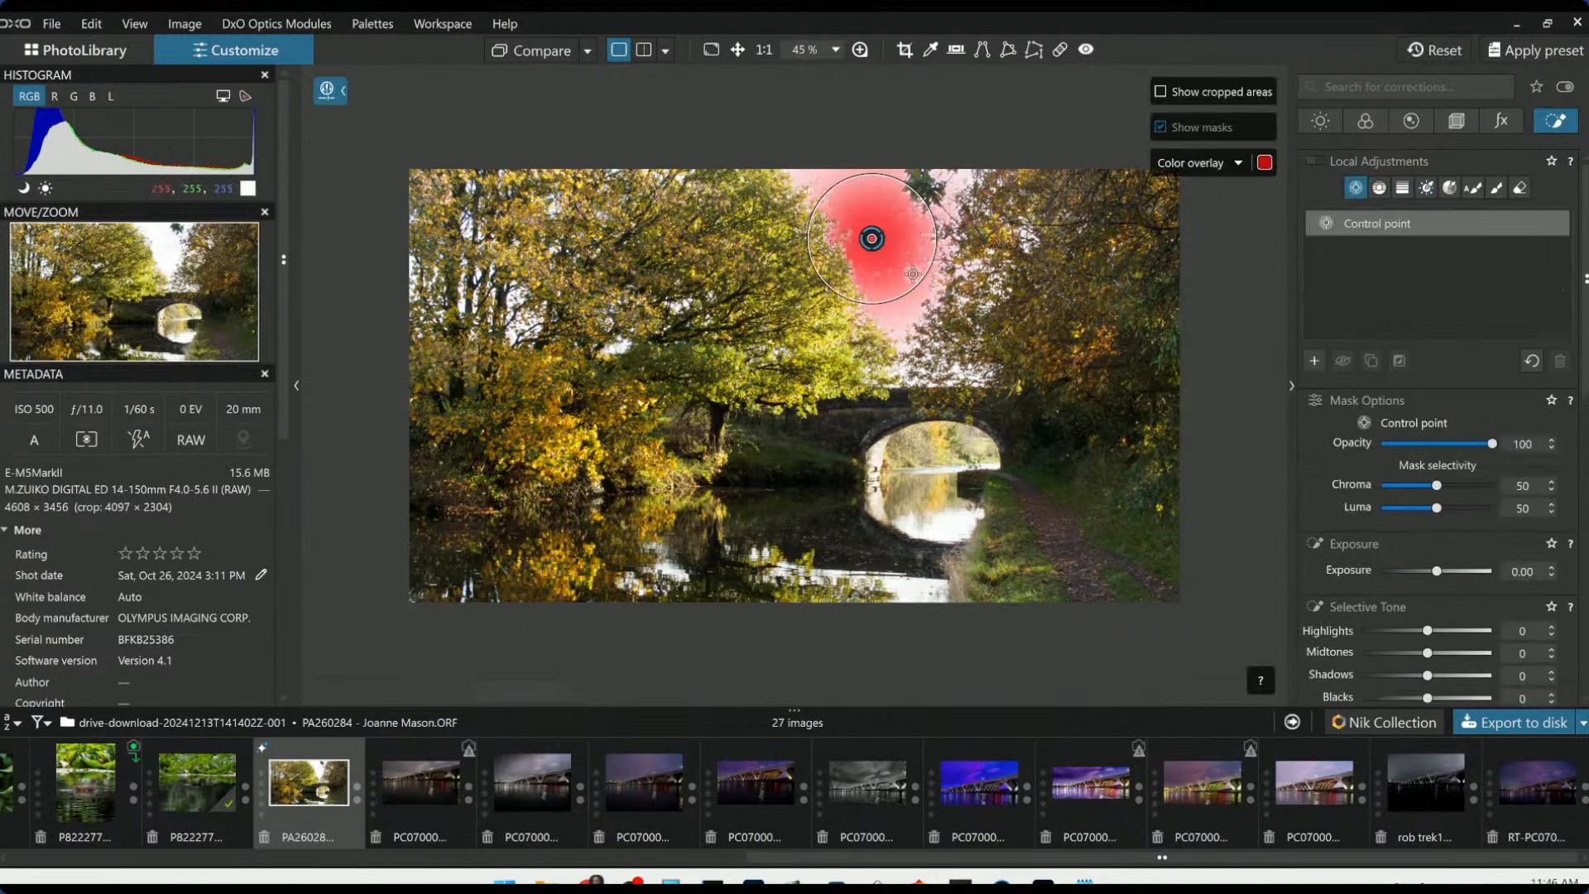
click(1437, 572)
drag(1437, 573, 1397, 571)
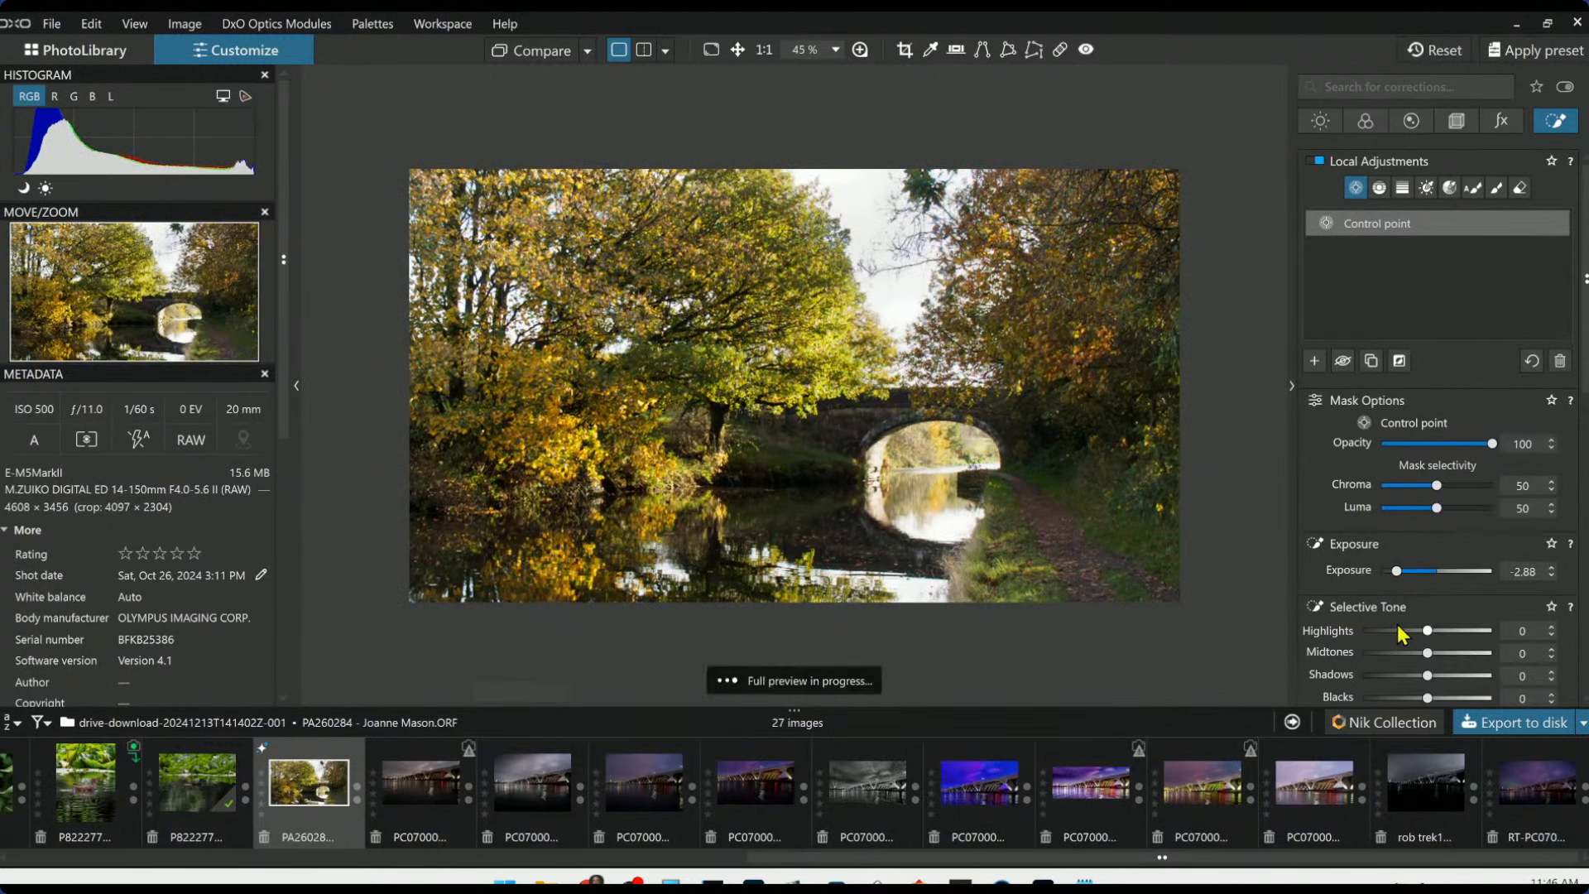
scroll(1399, 639, down, 1)
click(1397, 542)
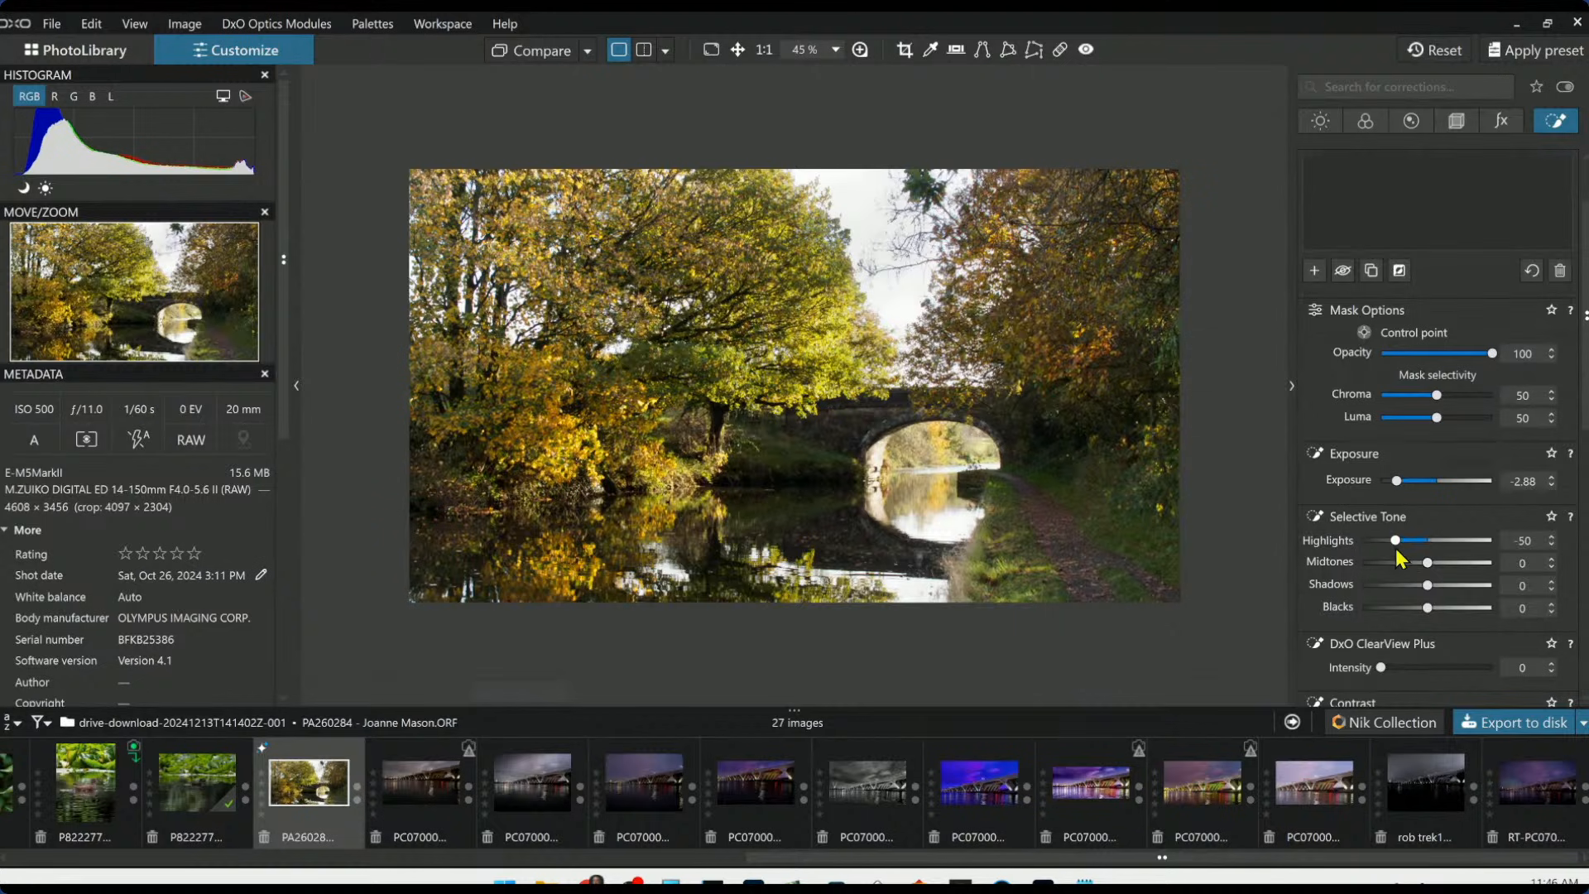
Try DxO ClearView Plus on the sky control point and reset it; set highlights to -5 and white balance temperature to 3719
click(1481, 668)
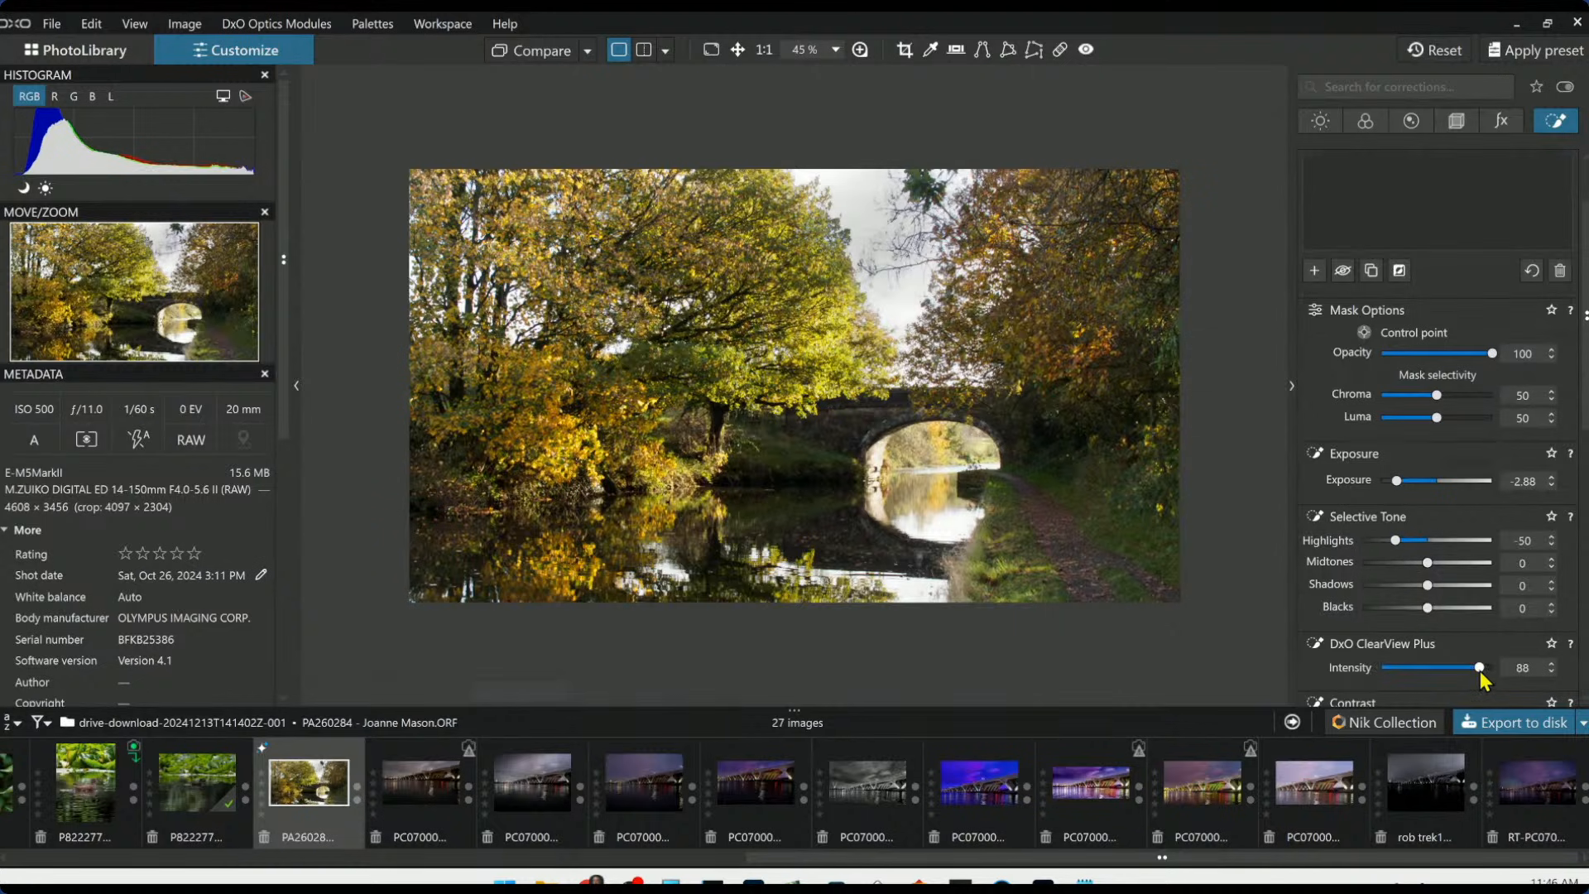
double_click(1481, 671)
click(1425, 541)
scroll(1375, 560, down, 2)
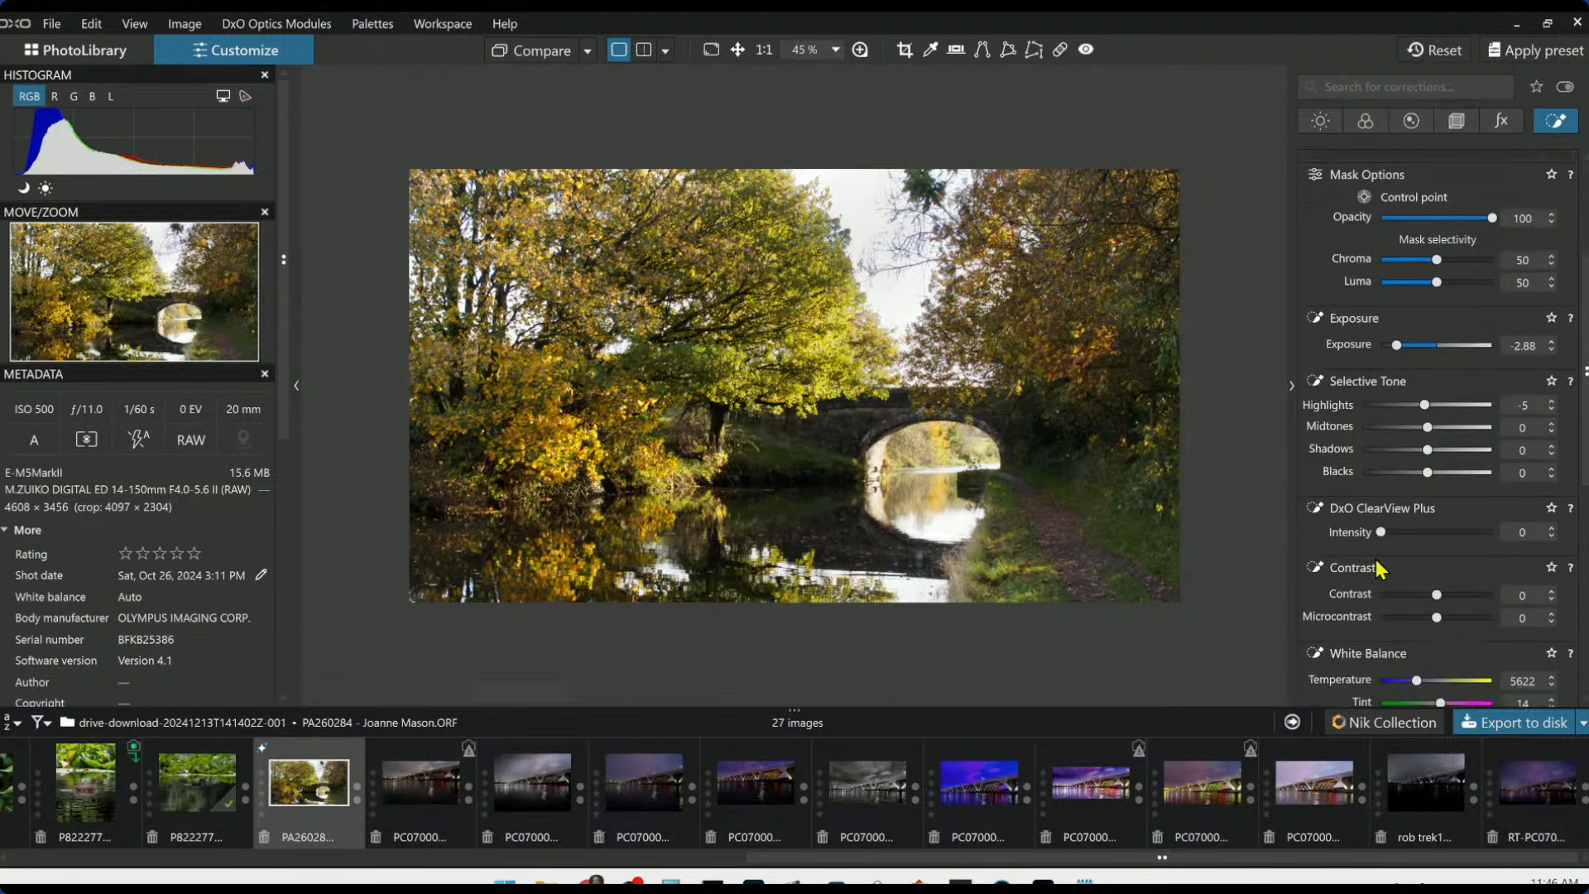
scroll(1391, 579, down, 2)
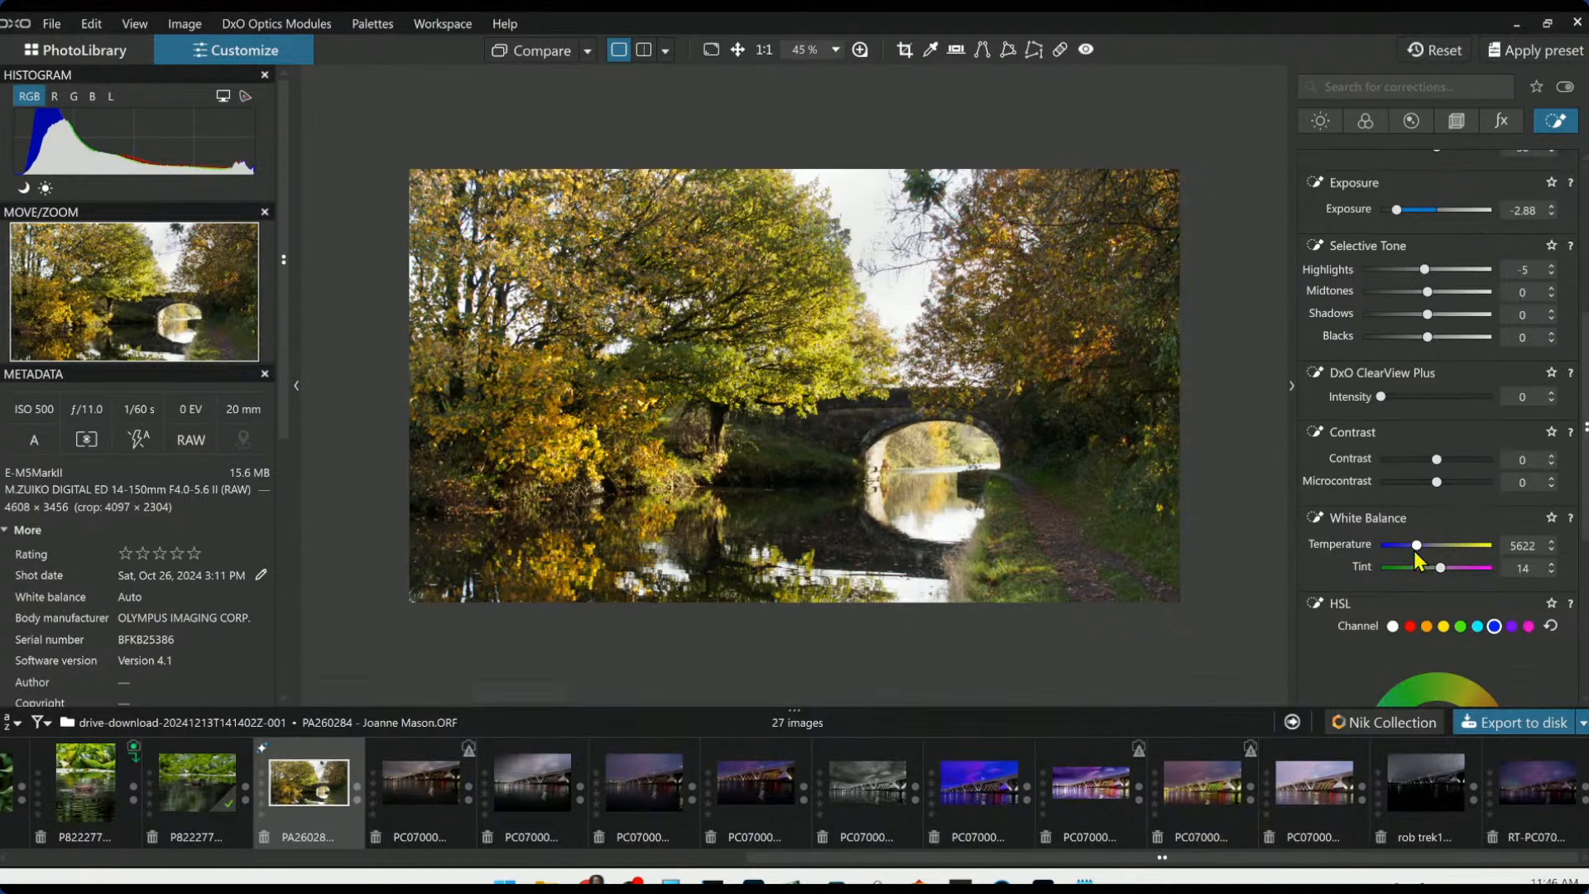
drag(1414, 549, 1403, 549)
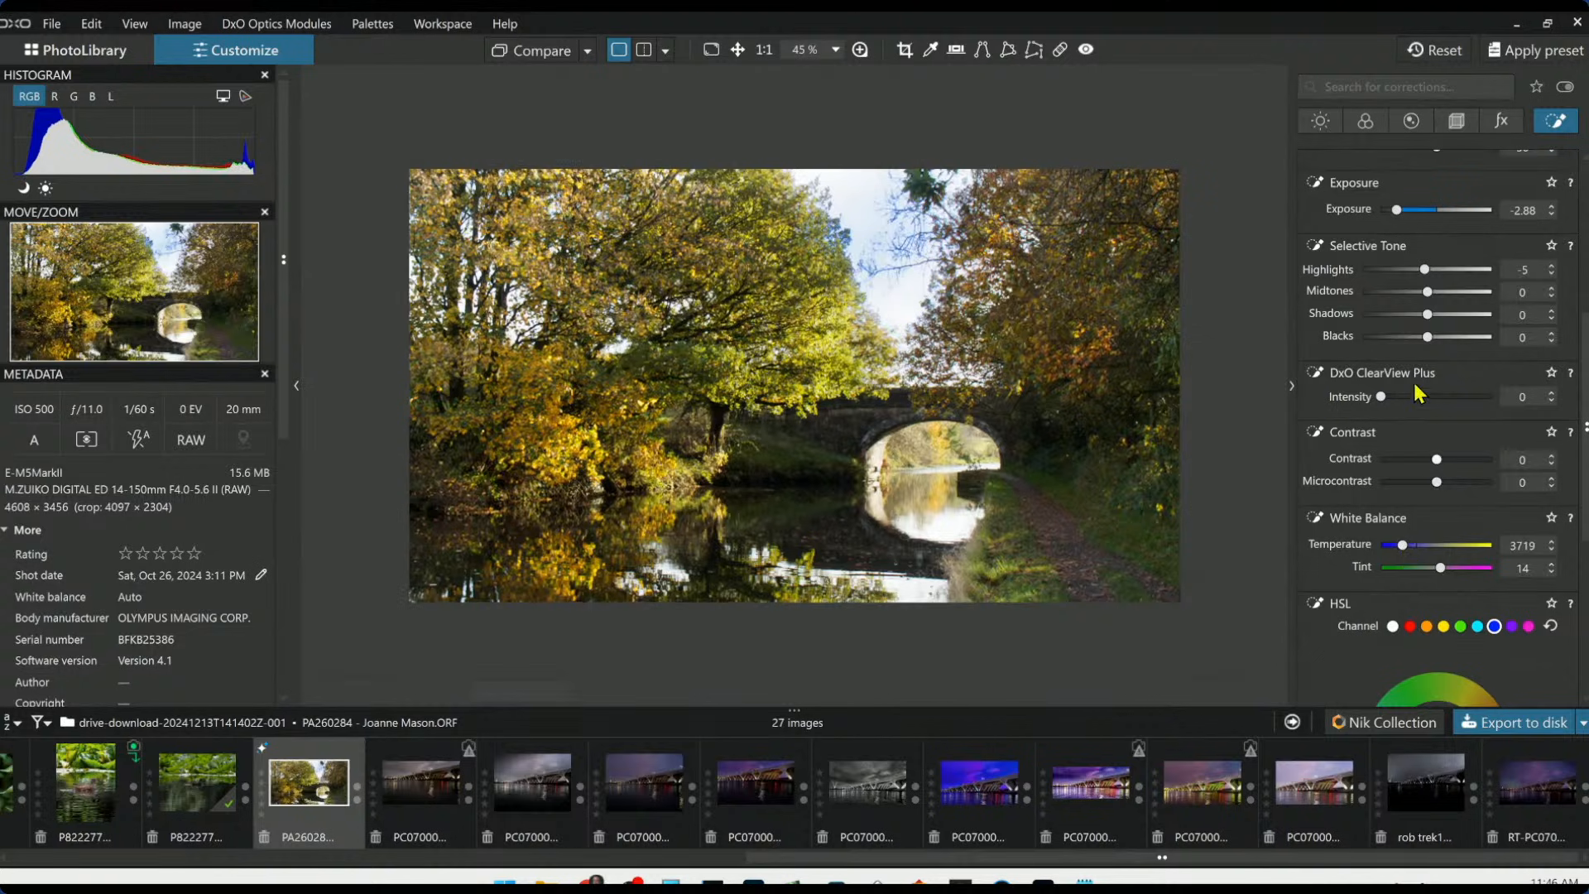
Set the sky control point's luma selectivity to 72 and temperature to 3180, trying a greener tint and resetting it
scroll(1421, 402, up, 3)
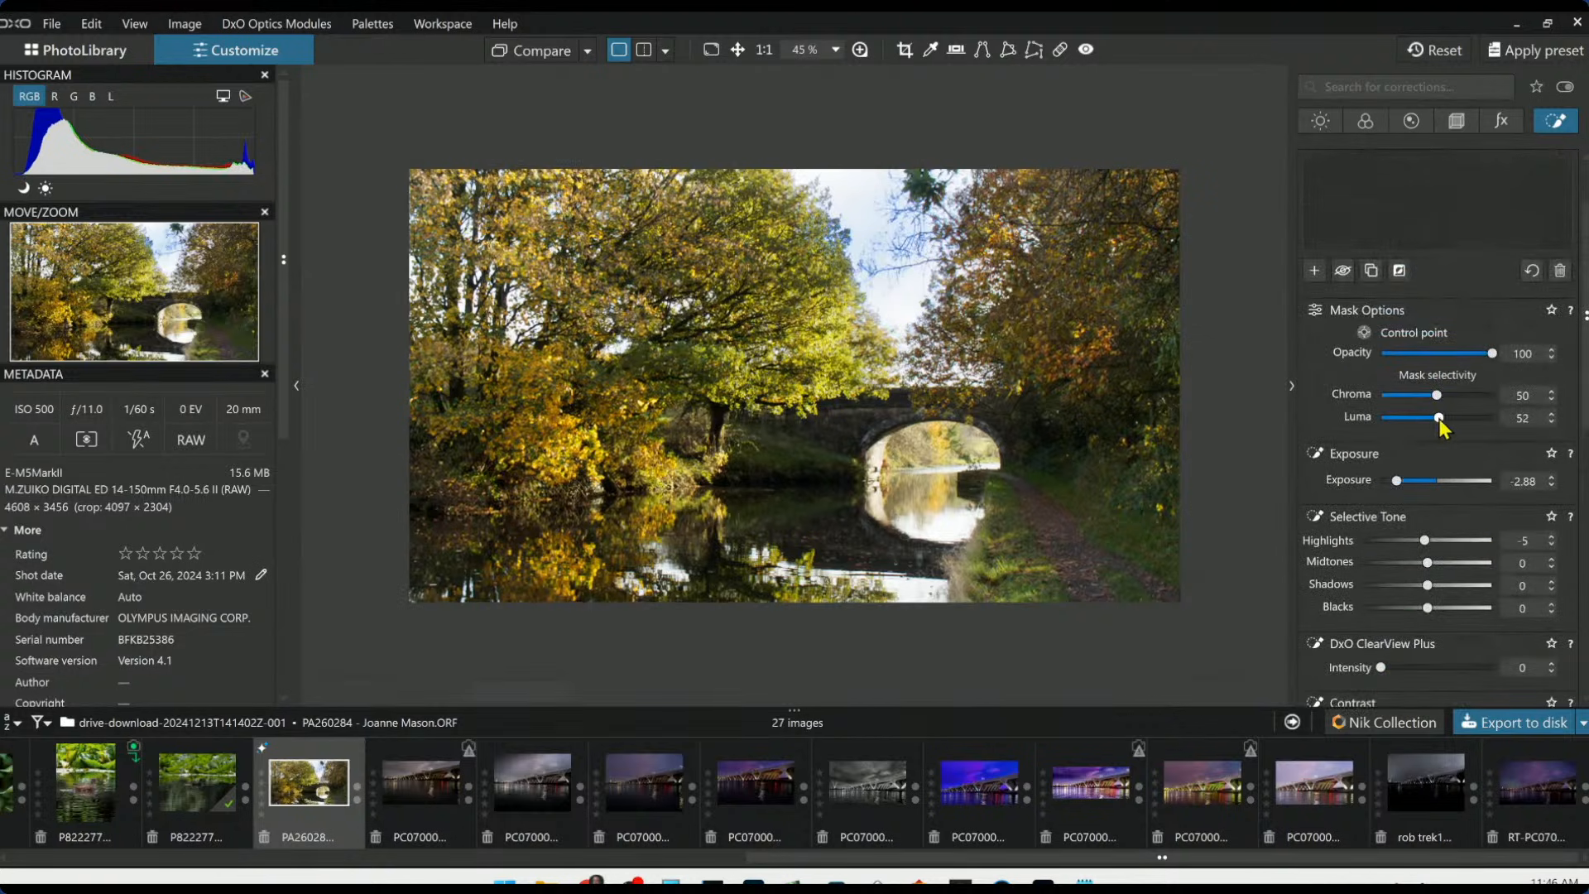
drag(1441, 419, 1462, 419)
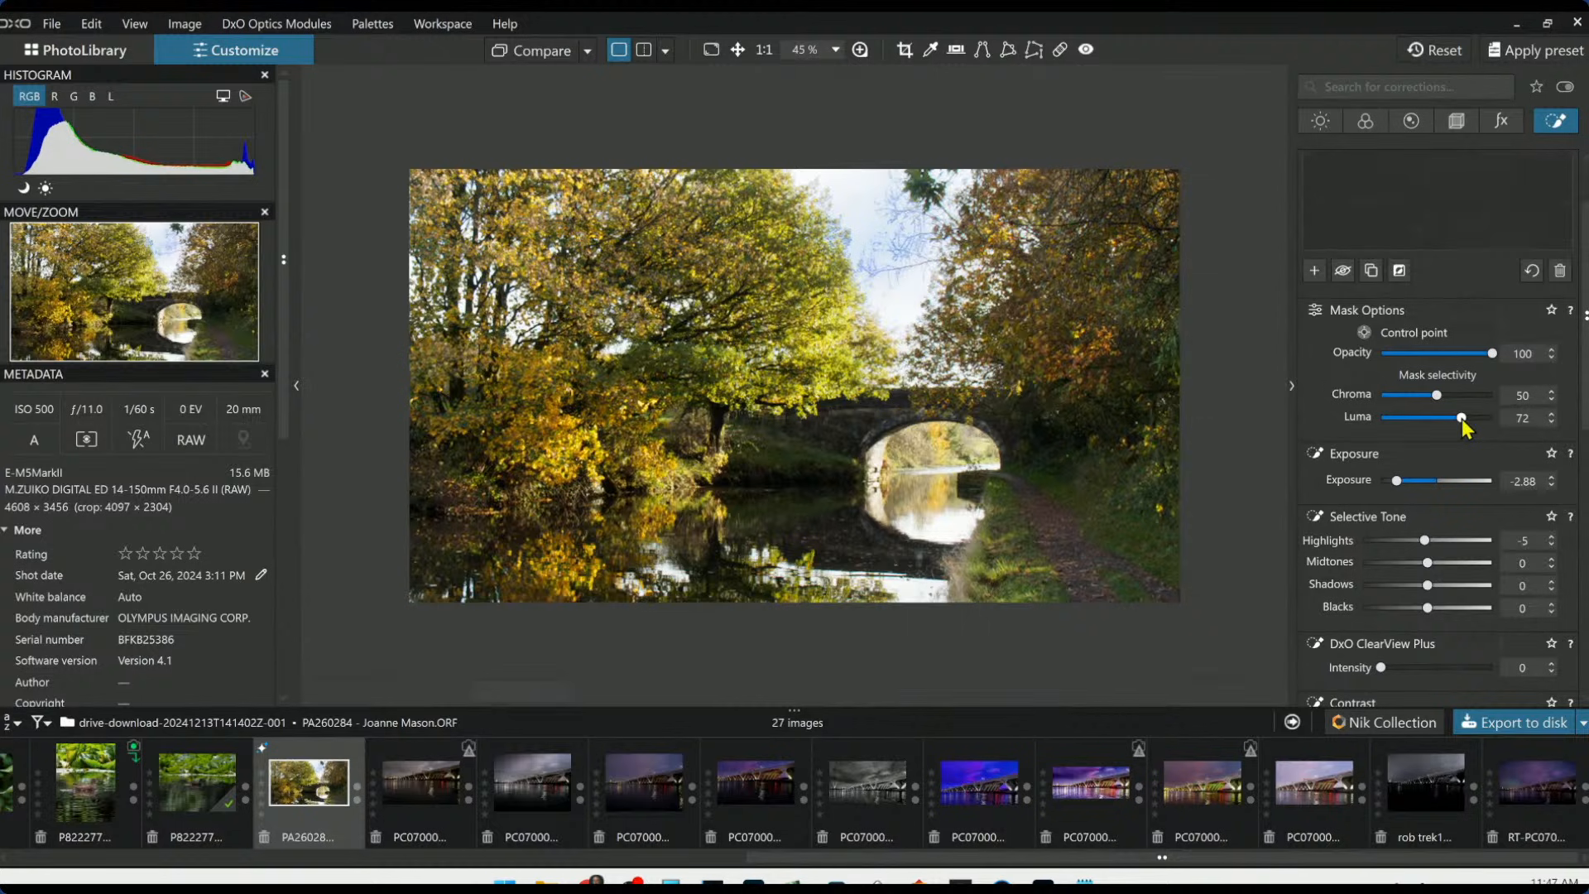
scroll(1451, 527, down, 2)
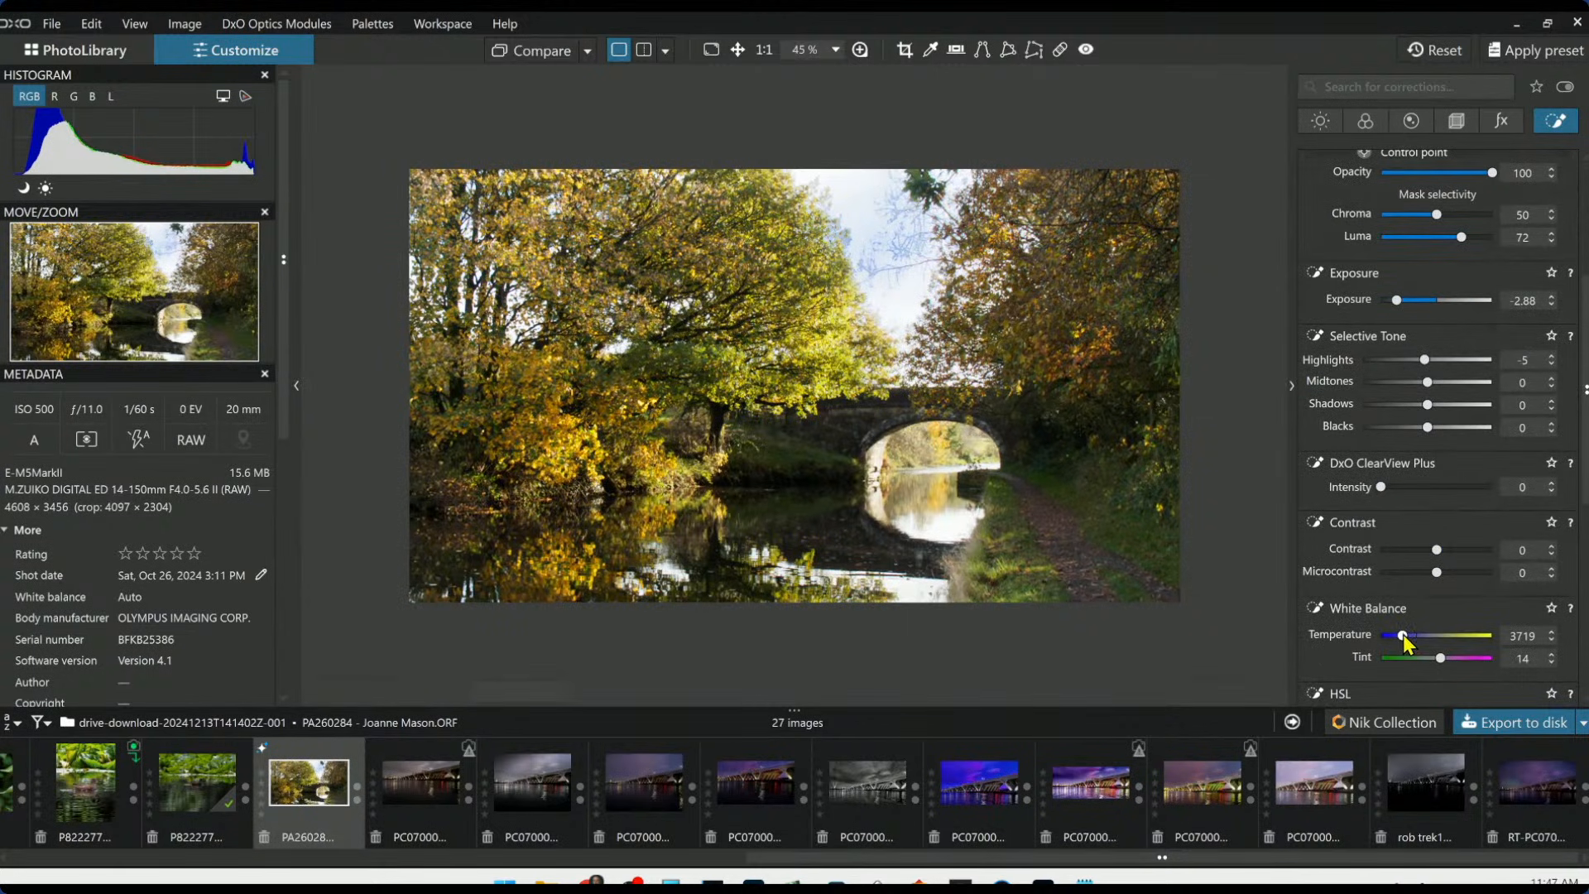
drag(1403, 635, 1446, 658)
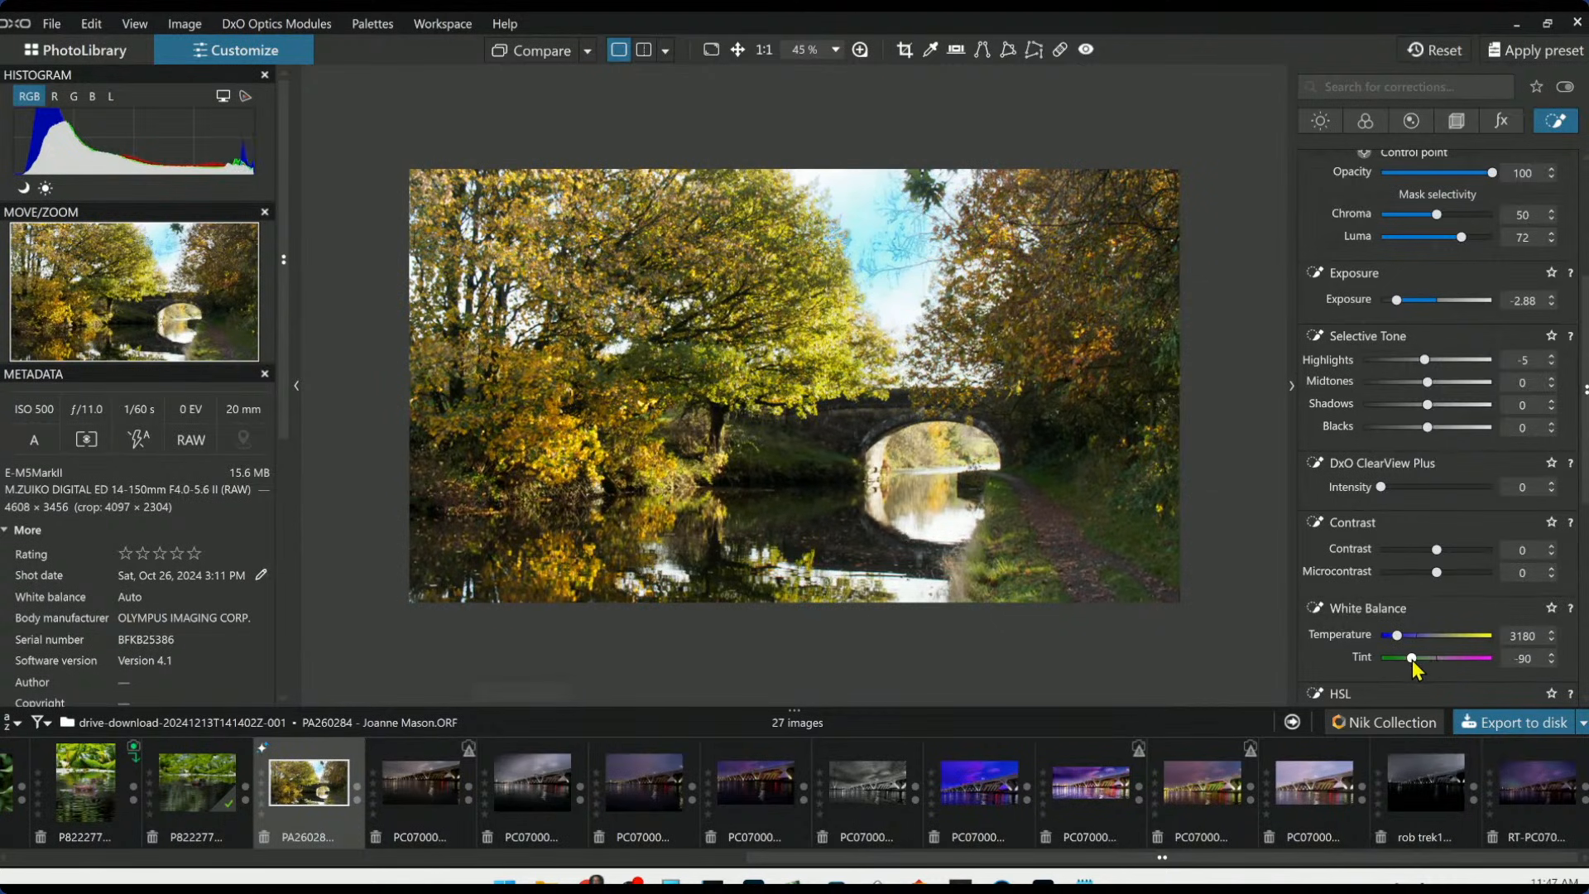
double_click(1412, 659)
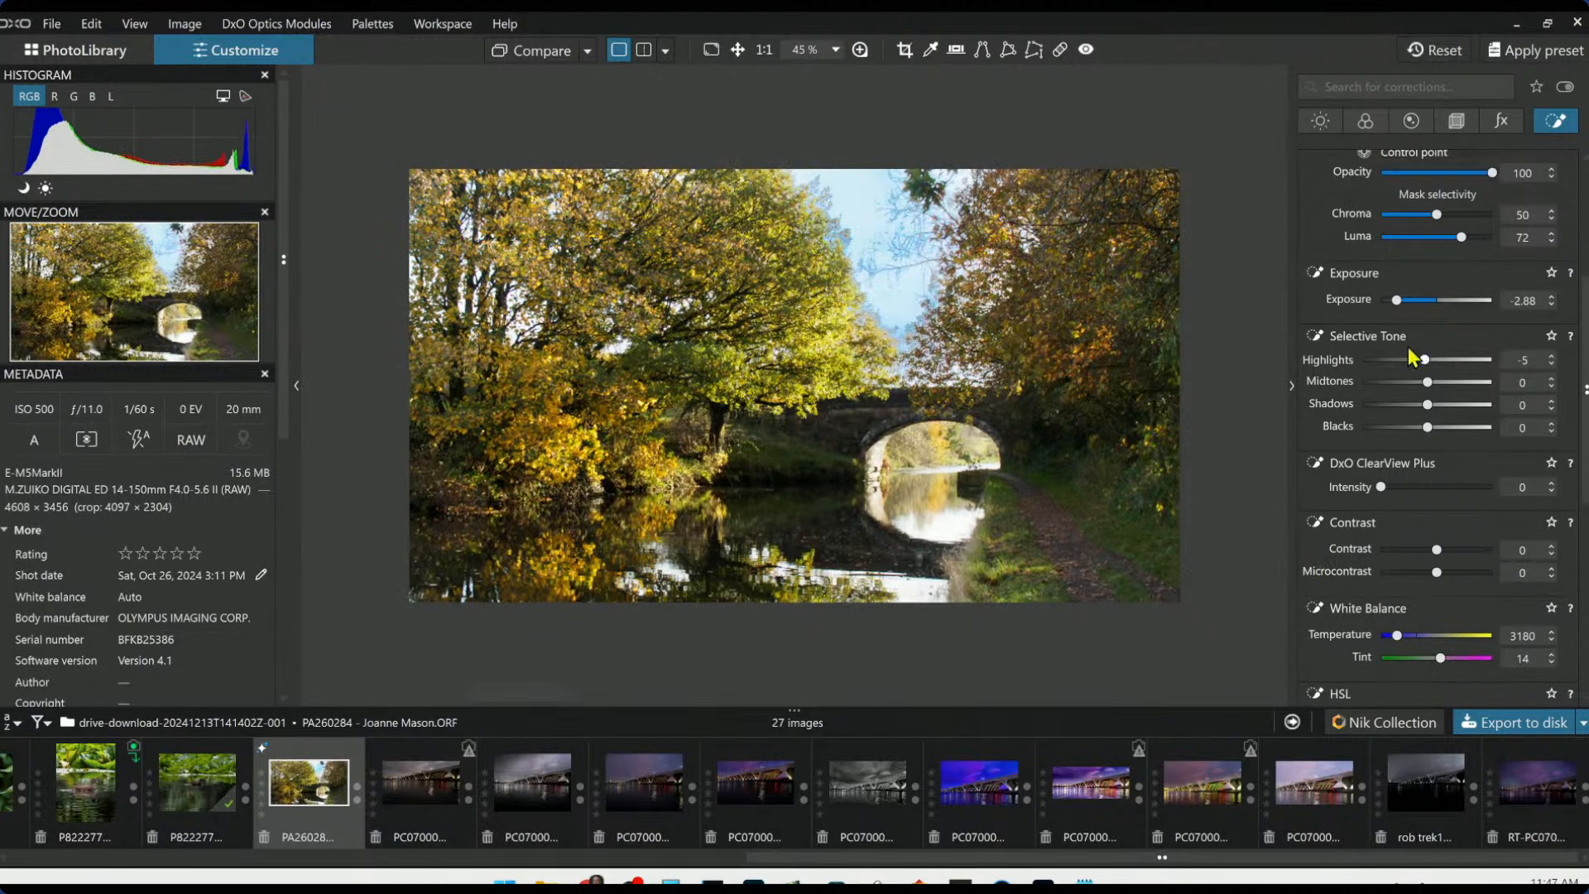
Try an exposure of -3.45 on the sky control point, and reset its exposure and highlights to zero
mouse_move(1395, 309)
mouse_down()
mouse_move(1409, 305)
mouse_move(1392, 303)
mouse_up()
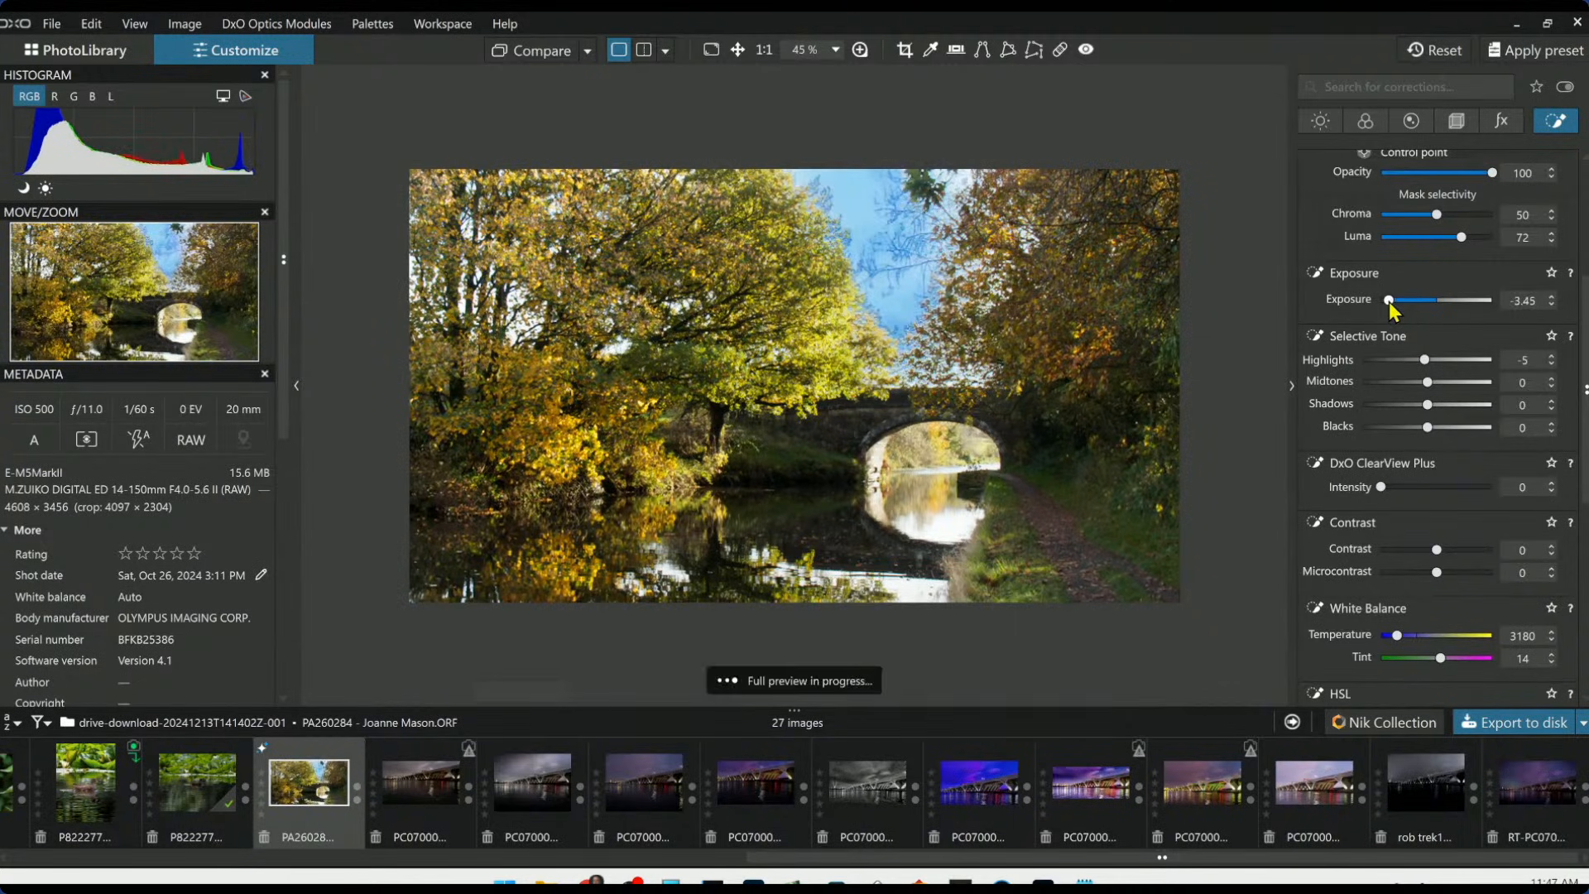
double_click(1390, 303)
drag(1422, 360, 1372, 368)
double_click(1372, 361)
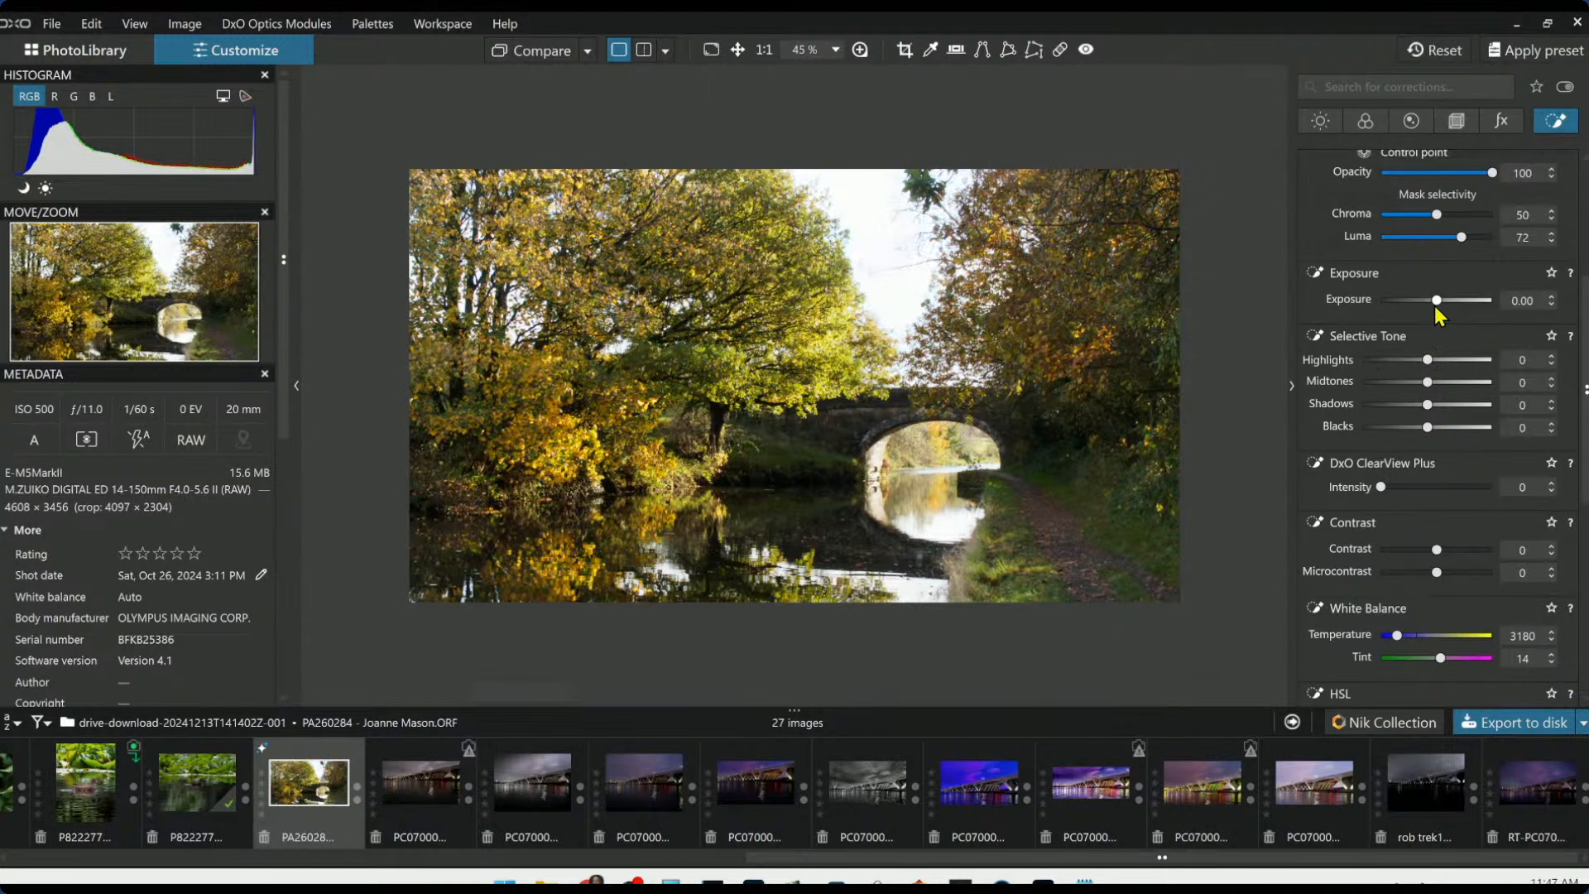
Set the sky control point's exposure to -0.51, highlights to -40 and white balance temperature to 3719
drag(1437, 302, 1433, 301)
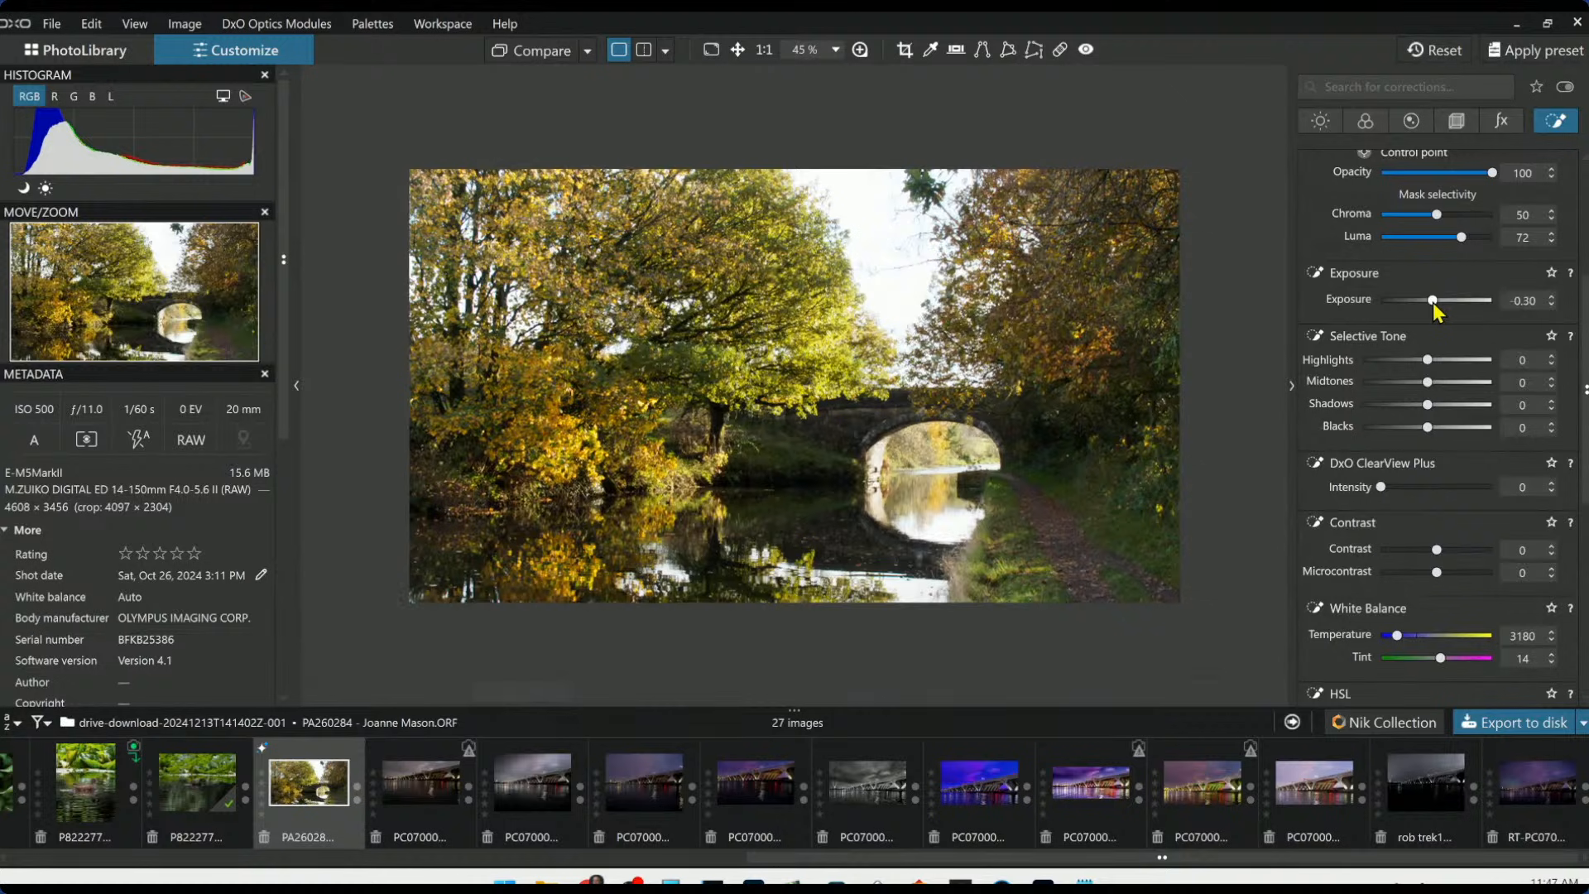
drag(1397, 636, 1402, 637)
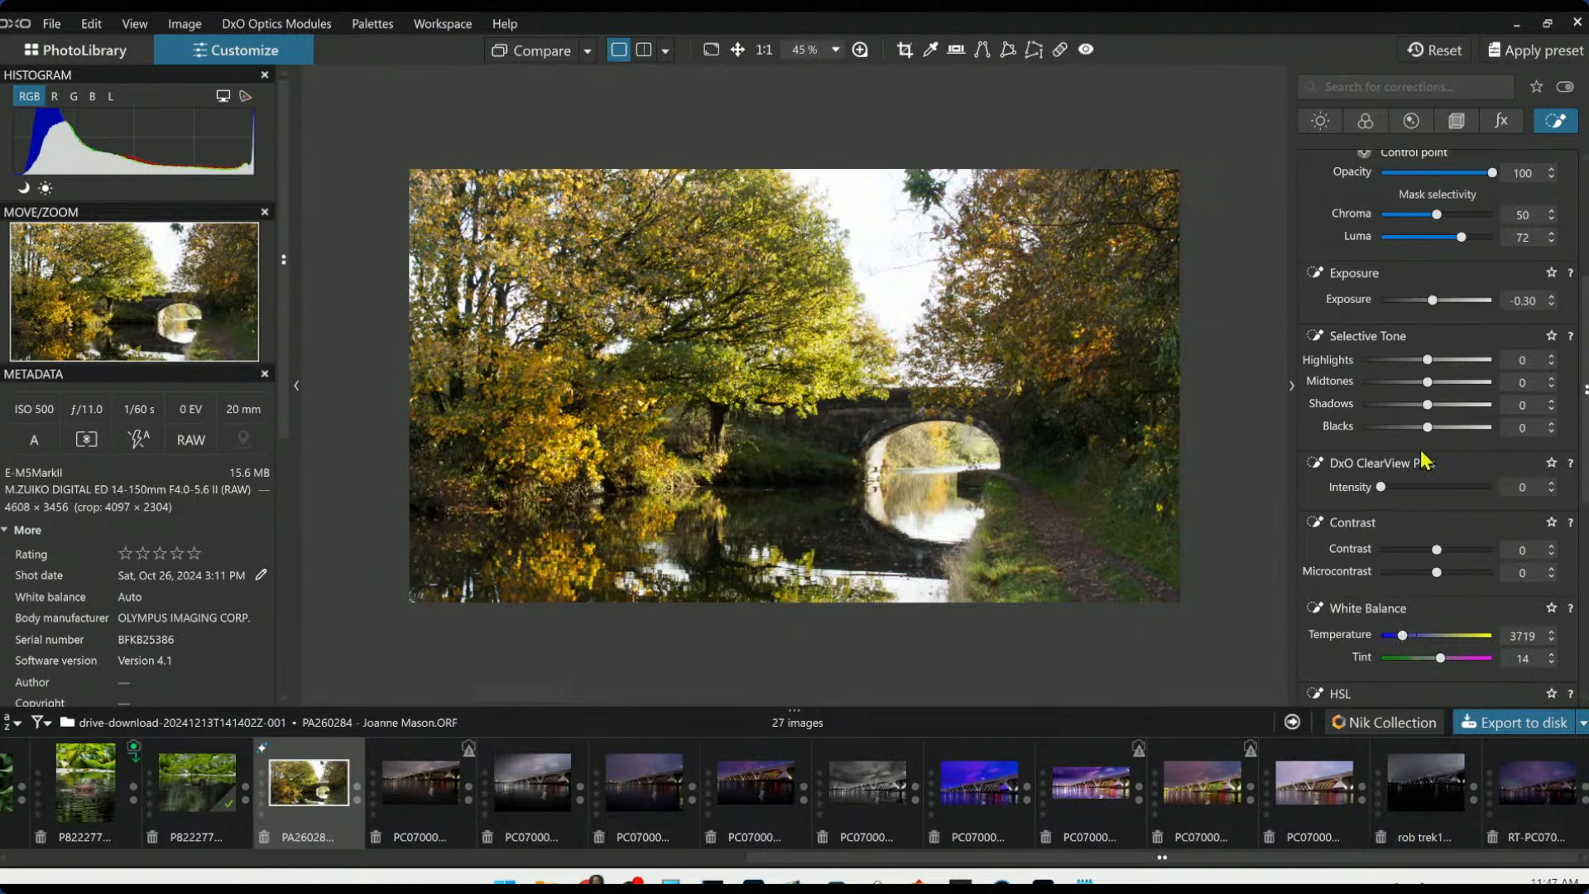
drag(1428, 361, 1409, 371)
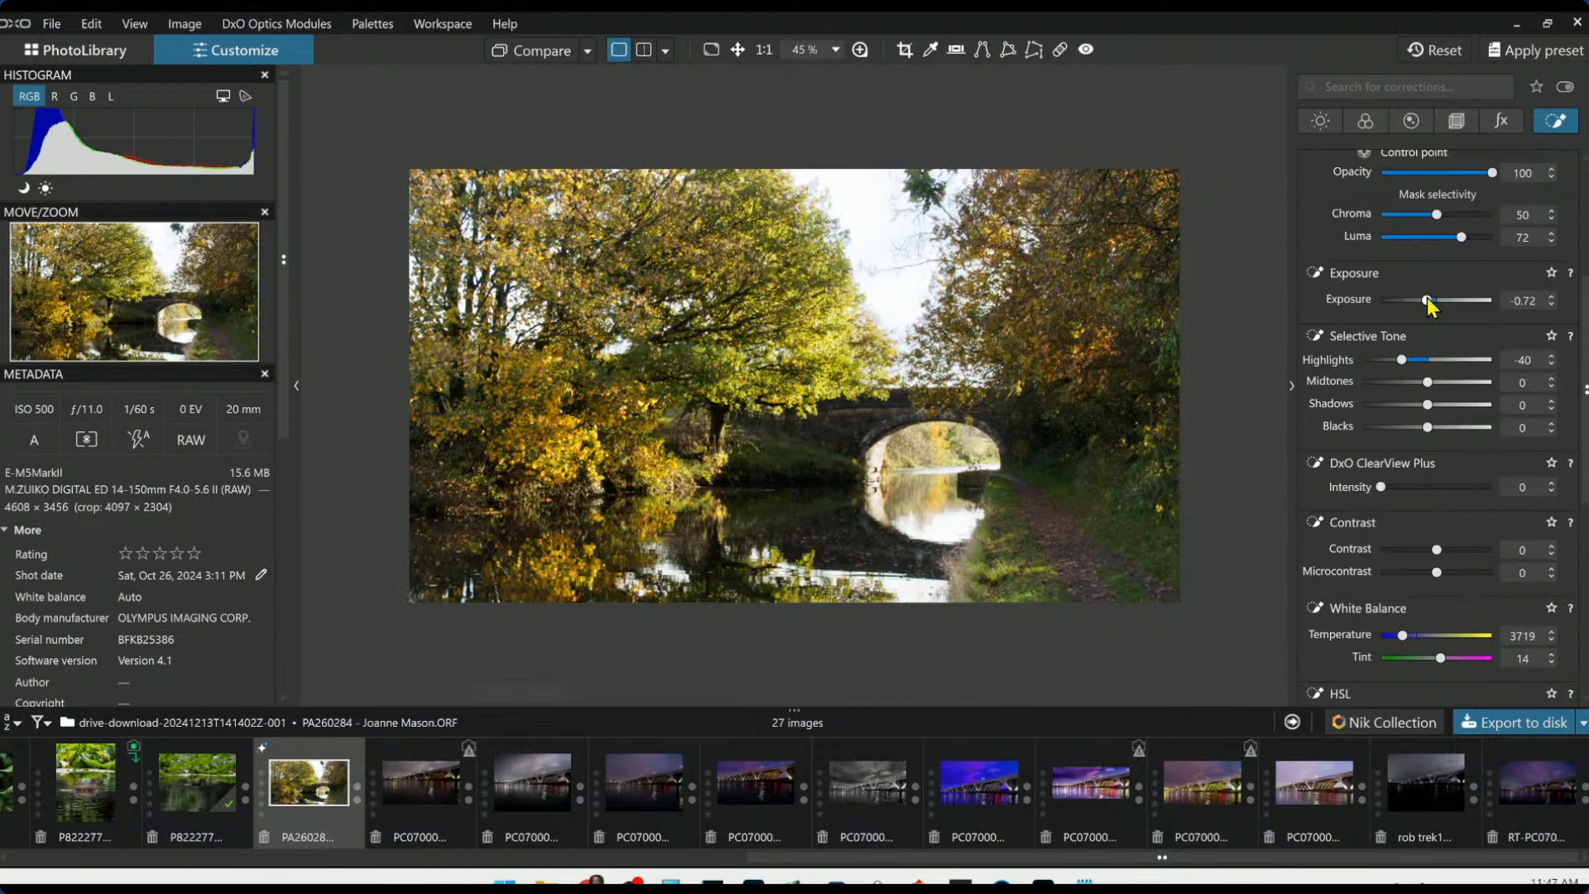
drag(1429, 305, 1433, 305)
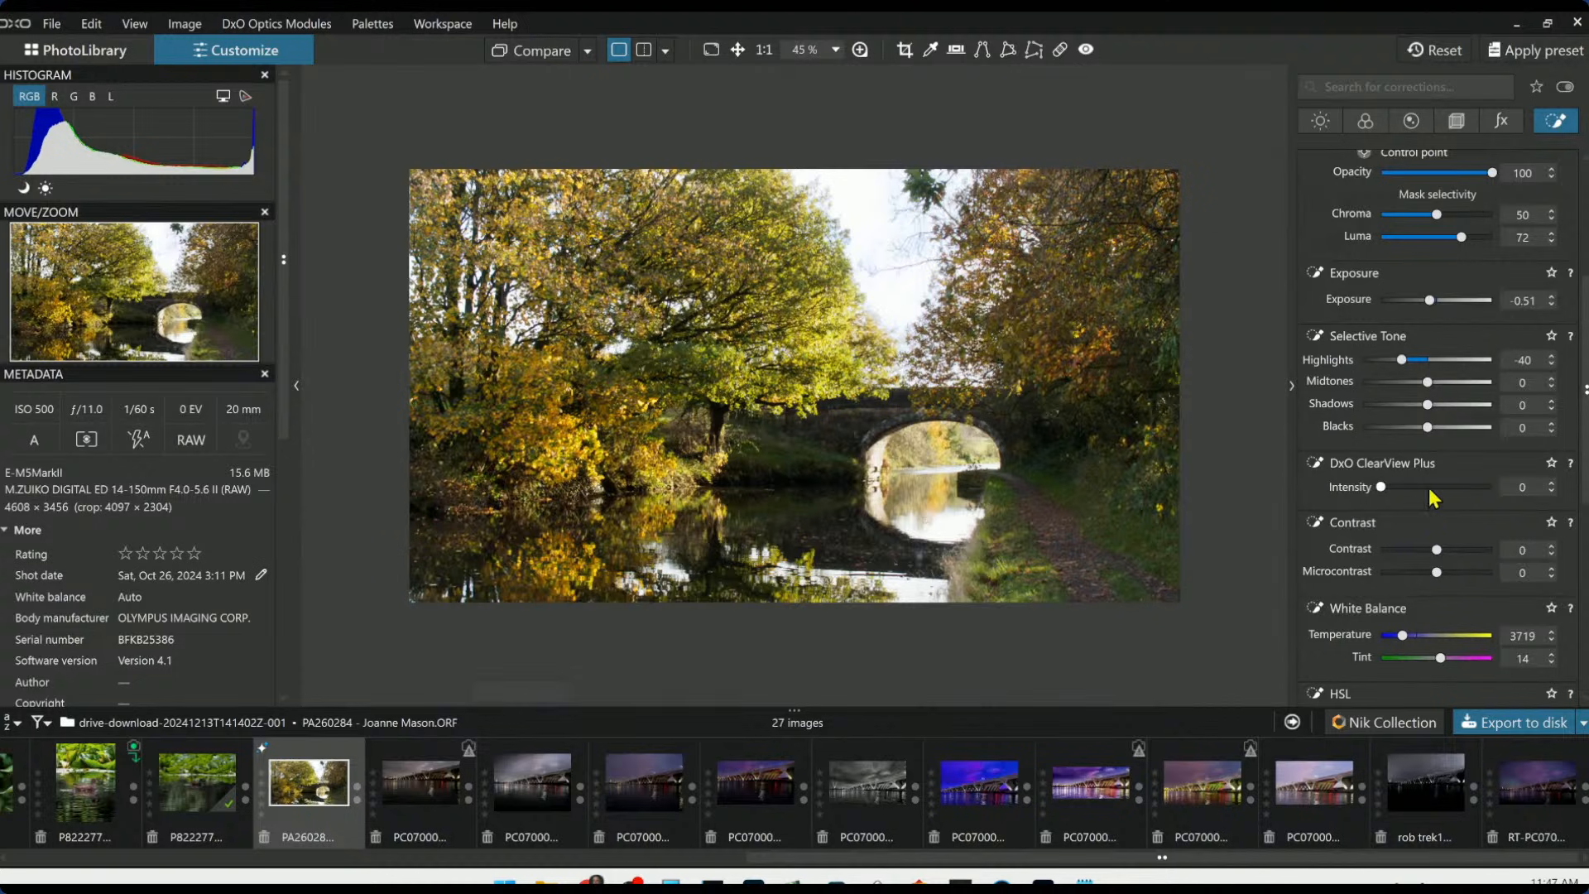
Warm the whole canal photo by setting the RAW white balance temperature to 6522
click(1320, 120)
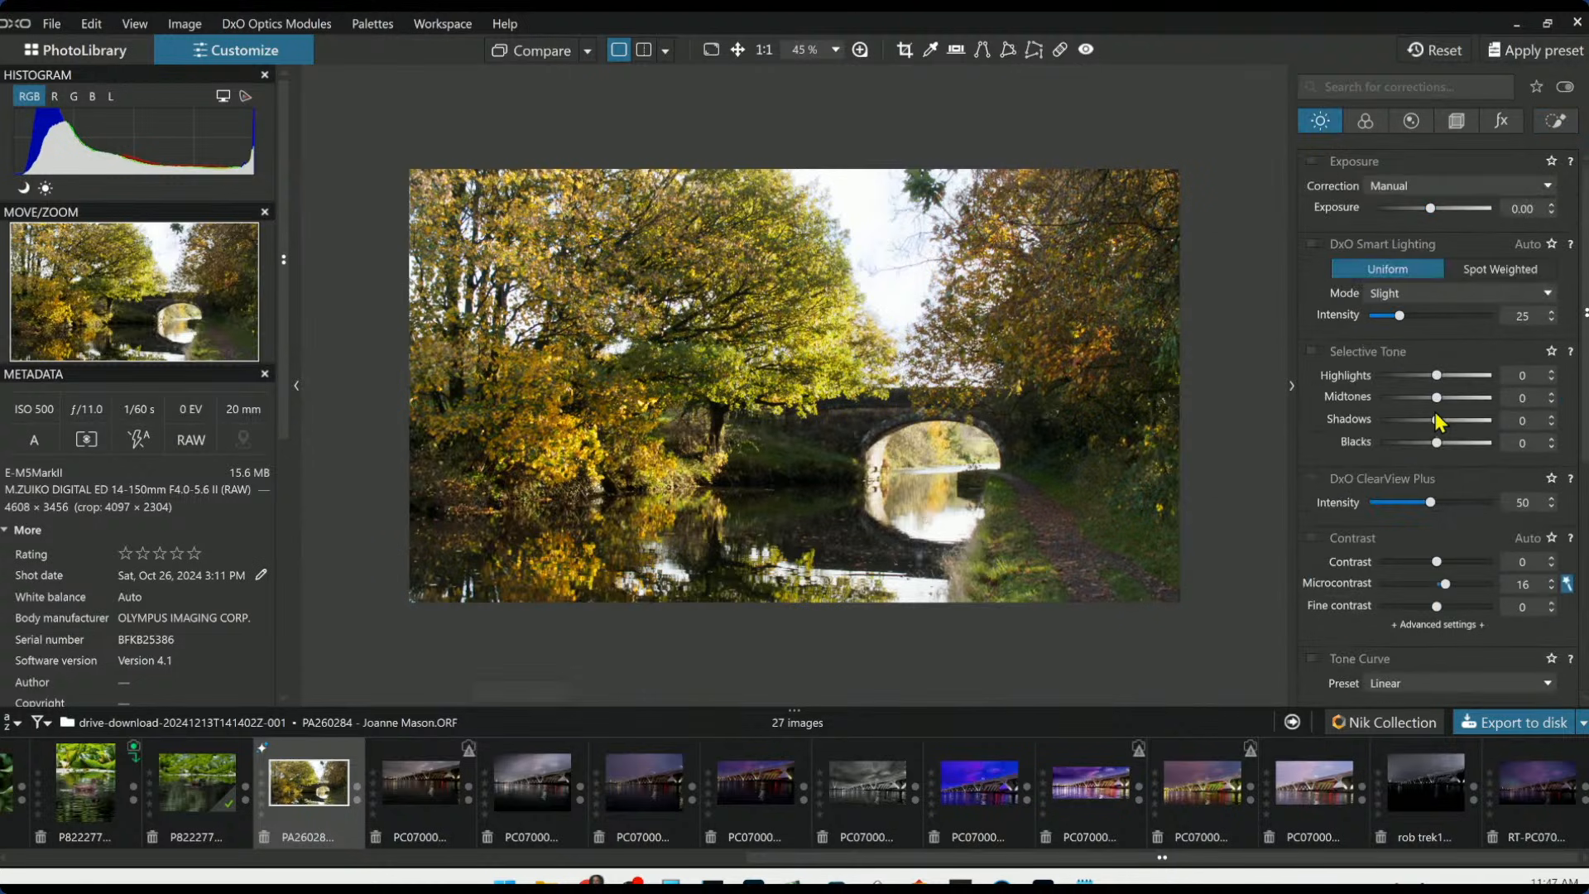
click(1383, 127)
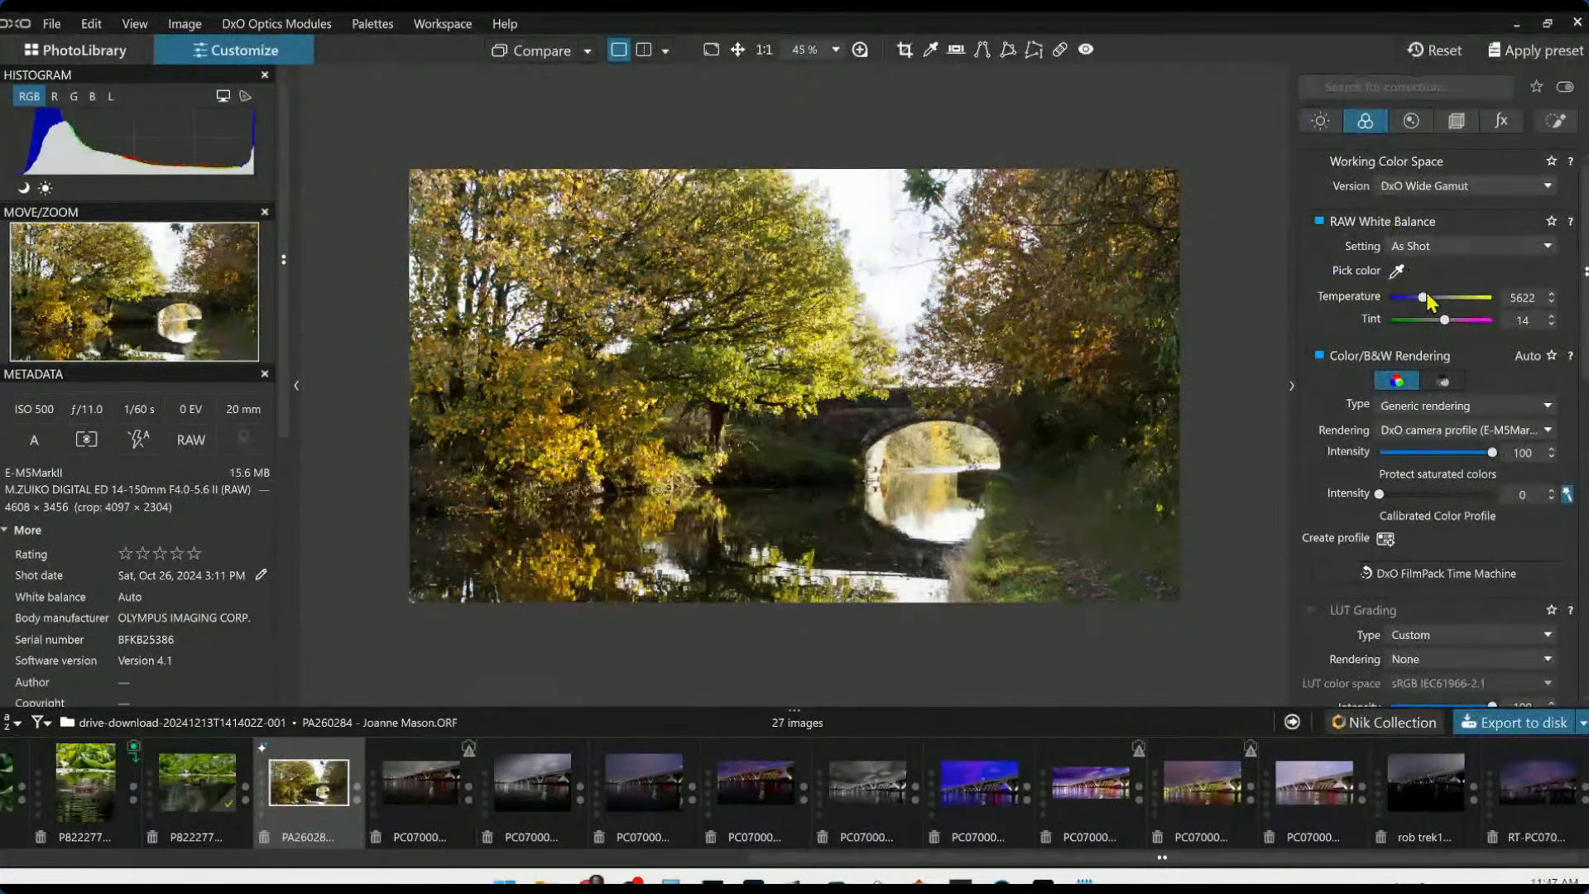
drag(1428, 295, 1427, 300)
Add a new control point mask on the stonework beside the bridge arch and raise its shadows to 50
click(1556, 121)
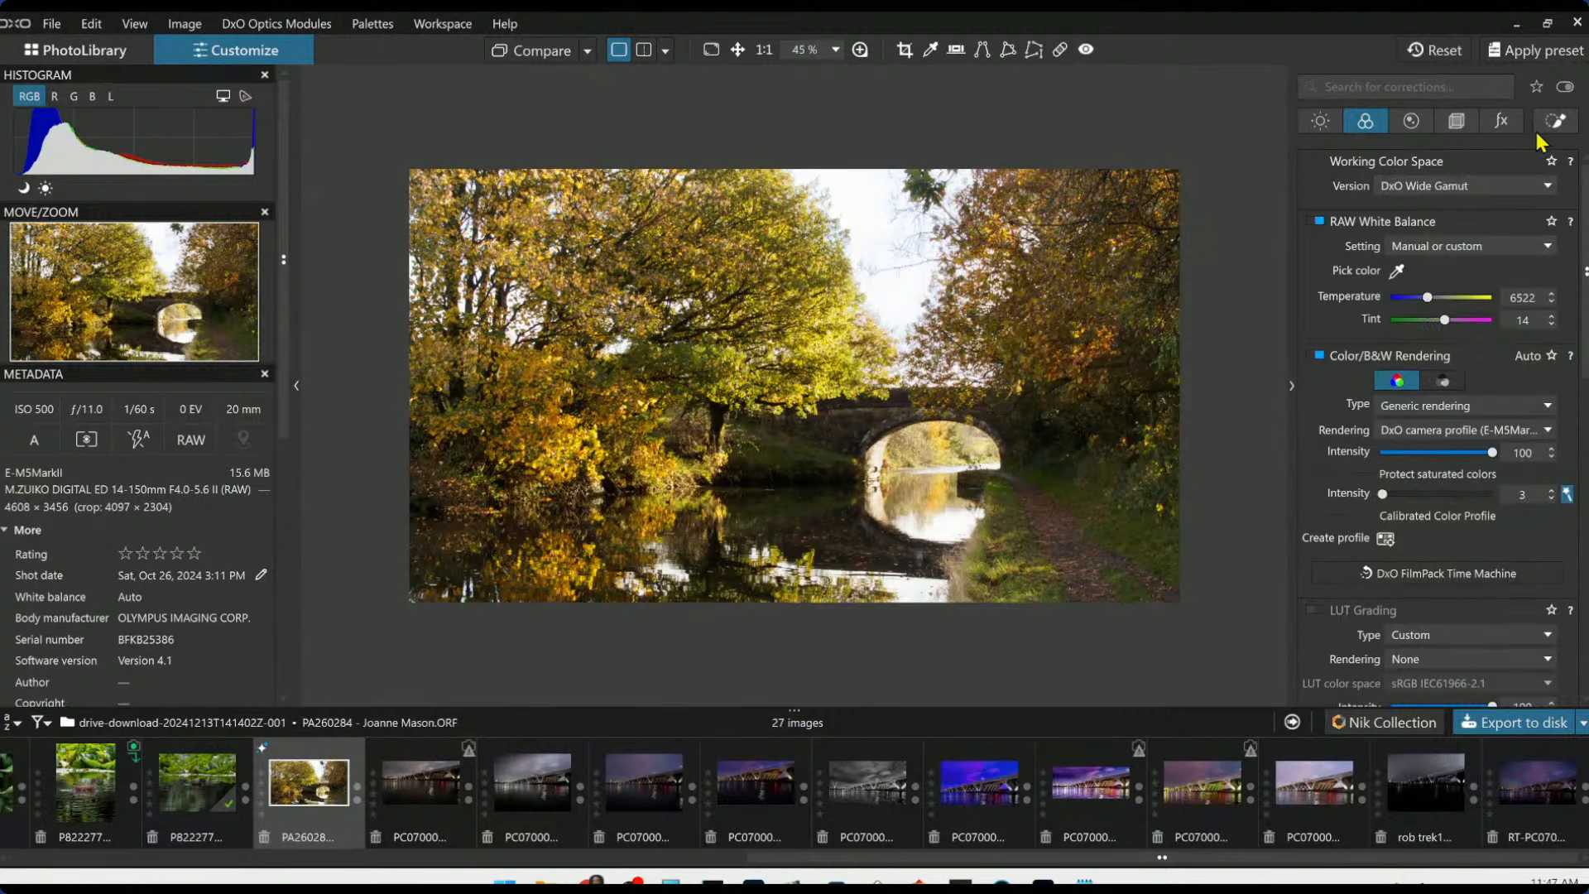
click(1315, 361)
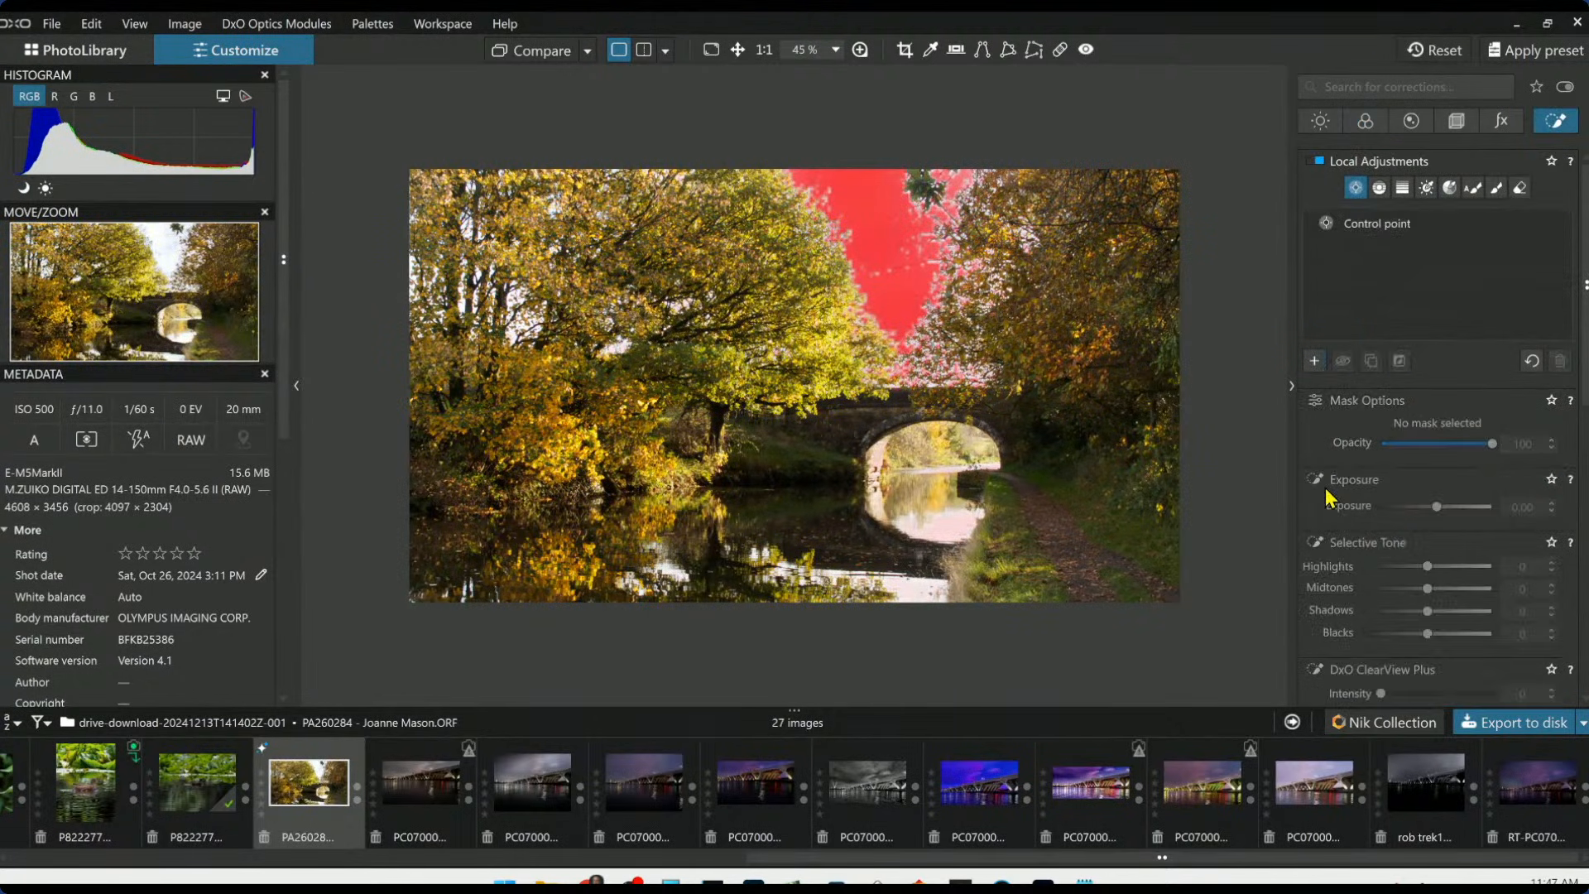
click(828, 440)
scroll(1455, 645, down, 3)
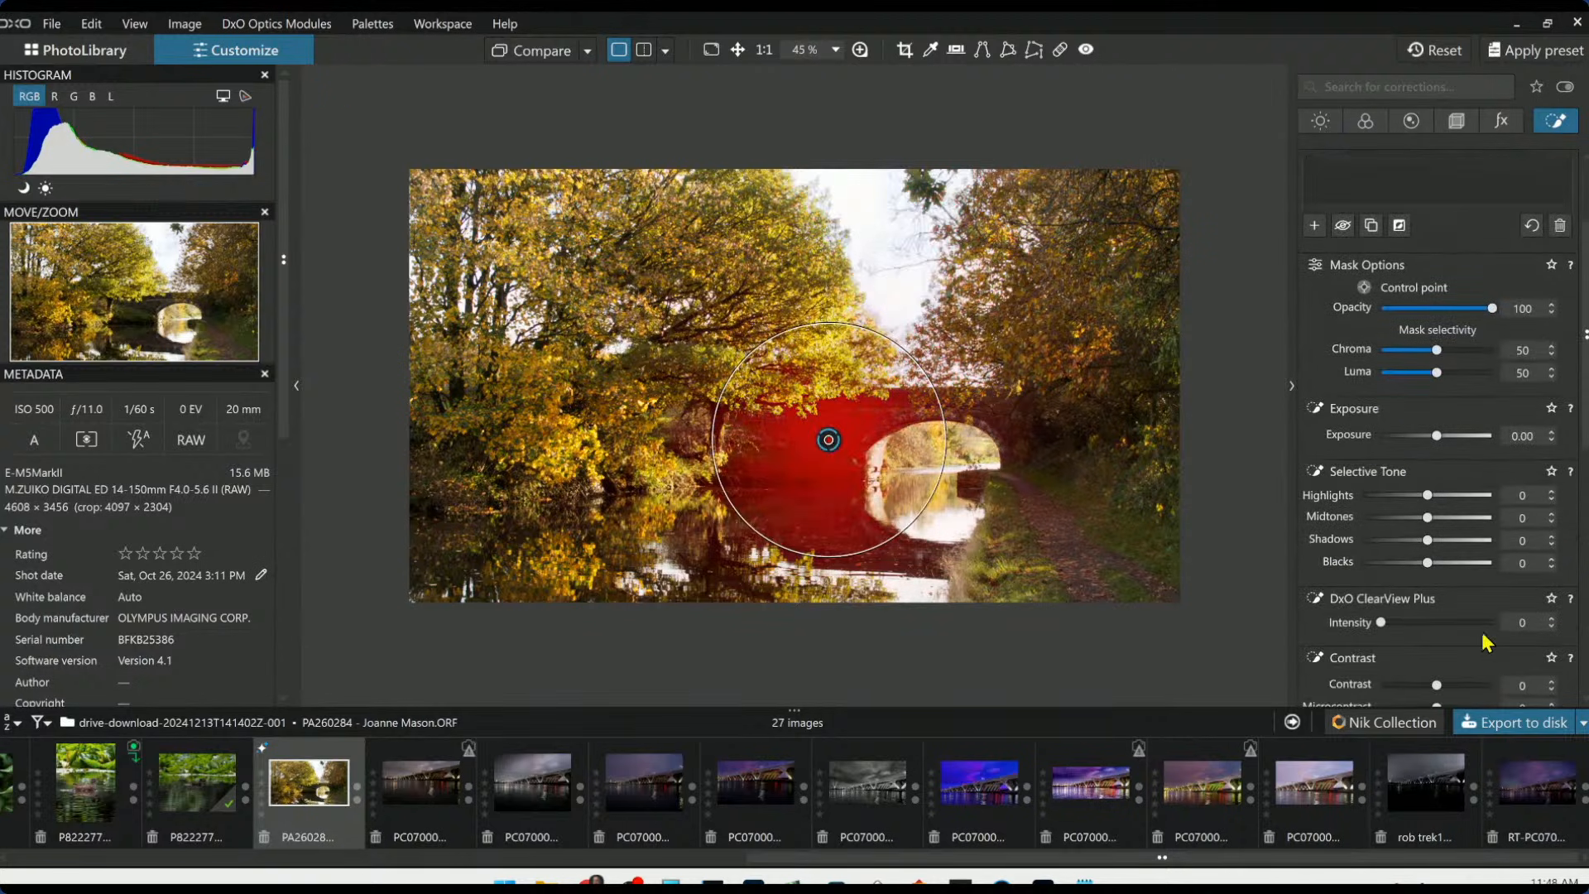
drag(1430, 543, 1450, 550)
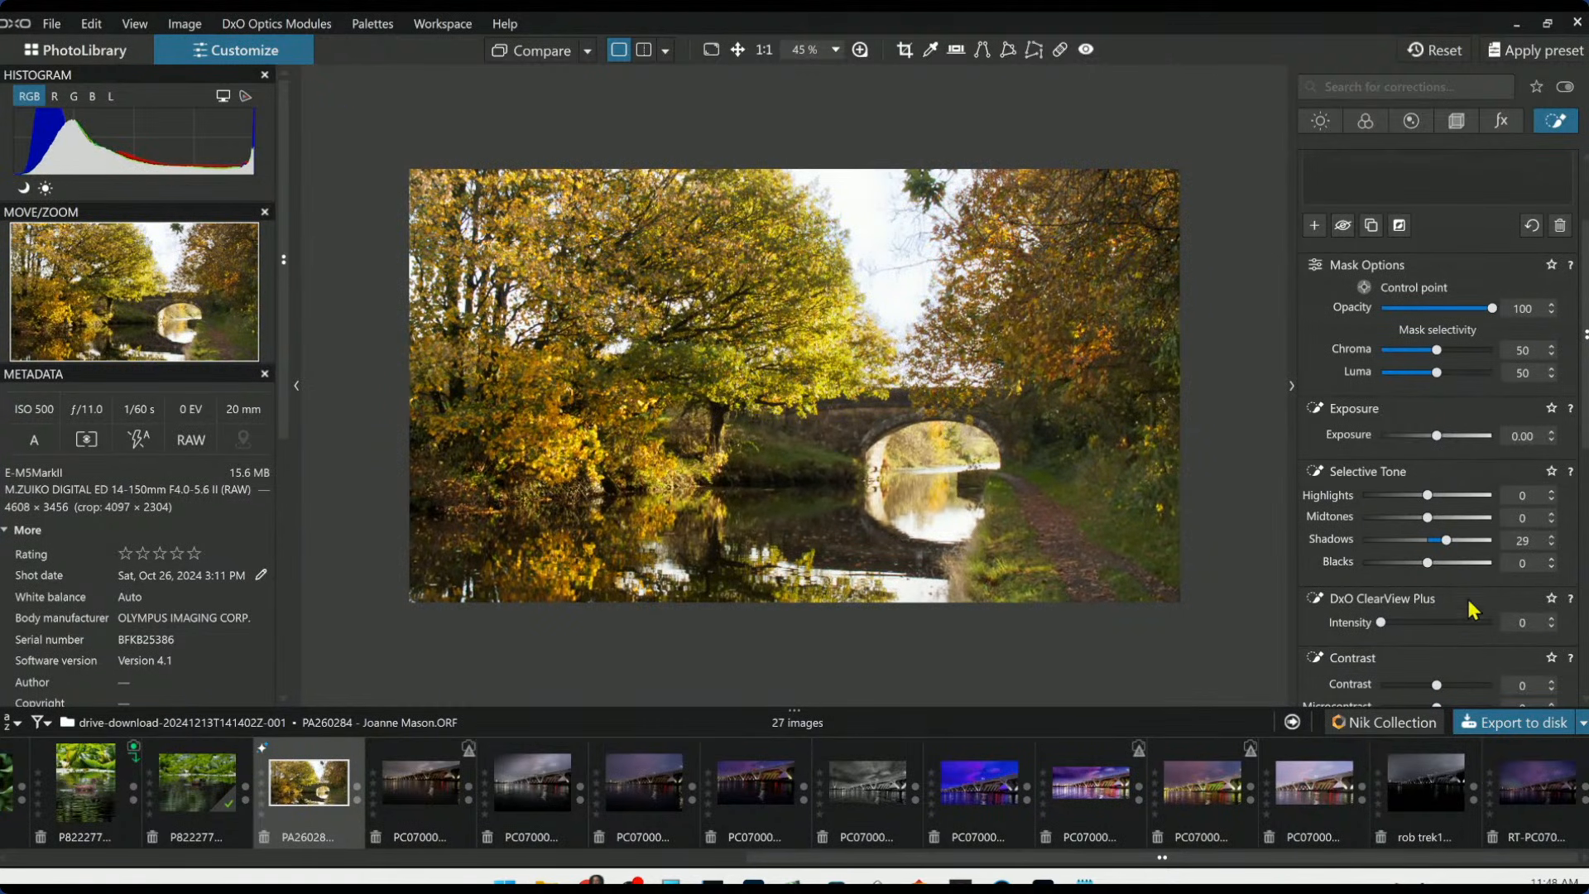
drag(1453, 547, 1465, 548)
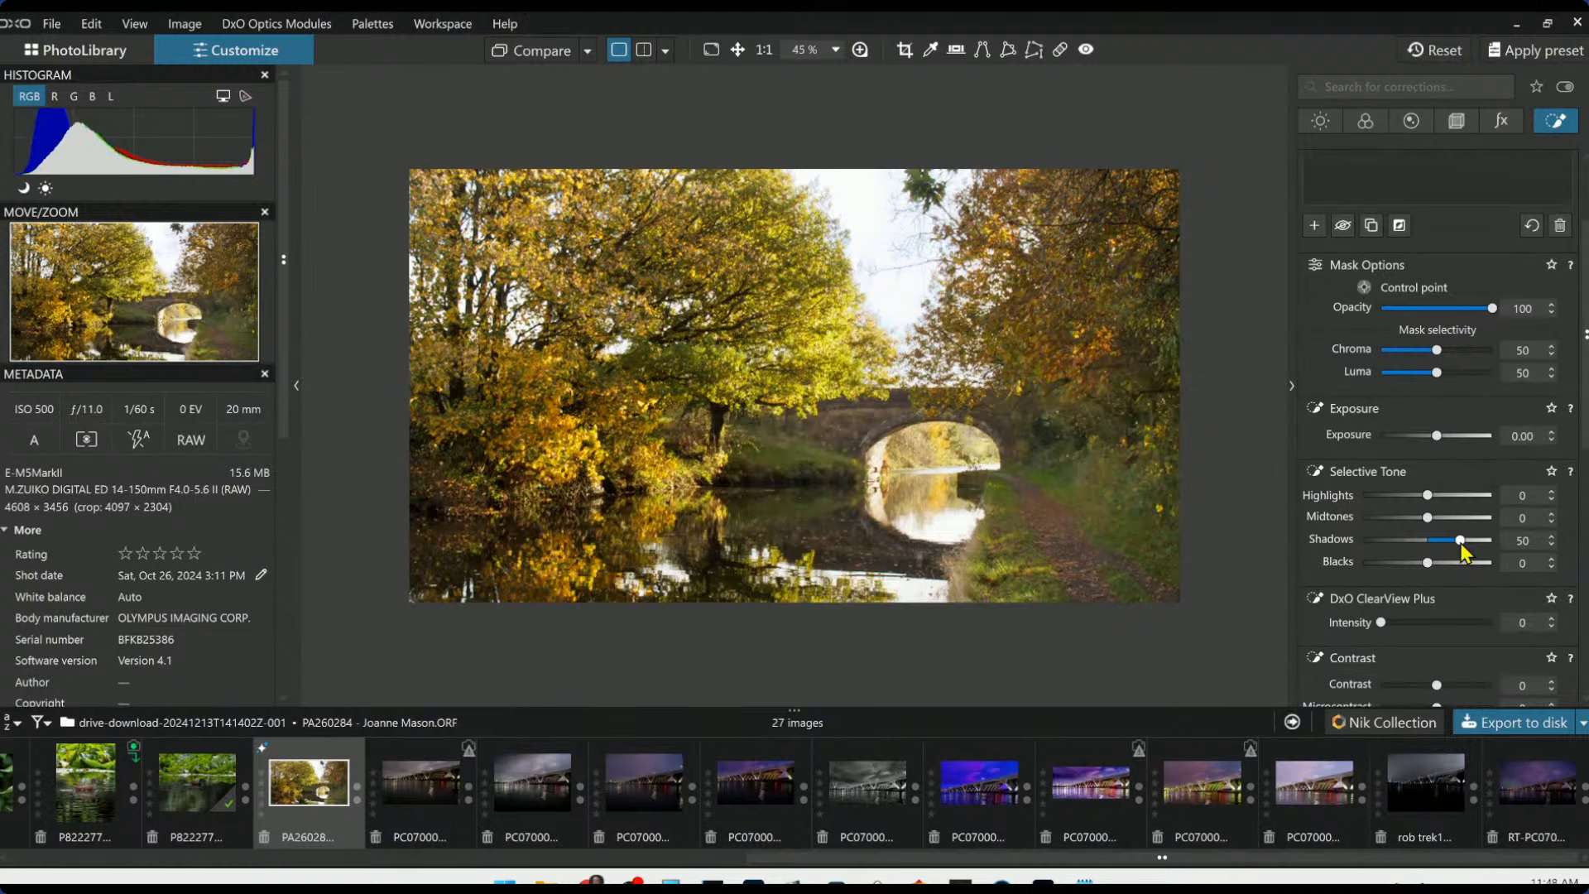
Set the bridge control point's microcontrast to 75
scroll(1461, 617, down, 1)
scroll(1461, 618, down, 1)
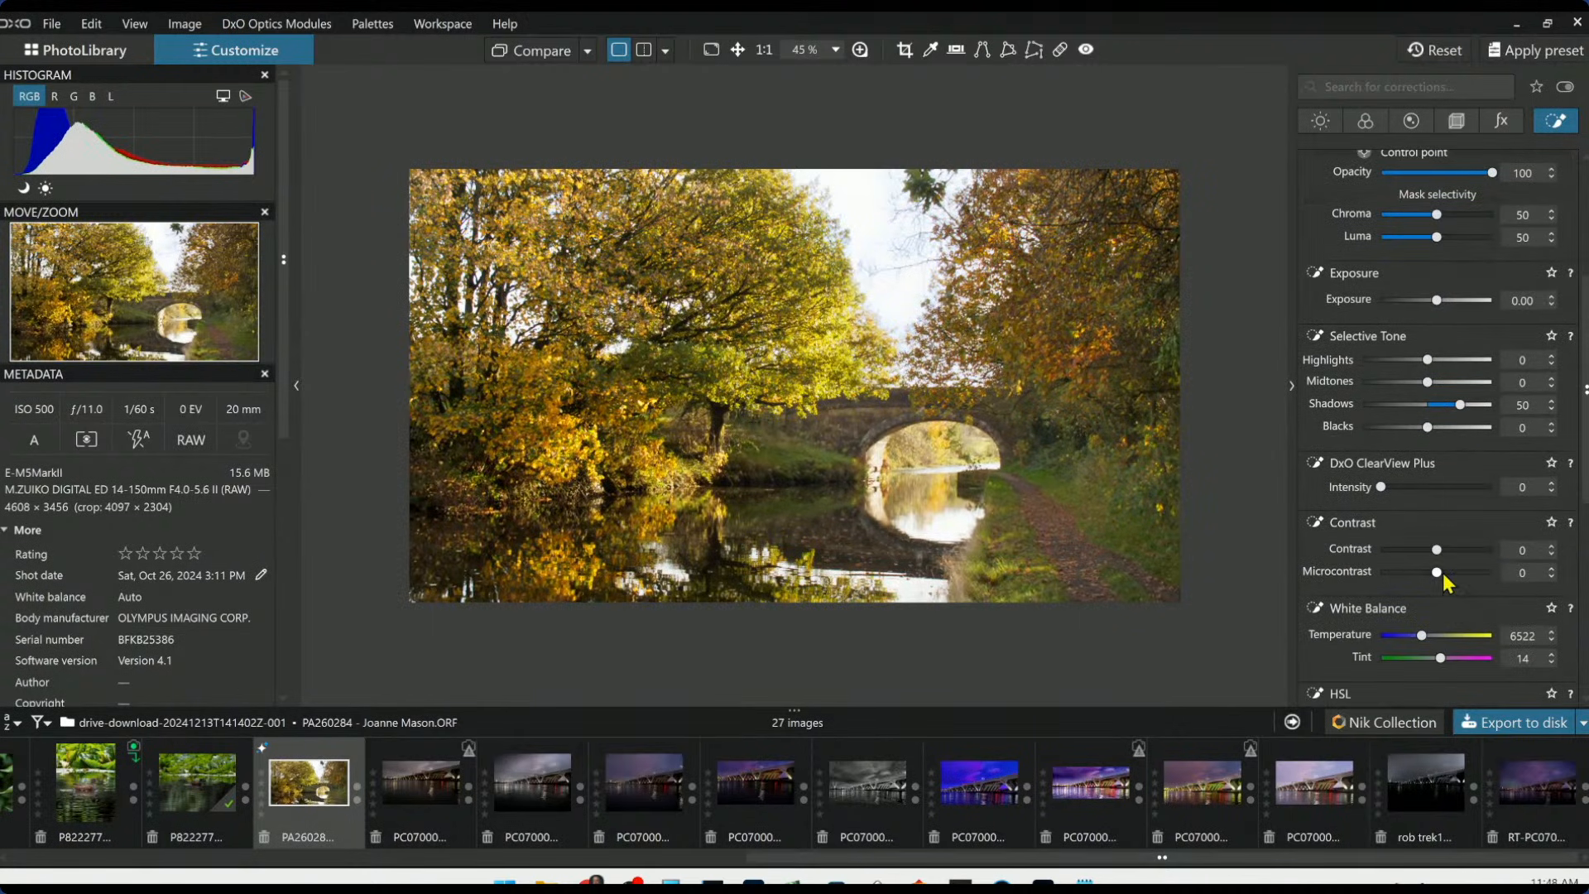
drag(1450, 576, 1478, 573)
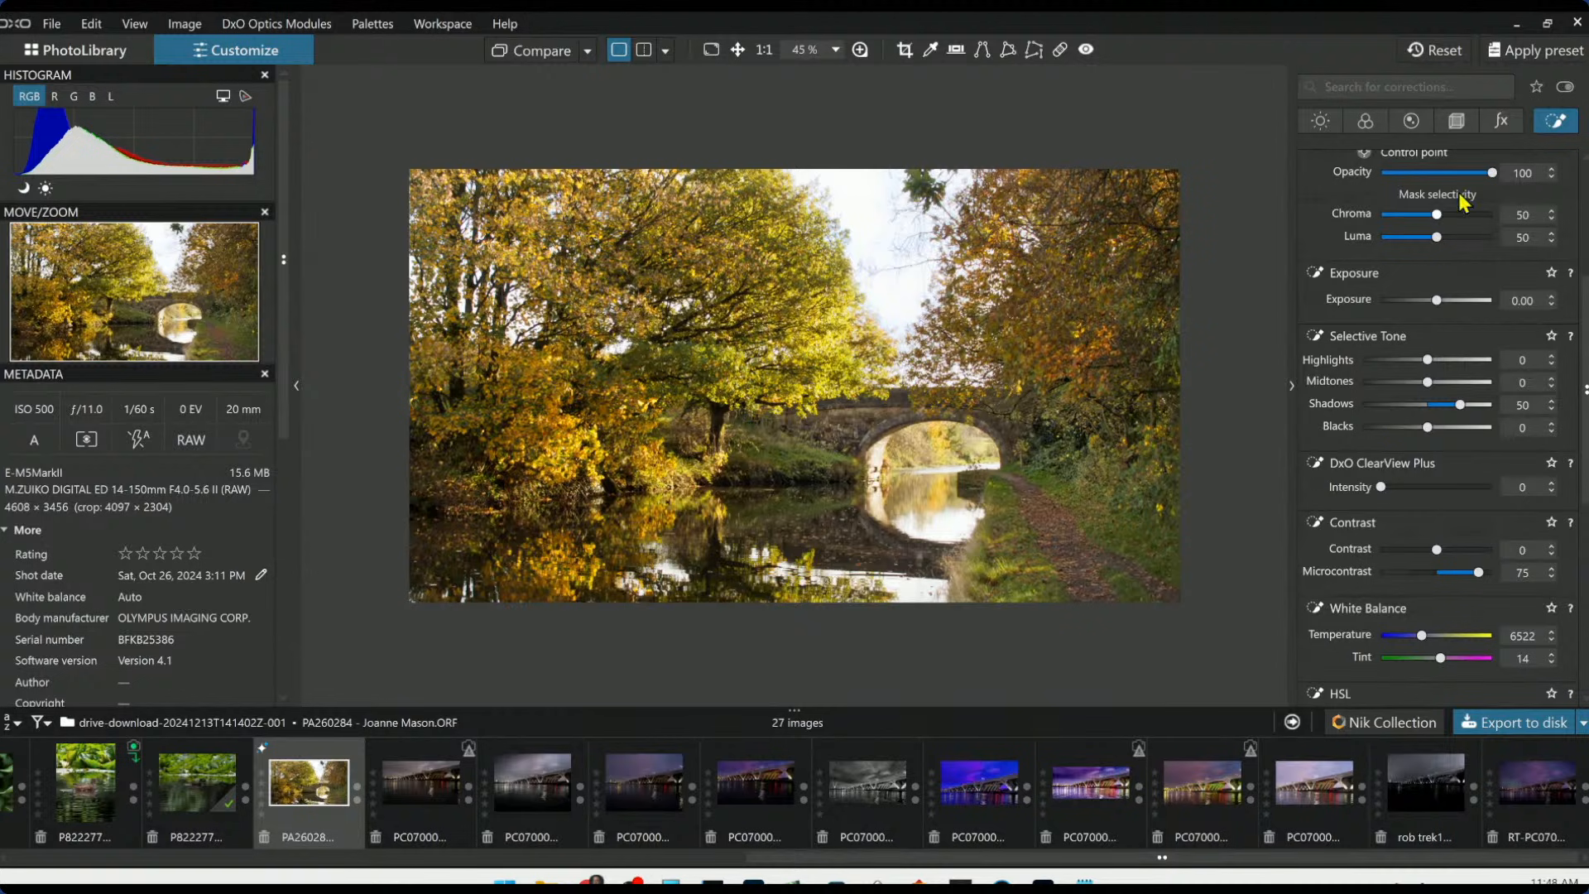
Add a control point mask on the photo's lower-left water with exposure -1.38, plus a second, enlarged point beside it
scroll(1461, 451, up, 2)
scroll(1461, 451, up, 2)
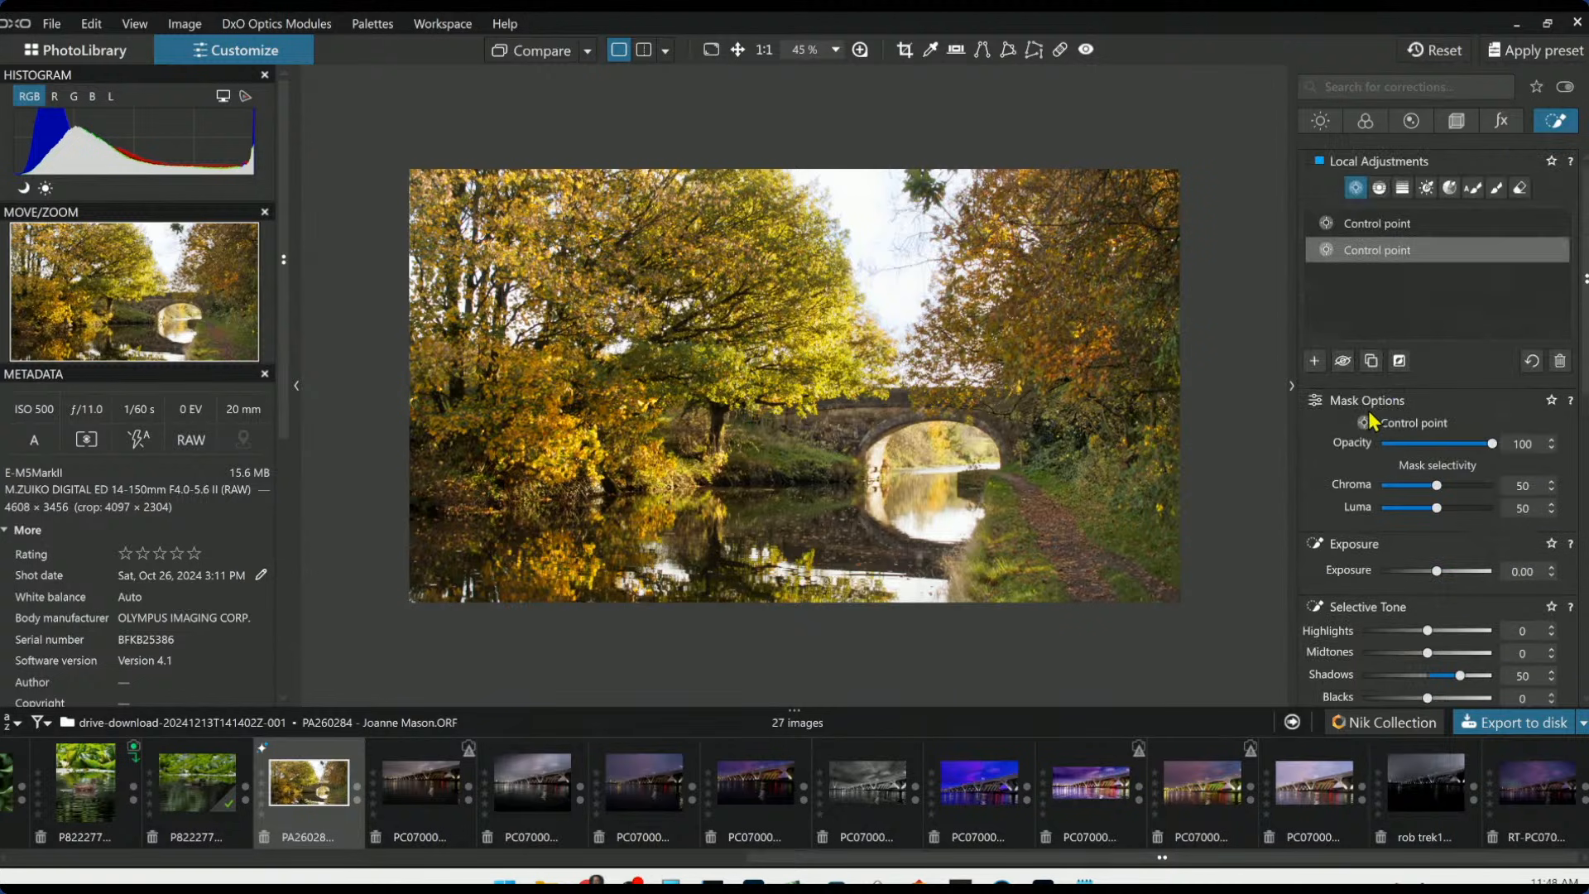
click(1318, 364)
click(444, 567)
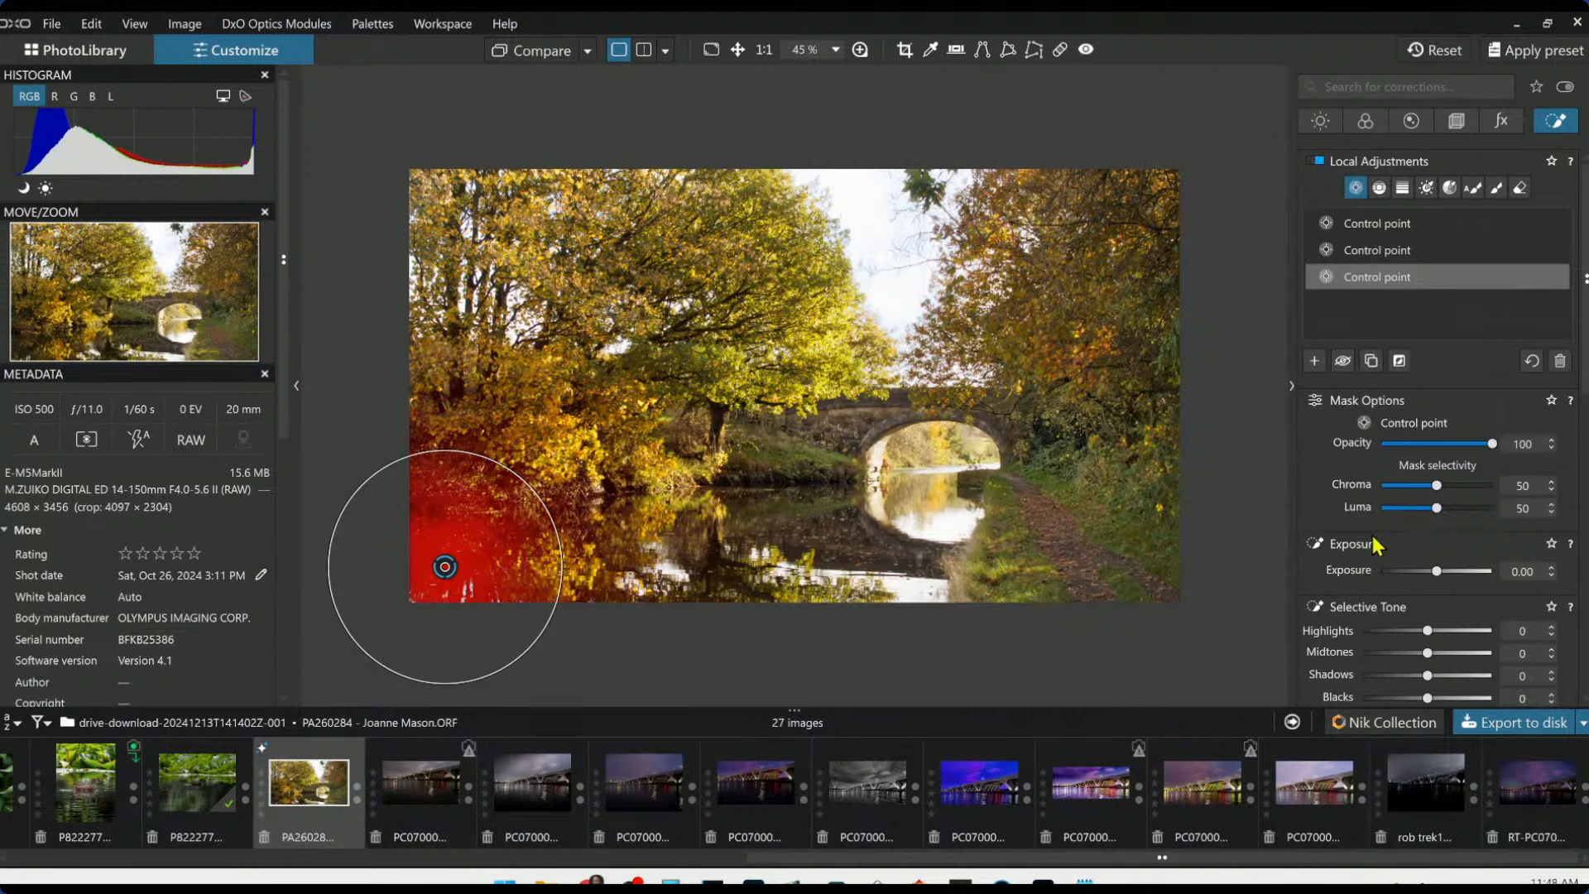
drag(1436, 575, 1419, 578)
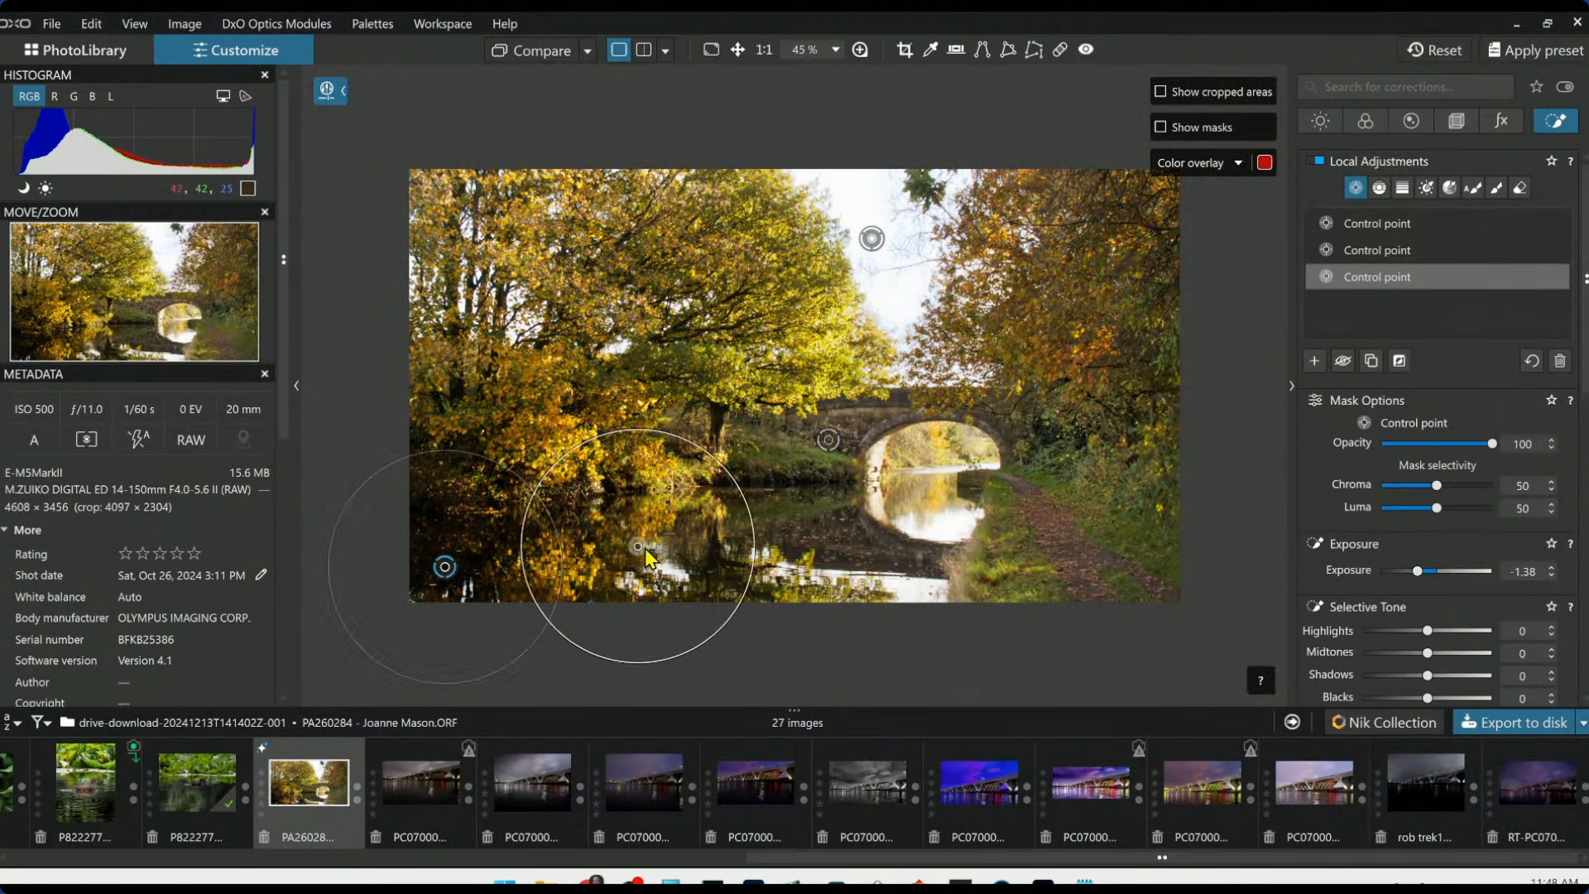
drag(650, 553, 496, 555)
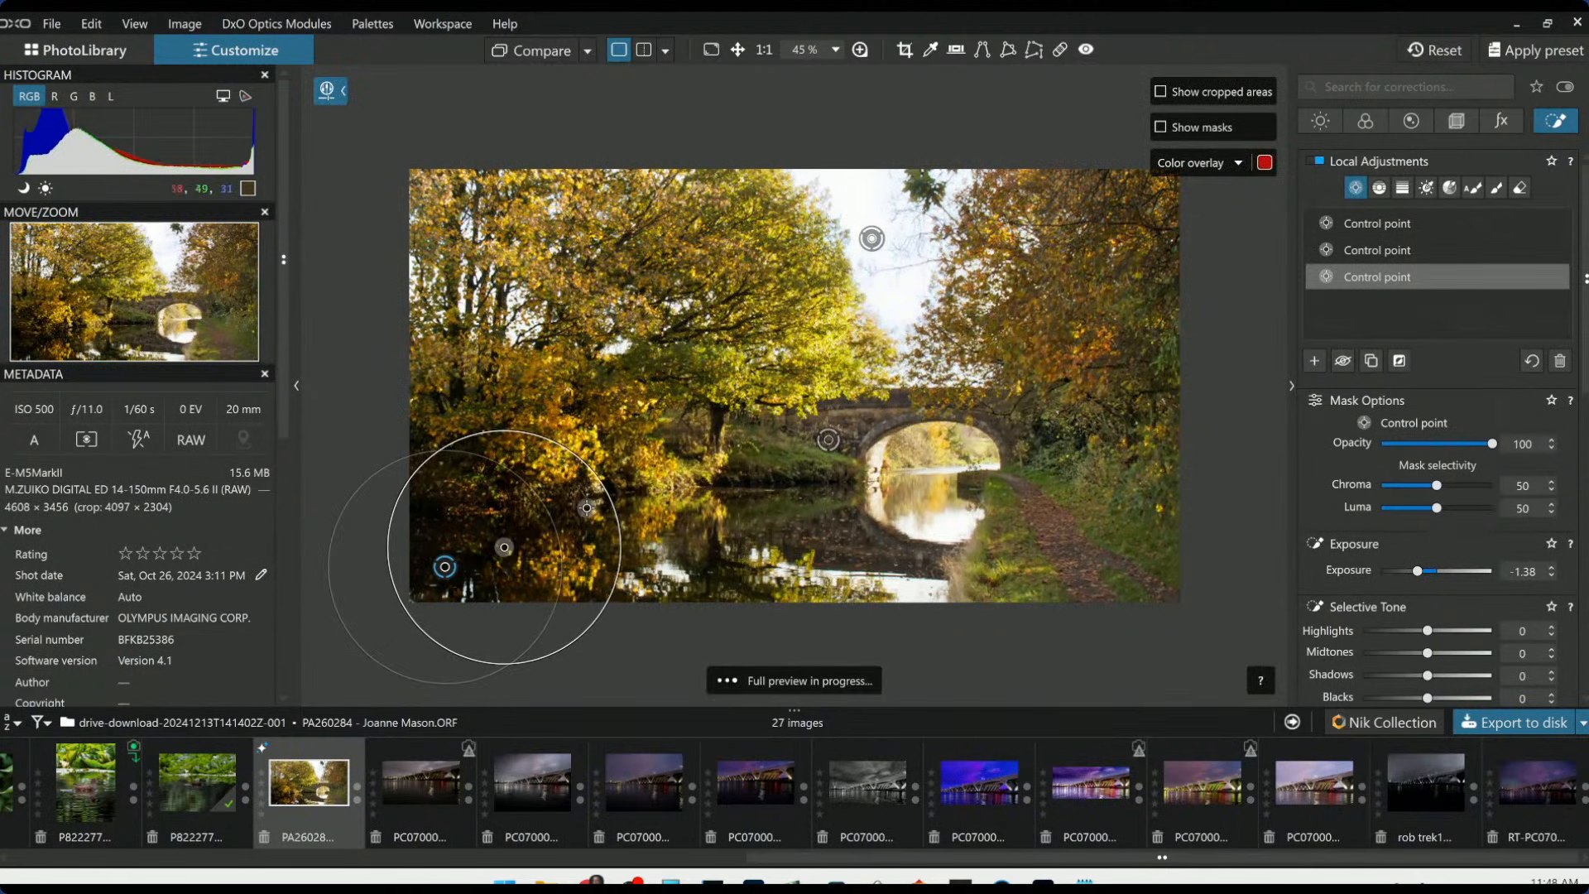
drag(611, 499, 757, 451)
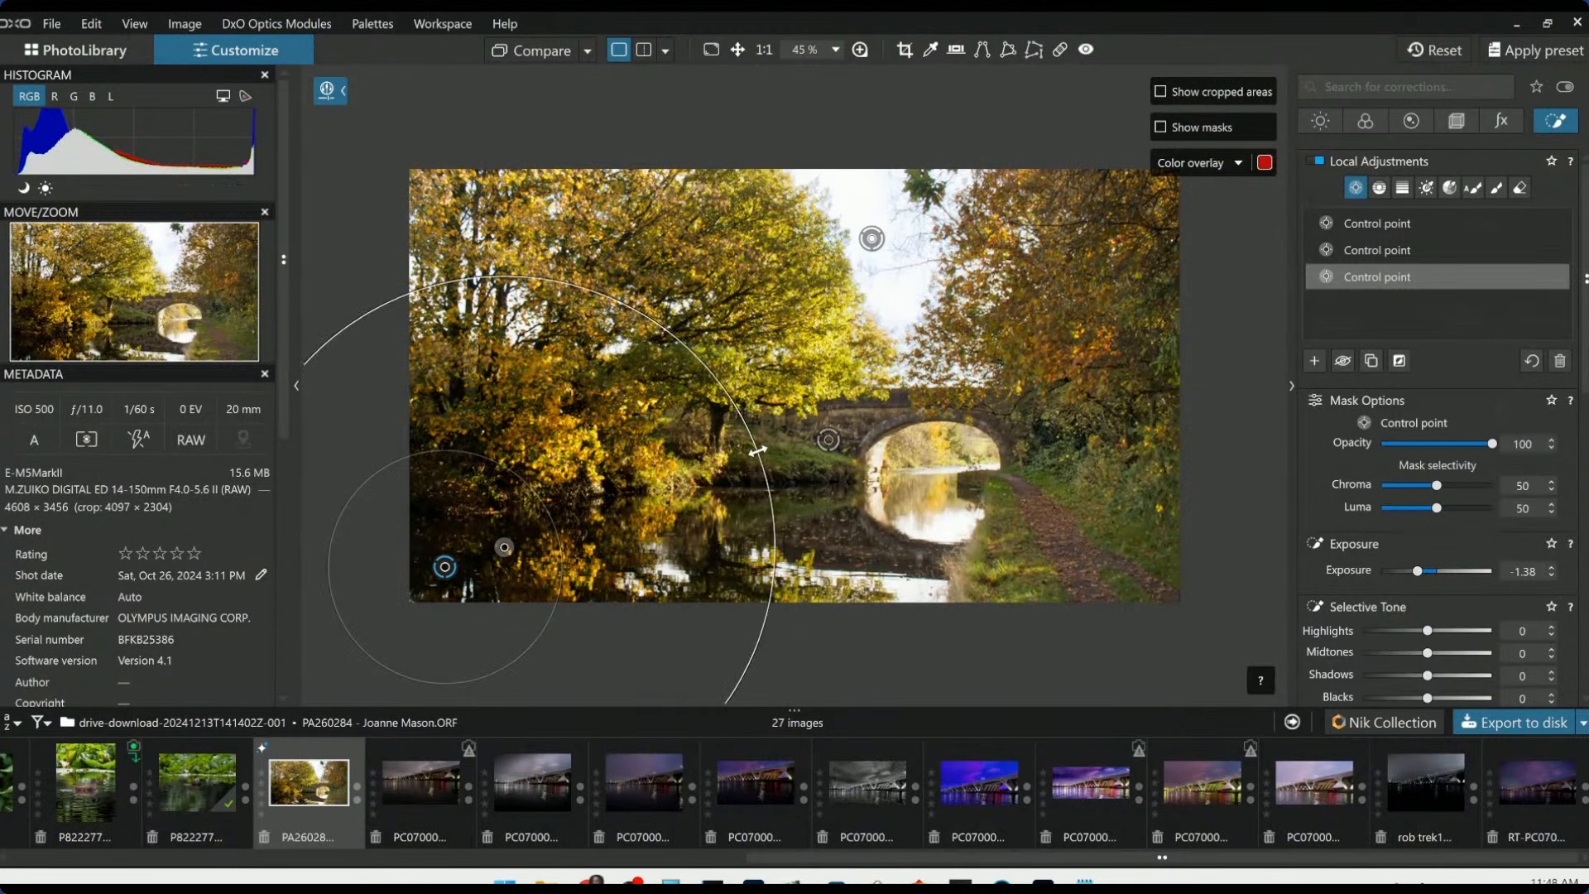
Set the water mask's exposure to -0.33, highlights to 75, midtones to 29 and blacks to -26
scroll(1399, 596, down, 1)
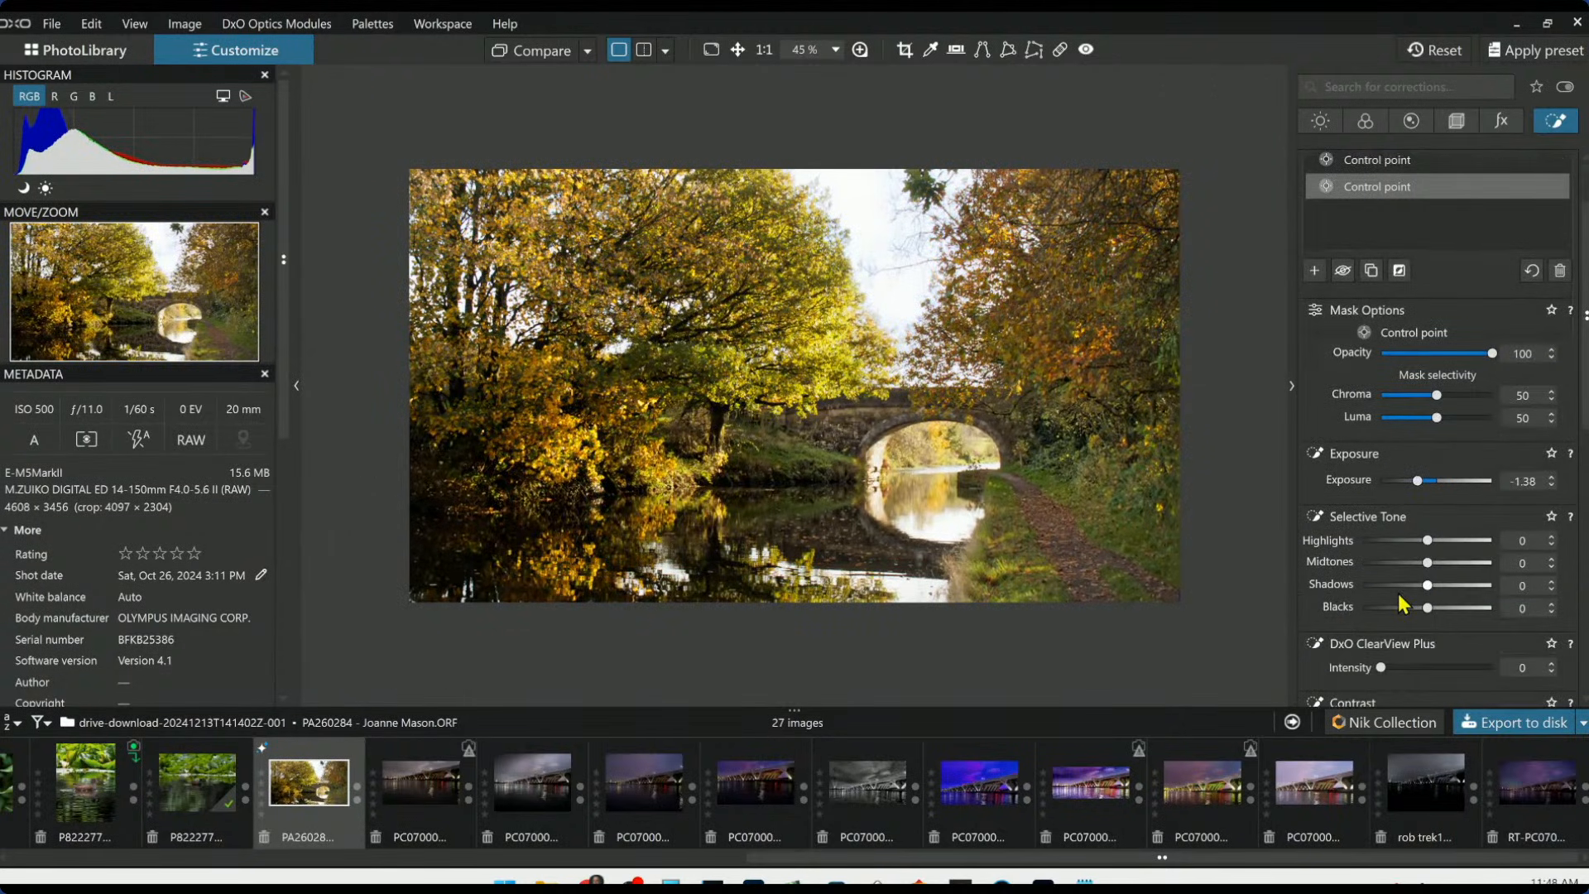
drag(1428, 612, 1416, 612)
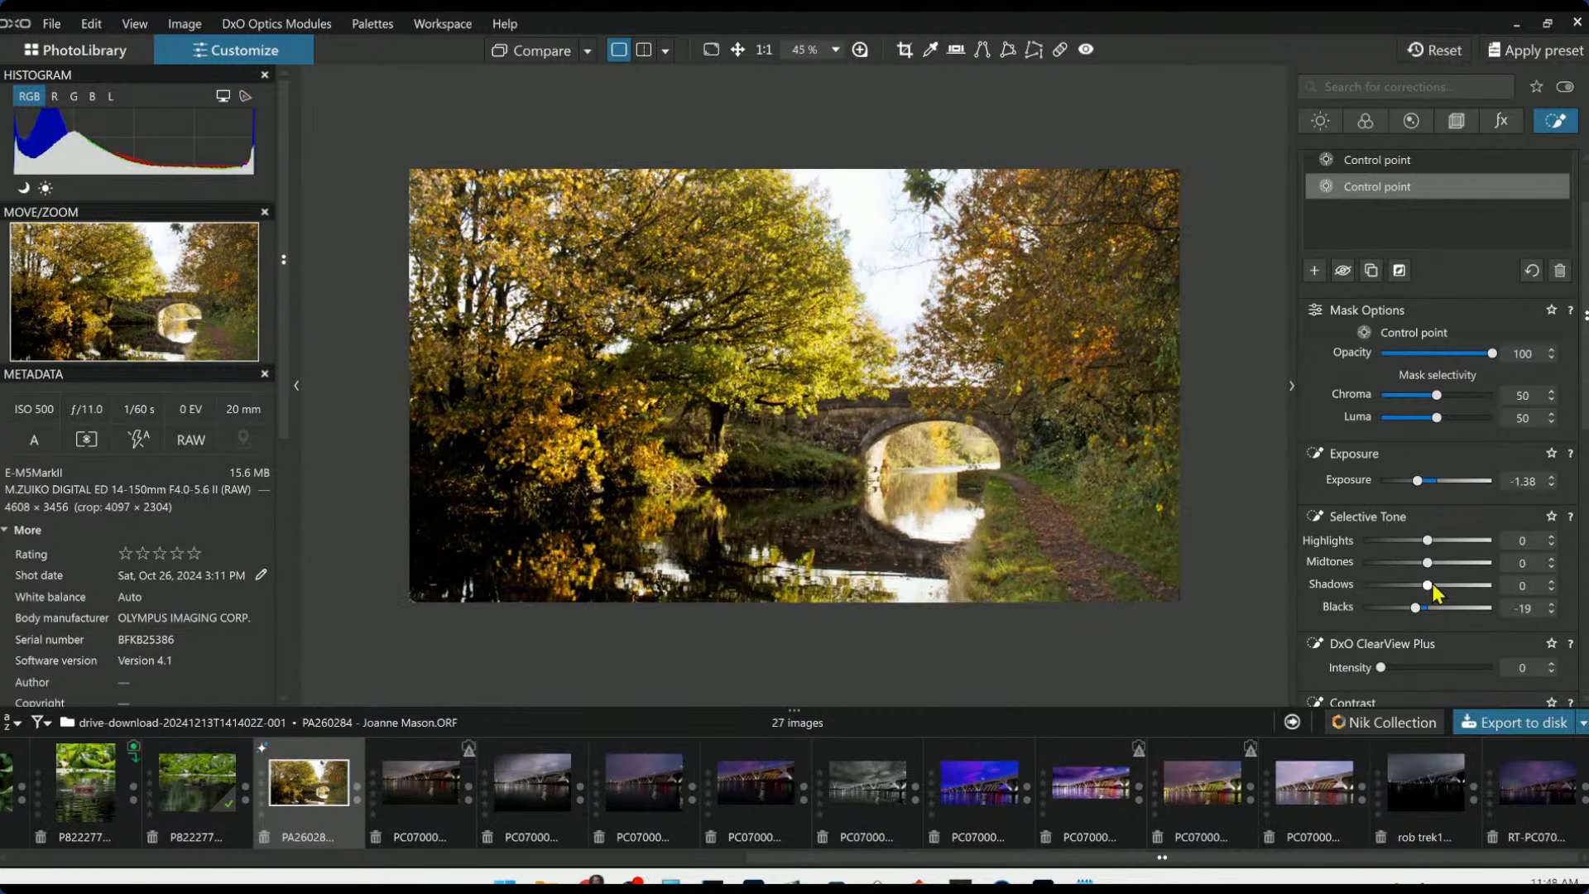
drag(1419, 484, 1432, 489)
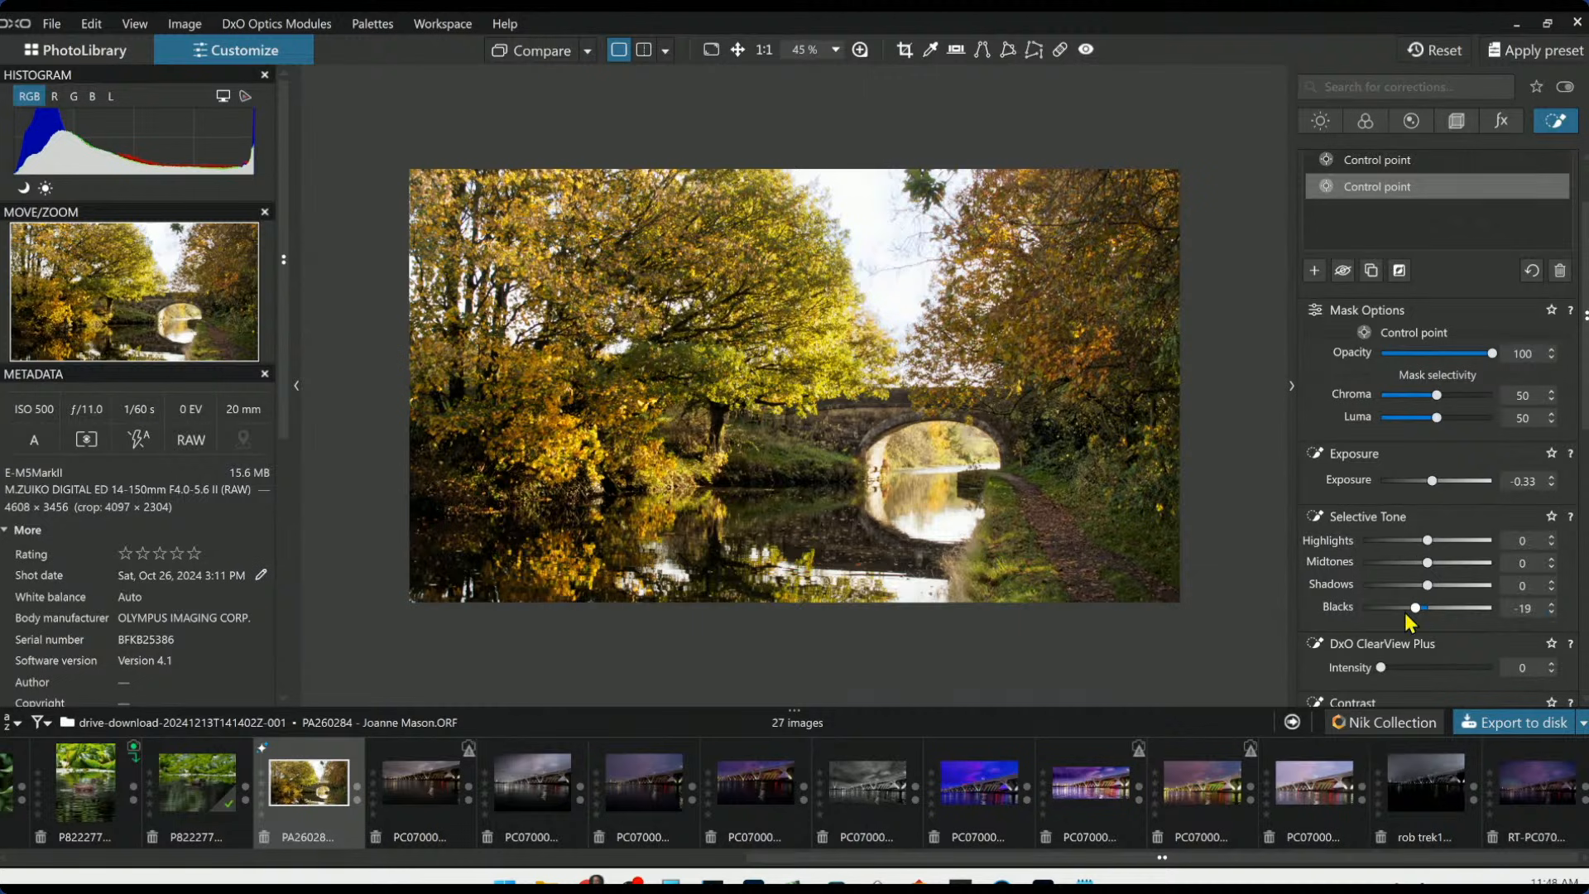
drag(1416, 609, 1418, 625)
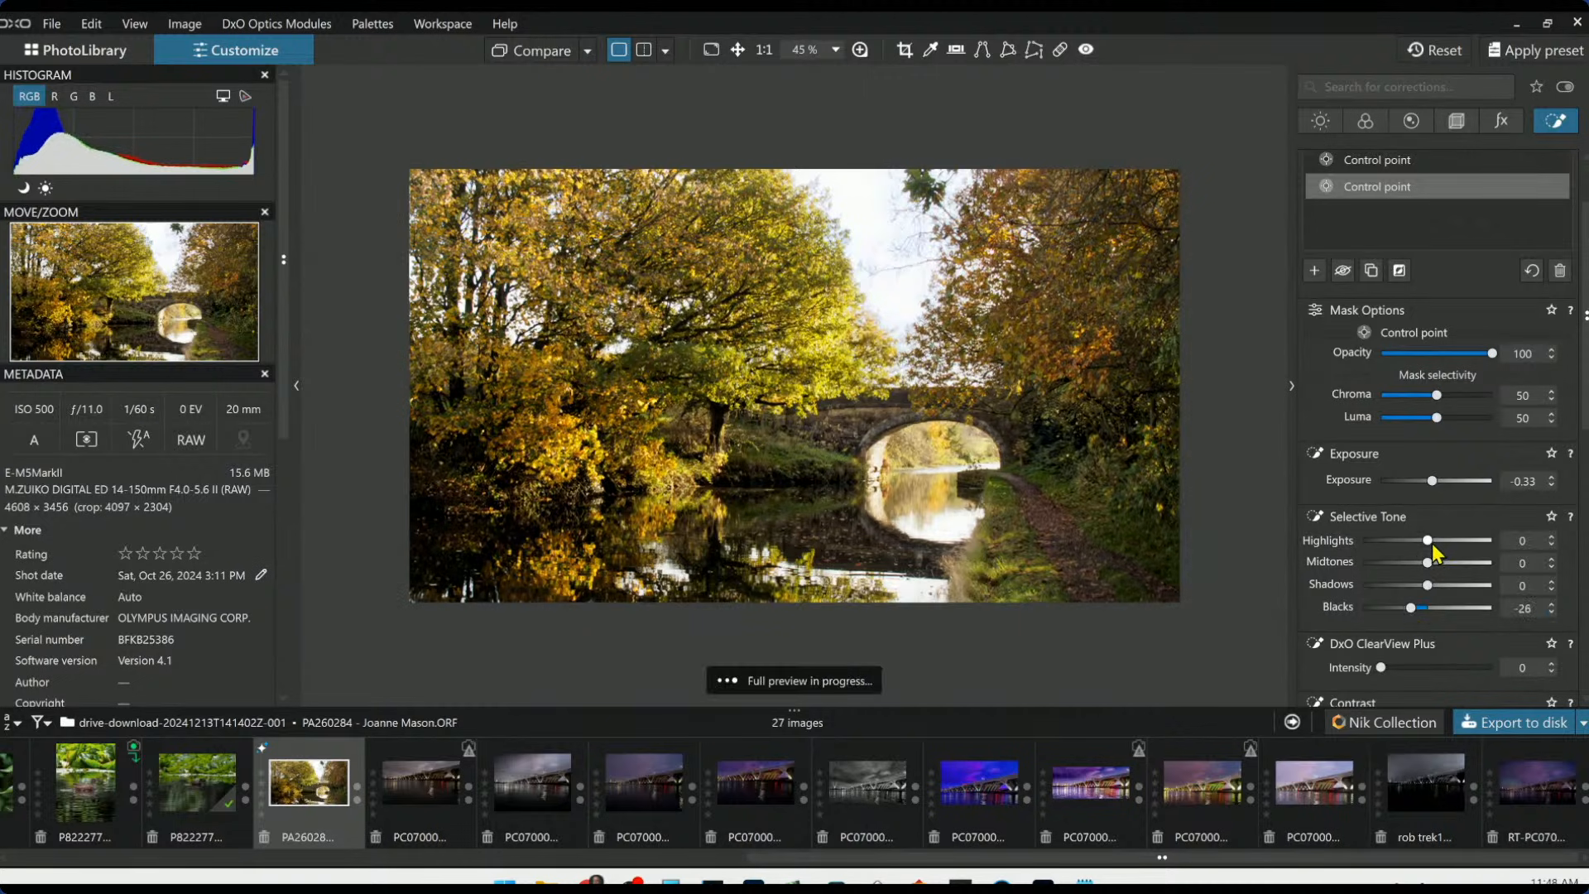
mouse_move(1427, 540)
mouse_down()
mouse_move(1480, 556)
mouse_move(1447, 561)
mouse_up()
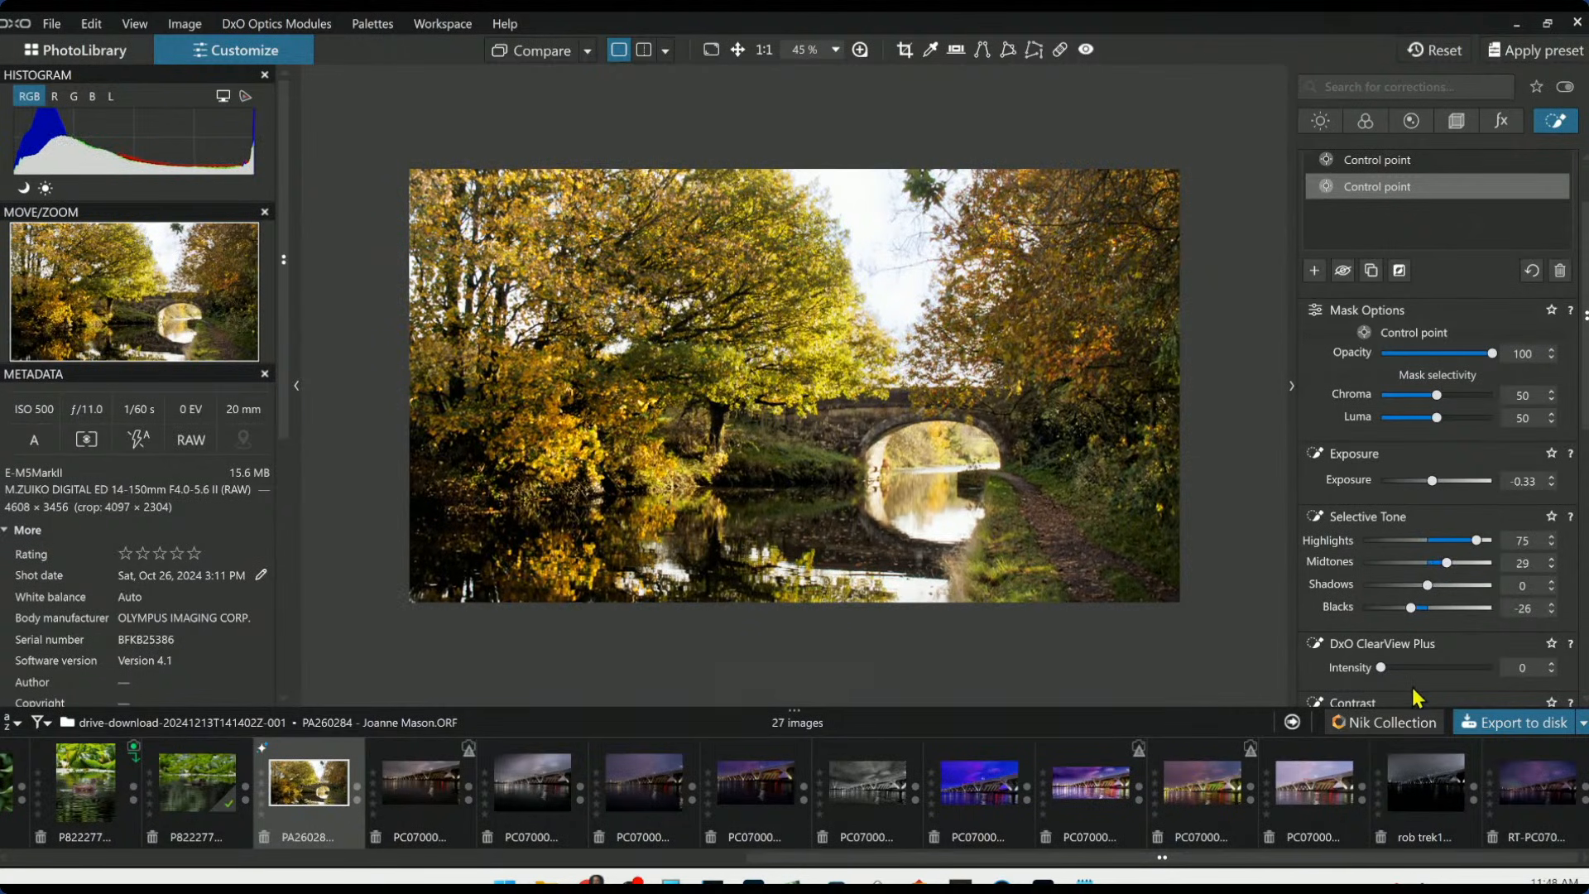
mouse_move(1249, 389)
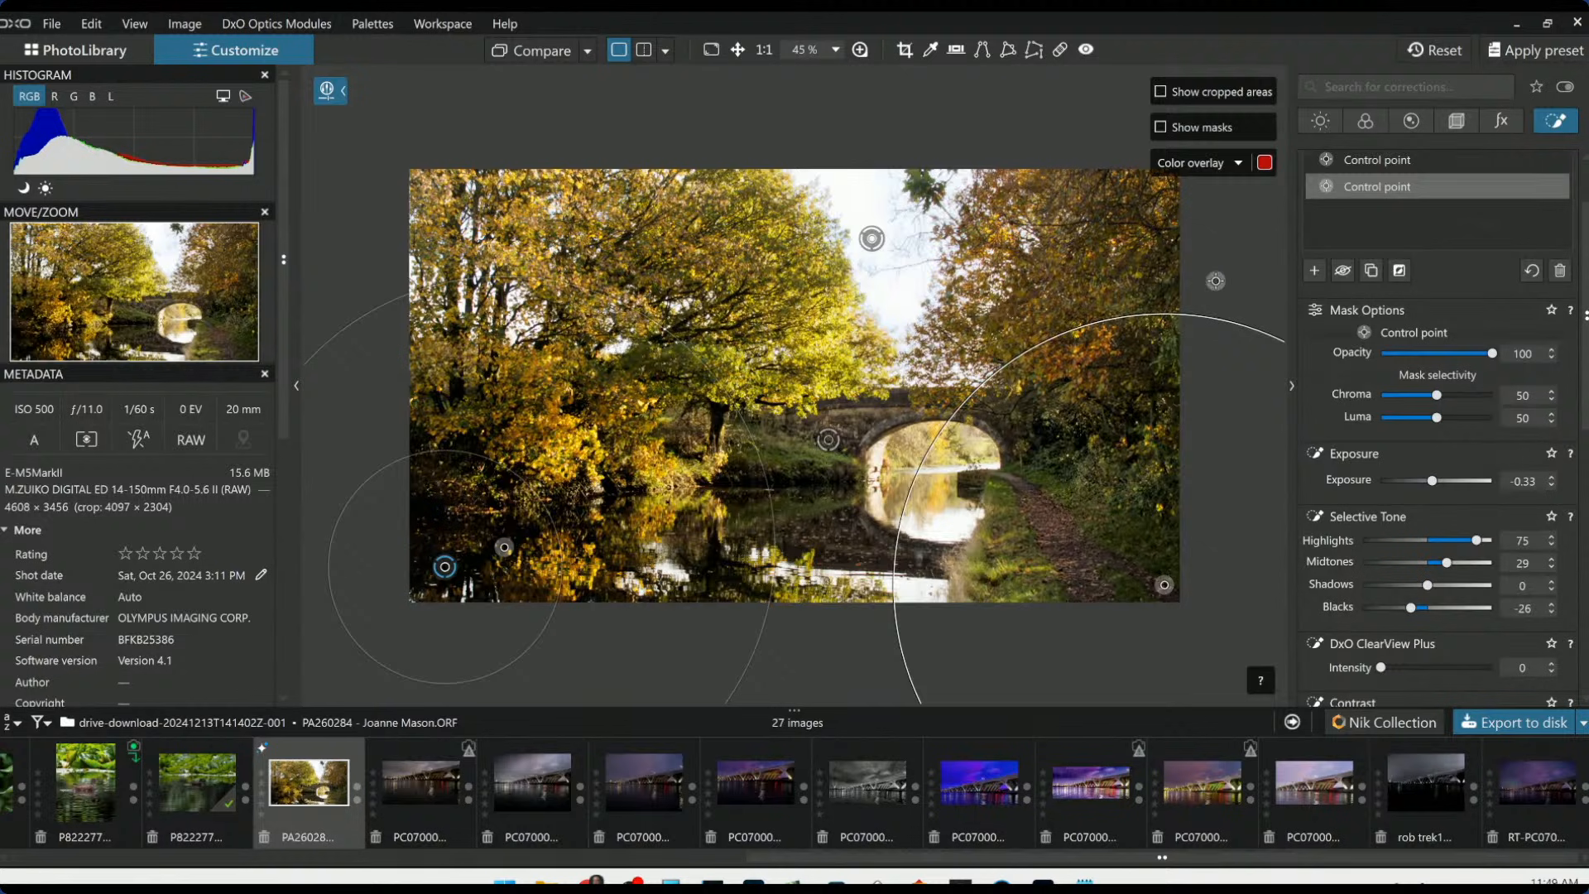
Add a new control point mask on the right-hand trees, with two more points across their upper foliage
scroll(1412, 373, up, 1)
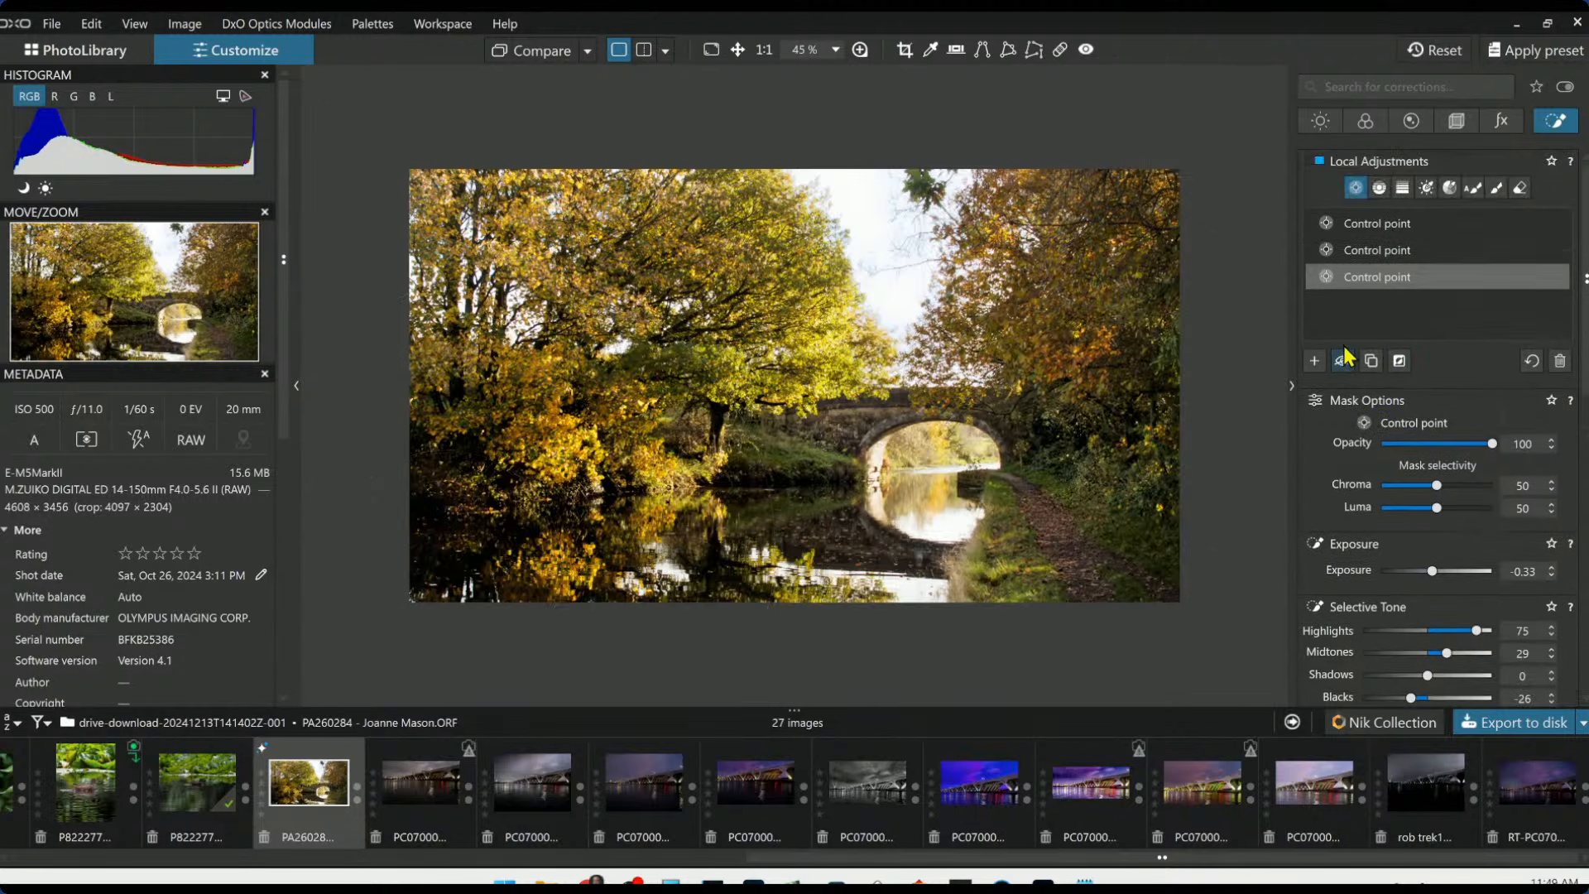
click(1315, 361)
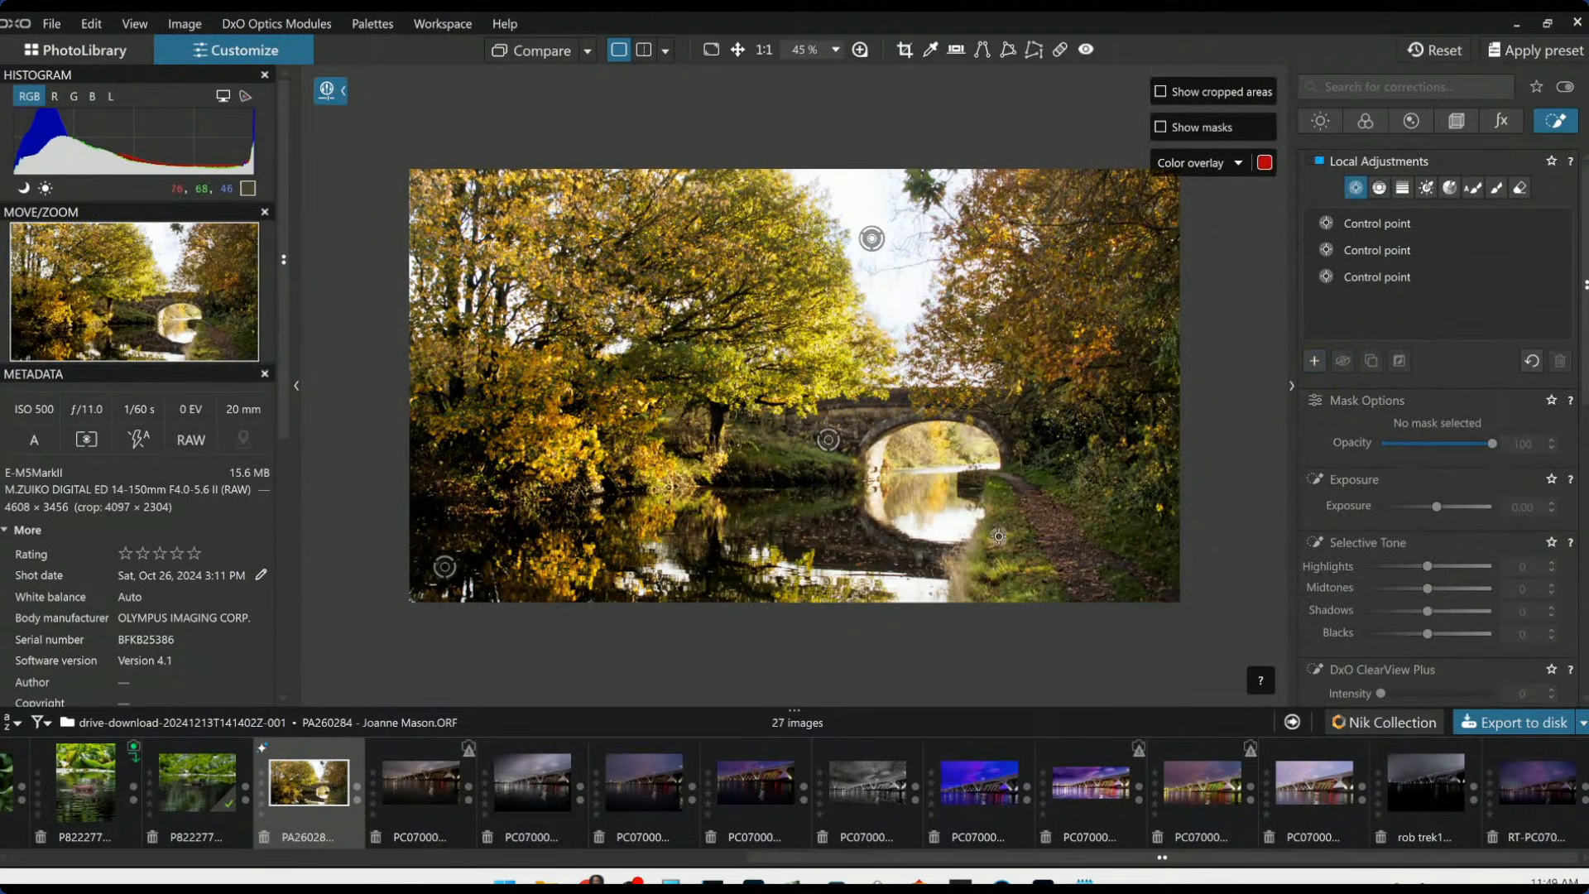
click(1075, 340)
drag(1000, 92, 1058, 272)
key(ctrl+z)
click(1007, 234)
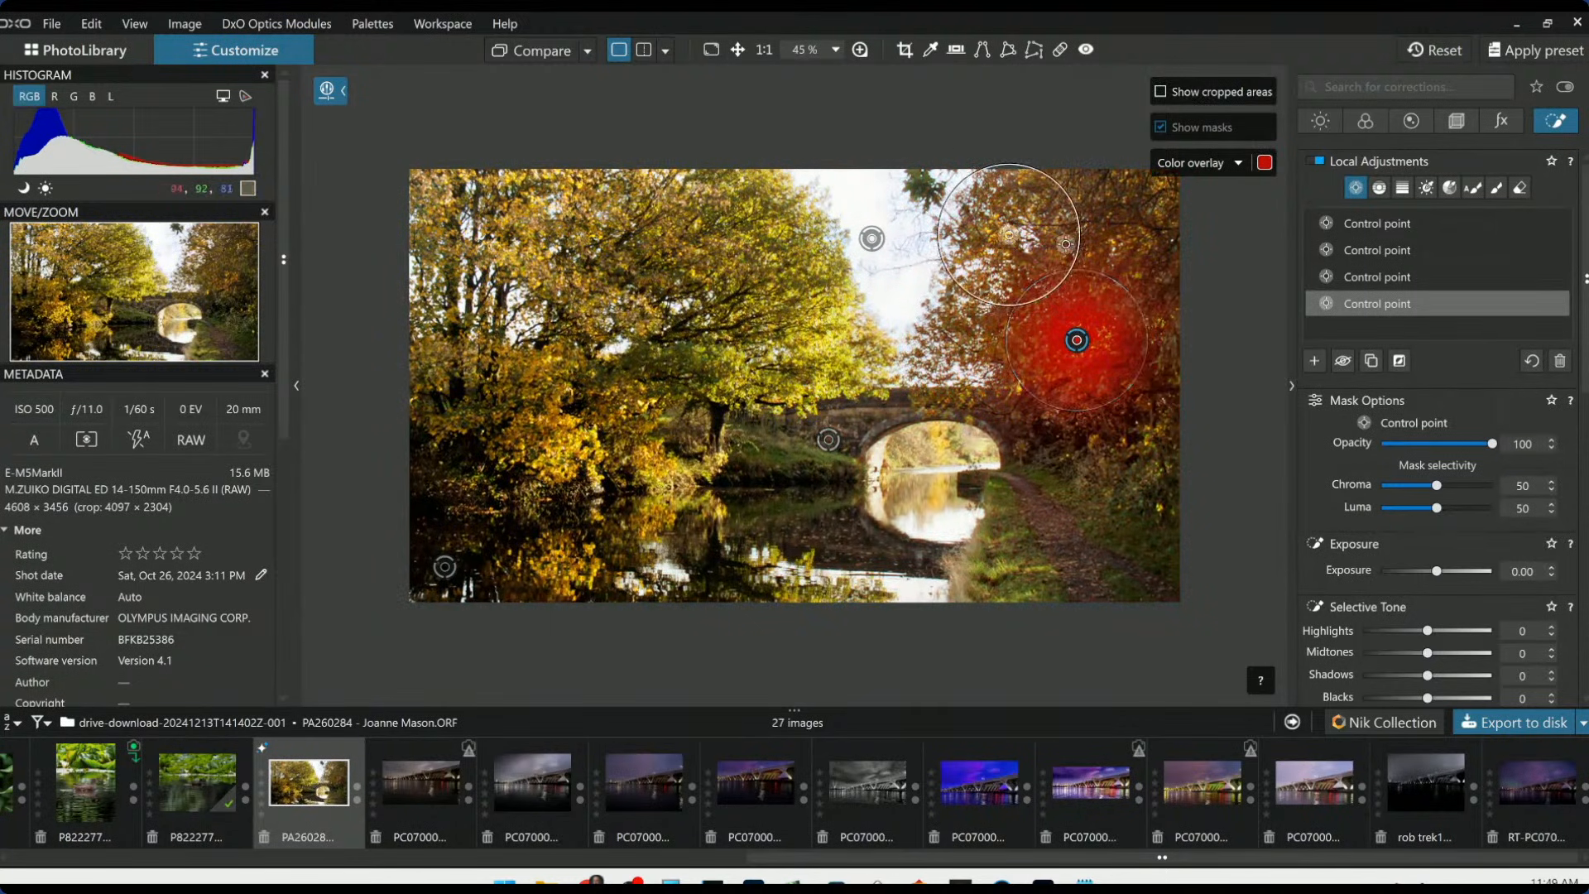
click(1154, 214)
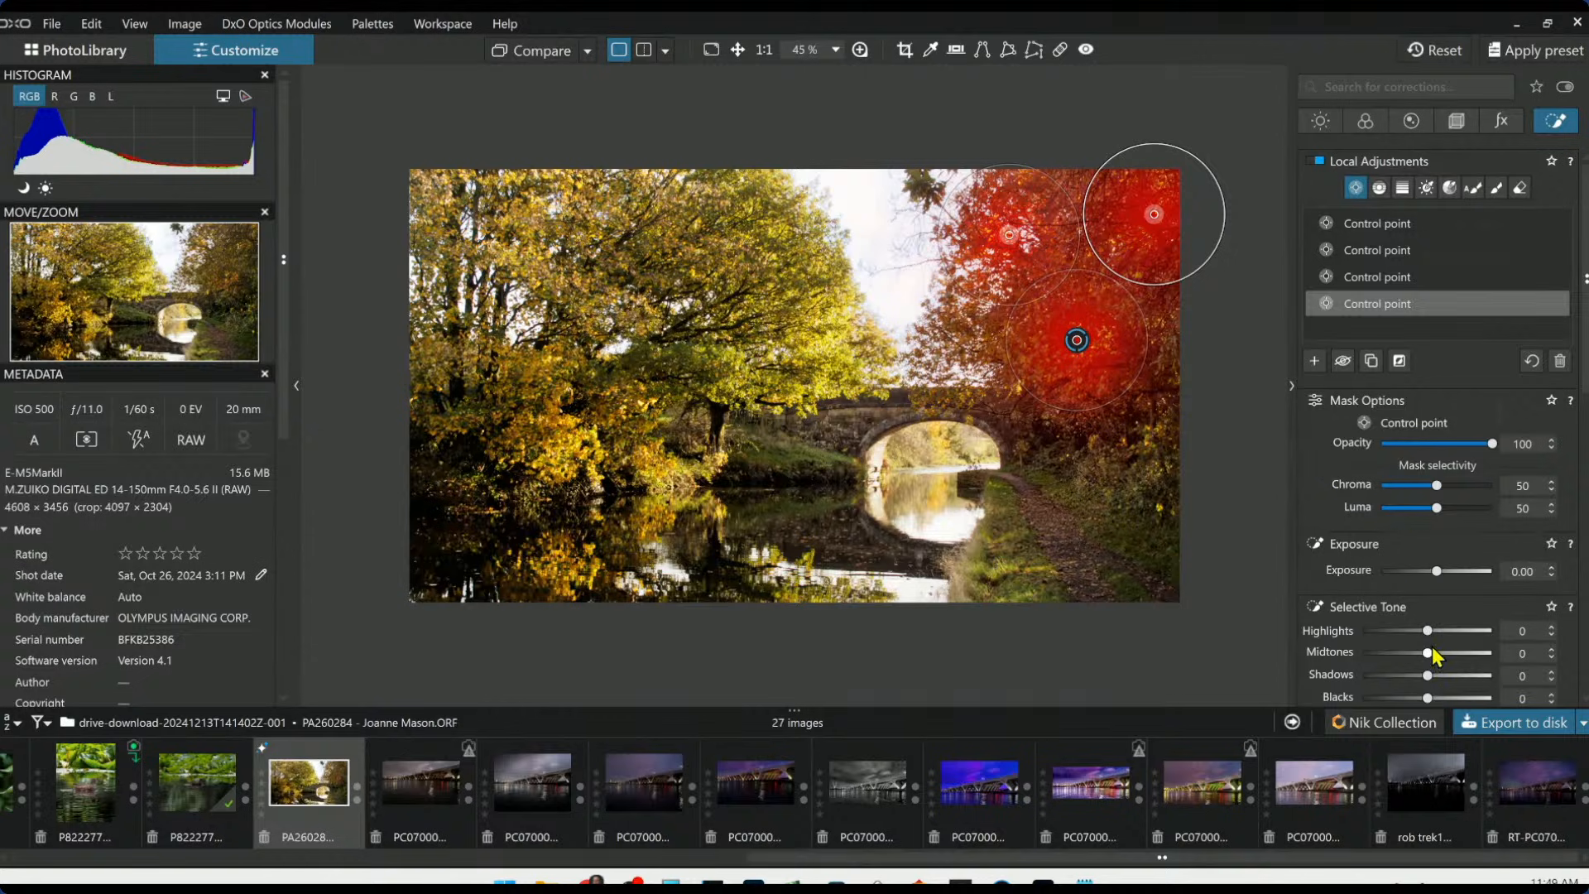
Set the right-hand tree mask's highlights to 56, midtones to 47 and shadows to 9
drag(1429, 653, 1449, 653)
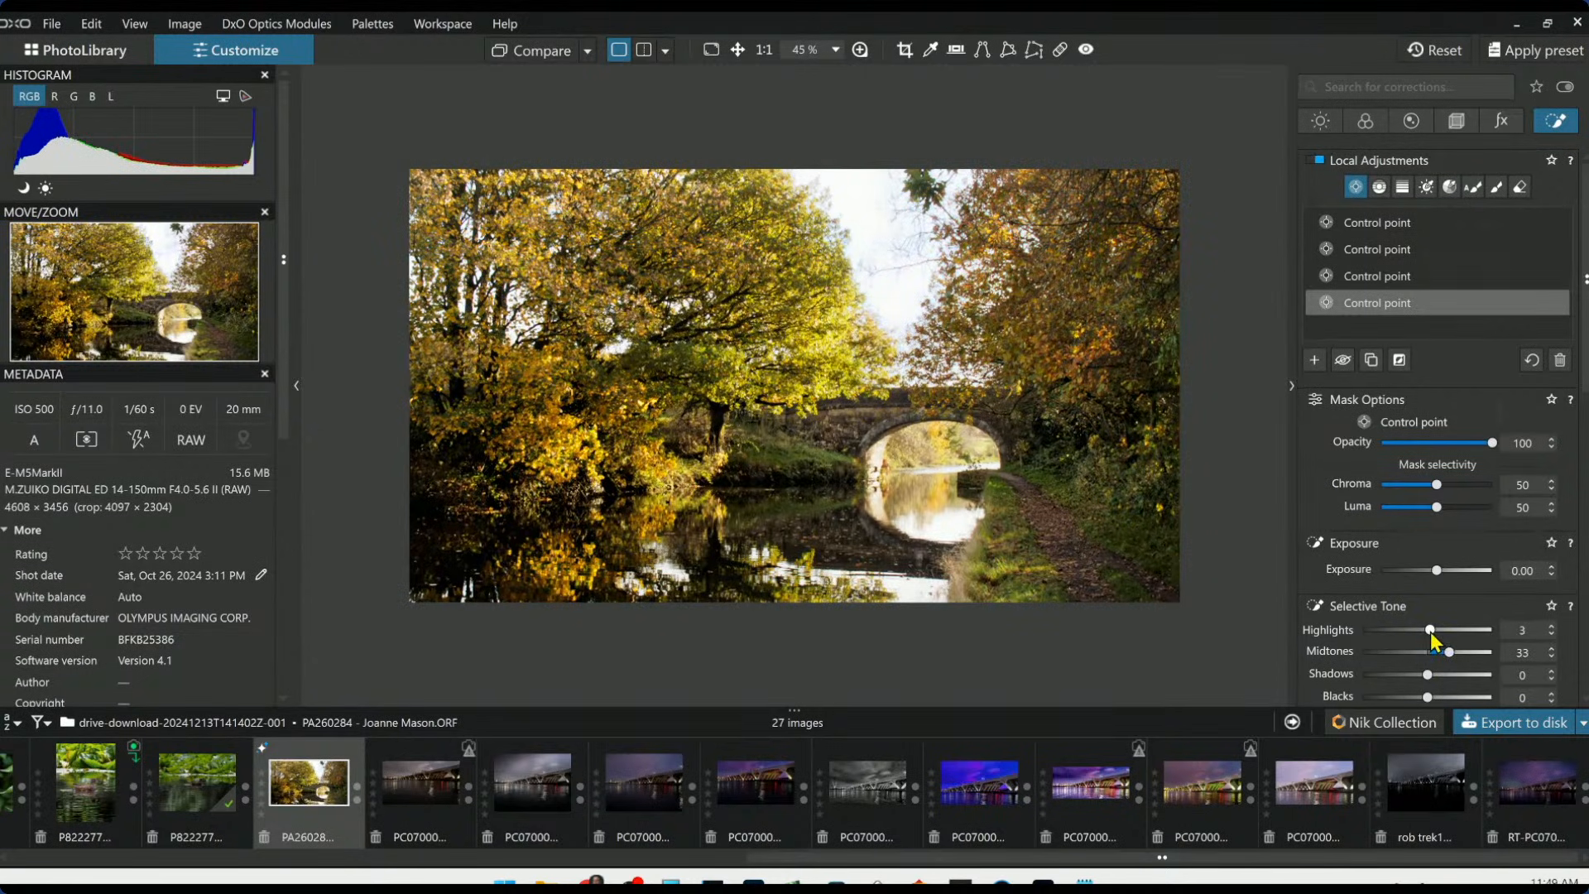
drag(1446, 687, 1465, 655)
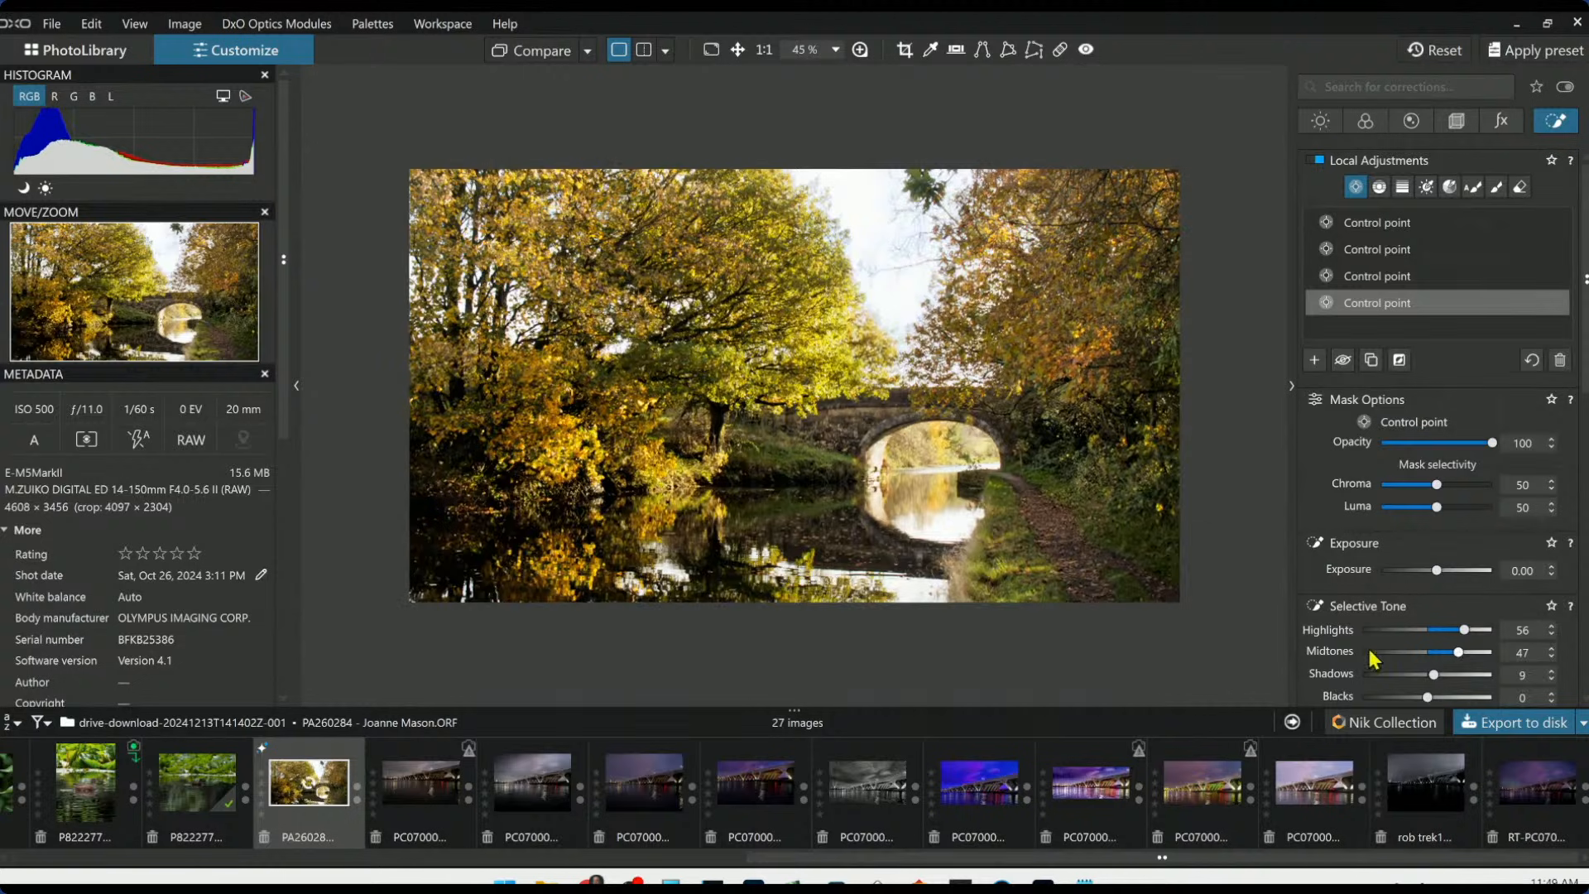
scroll(795, 385, down, 2)
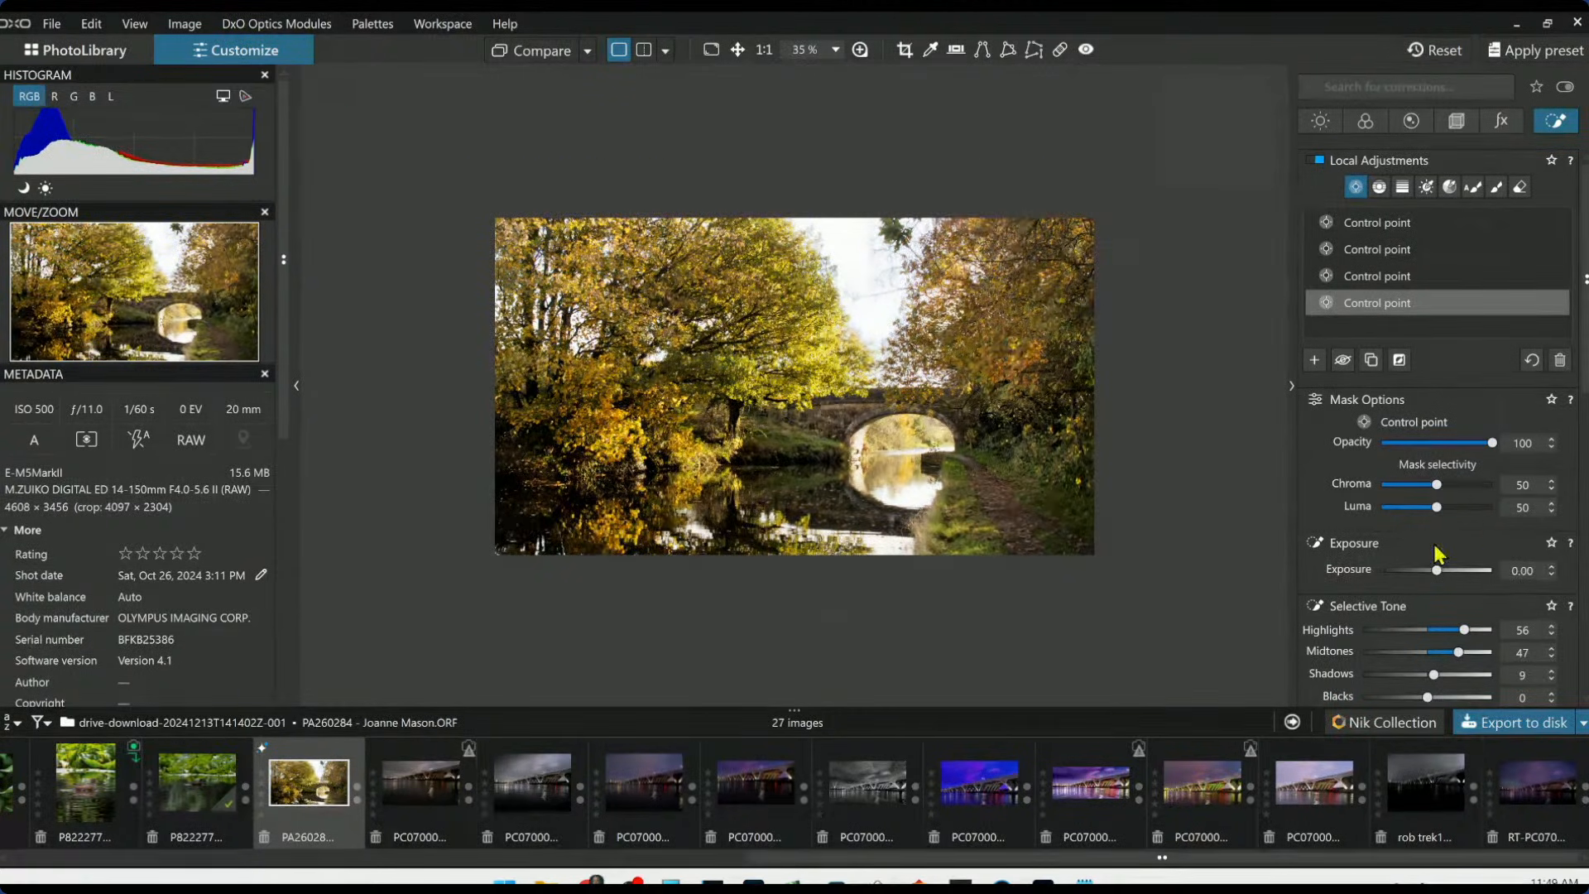
Try DxO ClearView Plus and a microcontrast of -100 on the right-hand tree mask, and return both to 0
scroll(1437, 588, down, 3)
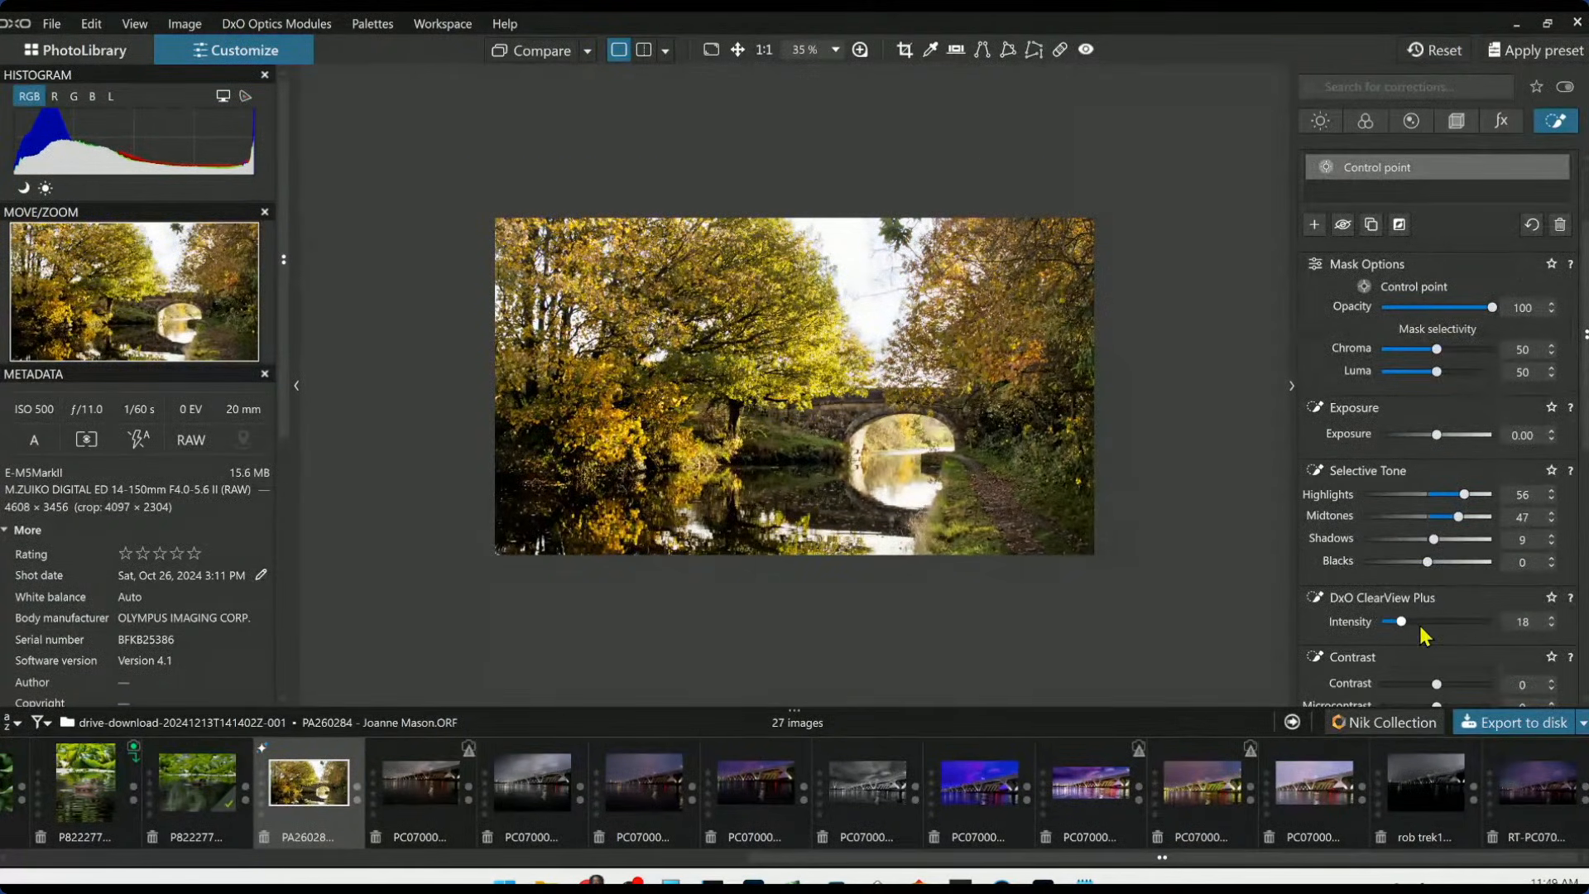
drag(1421, 628, 1380, 617)
scroll(1395, 662, down, 2)
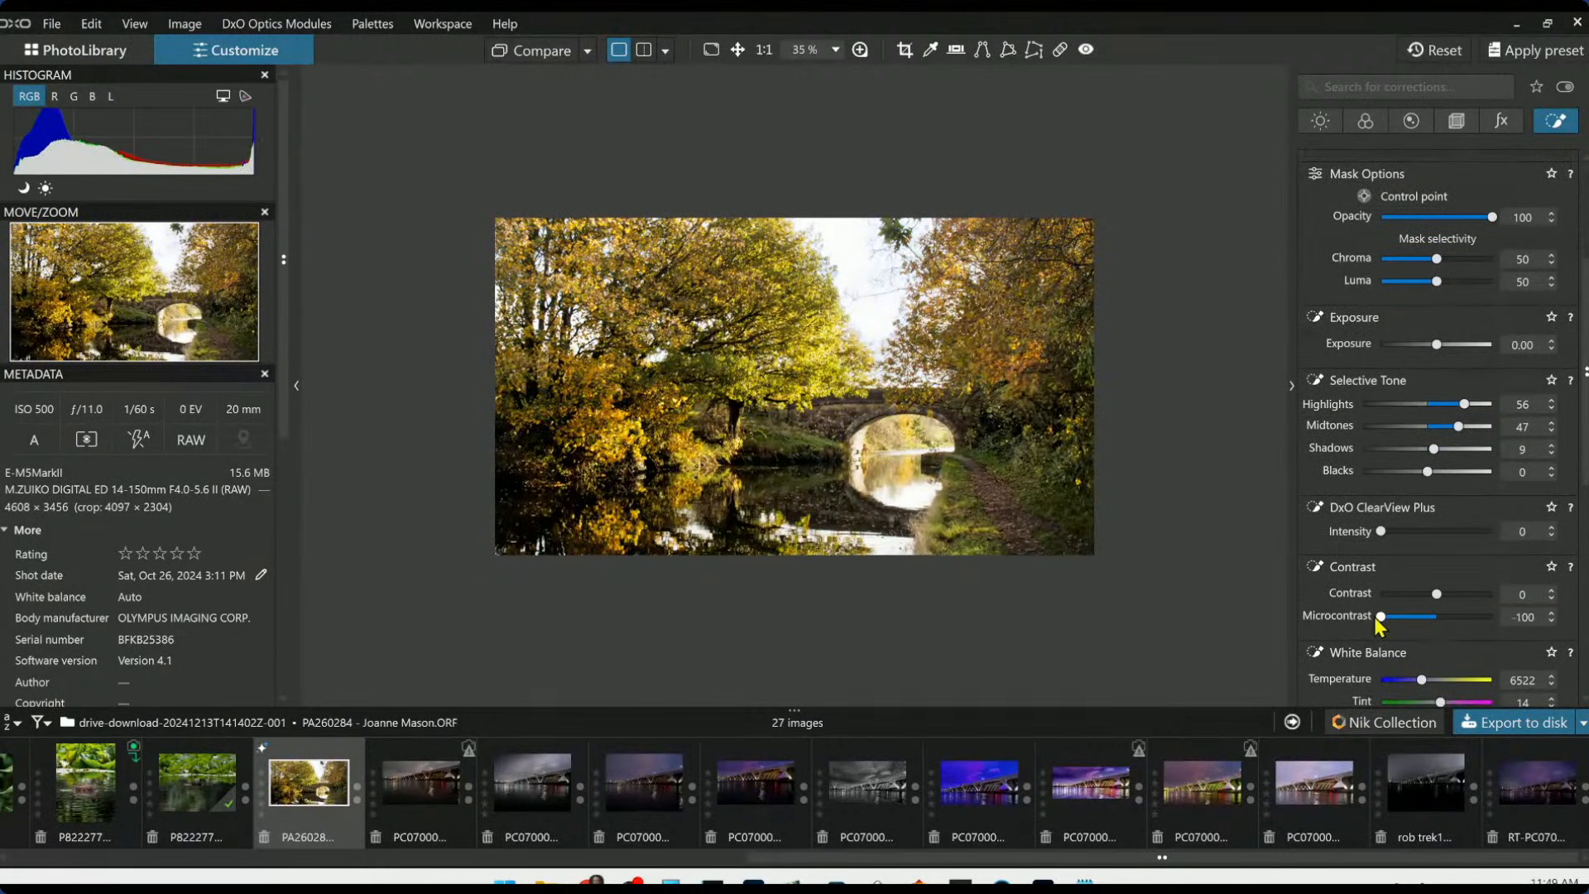
double_click(1409, 621)
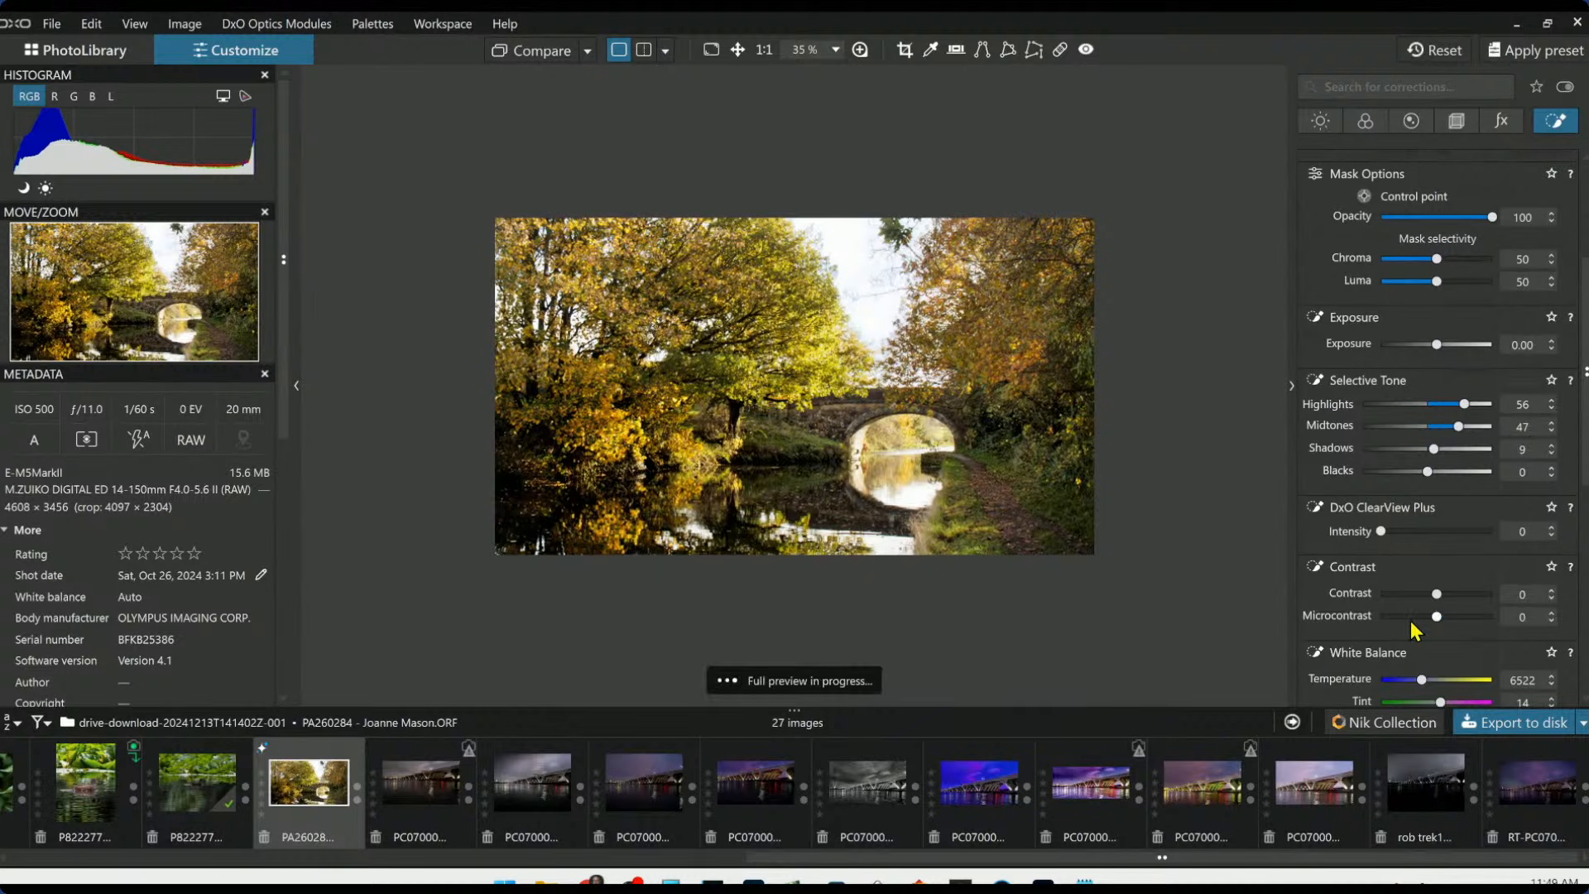
Widen the tree mask's yellow HSL channel range towards orange and set its saturation to 37
scroll(1412, 636, down, 4)
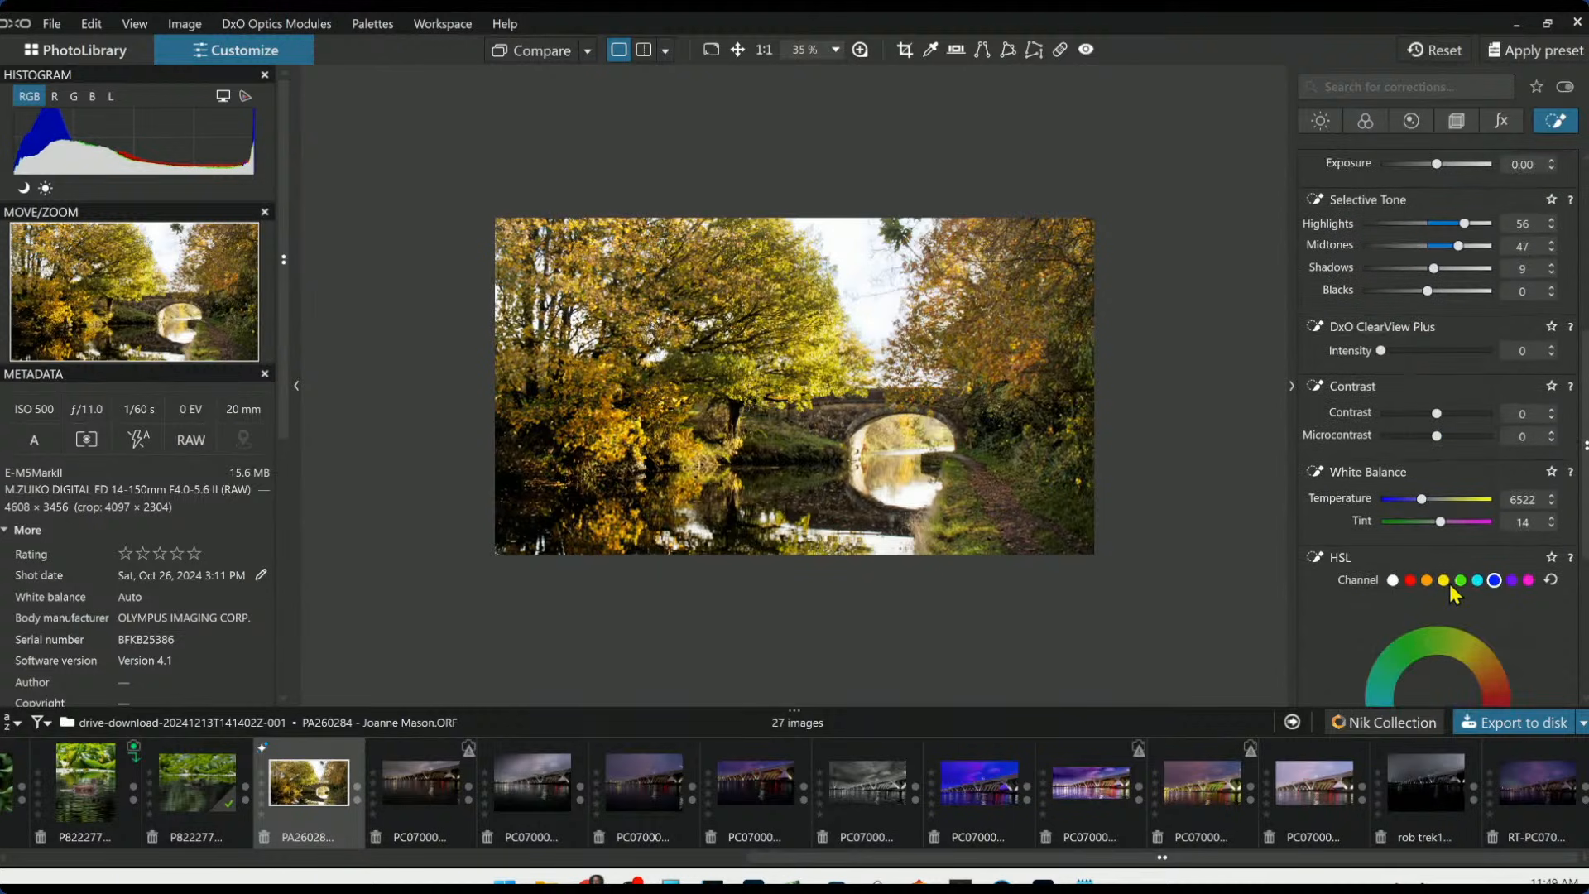
scroll(1399, 606, down, 2)
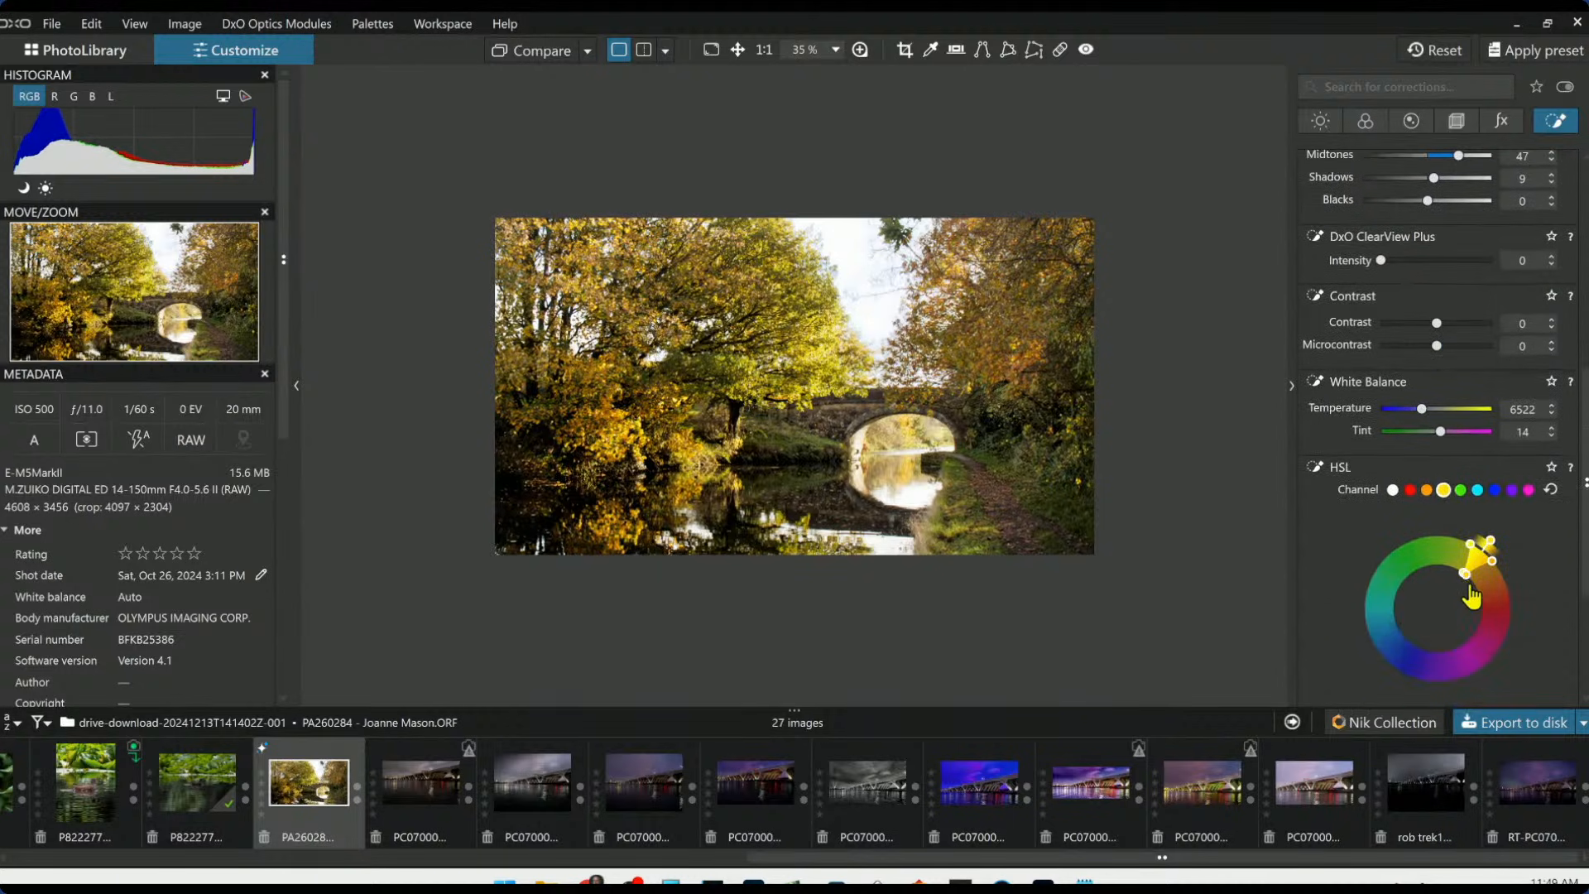
scroll(1473, 608, down, 4)
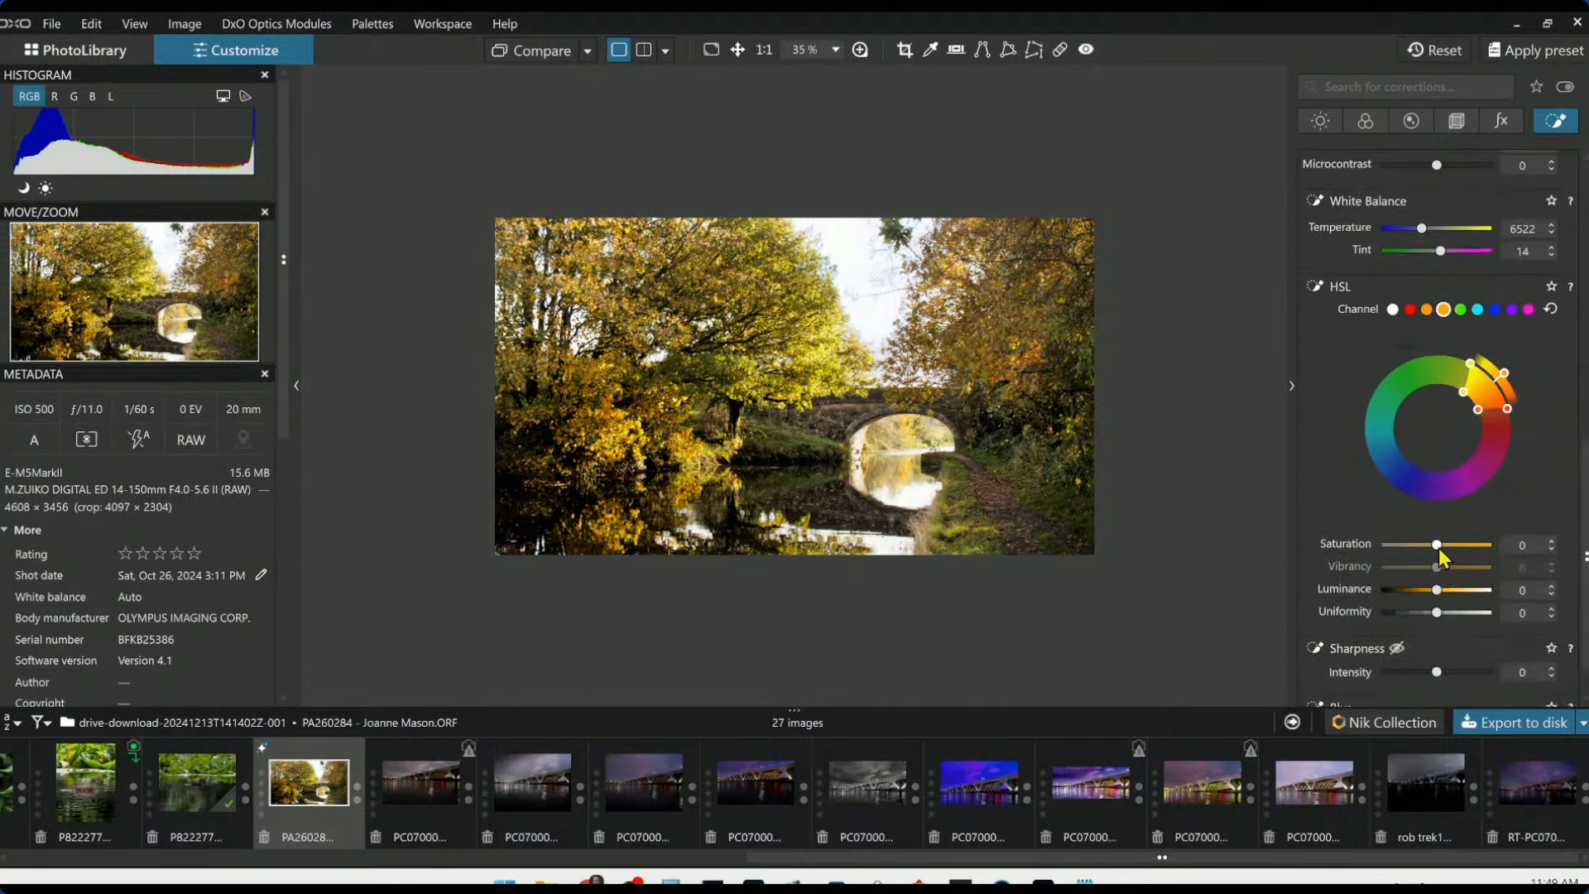
mouse_move(1438, 545)
mouse_down()
mouse_move(1480, 550)
mouse_move(1457, 547)
mouse_up()
click(613, 389)
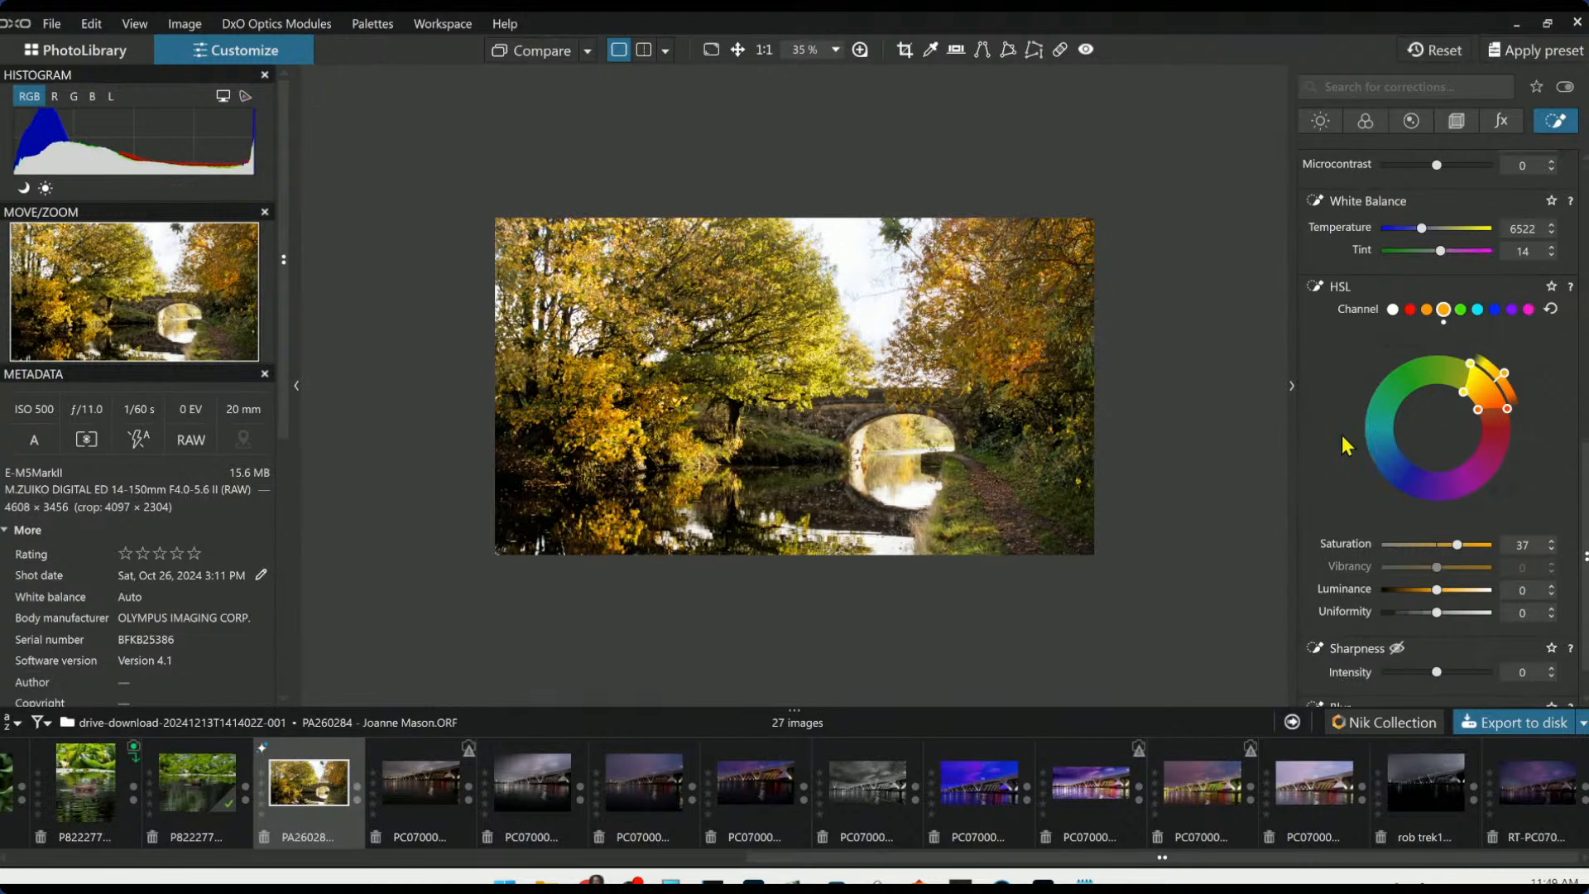
Add a control point mask on the left tree's bright edge with highlights -58 and midtones -51, extending it to the arch opening and its reflection
scroll(1347, 445, up, 10)
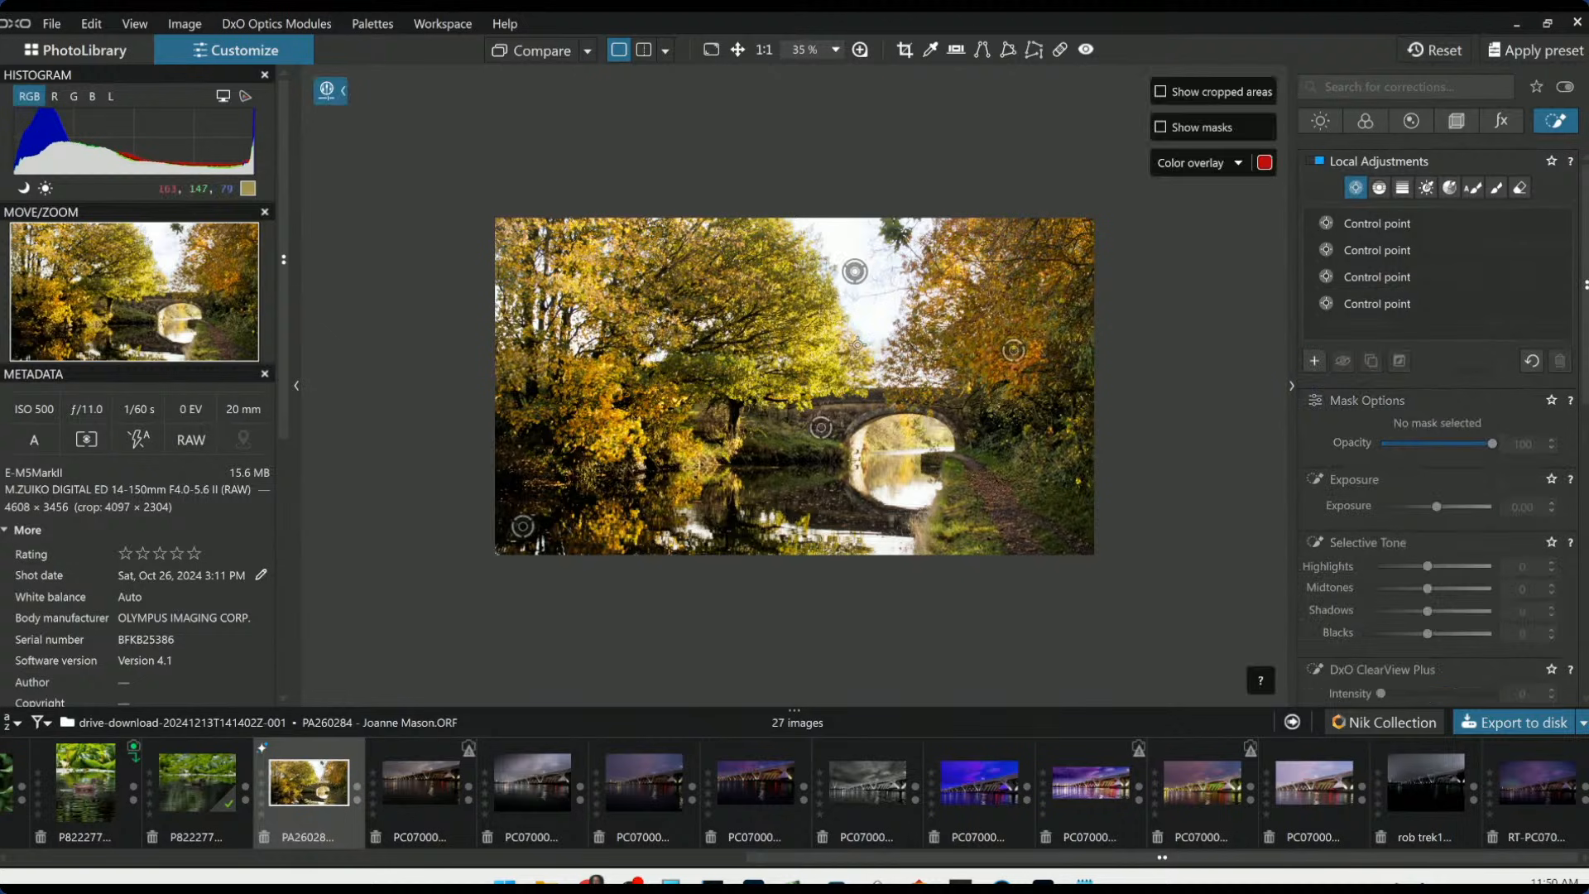
click(803, 347)
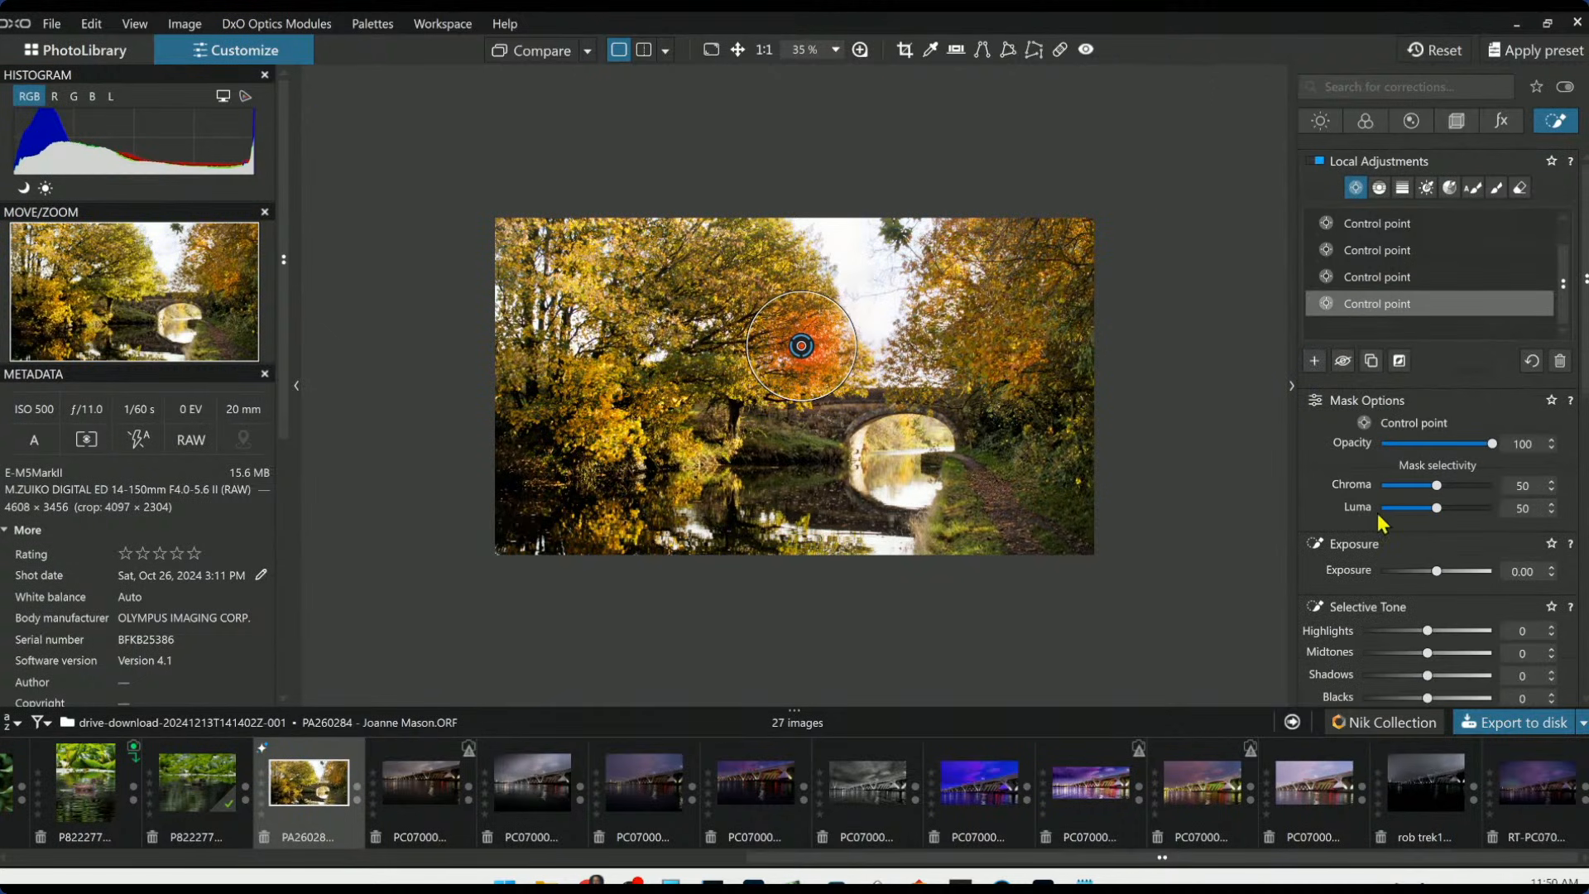
click(1391, 631)
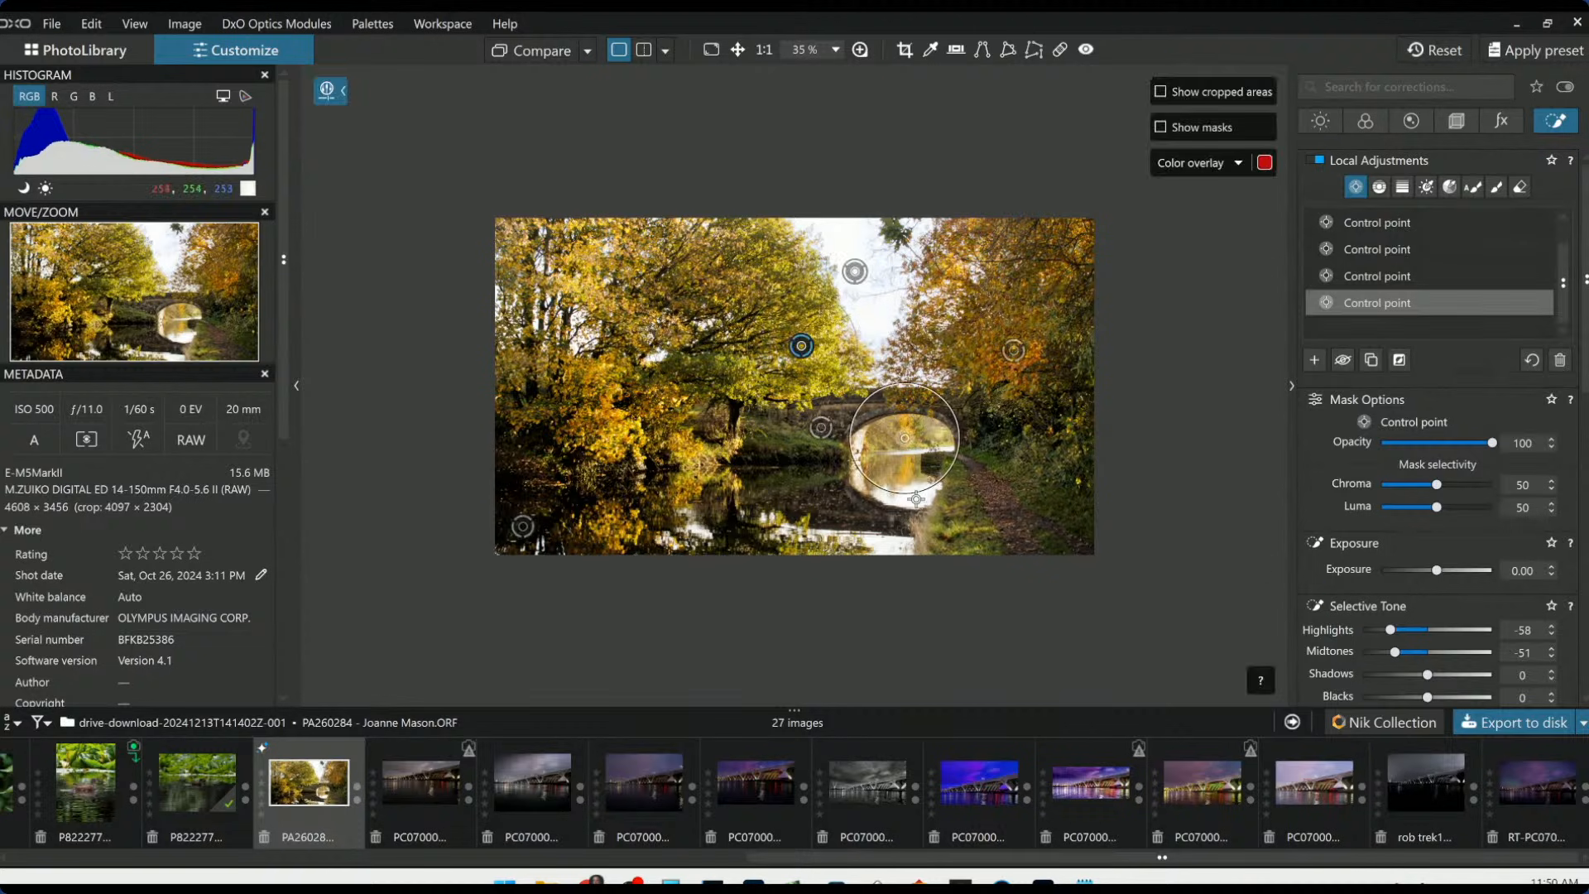
click(916, 500)
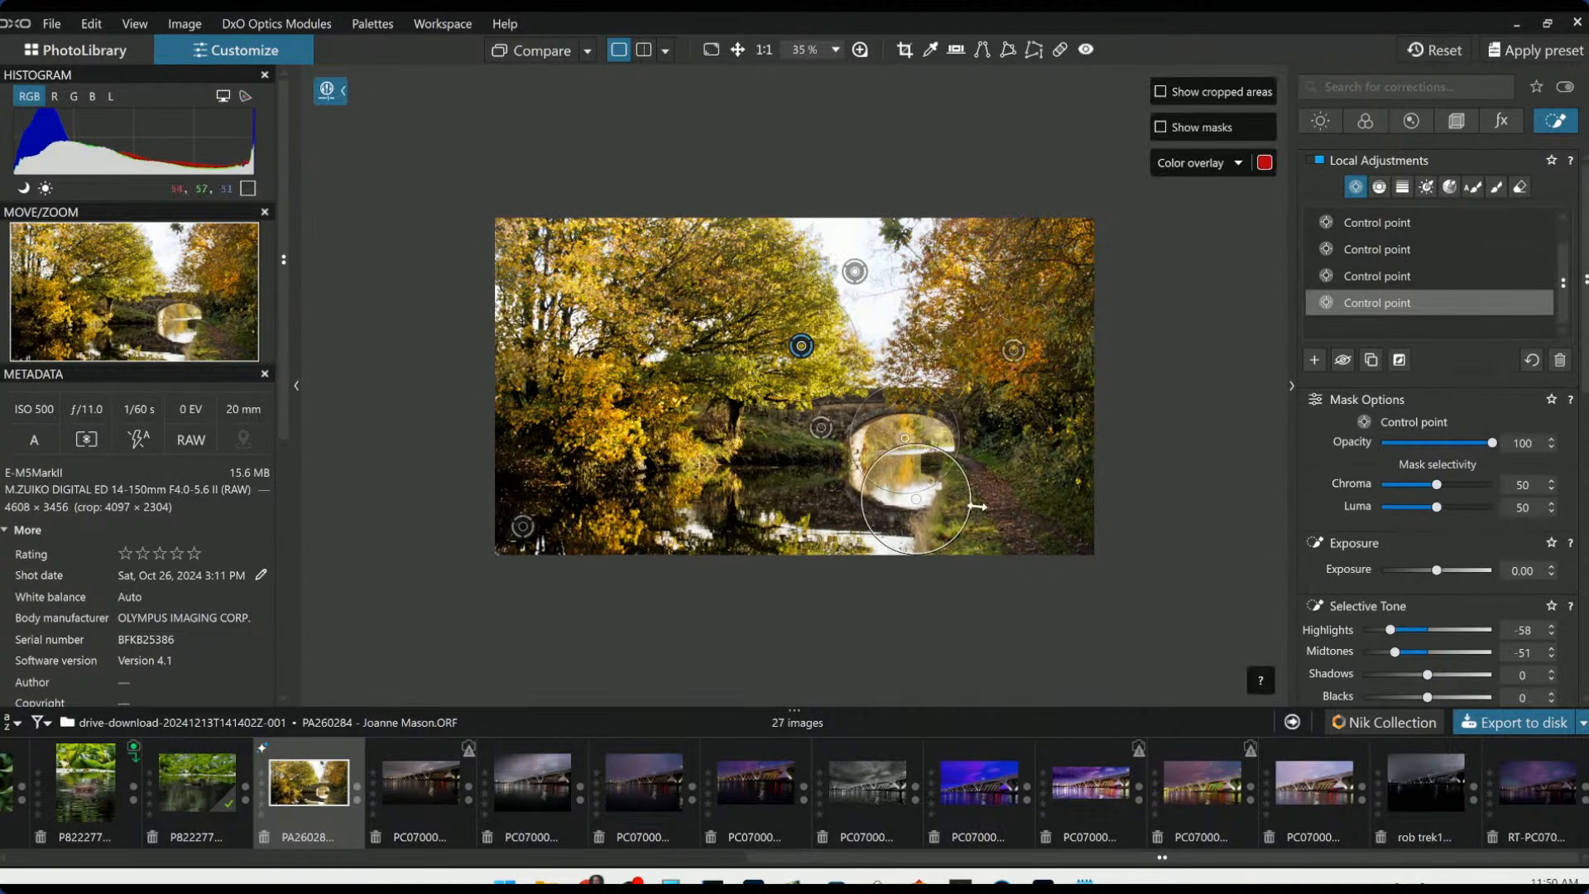
Enlarge the bridge control point, extend its mask to the water and towpath, and set its highlights to 50 and midtones to 18
click(821, 428)
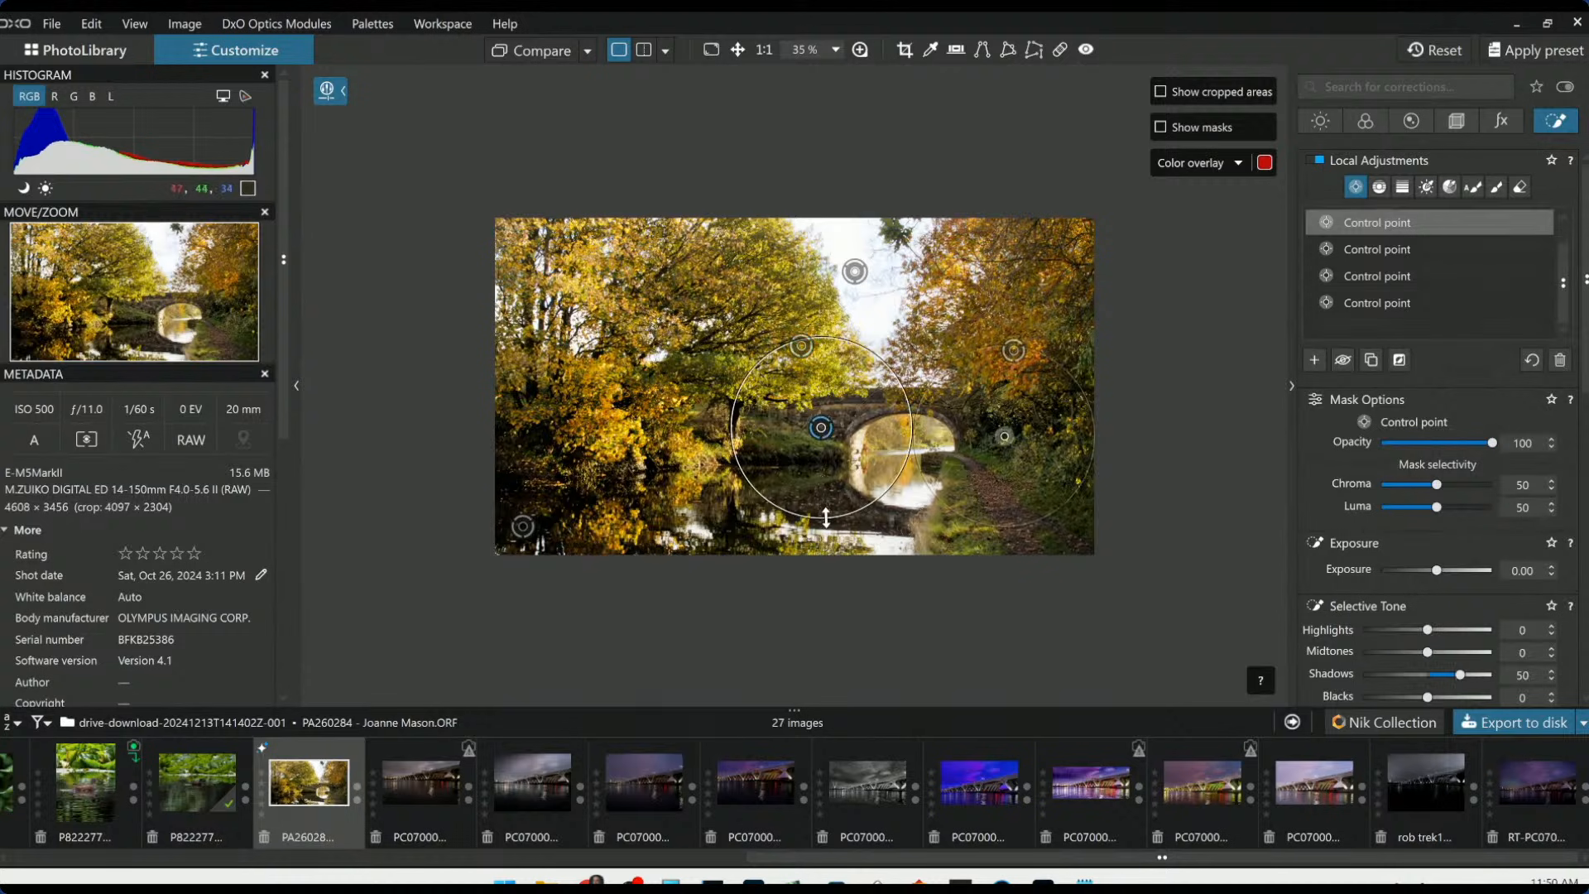
drag(826, 518, 827, 537)
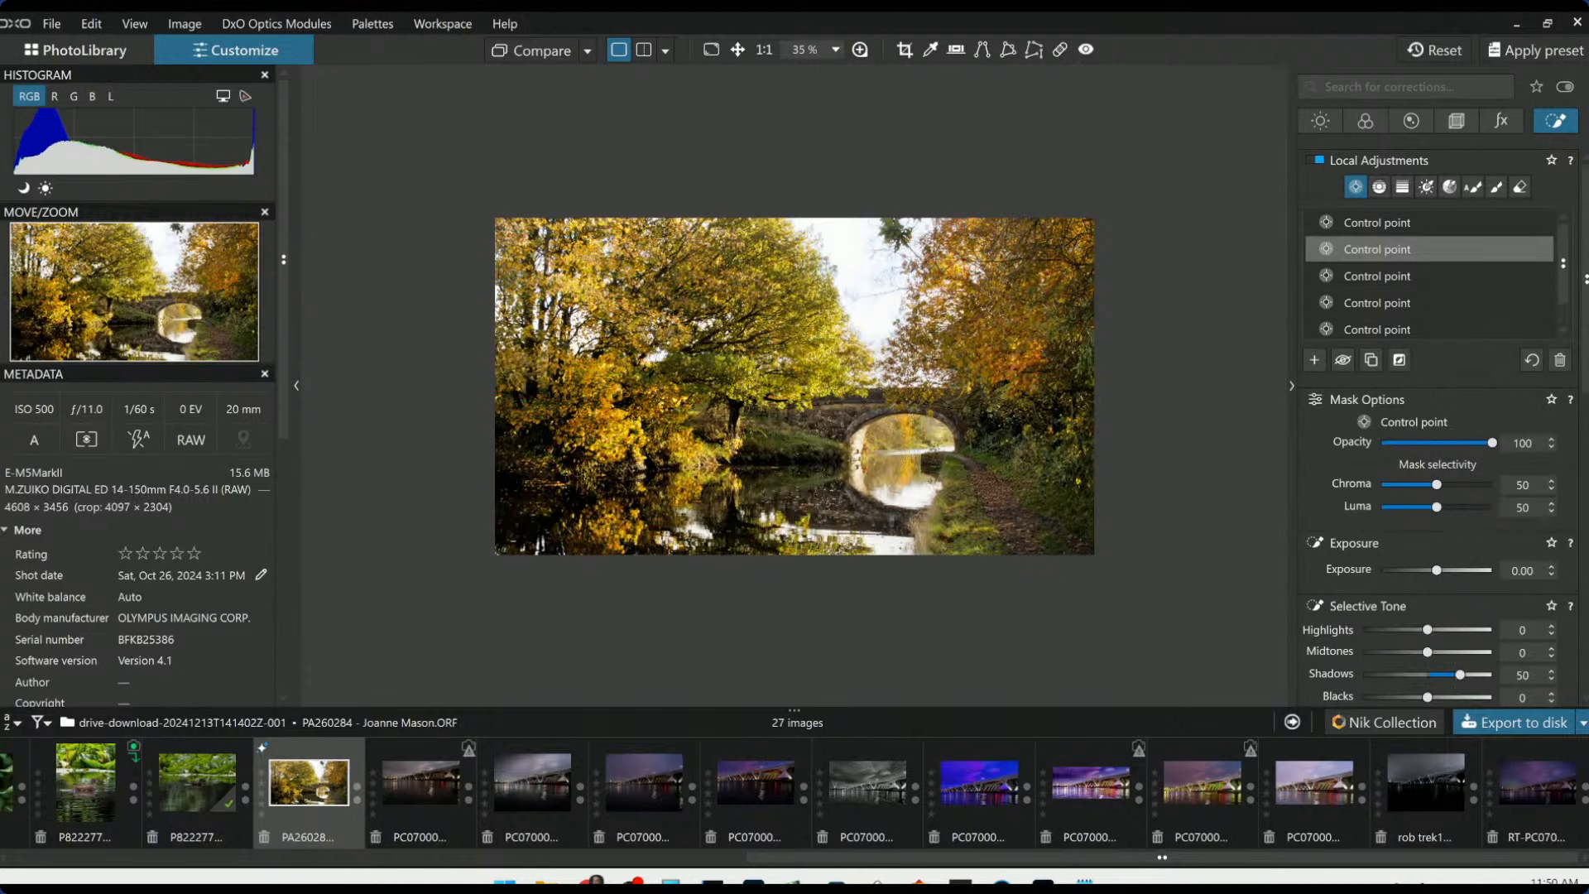
click(722, 538)
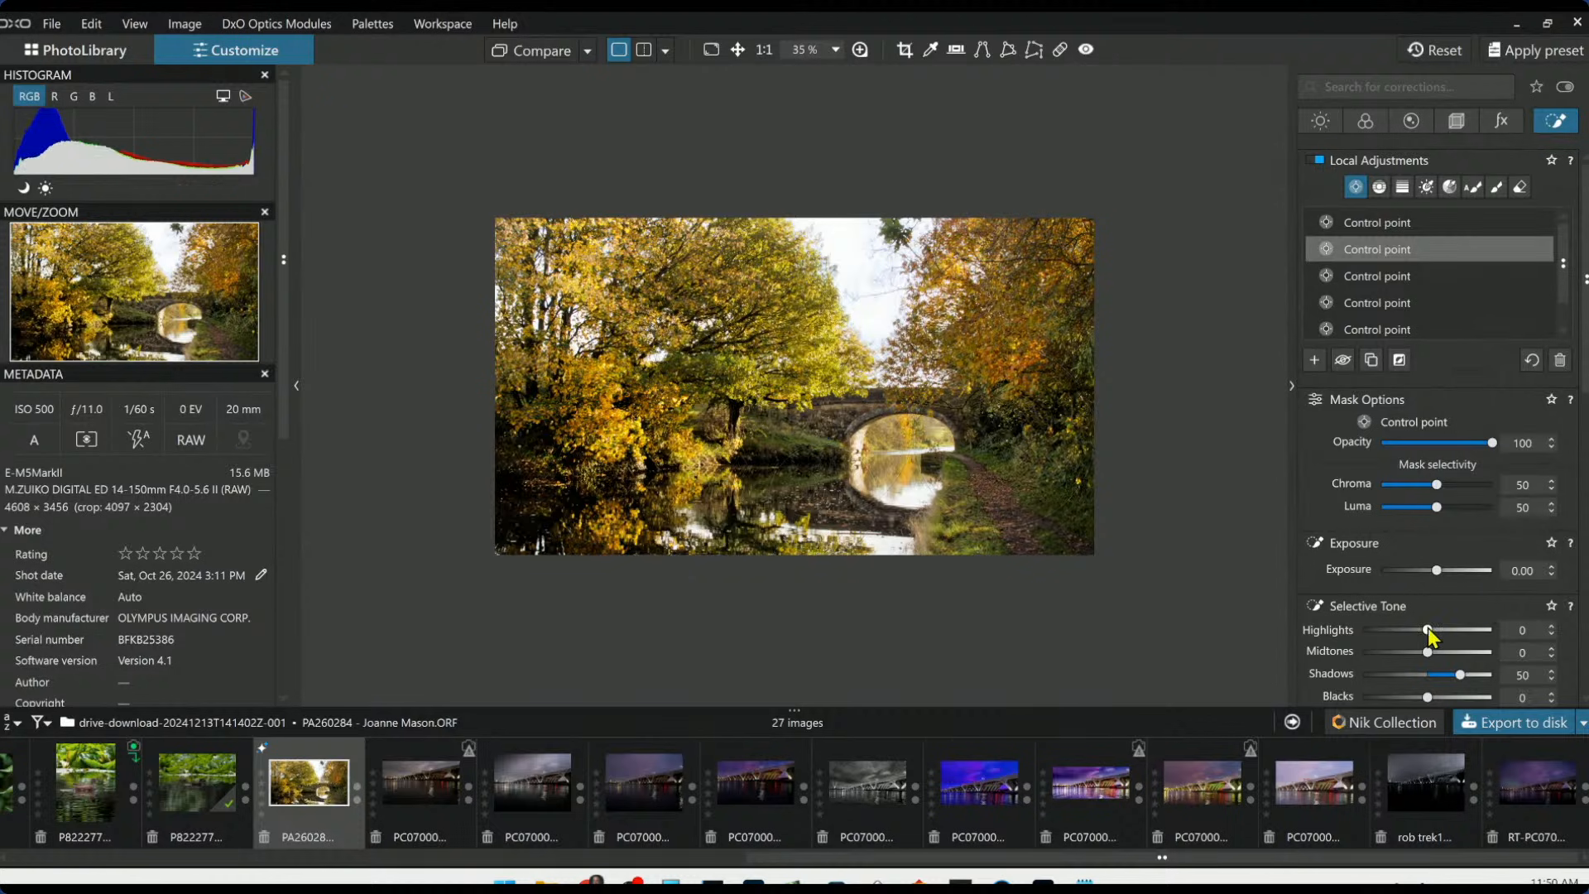
mouse_move(1428, 631)
mouse_down()
mouse_move(1467, 634)
mouse_move(1443, 654)
mouse_up()
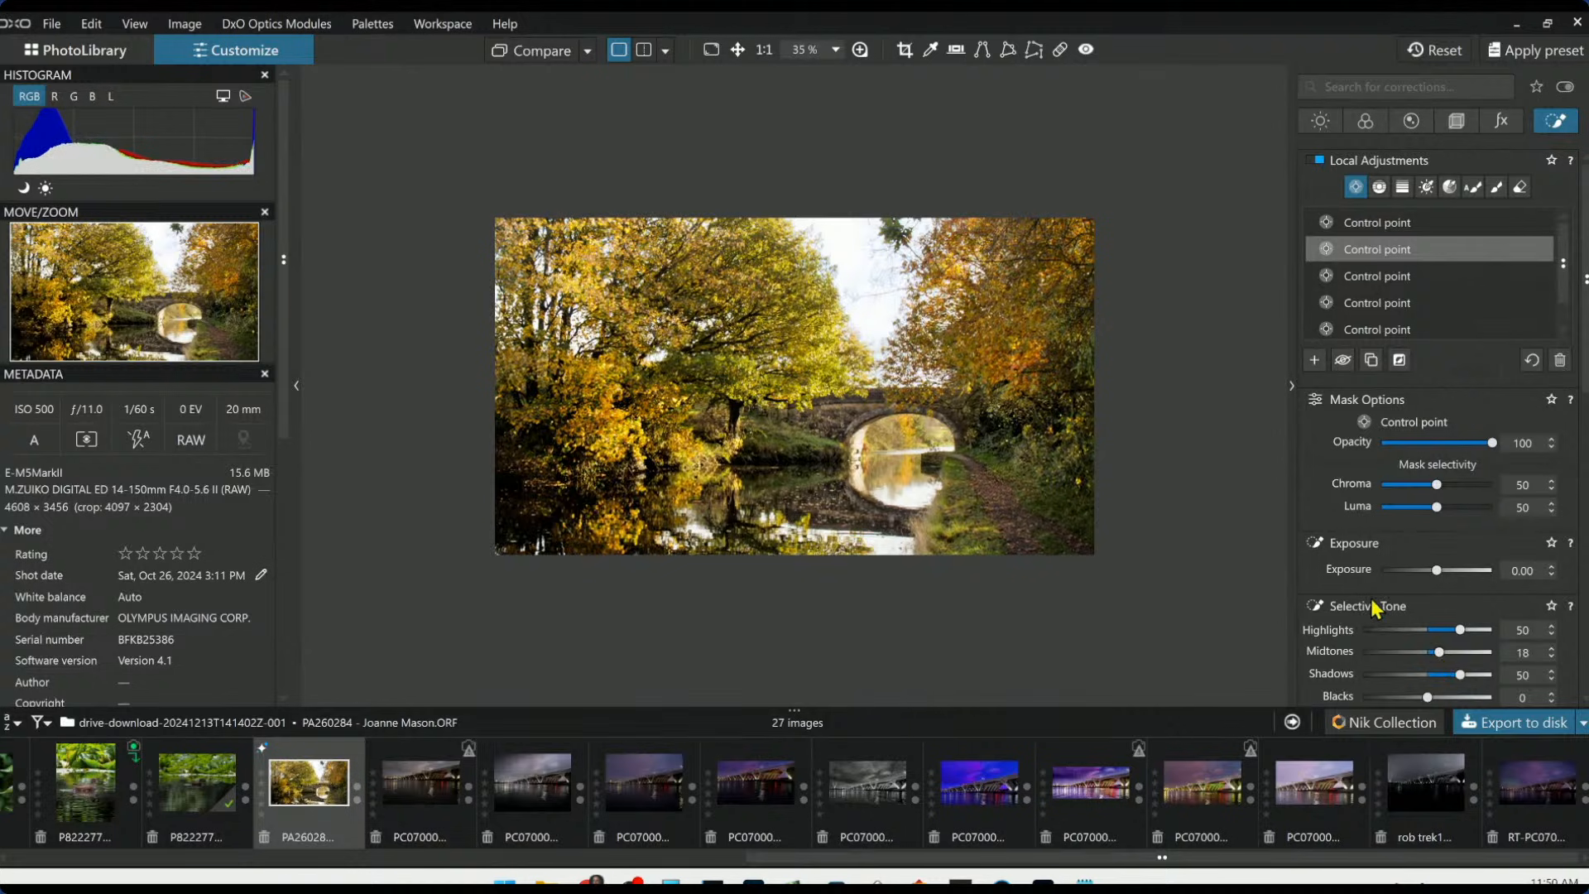
scroll(1376, 609, down, 1)
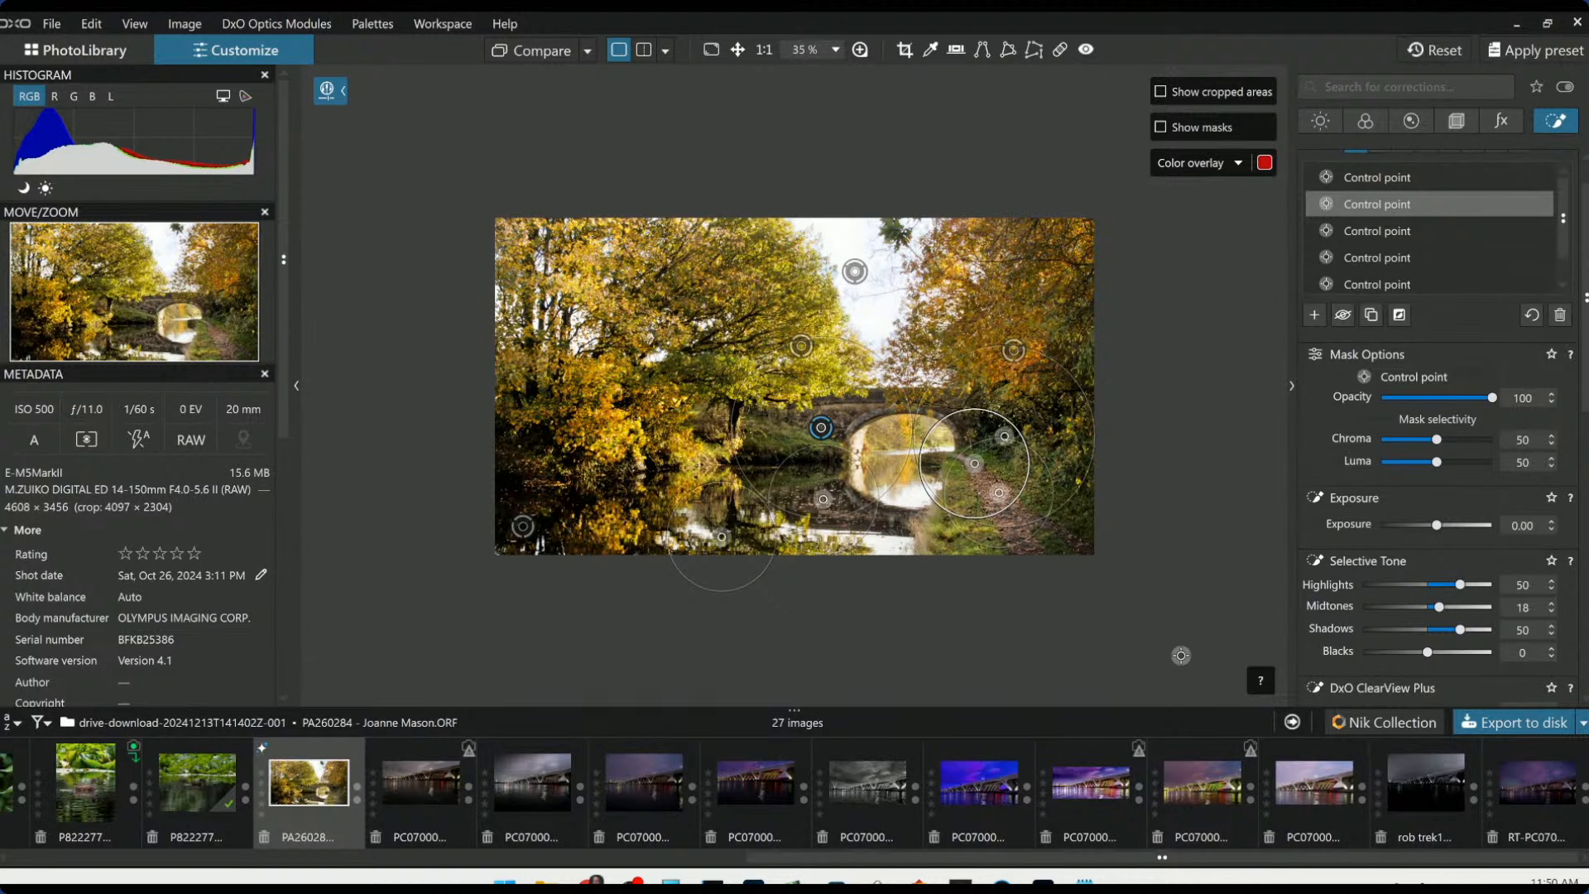
key(Escape)
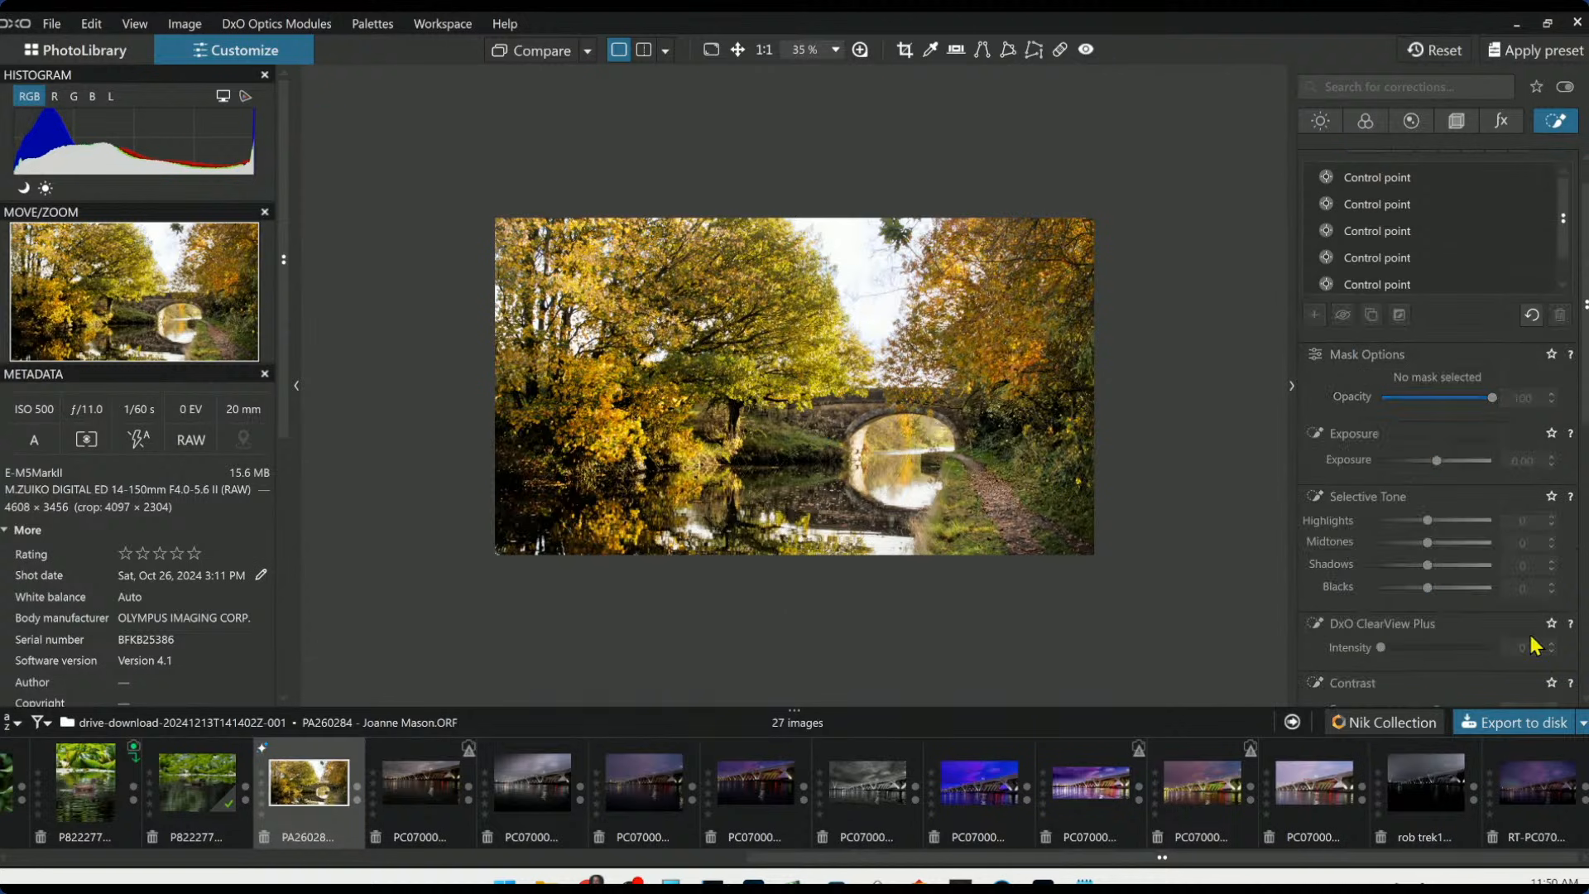
Set the whole photo's microcontrast to -100 and contrast to -14
click(1322, 122)
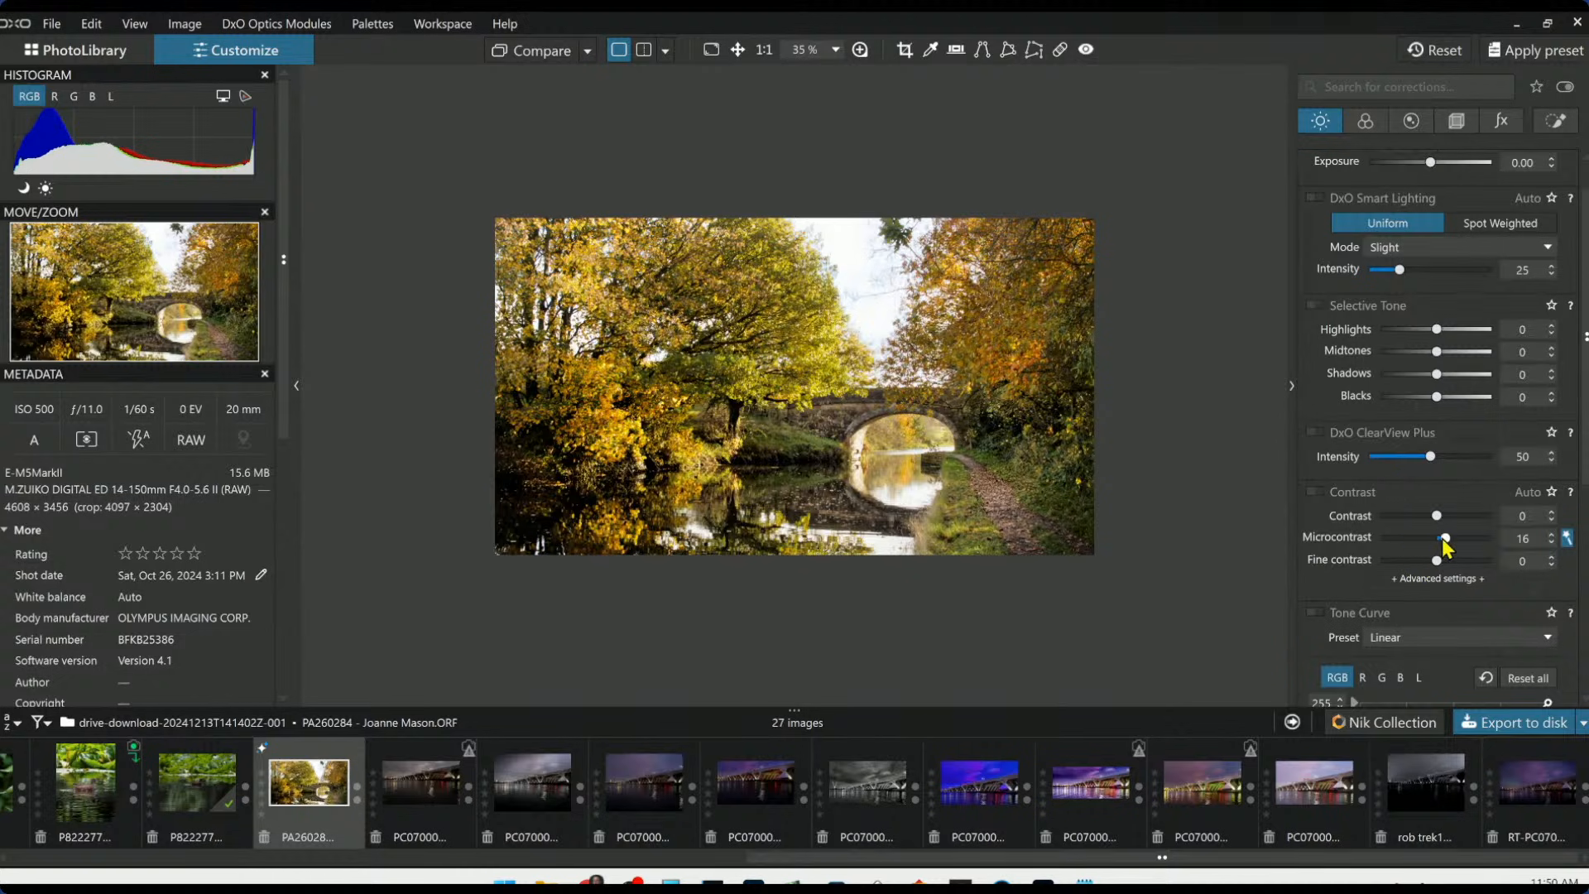
drag(1444, 540, 1406, 540)
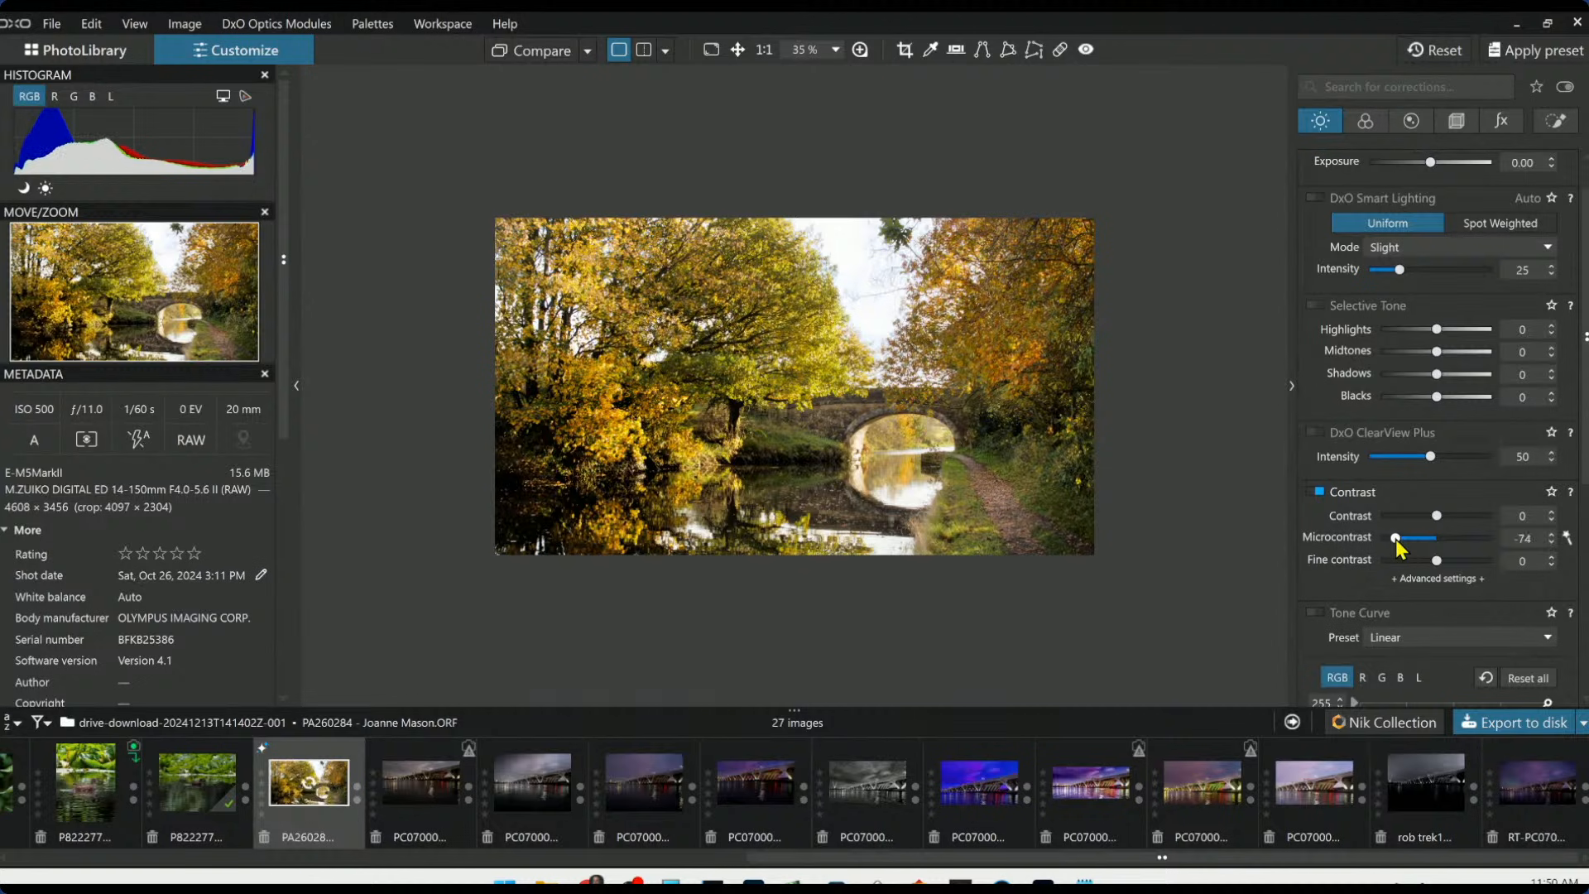
drag(1432, 517, 1372, 539)
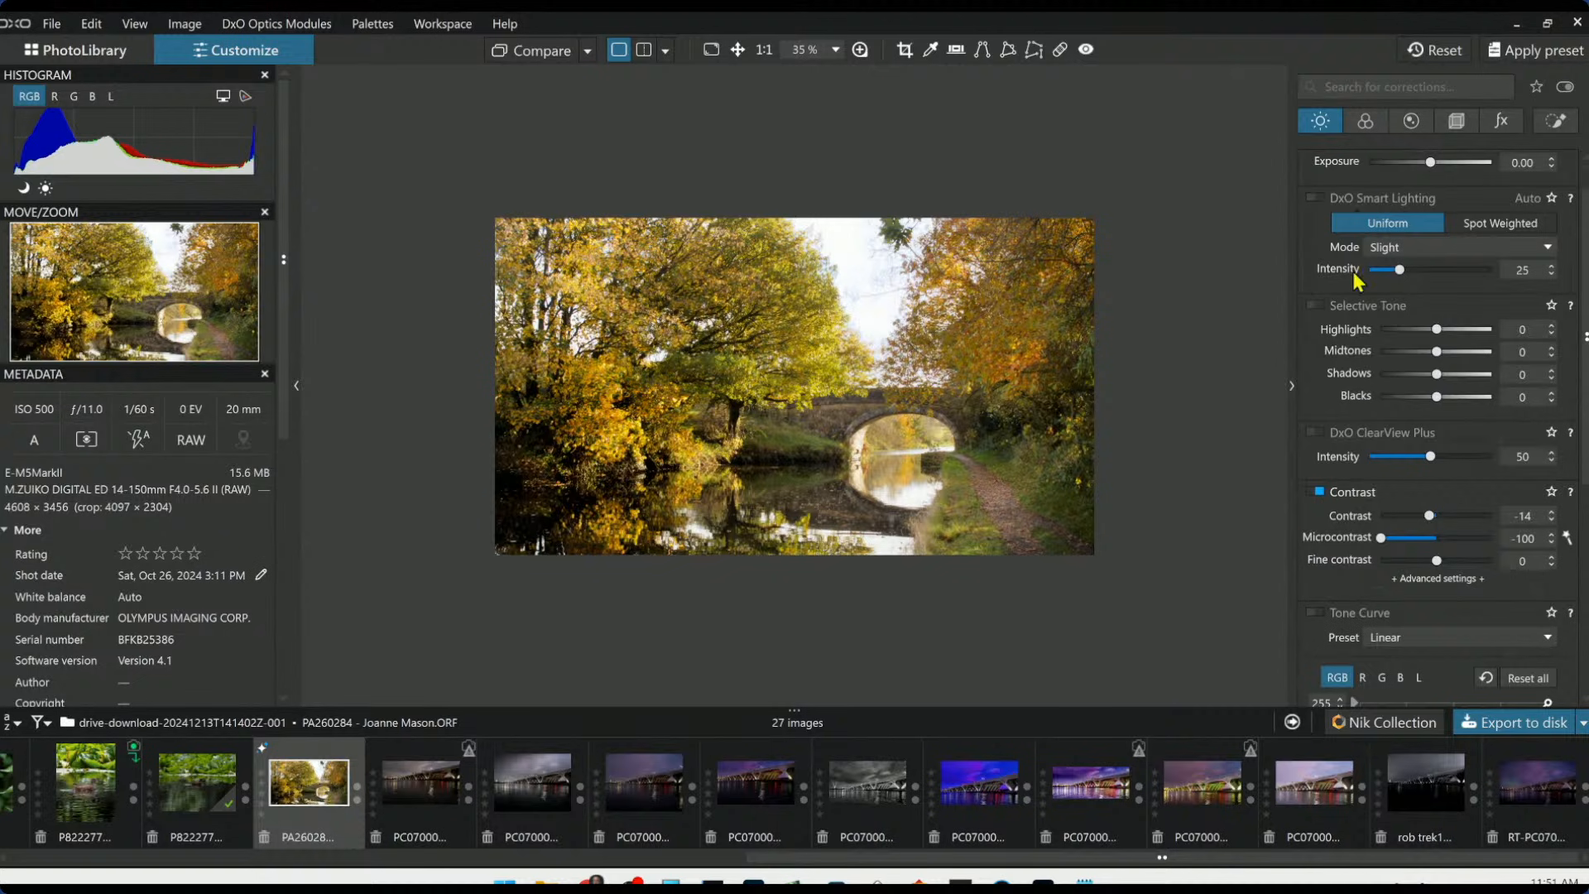
Raise the whole photo's Selective Tone blacks to 5
drag(1437, 397, 1436, 400)
scroll(1436, 406, up, 5)
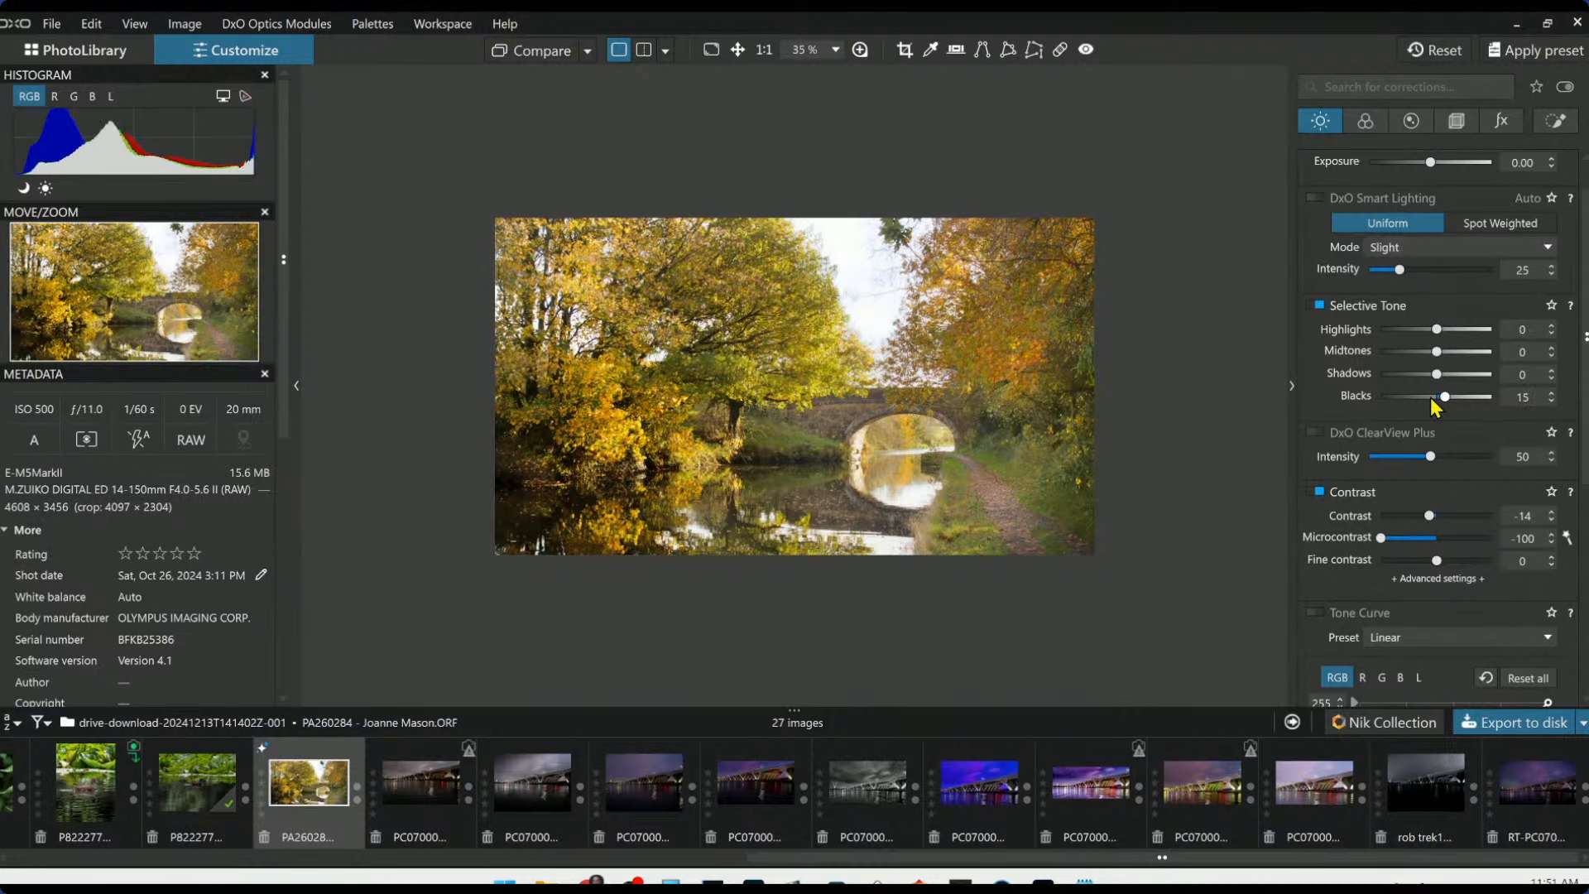
scroll(1436, 406, down, 5)
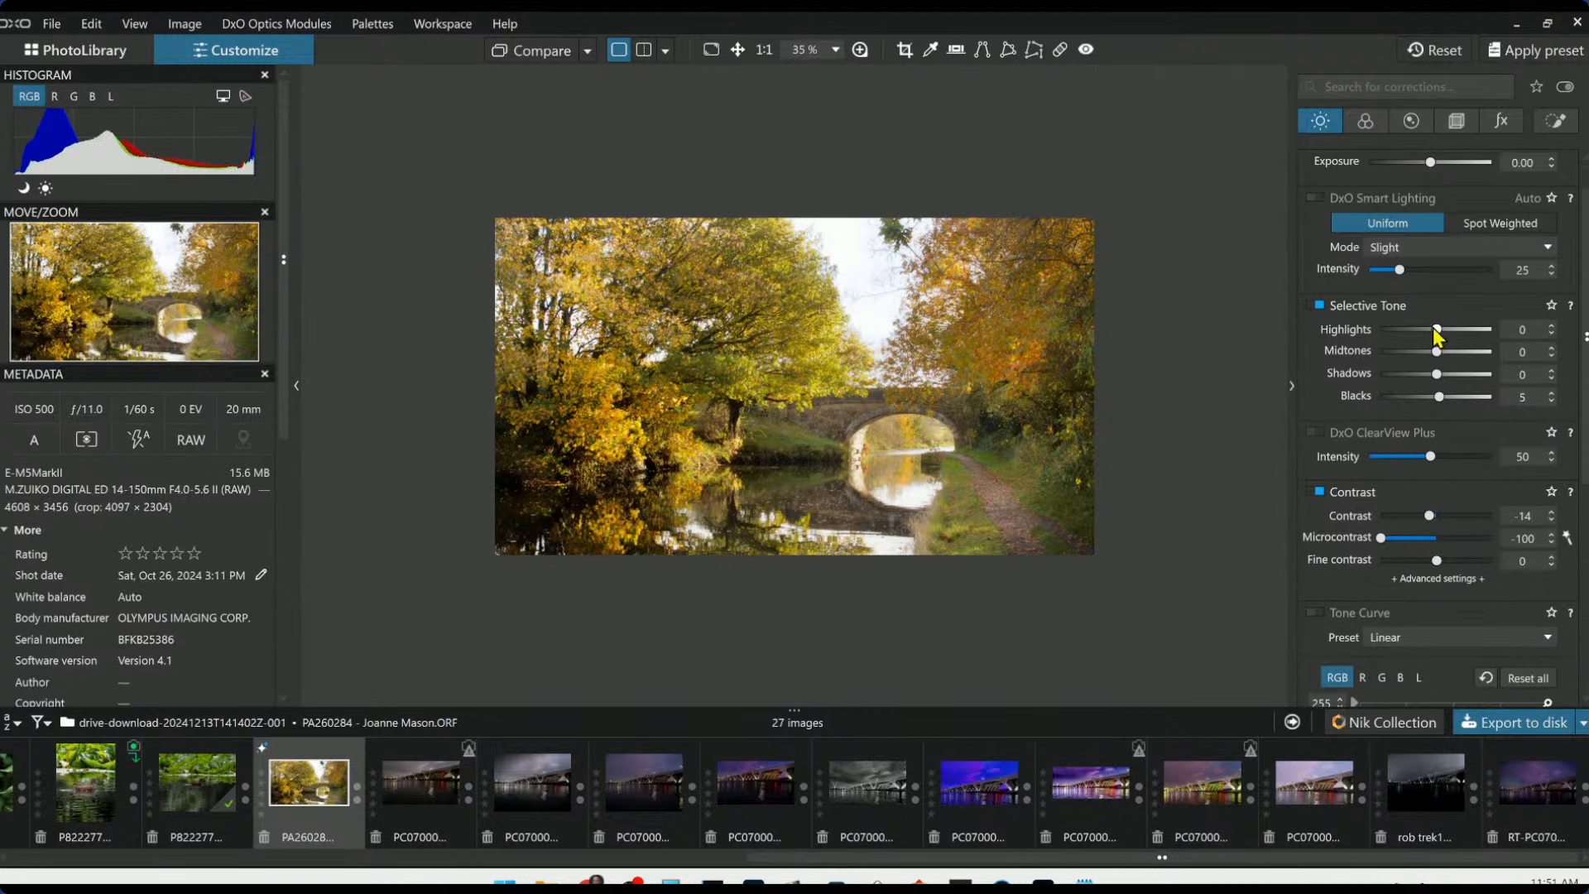
scroll(741, 422, up, 1)
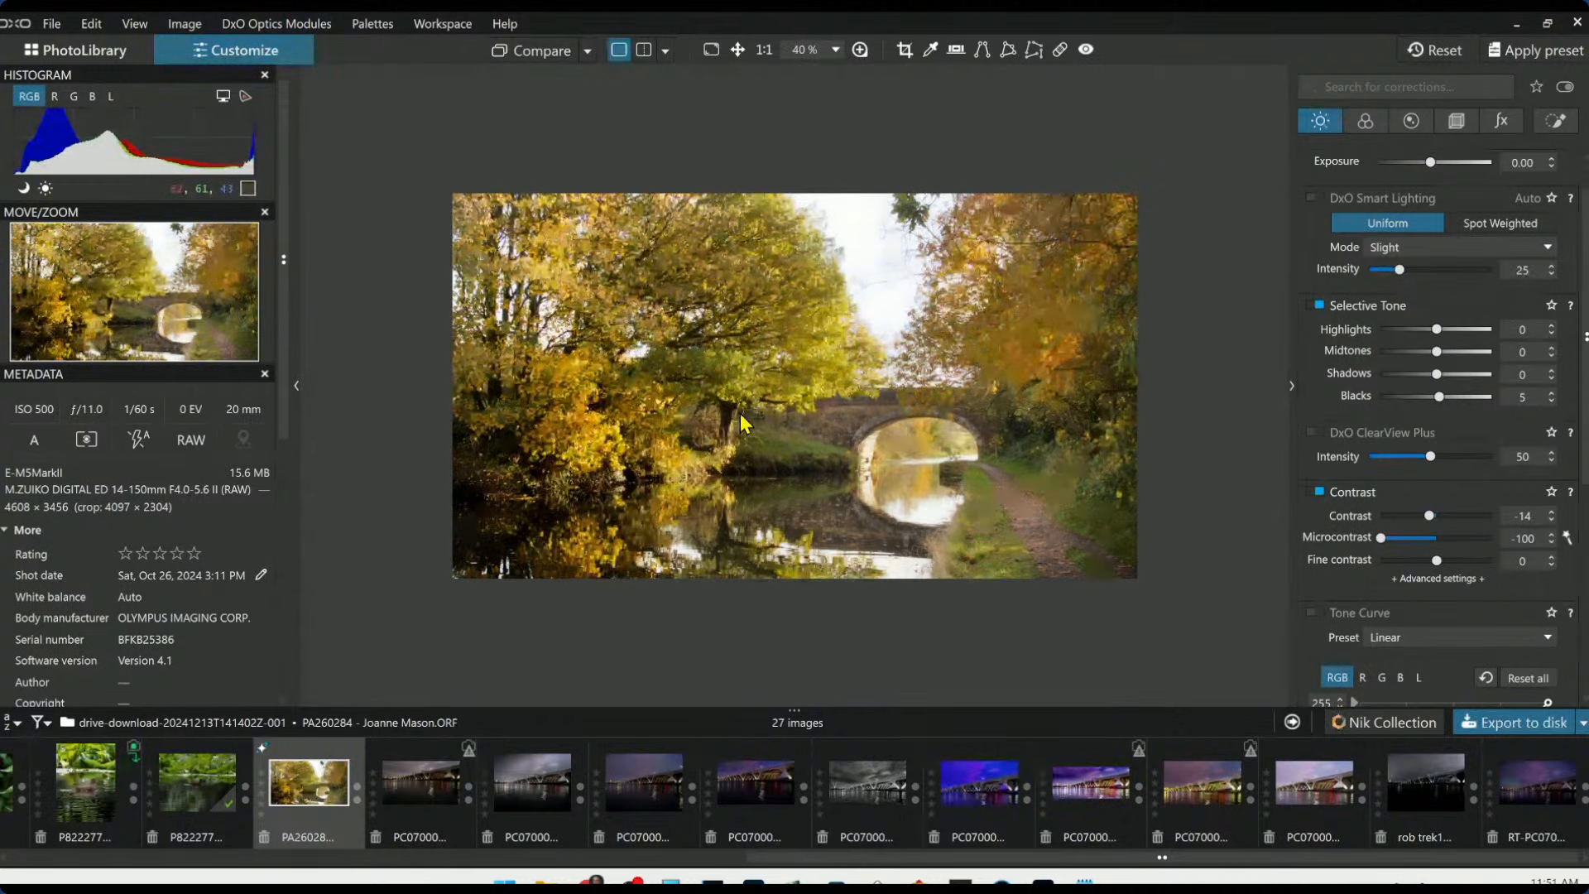
scroll(1031, 509, up, 1)
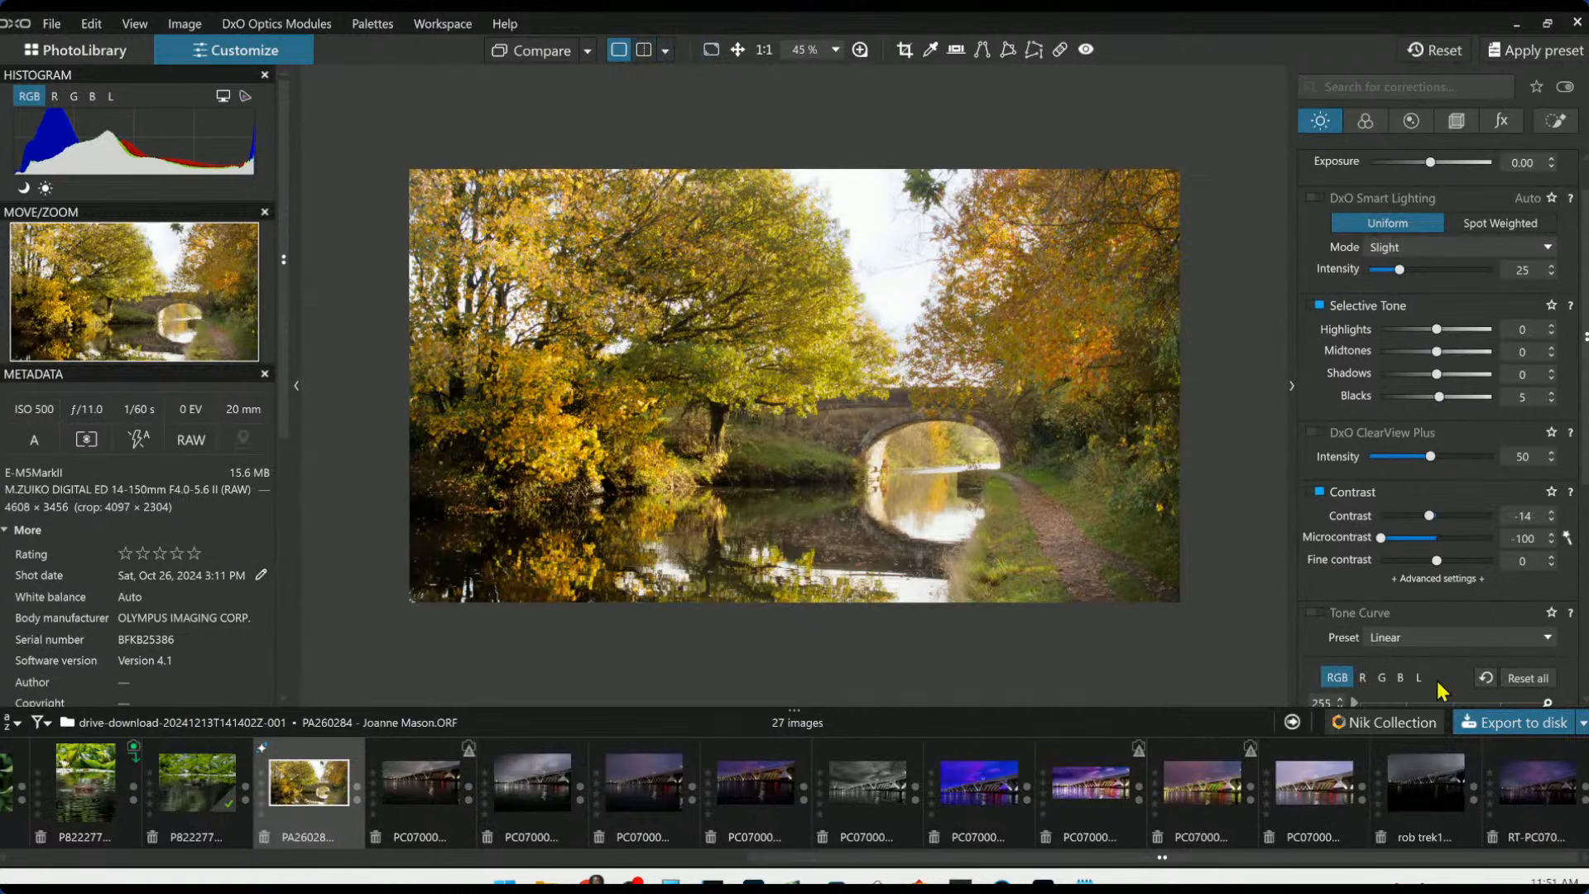
Export the bridge photo to its original image folder as a full-size JPEG at quality 95
click(1482, 723)
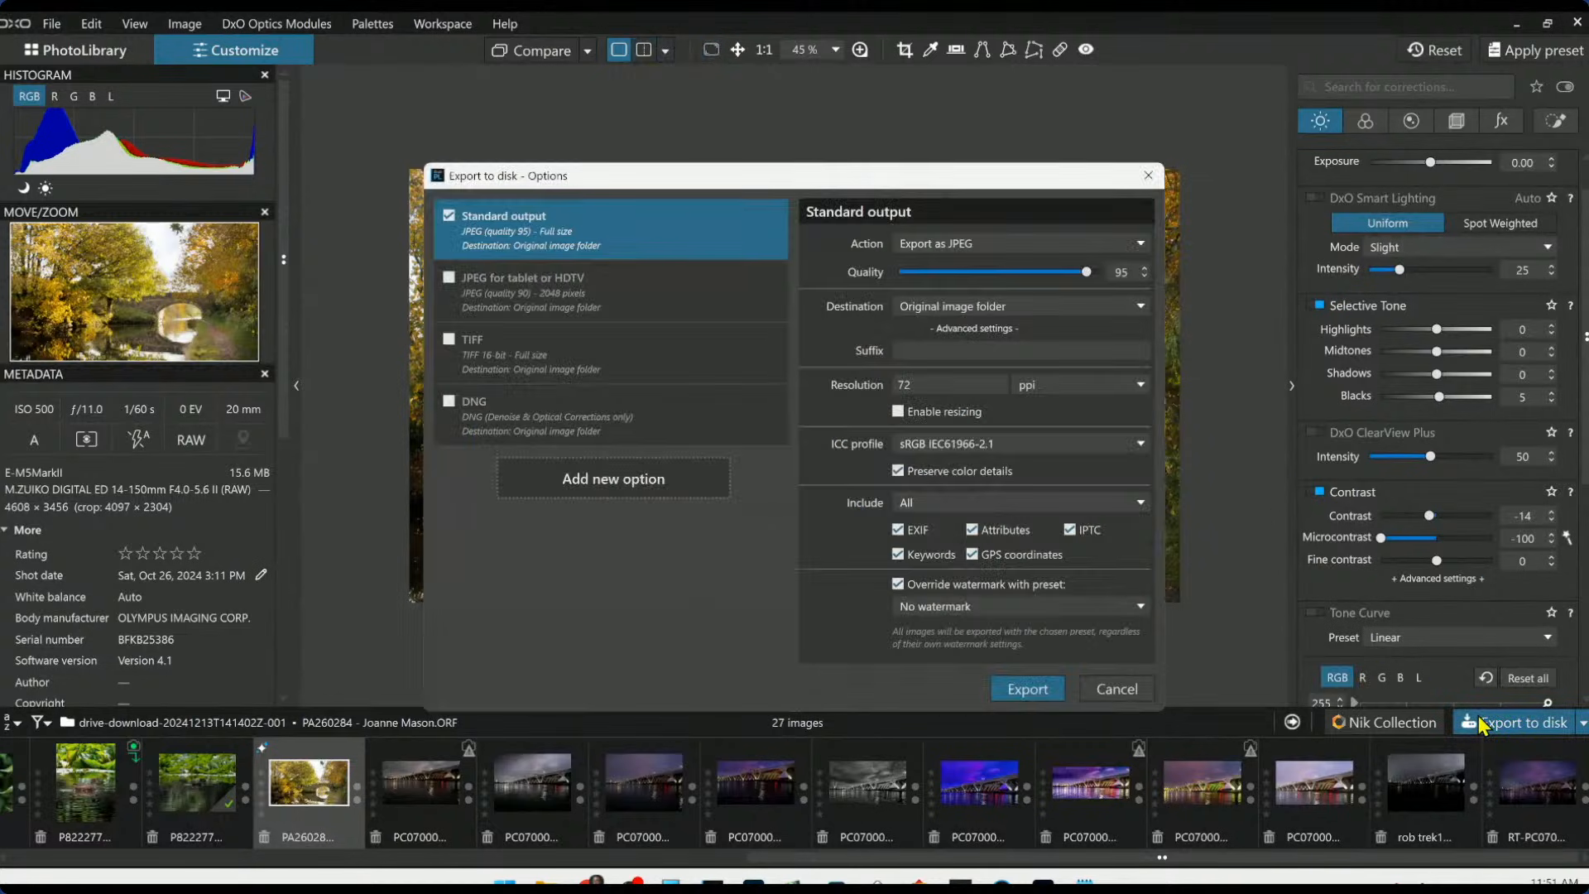
key(Return)
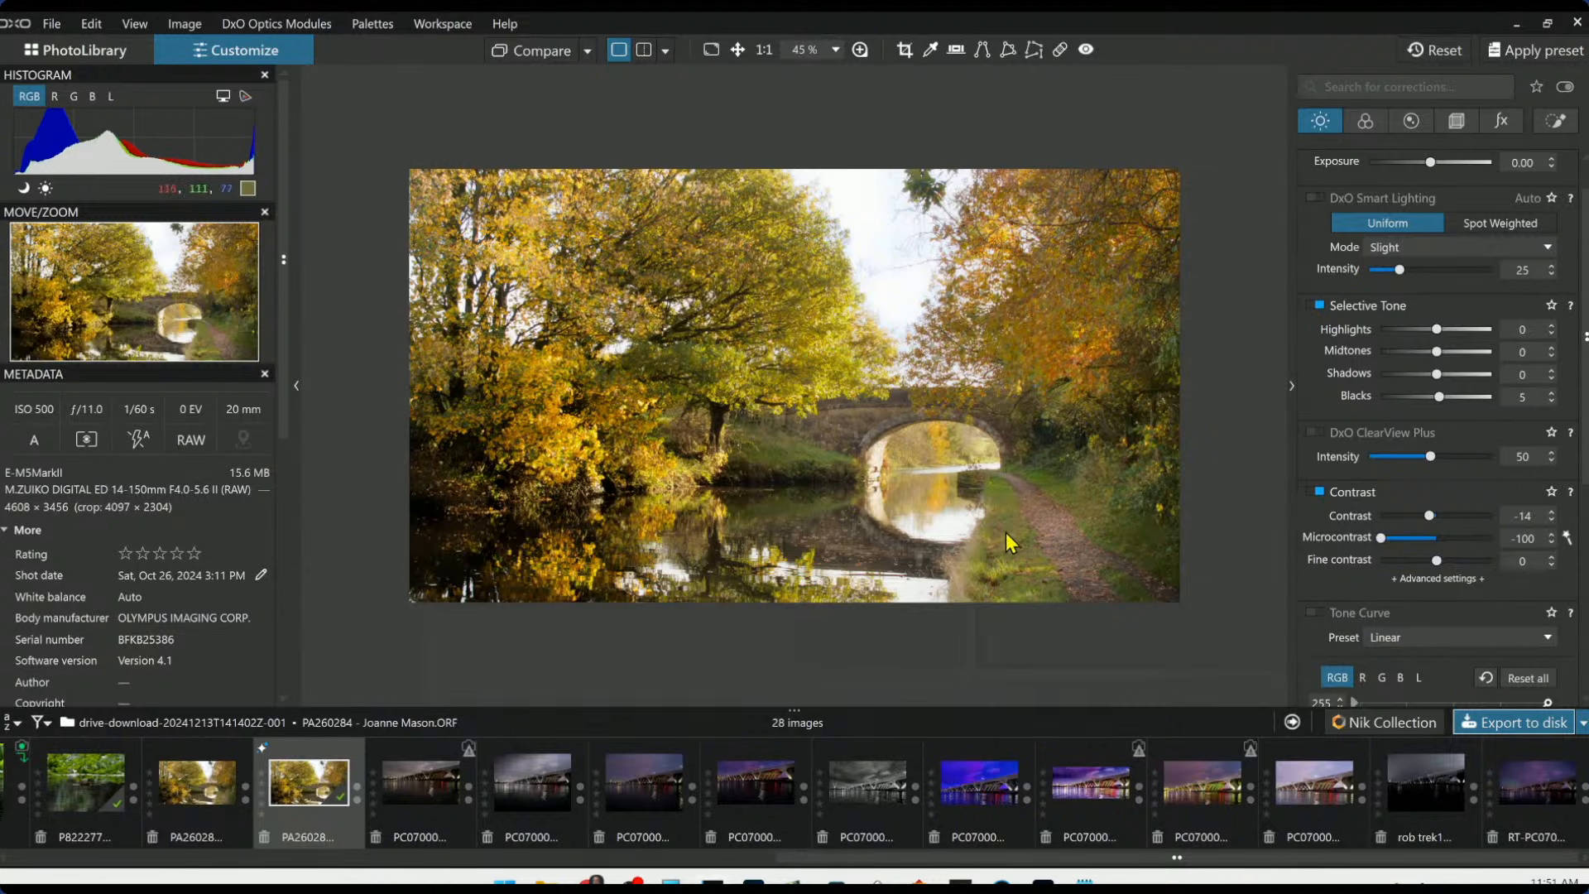
scroll(1475, 323, up, 1)
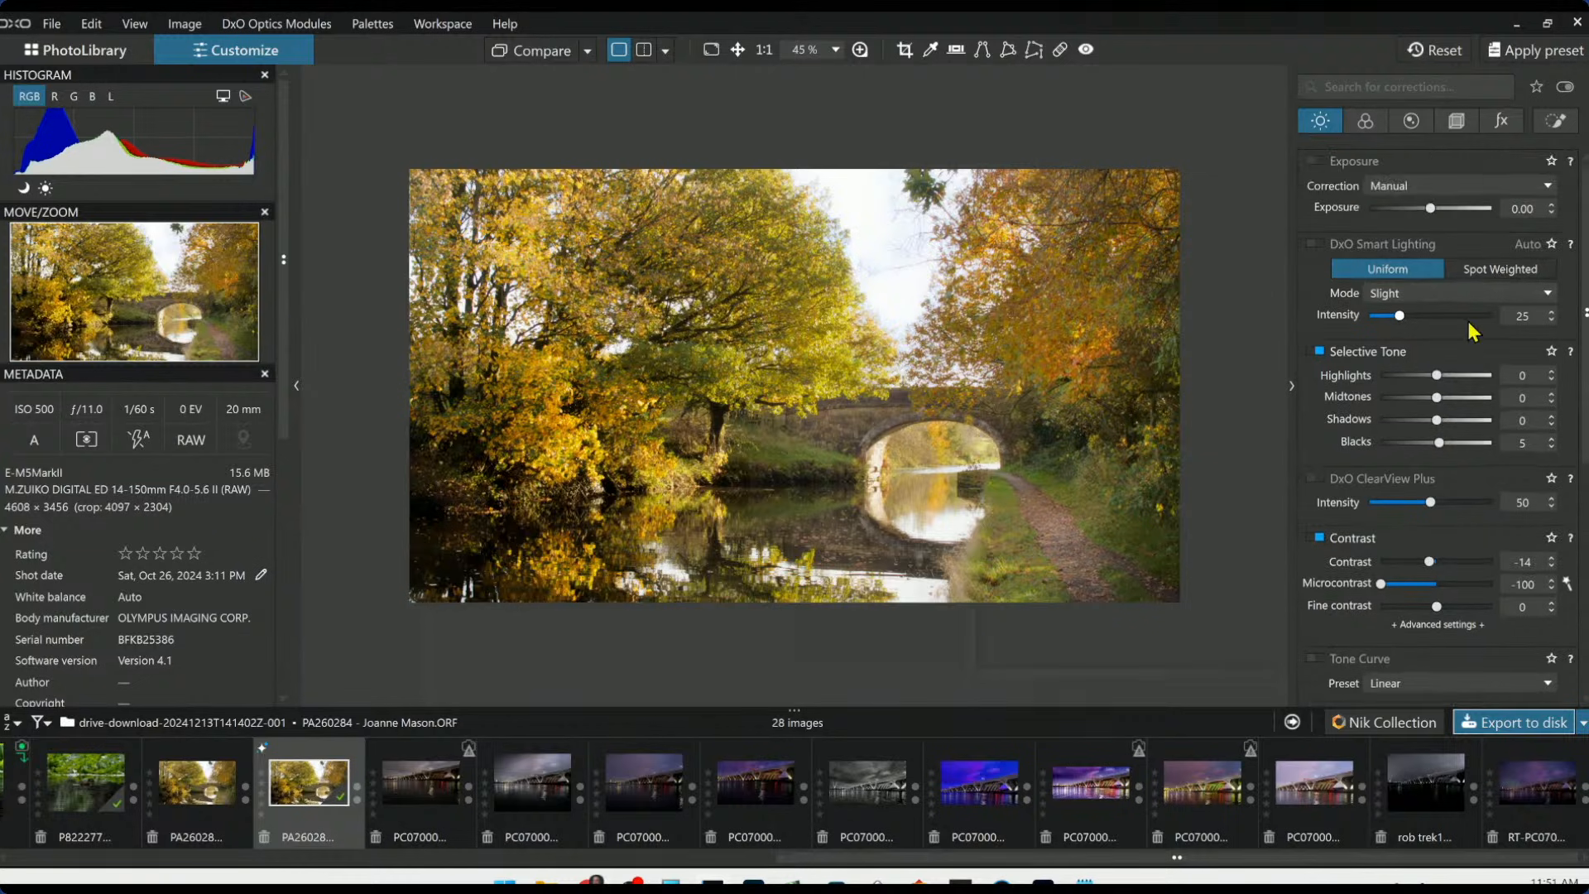
scroll(1417, 493, down, 1)
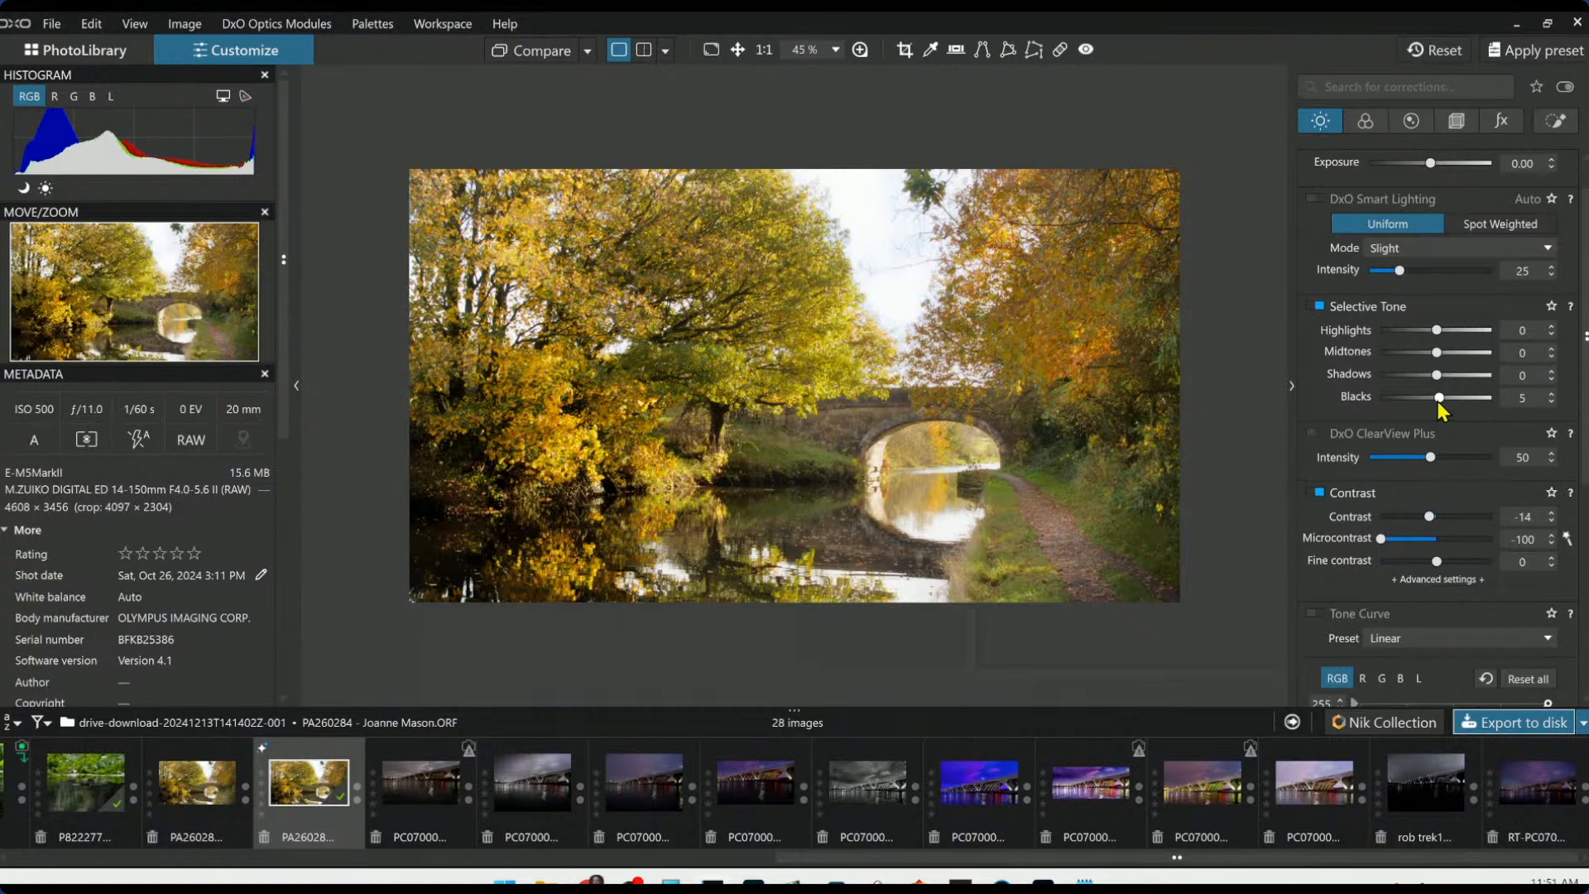
Brush a mask over the grass strip between the water and towpath, and set its shadows to -7 and blacks to -60
click(1556, 121)
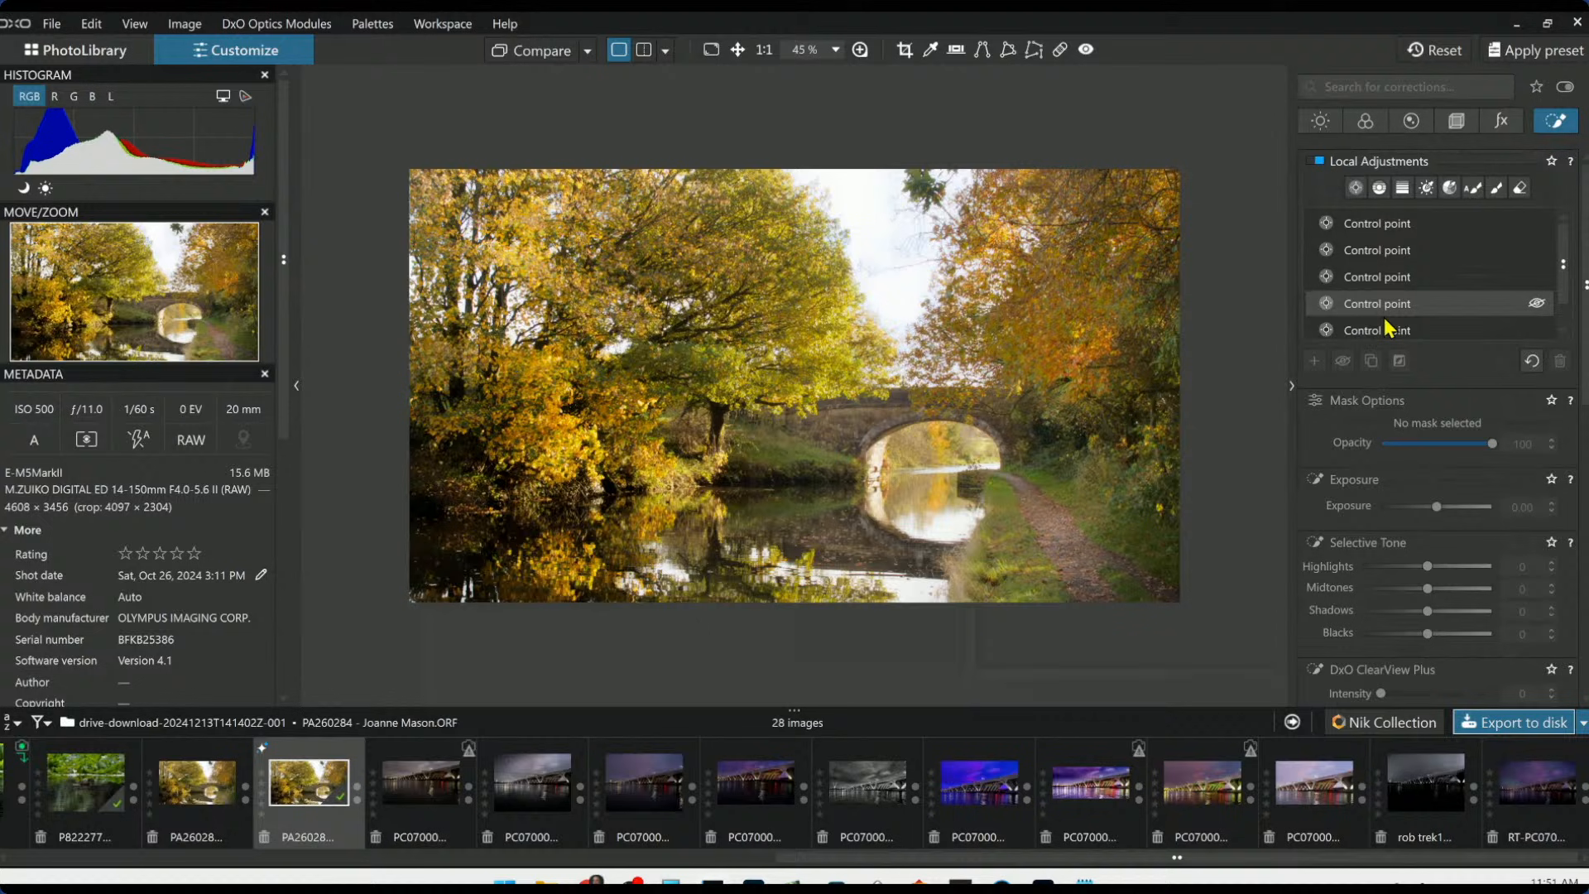
click(1496, 187)
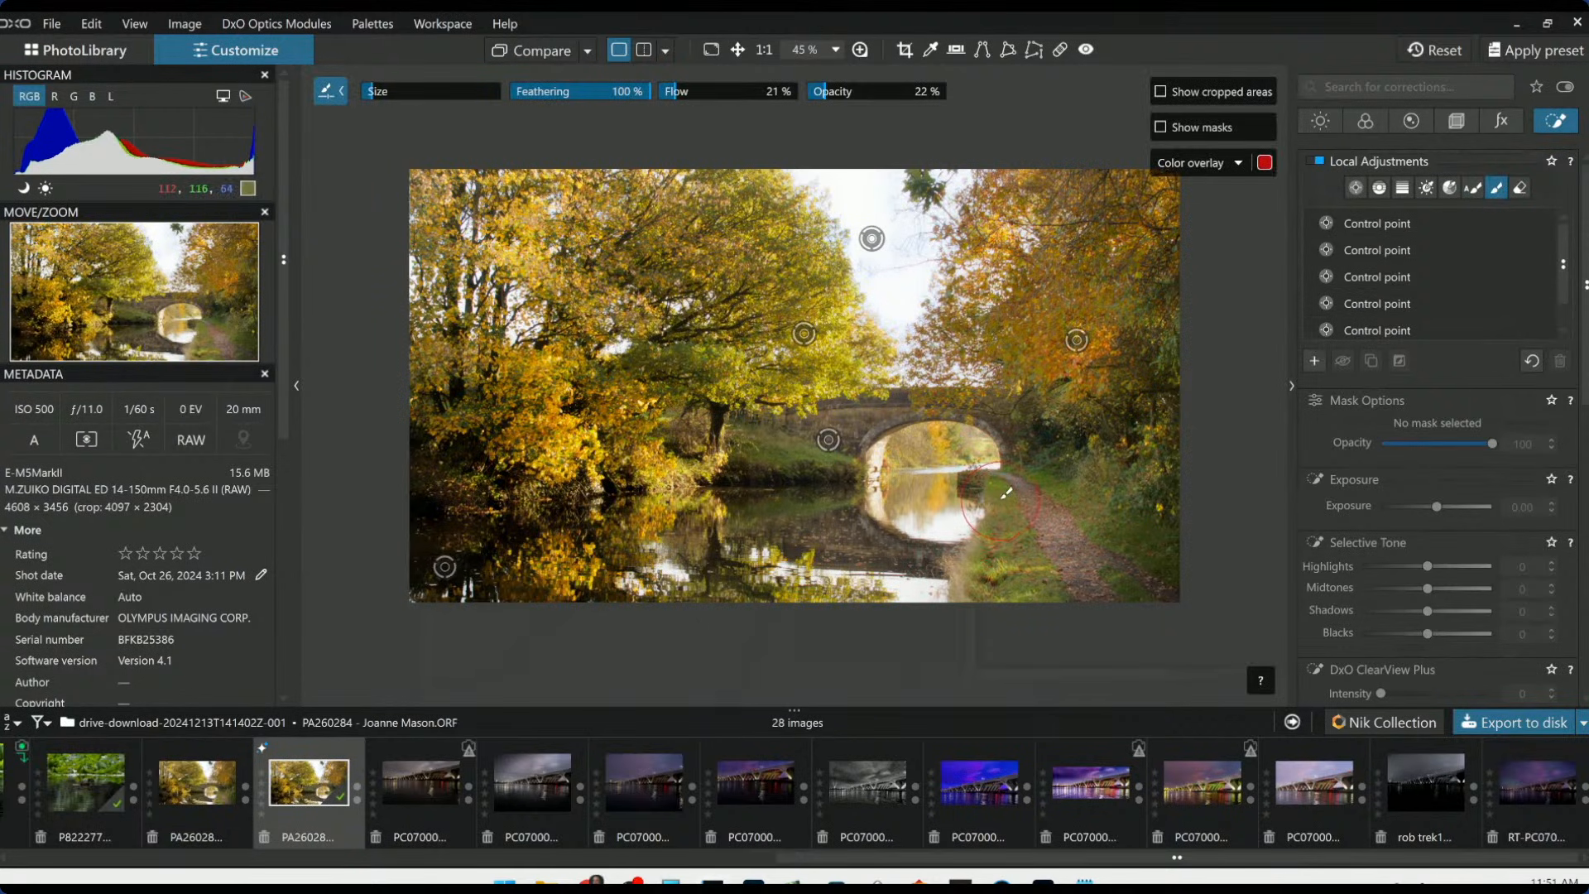
mouse_move(999, 507)
mouse_down()
mouse_move(1003, 577)
mouse_move(1006, 526)
mouse_move(1031, 588)
mouse_move(1028, 545)
mouse_move(1004, 571)
mouse_up()
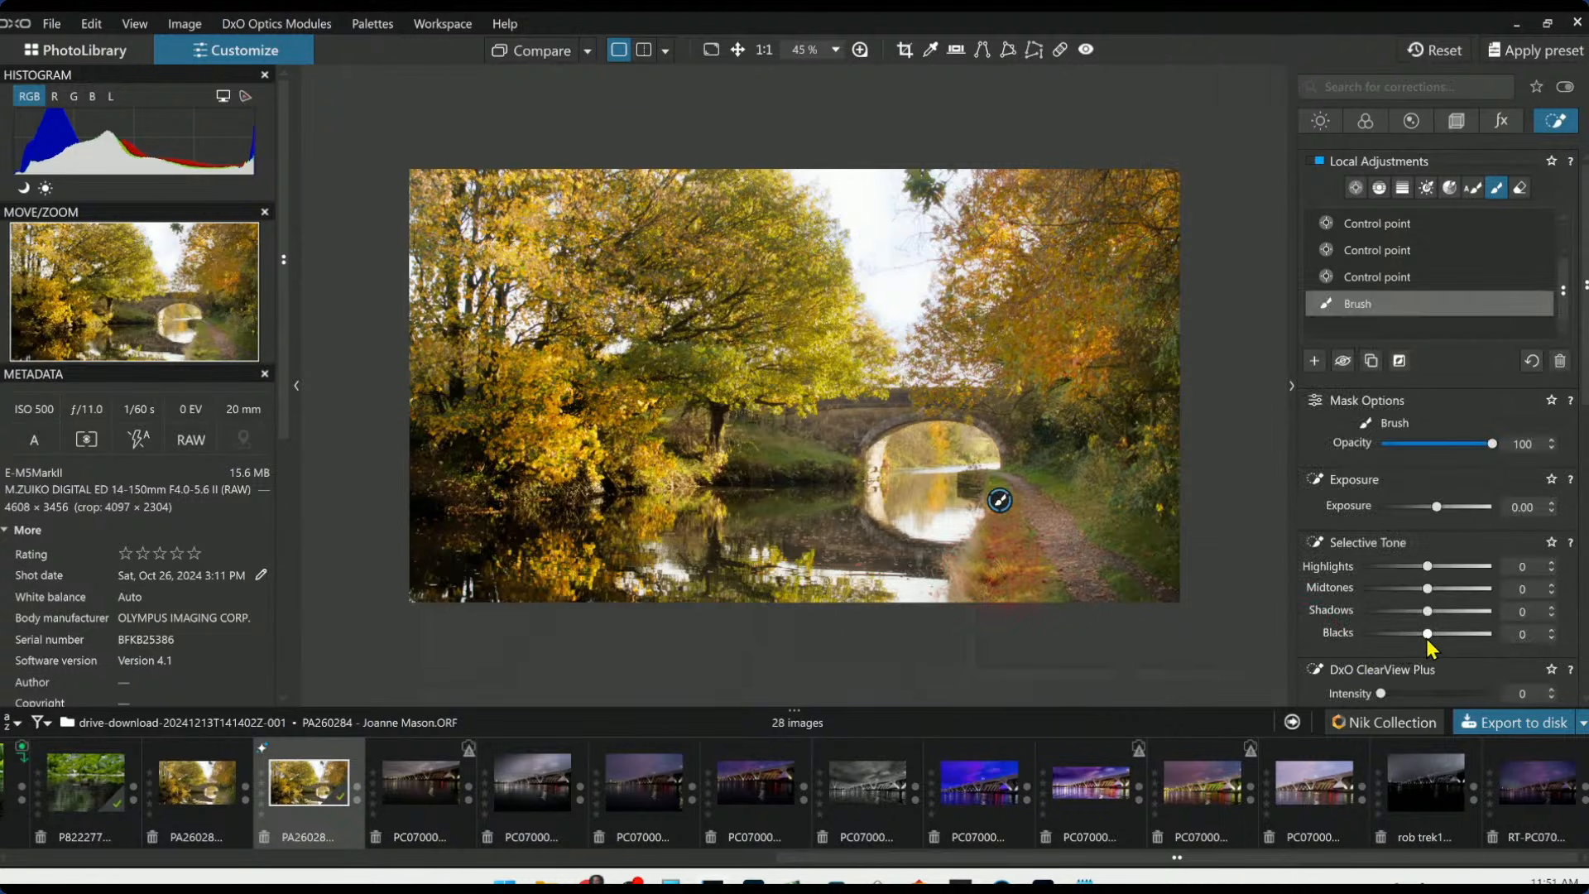
mouse_move(1427, 633)
mouse_down()
mouse_move(1344, 637)
mouse_move(1388, 644)
mouse_move(1399, 610)
mouse_move(1423, 609)
mouse_up()
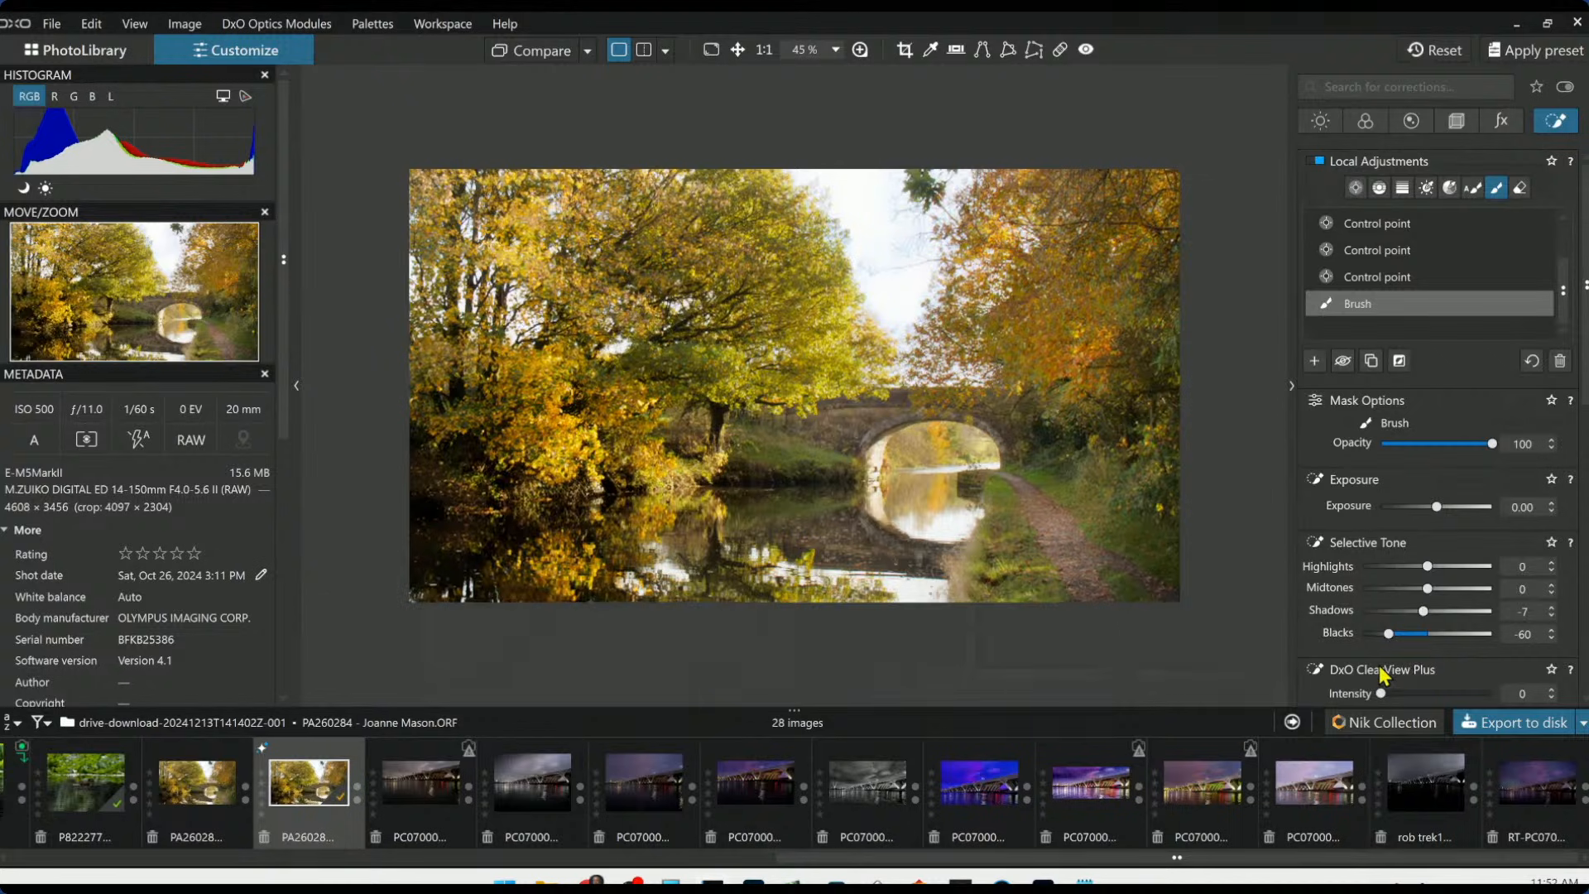
Export the photo as a full-size JPEG at quality 95 to the original image folder, overwriting the existing file
click(1492, 721)
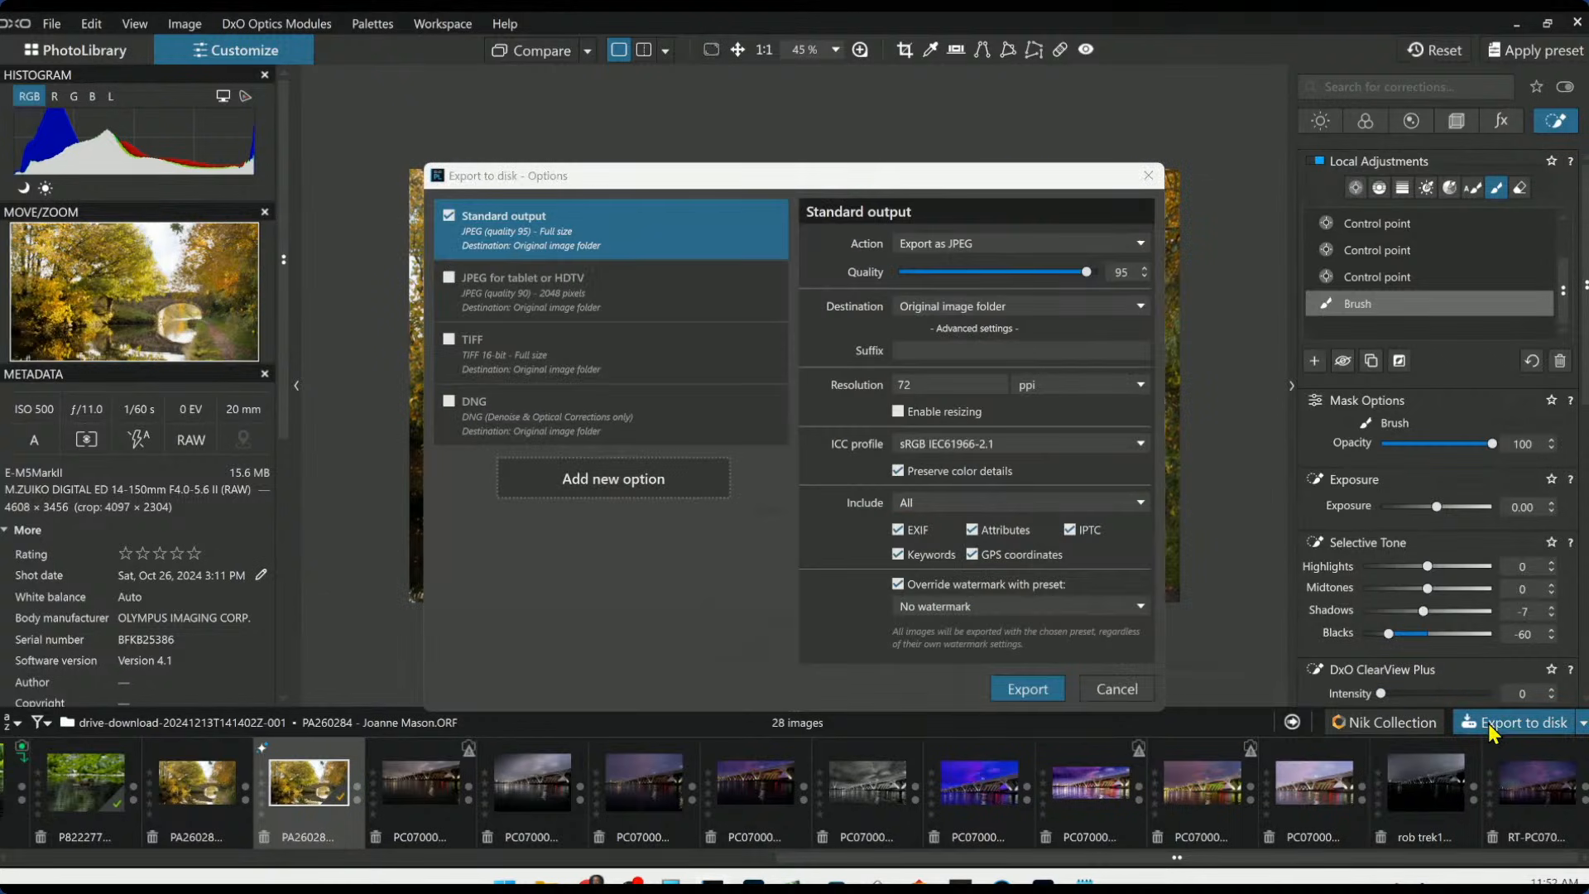
key(Return)
click(626, 451)
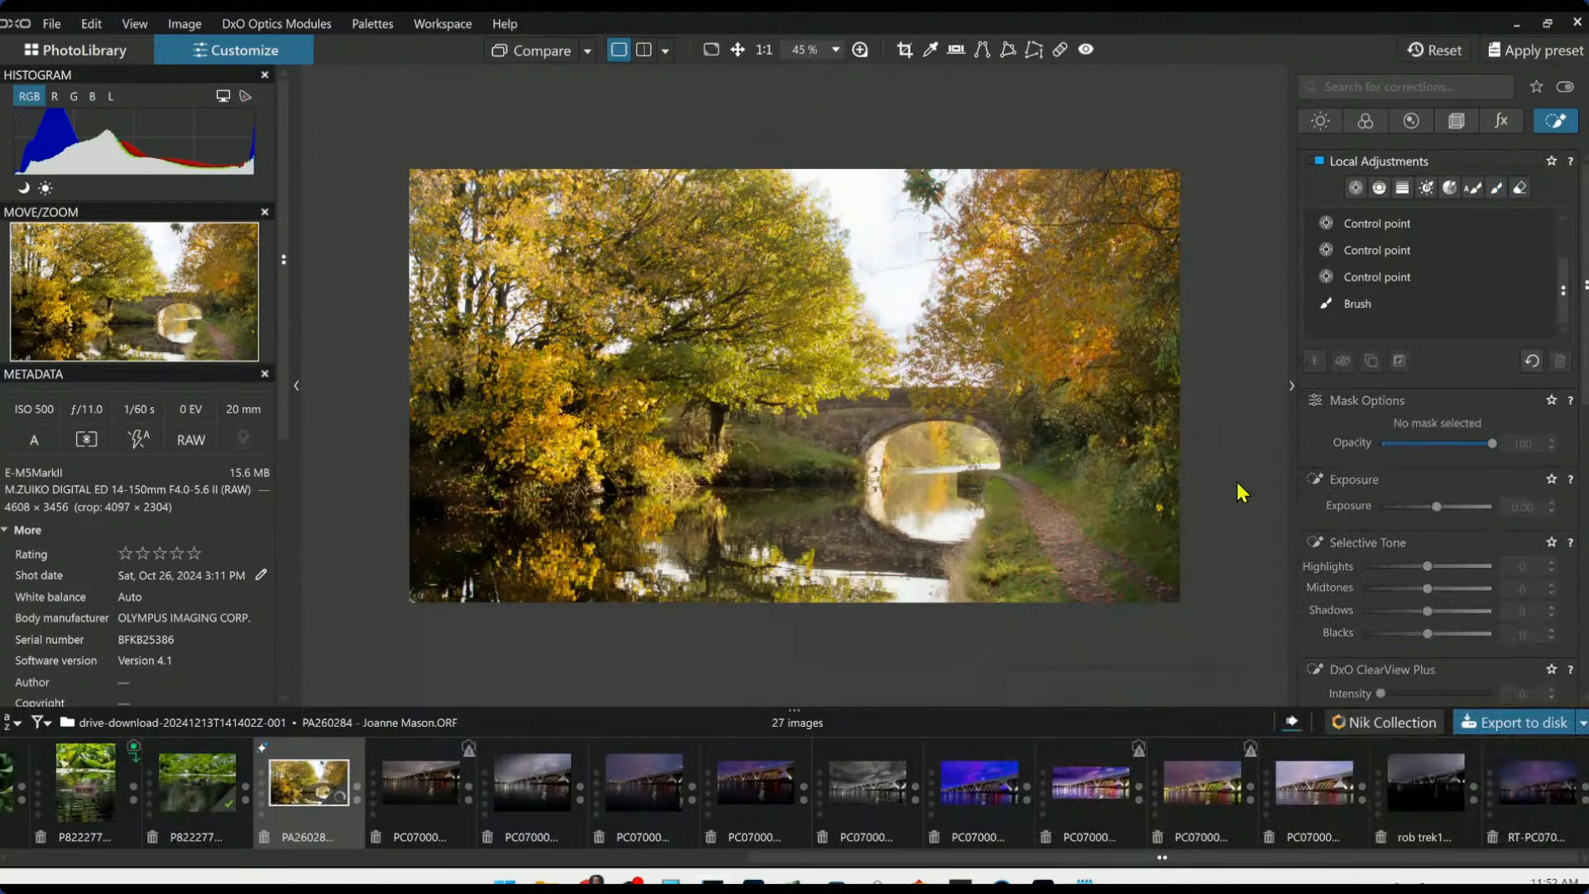
Move the bridge control point slightly up and to the right on the stonework beside the arch
click(1362, 263)
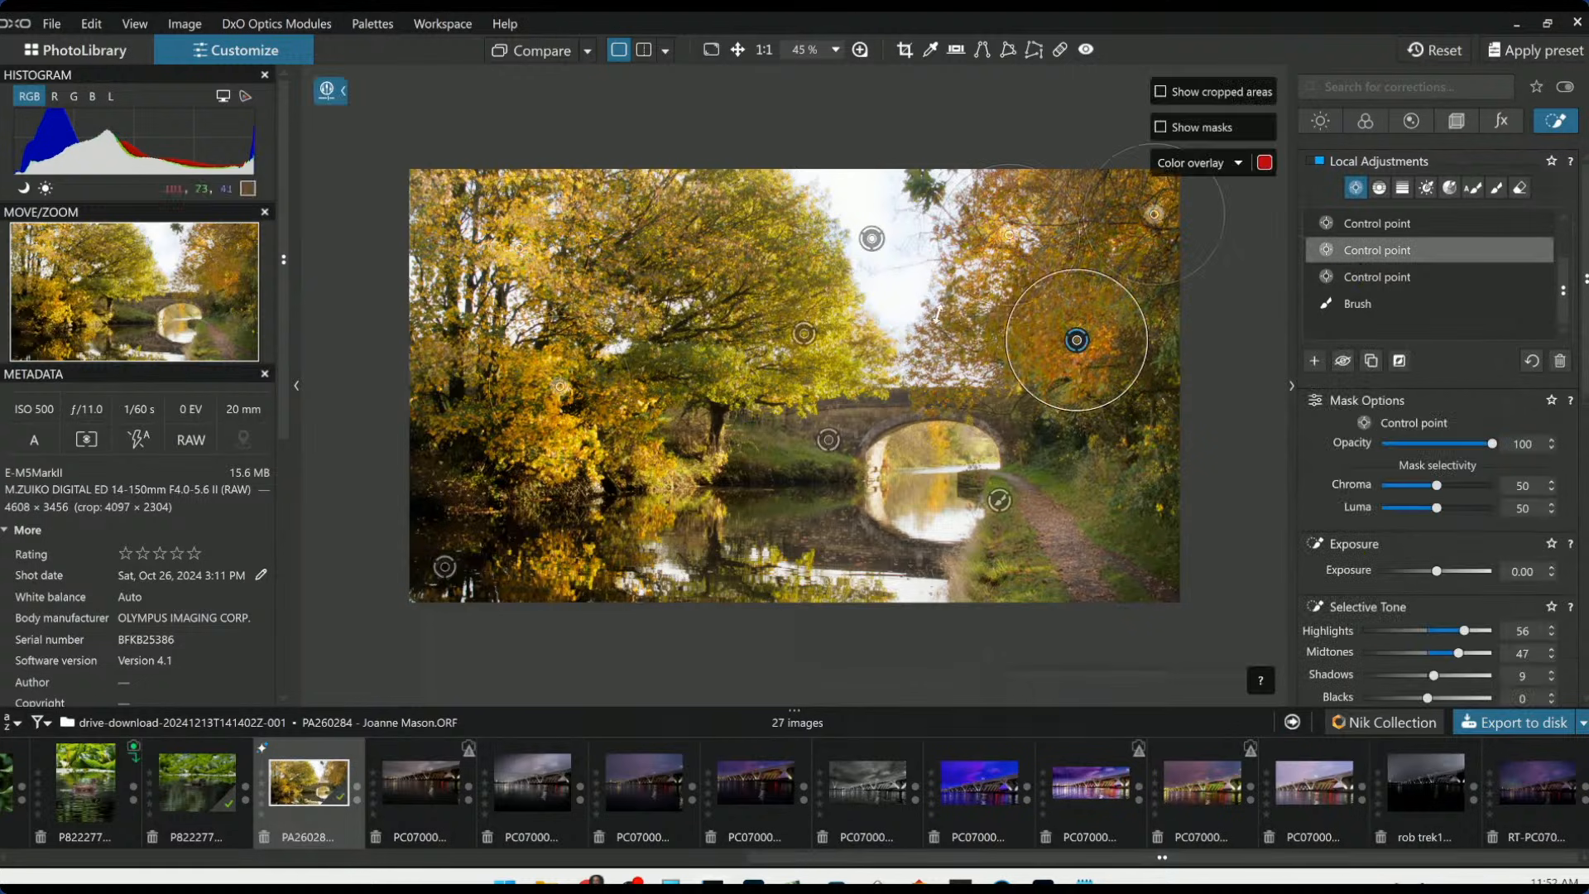
click(830, 442)
drag(829, 442, 838, 433)
Add a small control point on the grassy bank beside the bridge with exposure 0.71, highlights 36 and temperature 8746
click(1314, 361)
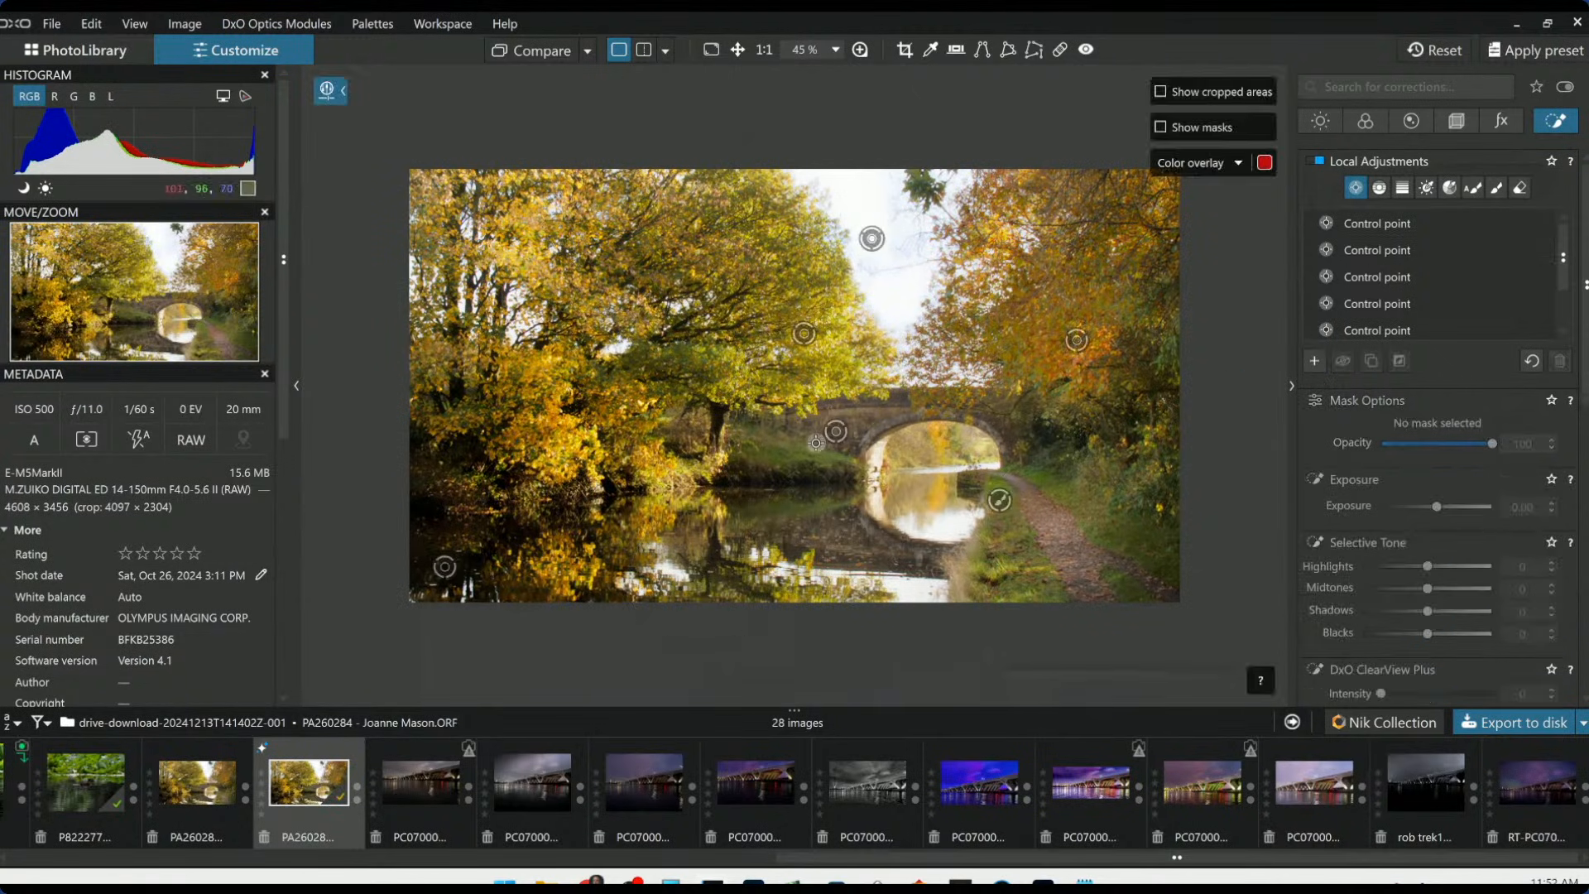
click(836, 431)
key(m)
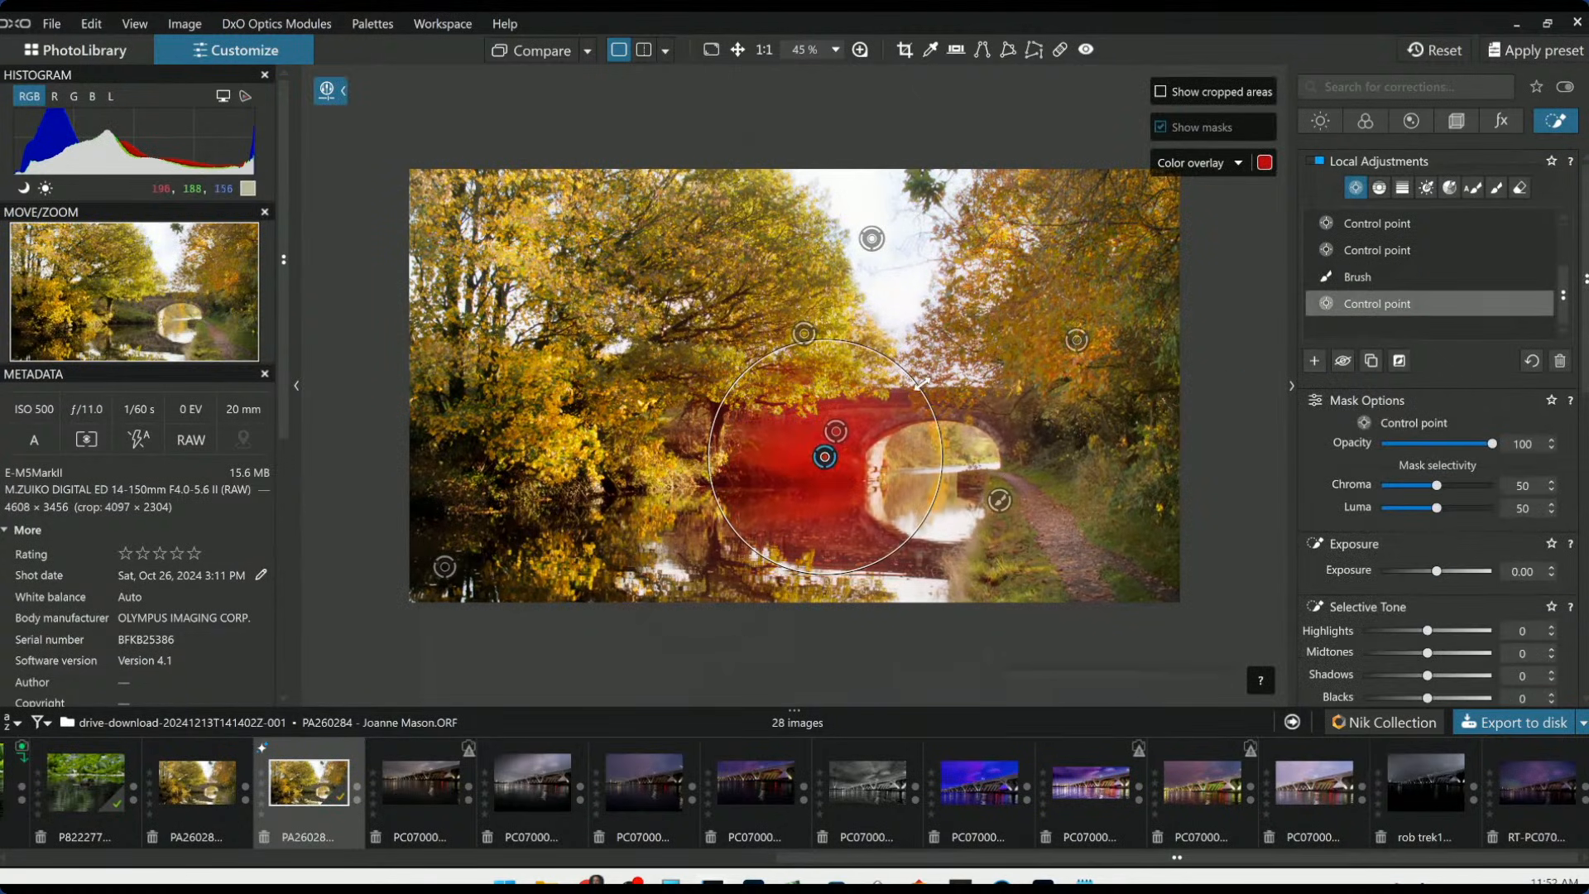
key(m)
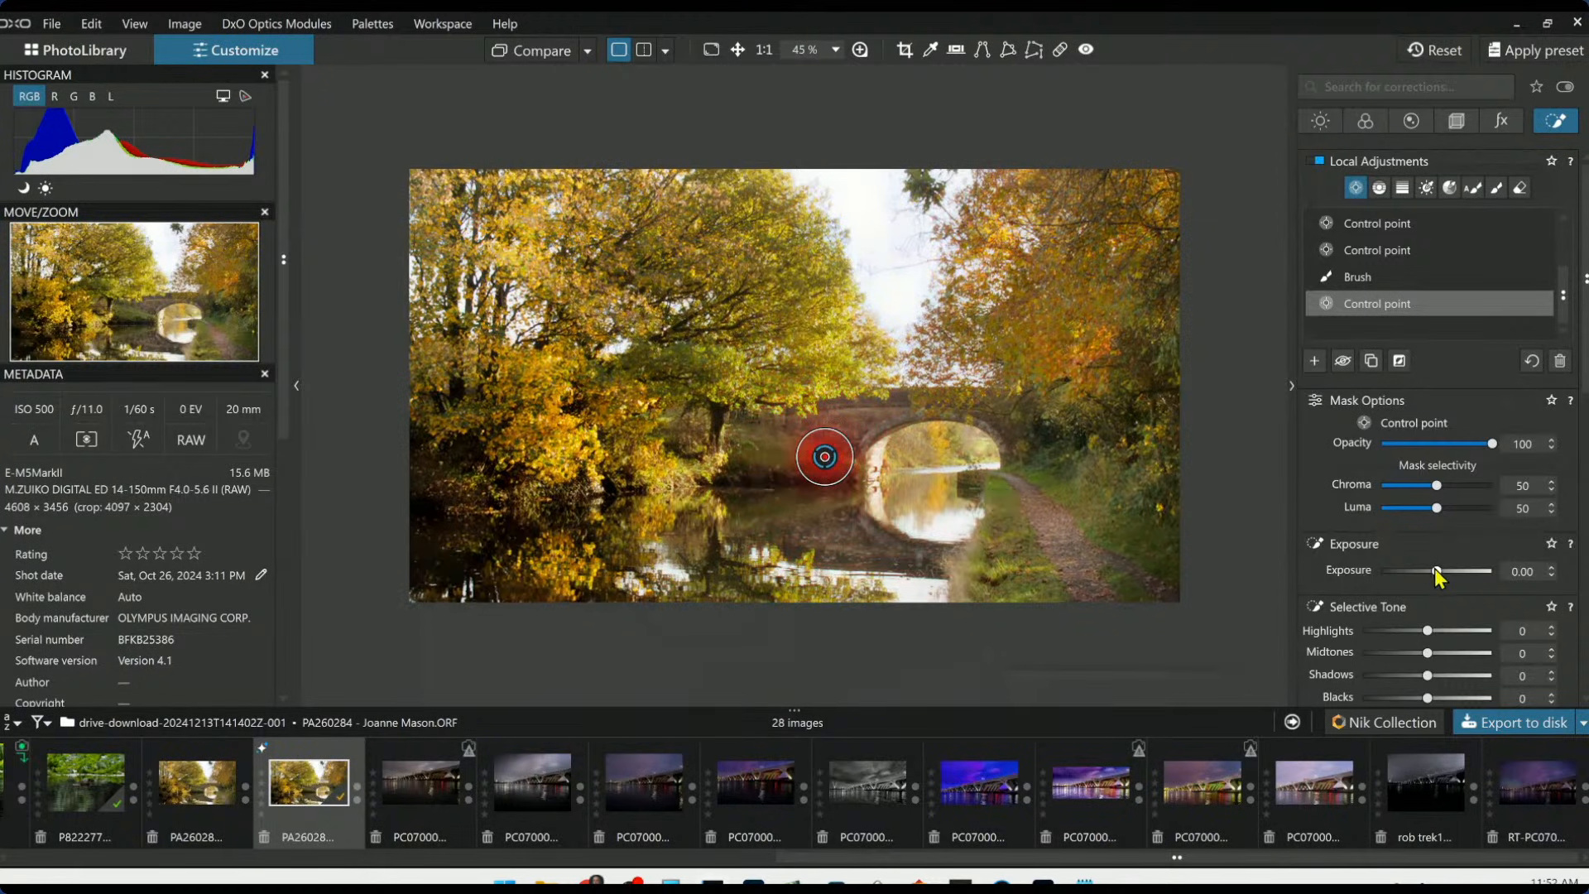
drag(1438, 572, 1448, 573)
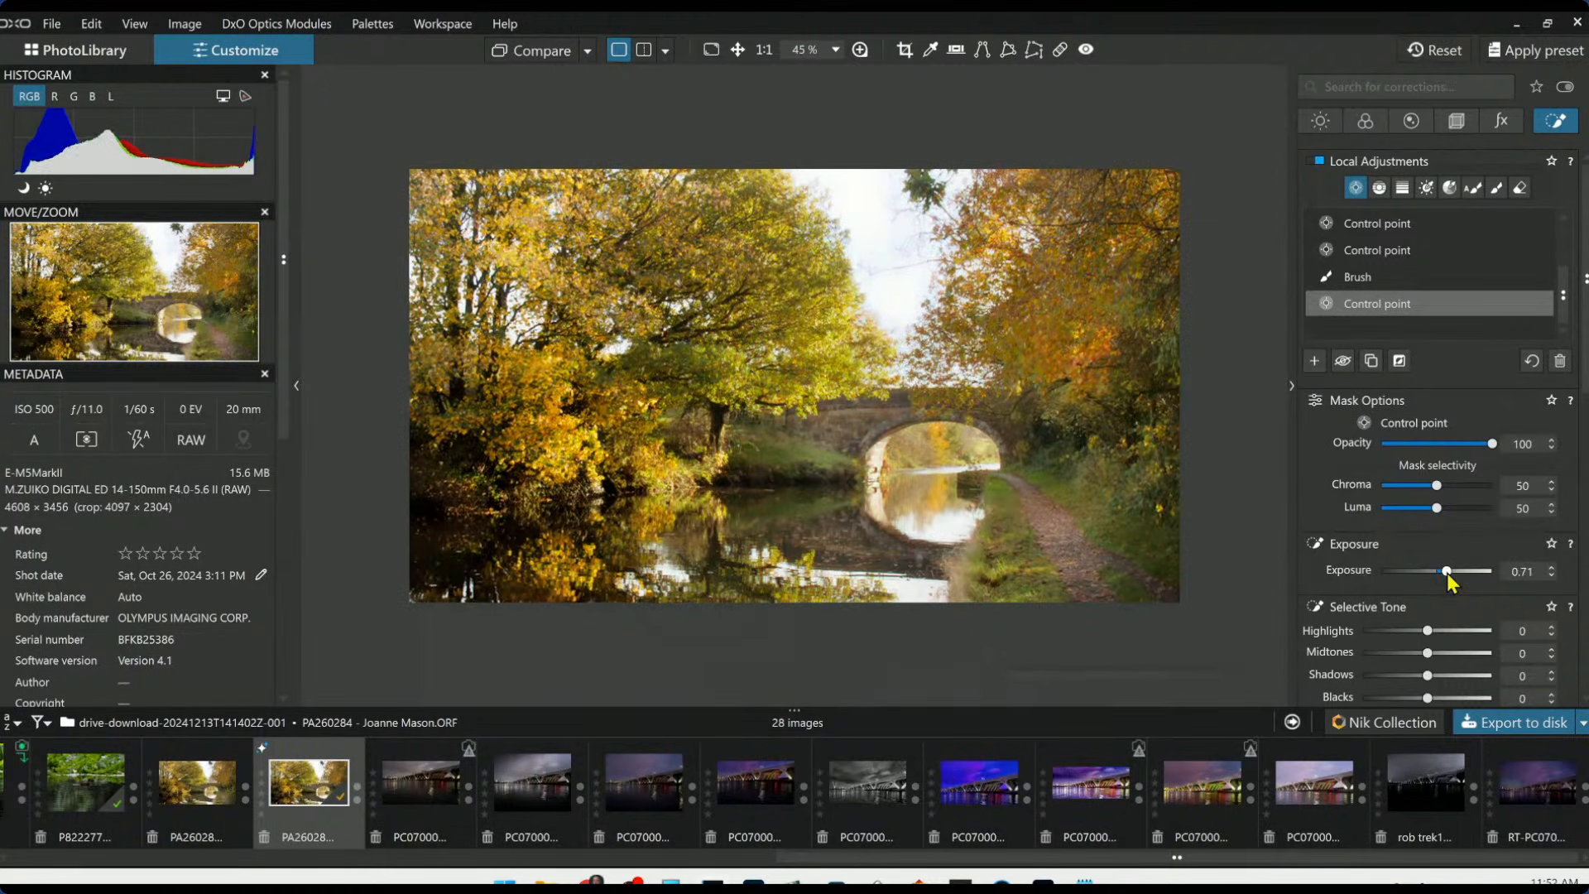
drag(1428, 631, 1450, 631)
scroll(1375, 611, down, 2)
scroll(1375, 612, down, 5)
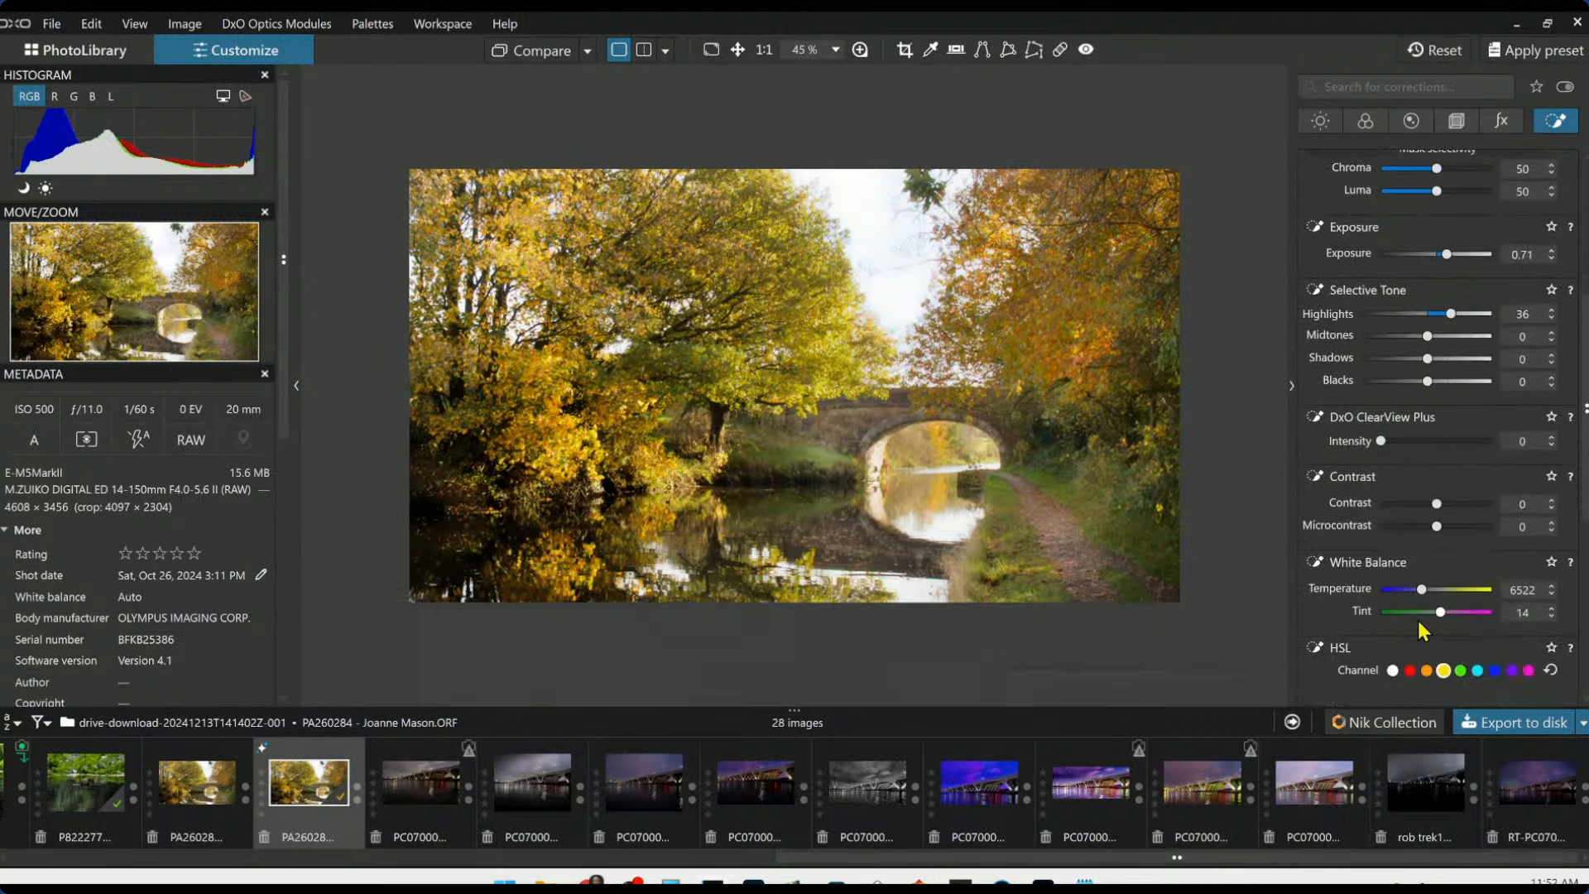
drag(1424, 592, 1434, 592)
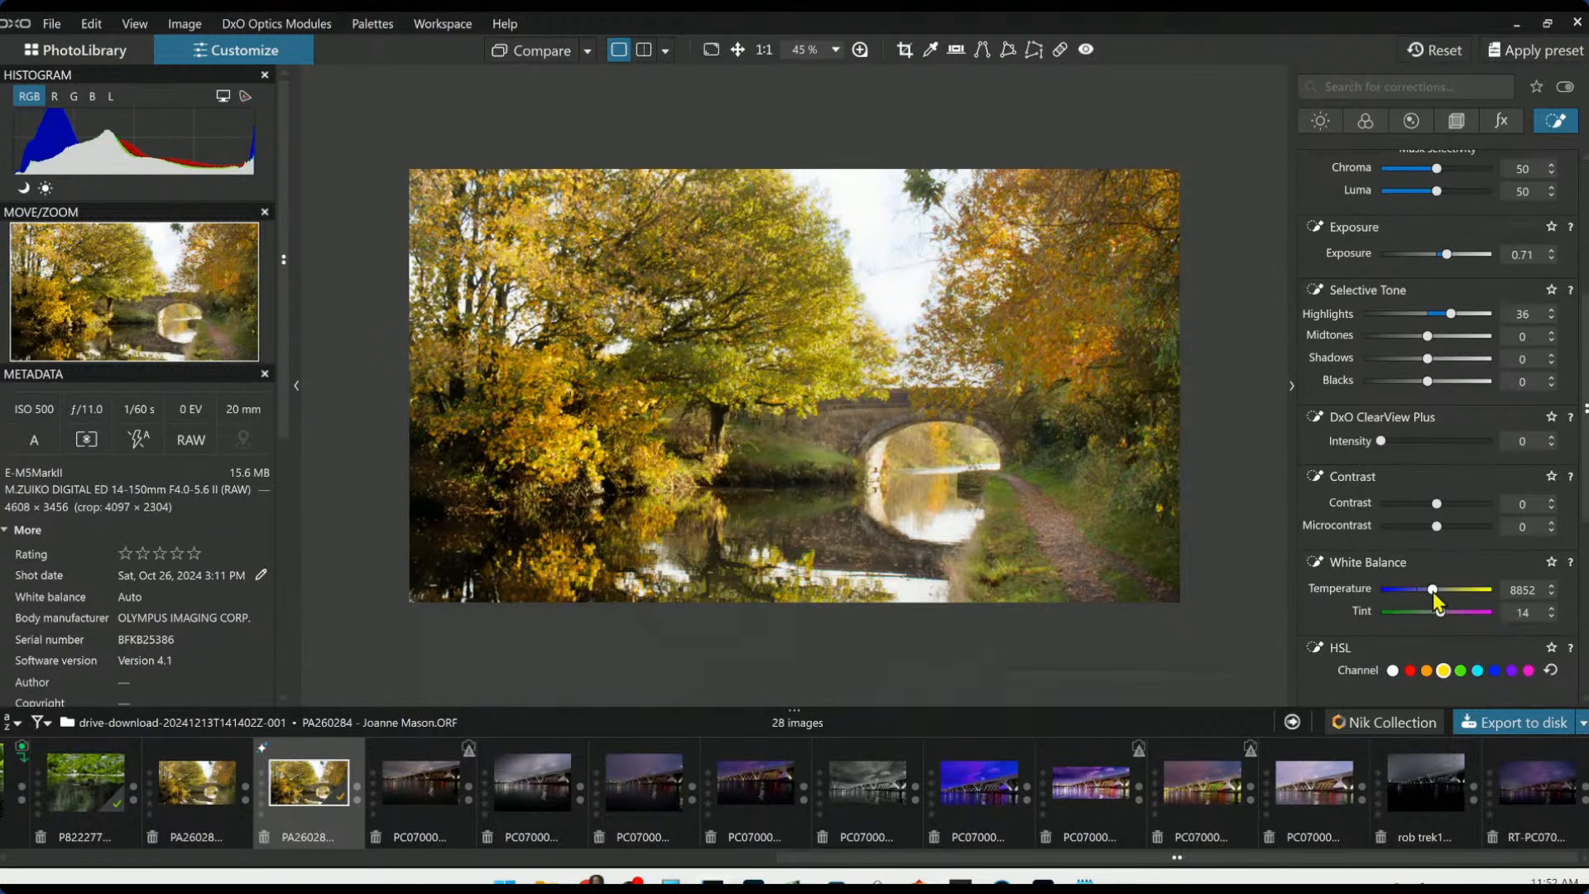
Extend the grassy bank control point's mask to the grass where the towpath meets the bridge
mouse_move(856, 465)
mouse_down()
mouse_move(882, 466)
mouse_move(856, 465)
mouse_up()
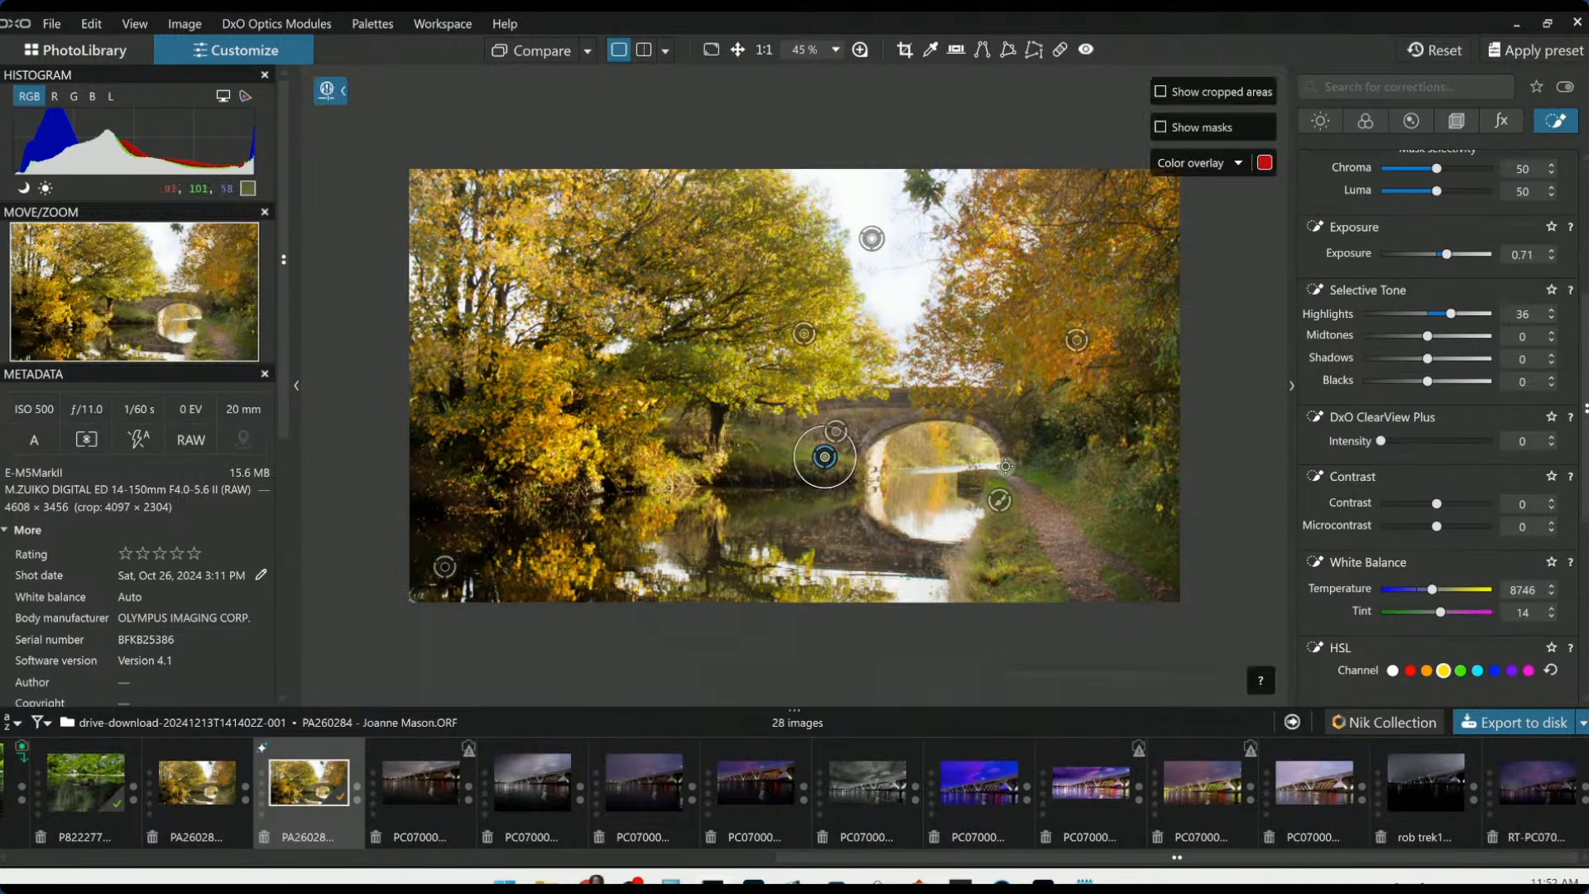
click(1008, 470)
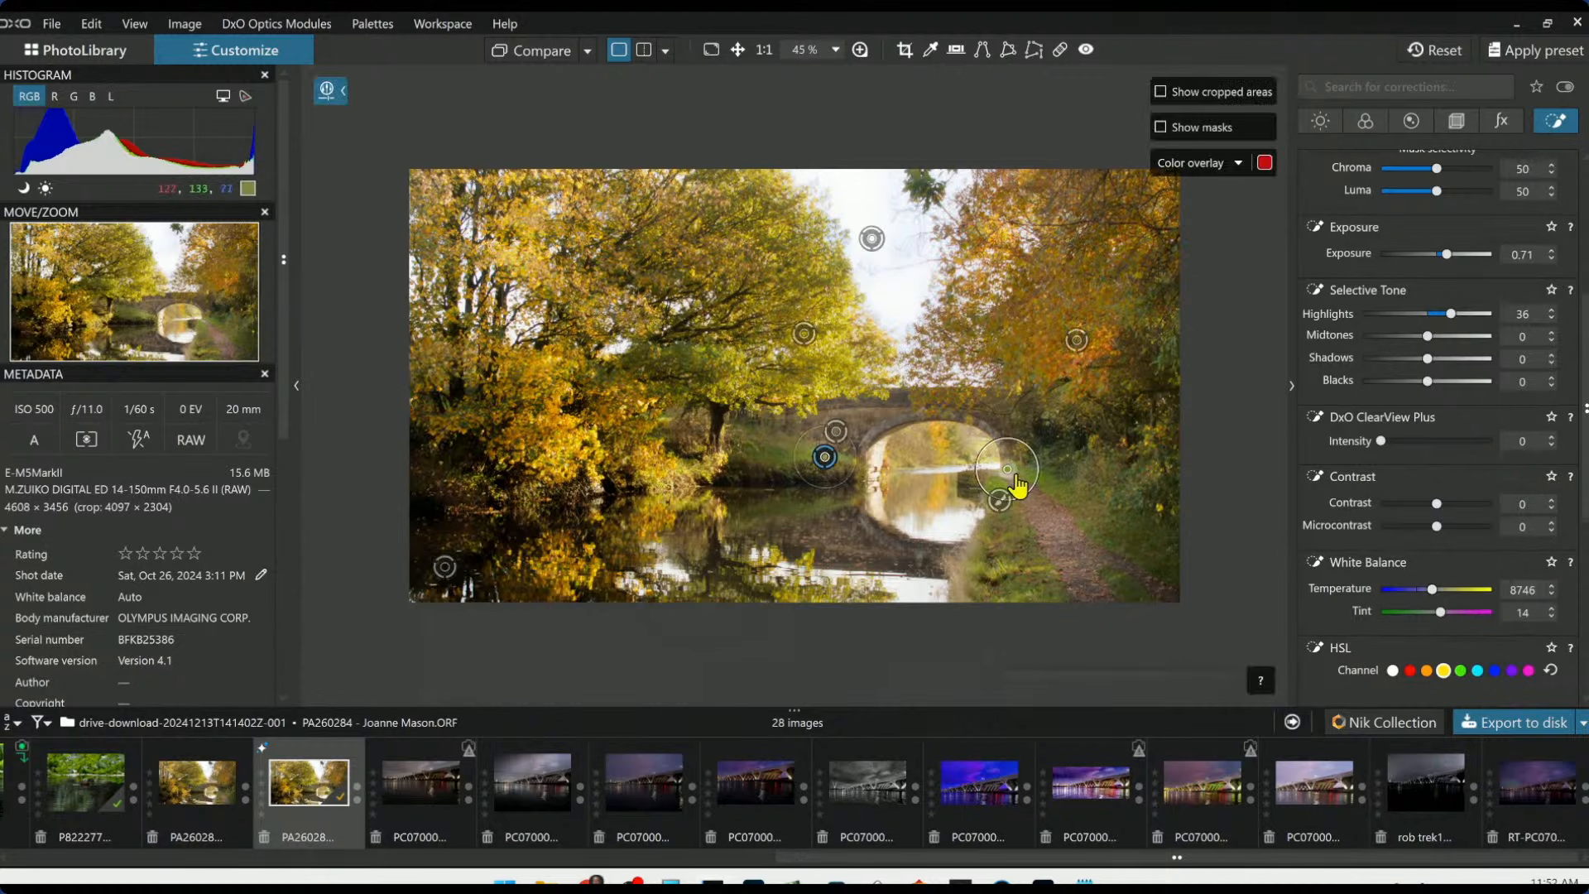
drag(987, 470, 993, 476)
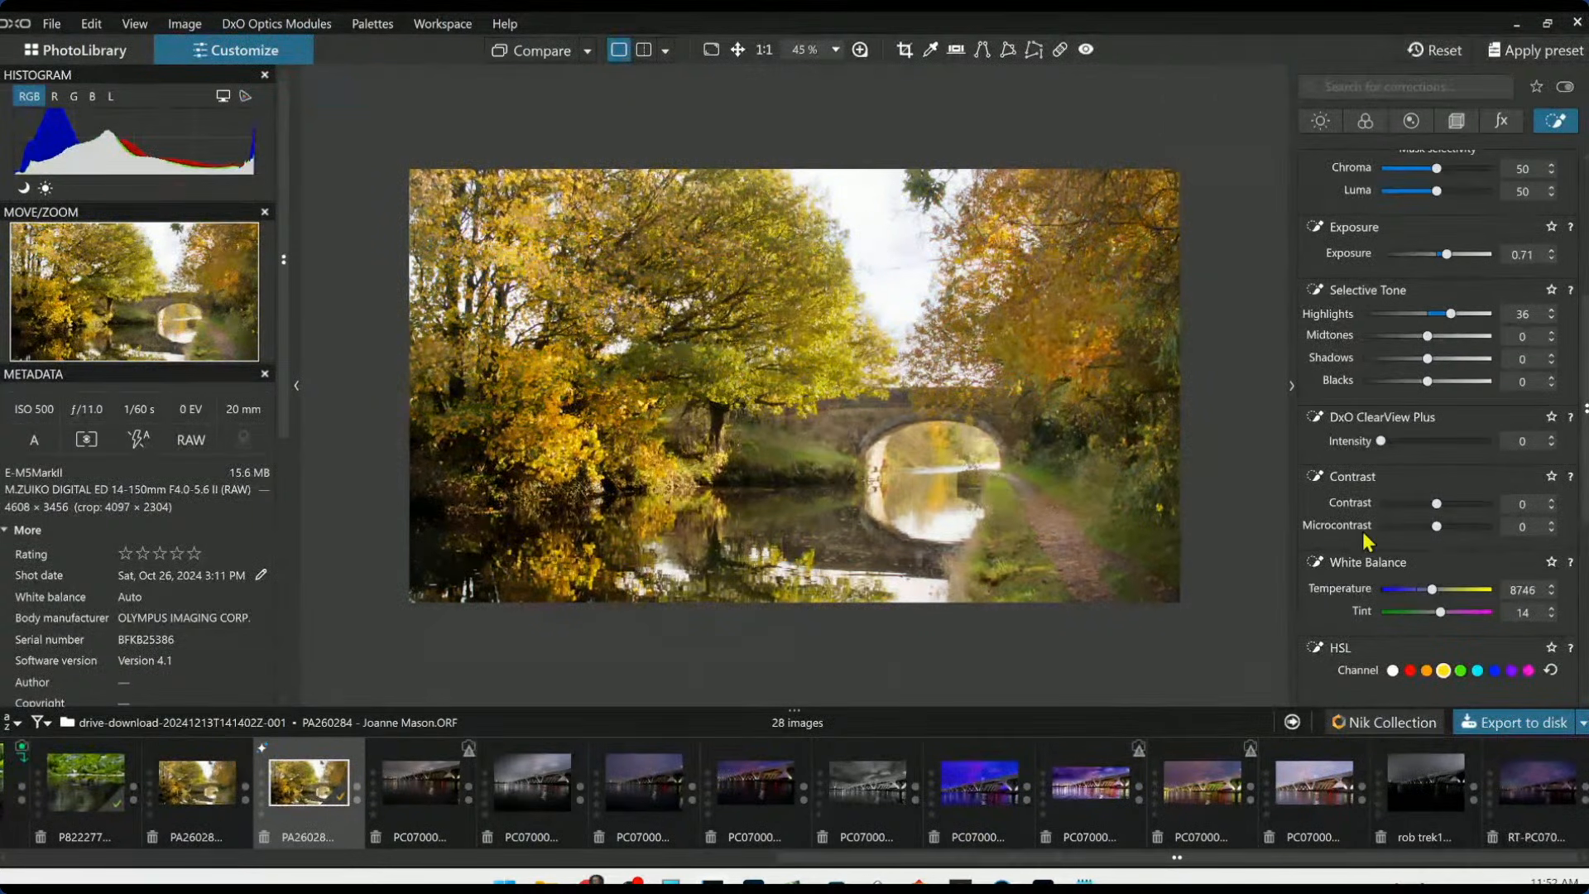
Add a small control point on the dark bank beside the tree trunk, extend it to nearby dark foliage, and set blacks to -26
scroll(1349, 368, up, 4)
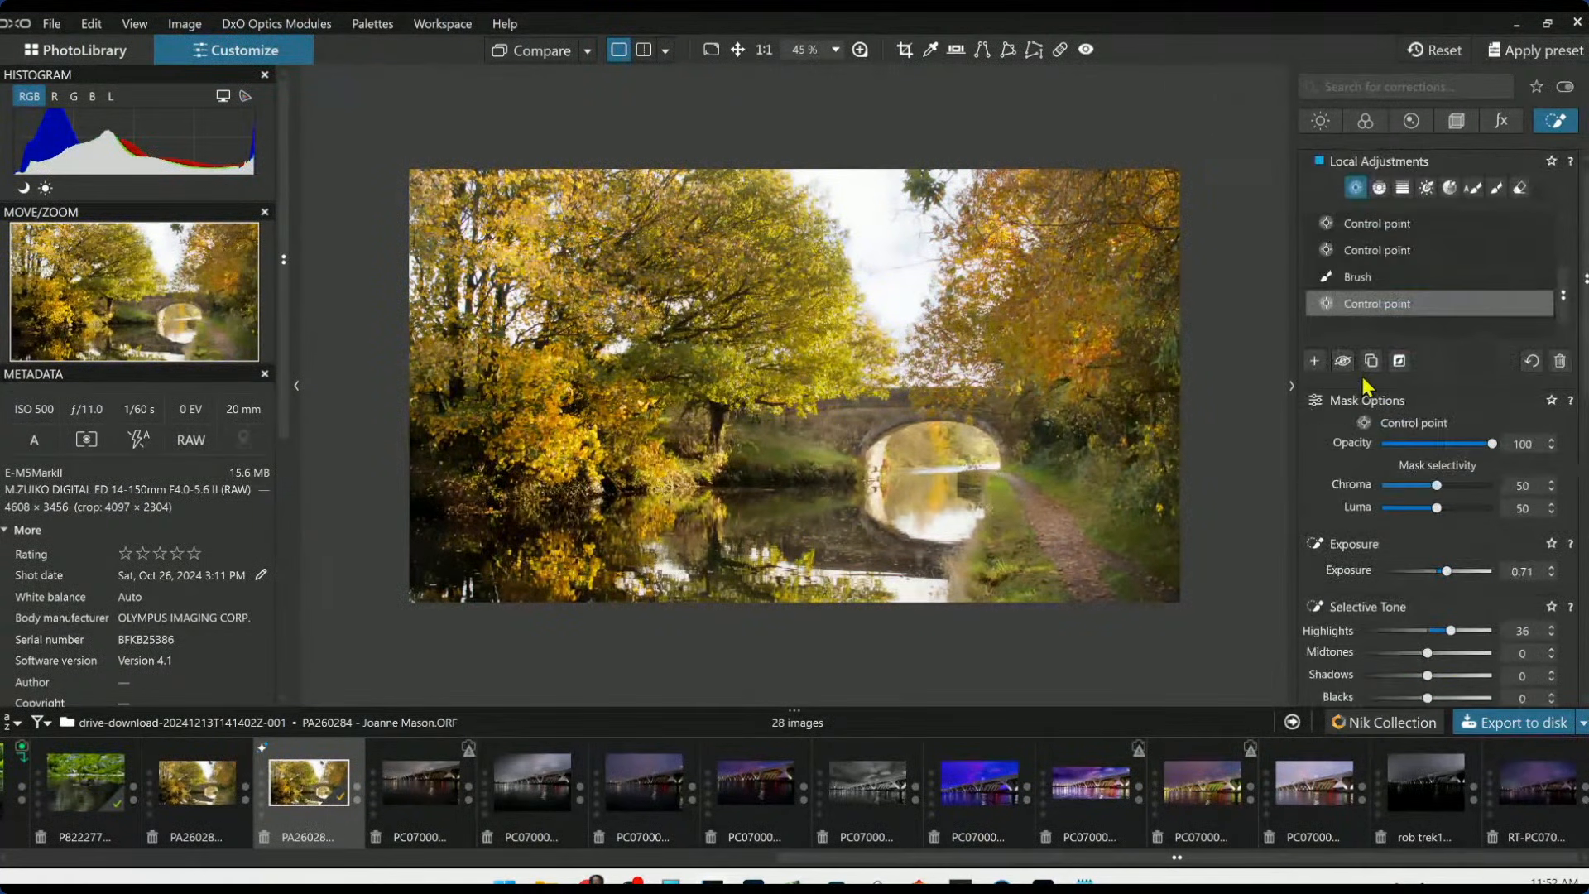
click(1314, 361)
click(756, 436)
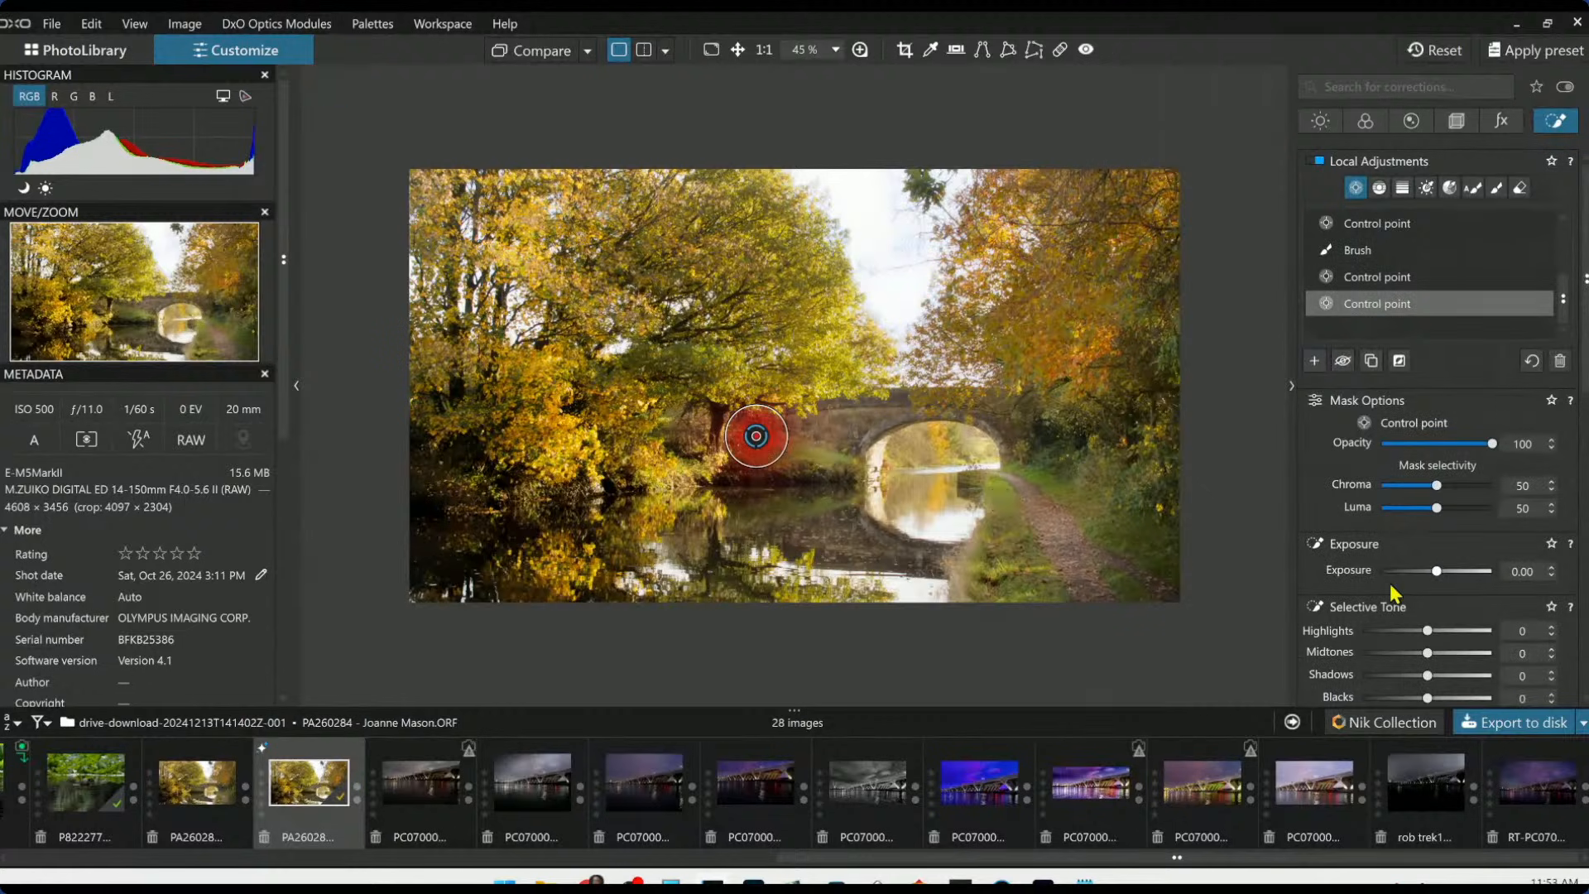
scroll(1417, 654, down, 1)
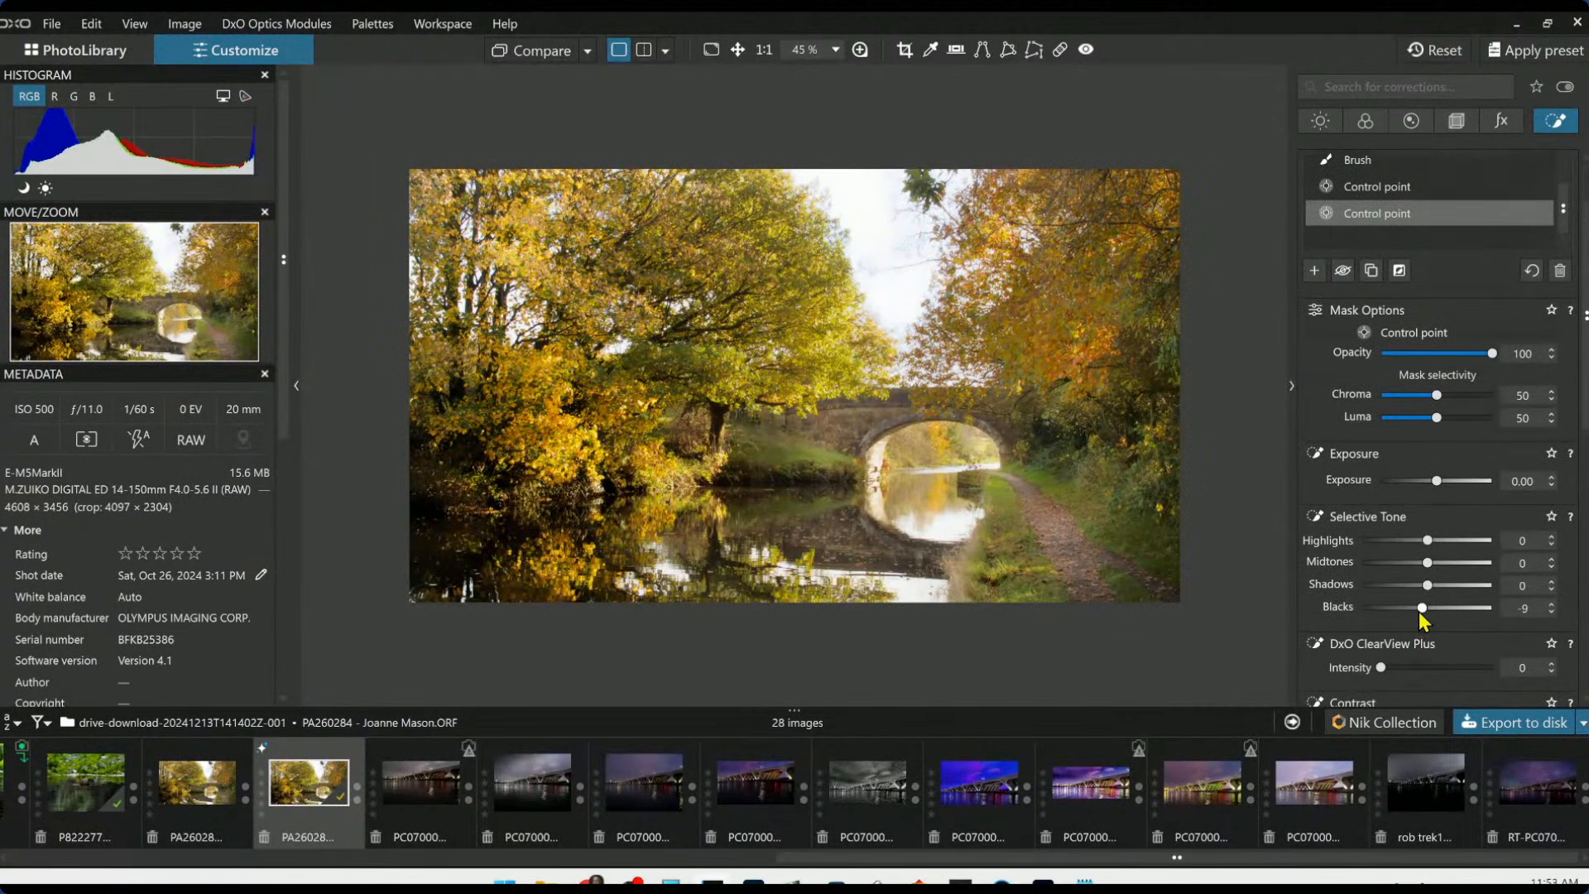
drag(1421, 613, 1416, 612)
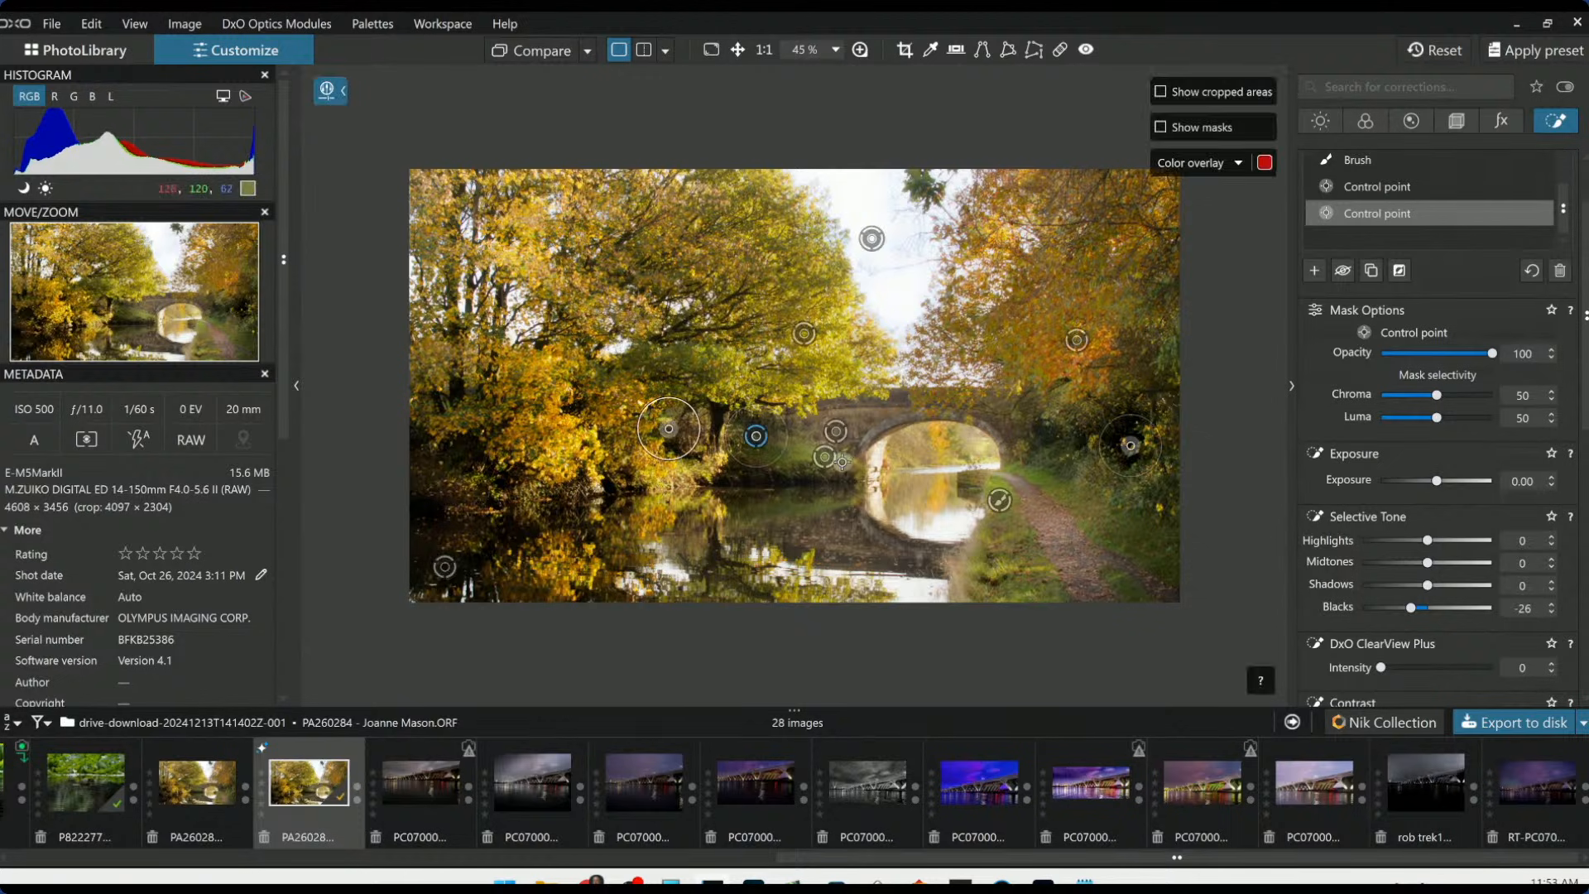
Enlarge the grassy bank control point, and set the bridge control point's microcontrast to 100 and contrast to 50
click(836, 468)
drag(848, 478, 867, 484)
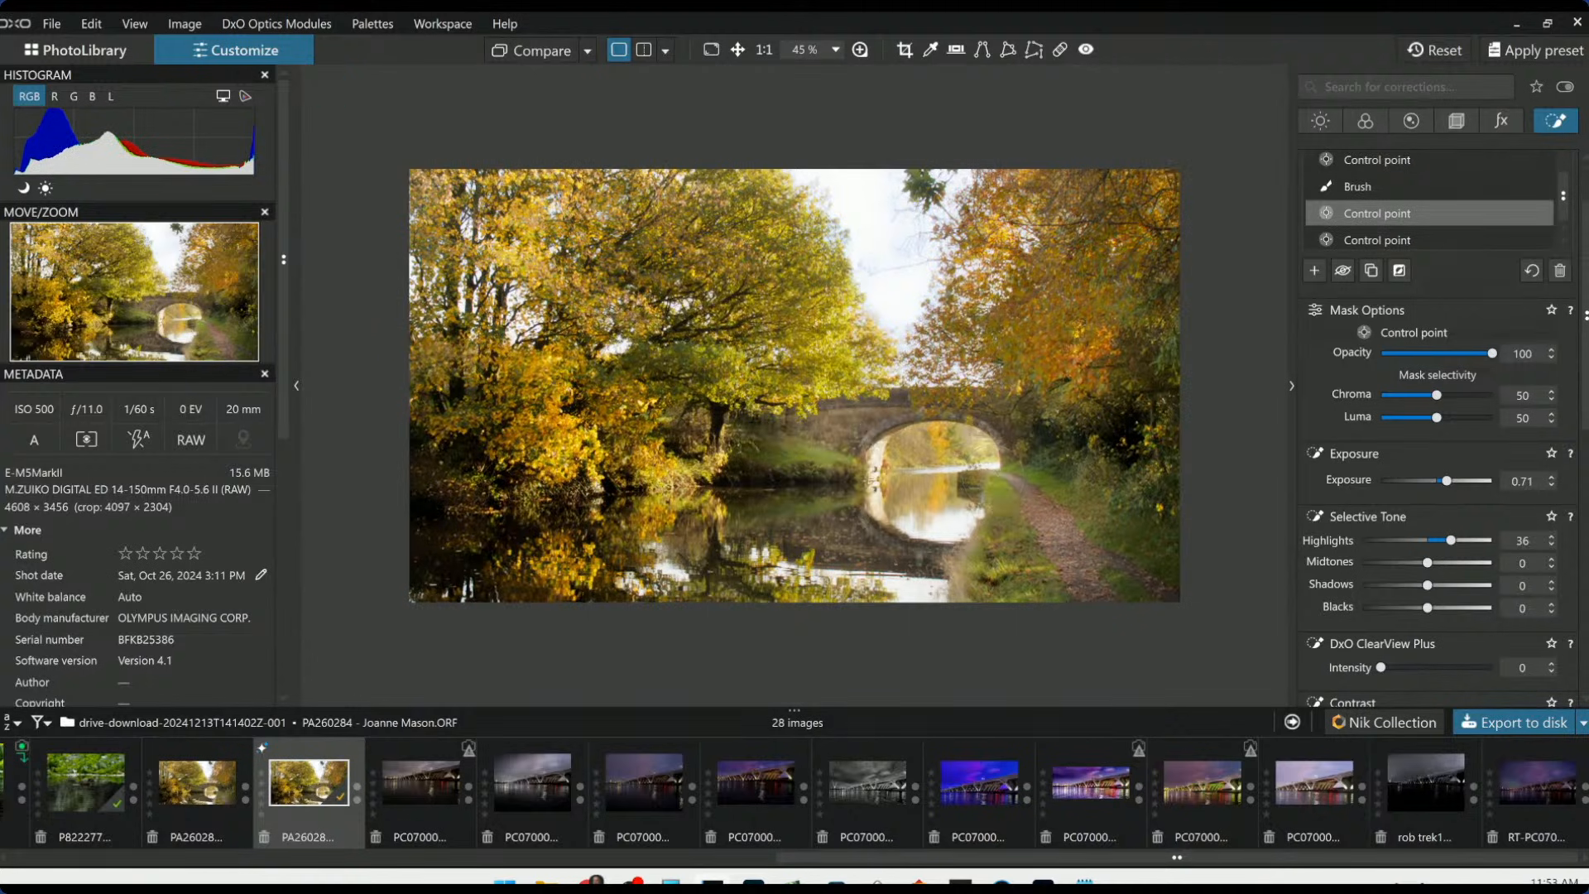
click(839, 446)
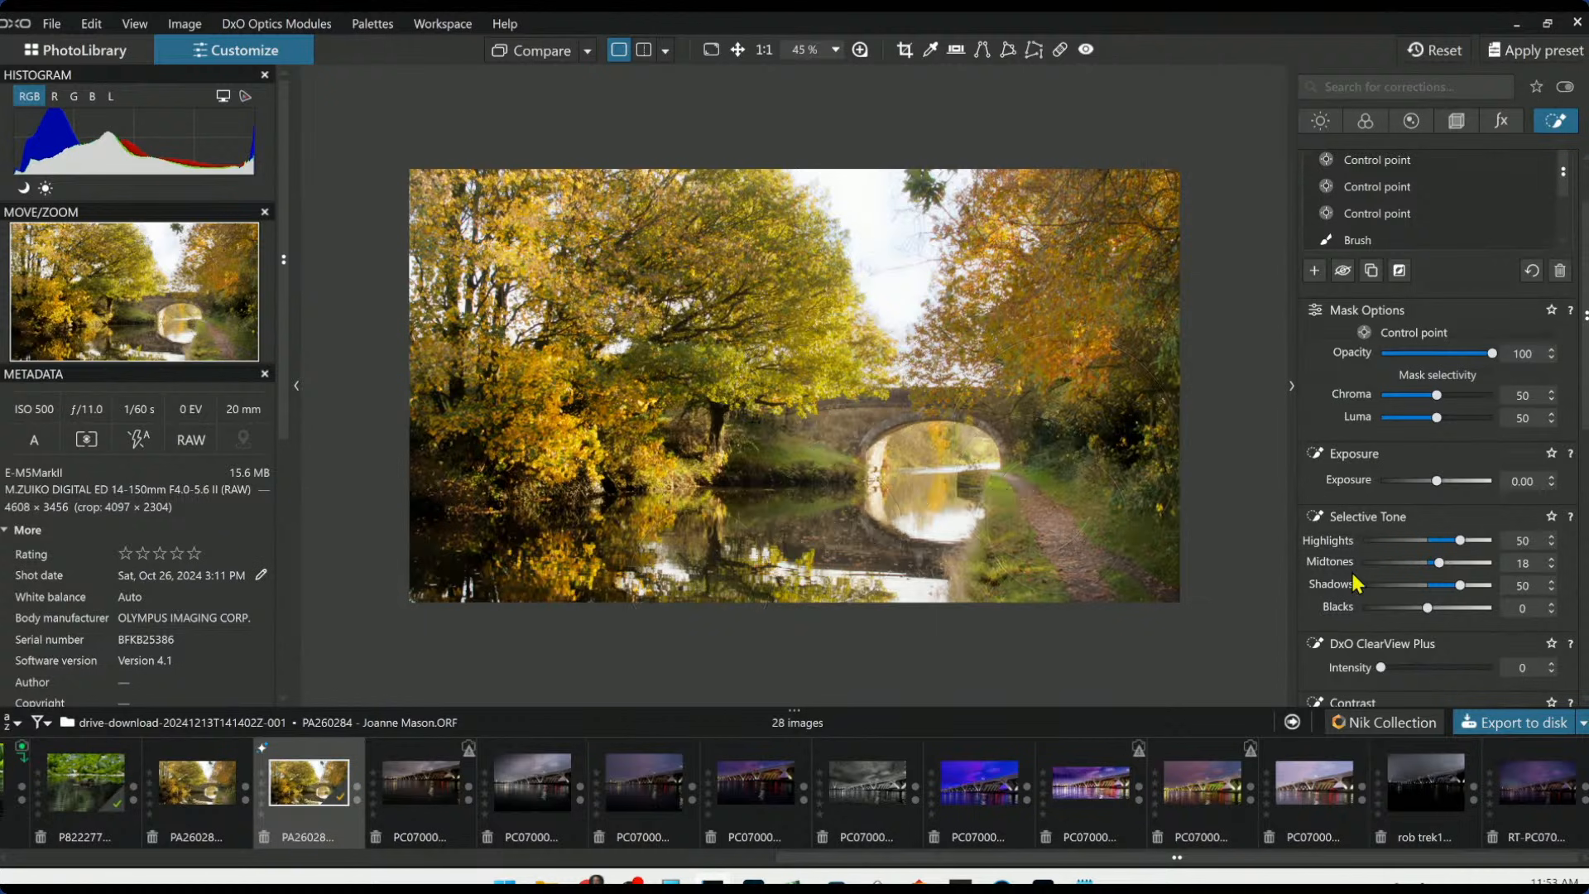
scroll(1461, 629, down, 3)
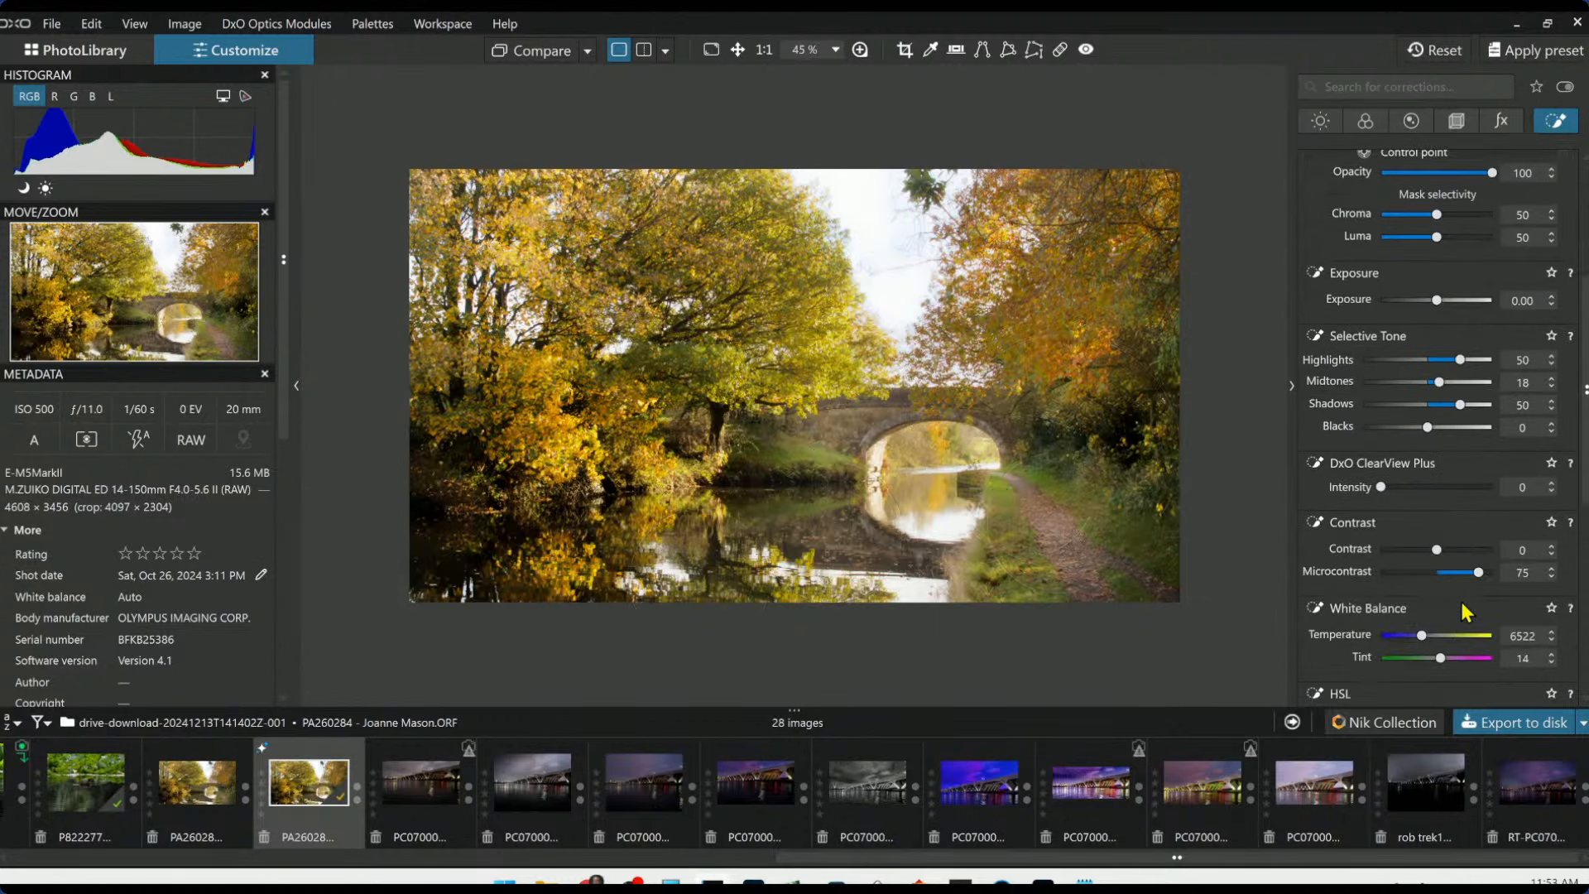
mouse_move(1480, 572)
mouse_down()
mouse_move(1494, 572)
mouse_move(1465, 553)
mouse_up()
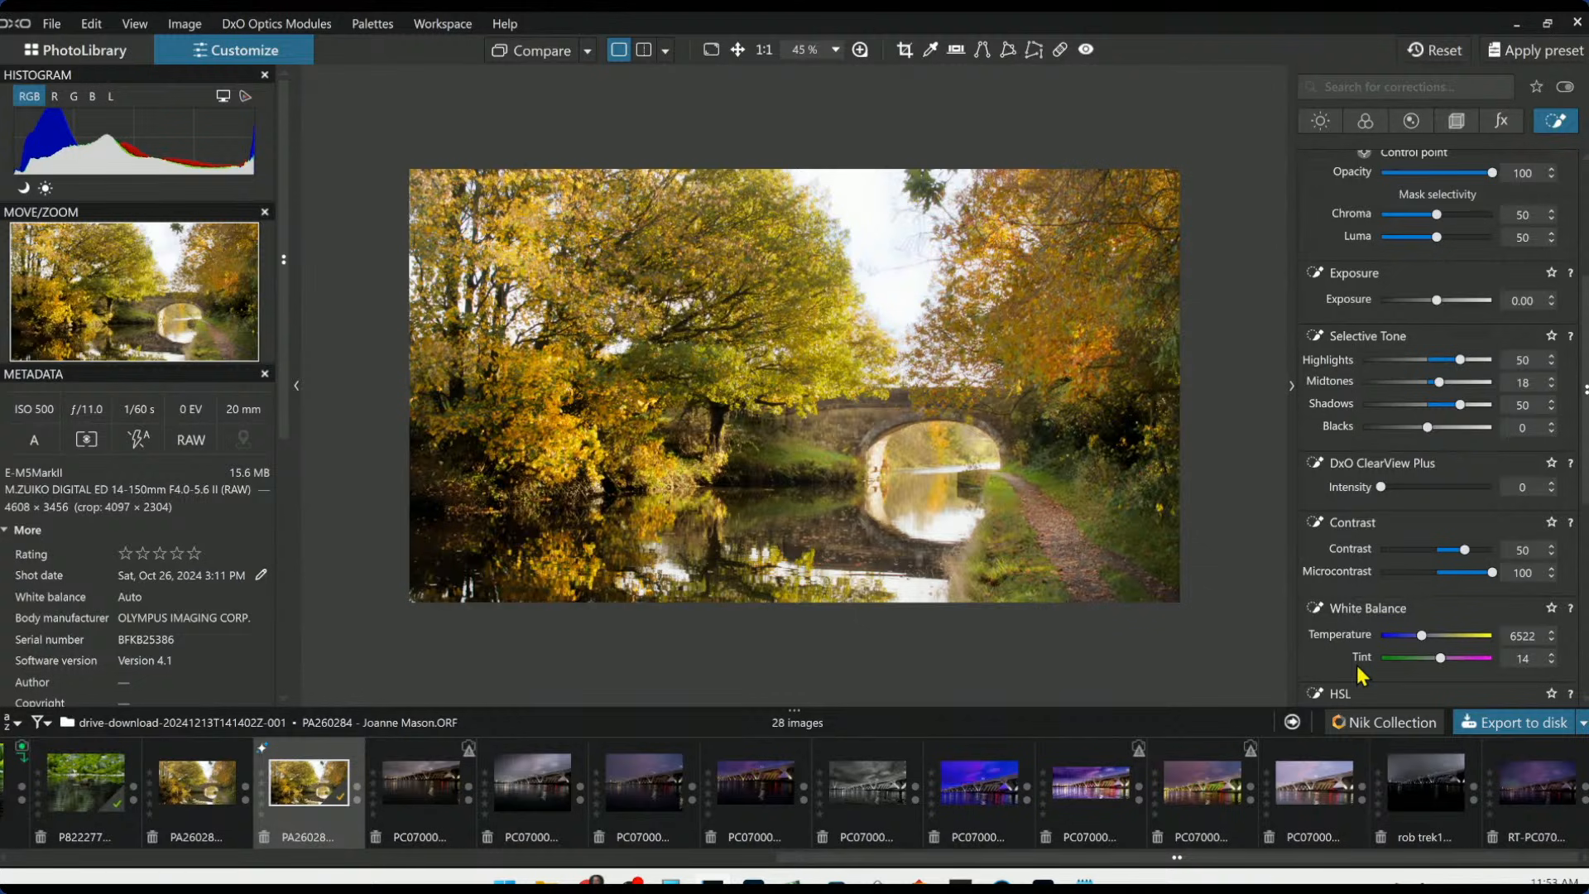
Export the refined photo again with the same standard output settings, overwriting the previous JPEG
click(1486, 732)
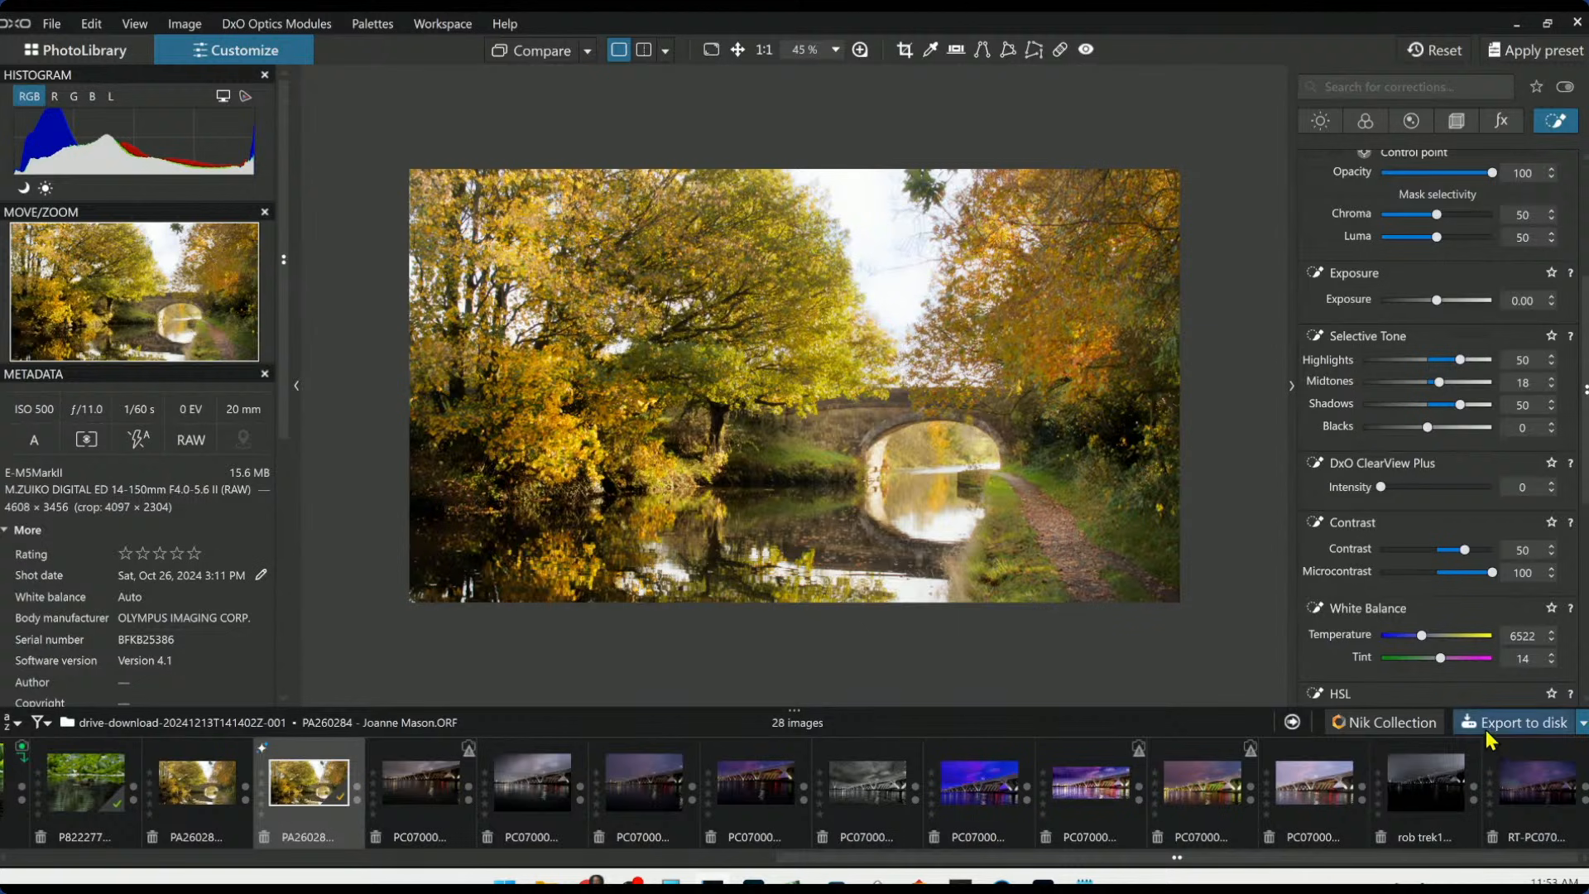
click(1027, 689)
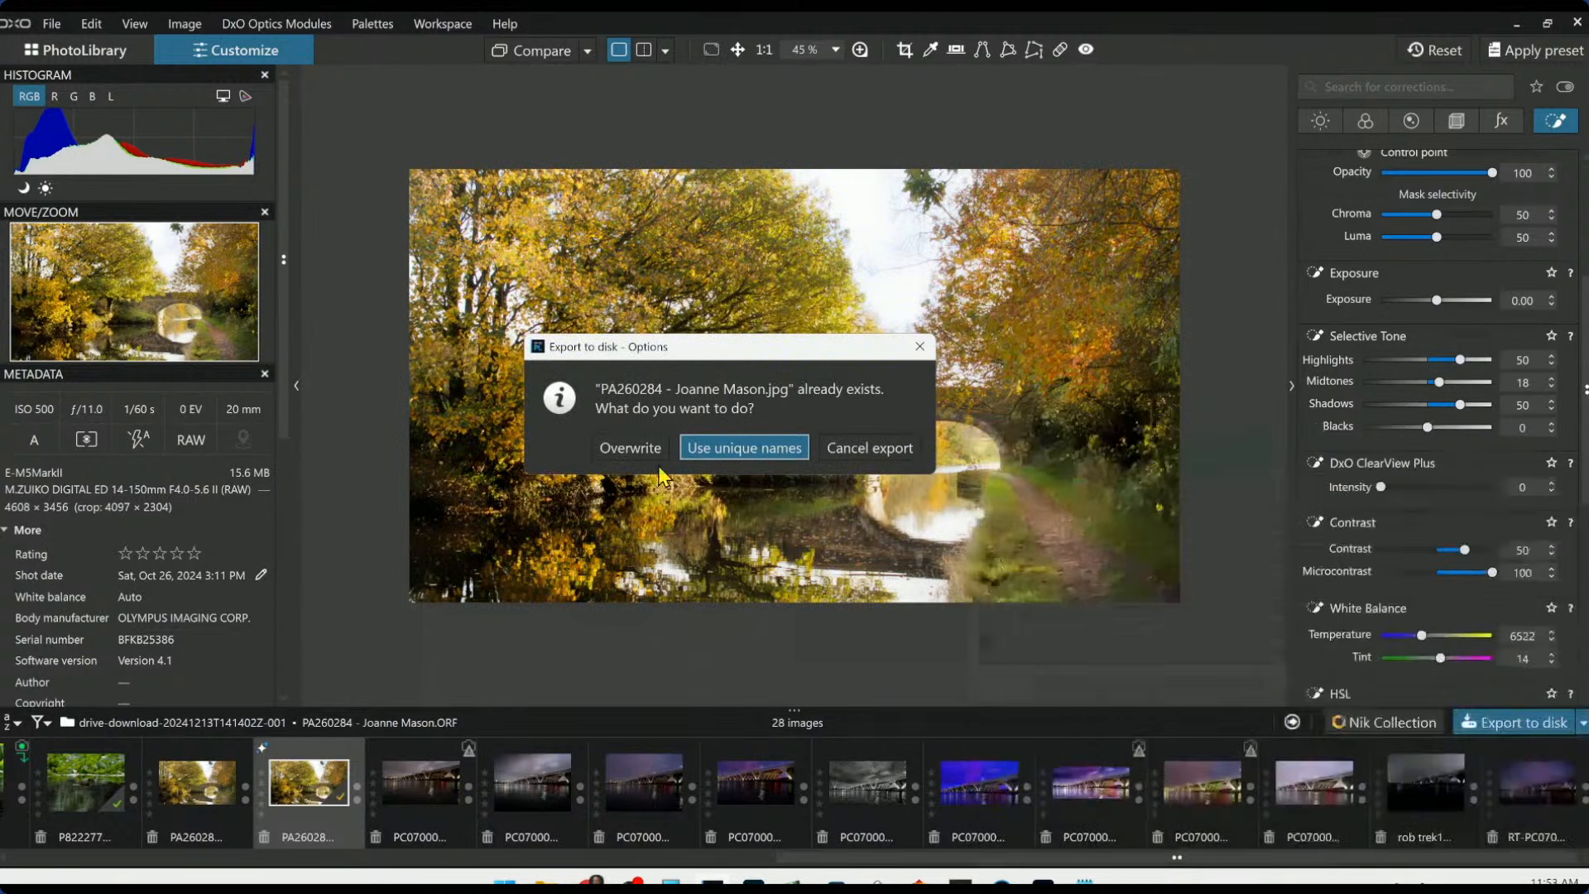
click(644, 455)
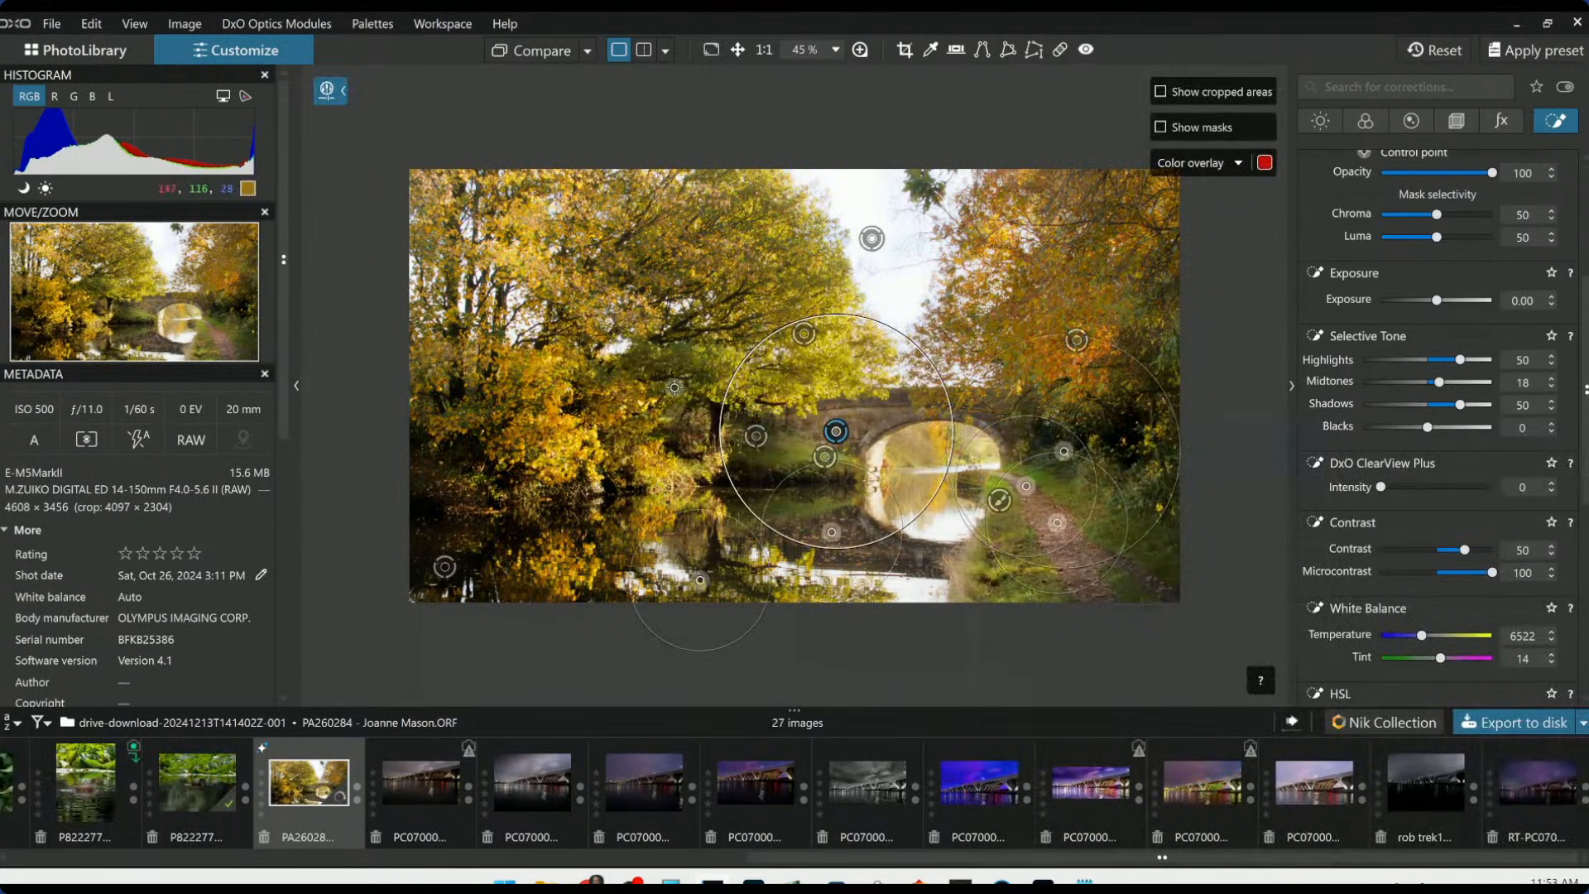
Reset all corrections on the bridge photo and inspect the unedited image in a full-screen split comparison
click(1442, 51)
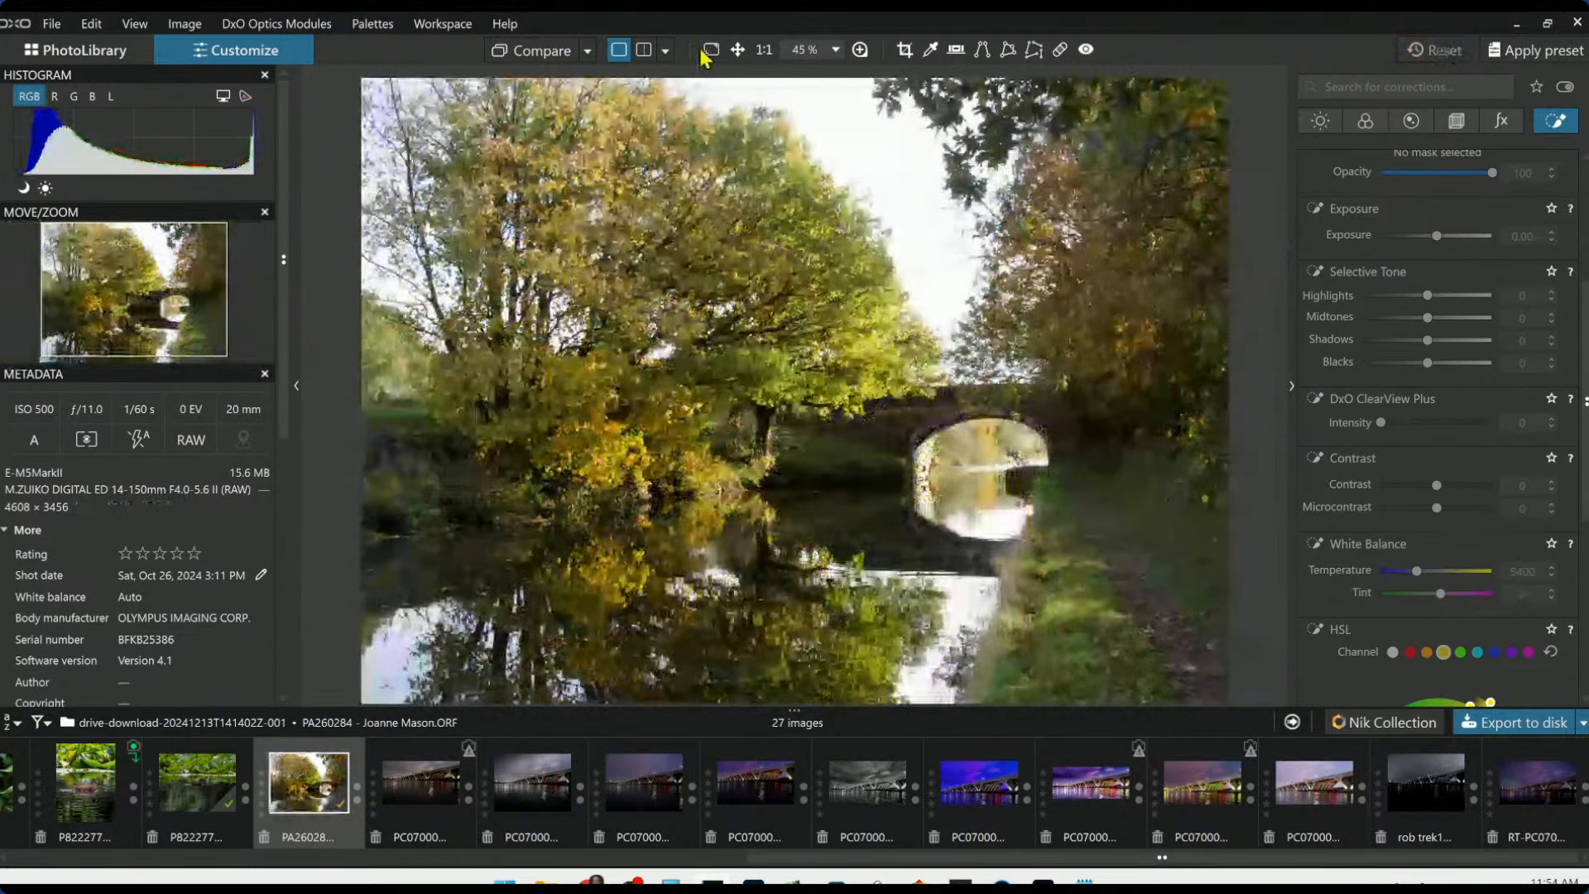
click(710, 49)
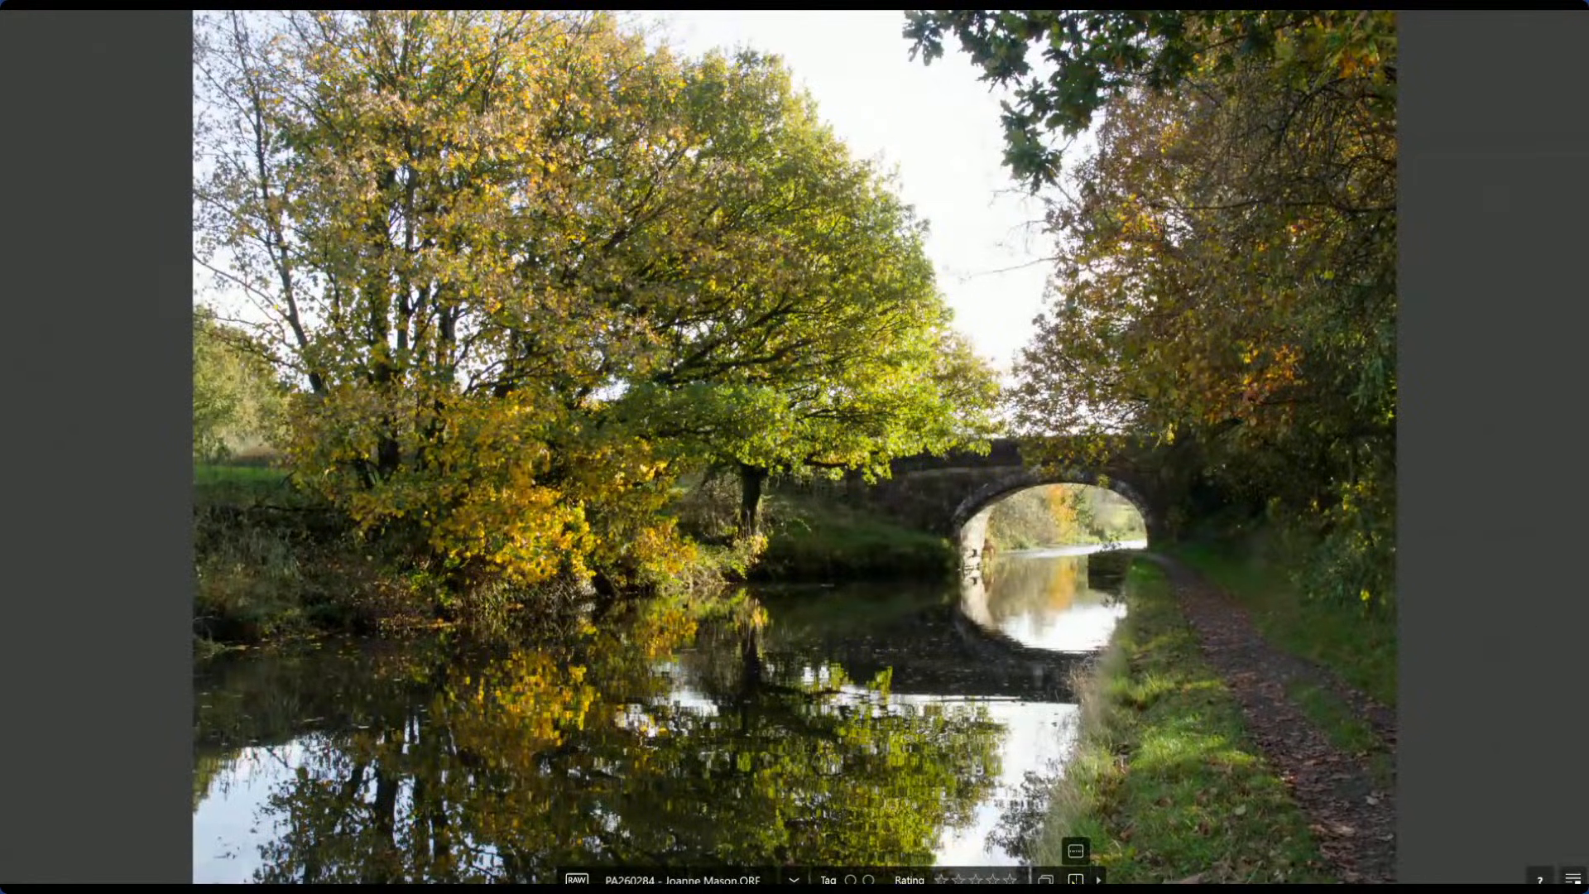
click(1076, 878)
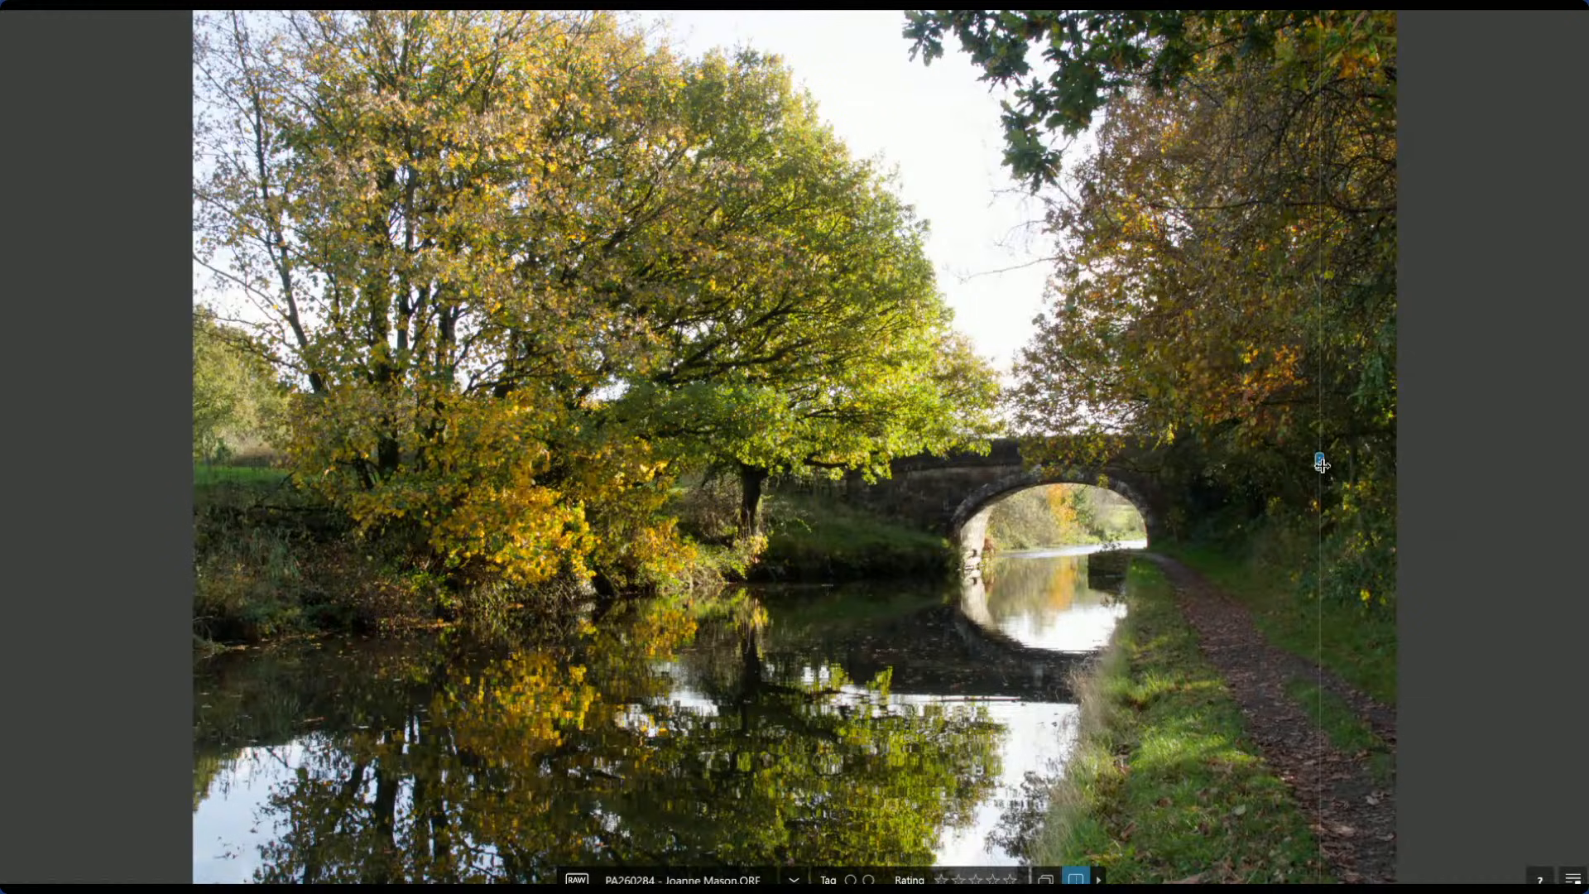
drag(1320, 462, 1209, 461)
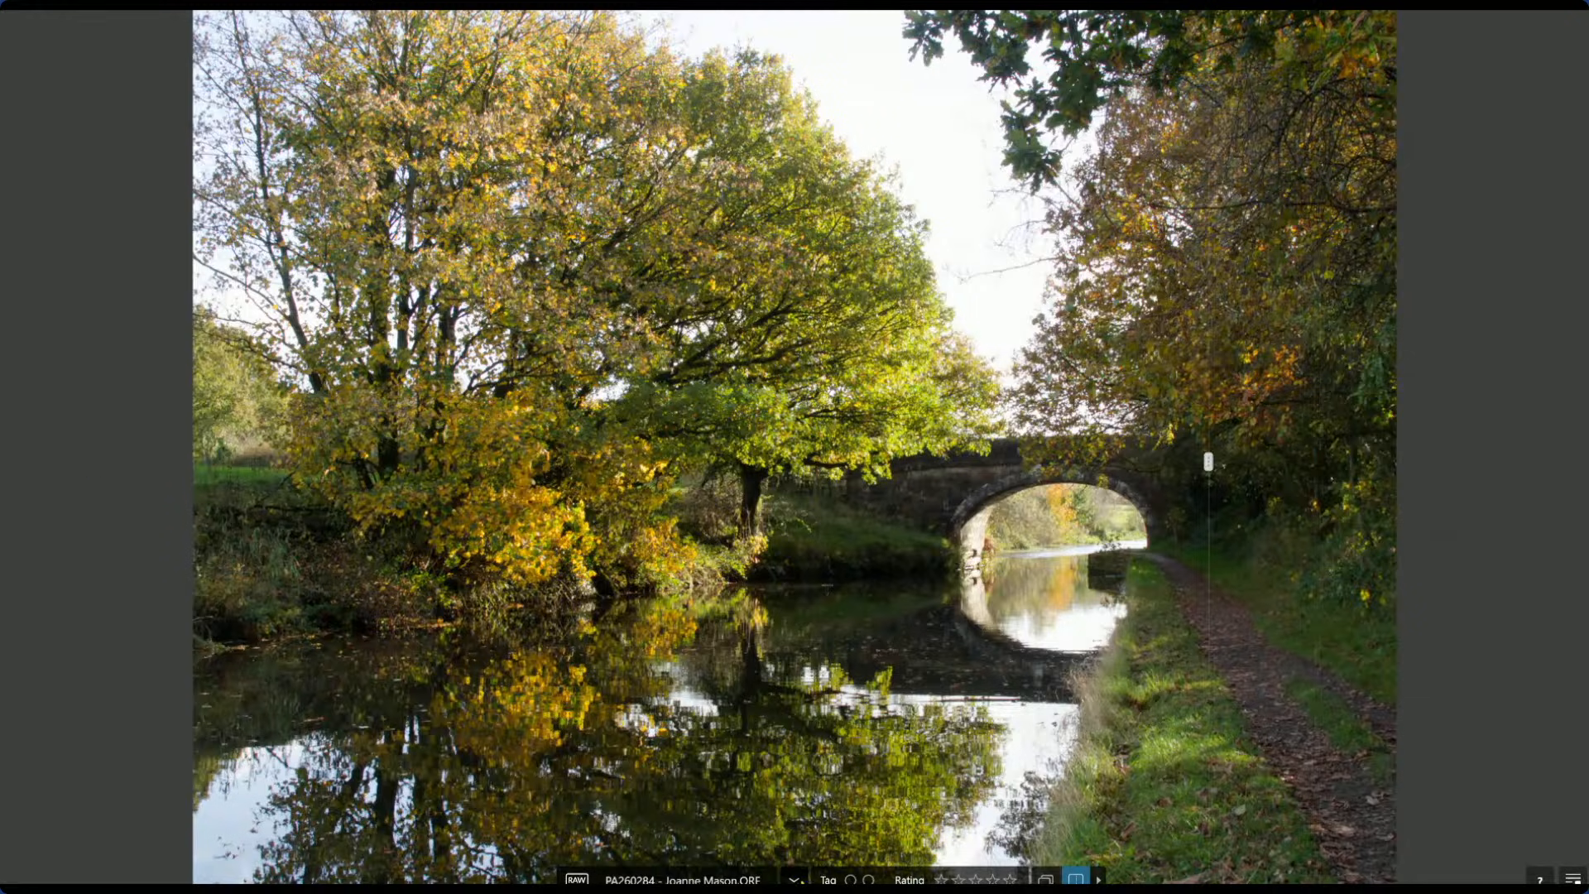
click(800, 882)
key(Escape)
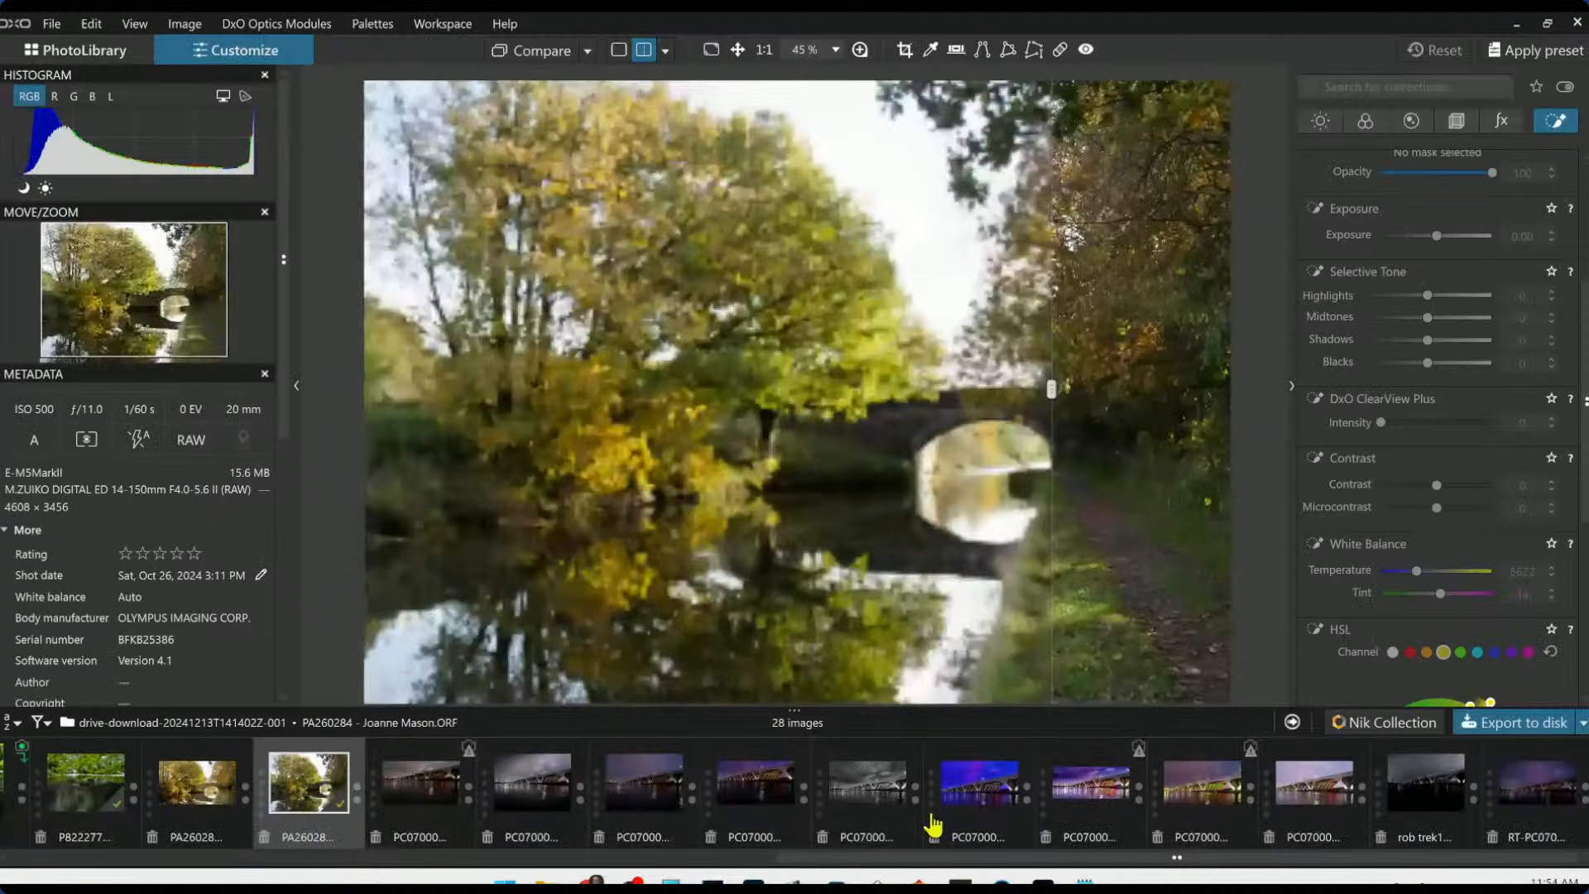
Compare the reset photo full screen with its exported standard output JPEG as the reference image
click(587, 51)
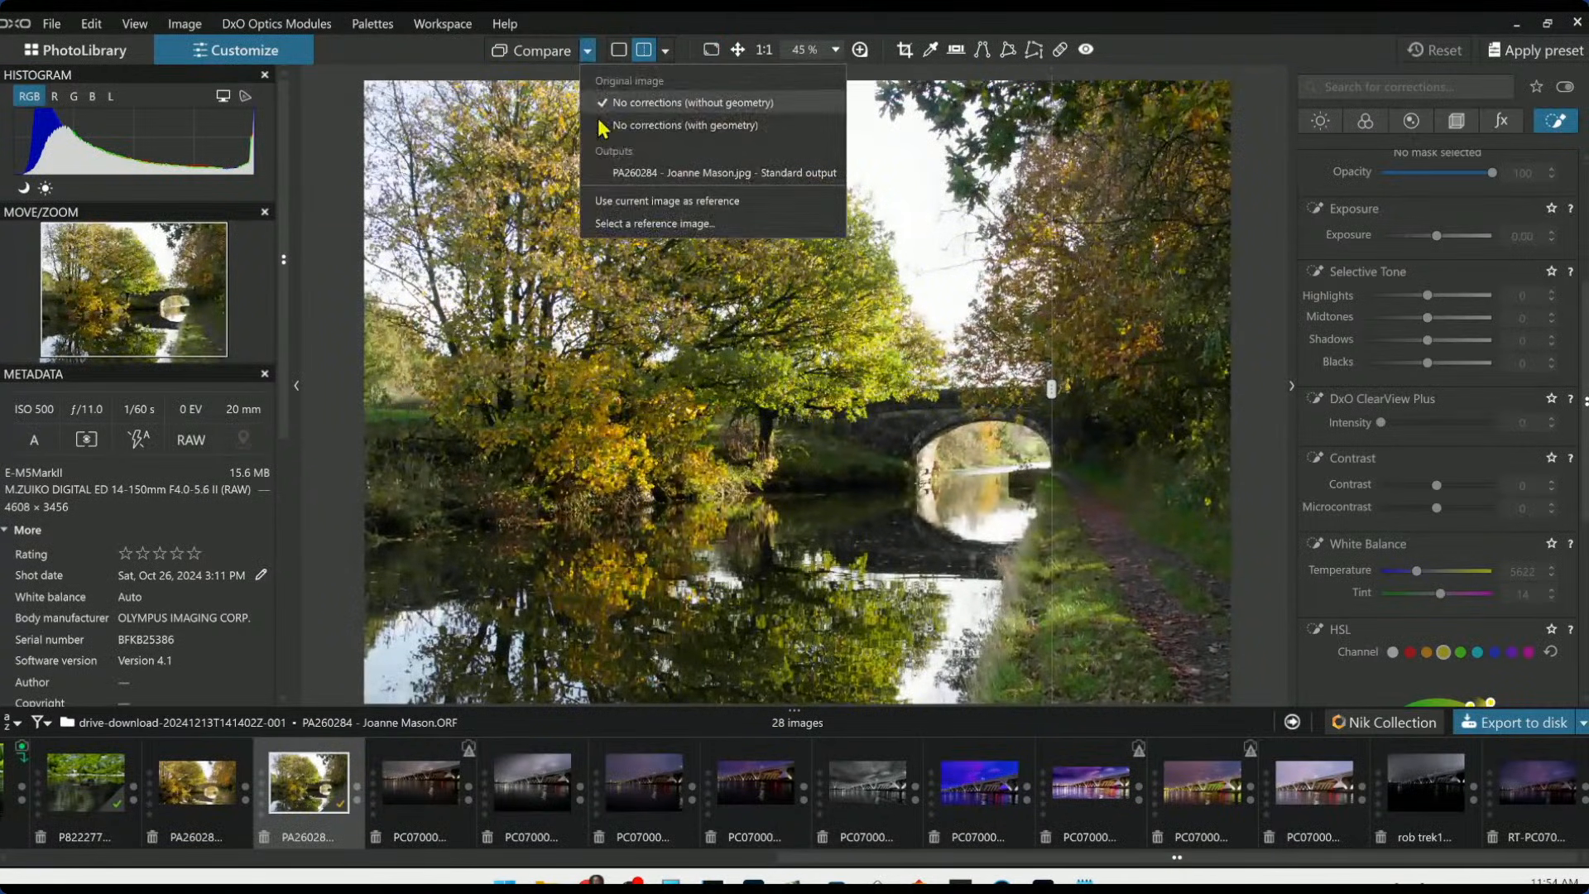
click(627, 170)
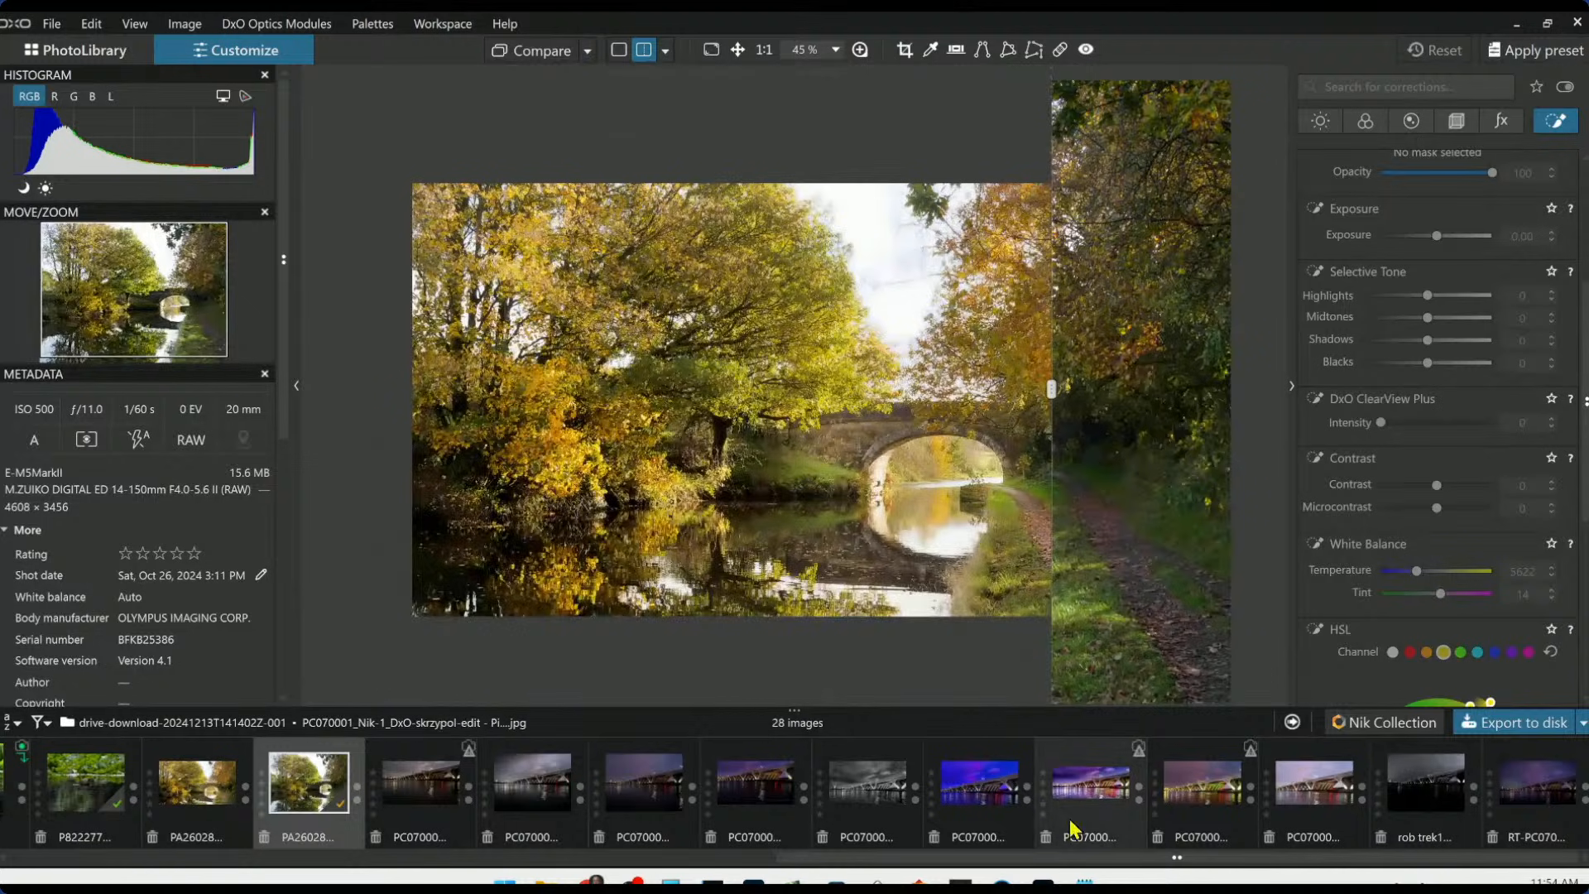
click(711, 50)
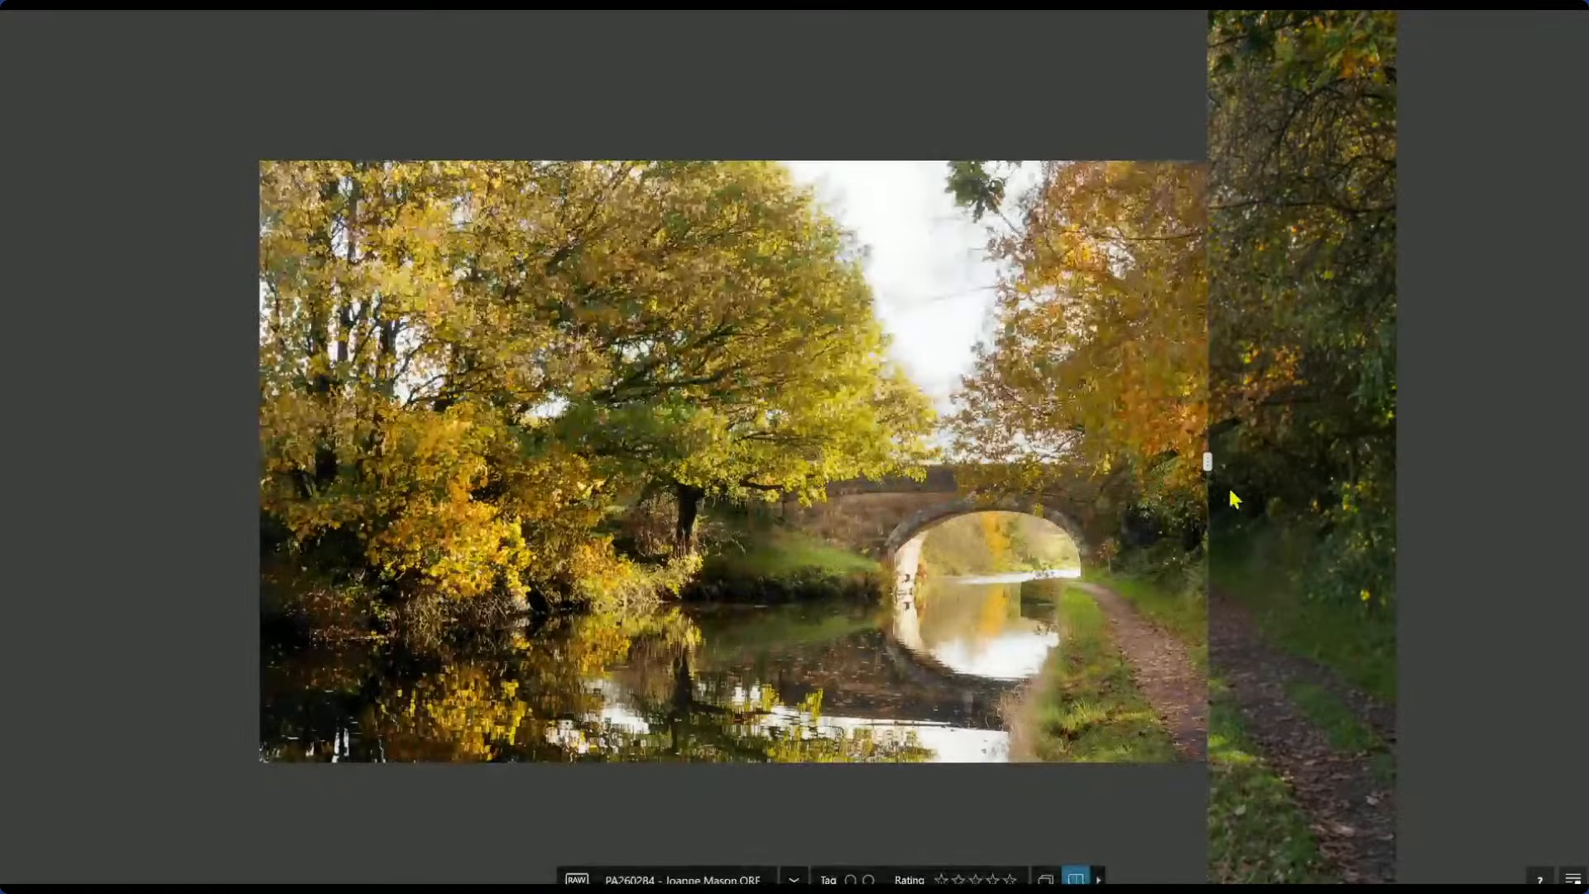
Sweep the full-screen split repeatedly across the canal bridge photo to compare both versions, enlarge the view slightly, and leave full screen
drag(1208, 461, 104, 458)
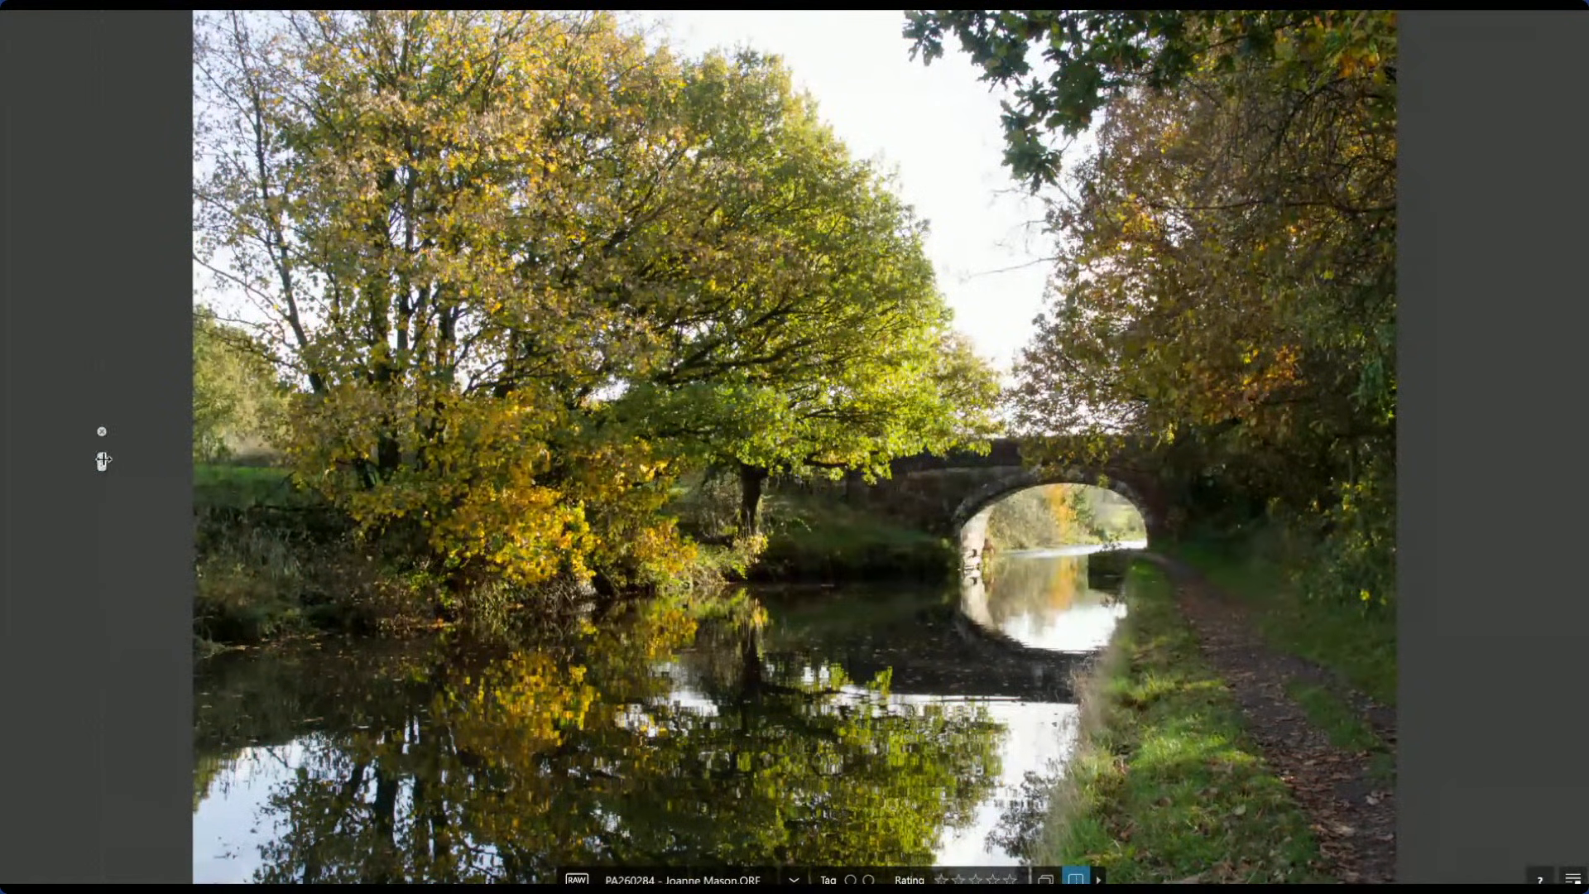
drag(102, 462, 1430, 591)
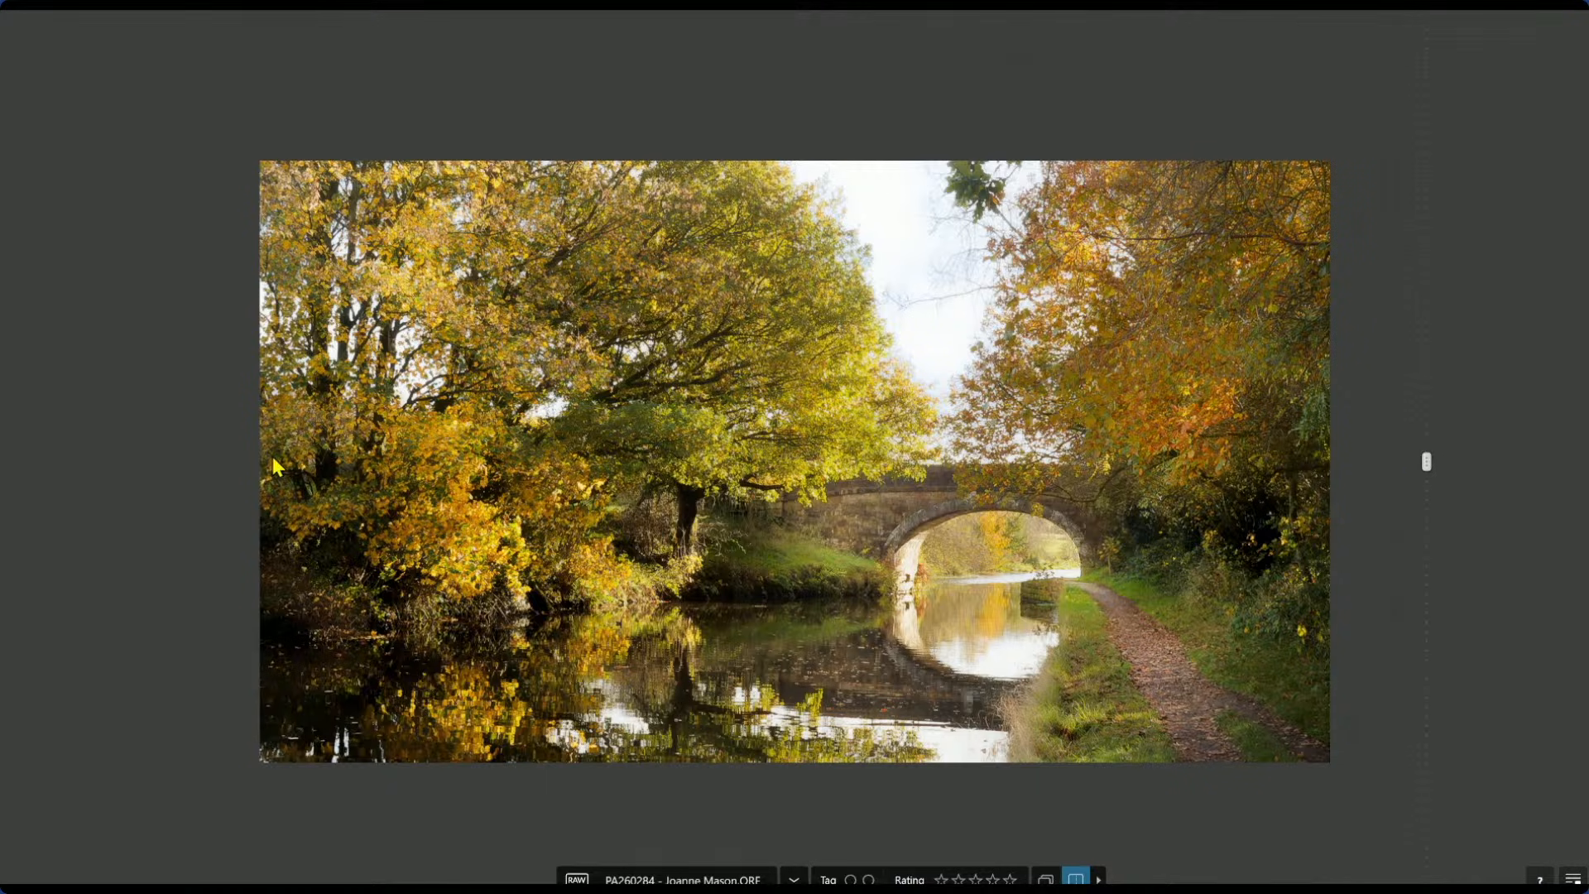
drag(1429, 464, 159, 495)
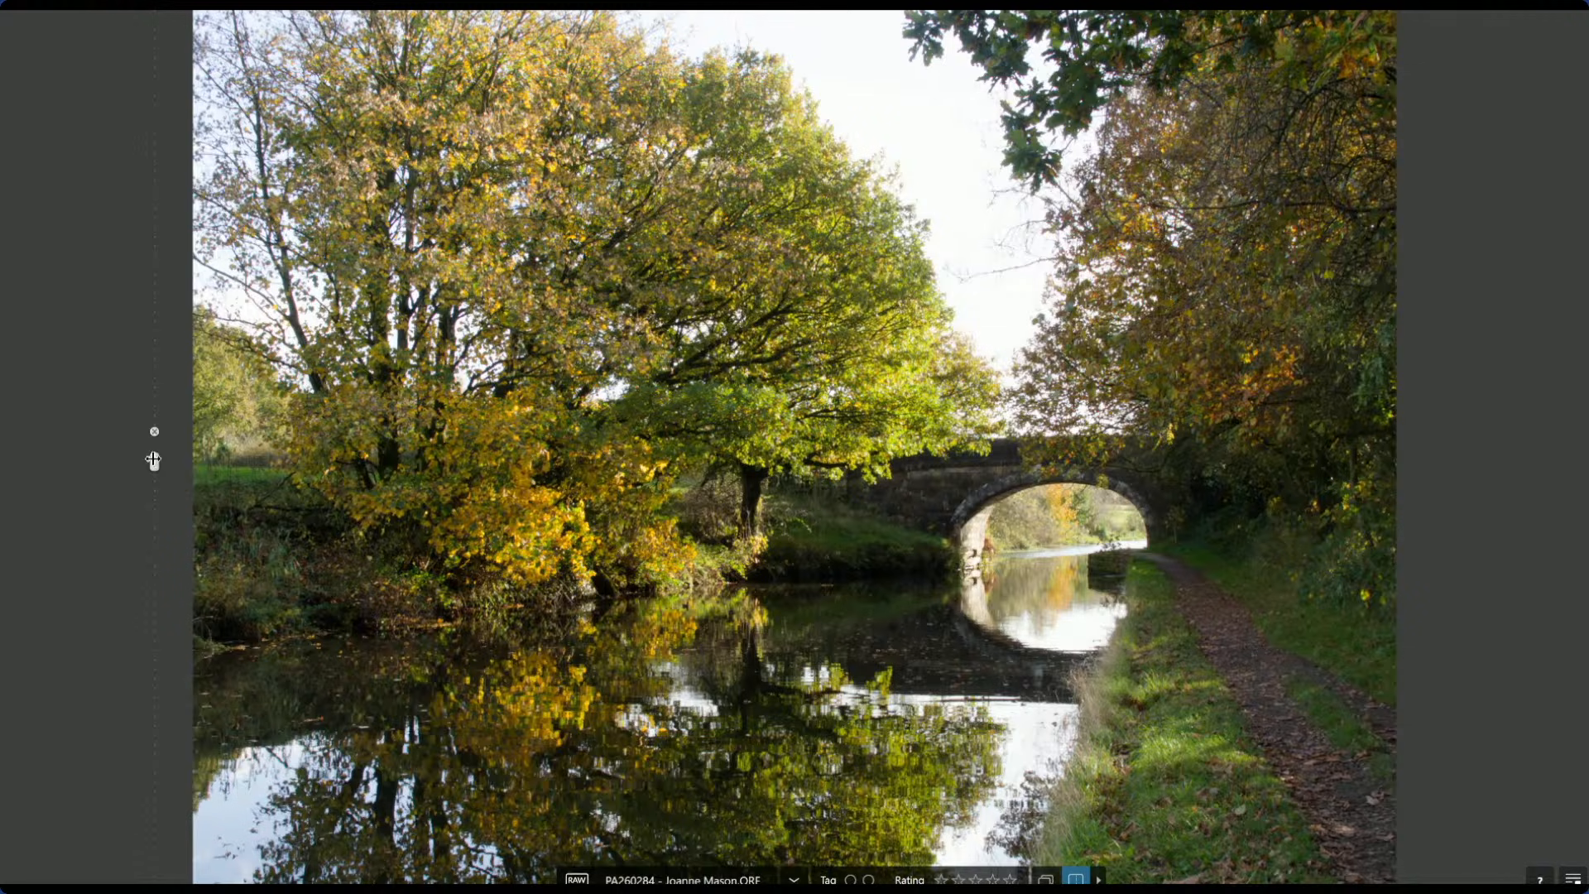
drag(153, 459, 1498, 461)
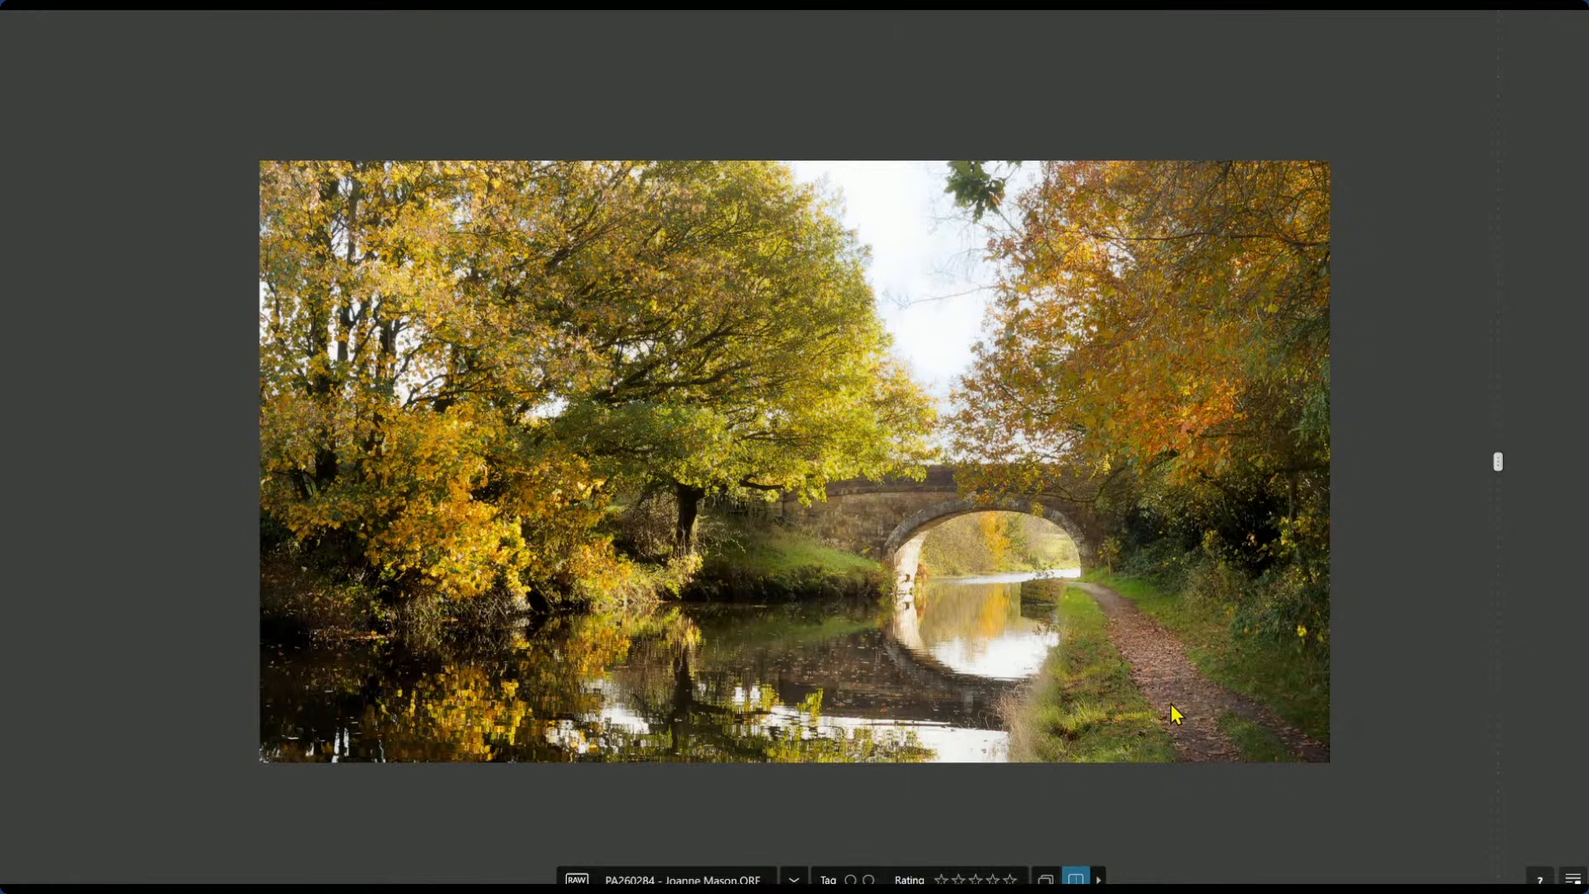
scroll(1170, 703, up, 1)
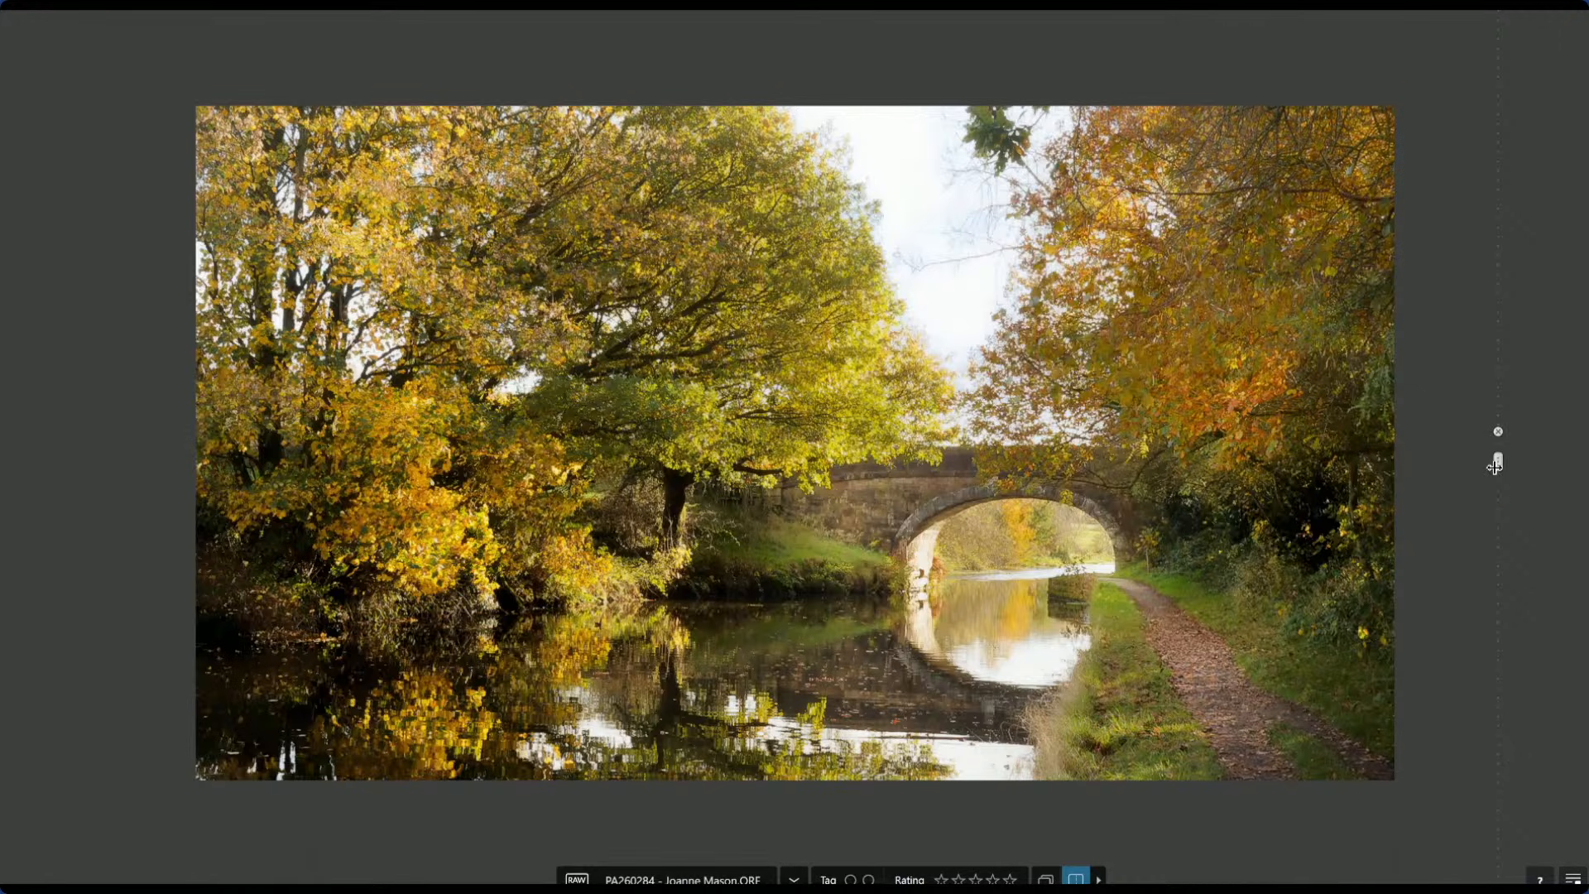
drag(1498, 461, 121, 468)
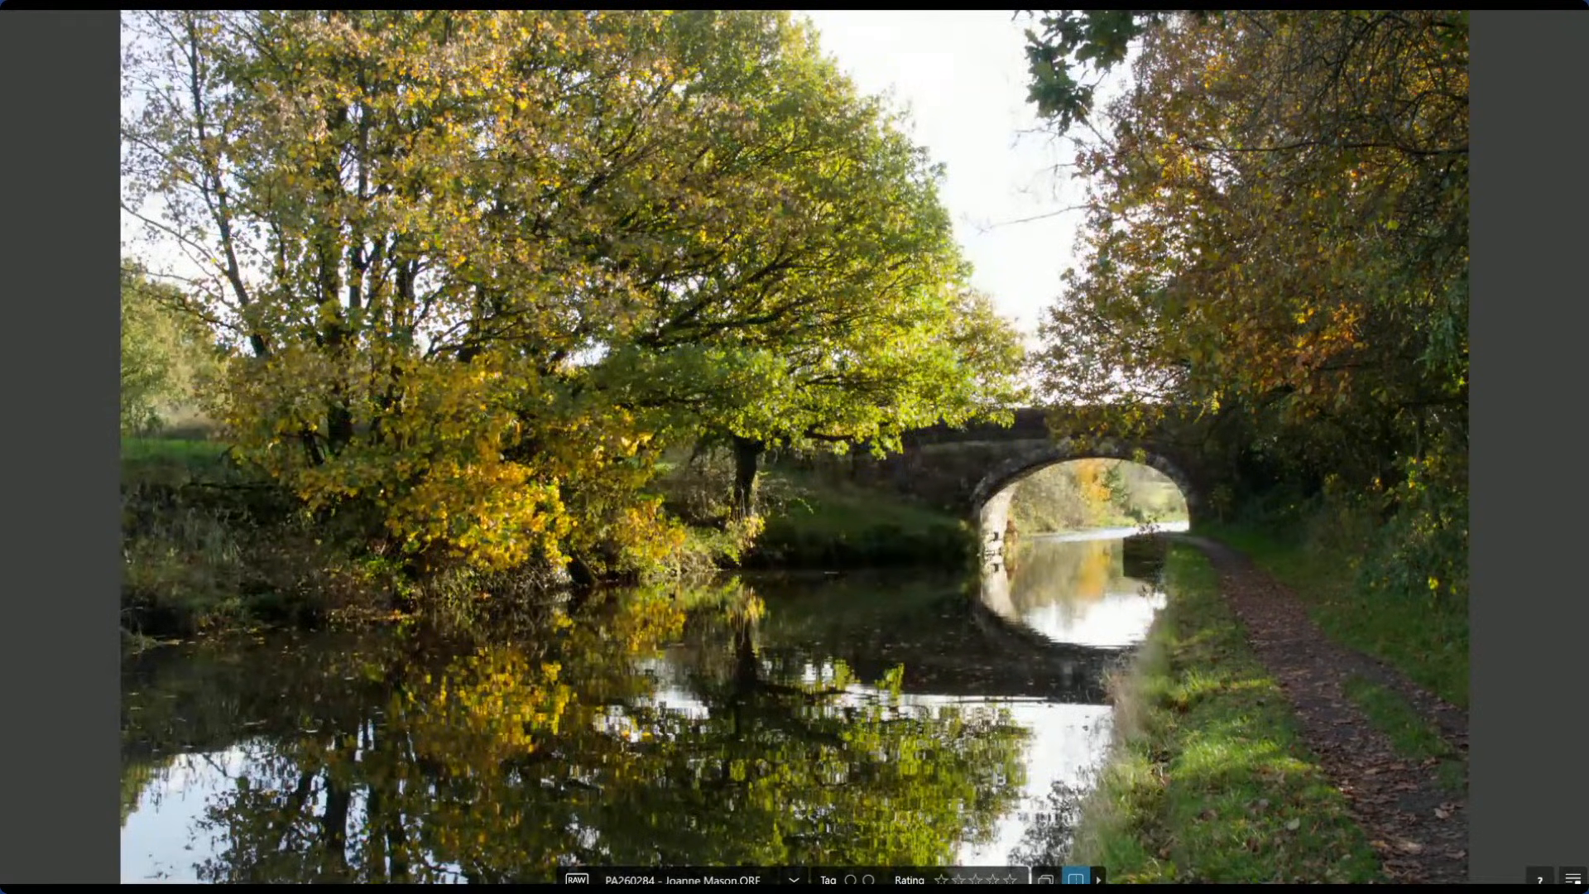
drag(6, 473, 1497, 456)
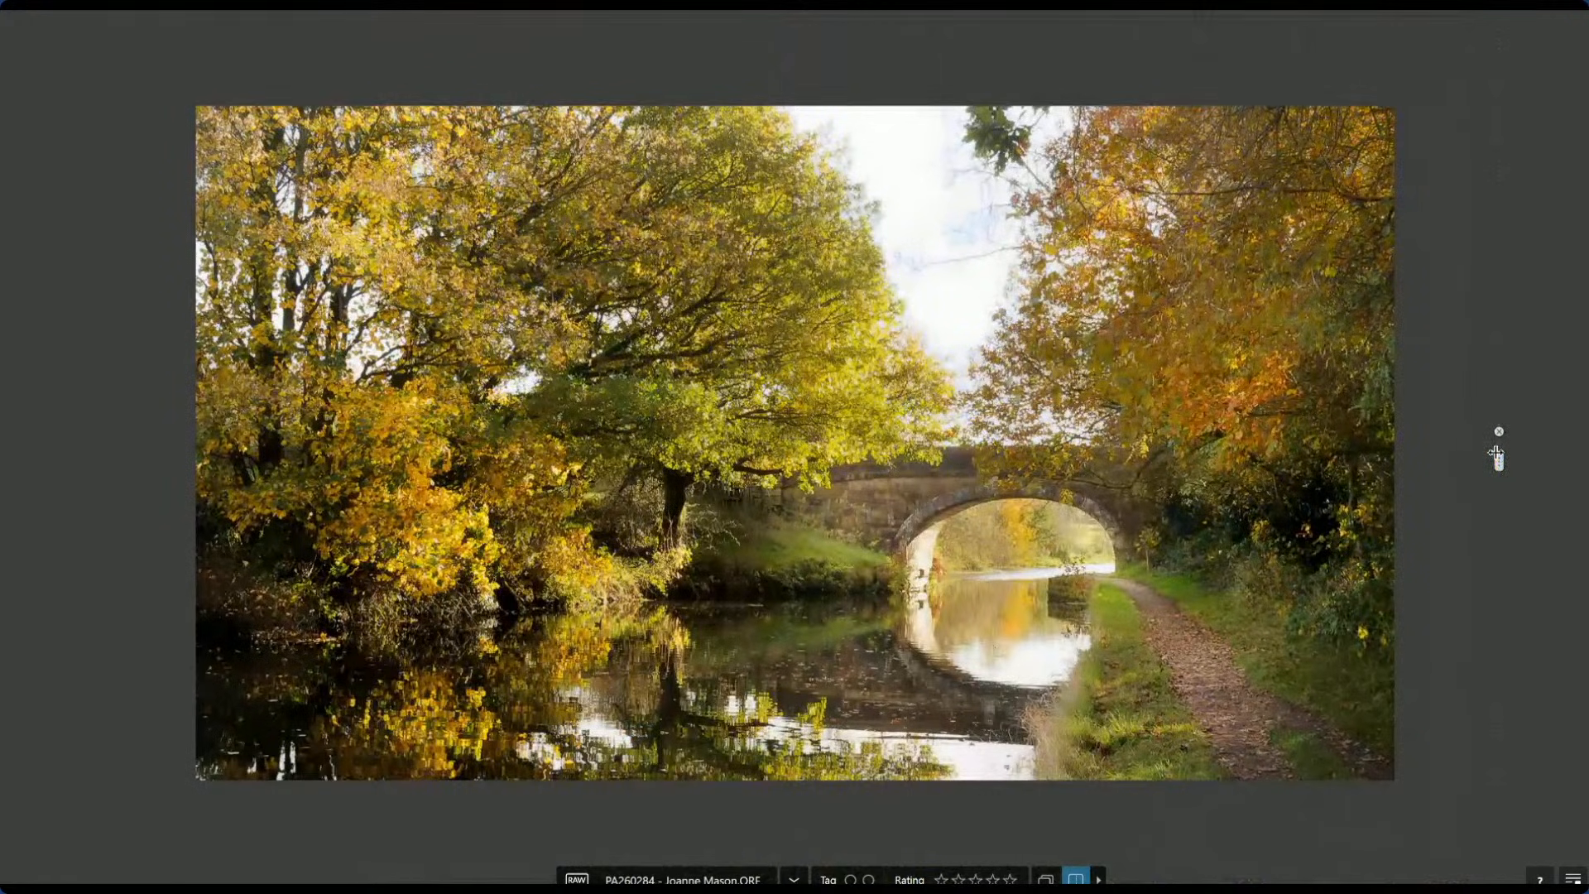
key(Escape)
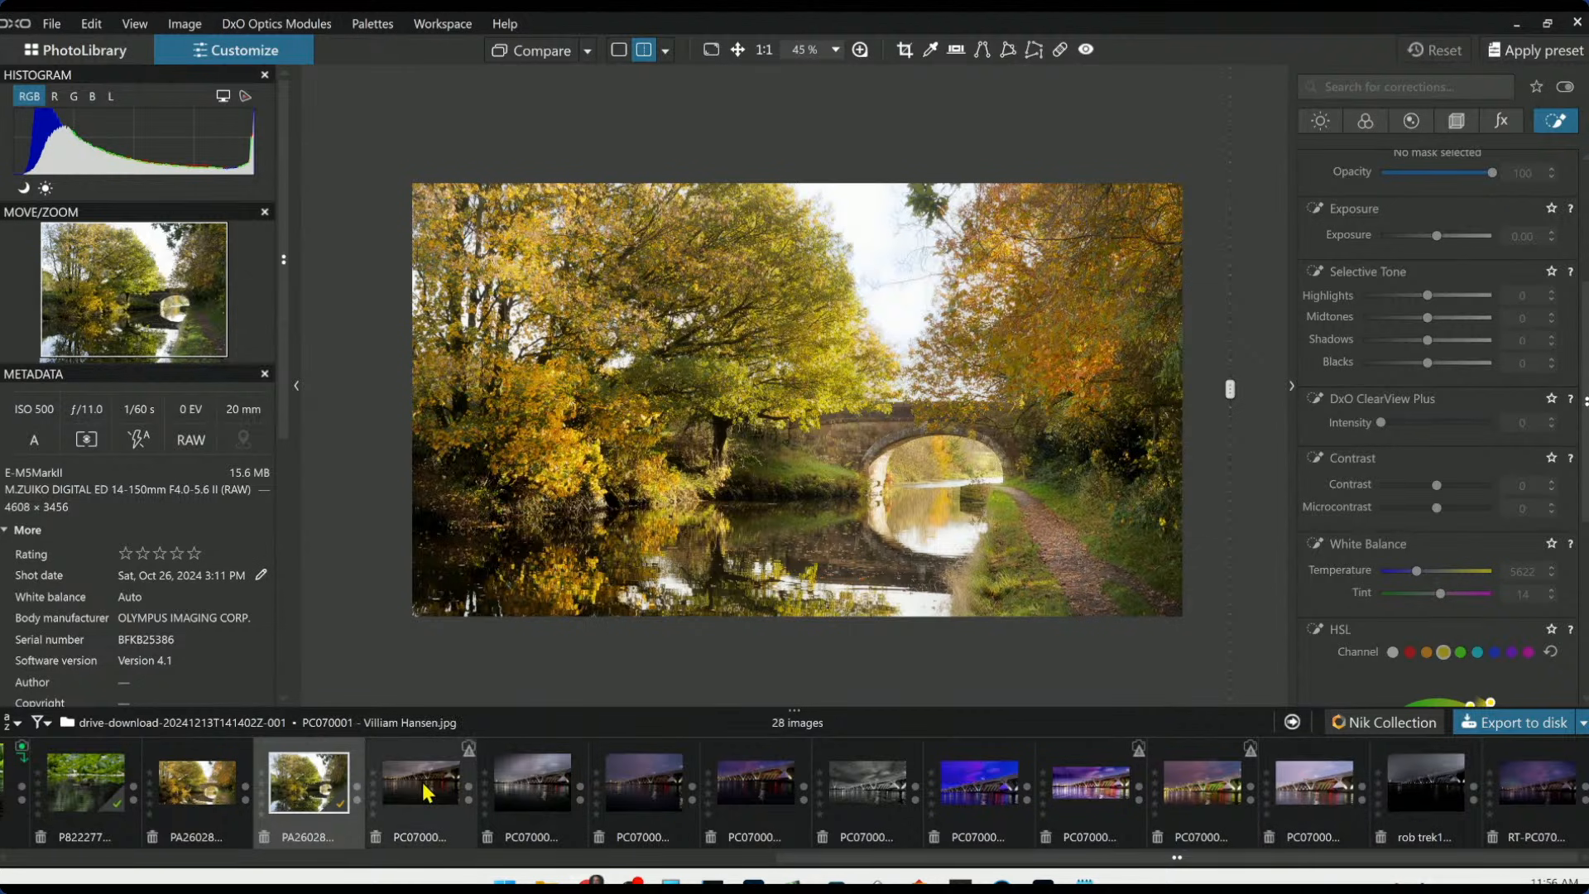
Display the night bridge original PC070001.ORF in side-by-side comparison with the side palettes hidden and both views zoomed out
click(650, 790)
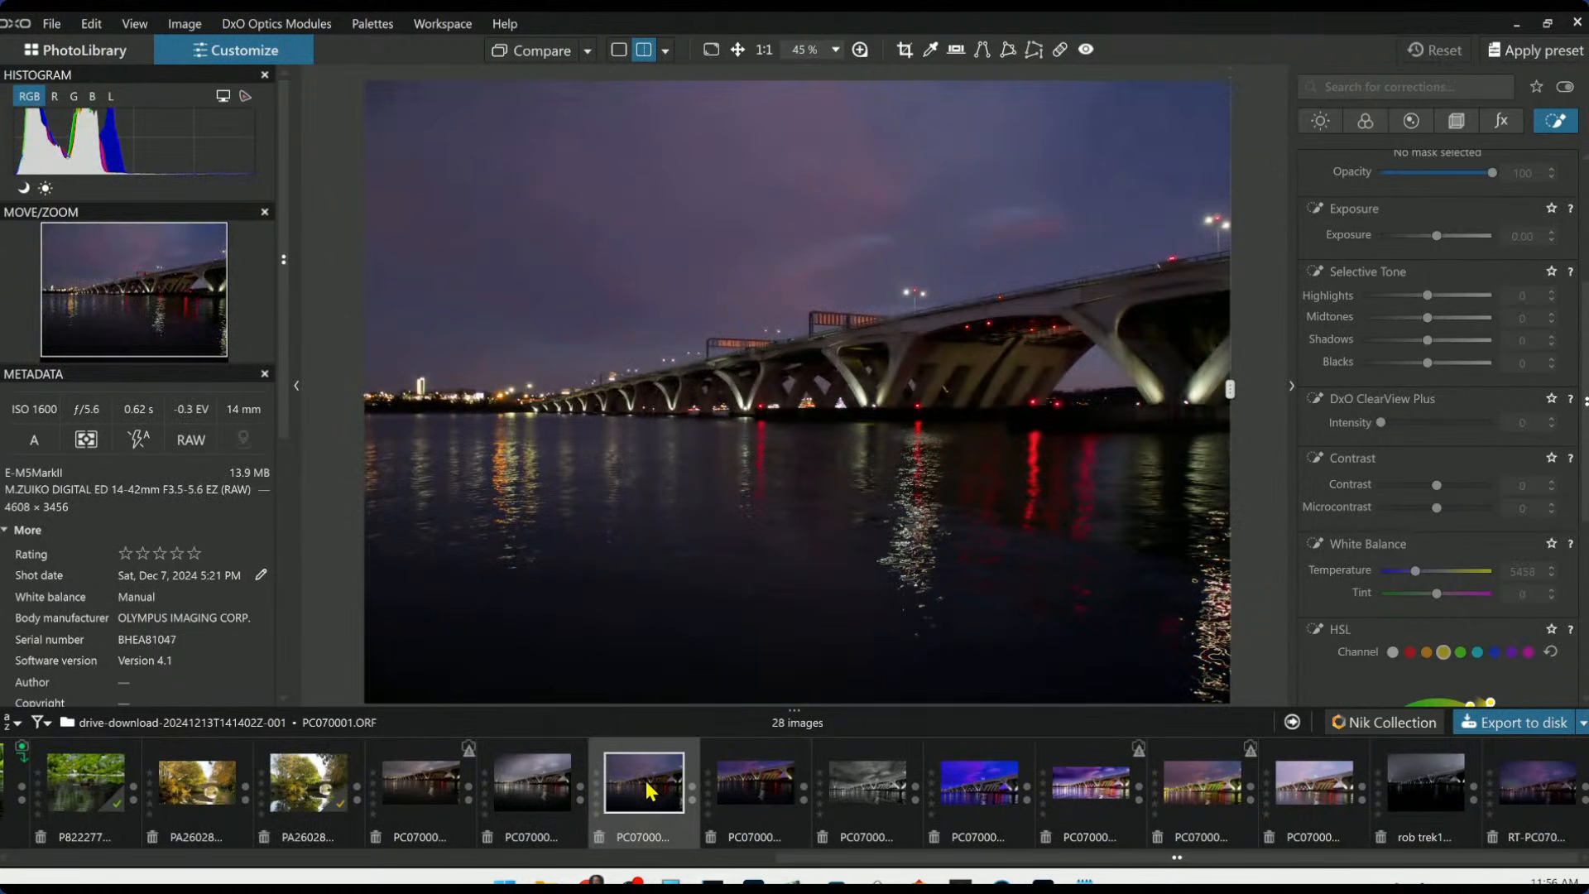
click(665, 52)
click(695, 78)
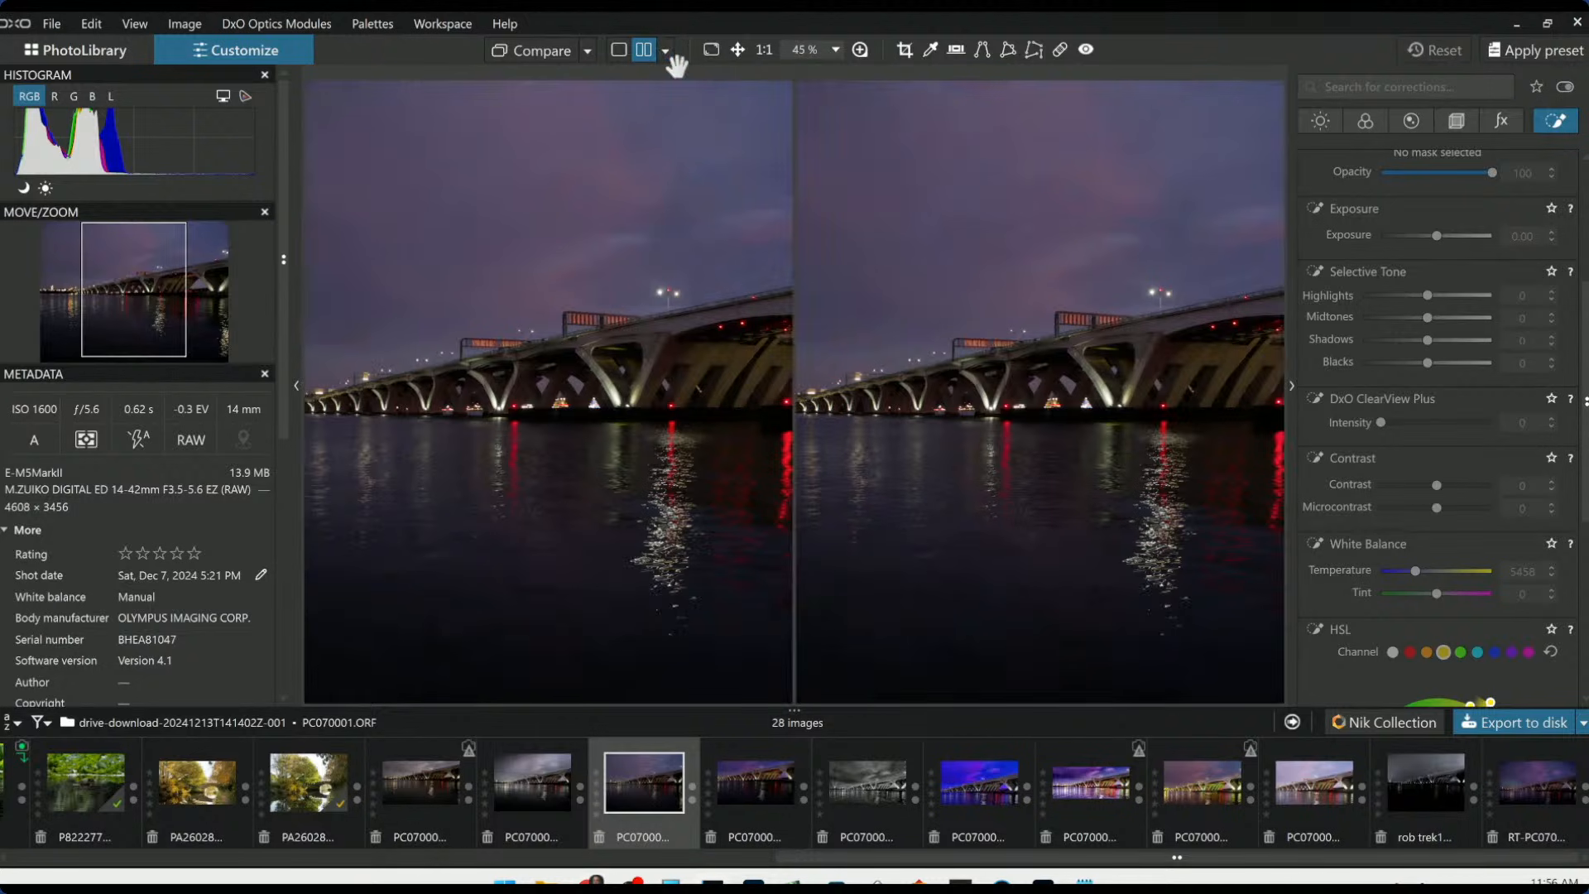
key(F9)
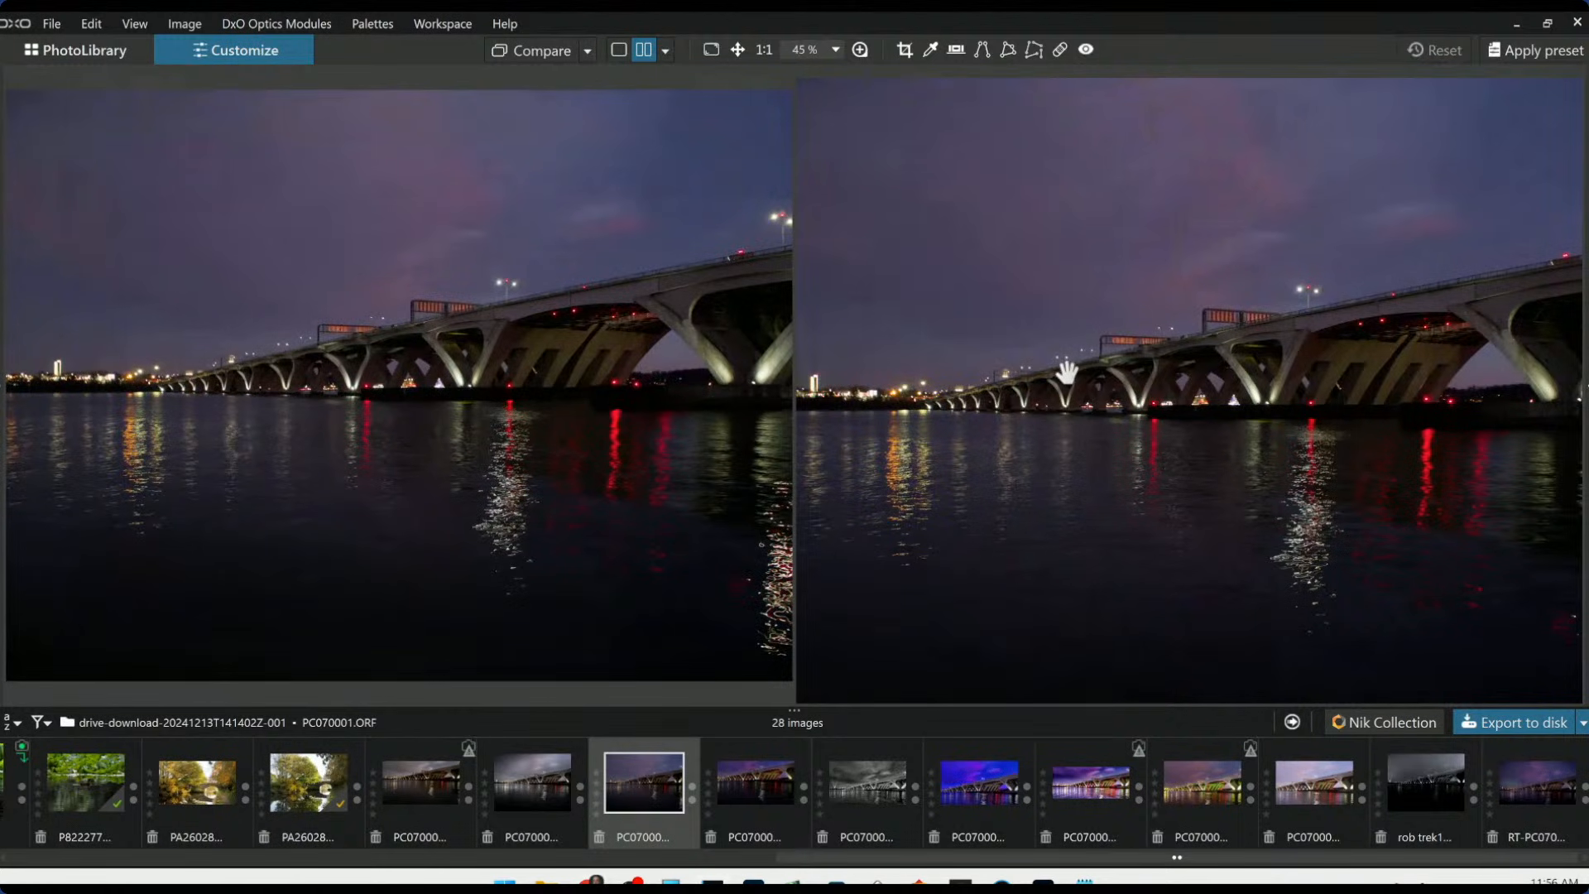
scroll(1067, 373, down, 1)
scroll(731, 379, down, 1)
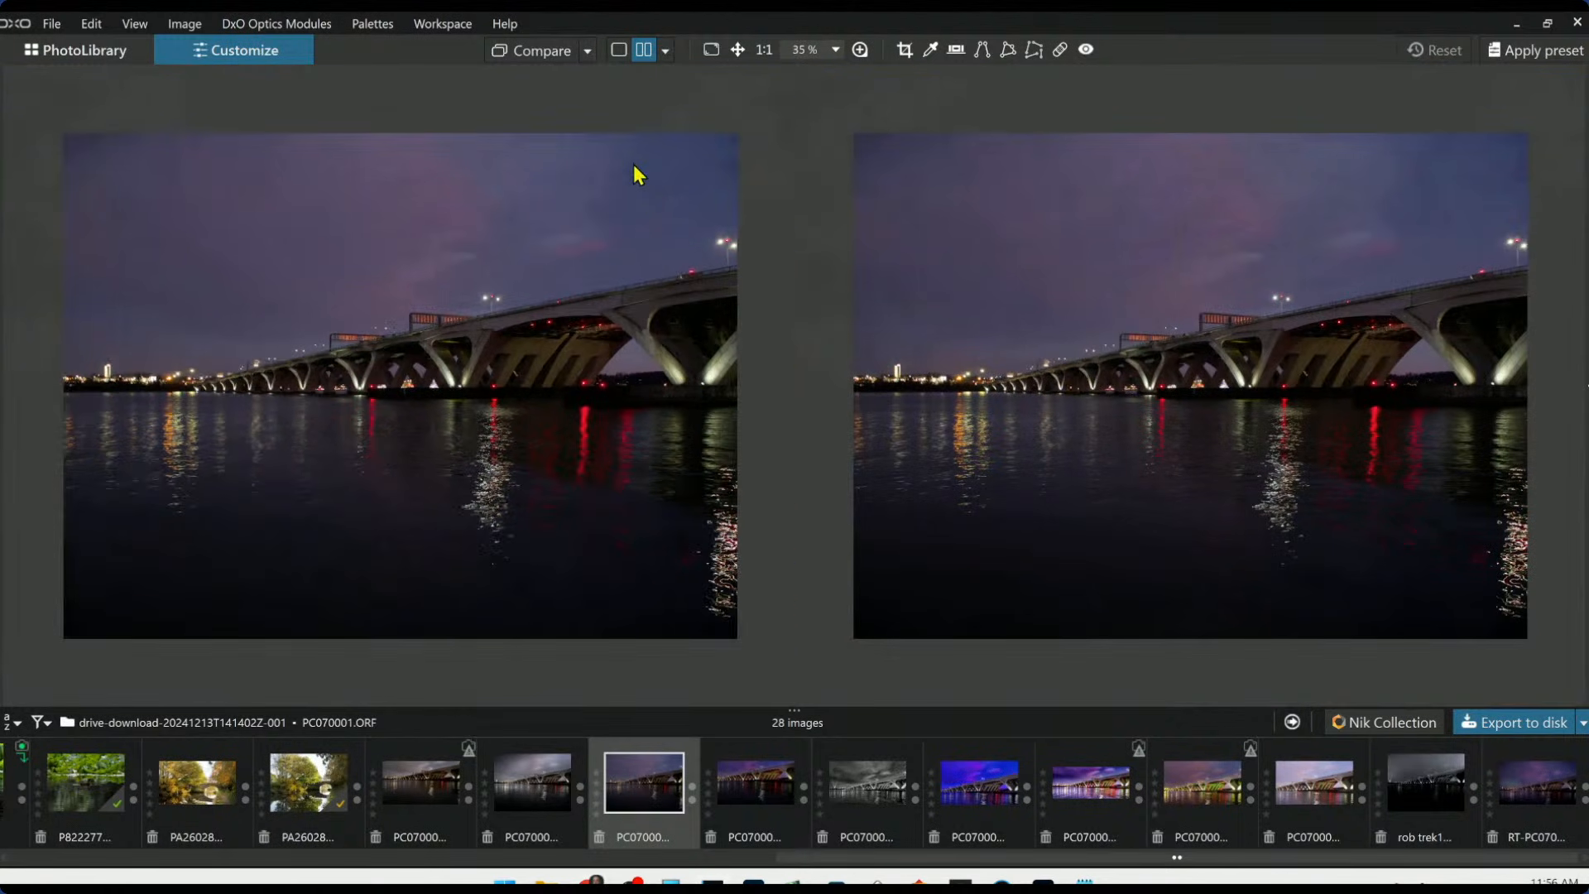
click(587, 51)
click(585, 53)
scroll(980, 468, up, 1)
scroll(618, 450, up, 1)
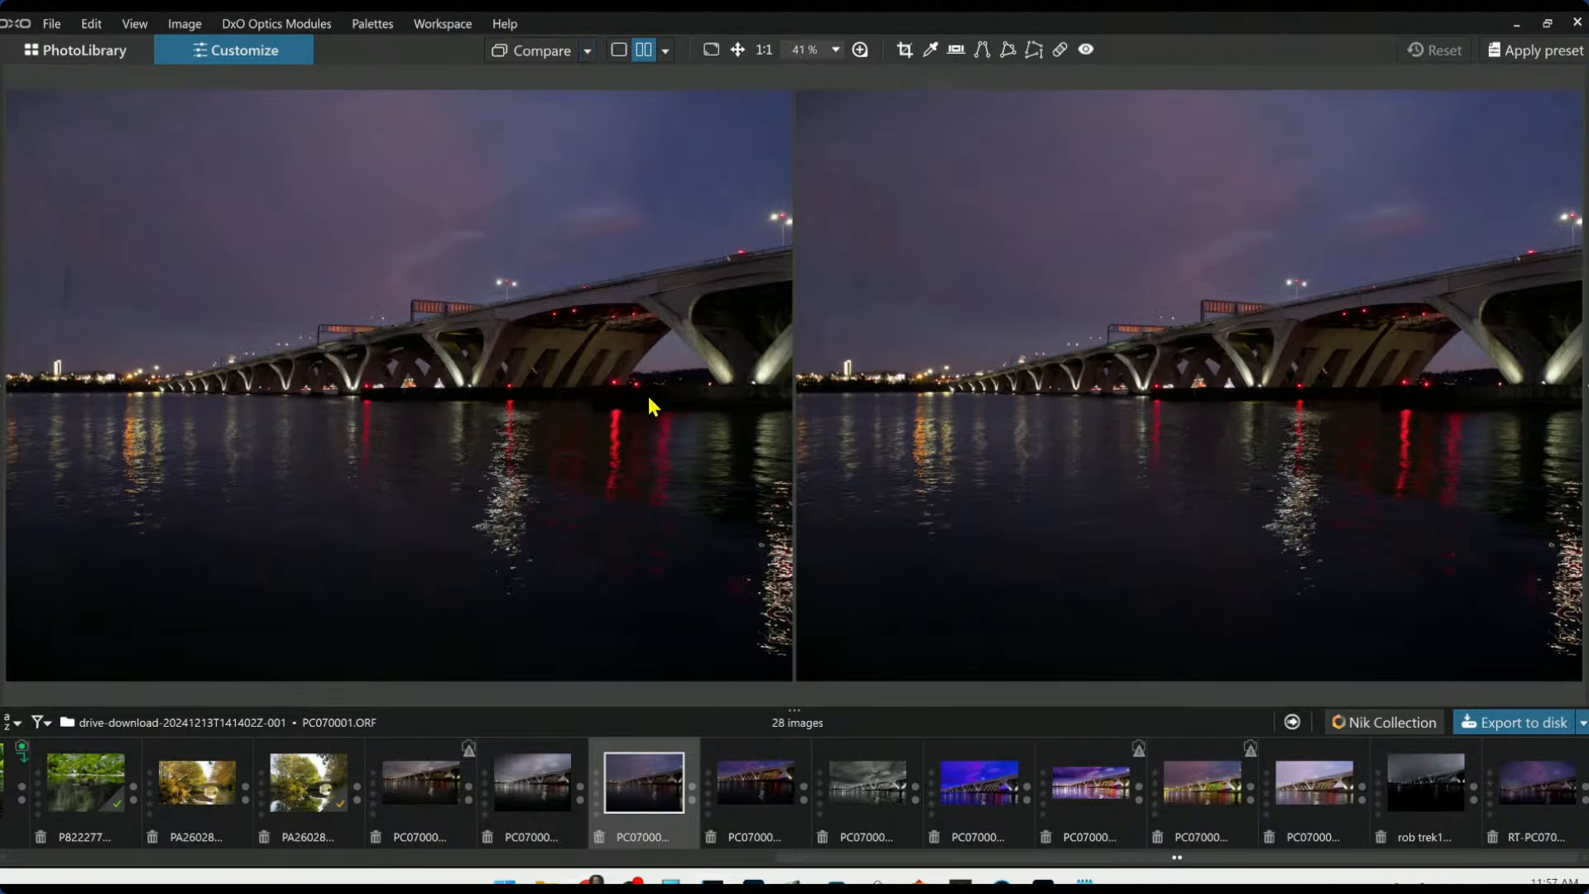
scroll(714, 615, down, 1)
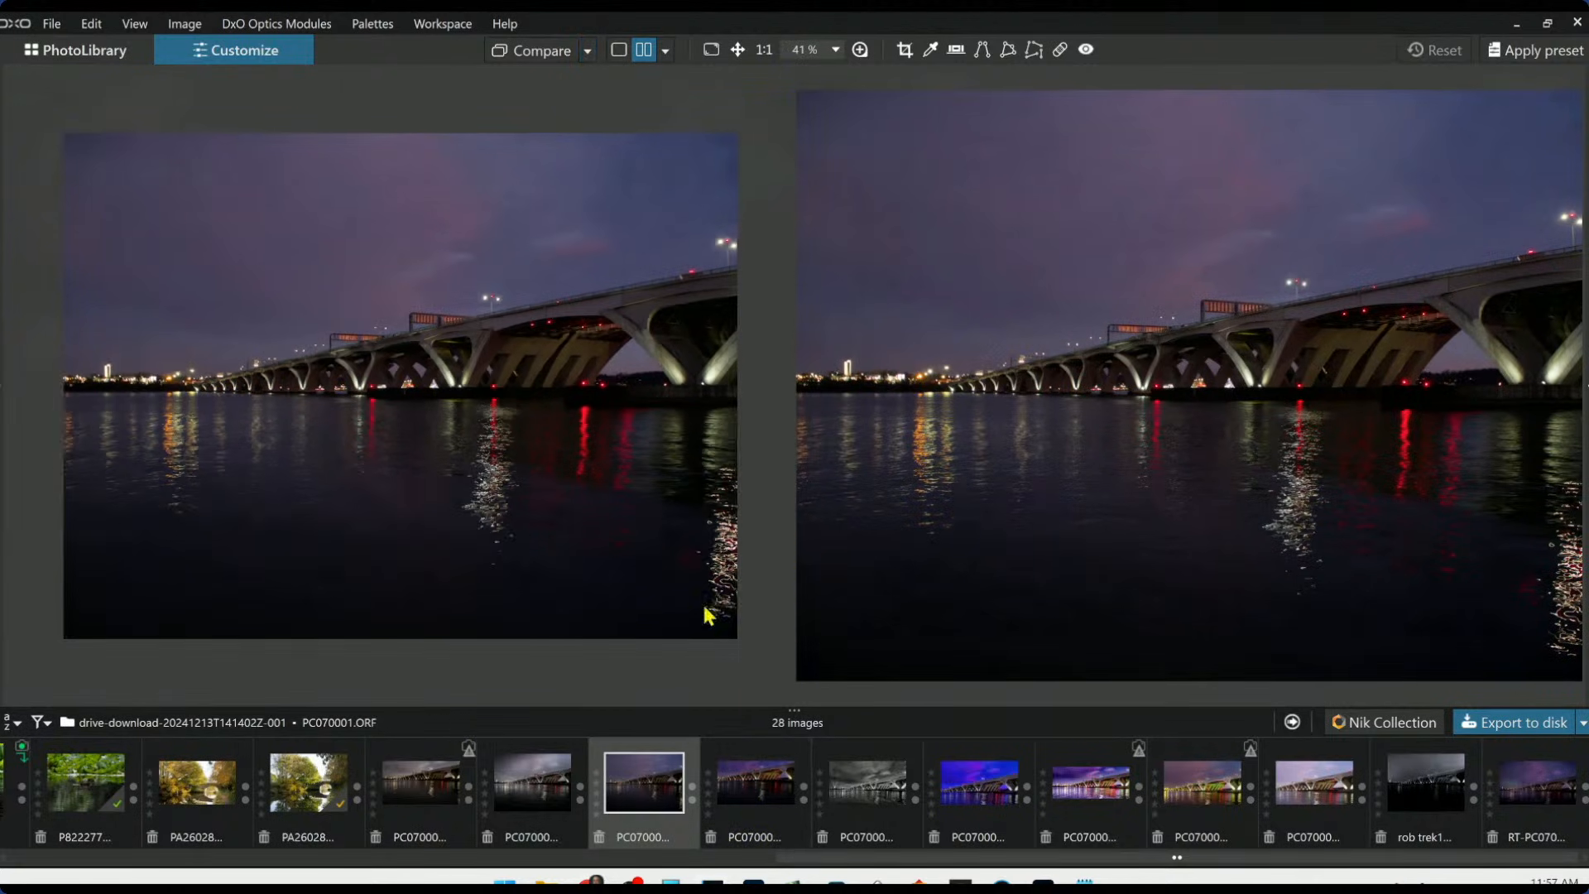
Use PC070001.ORF as the reference image and show the darker, cropped edit of the night bridge beside it
right_click(661, 796)
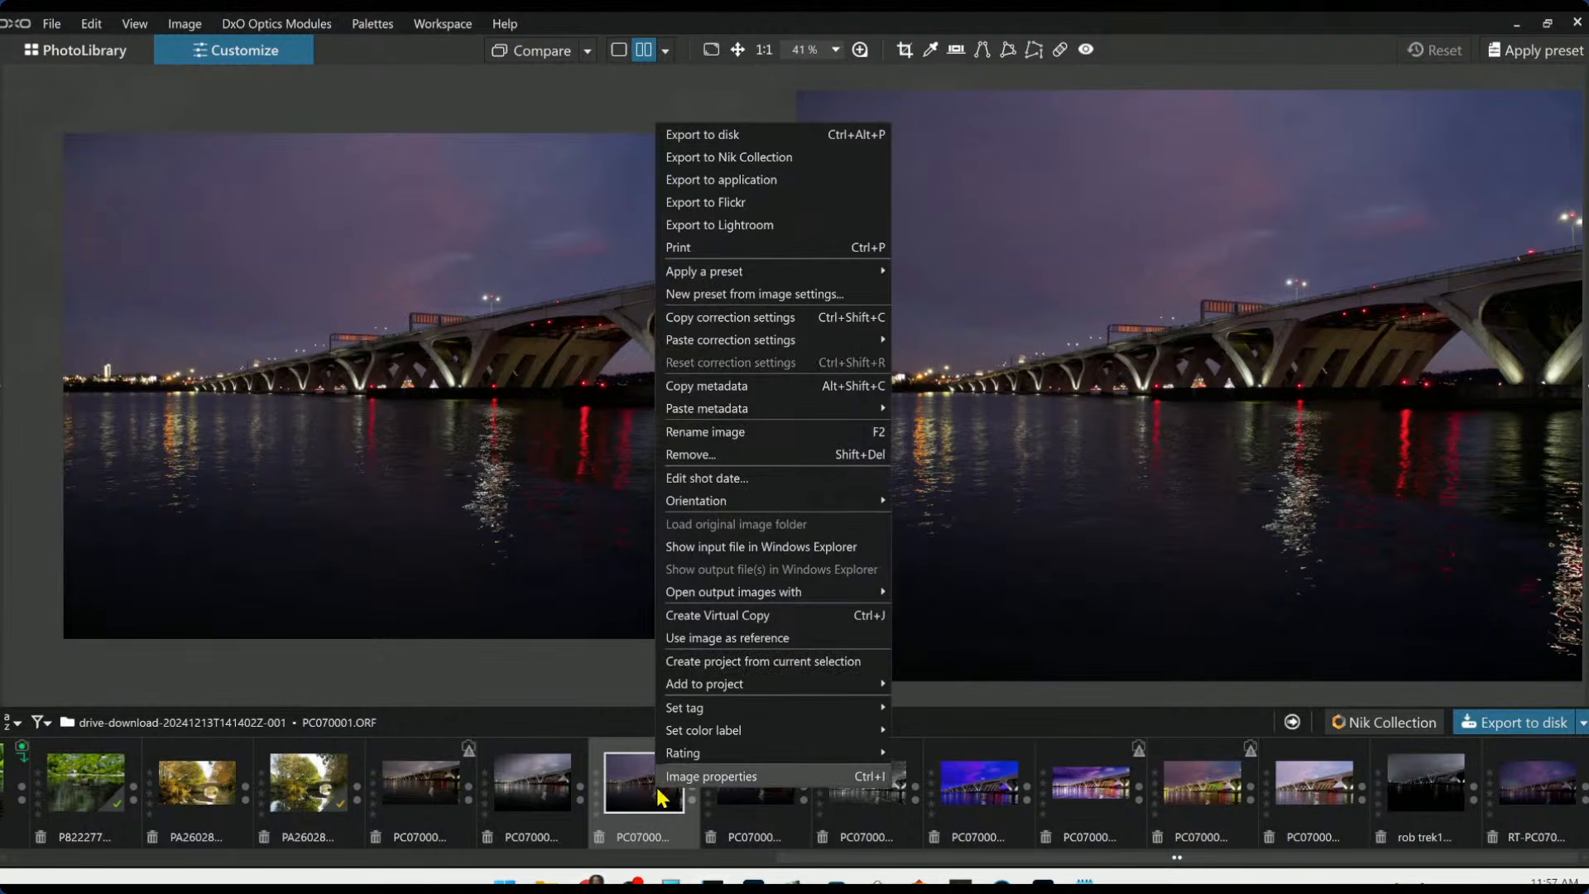
click(709, 638)
click(762, 785)
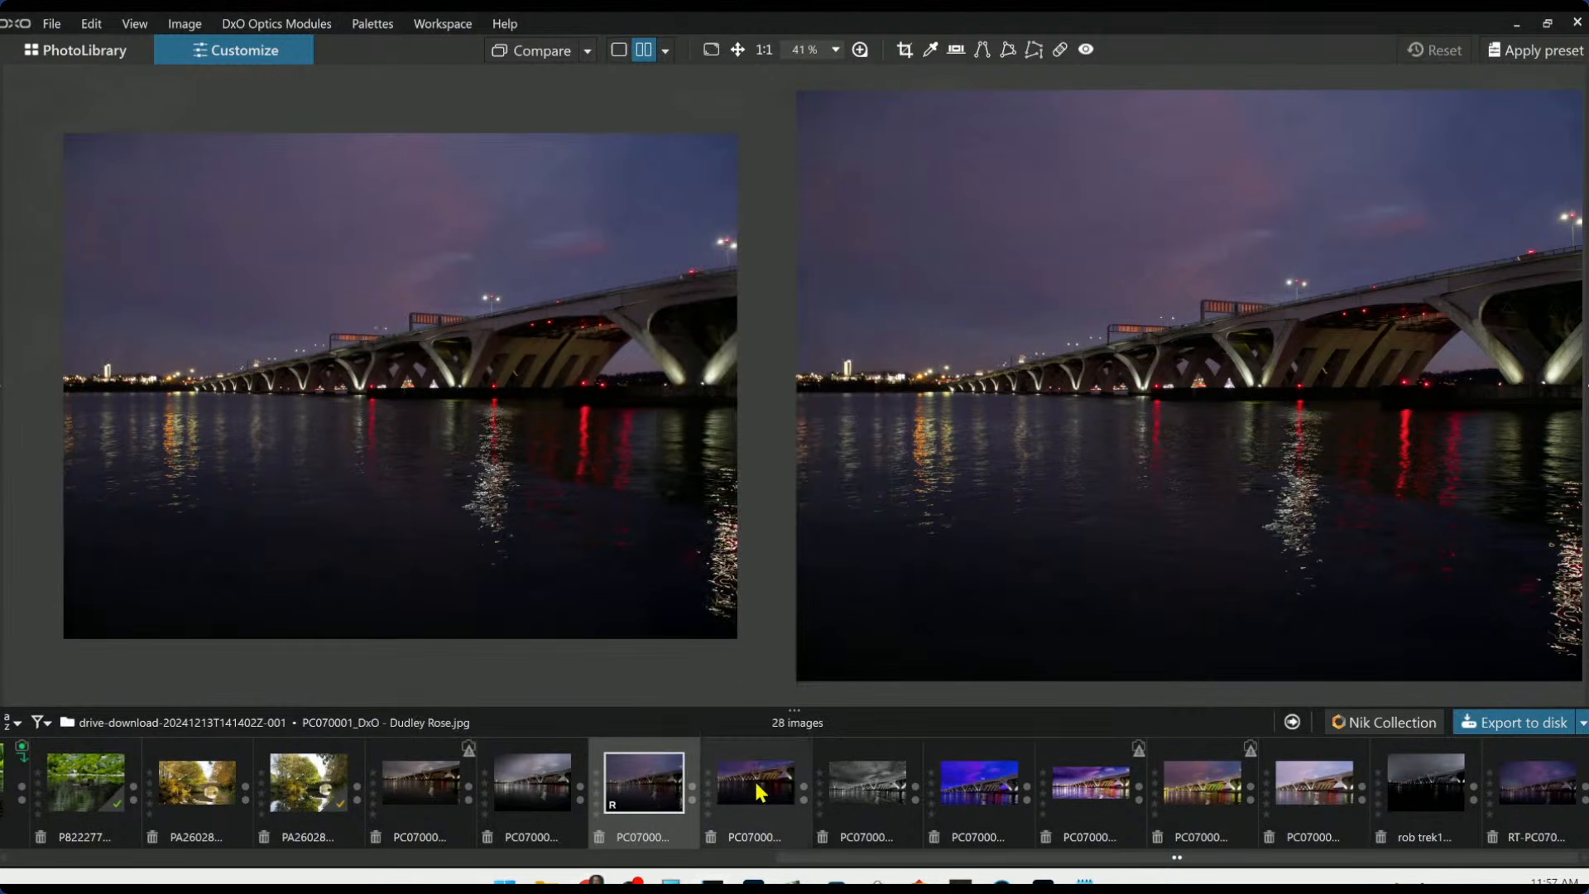
click(429, 794)
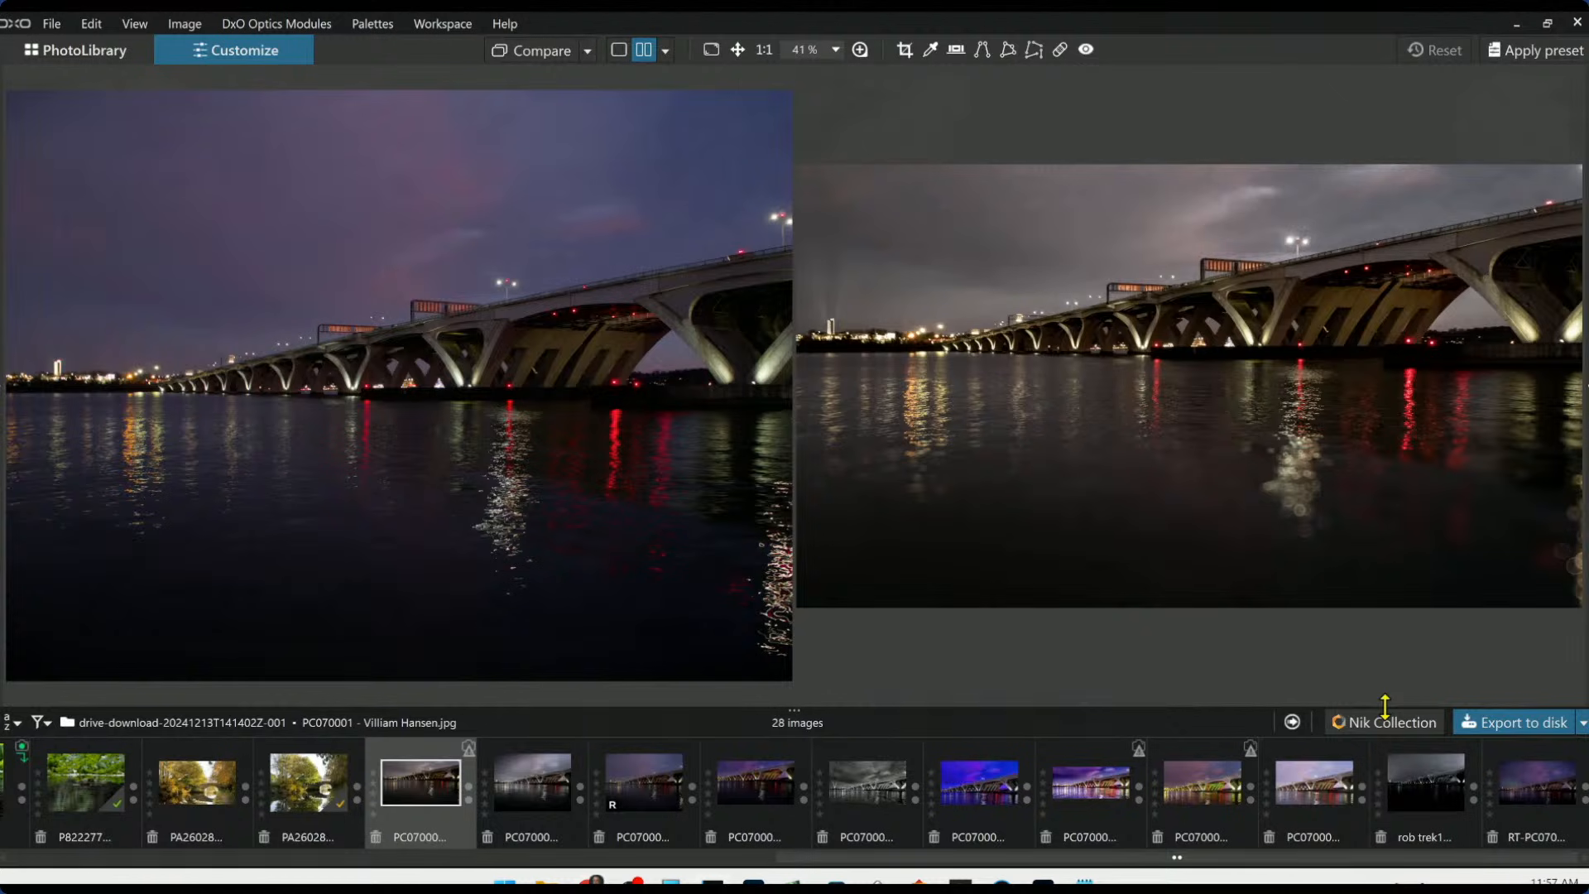
Compare the desaturated grey-sky edit and the purple-sky edit side by side with the reference image, adjusting their zoom
click(507, 797)
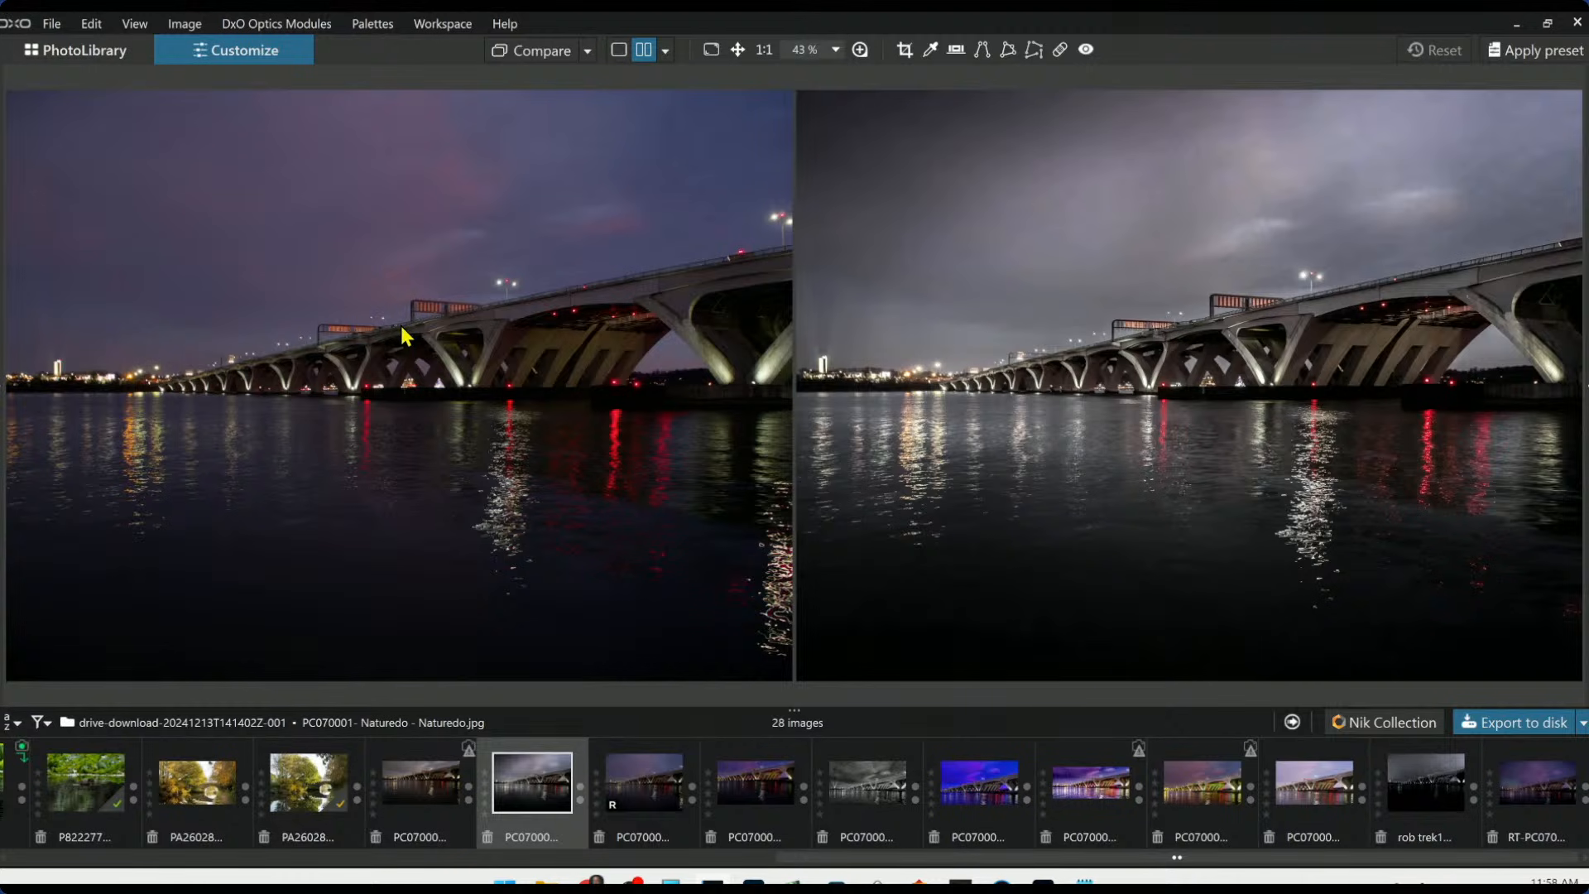
scroll(401, 325, down, 4)
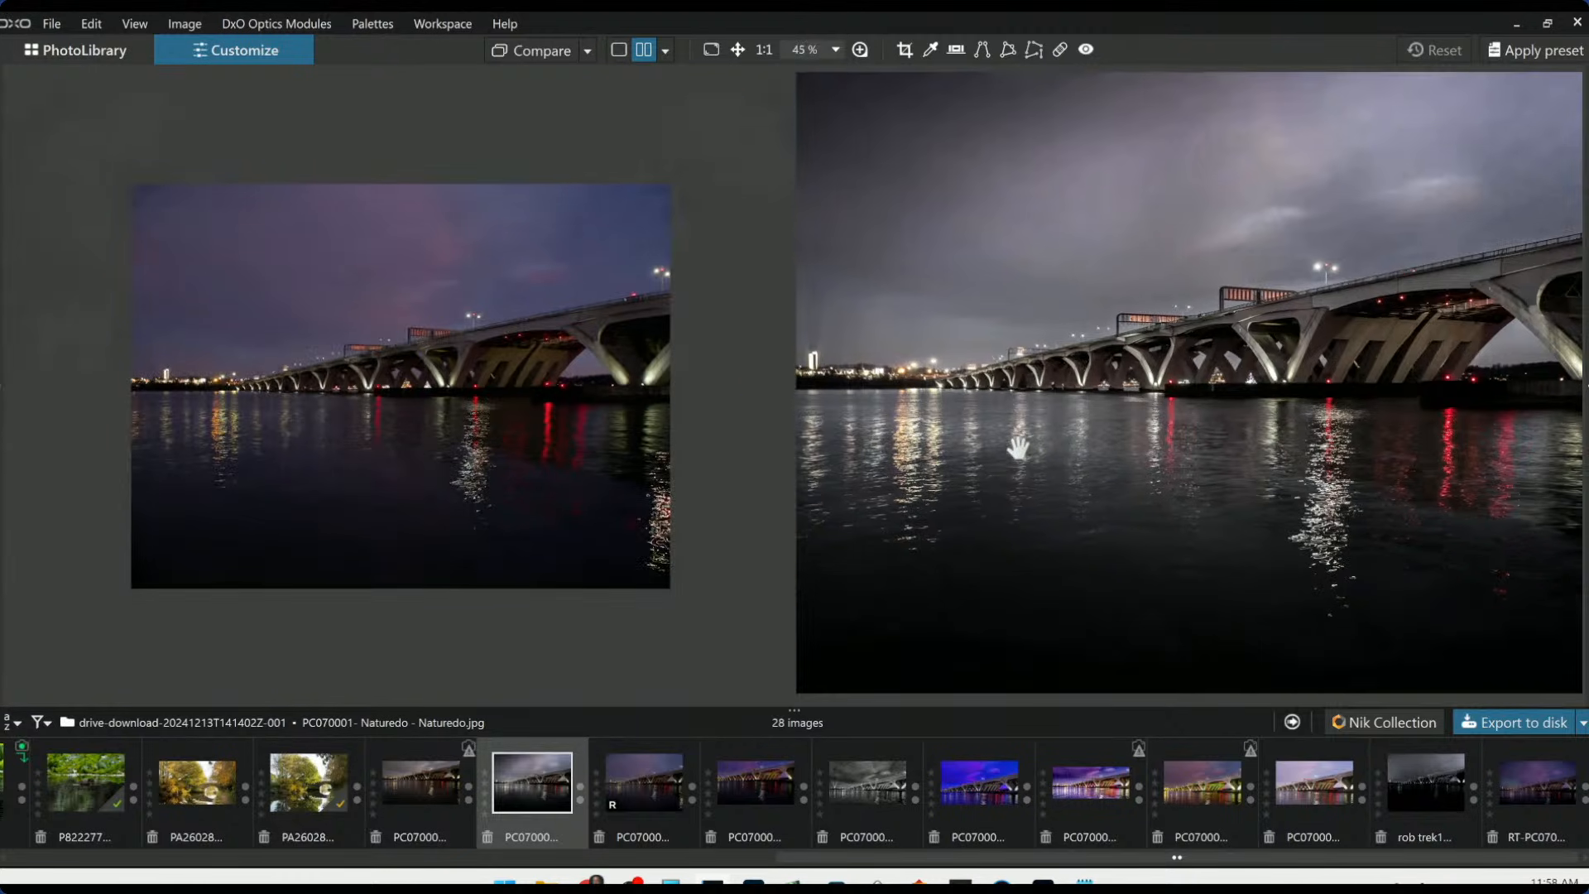
scroll(1024, 455, down, 1)
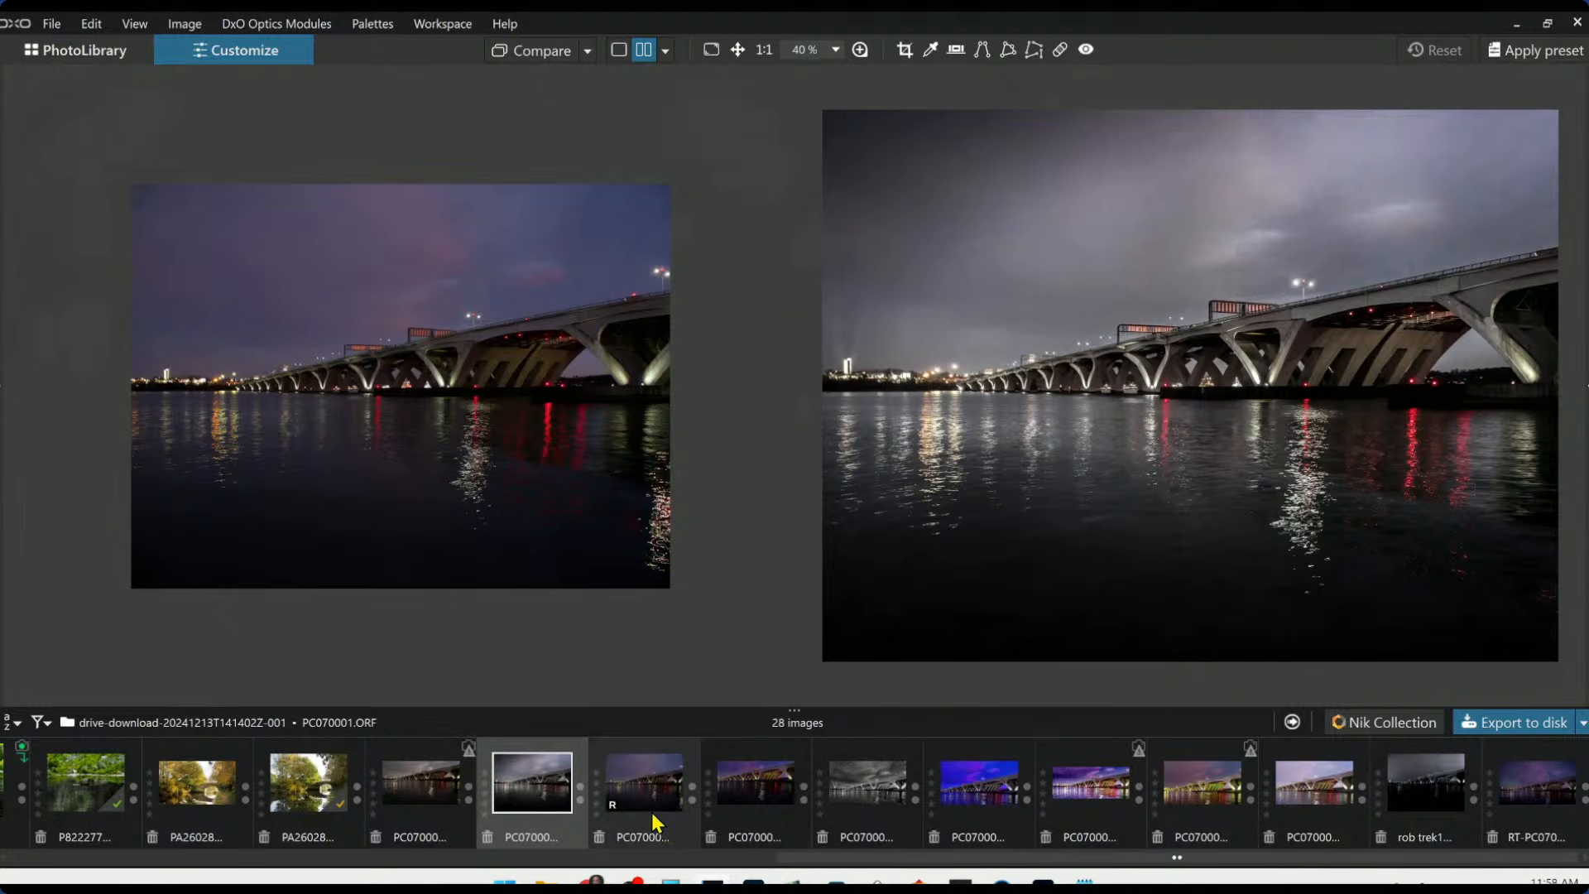
click(780, 822)
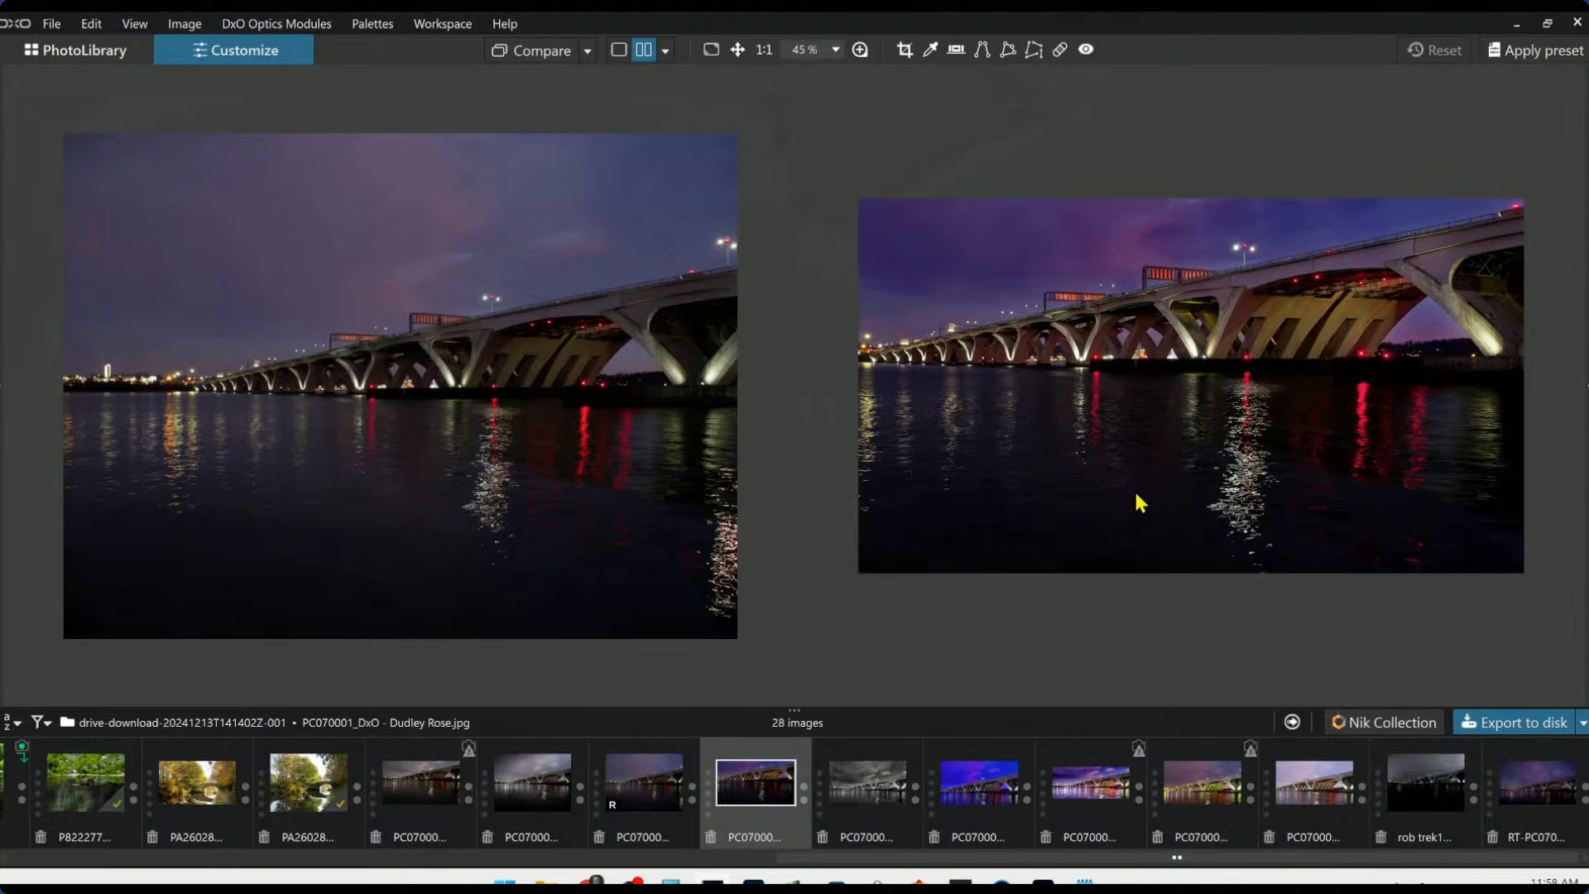
scroll(1139, 502, up, 1)
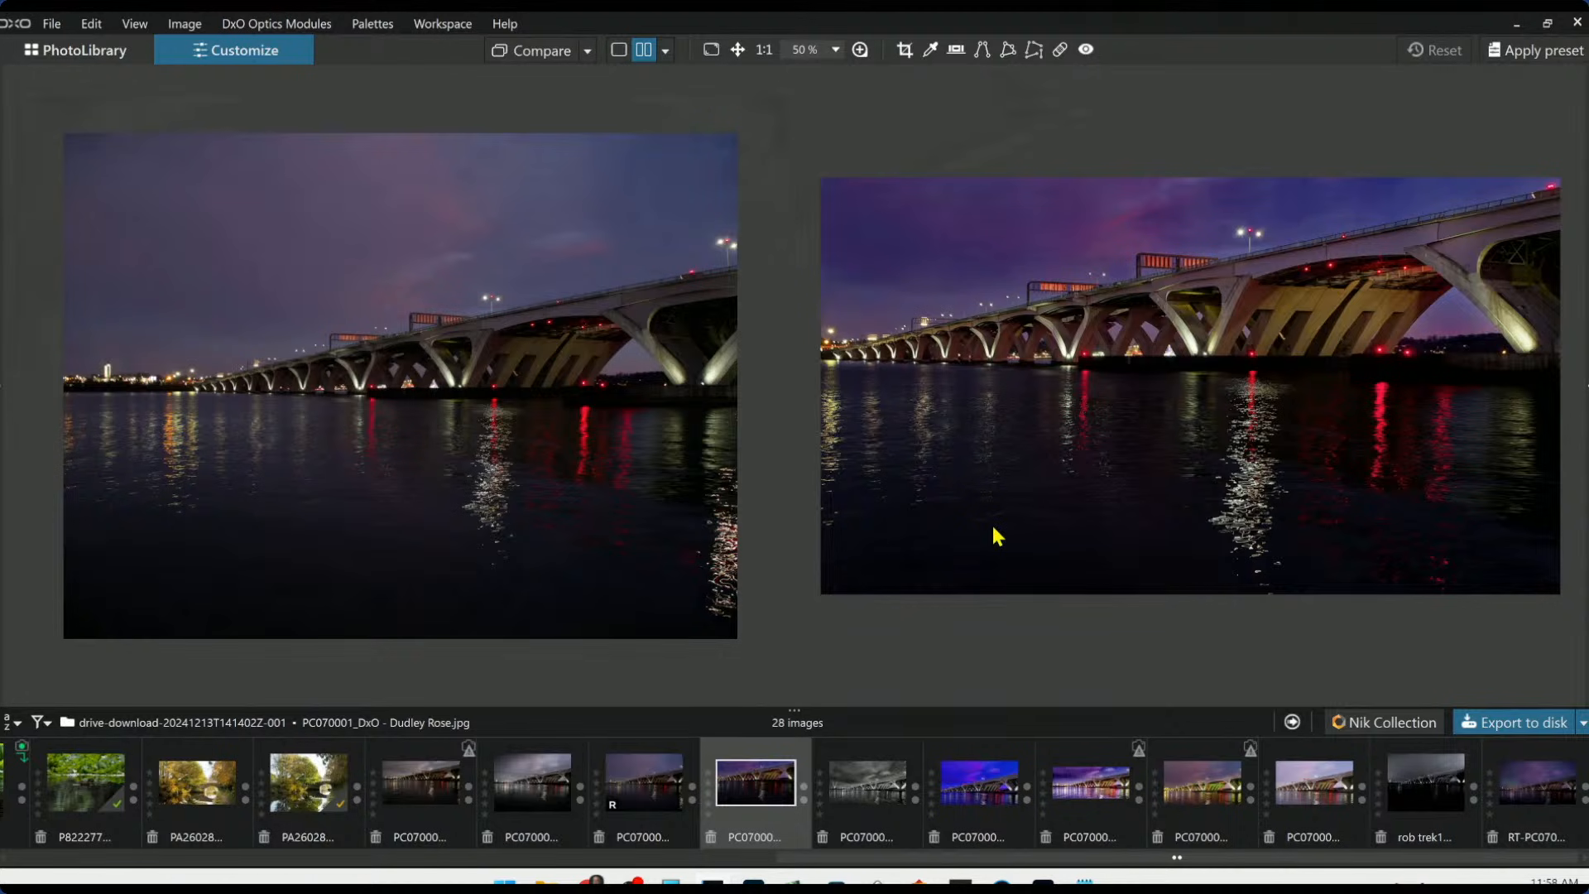
View the purple-sky bridge edit on its own as a single image at 70% zoom
click(627, 53)
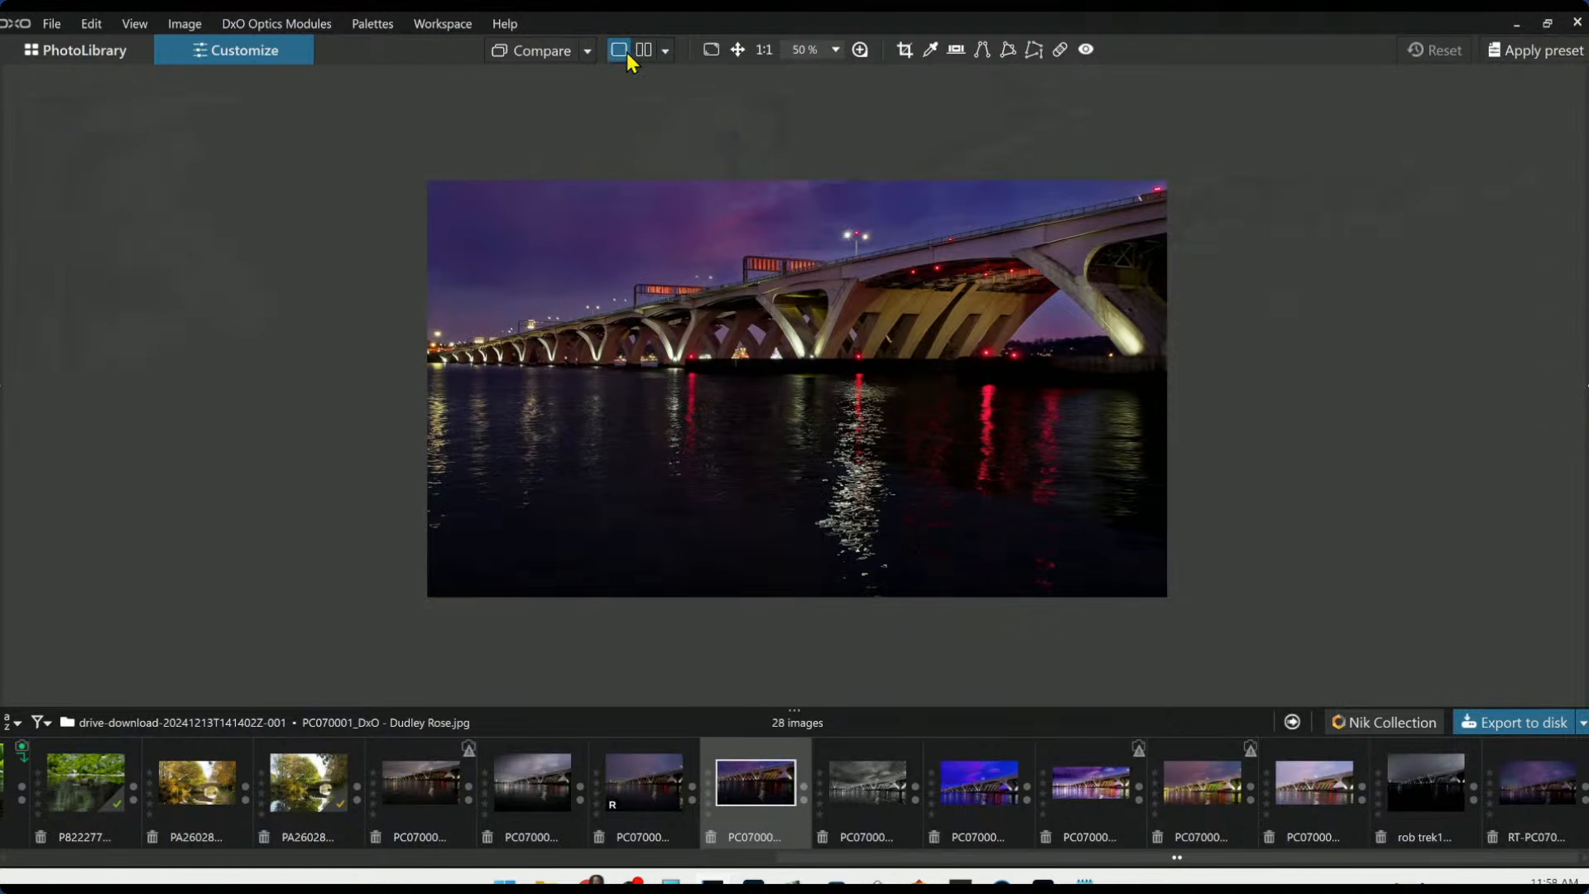
scroll(845, 549, up, 2)
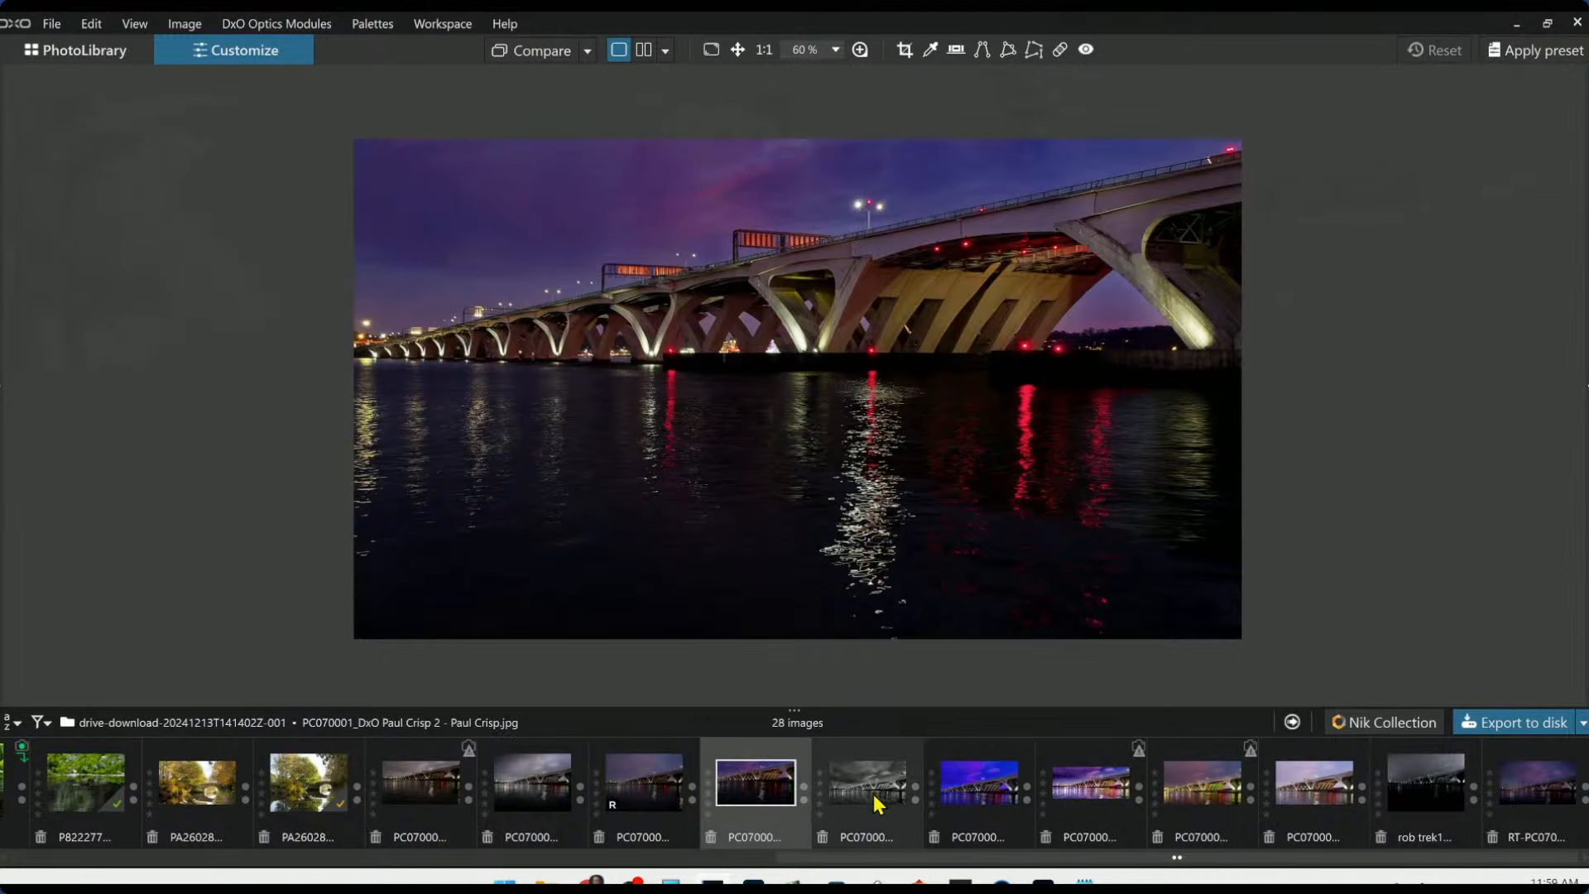
scroll(865, 577, up, 1)
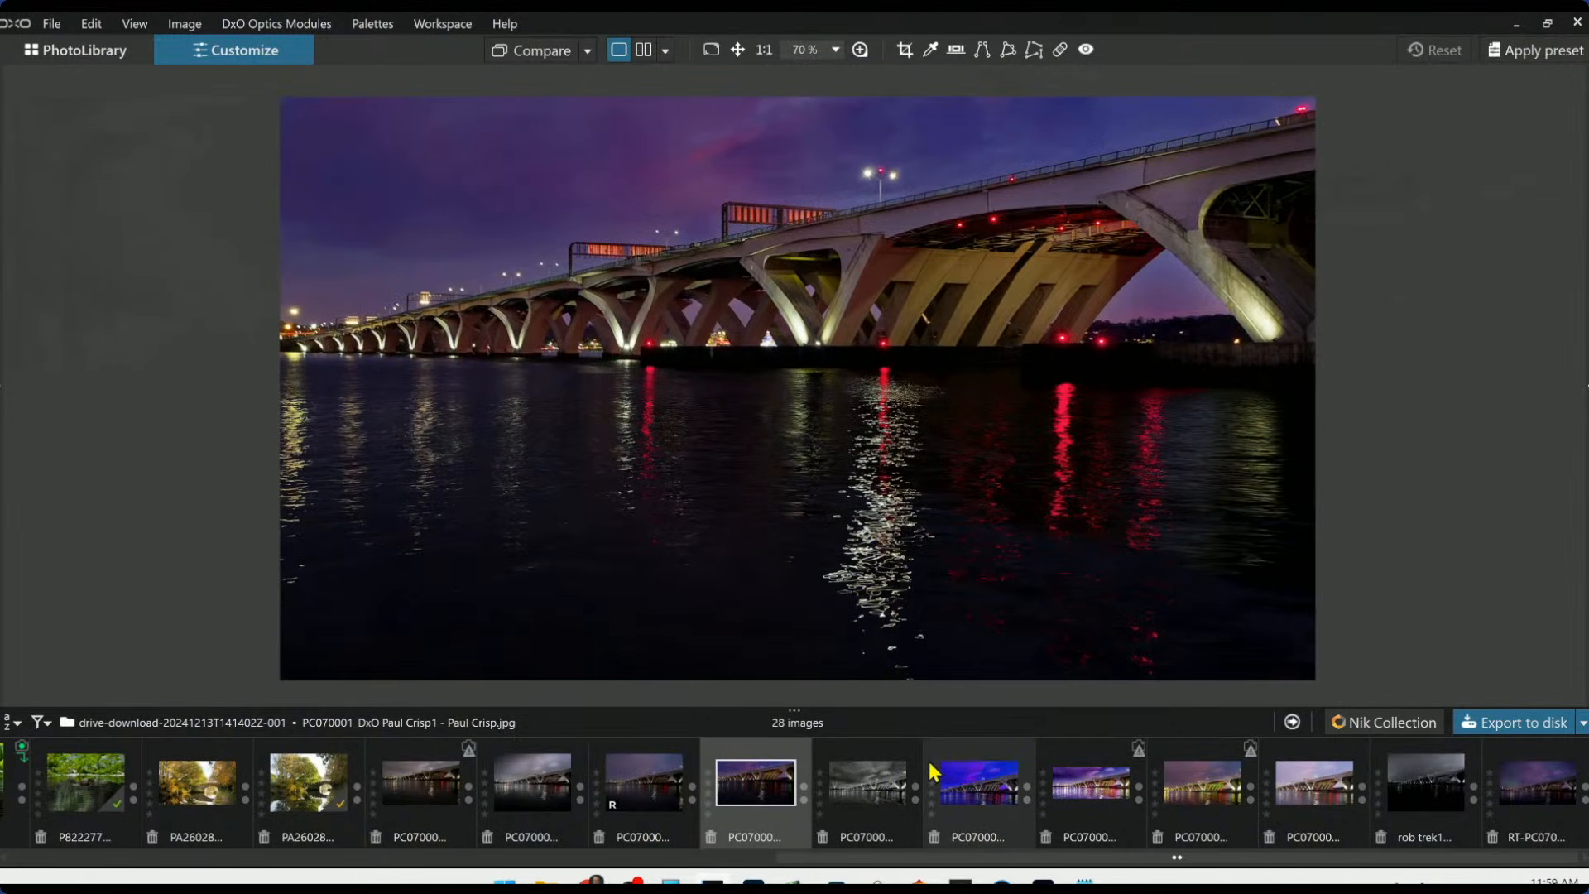
Inspect the black-and-white bridge edit as a single image at 50% zoom
click(904, 778)
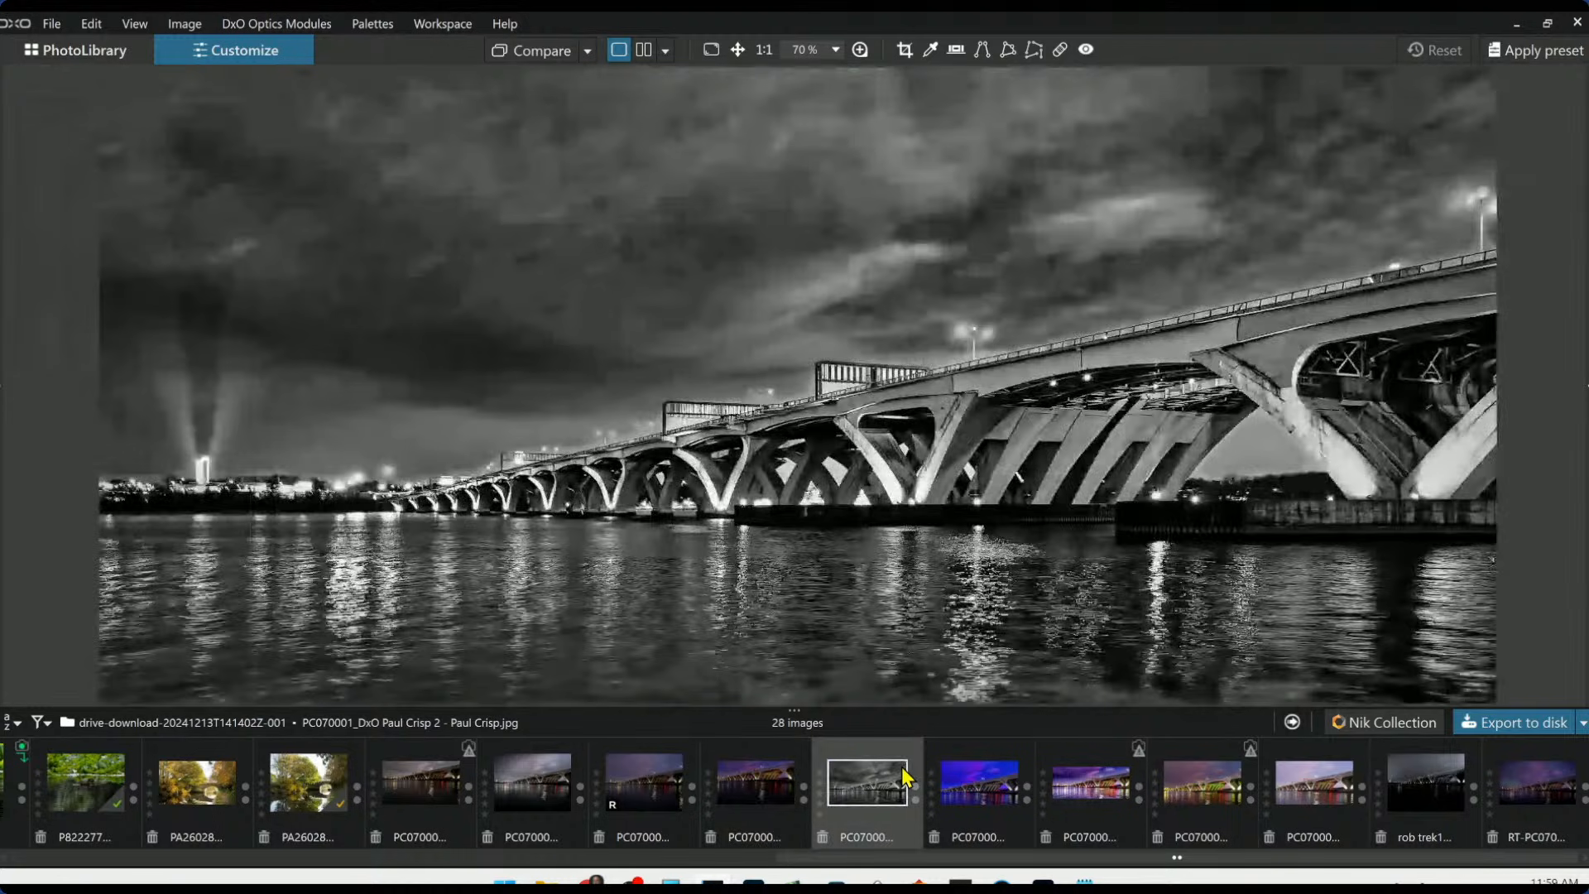
scroll(886, 558, down, 2)
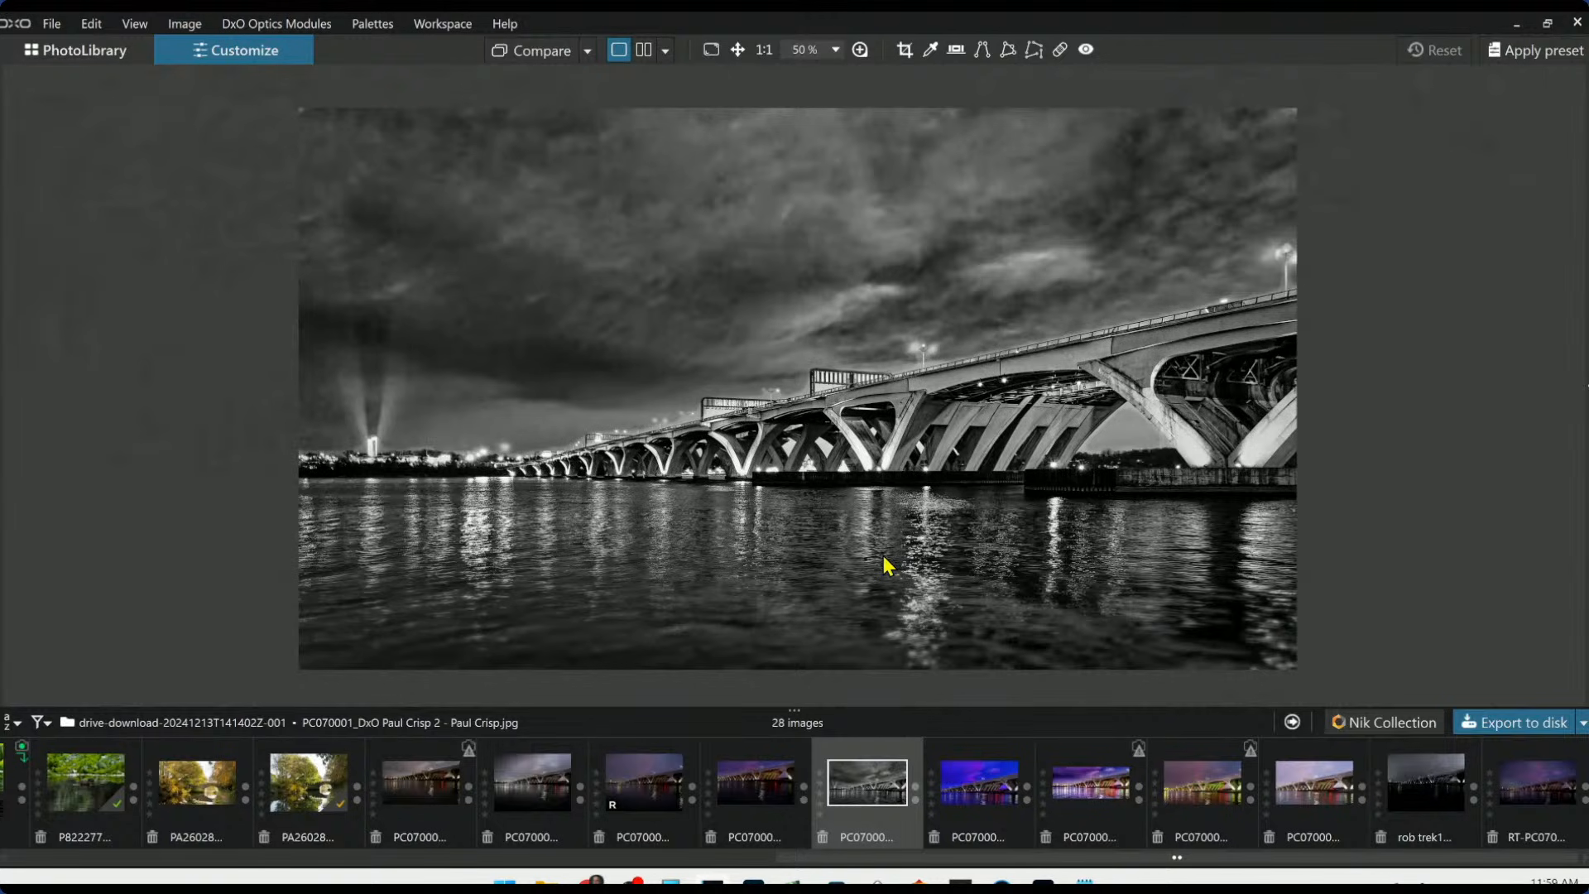
scroll(842, 624, up, 1)
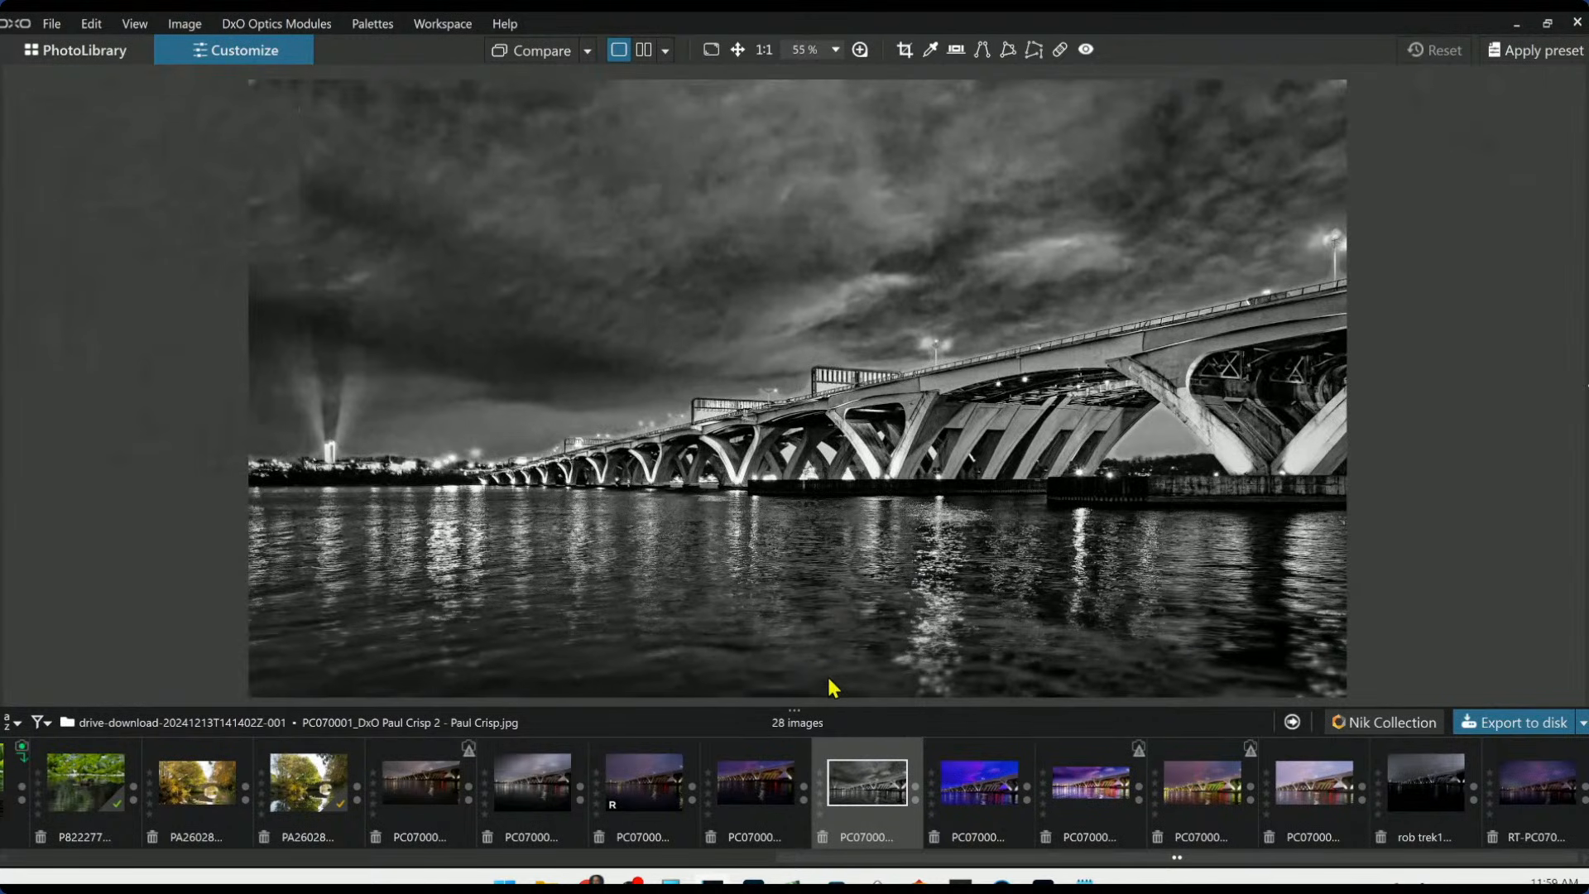
scroll(832, 662, down, 1)
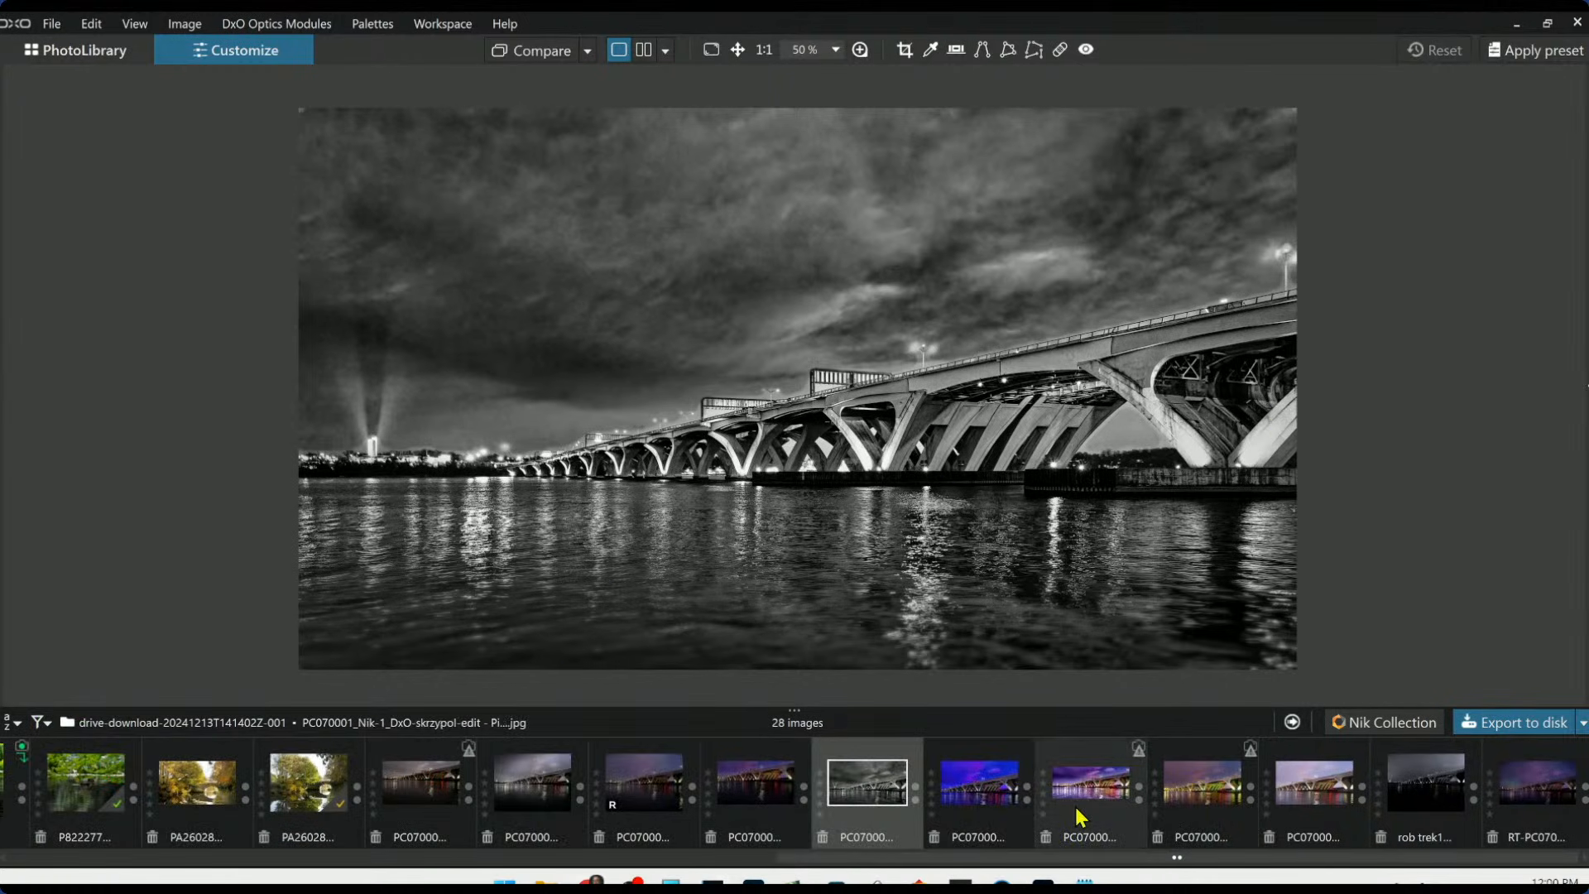
Review the vivid blue bridge edit at 60% zoom, followed by the wide purple panorama edit
click(1011, 816)
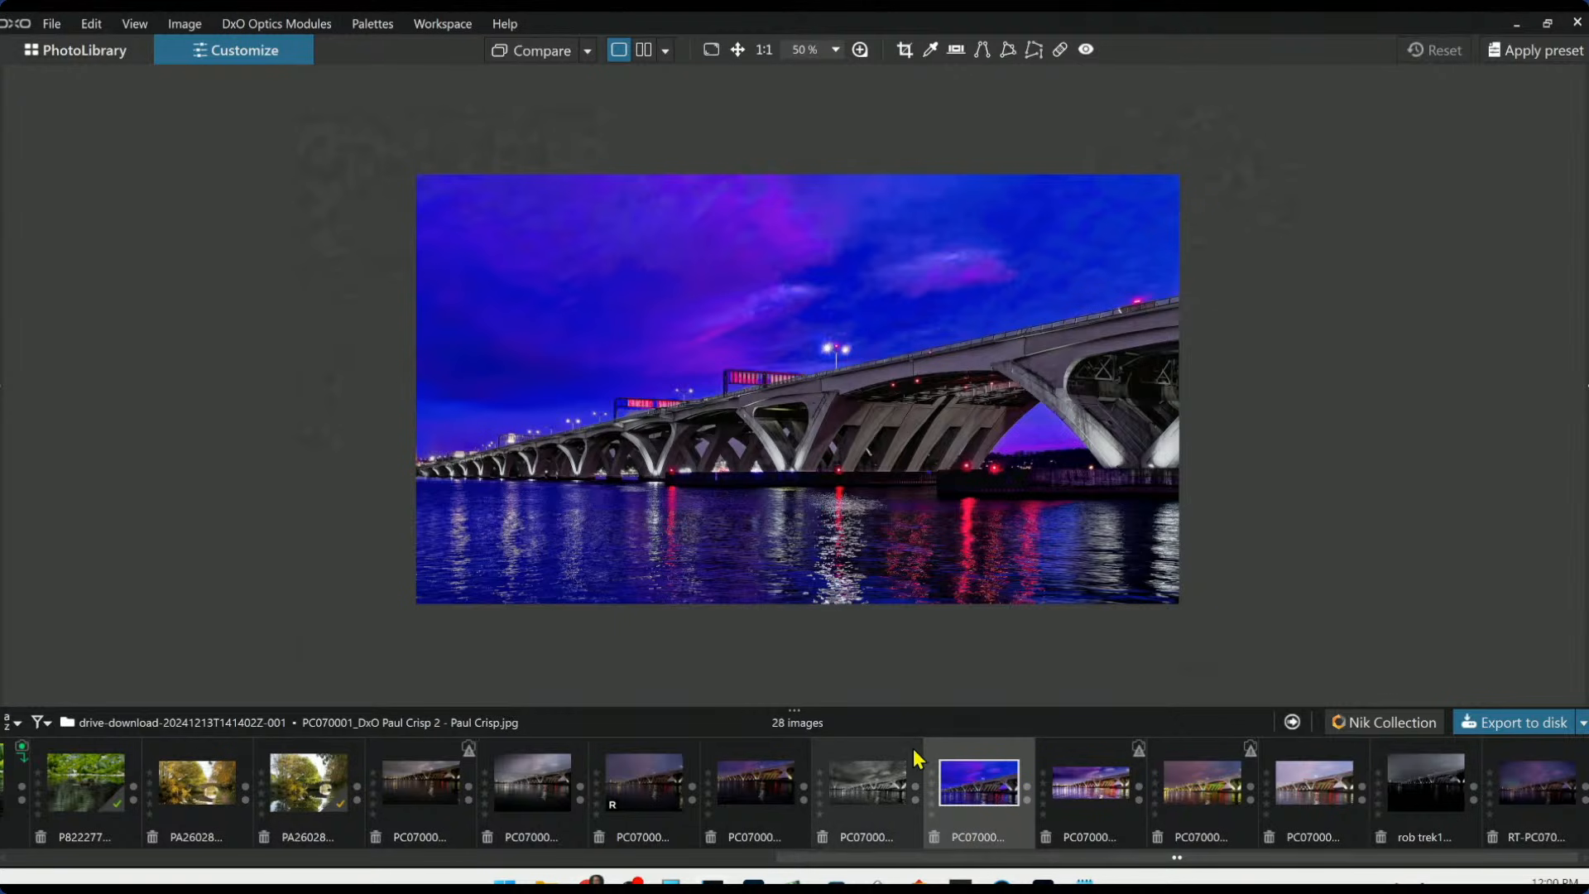
scroll(928, 613, up, 2)
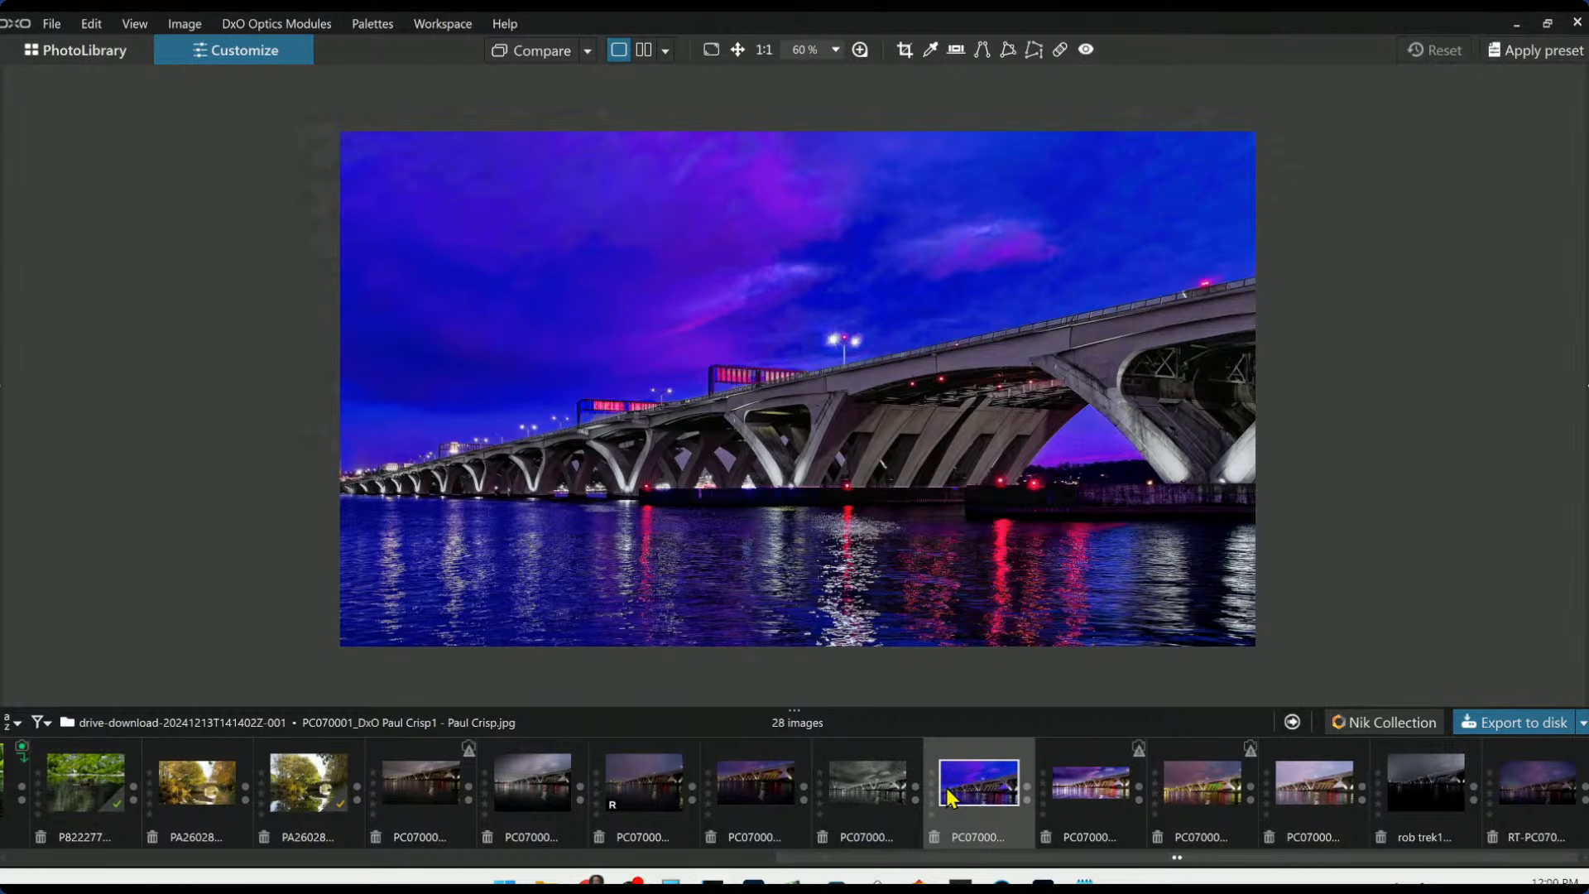
click(1086, 800)
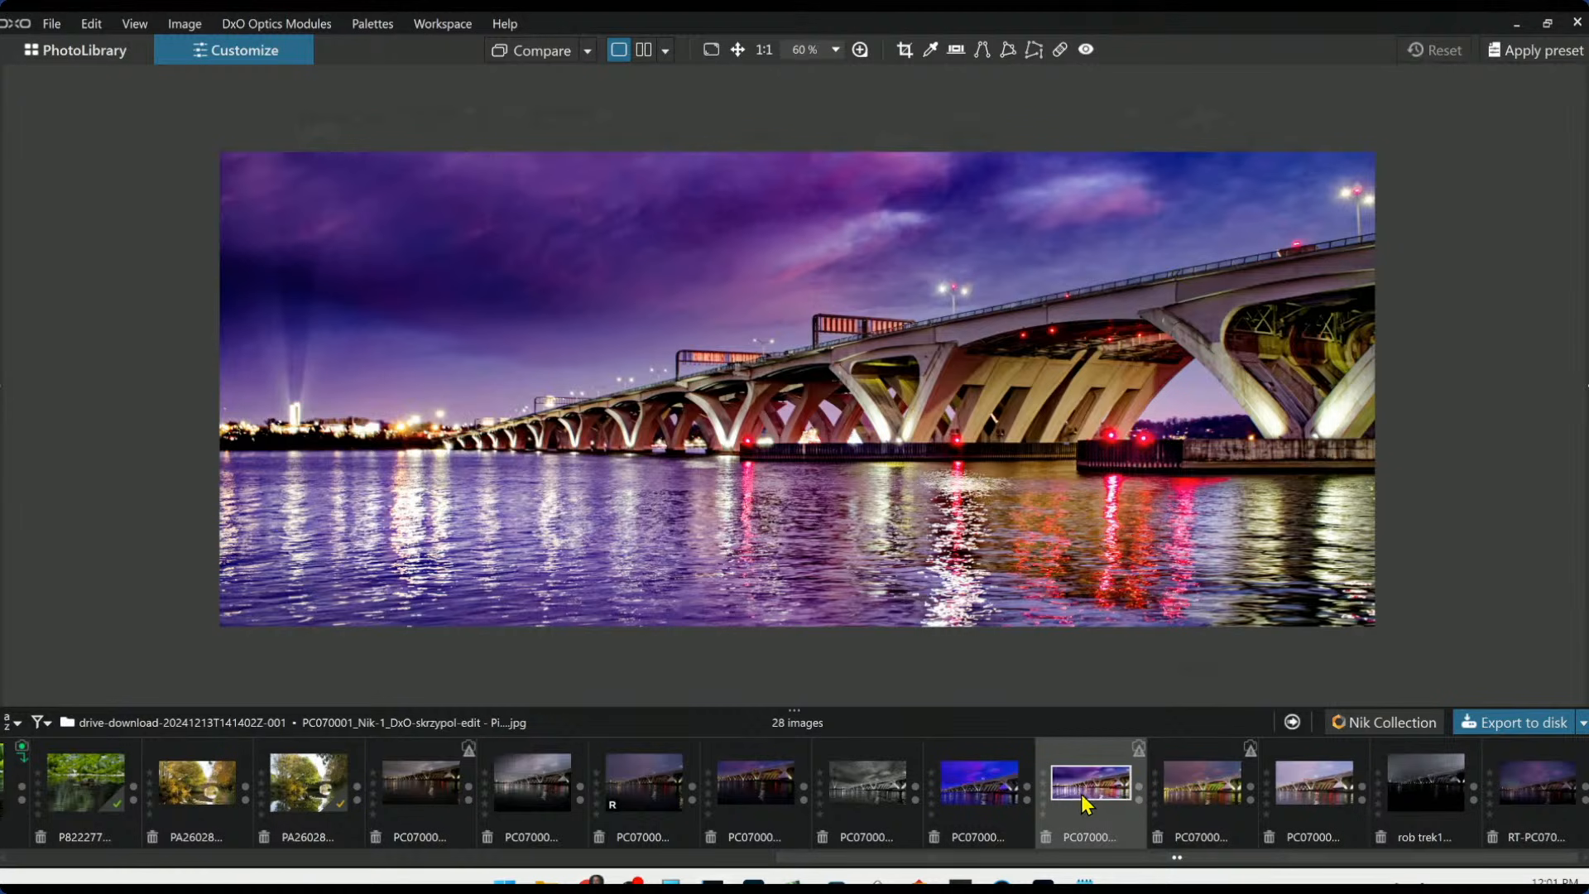
Examine the bridge edit with green-lit pillars at reduced zoom, followed by the brighter pastel-sky TIFF edit
click(1189, 804)
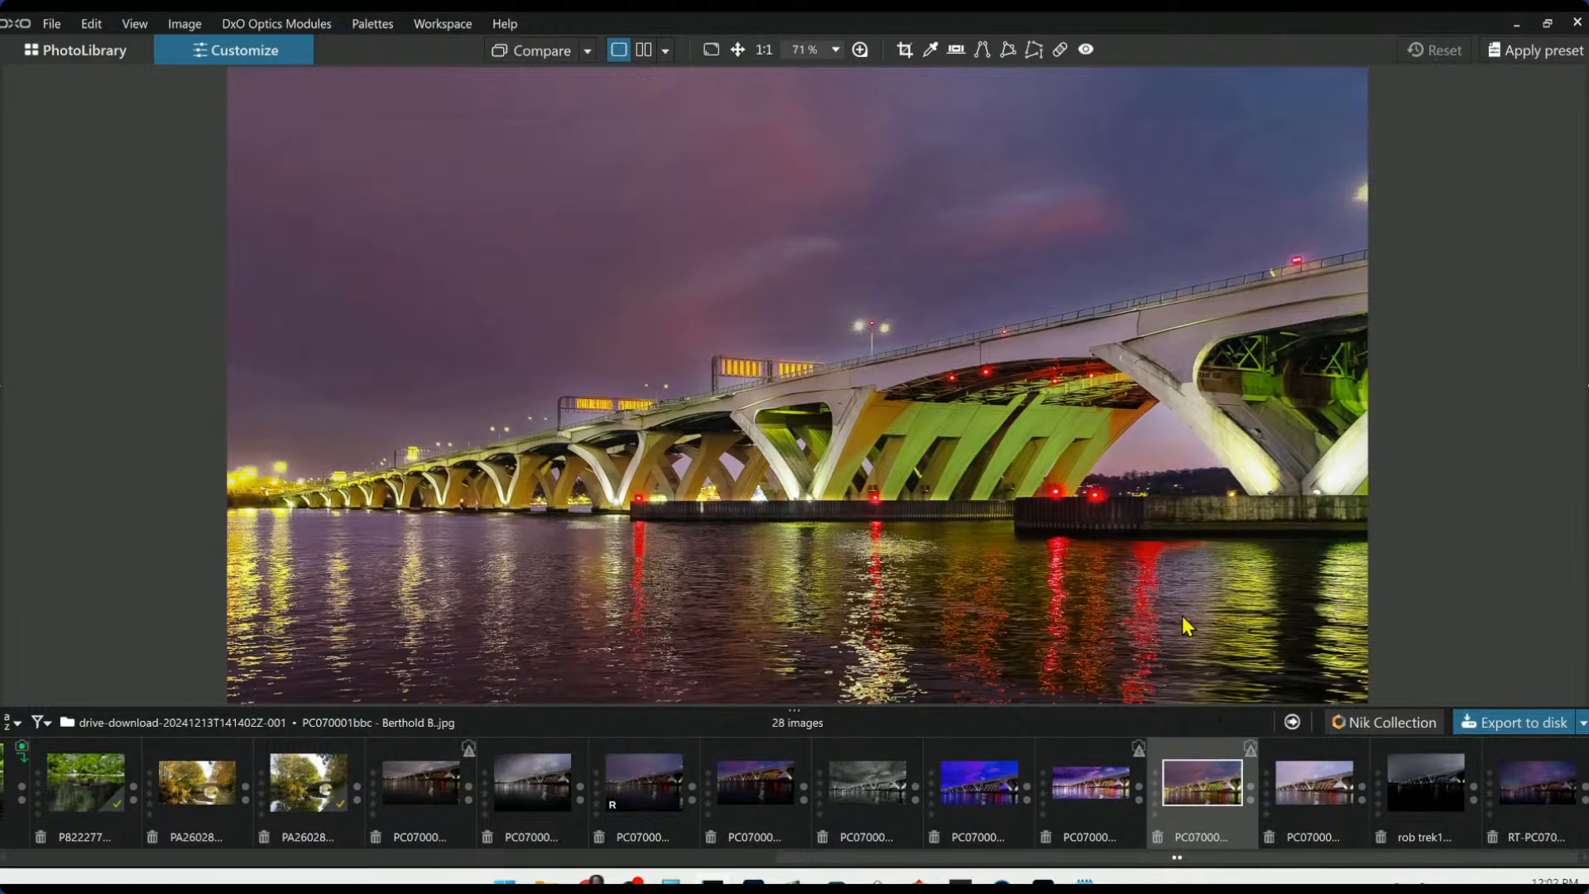
scroll(1182, 614, down, 1)
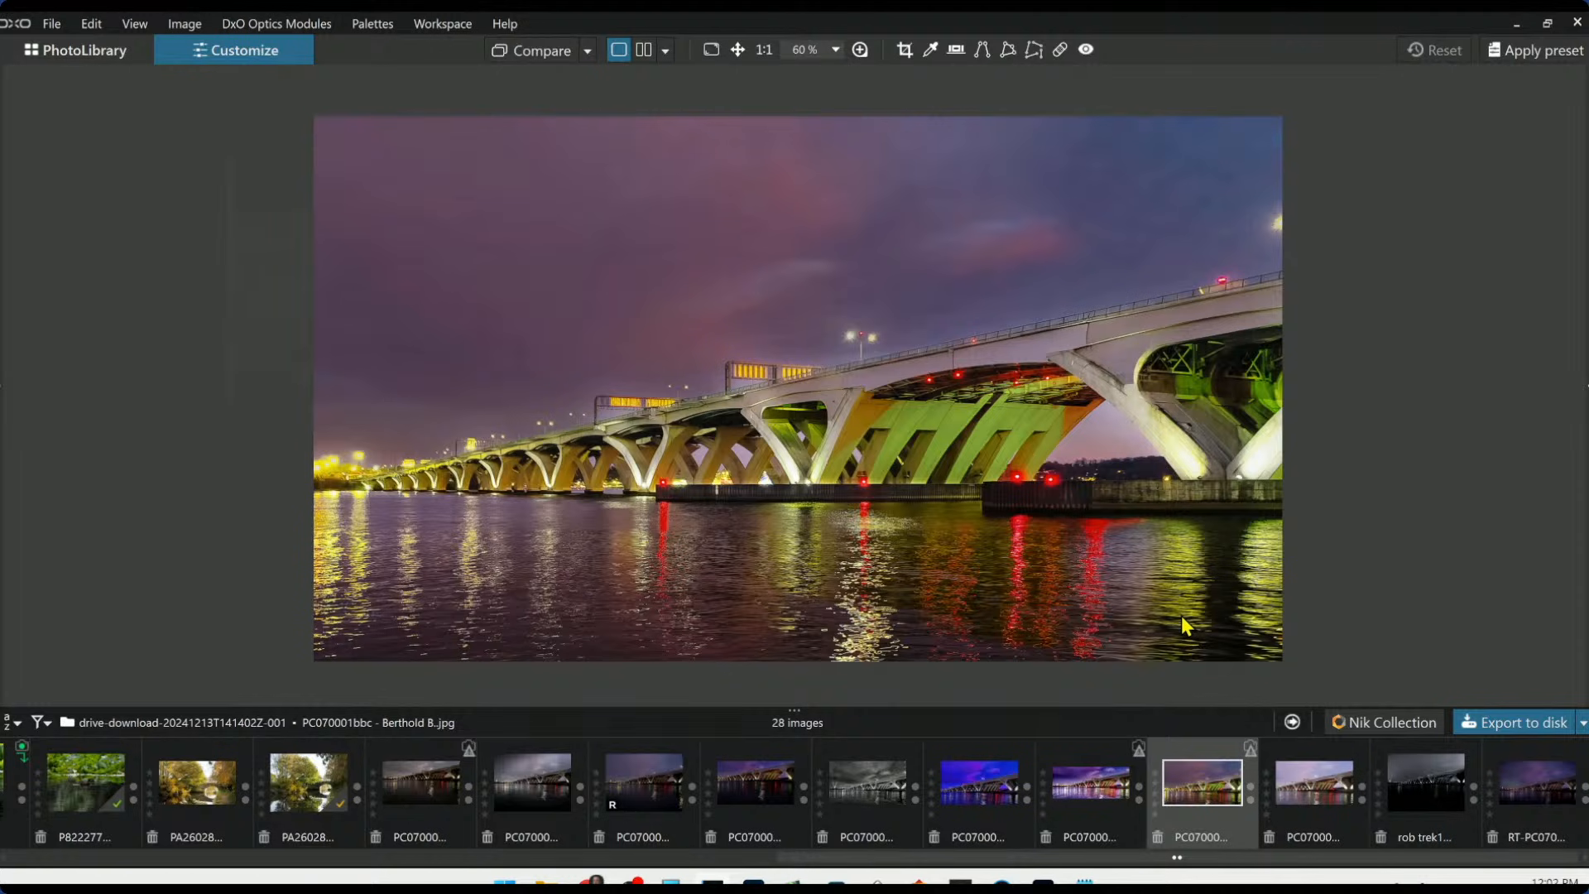
scroll(1183, 616, down, 1)
scroll(1181, 618, up, 1)
click(1308, 801)
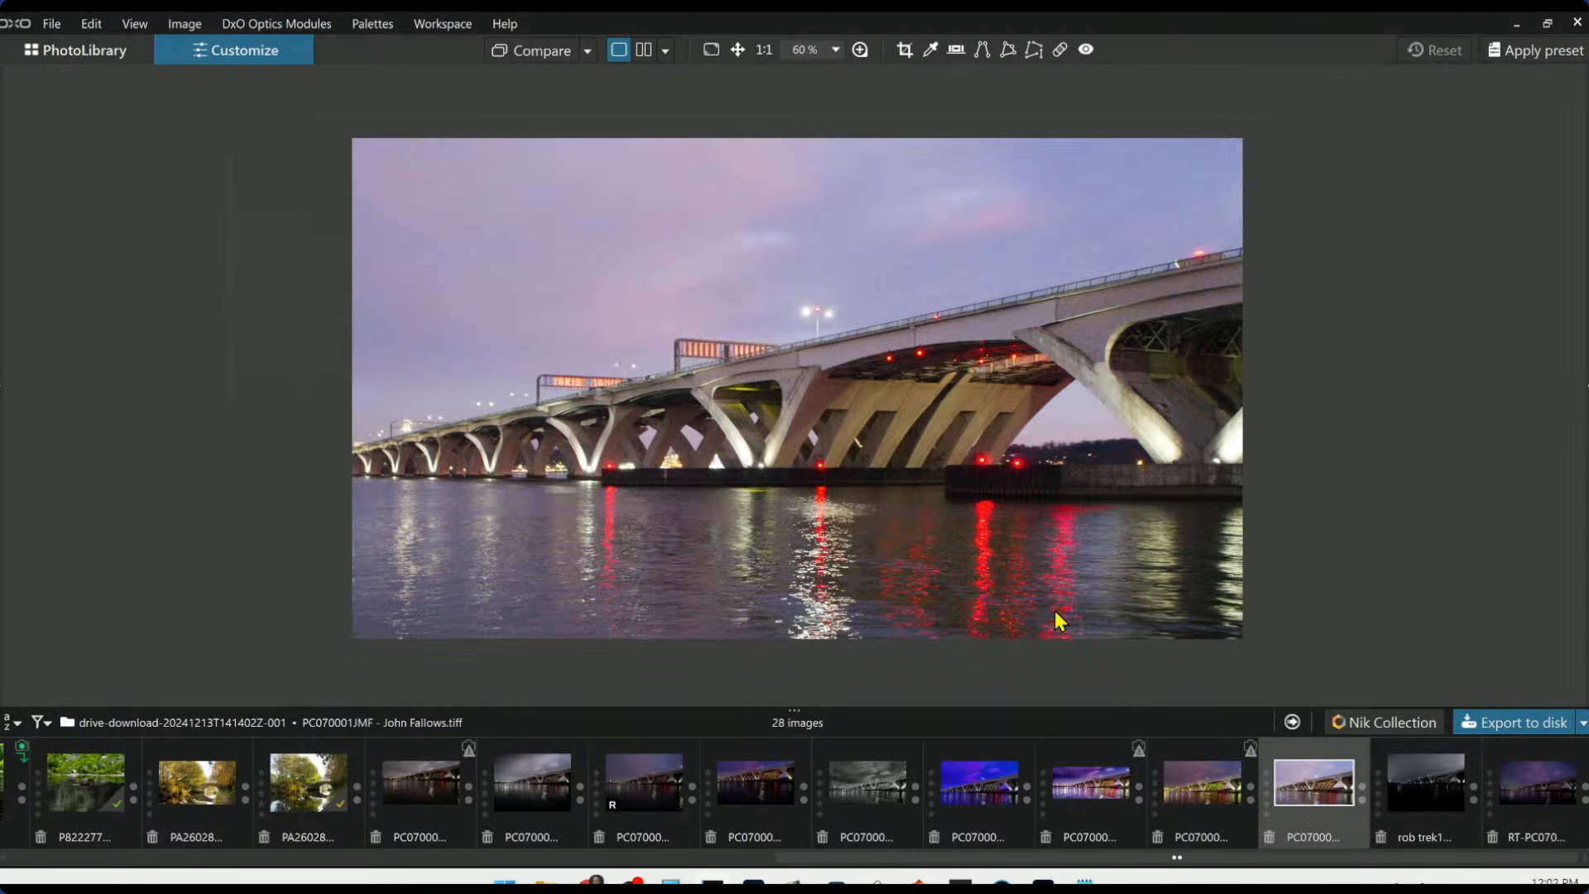
Inspect the dark black-and-white bridge edit that follows the pastel-sky version, at 60%, 50% and 40% zoom
scroll(1055, 609, up, 1)
scroll(1054, 610, down, 1)
click(1405, 797)
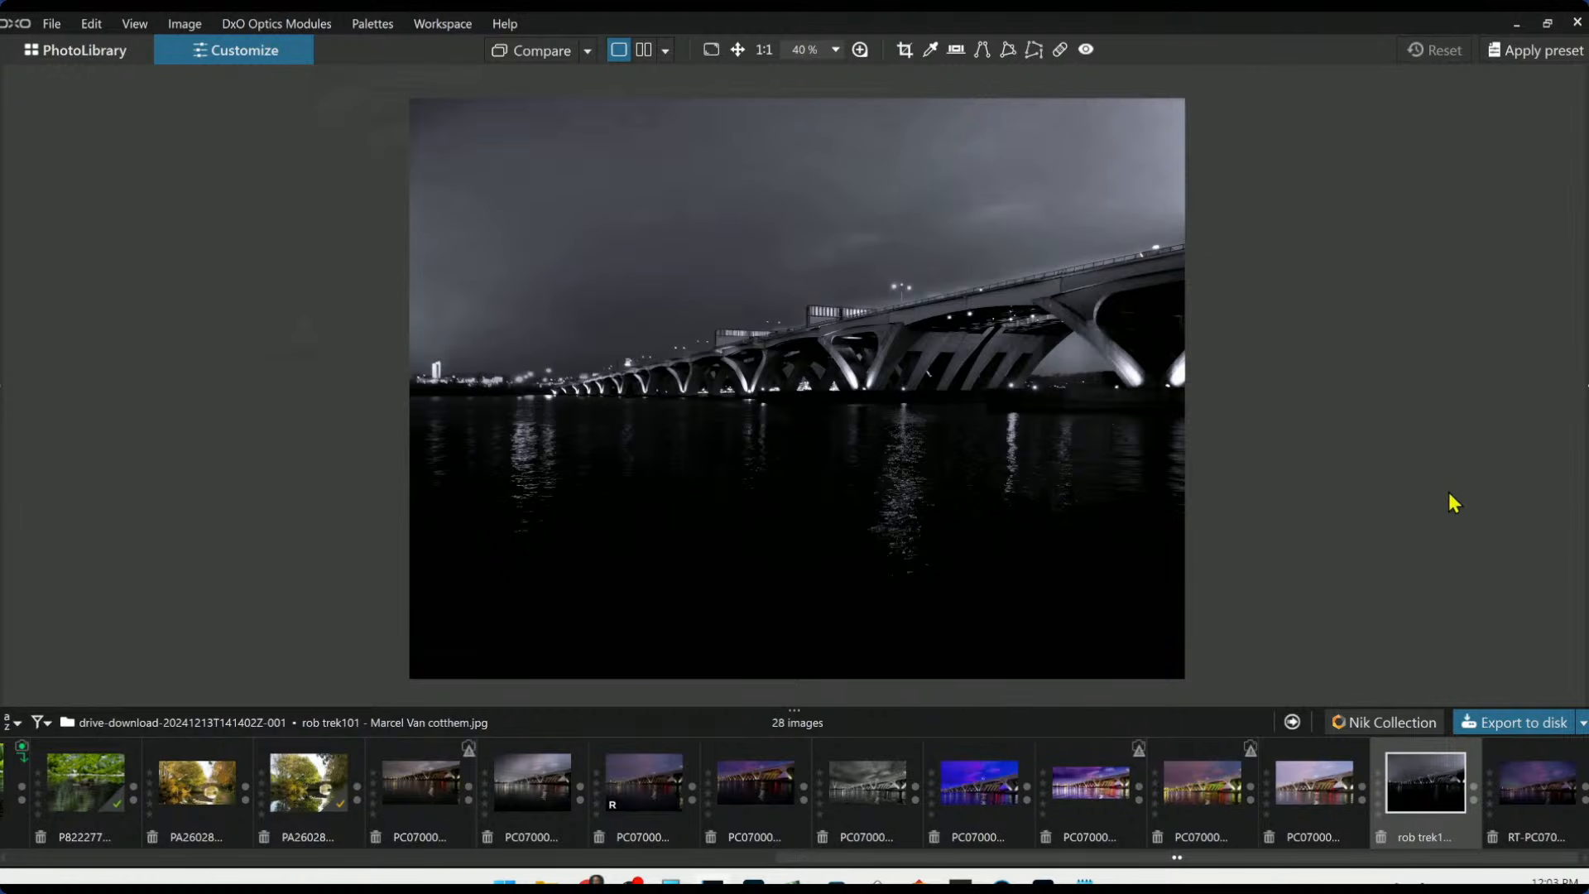
scroll(948, 302, up, 2)
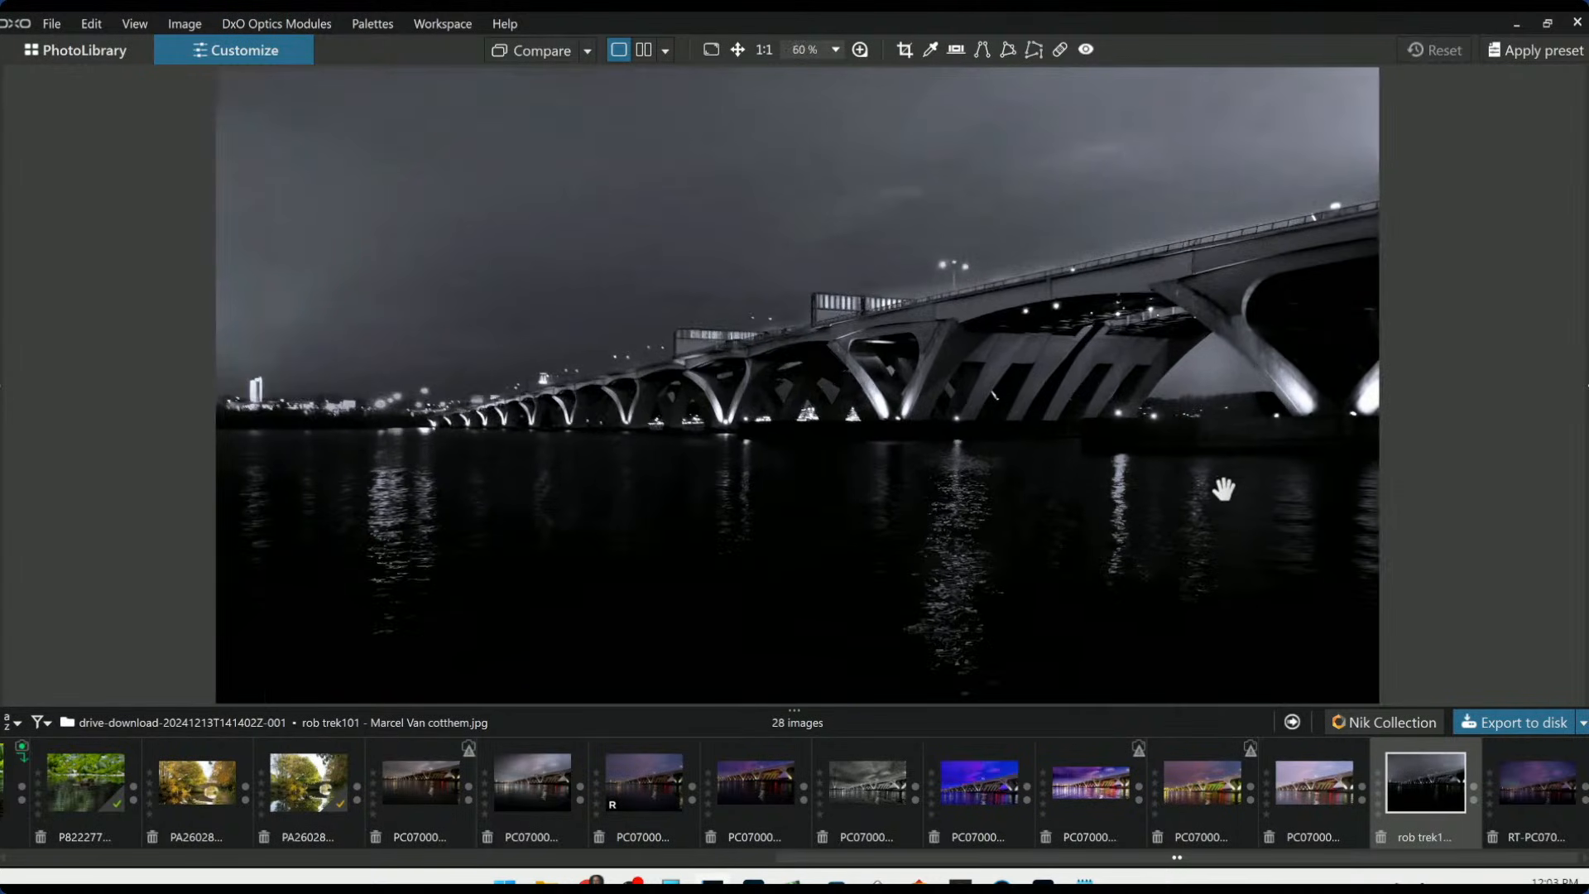
scroll(1222, 491, down, 1)
scroll(1222, 490, down, 1)
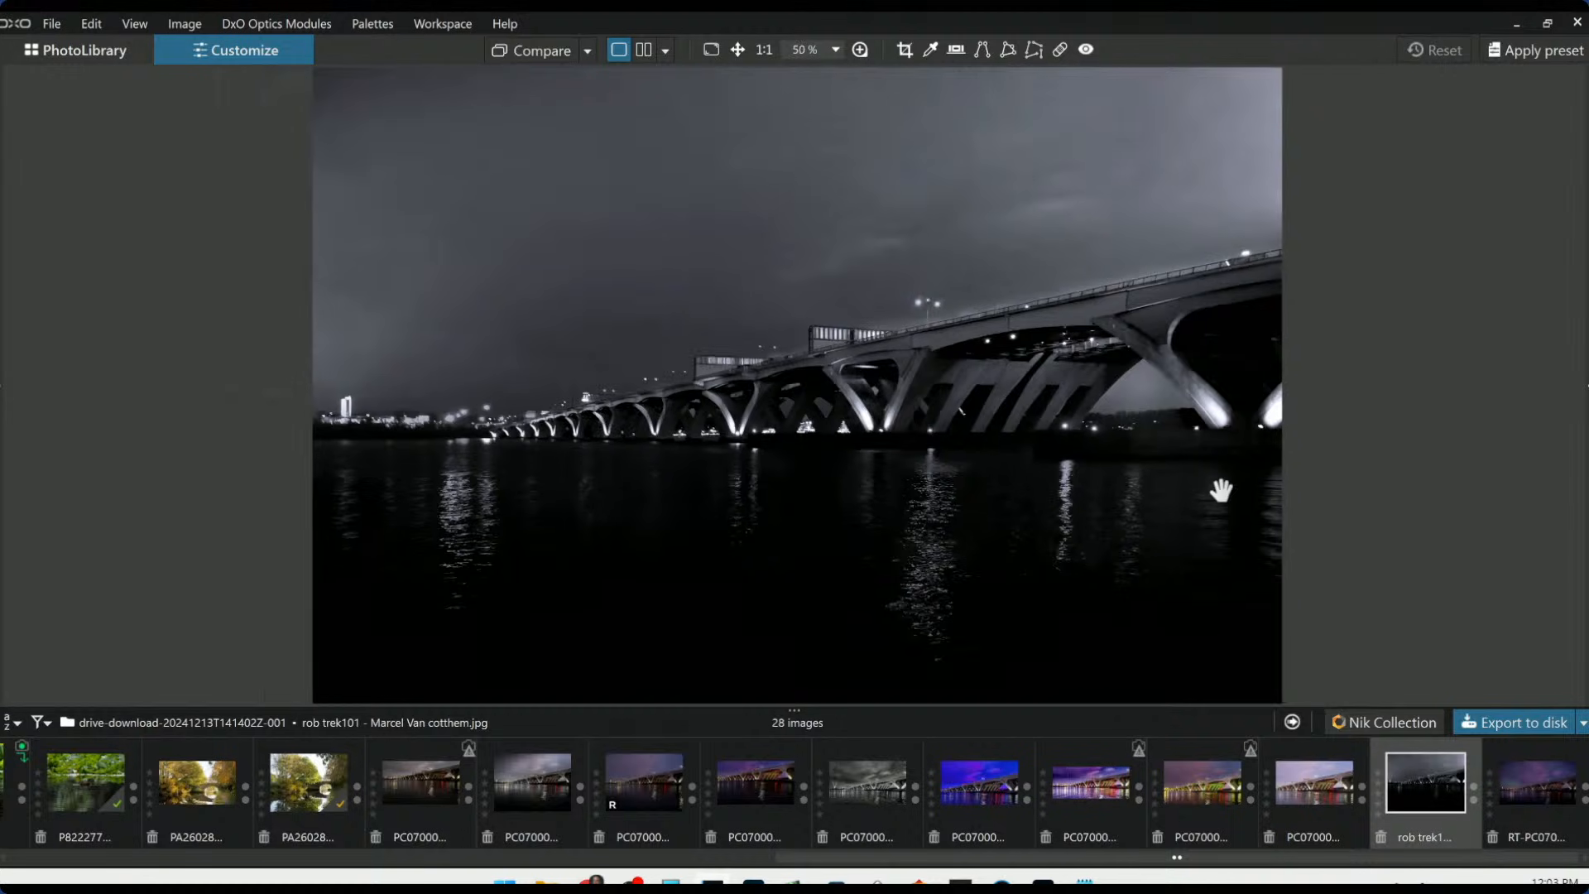
scroll(1222, 495, down, 1)
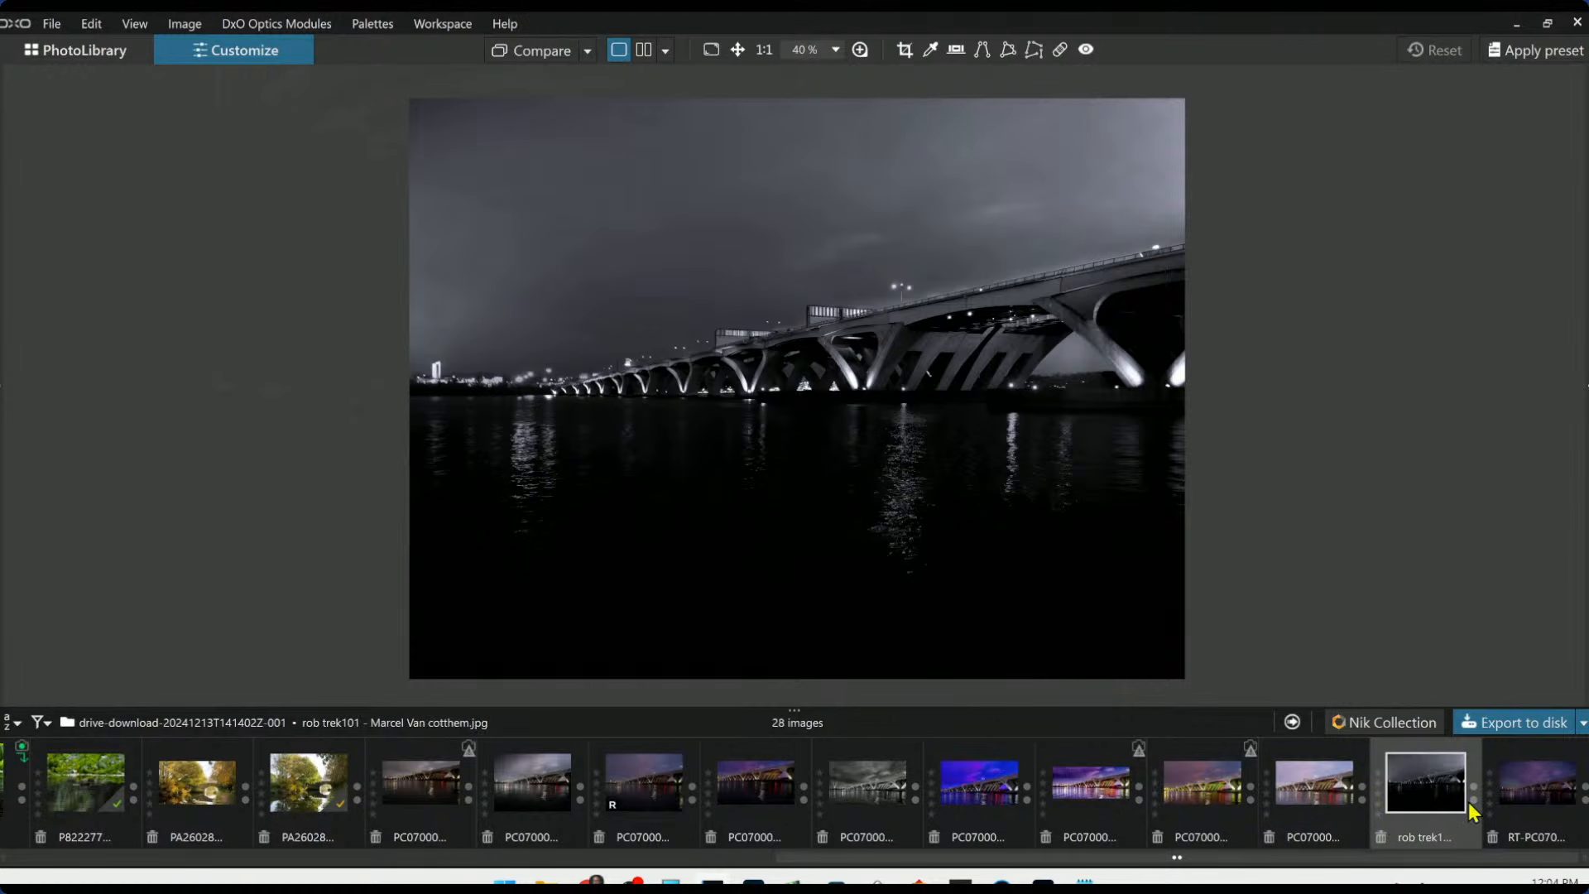
View the dark purple-sky bridge edit RT-PC070001 at 50% zoom
click(1520, 777)
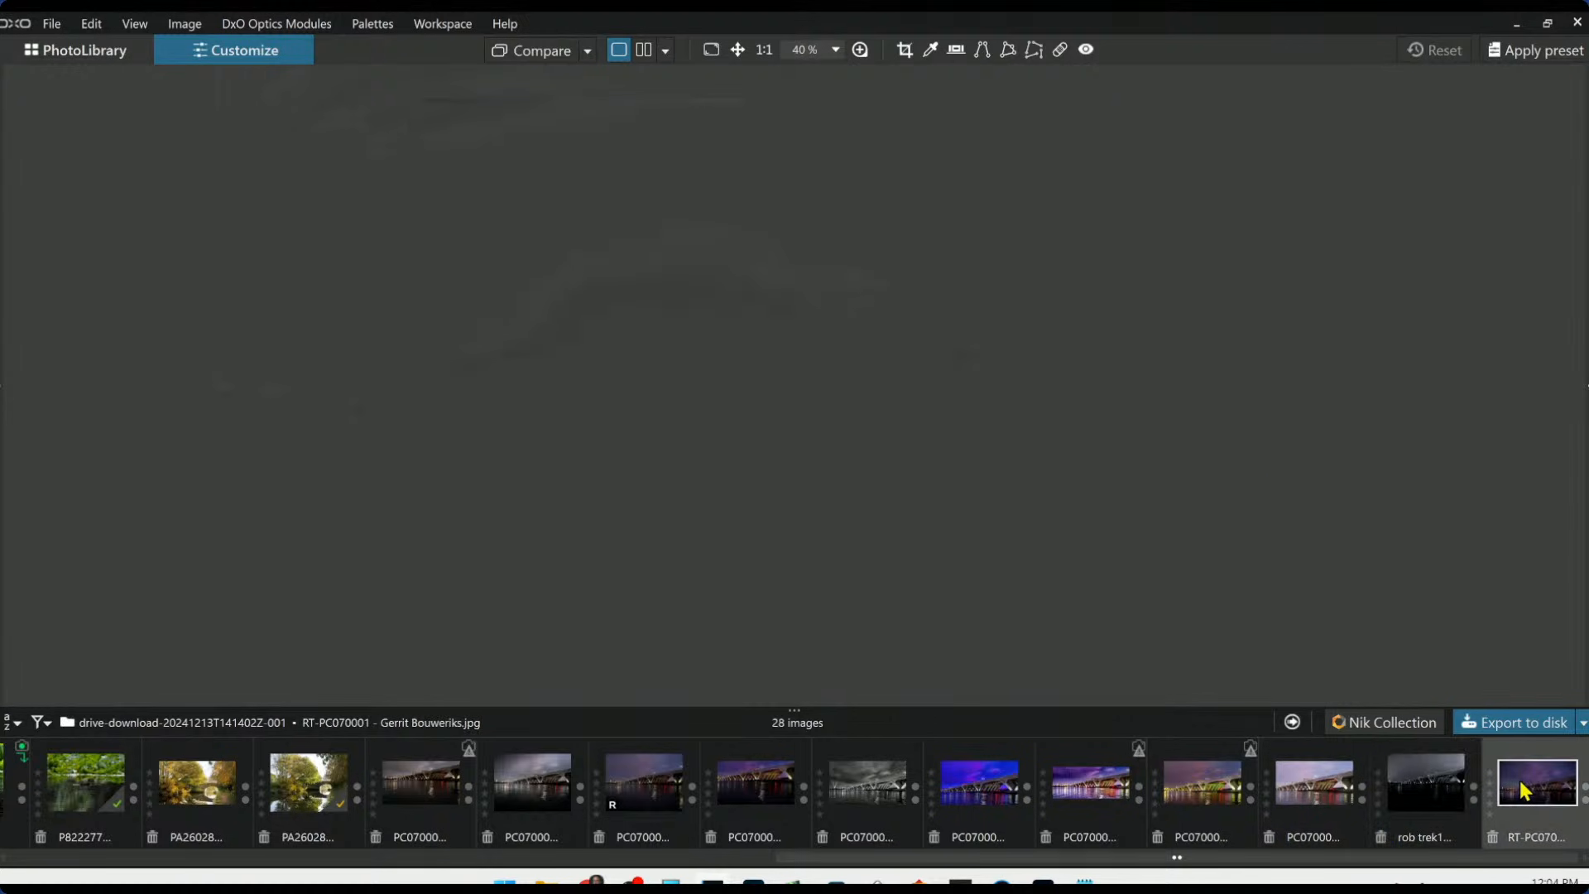
scroll(1065, 627, up, 1)
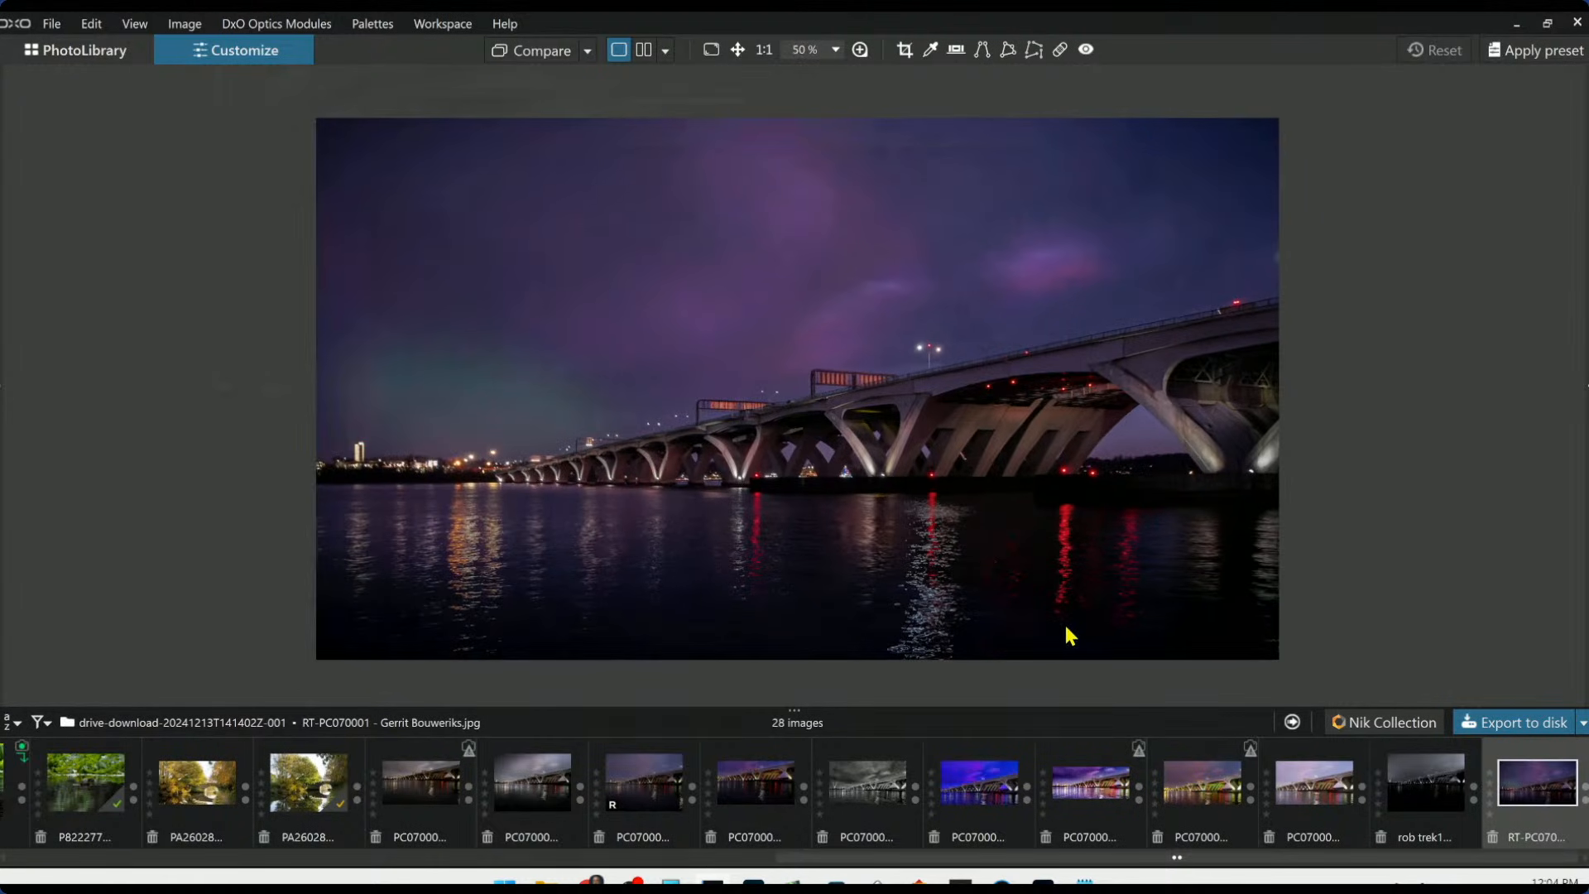